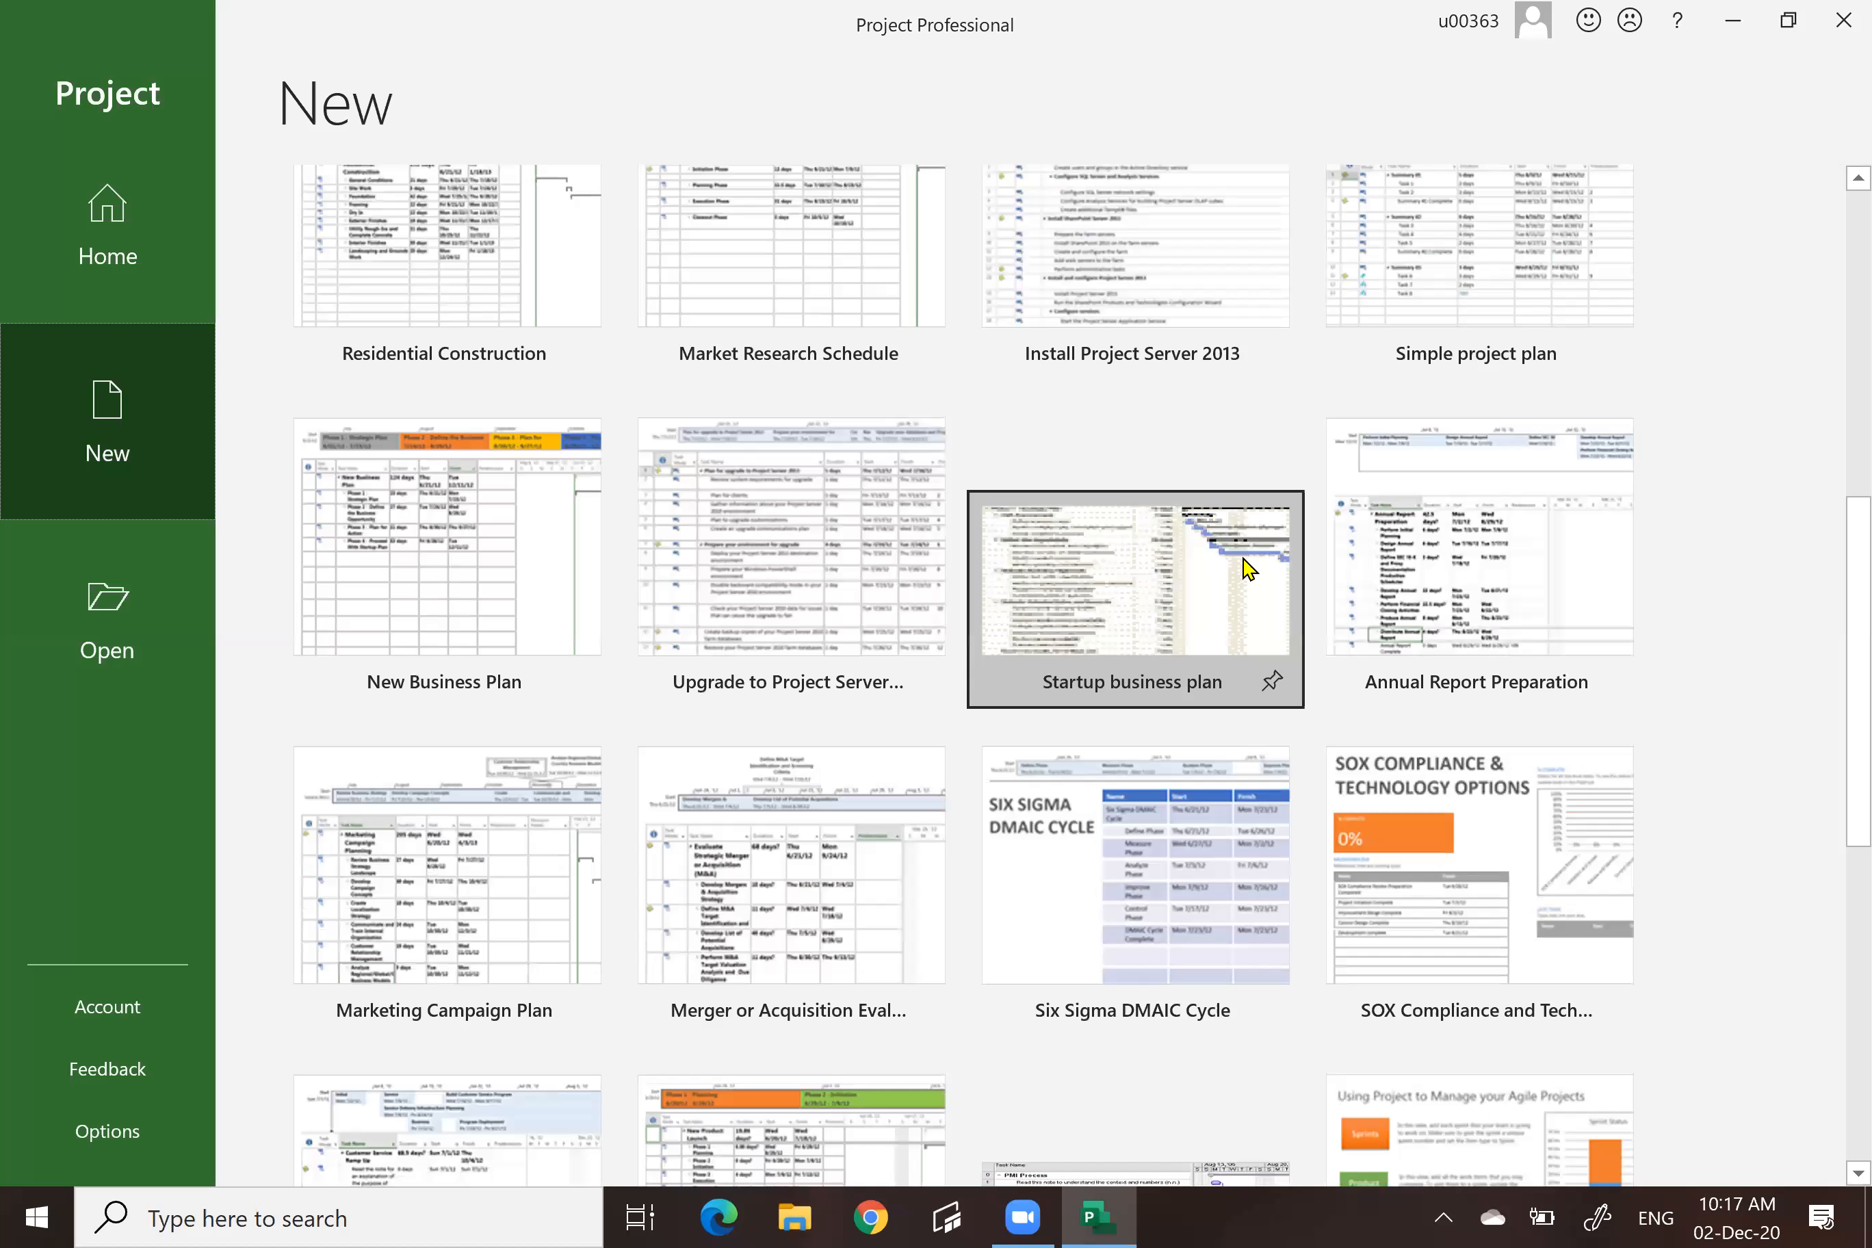
Browse the available project templates and create a new blank project.
scroll(1246, 568, up, 5)
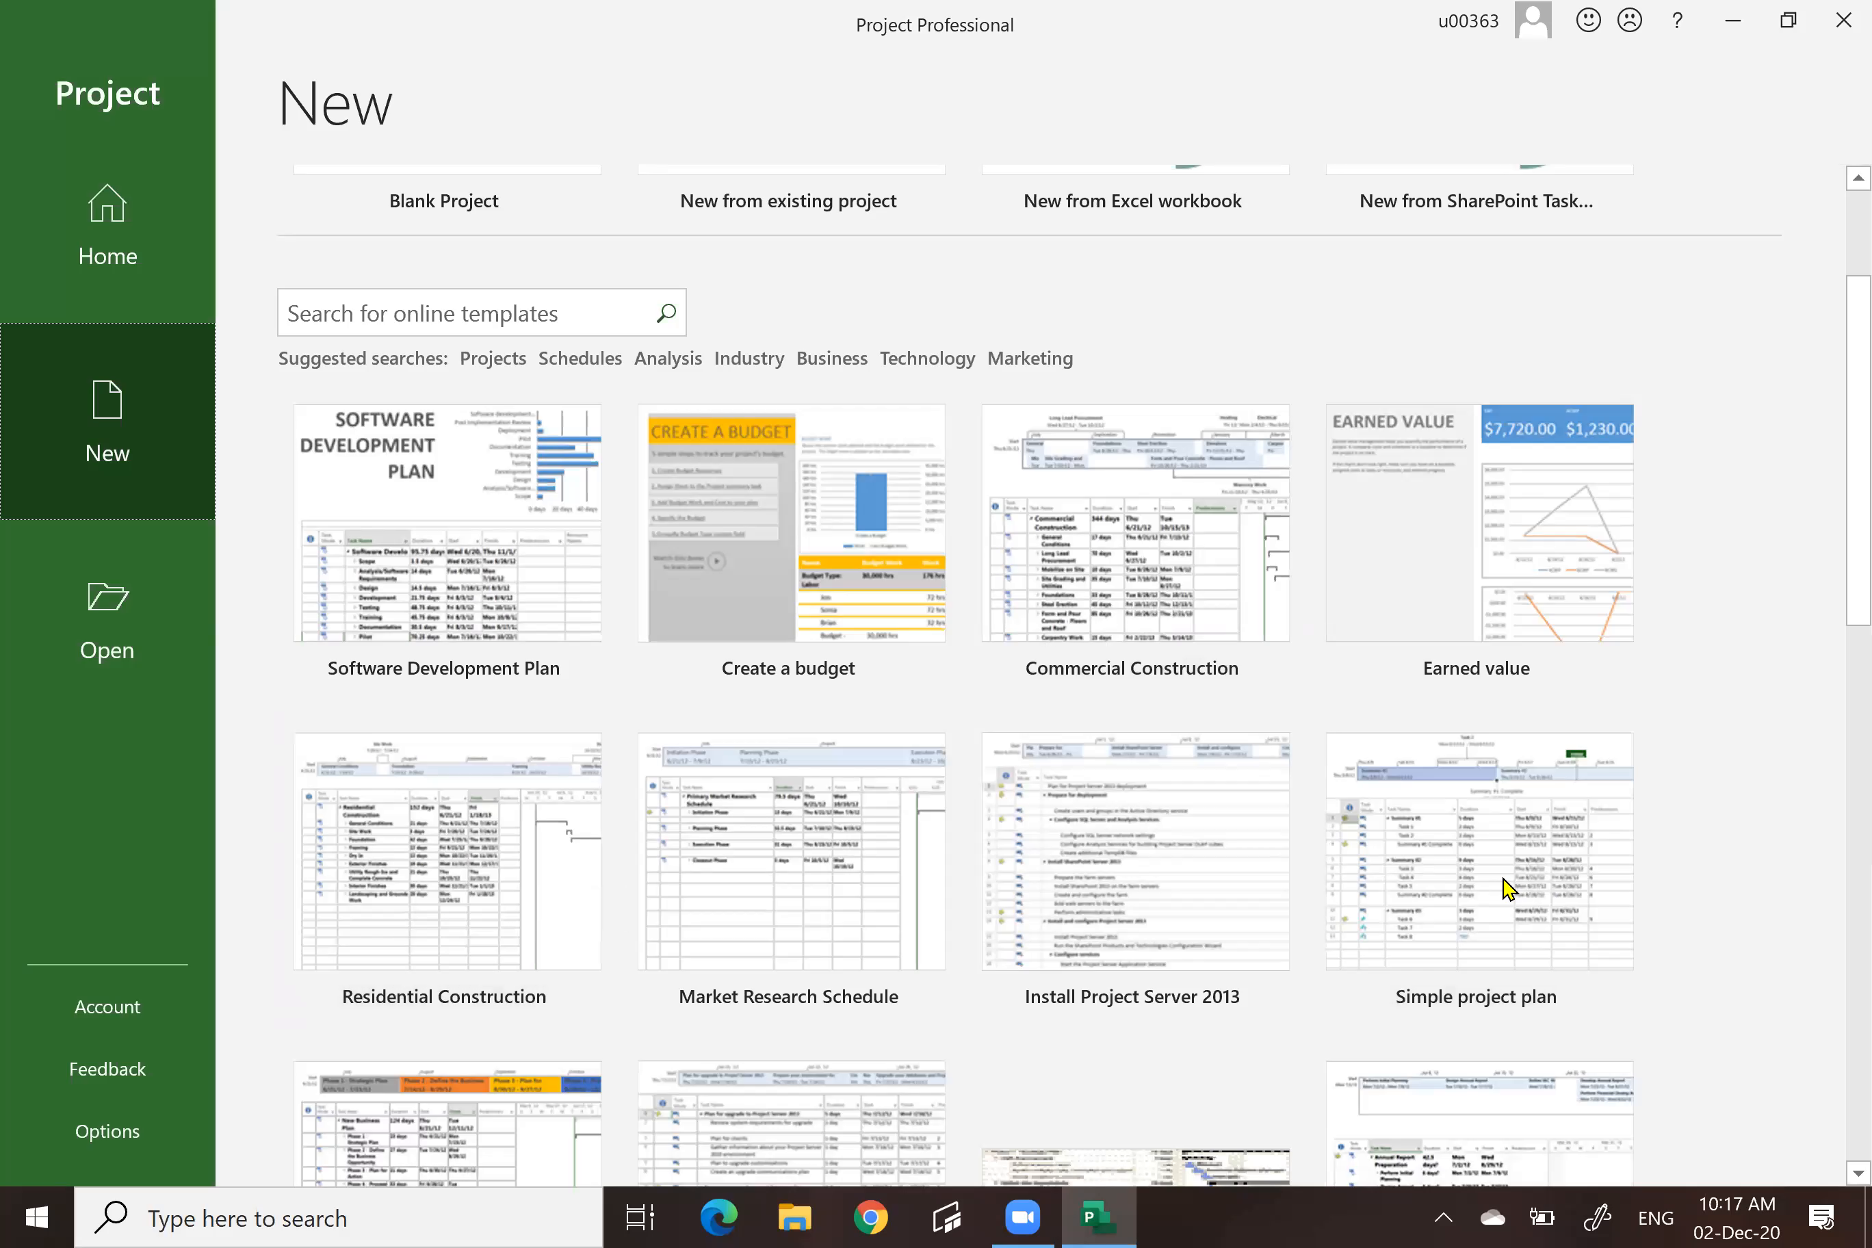
scroll(1686, 832, down, 5)
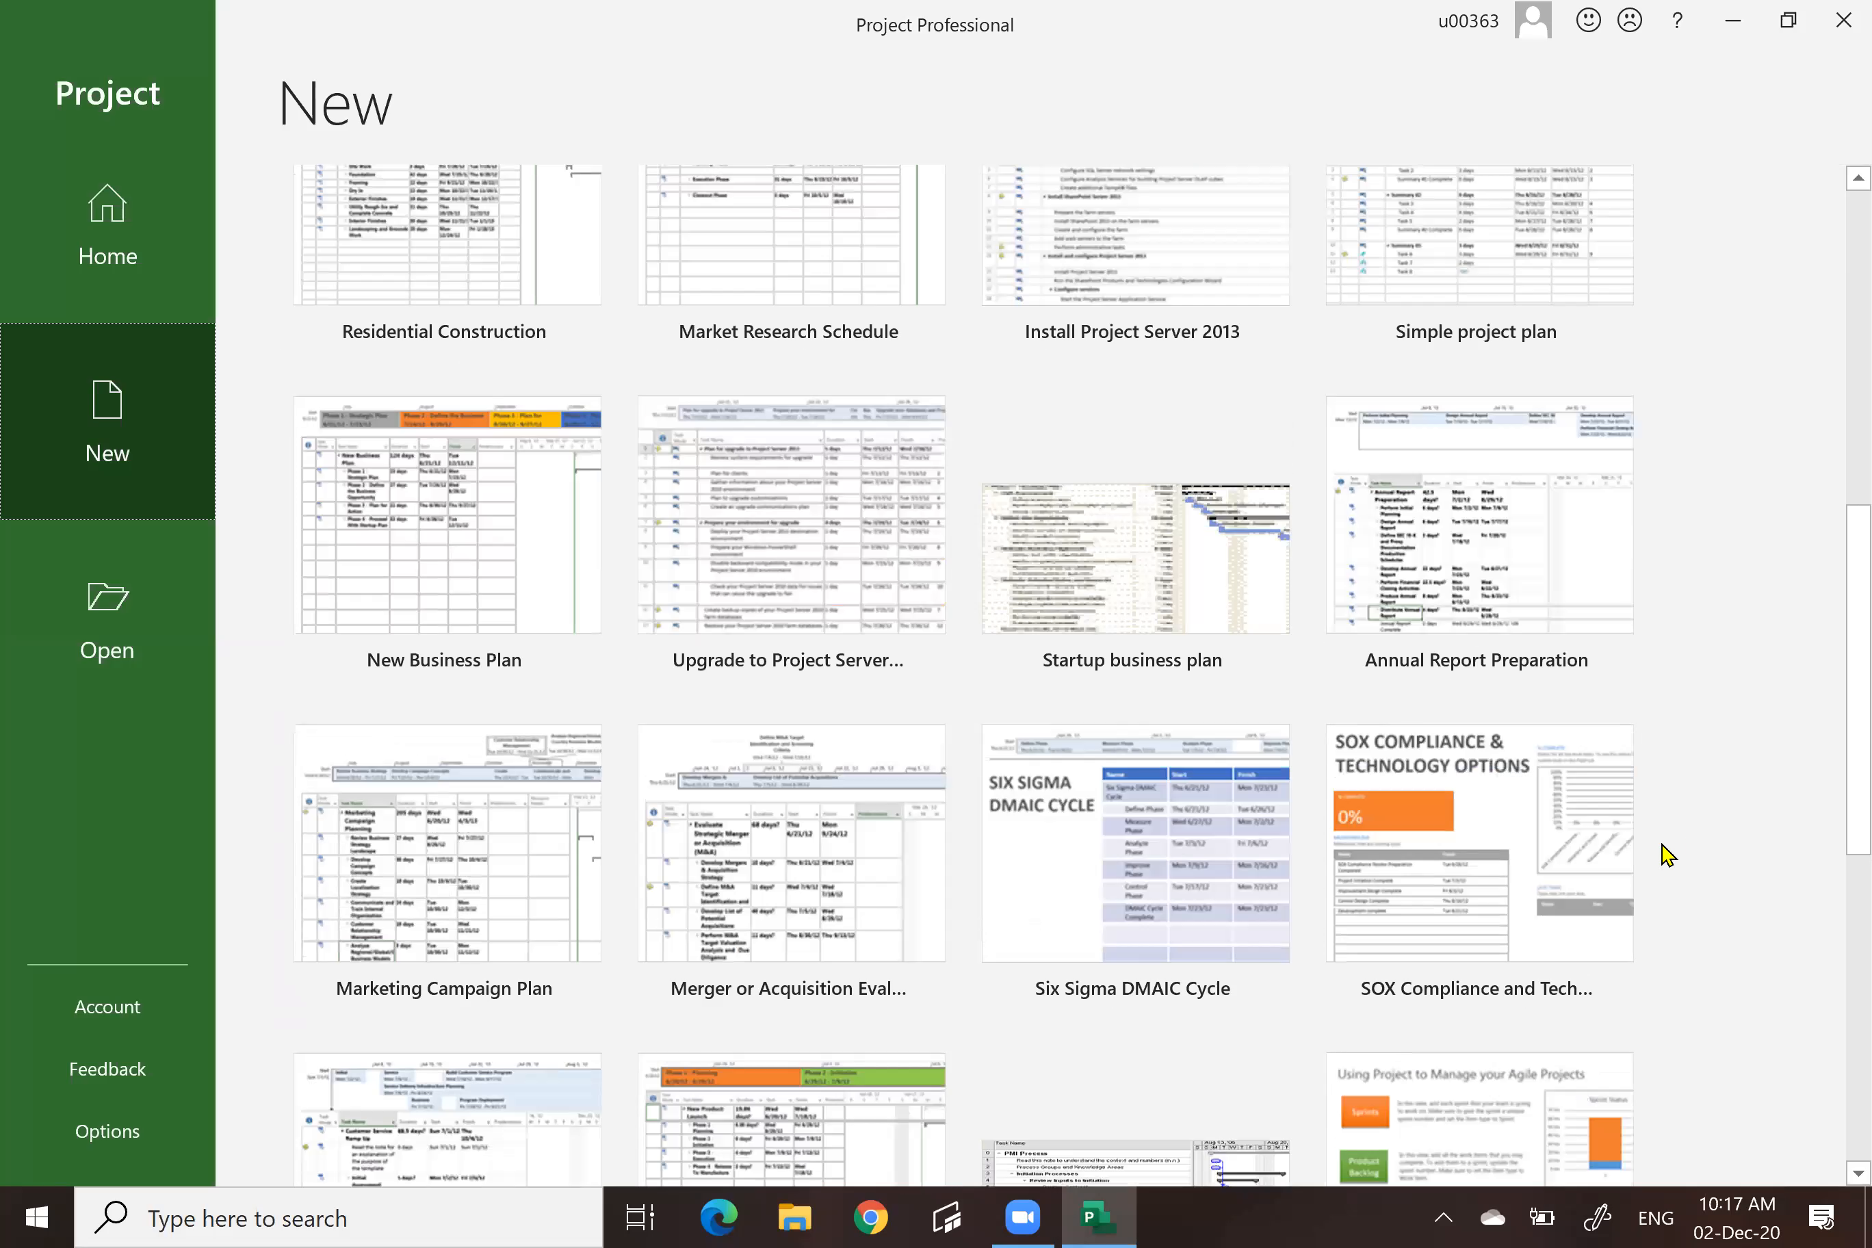
scroll(1667, 854, down, 5)
scroll(1668, 853, down, 2)
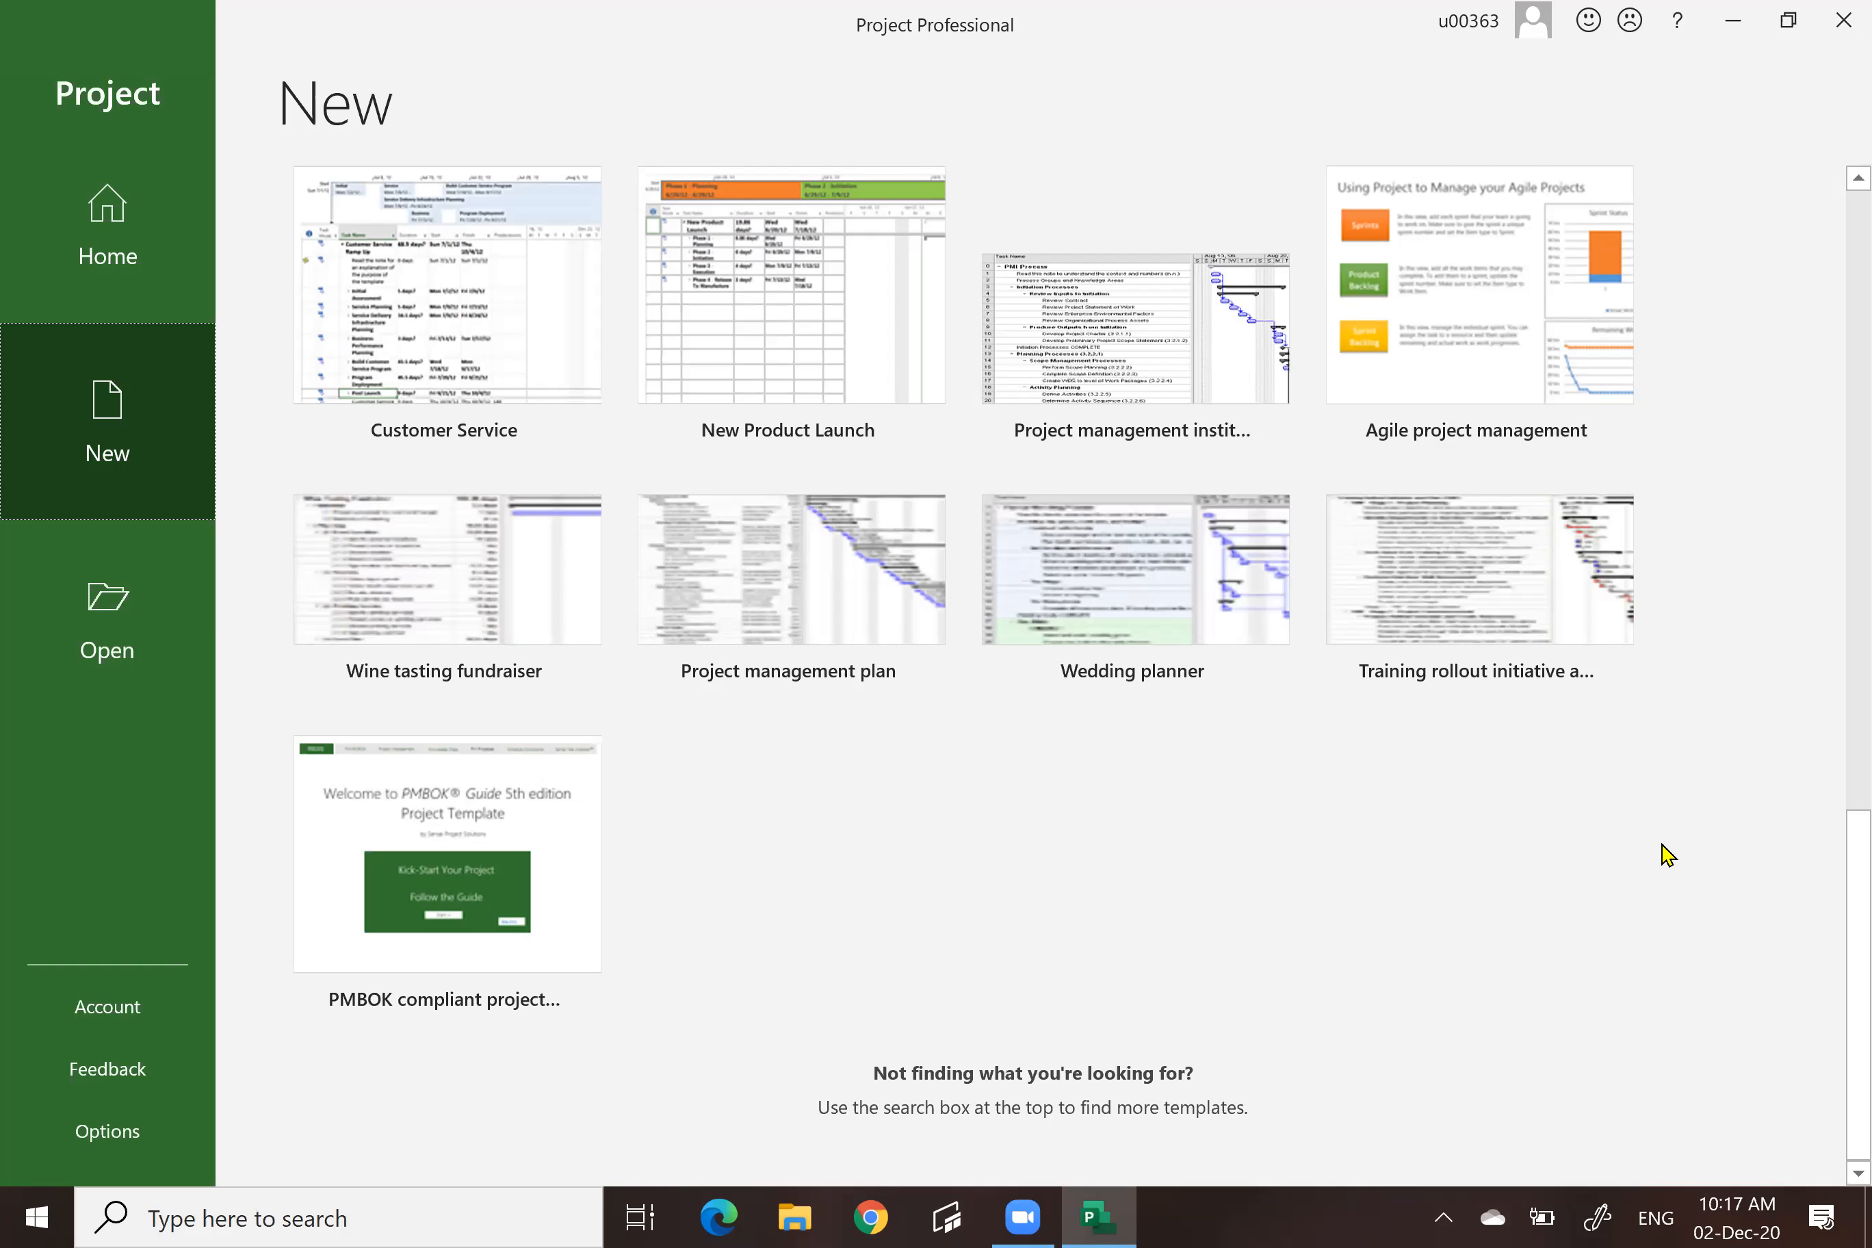
scroll(1668, 853, up, 15)
scroll(1667, 853, up, 2)
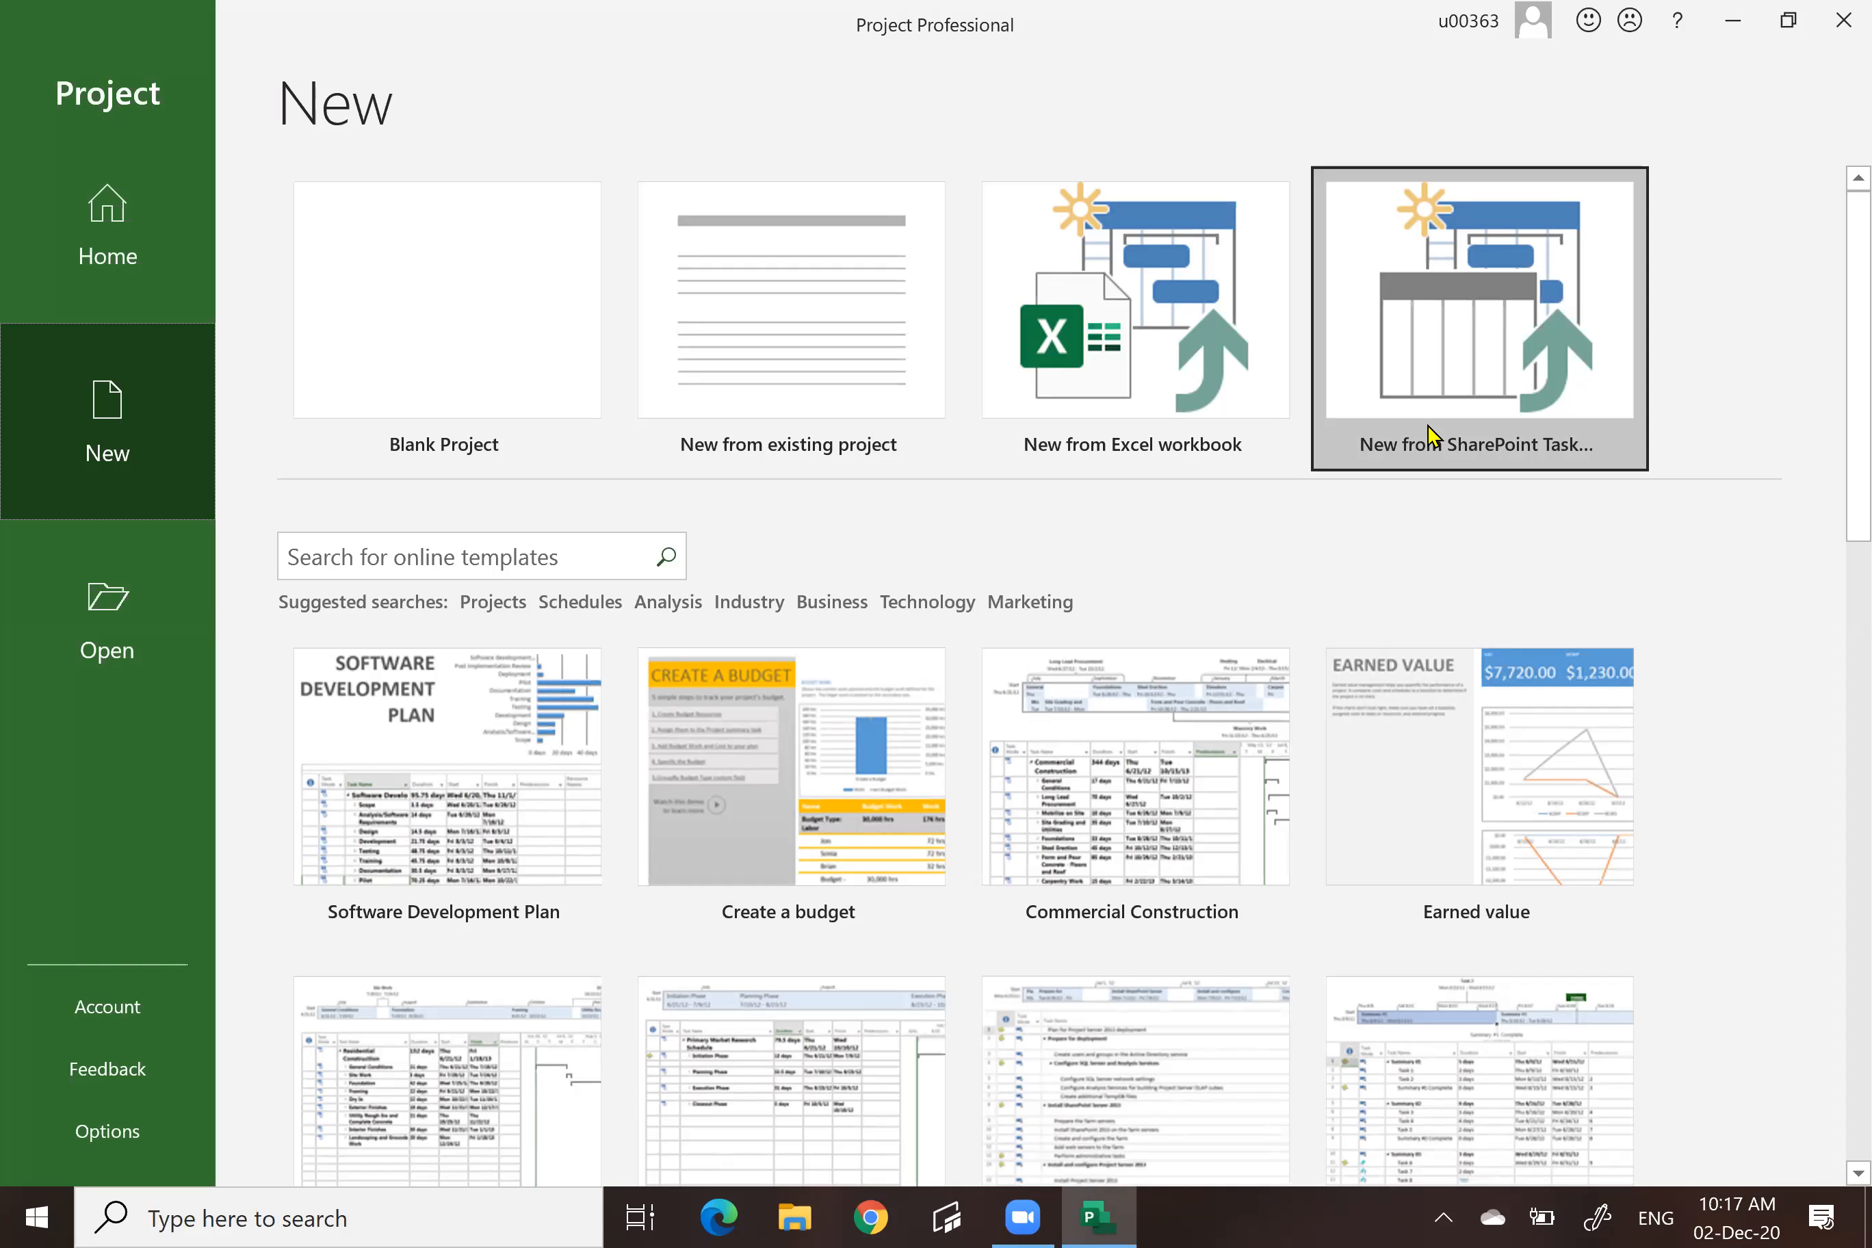
click(427, 320)
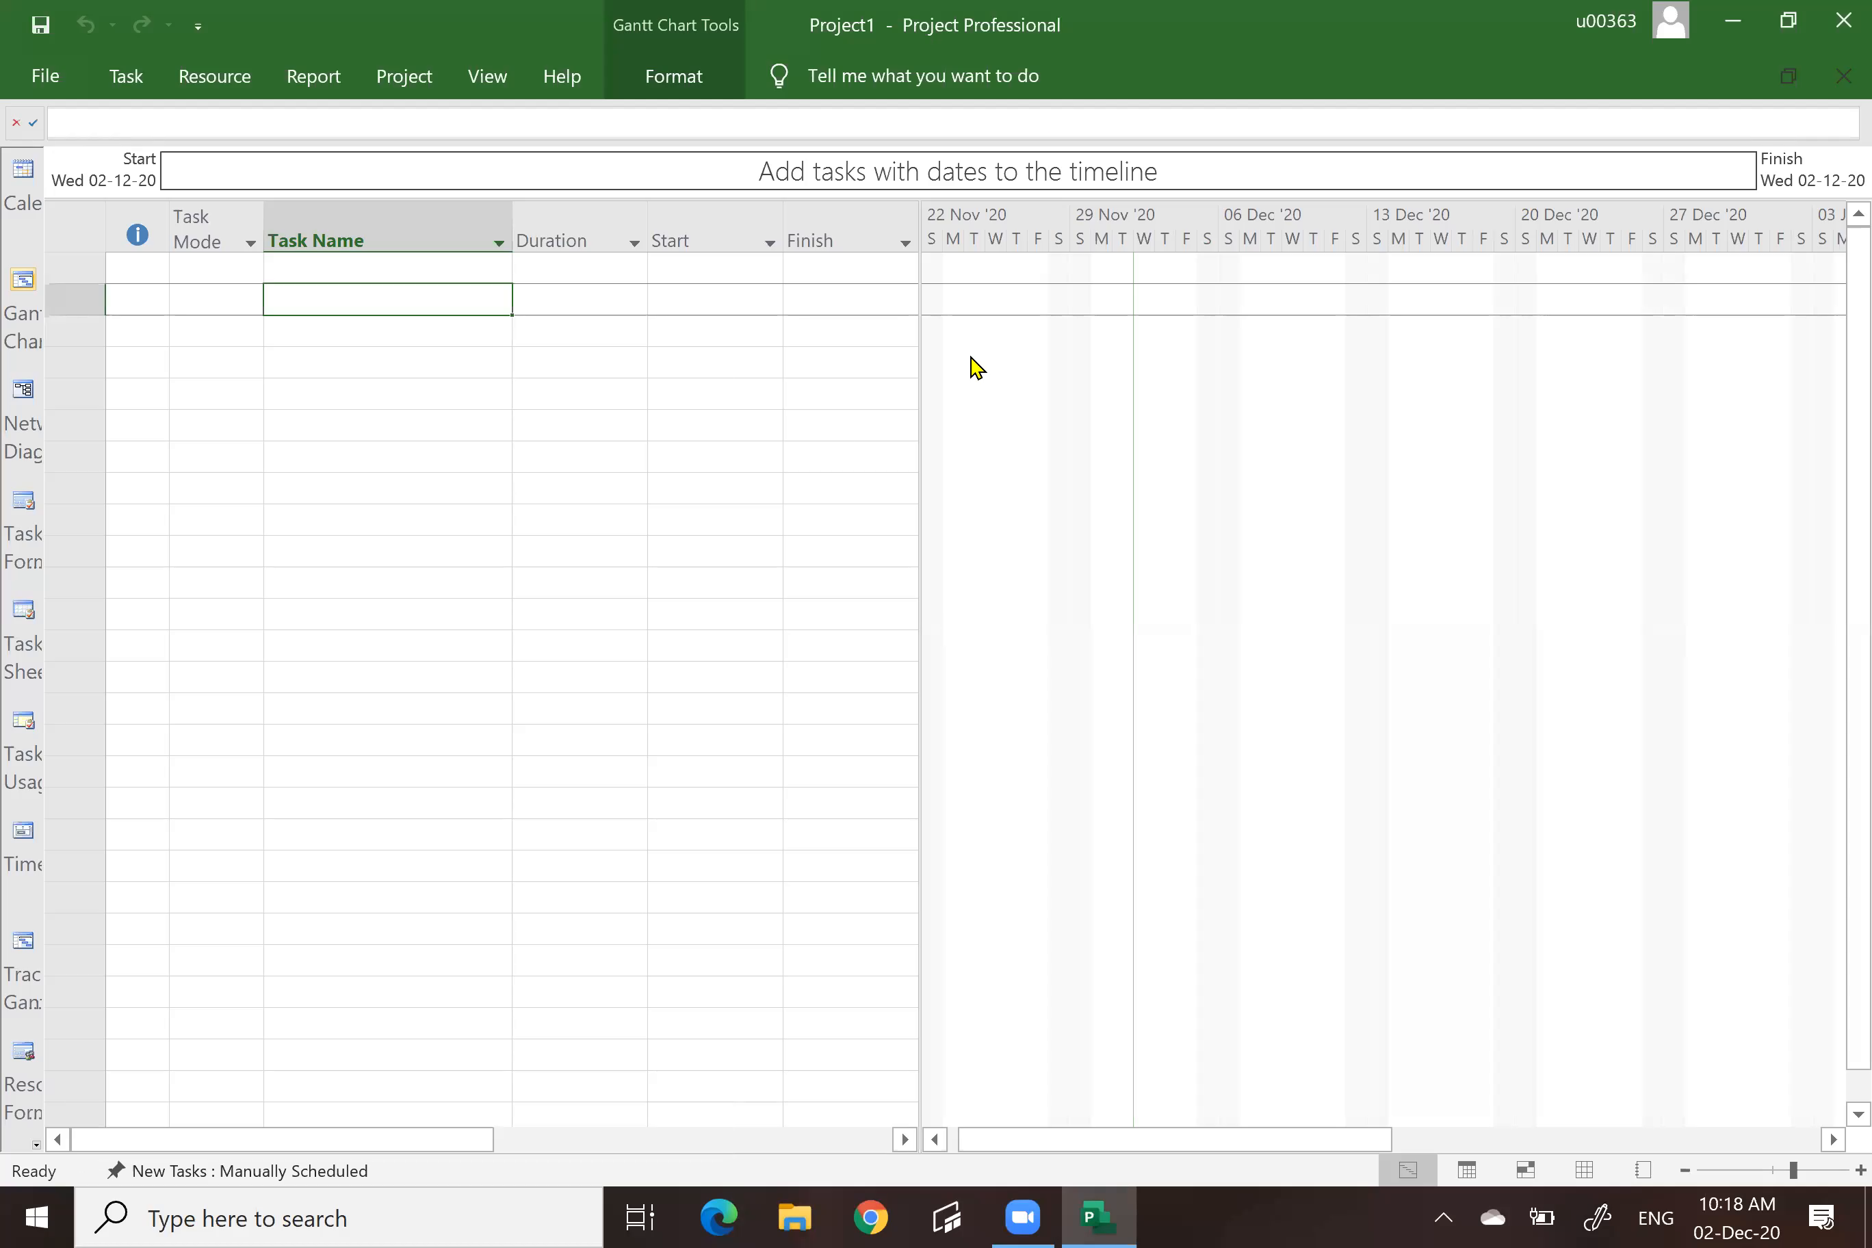
Go through the Task Name, Duration, Start and Finish columns and widen the task table to expose the Predecessors column.
click(361, 225)
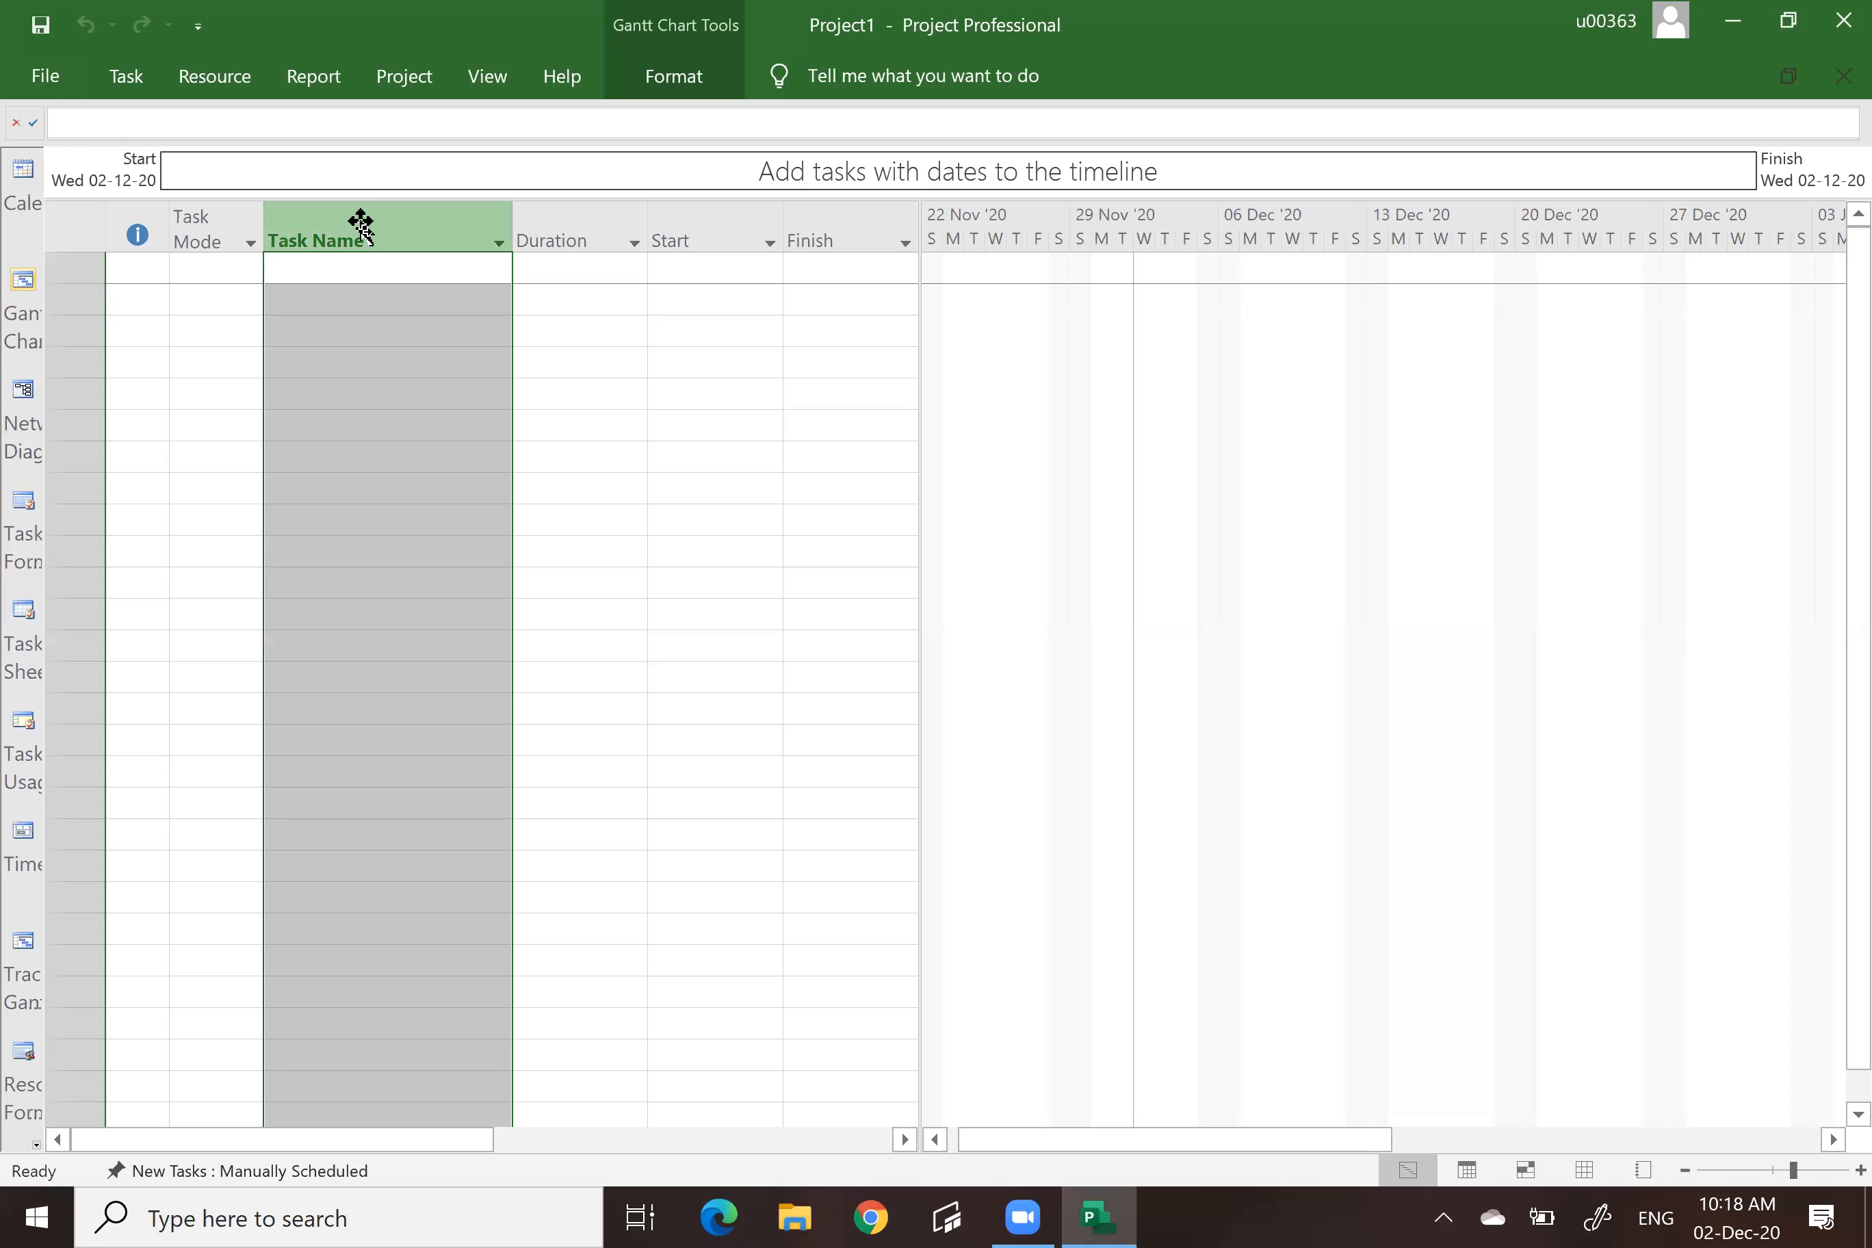
click(565, 222)
click(689, 229)
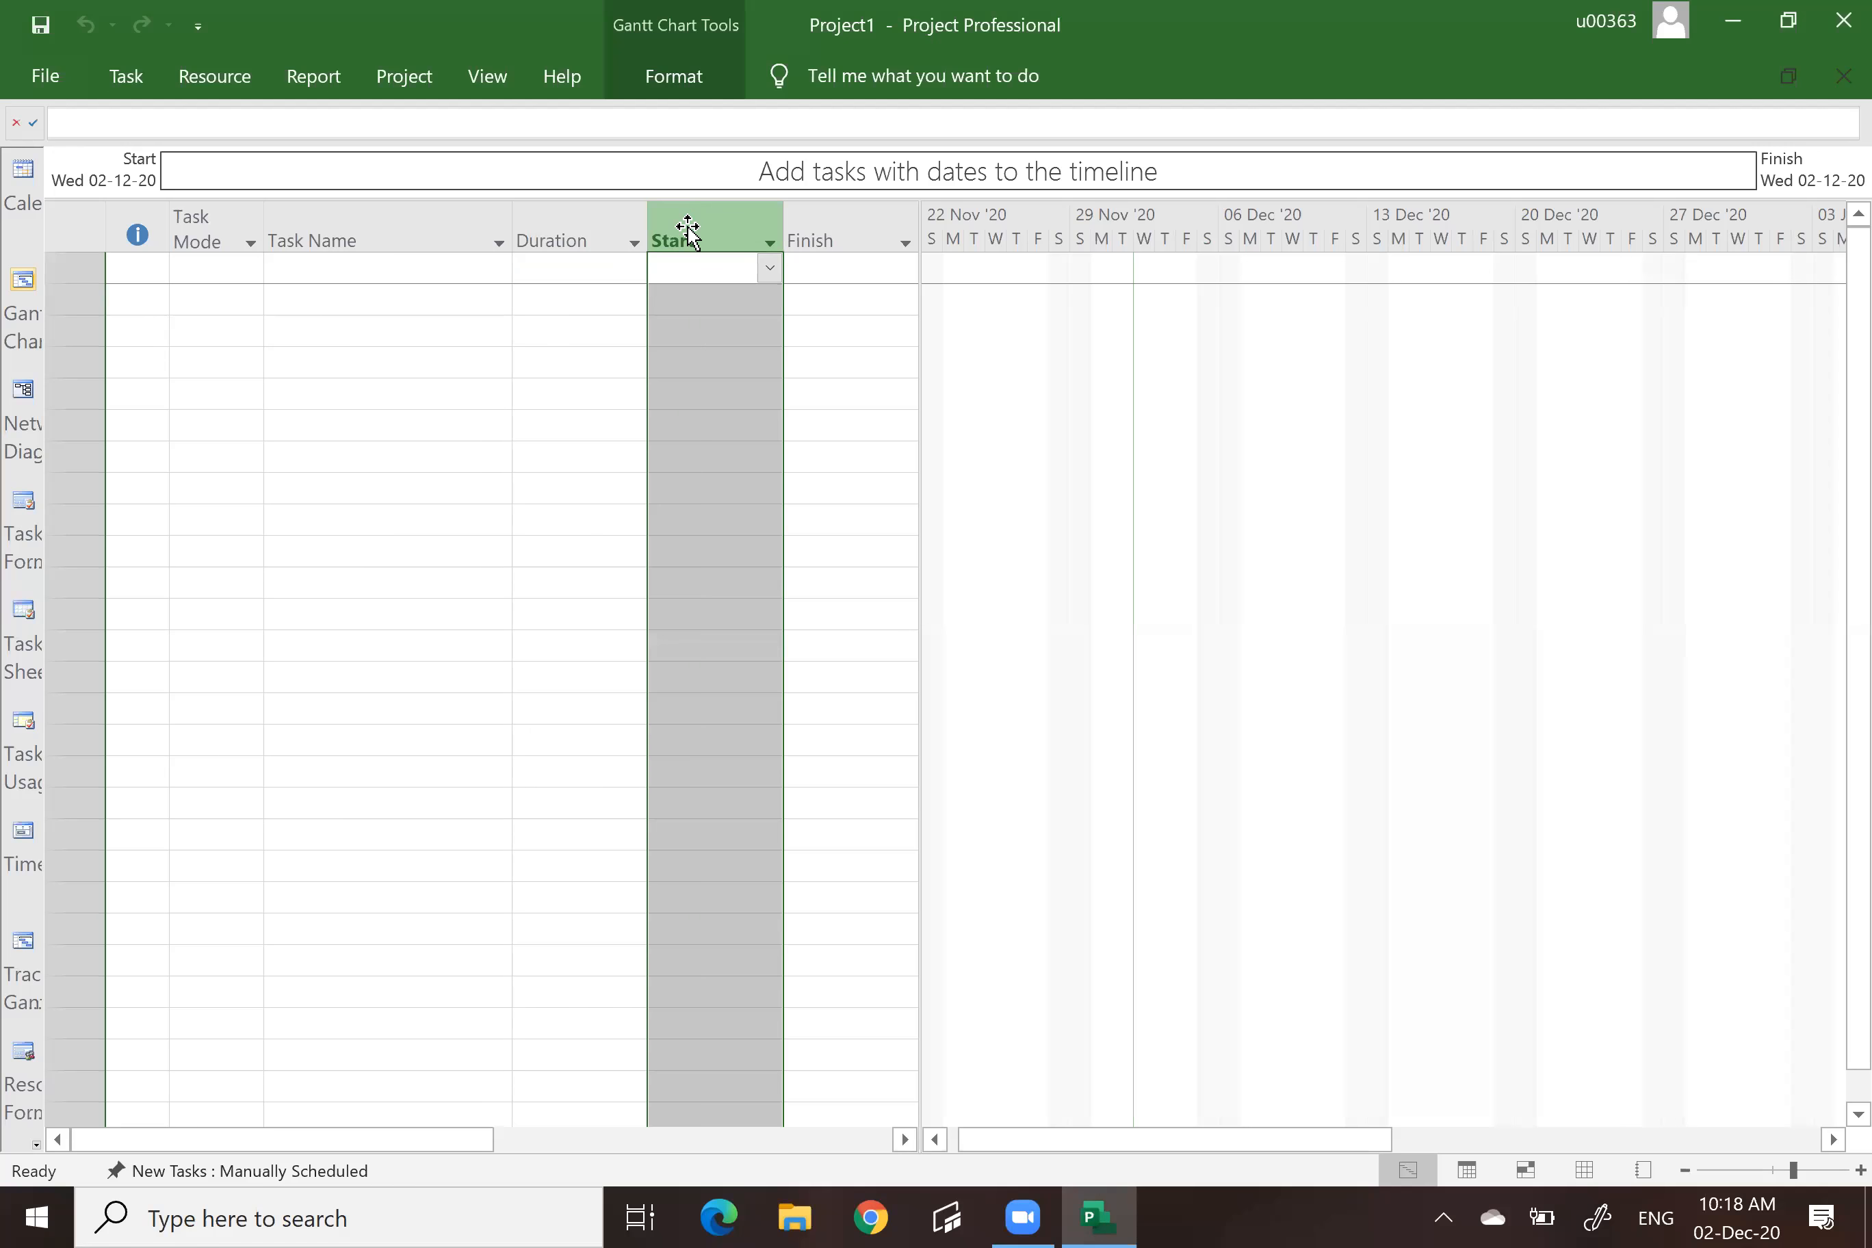
click(819, 238)
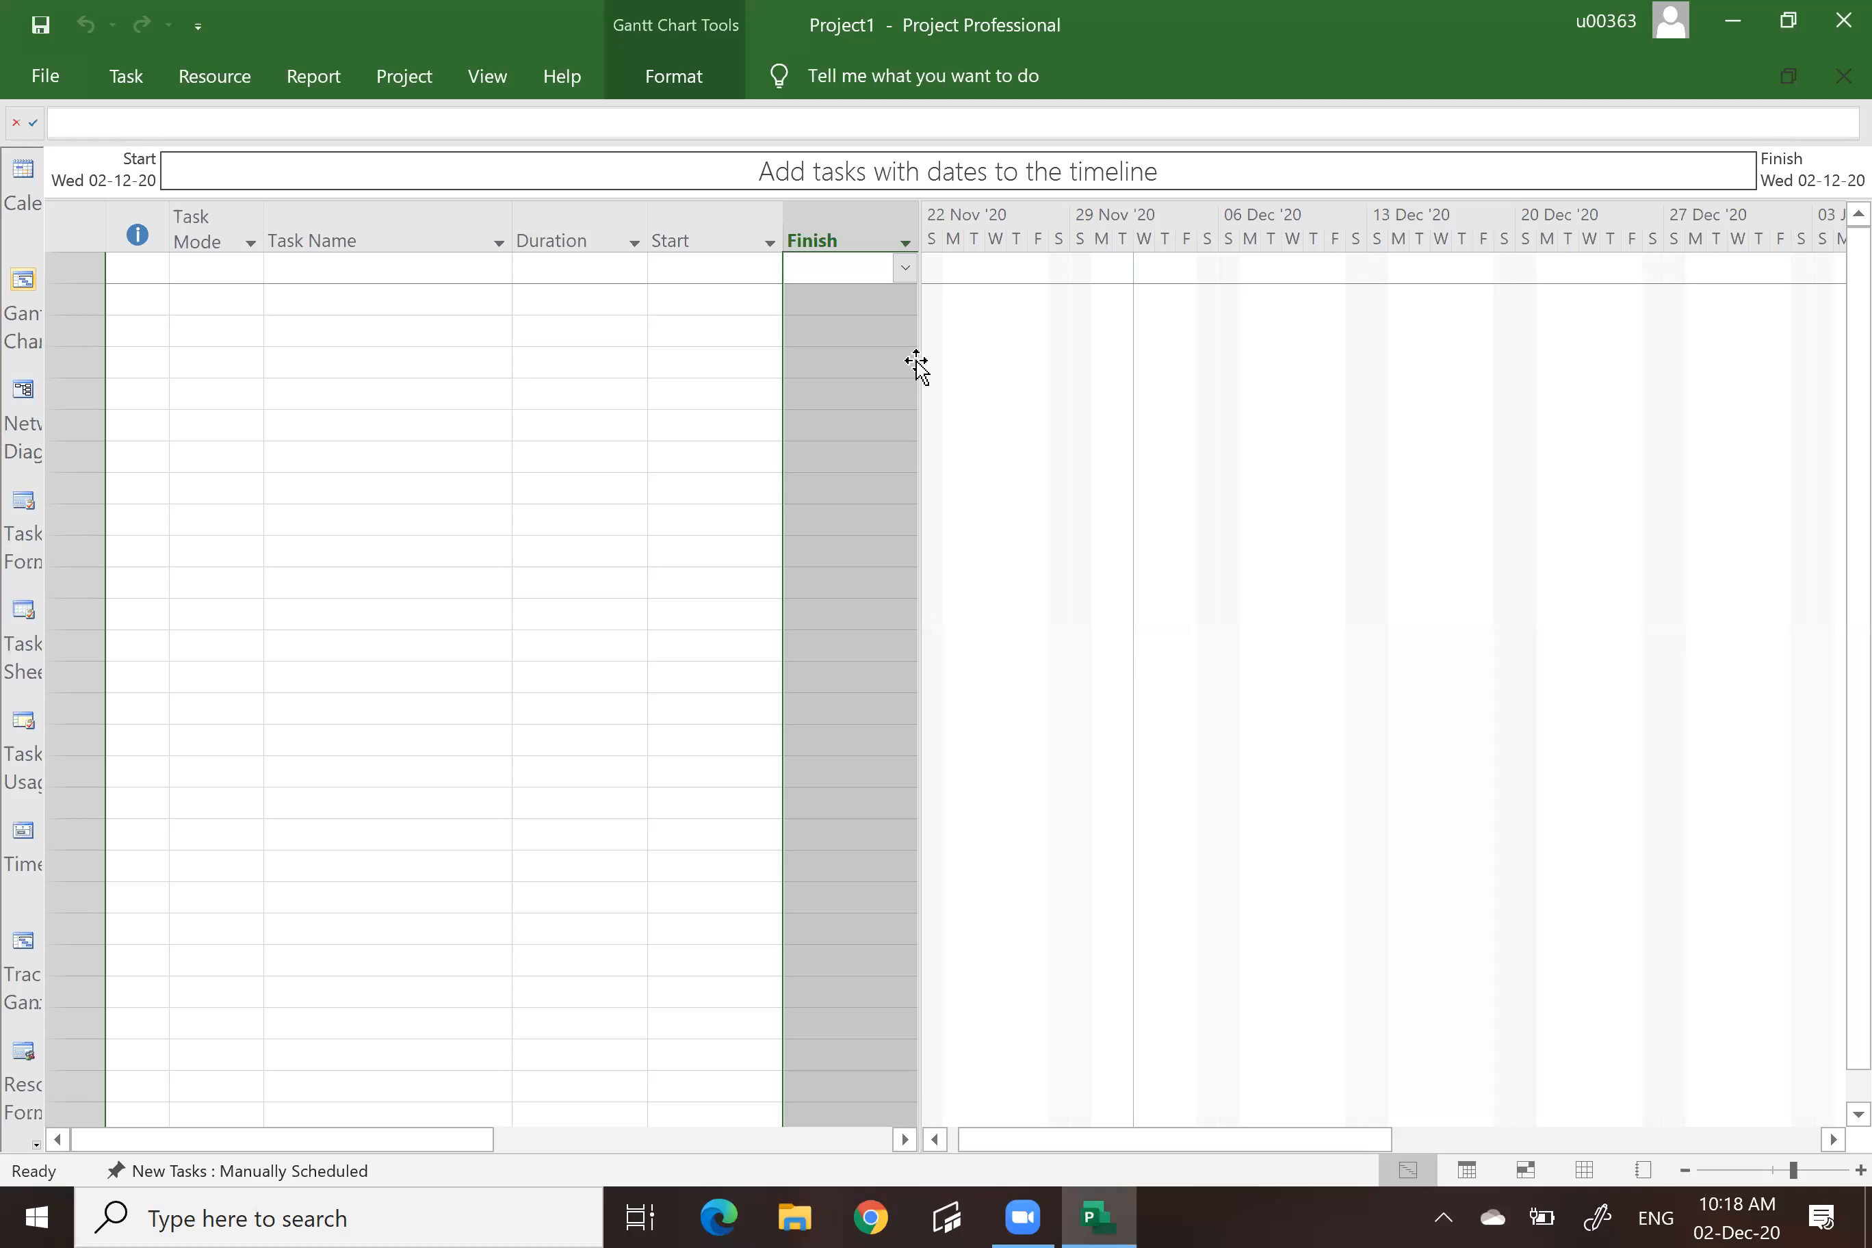
drag(919, 368, 1132, 360)
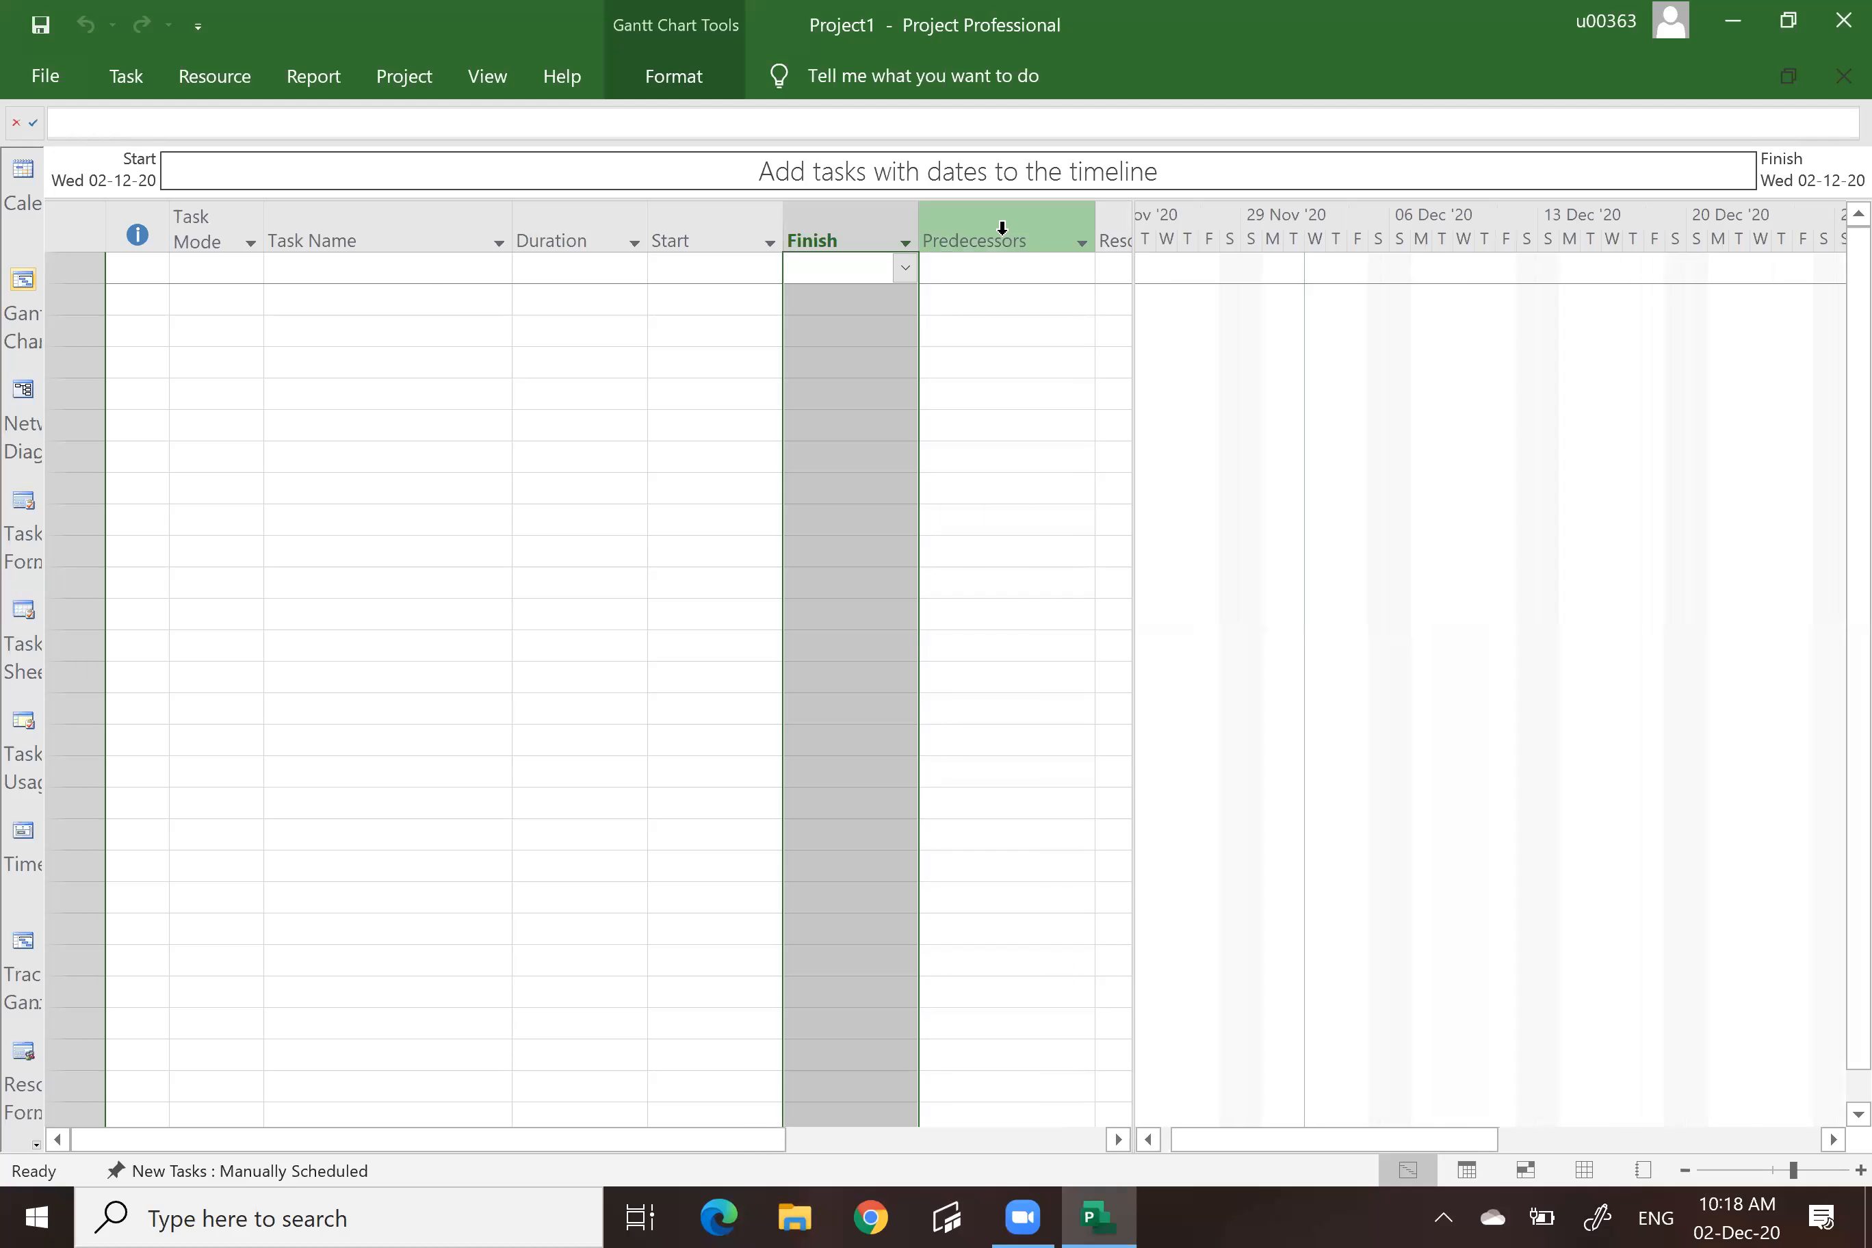
Go through the columns up to Predecessors and widen the task table further to expose the full Resource Names column.
click(1002, 228)
click(371, 234)
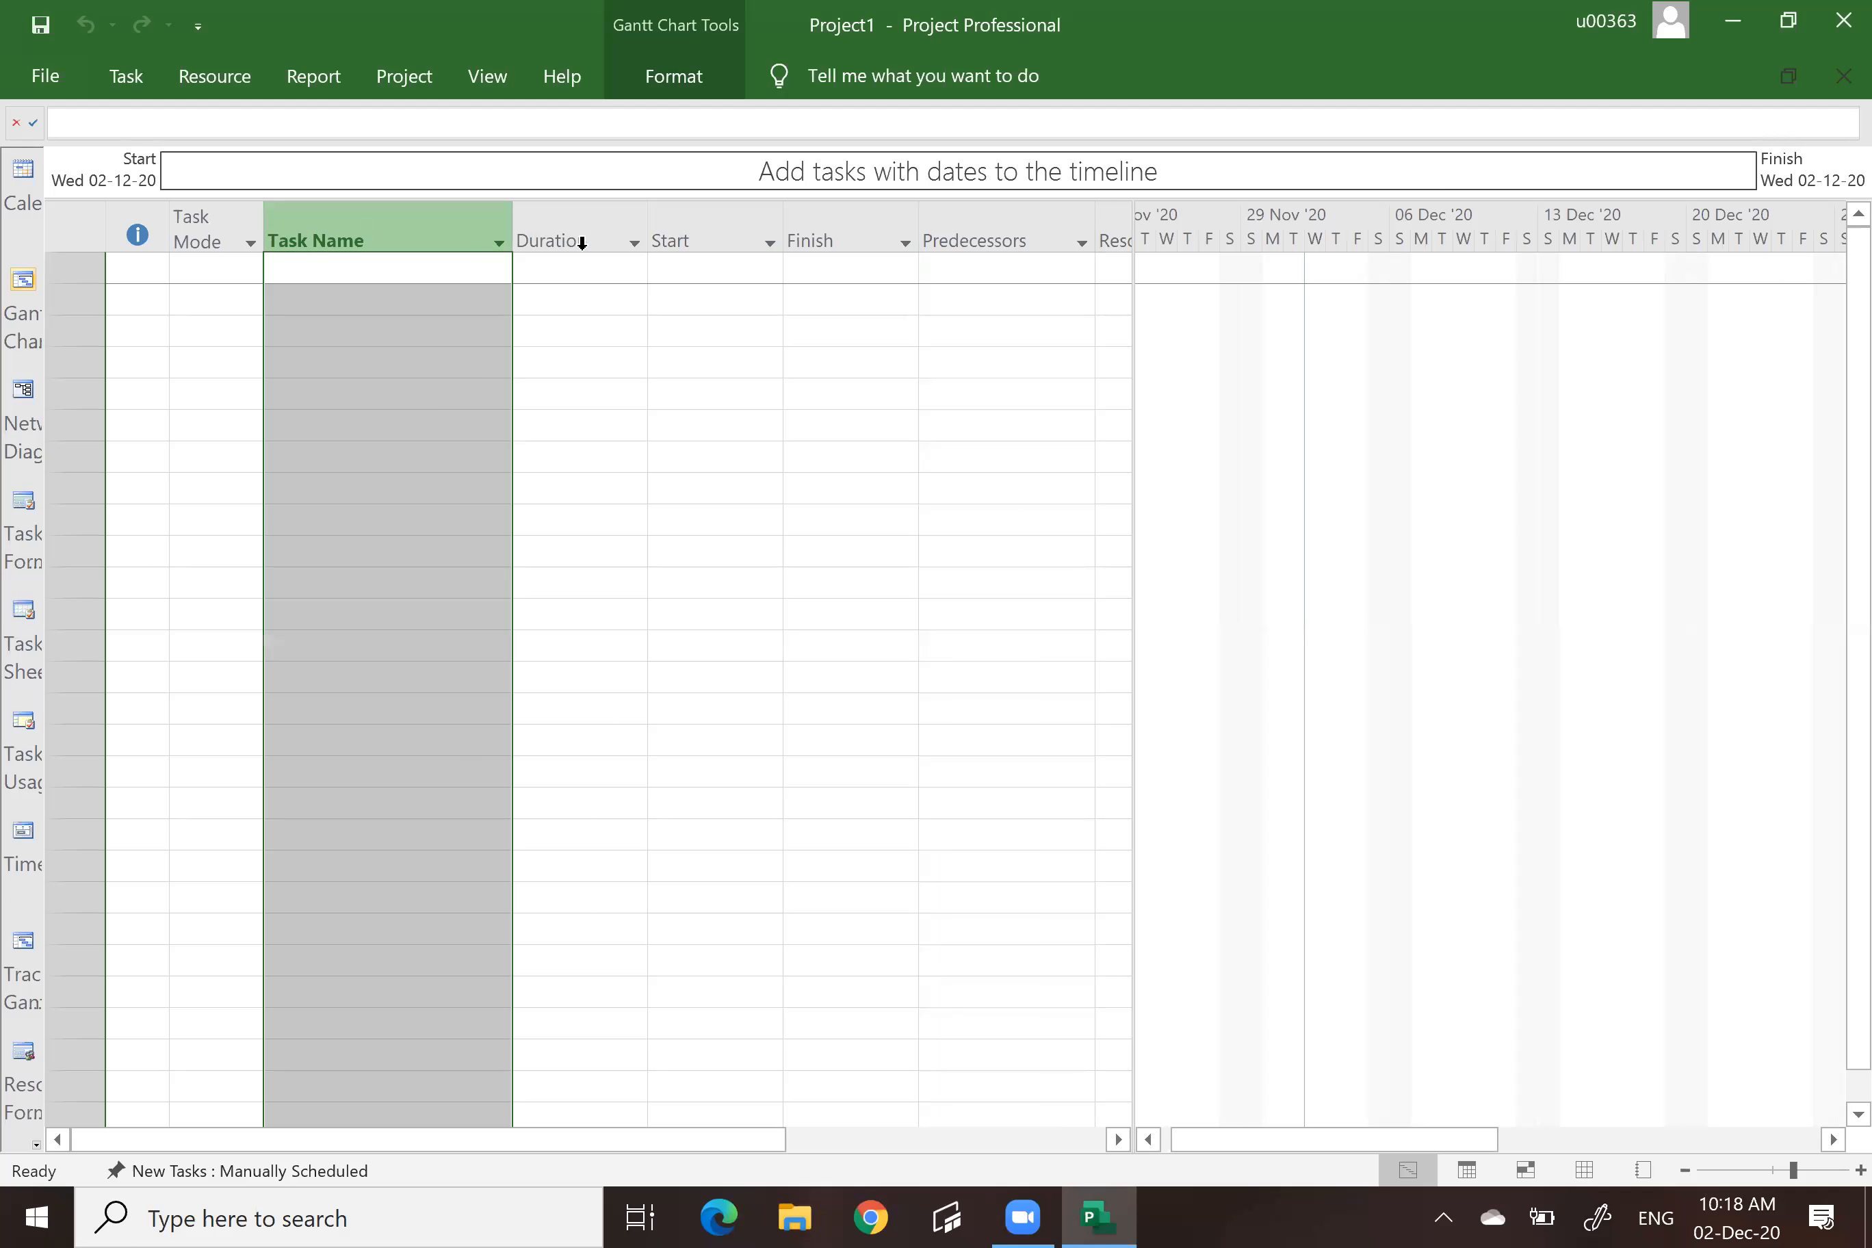
click(574, 232)
click(733, 224)
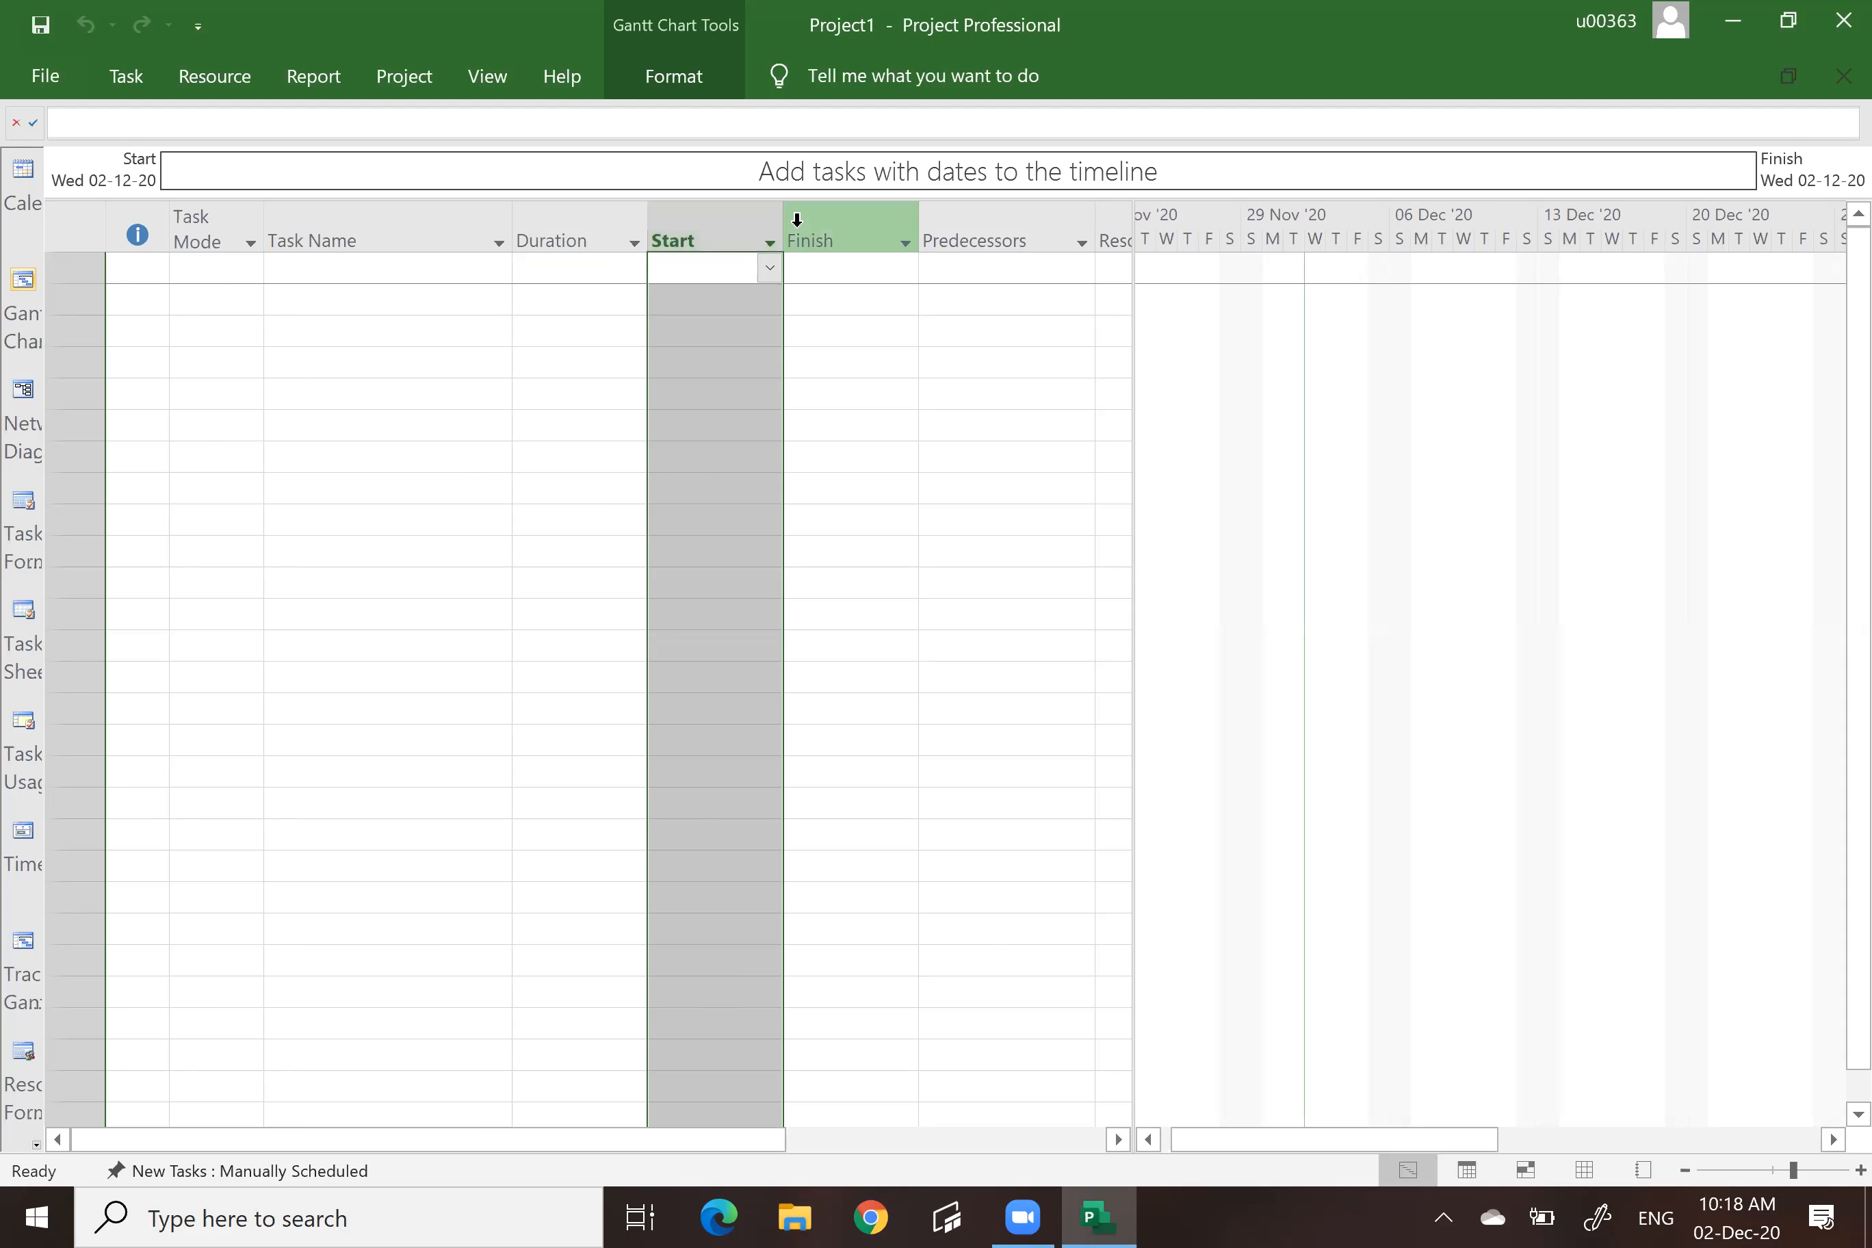
click(797, 222)
click(939, 237)
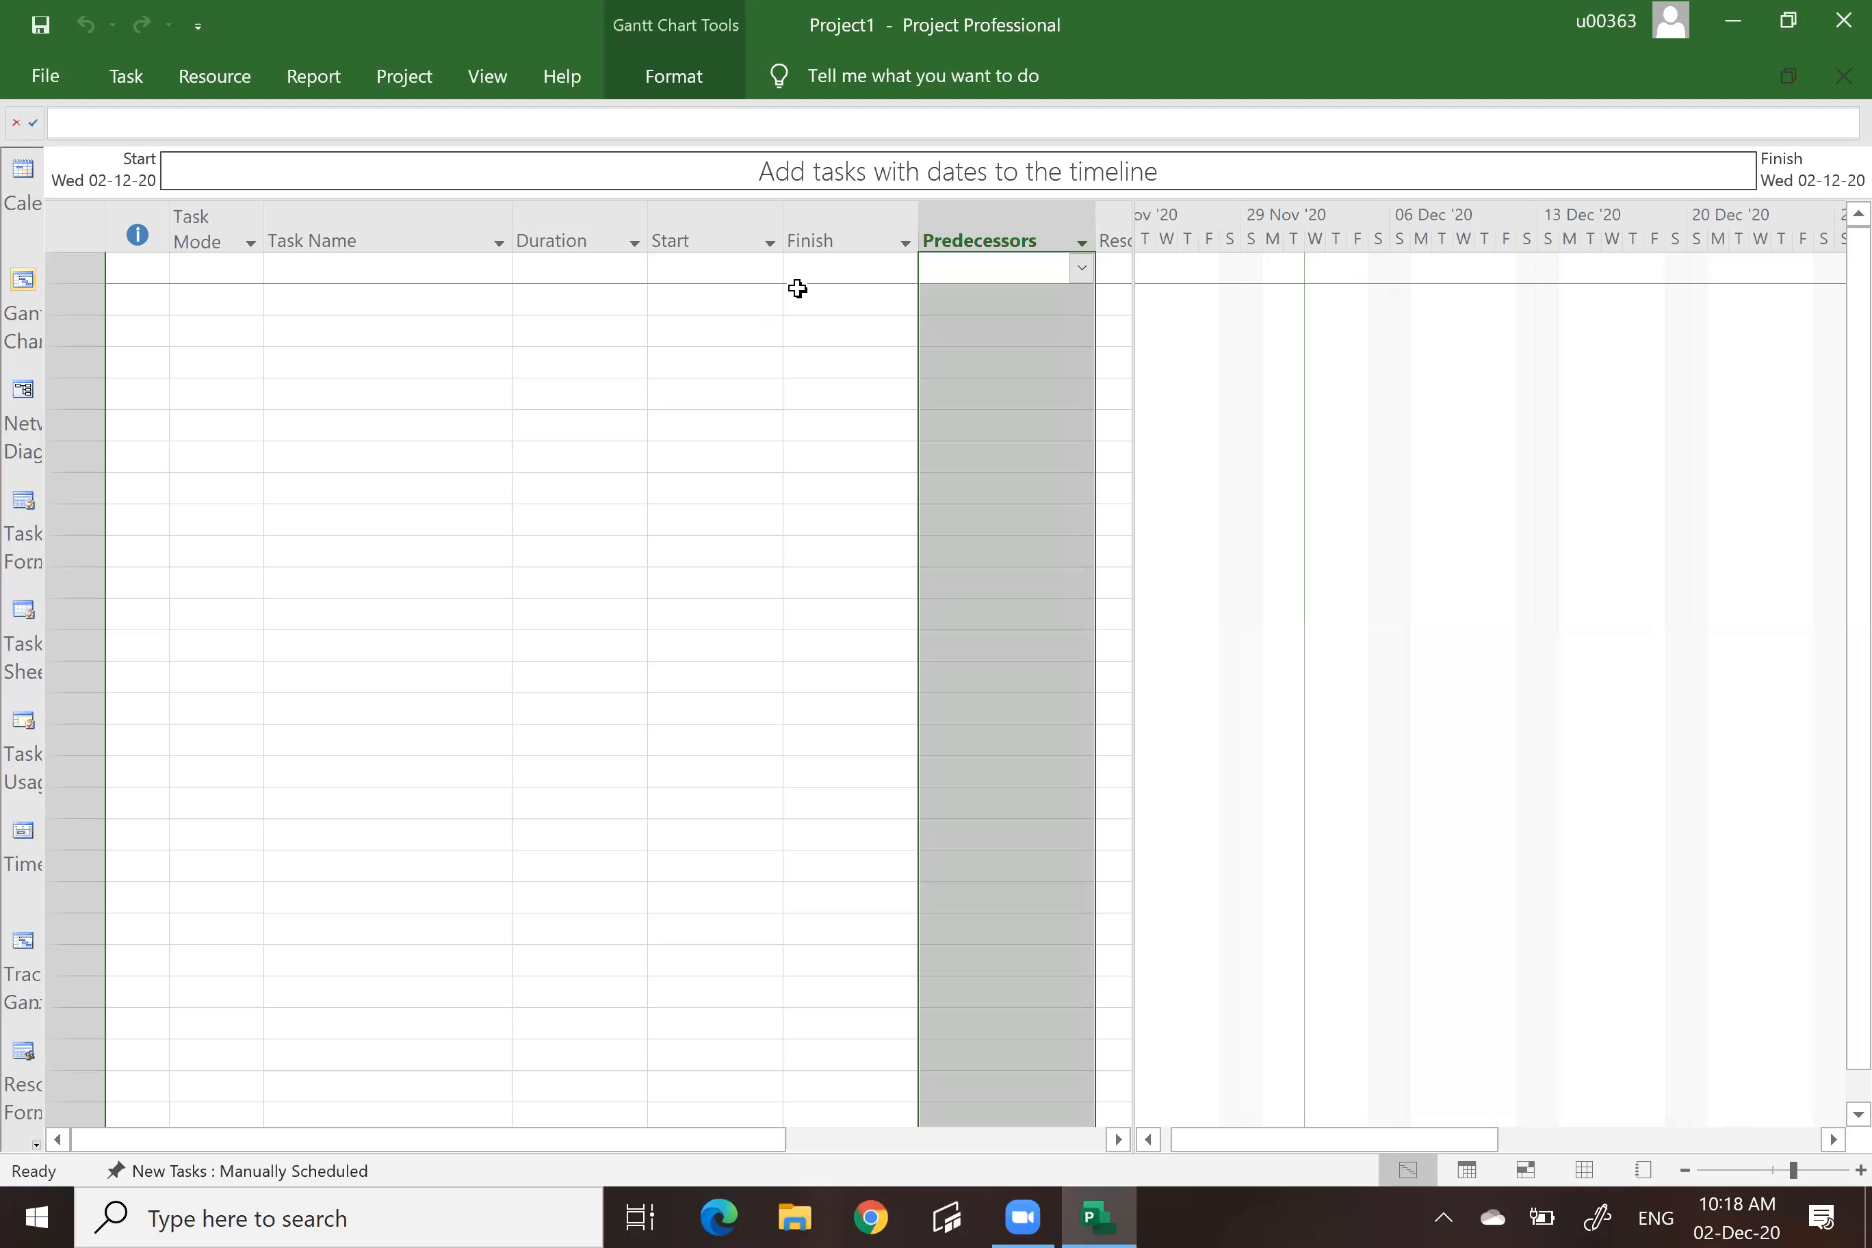
drag(1135, 243, 1386, 240)
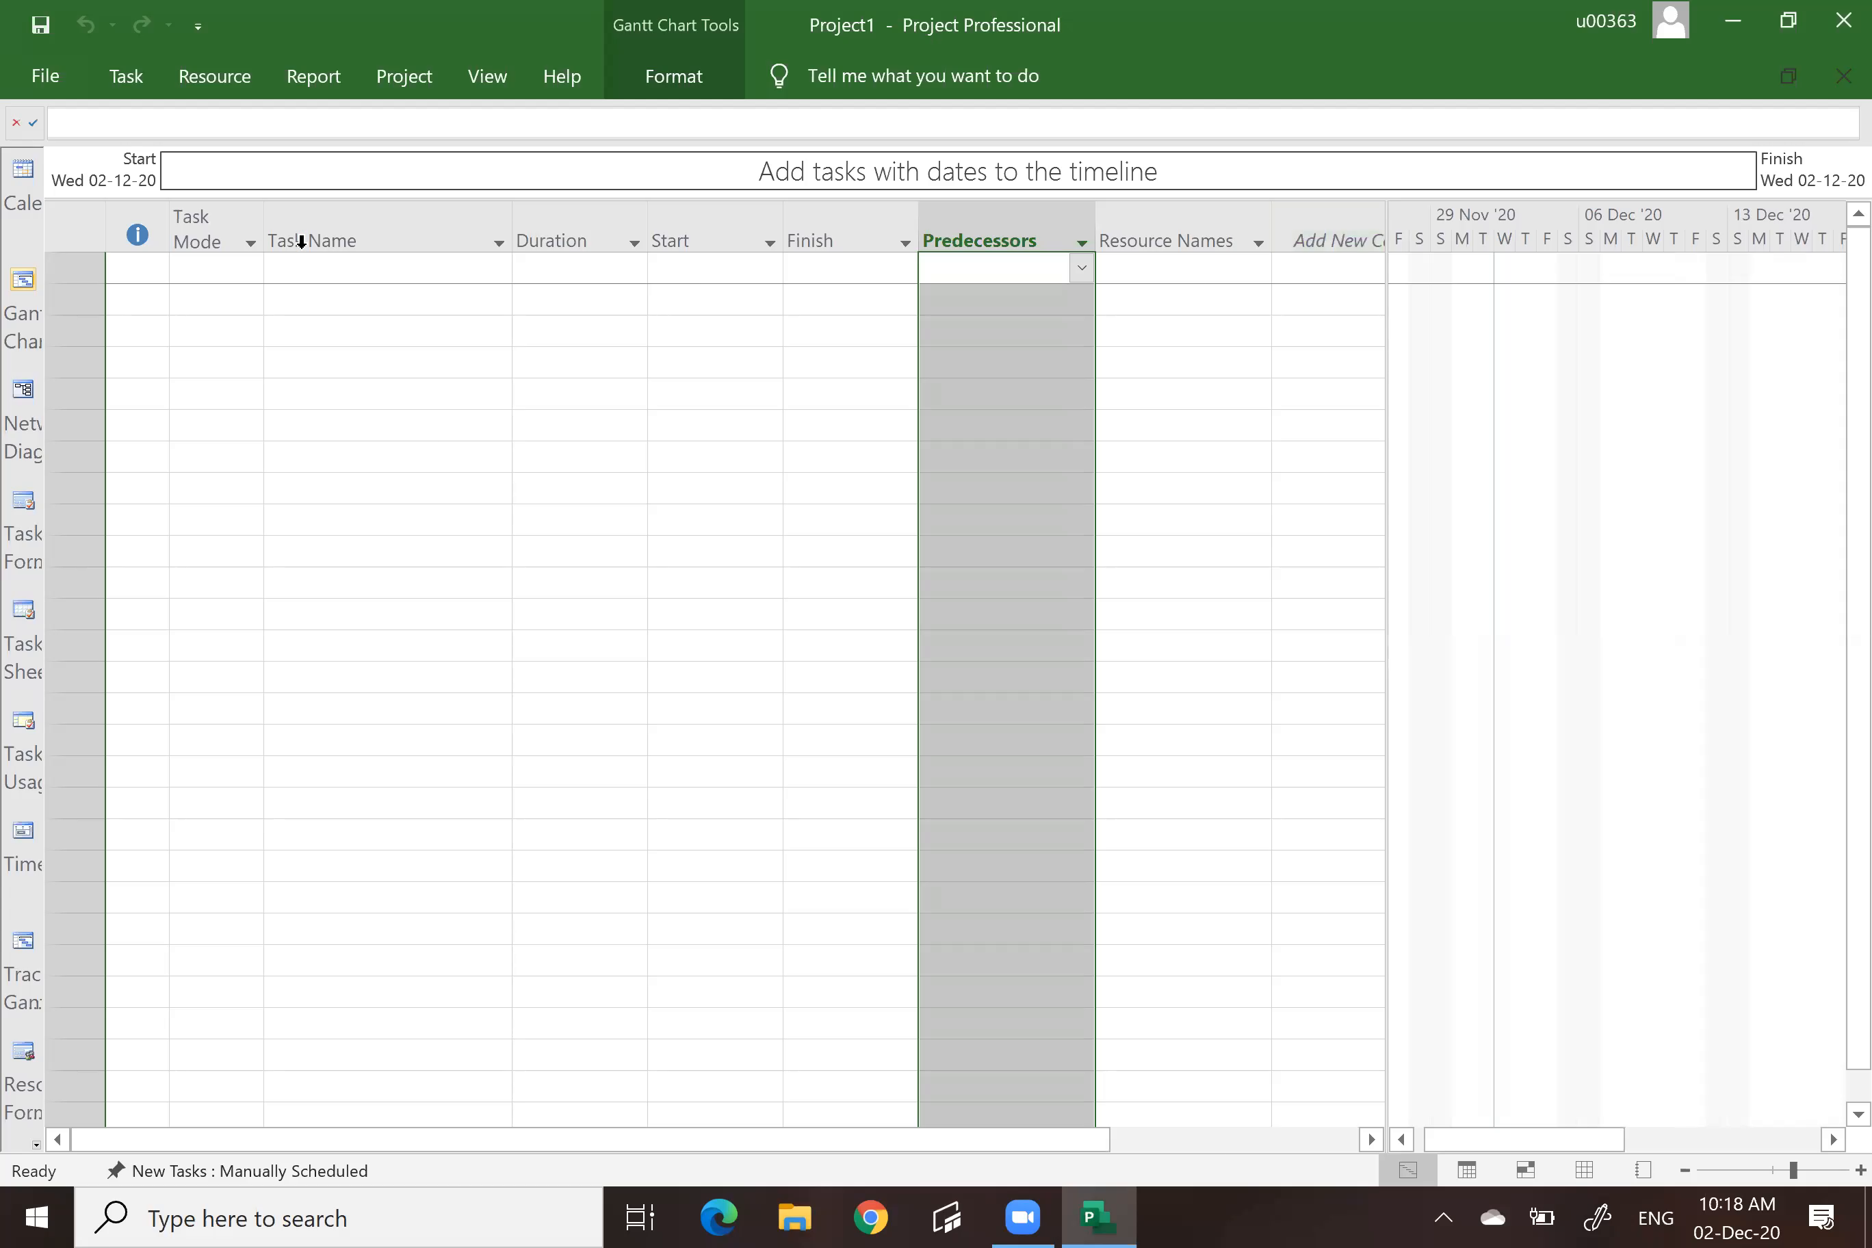
Review the Task Name, Duration, Predecessors and Resource Names columns of the empty task table.
click(409, 231)
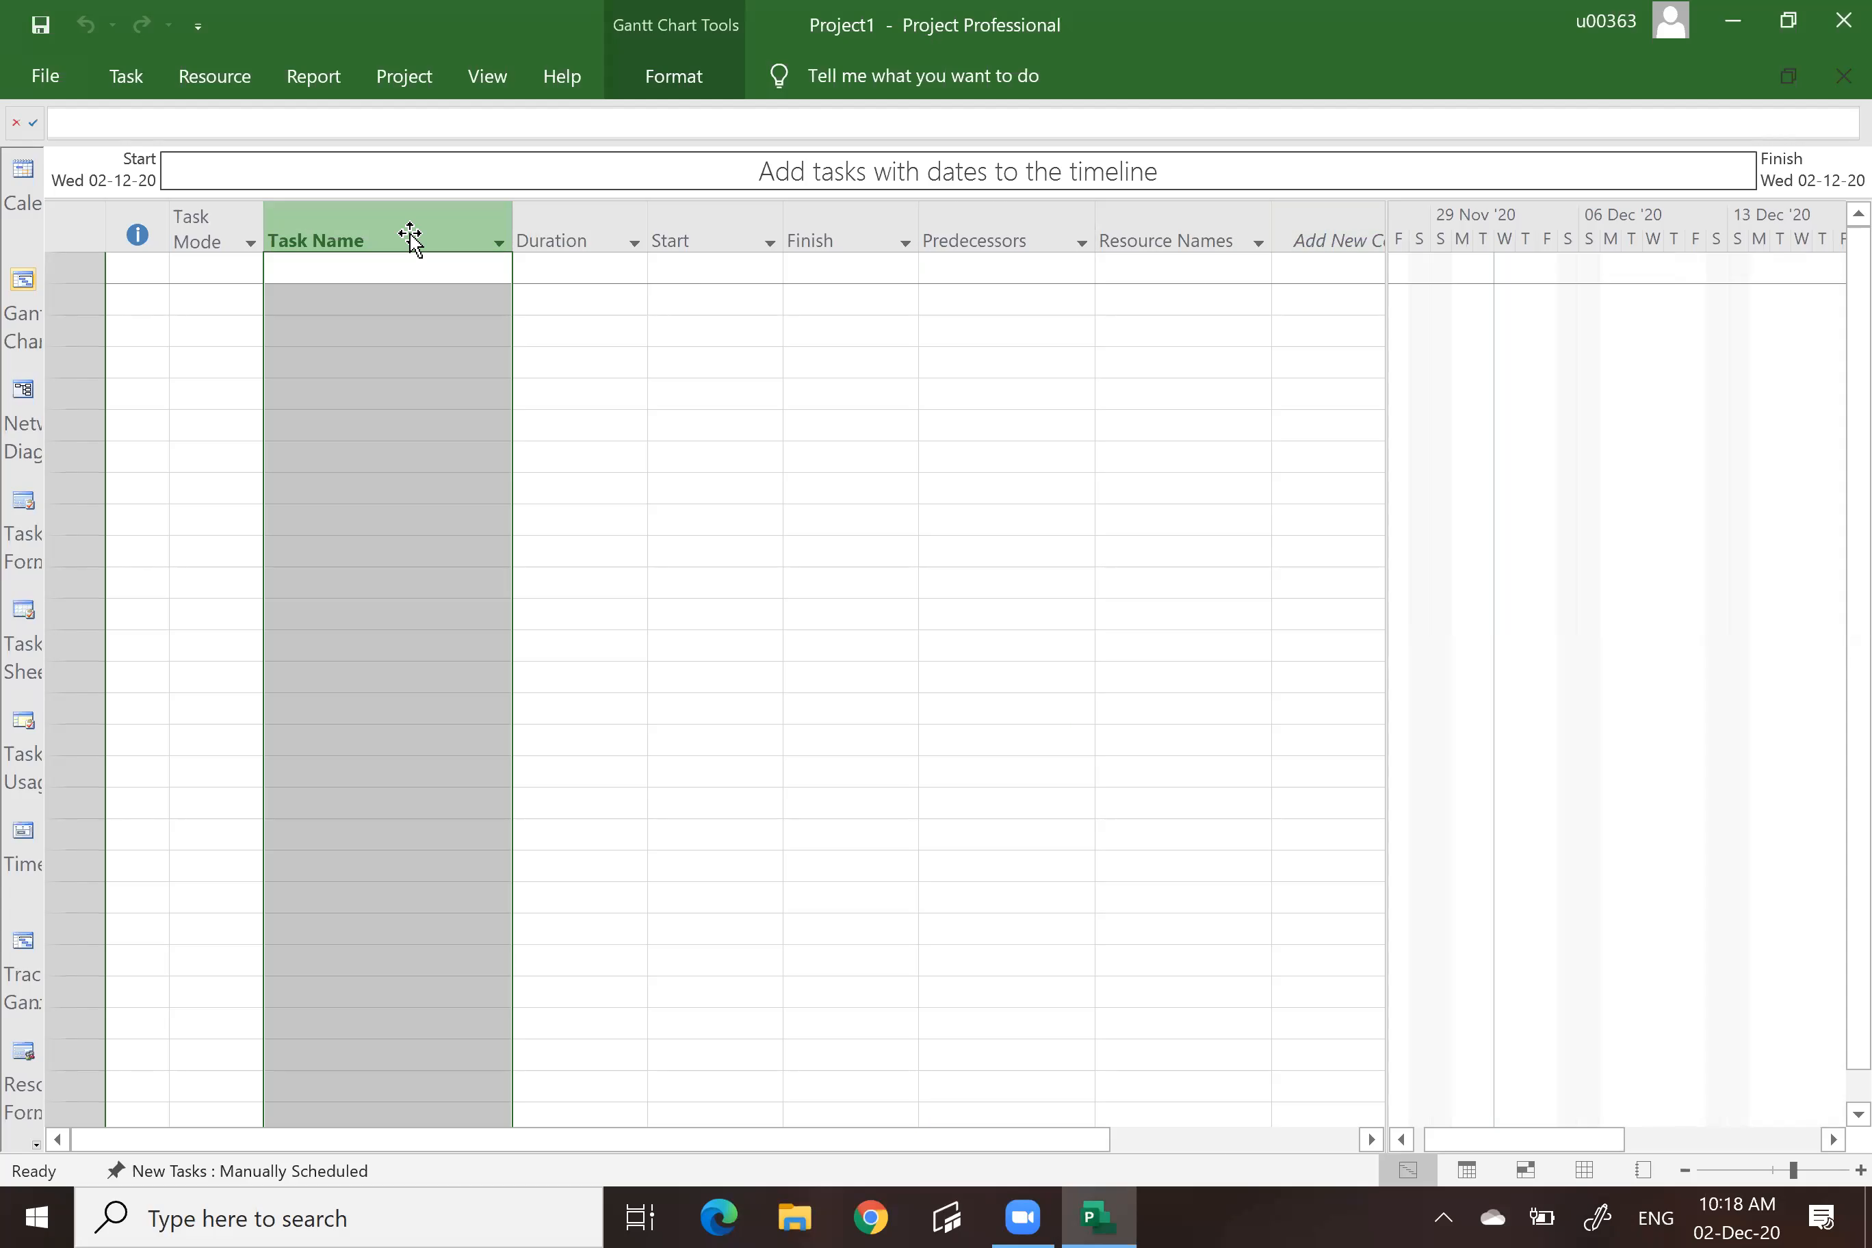
click(605, 230)
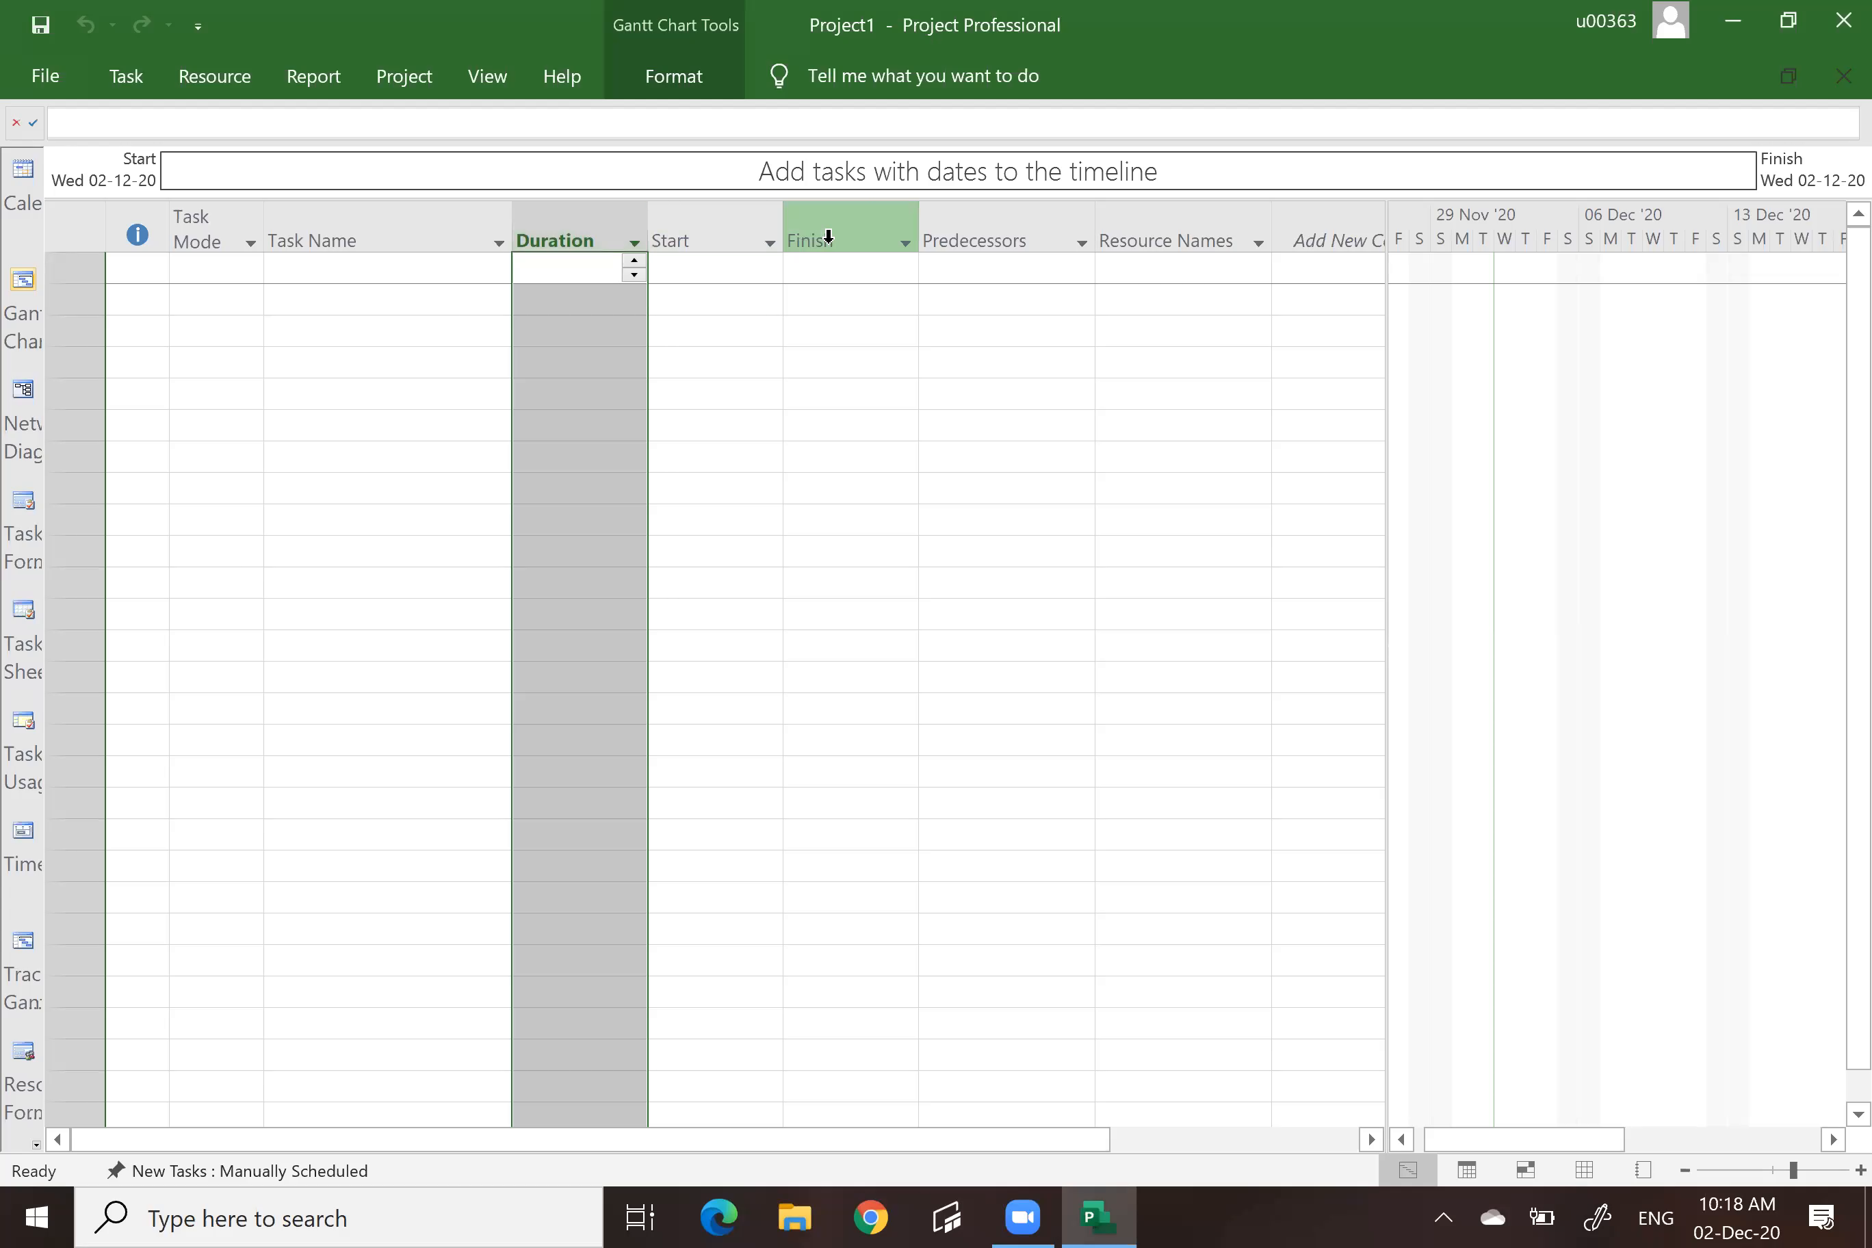
click(973, 229)
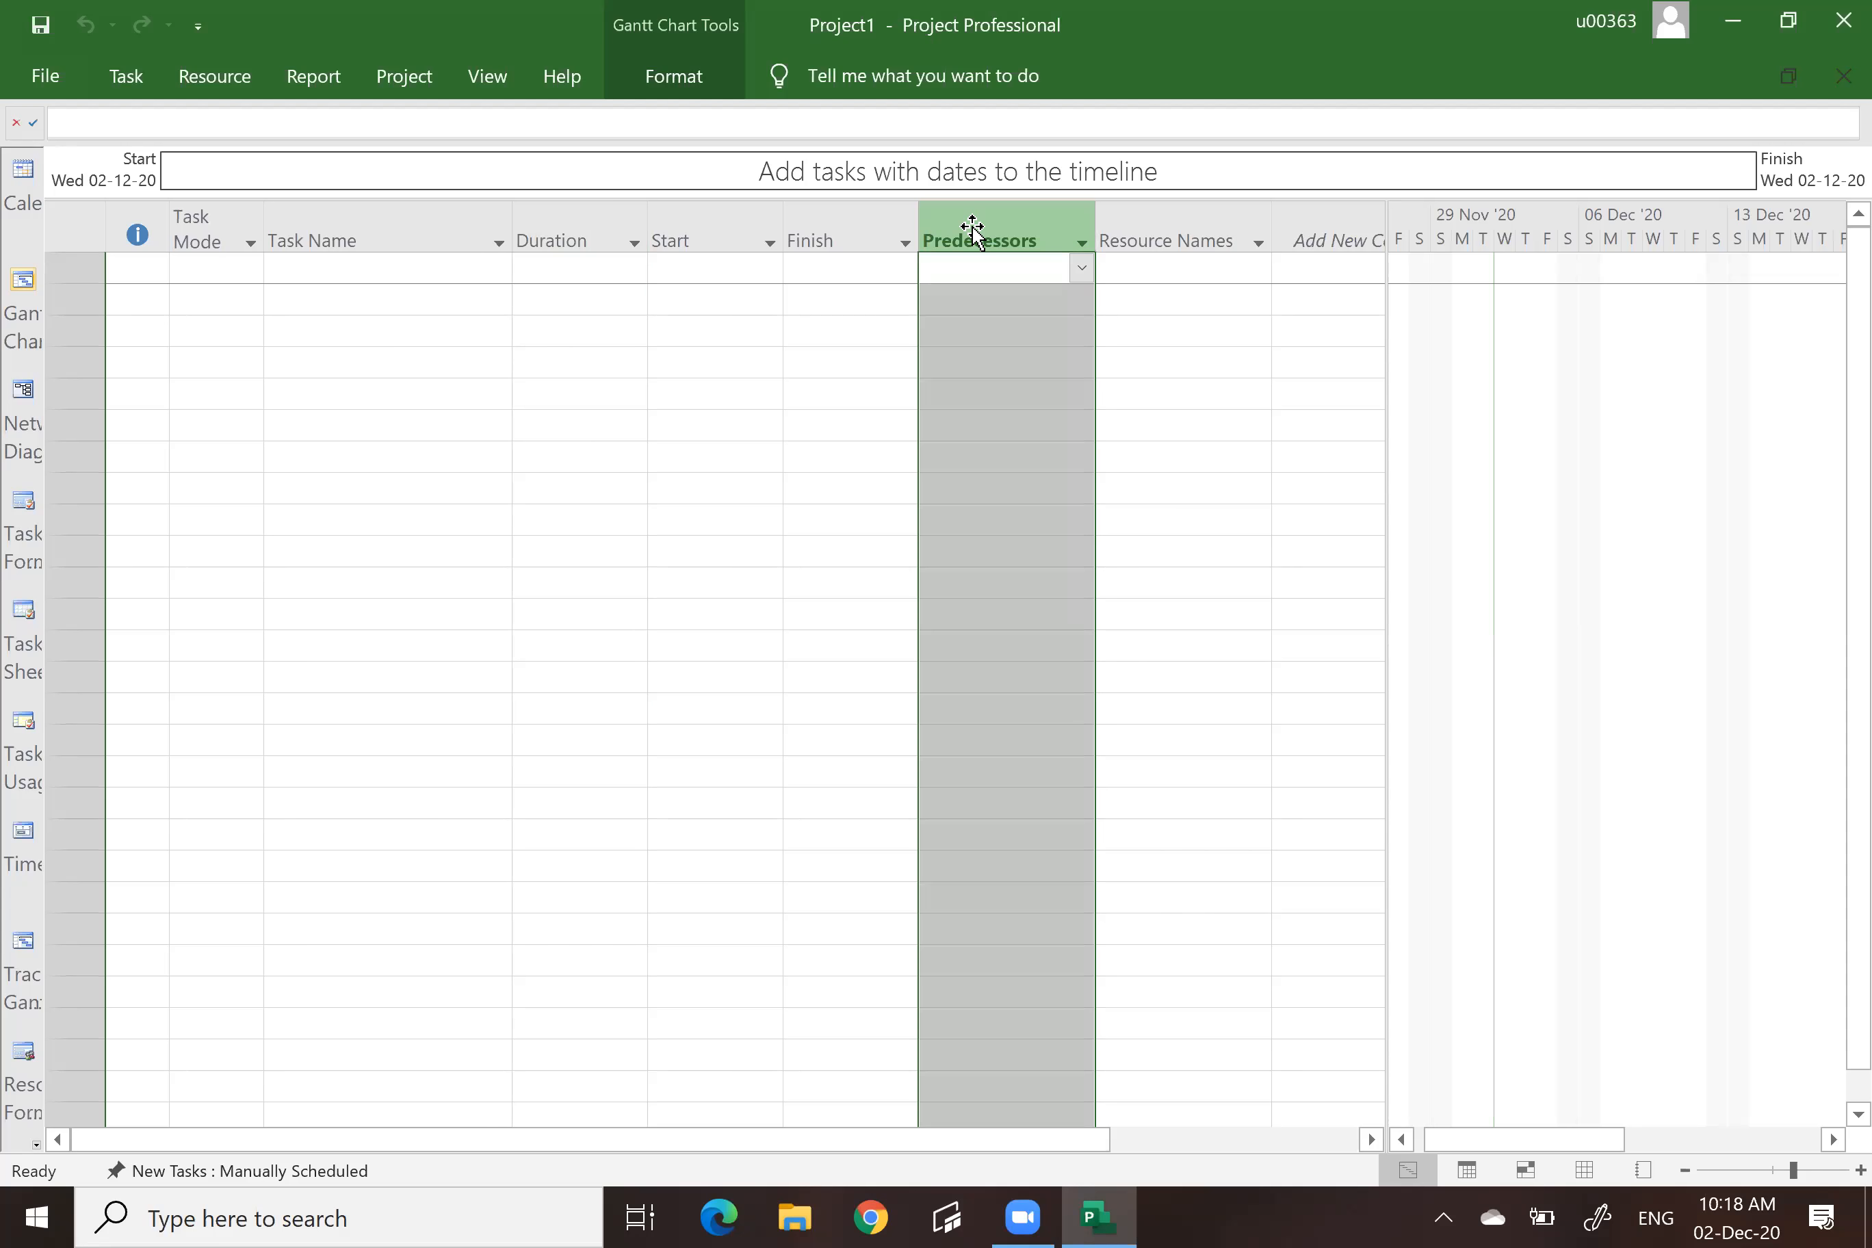
click(1186, 233)
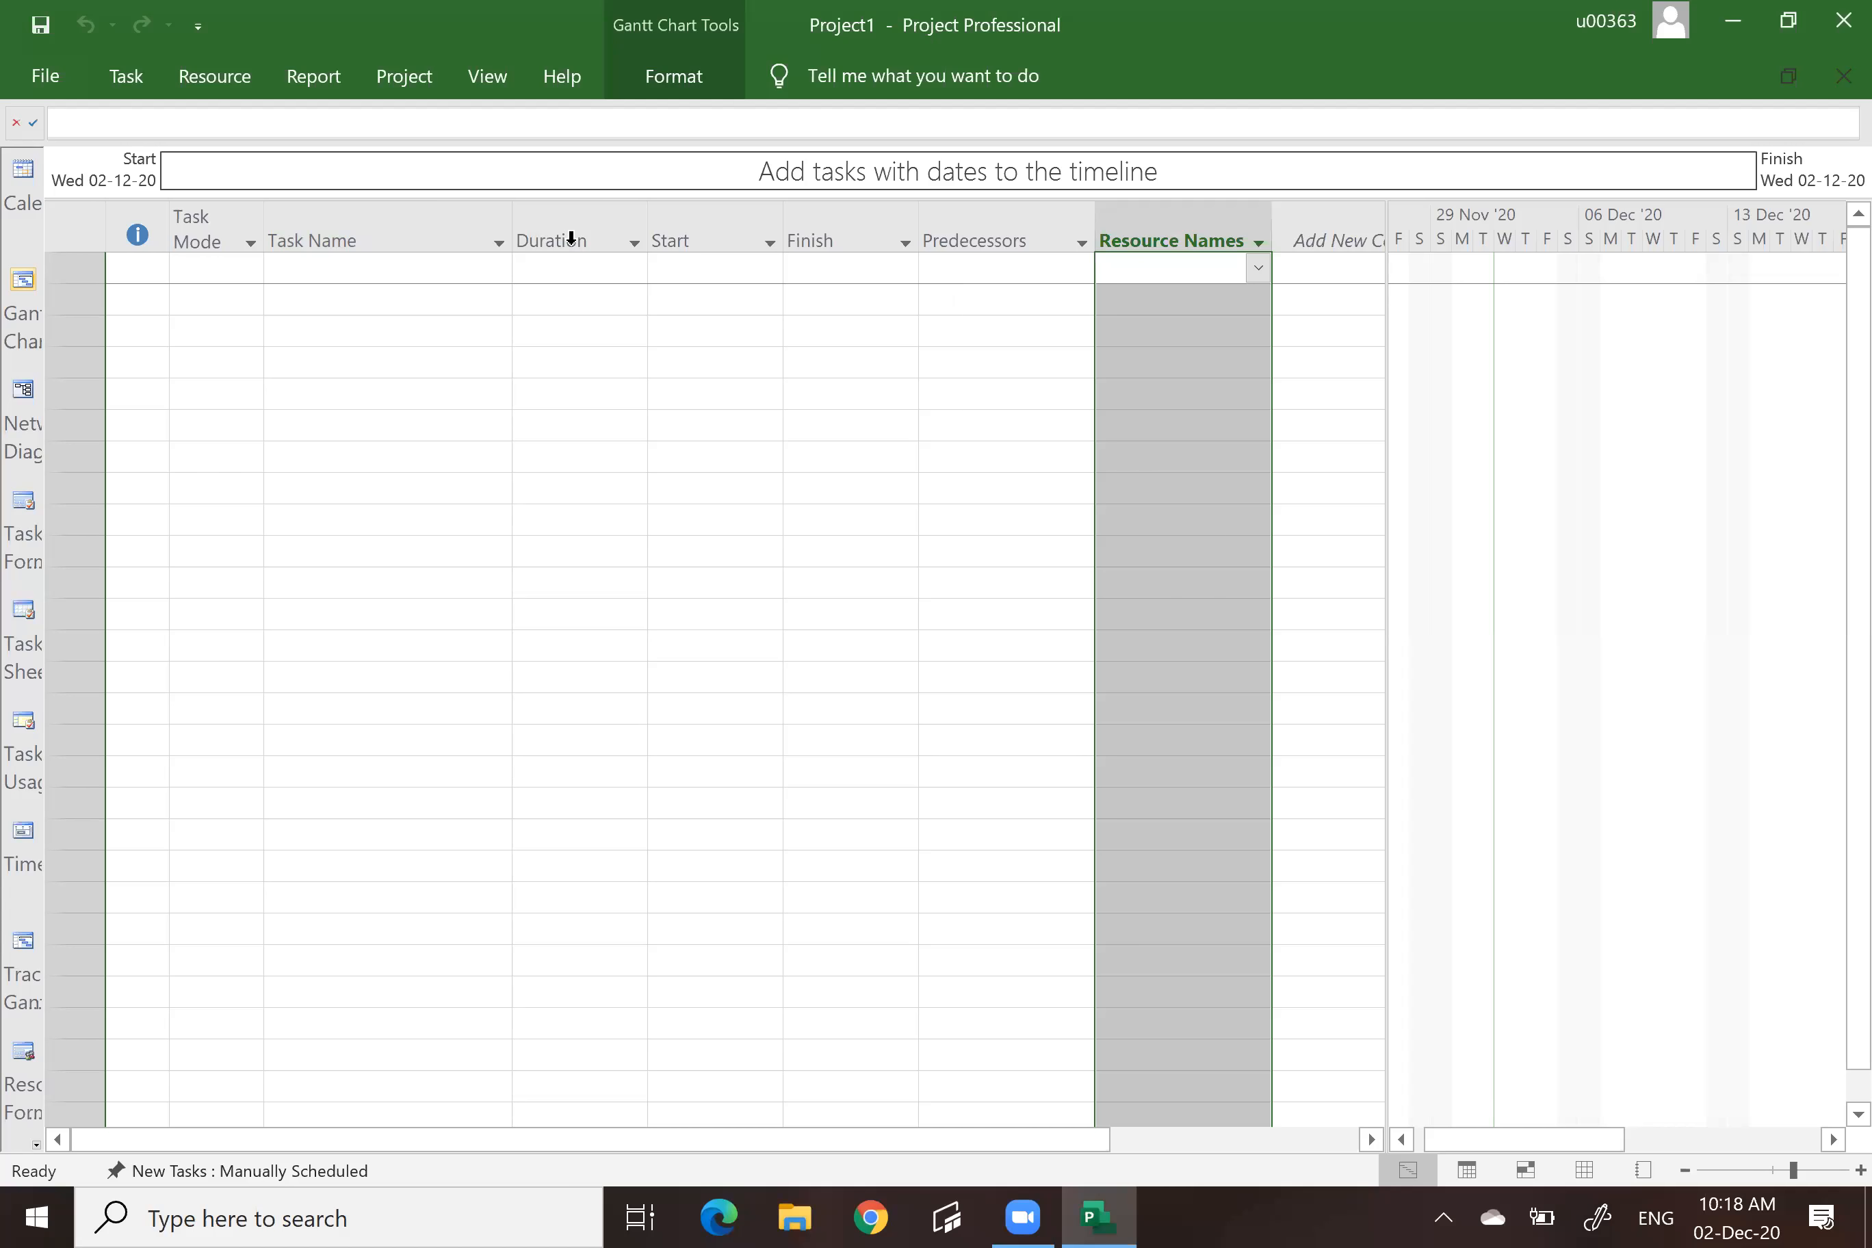
click(376, 240)
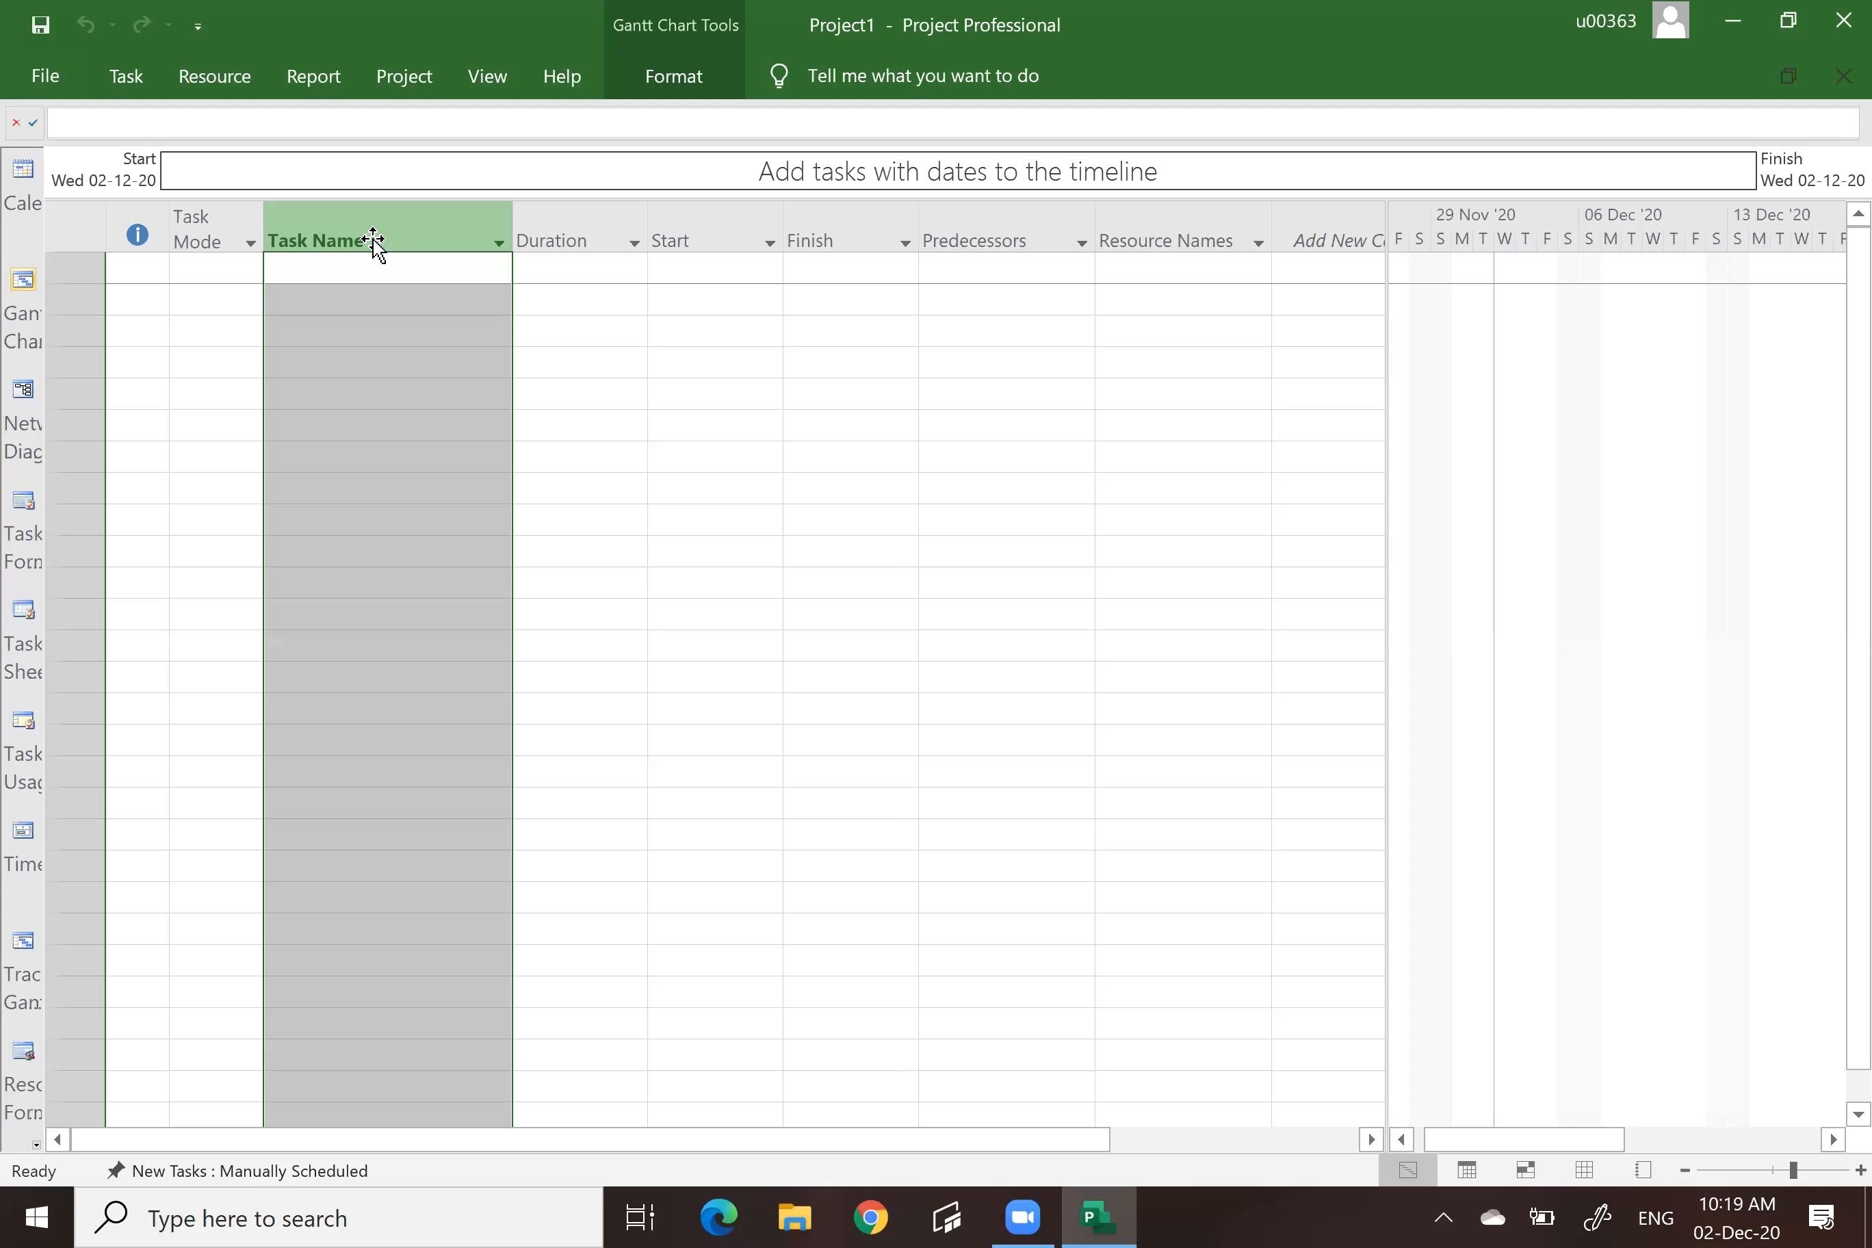
Insert a WBS column directly before the Duration column in the task table.
click(542, 236)
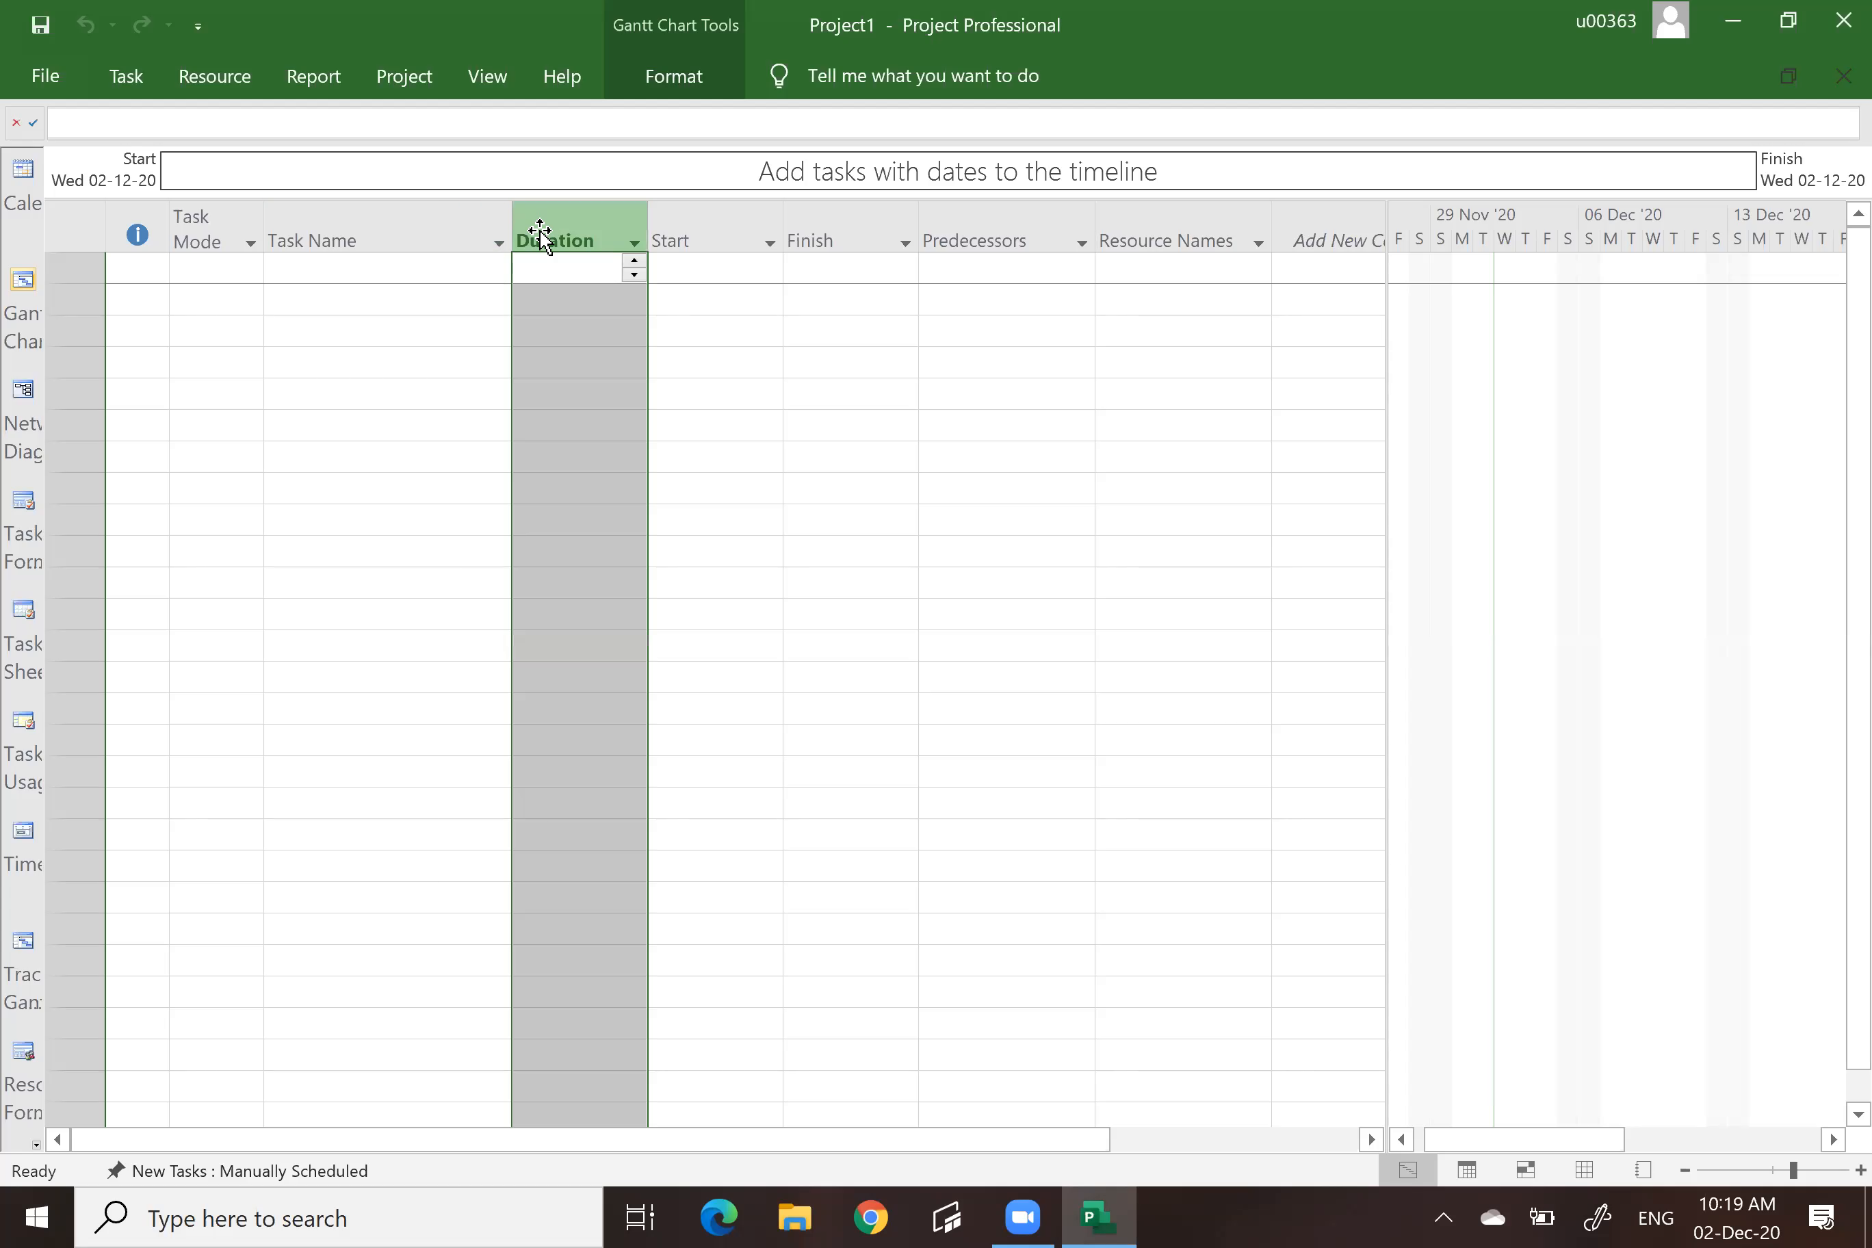
right_click(540, 235)
click(650, 445)
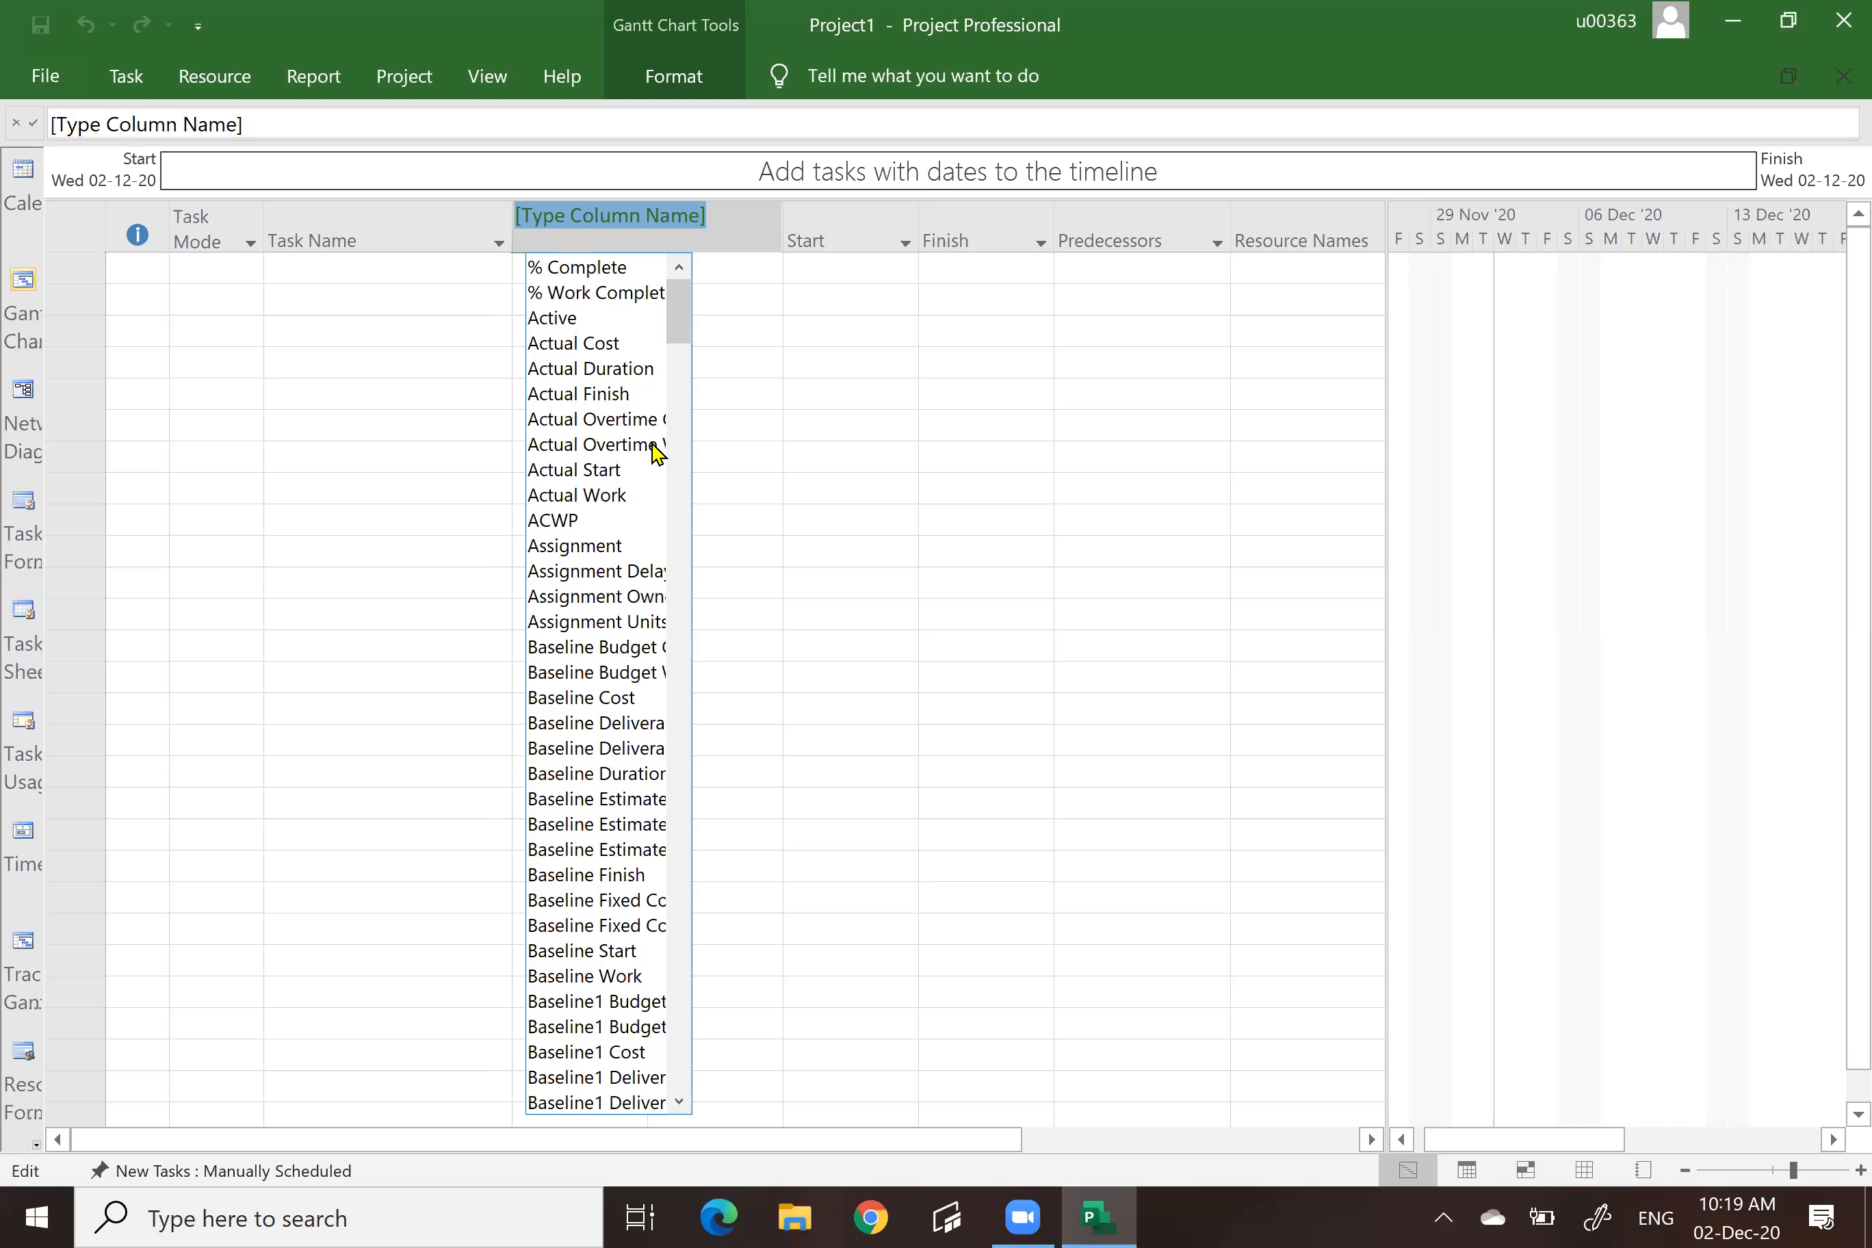
text(warning)
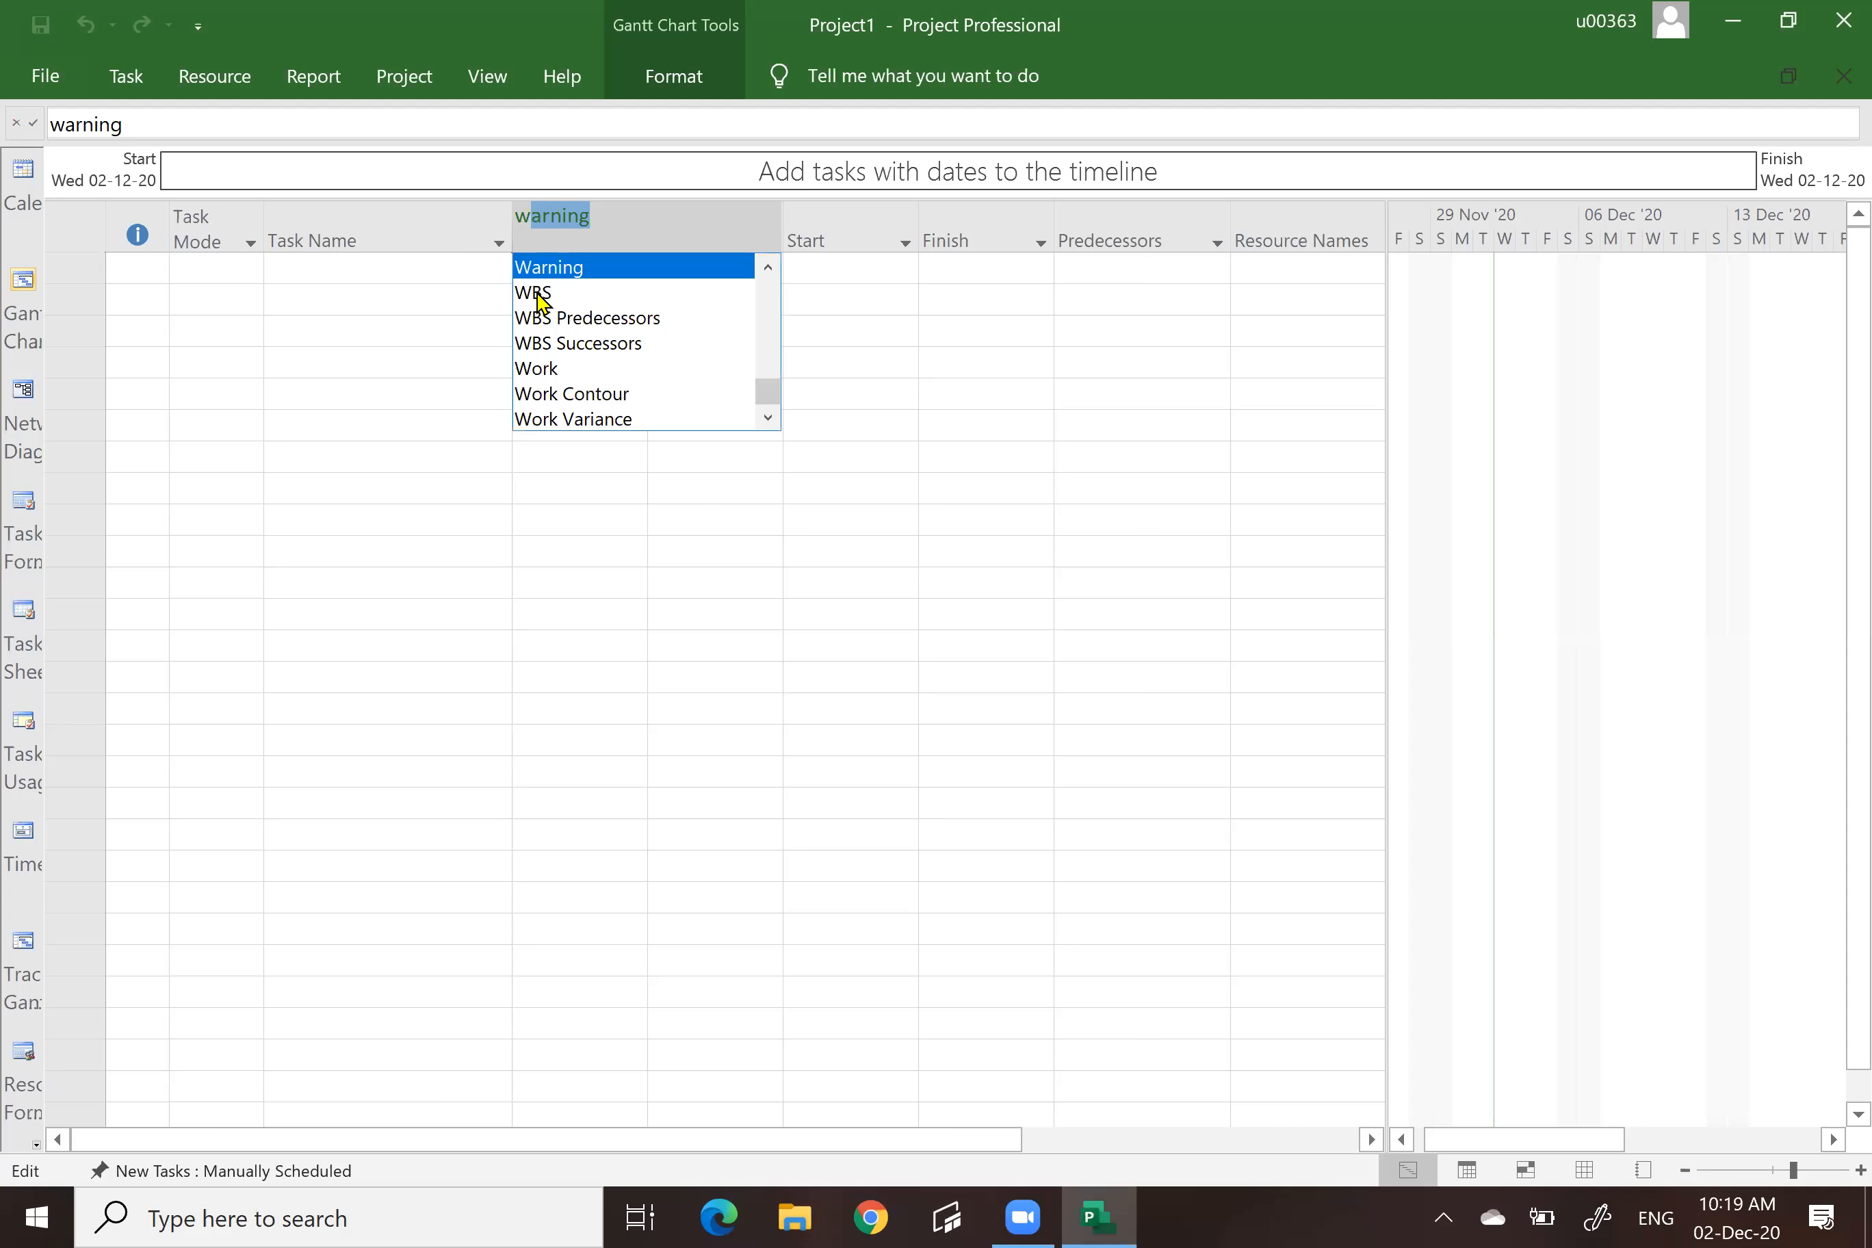
click(538, 292)
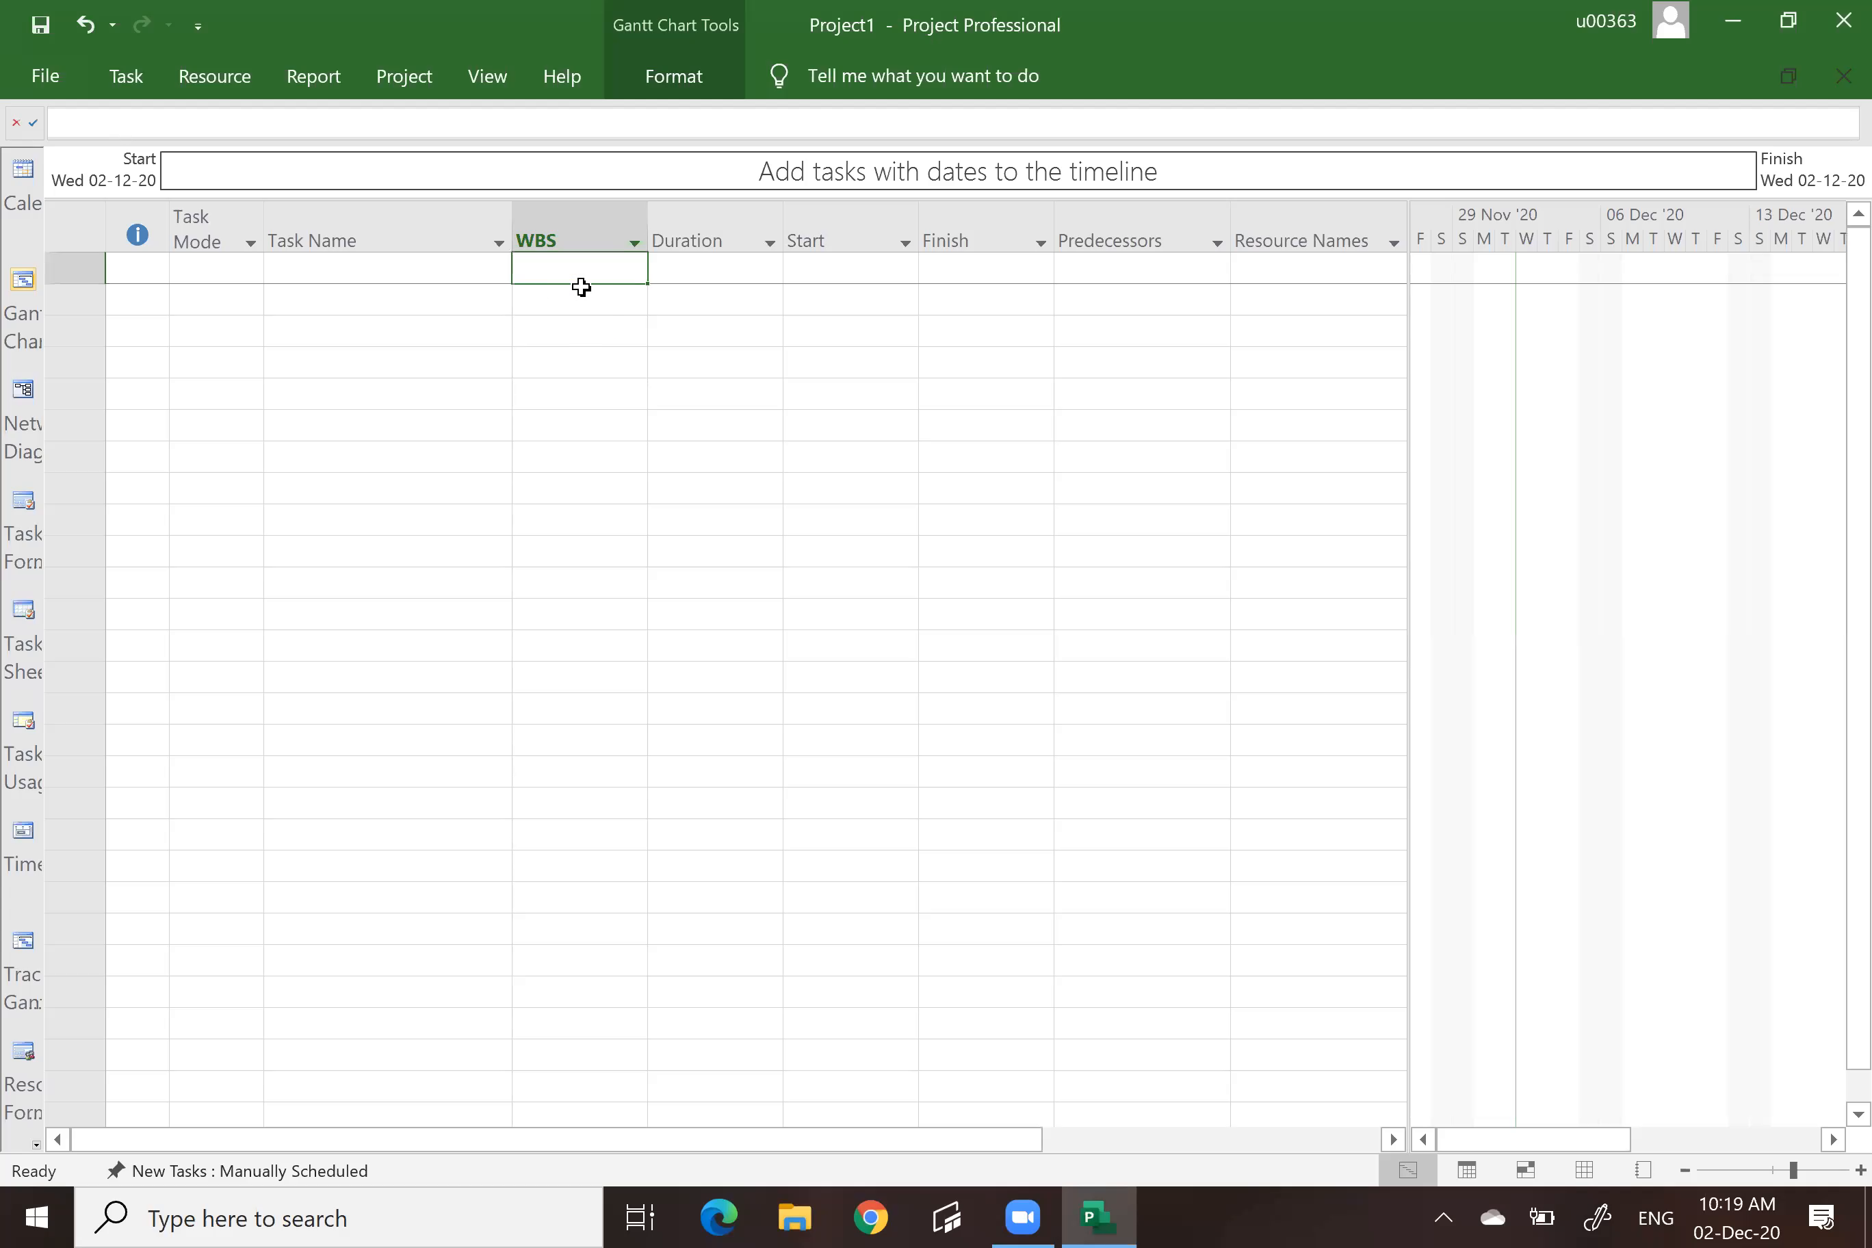
Examine each column of the task table in turn, from Task Name and WBS through Resource Names.
click(563, 232)
click(413, 238)
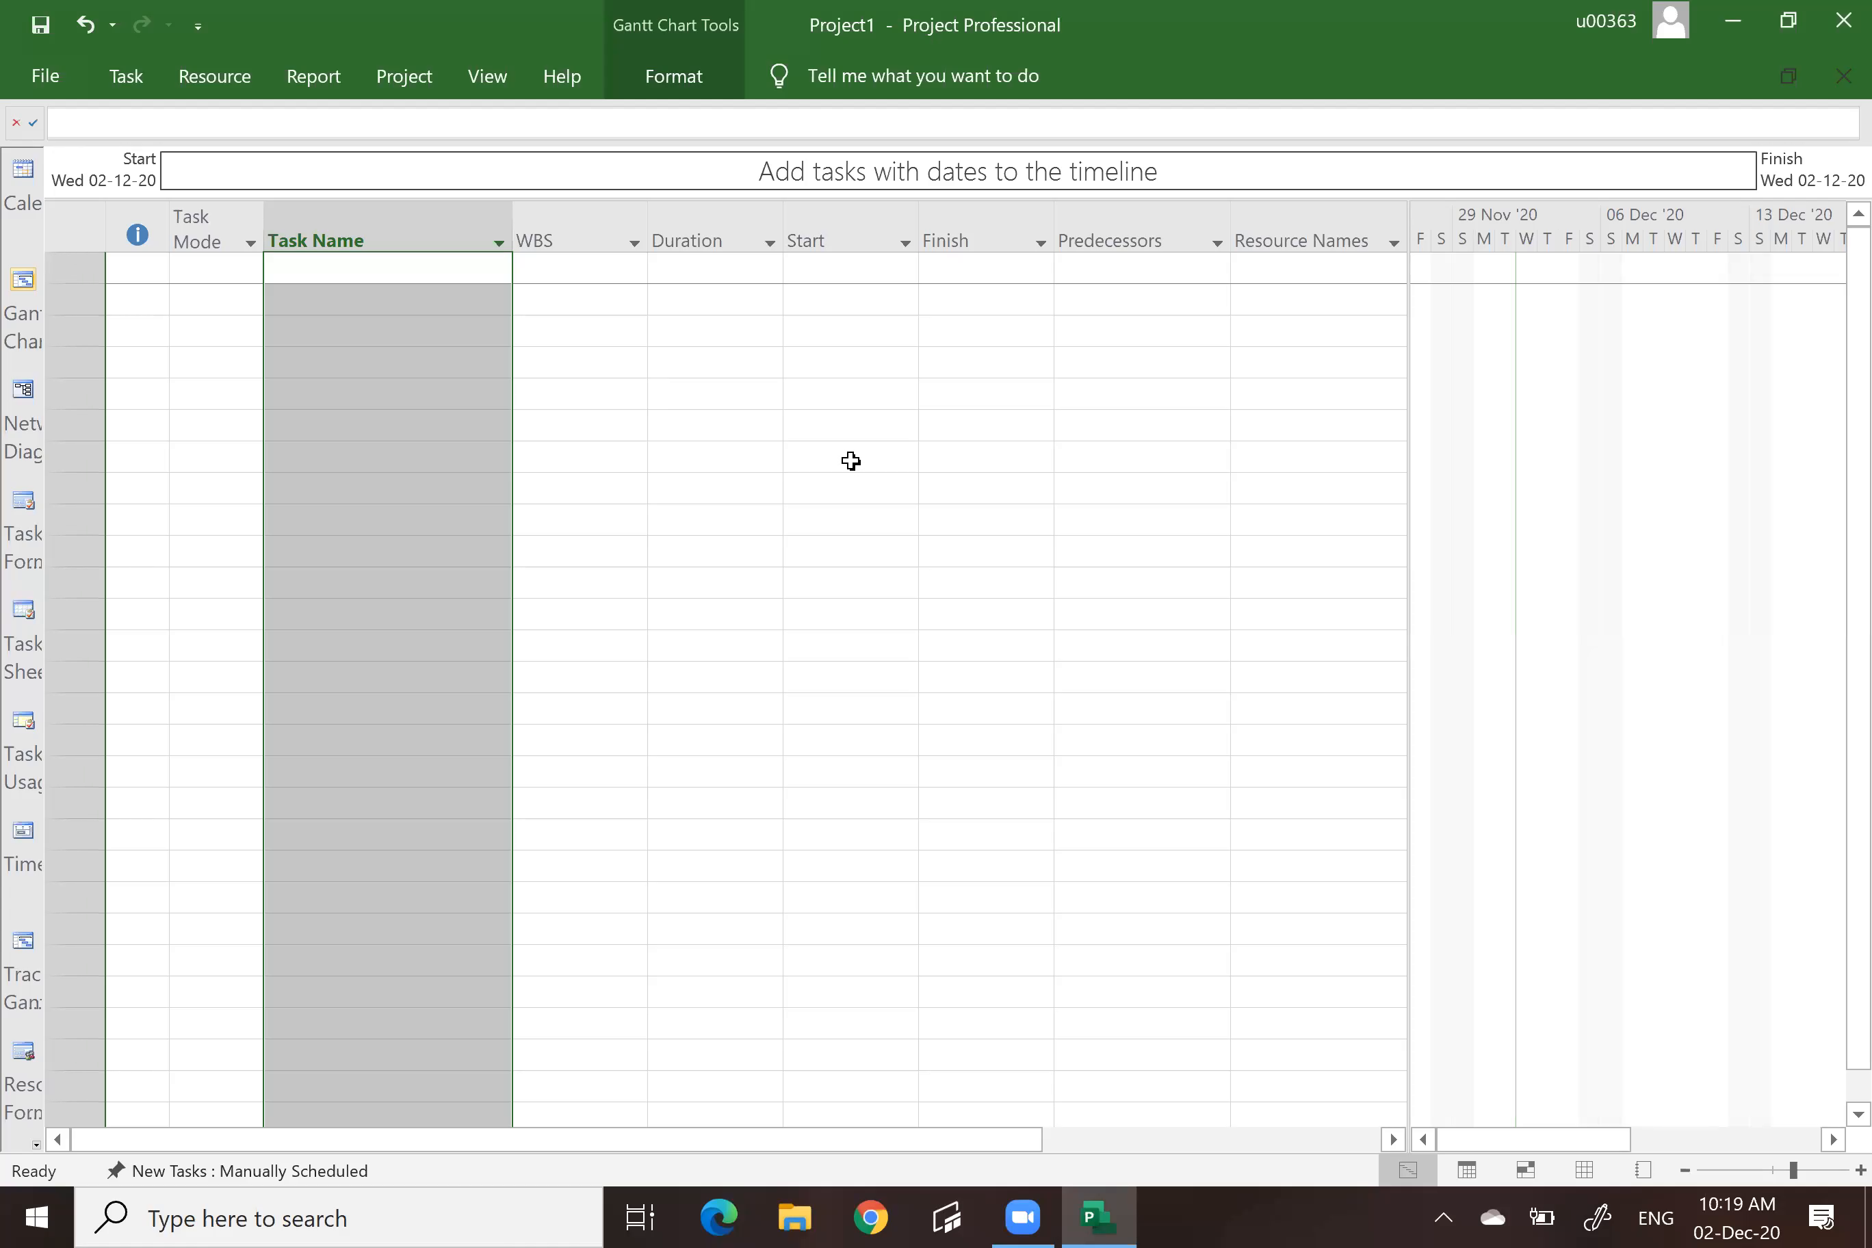
click(327, 243)
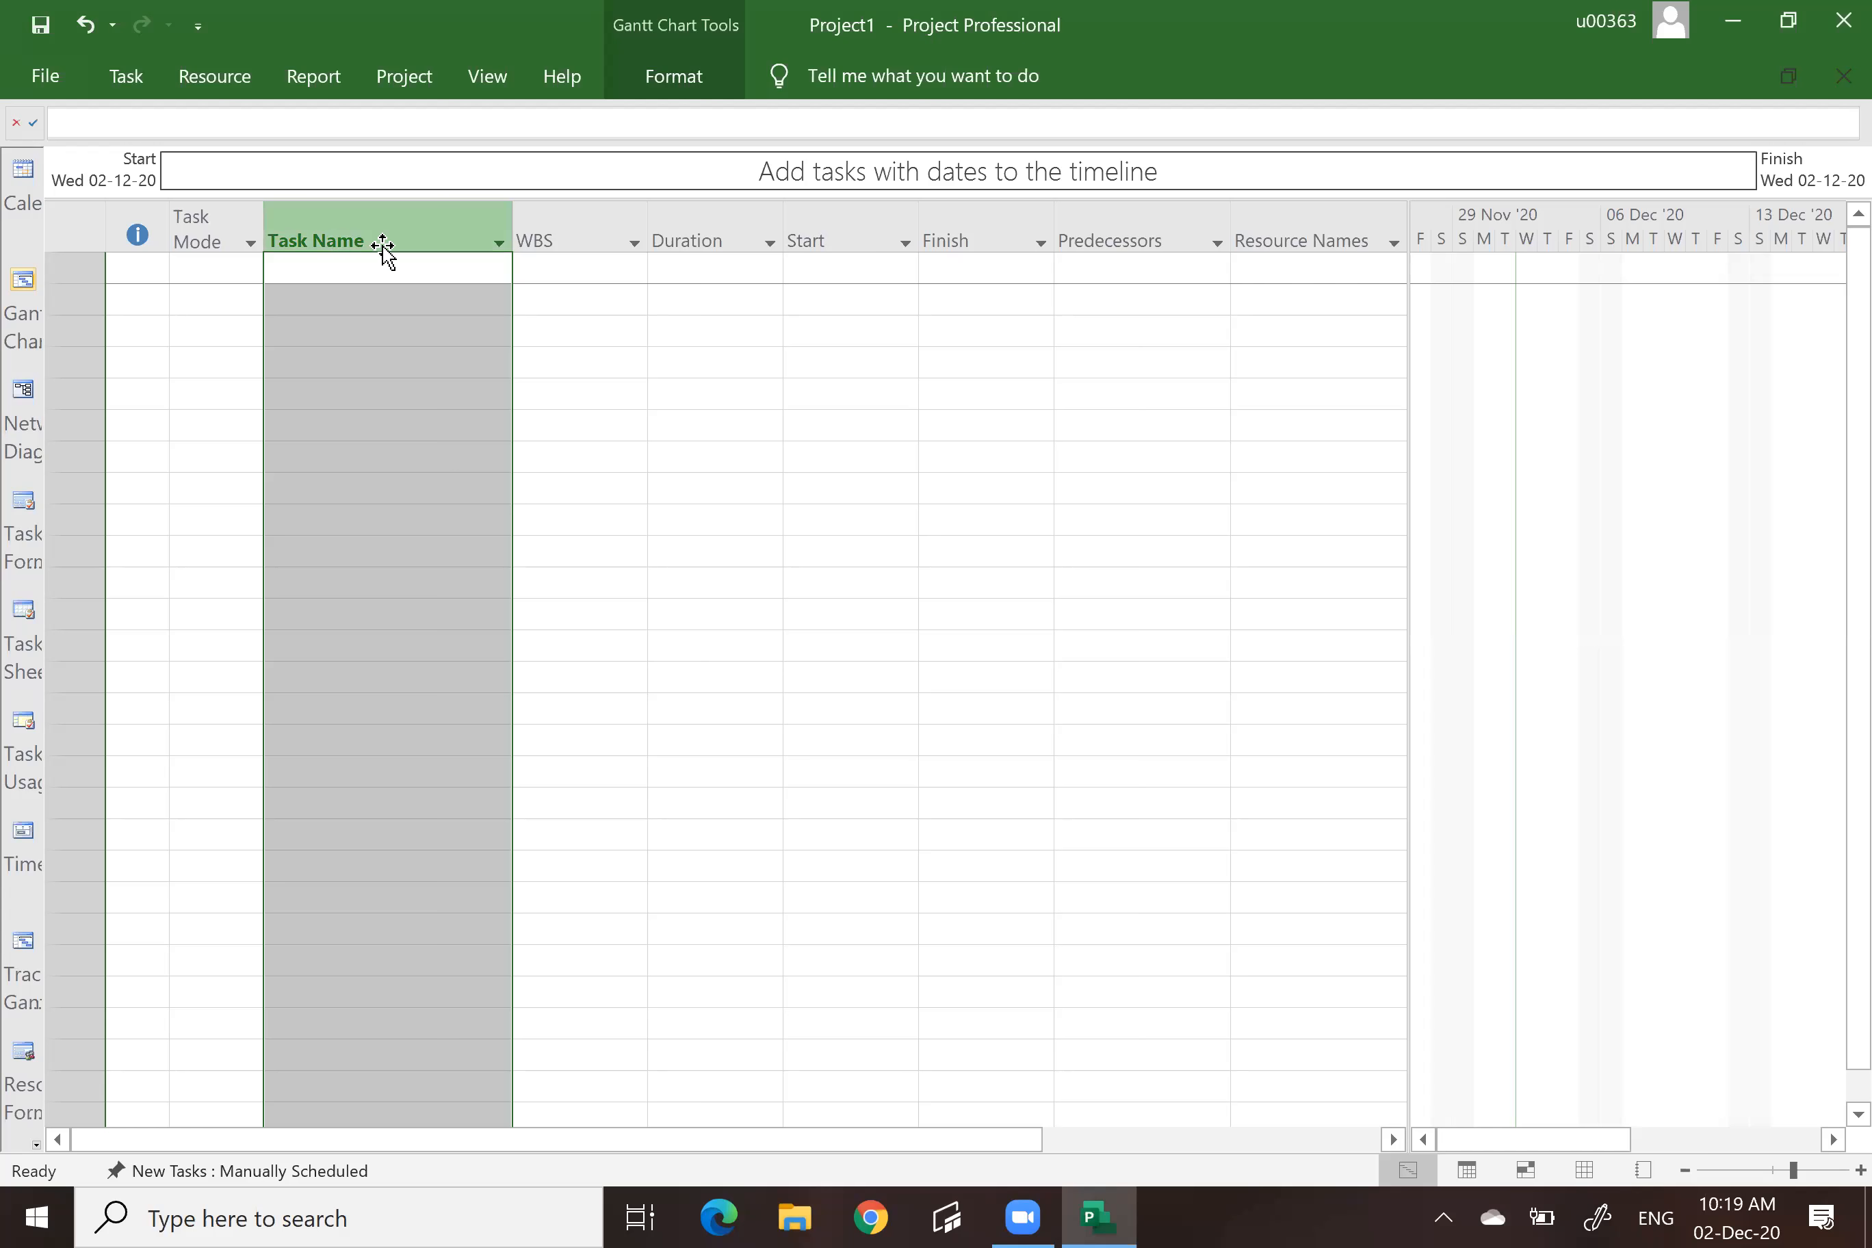
click(641, 489)
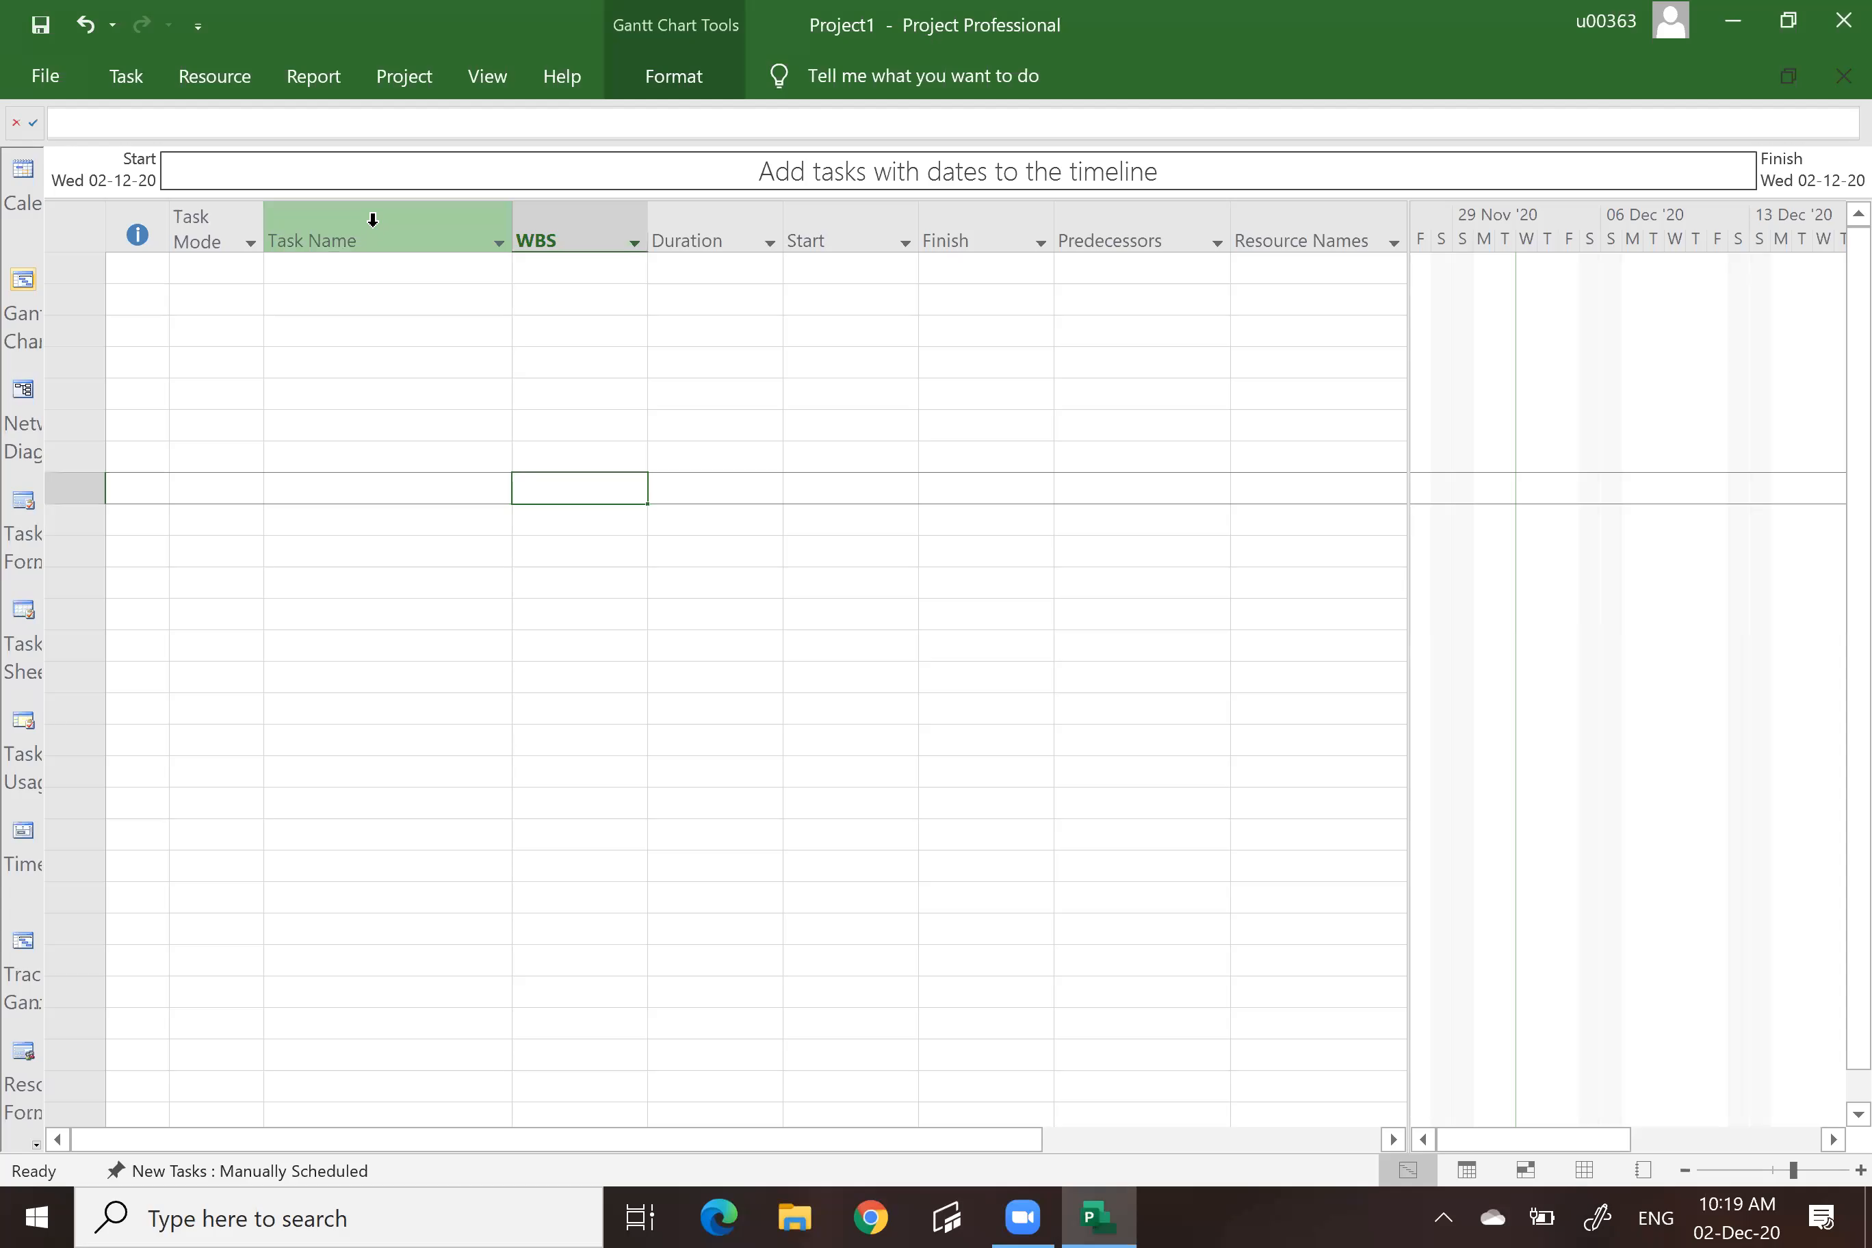
click(373, 236)
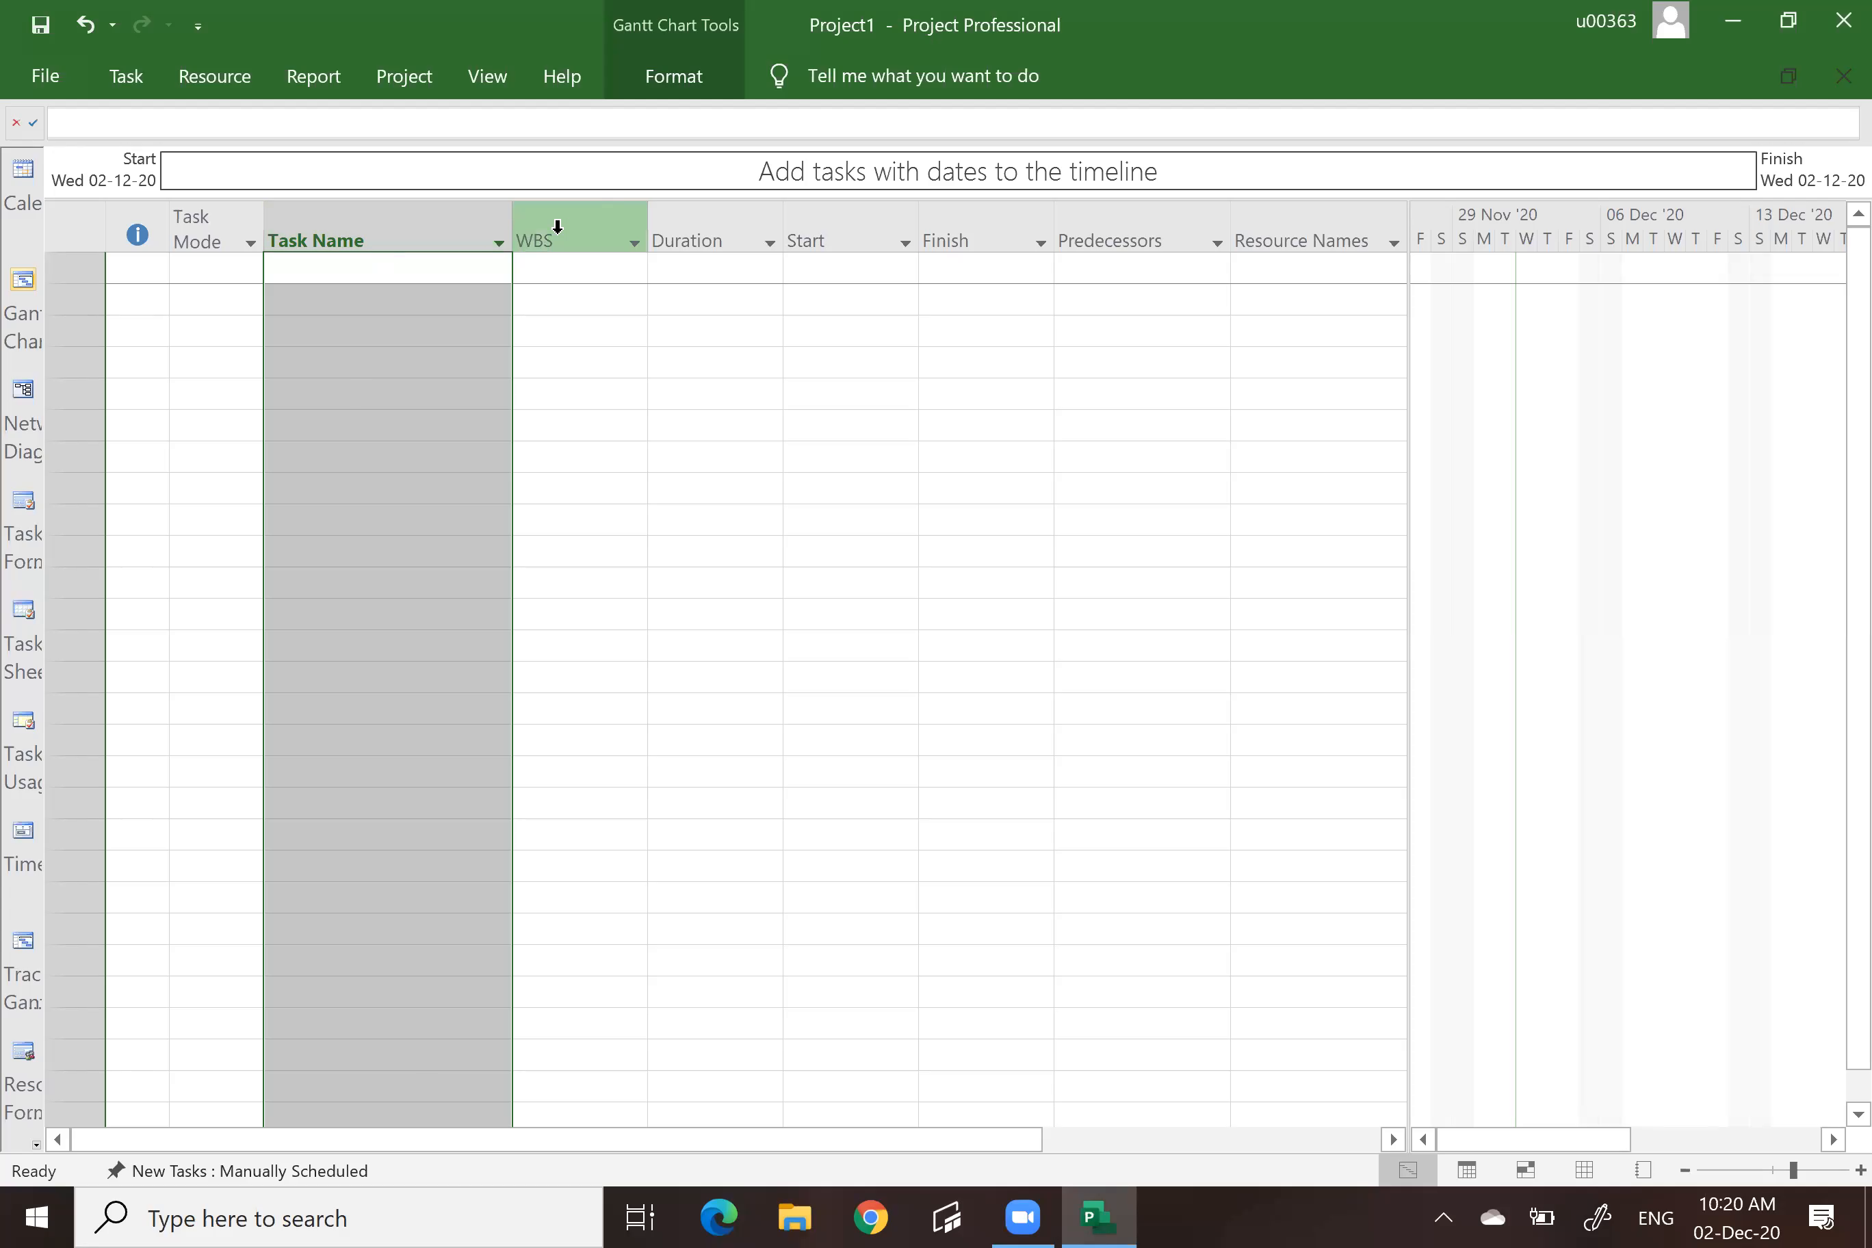
click(527, 237)
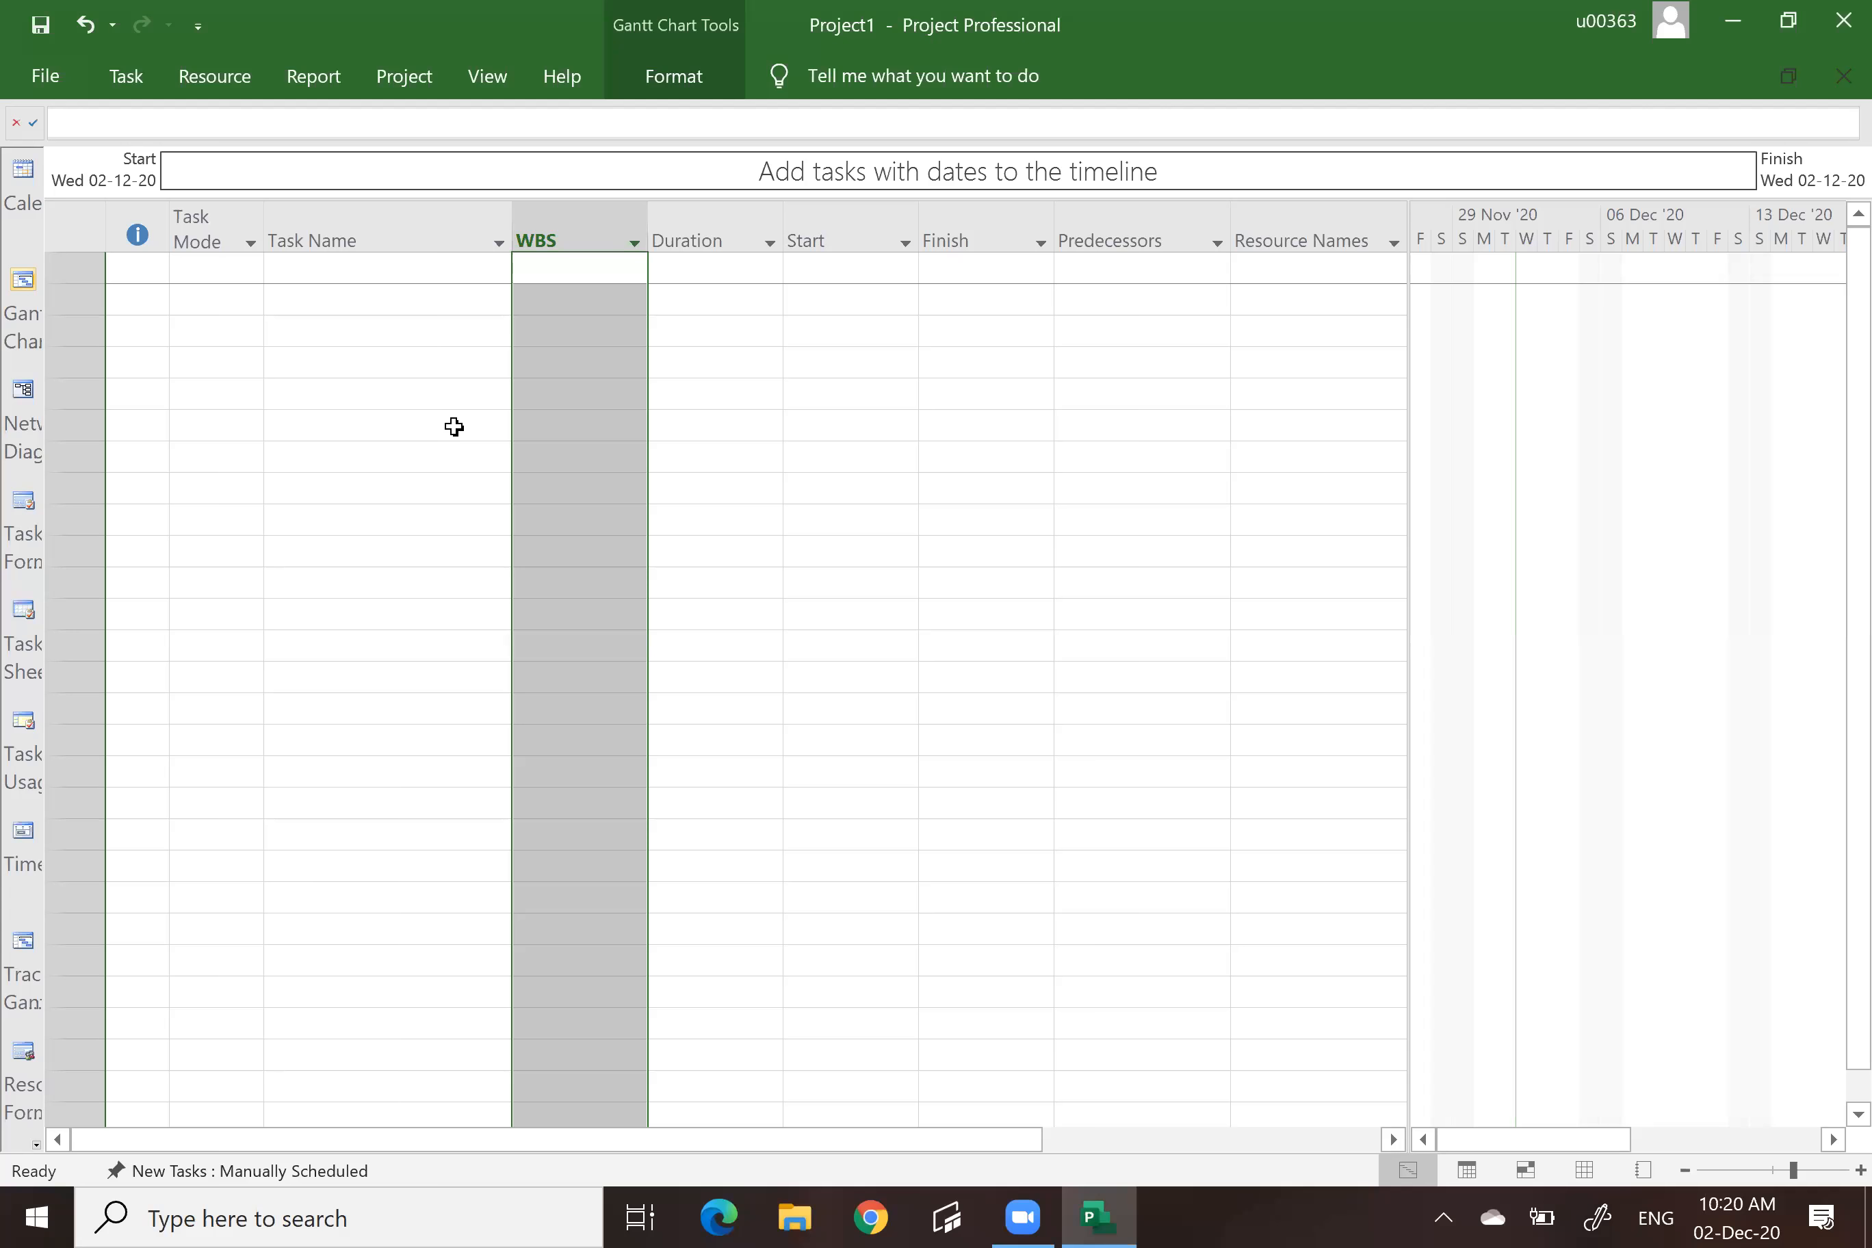
click(687, 240)
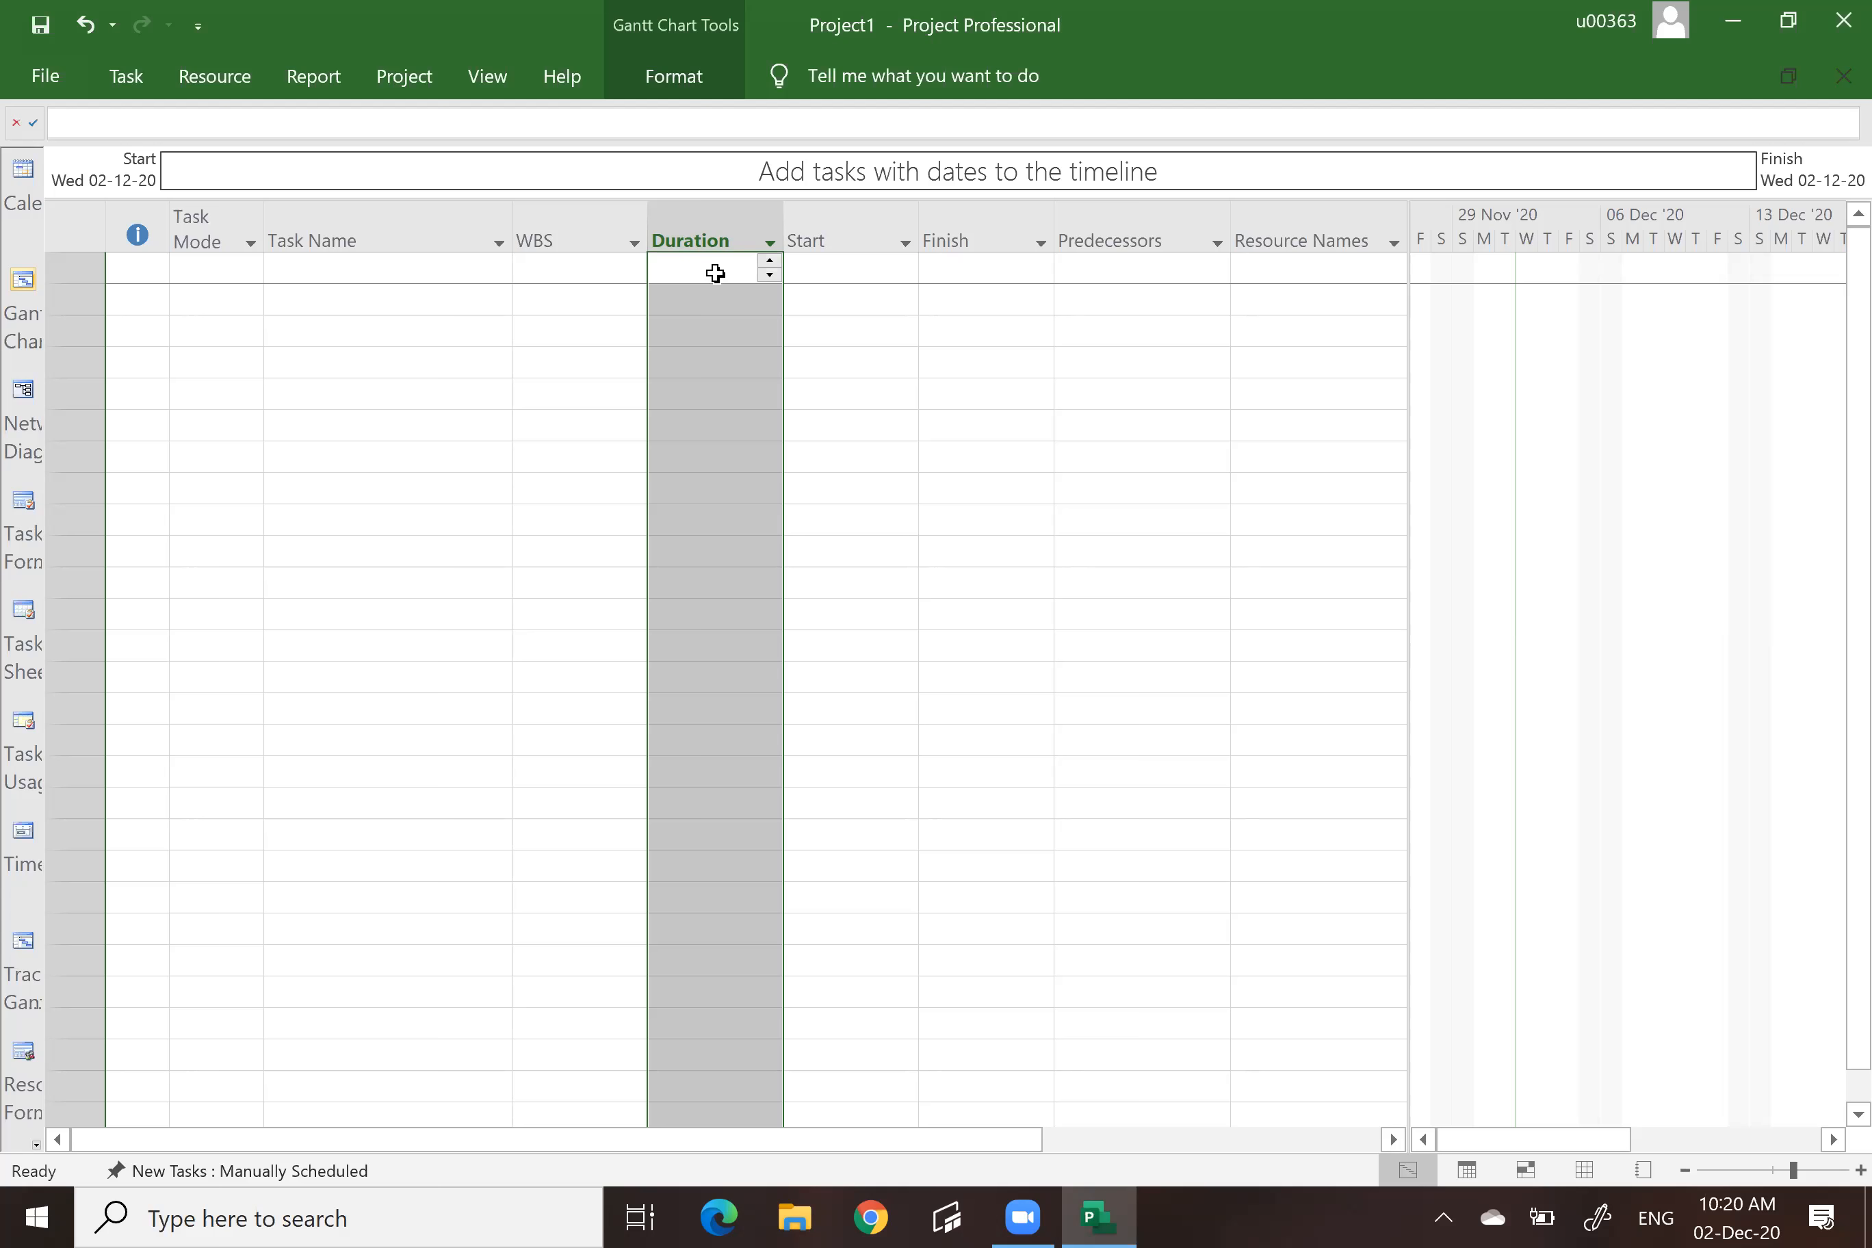
click(836, 234)
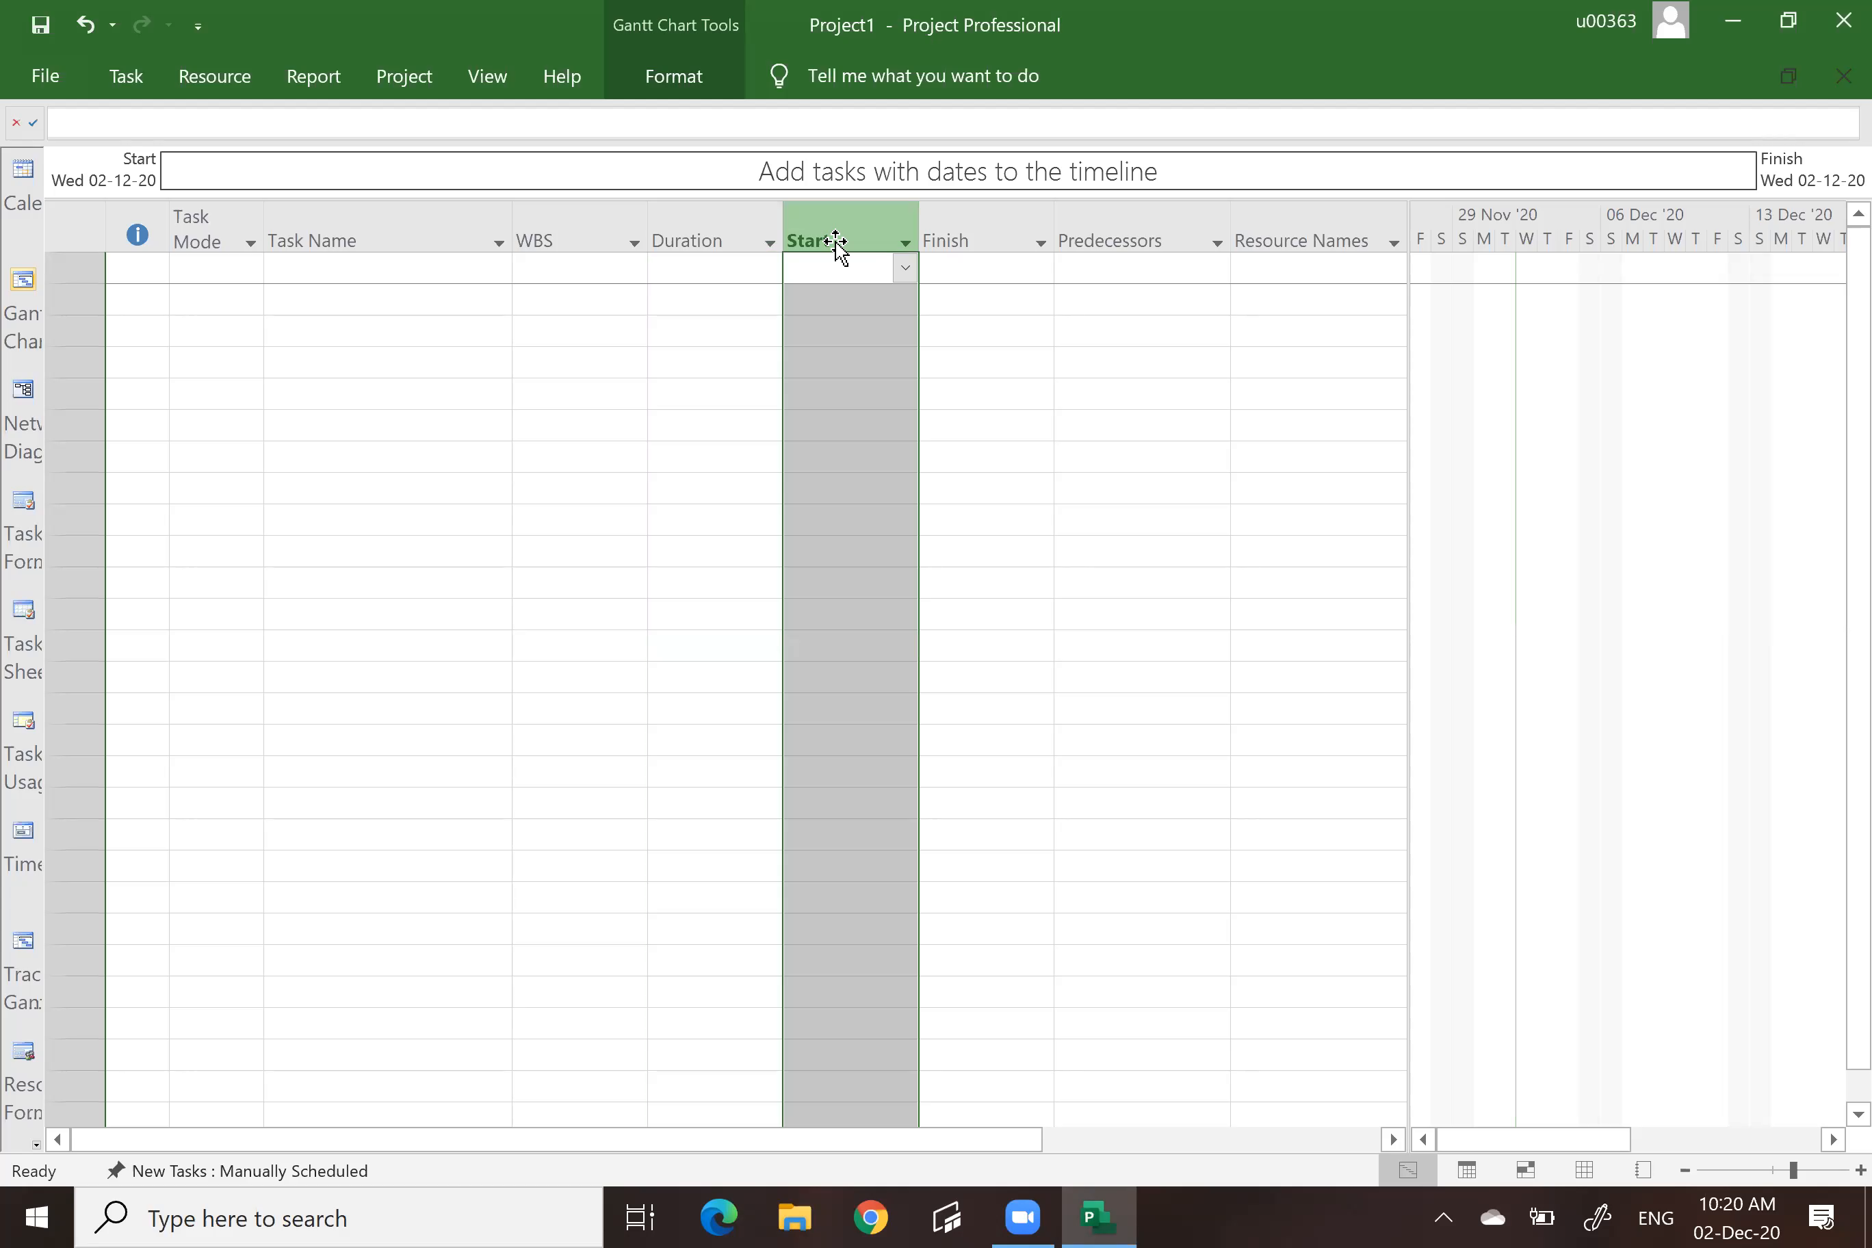
click(982, 233)
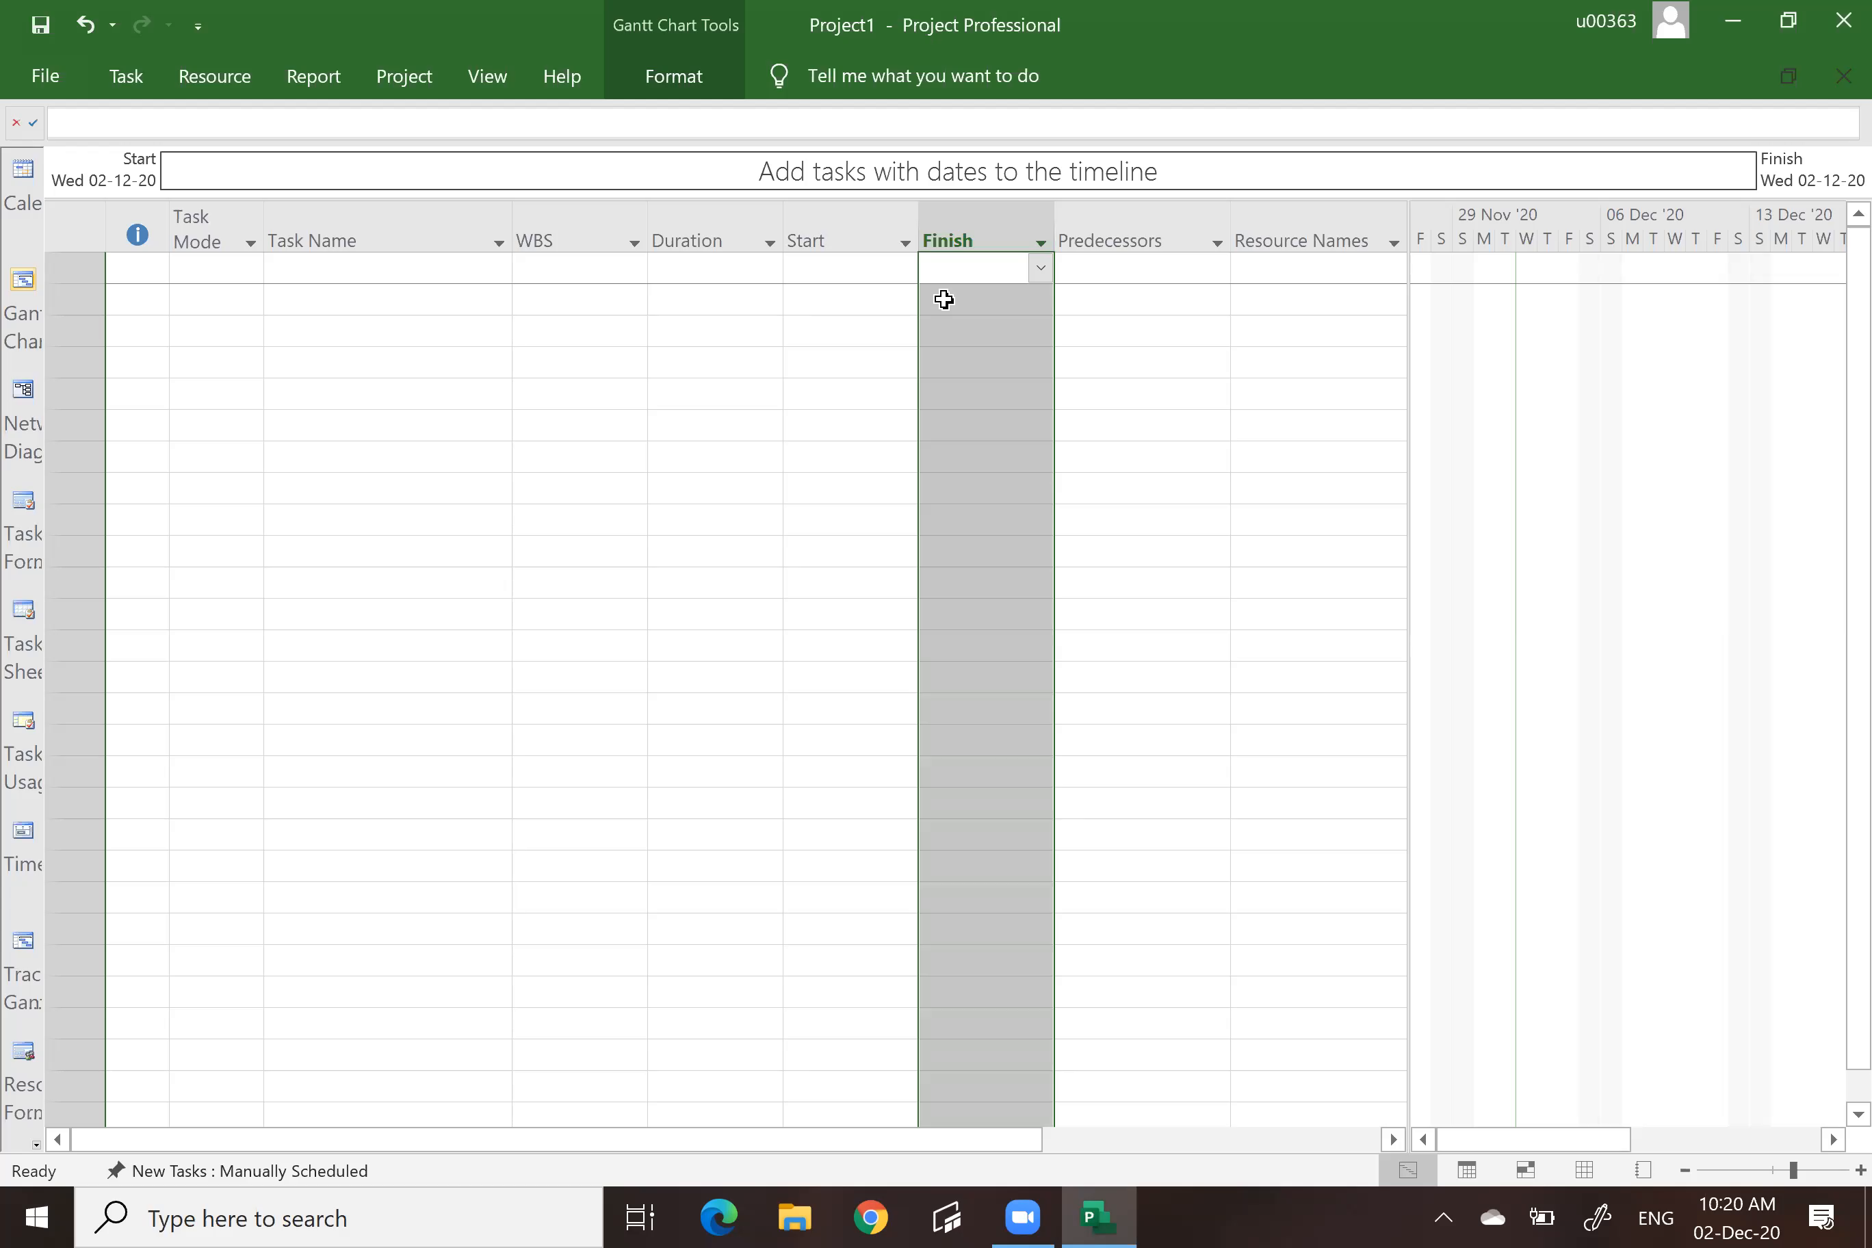
click(1149, 239)
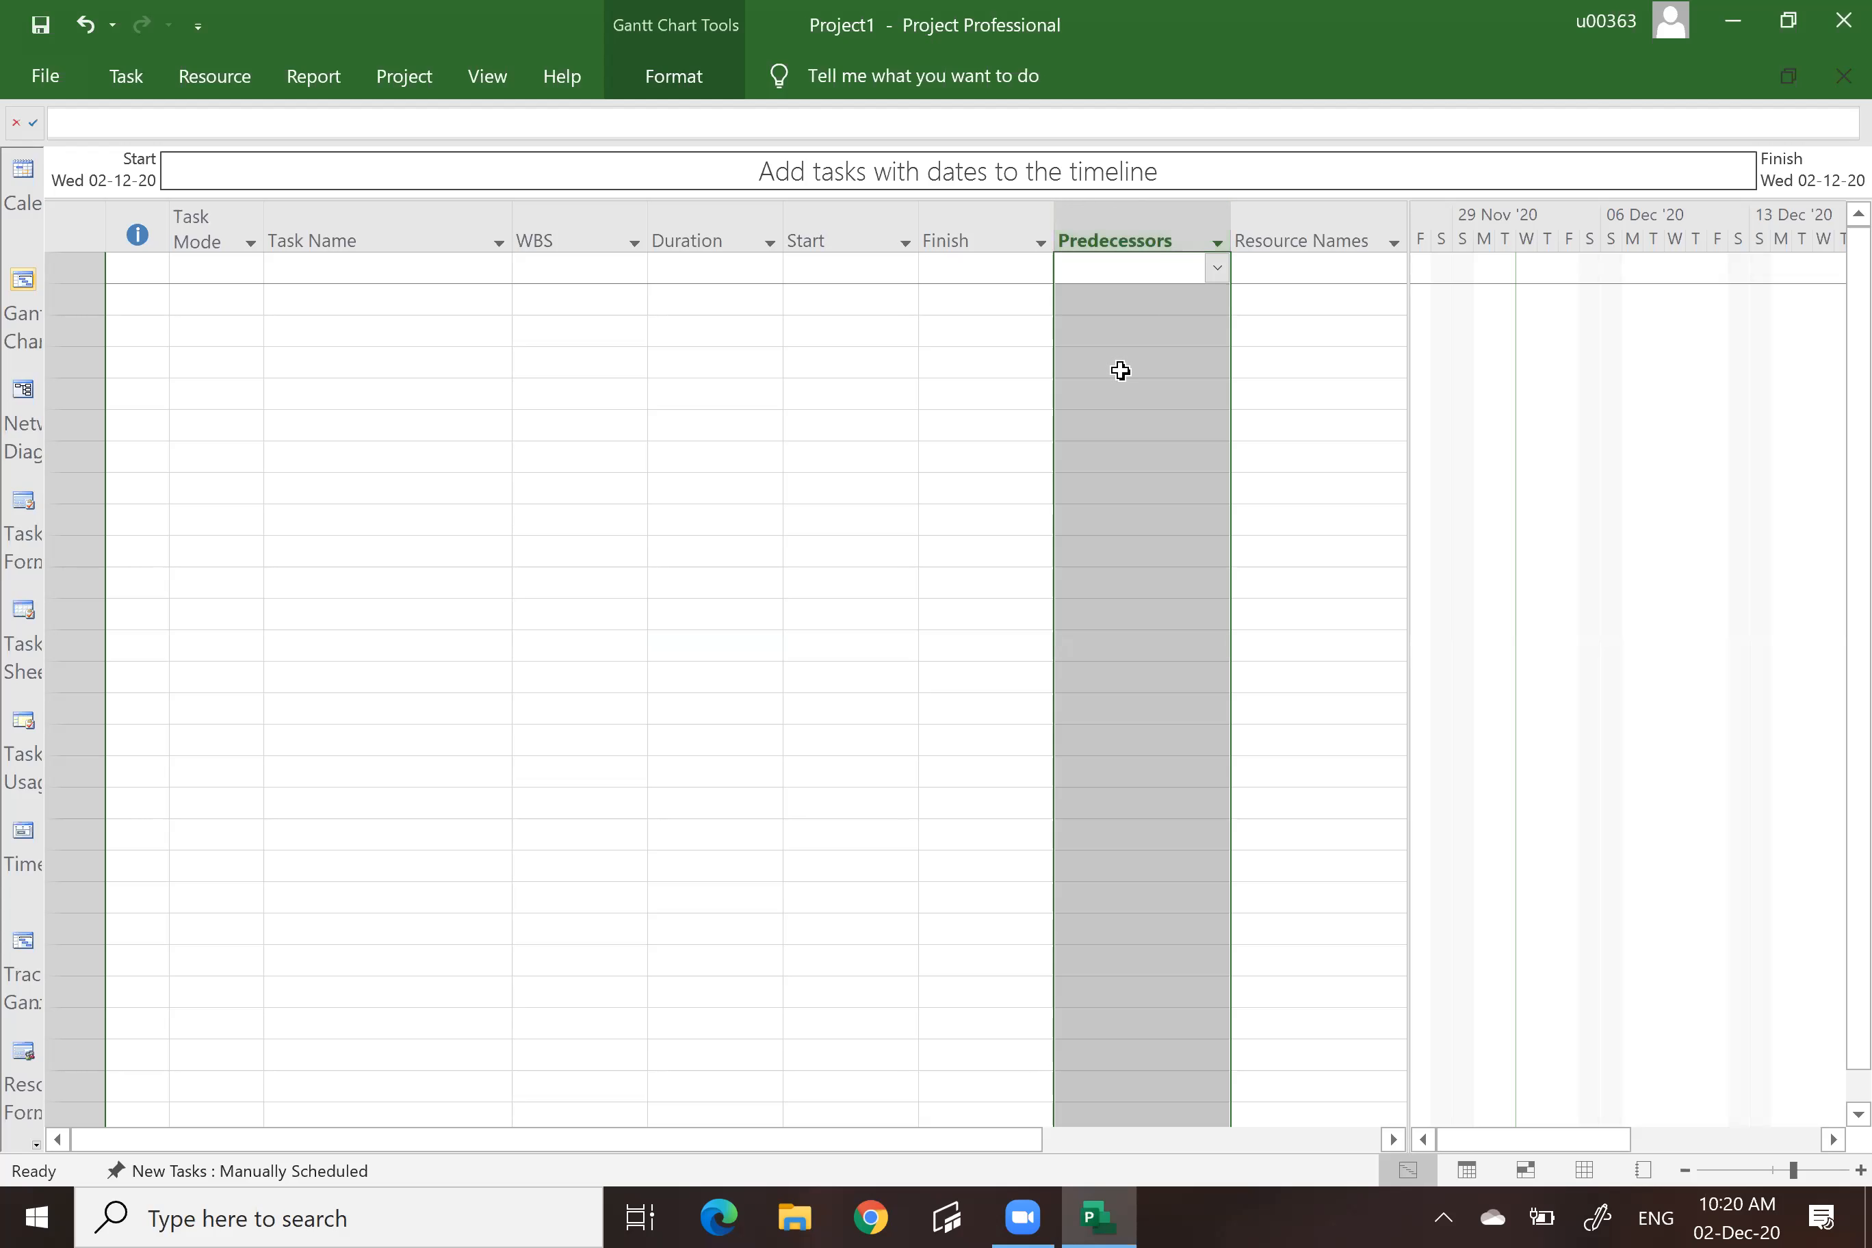
click(1335, 228)
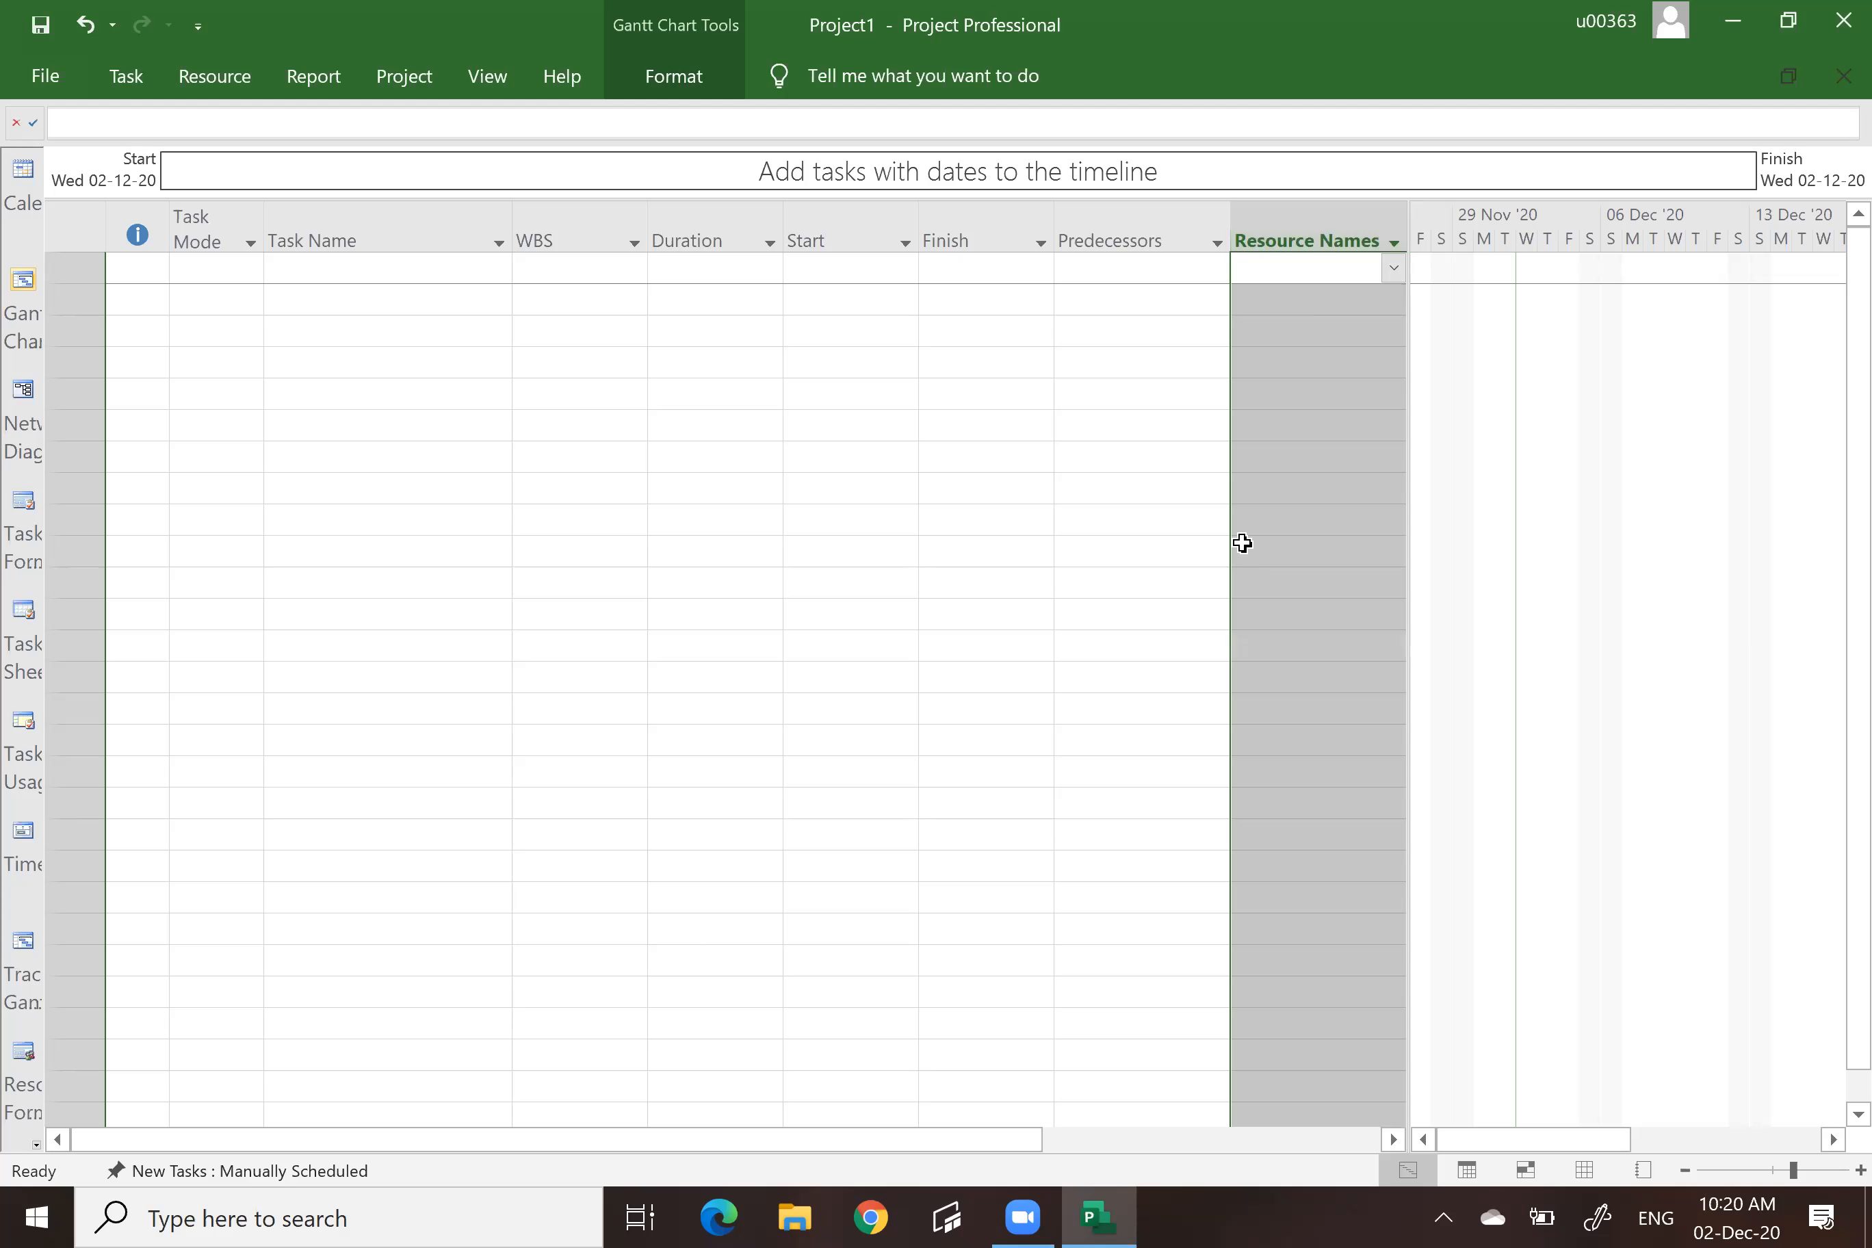
click(724, 221)
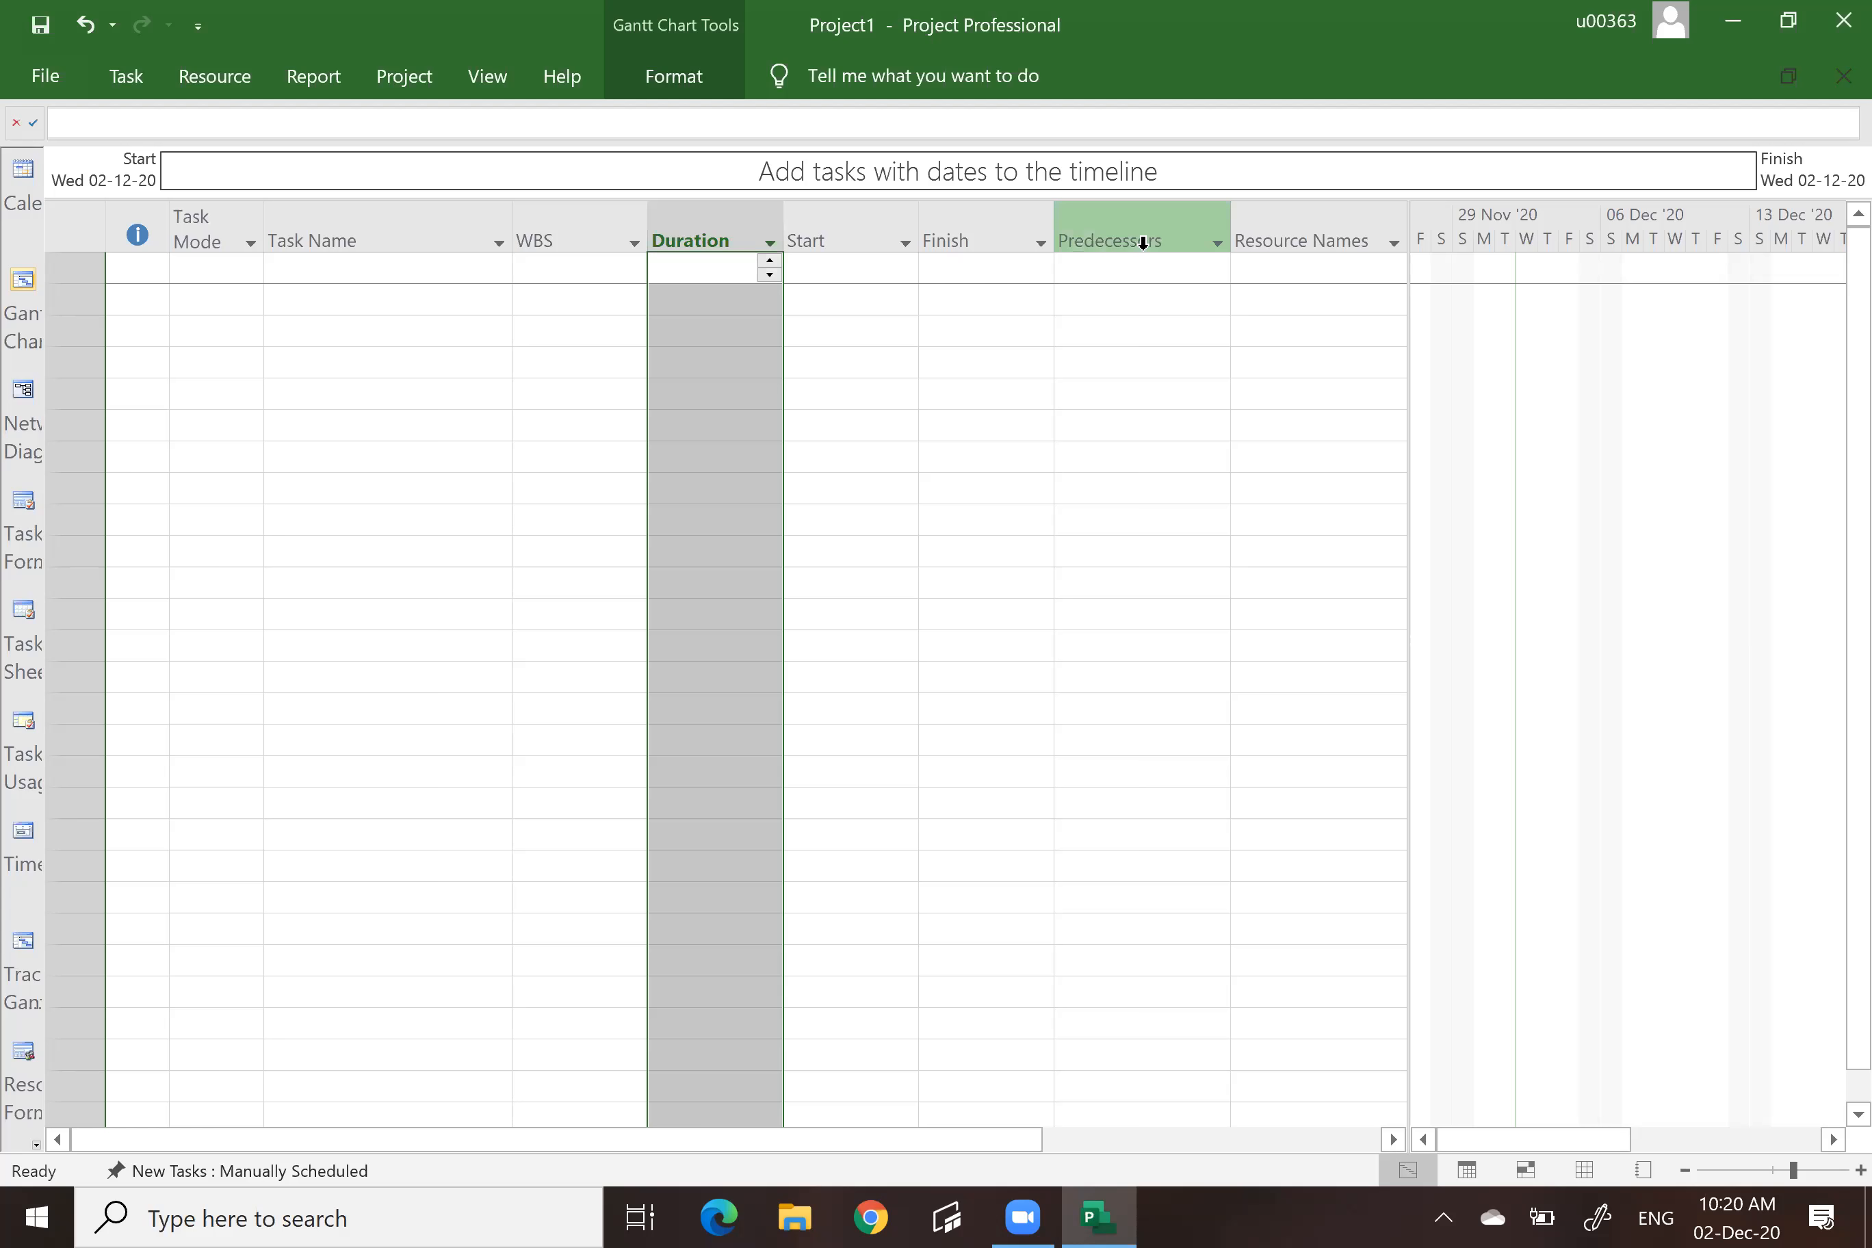
click(1344, 236)
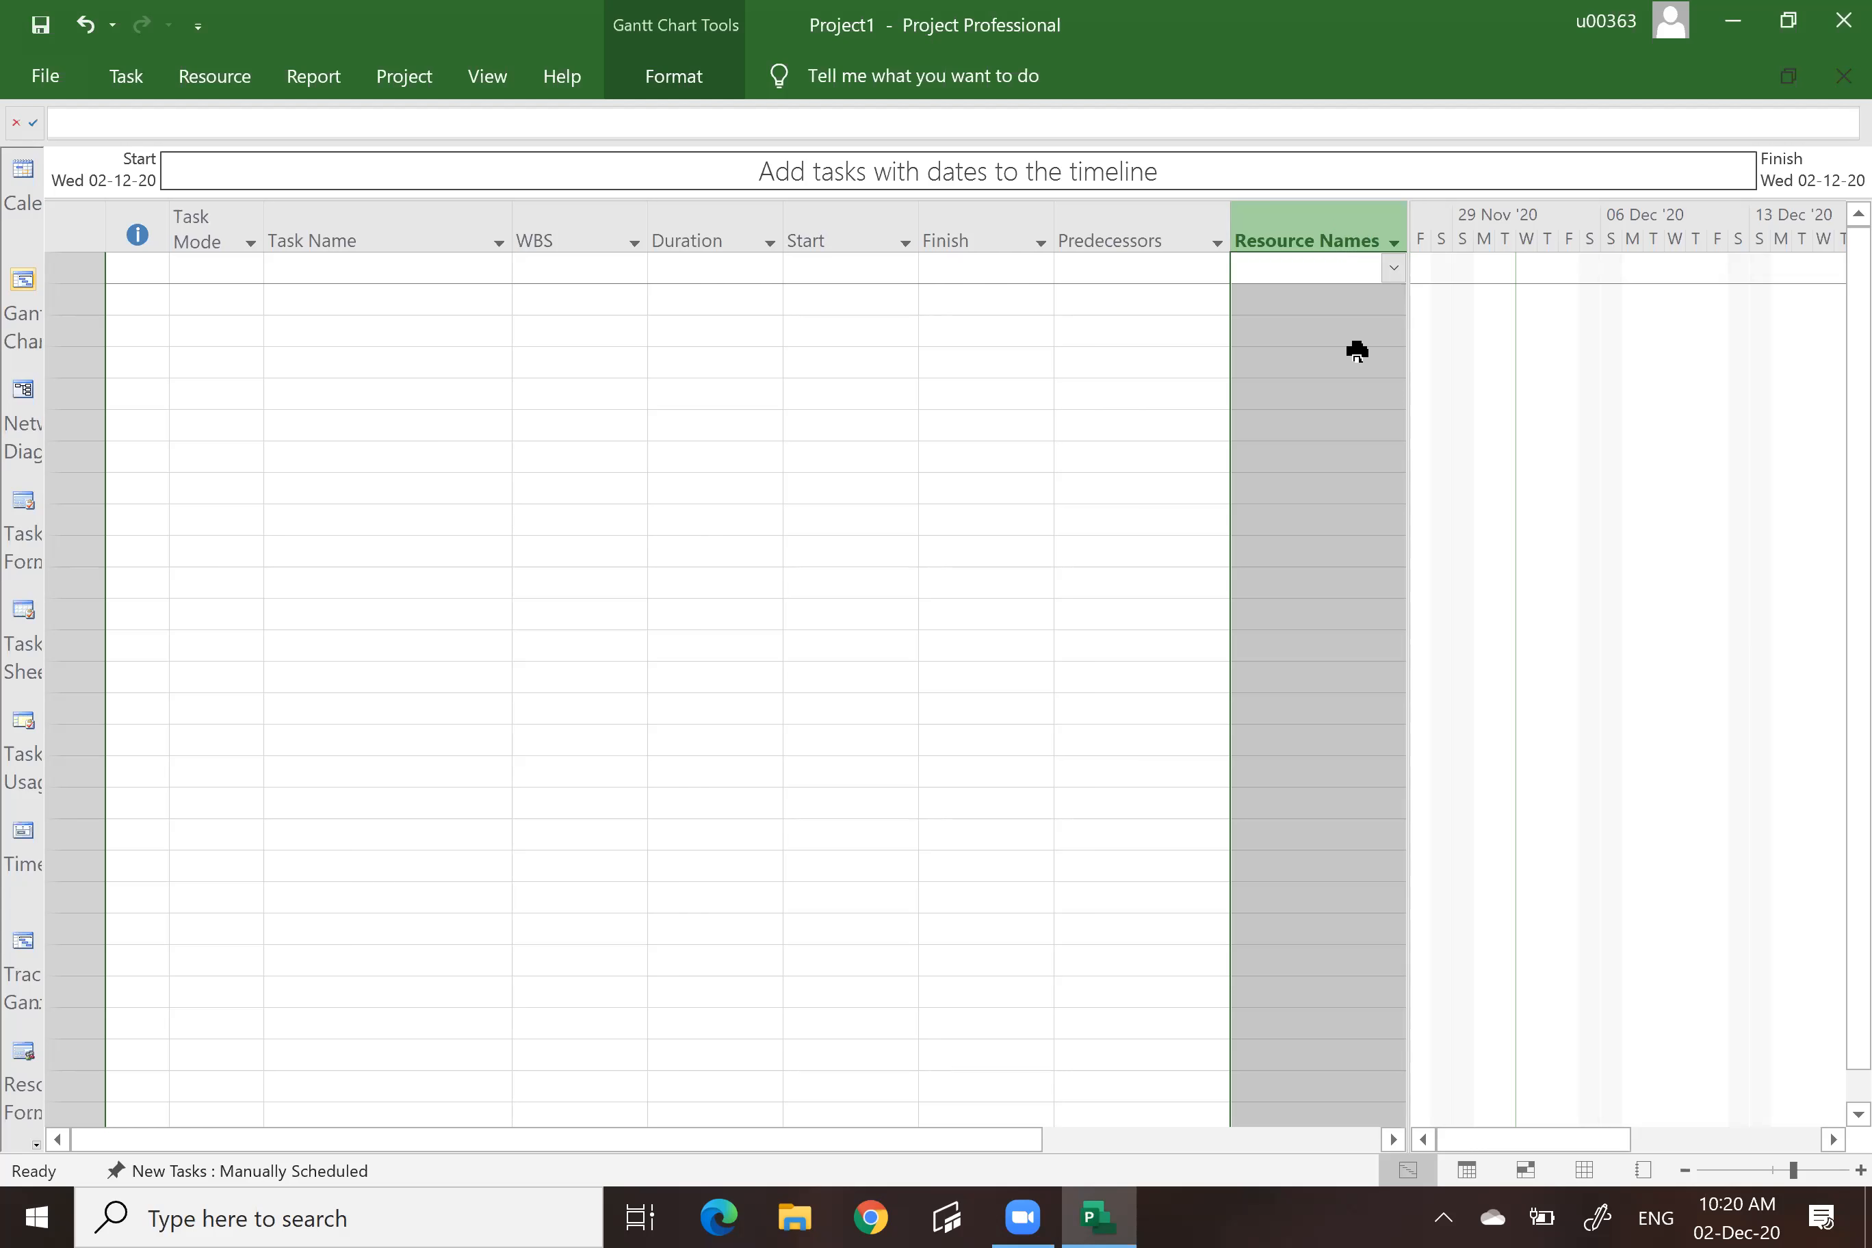
click(1316, 297)
click(1322, 332)
click(1321, 354)
click(1322, 383)
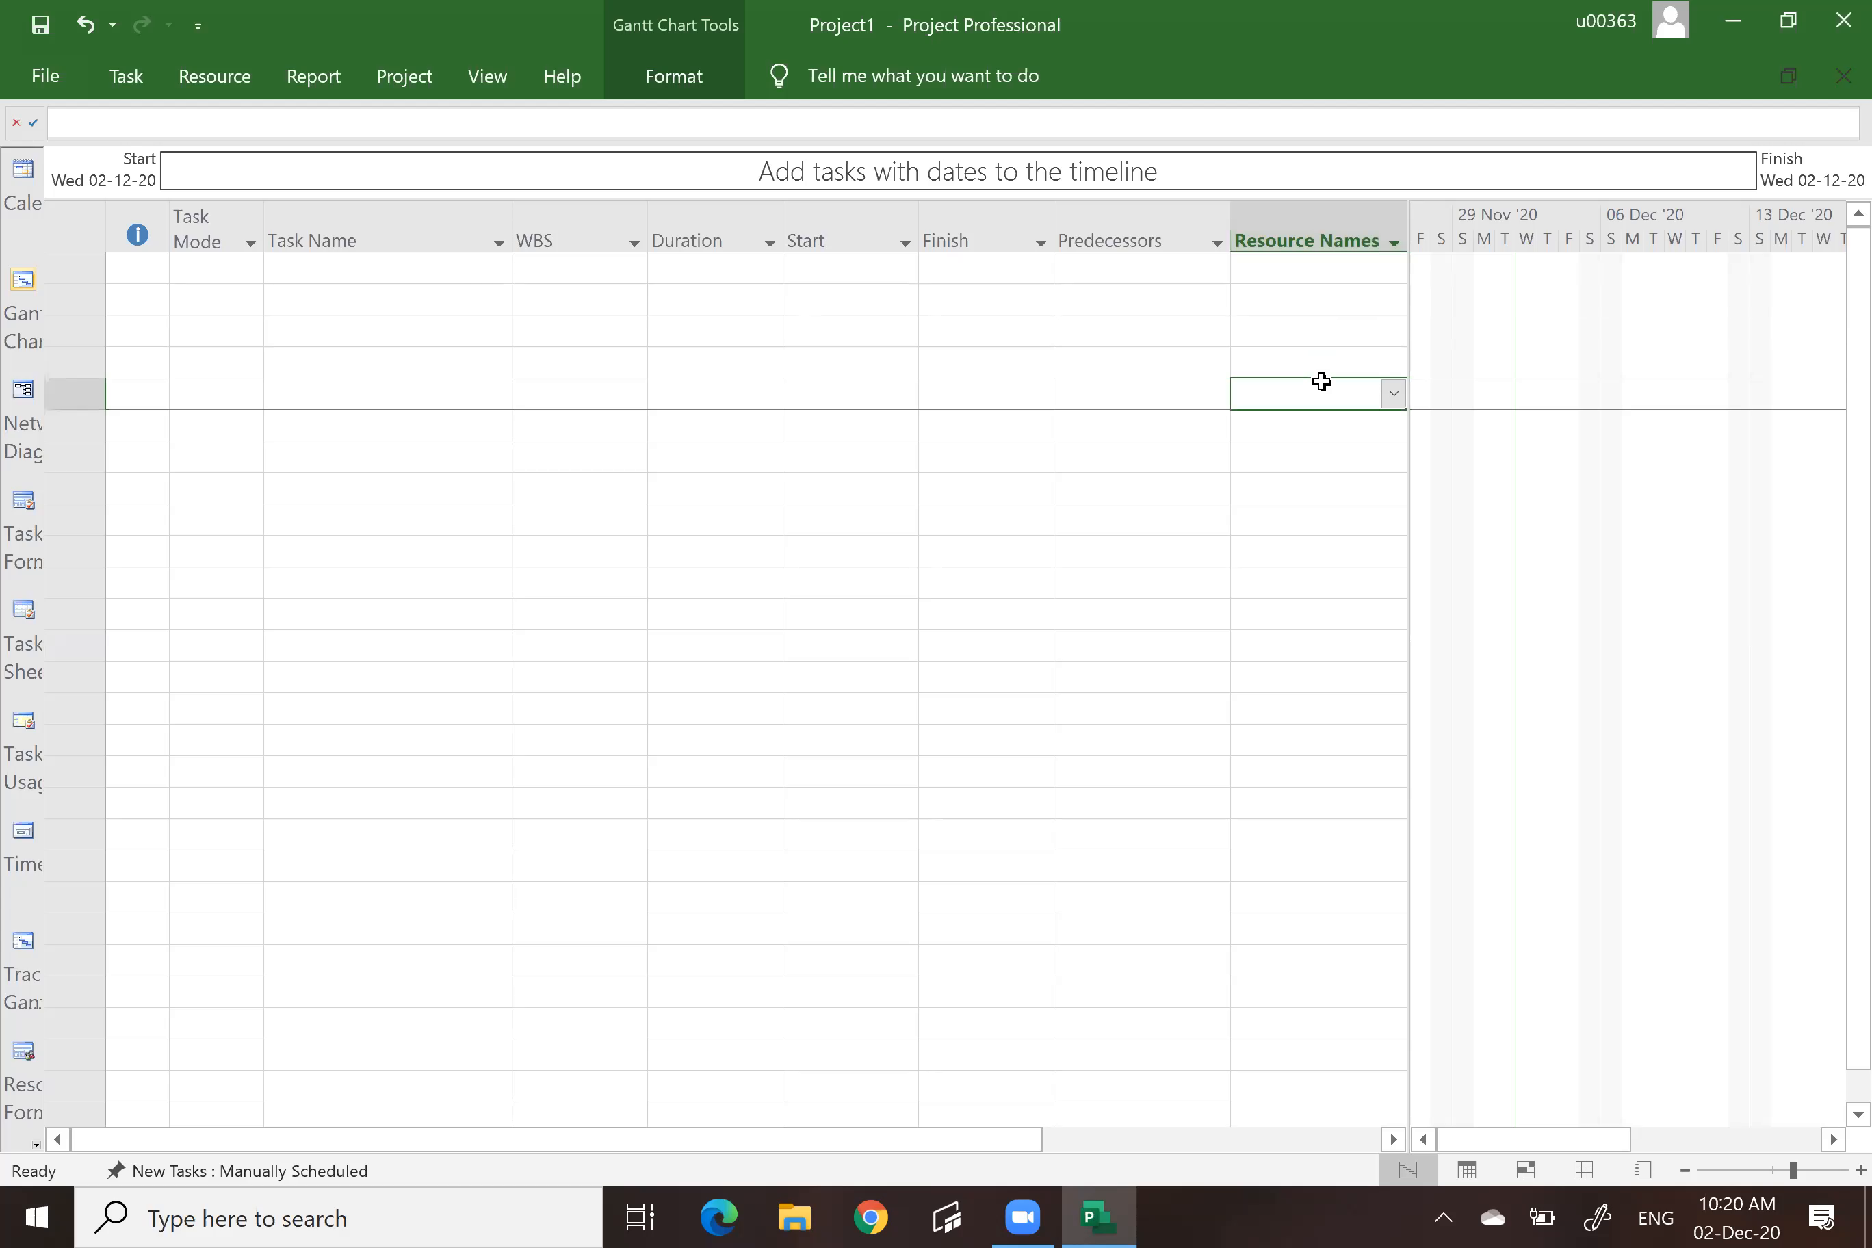
Examine the Resource Names column alongside the Duration, Task Name and Predecessors columns of the empty task table.
click(1337, 451)
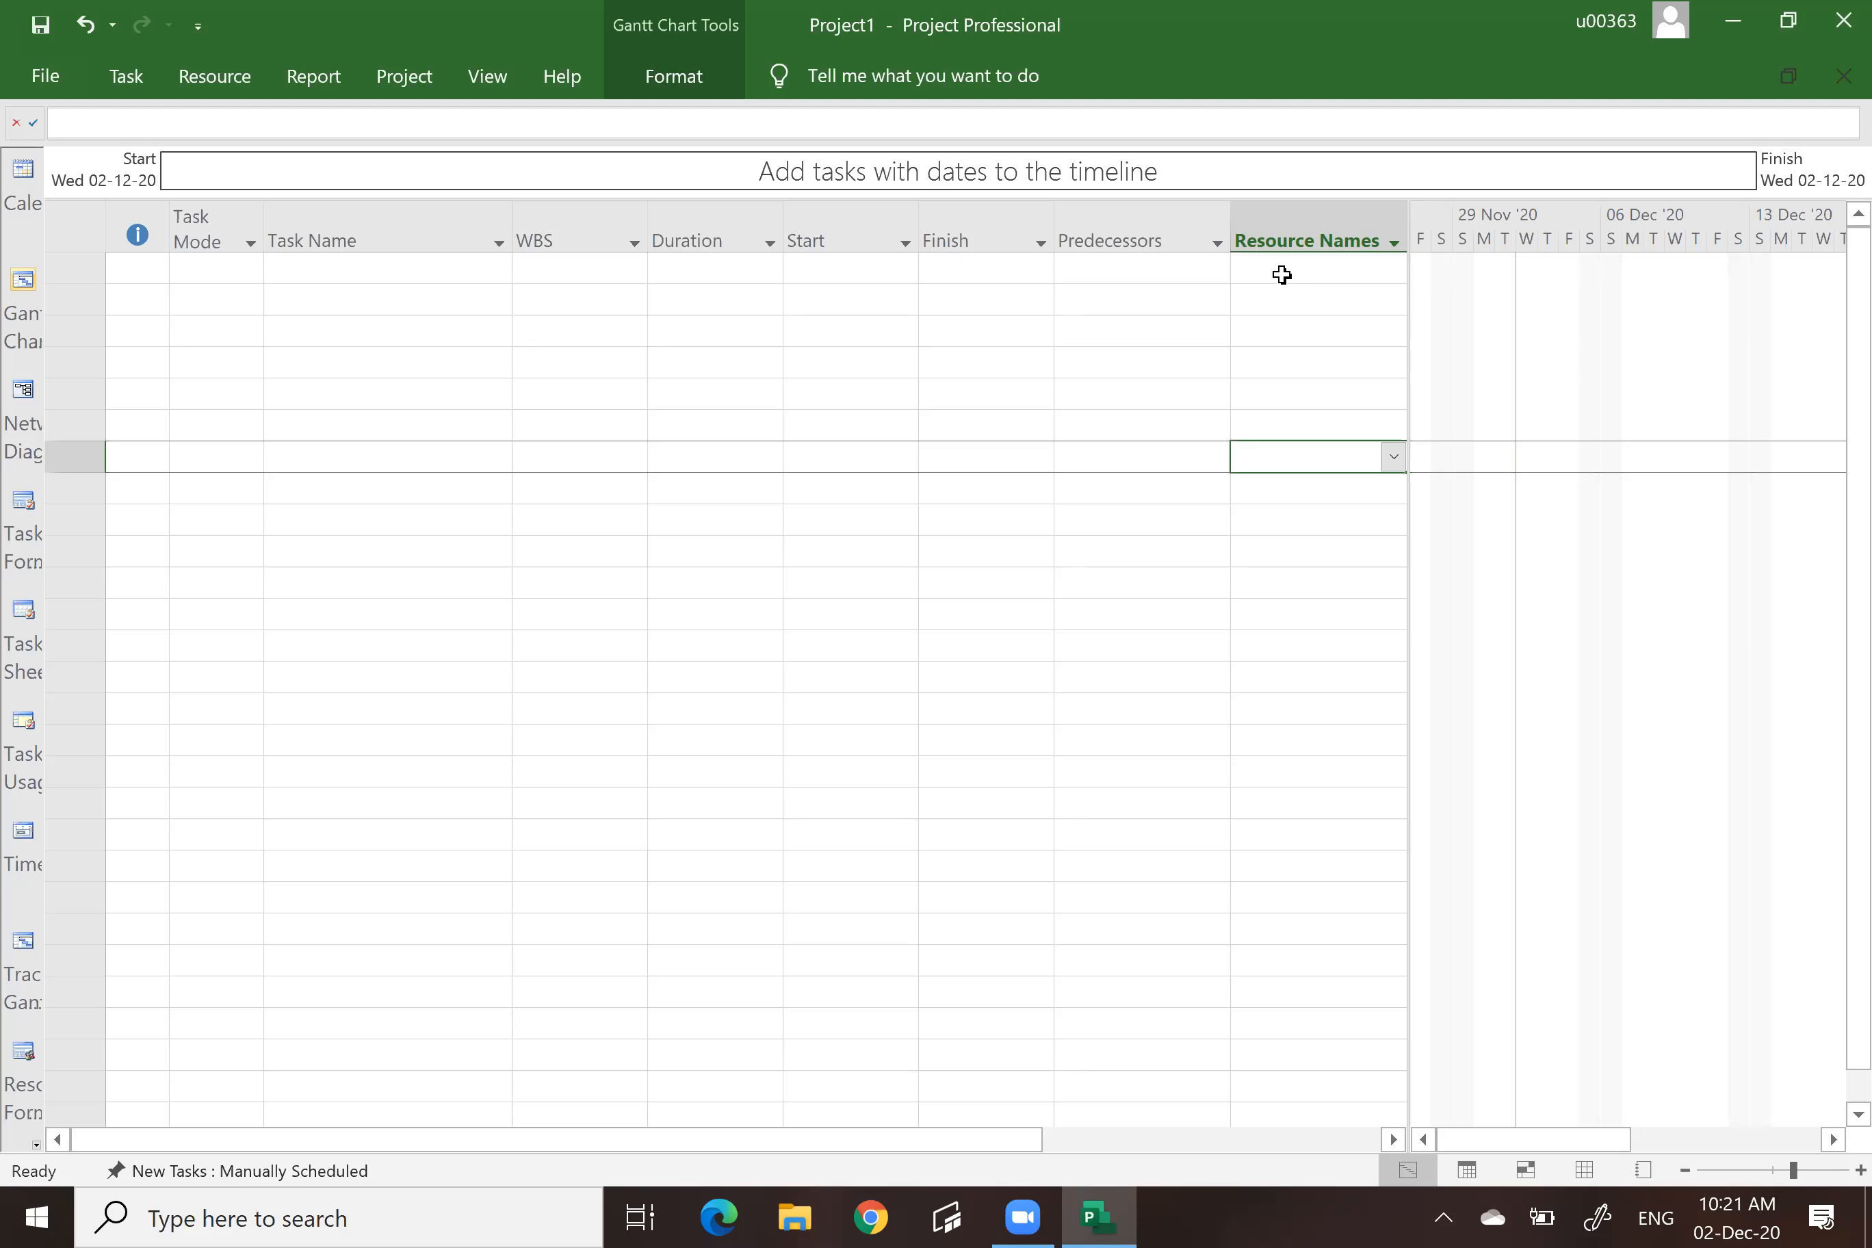
click(1321, 234)
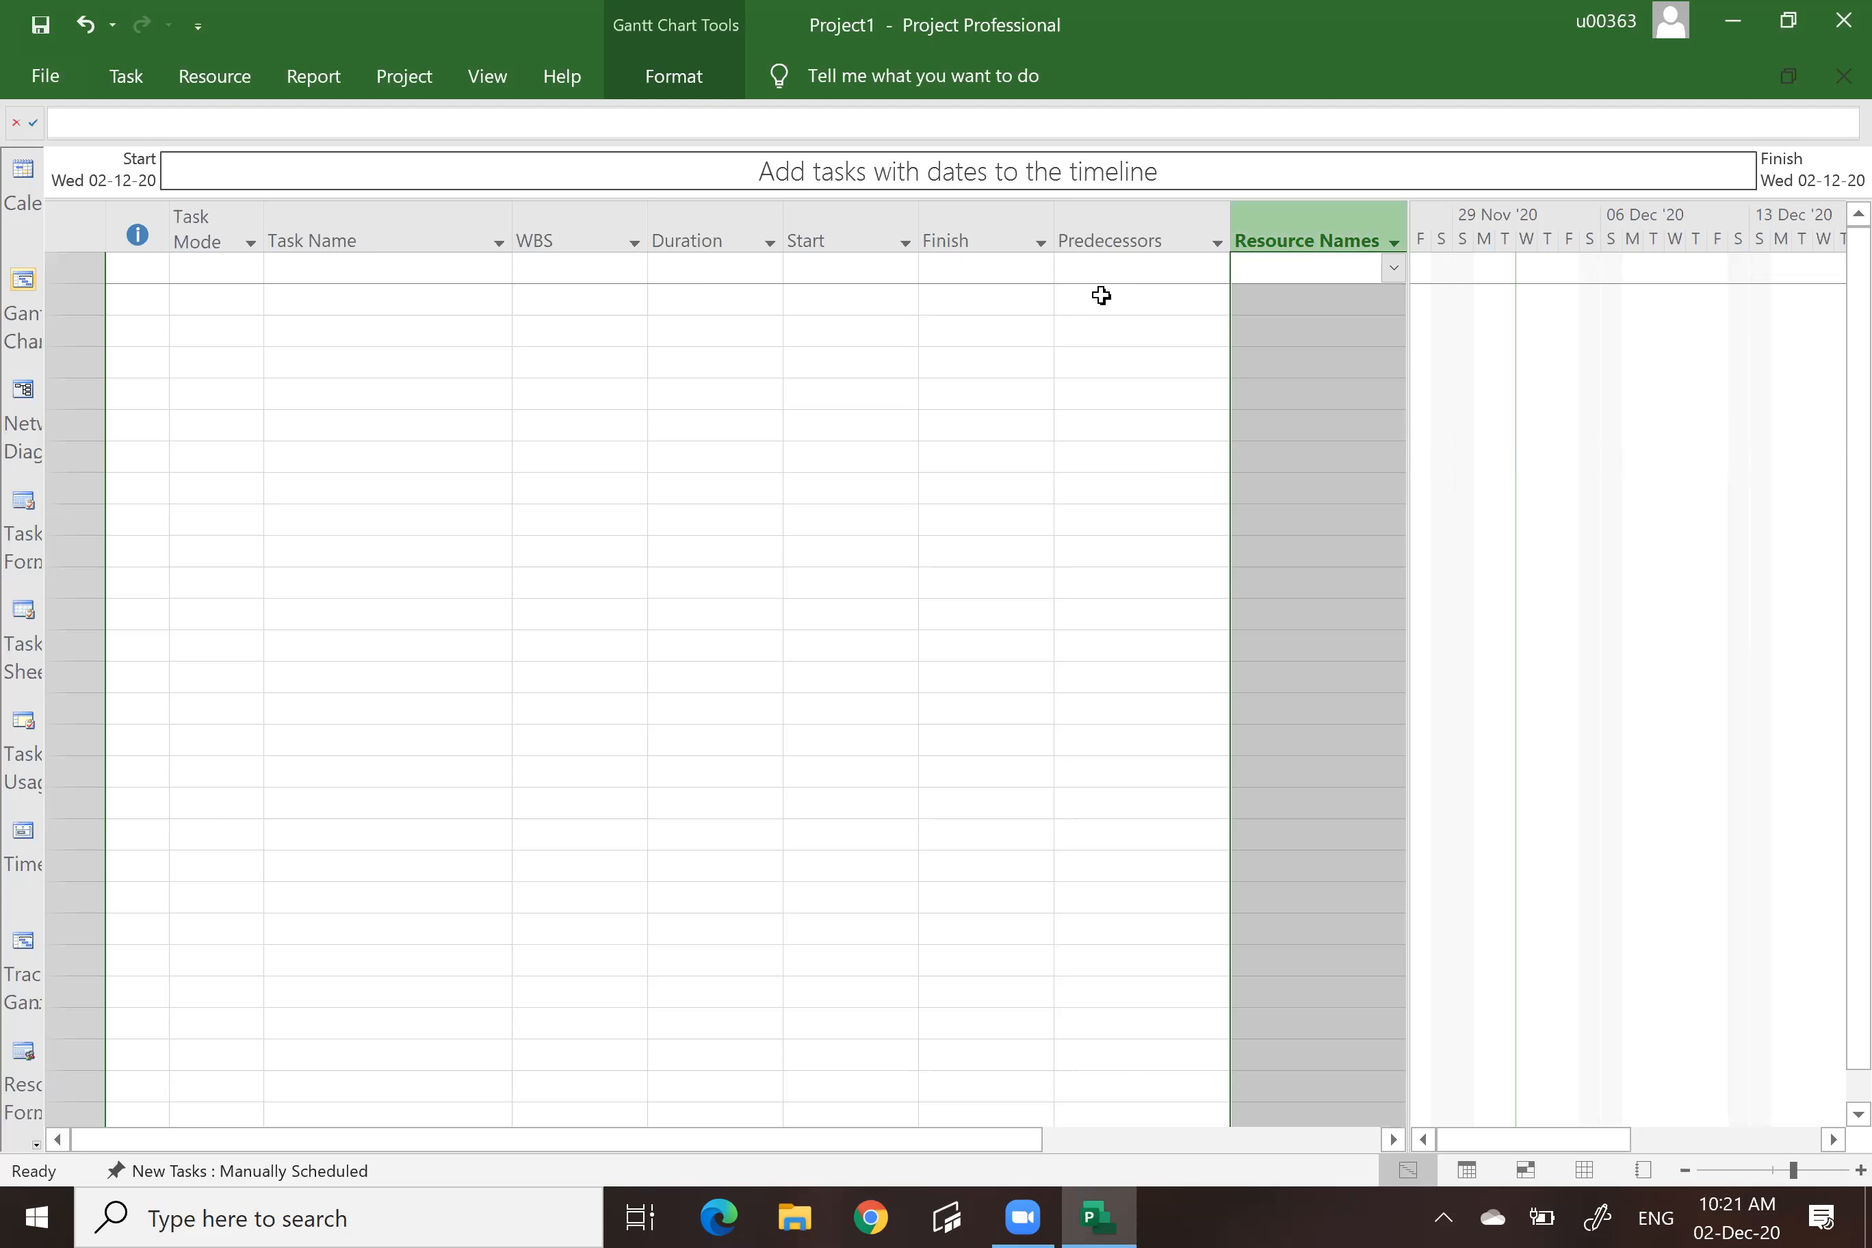
click(679, 232)
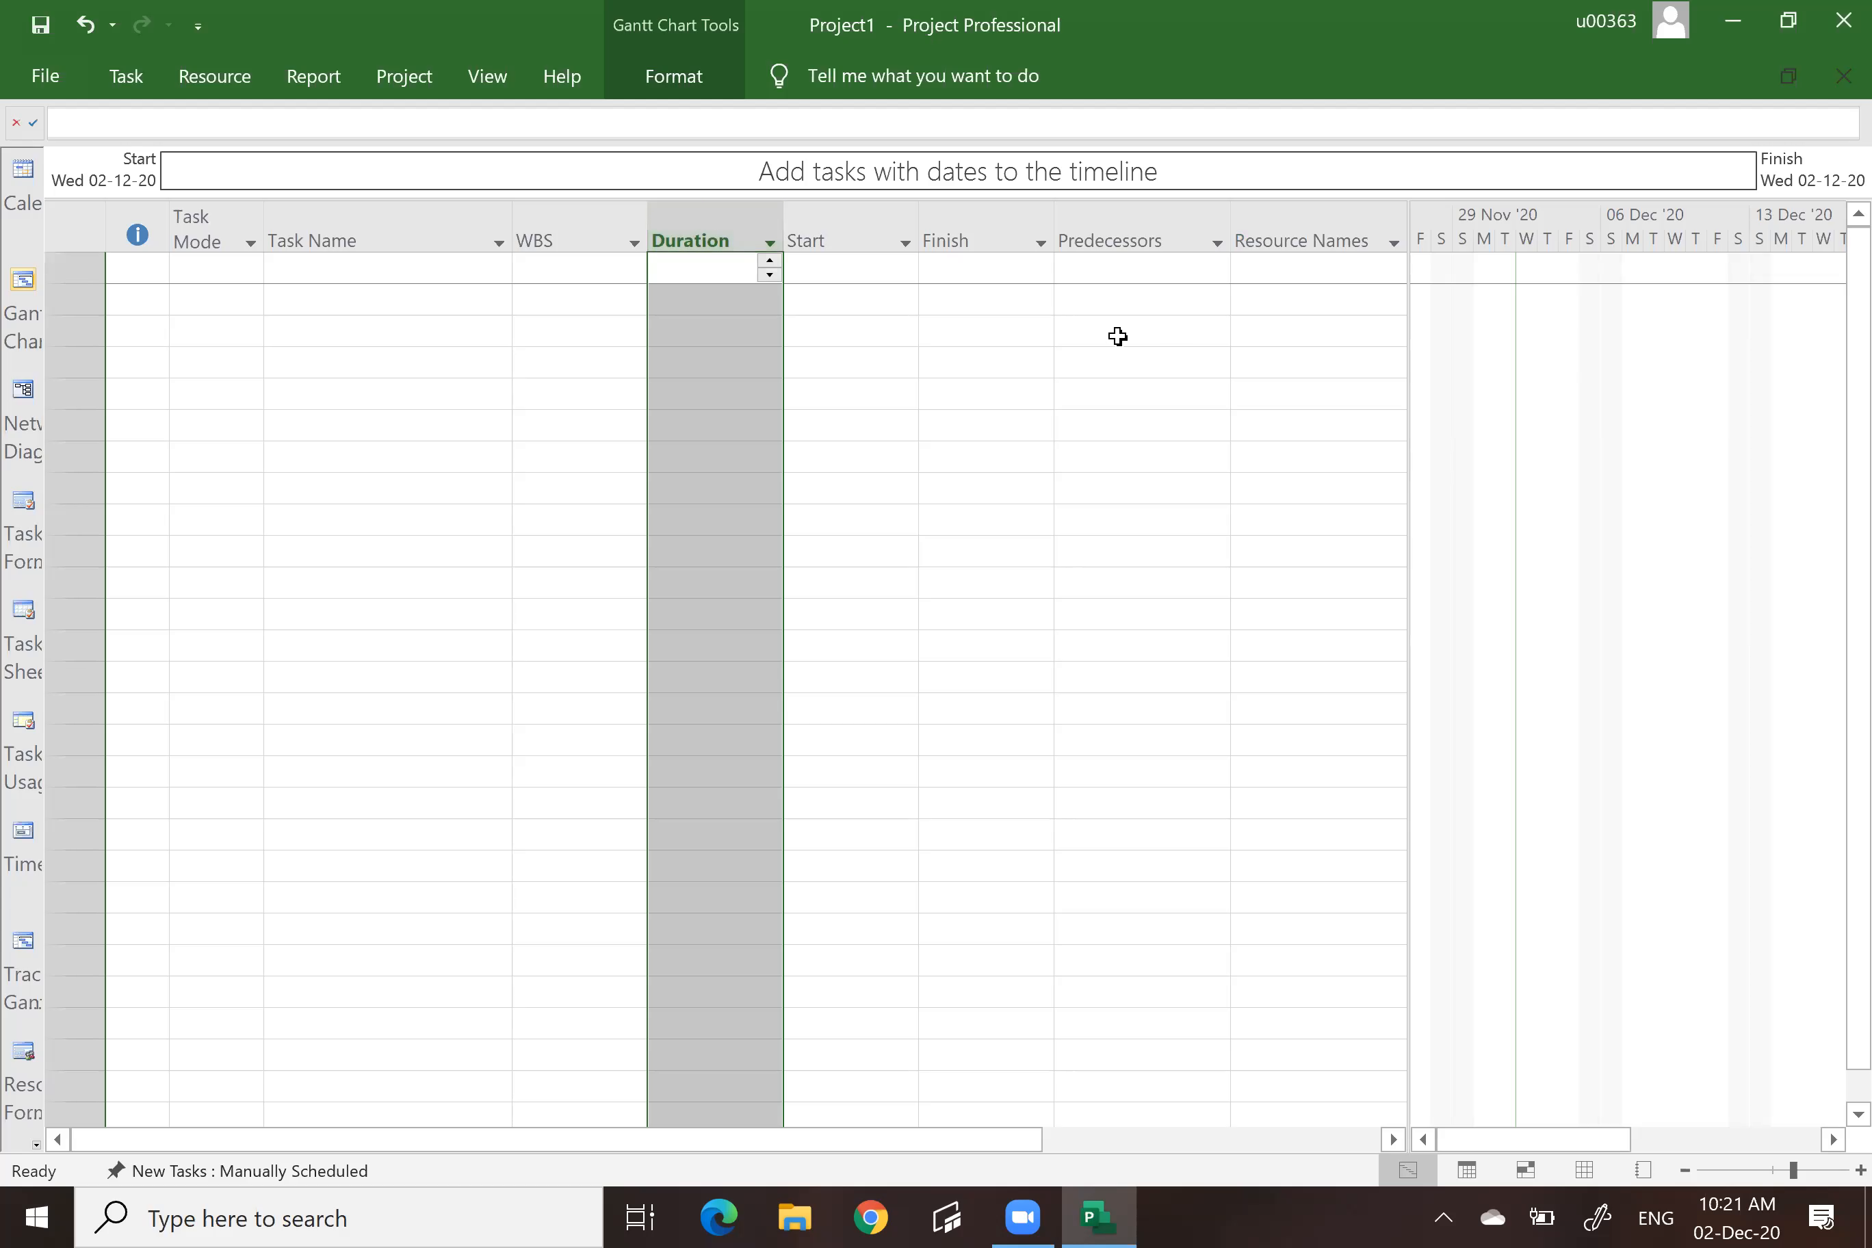
click(1297, 229)
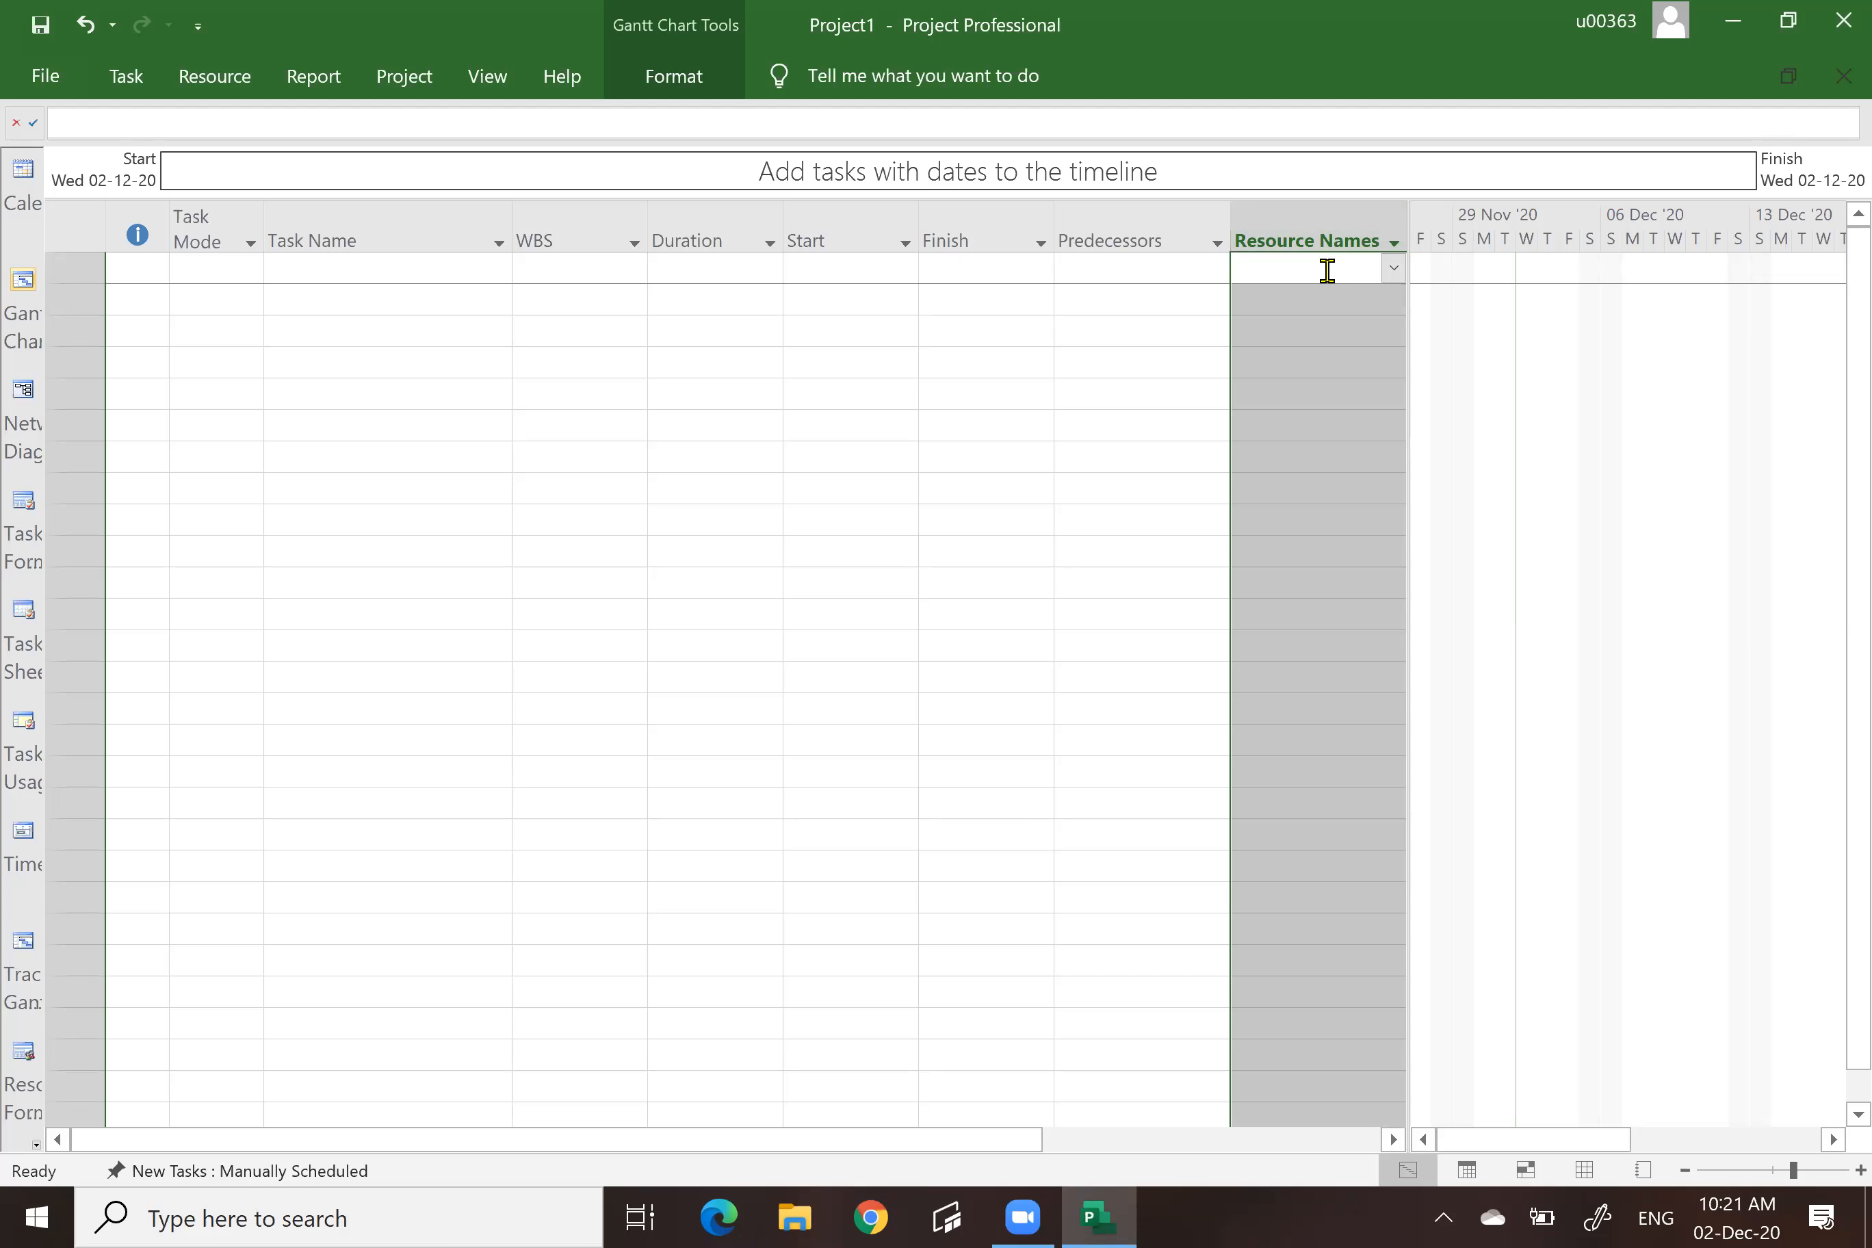
click(450, 231)
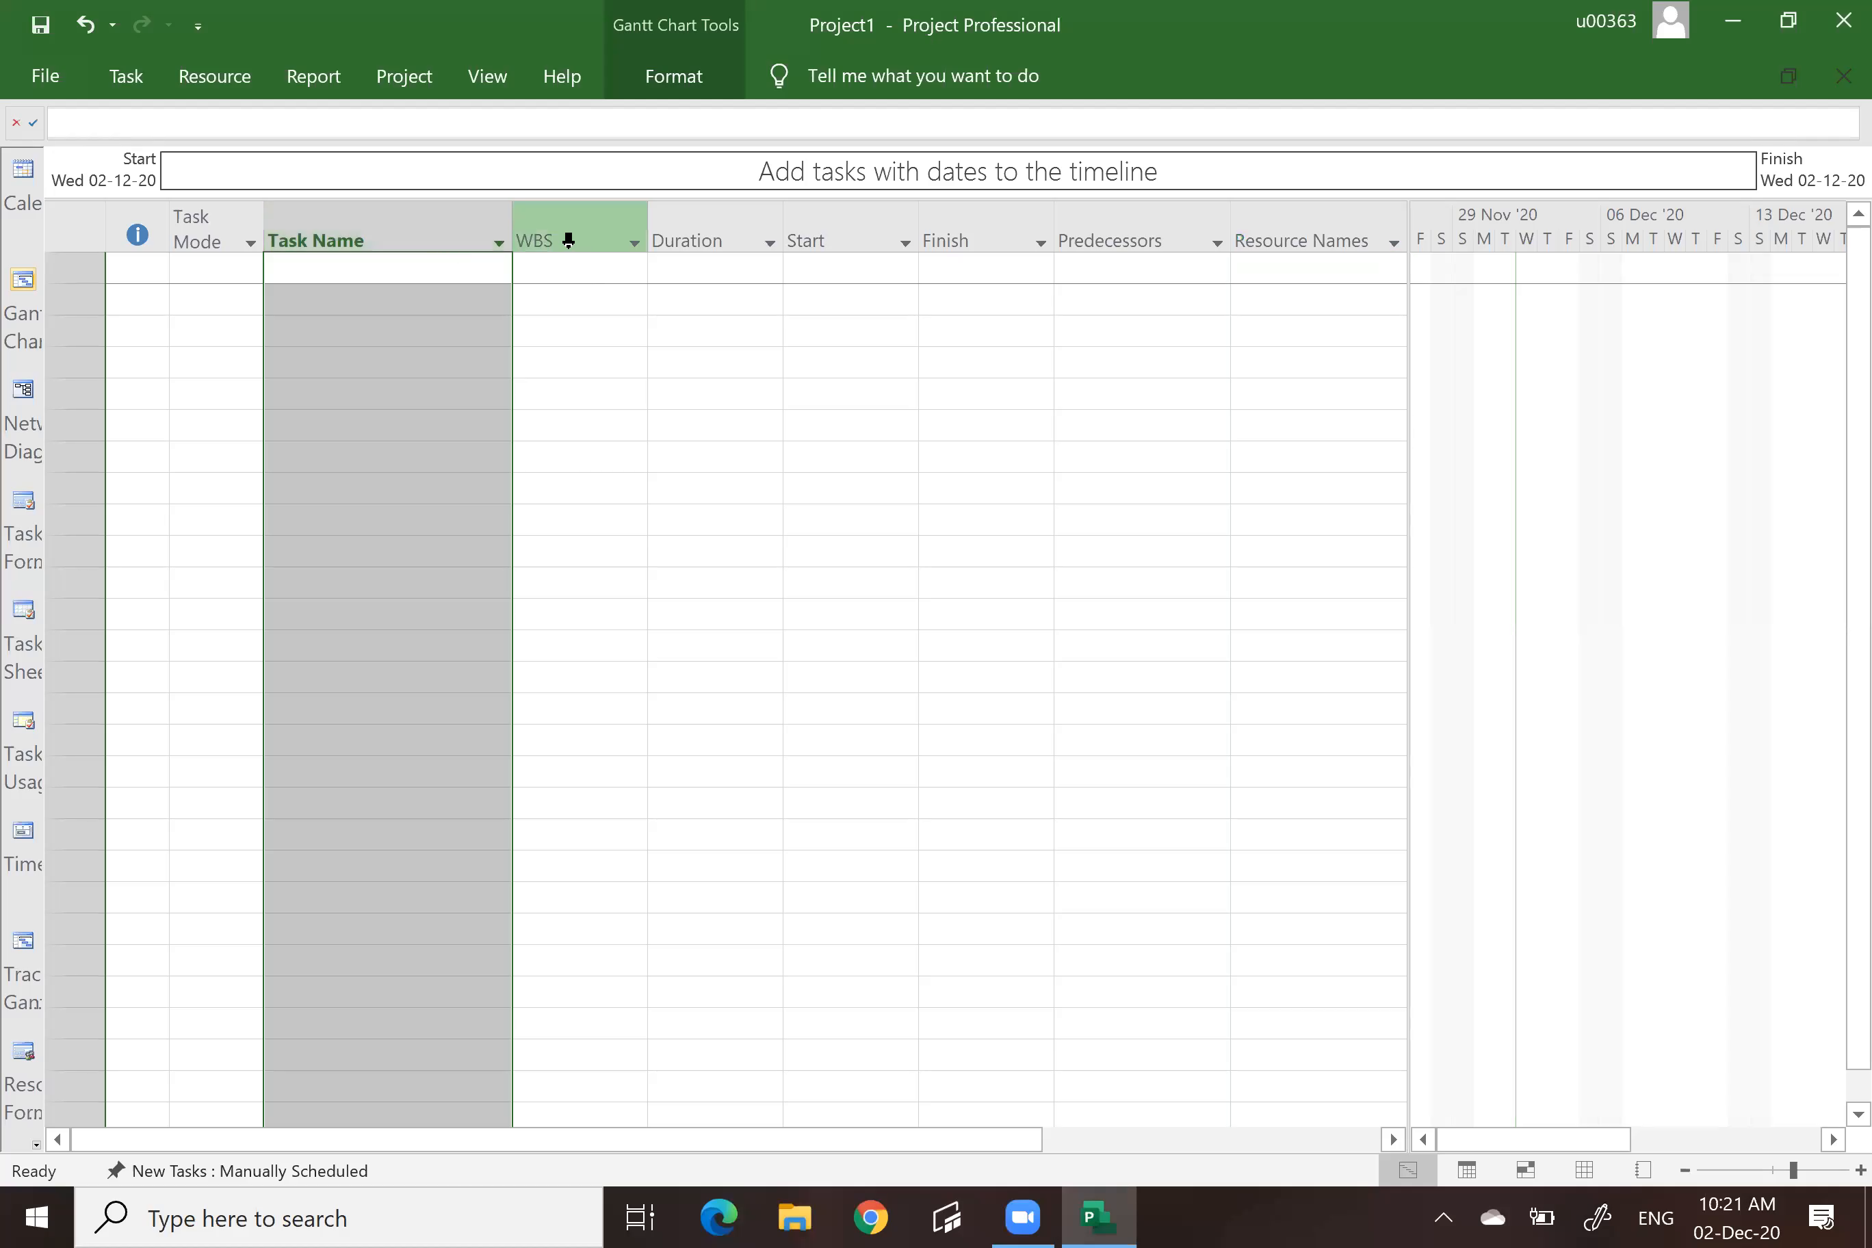
click(689, 240)
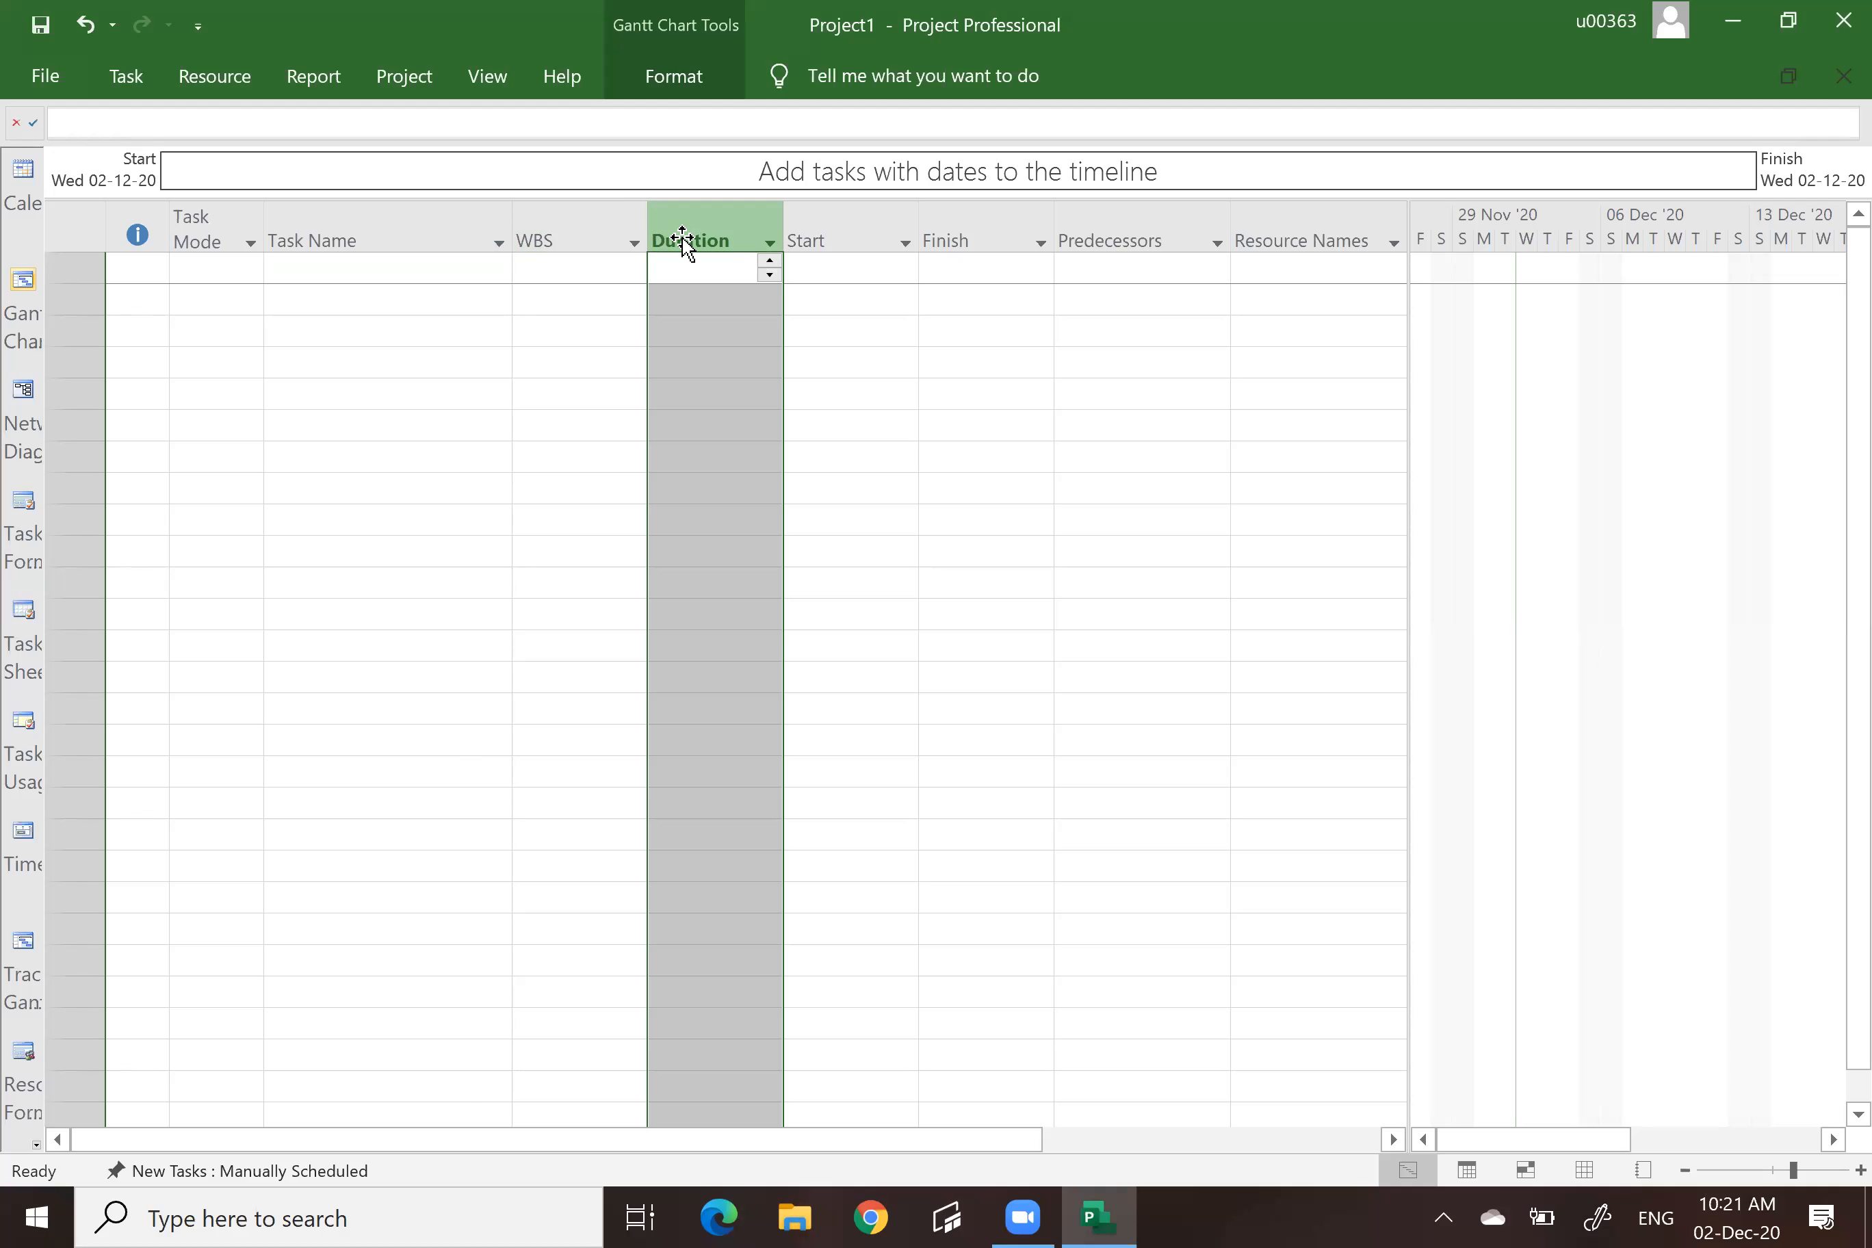
click(1105, 241)
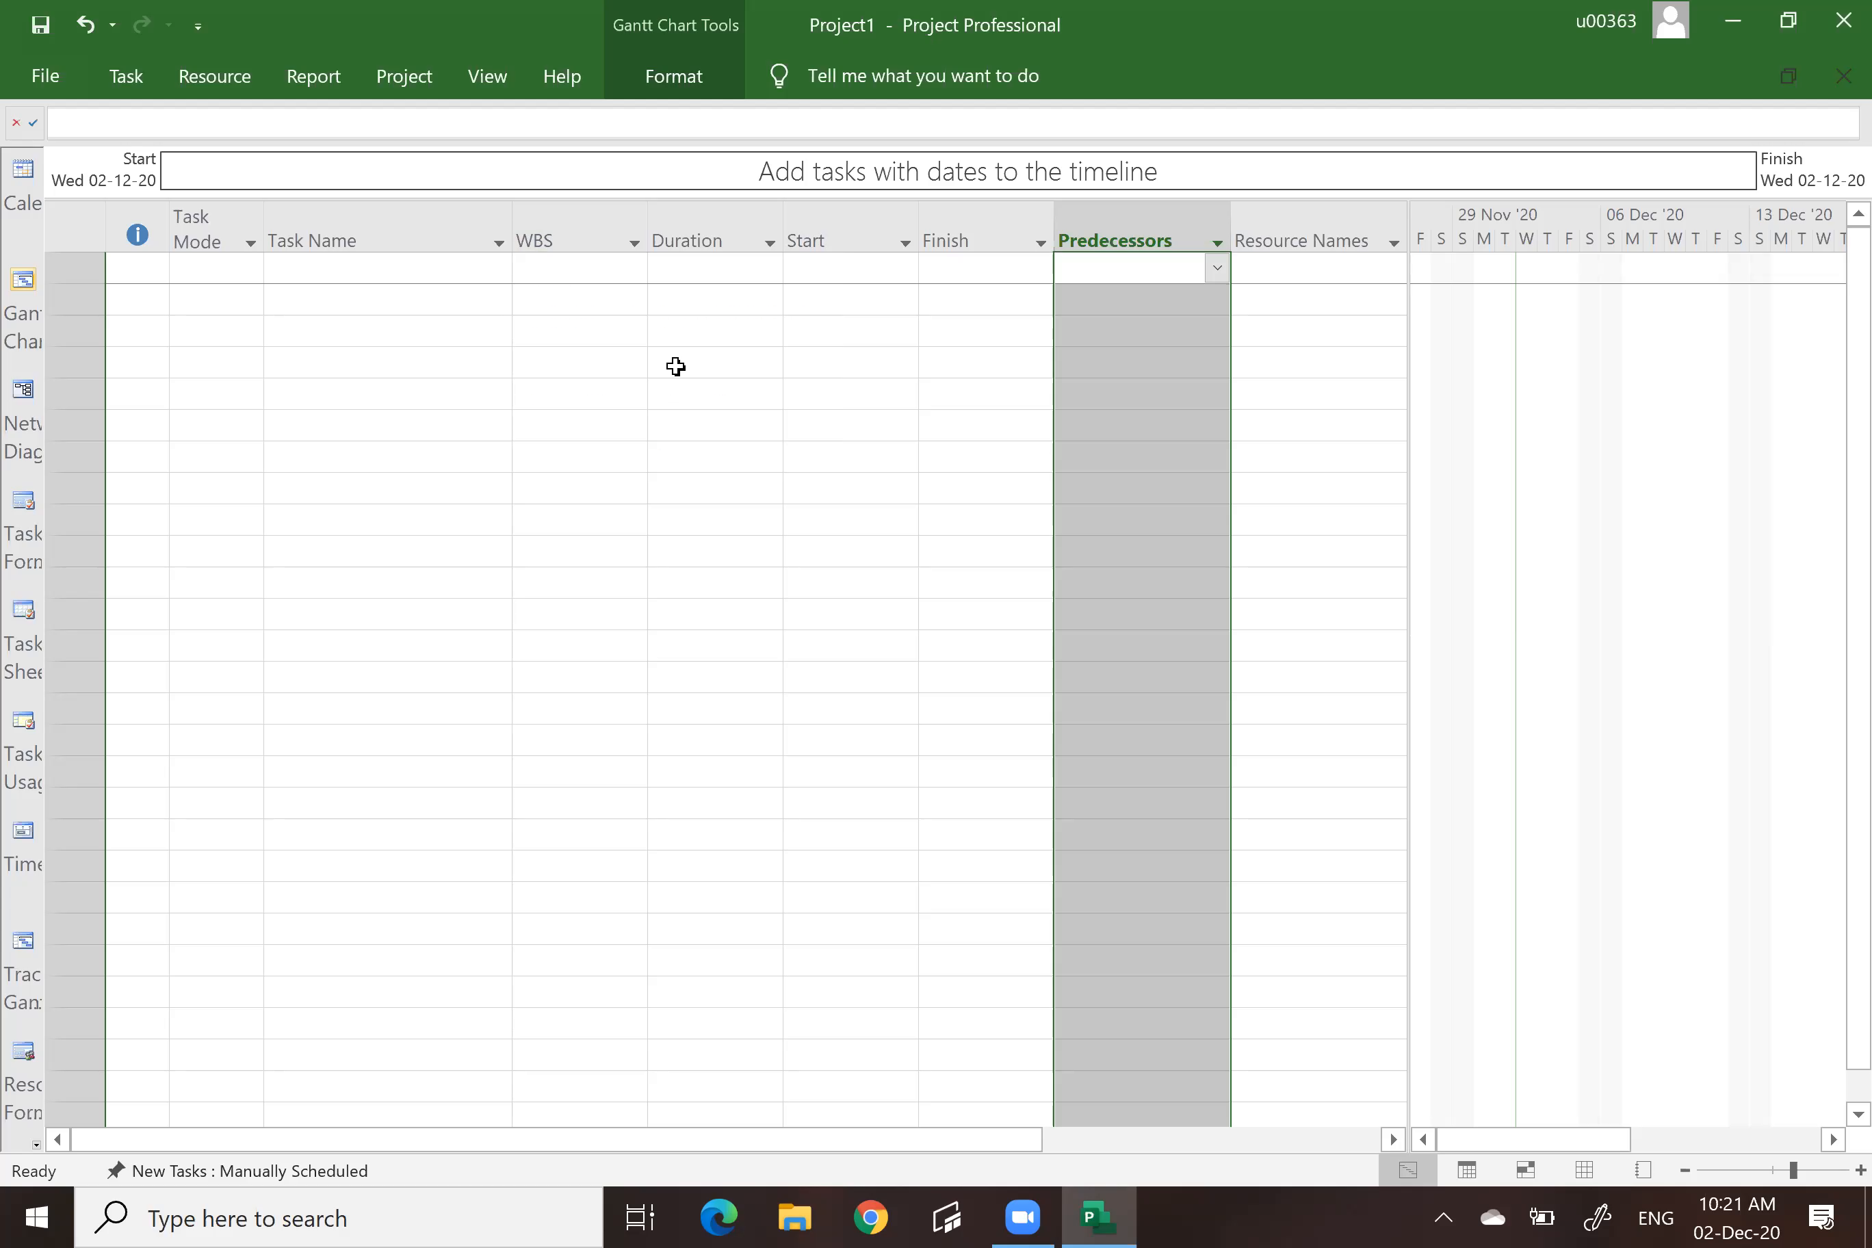
click(1273, 240)
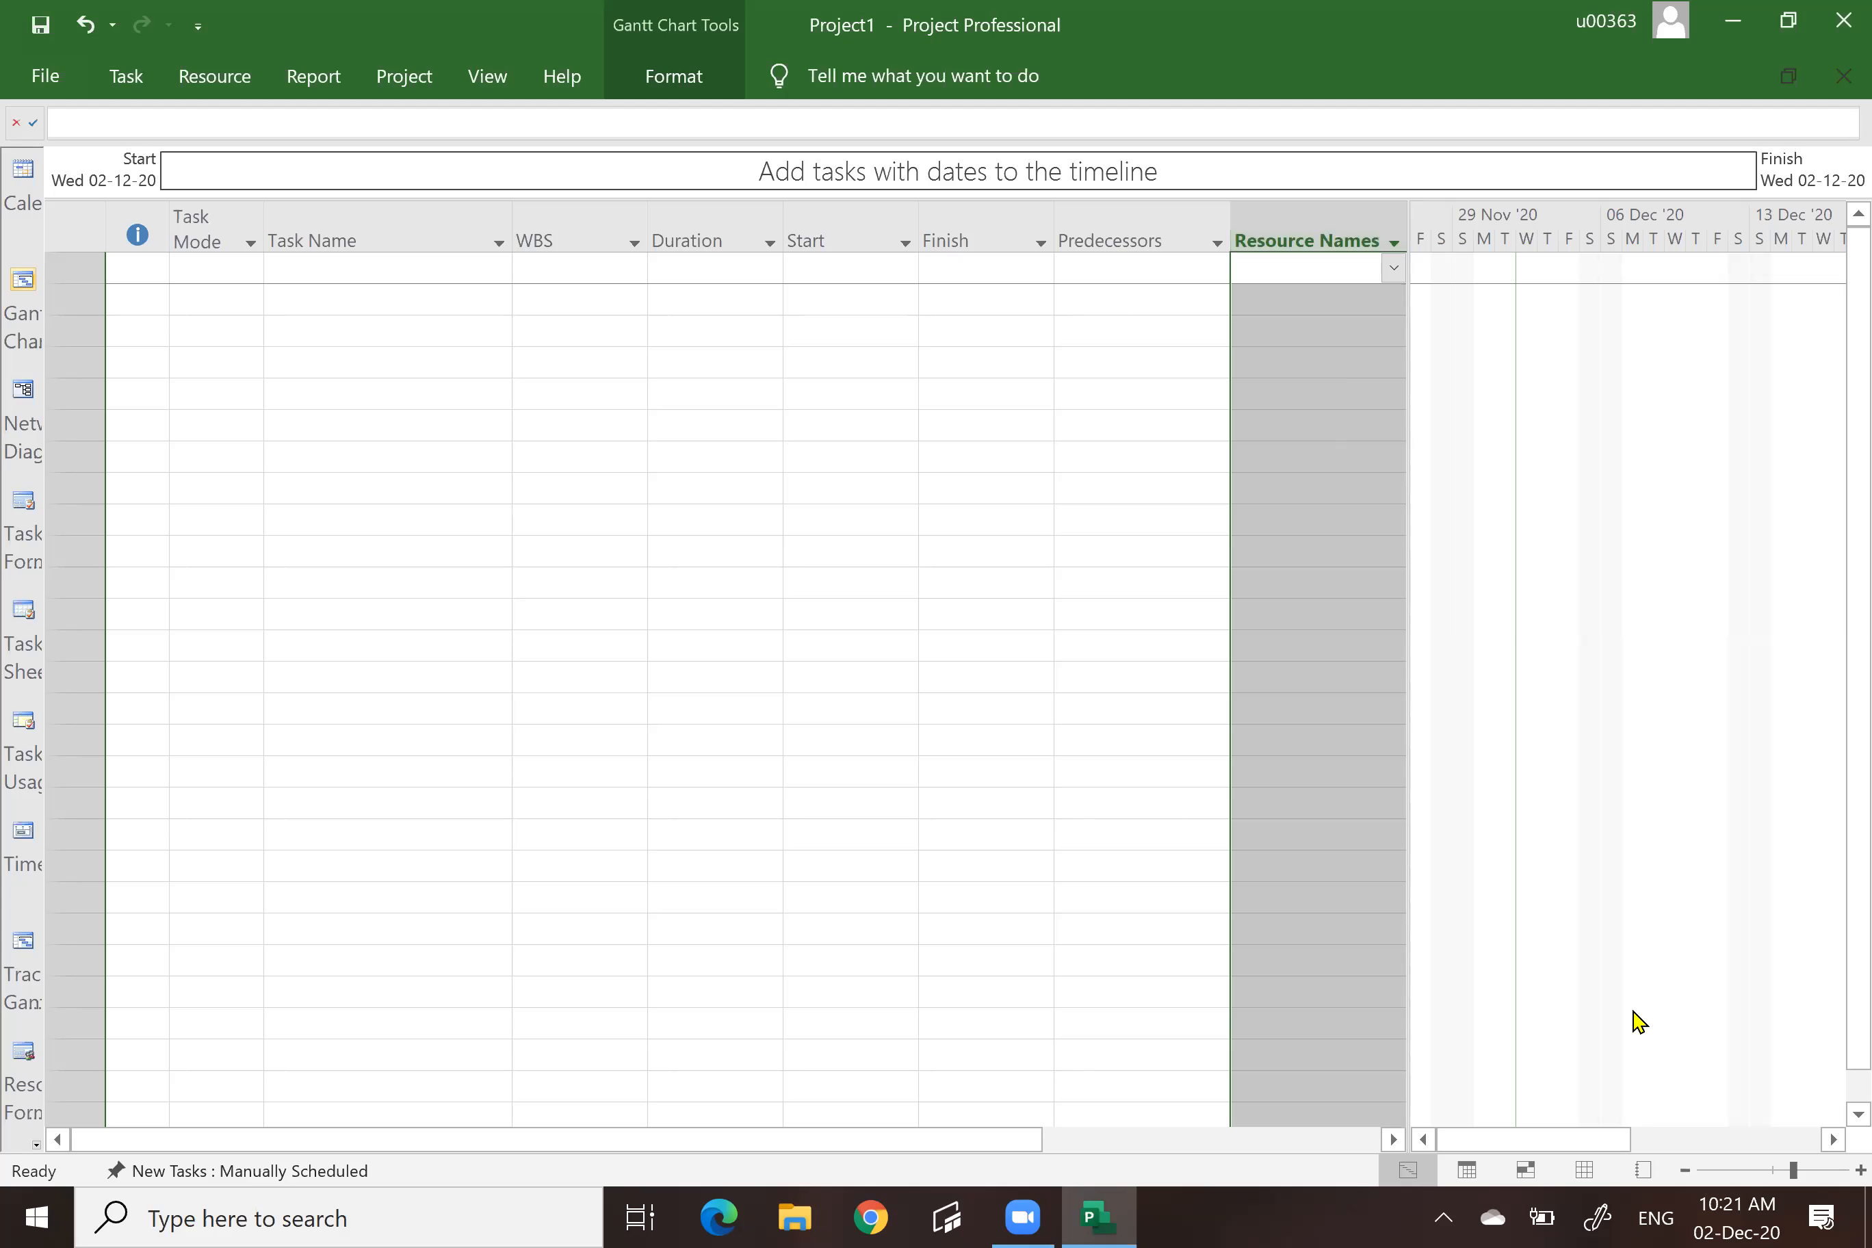
Look at the empty Resource Sheet view and return to the Gantt Chart view.
click(1585, 1173)
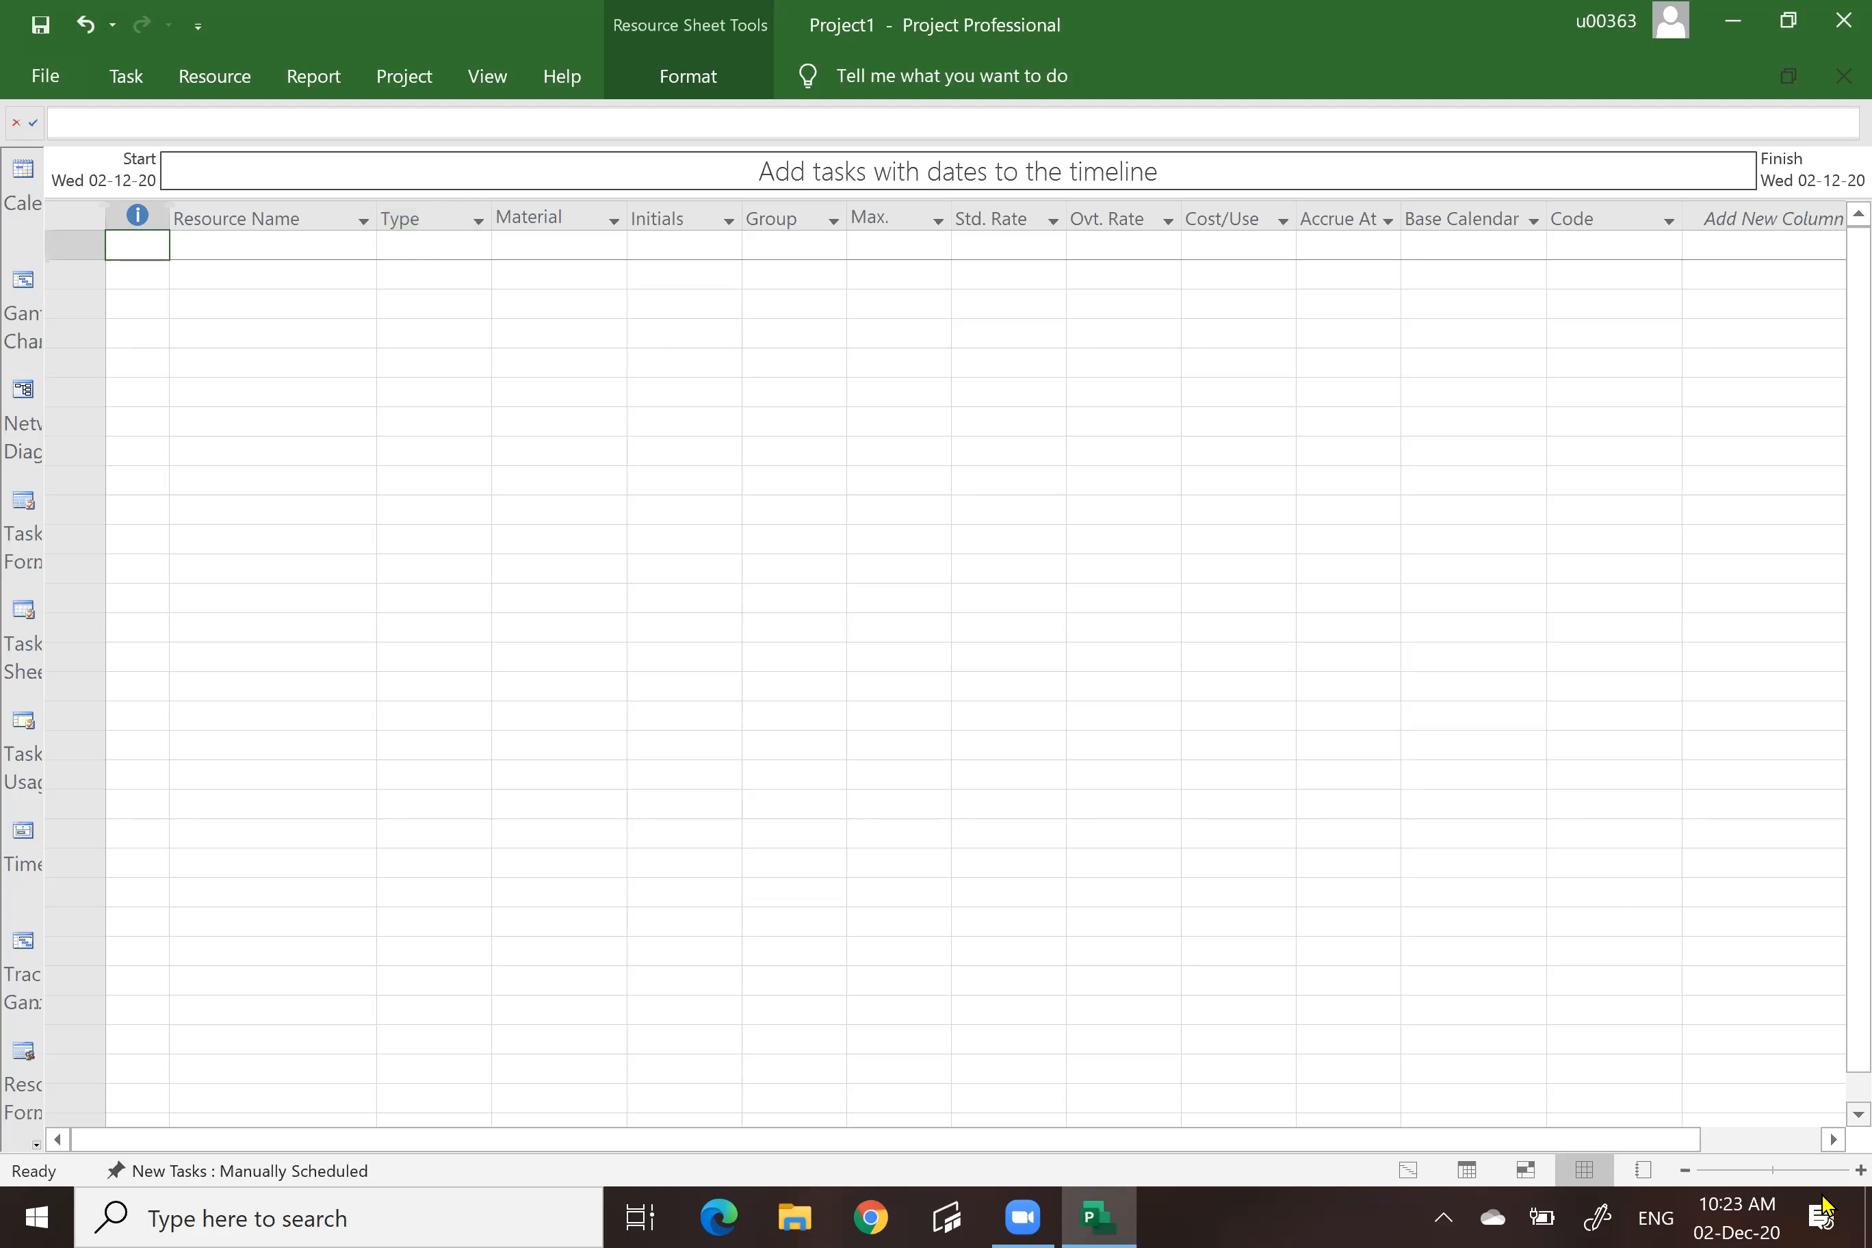
click(1409, 1172)
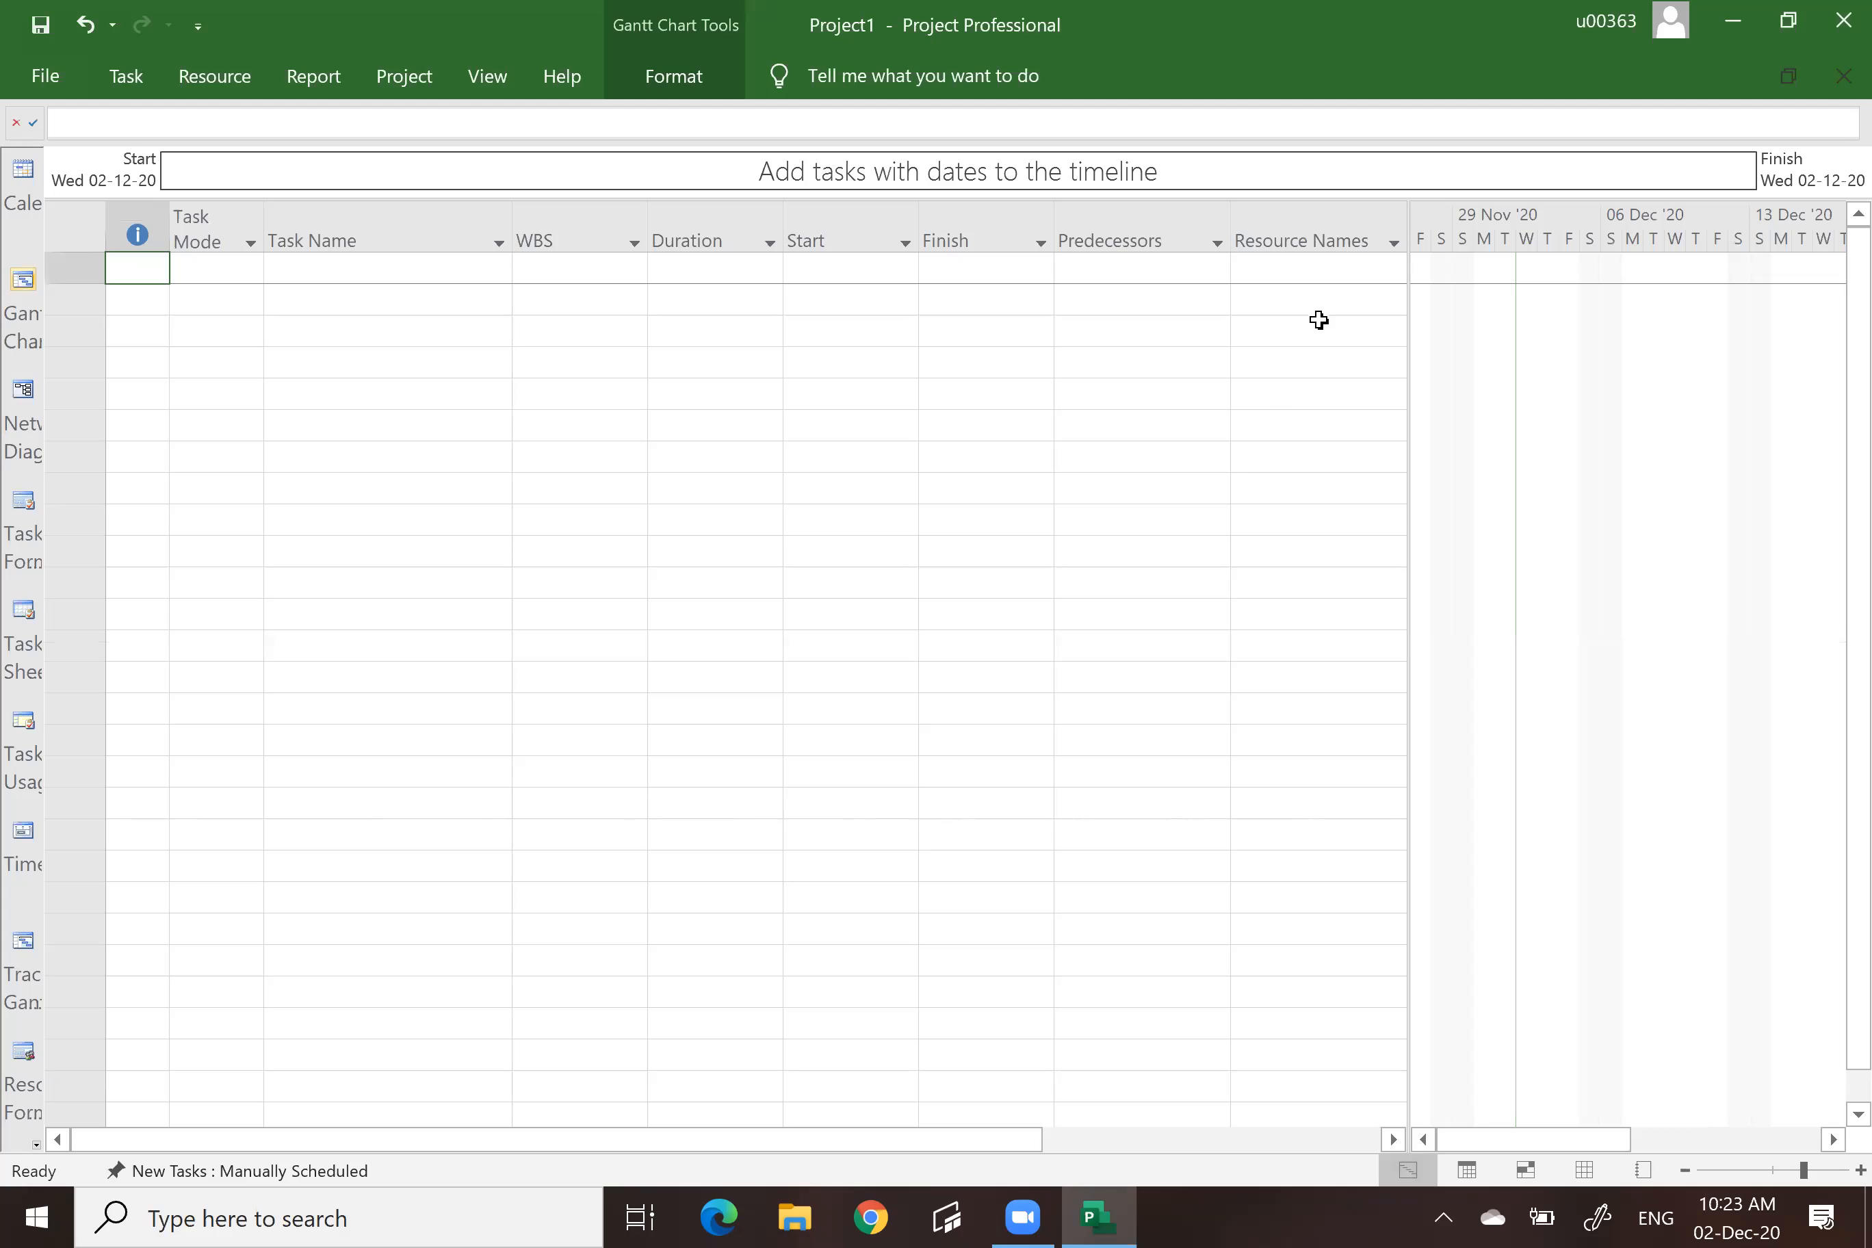
Resize the task table back and forth, ending with it narrowed to the WBS column so more of the chart area shows.
drag(1407, 206, 1175, 268)
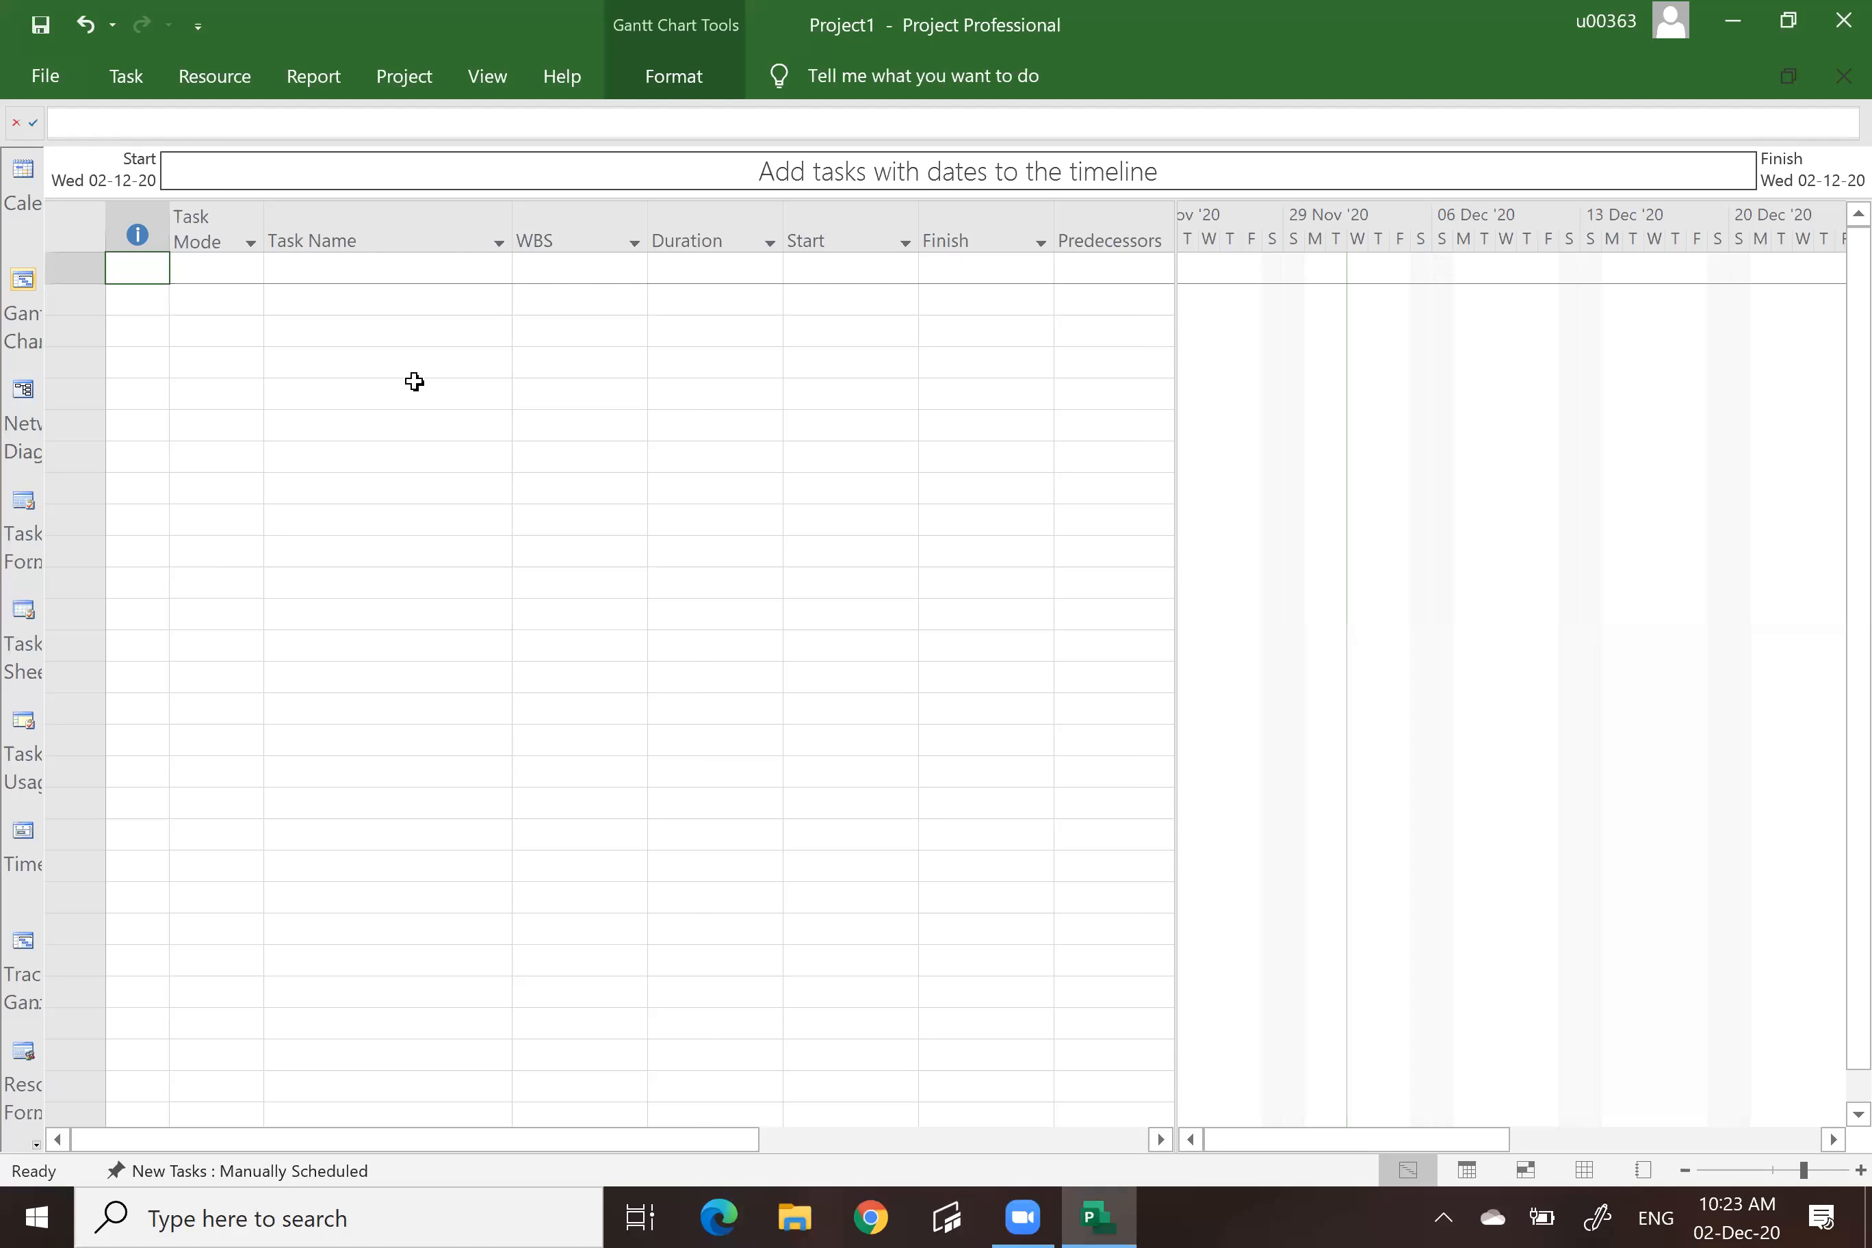
drag(1176, 216, 778, 274)
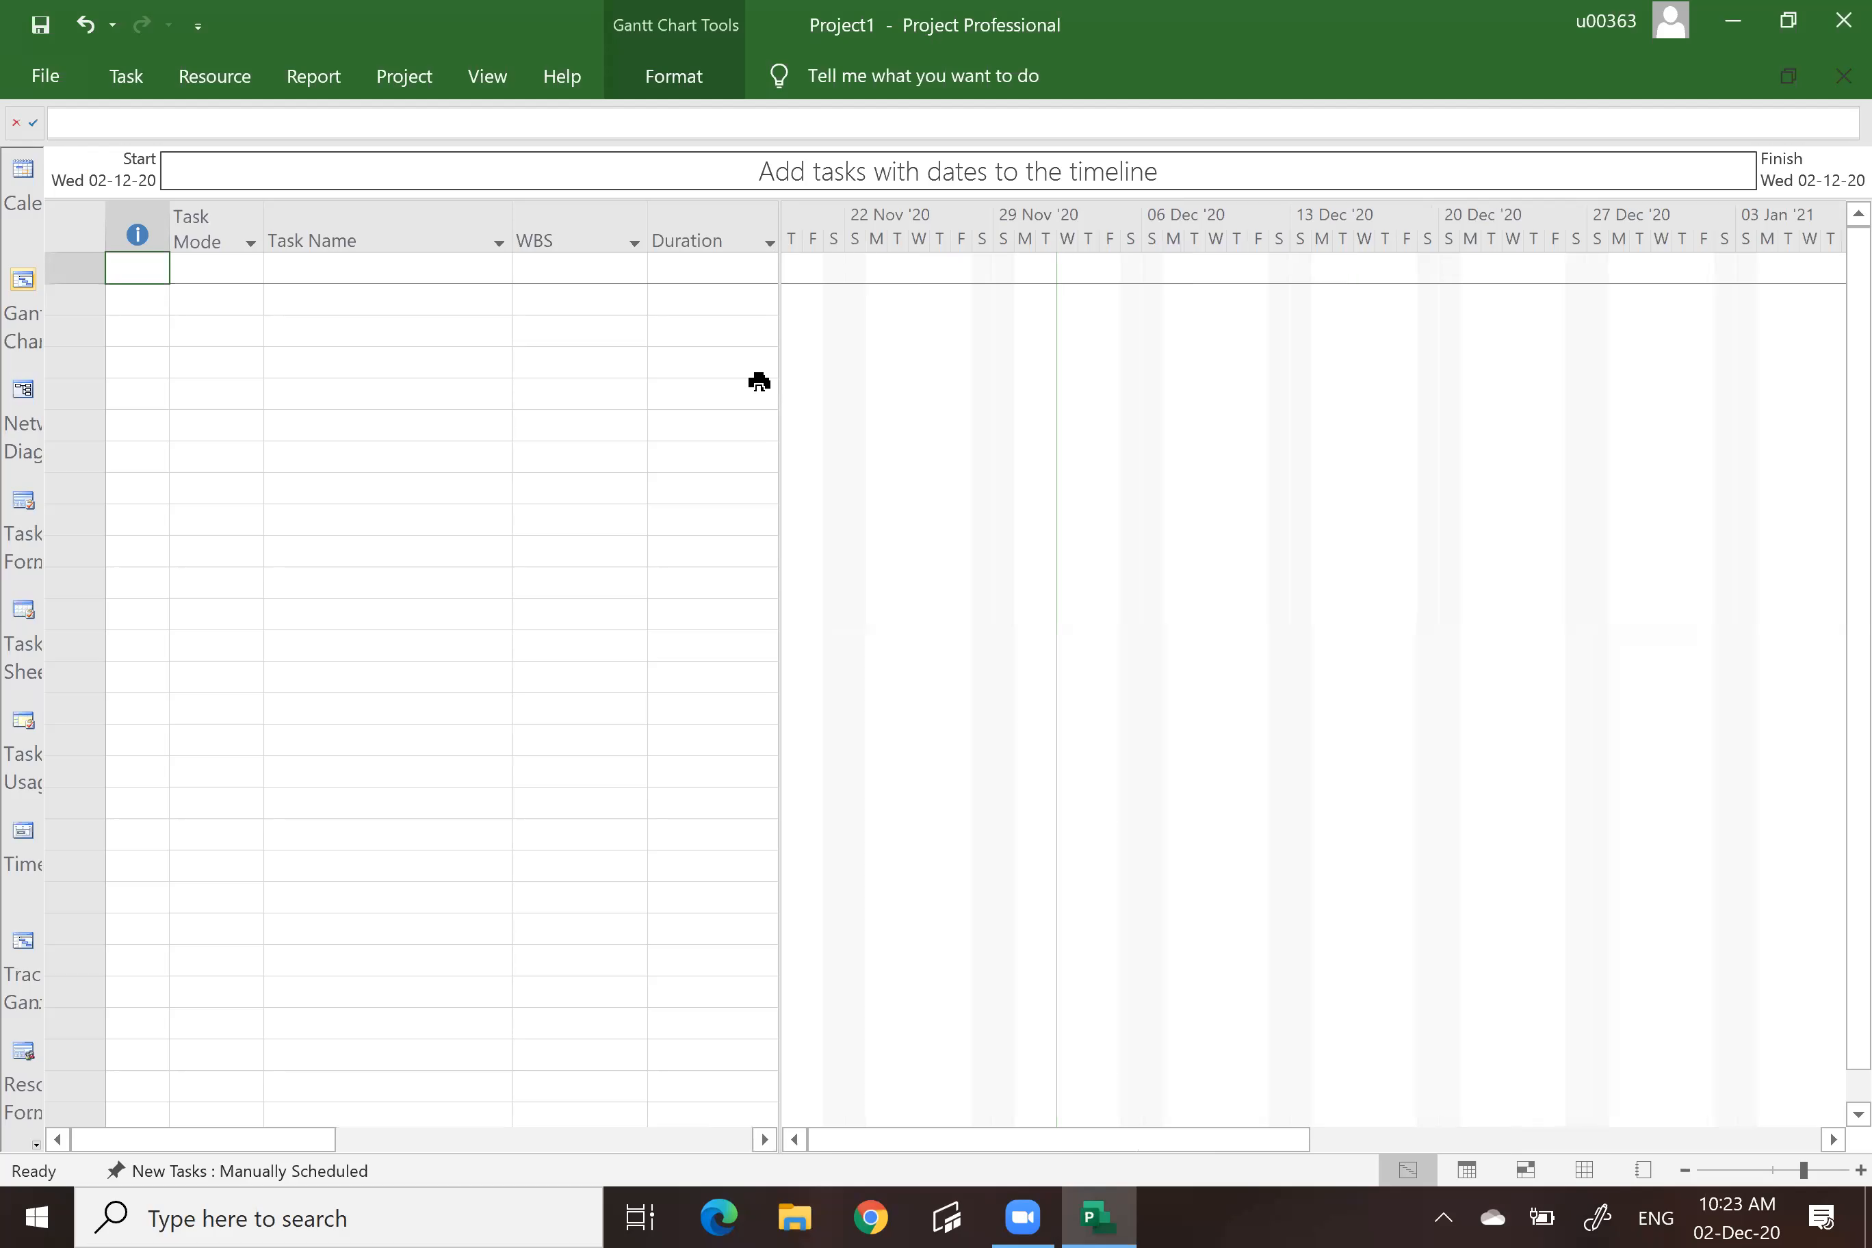
drag(775, 393, 993, 424)
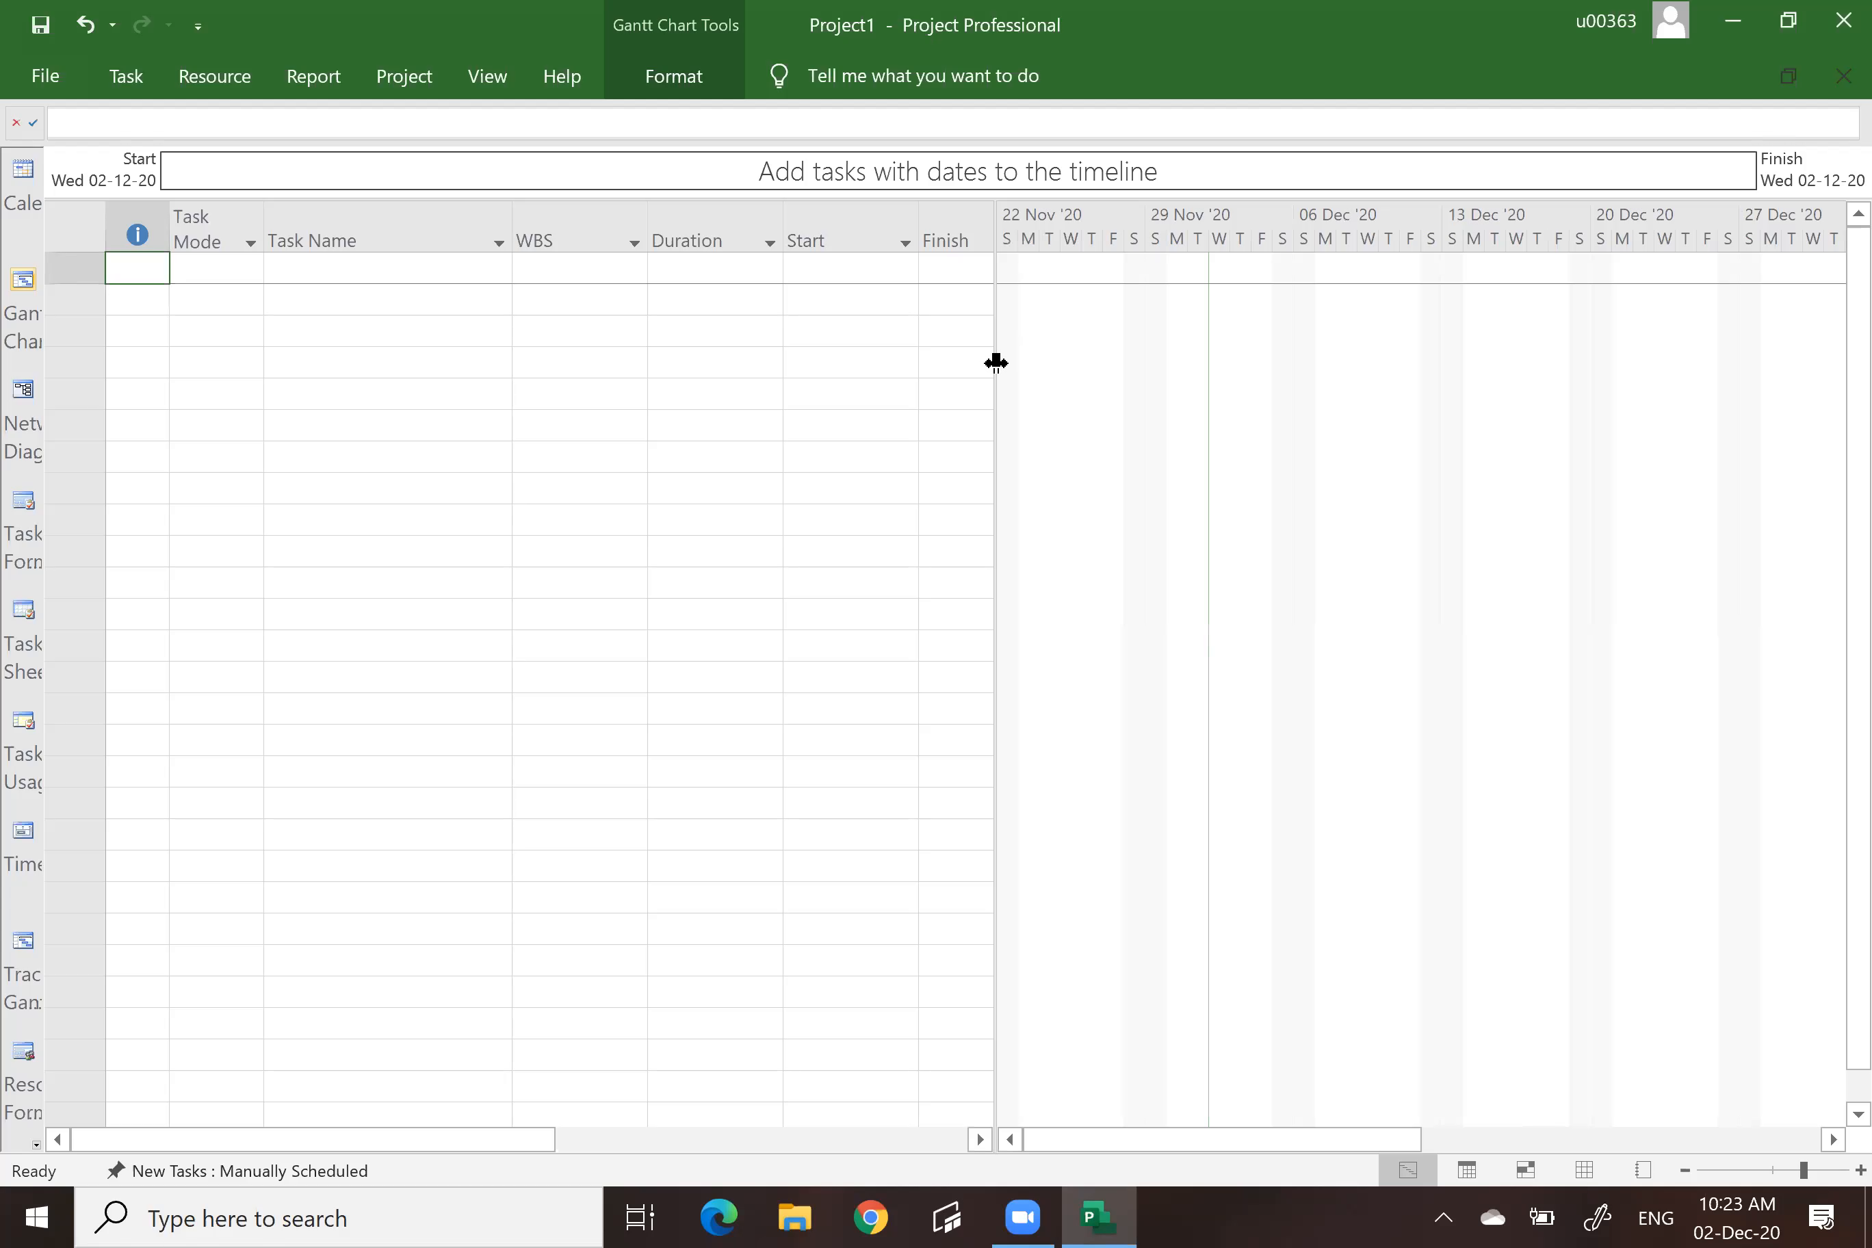
drag(996, 363, 1103, 452)
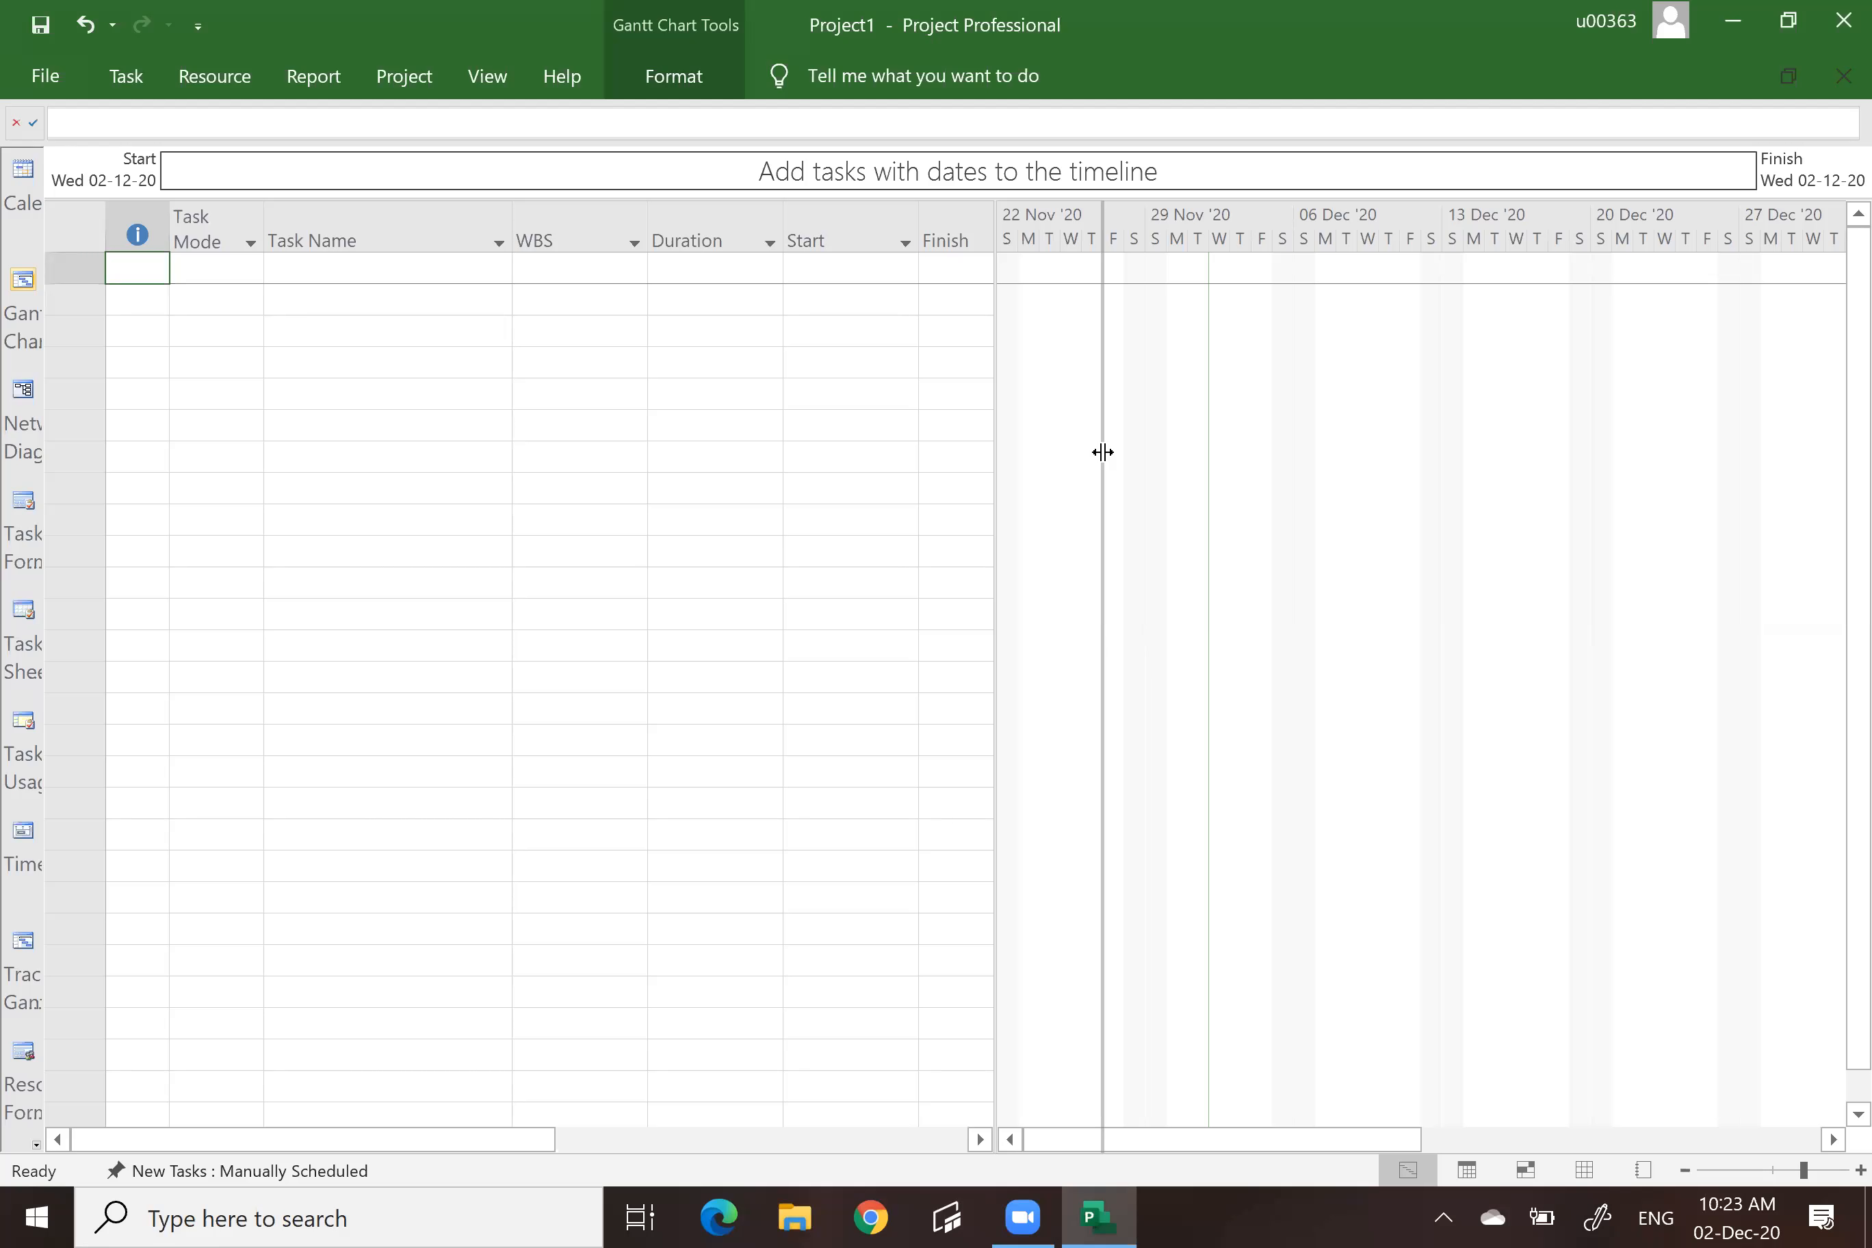
drag(1103, 452, 624, 413)
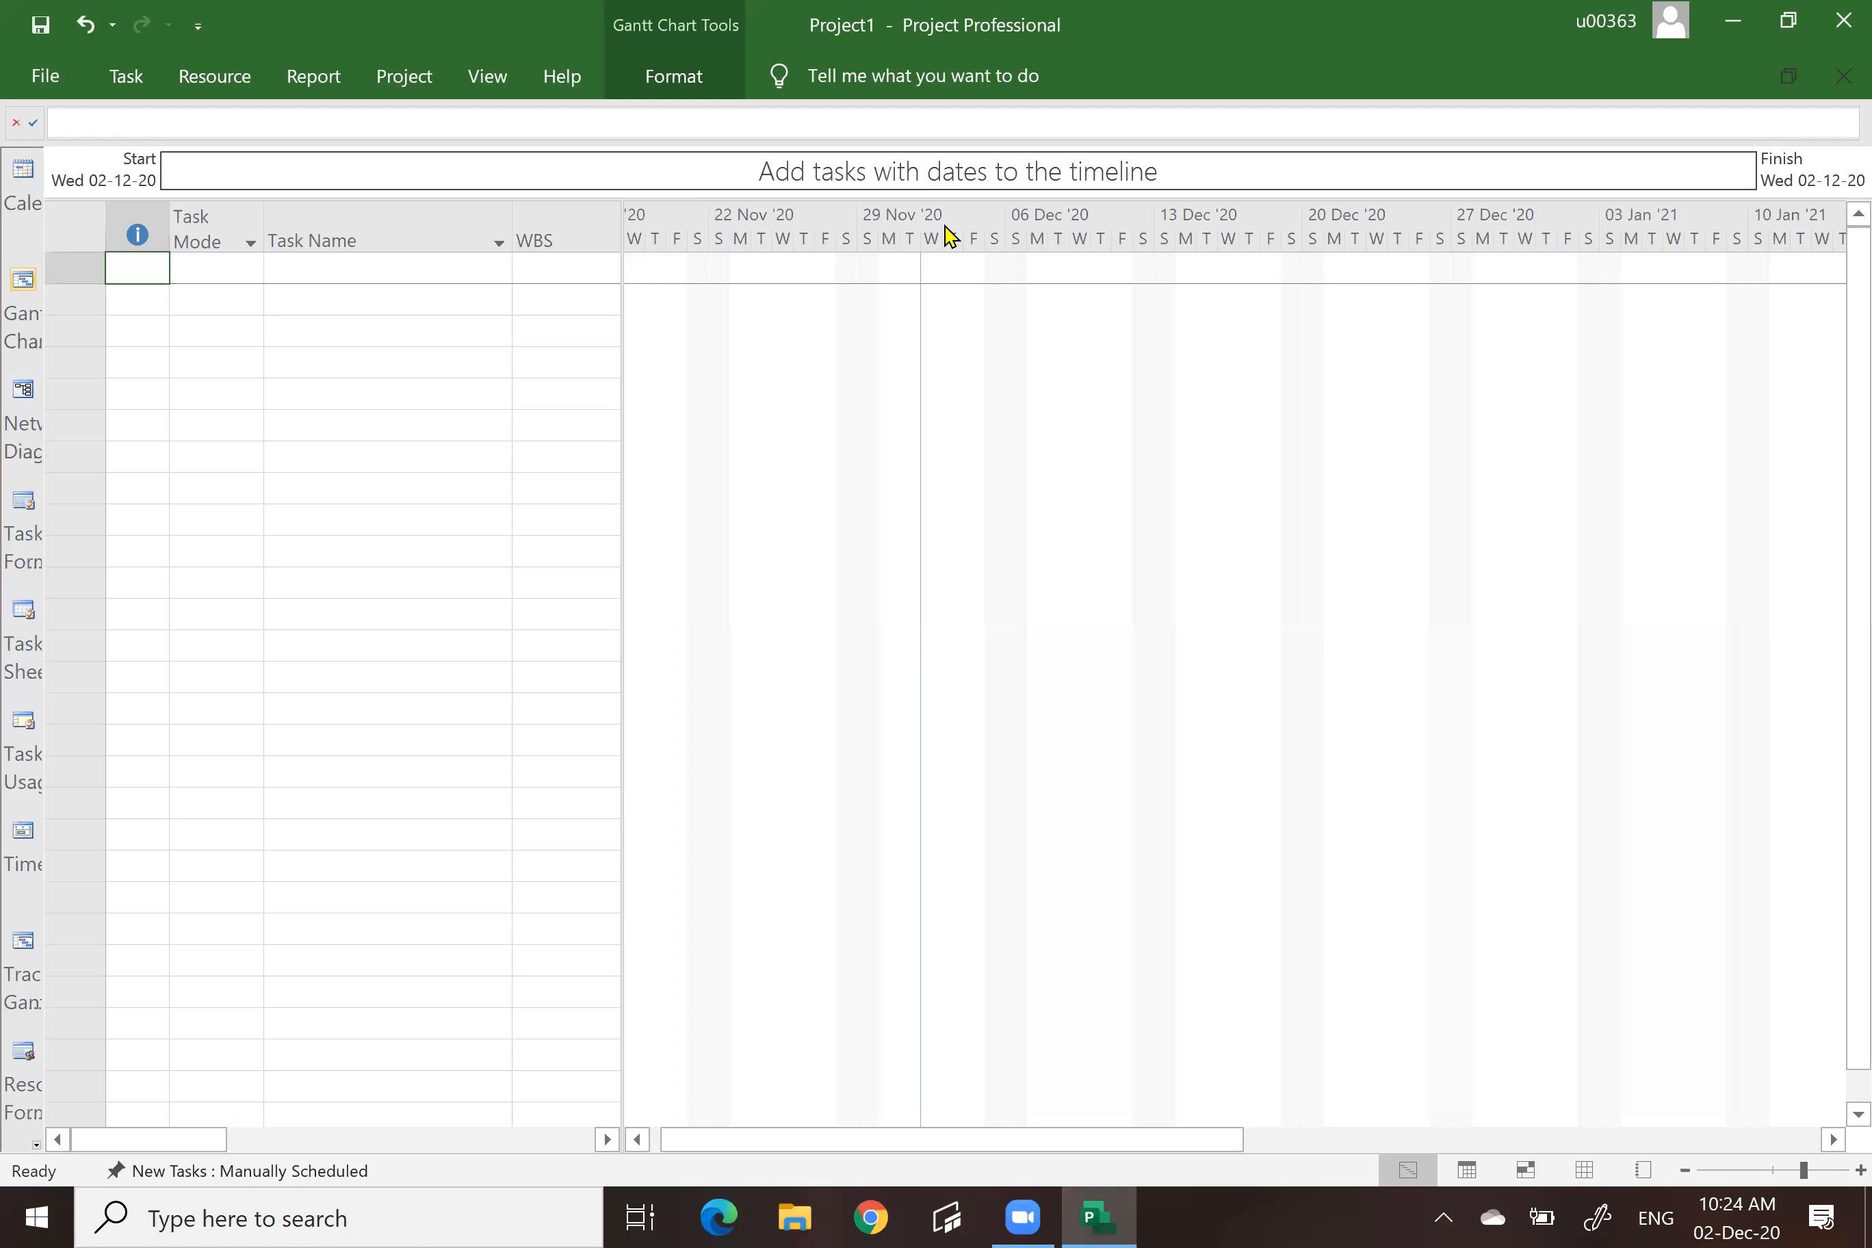
Examine the middle and bottom tier settings and the day label choices in the Timescale dialog, and close it without changes.
double_click(1013, 233)
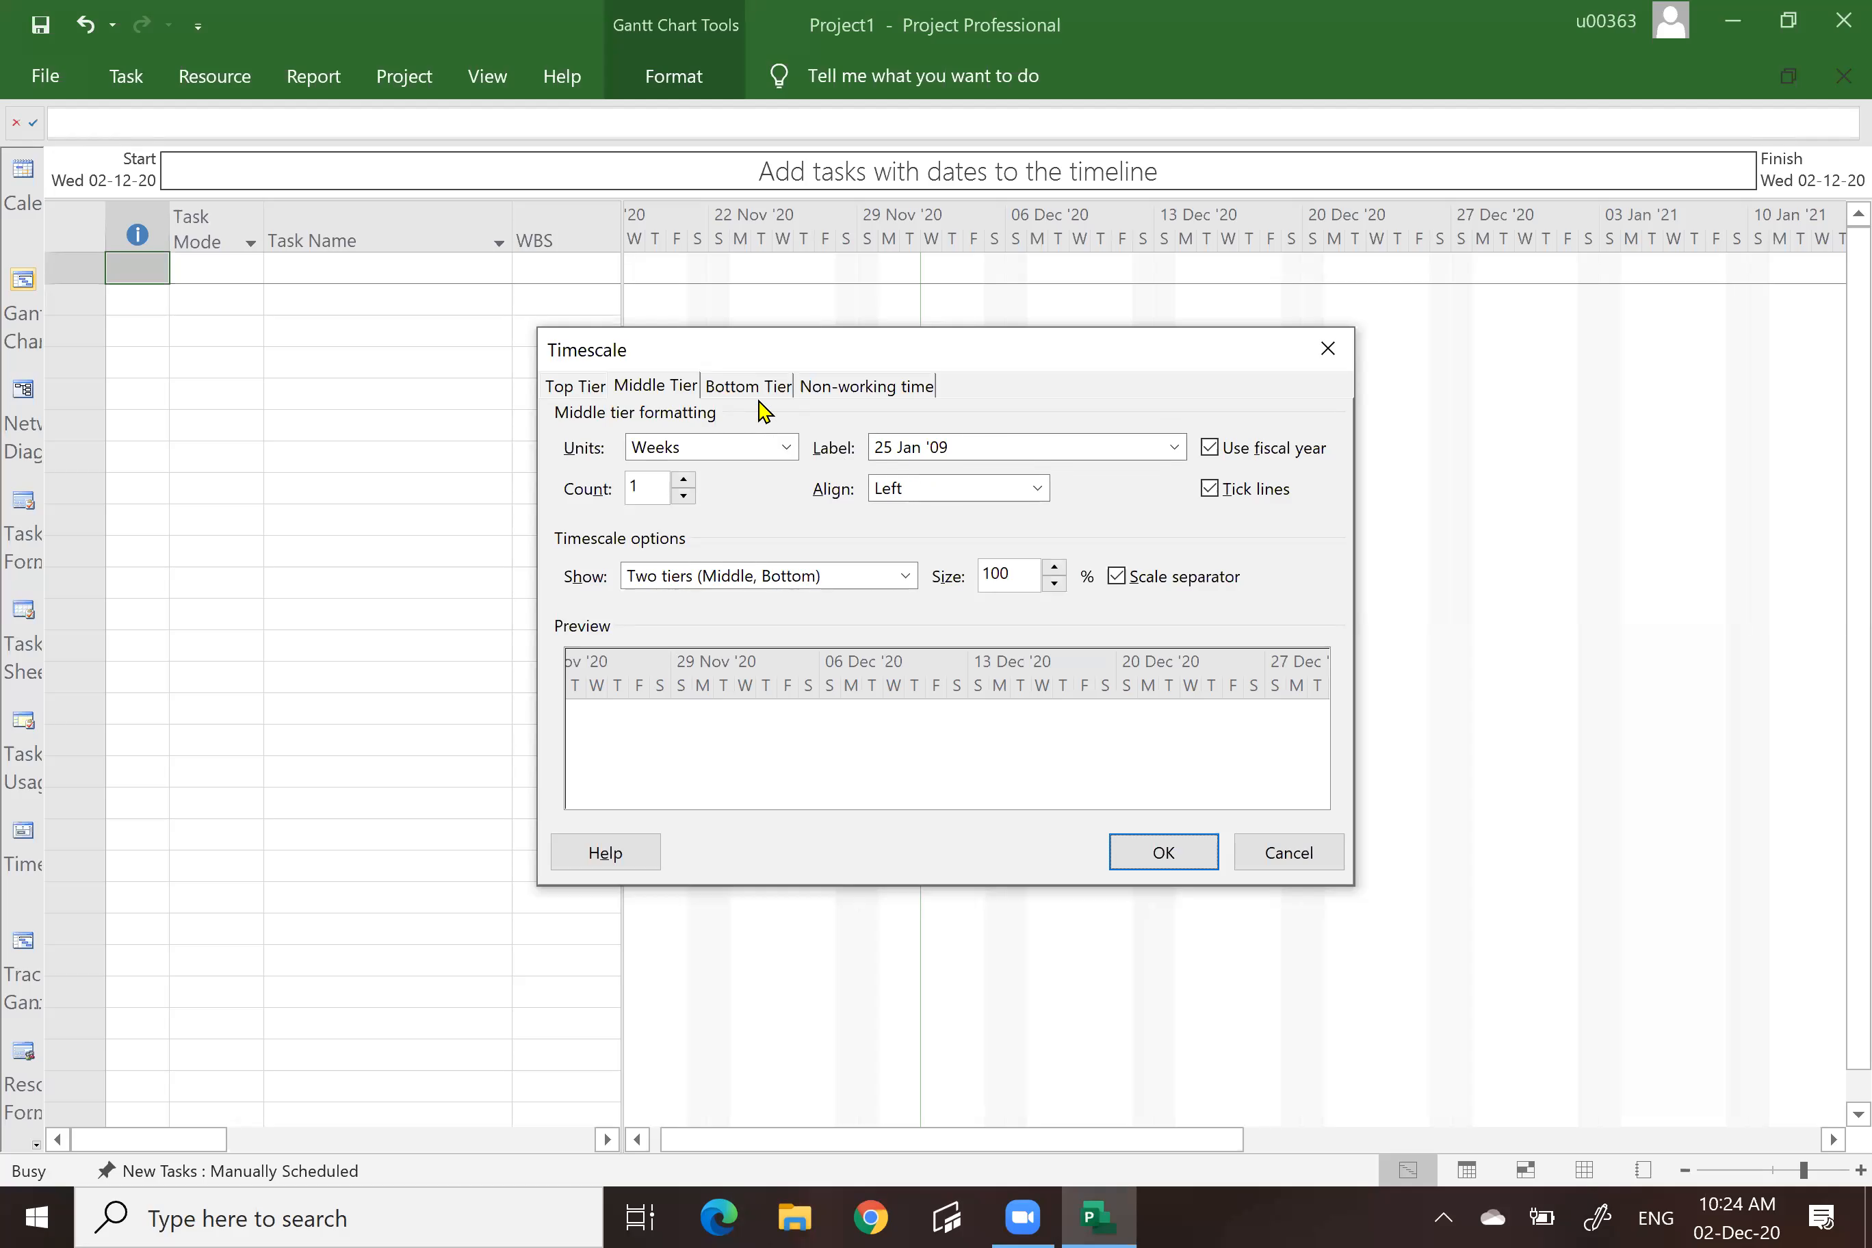
click(740, 386)
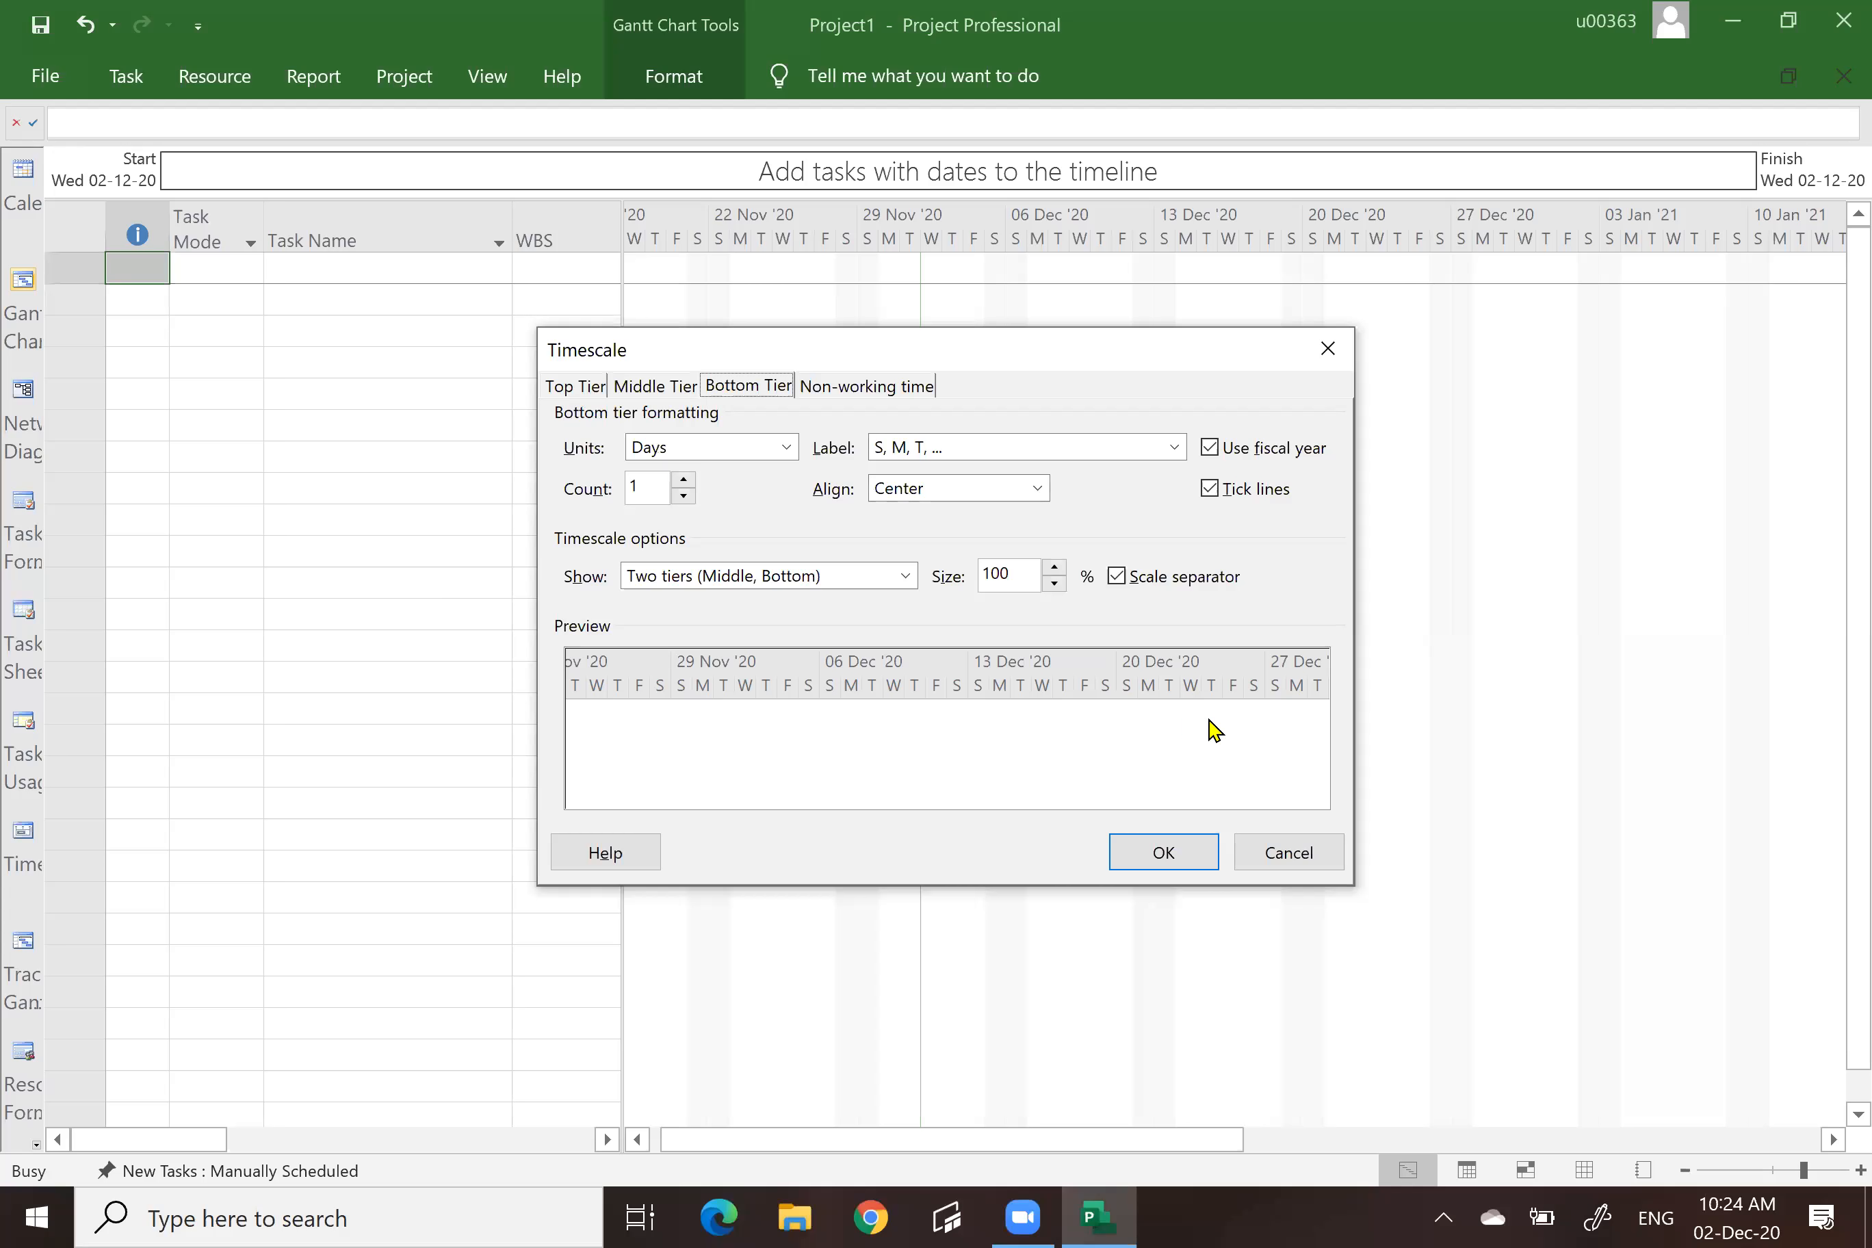
click(1174, 447)
click(1280, 547)
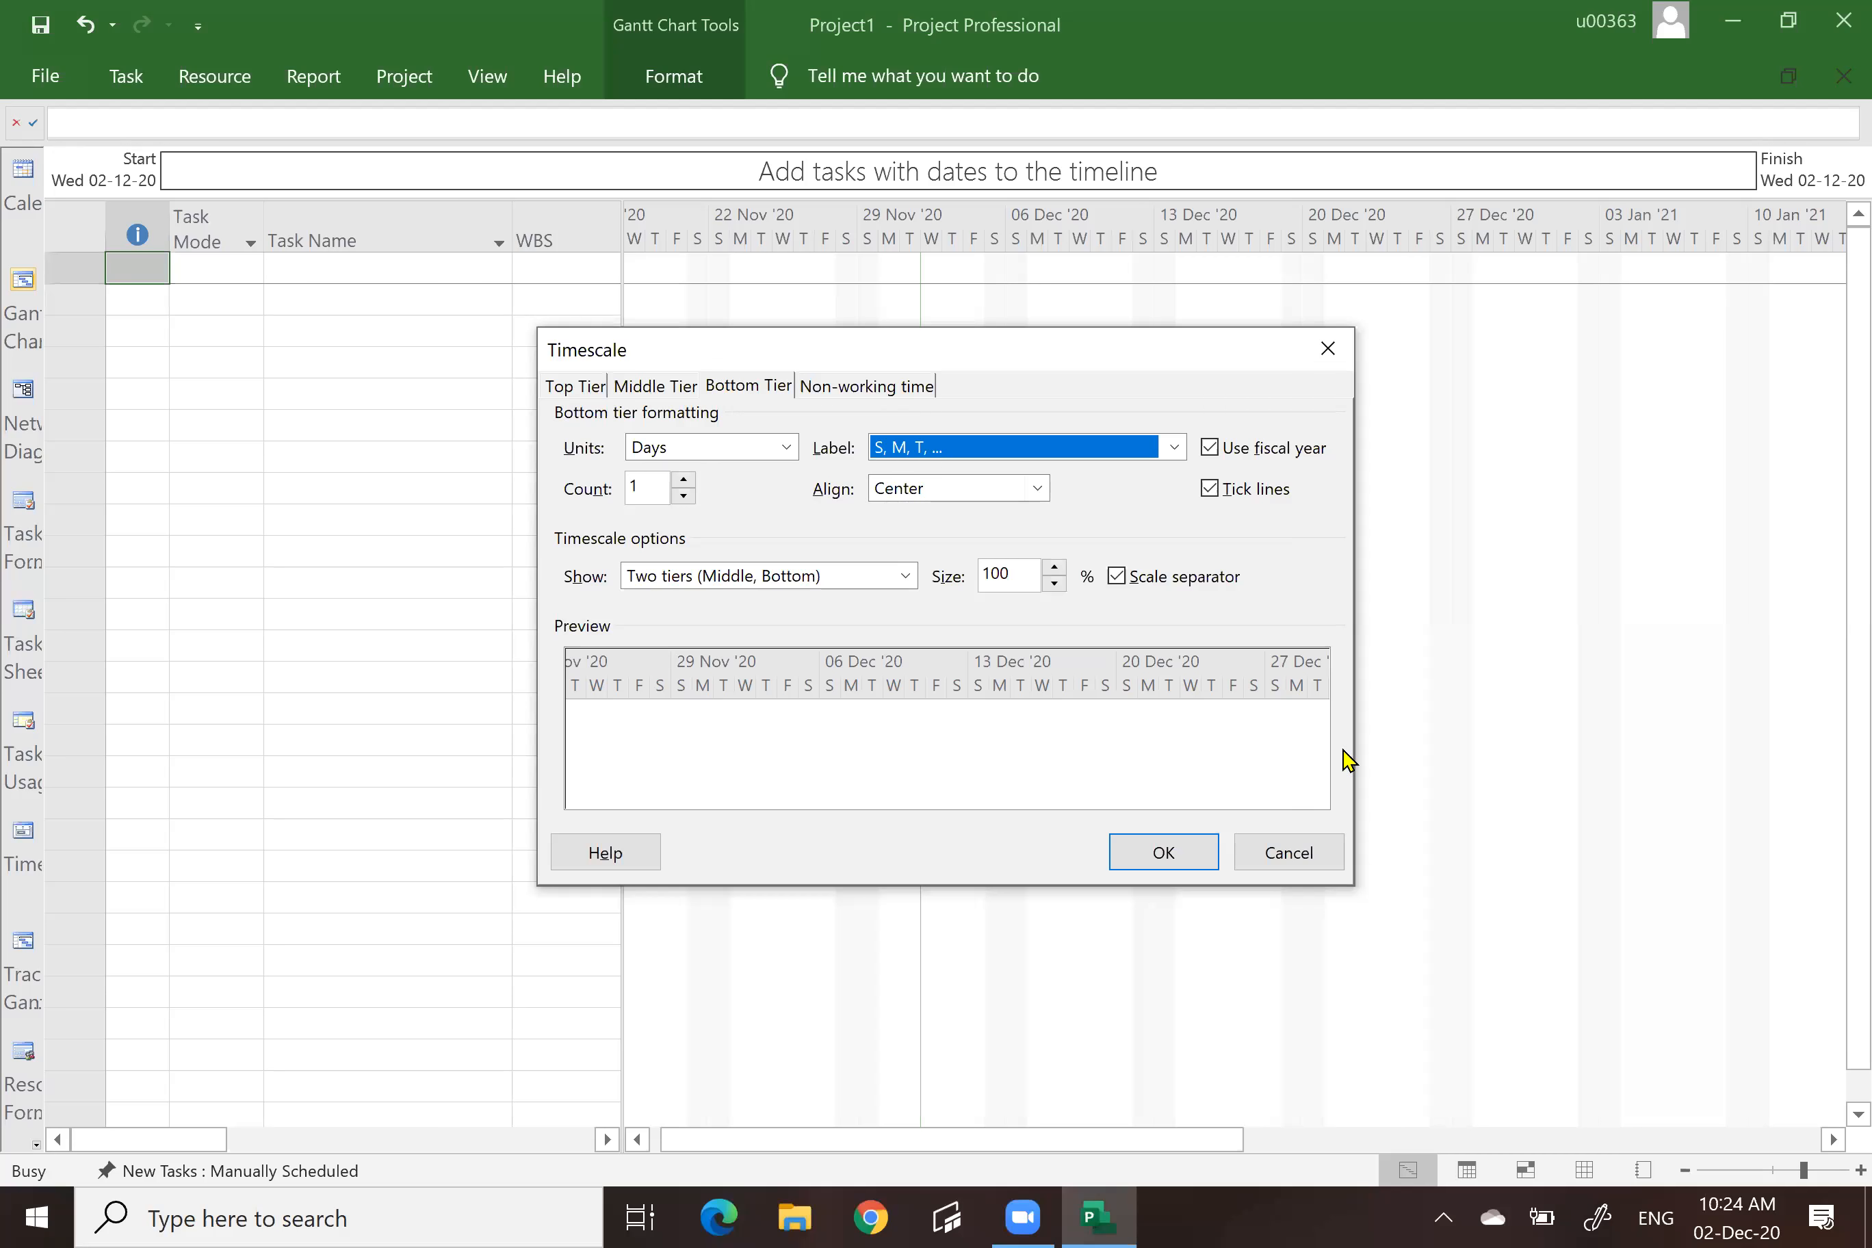
click(1329, 852)
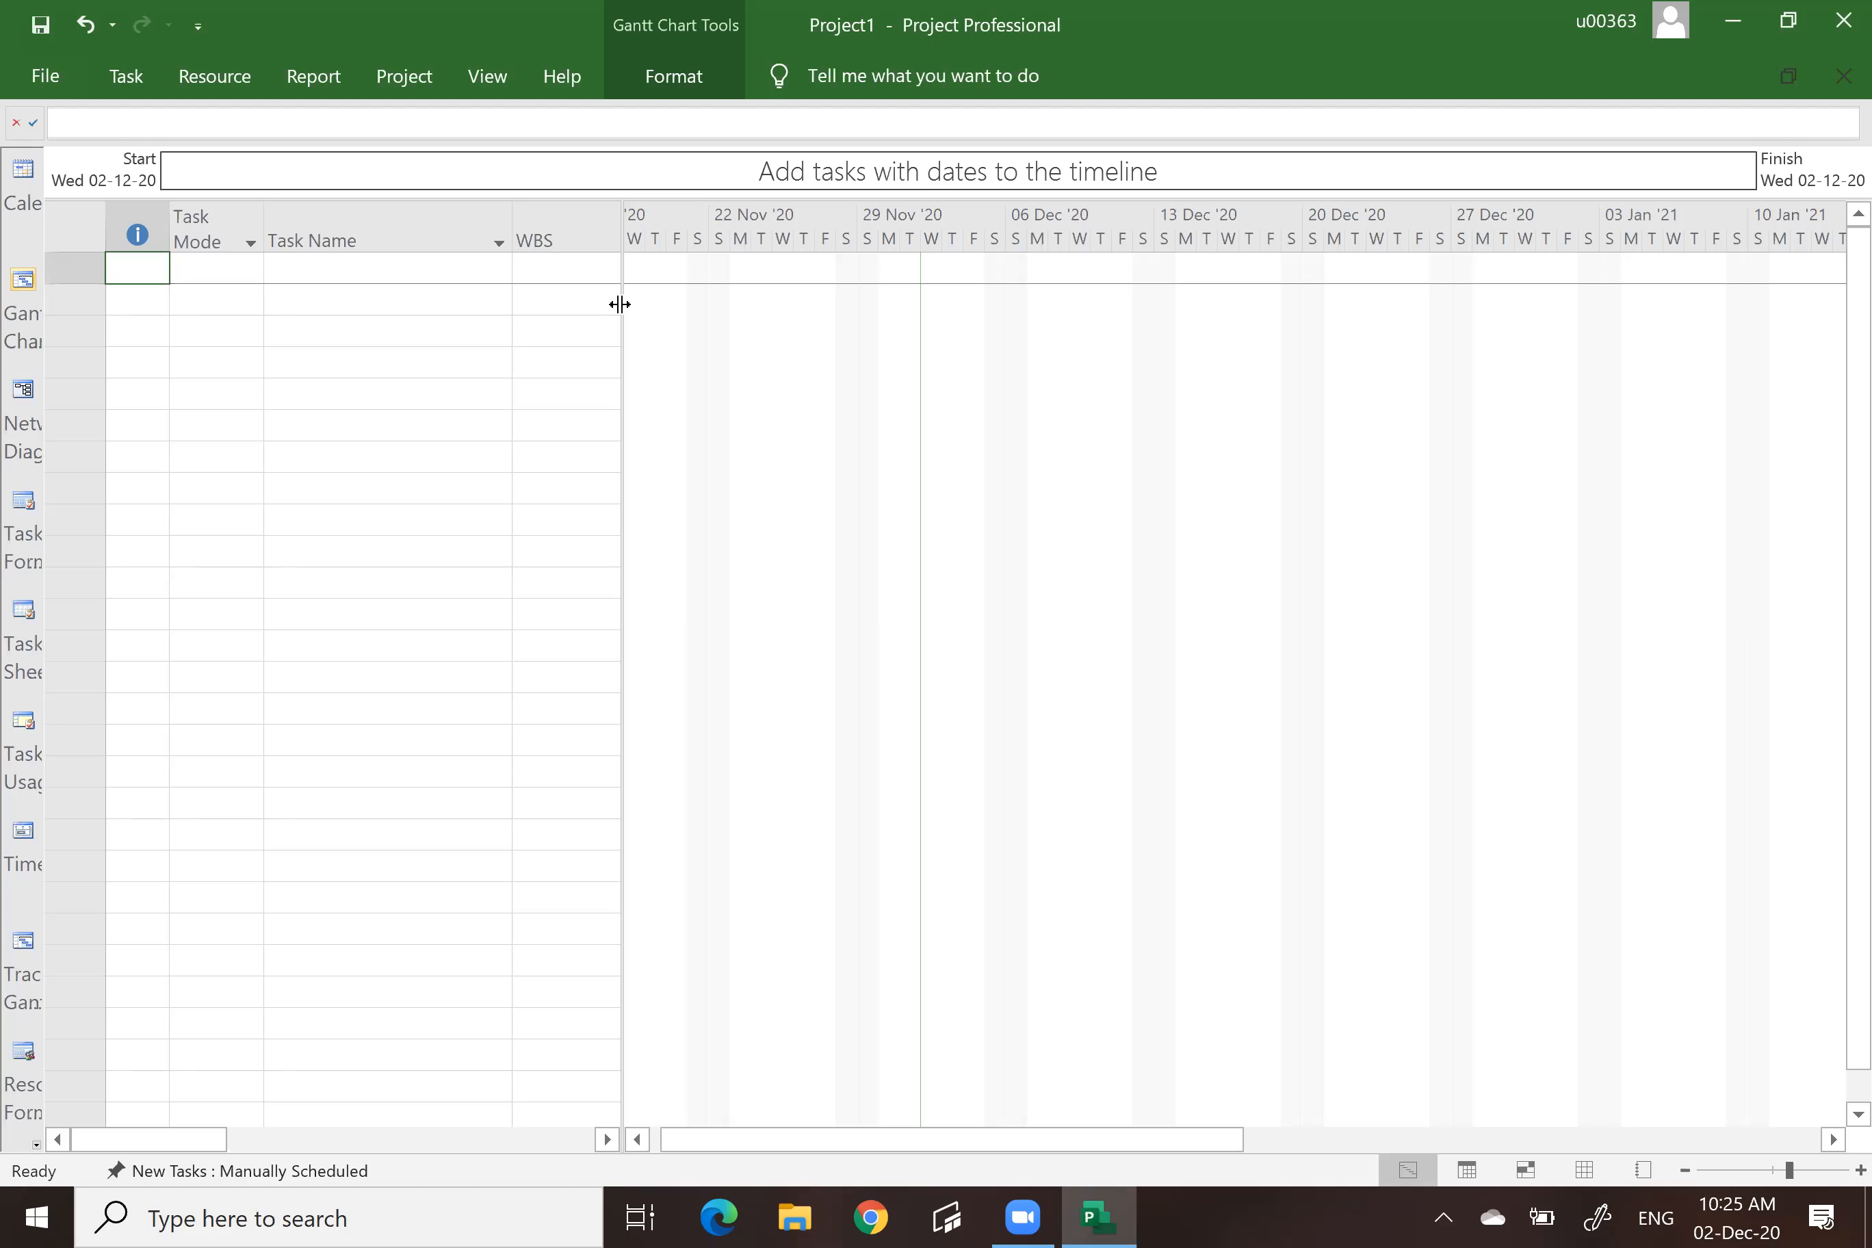
Widen the task table to expose the columns through Finish and part of Predecessors.
drag(622, 306, 1105, 272)
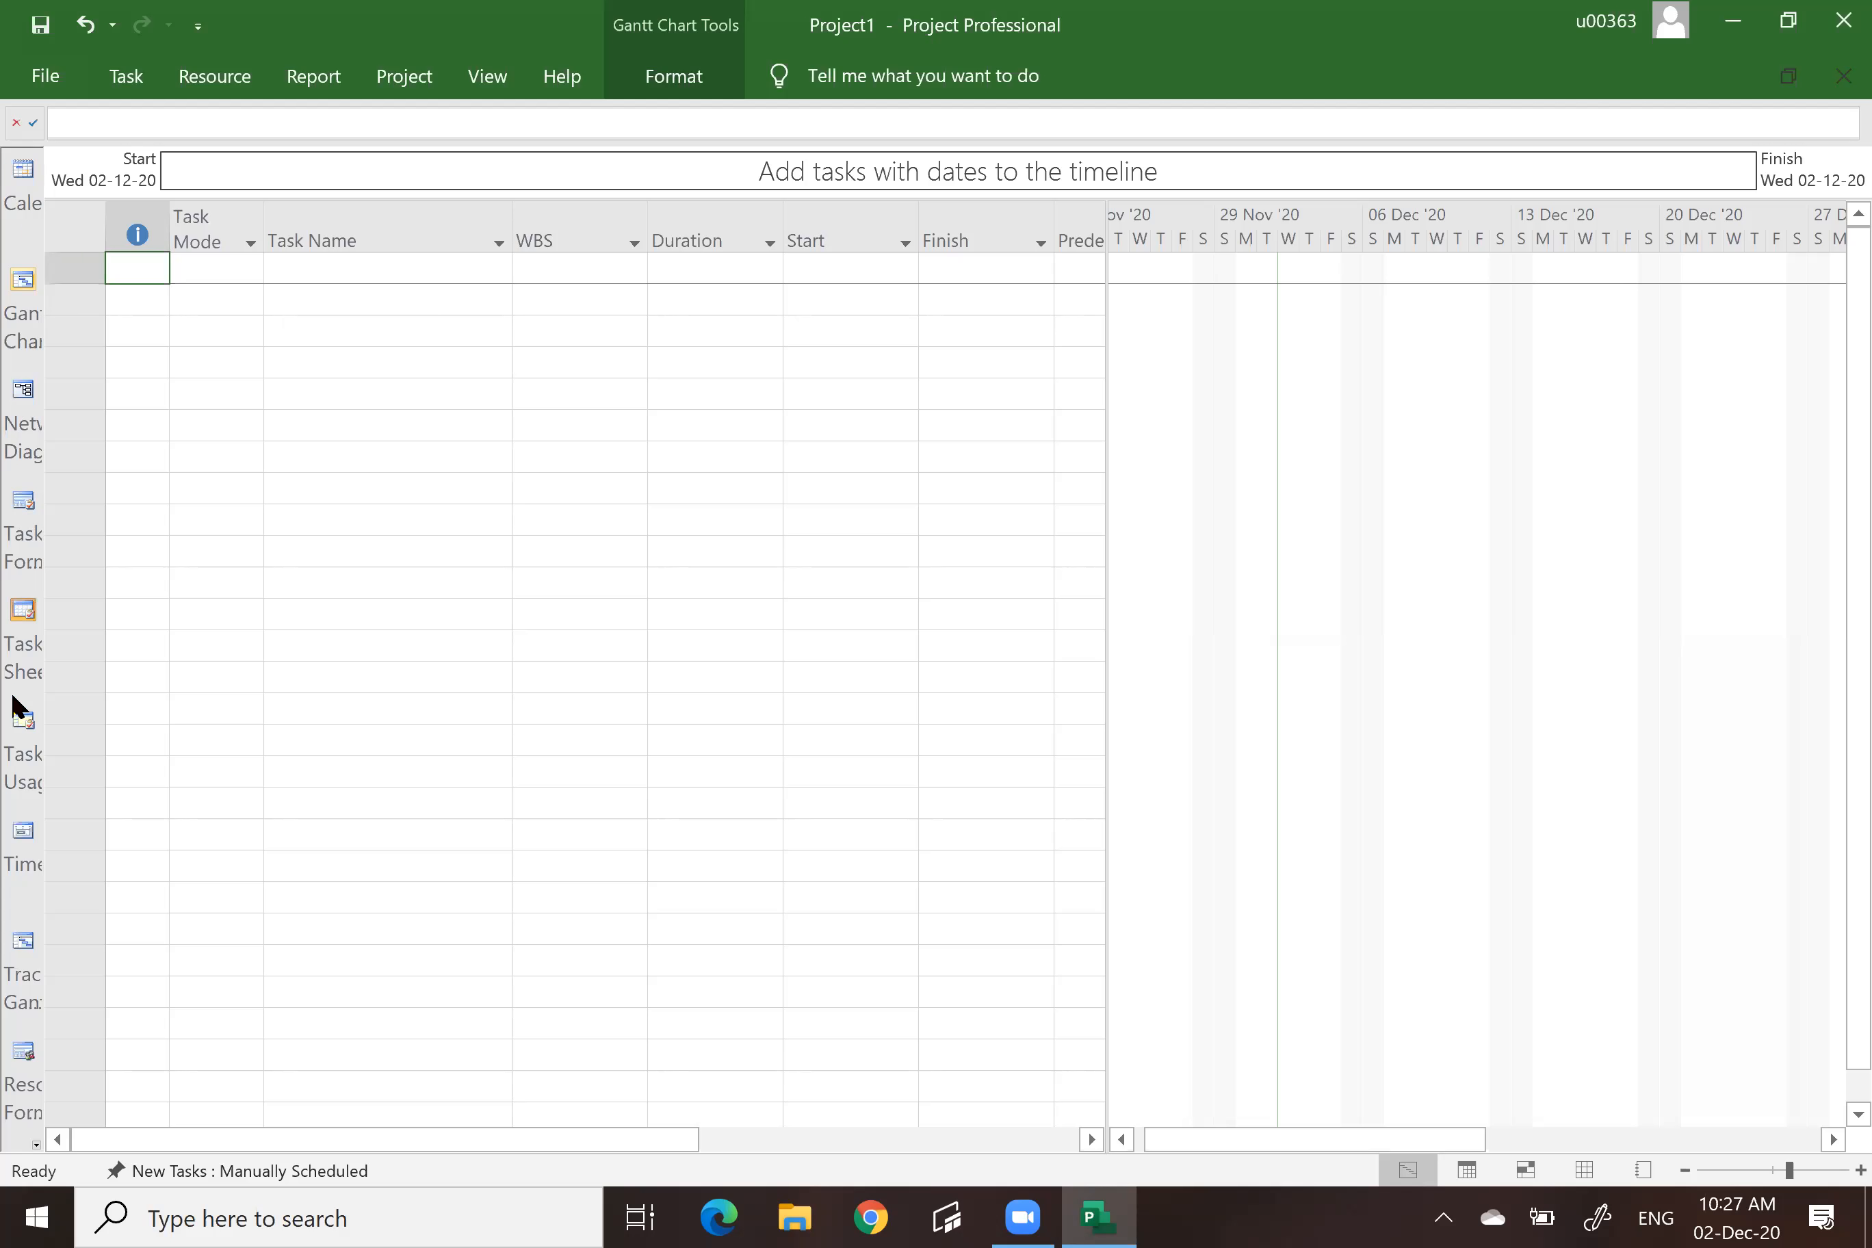
Hide the View Bar and show it again, and dismiss the prompt about saving Project1.
right_click(26, 357)
click(97, 910)
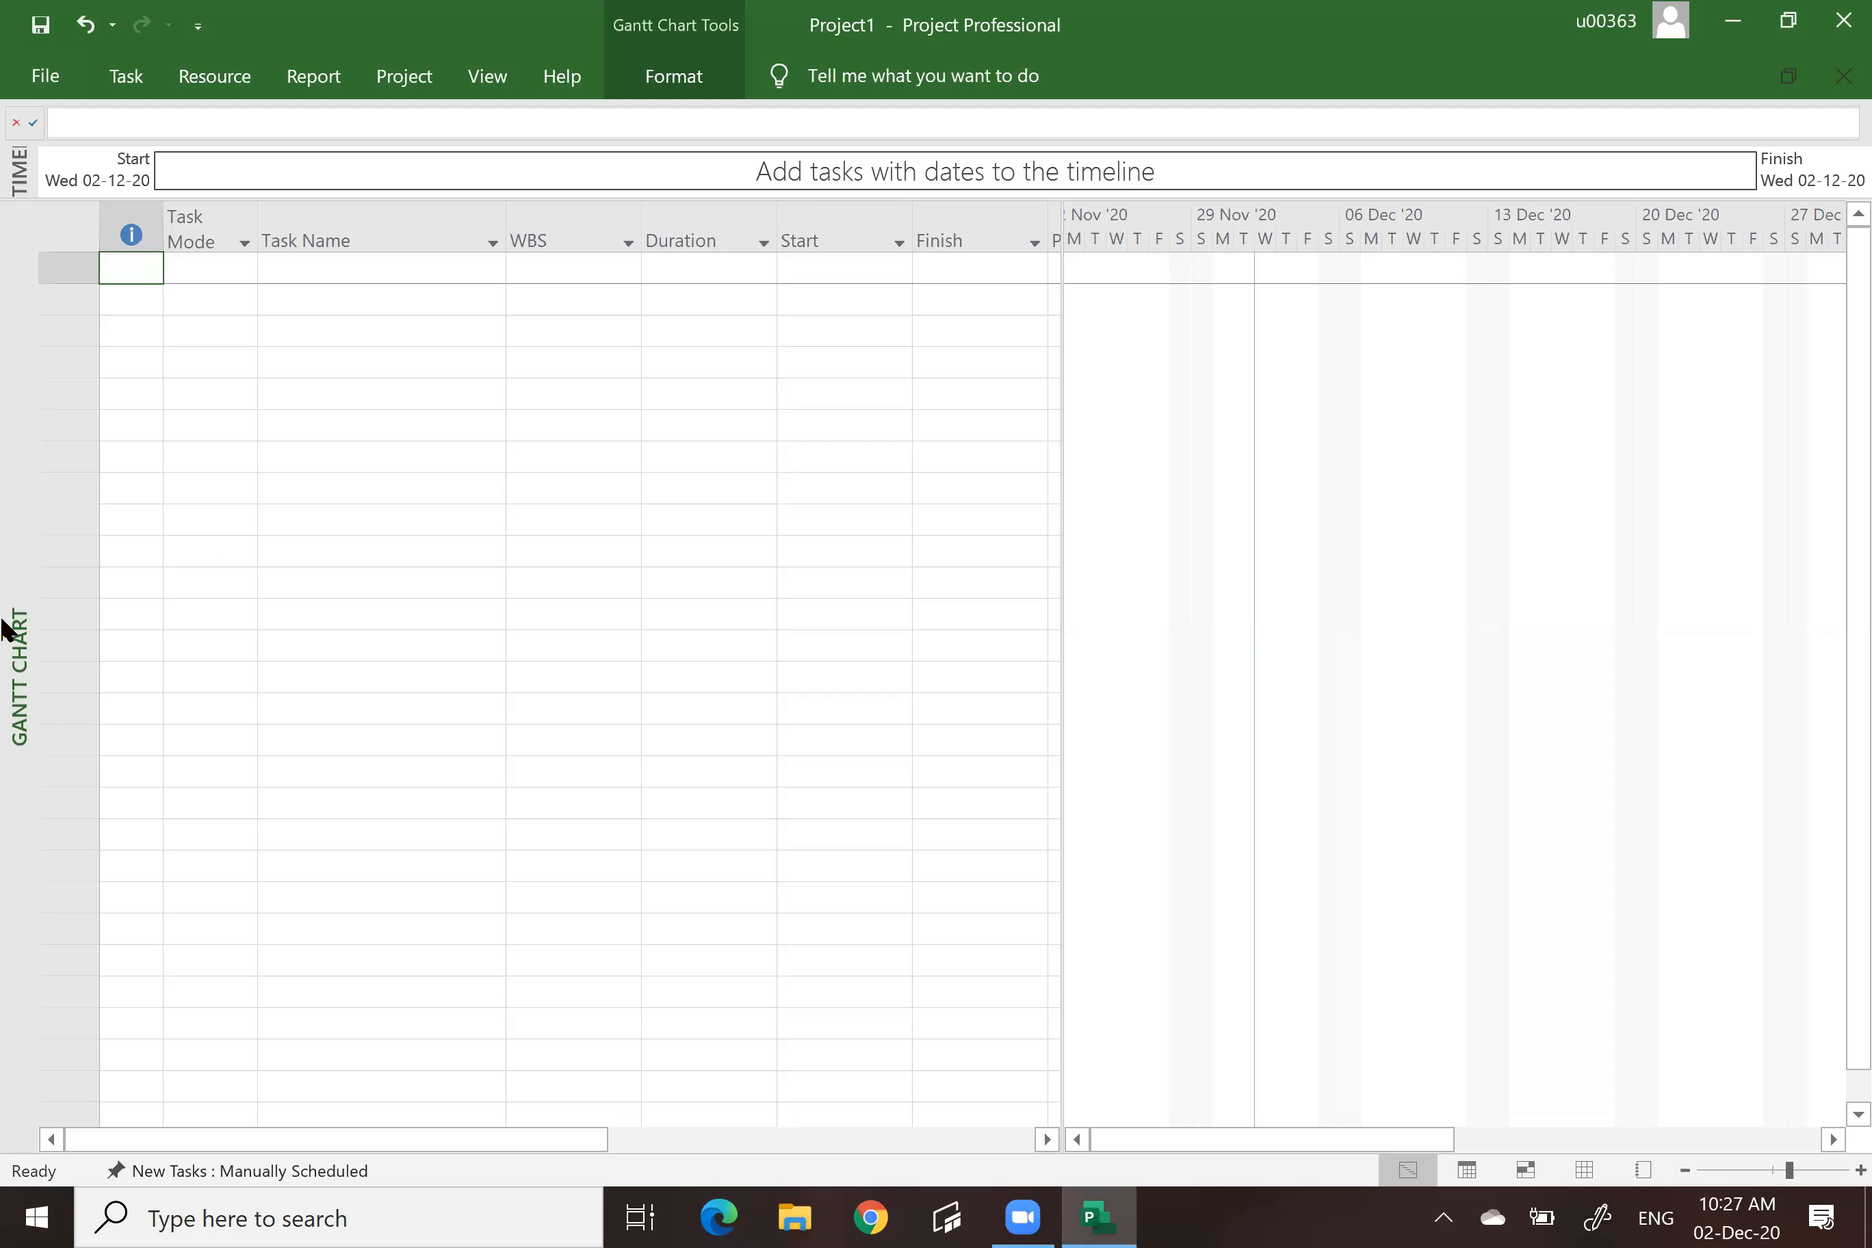
right_click(17, 515)
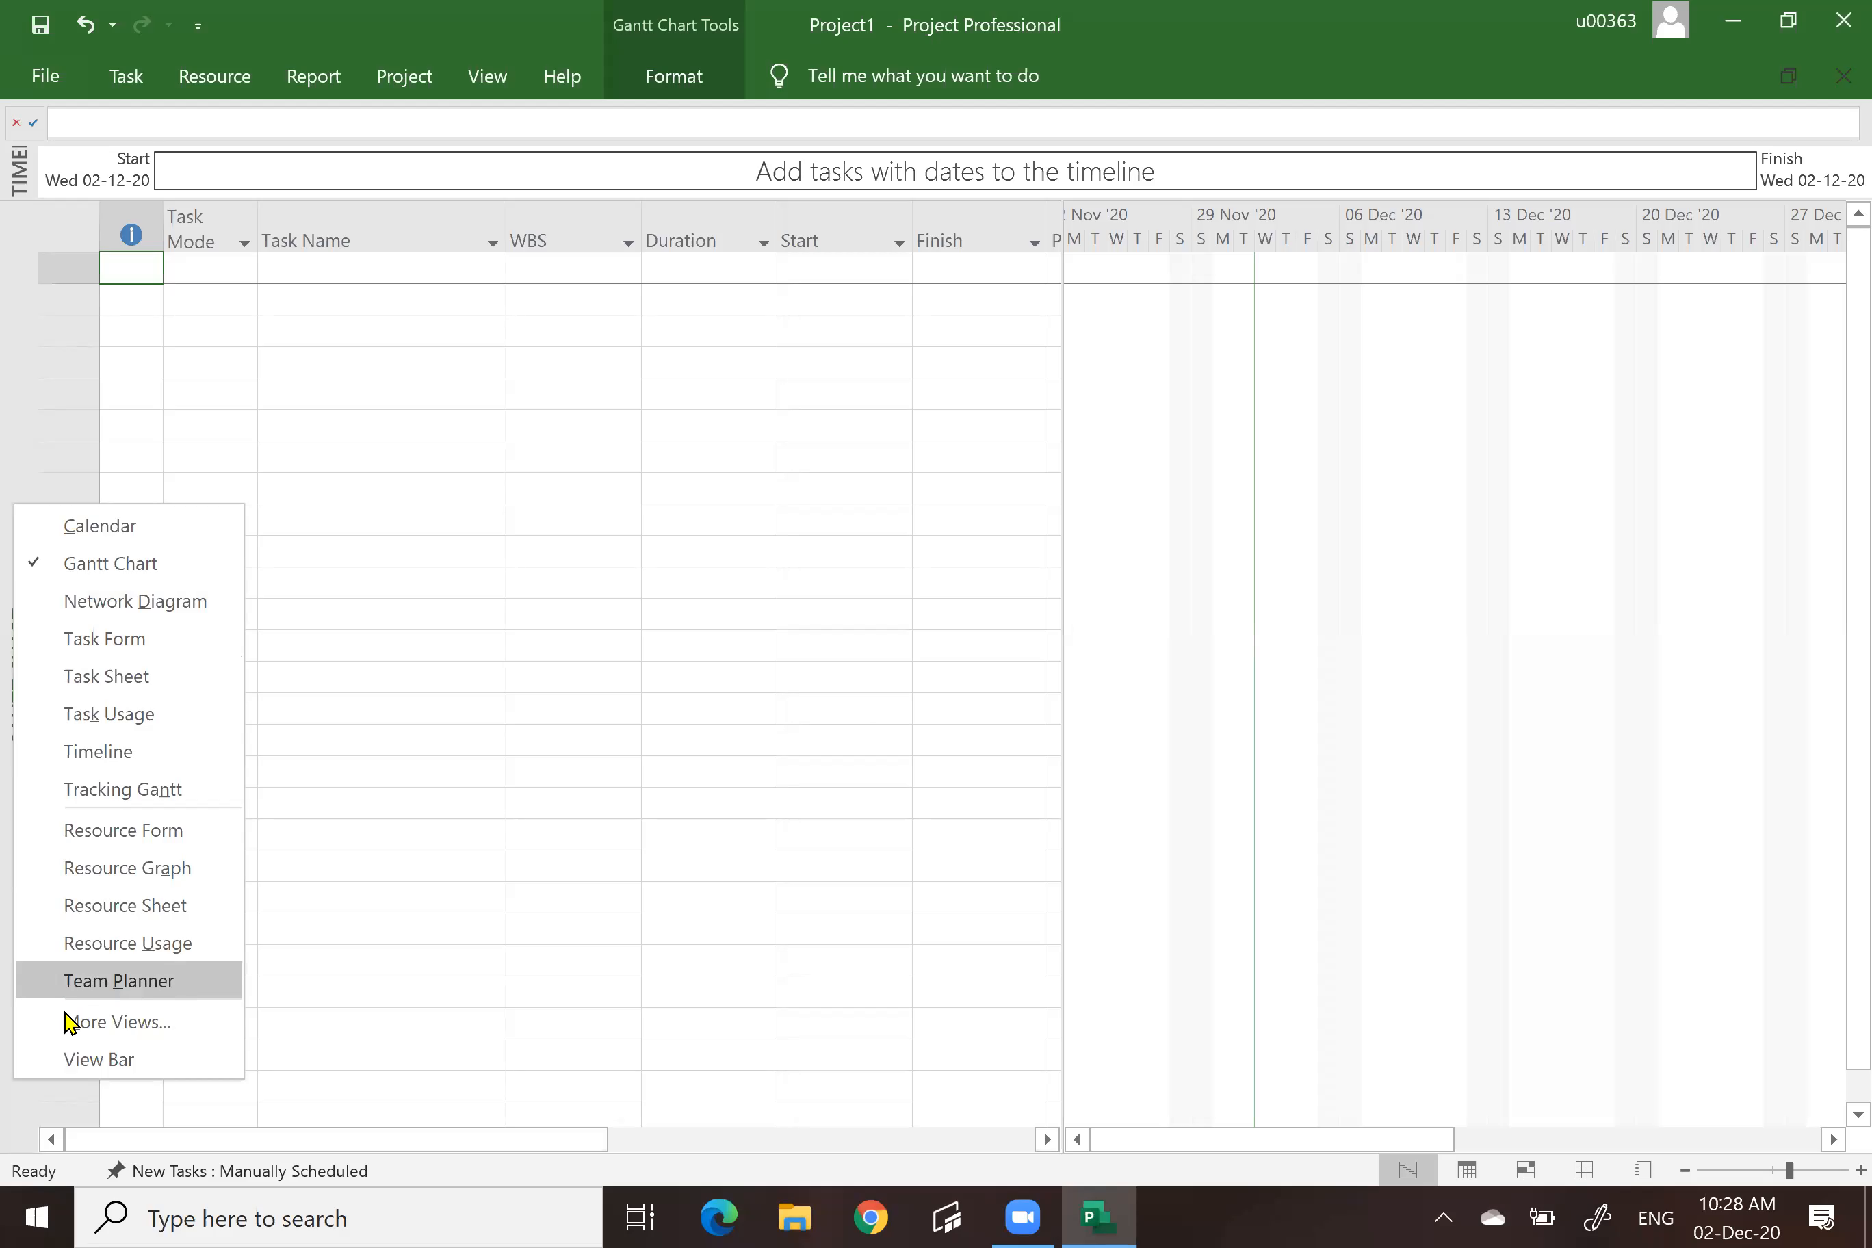
click(97, 1061)
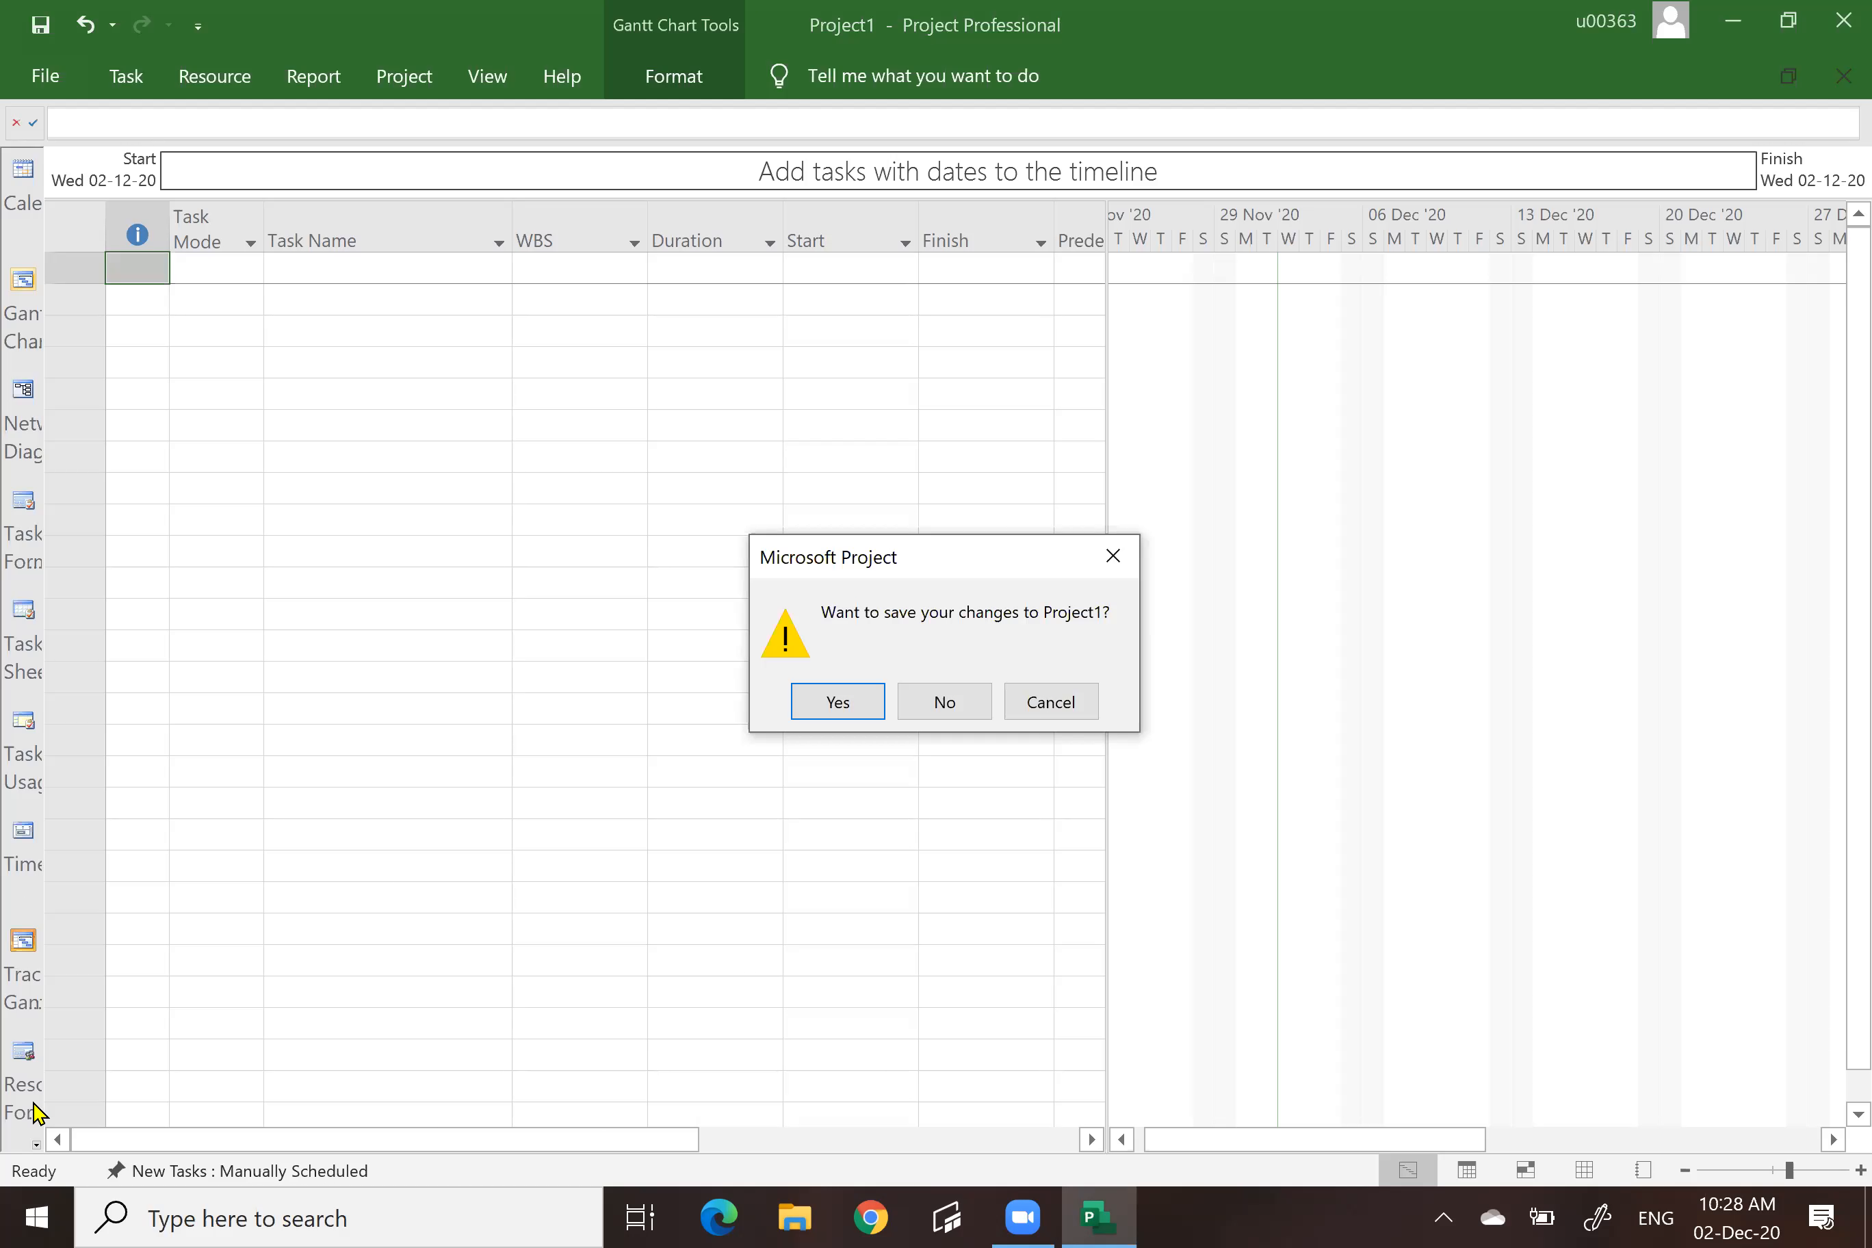
click(942, 706)
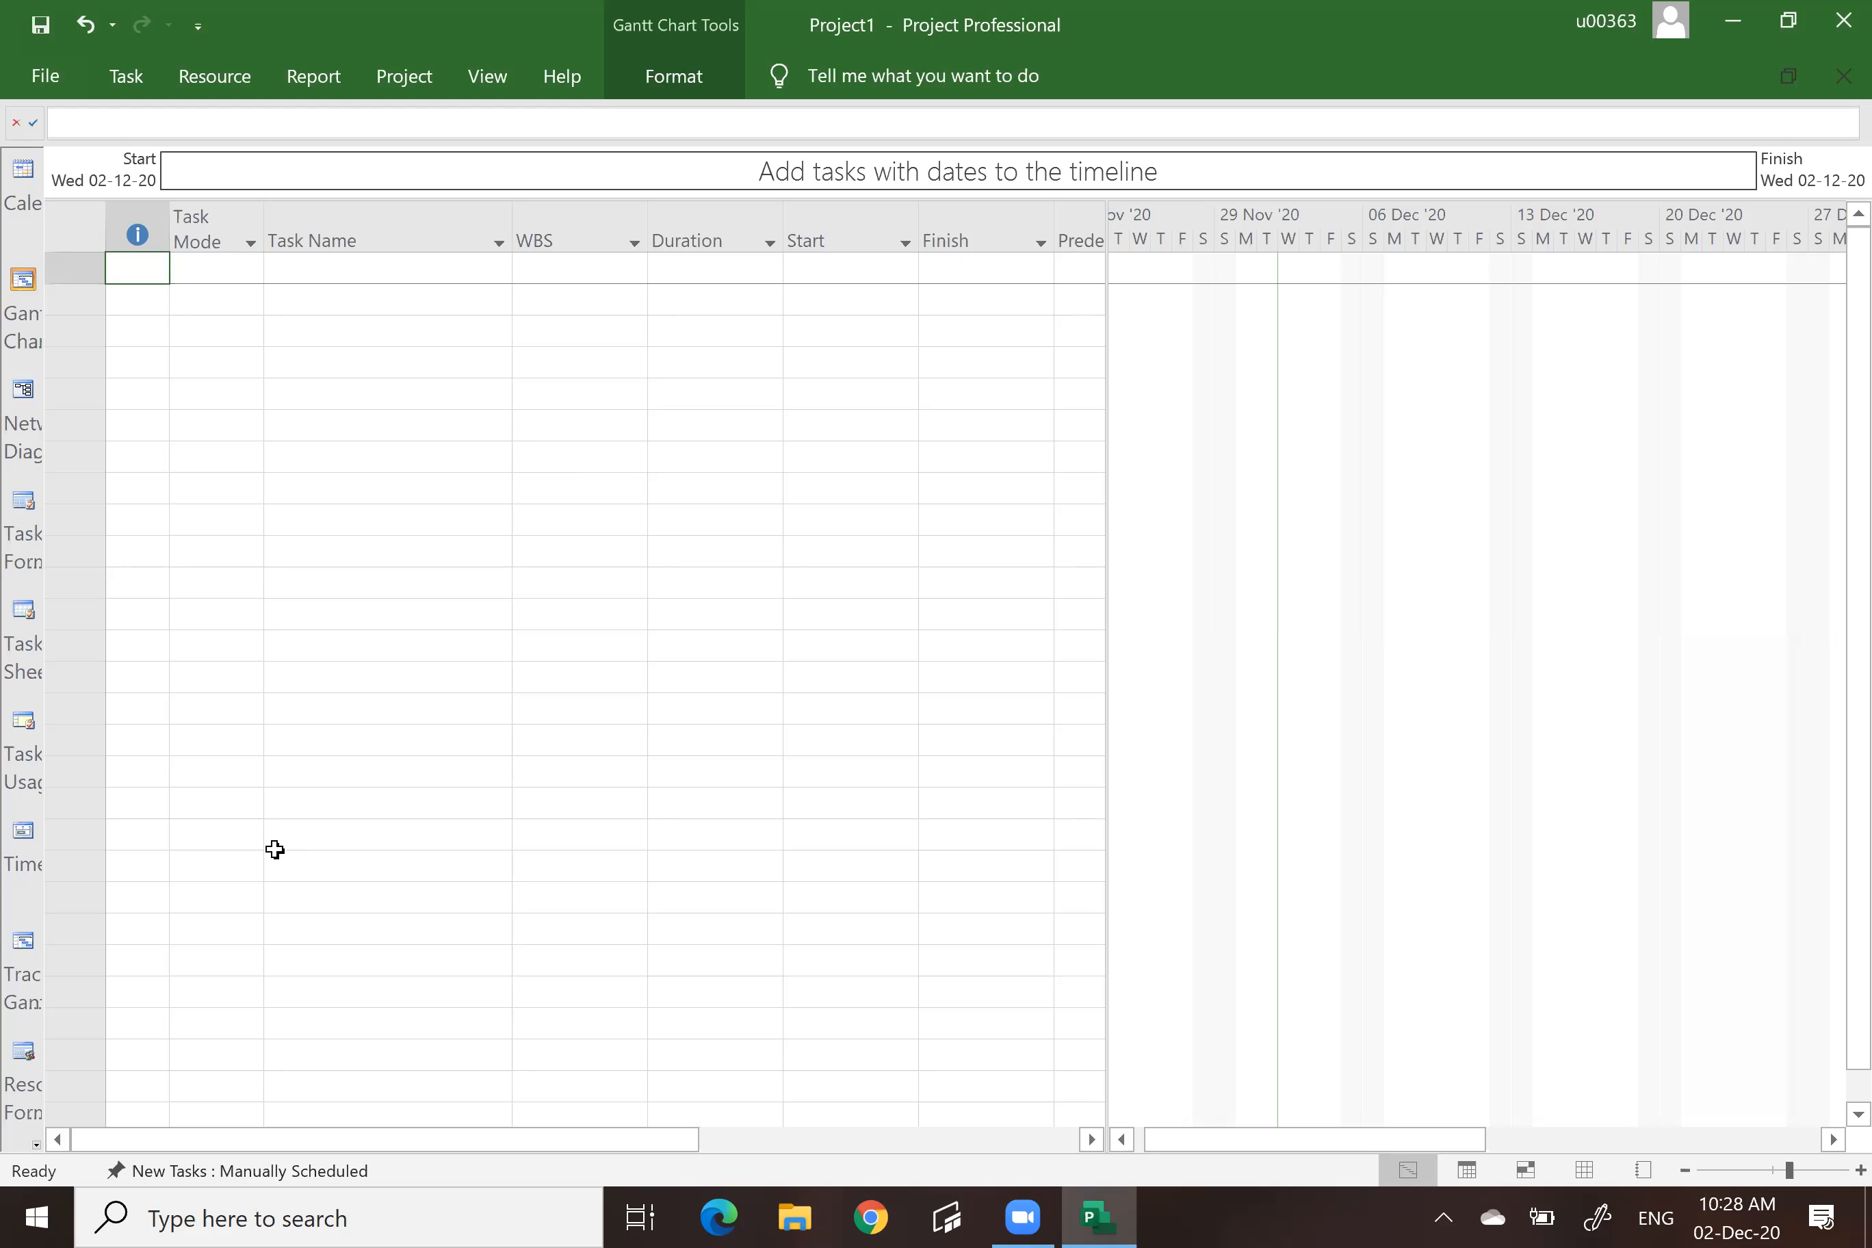
Examine the Auto Scheduled and Manually Scheduled options for new tasks and the Manually Schedule and Auto Schedule commands.
click(194, 1174)
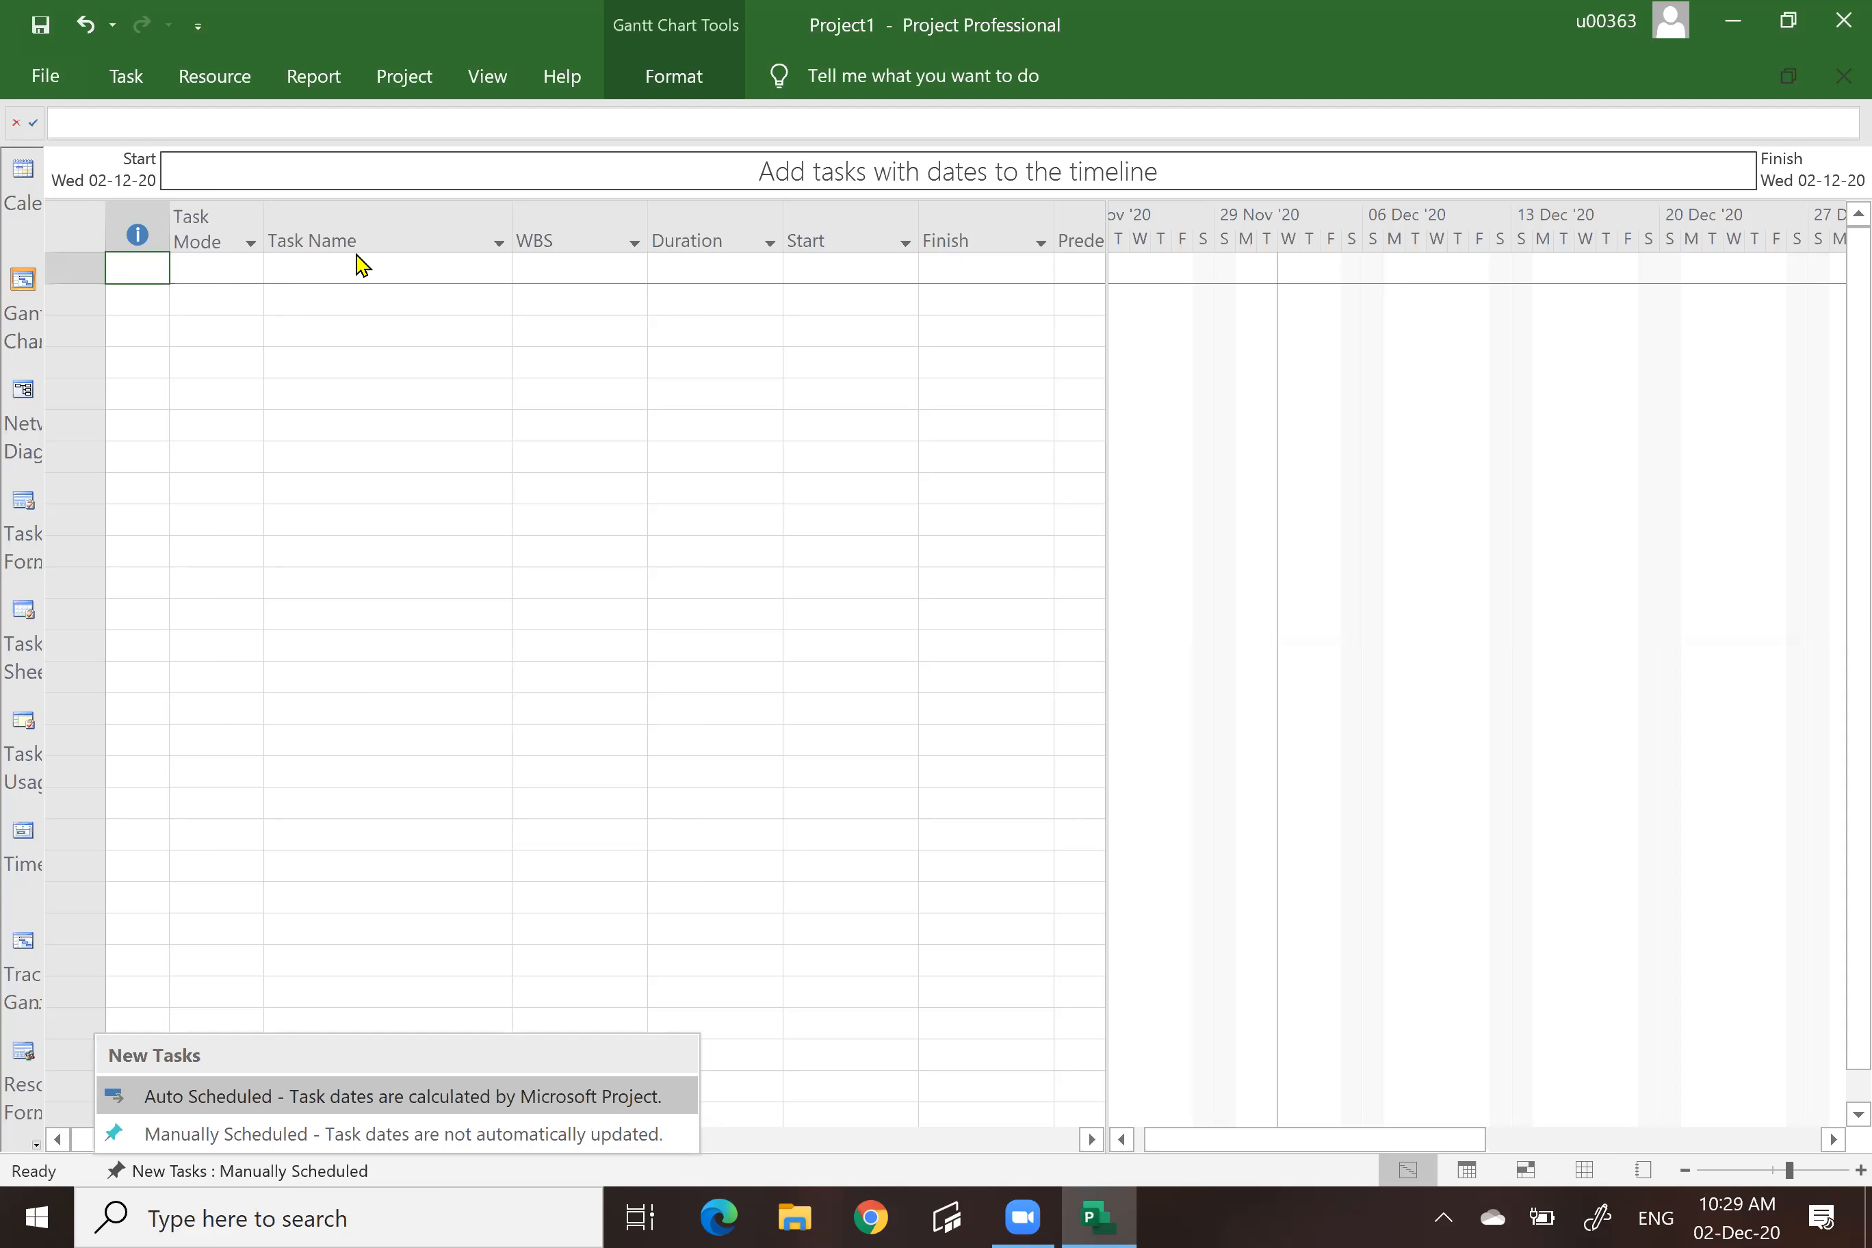
click(330, 269)
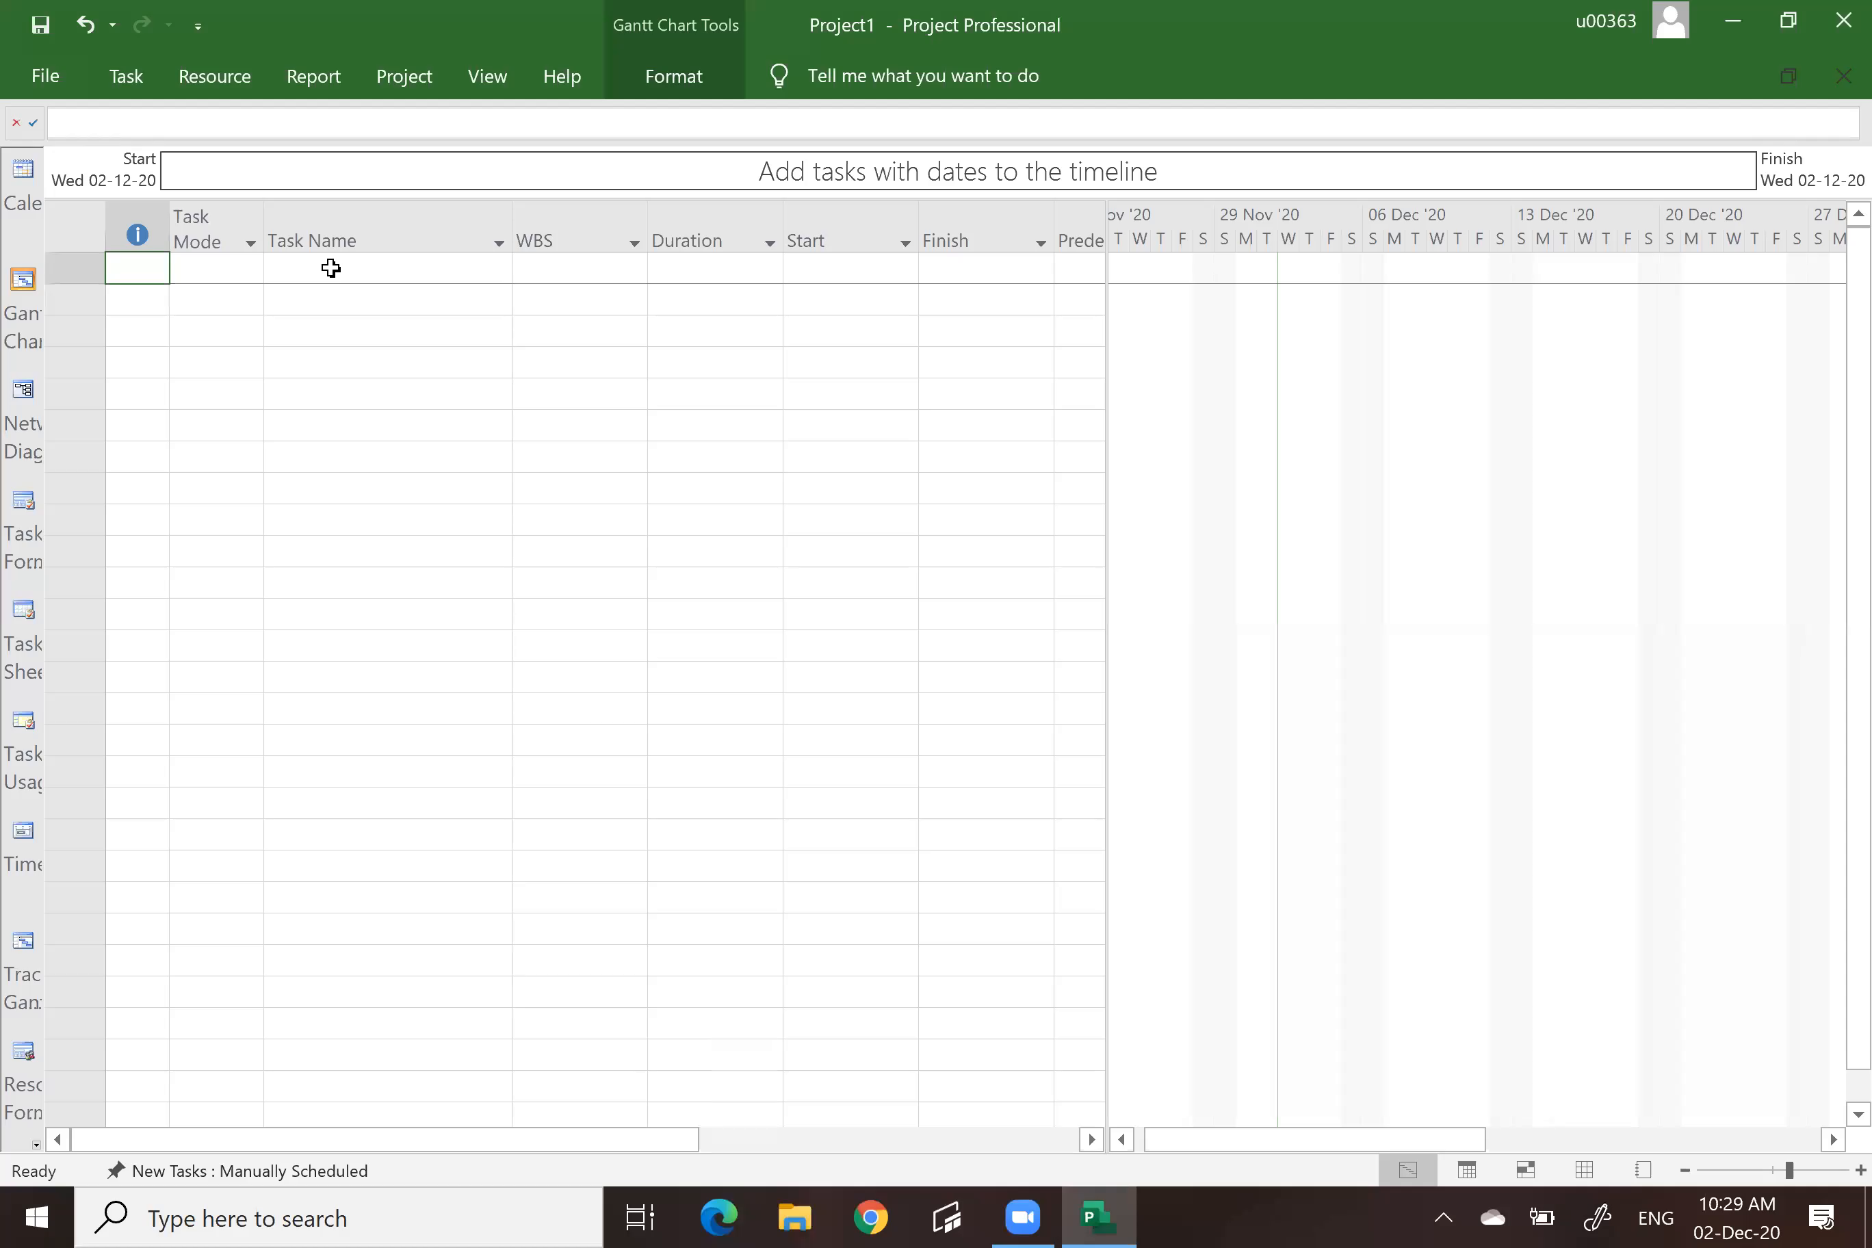
click(332, 269)
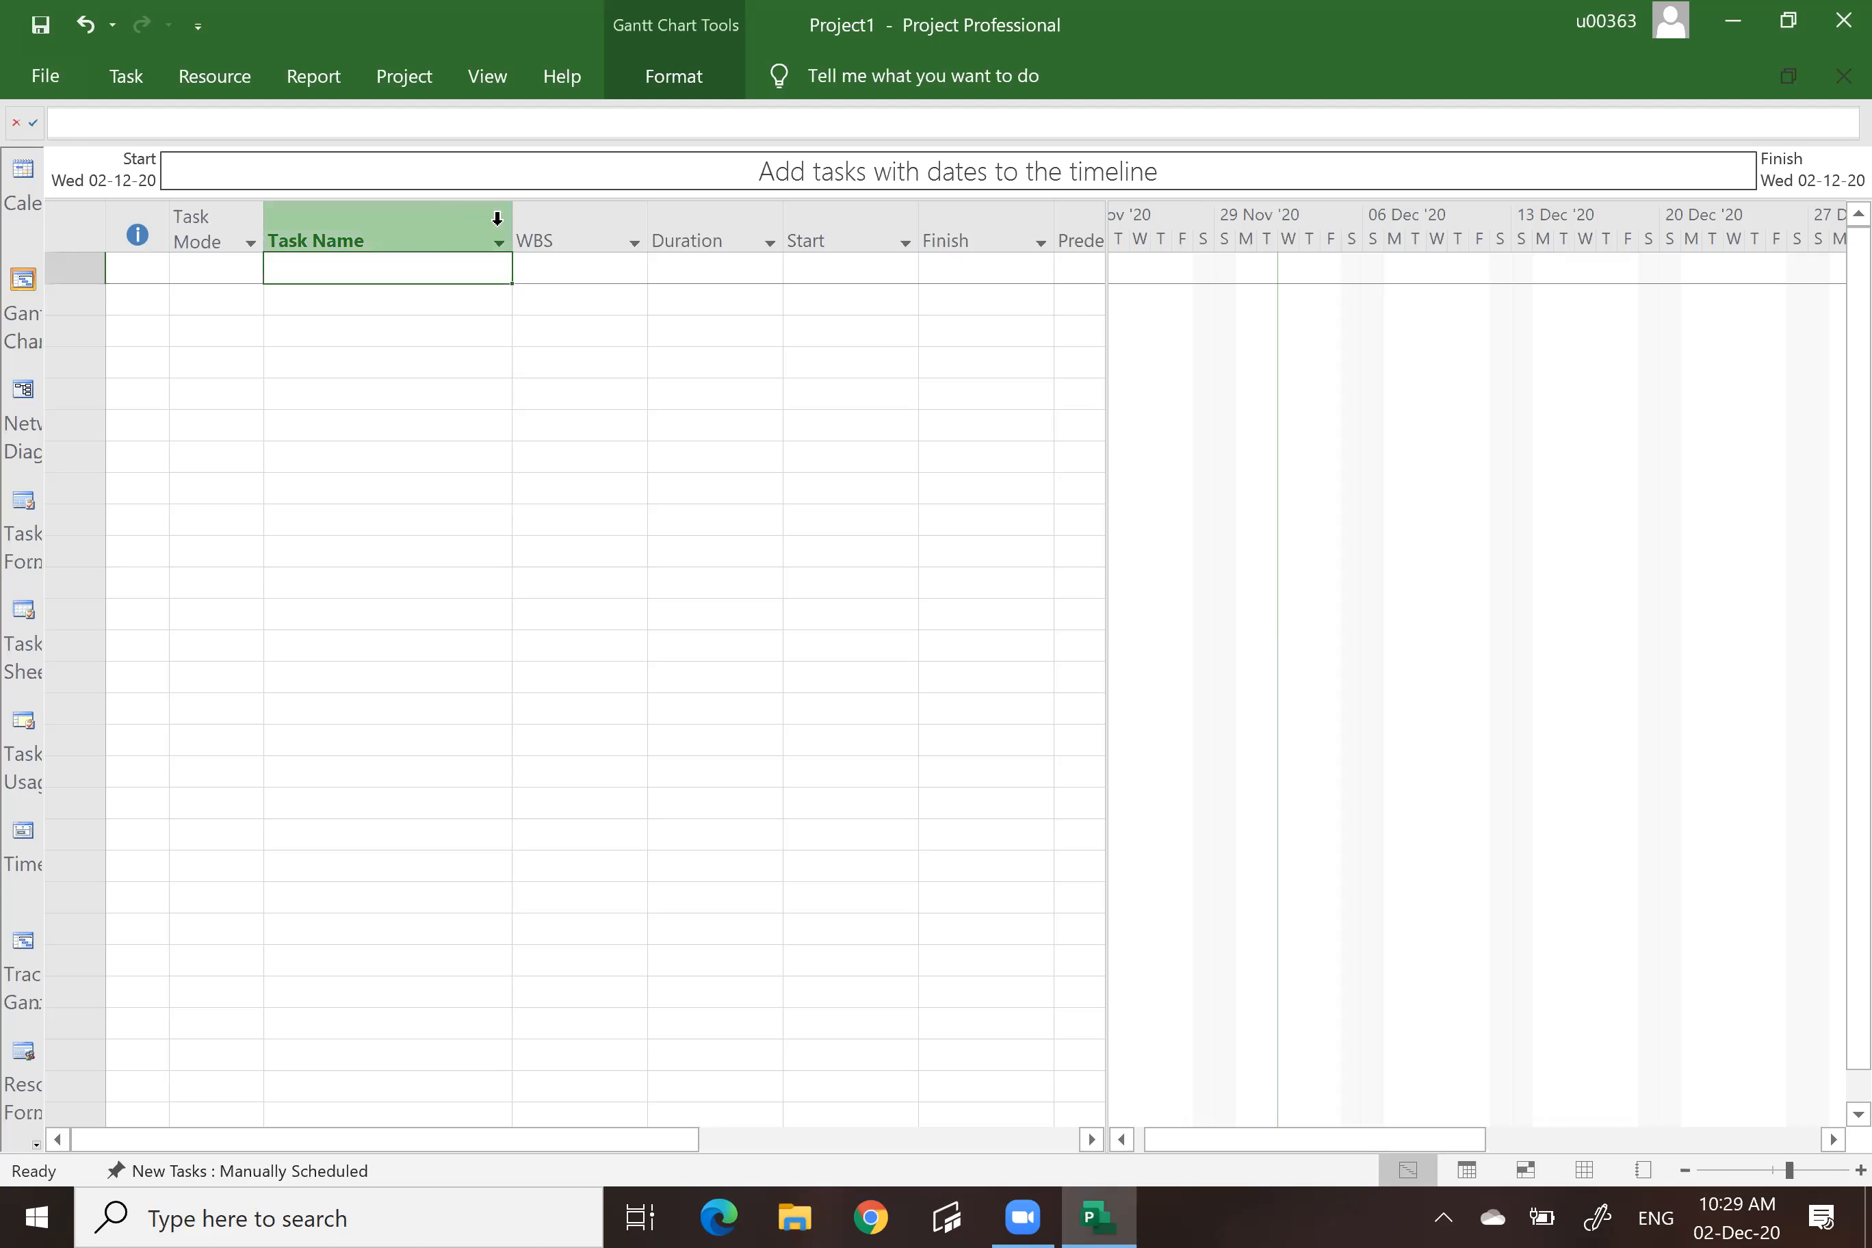
click(124, 80)
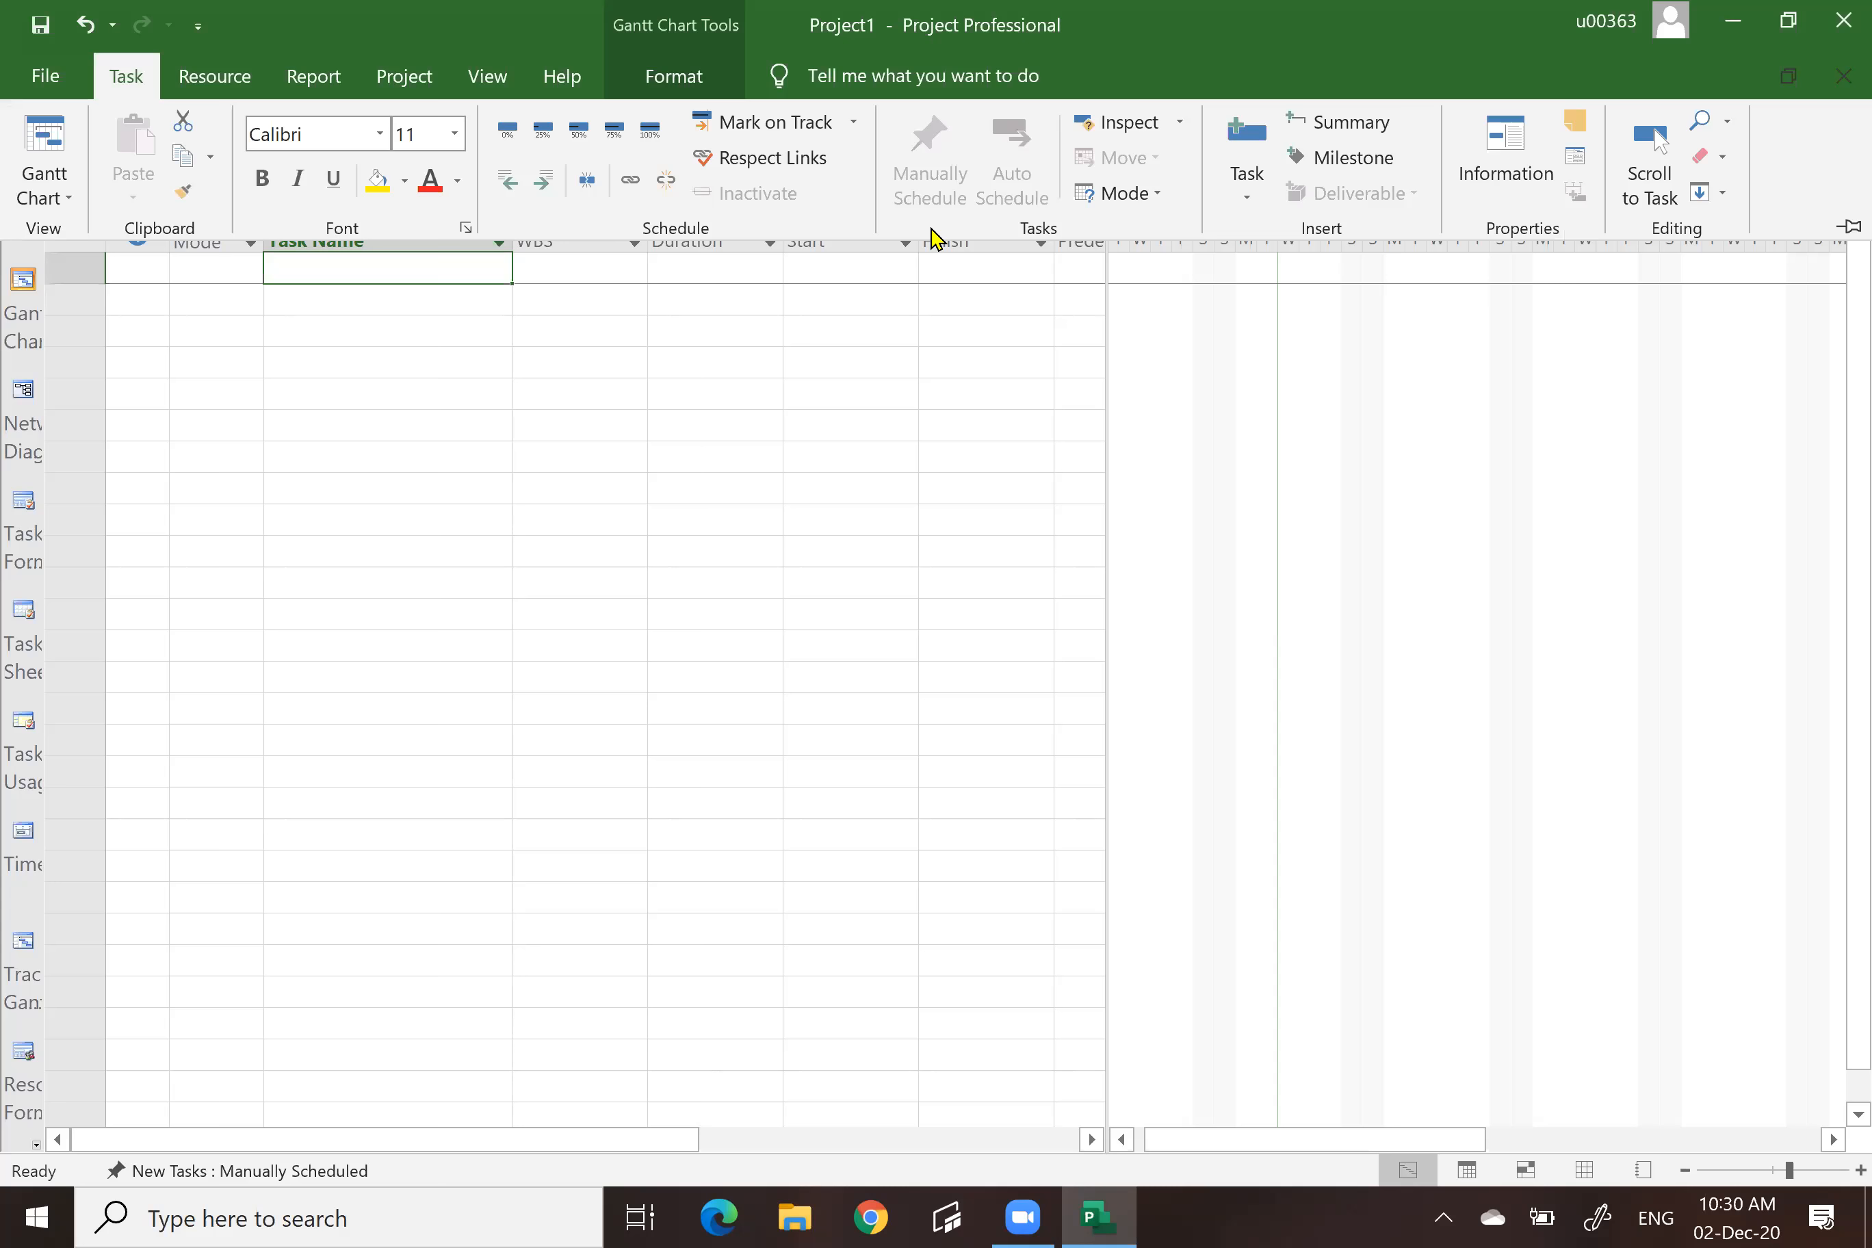
click(71, 268)
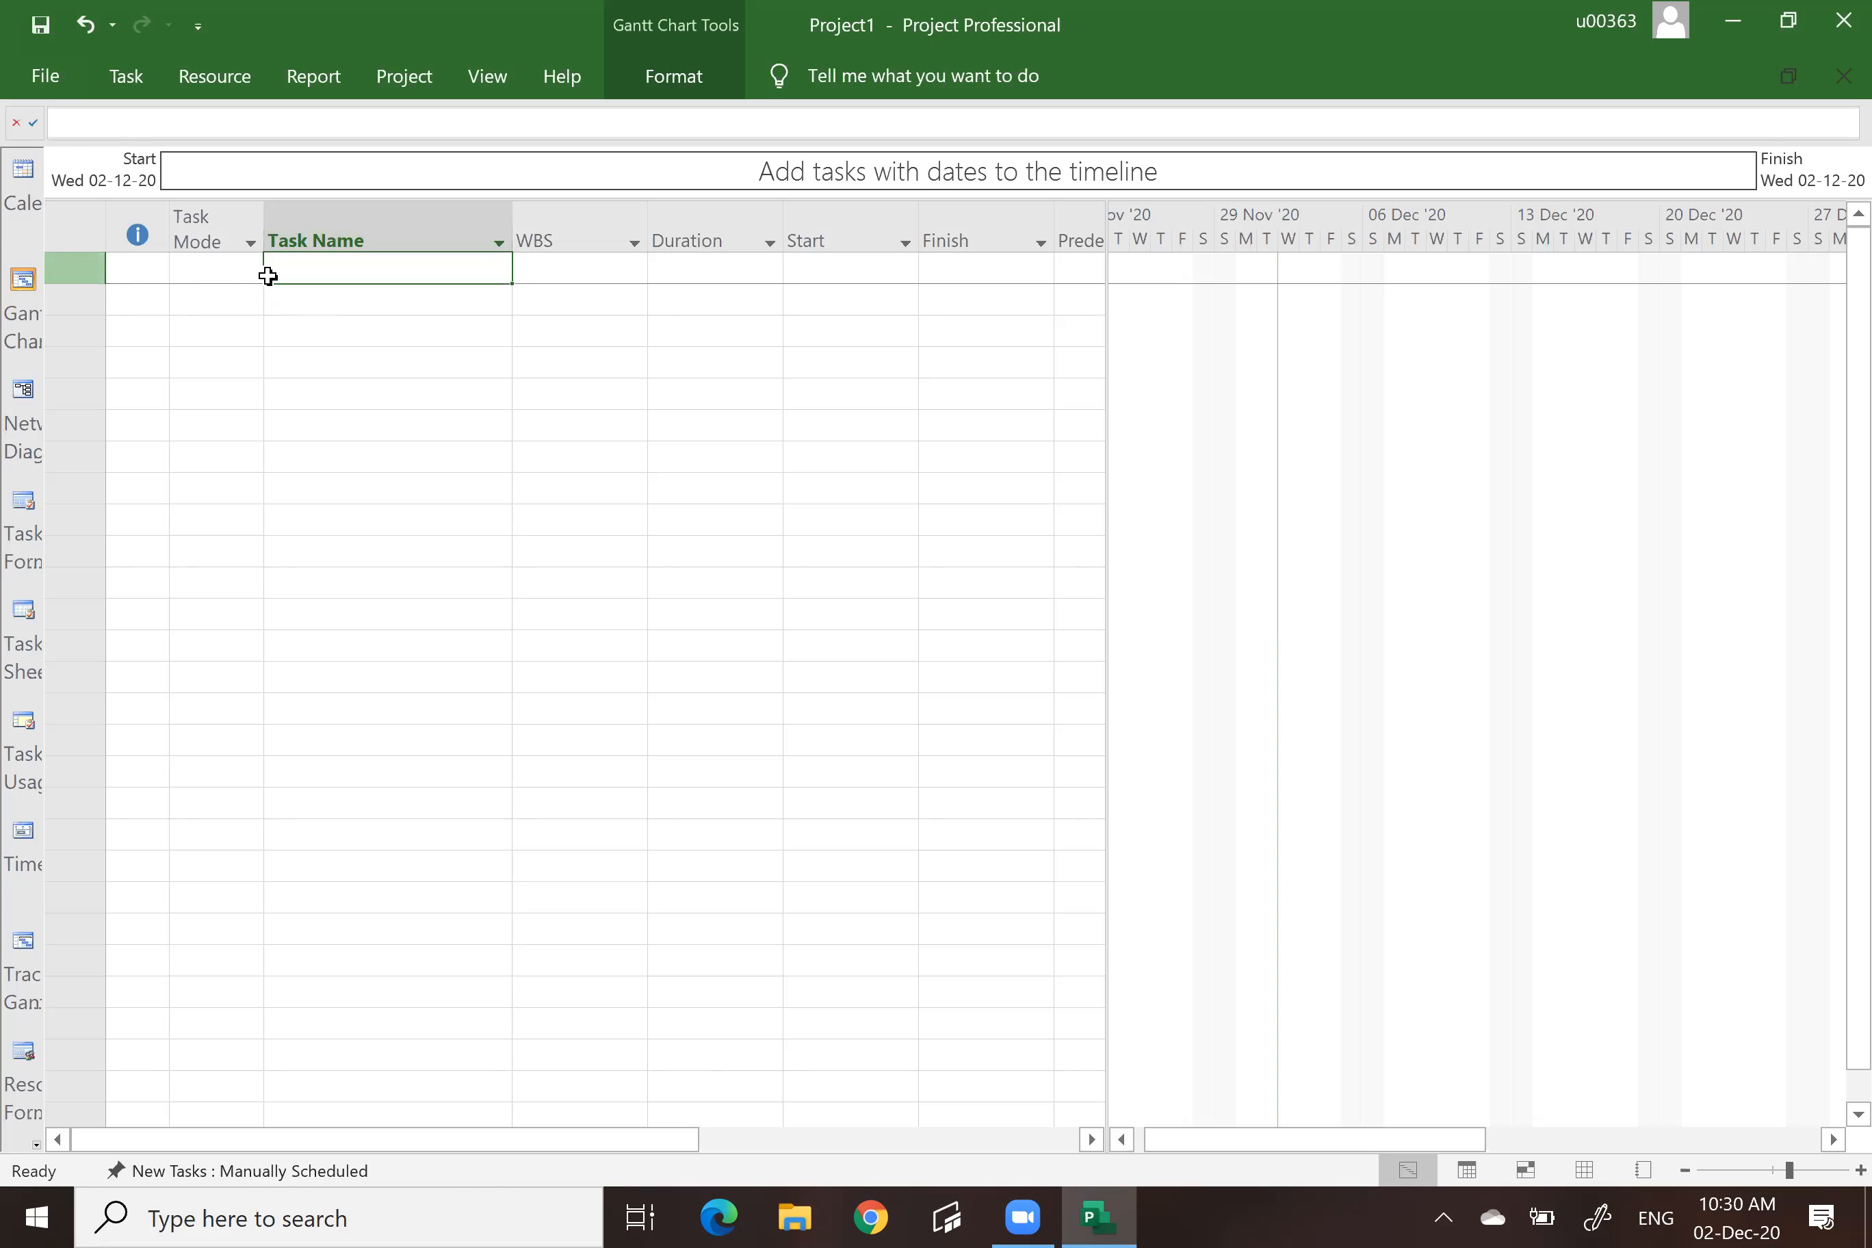
click(135, 78)
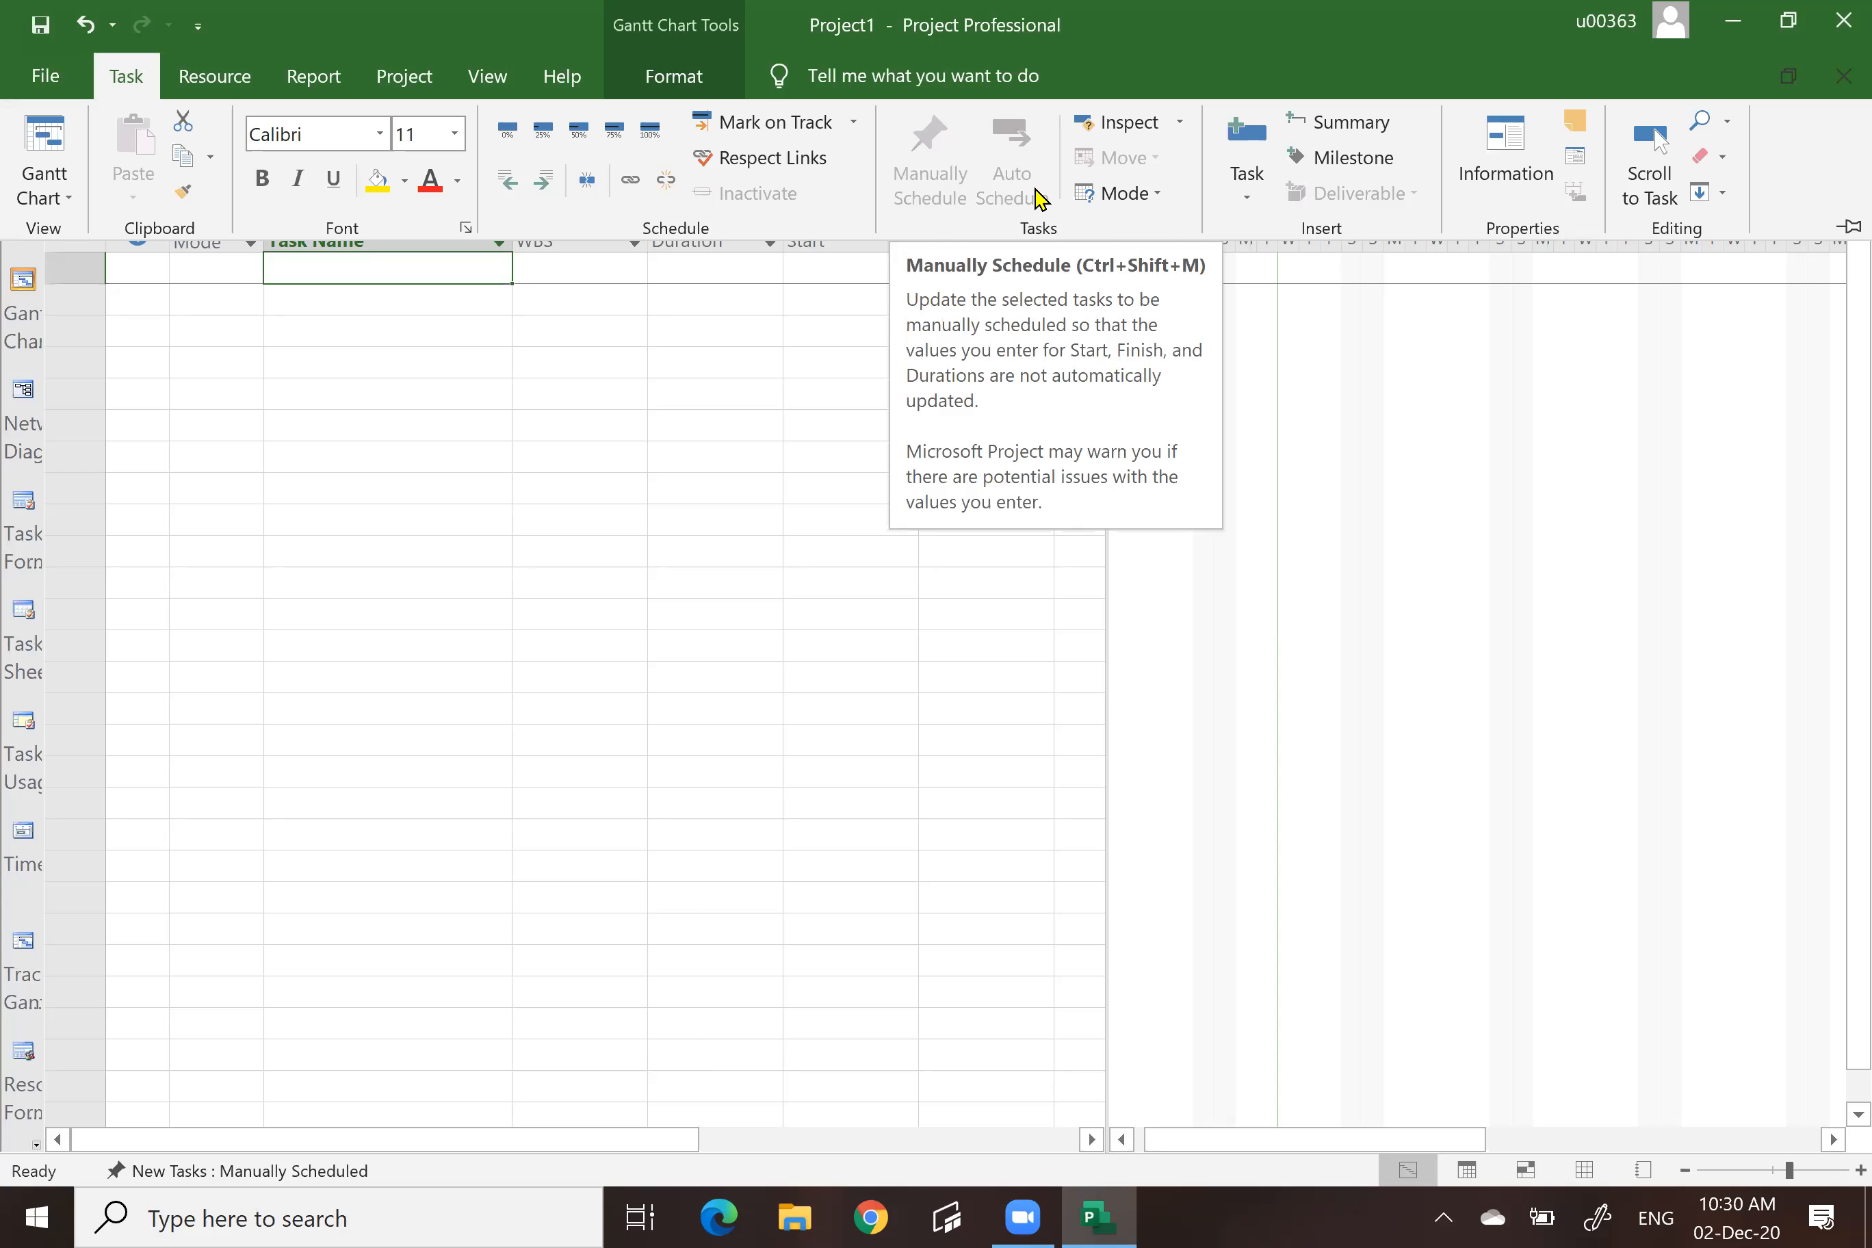
click(671, 379)
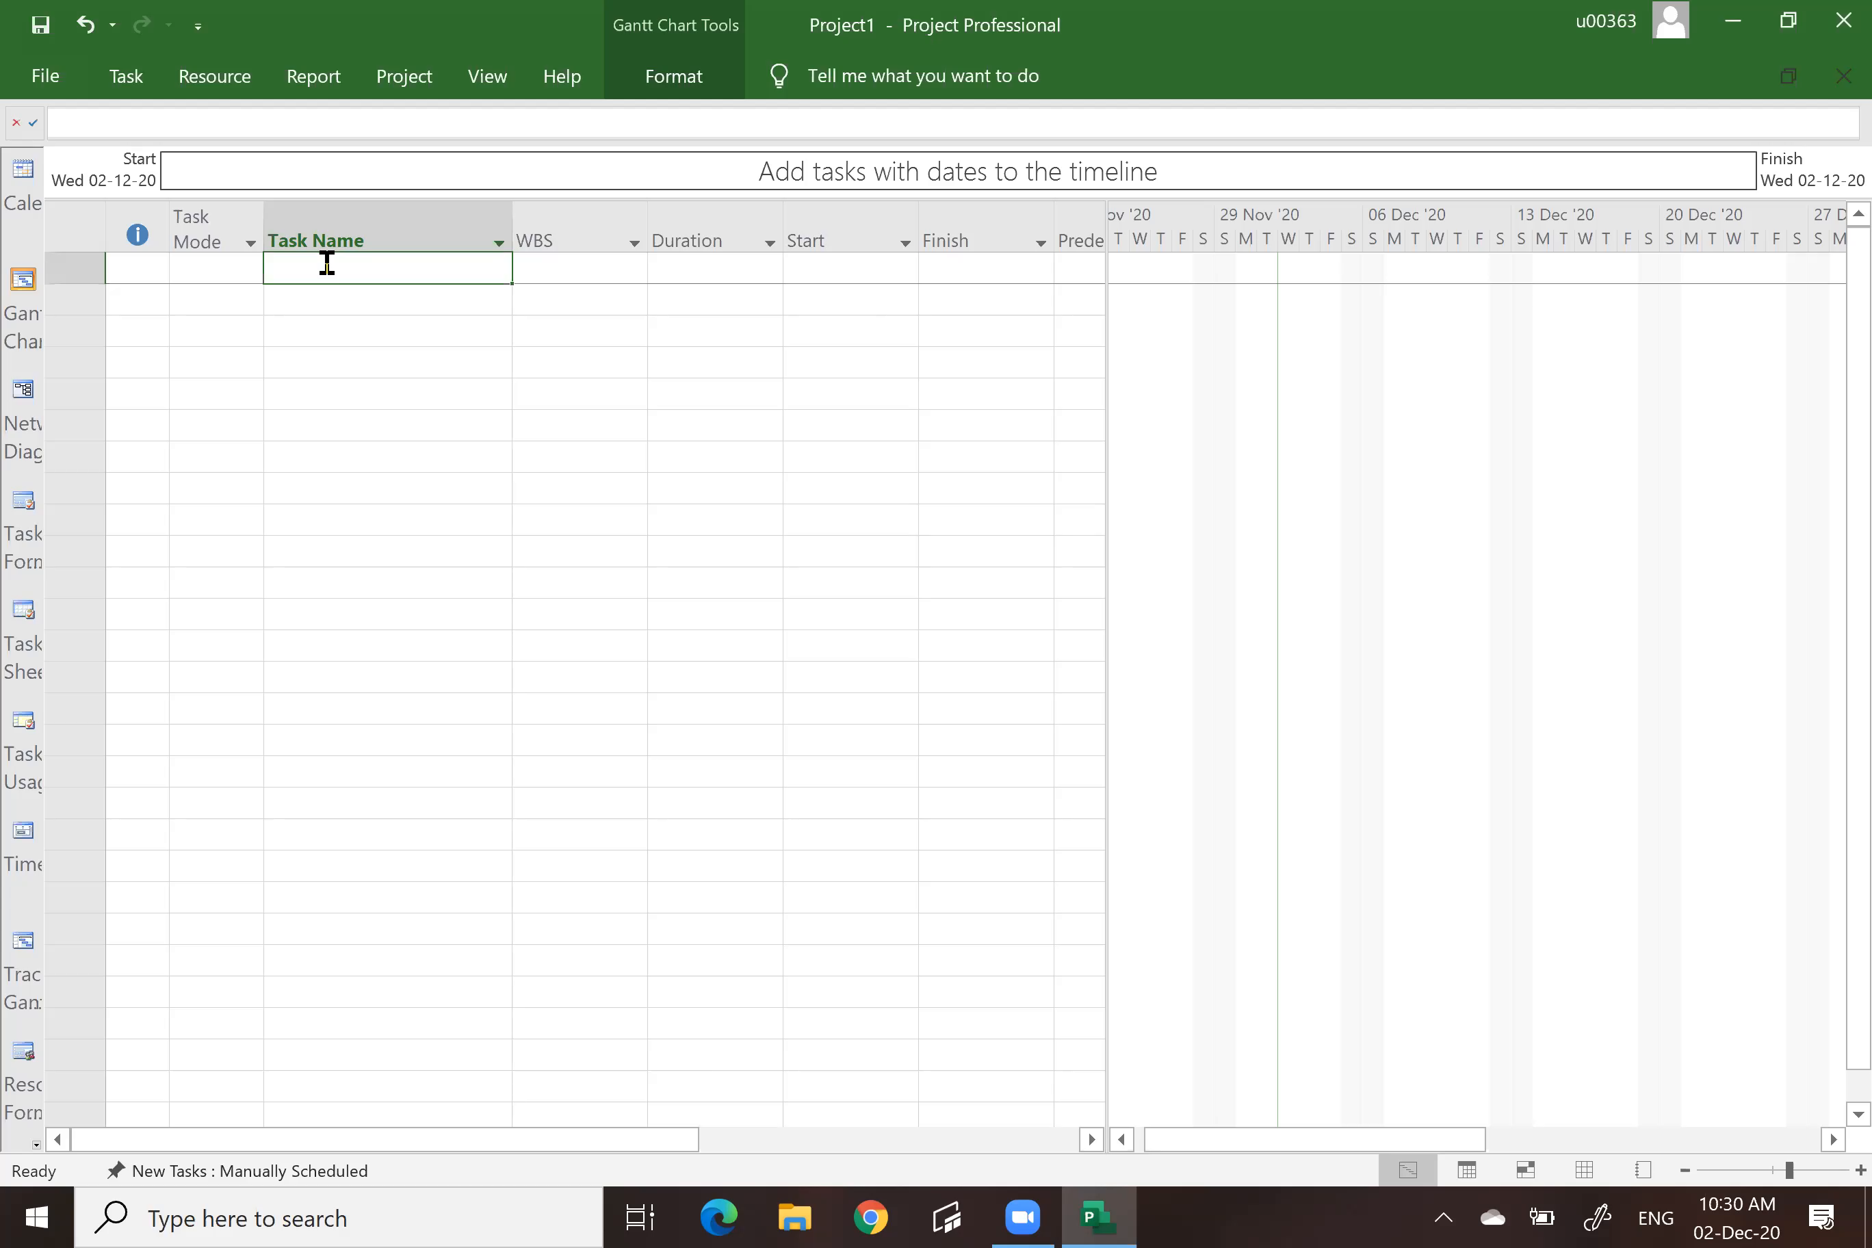
Enter four tasks named A, B, C and D in the first four rows of the task table.
text(A)
key(Return)
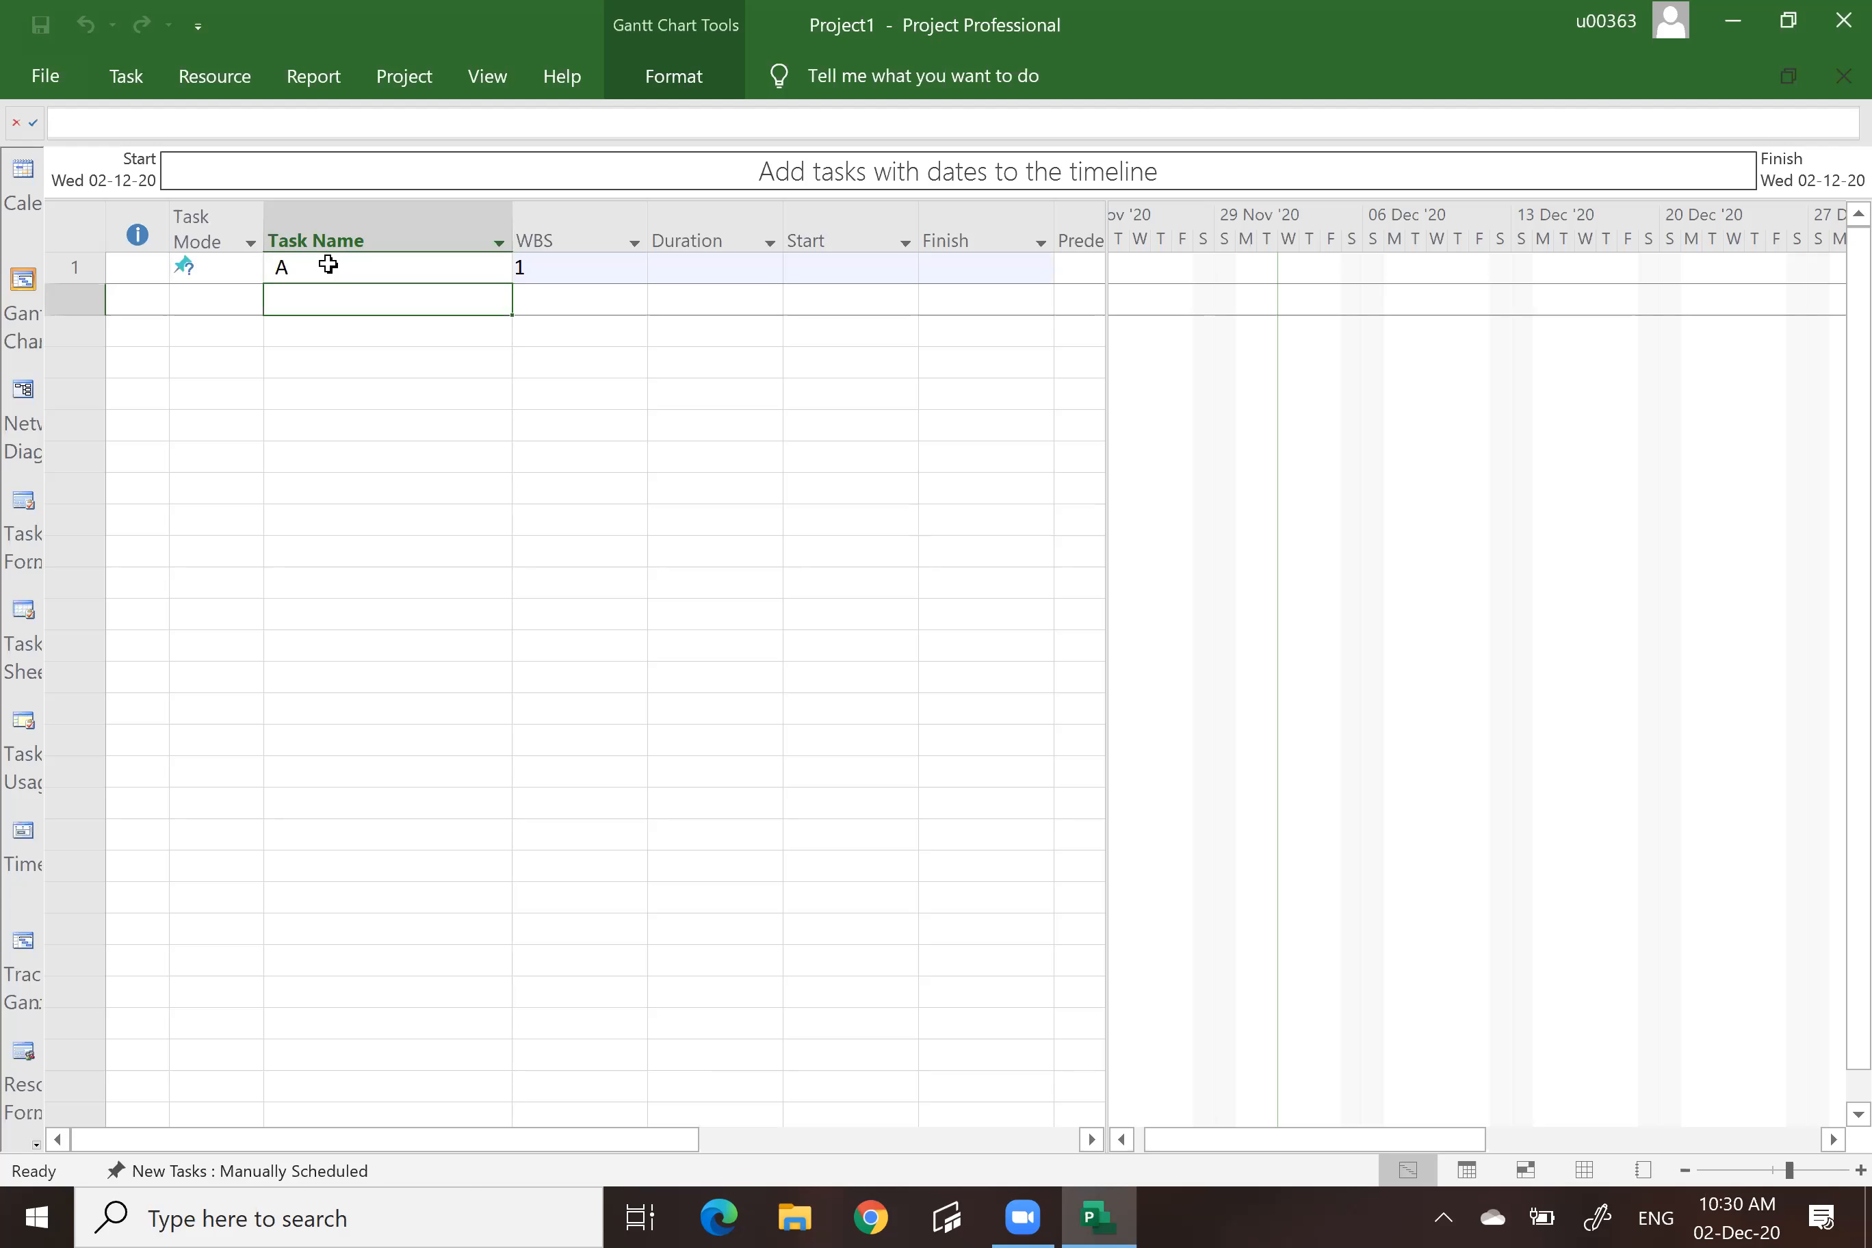
text(B)
key(Return)
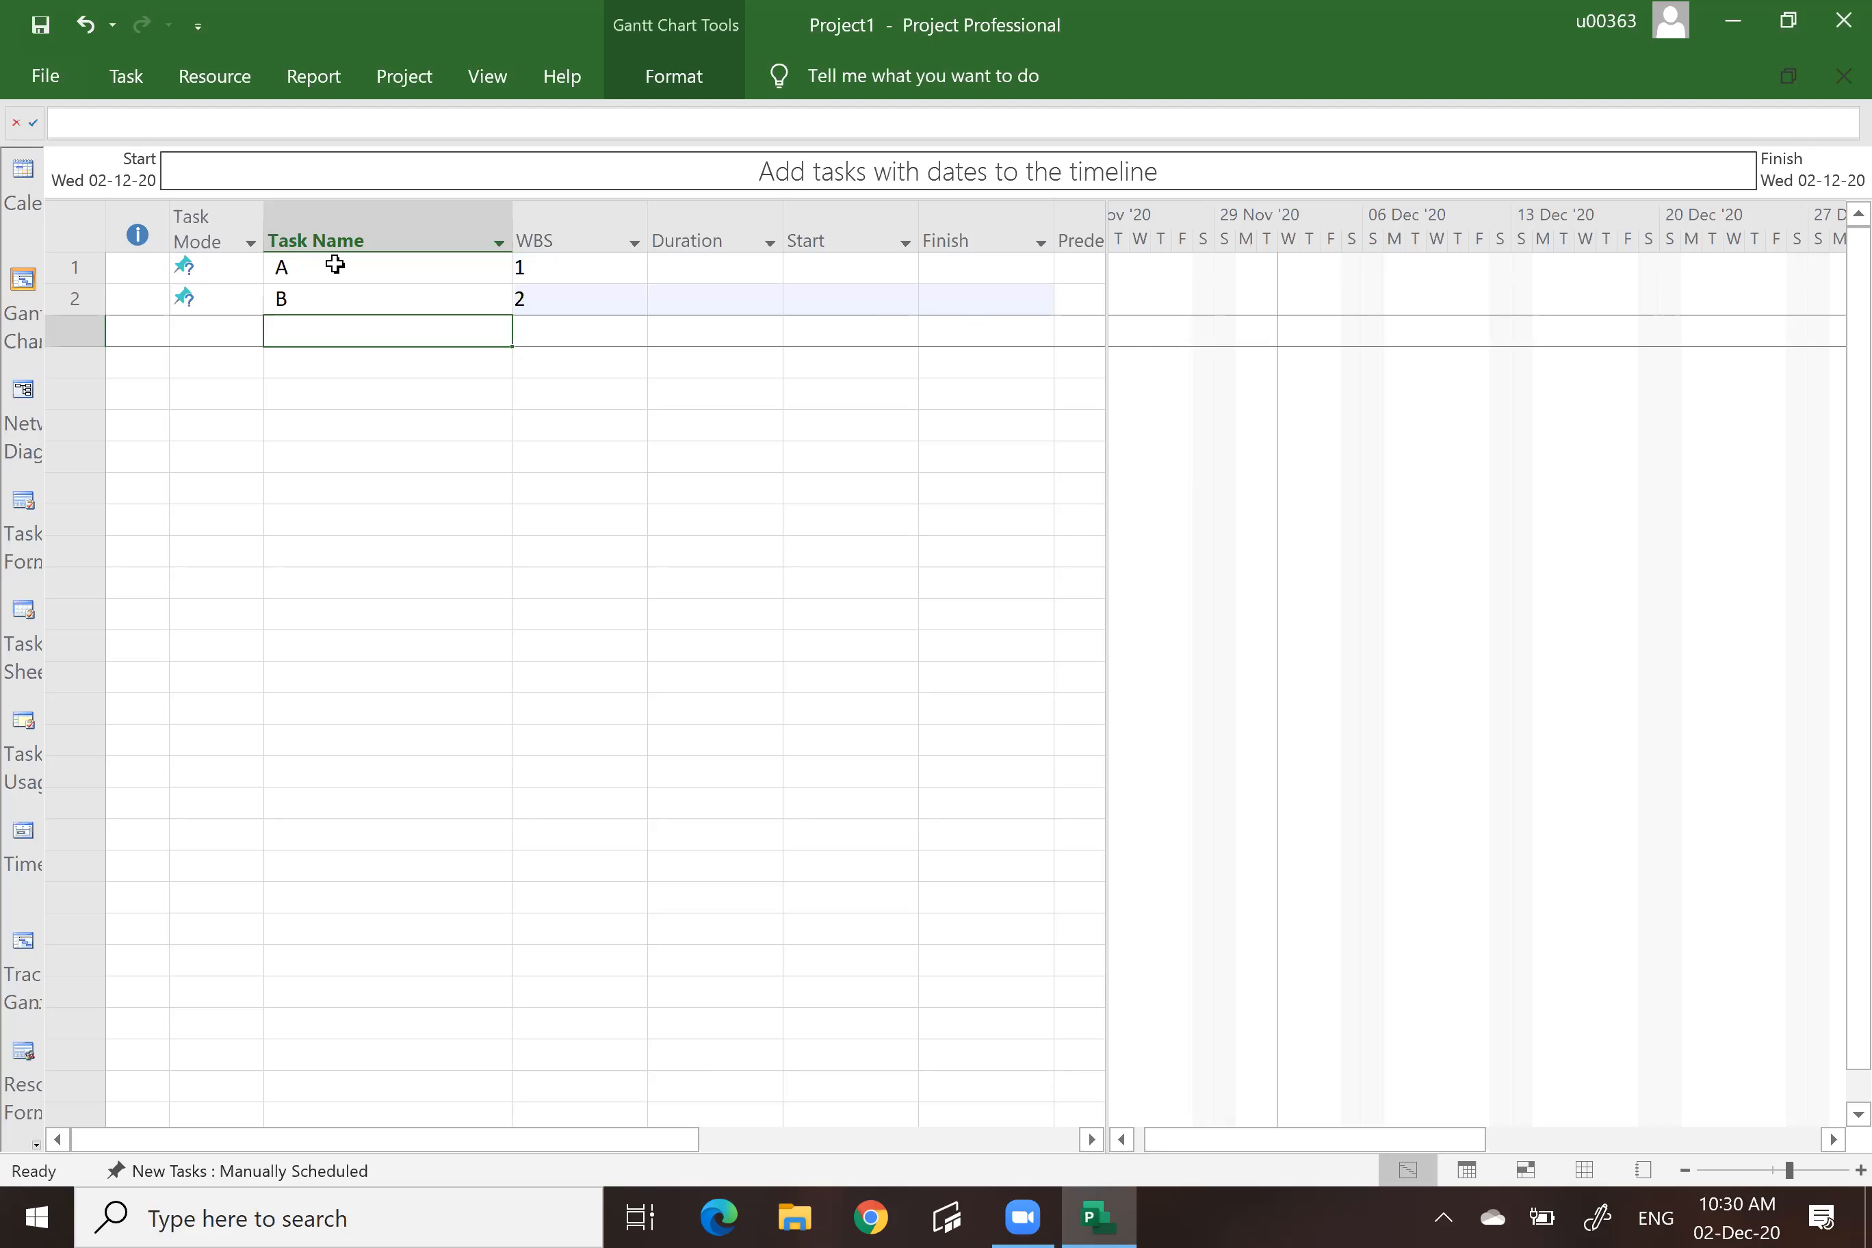
click(341, 229)
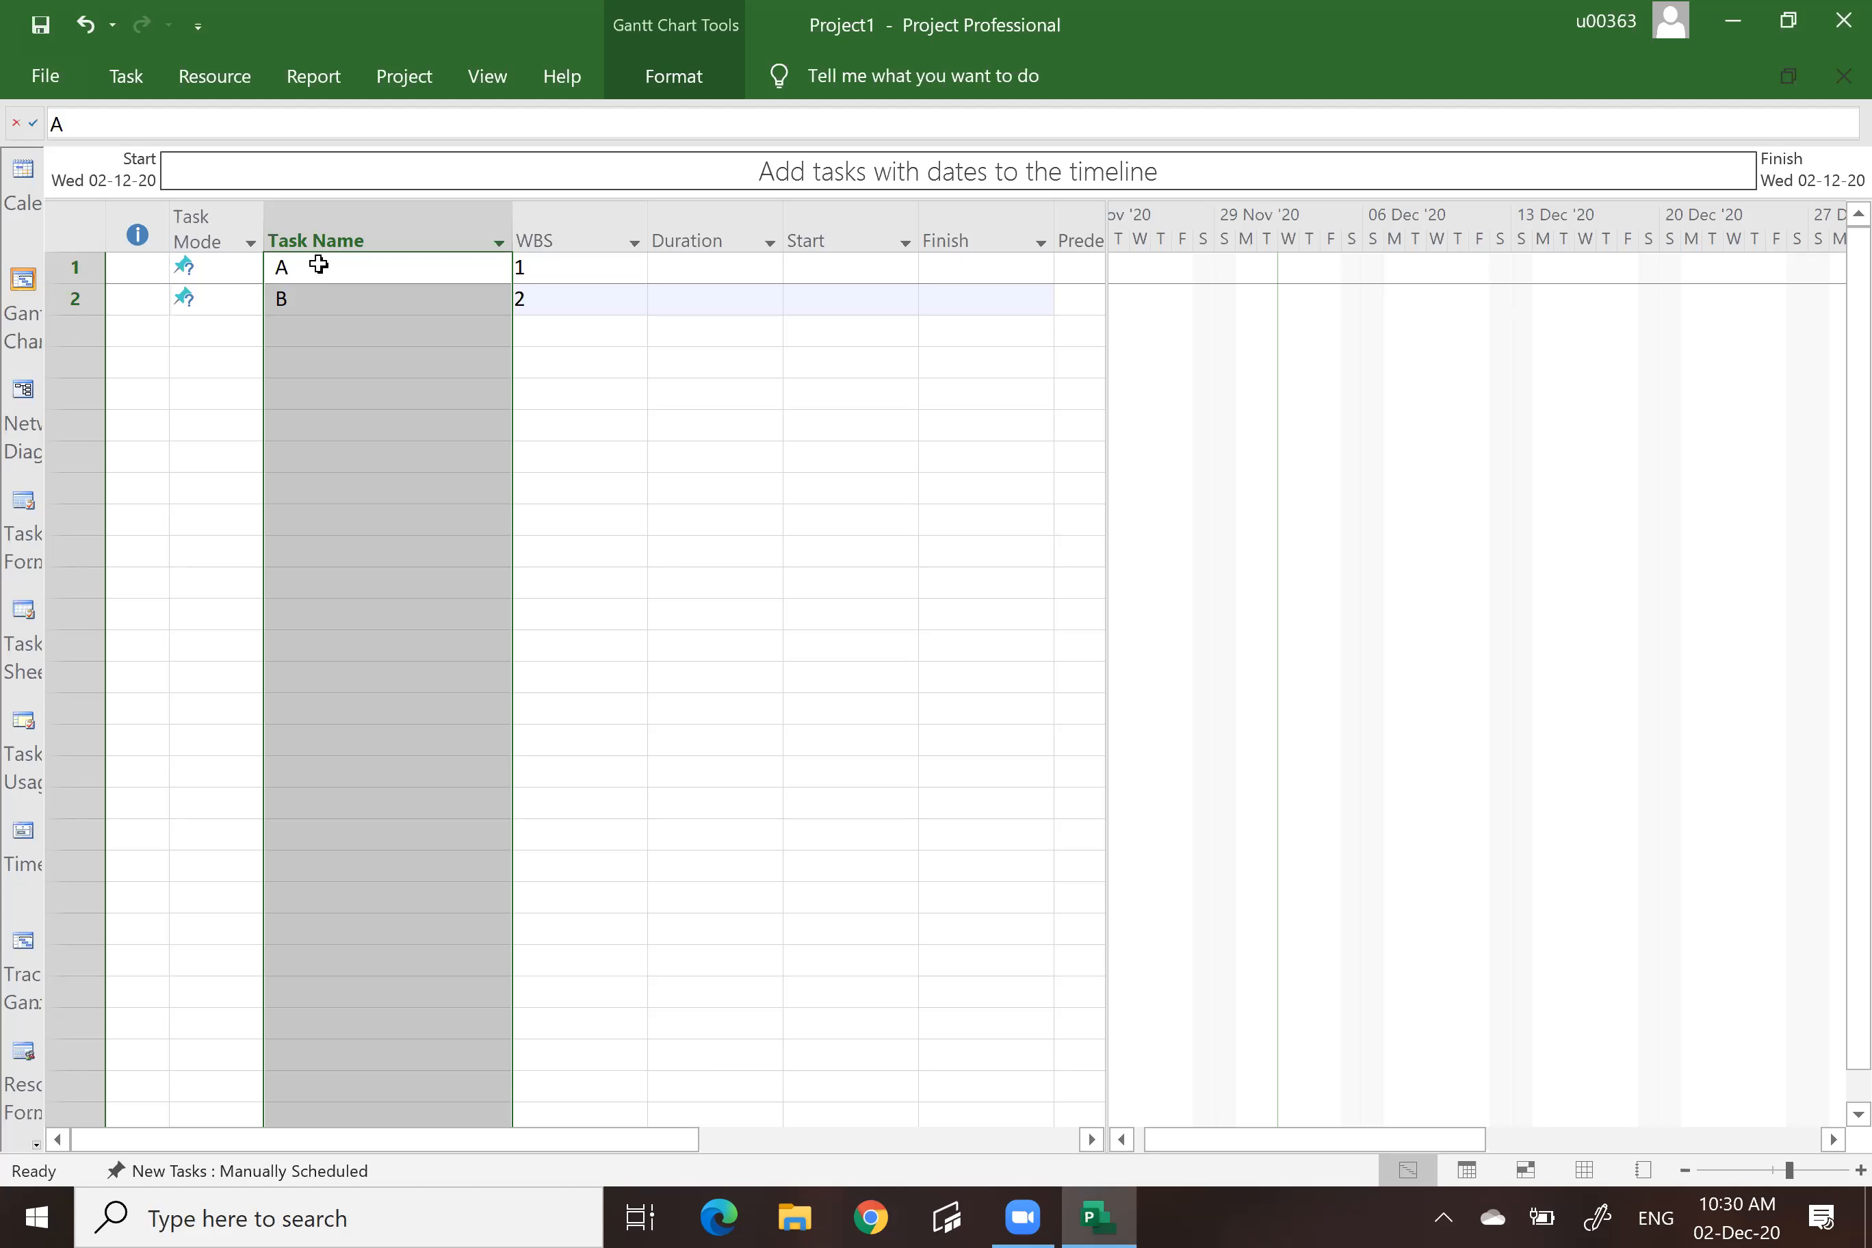
click(286, 330)
text(C)
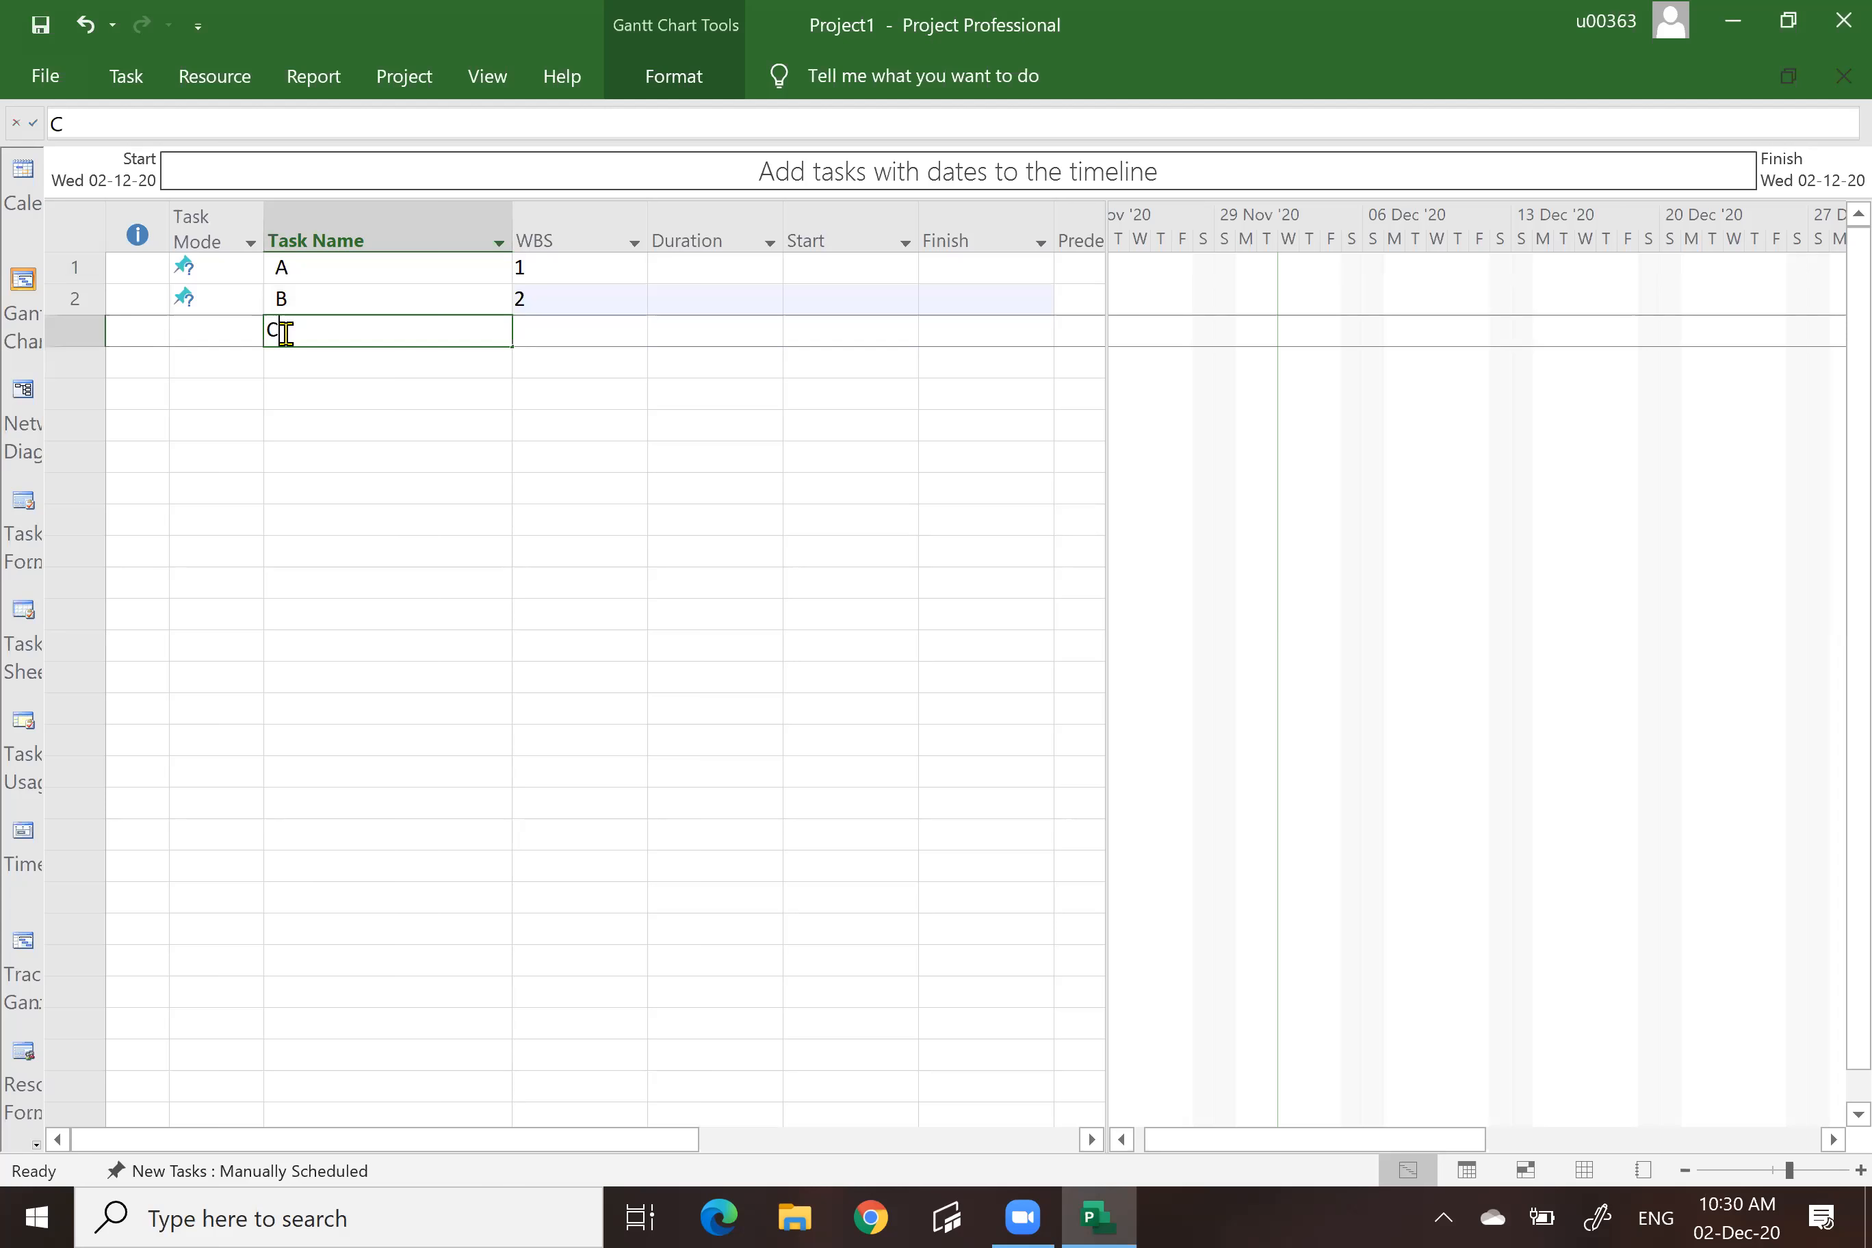
click(302, 366)
text(D)
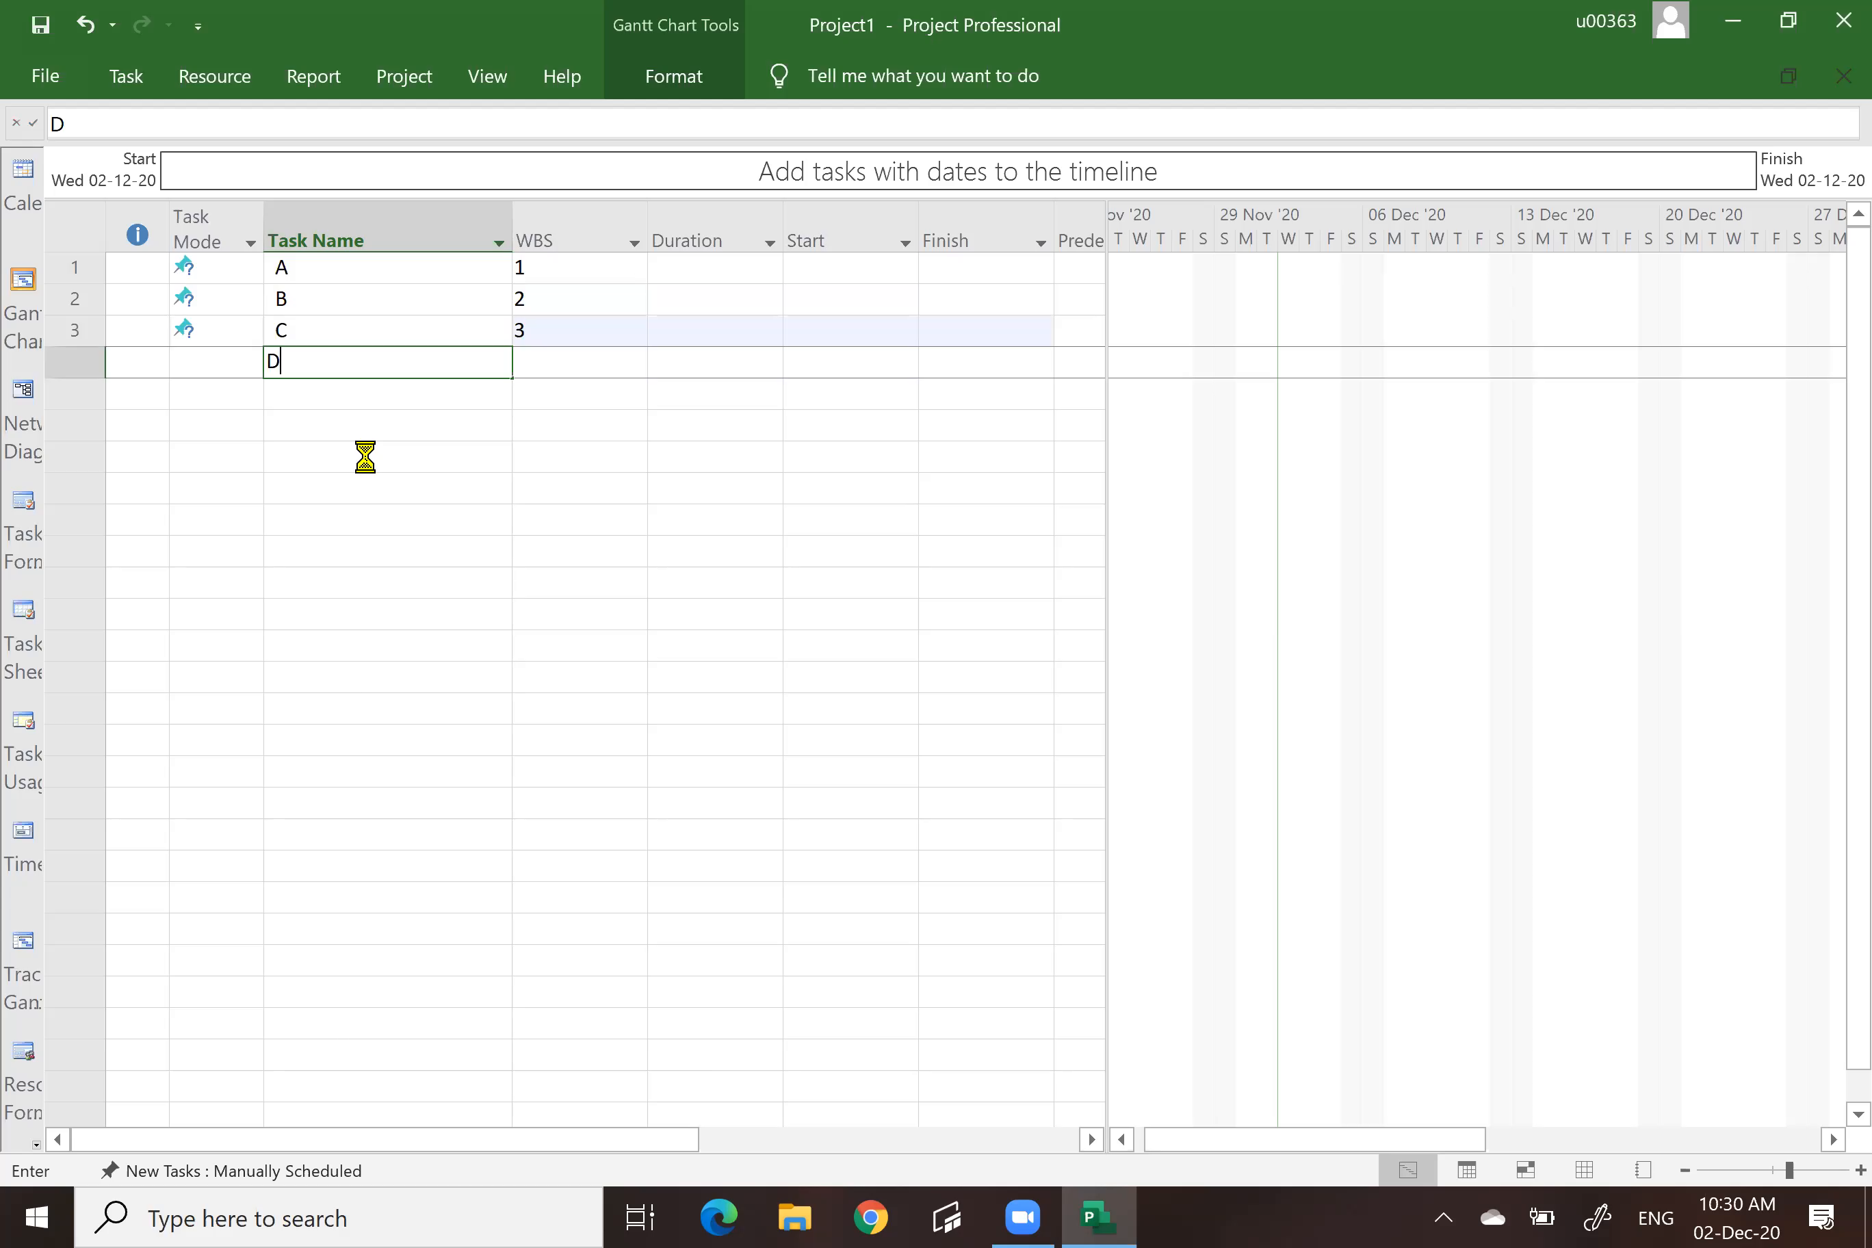
click(364, 455)
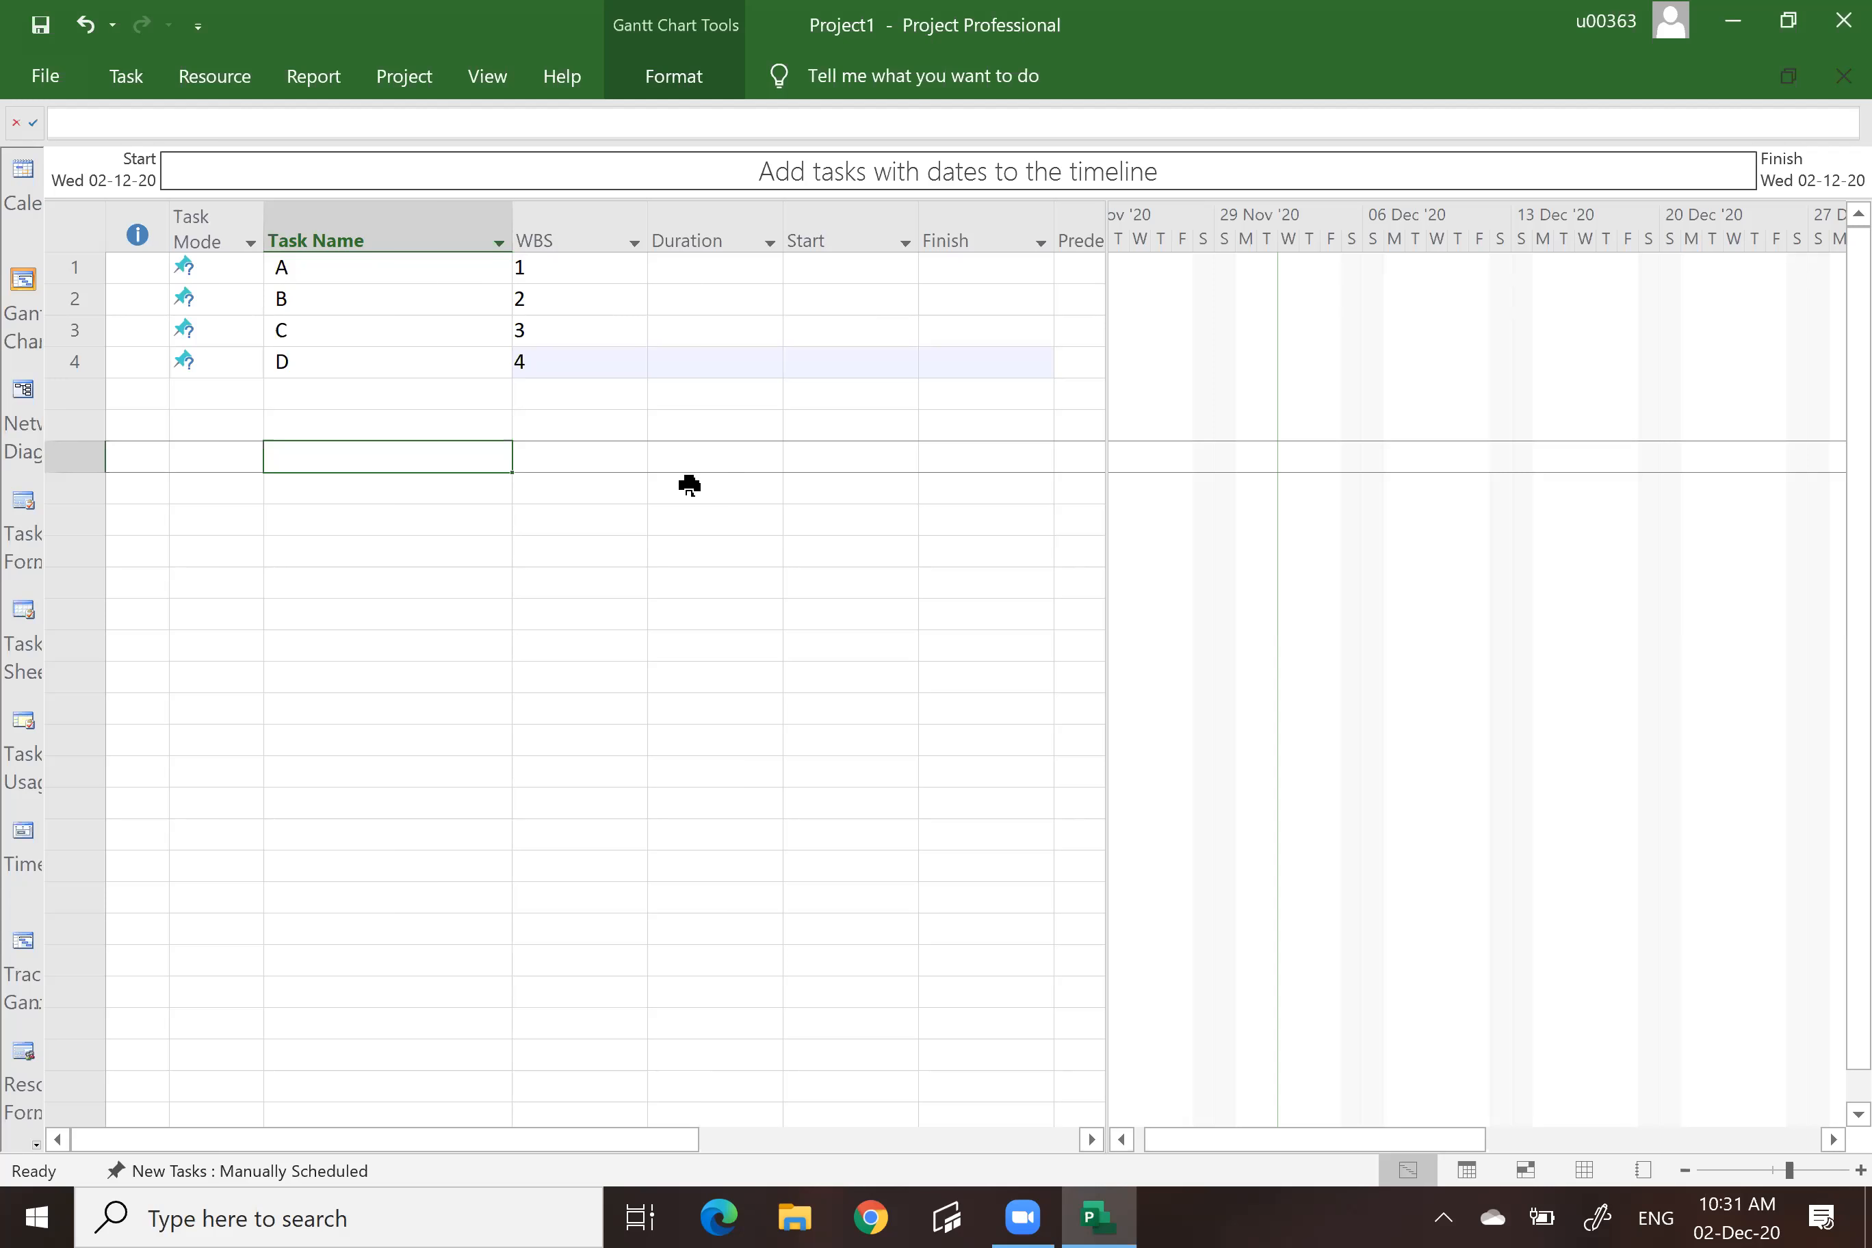
click(765, 527)
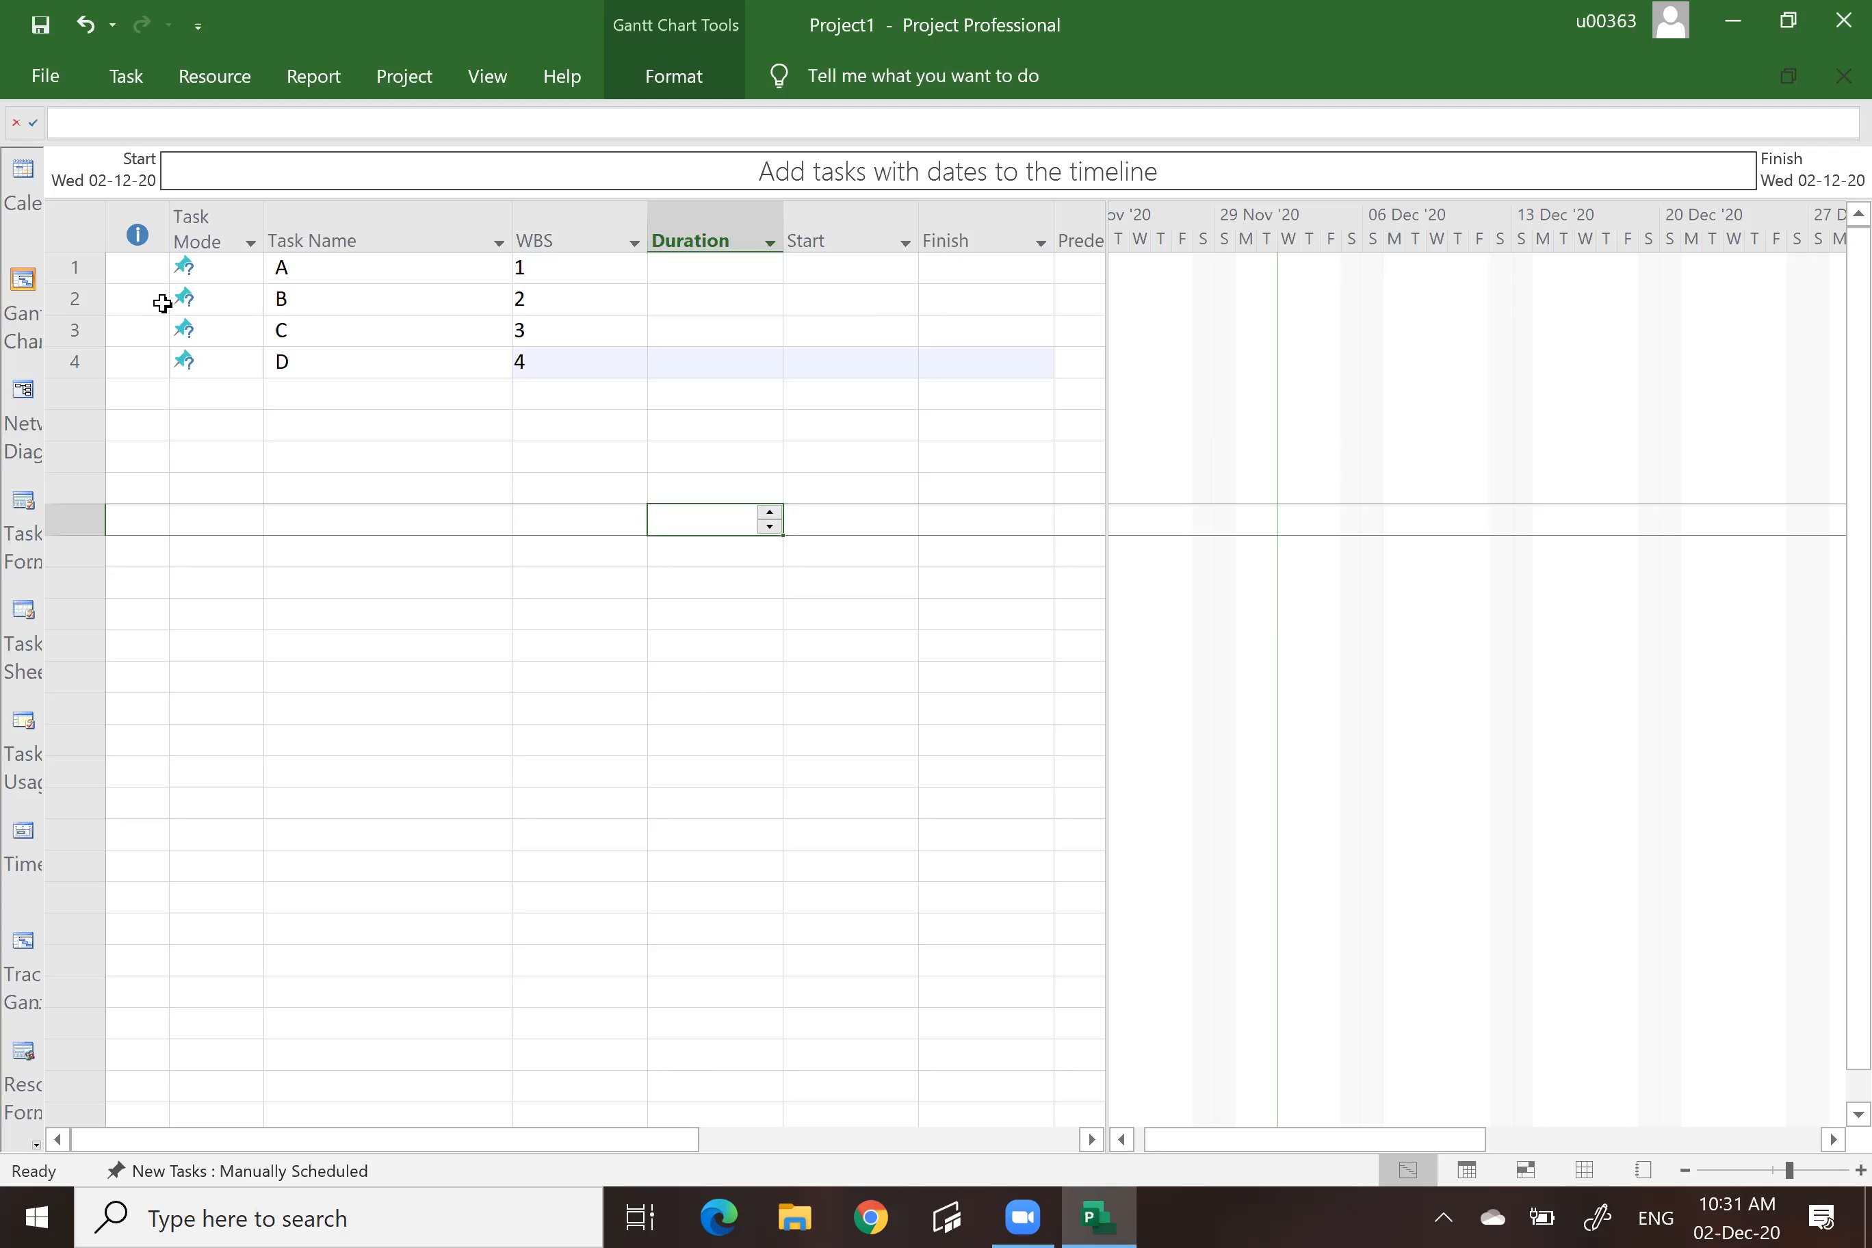
Set the default for new tasks to Auto Scheduled and switch tasks C and D to Auto Schedule.
drag(89, 330, 87, 361)
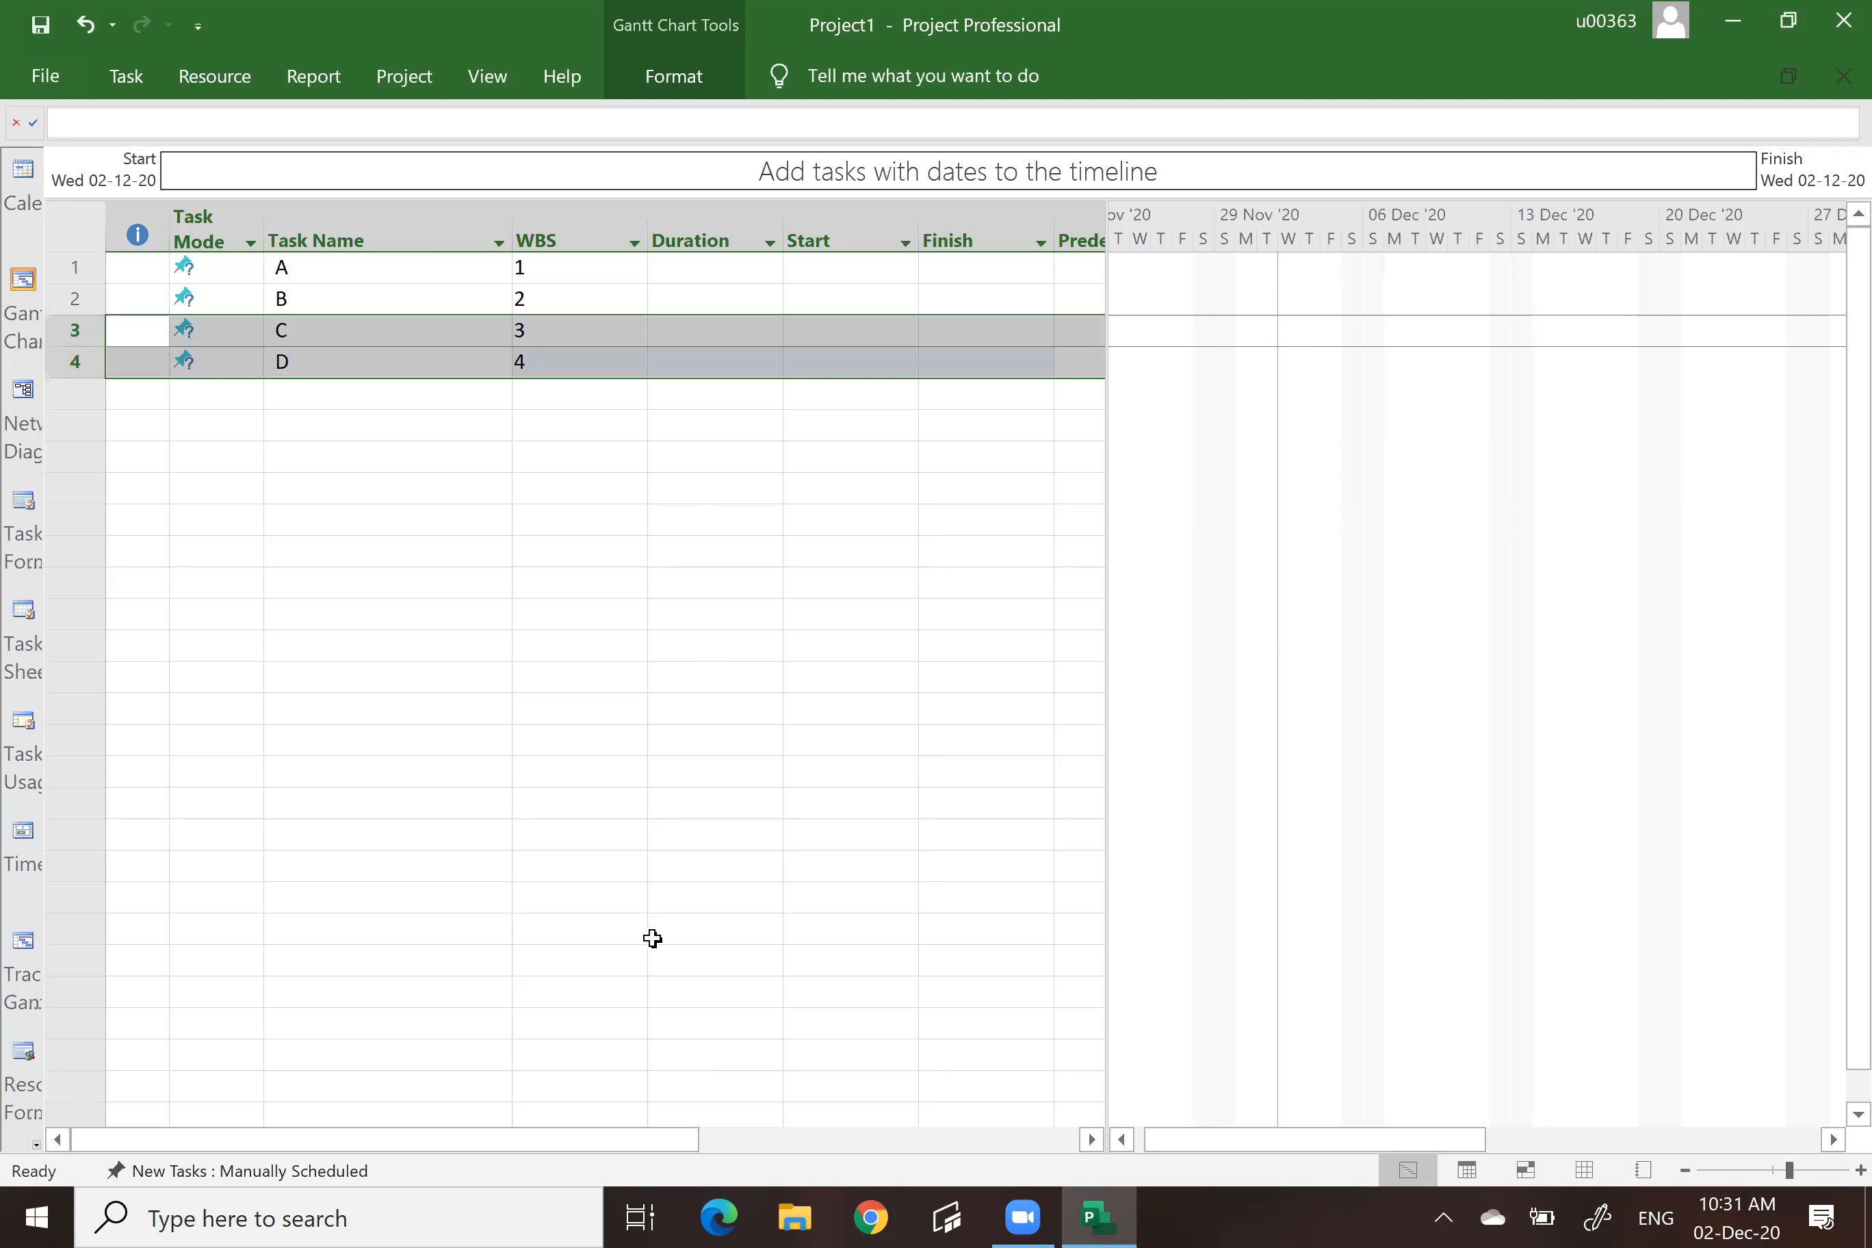
click(329, 1180)
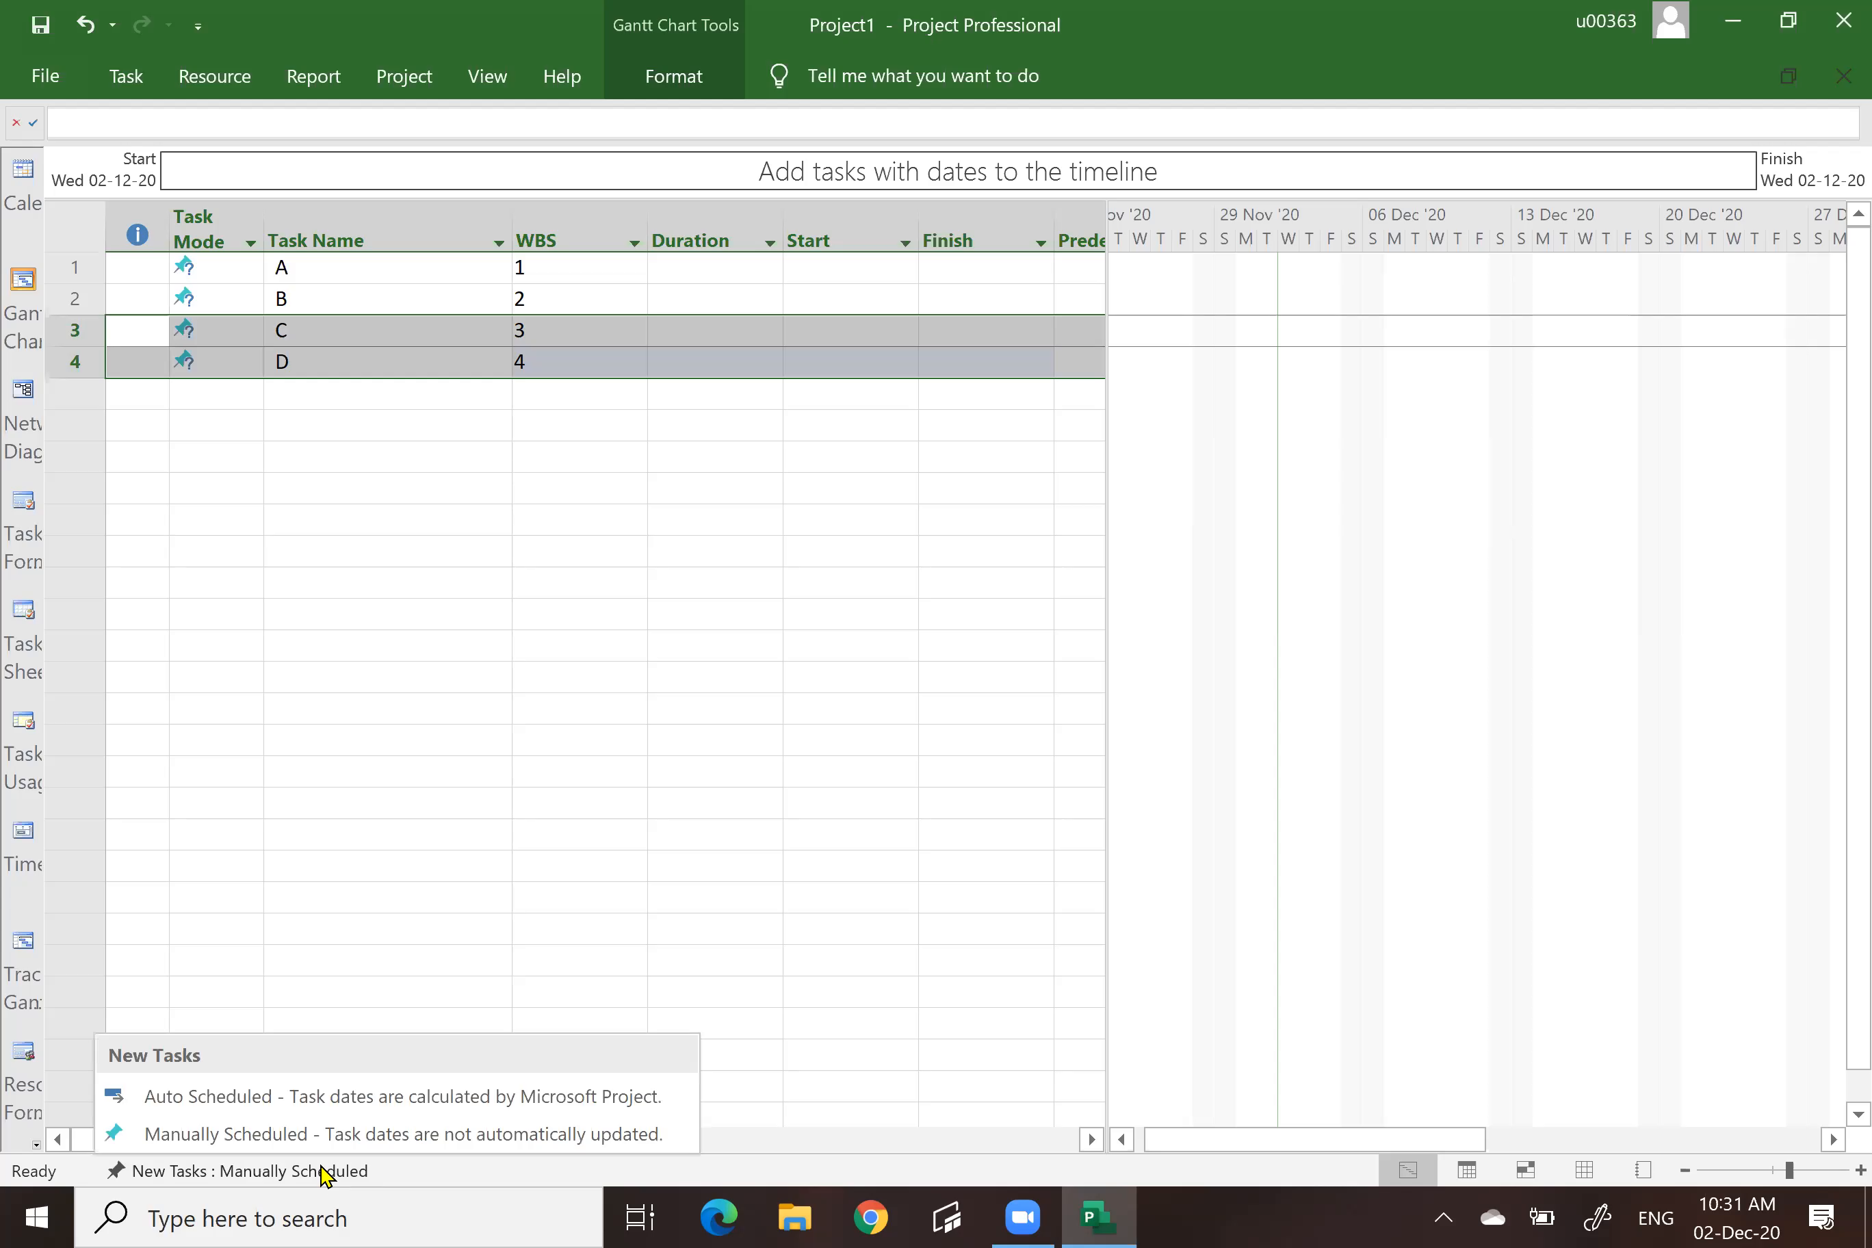
click(281, 1094)
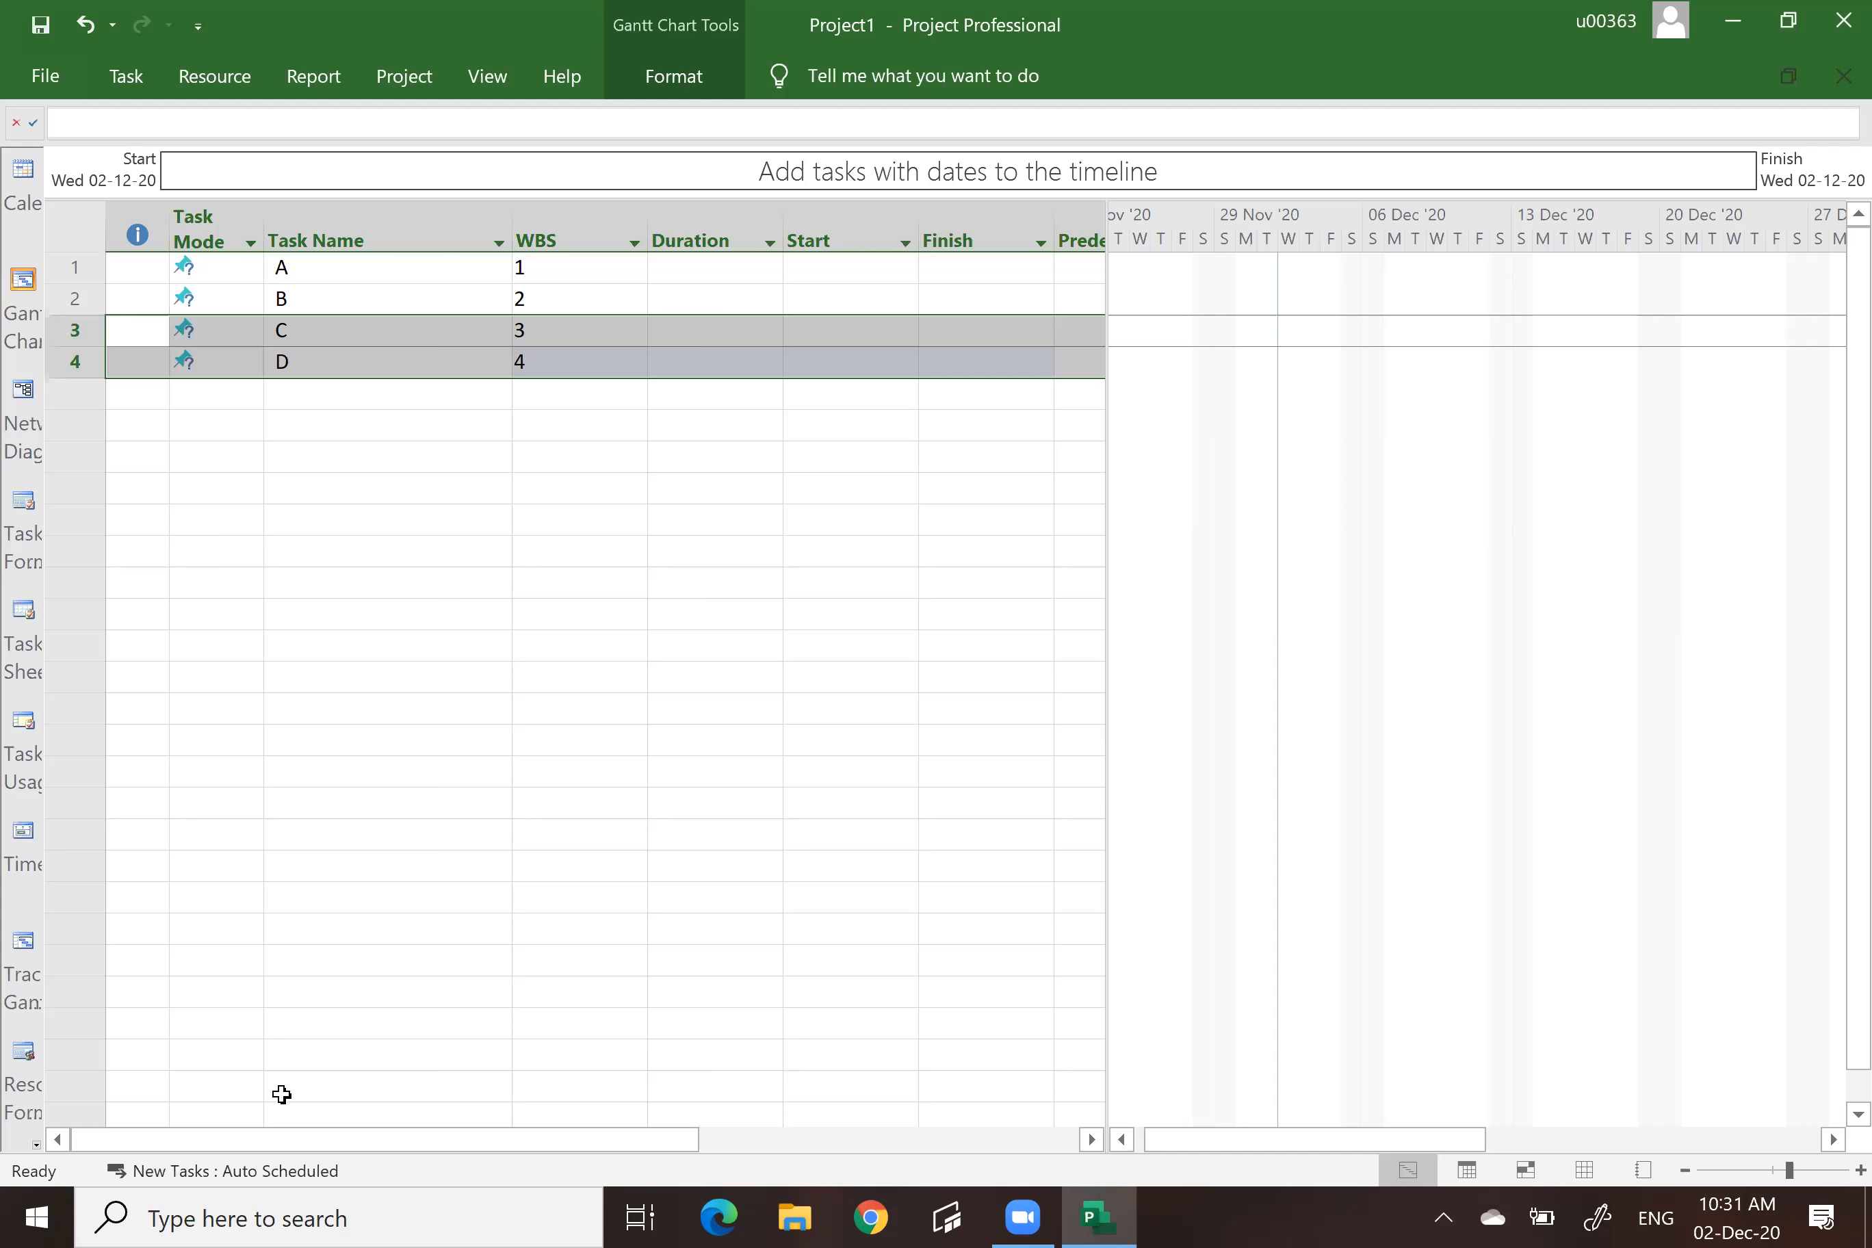
click(126, 74)
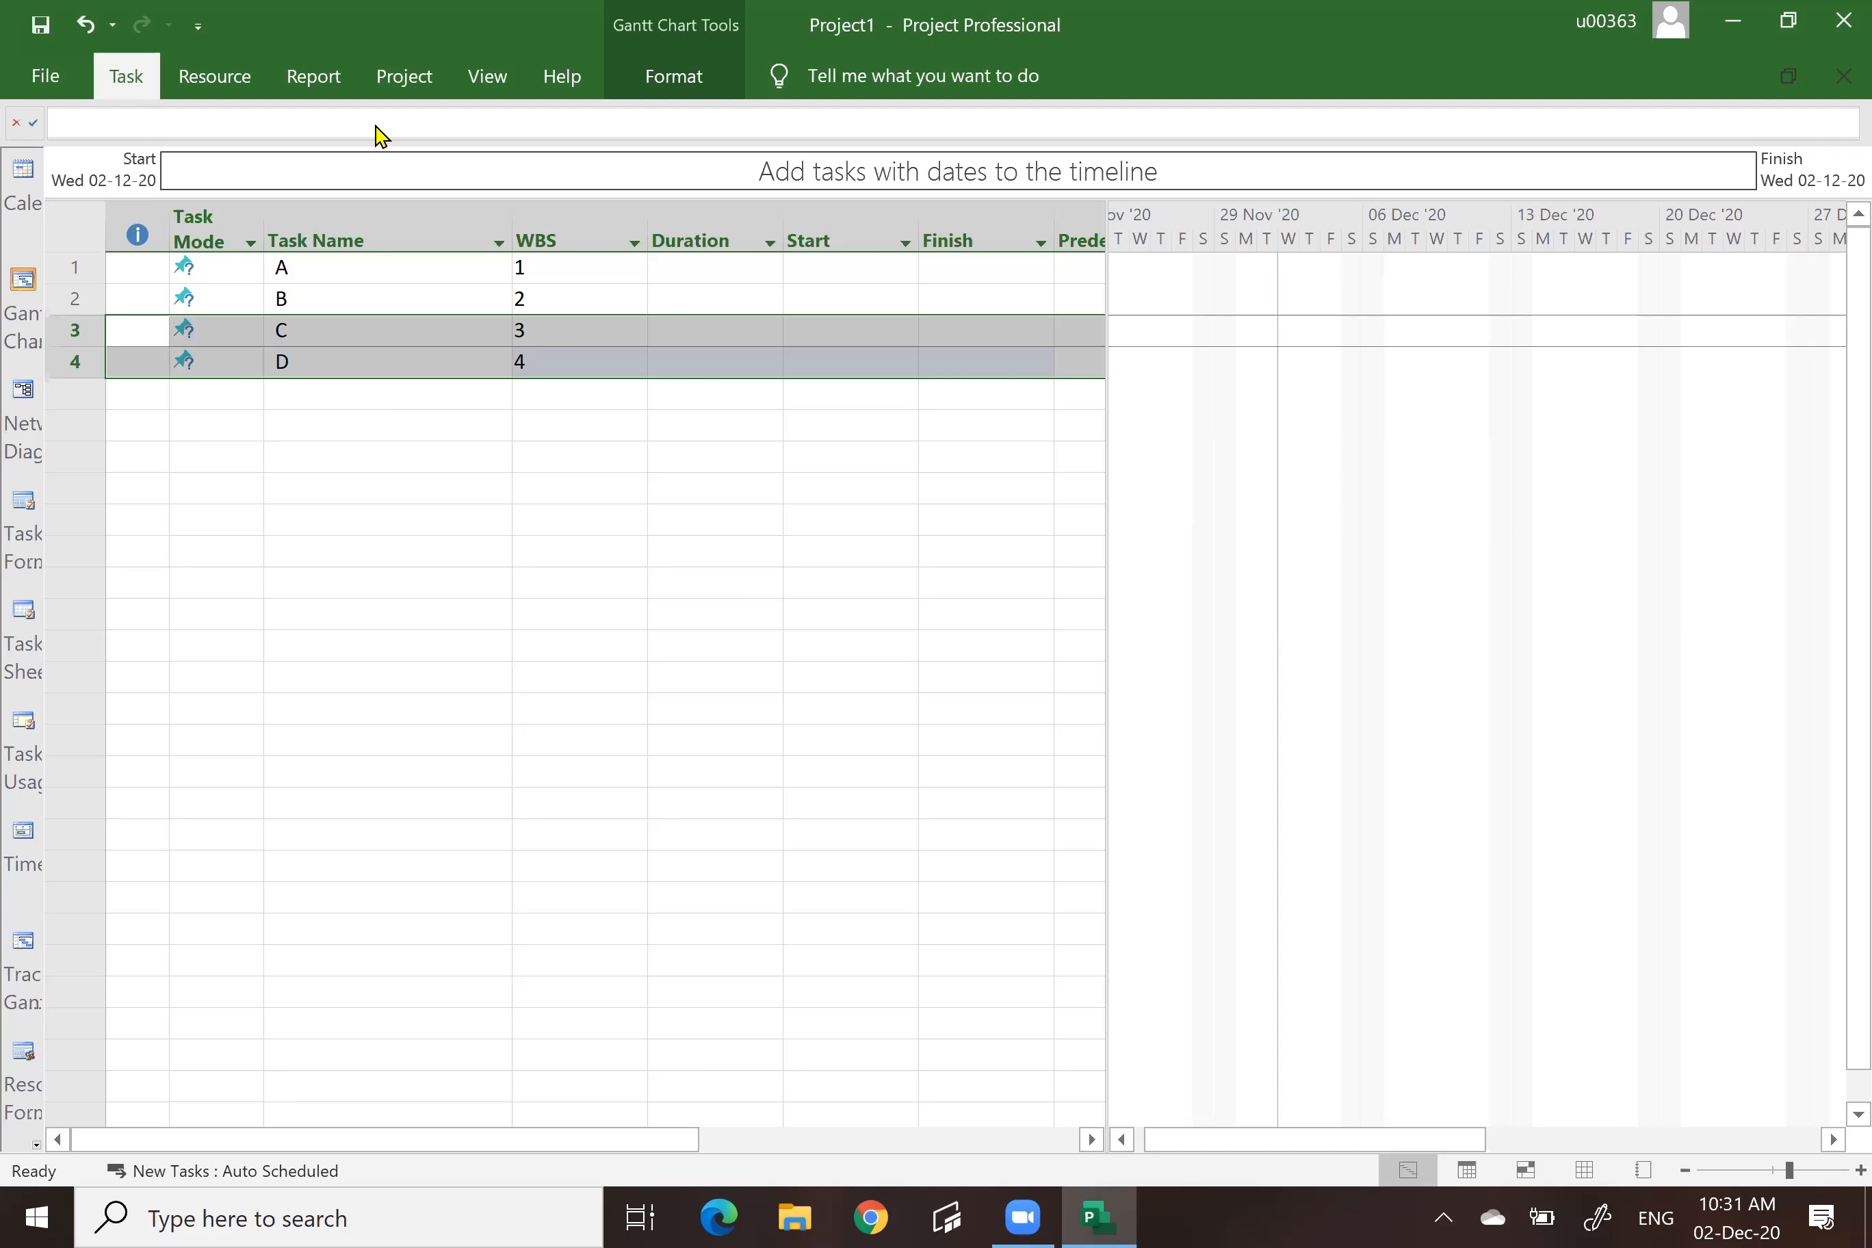
click(1013, 153)
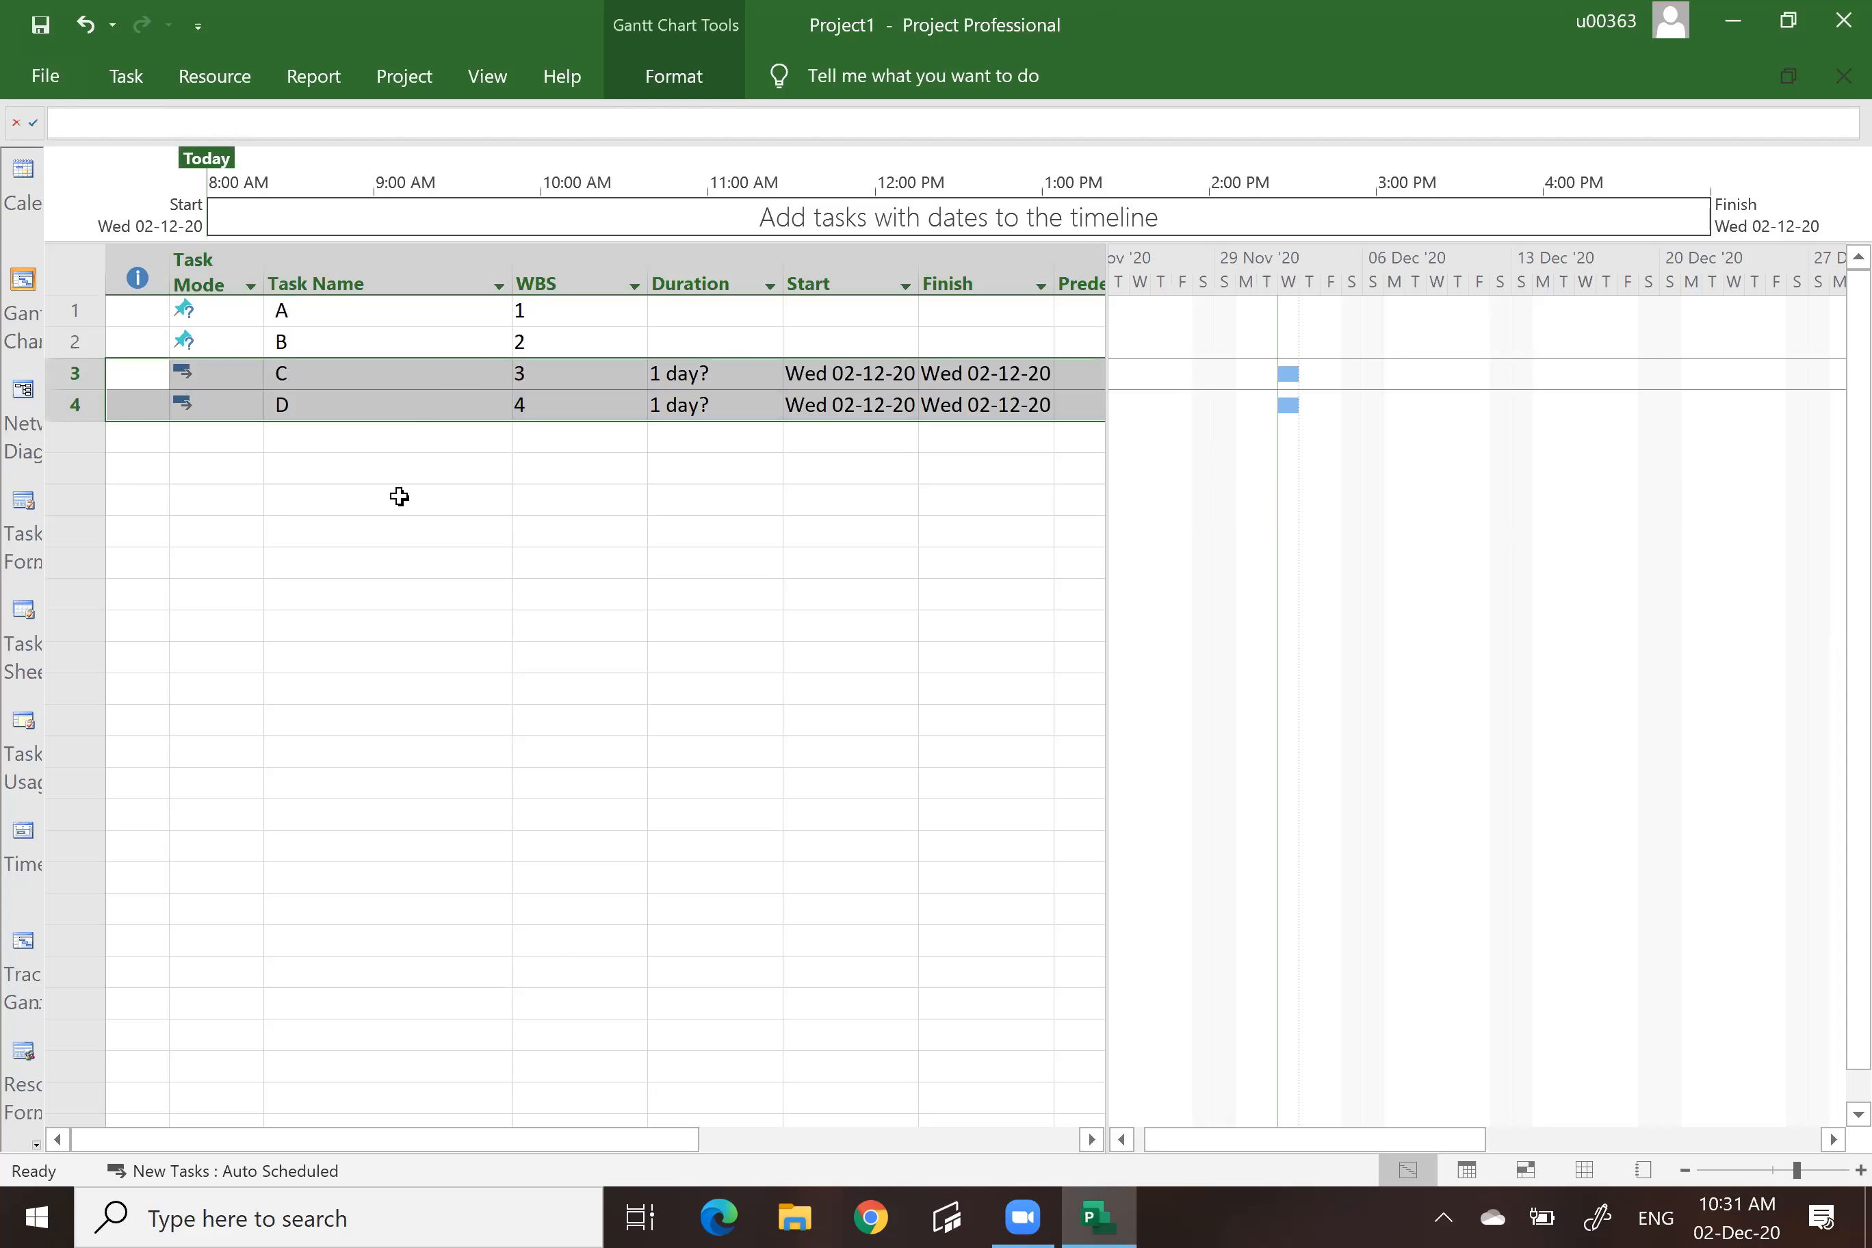
Narrow the Task Name column so that the whole Predecessors column fits in the task table.
click(399, 497)
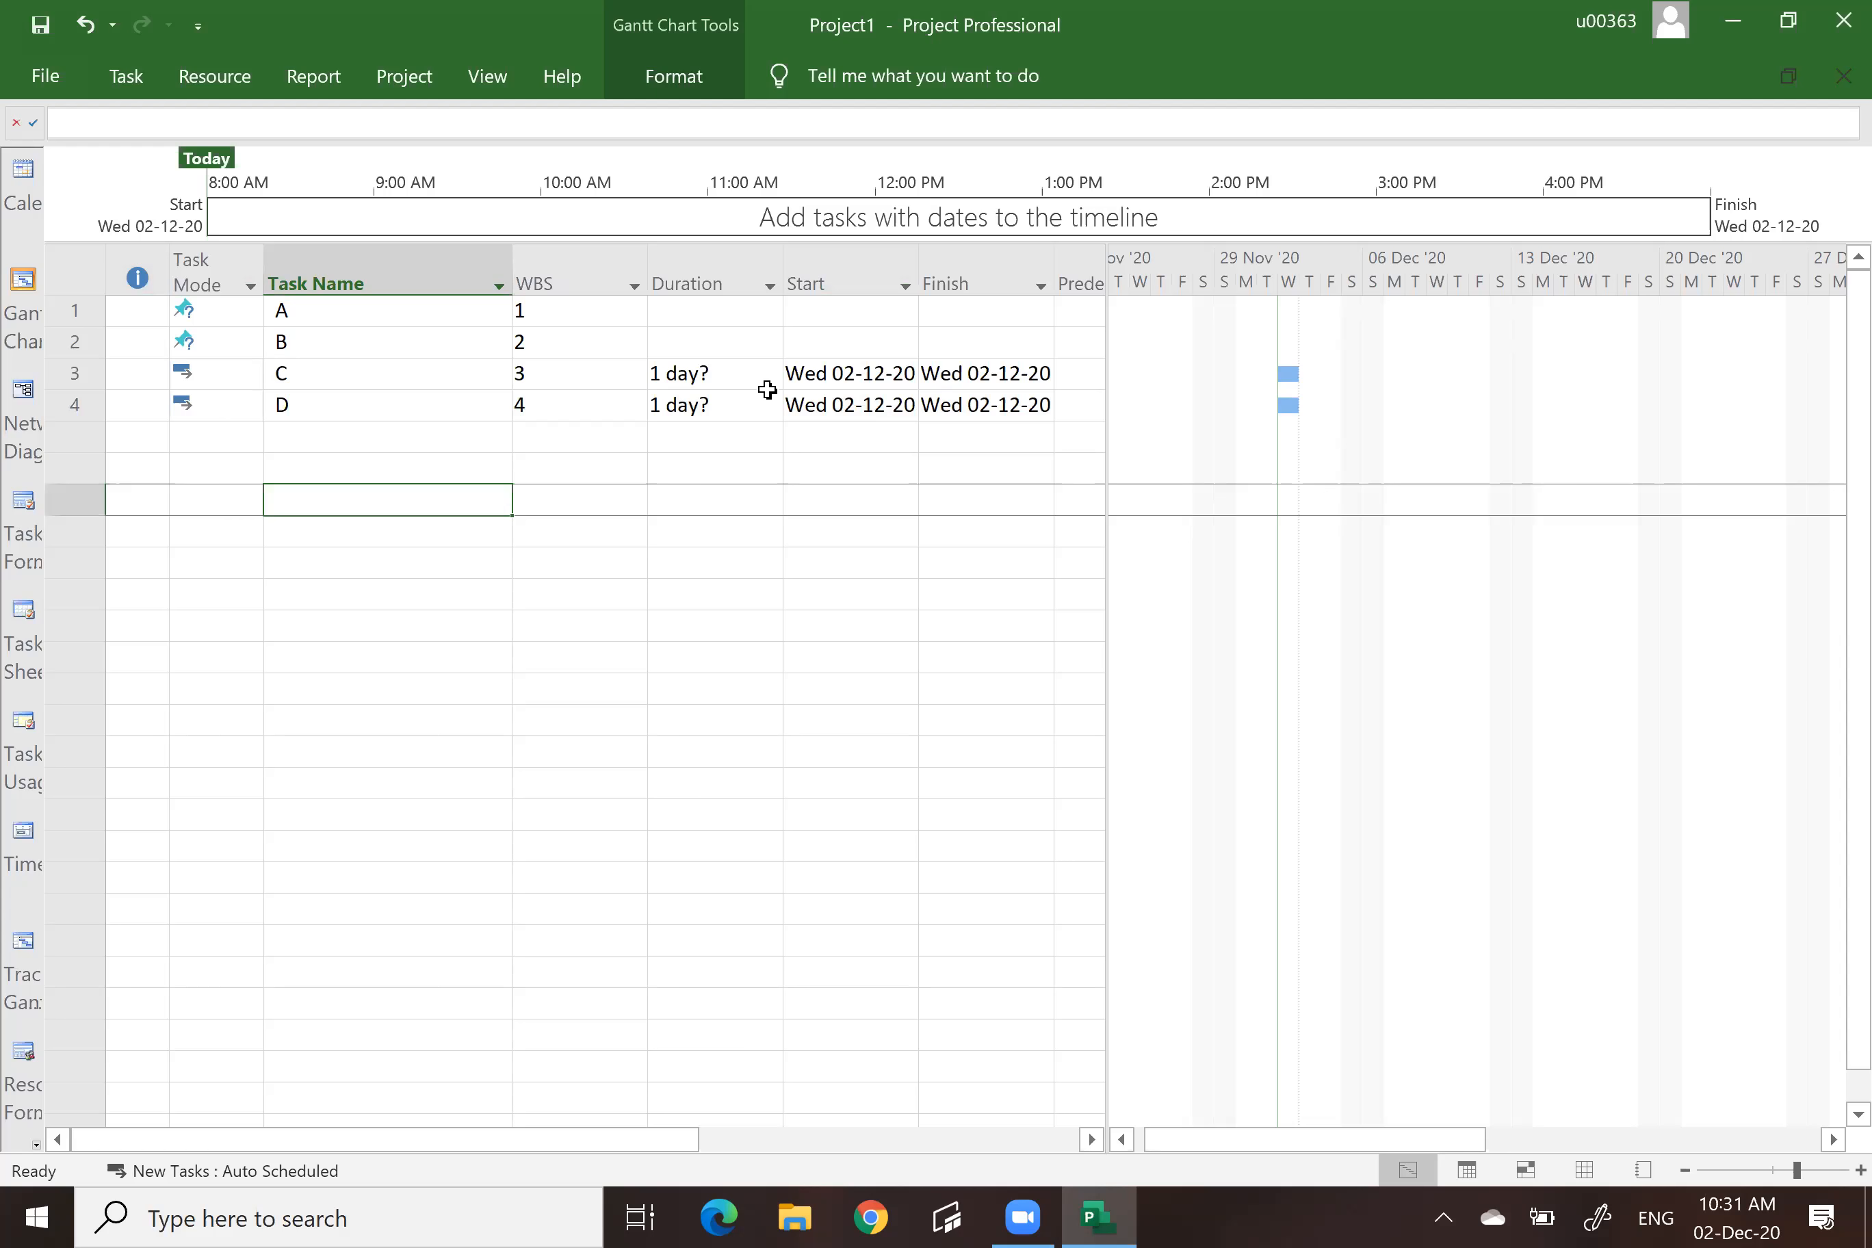
drag(508, 268, 379, 282)
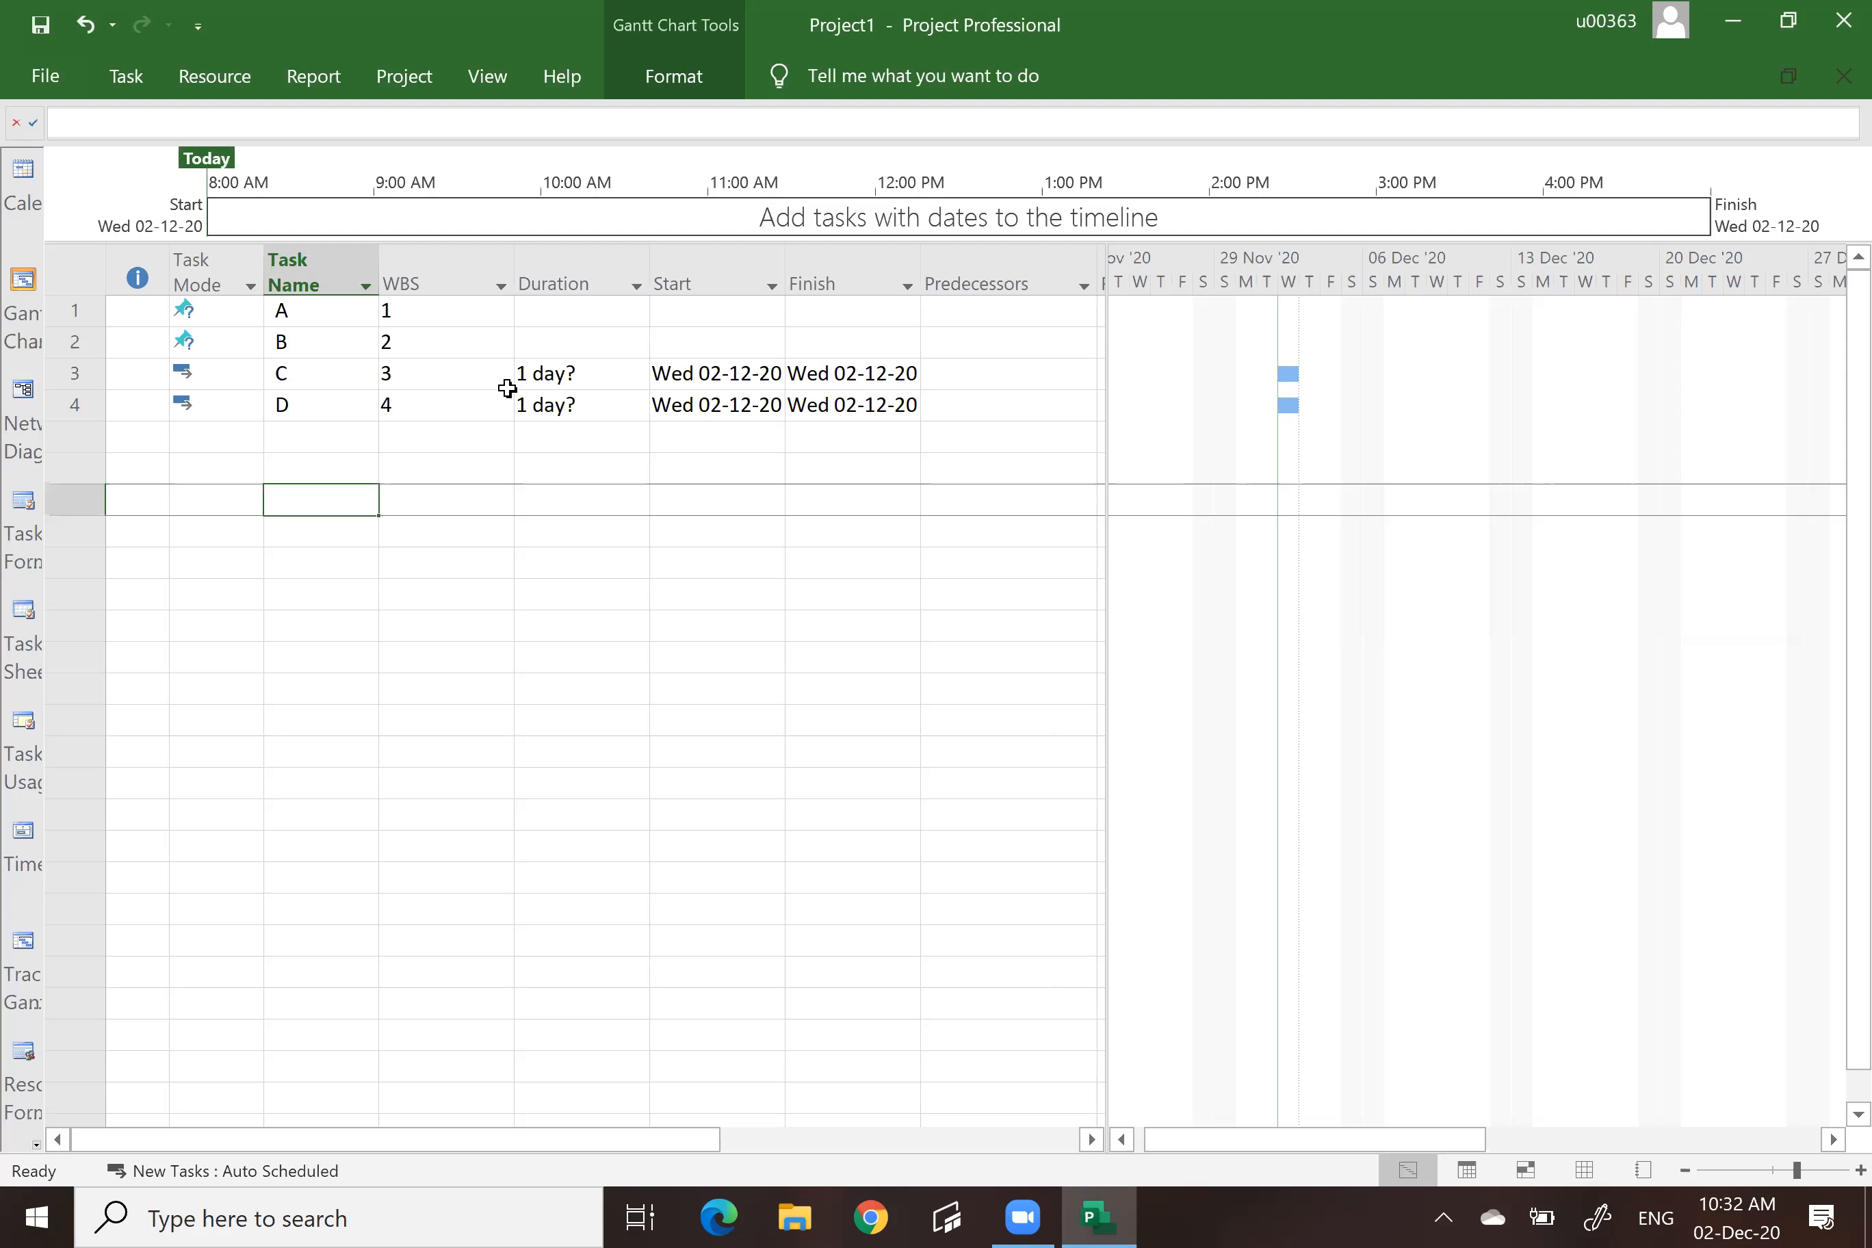
Enter the text HOLD ON as task A's duration and ASK THE BOSS as its start.
click(571, 318)
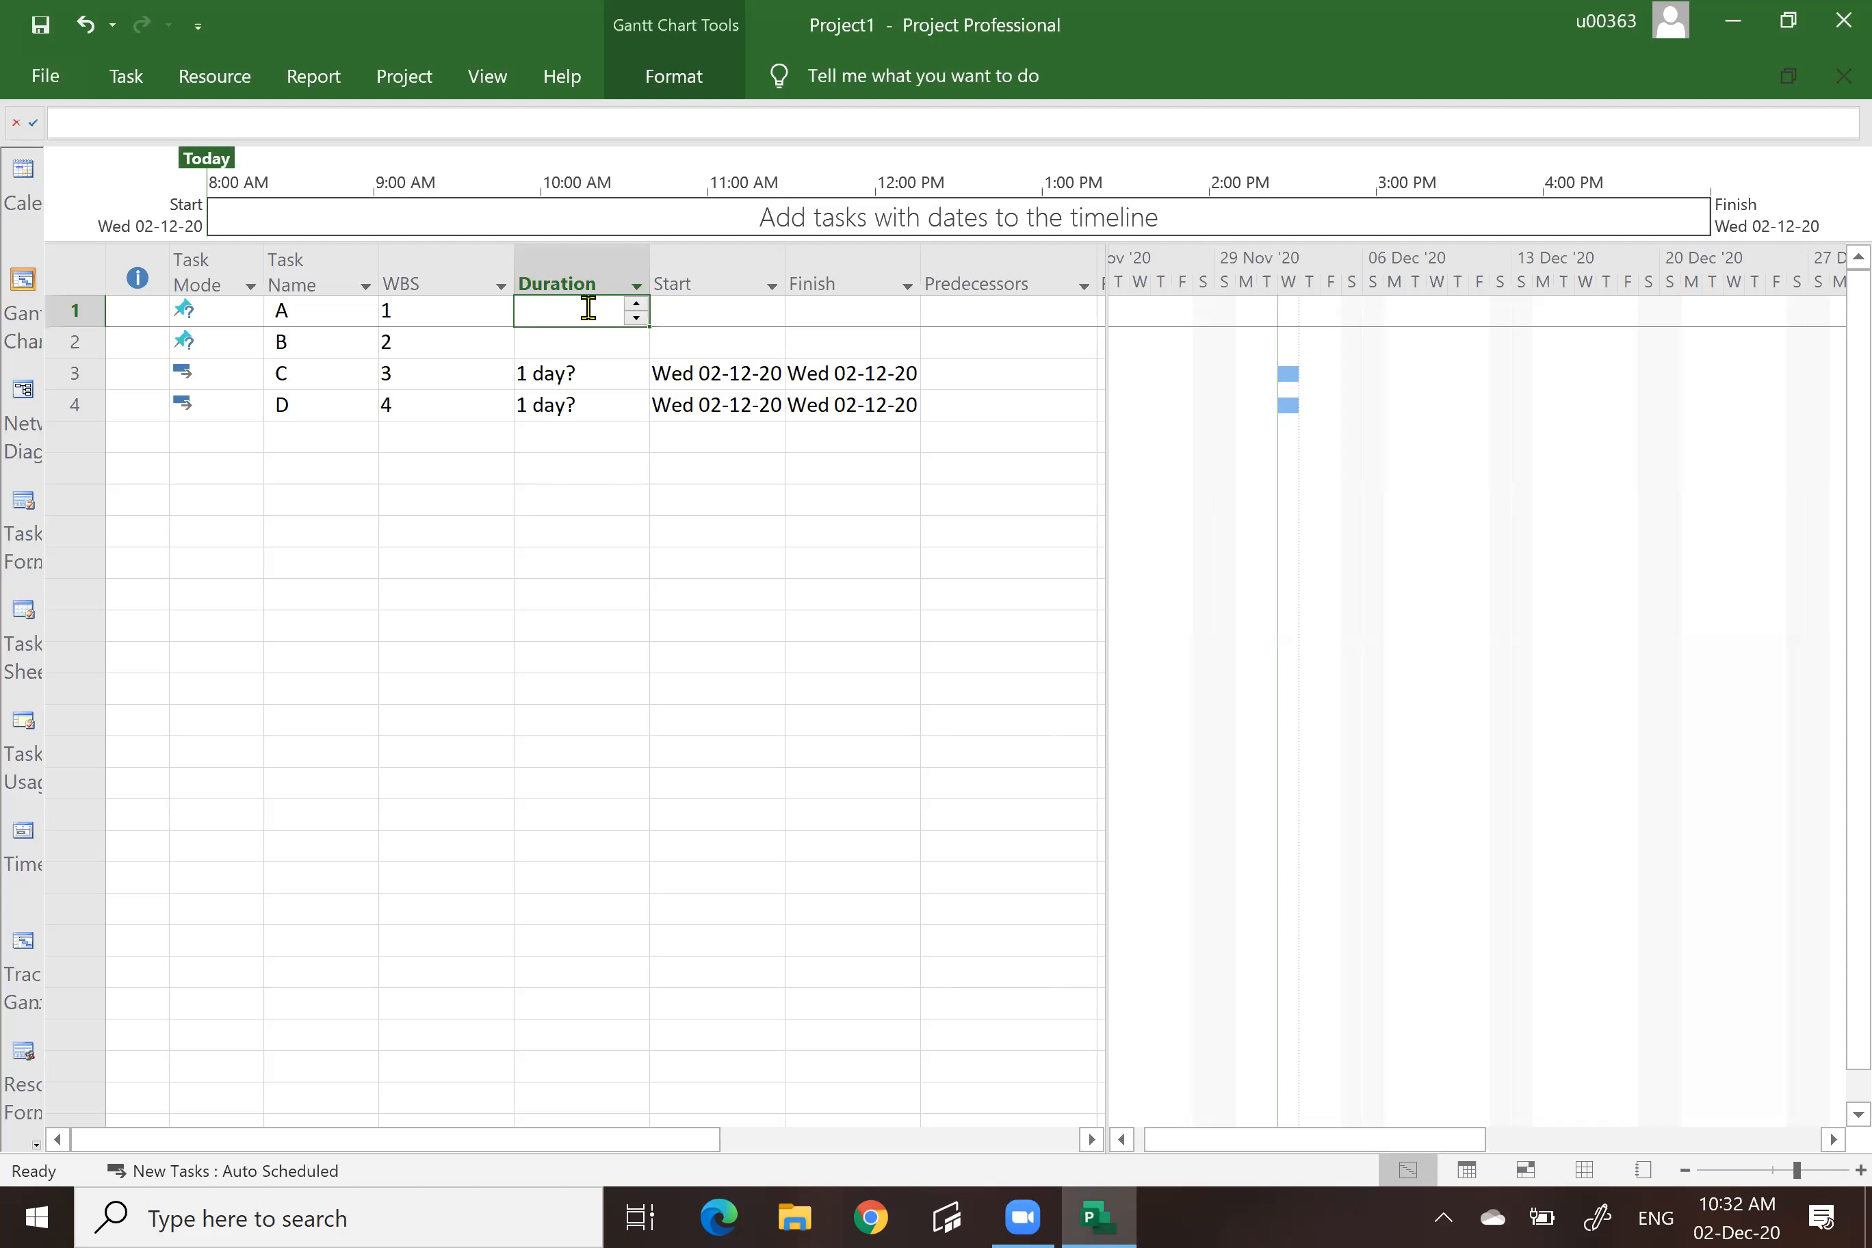
text(H)
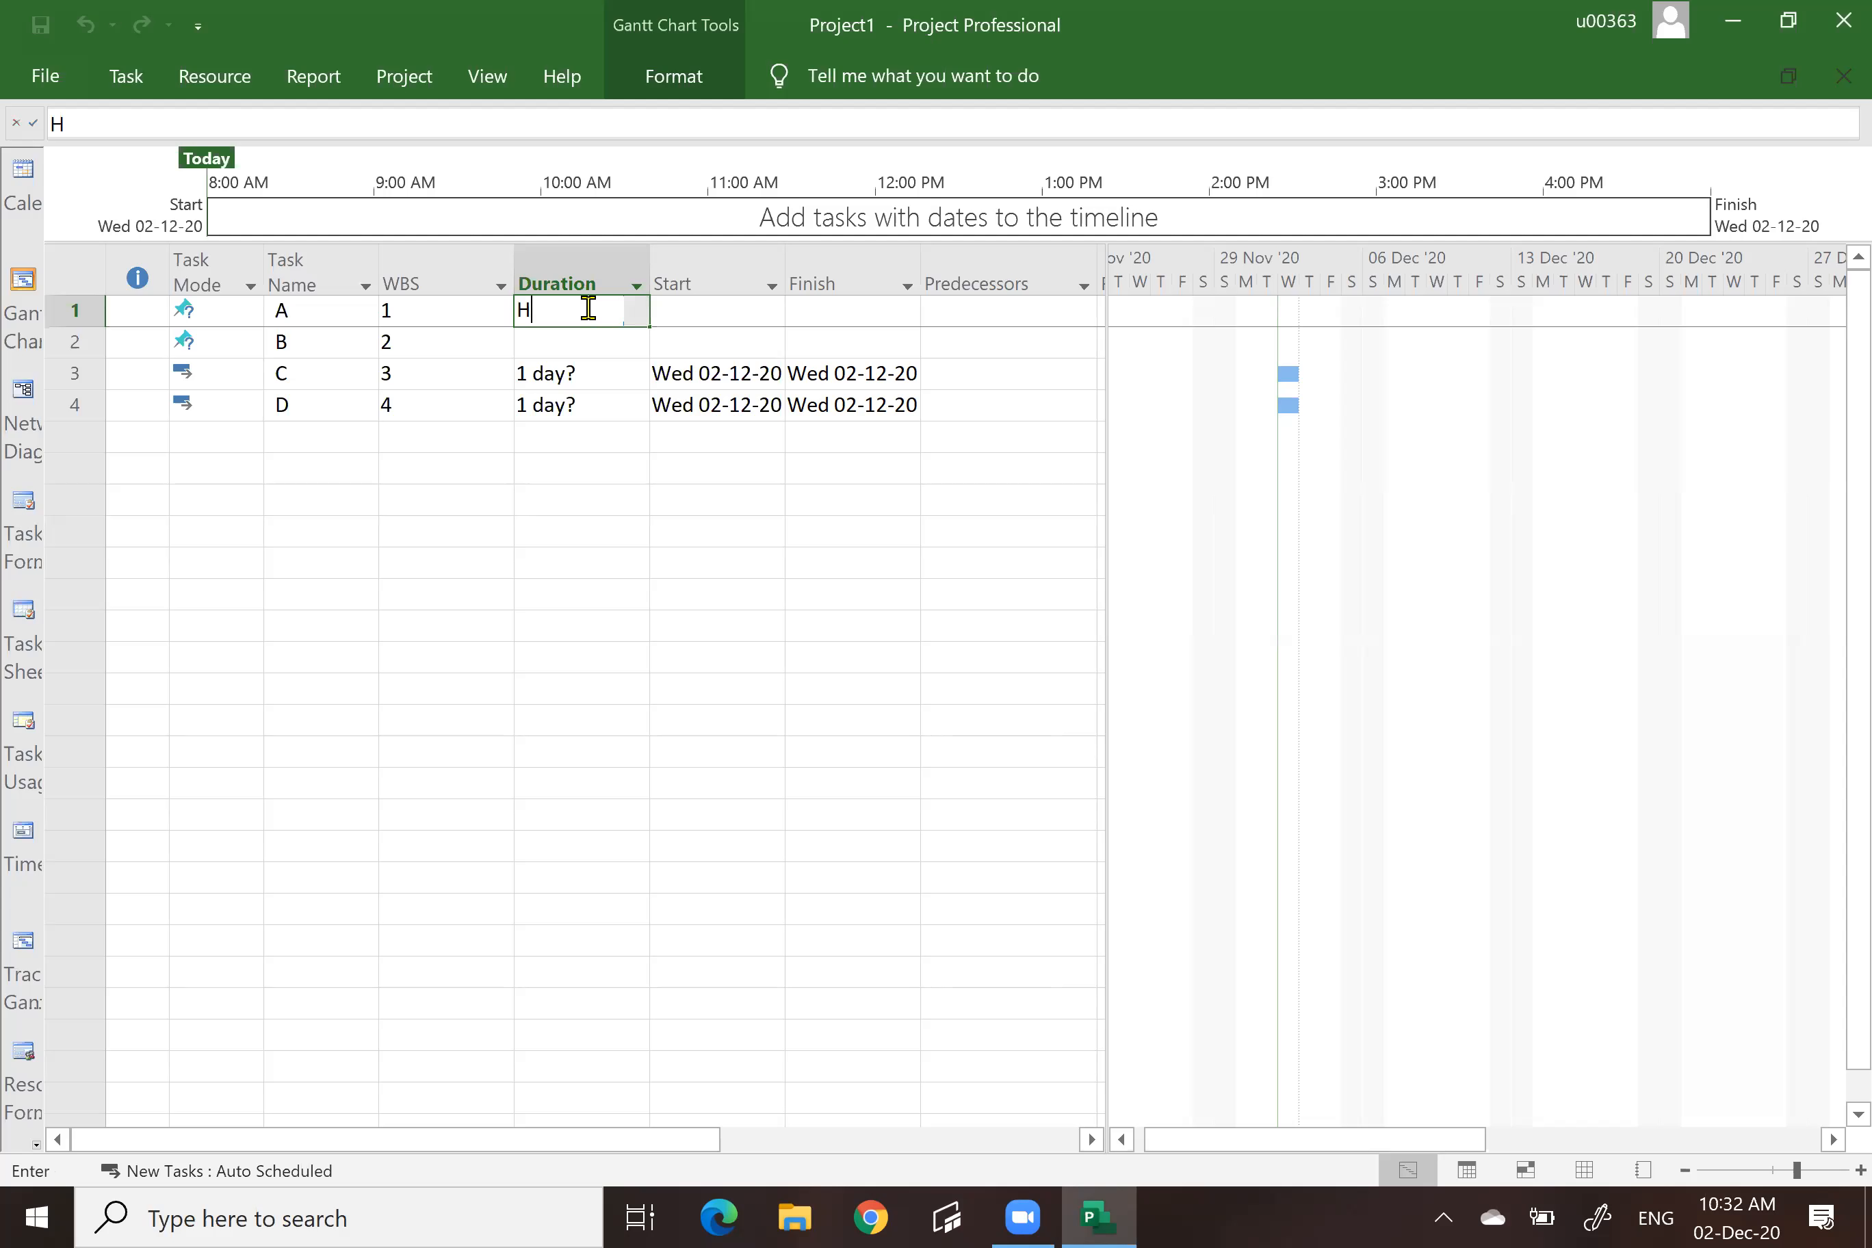
text(OLD ON)
click(760, 531)
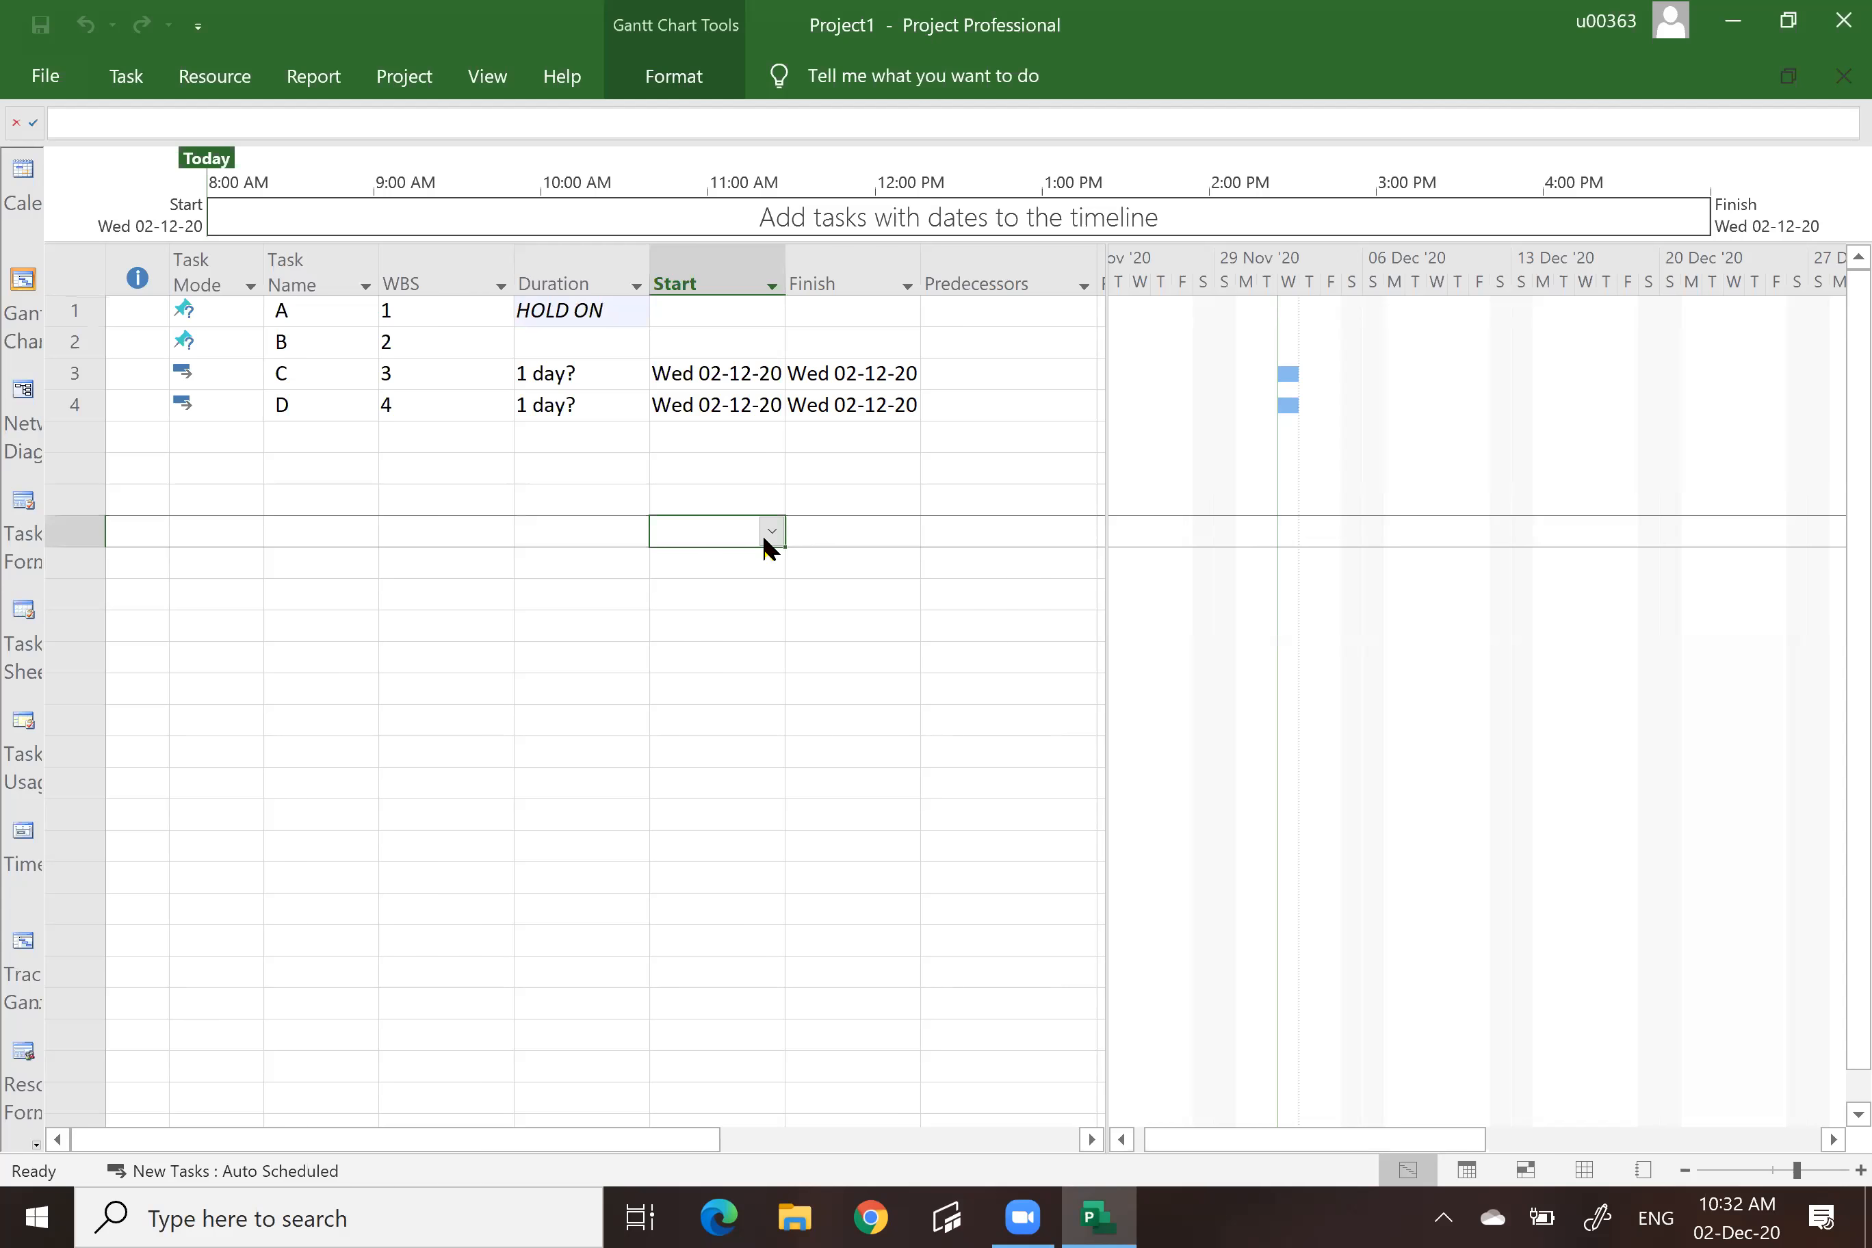
click(720, 314)
text(ASK THE BOSS)
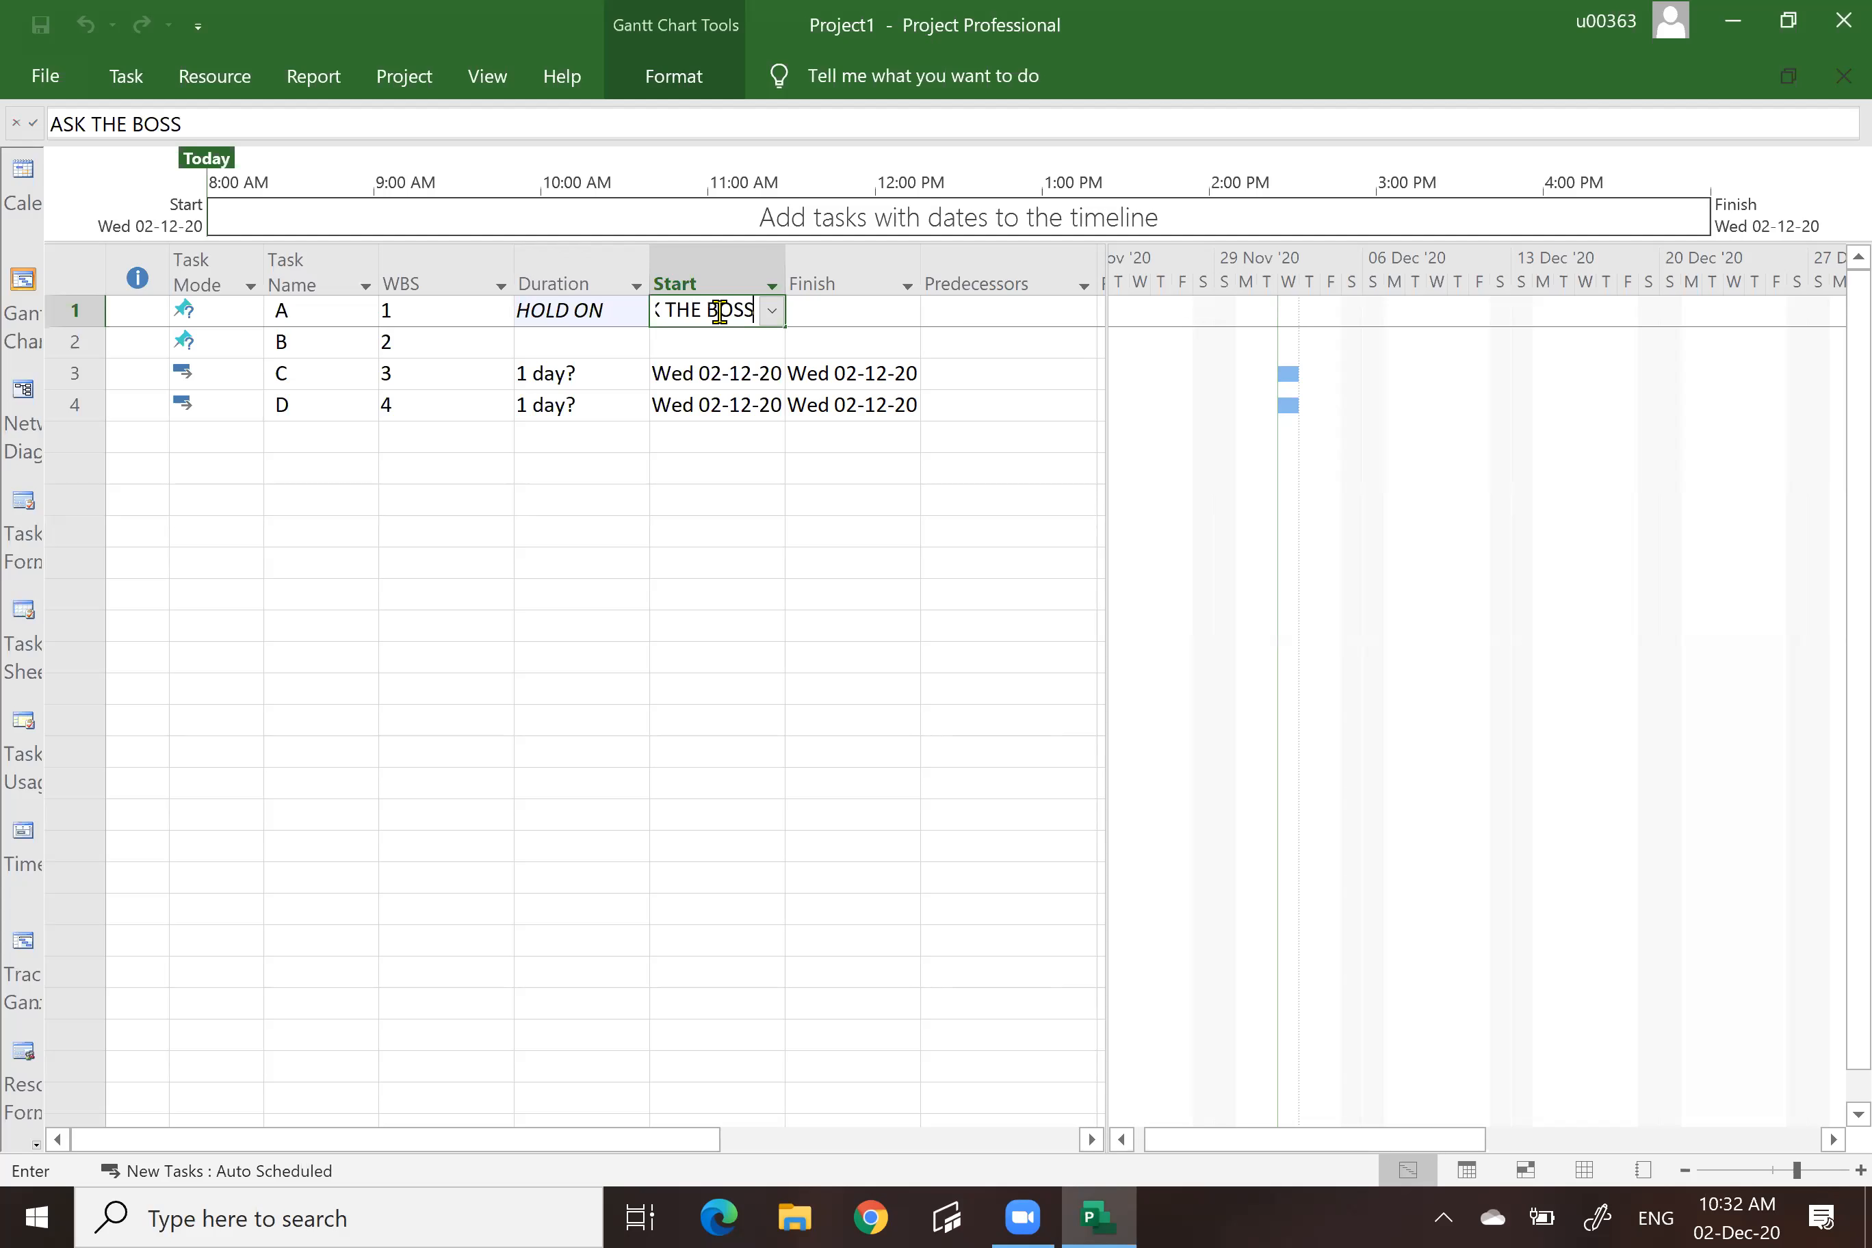
click(872, 550)
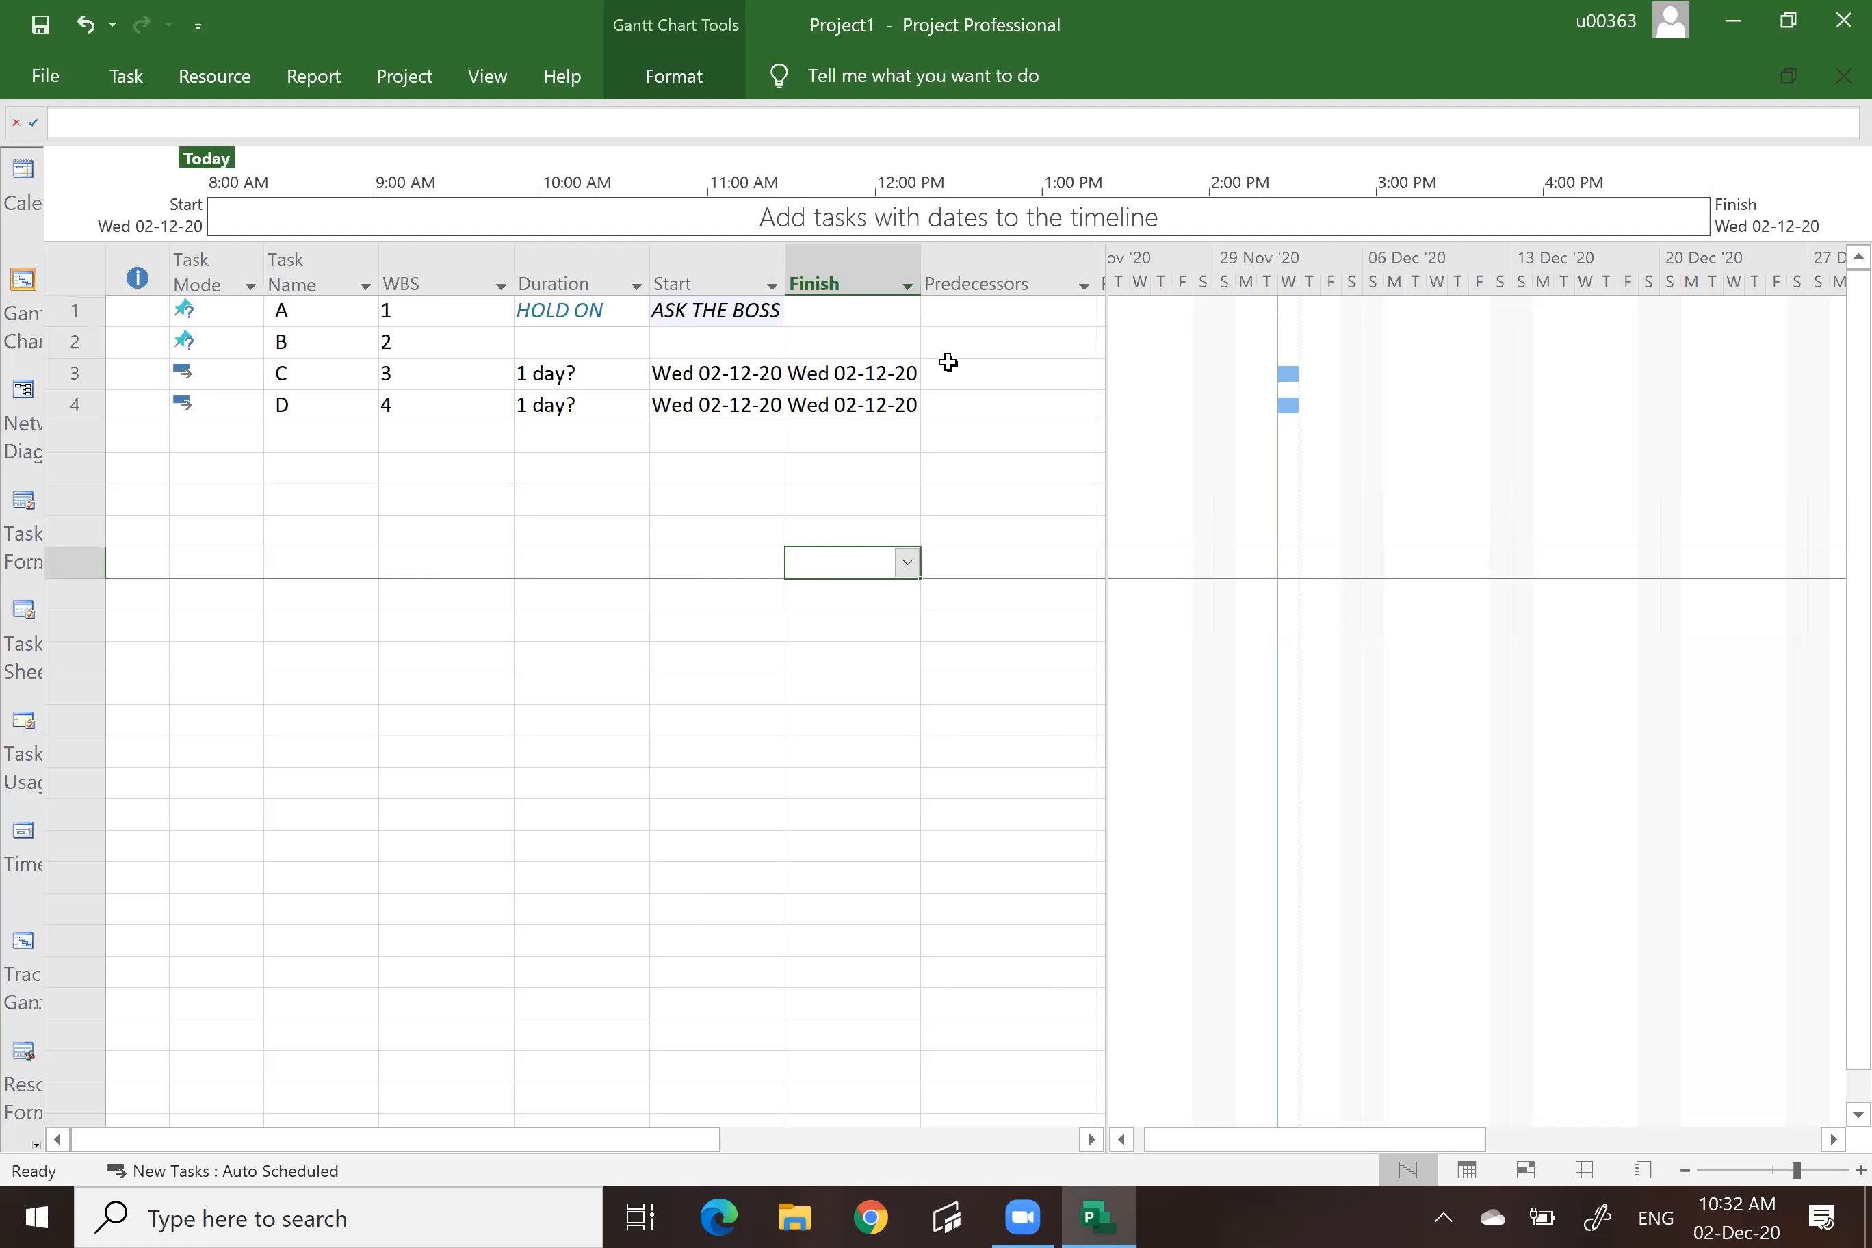
click(882, 311)
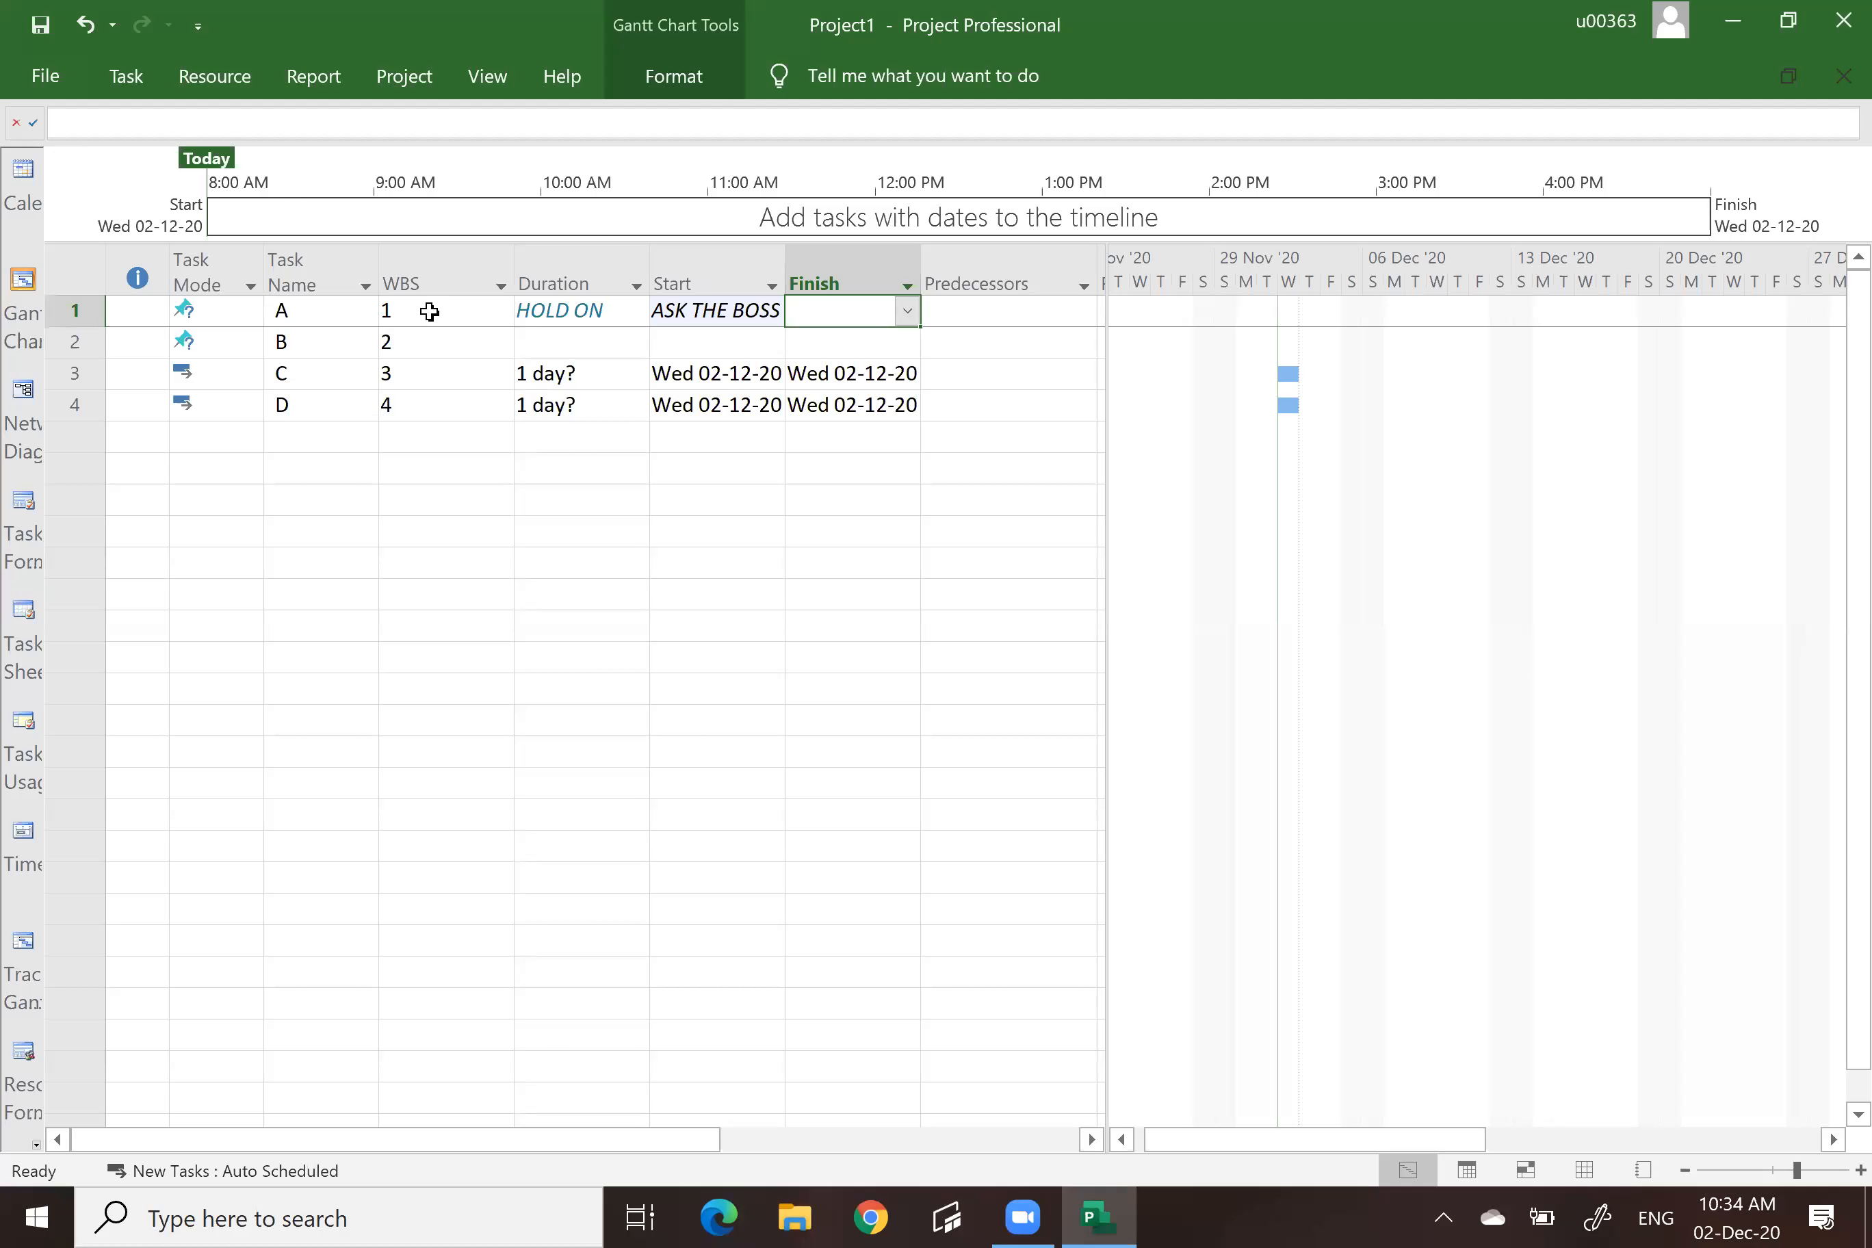
Inactivate task D.
click(194, 399)
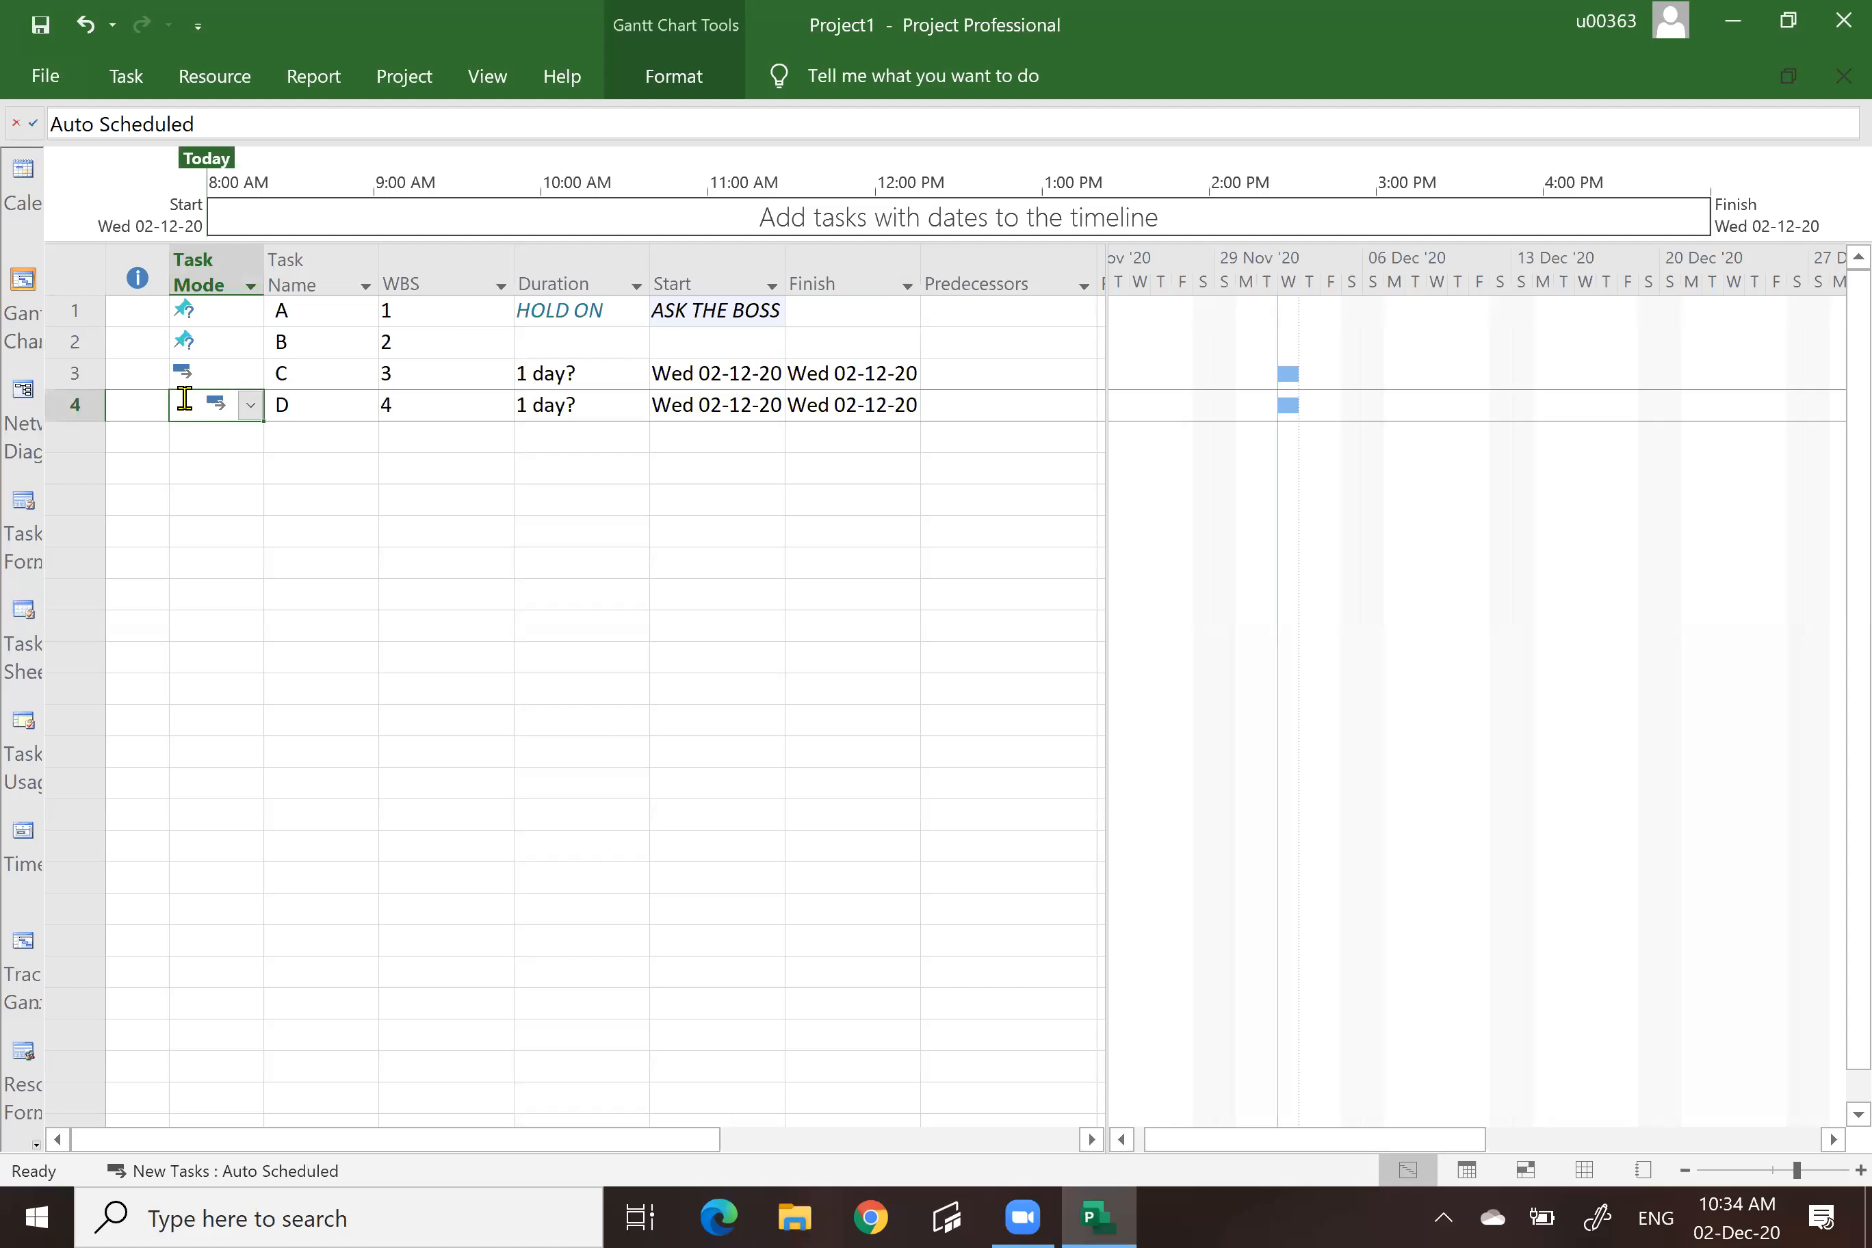
right_click(185, 399)
key(Escape)
click(322, 409)
right_click(322, 408)
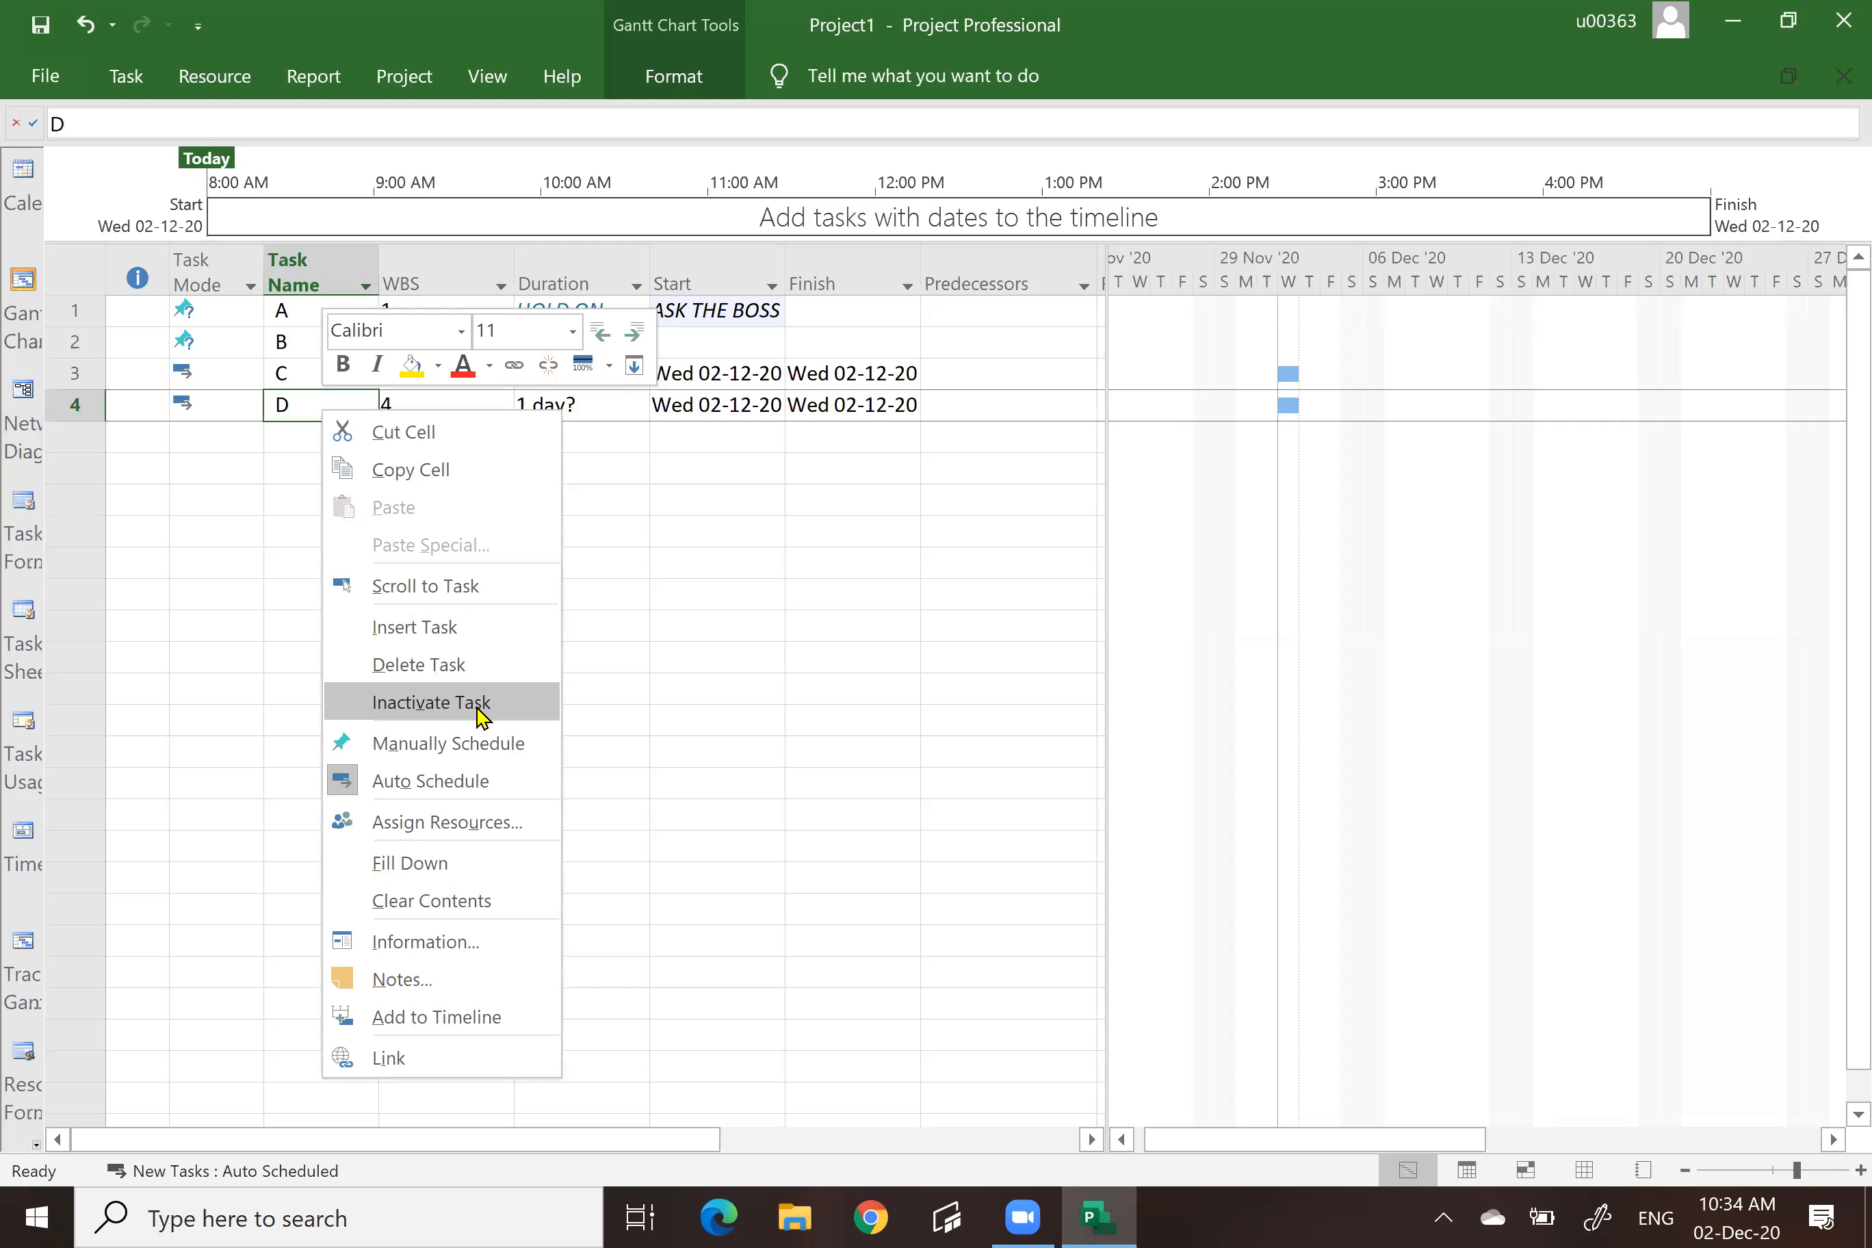
click(847, 706)
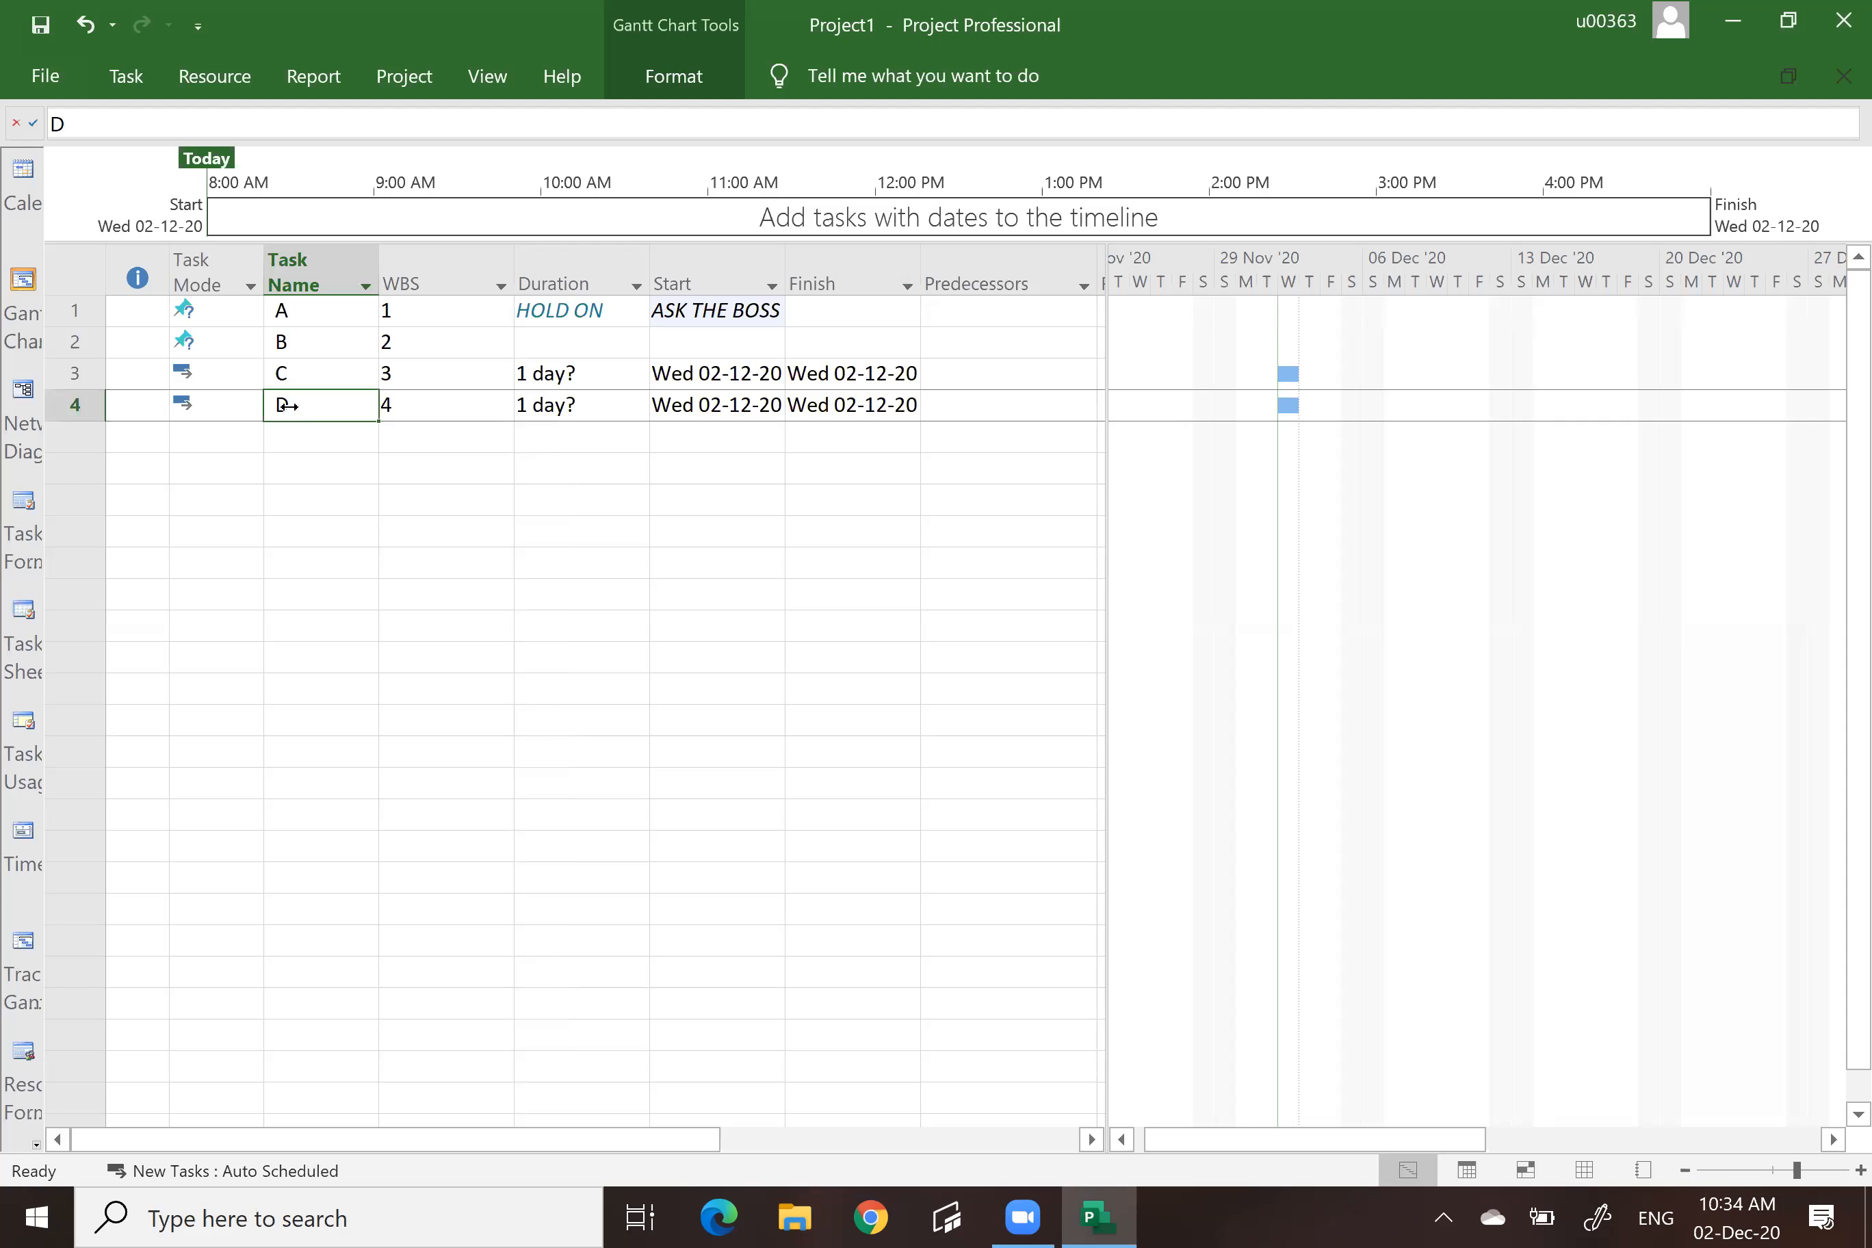
right_click(313, 411)
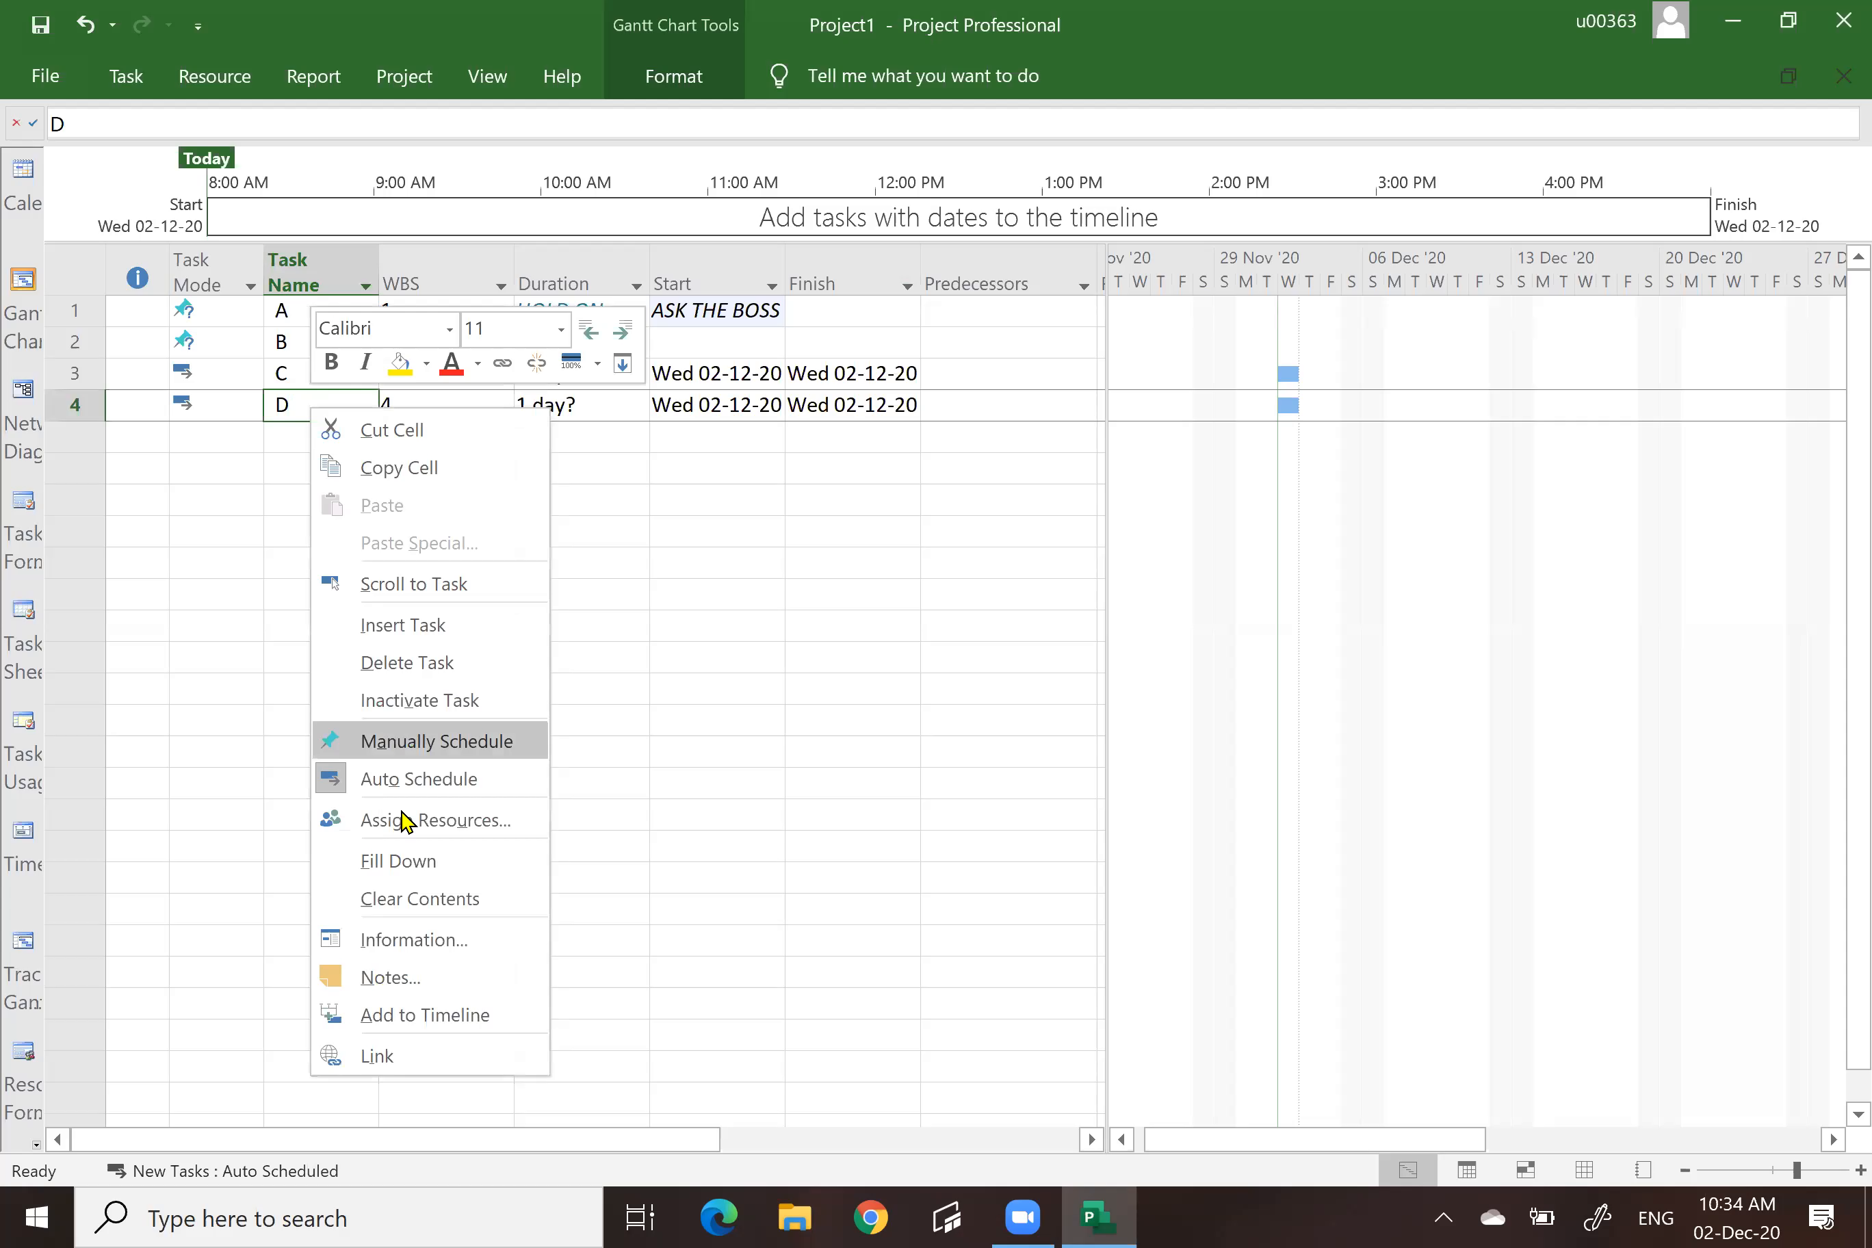
click(420, 700)
click(465, 714)
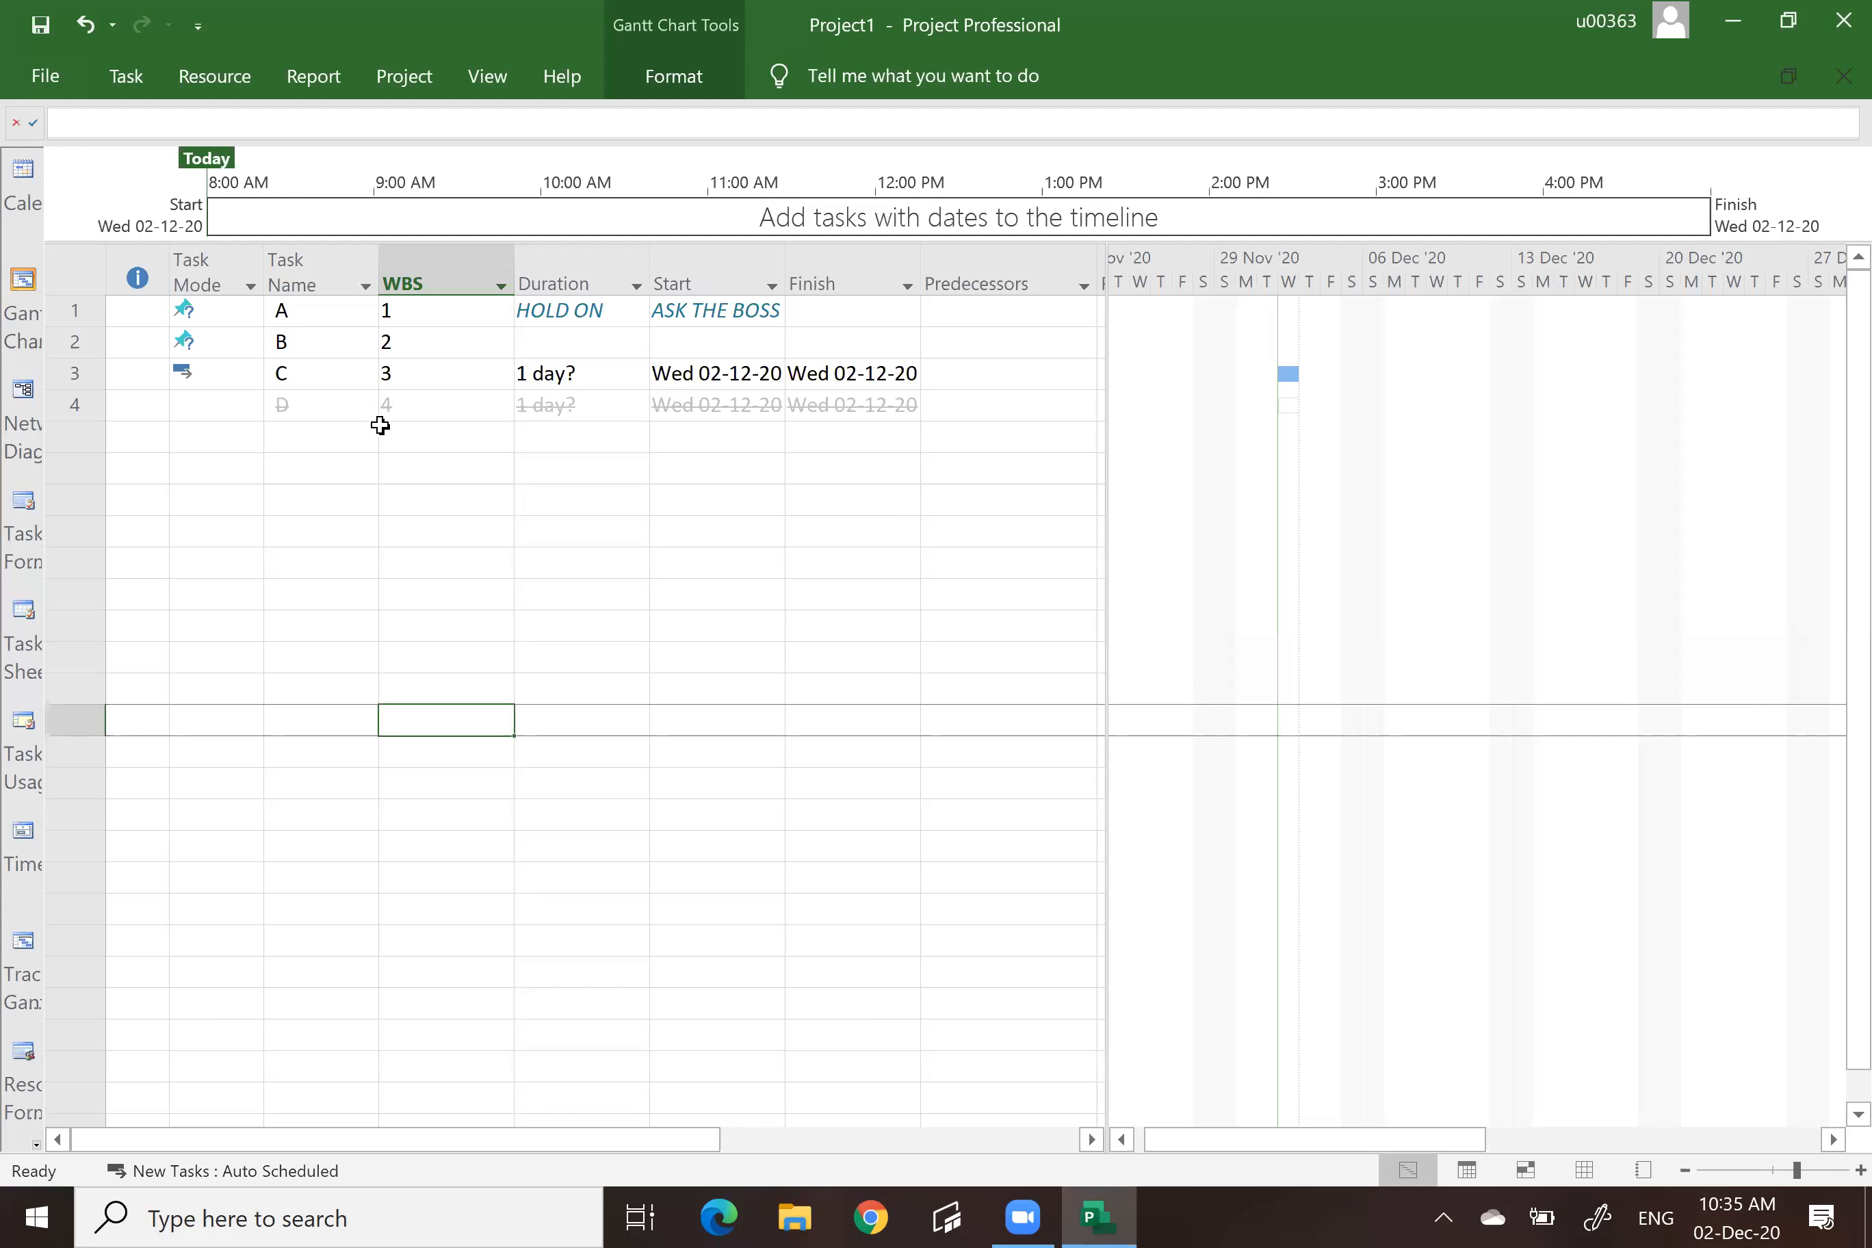
Make the inactivated task D active again.
right_click(309, 418)
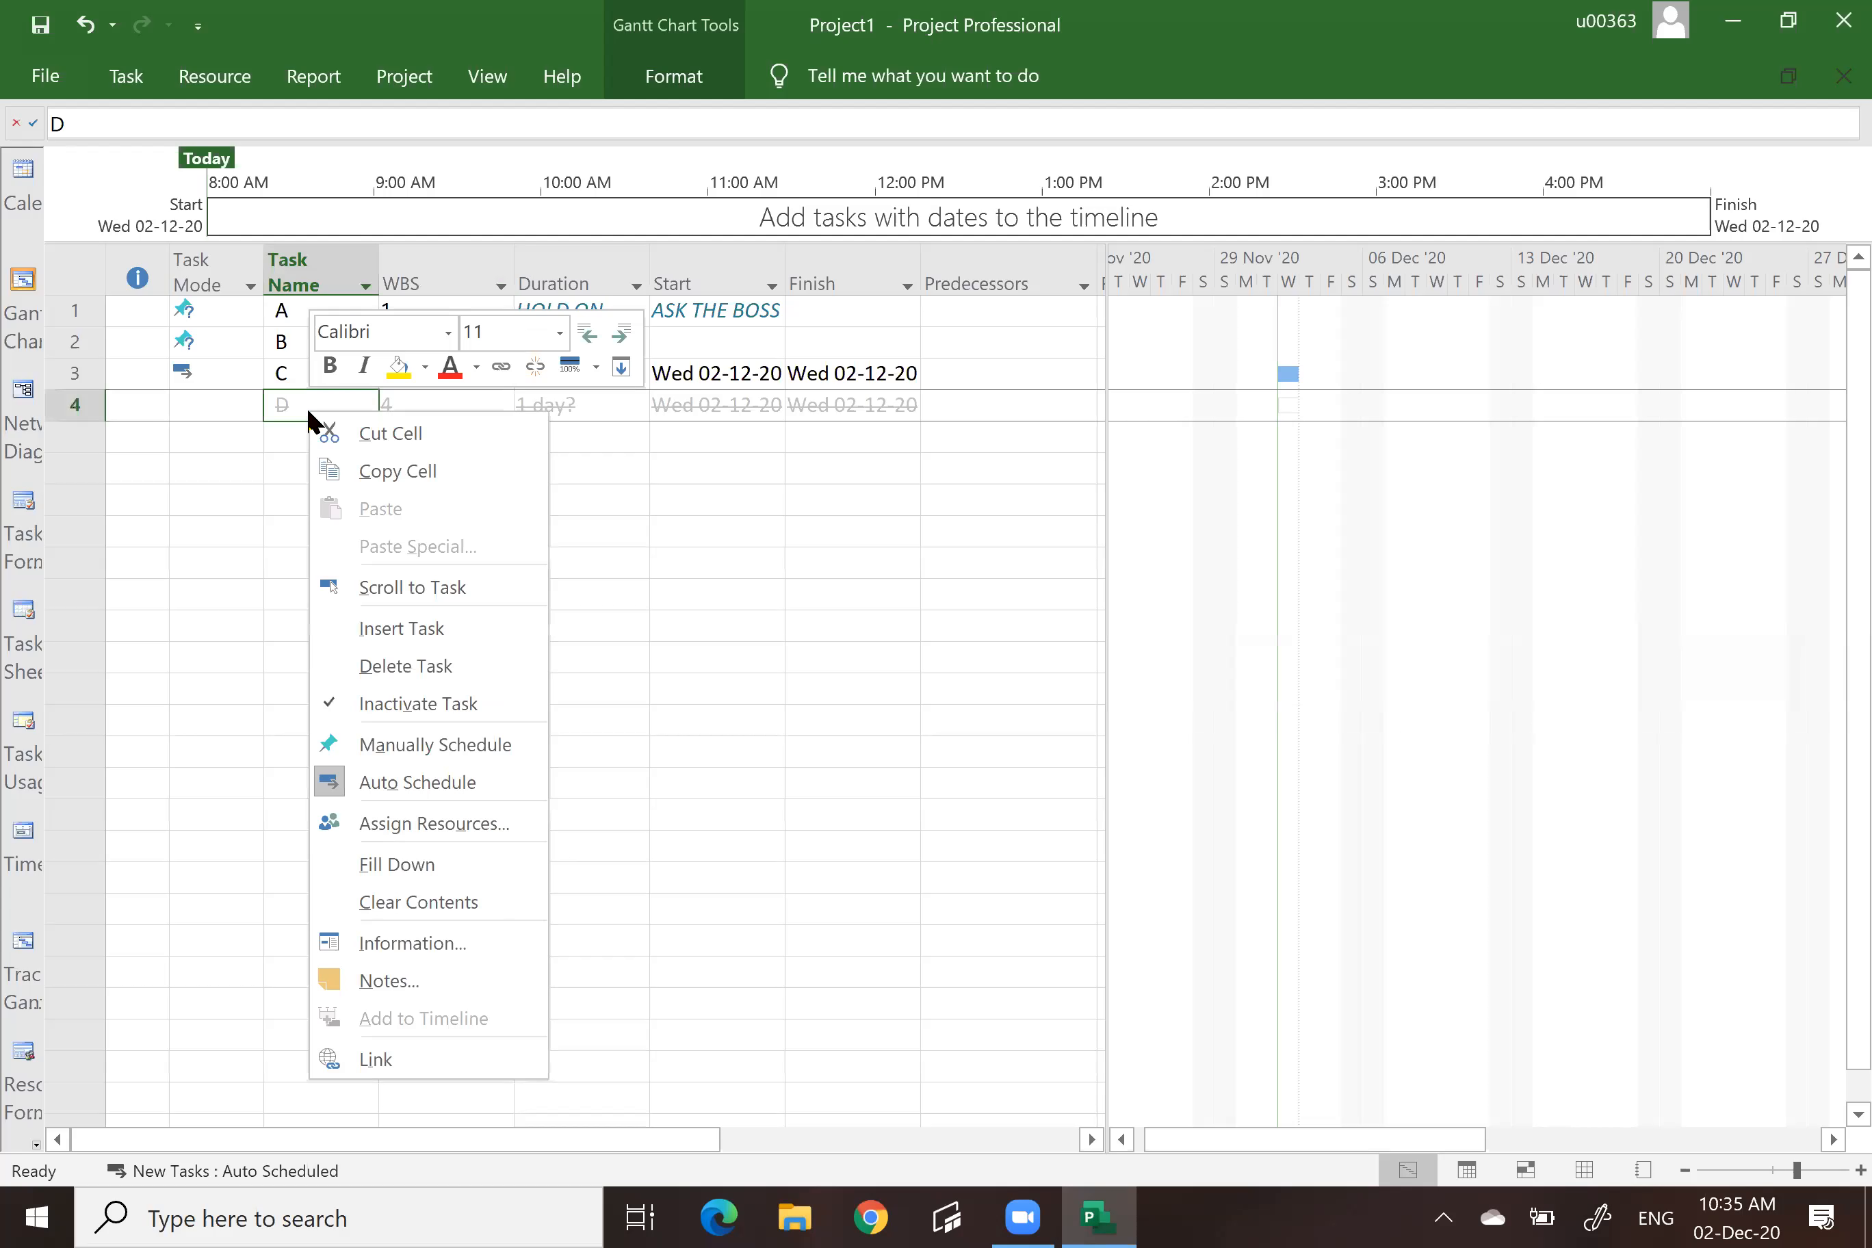
click(413, 707)
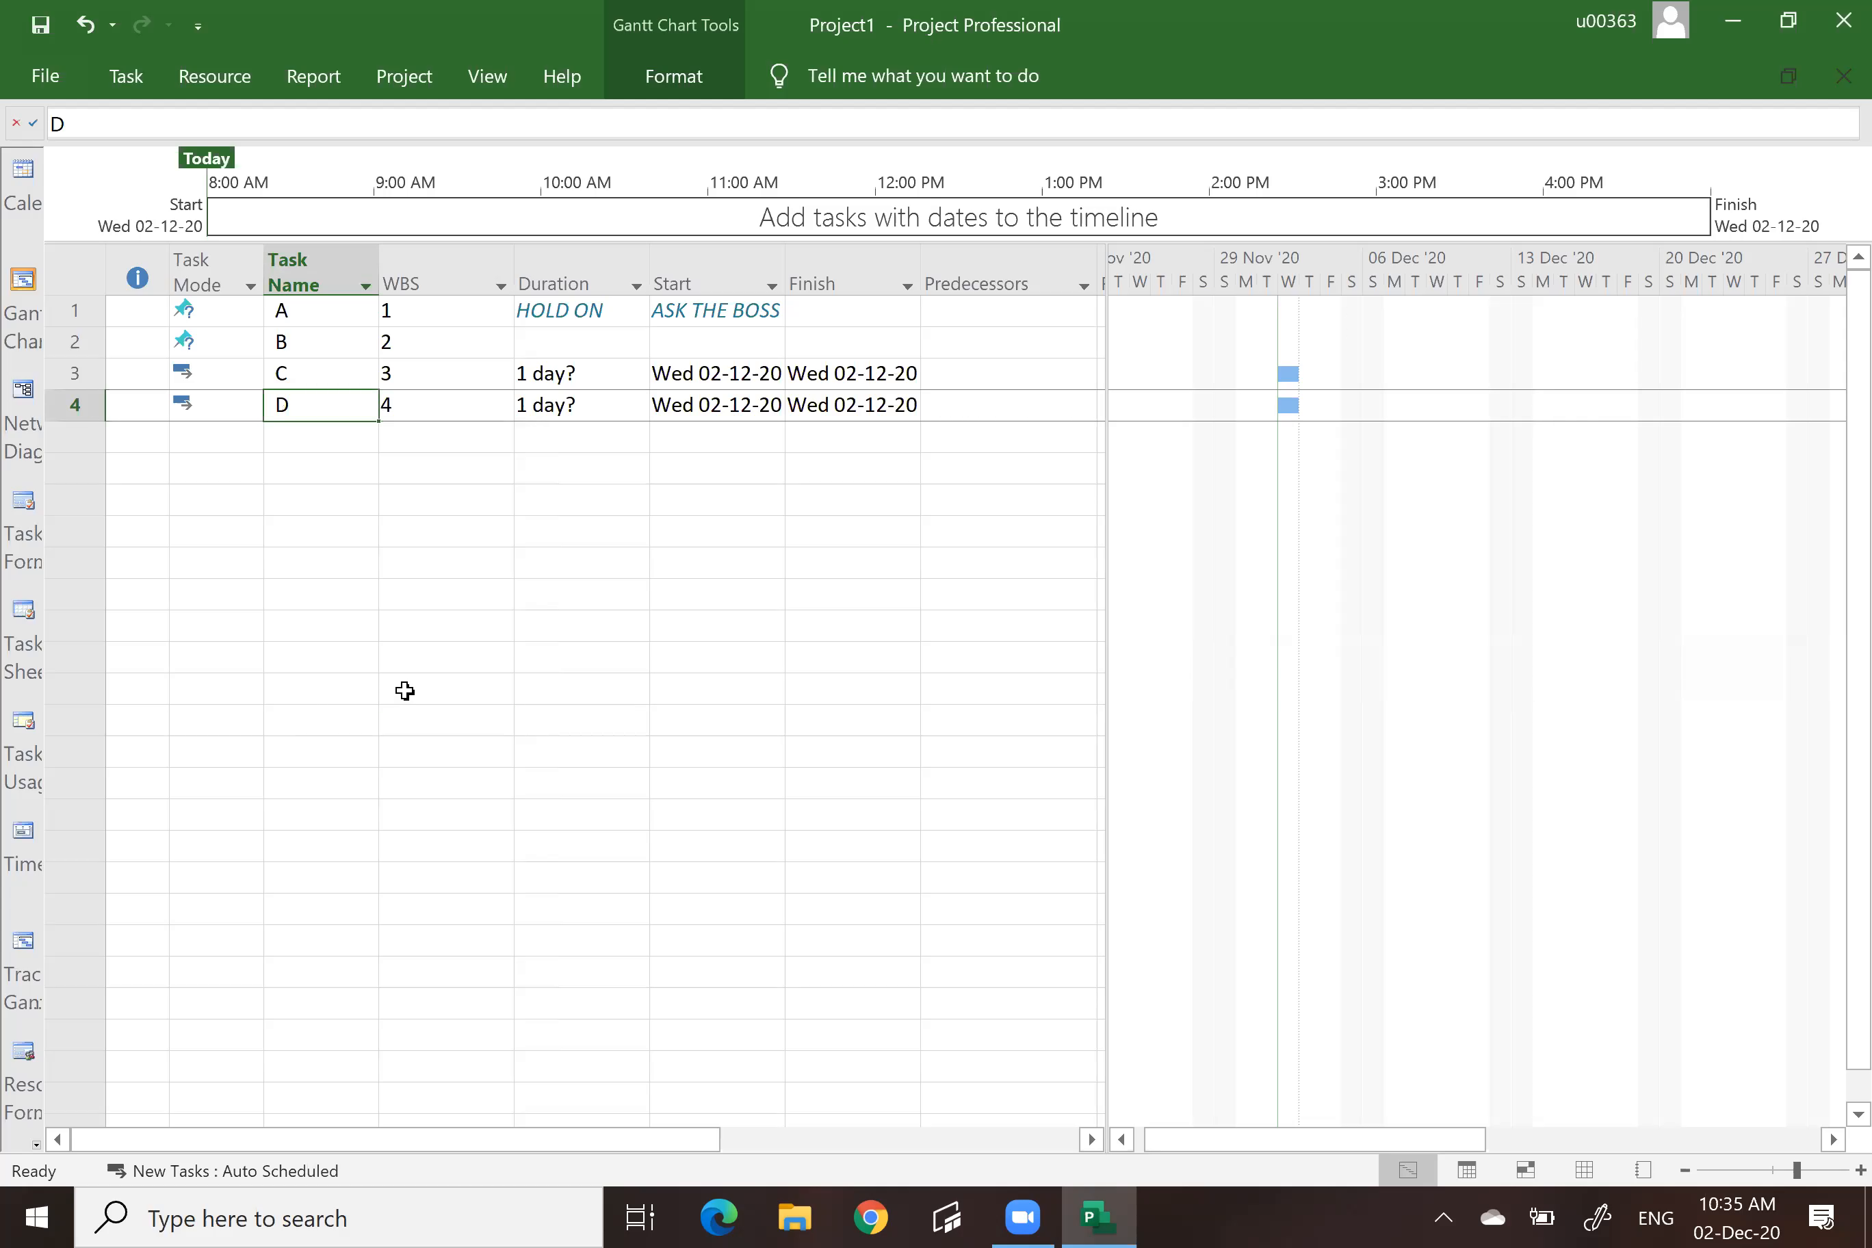
click(404, 691)
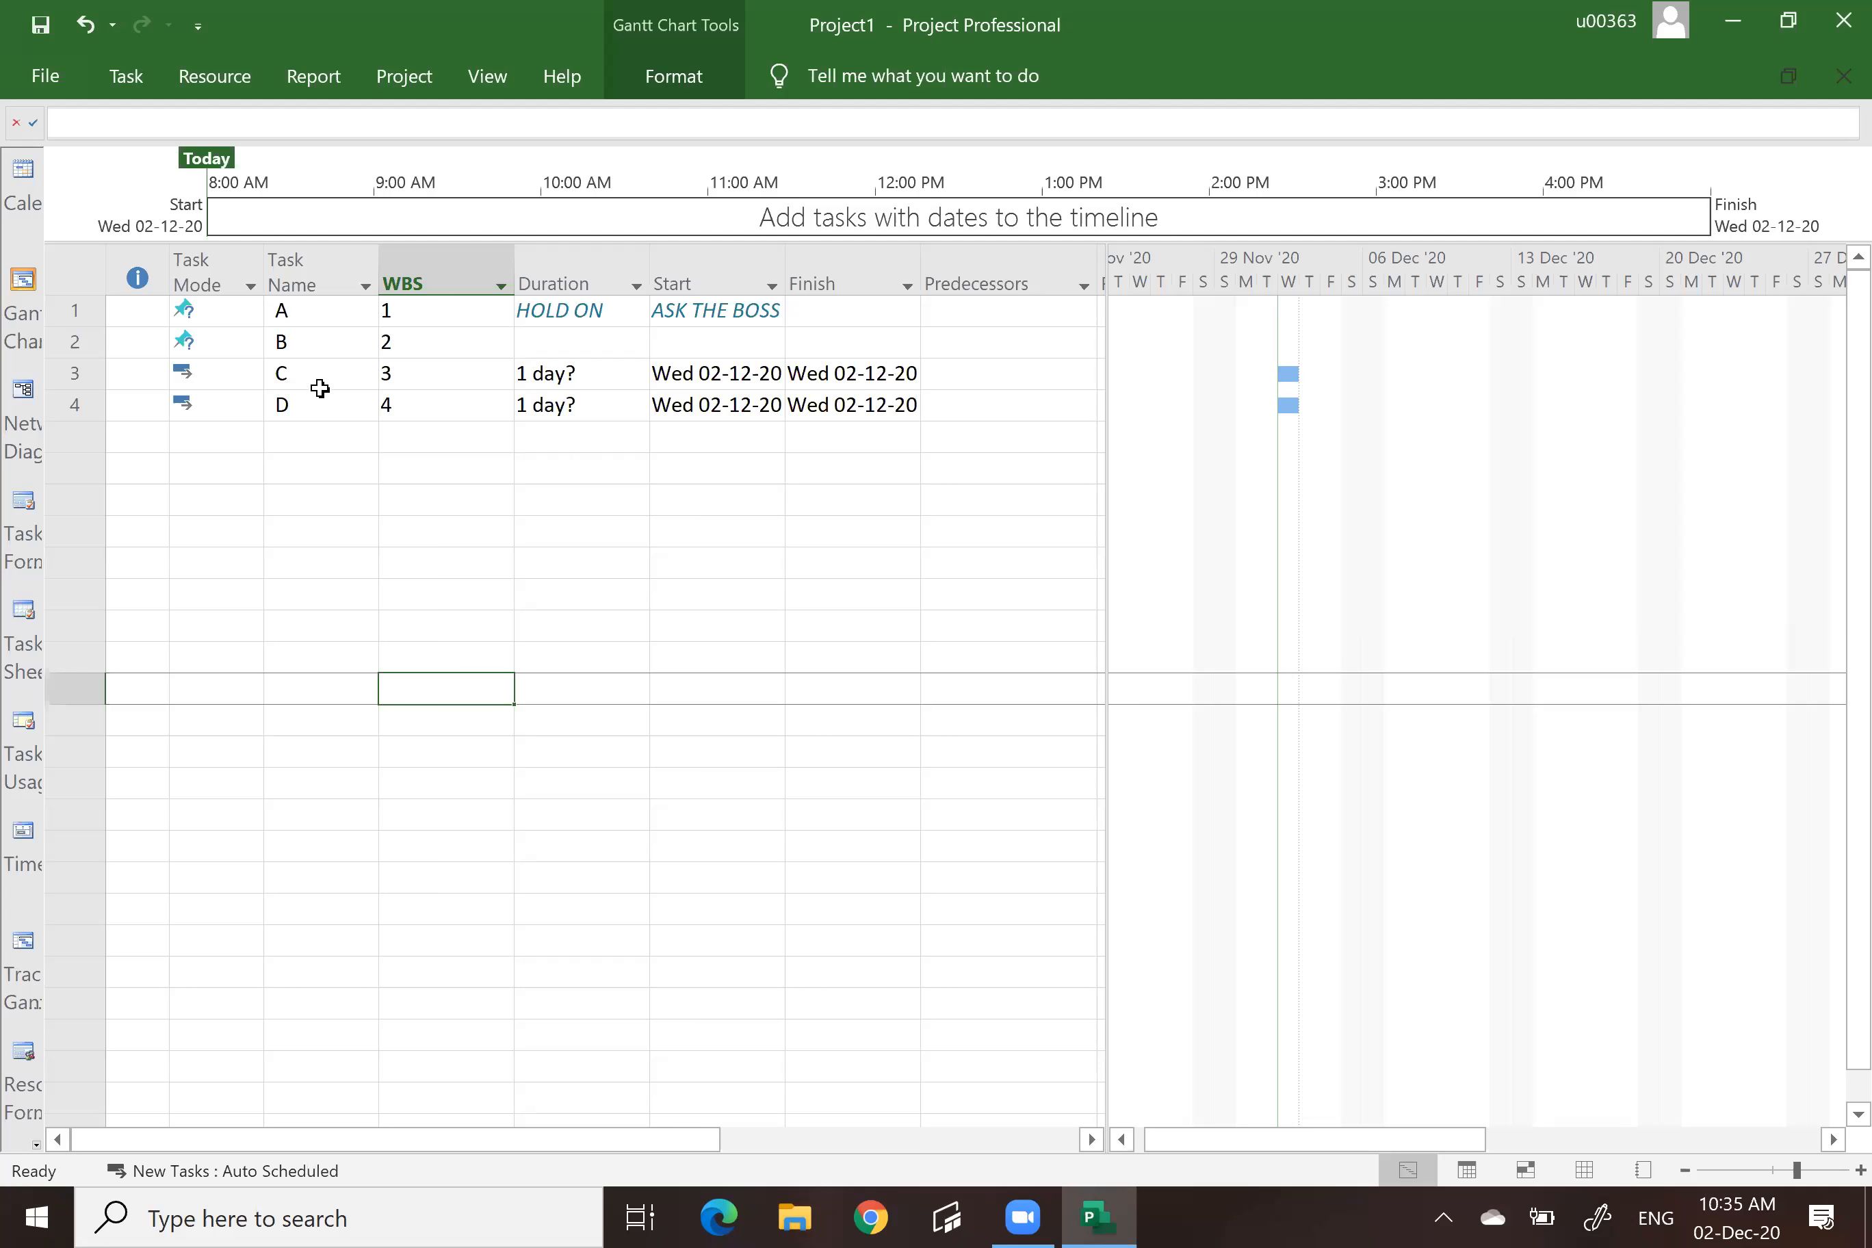
Switch every task in the table, from A through D, to Auto Schedule.
click(75, 313)
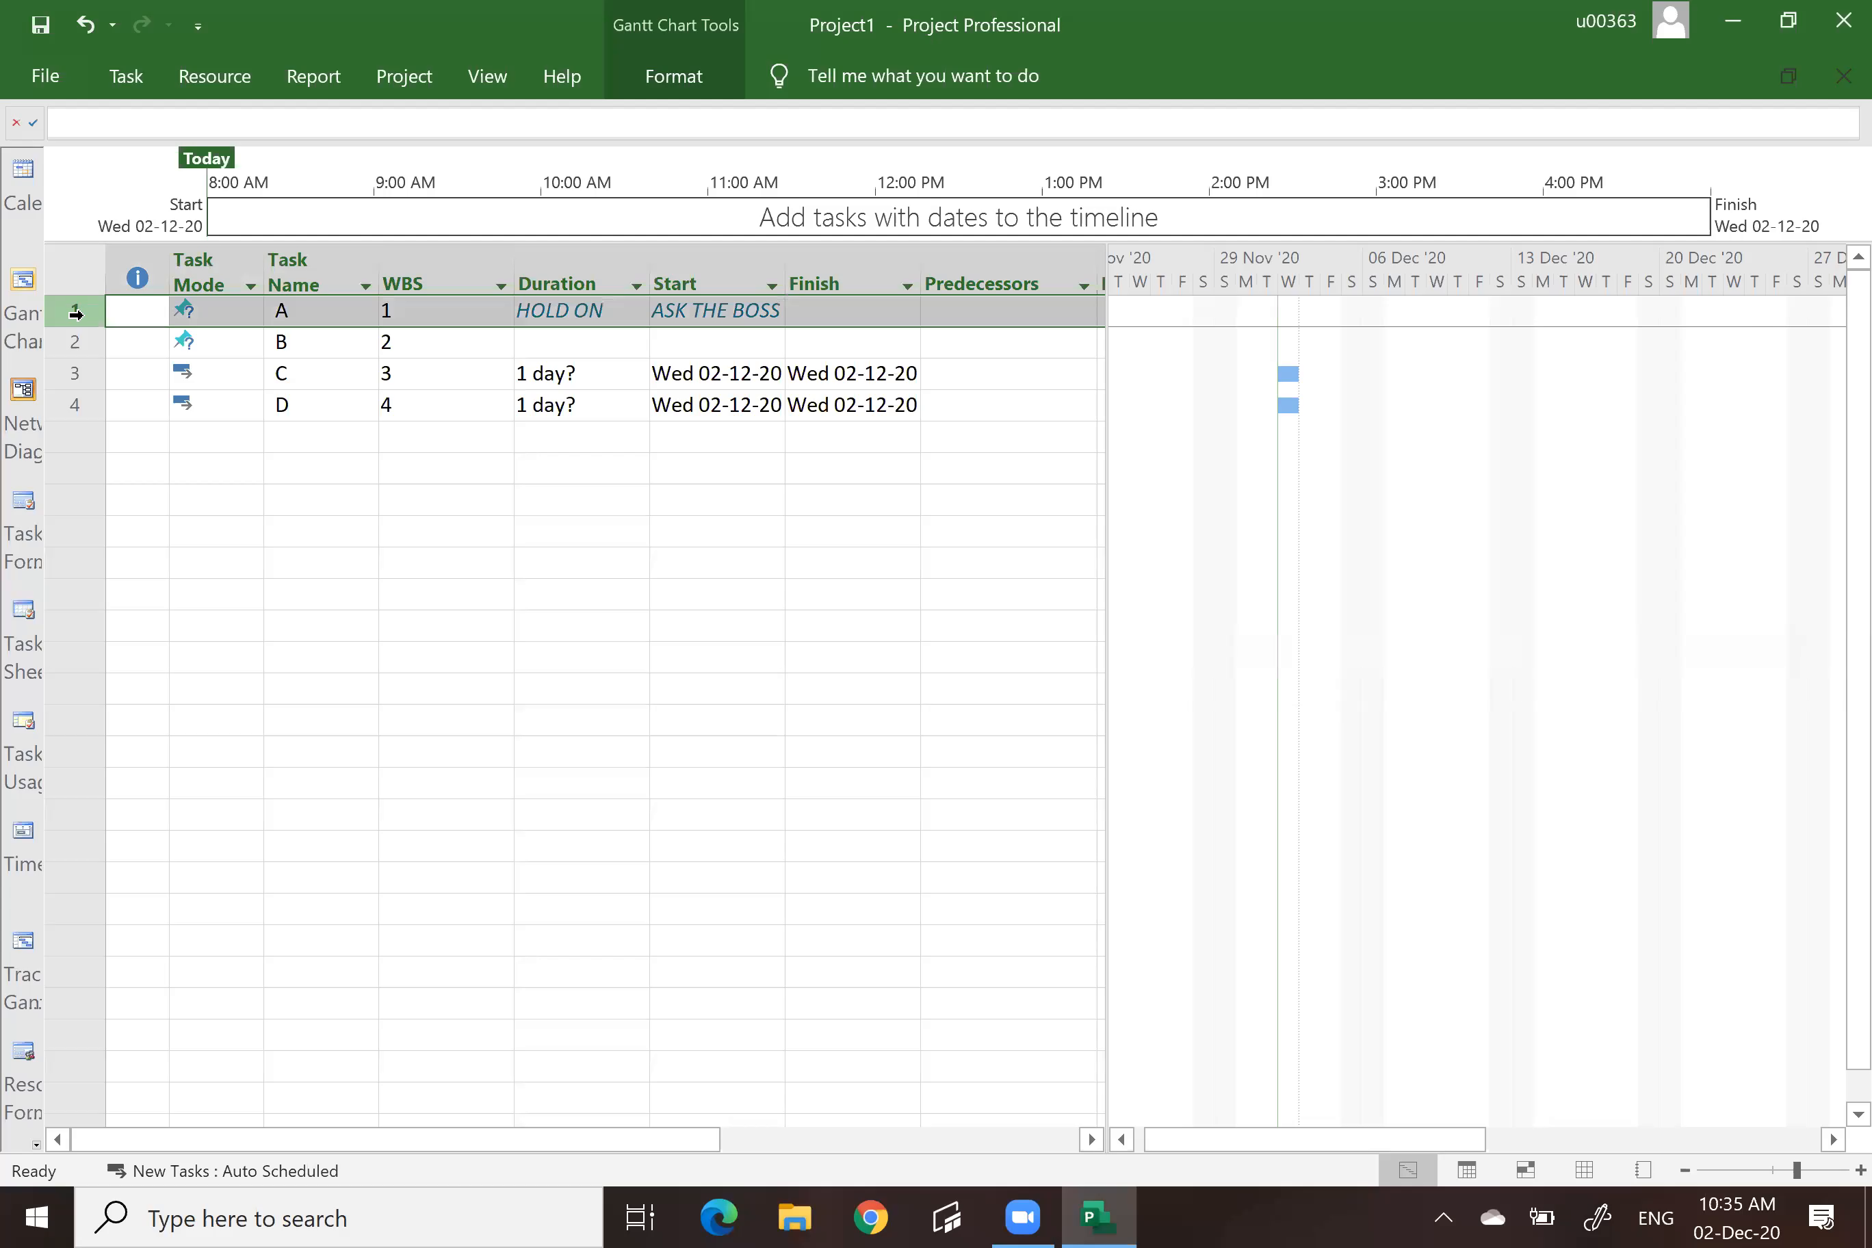
drag(76, 314, 83, 1070)
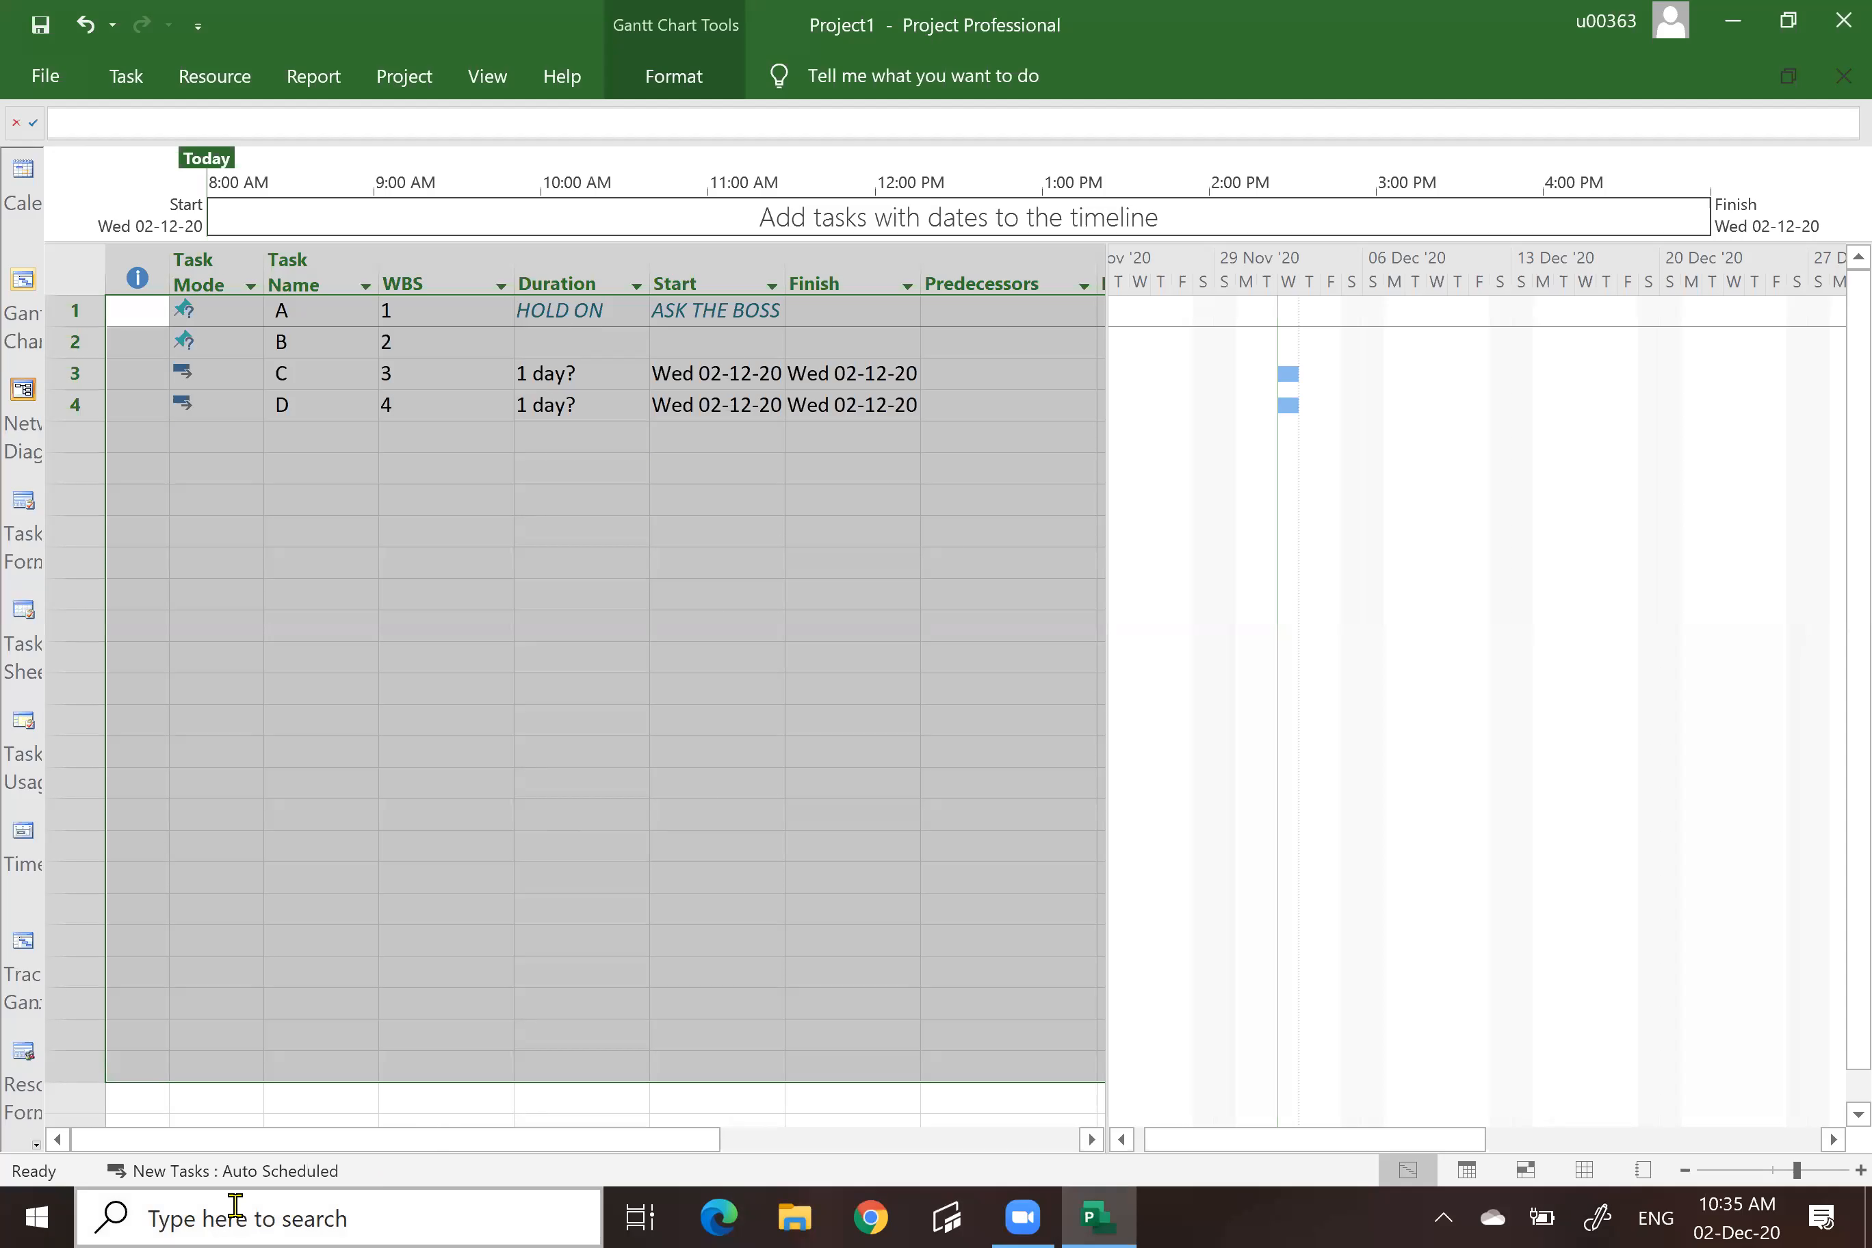
click(126, 78)
click(1014, 161)
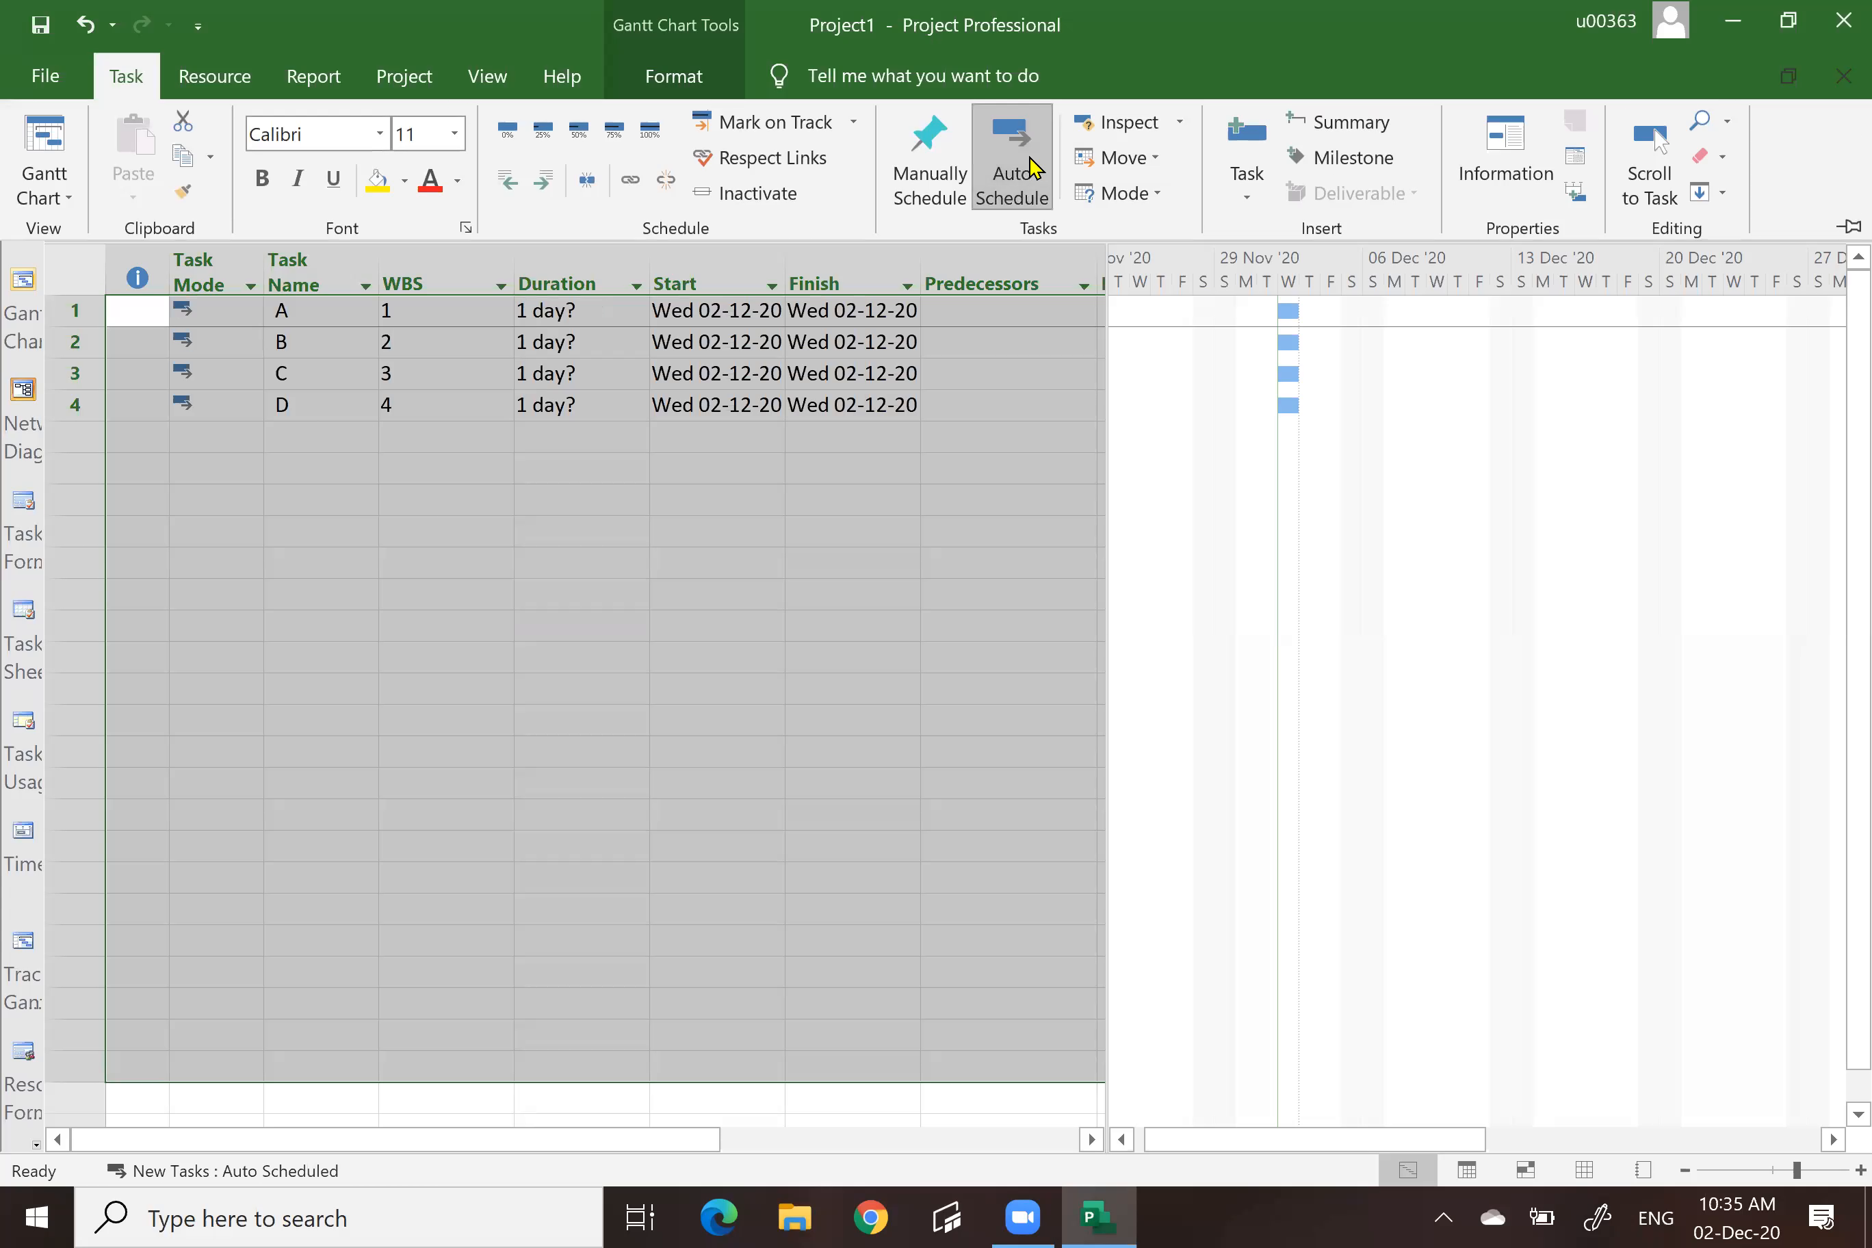
click(468, 621)
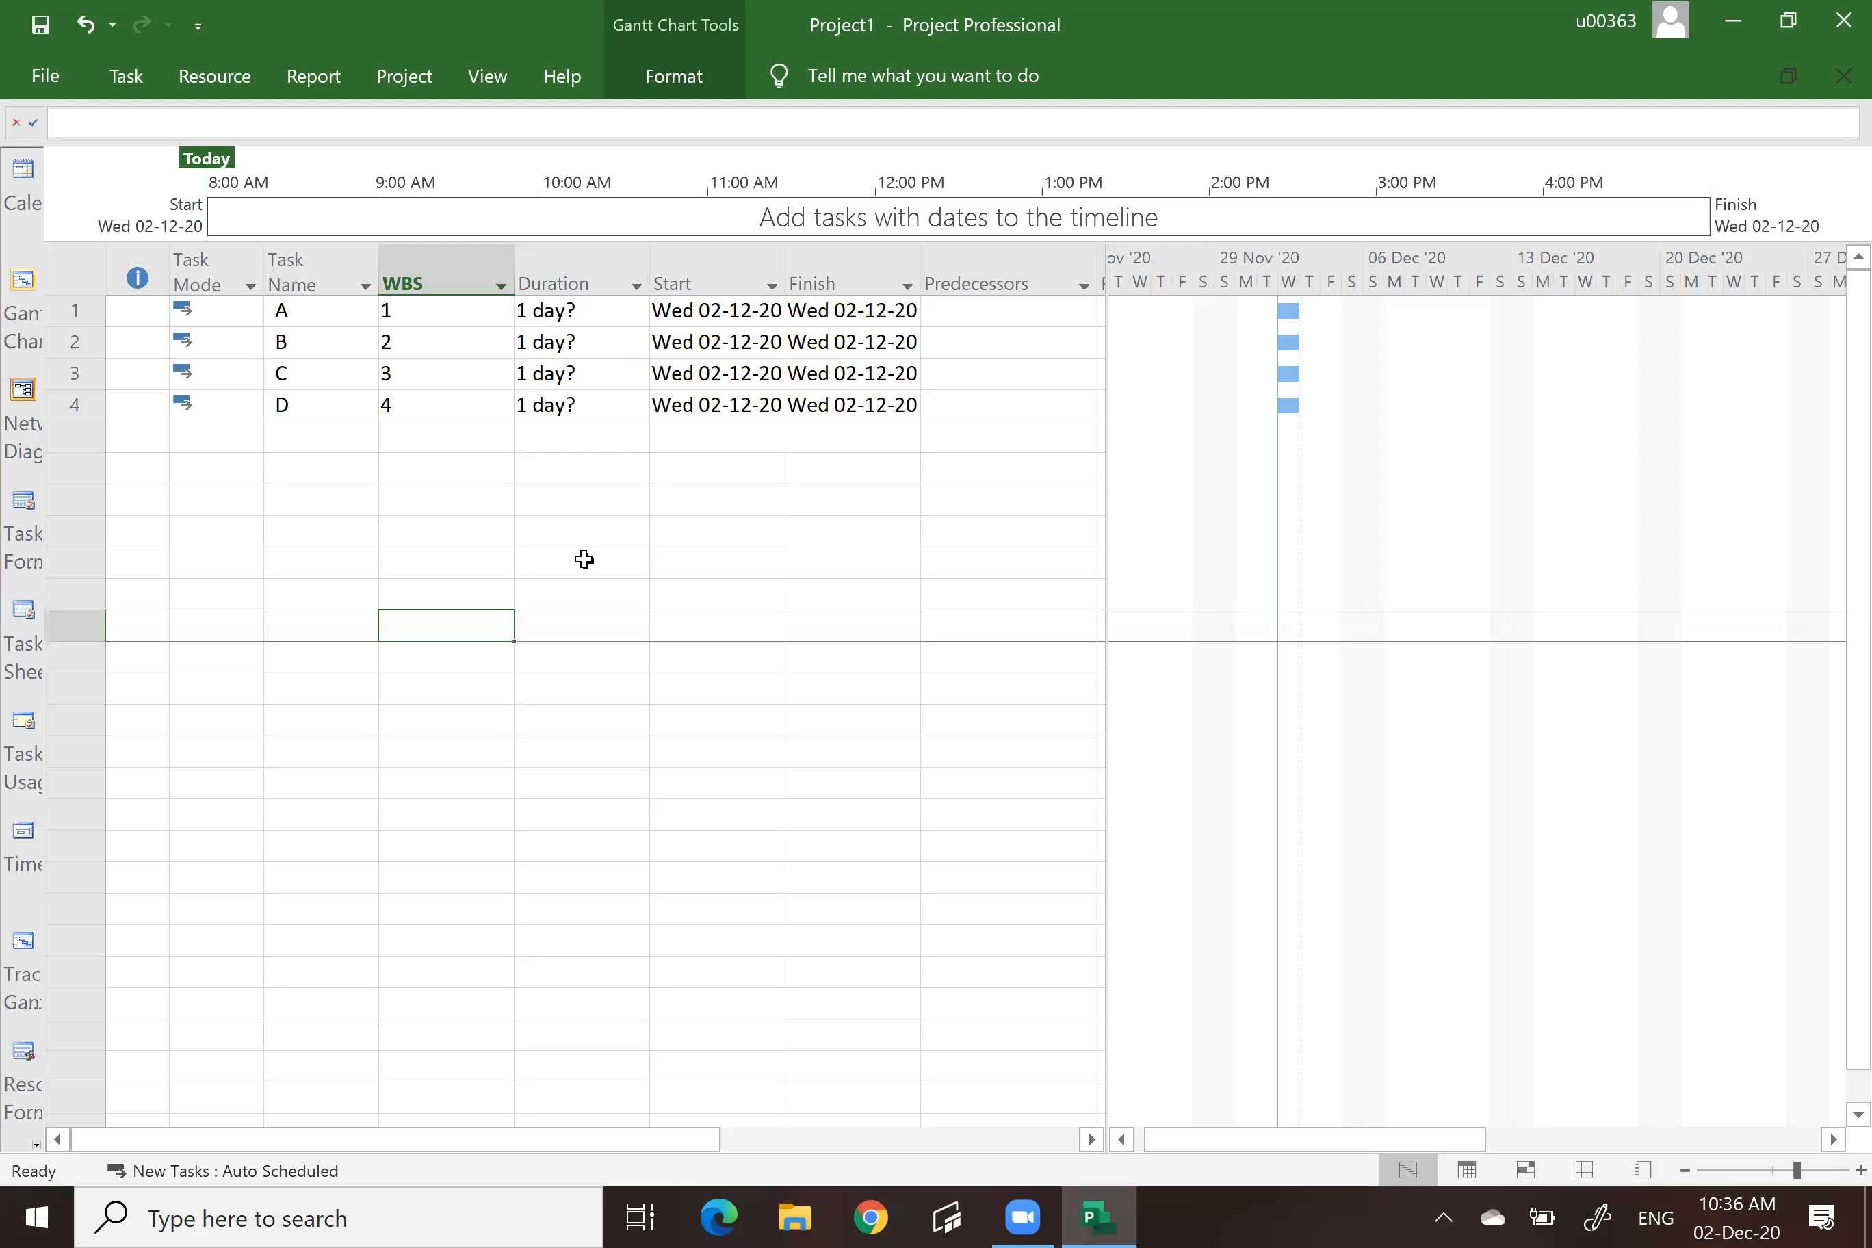
Set the duration of task A to 2 days and of task B to 3 days.
click(519, 308)
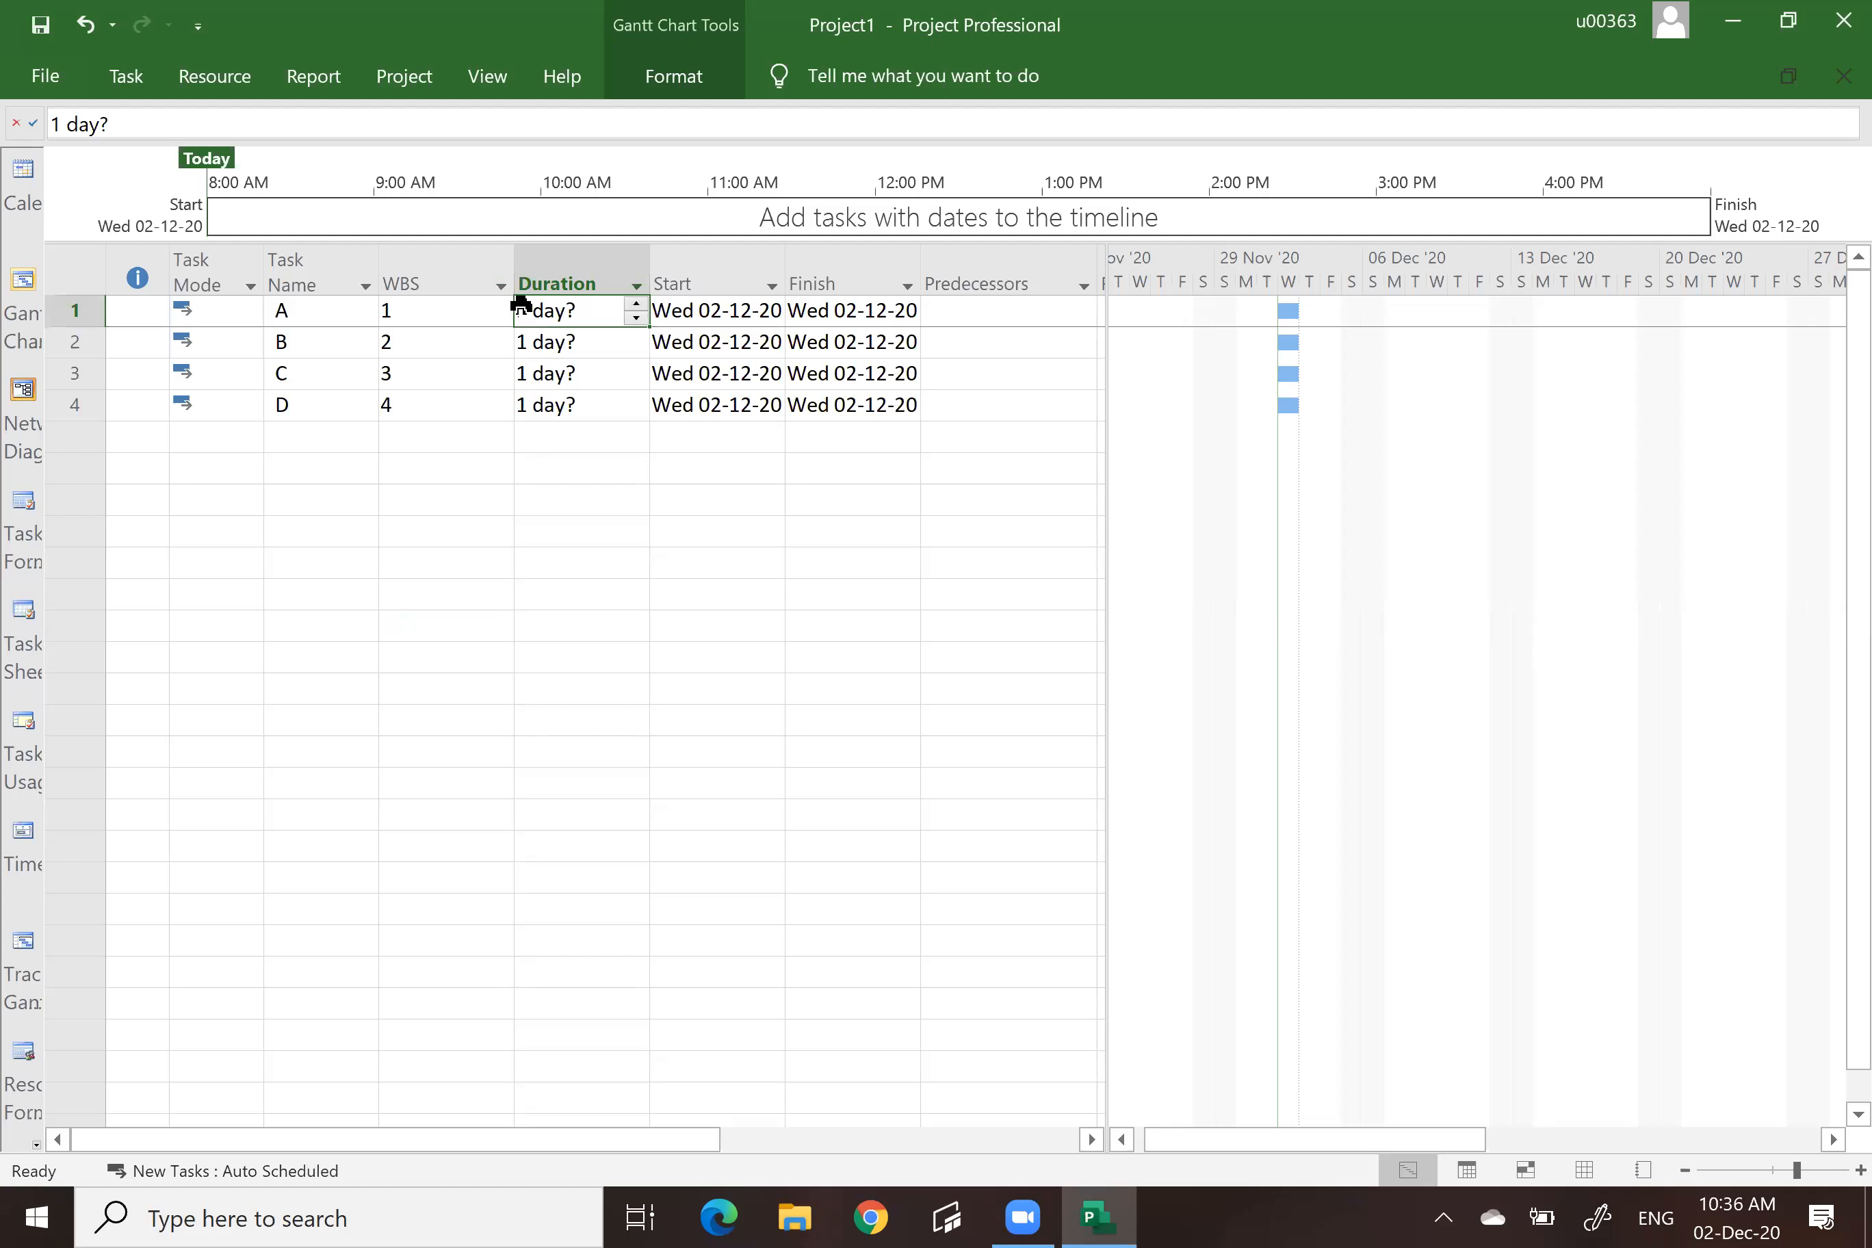
text(2)
key(Return)
text(3)
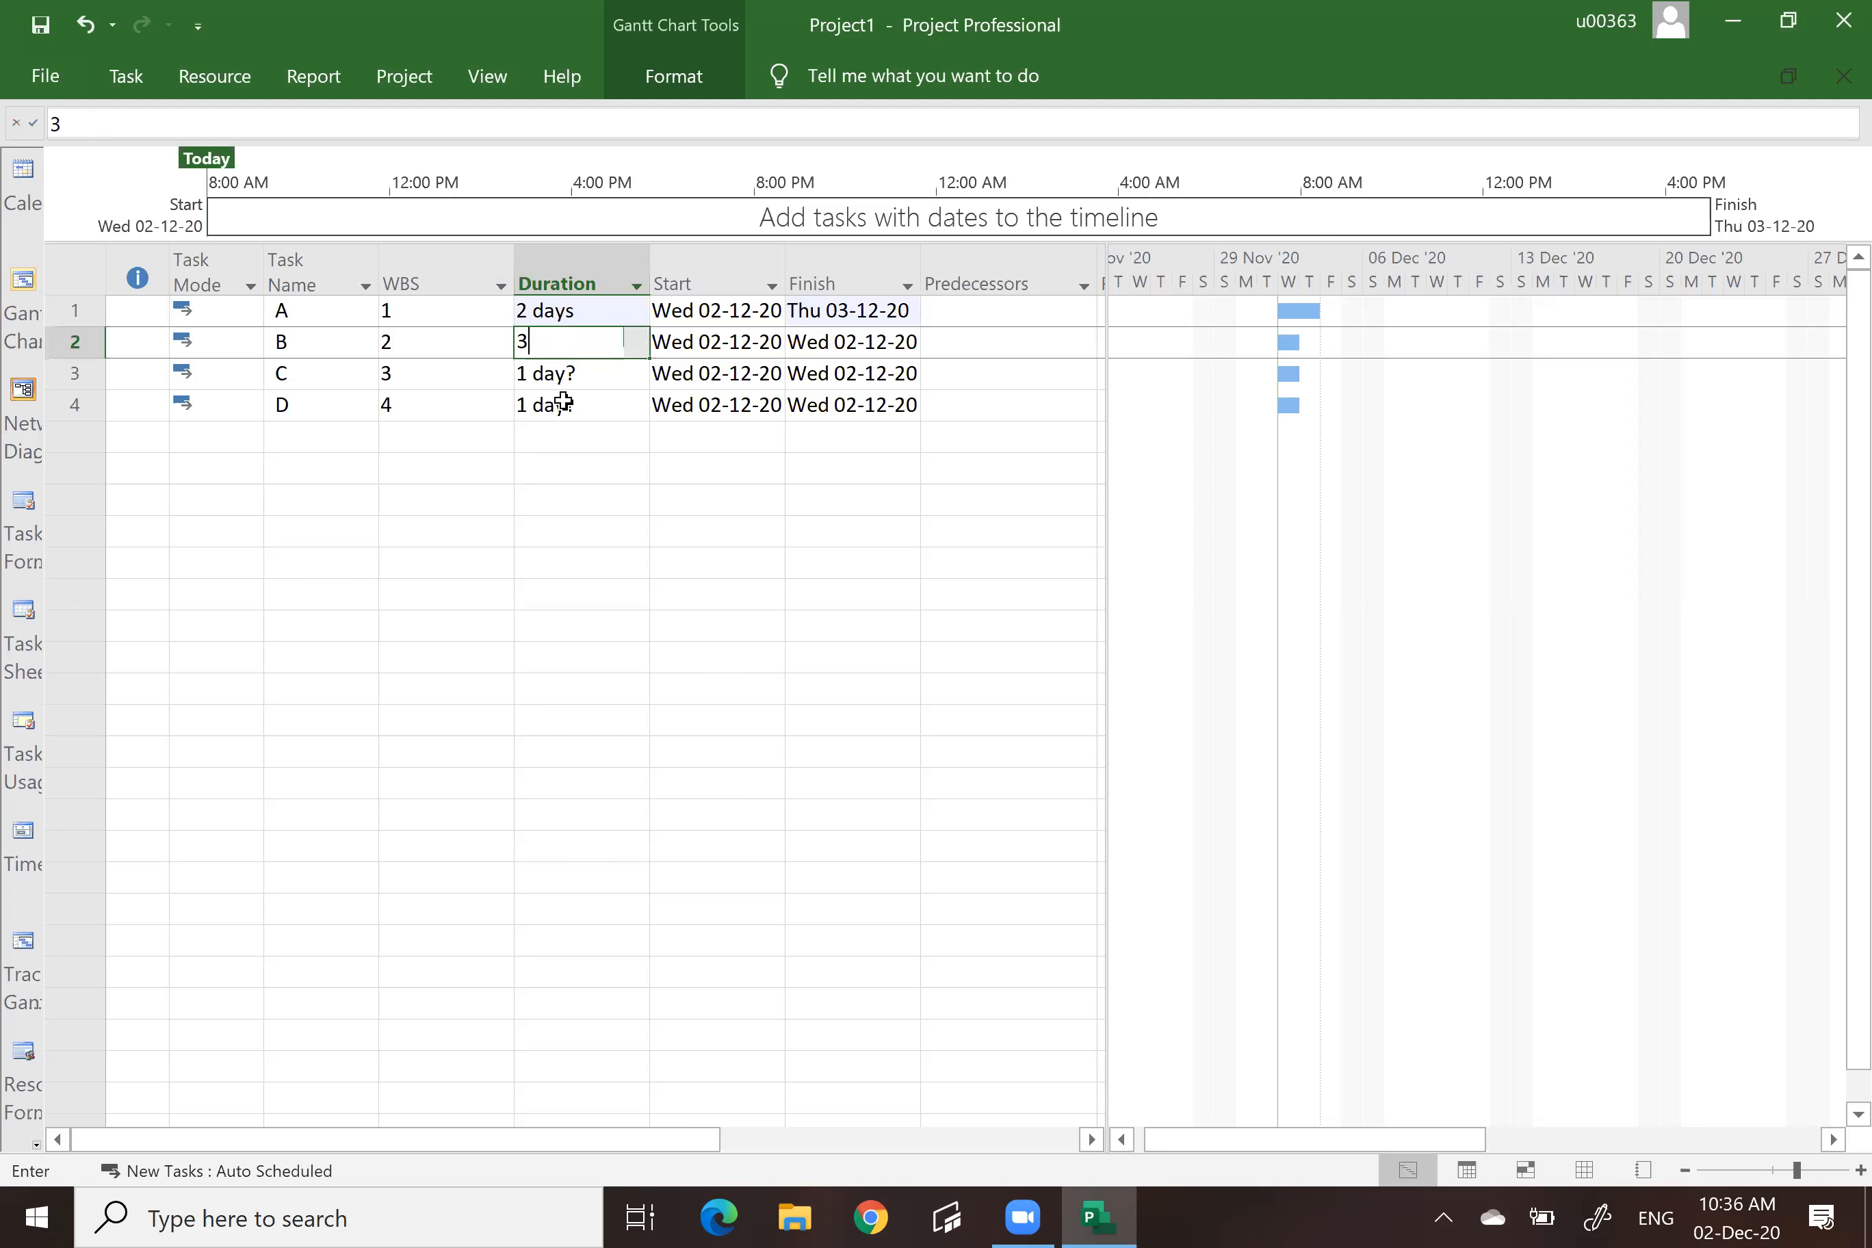
key(Return)
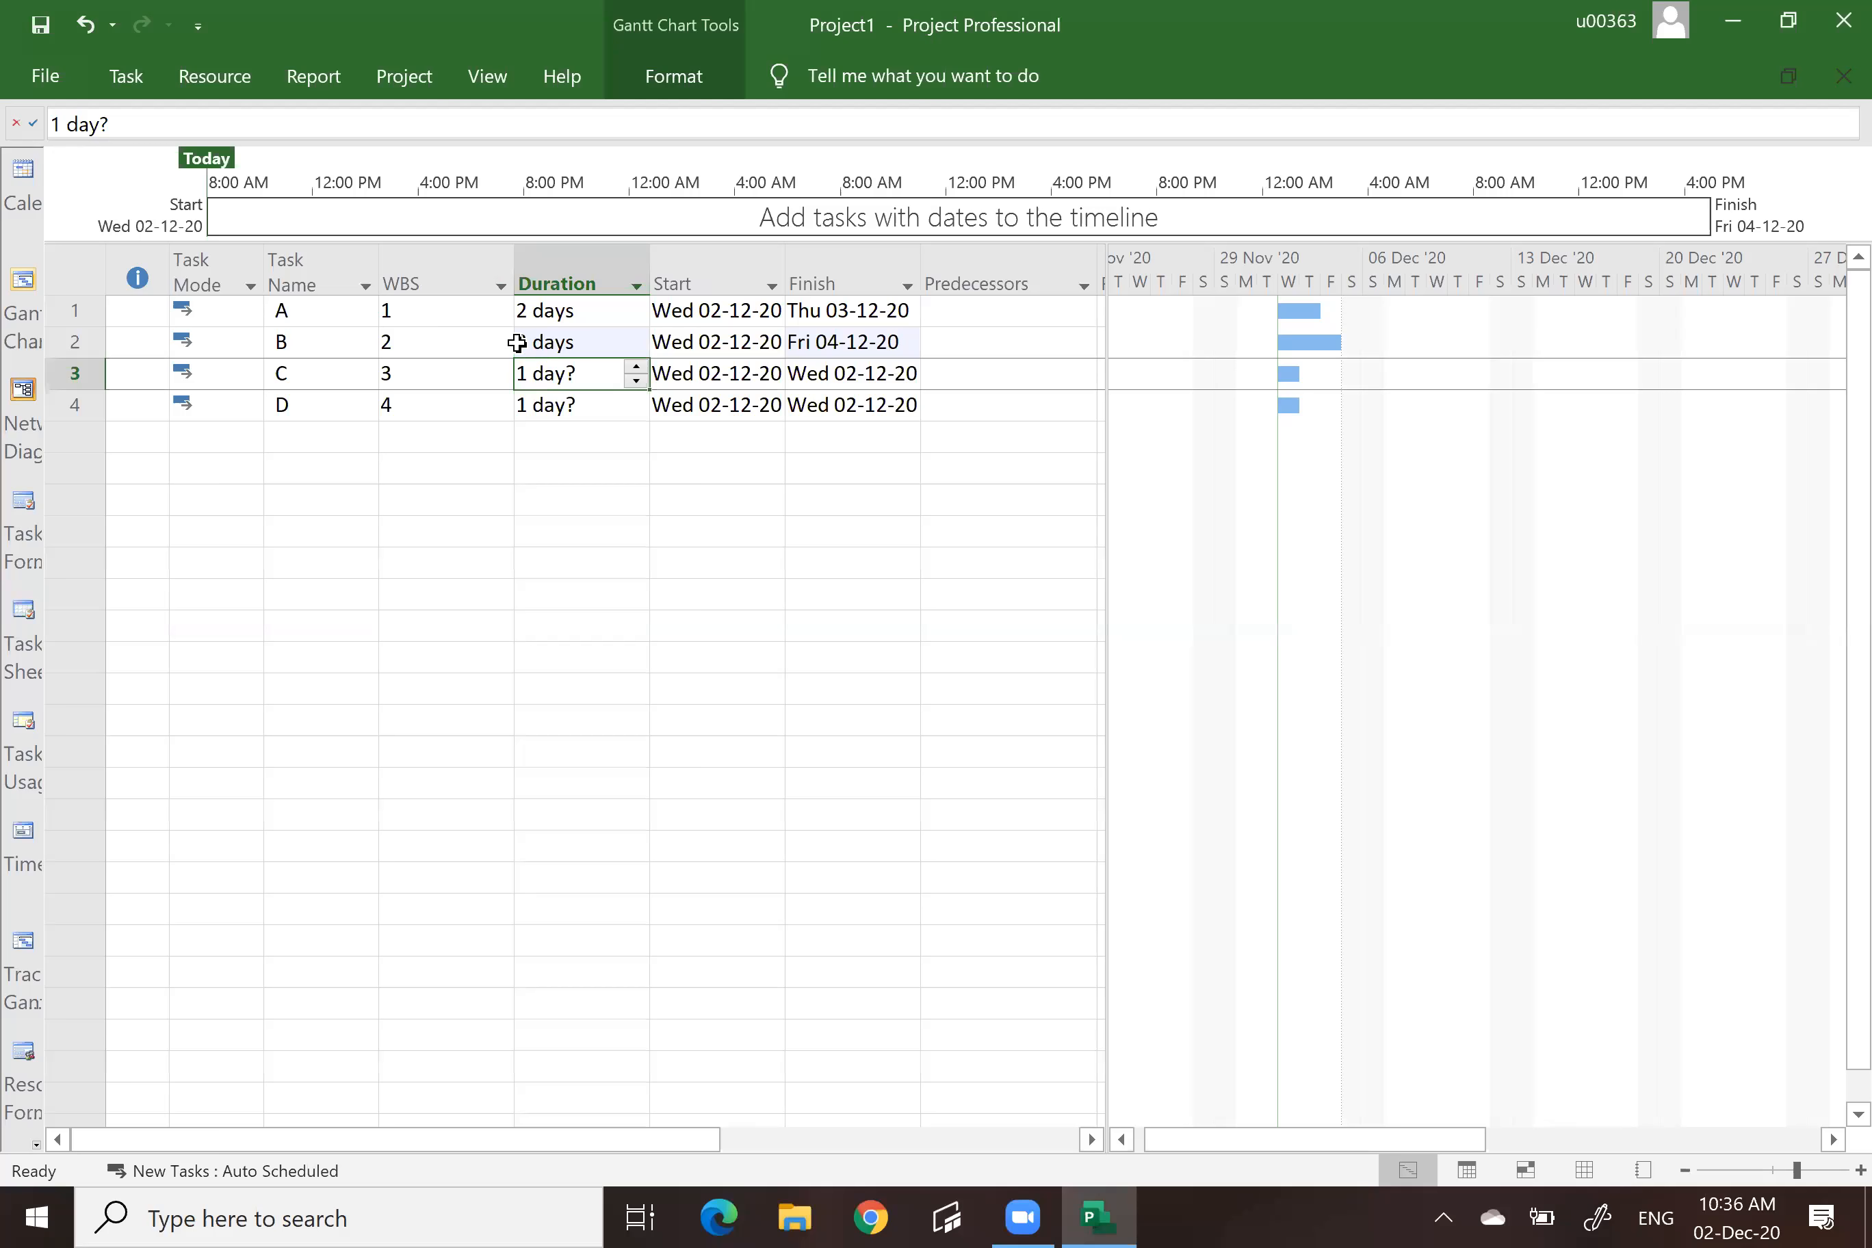
Set the durations of tasks A, B, C and D to 1, 2, 3 and 4 days respectively.
click(525, 309)
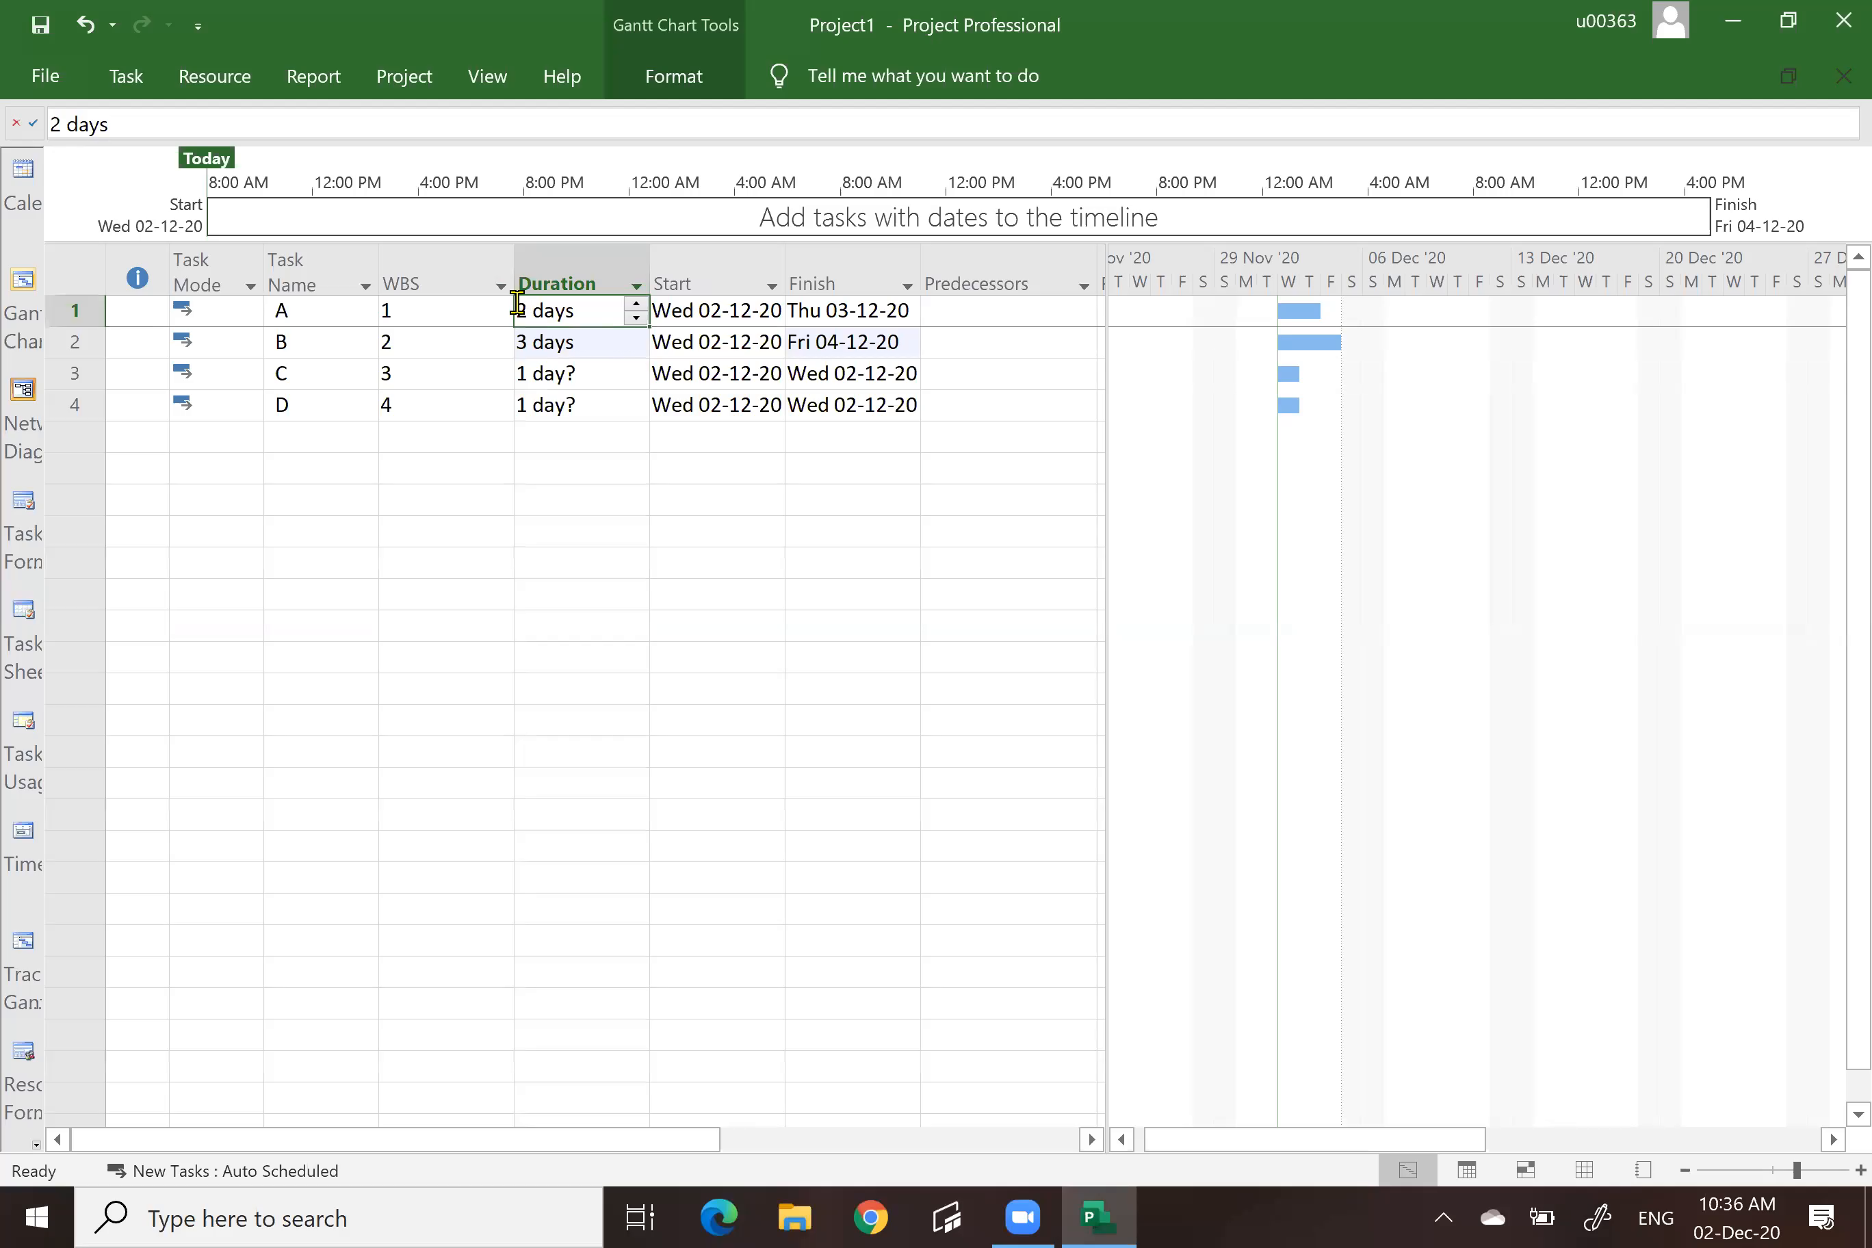
text(1)
click(535, 347)
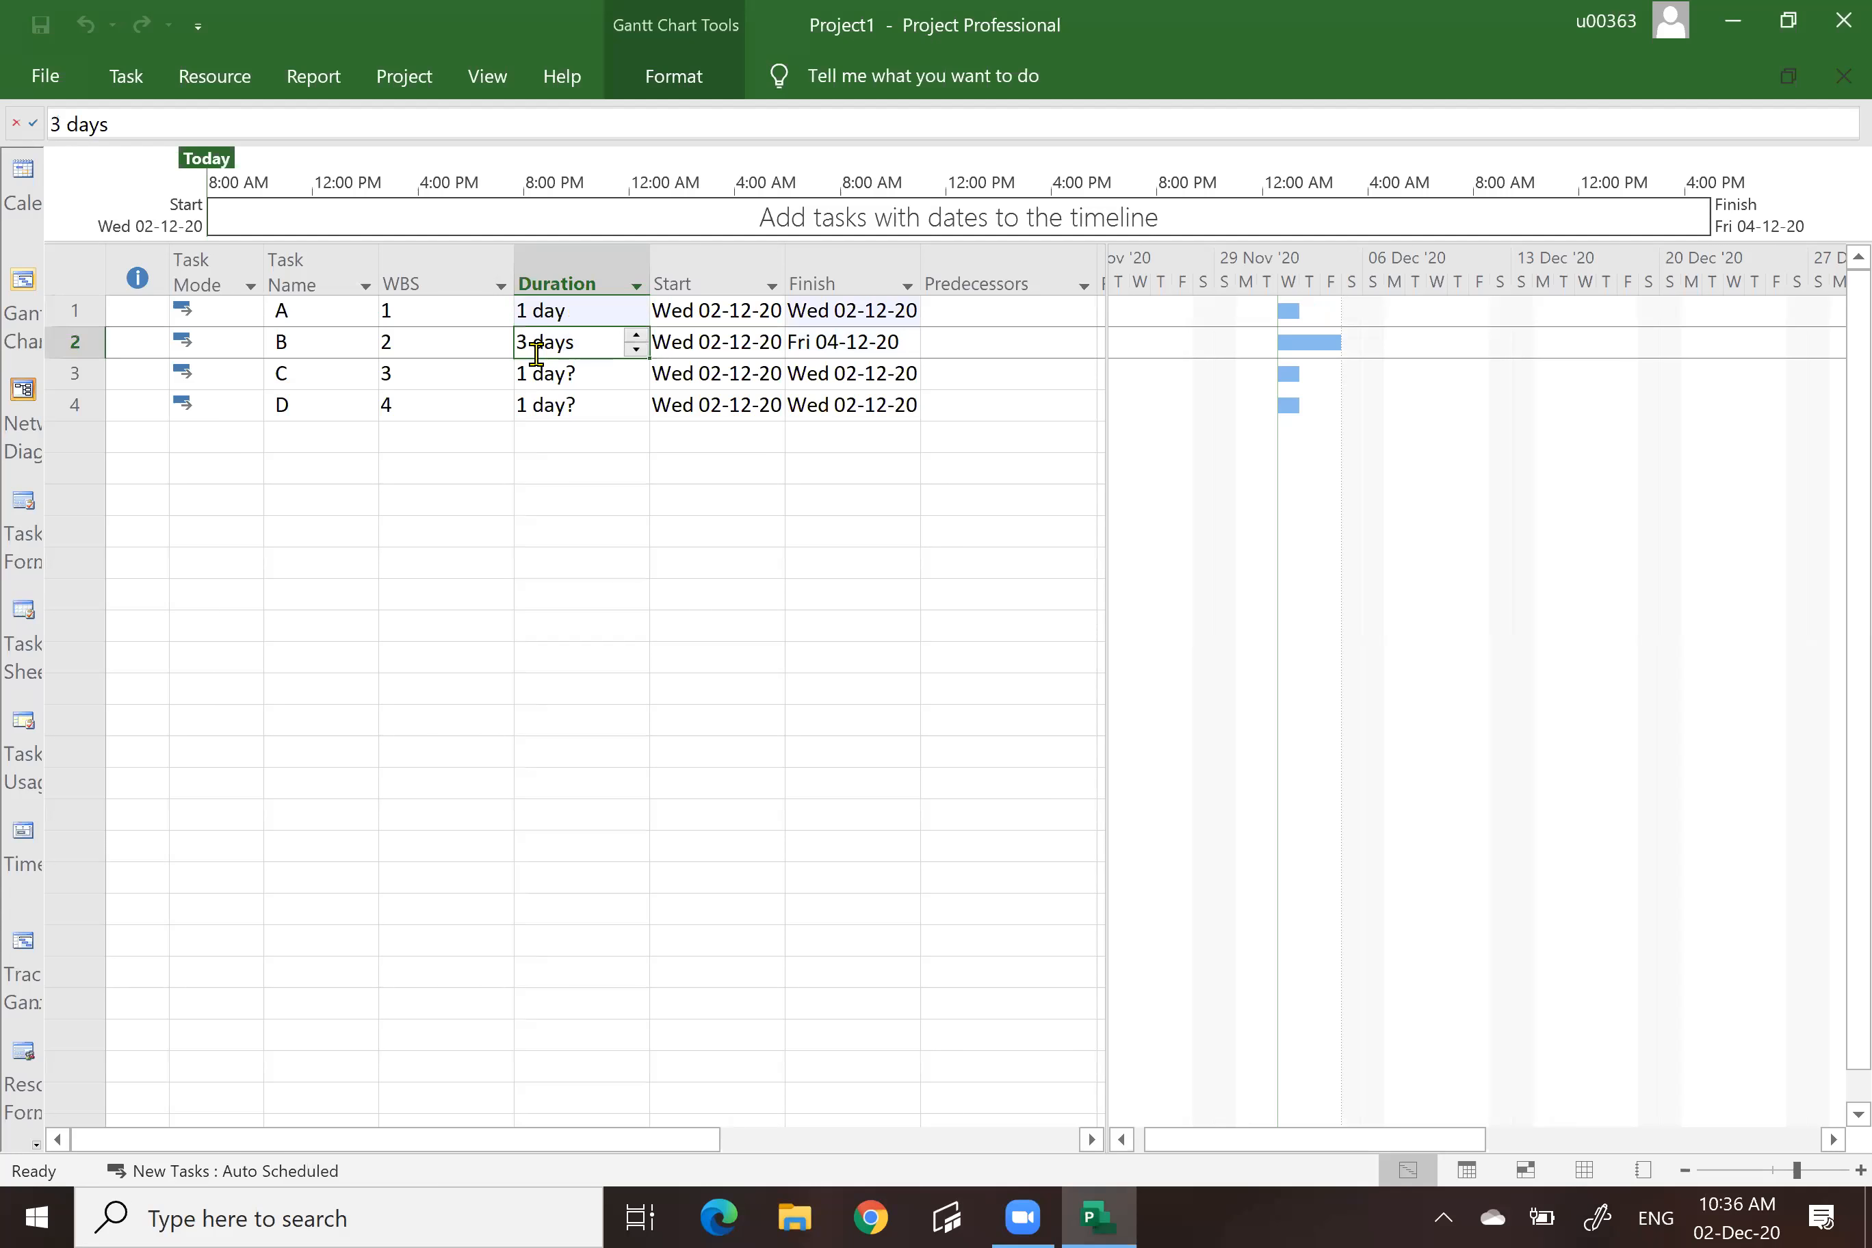
text(2)
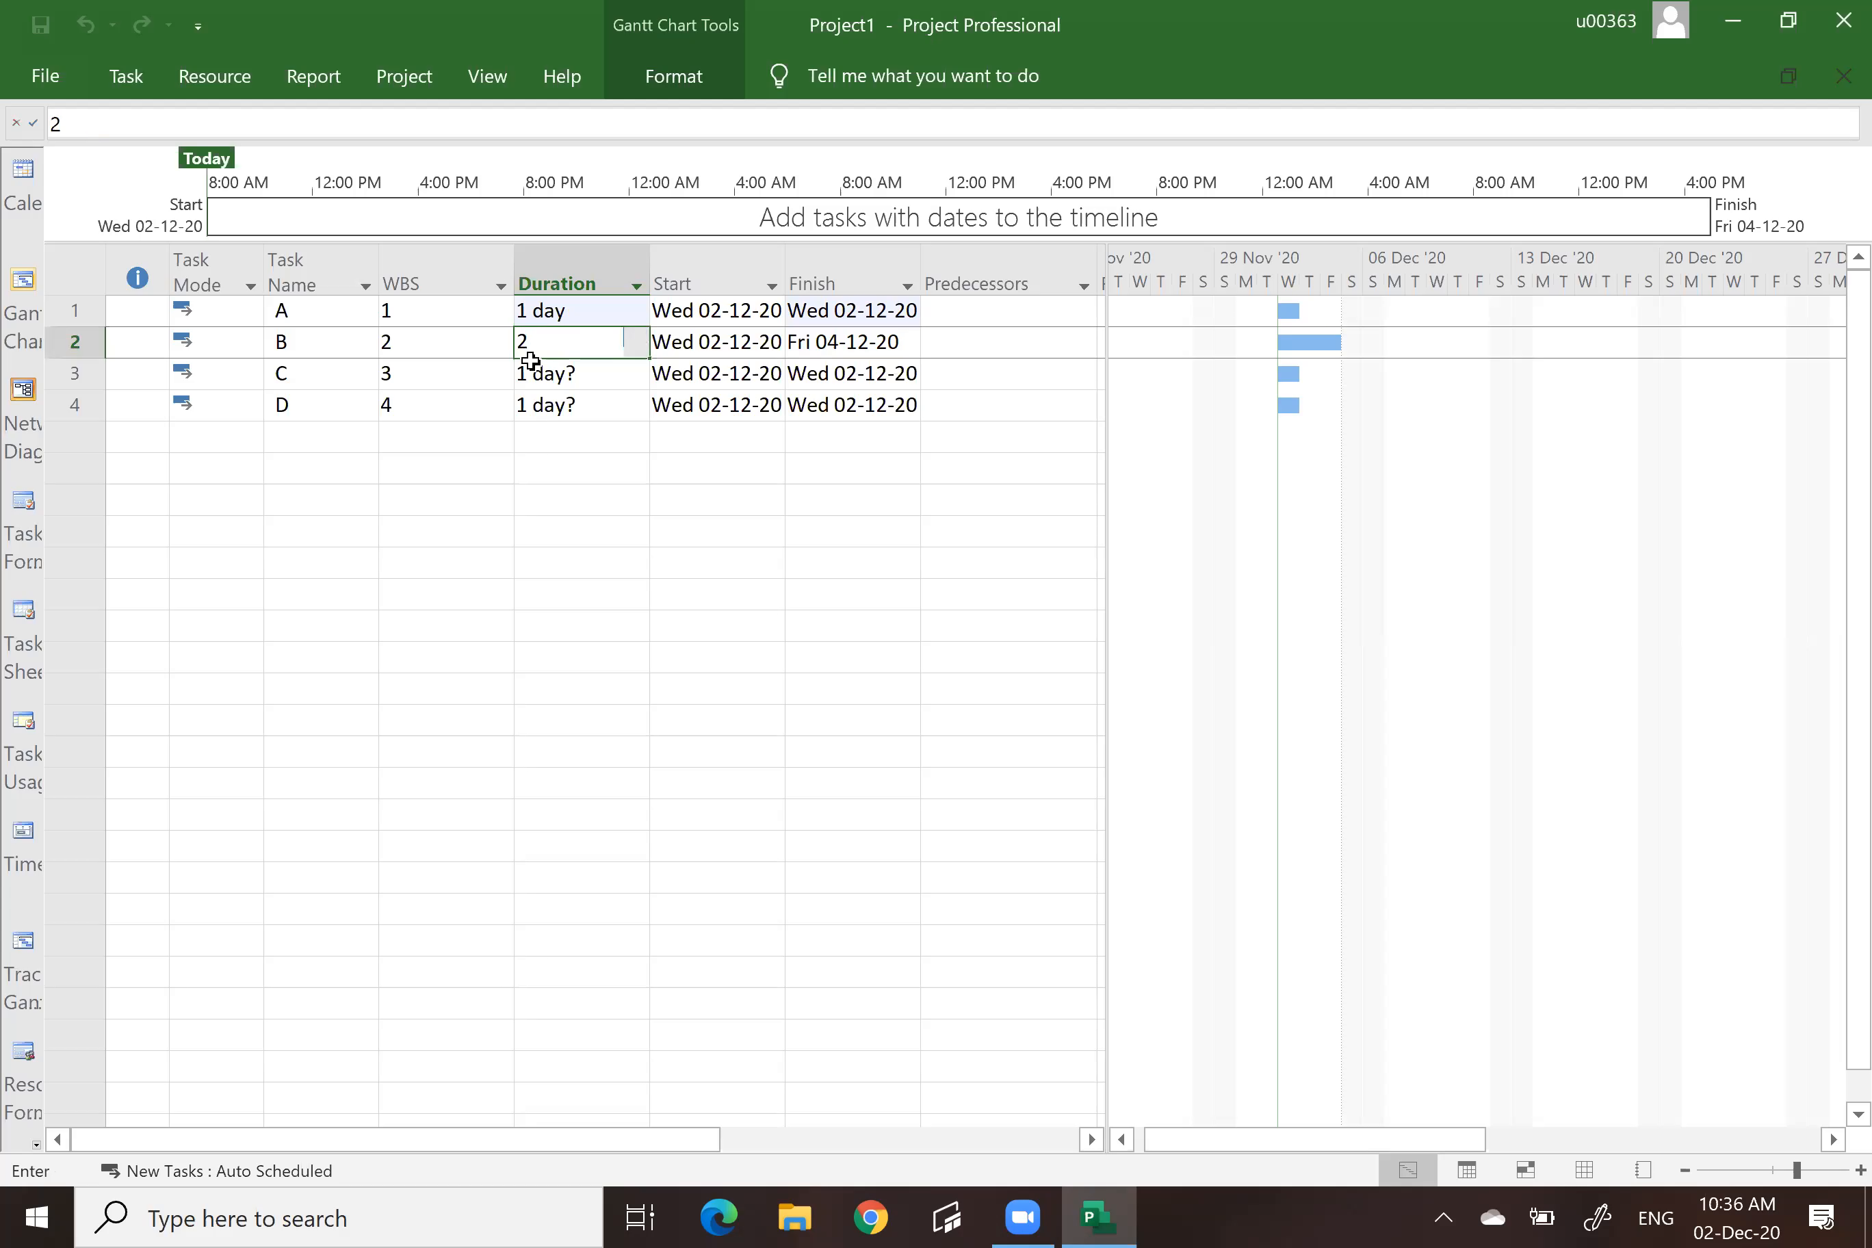
click(526, 374)
text(3)
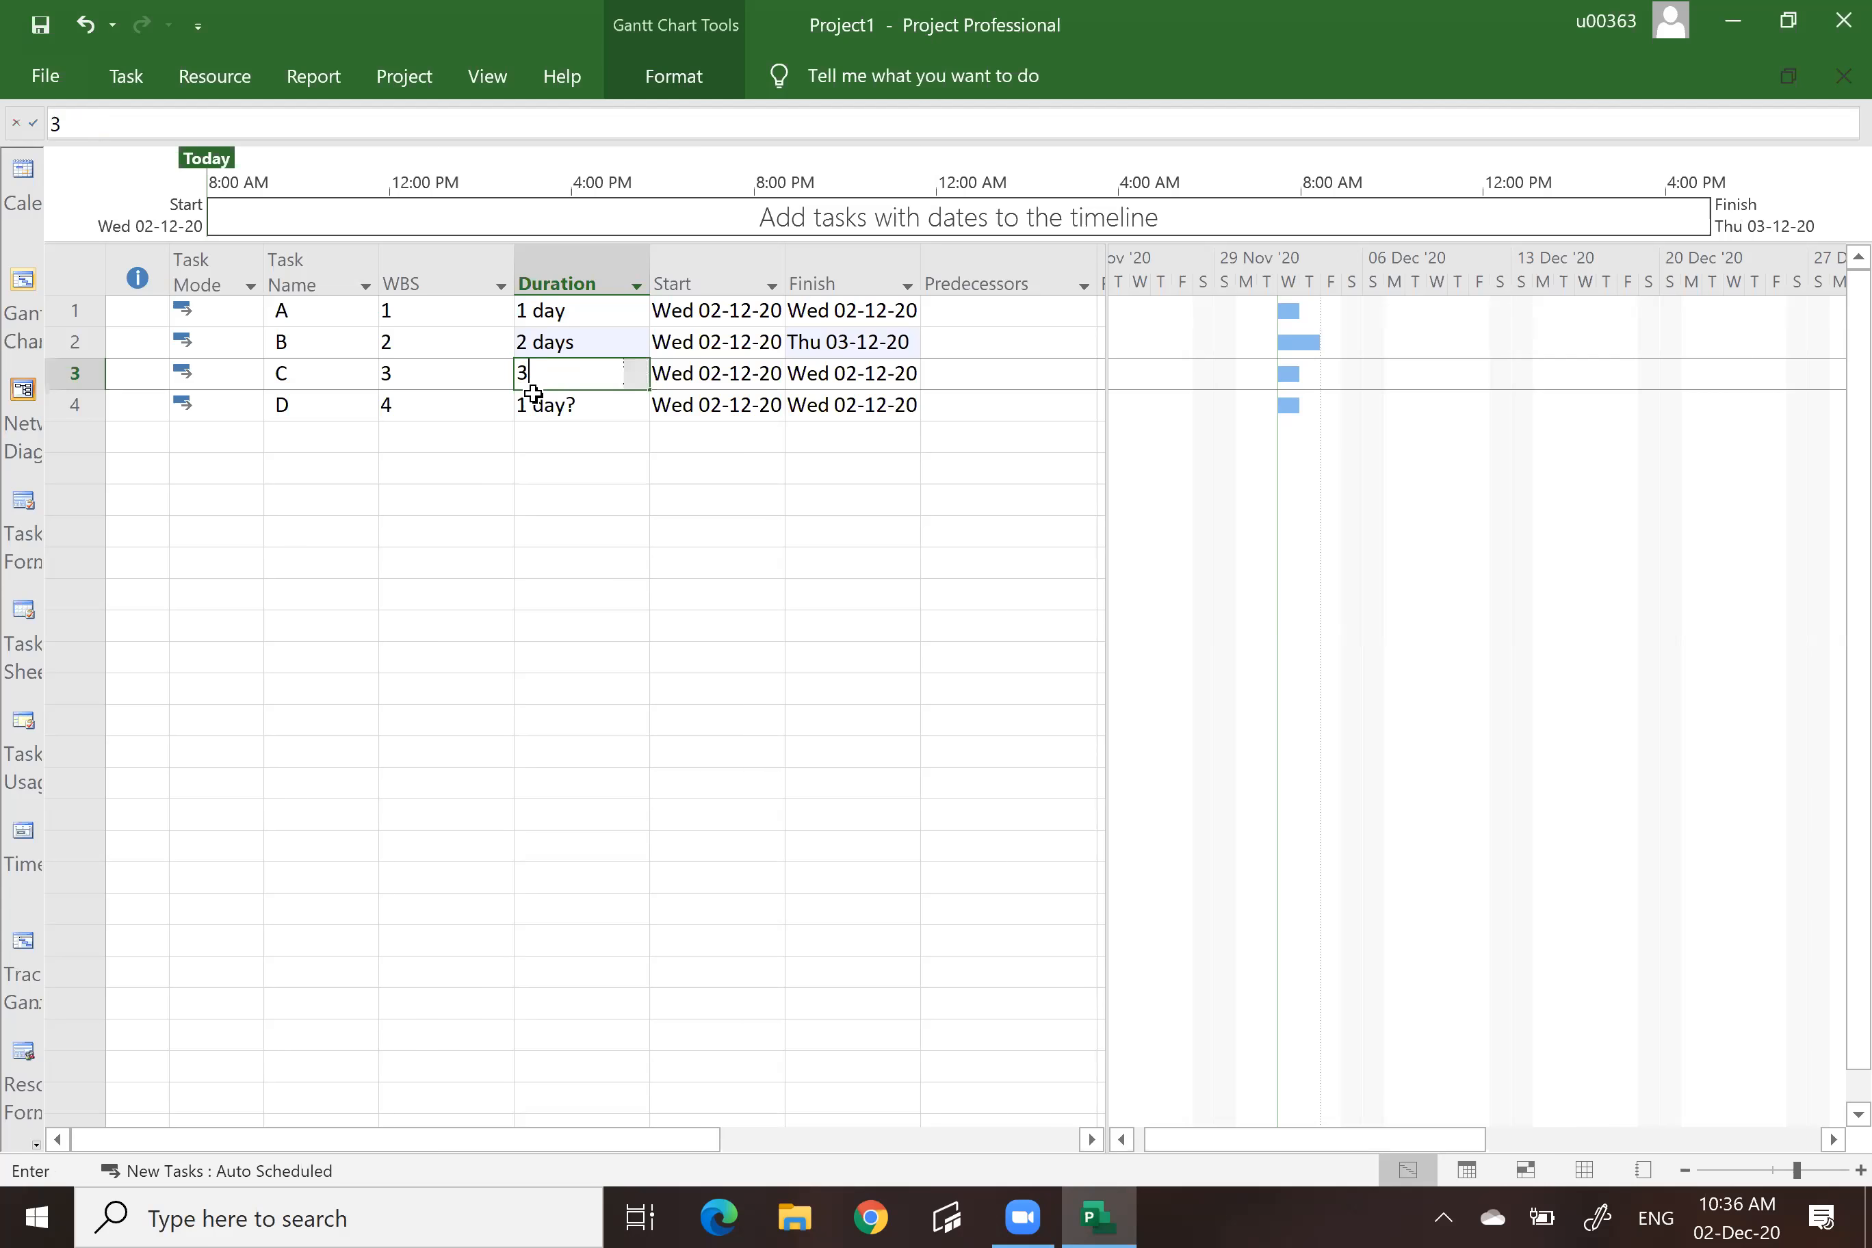
click(522, 403)
text(4)
click(594, 556)
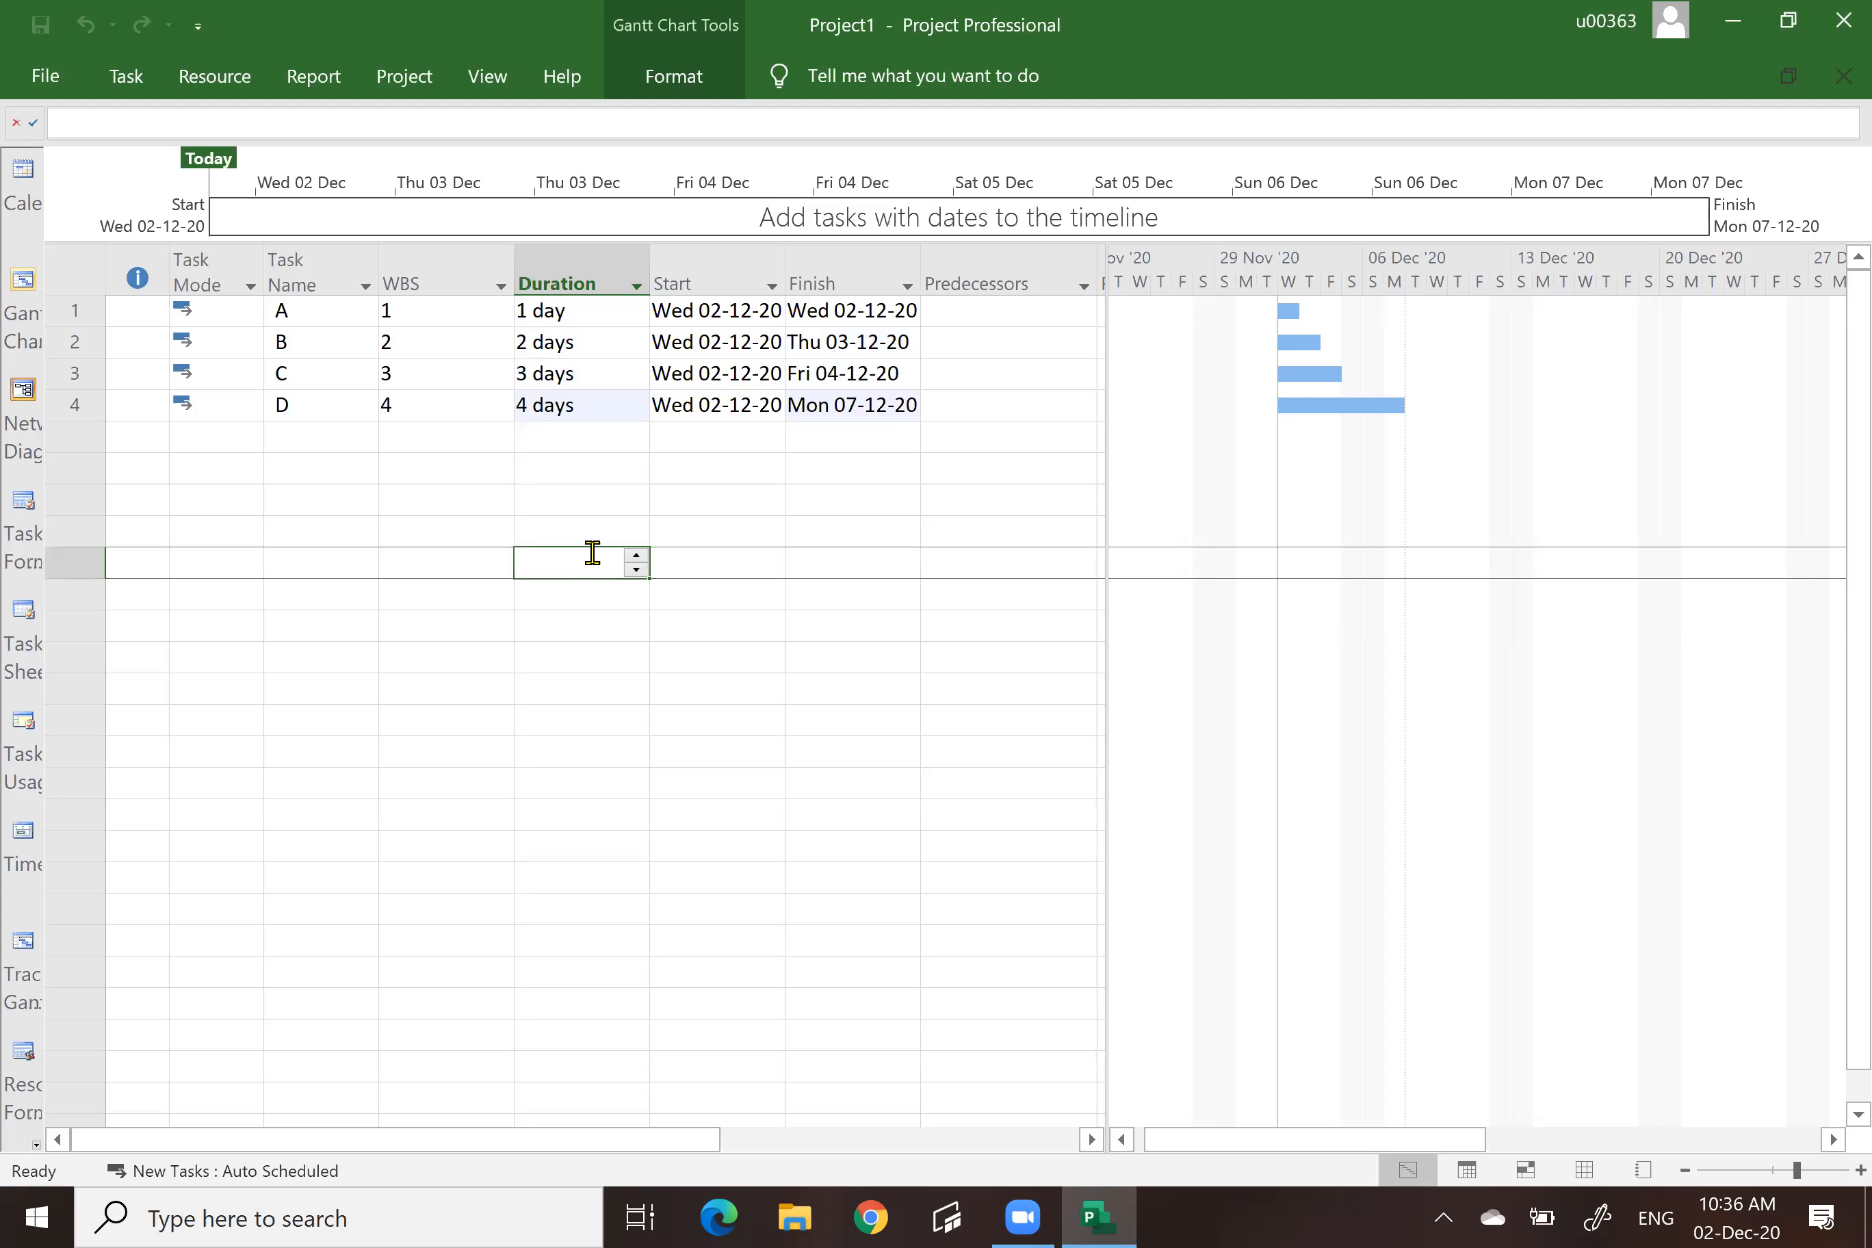
Widen the Gantt chart area and enlarge its timescale to single days, showing the bars from 29 Nov '20.
drag(1104, 265, 1005, 268)
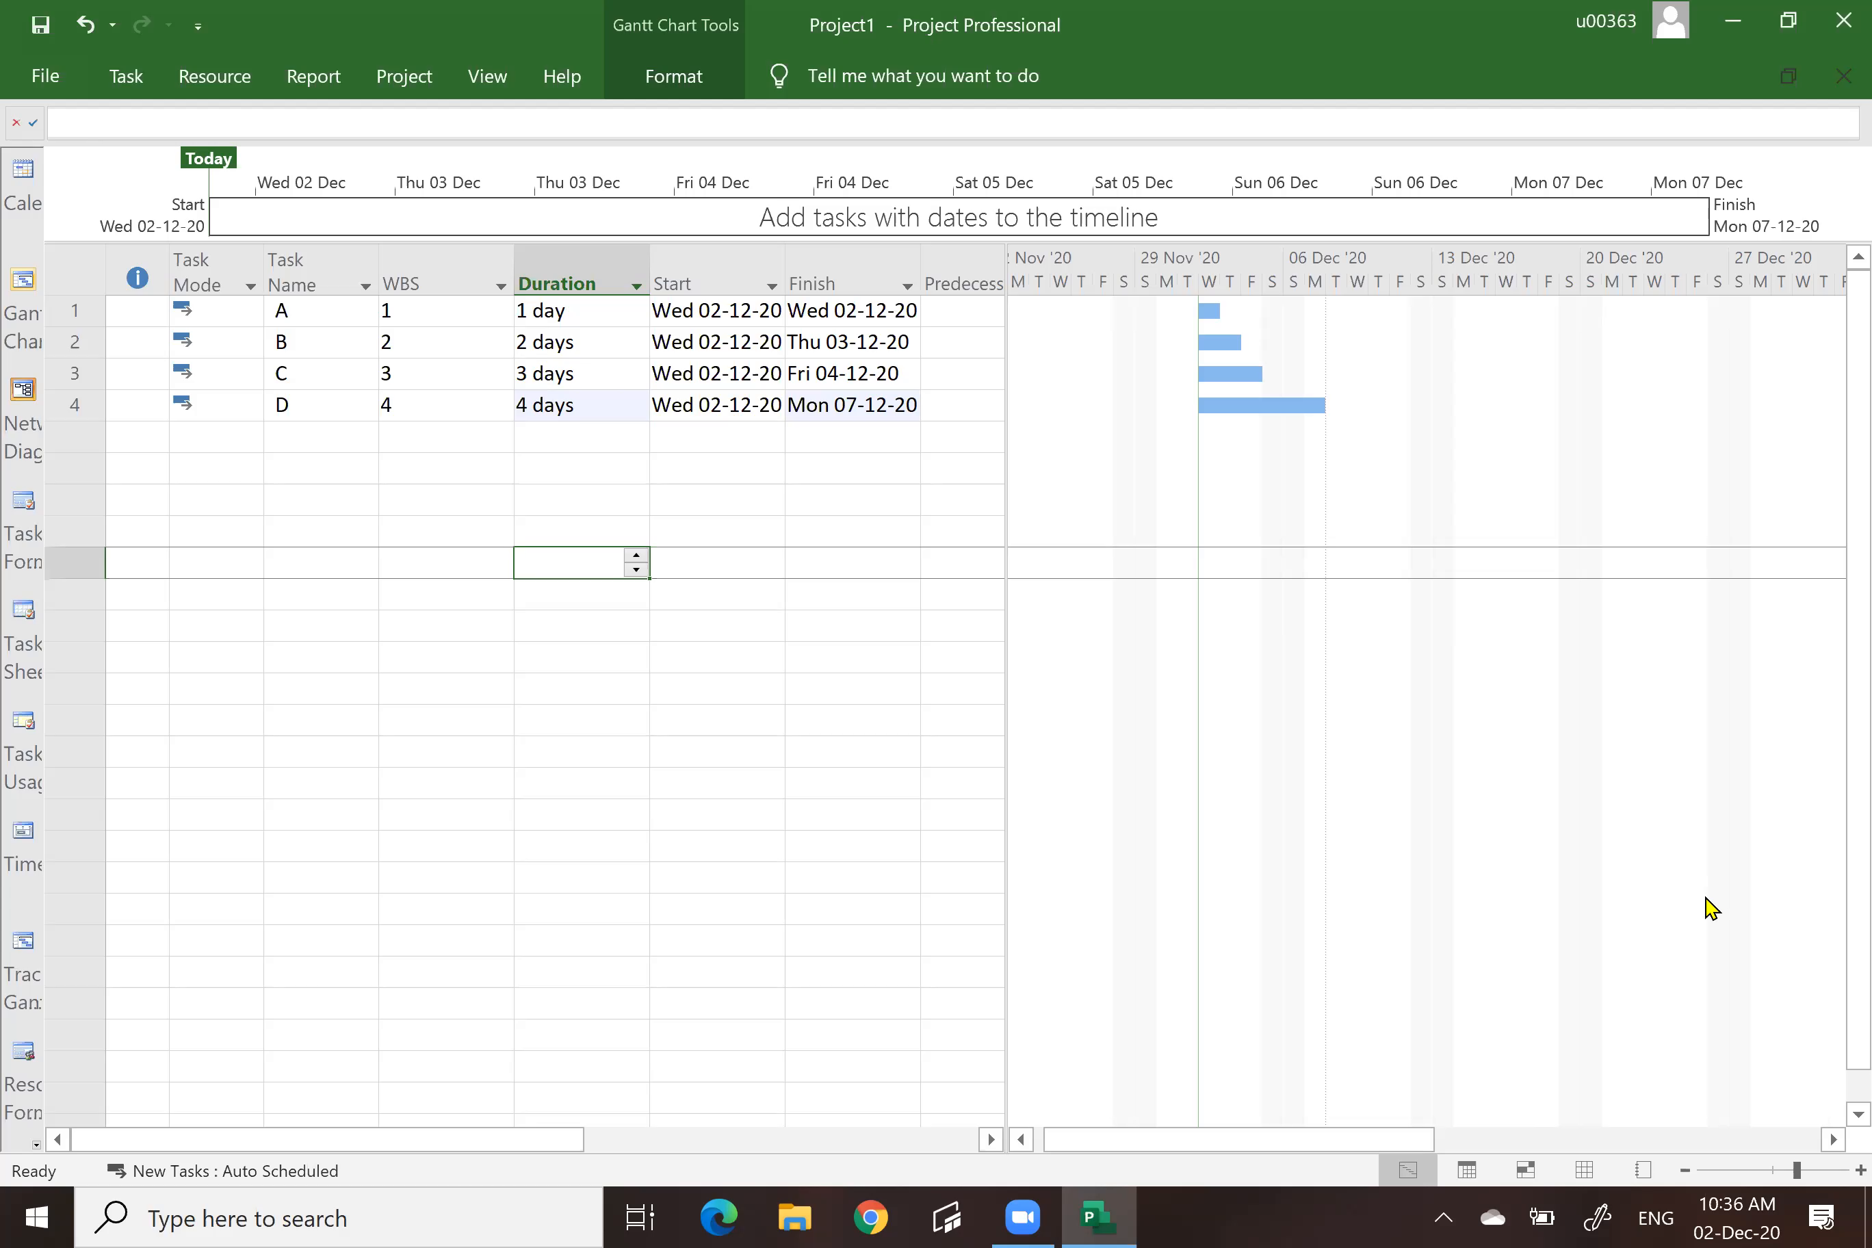
drag(1798, 1170, 1815, 1171)
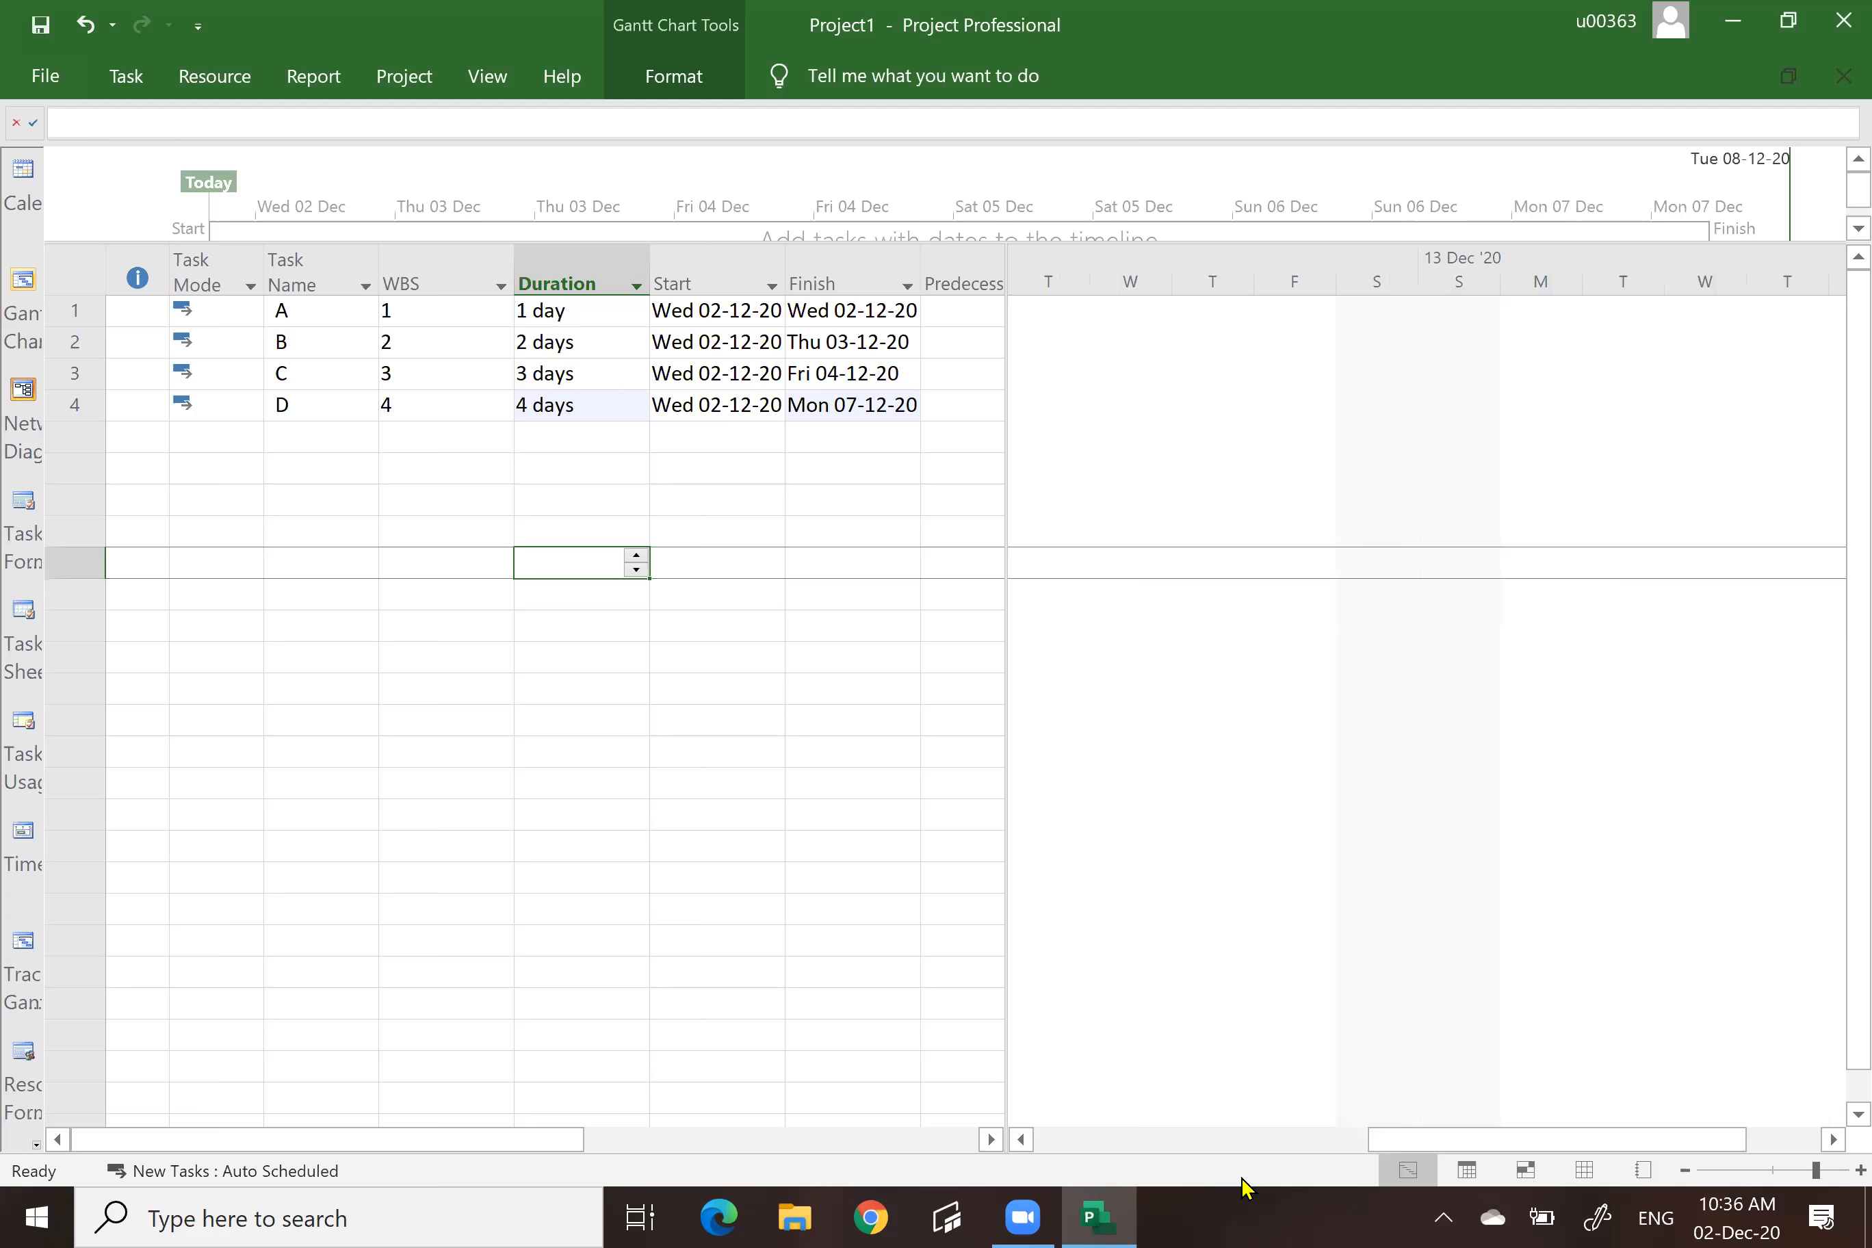
click(1186, 1140)
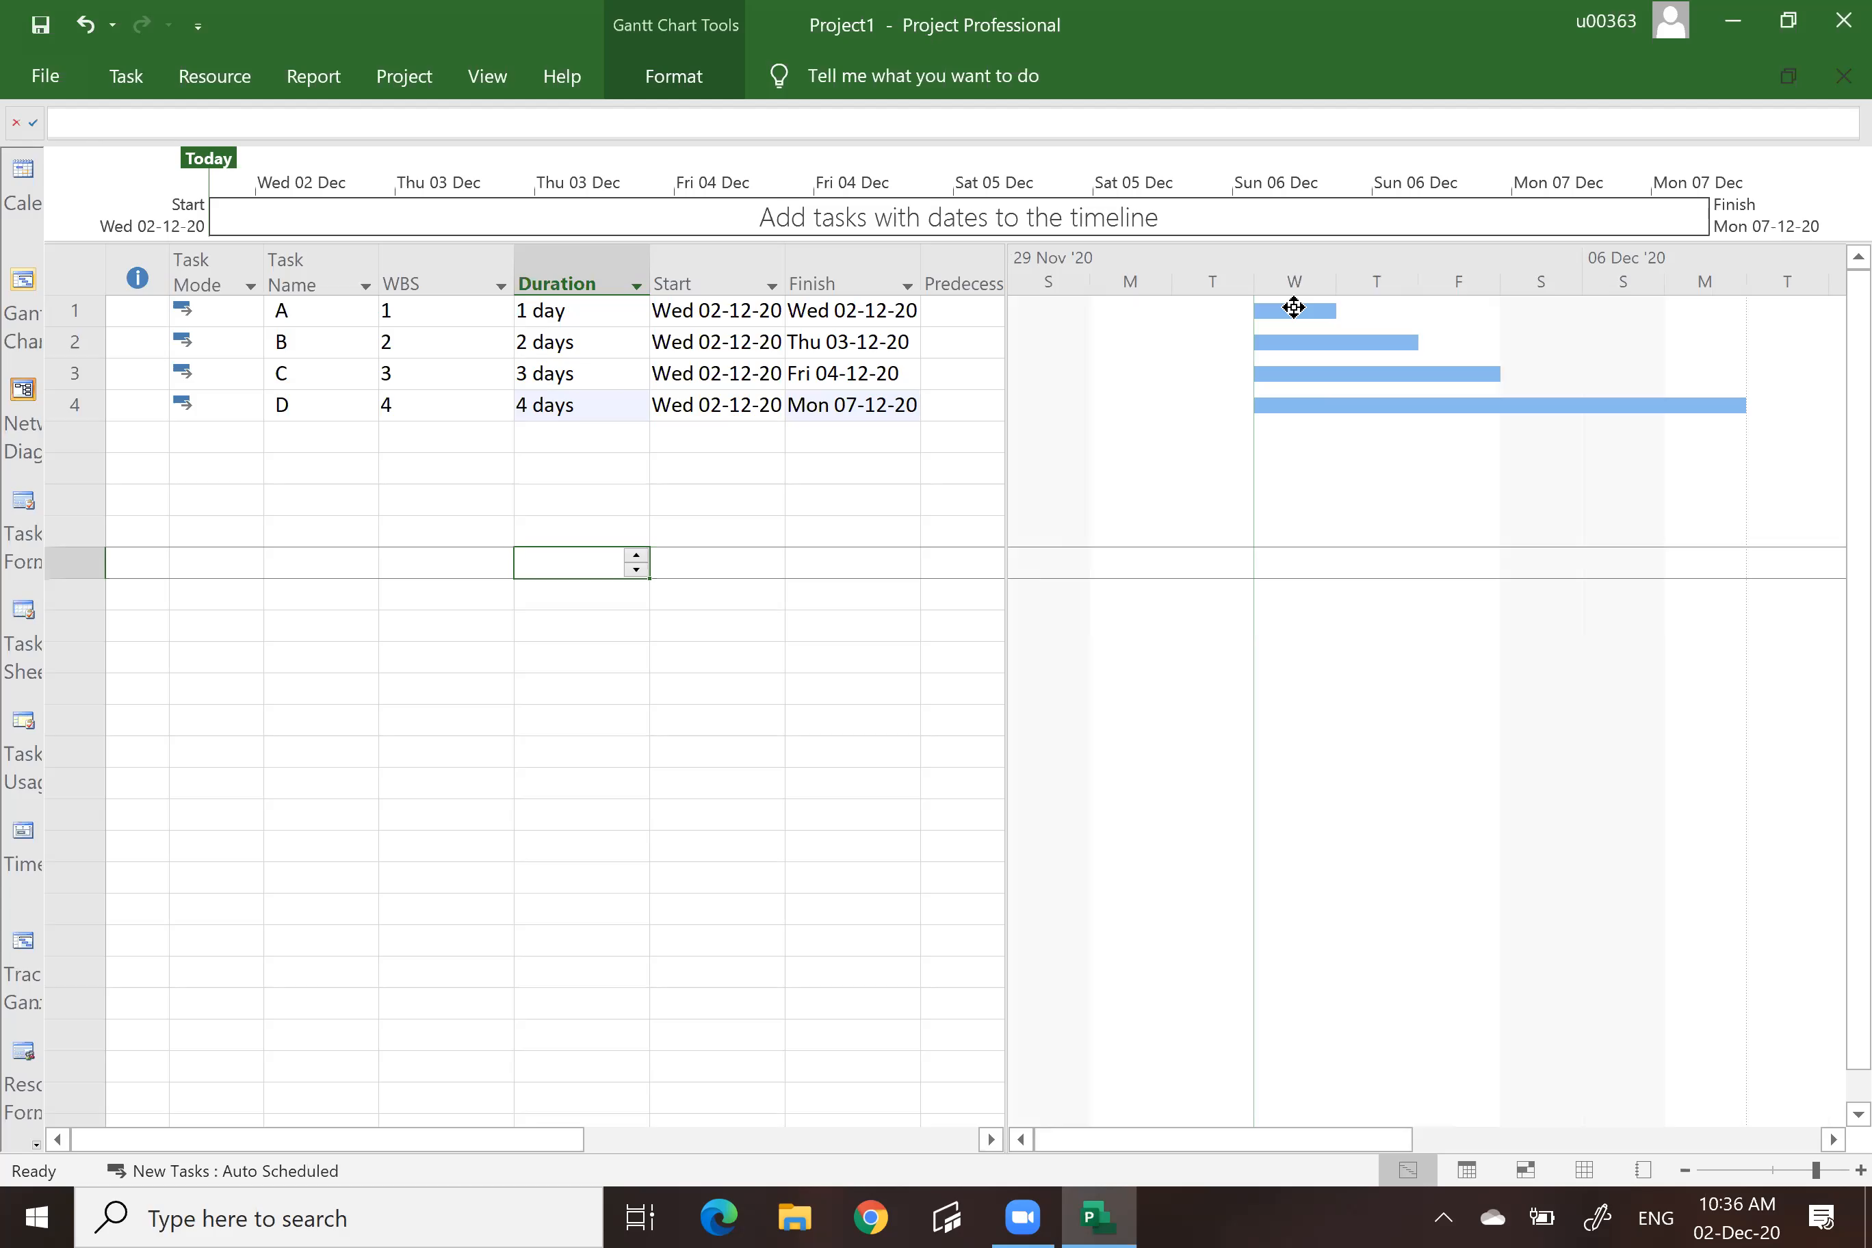
Highlight the Start column and the Finish column to review the scheduled dates of tasks A to D.
click(692, 283)
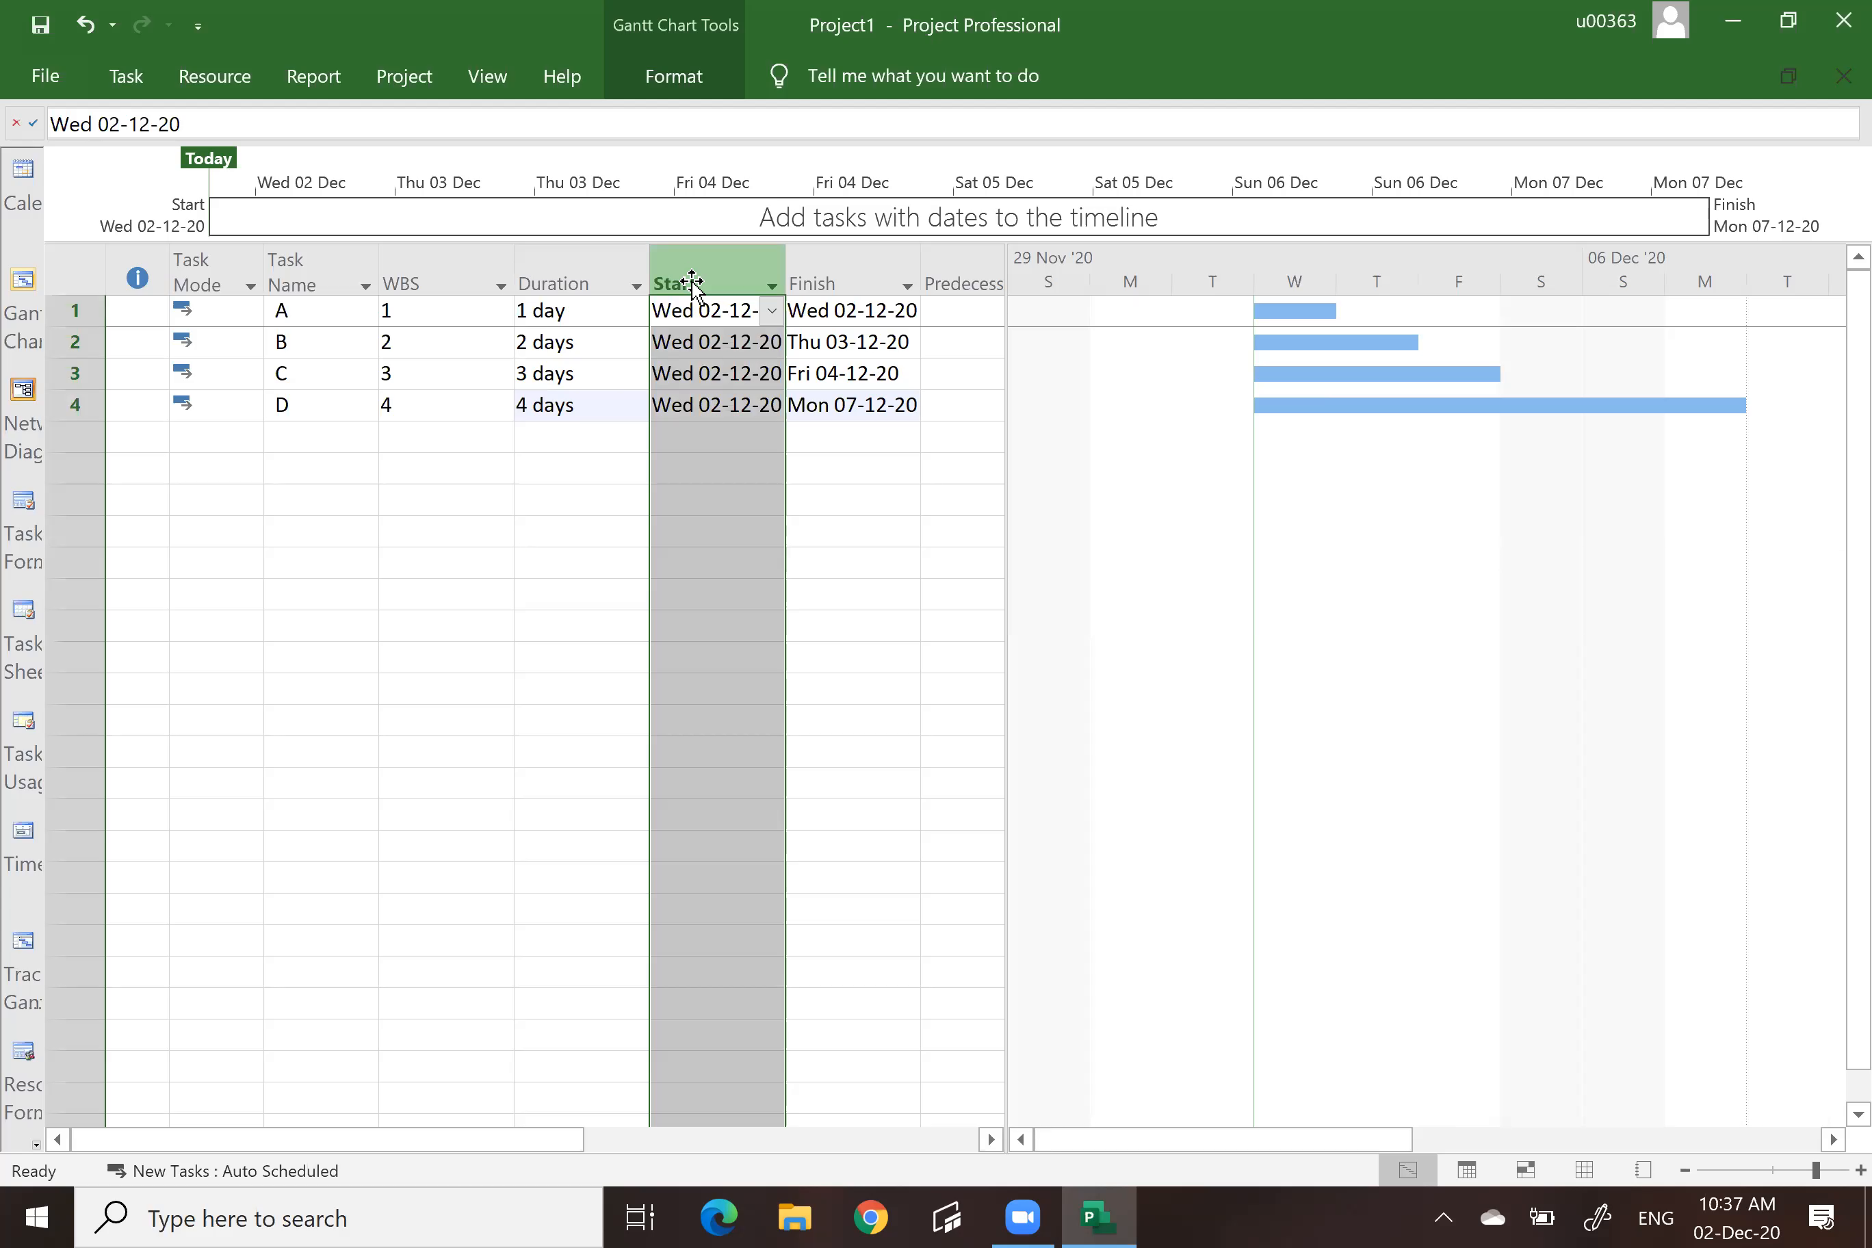
click(846, 288)
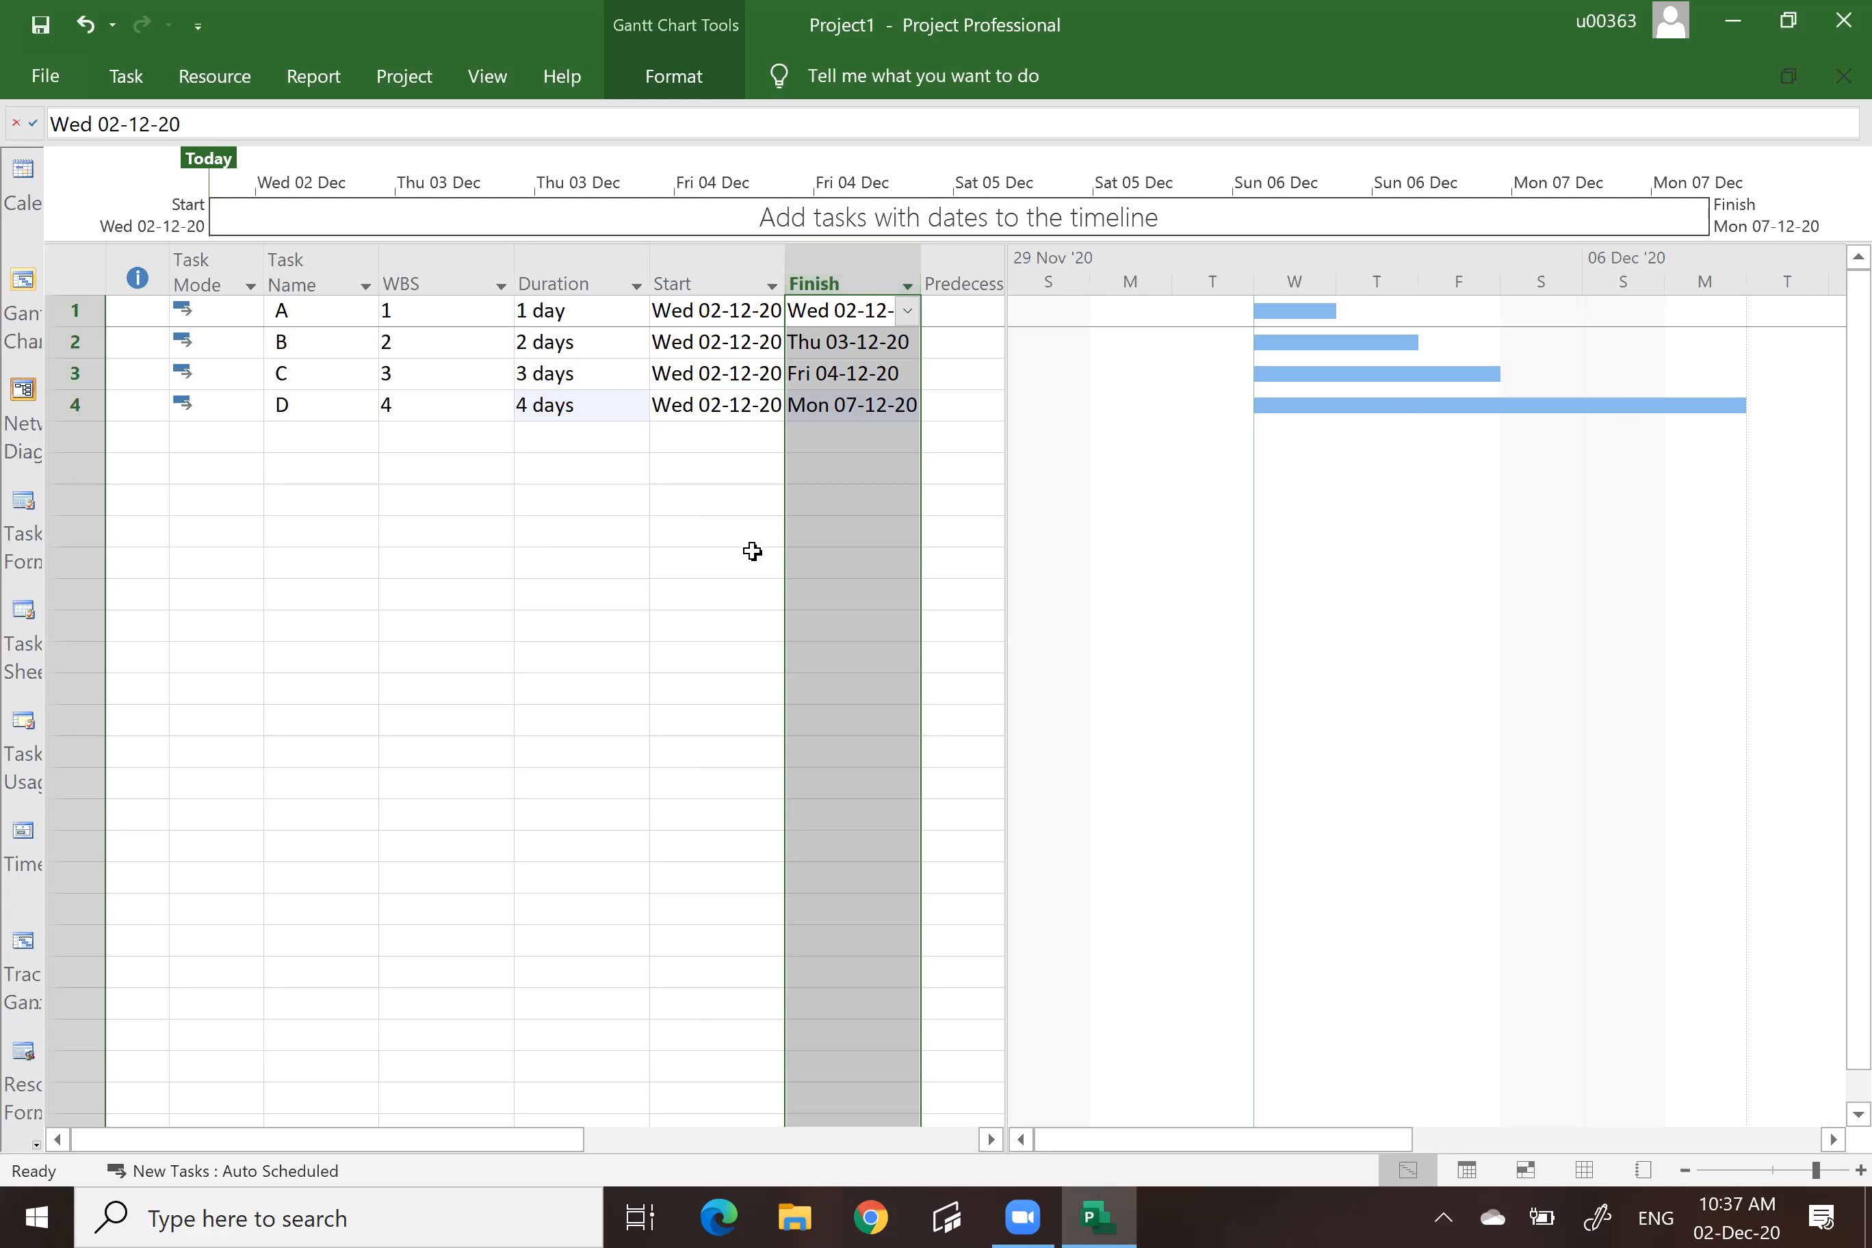
click(711, 530)
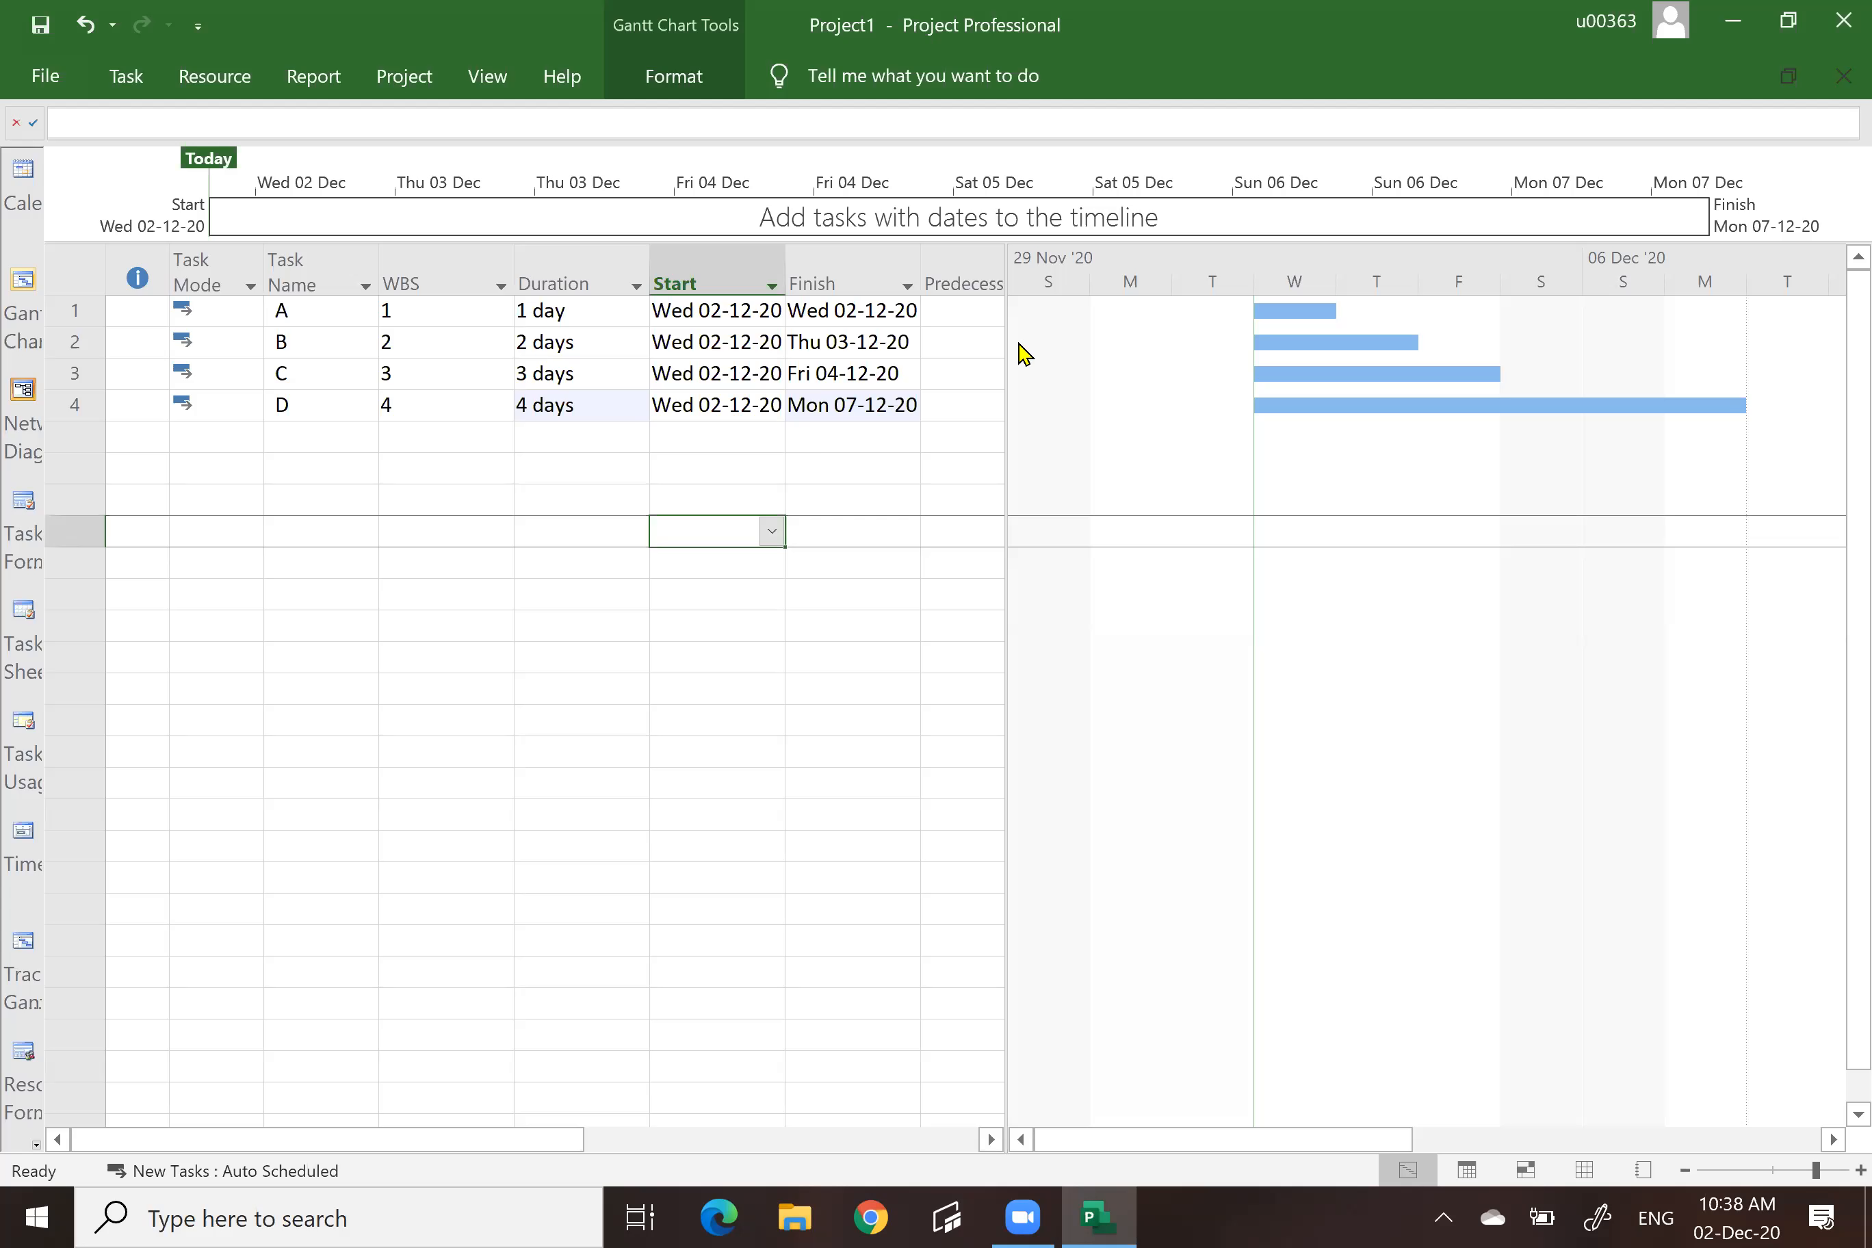
key(alt+F4)
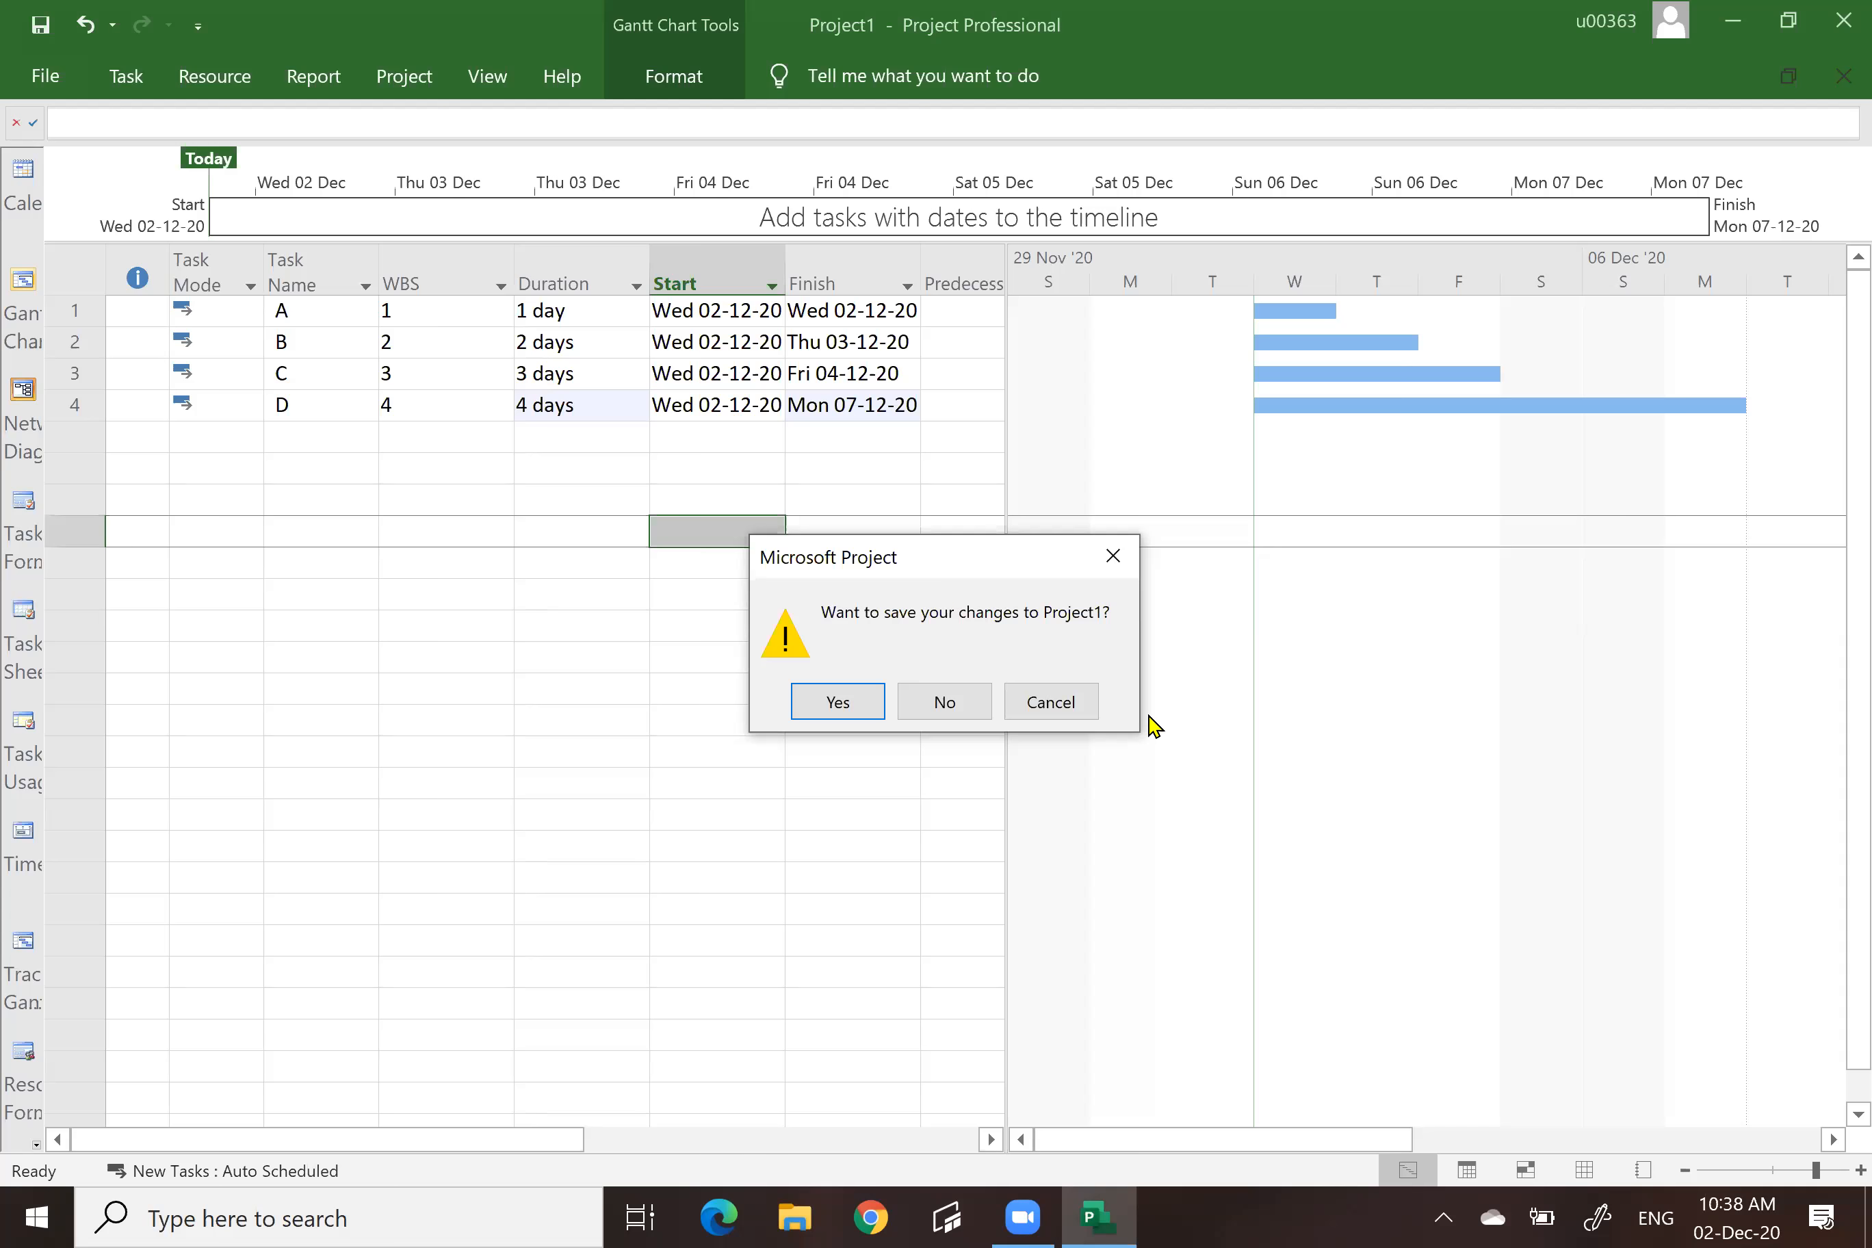
click(1109, 555)
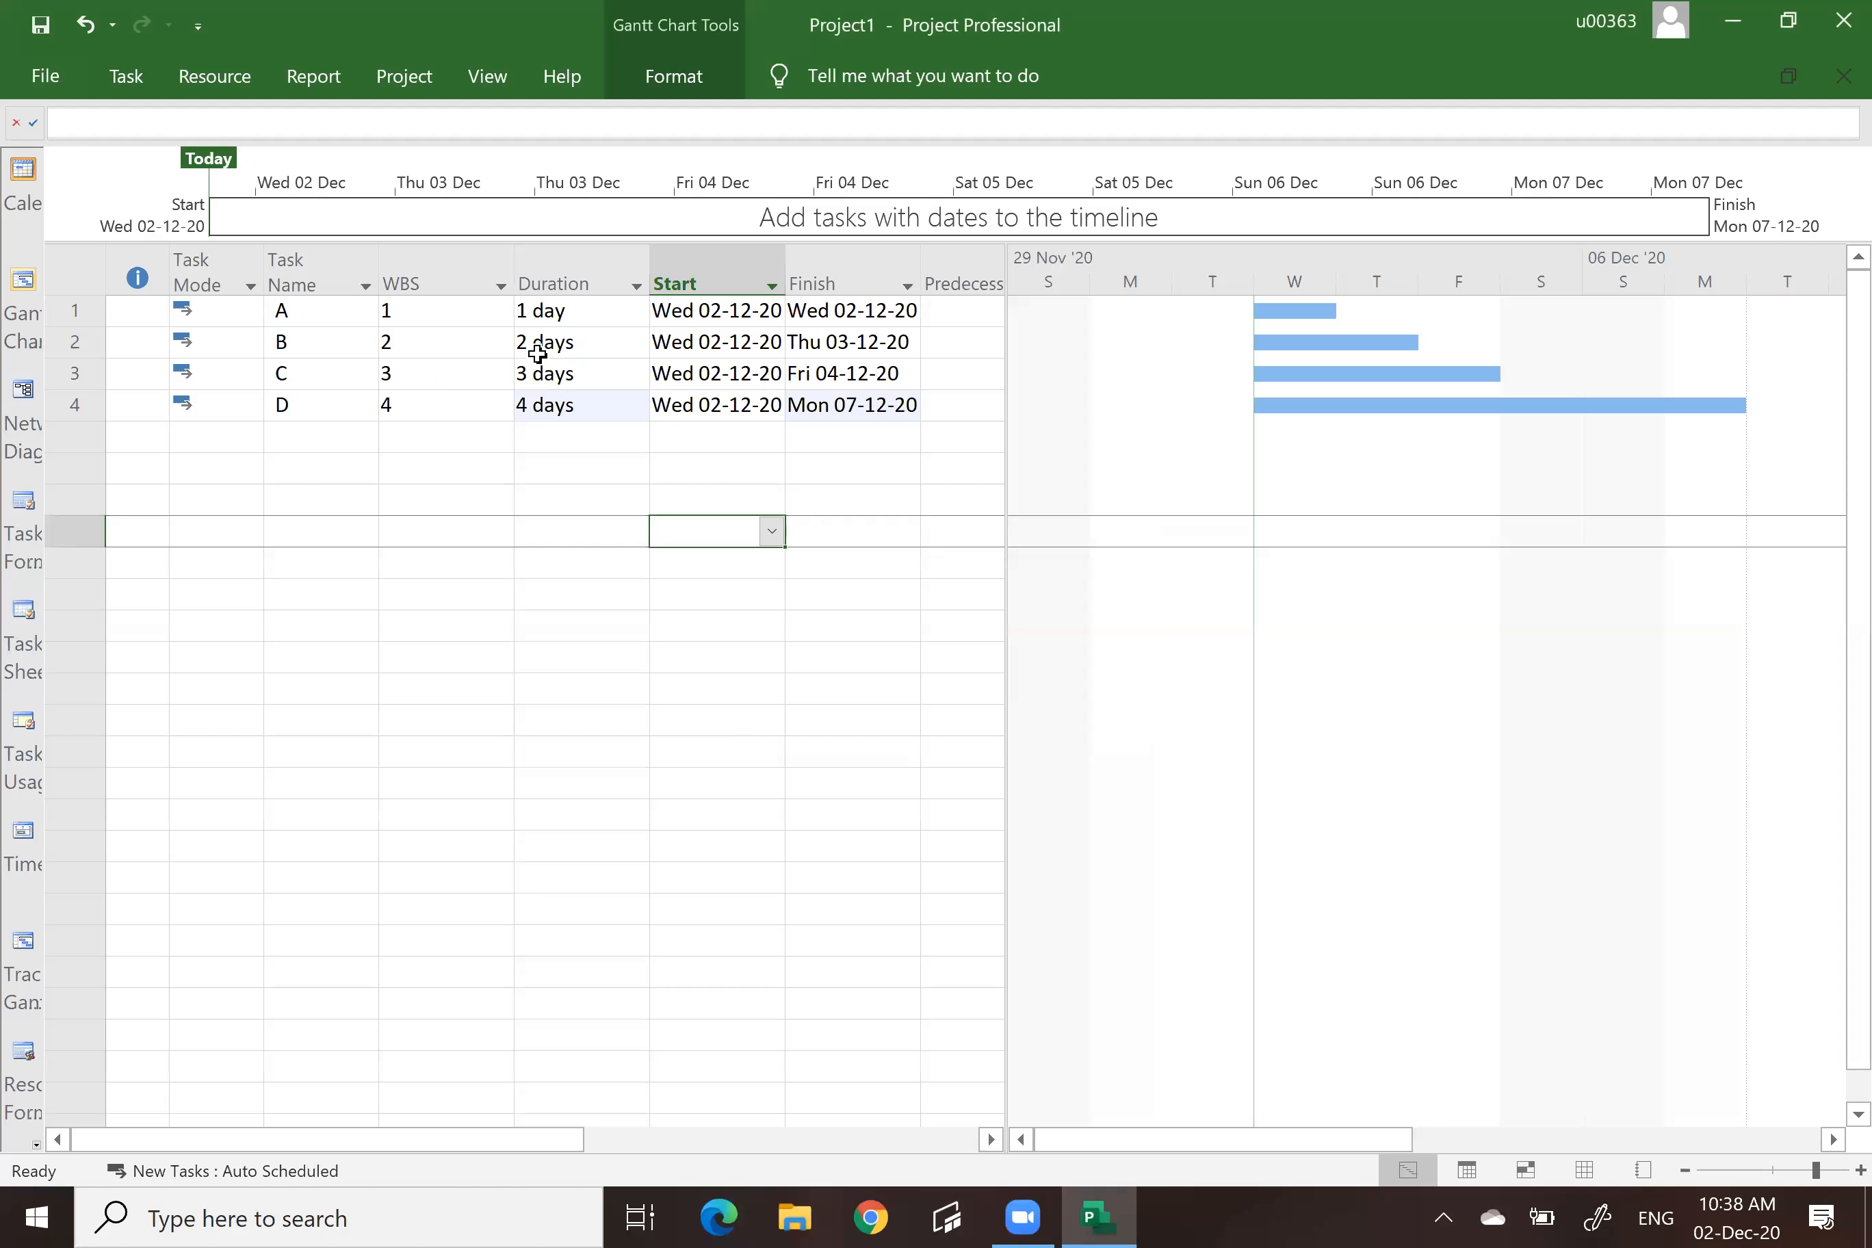
click(47, 81)
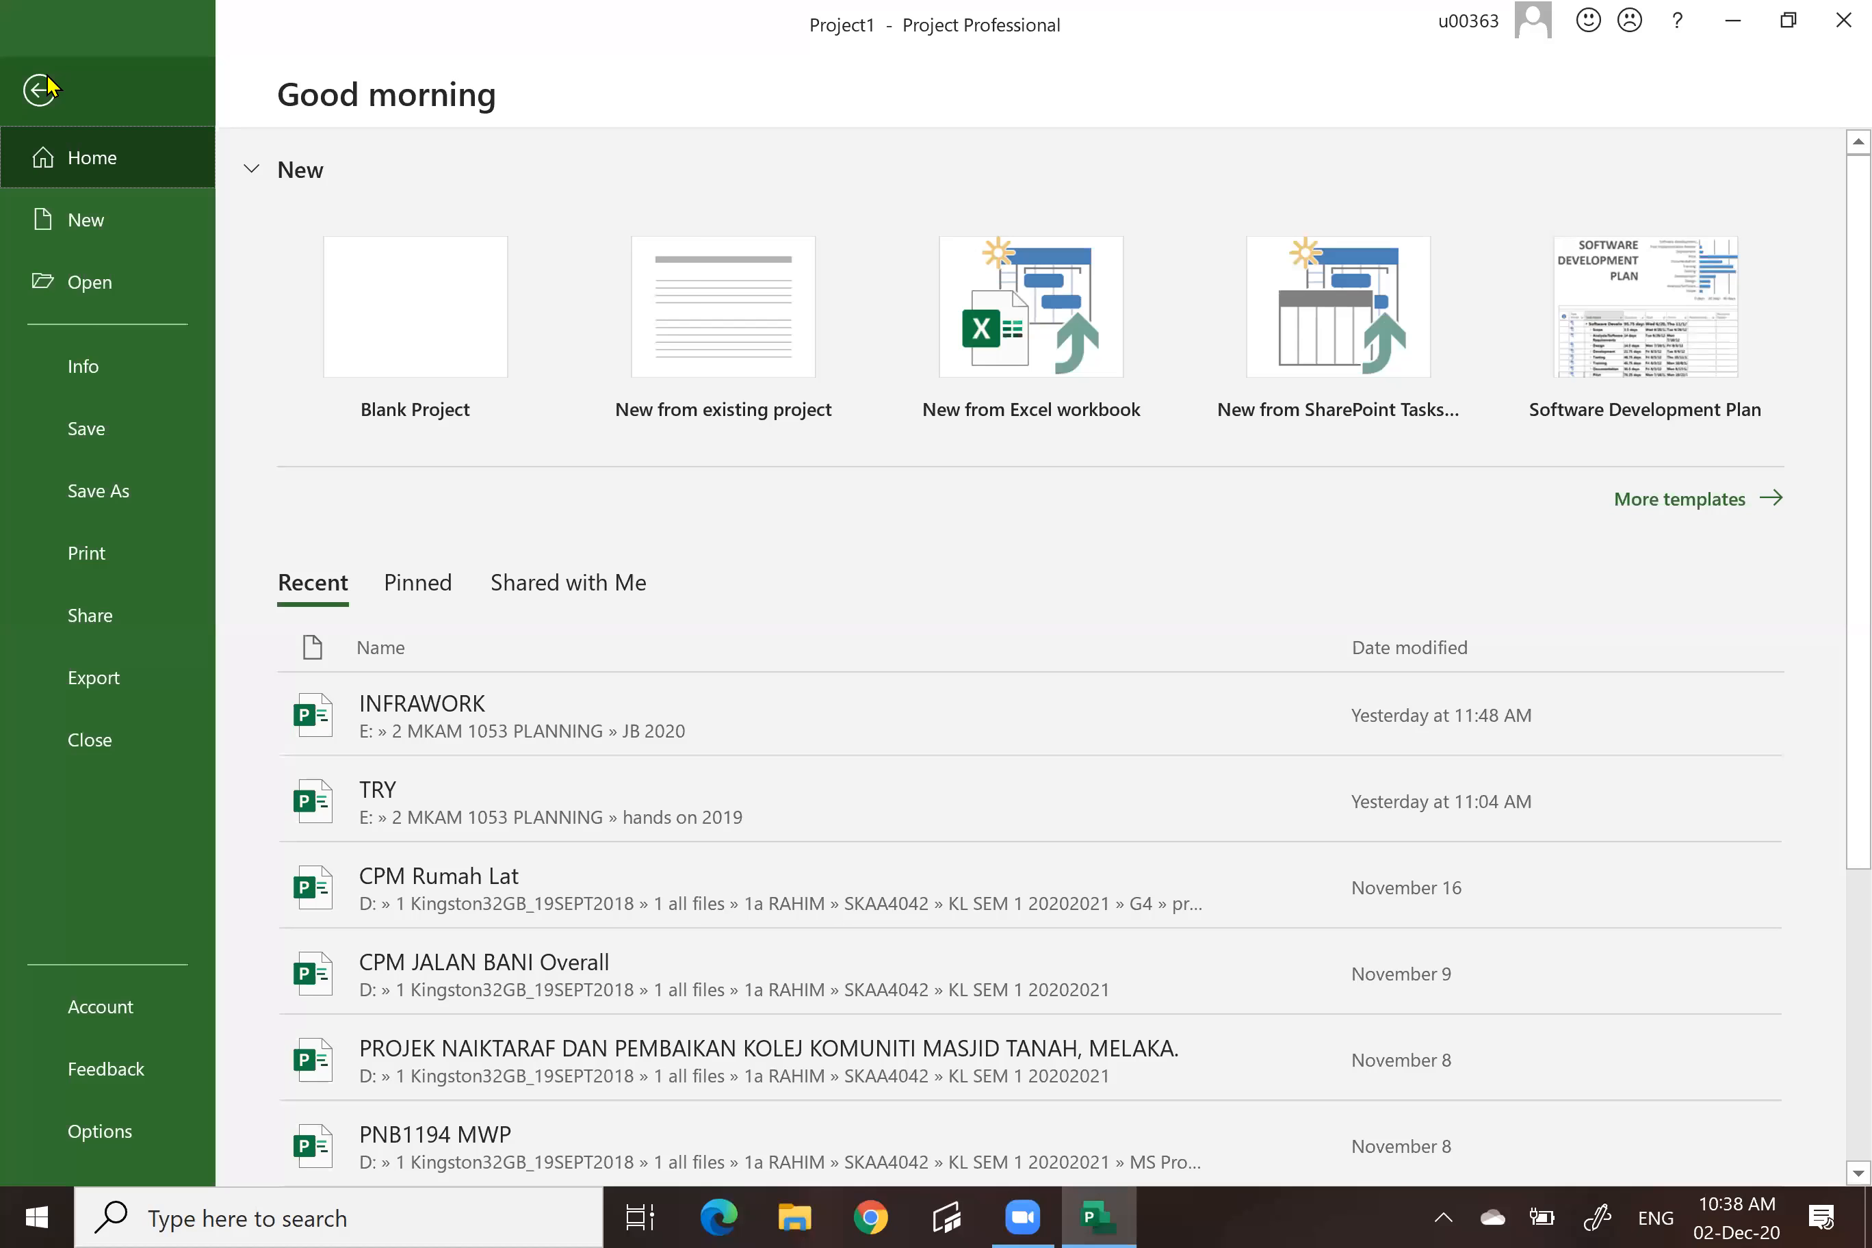
click(41, 95)
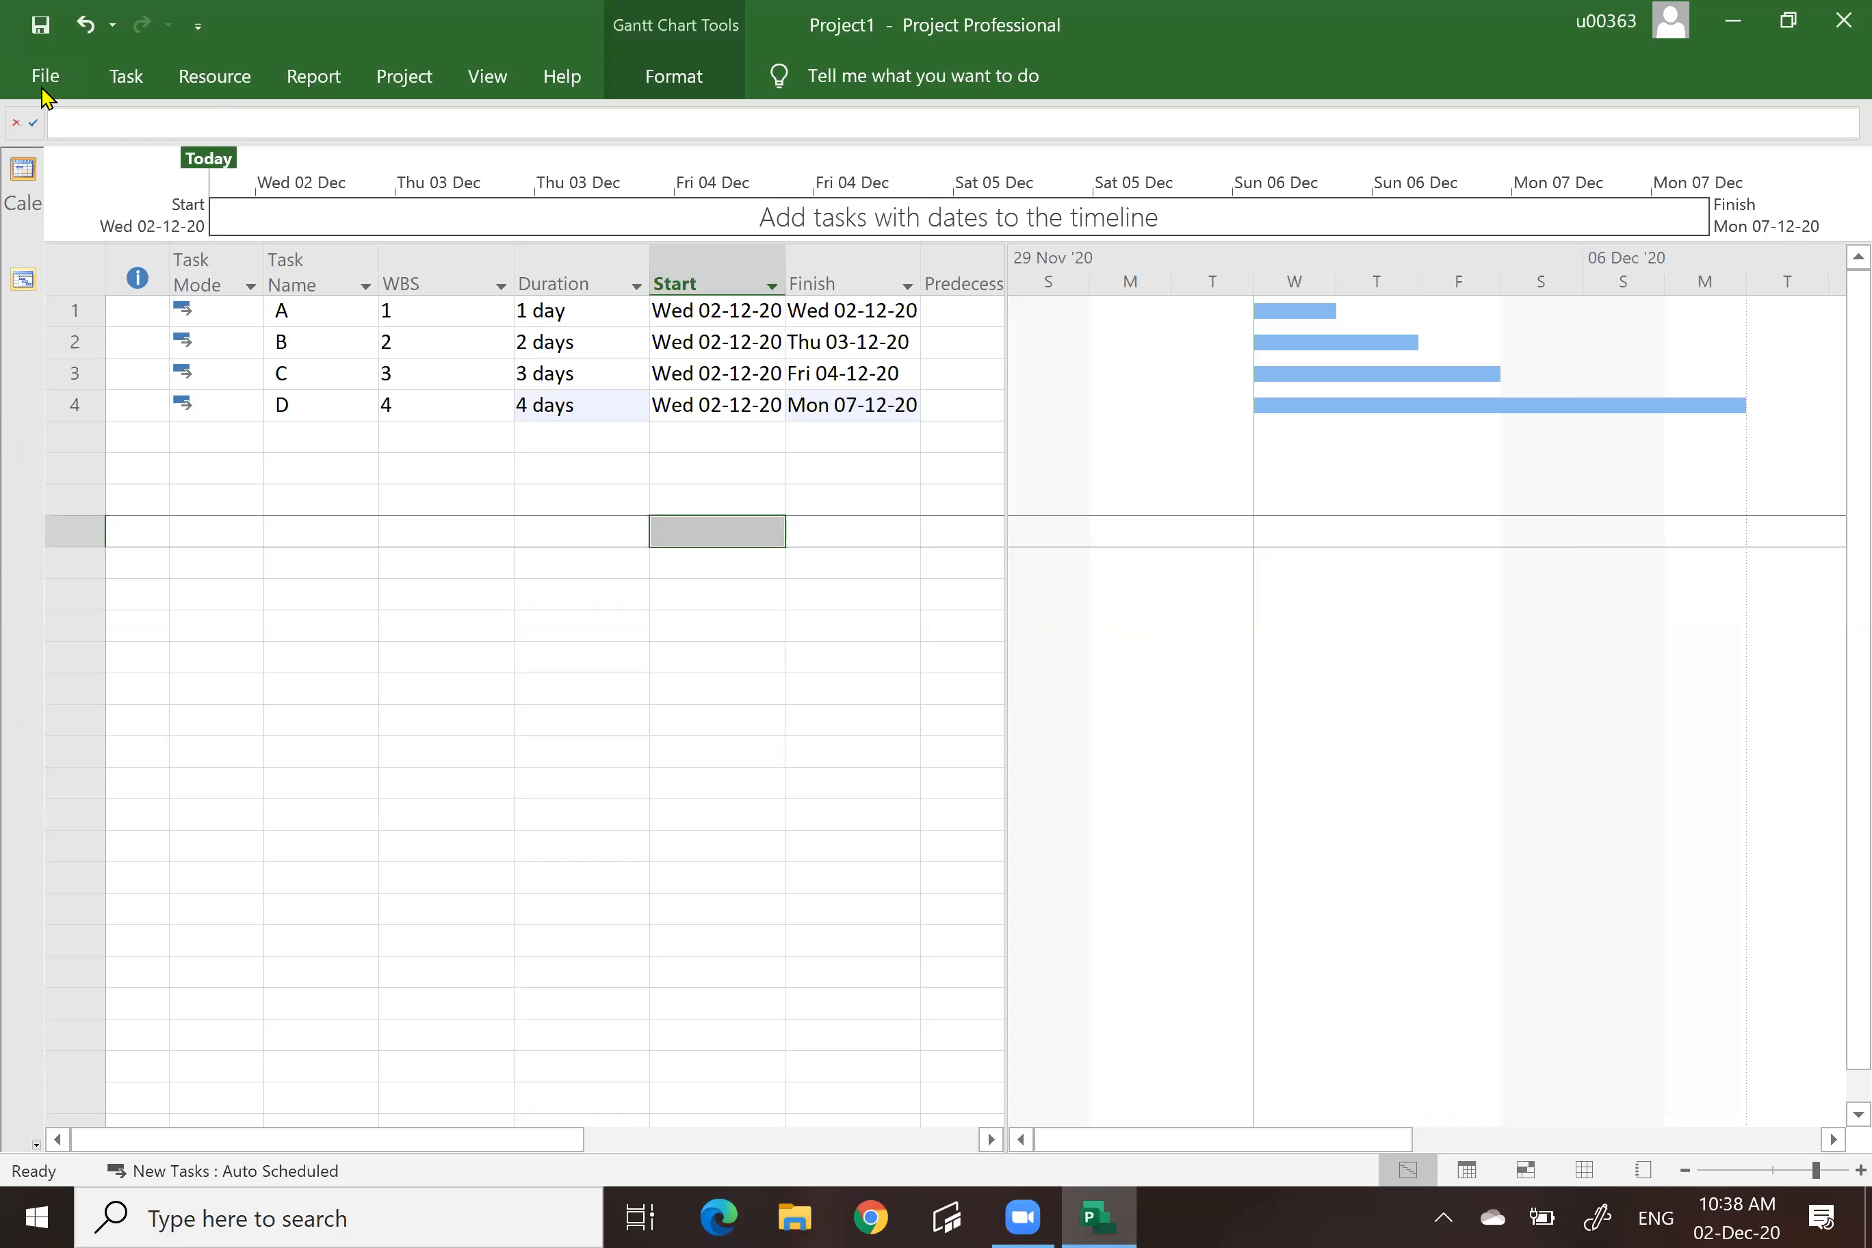
Start saving a copy of the project in the folder "hands on 2019" and name the file "try 1".
click(42, 85)
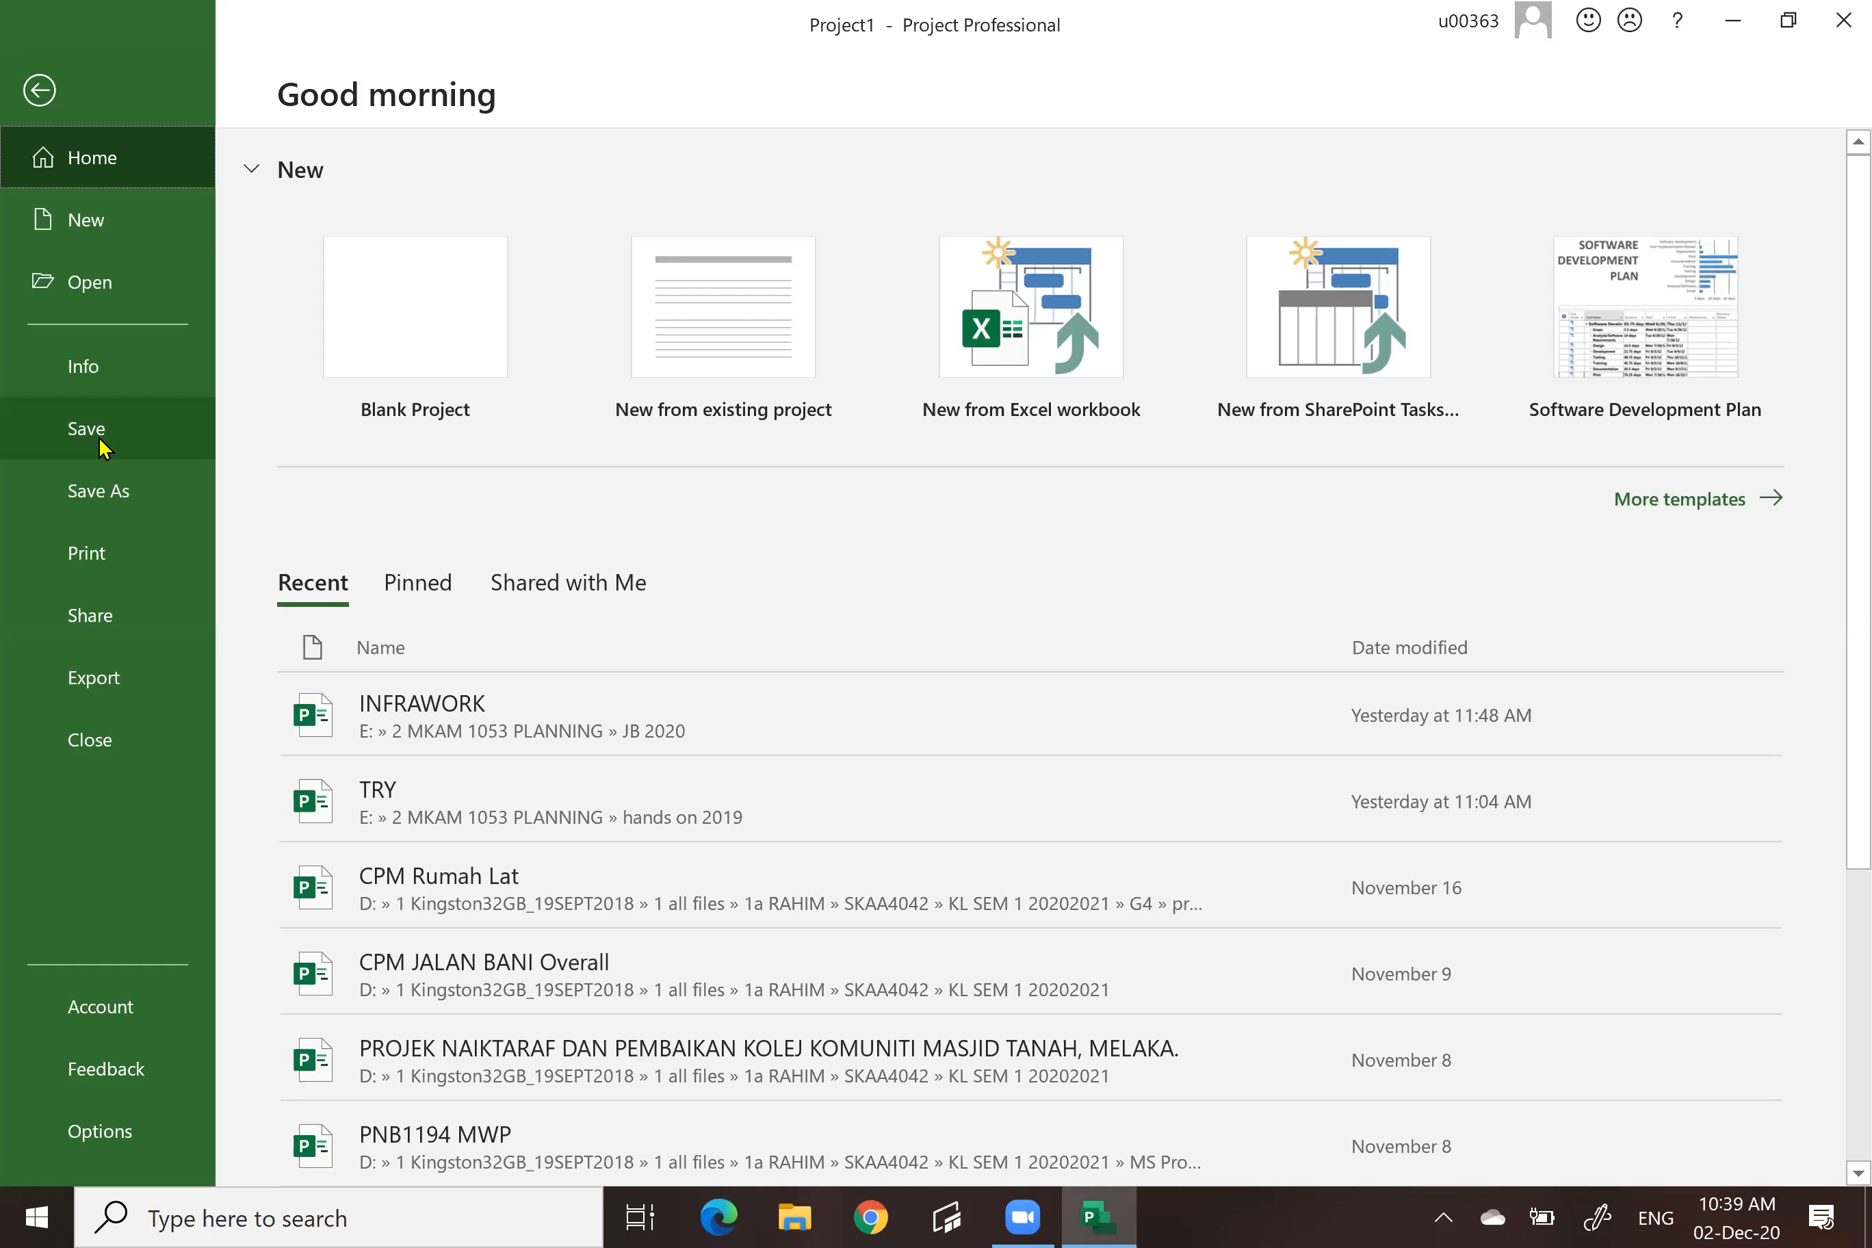
click(109, 496)
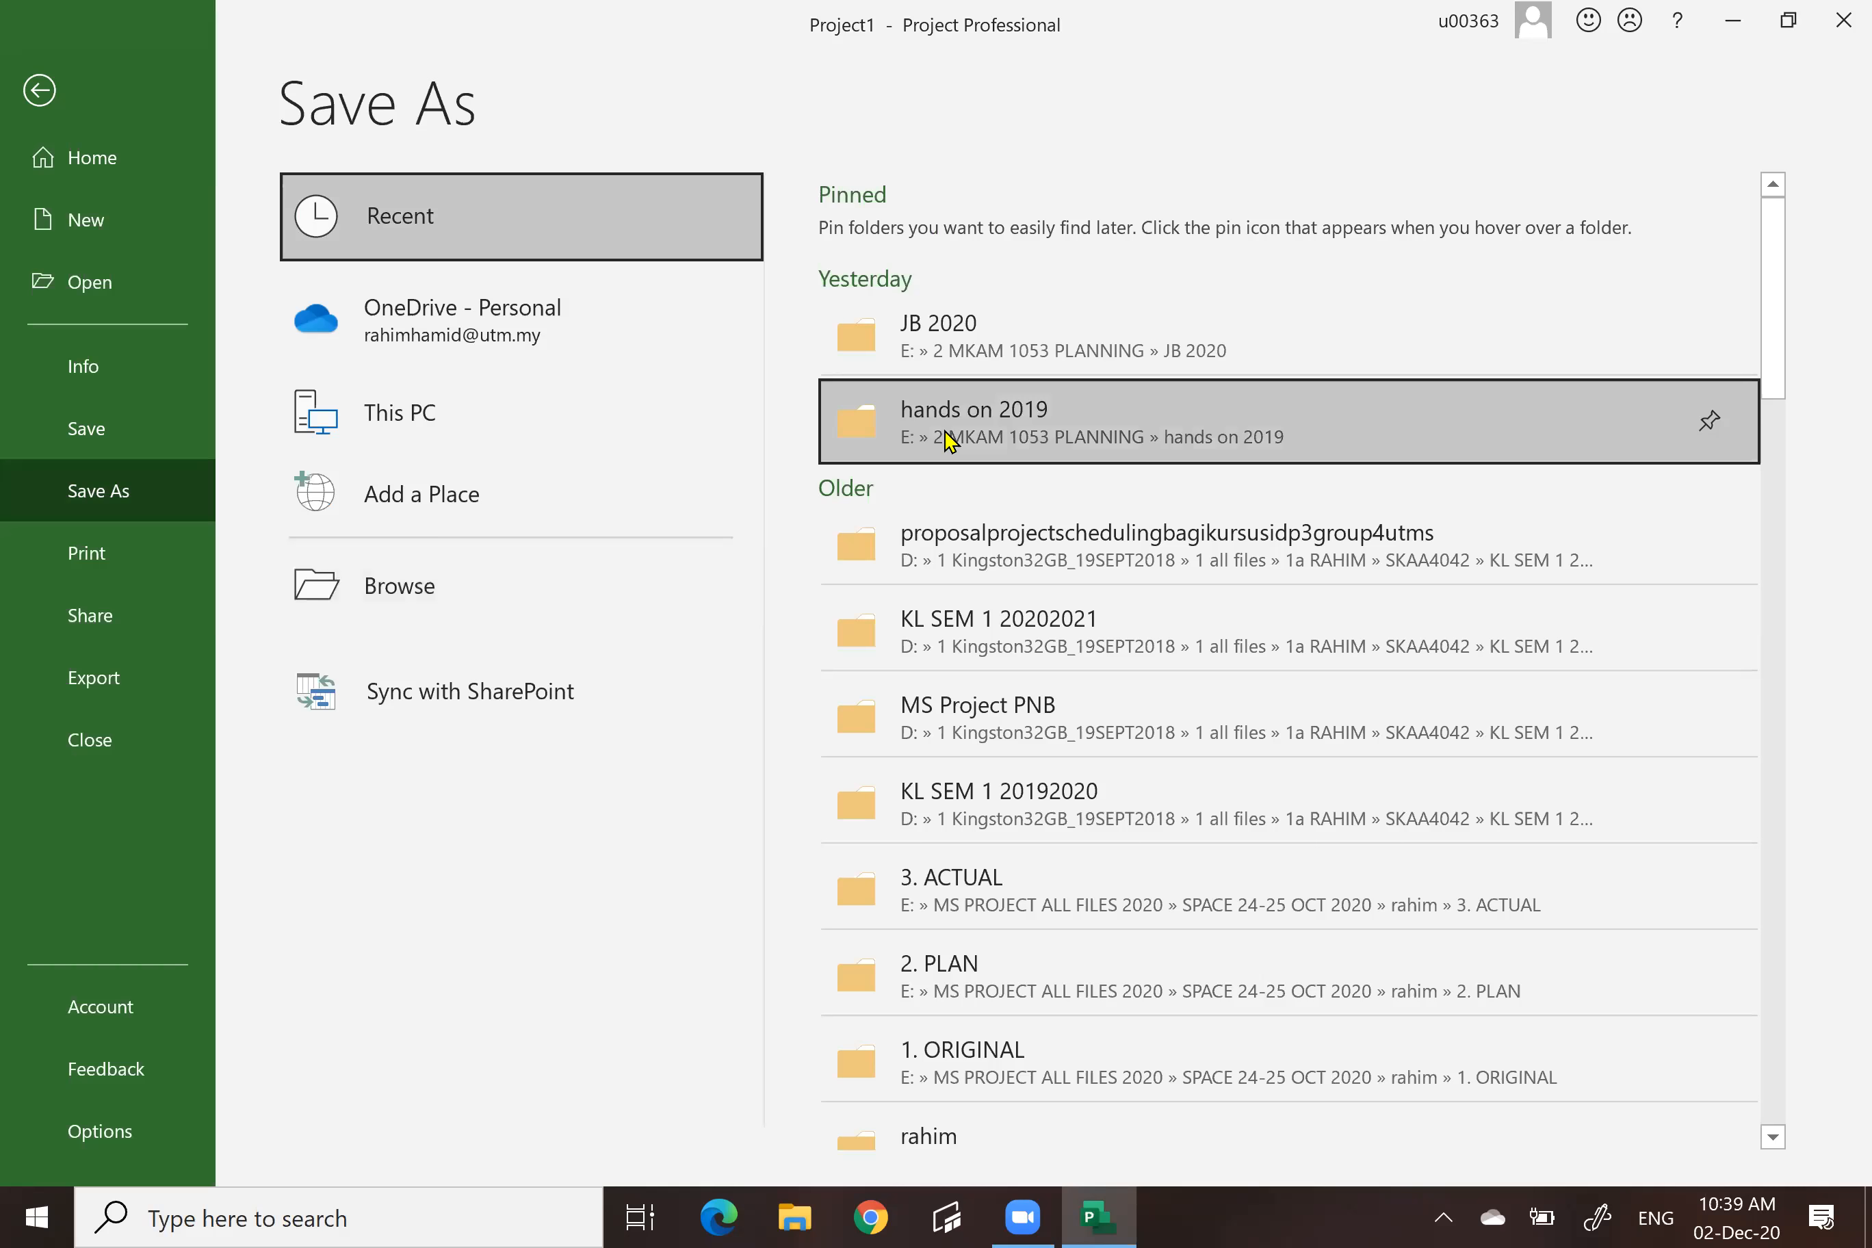
click(977, 424)
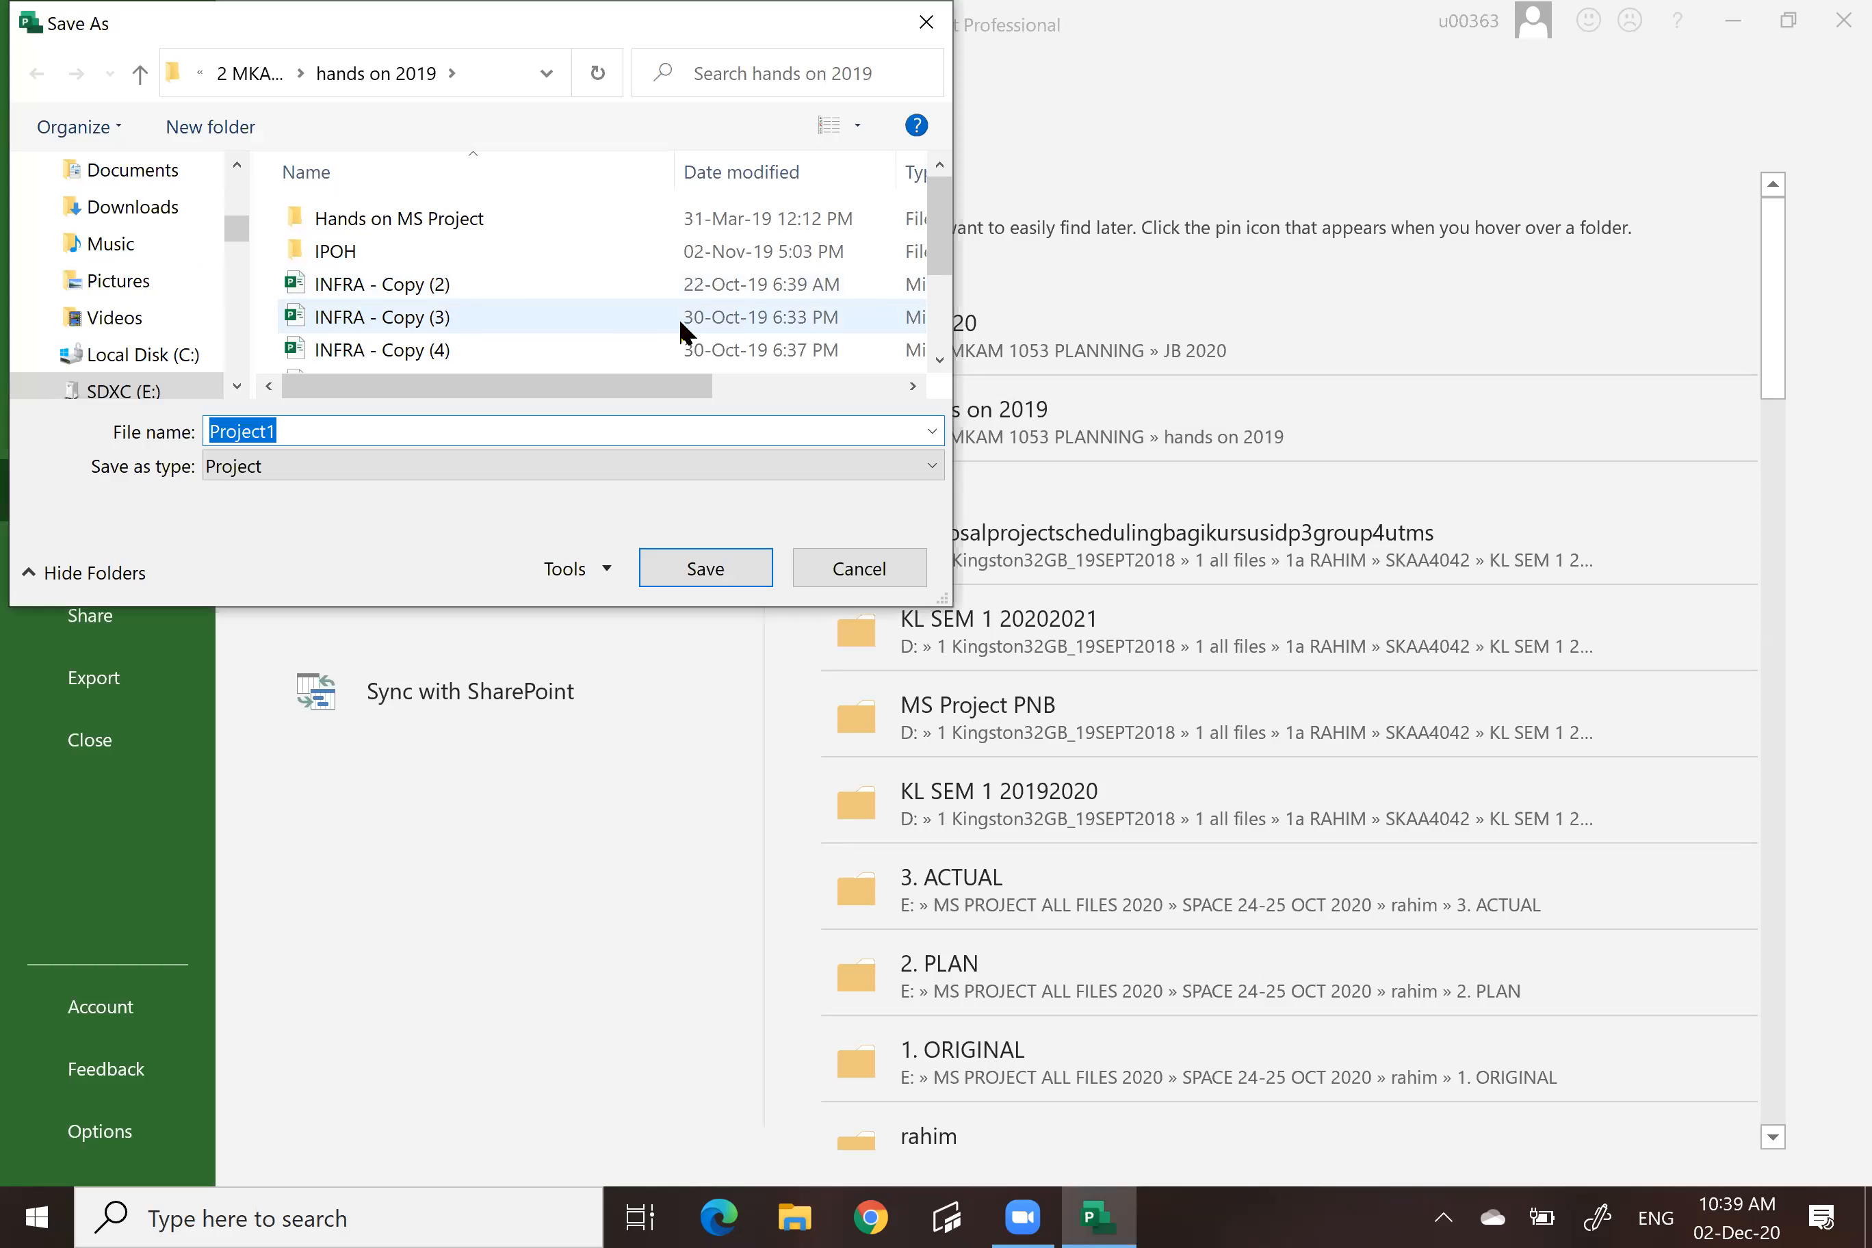
scroll(719, 351, down, 2)
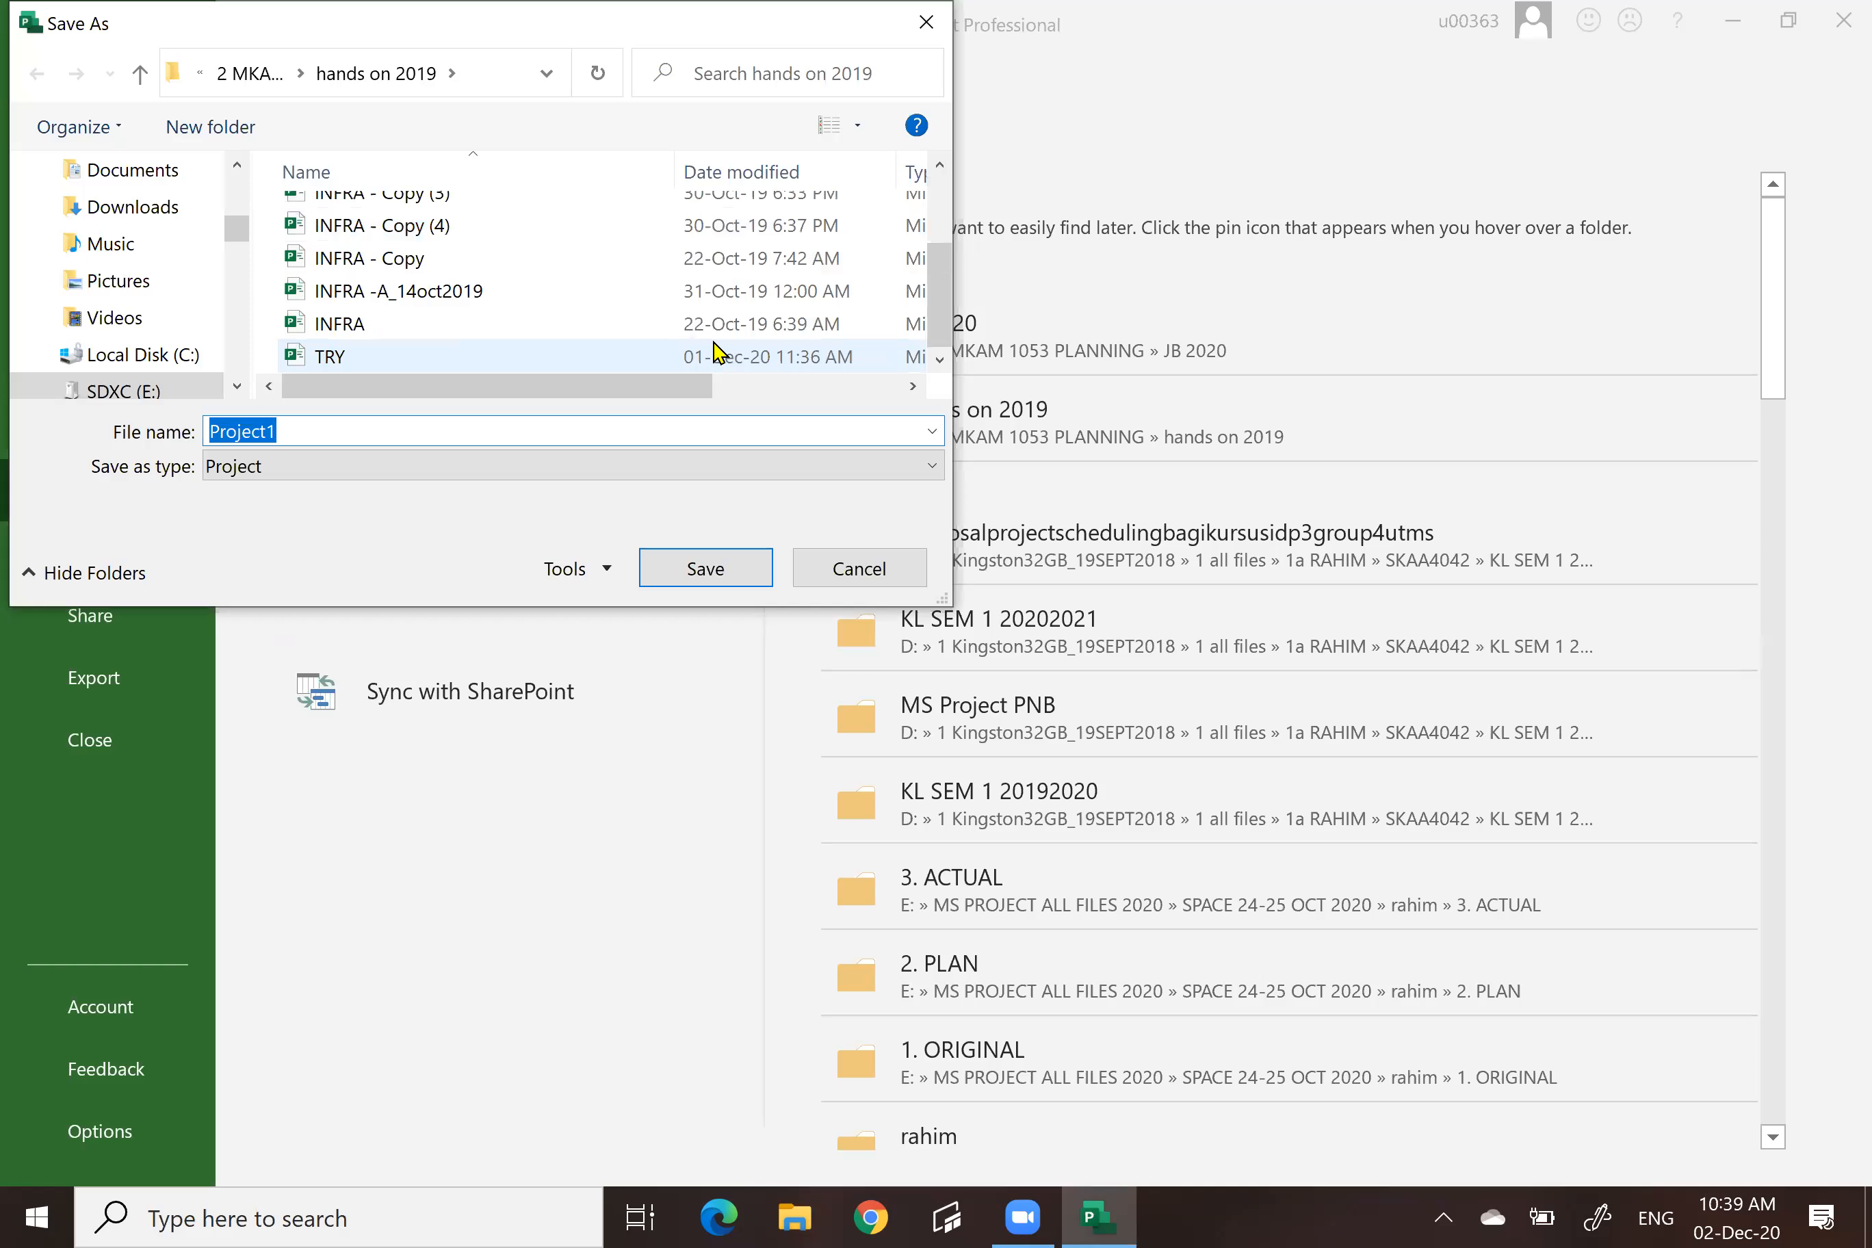
click(319, 432)
drag(284, 442, 189, 433)
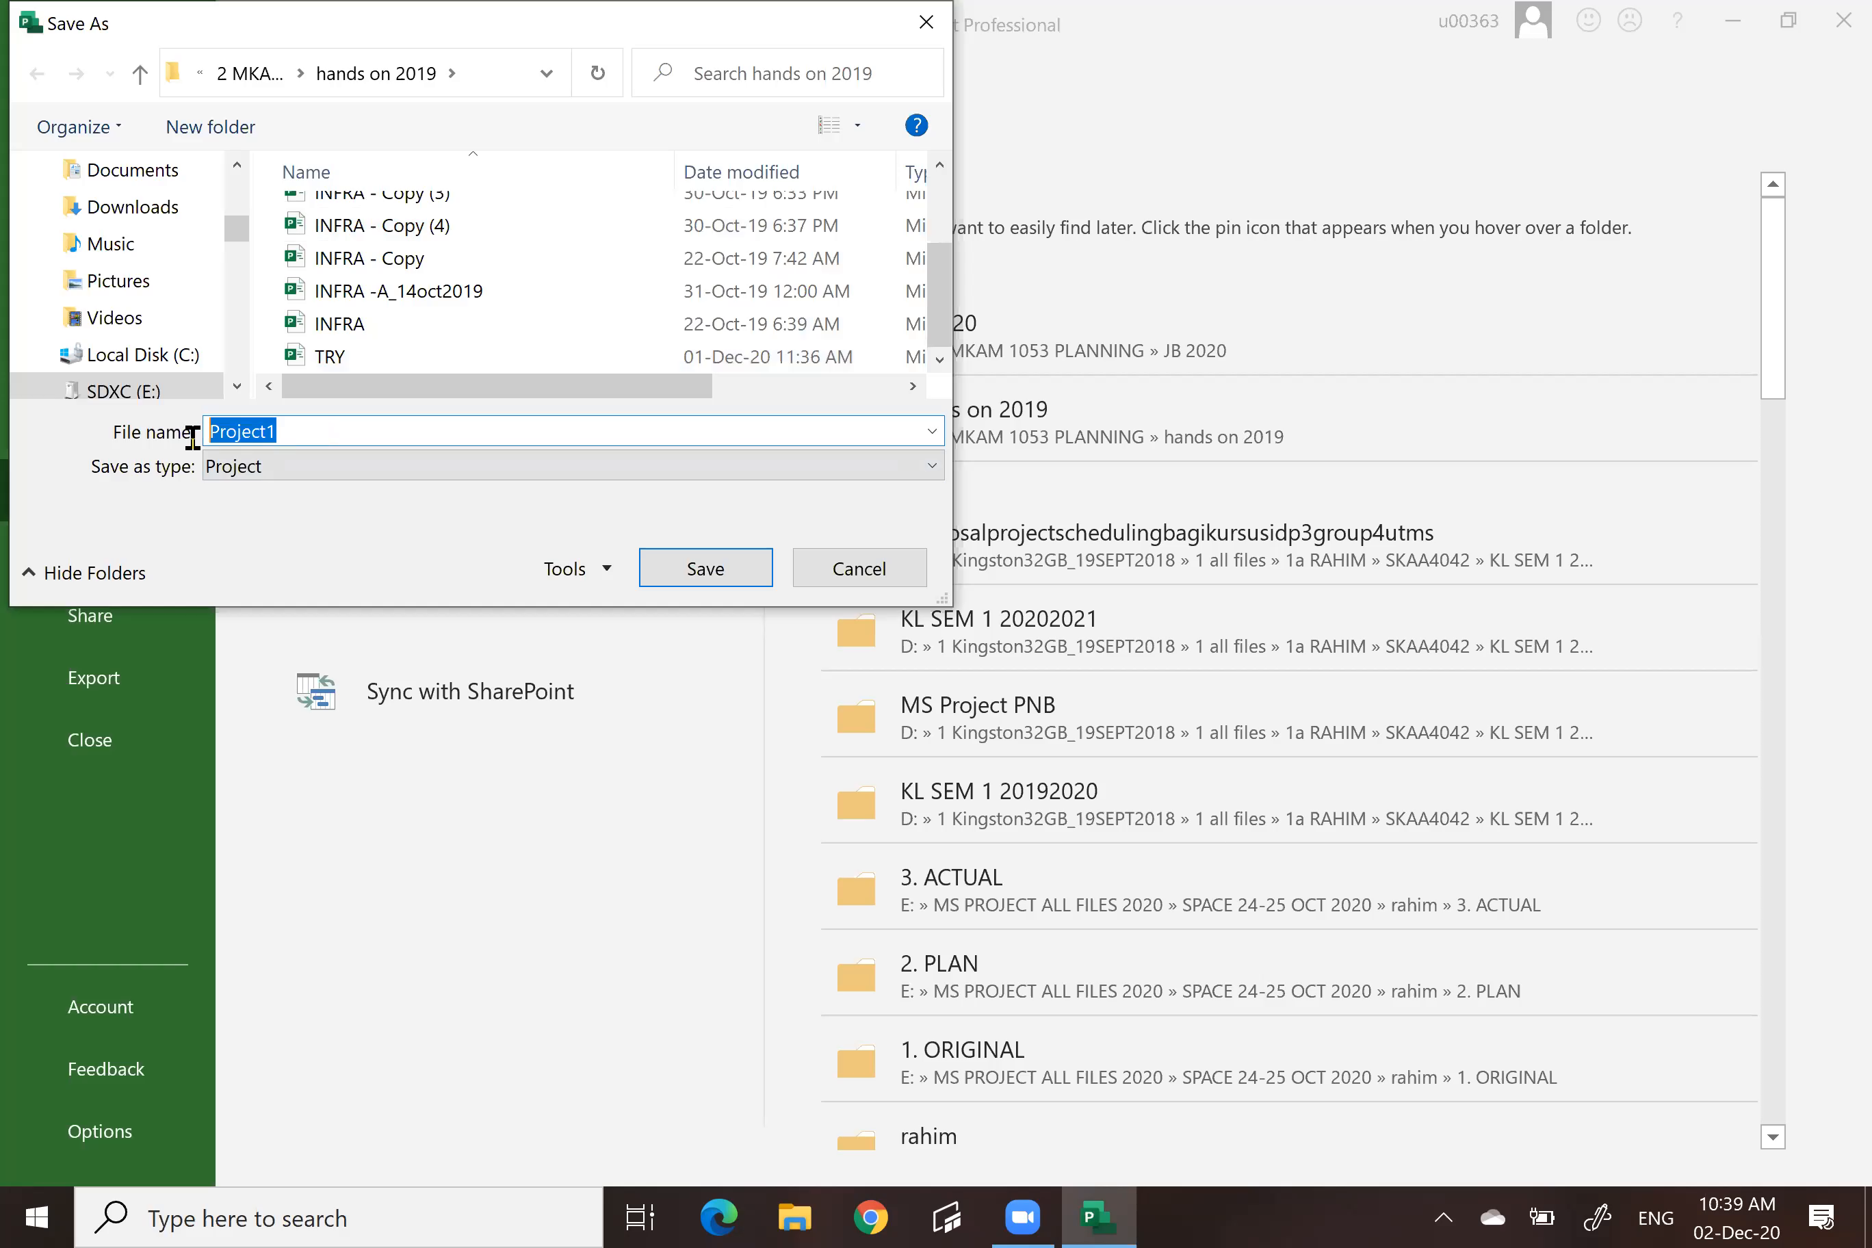
text(try 1)
Check the general save options for password protection without setting any, and save the project file.
click(608, 570)
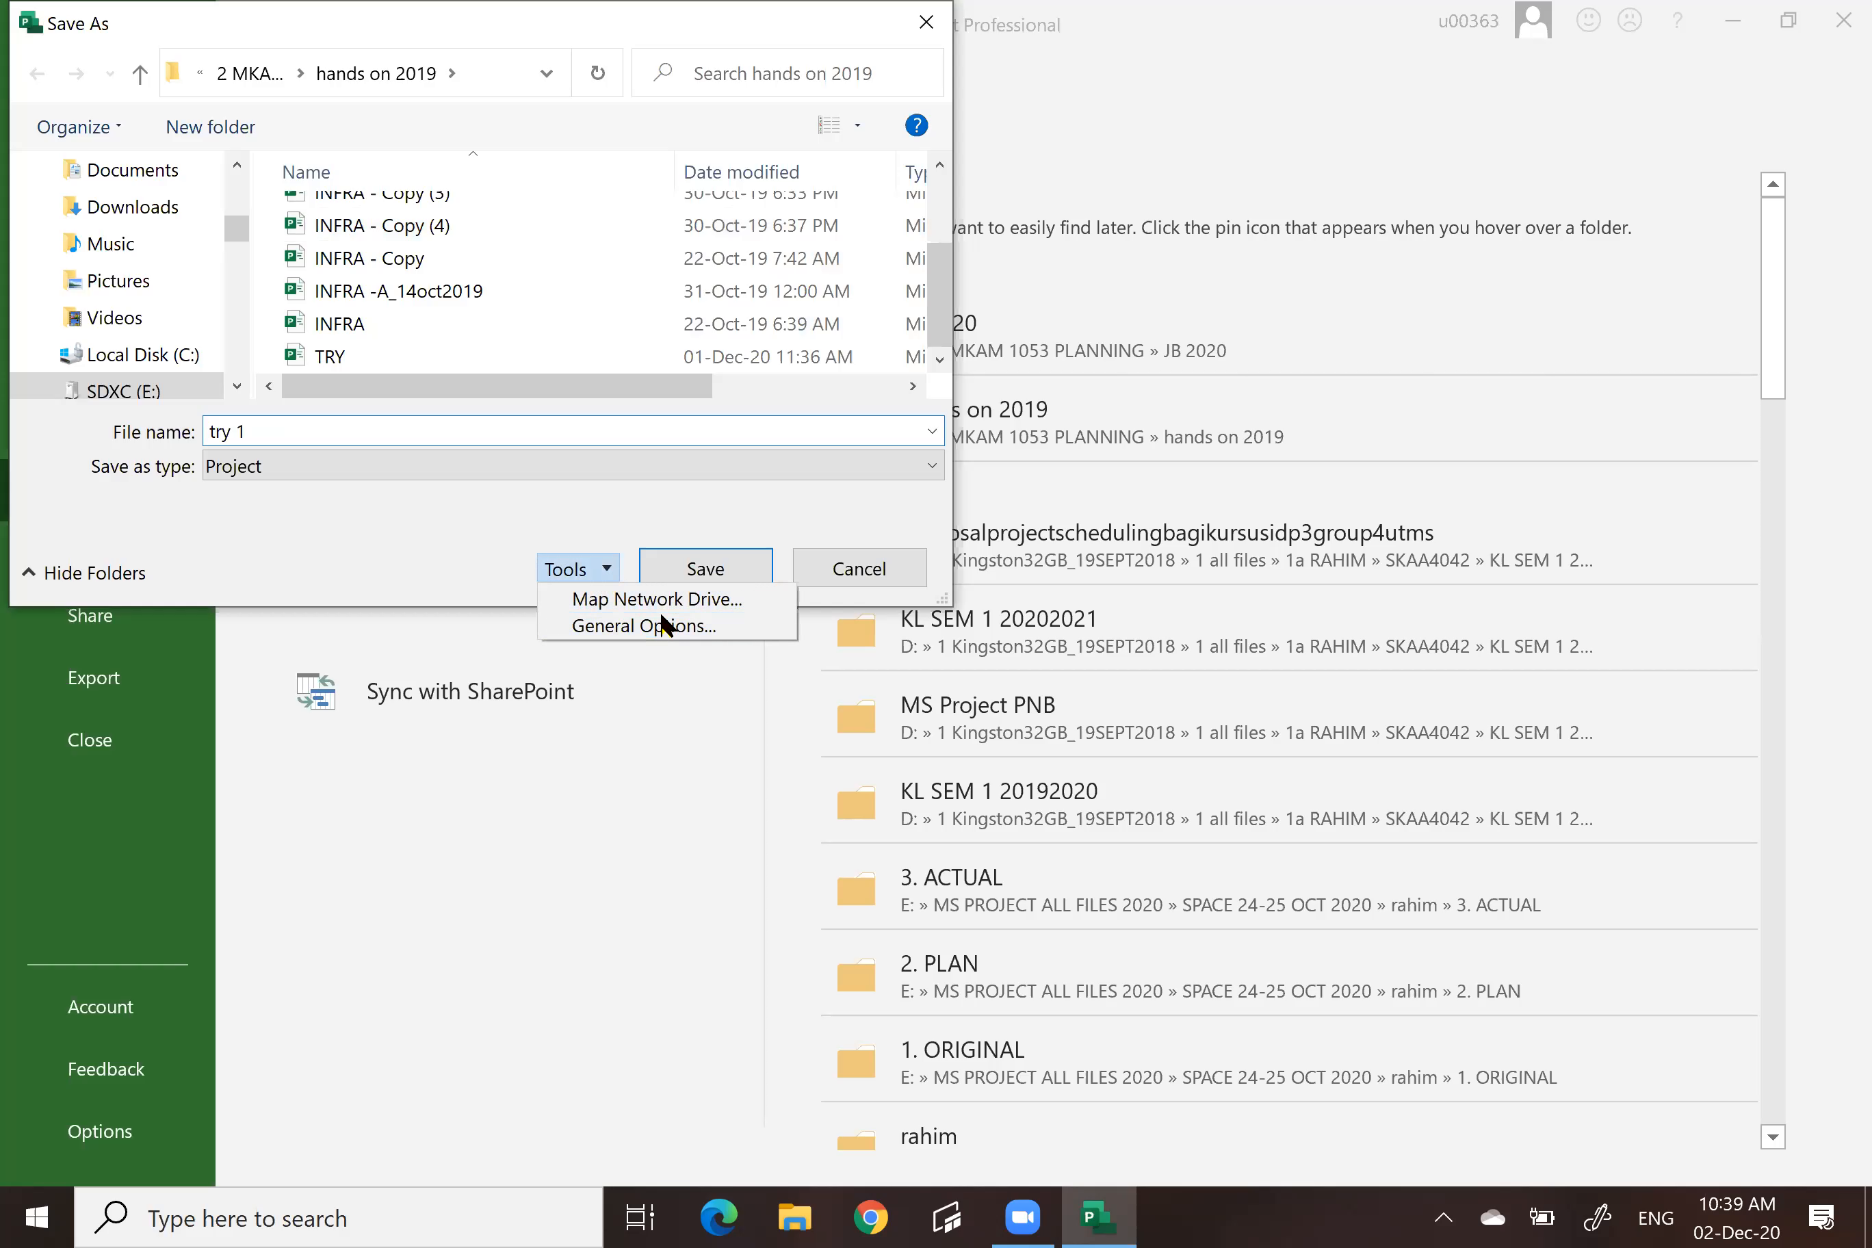
click(641, 627)
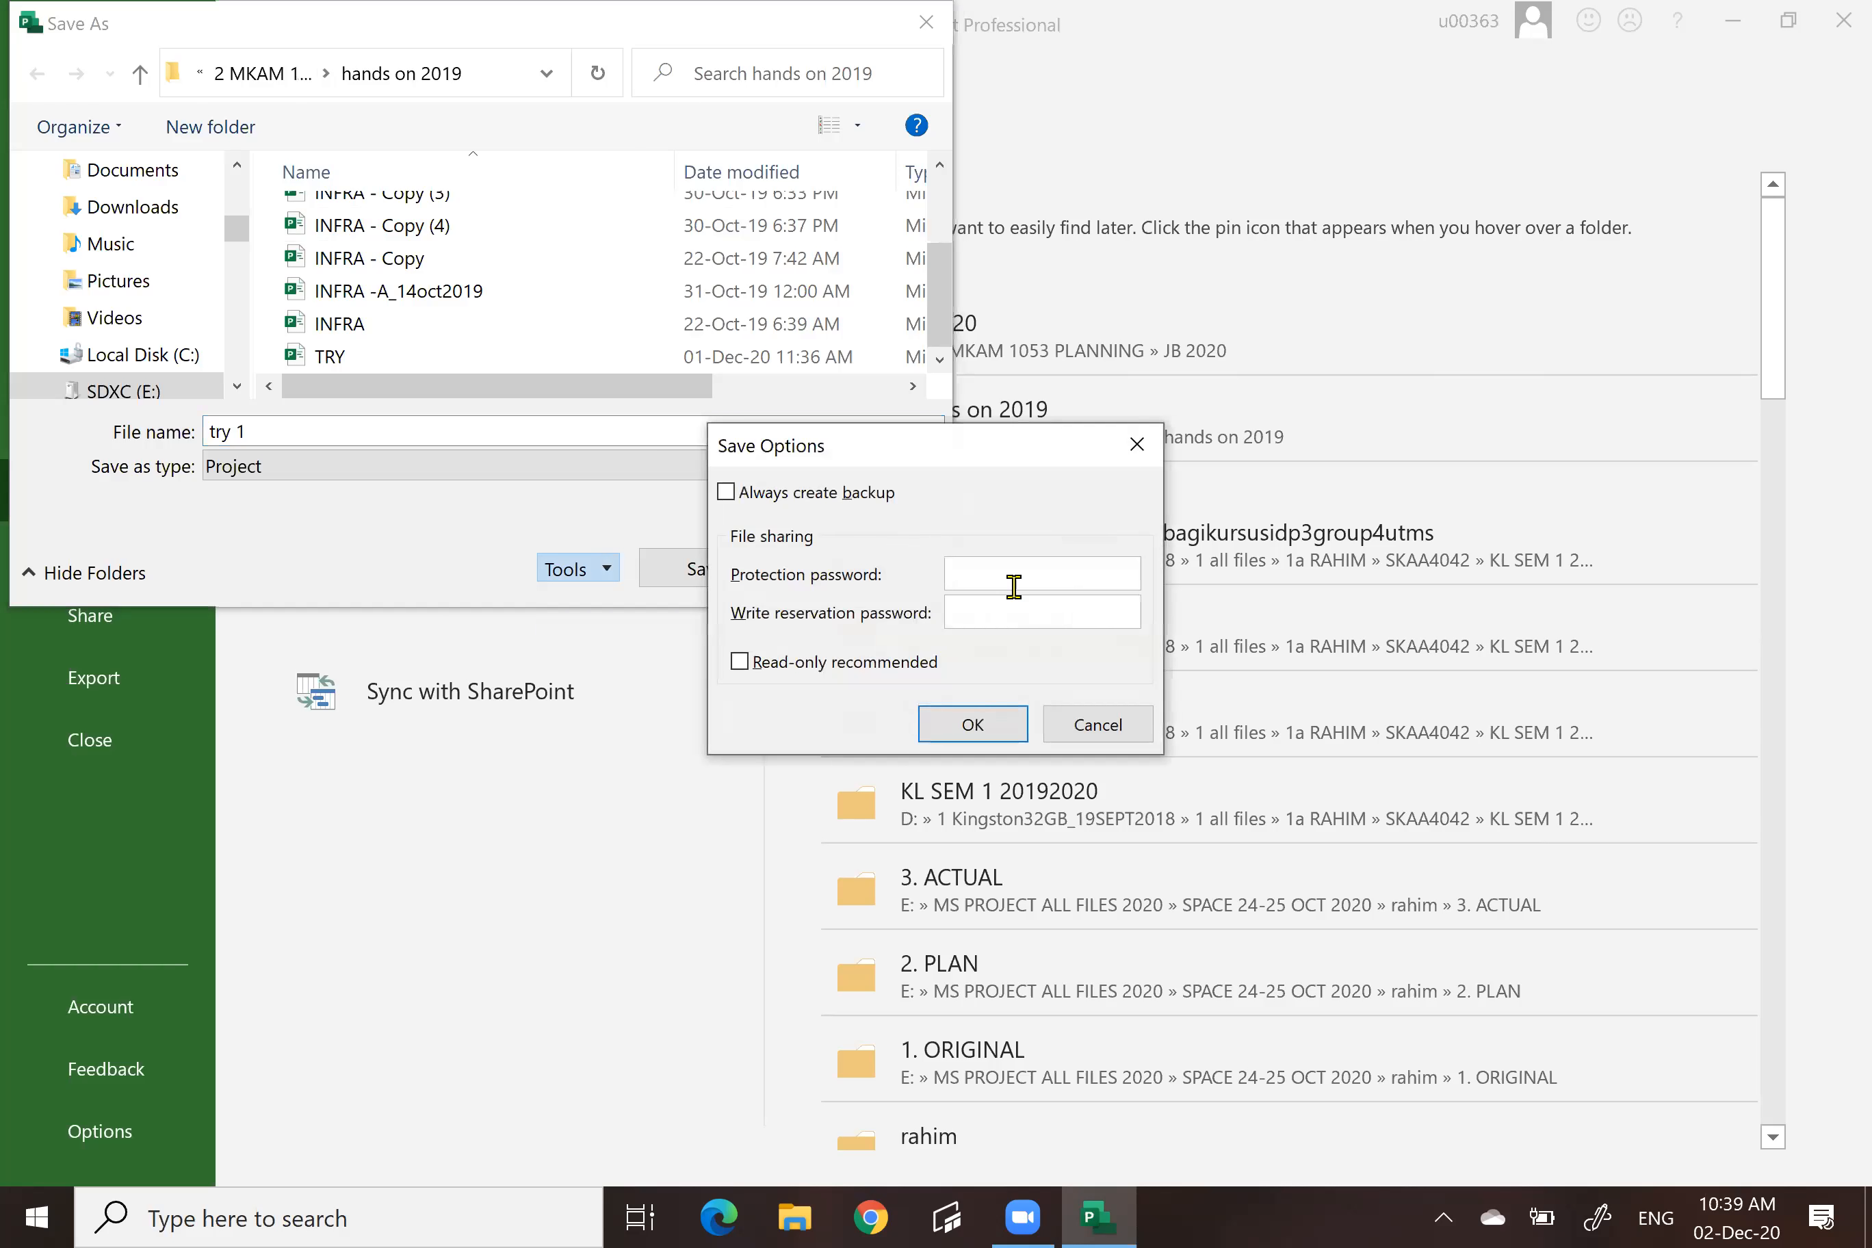
click(1095, 729)
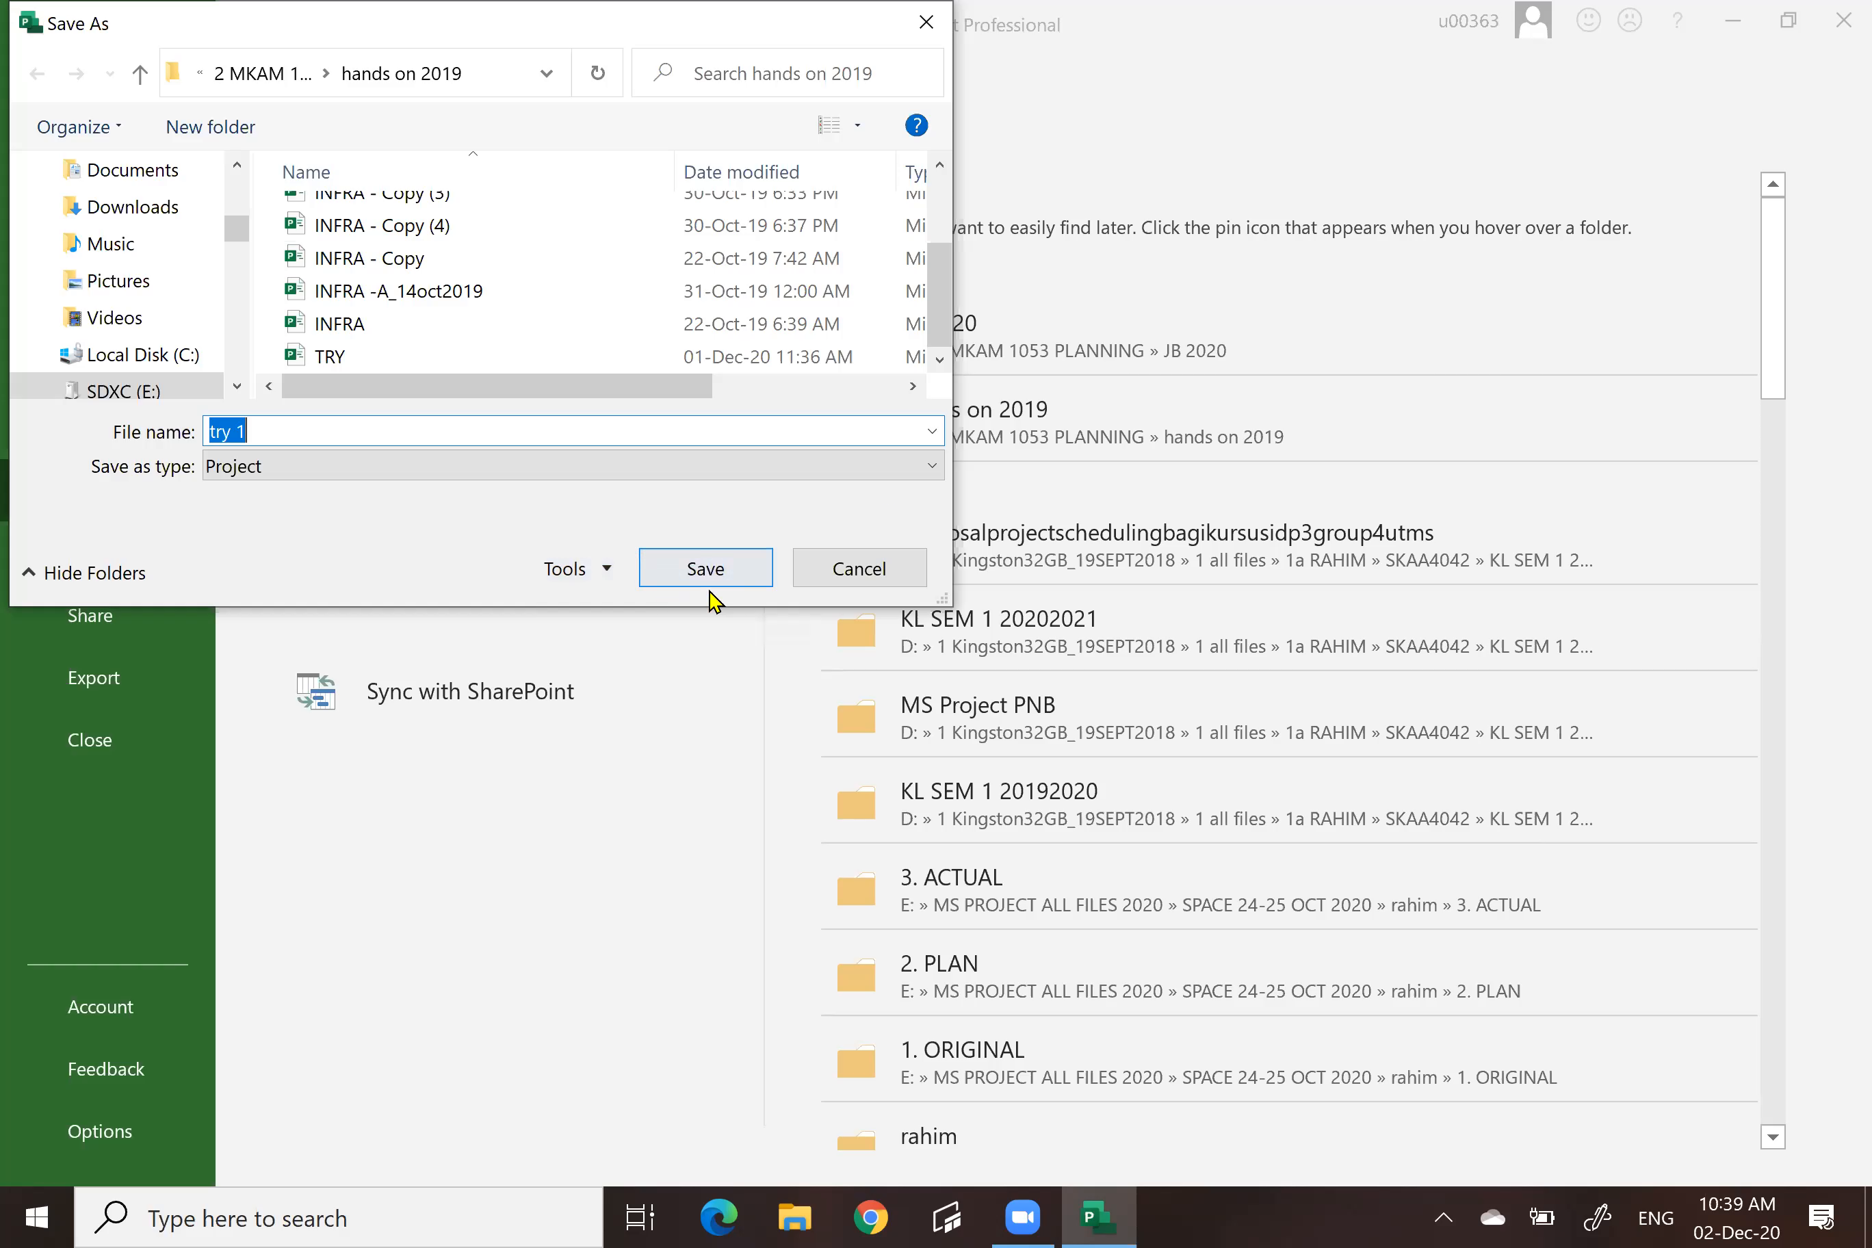
click(706, 569)
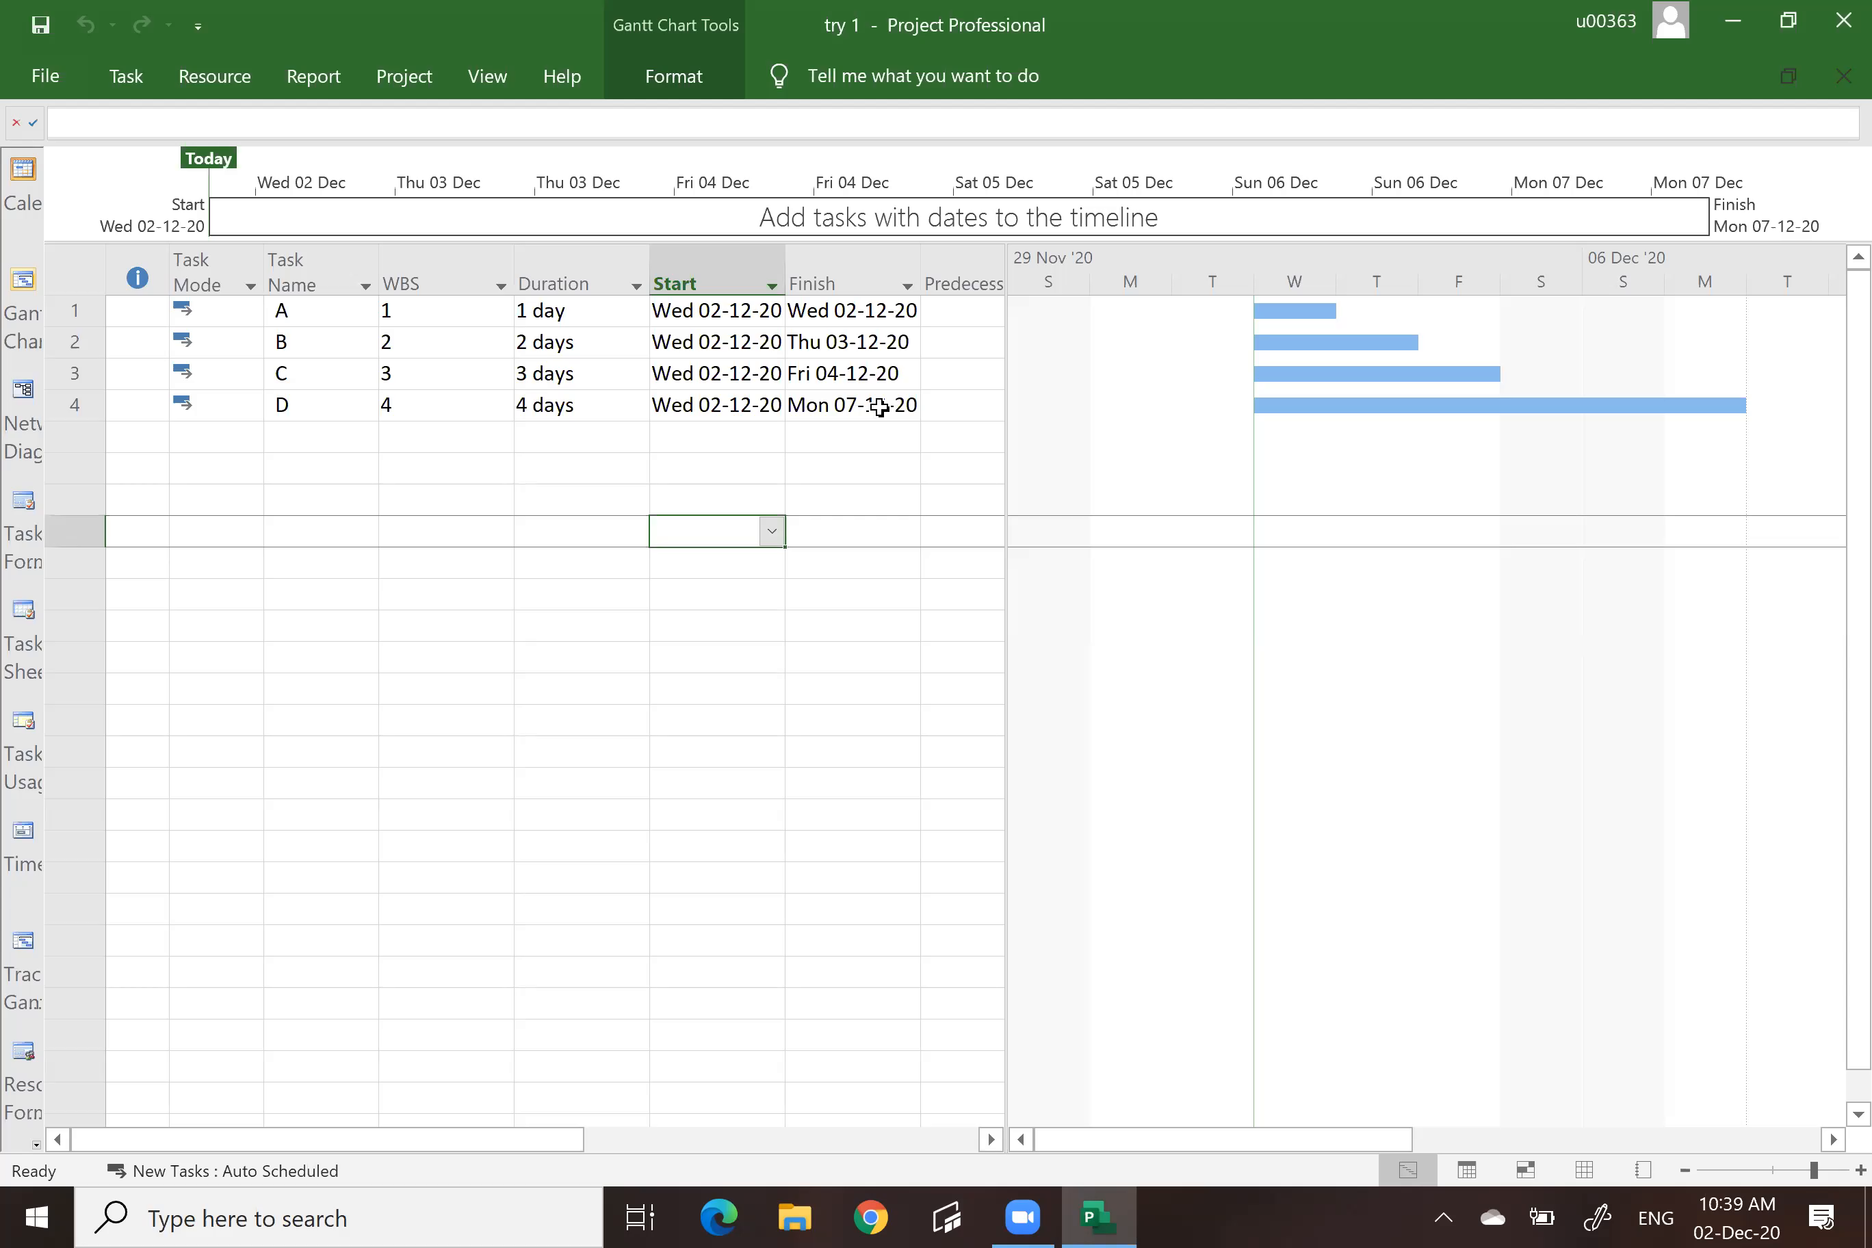
Open the project options' display settings and choose Gregorian Calendar as the calendar type.
click(45, 76)
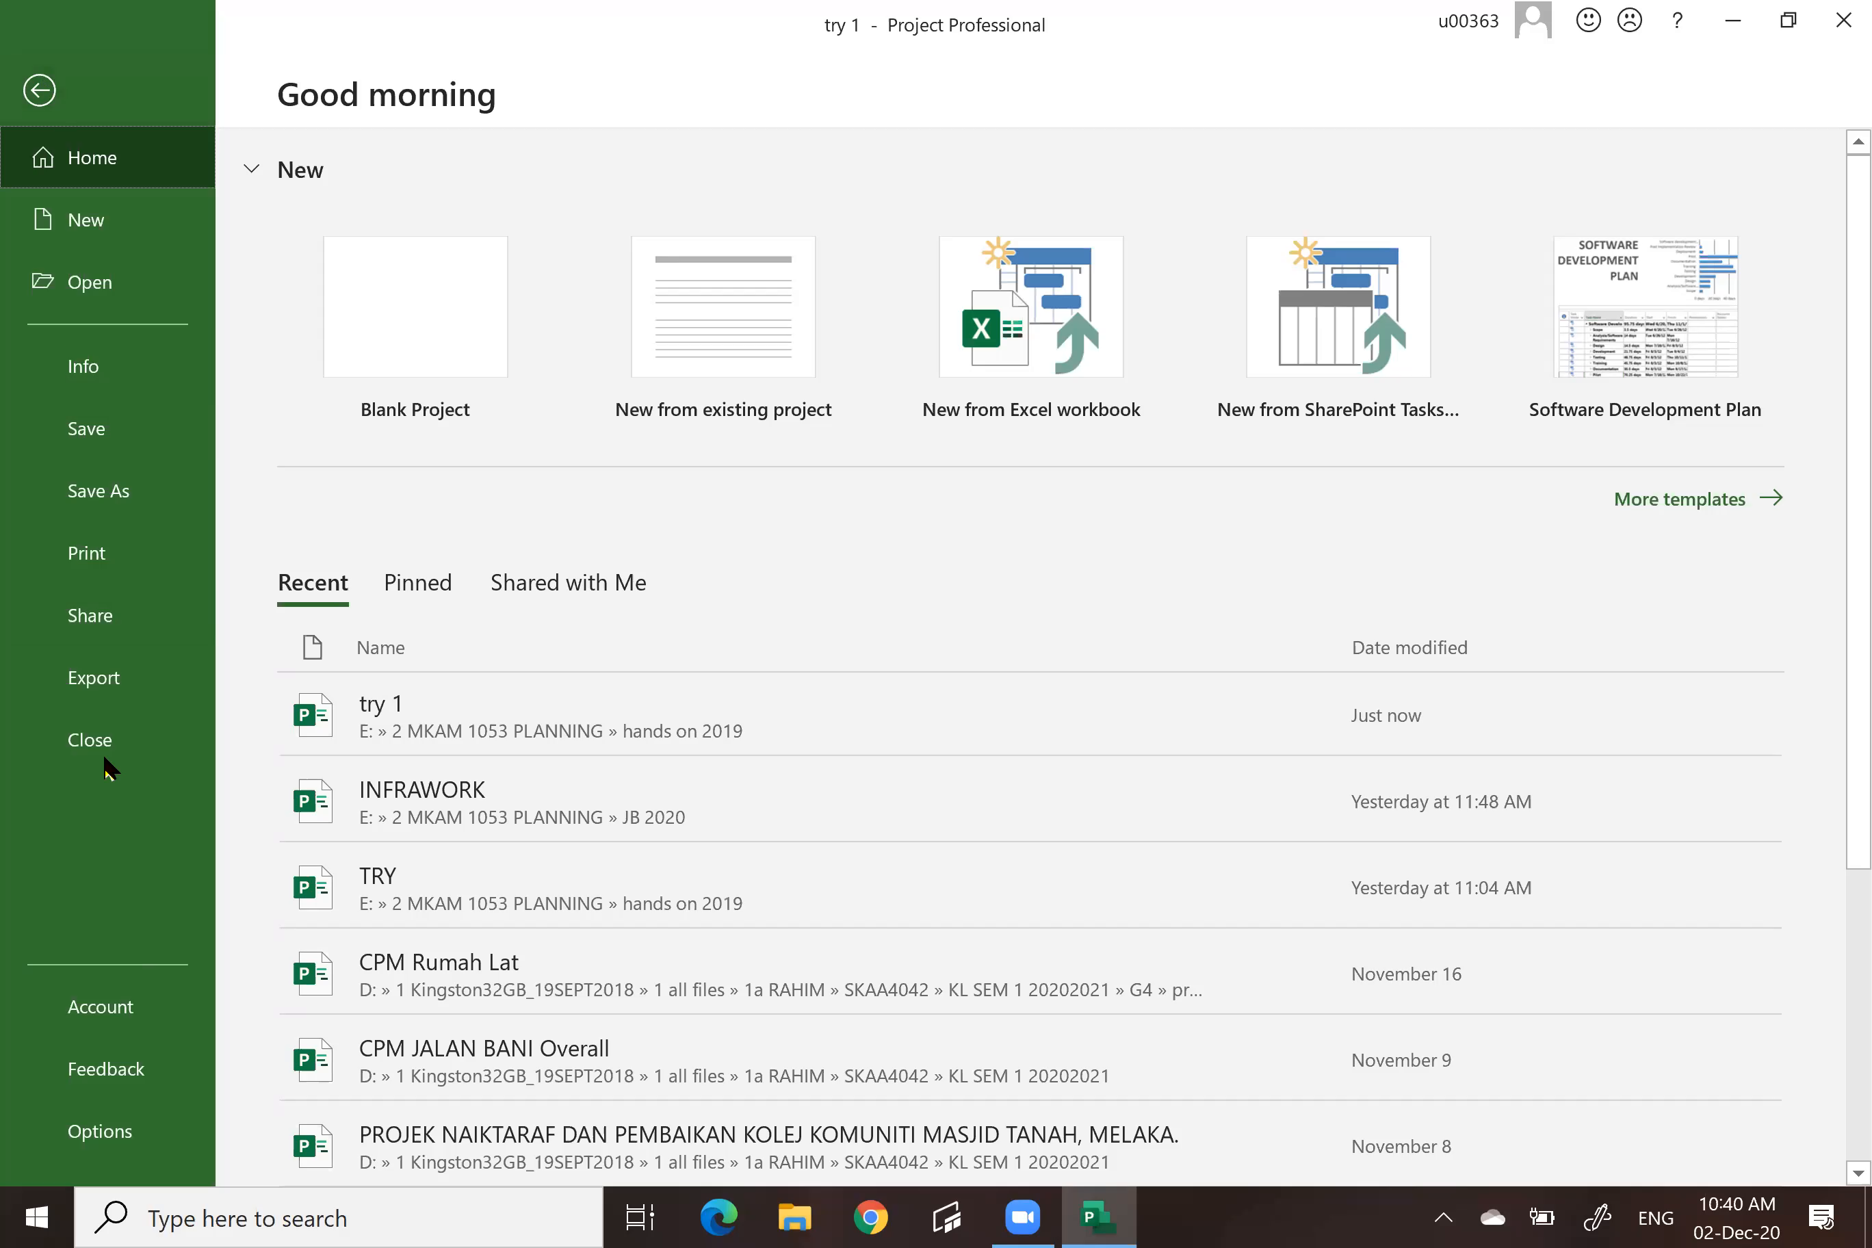
click(86, 1143)
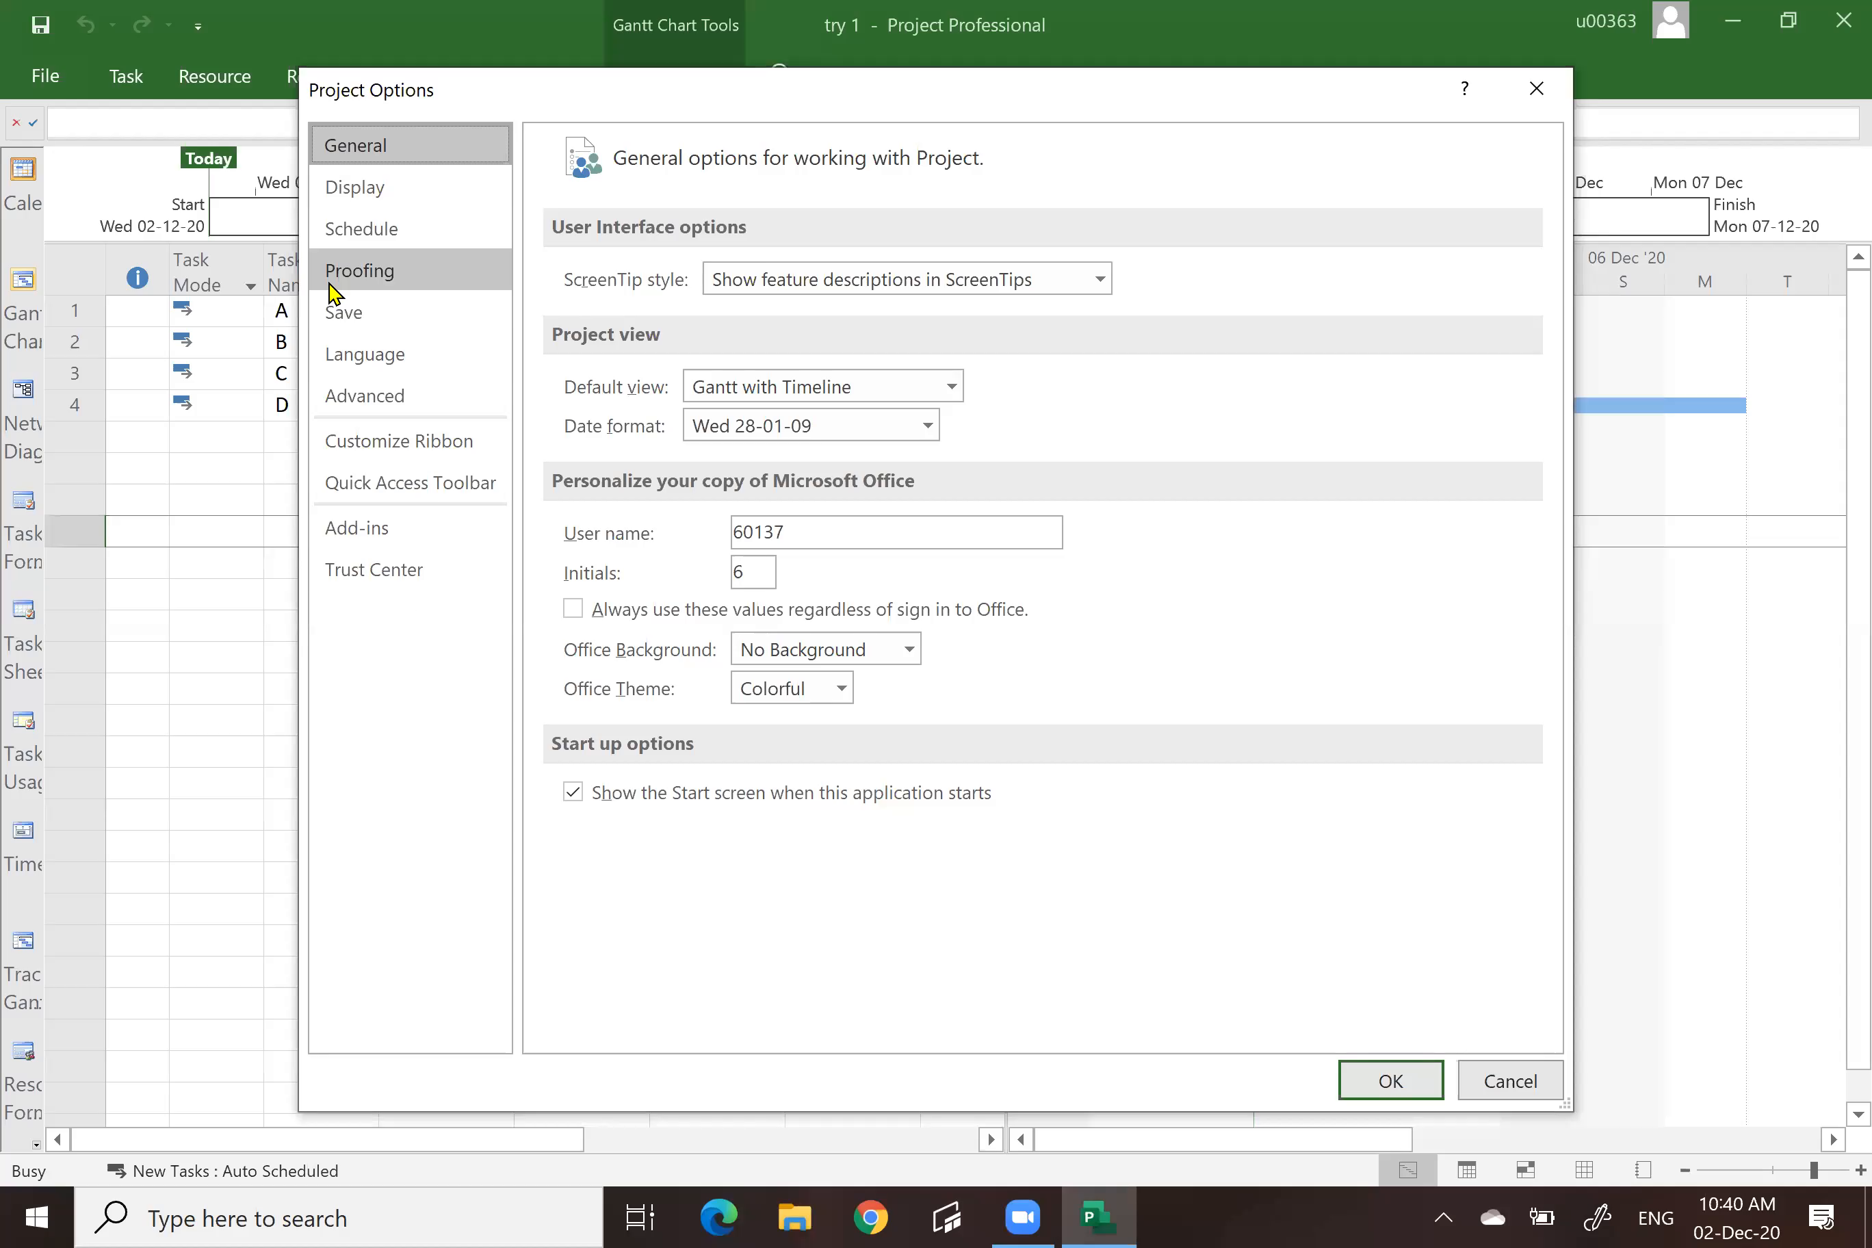
click(373, 196)
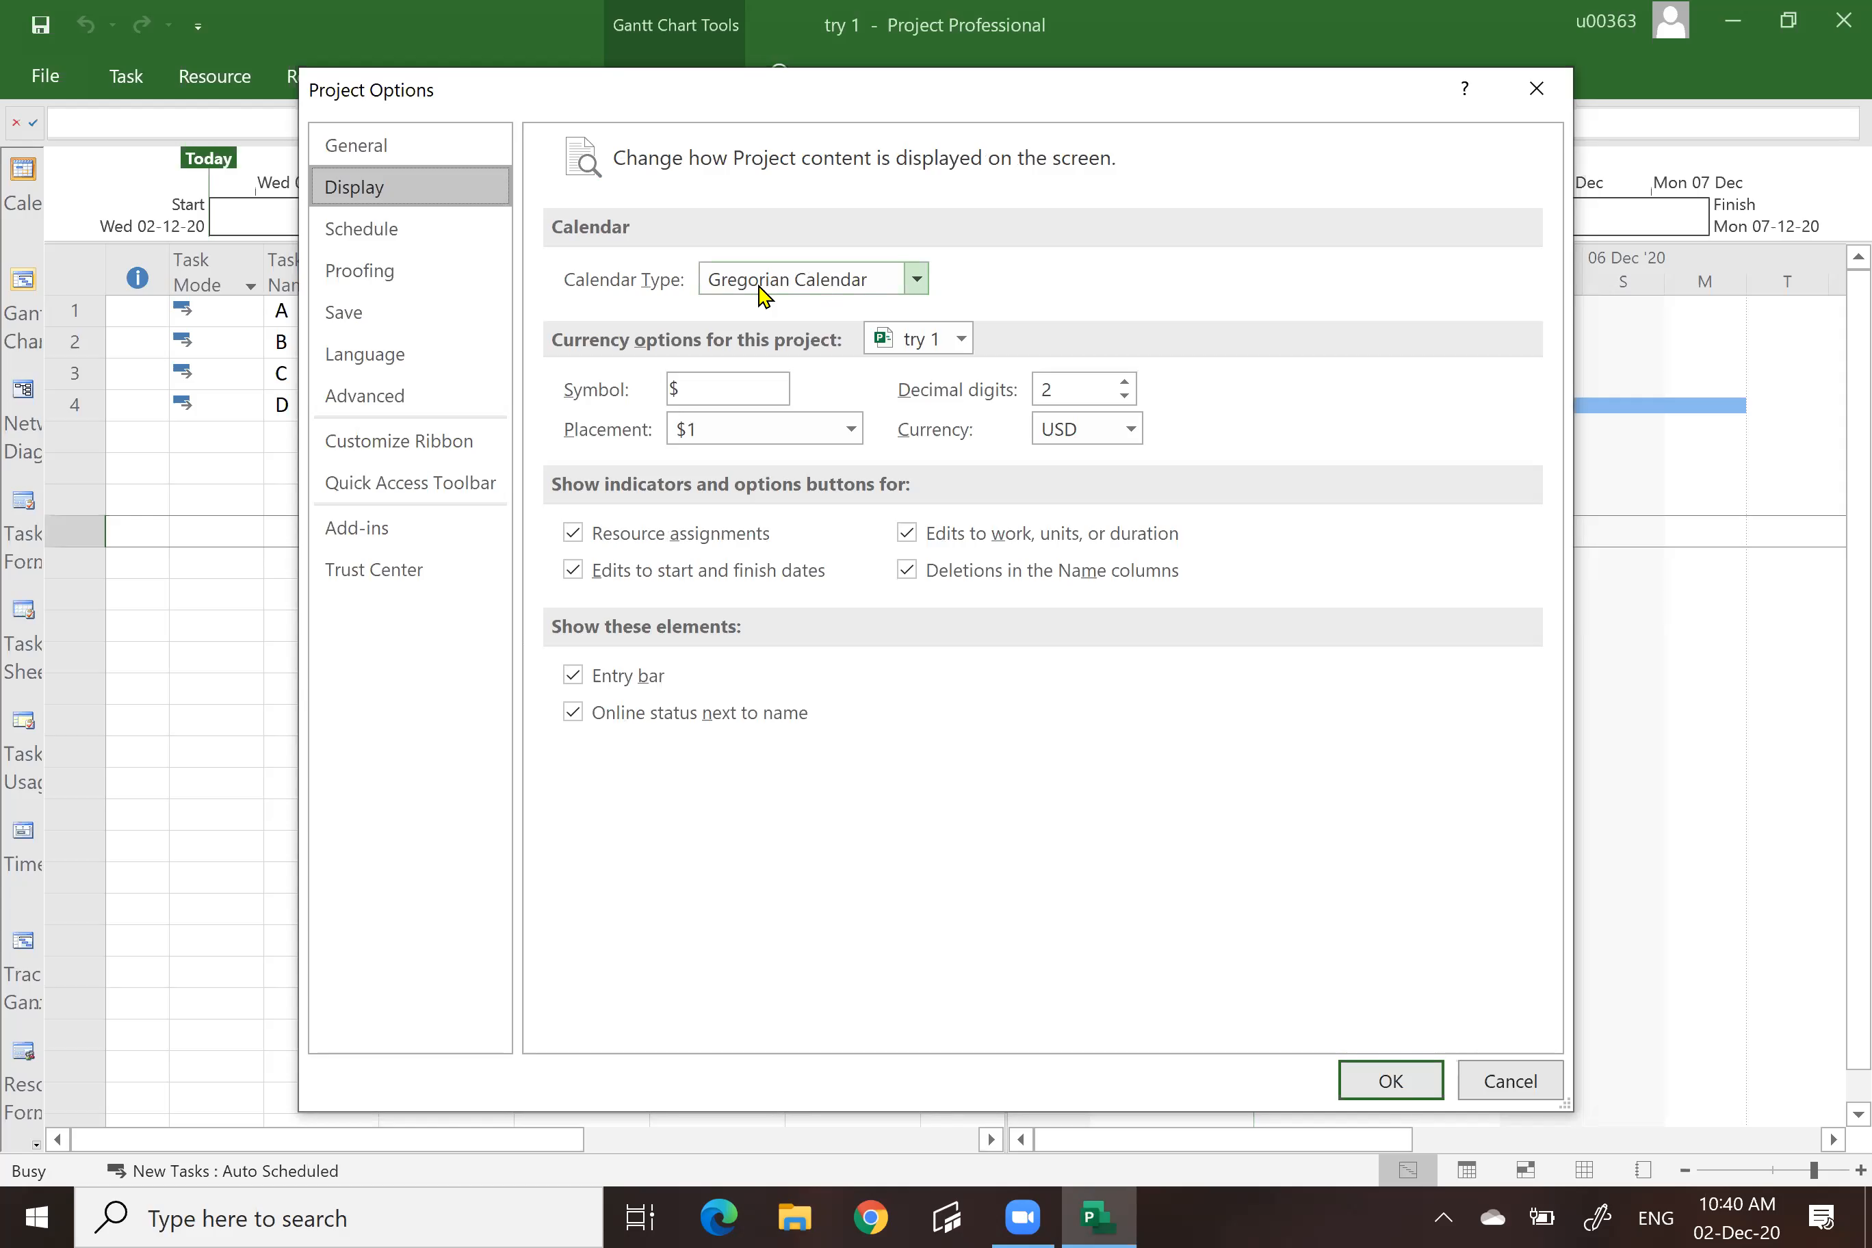
click(914, 281)
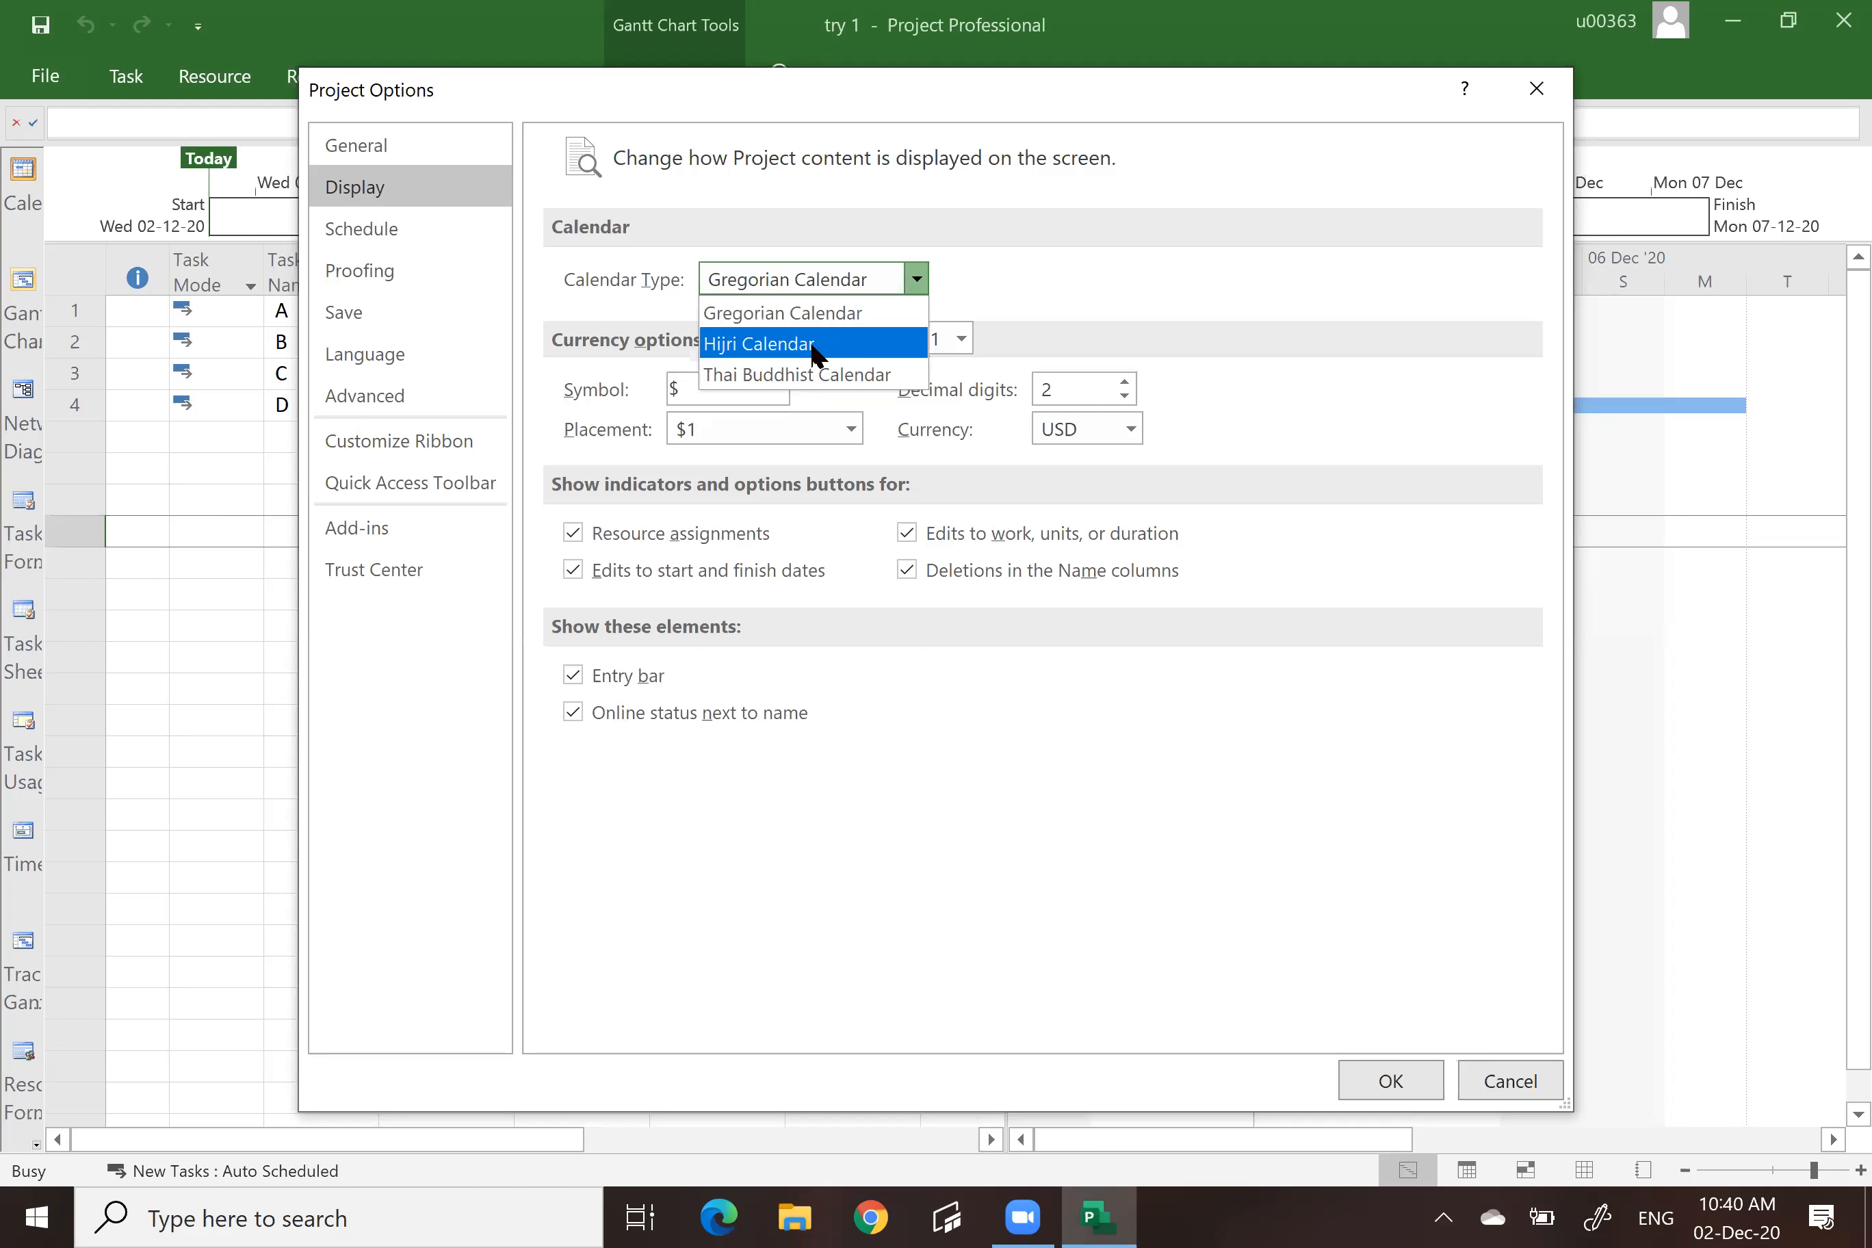
click(846, 312)
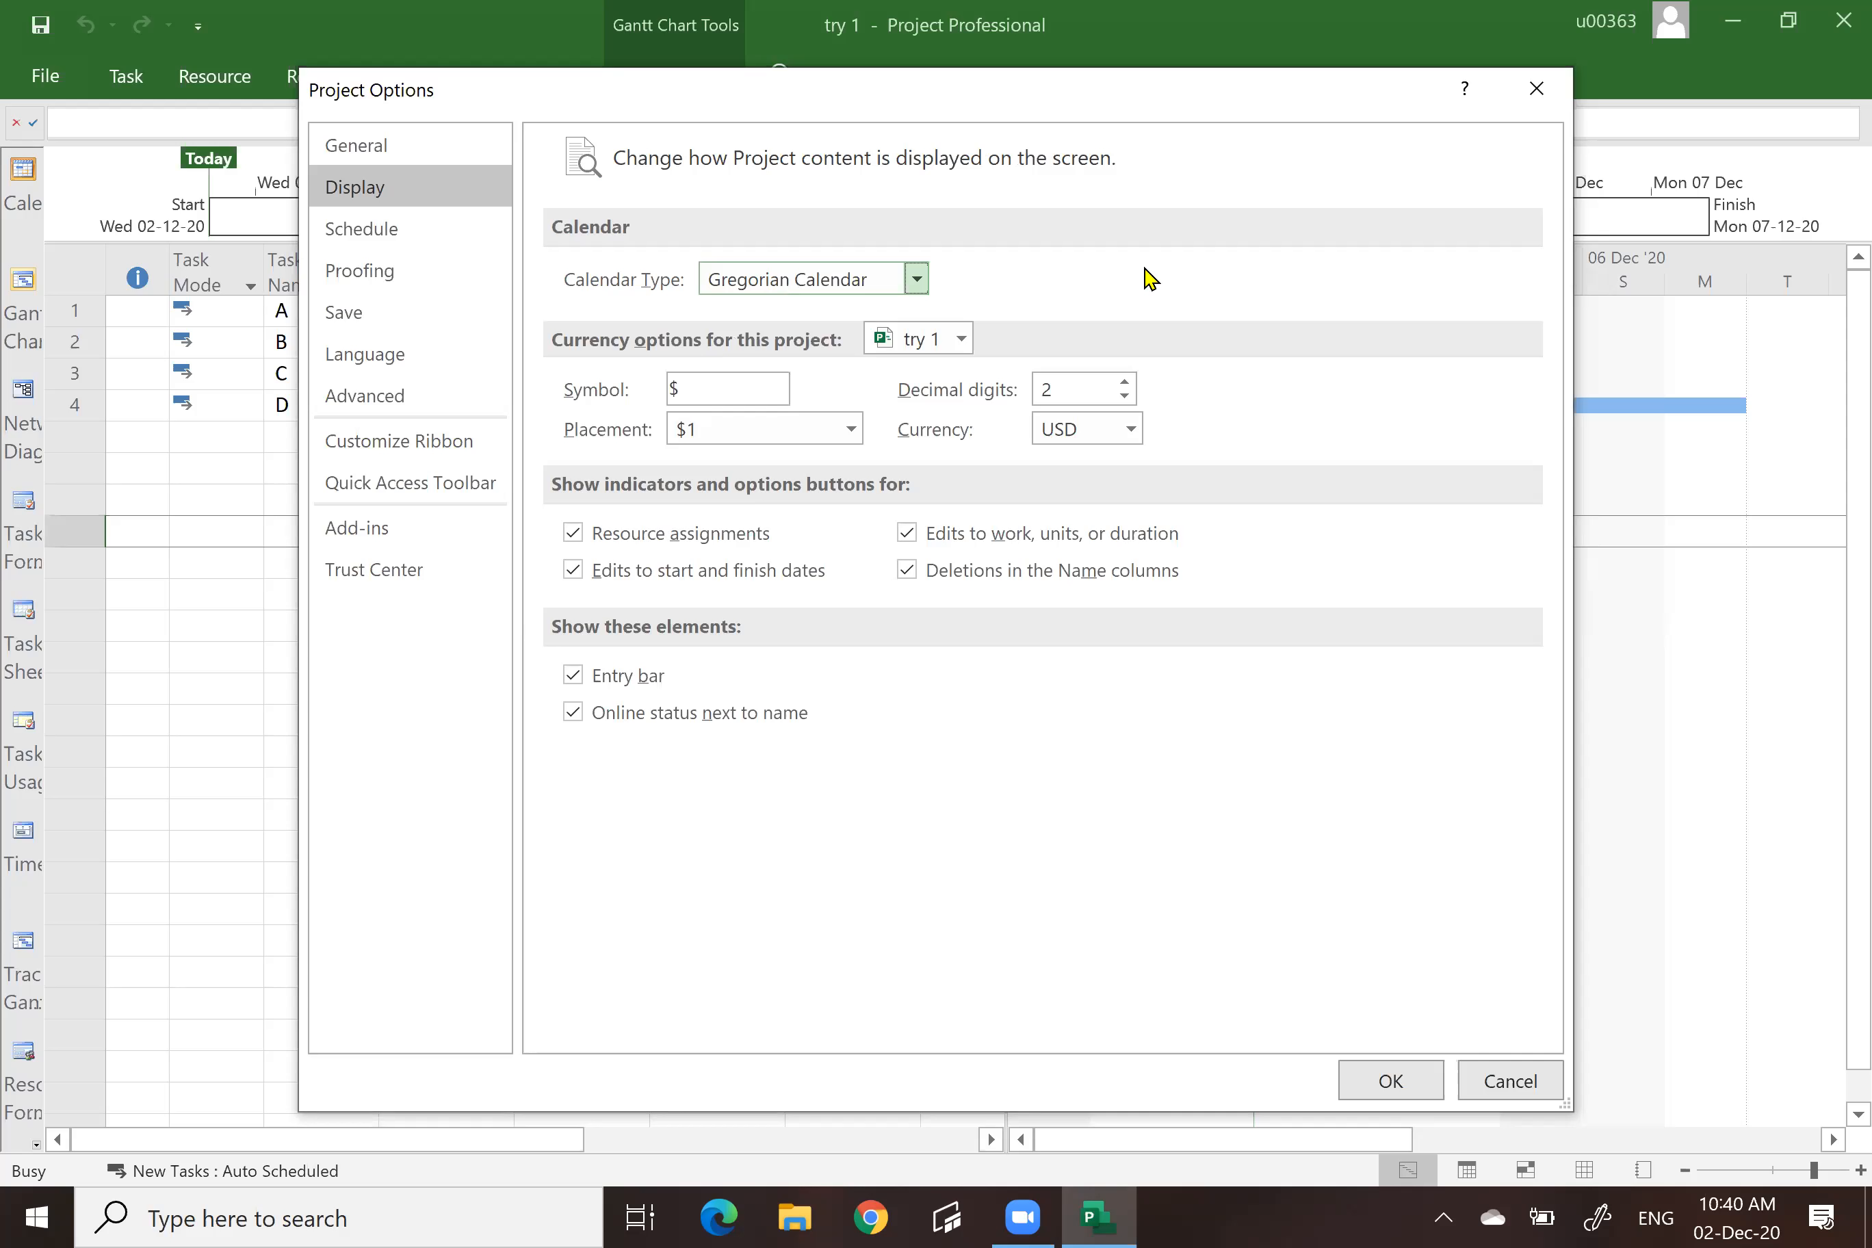
Set the project's currency to MYR and enter RM as its currency symbol.
click(1131, 429)
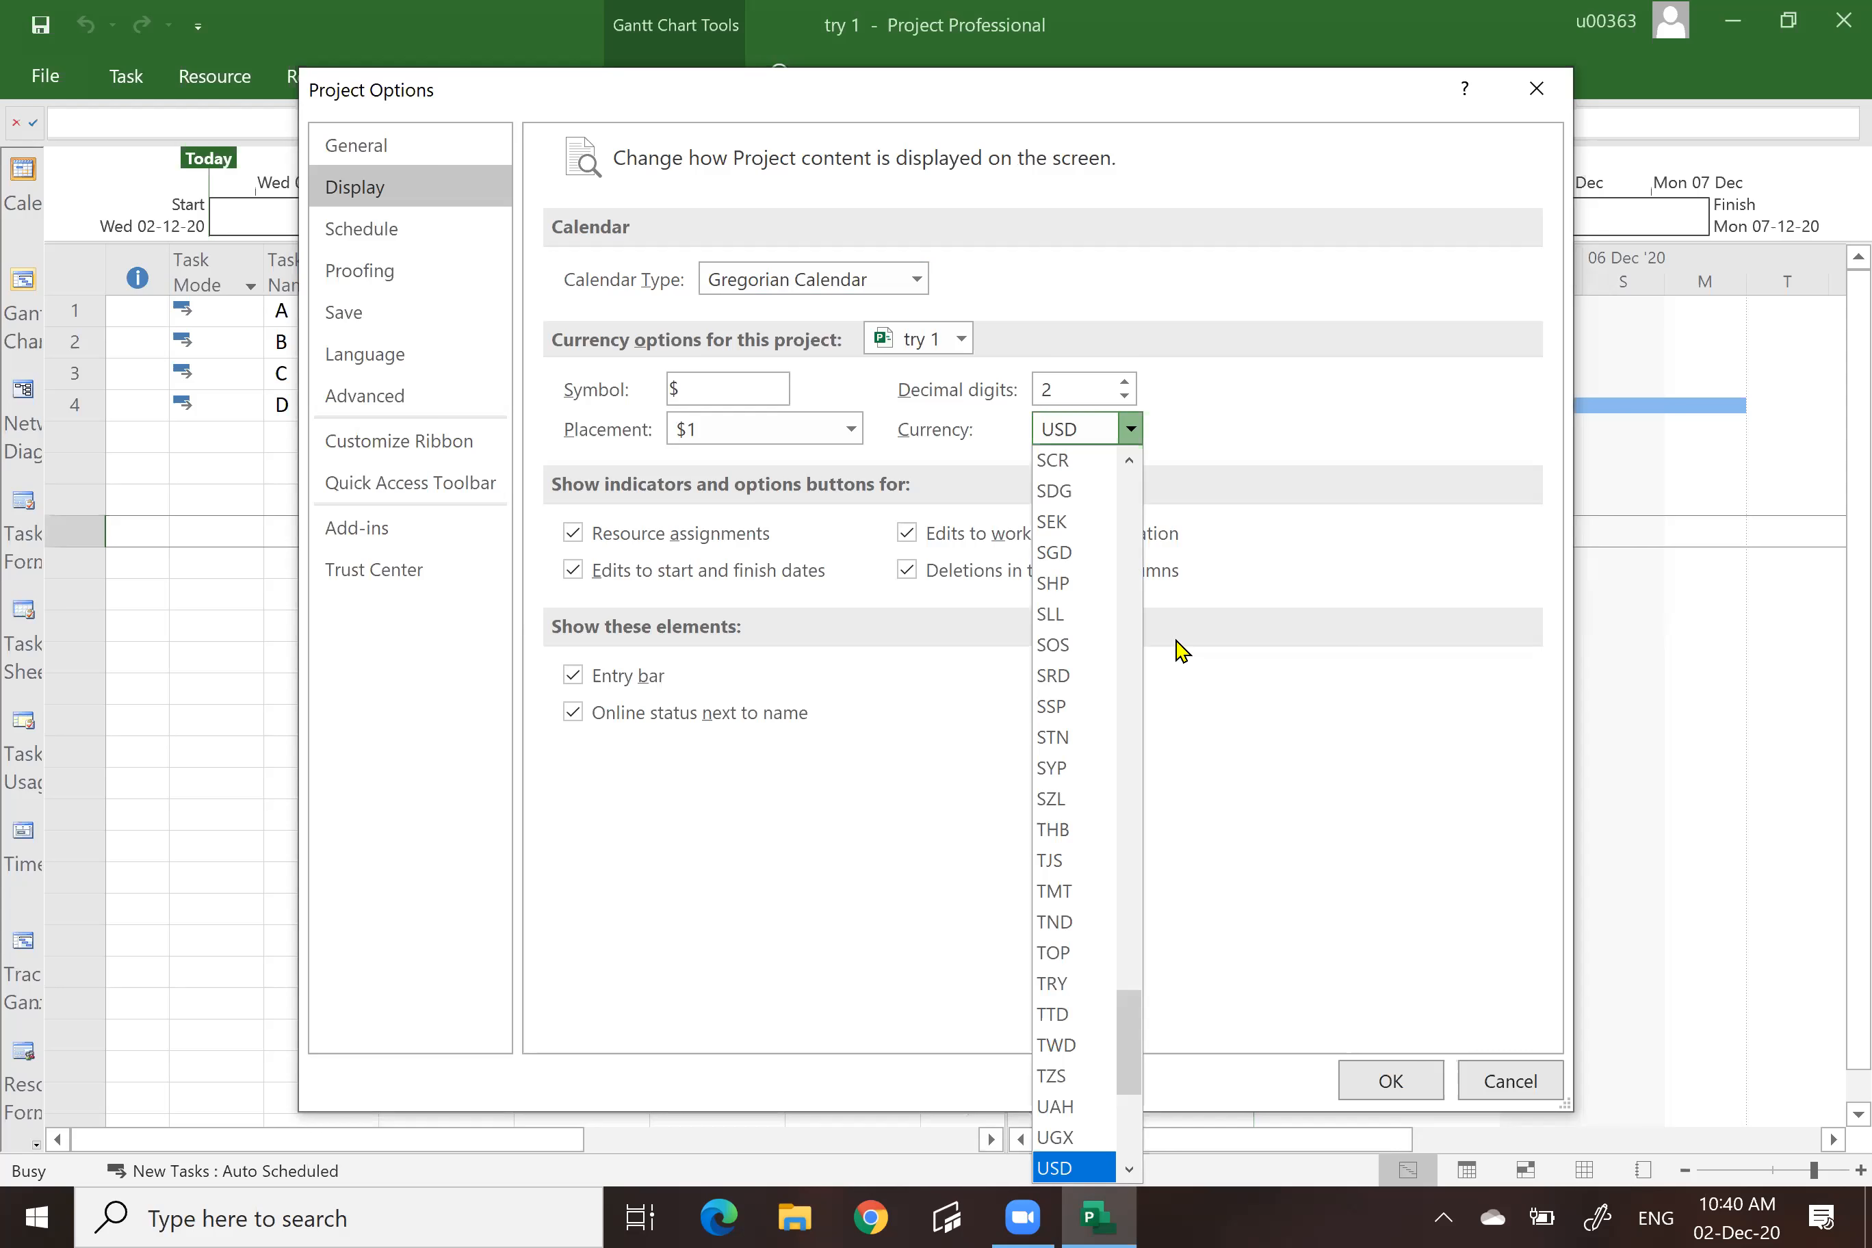
scroll(1181, 651, up, 12)
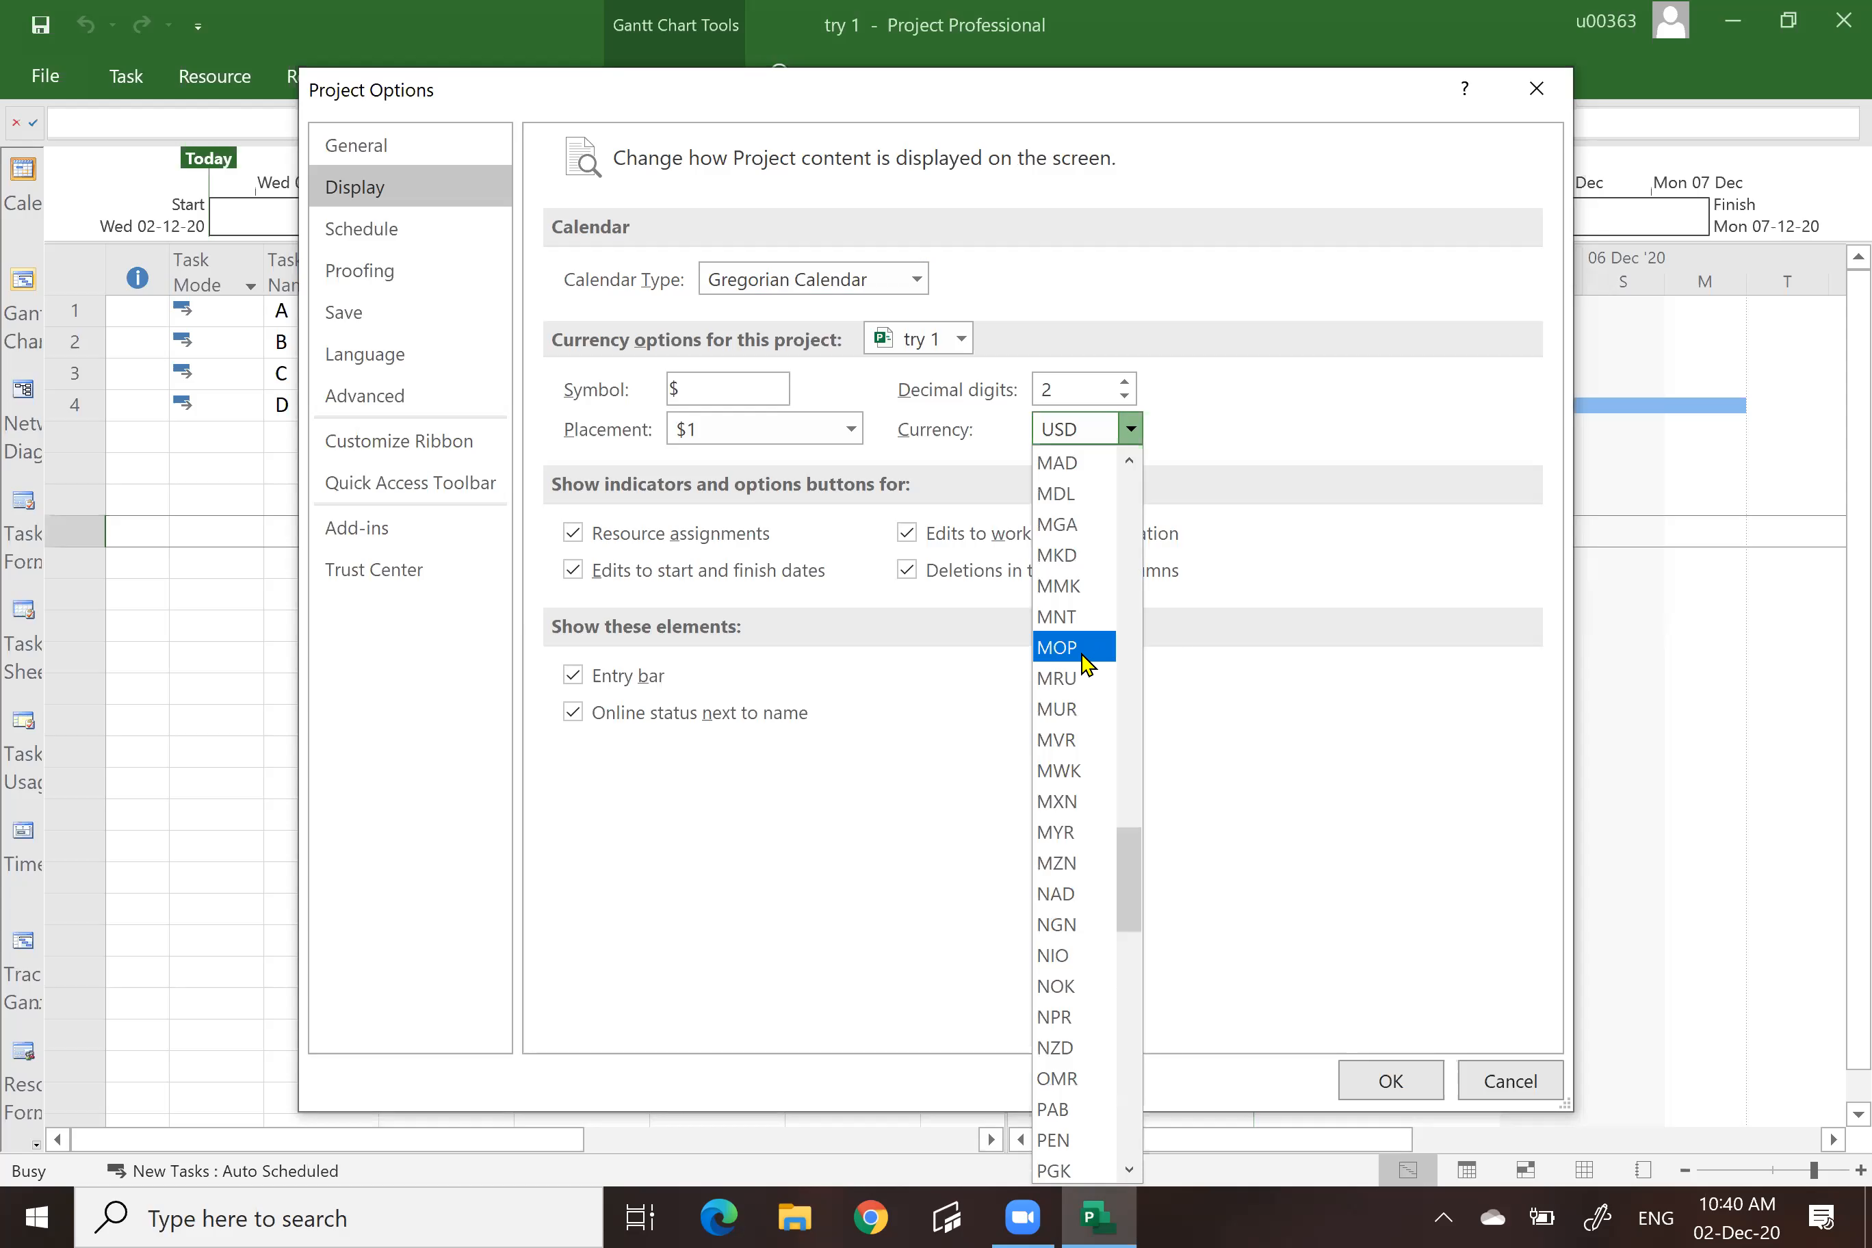
click(1047, 835)
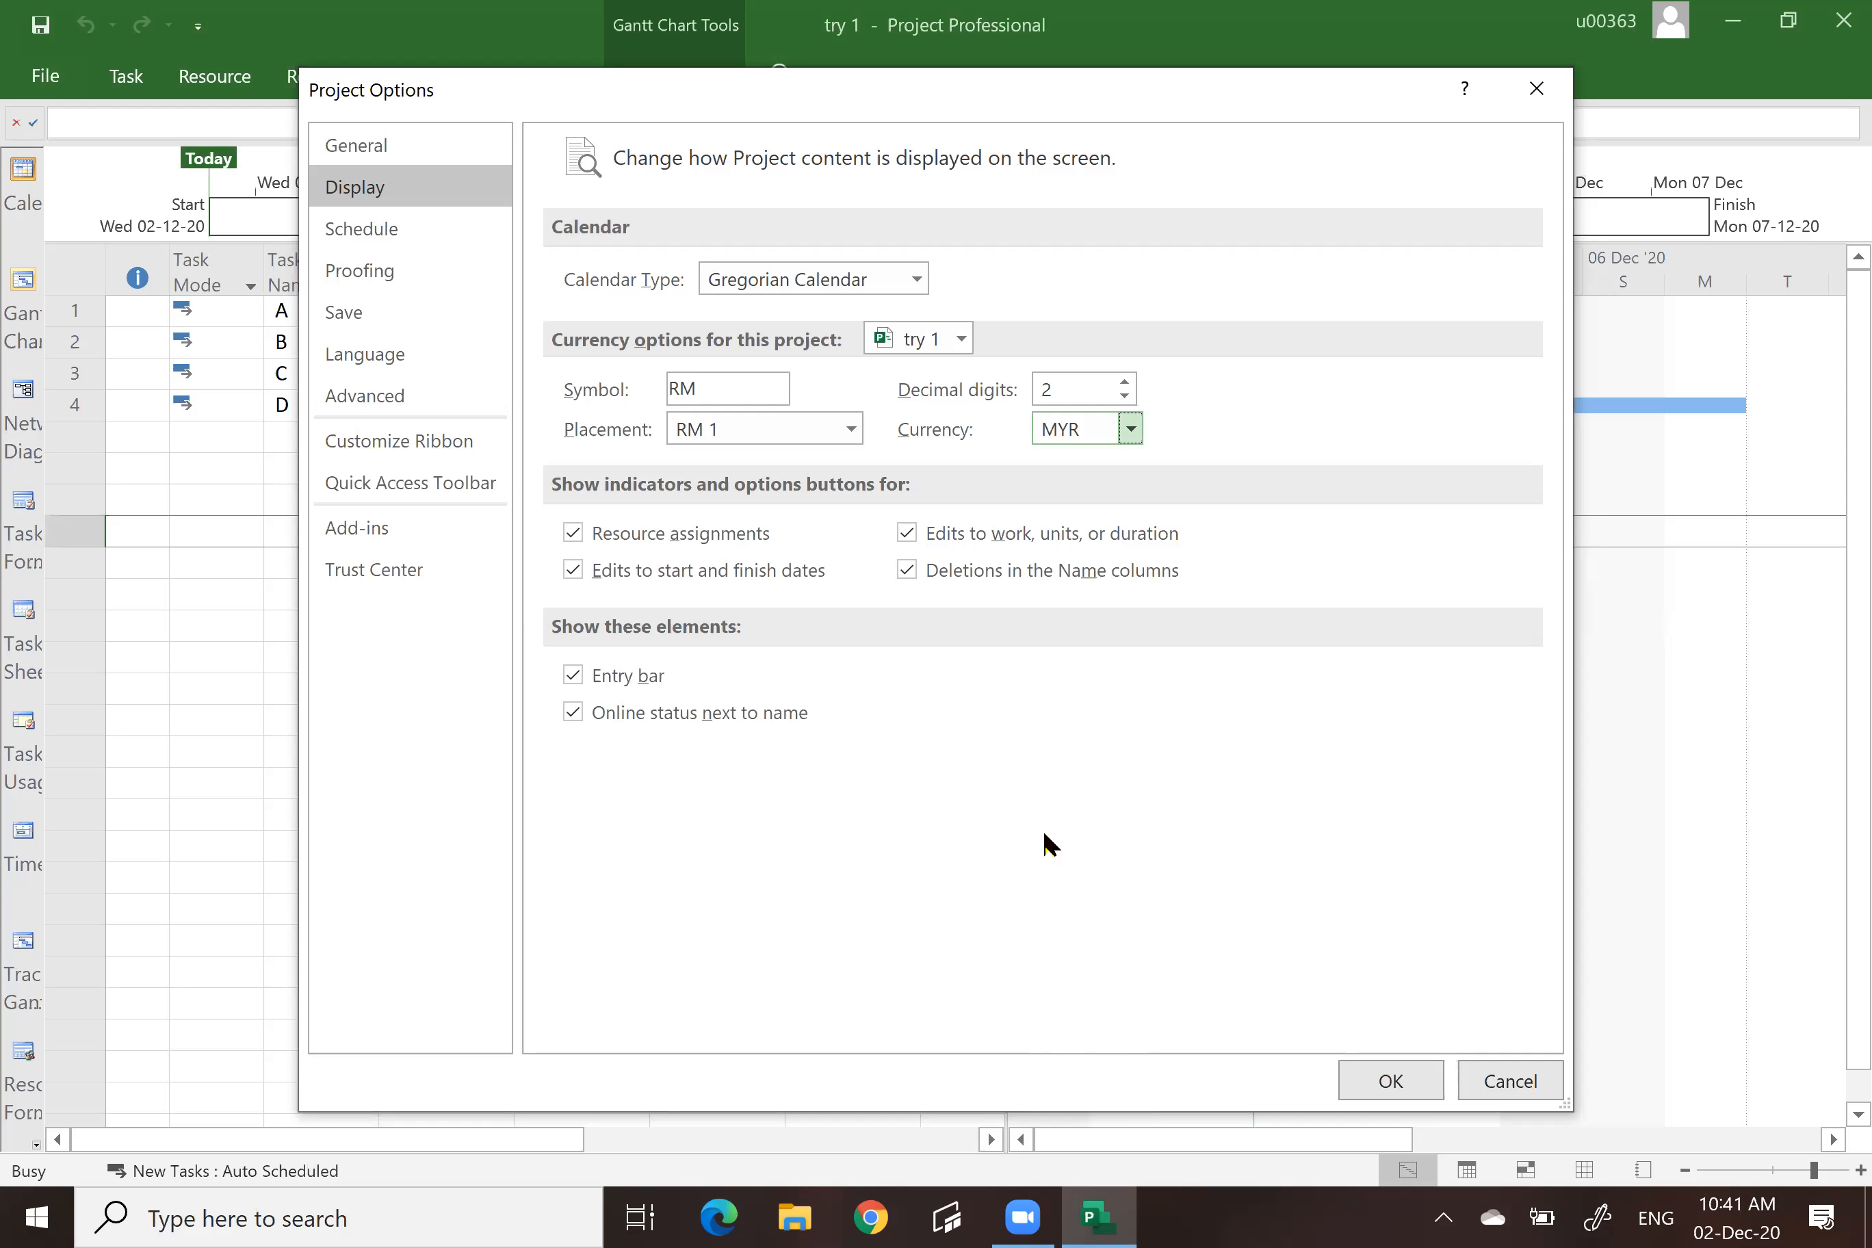
click(699, 387)
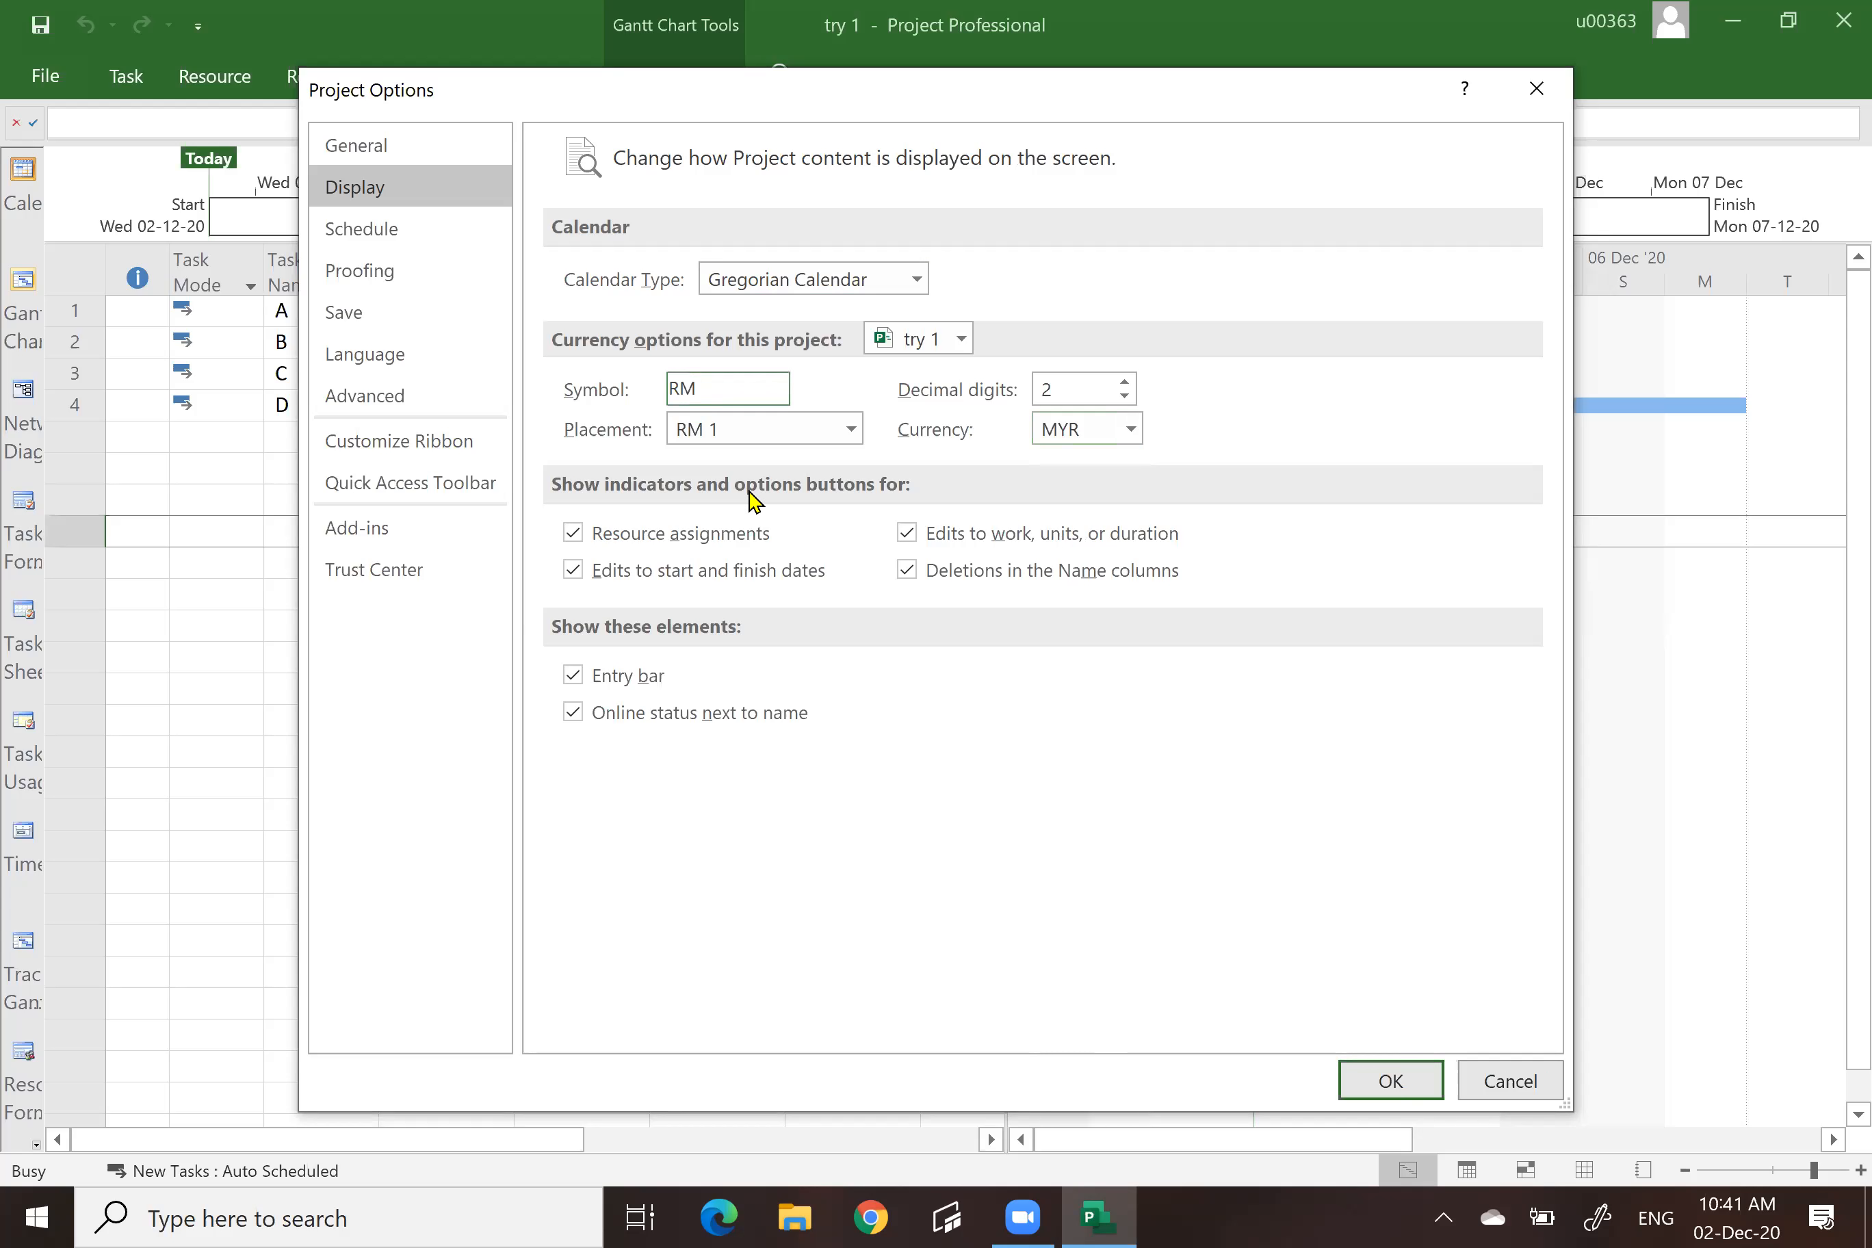
key(BackSpace)
text(M)
Open the project options' schedule settings and set the week to start on Wednesday.
click(369, 233)
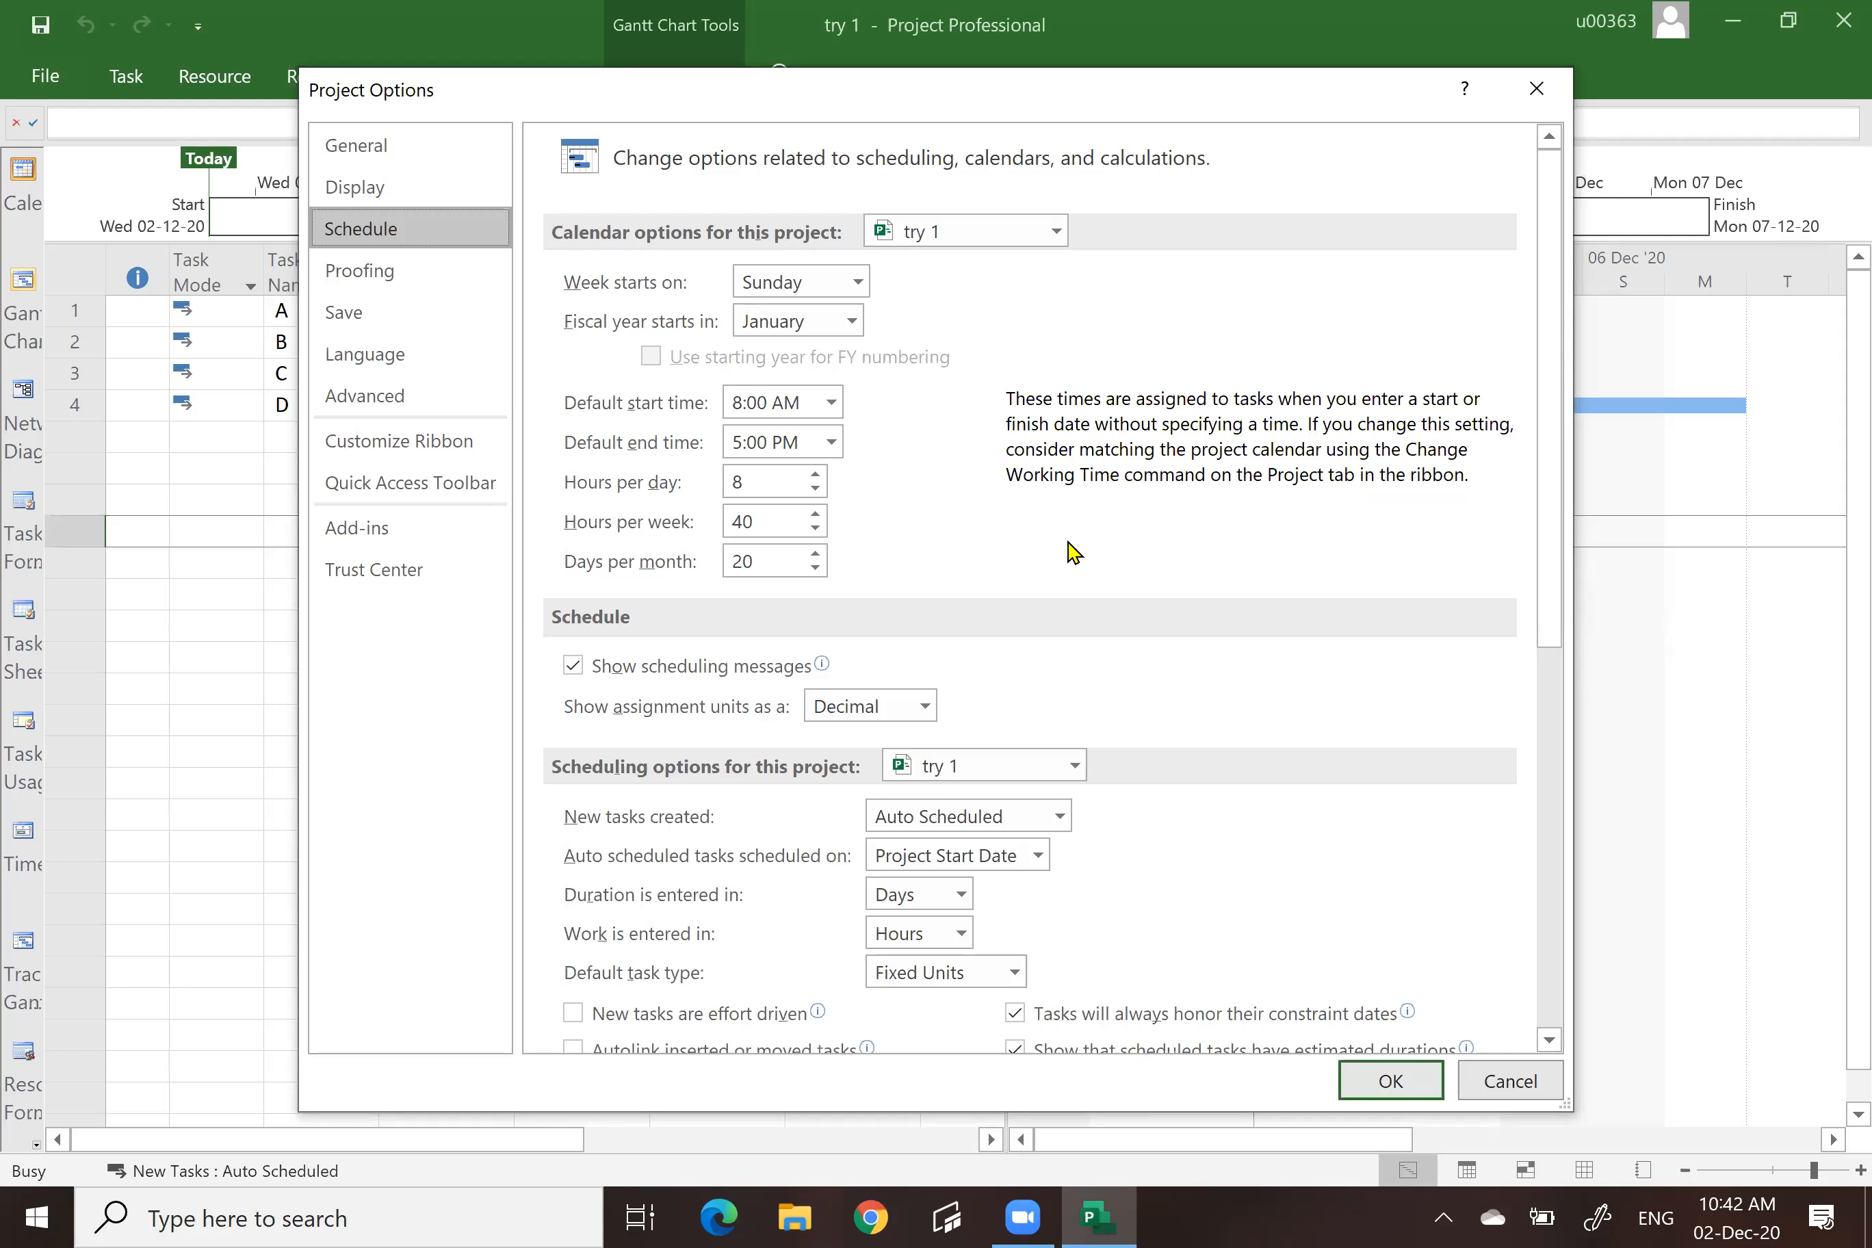
scroll(1079, 561, down, 5)
scroll(1080, 563, up, 5)
click(859, 282)
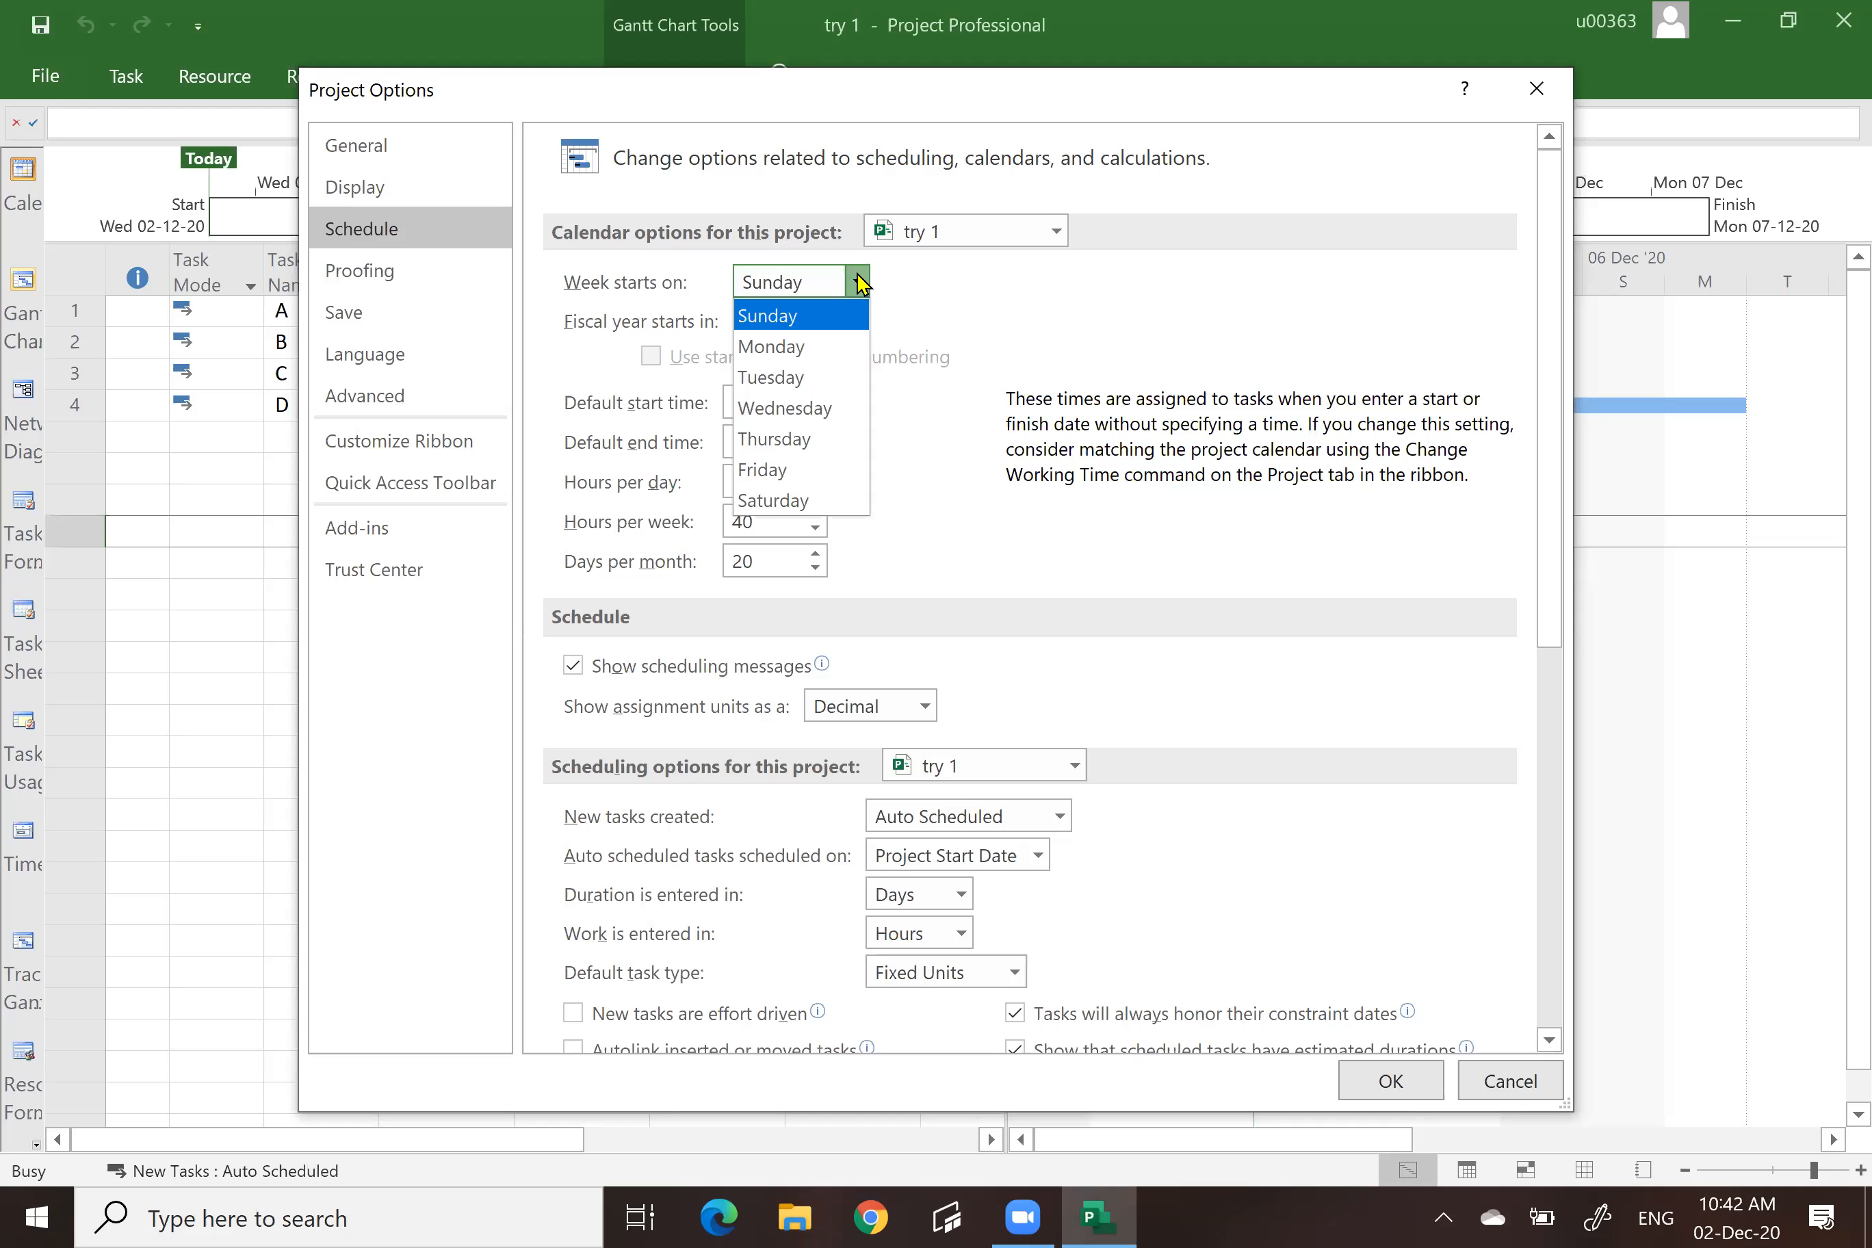
click(809, 415)
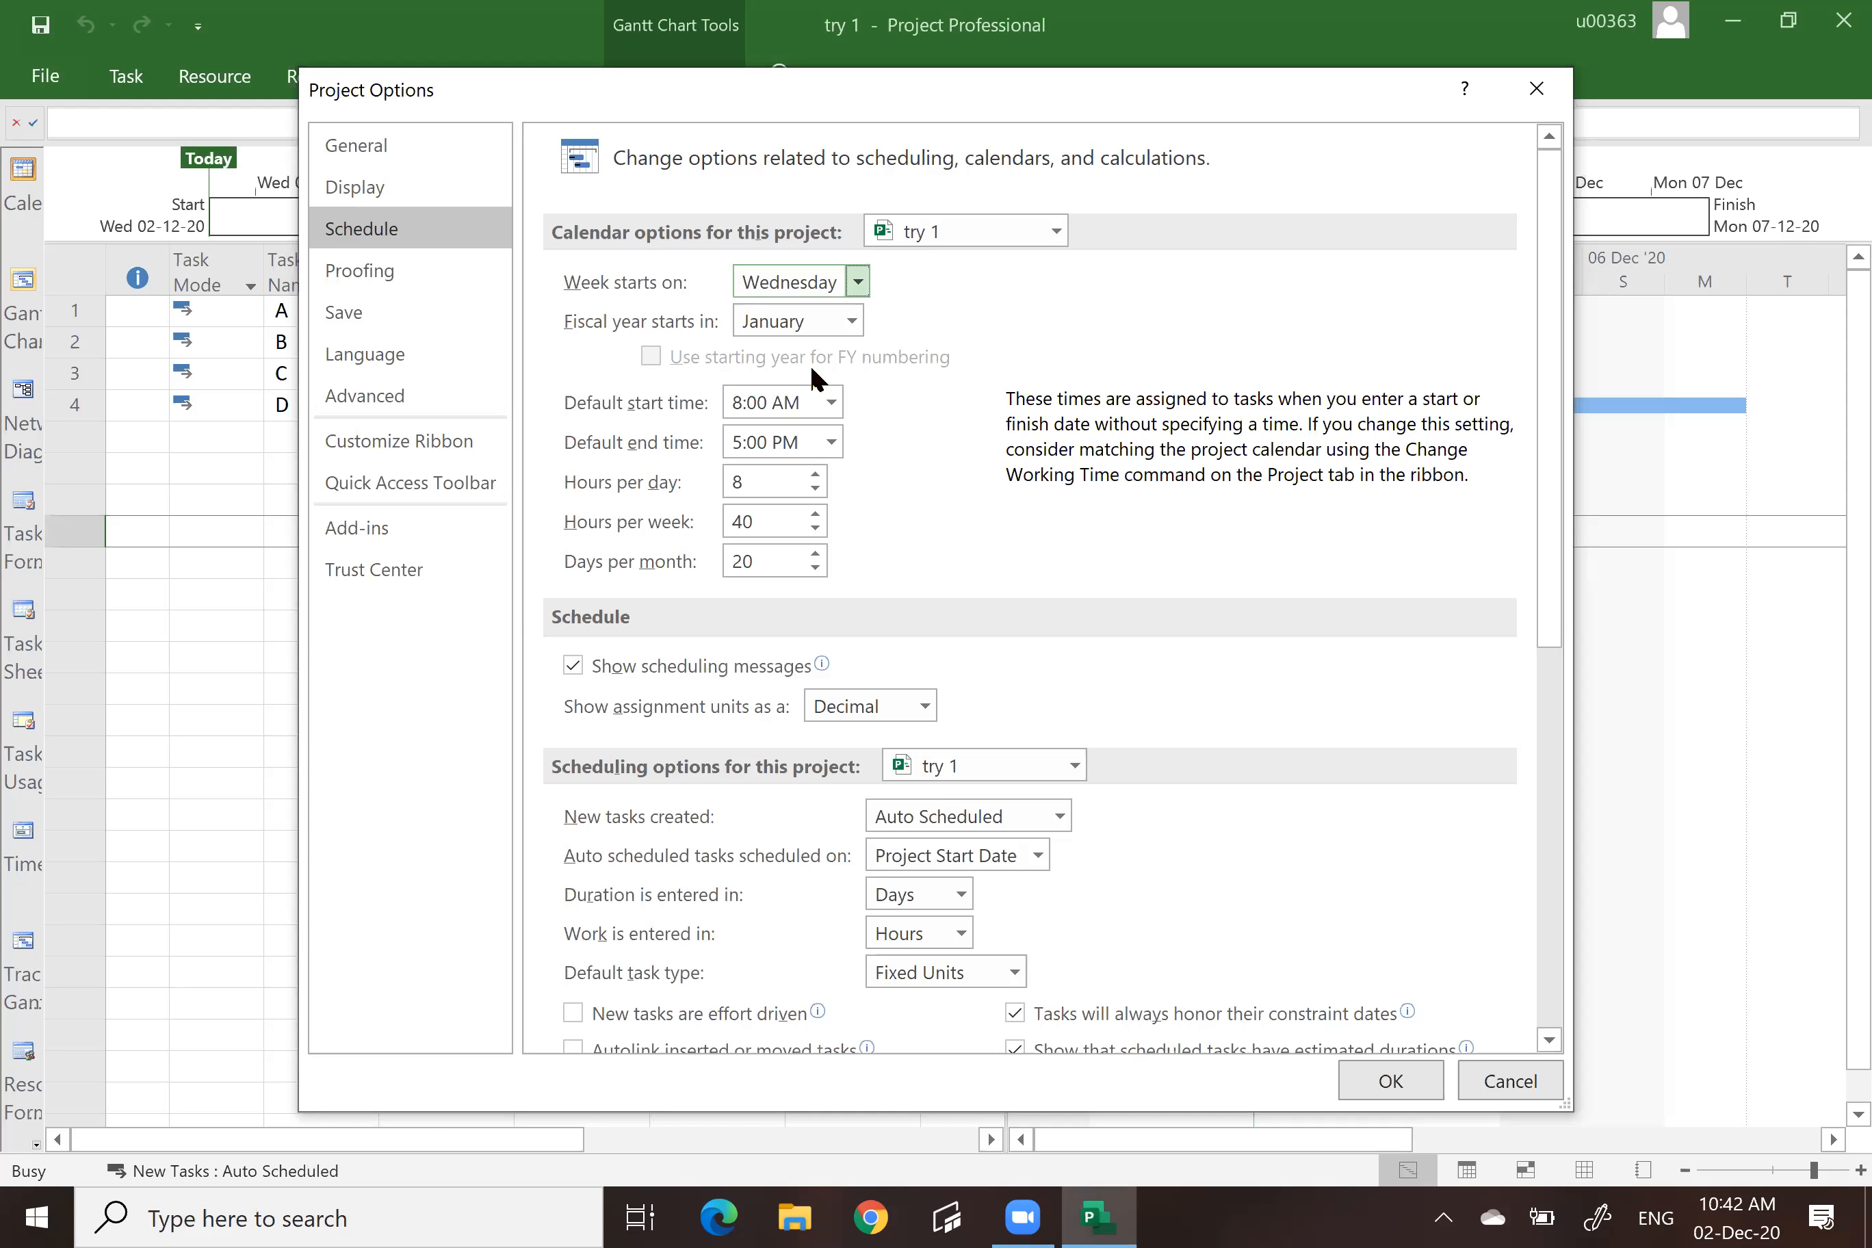
Set the fiscal year to start in December and enable using the starting year for FY numbering.
click(859, 324)
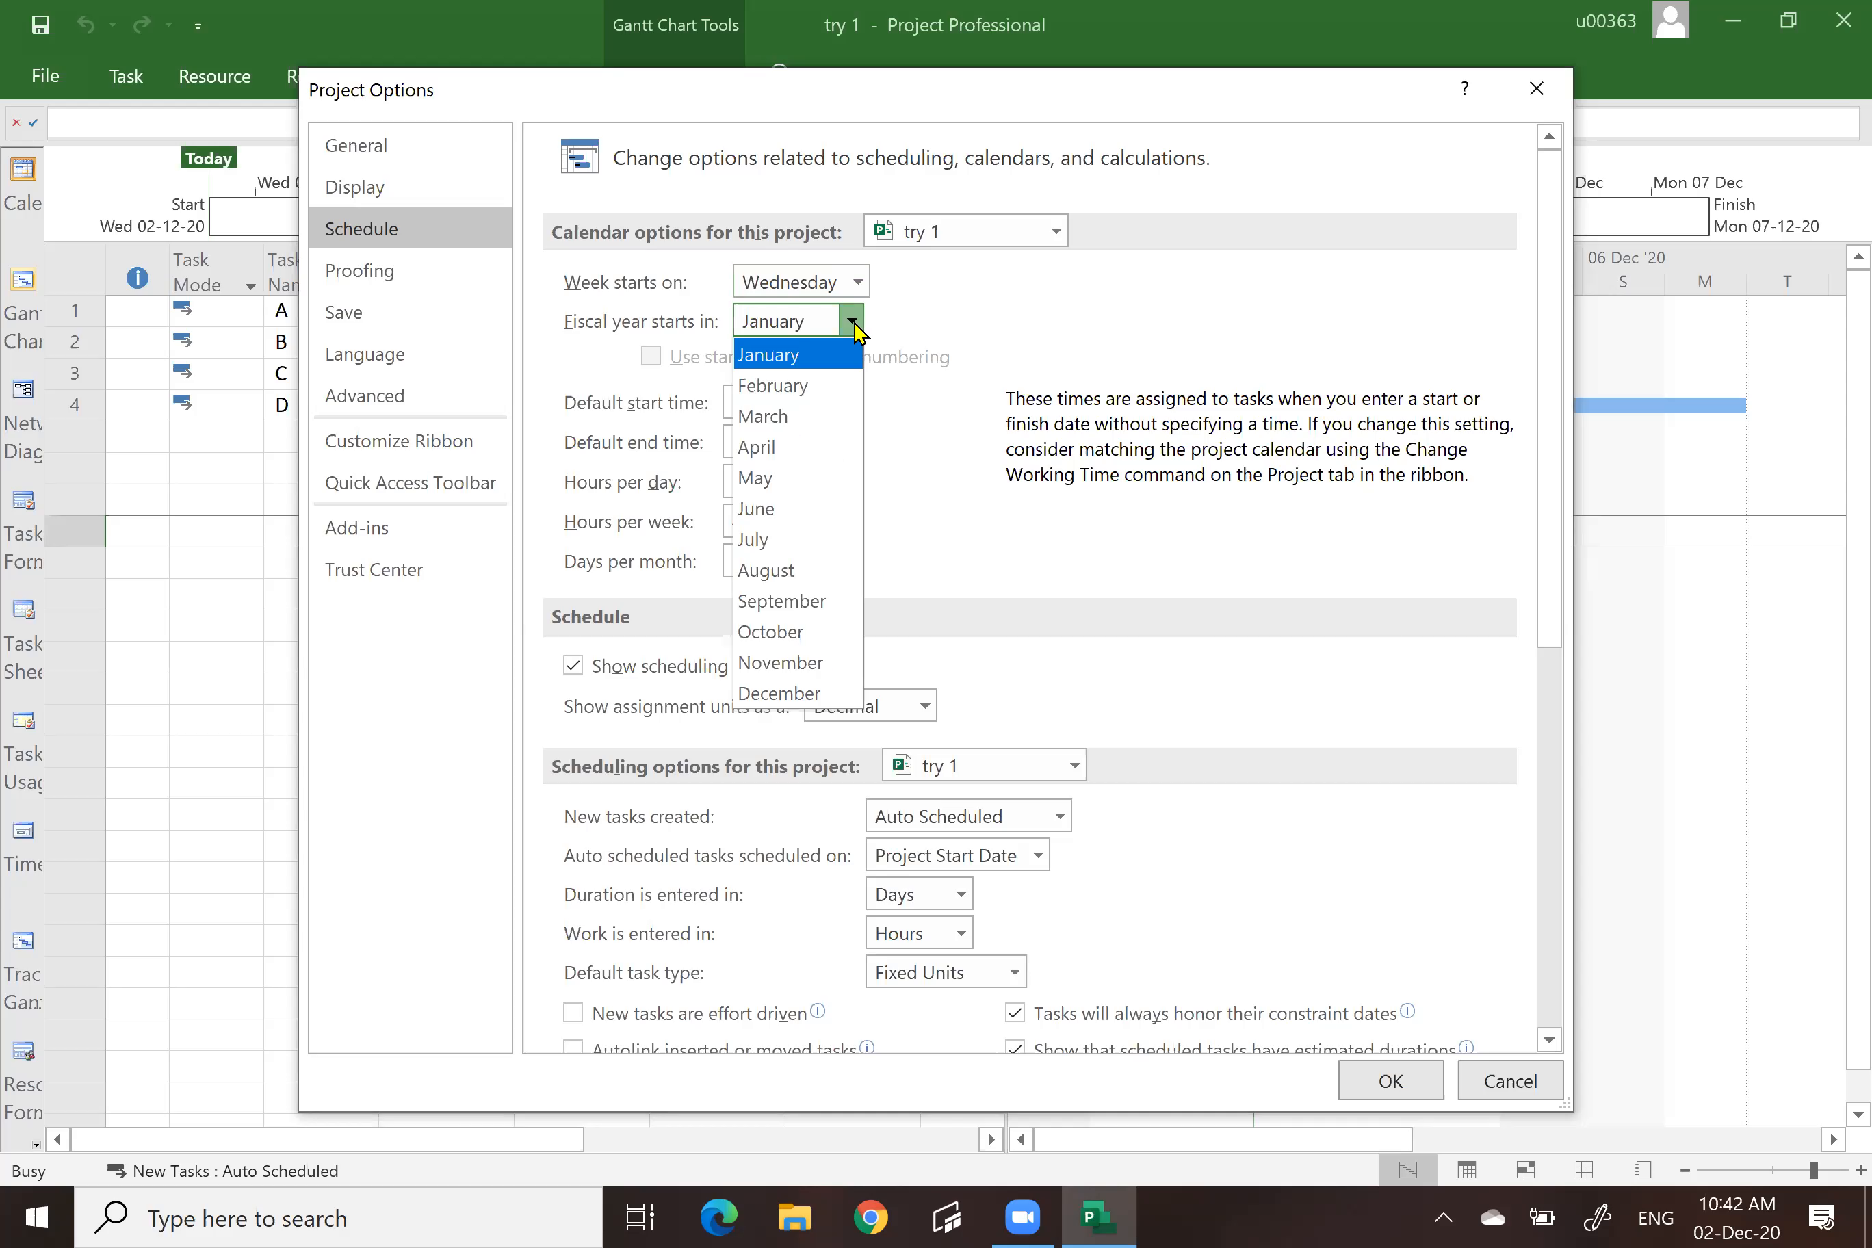
click(780, 694)
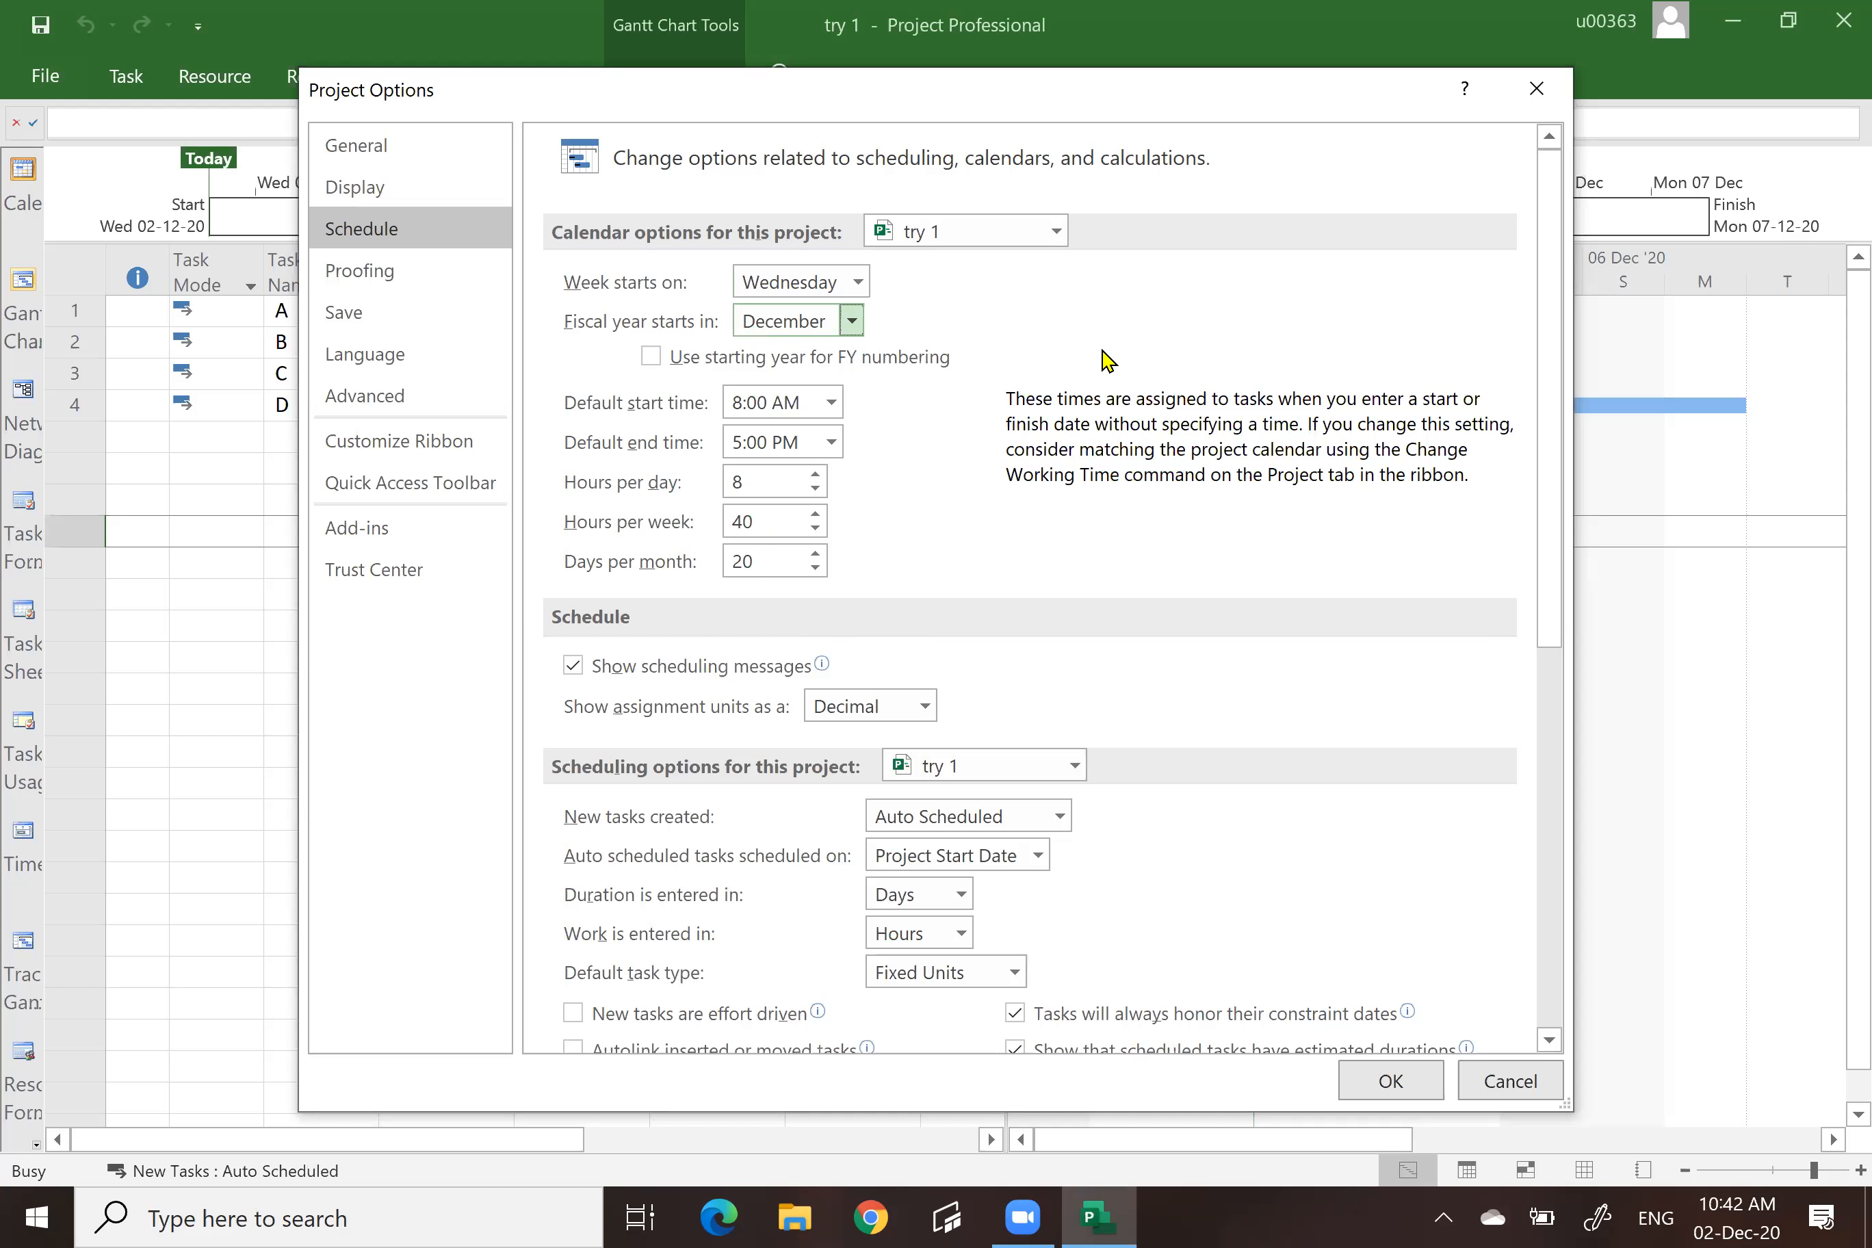
click(651, 357)
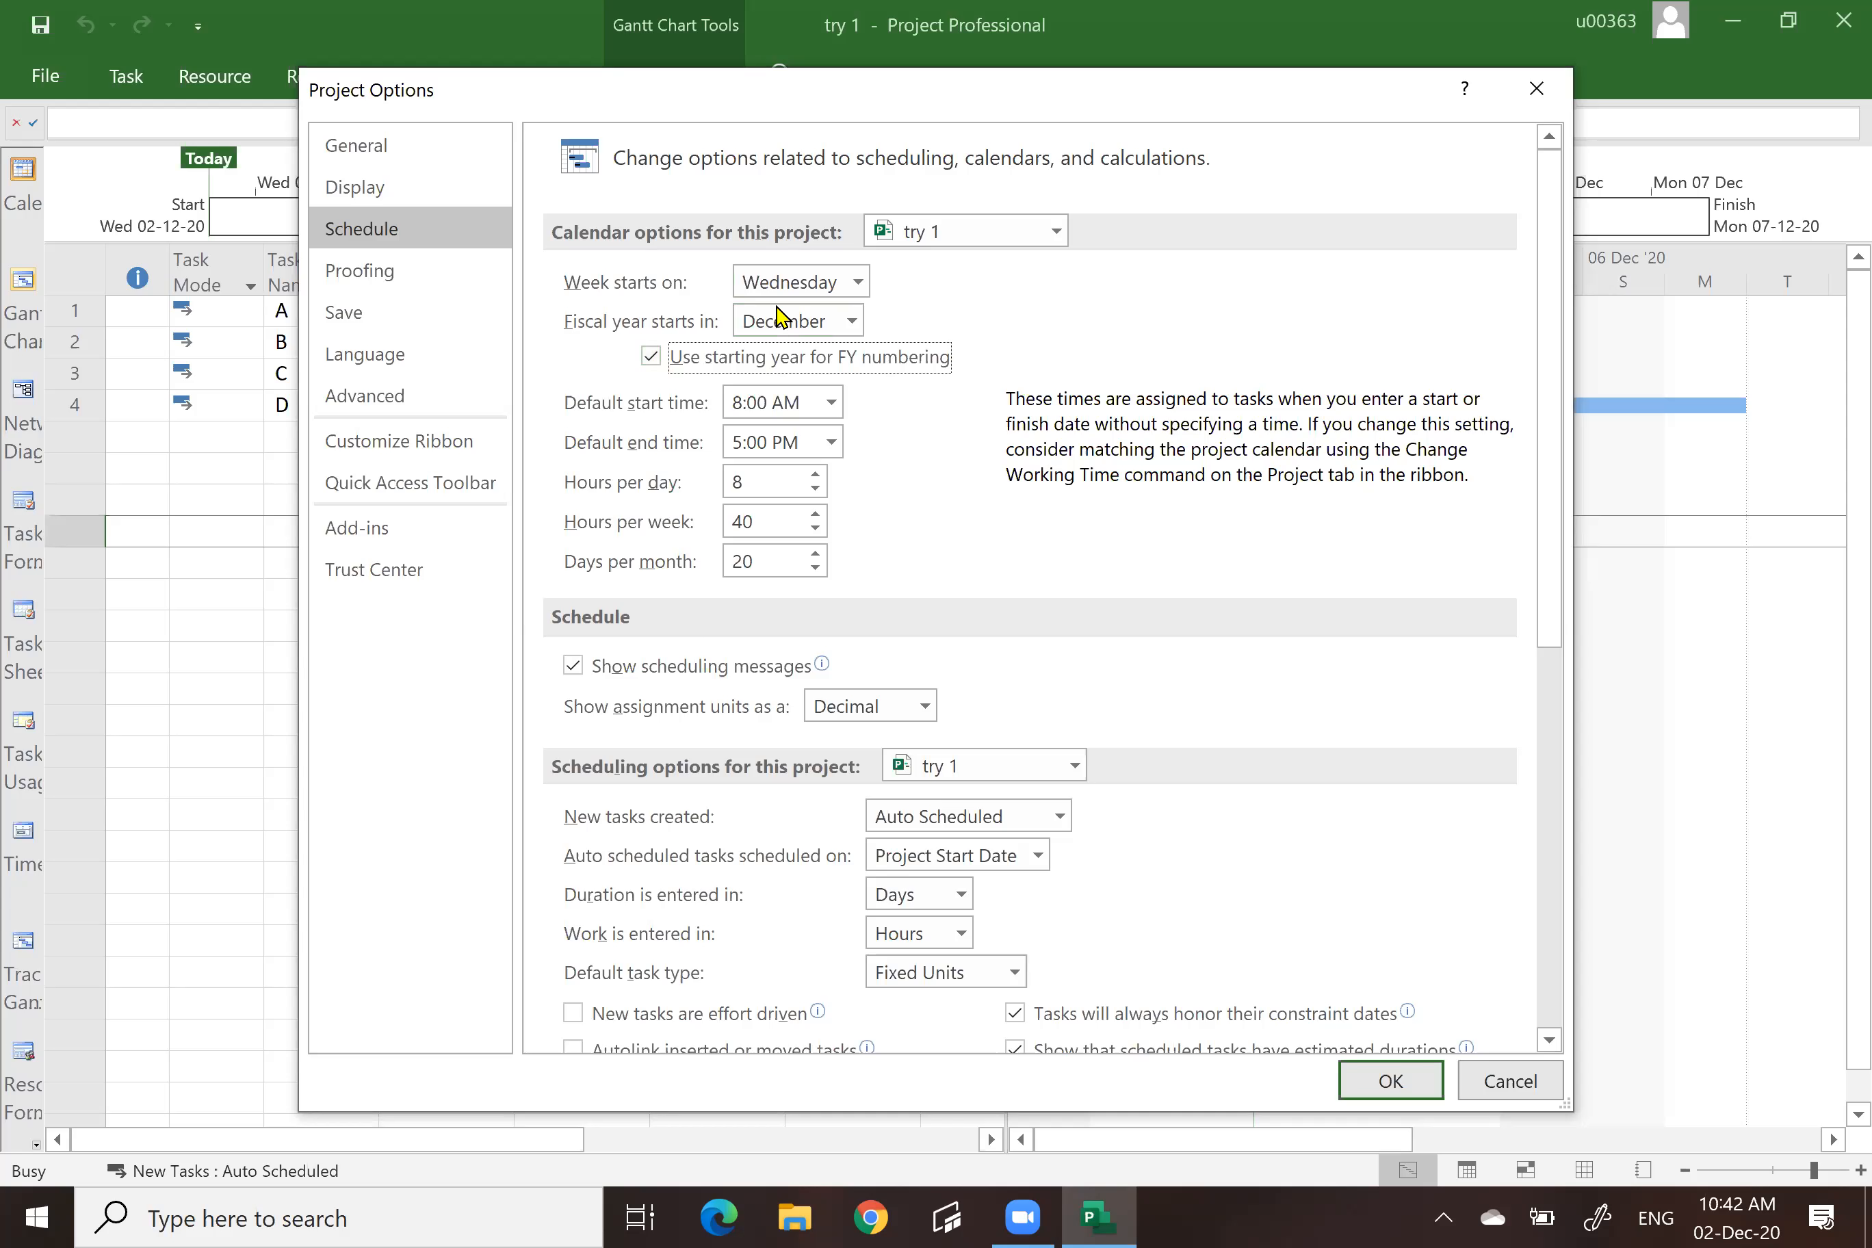
Set assignment units to be shown as a percentage in the schedule options.
drag(1077, 92, 515, 349)
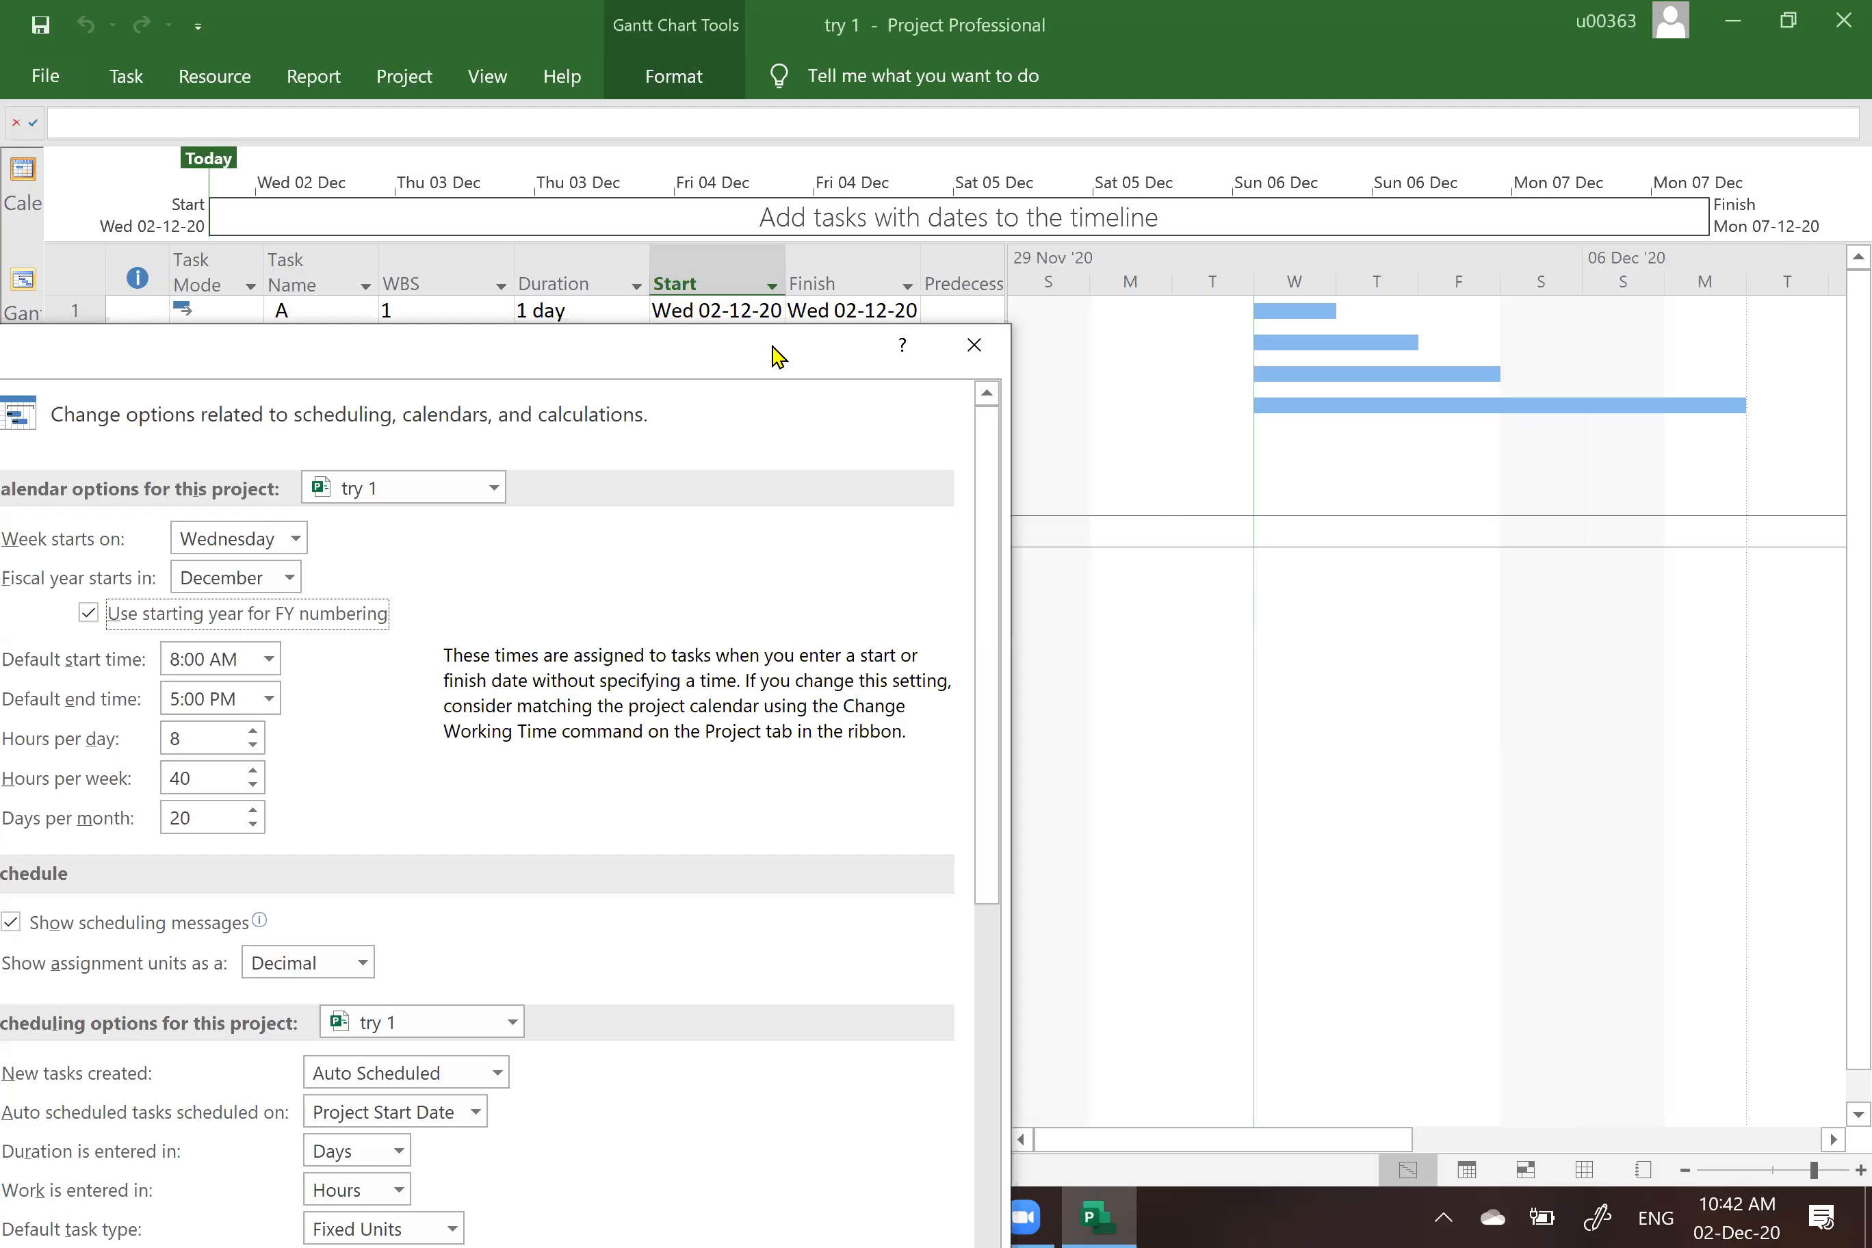
drag(772, 355, 1341, 32)
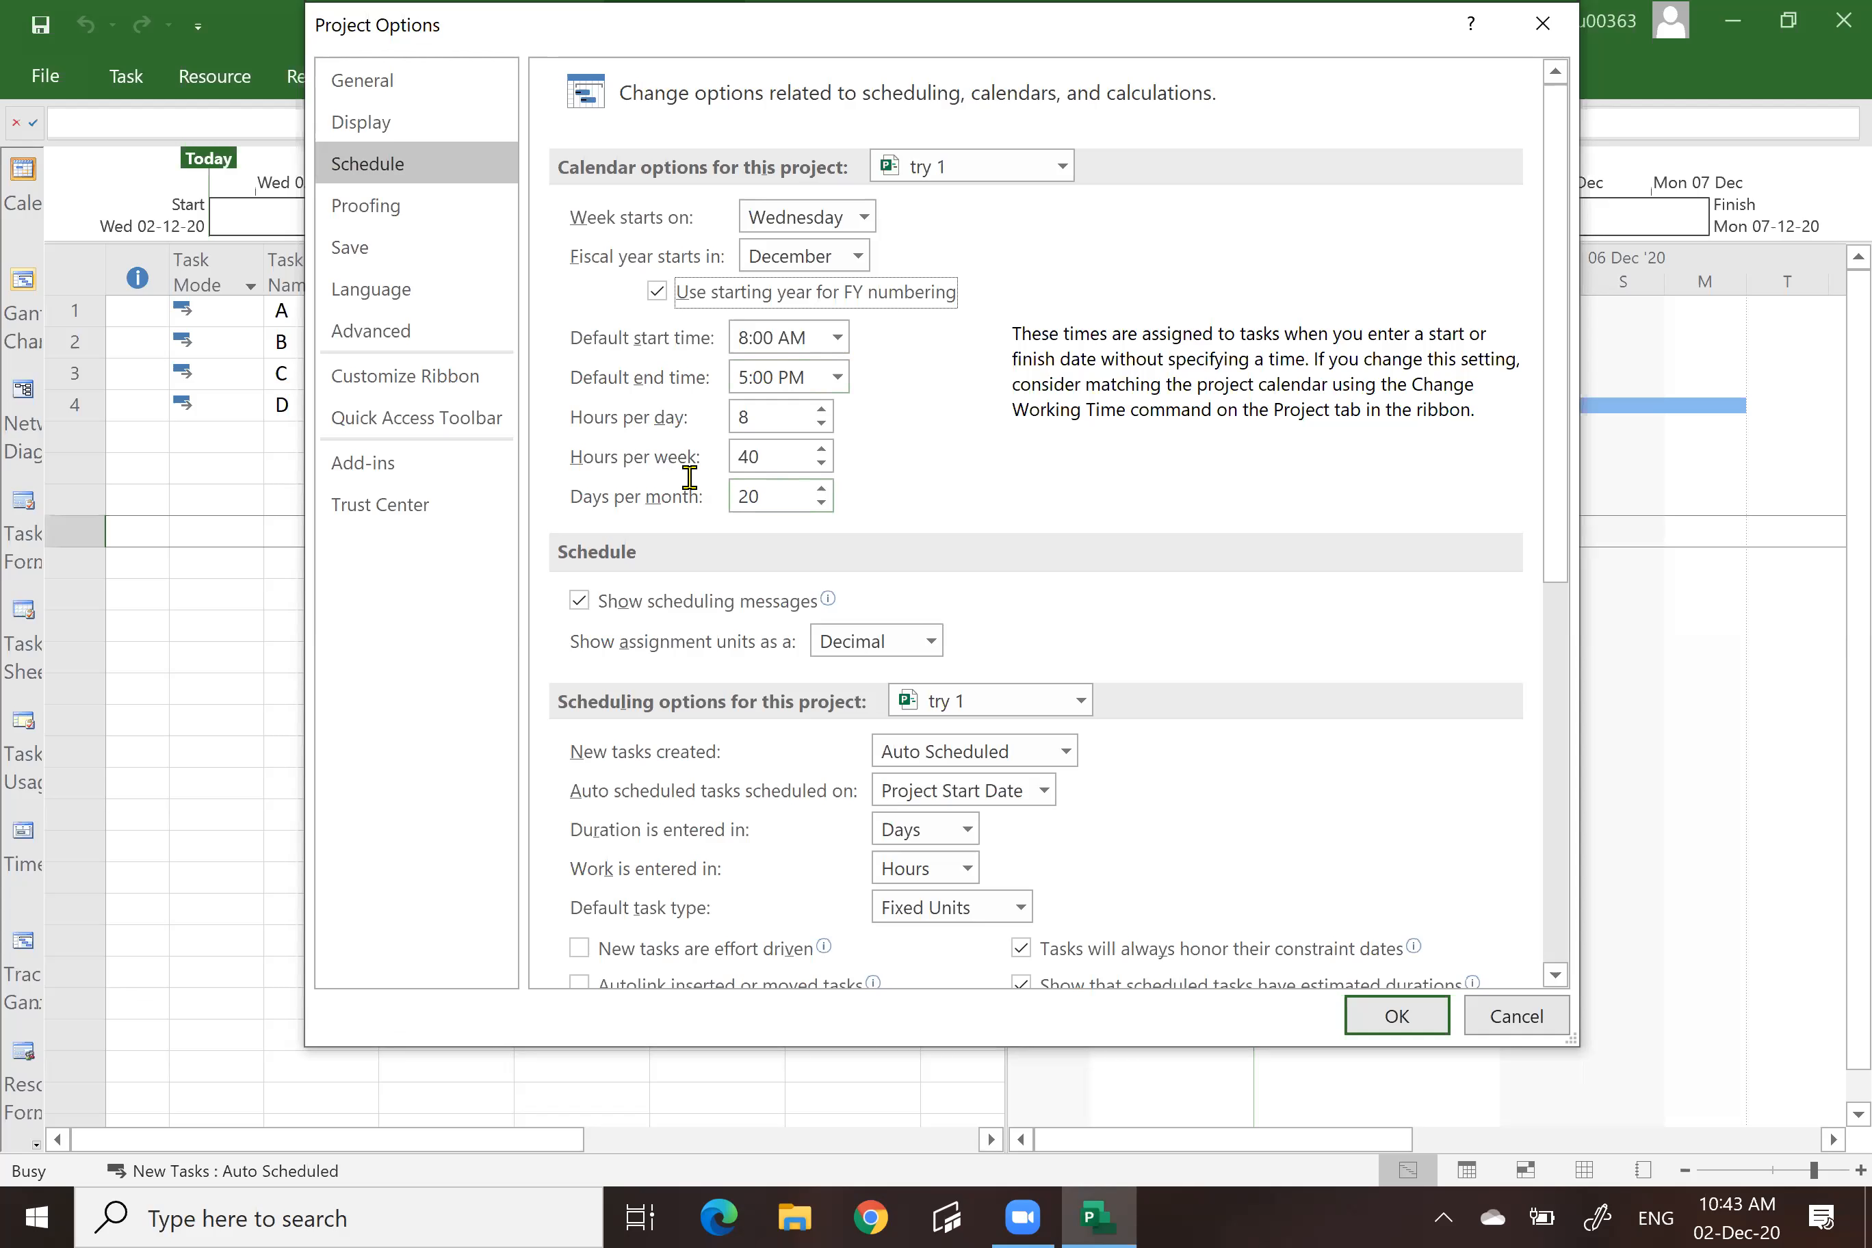
scroll(1019, 387, down, 6)
scroll(1022, 304, up, 5)
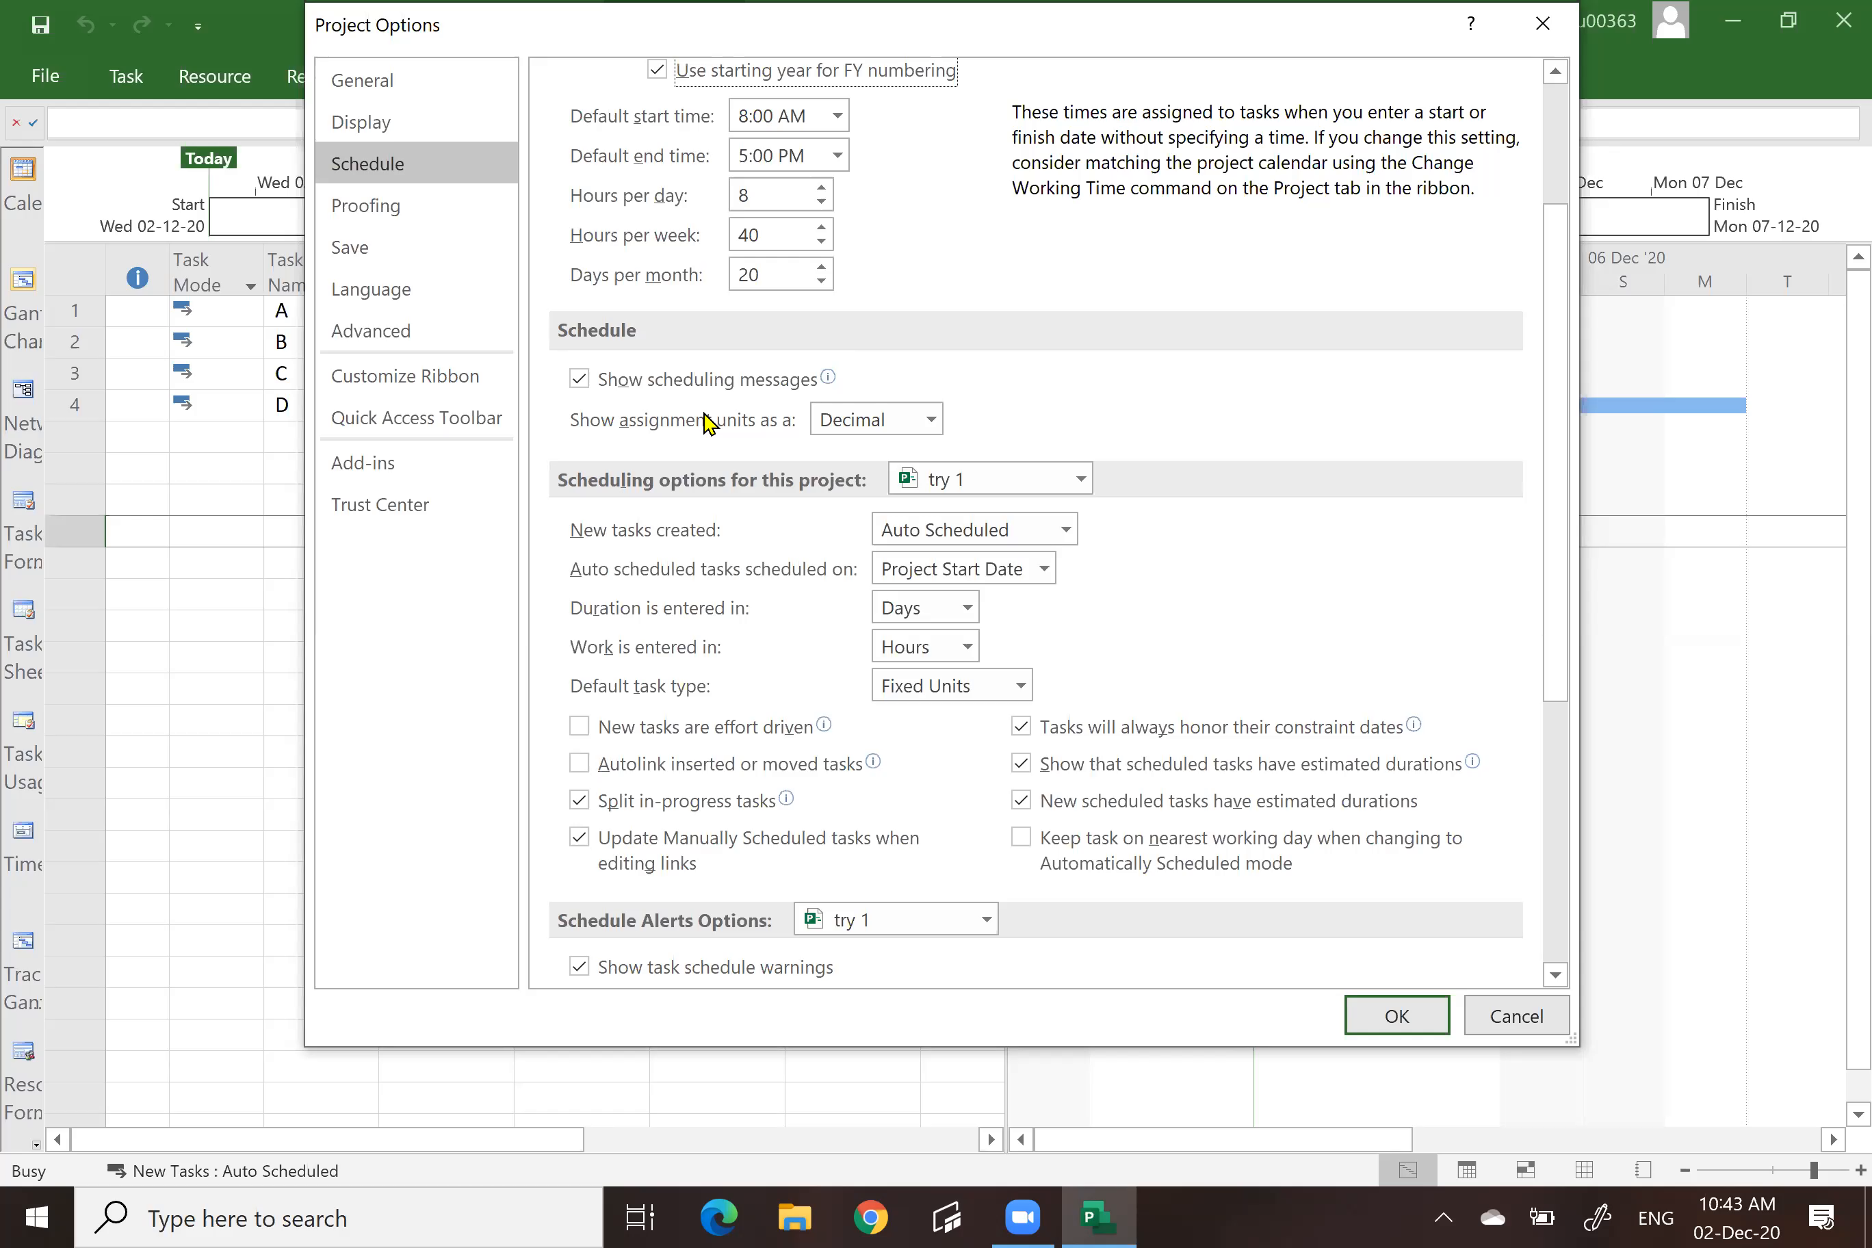
click(932, 419)
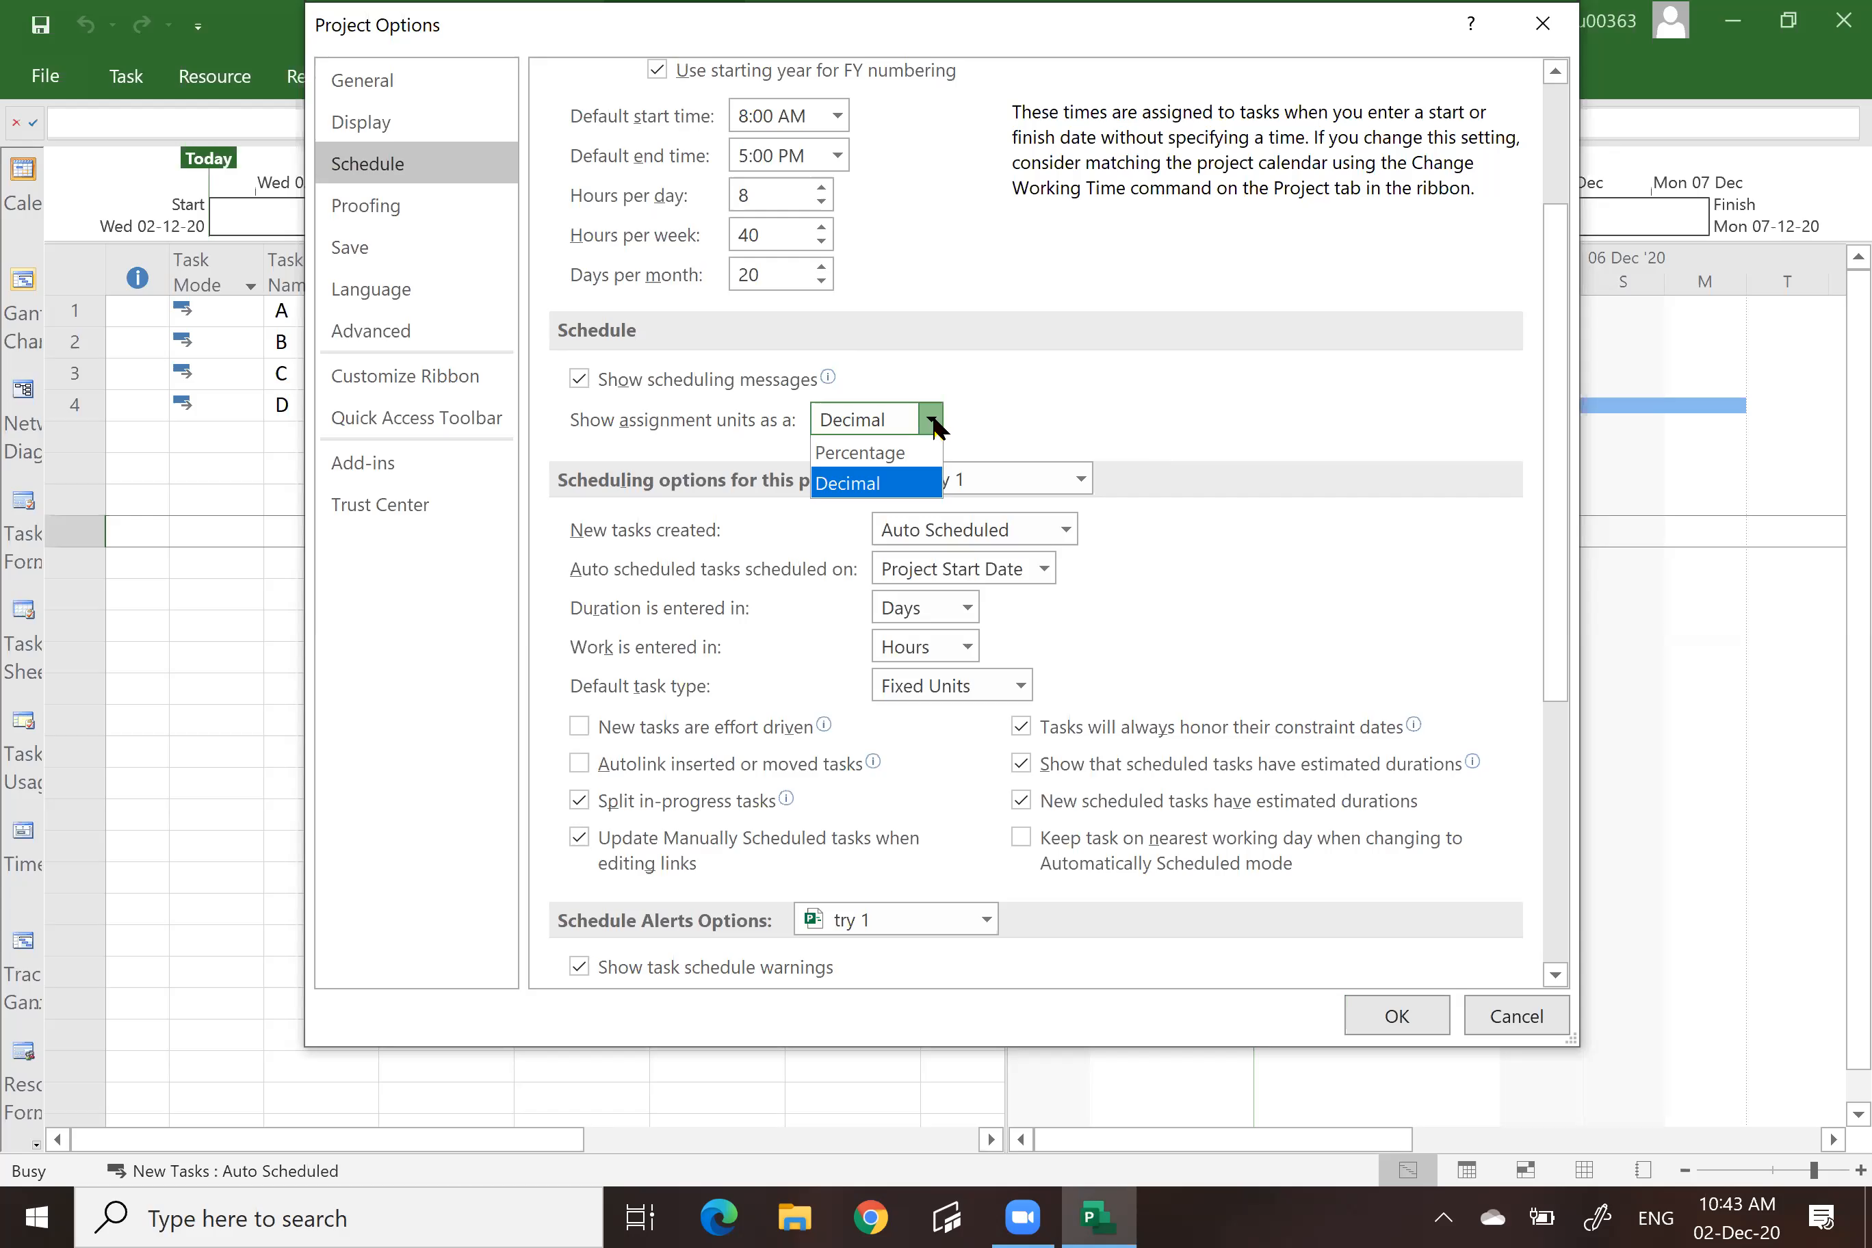
click(853, 487)
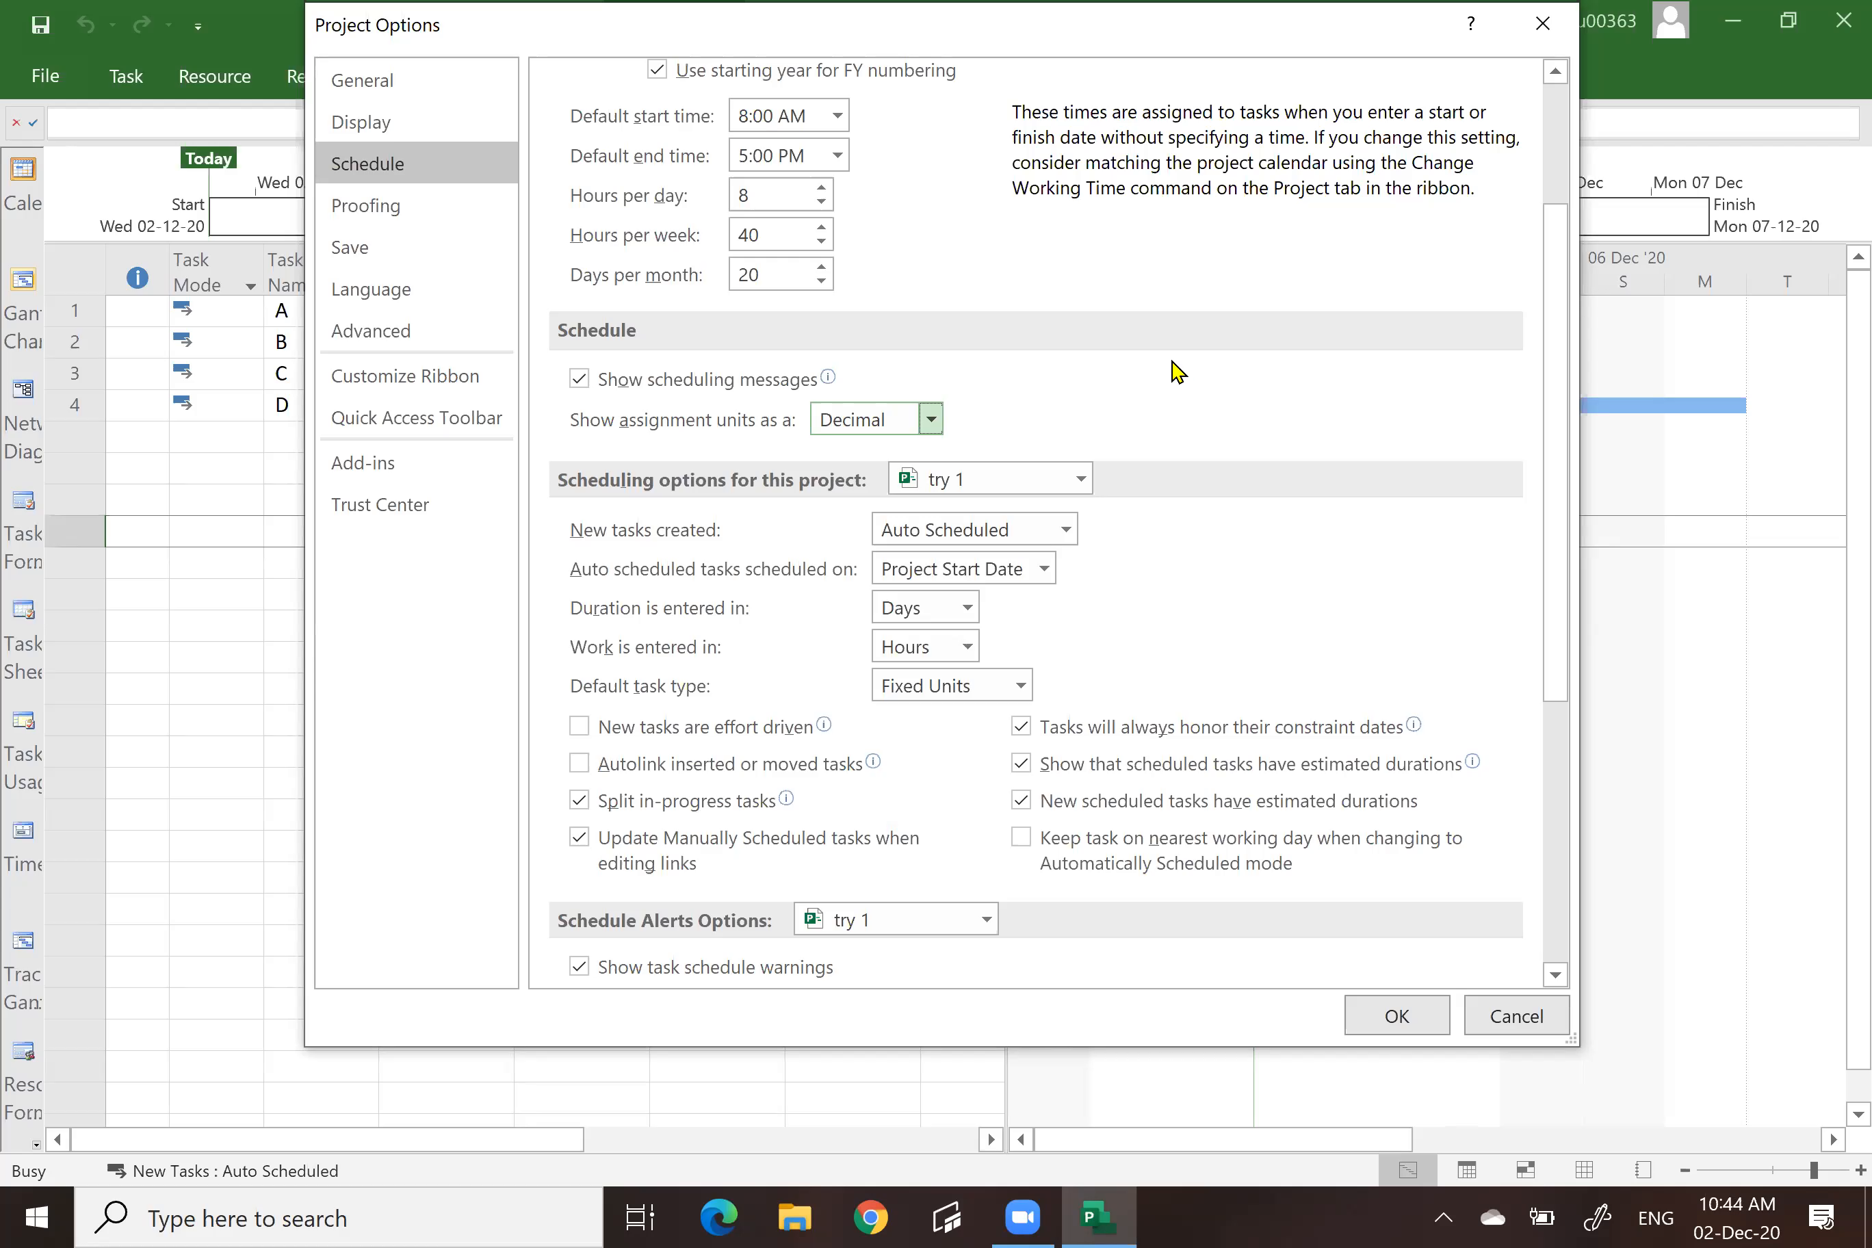
click(935, 420)
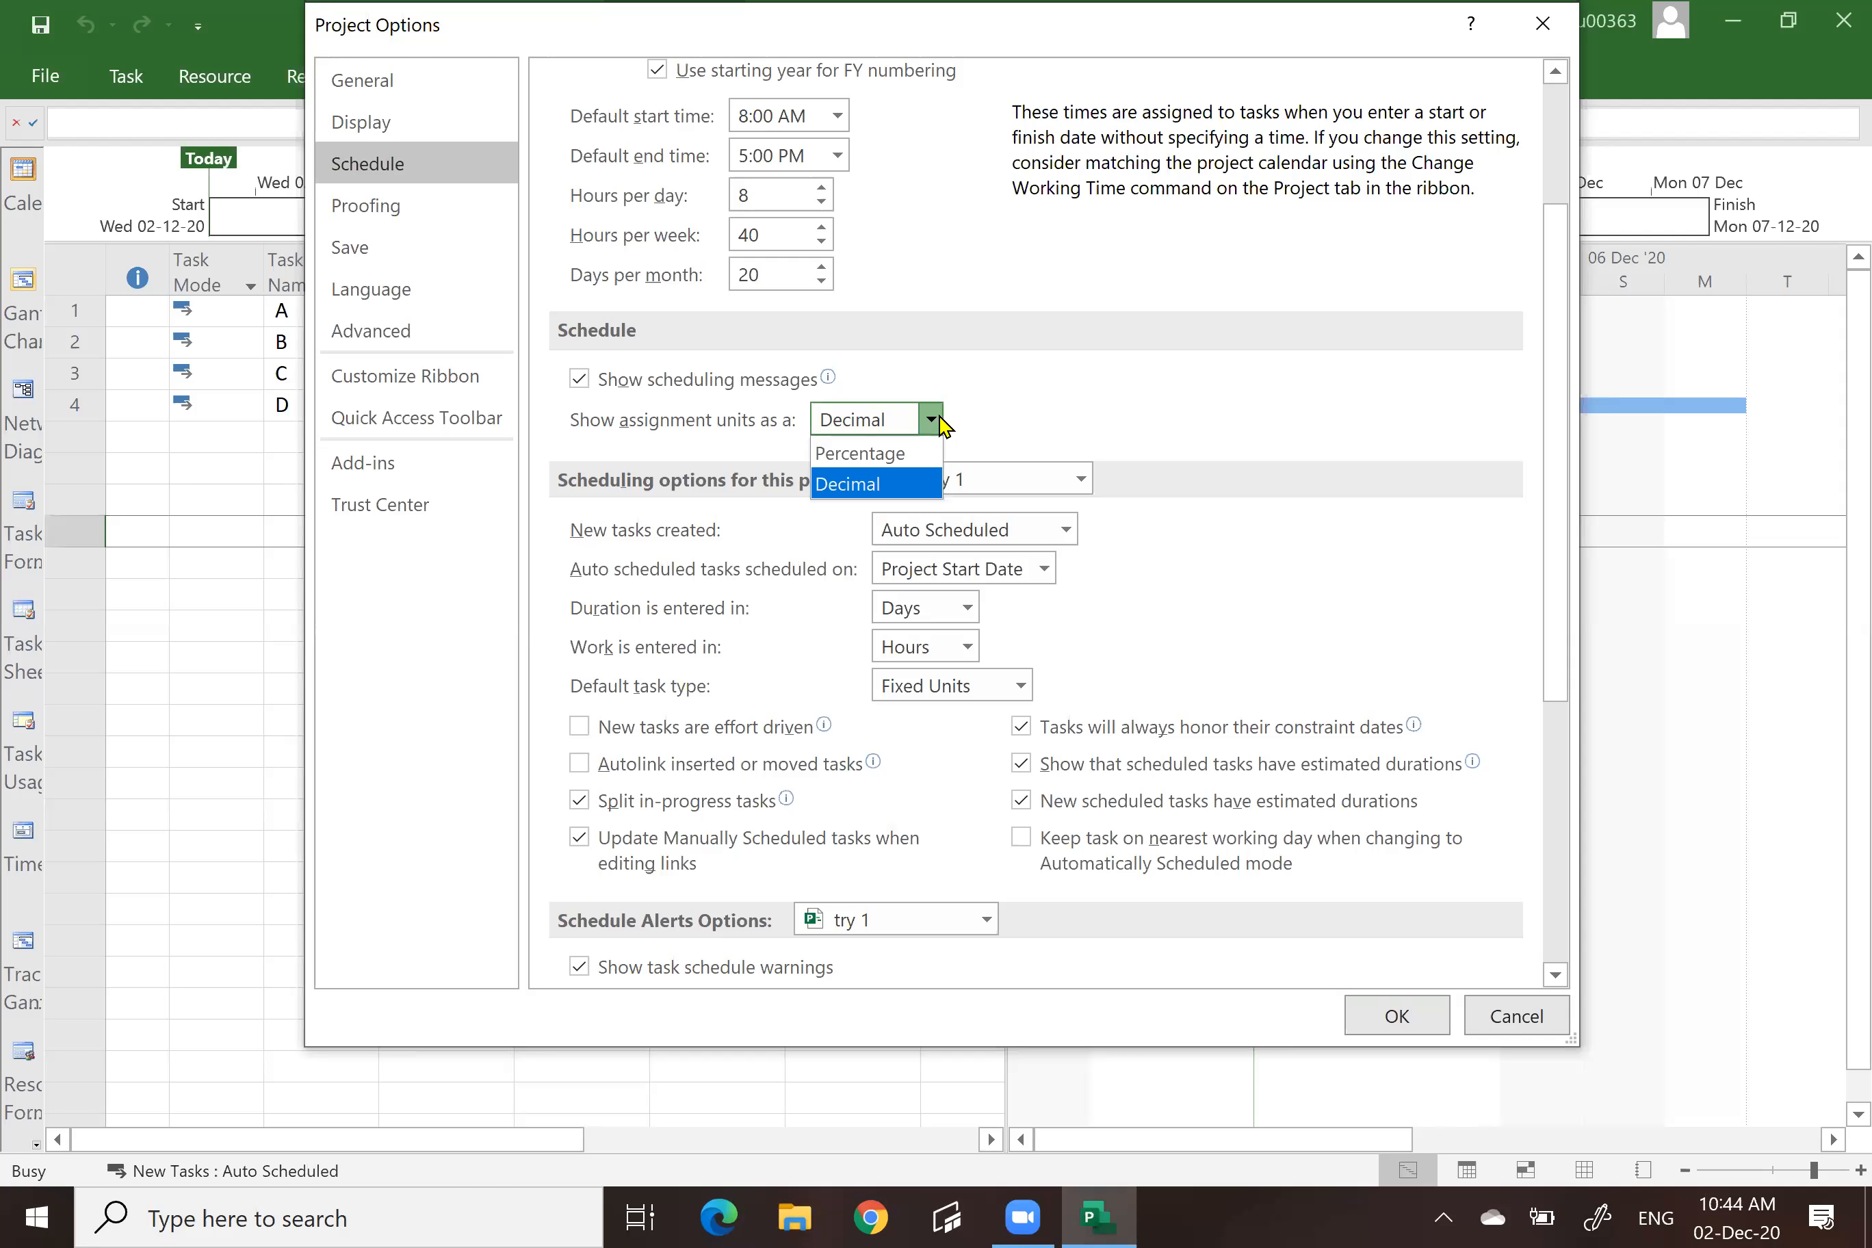
click(918, 454)
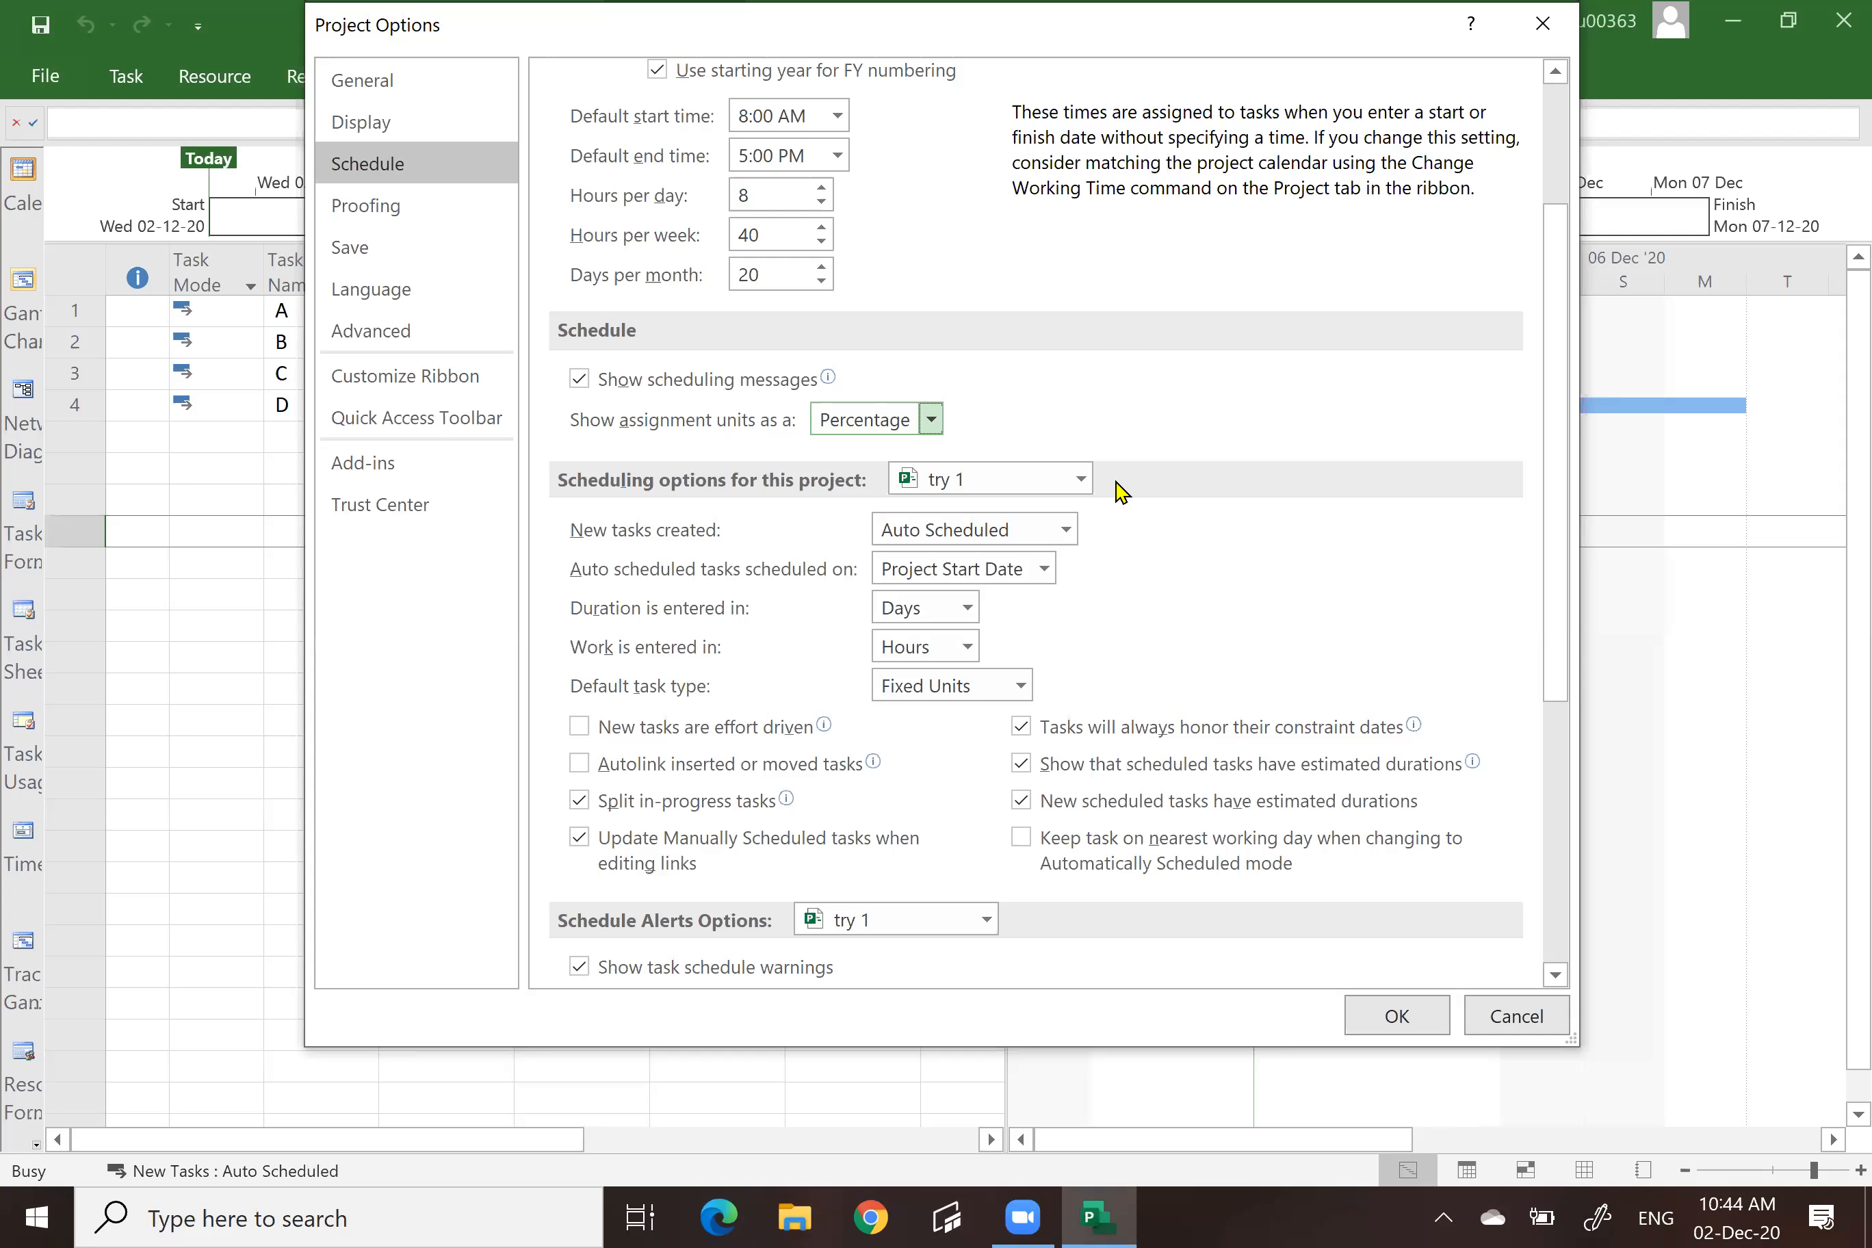
Choose Auto Scheduled for newly created tasks and Days as the unit for entering durations.
click(1067, 529)
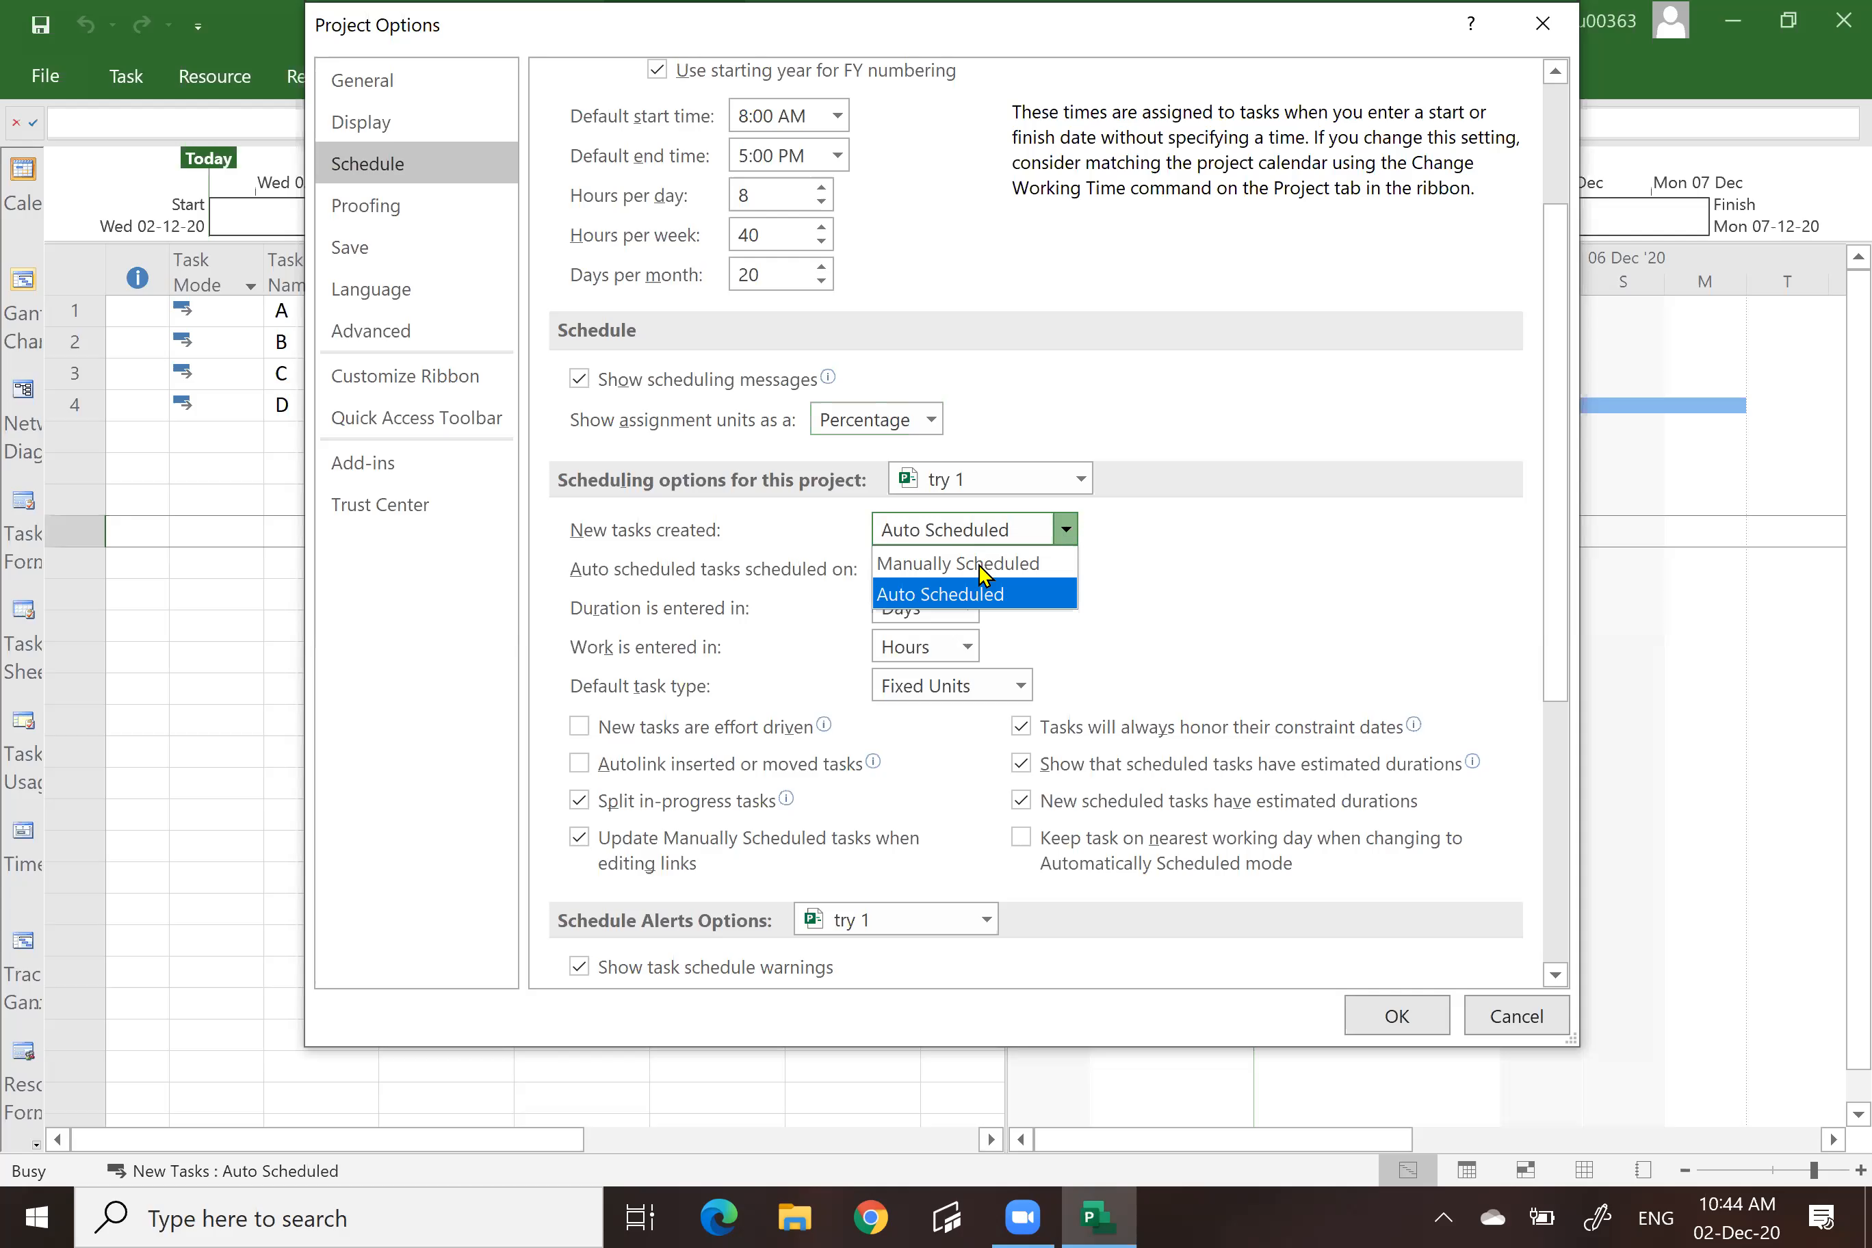
click(1004, 596)
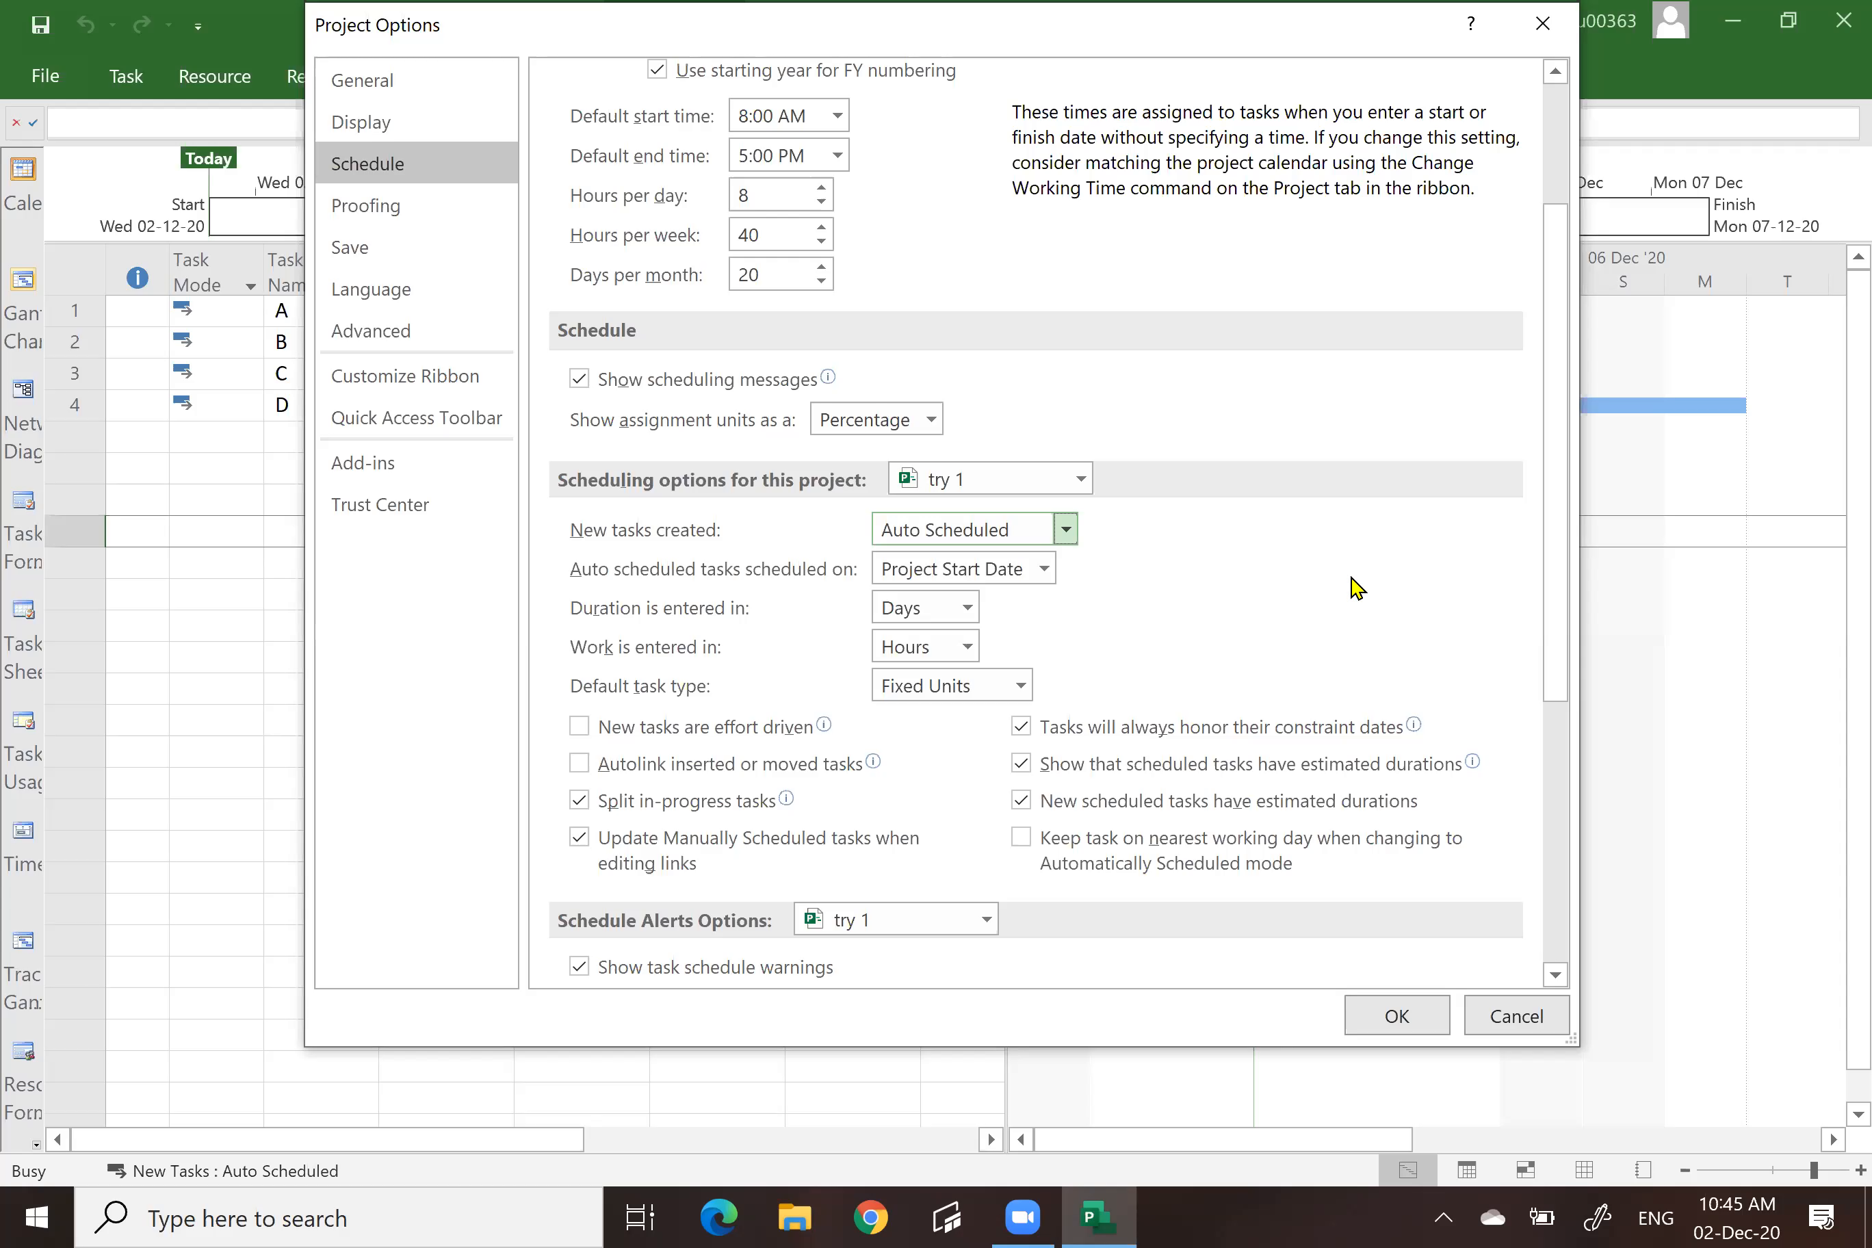
scroll(1346, 580, down, 4)
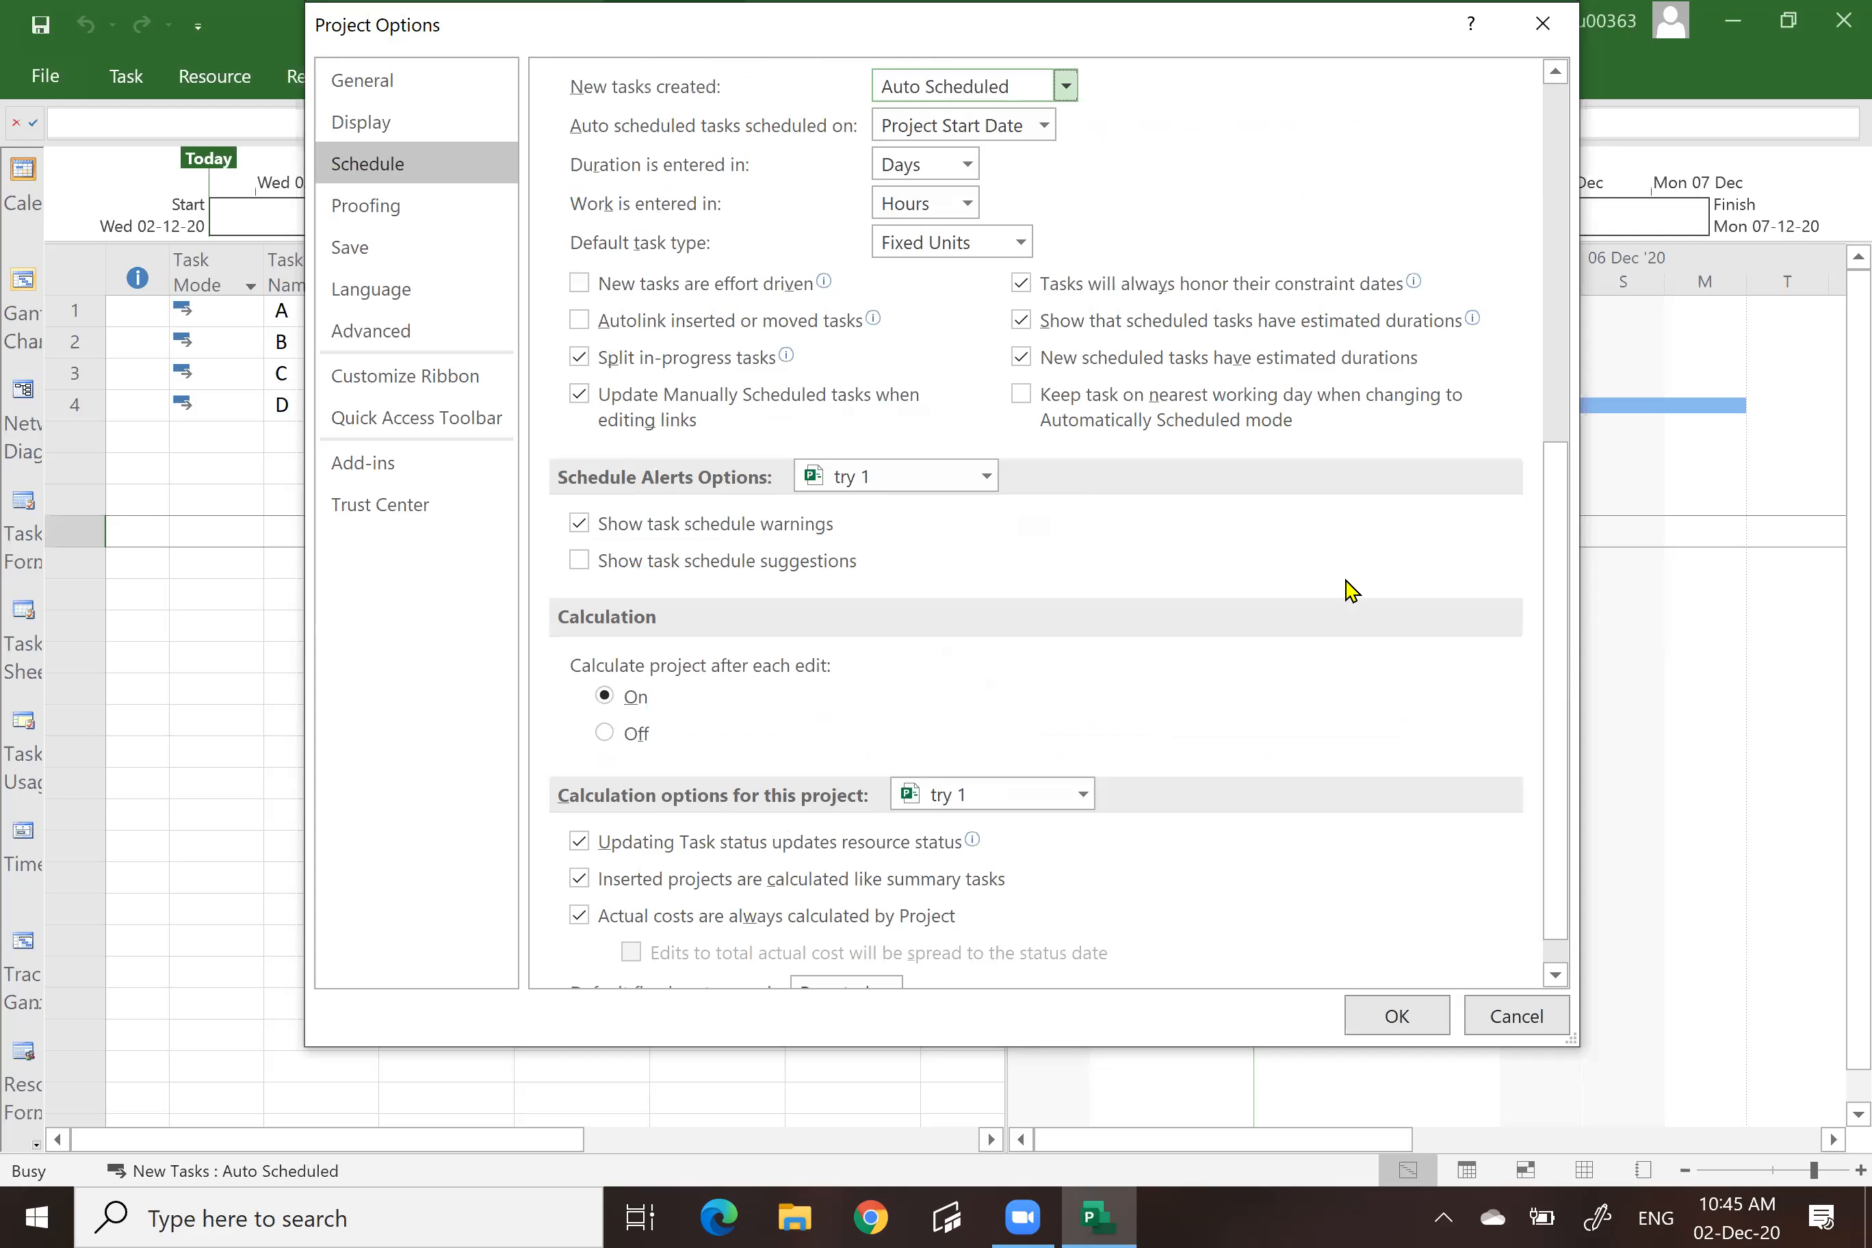
scroll(1346, 592, up, 4)
click(967, 608)
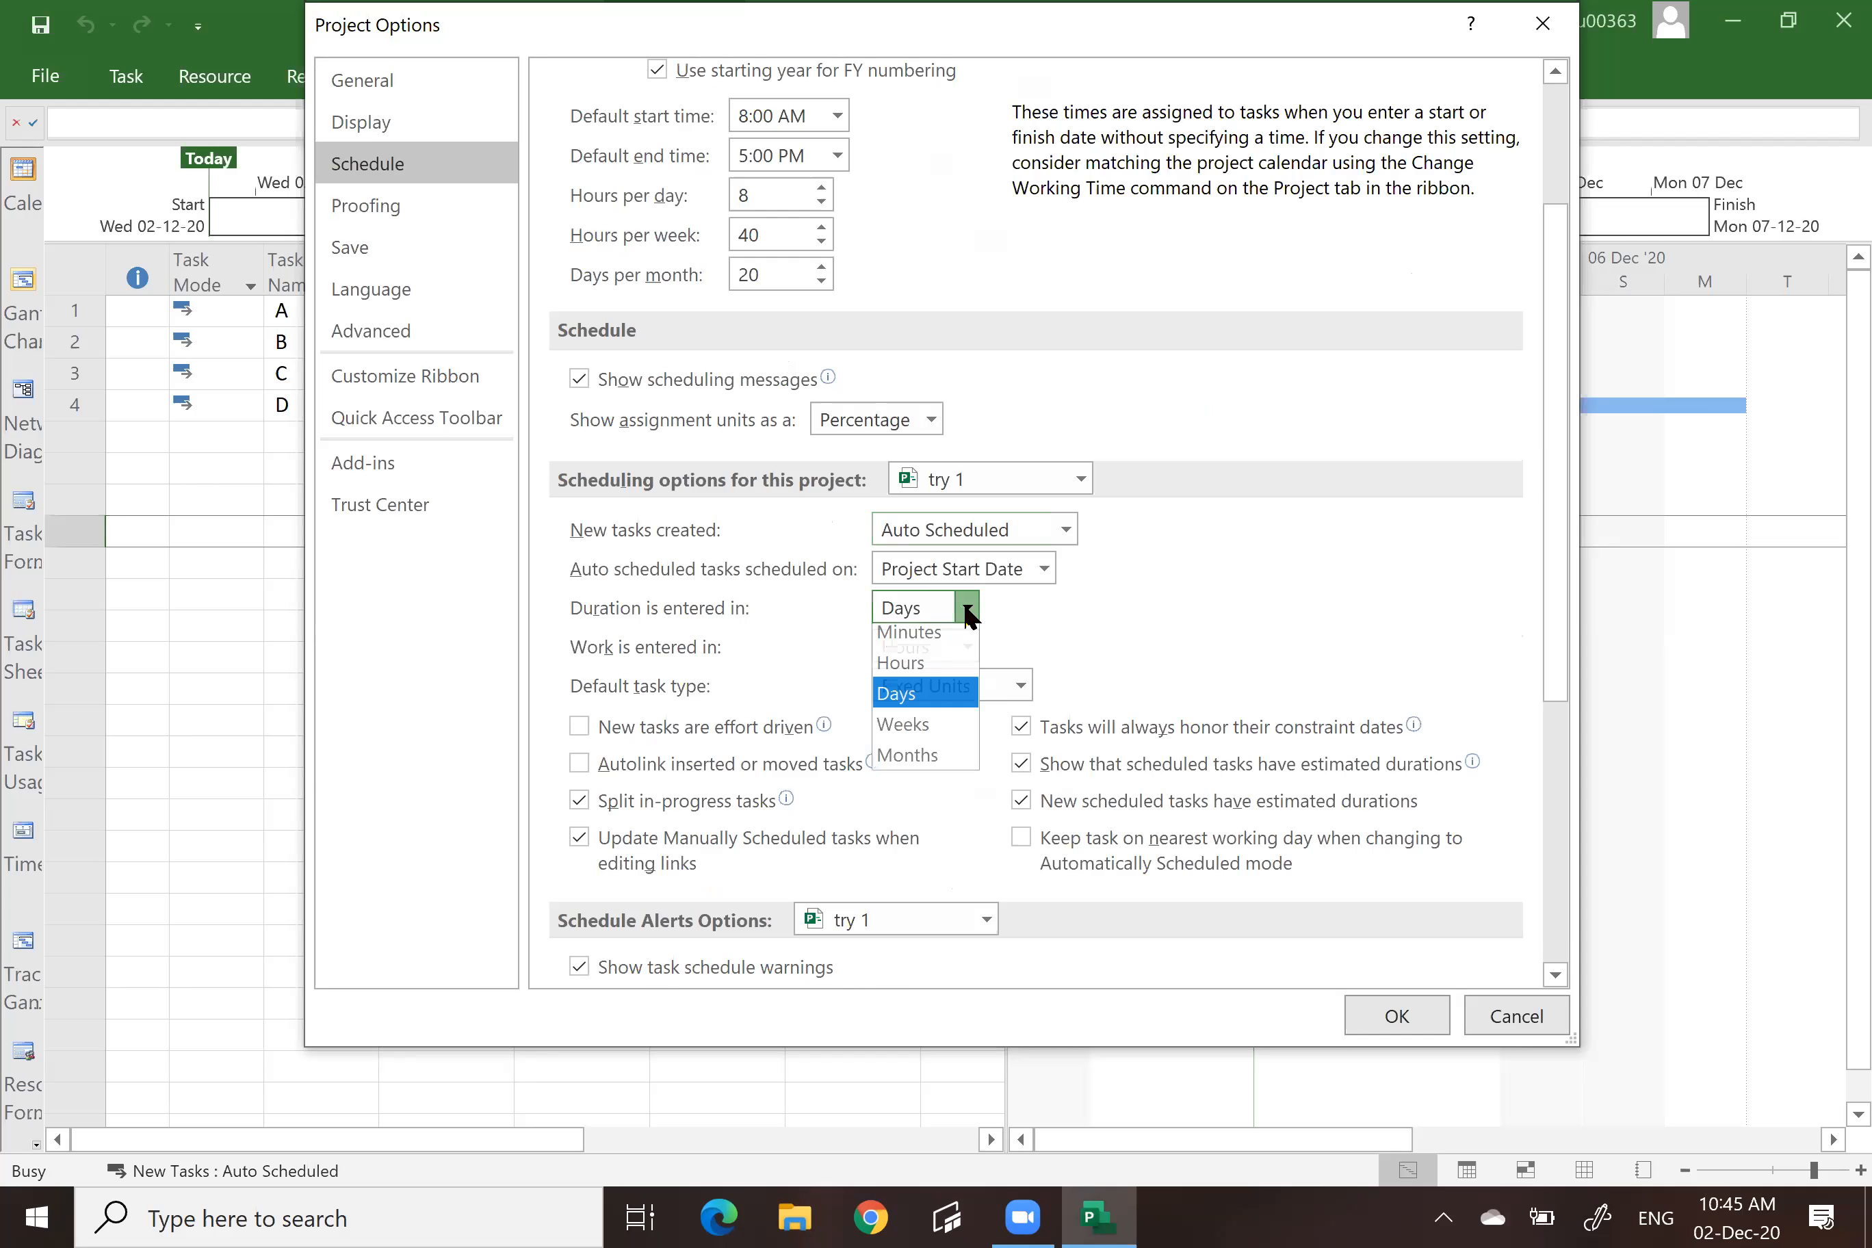
key(Up)
key(Up)
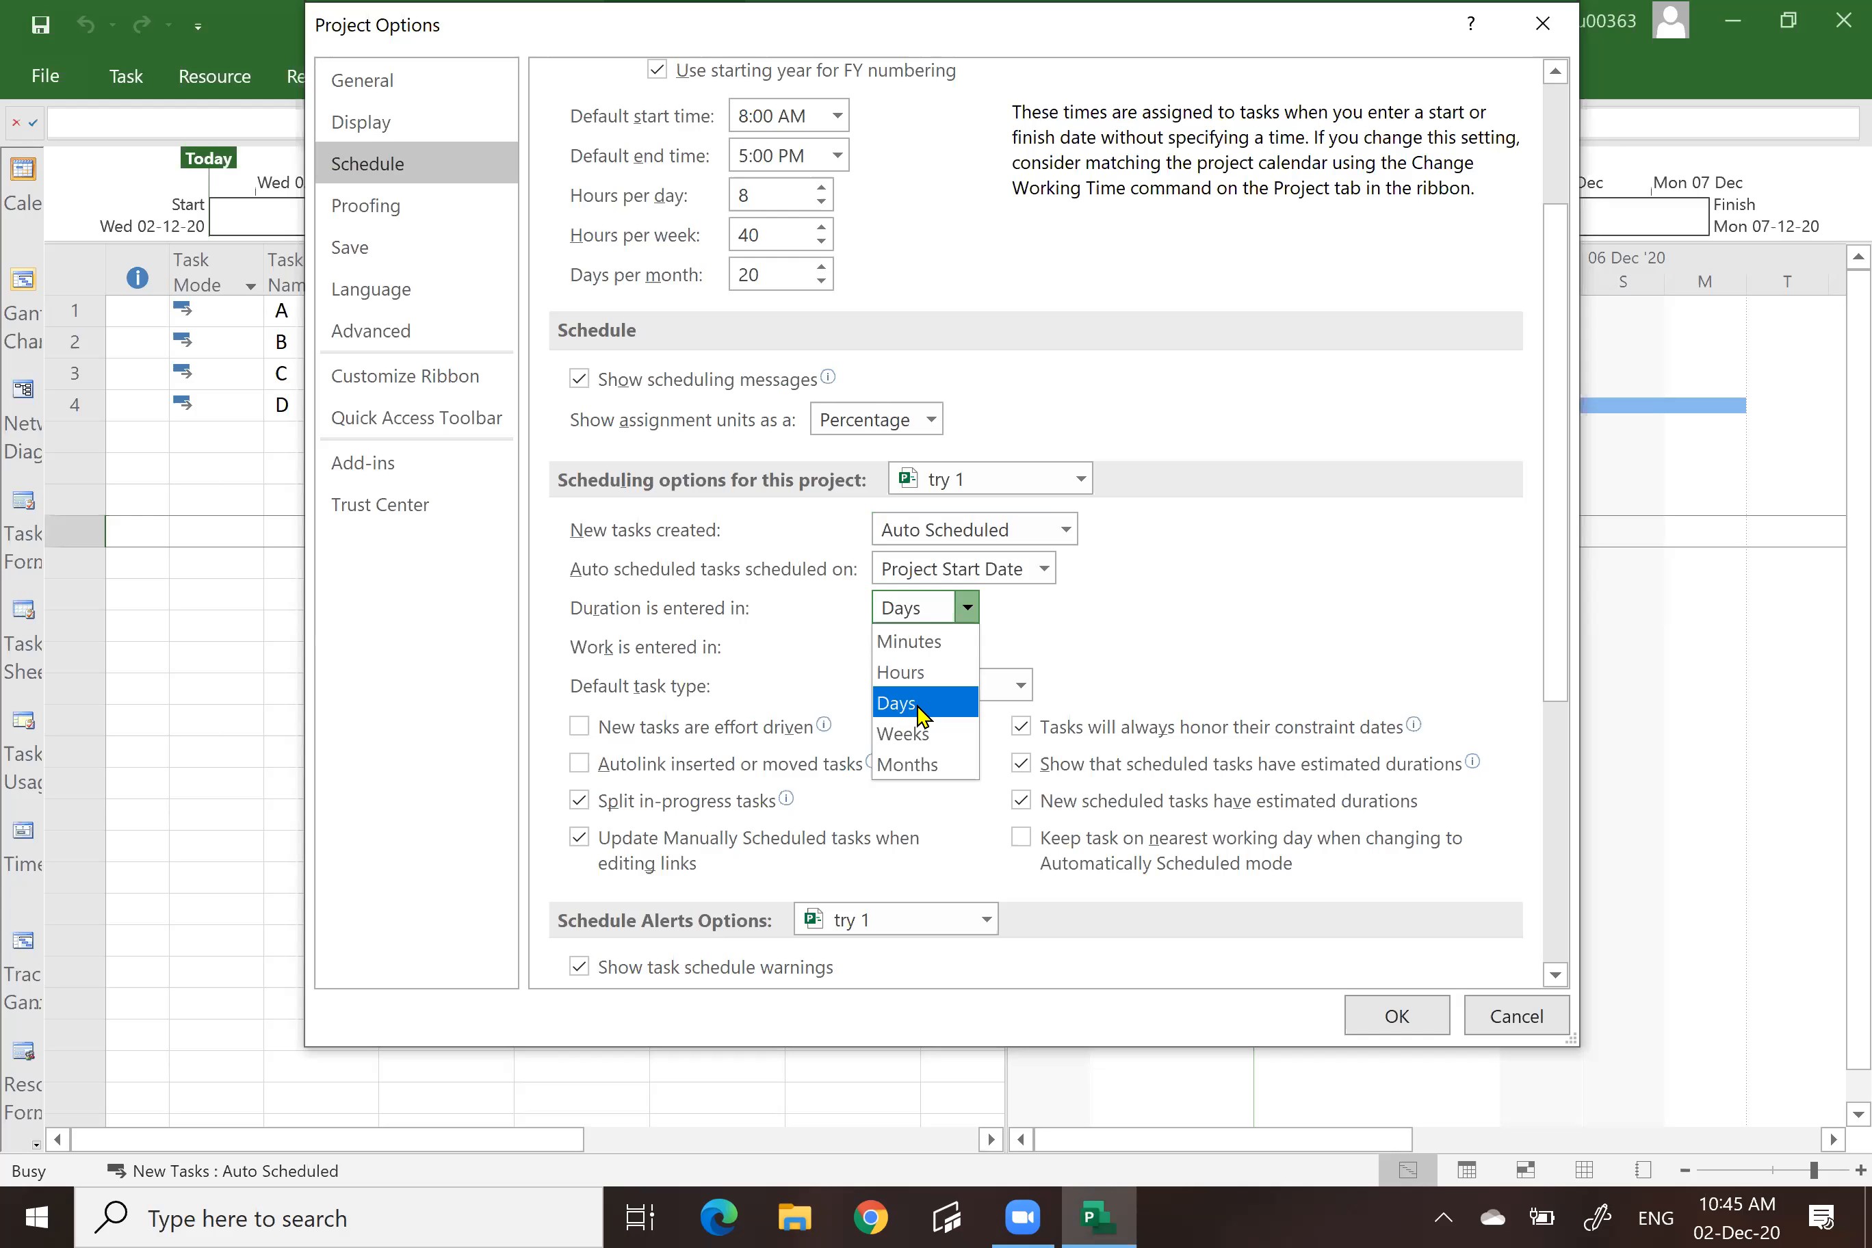
click(922, 714)
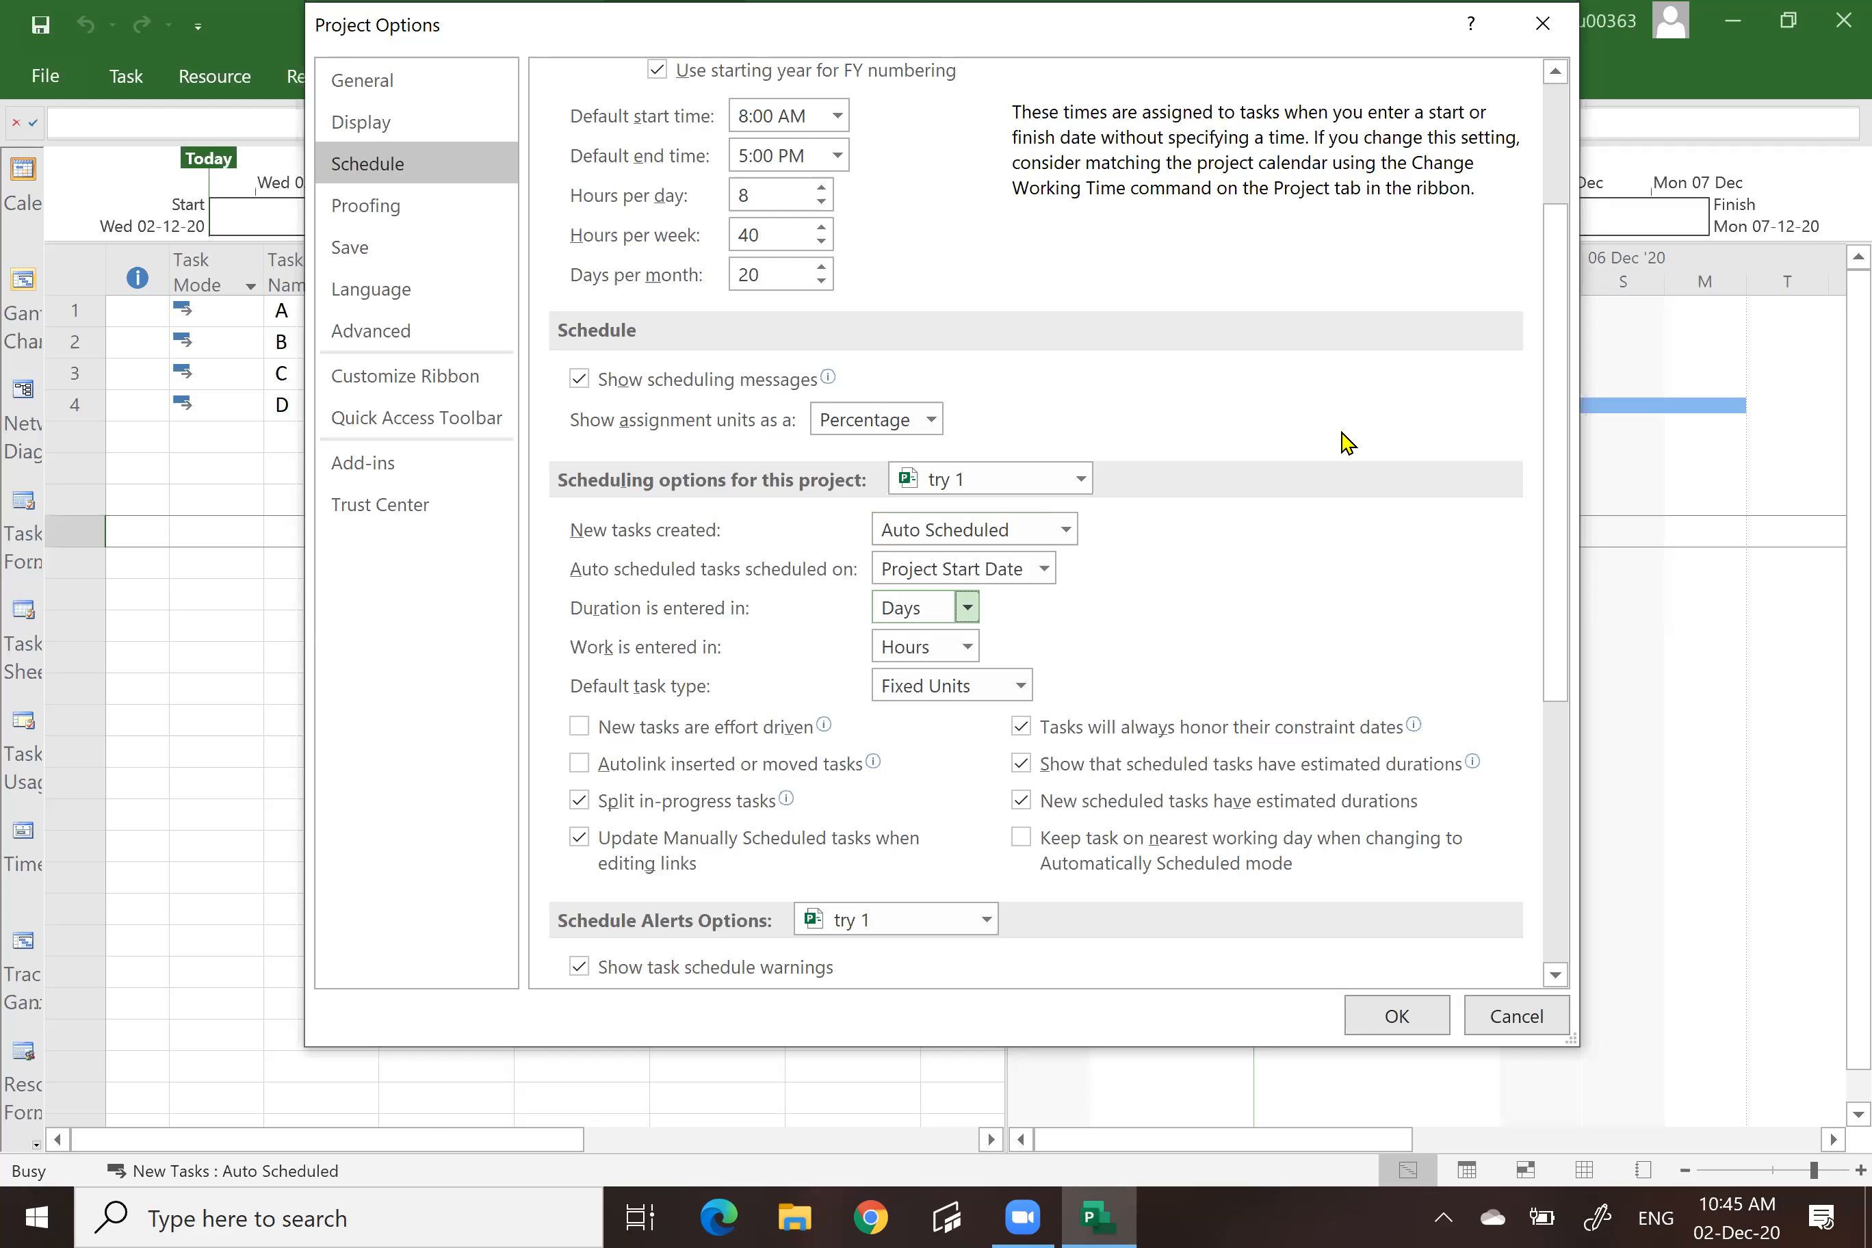
Examine the scheduling options, the available default task types, and the task table behind the options dialog.
scroll(1346, 445, down, 5)
scroll(1346, 447, up, 5)
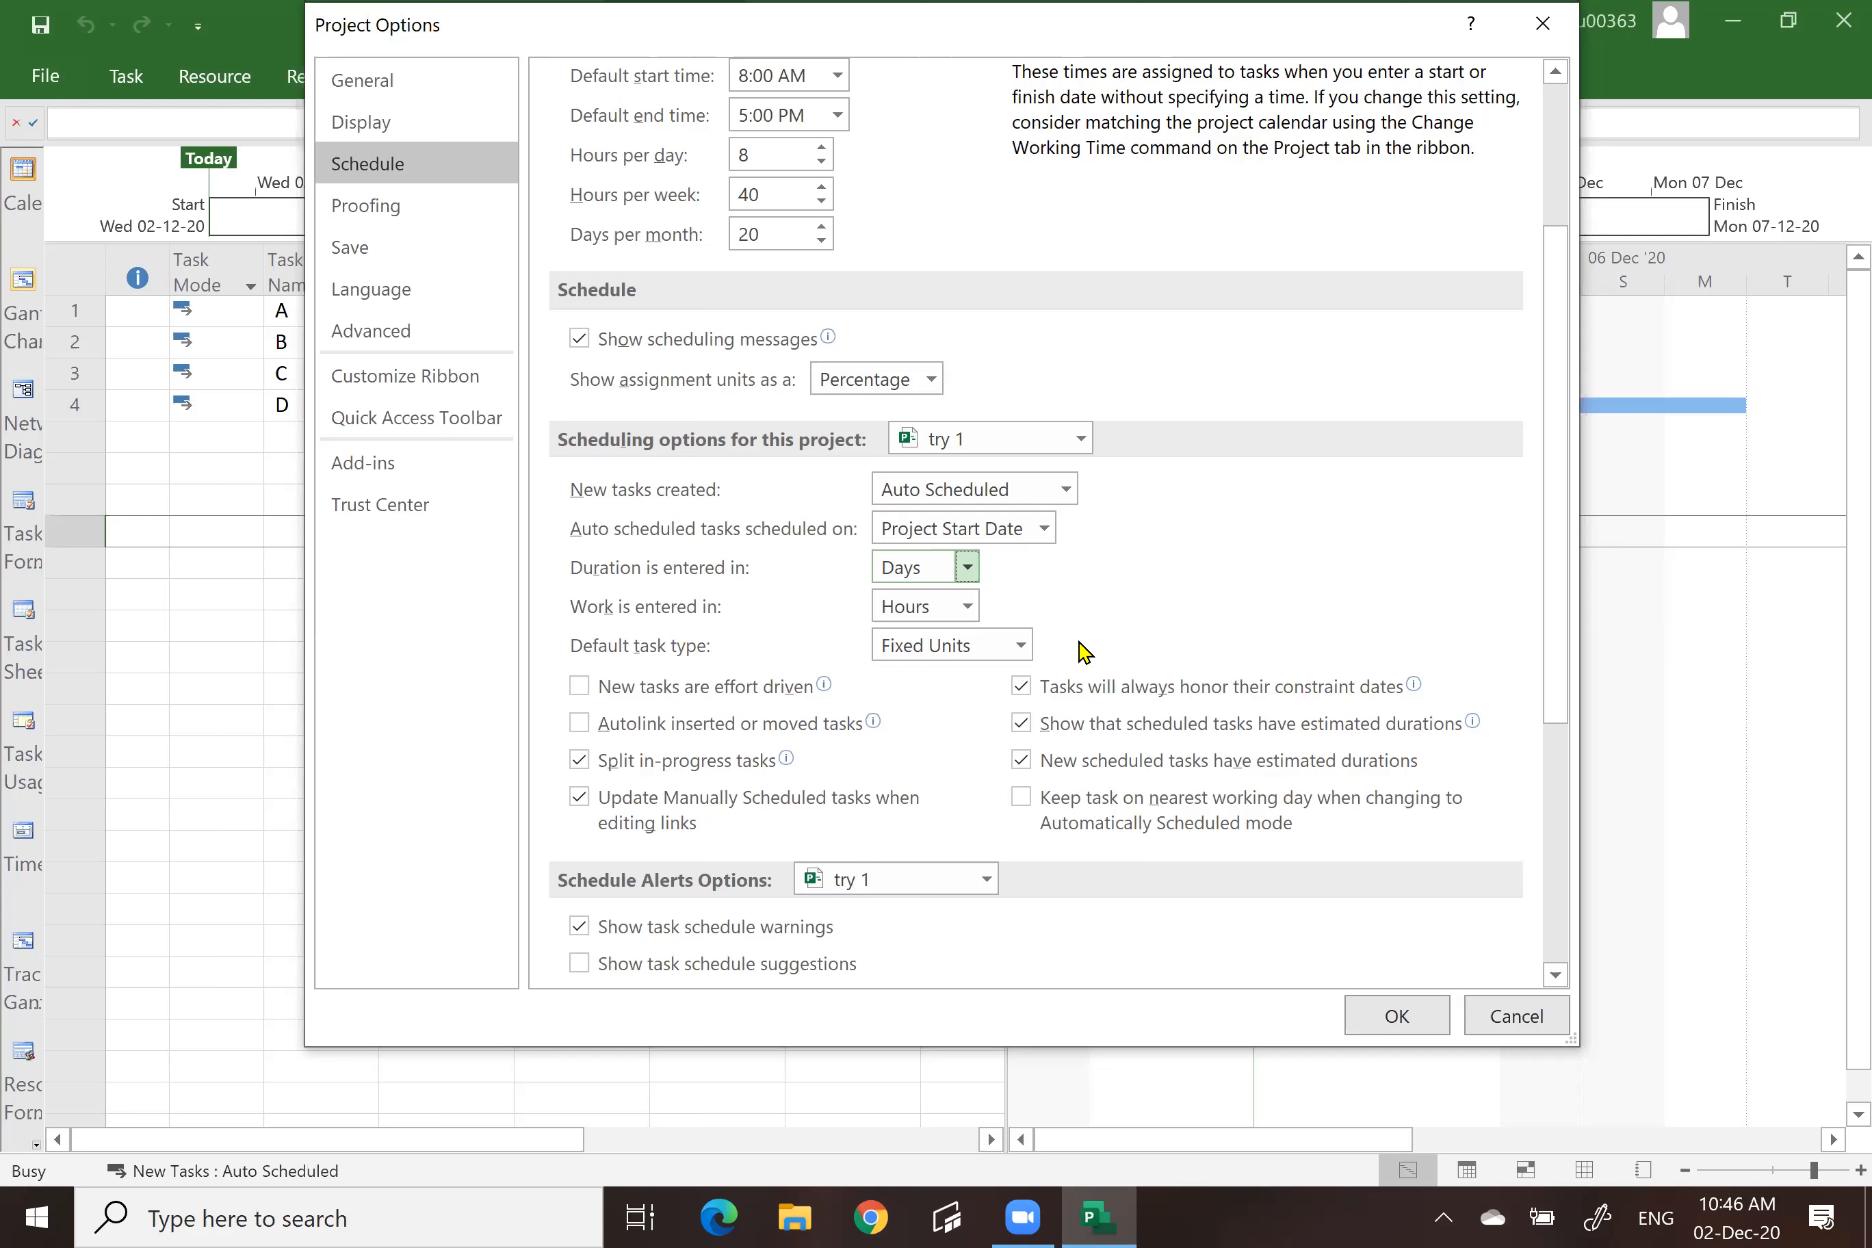
scroll(1226, 561, down, 5)
scroll(1226, 561, up, 5)
click(1020, 645)
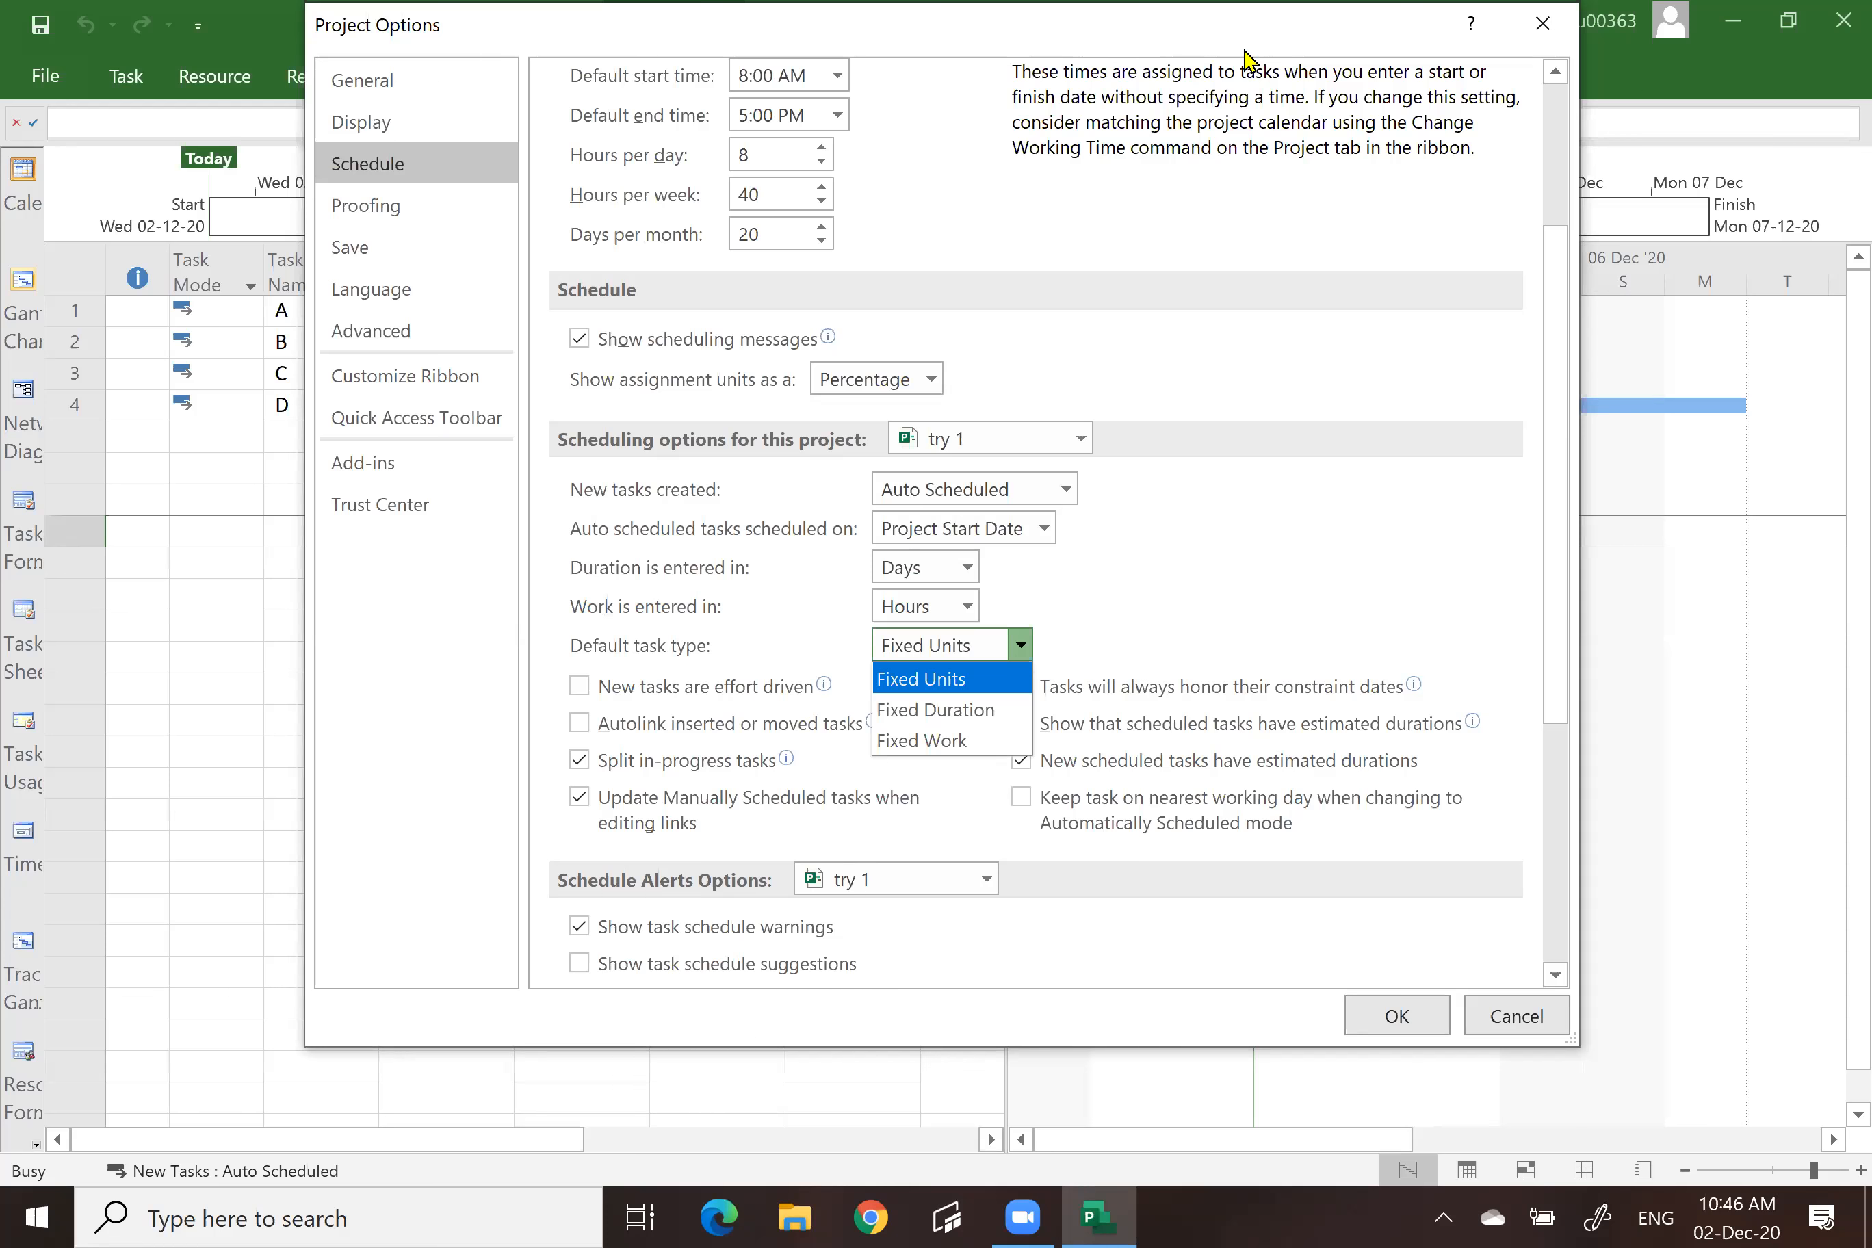
click(1348, 316)
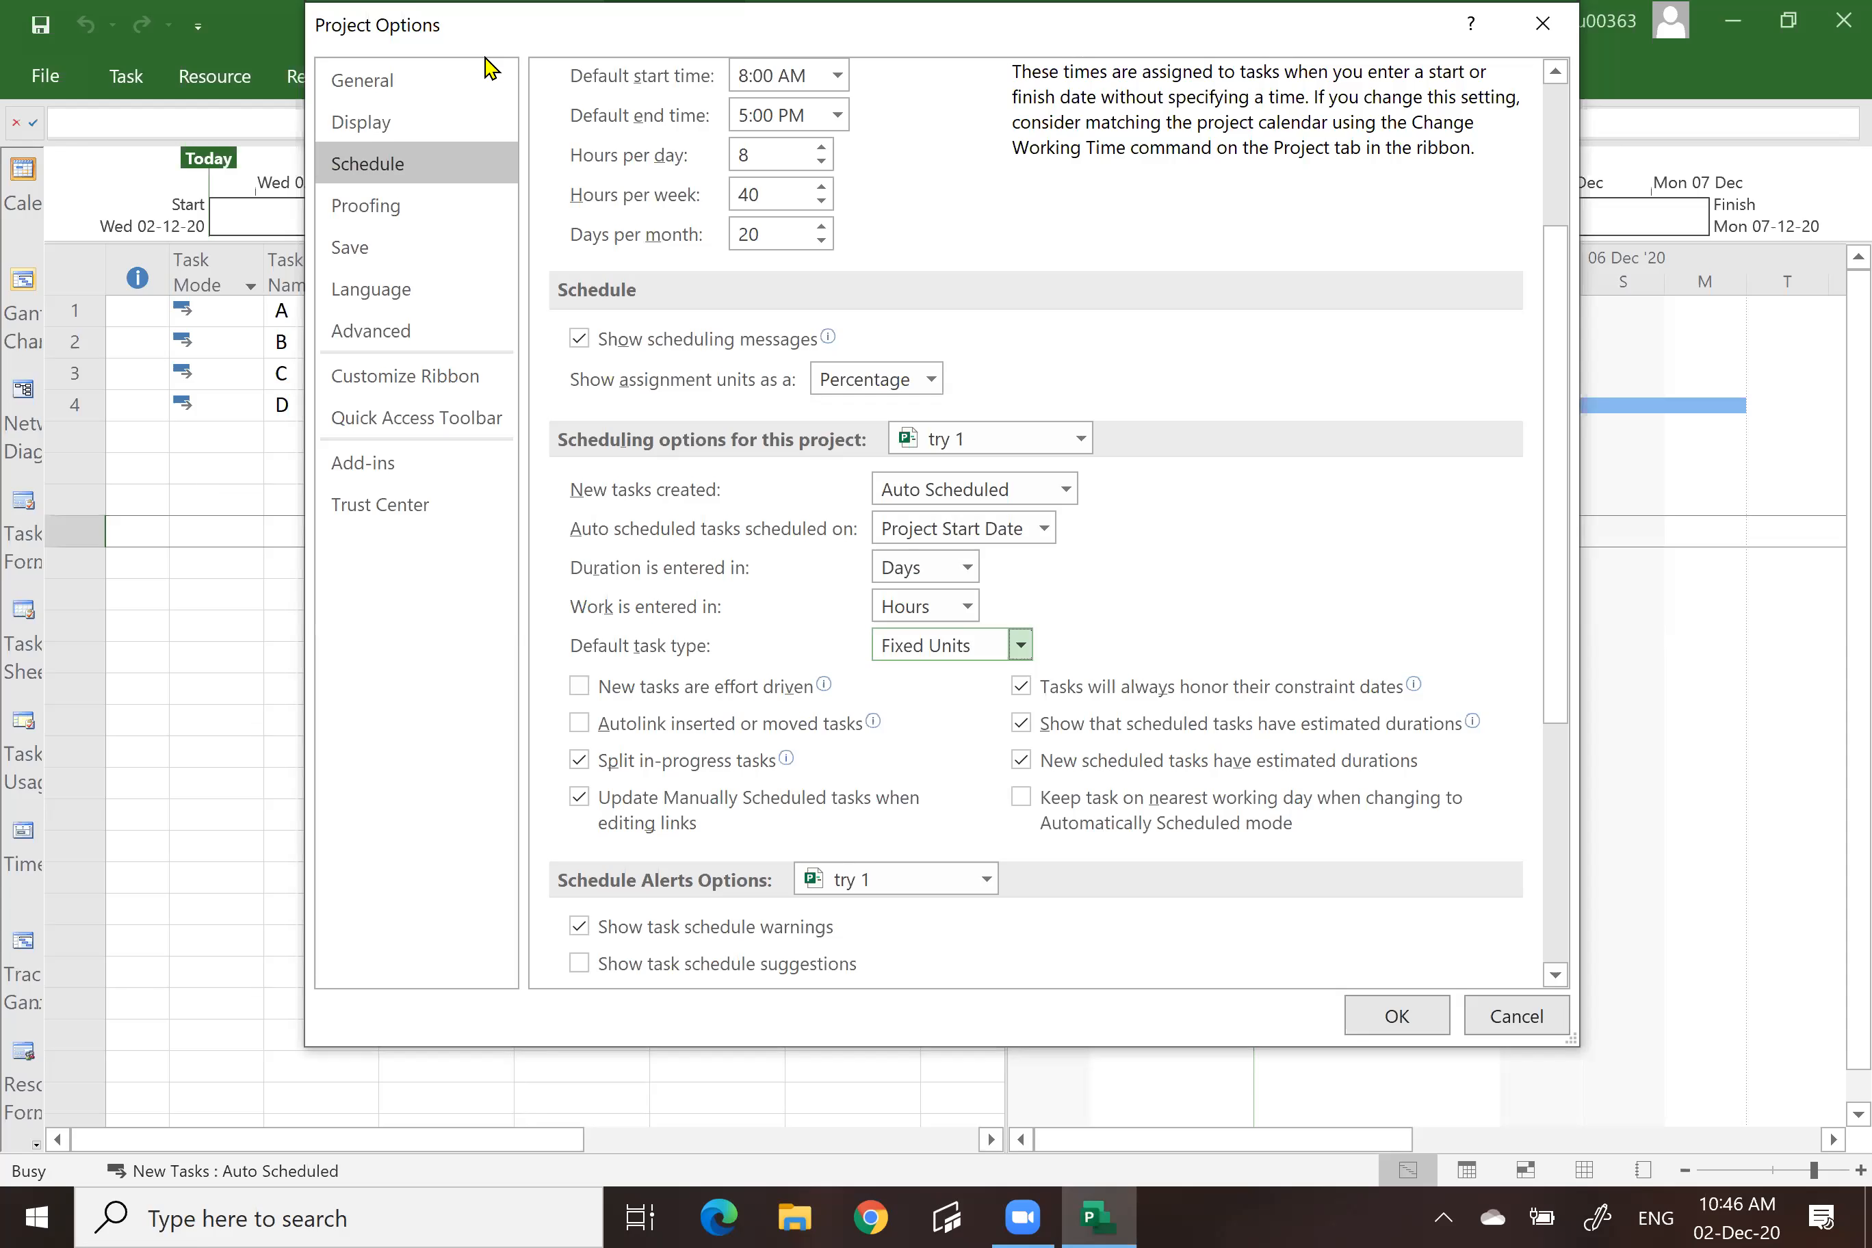
drag(486, 59, 668, 517)
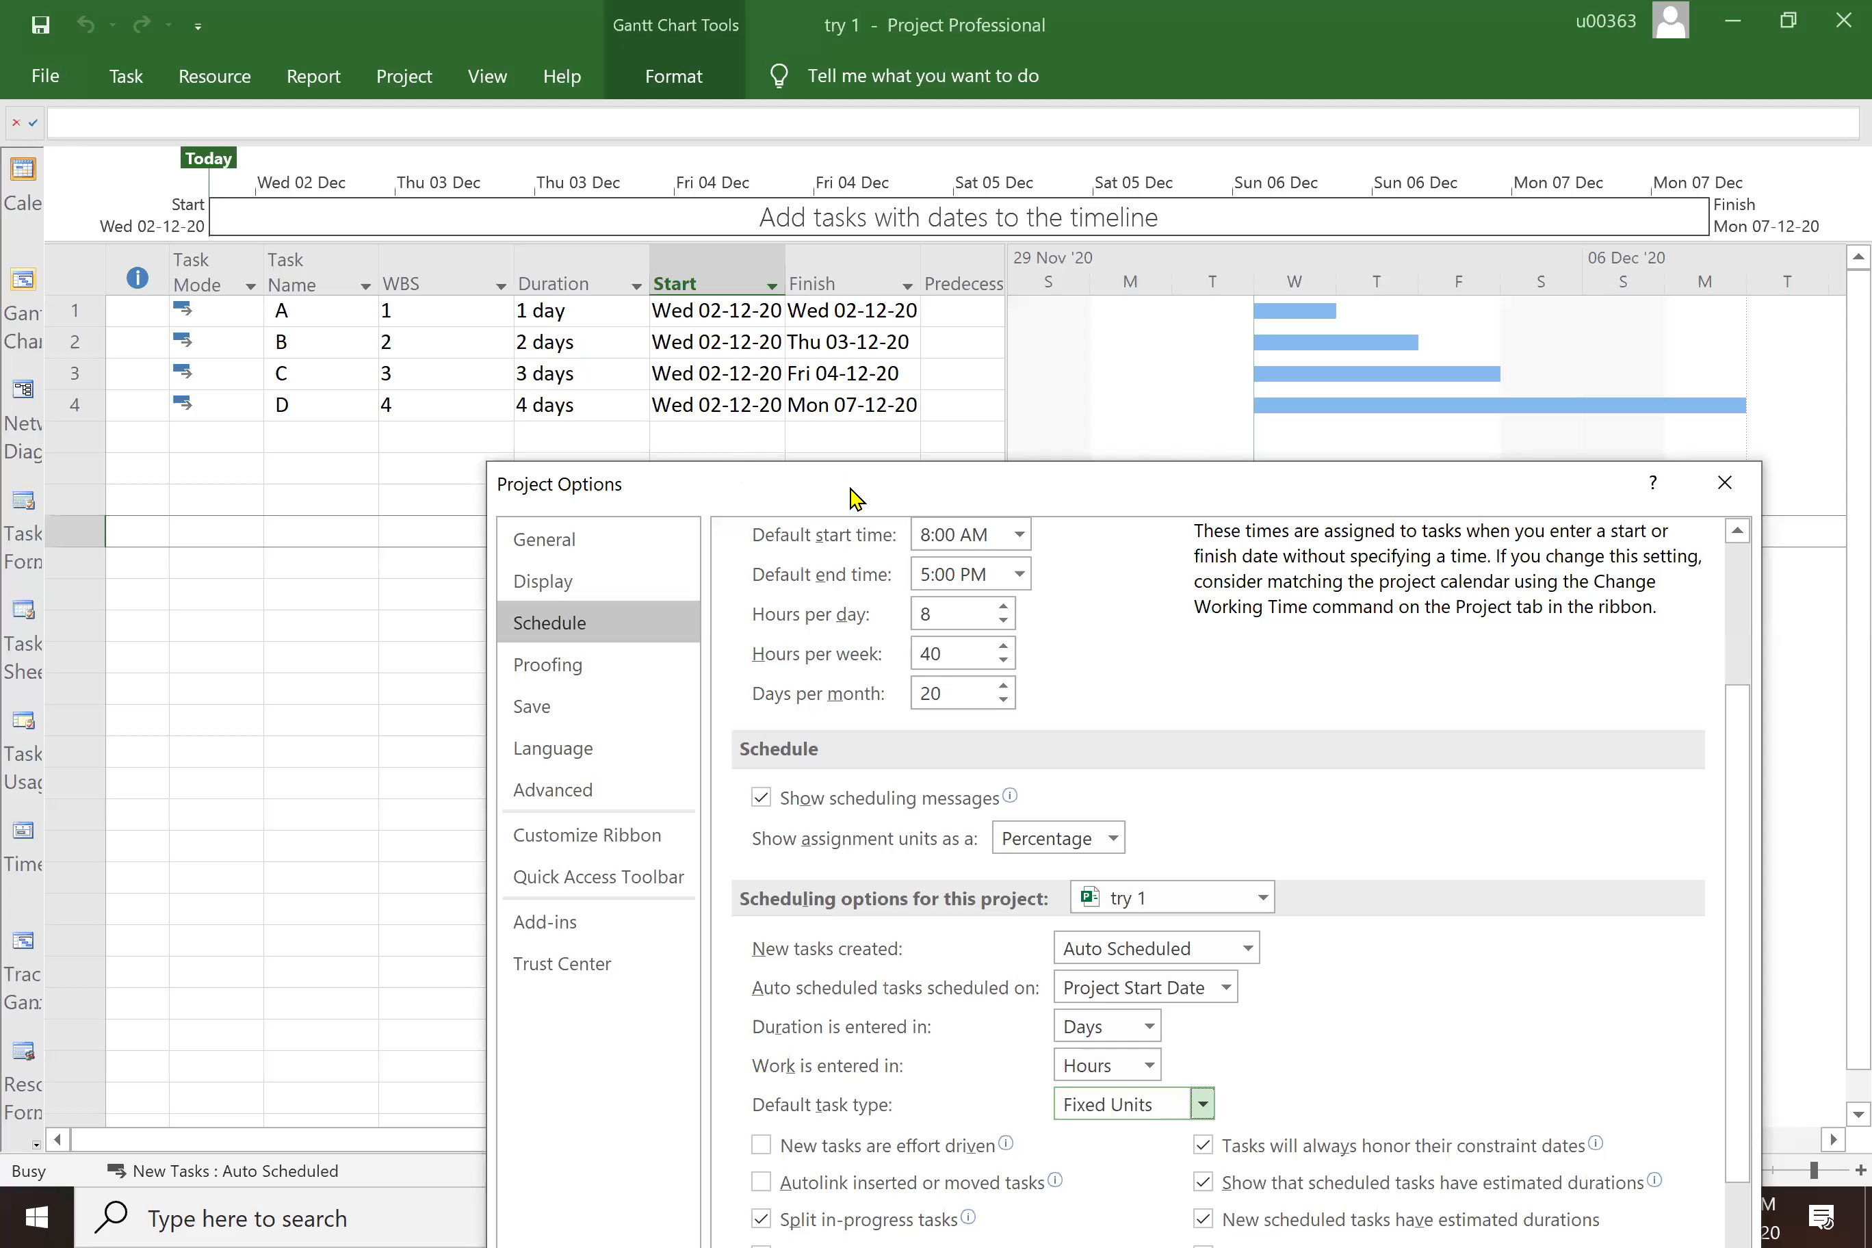
drag(850, 487, 665, 44)
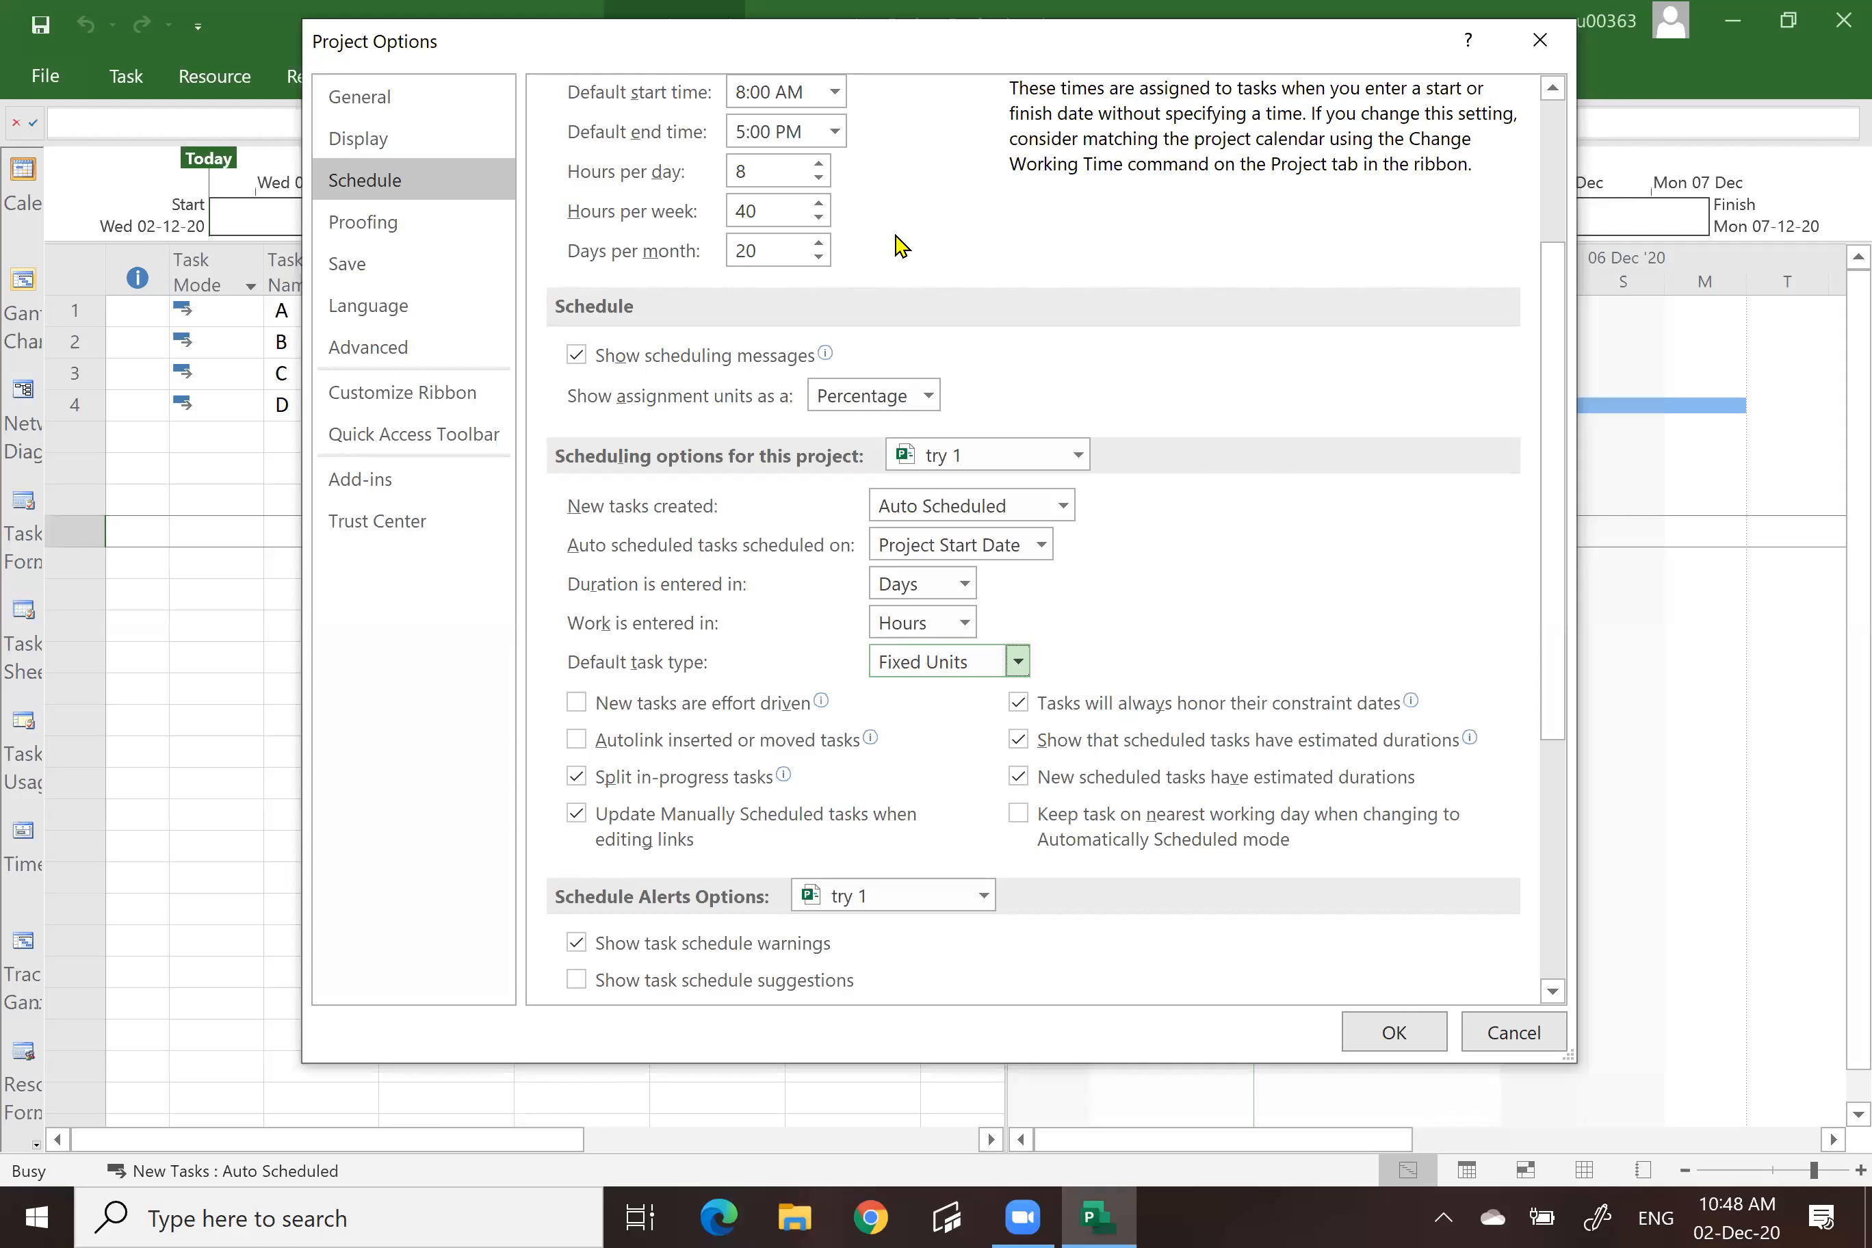
Try Fixed Duration as the default task type with effort-driven new tasks, and return the type to Fixed Units.
click(1018, 661)
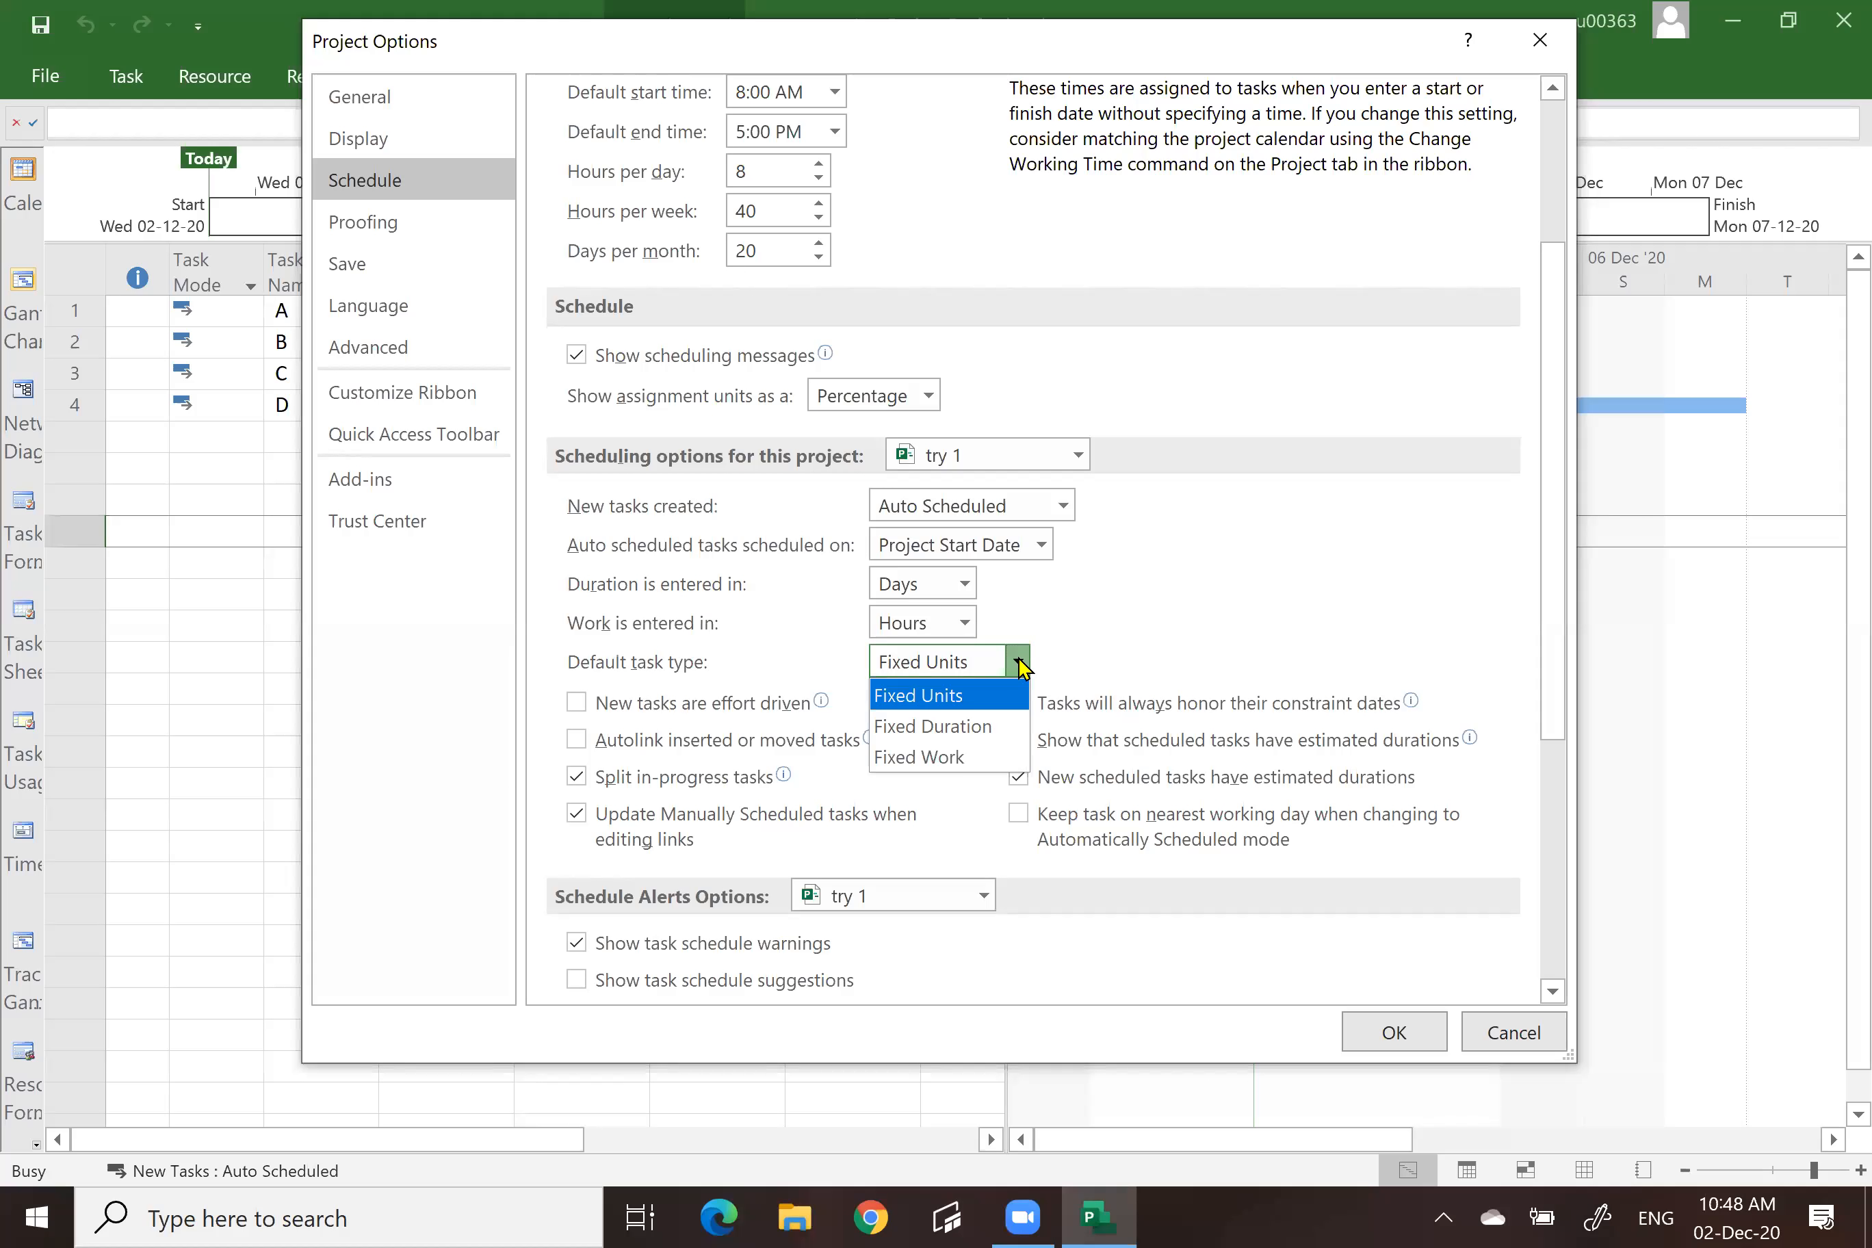
click(940, 729)
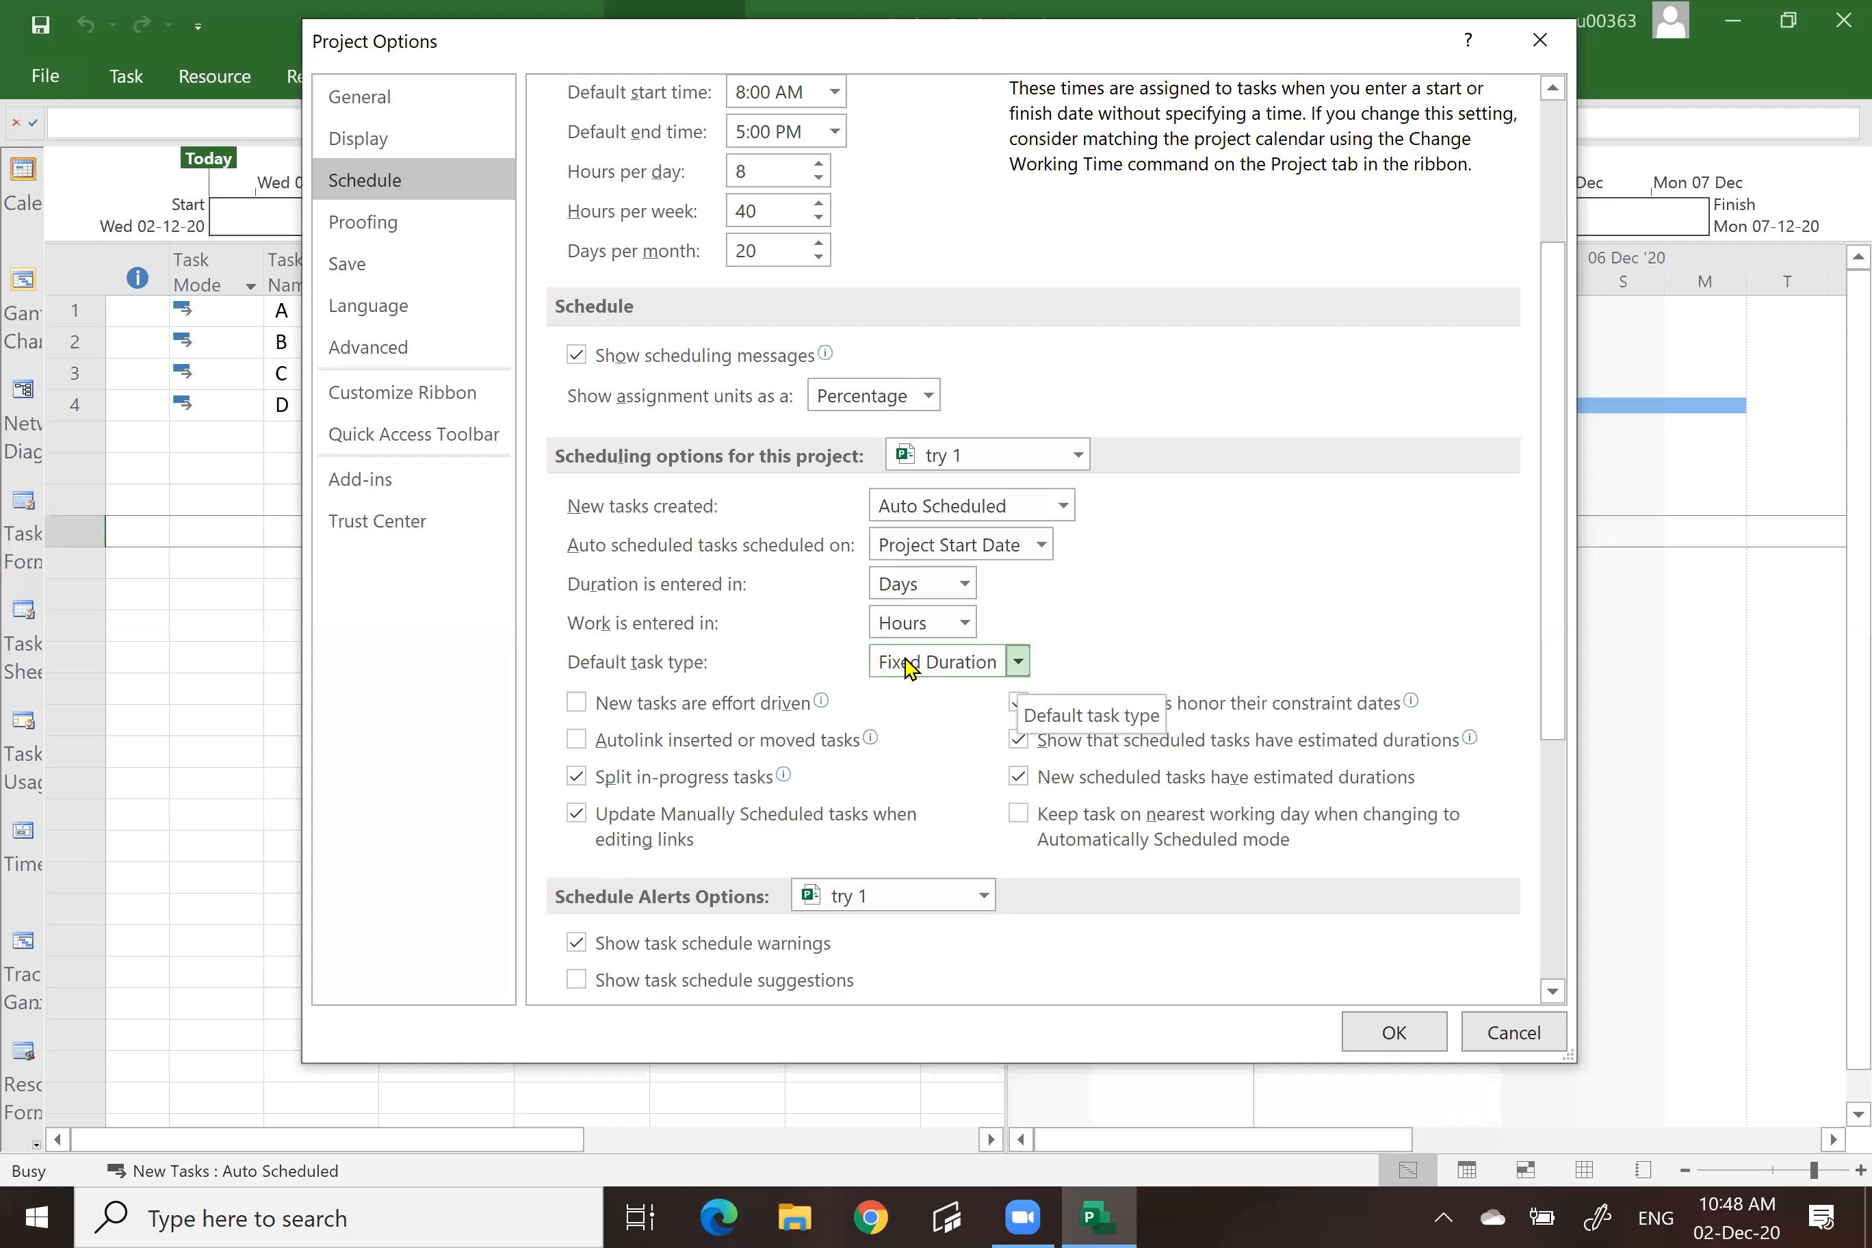
click(577, 704)
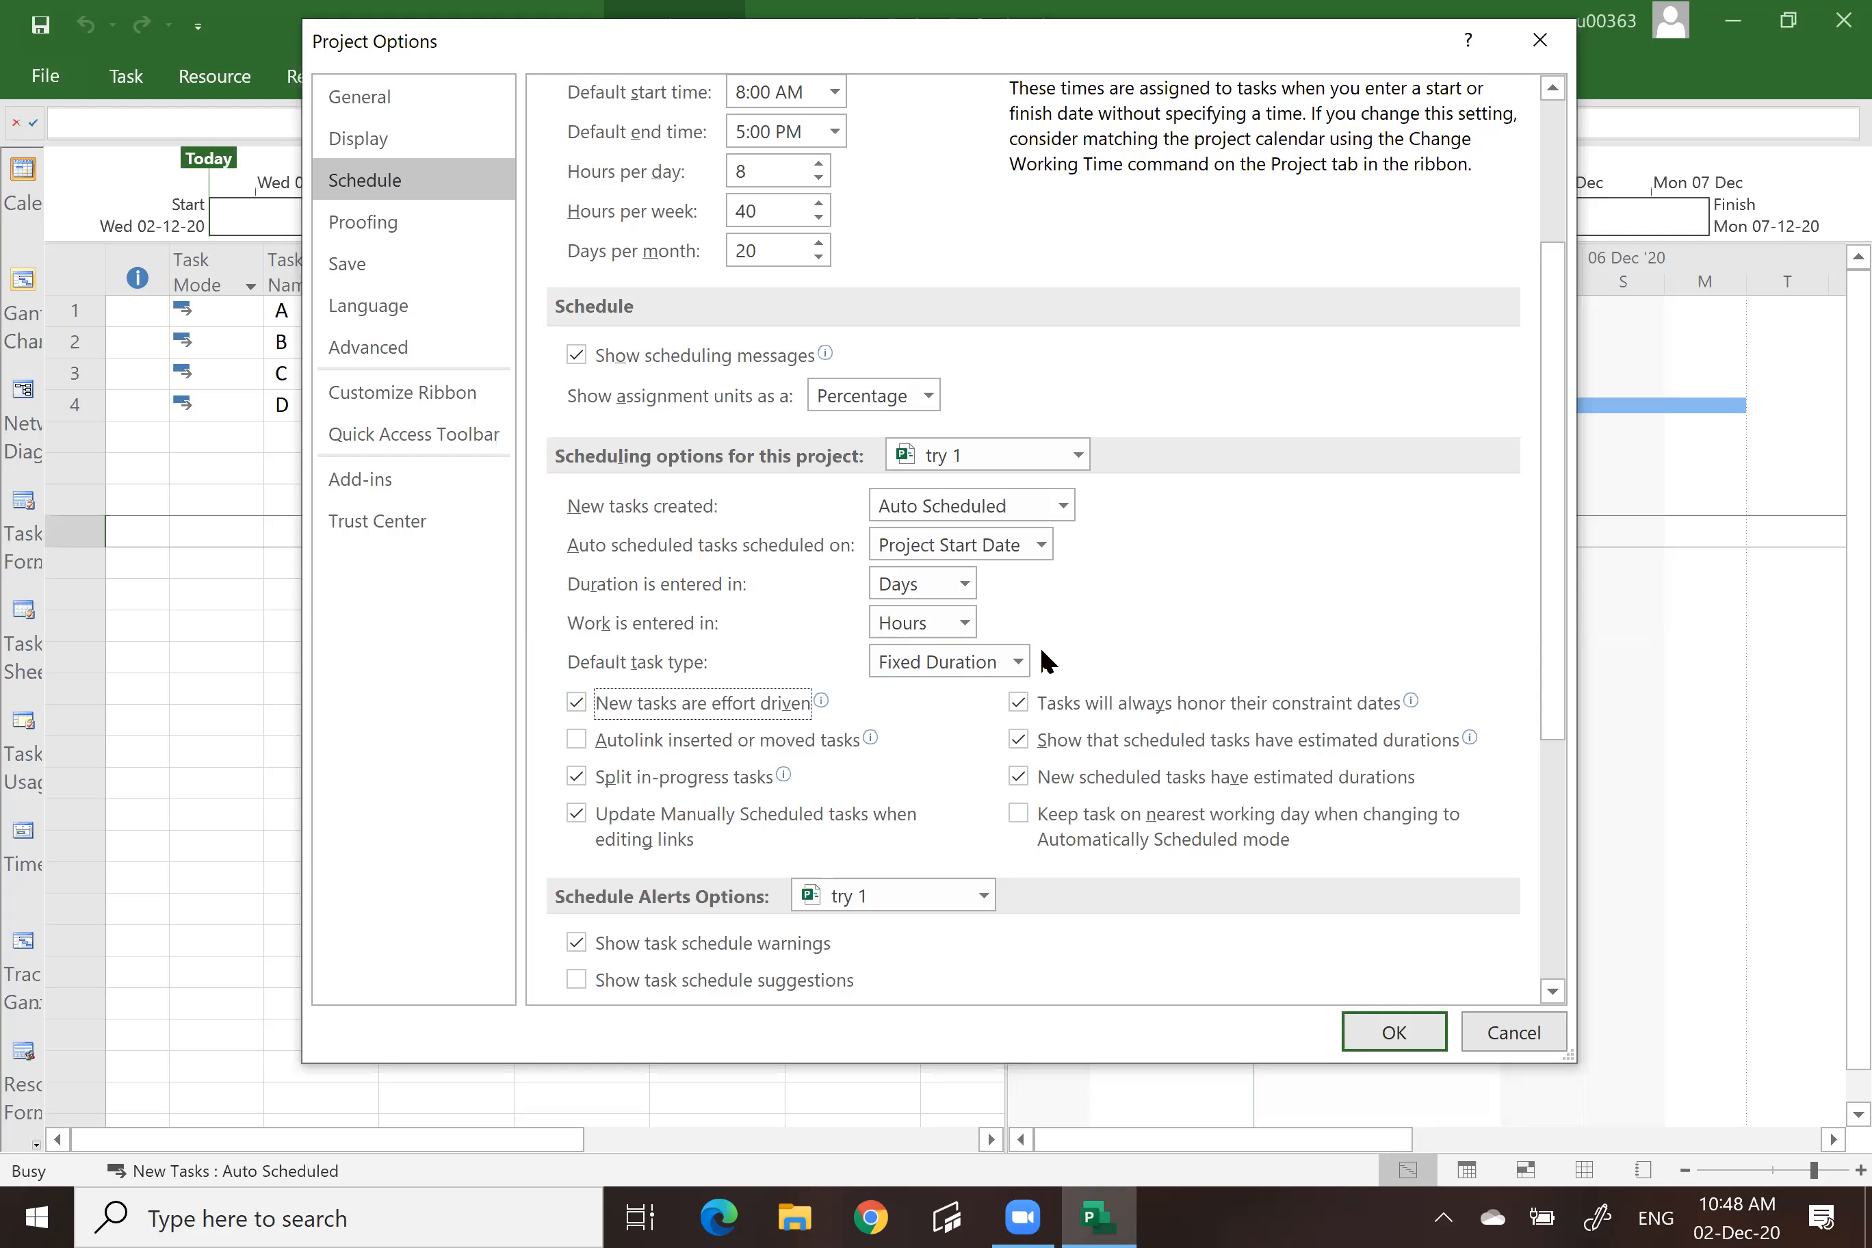
click(1019, 661)
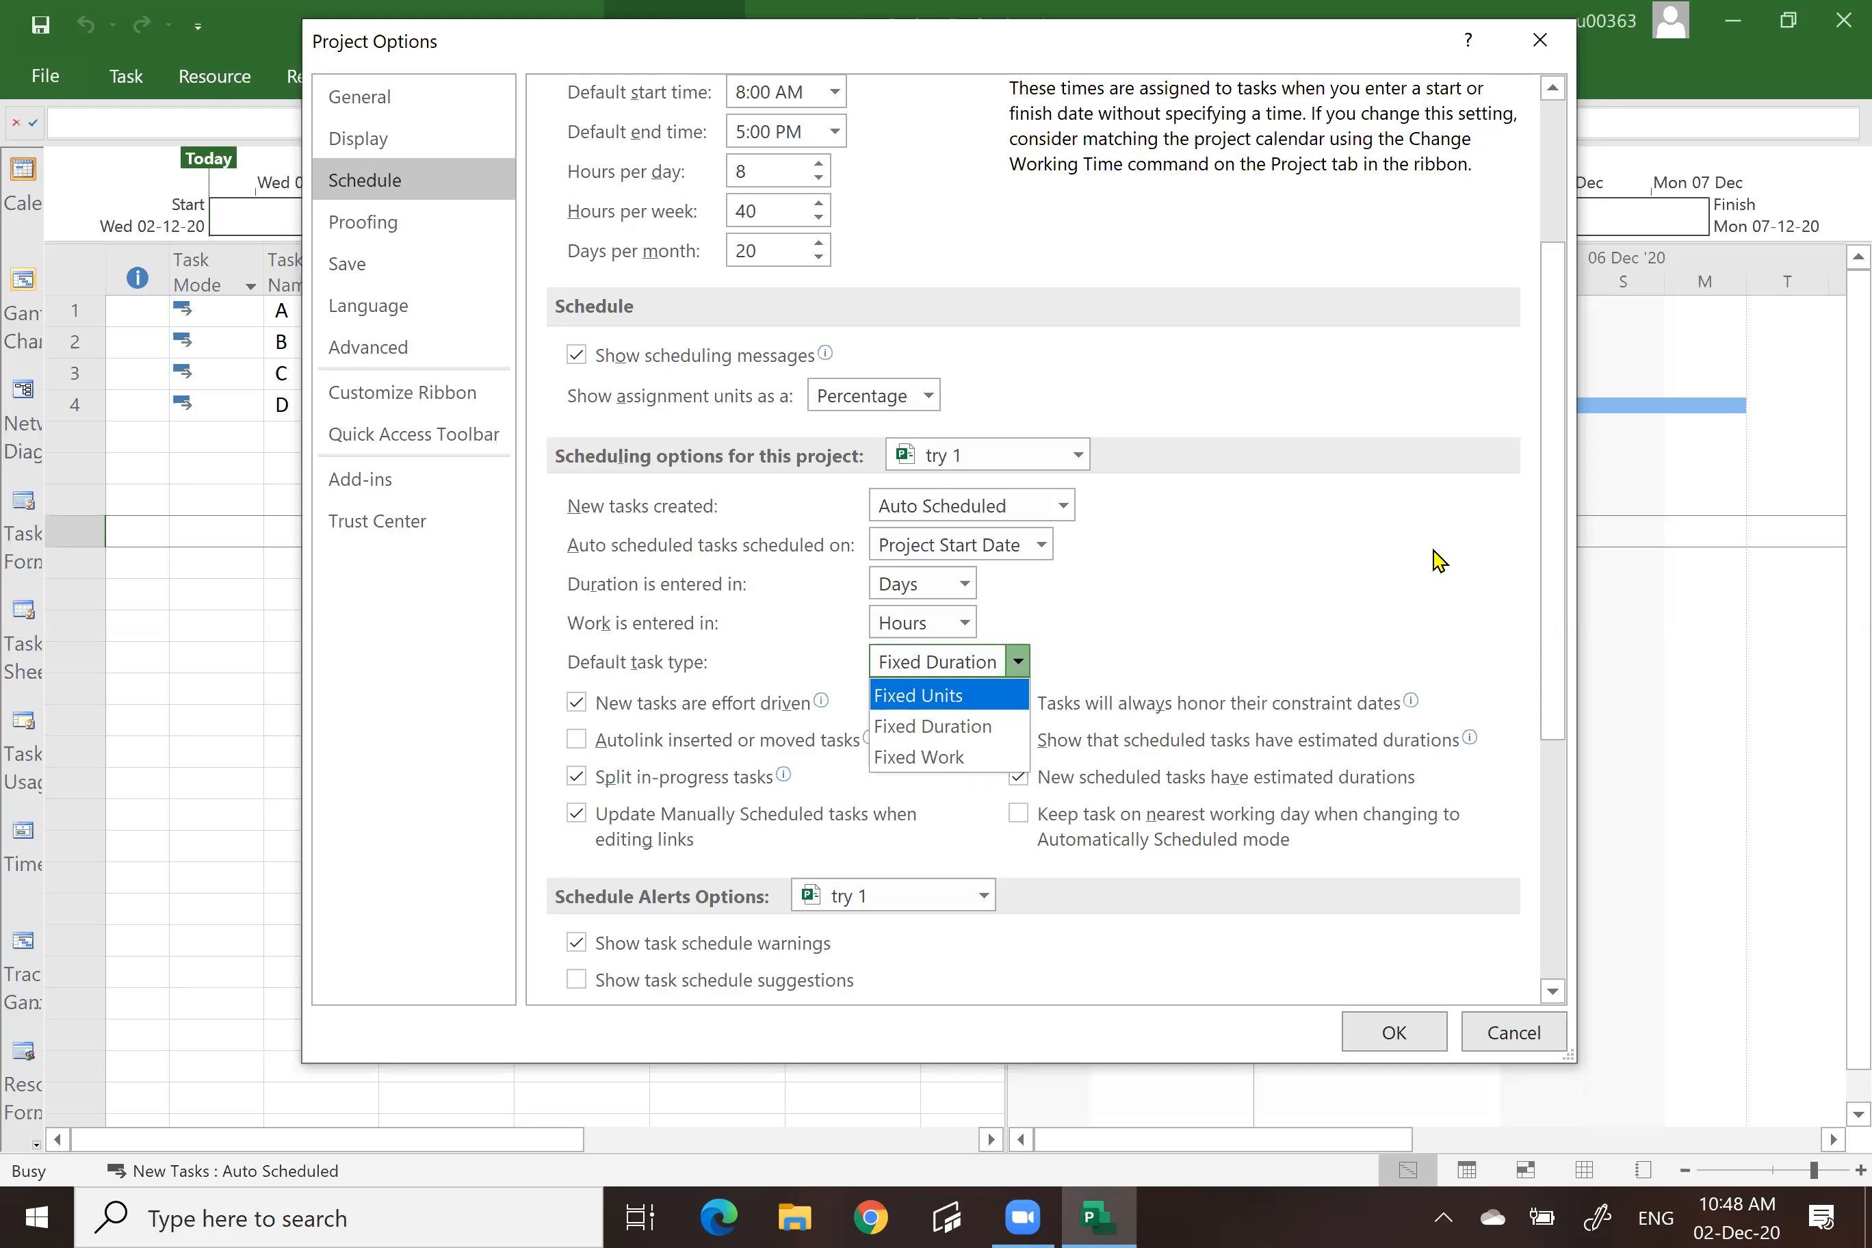
click(975, 697)
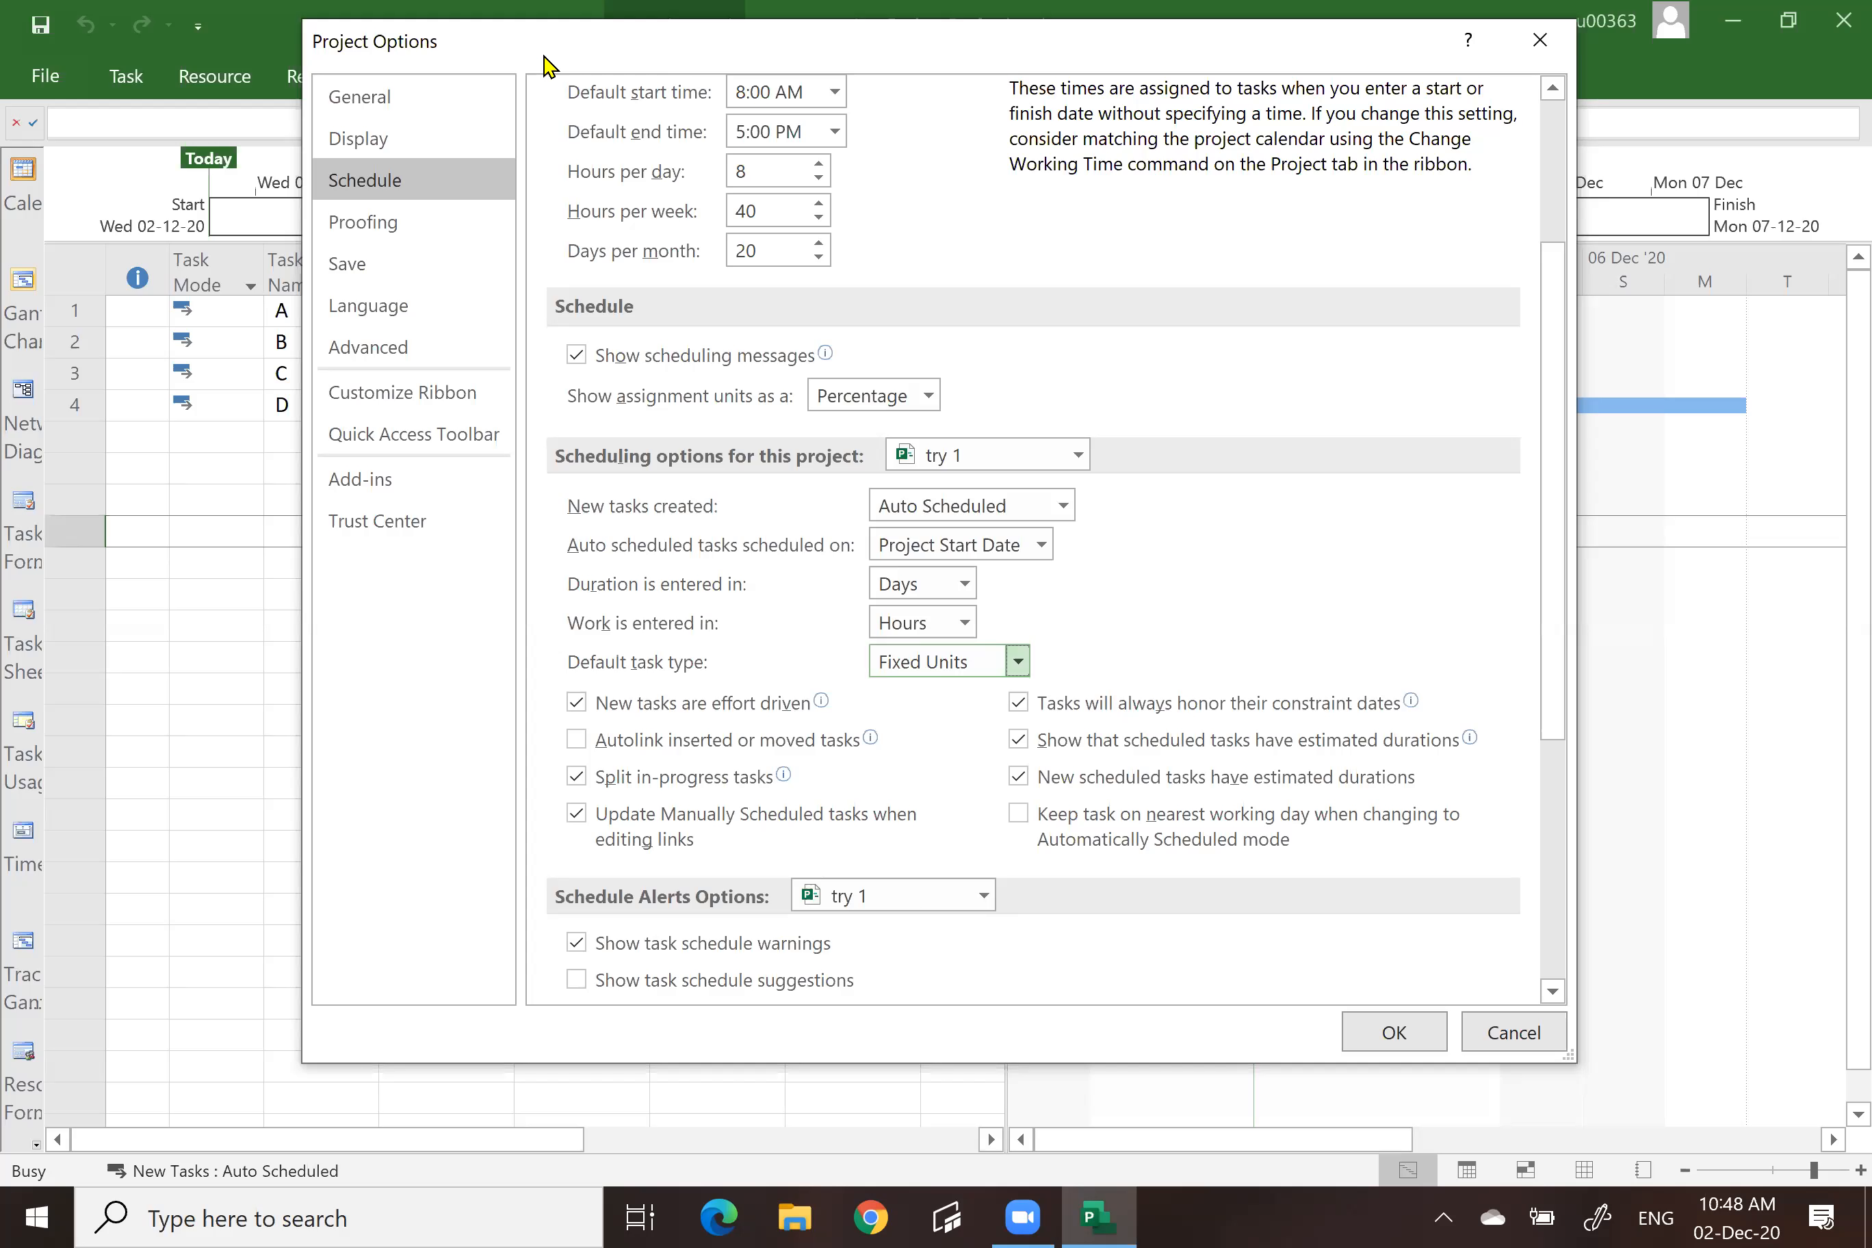
Compare the settings with the task table and turn off the effort-driven option for new tasks.
drag(673, 41, 498, 593)
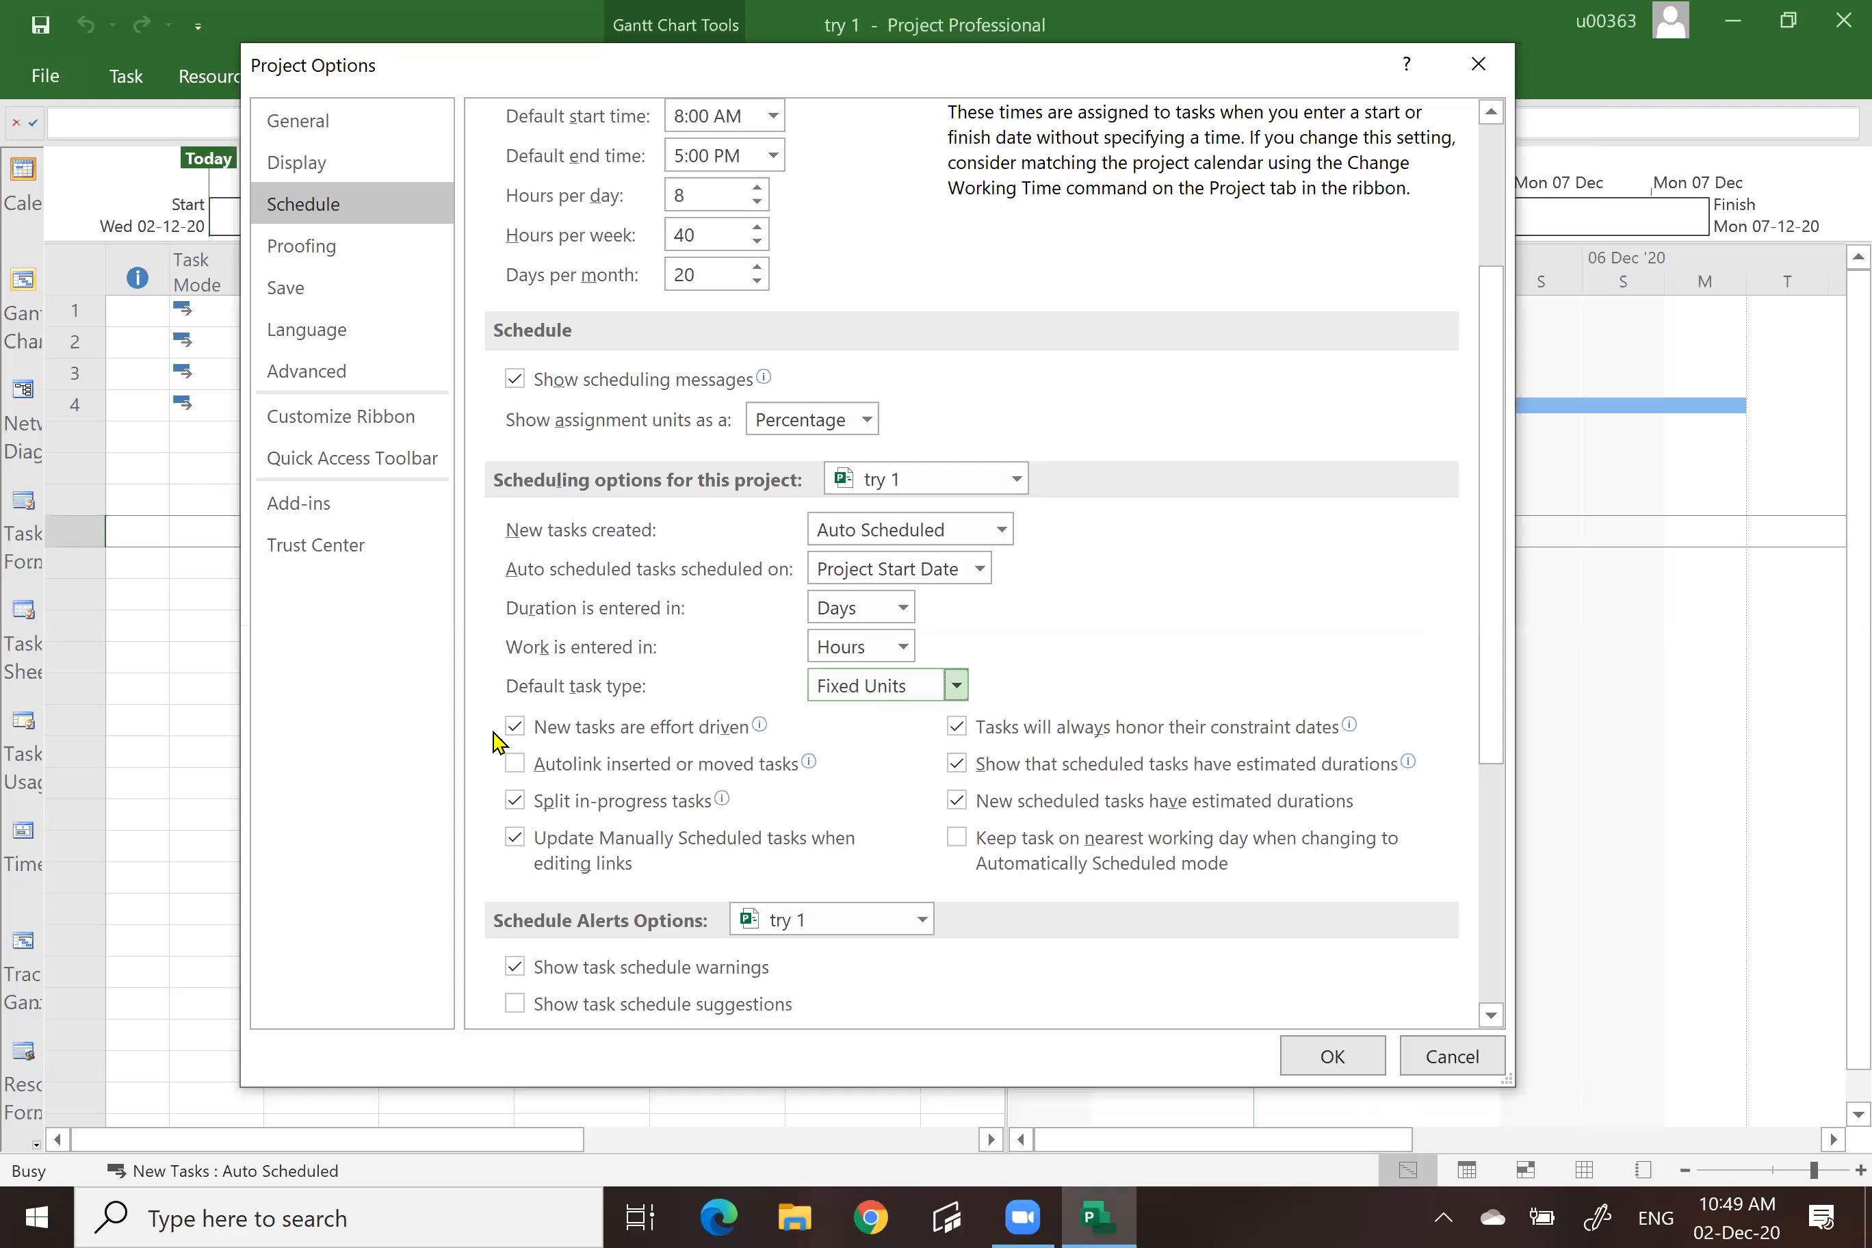
click(515, 727)
drag(487, 68, 431, 534)
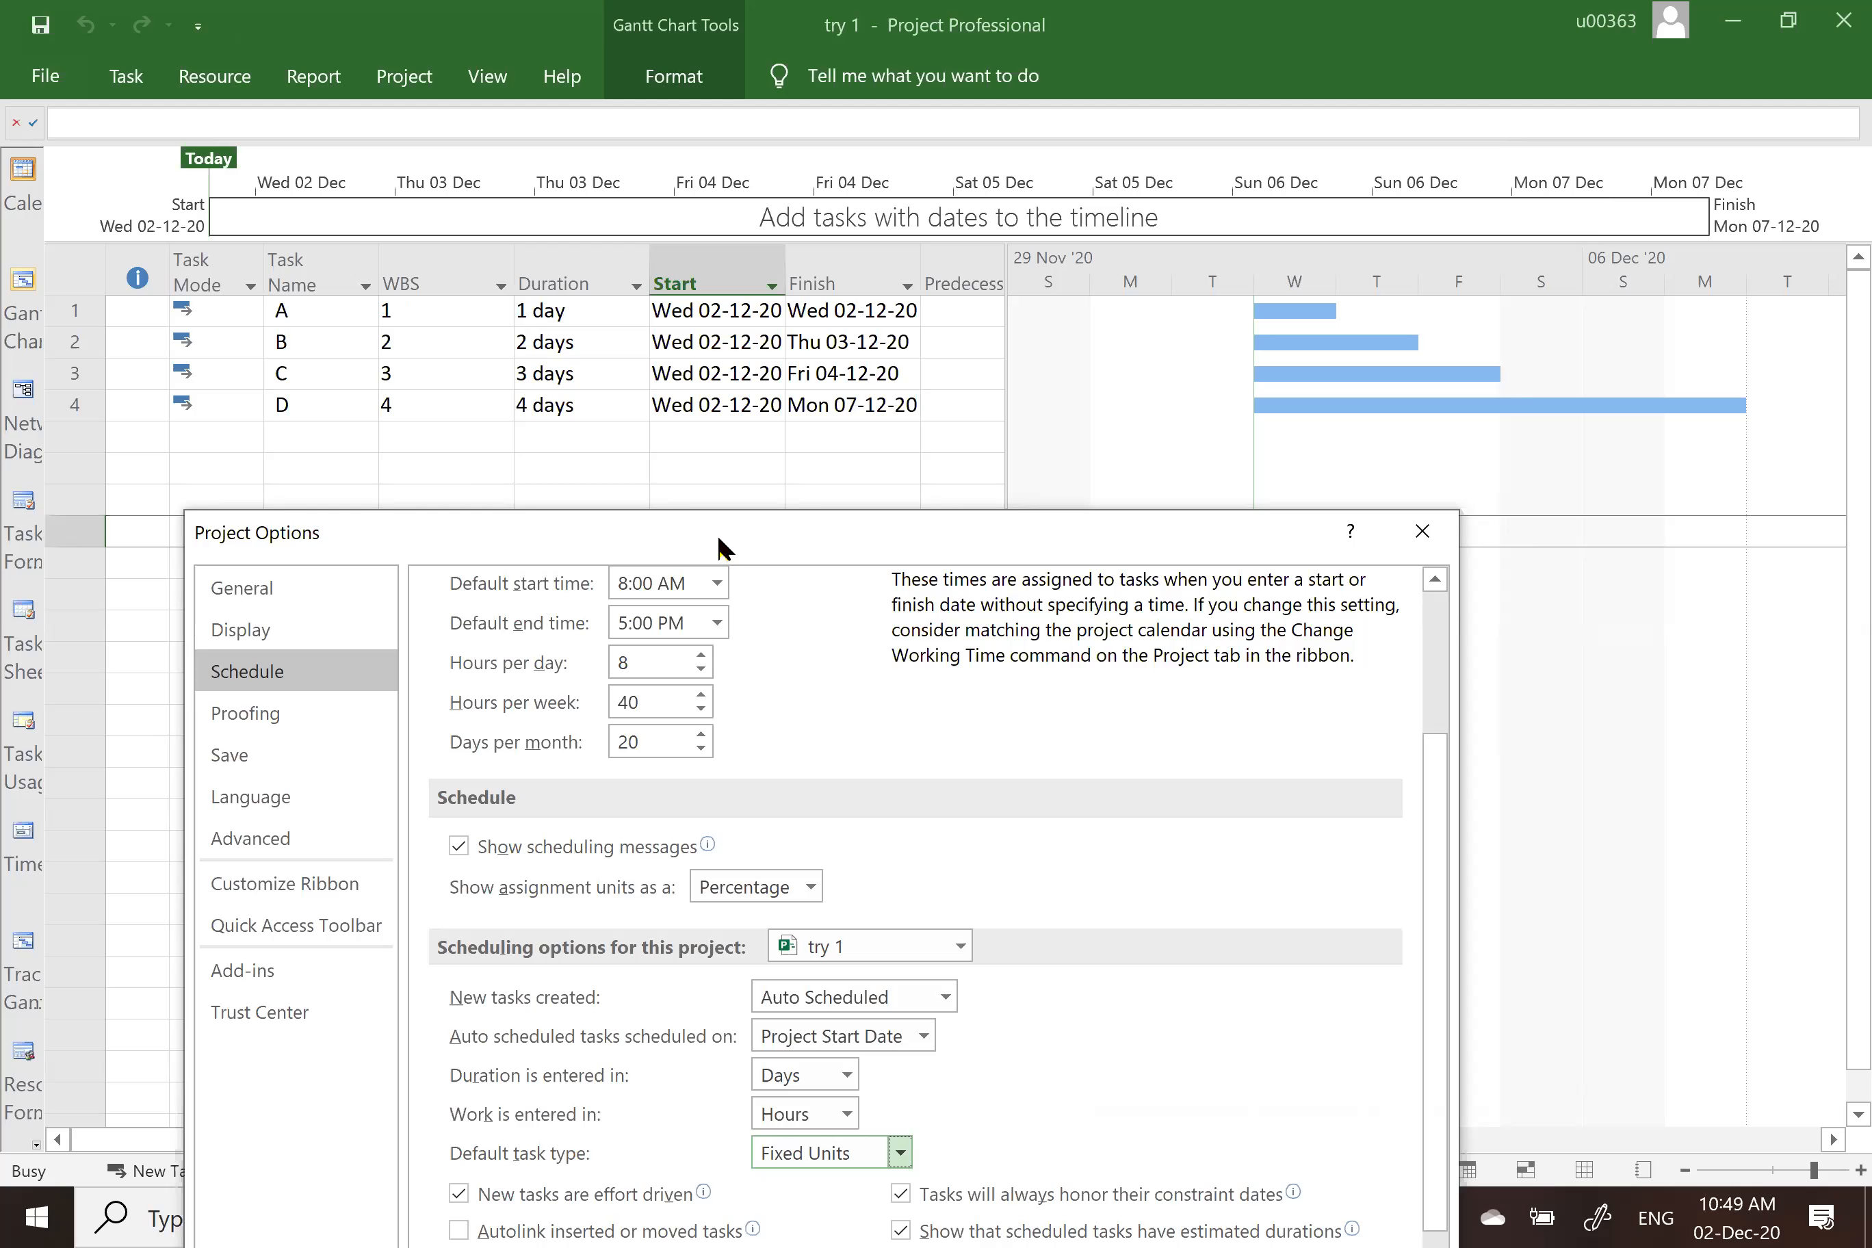
drag(718, 539, 796, 53)
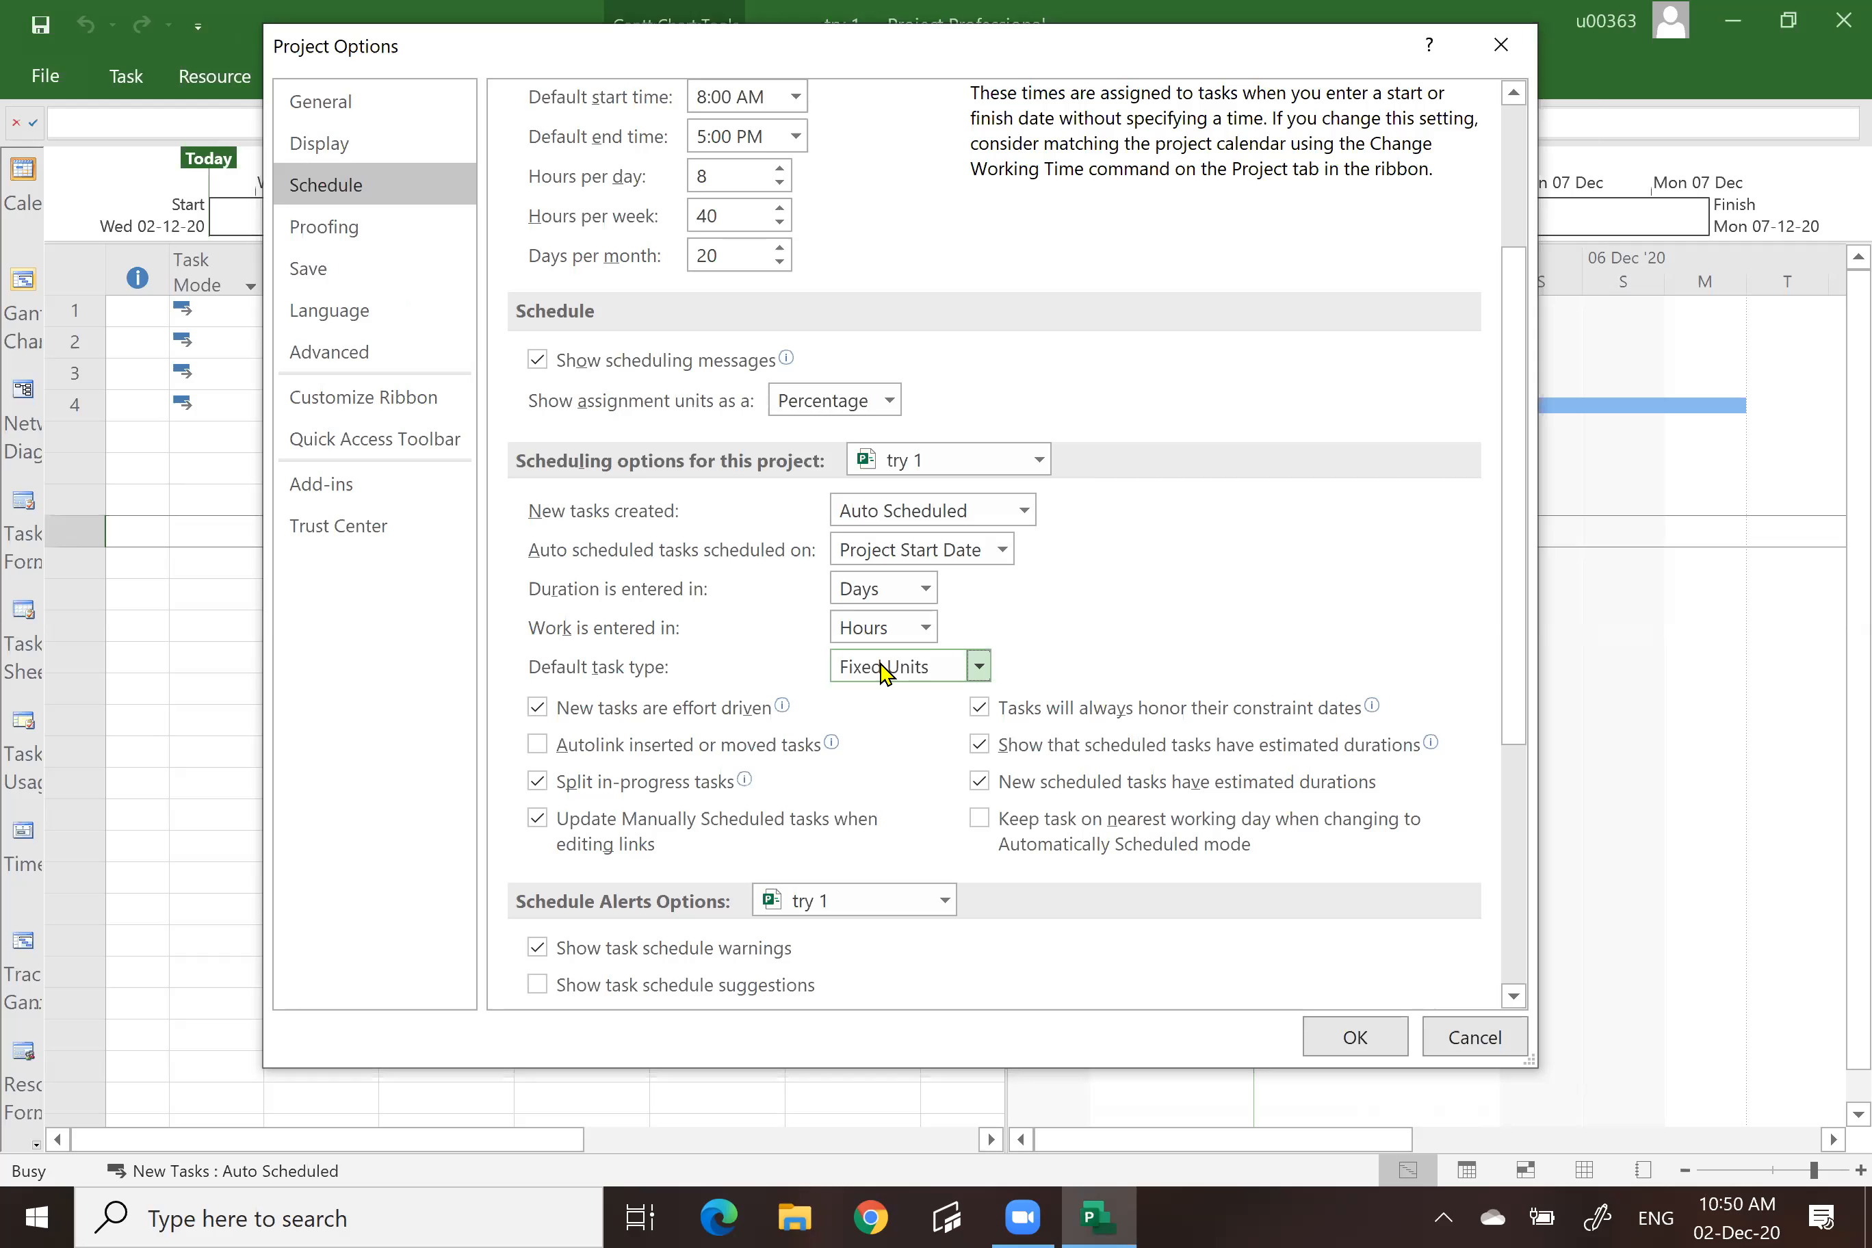
click(537, 709)
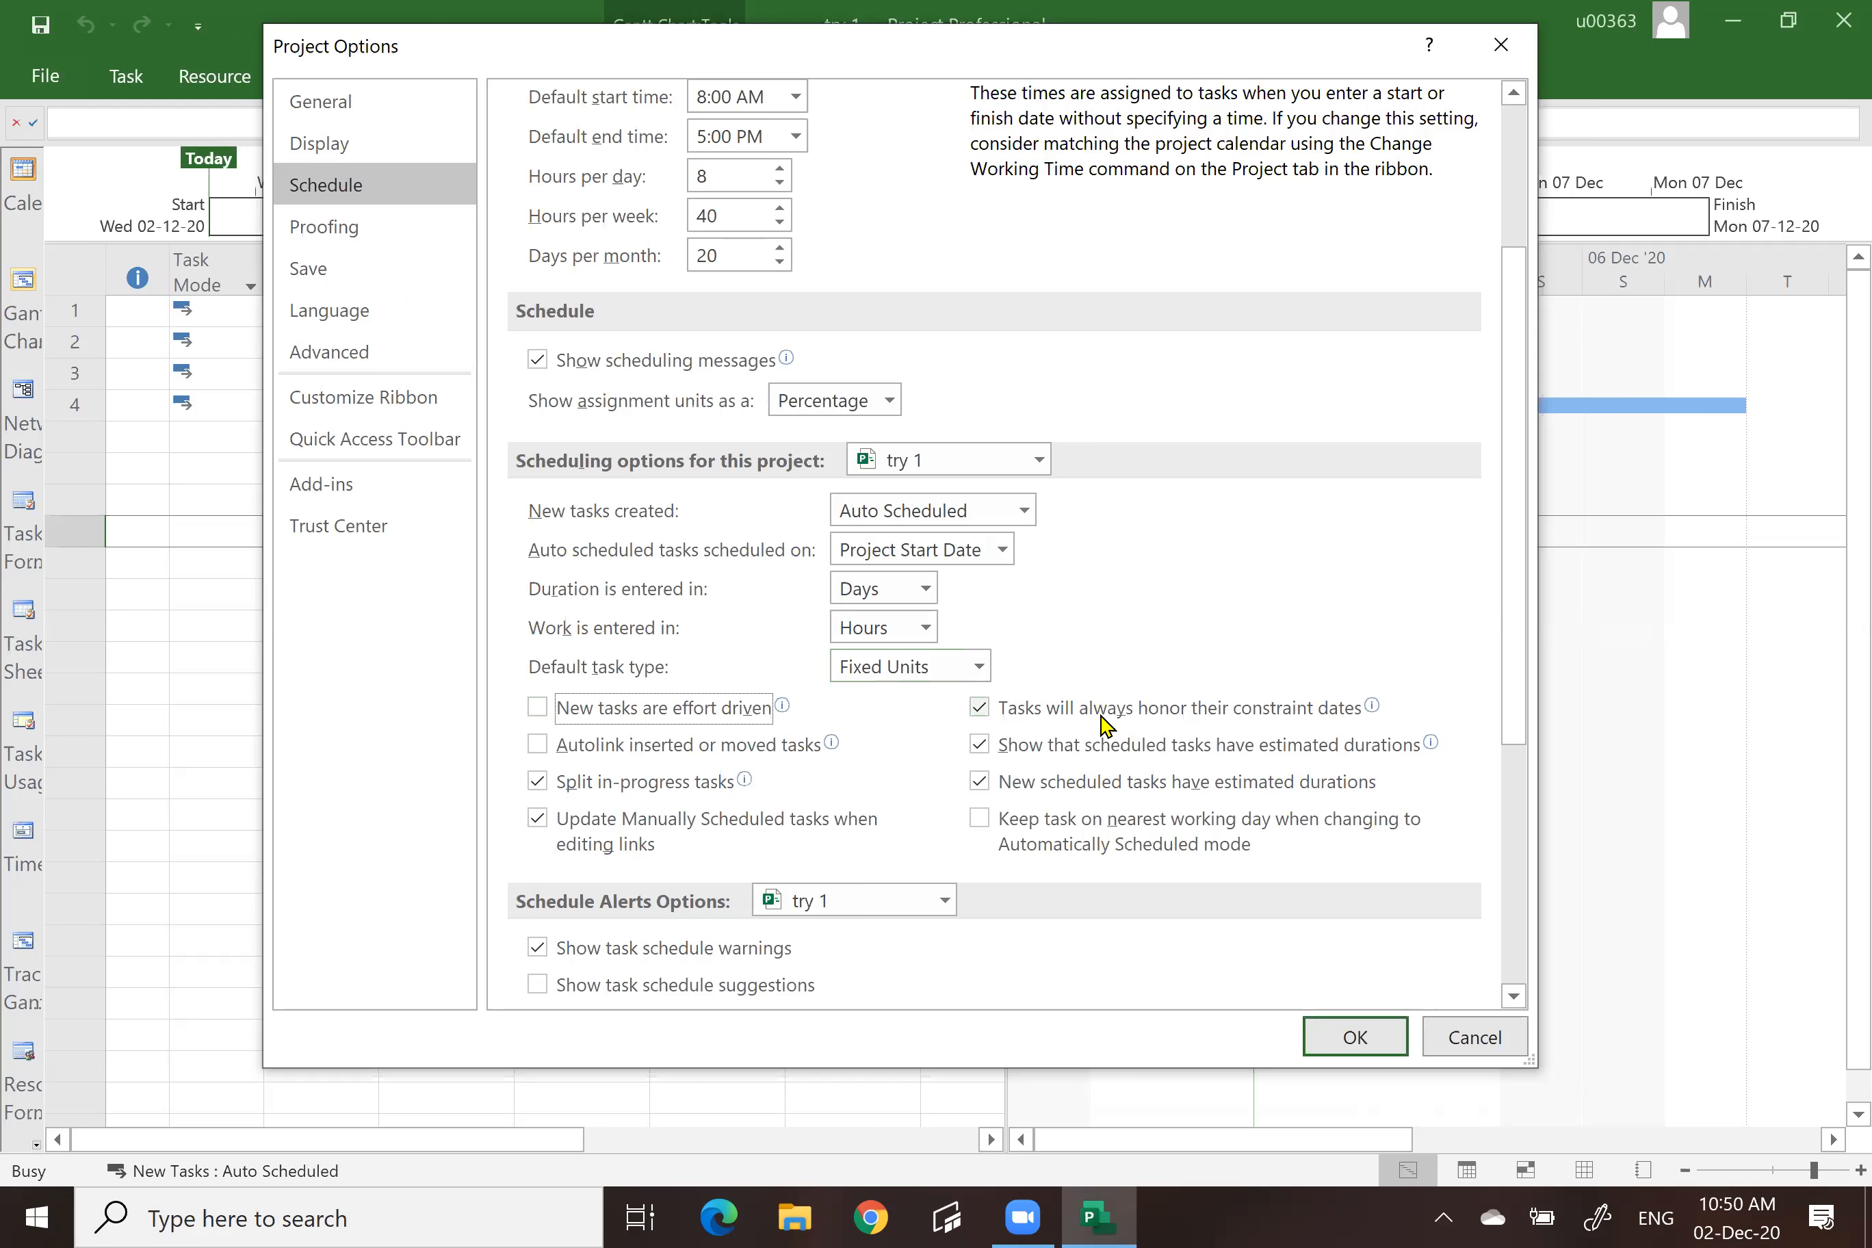
Set the default task type to Fixed Duration and enable autolinking inserted or moved tasks and keeping tasks on the nearest working day.
click(980, 667)
click(914, 724)
click(537, 744)
click(980, 819)
scroll(1277, 560, down, 4)
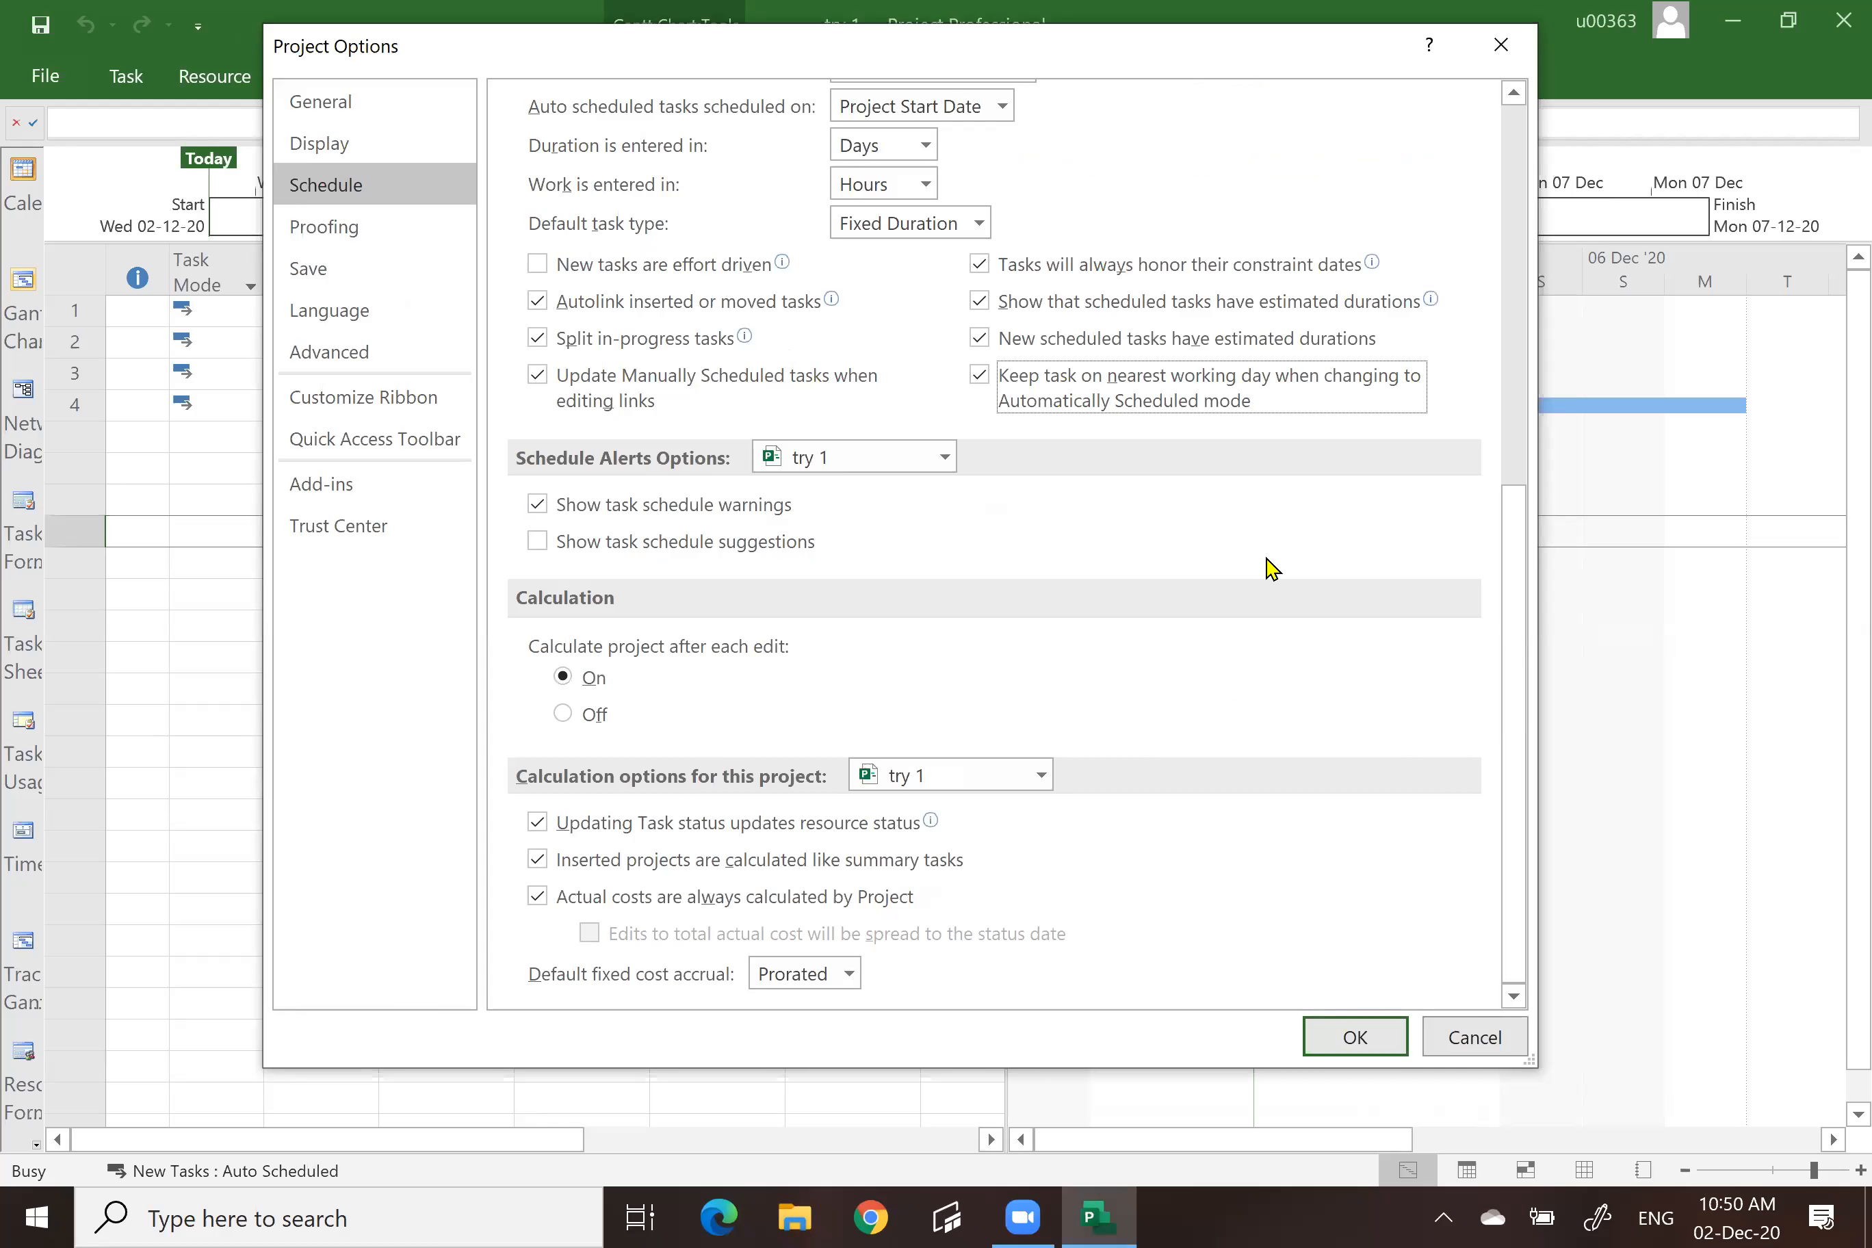
scroll(1272, 566, up, 6)
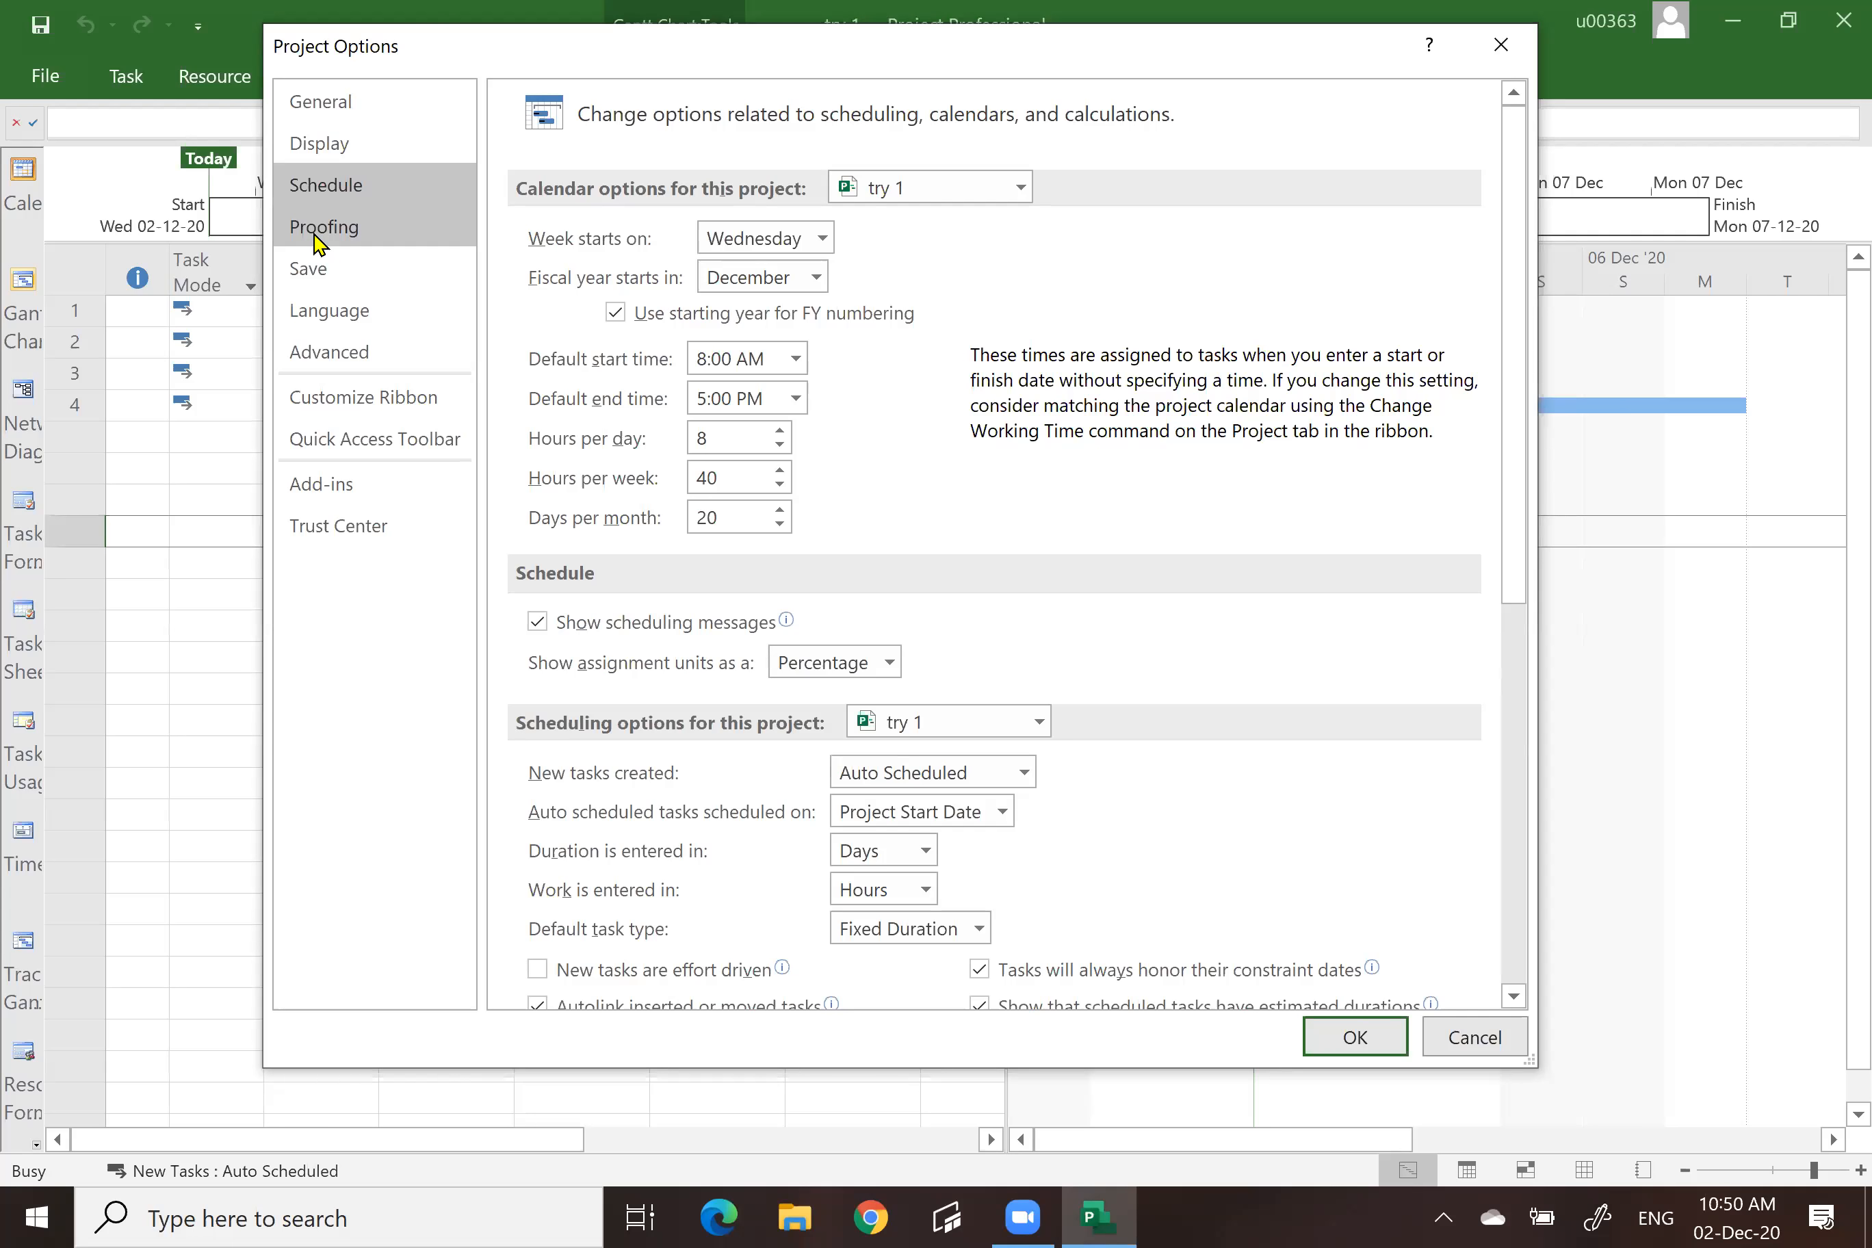
Try turning off the automatic save every 10 minutes in the saving options, and turn it back on.
click(321, 278)
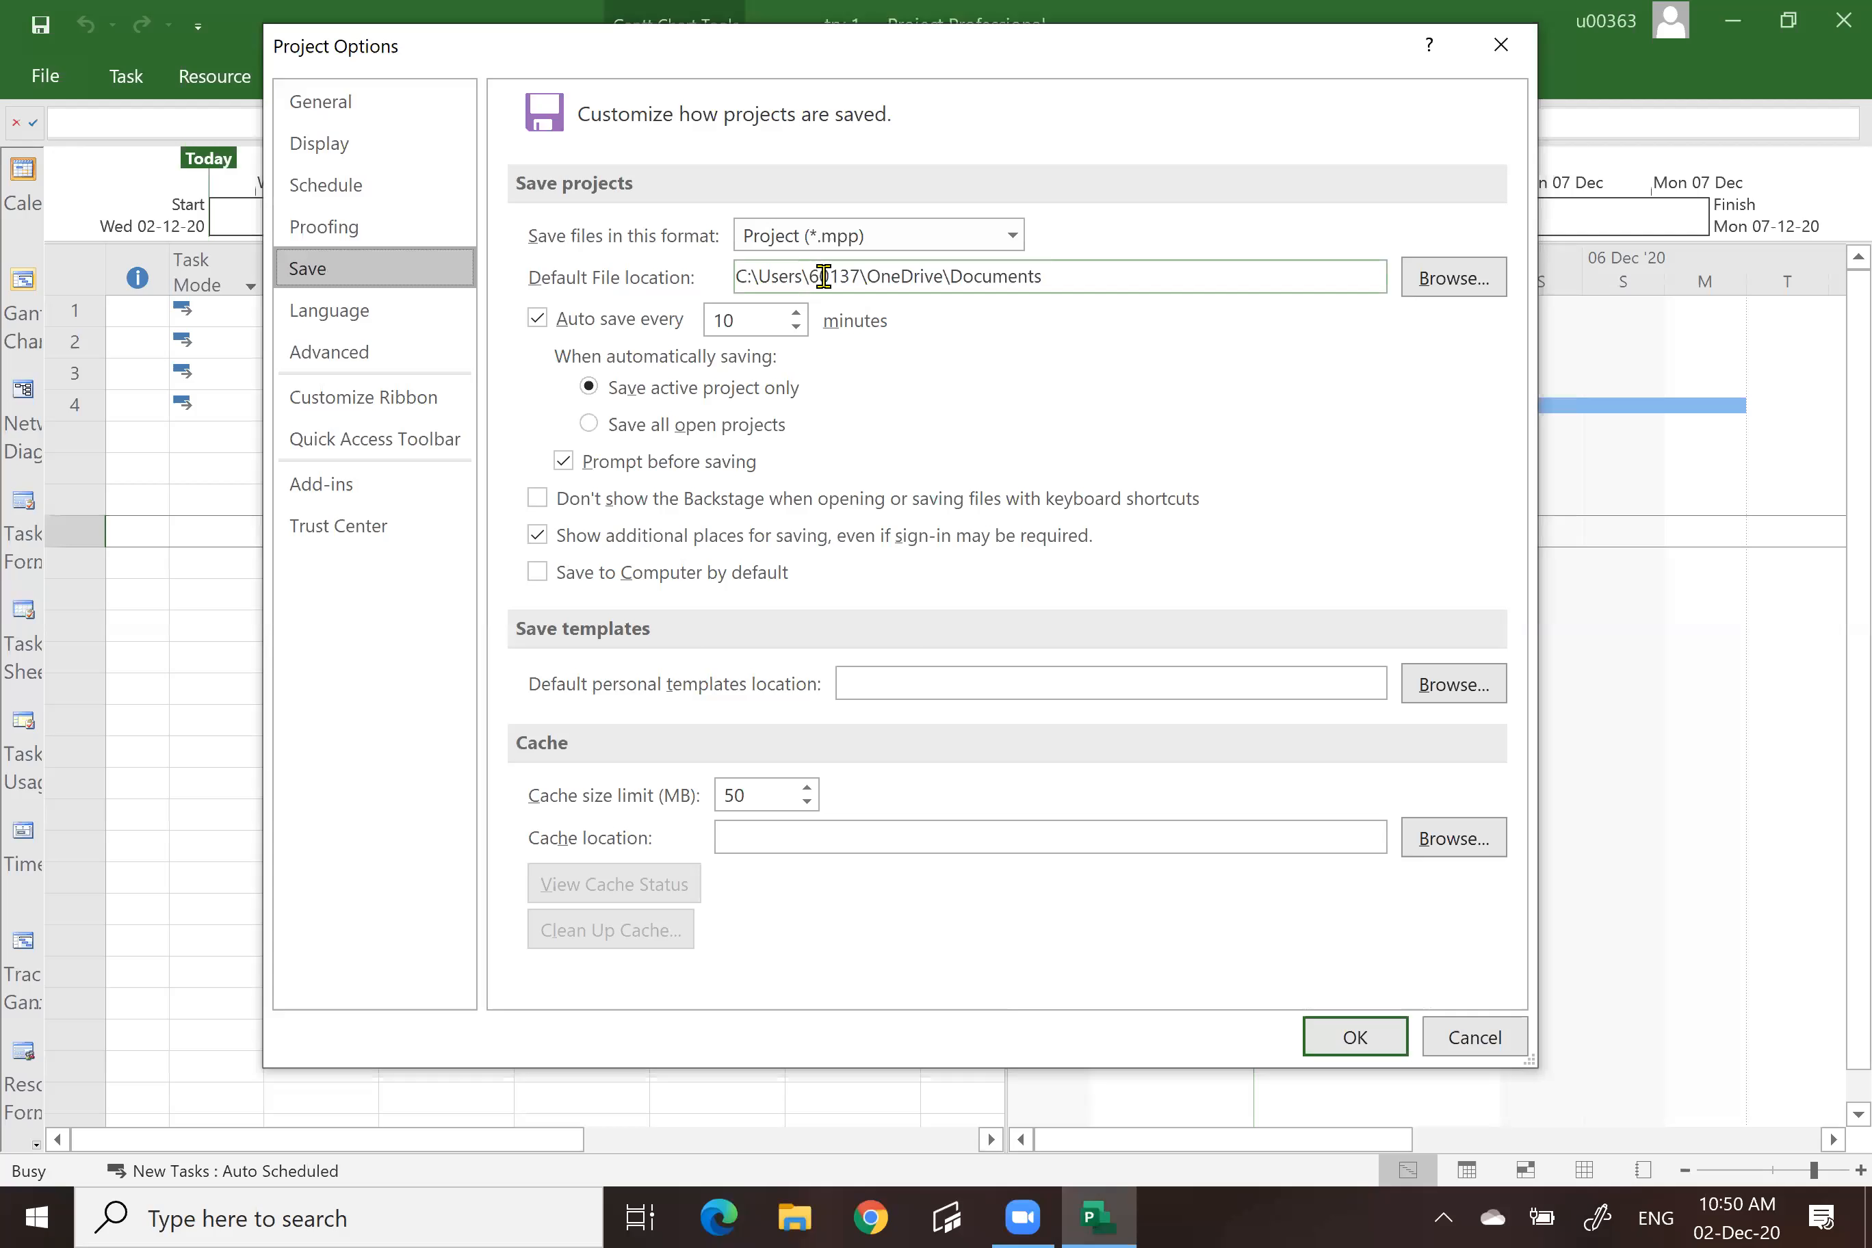
click(537, 319)
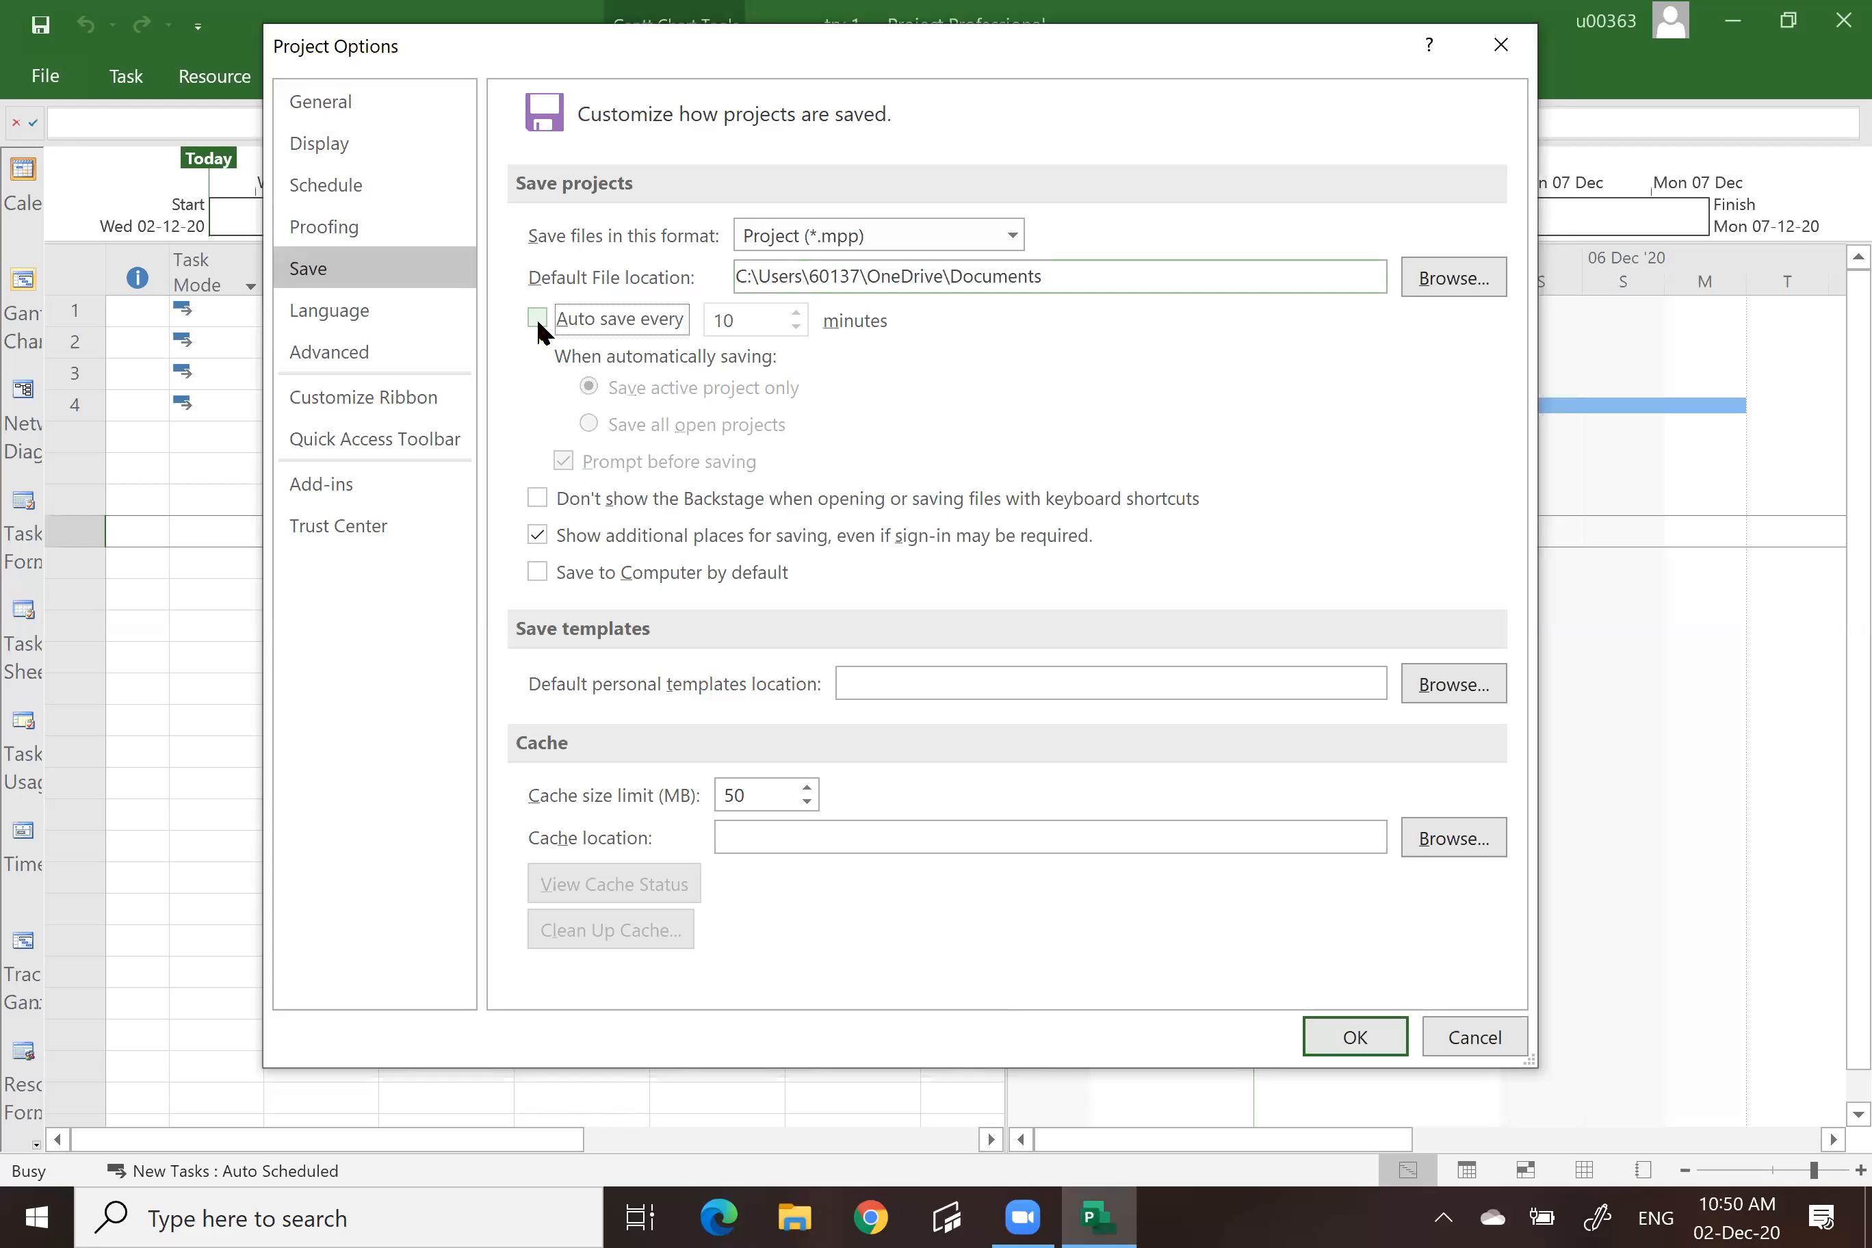
click(536, 319)
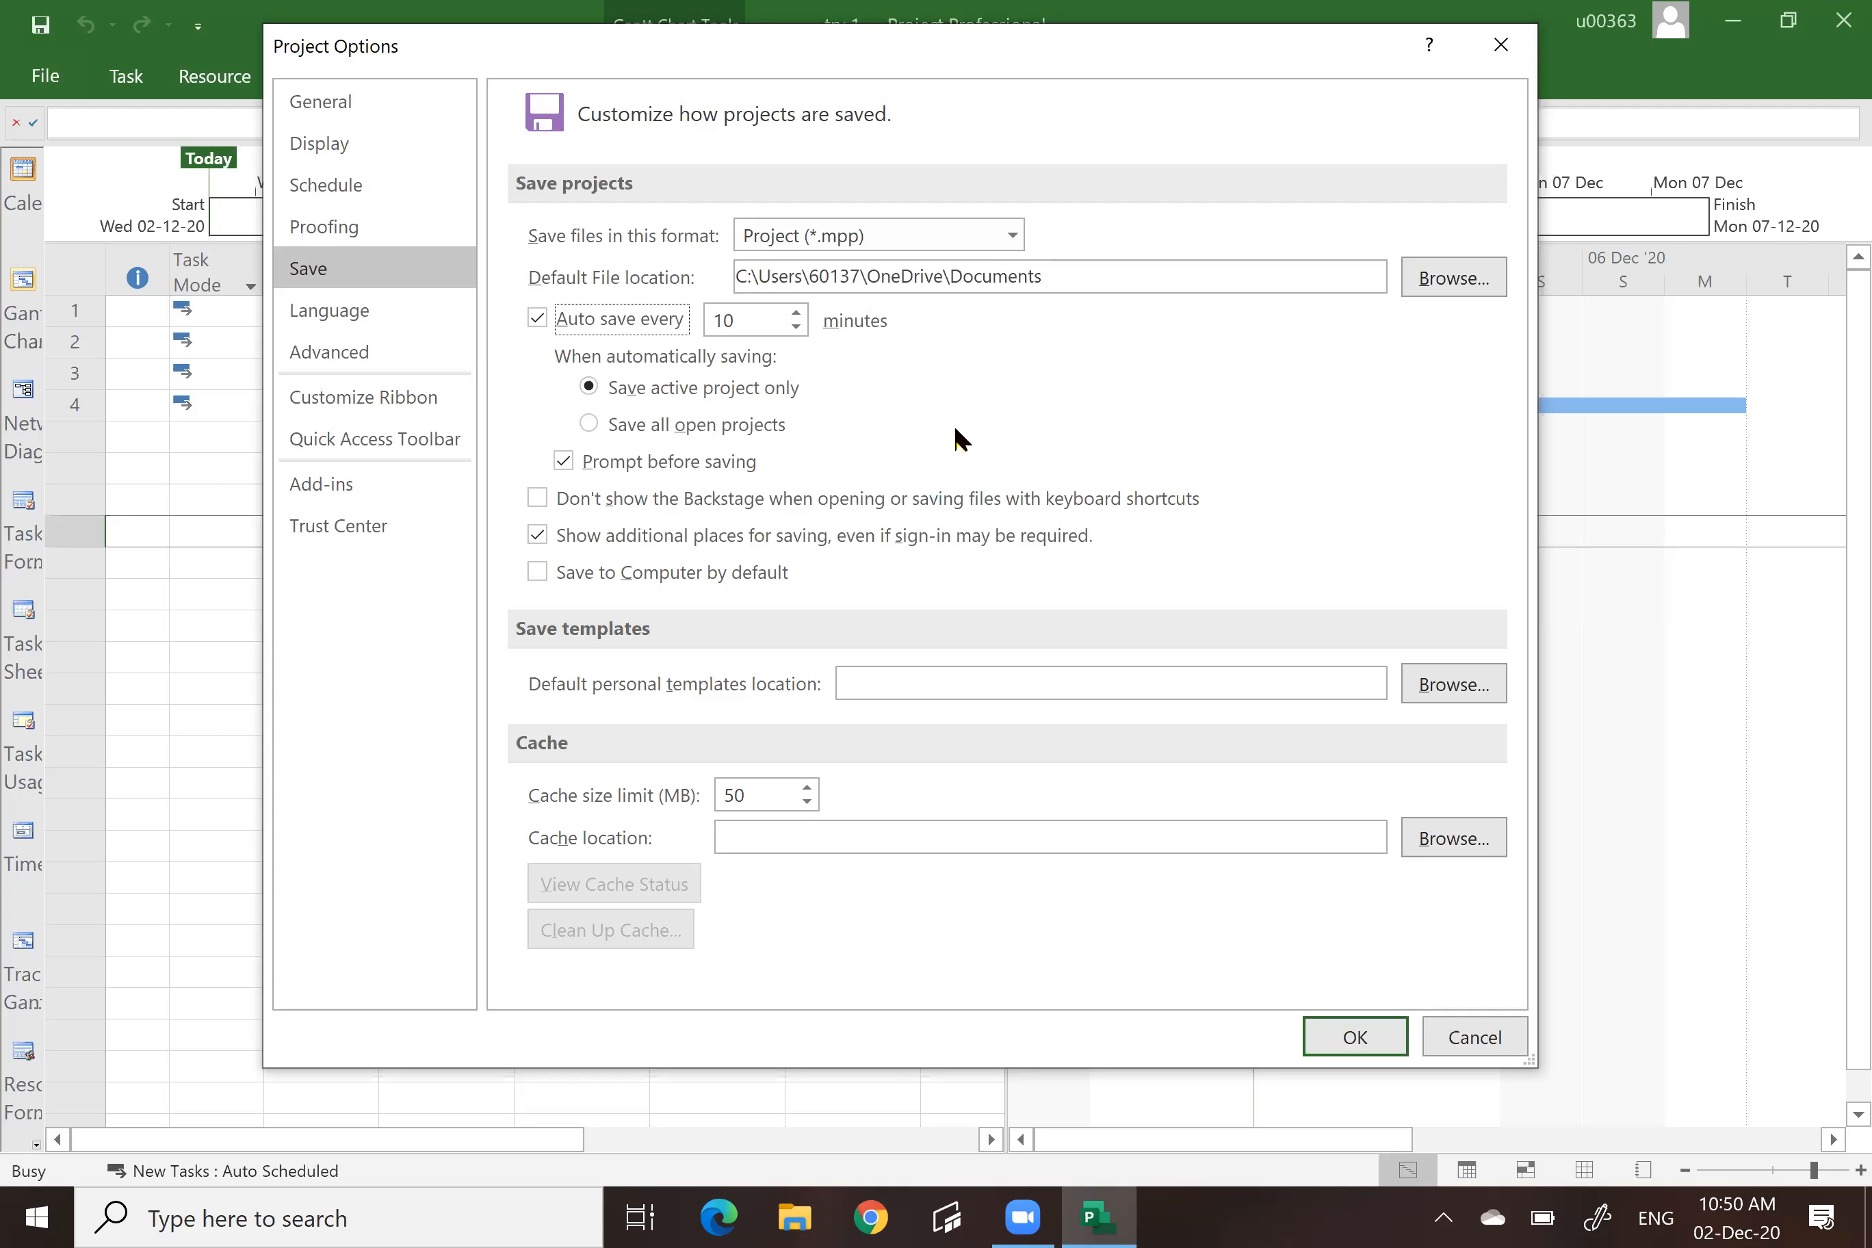
Examine the advanced project options, from the general and Planning Wizard settings to the earned value and calculation options.
click(345, 361)
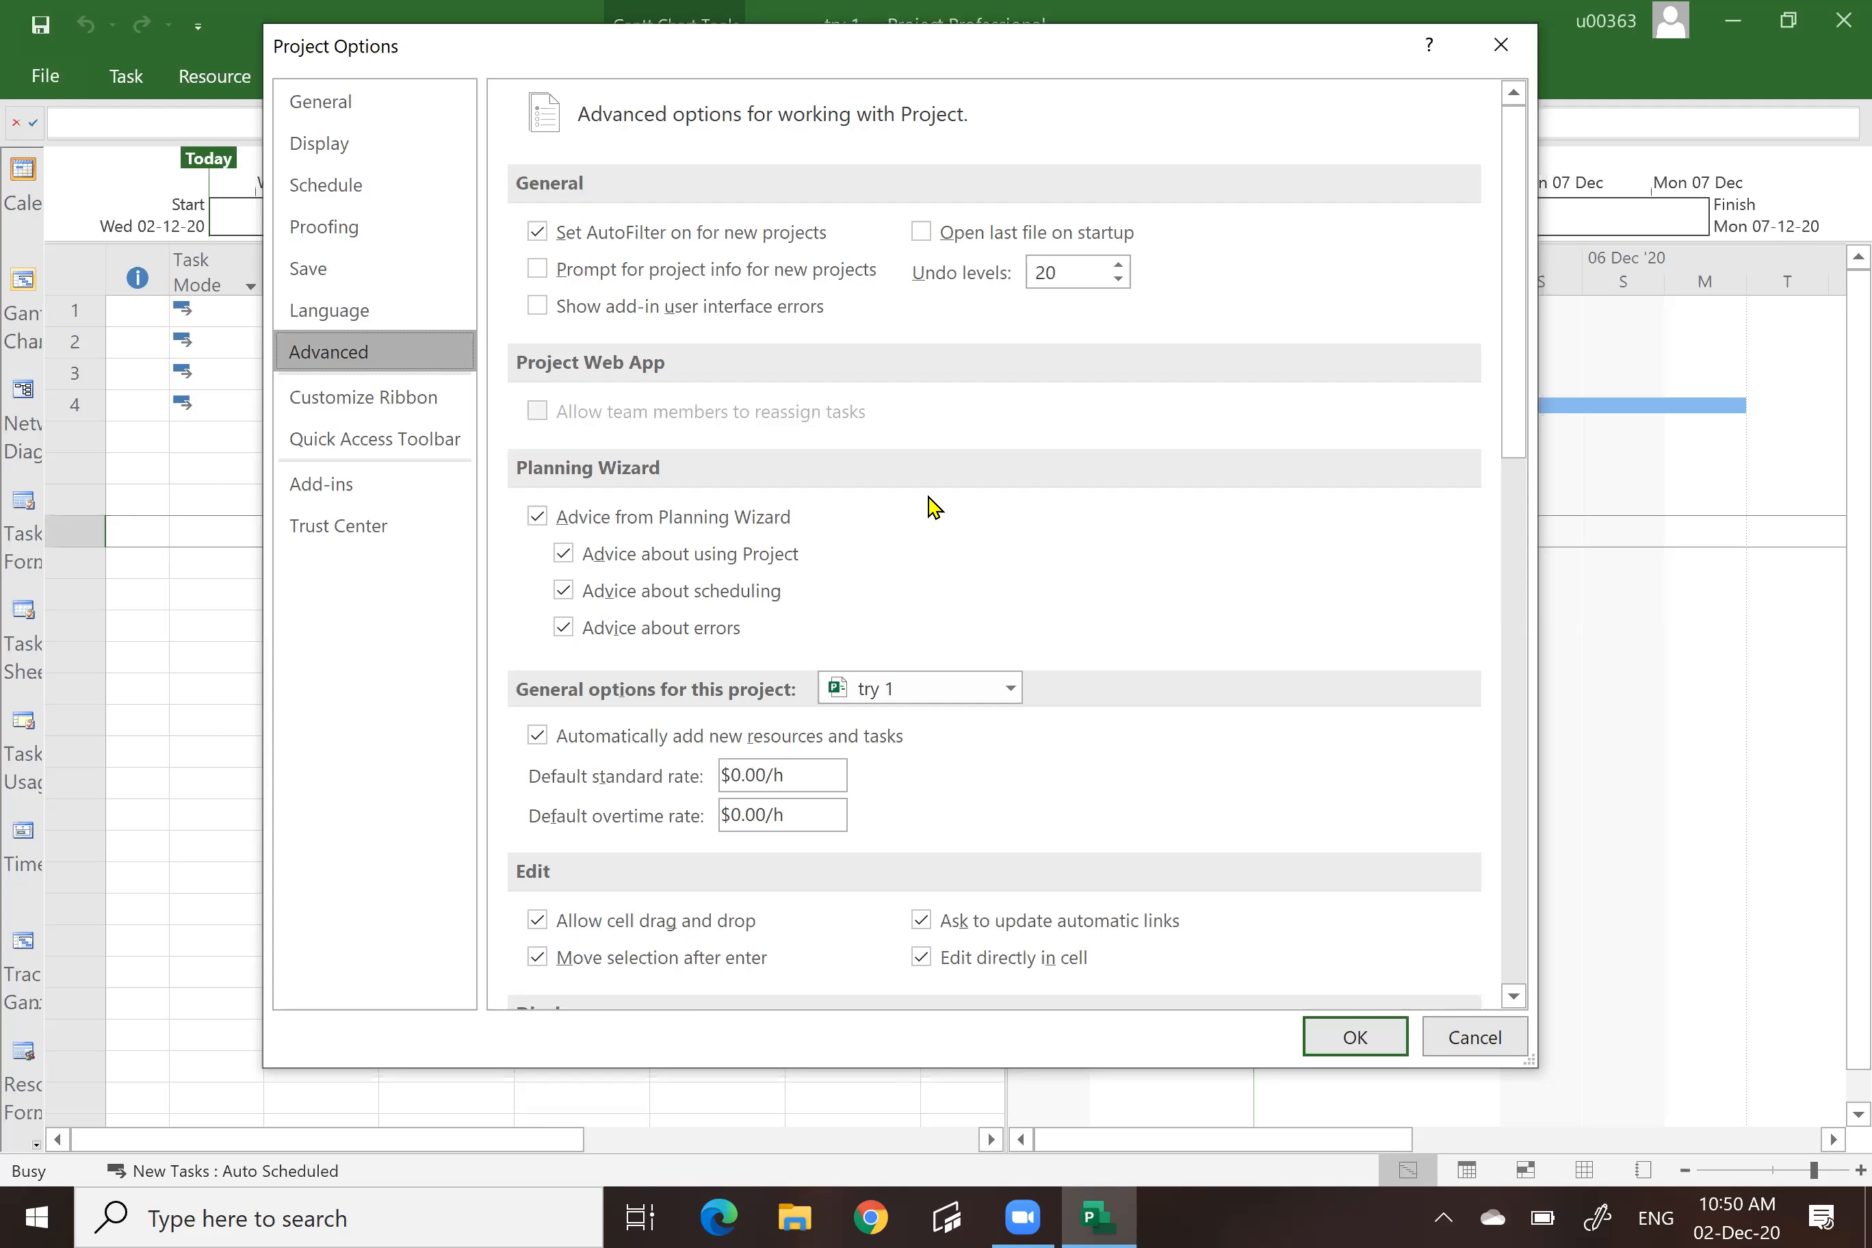
scroll(933, 507, down, 5)
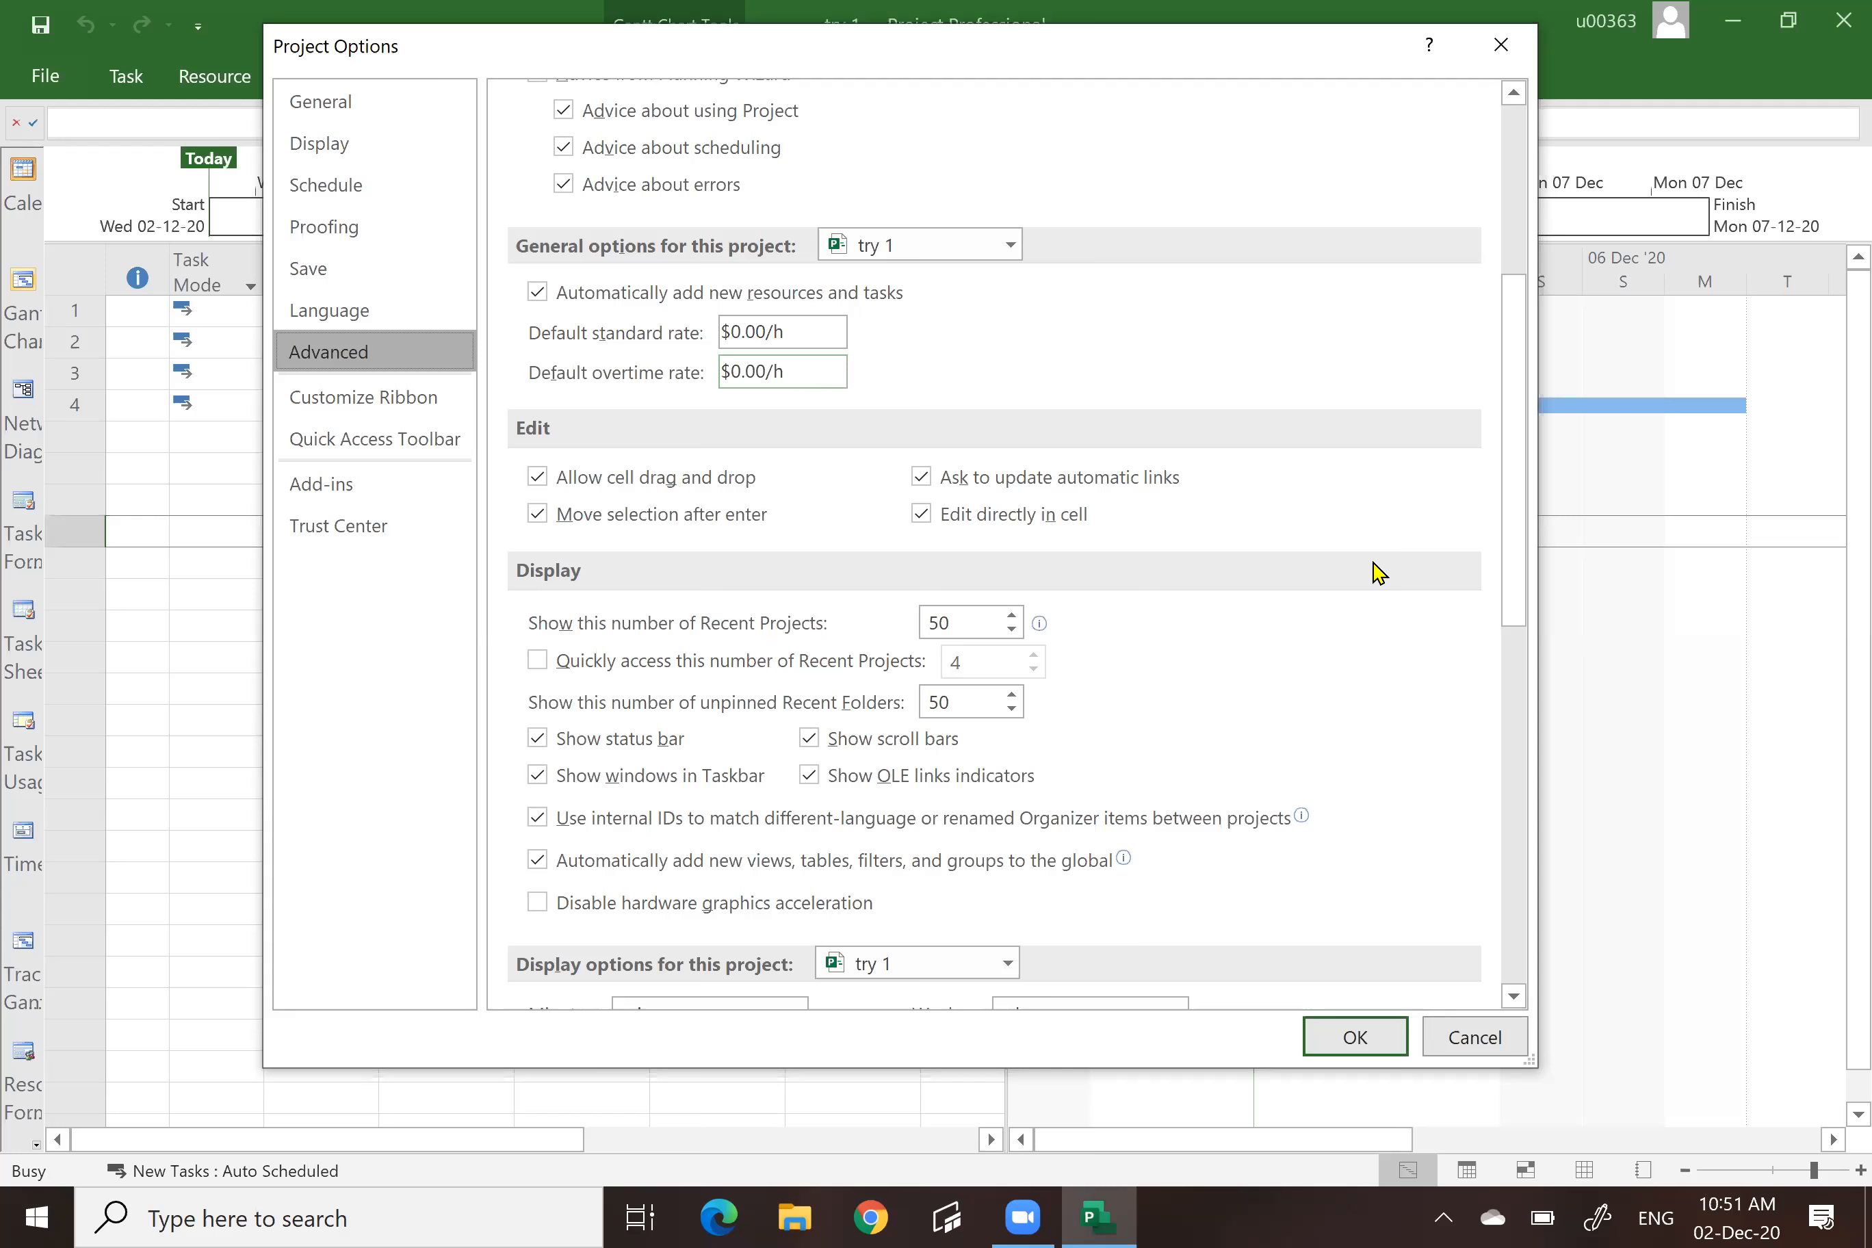
scroll(1382, 574, down, 5)
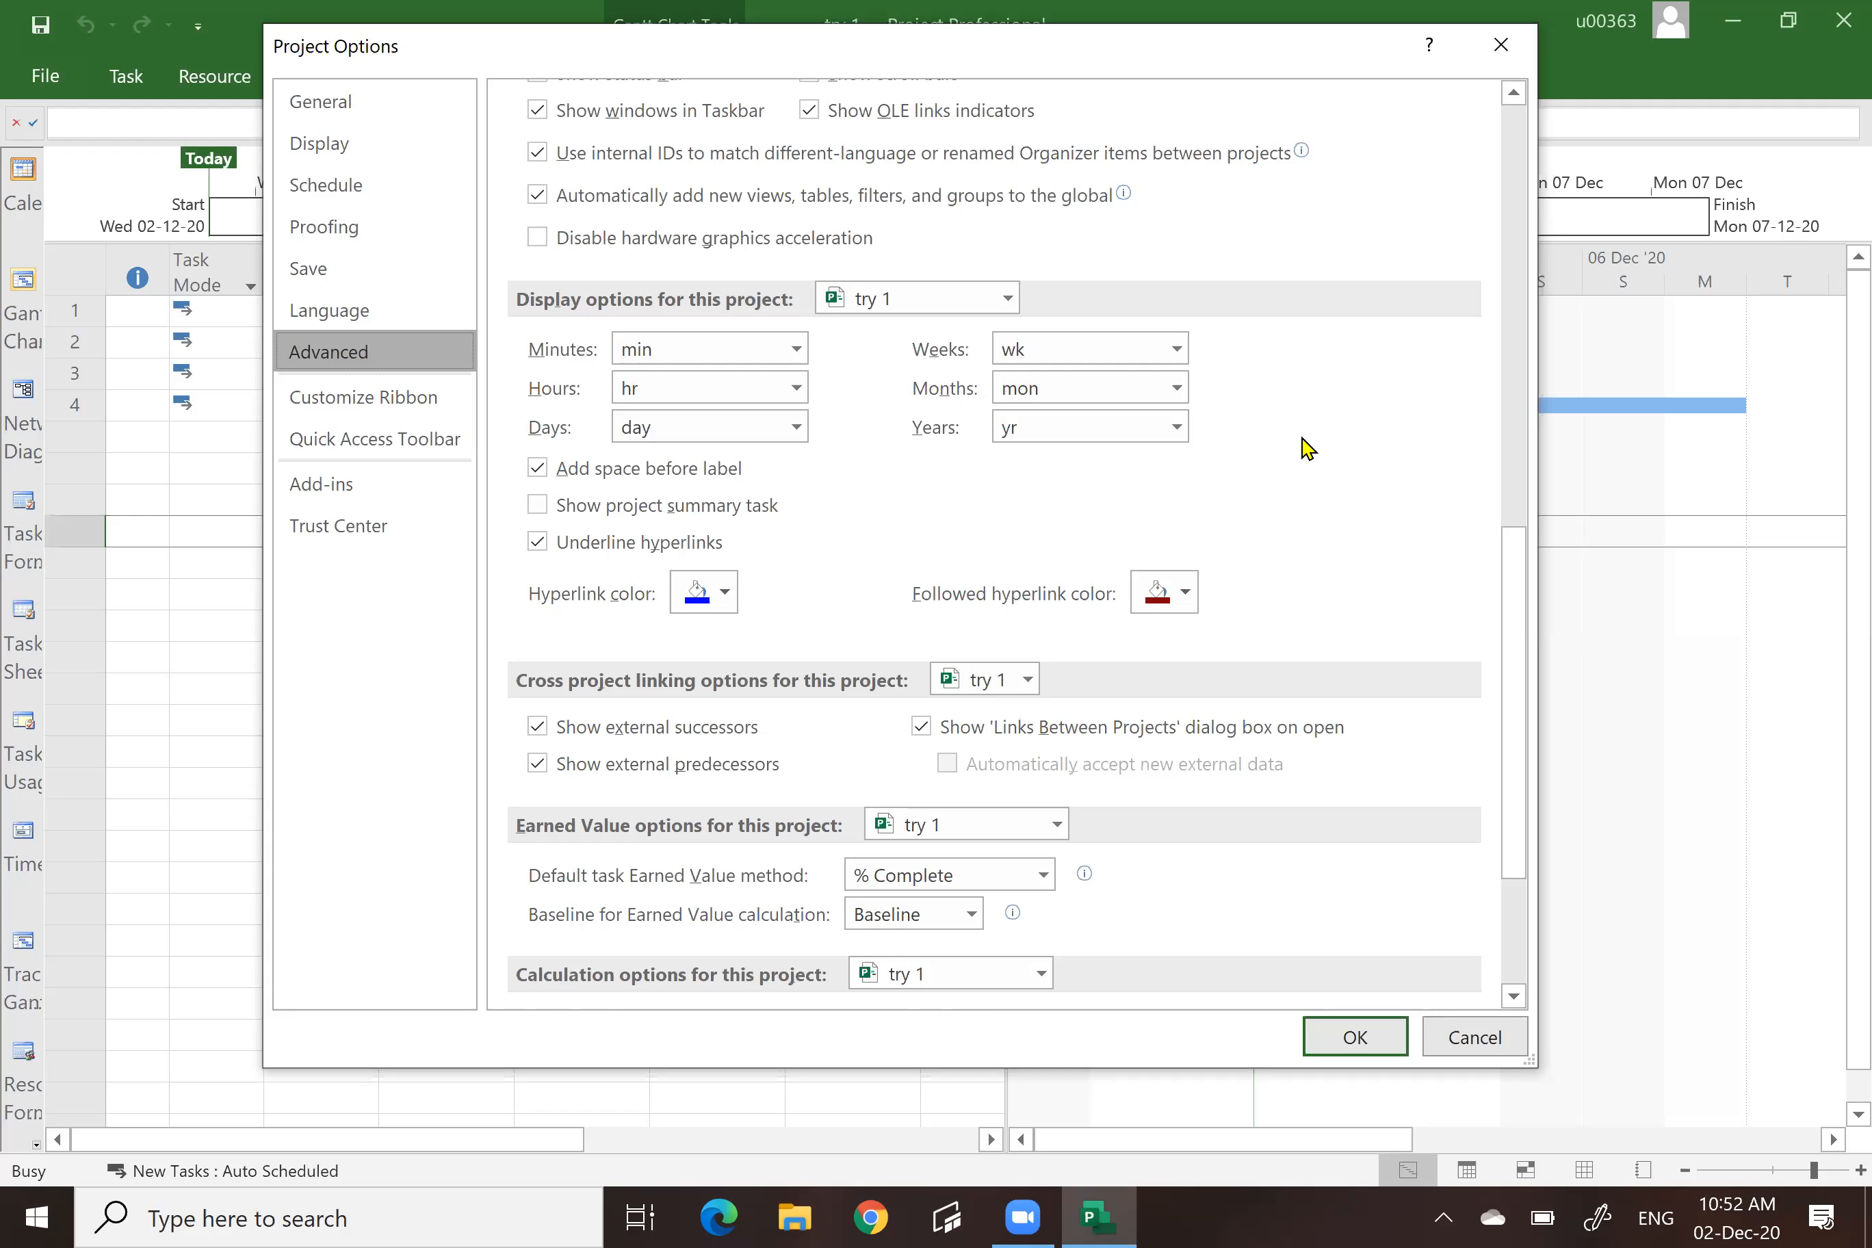
scroll(1307, 448, down, 3)
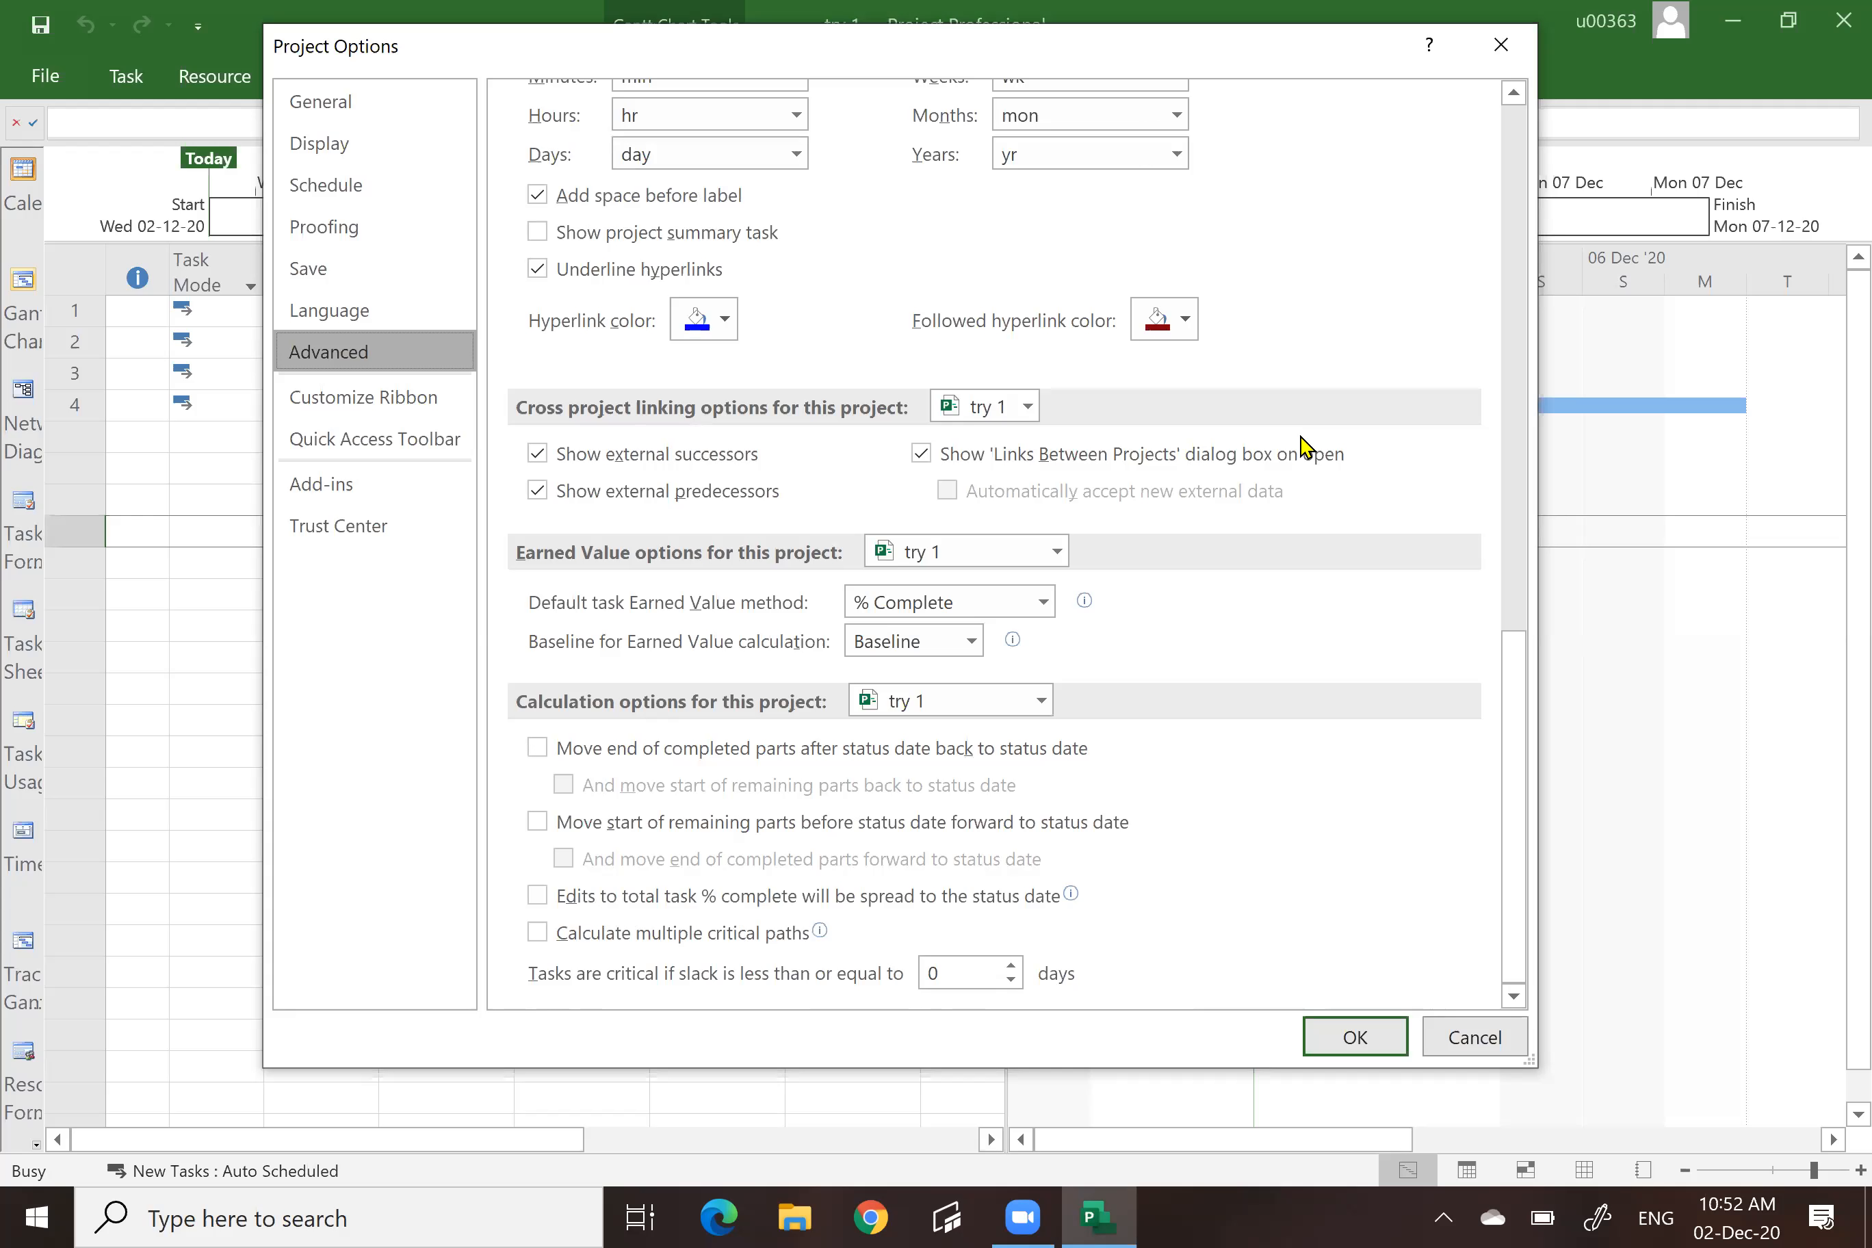
scroll(1307, 447, up, 15)
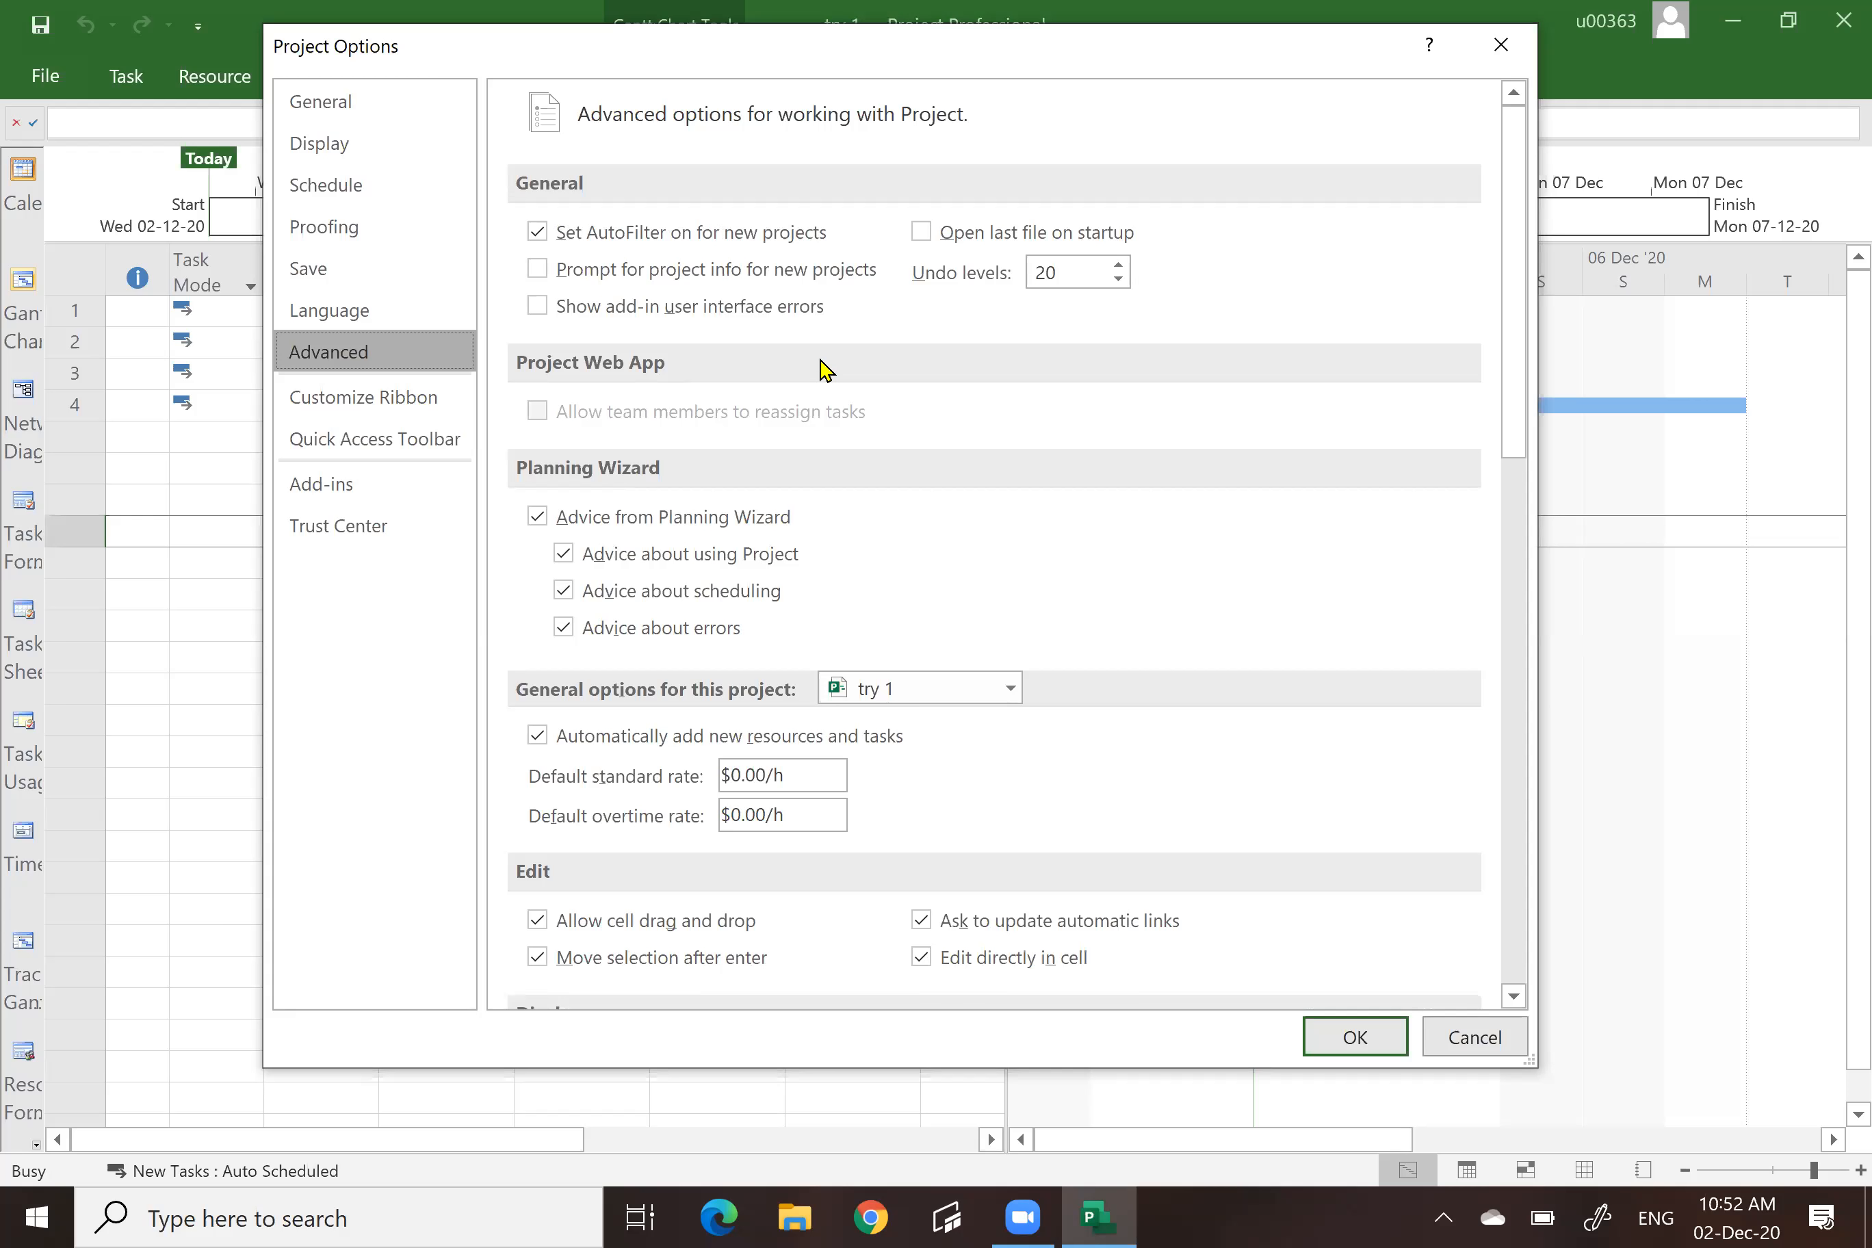
Enable all status-date moves for completed and remaining parts, spreading total % complete edits to the status date, and calculating multiple critical paths.
scroll(1378, 705, down, 10)
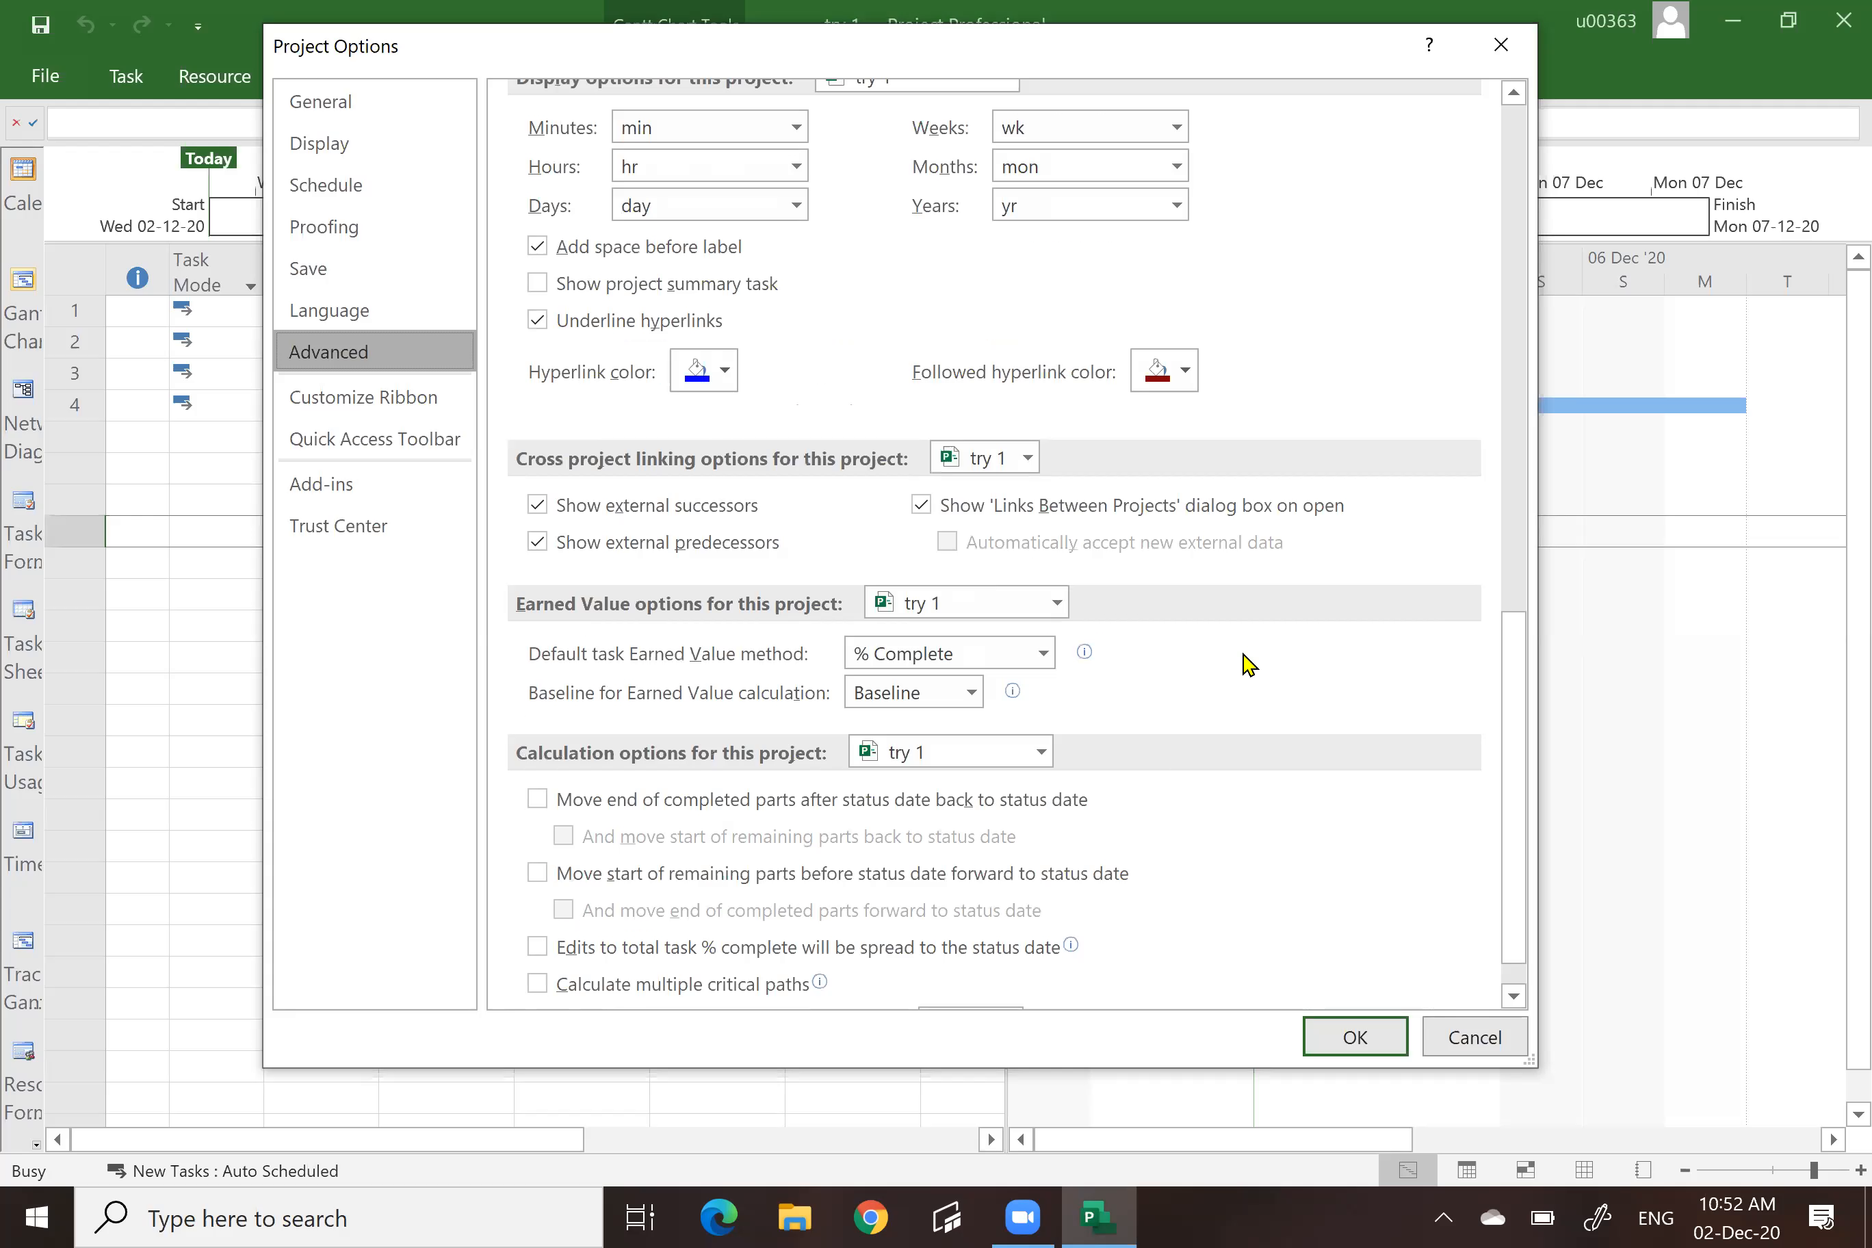
scroll(1245, 657, down, 3)
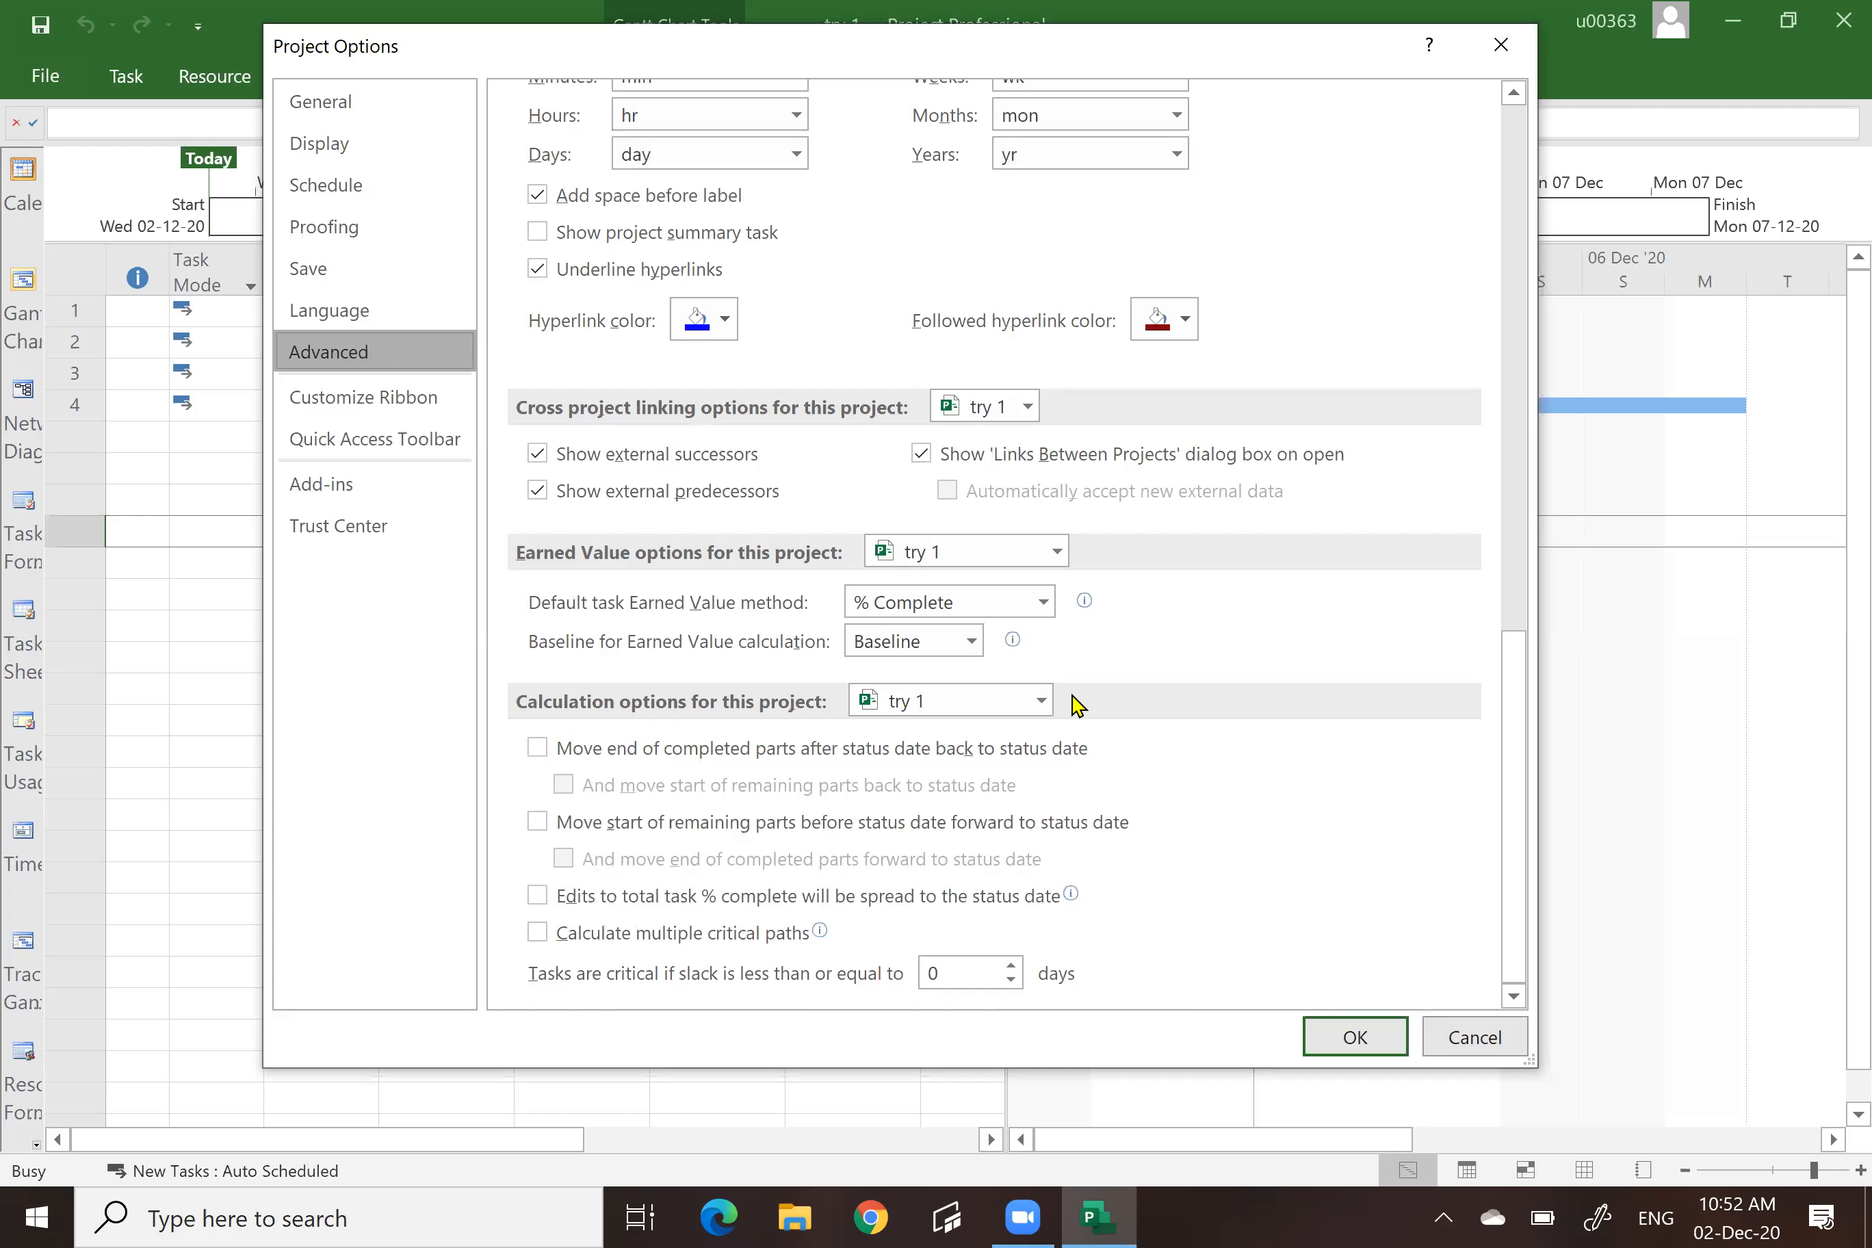
click(538, 748)
click(564, 785)
click(540, 824)
click(564, 860)
click(537, 896)
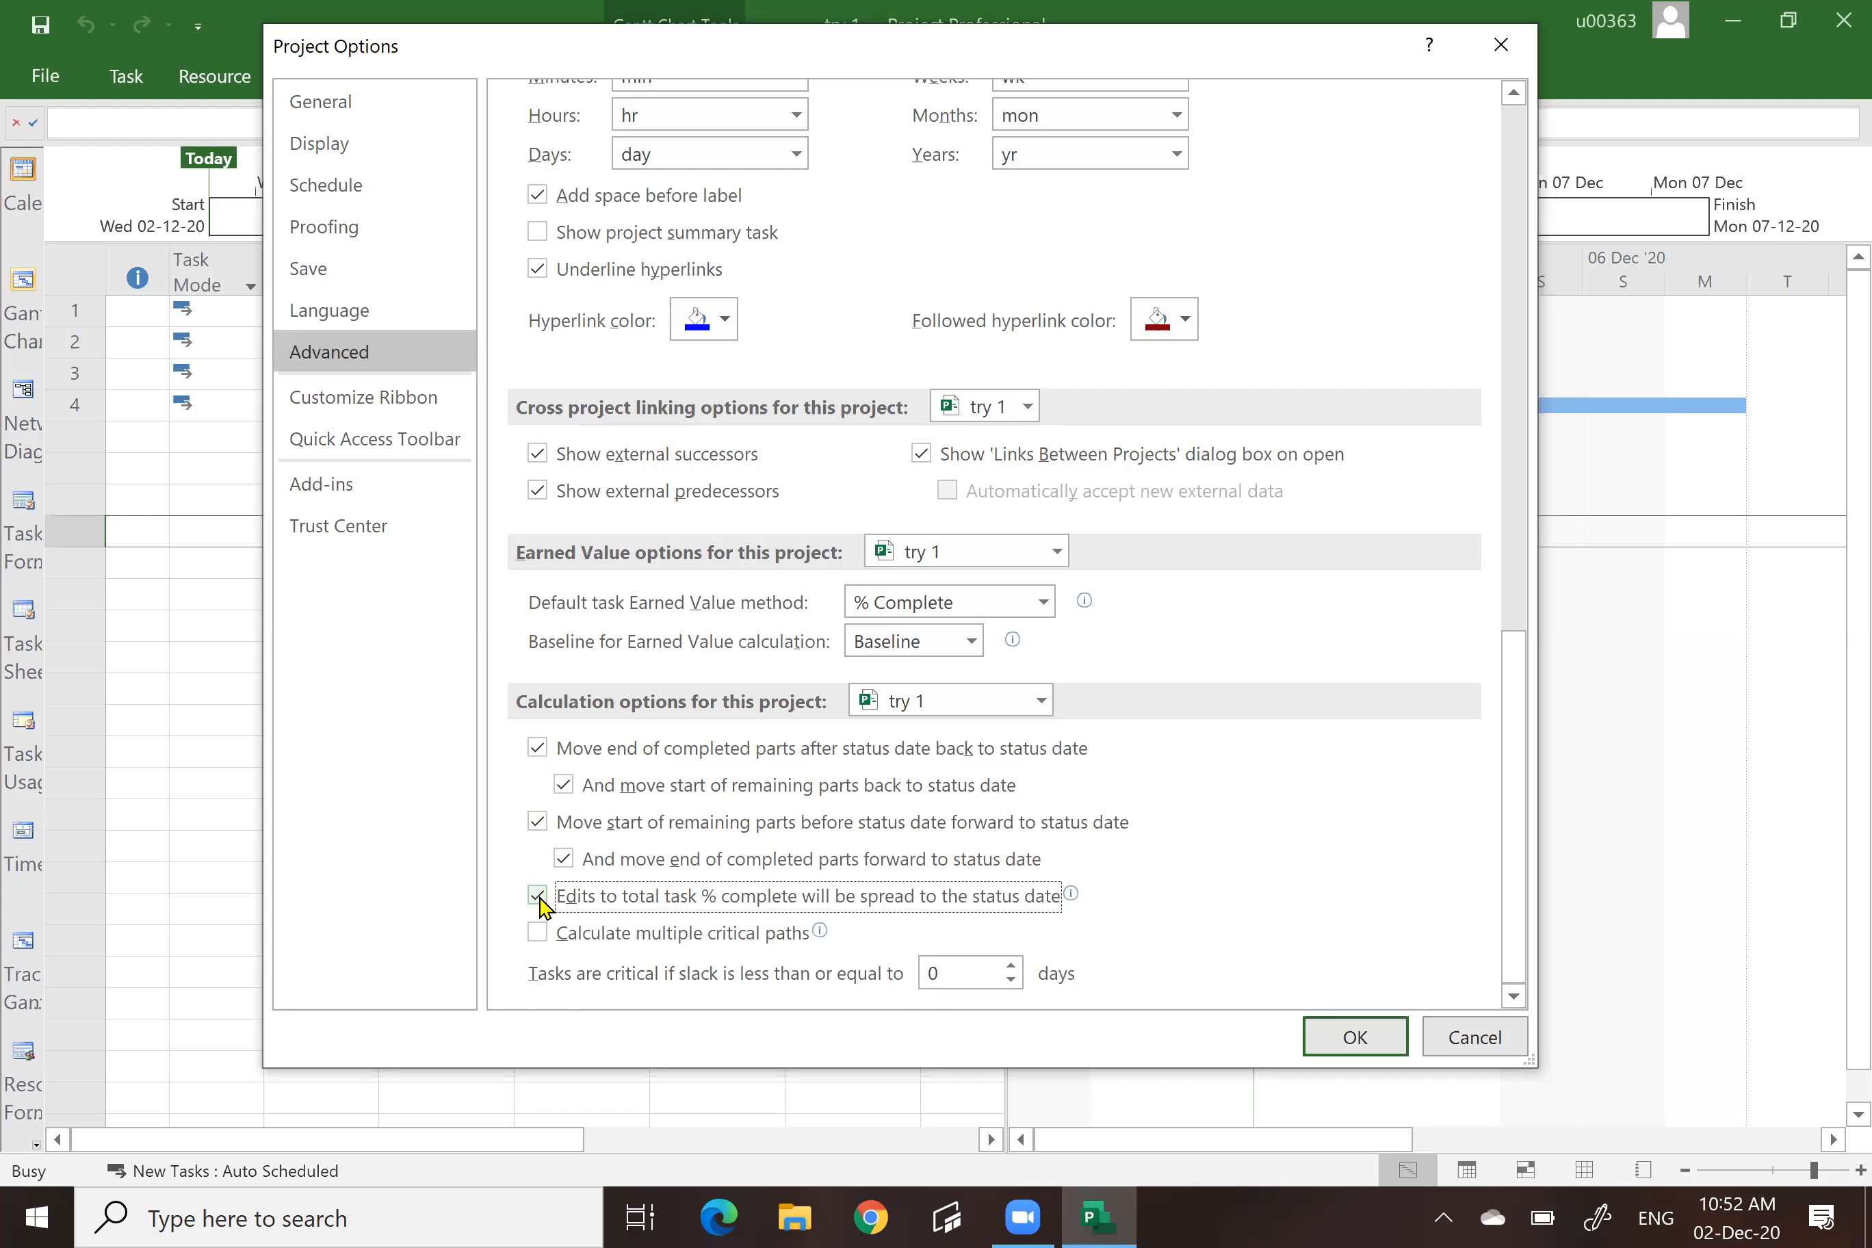
click(537, 933)
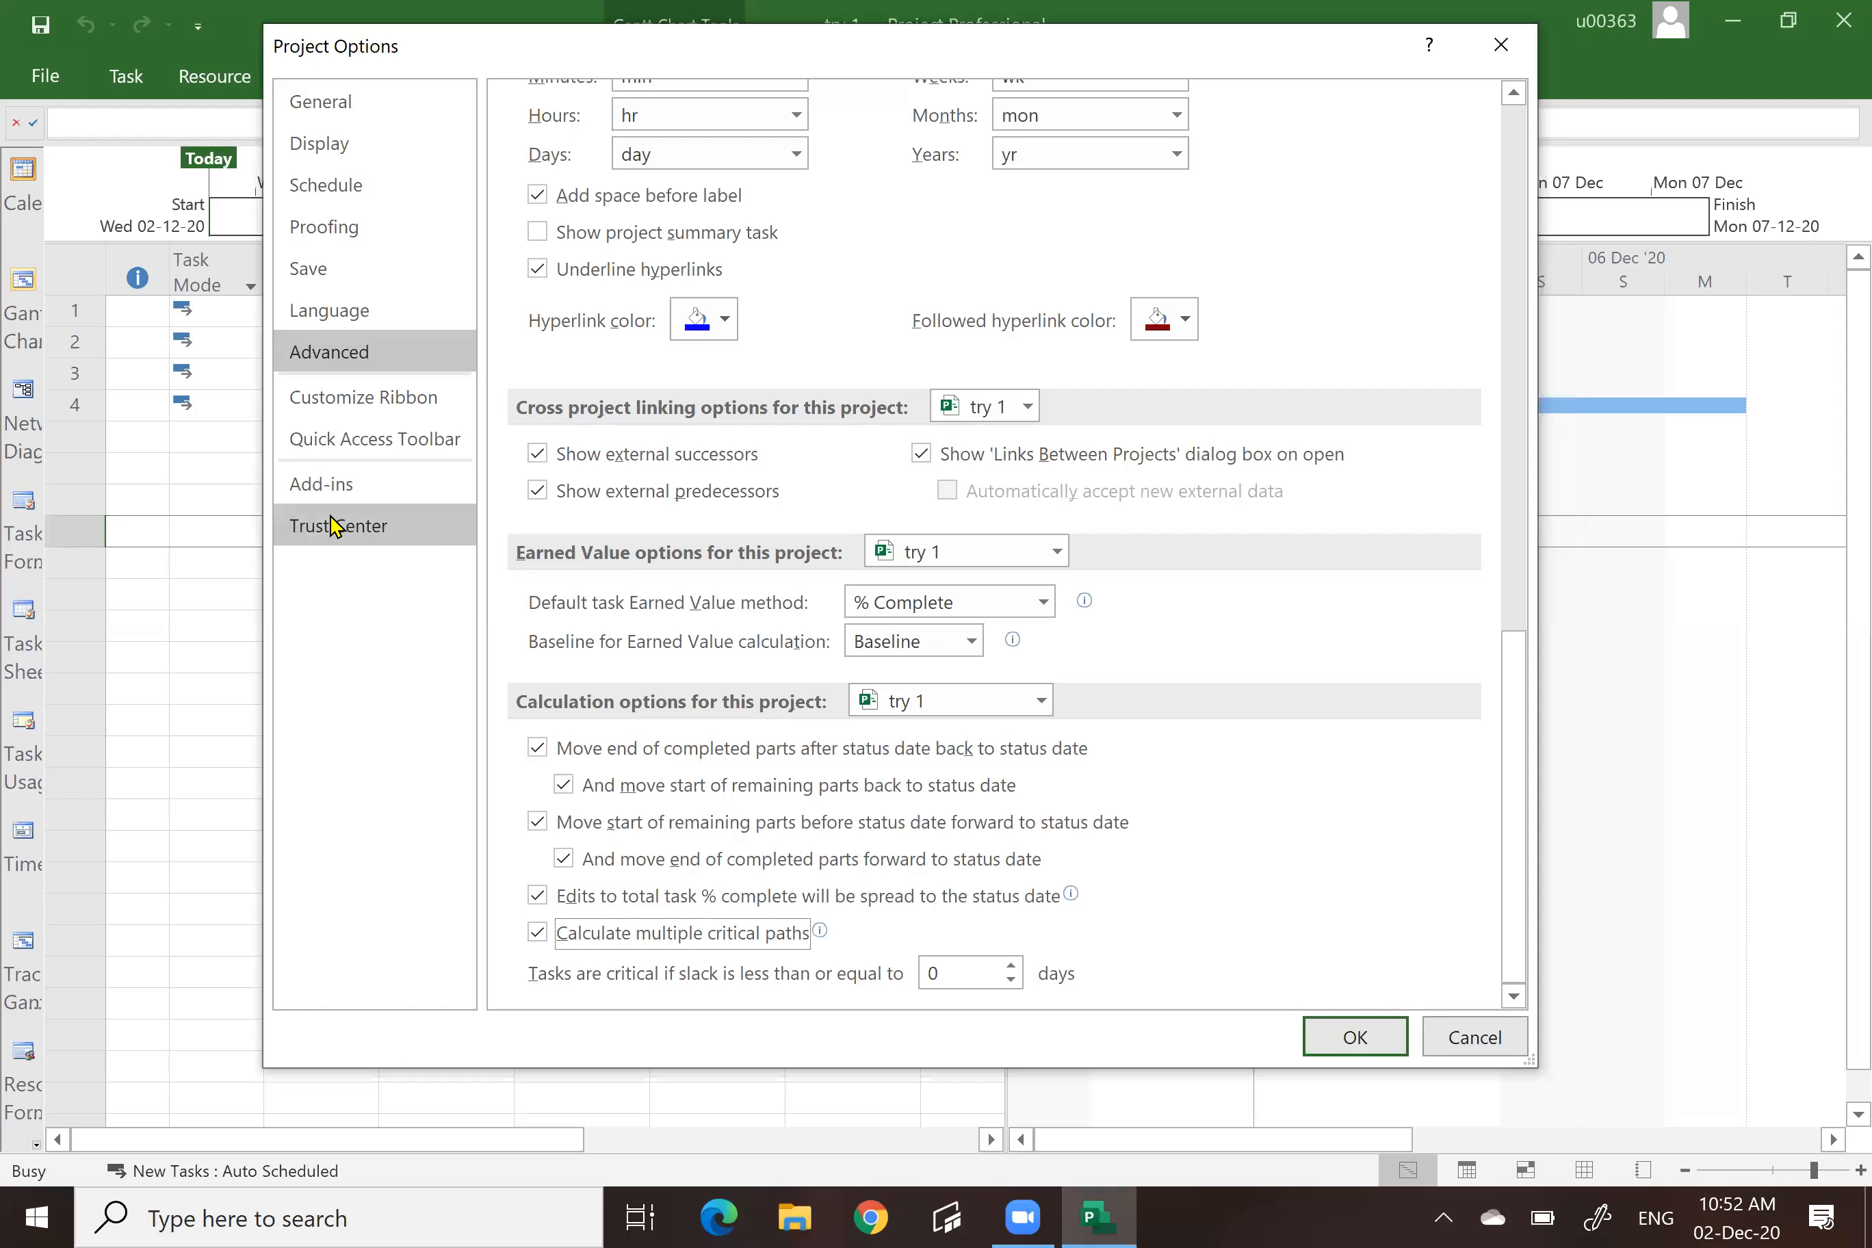
Check the macro and legacy format settings in the Trust Center, and apply the project options.
click(342, 531)
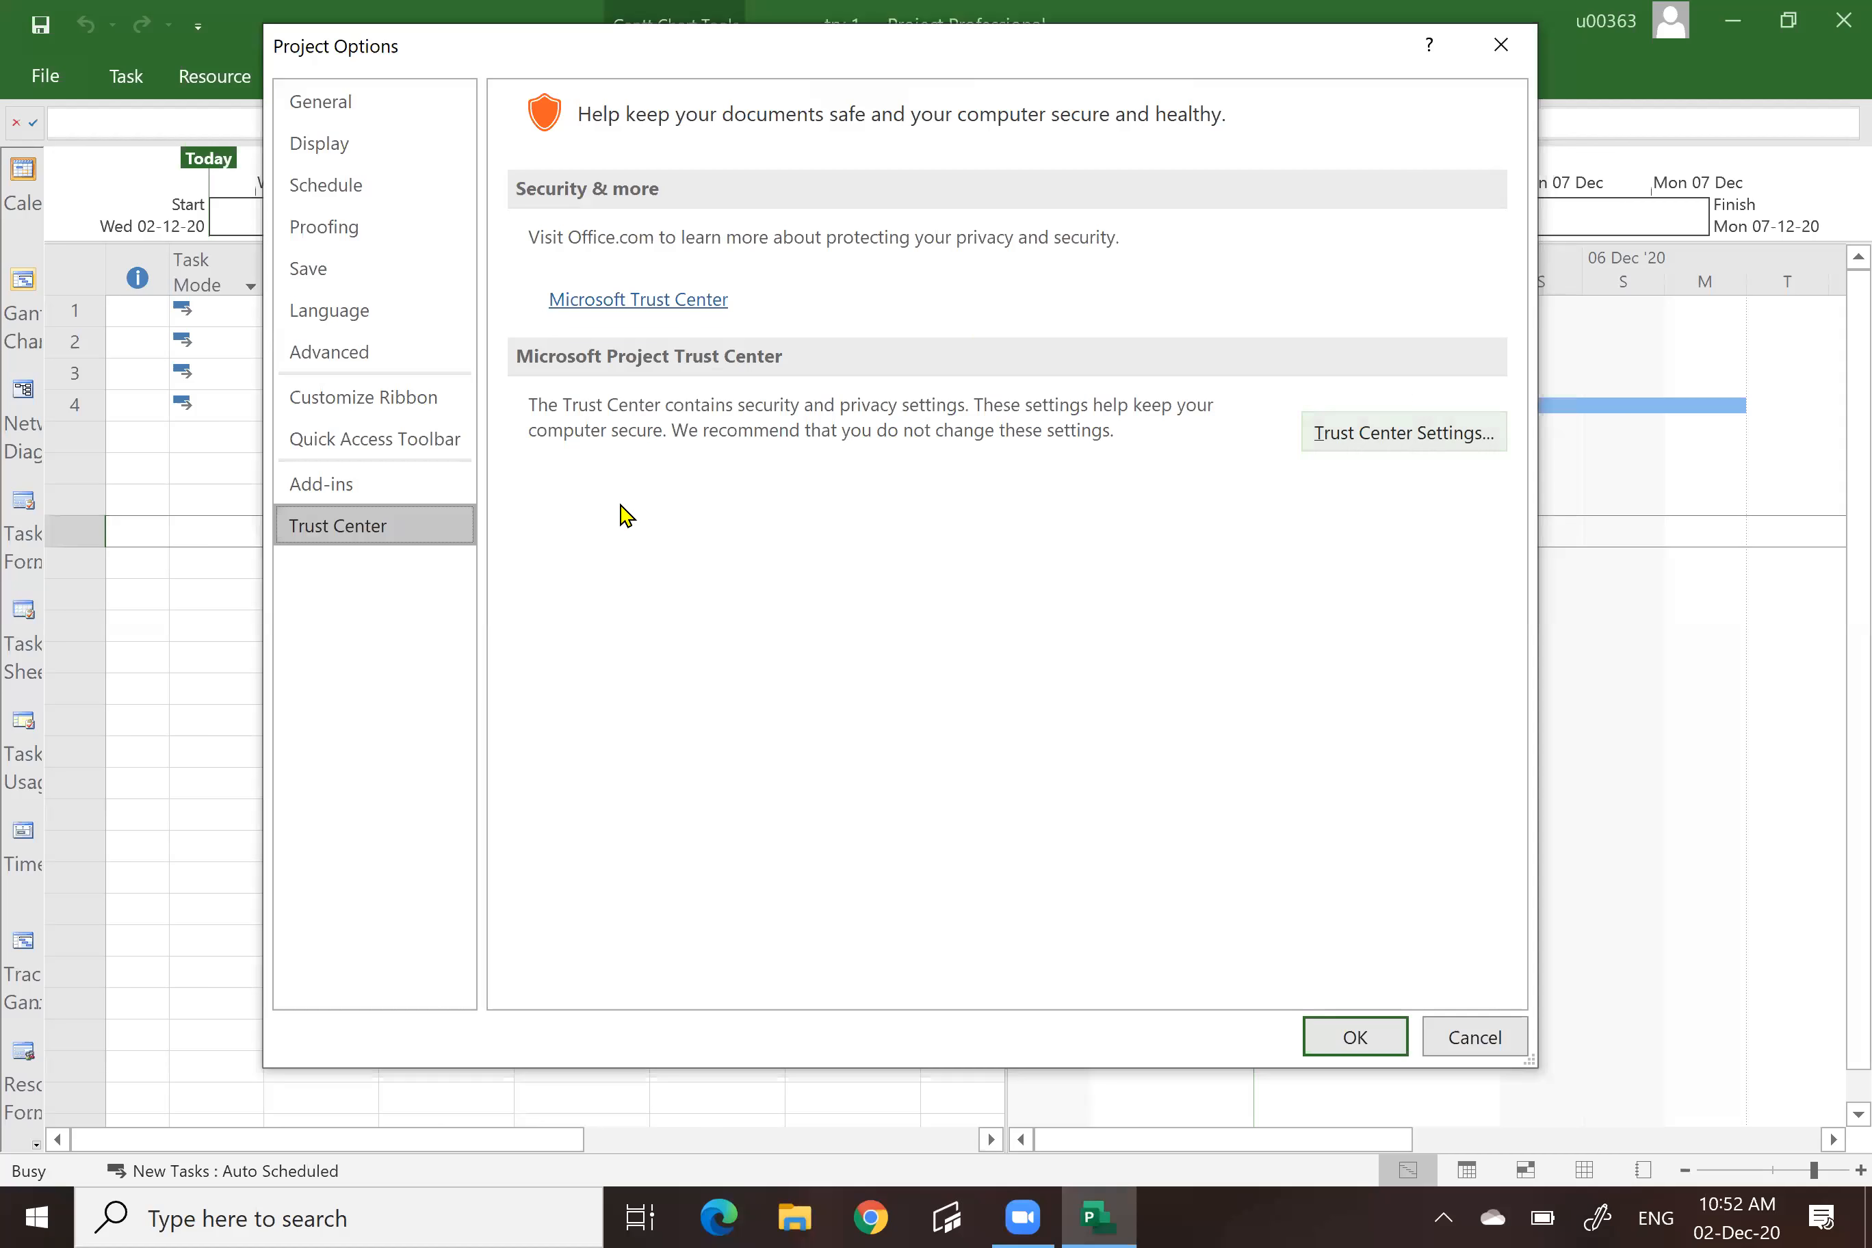
click(1378, 441)
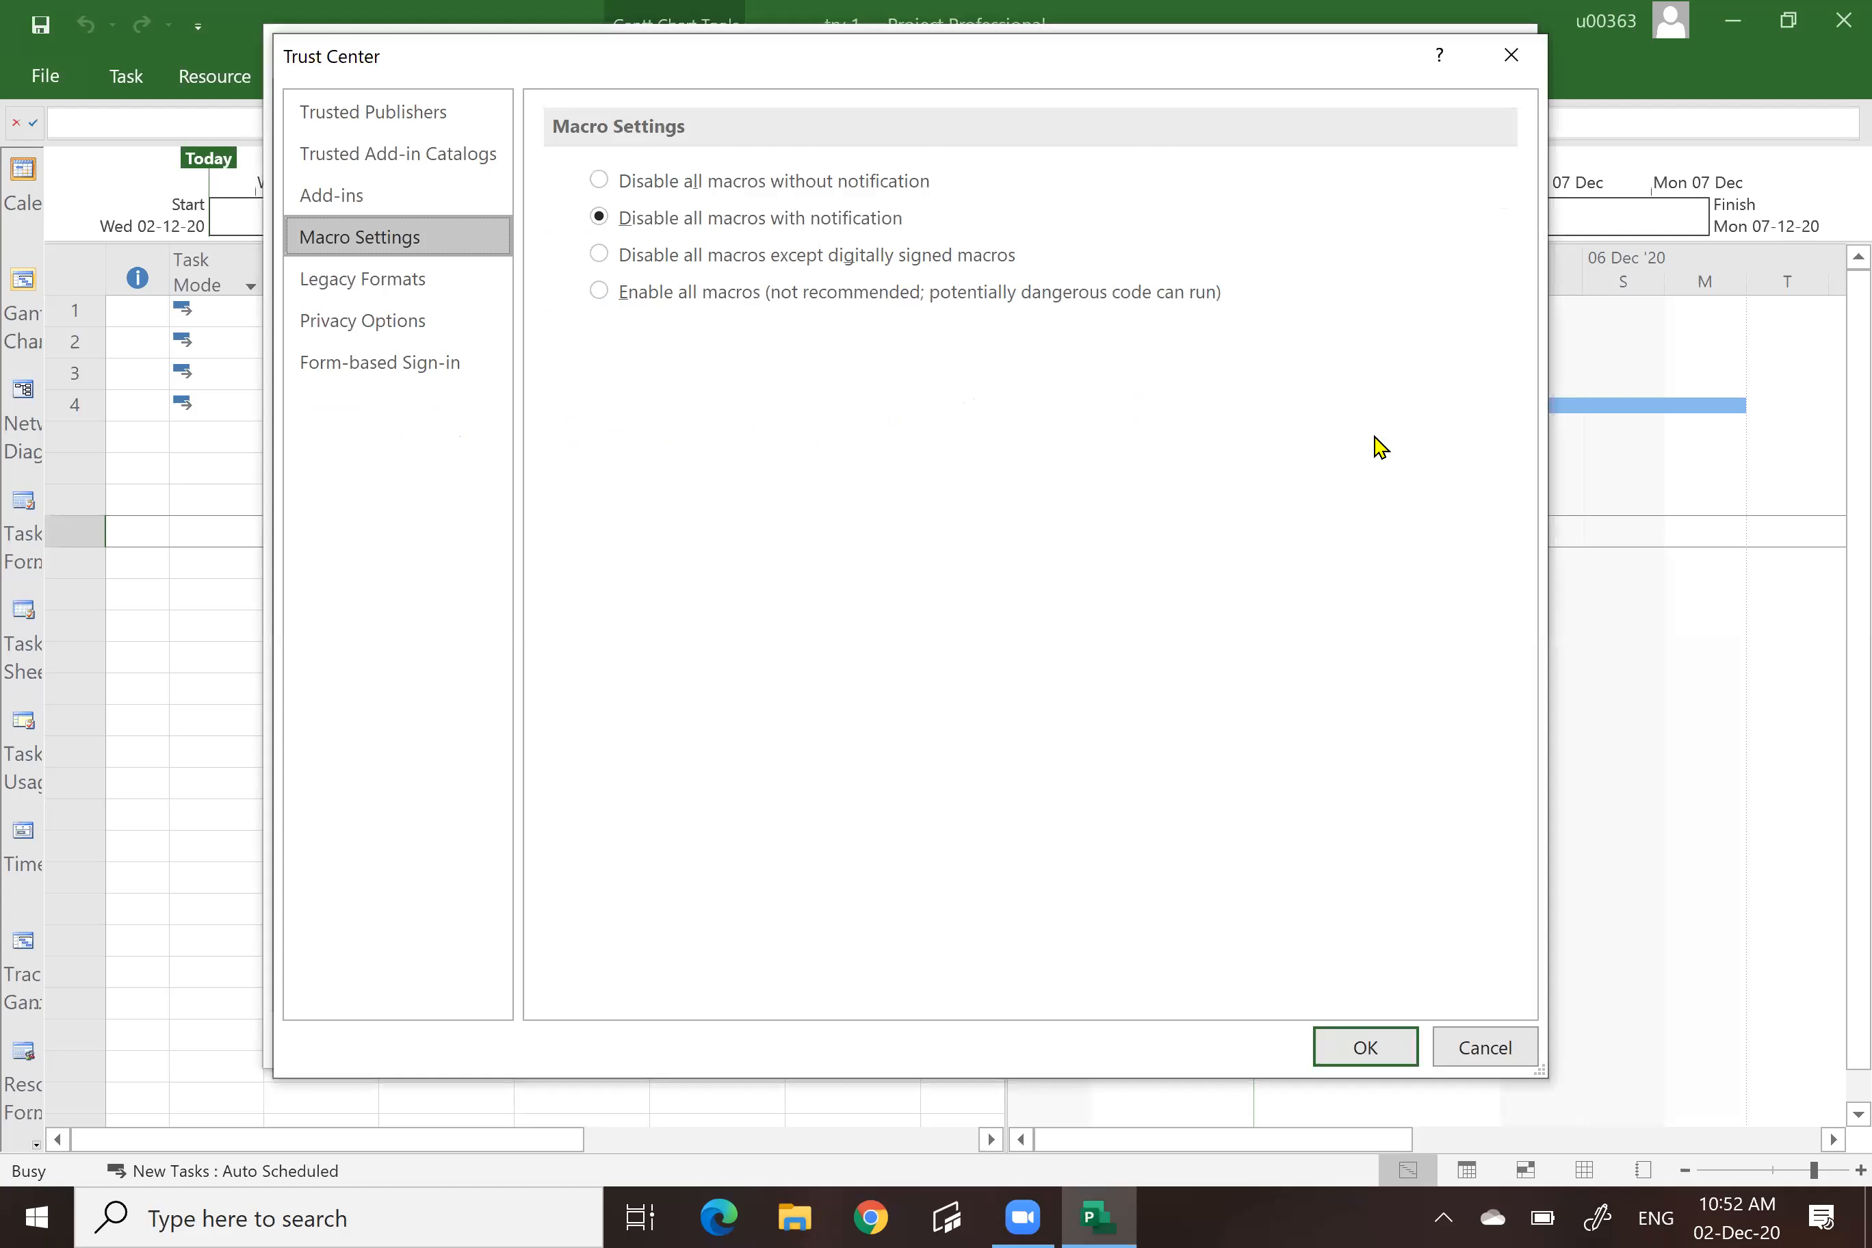
click(367, 286)
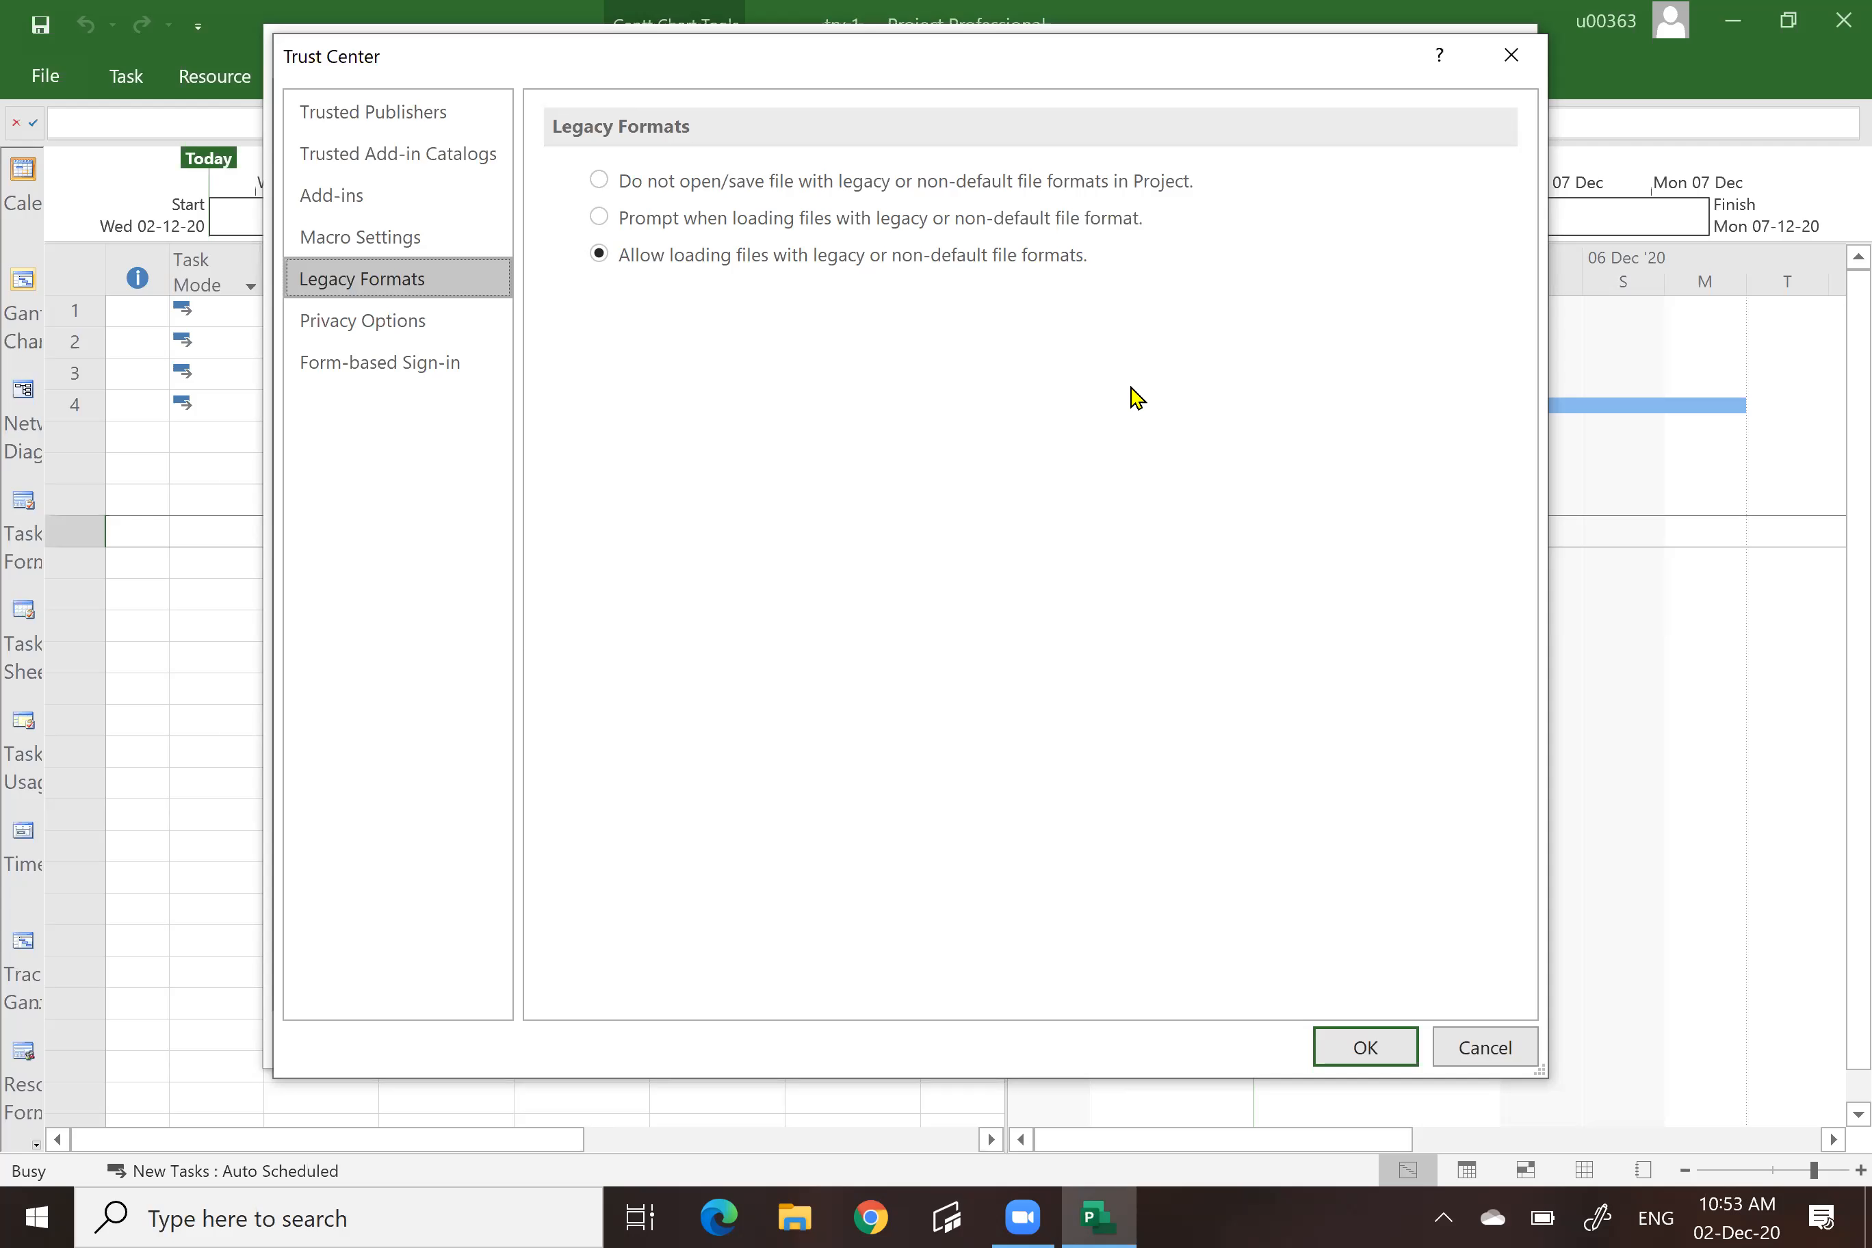
click(1355, 1050)
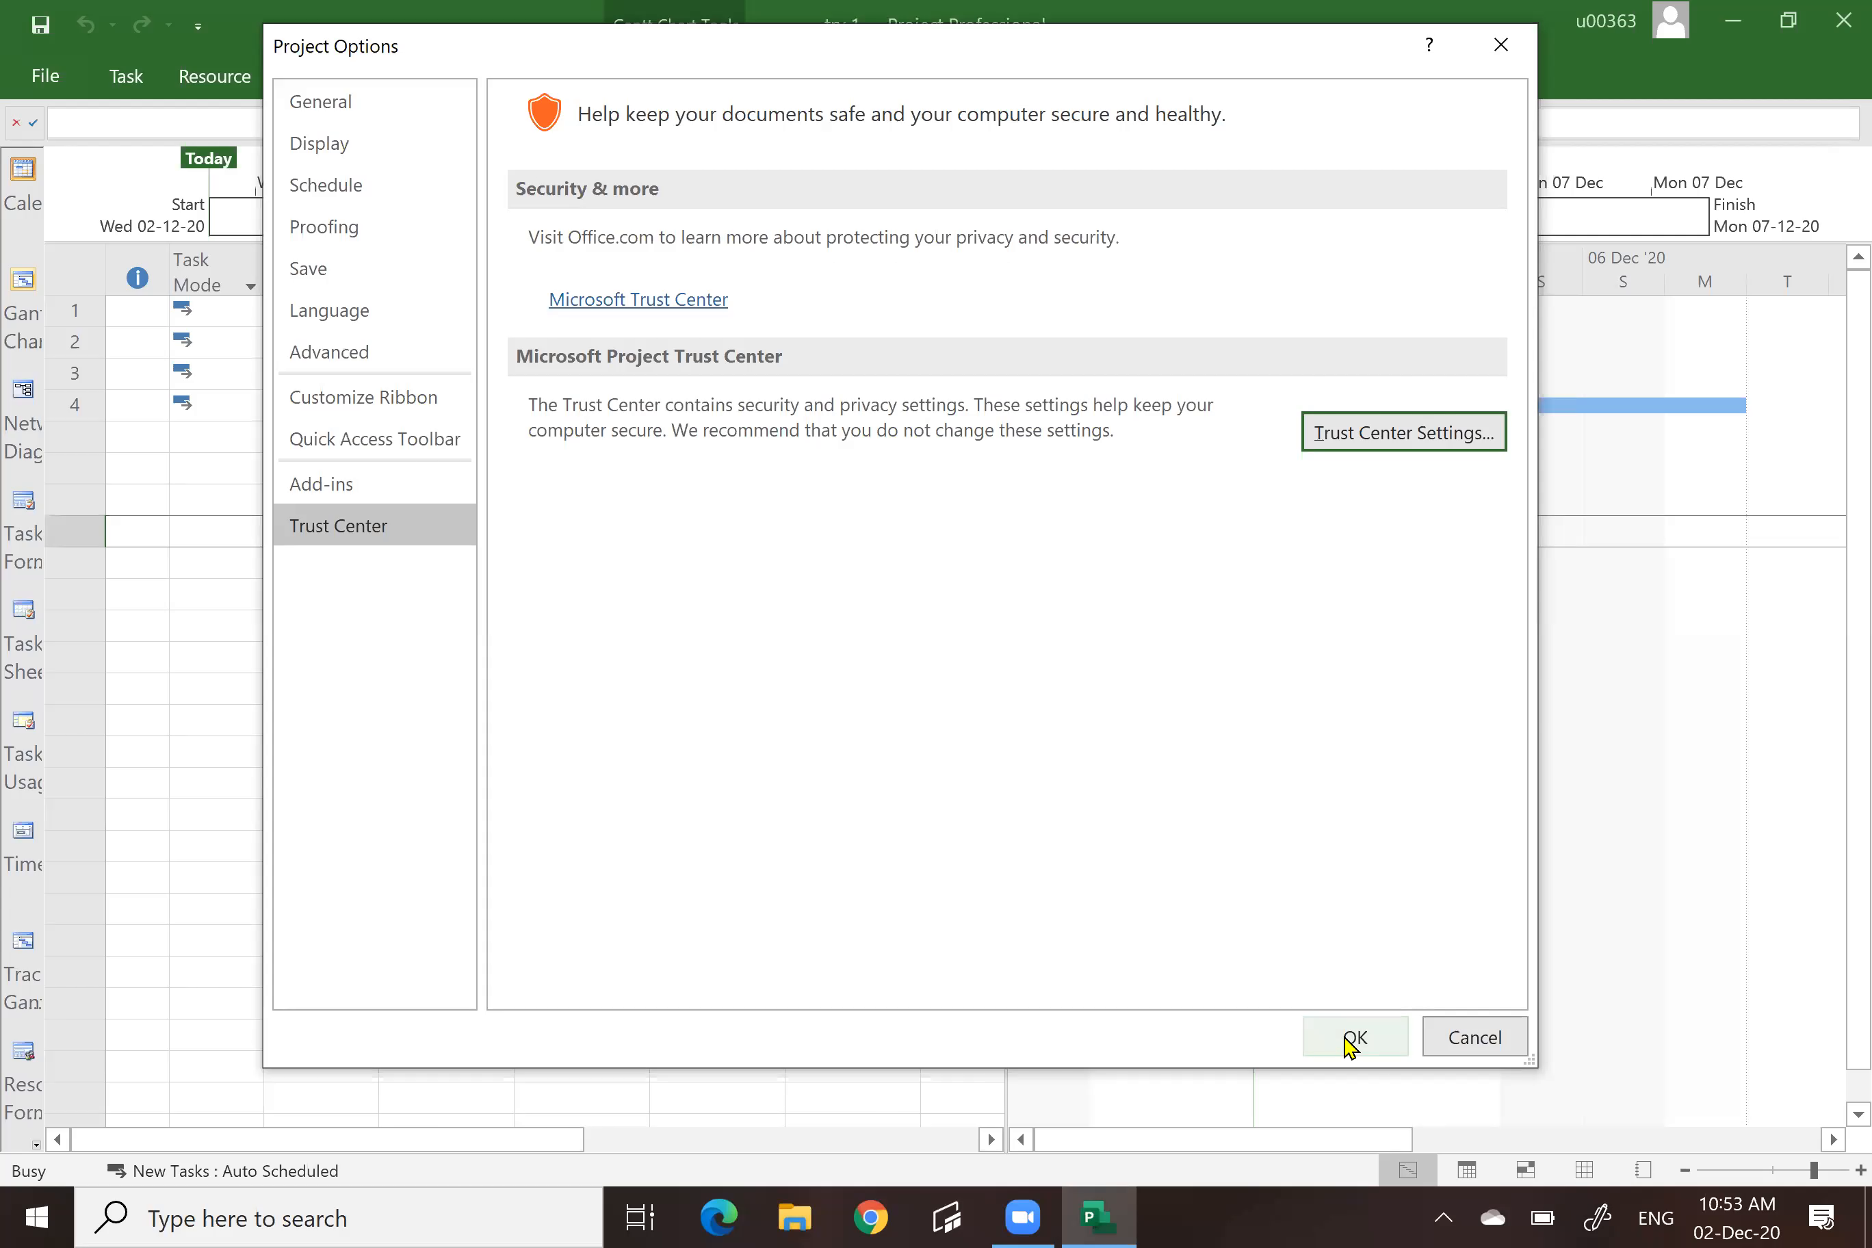
click(1354, 1040)
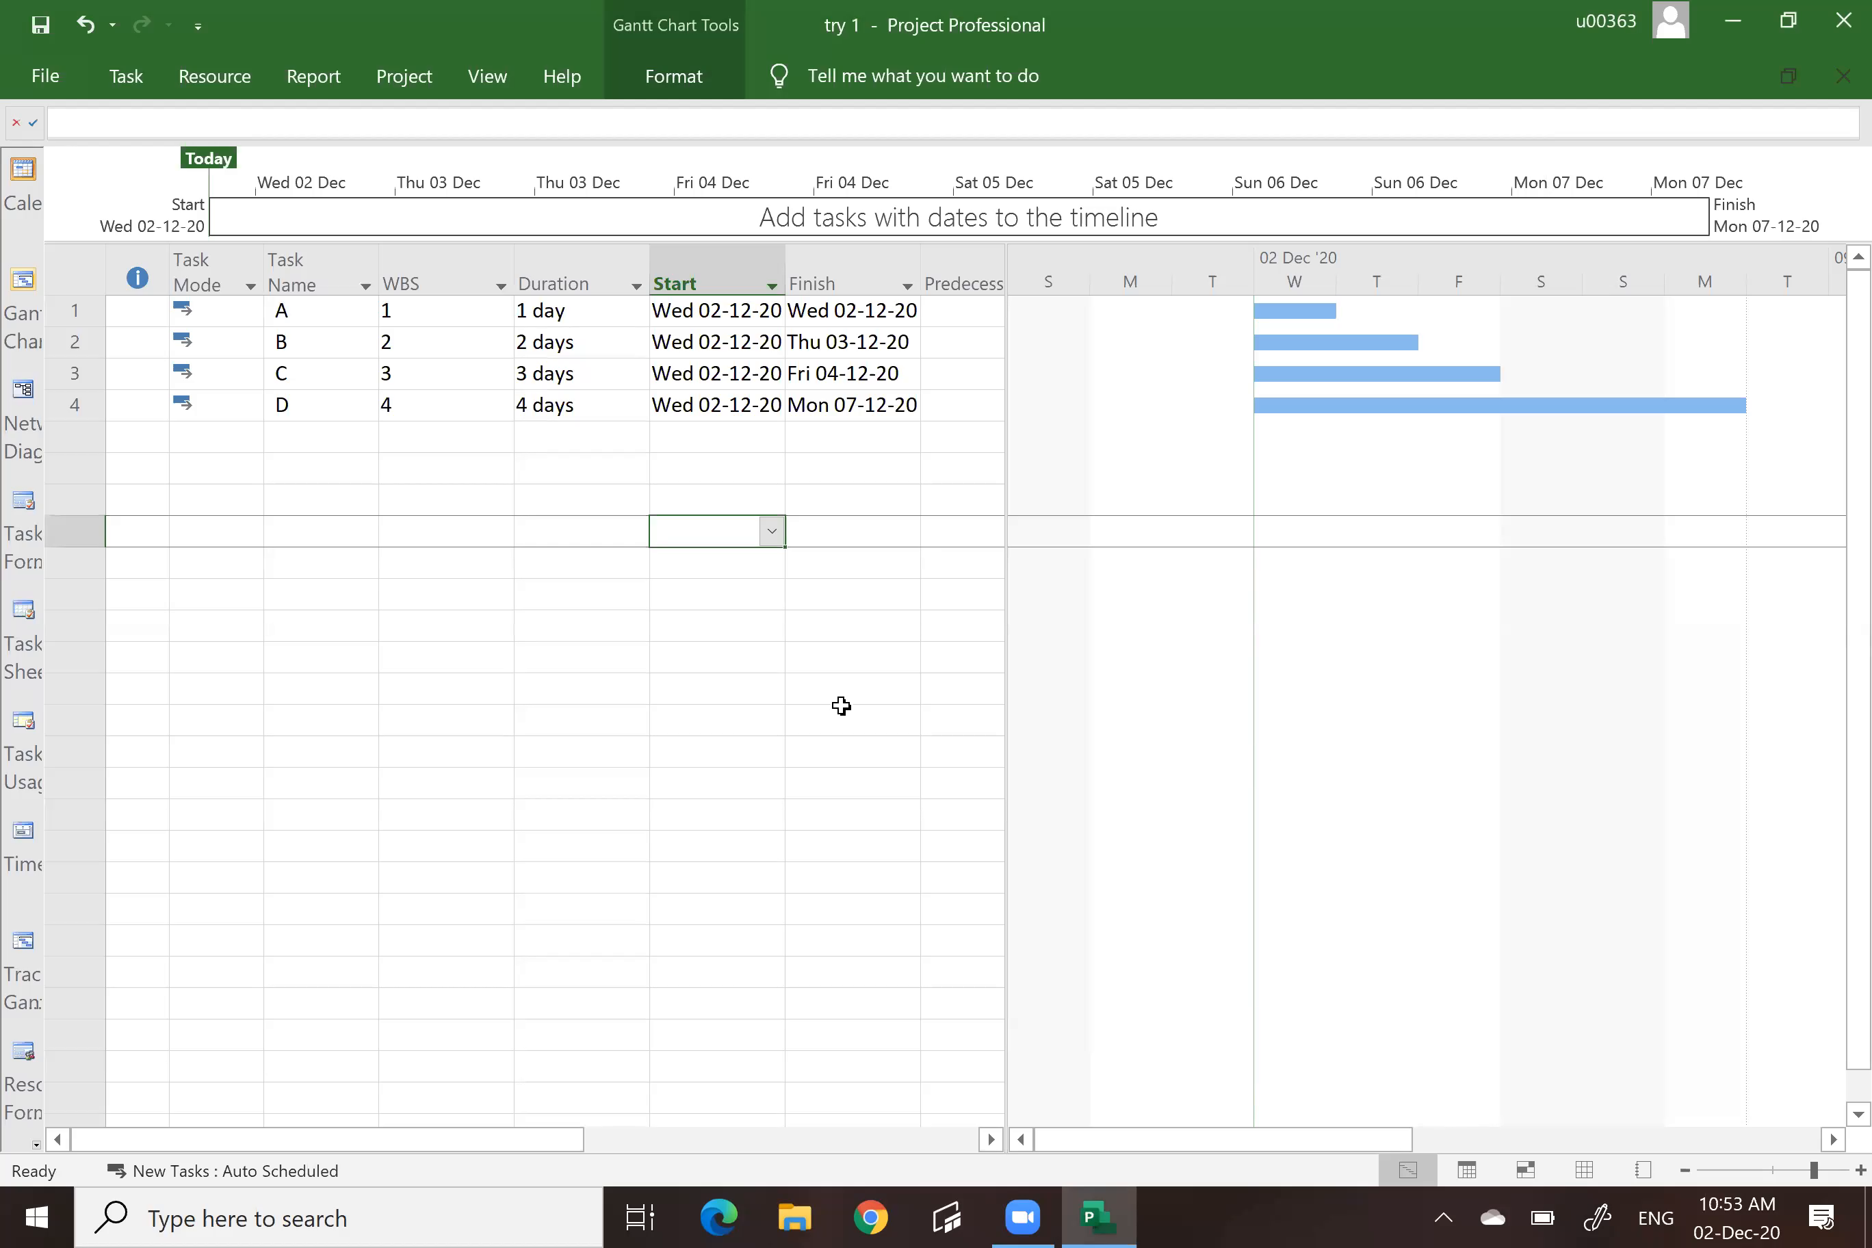
Reopen the project options to review the display and currency settings, and close them without changes.
click(45, 76)
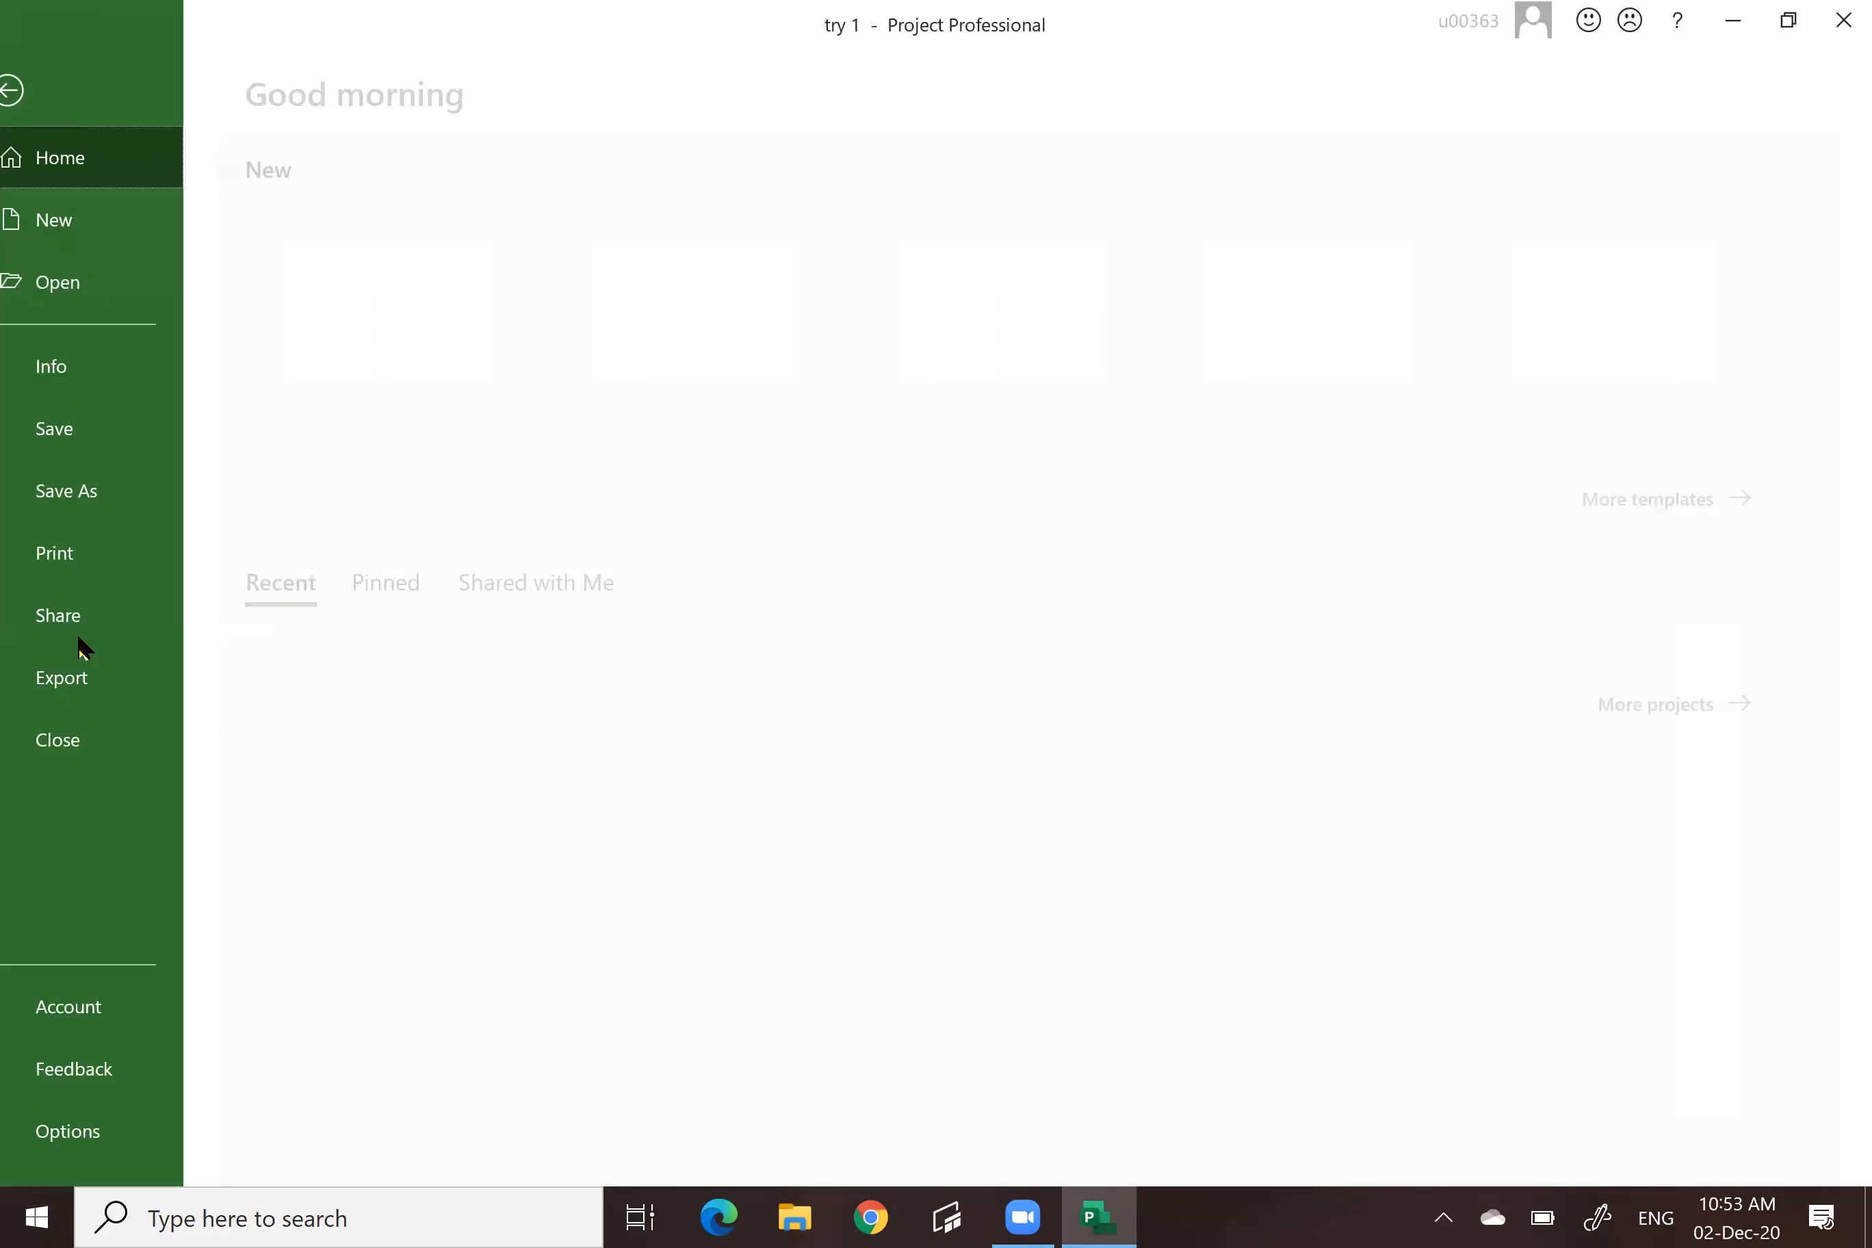
click(85, 1131)
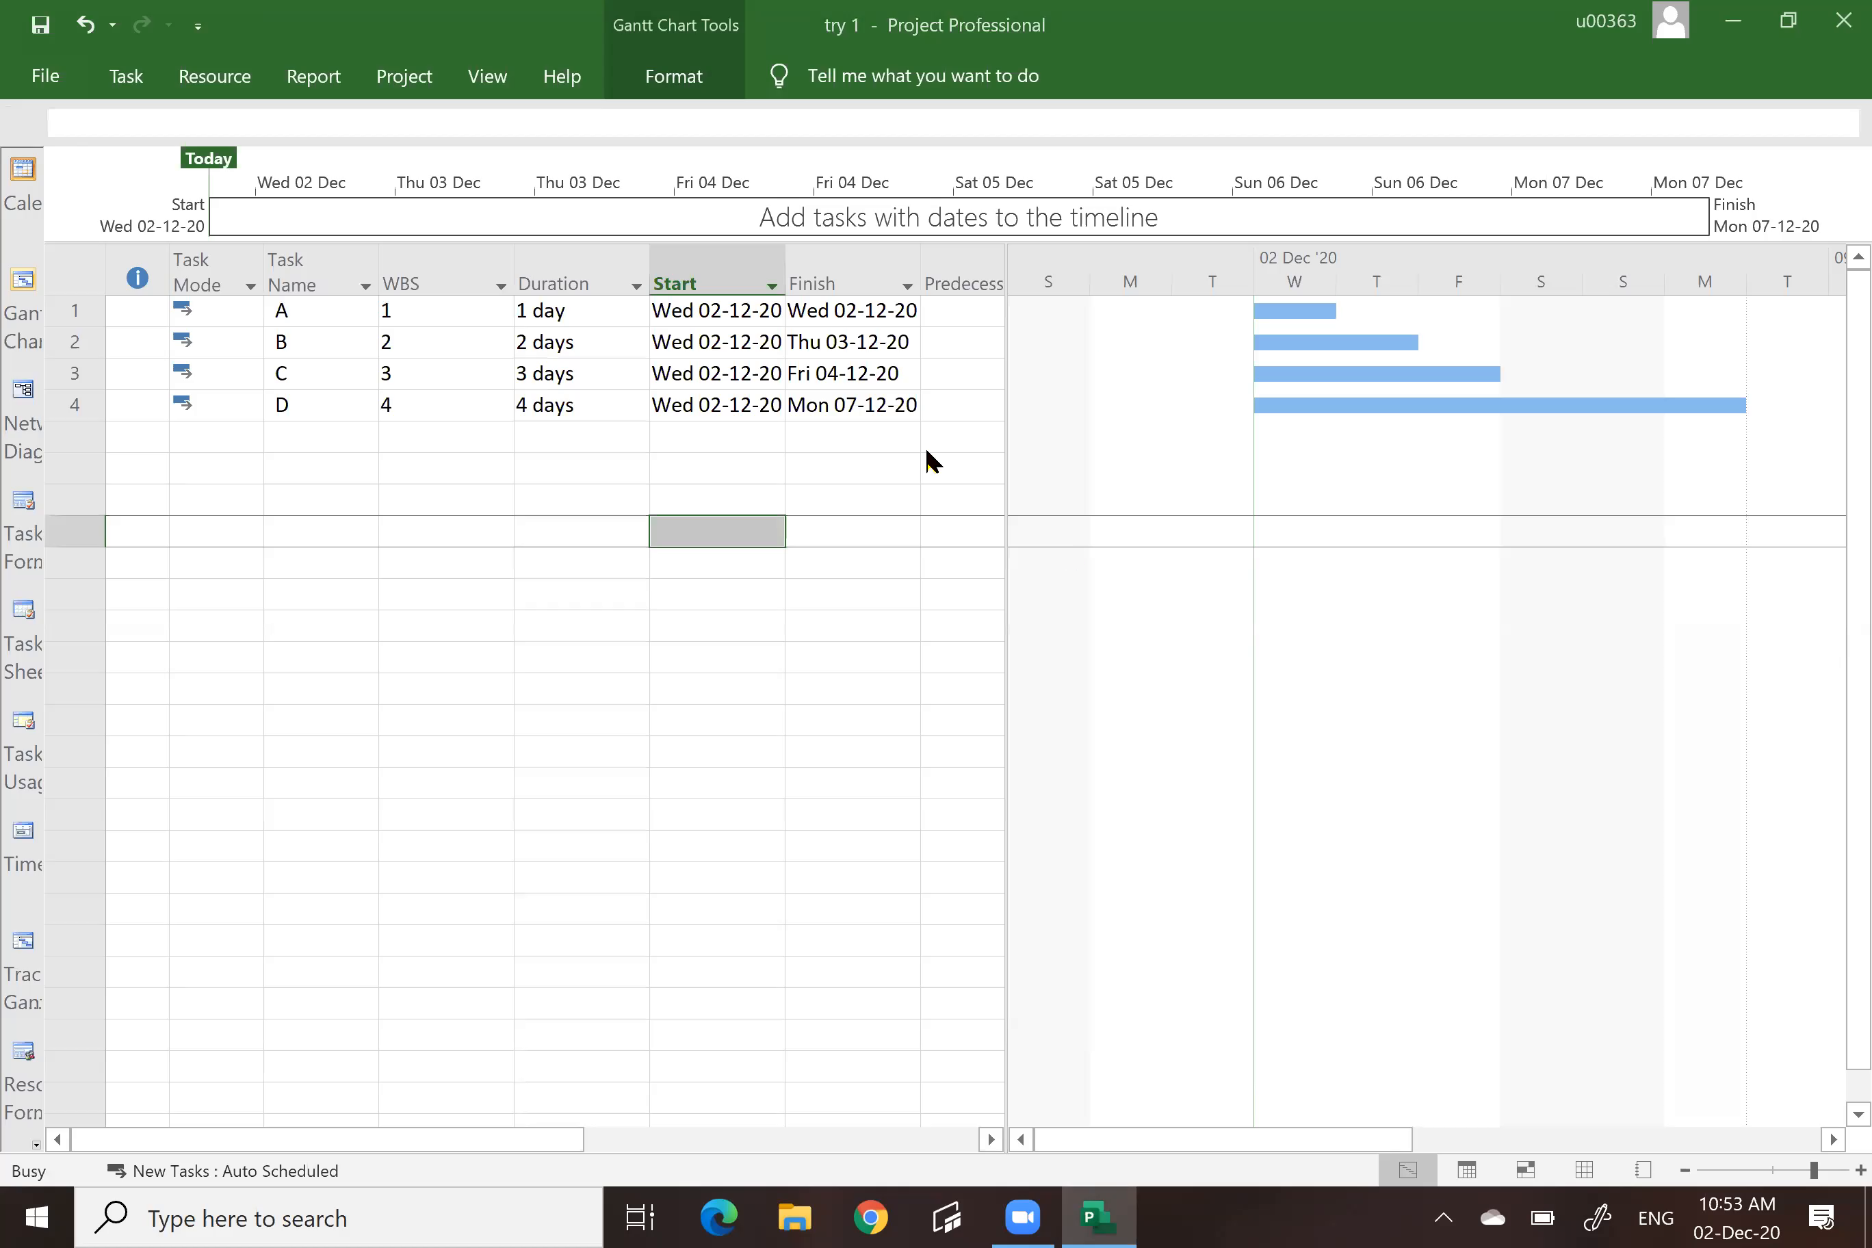
click(373, 193)
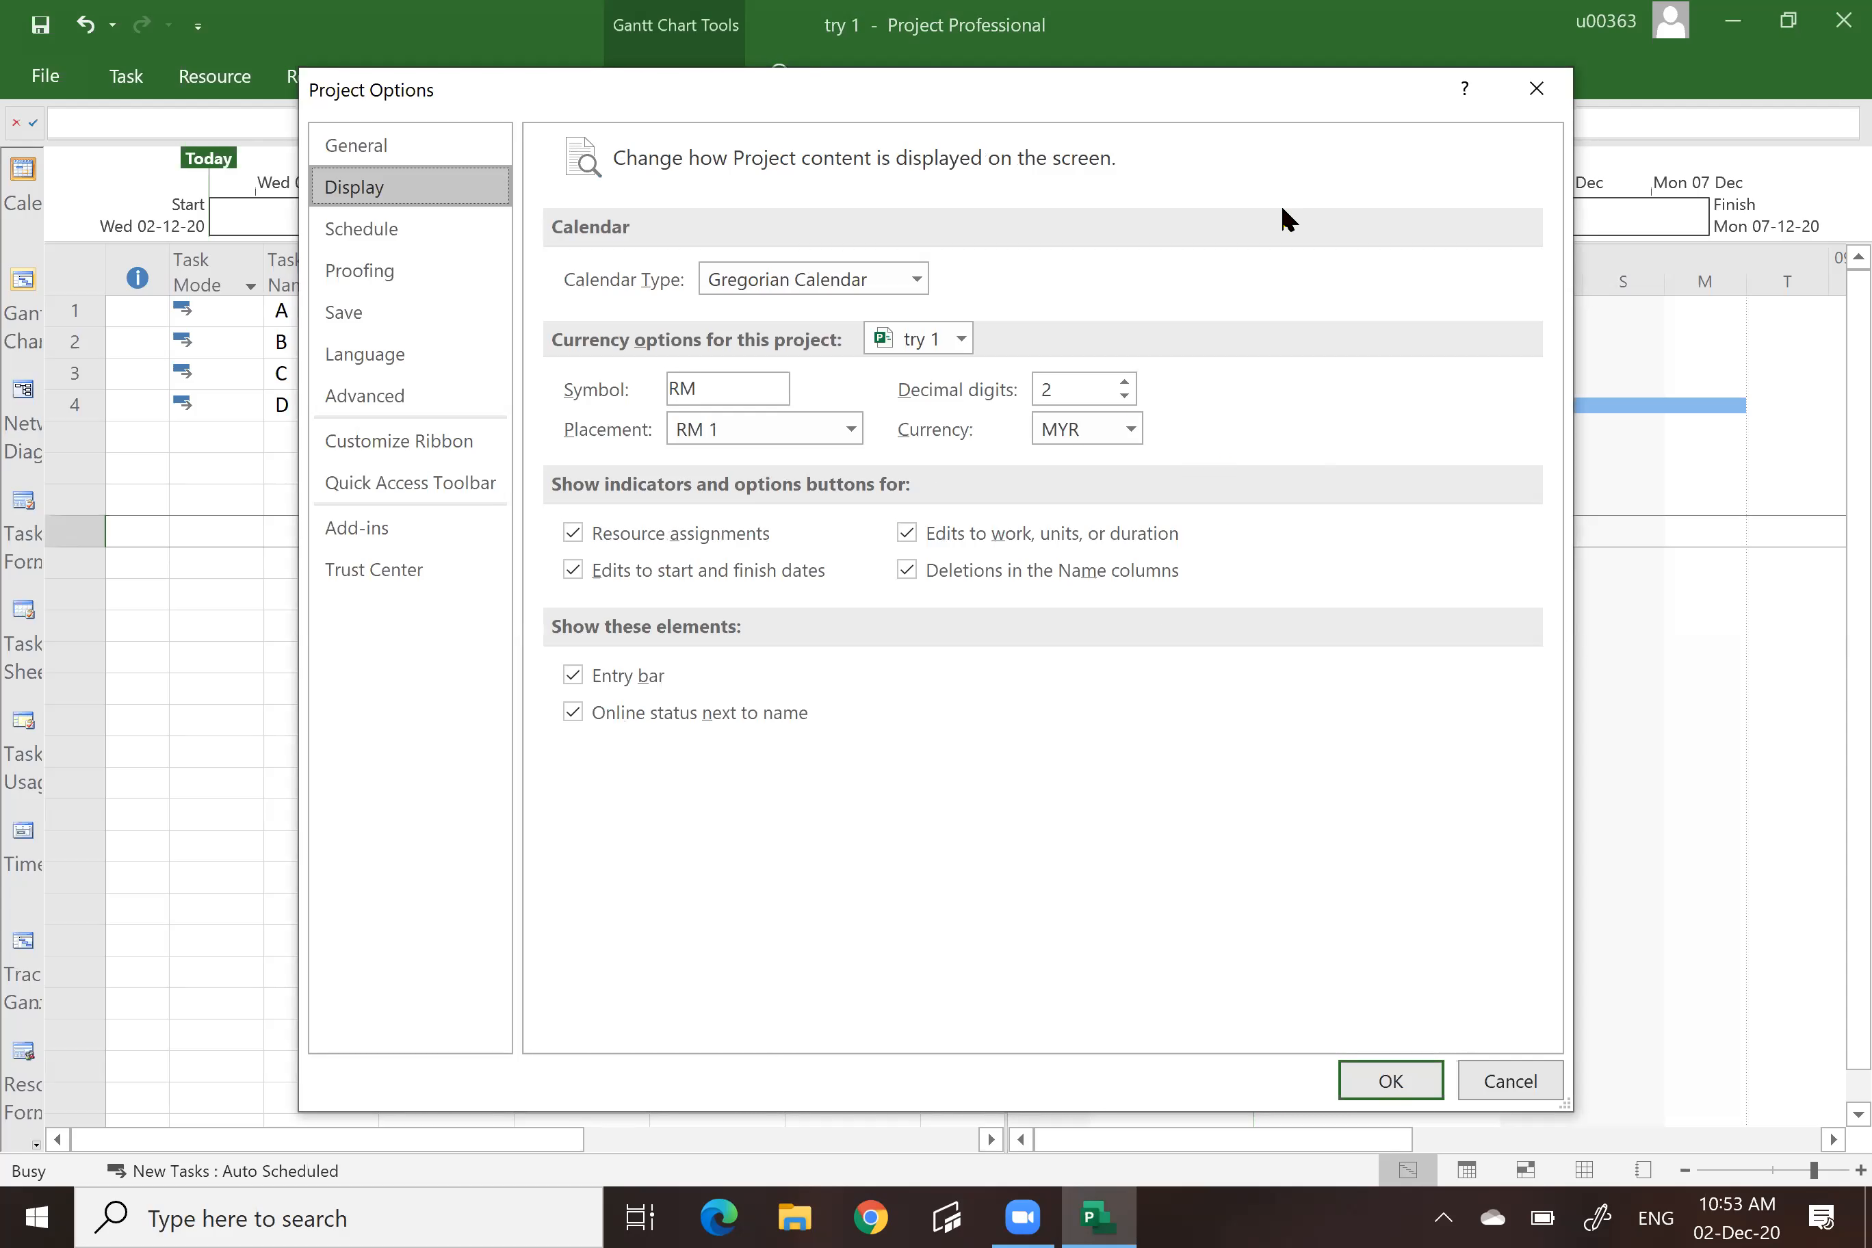
click(1536, 90)
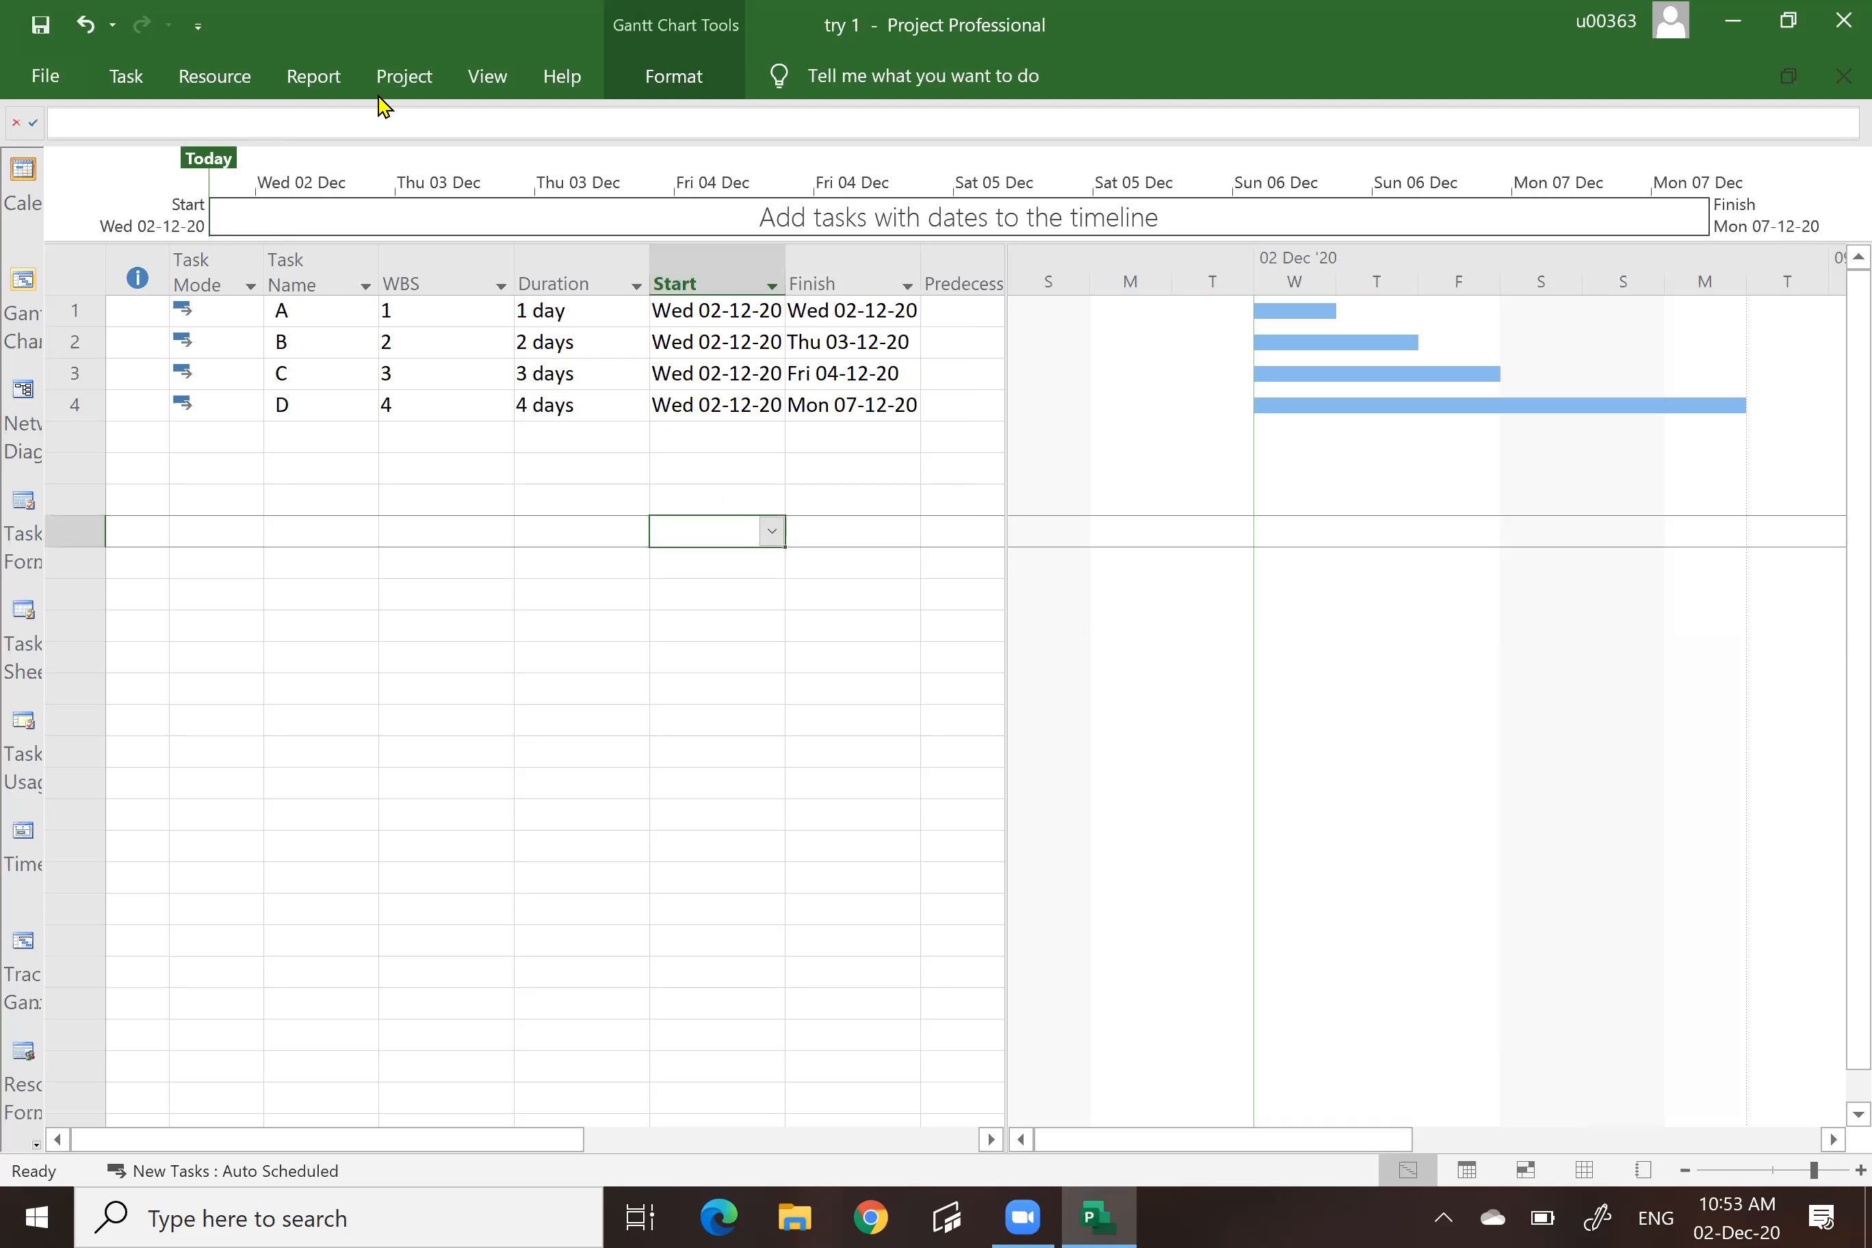
Set the project start date to 3 December 2020 in the project information.
click(404, 76)
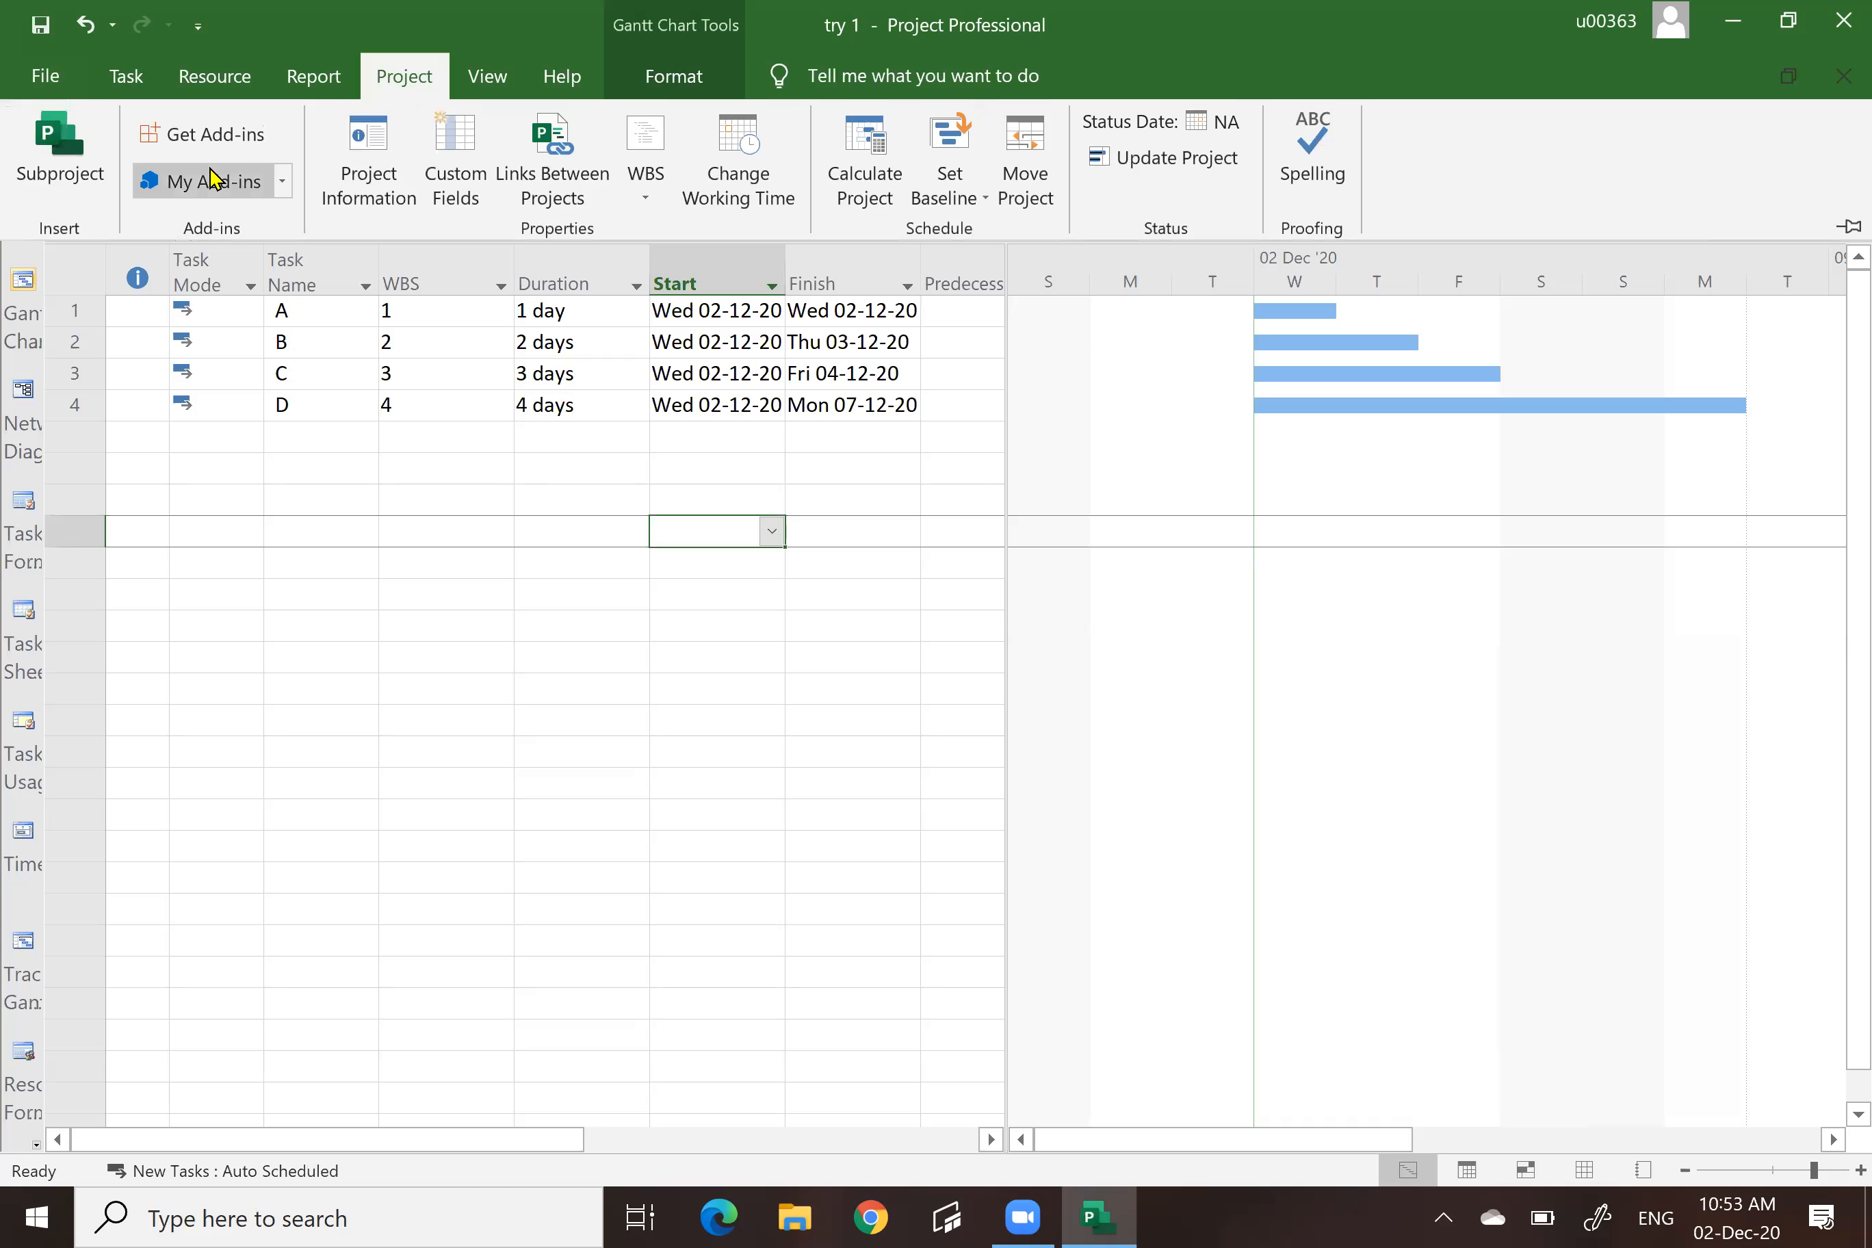
click(371, 141)
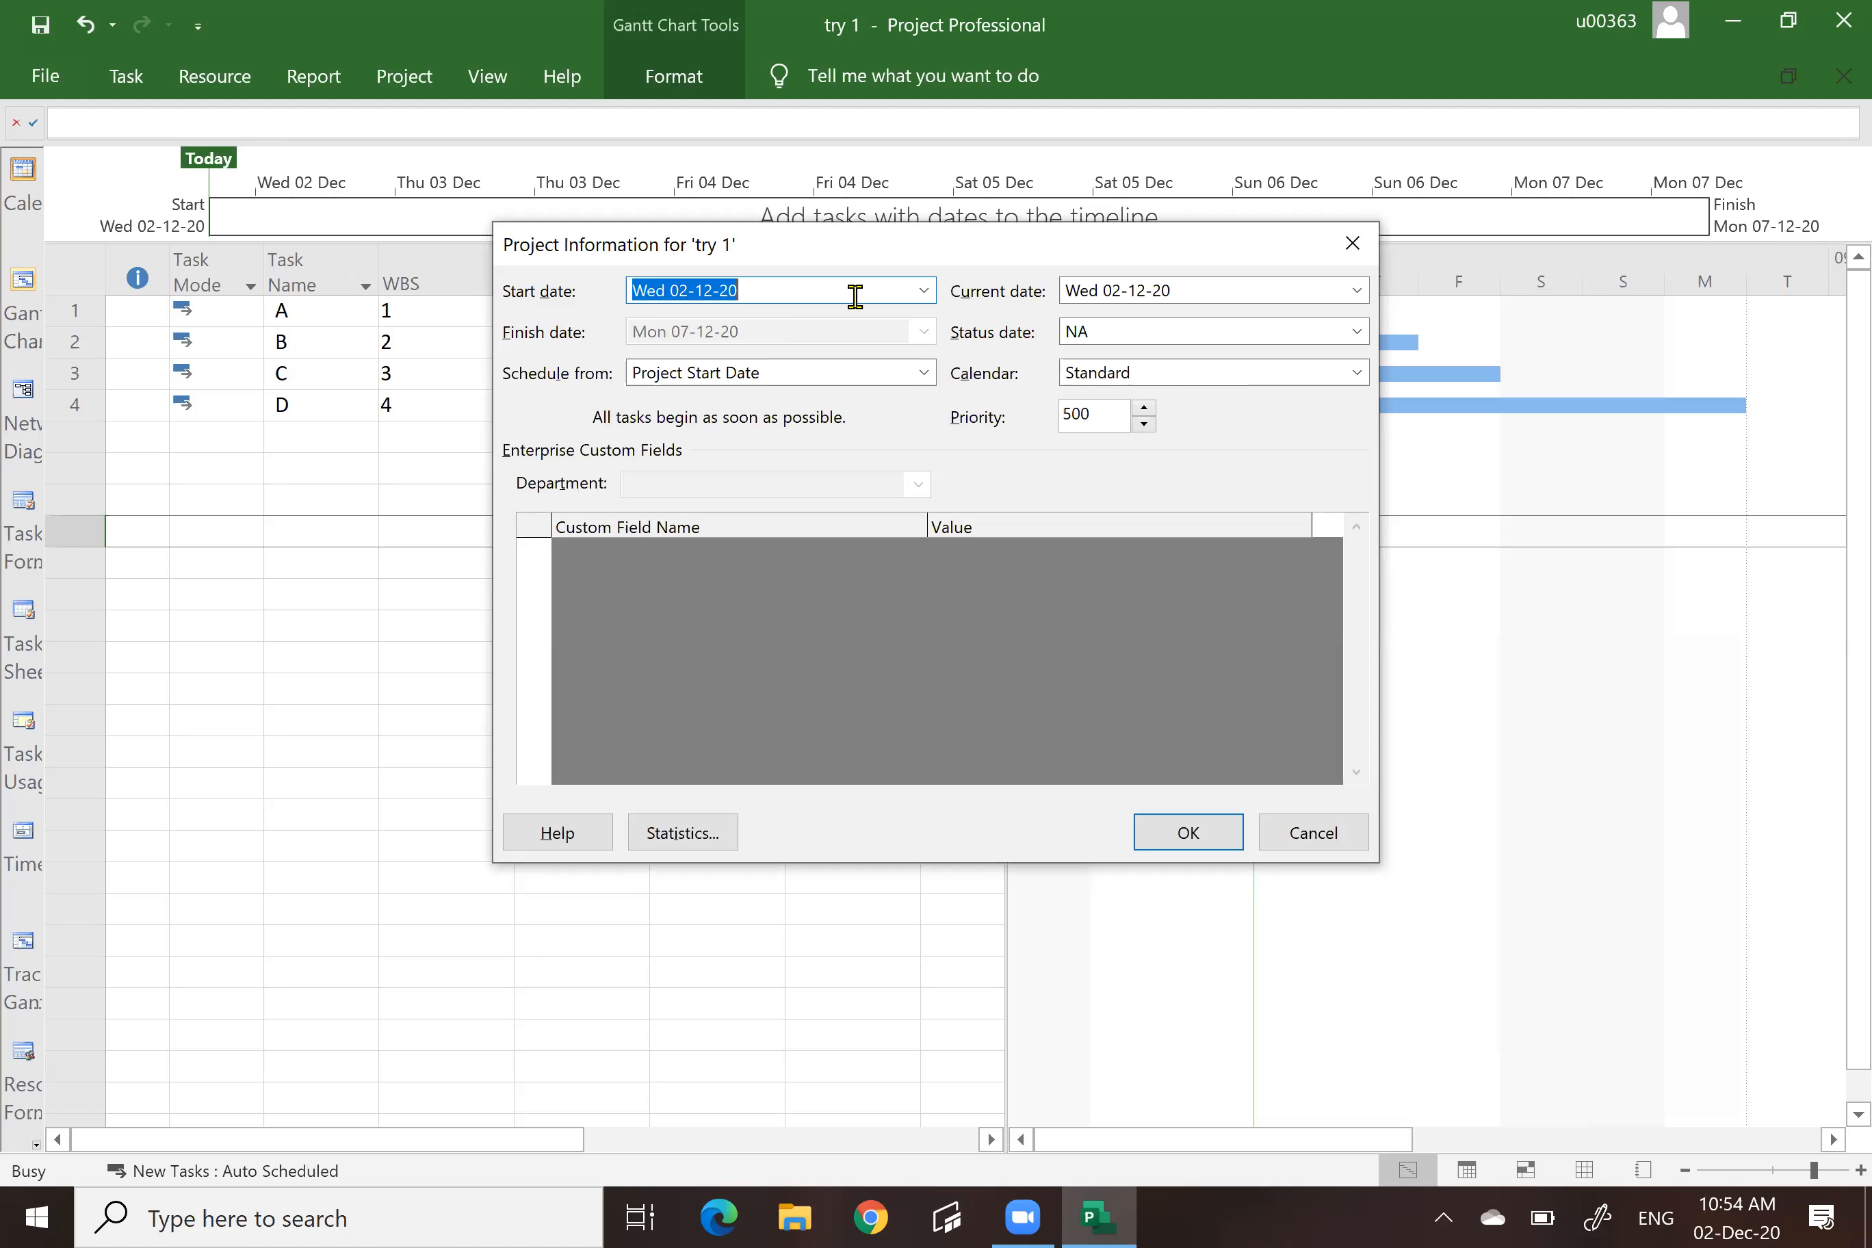
click(925, 291)
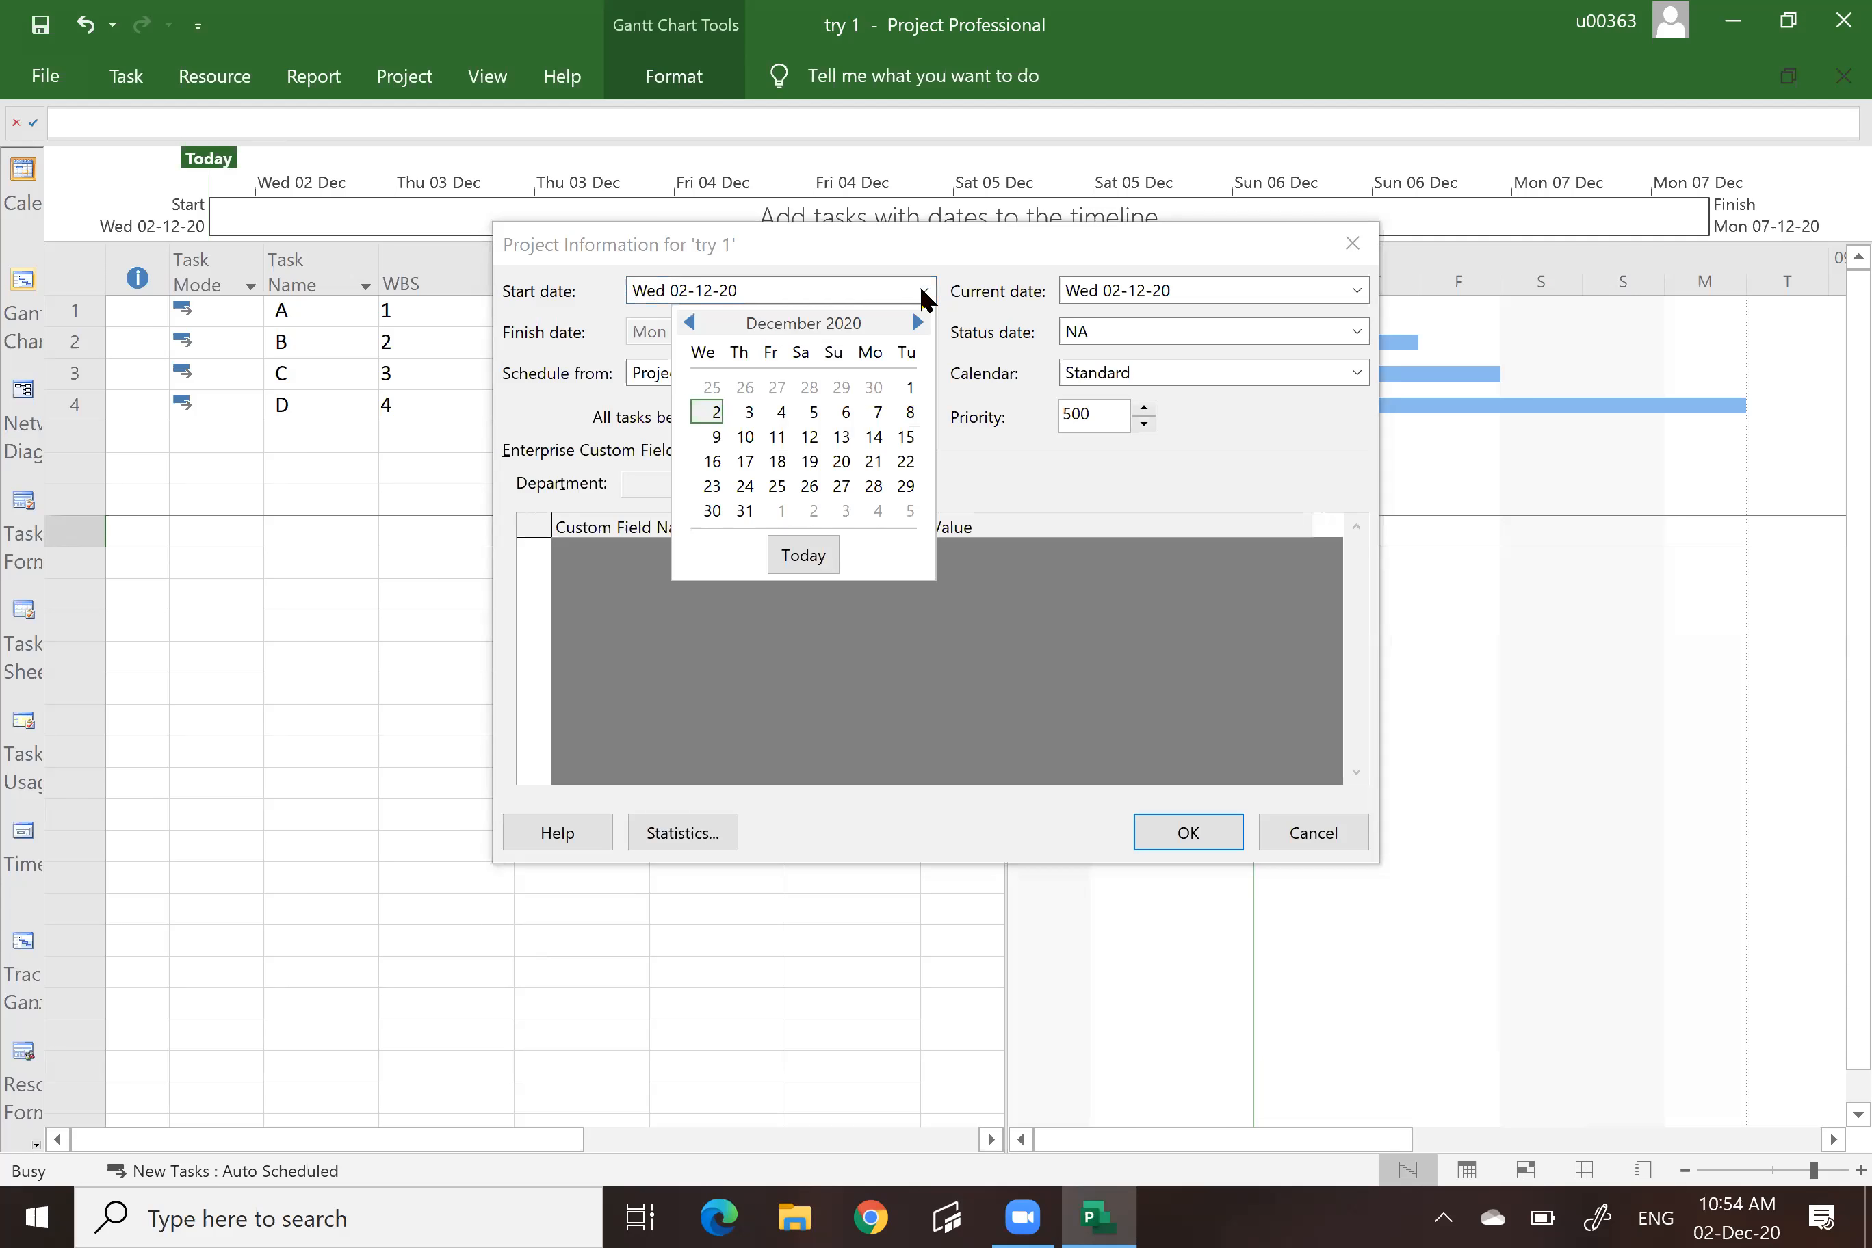
click(750, 414)
click(1167, 833)
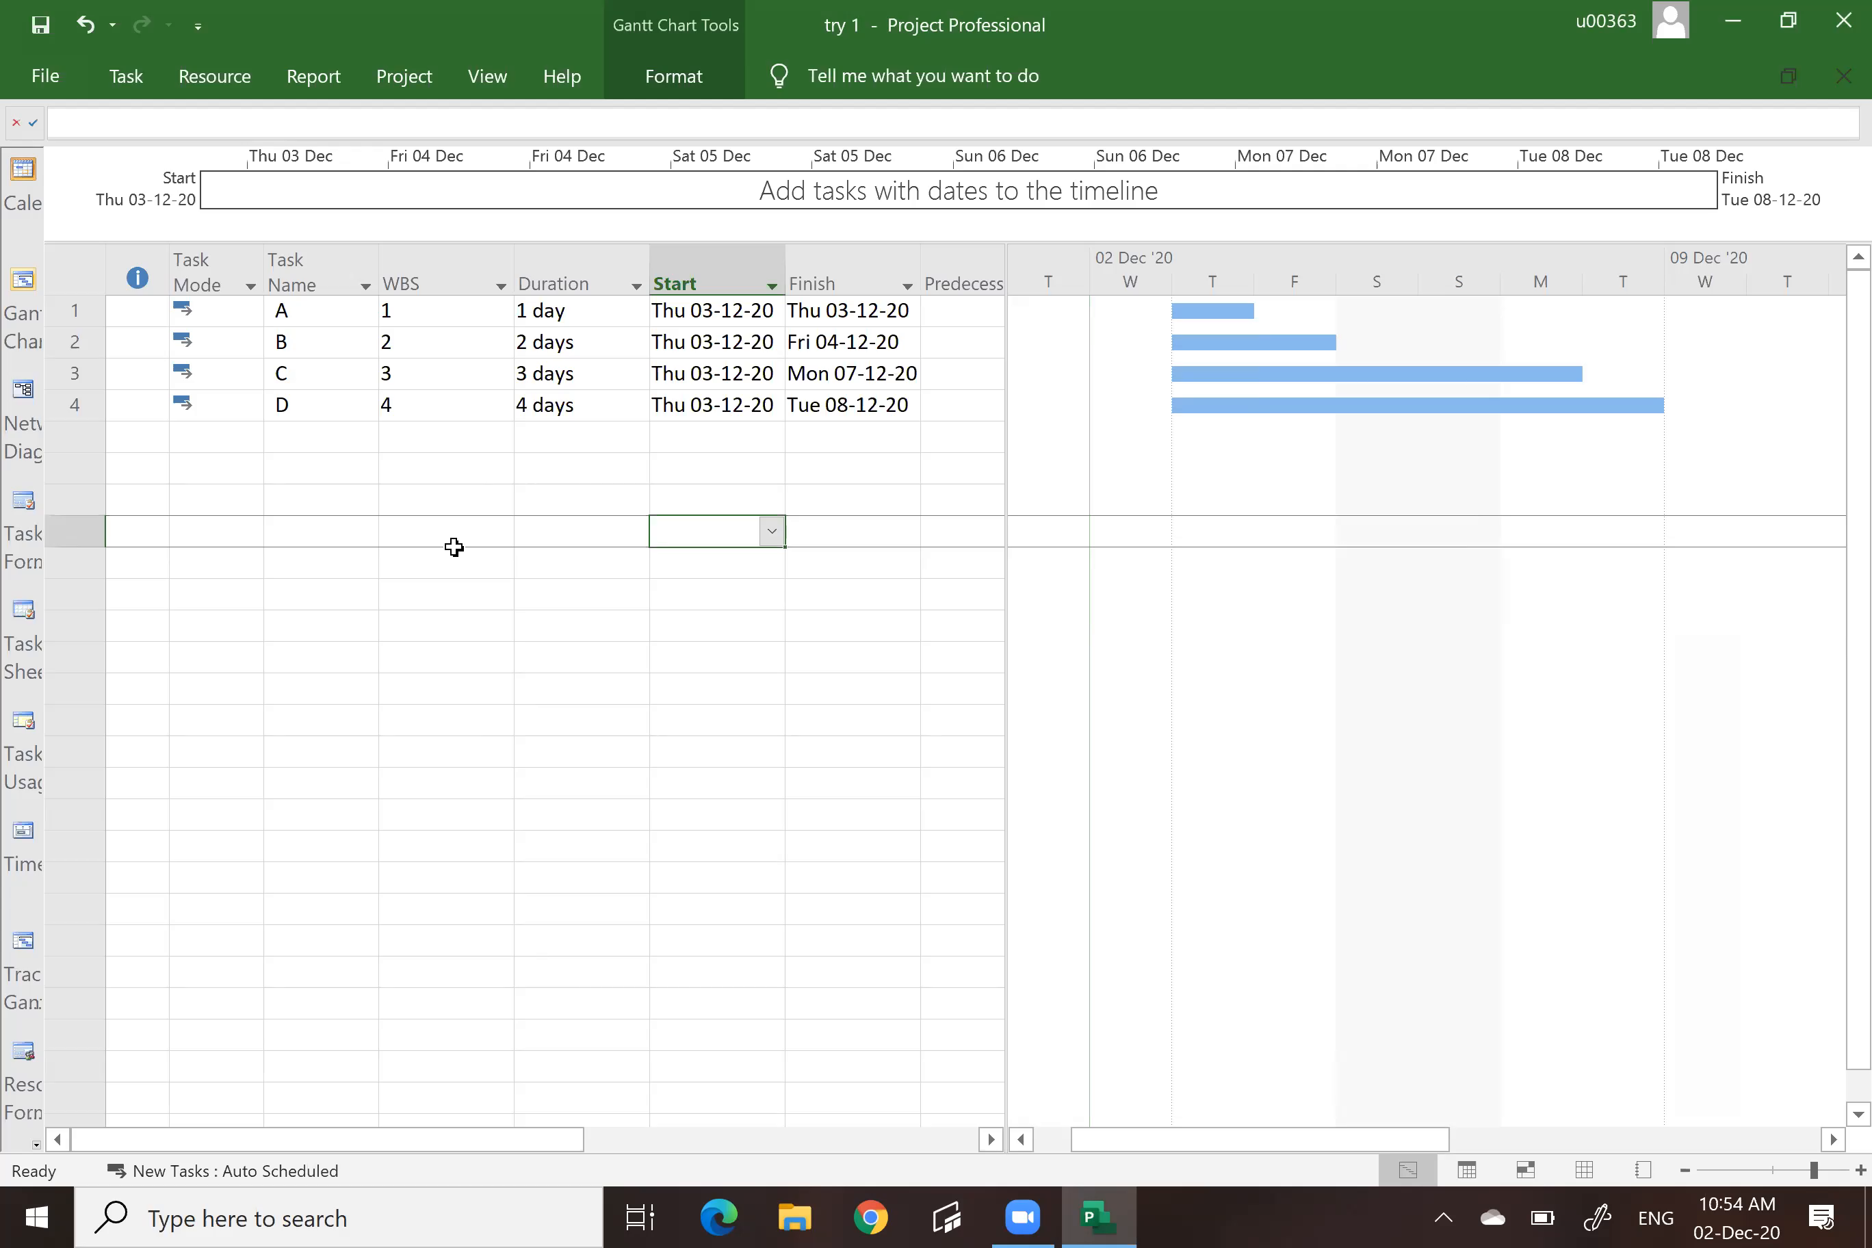
click(572, 792)
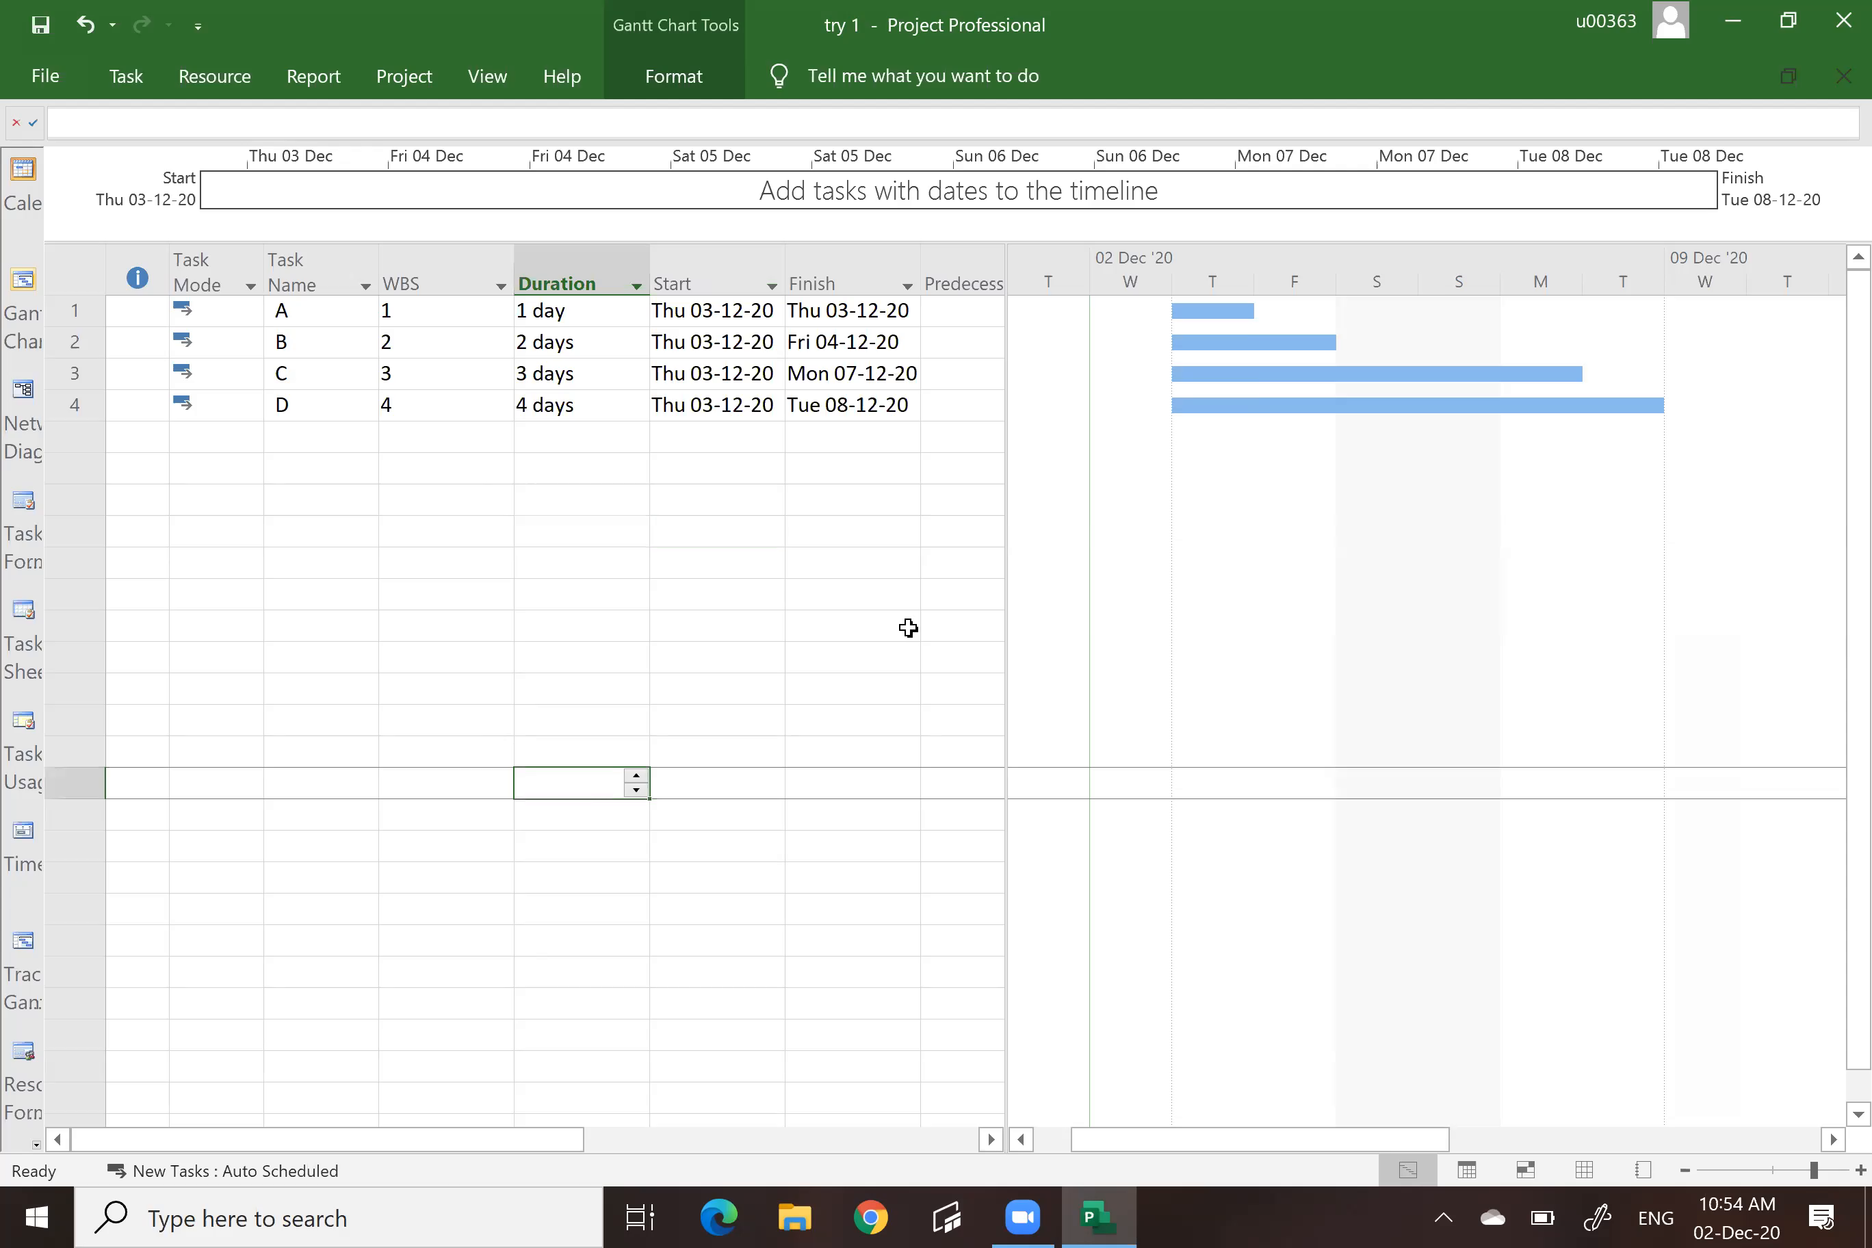
Open the working time settings of the Standard project calendar and browse the months from December 2020 to February 2021.
click(400, 81)
click(746, 150)
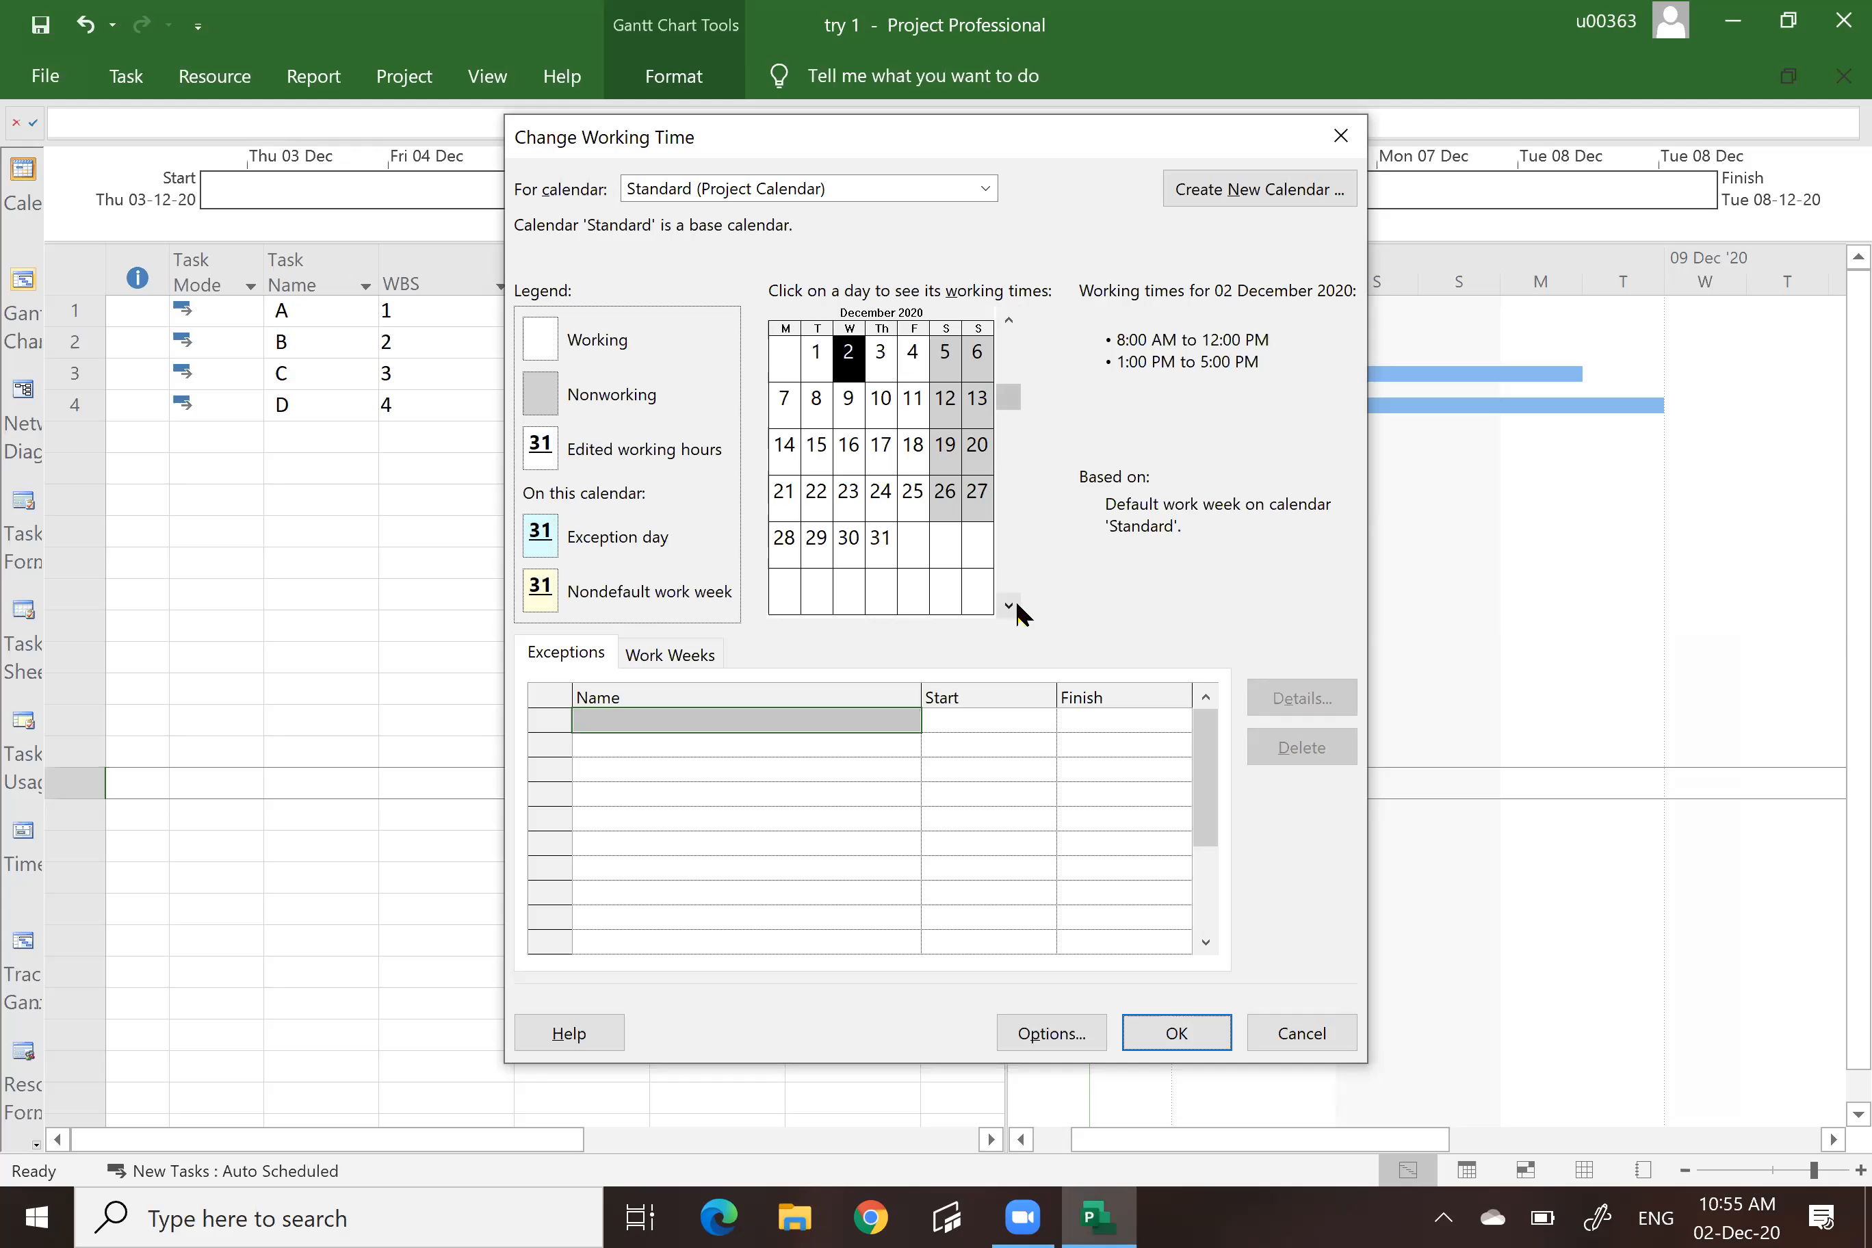
click(1008, 605)
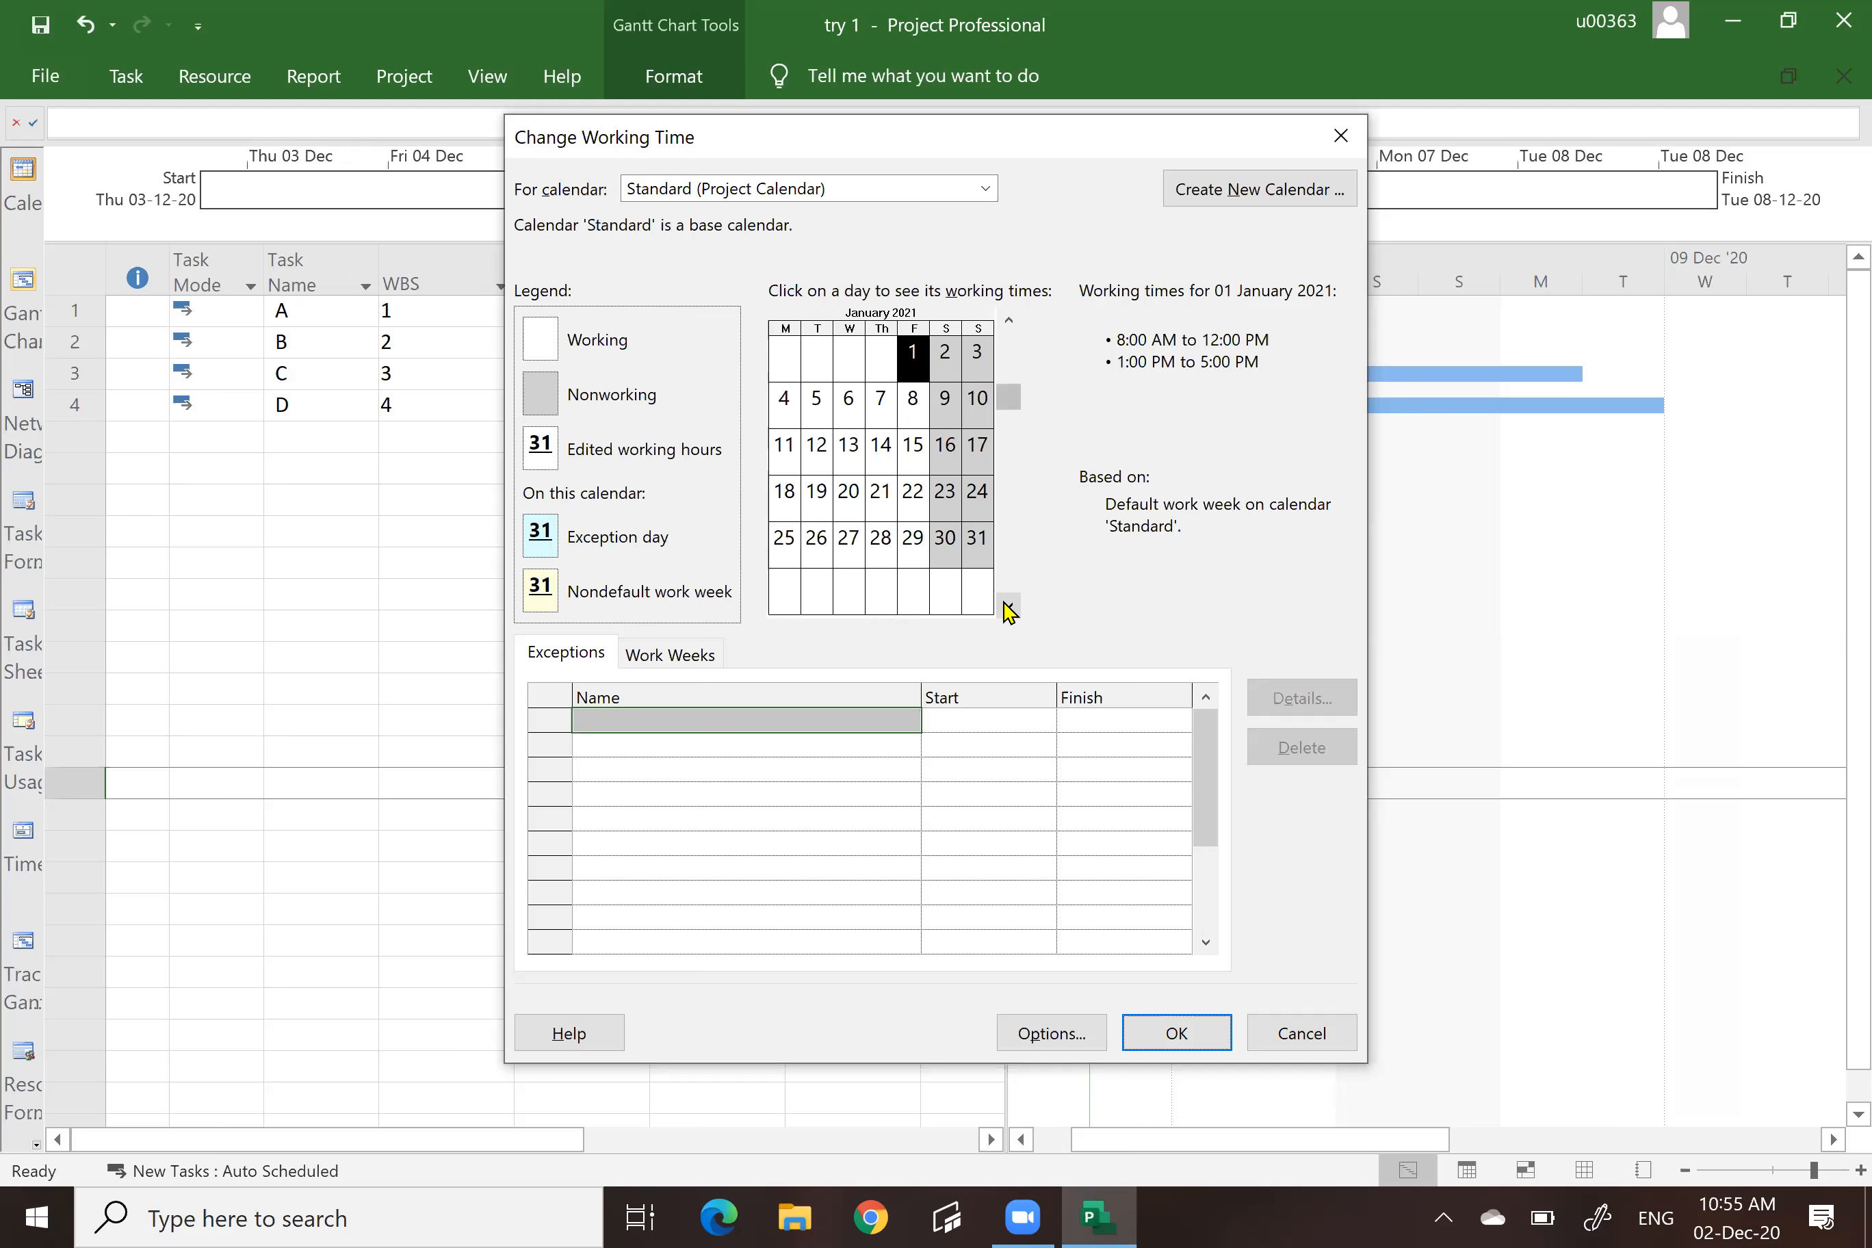
click(1009, 609)
click(1008, 320)
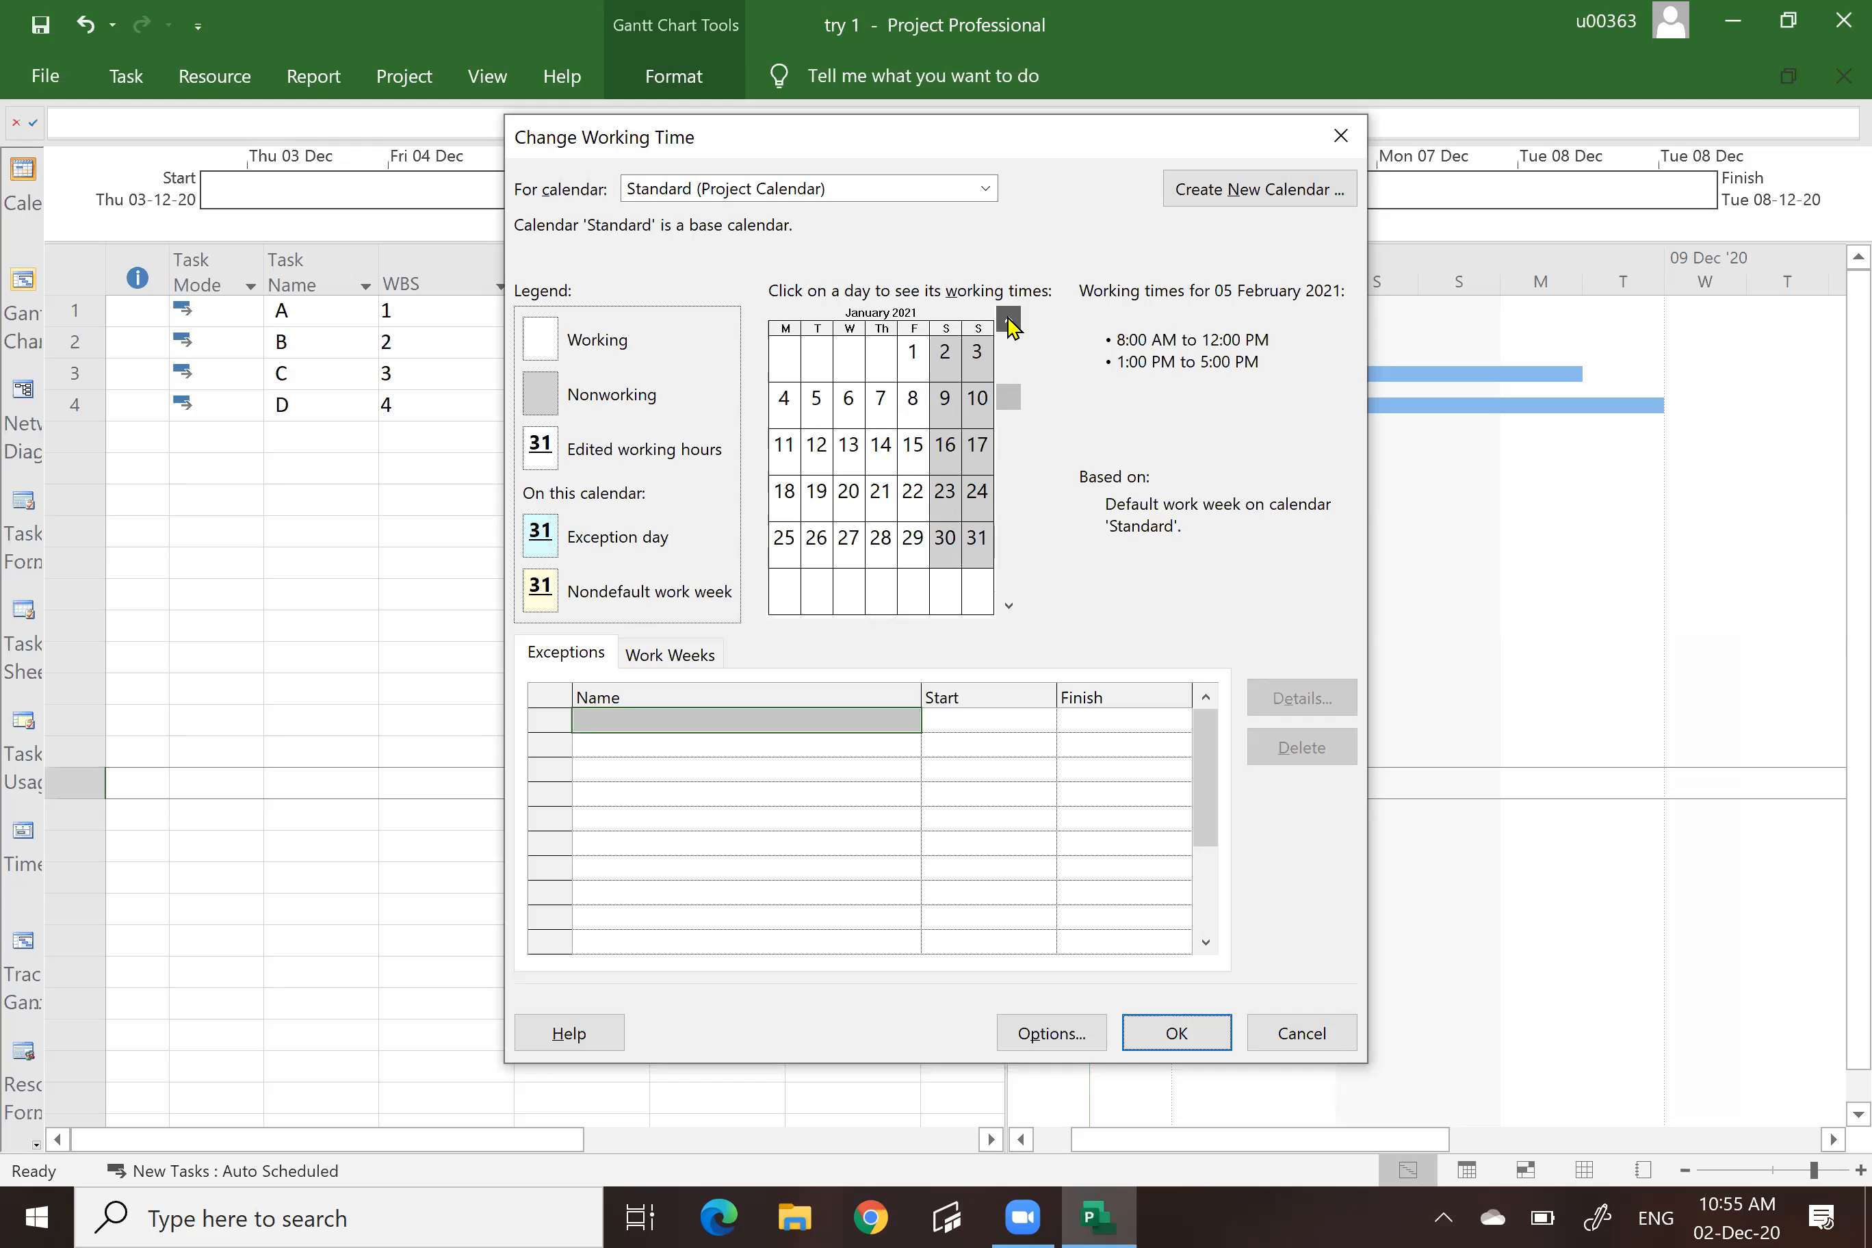
click(1008, 321)
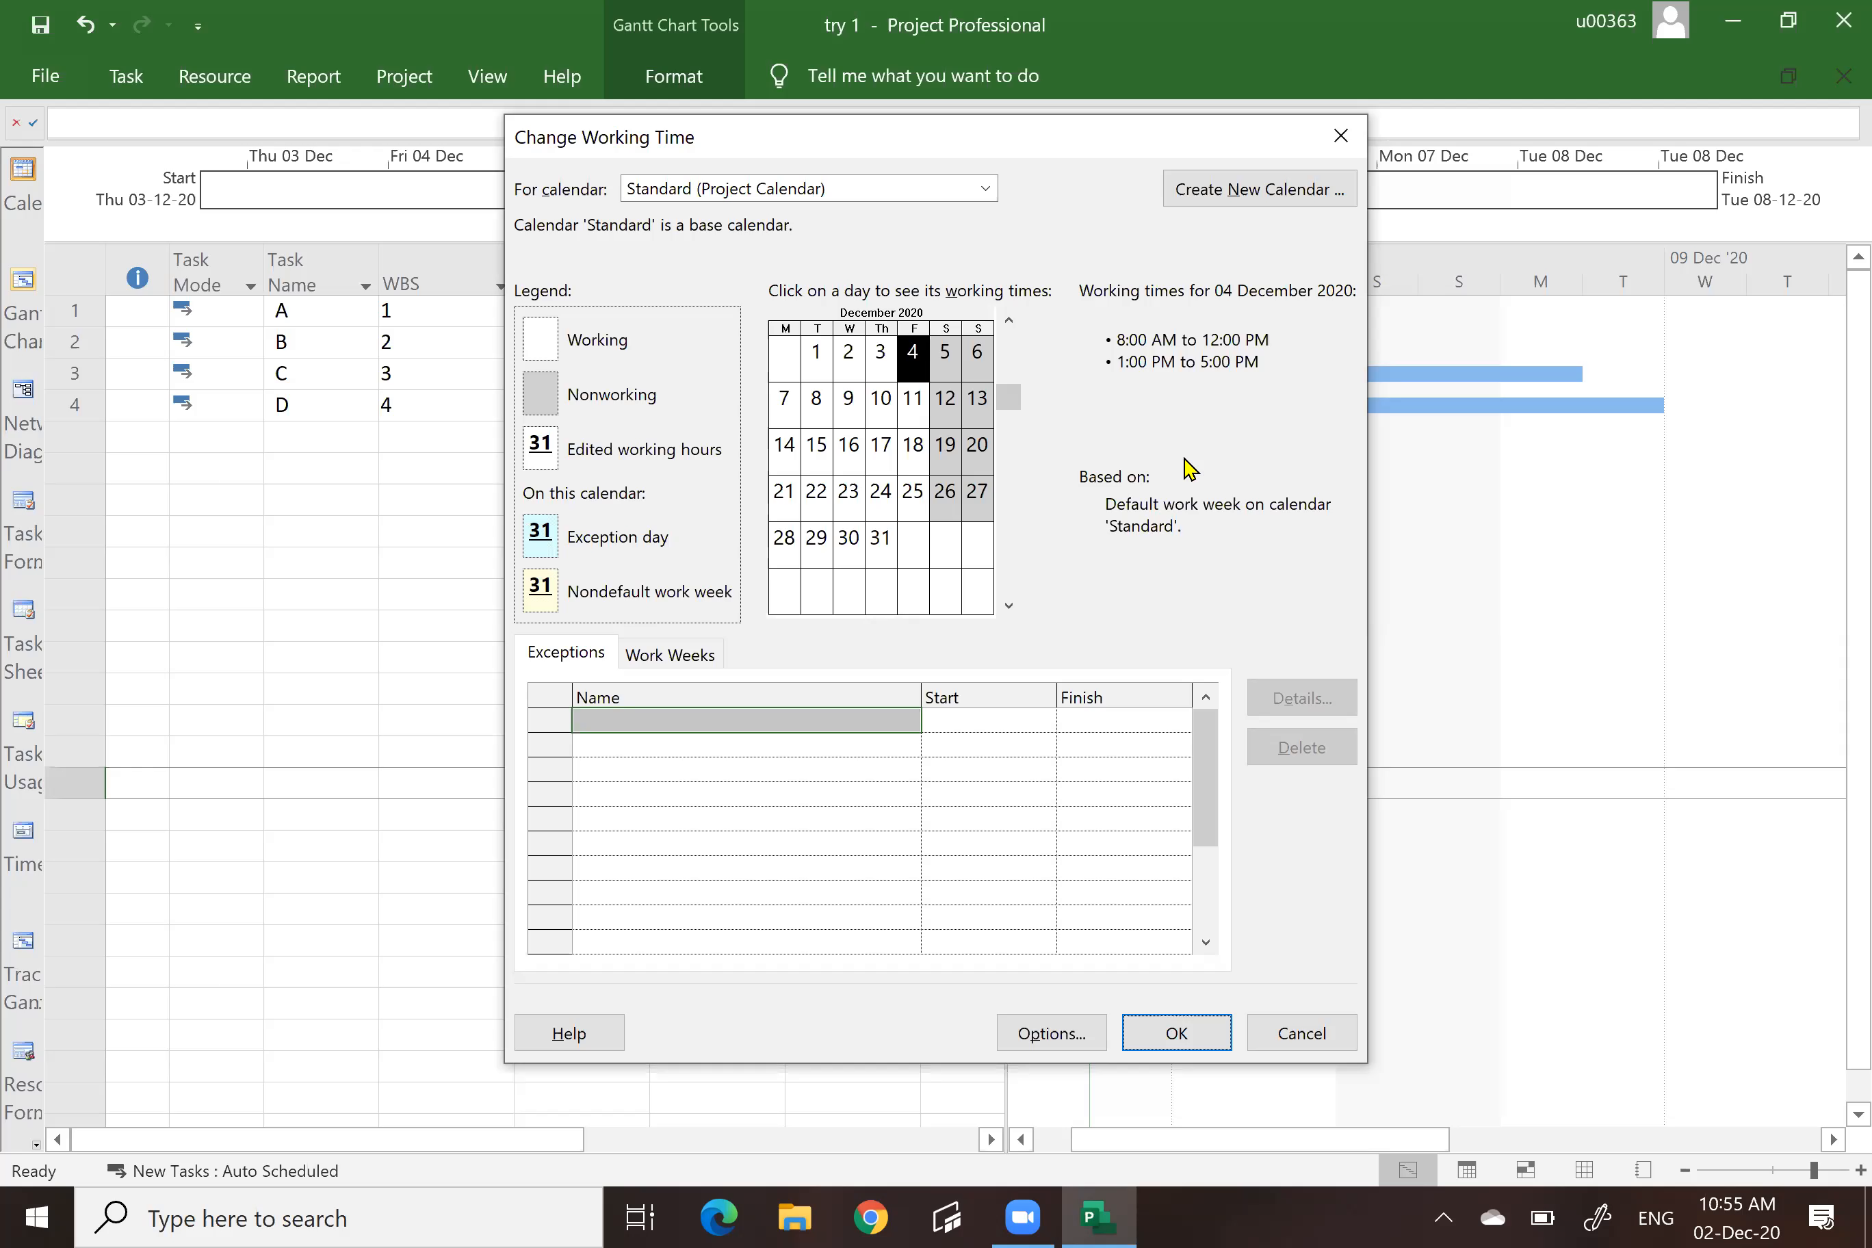
Add a nonworking exception named CHRISTMAS on 25 December 2020 to the Standard project calendar.
click(919, 500)
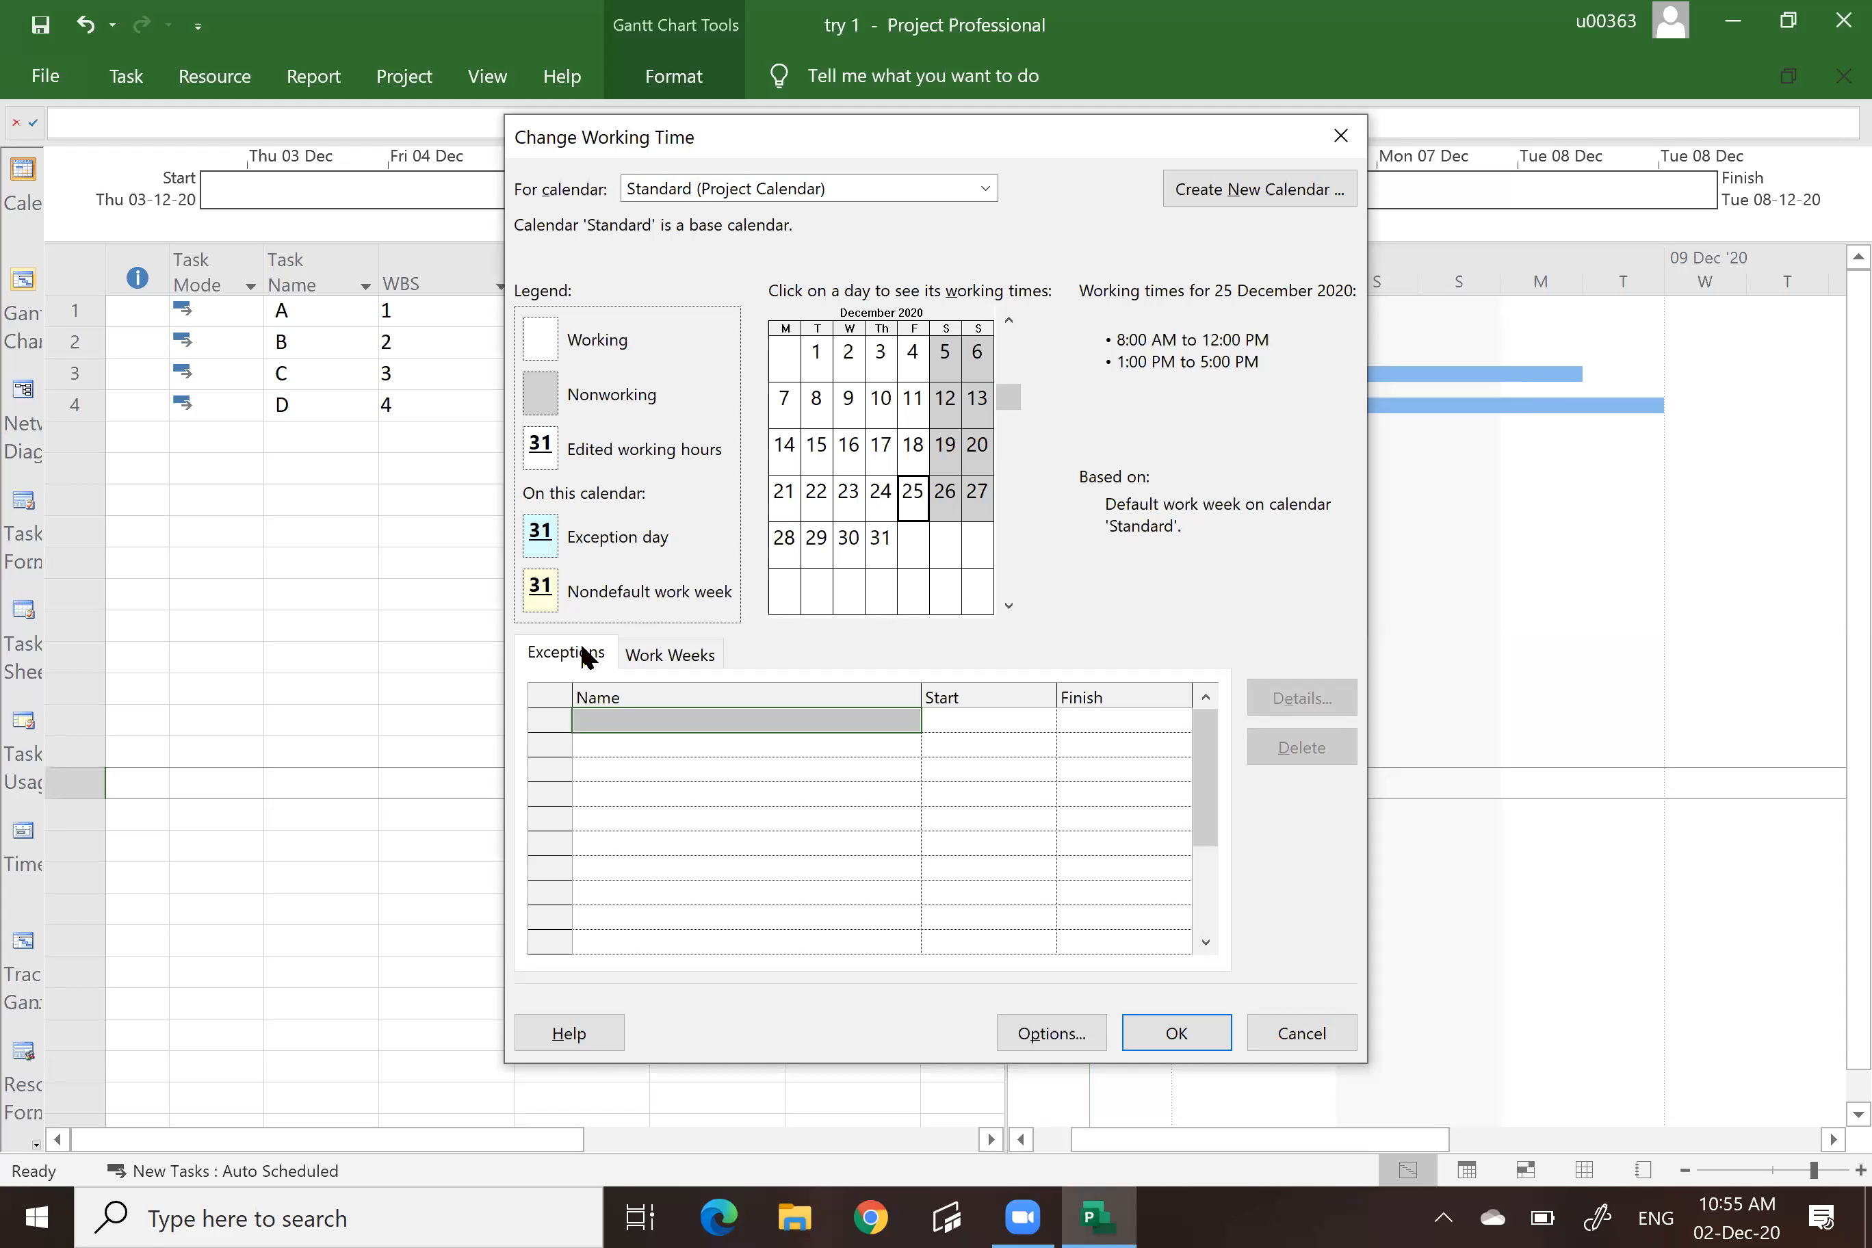
click(636, 654)
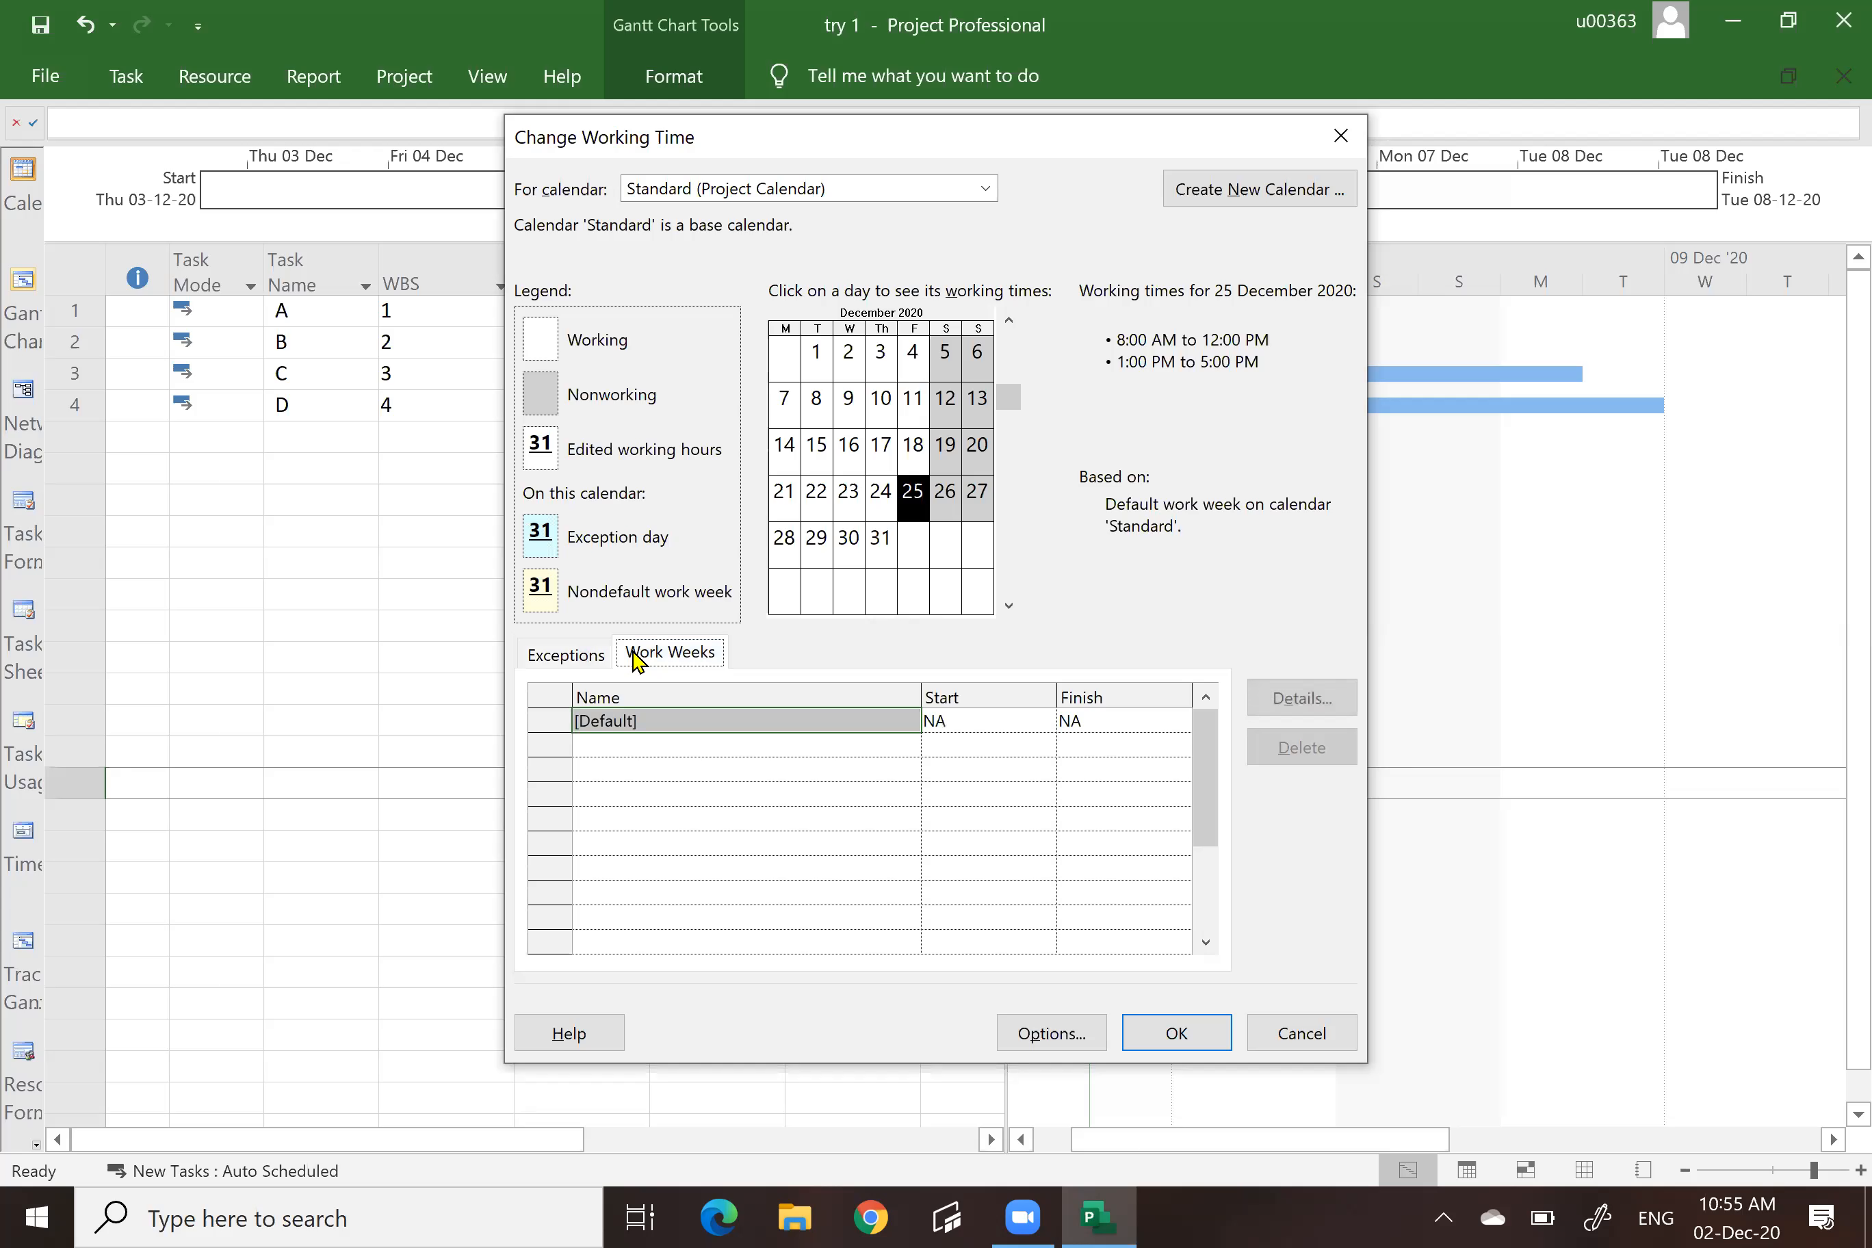
click(565, 656)
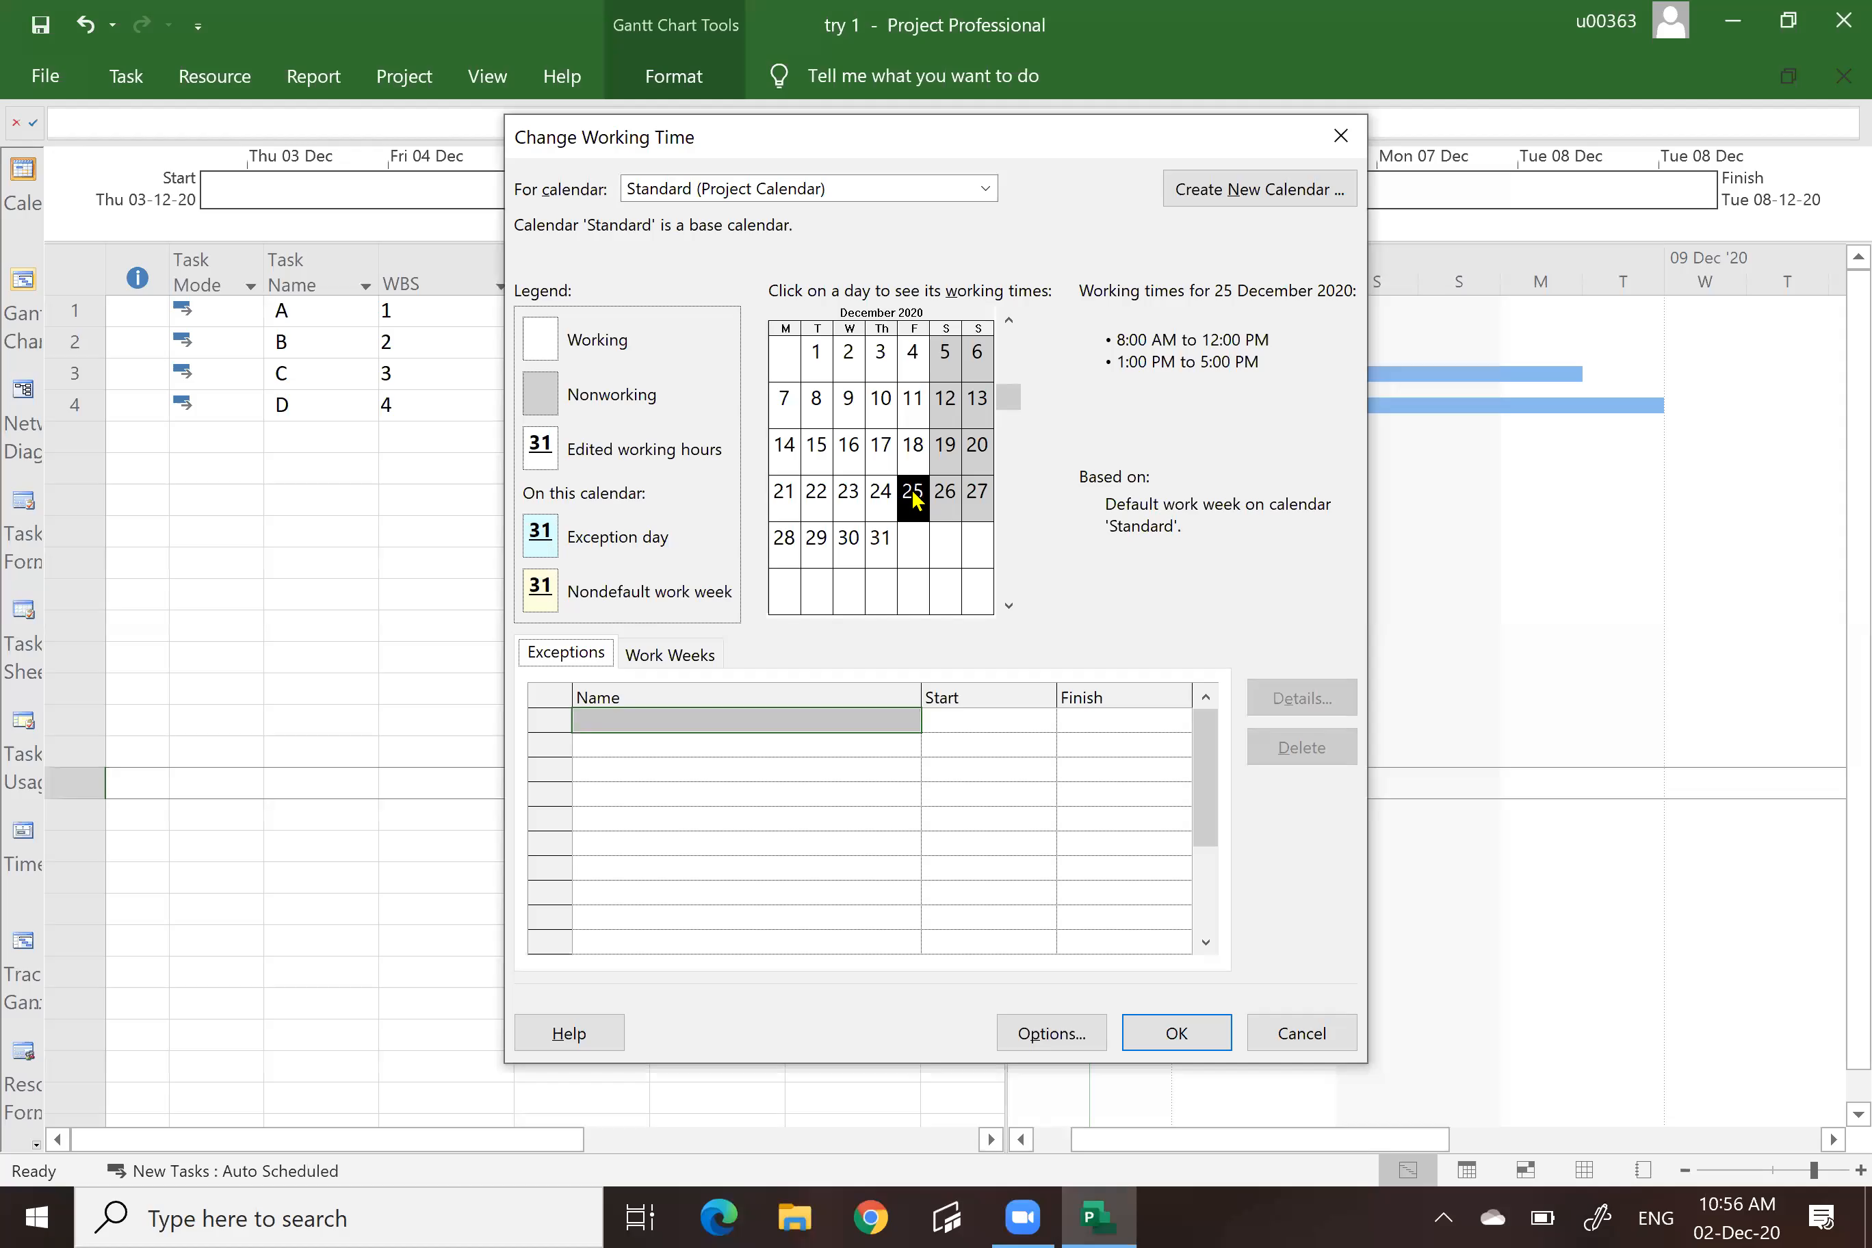
click(714, 716)
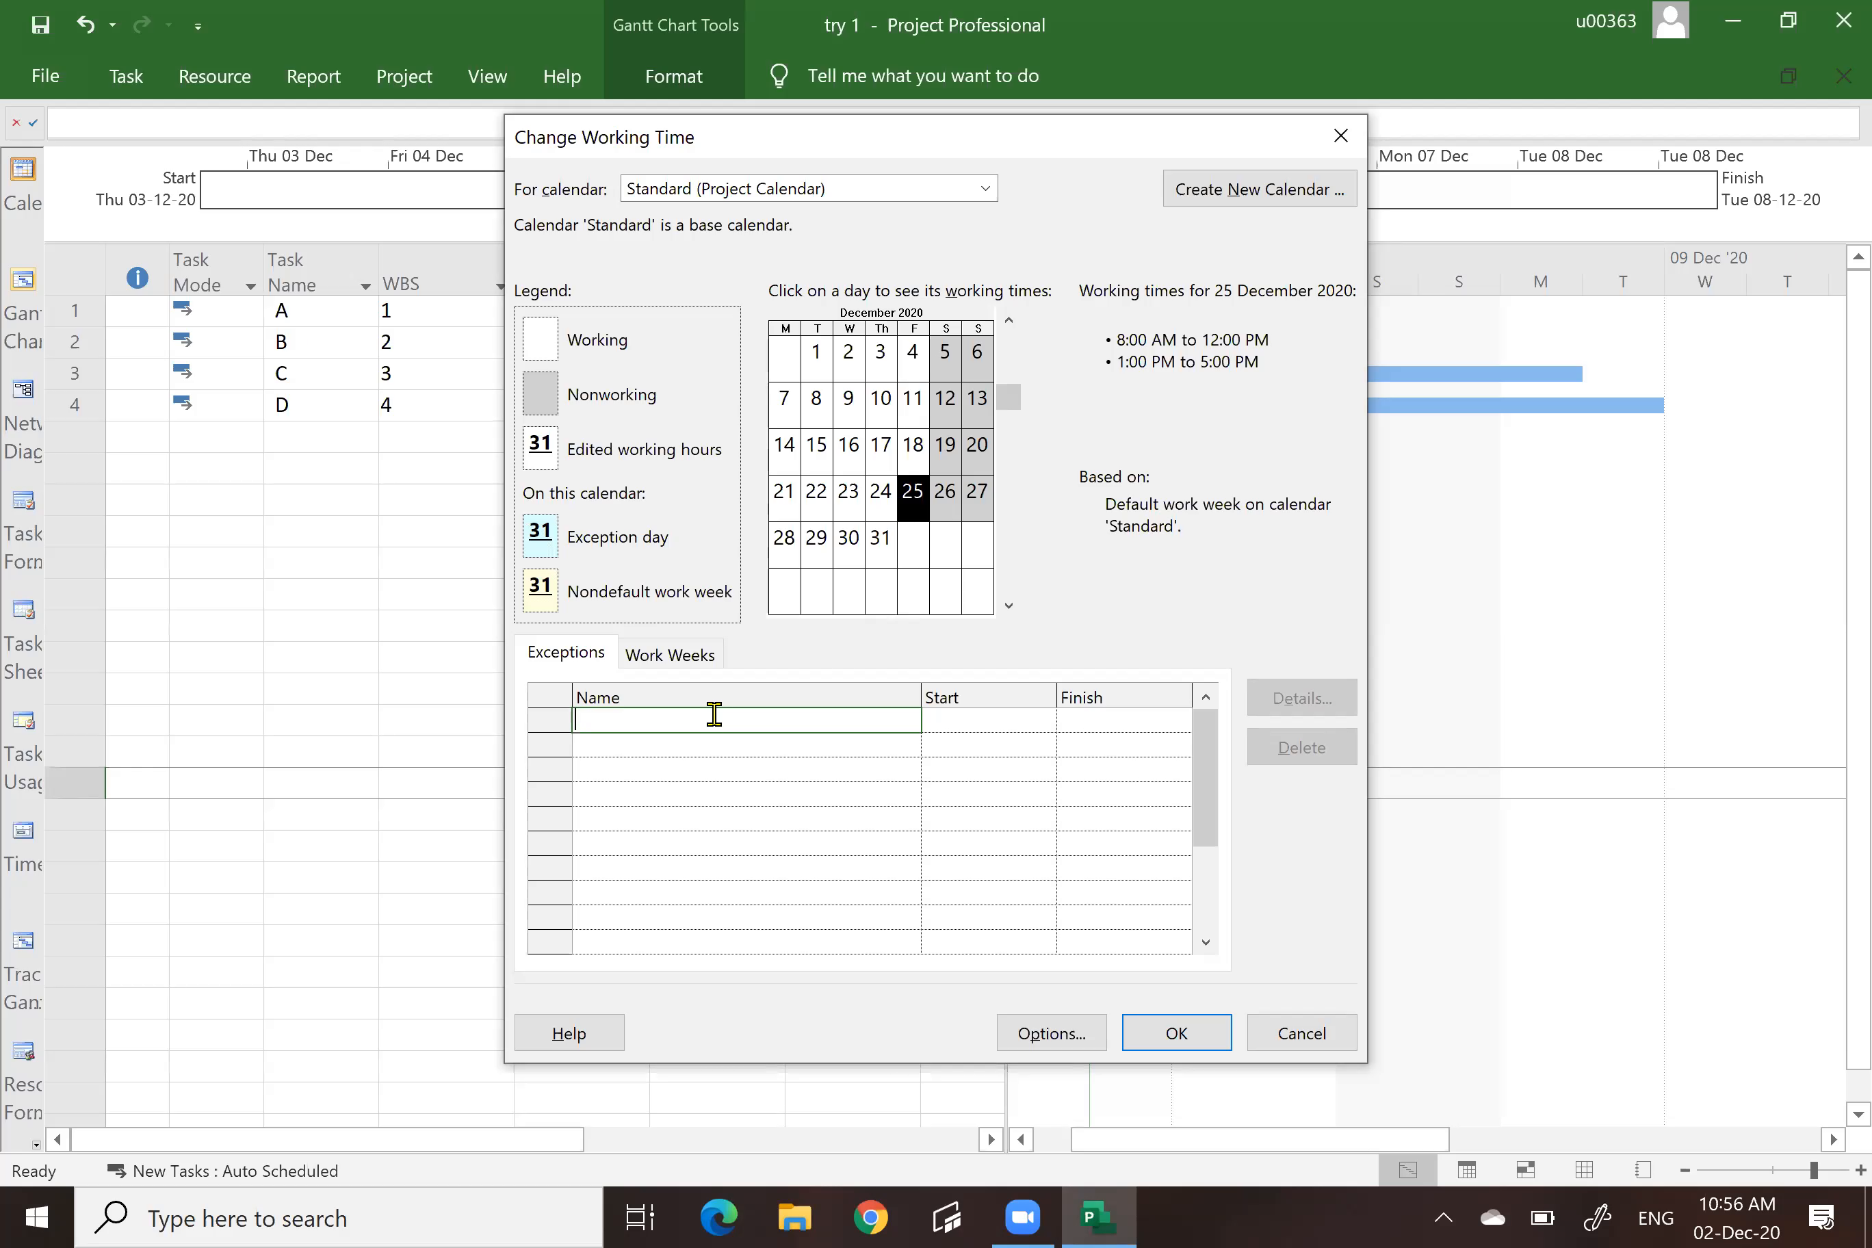
text(cHRISTMAS)
click(964, 720)
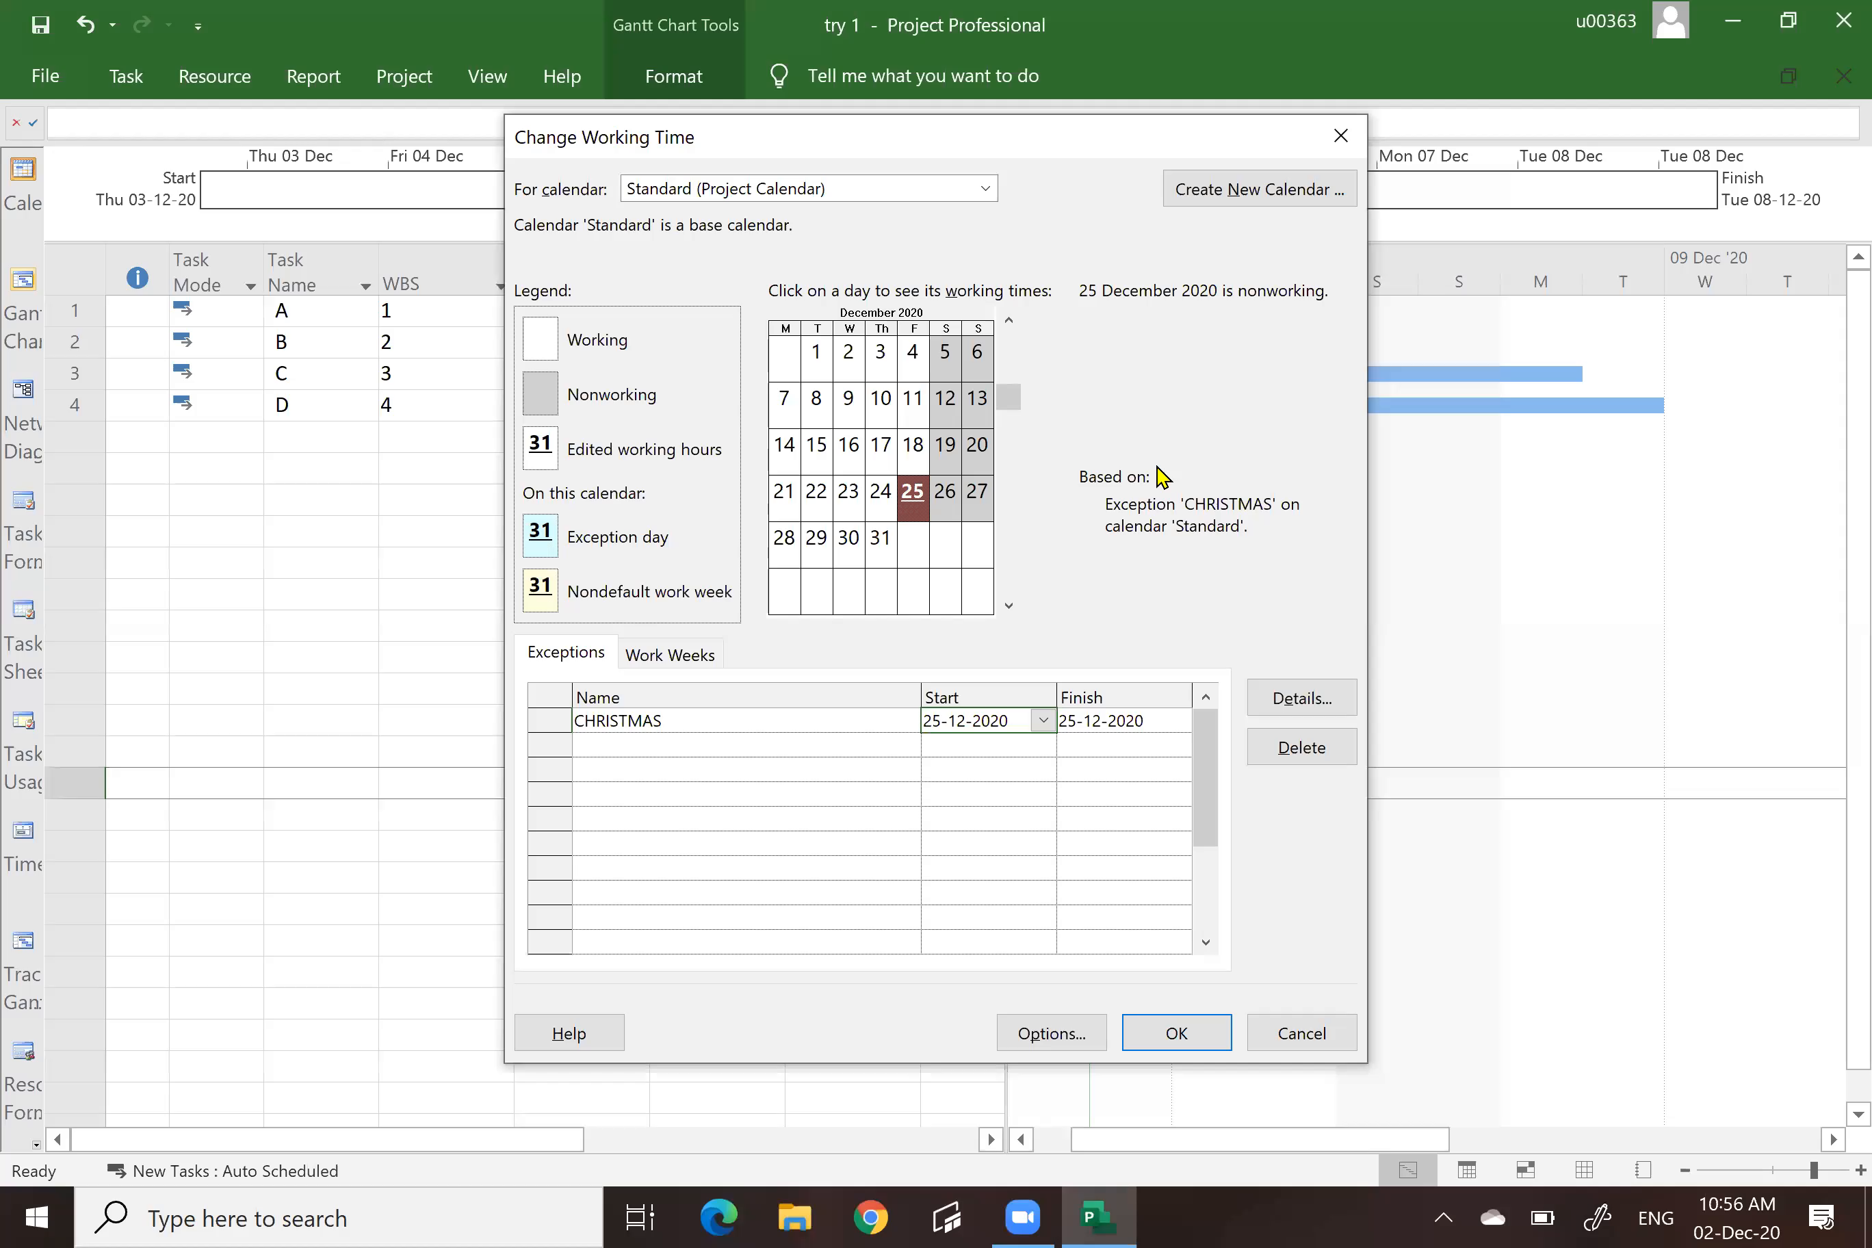
Switch Sunday in the Standard calendar's default work week to specific working times.
click(983, 360)
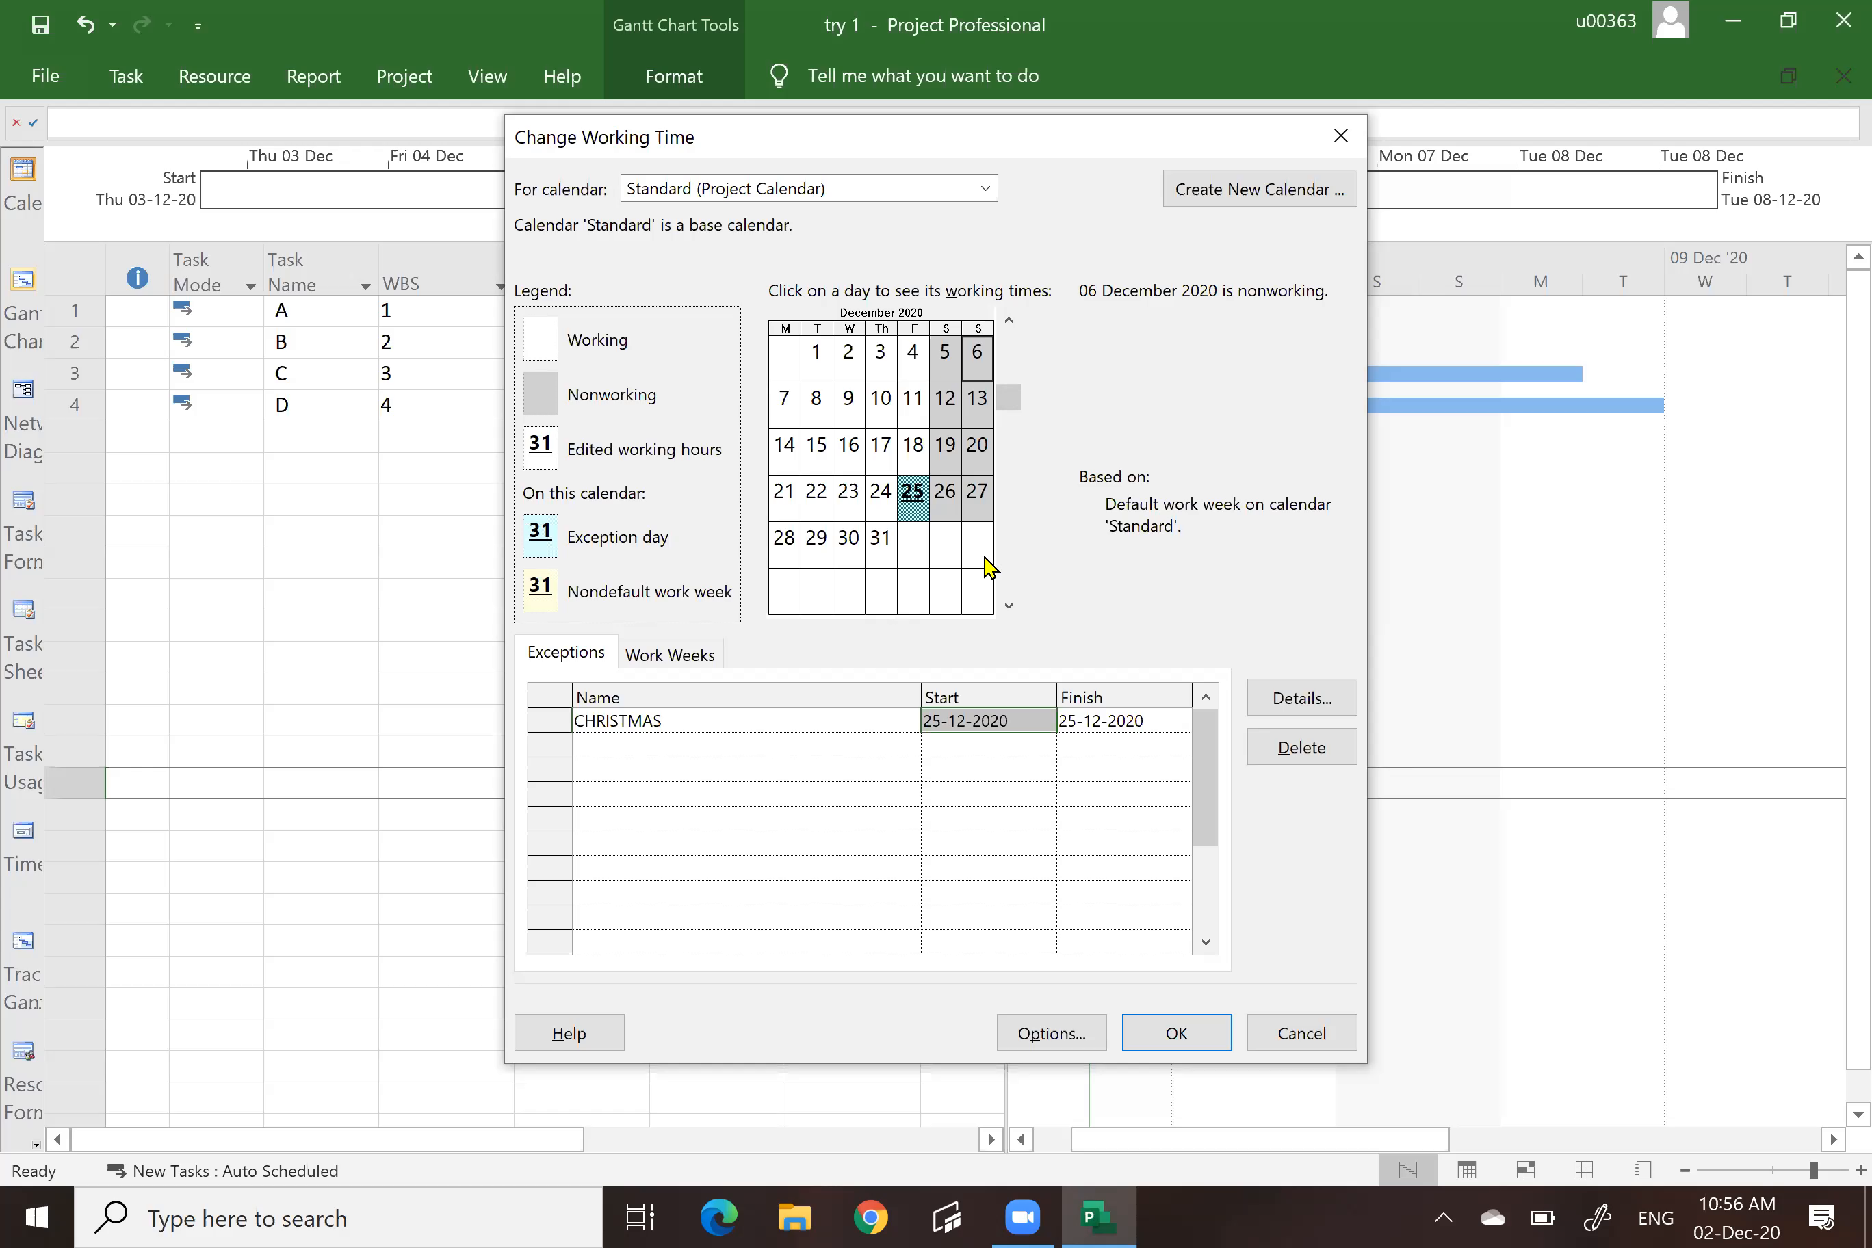
click(644, 656)
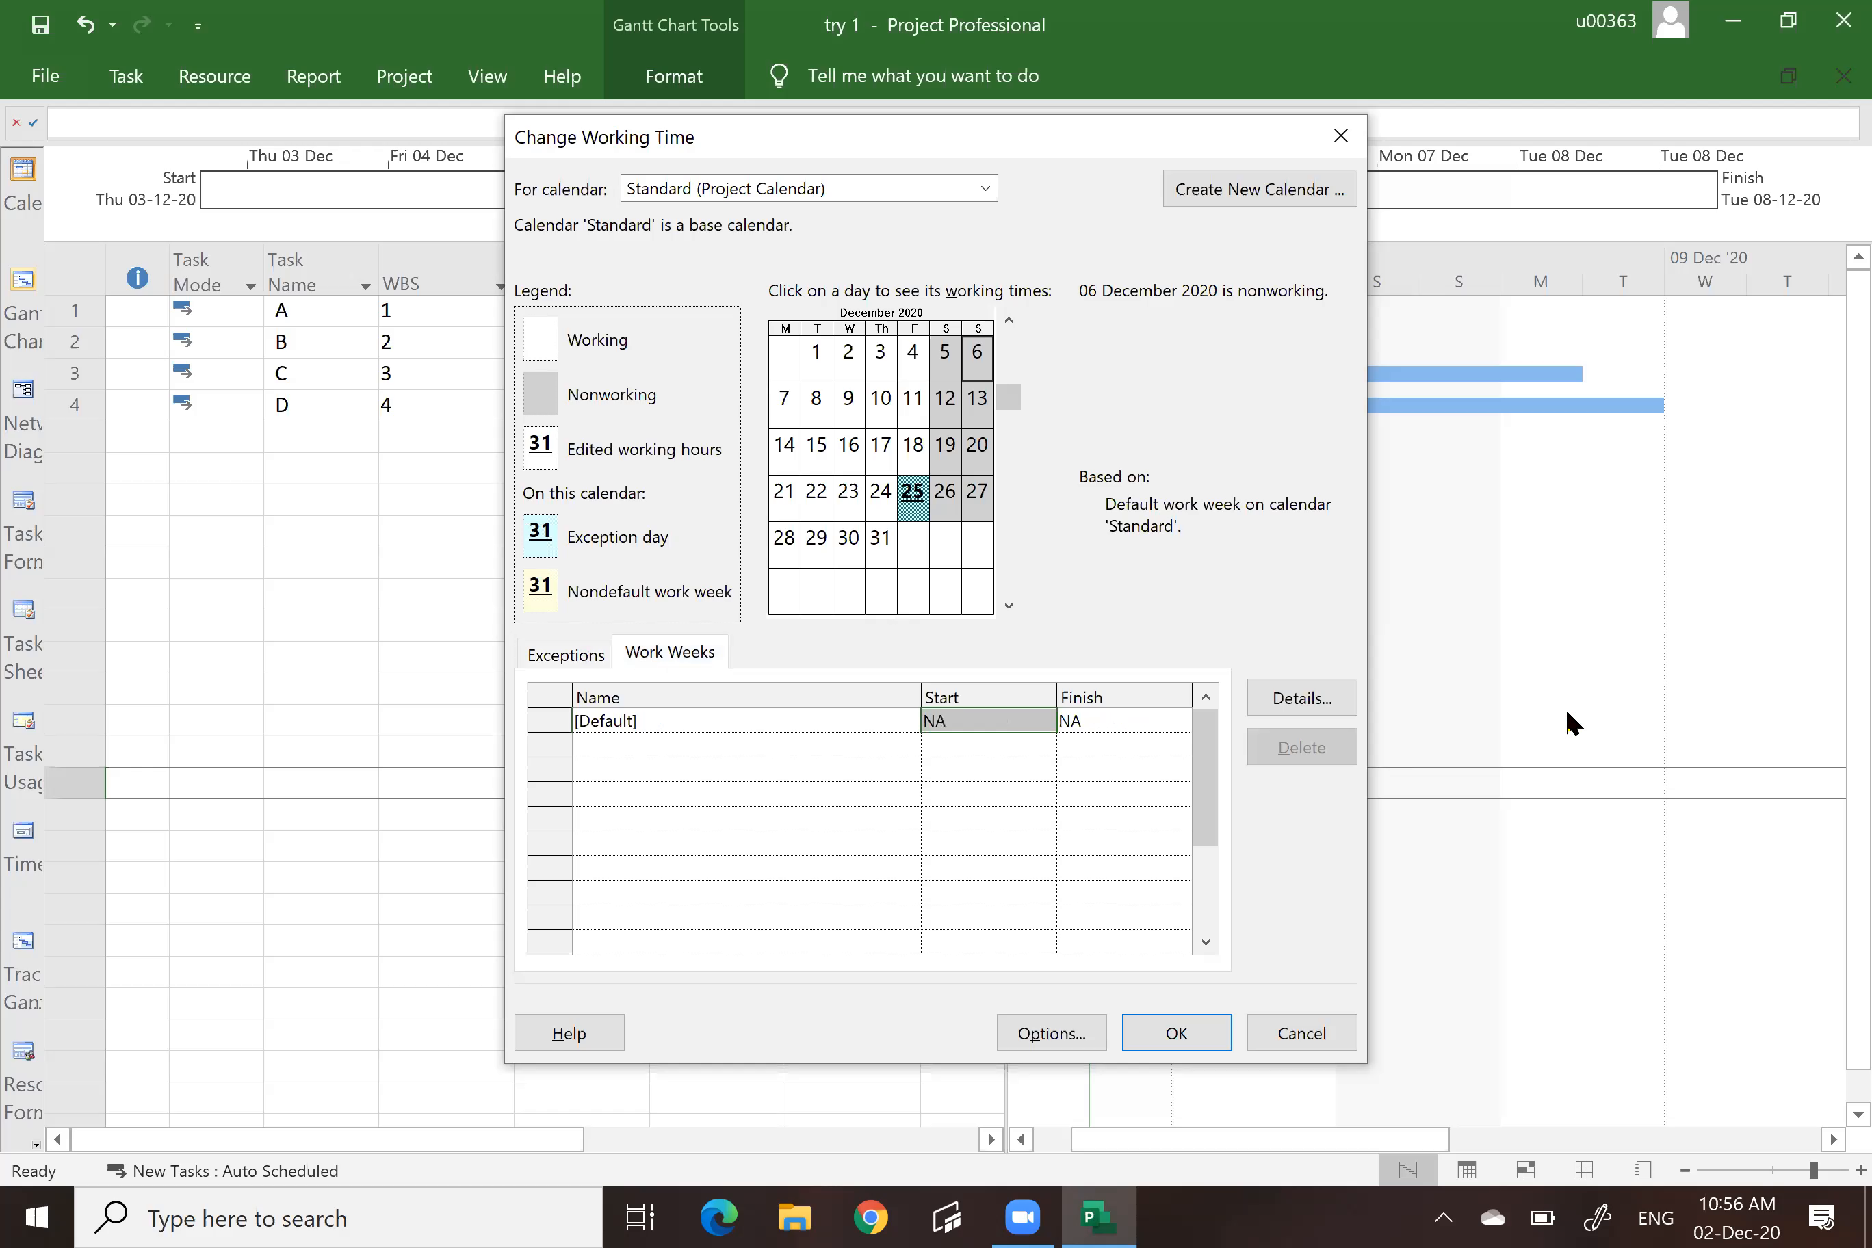
click(1307, 701)
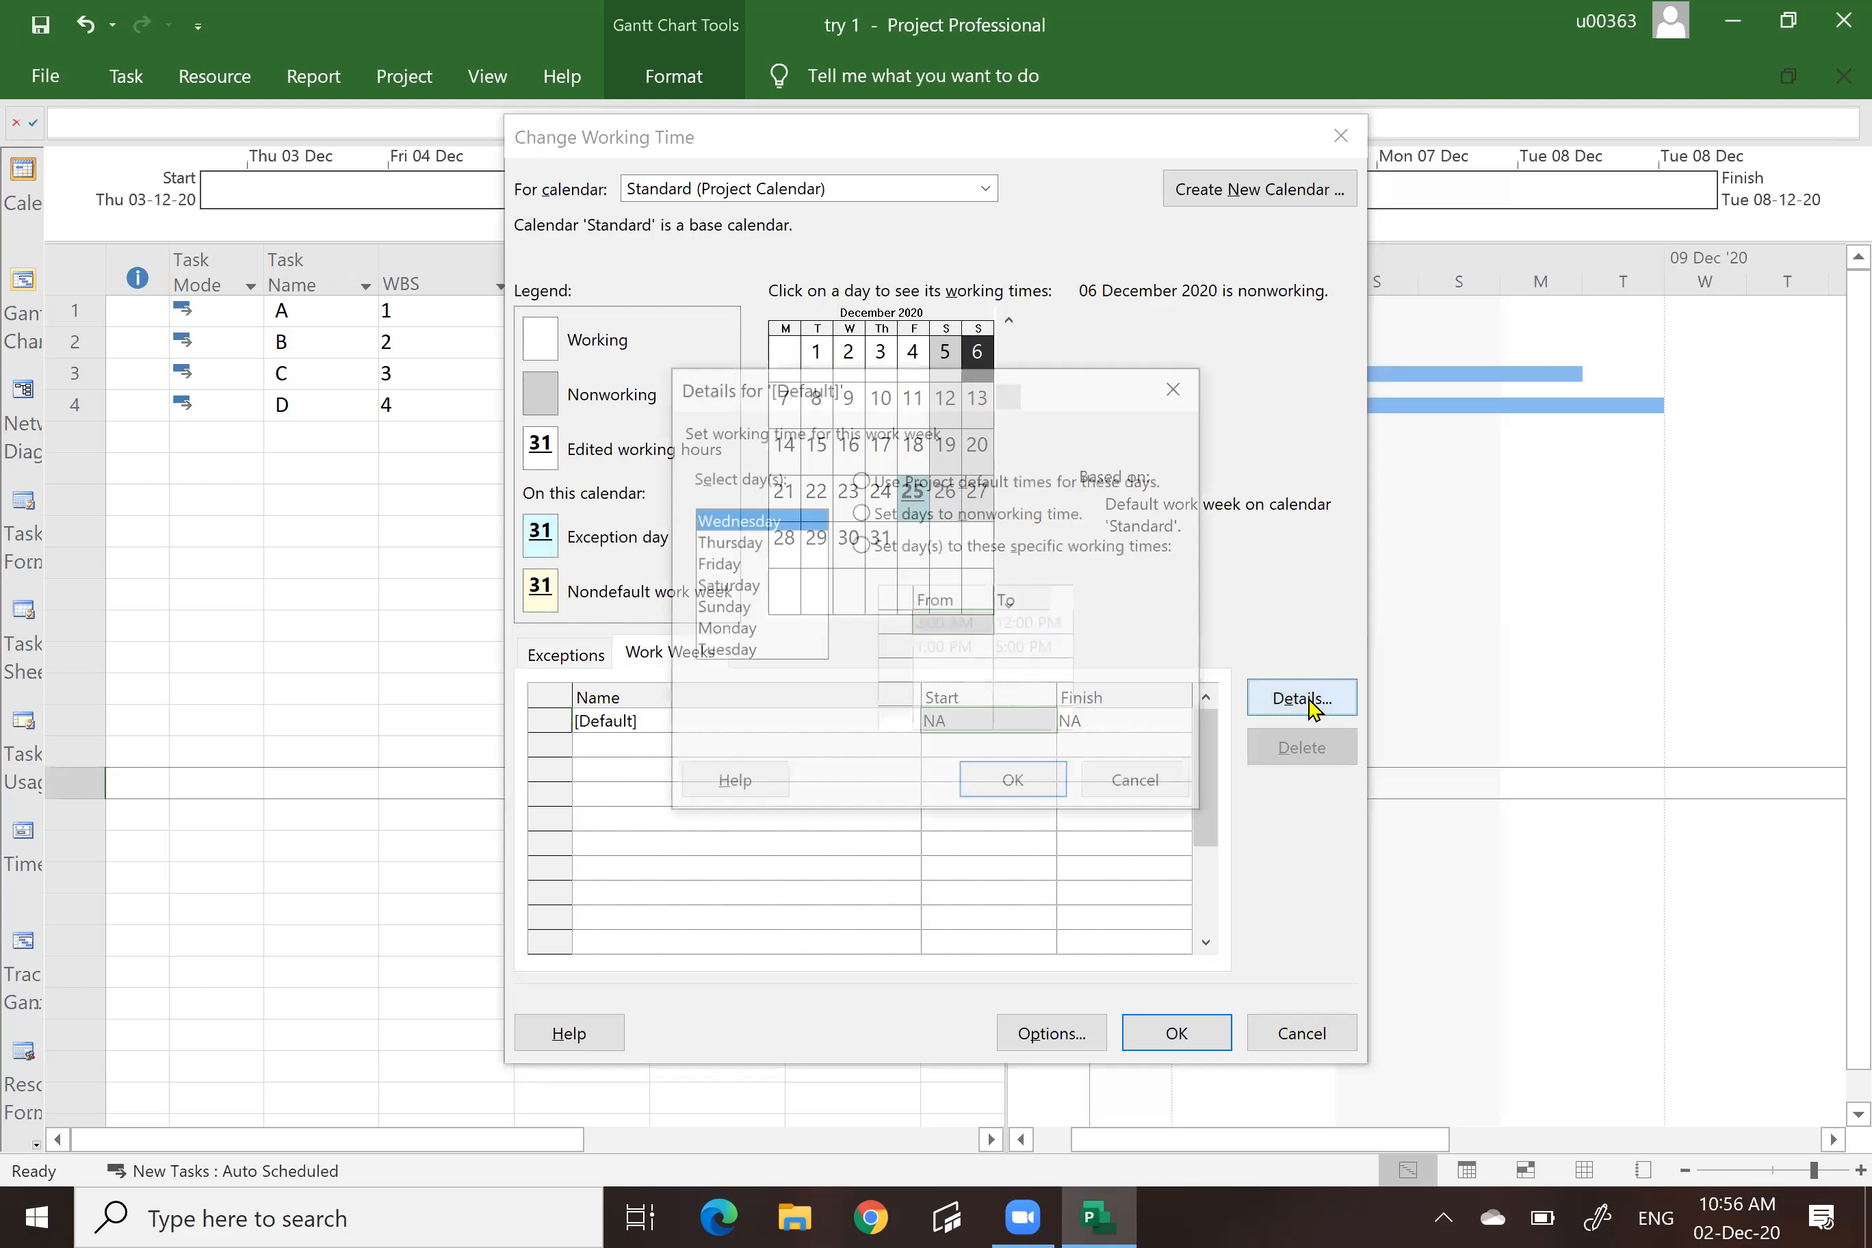
click(729, 614)
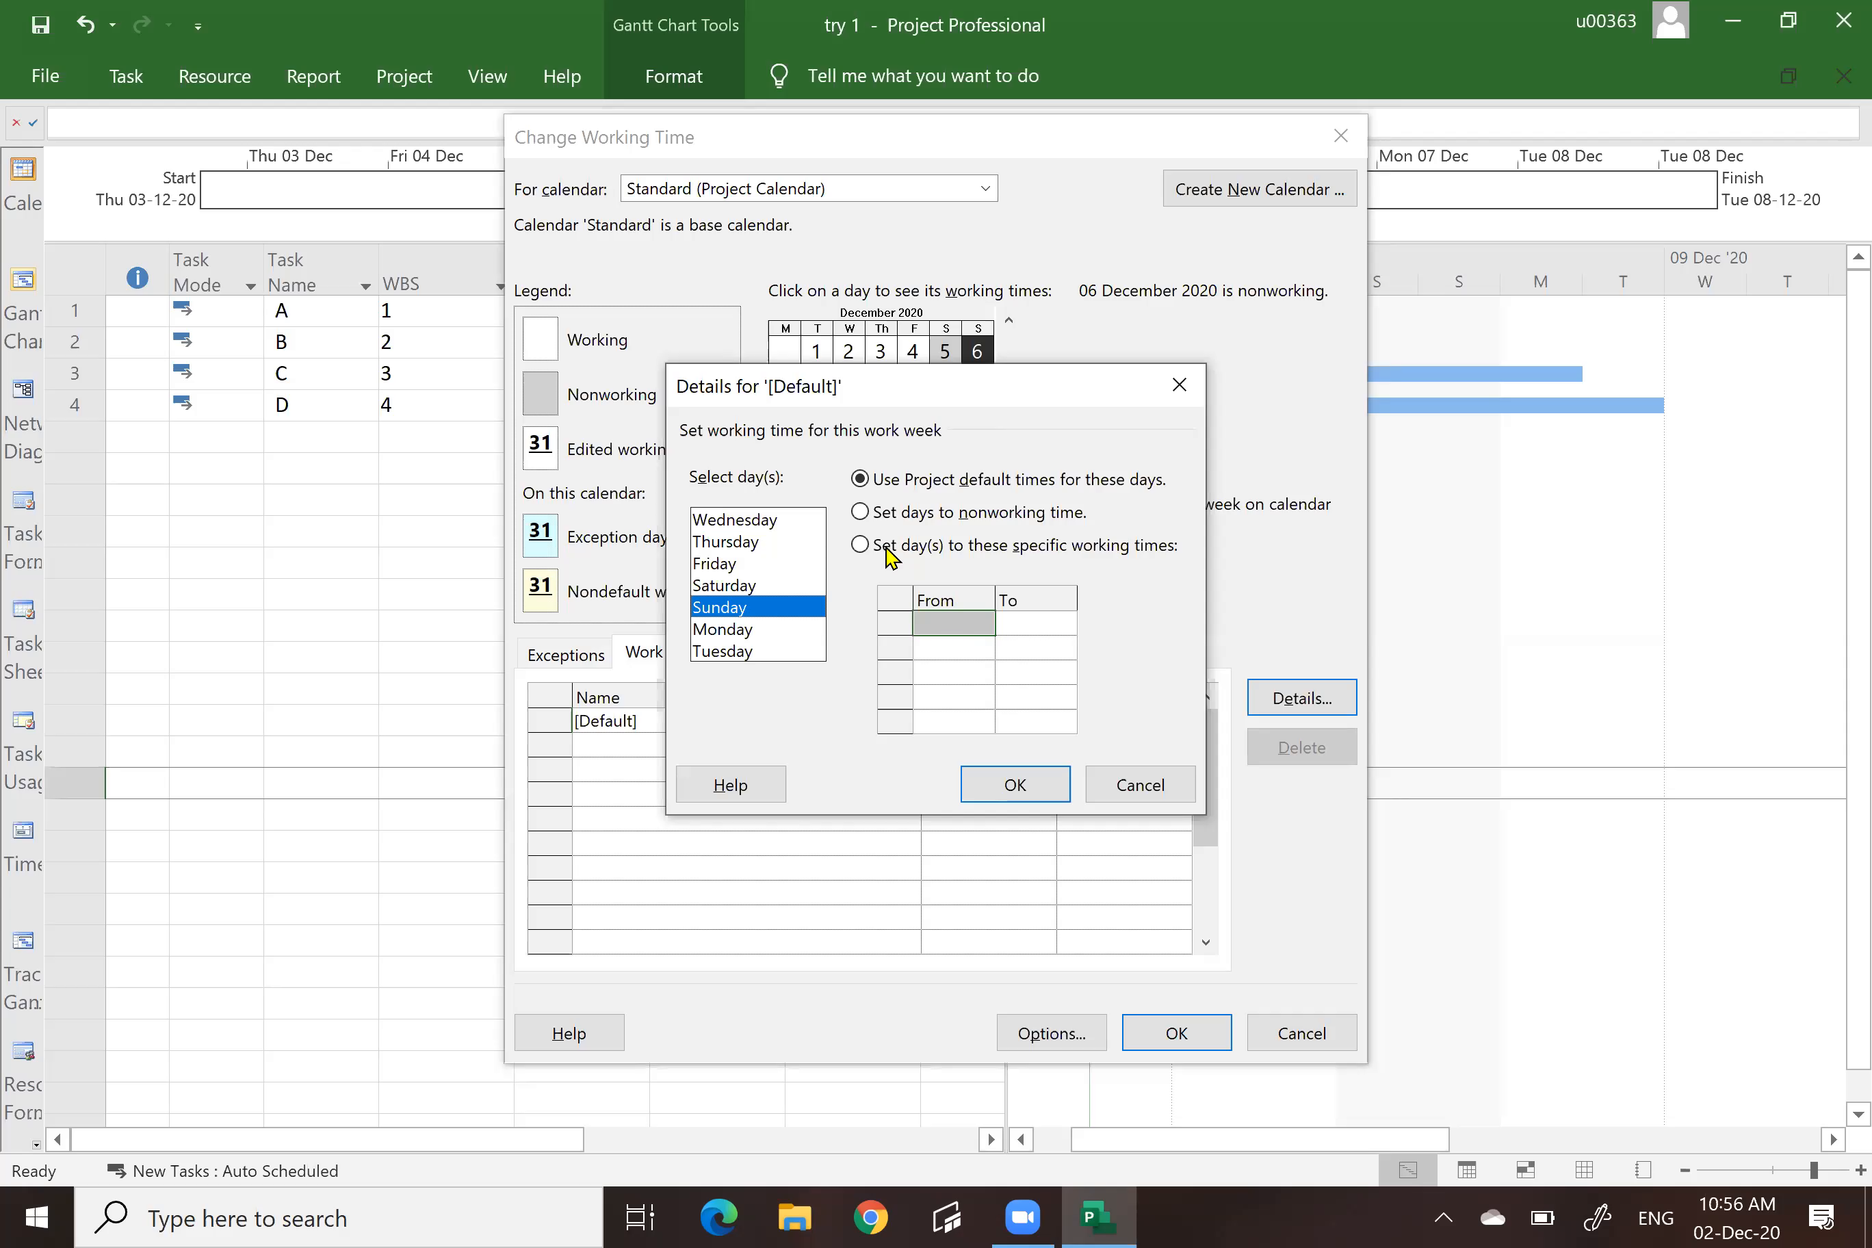
click(860, 545)
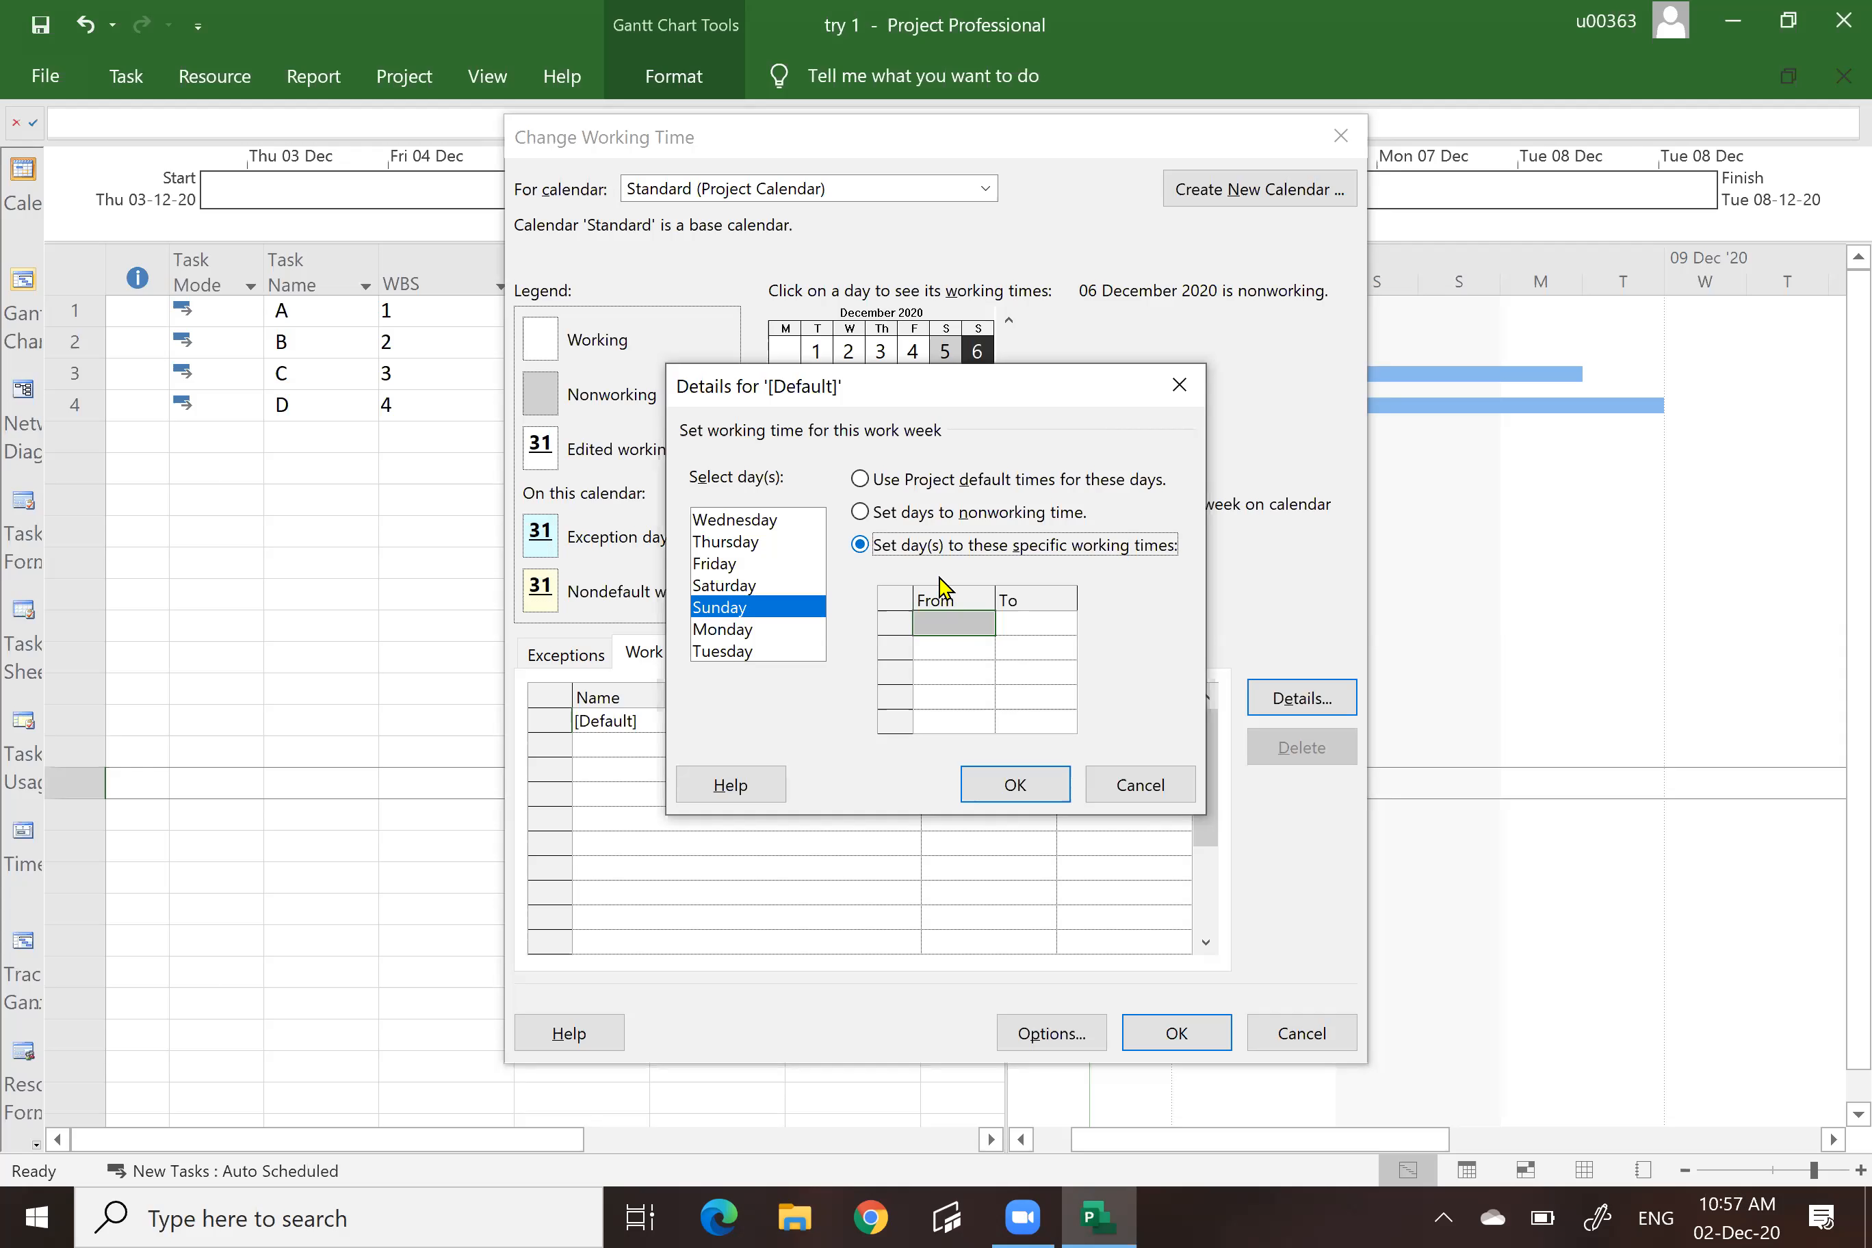
Enter Sunday working times of 8:00 AM to 12:00 PM and 1:00 PM to 5:00 PM, and apply the calendar changes.
click(963, 622)
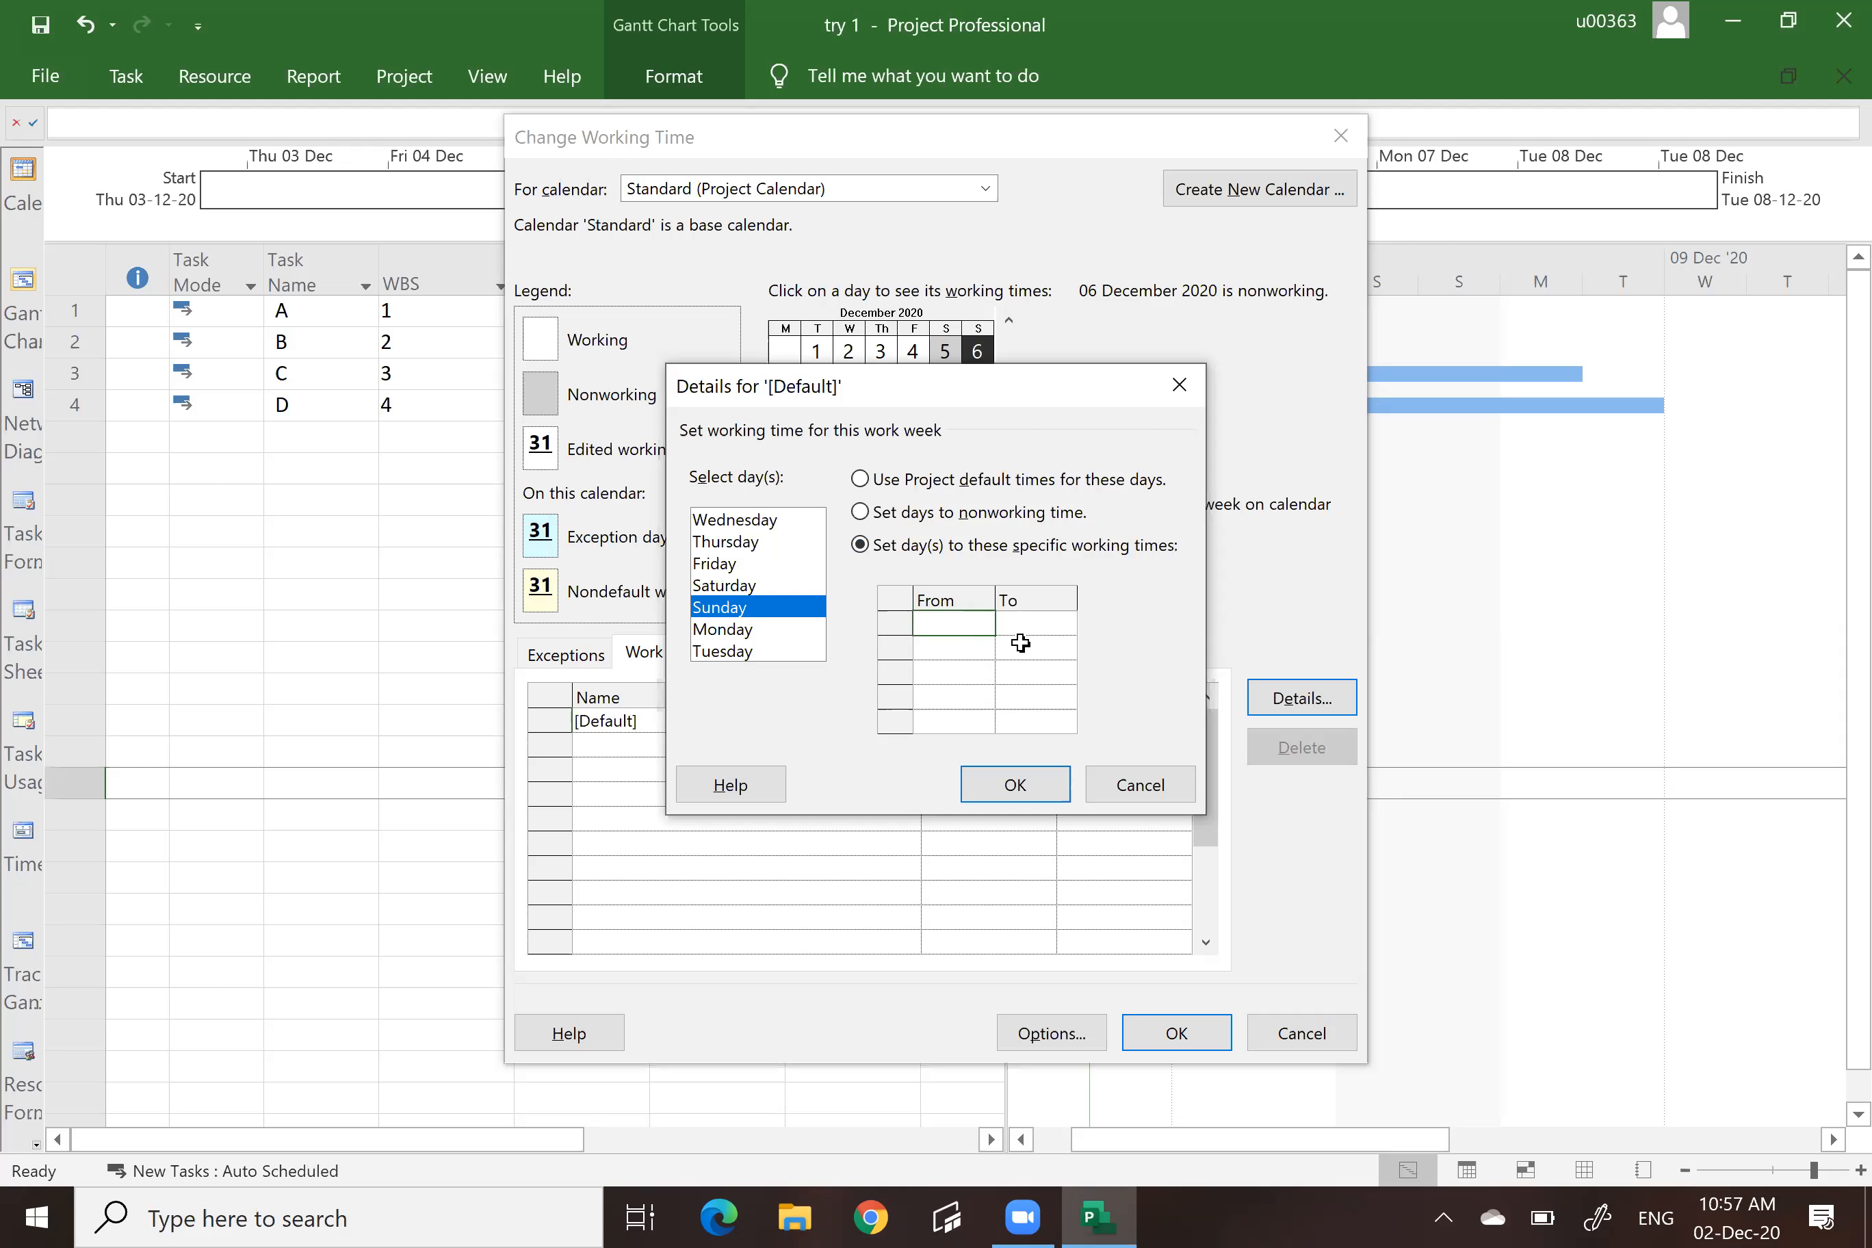
text(8AM)
click(1027, 628)
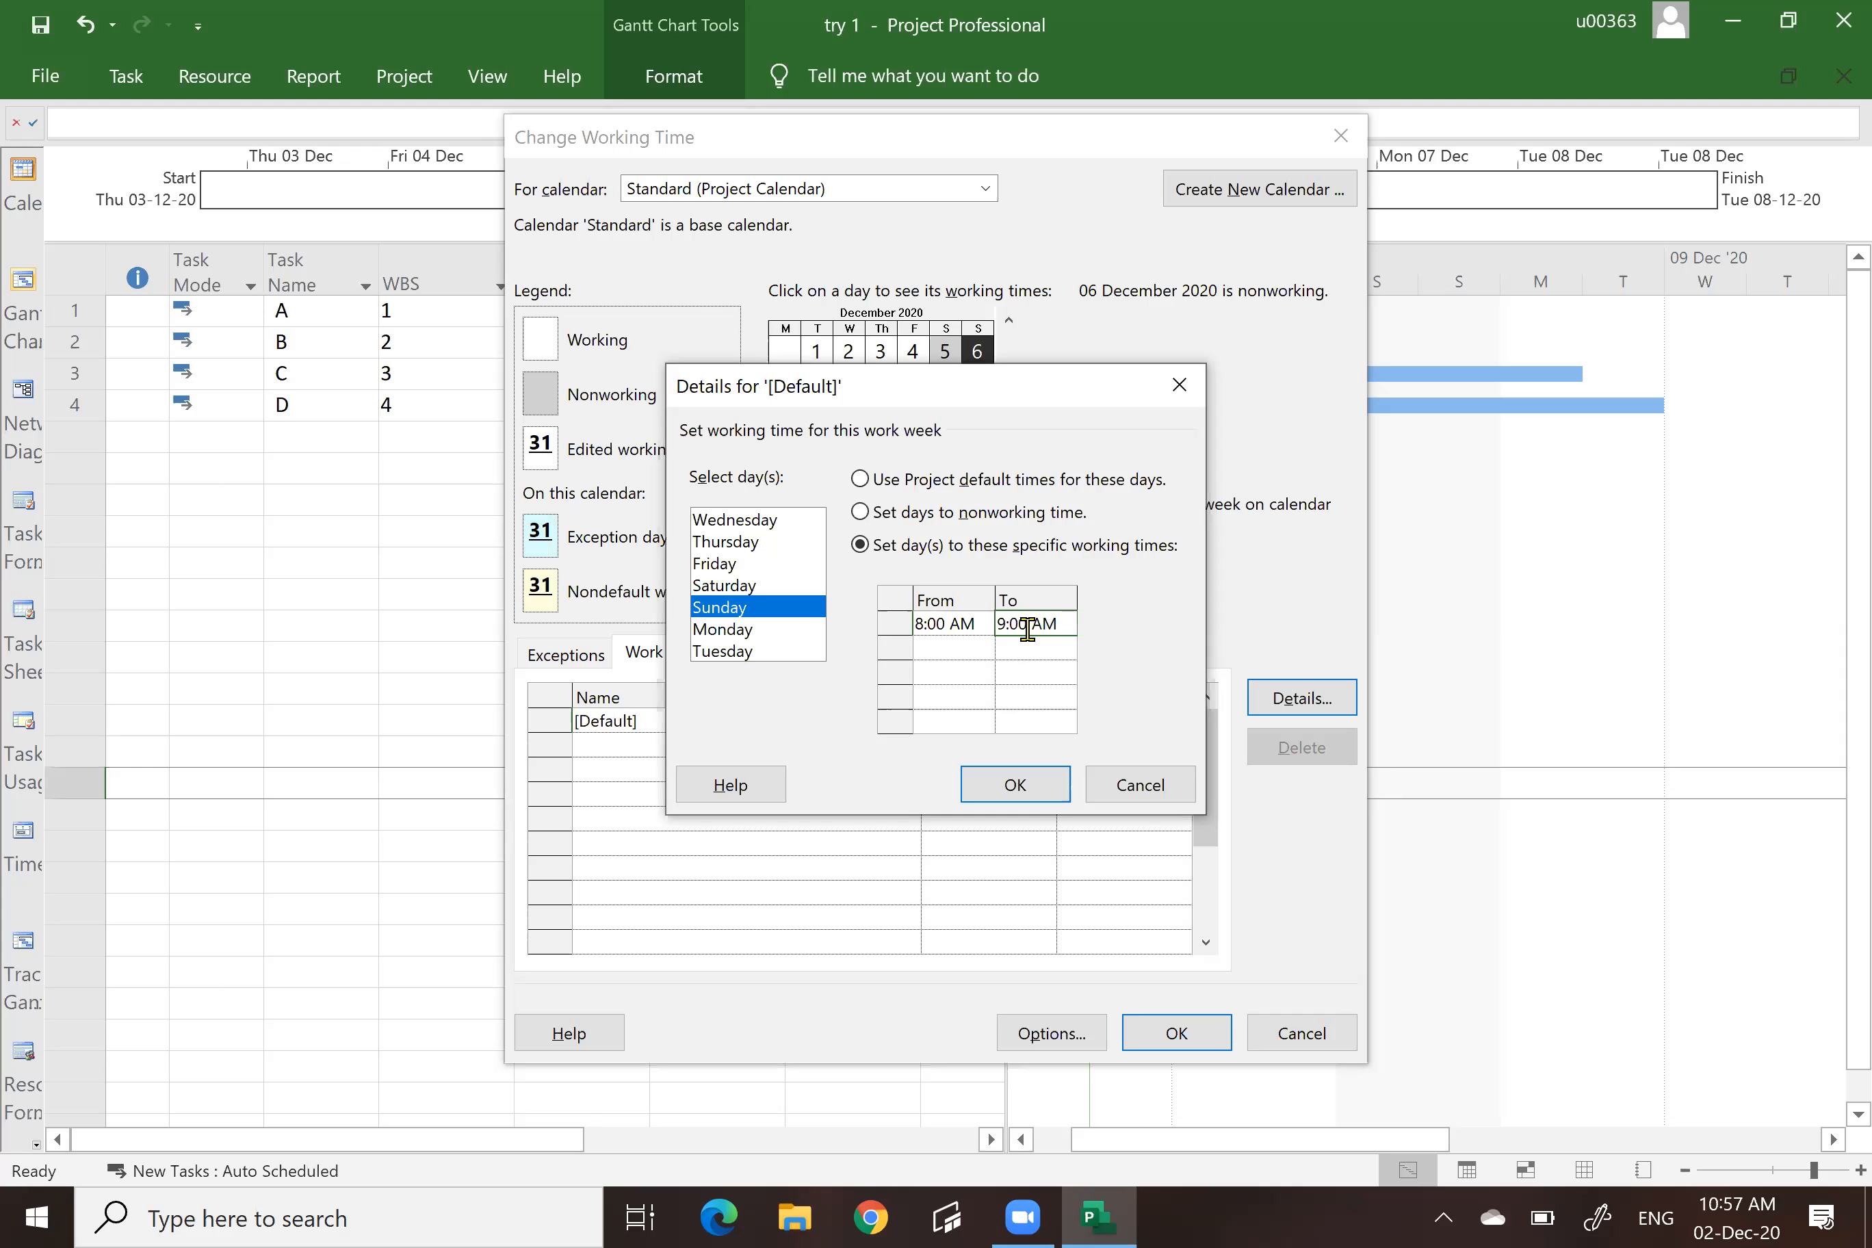
text(12PM)
click(944, 646)
text(1PM)
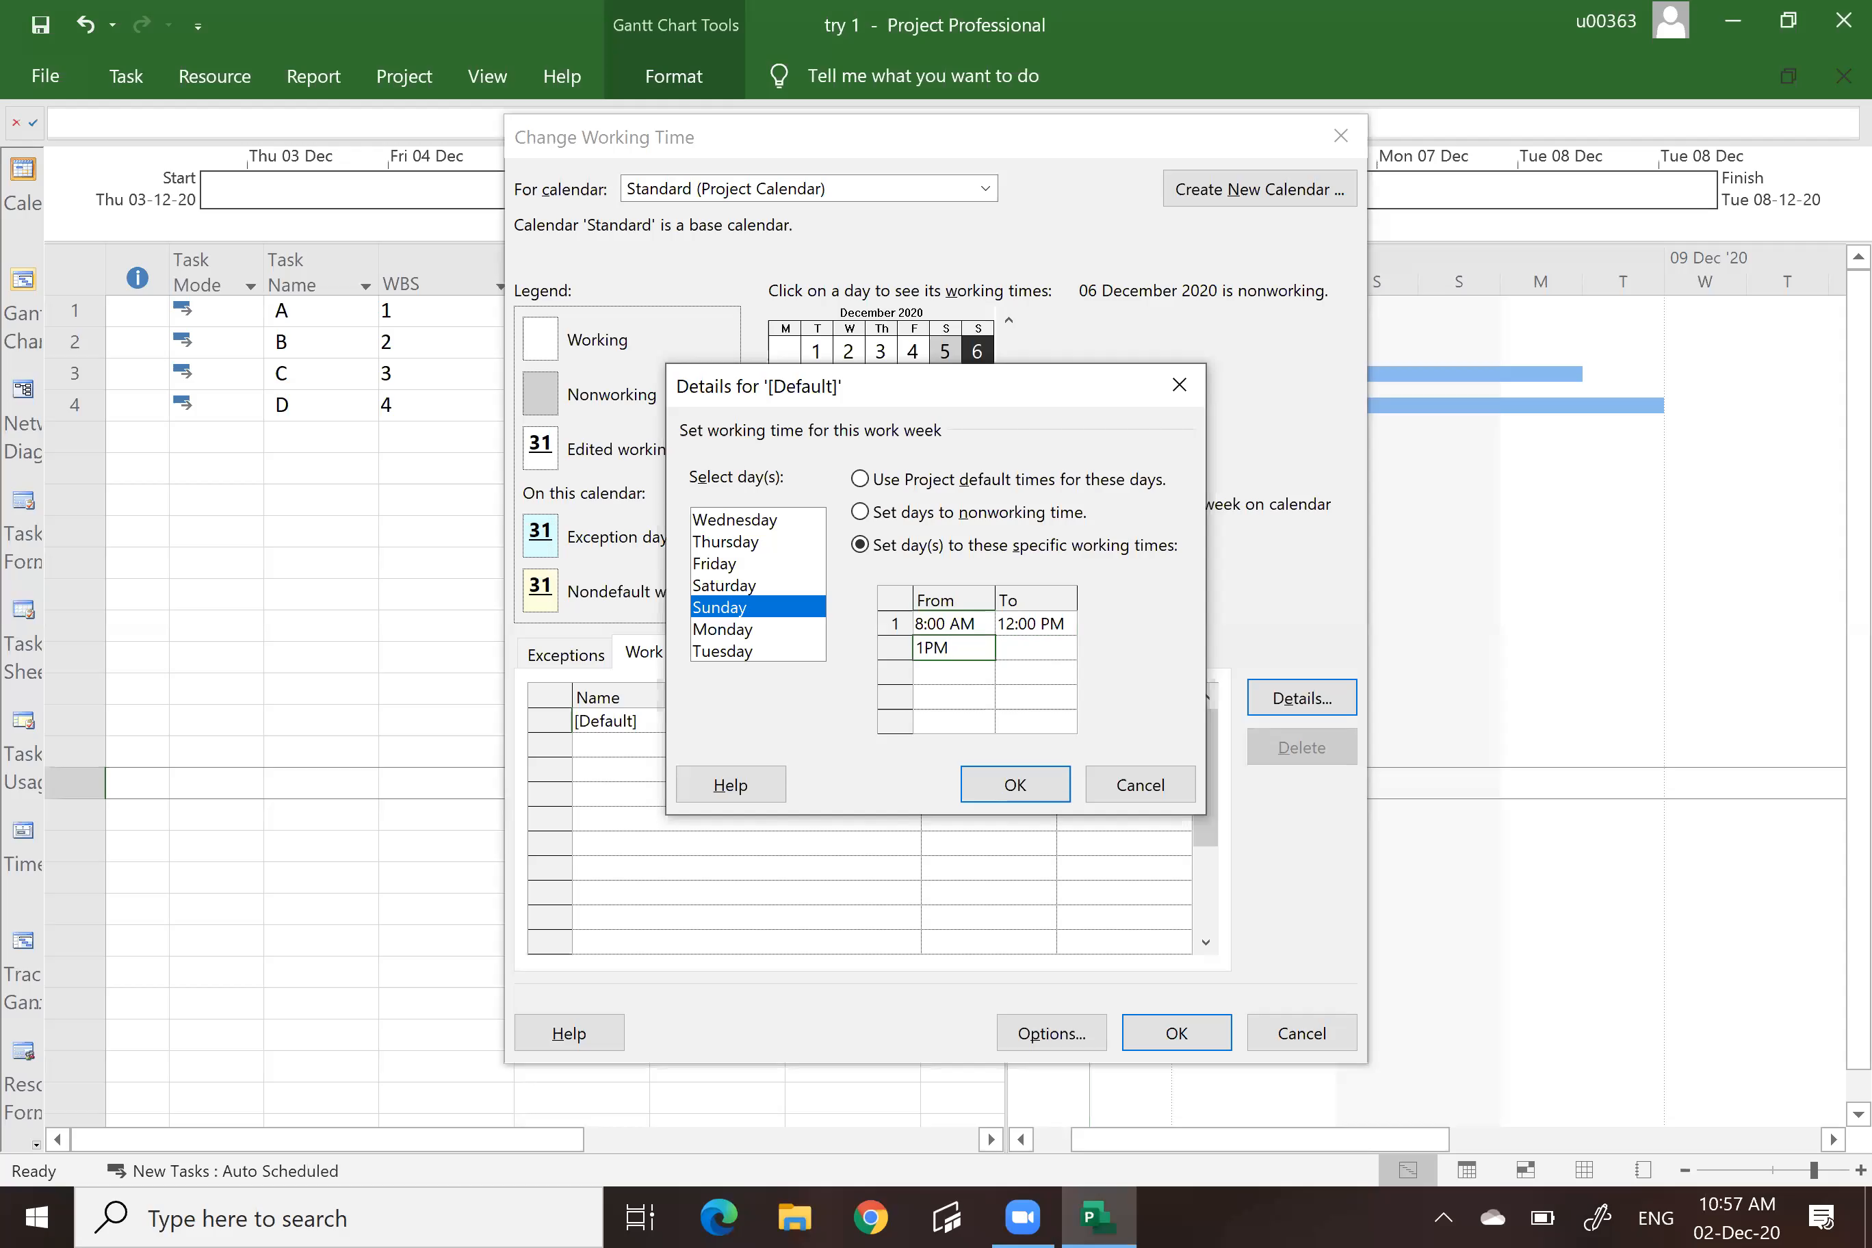
click(1013, 642)
key(BackSpace)
text(5PM)
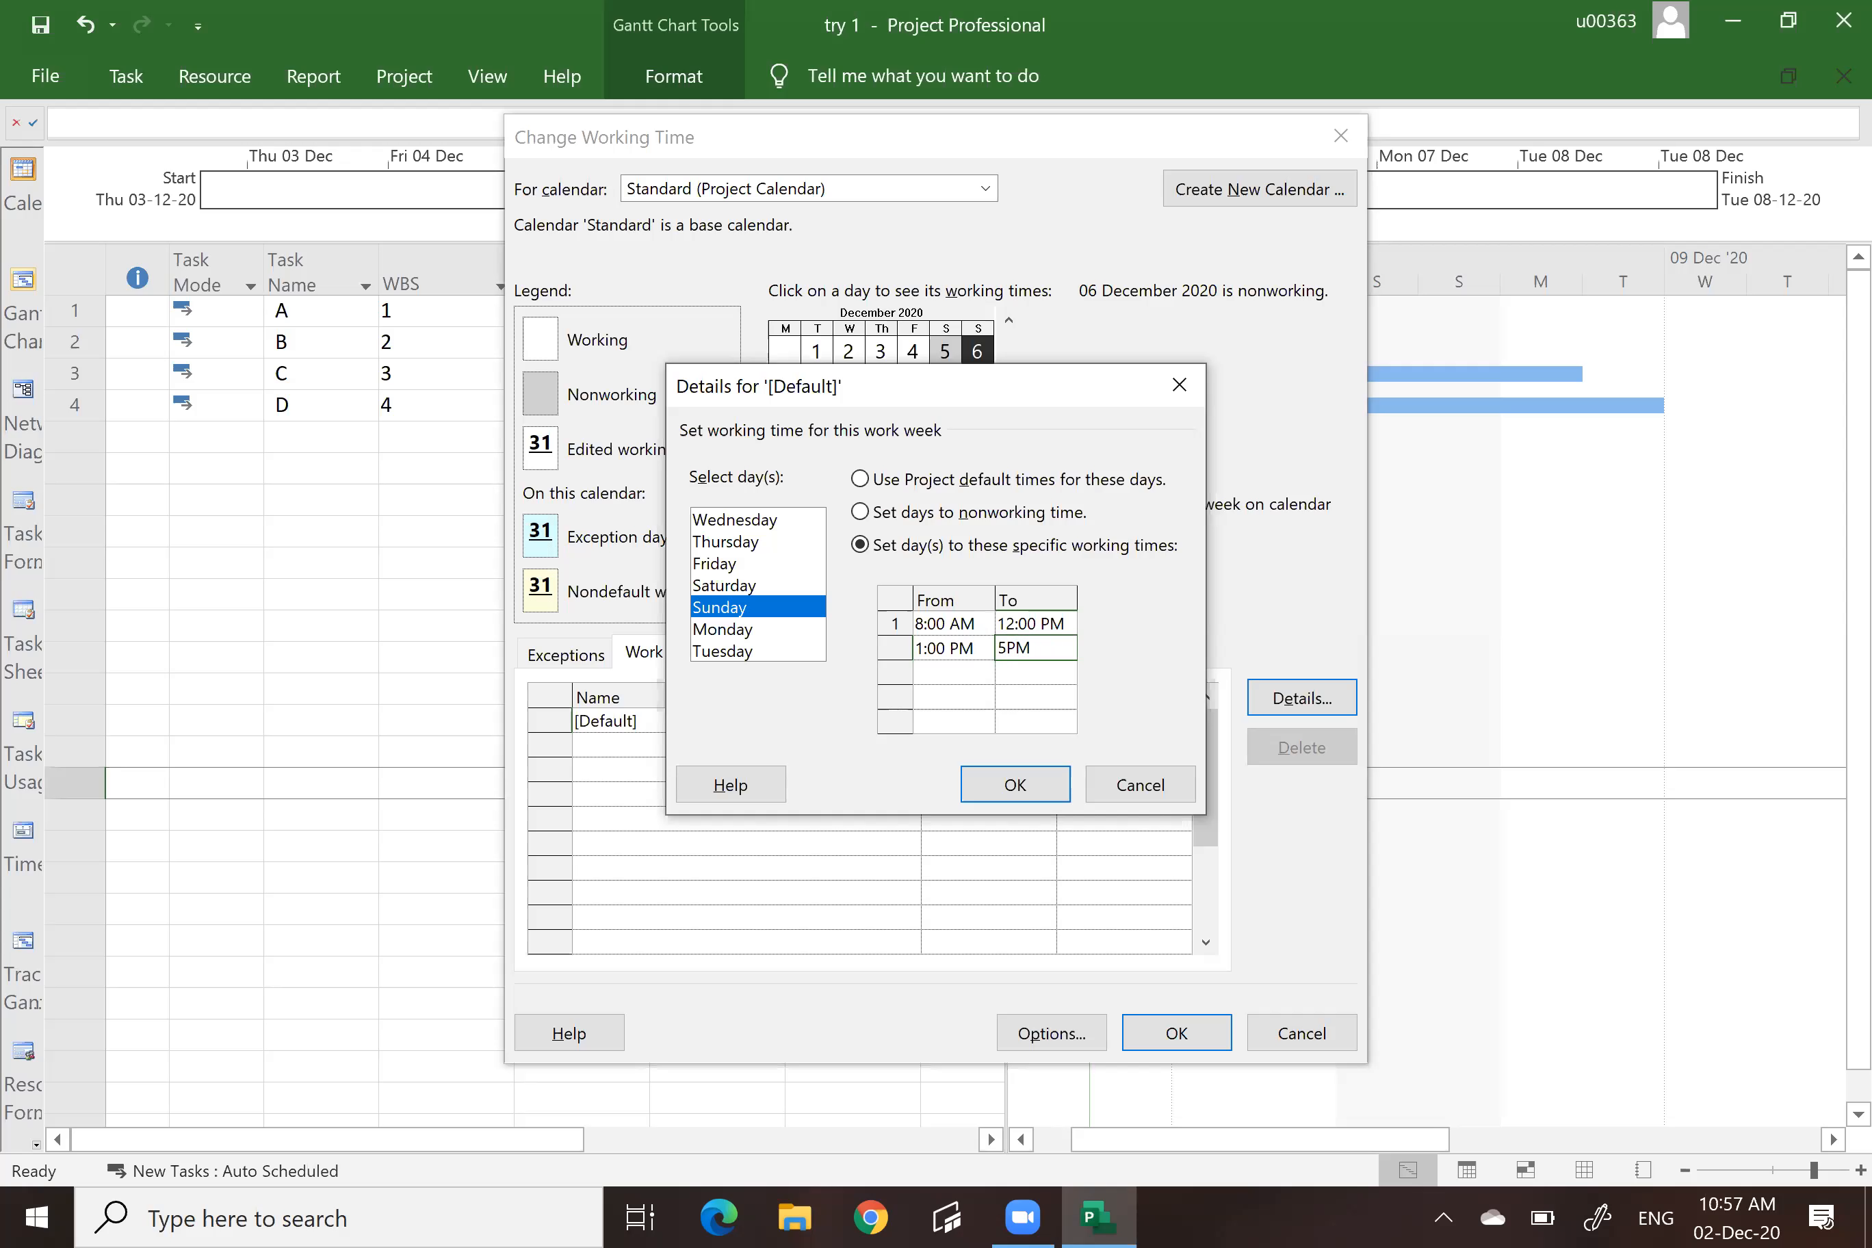
click(1034, 667)
click(1014, 784)
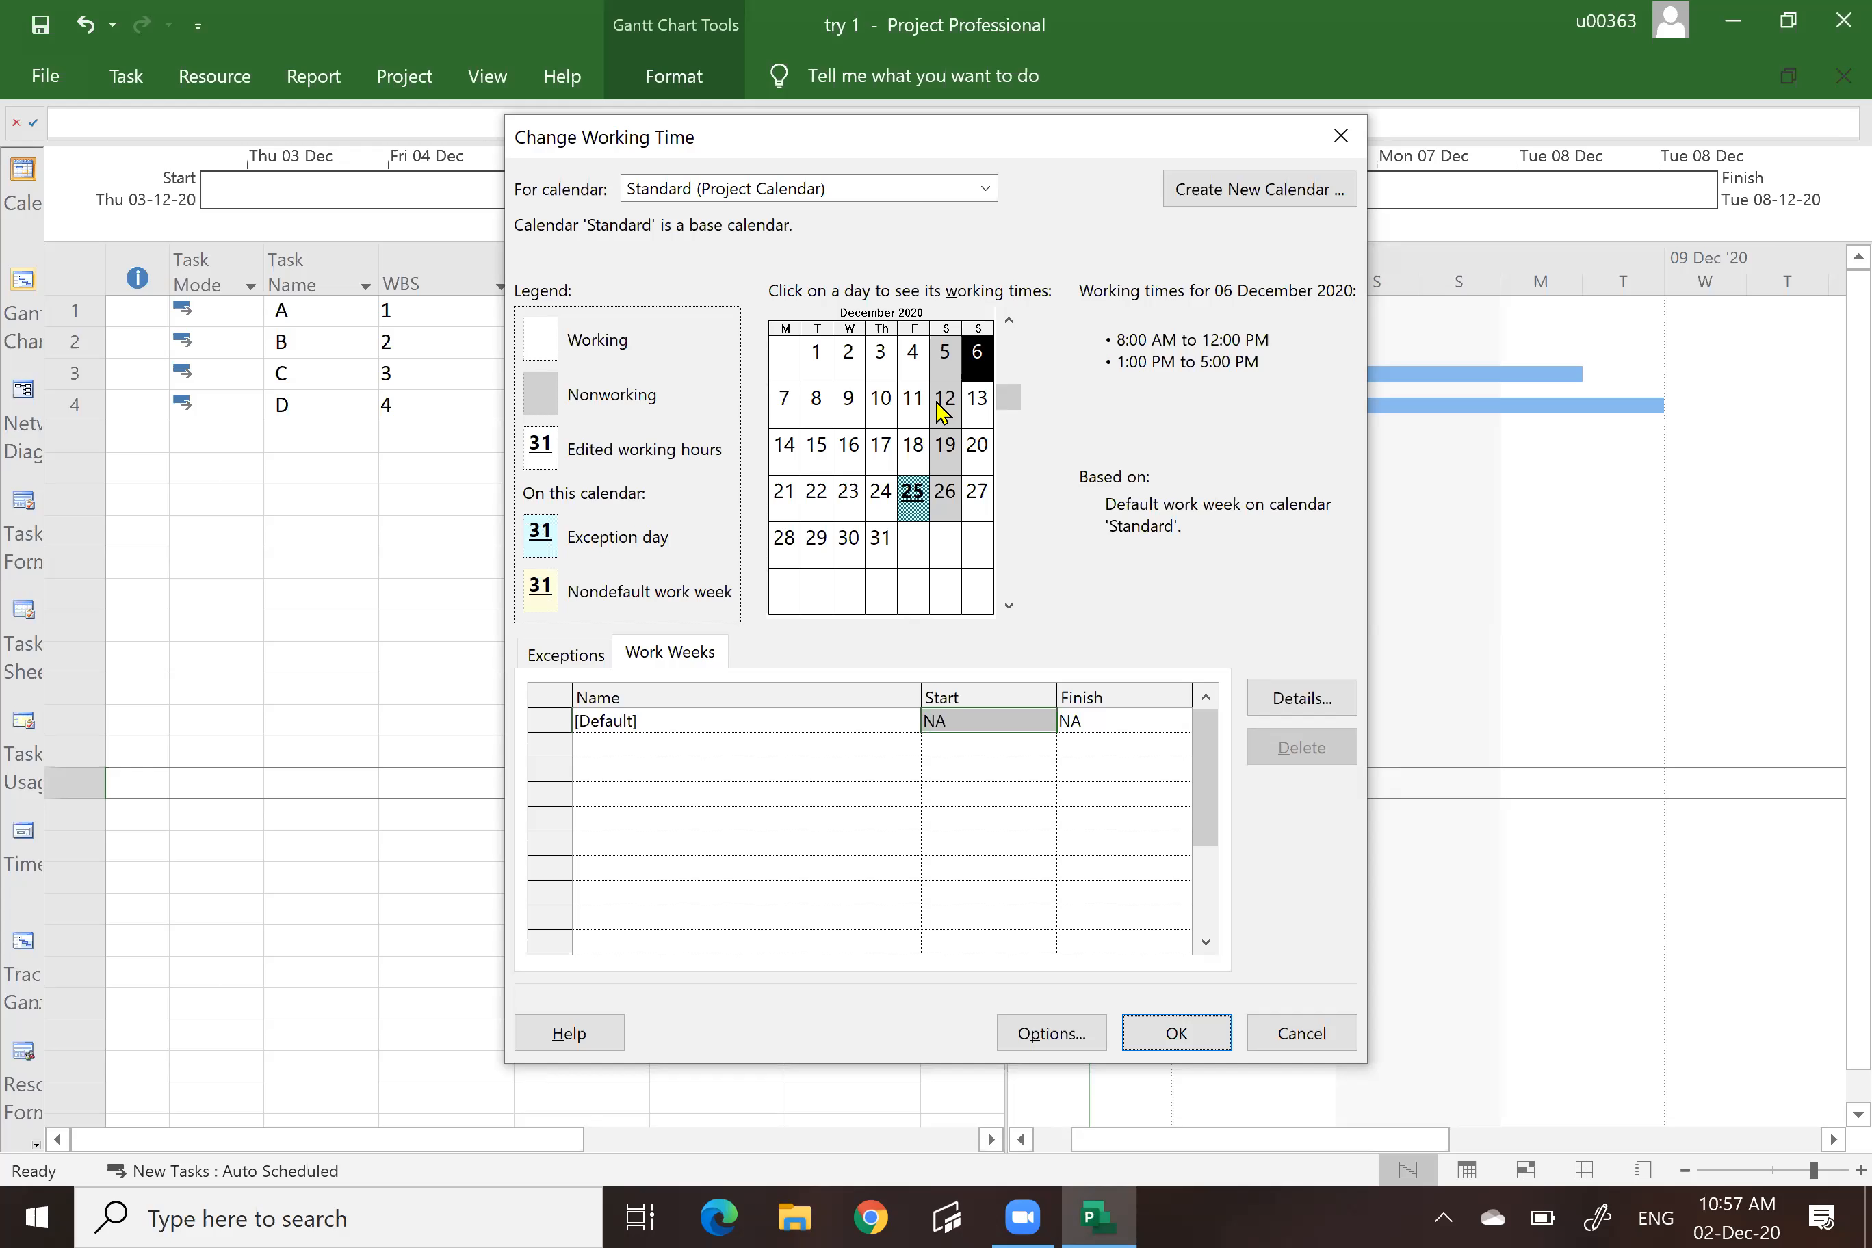
click(1180, 1034)
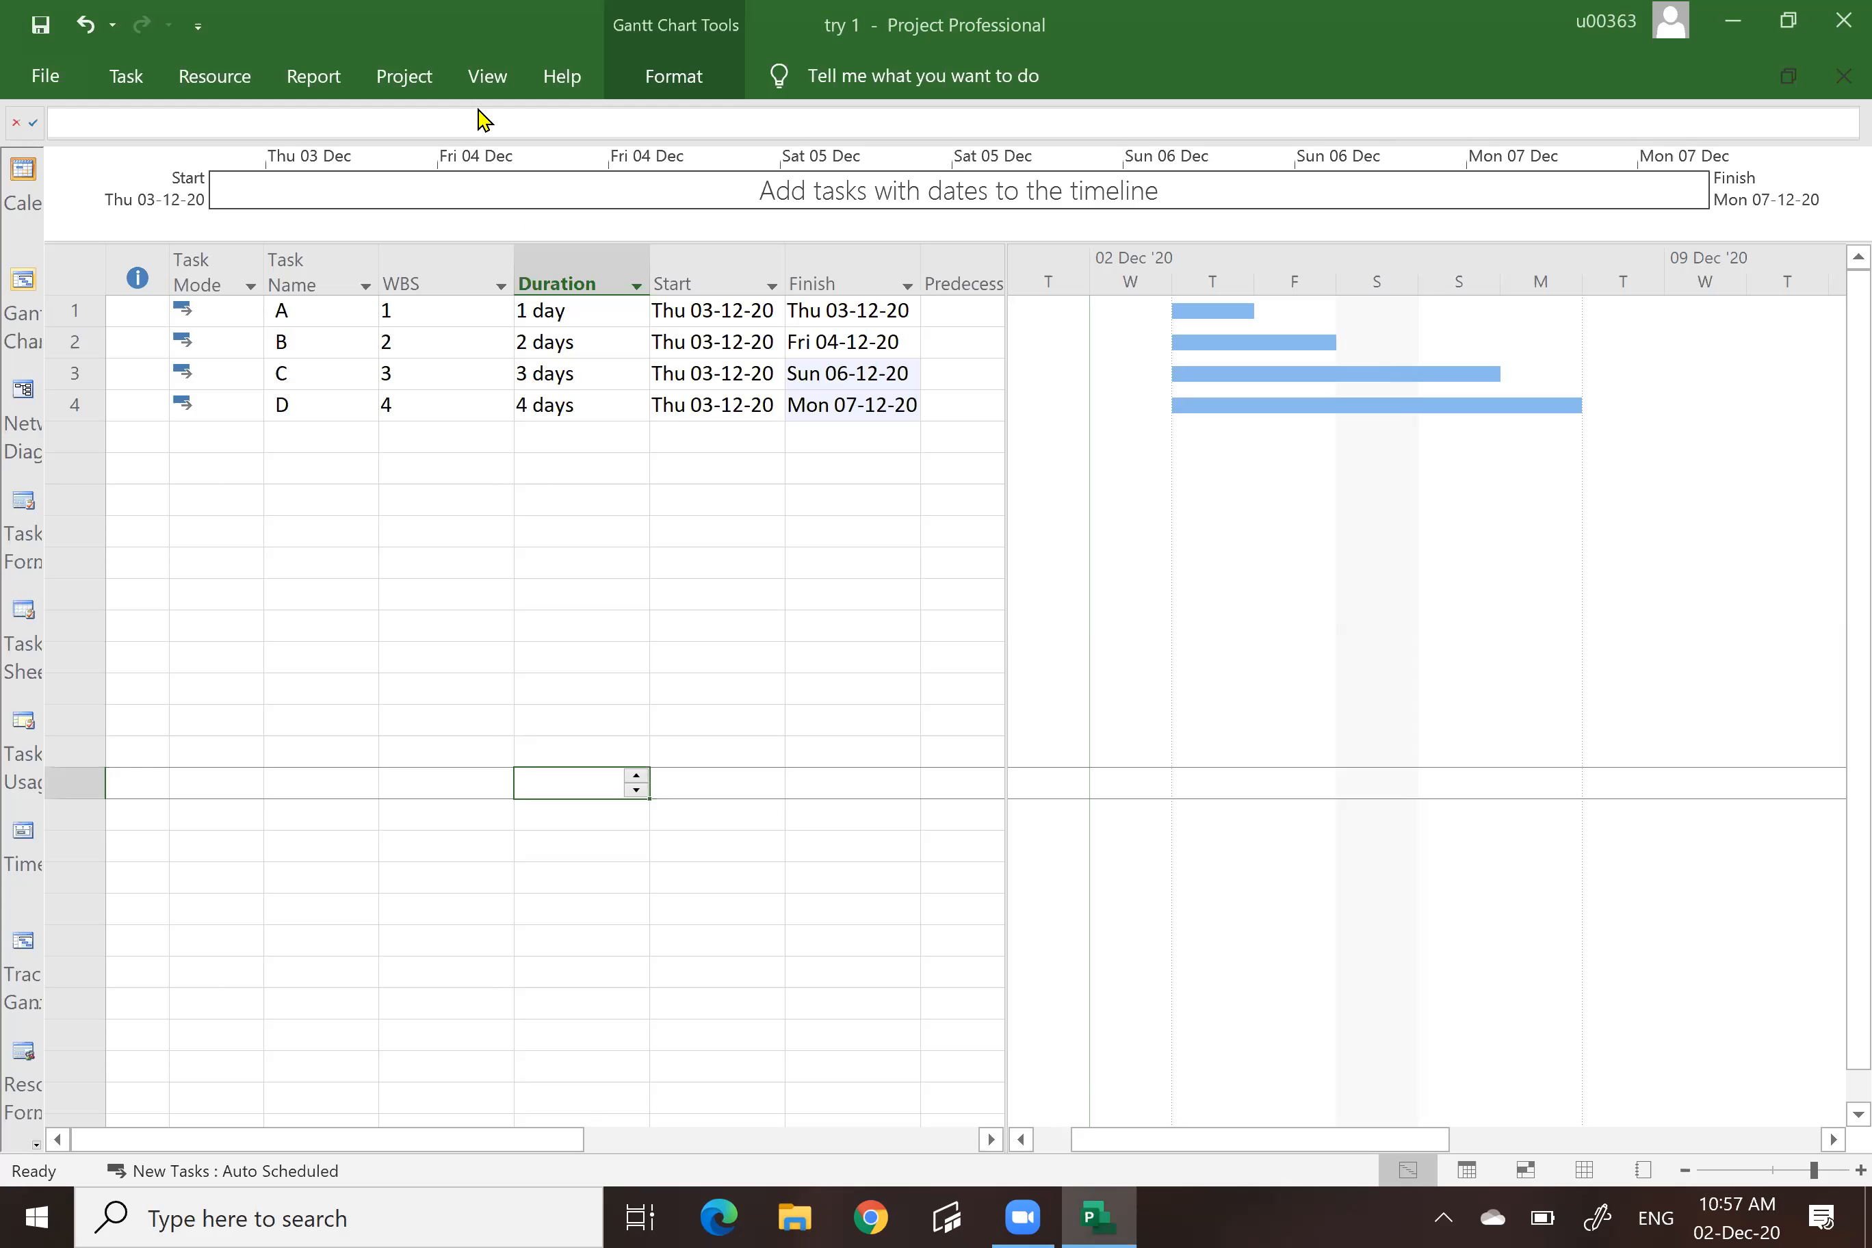
Reopen the working time settings to check the working times of 4 to 6 December 2020, and close them without changes.
click(389, 88)
click(729, 167)
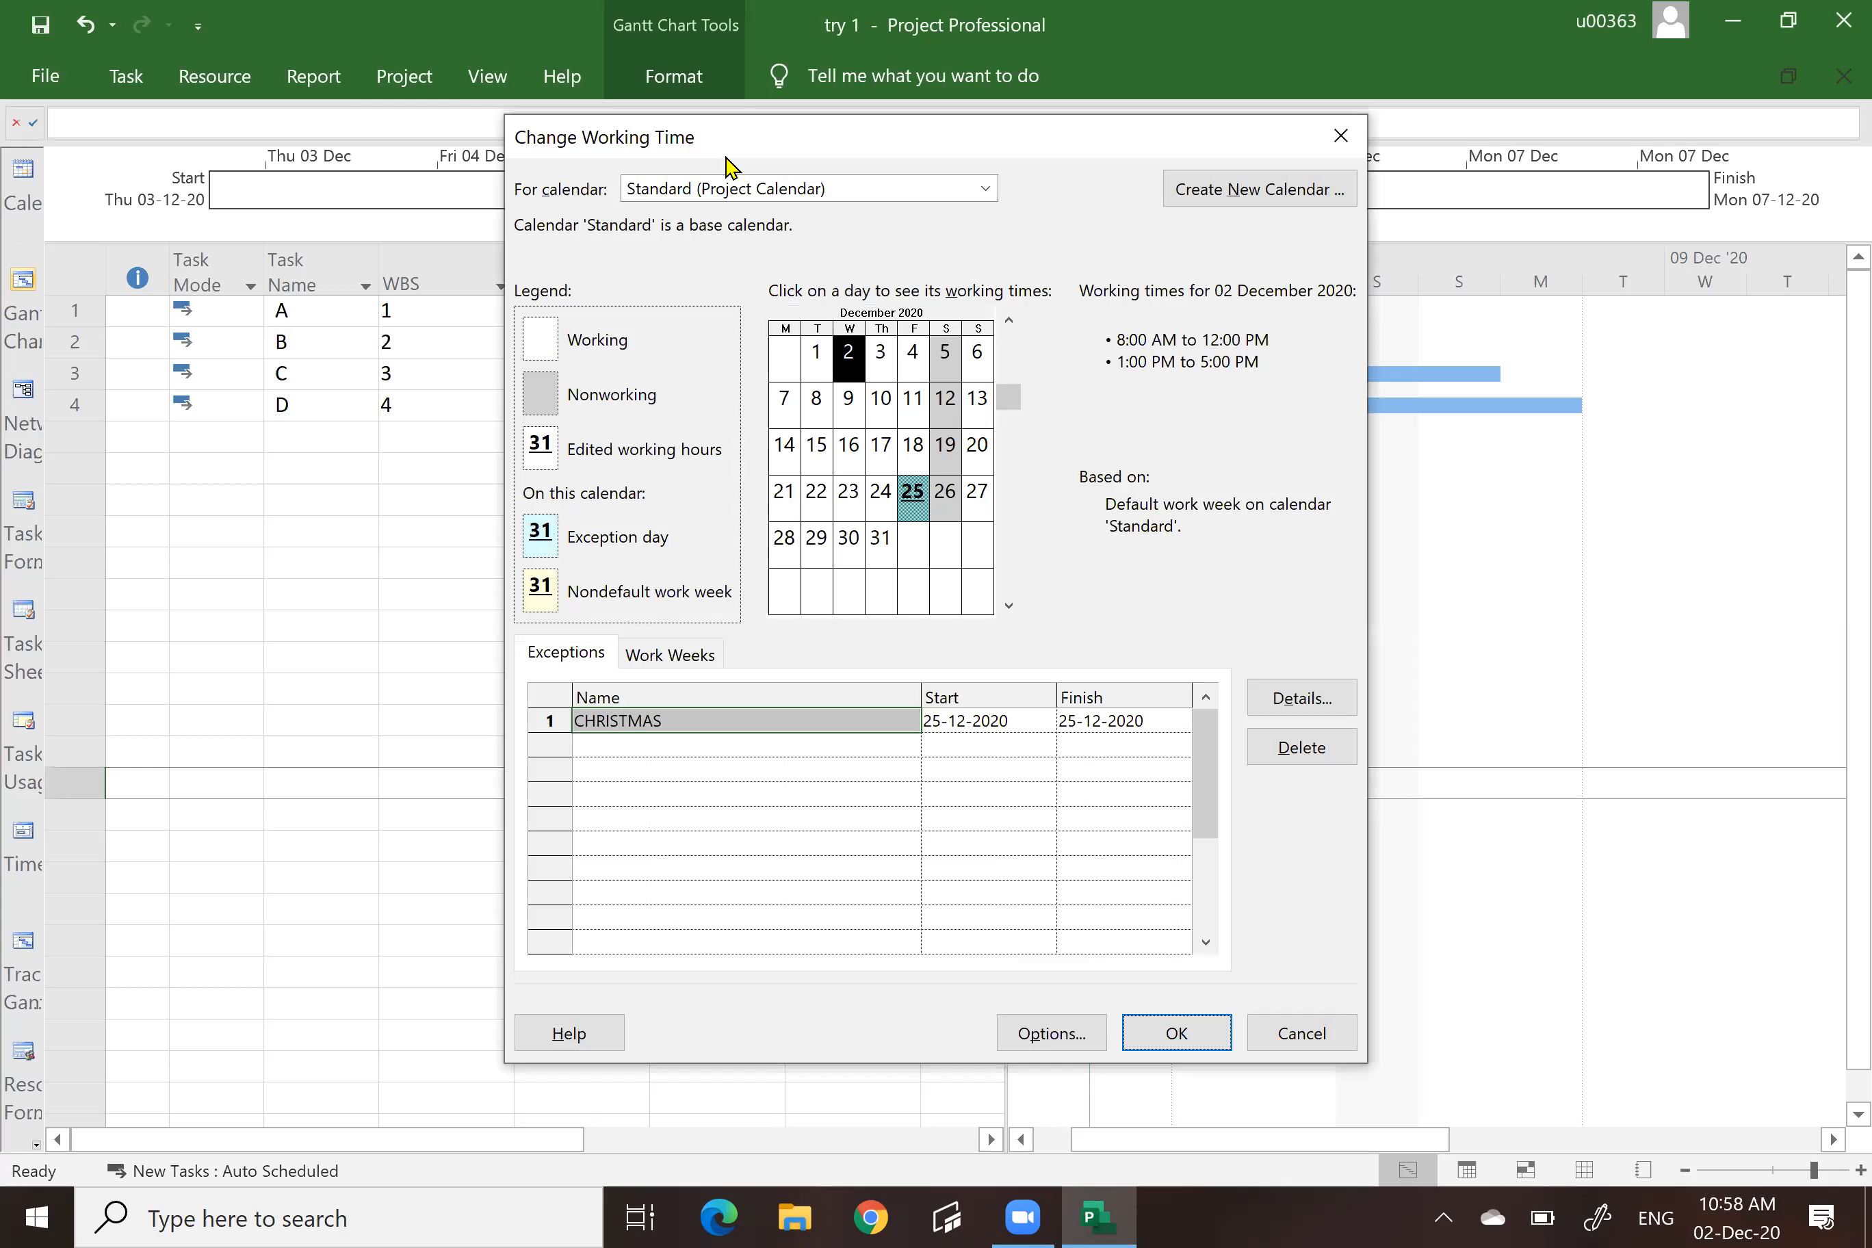
click(904, 364)
click(962, 367)
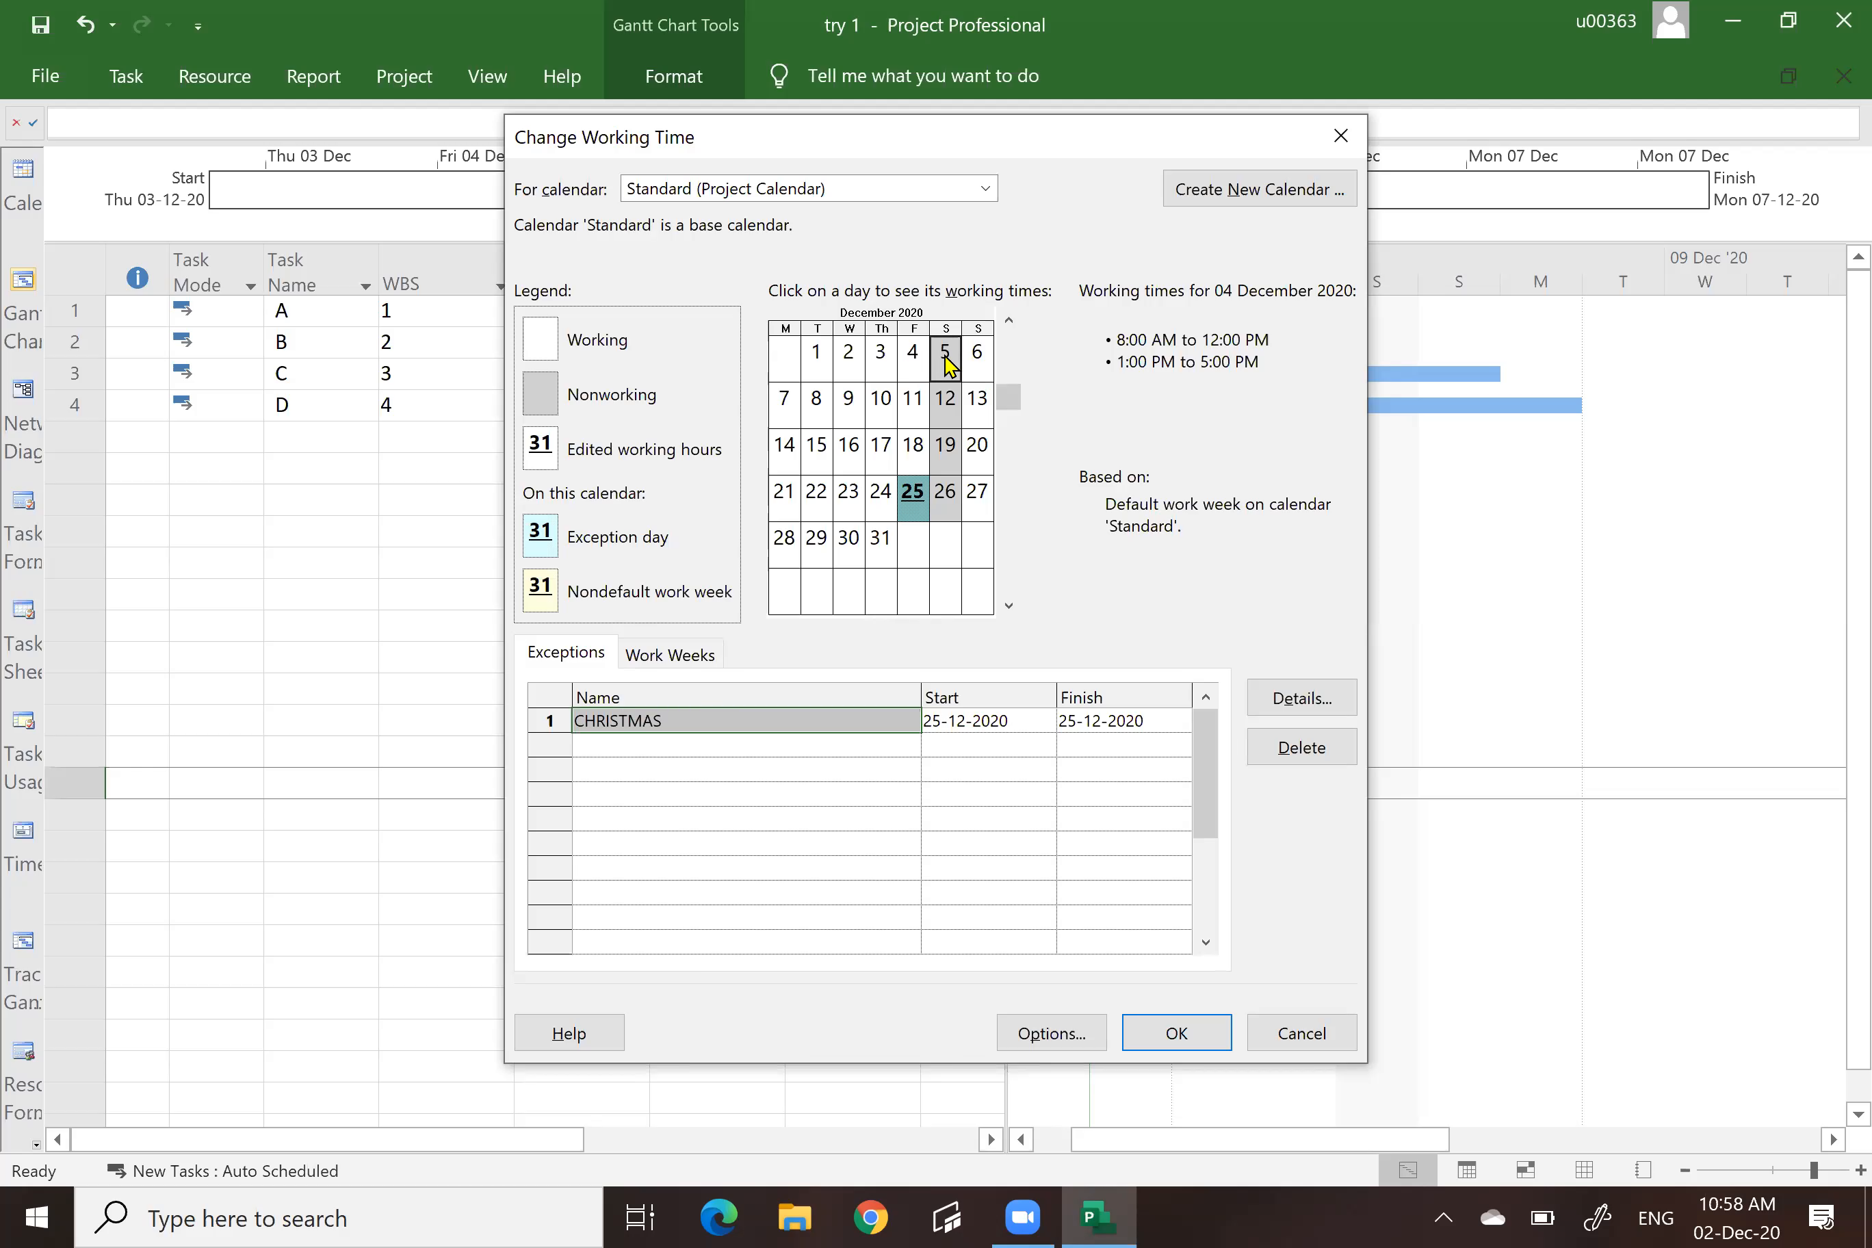
click(978, 362)
click(1299, 1035)
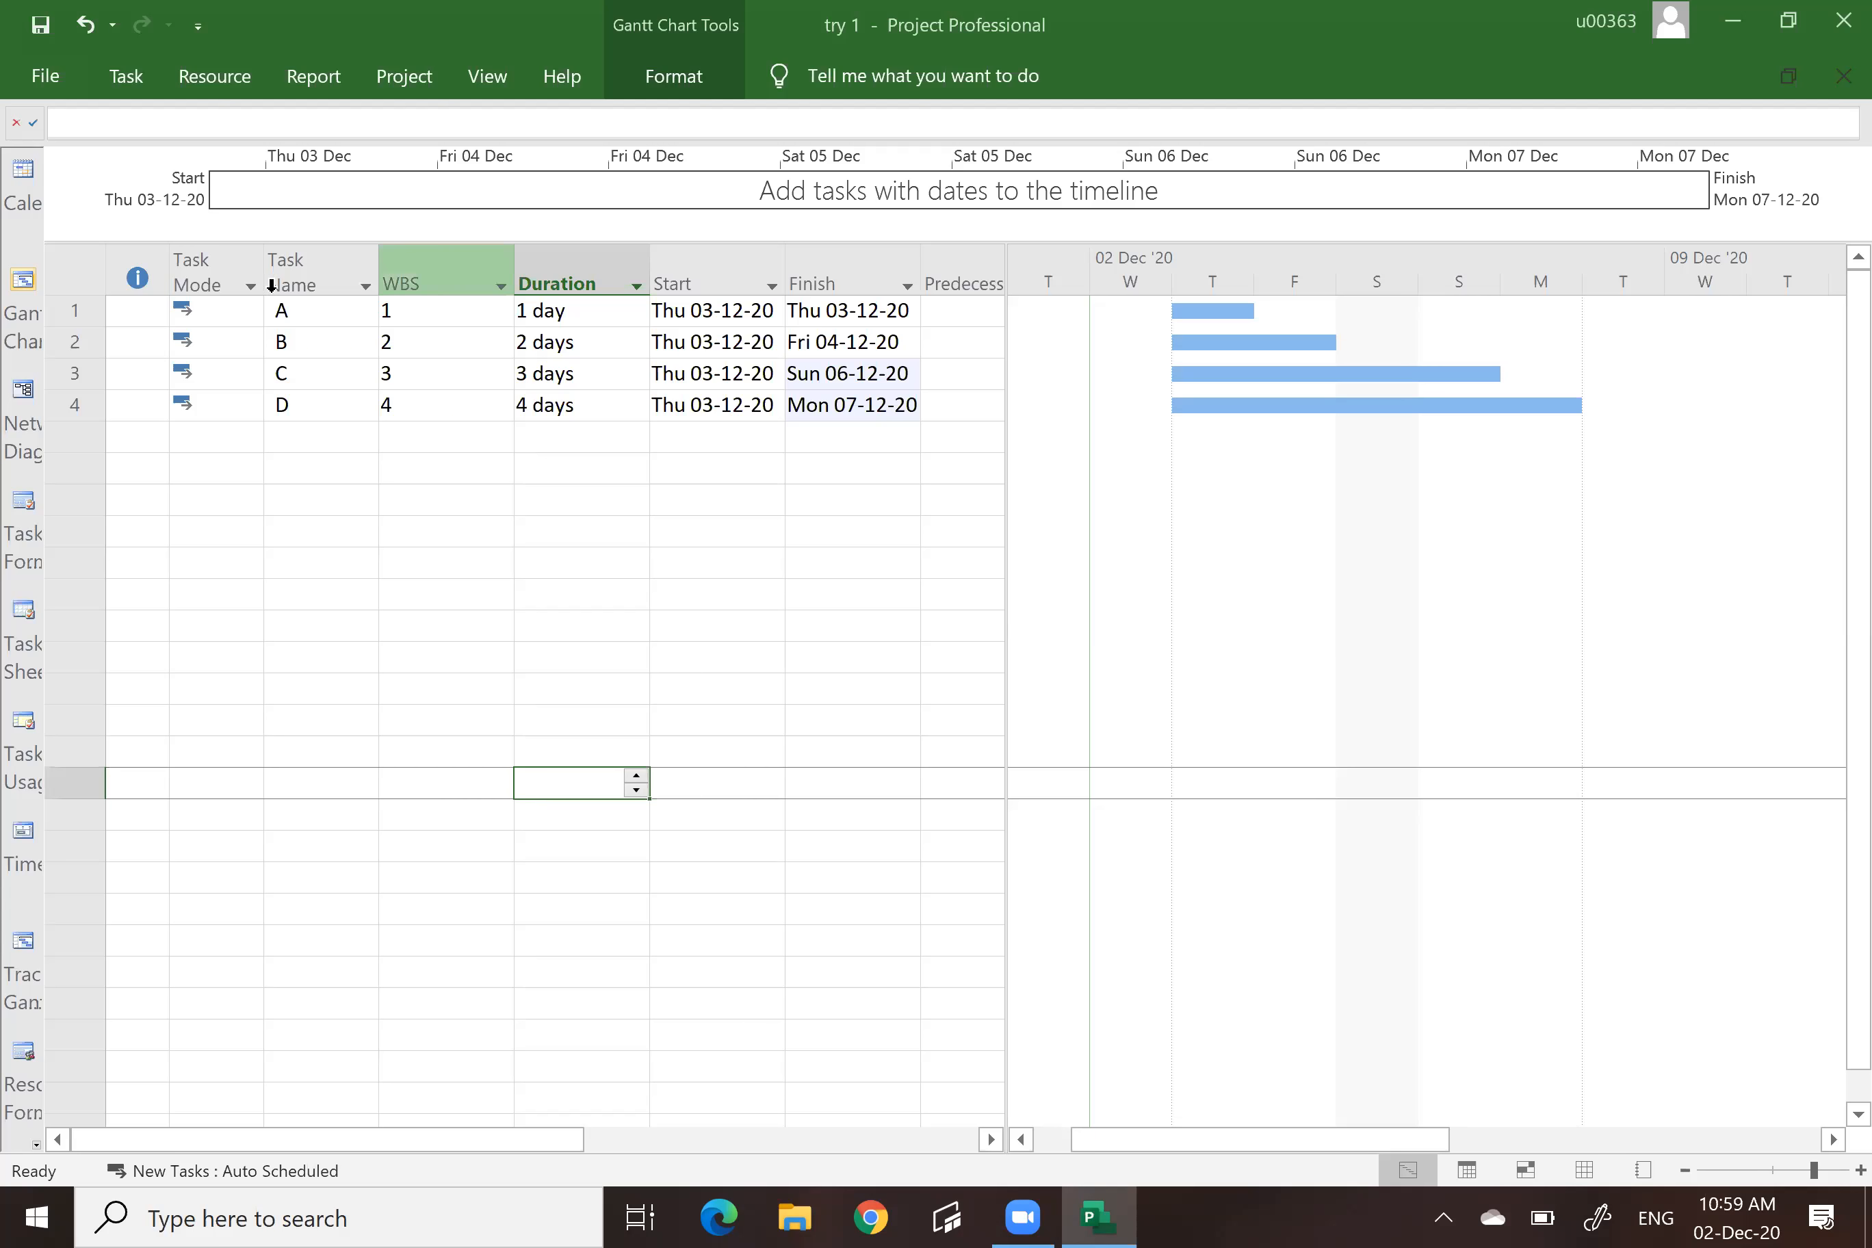
Review the task table columns one by one, from Task Name through WBS, Duration, Start and Finish to Predecessors.
click(327, 269)
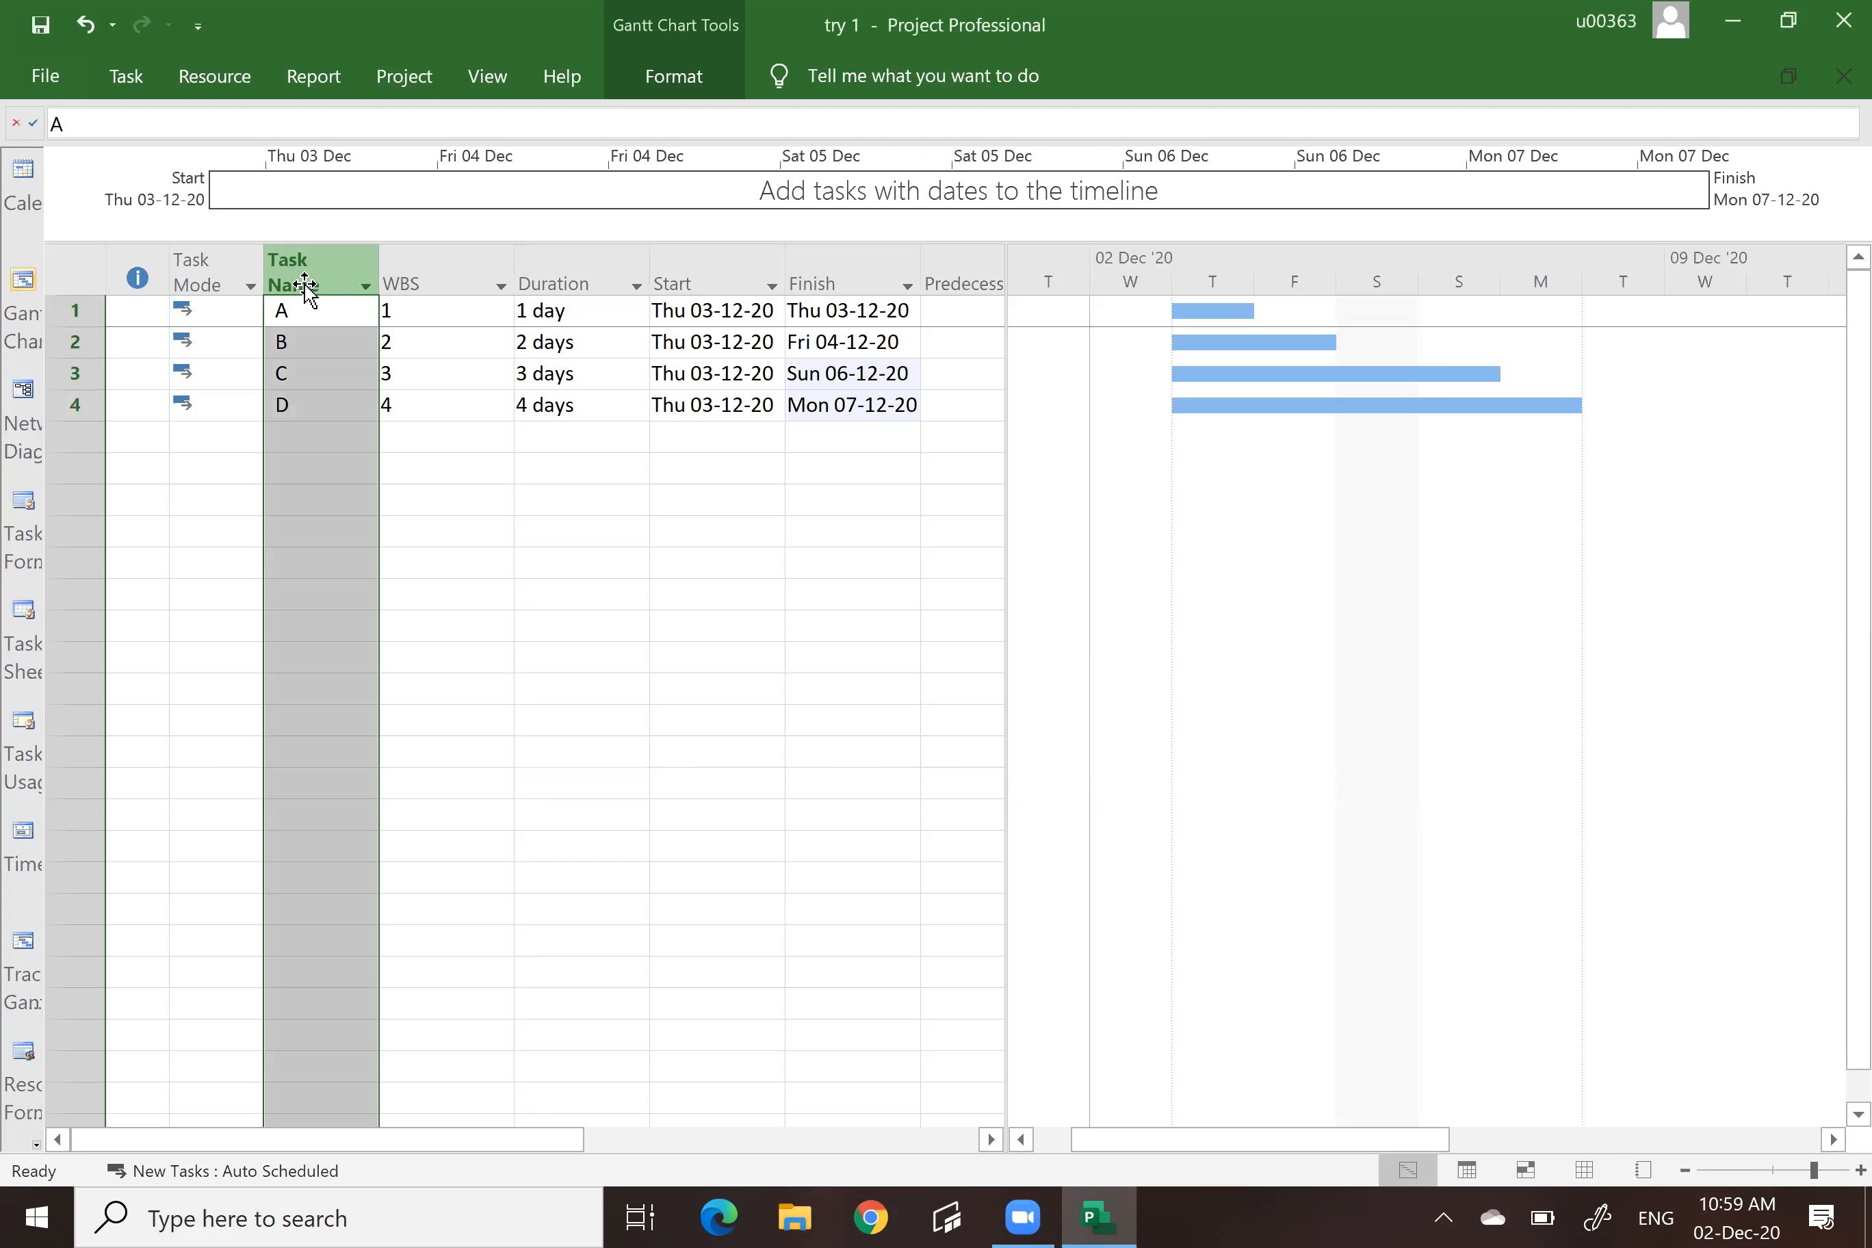
click(301, 500)
click(326, 265)
click(451, 265)
click(560, 267)
click(685, 266)
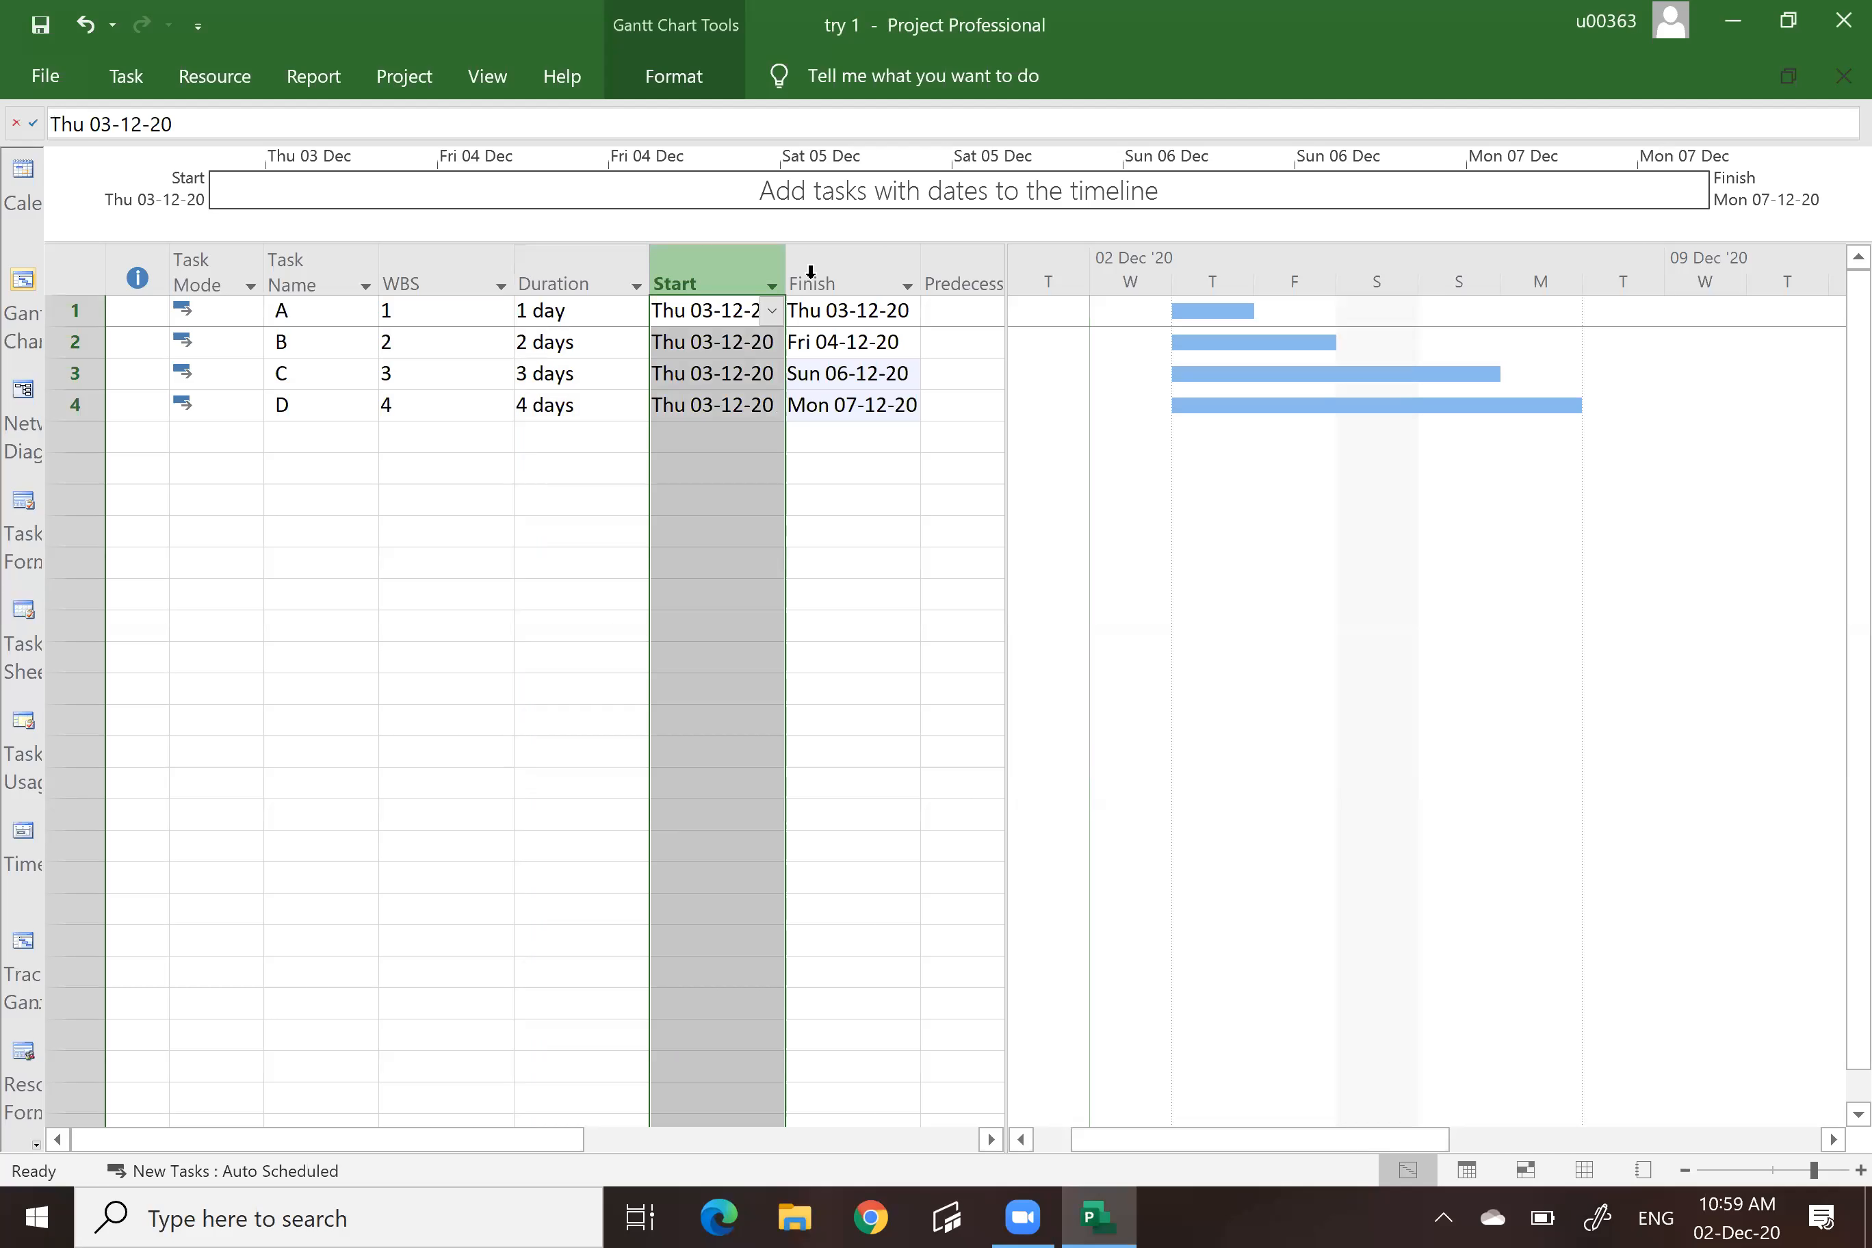
click(836, 264)
click(935, 281)
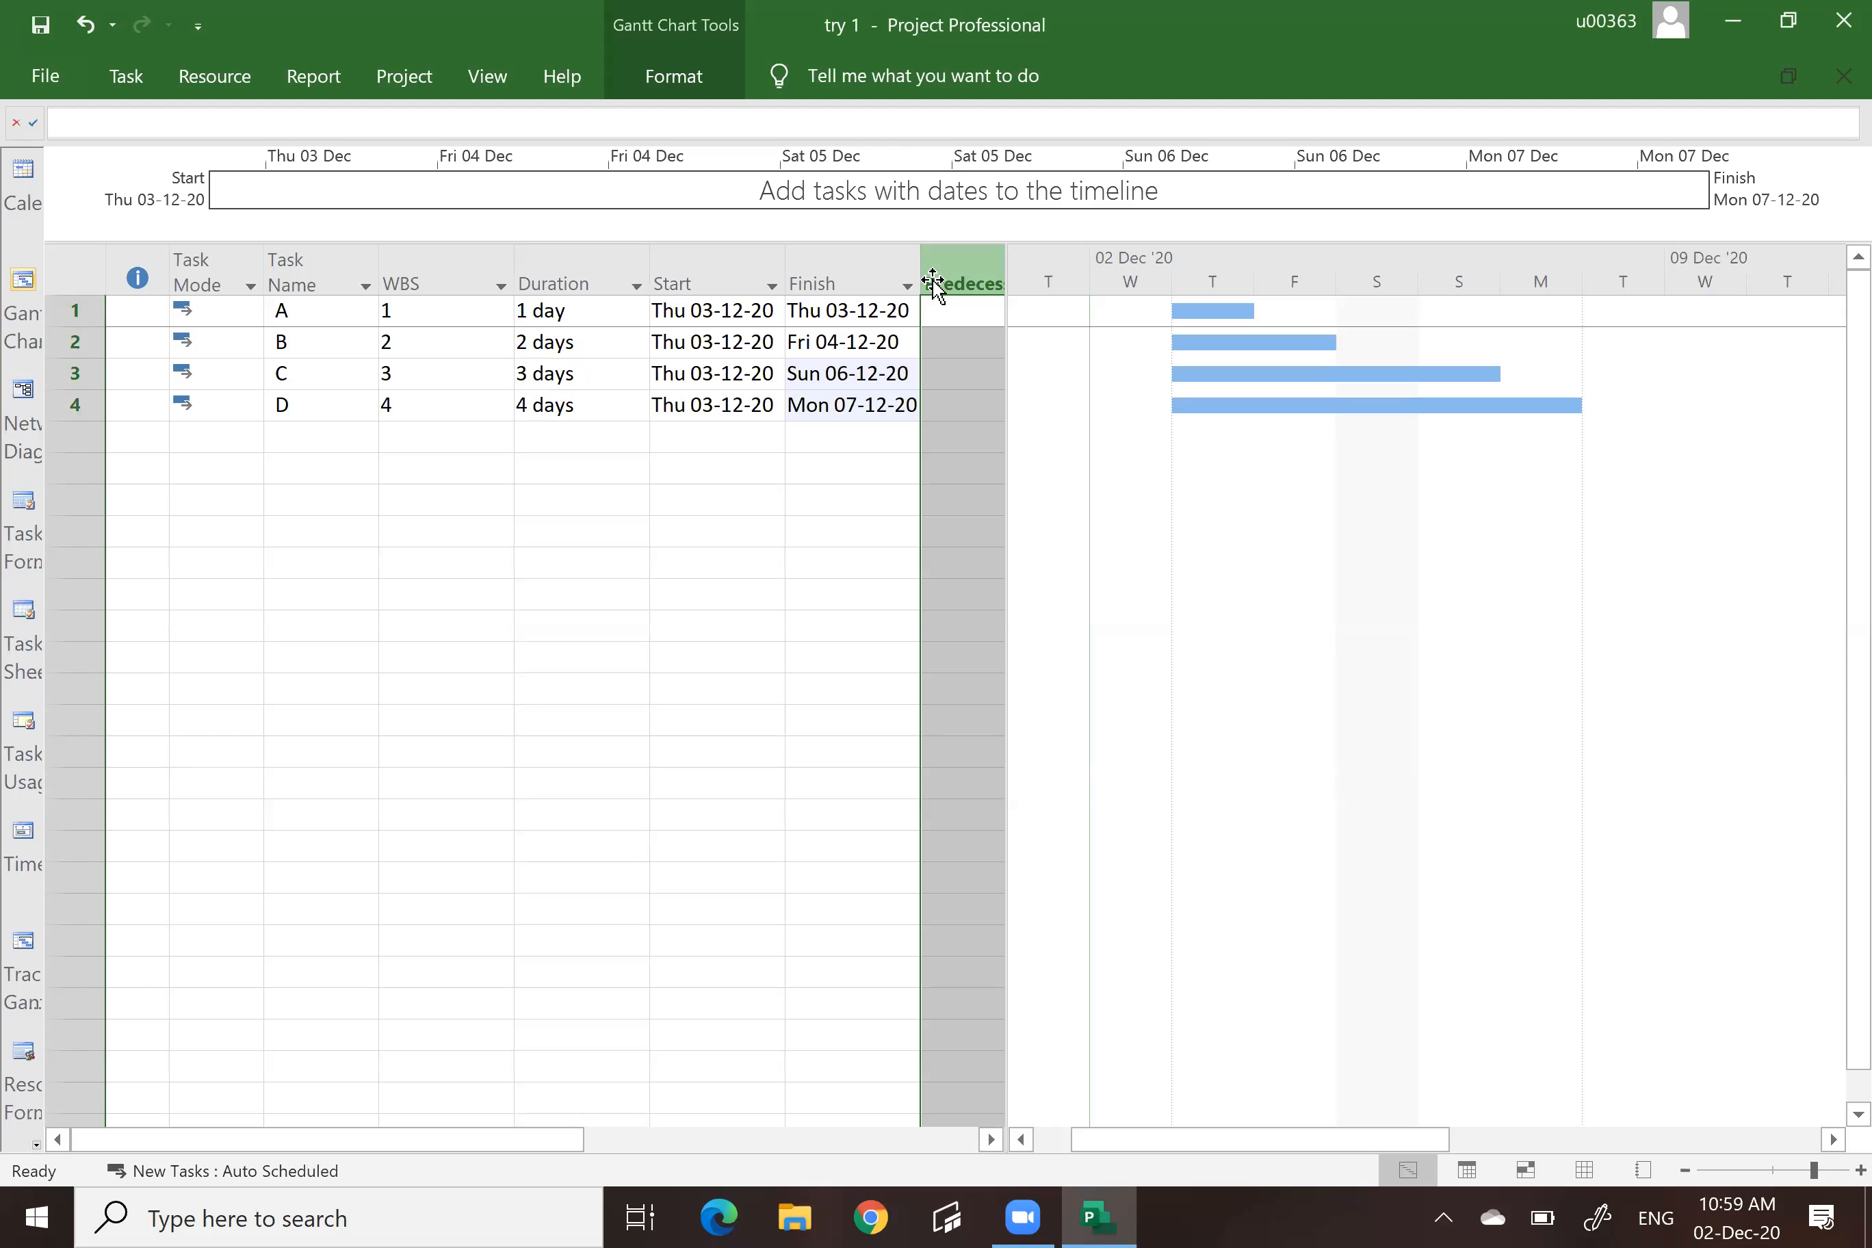
click(571, 501)
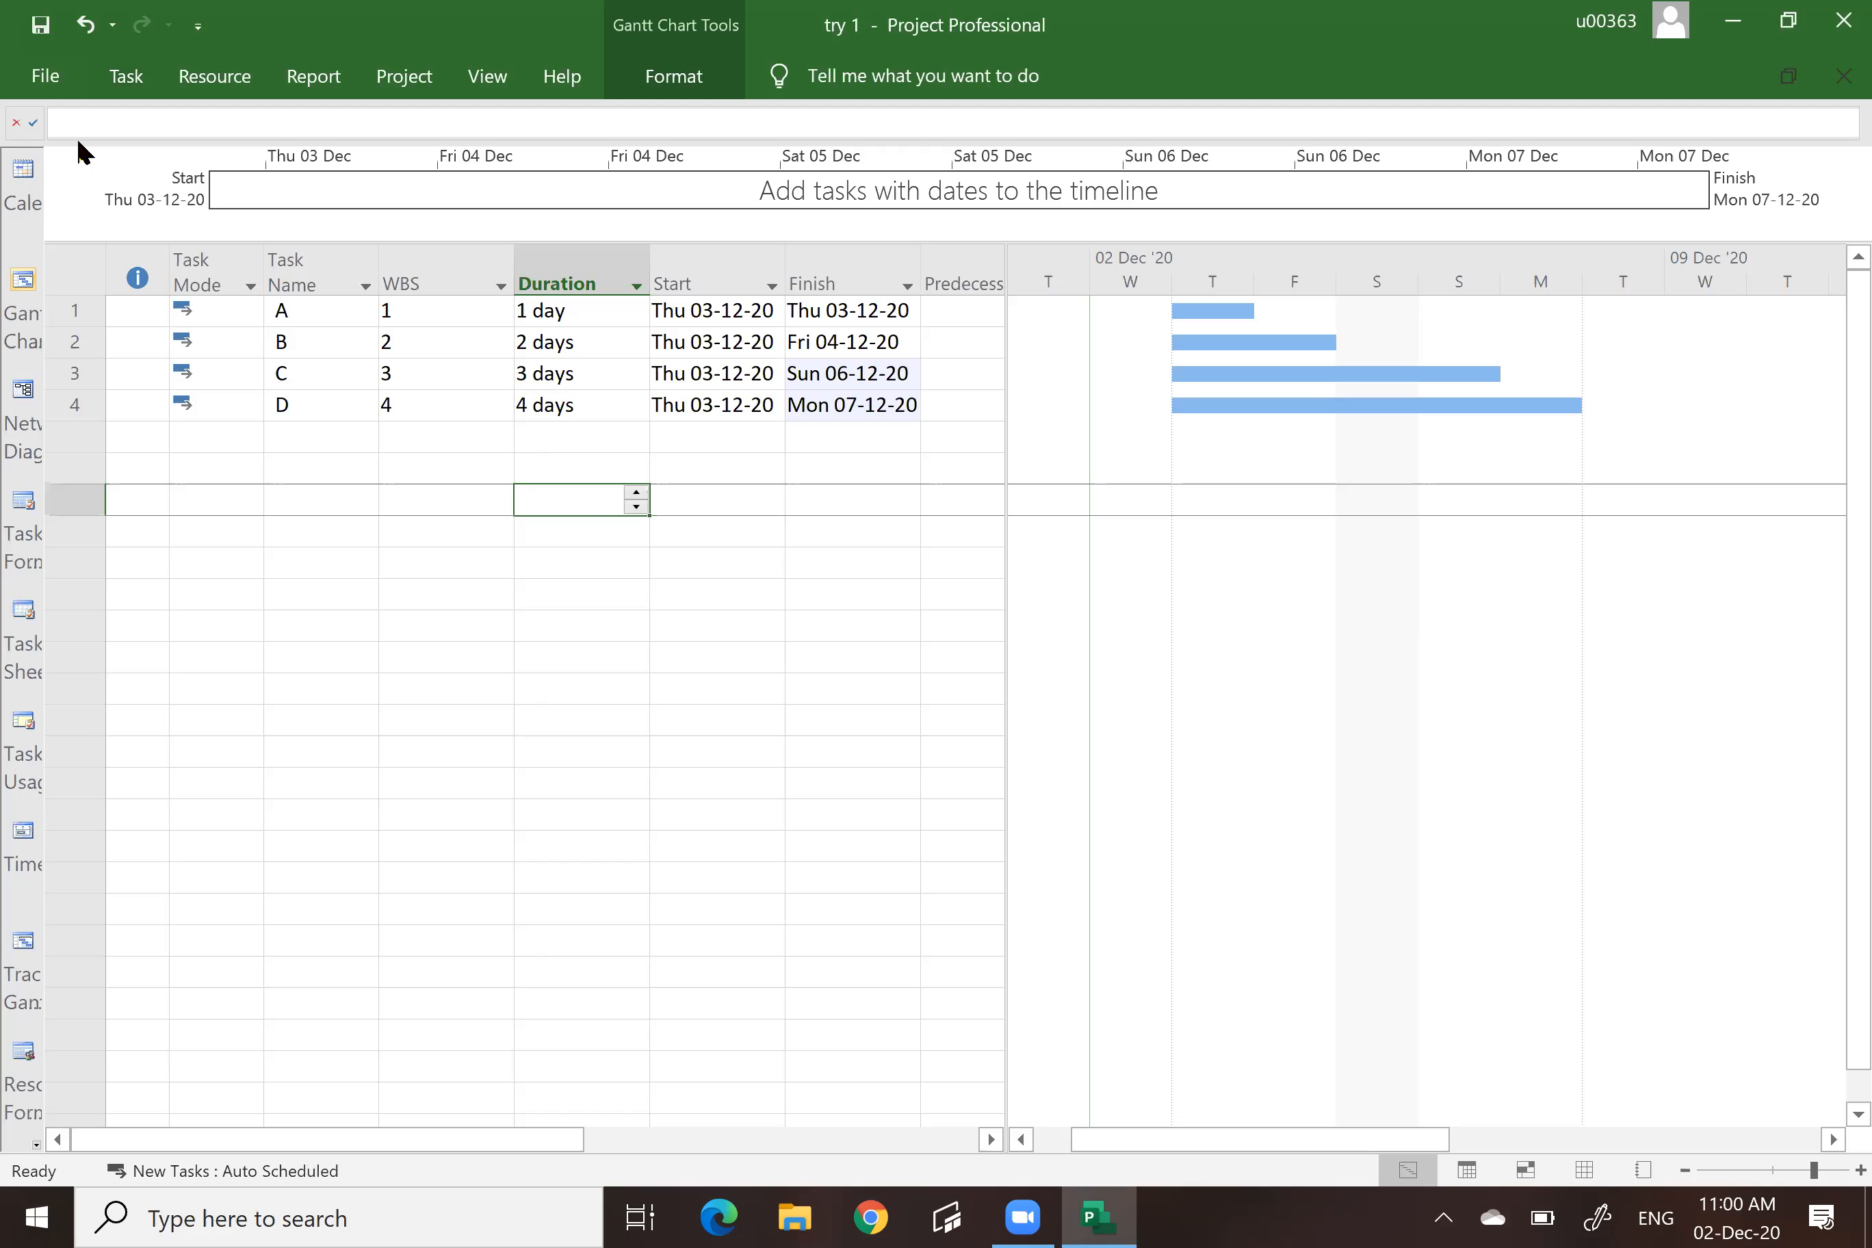
Select the Task Name column and save the changes to the project "try 1".
click(127, 81)
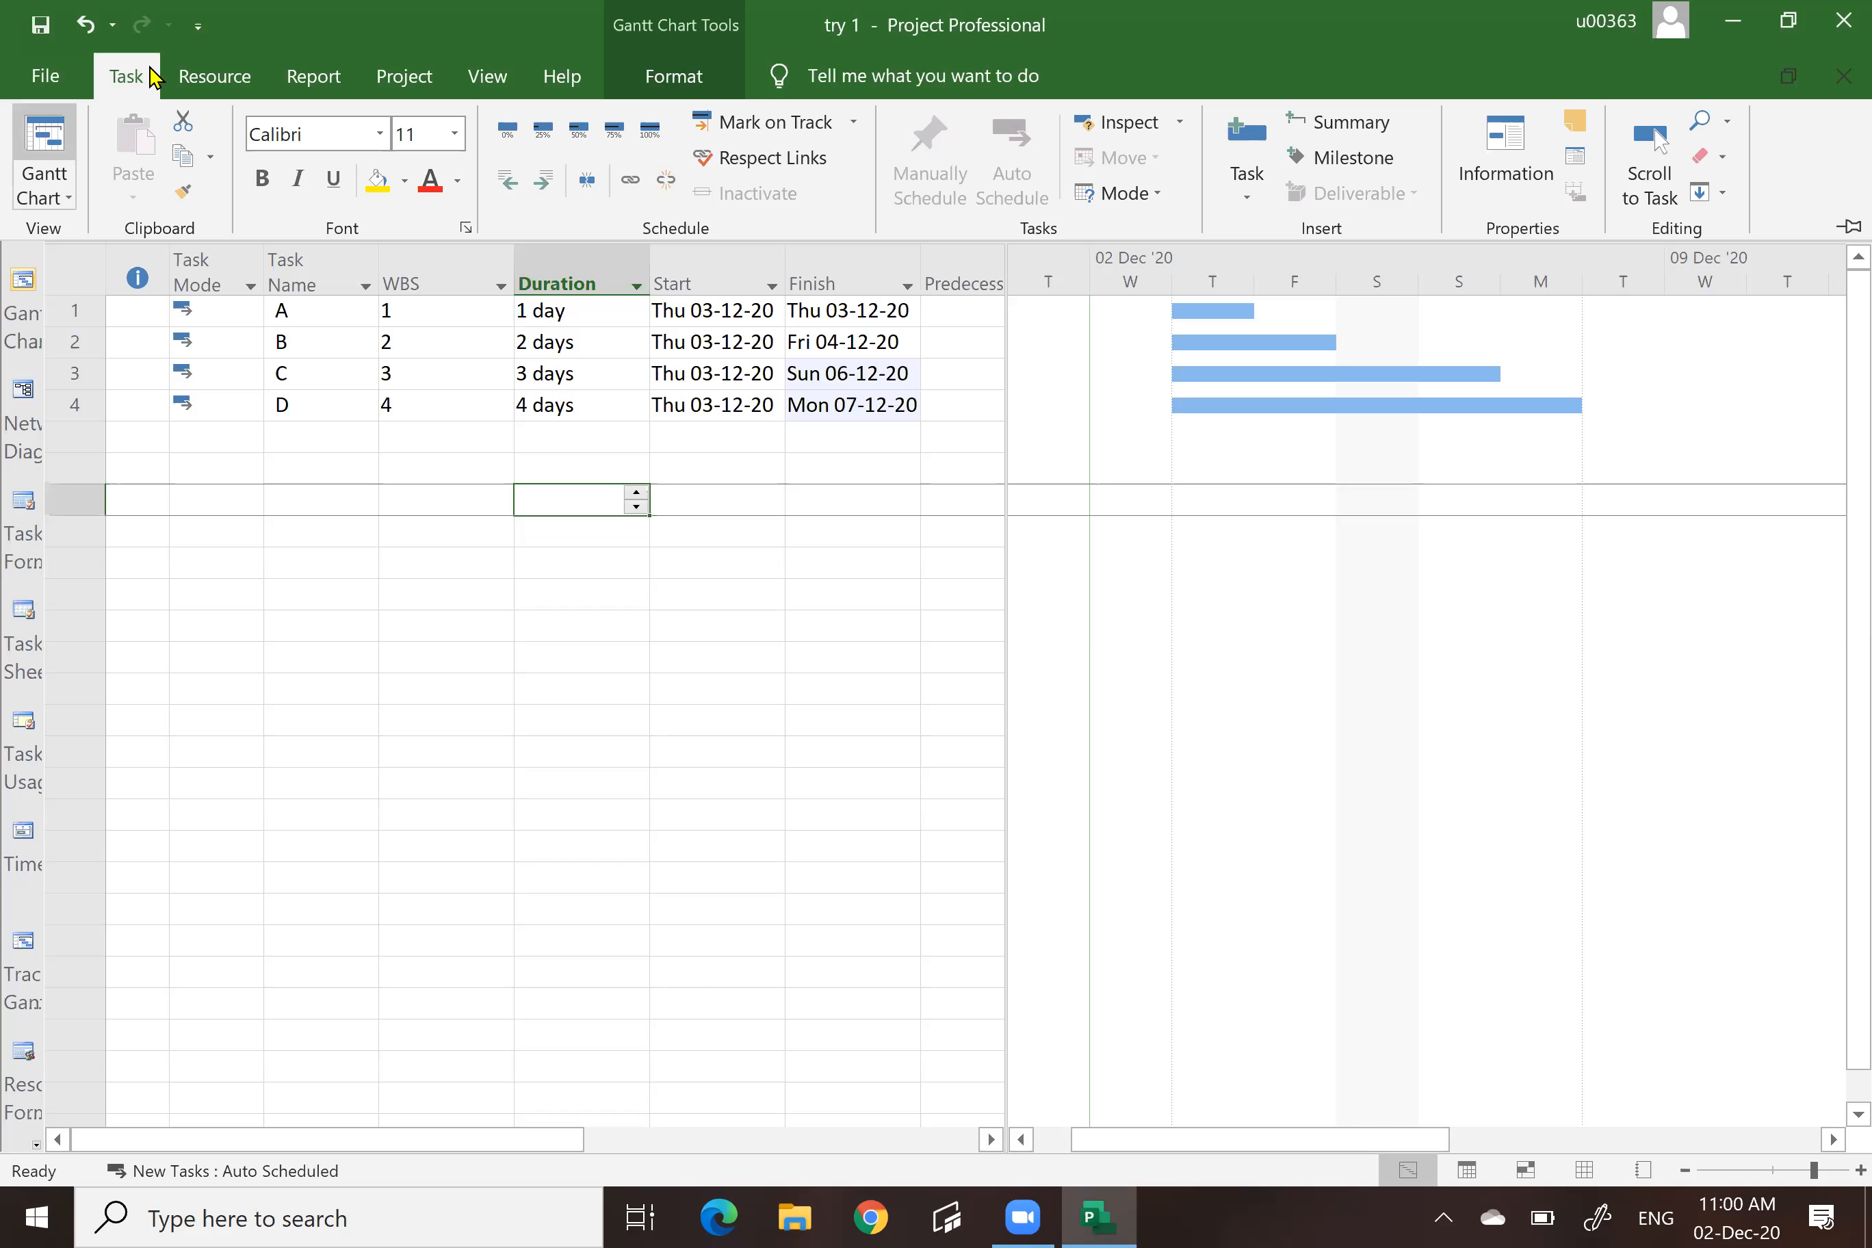
click(306, 761)
click(317, 282)
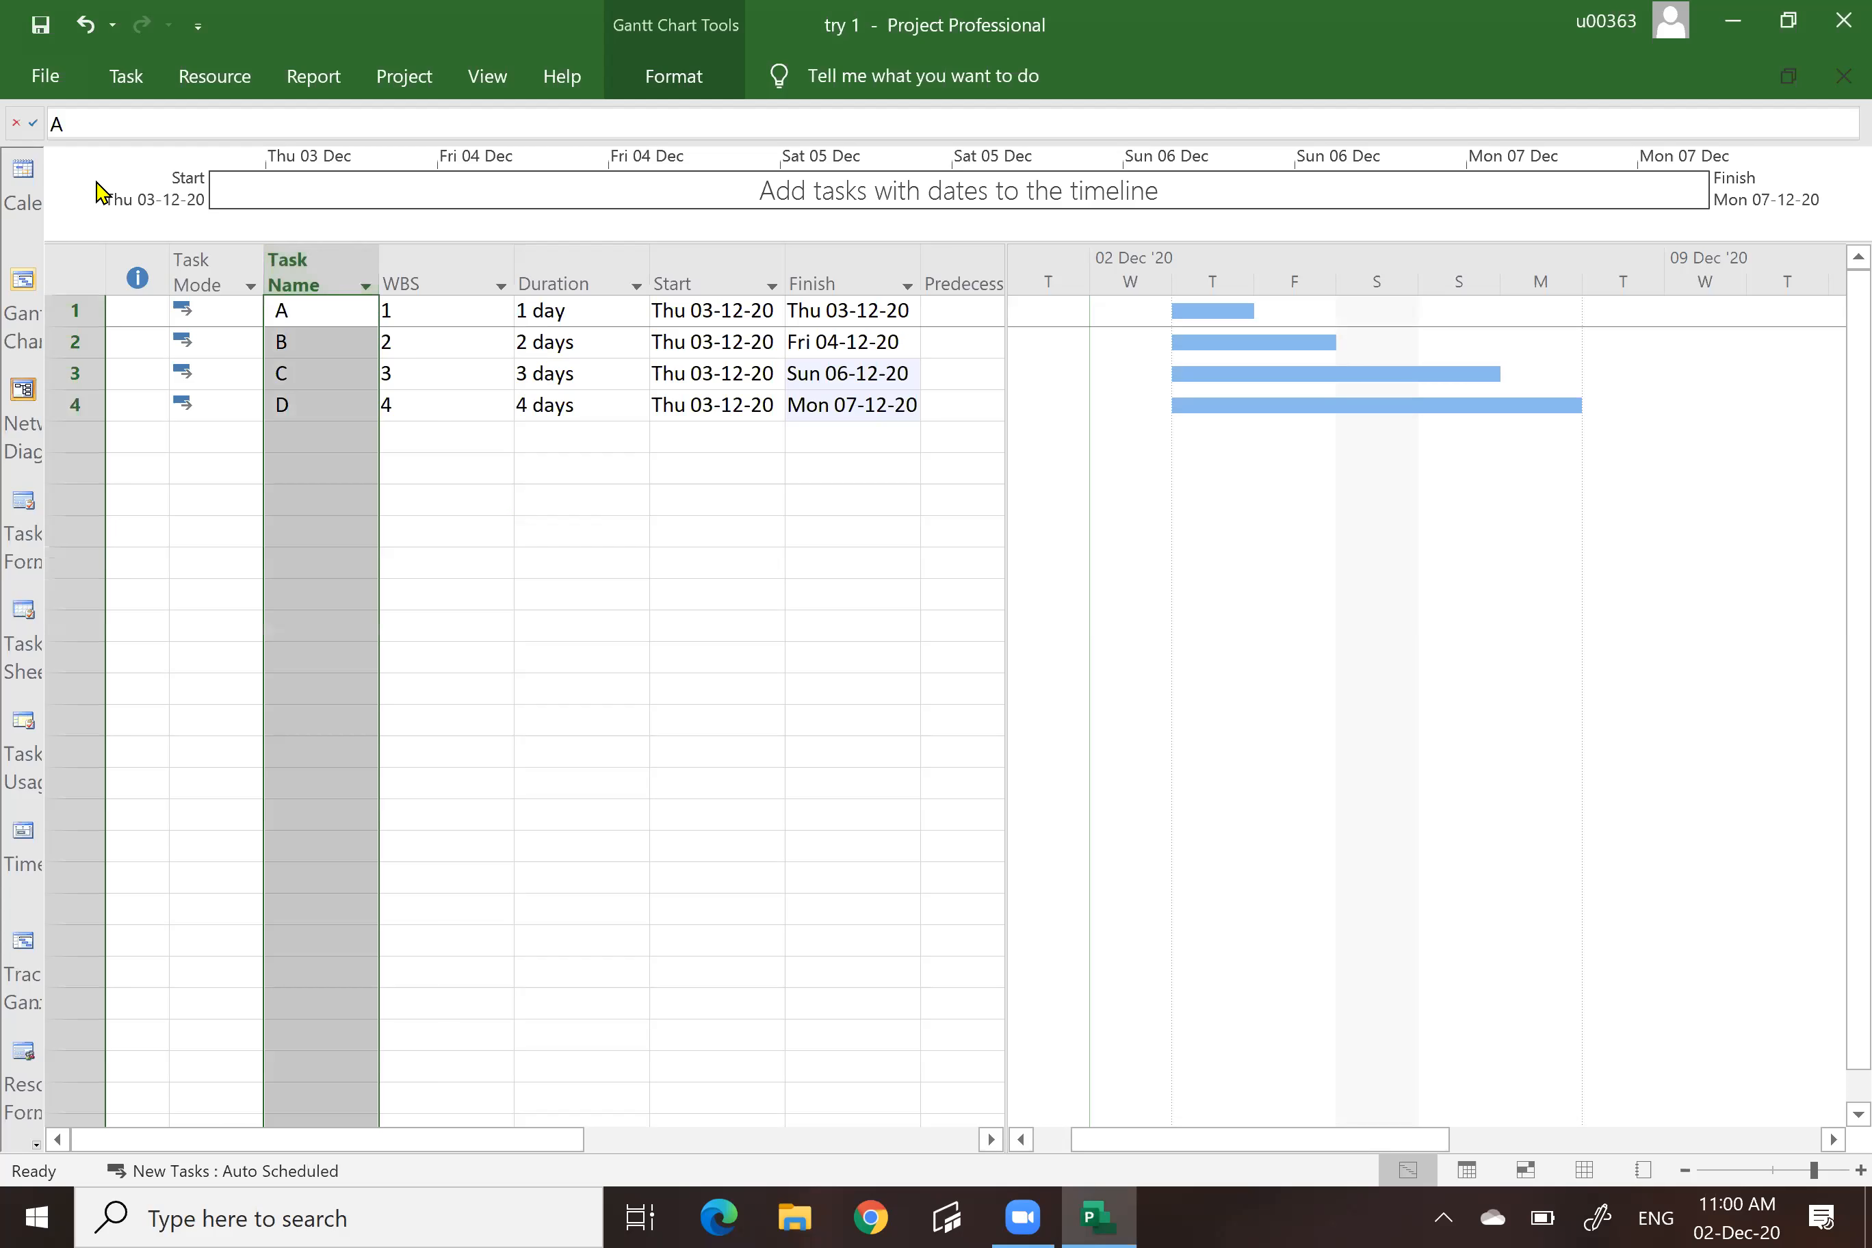
click(127, 77)
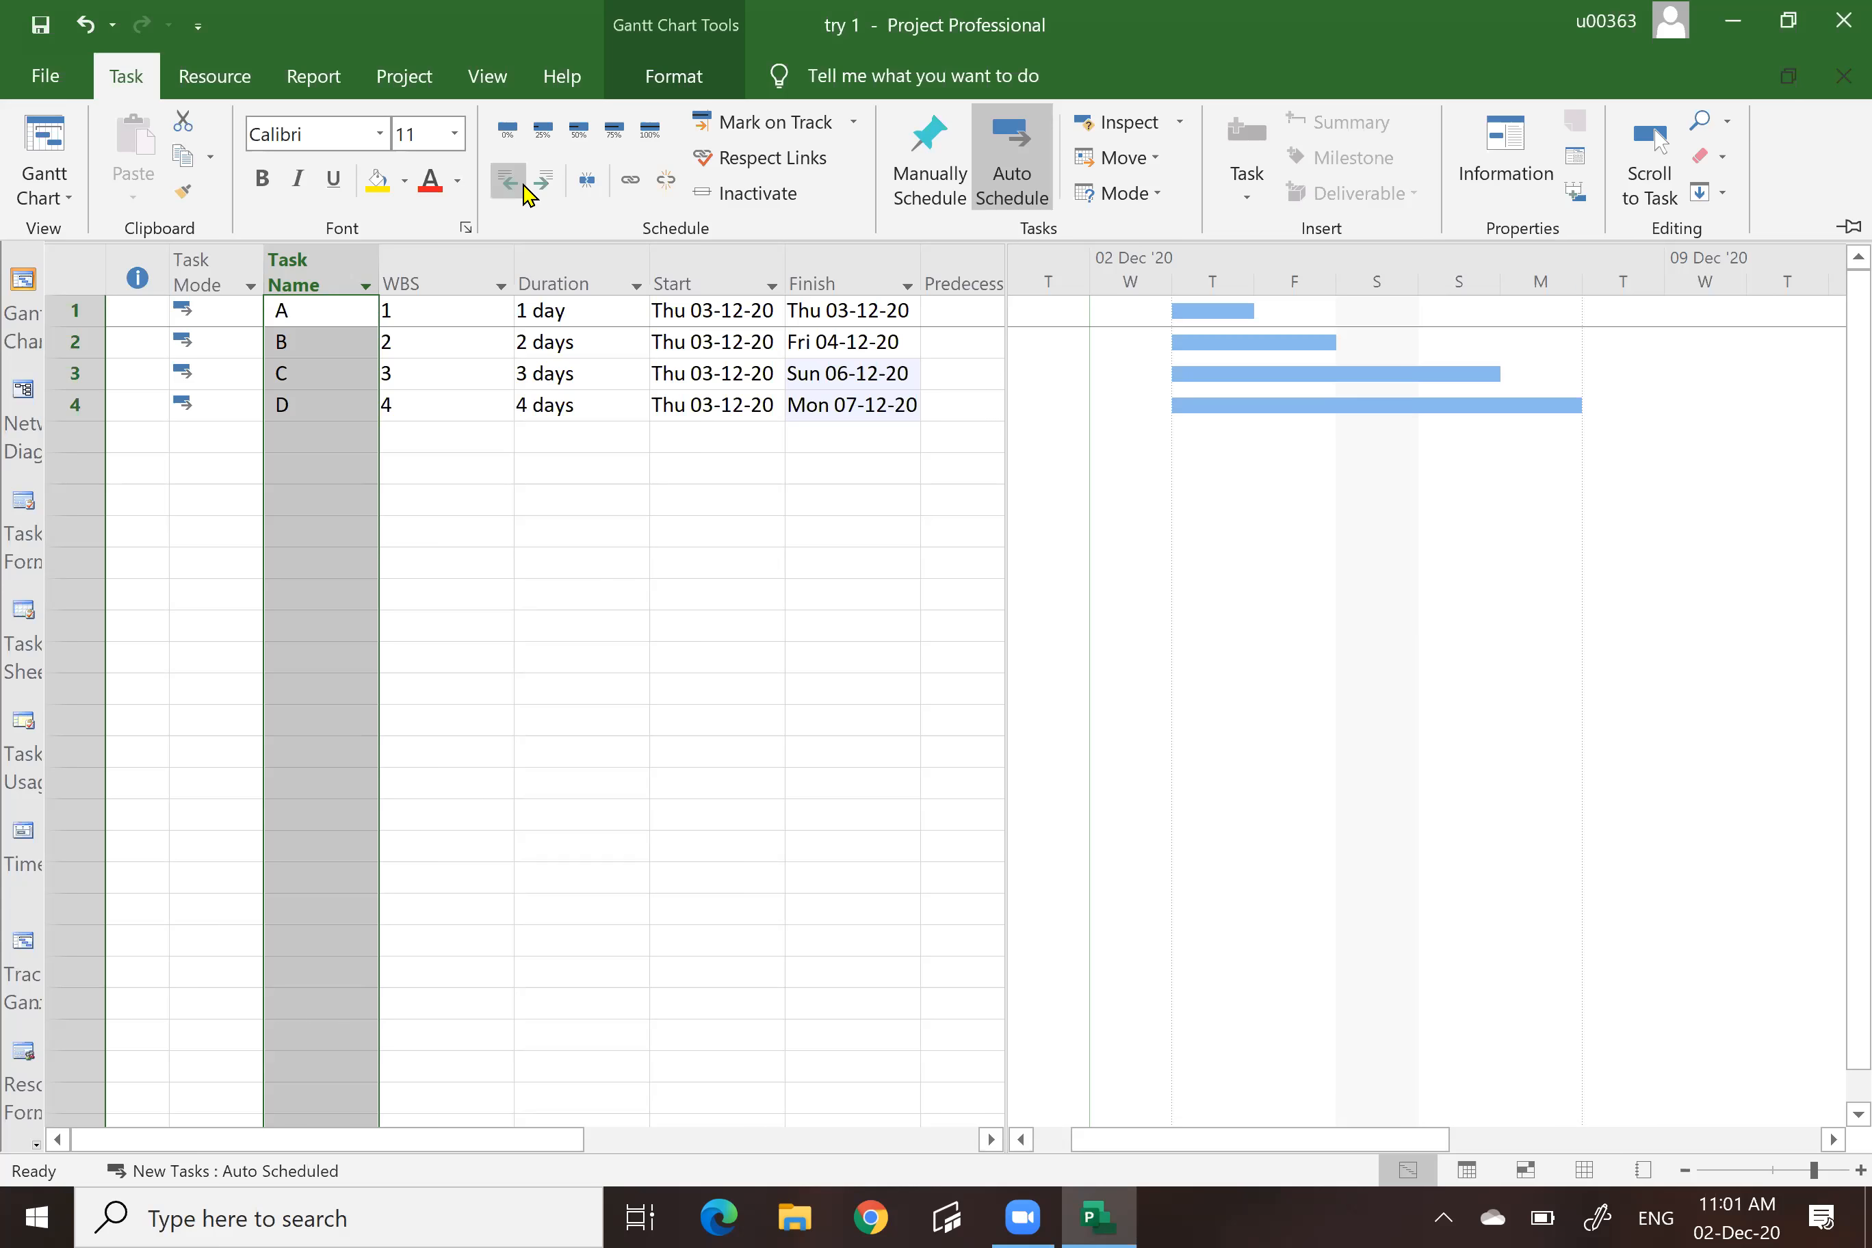
click(590, 183)
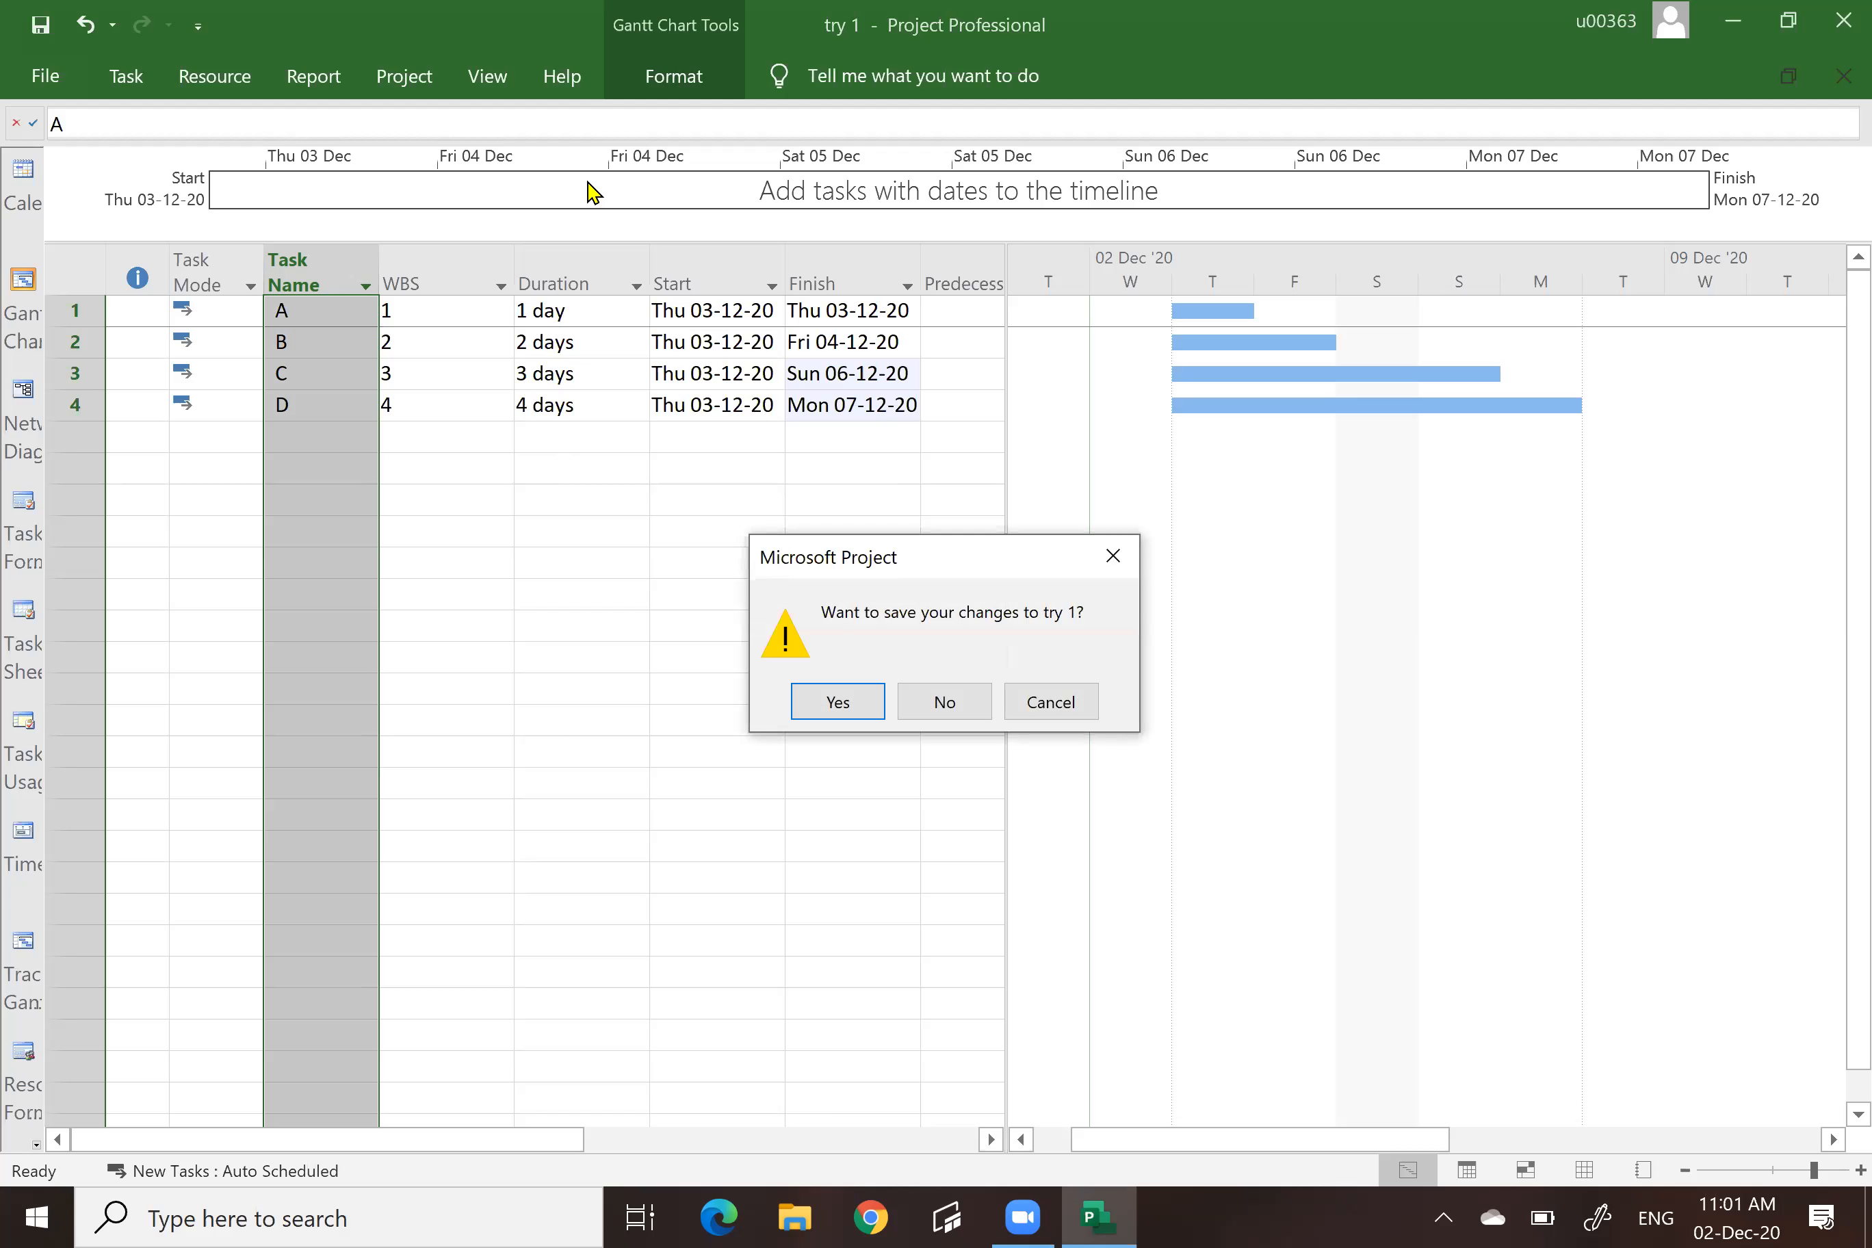
click(854, 710)
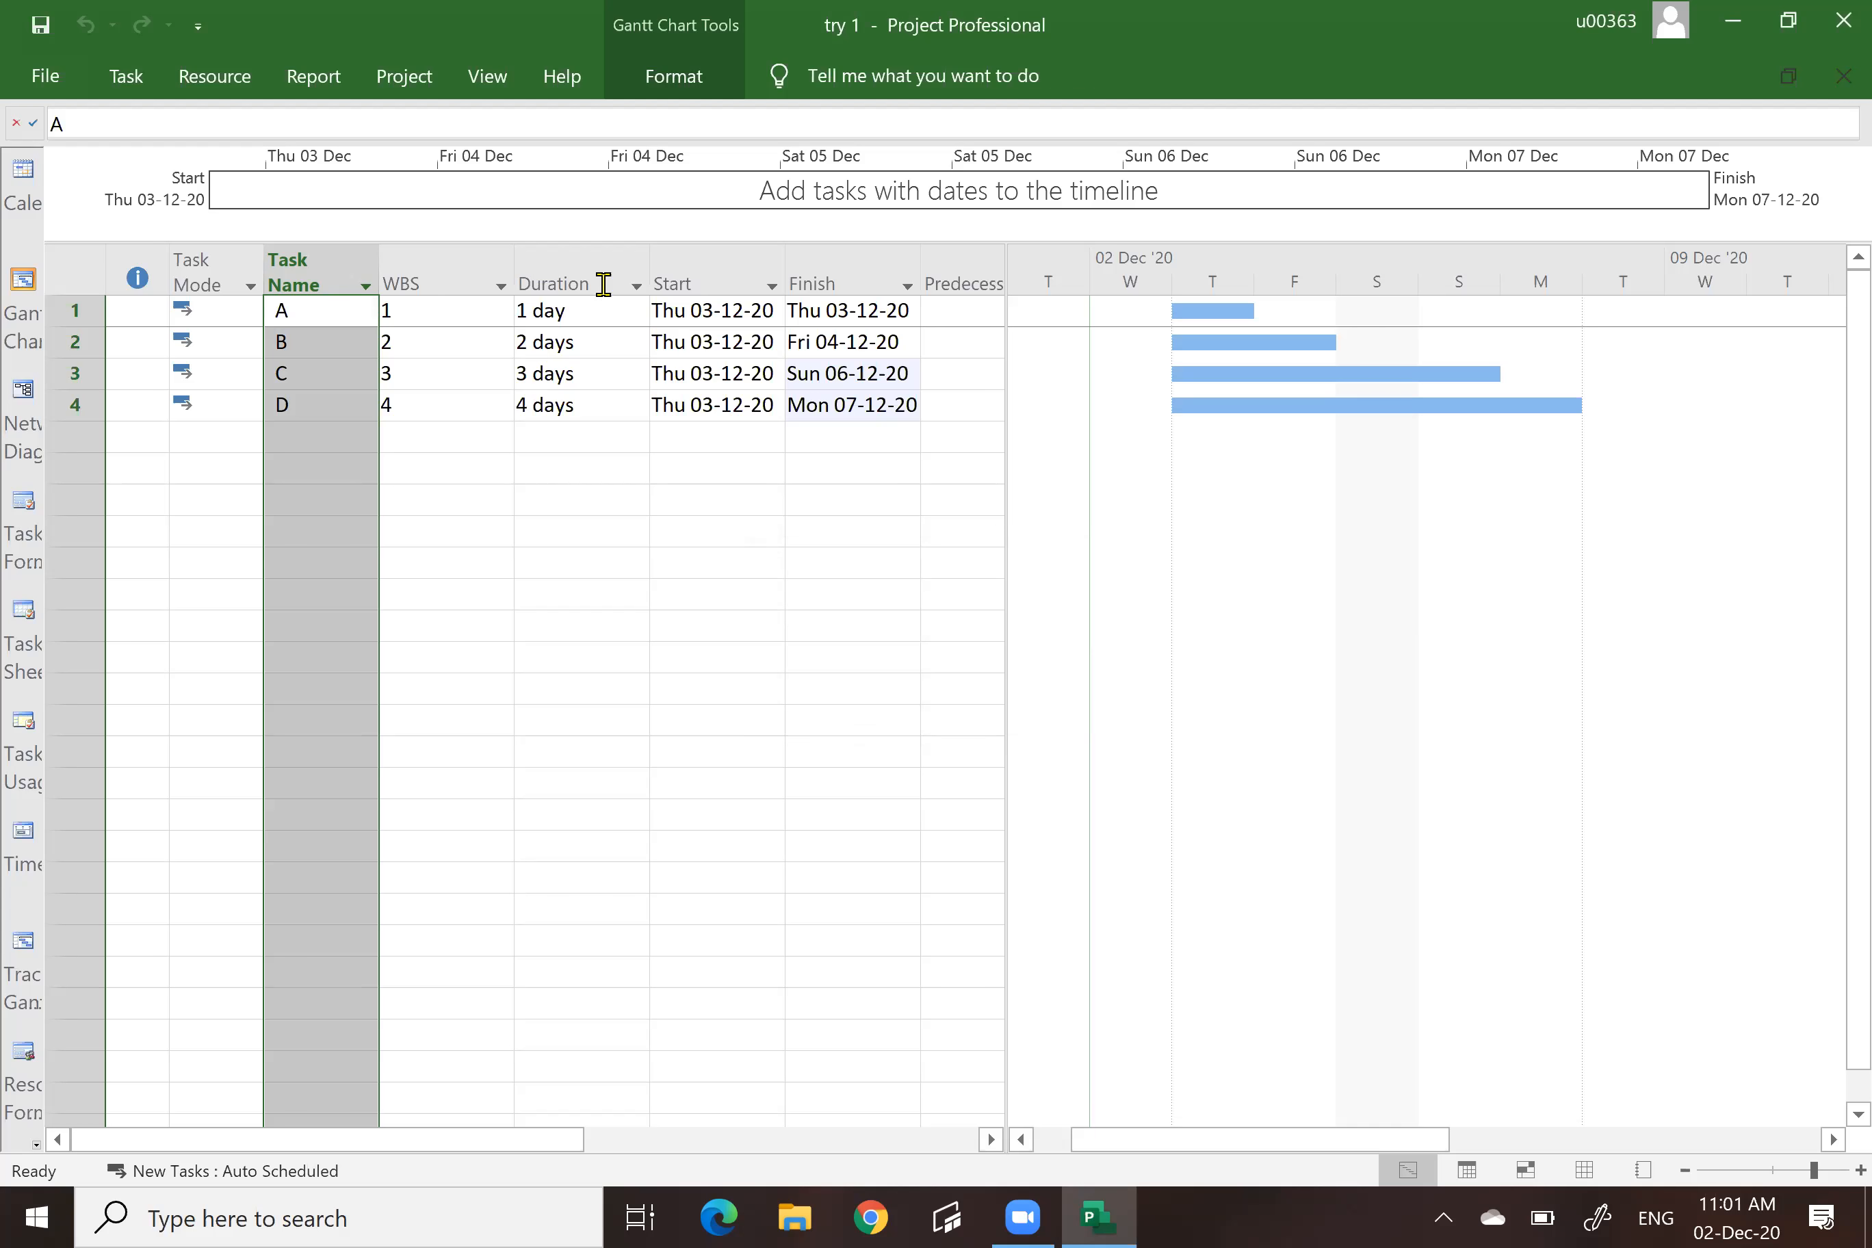
Examine the general, predecessor, resource, advanced, notes and custom field details of task A, and close its task information without changes.
click(126, 74)
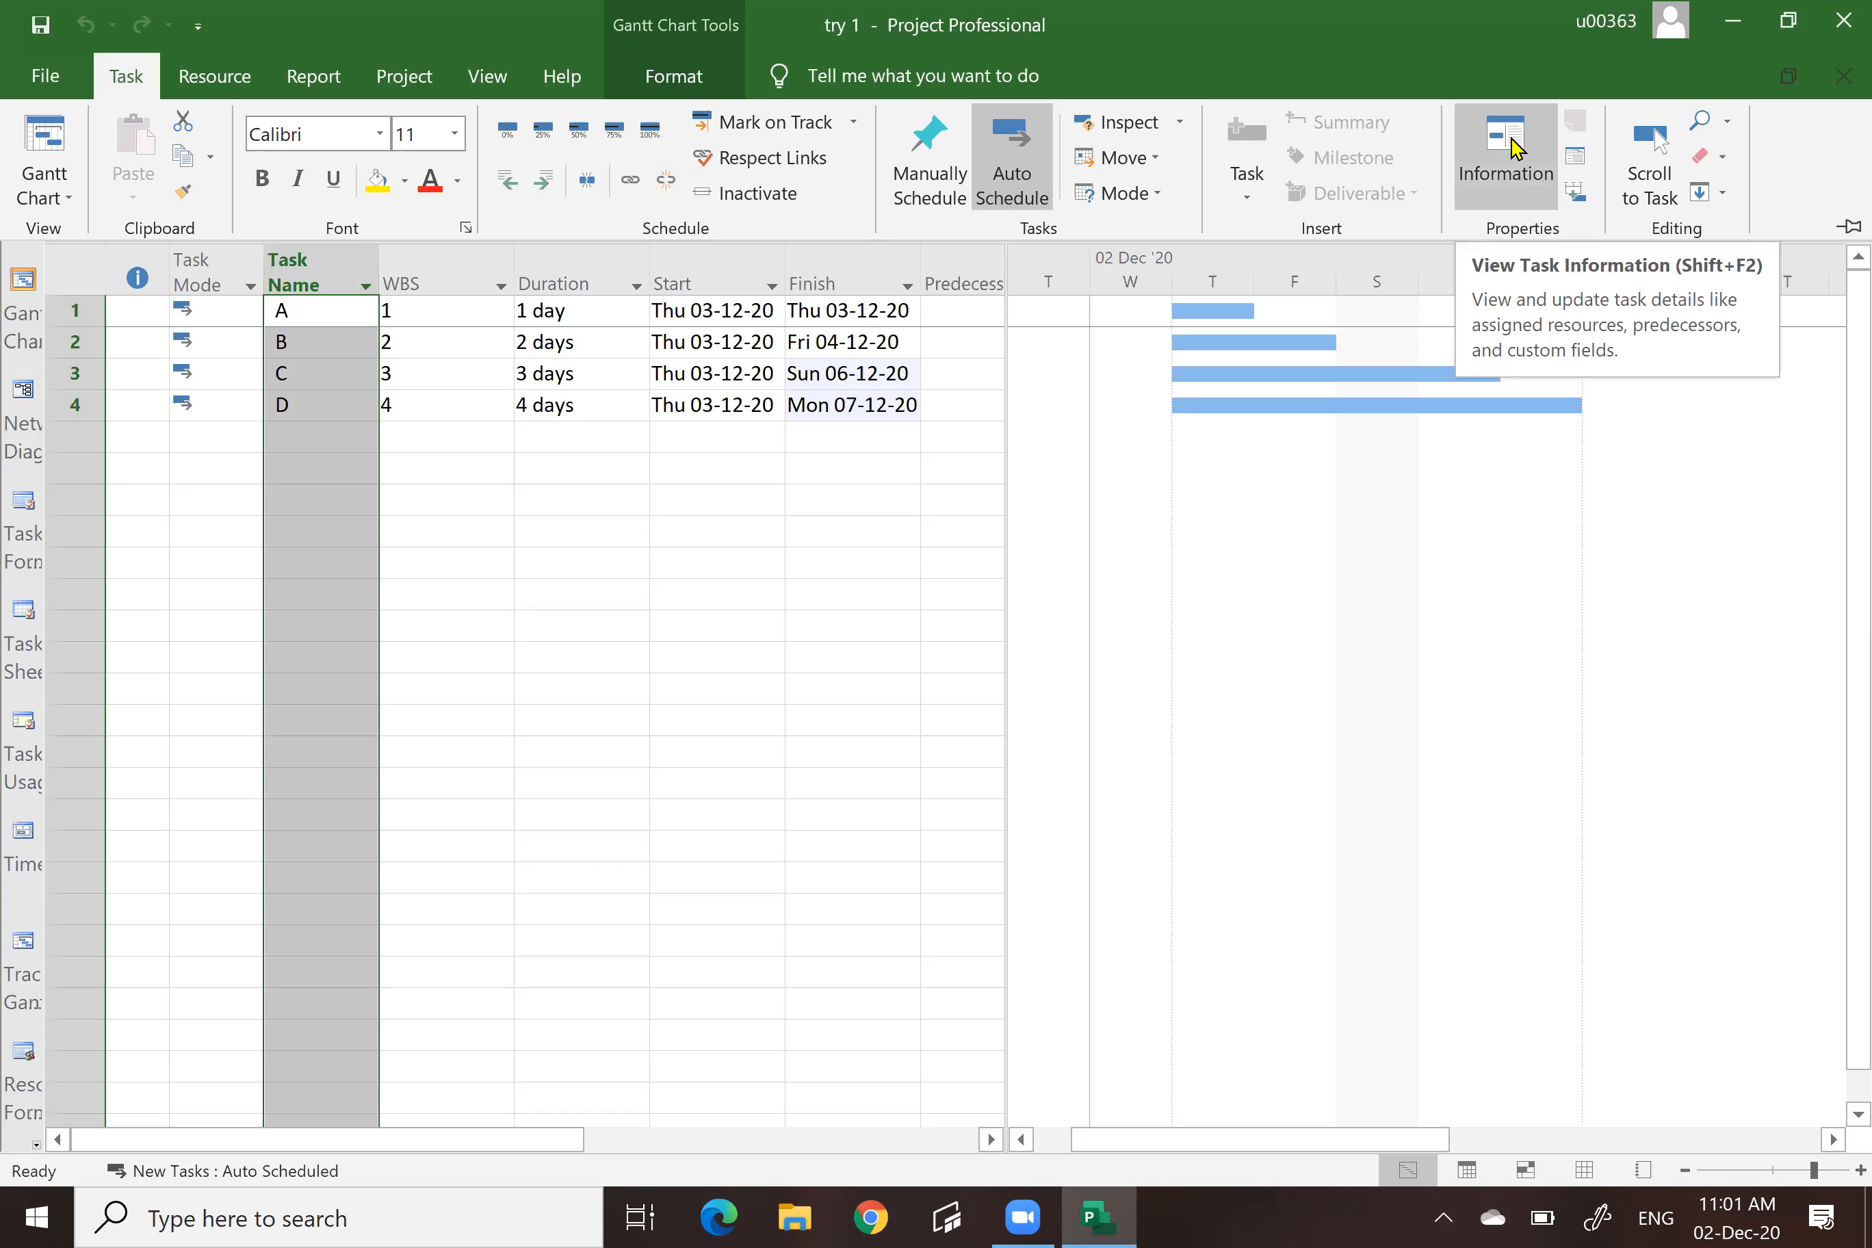
click(483, 520)
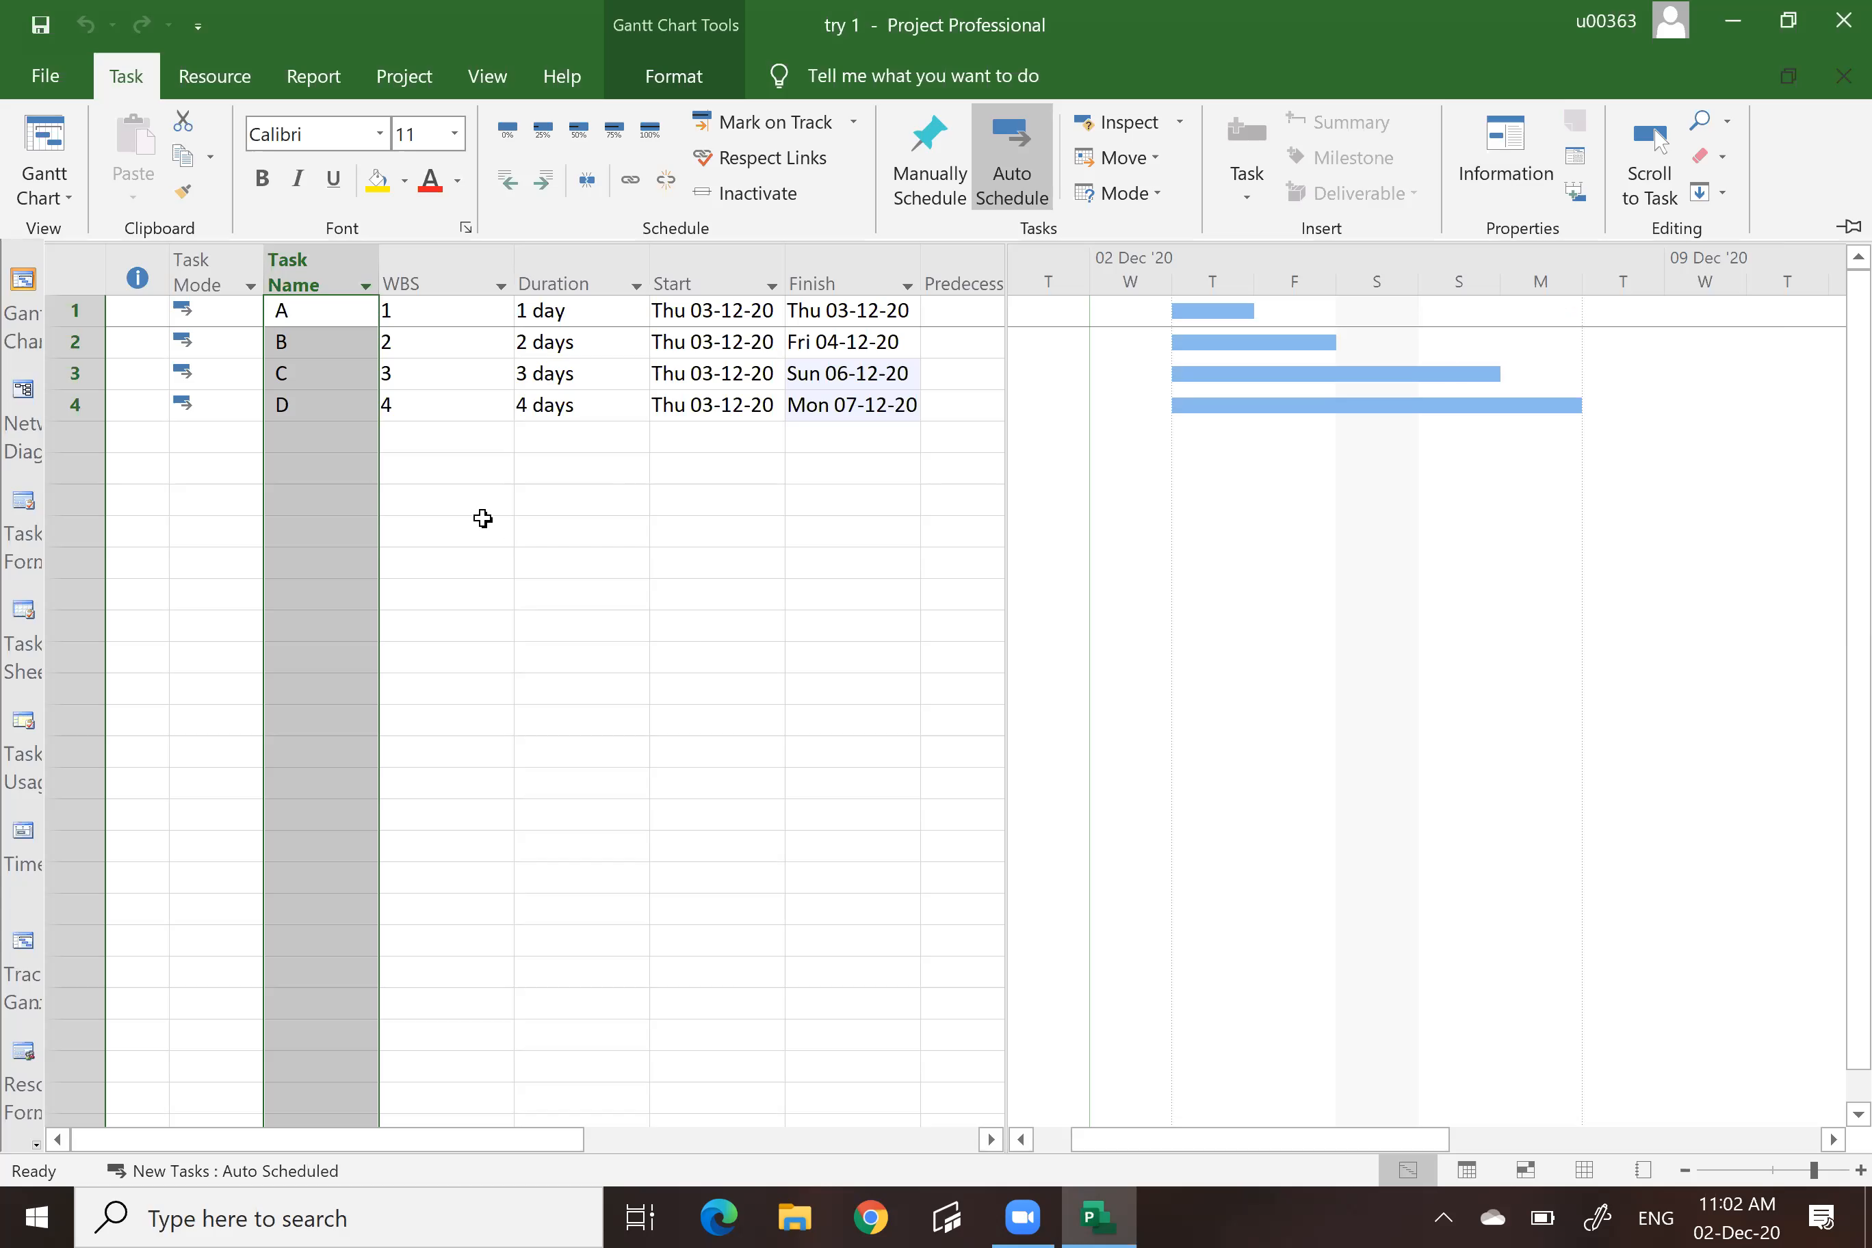
click(74, 310)
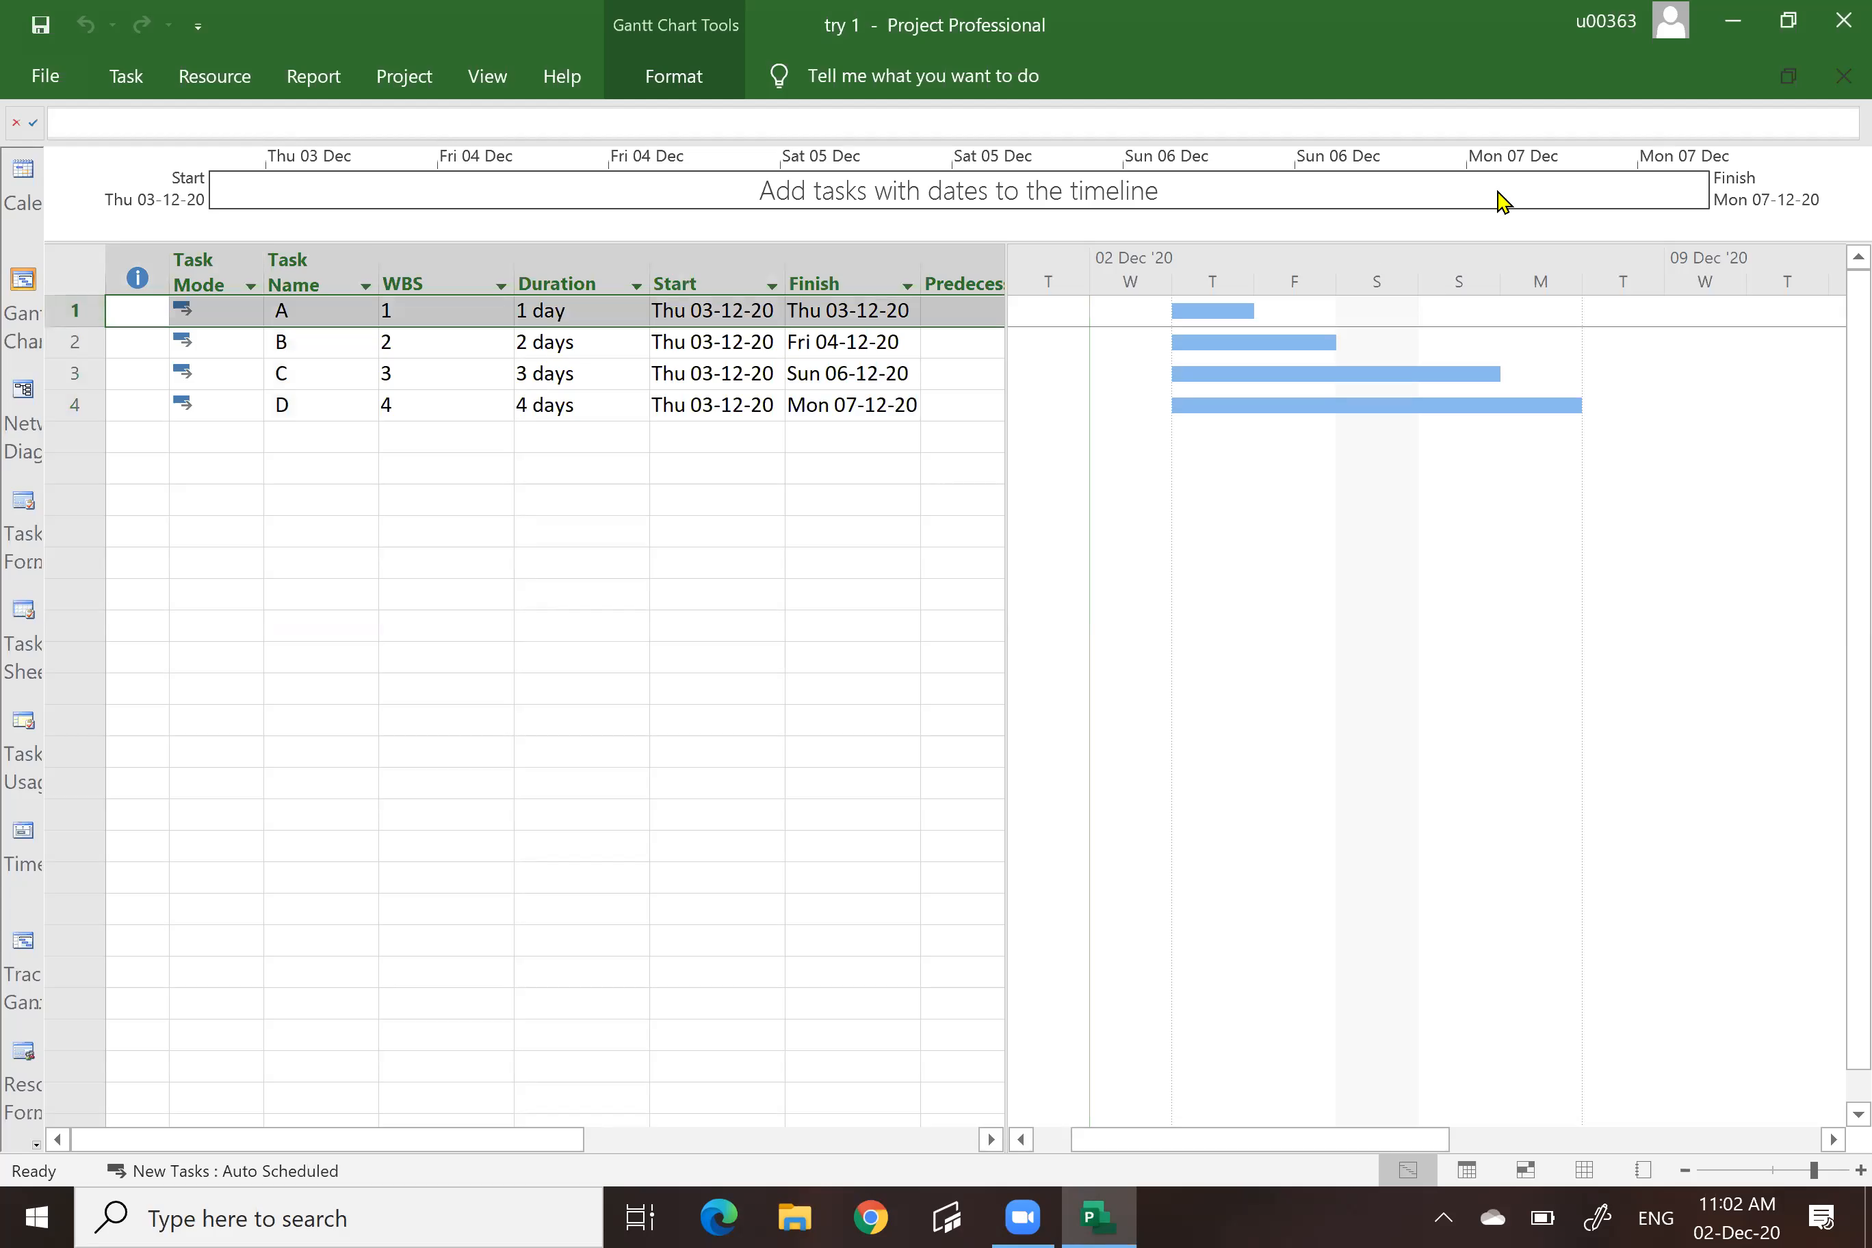
click(126, 77)
click(1504, 153)
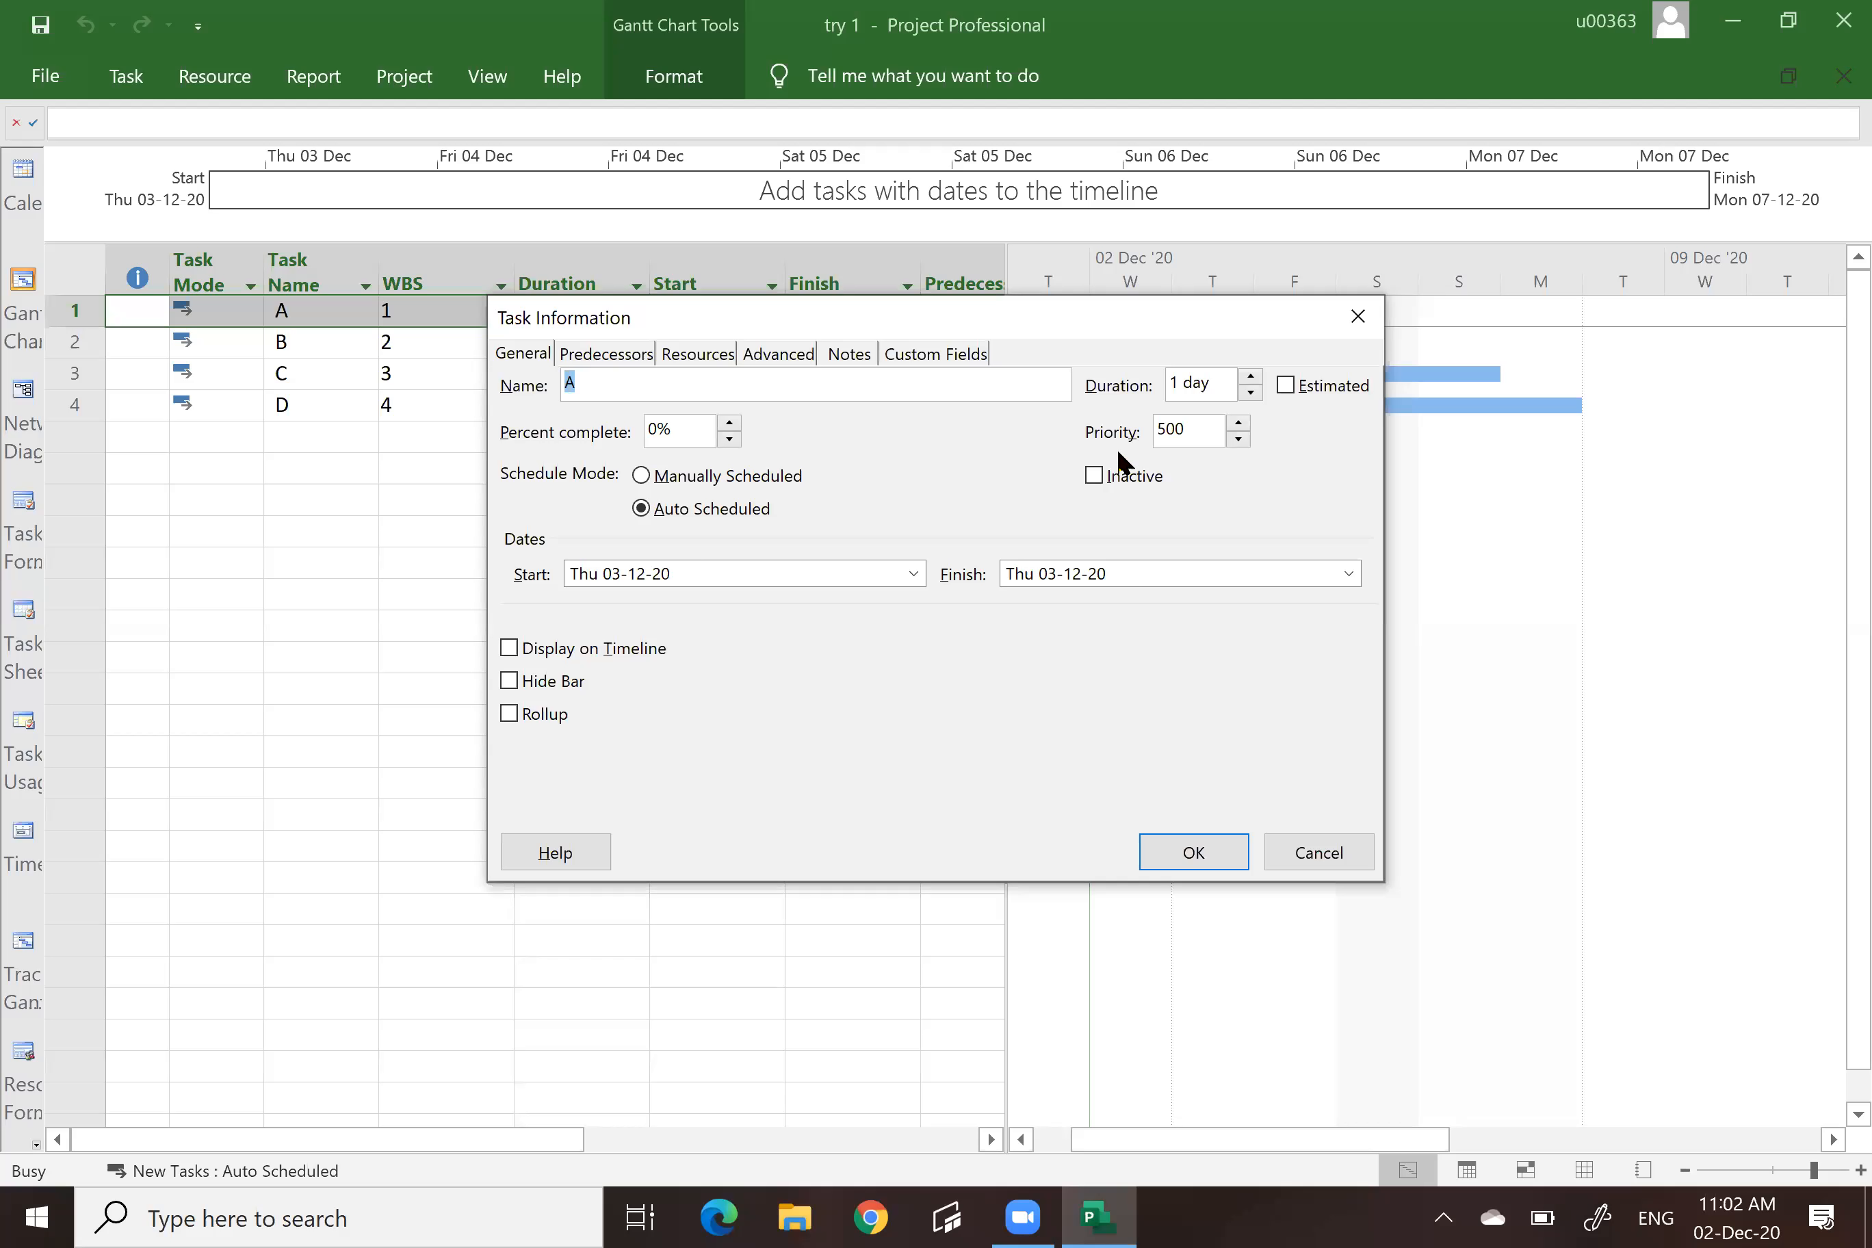
click(605, 358)
click(700, 359)
click(774, 364)
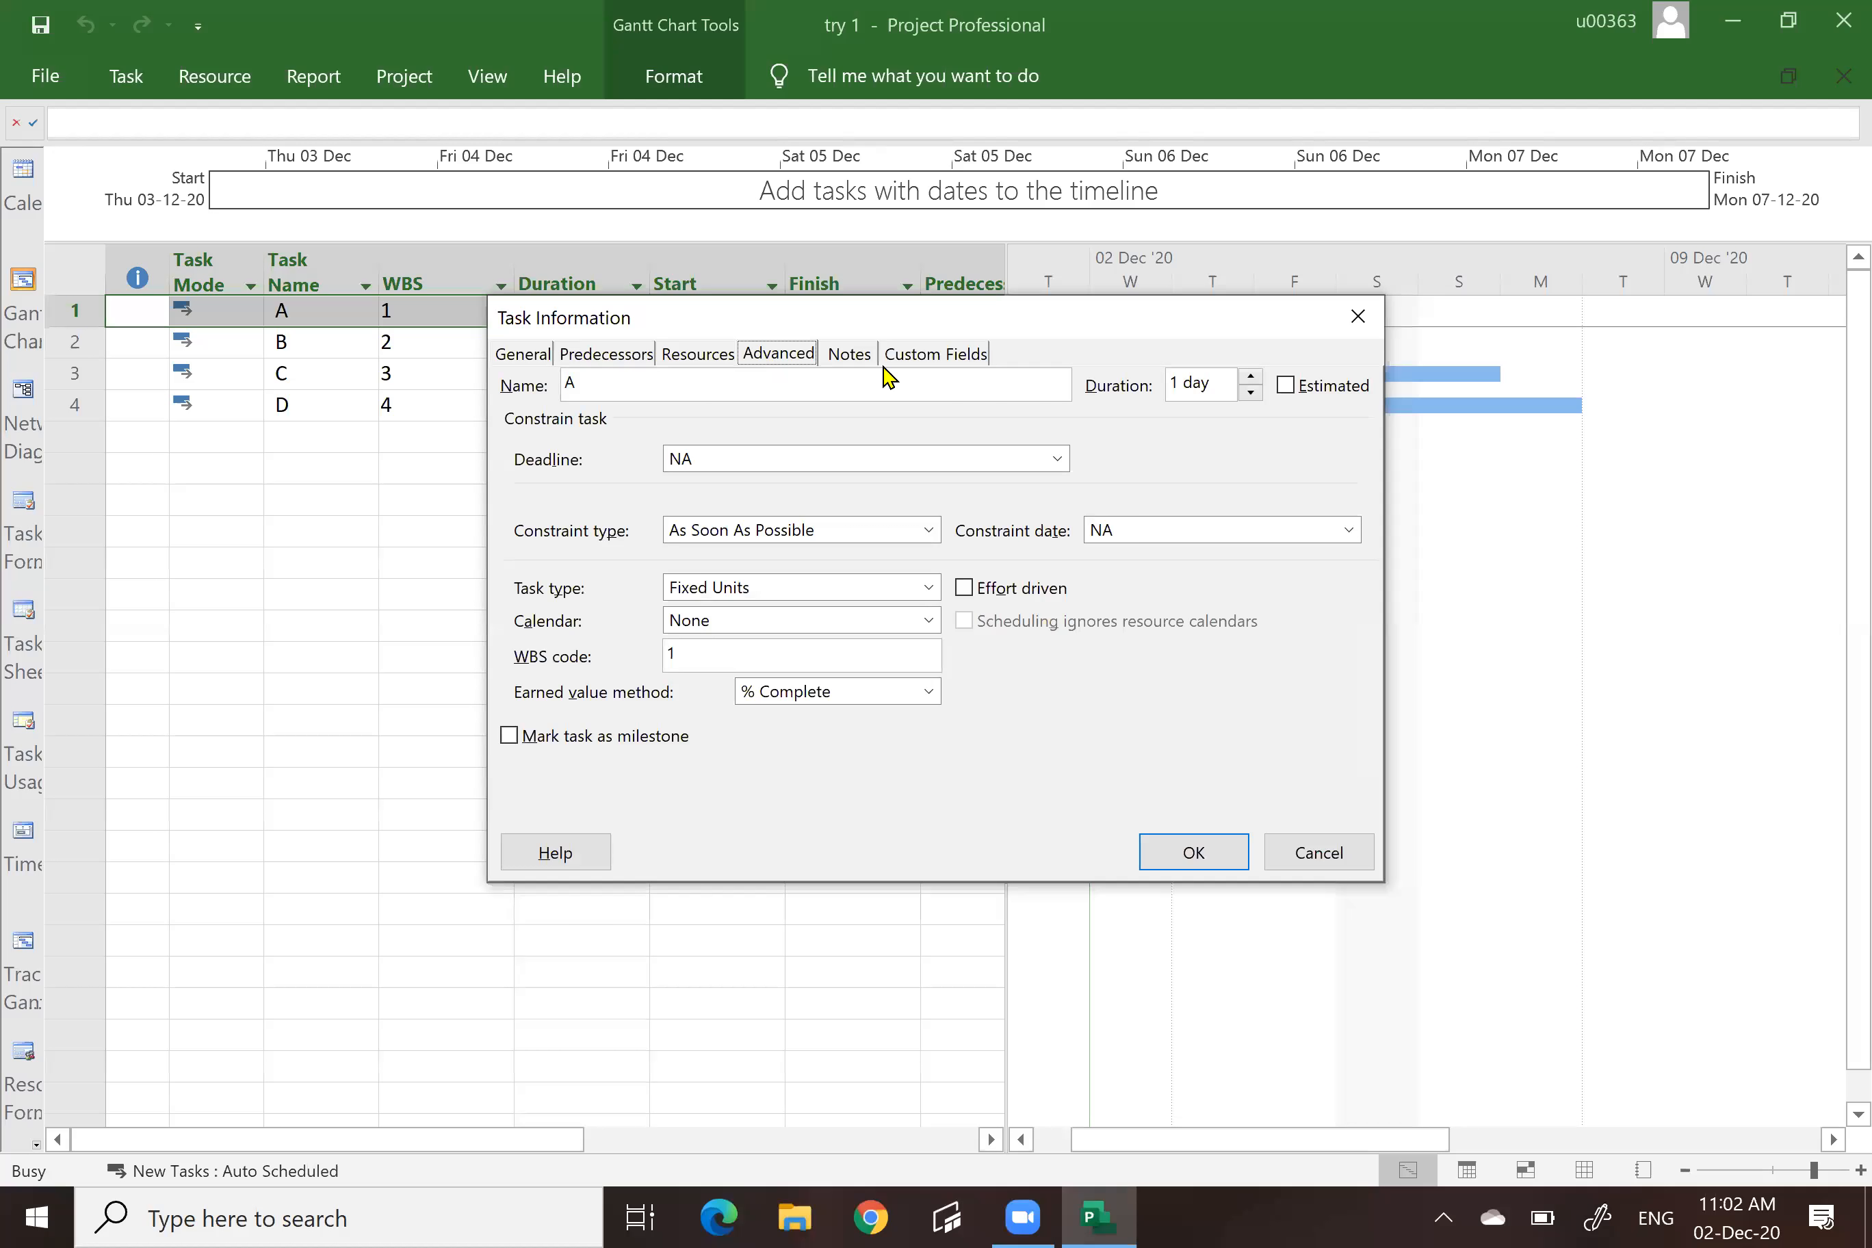
click(854, 359)
click(935, 357)
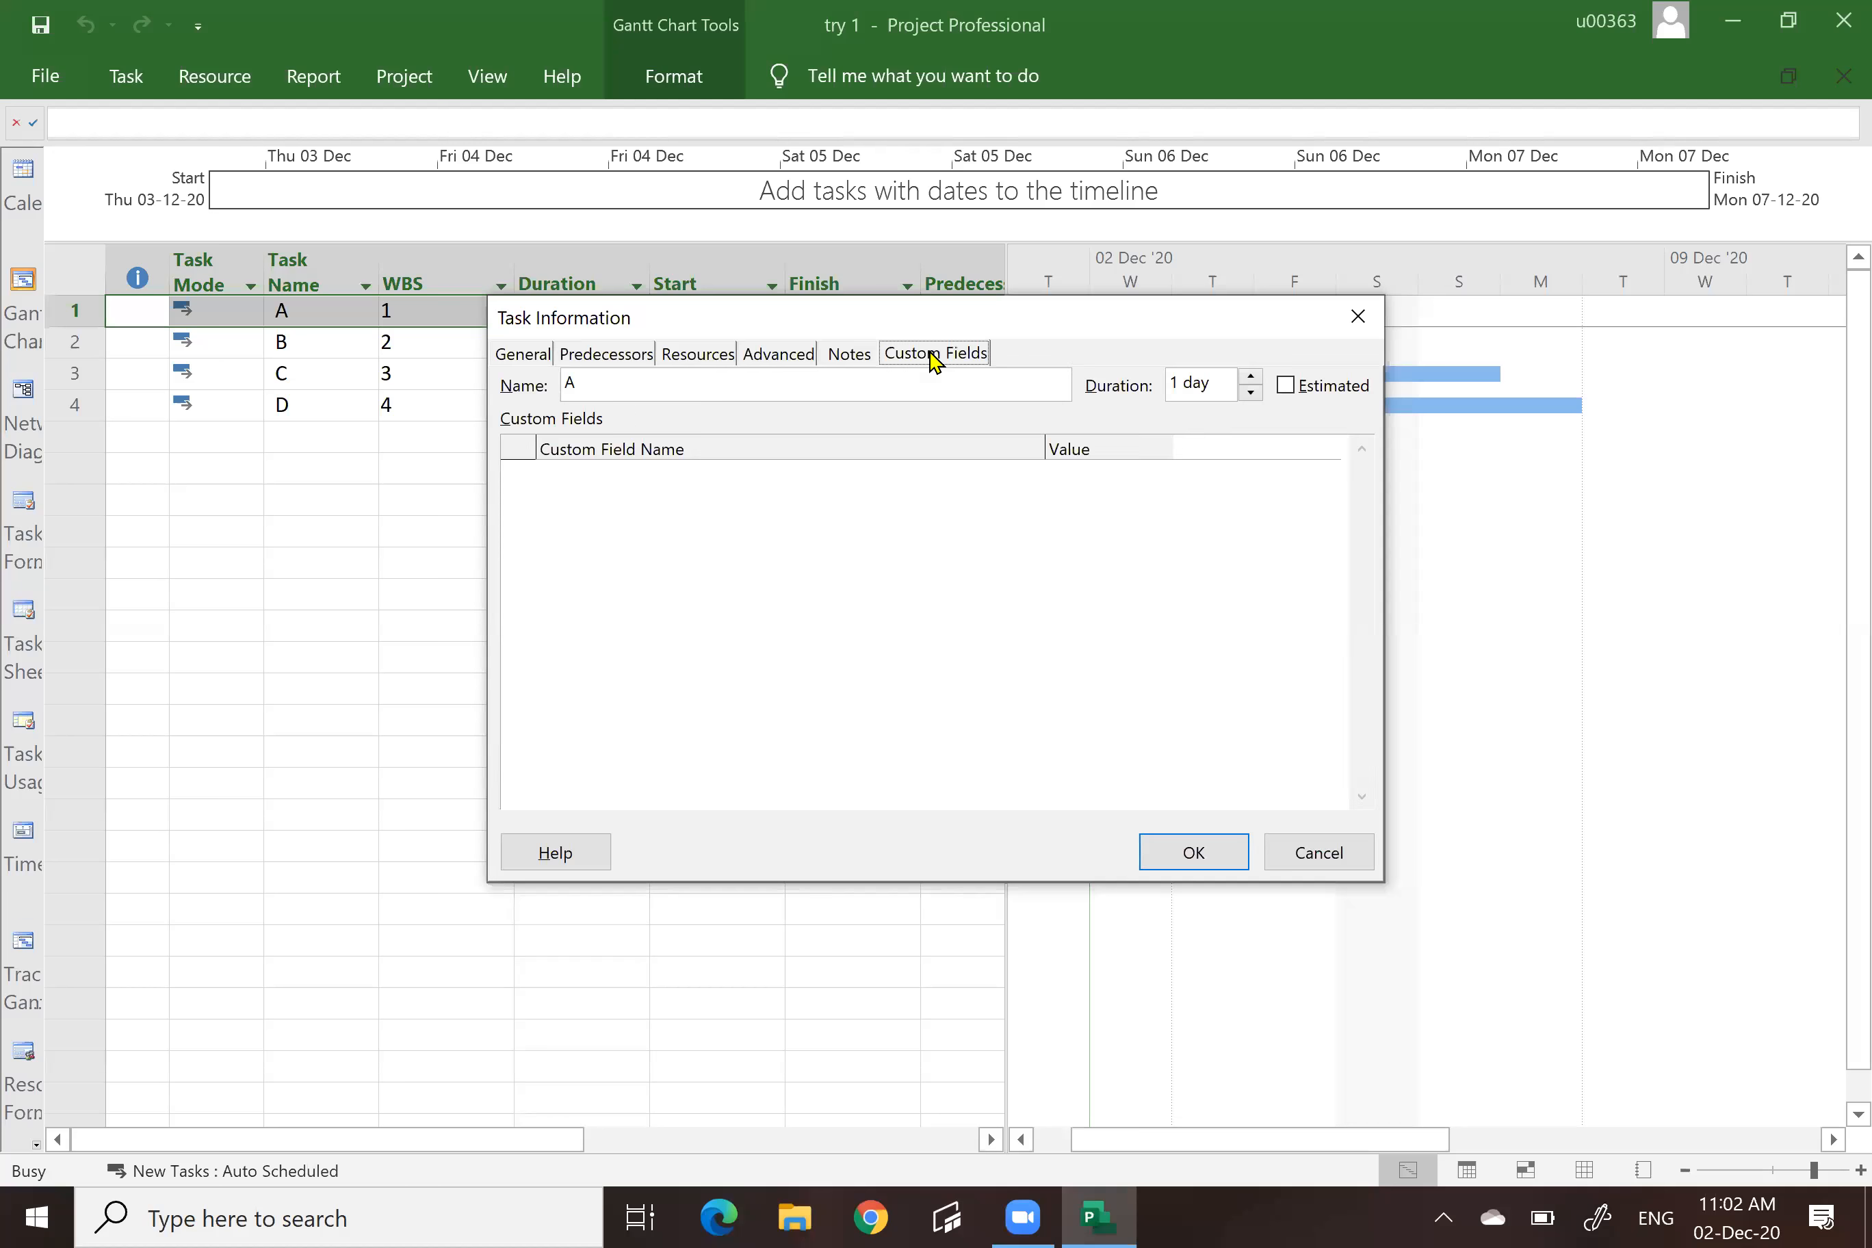
click(512, 356)
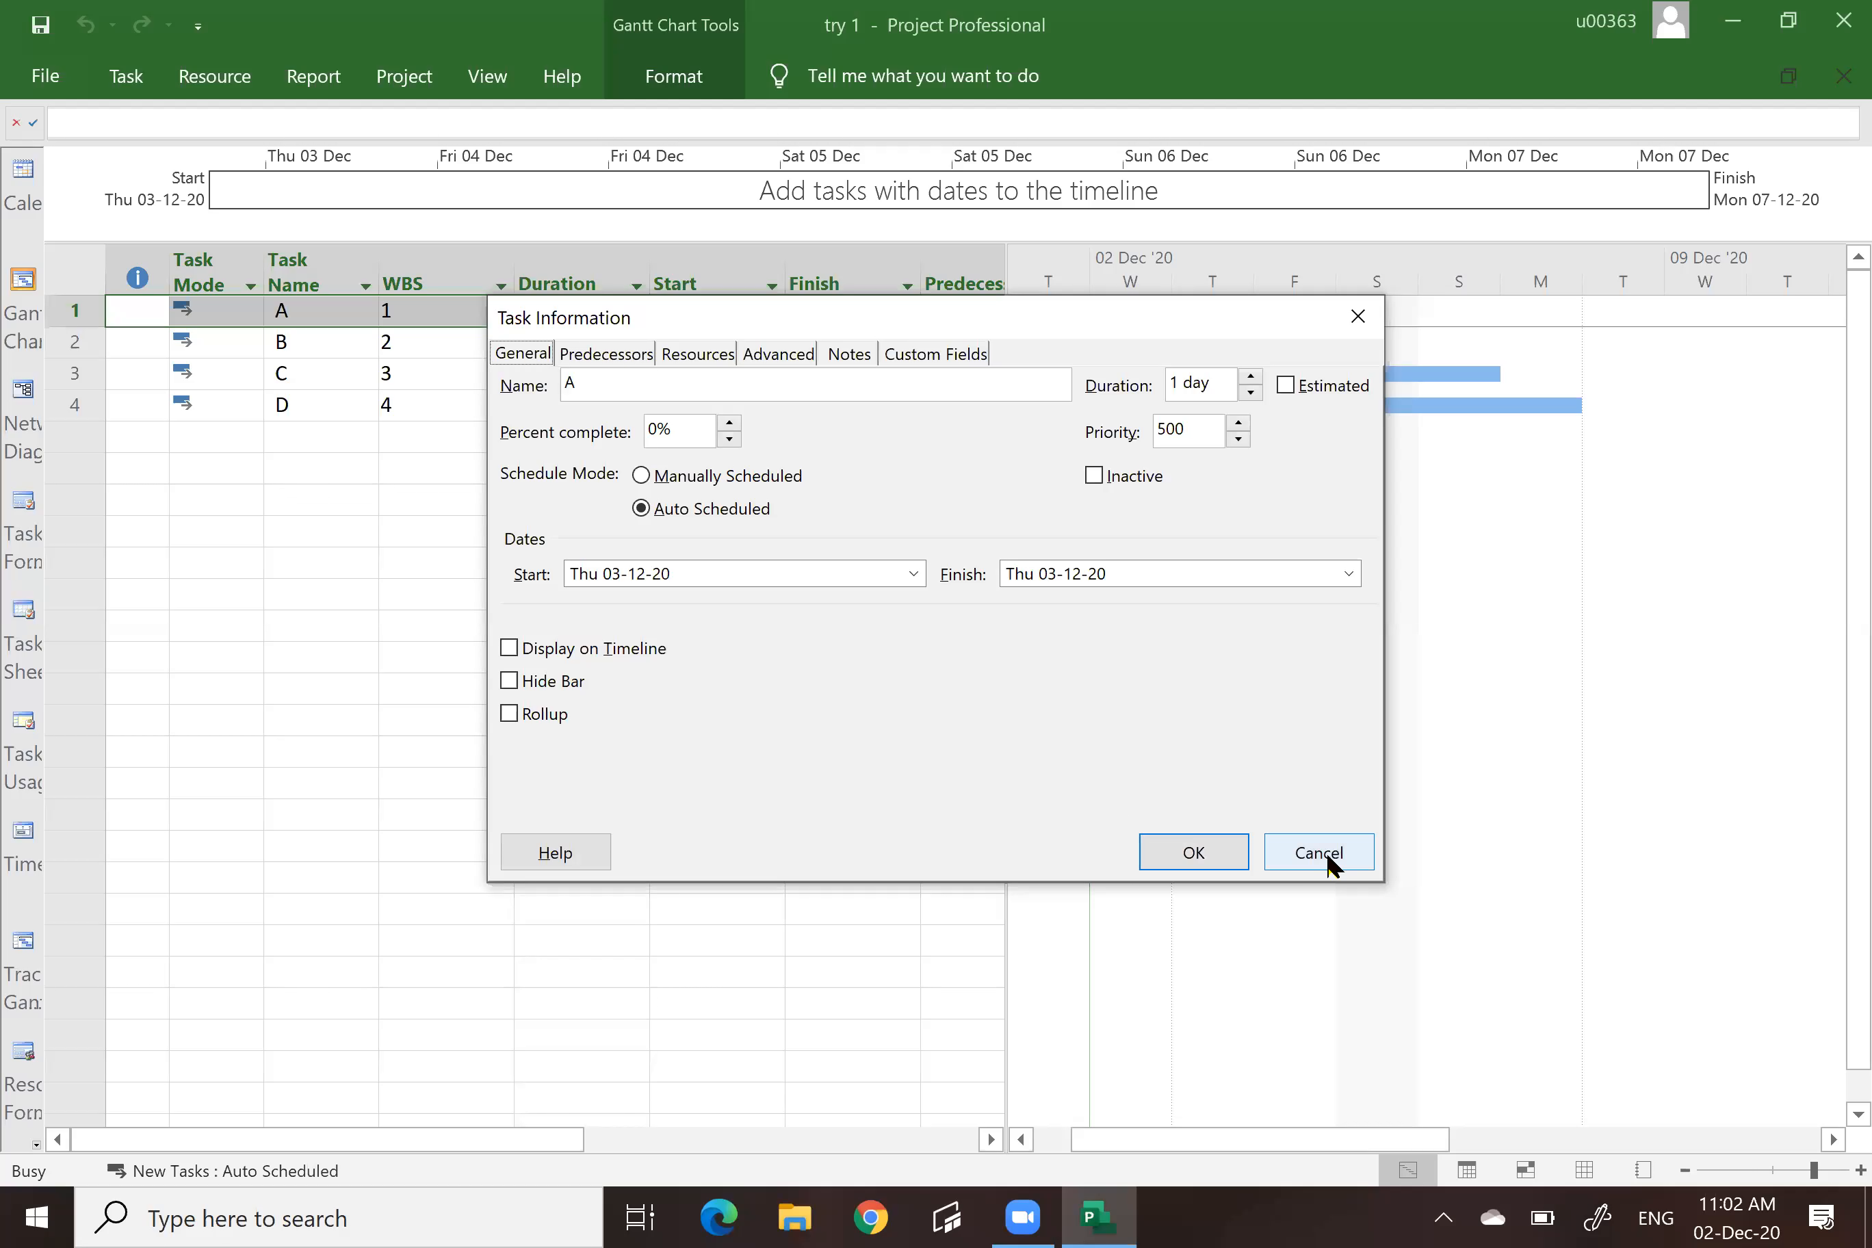
click(1359, 319)
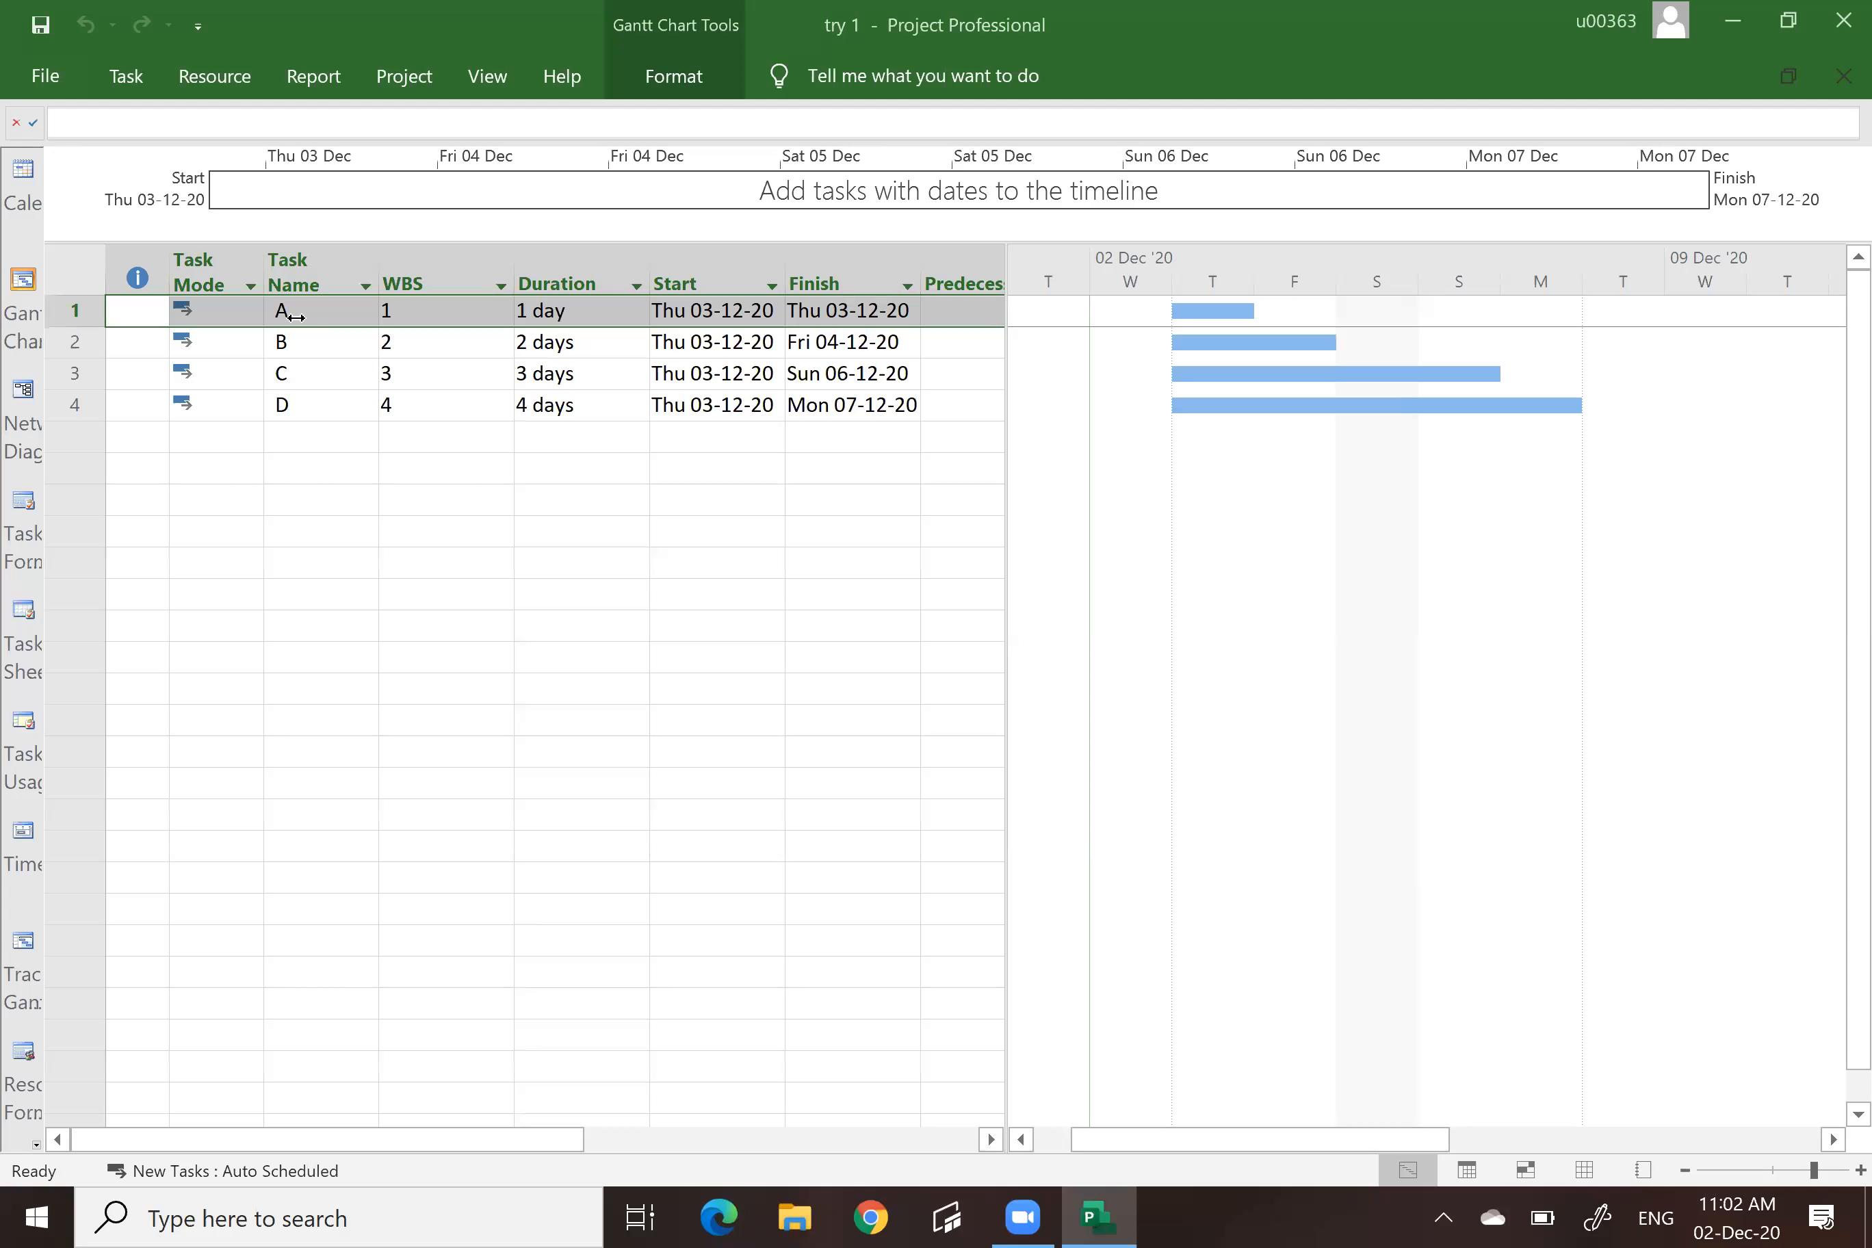
Reopen the task information of task A directly from its row in the task table, and cancel it.
click(495, 557)
click(307, 313)
double_click(307, 313)
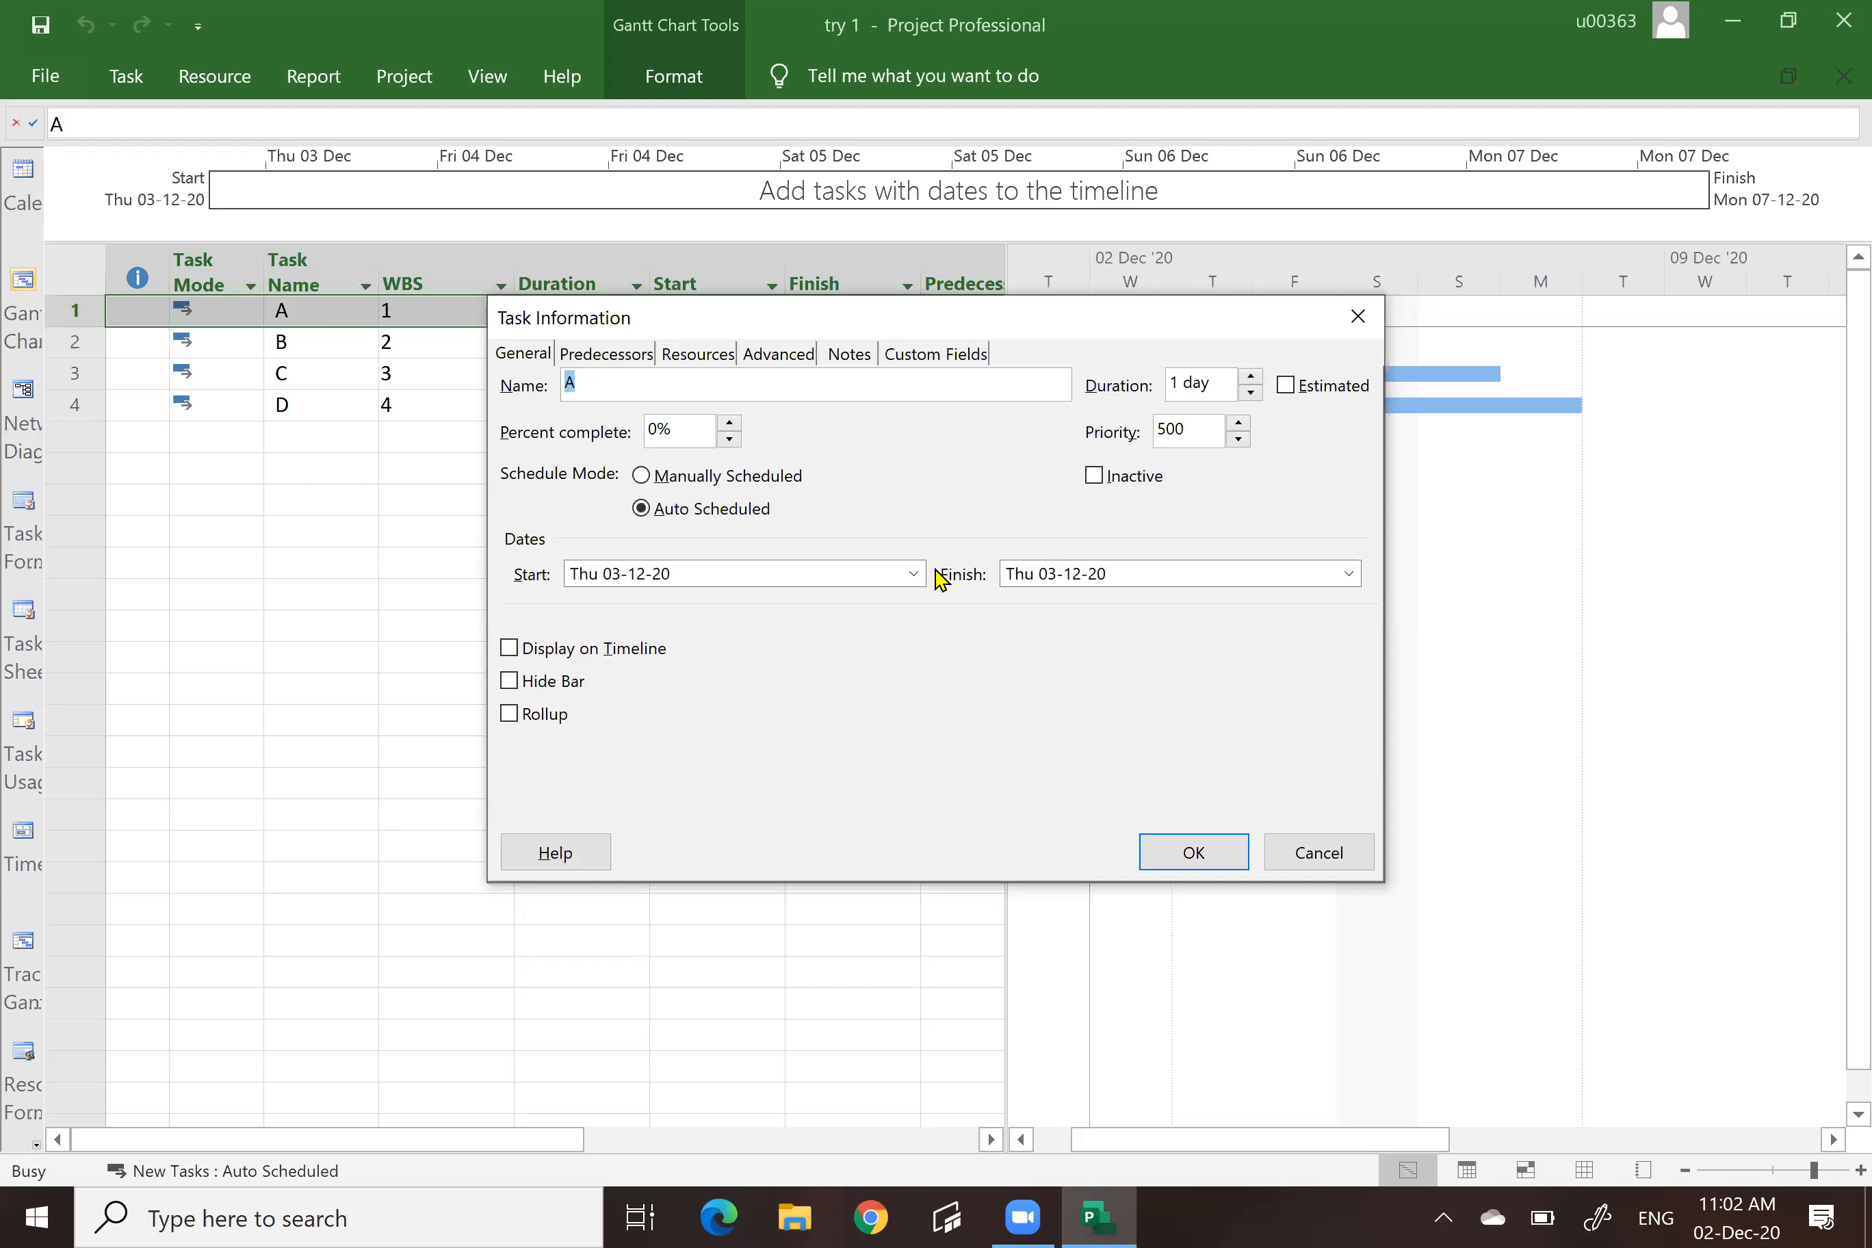
click(1321, 852)
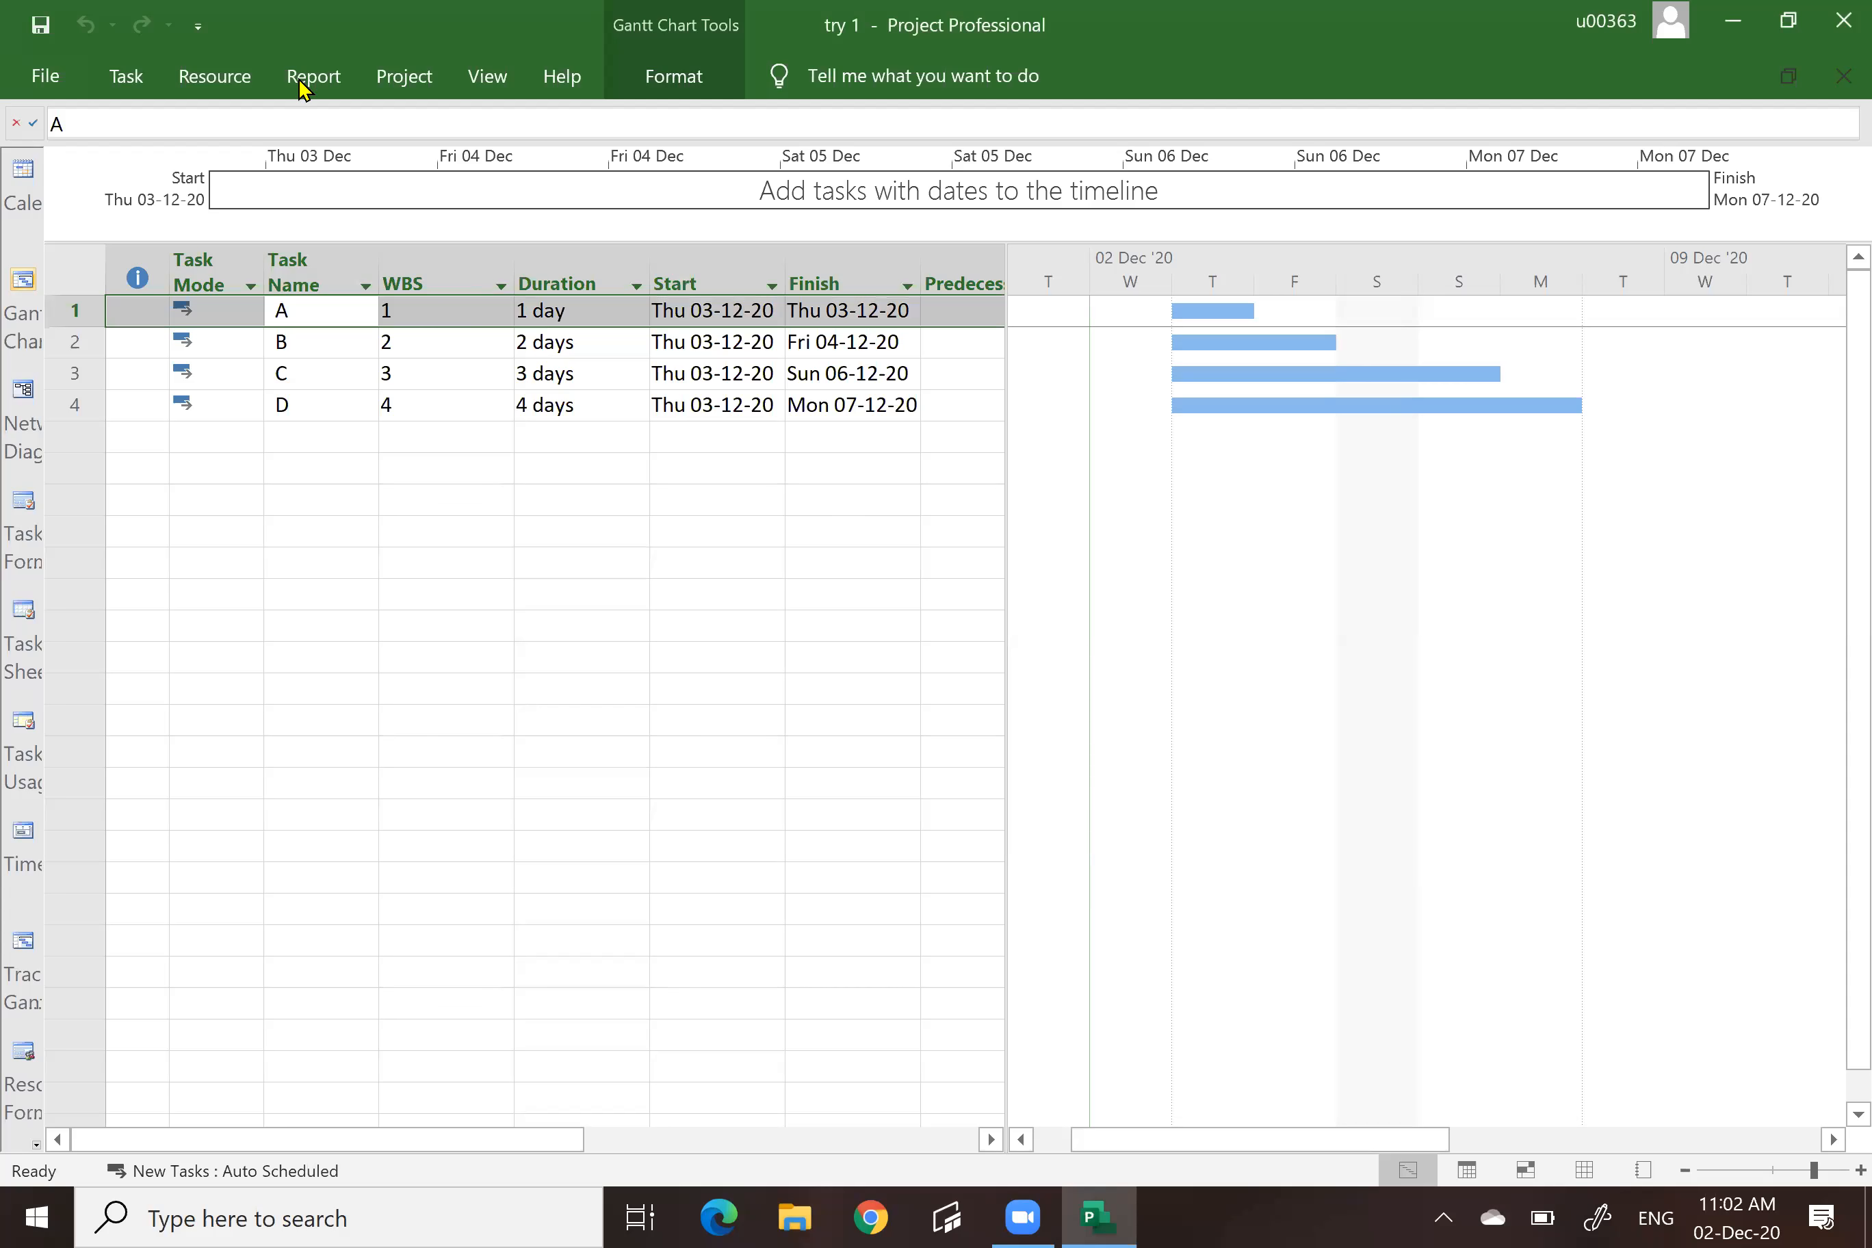
Widen the task table area to show the full Predecessors and Resource Names columns, and select the Resource Names column.
click(222, 79)
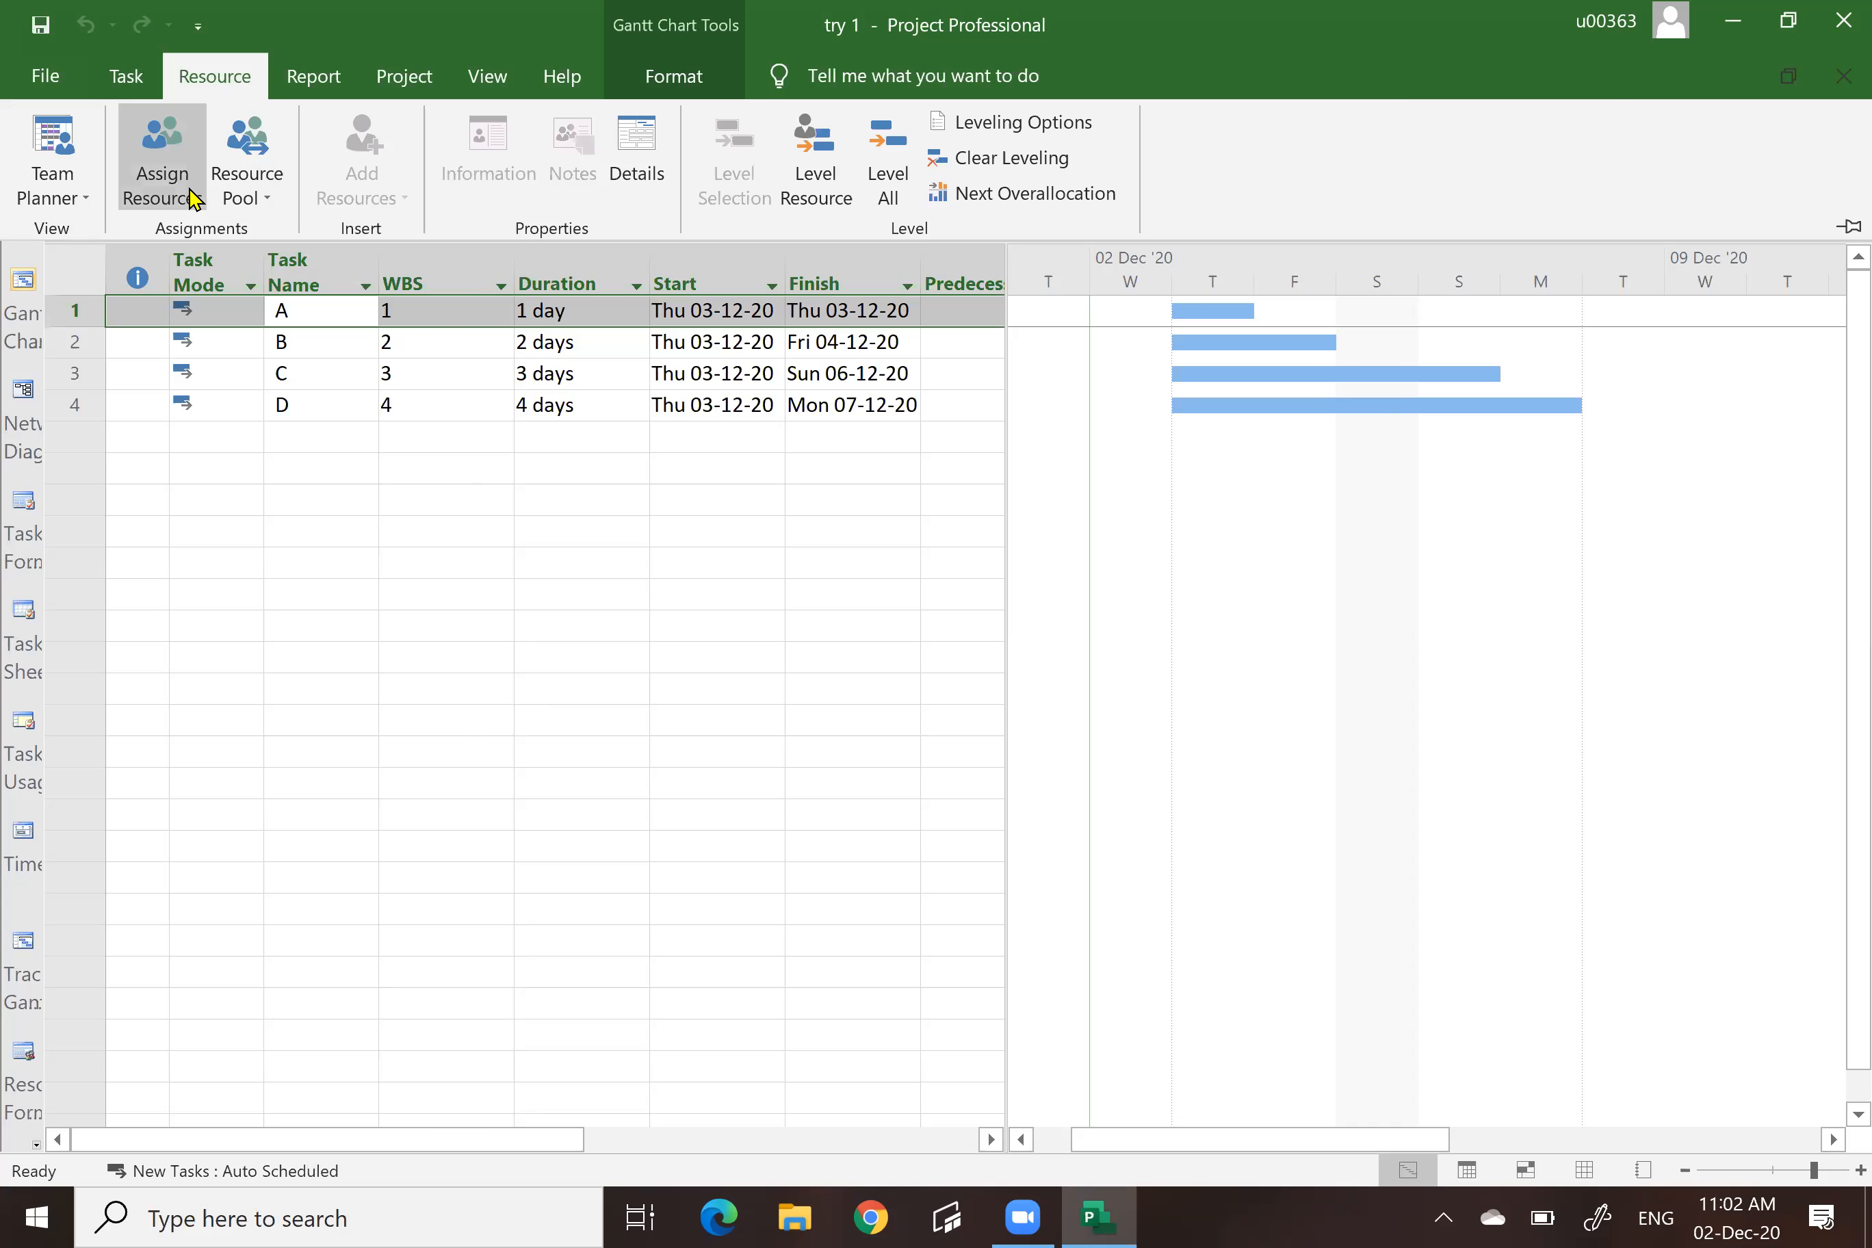
click(700, 557)
drag(1004, 280, 1258, 278)
click(1204, 274)
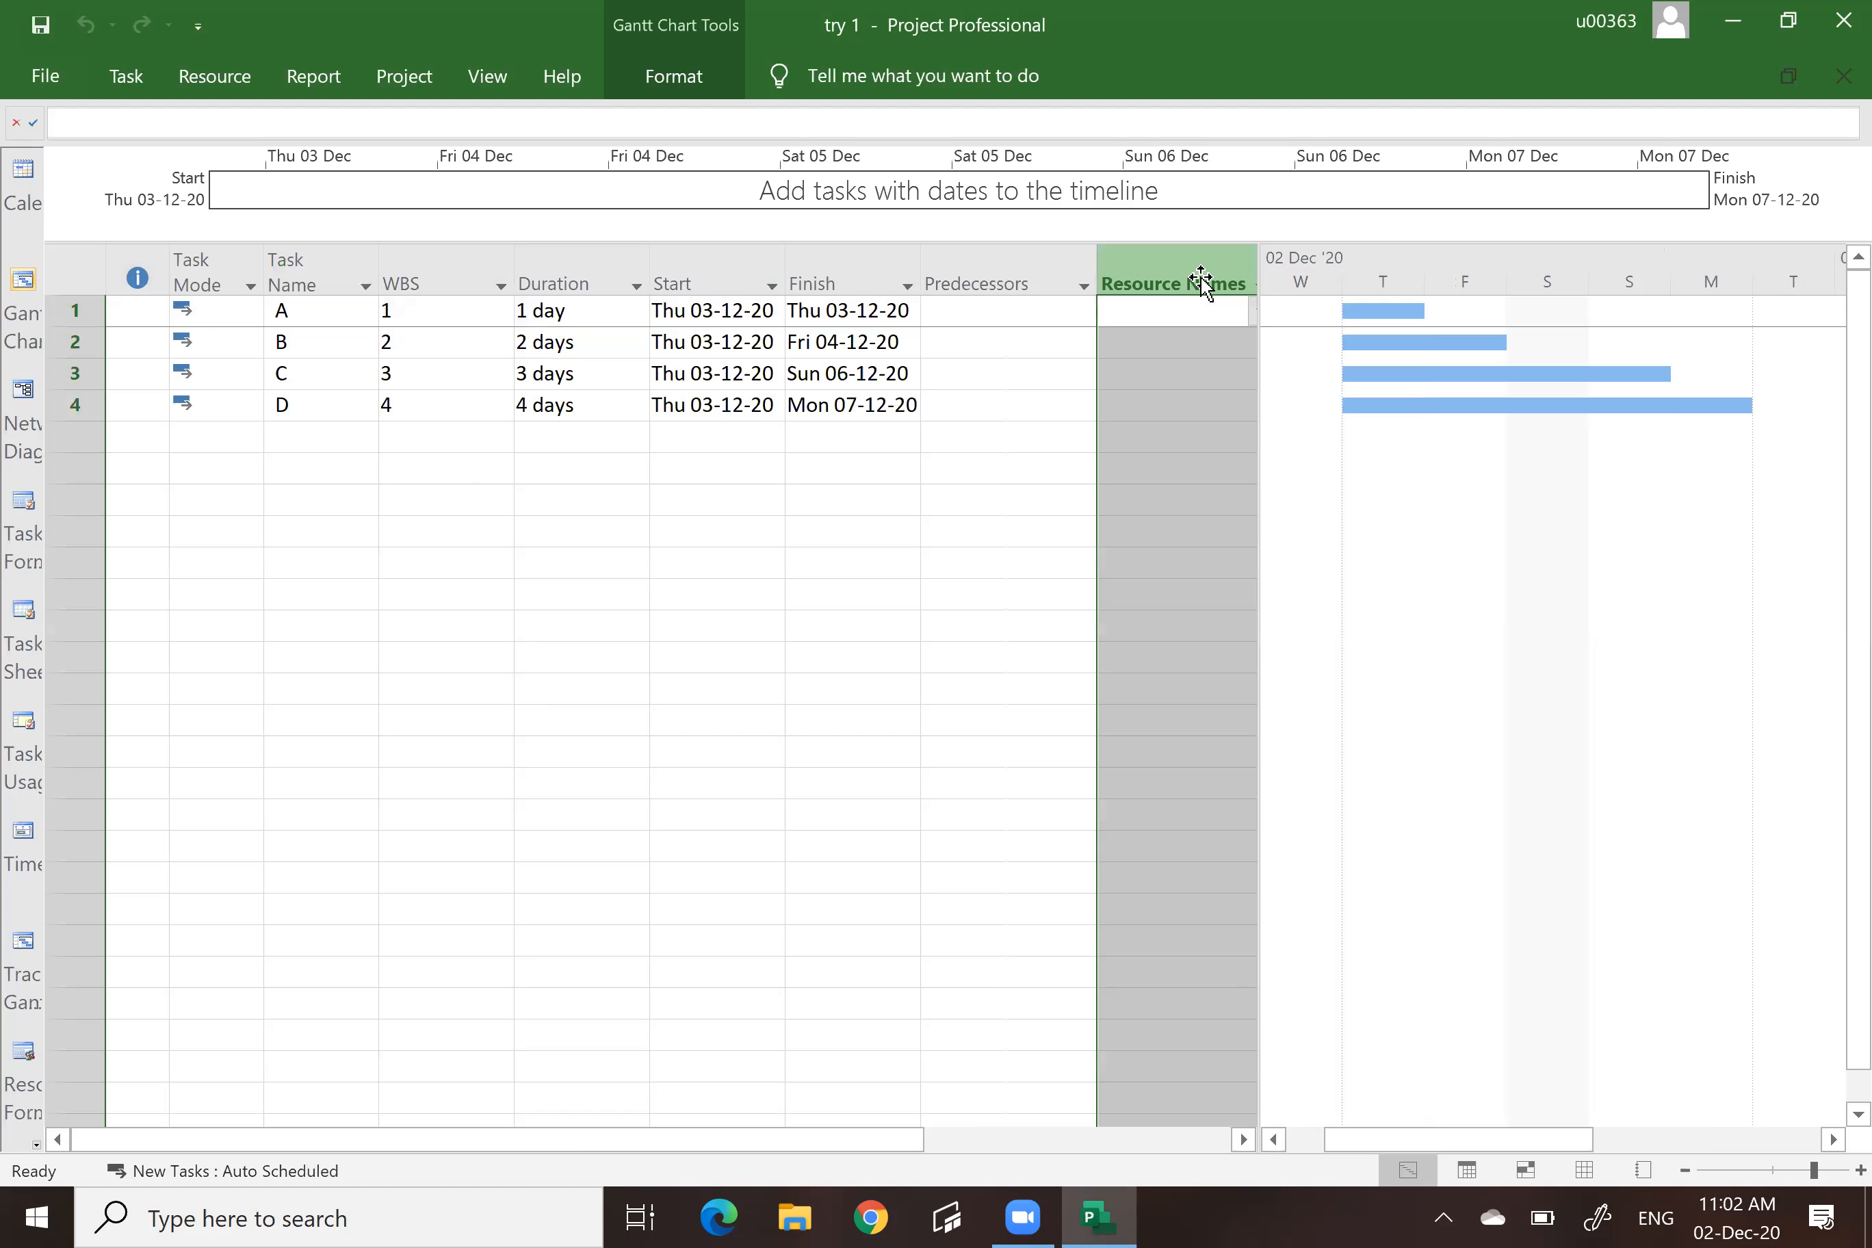
Examine the columns of the resource sheet, and return to the Gantt chart.
click(223, 80)
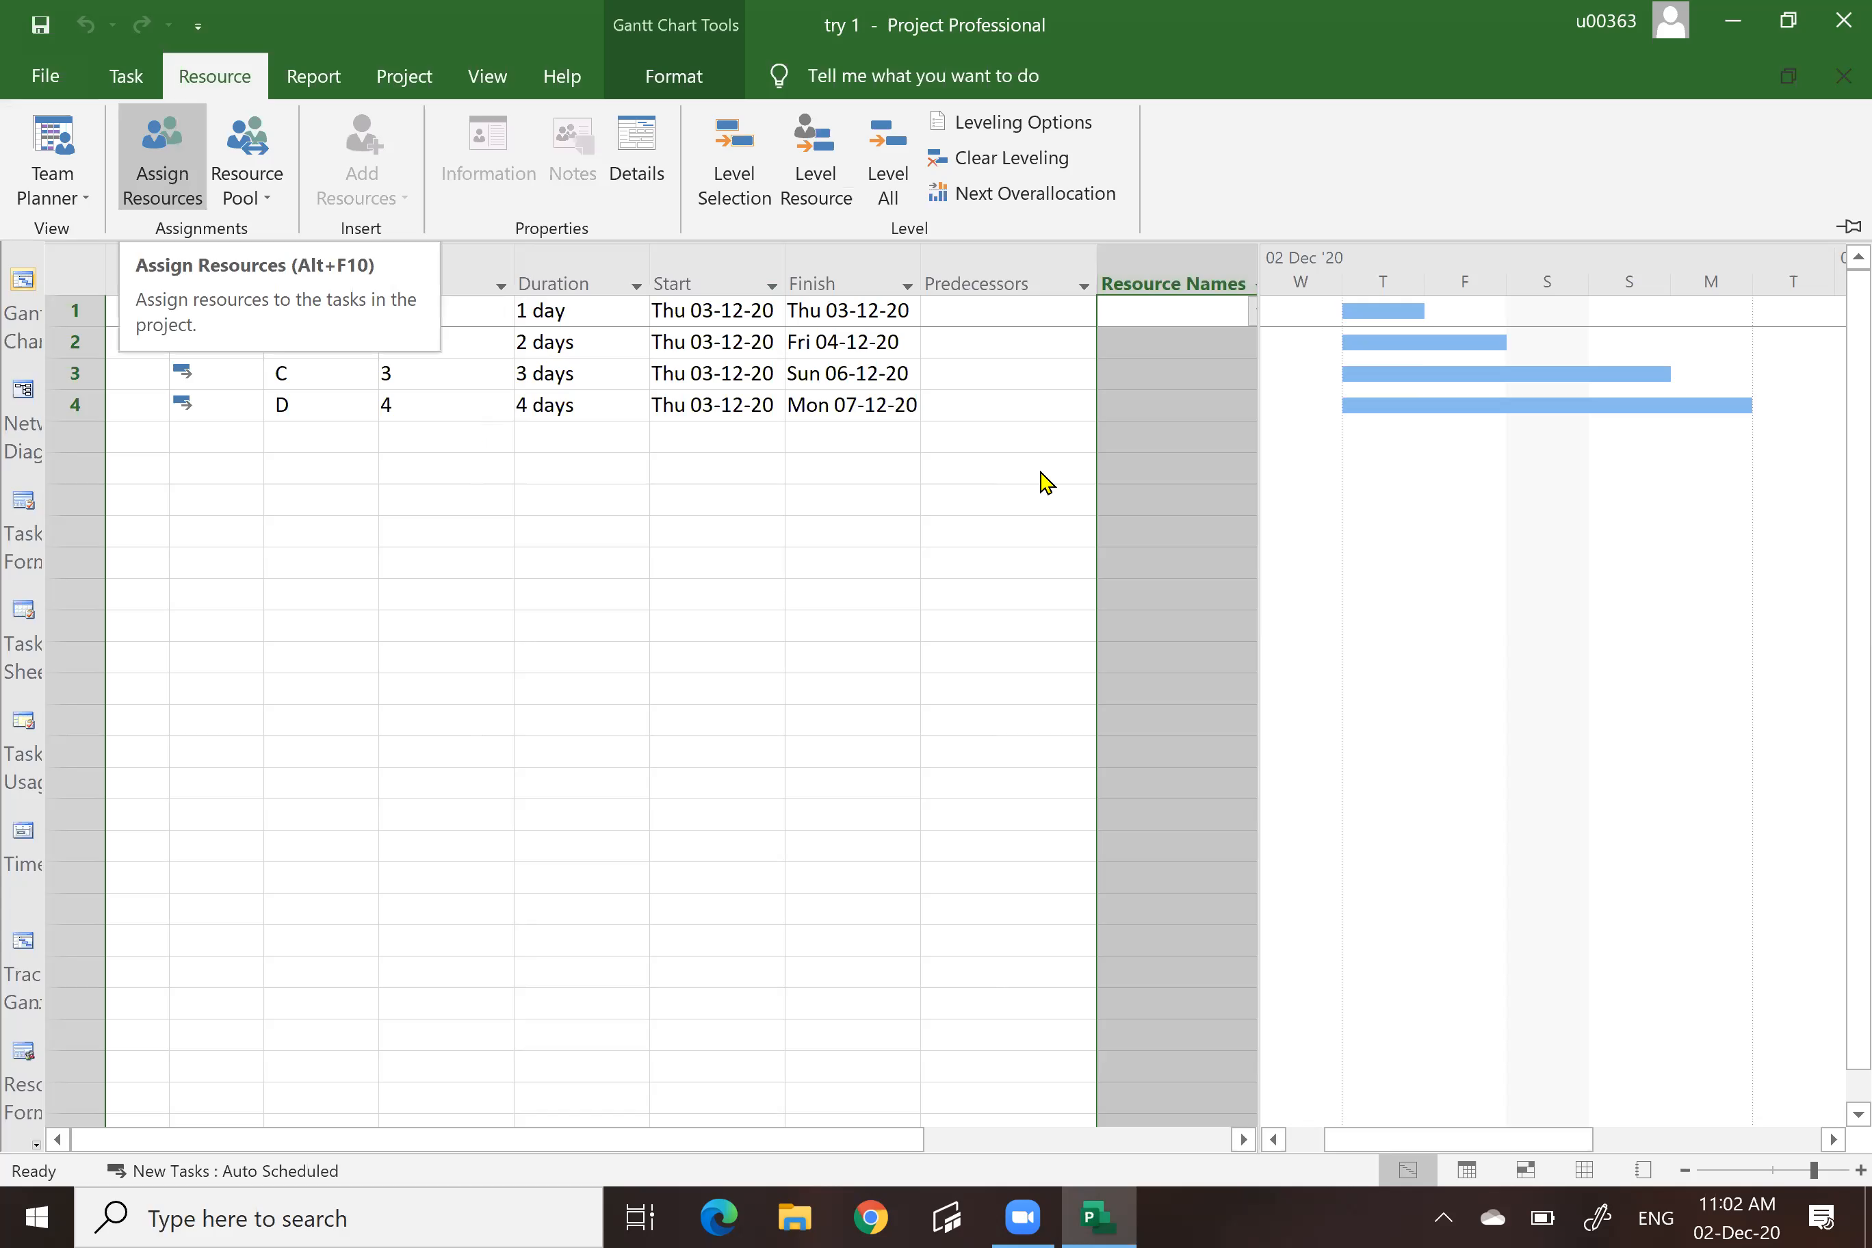
click(1585, 1171)
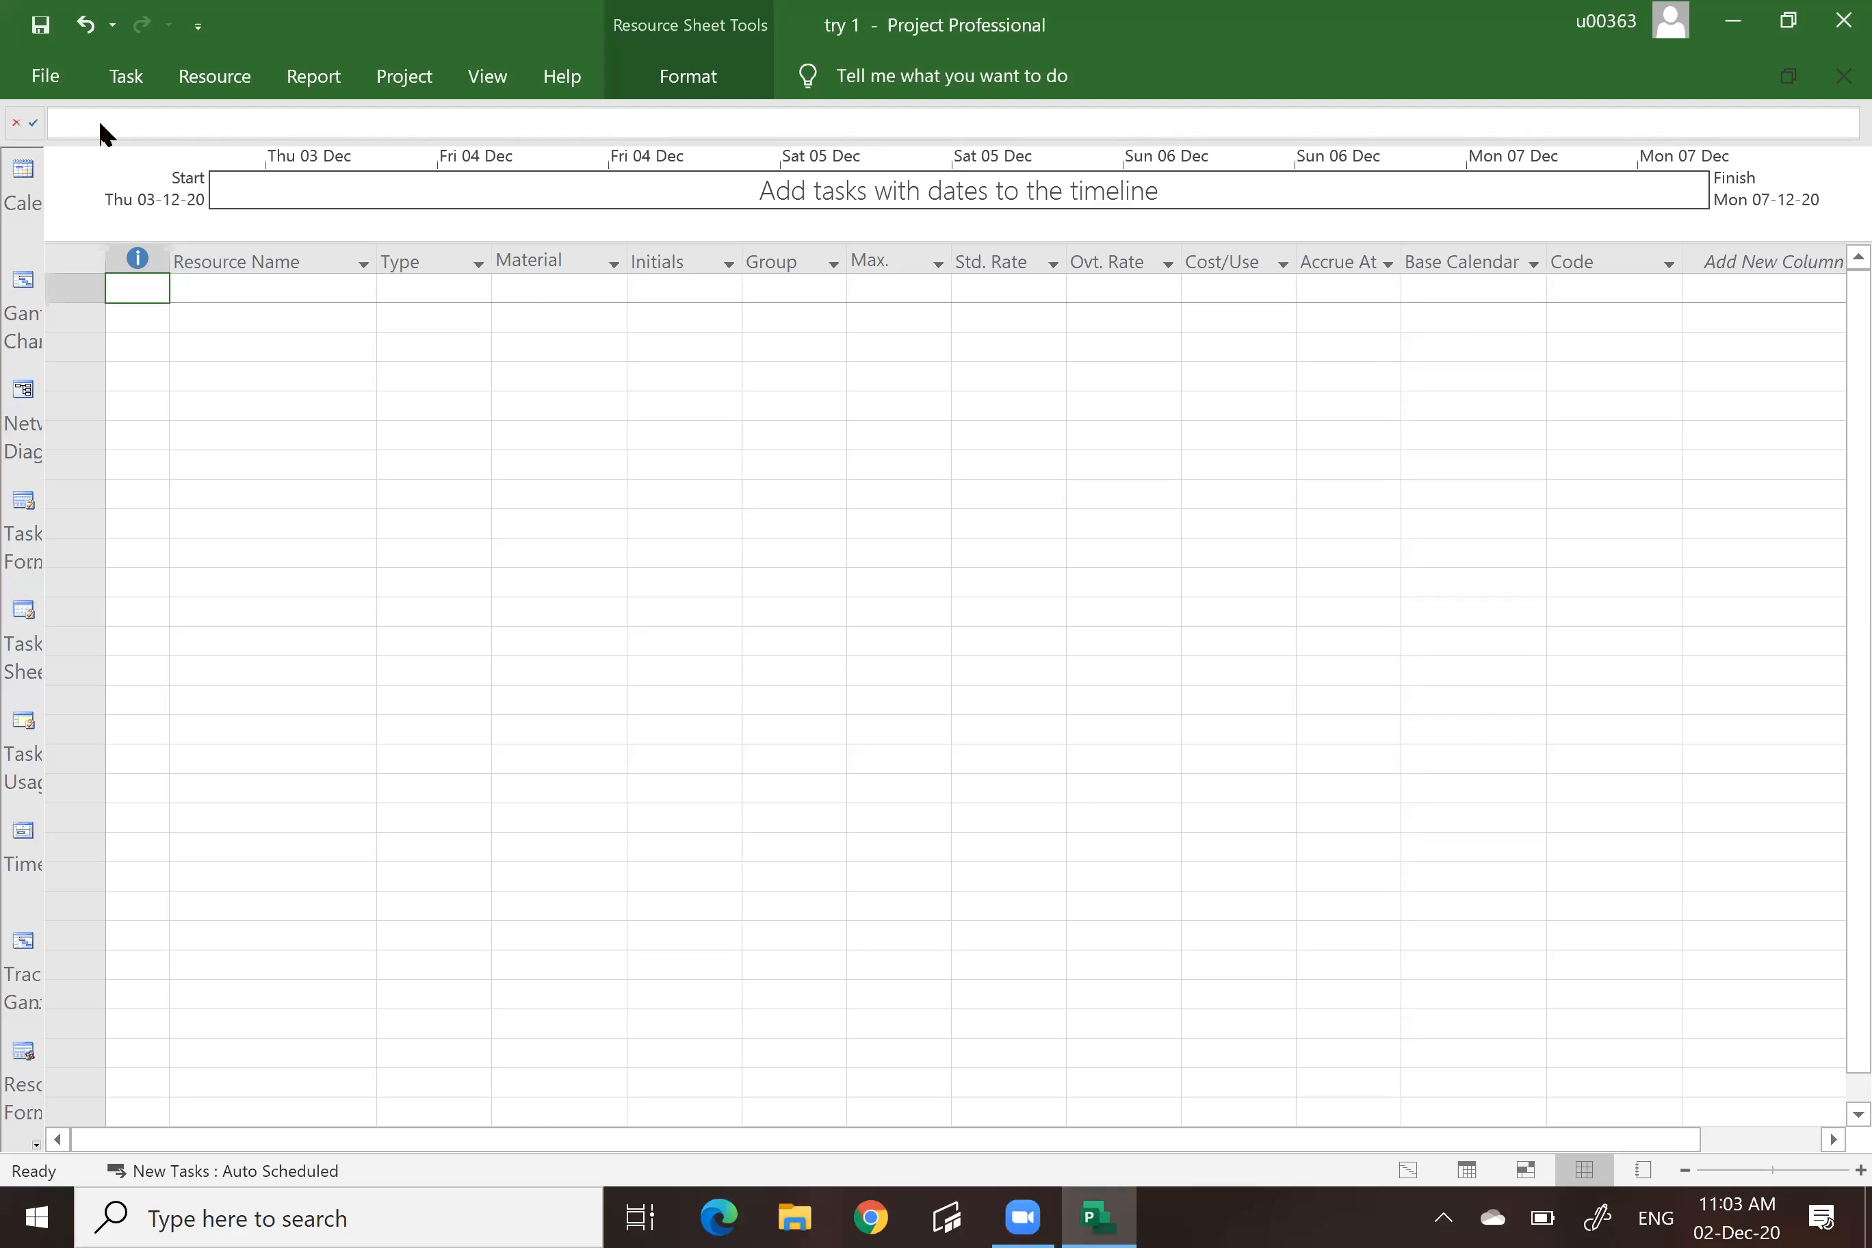
click(23, 286)
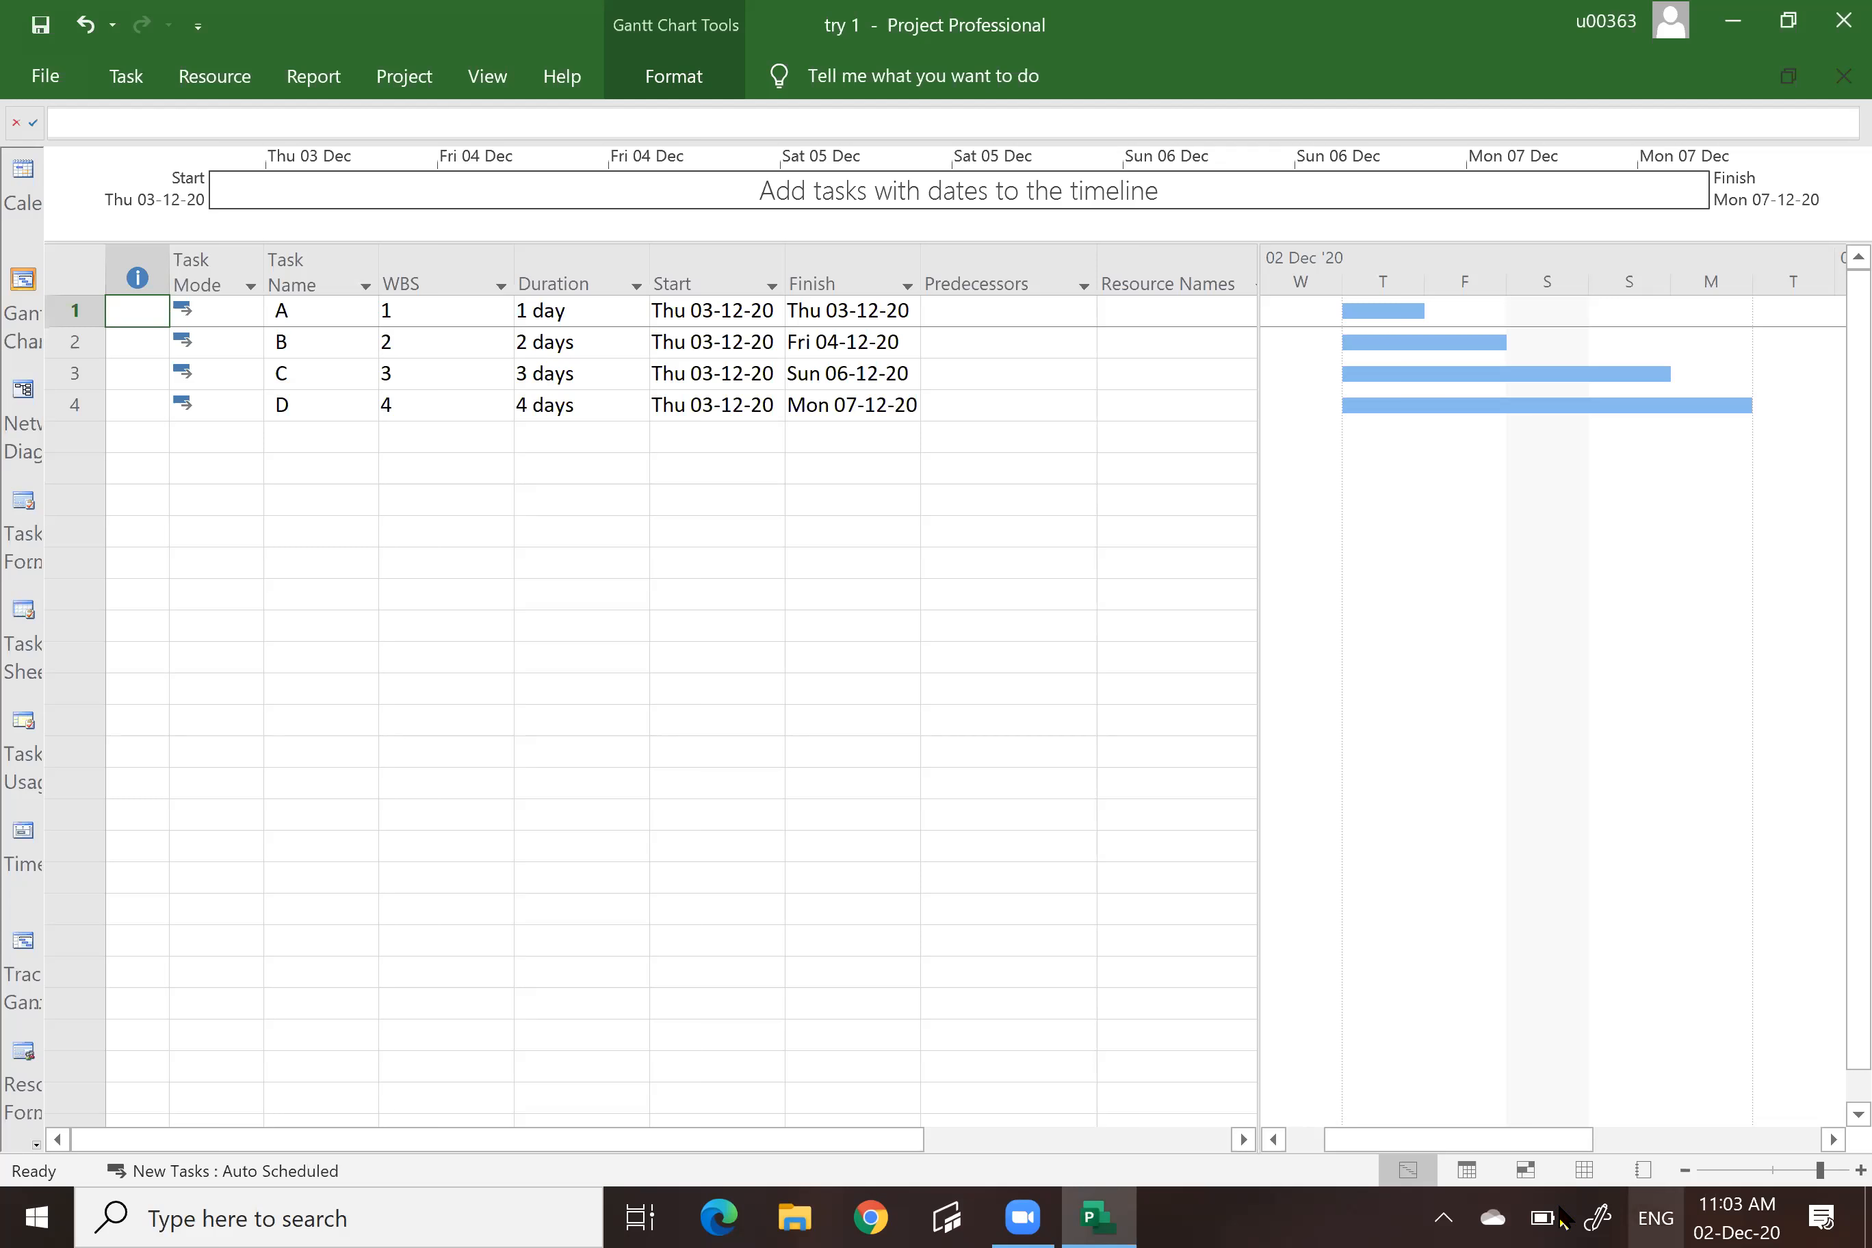
click(1584, 1169)
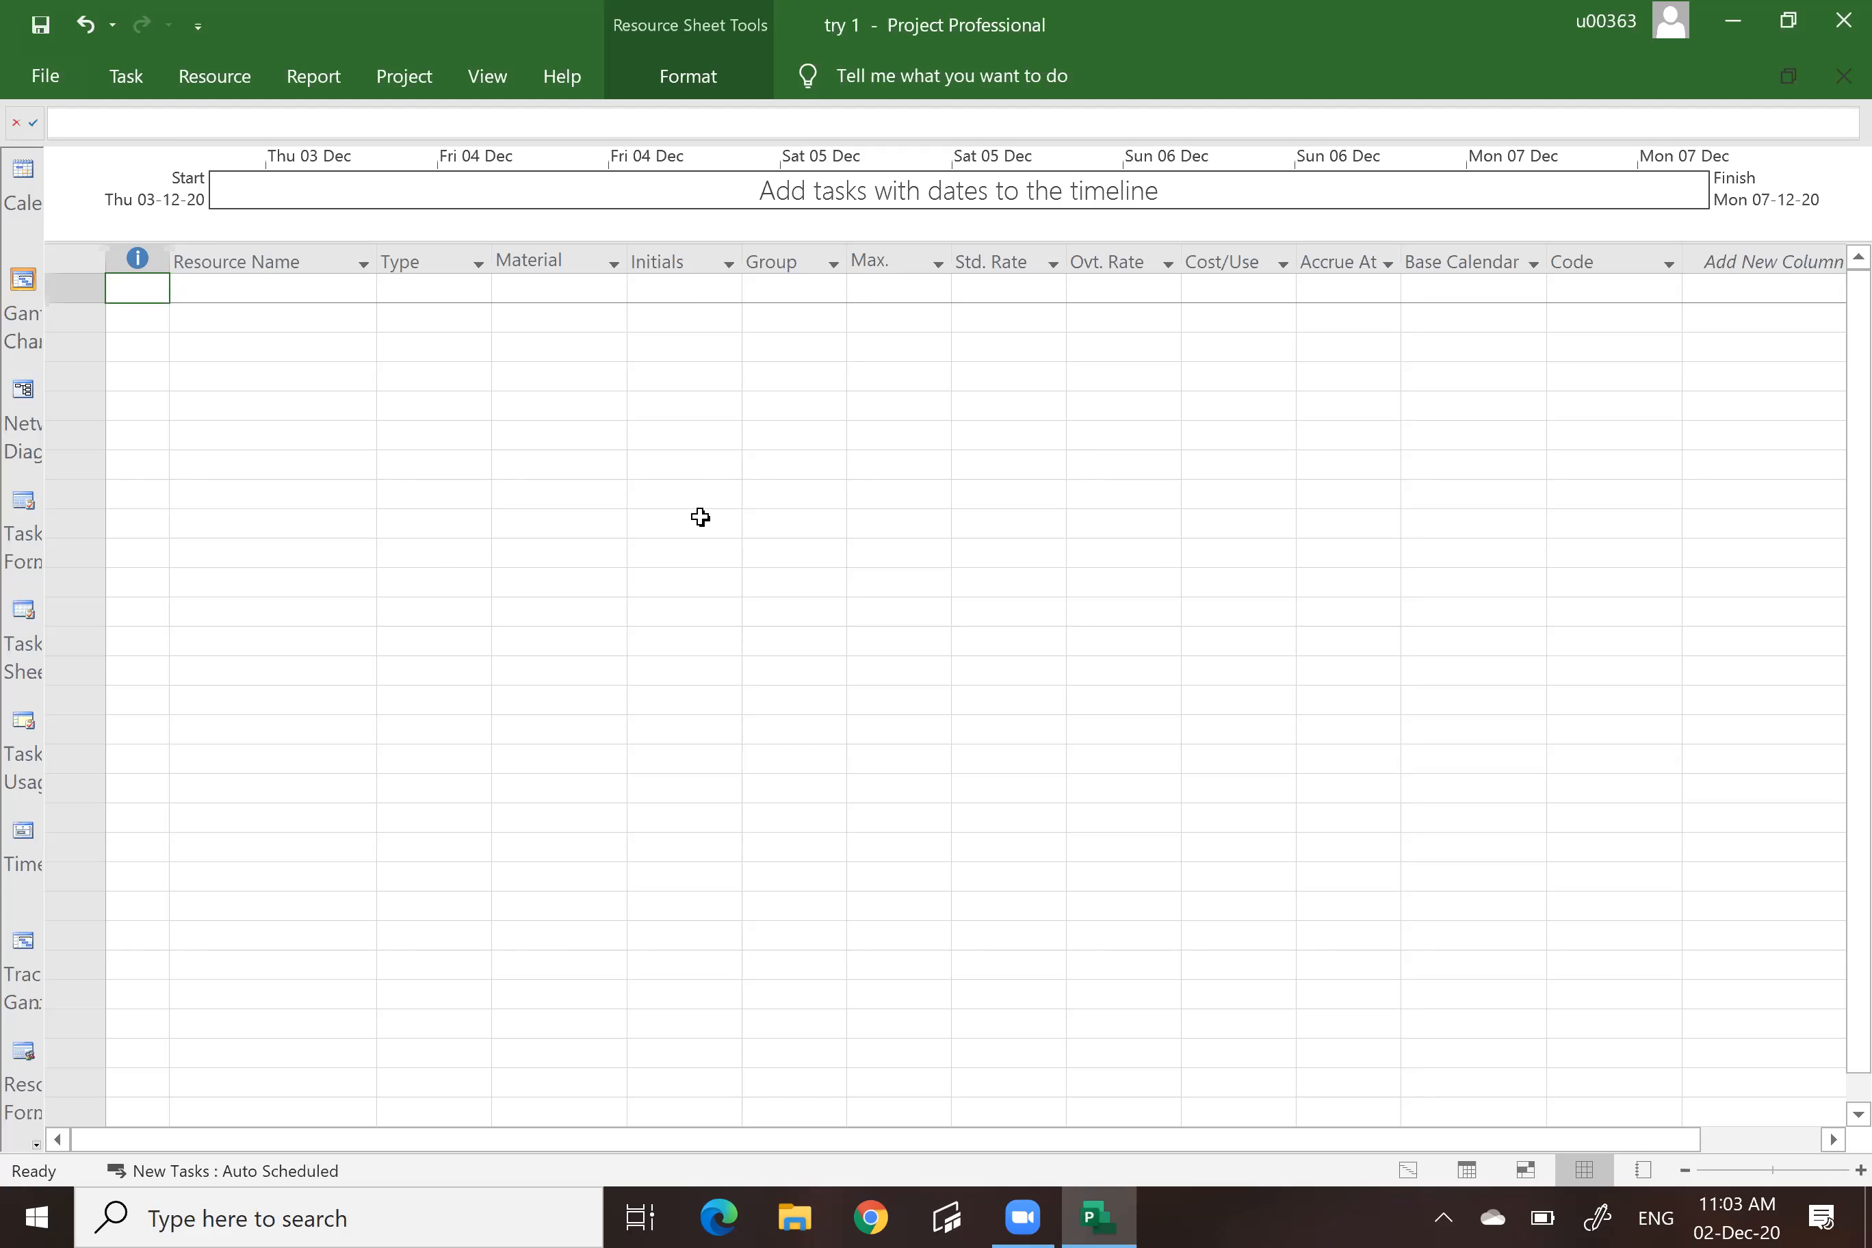
click(19, 310)
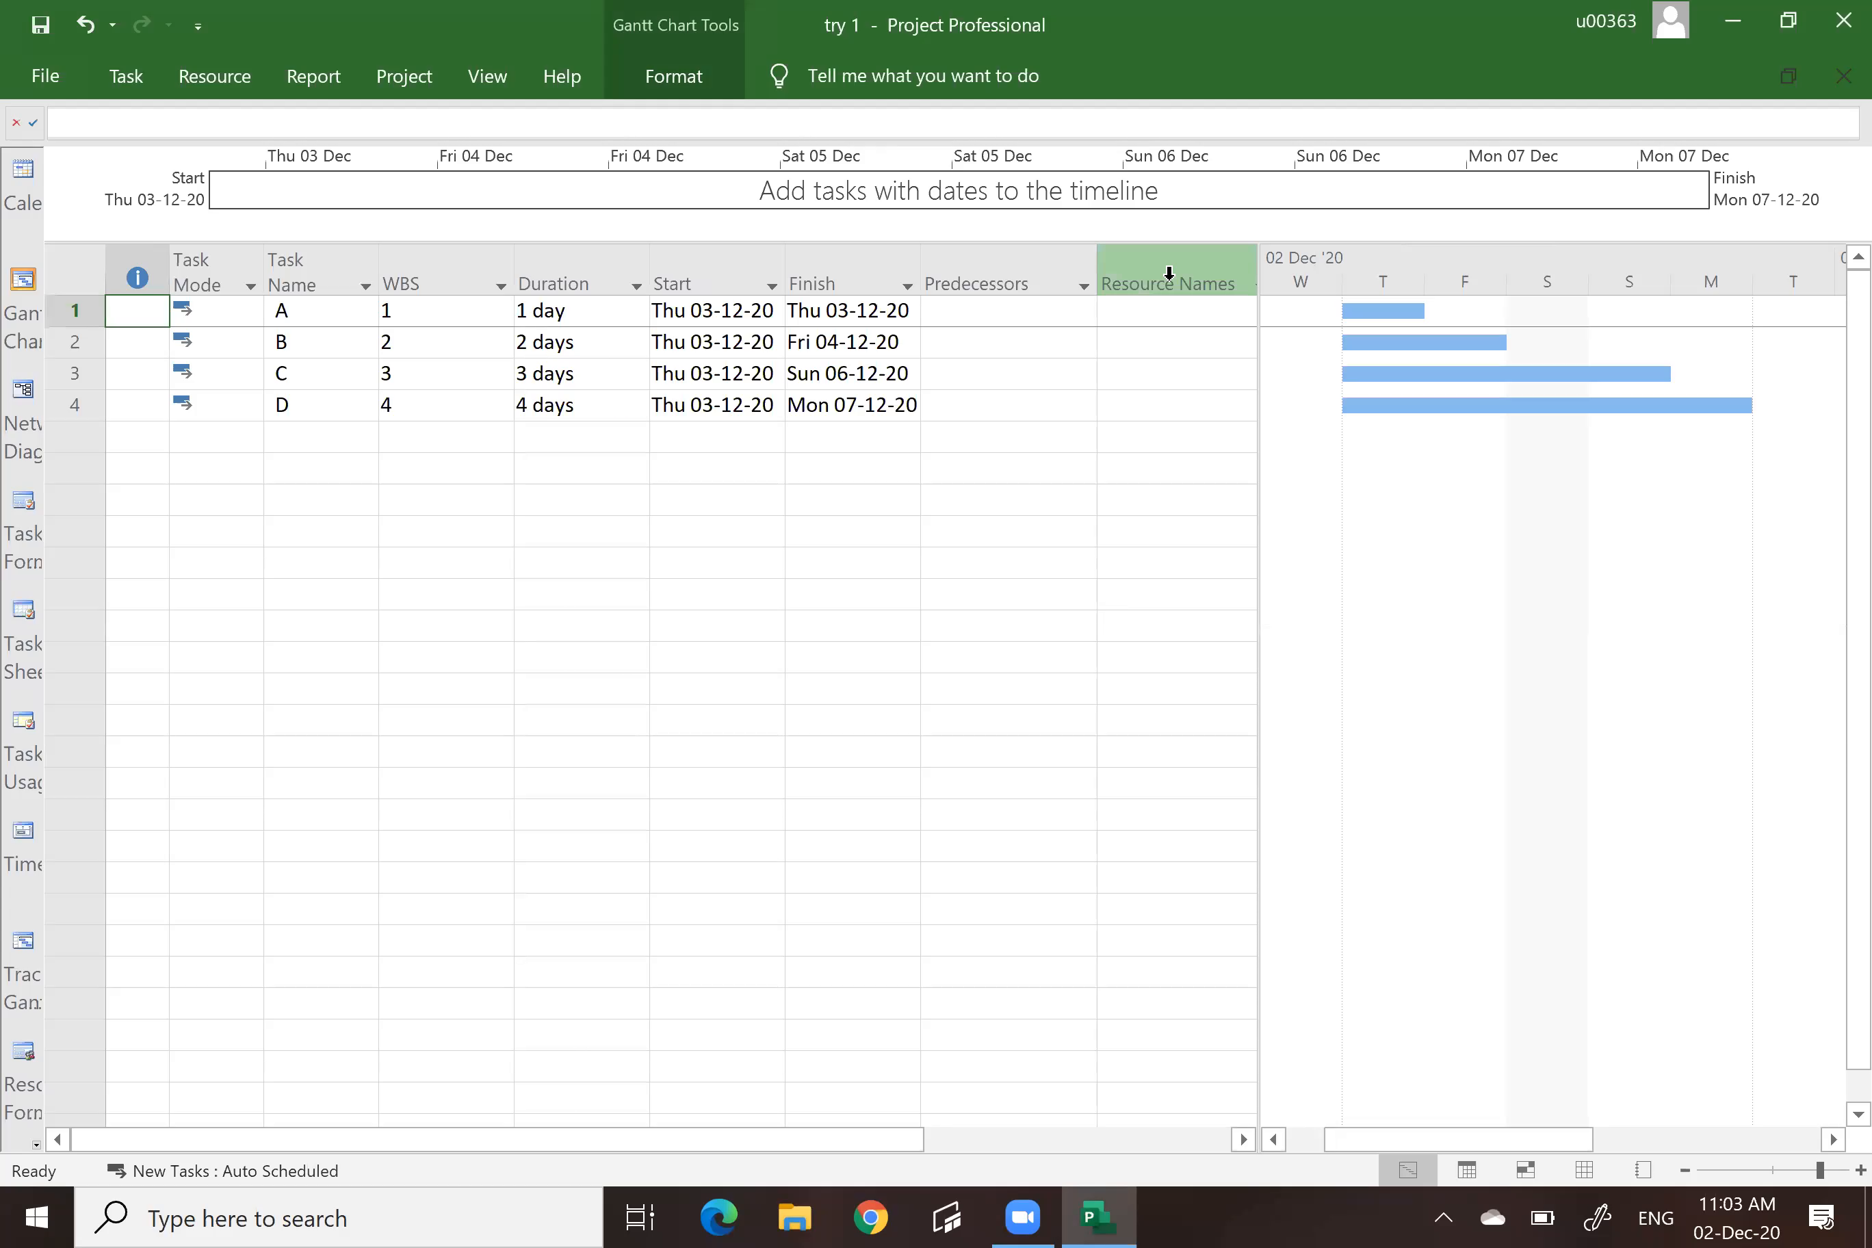
Widen the task table area up to the Add New Column heading, and check the resource list of task B and the resource commands.
click(1169, 276)
click(987, 503)
click(1225, 347)
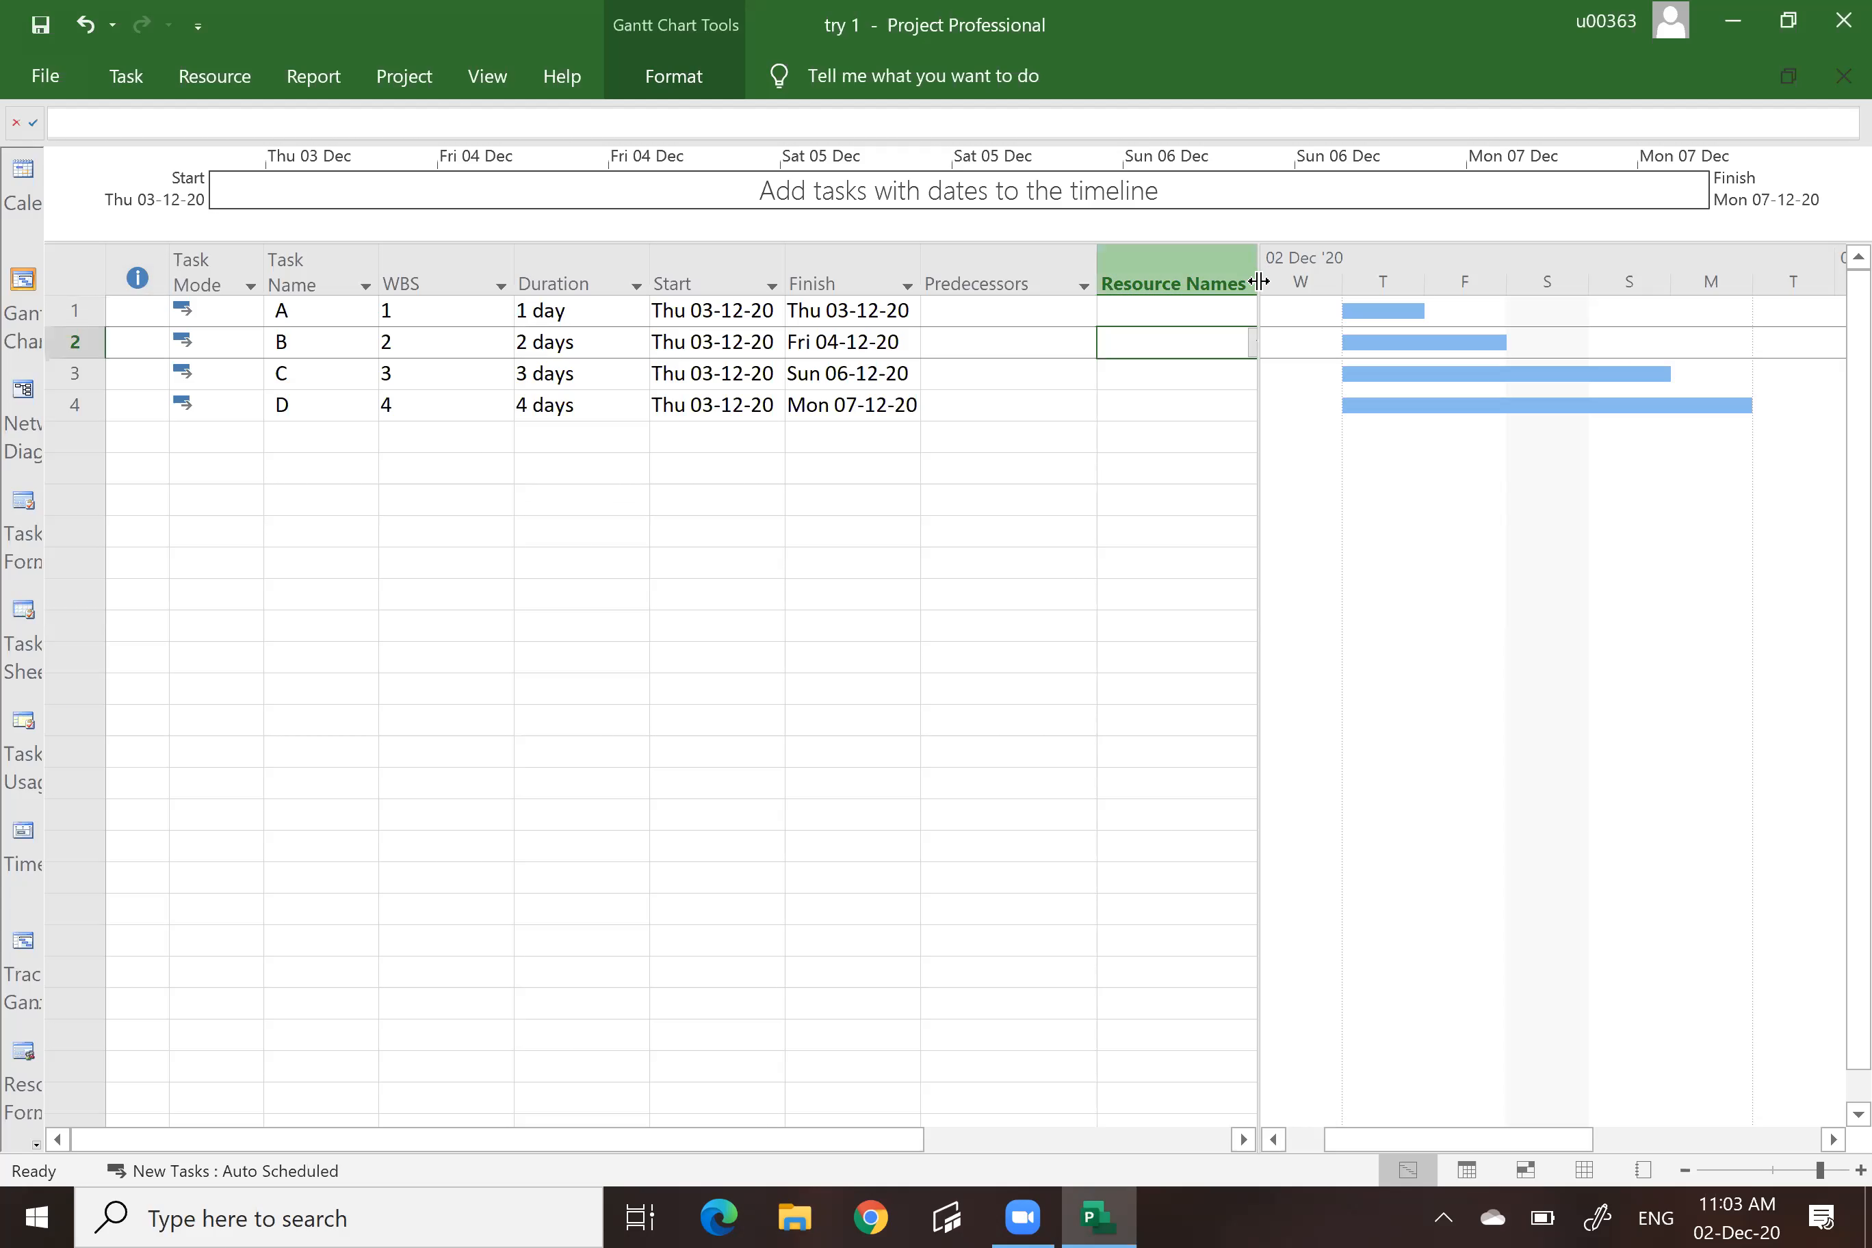
drag(1258, 297, 1468, 309)
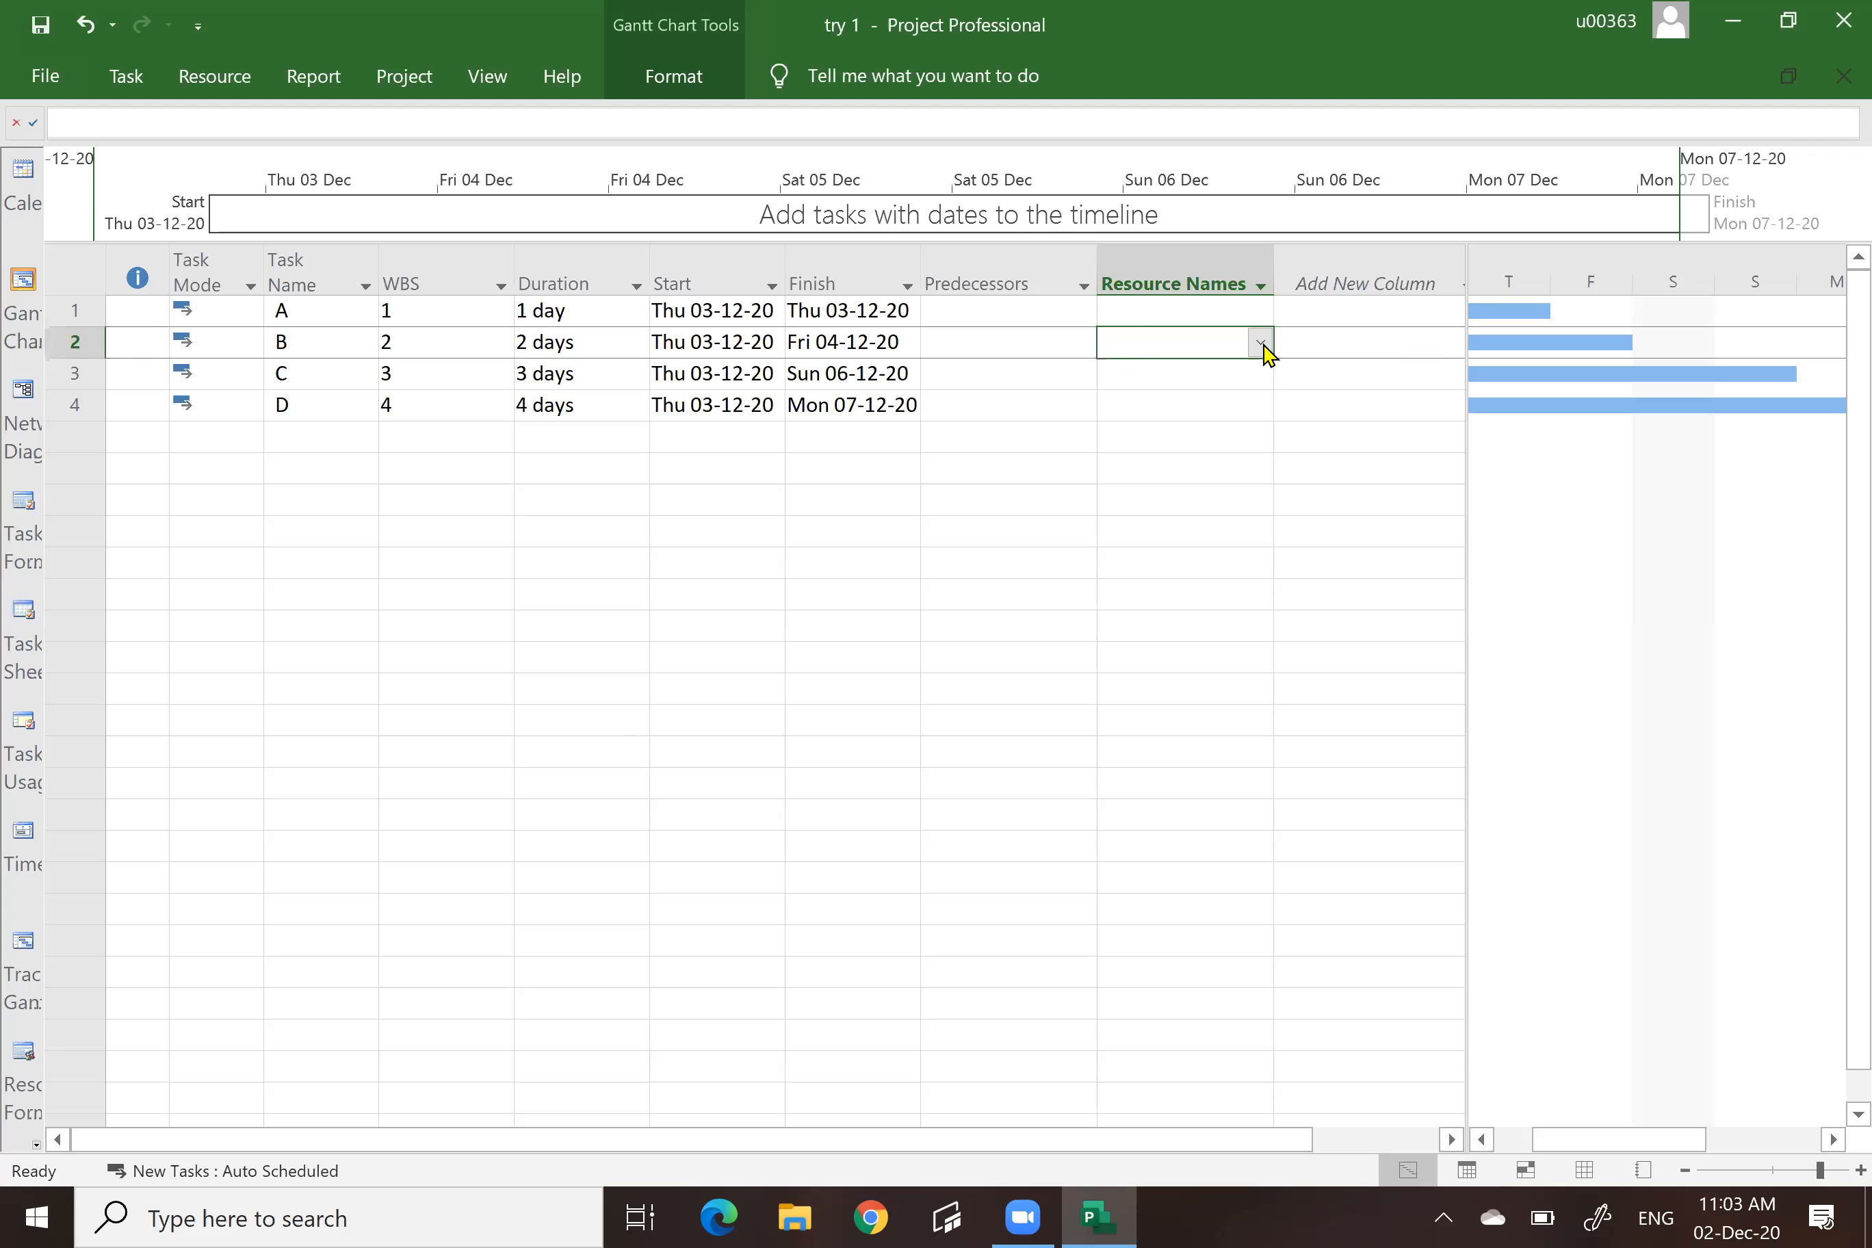
click(1260, 343)
key(Escape)
click(226, 73)
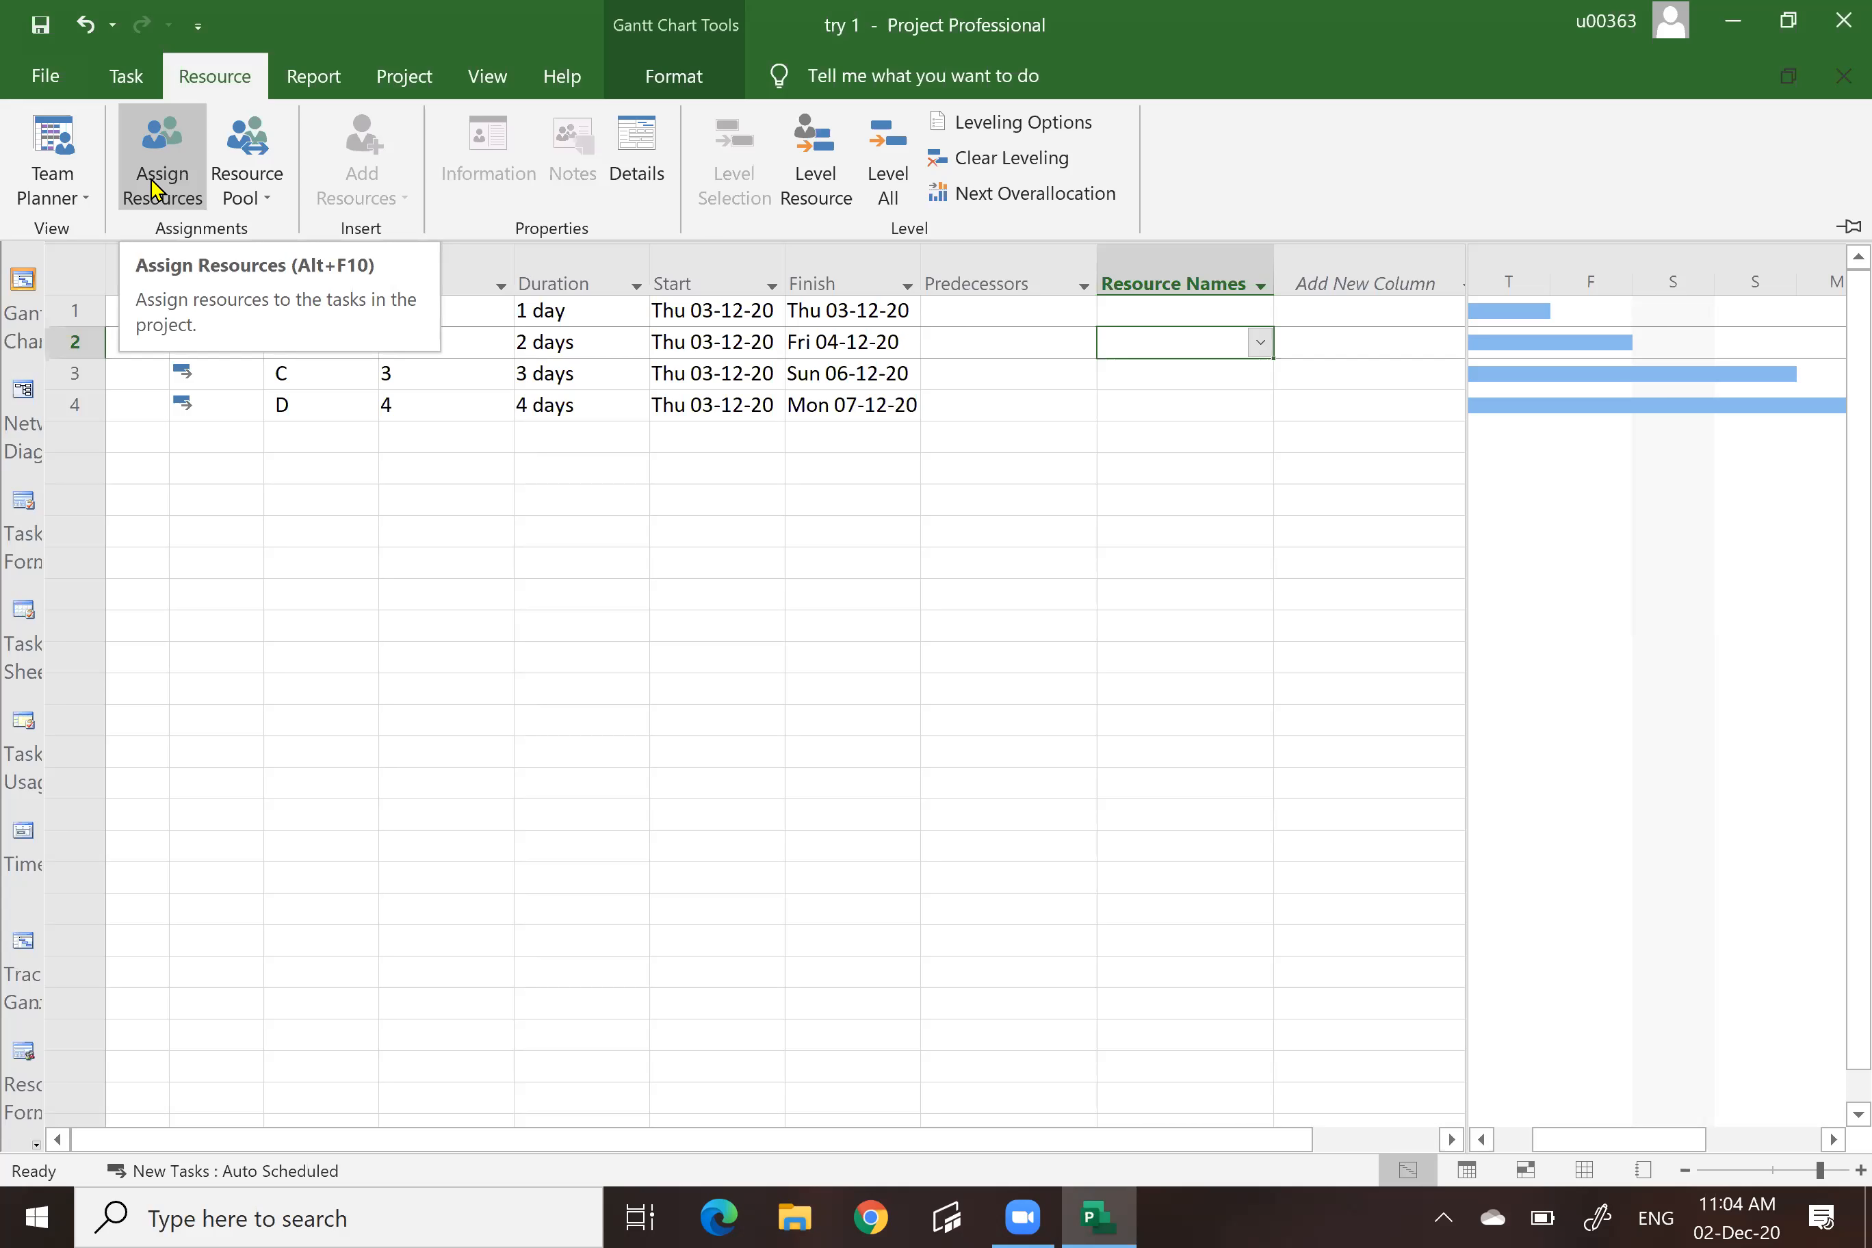
click(567, 614)
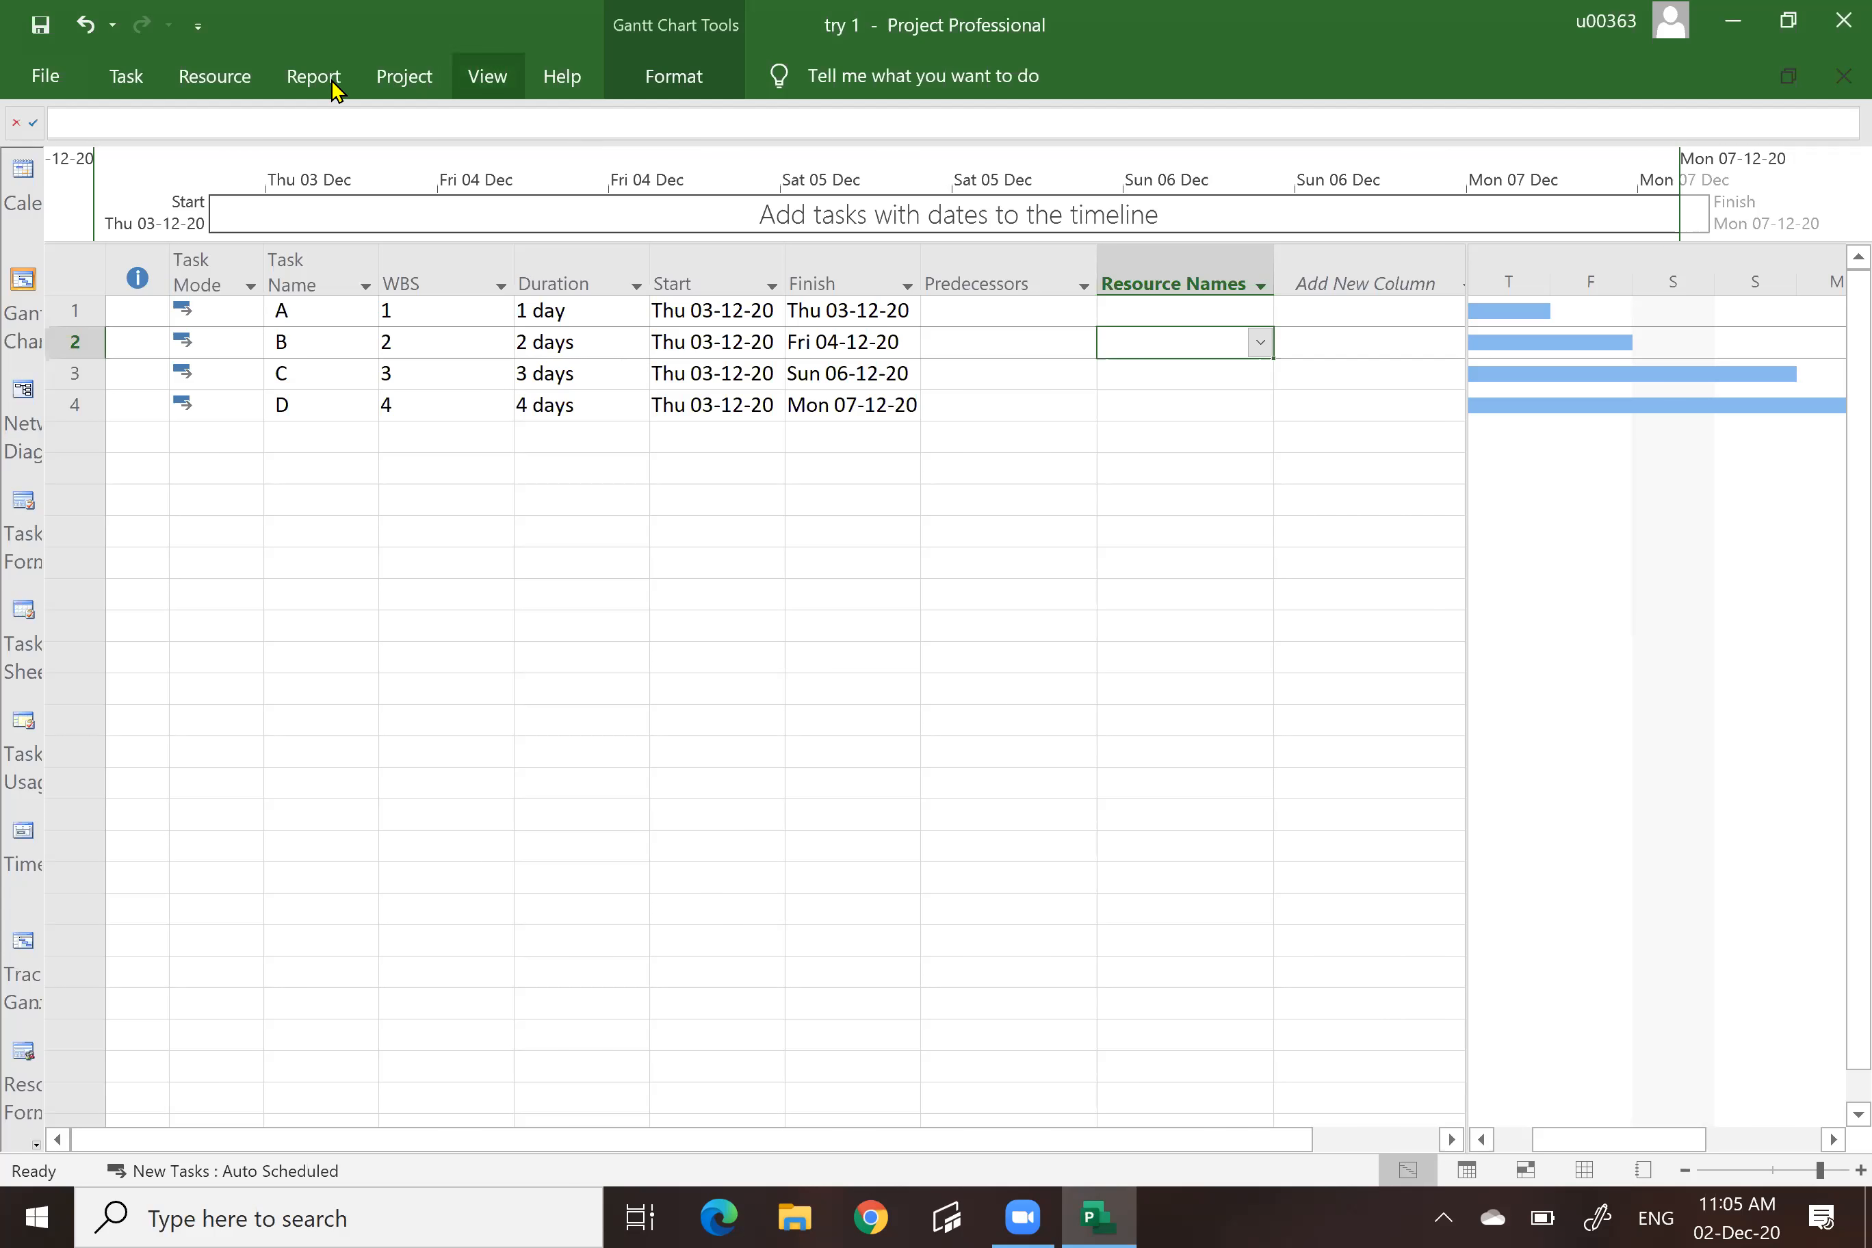
Open the Project Overview dashboard report, and look through the available resource, cost, in-progress and getting-started reports.
click(310, 84)
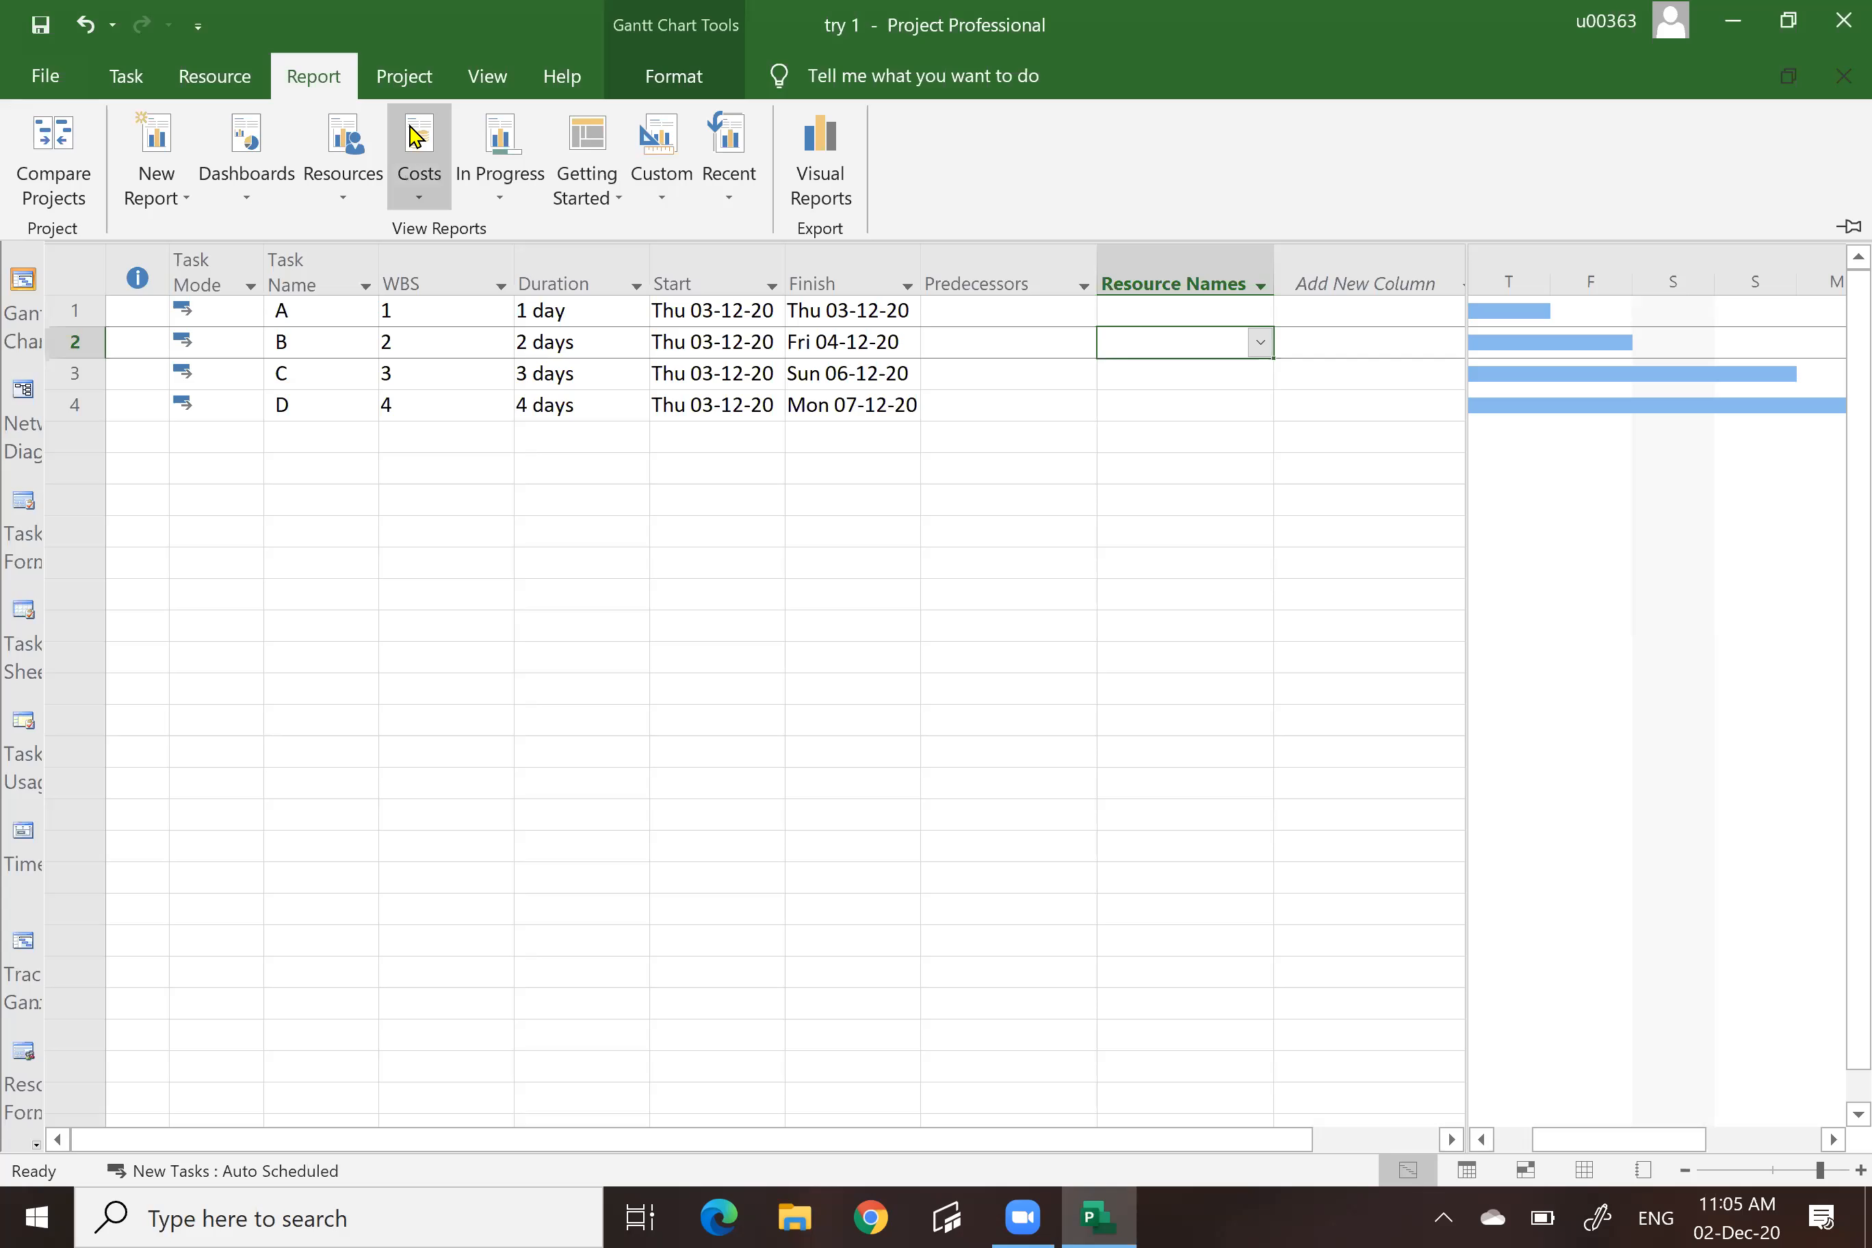
click(249, 205)
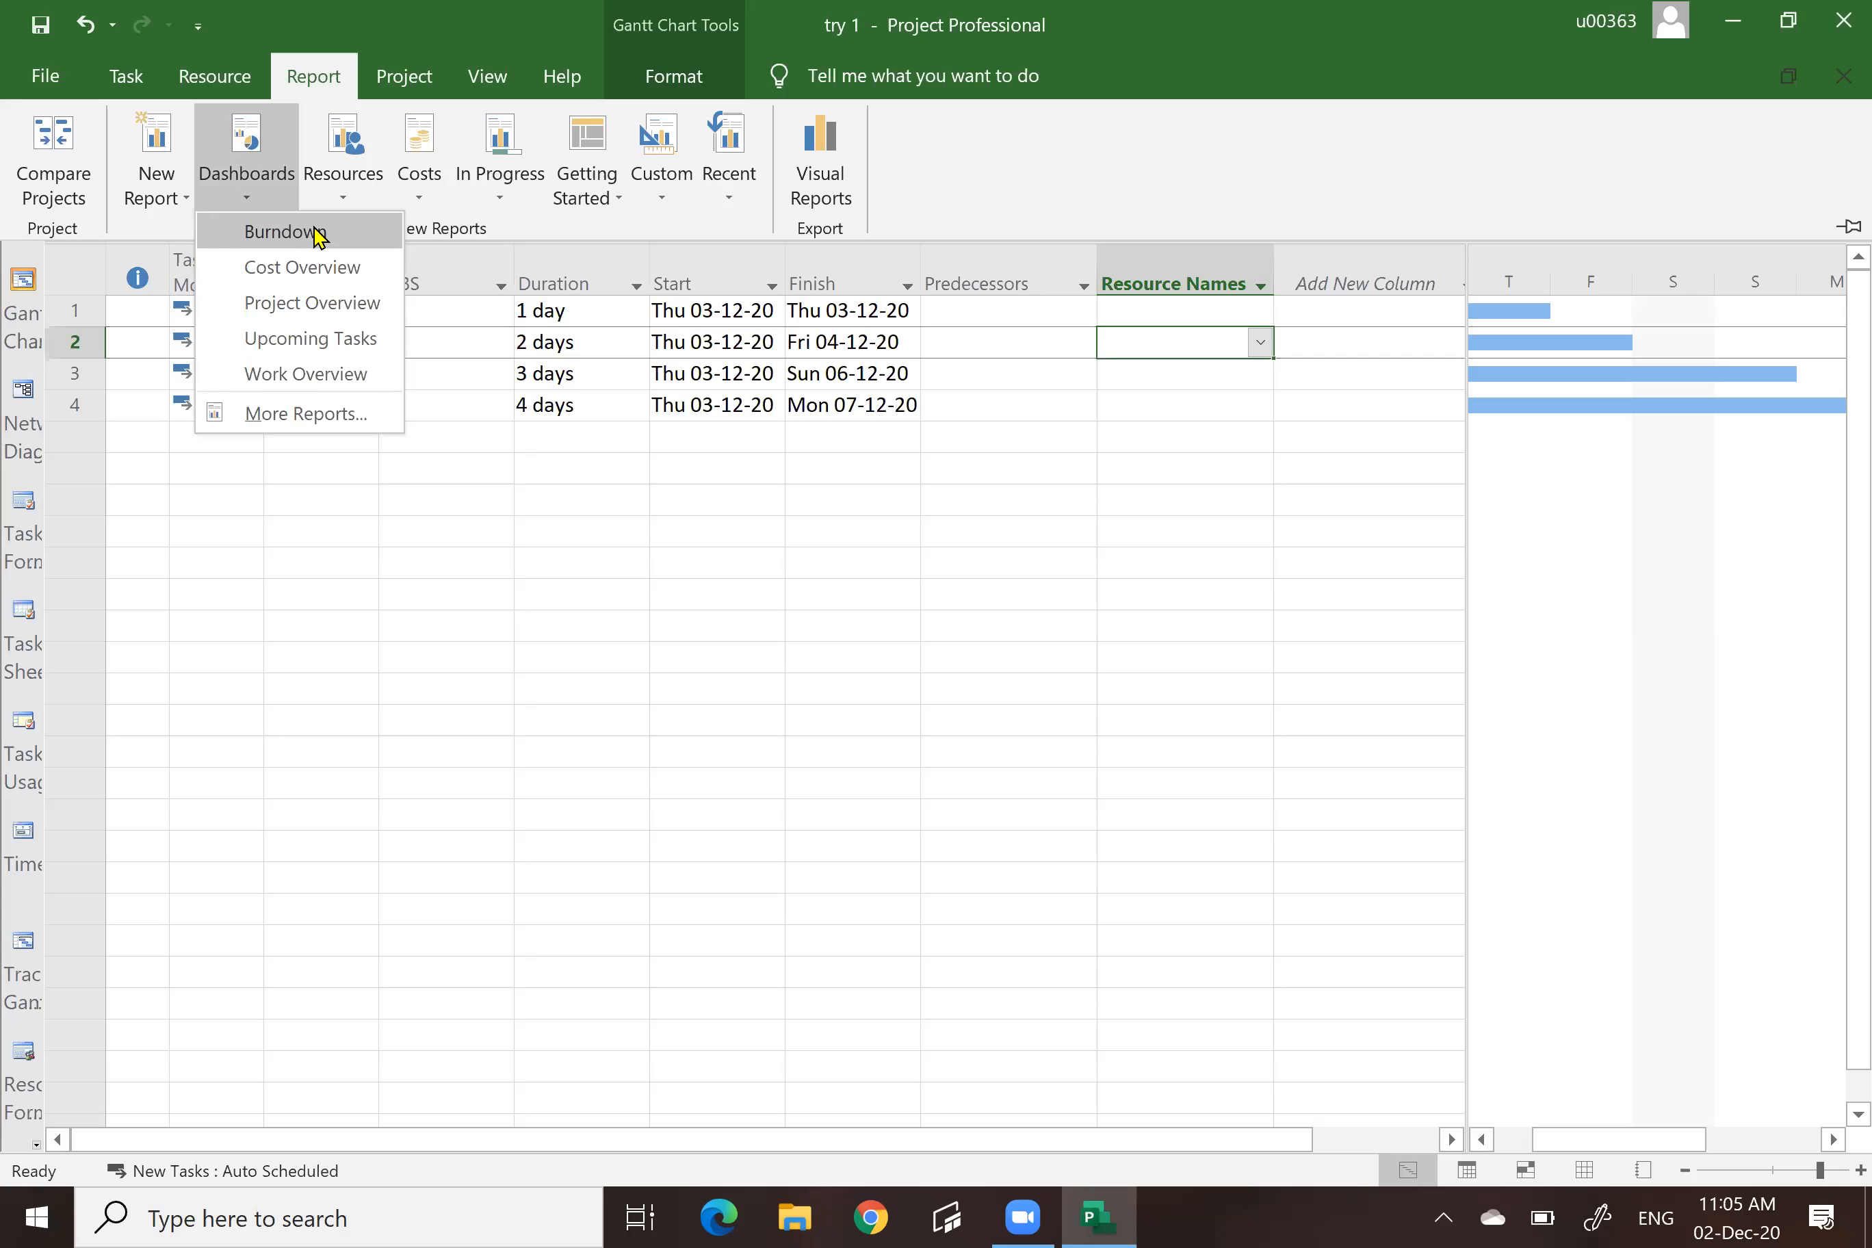
click(314, 302)
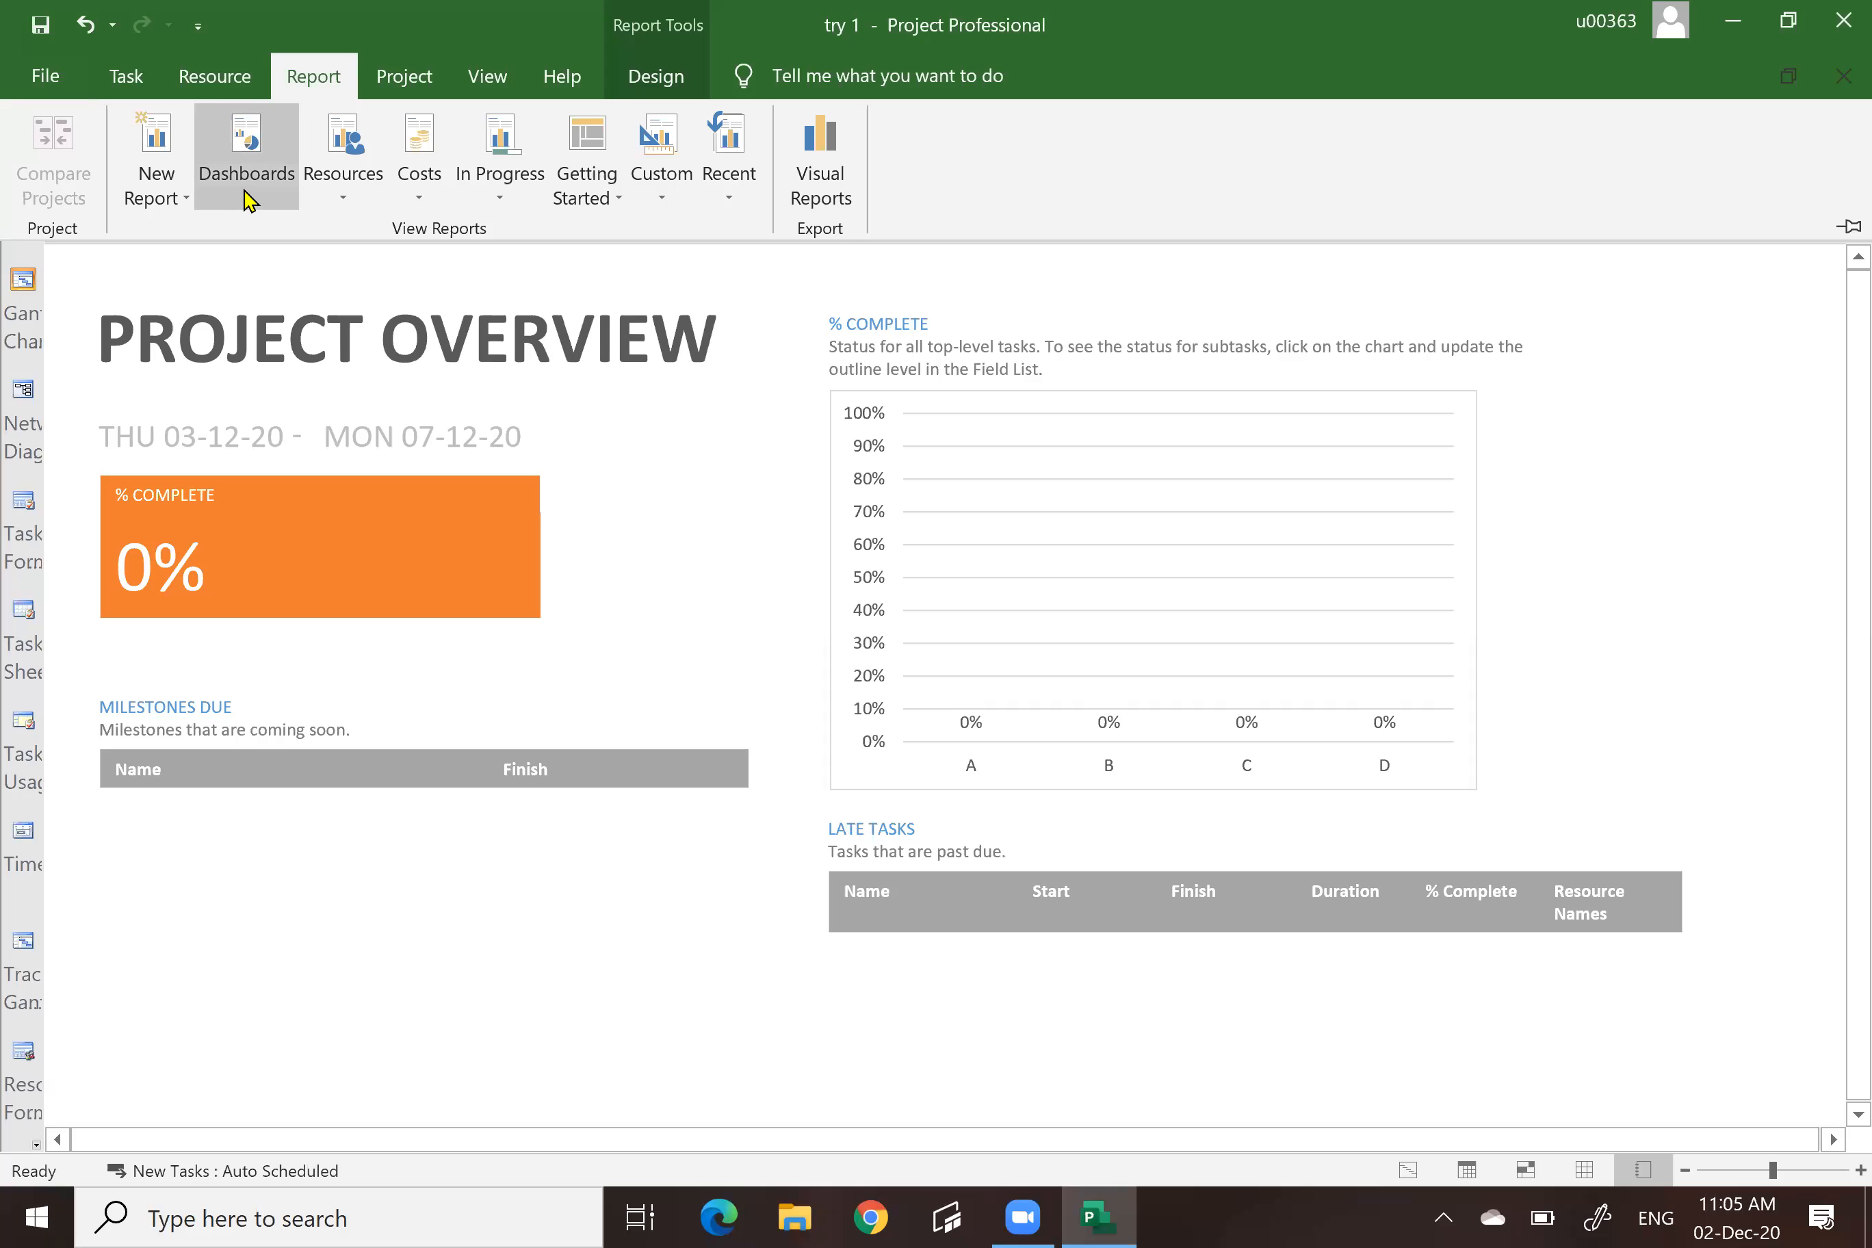
click(347, 179)
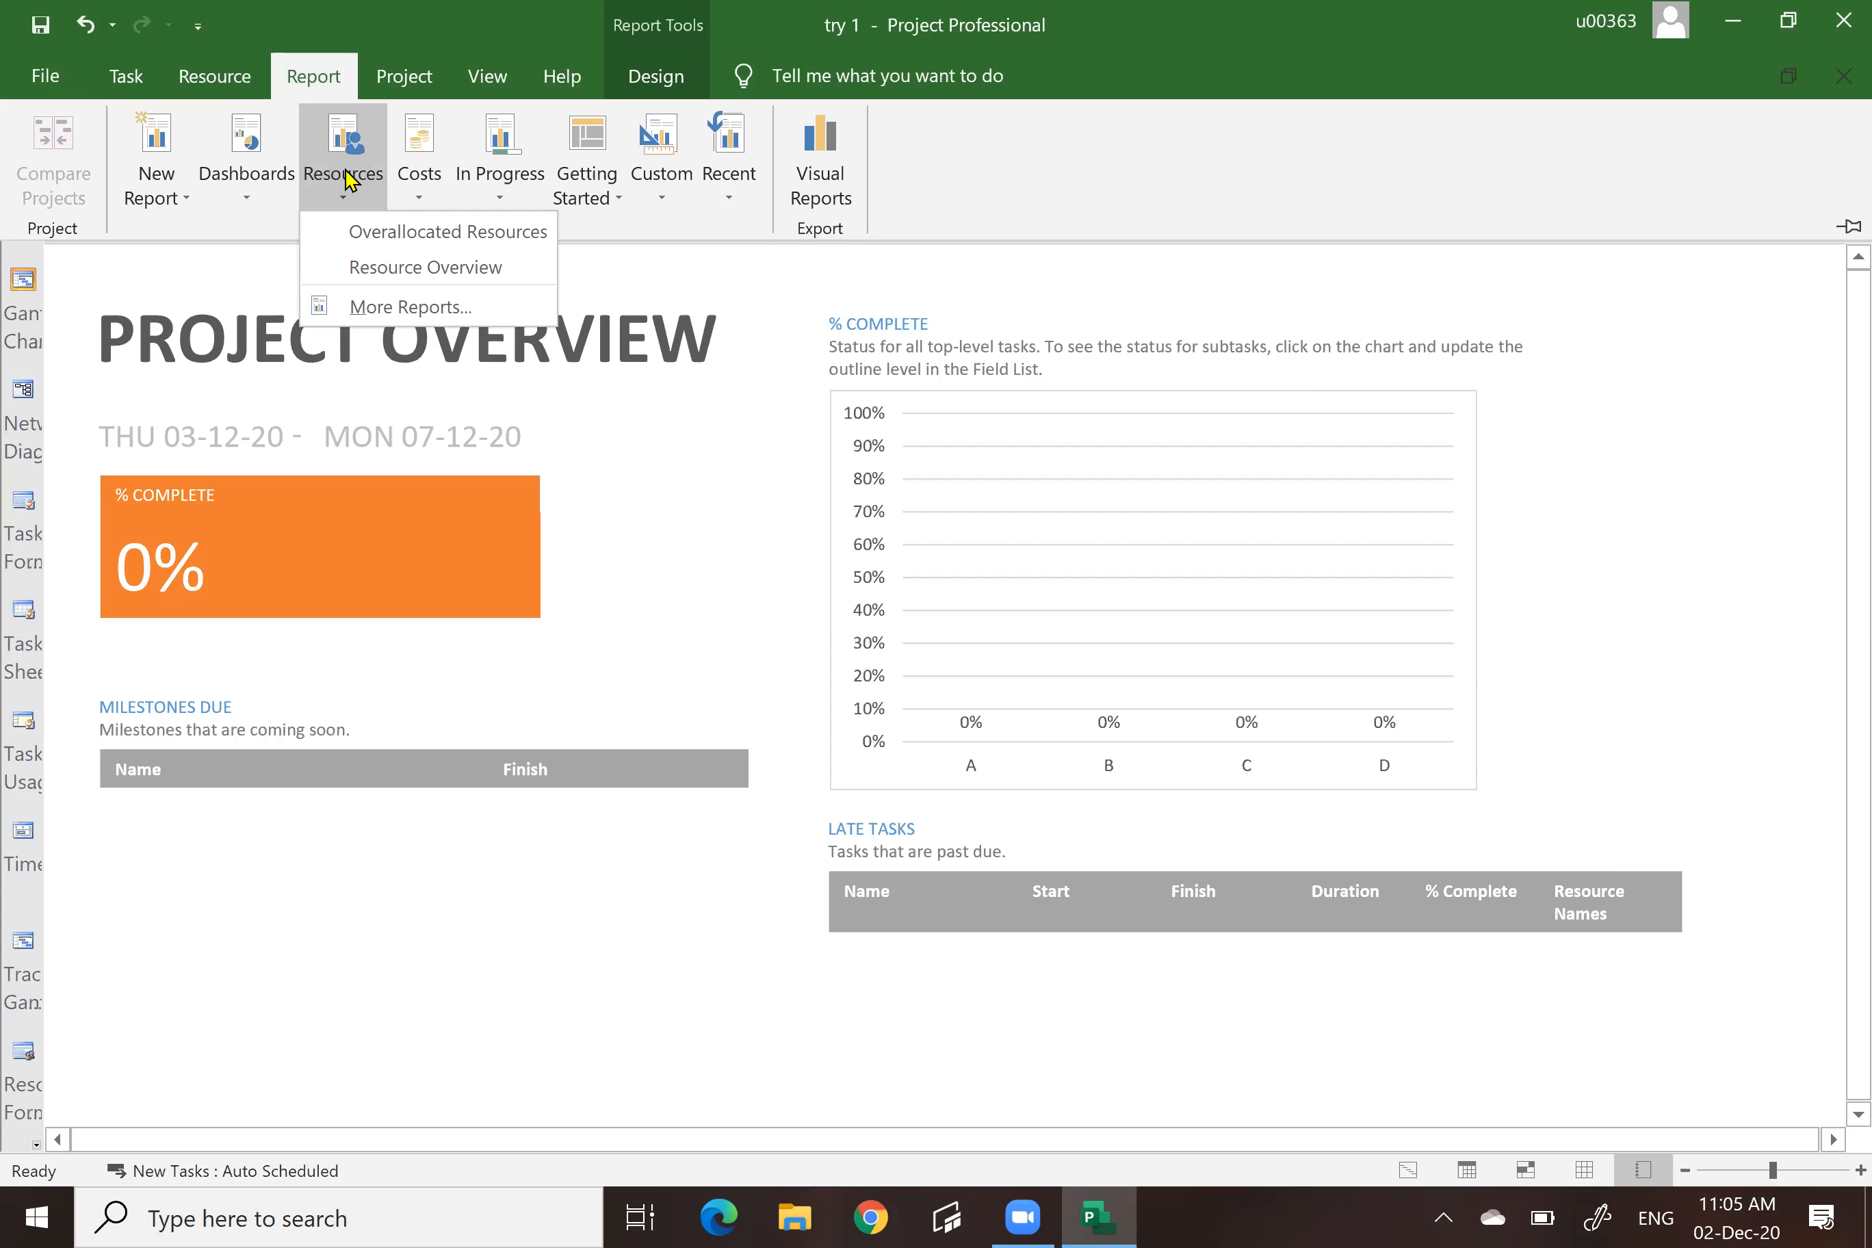
click(429, 169)
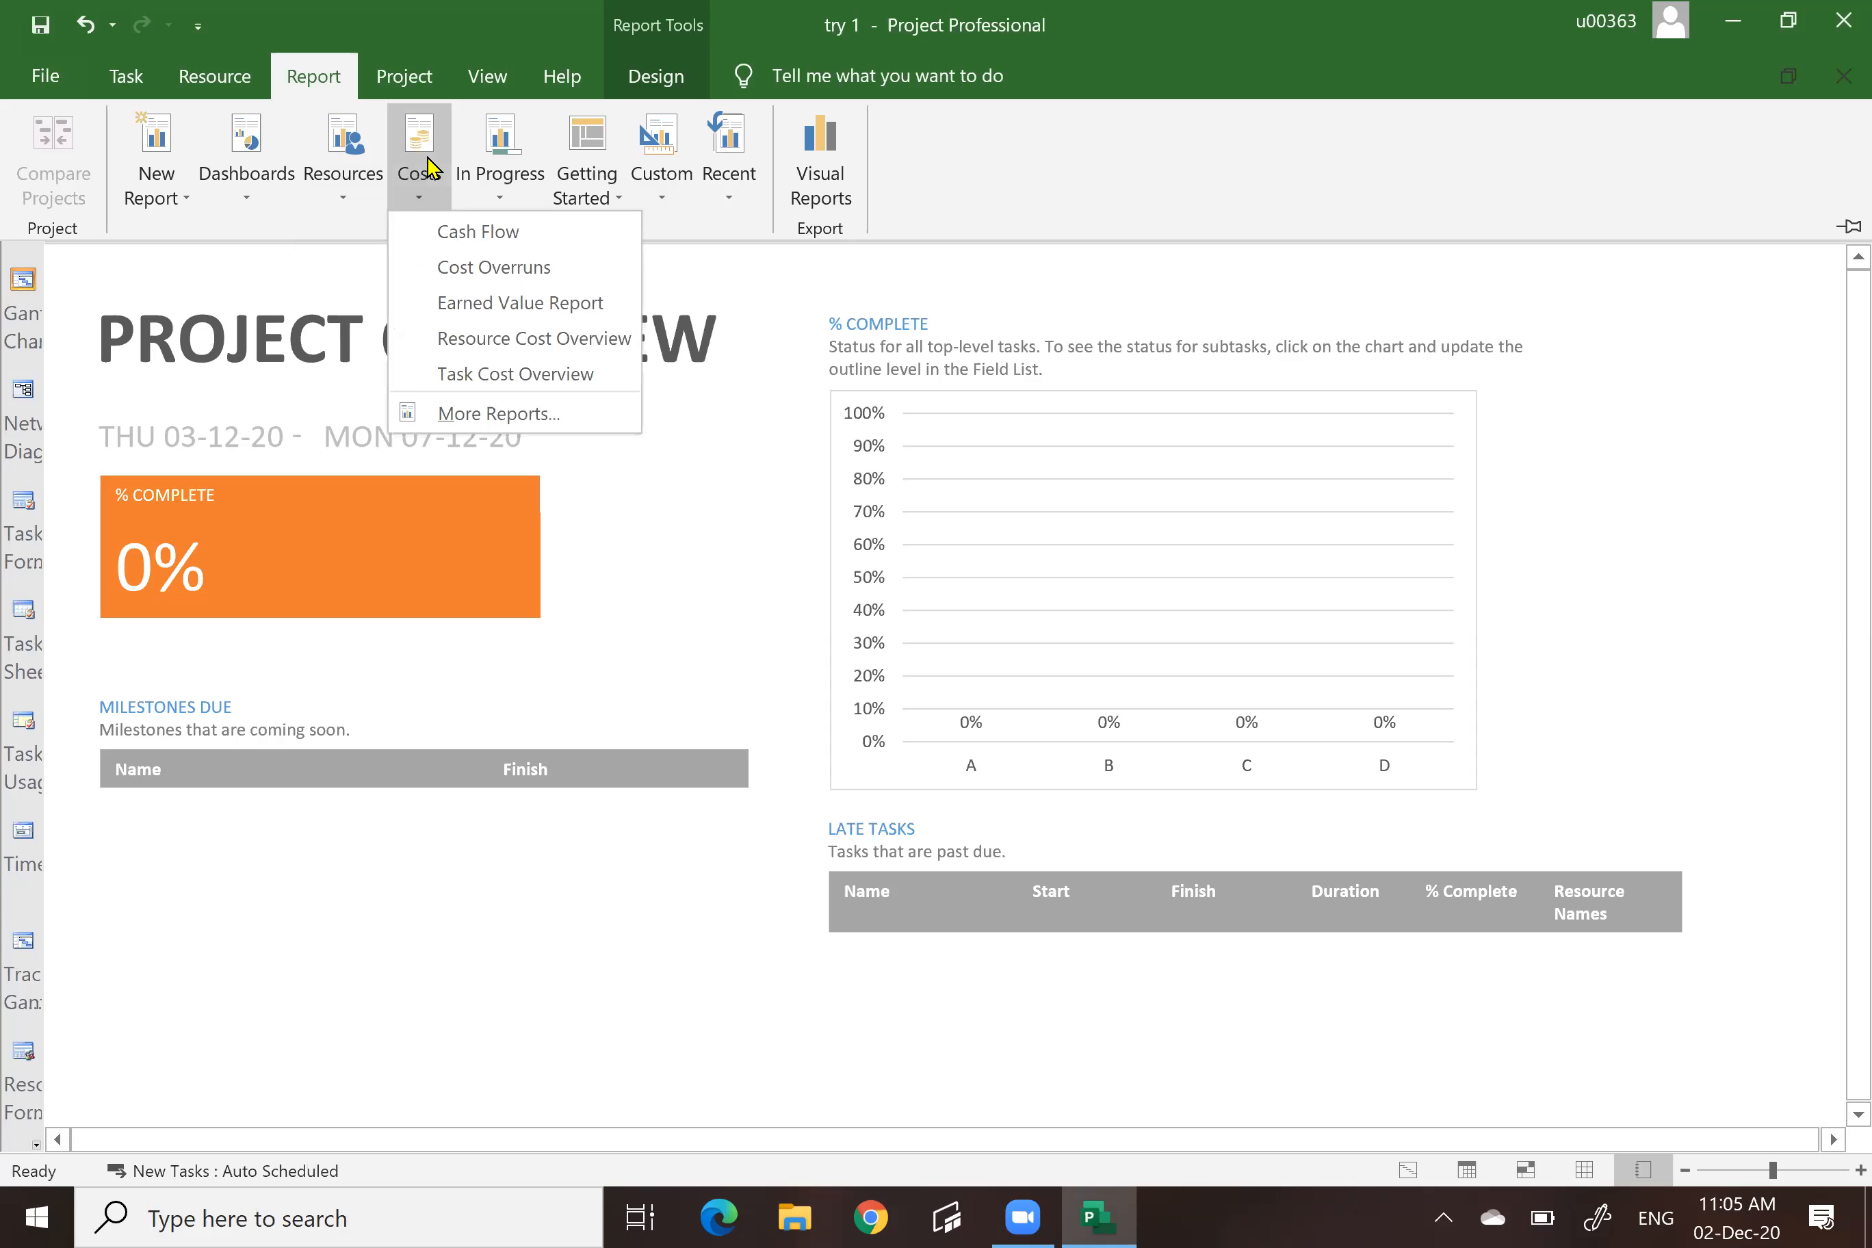
click(500, 165)
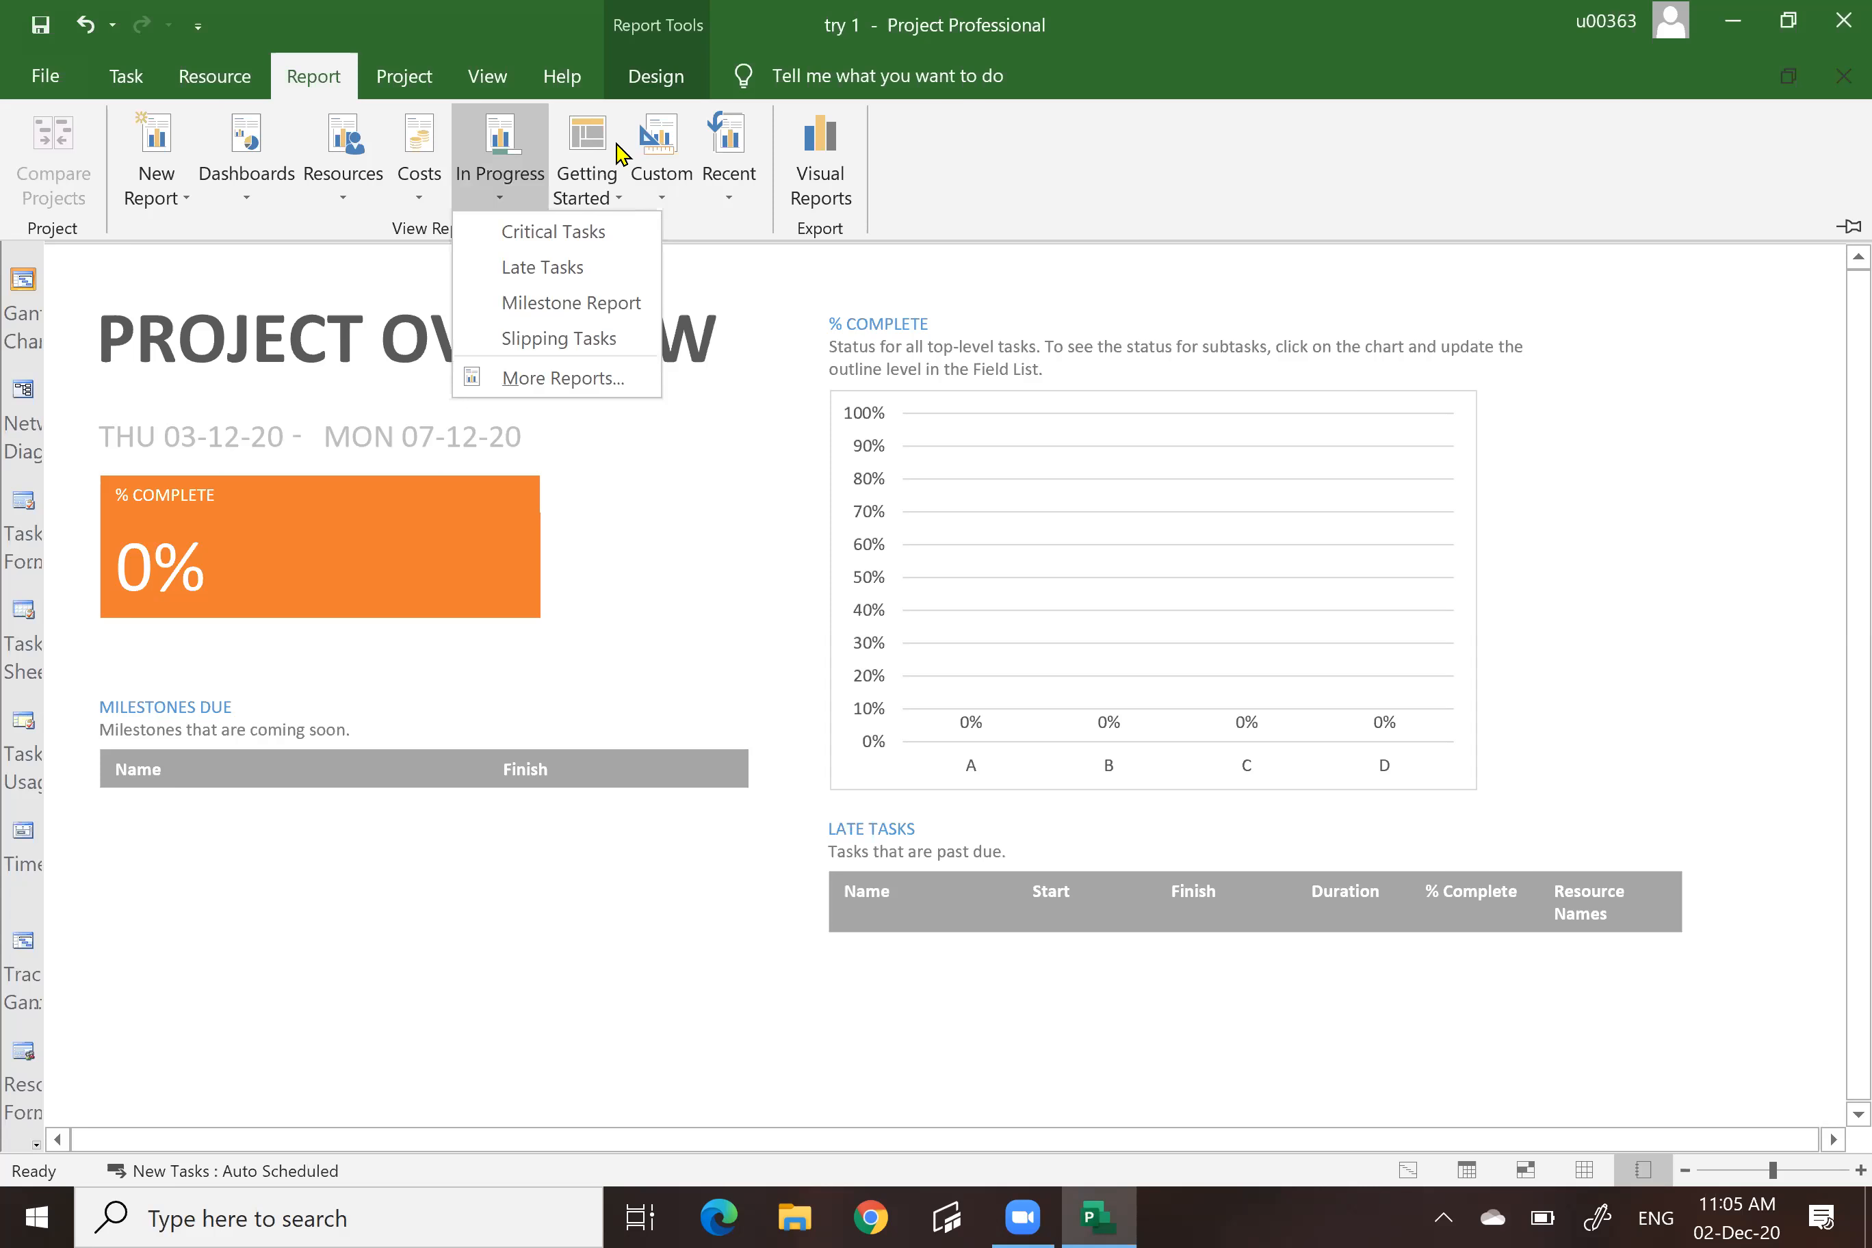
click(577, 169)
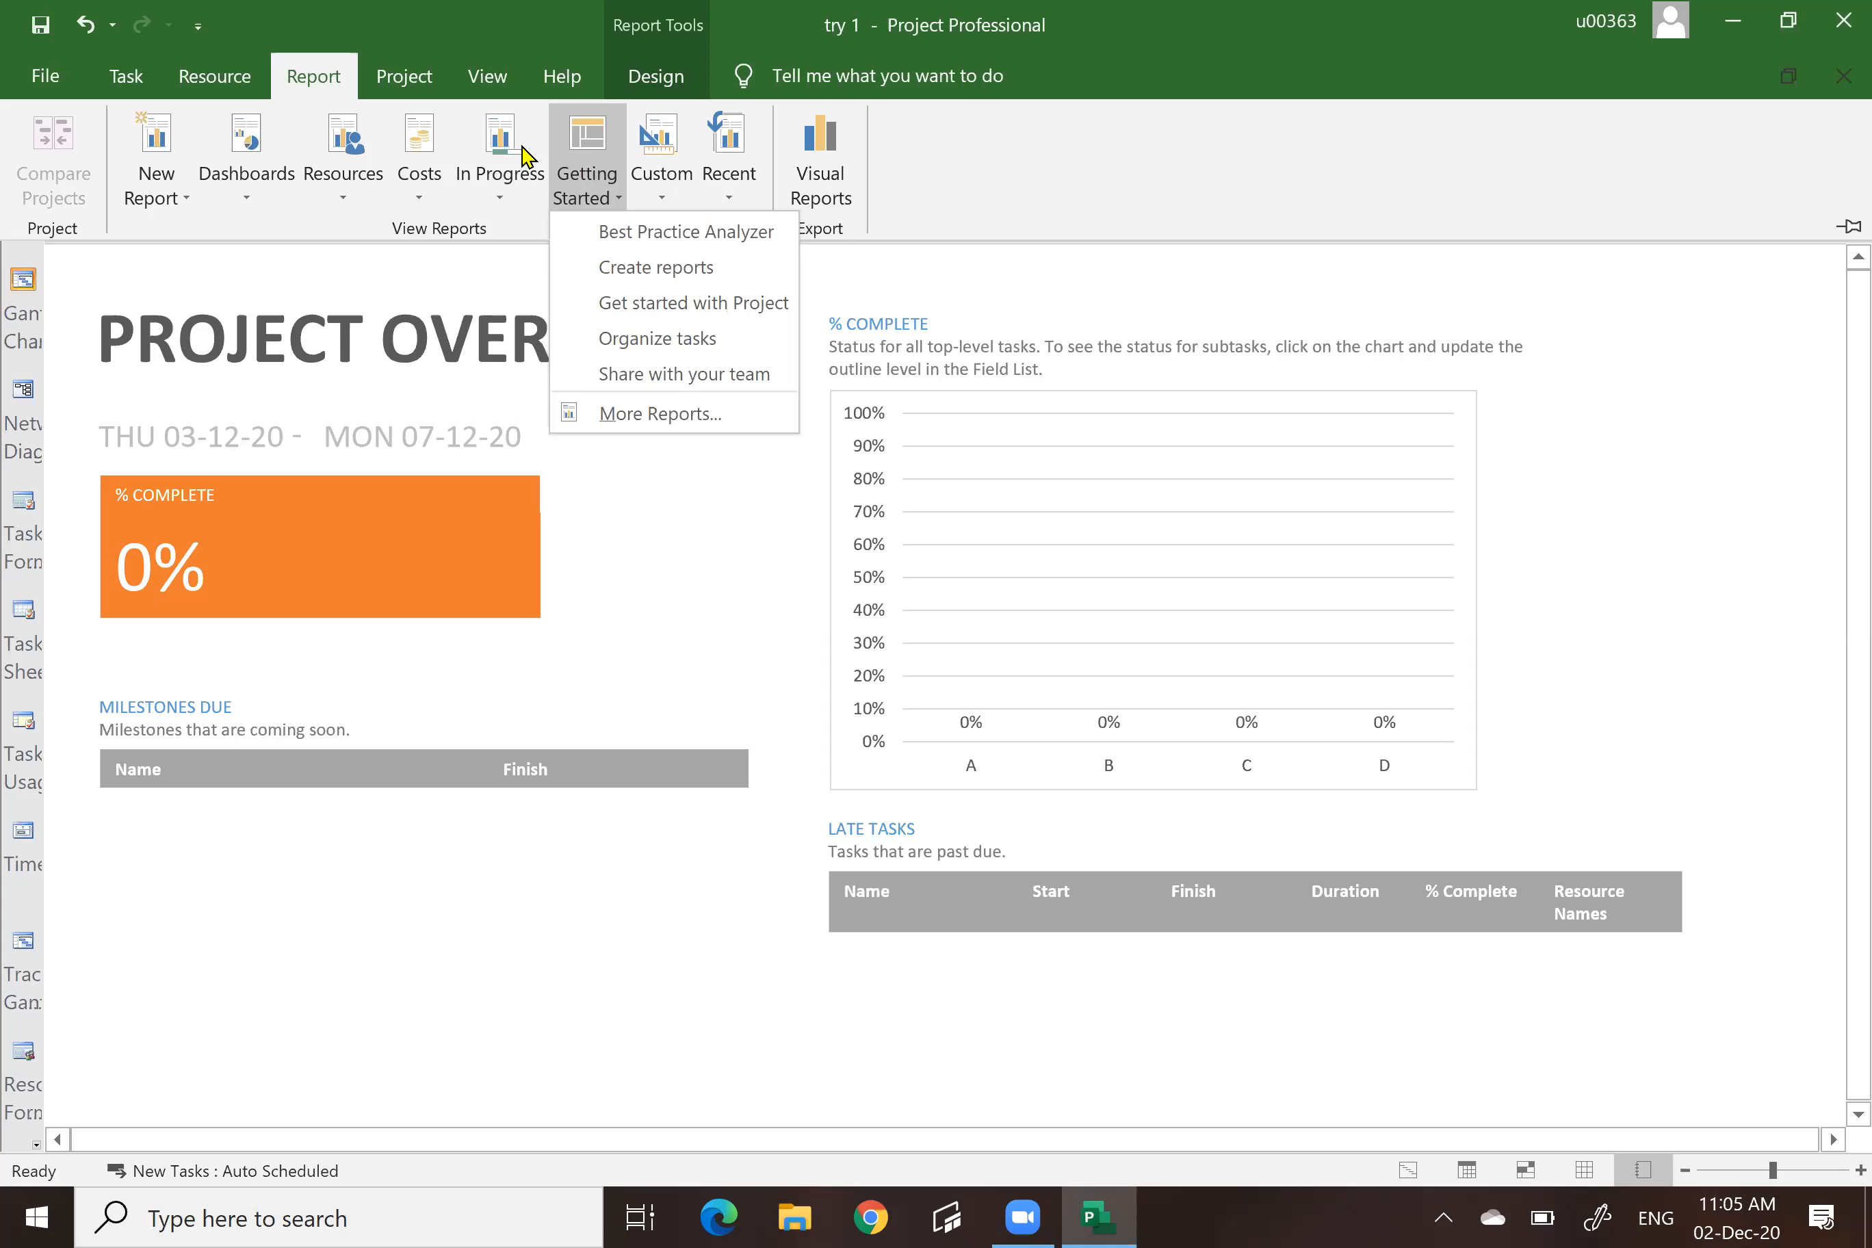
Examine the visual report templates, select the Cash Flow Report, and close the template selection without creating a report.
click(823, 159)
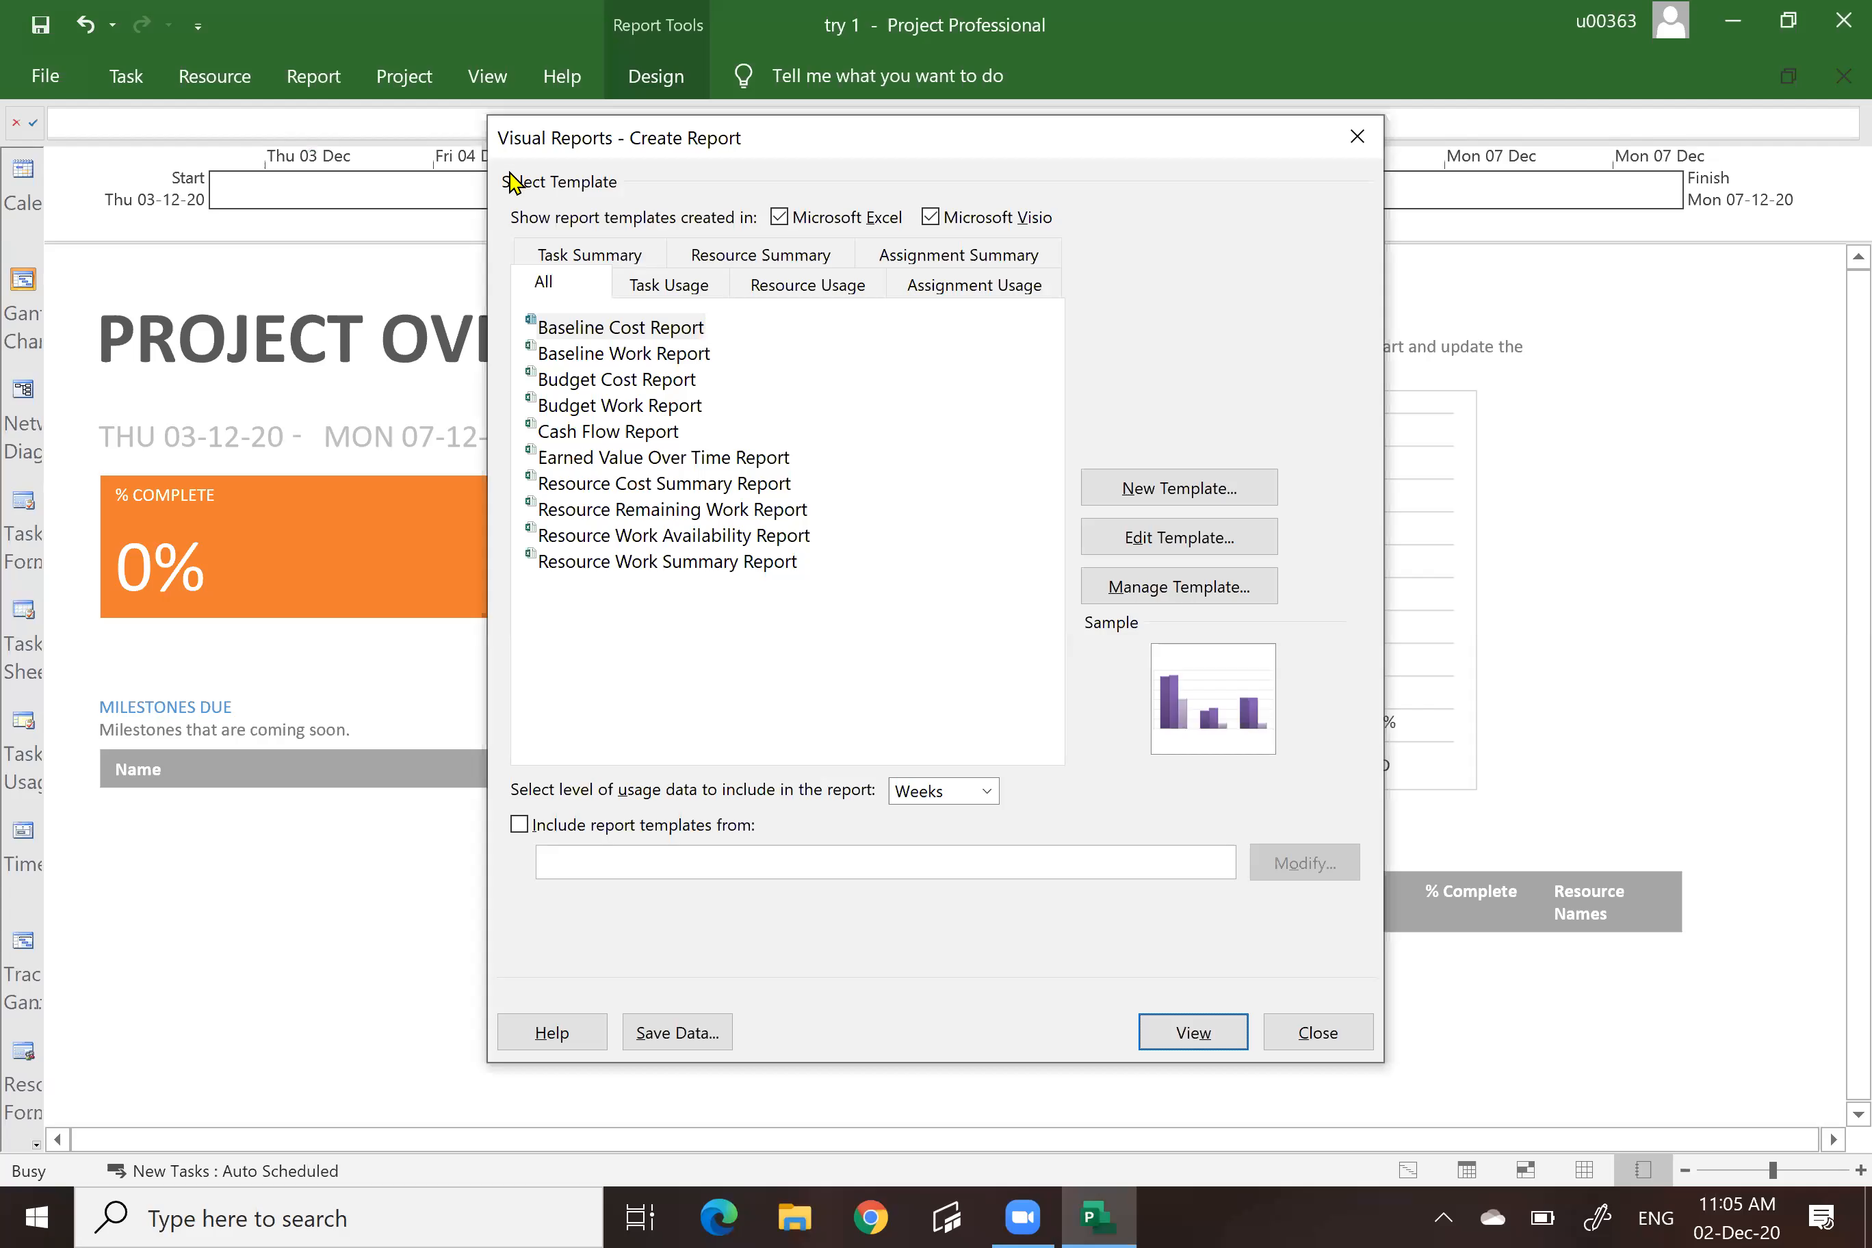
click(614, 435)
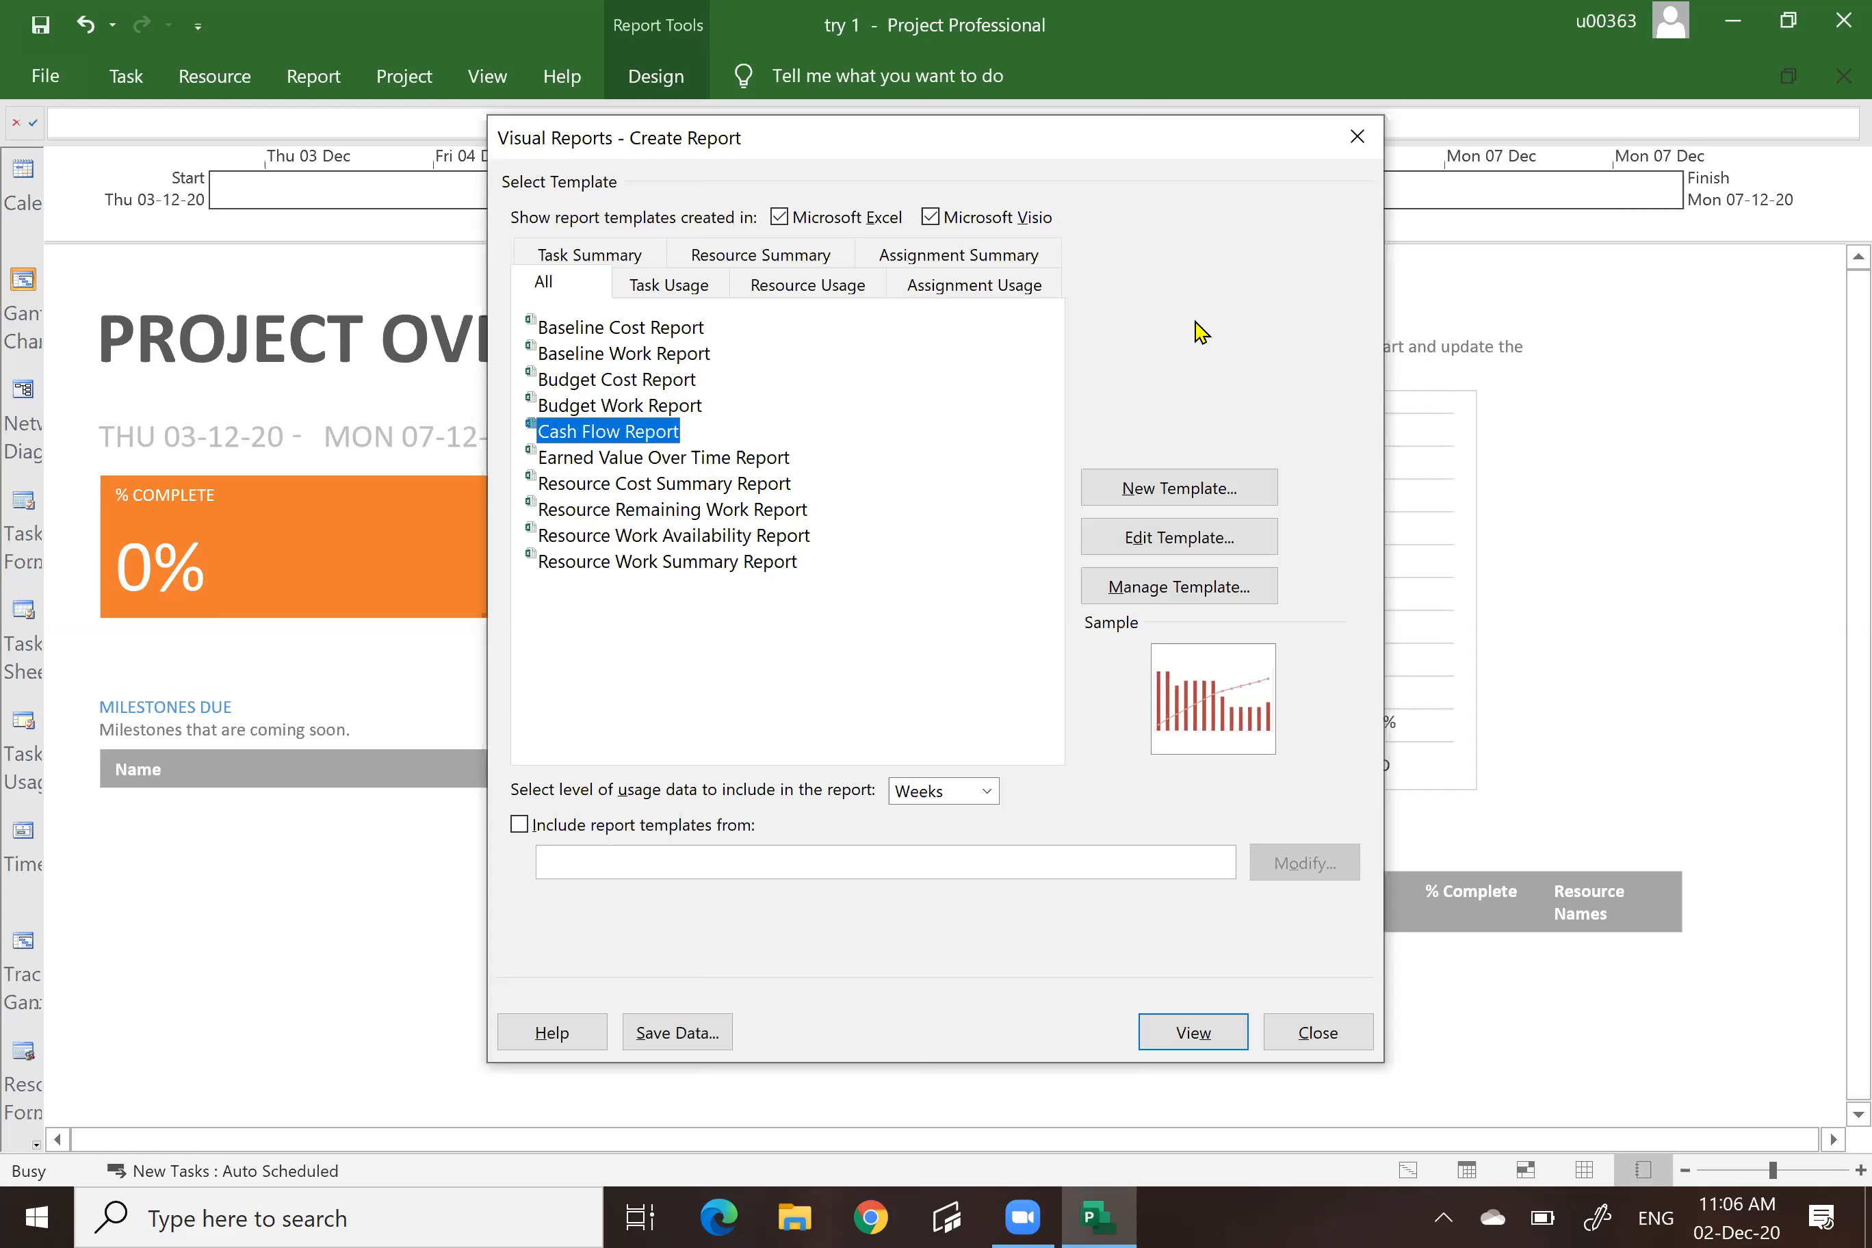
click(1322, 1039)
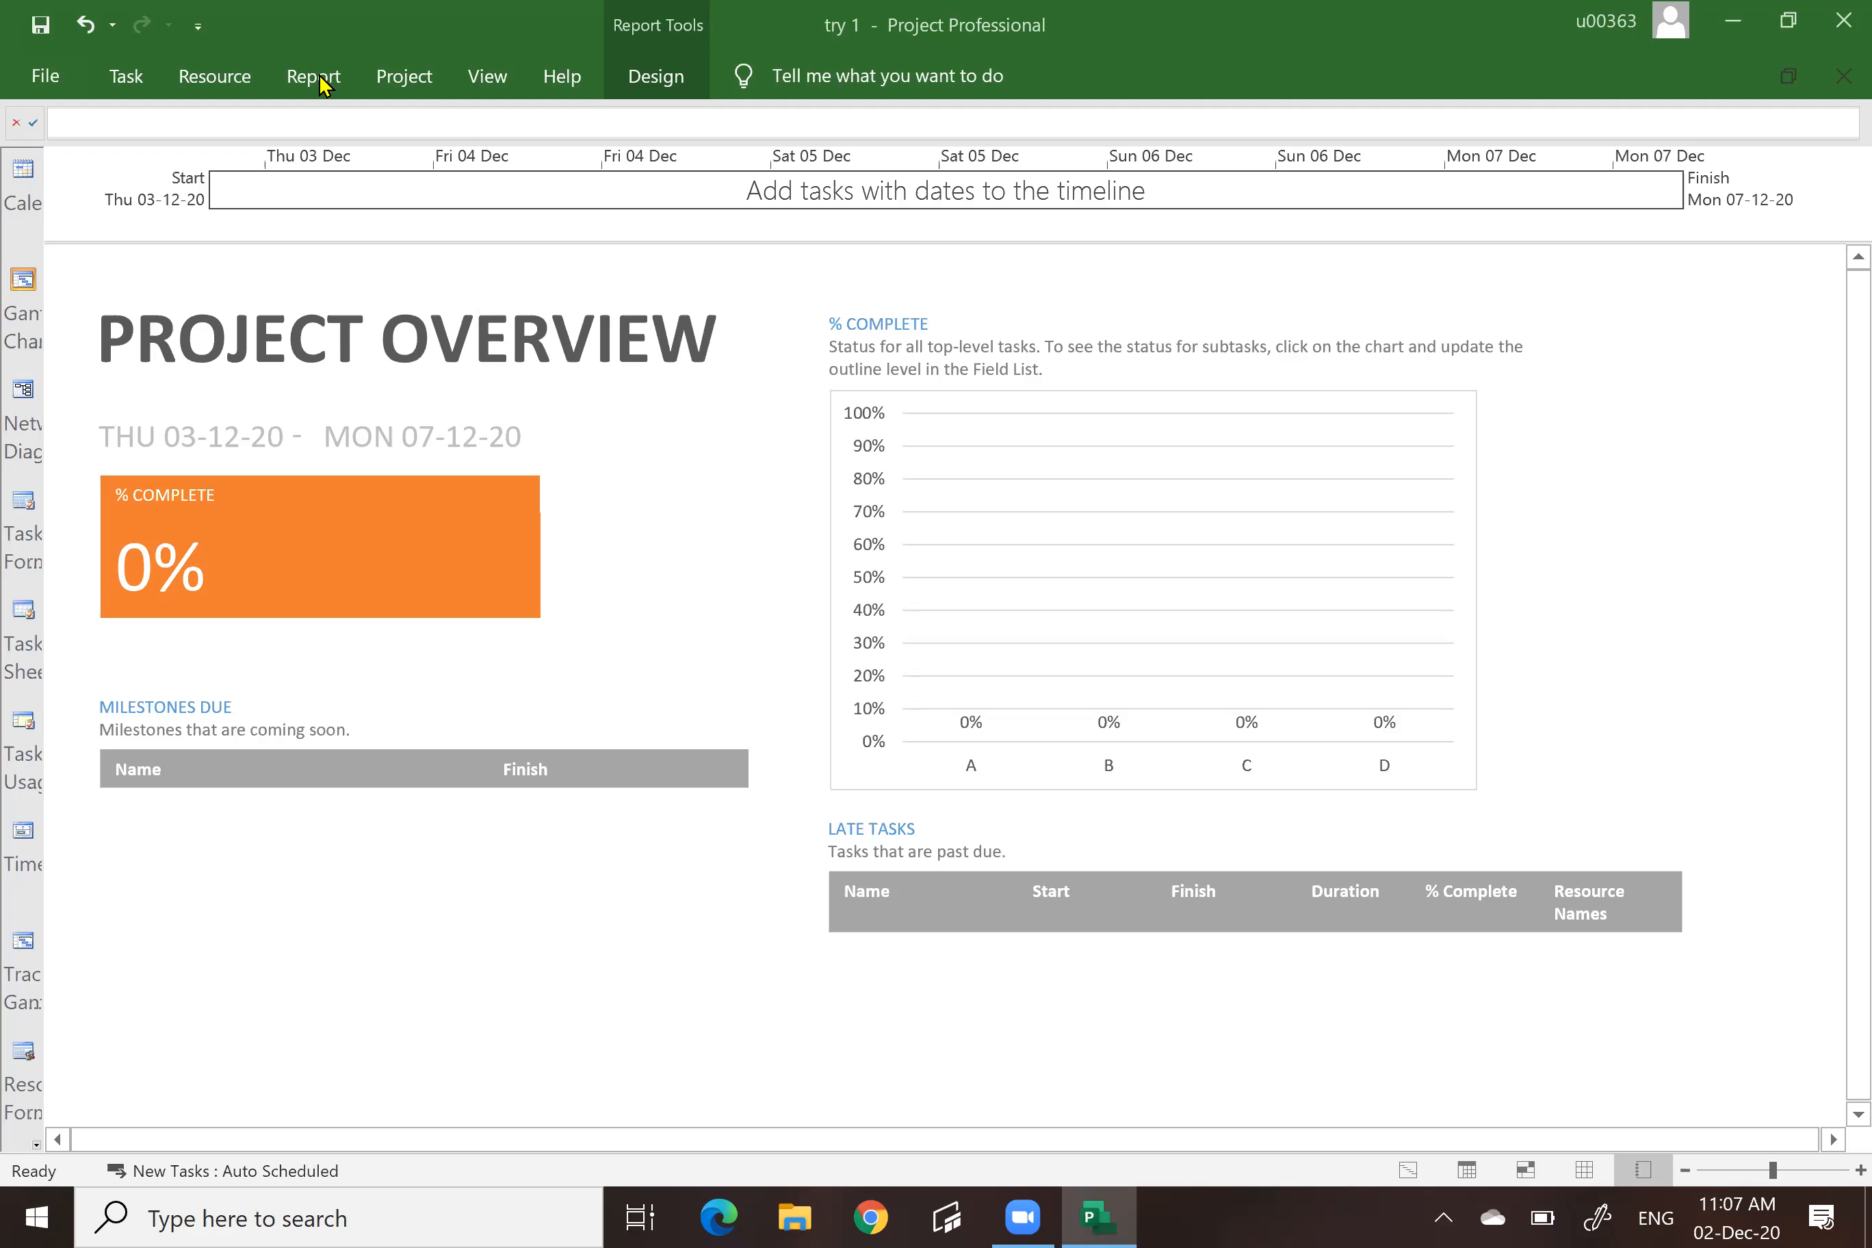
Return from the project overview to the Gantt chart, and examine the project commands and WBS code options.
click(405, 78)
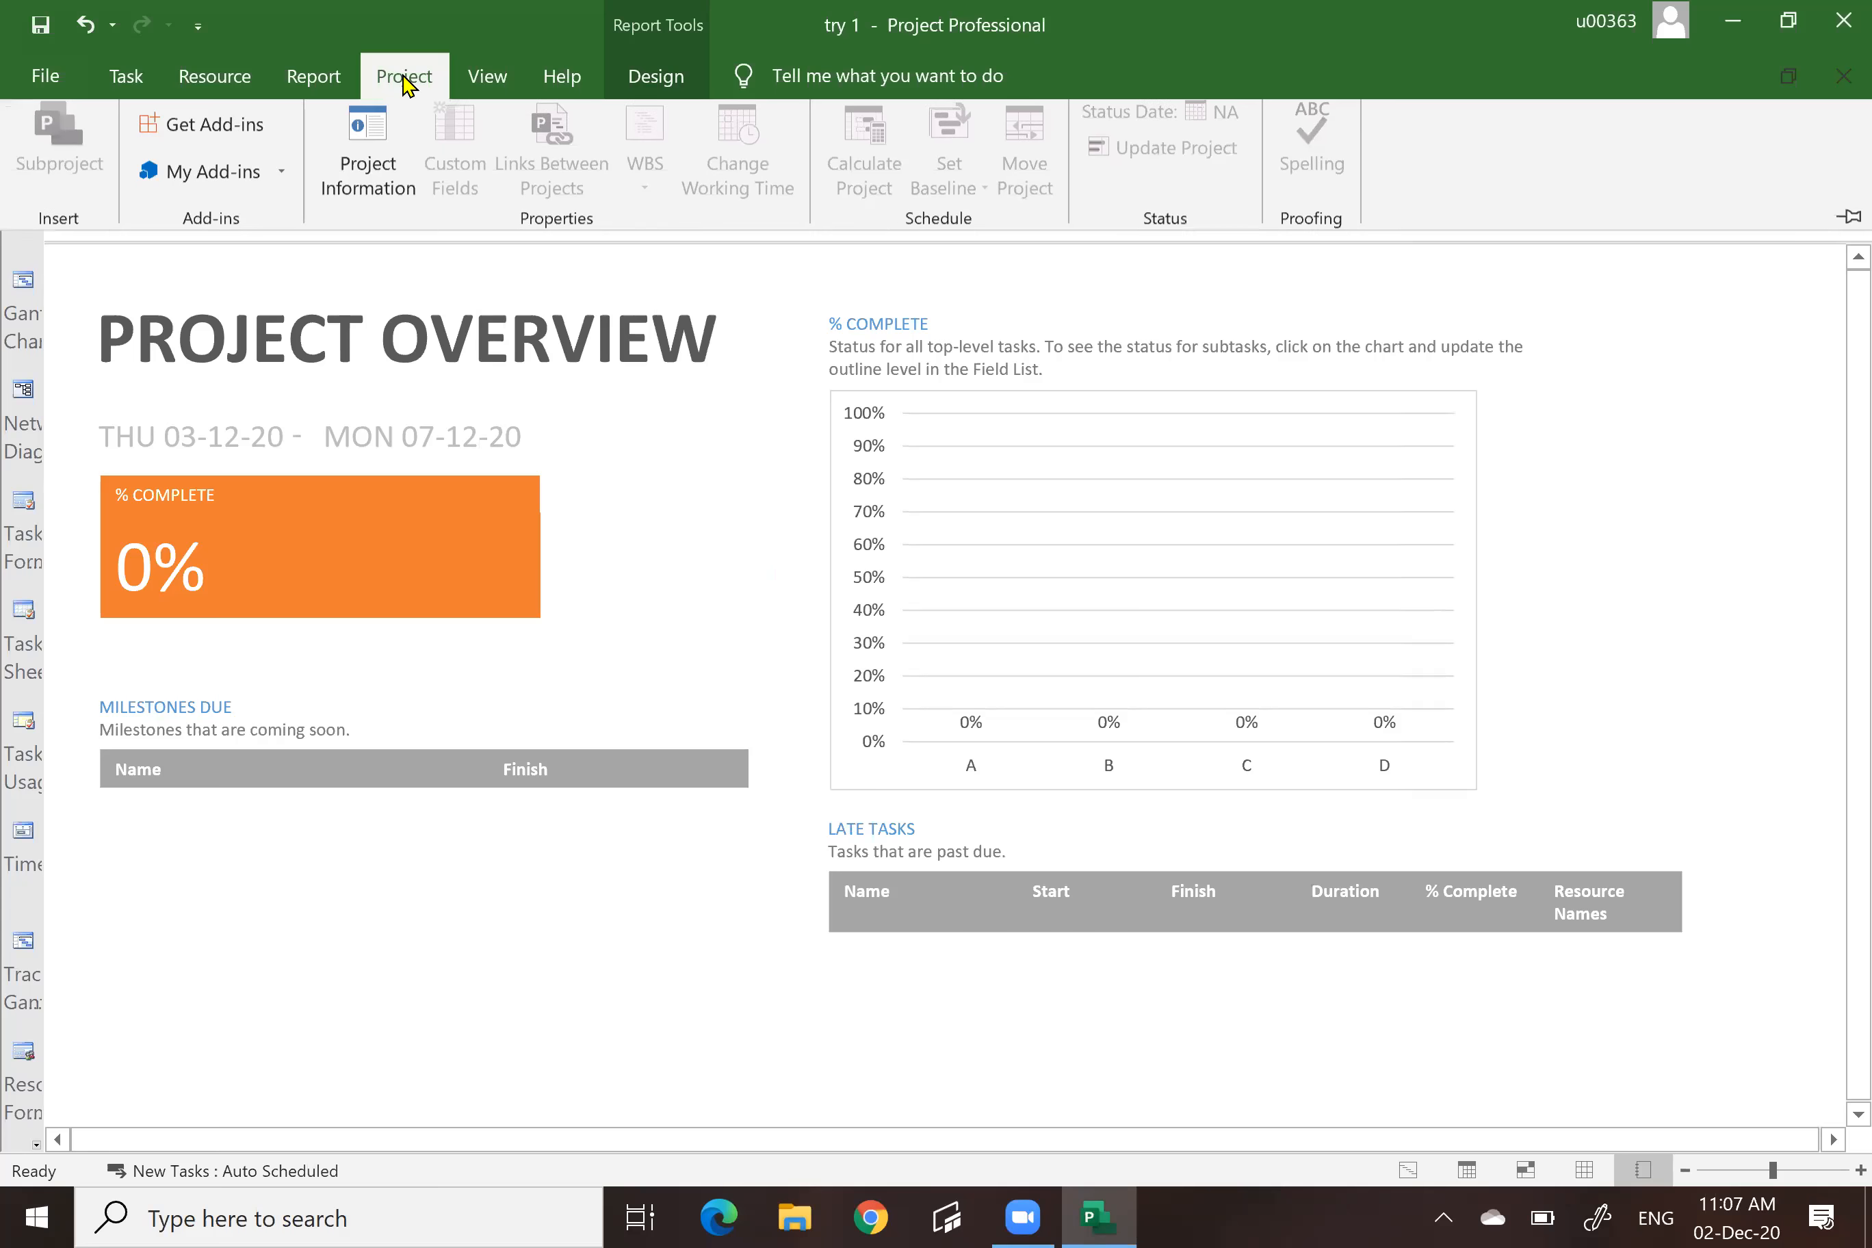
click(22, 282)
click(22, 282)
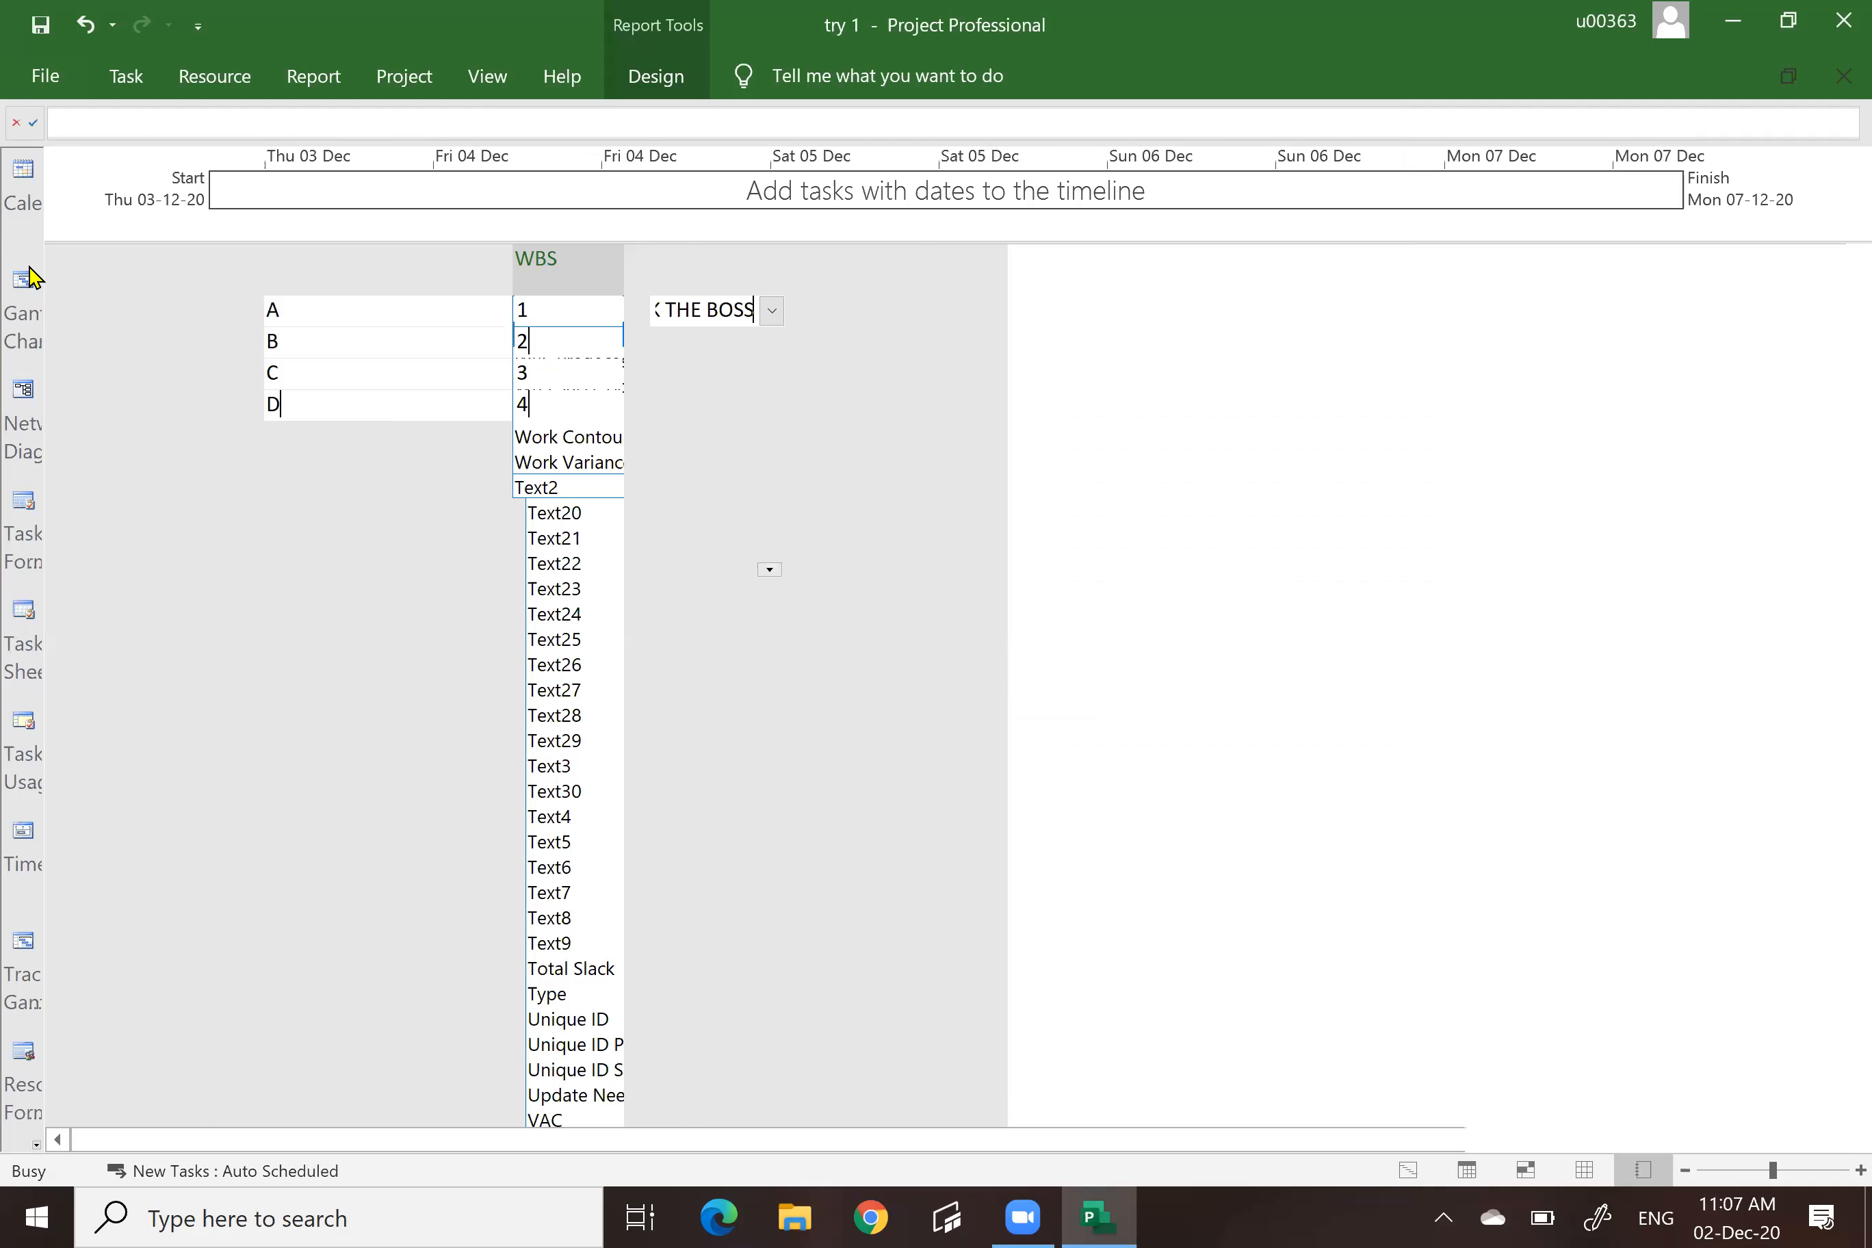
click(405, 77)
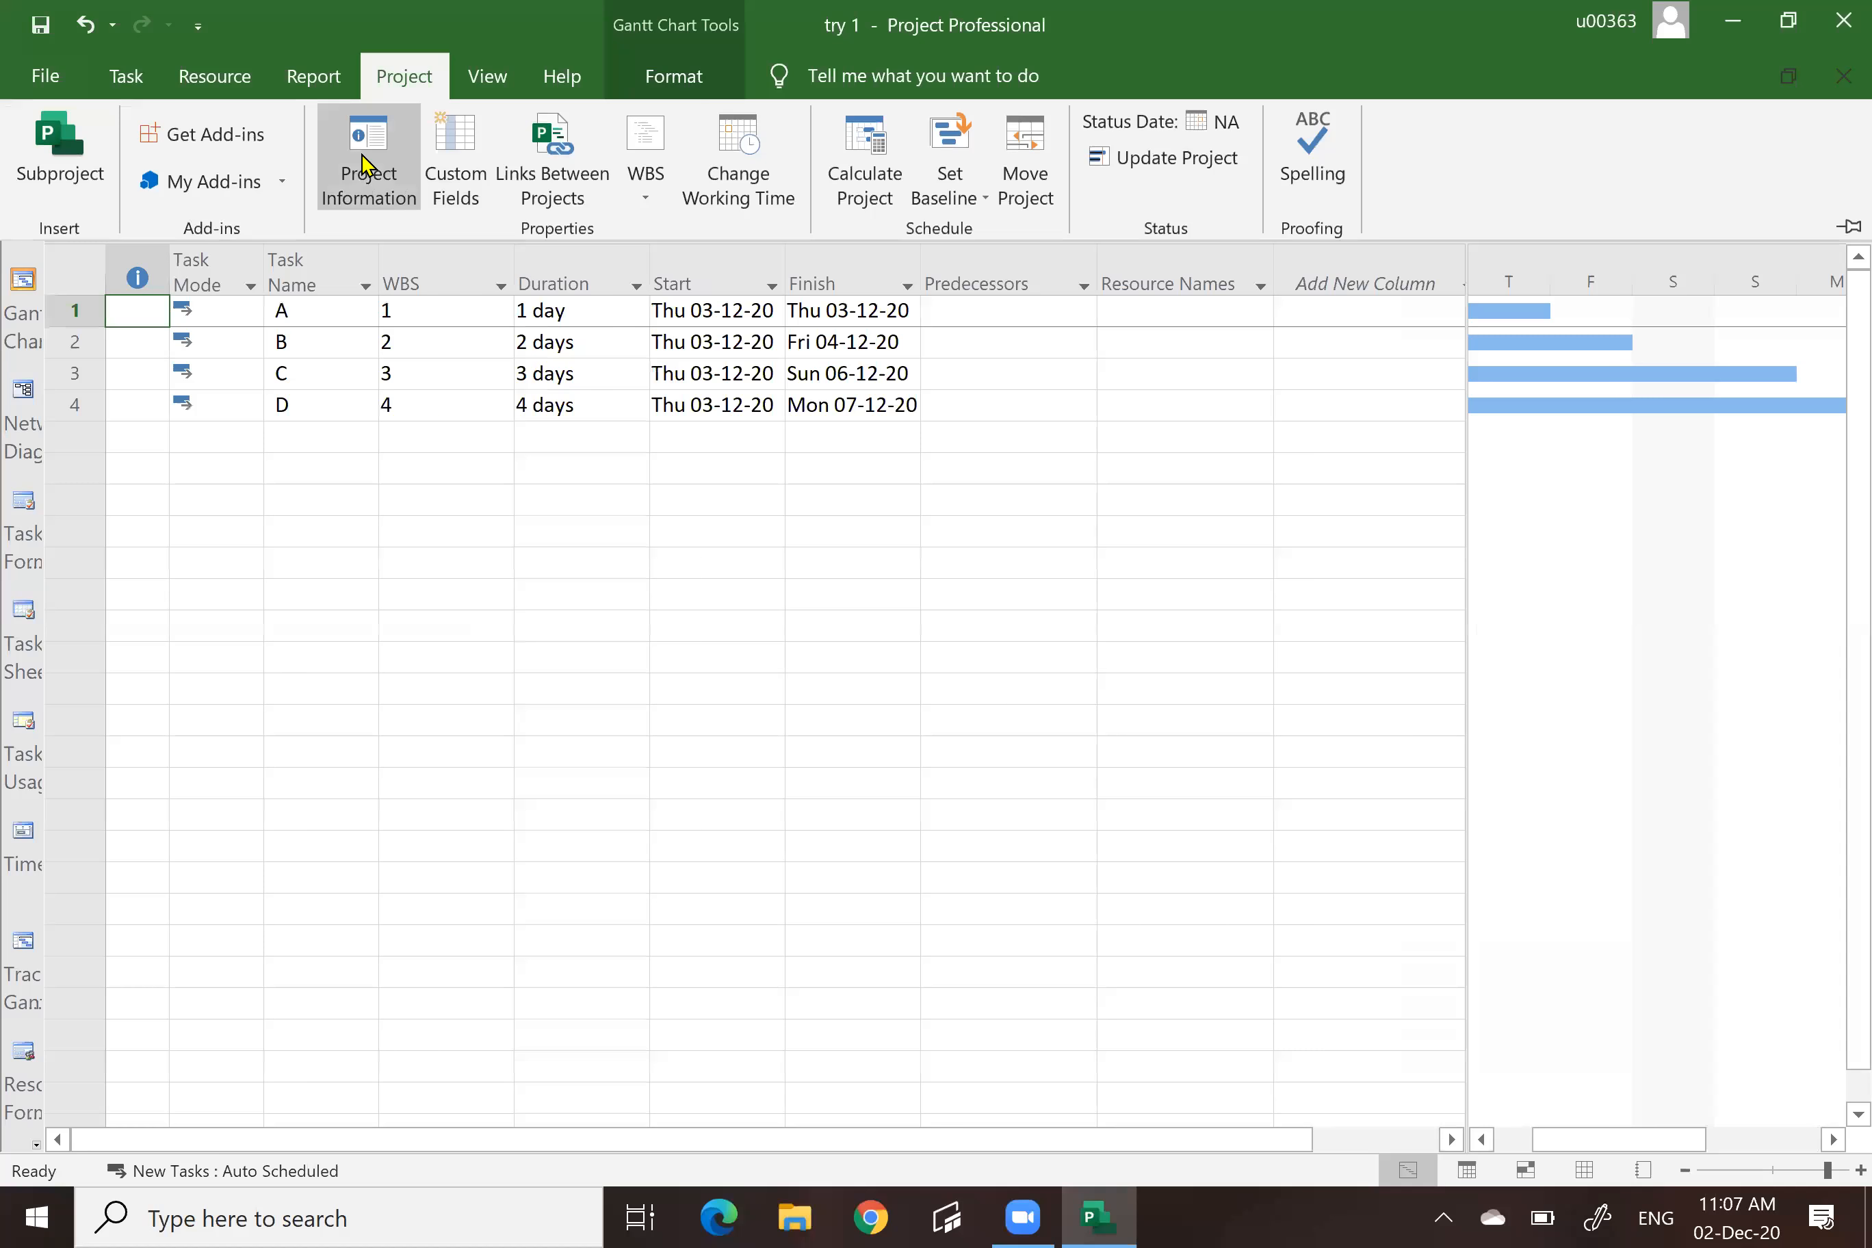
click(646, 193)
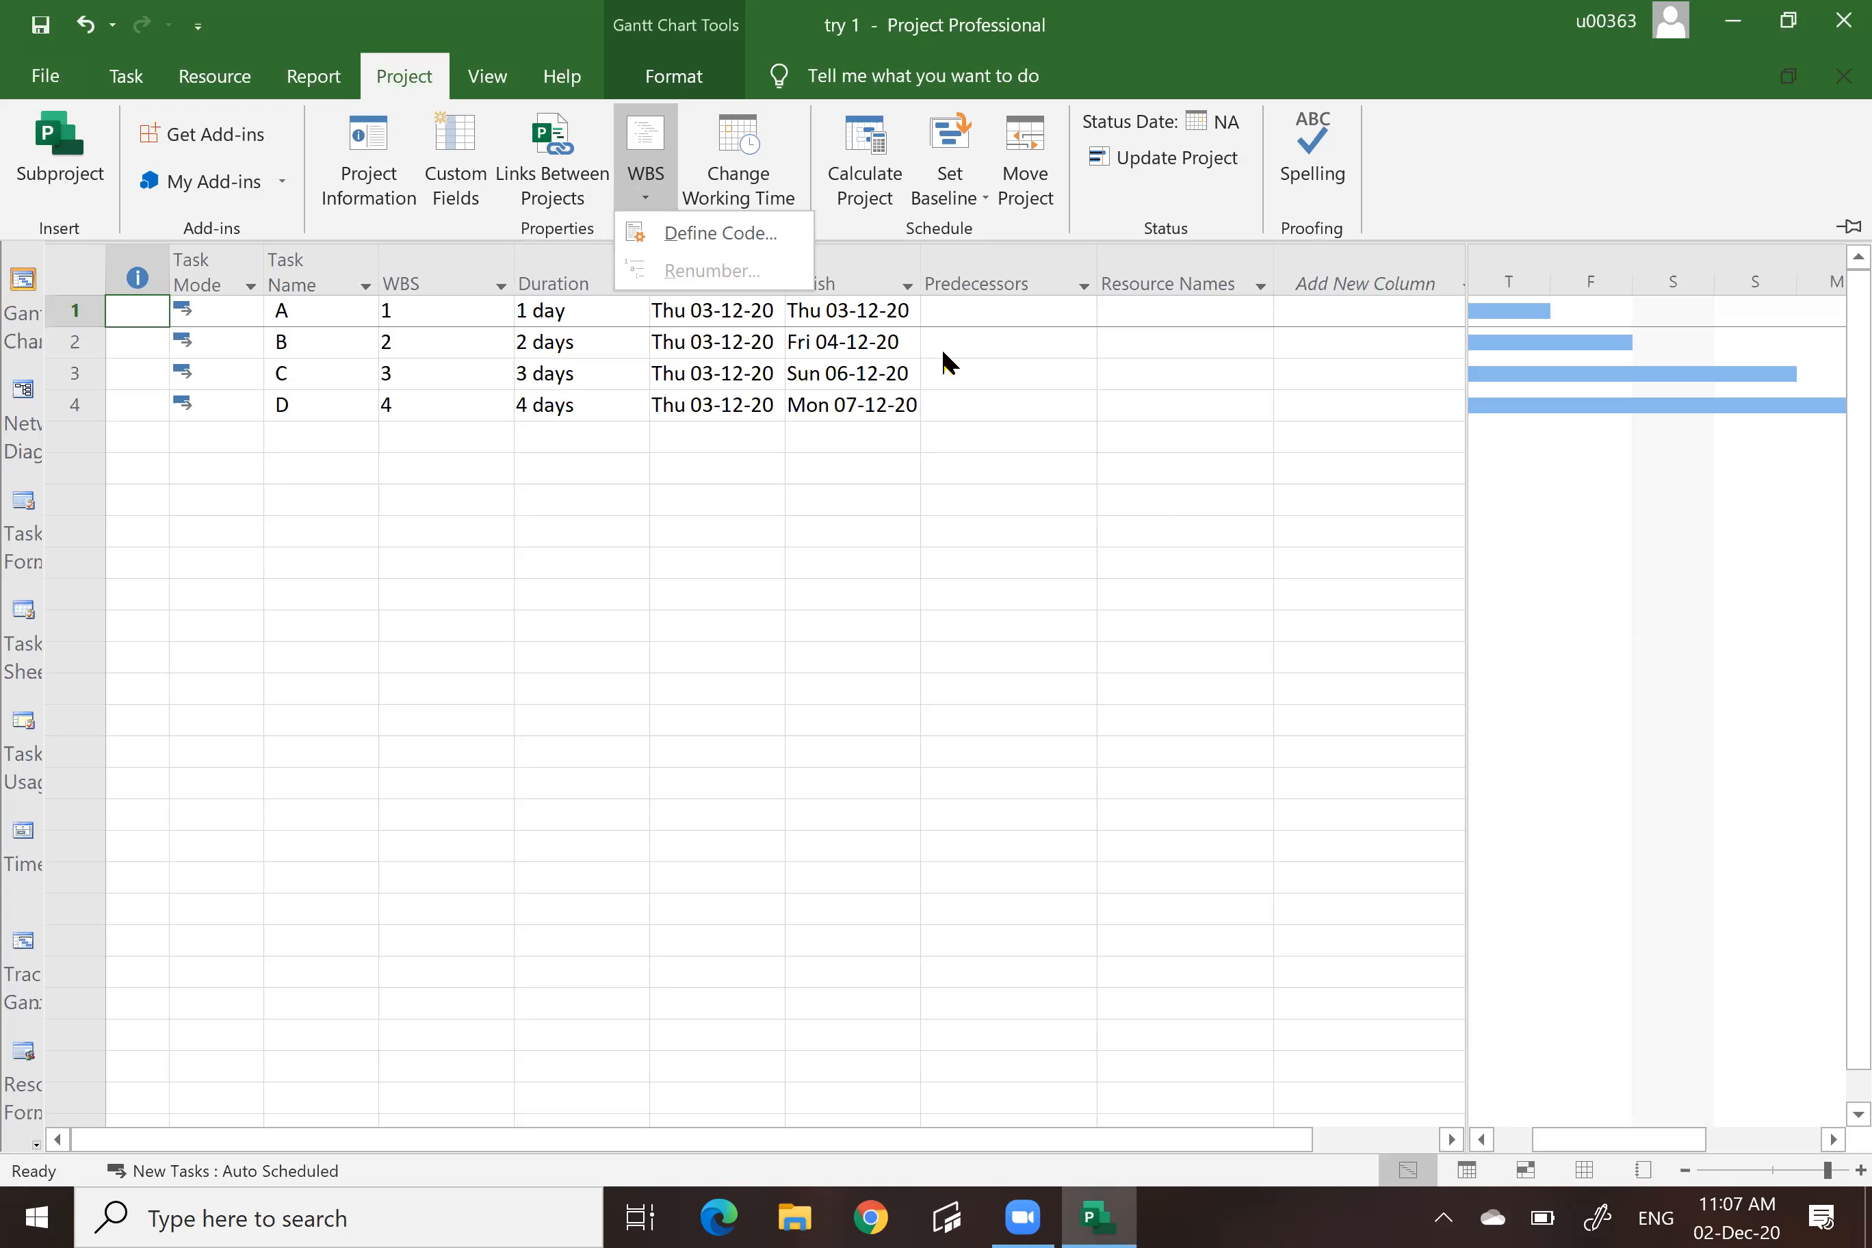
click(1059, 519)
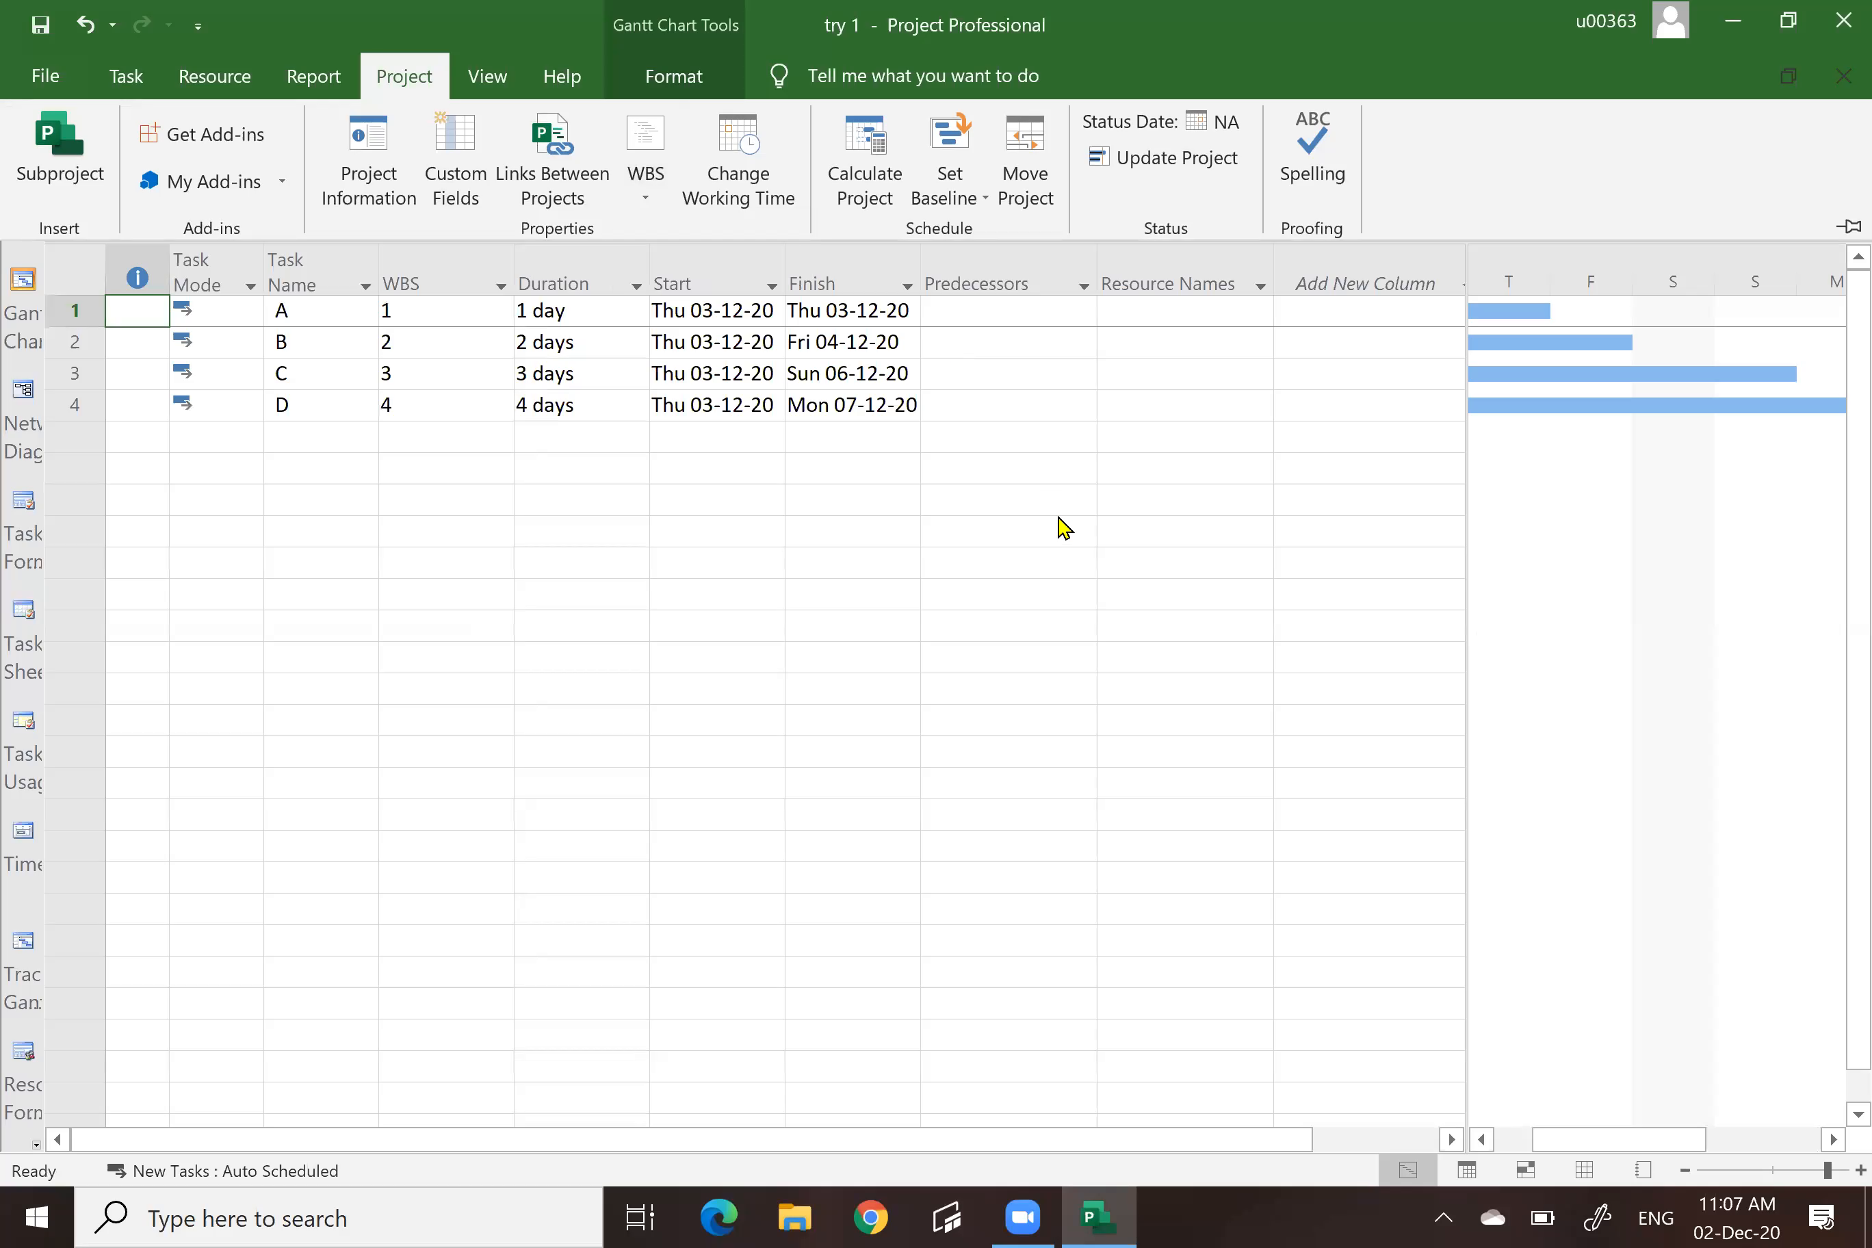
Look through the resource sheet options and the full list of available views, and cancel without applying another view.
click(490, 78)
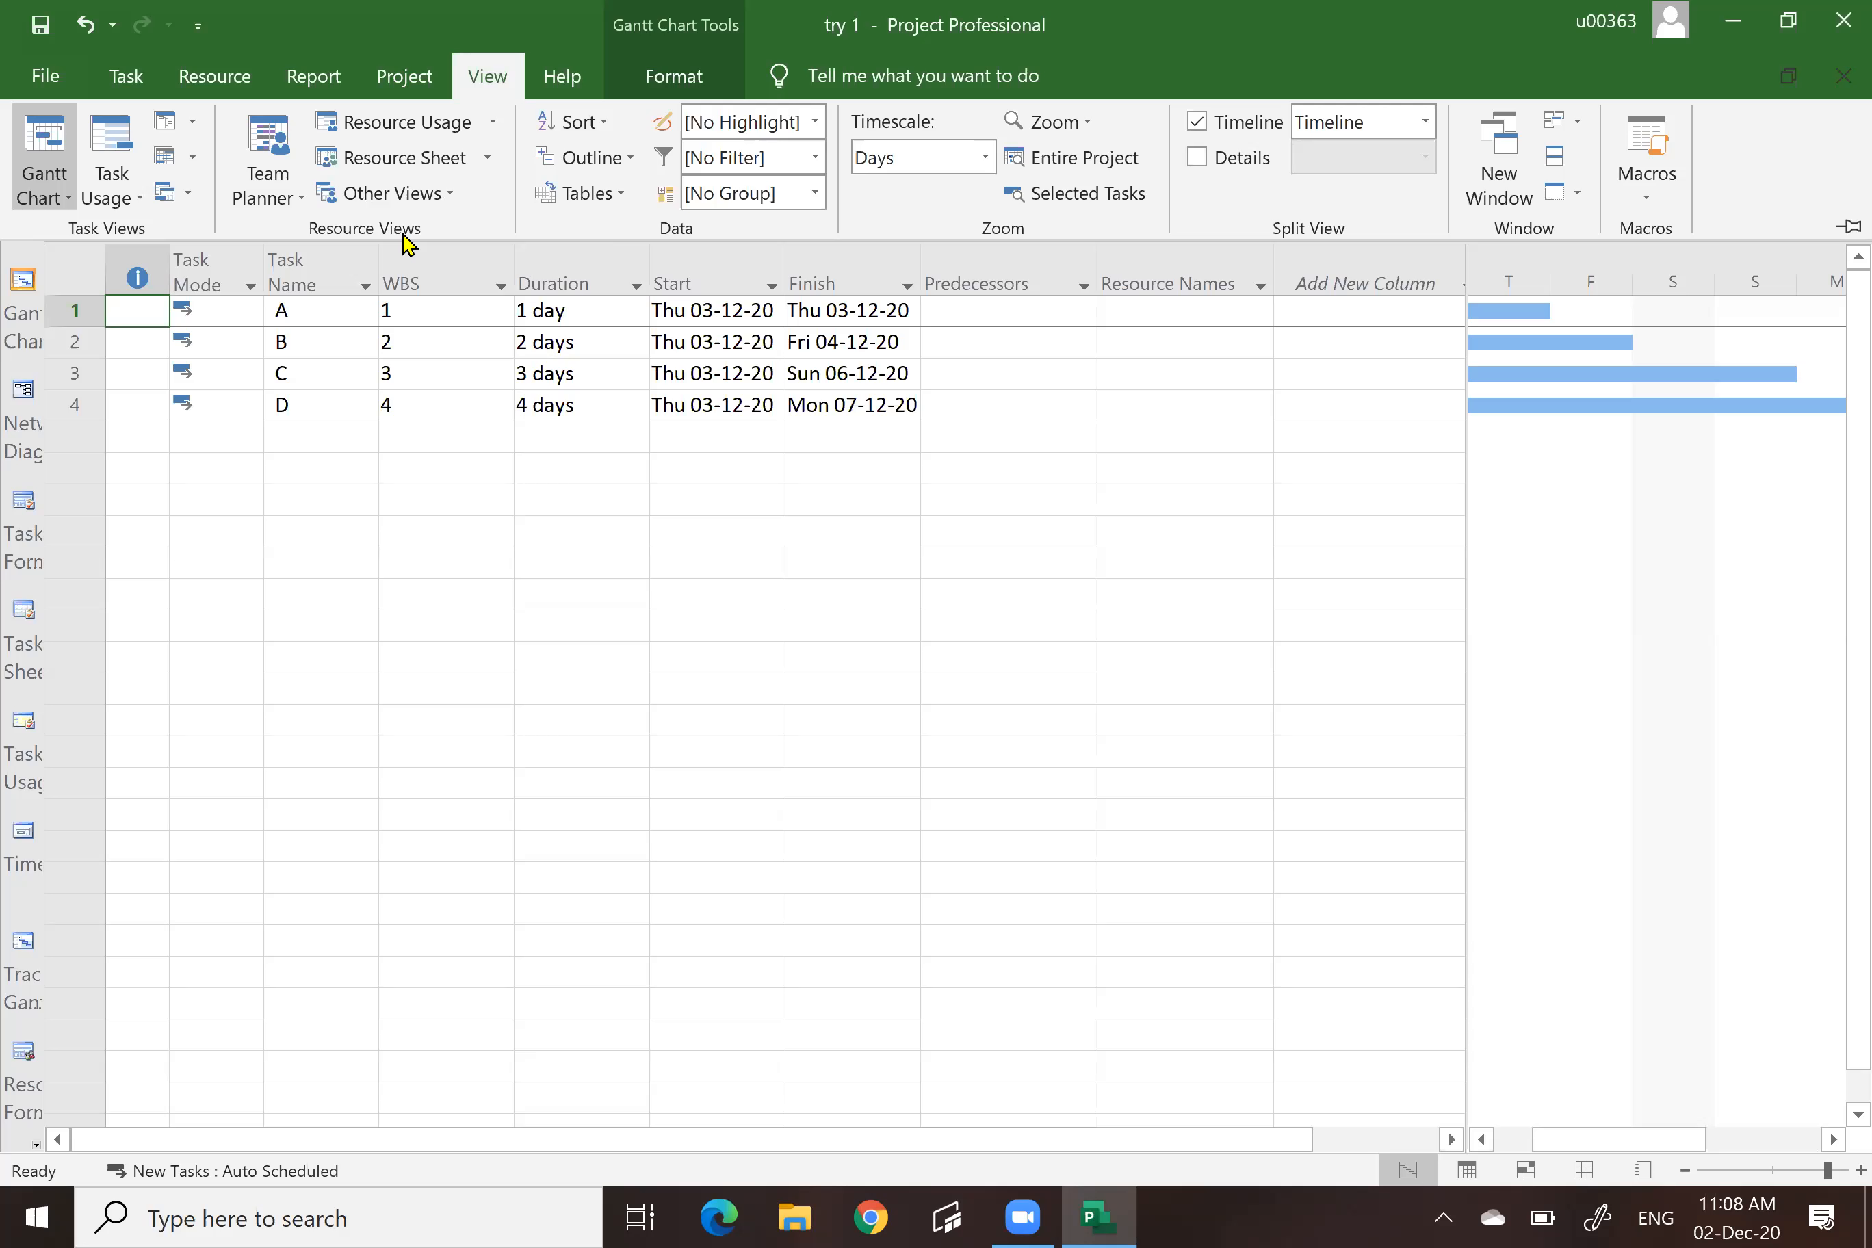
click(486, 158)
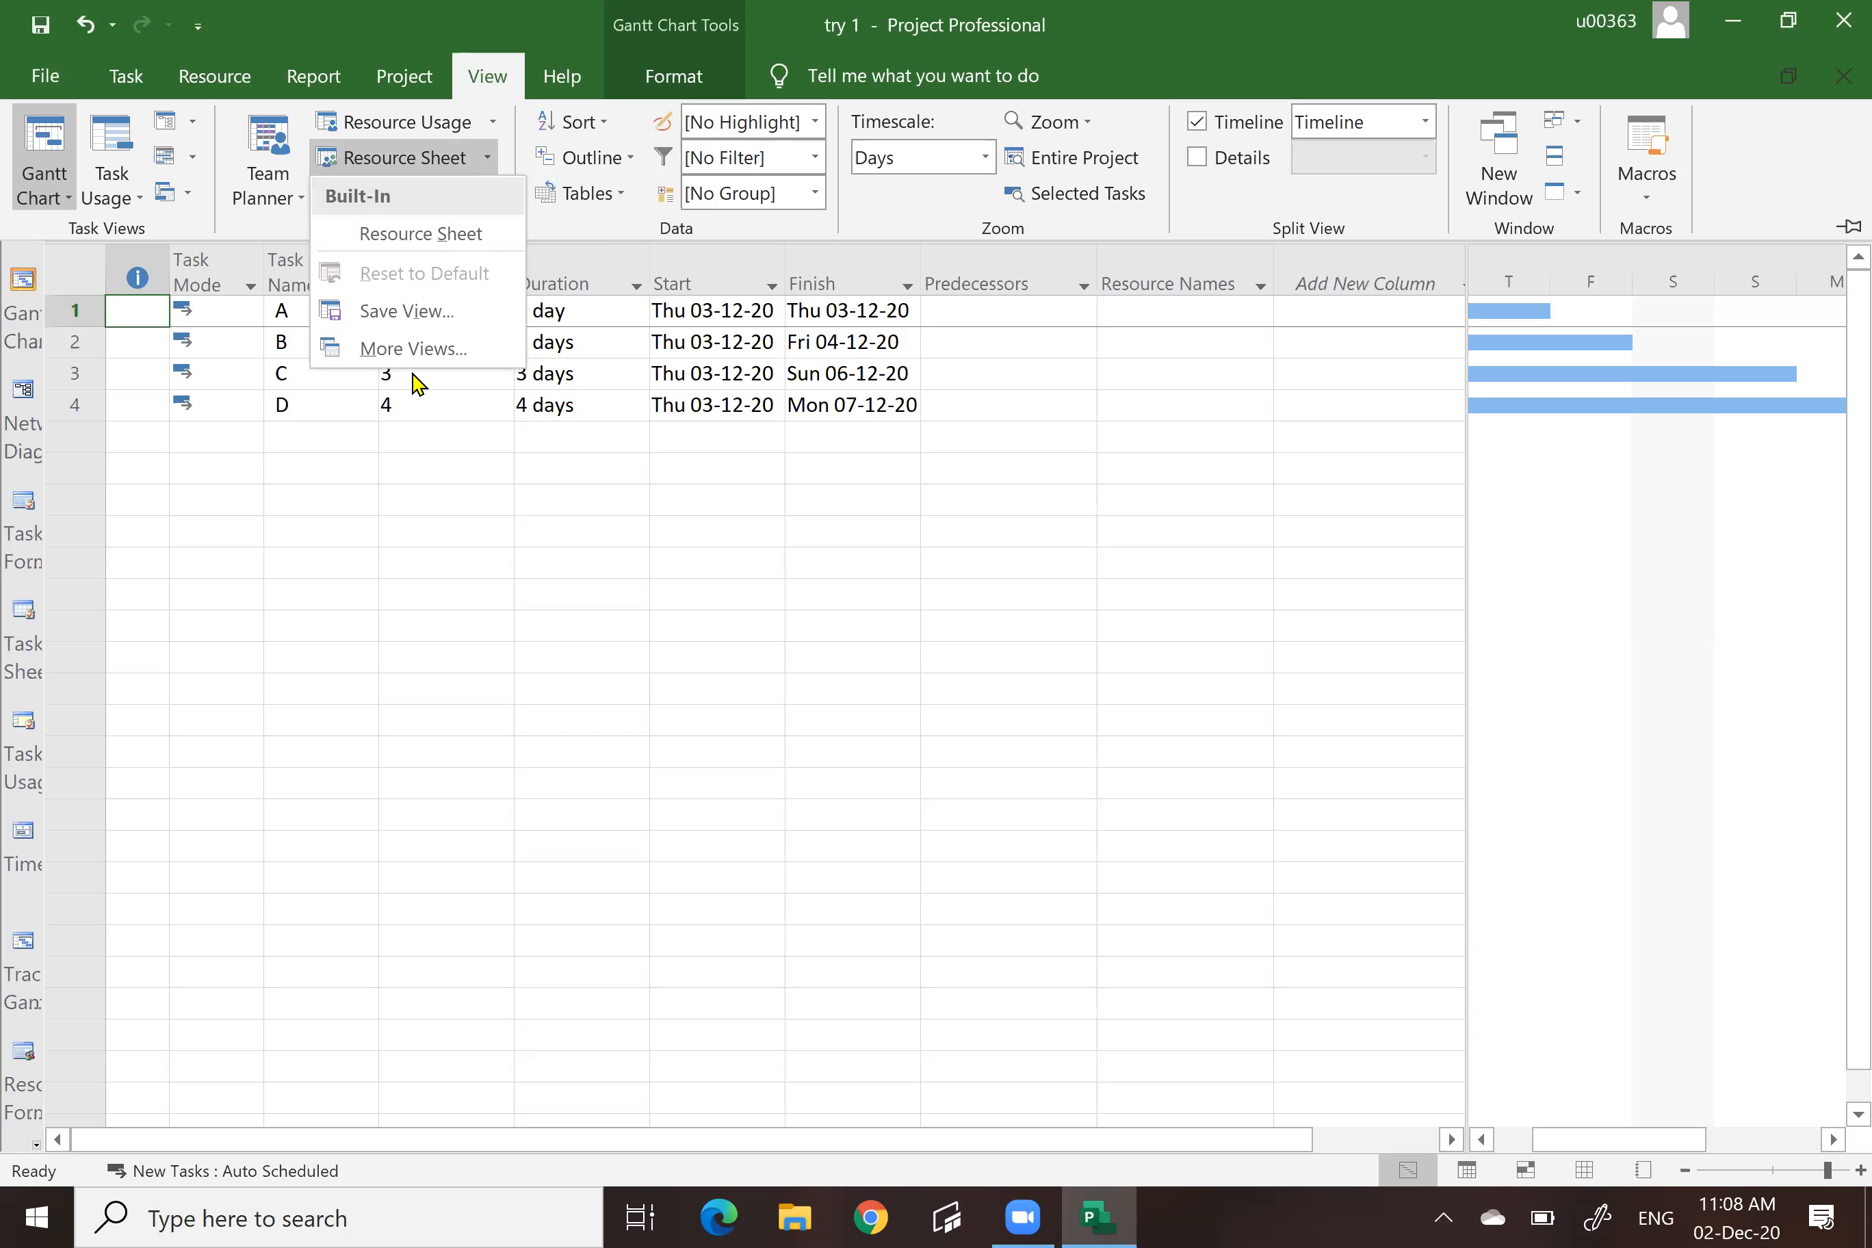
click(409, 350)
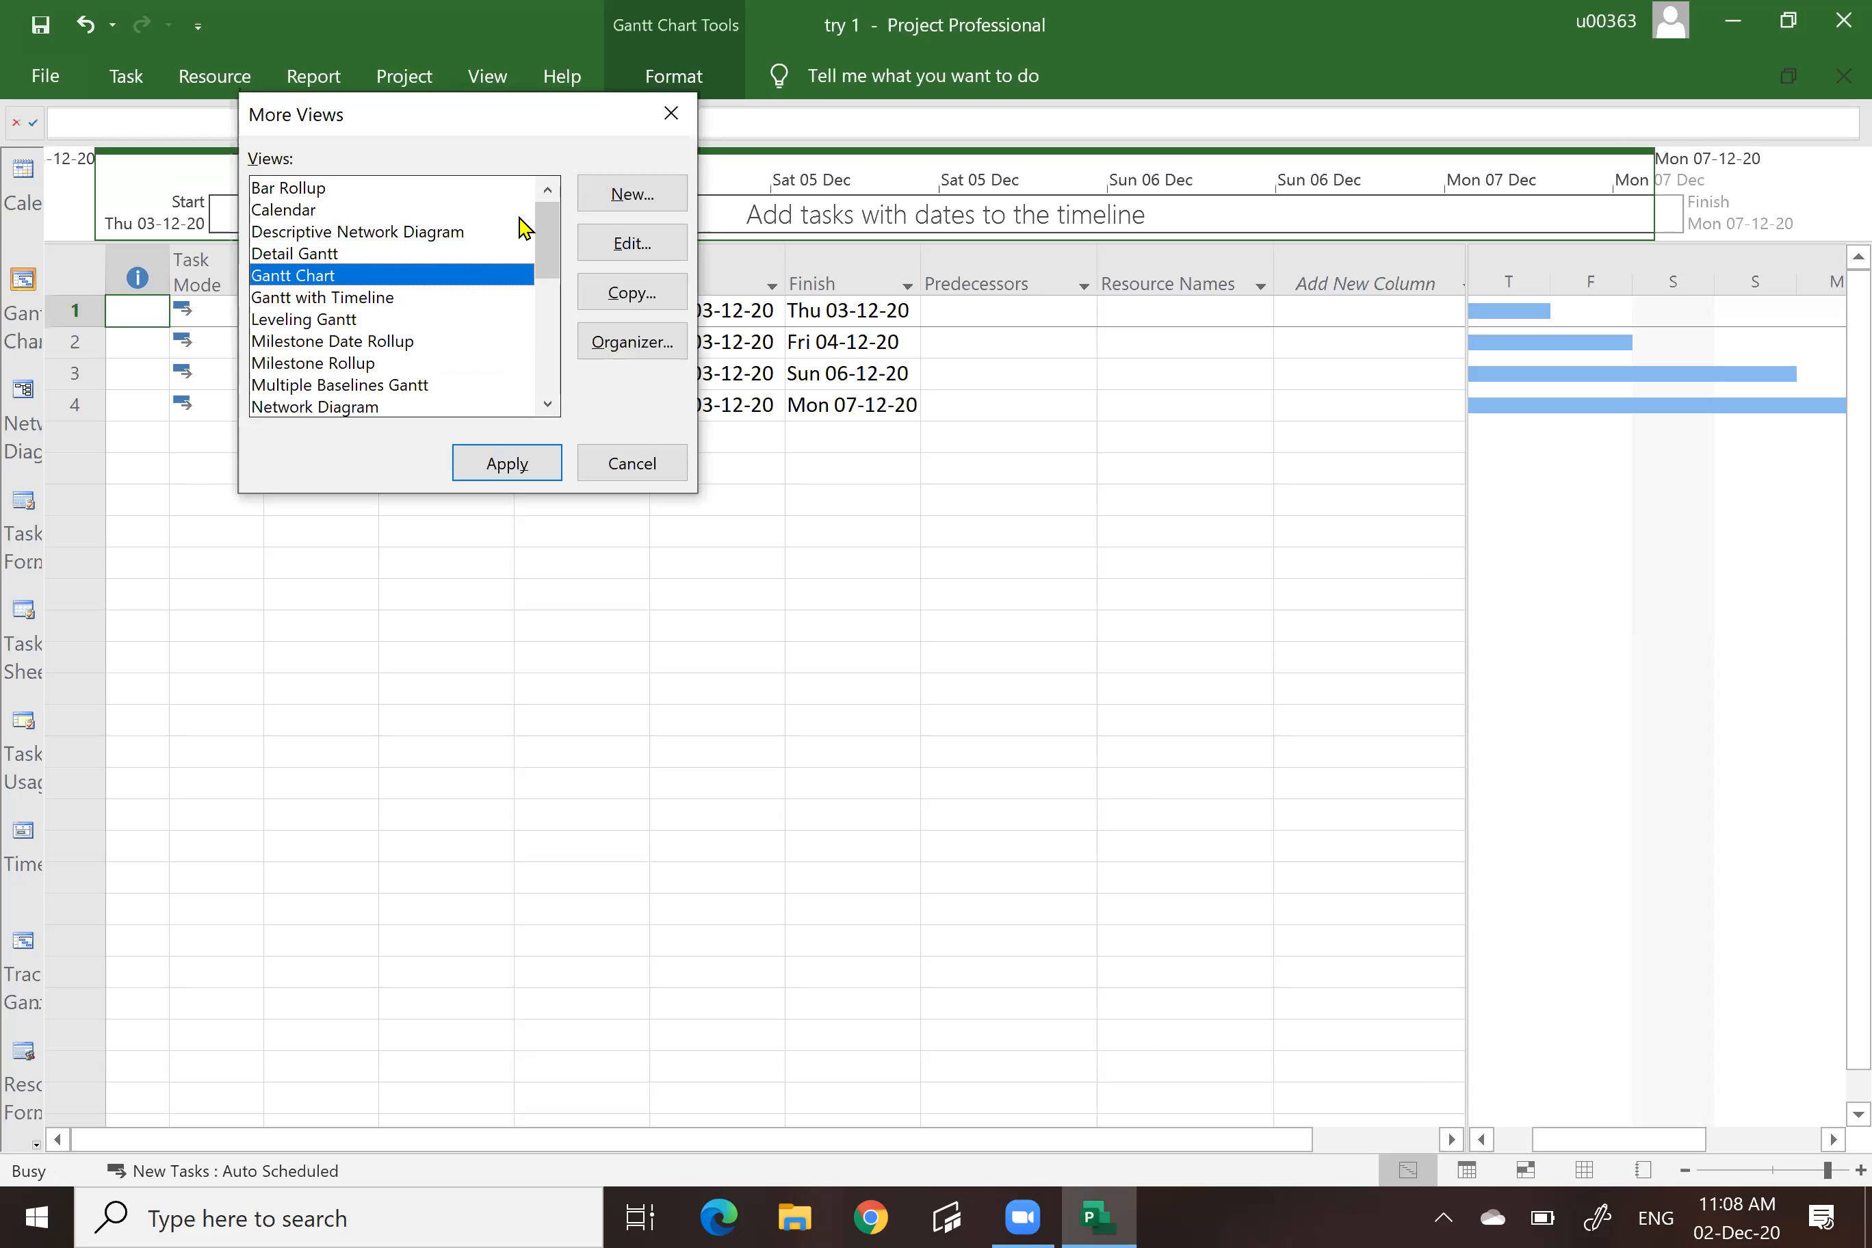
scroll(545, 348, down, 5)
scroll(545, 306, up, 5)
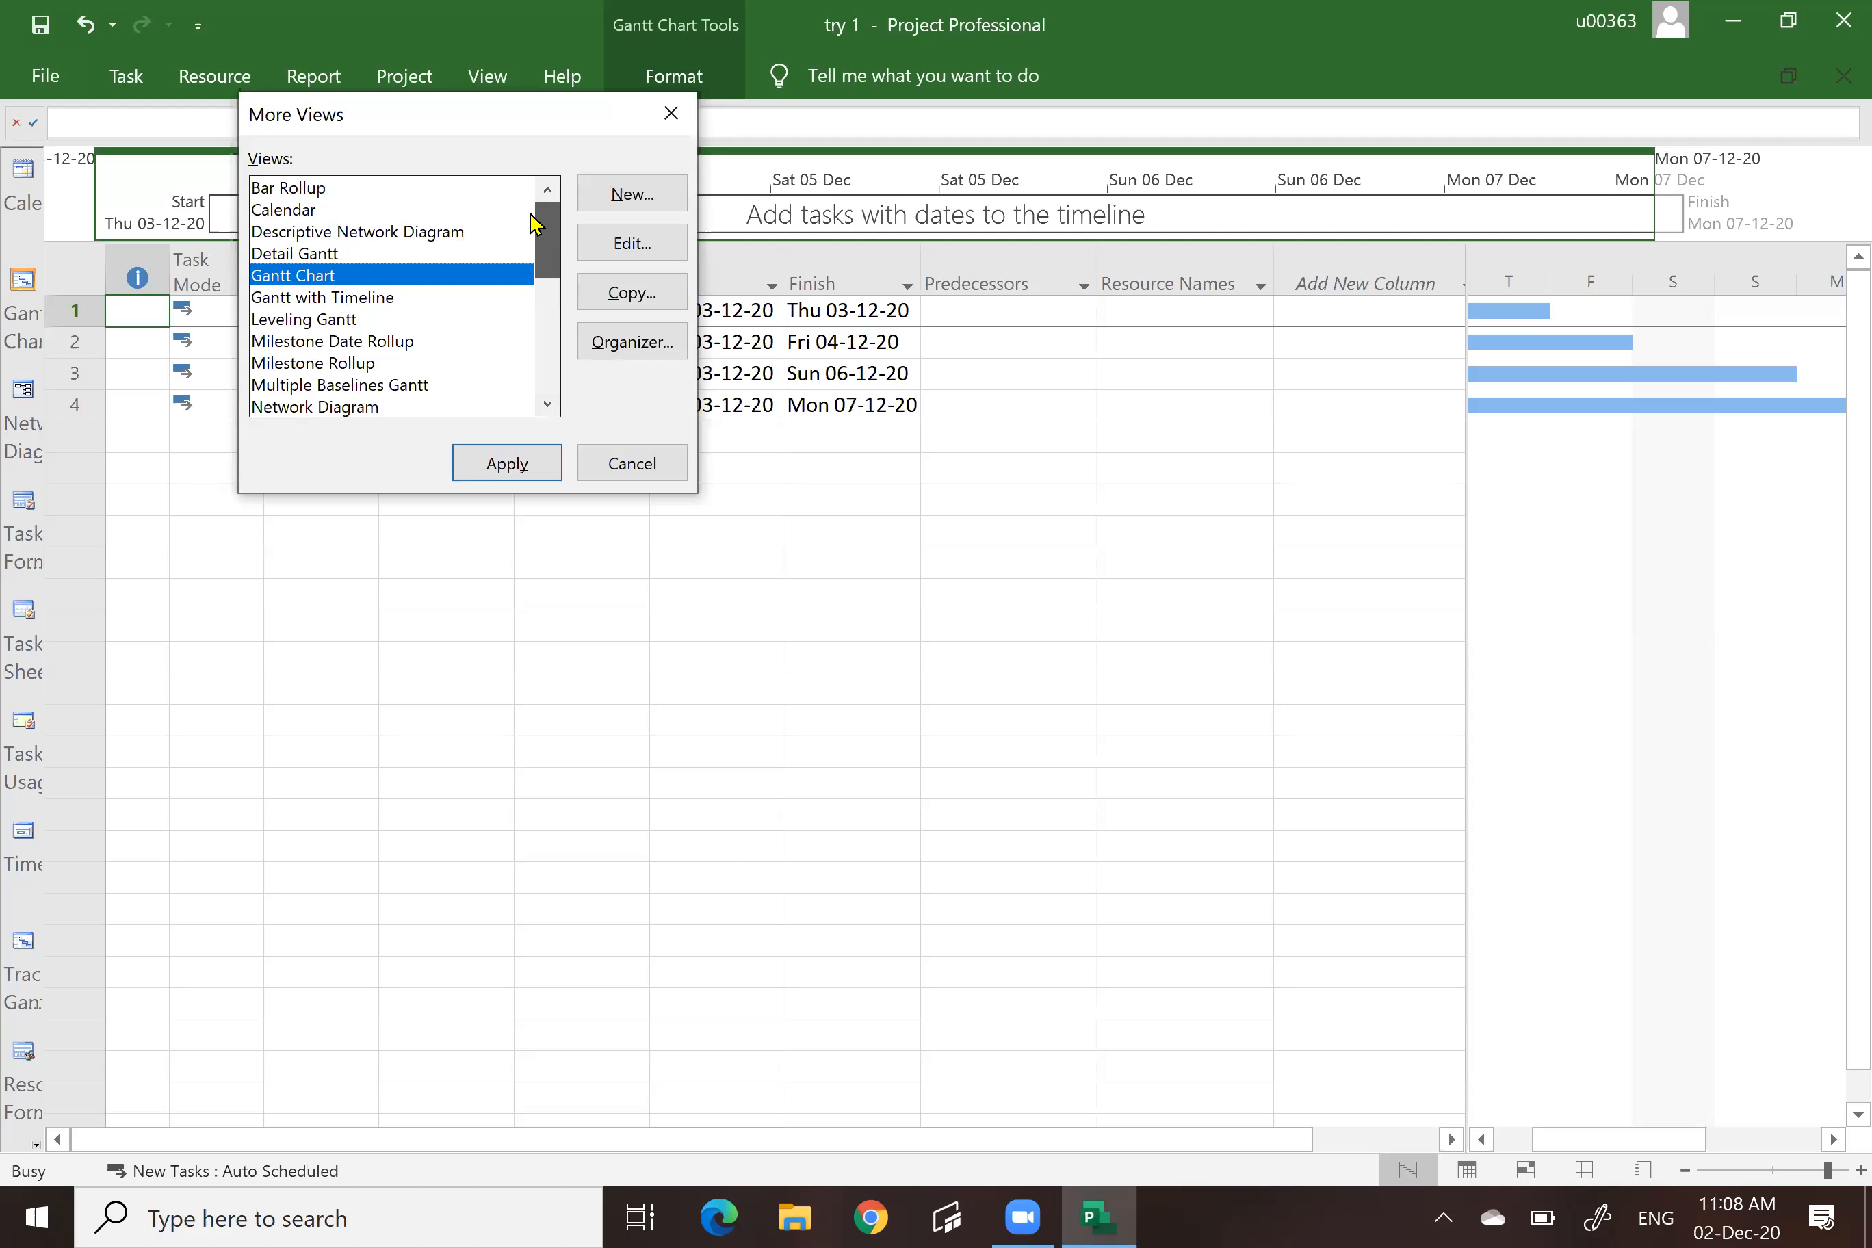
click(630, 467)
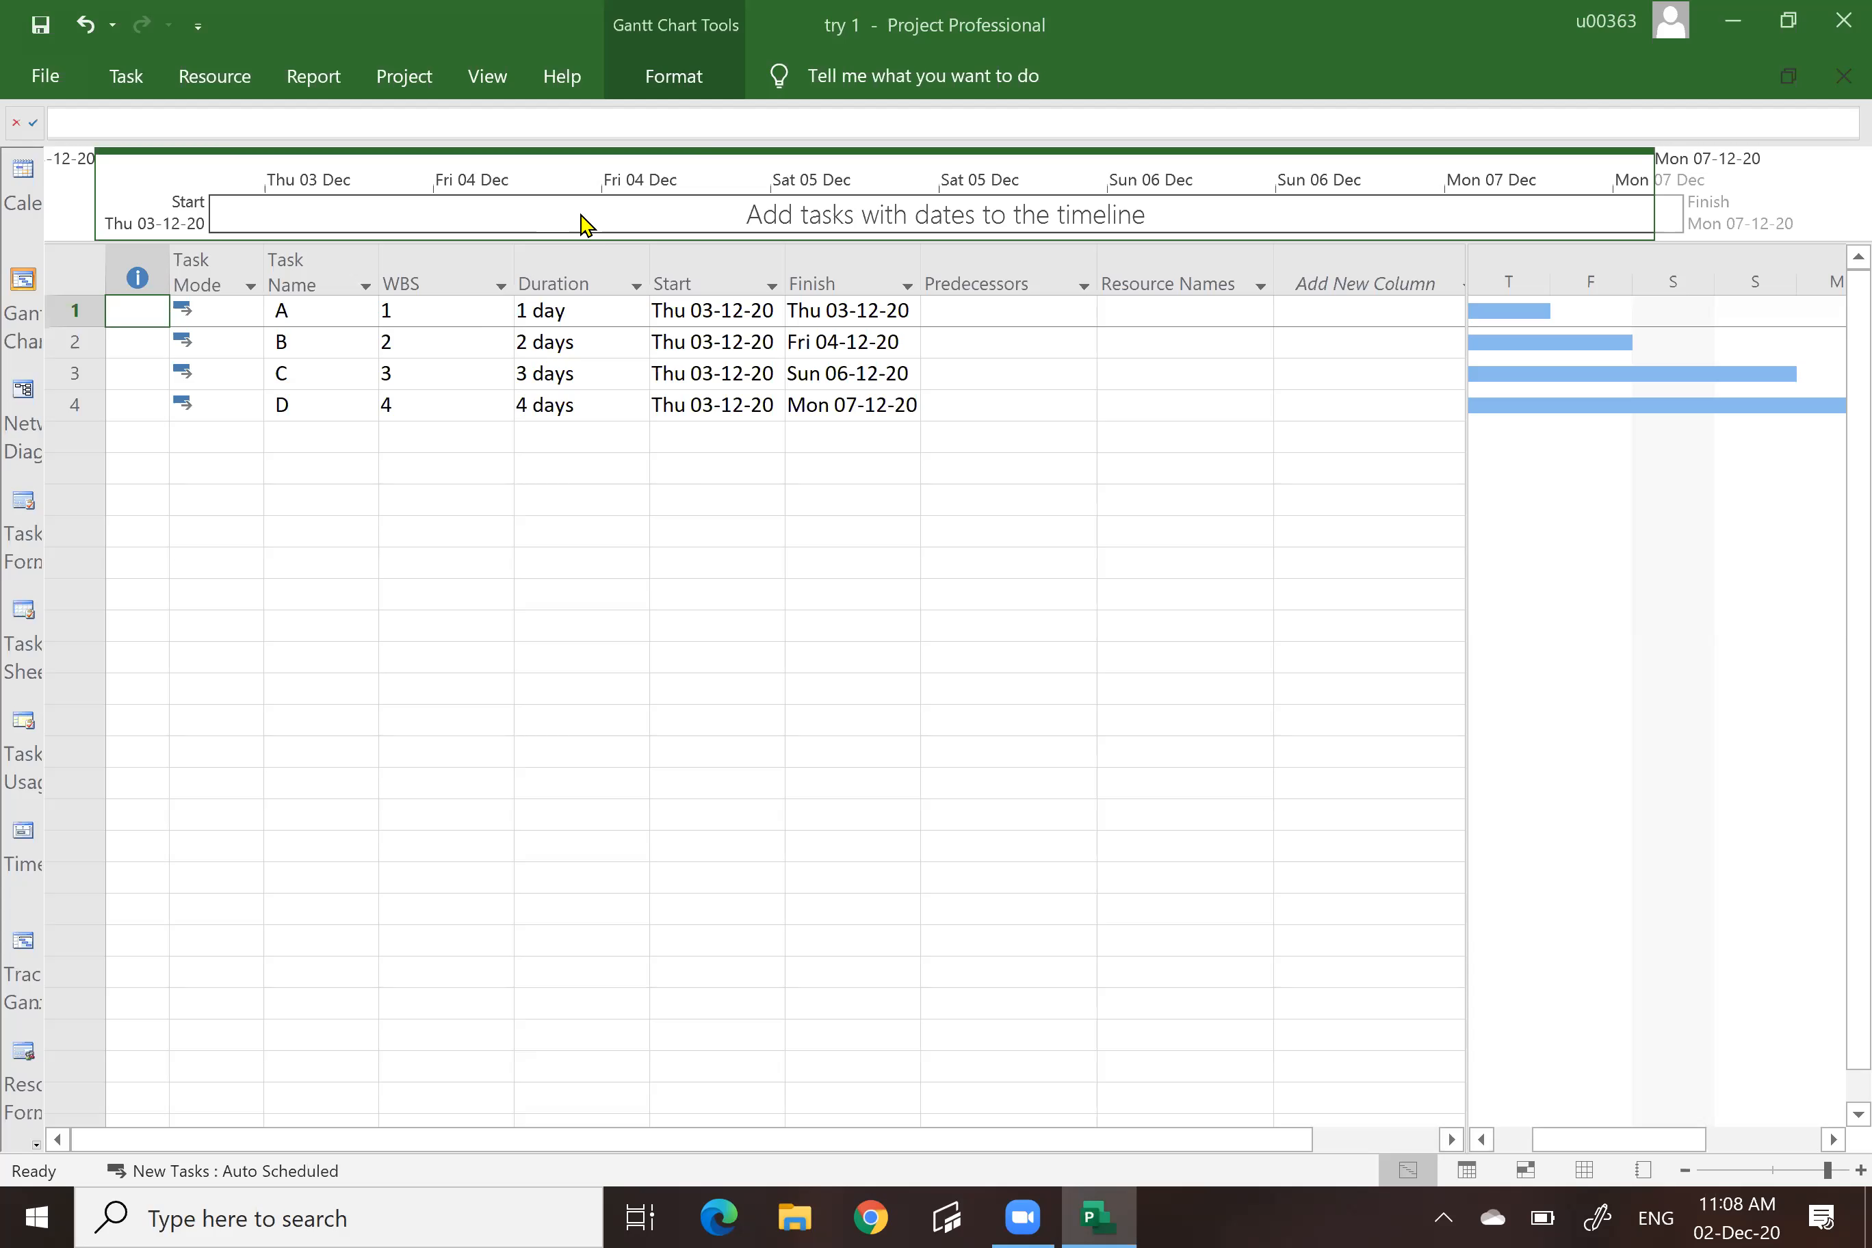
click(488, 76)
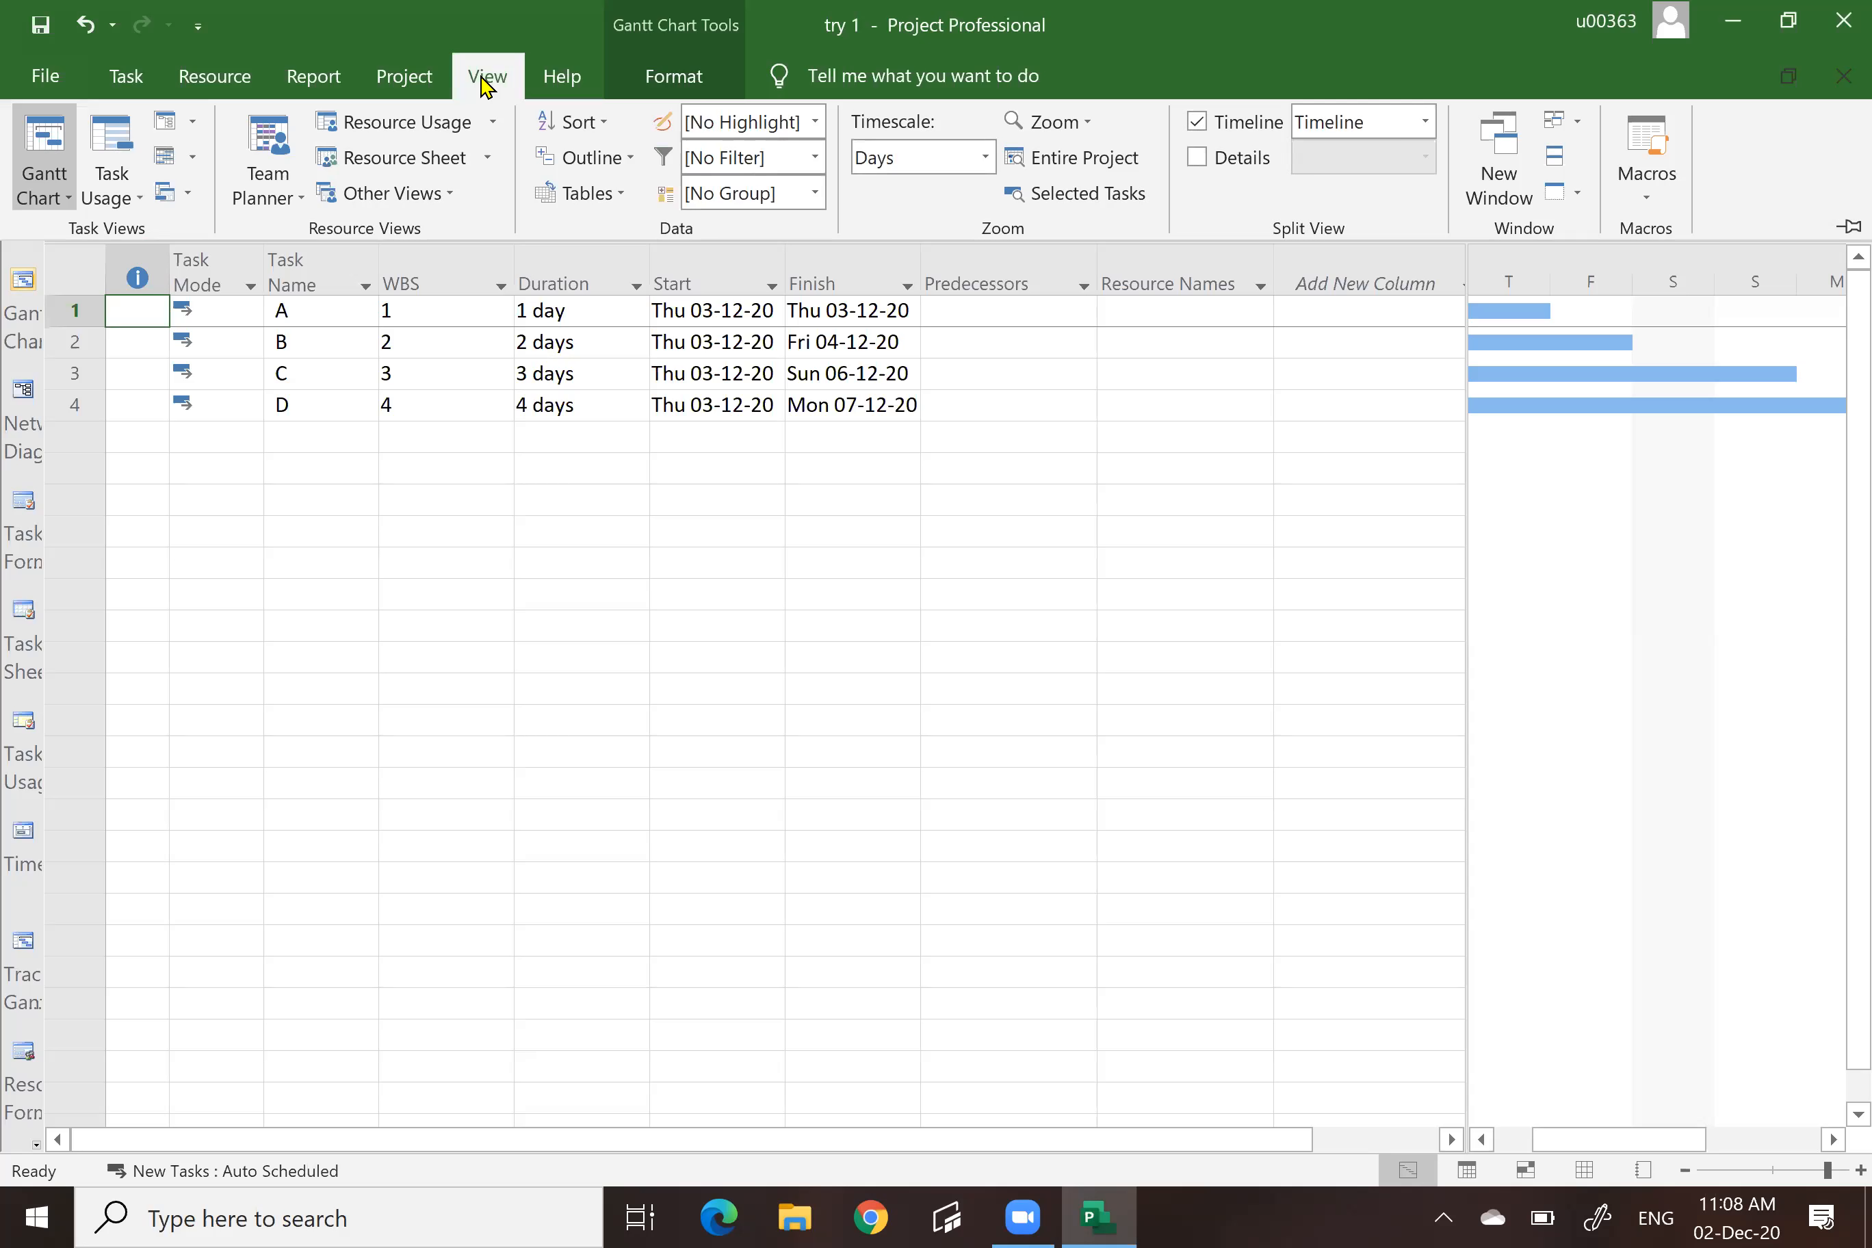
click(615, 655)
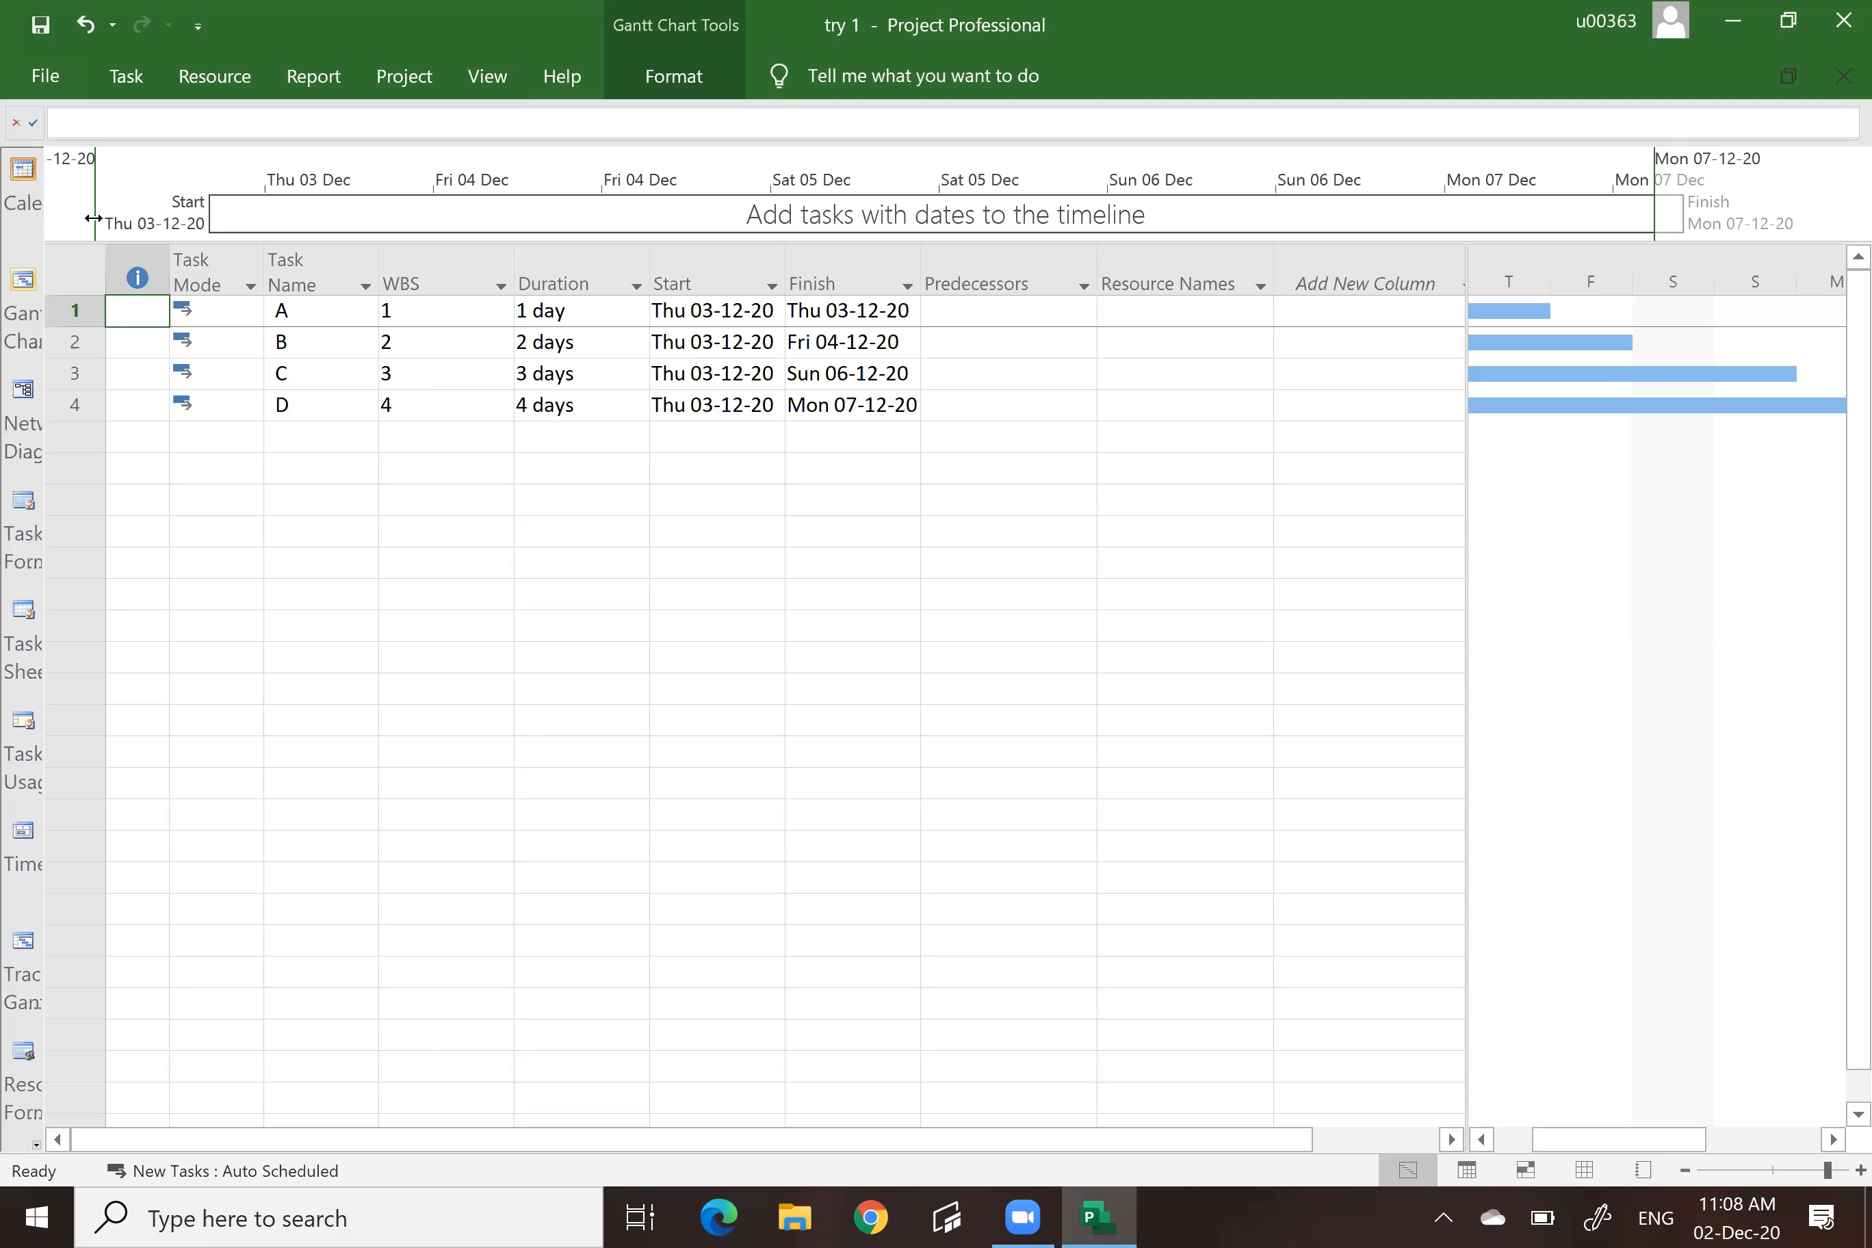
Switch the whole task table from Entry to the Schedule table, and select its Start and Finish columns in turn.
click(64, 272)
drag(353, 492, 299, 461)
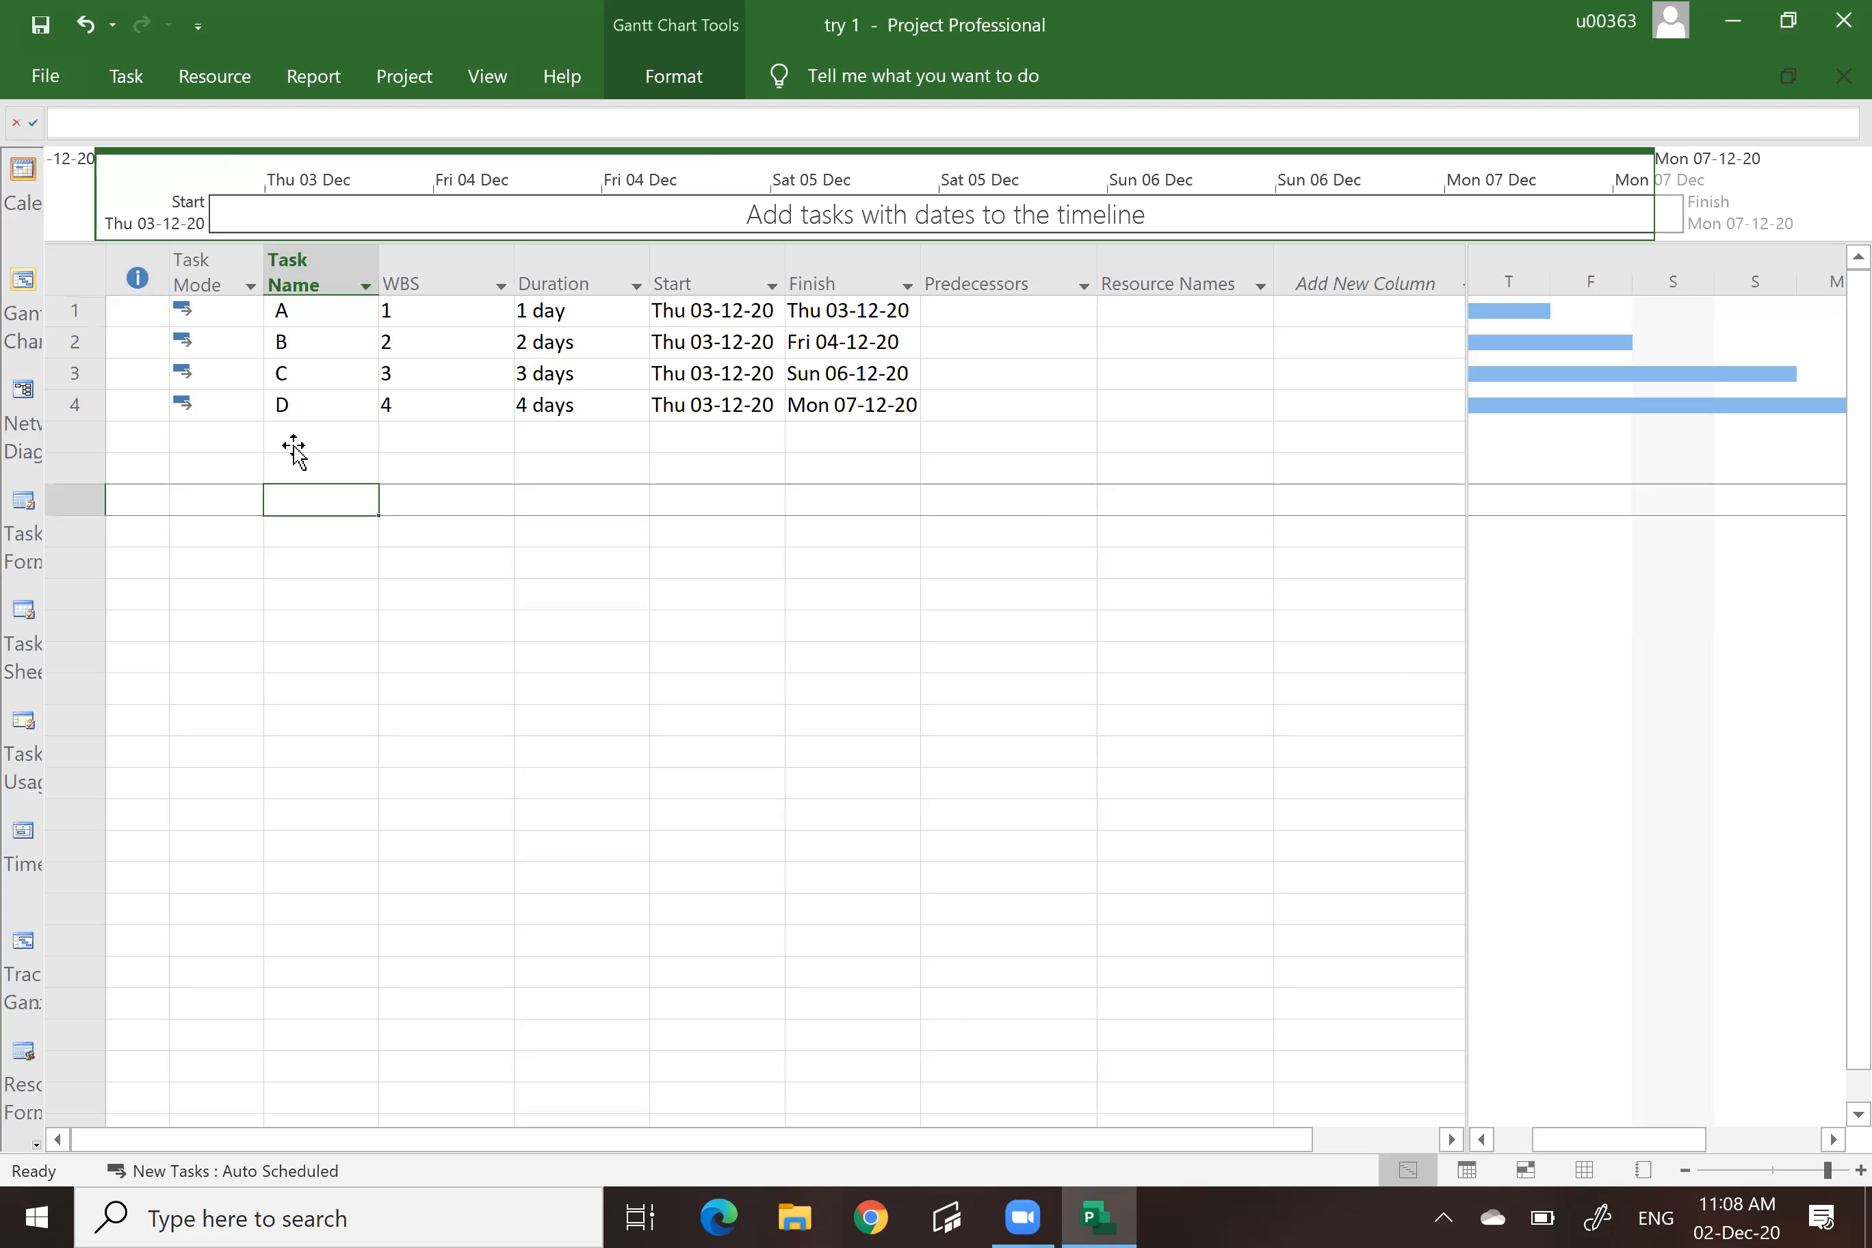
right_click(77, 279)
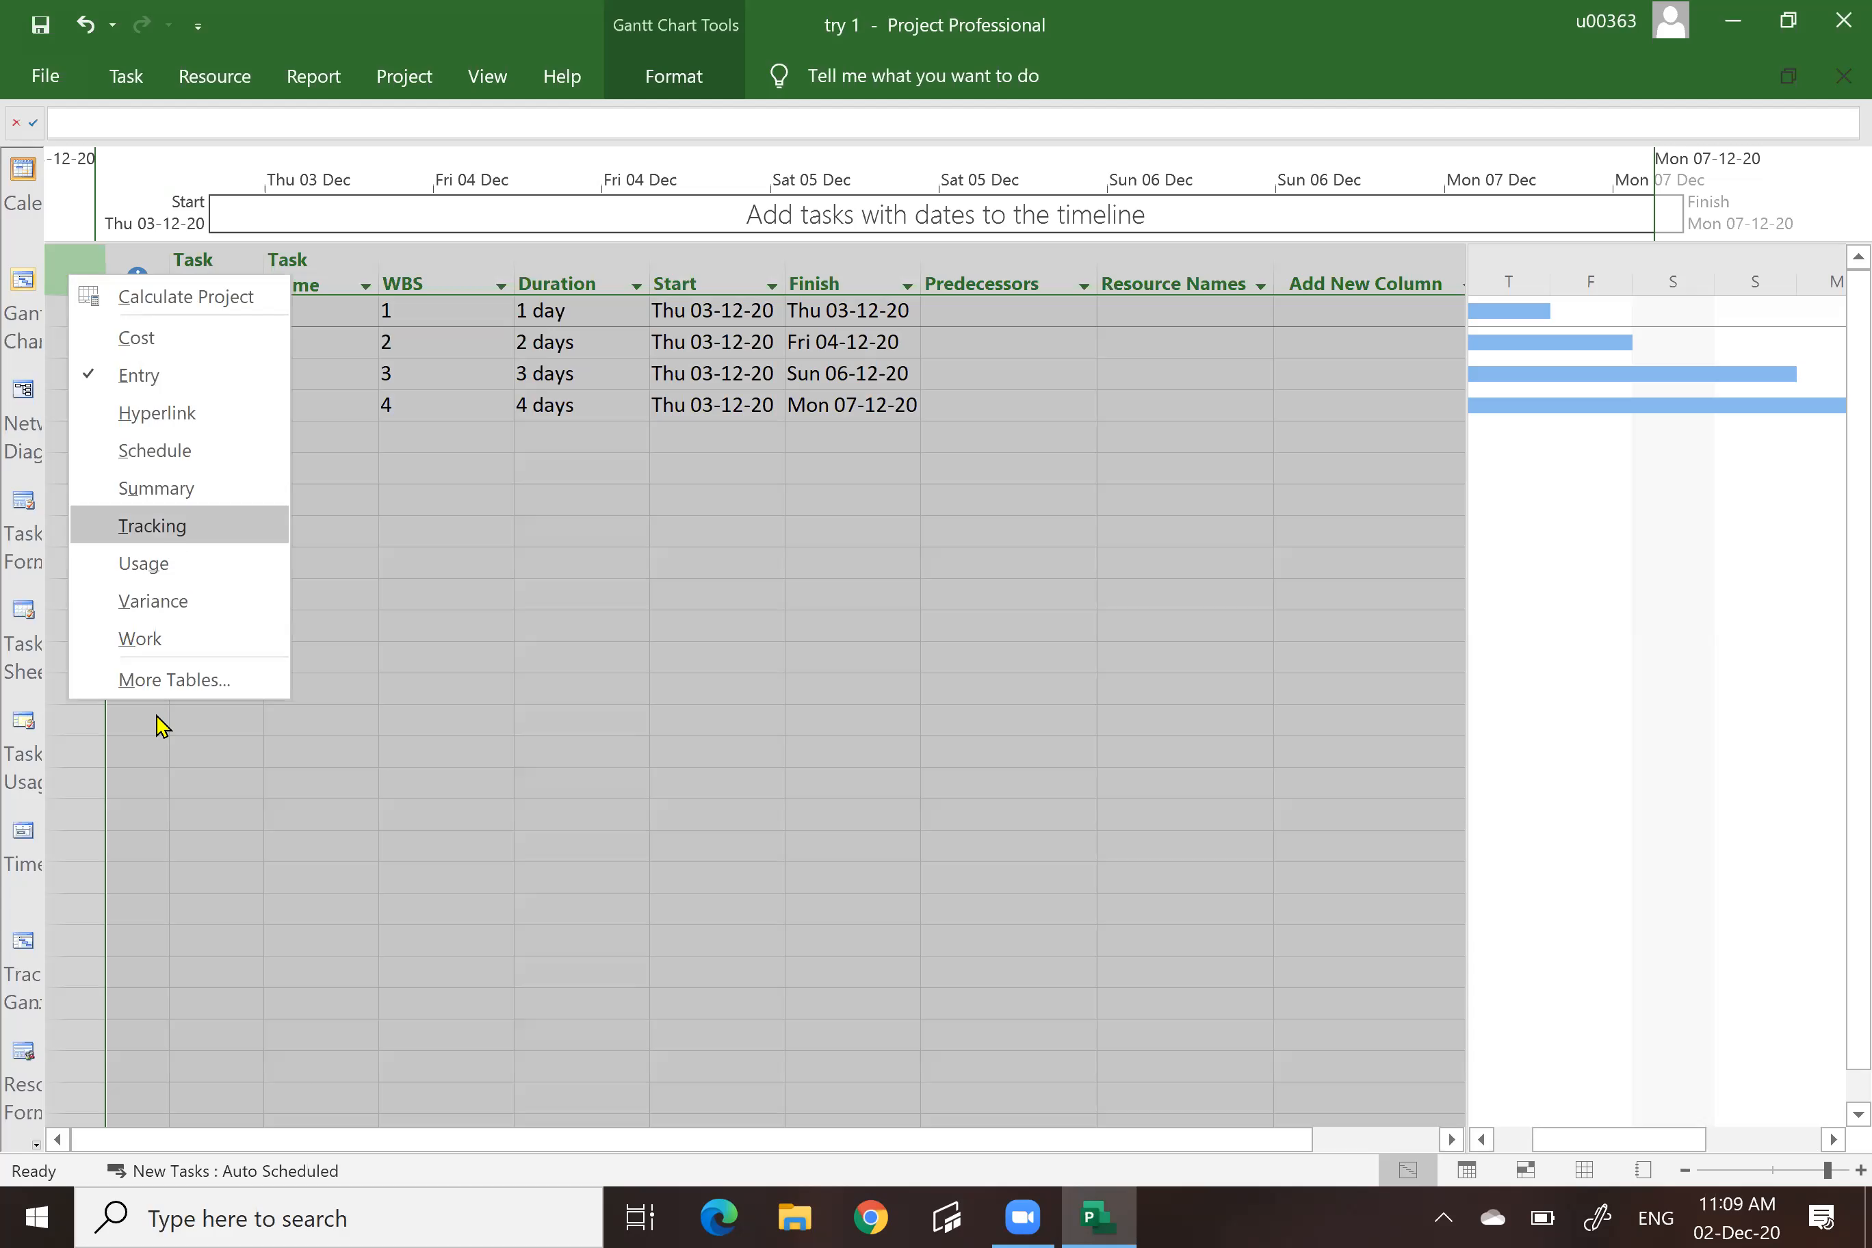
click(137, 455)
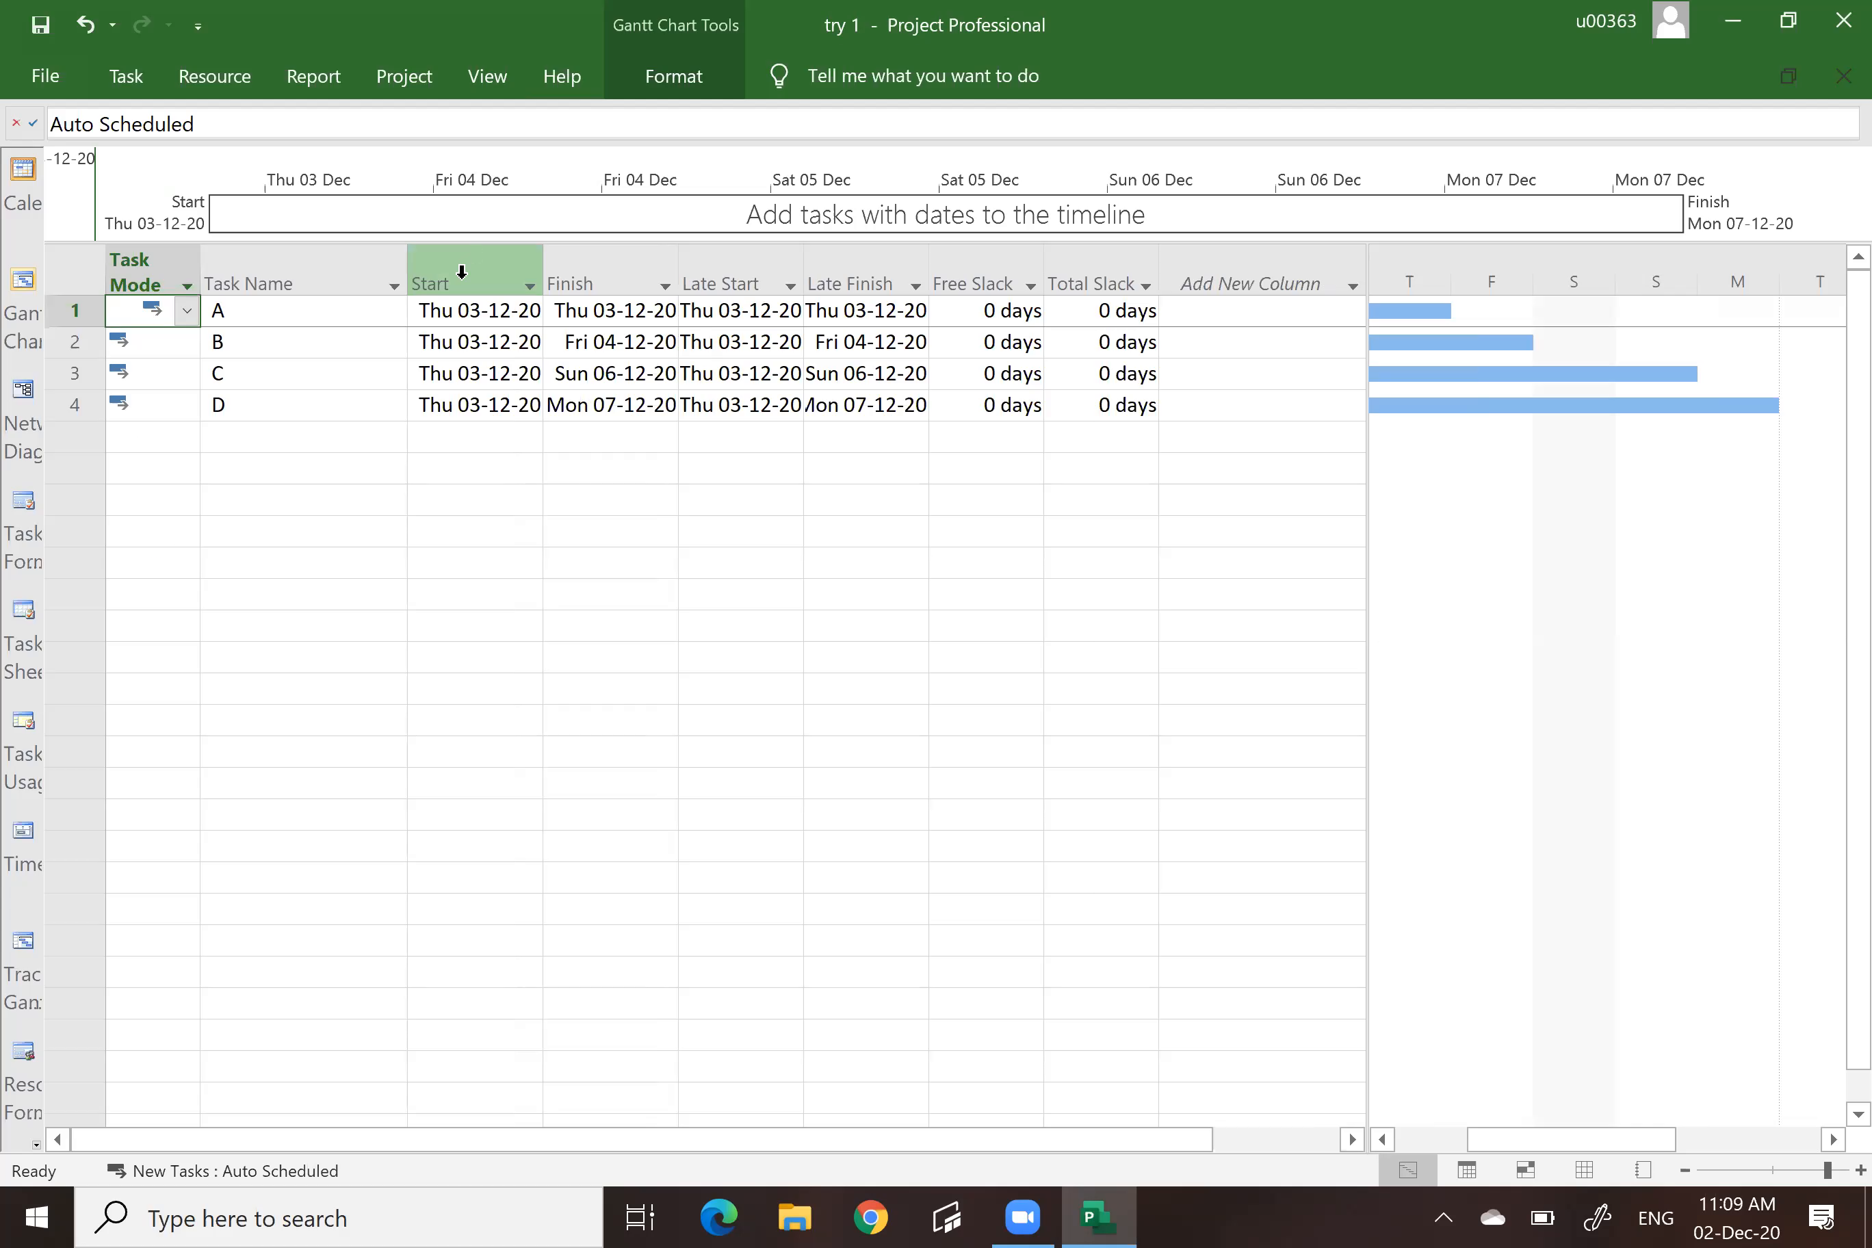
click(462, 278)
click(577, 275)
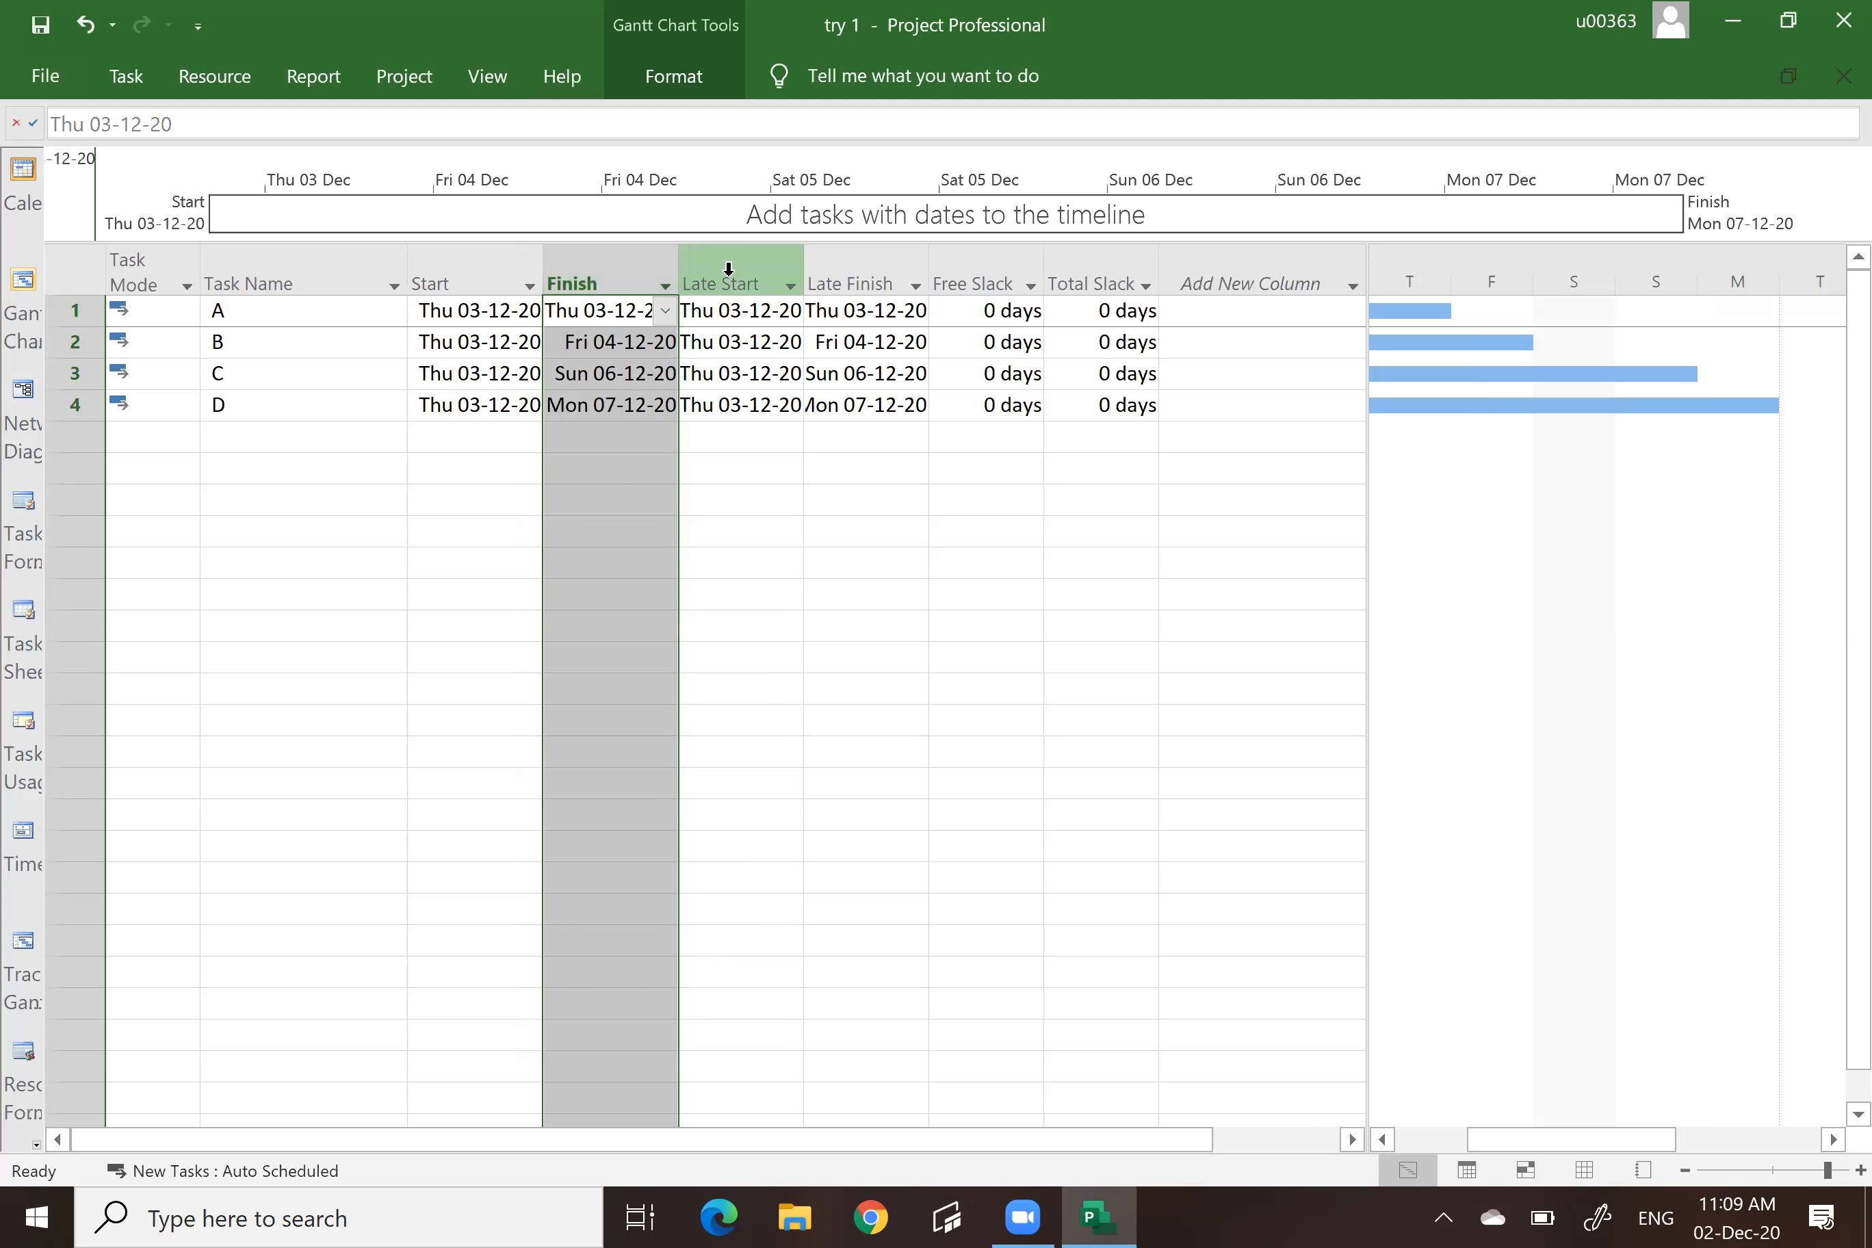
Examine the Schedule table by selecting its Late Start, Late Finish, Free Slack, Total Slack, Start and Finish columns in turn.
click(728, 268)
click(872, 270)
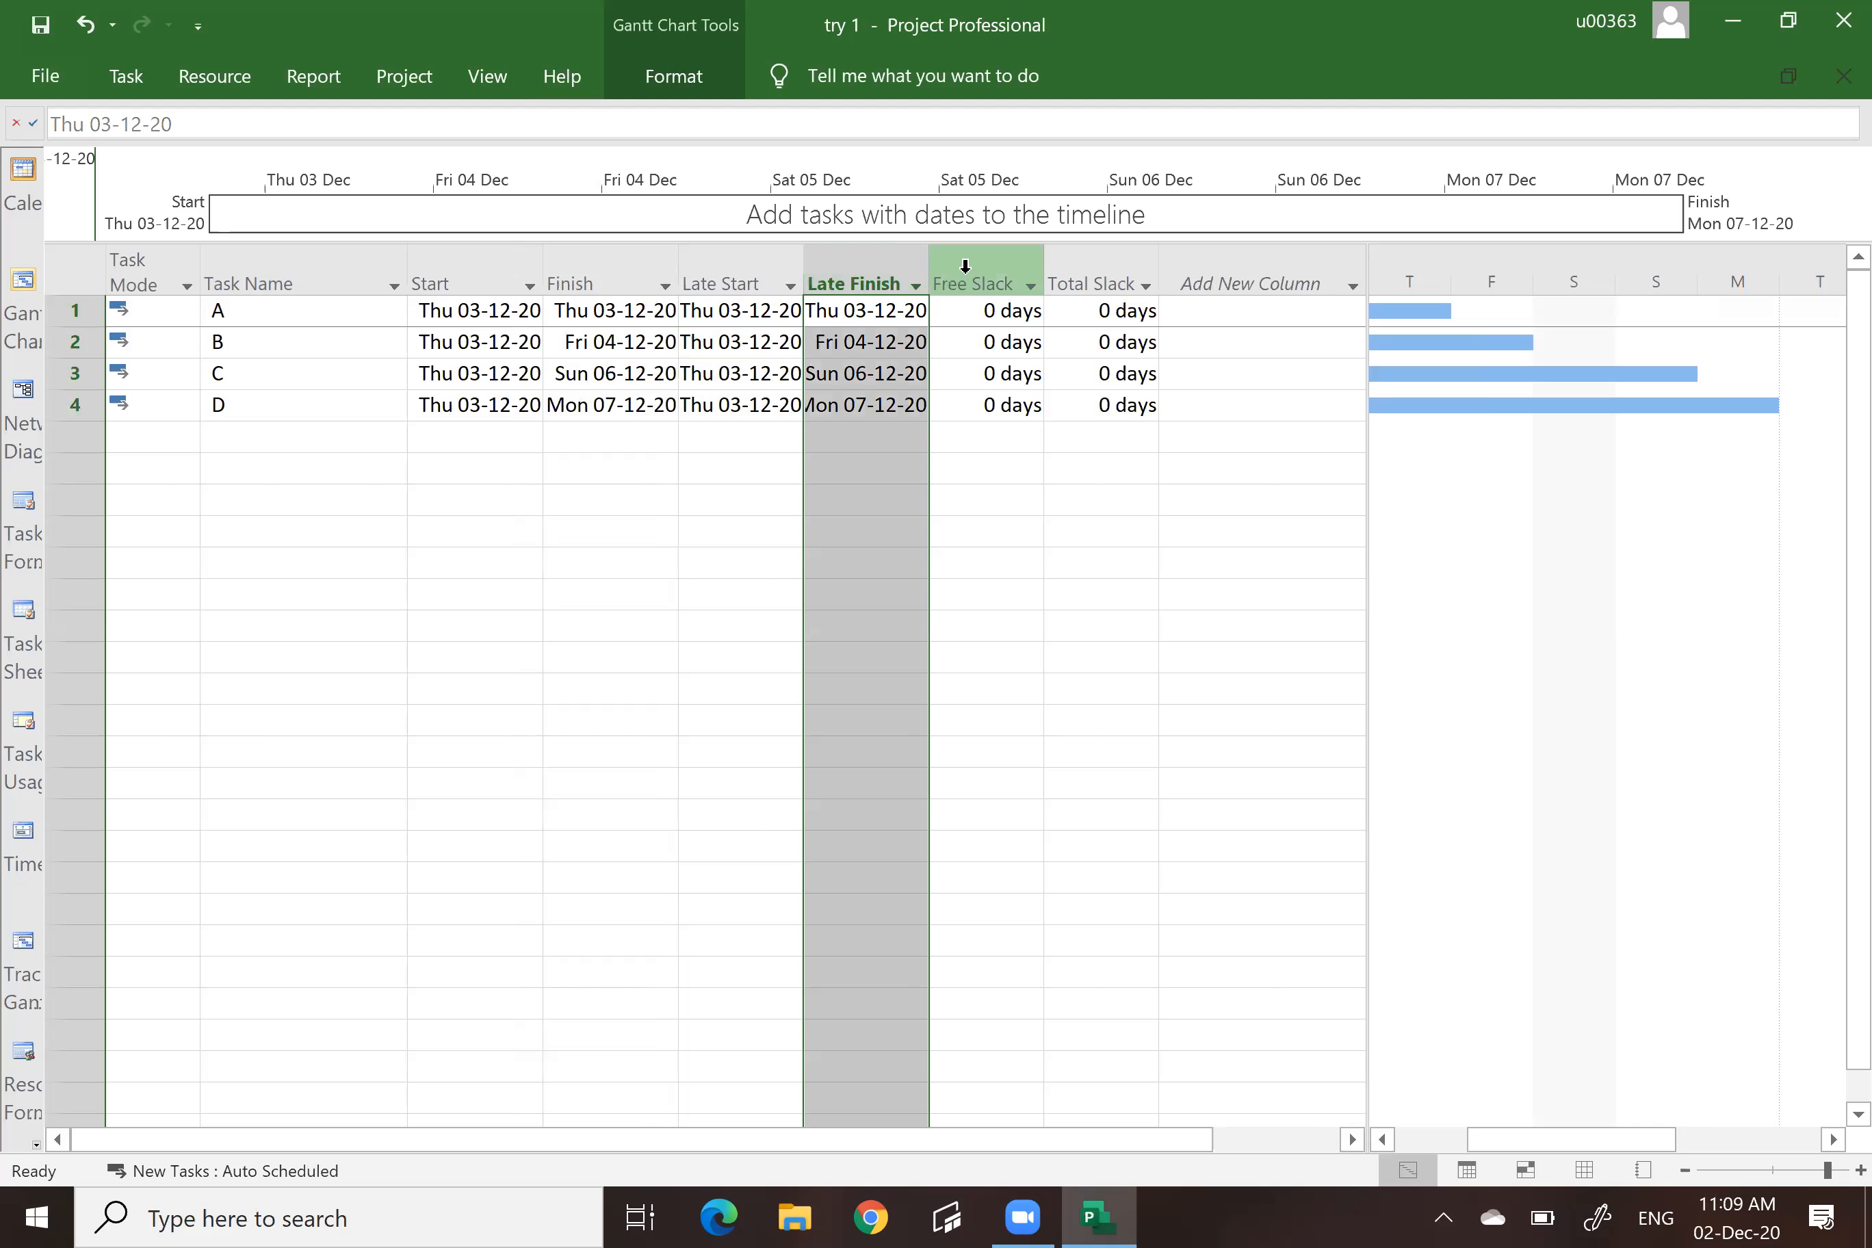
click(965, 268)
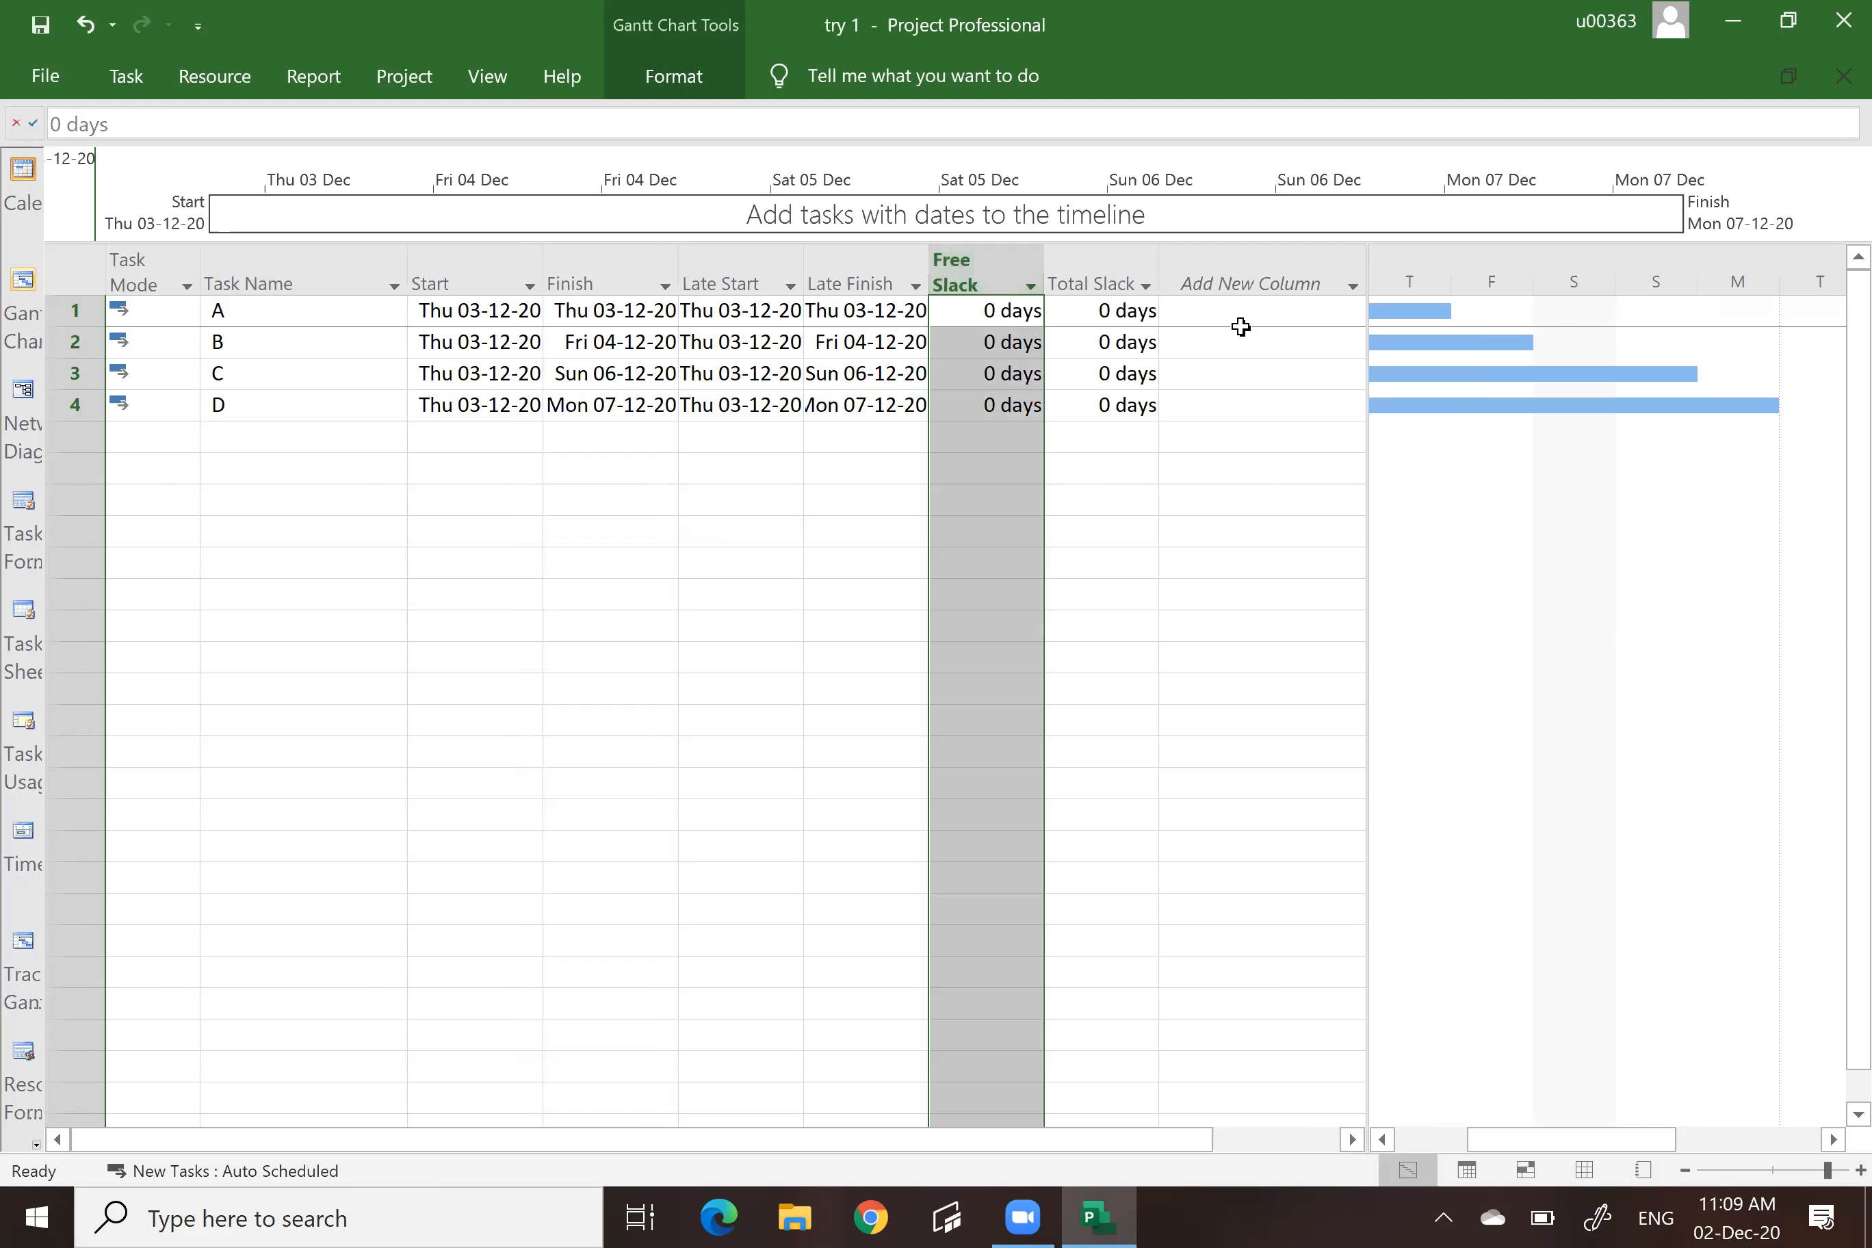
click(1128, 265)
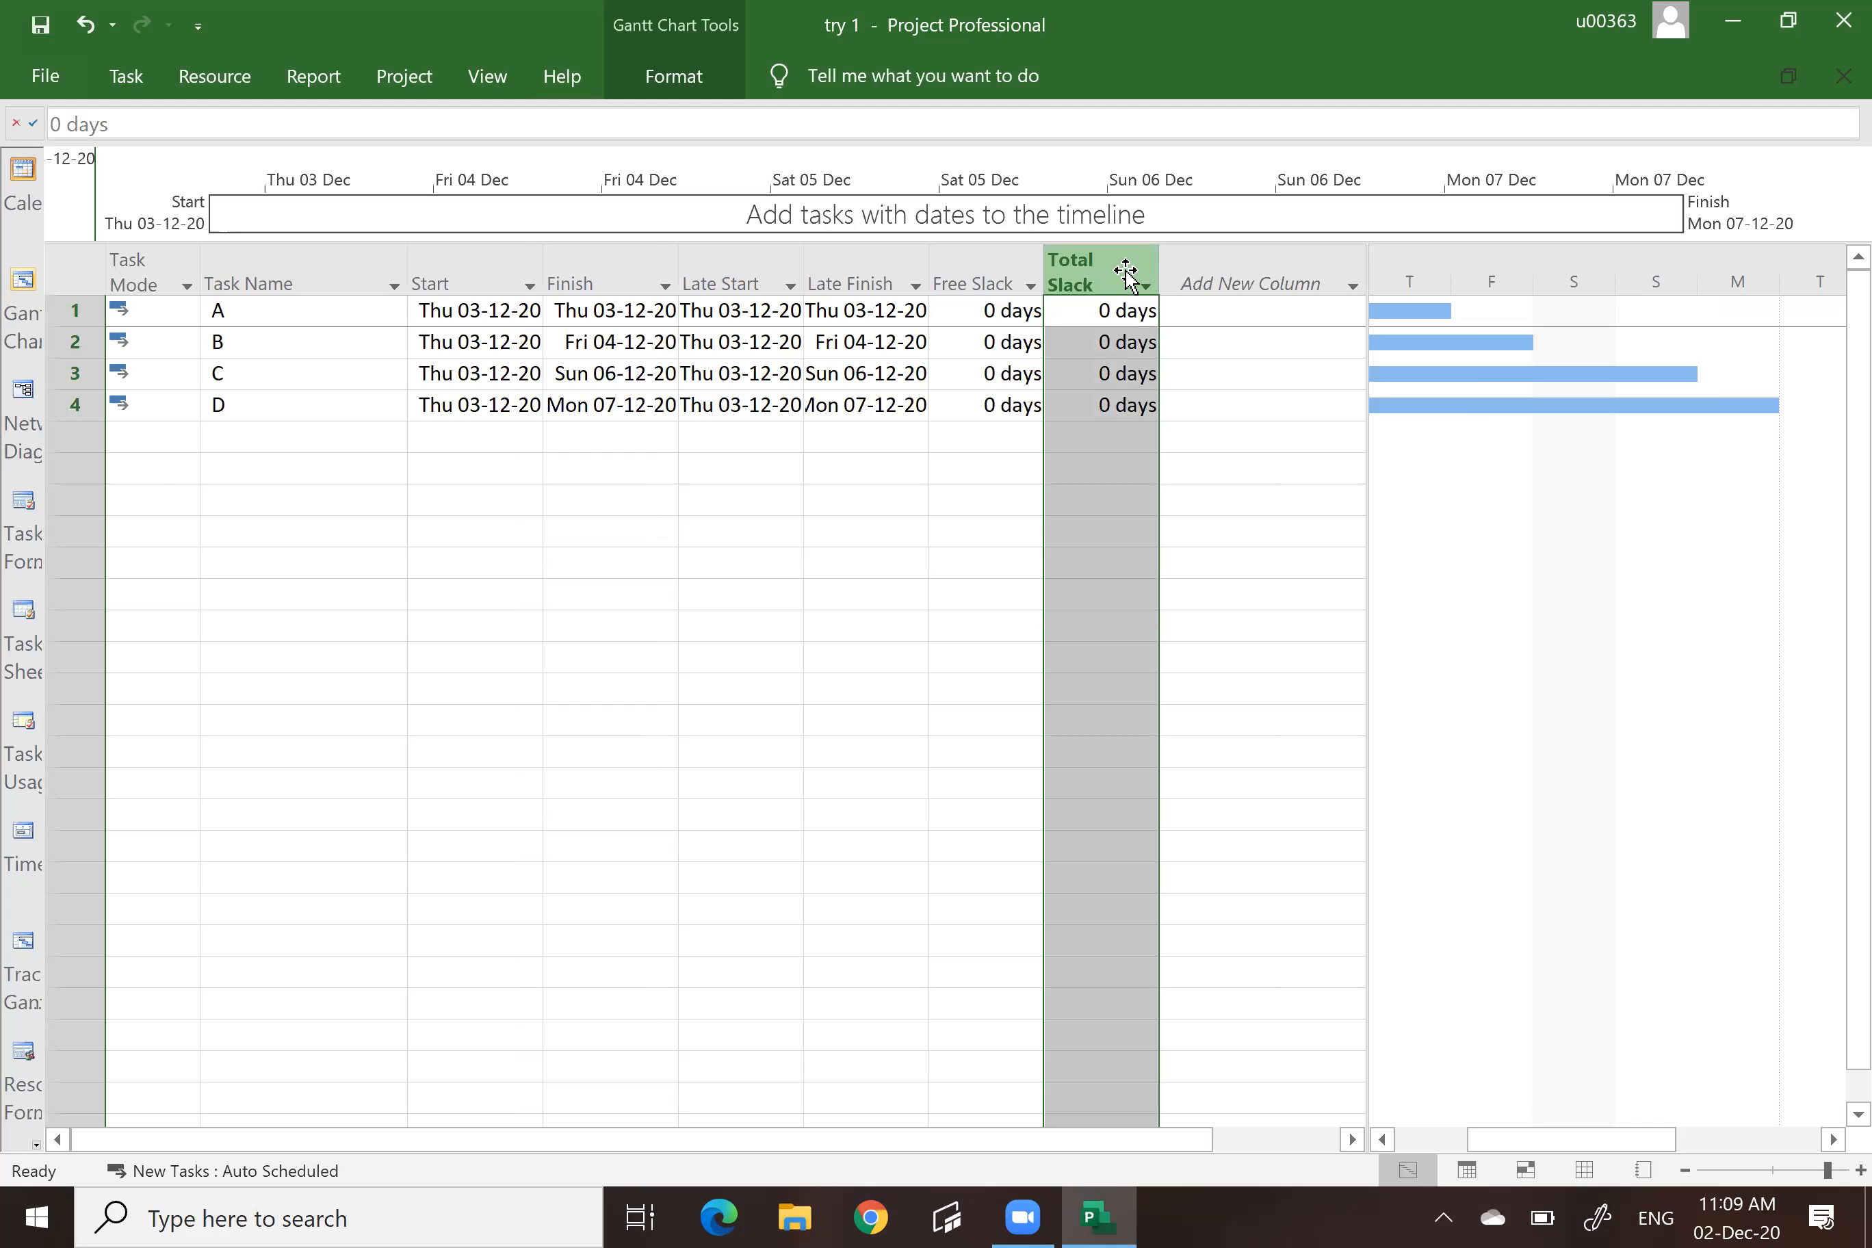
click(1237, 475)
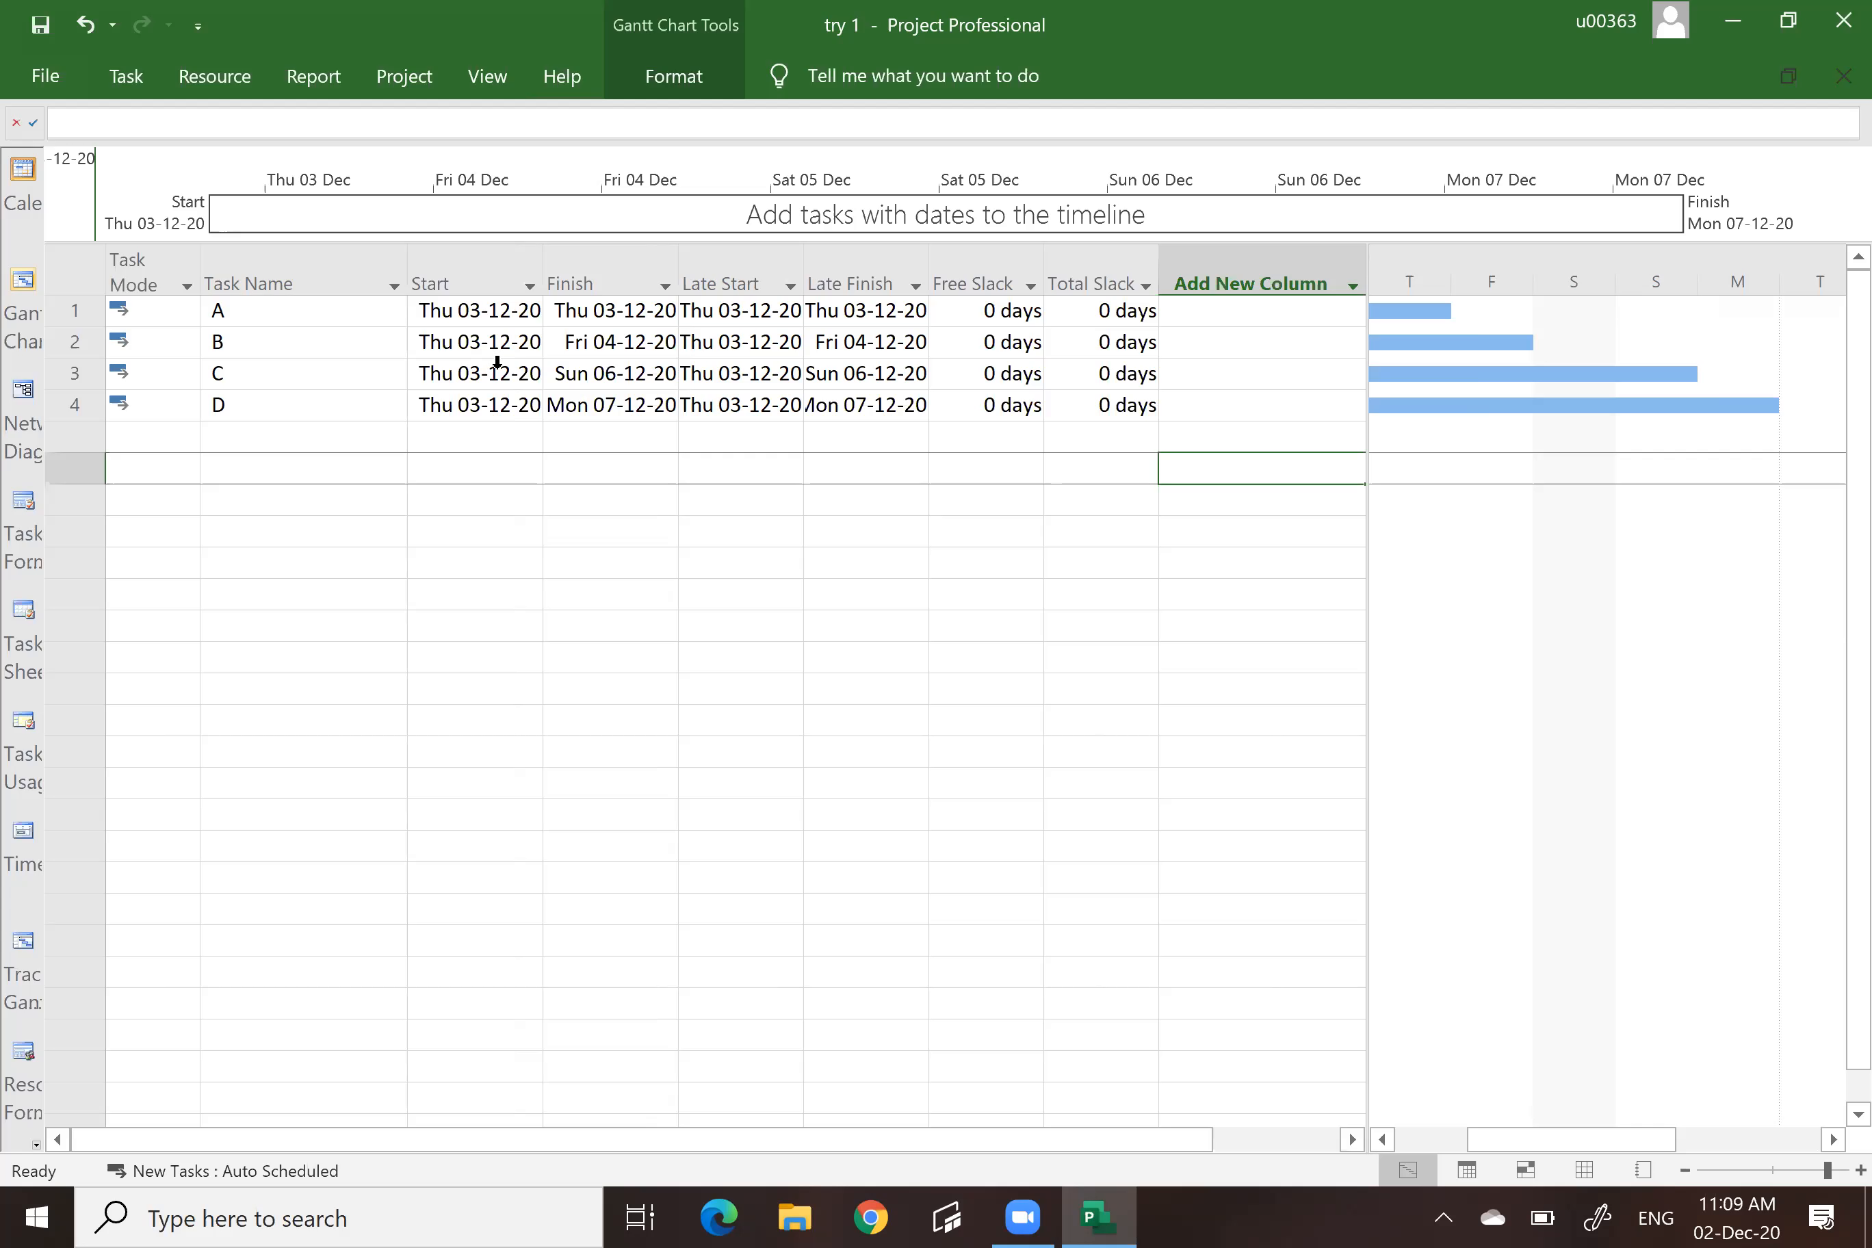
click(950, 278)
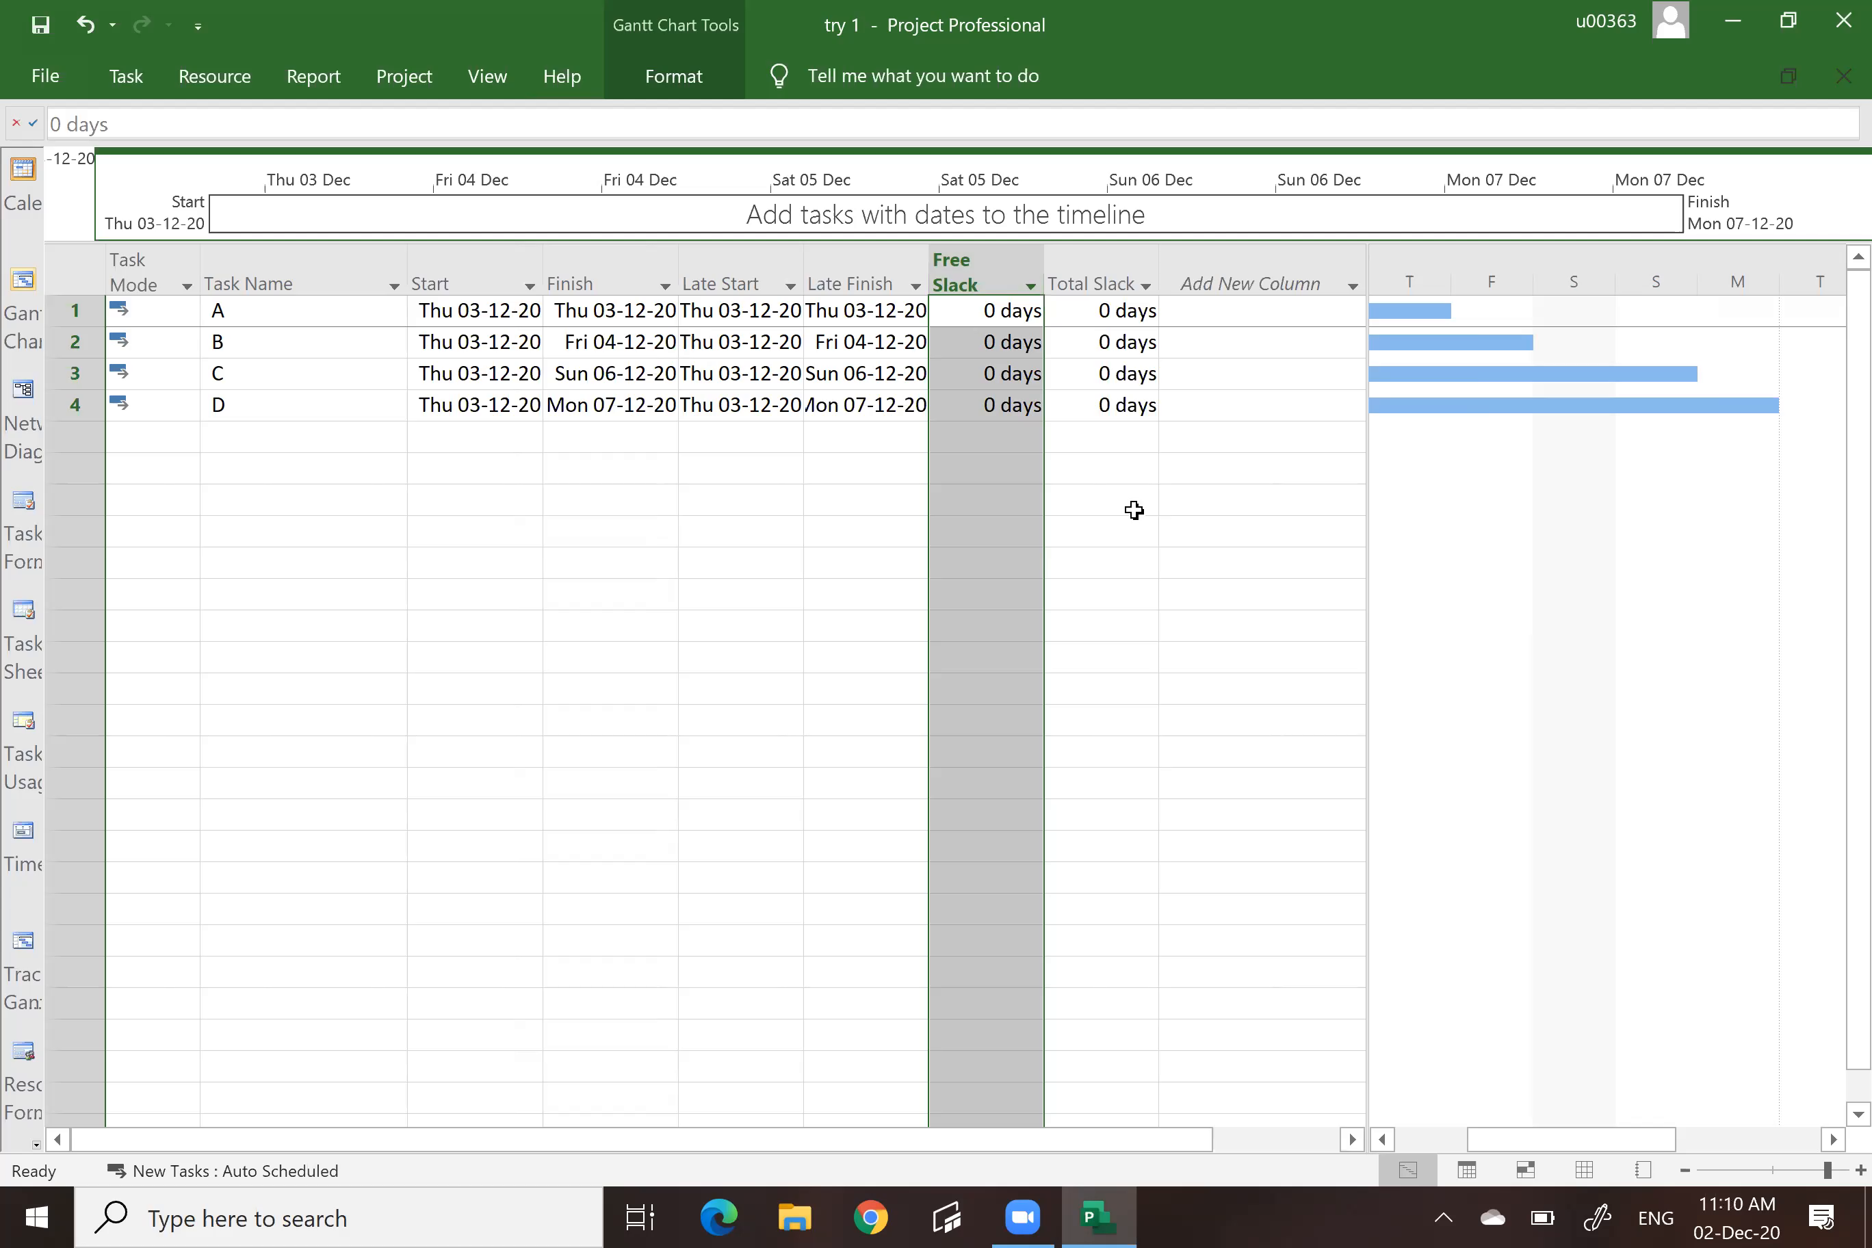
click(1108, 287)
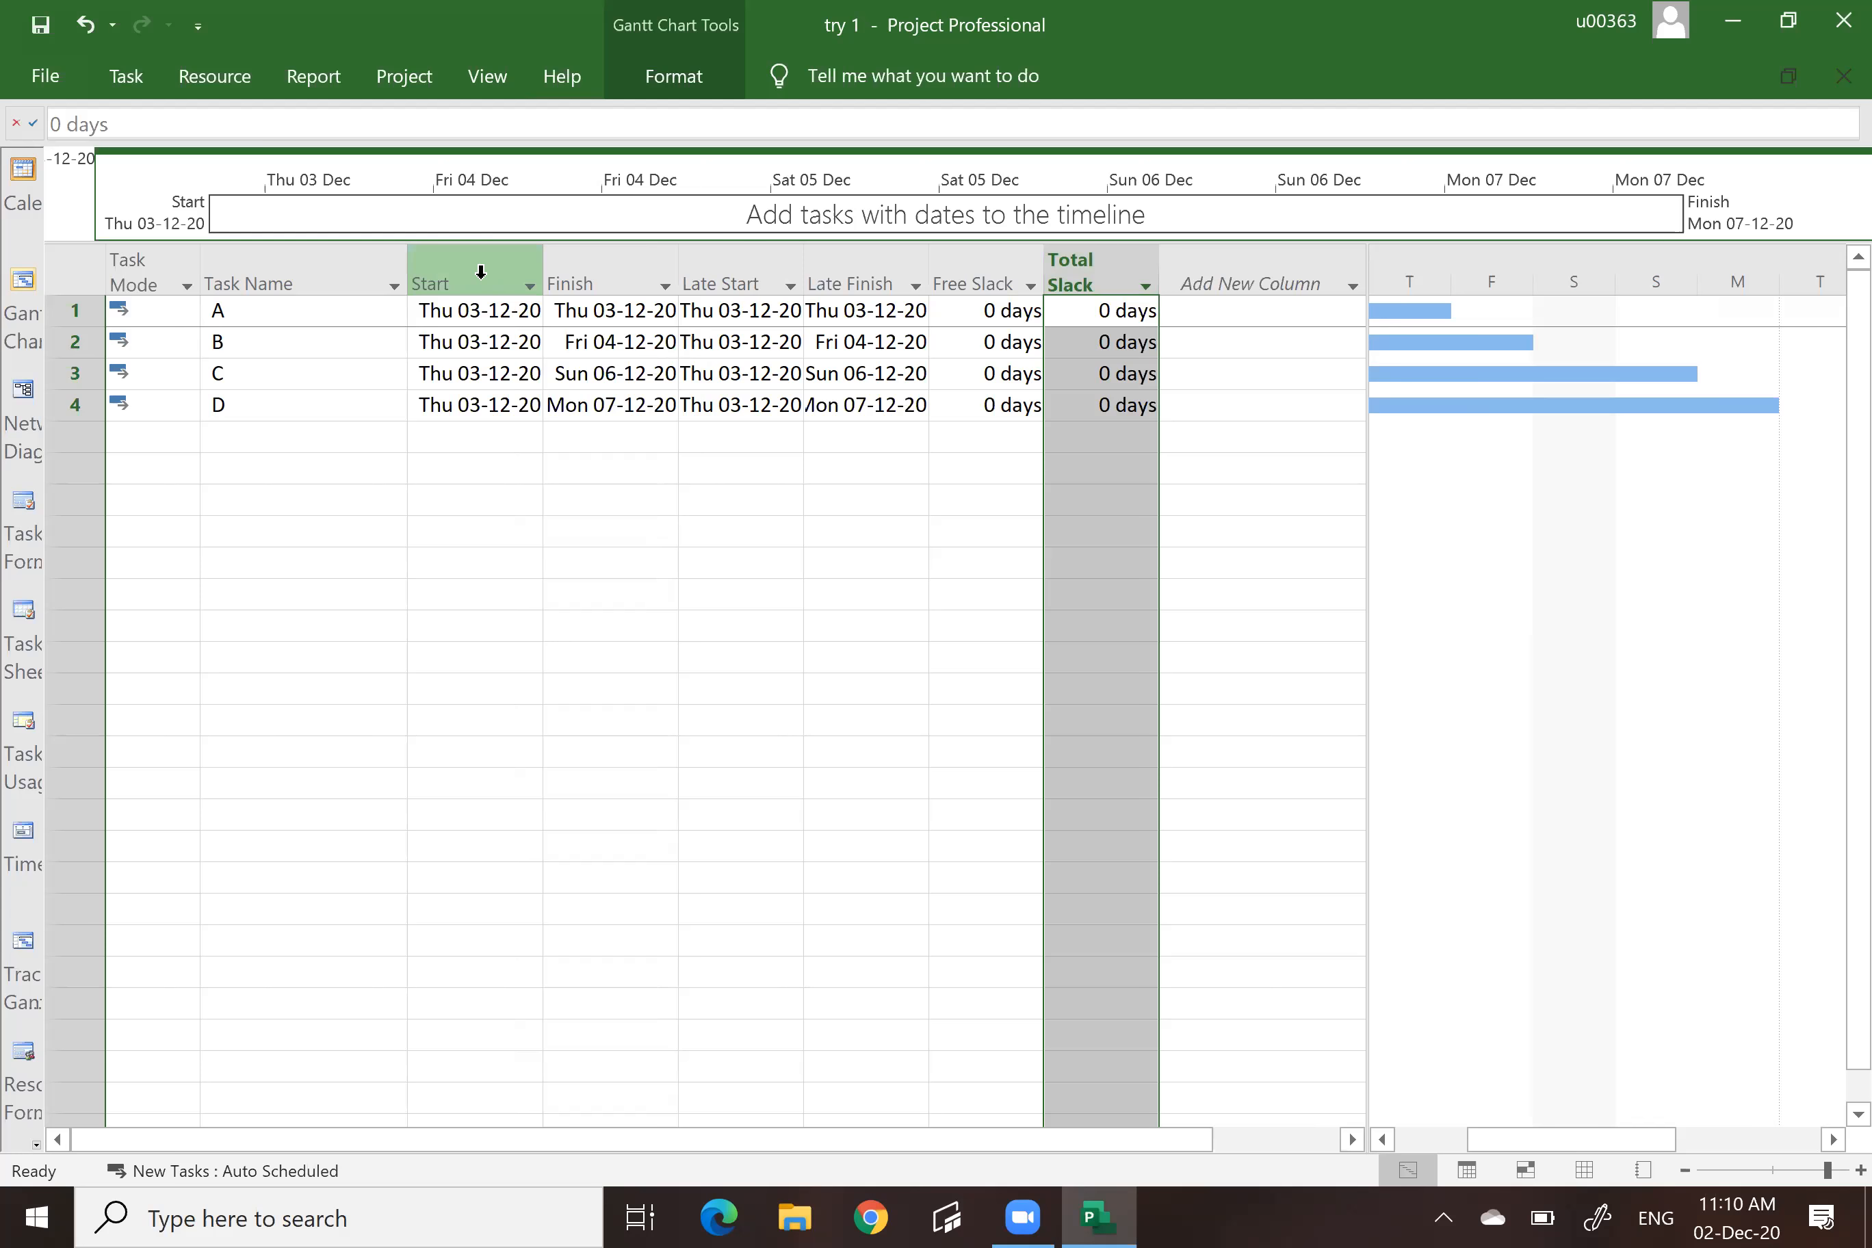
click(481, 273)
click(602, 282)
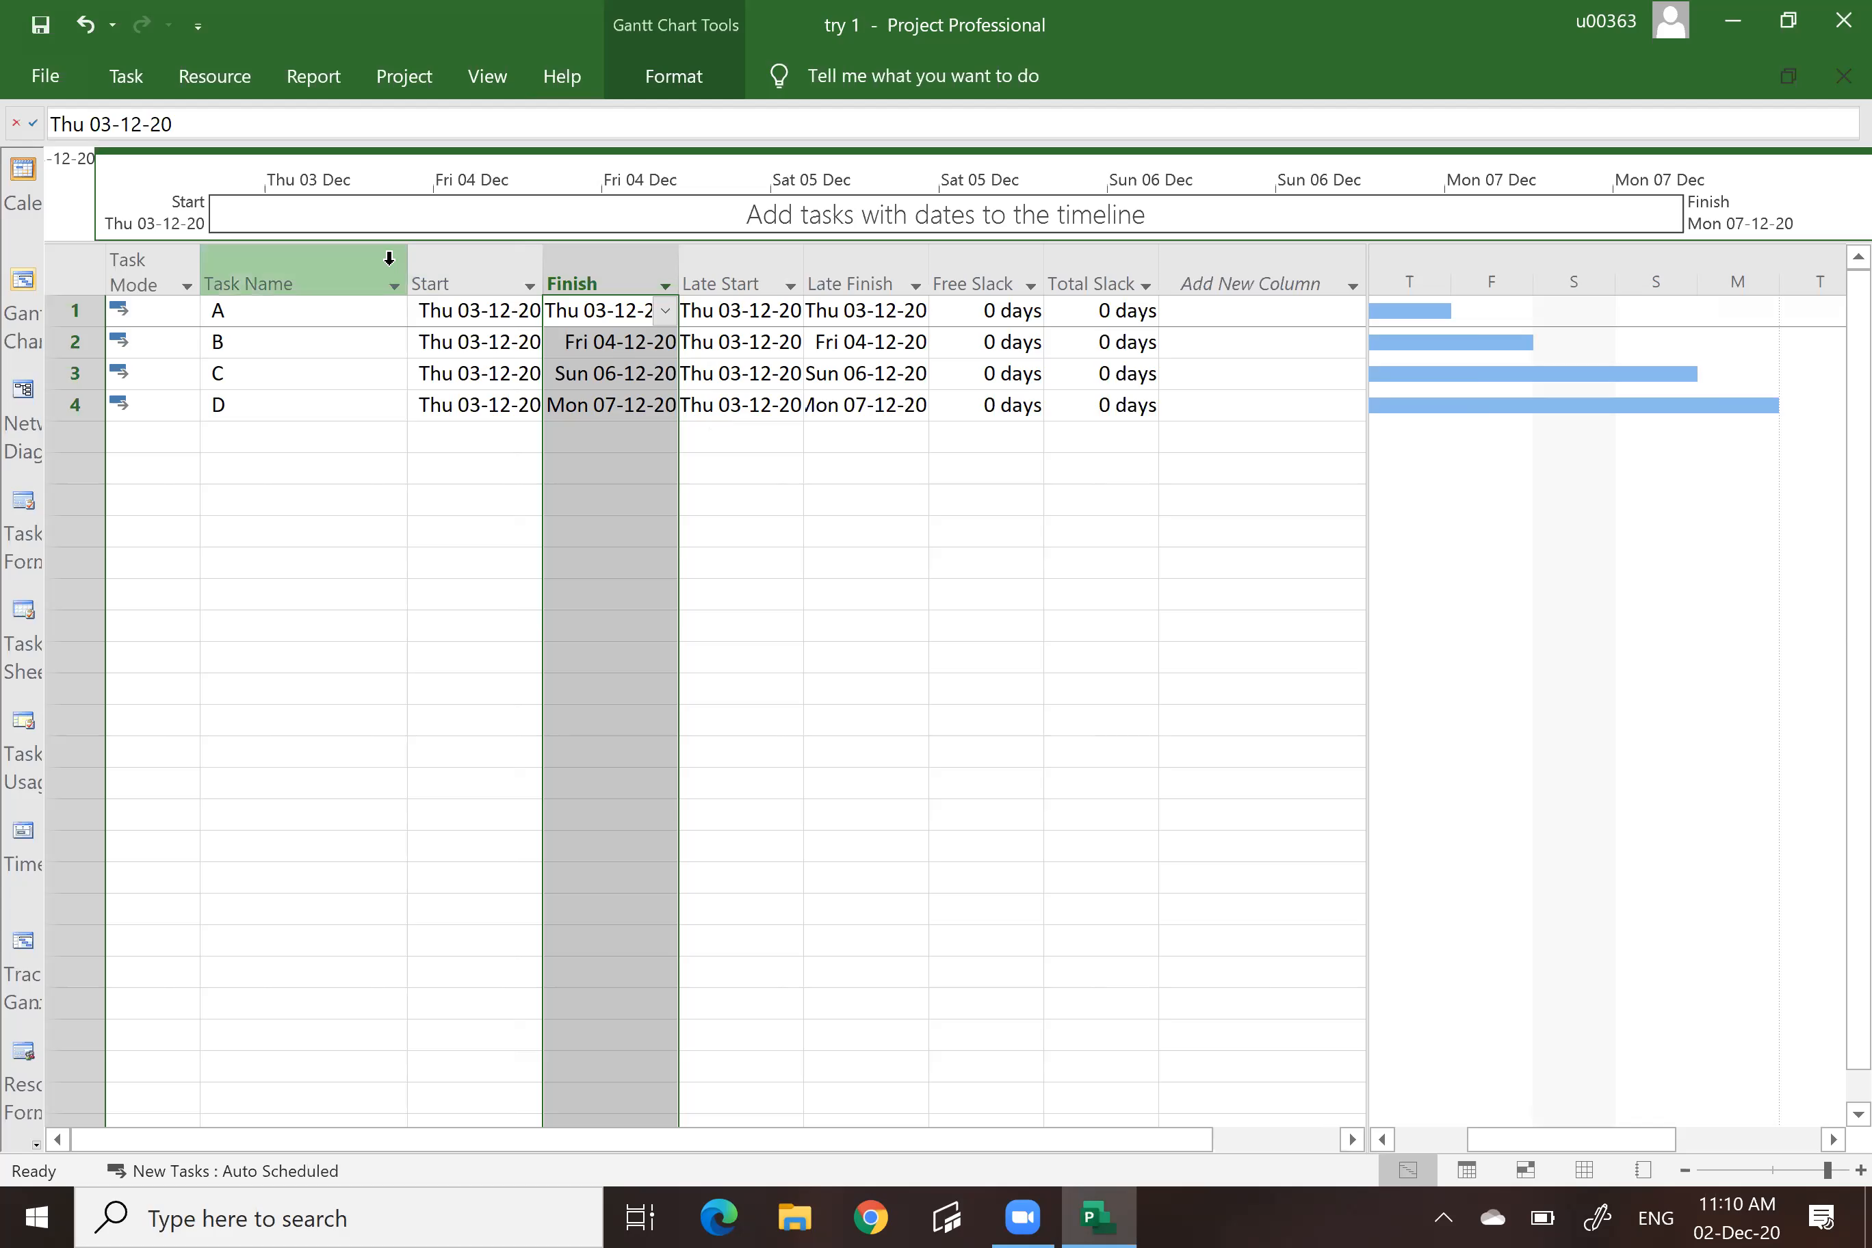
Narrow the Task Name column of the Schedule table and save the changes to the project try 1.
drag(407, 272, 334, 280)
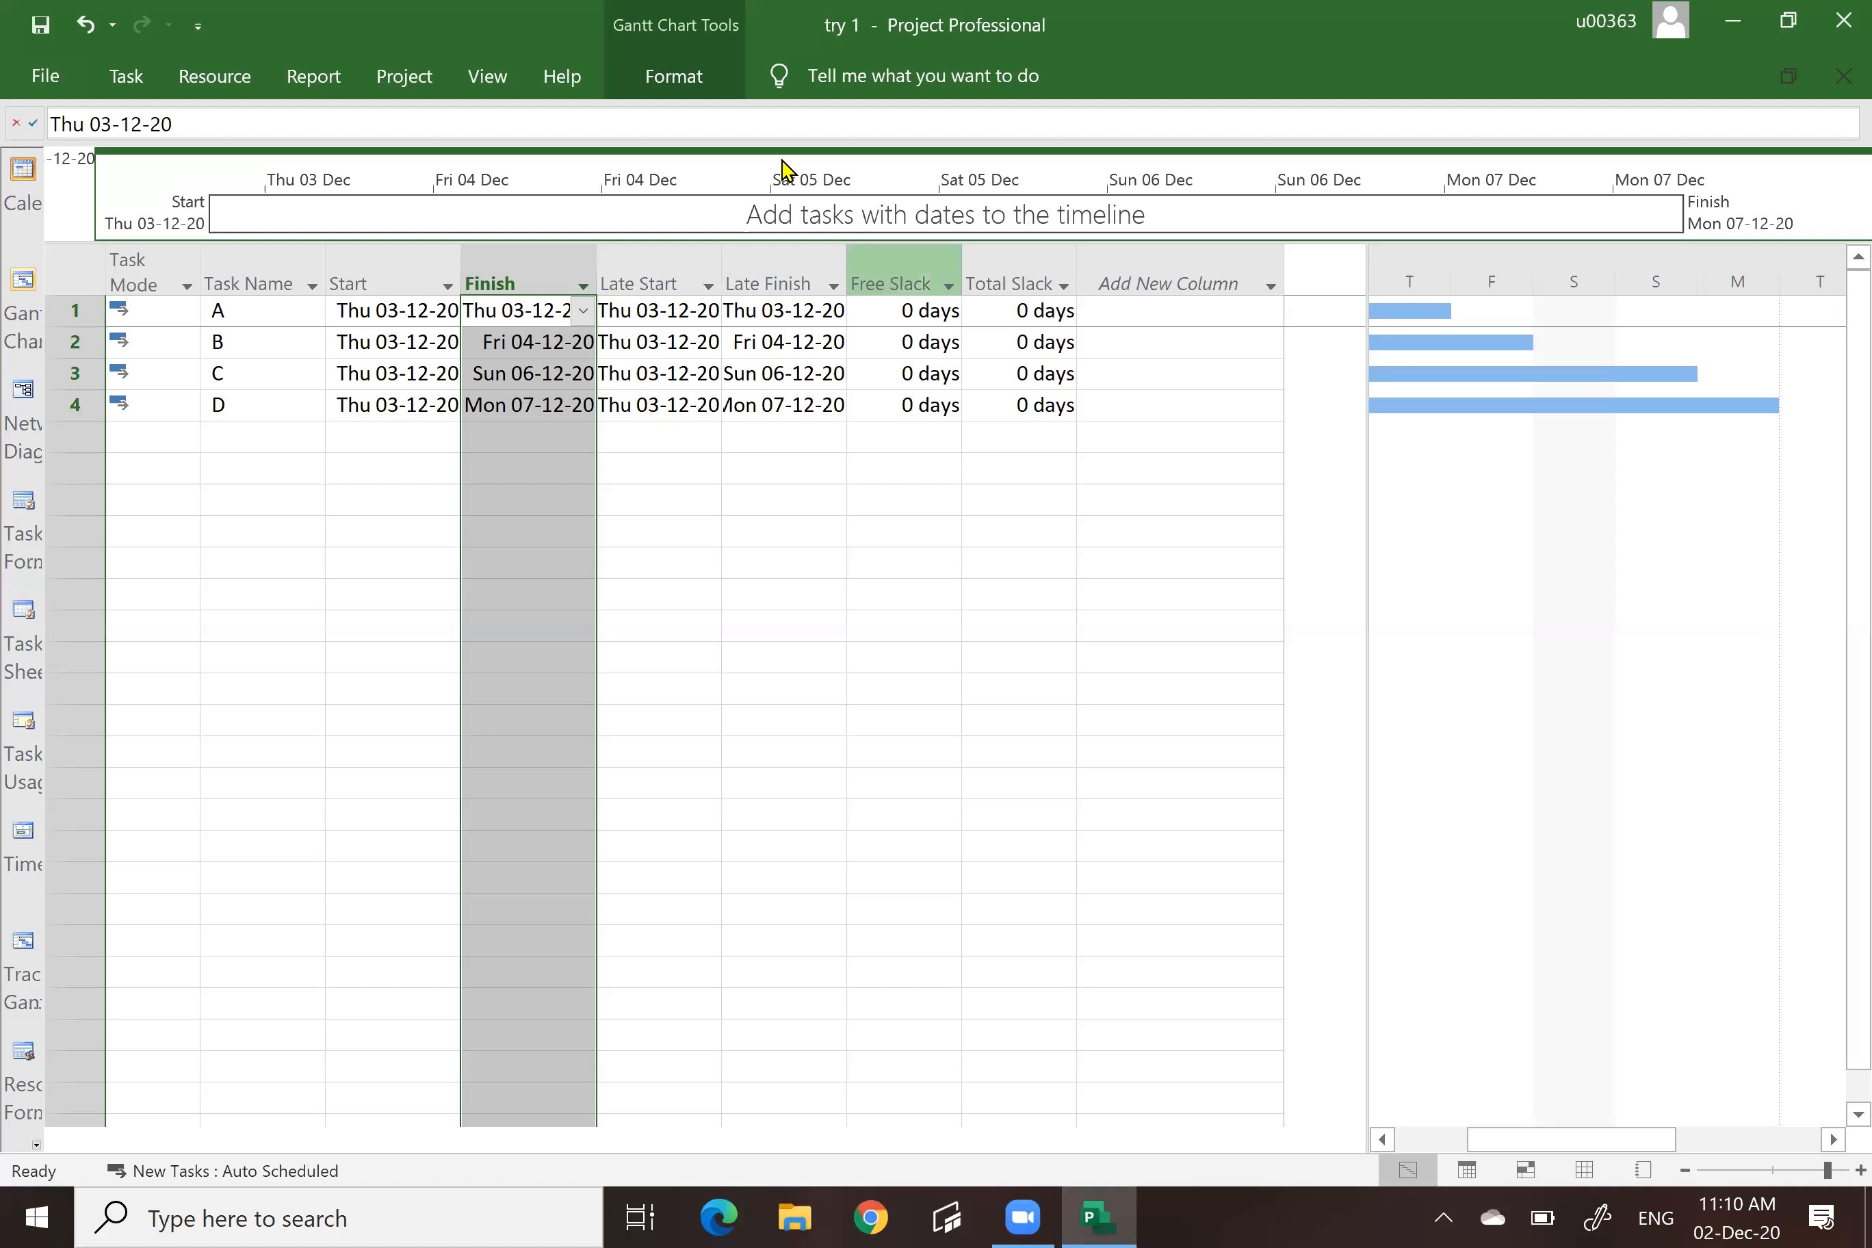
click(673, 81)
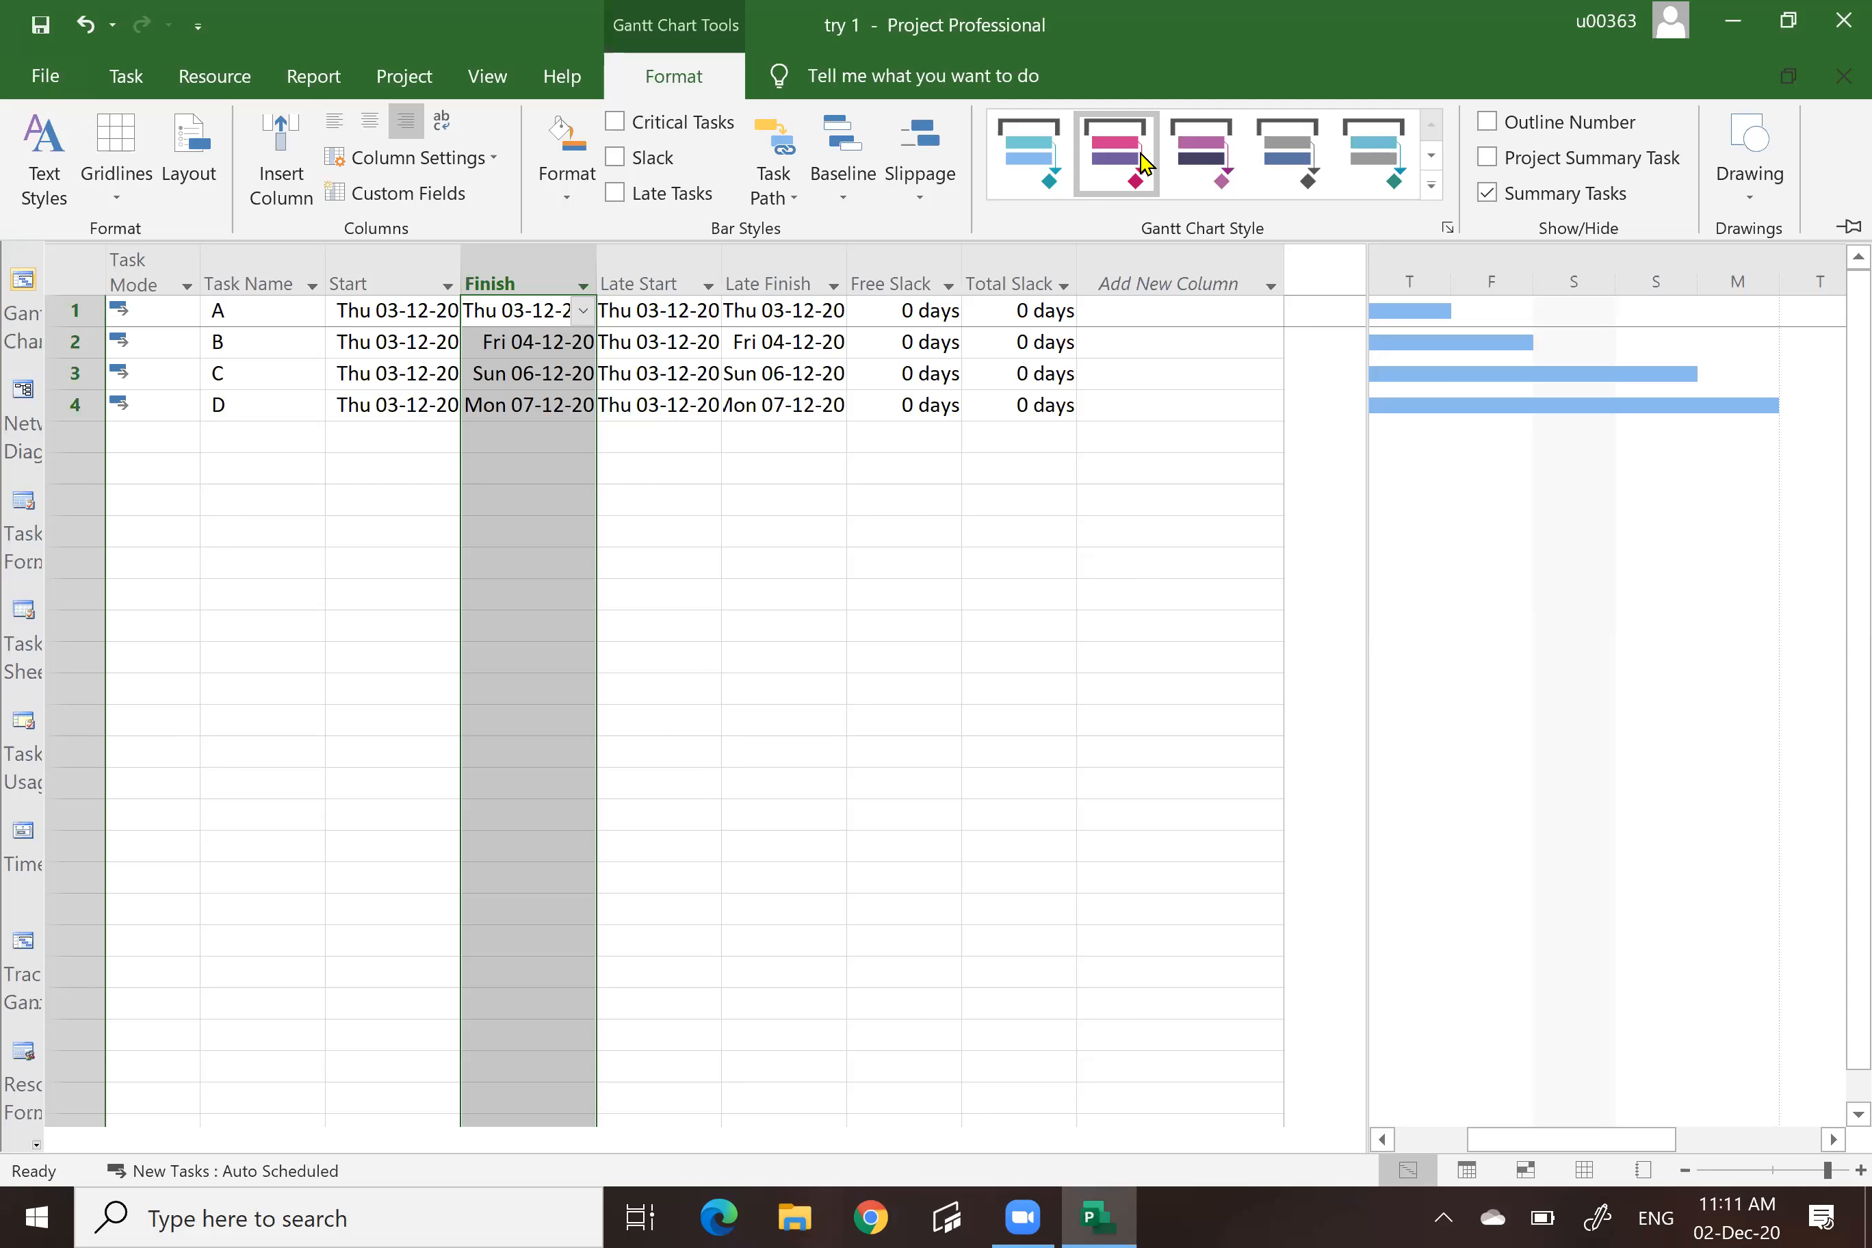
key(alt+F4)
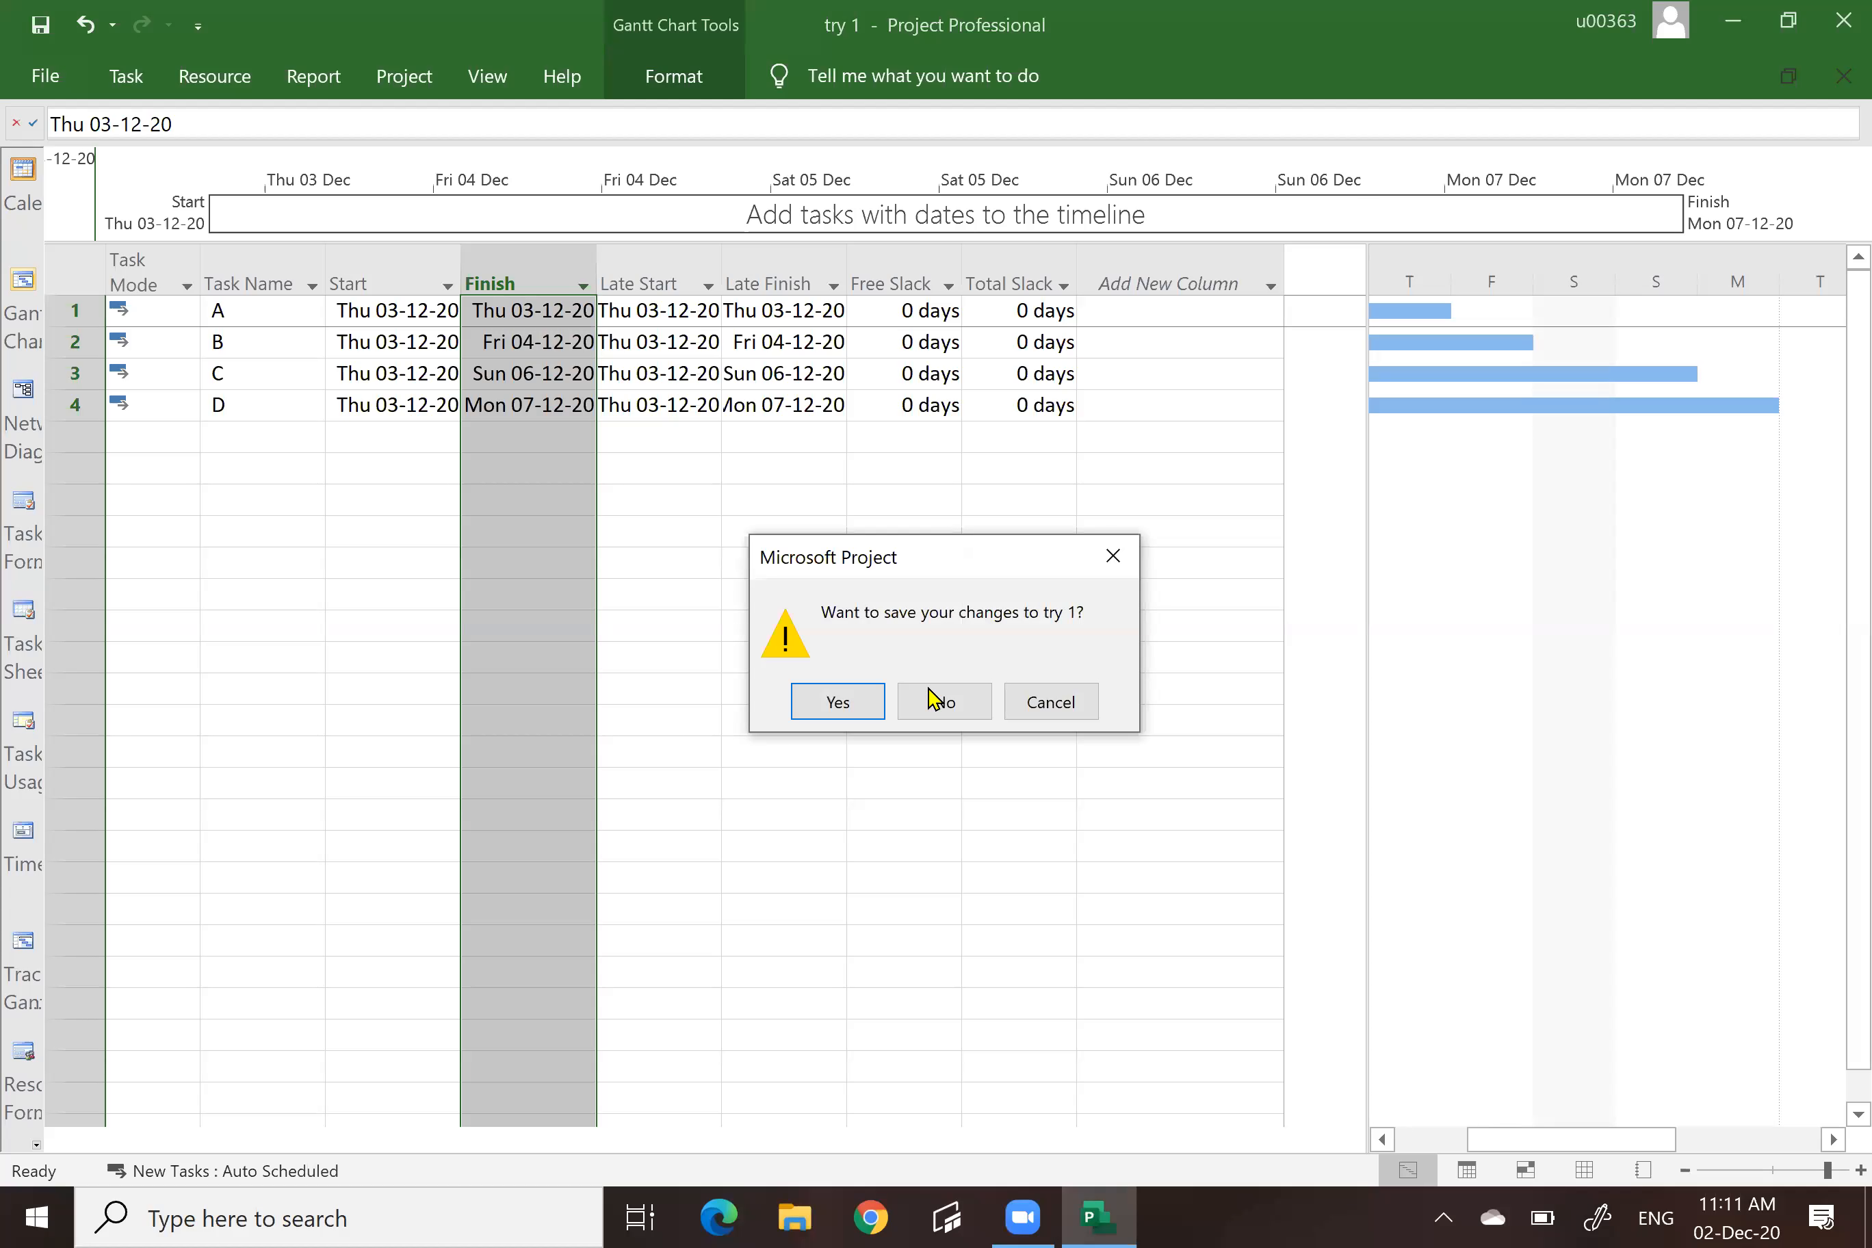
click(832, 702)
click(691, 90)
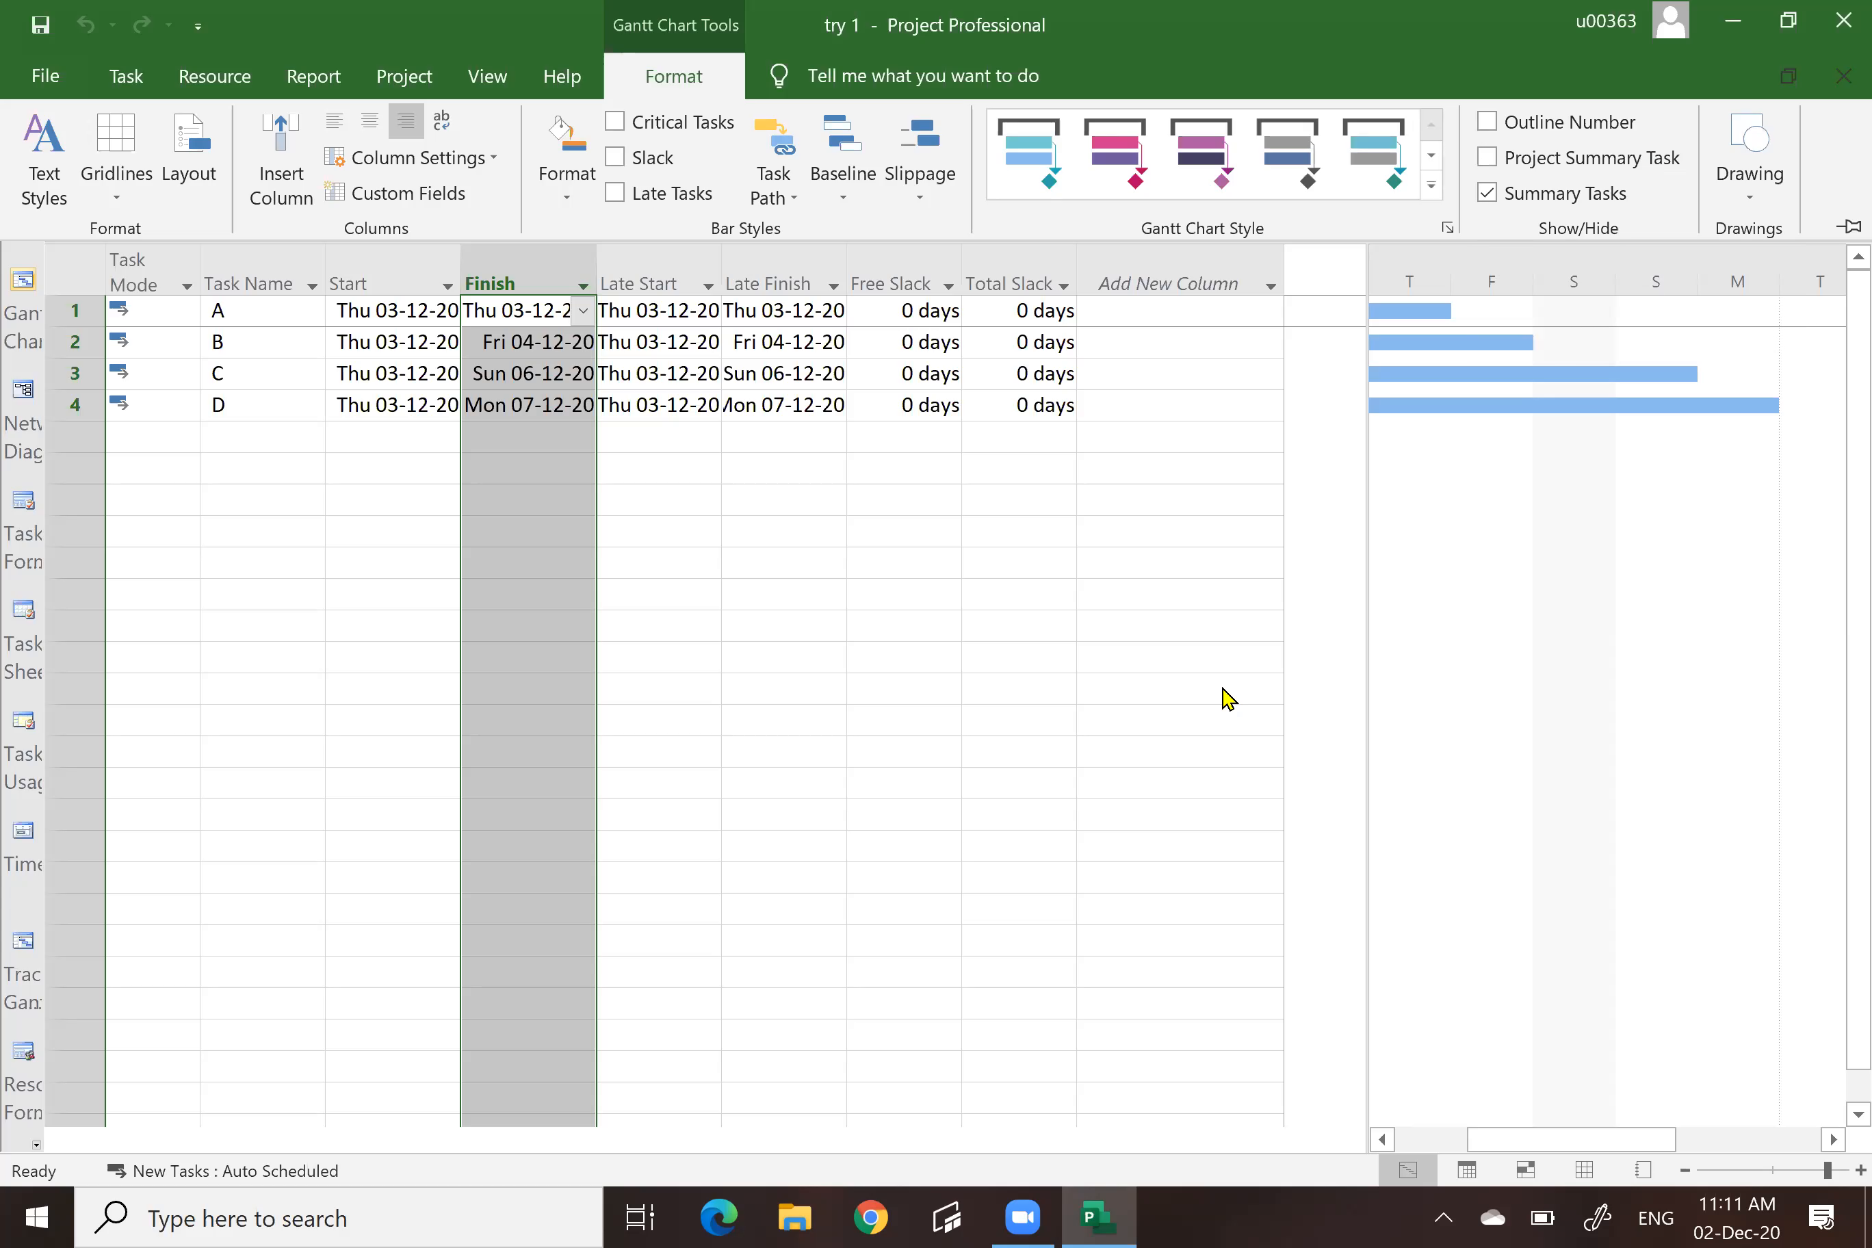
click(930, 651)
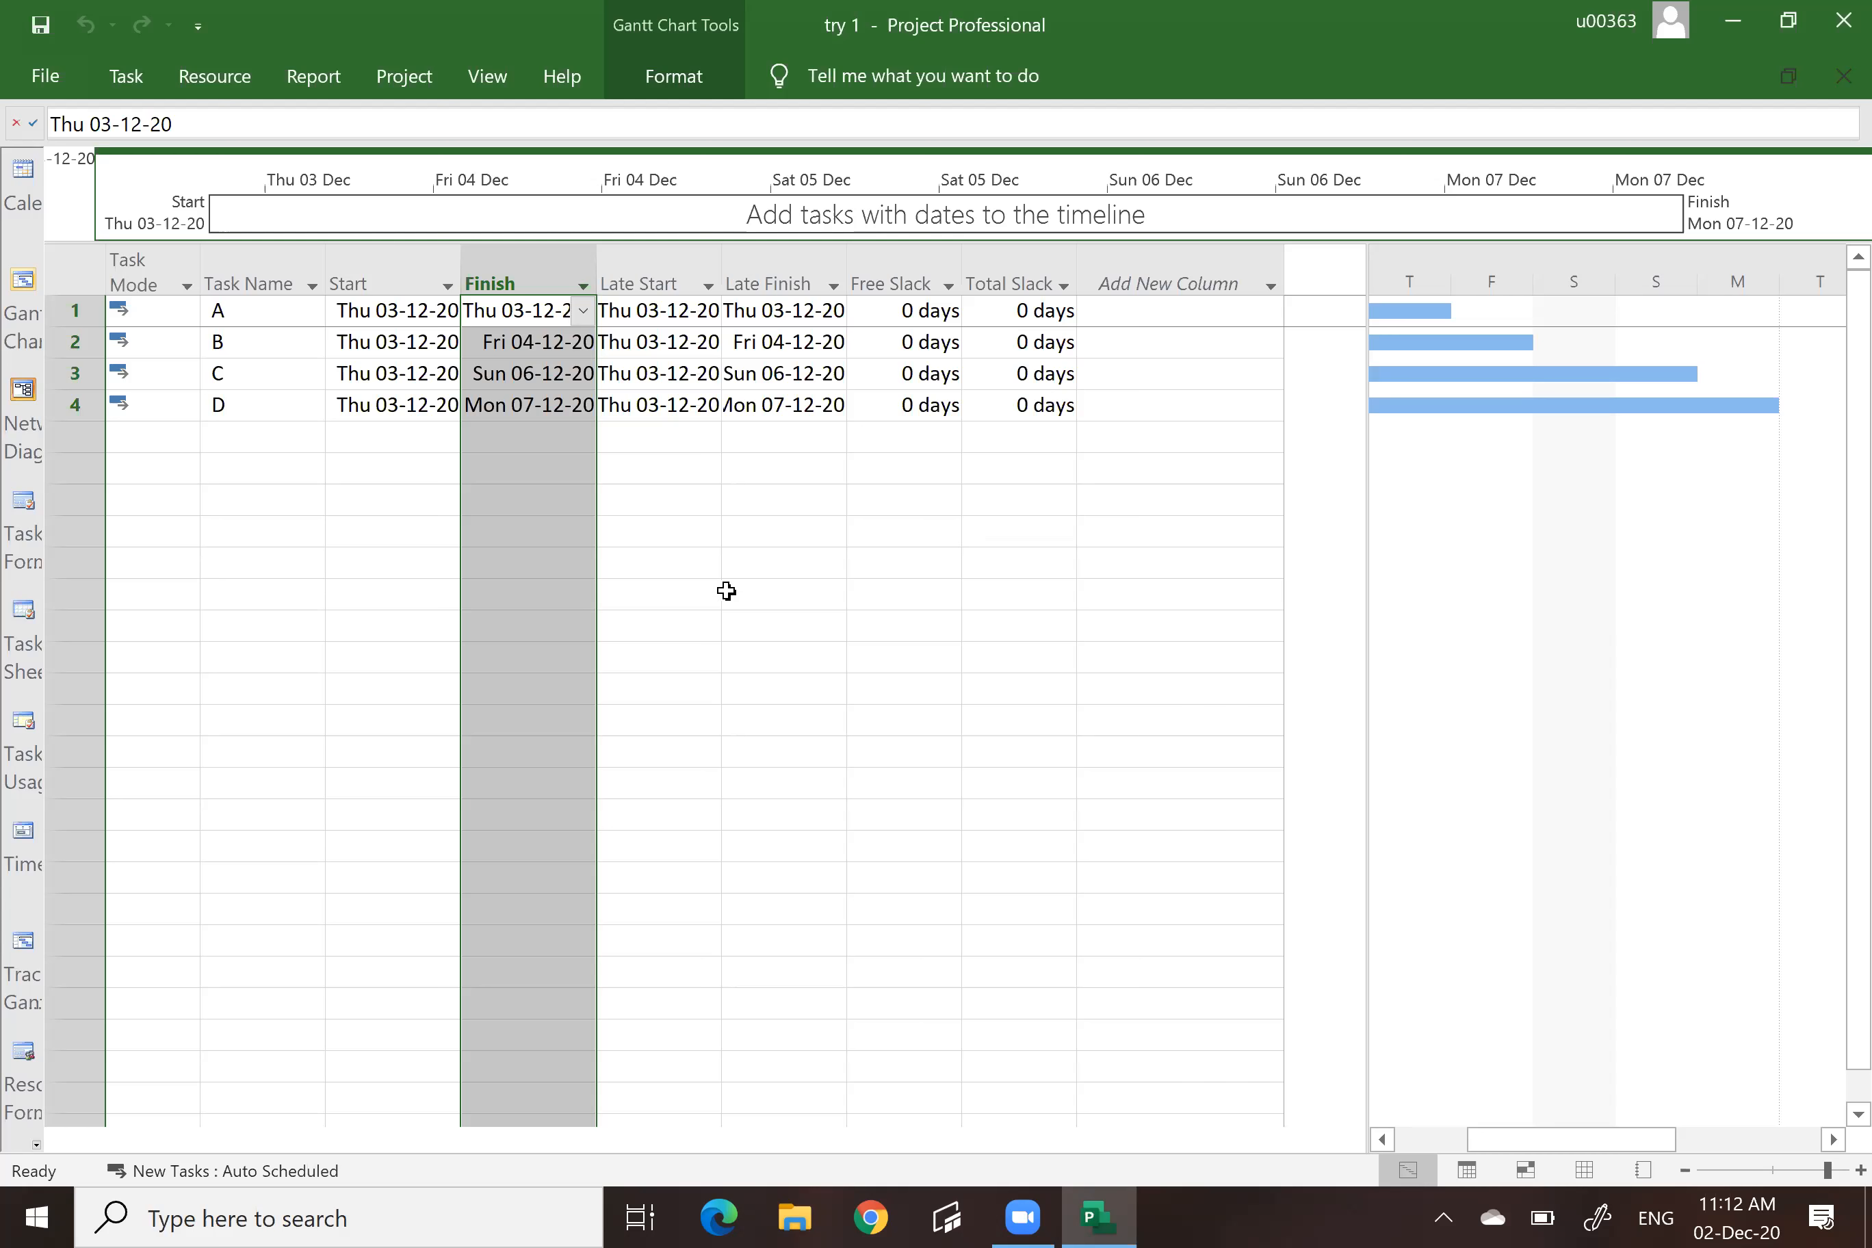
click(723, 589)
drag(723, 589, 714, 587)
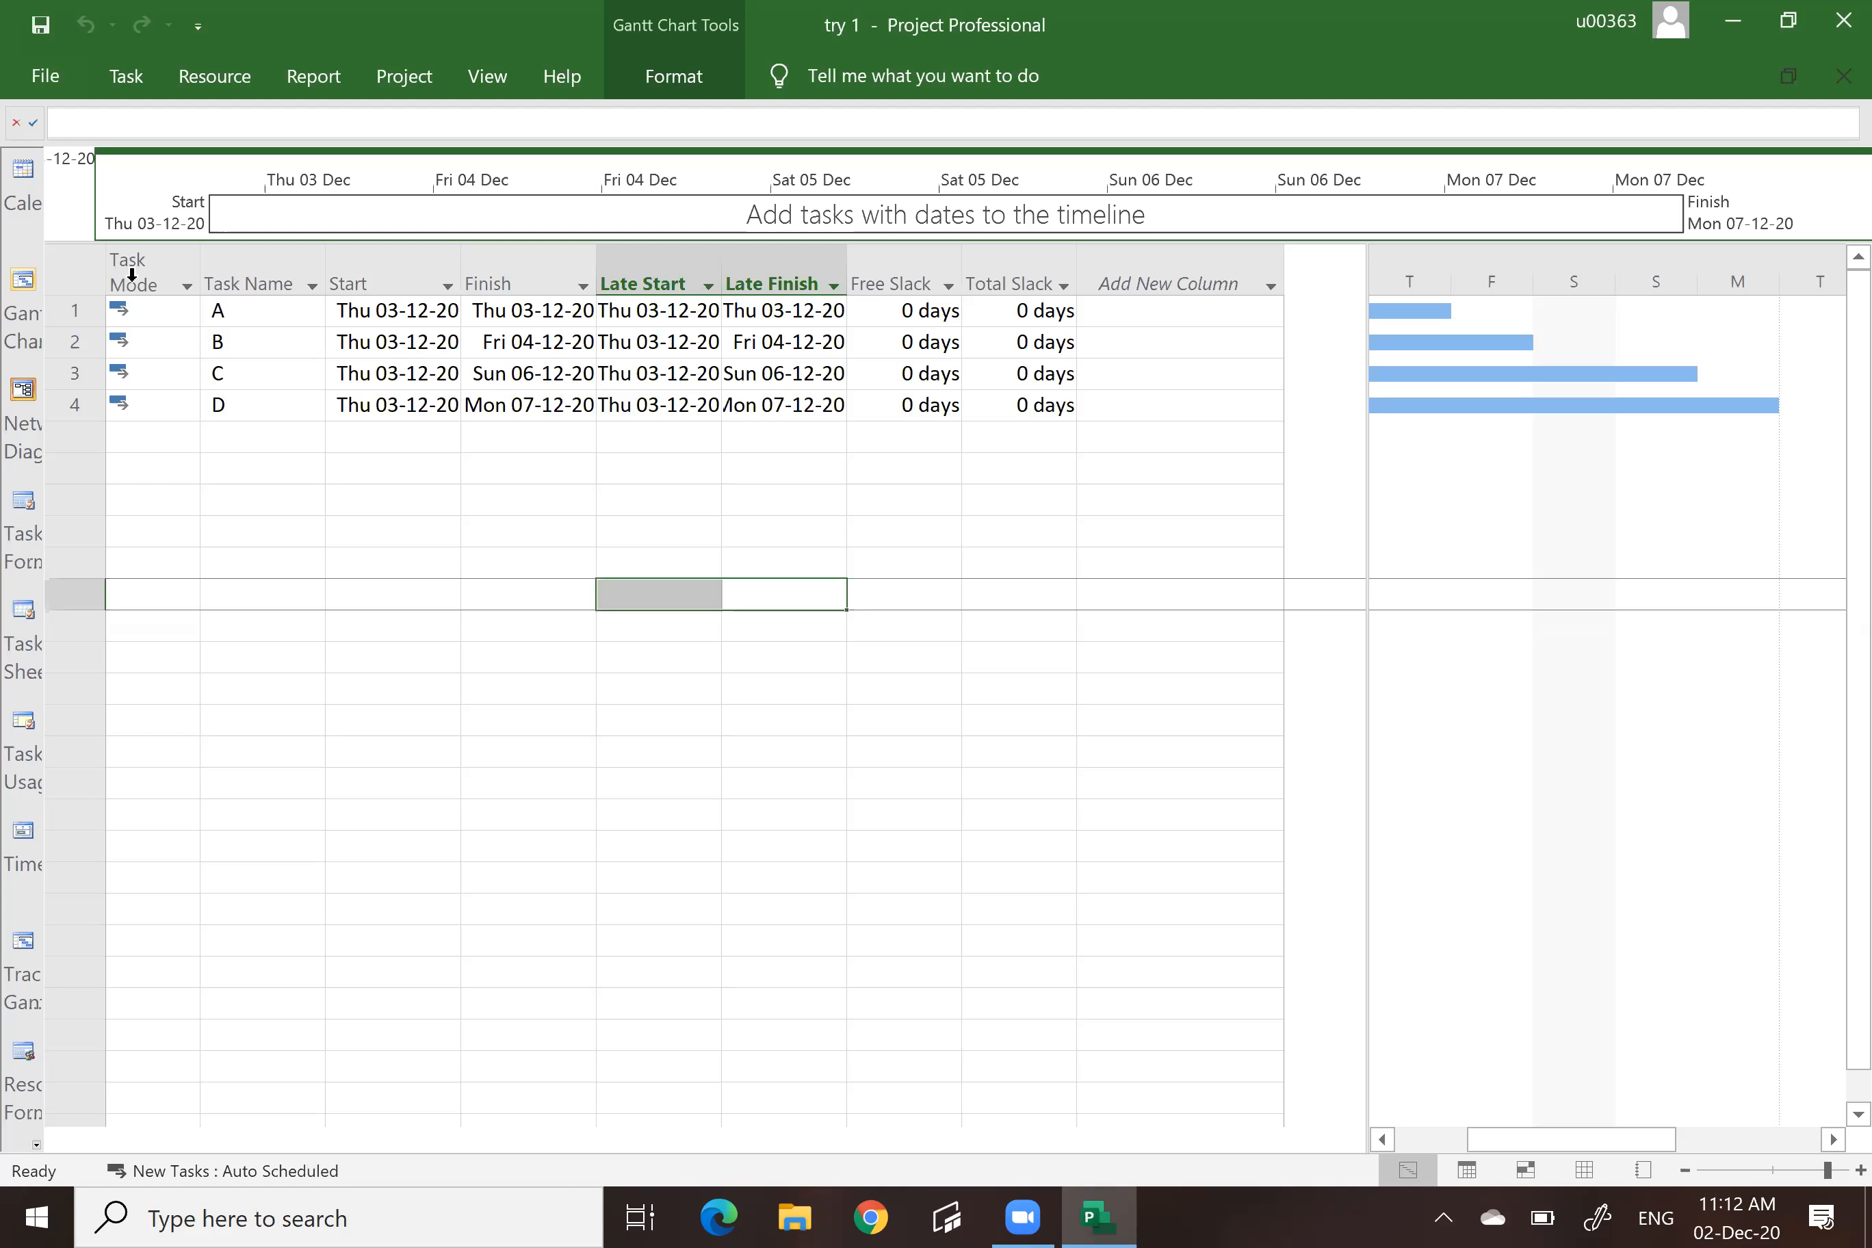
Switch the whole task table from Schedule back to the Entry table, and select its Predecessors column to examine it.
click(73, 256)
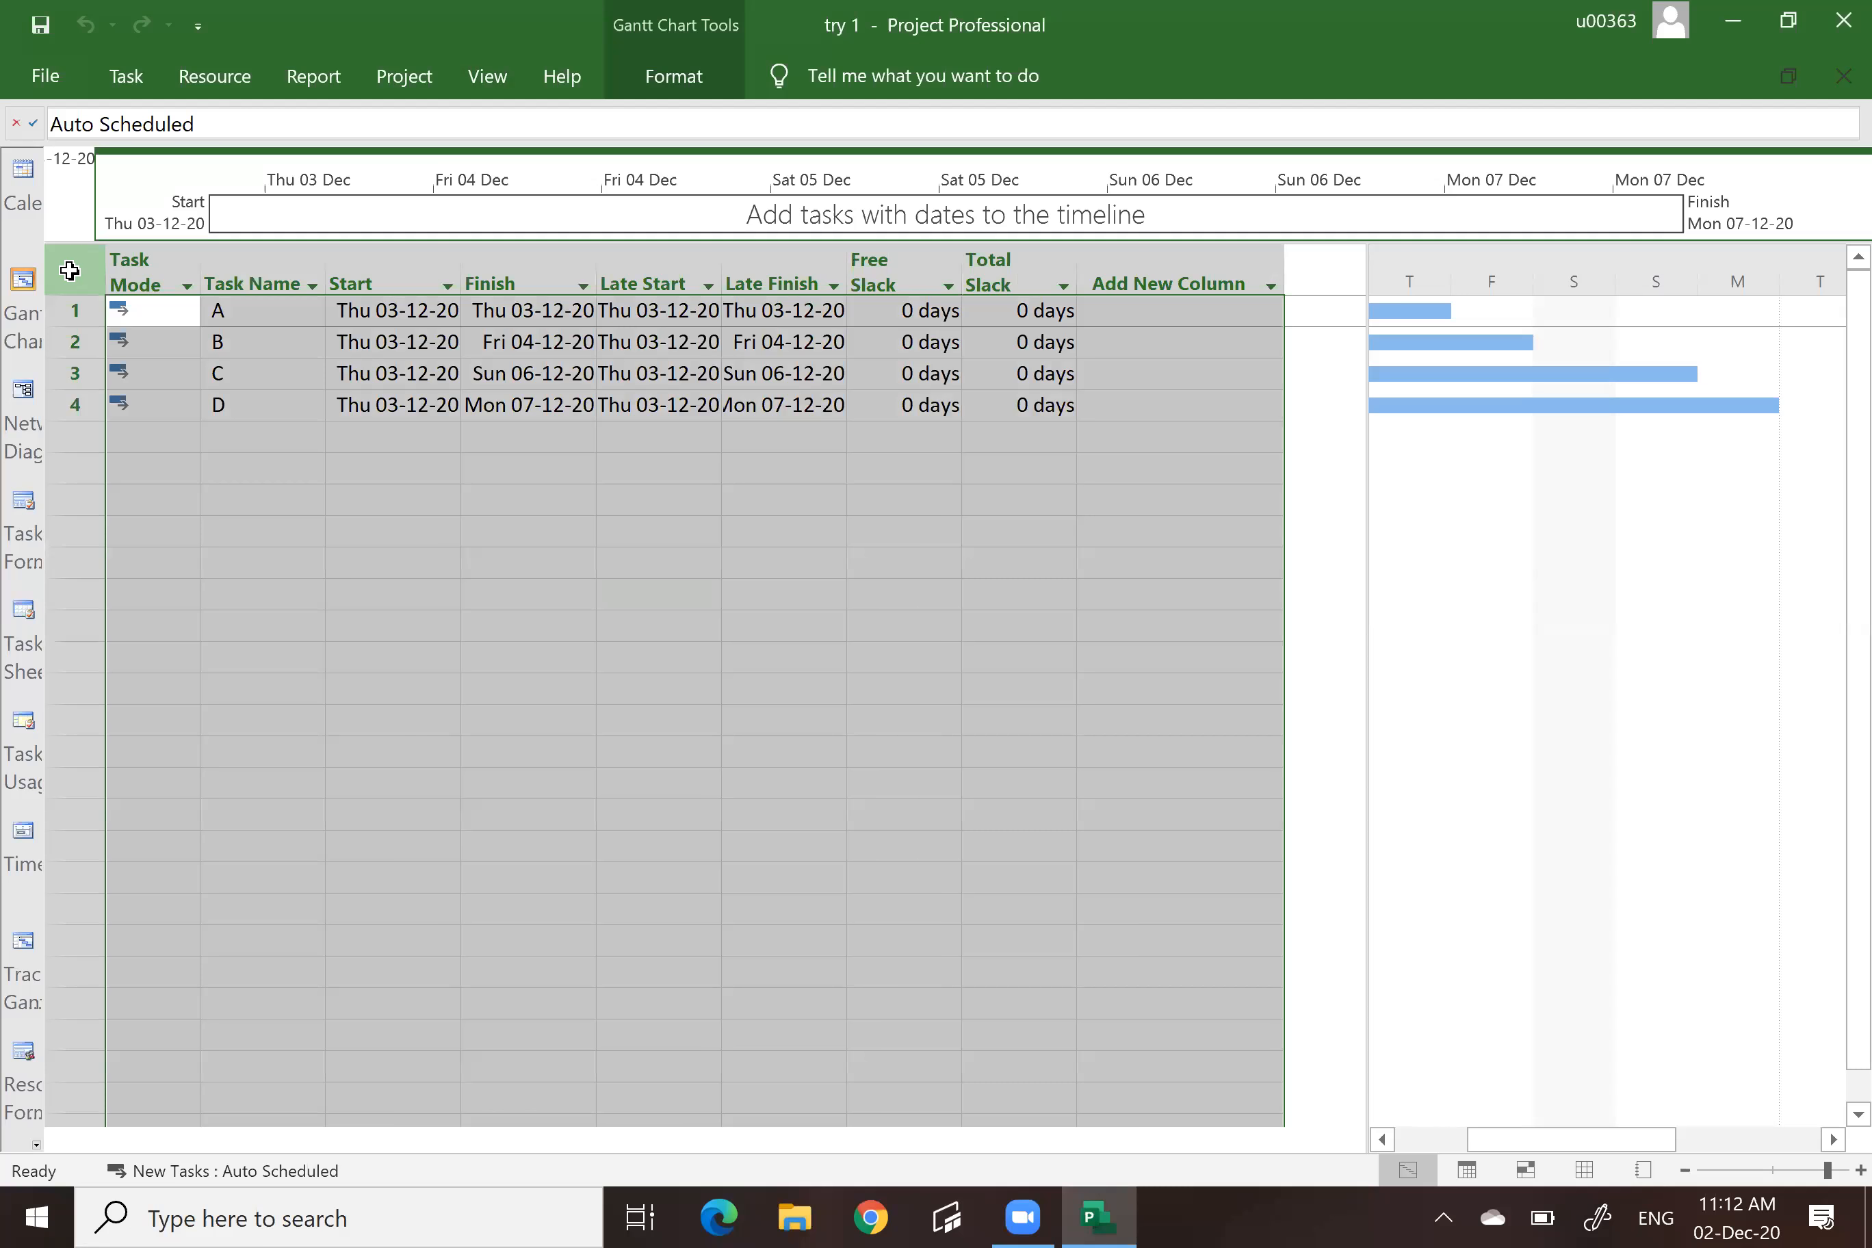
right_click(69, 272)
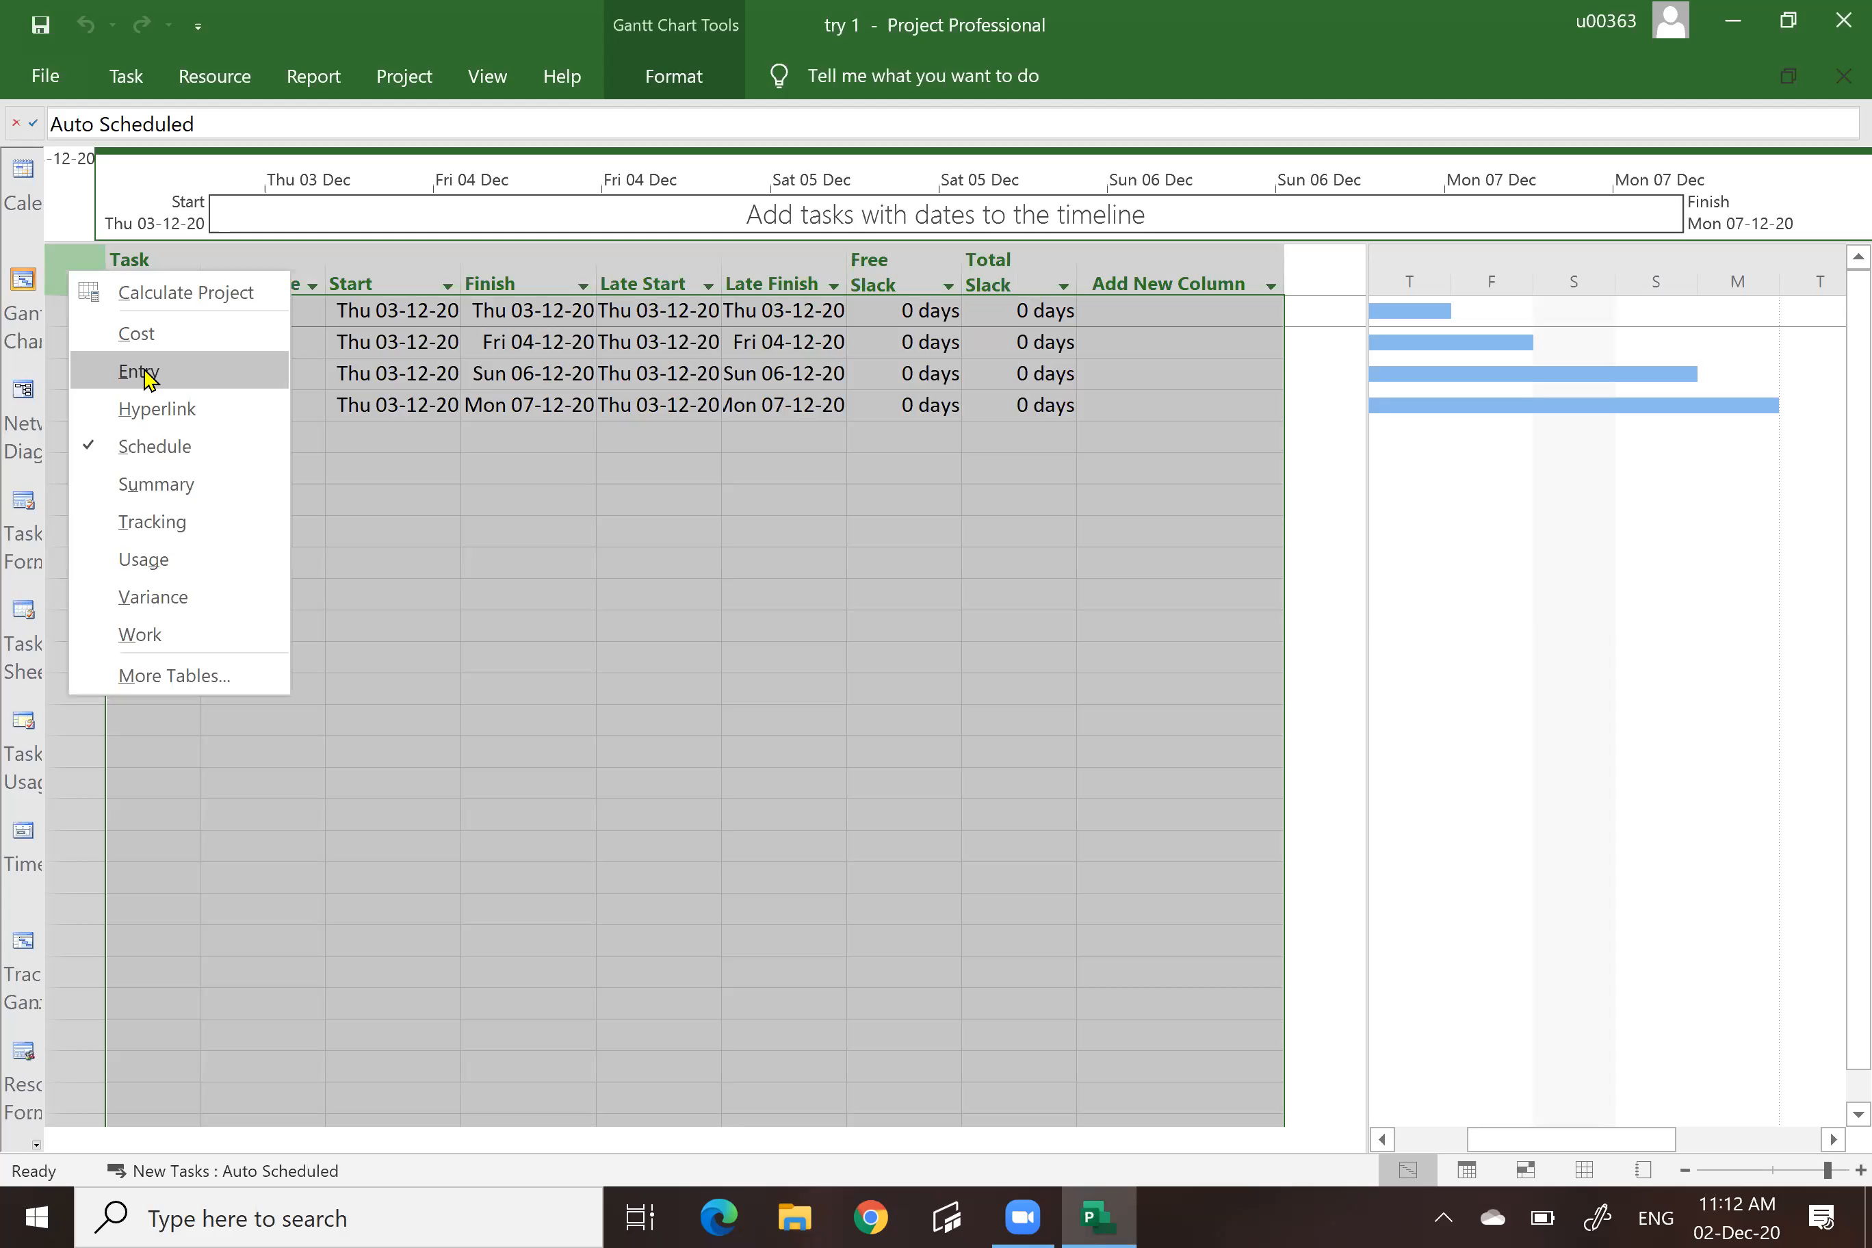
click(147, 375)
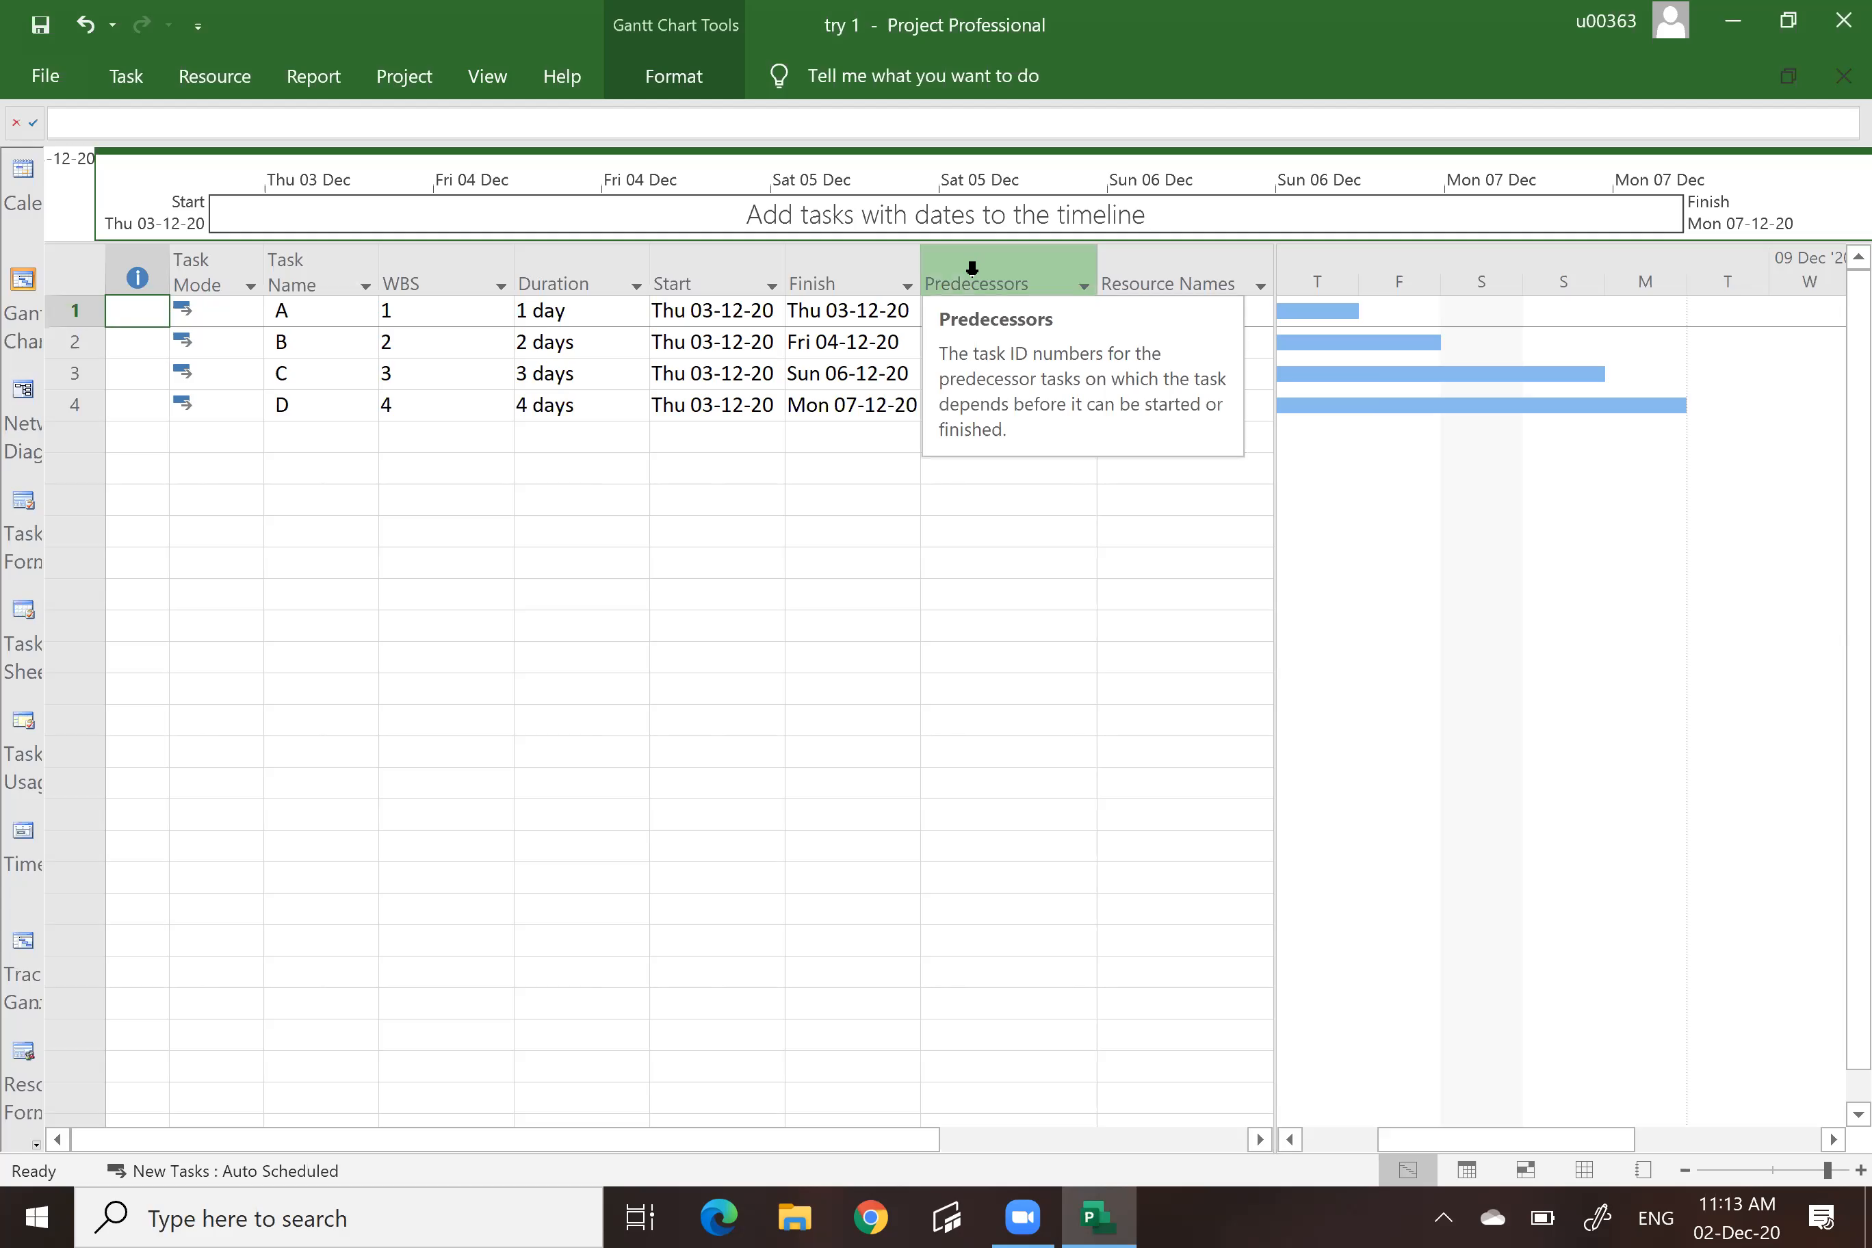
click(973, 269)
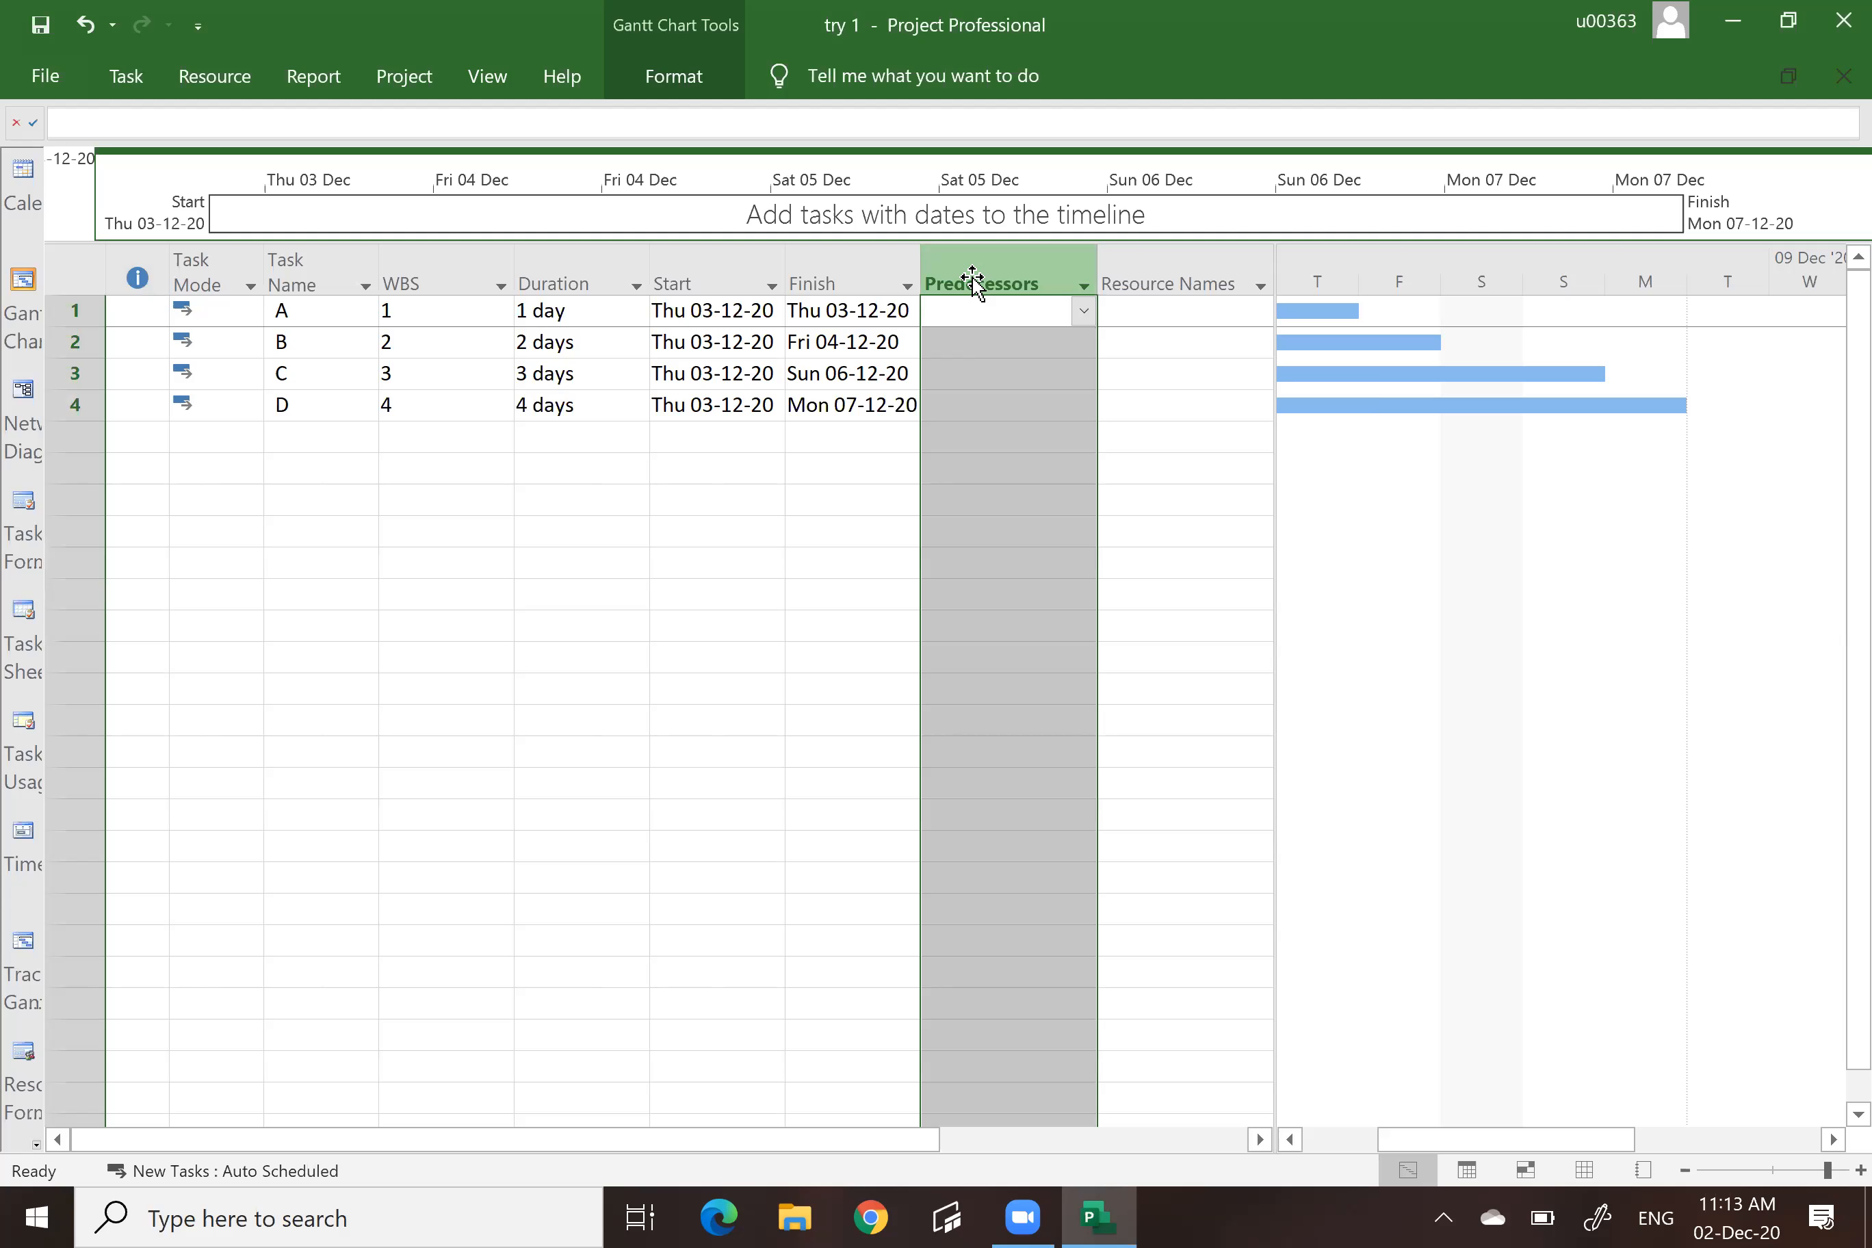
click(778, 501)
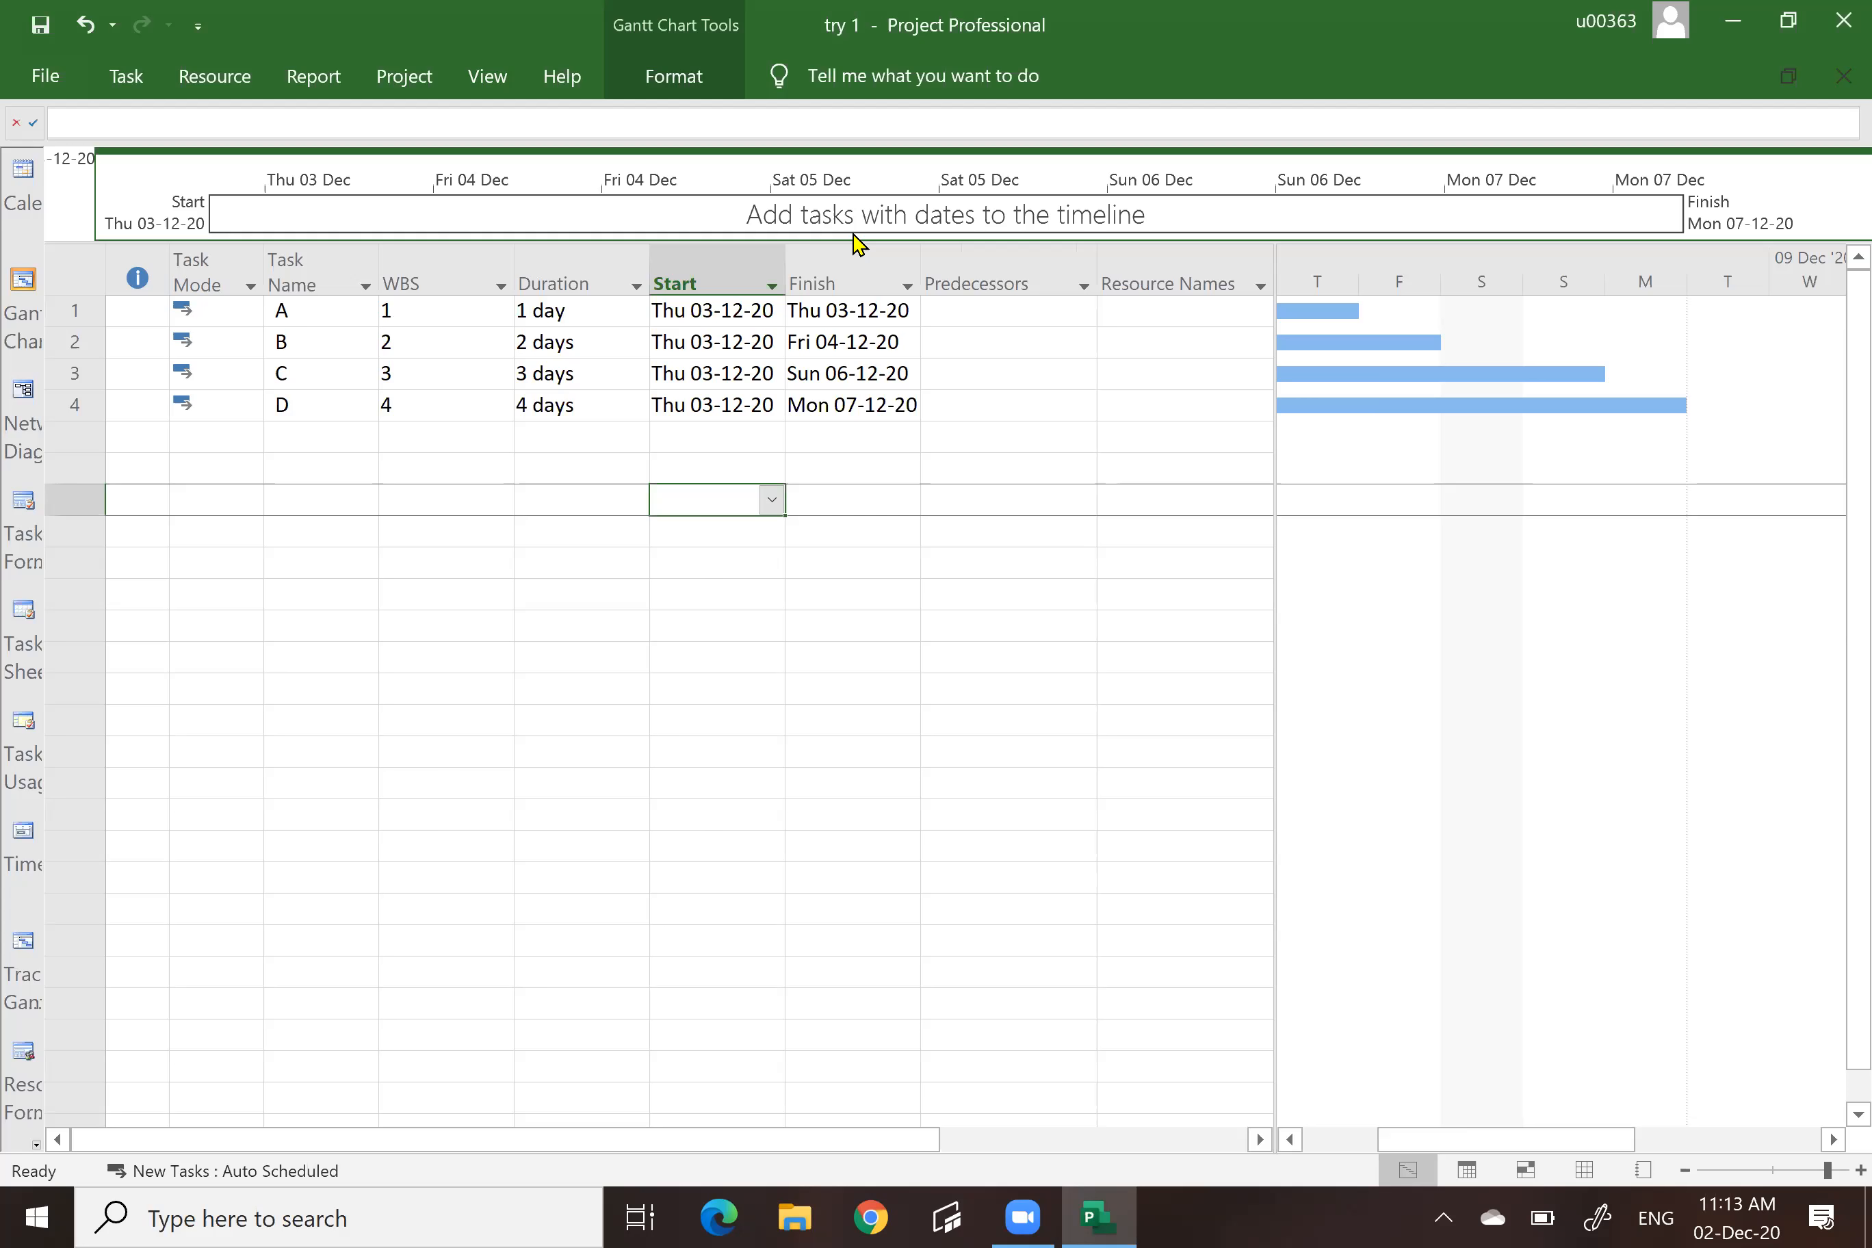
Link tasks A to D in sequence through their Predecessors cells and enlarge the Gantt chart area beside the table.
drag(969, 309, 977, 402)
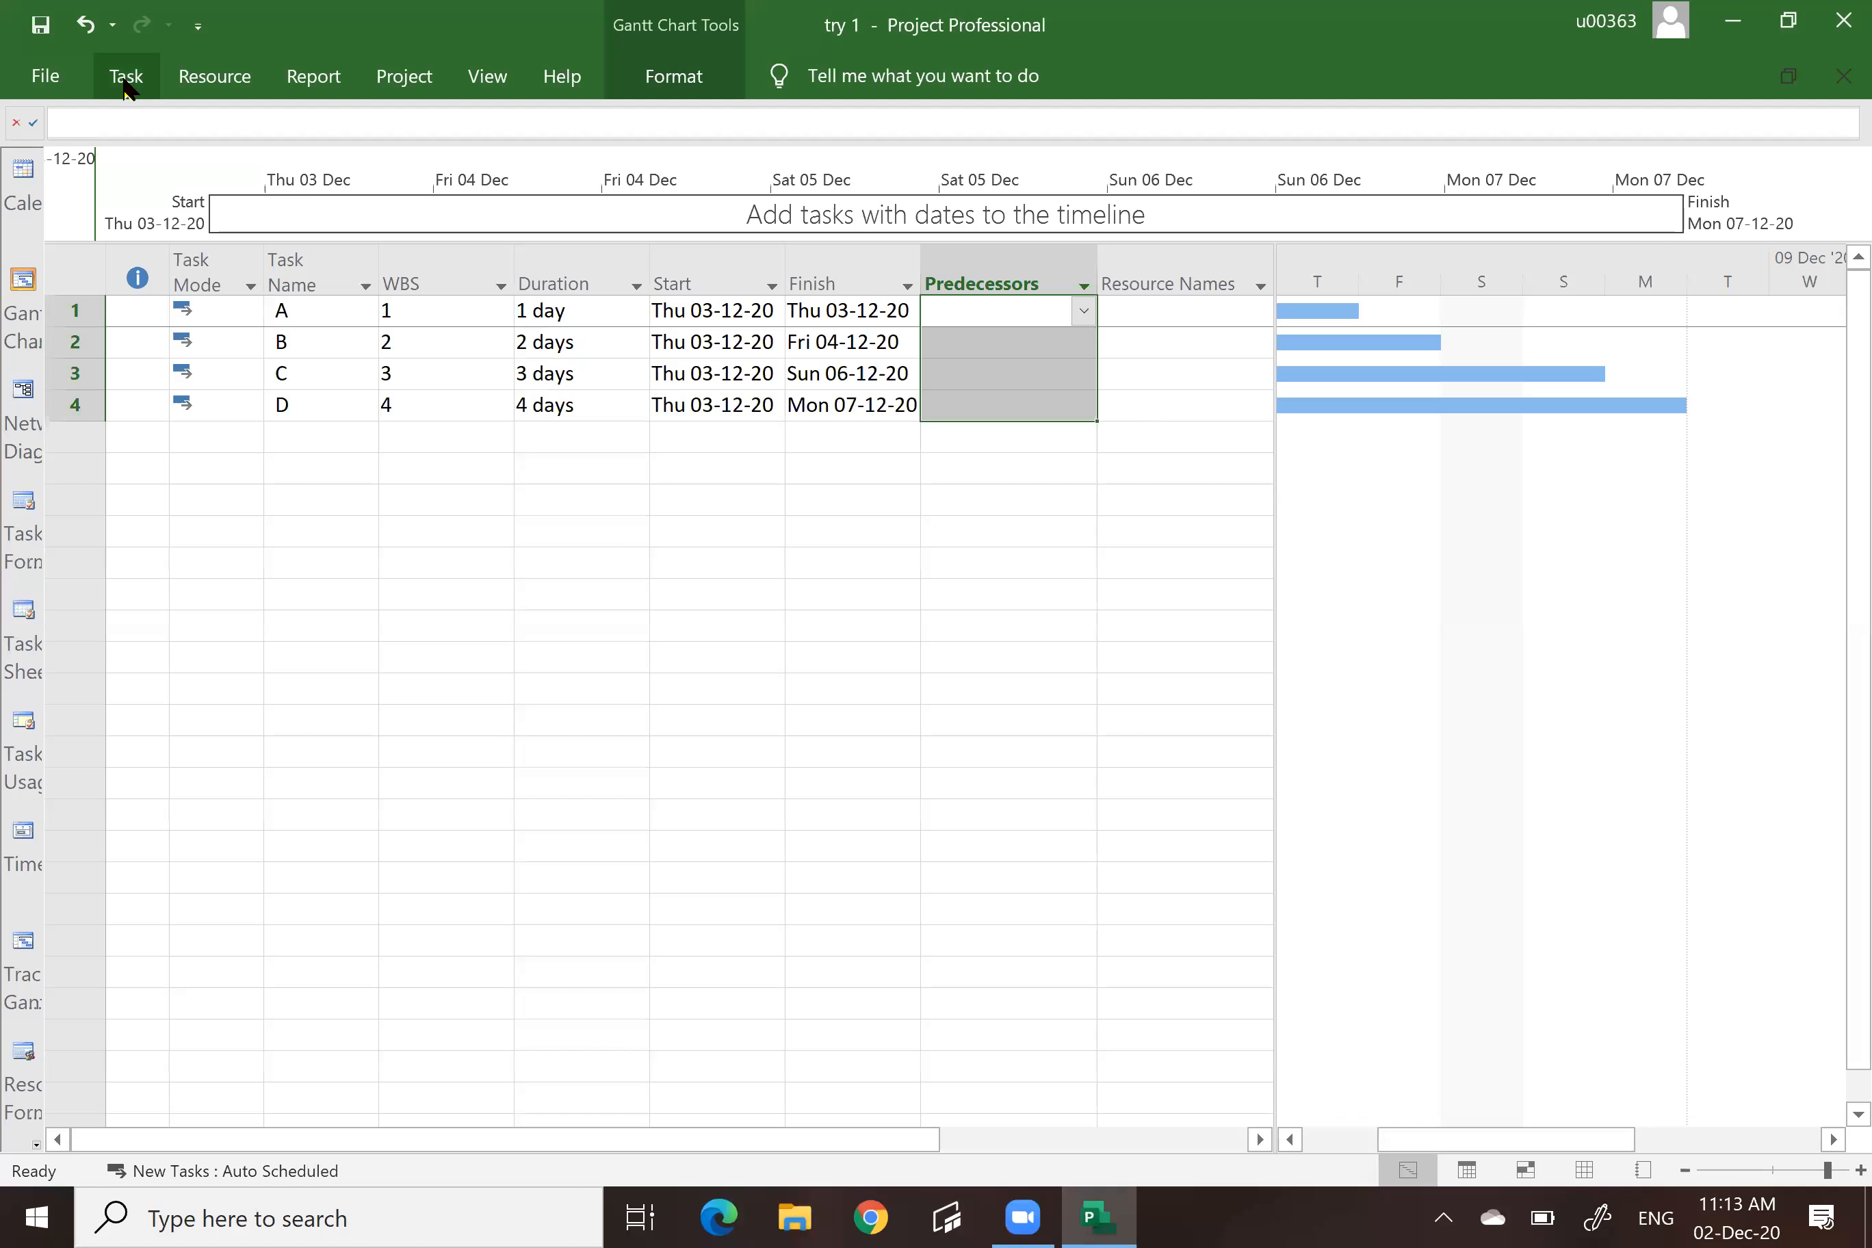
click(126, 81)
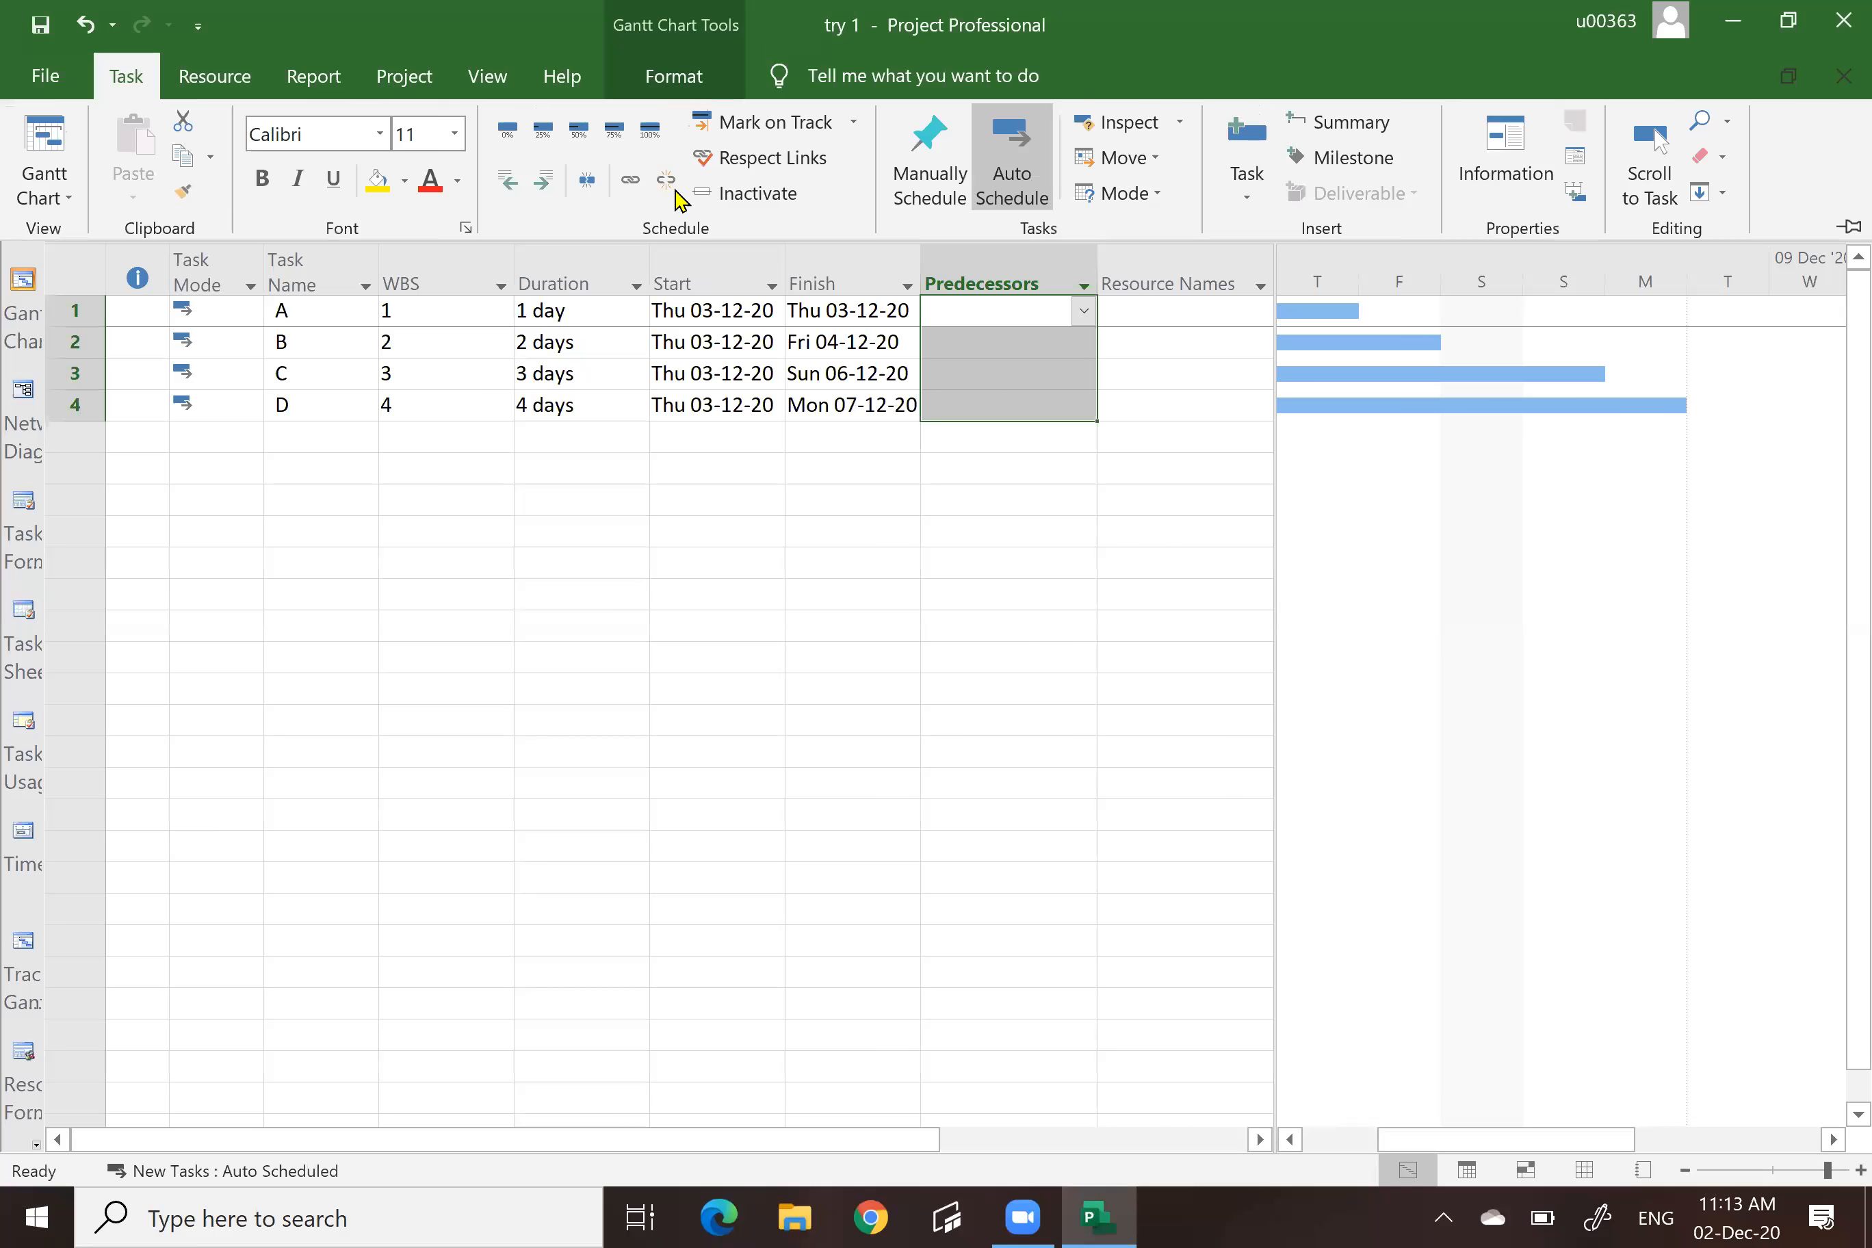
click(629, 186)
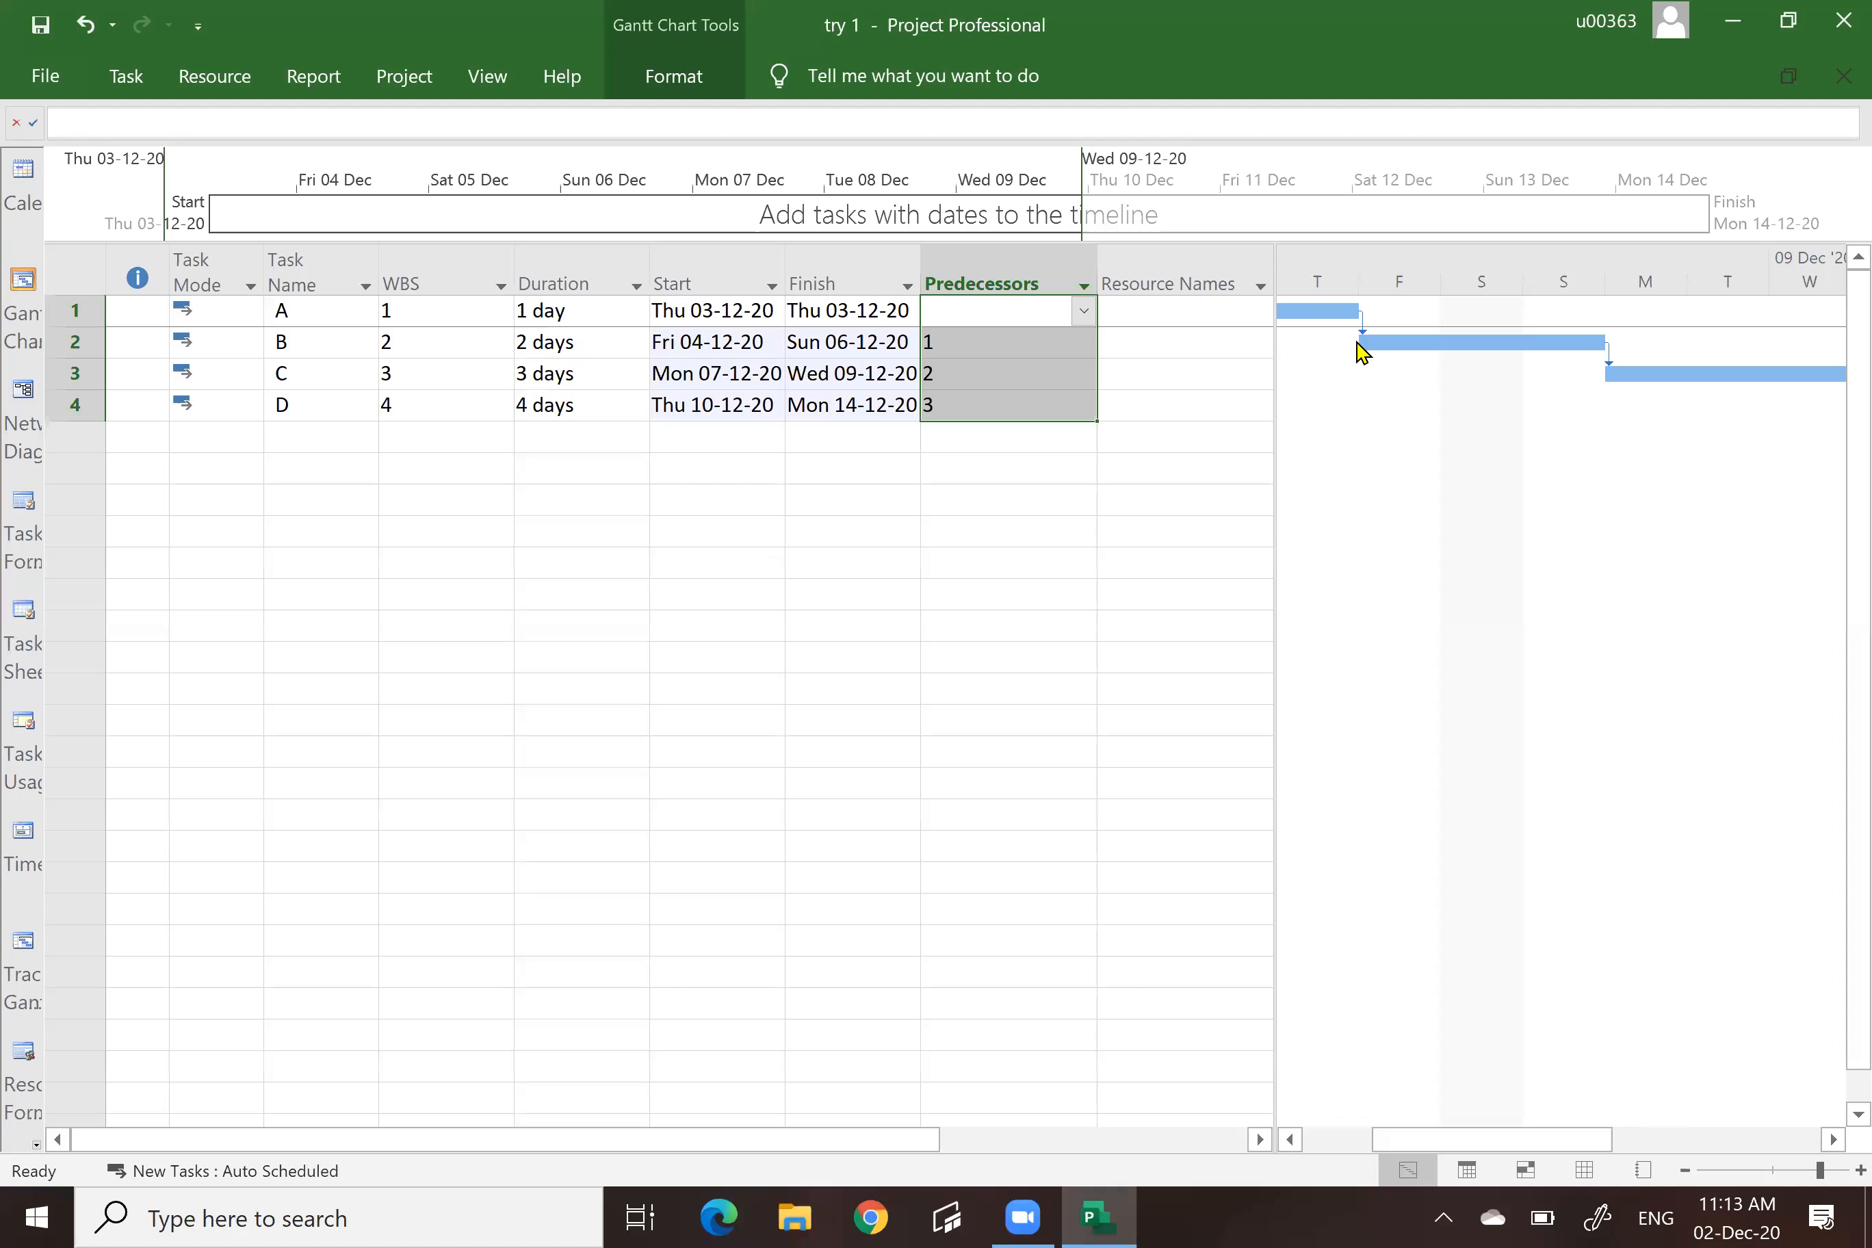
drag(1282, 261, 1142, 275)
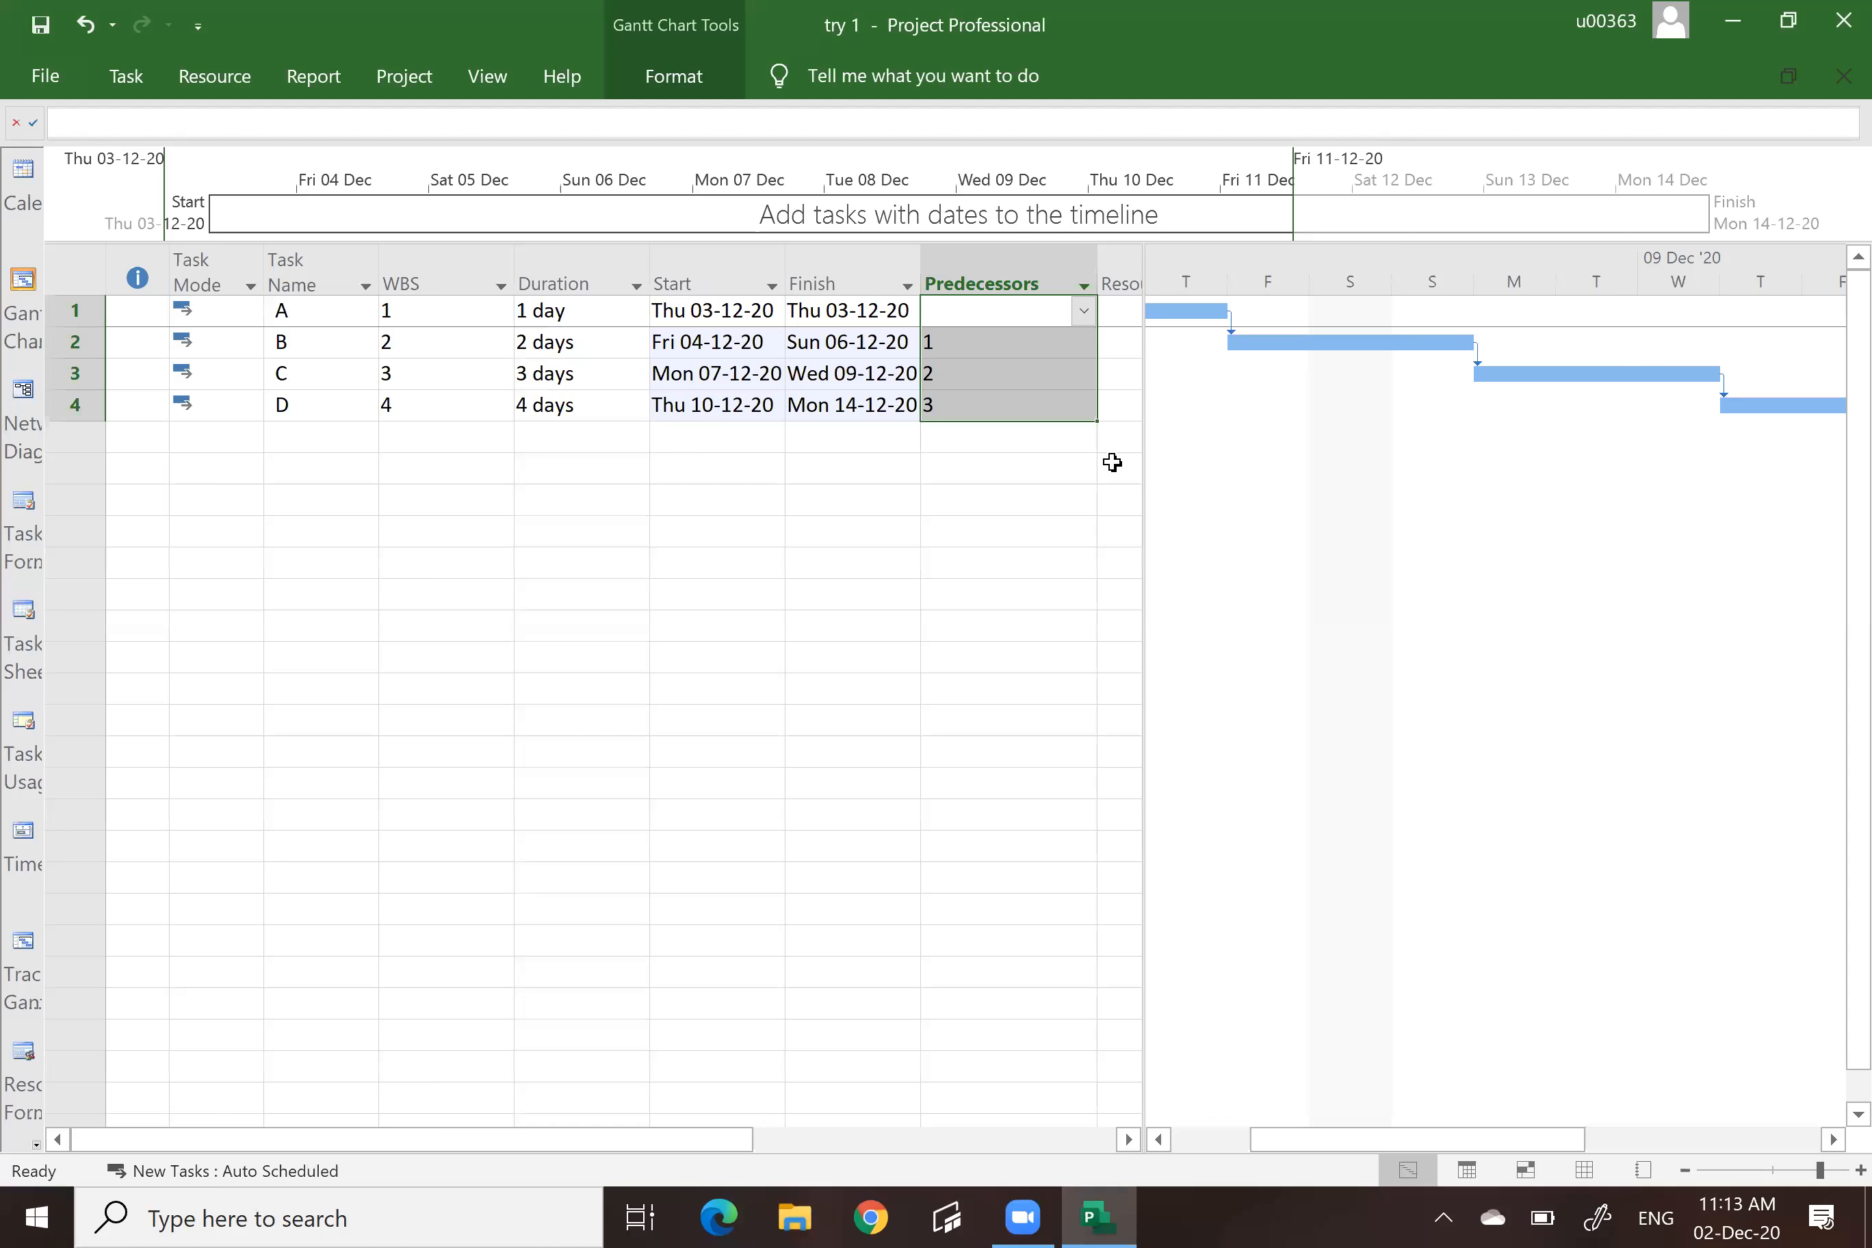
Unlink the selected tasks A to D, removing all their predecessor links.
click(123, 80)
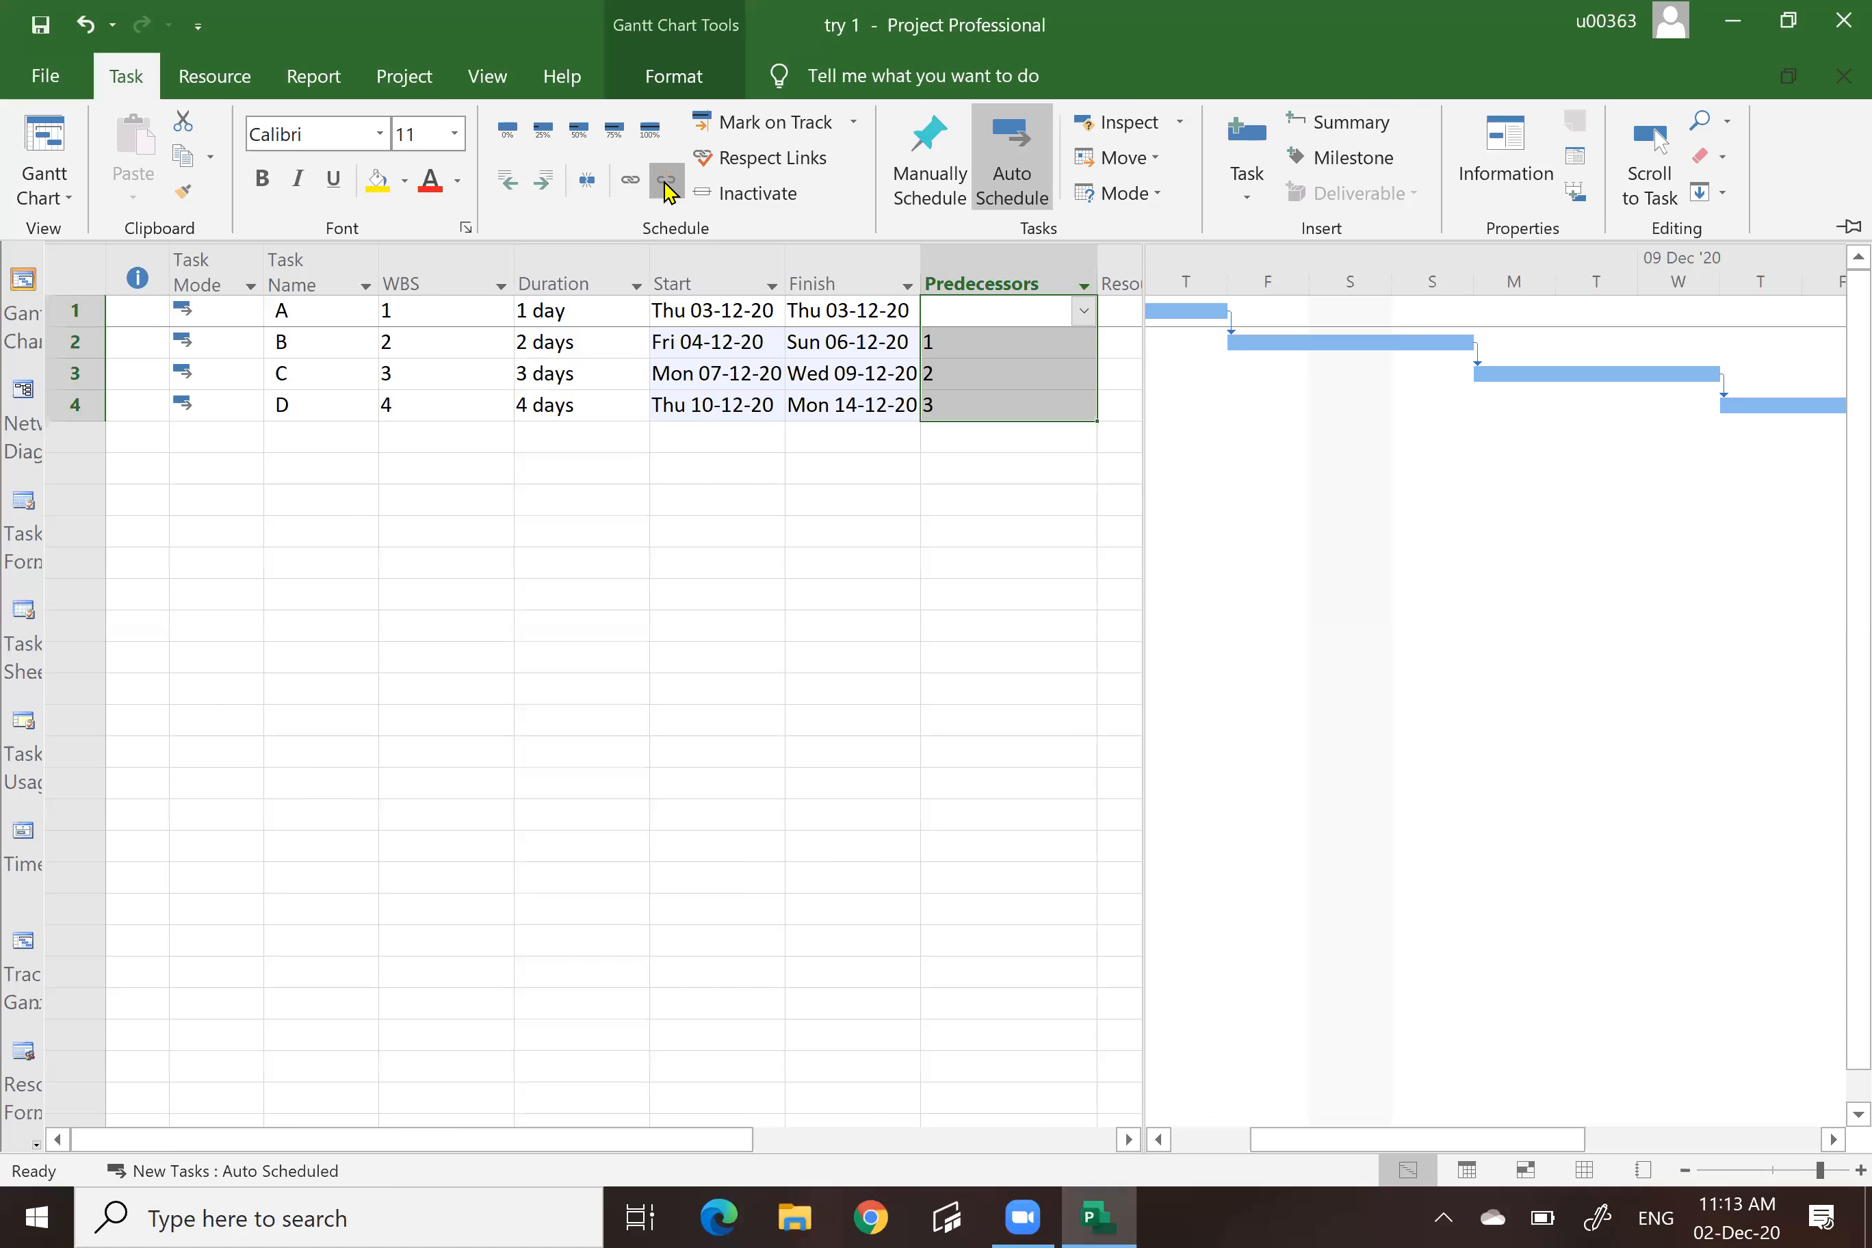
click(667, 182)
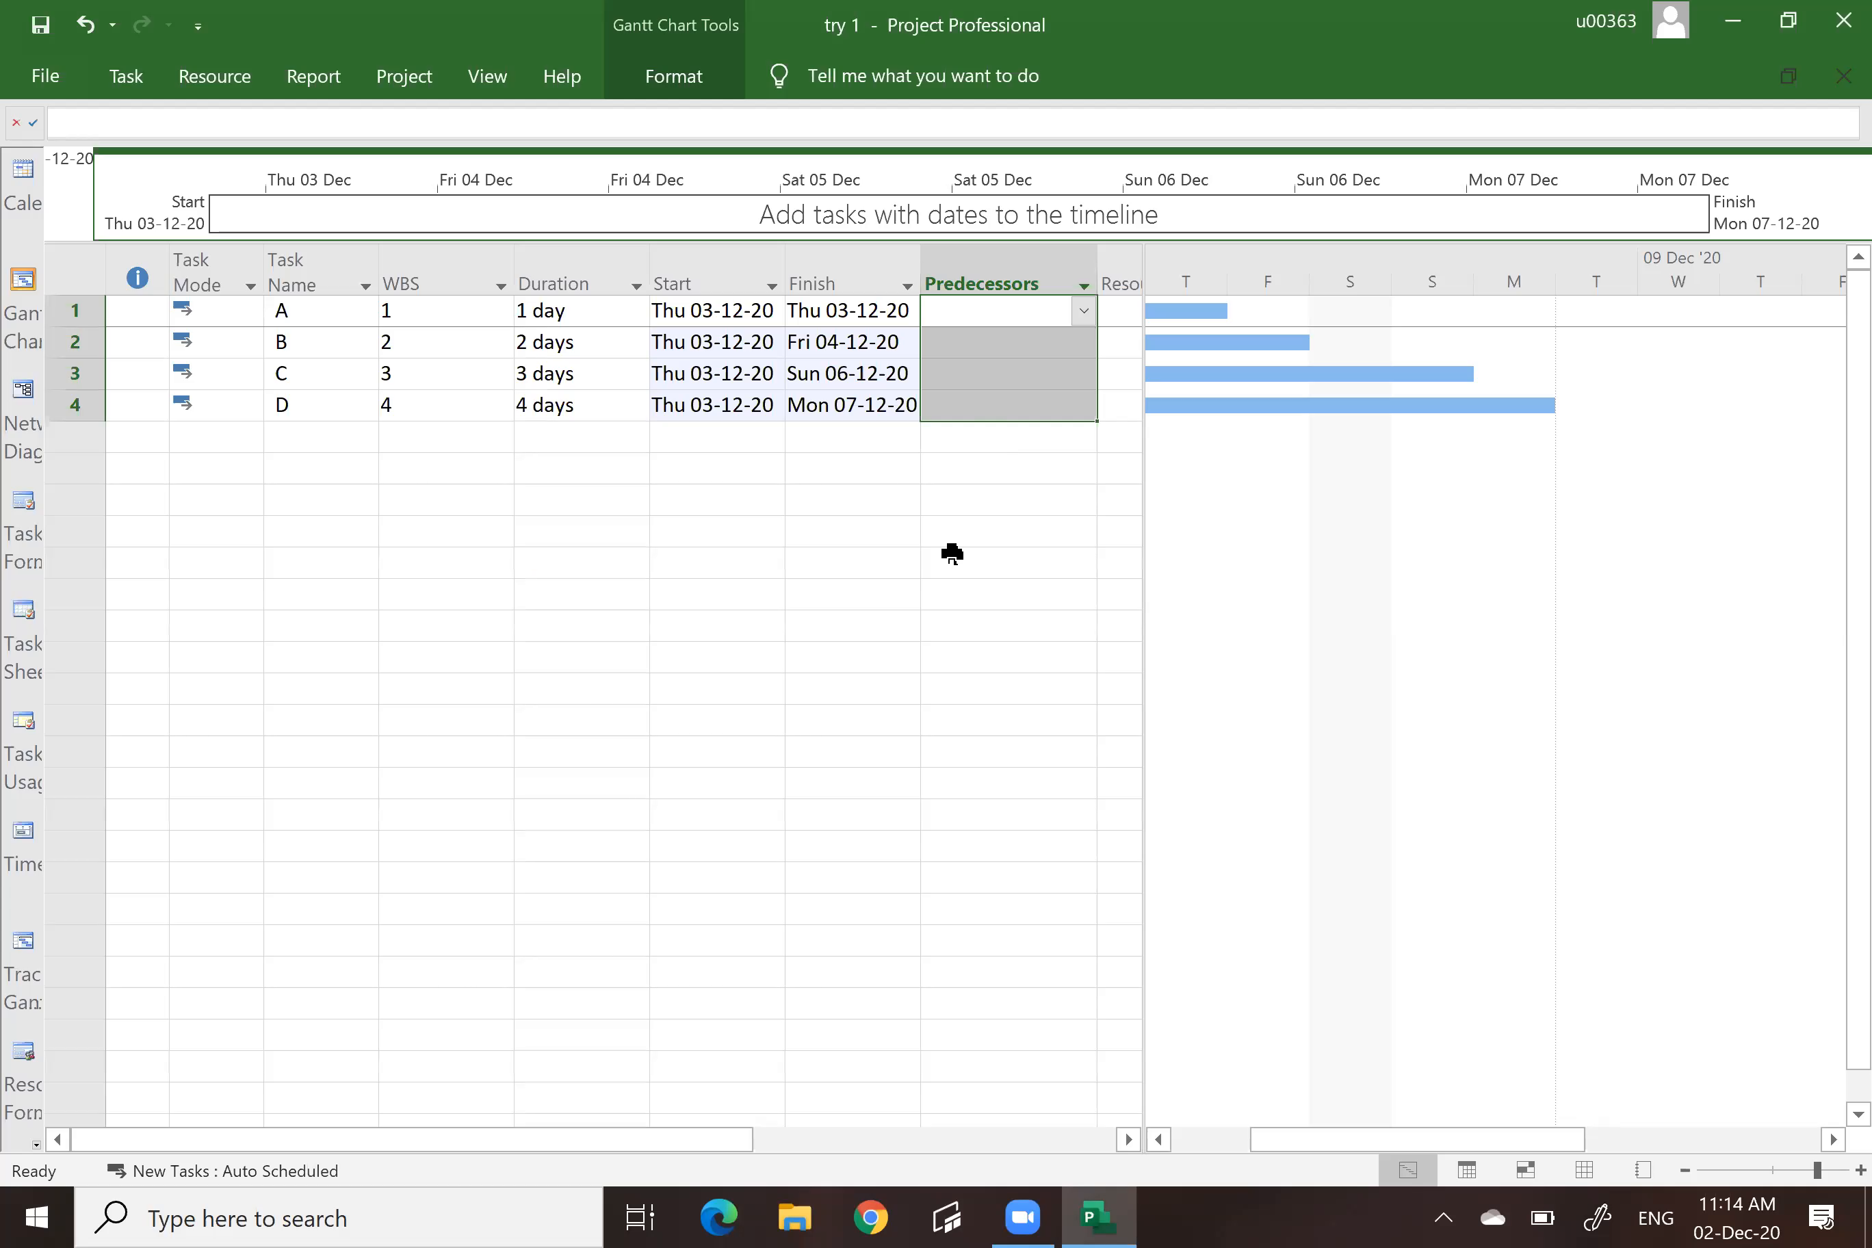
Link the Gantt bars of tasks A to B, B to C, and C to D as a finish-to-start chain.
click(952, 557)
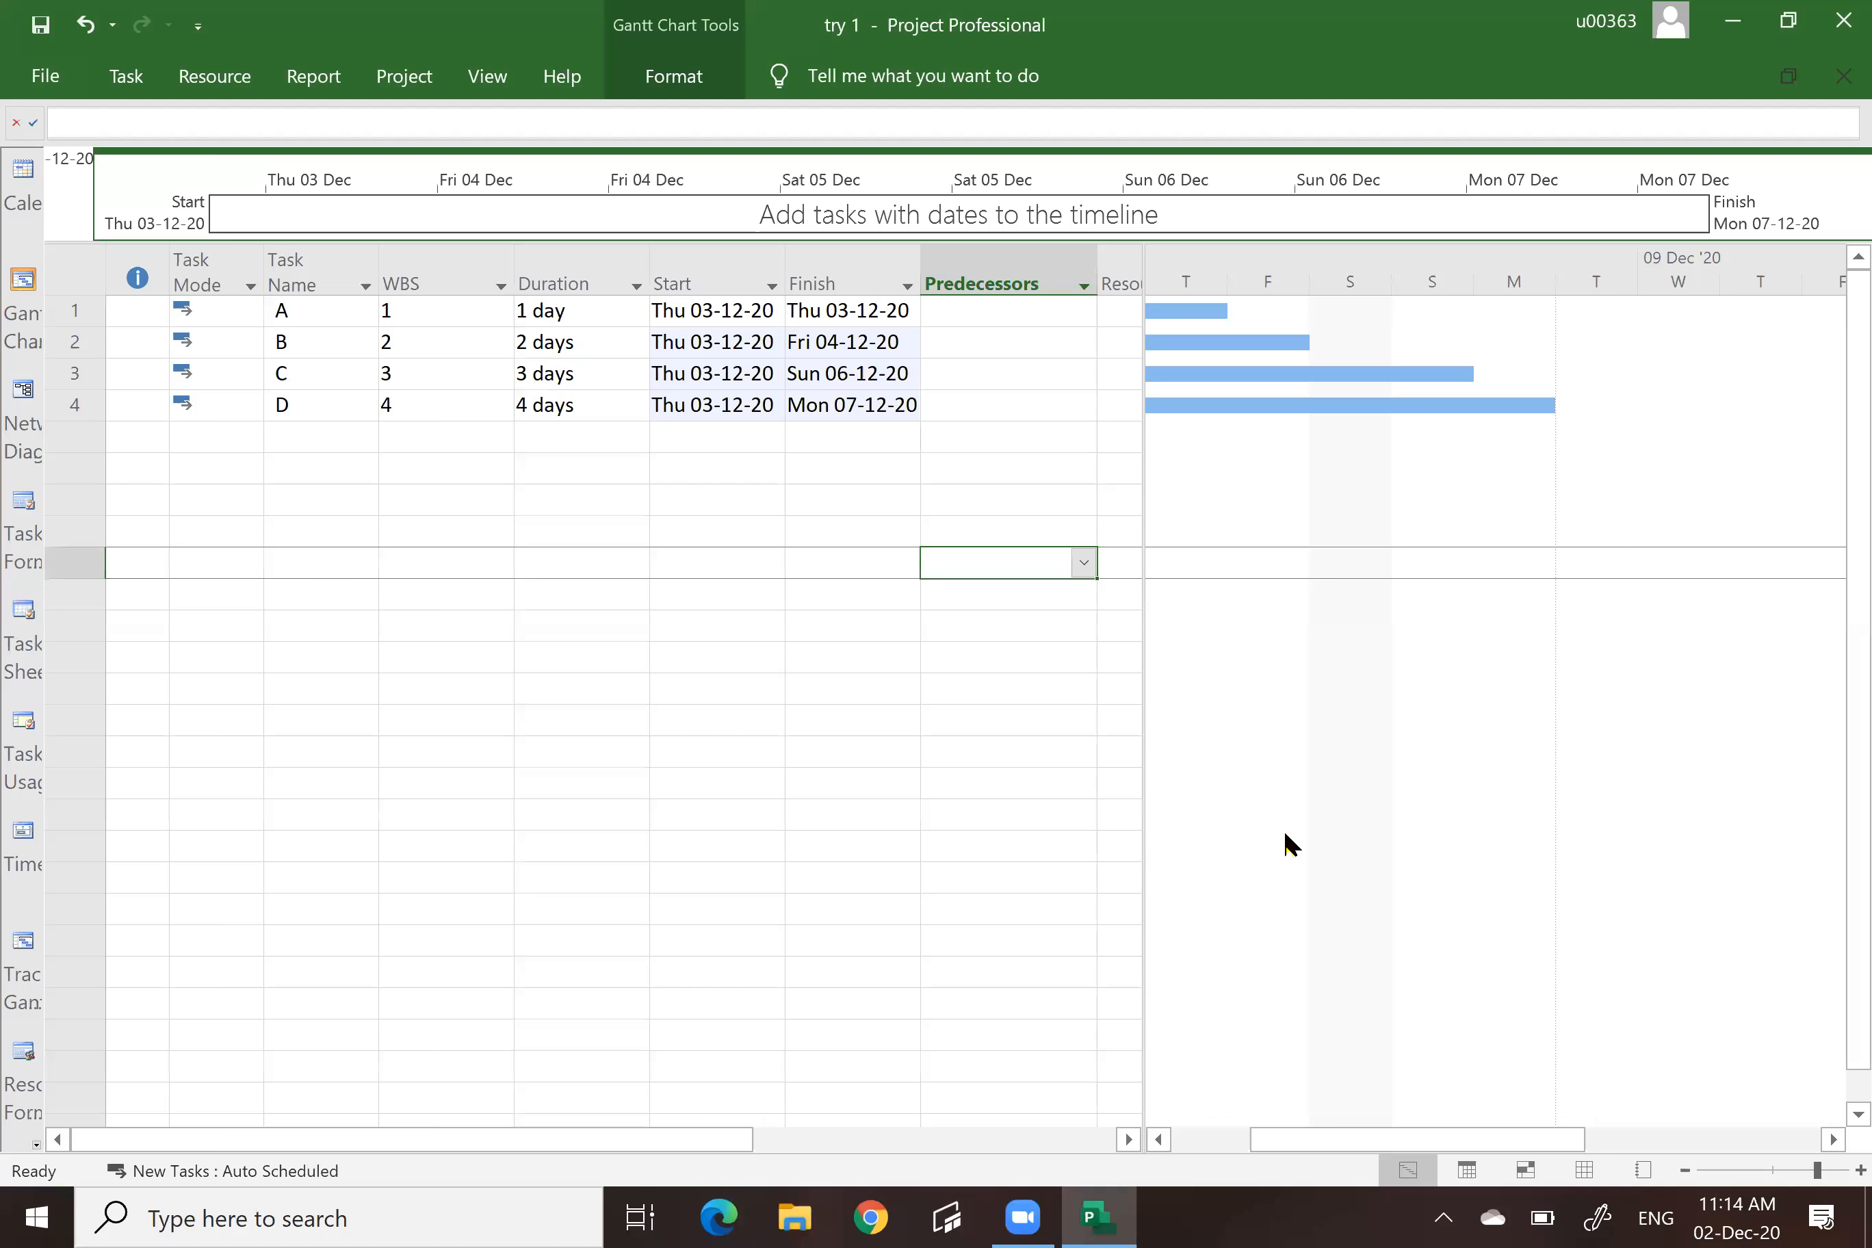
click(1194, 1140)
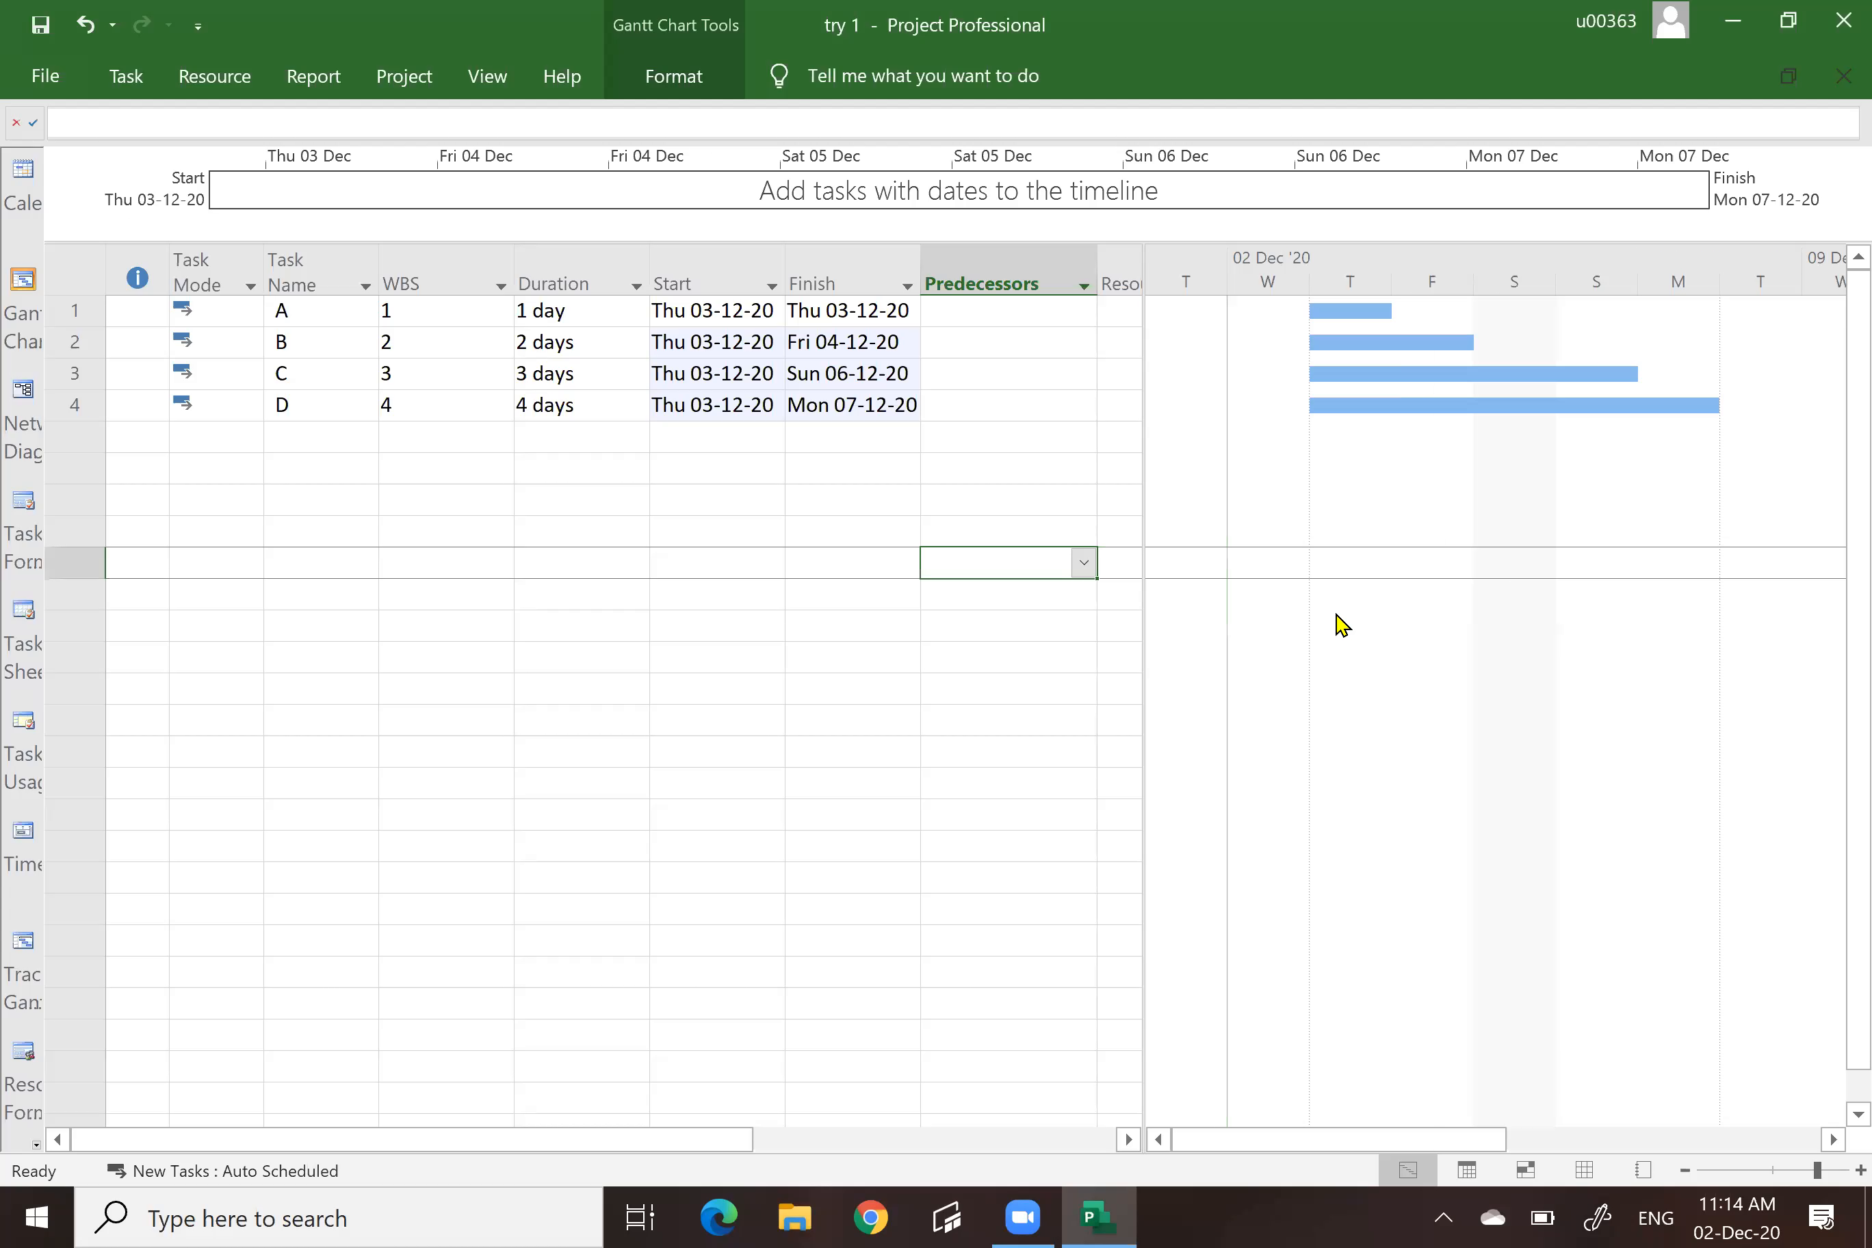
click(1824, 1170)
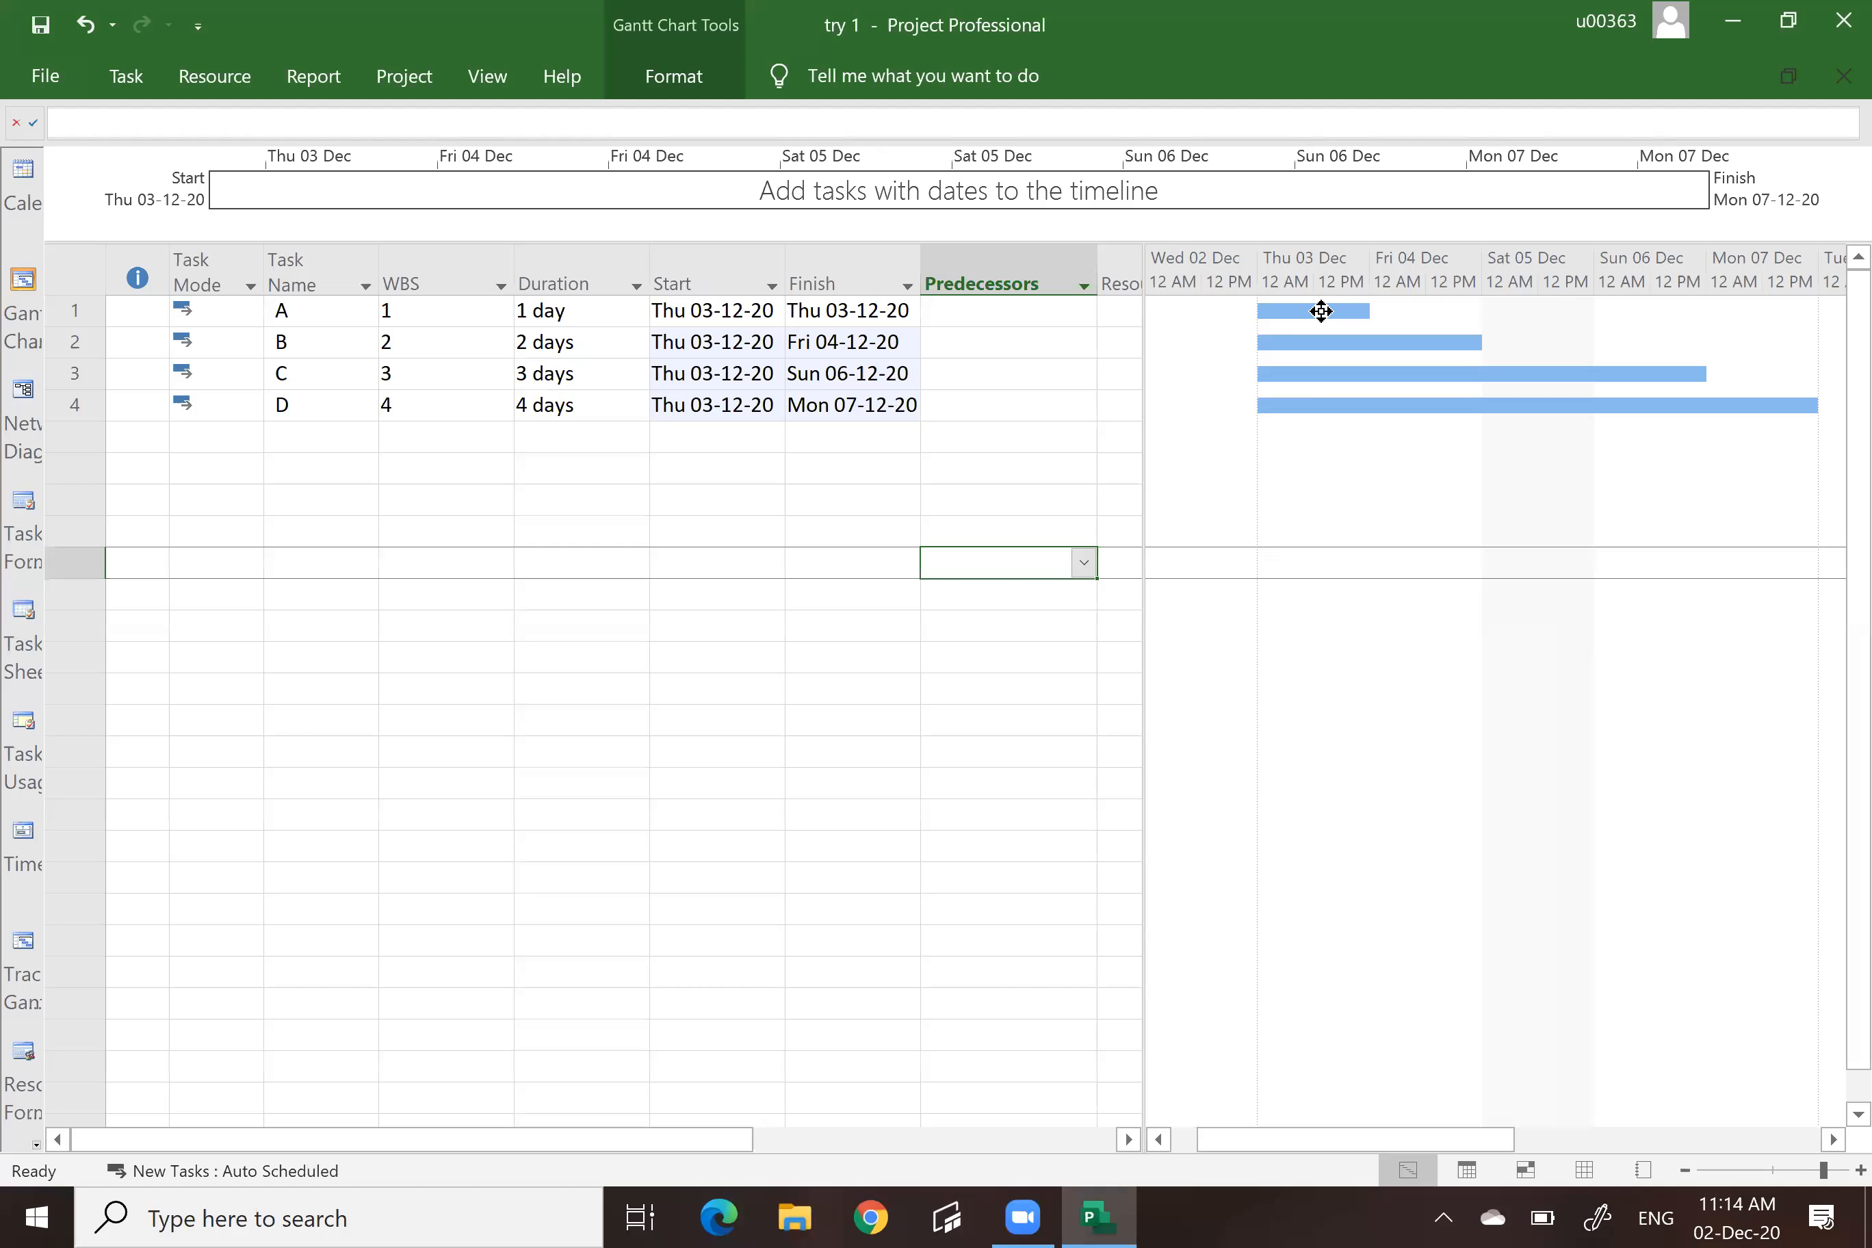
drag(1325, 310, 1317, 349)
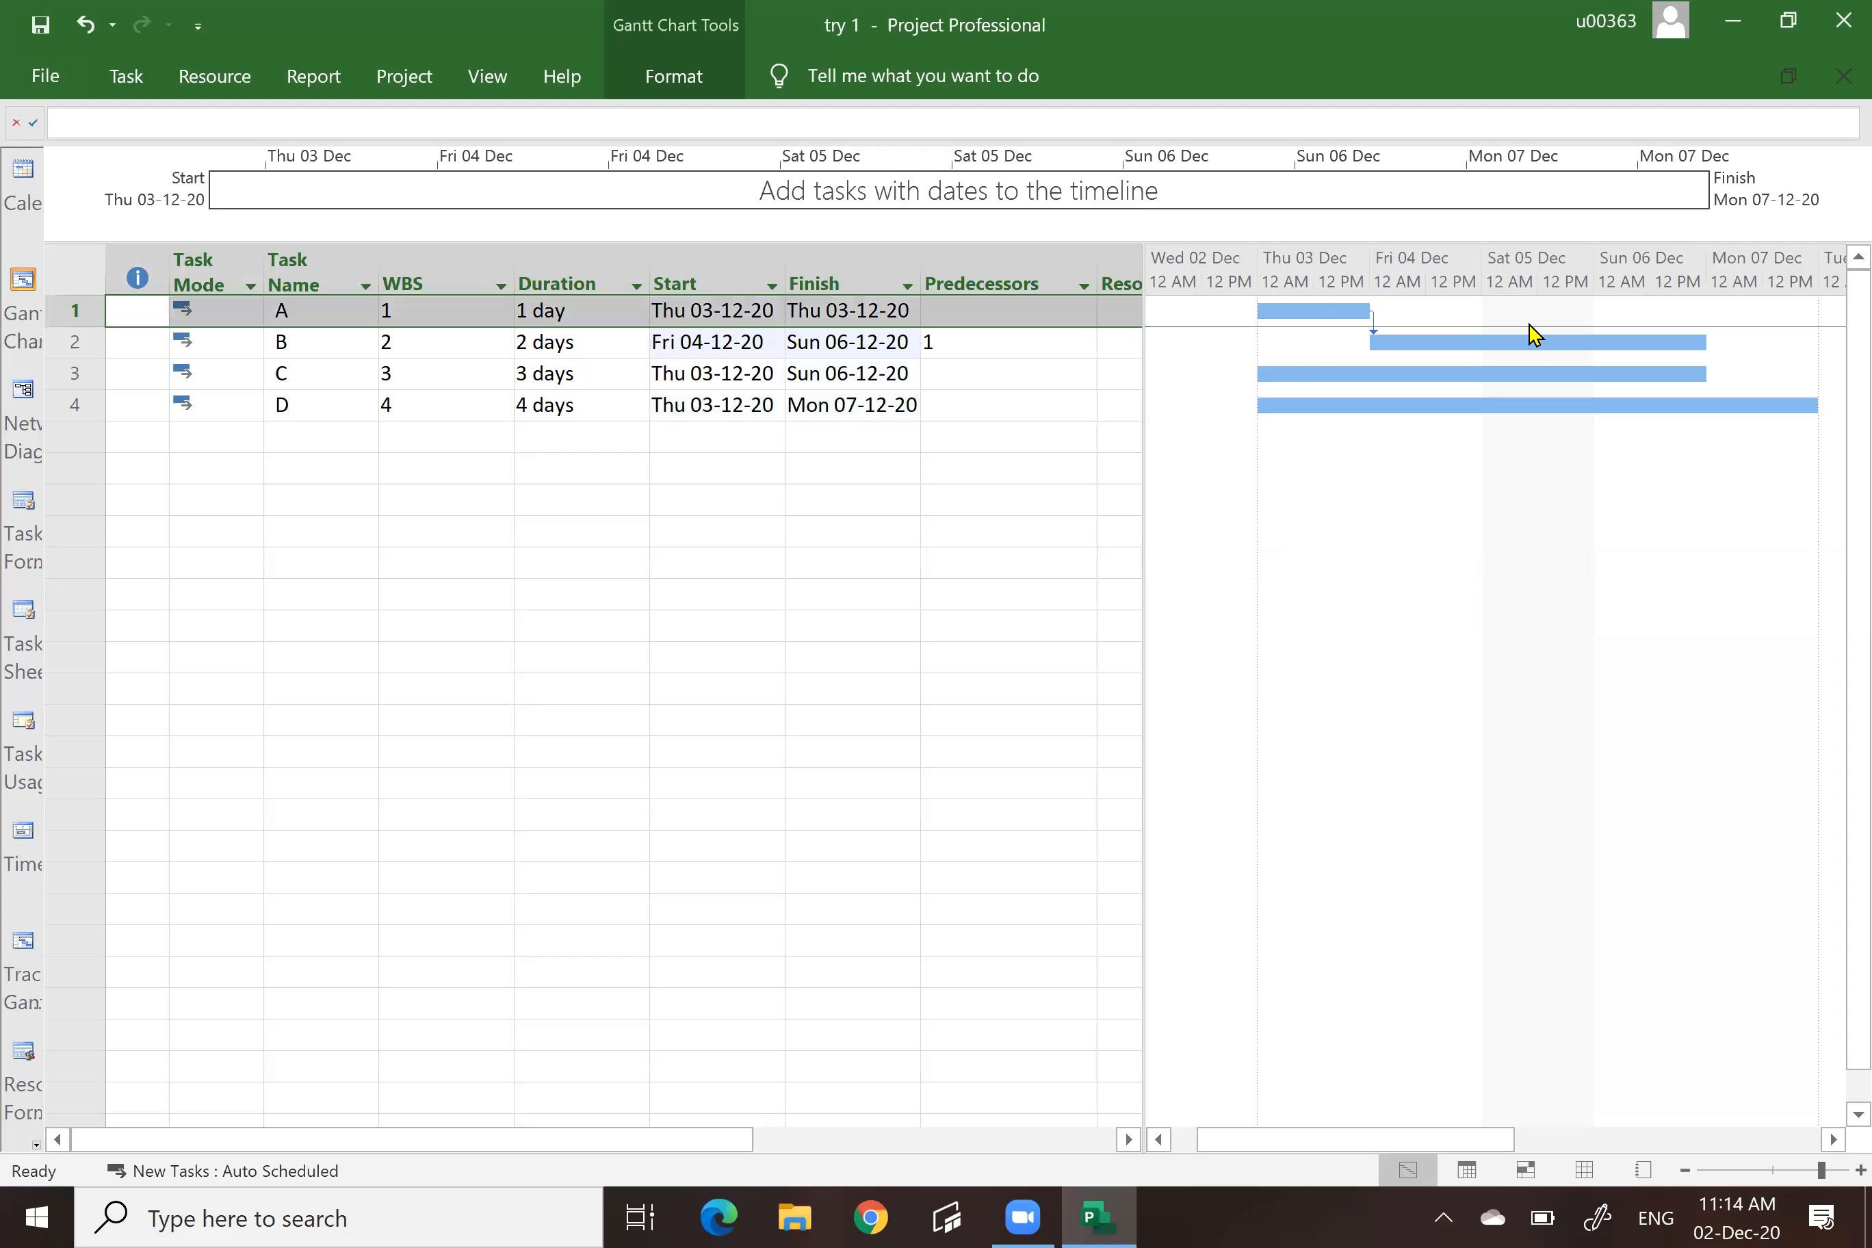
drag(1531, 334, 1513, 378)
drag(1754, 401, 1754, 402)
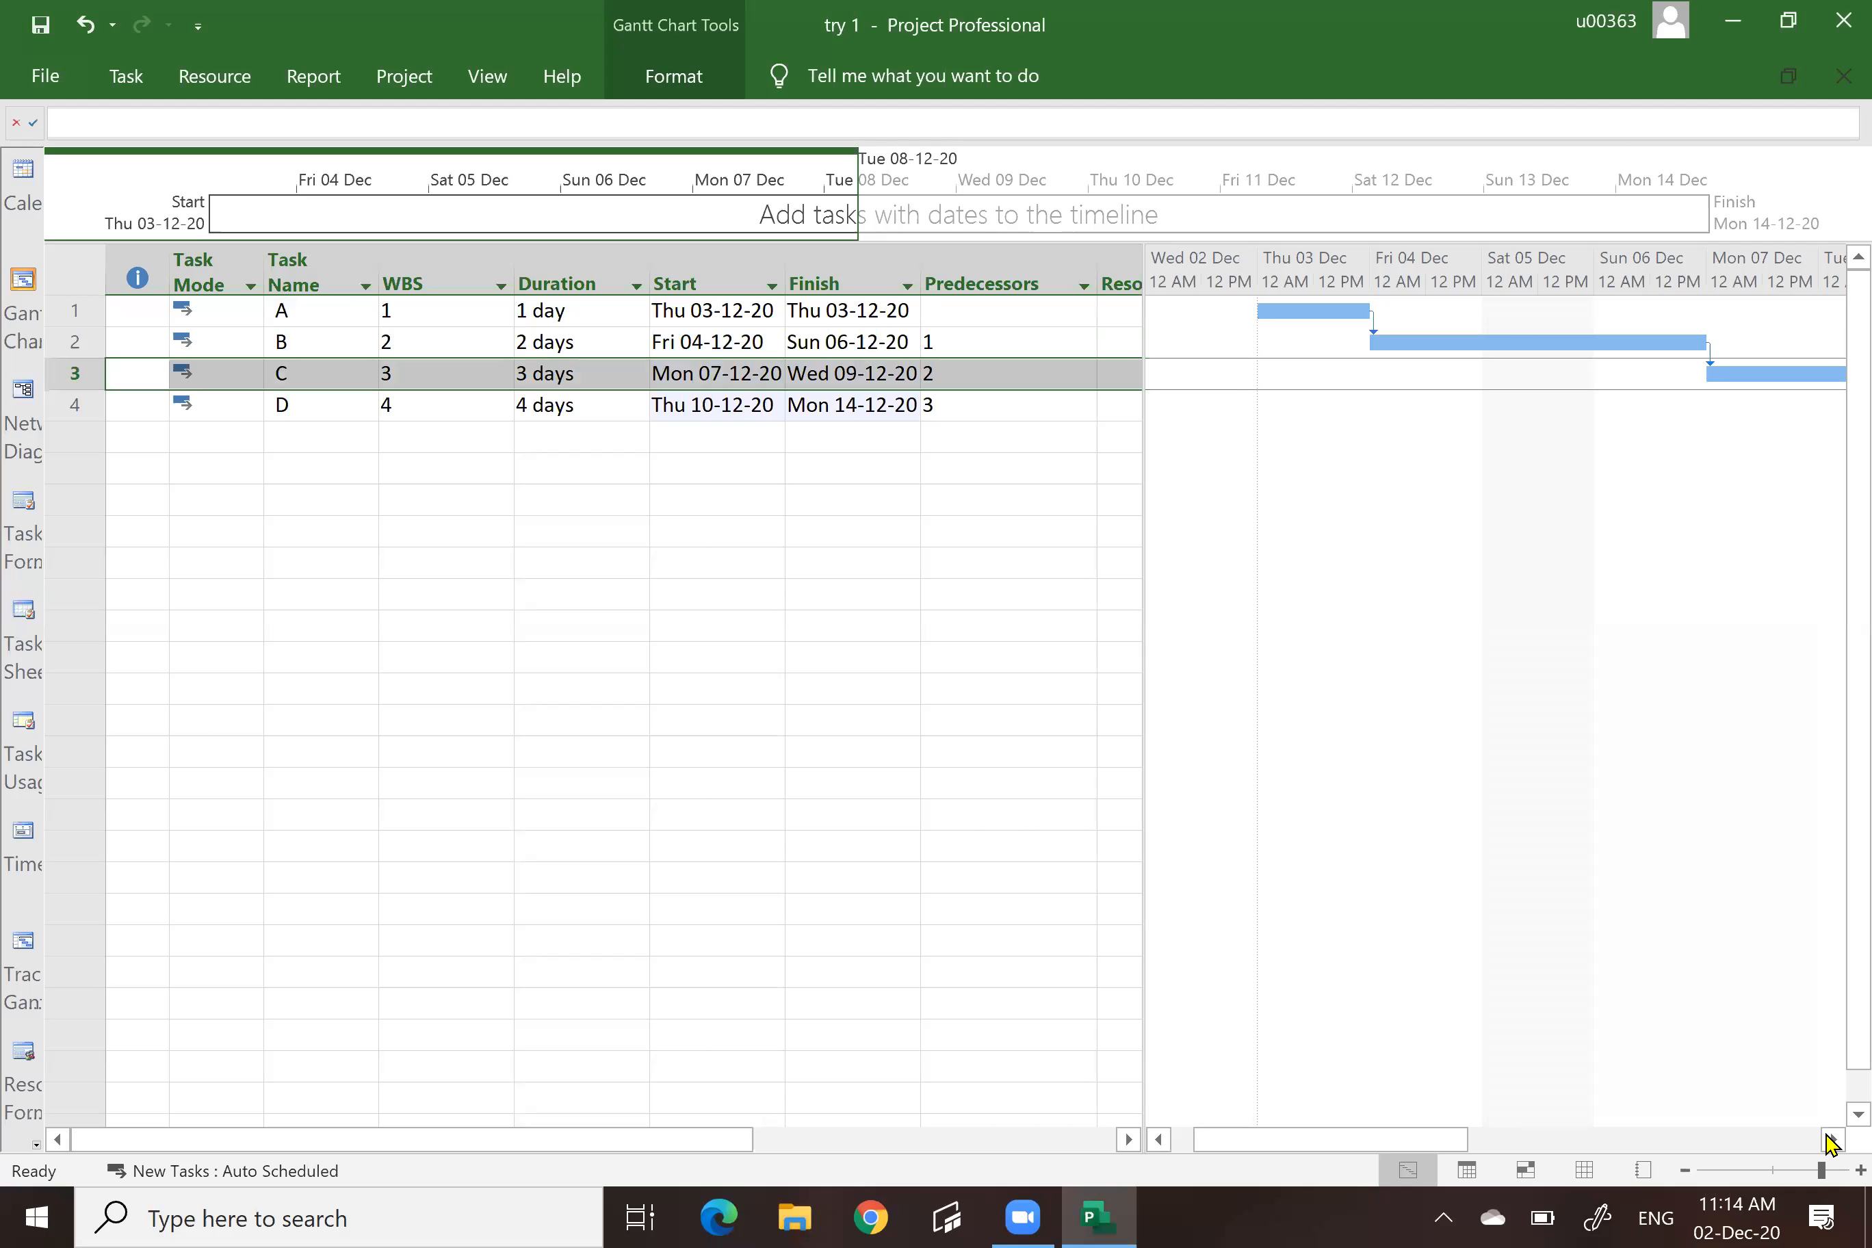
click(1832, 1140)
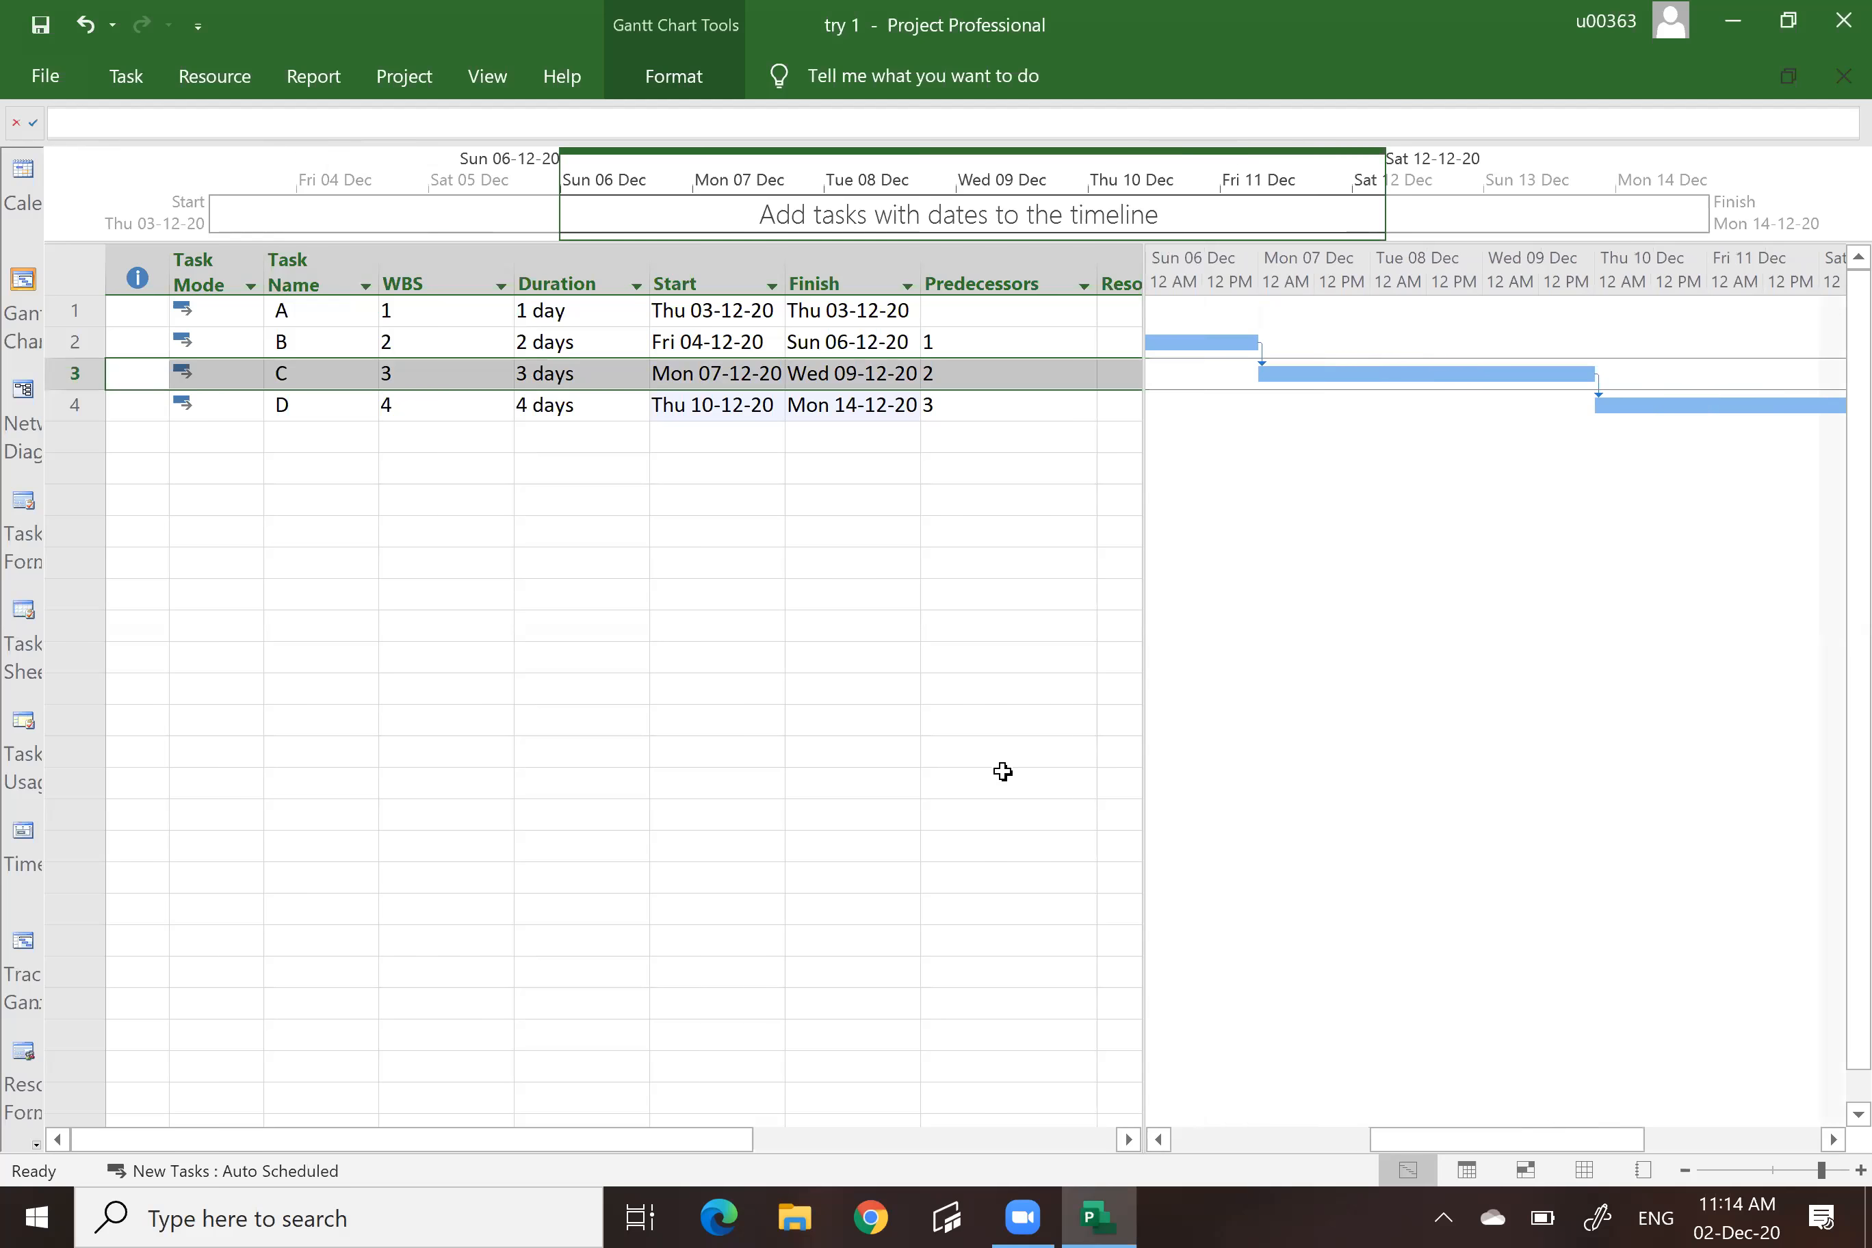
drag(953, 313, 962, 405)
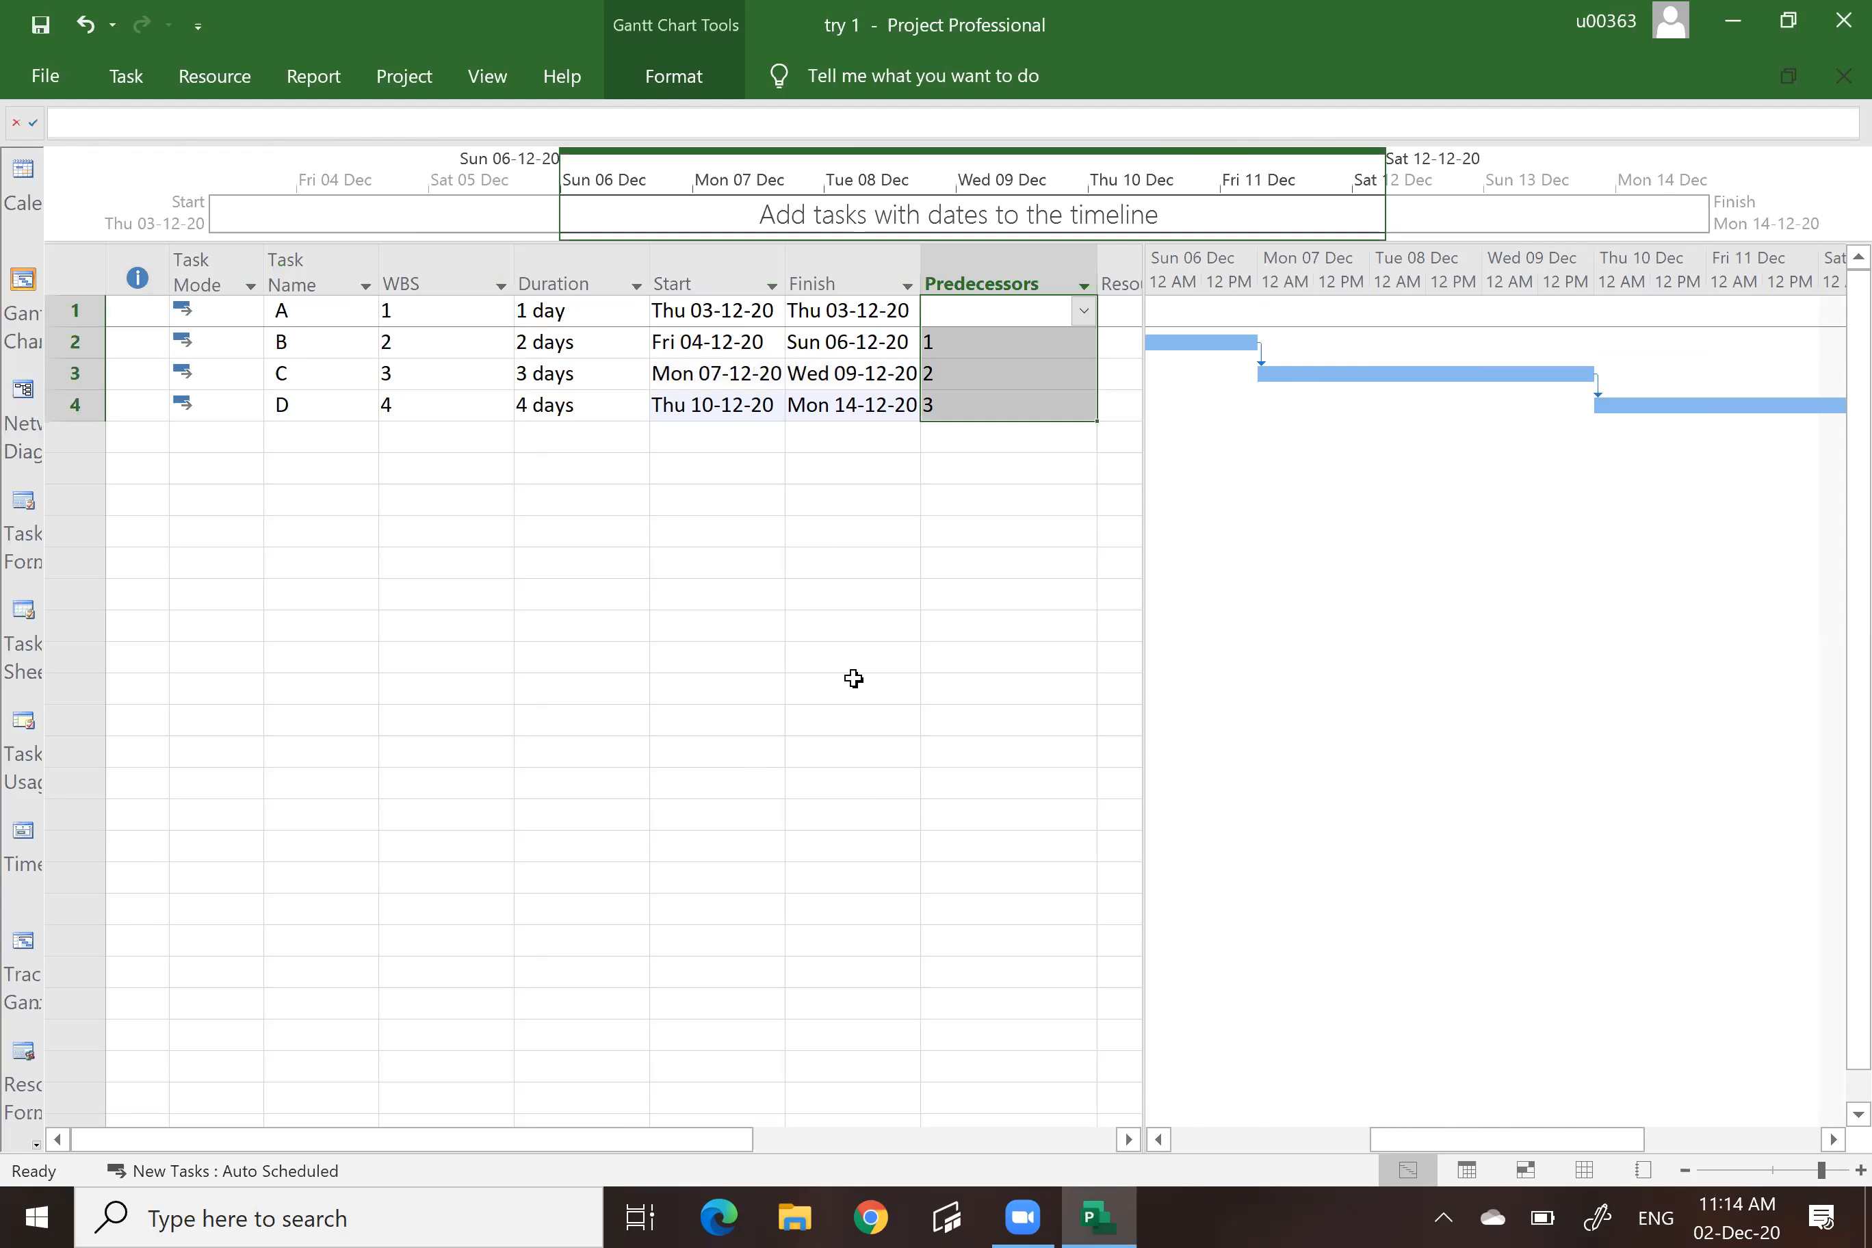
click(892, 684)
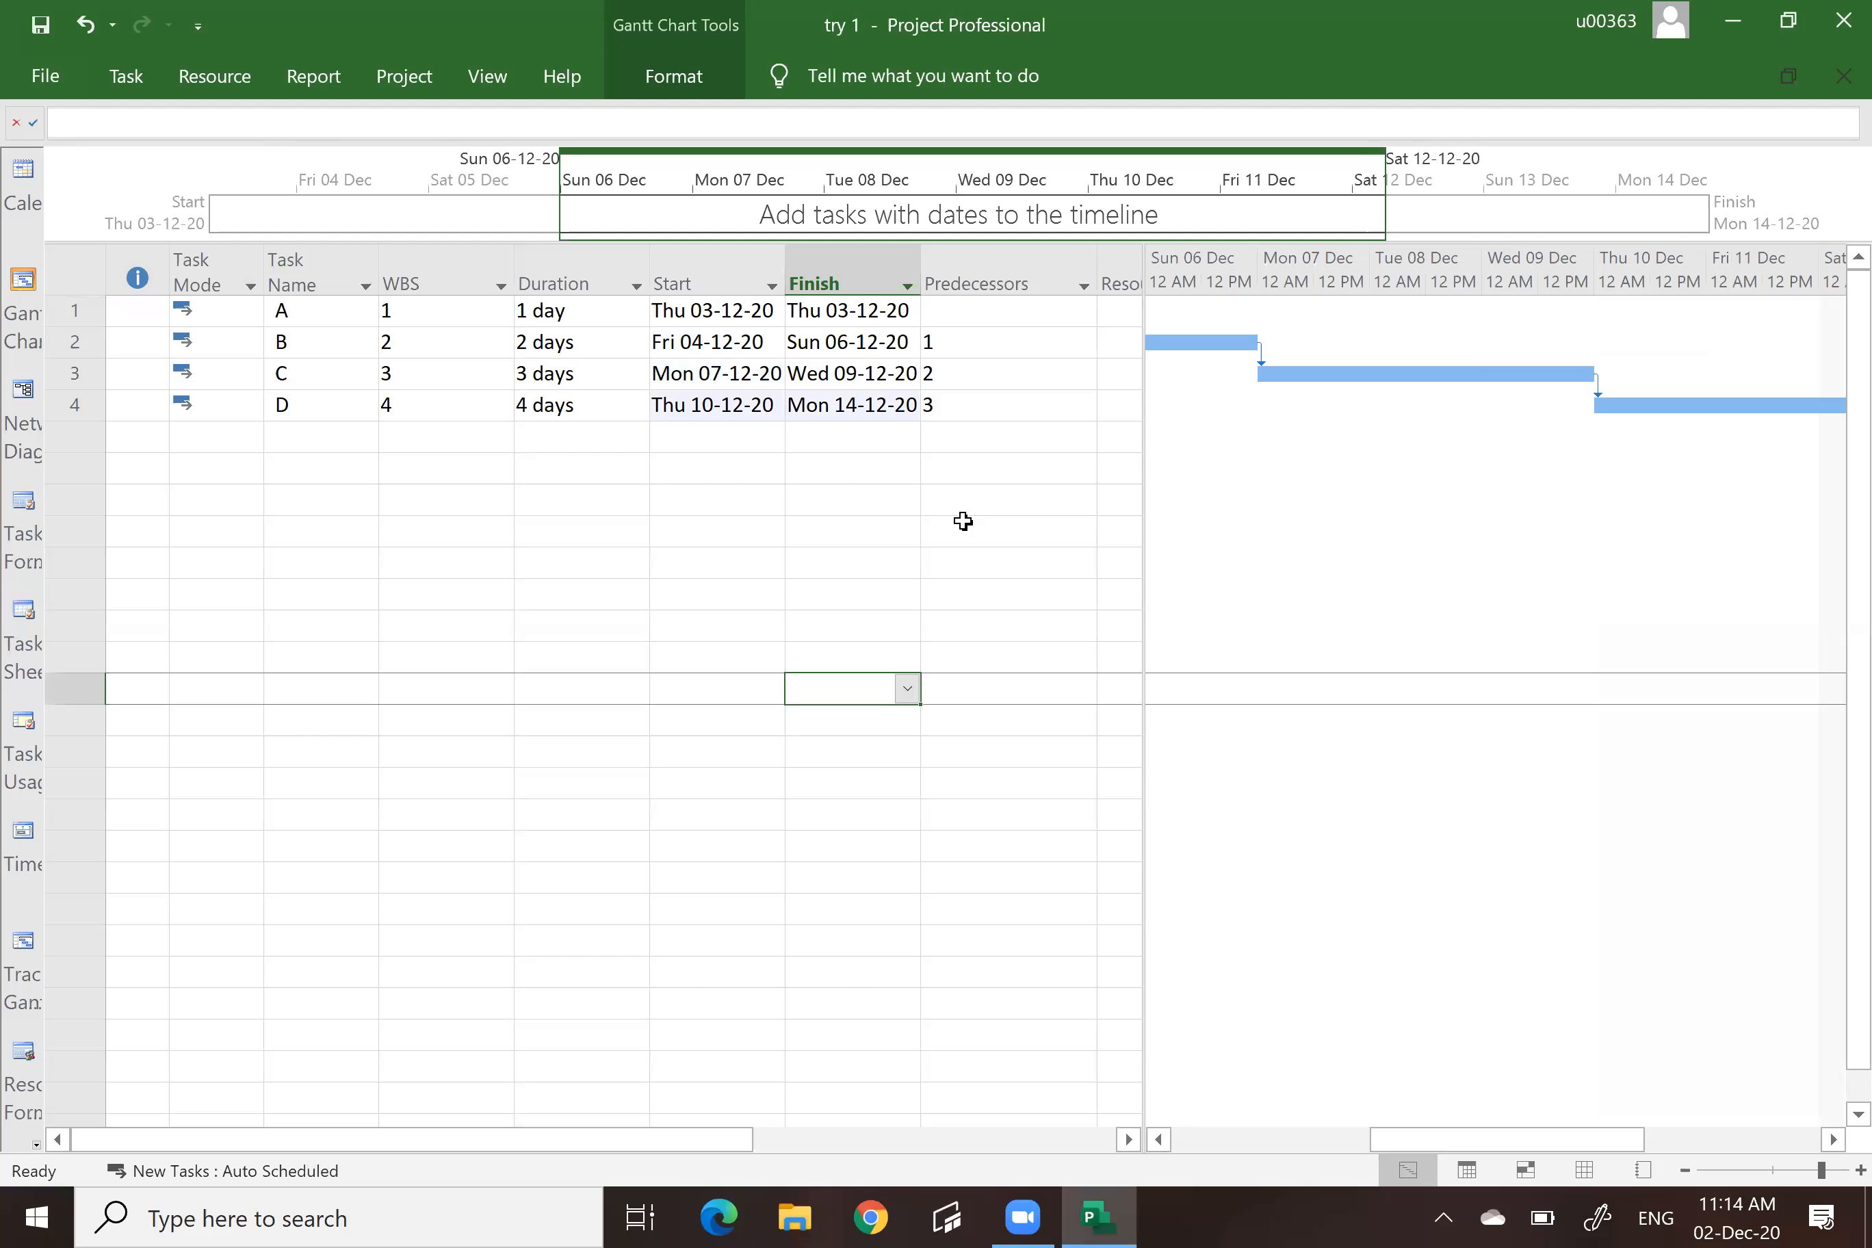
click(126, 76)
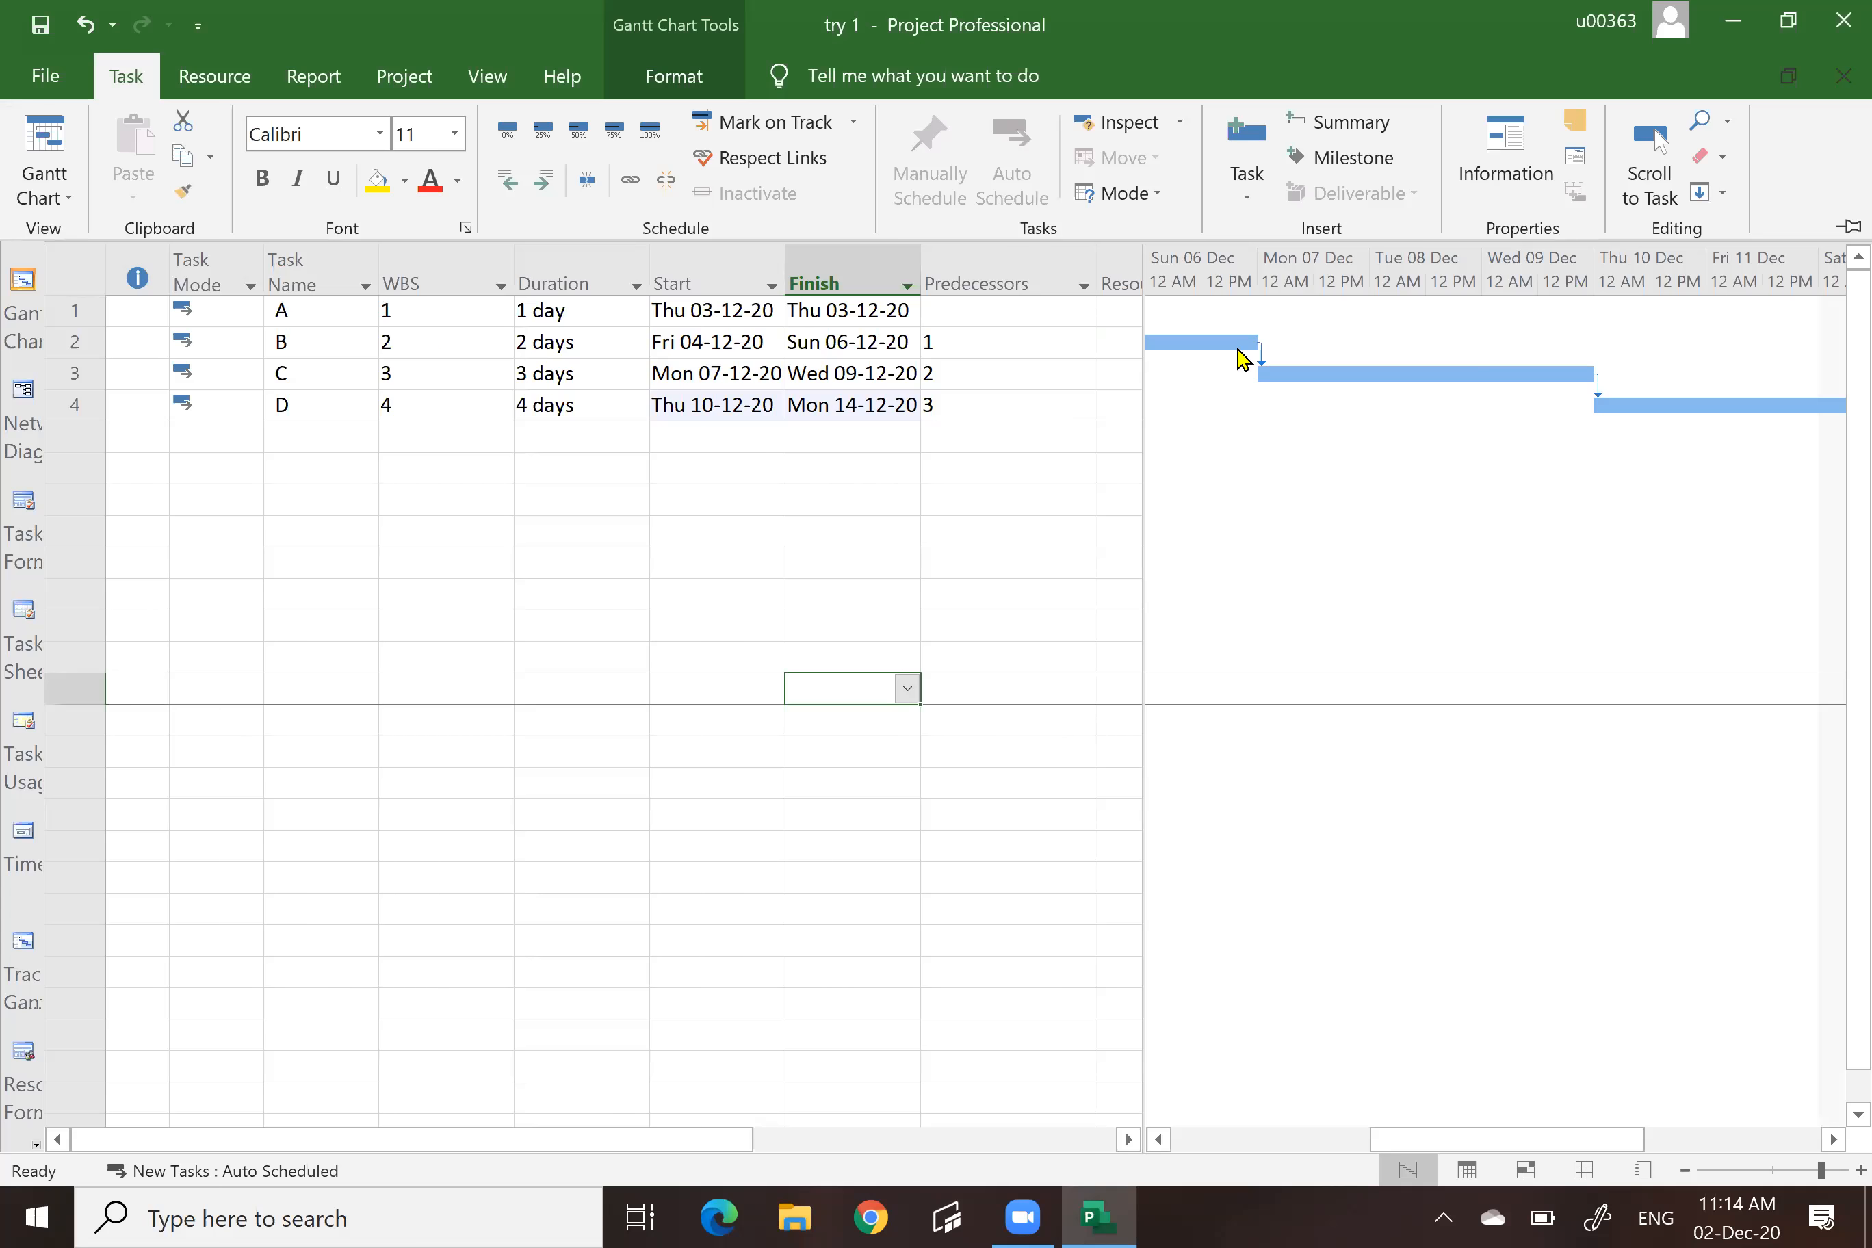
click(1227, 429)
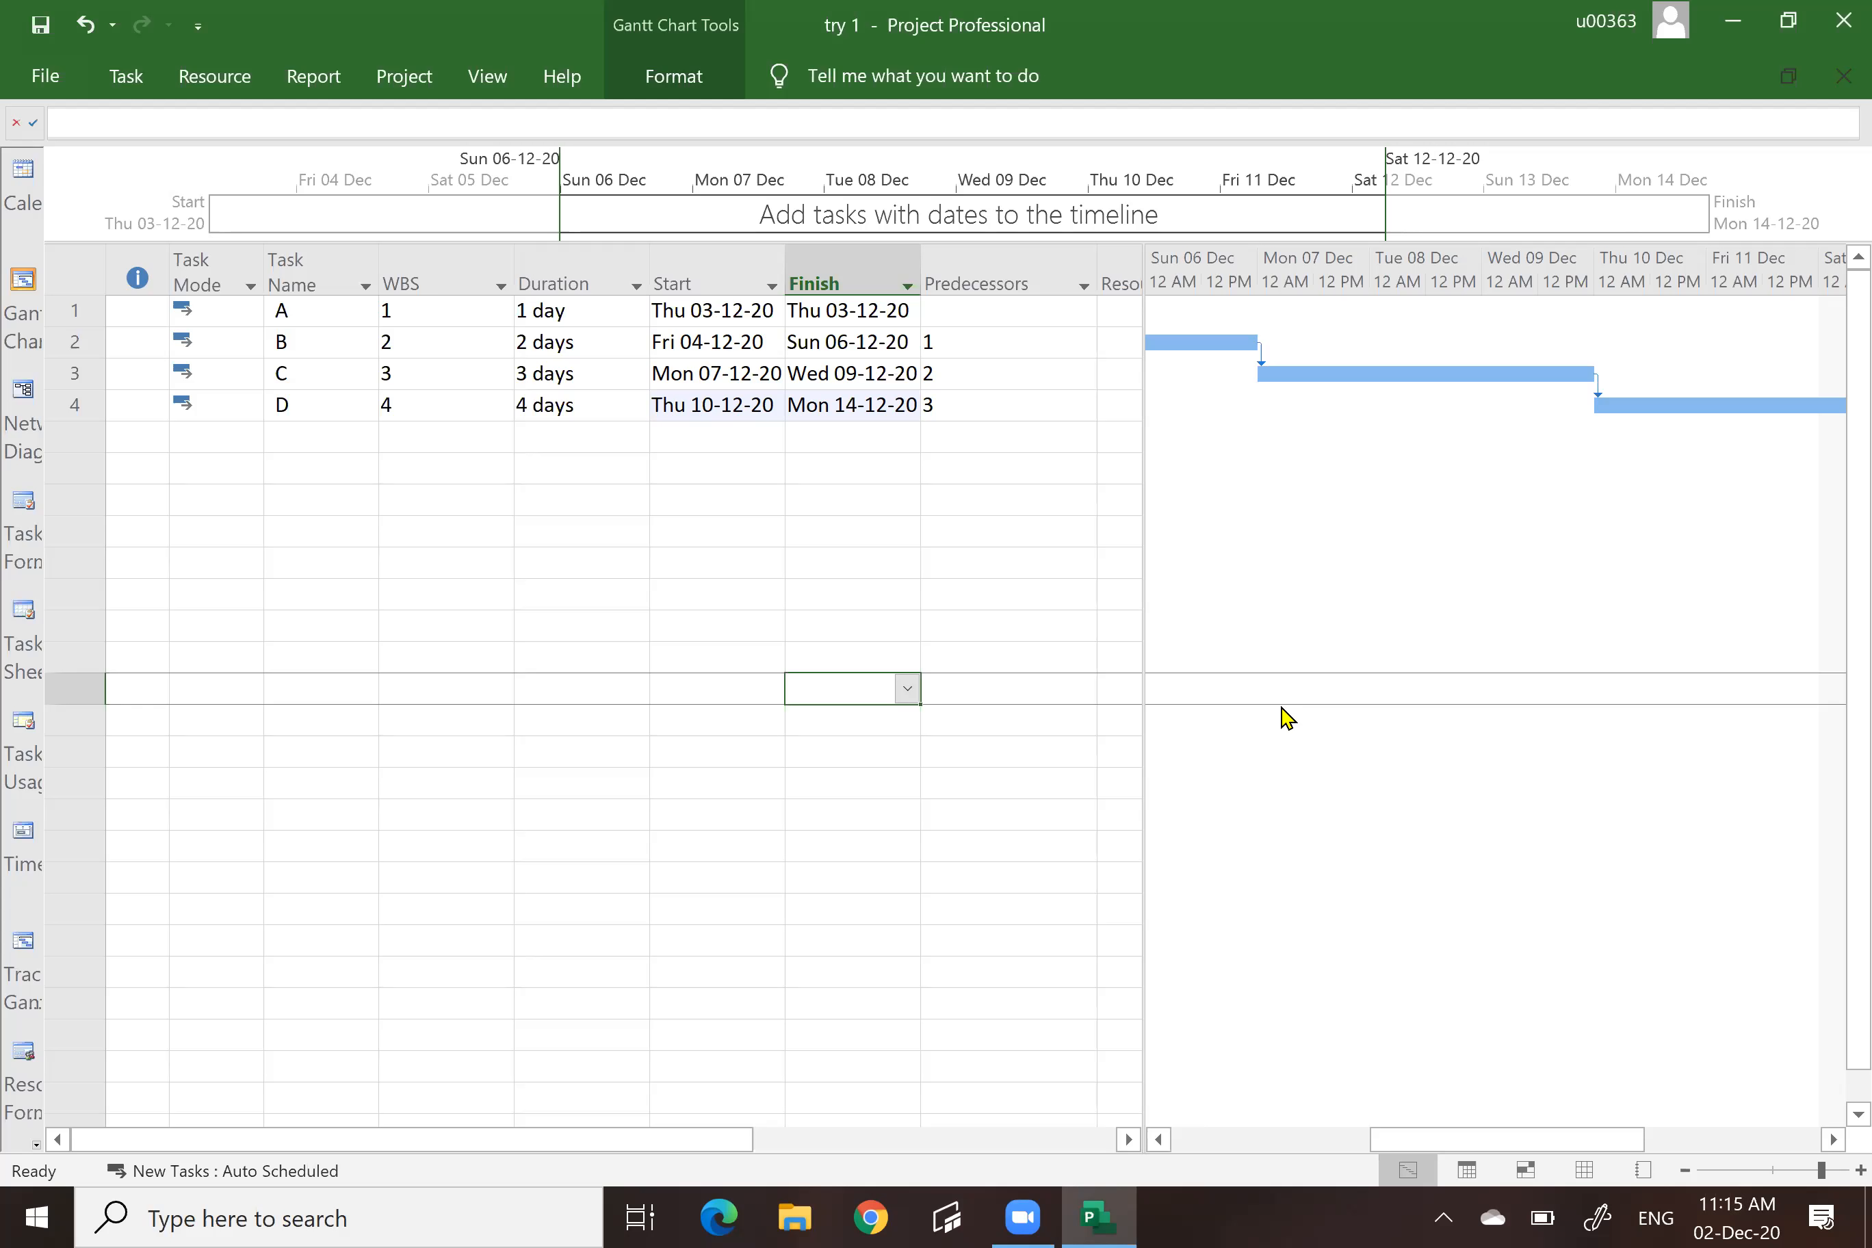
click(938, 564)
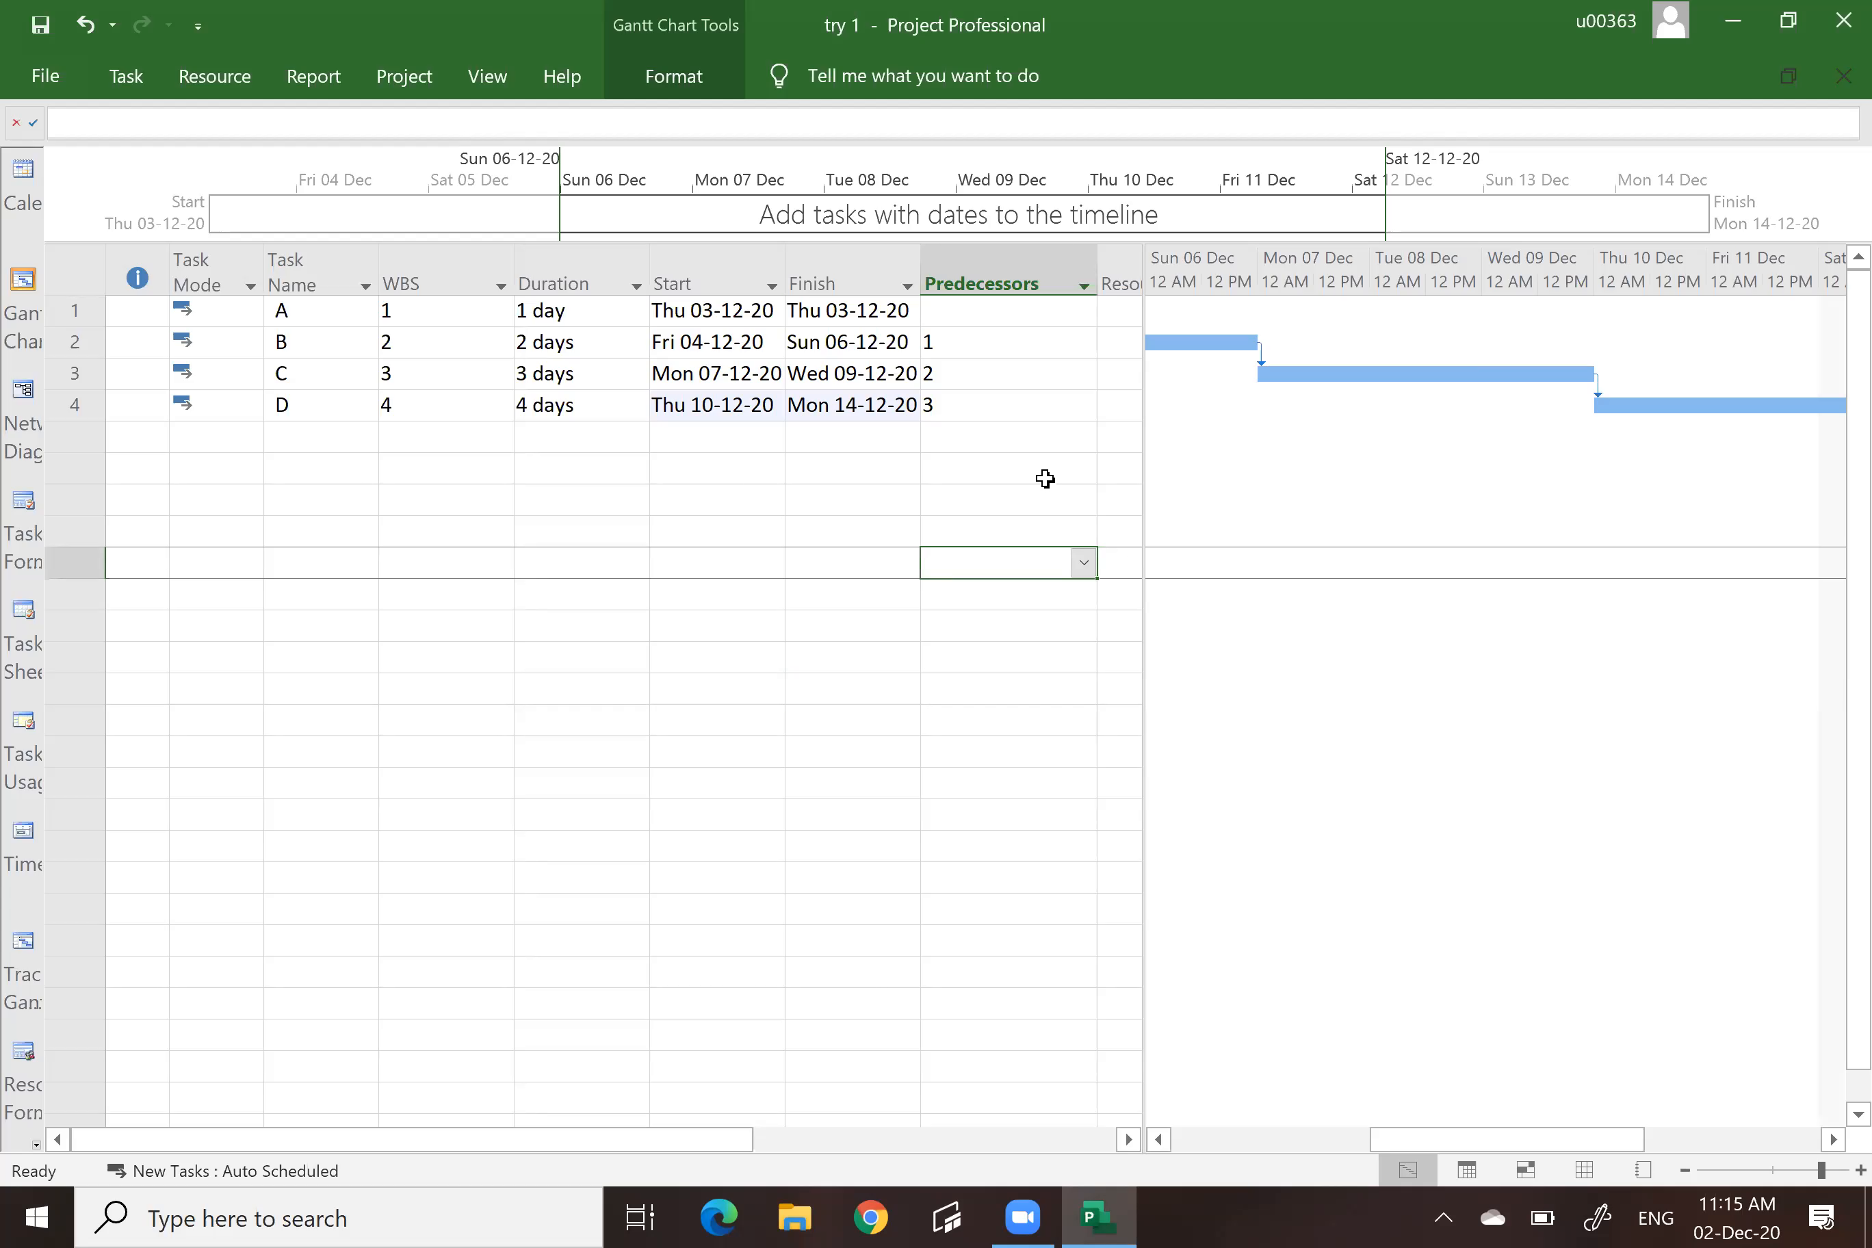
Clear the predecessor entries of tasks A through D.
drag(1031, 311, 1044, 409)
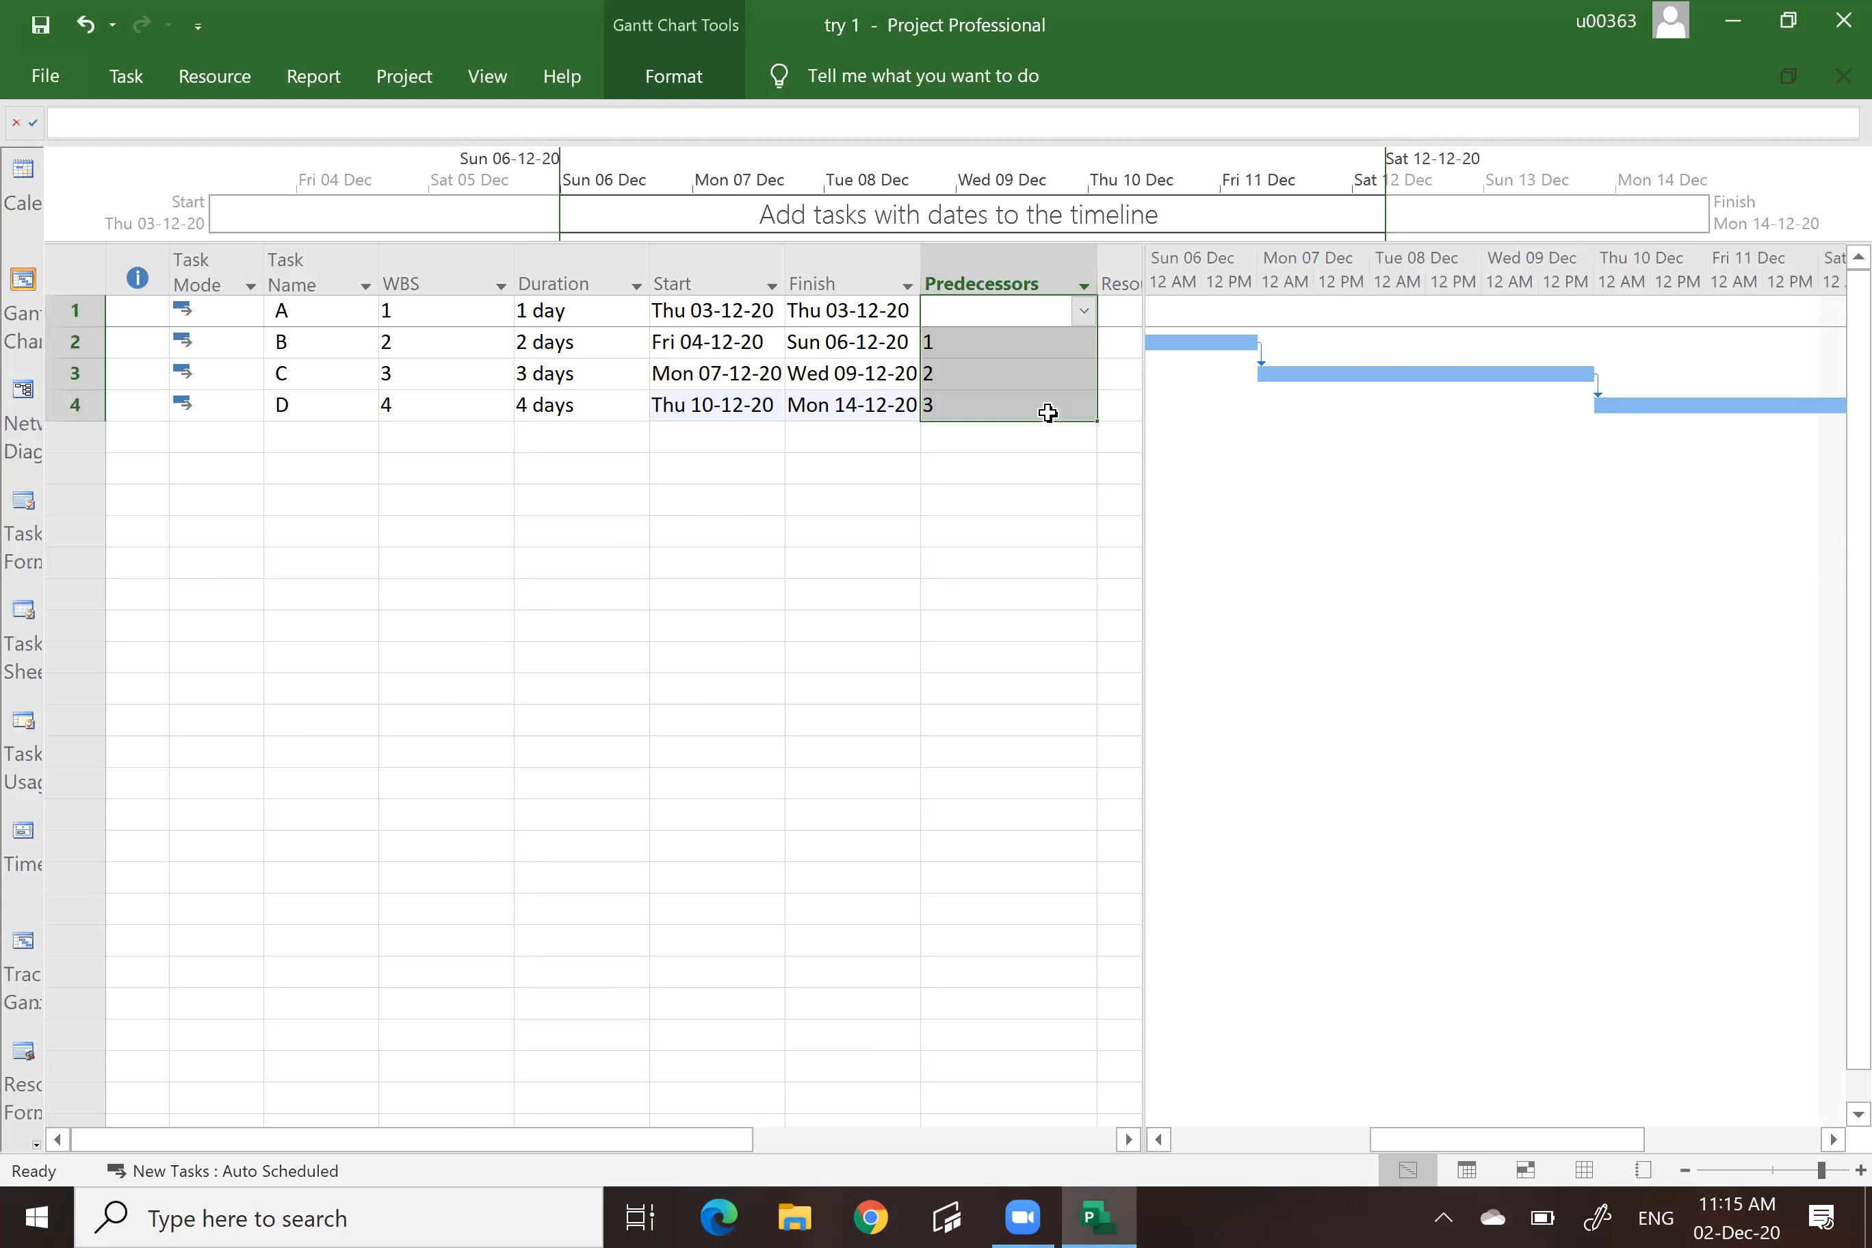
key(Delete)
click(1008, 557)
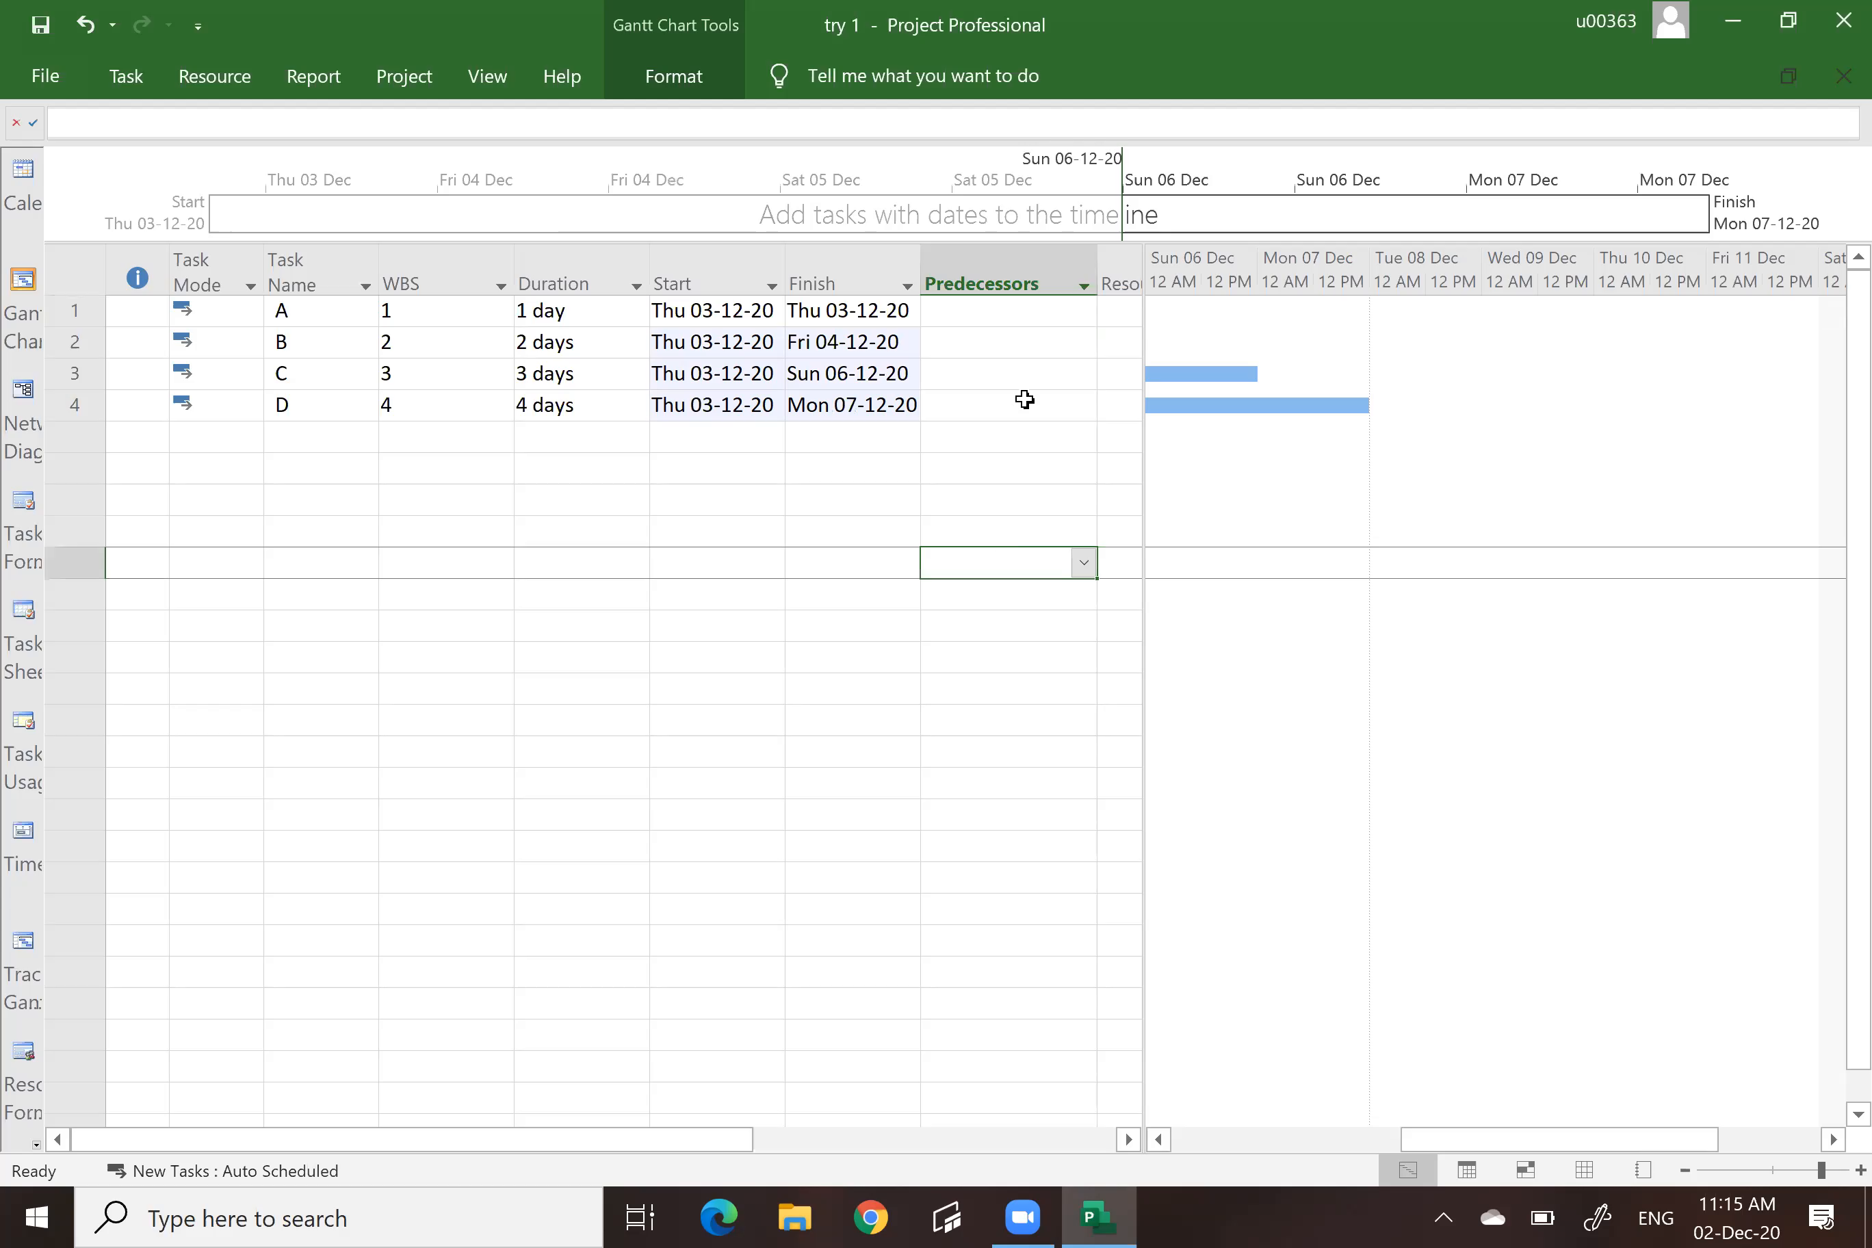
Try to enter the task name A as the predecessor of task B.
click(1007, 274)
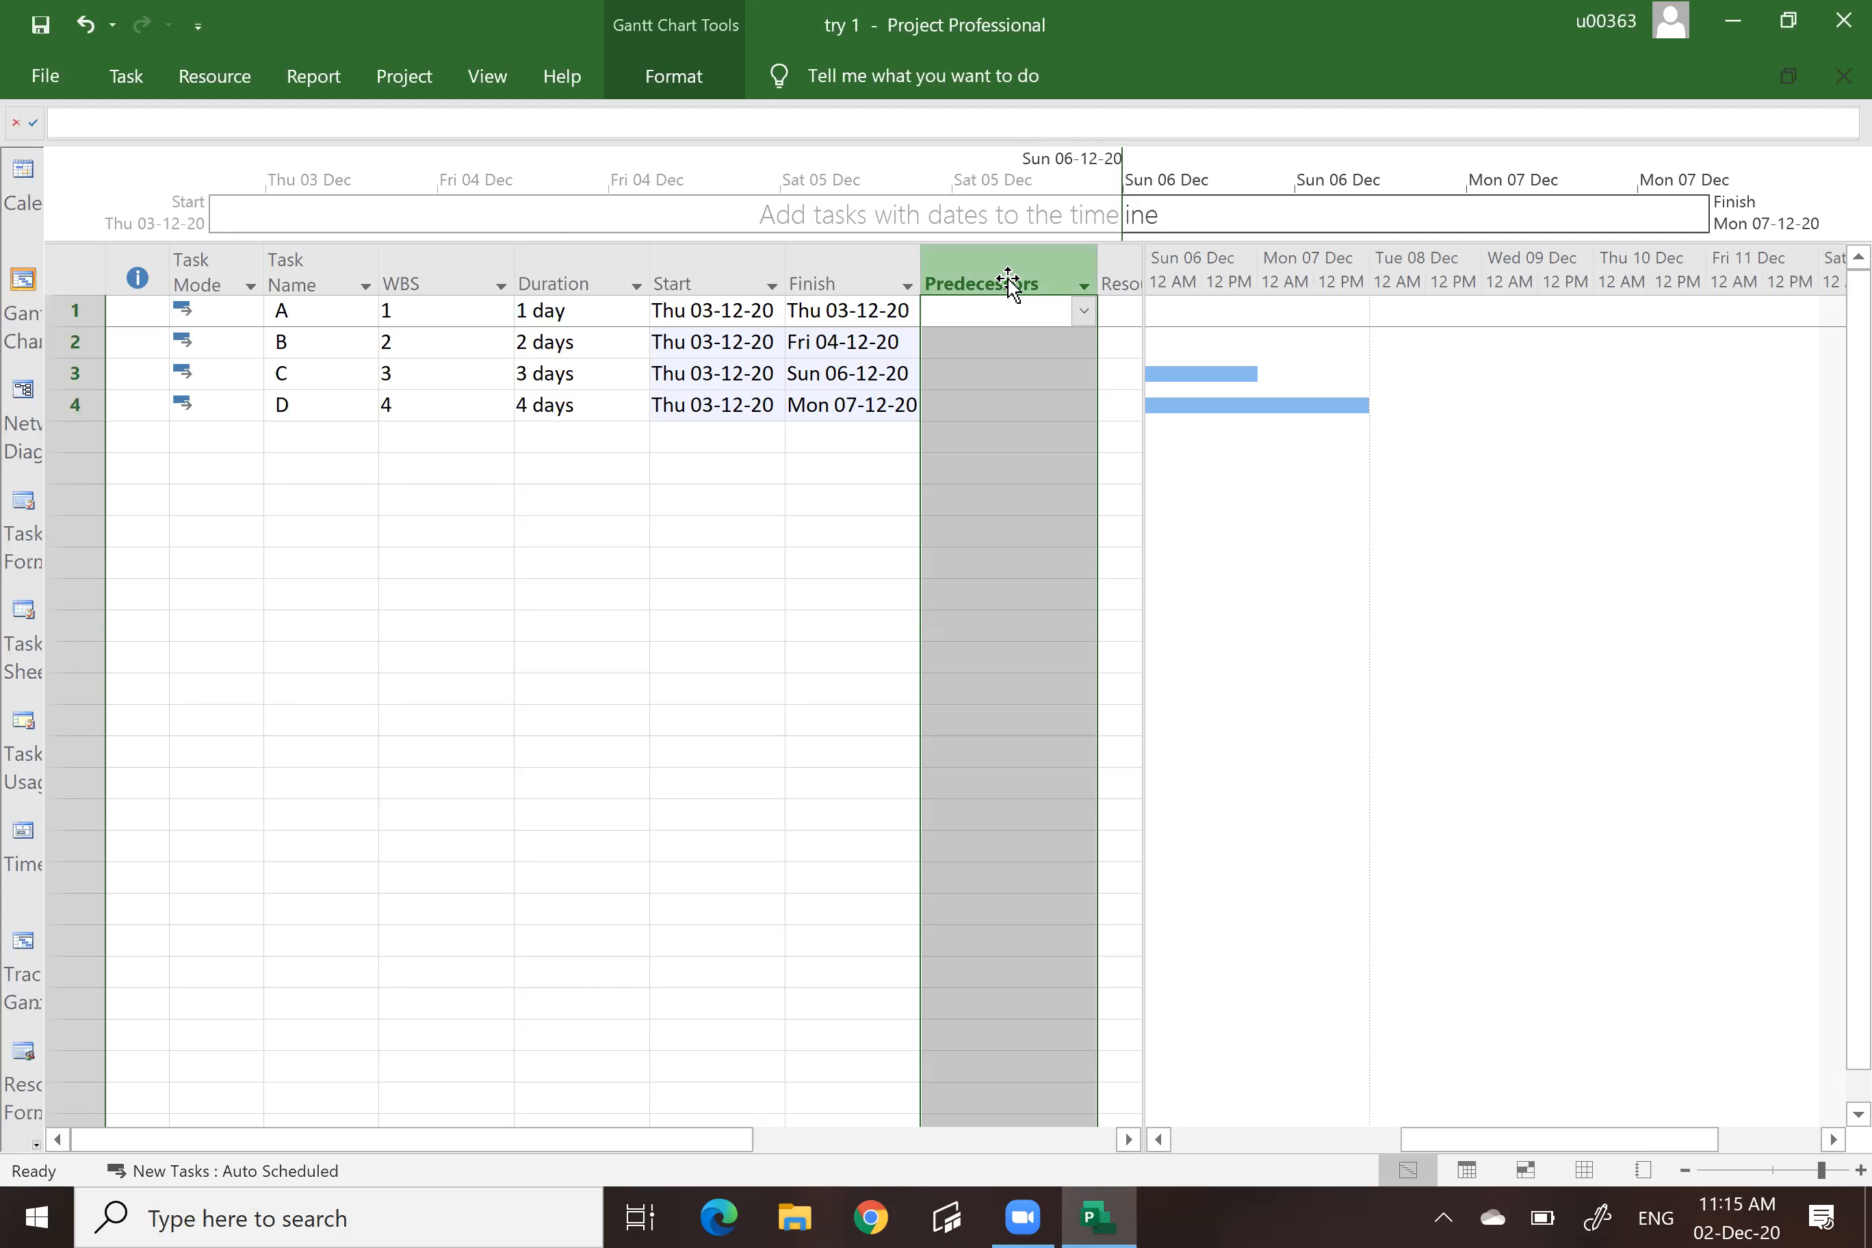
click(978, 347)
text(A)
key(Return)
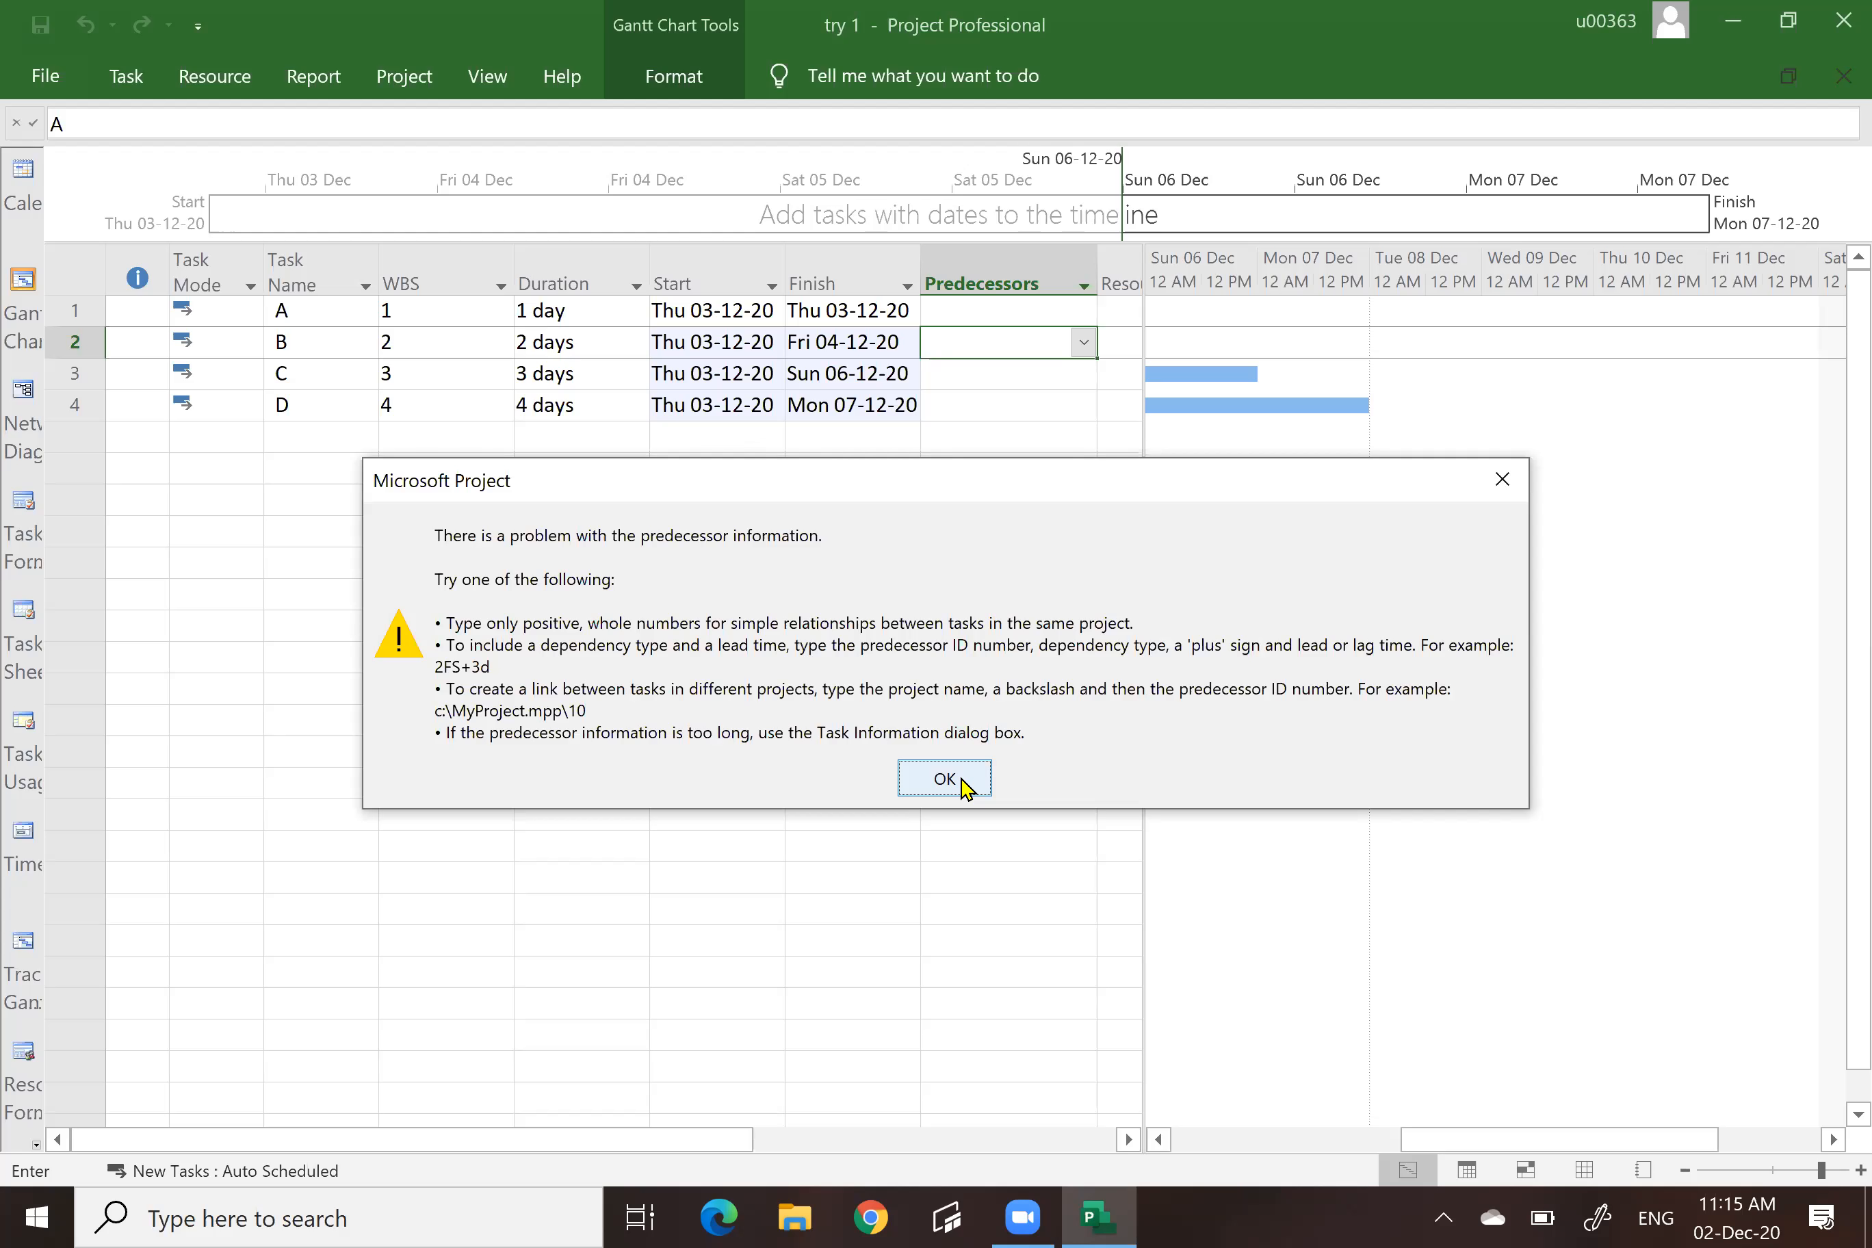
click(1505, 478)
key(BackSpace)
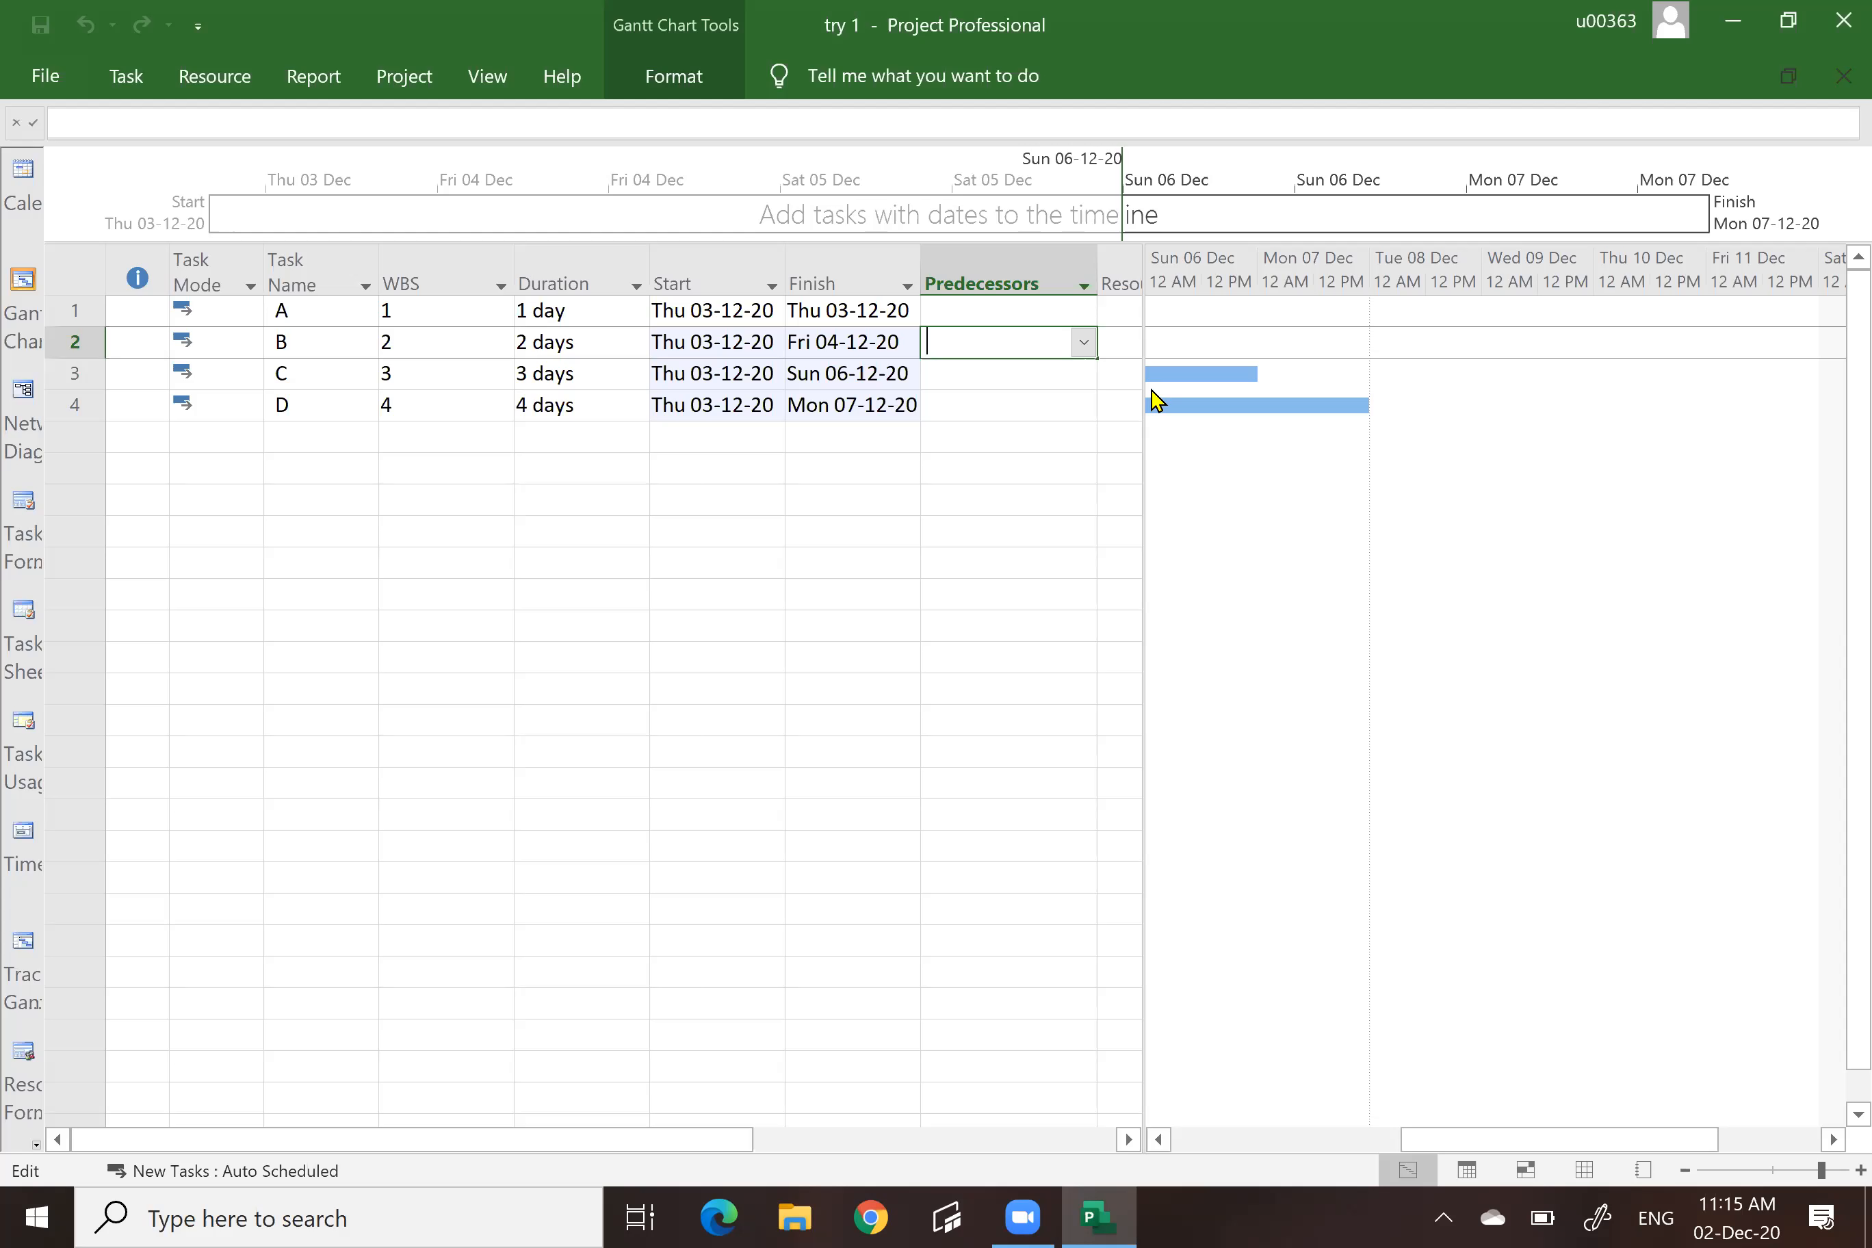
click(82, 261)
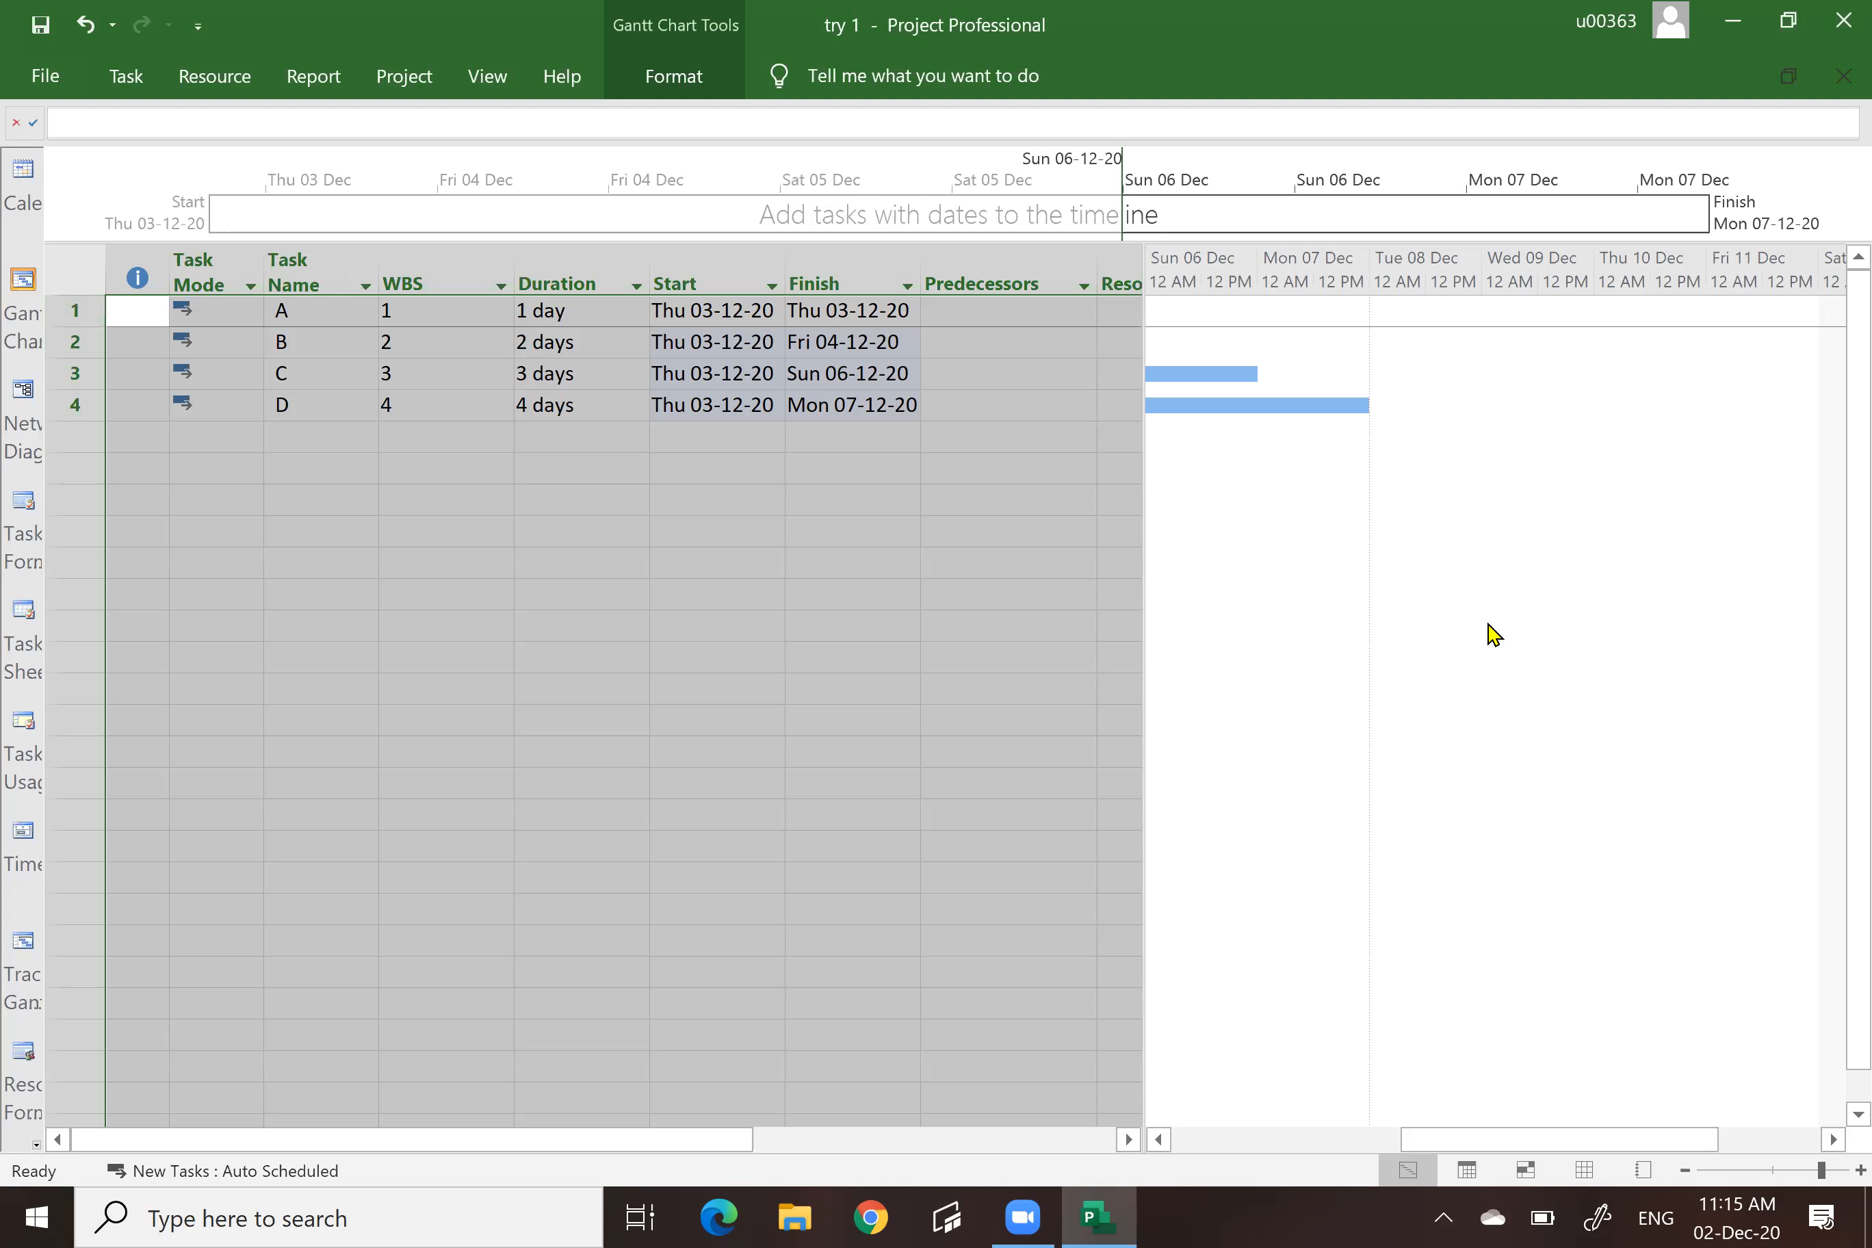
click(1100, 624)
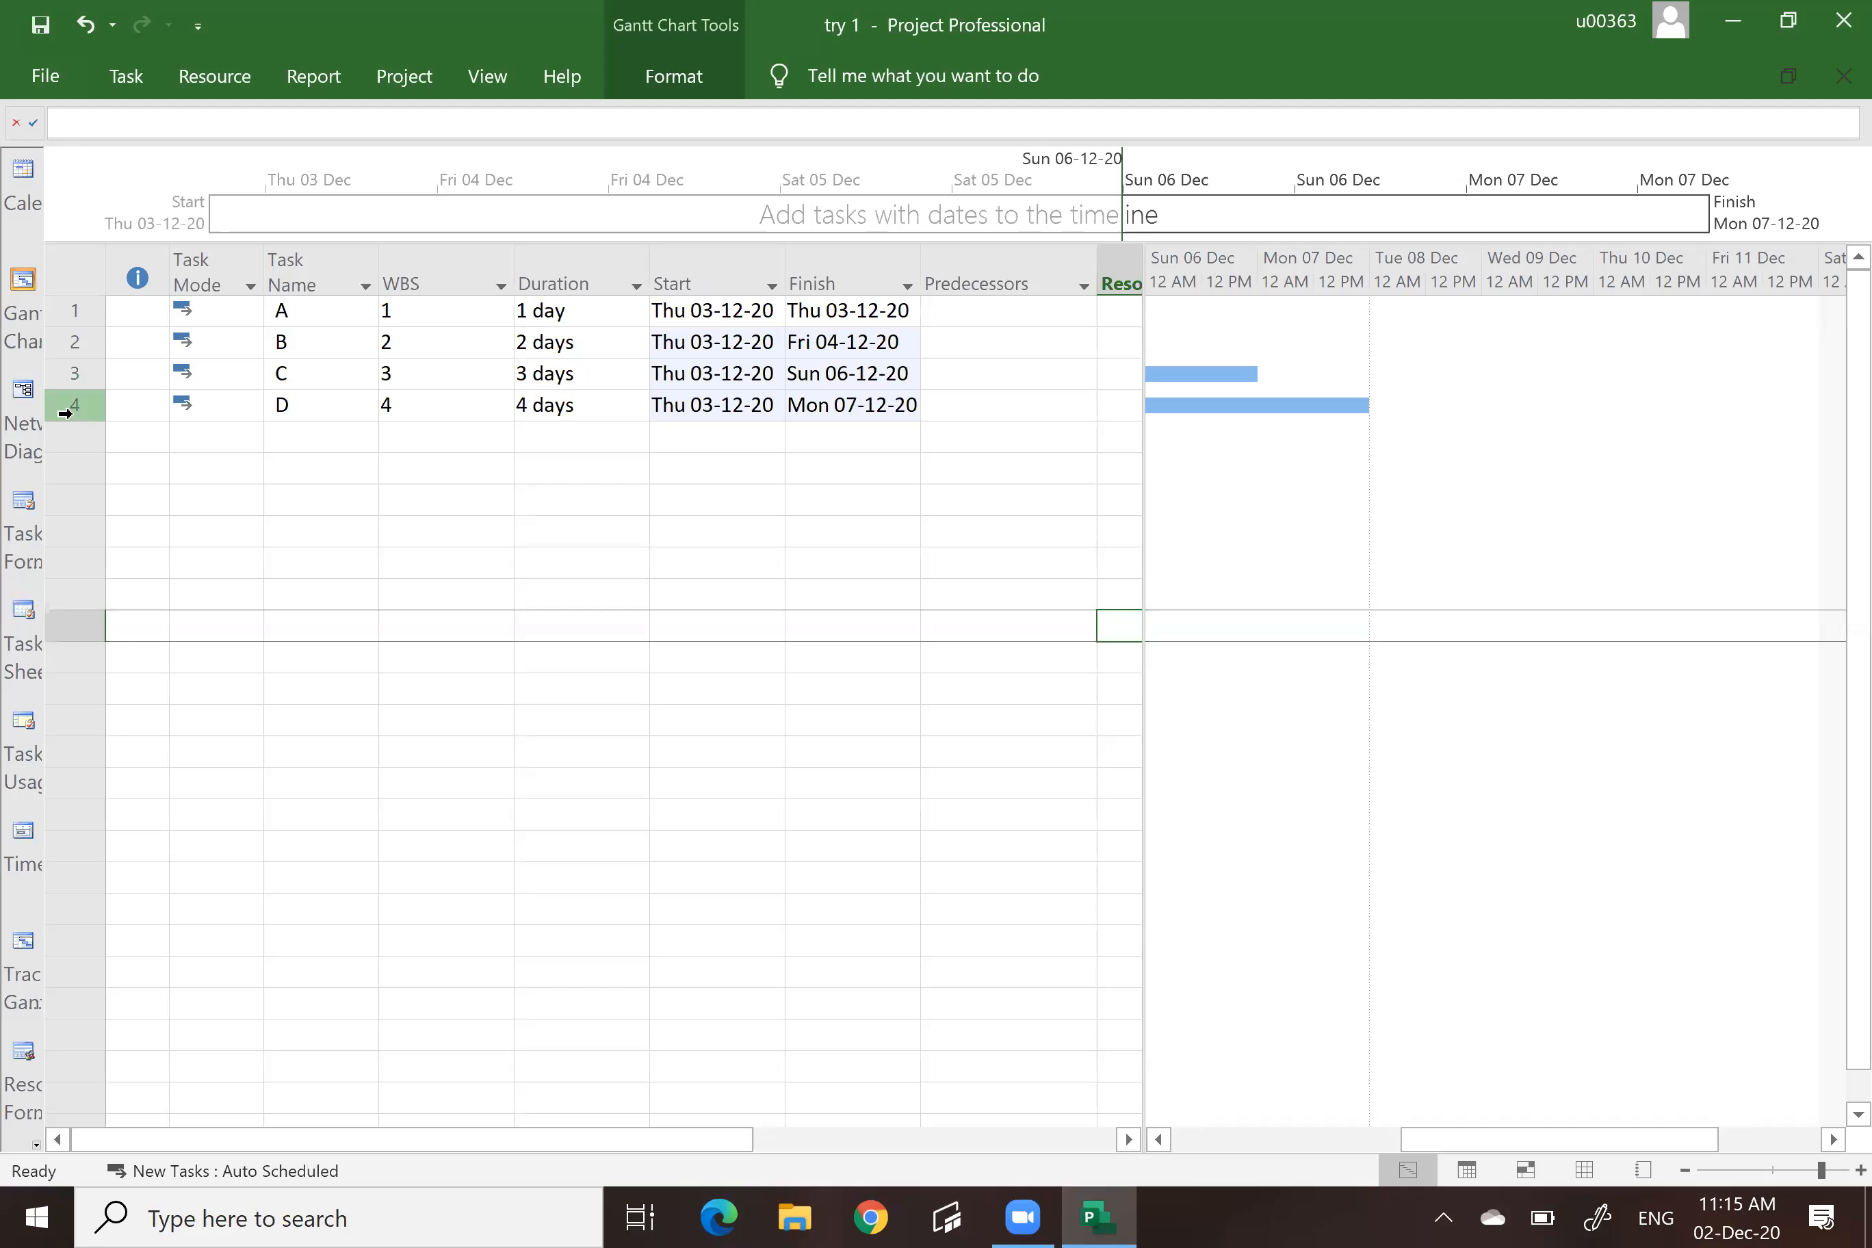
Enter predecessor 1 for task B, 2 for task C and 3 for task D in the task table.
click(999, 347)
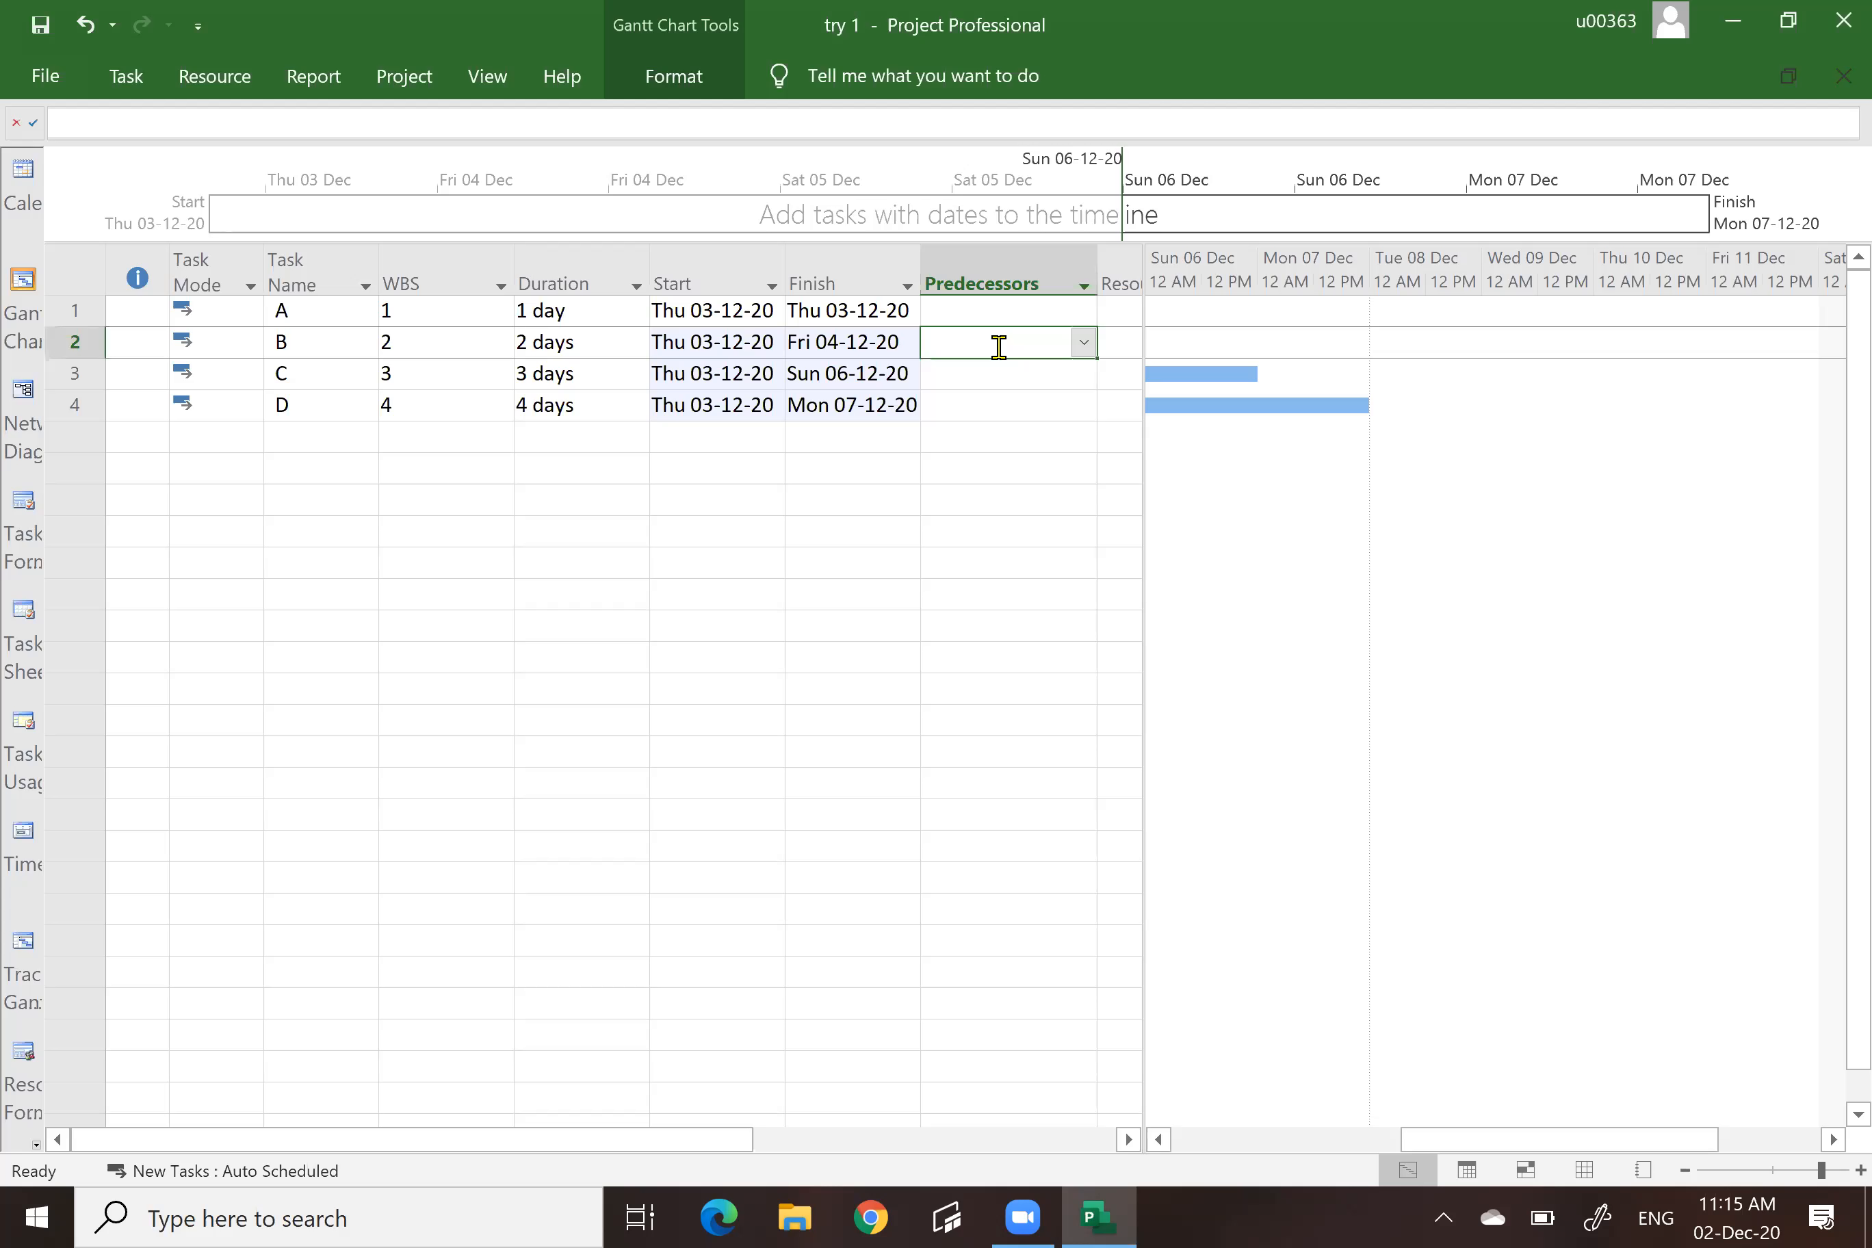
text(1)
click(977, 373)
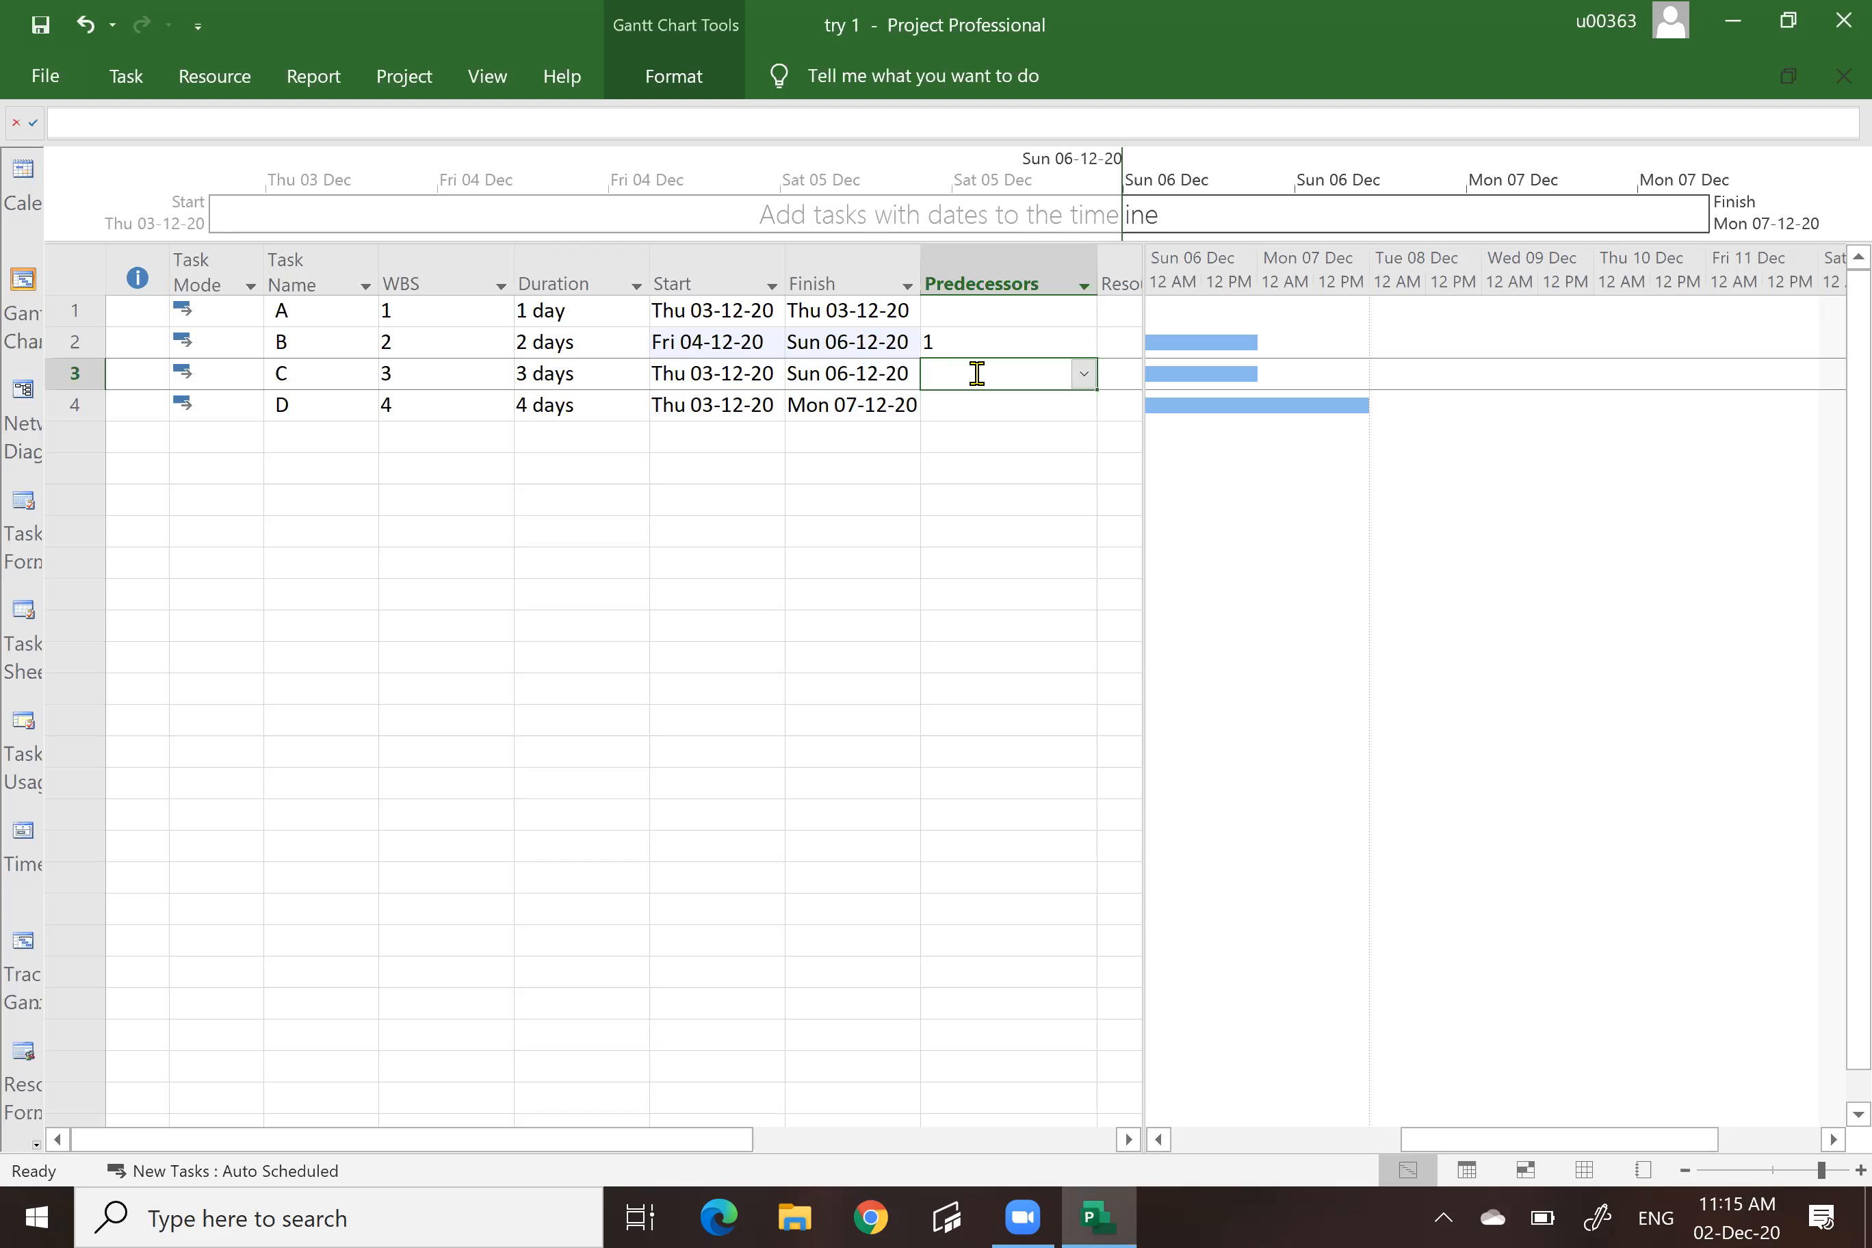
text(2)
click(983, 411)
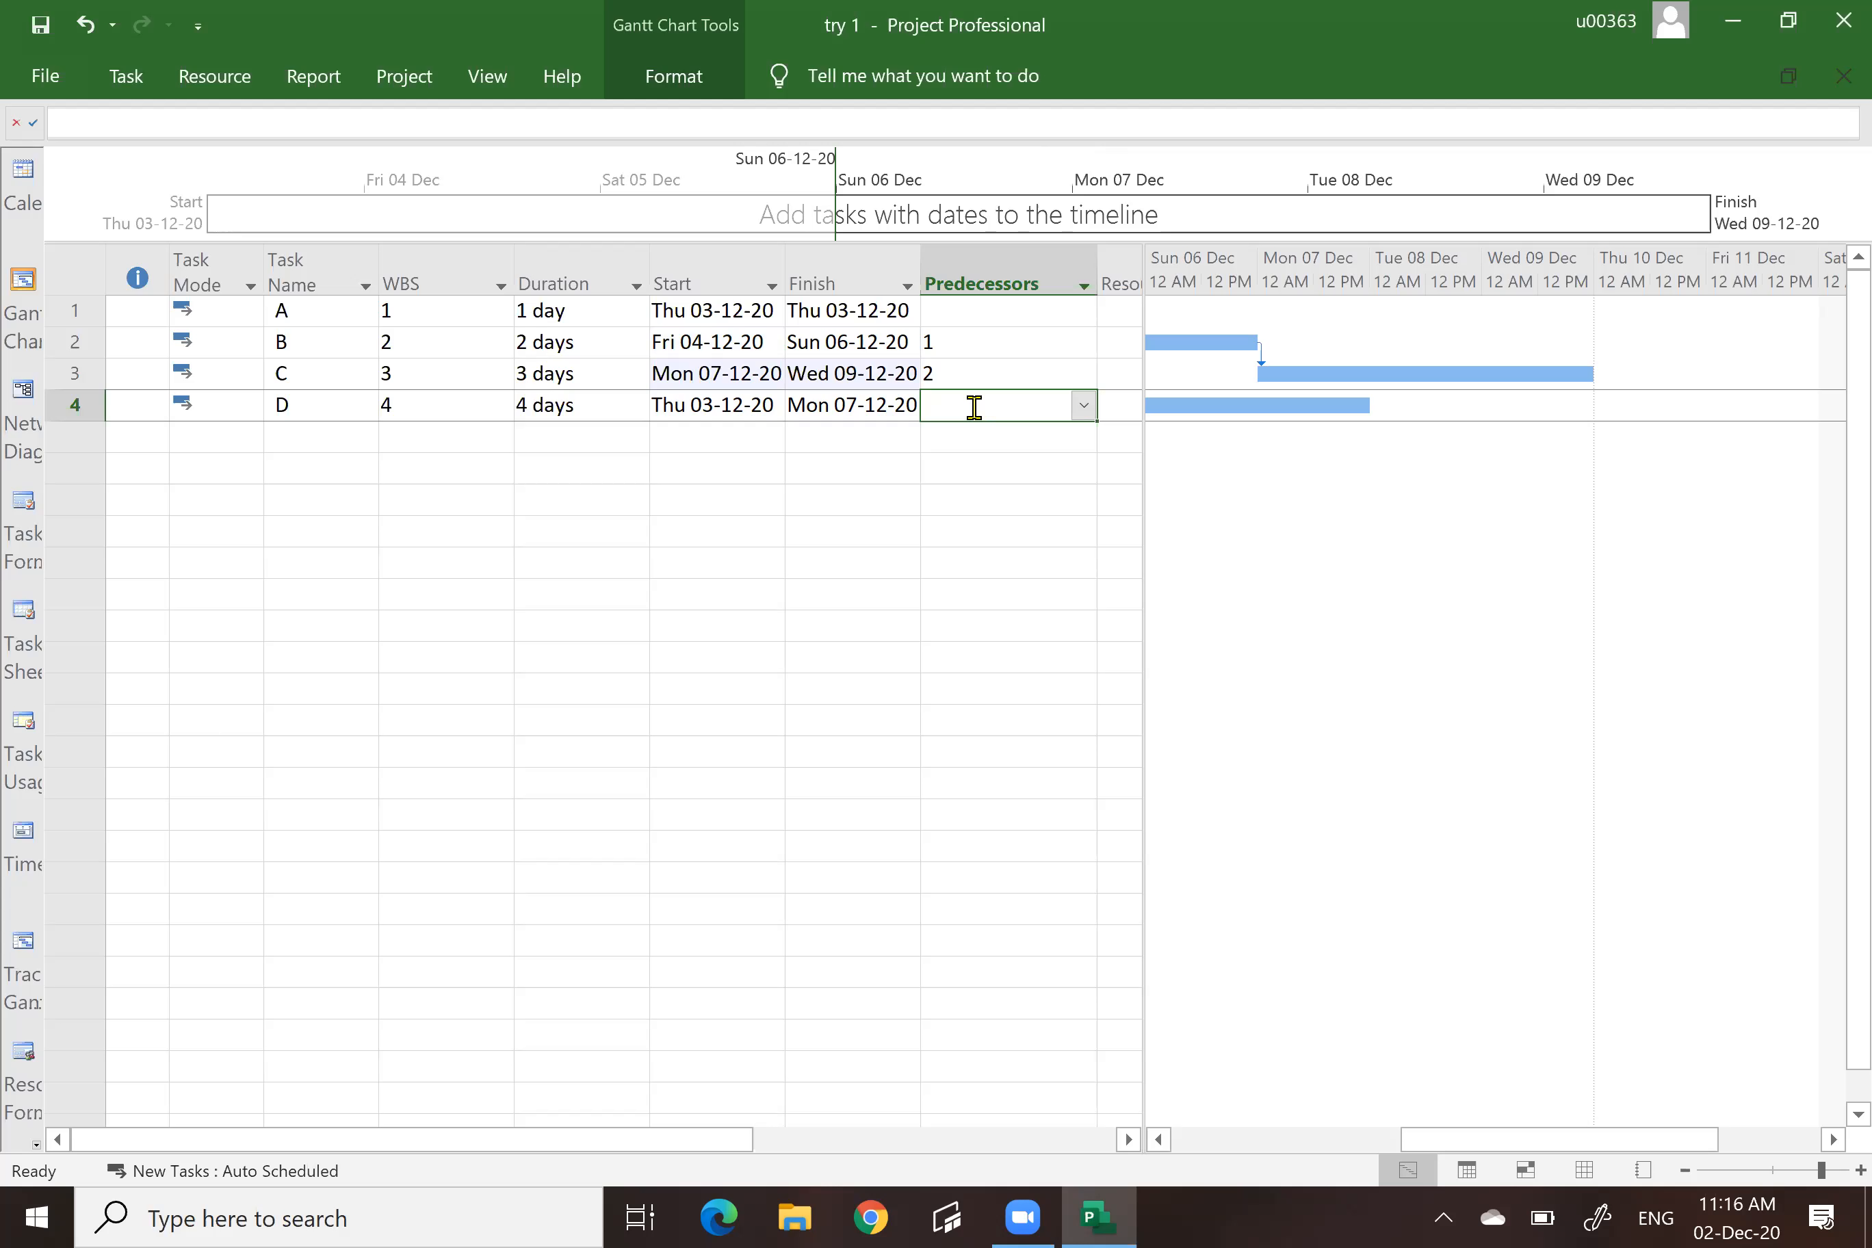
text(3)
click(1003, 606)
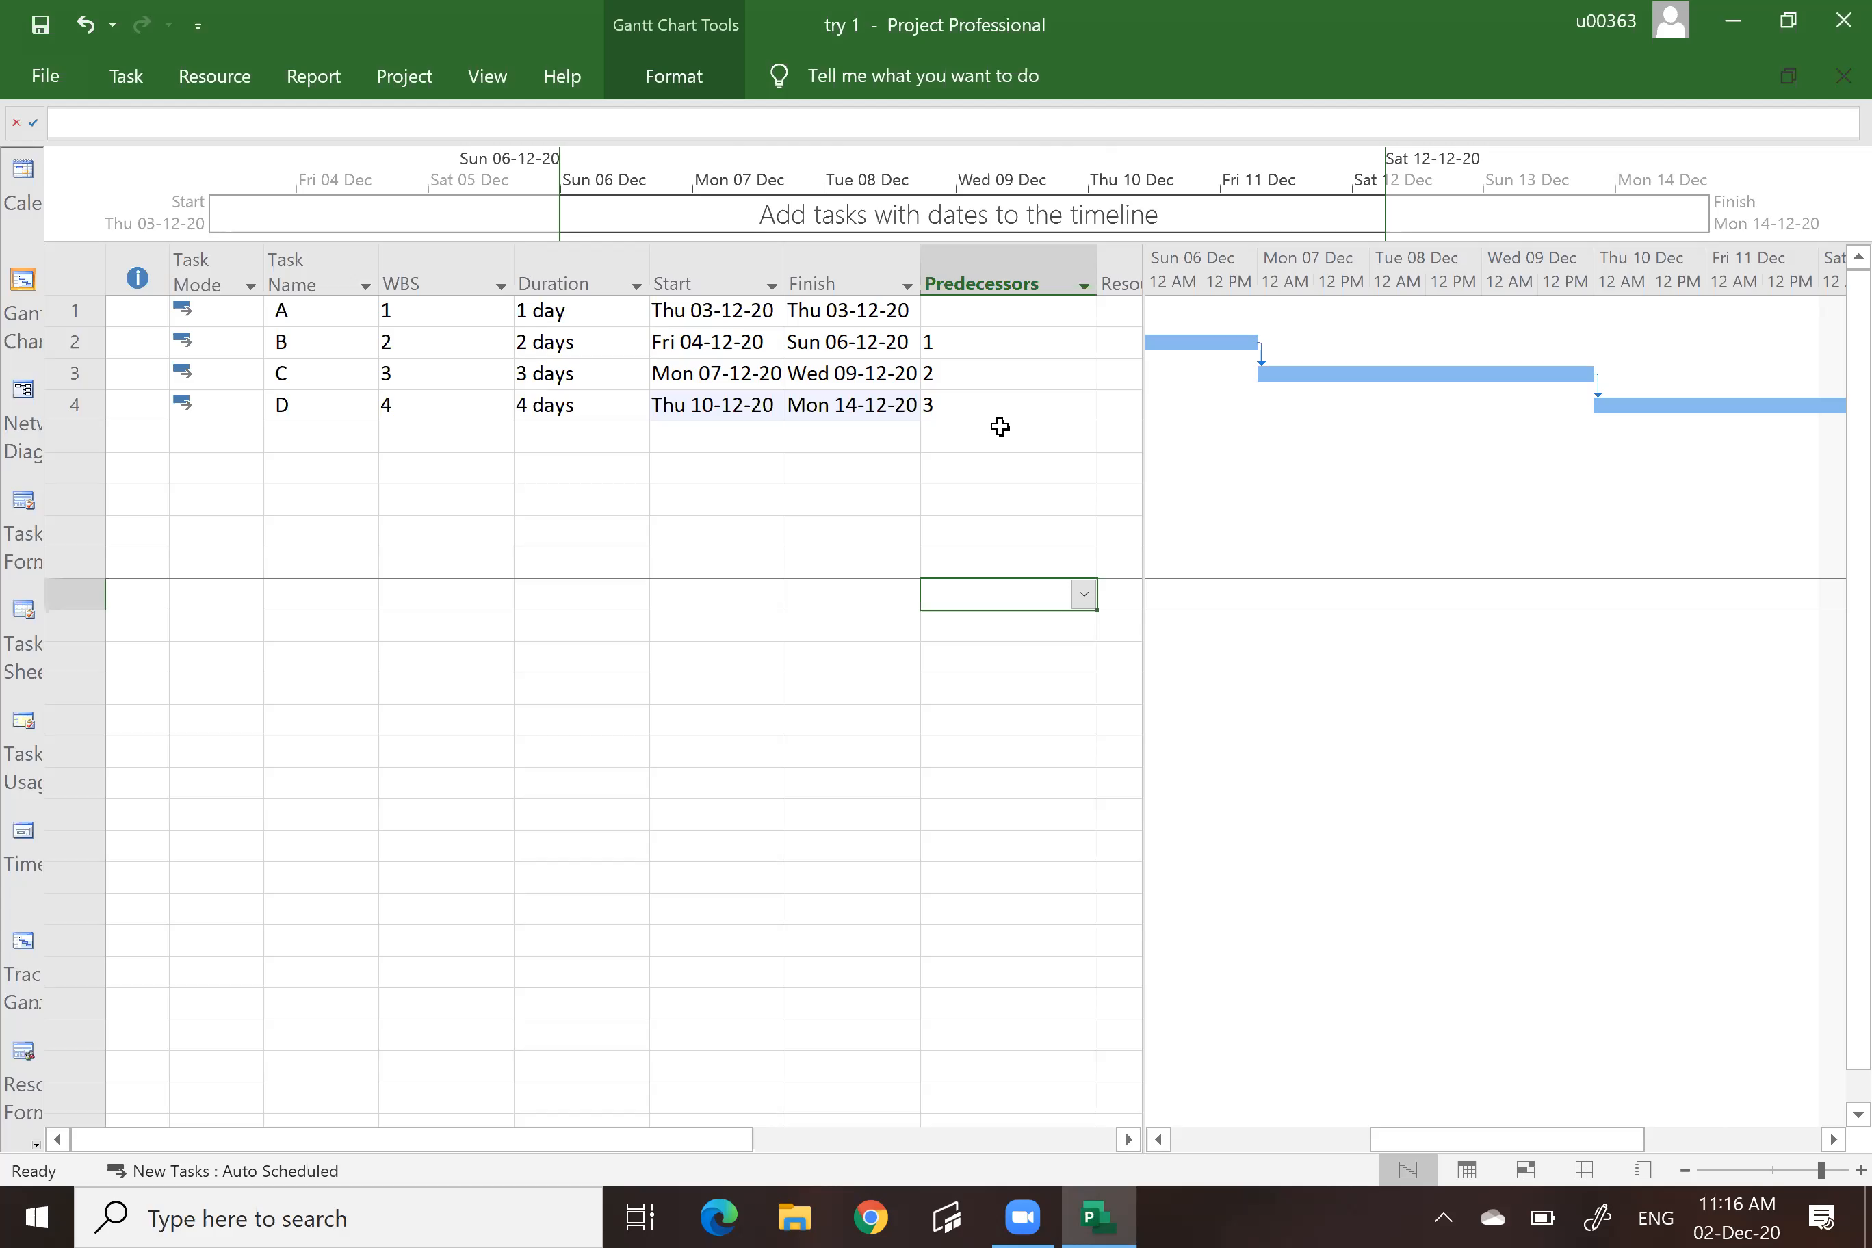
click(983, 270)
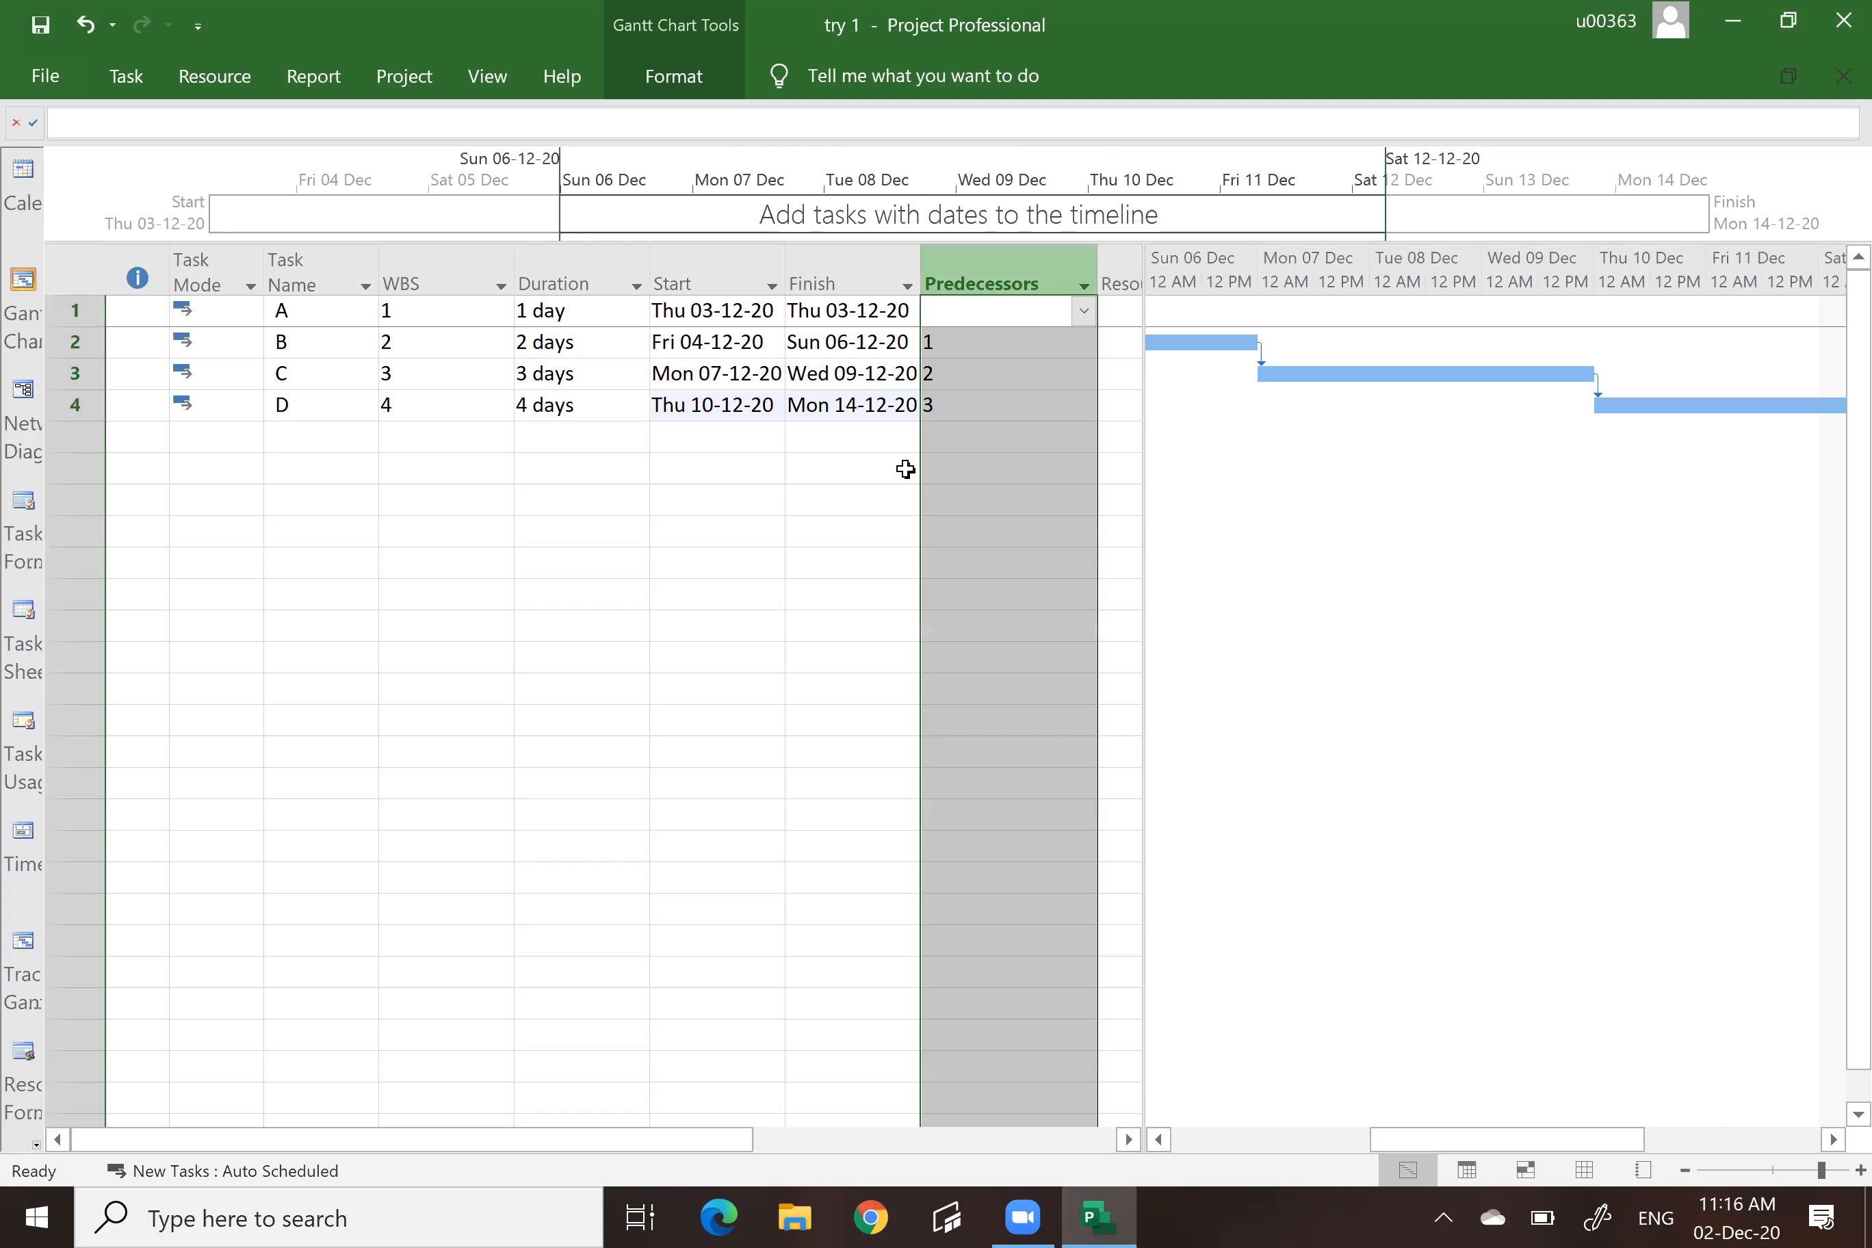
click(287, 278)
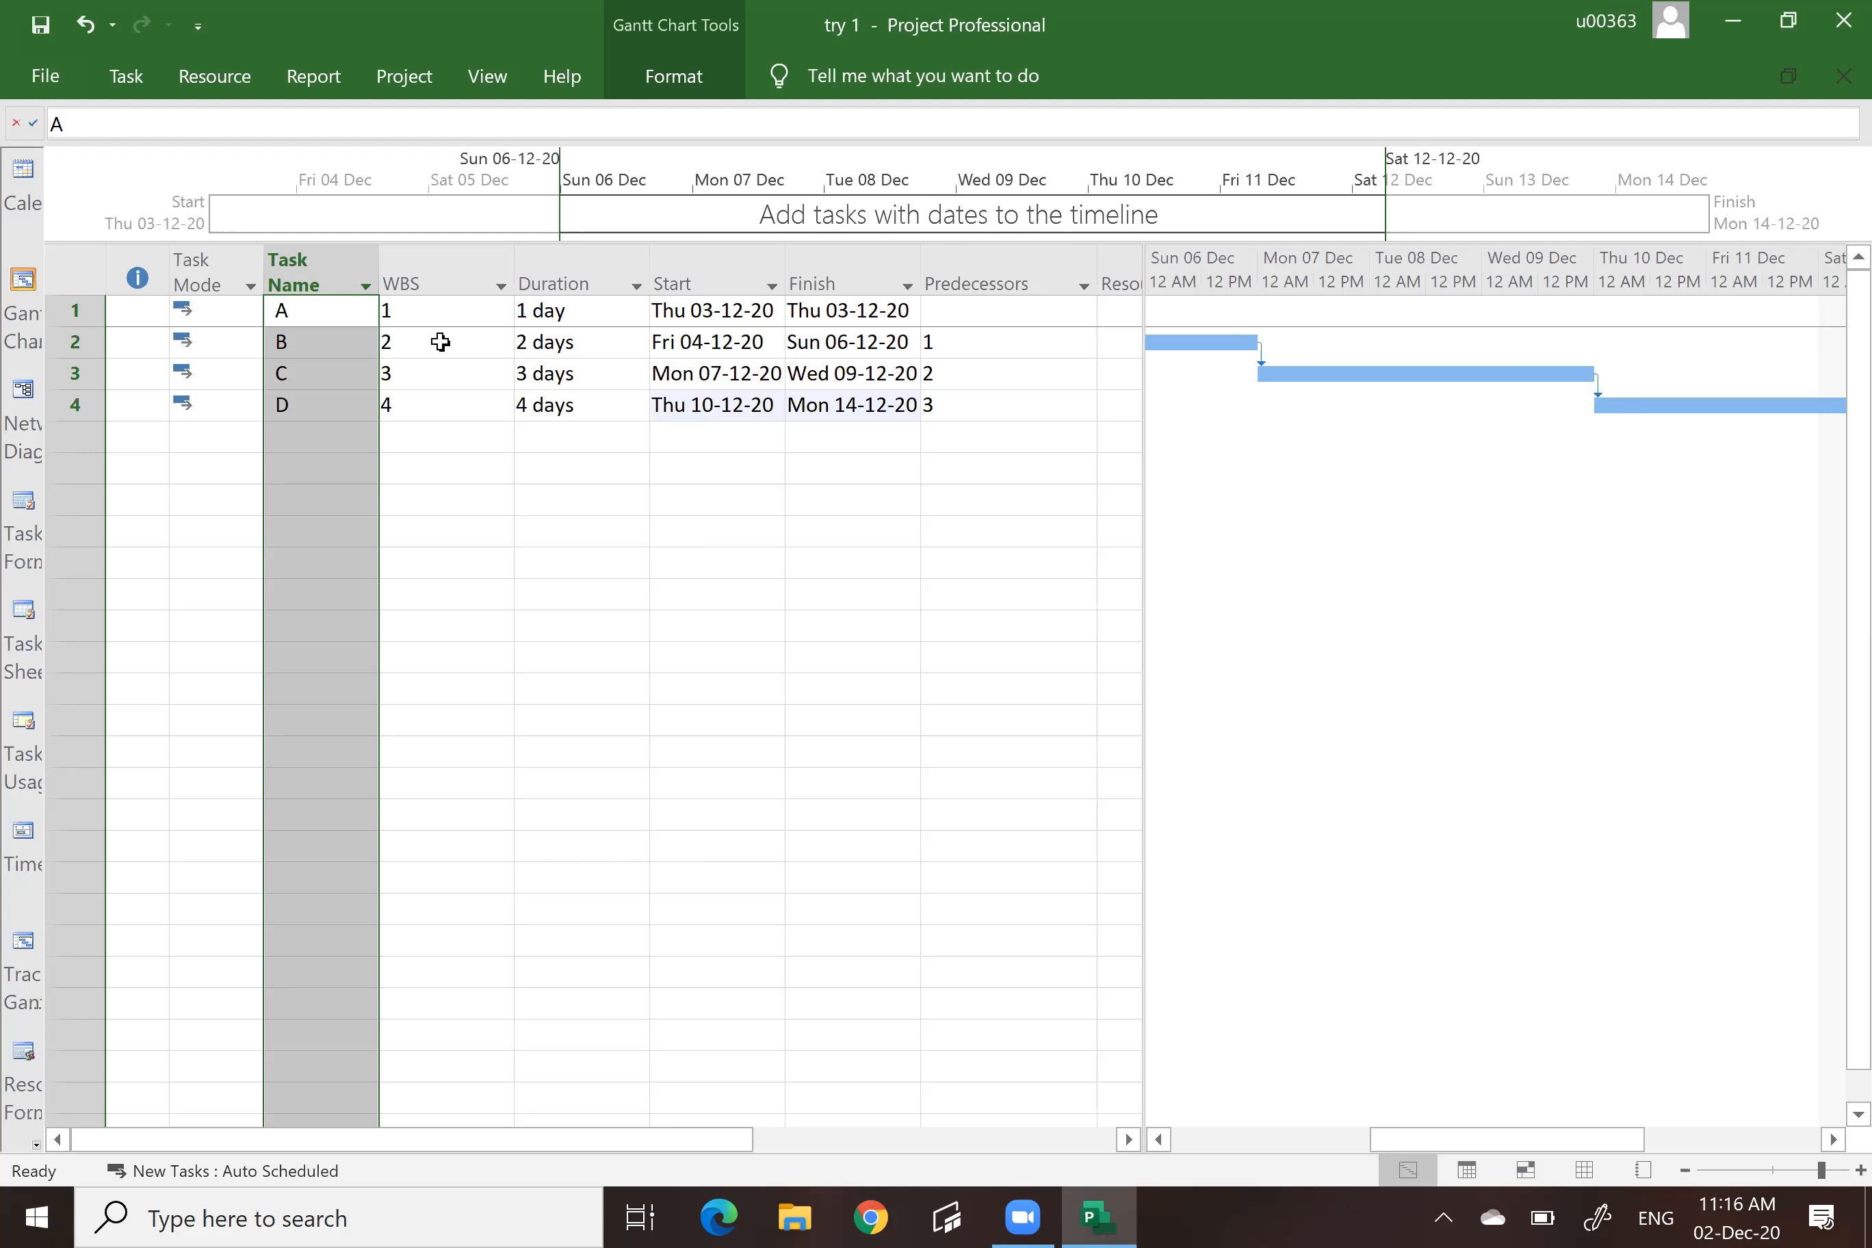
click(999, 282)
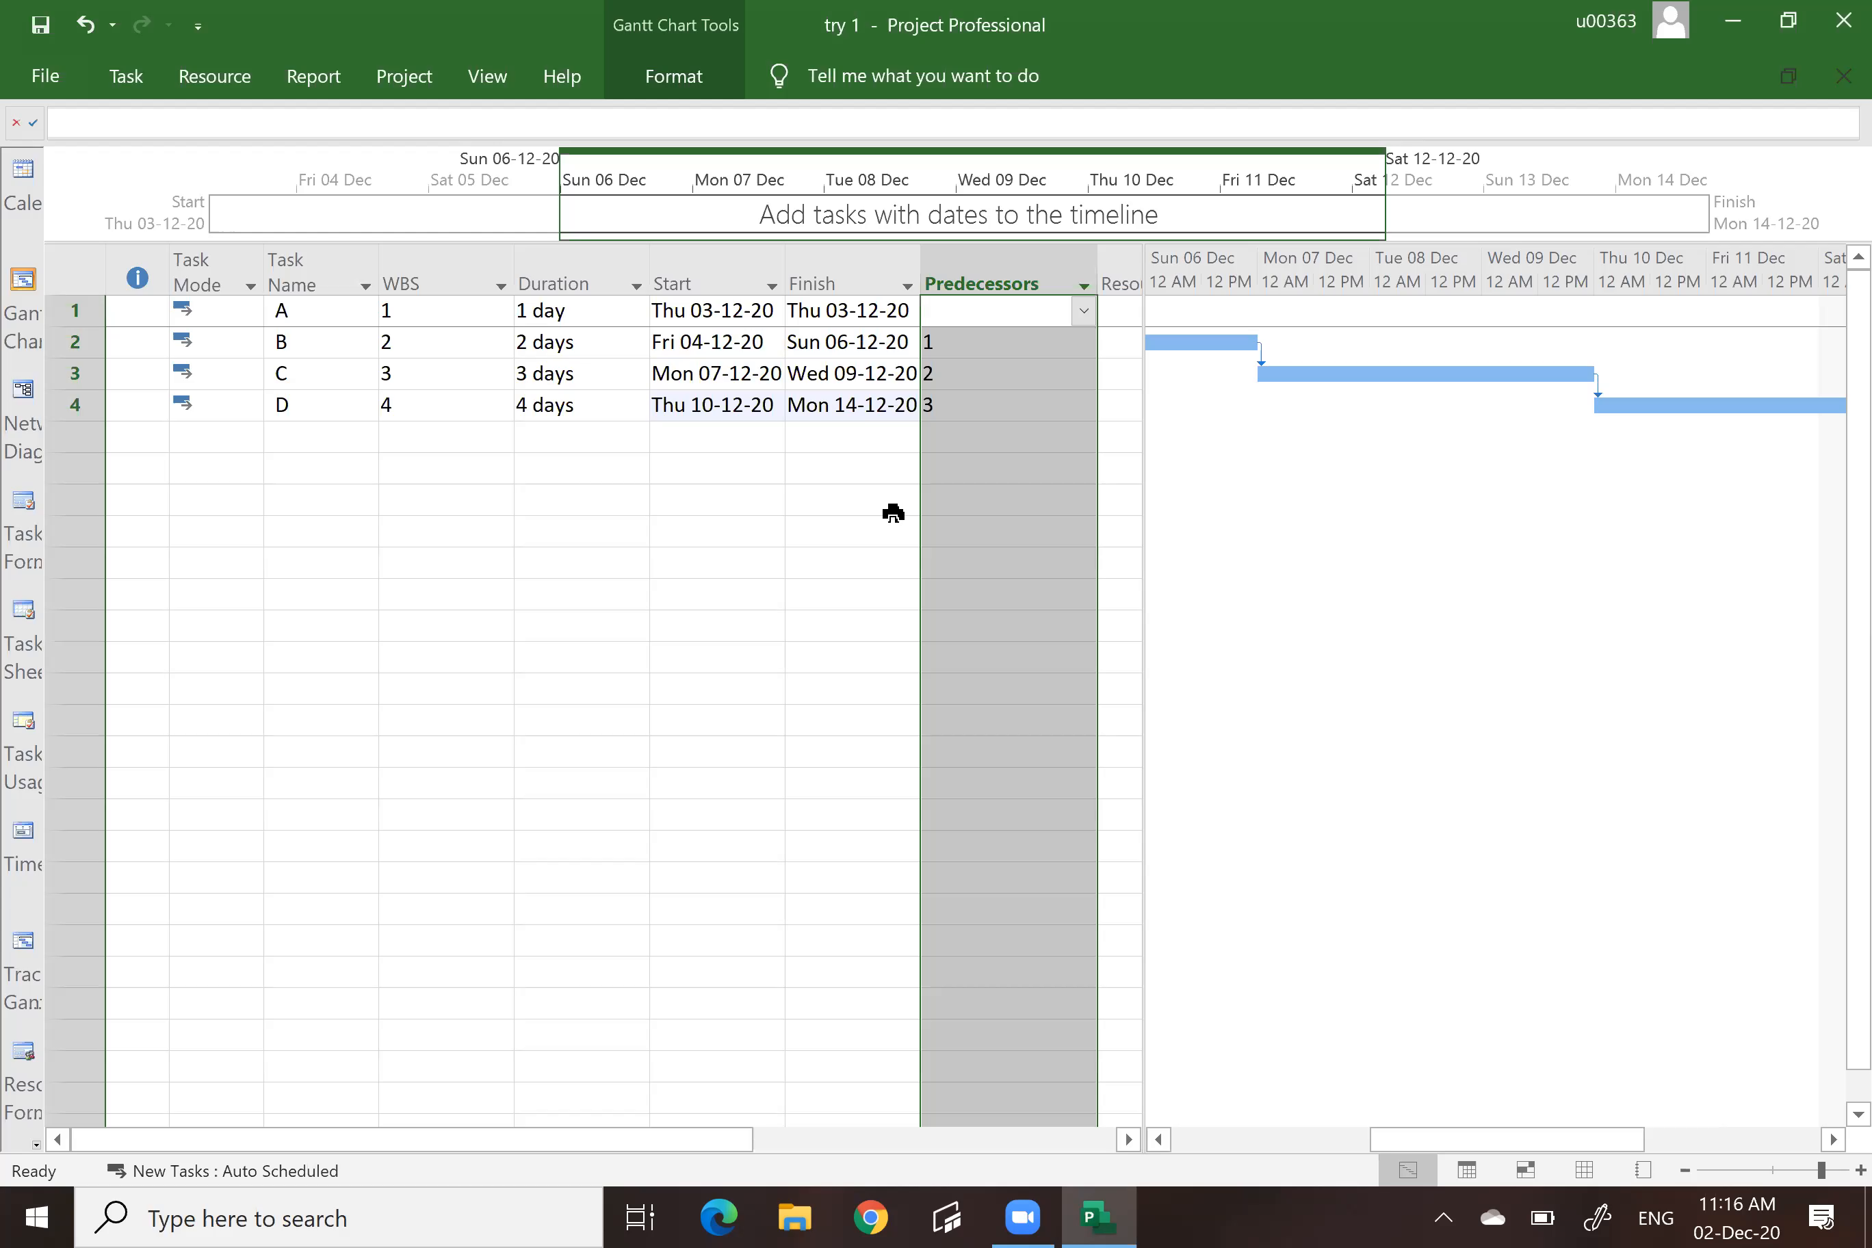
click(893, 507)
Remove the predecessors of tasks A through D and bring their bars into view in the Gantt chart.
drag(961, 309, 988, 409)
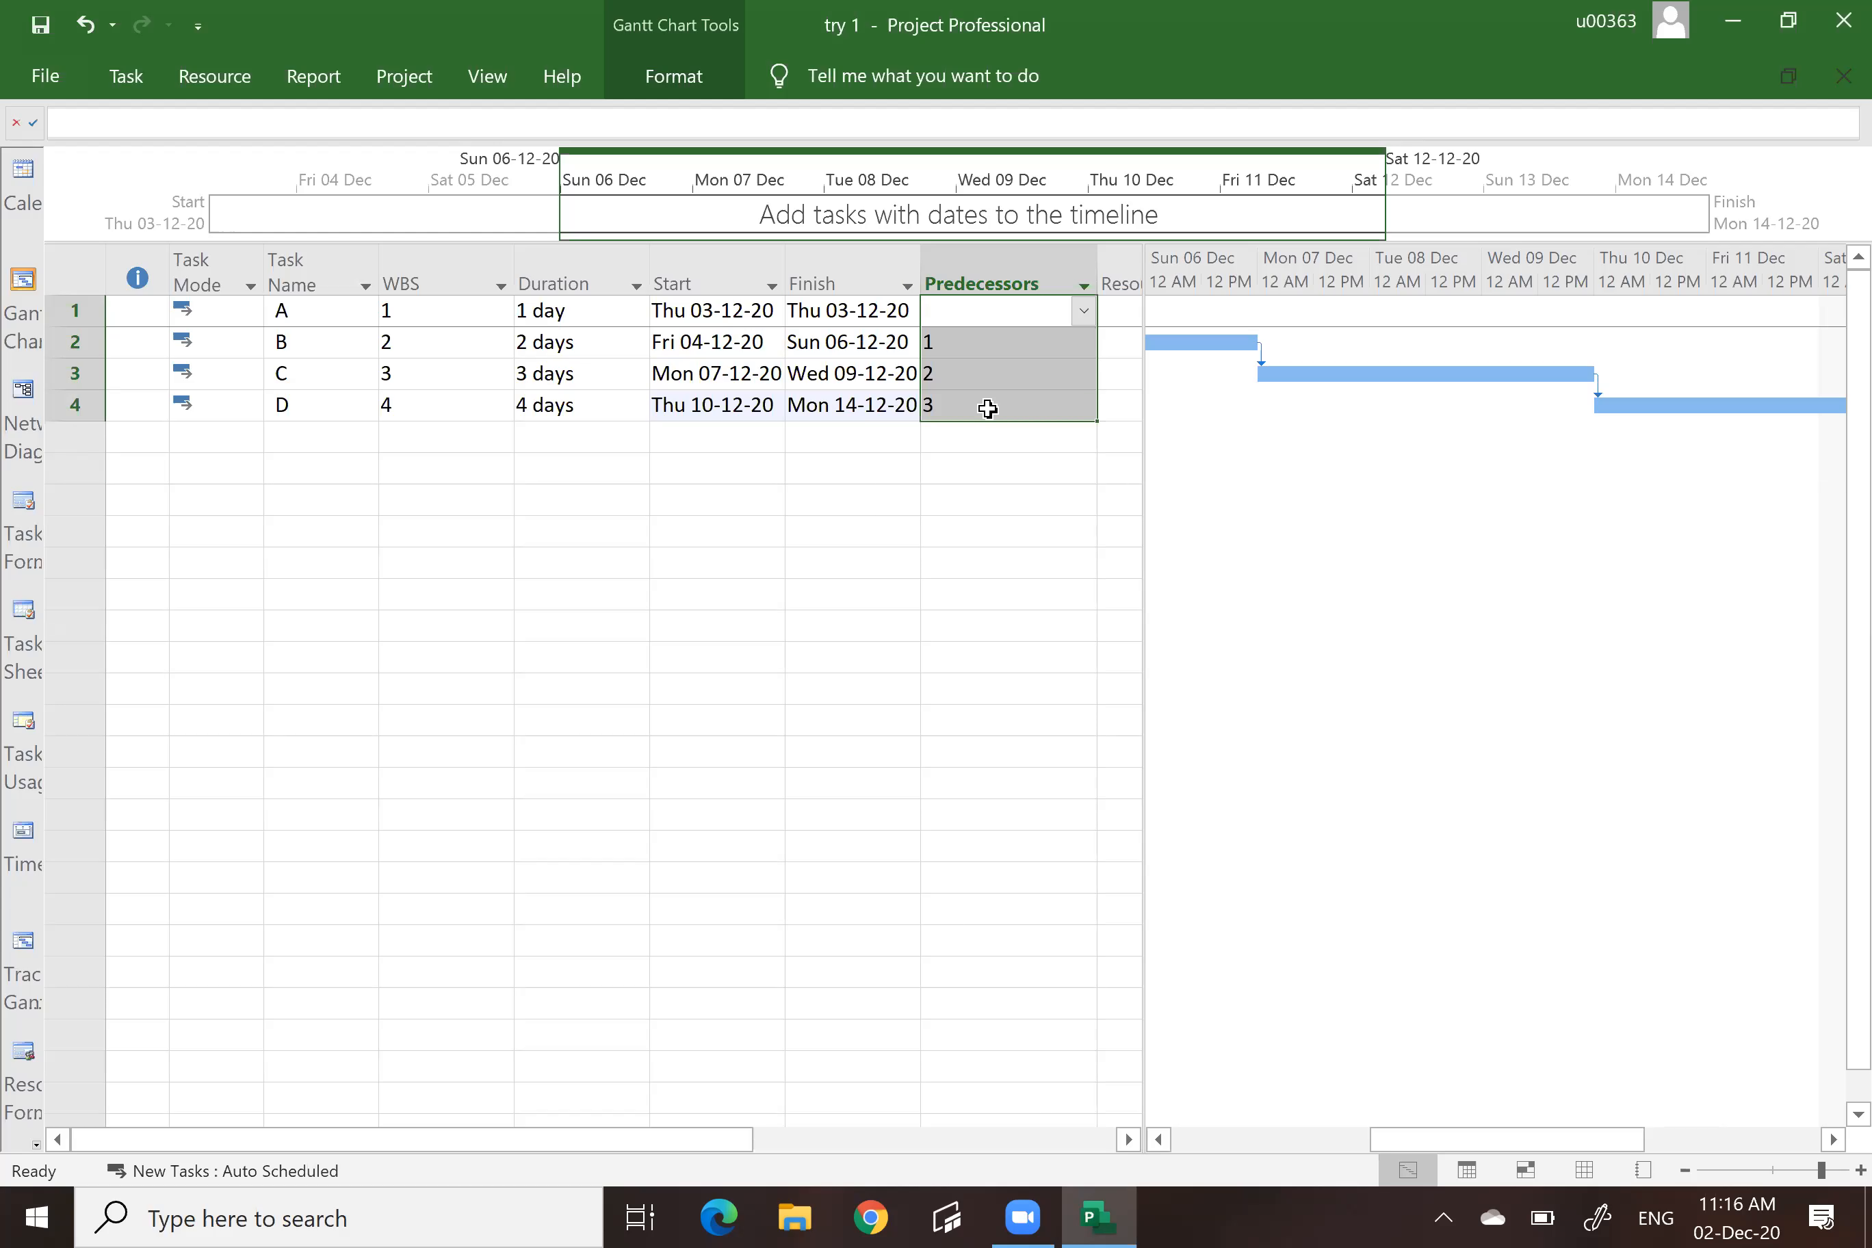
key(Delete)
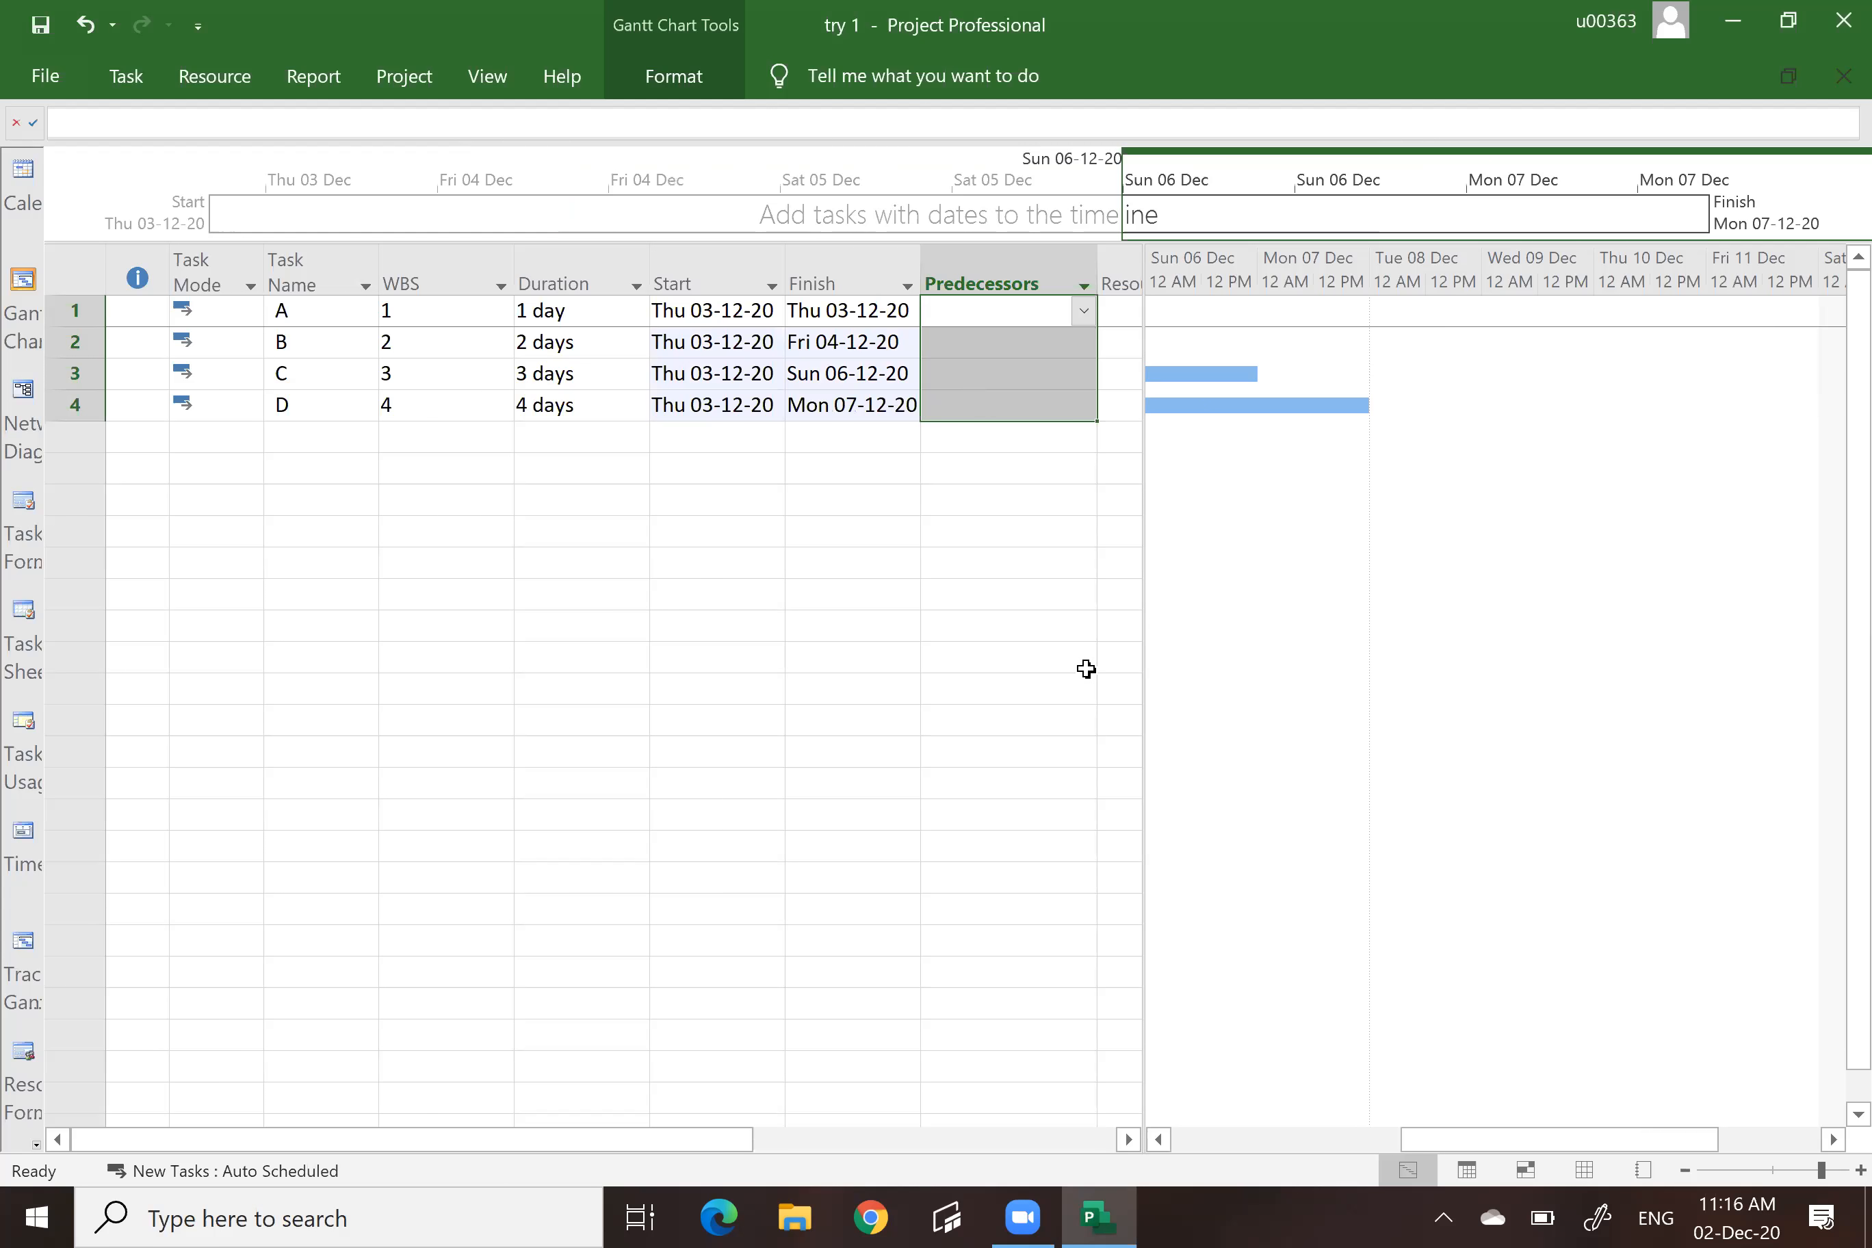
click(1237, 1138)
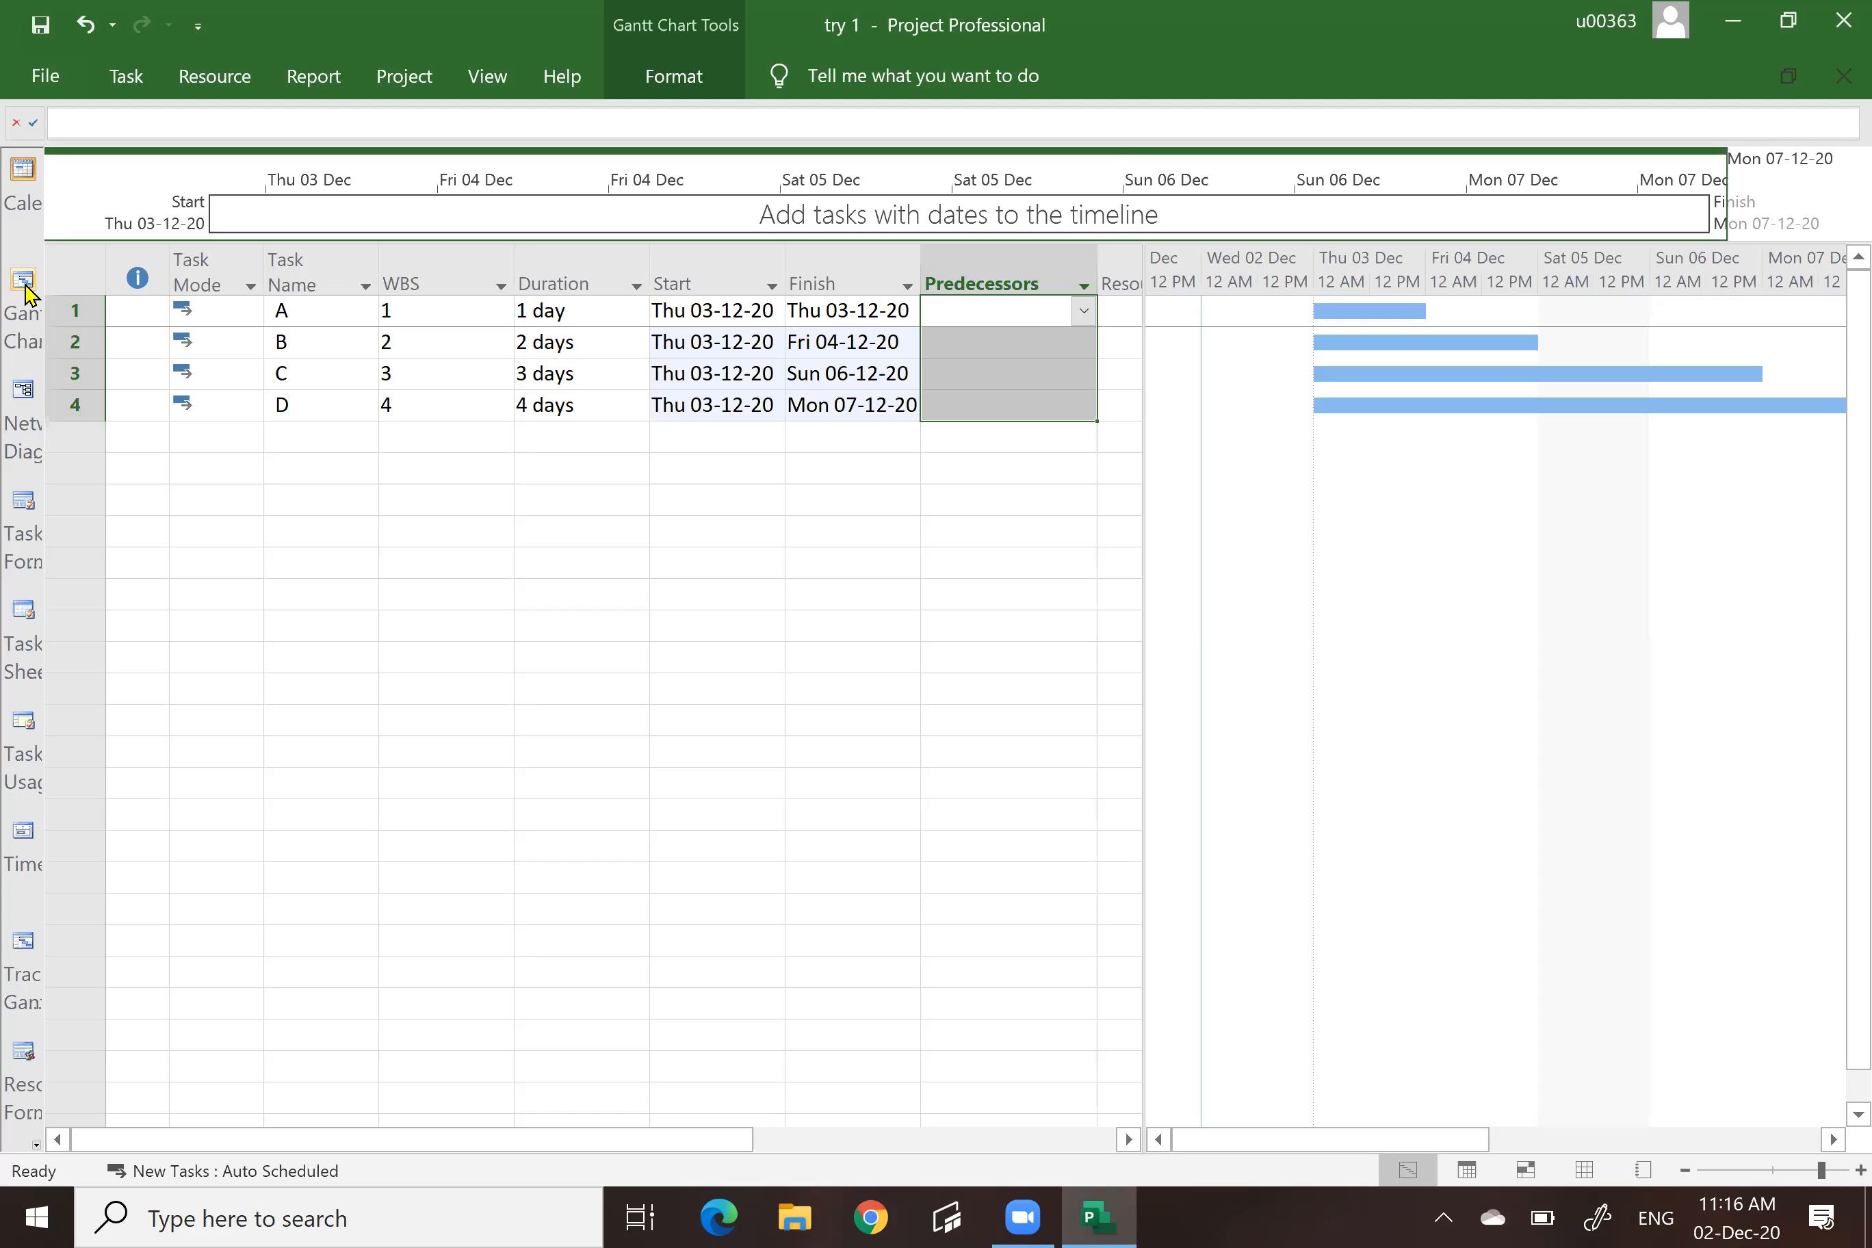
In the Network Diagram view, draw a new task box below A and a second one linked as its successor.
click(27, 403)
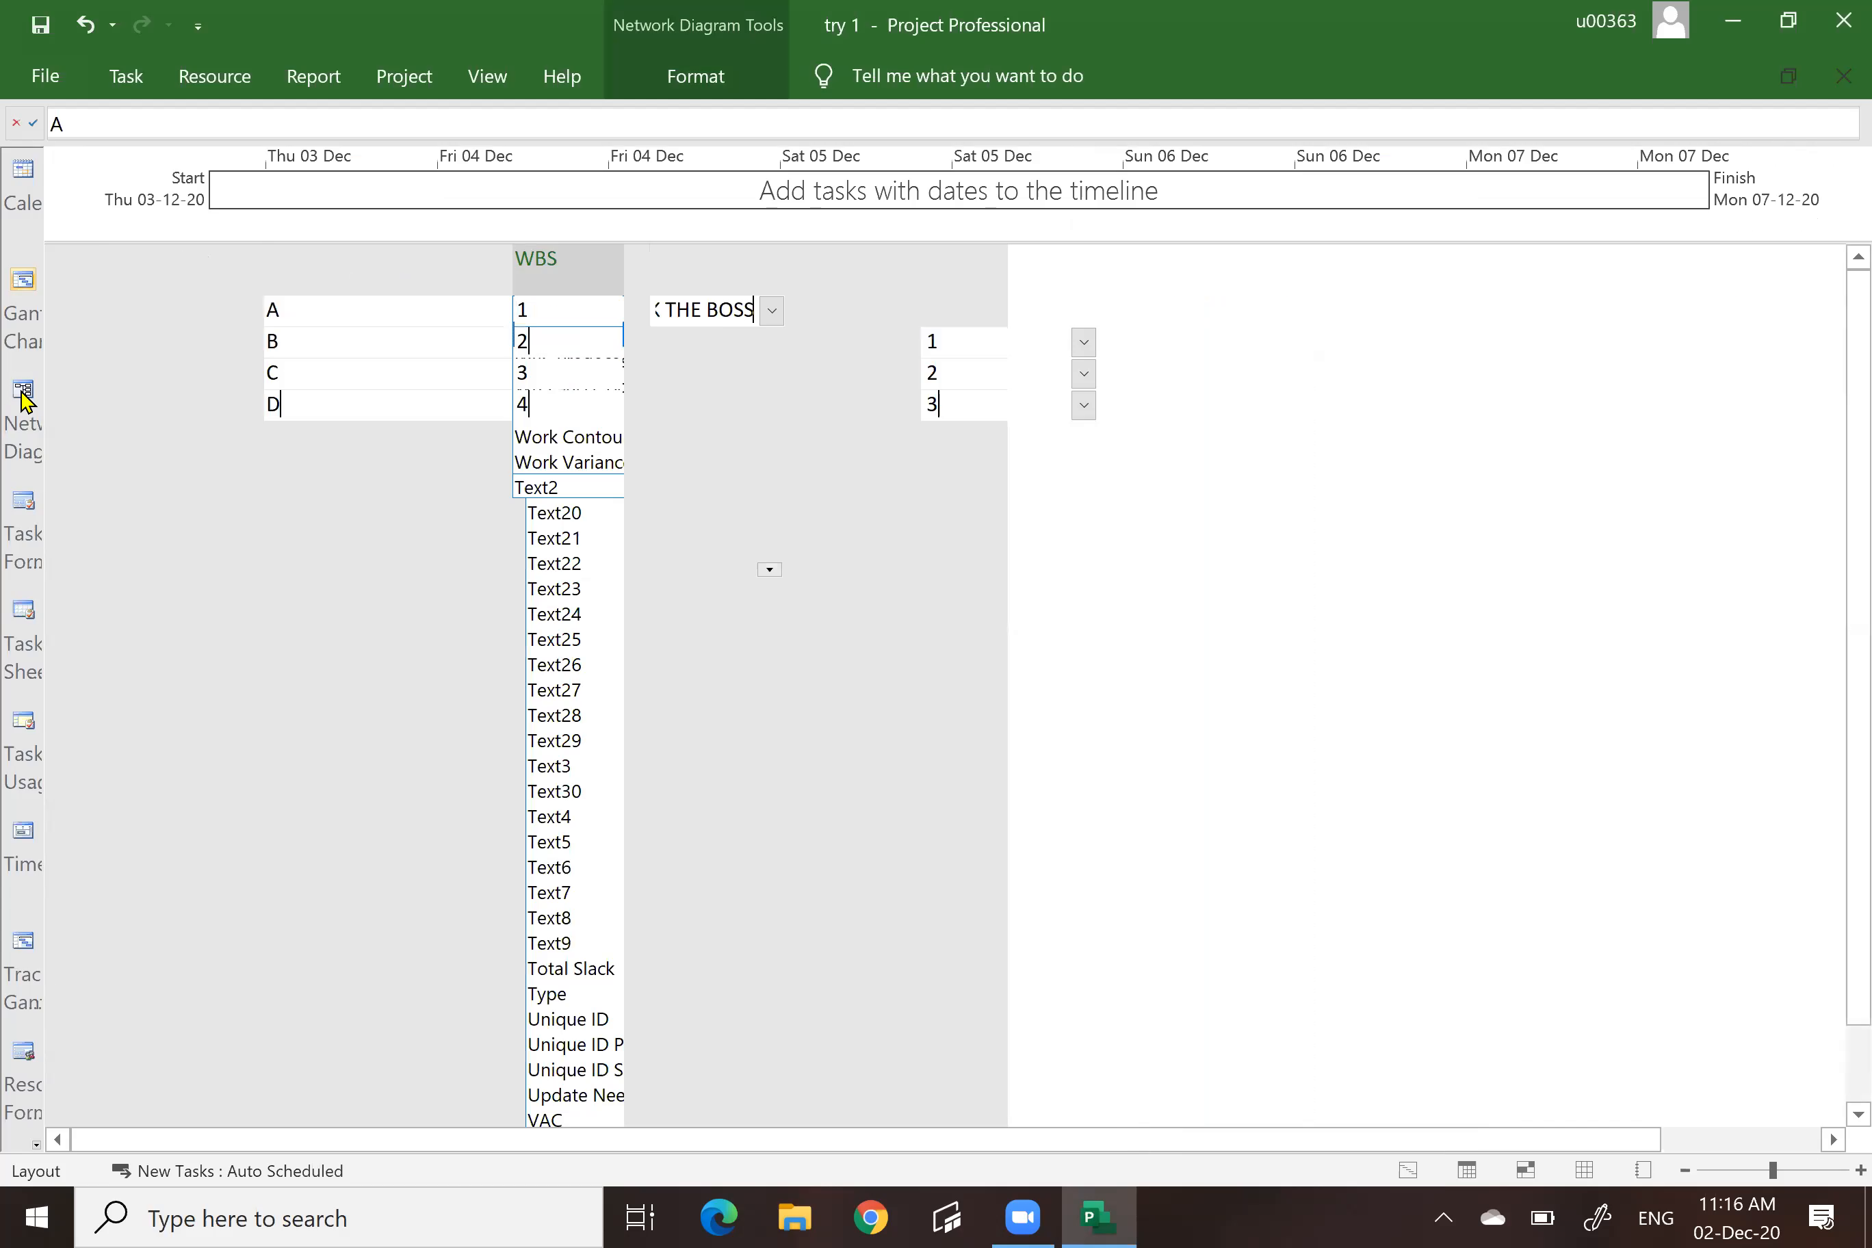
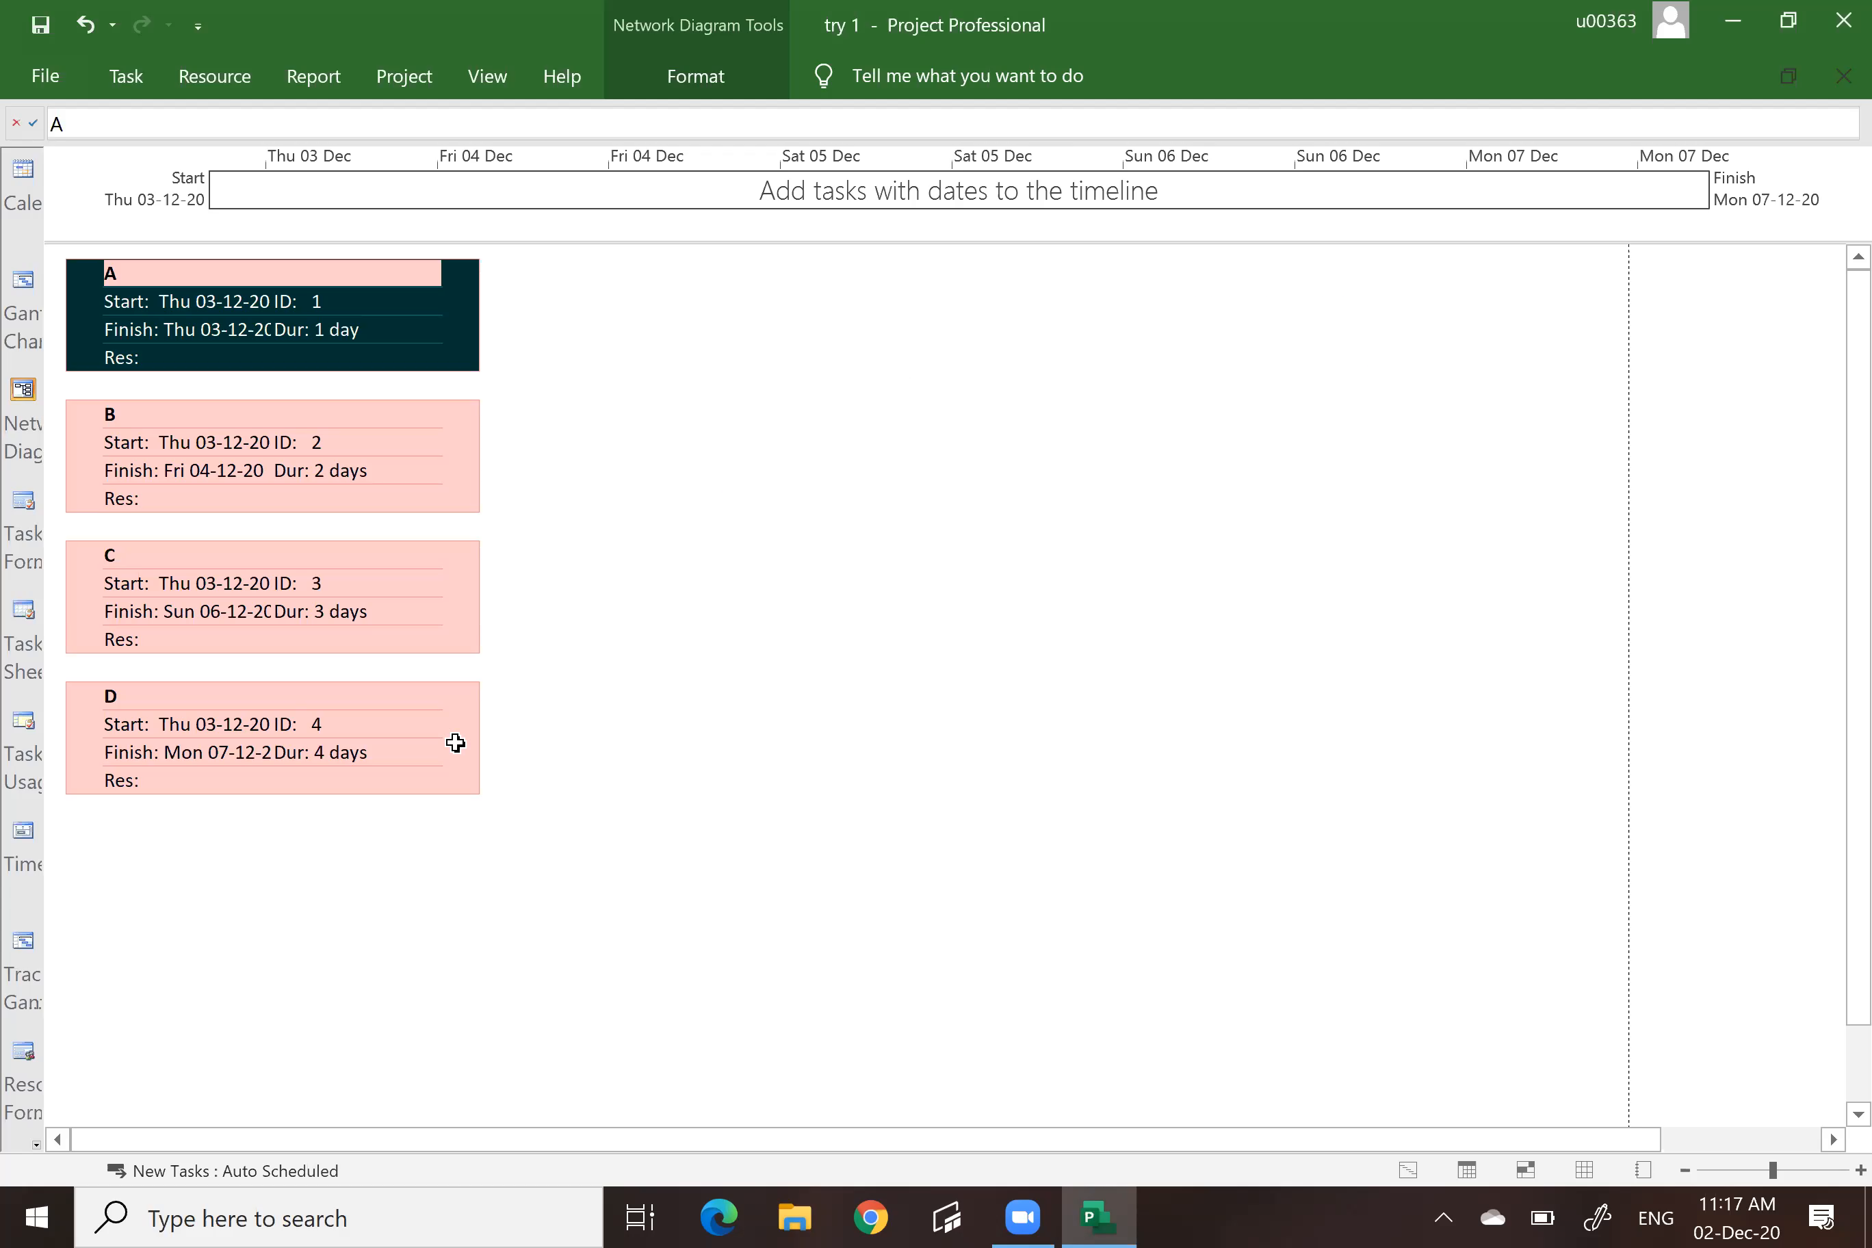
drag(247, 928, 573, 987)
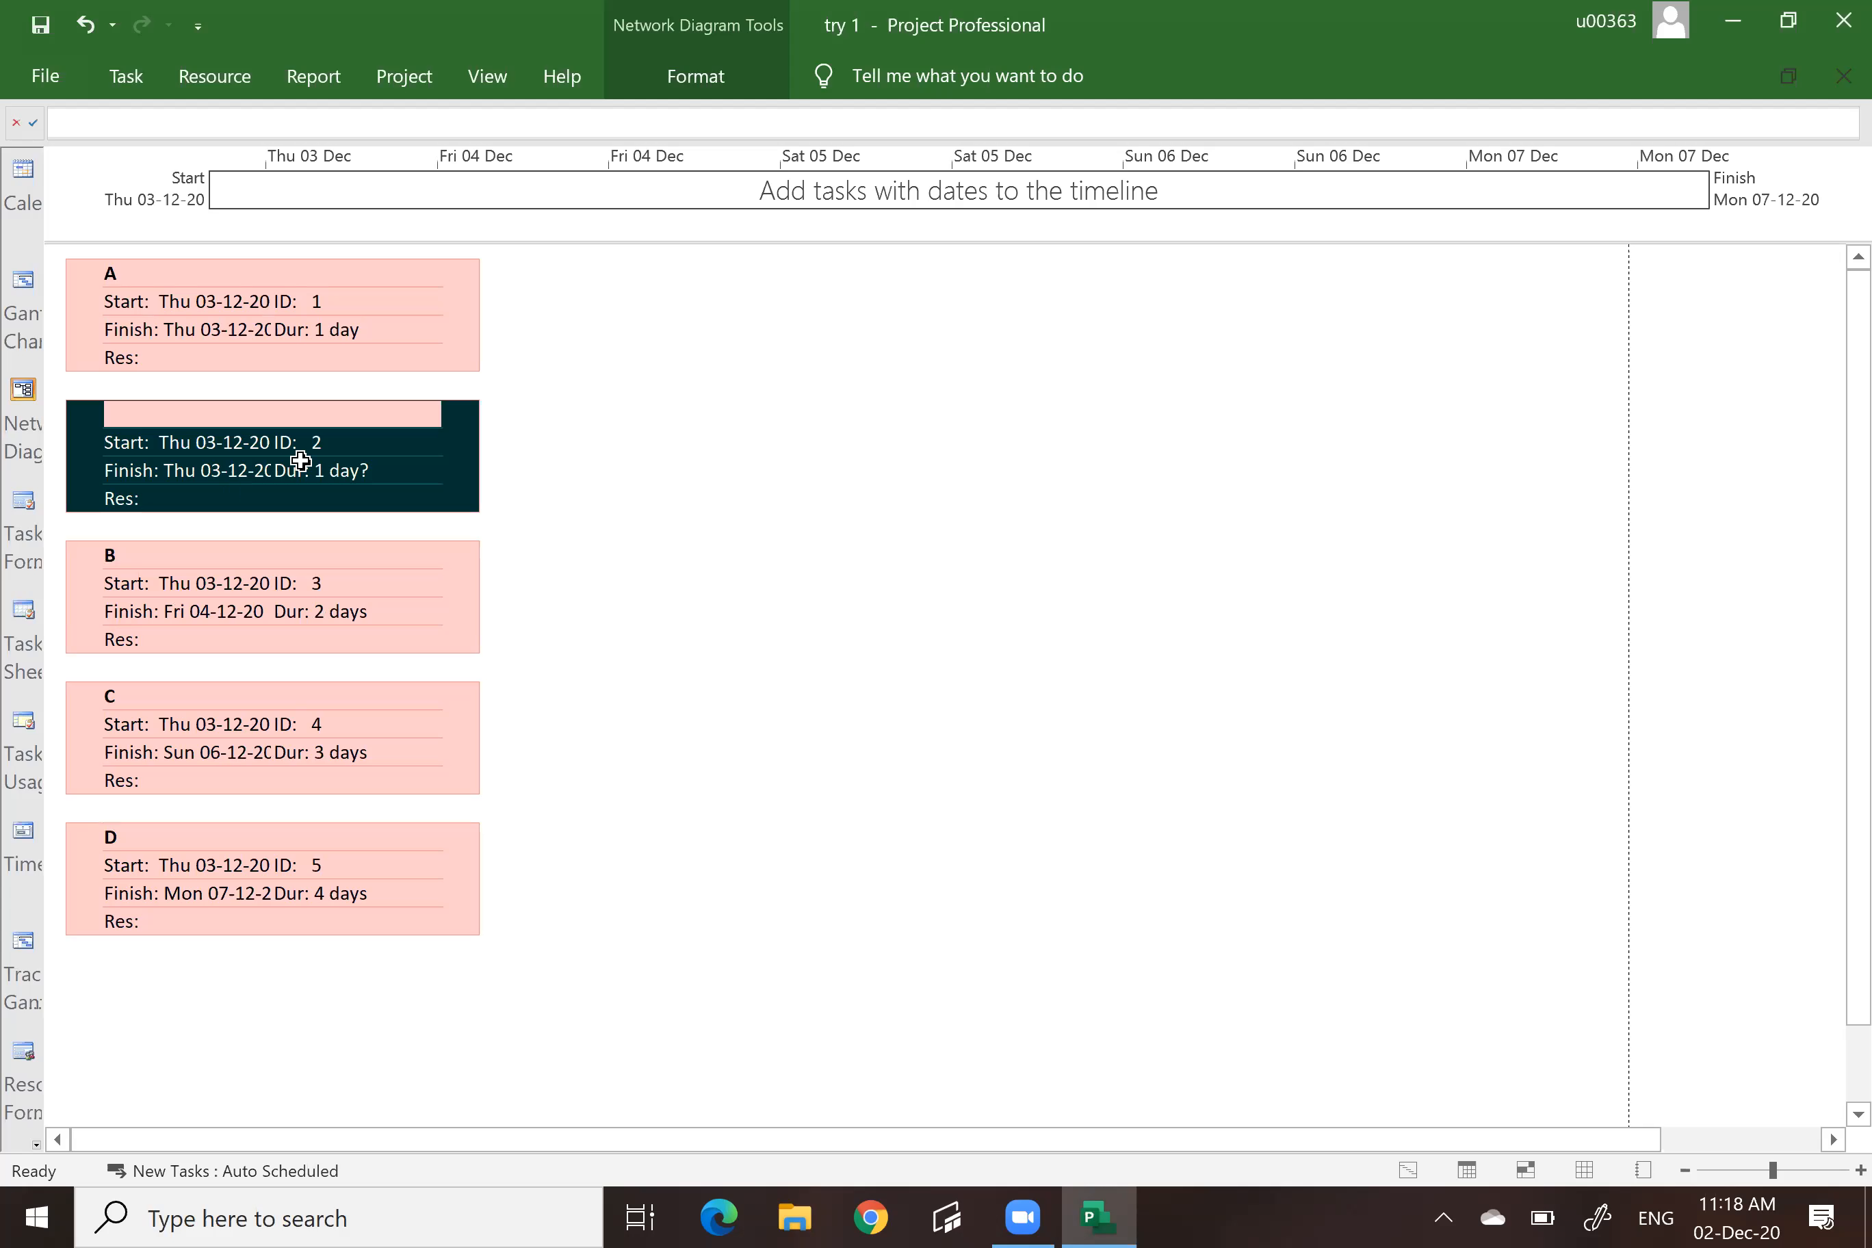
drag(440, 462, 389, 474)
drag(314, 401, 316, 393)
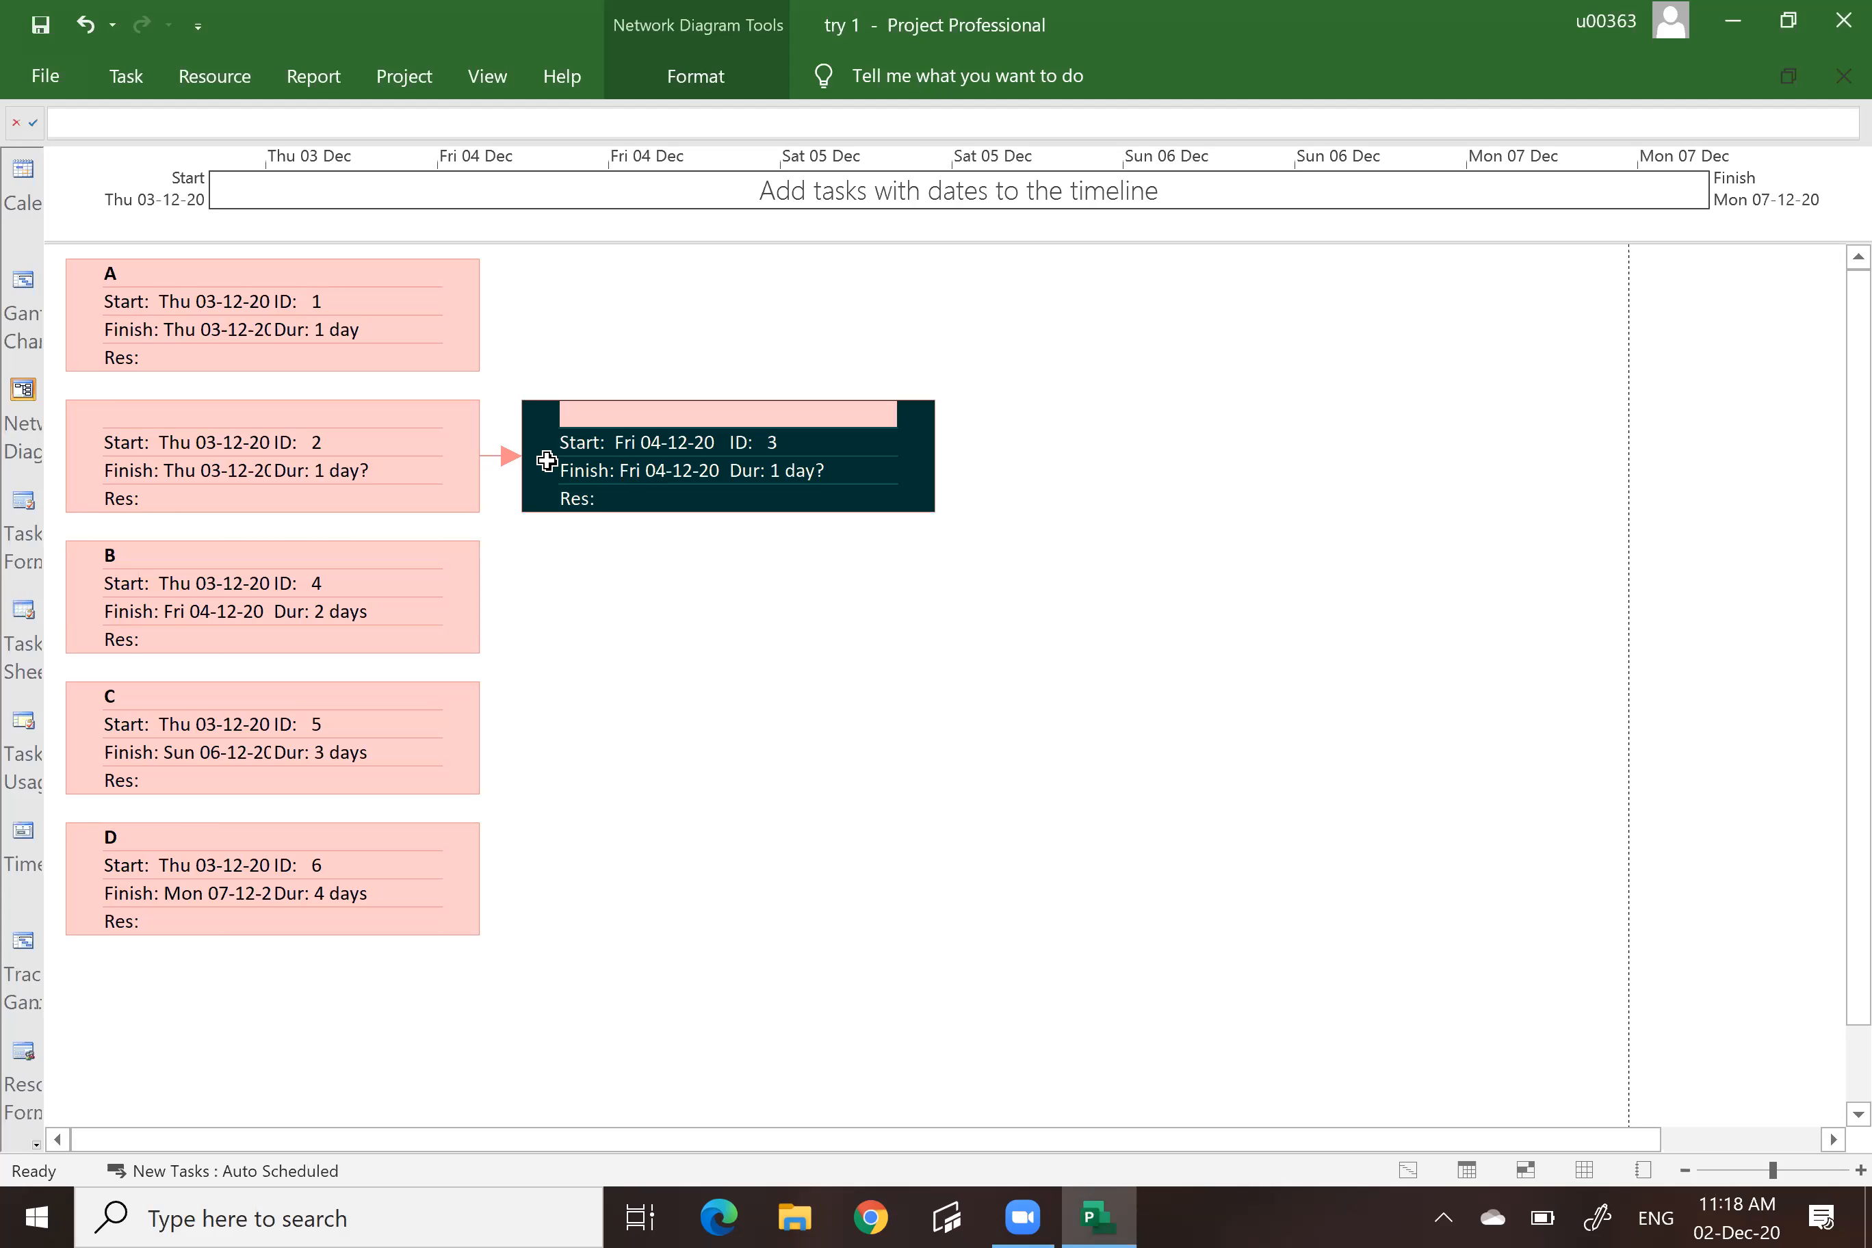
Return to the Gantt Chart view and inspect the two unnamed tasks in rows 2 and 3.
click(23, 280)
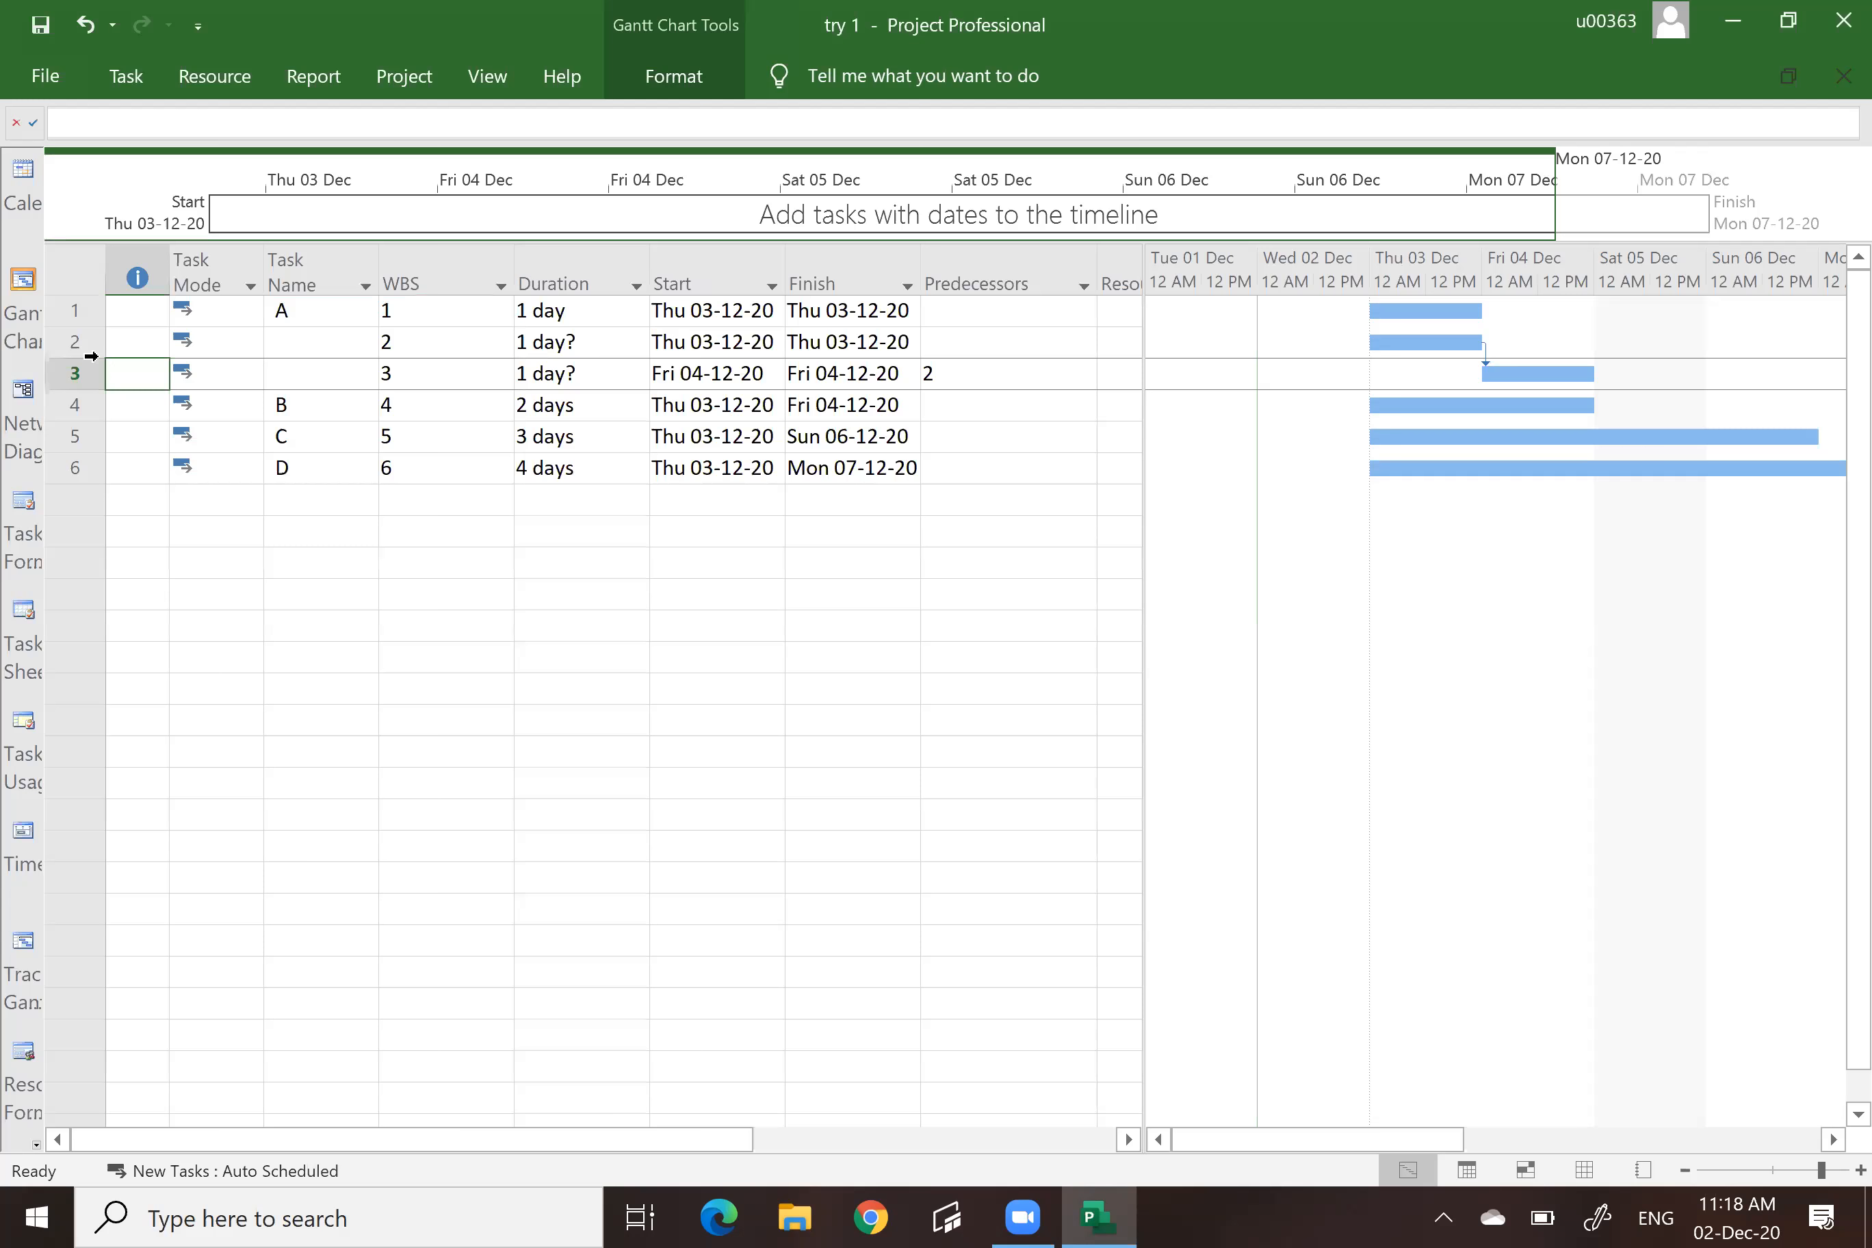
click(74, 346)
click(69, 378)
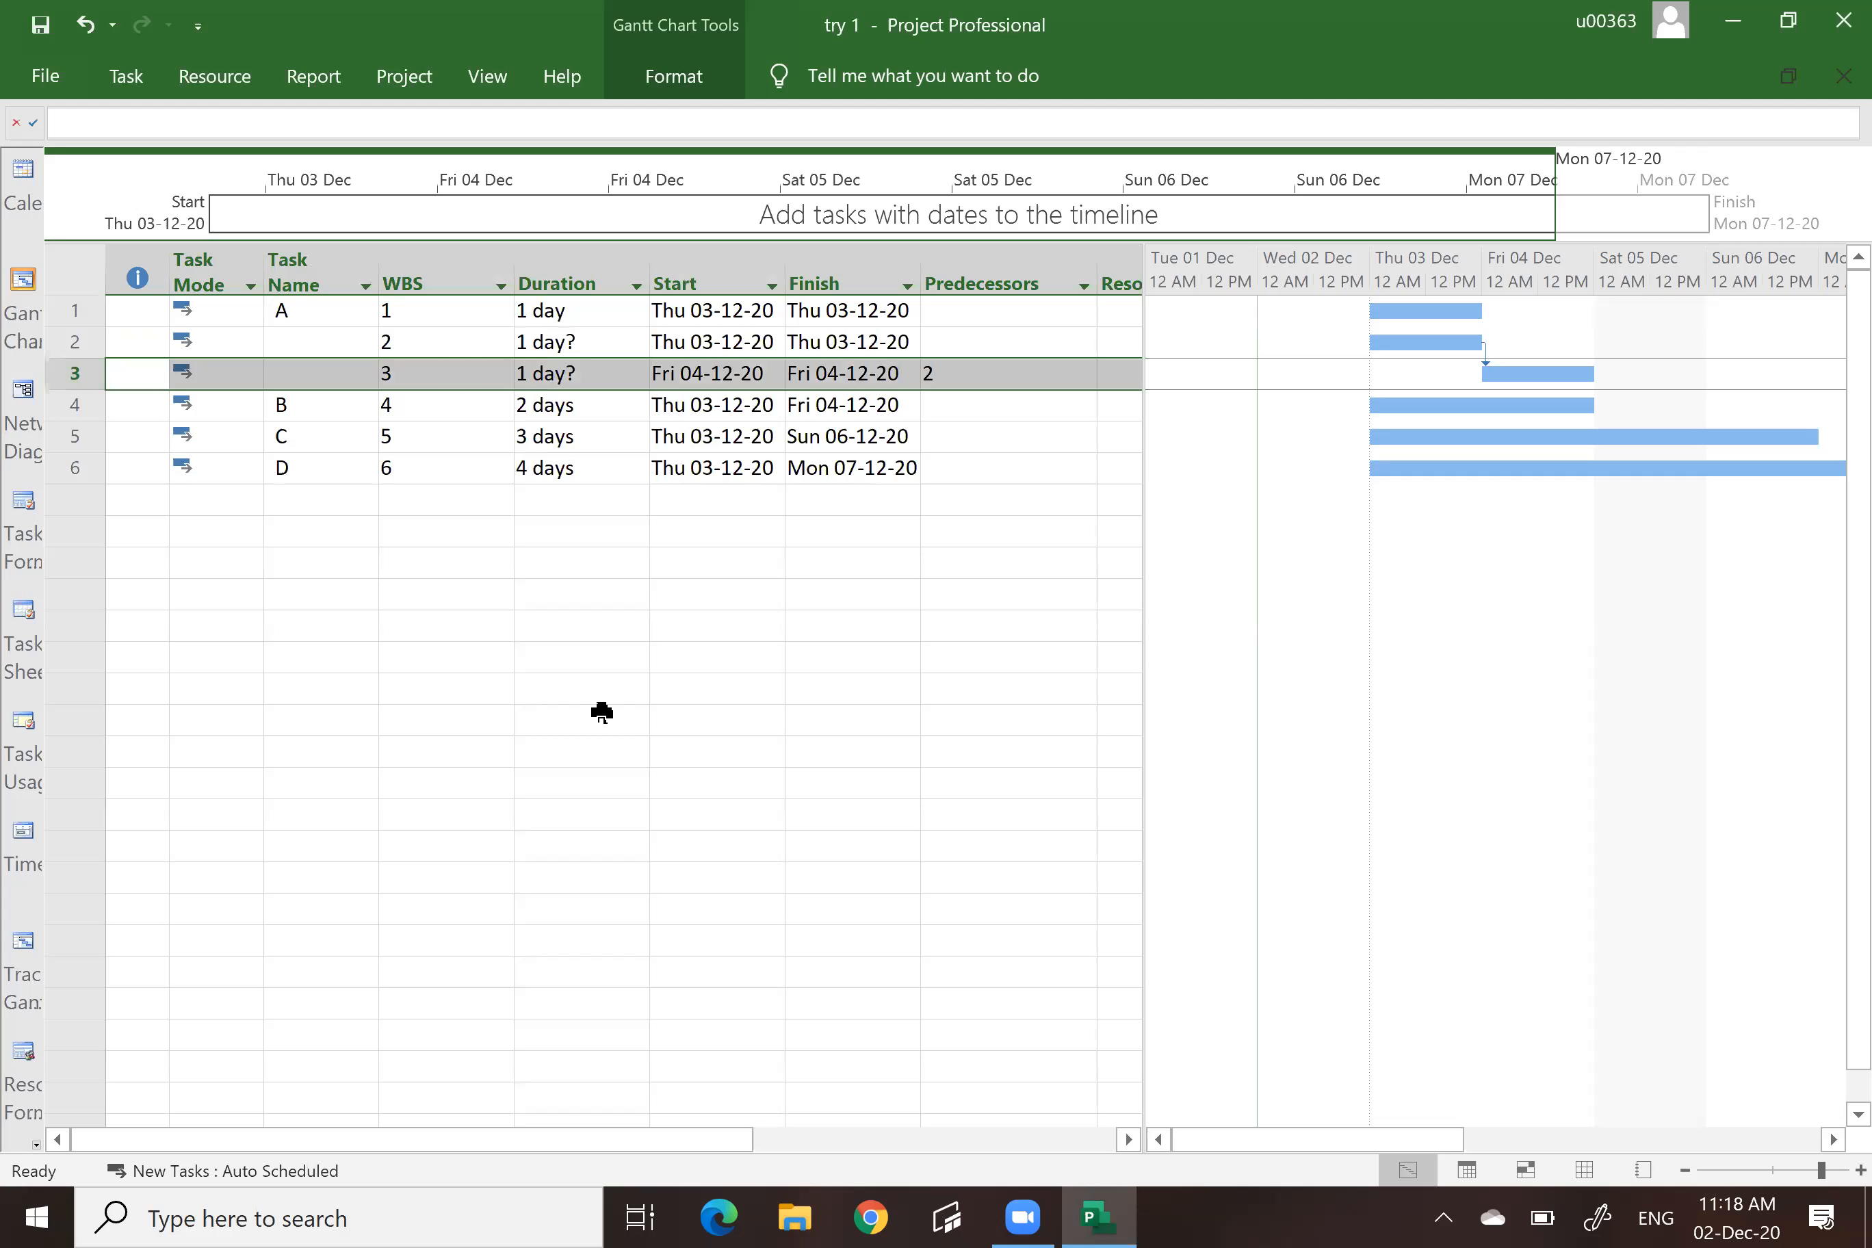
click(600, 715)
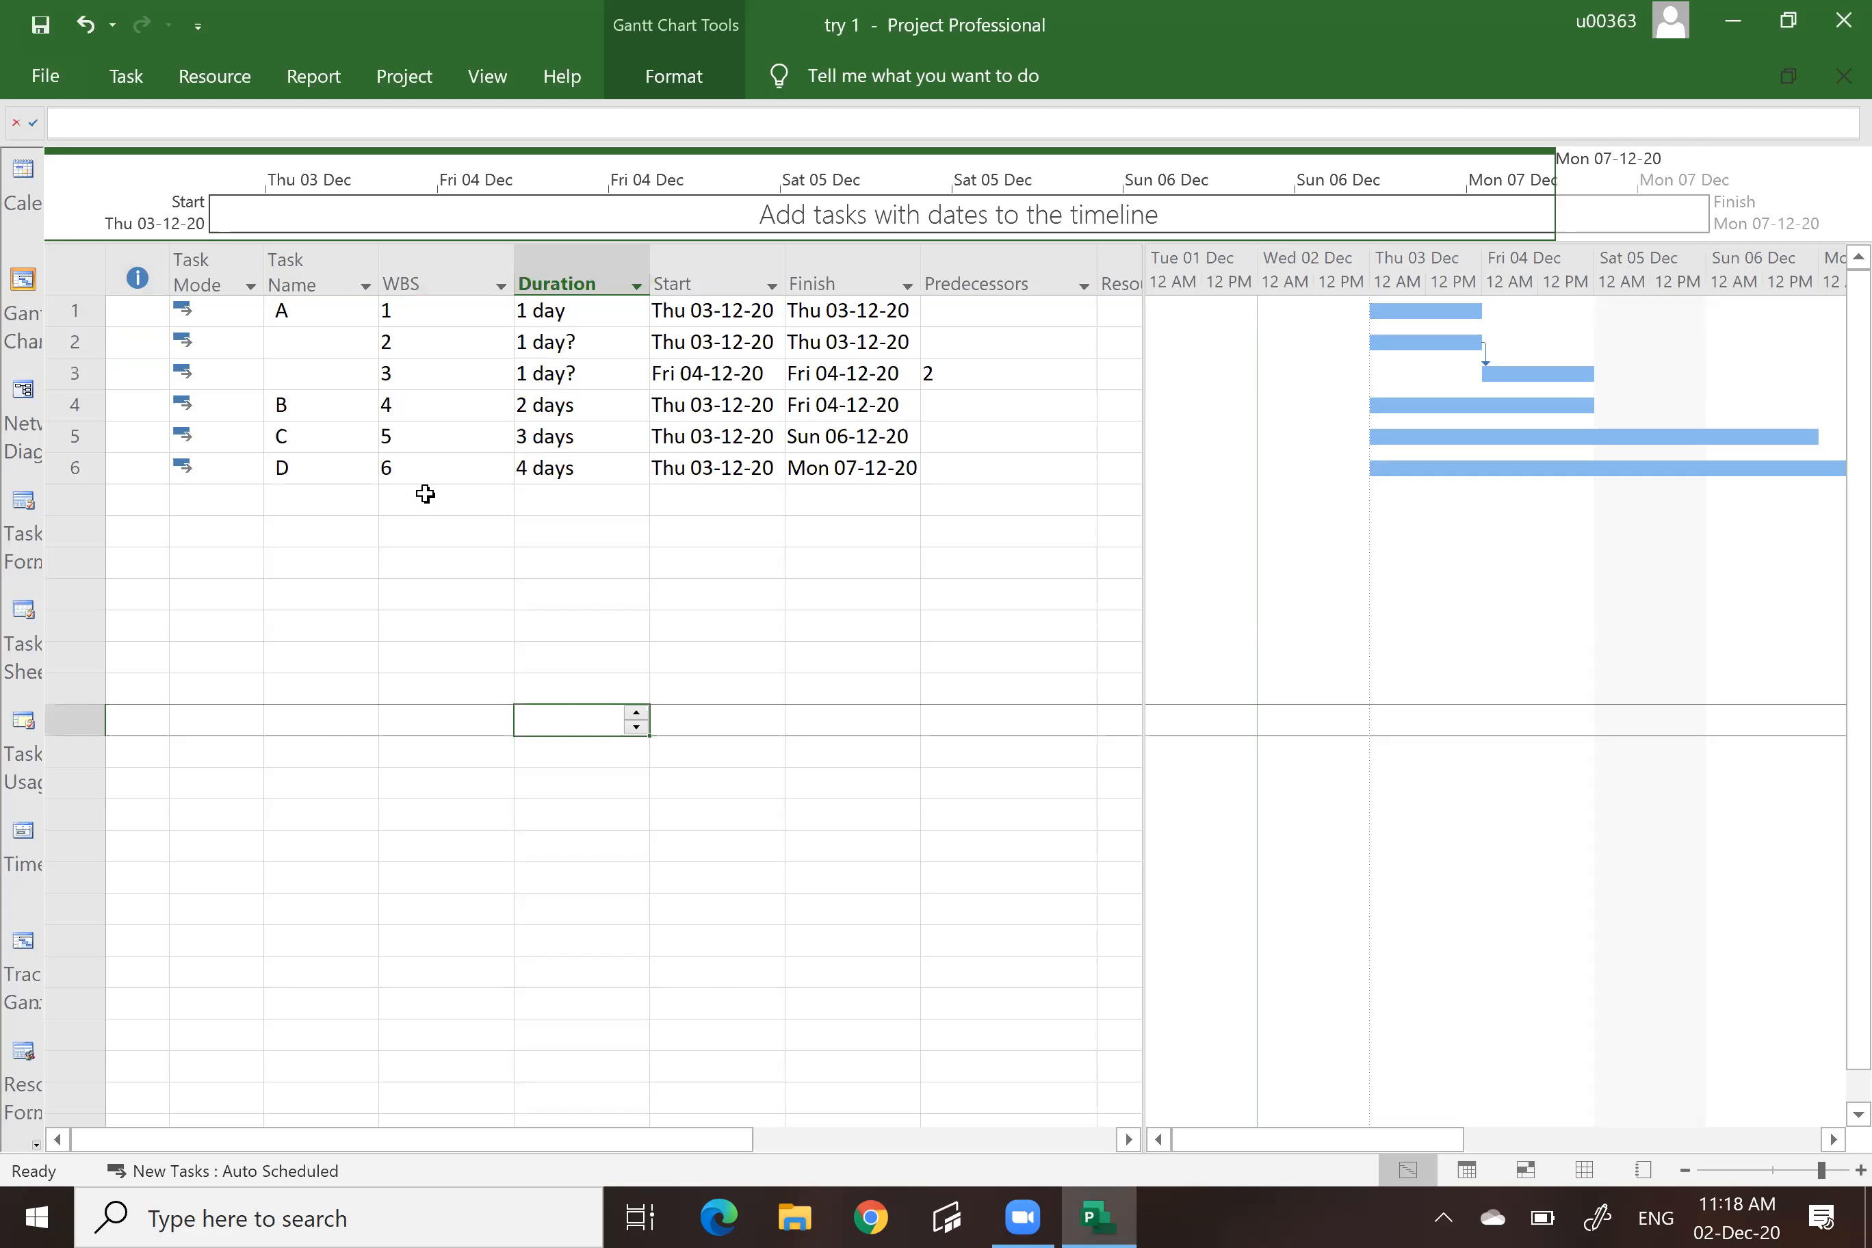
Move the two unnamed tasks below task D in the Gantt Chart's task table.
click(89, 346)
drag(85, 347, 108, 455)
click(82, 348)
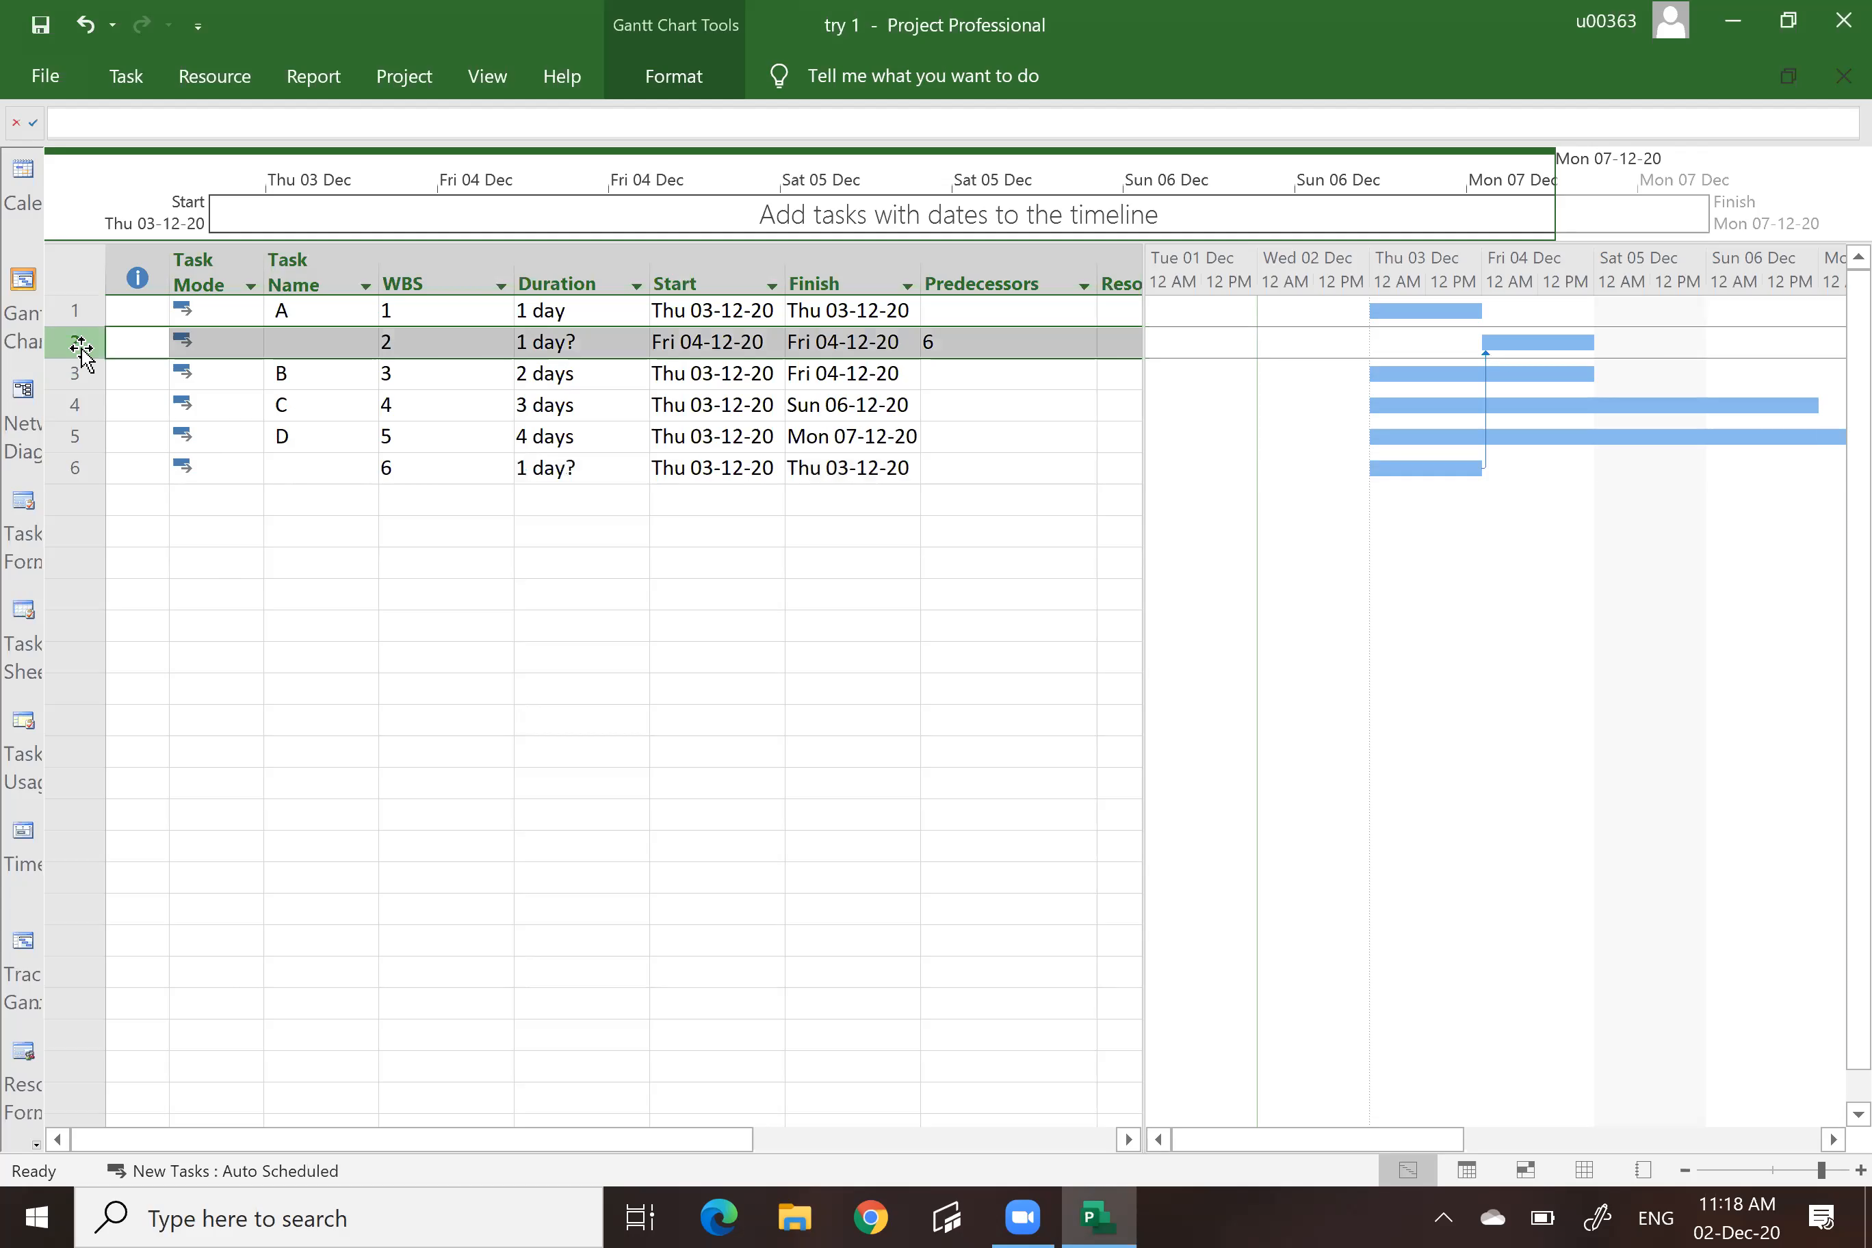
drag(81, 348, 64, 483)
click(540, 689)
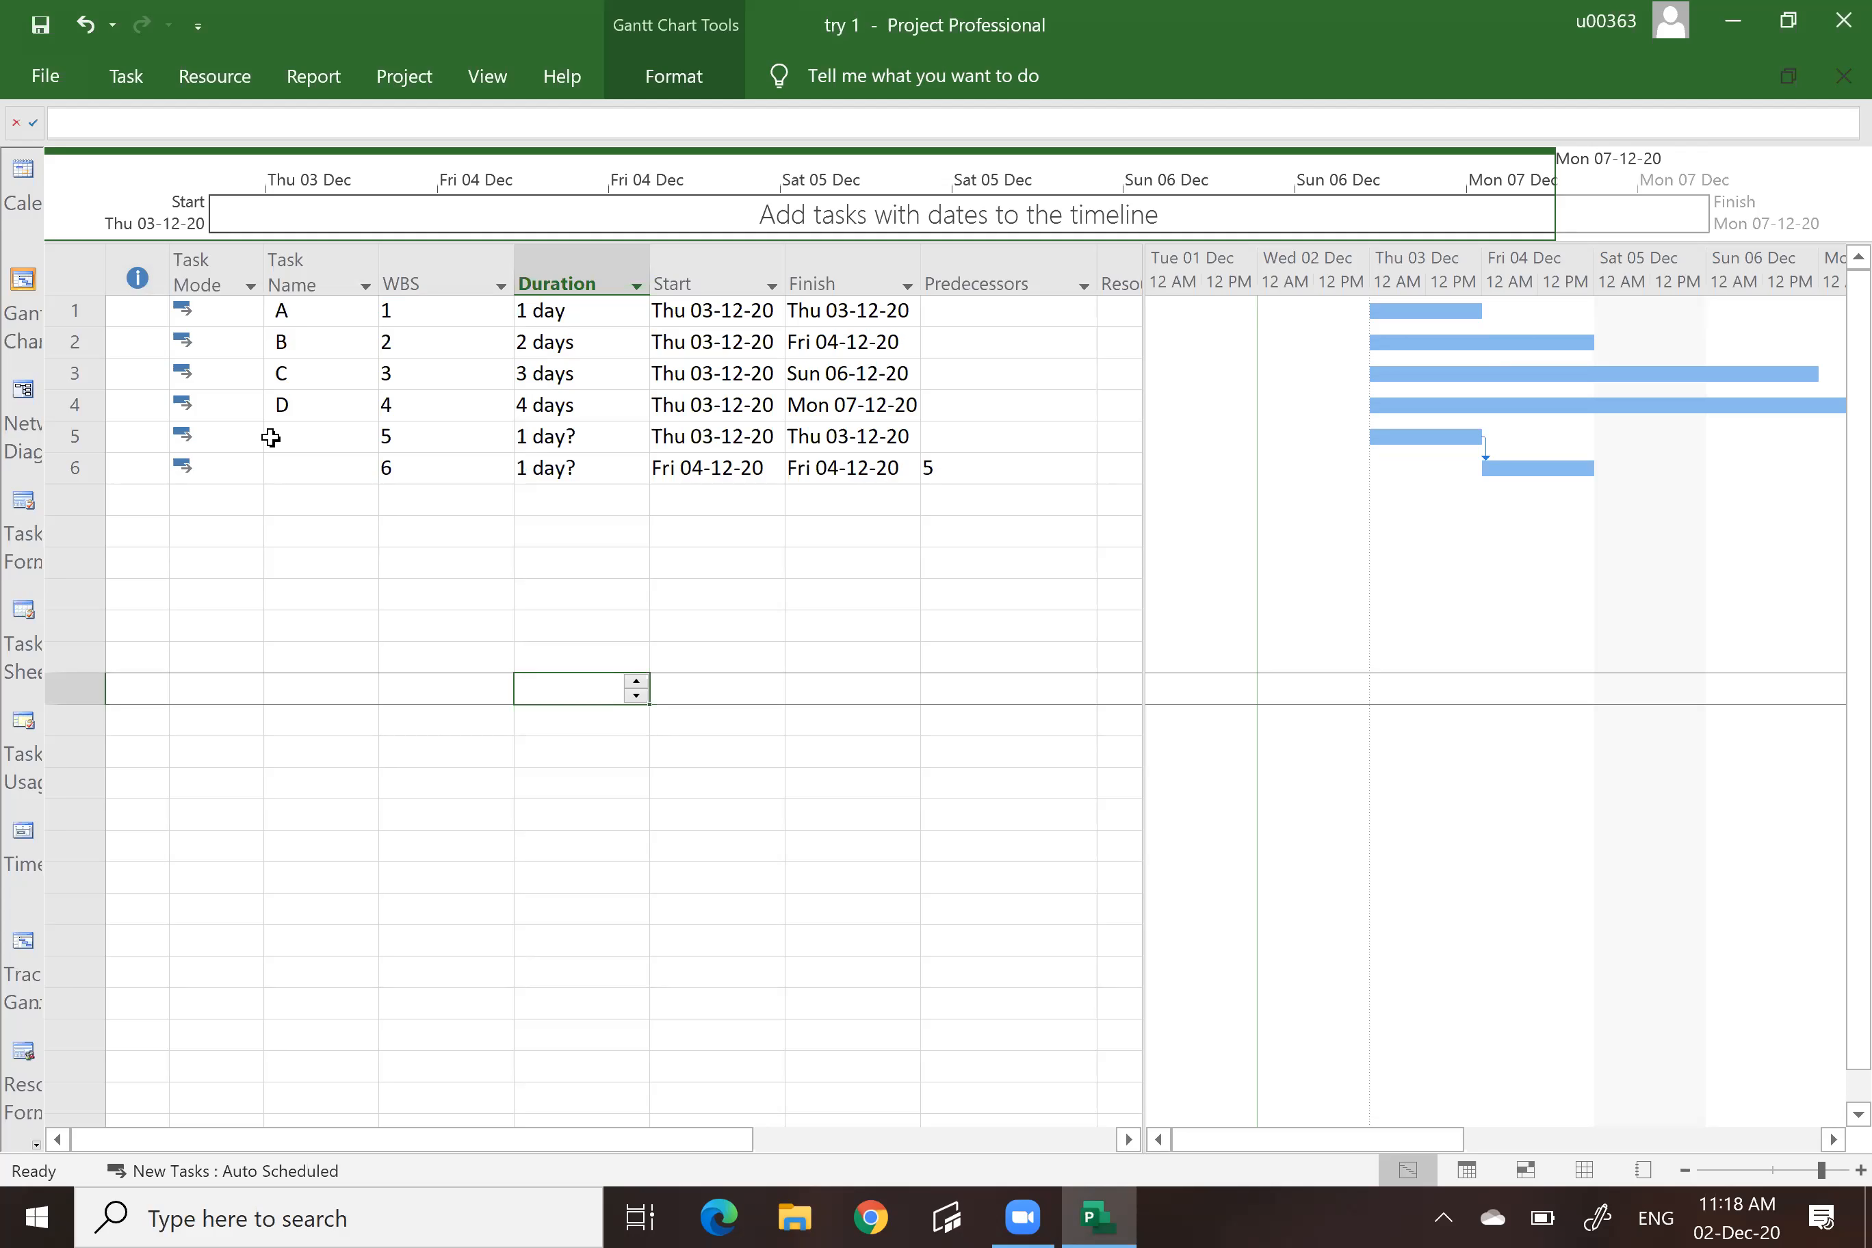
In the Network Diagram, name the task with ID 5 E, set its duration to 2 days, and check it in the Gantt Chart.
click(22, 396)
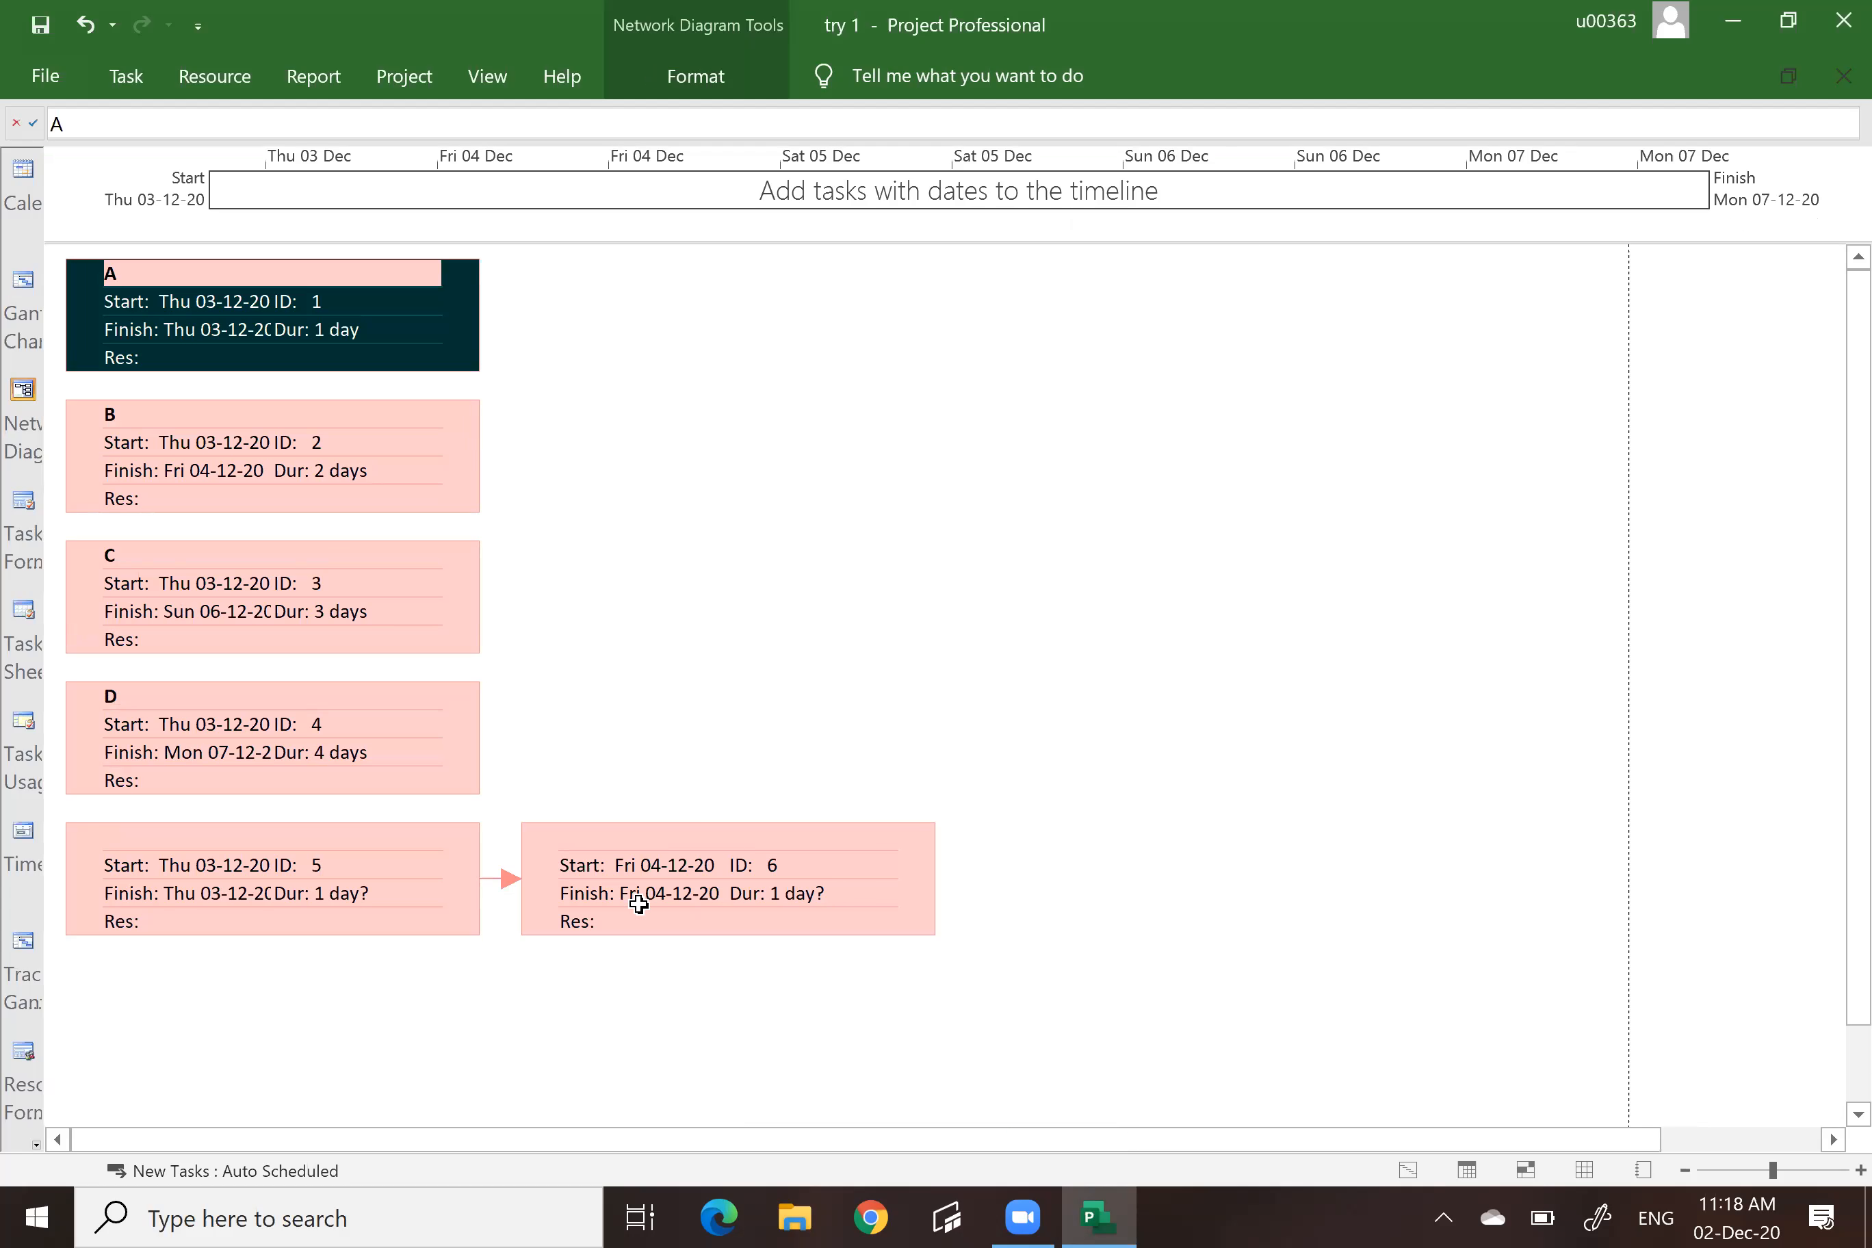
click(227, 850)
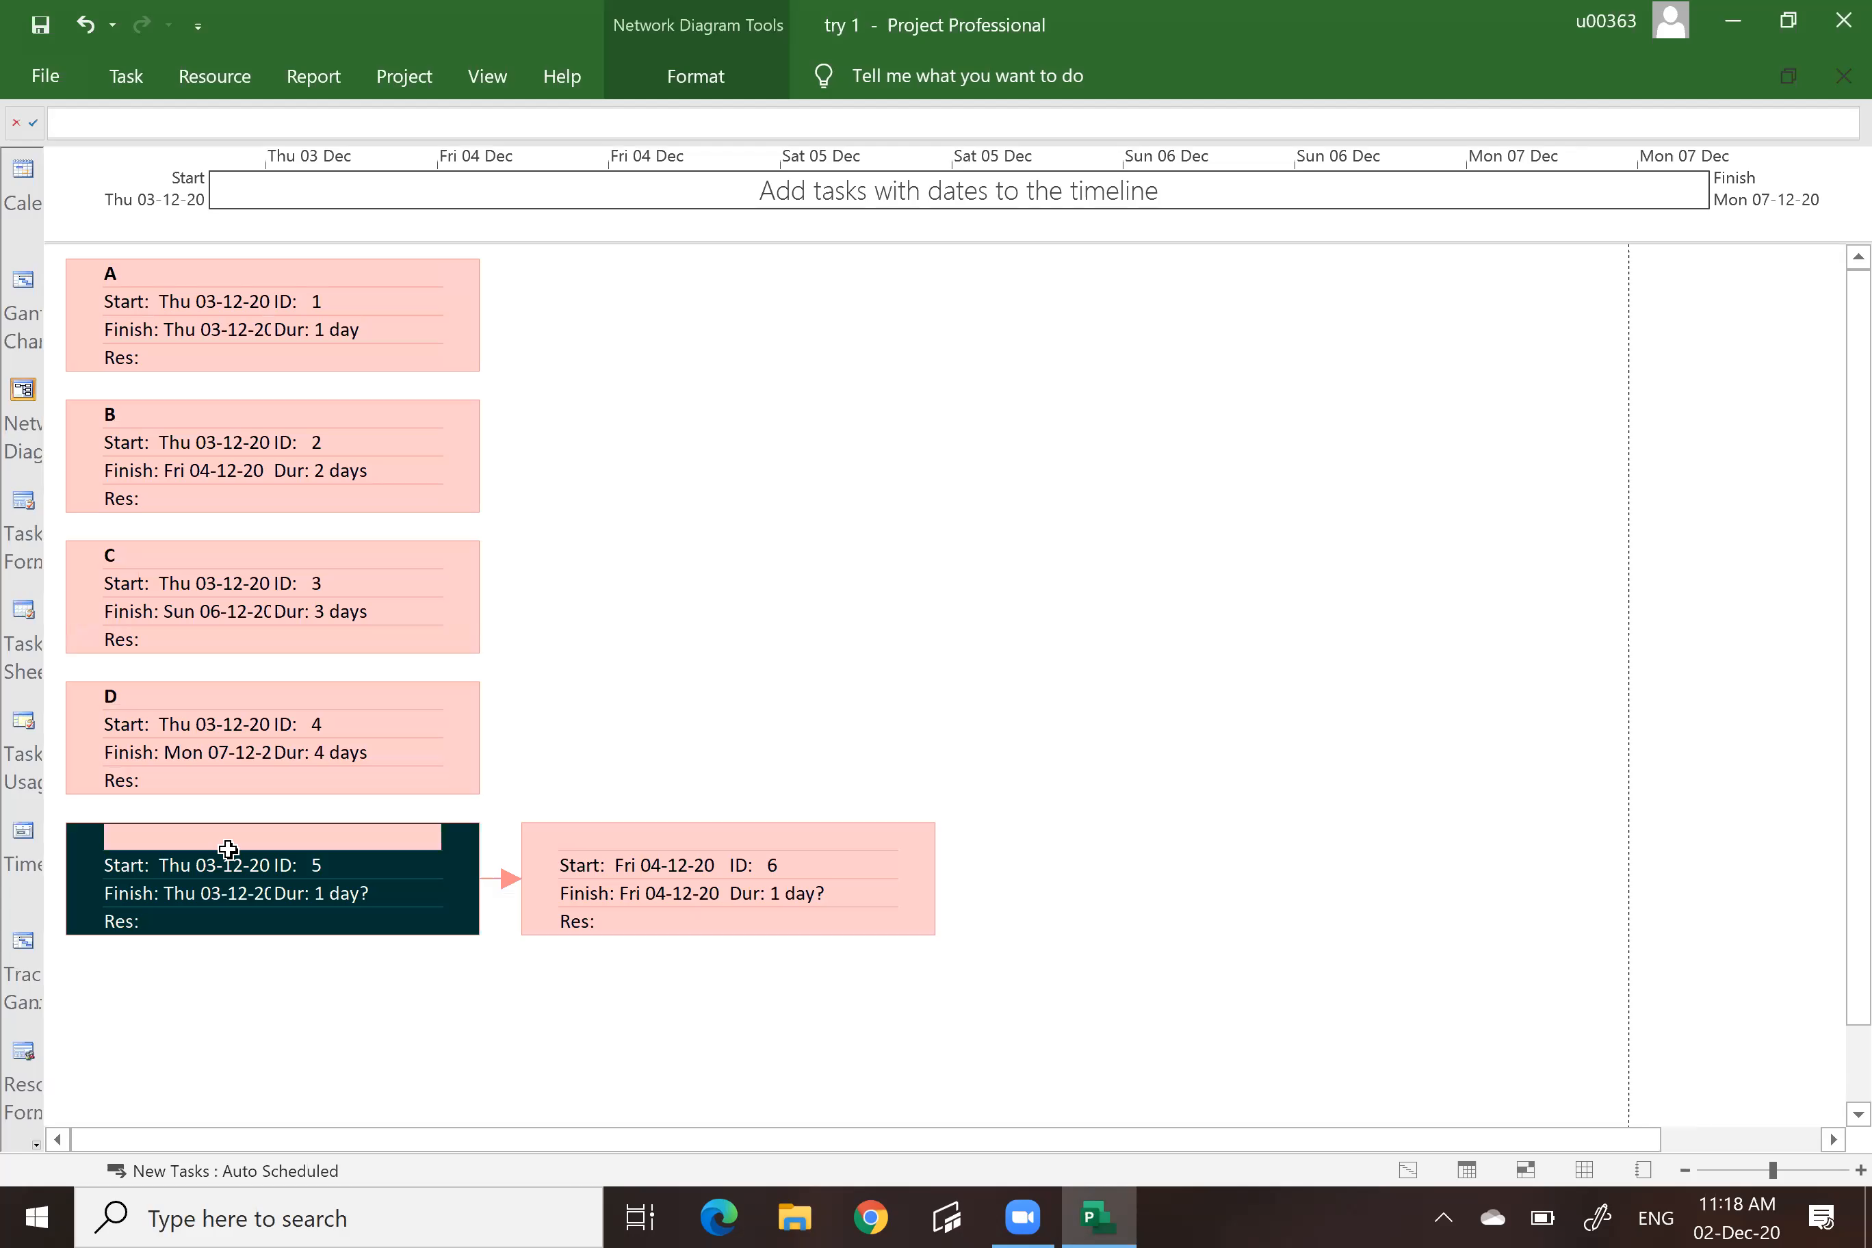
double_click(227, 849)
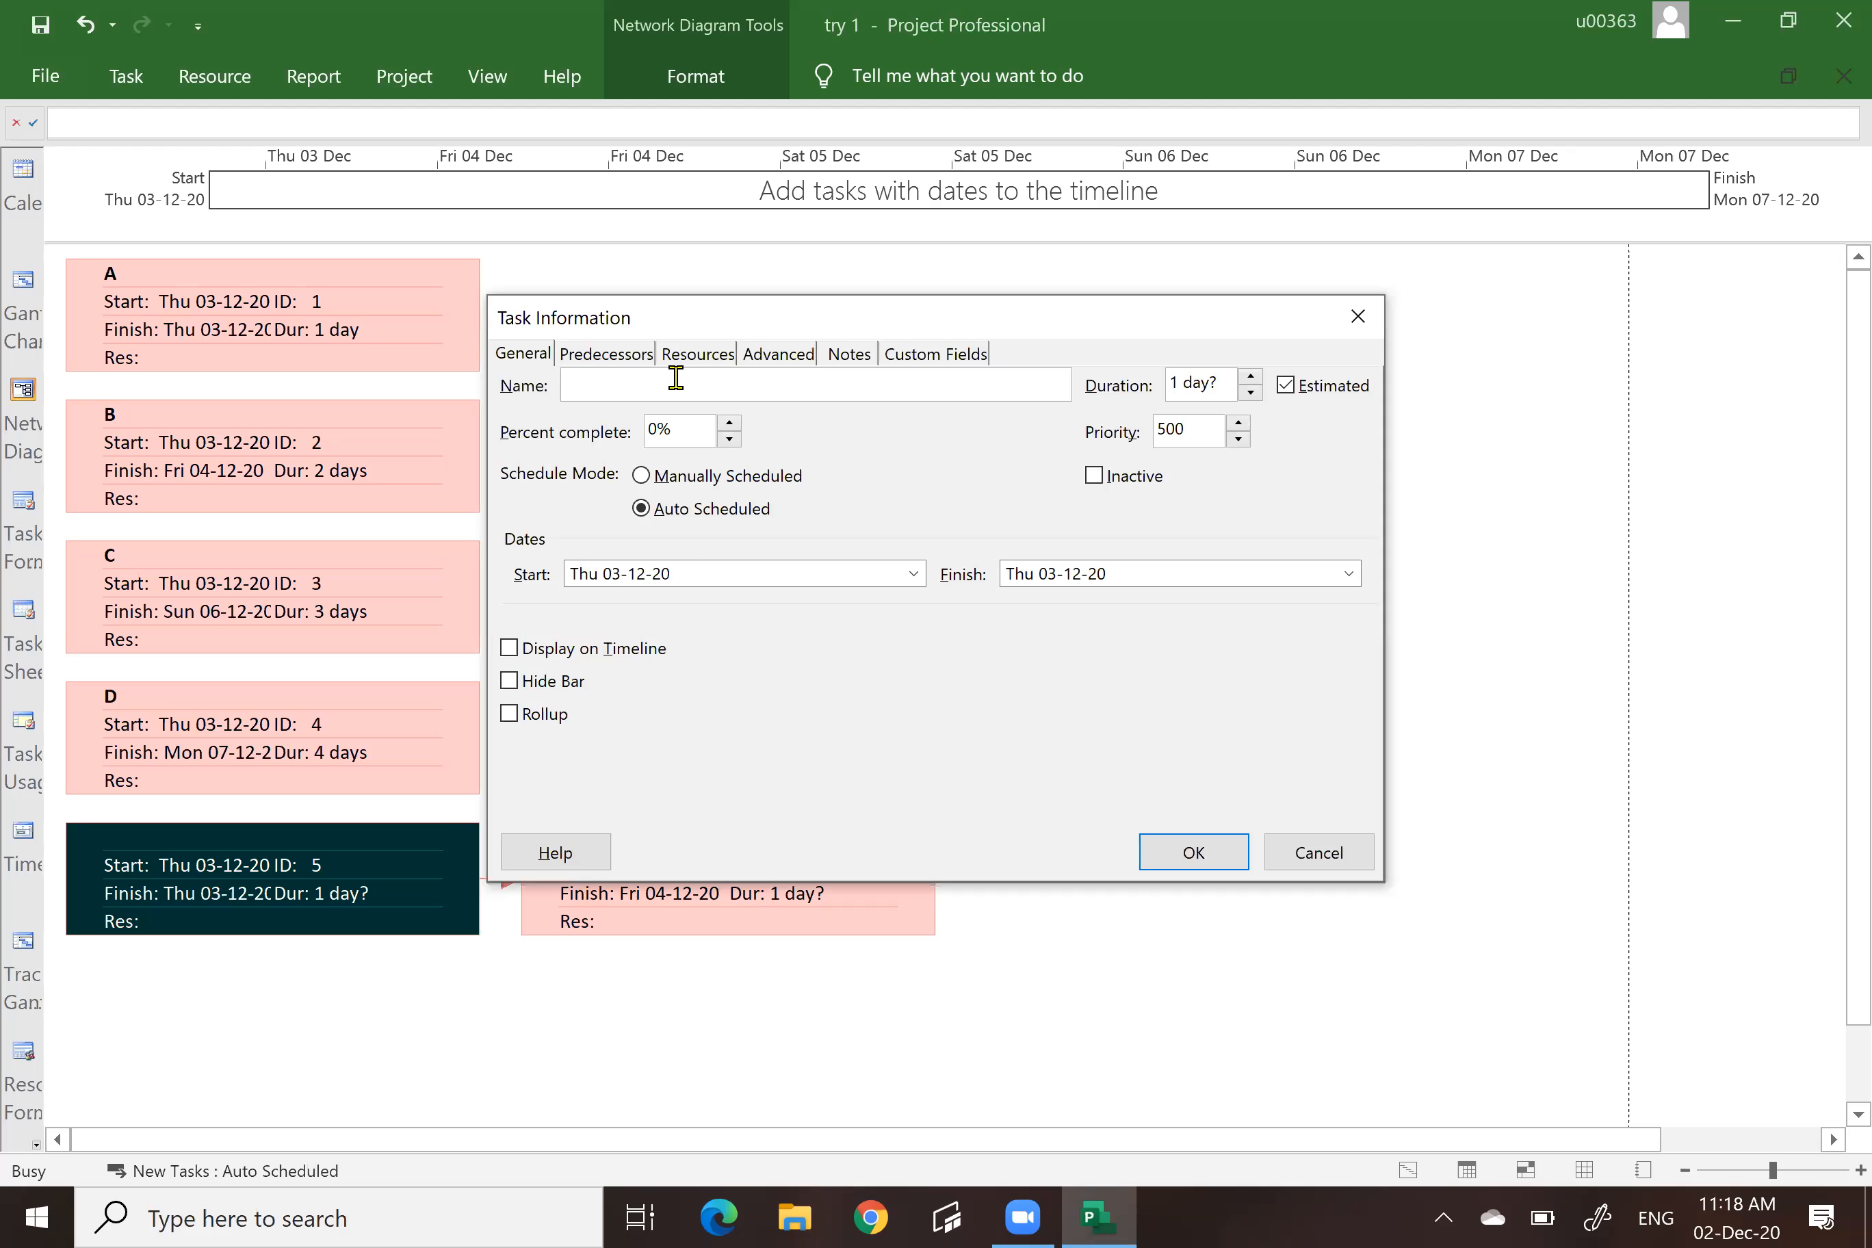
click(1251, 376)
click(1222, 867)
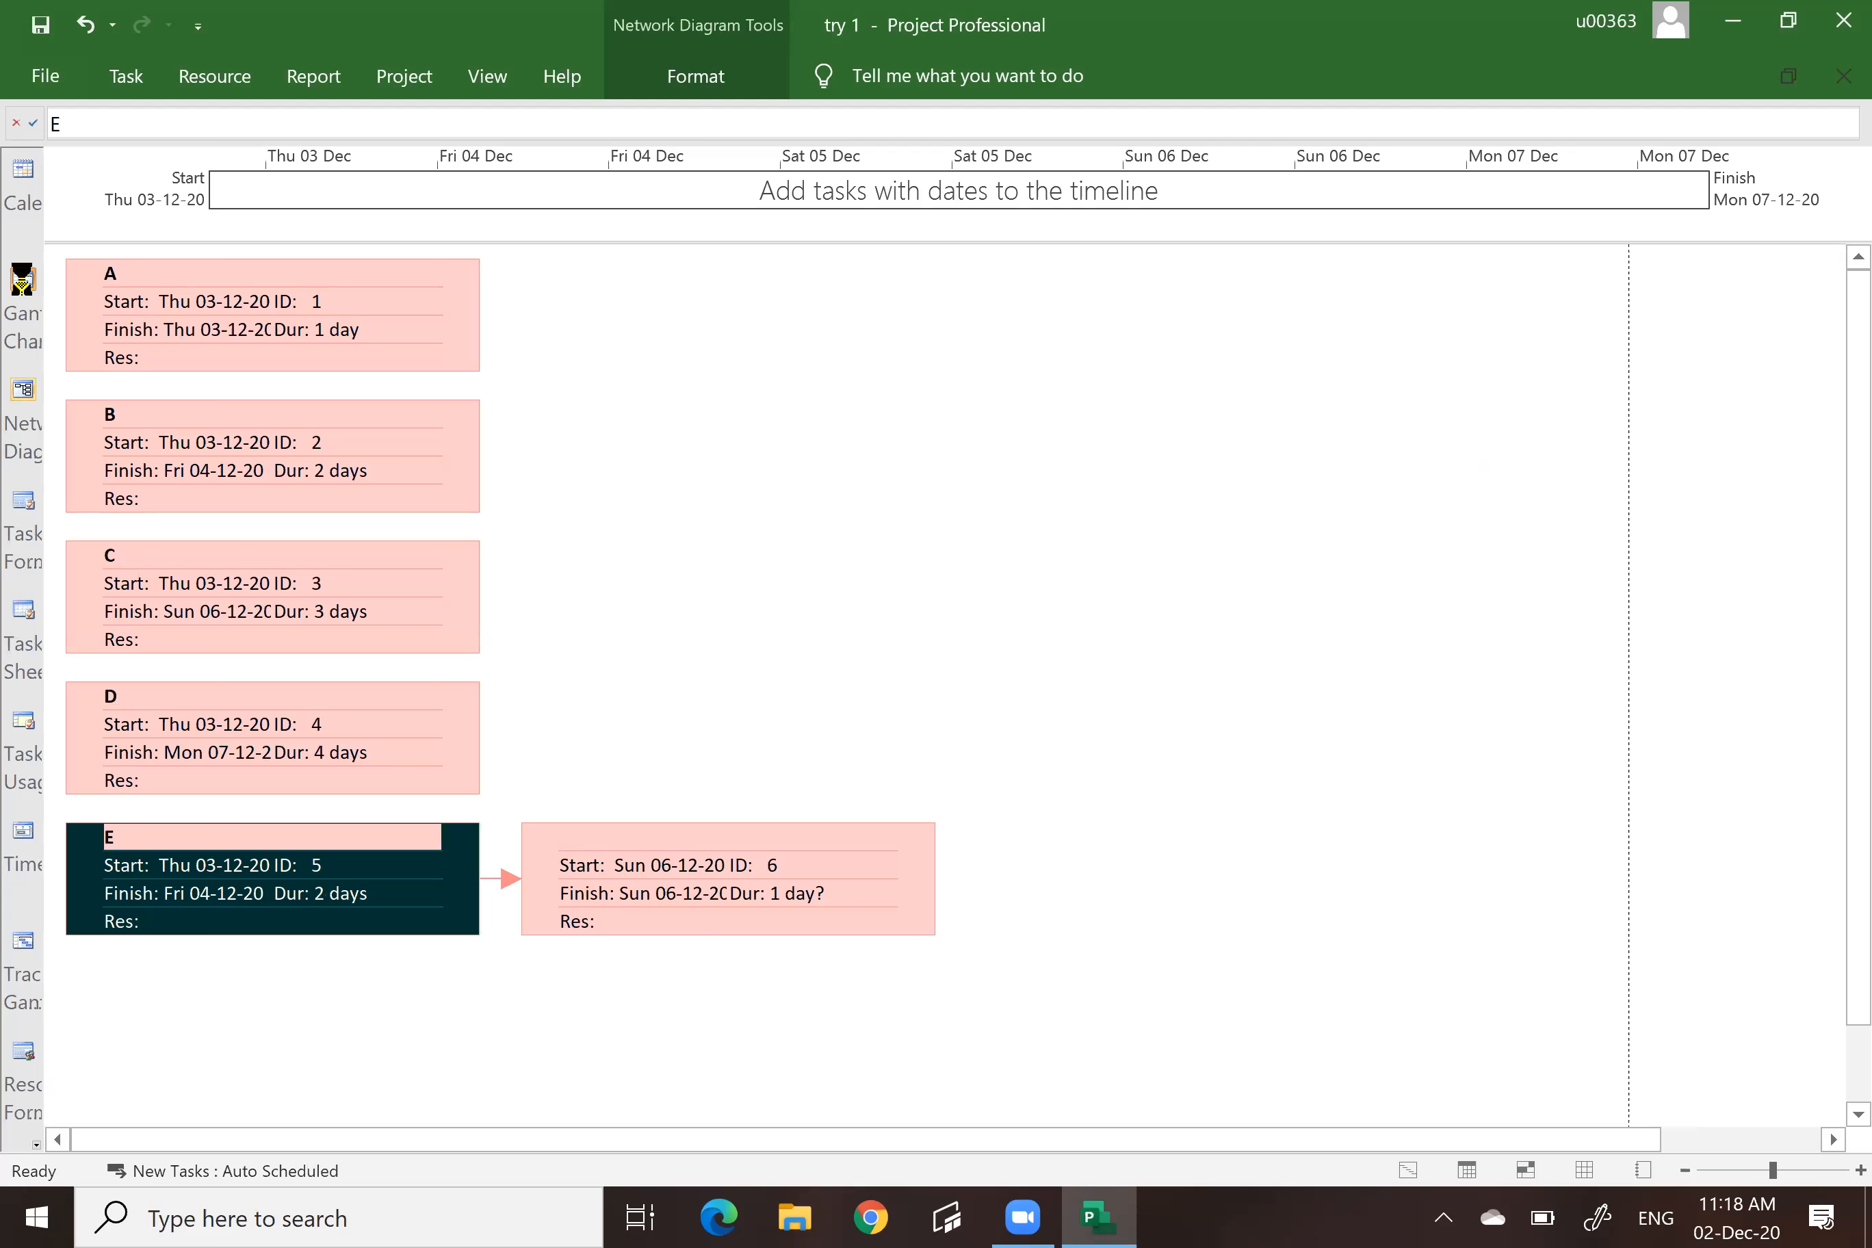
click(24, 291)
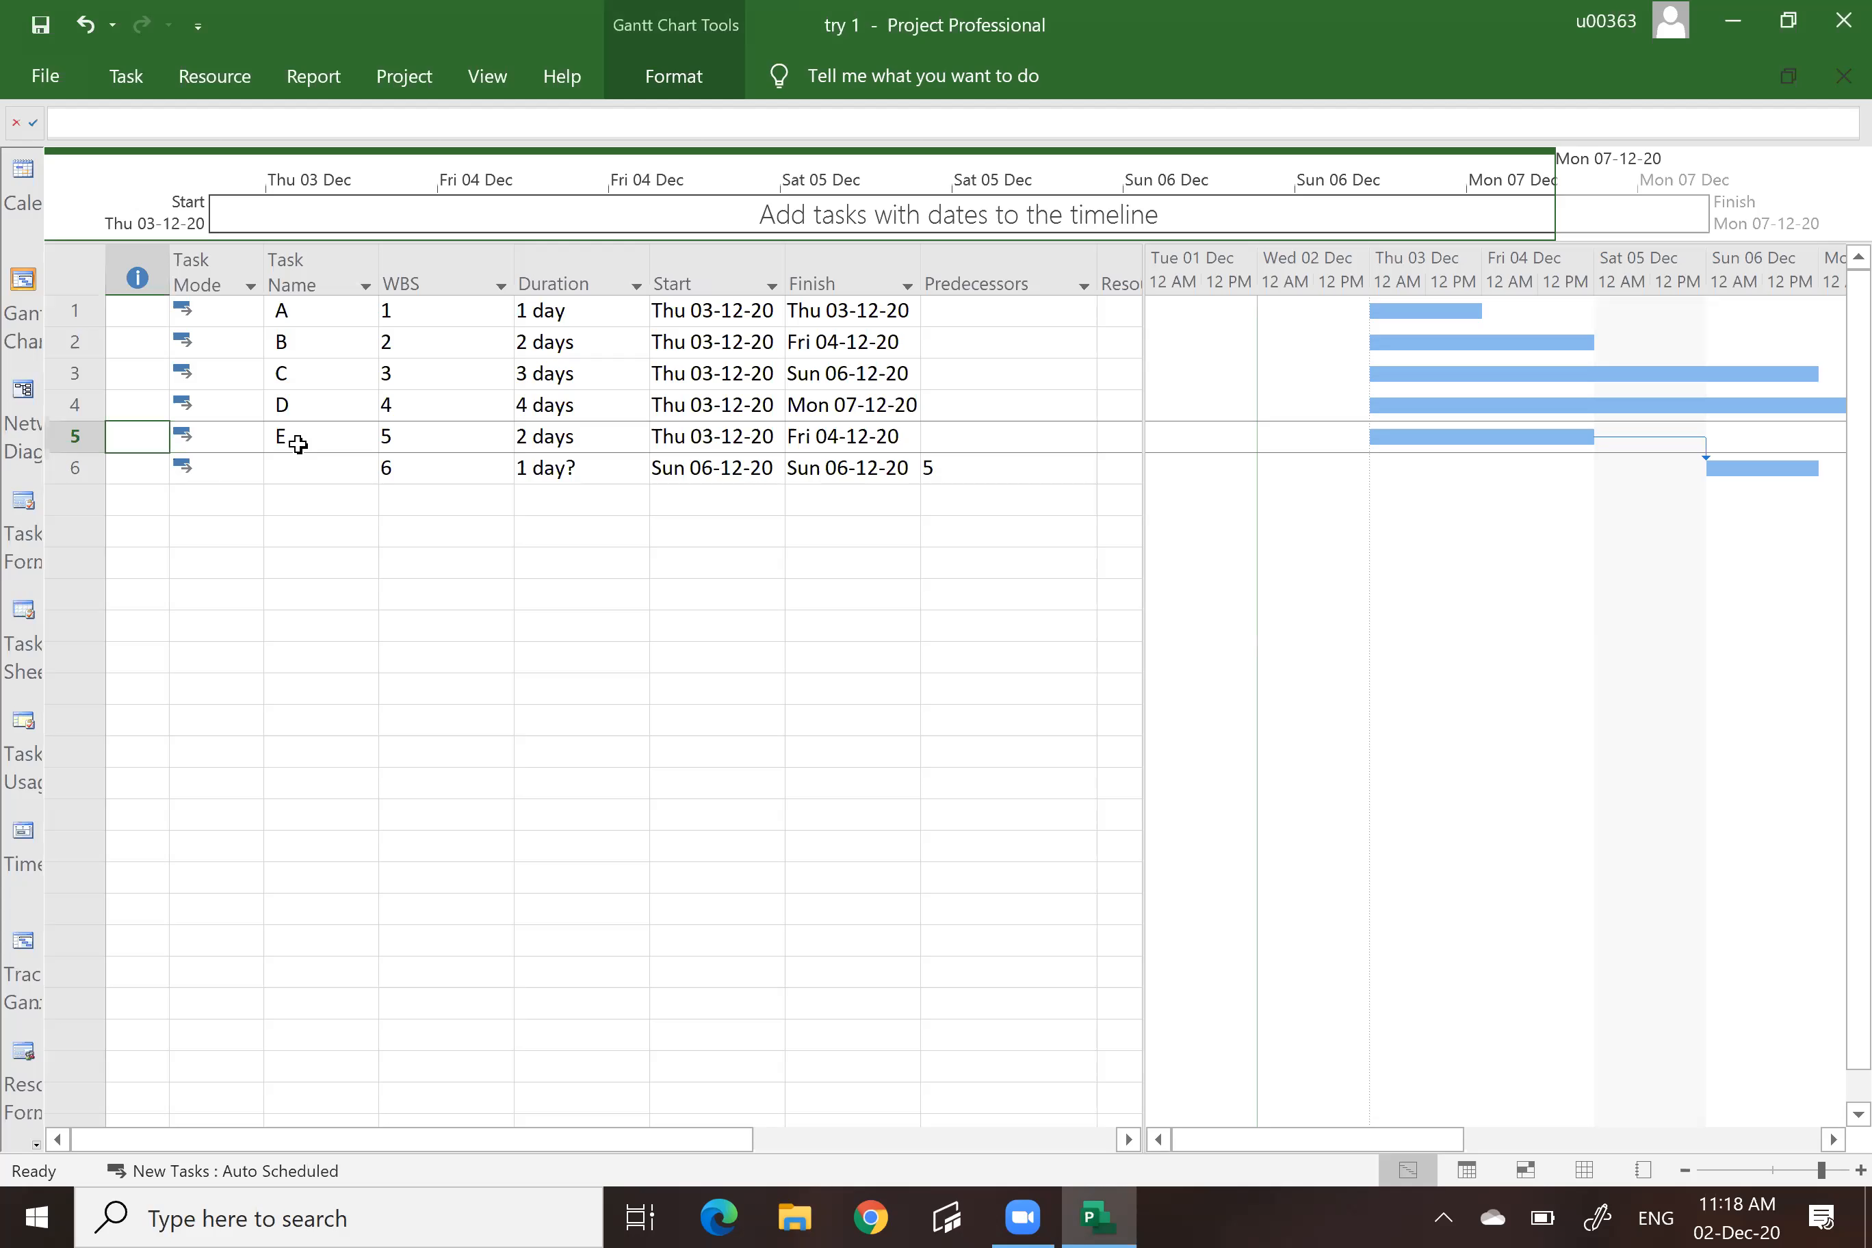
In the Network Diagram, name the task with ID 6 F, set its duration to 2 days, and check it in the Gantt Chart.
click(23, 406)
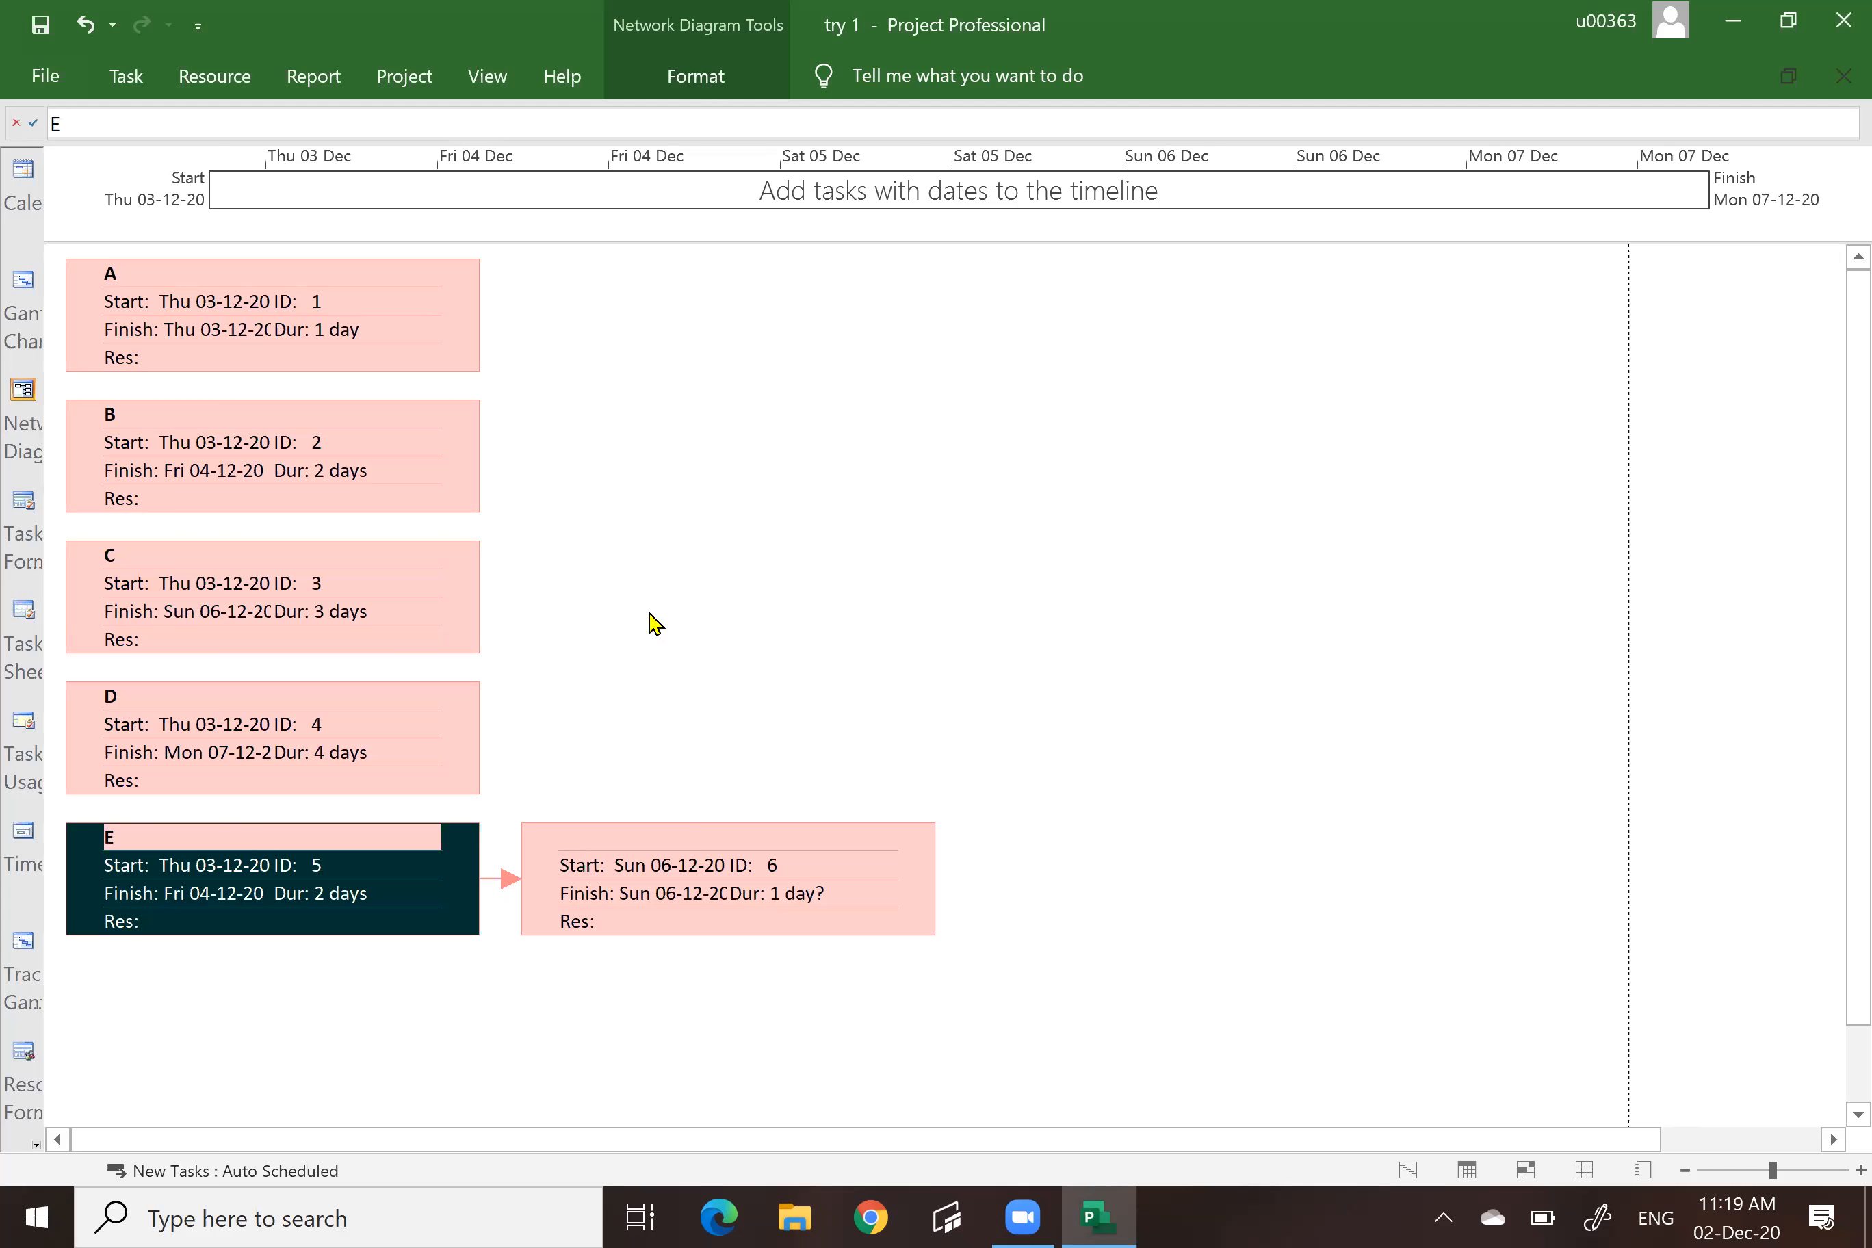
click(714, 886)
double_click(717, 888)
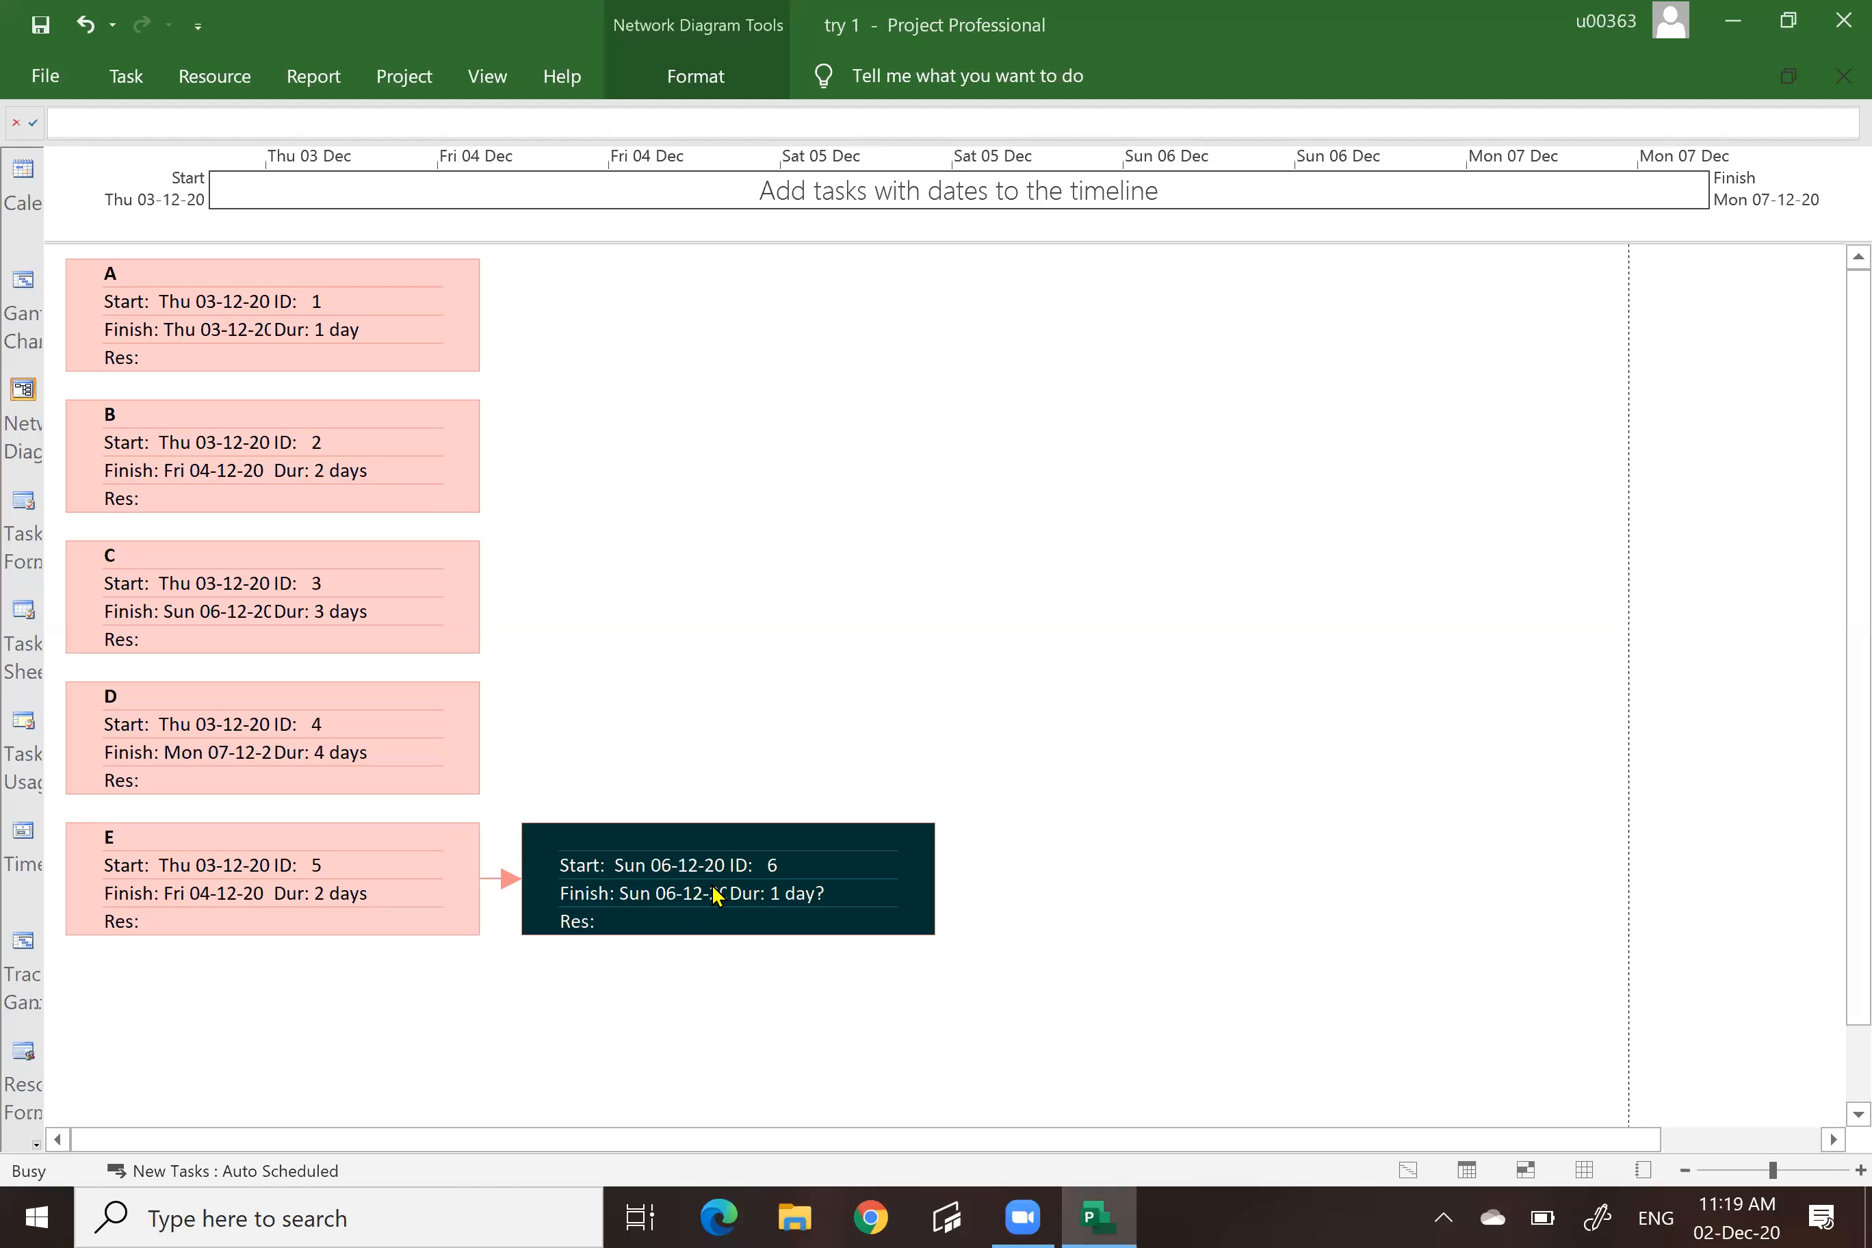
text(F)
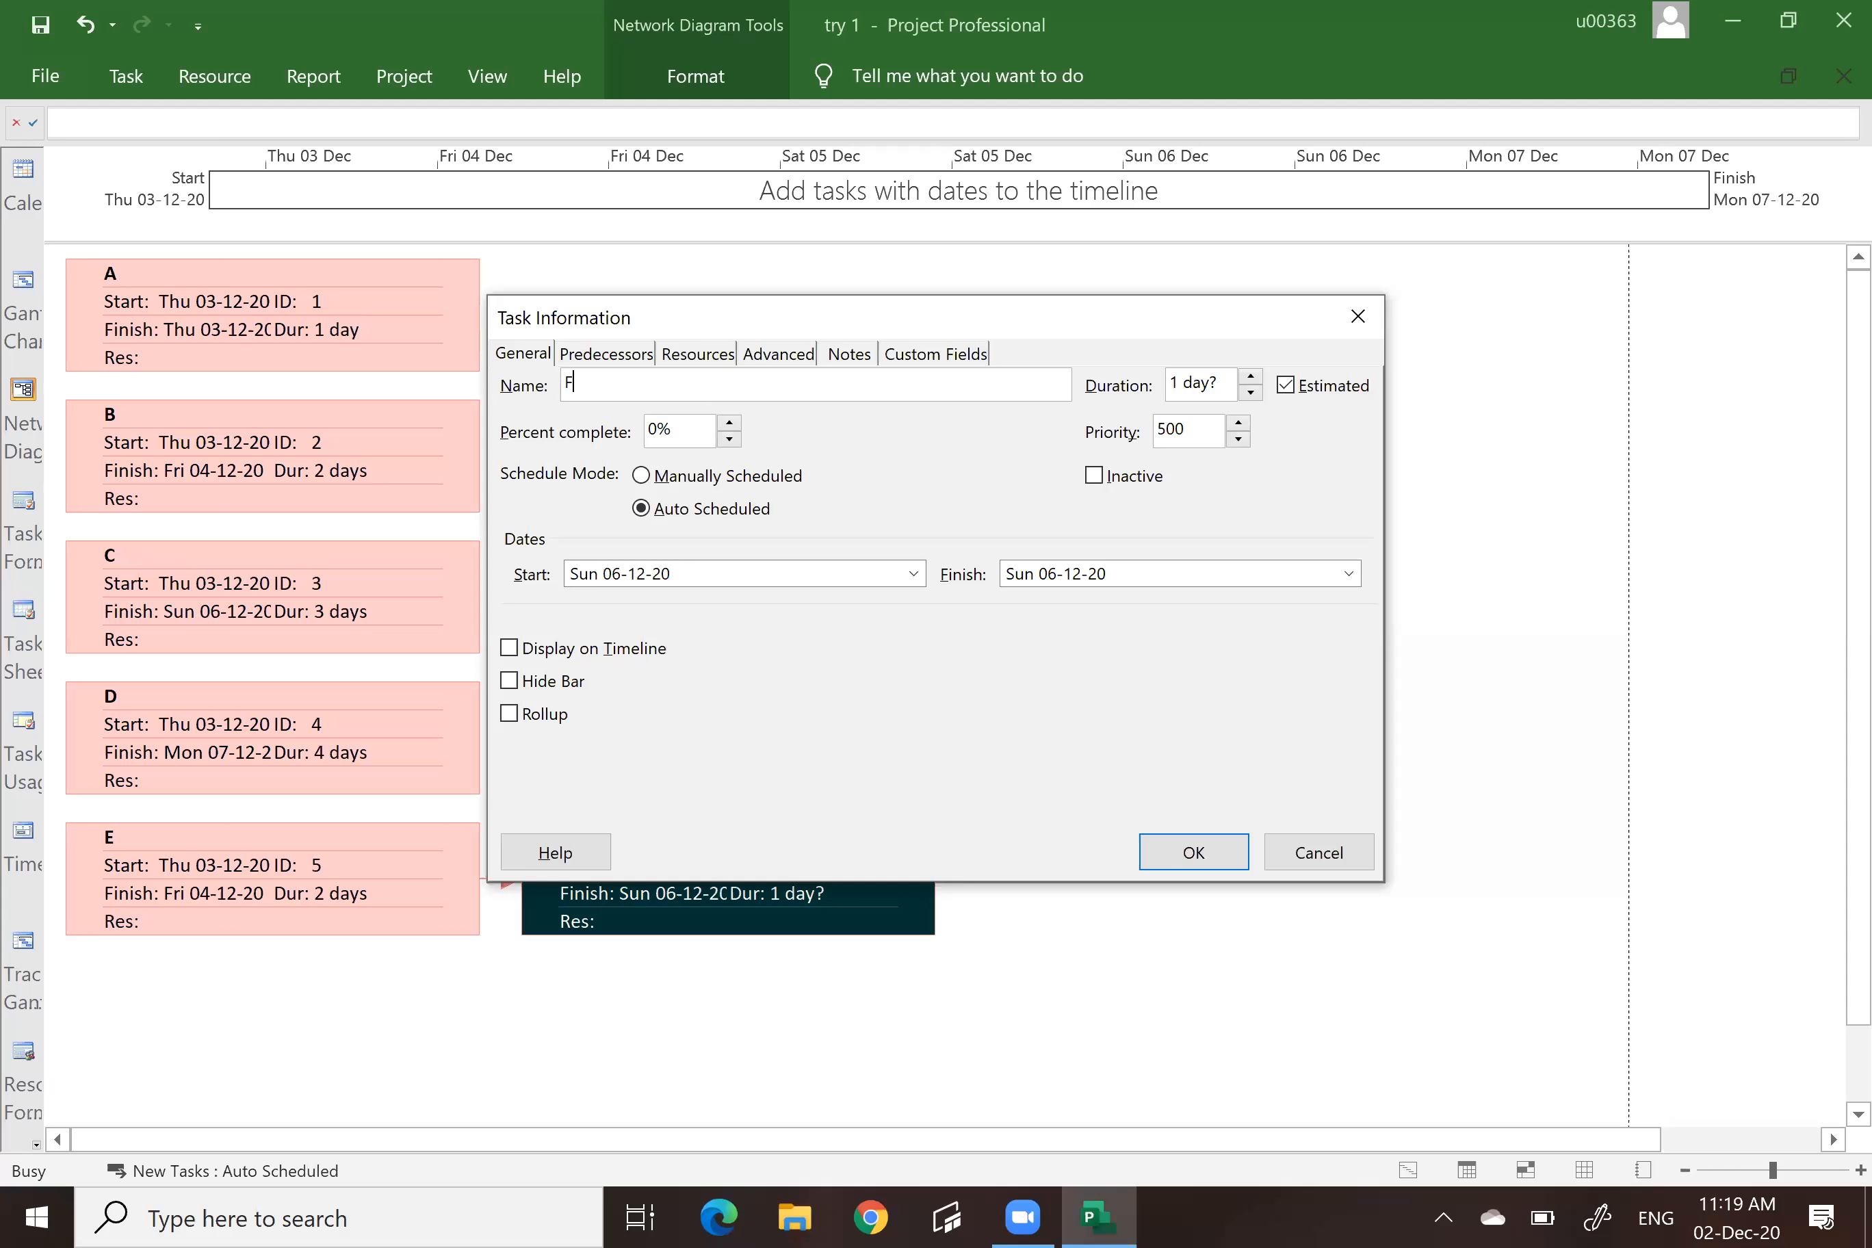
click(1250, 377)
click(1194, 852)
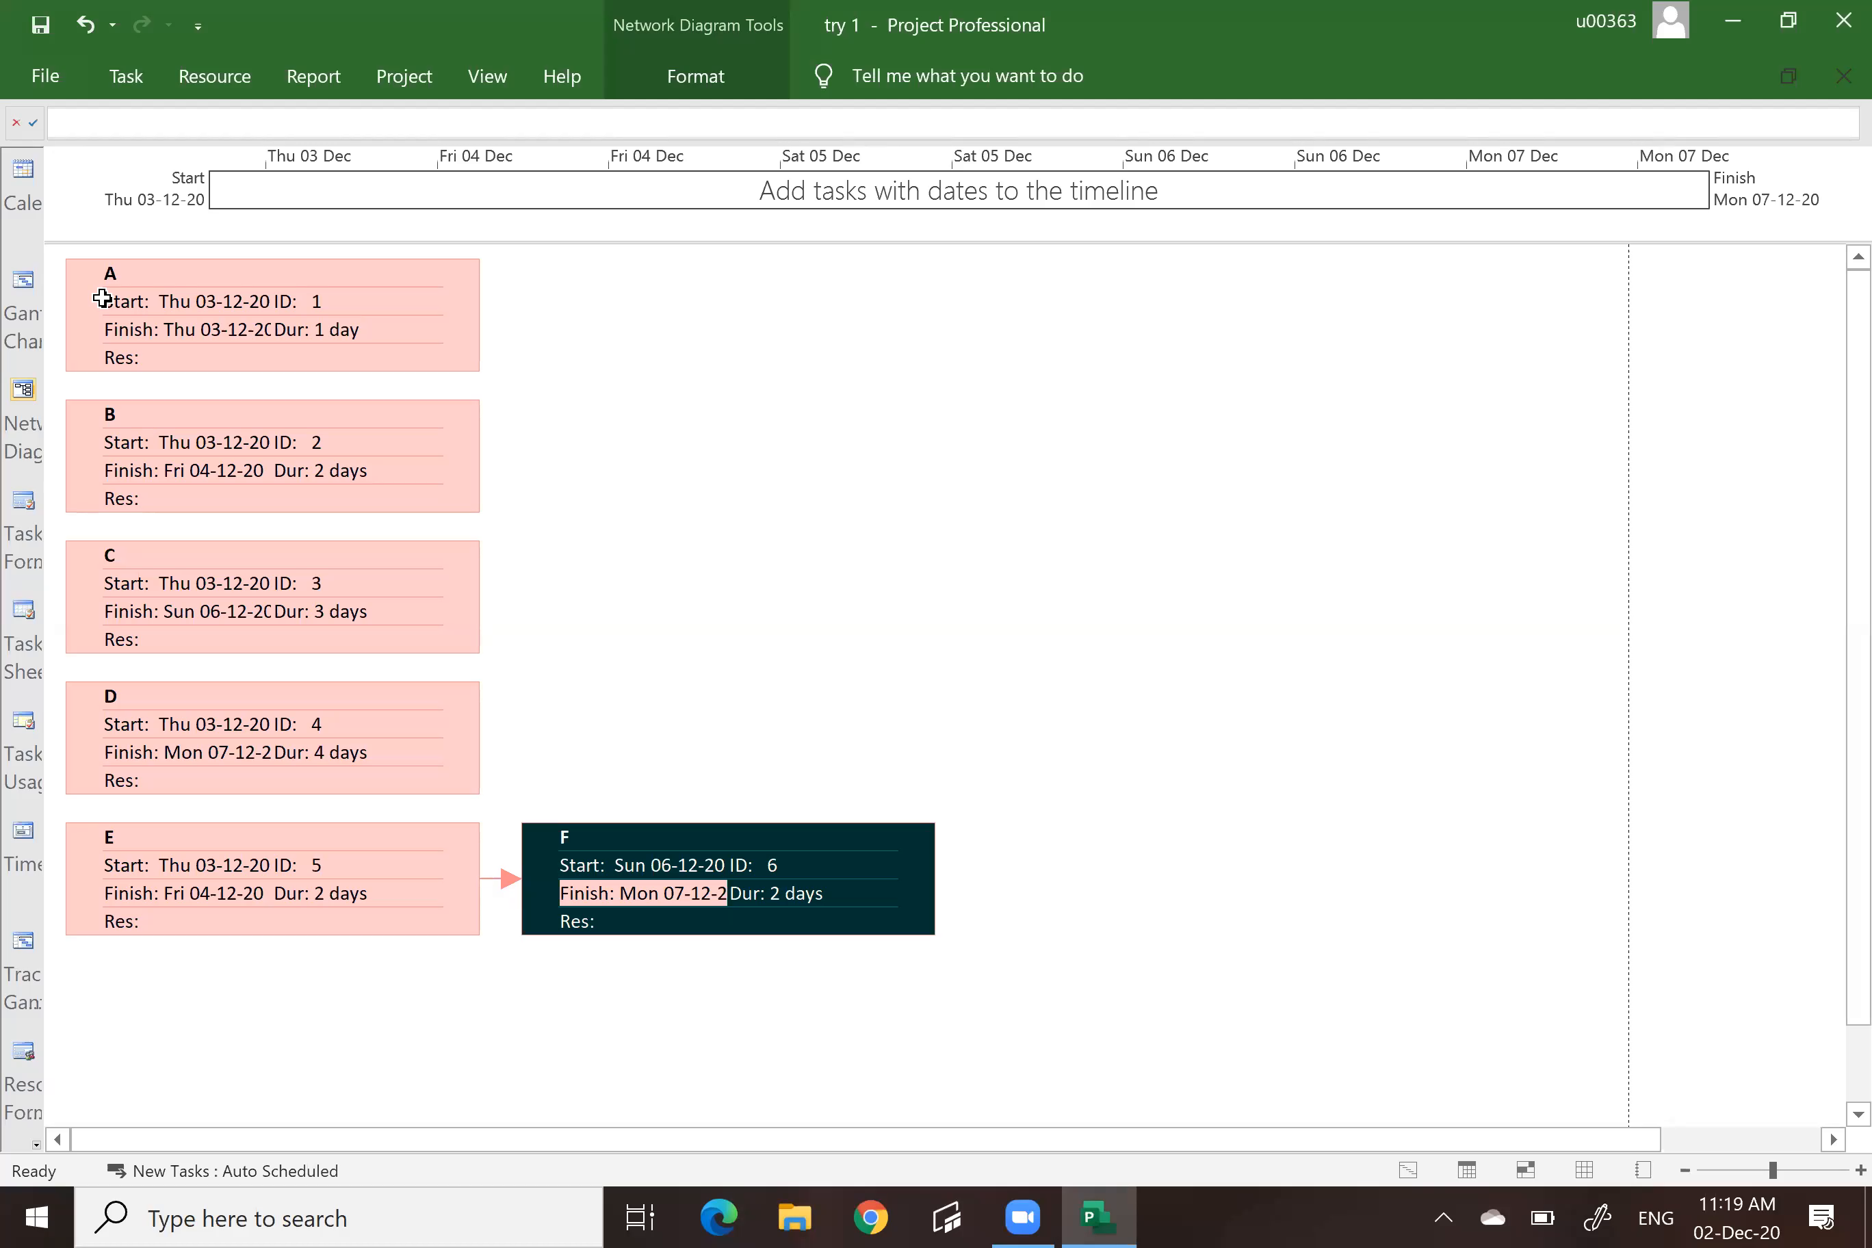
click(21, 283)
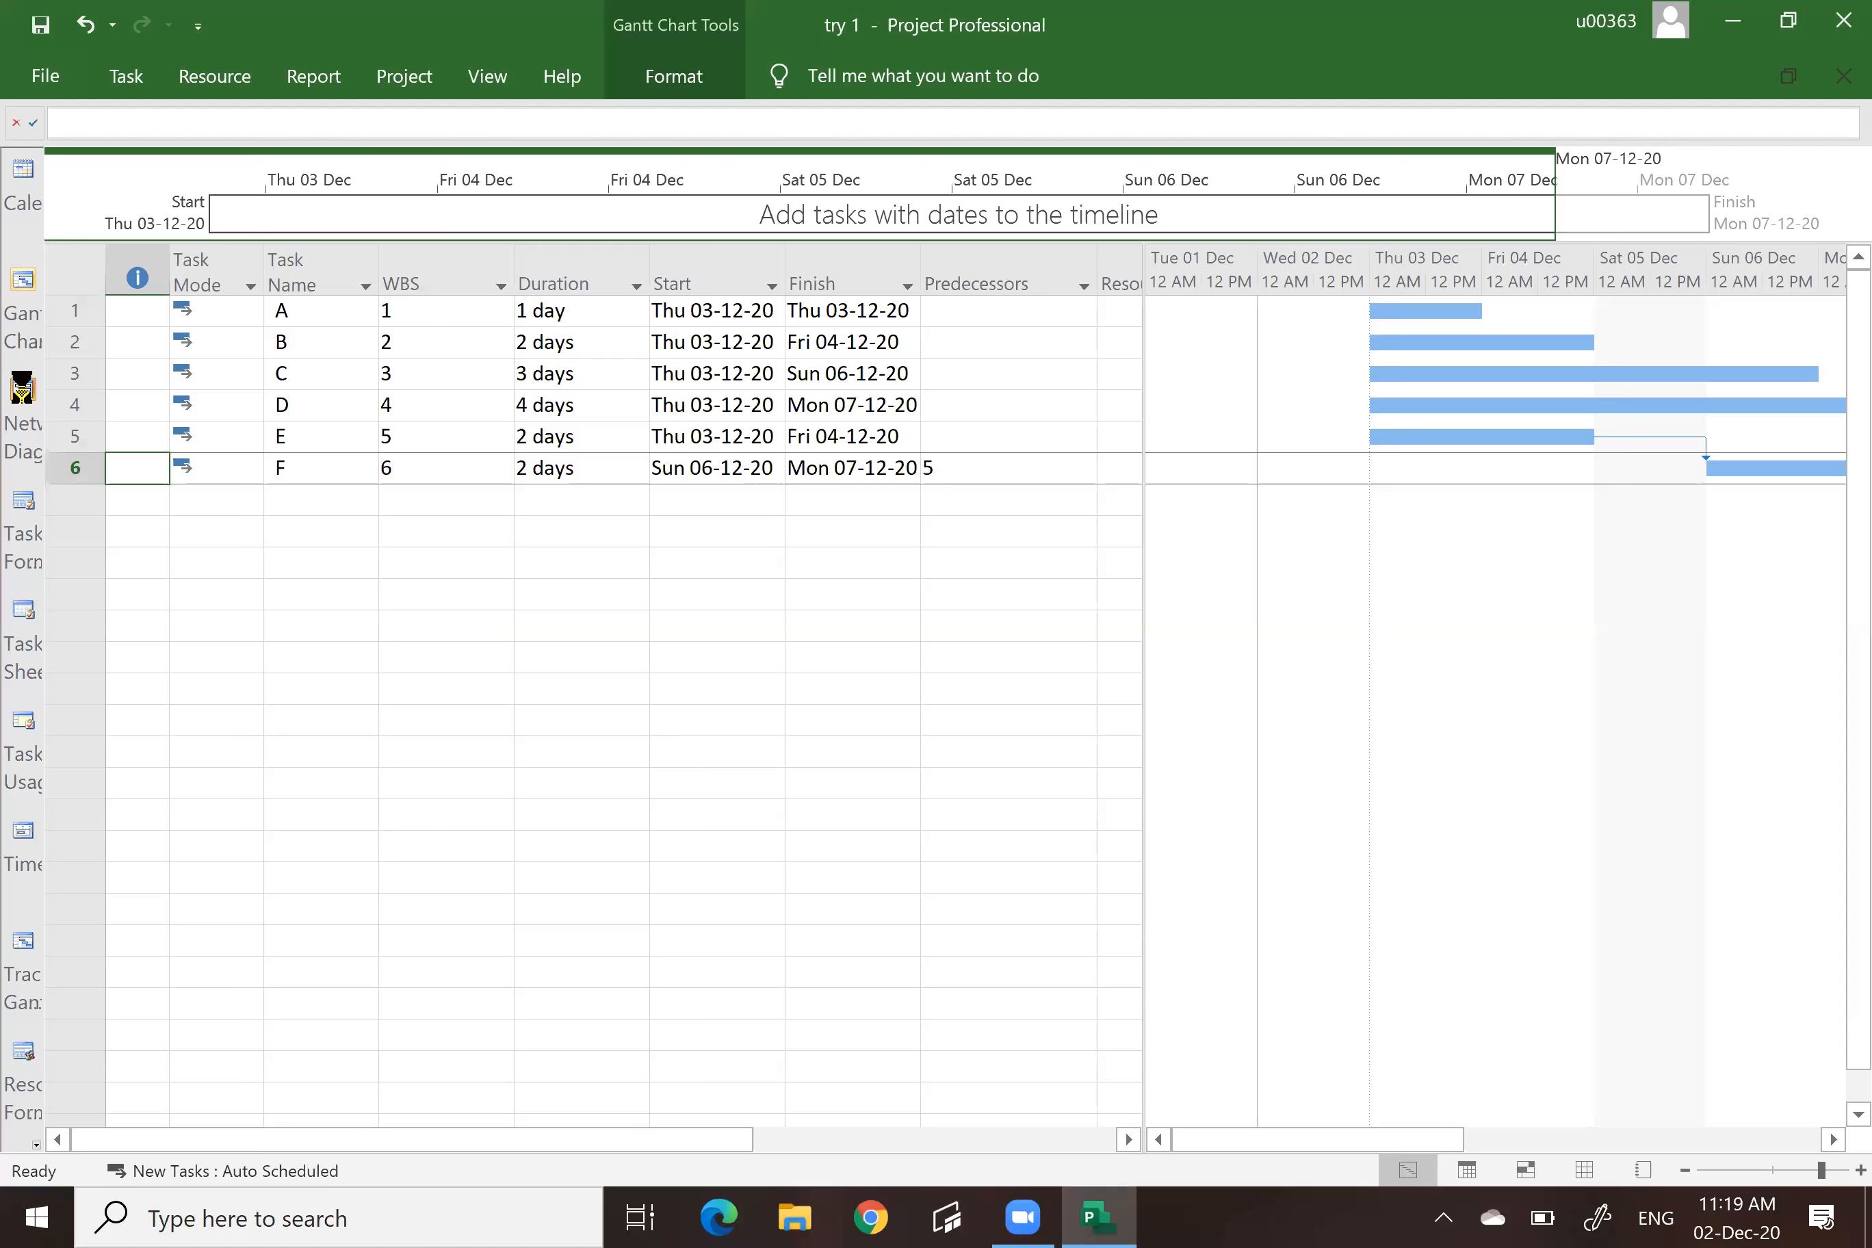
In the Network Diagram, link the task boxes in sequence from A through B, C and D to E.
click(22, 390)
drag(329, 316, 251, 469)
drag(707, 319, 431, 433)
drag(662, 368, 435, 438)
drag(1058, 313, 435, 470)
drag(1575, 293, 133, 442)
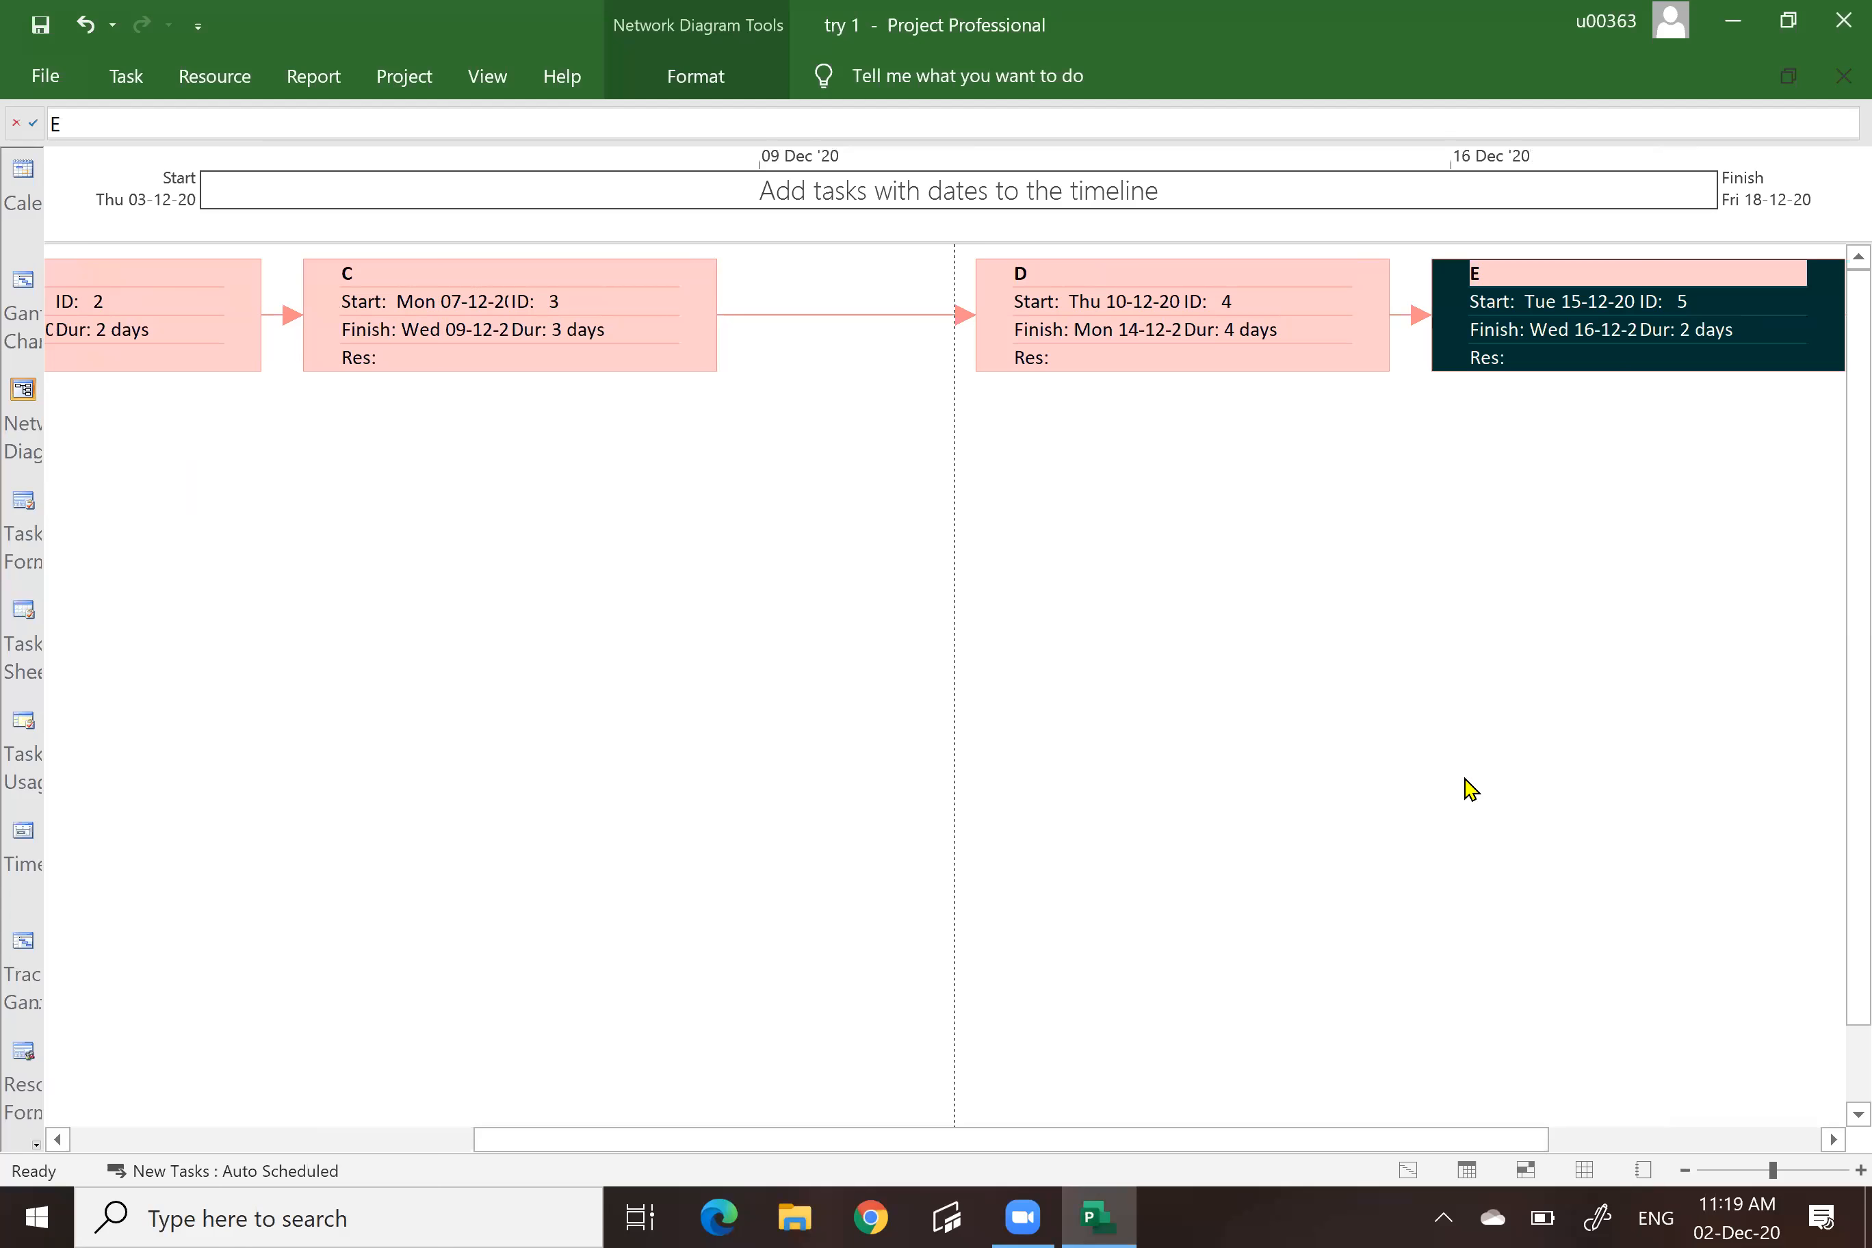
click(403, 1142)
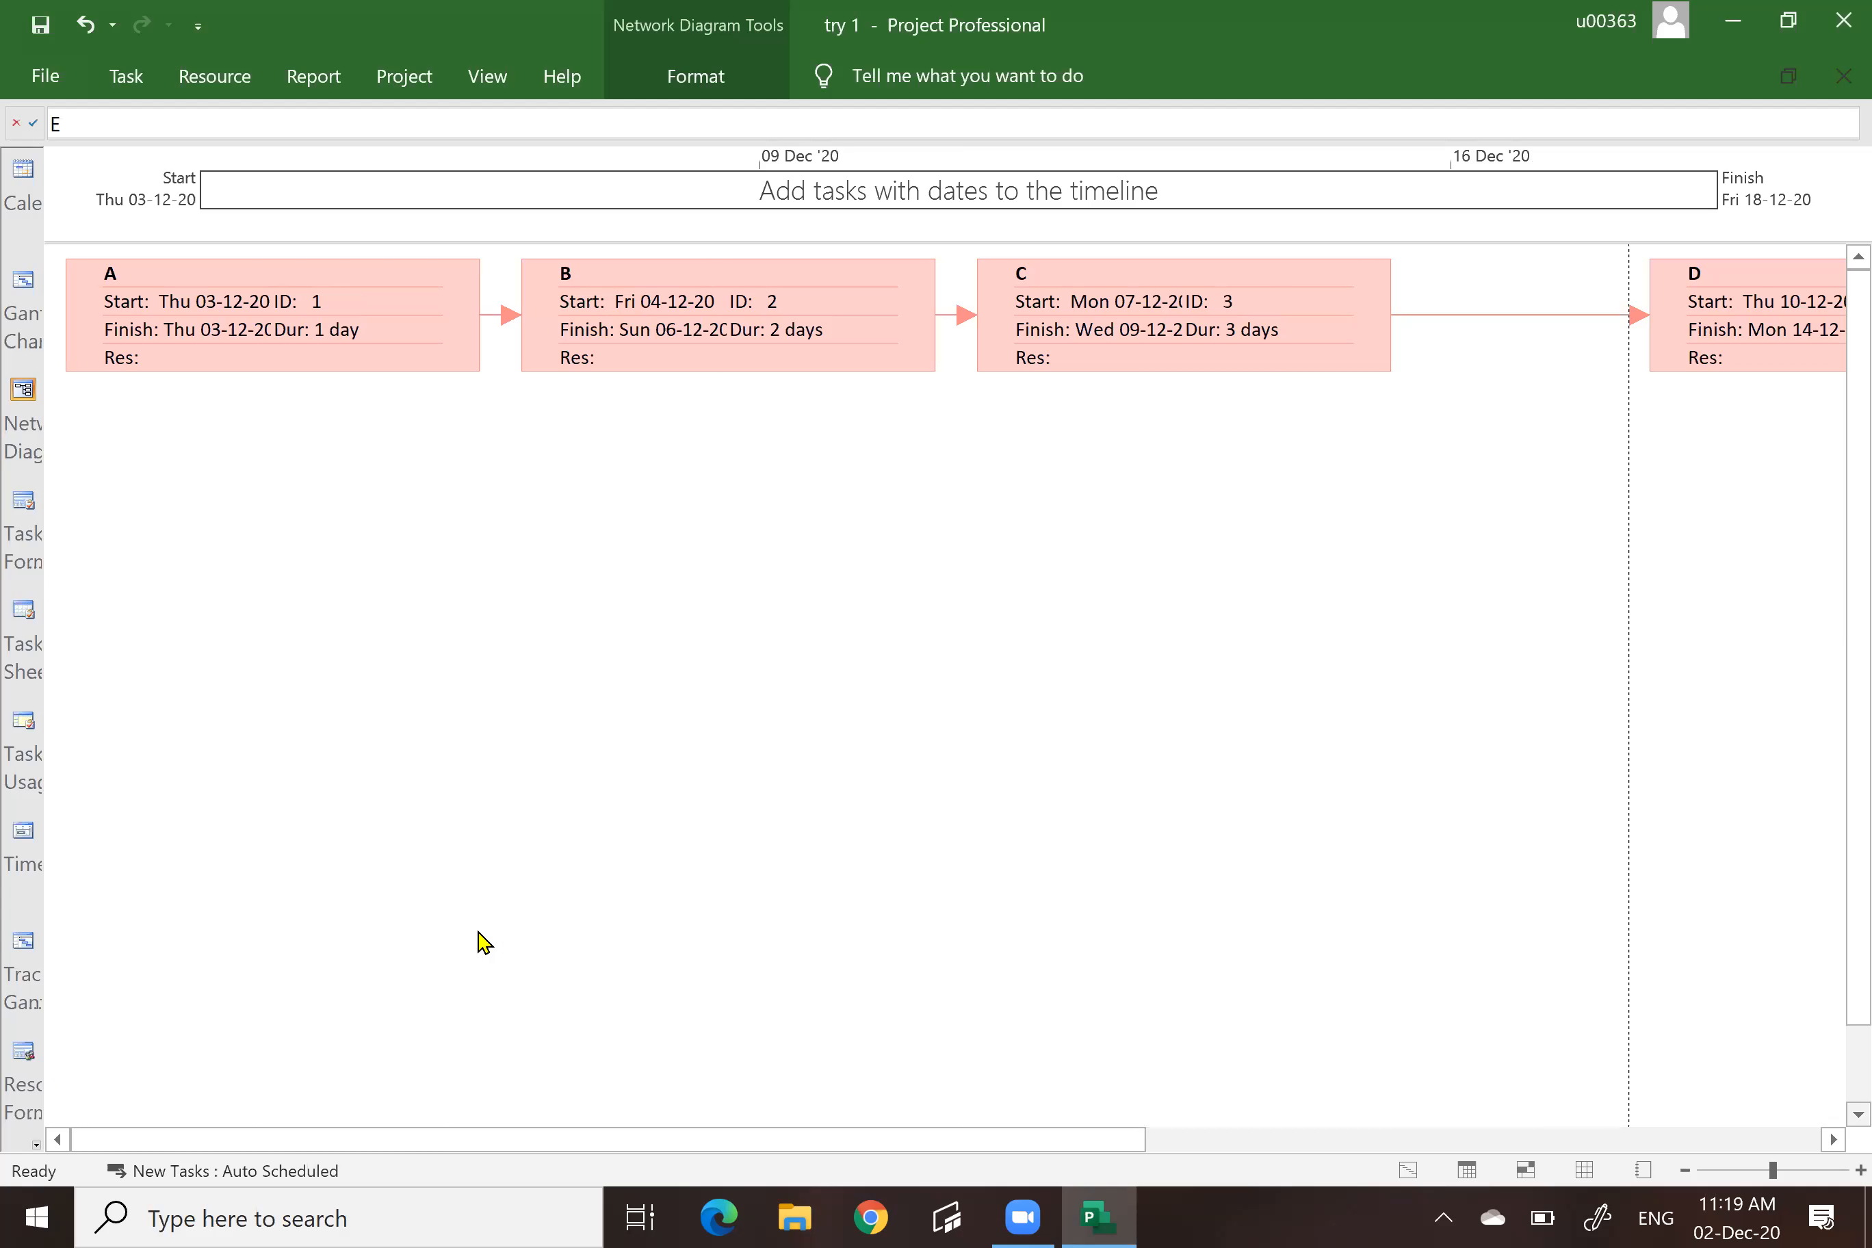
Return to the Gantt Chart view and fit the entire project in the chart.
click(21, 282)
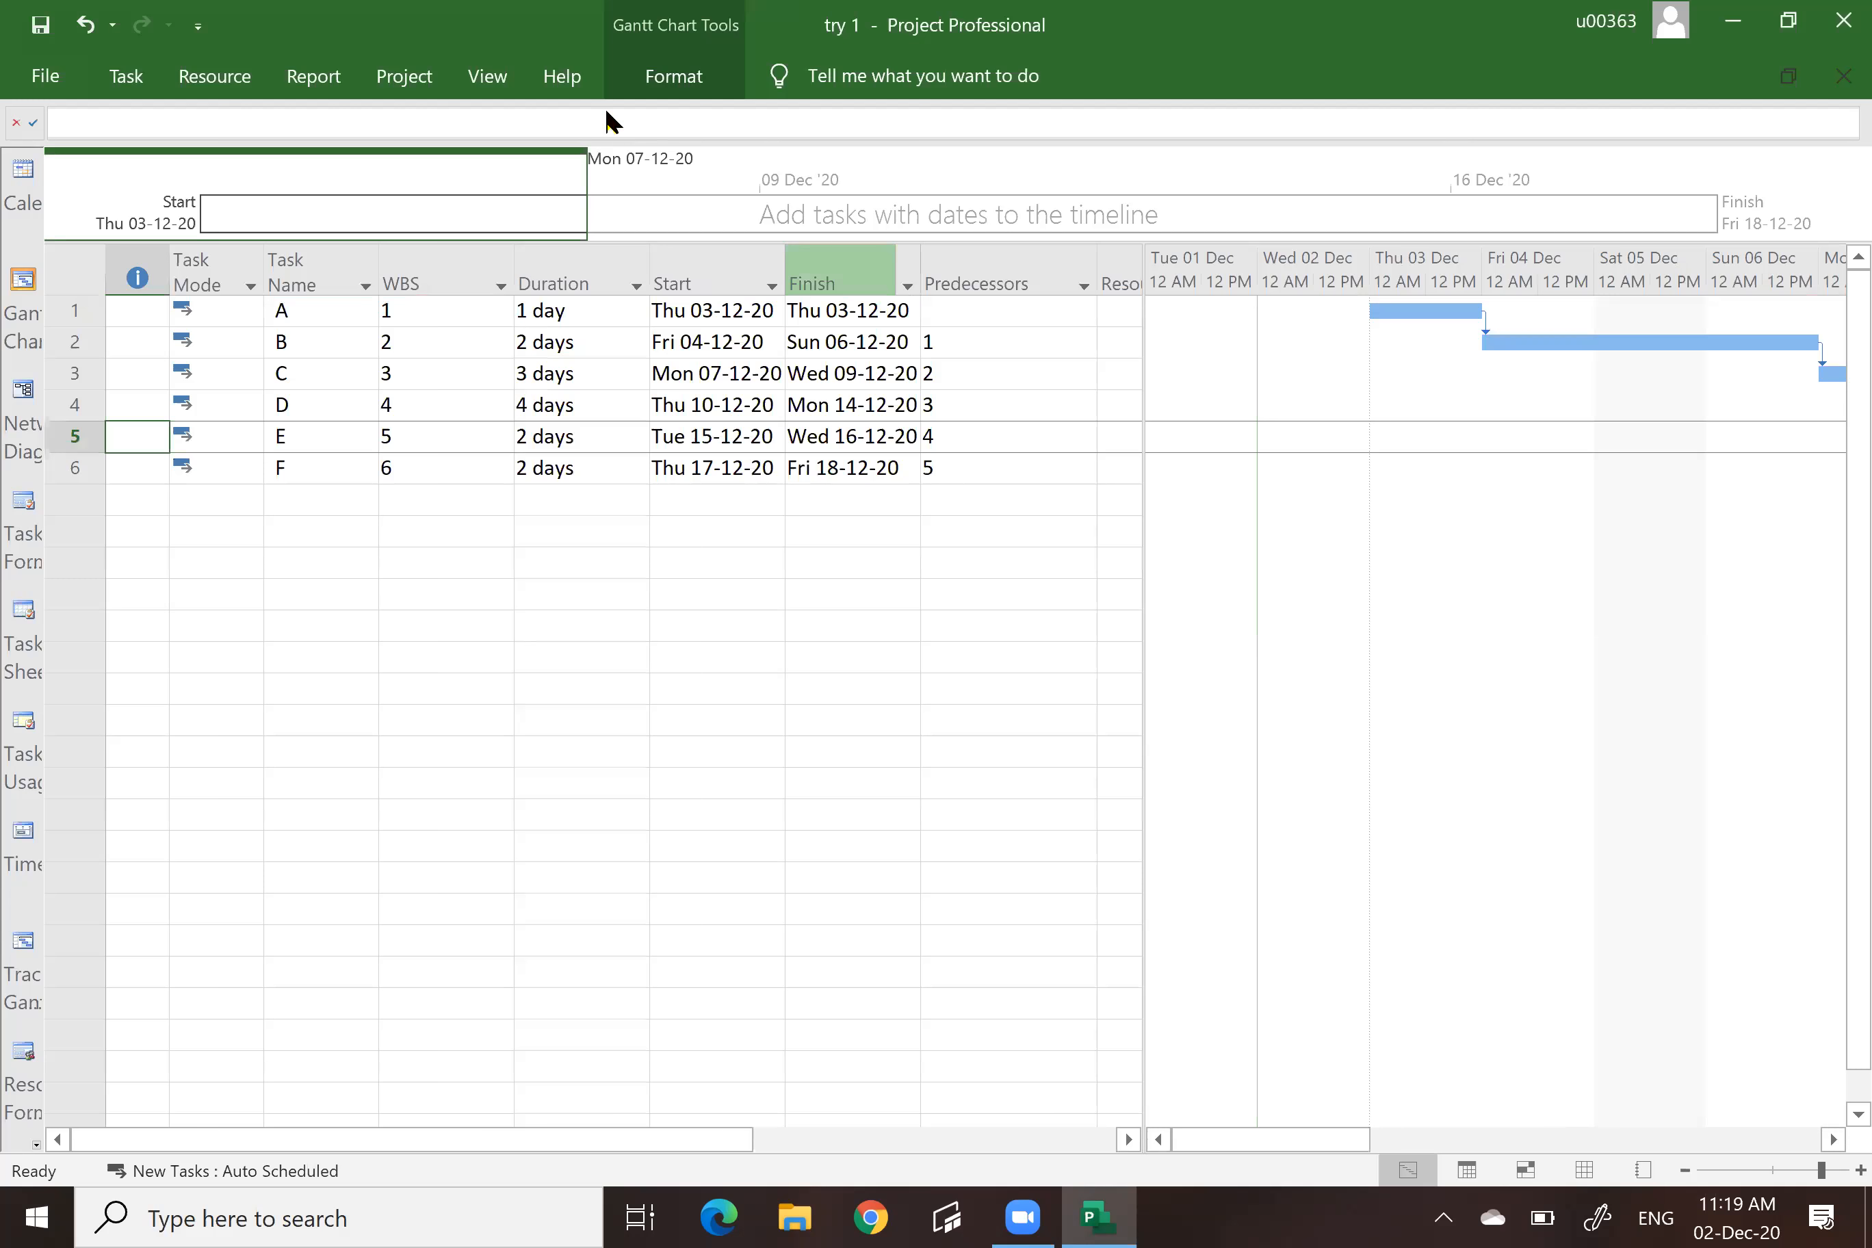
click(492, 85)
click(1076, 158)
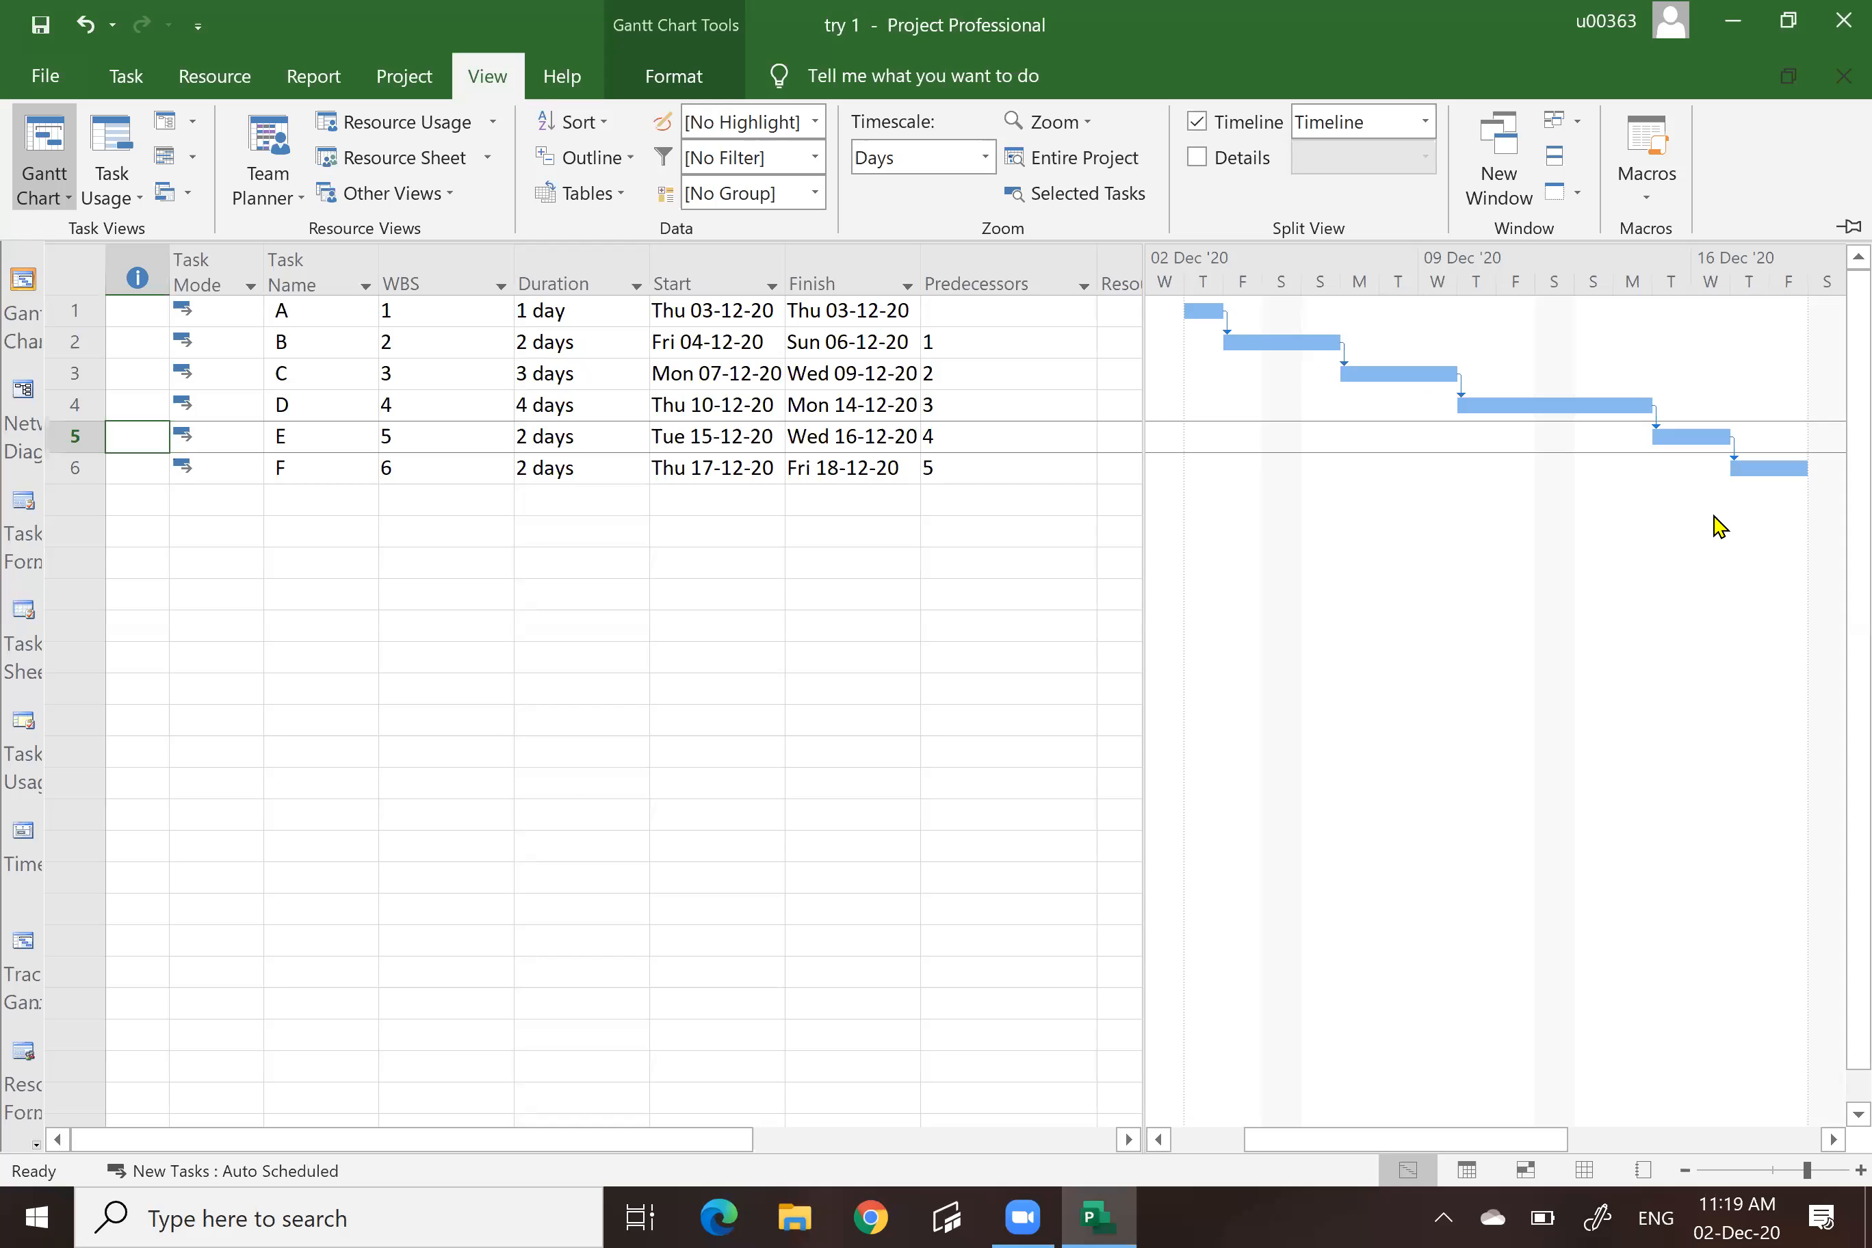
Inspect the complete chain of linked tasks from A to F in the Network Diagram.
click(22, 392)
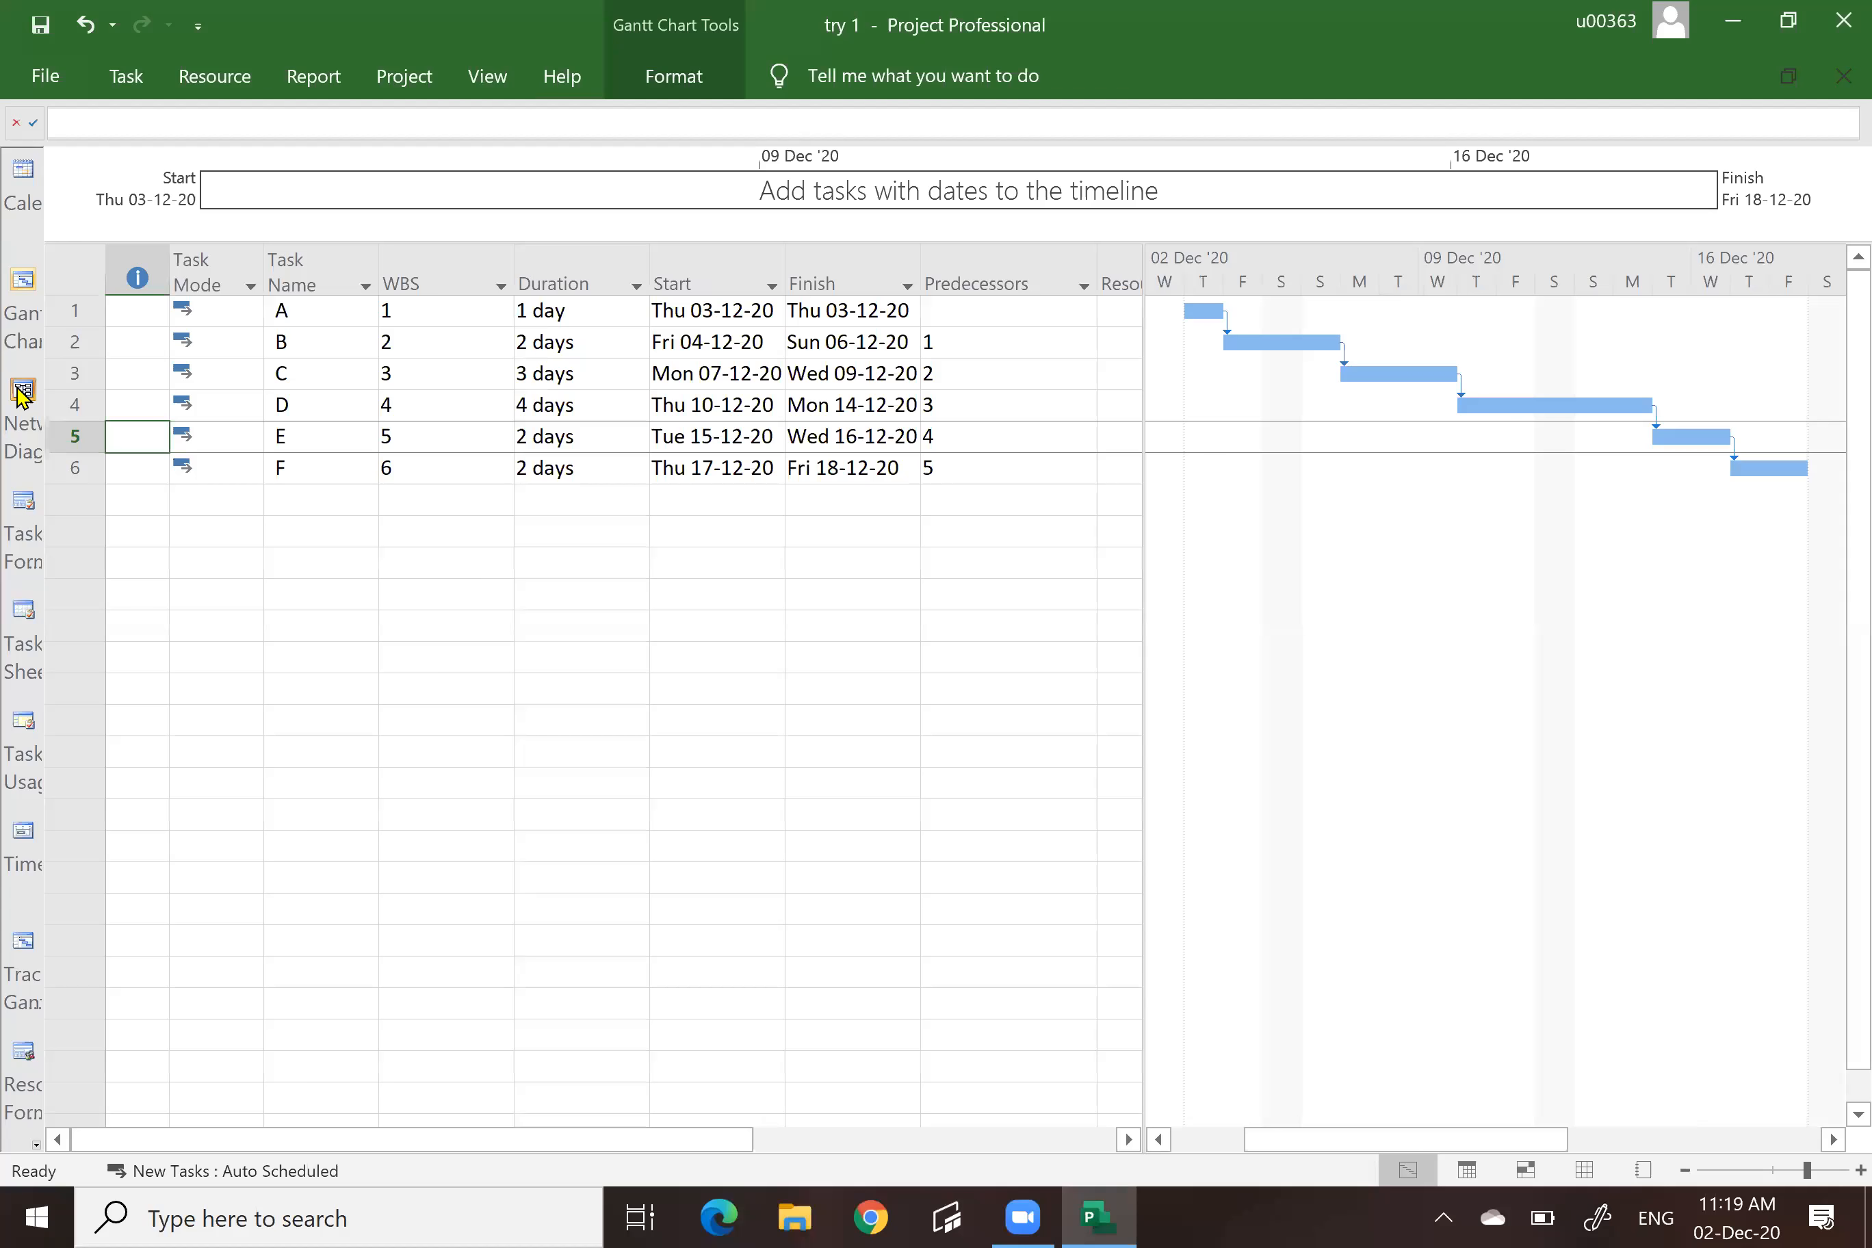
click(22, 392)
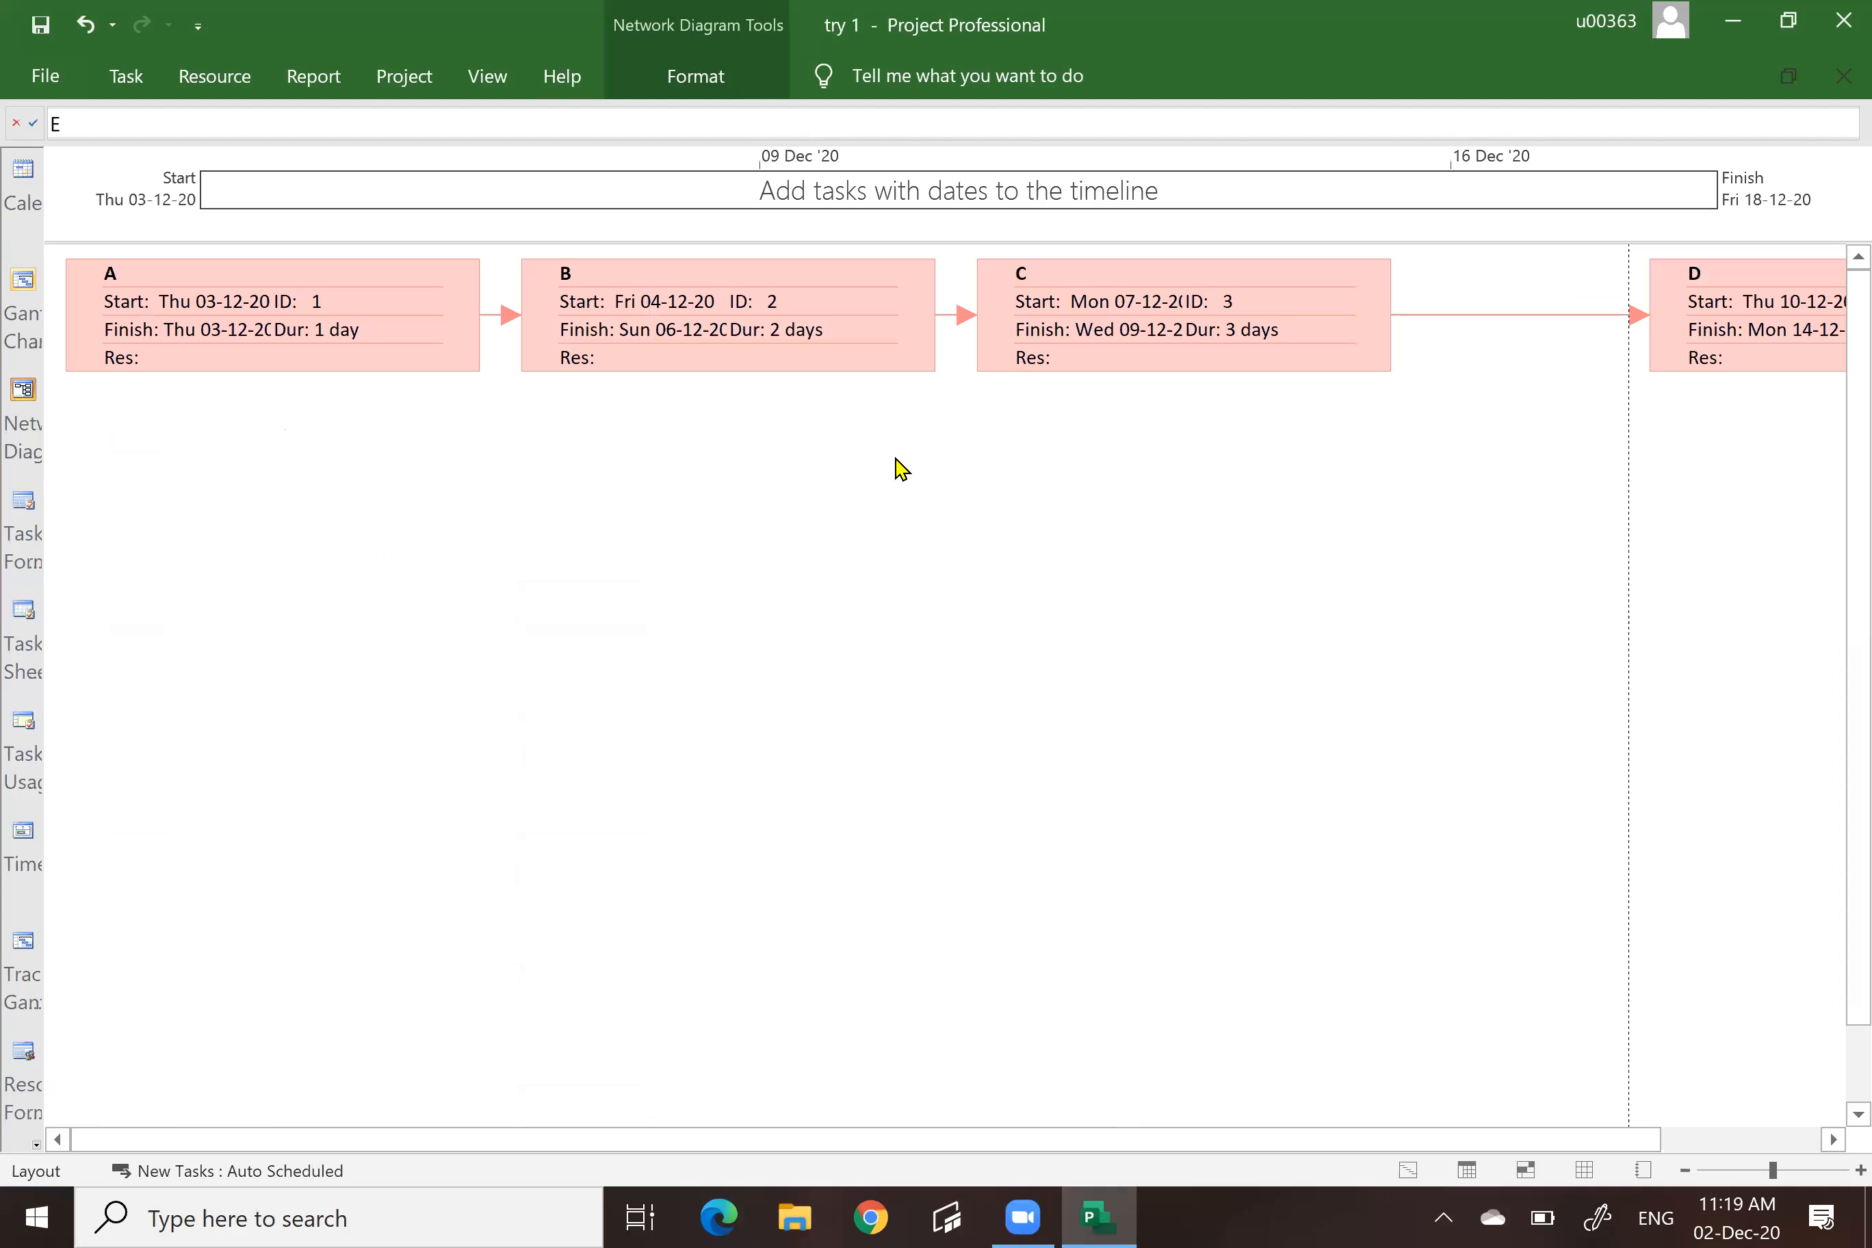
click(1749, 1170)
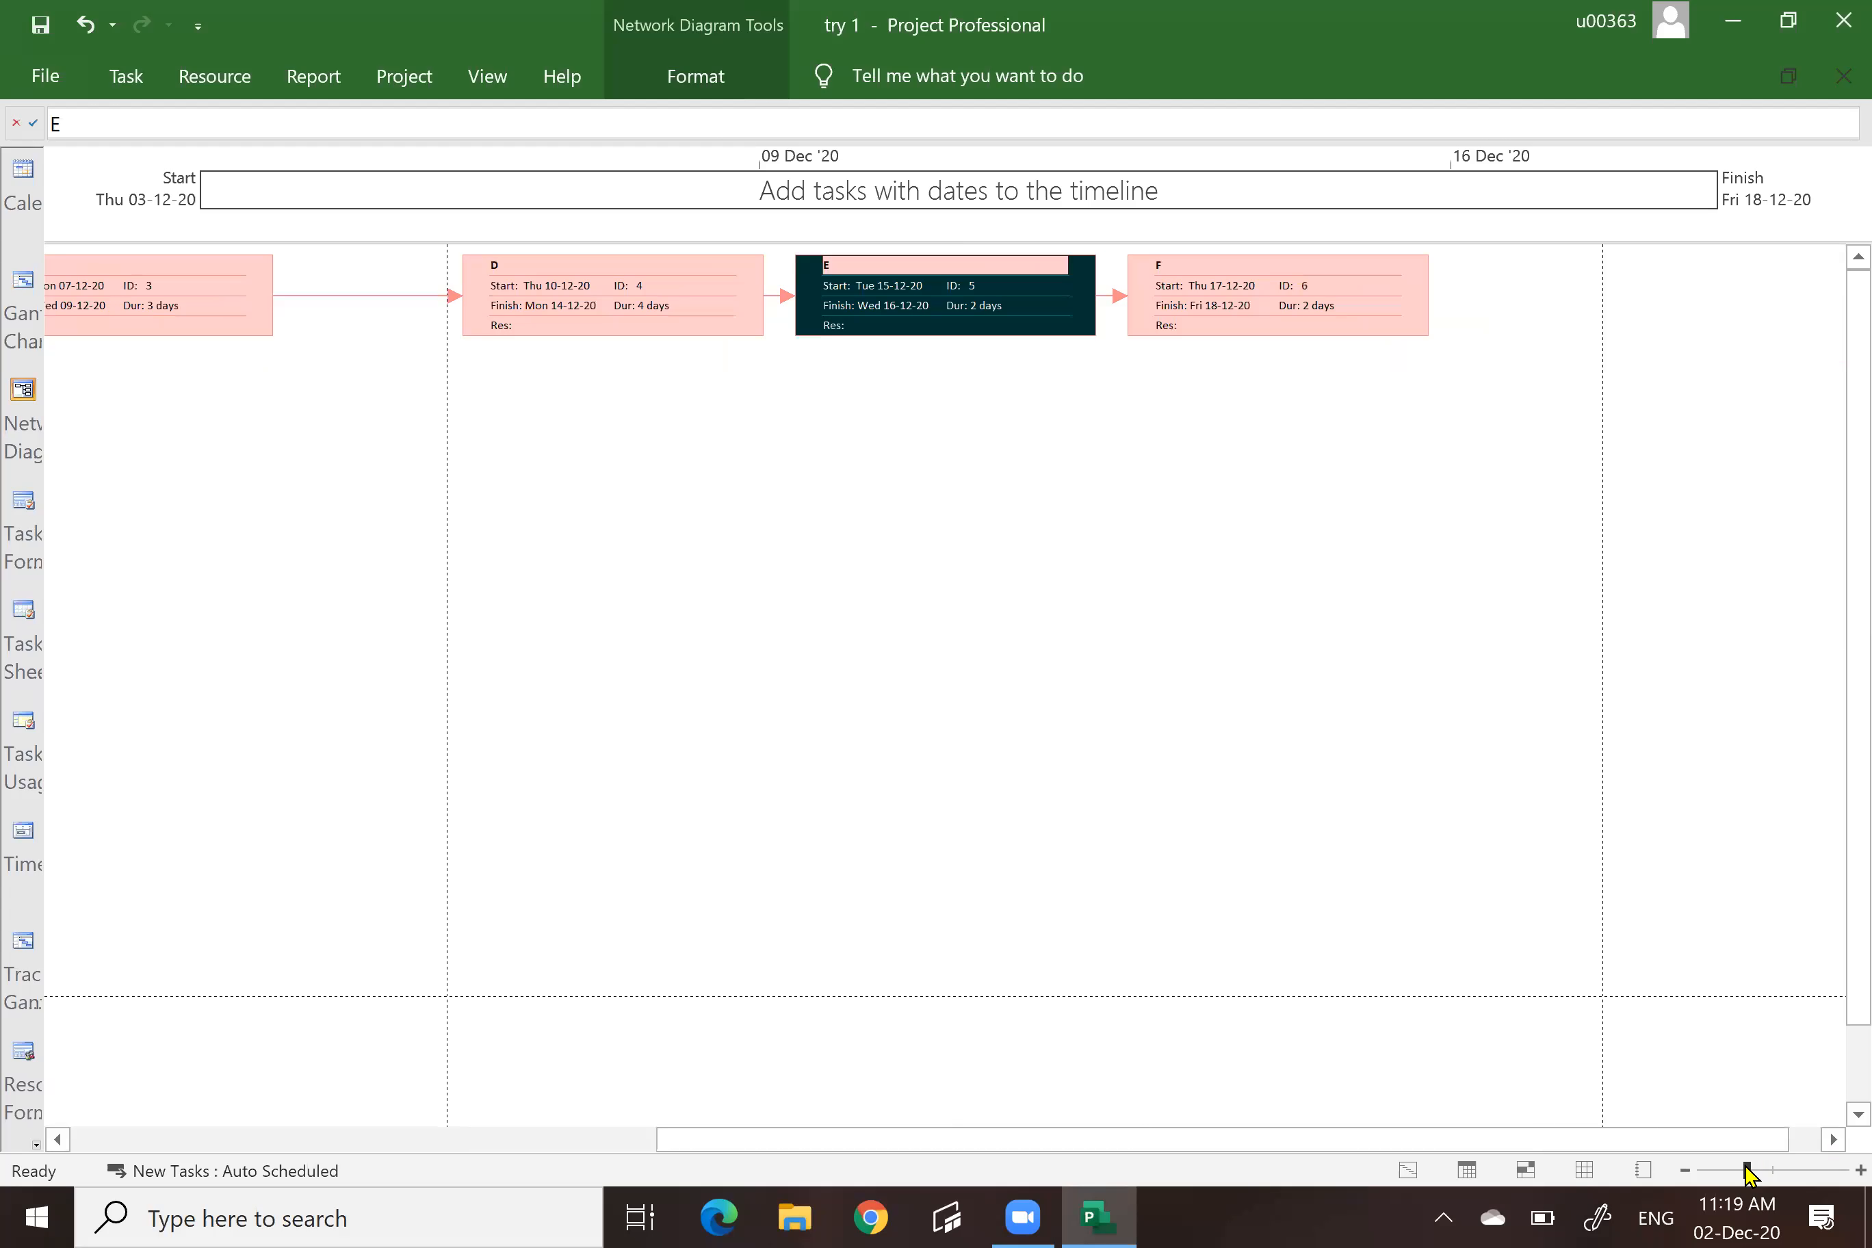
click(1732, 1170)
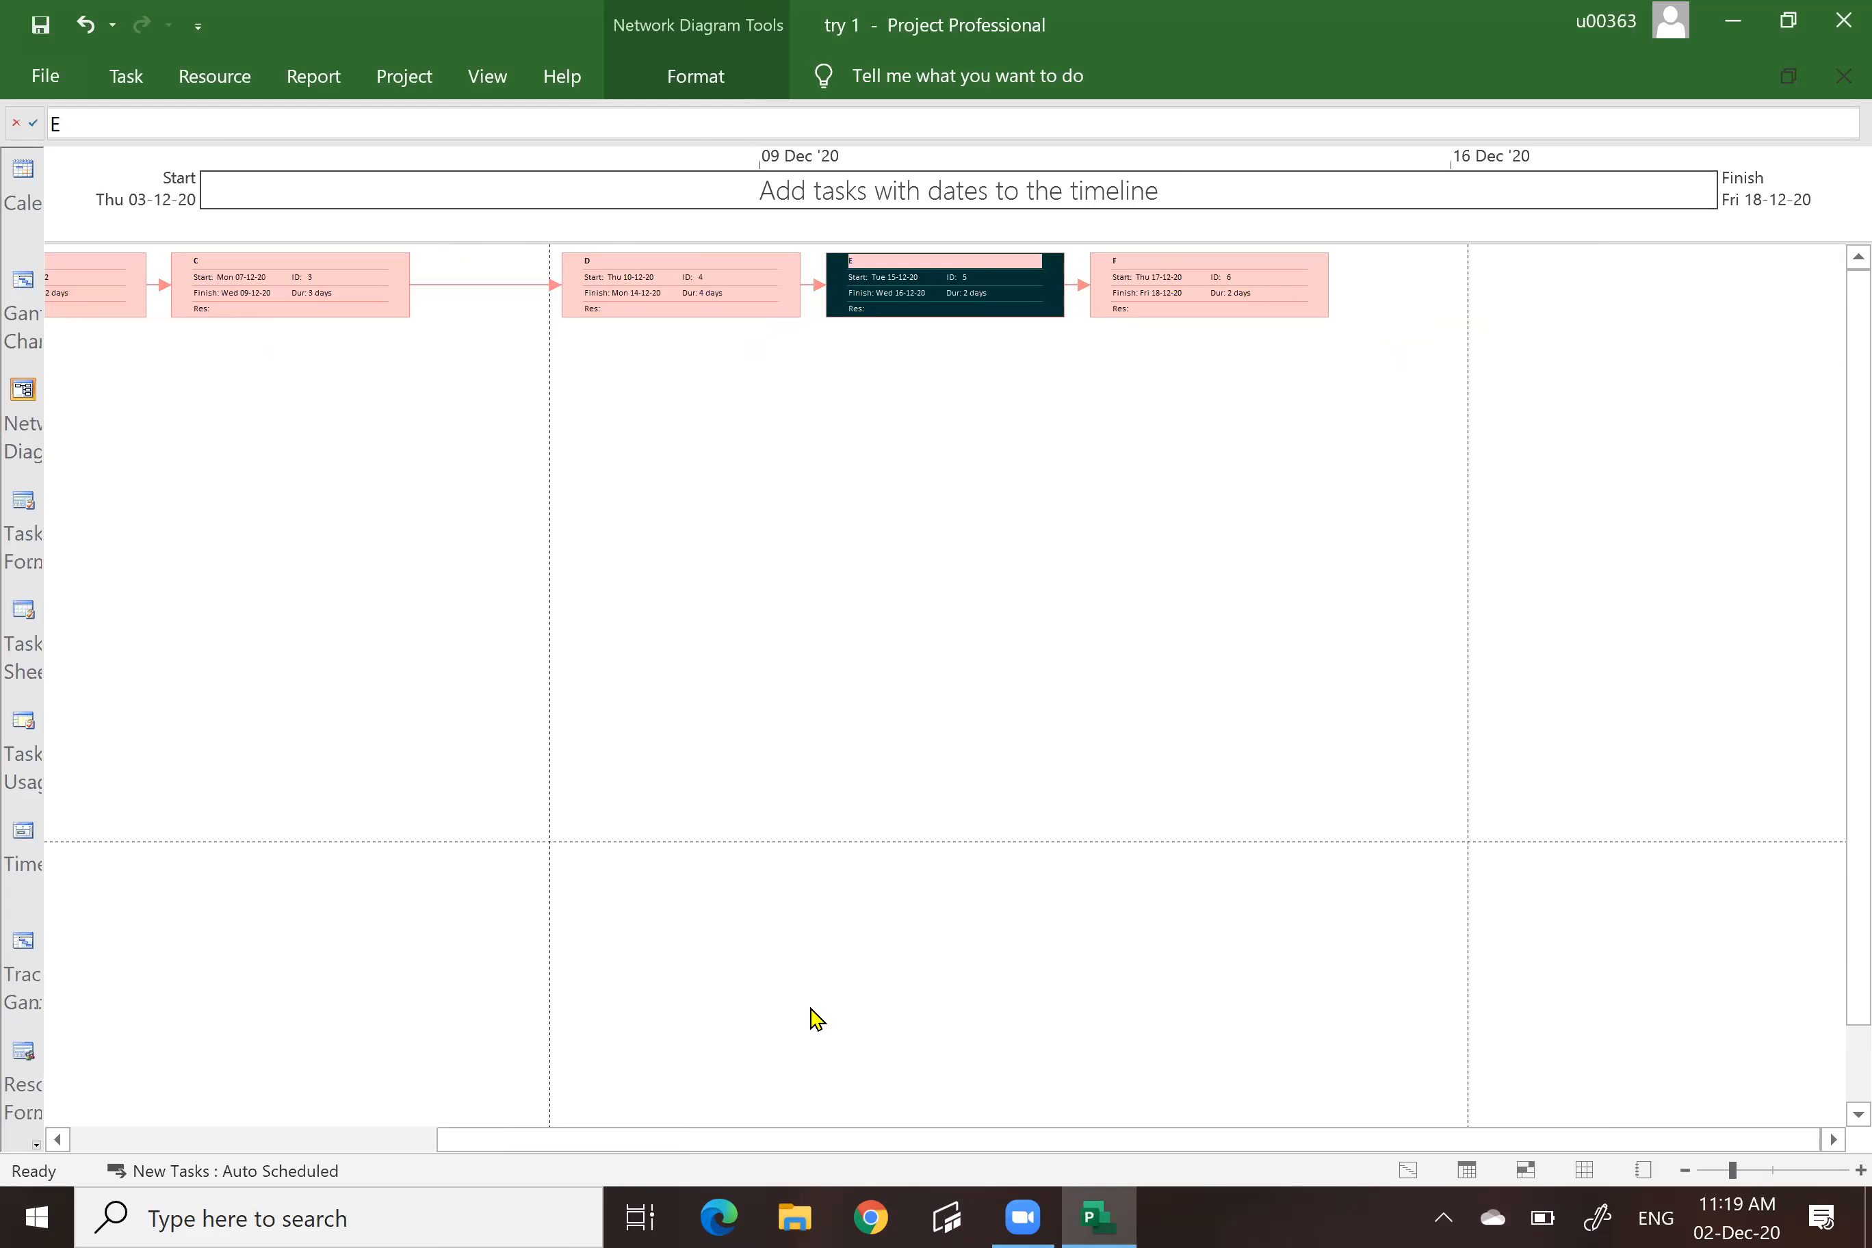
click(368, 1138)
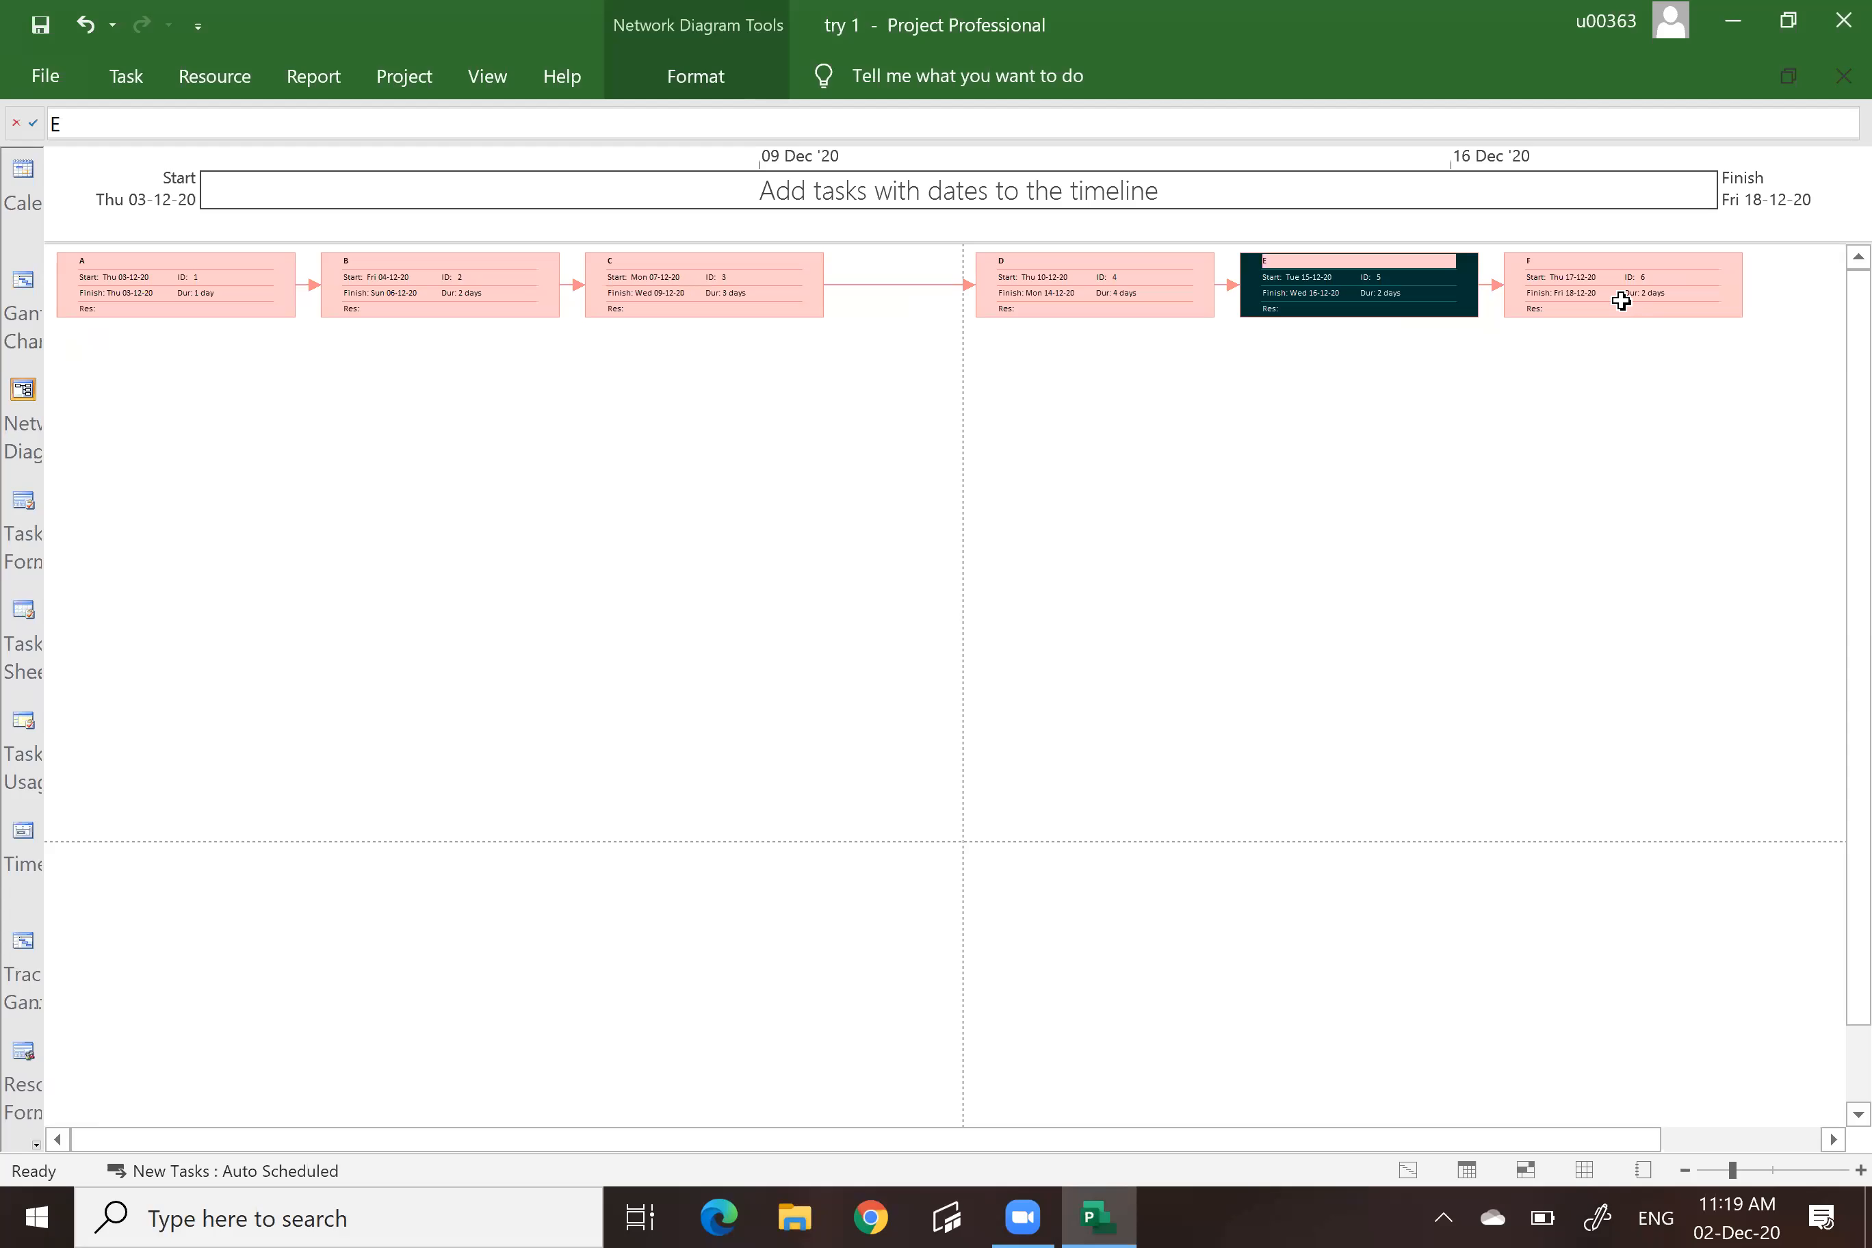
Return to the Gantt Chart view and highlight the critical tasks on the bars.
click(19, 292)
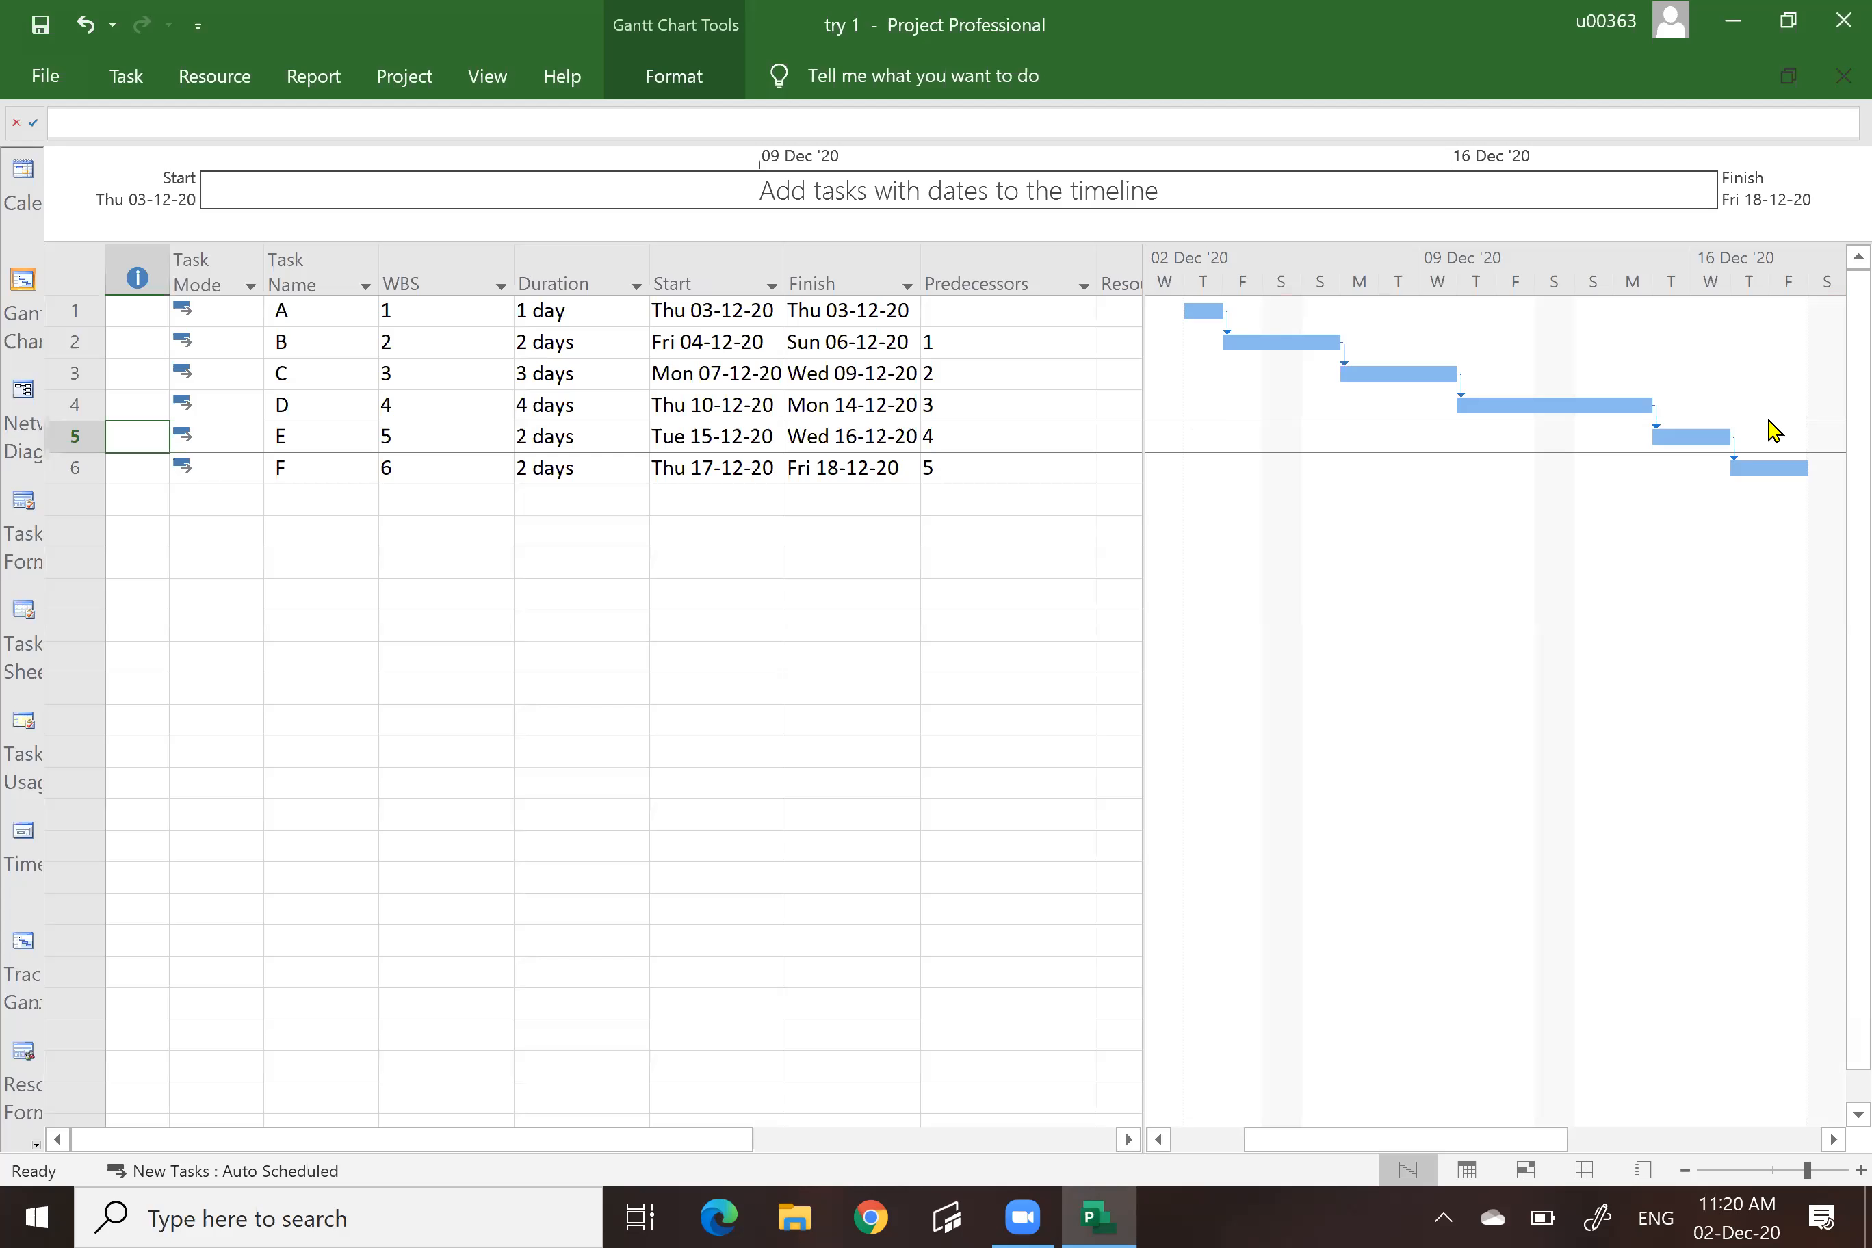
click(489, 80)
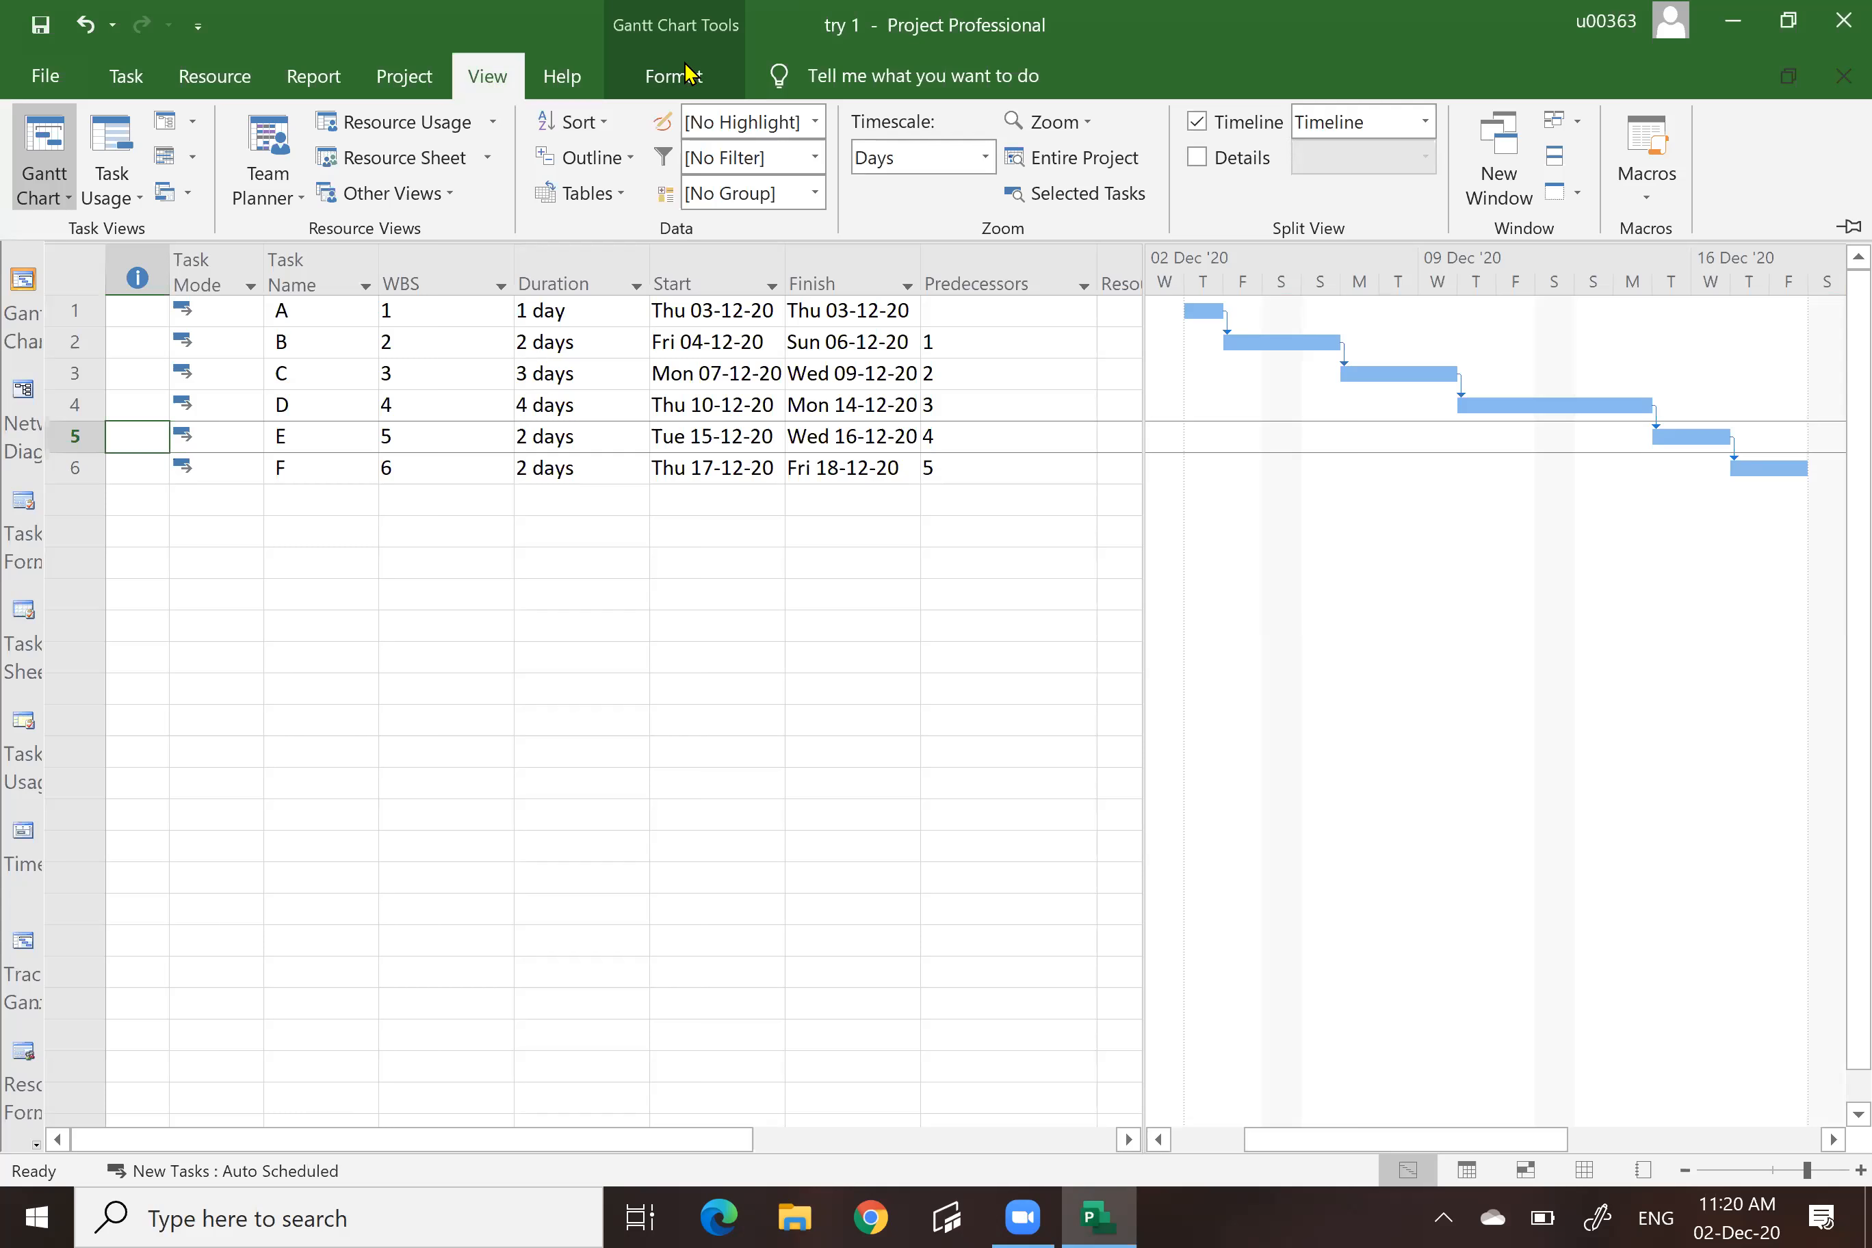
click(686, 74)
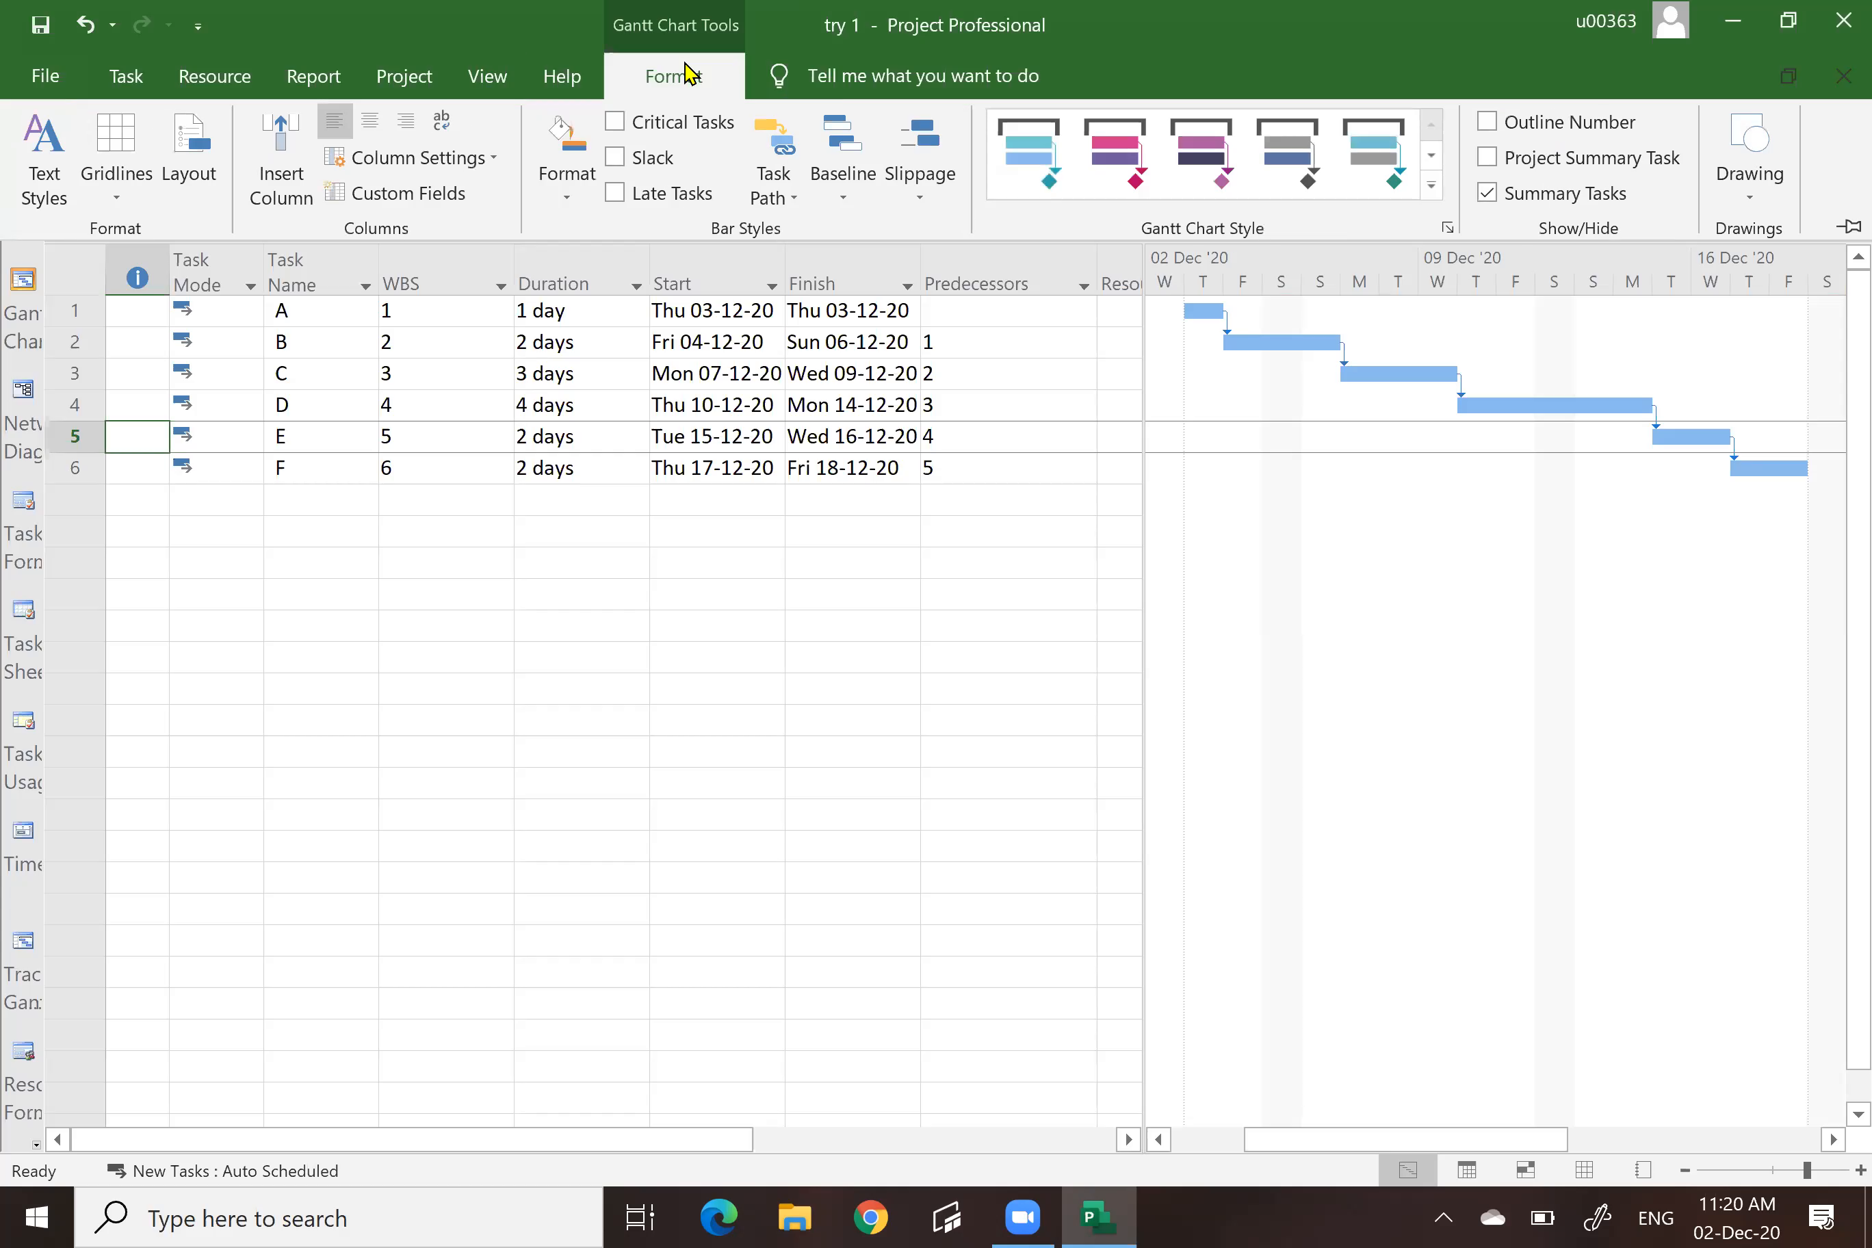
click(614, 125)
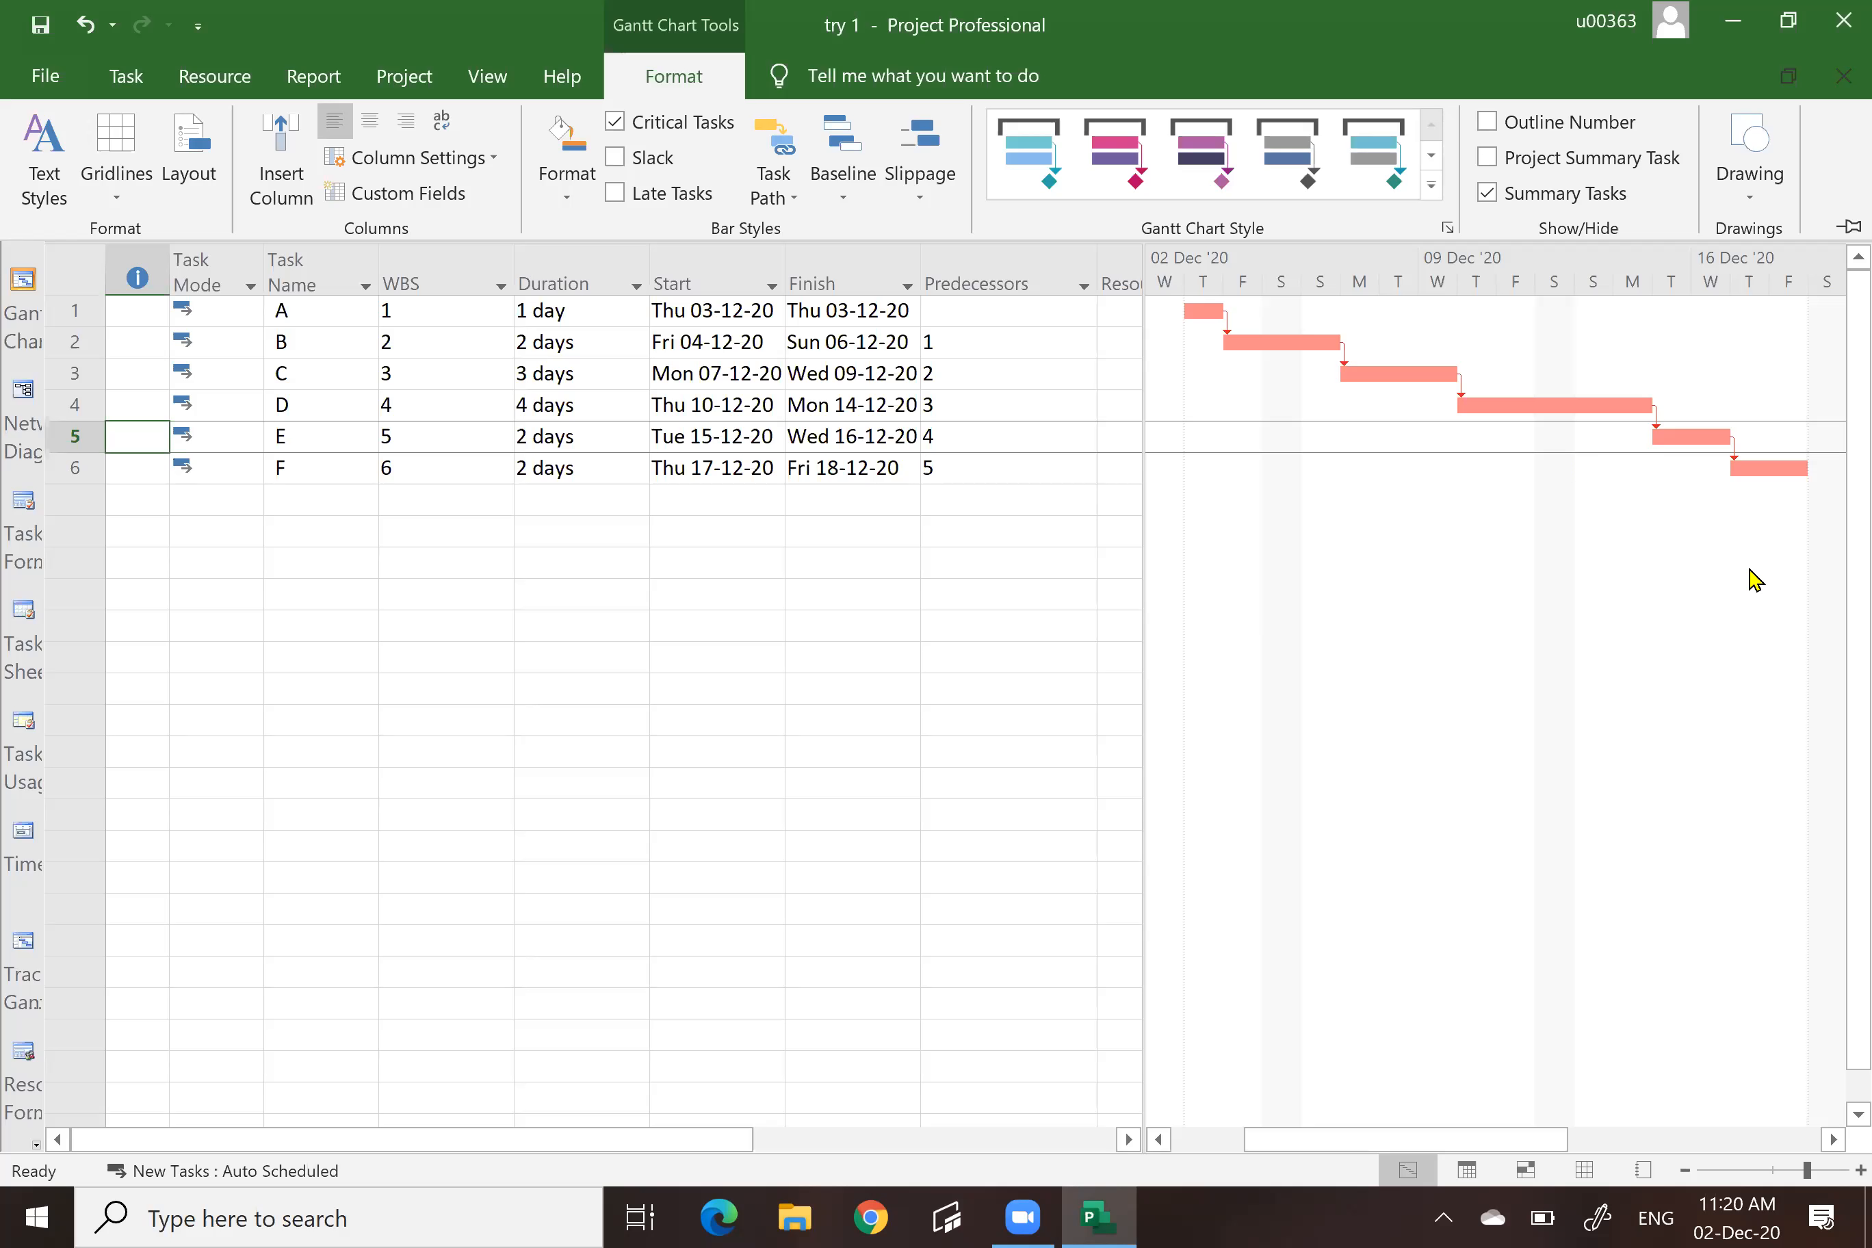
click(1014, 258)
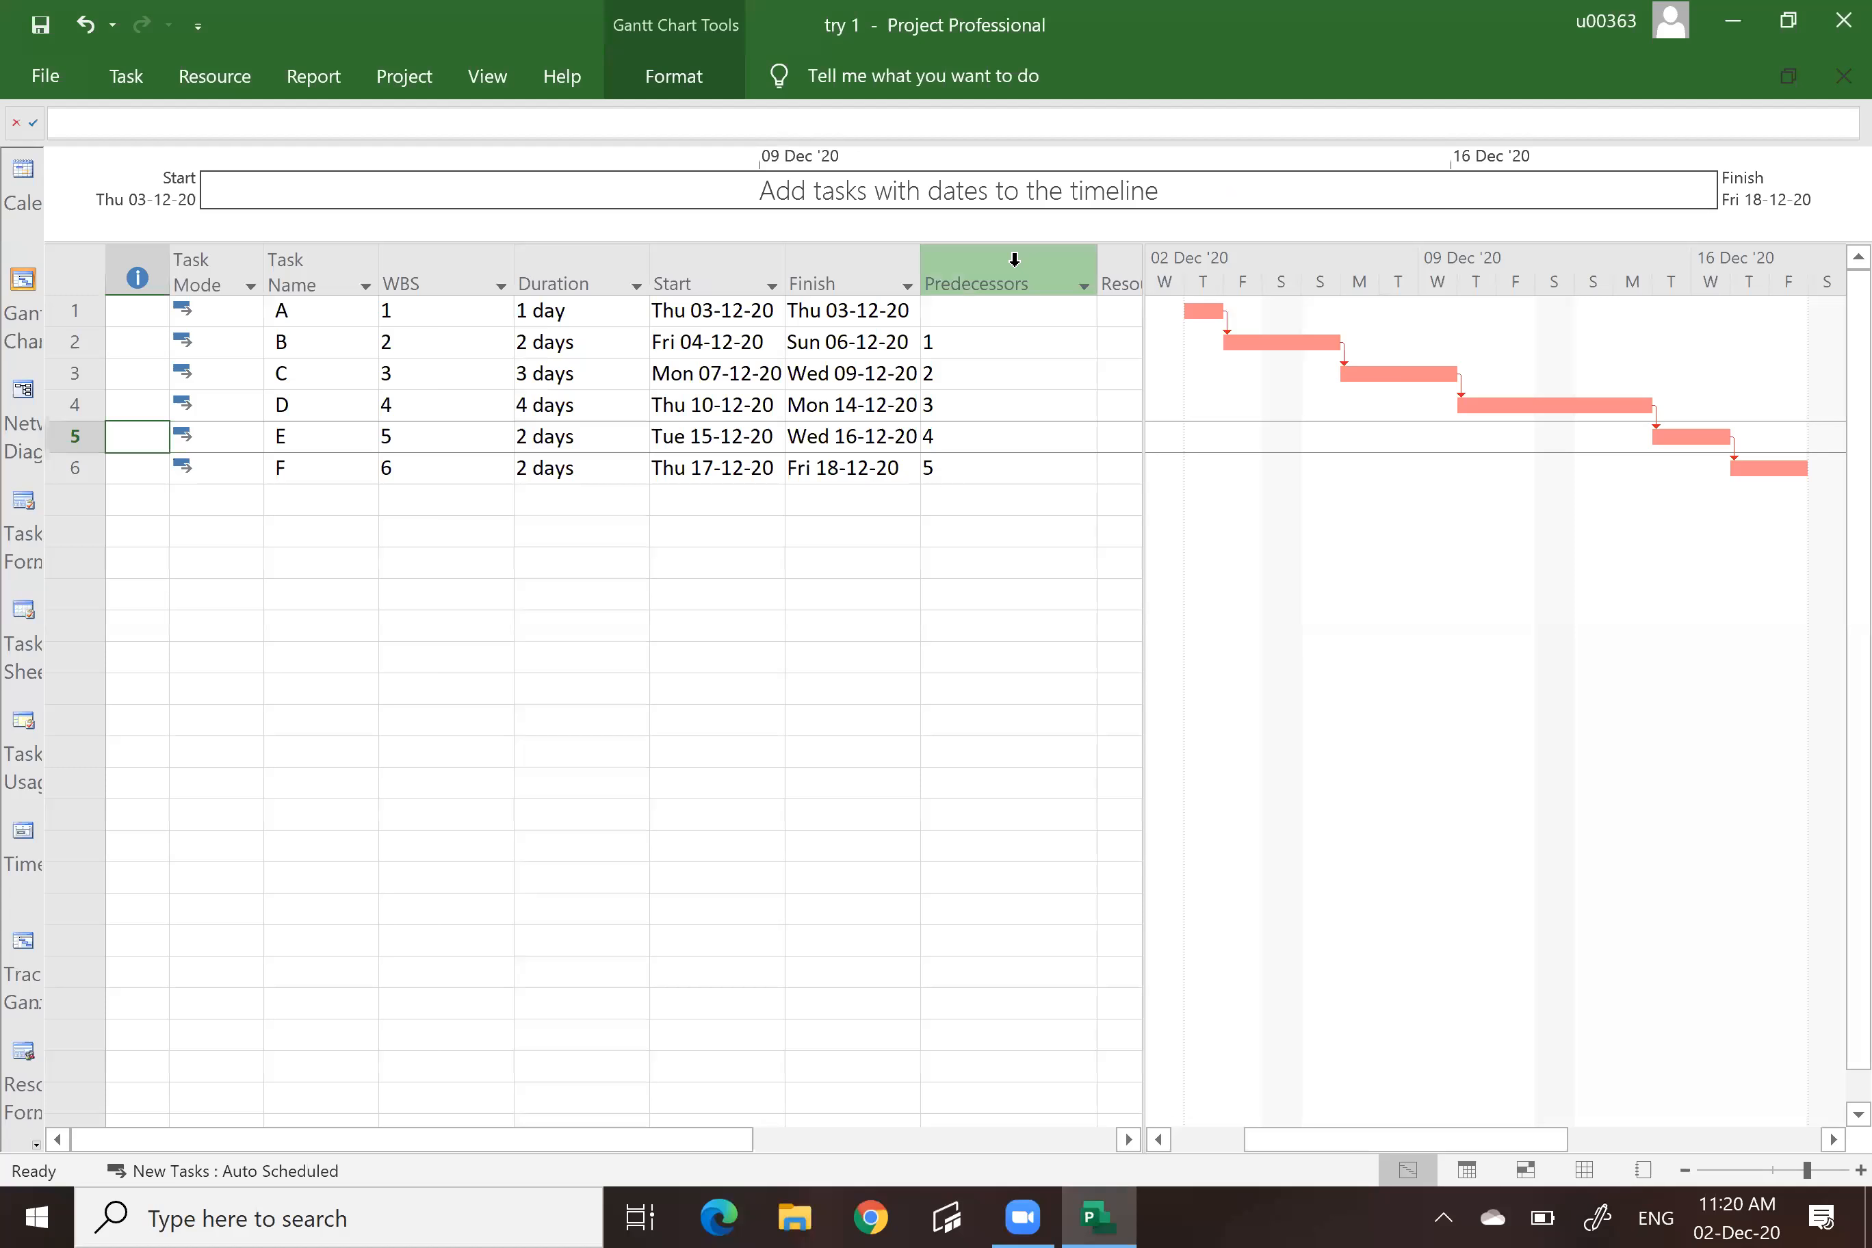
click(1040, 623)
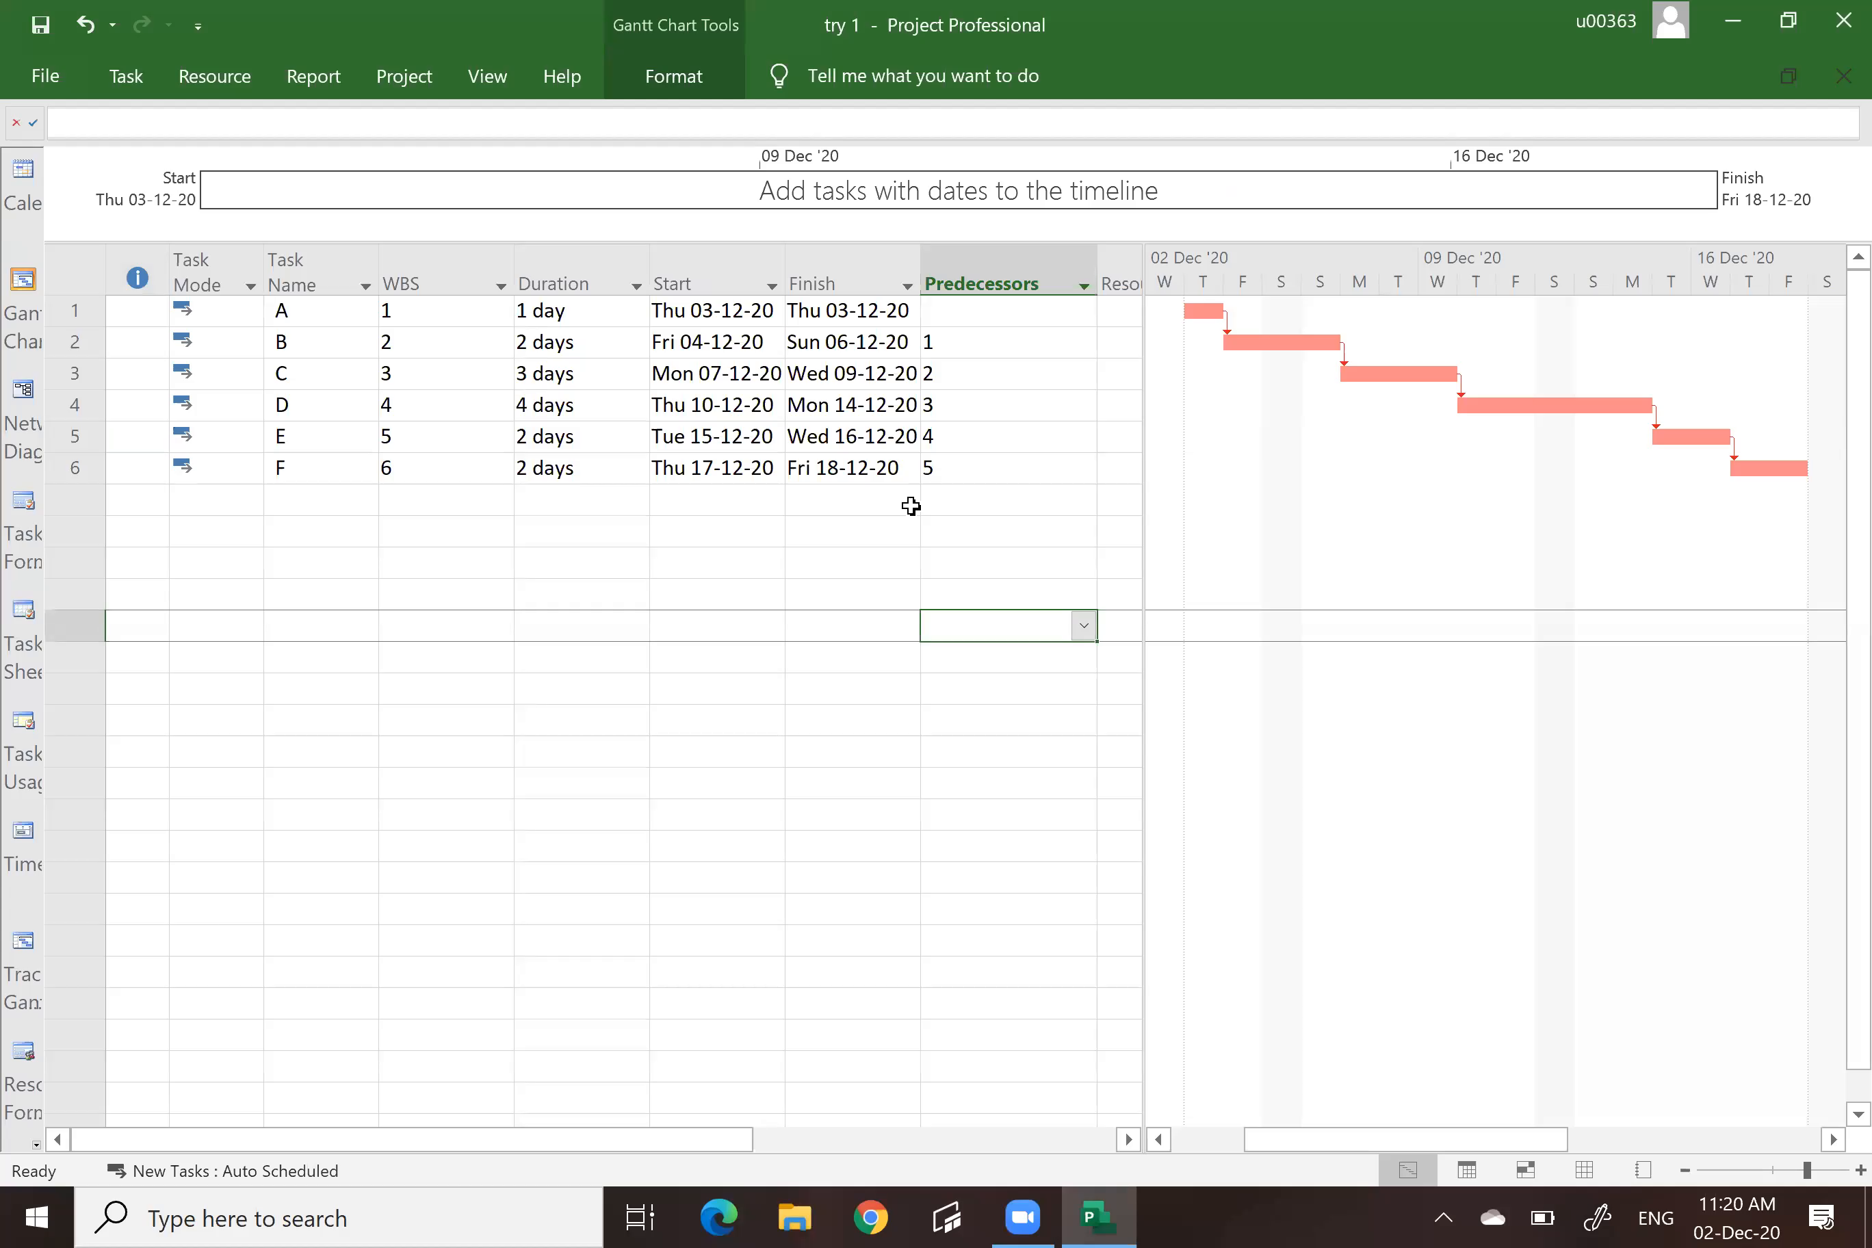
Widen the task table to reveal the Resource Names column and point out the Task Name and WBS columns.
drag(1146, 280, 1364, 279)
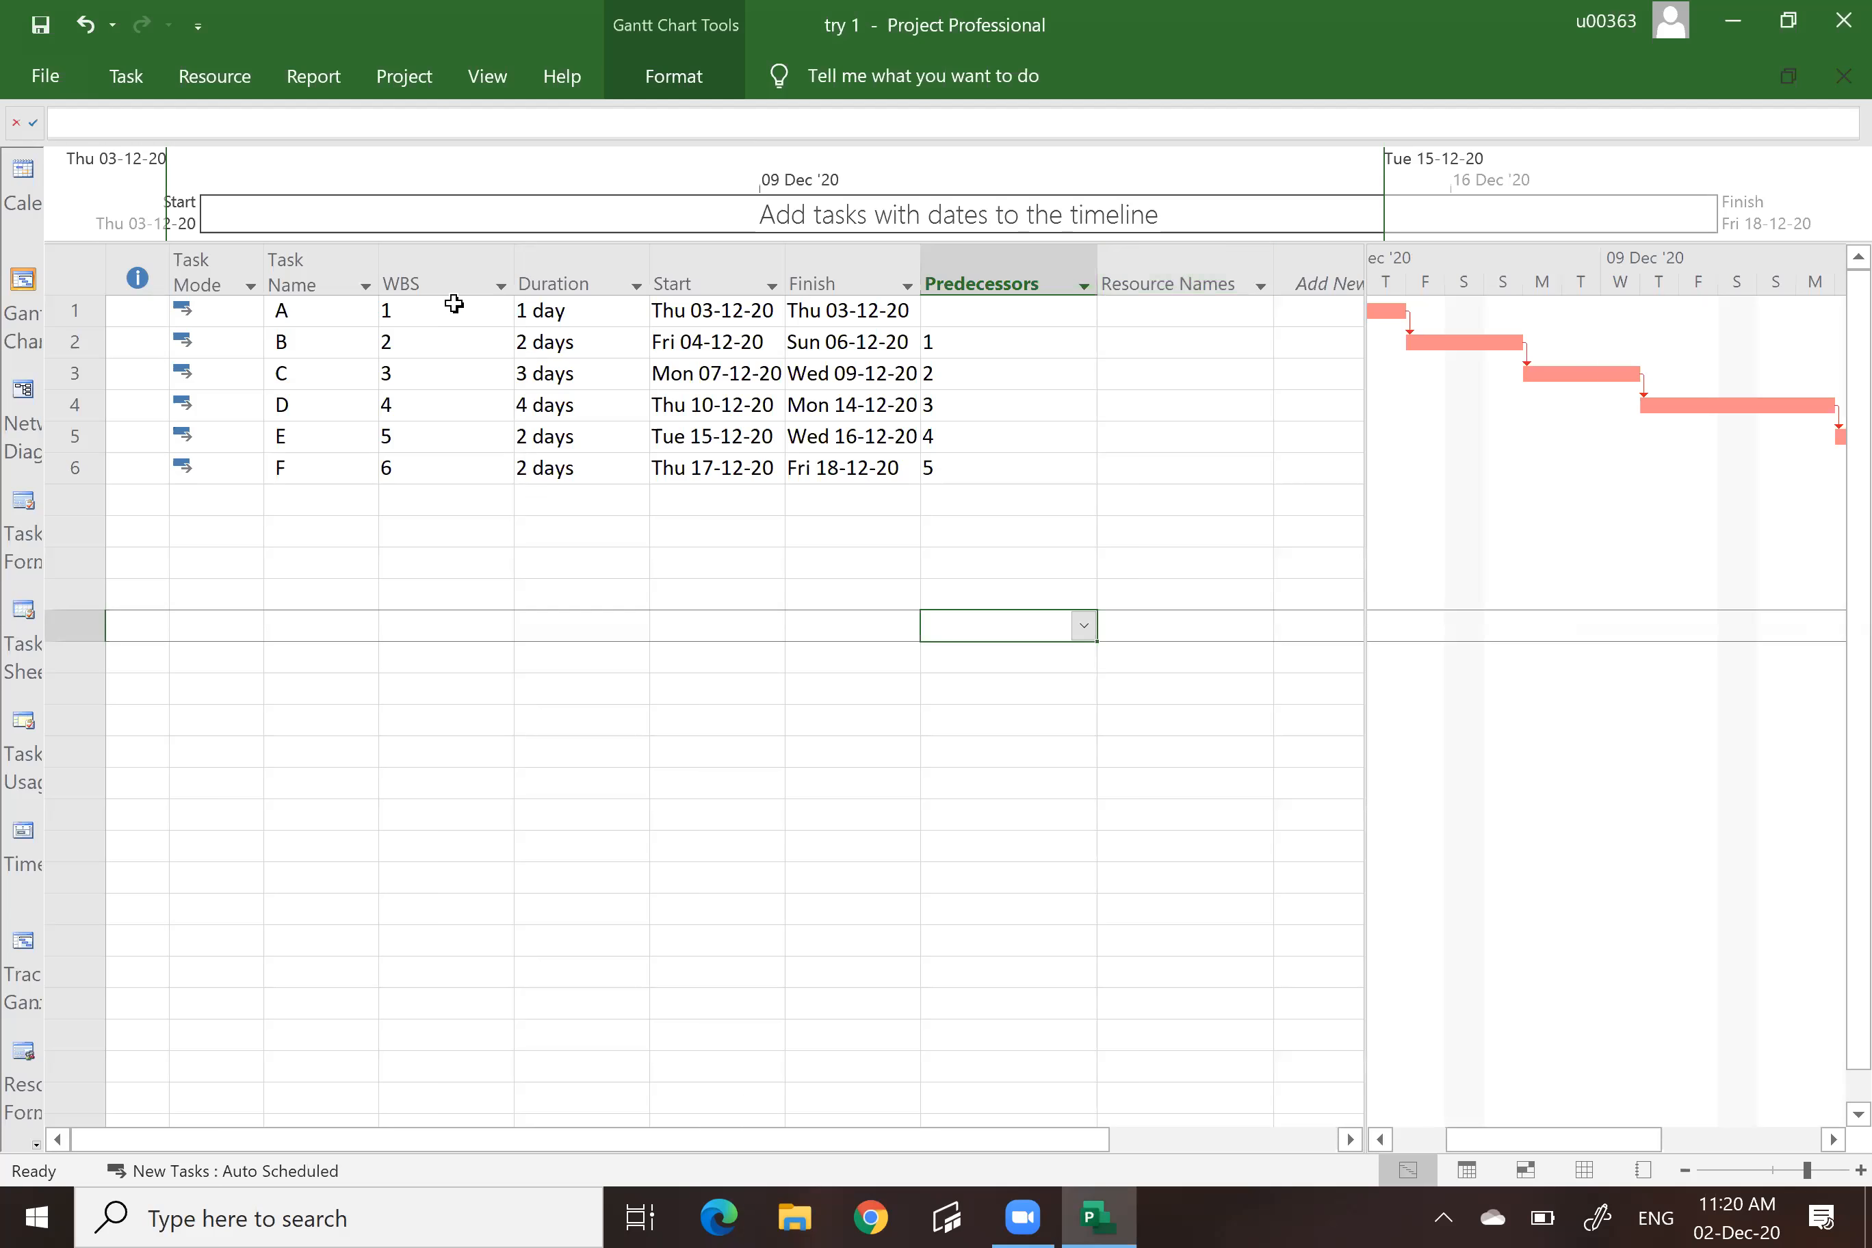
click(419, 278)
click(323, 273)
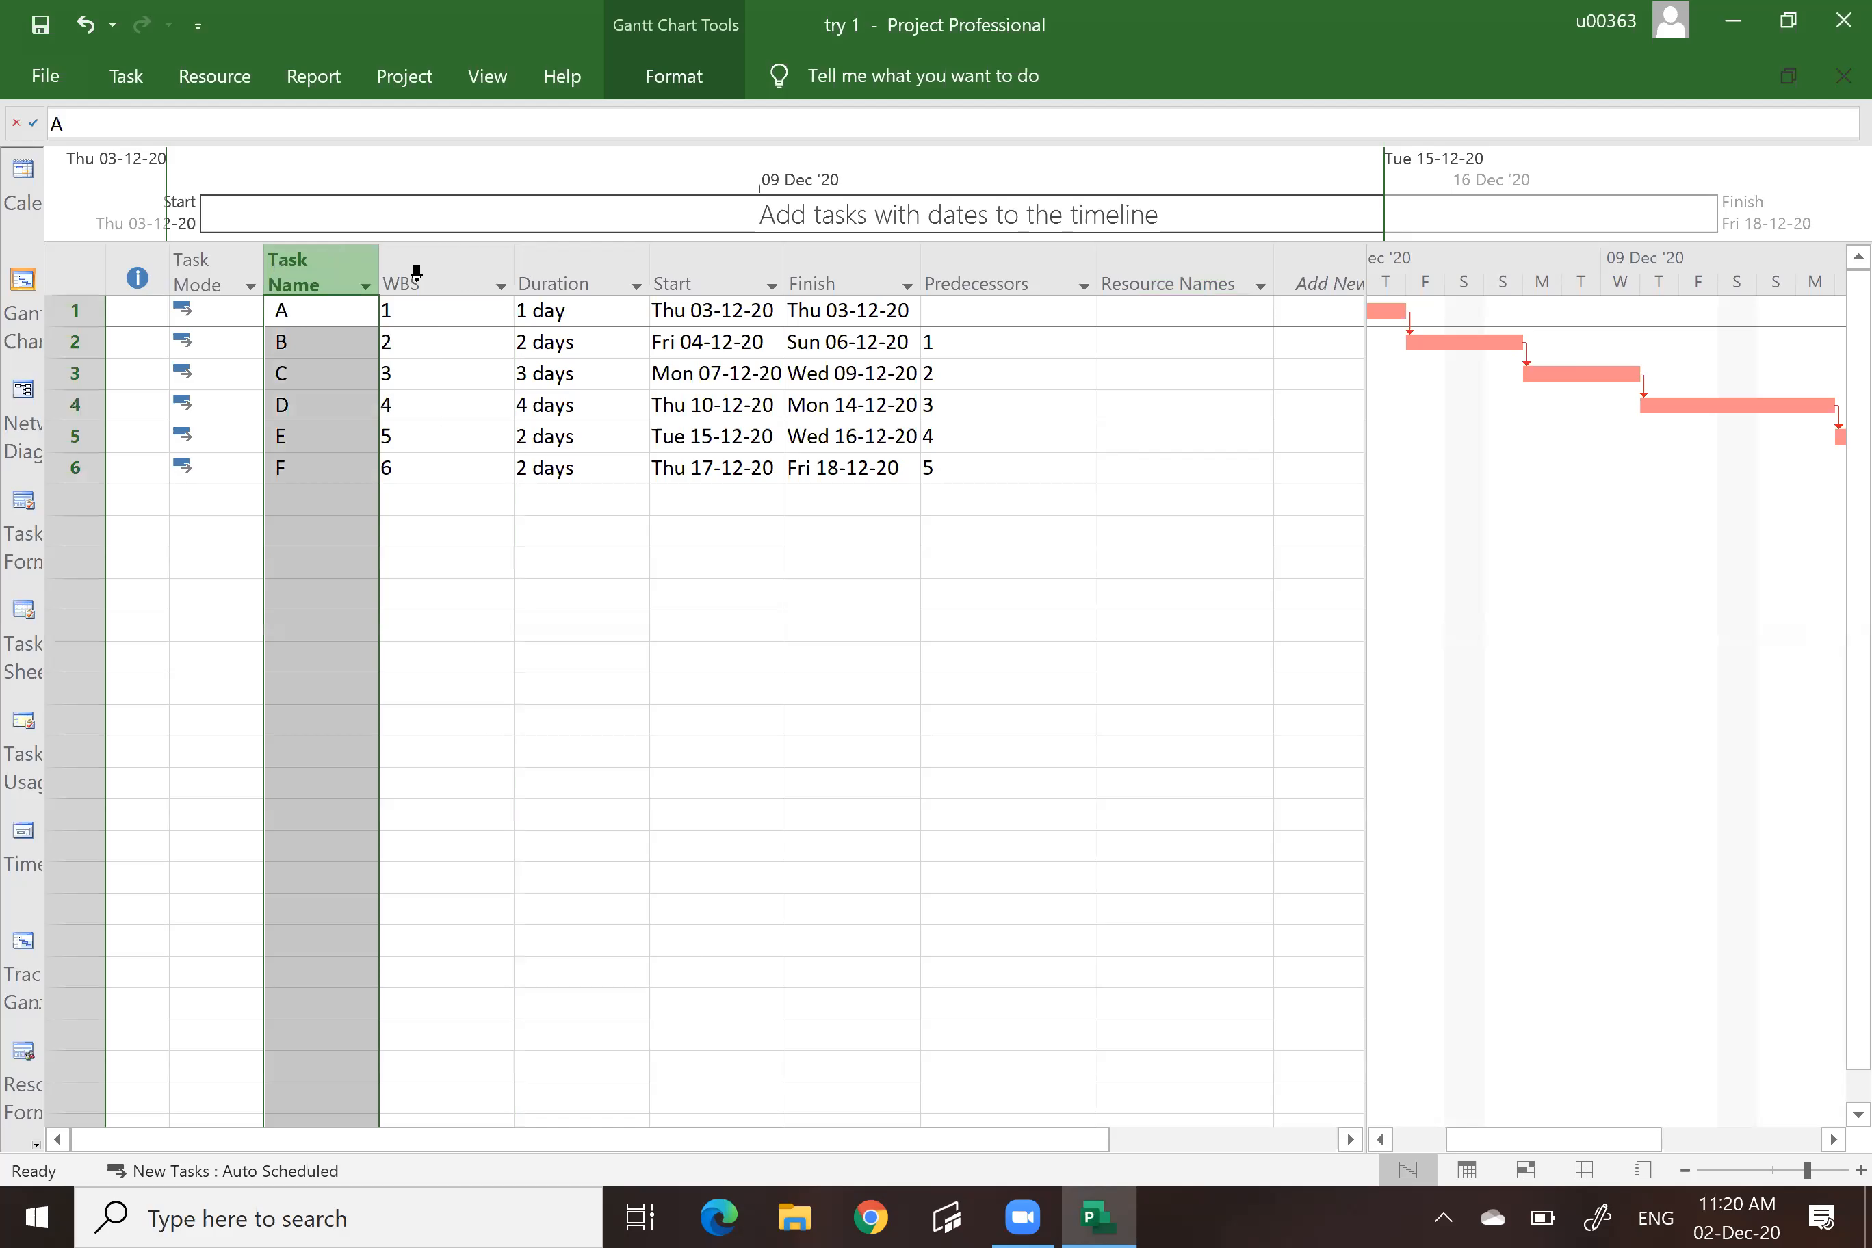
click(417, 274)
click(792, 683)
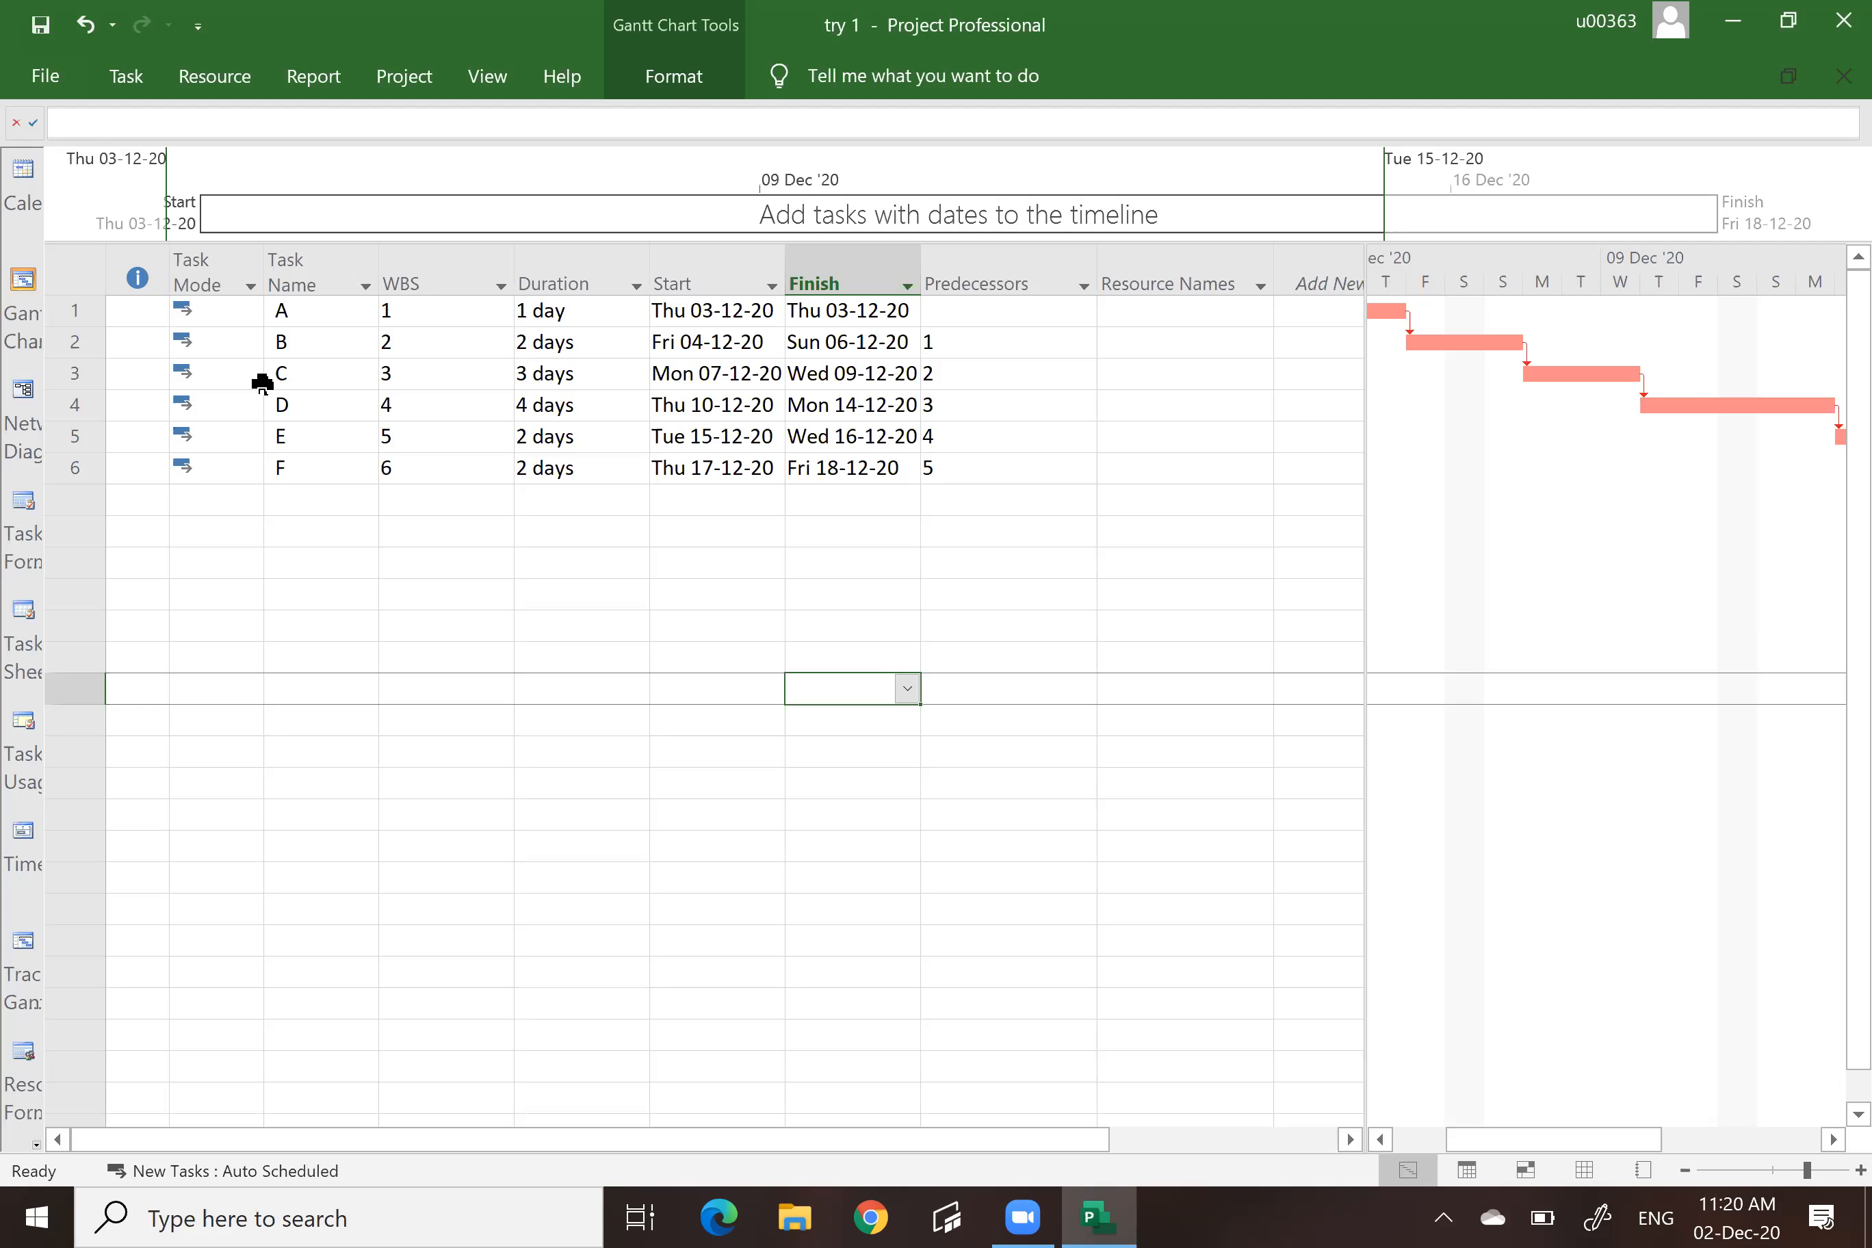
Insert a new task above task A and name it PHASE 1.
click(82, 313)
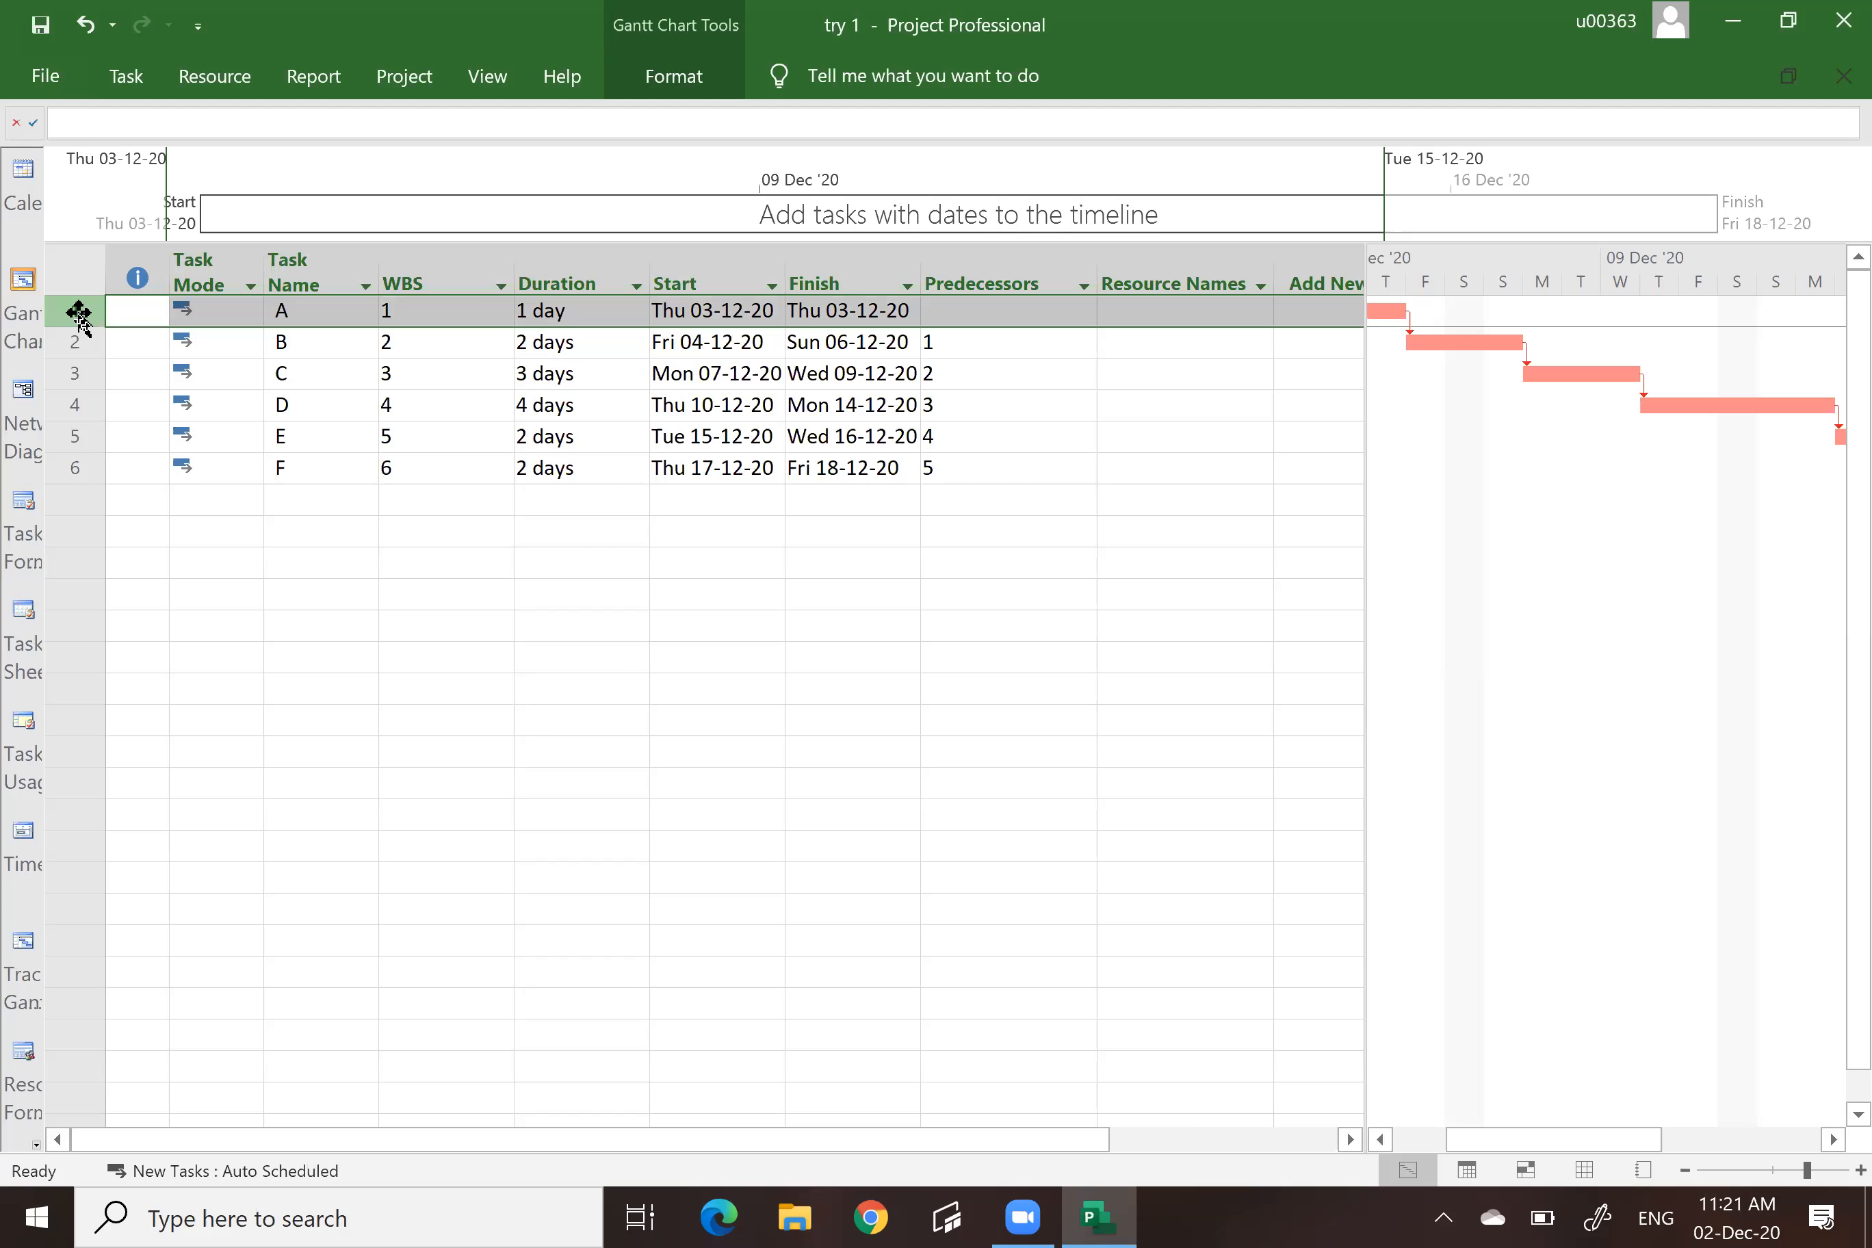
right_click(78, 315)
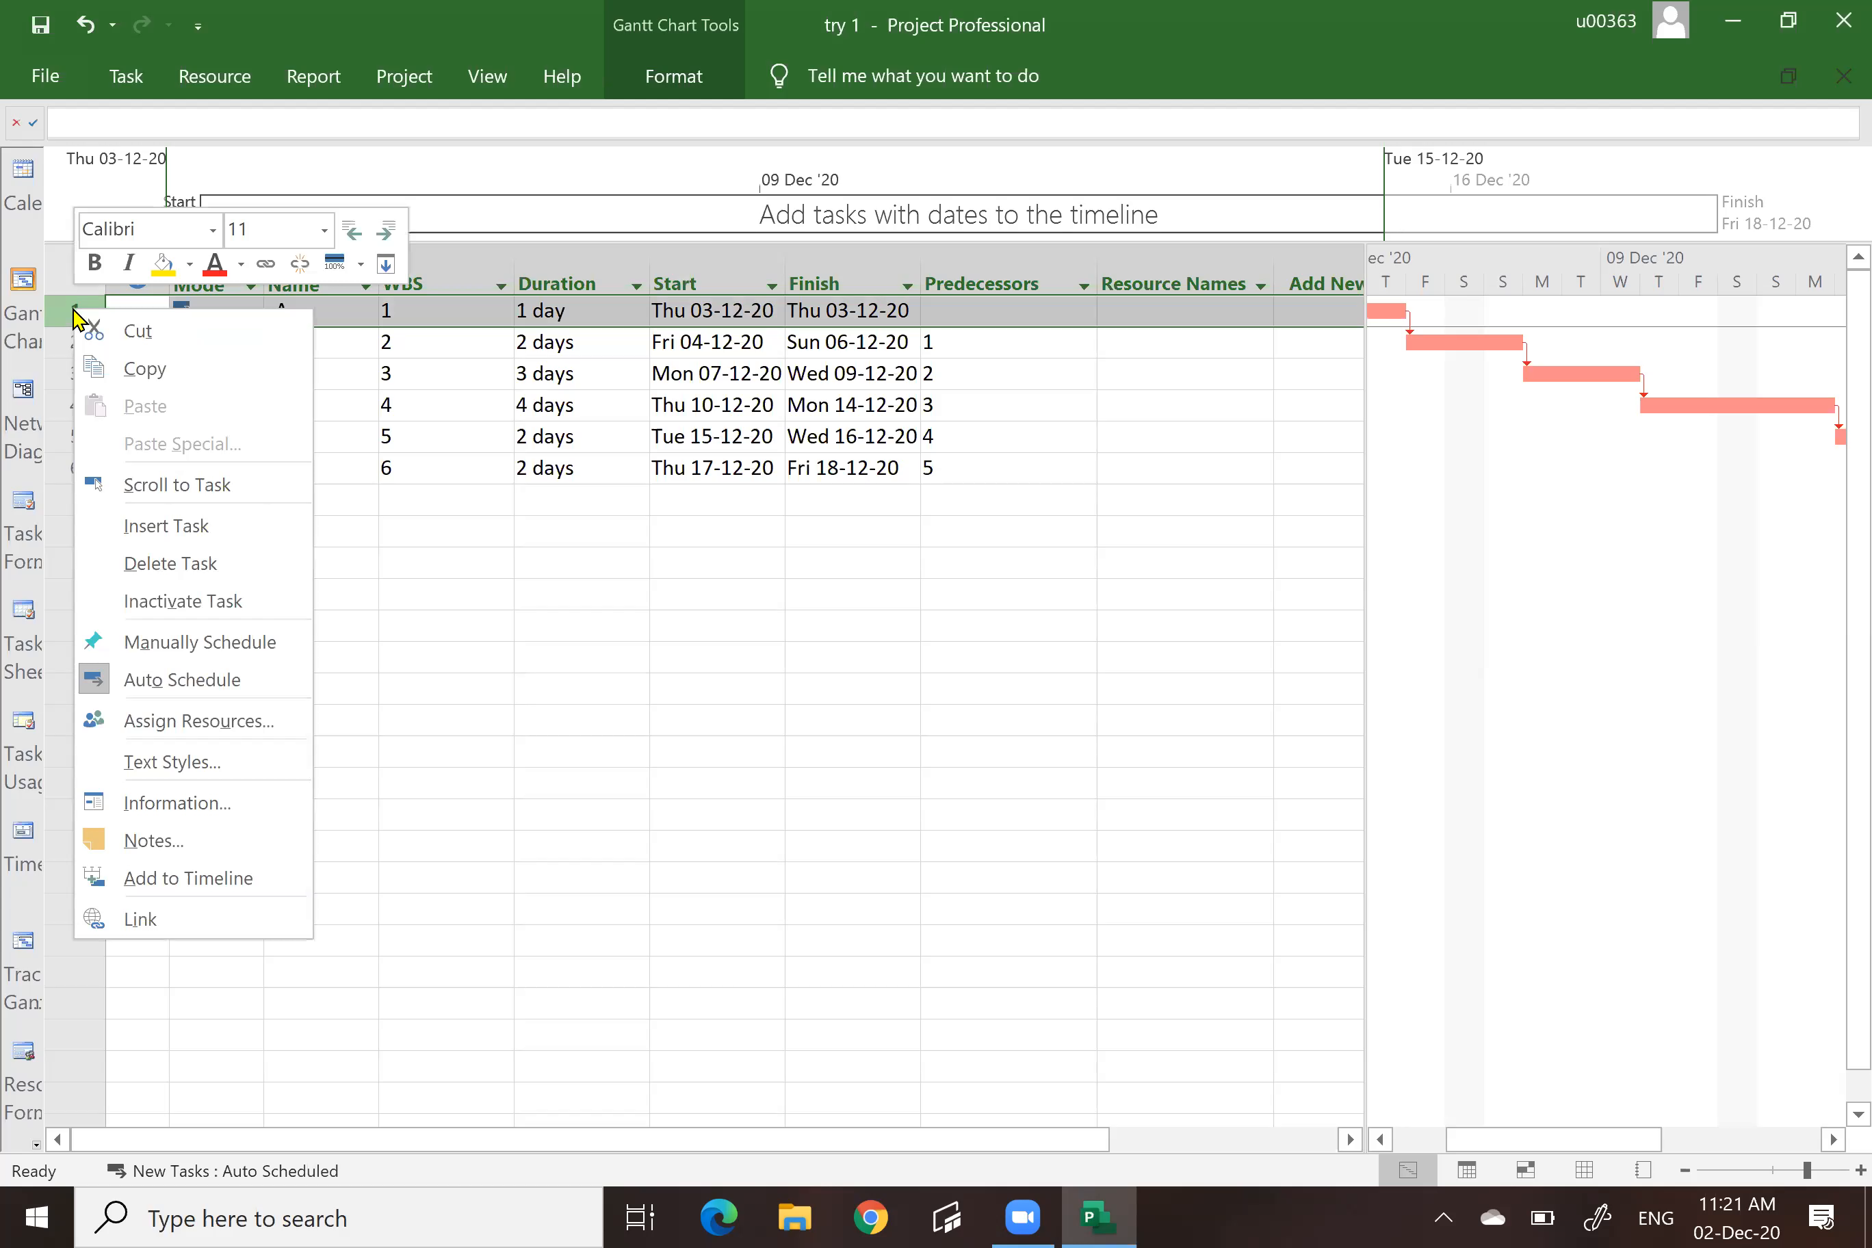
click(165, 528)
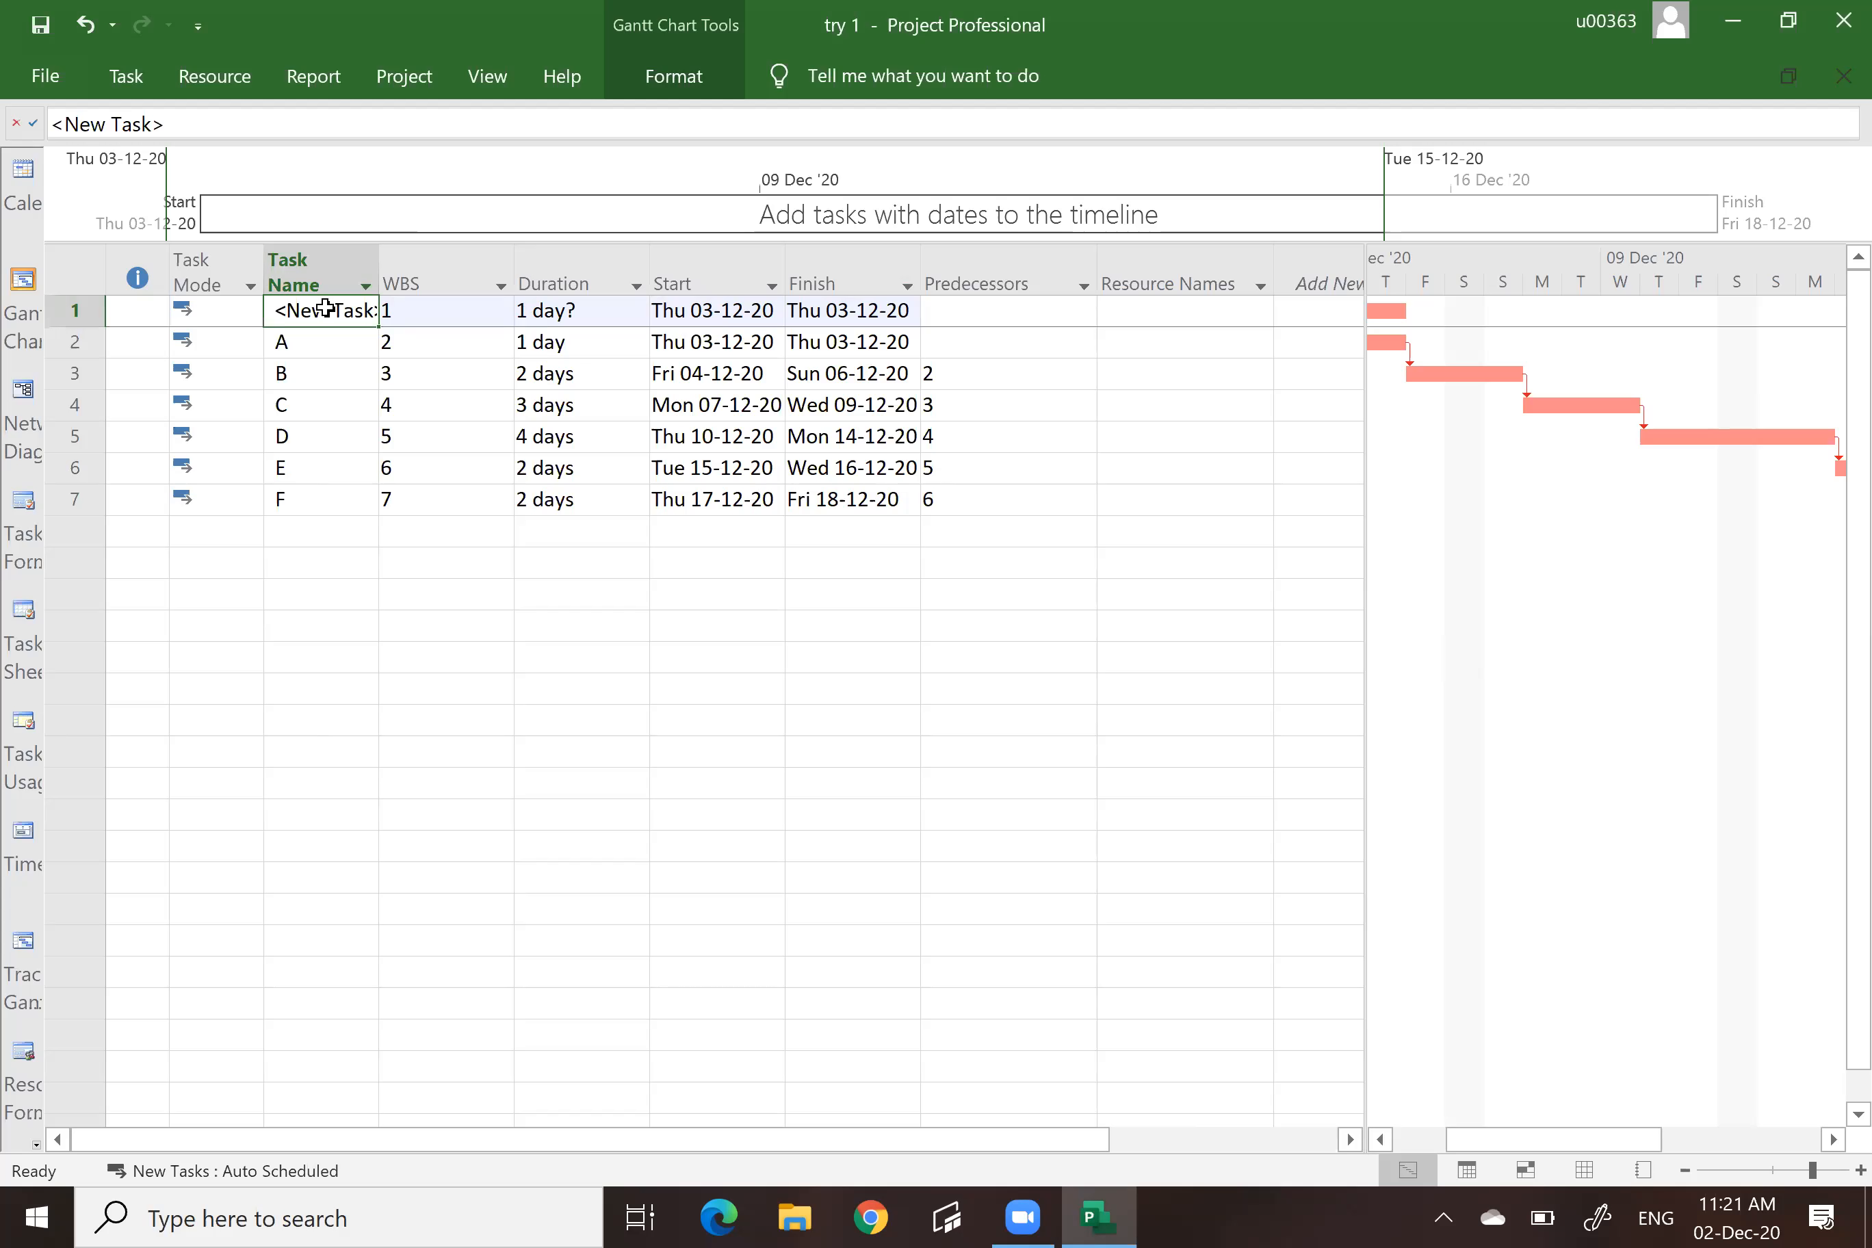
text(PHA)
text(SE 1)
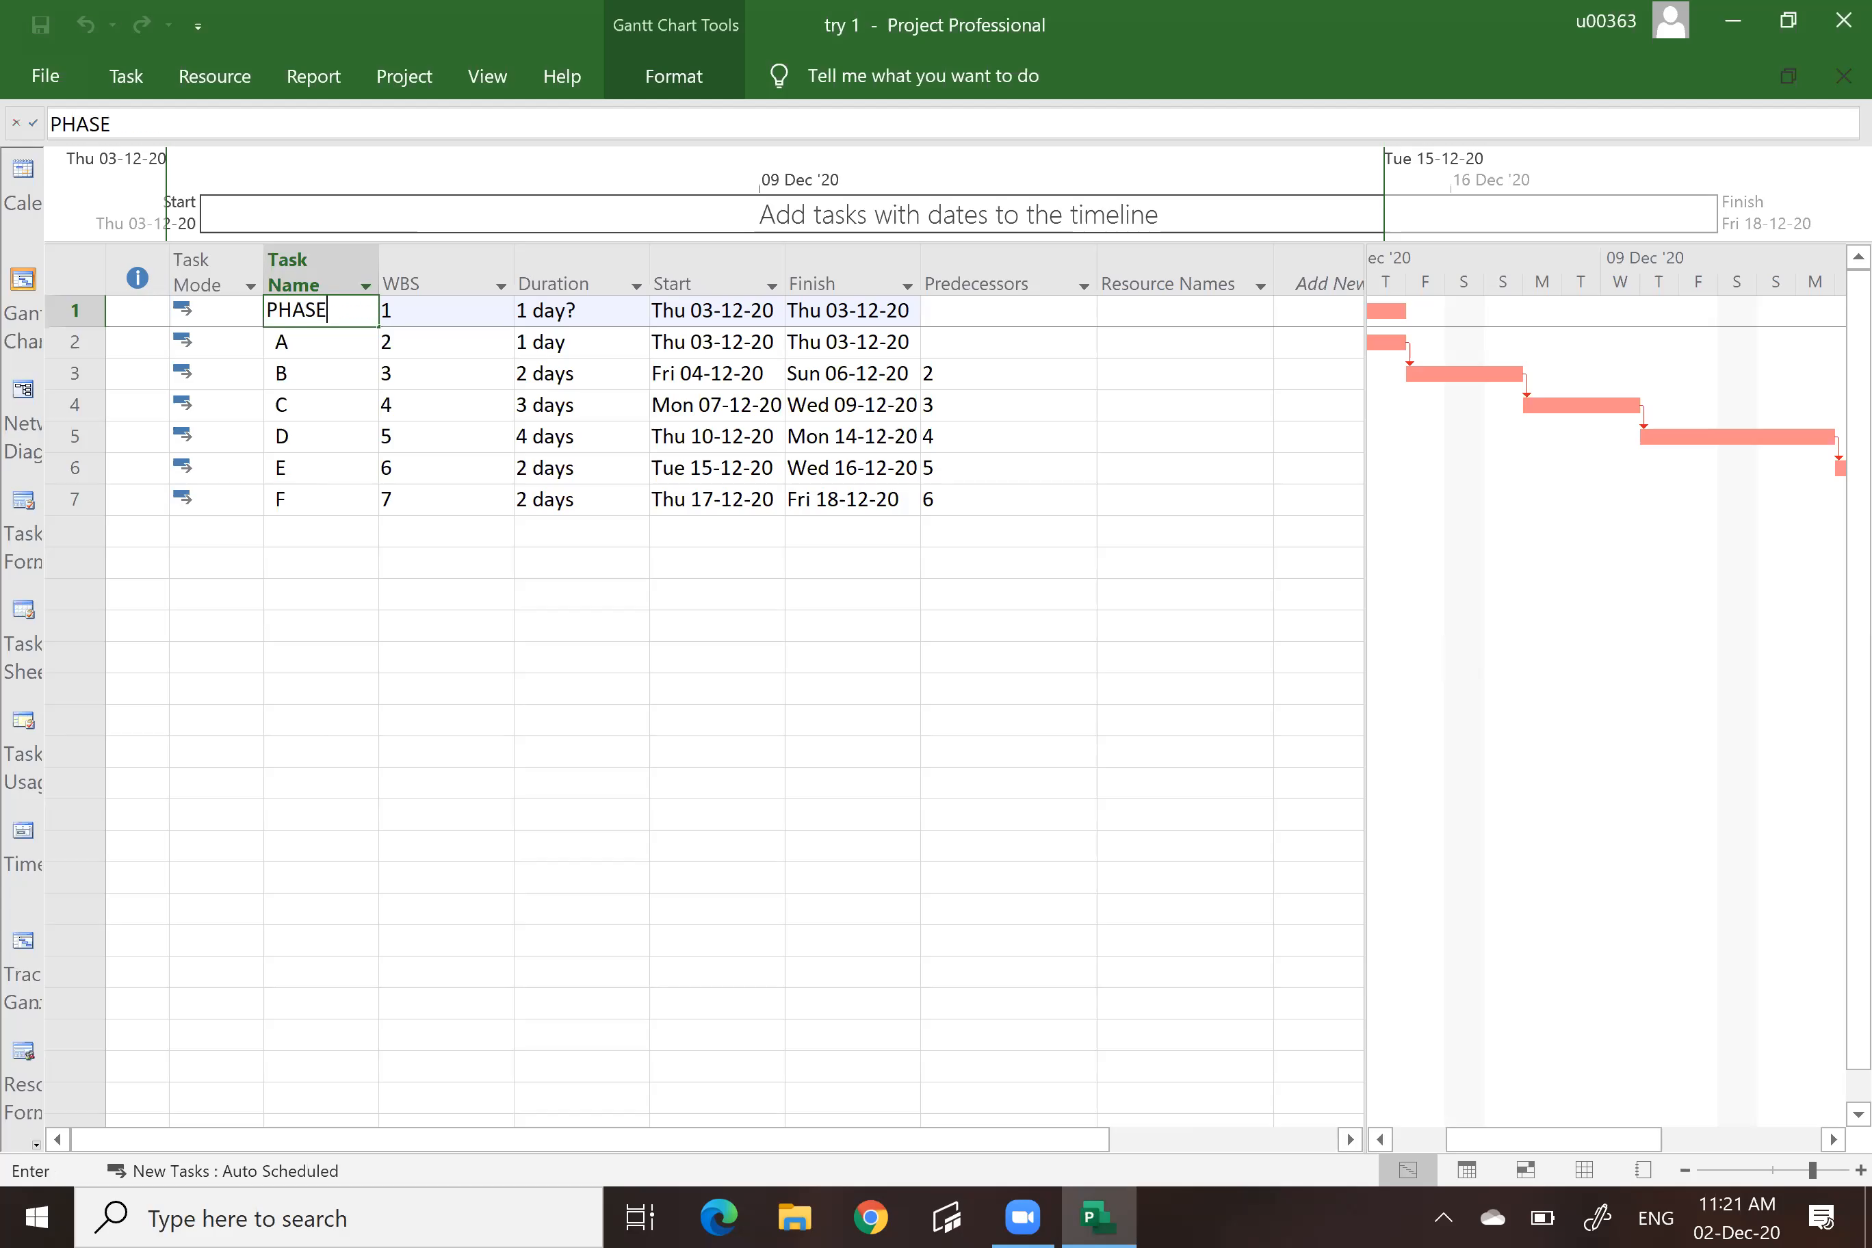
click(409, 697)
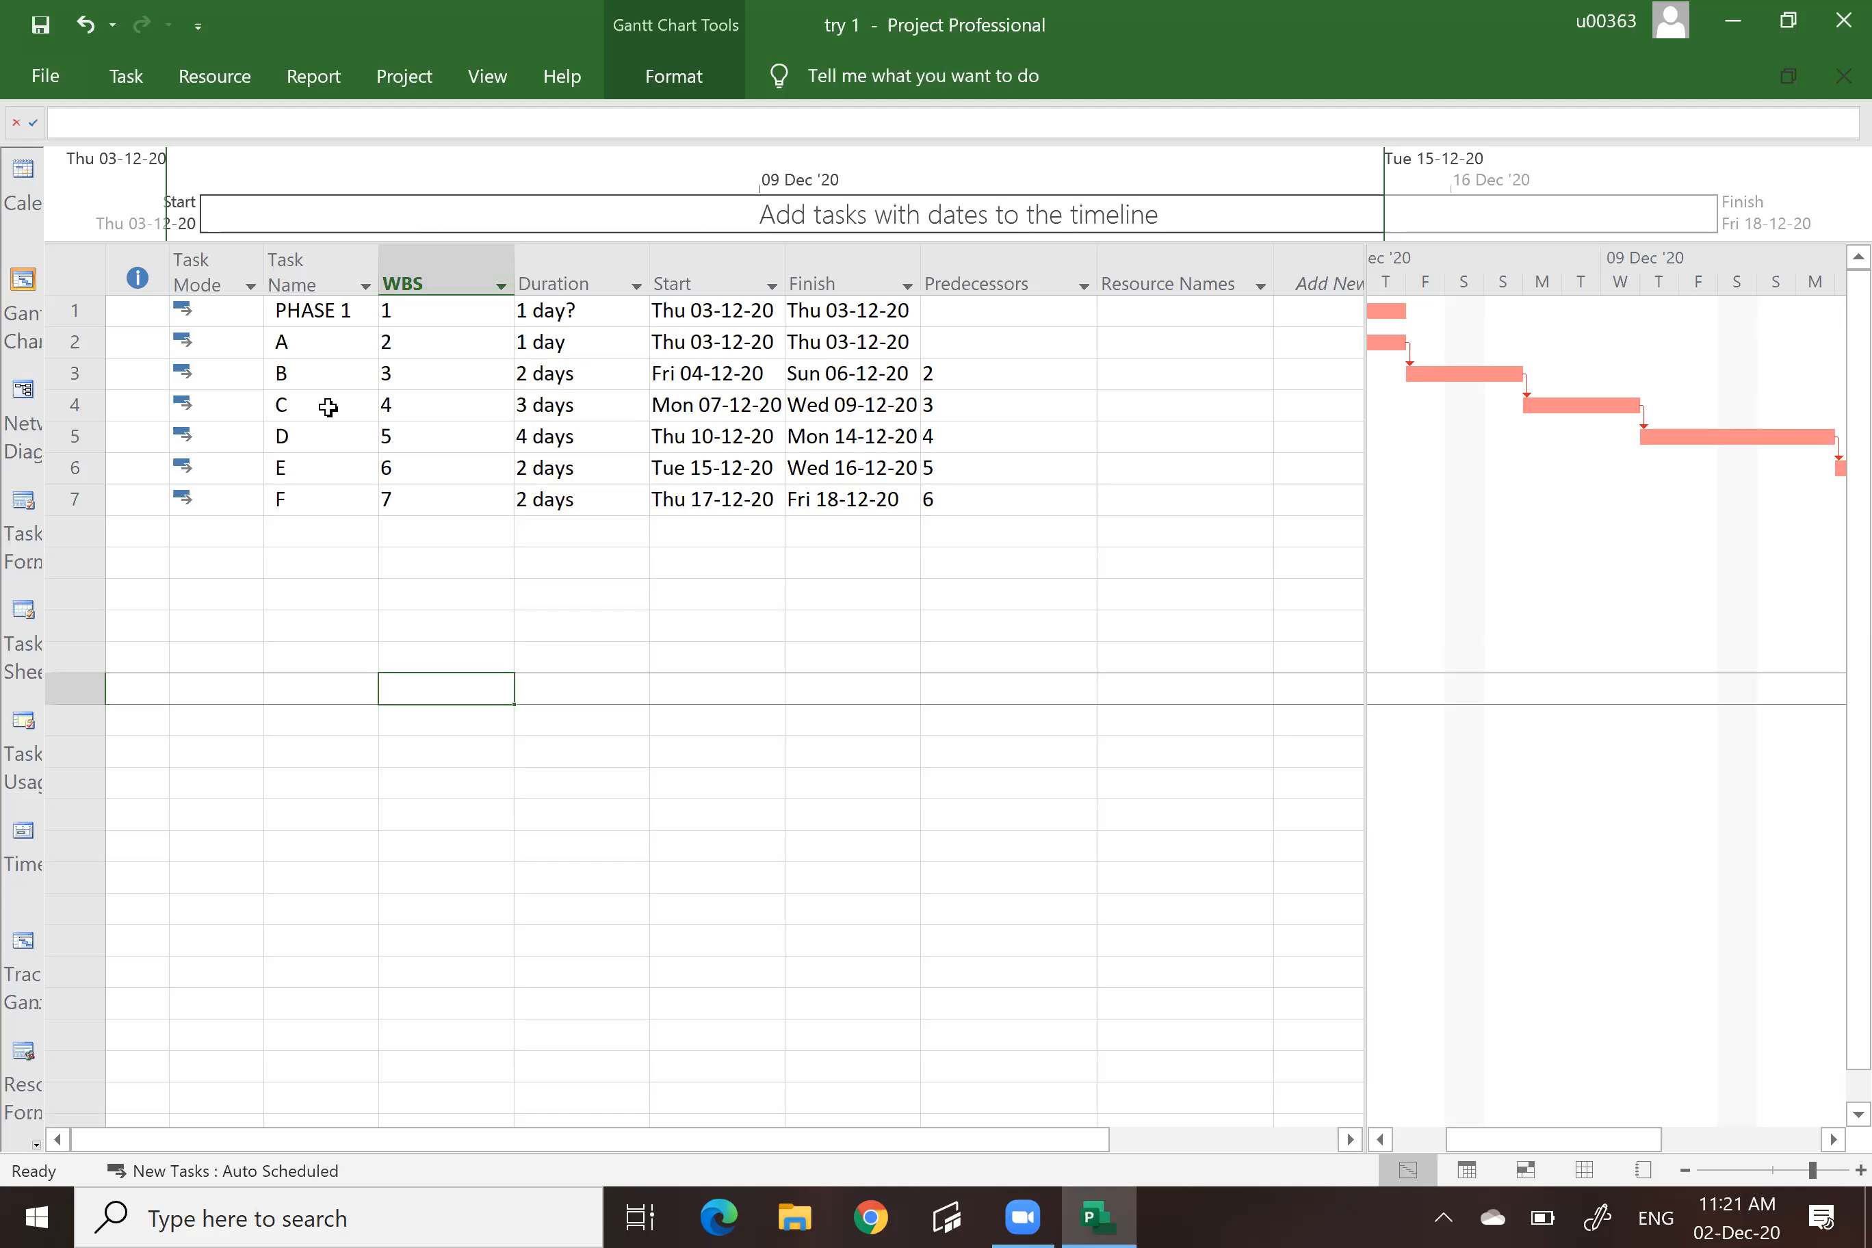
Insert a new task above task D and name it PHASE 2.
click(76, 436)
right_click(91, 442)
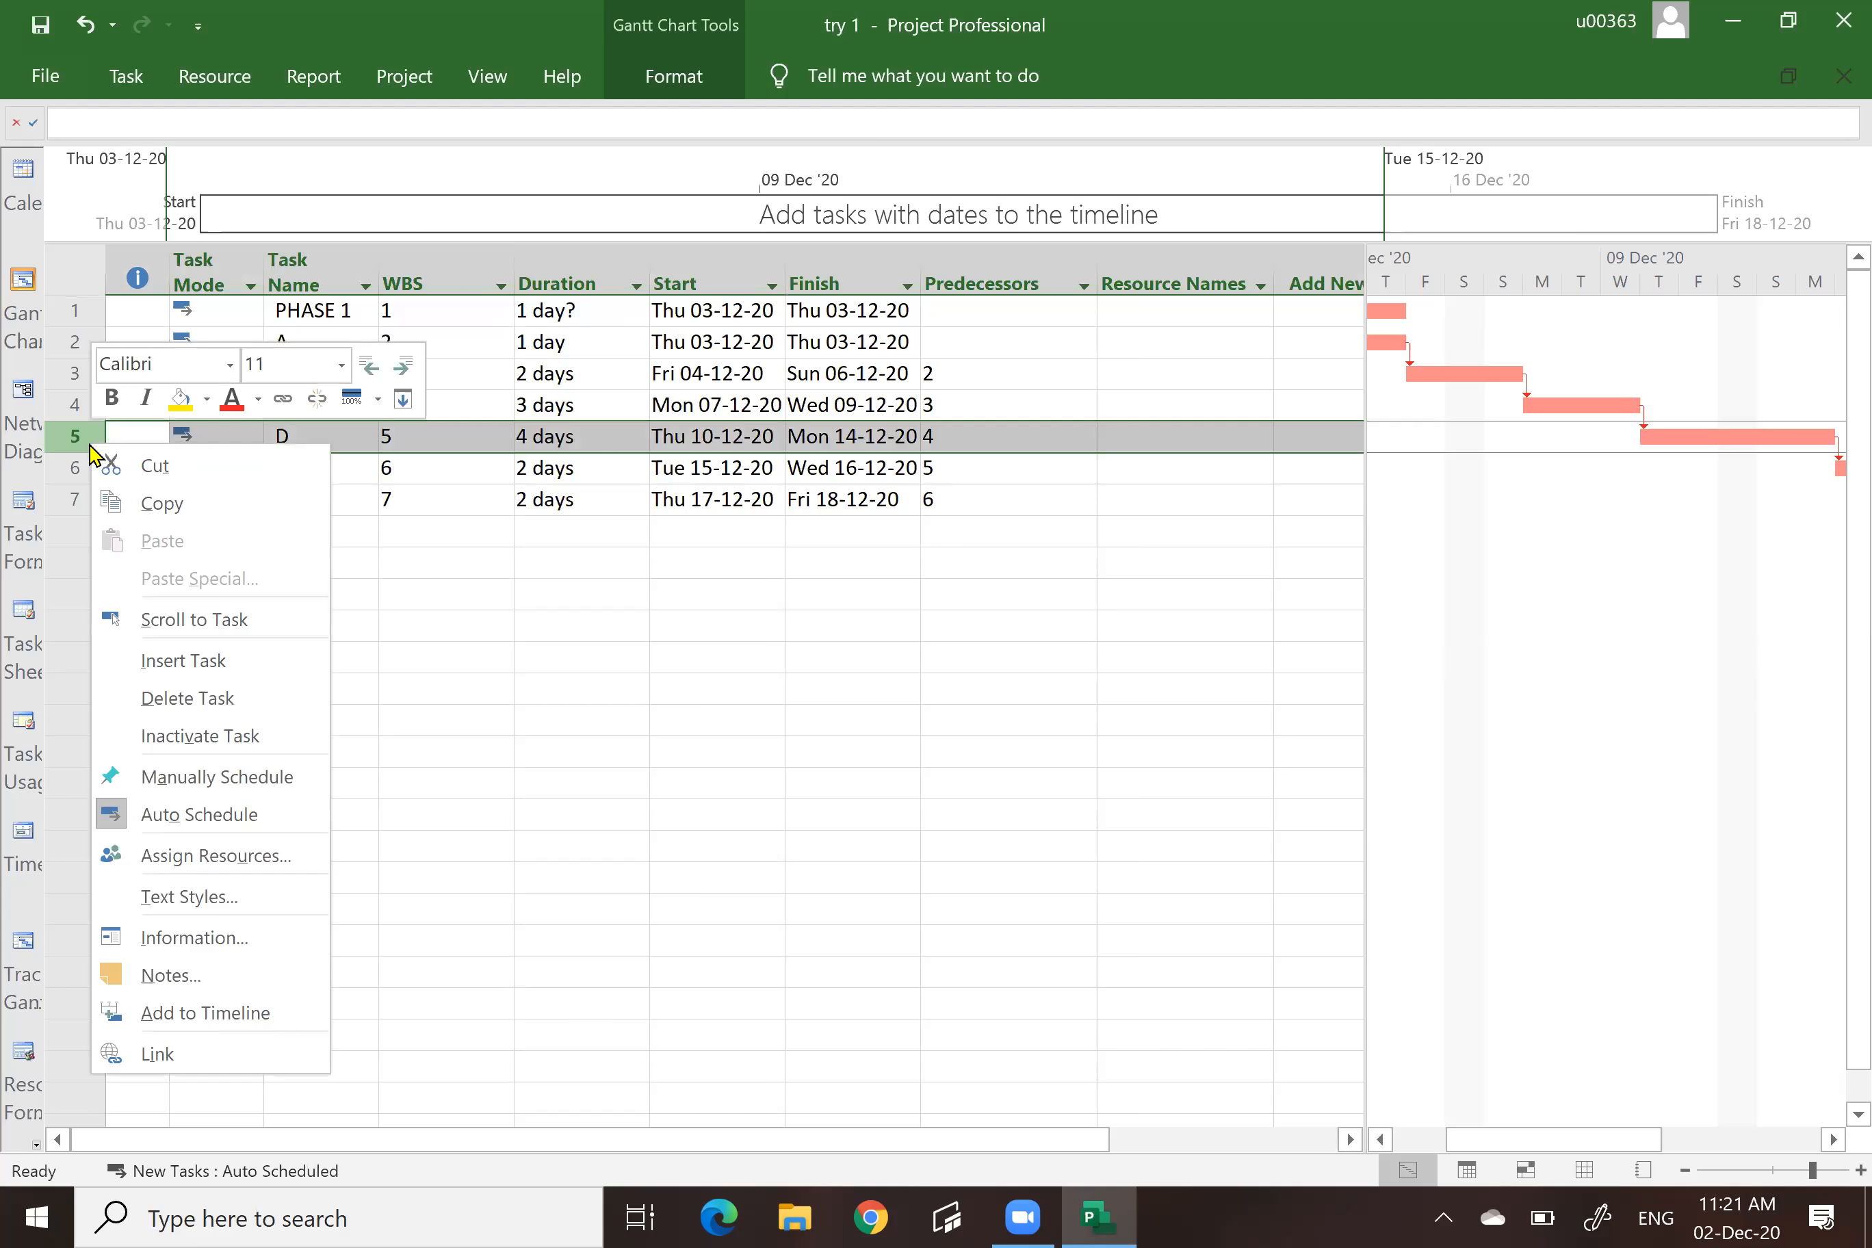
click(160, 652)
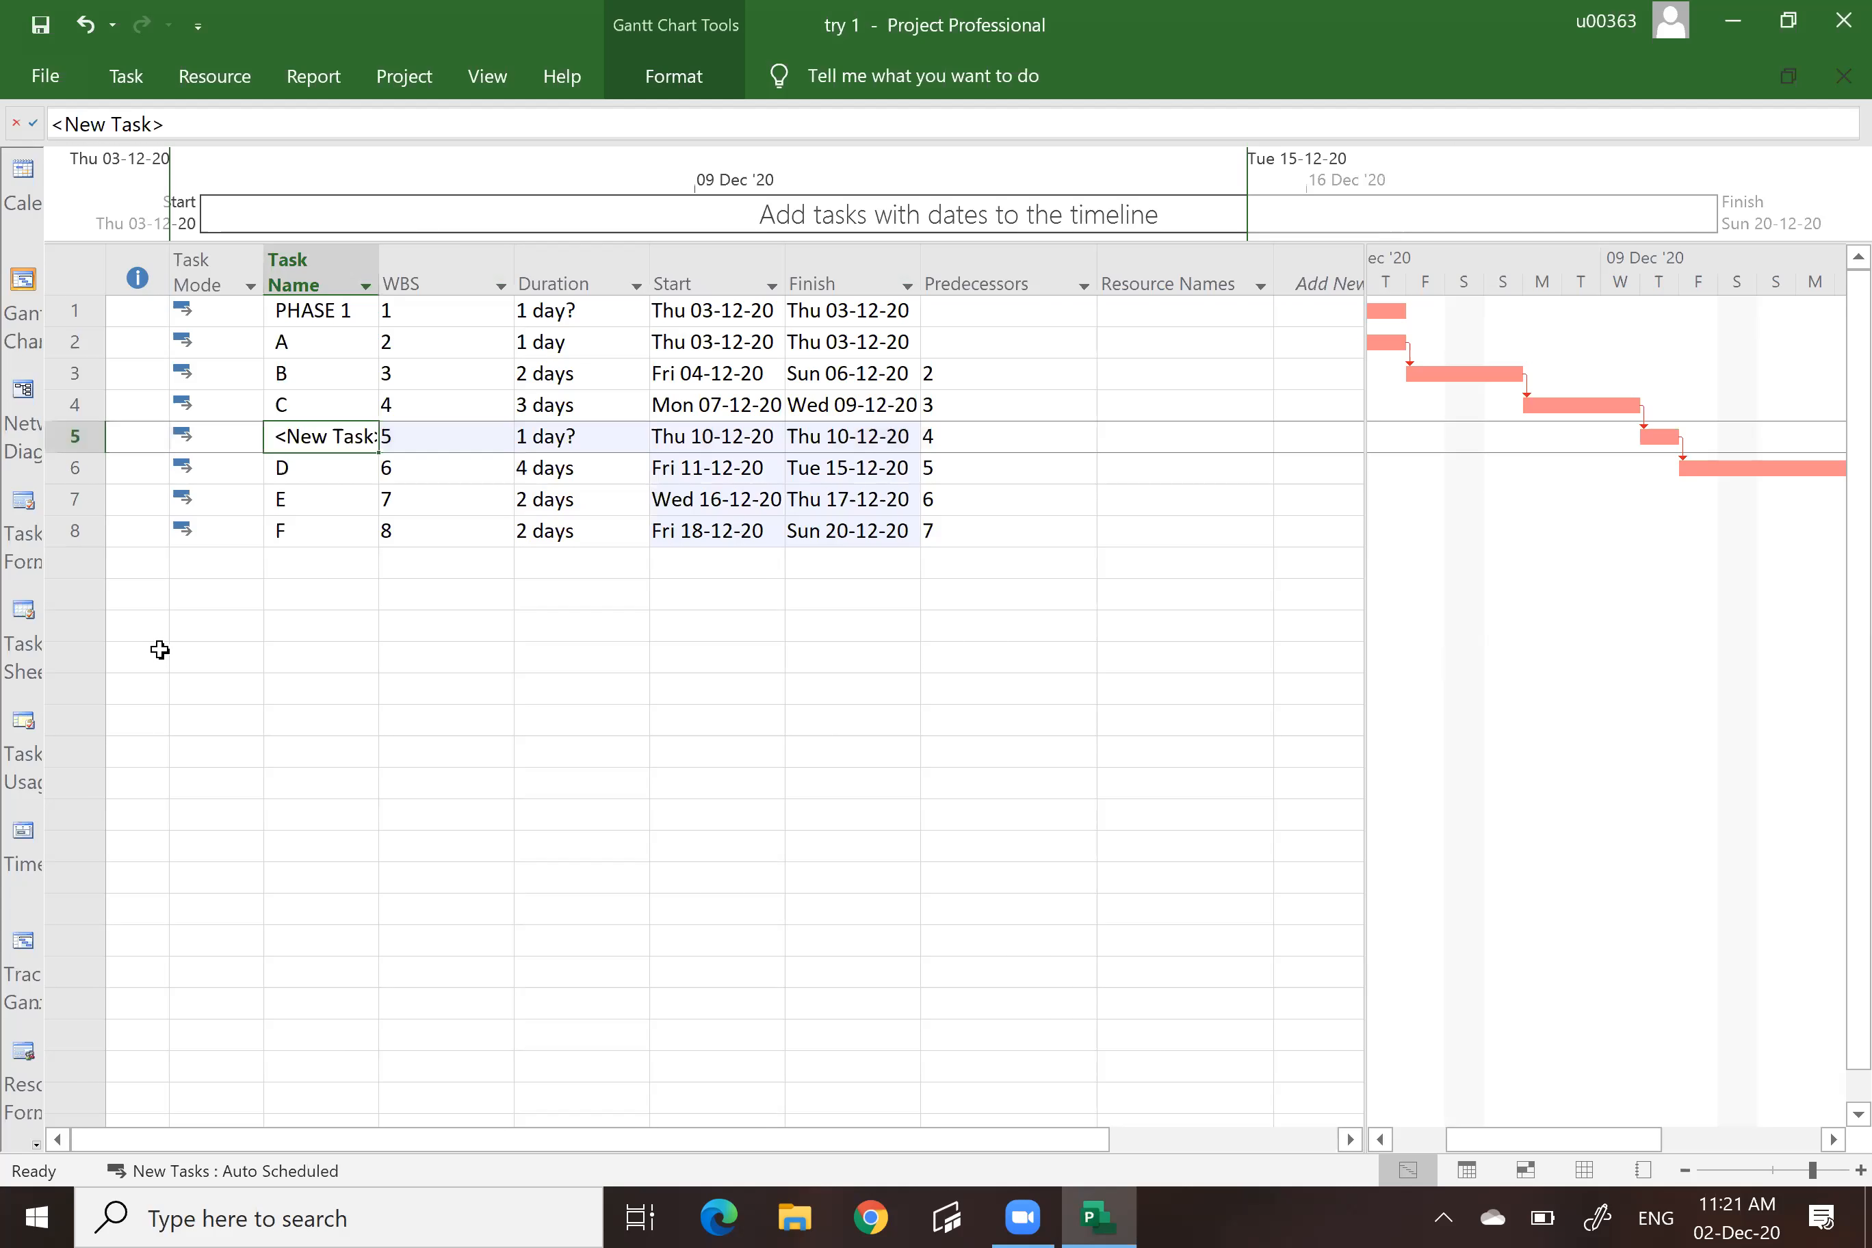
text(PHASE 2)
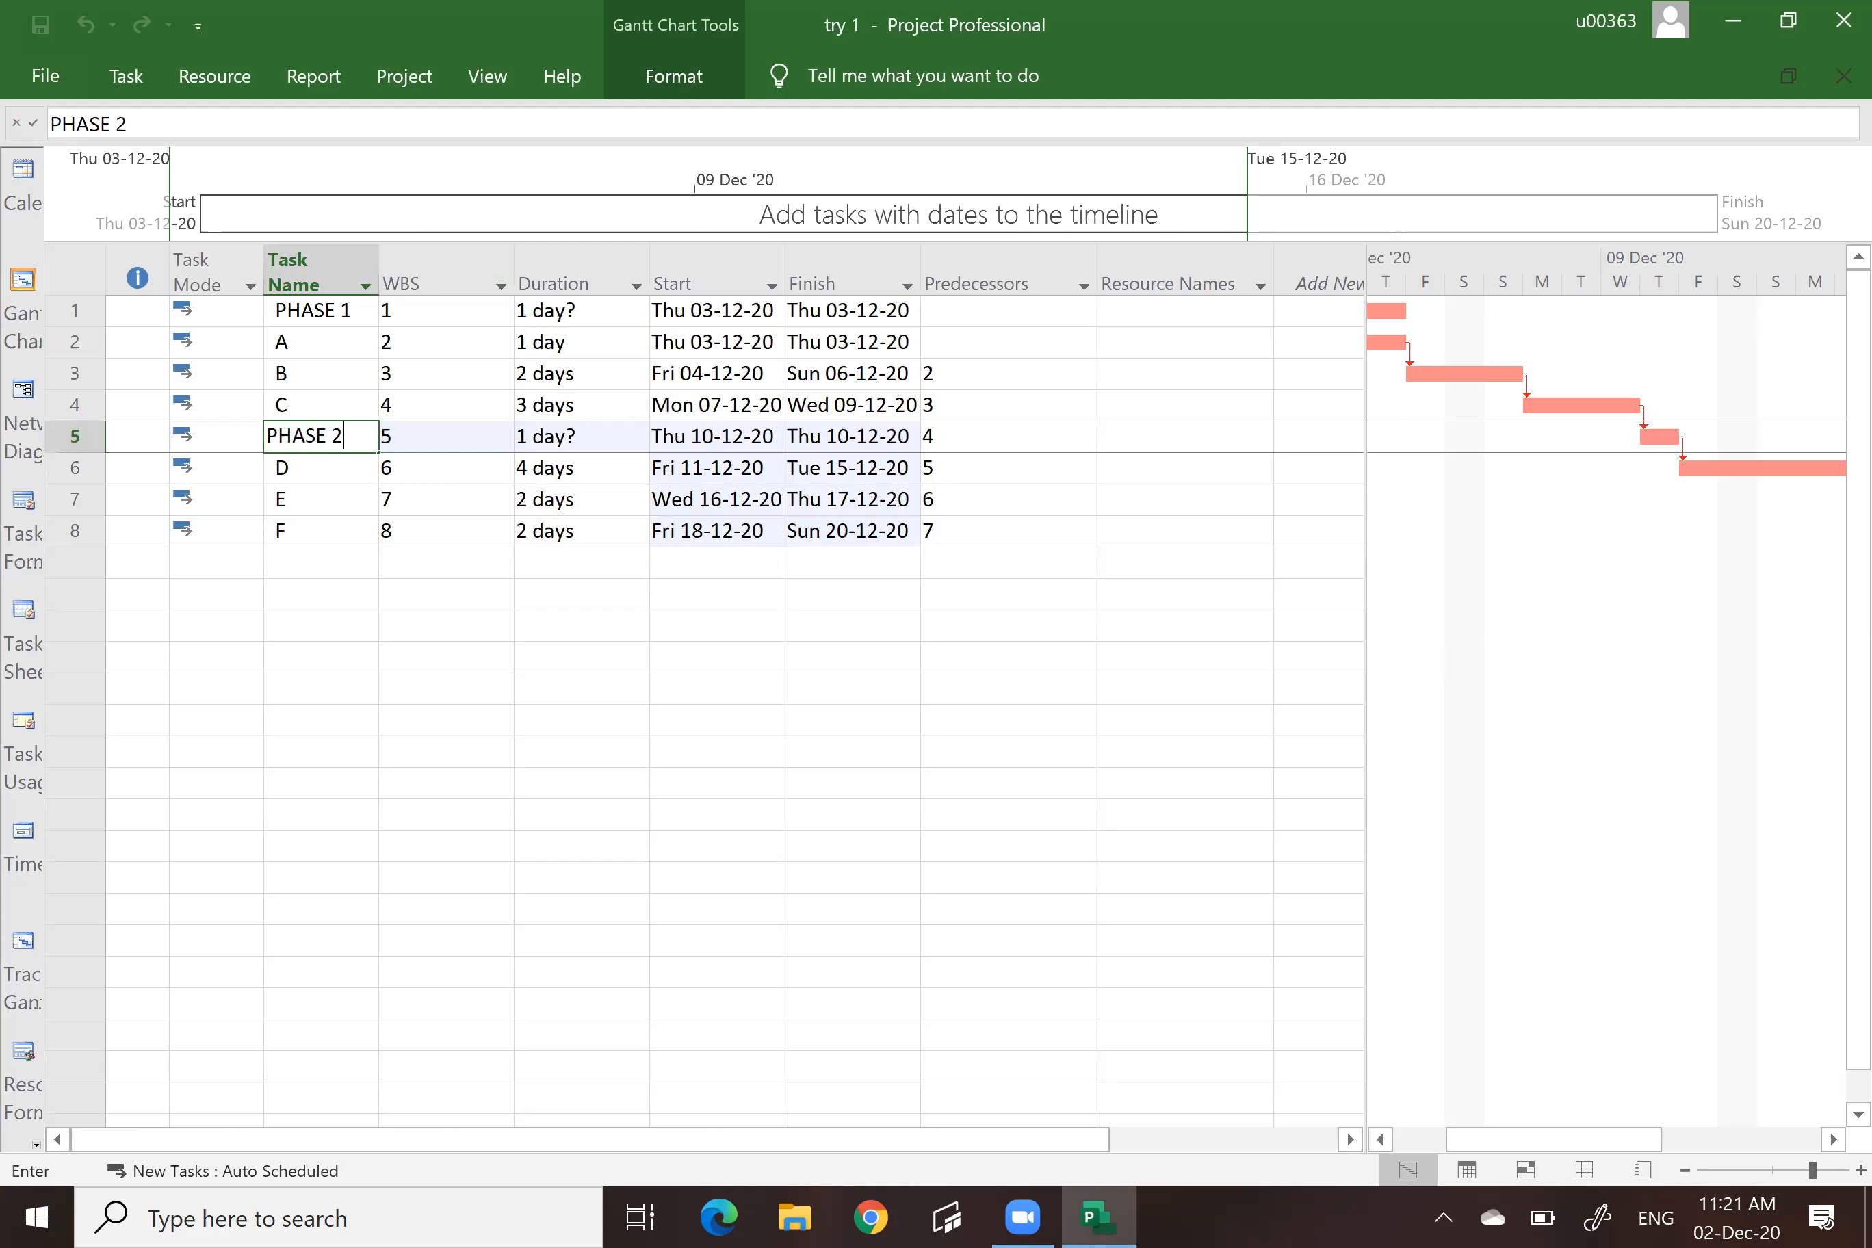
click(435, 697)
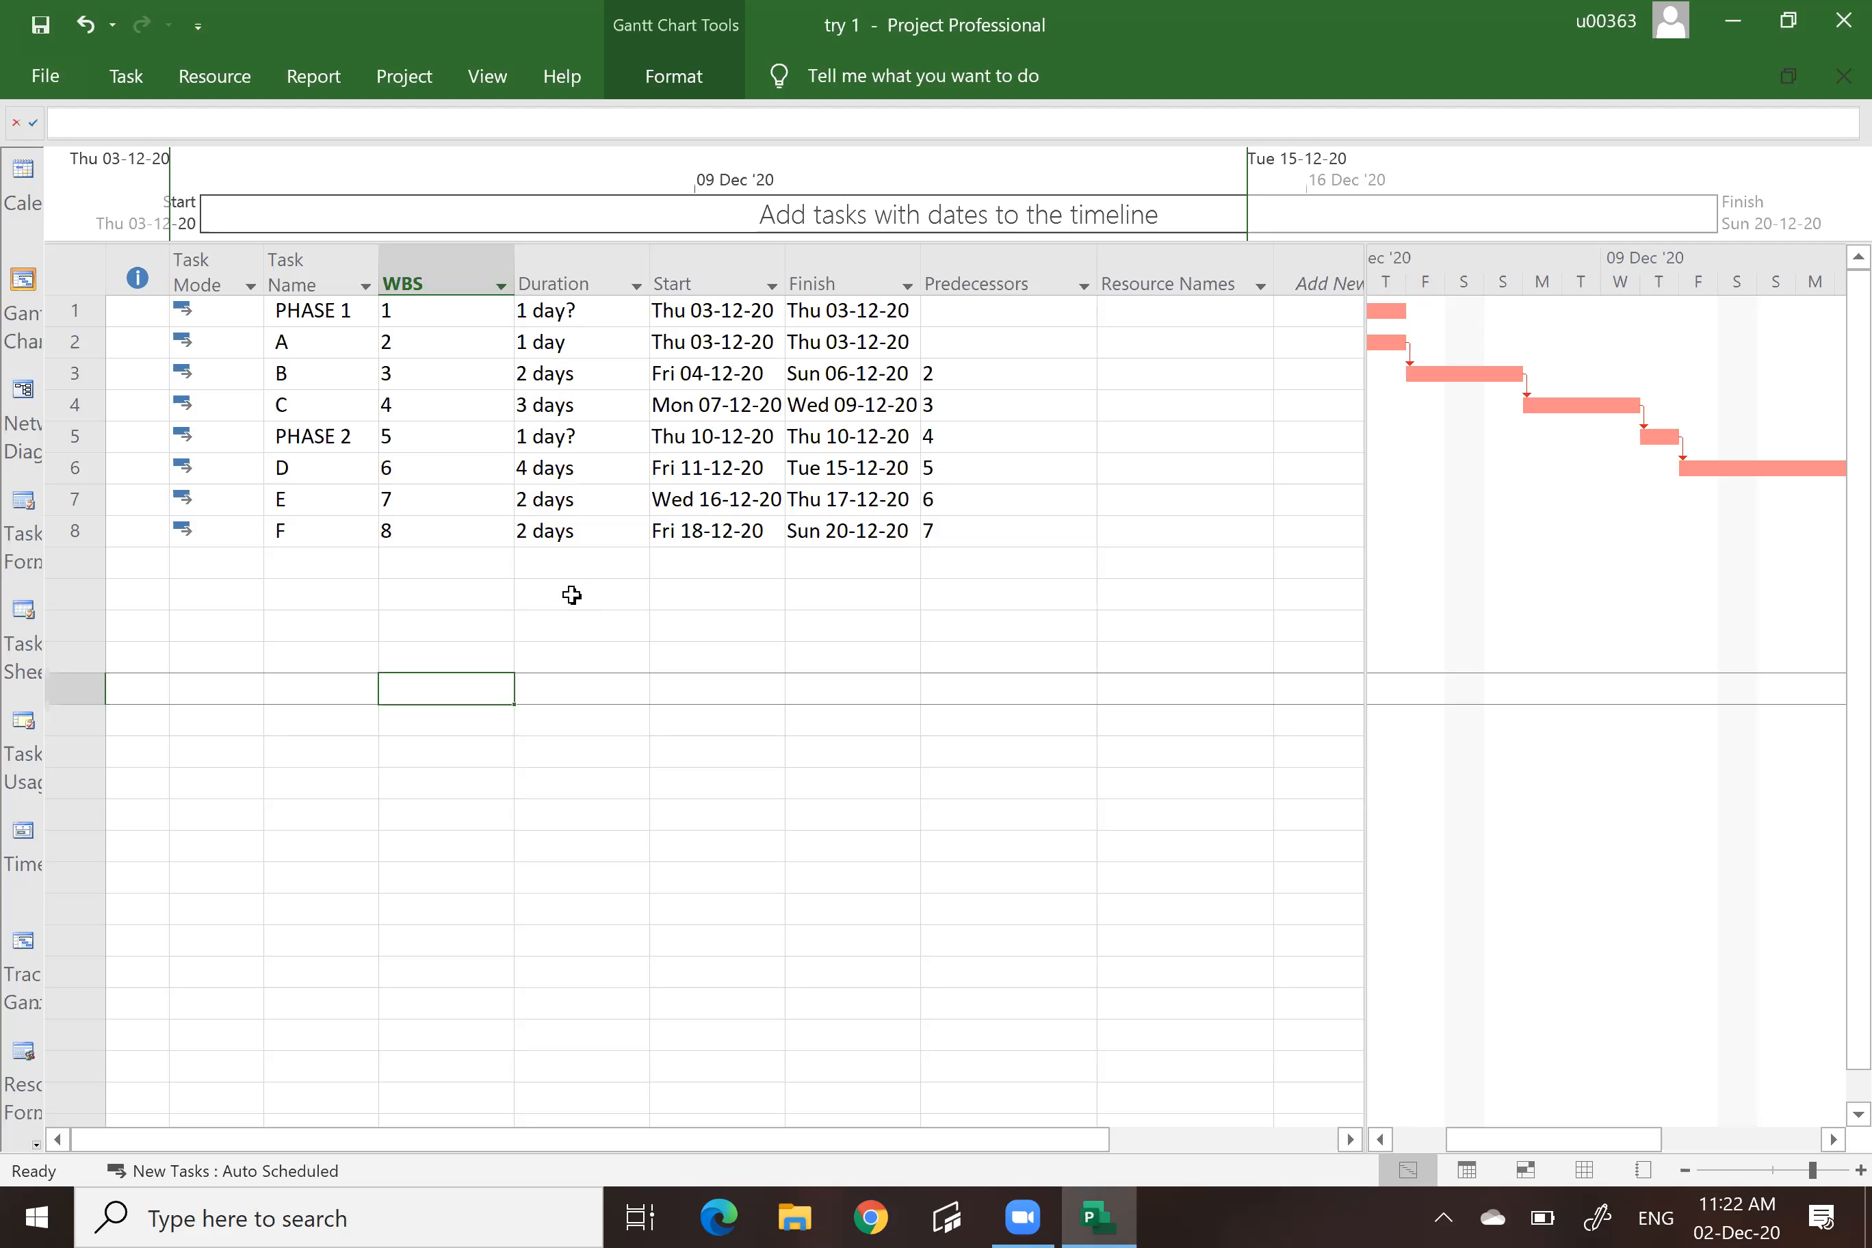
Point out the Duration column and save the changes to the try 1 project.
click(555, 282)
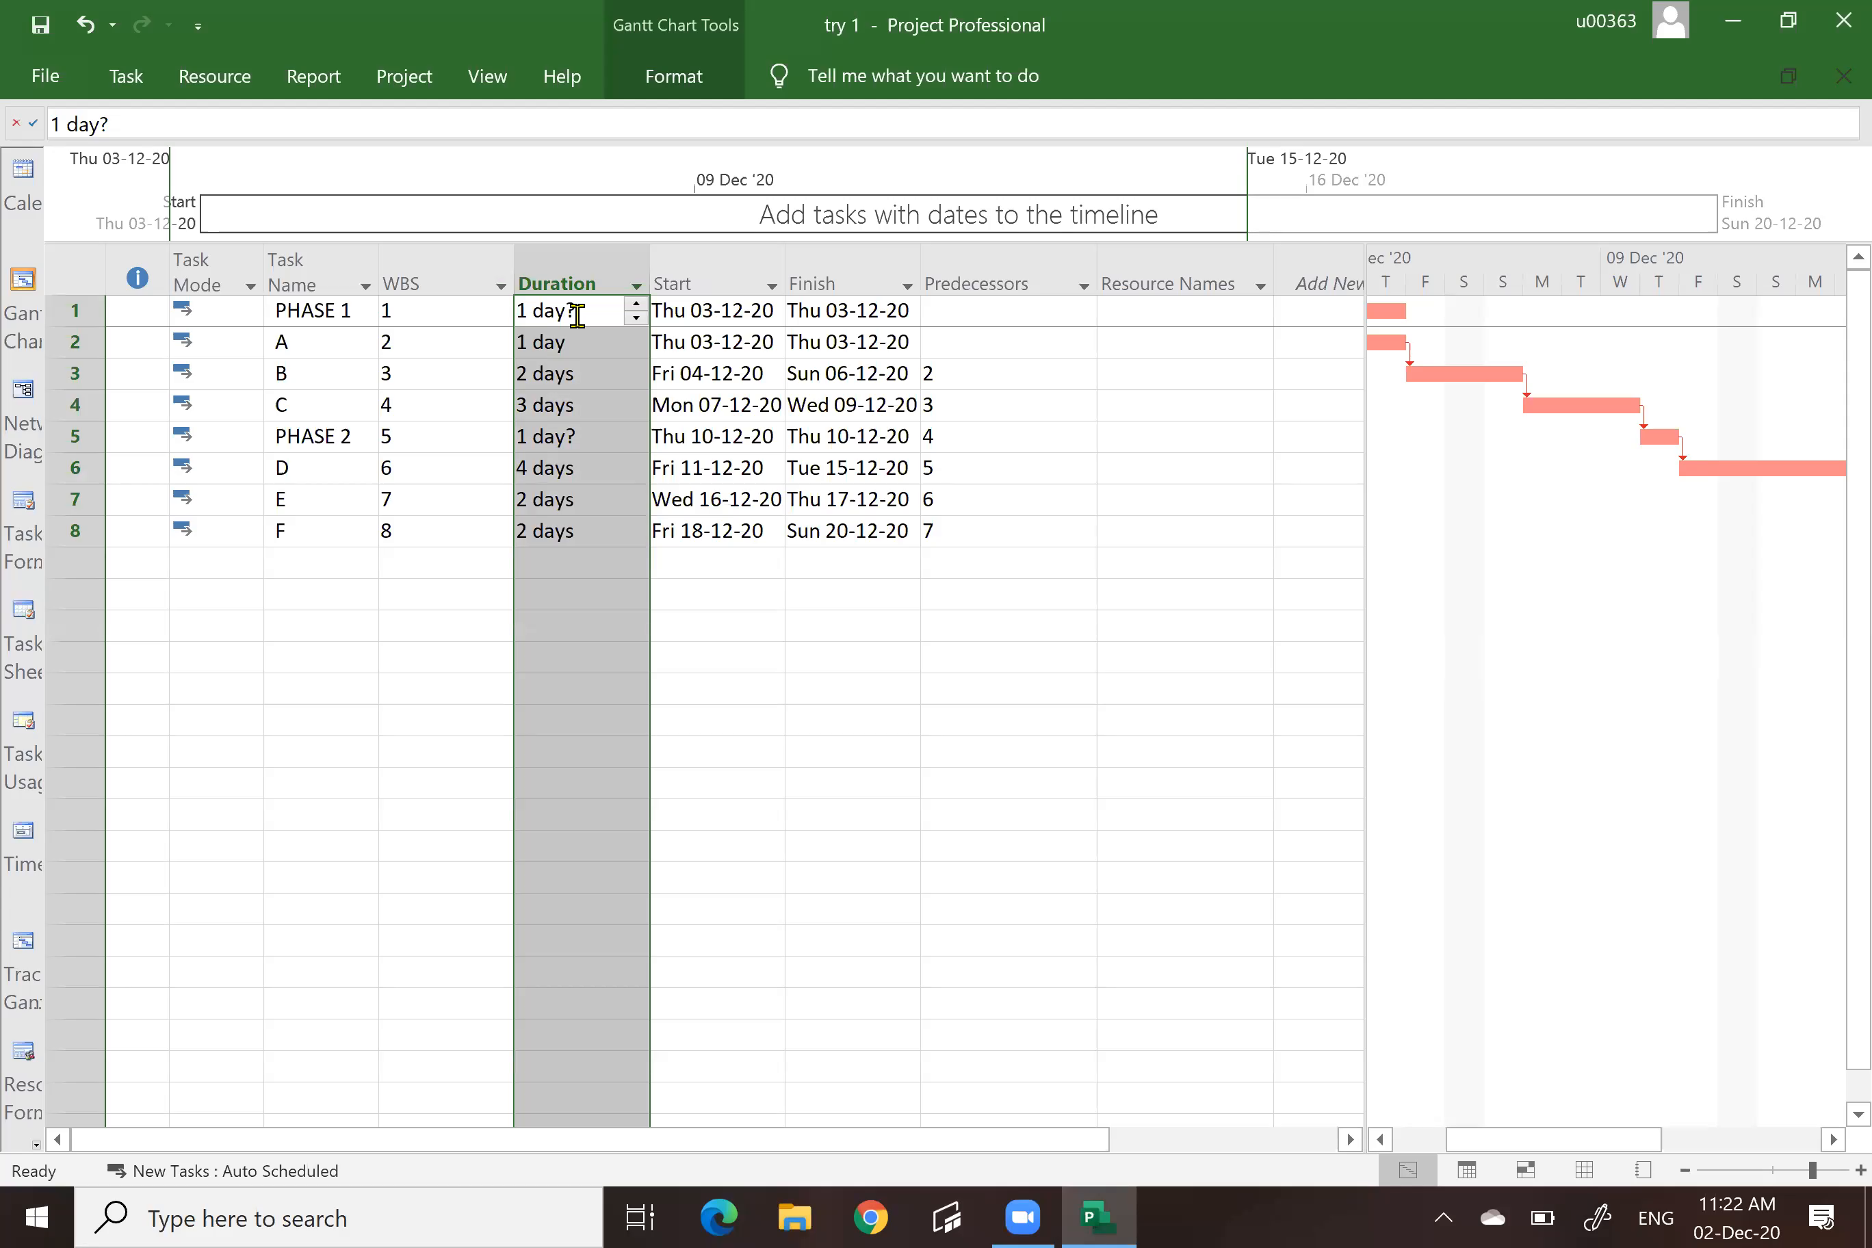
click(776, 632)
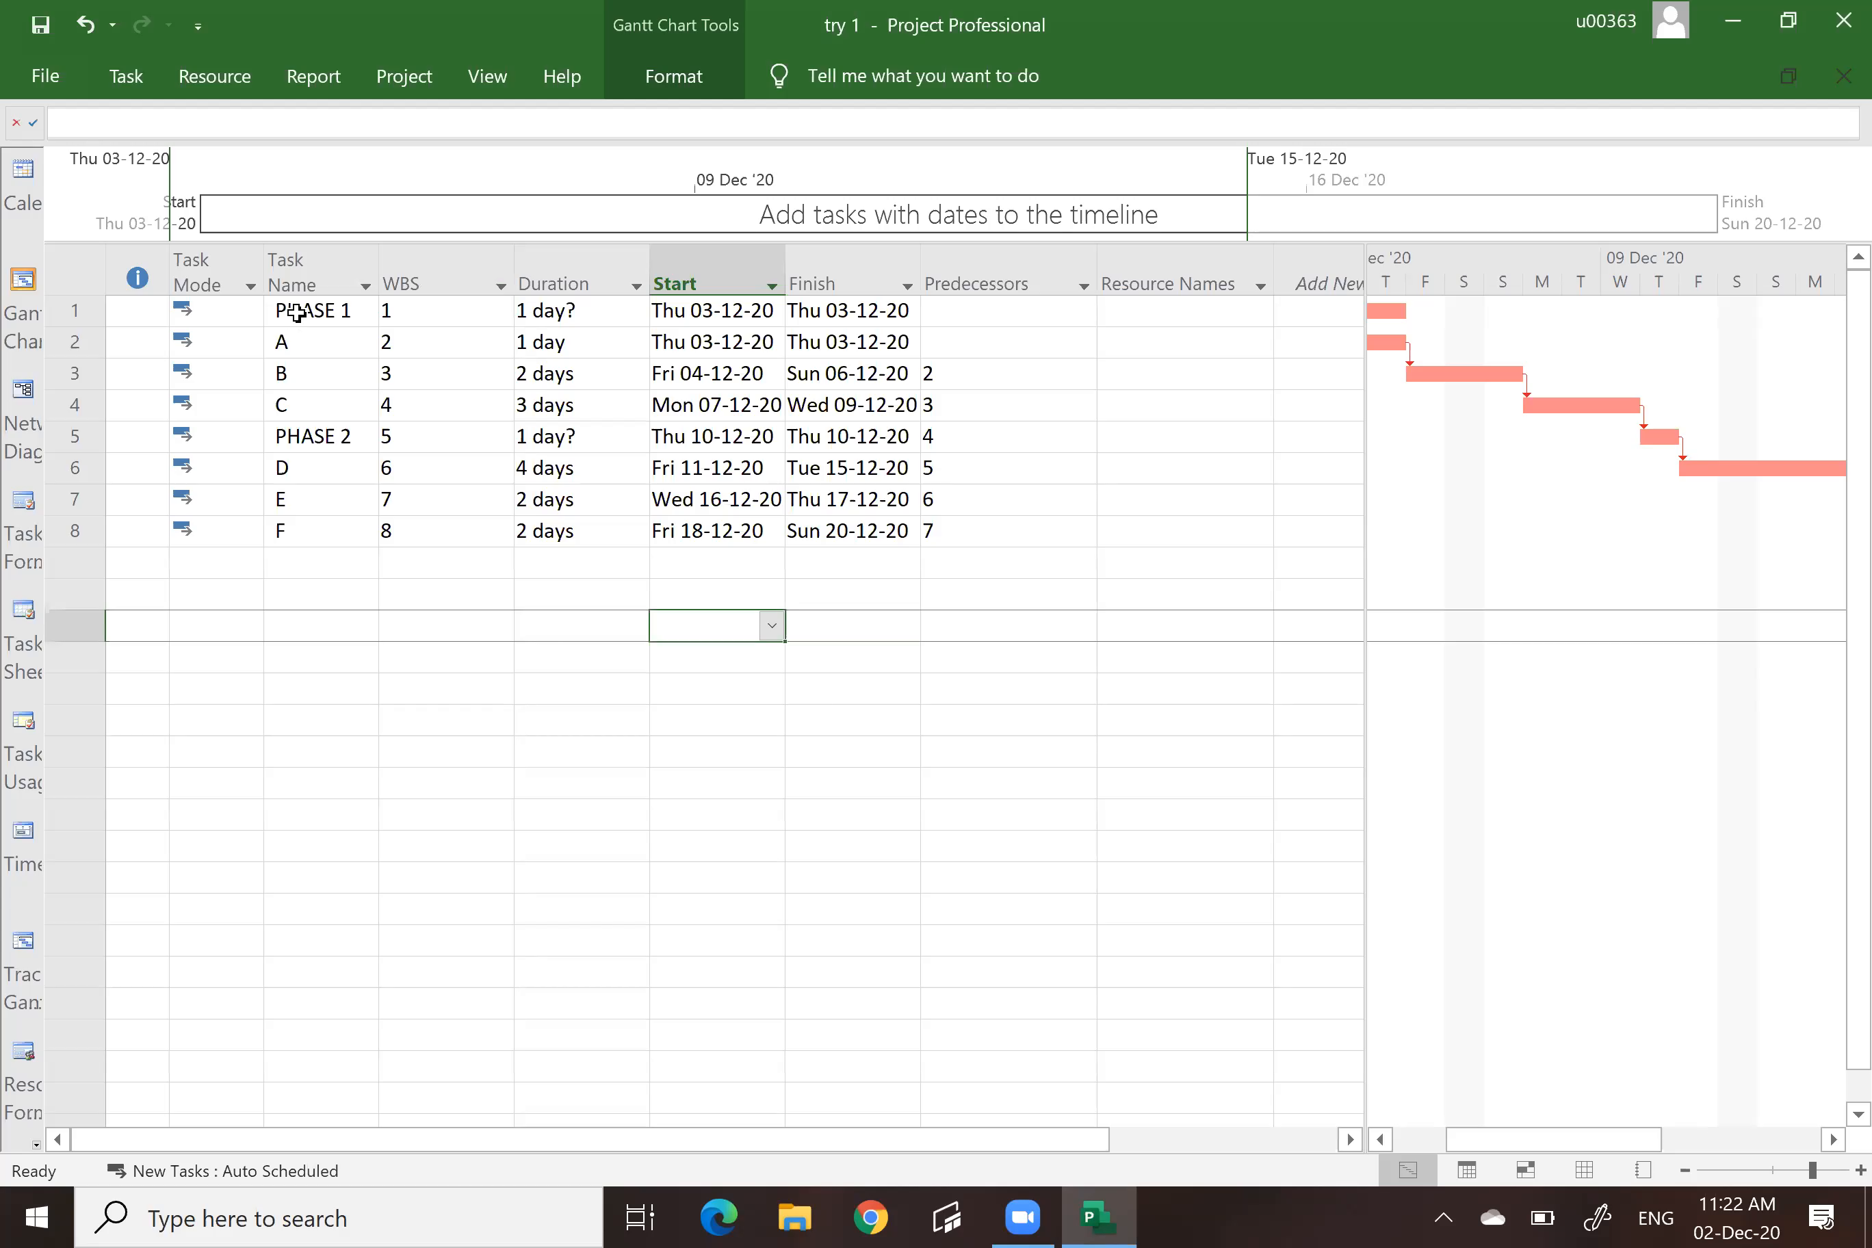
key(alt+F4)
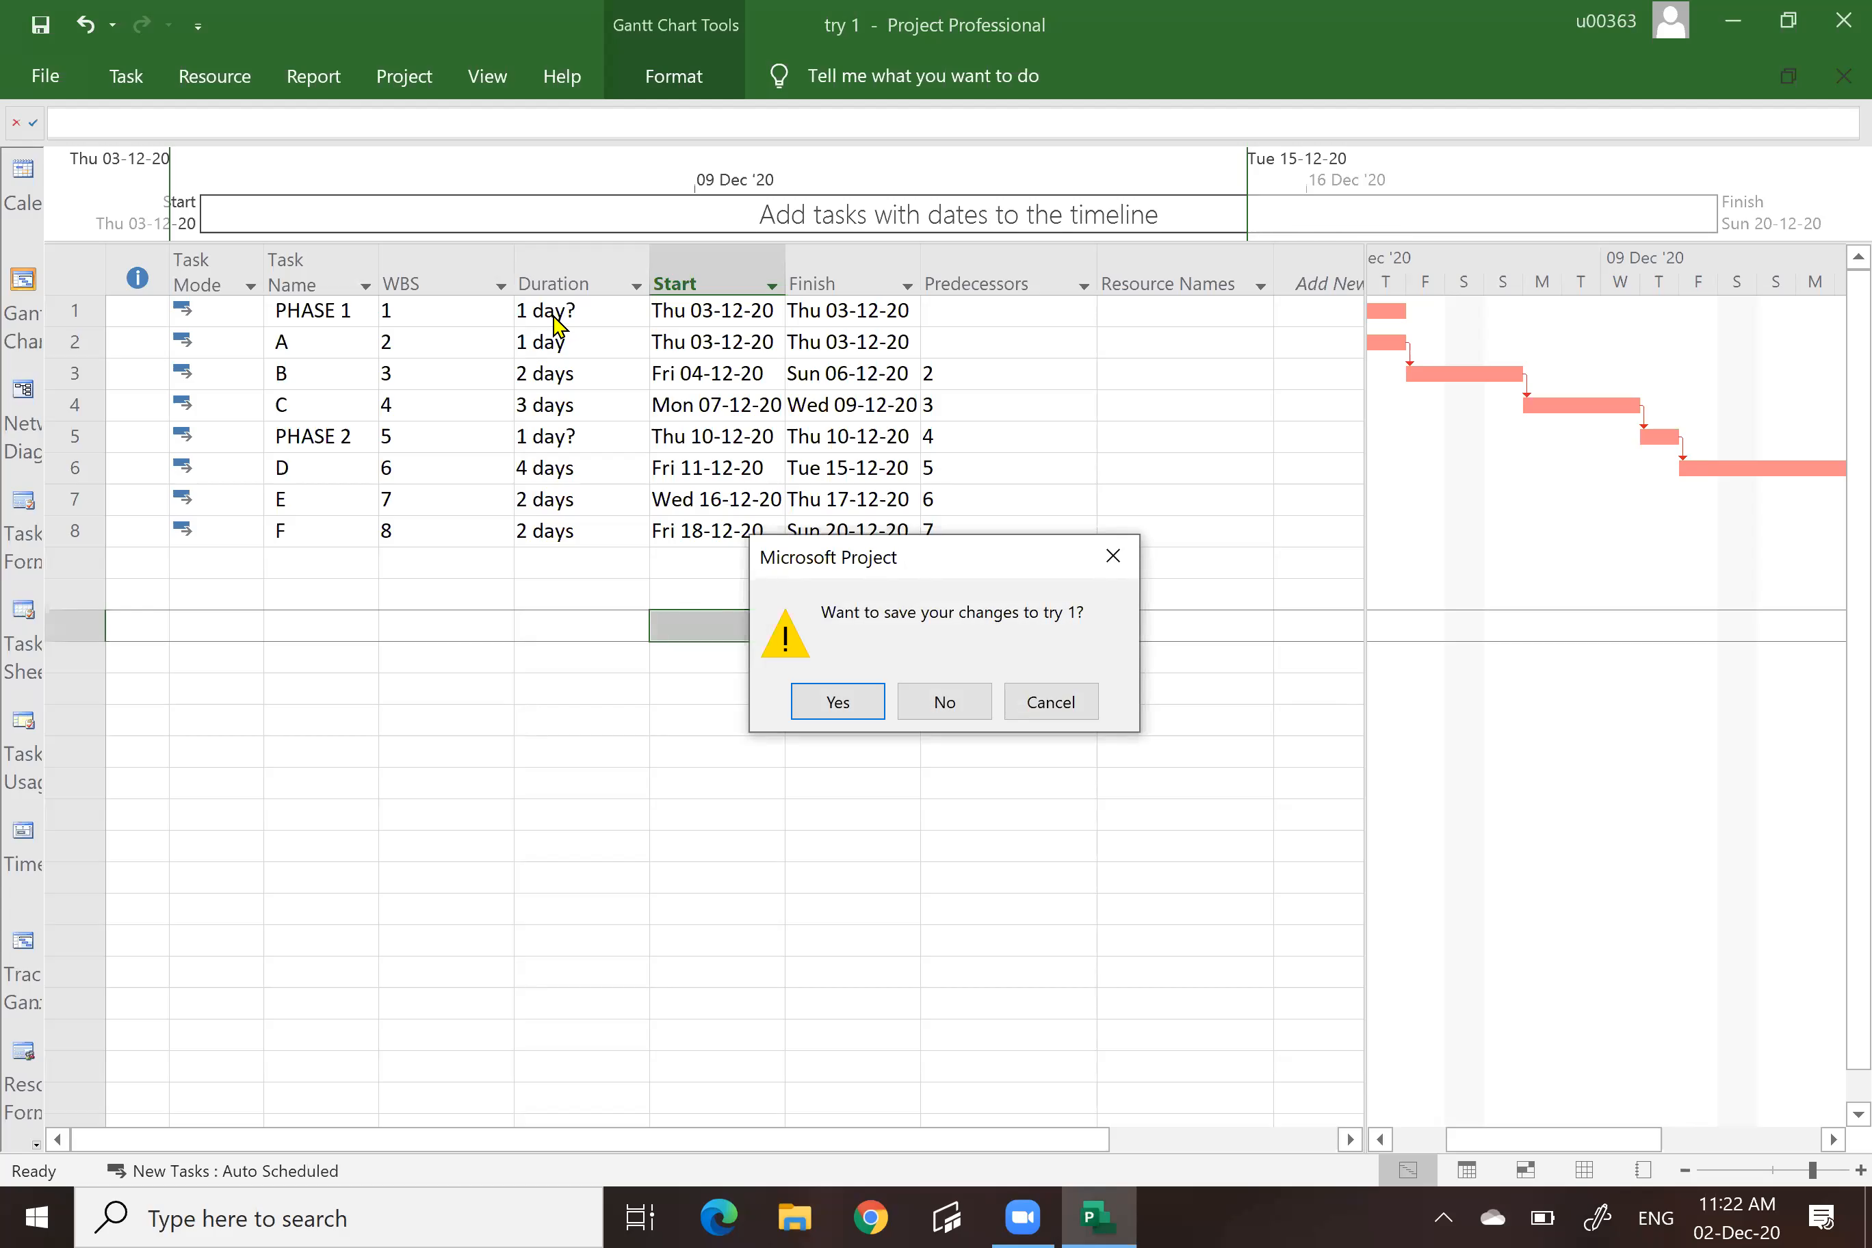
click(846, 702)
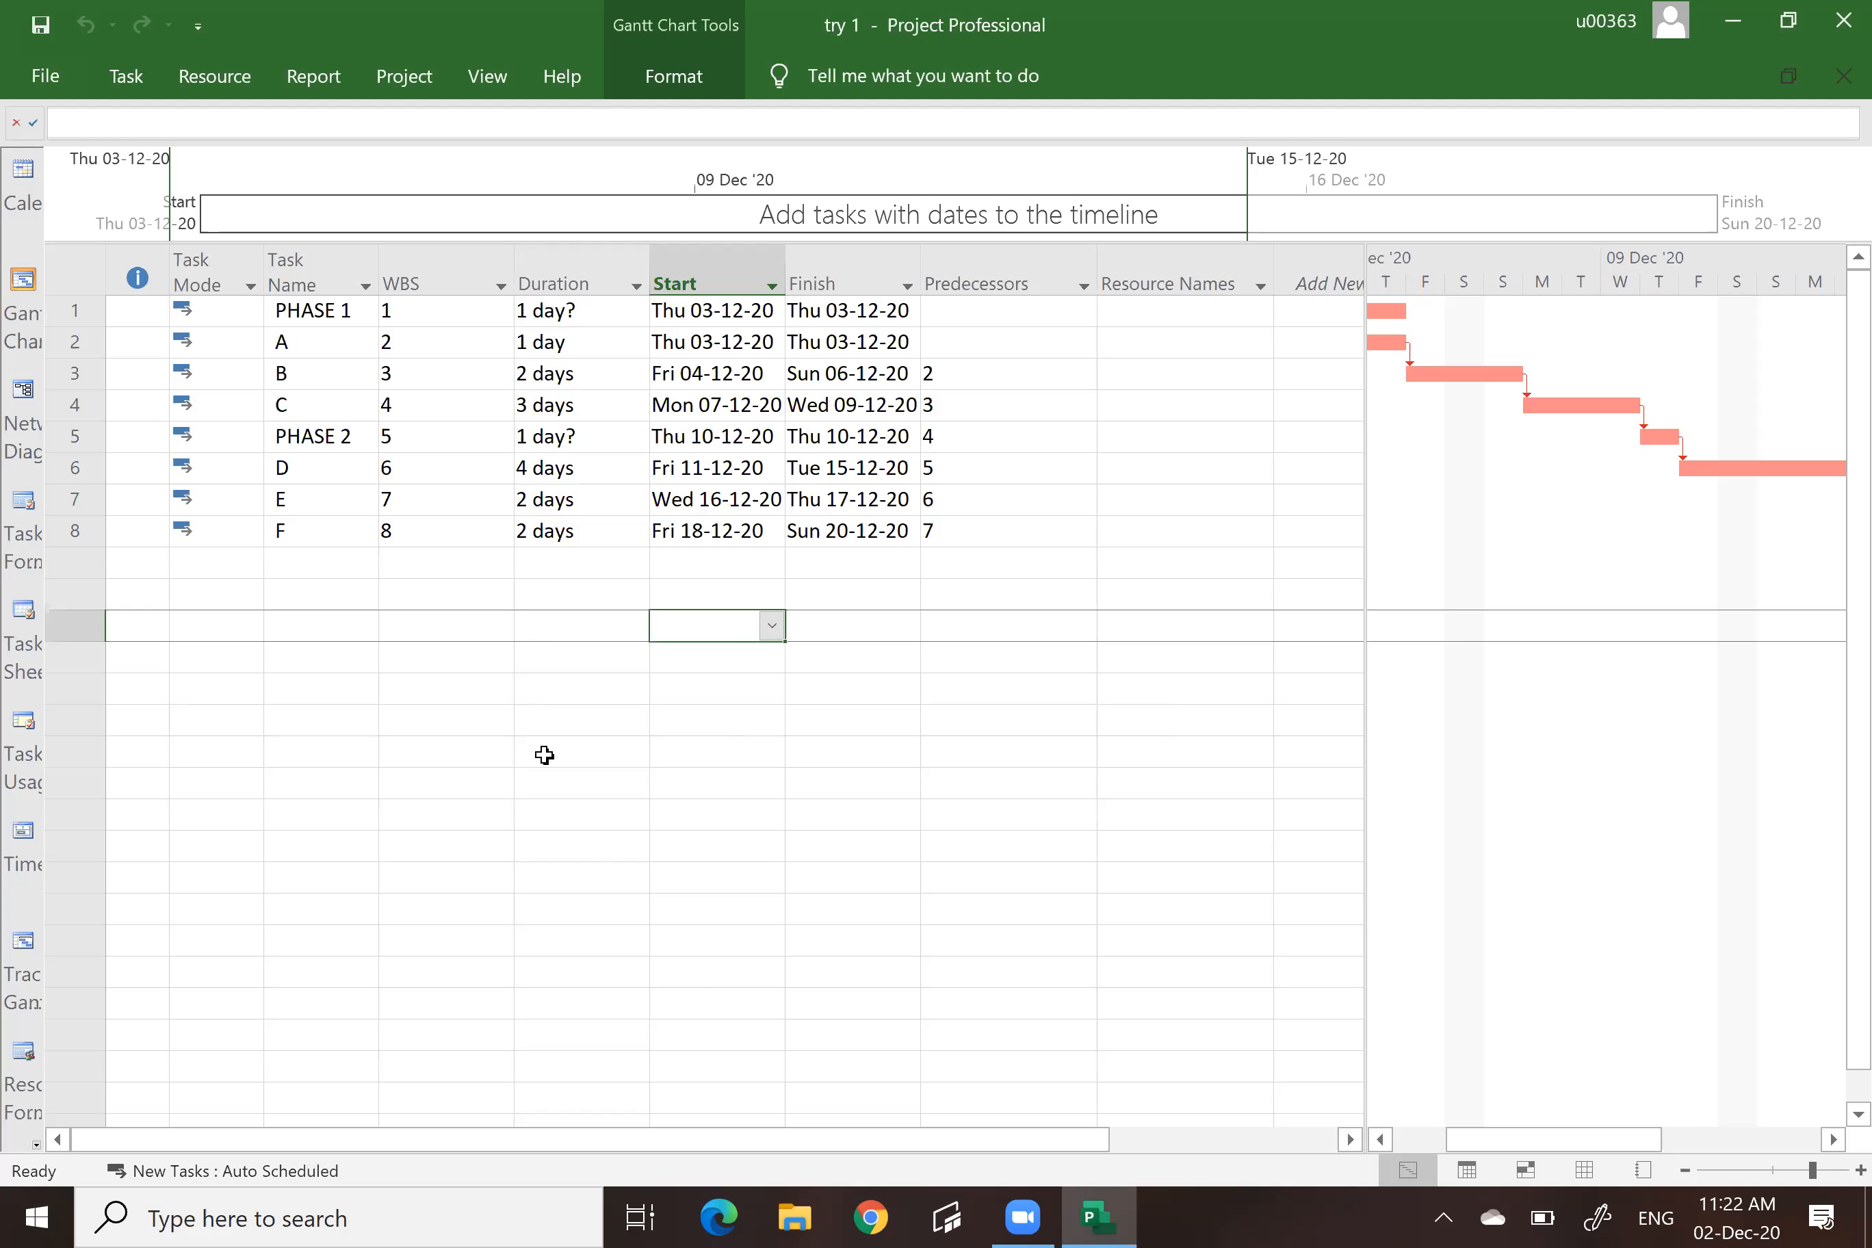
Examine the WBS numbering of the tasks and locate the indent command among the task scheduling tools.
click(519, 814)
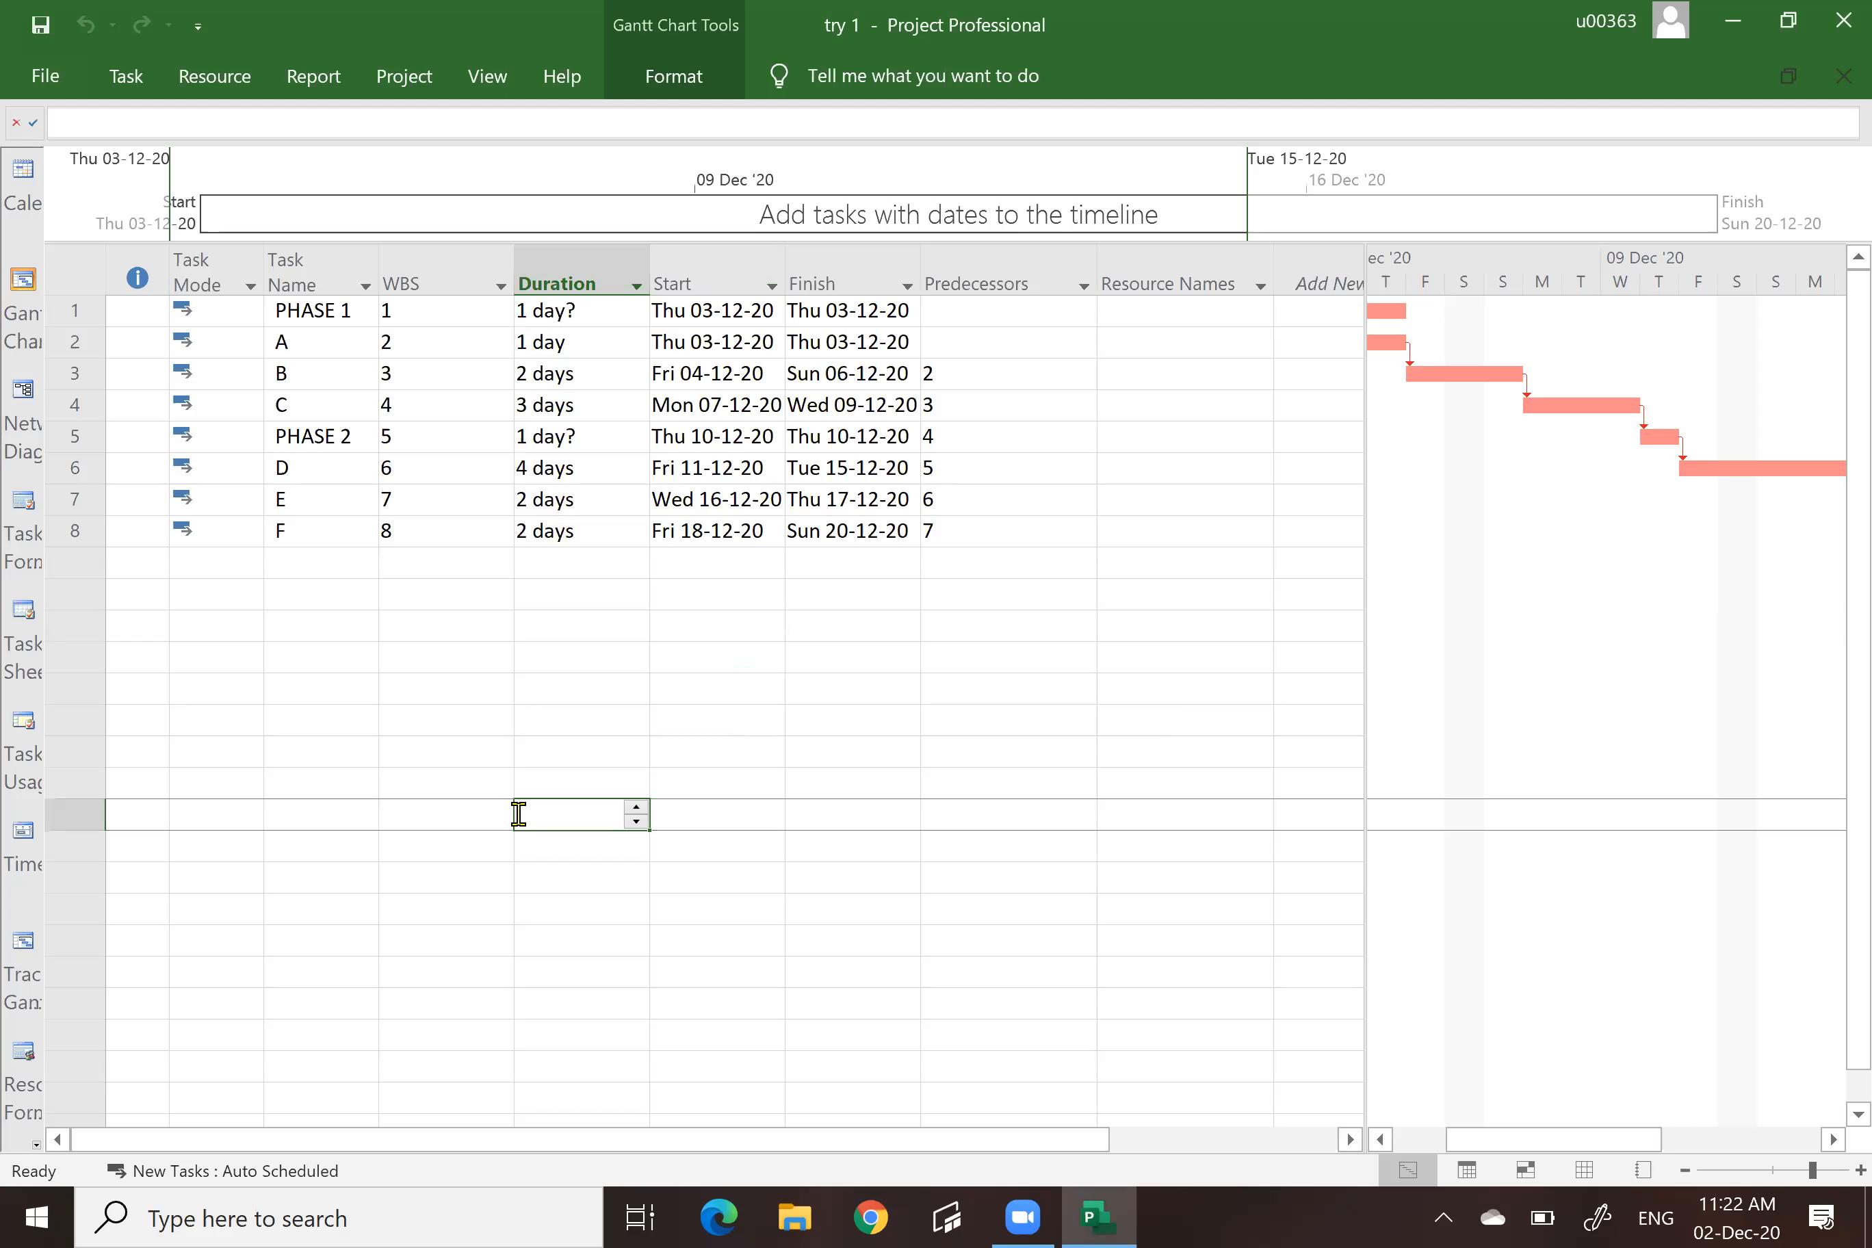
click(424, 282)
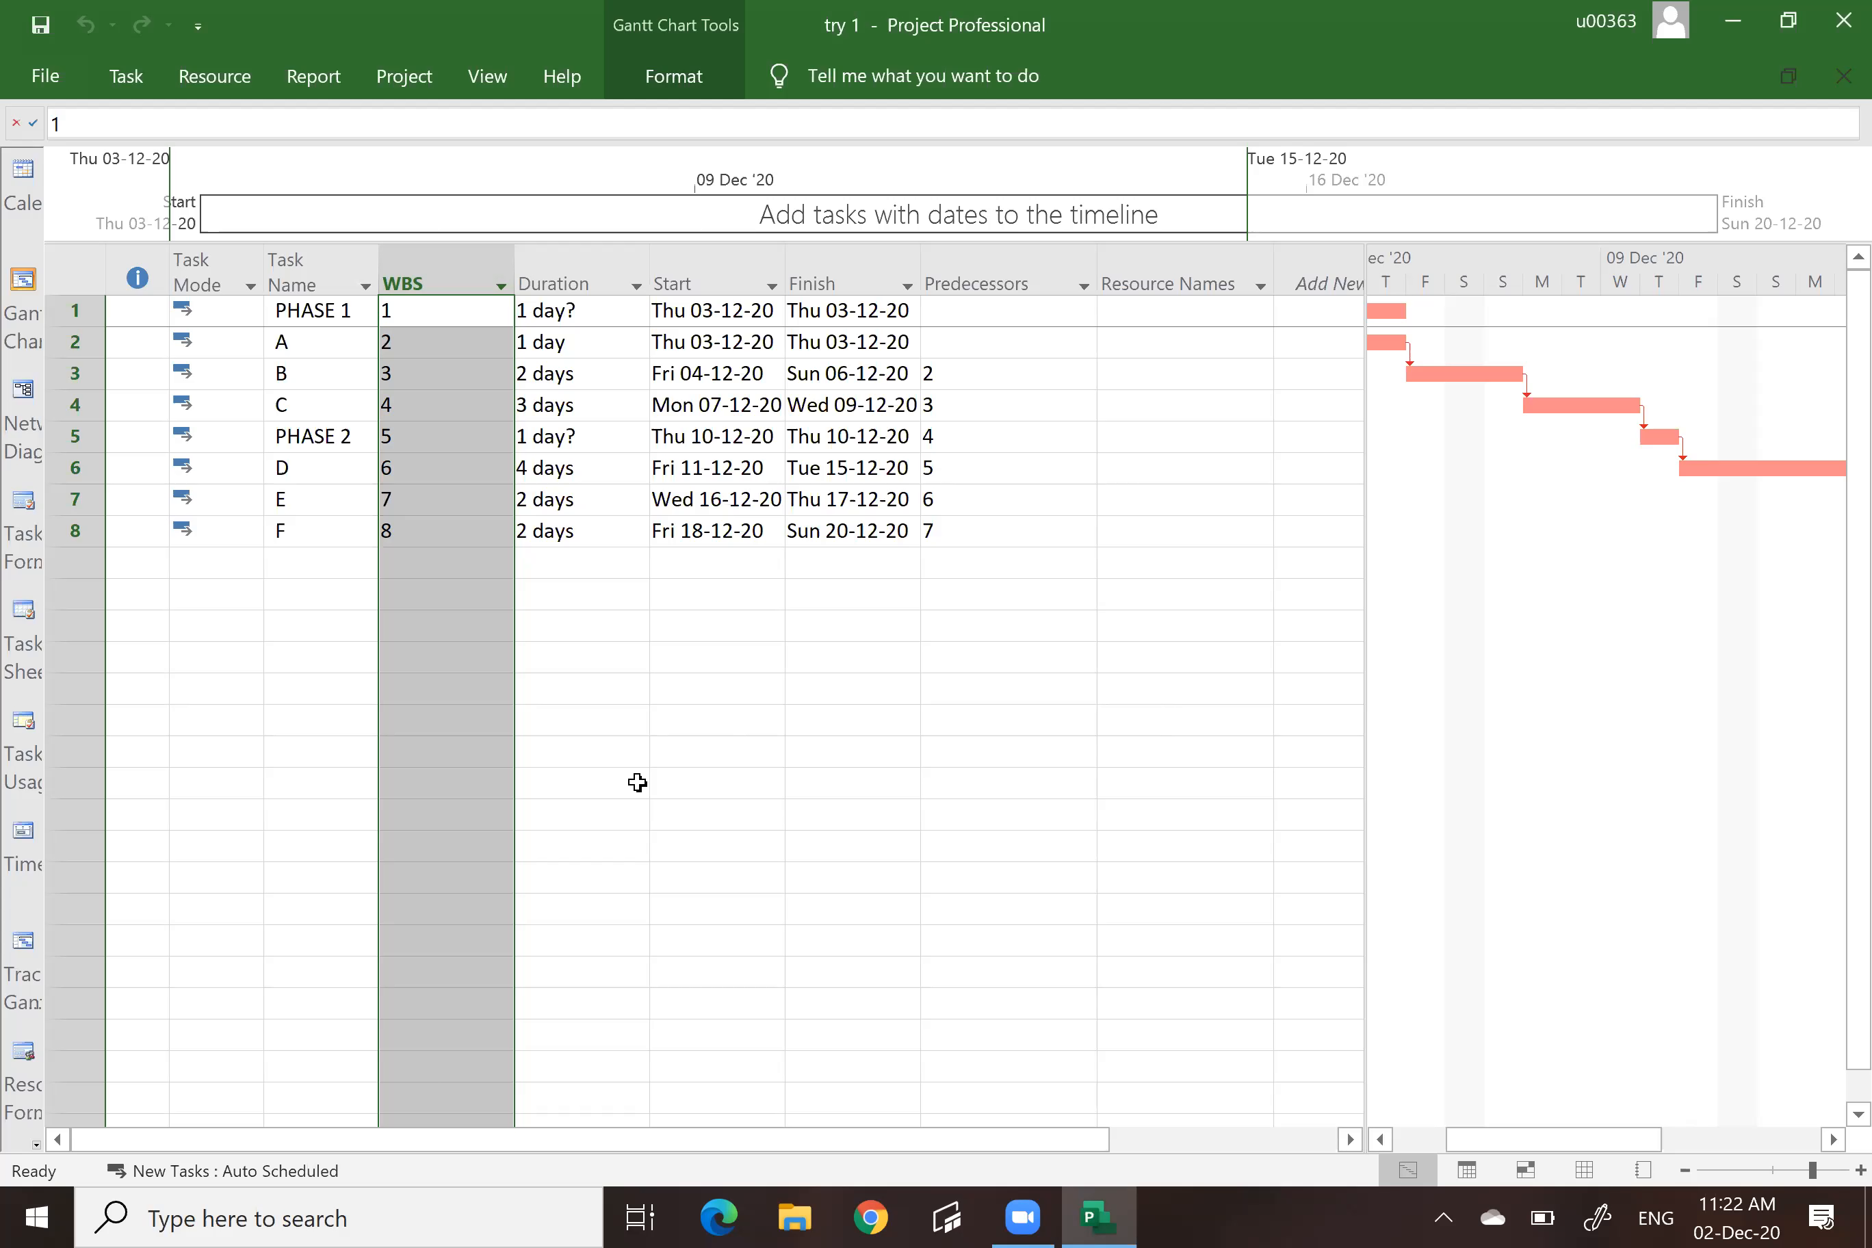
click(749, 752)
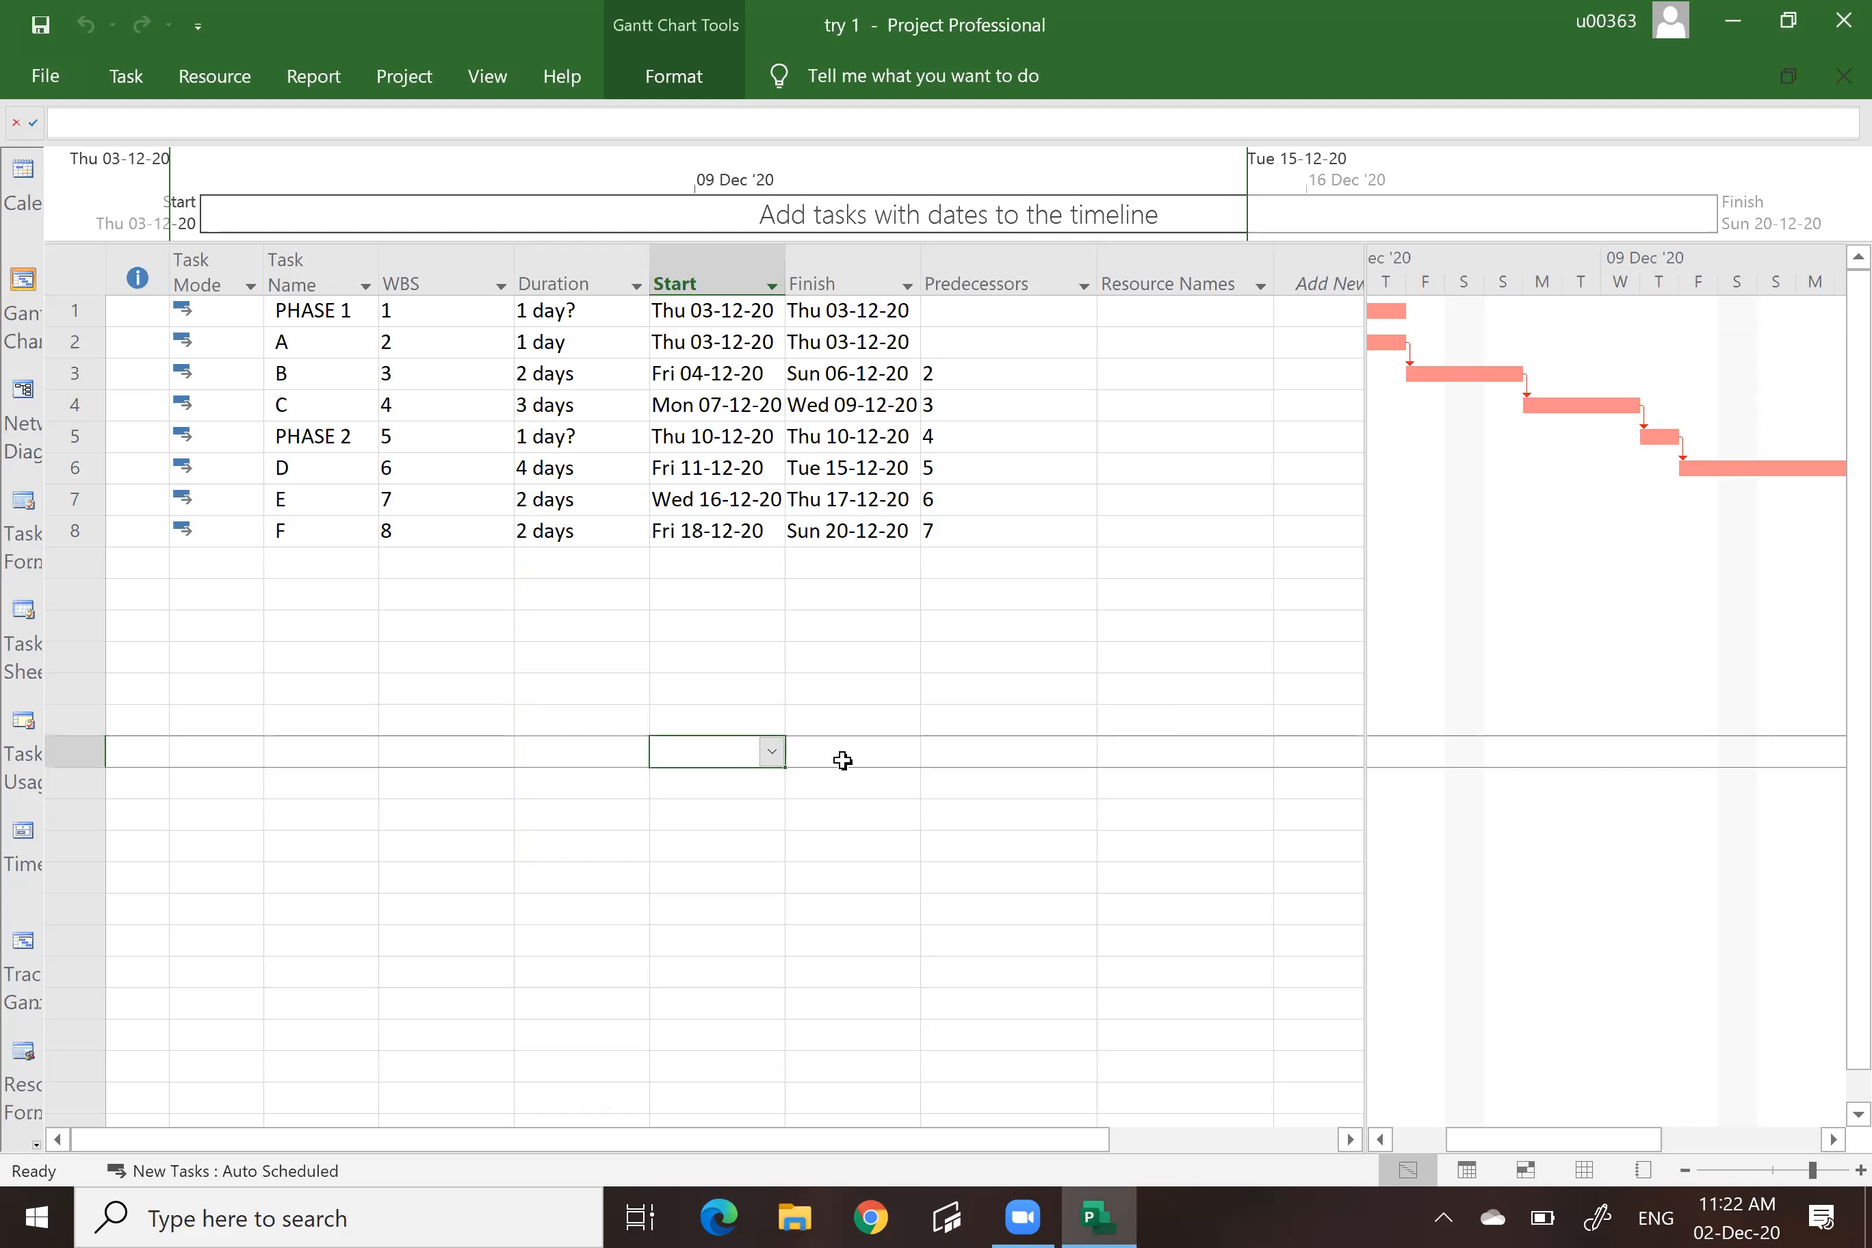
click(125, 76)
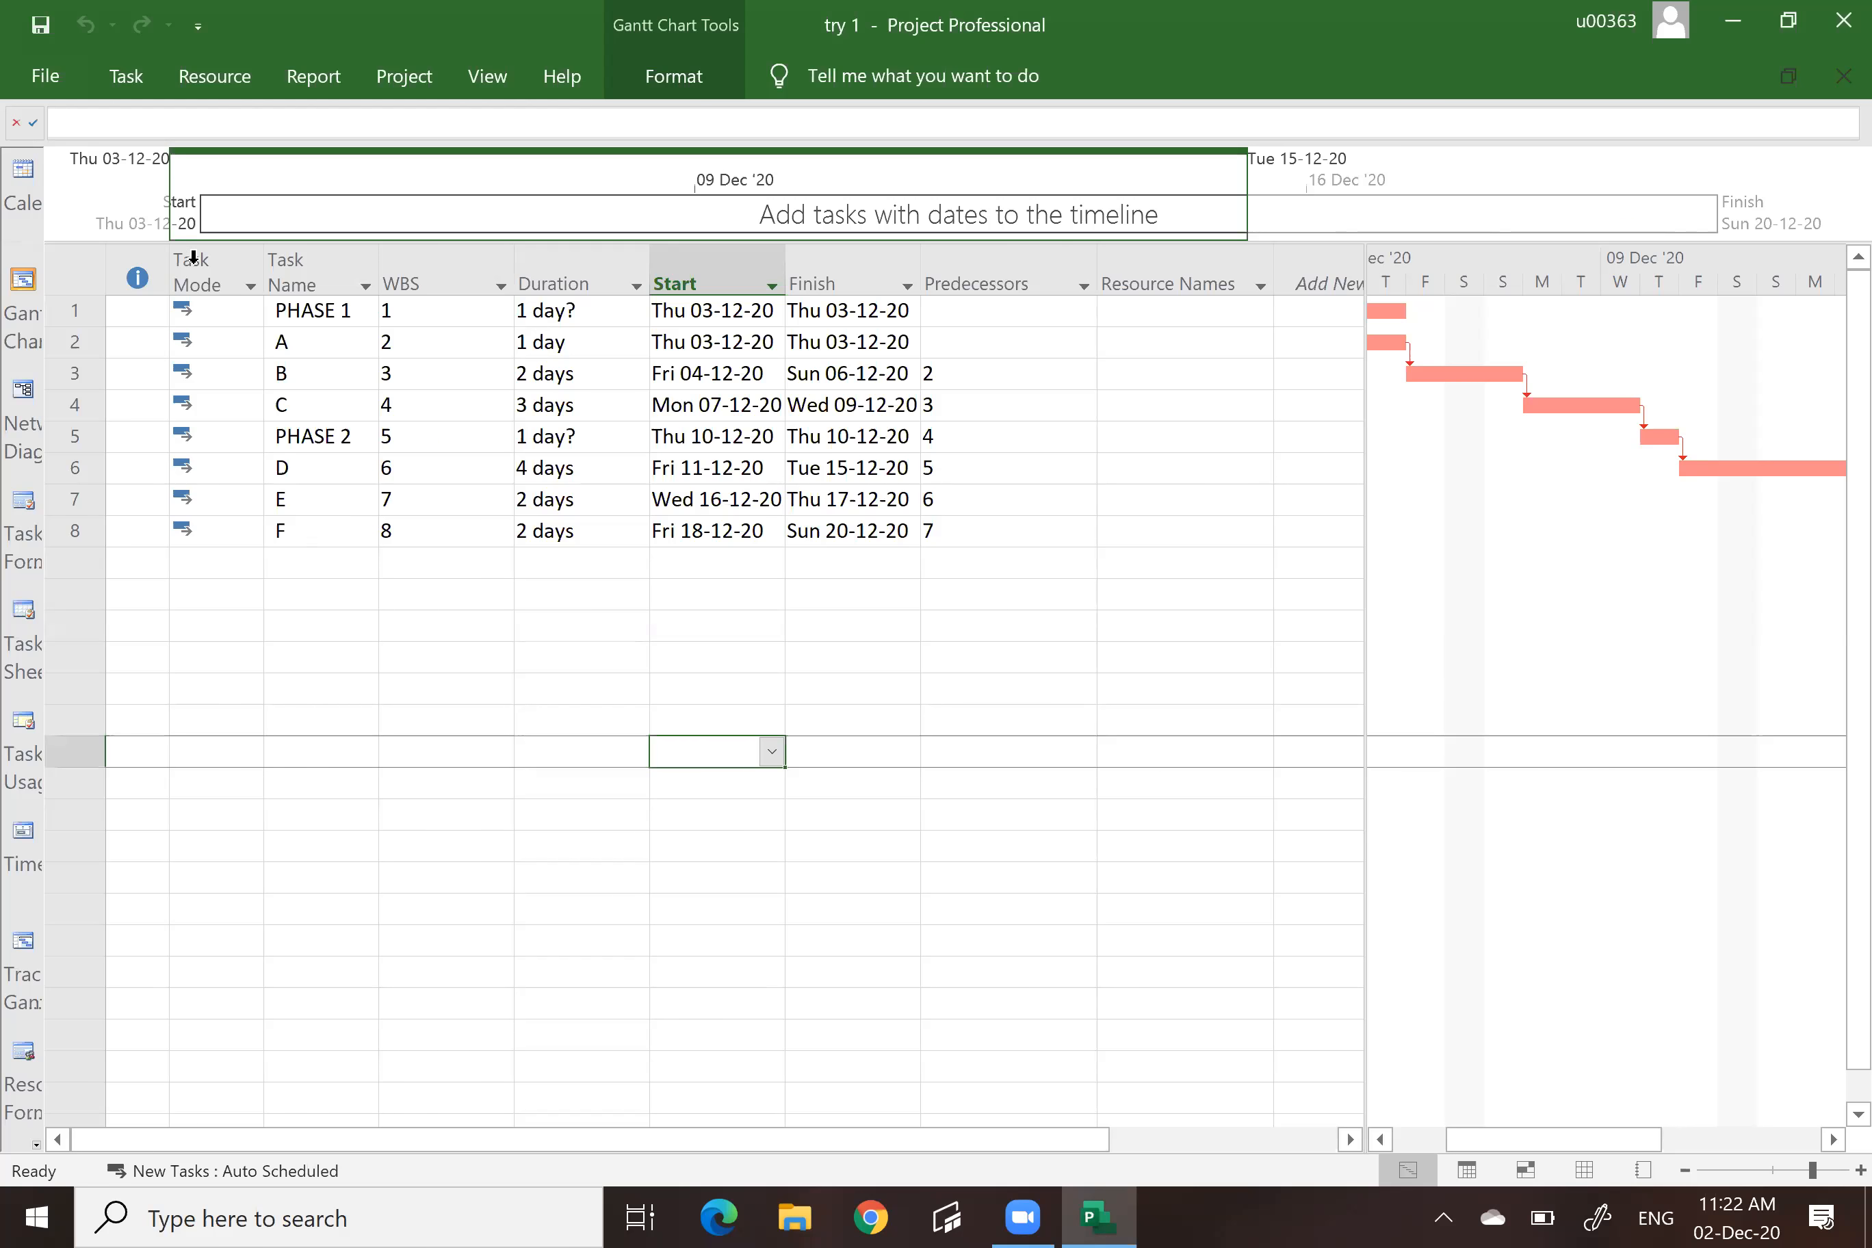
click(121, 78)
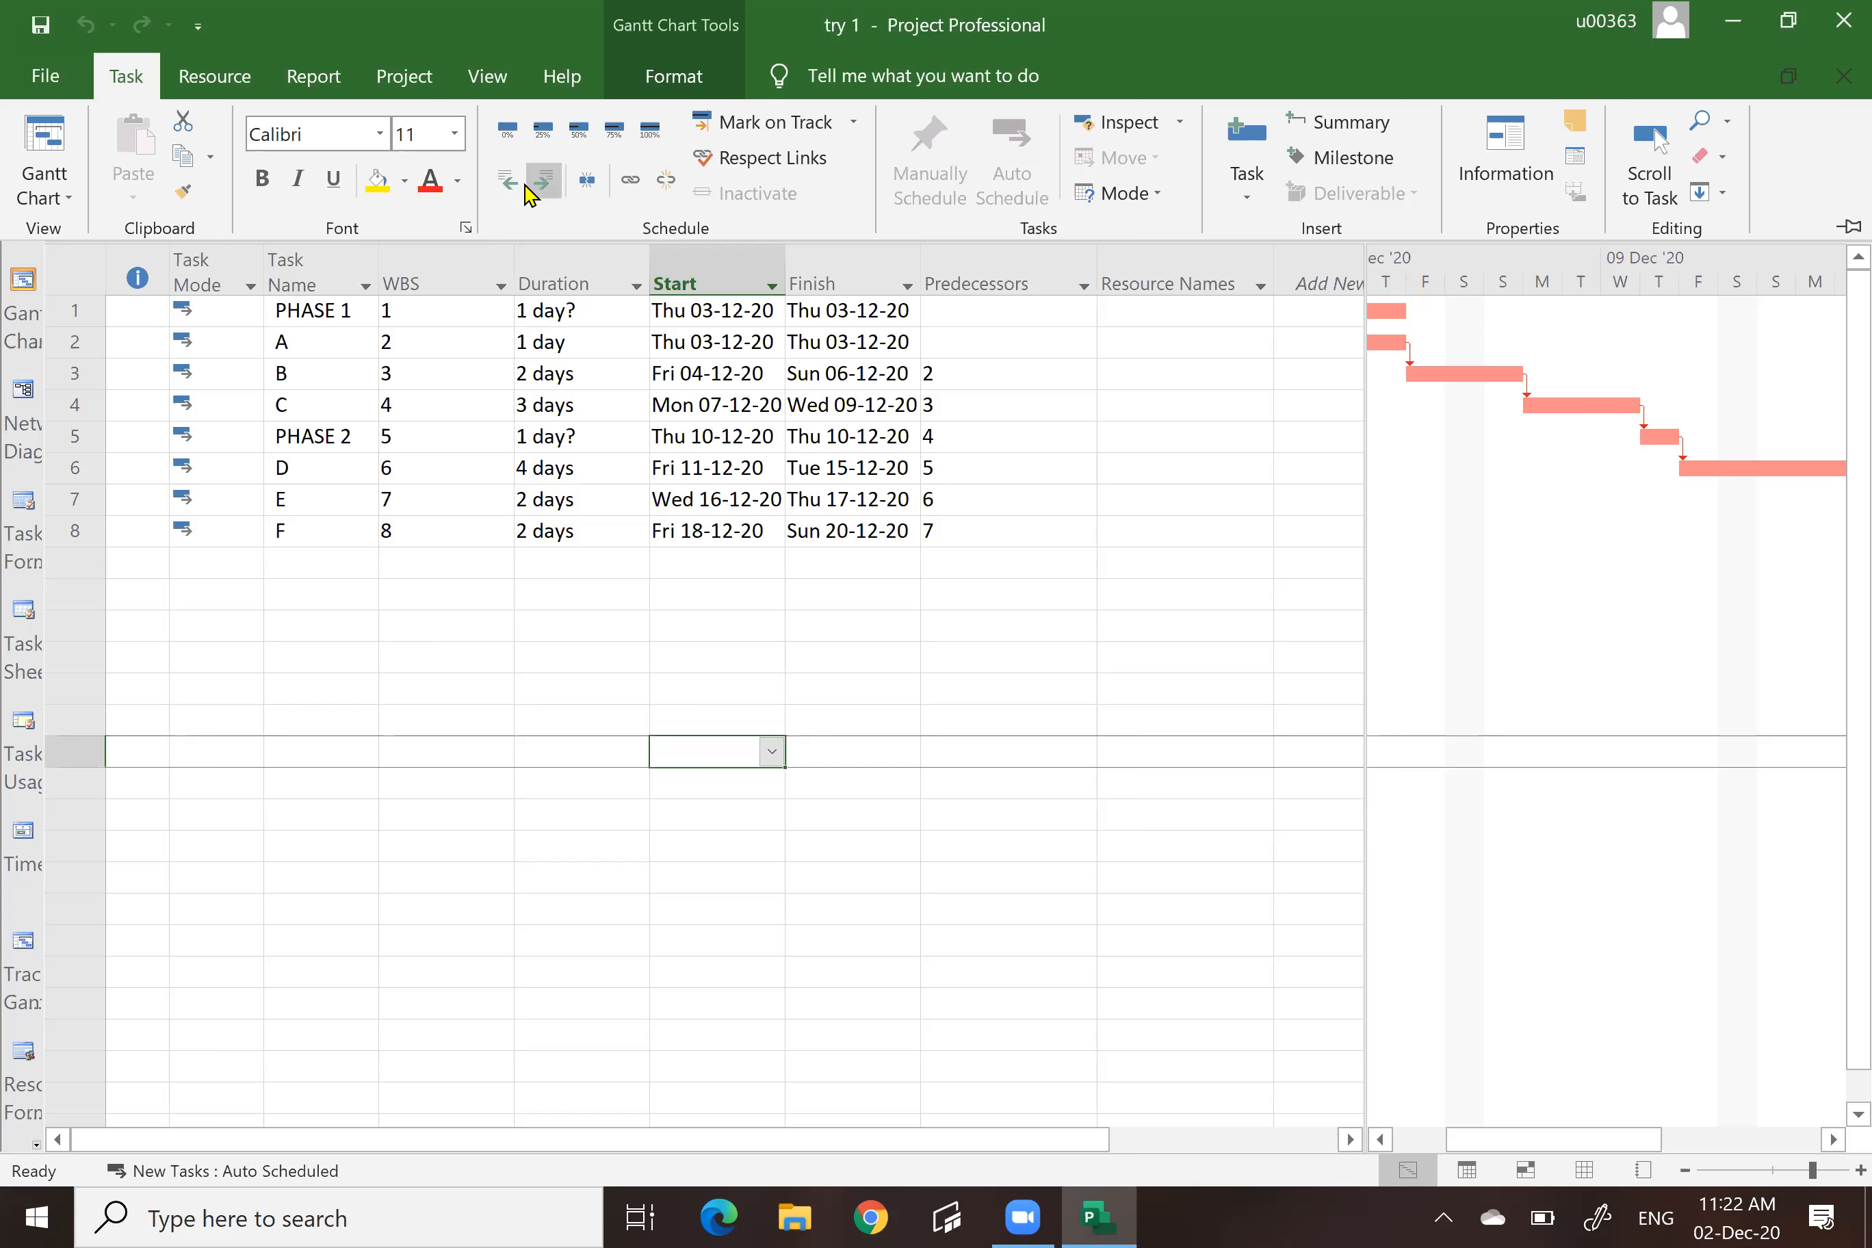
click(455, 733)
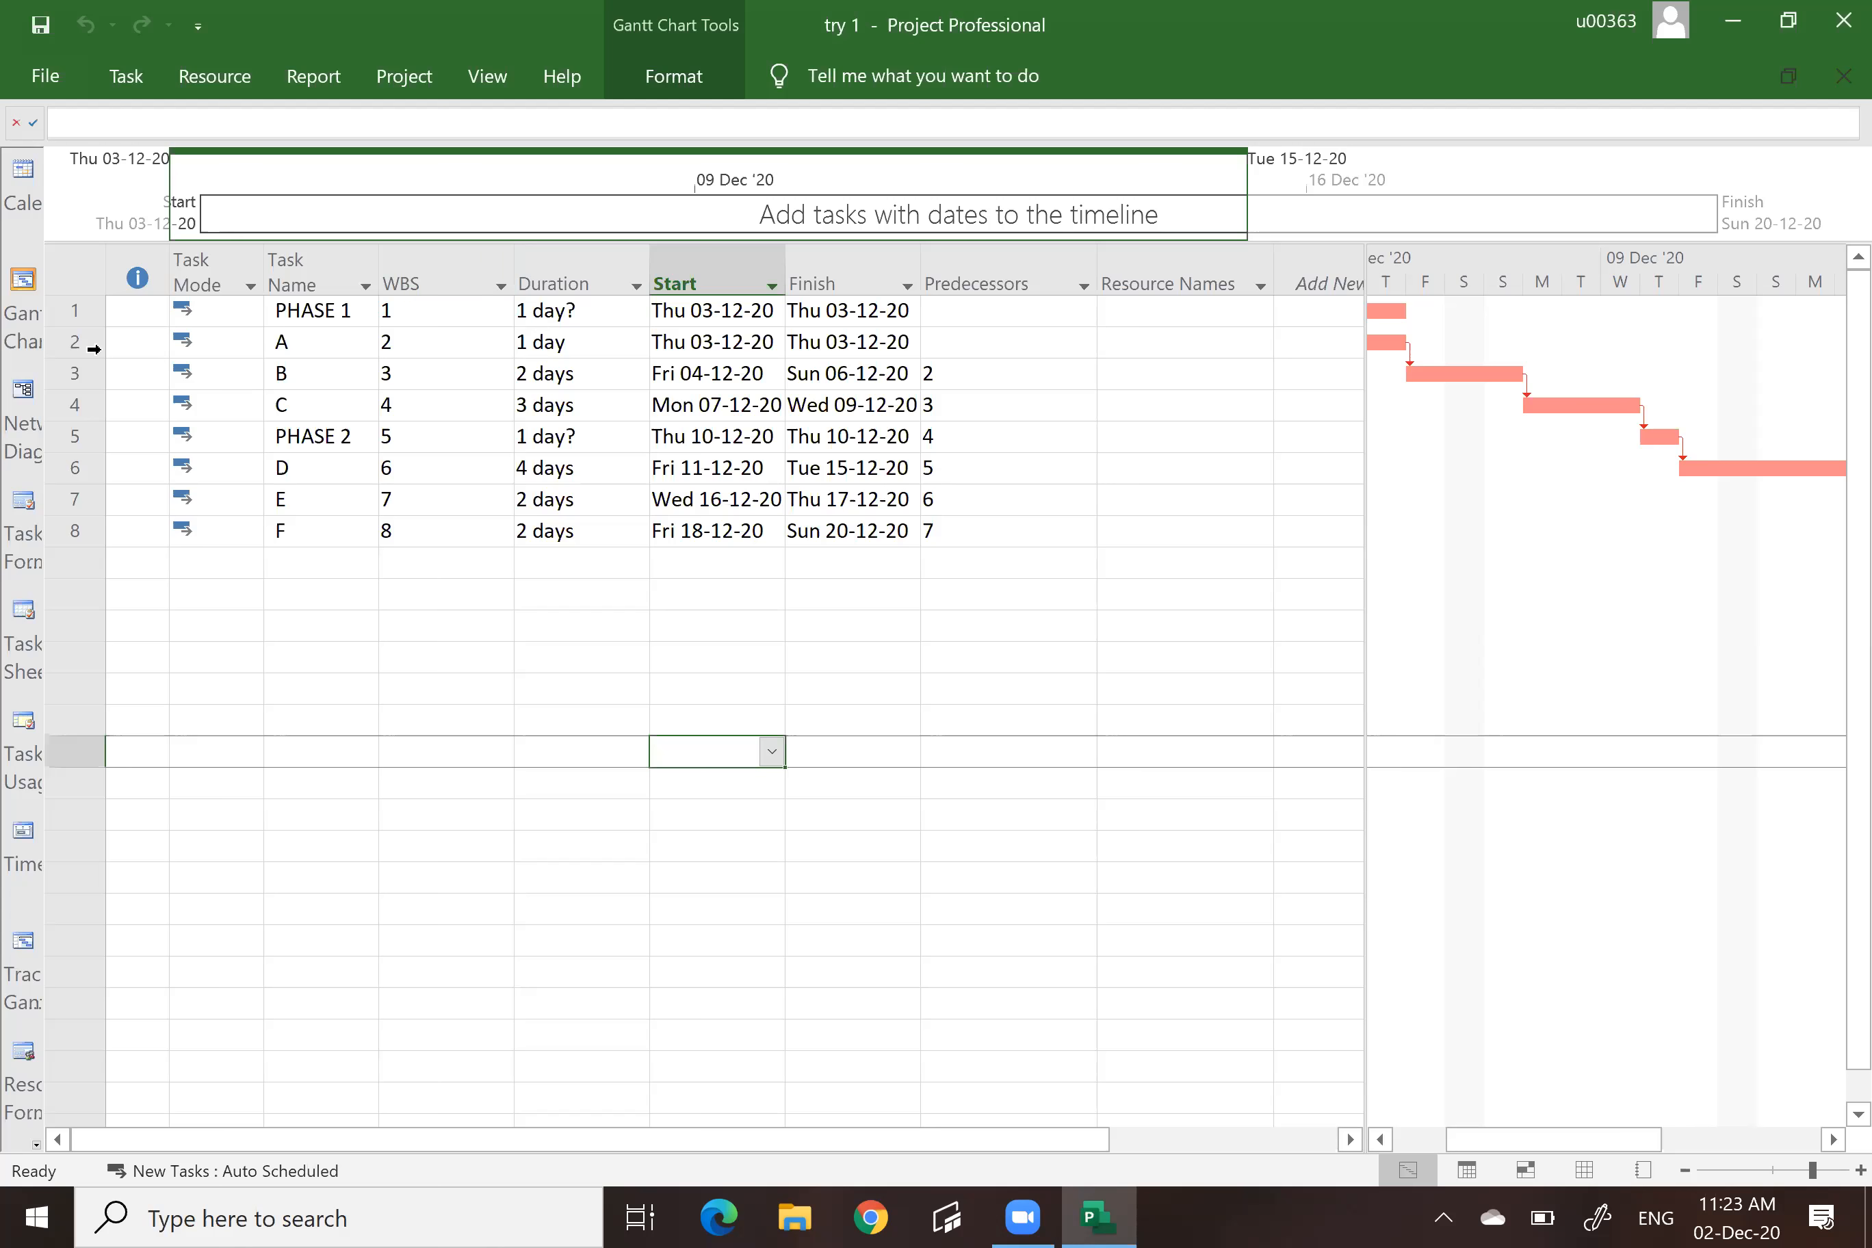
Indent tasks A, B and C to make them subtasks of PHASE 1.
drag(74, 346, 75, 403)
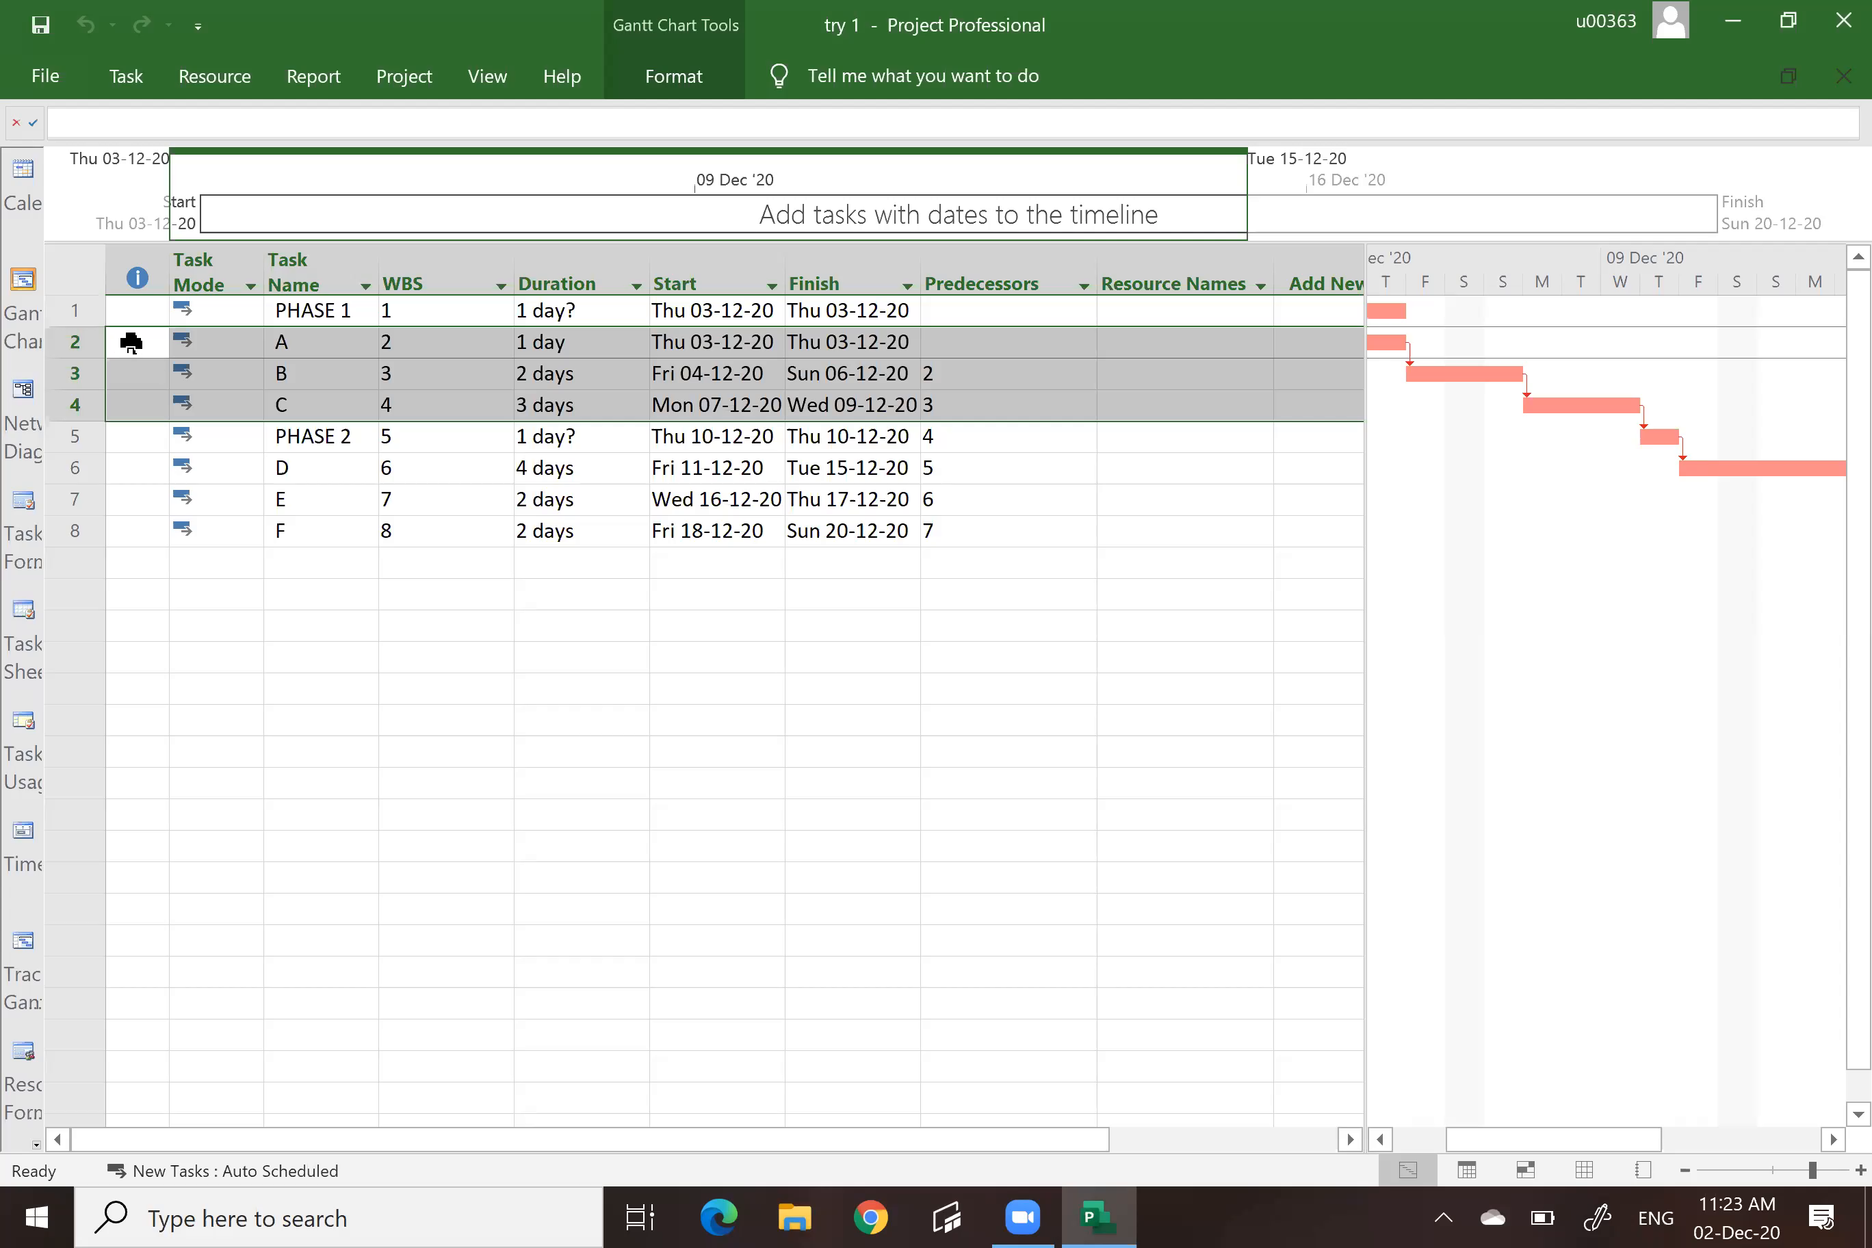
click(126, 81)
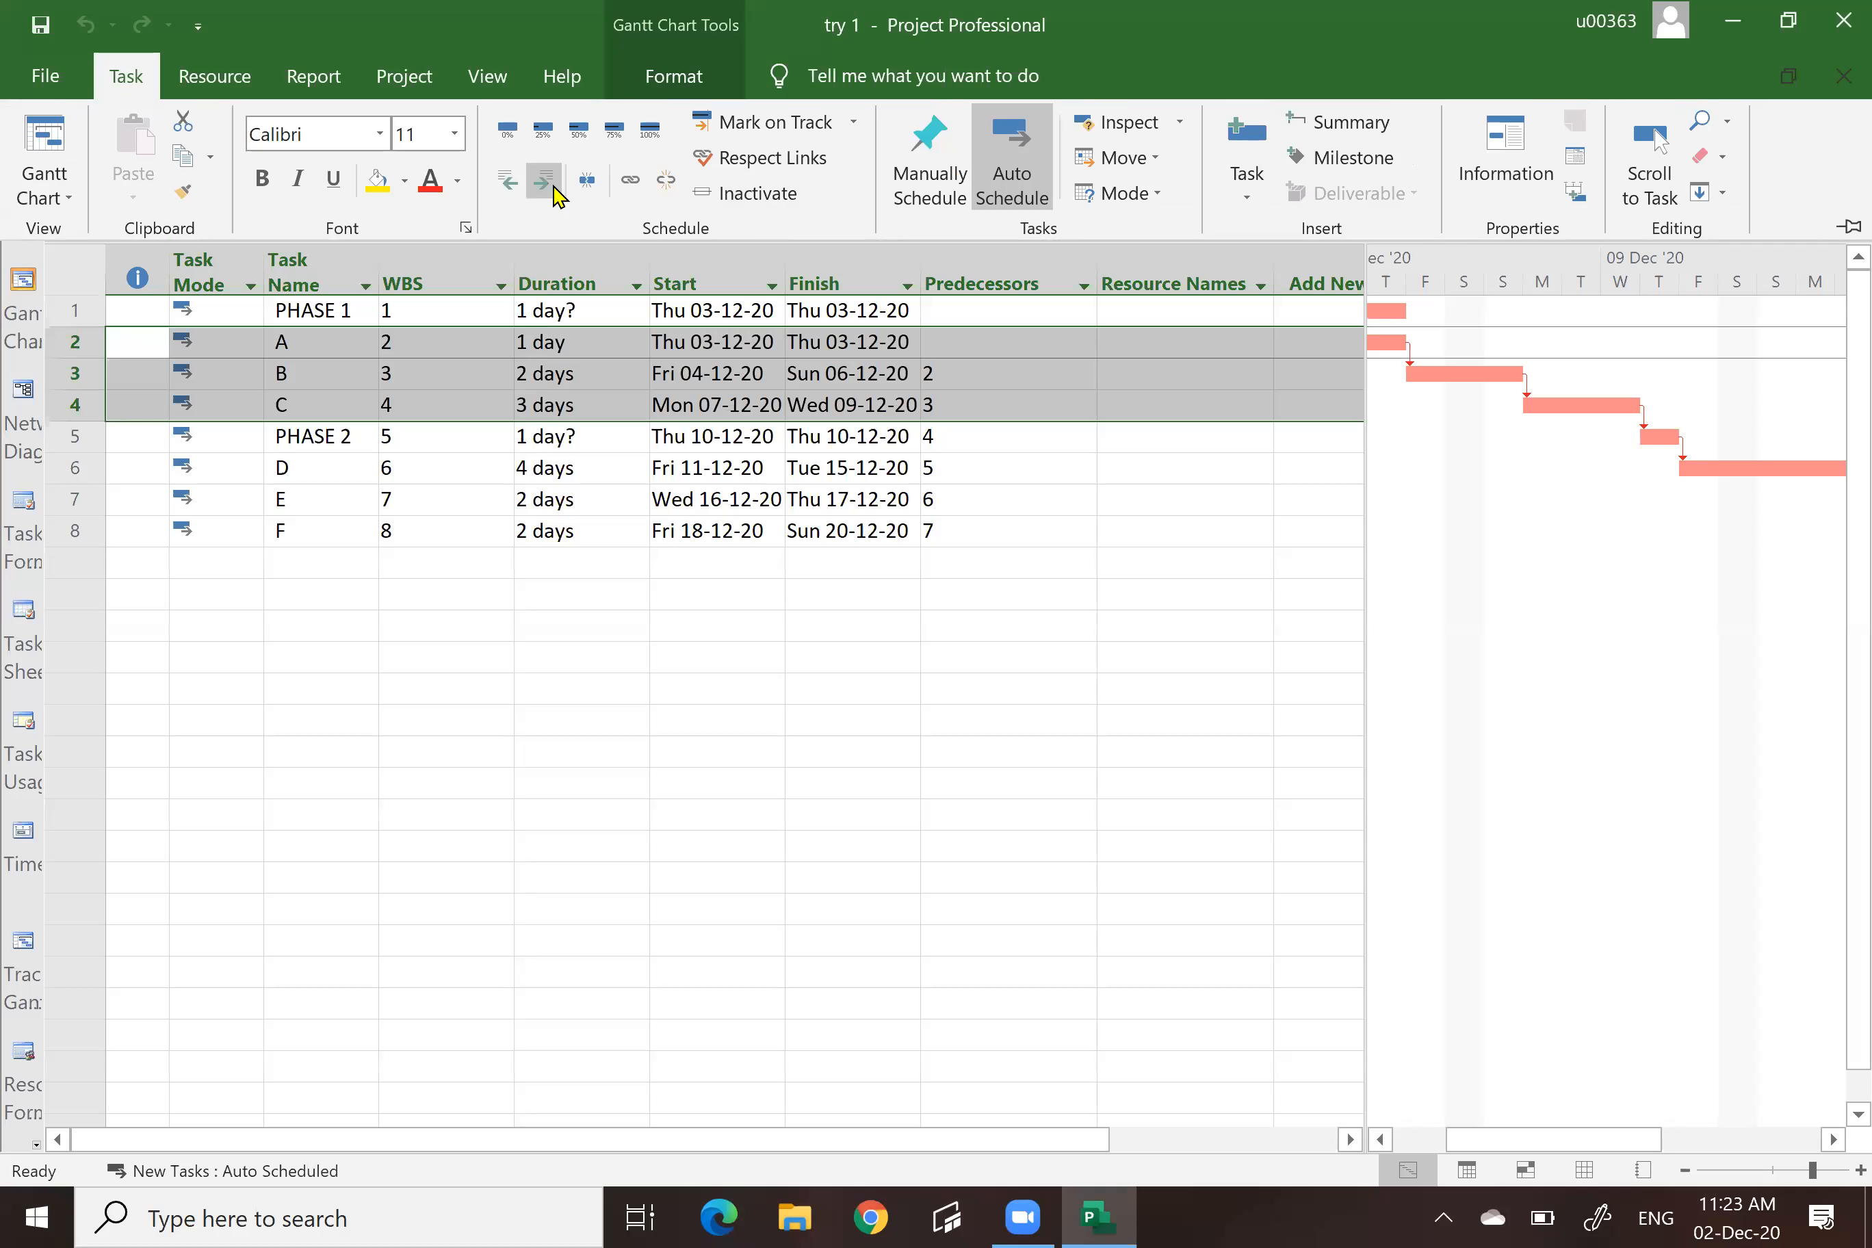
click(541, 184)
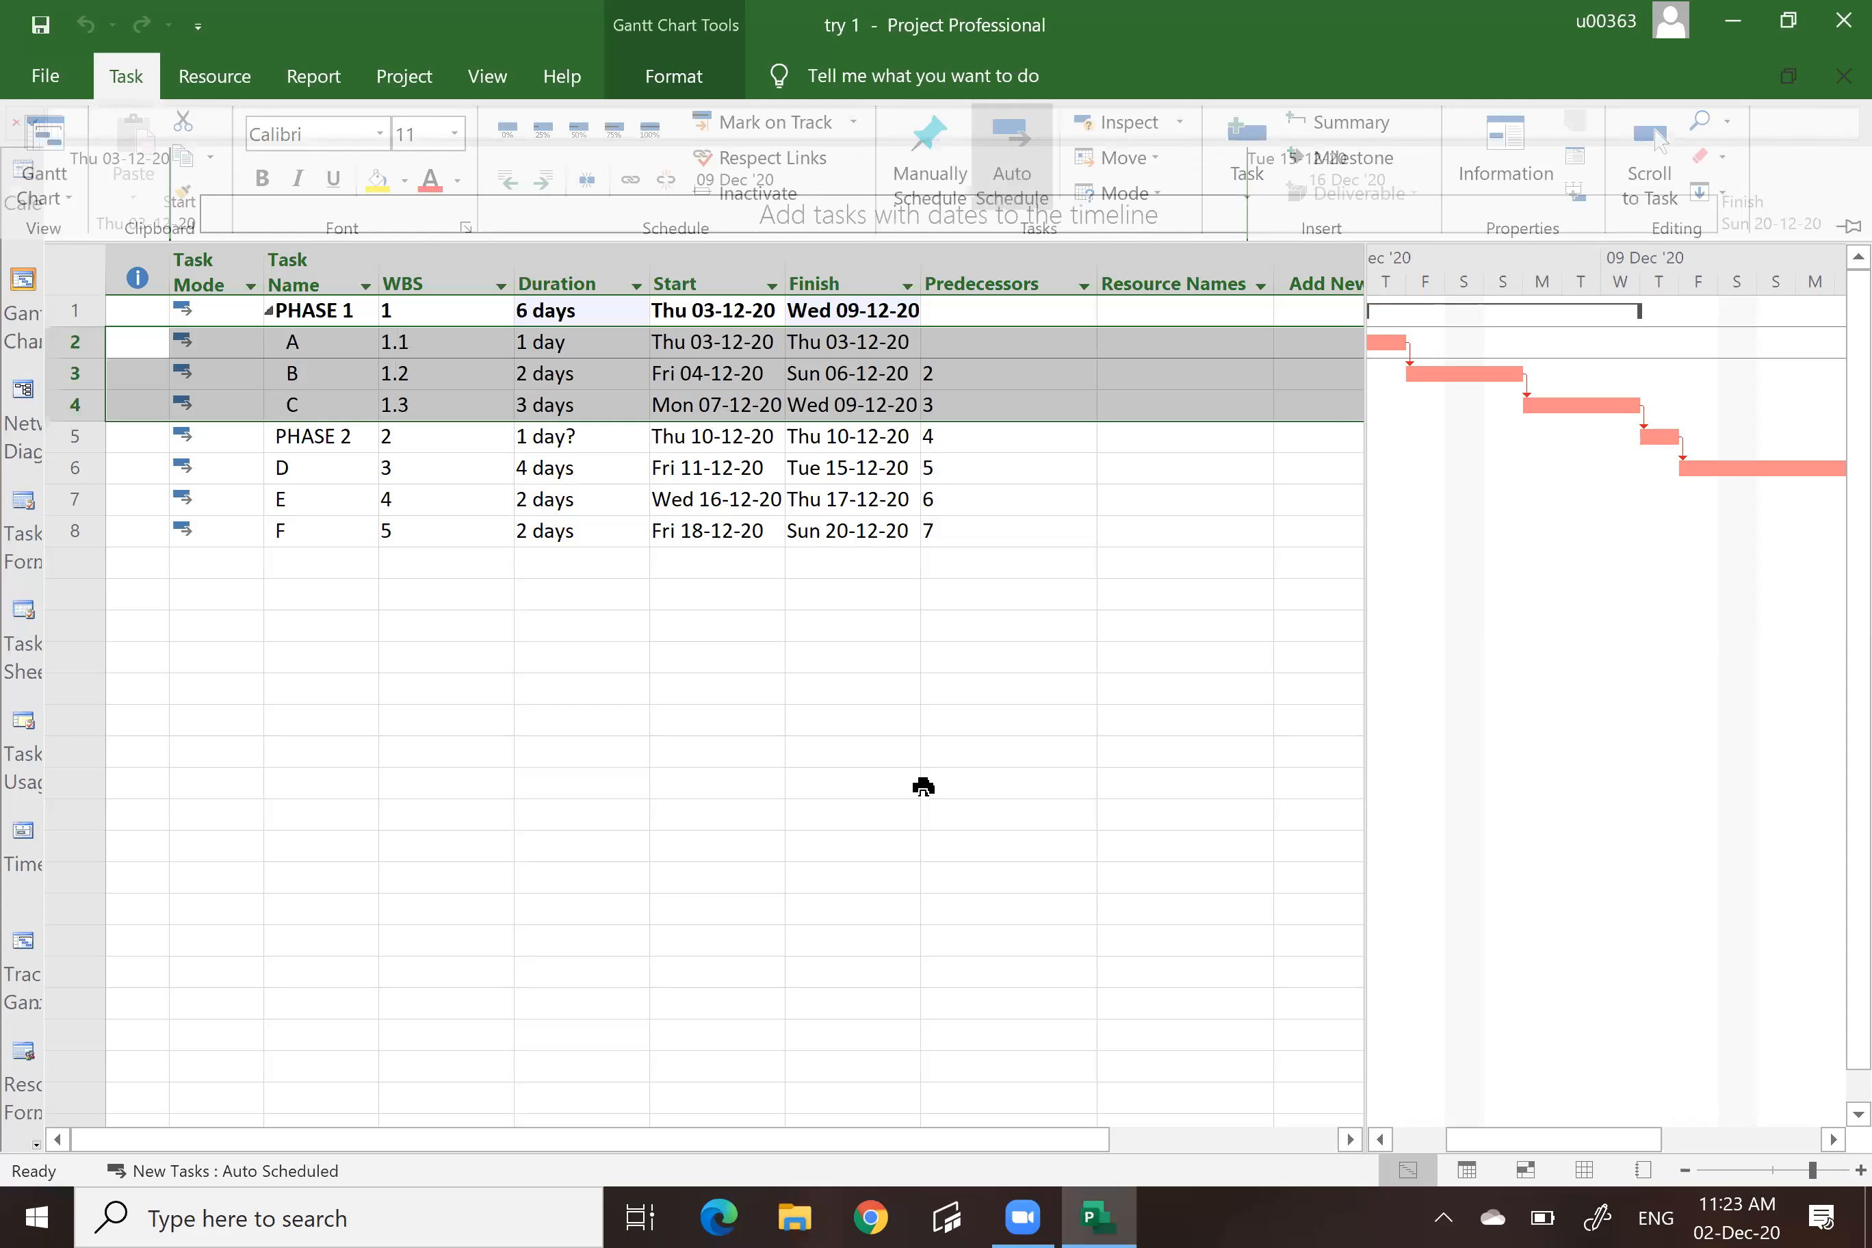
click(536, 749)
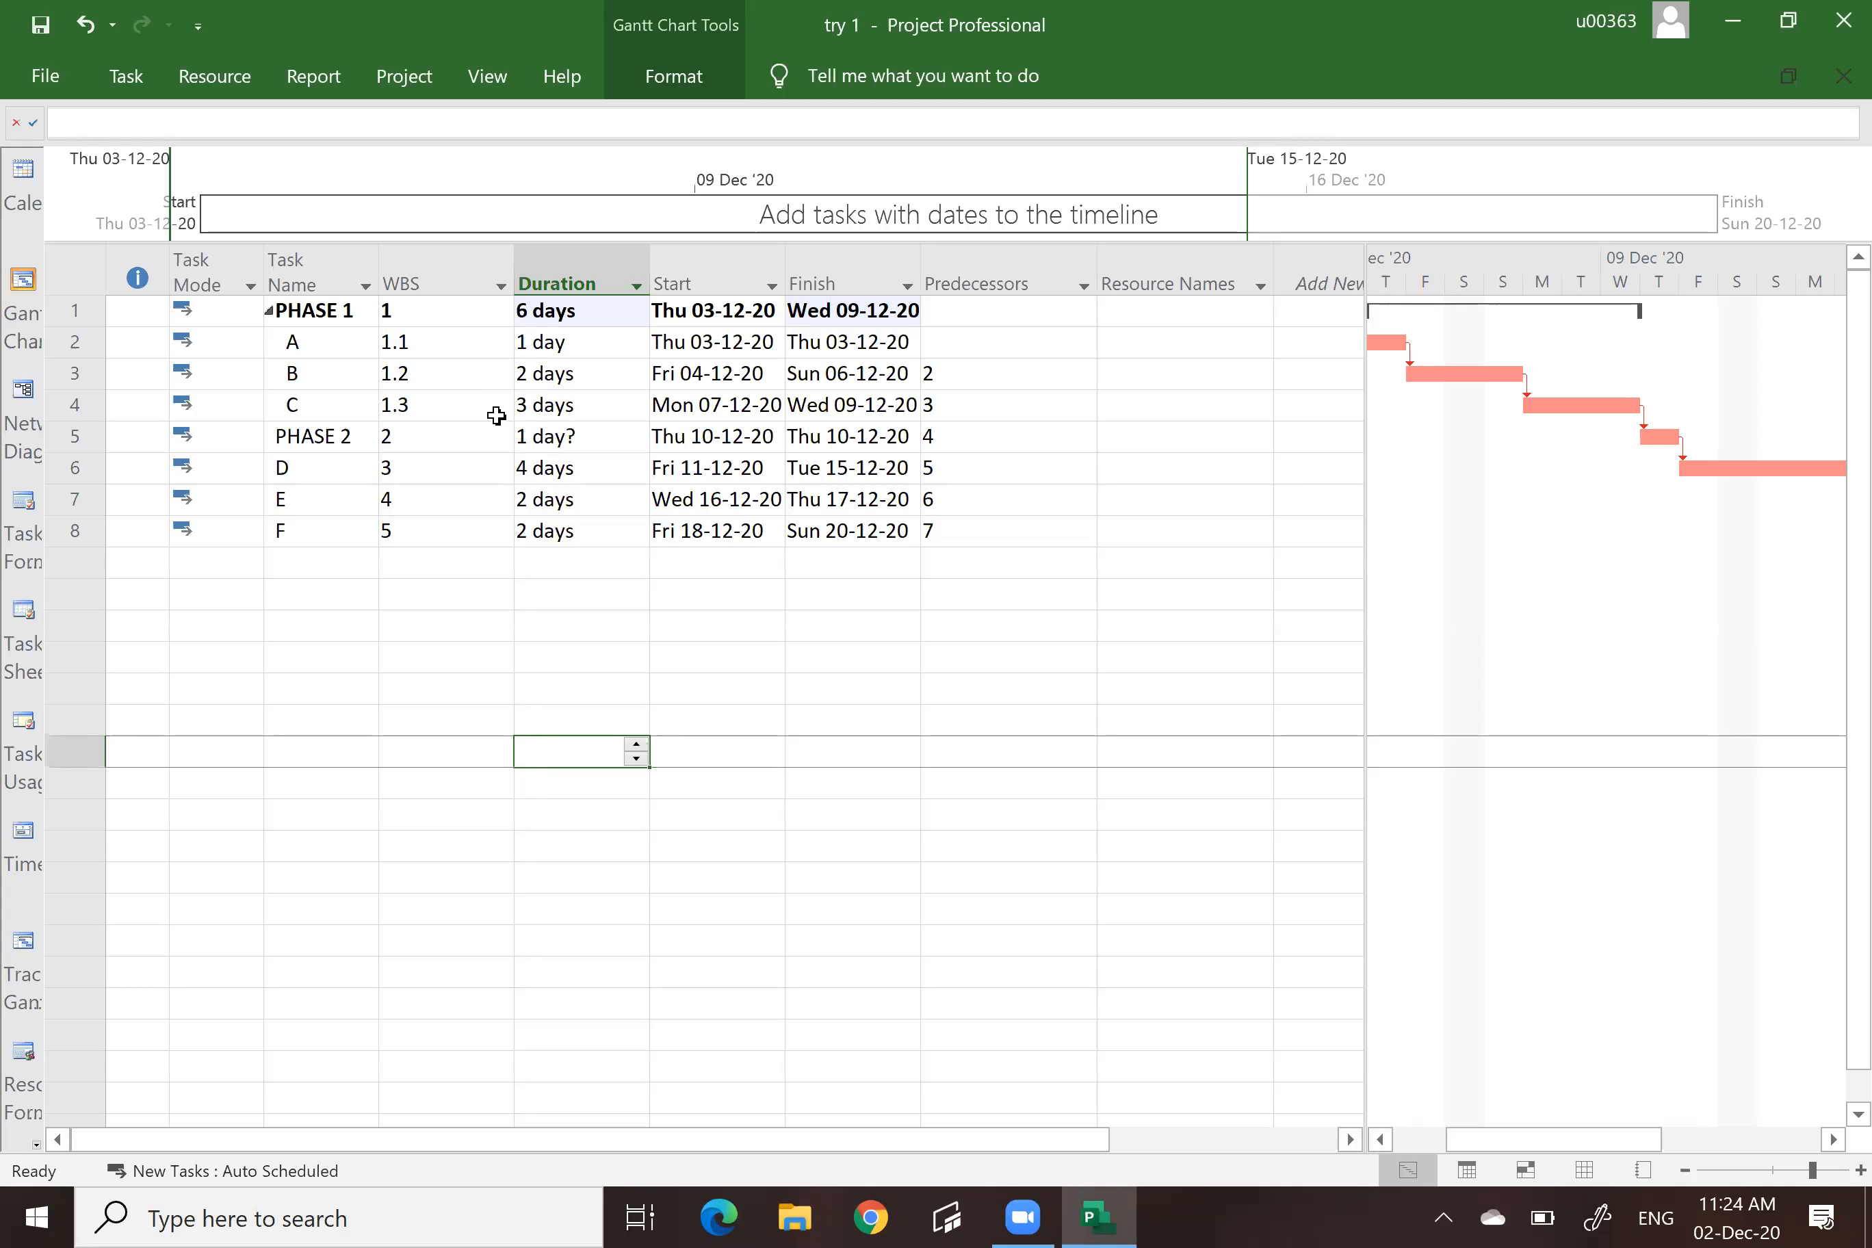
Examine the WBS numbers and durations of PHASE 1 and its subtasks.
click(431, 283)
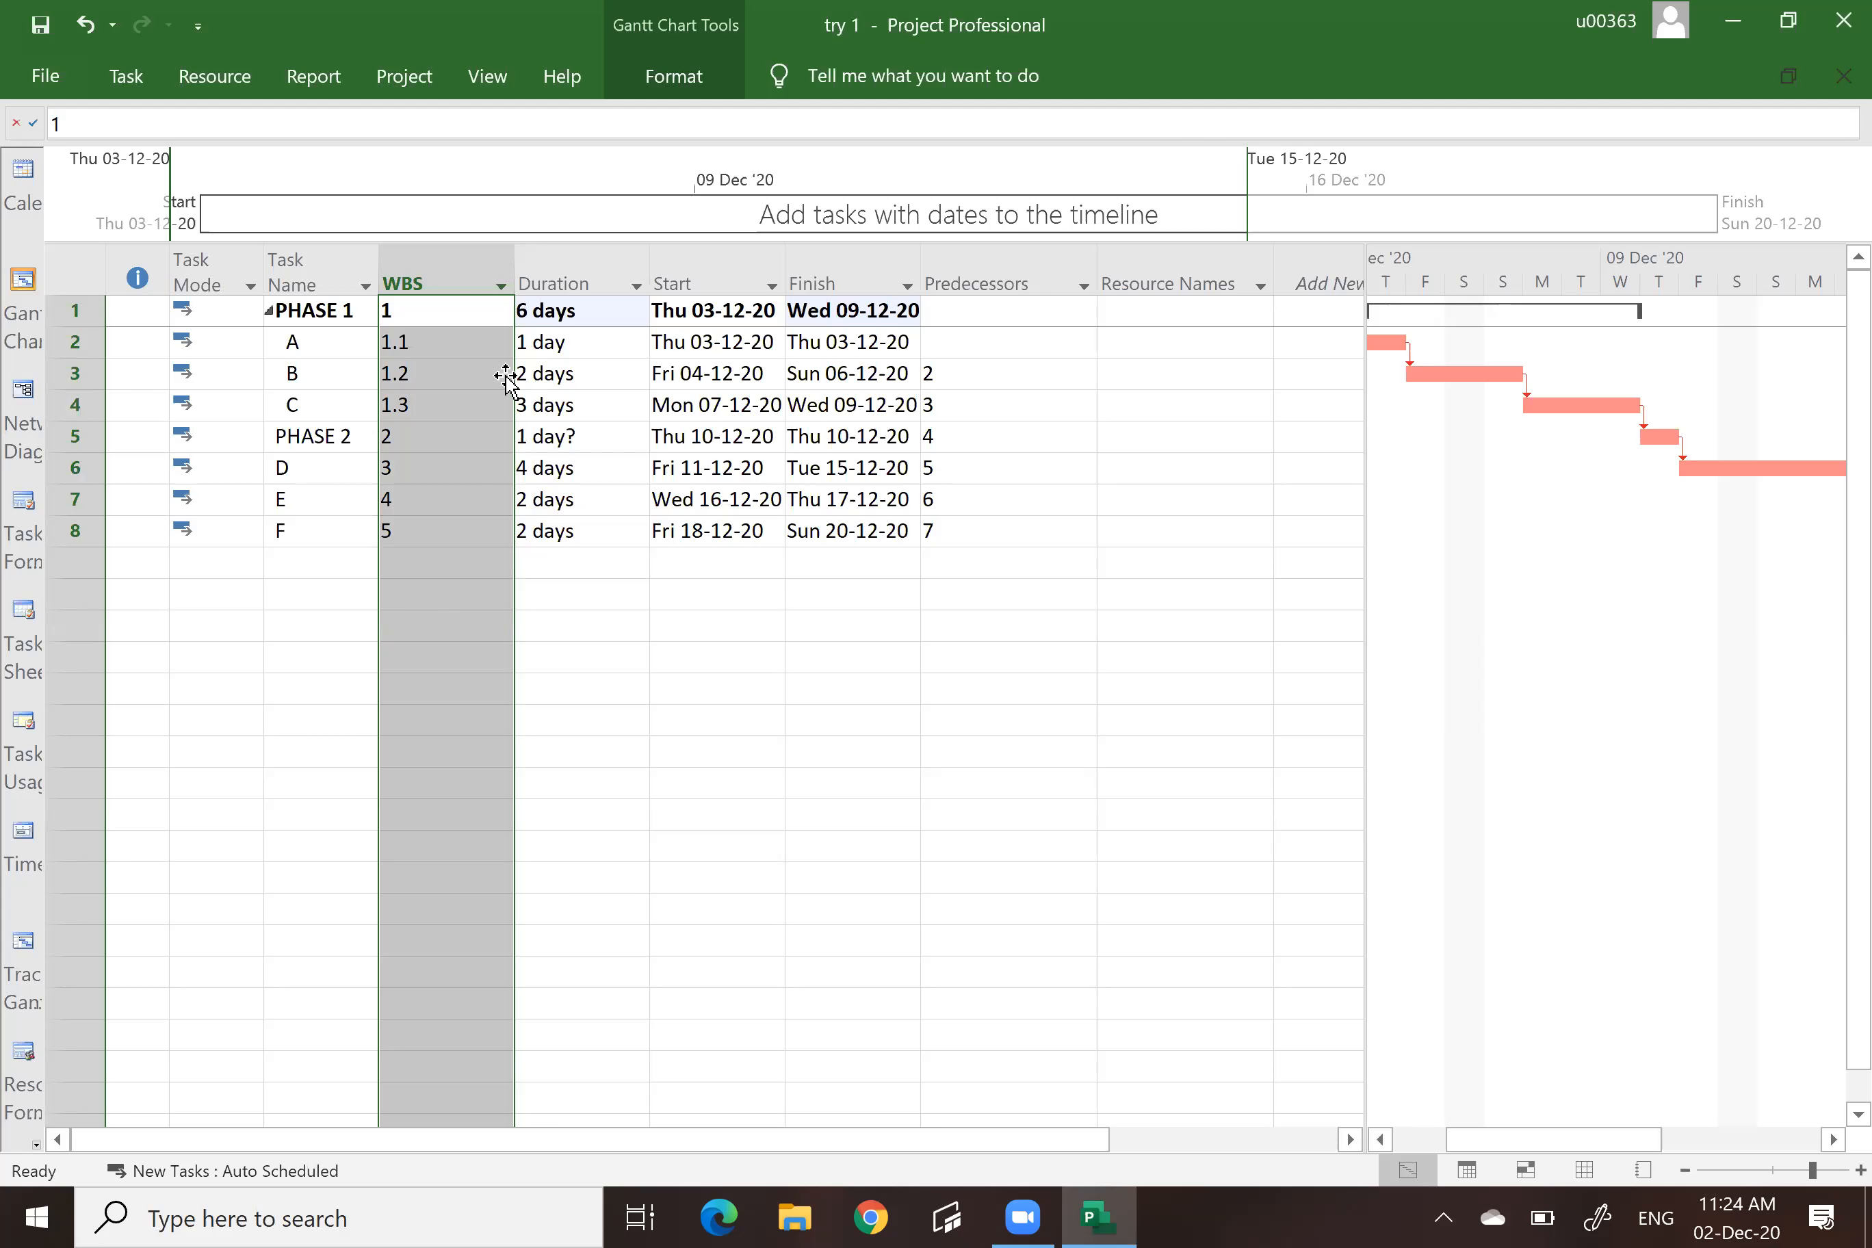
click(554, 284)
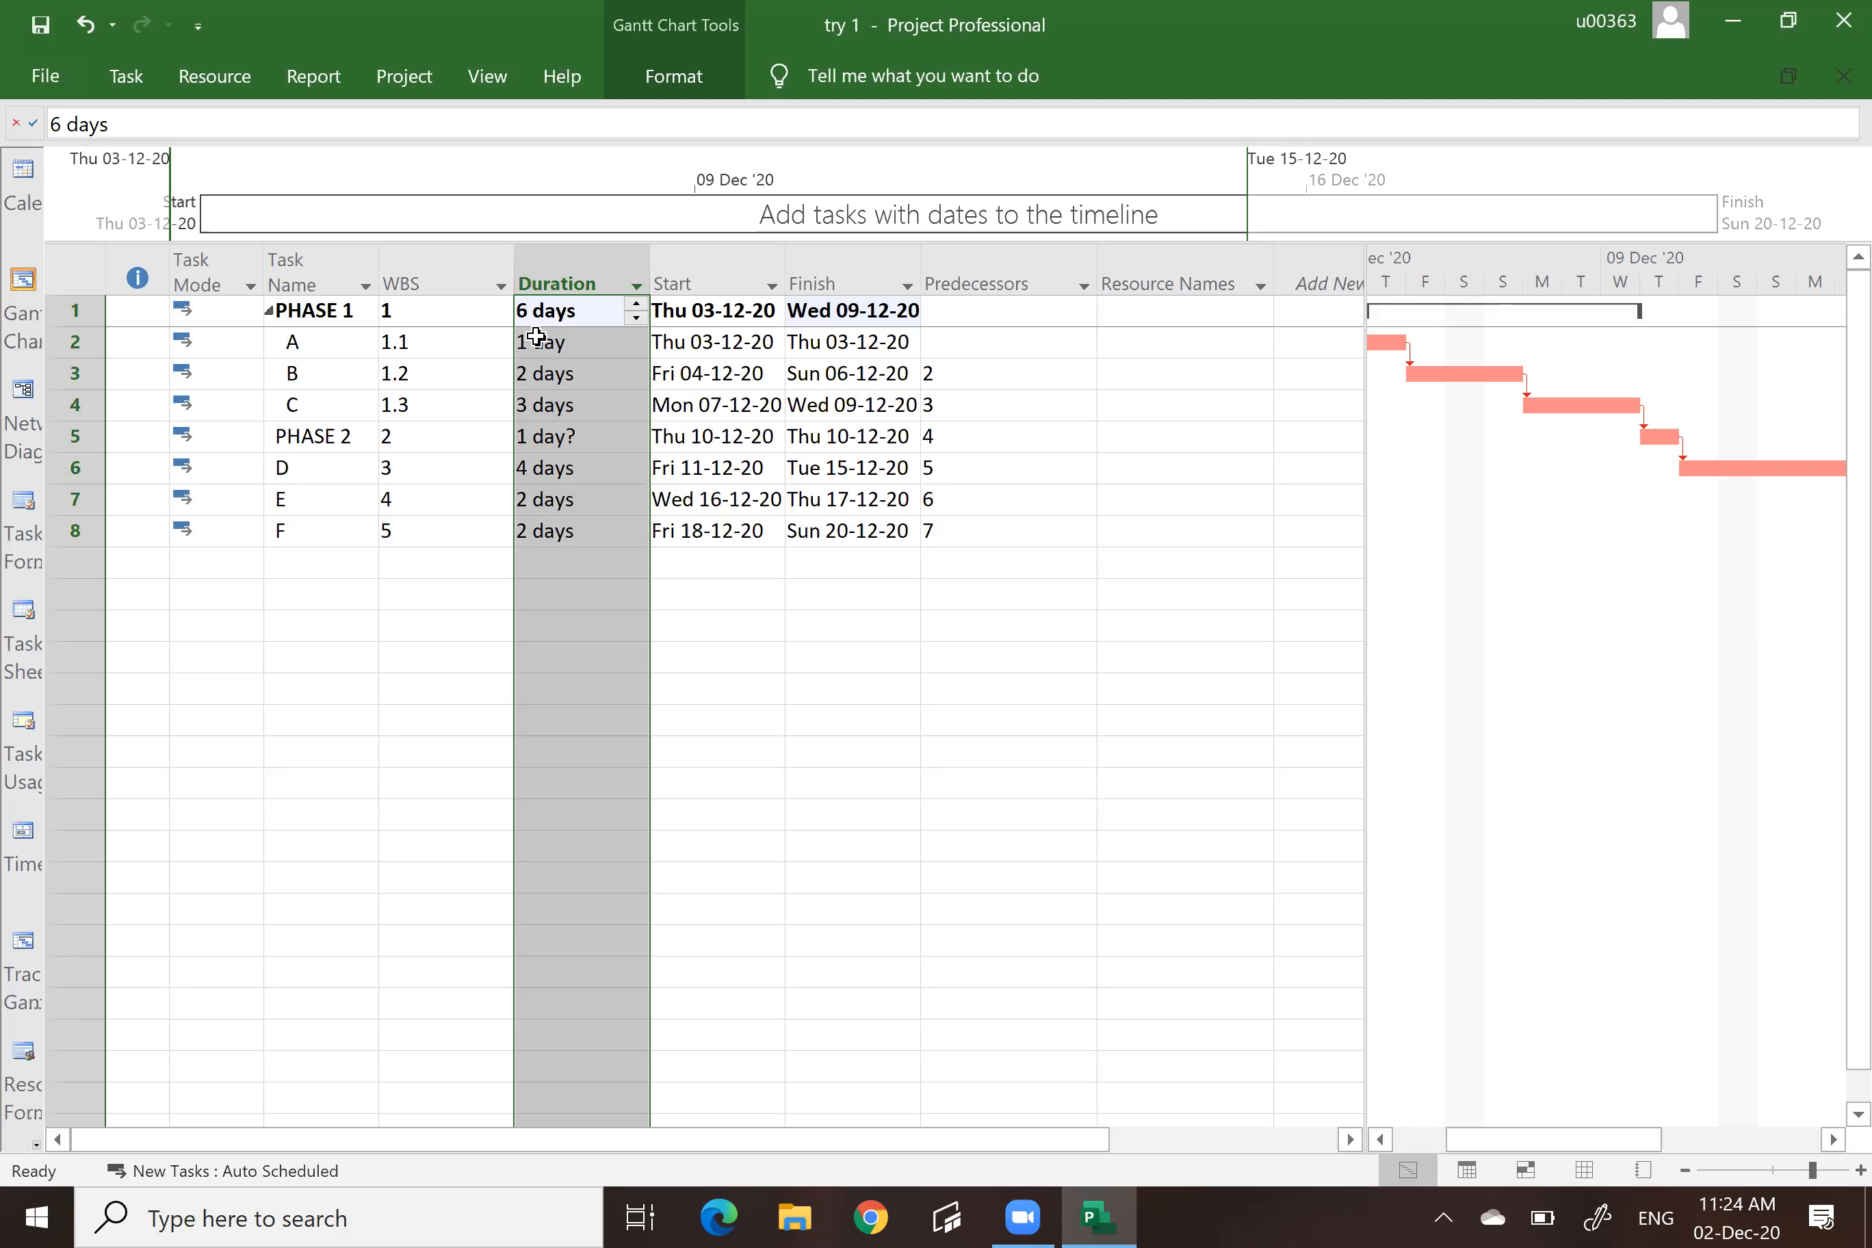
click(903, 683)
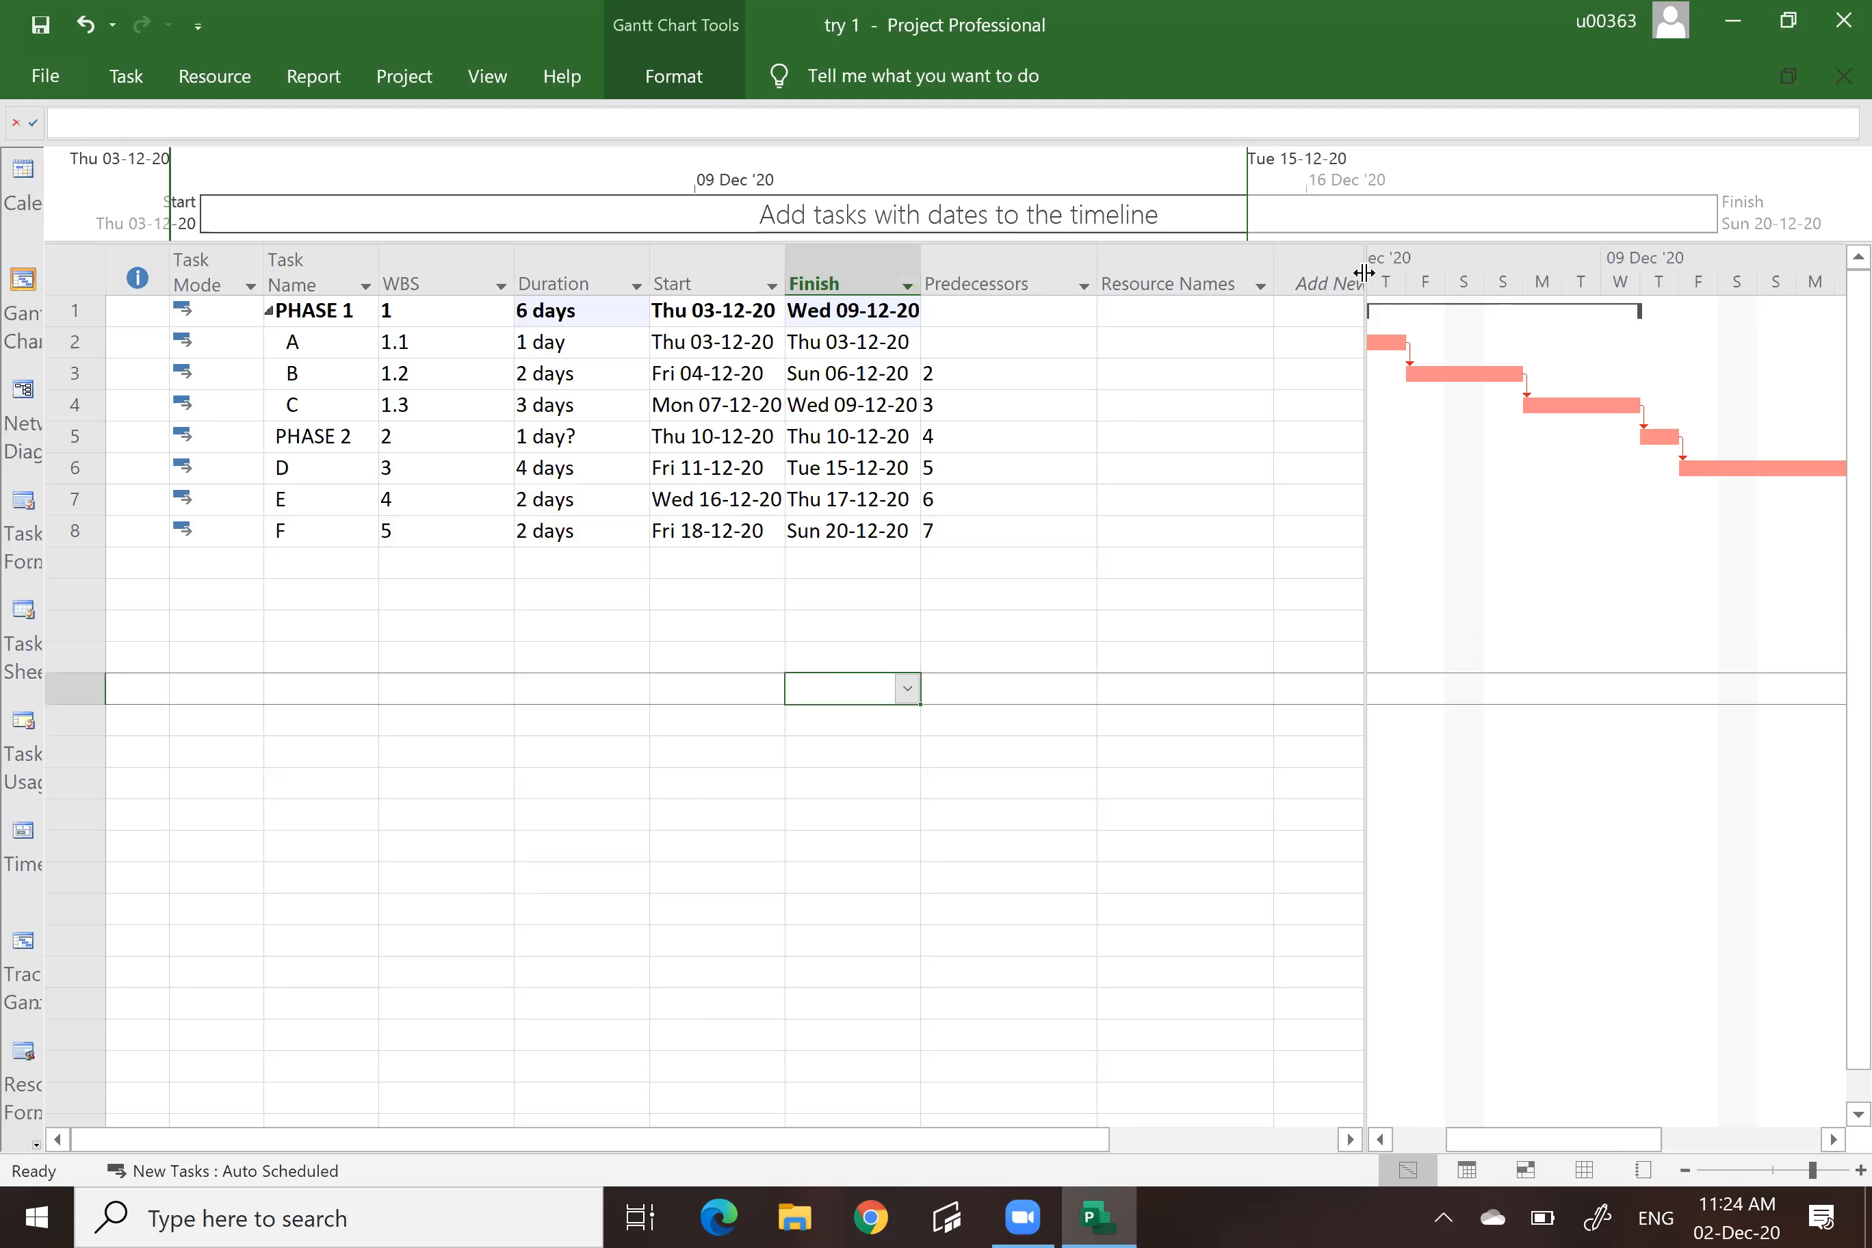
Enlarge the Gantt chart area to show all the bars and collapse the subtasks of PHASE 1.
drag(1056, 320, 1058, 319)
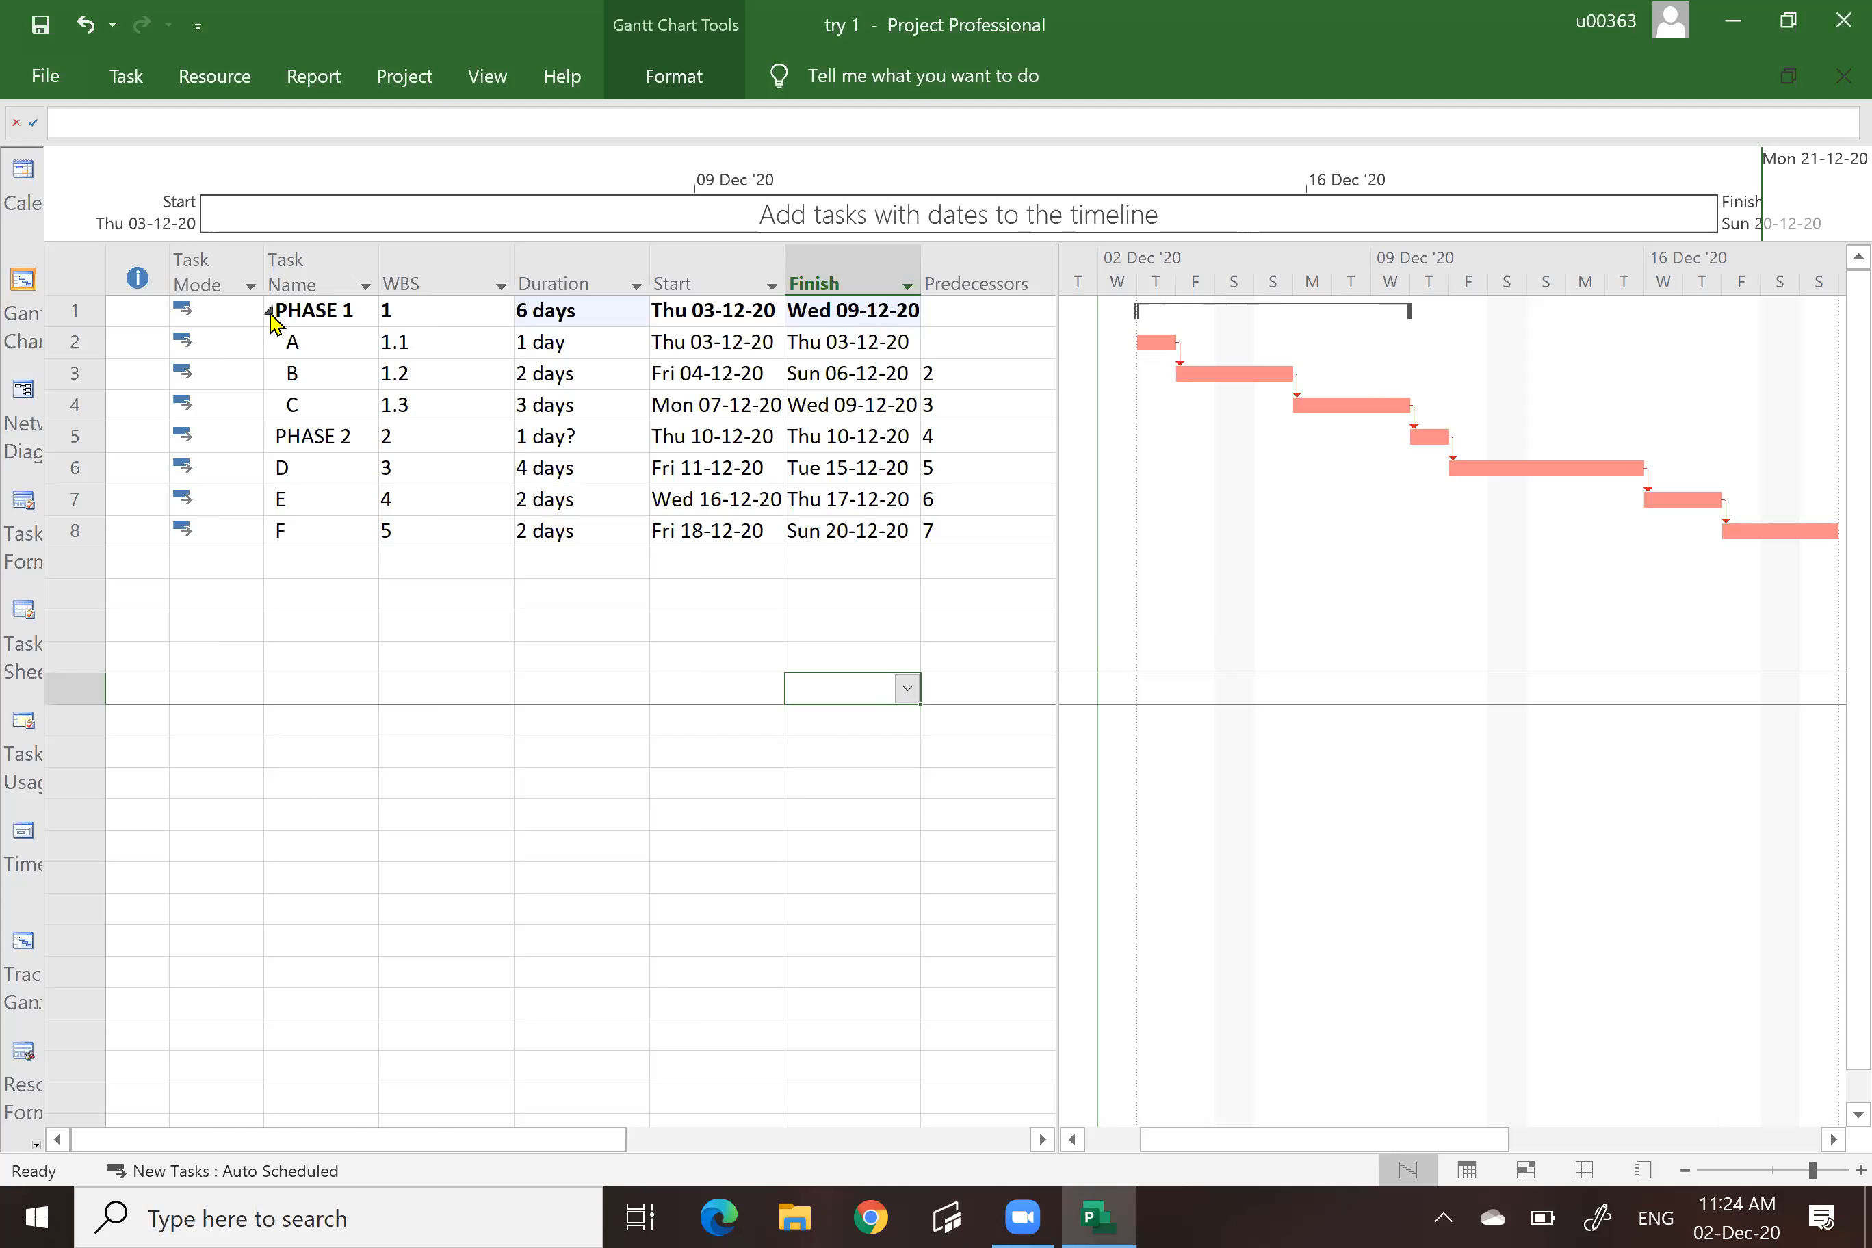
click(269, 312)
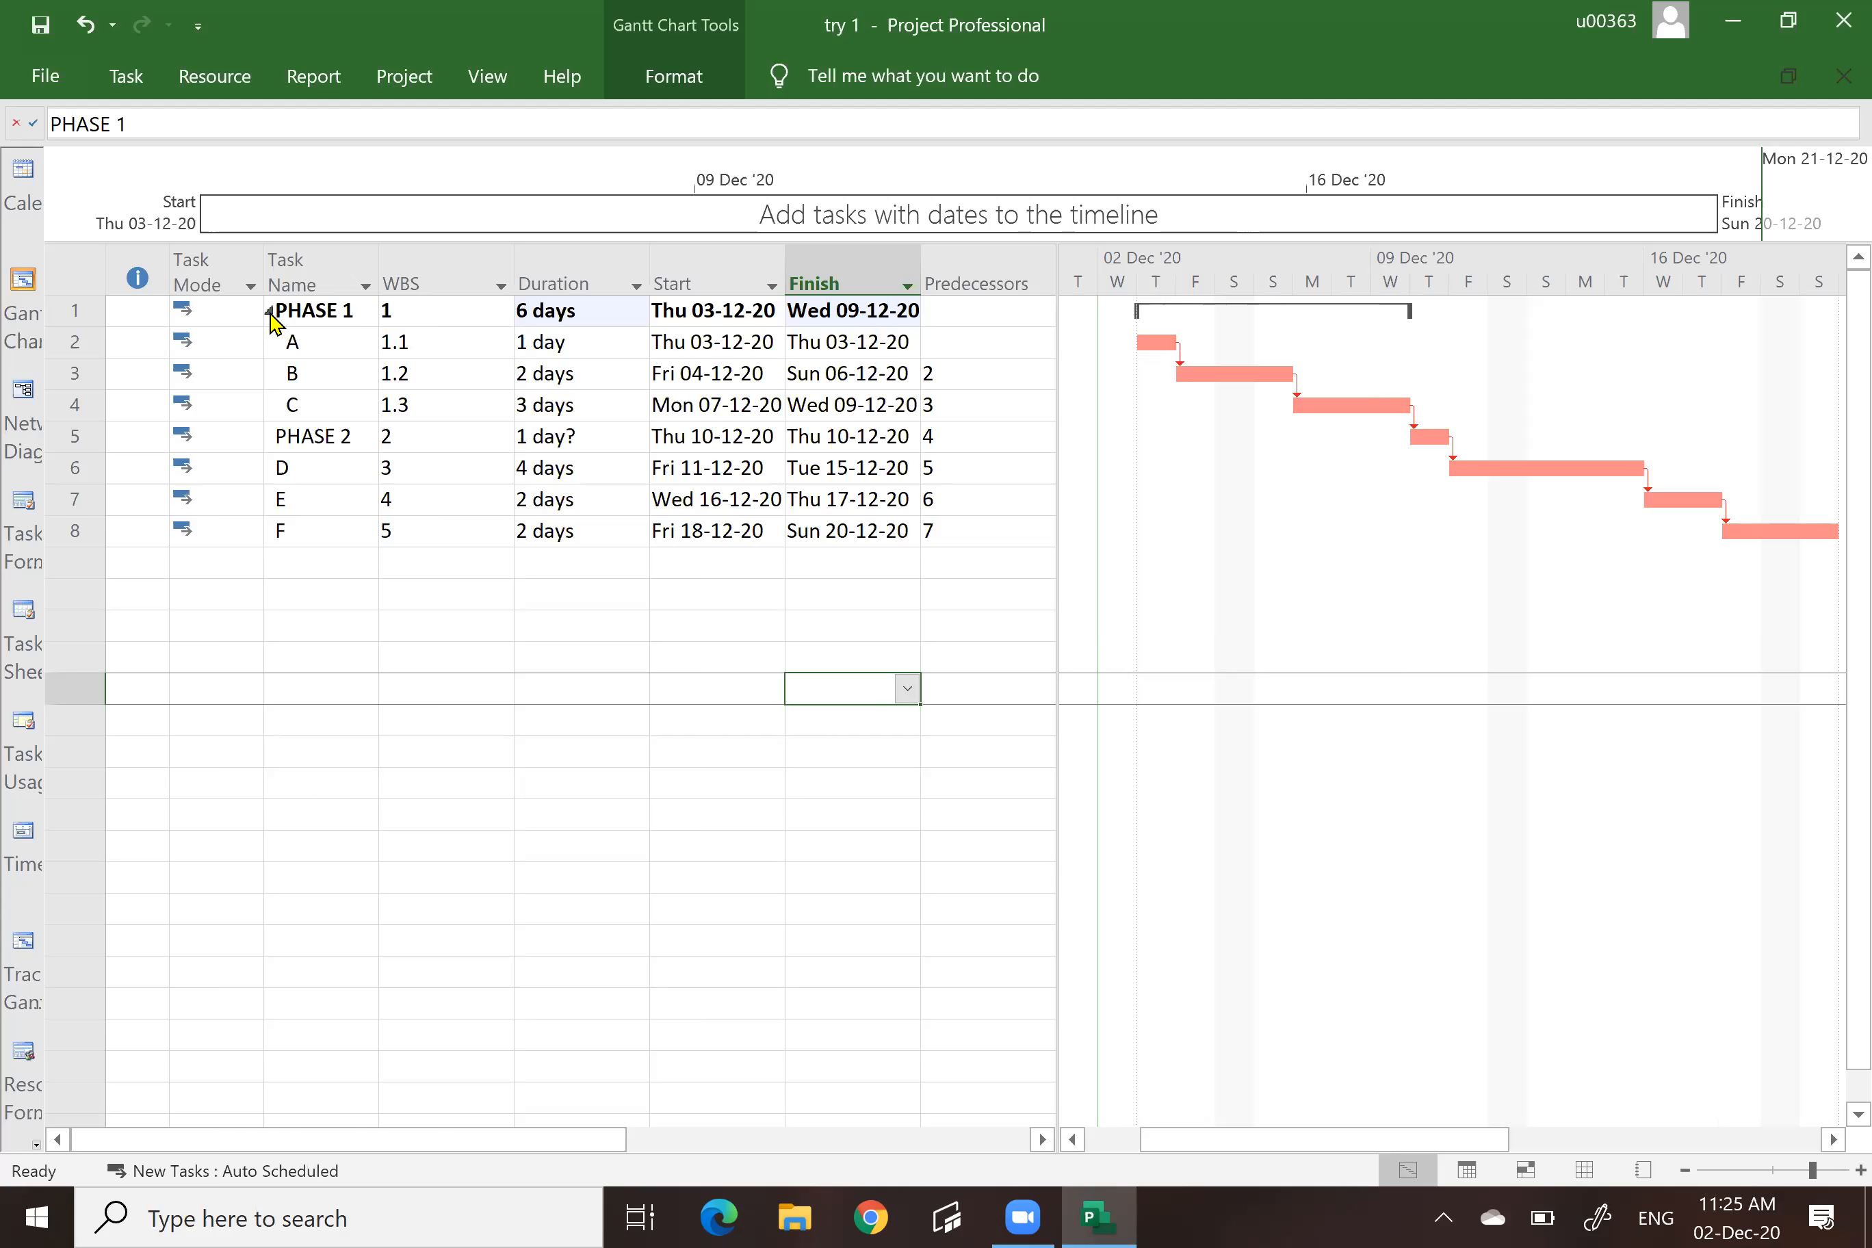
click(394, 593)
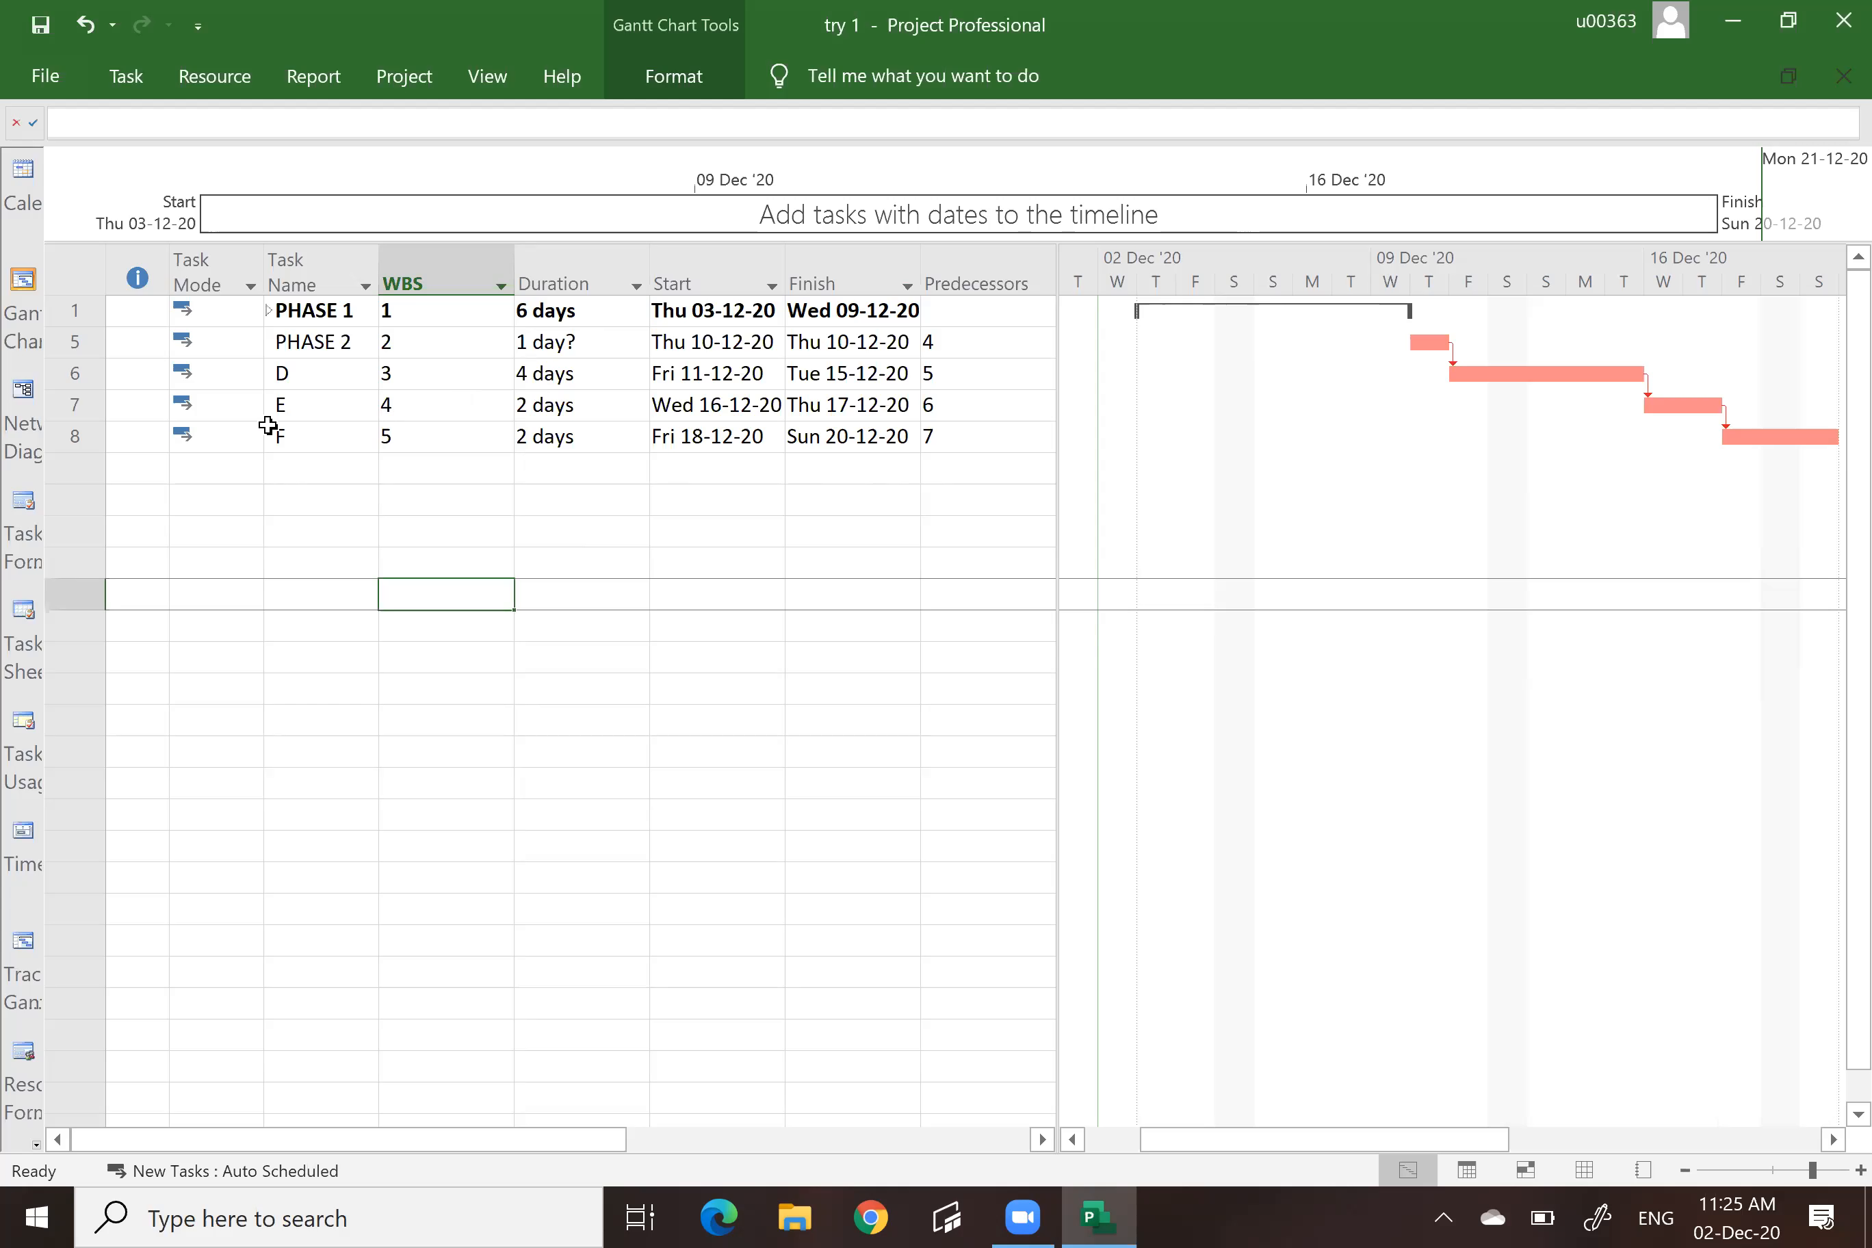
Indent tasks D, E and F to make them subtasks of PHASE 2.
drag(74, 378, 92, 435)
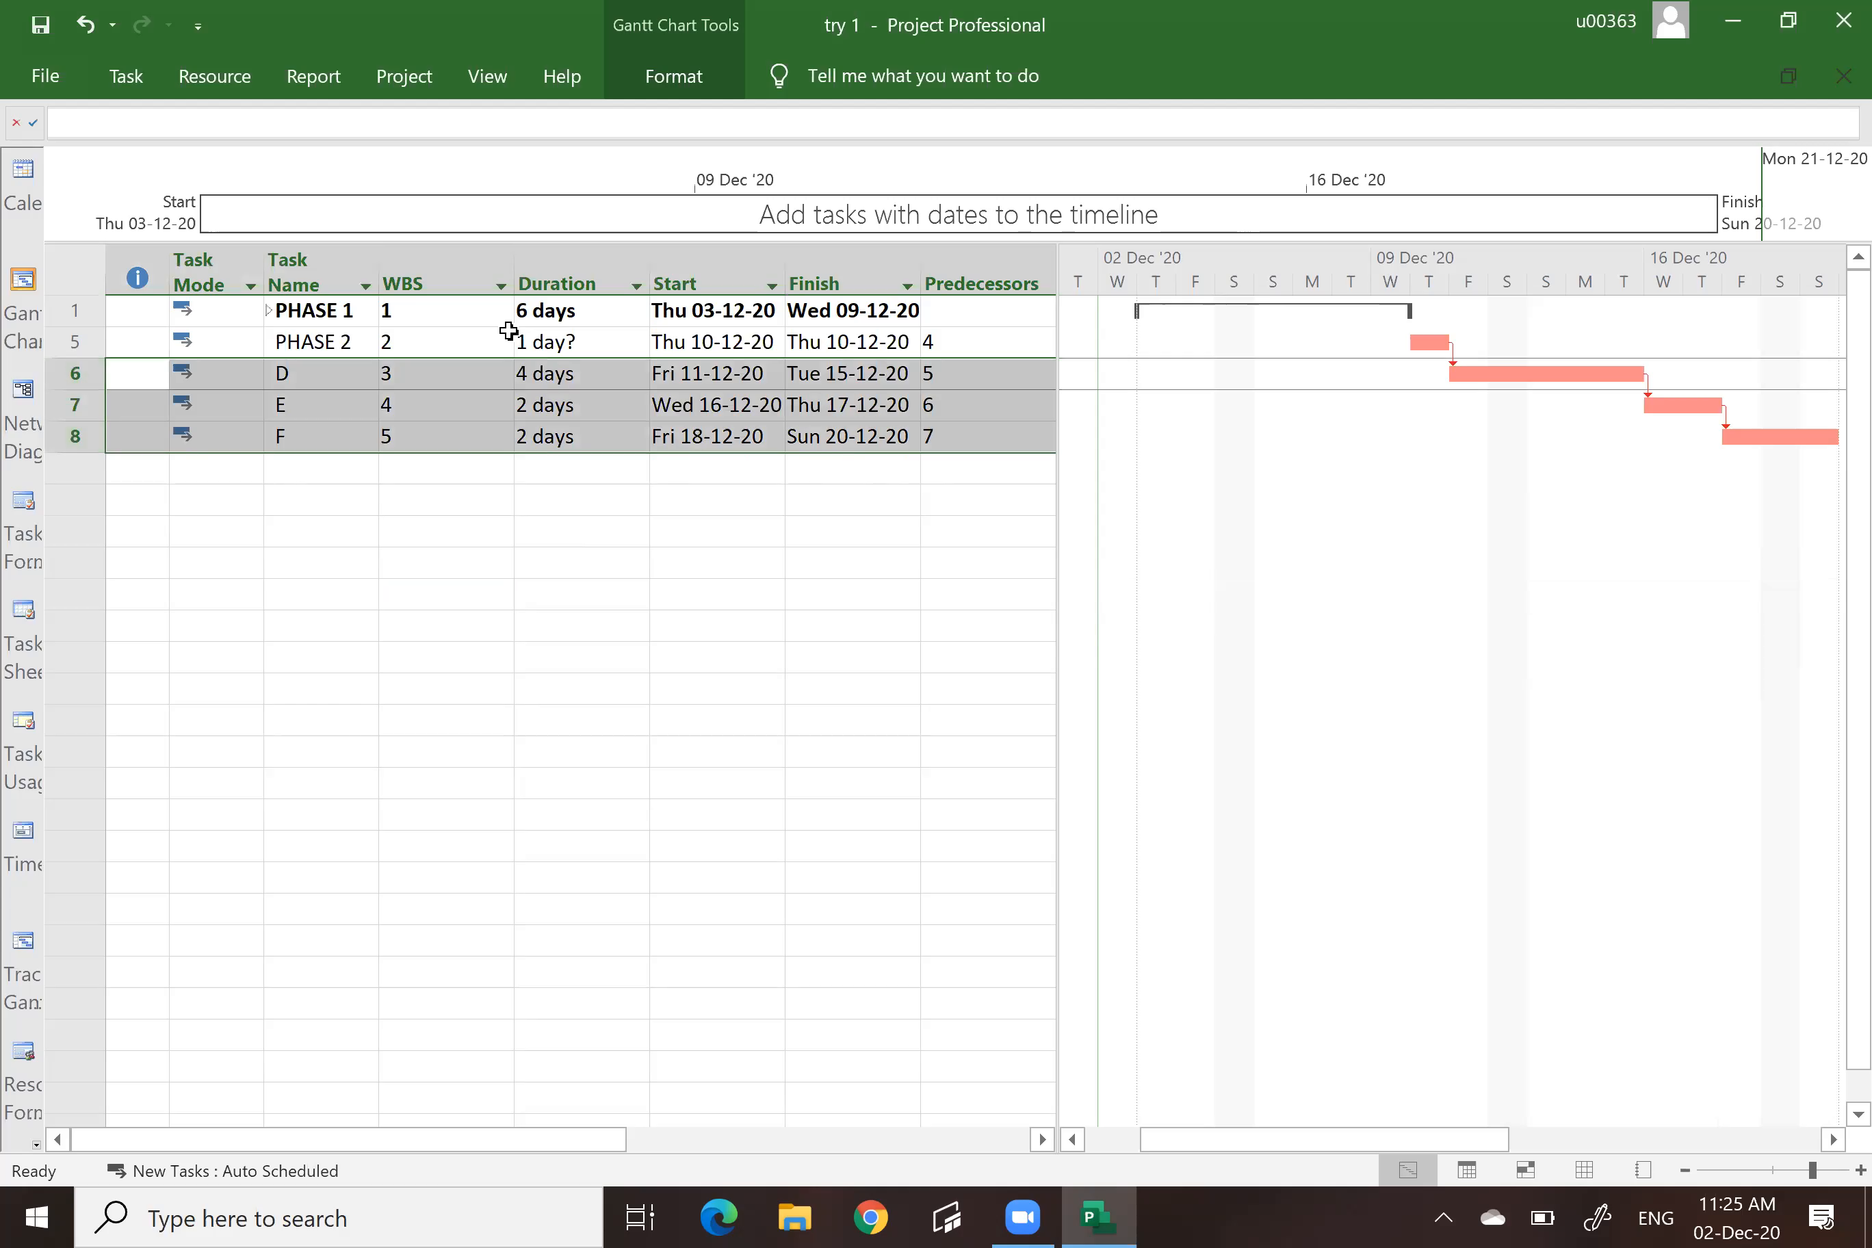
click(659, 240)
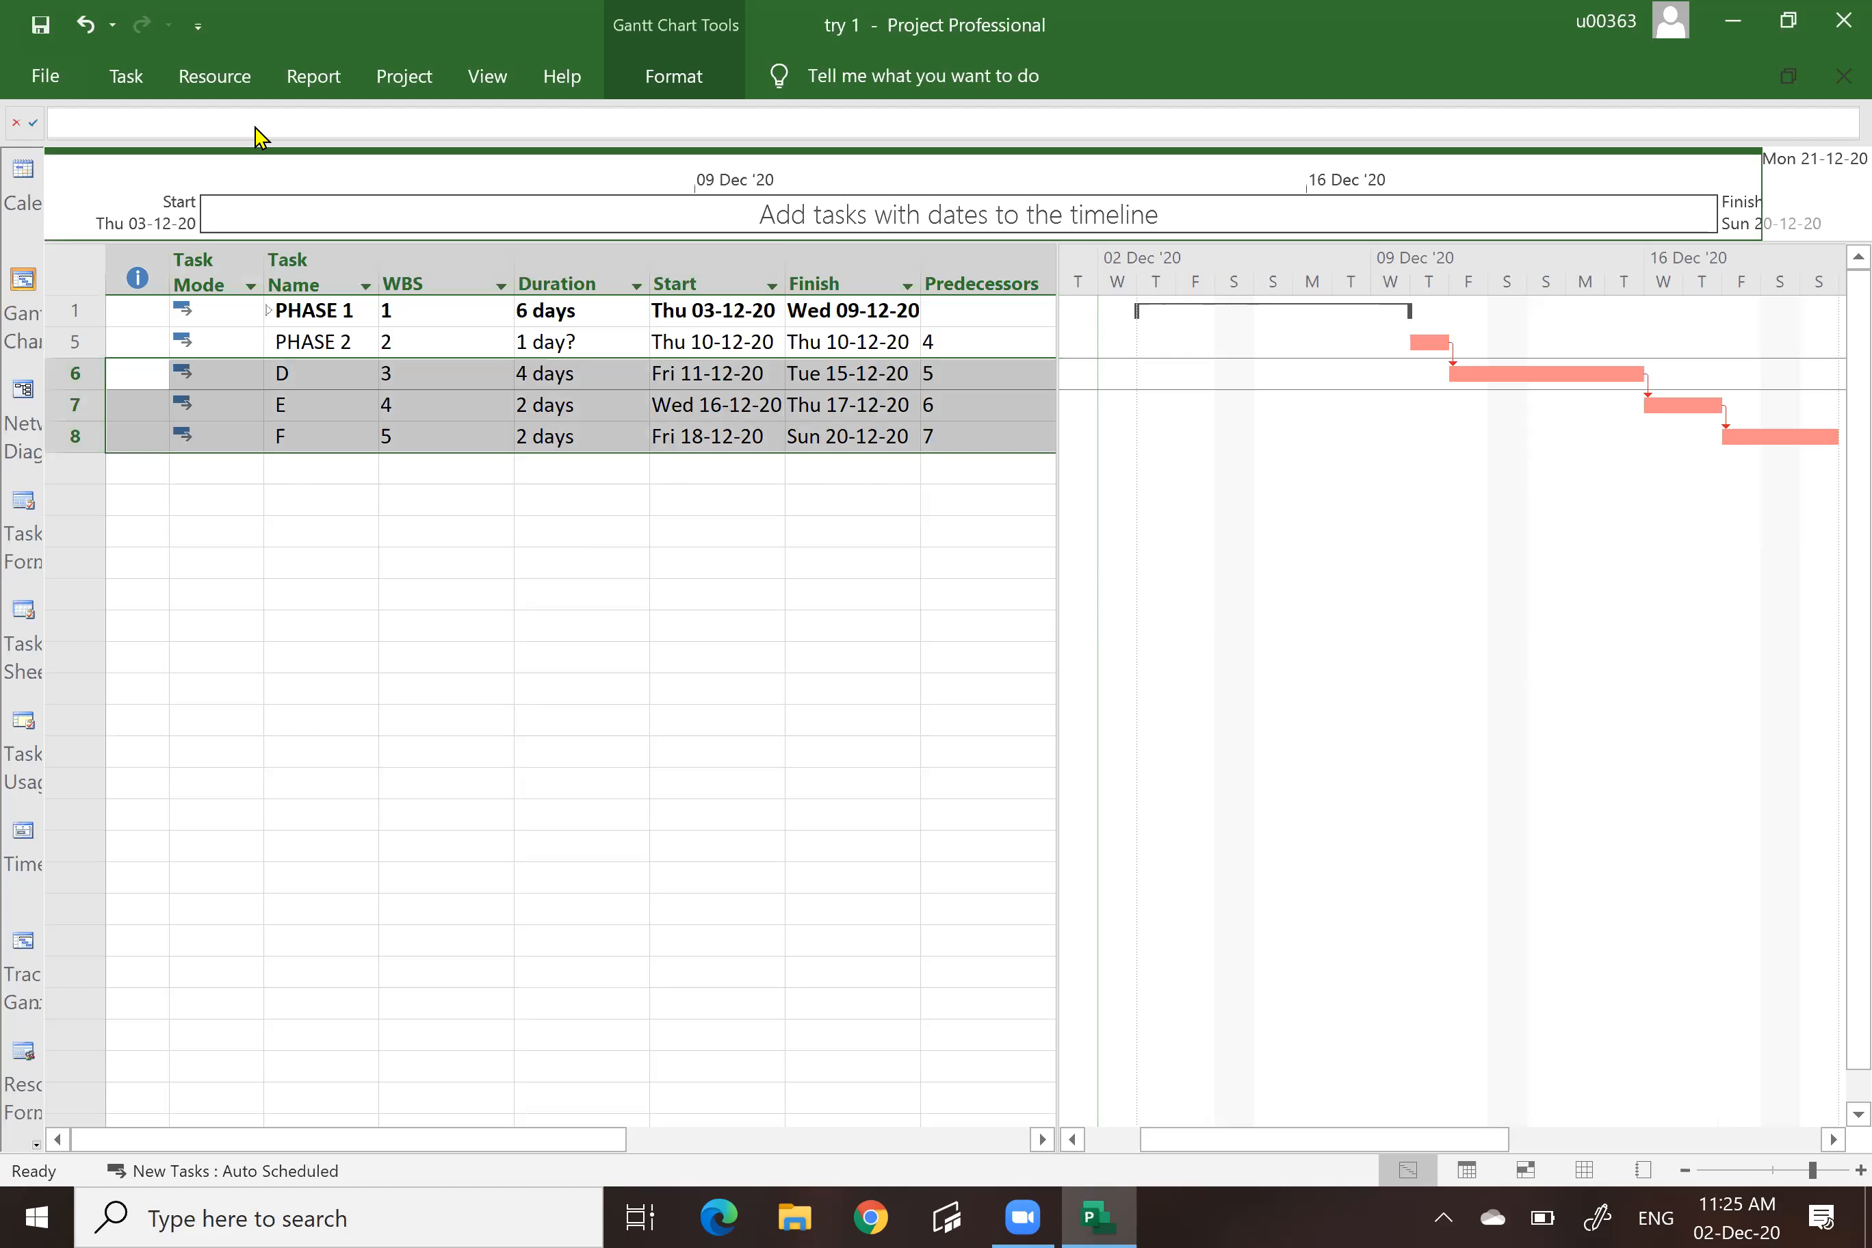
click(129, 76)
click(544, 178)
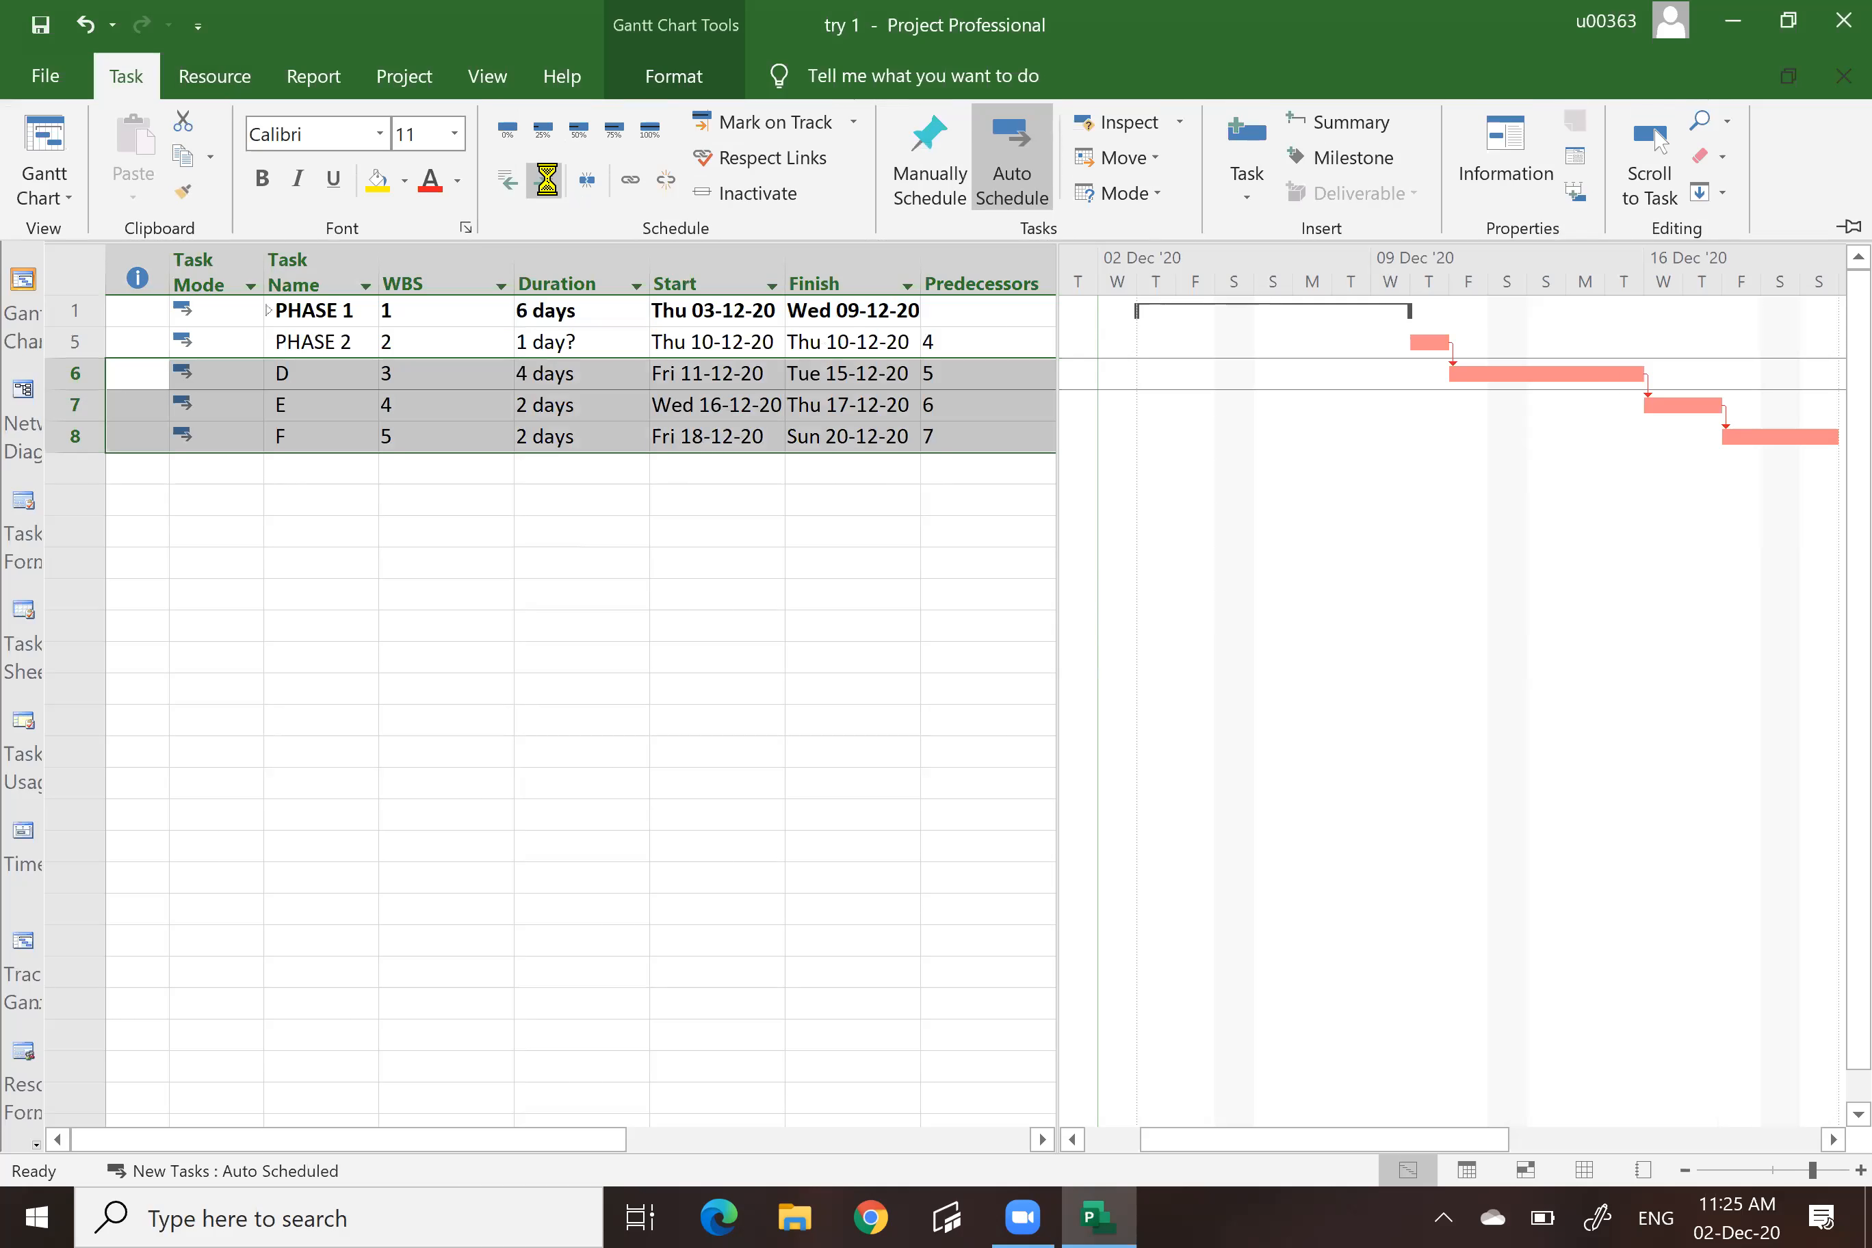
click(472, 623)
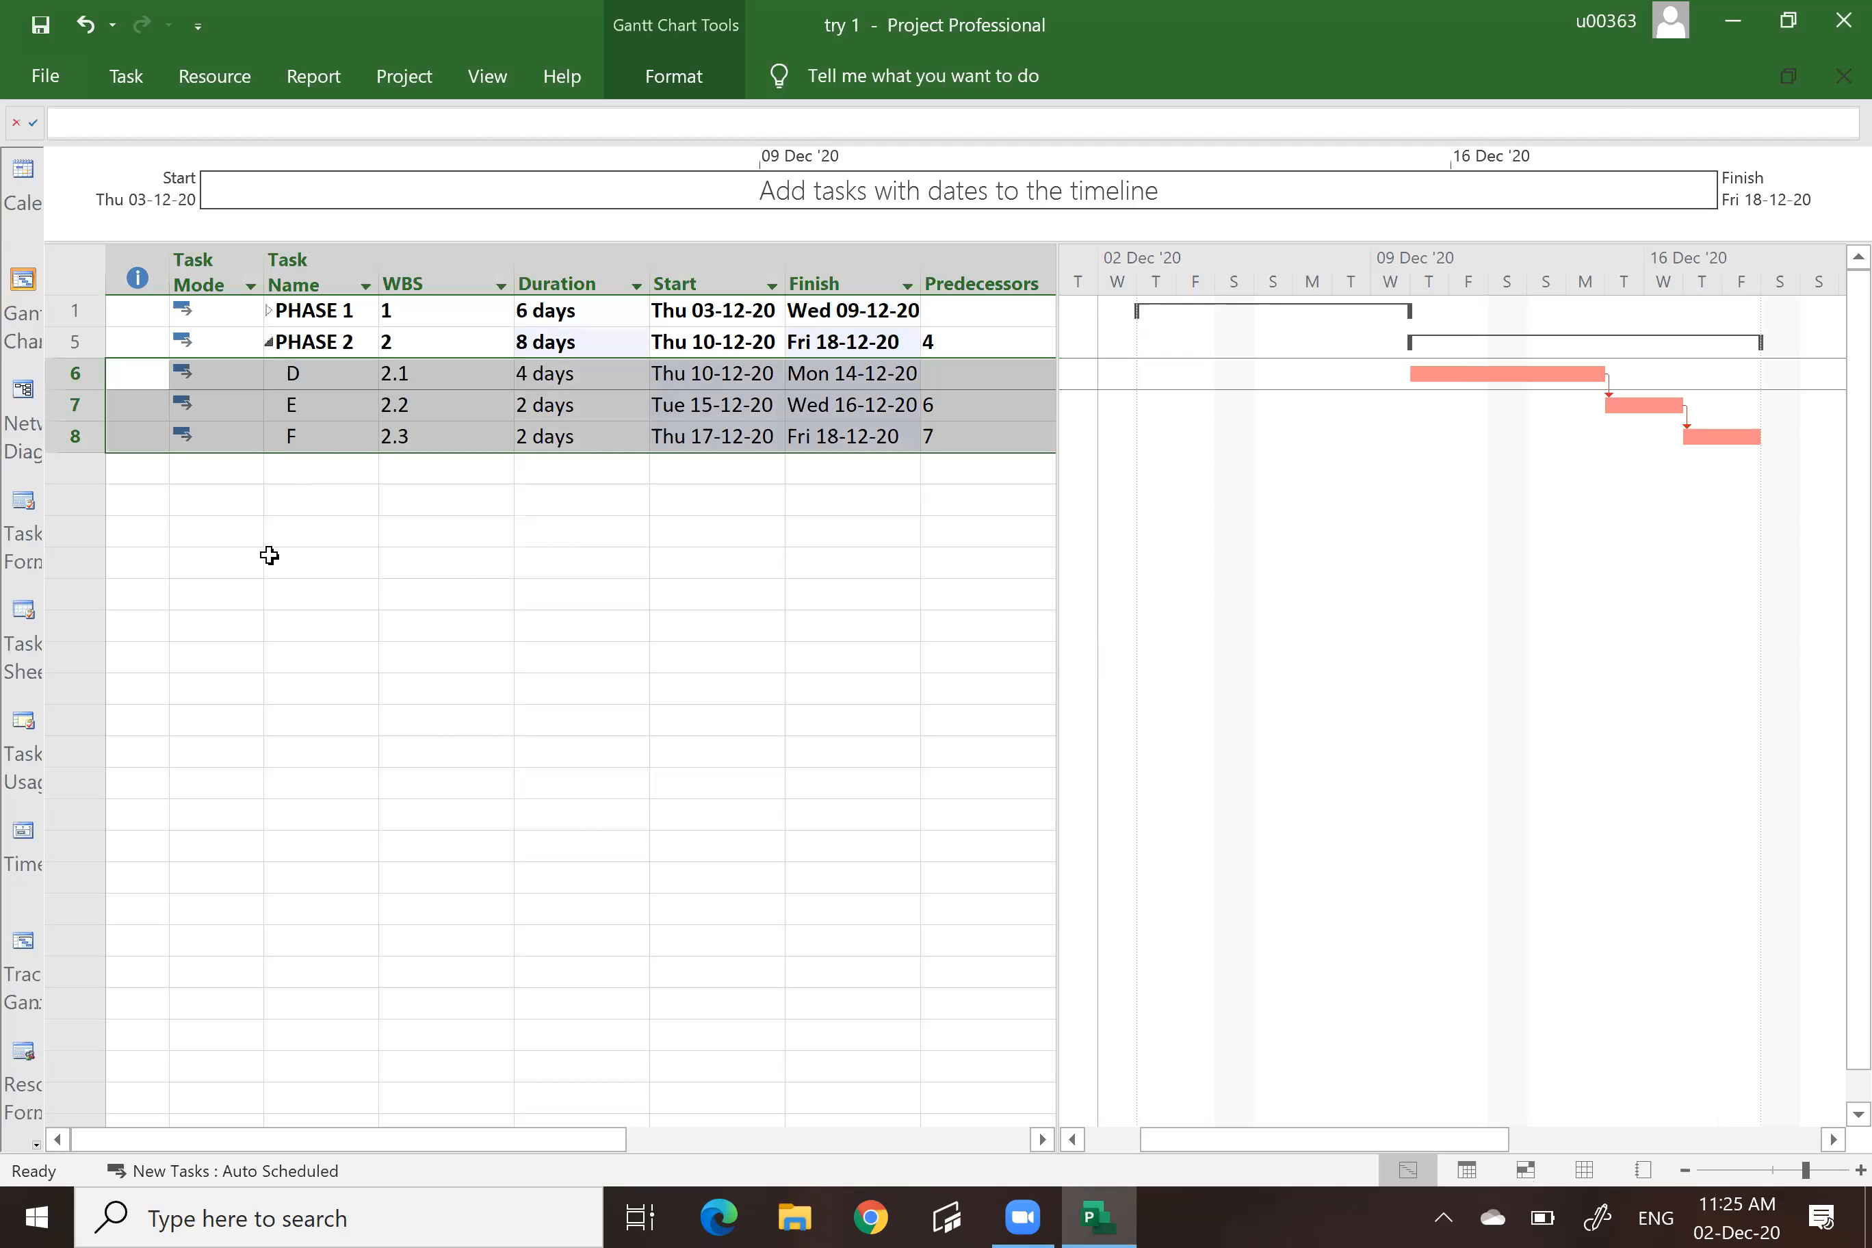
click(268, 562)
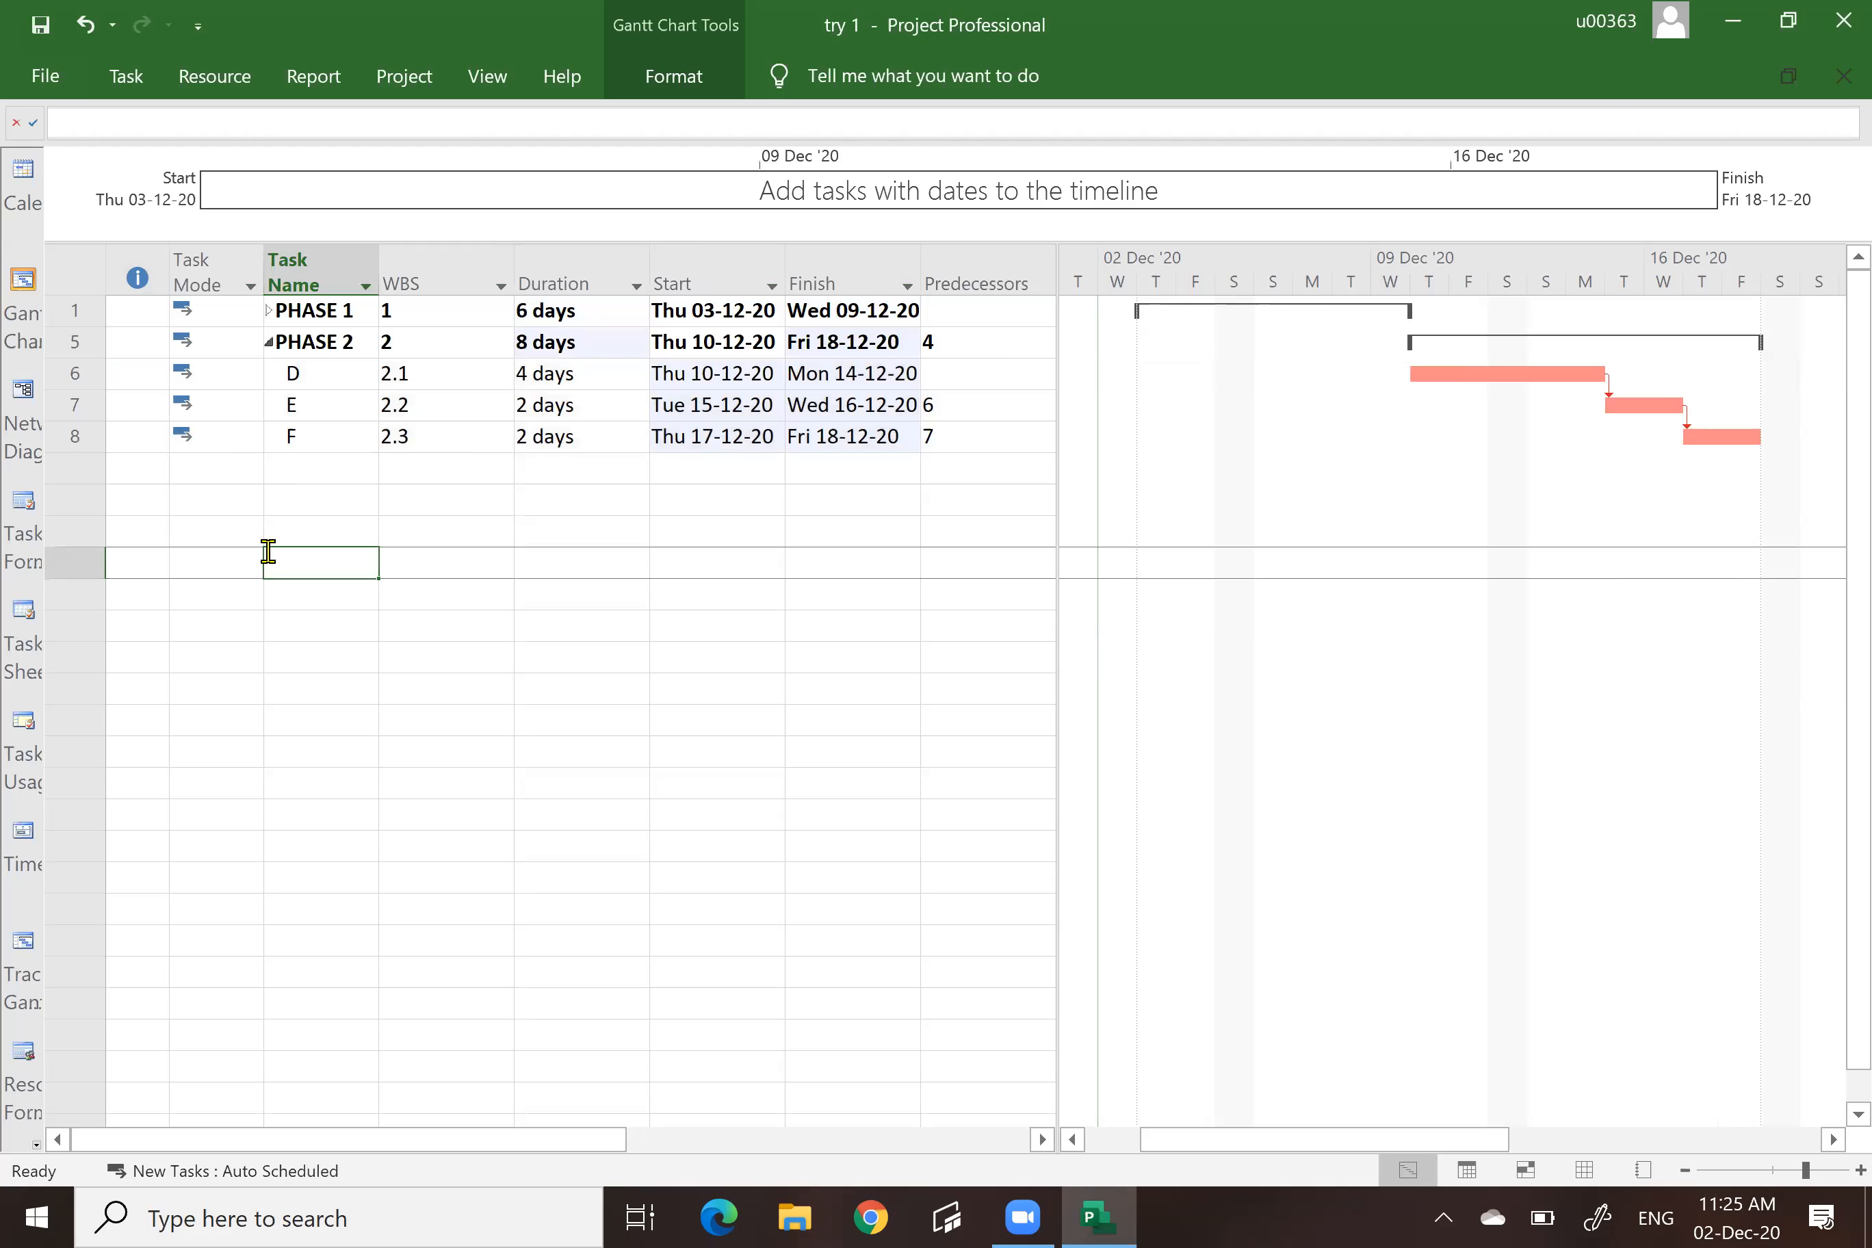
Collapse PHASE 2 to show only the summary tasks, and expand both phases to display all their subtasks.
click(269, 341)
click(381, 591)
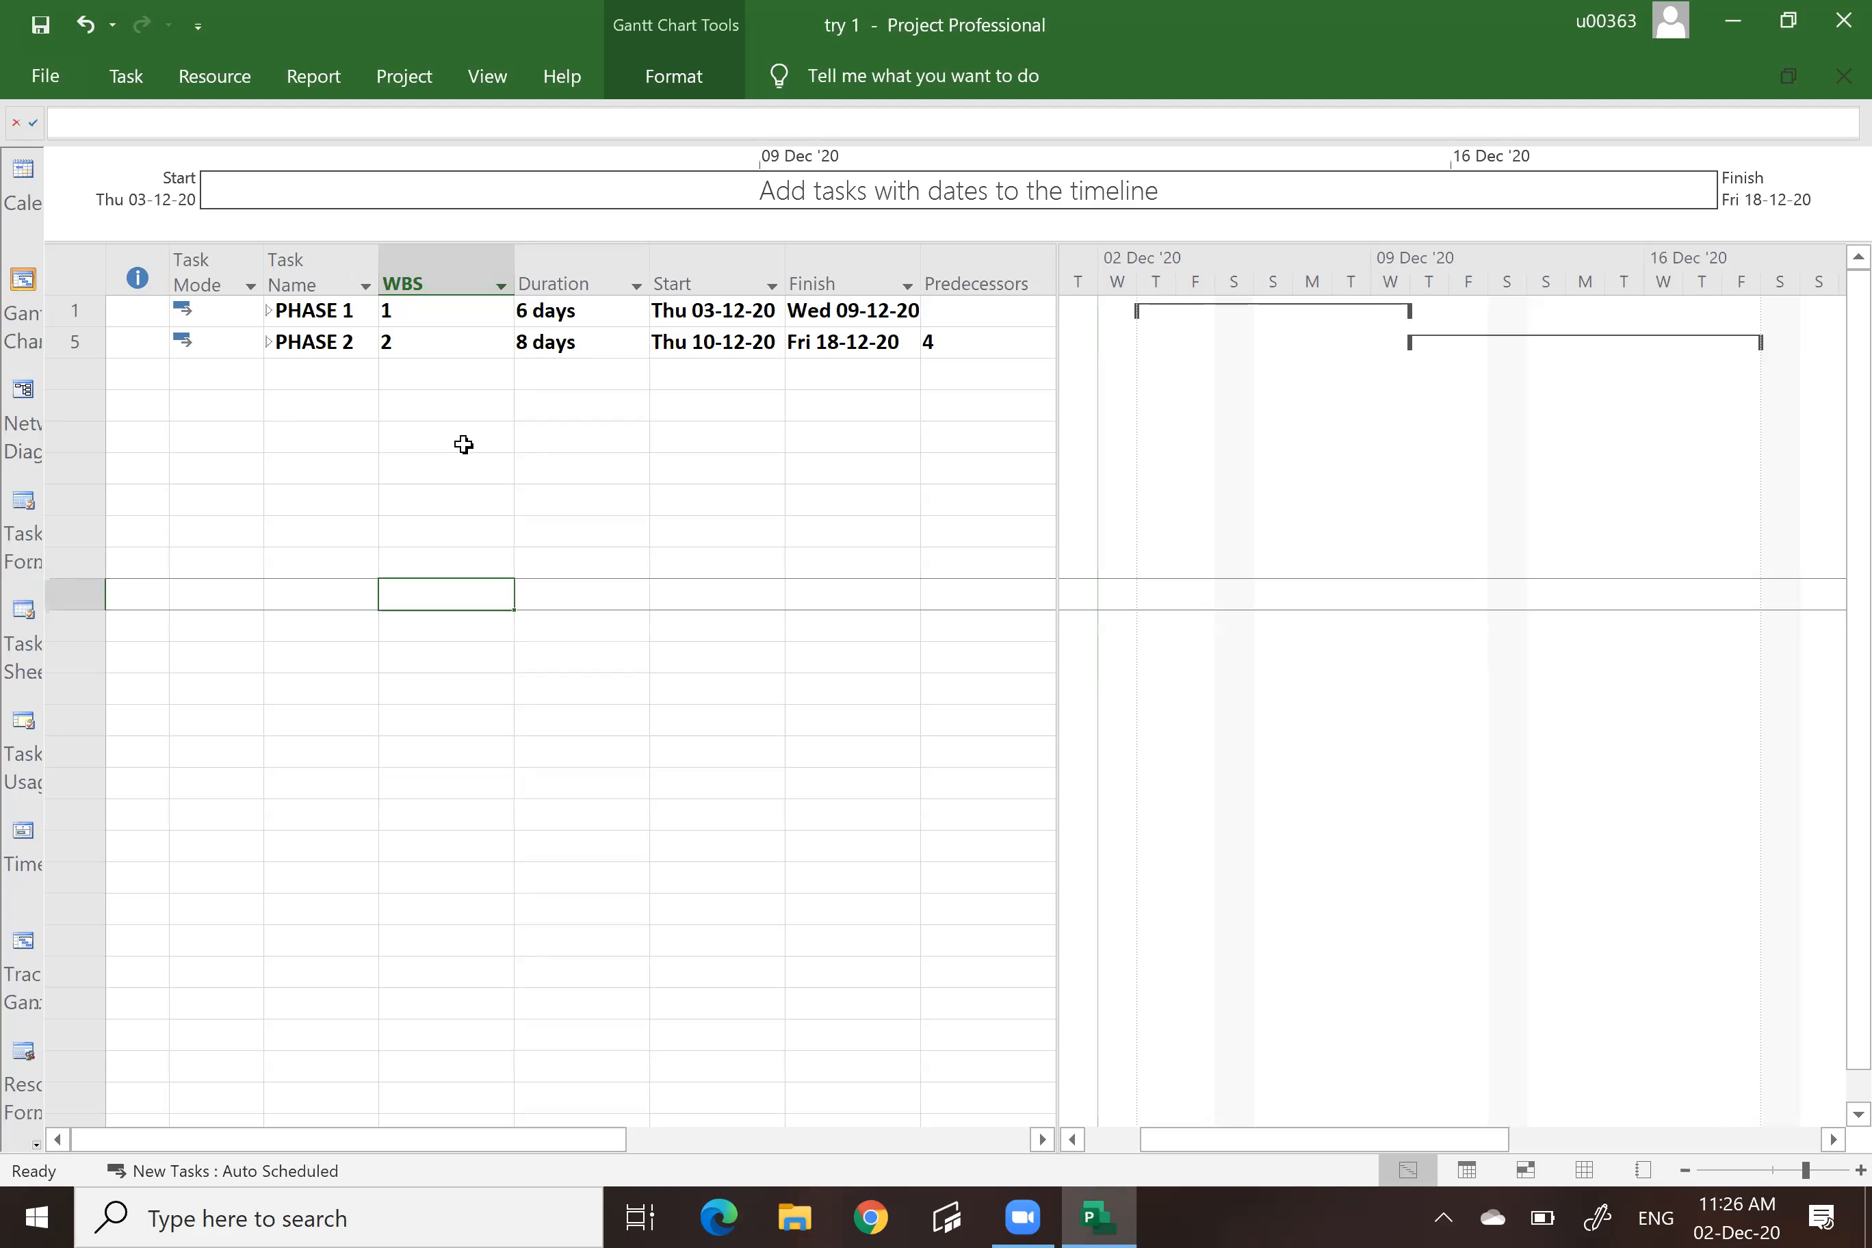
click(269, 342)
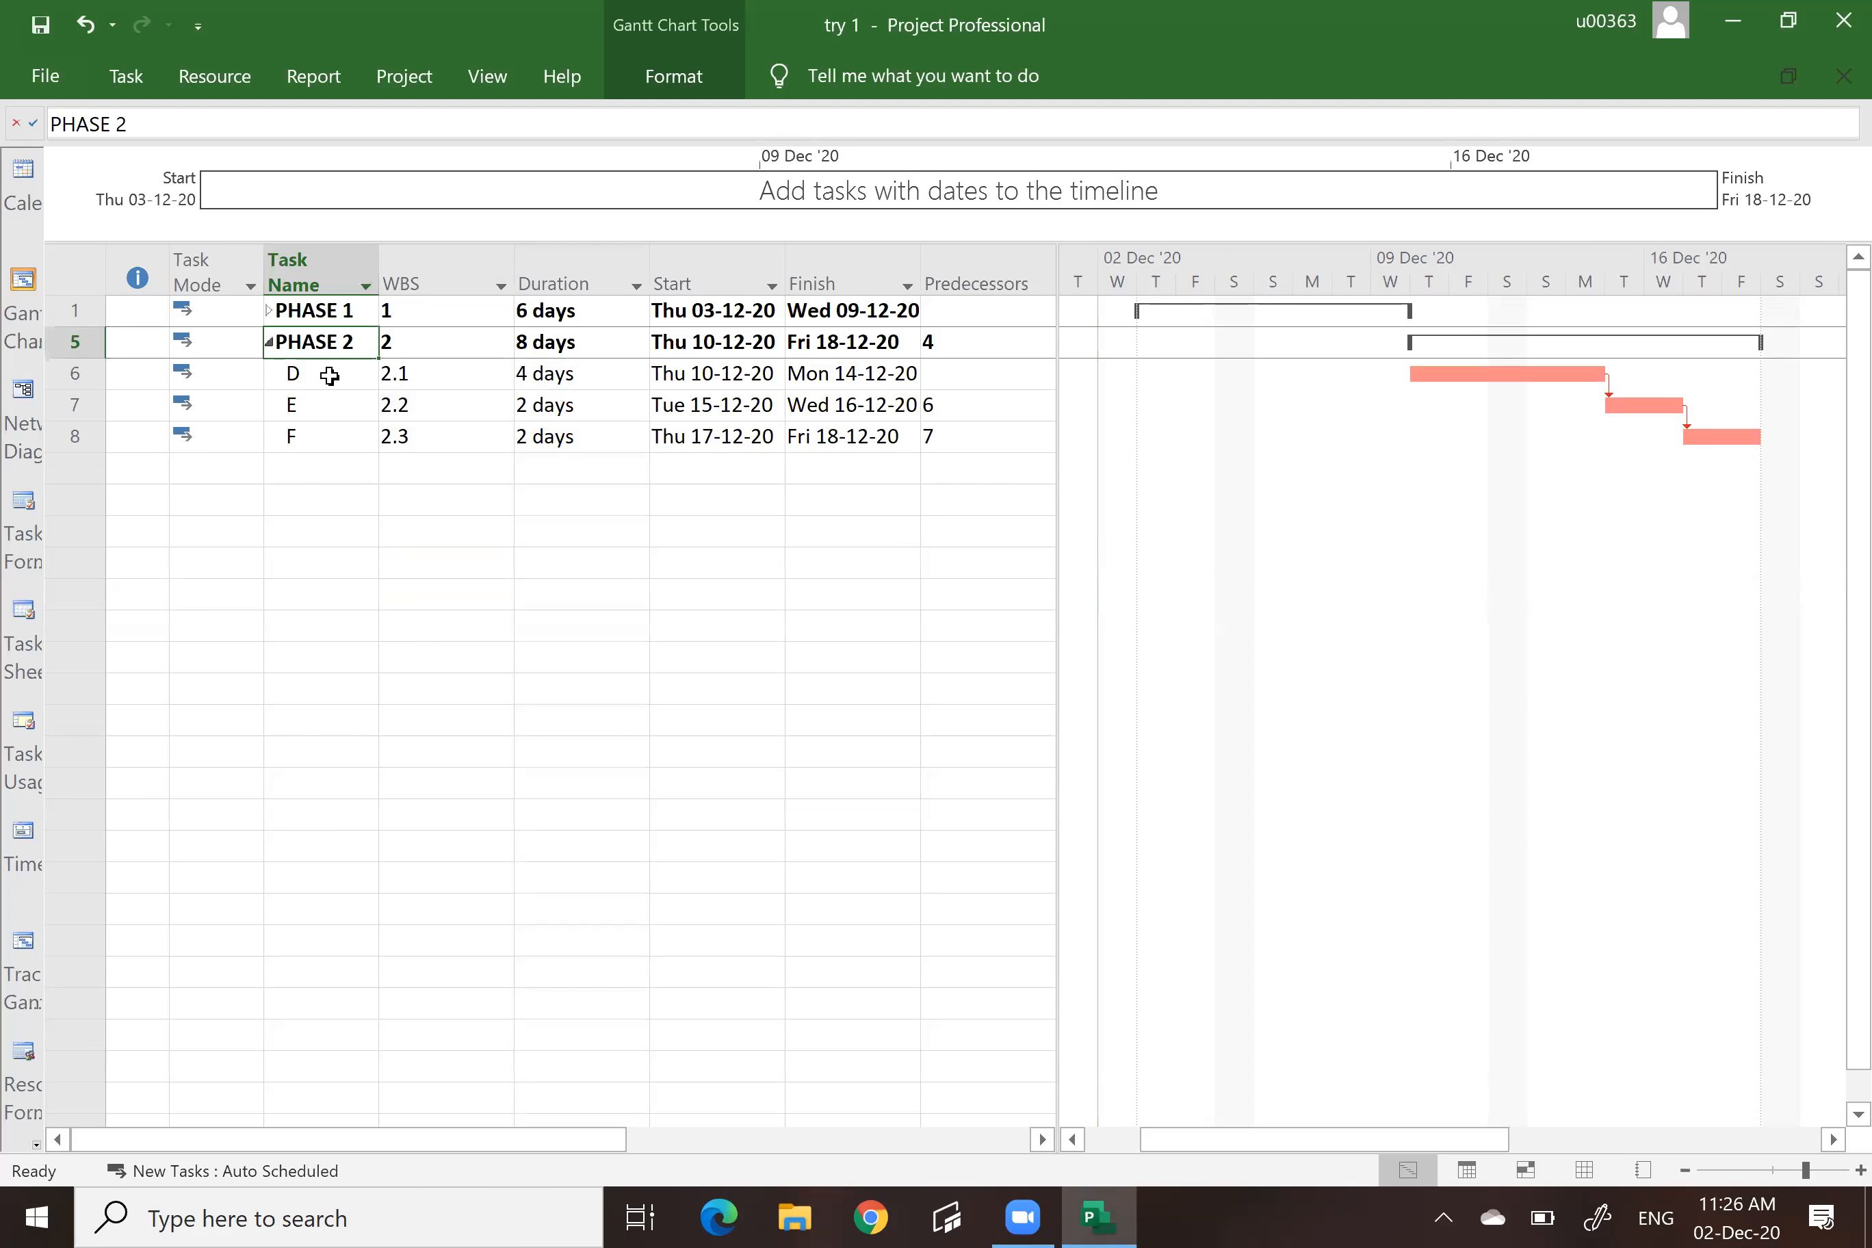
click(269, 310)
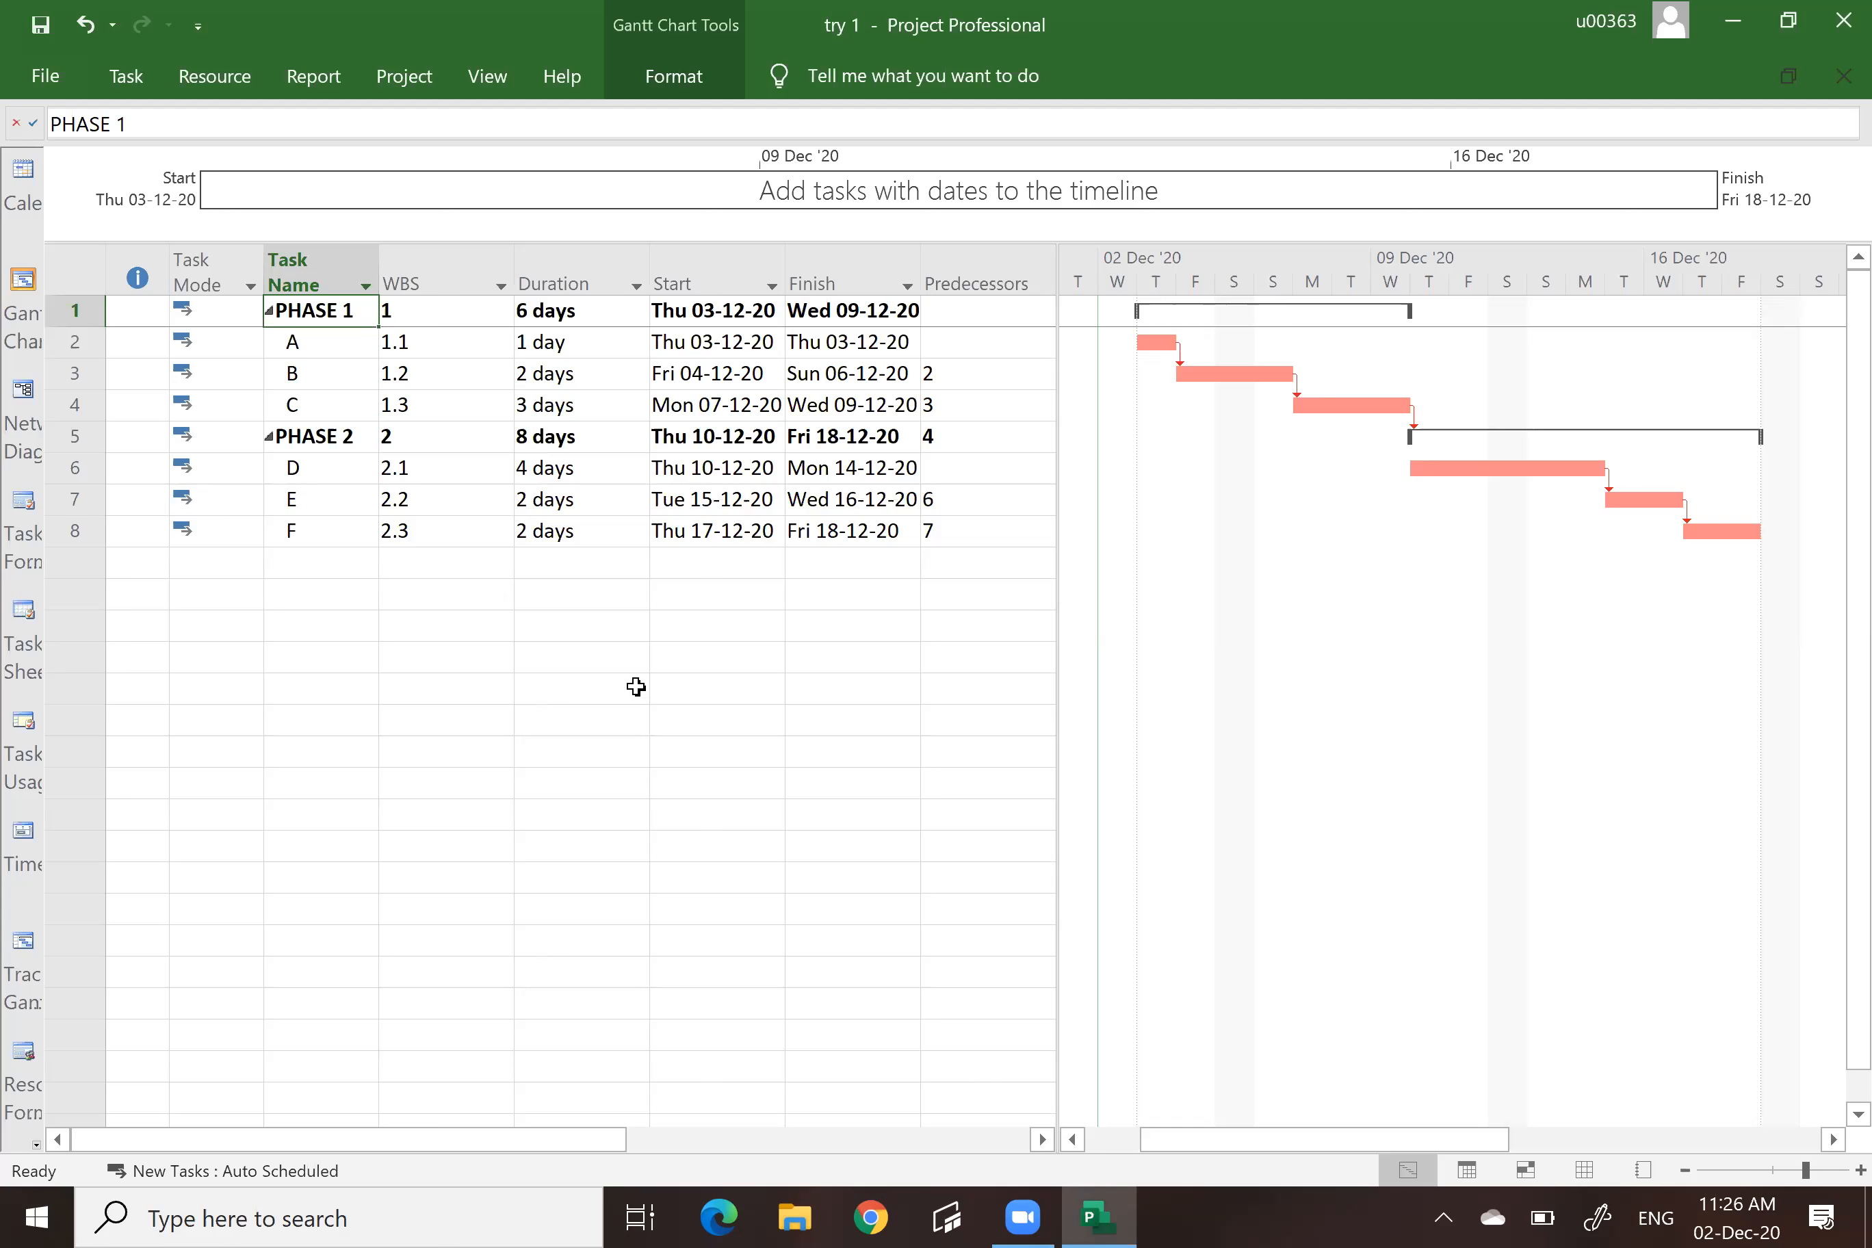
Select the WBS column, widen the task table to reveal the Resource Names column, and narrow the Predecessors column.
click(424, 283)
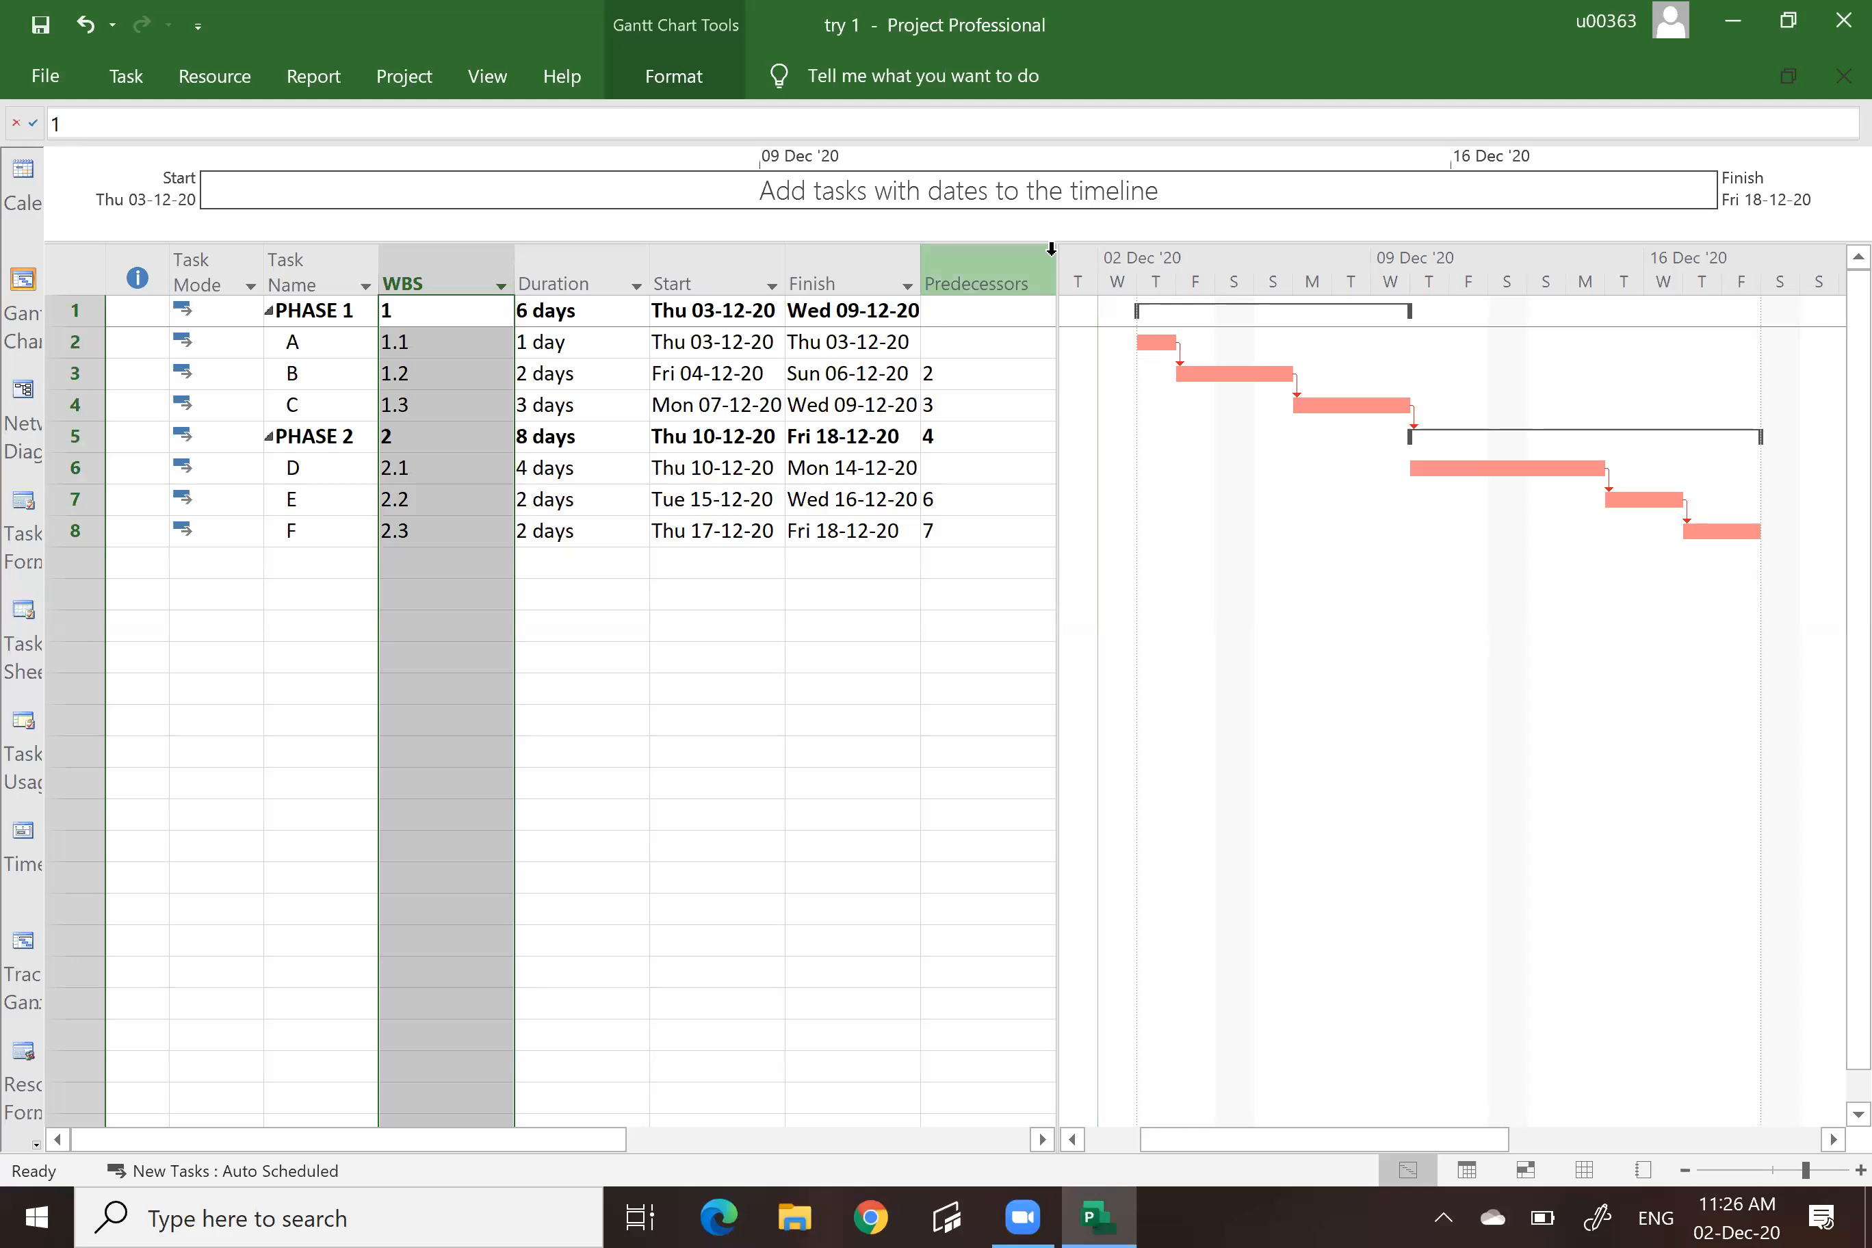
drag(1055, 250, 1323, 245)
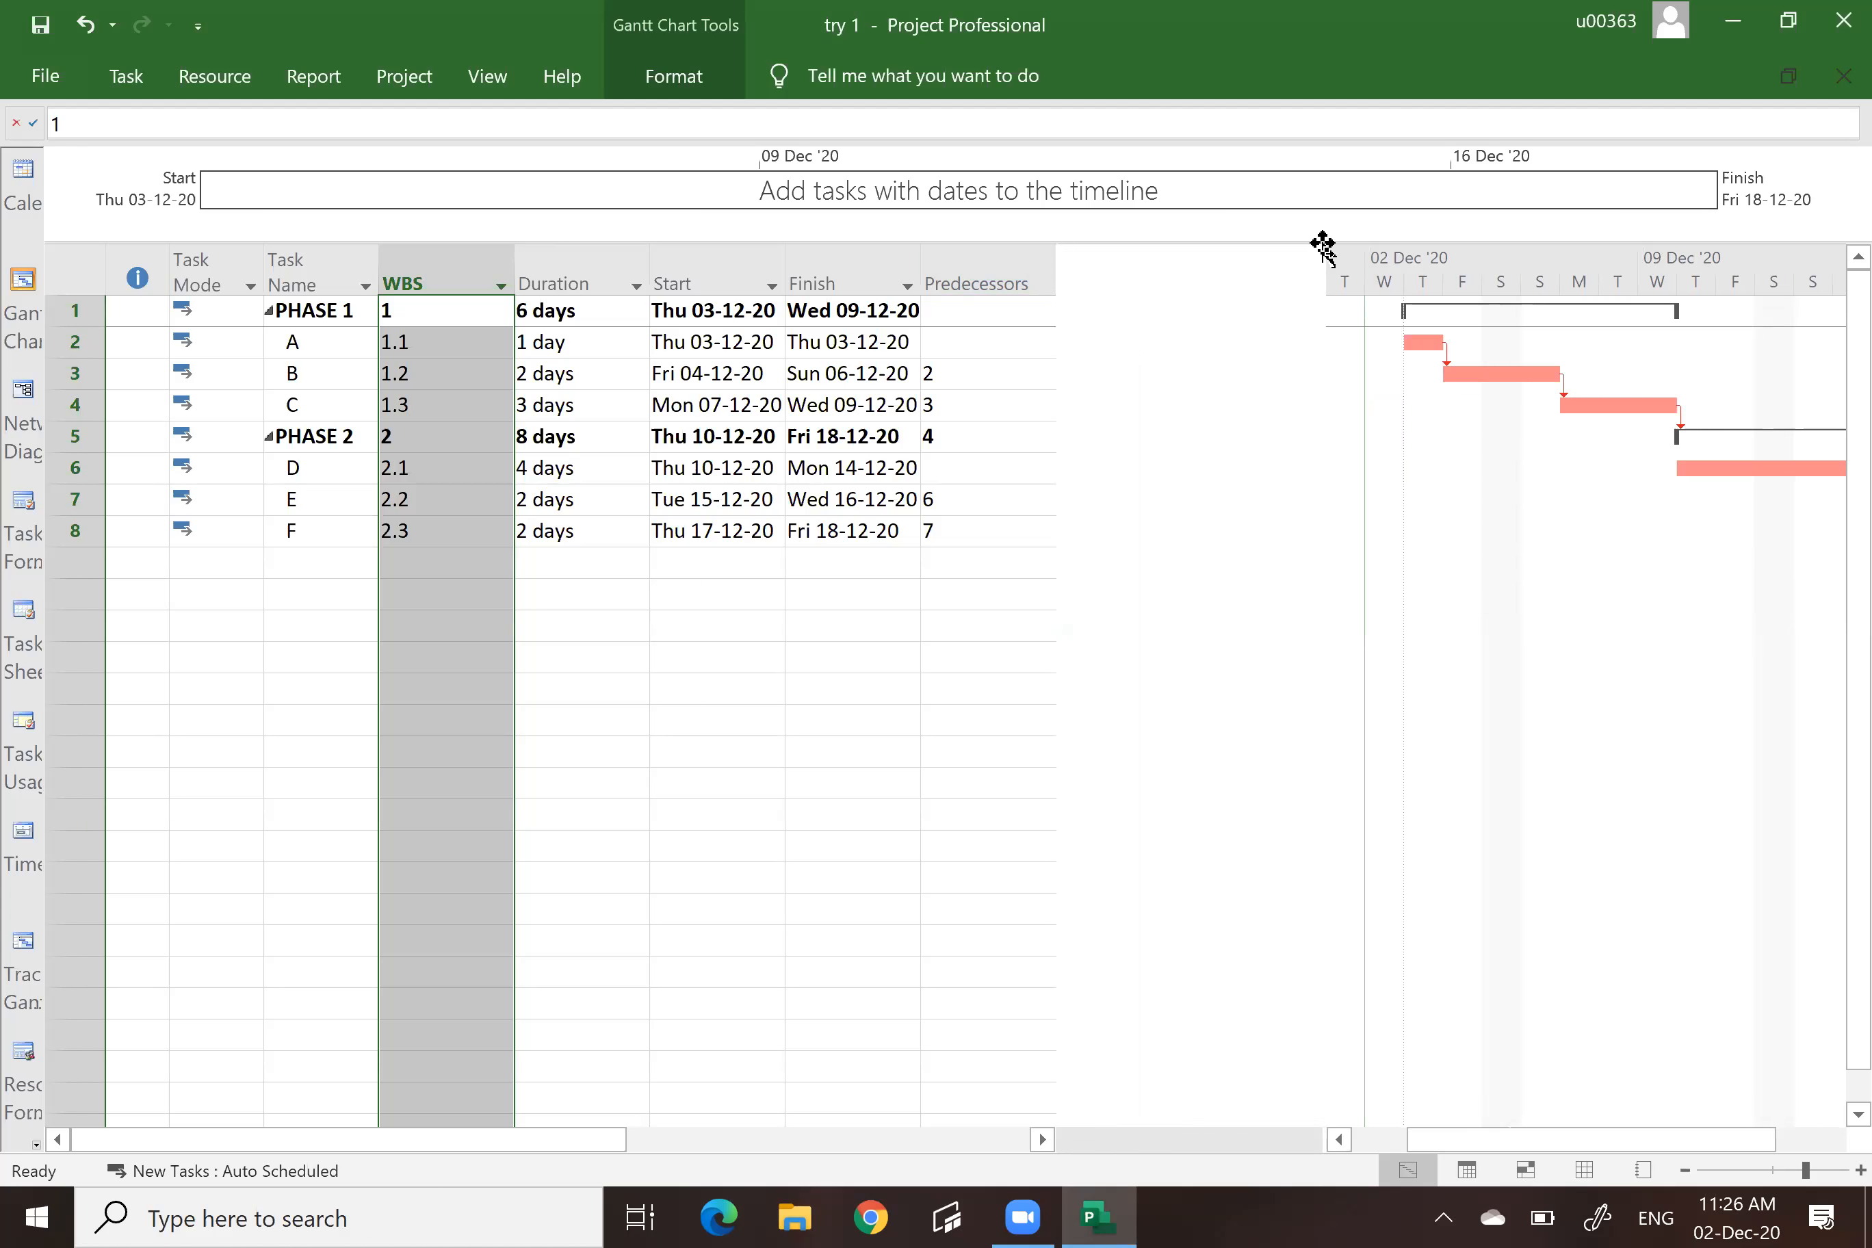
drag(1095, 274, 1037, 274)
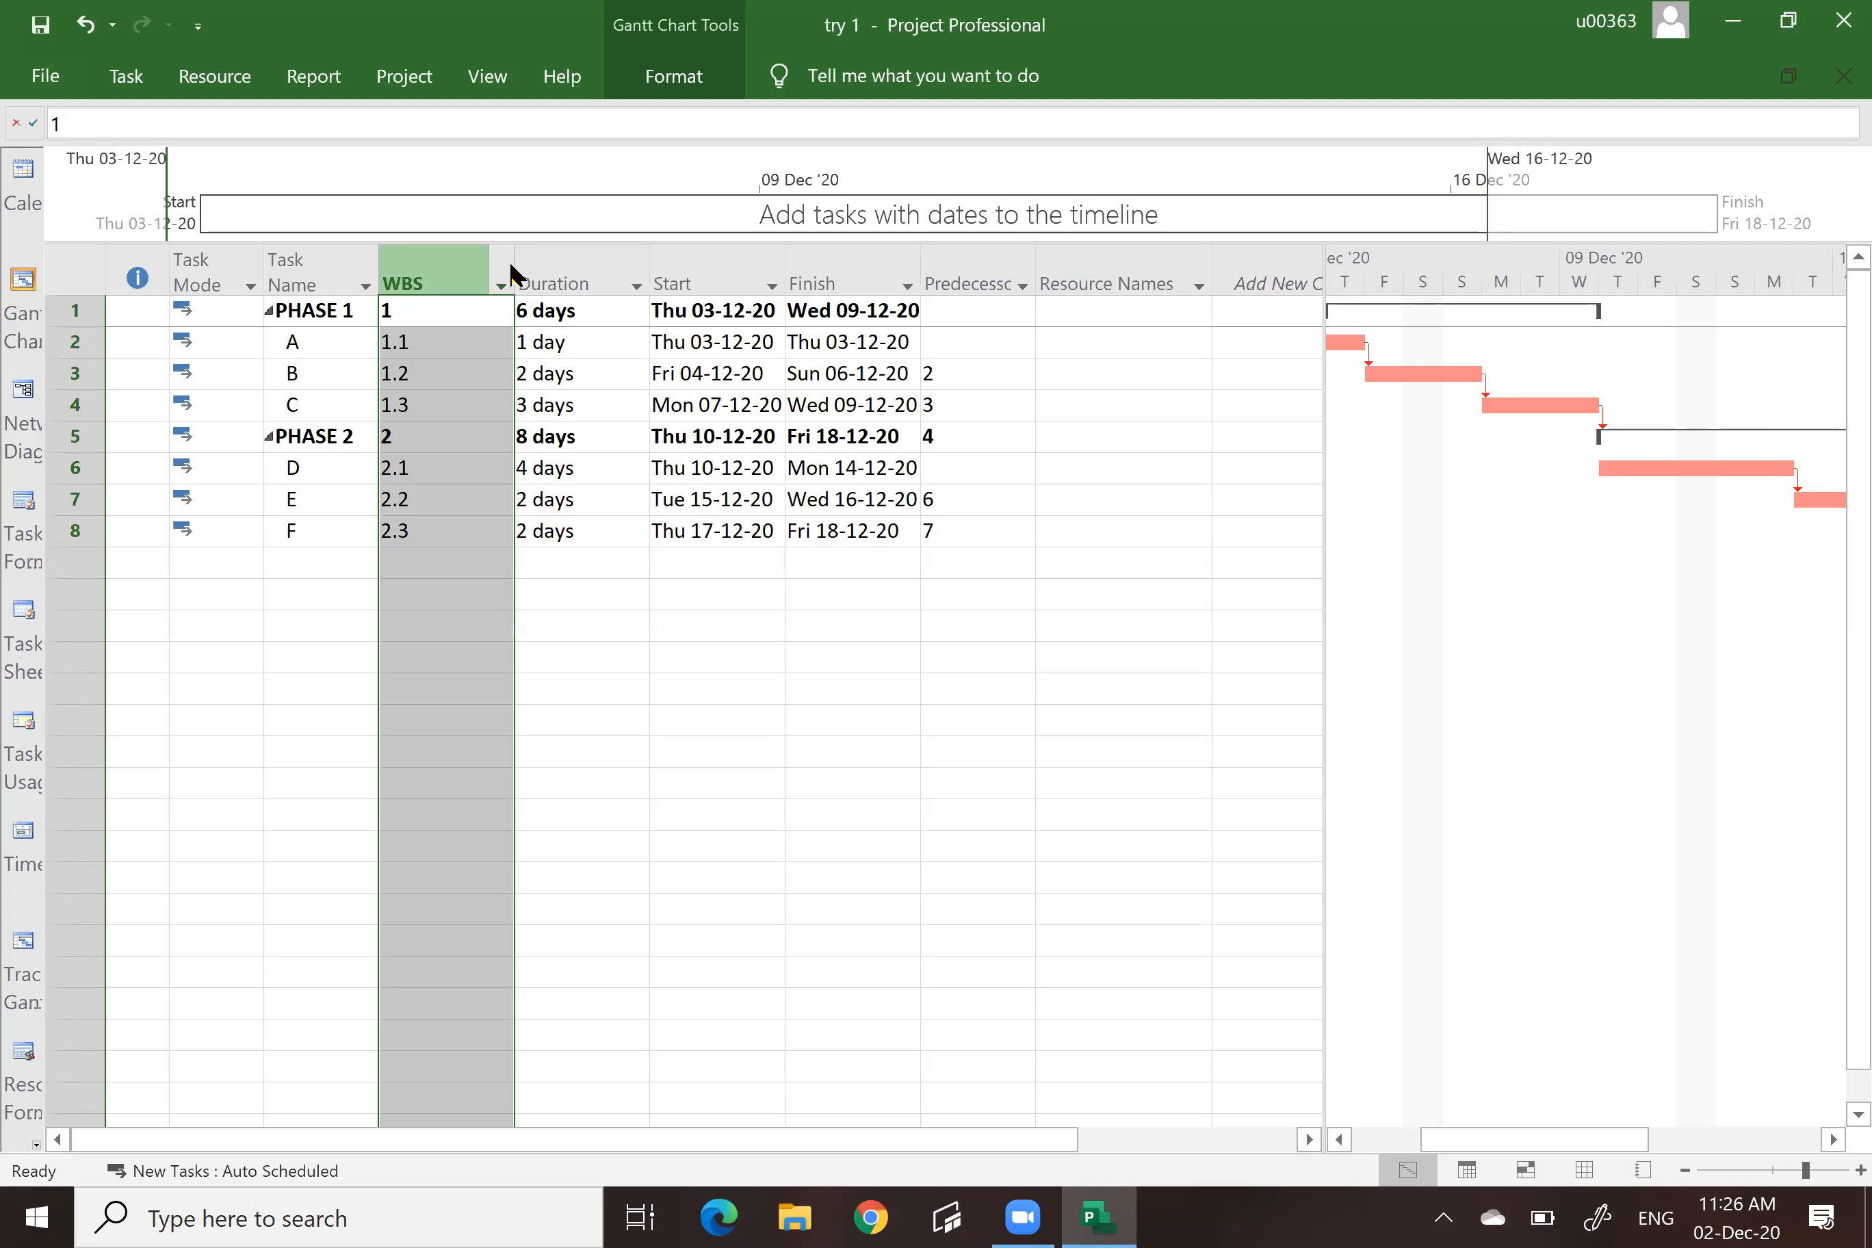
Narrow the WBS column and select the Resource Names column in the task table.
drag(512, 260, 432, 245)
click(978, 662)
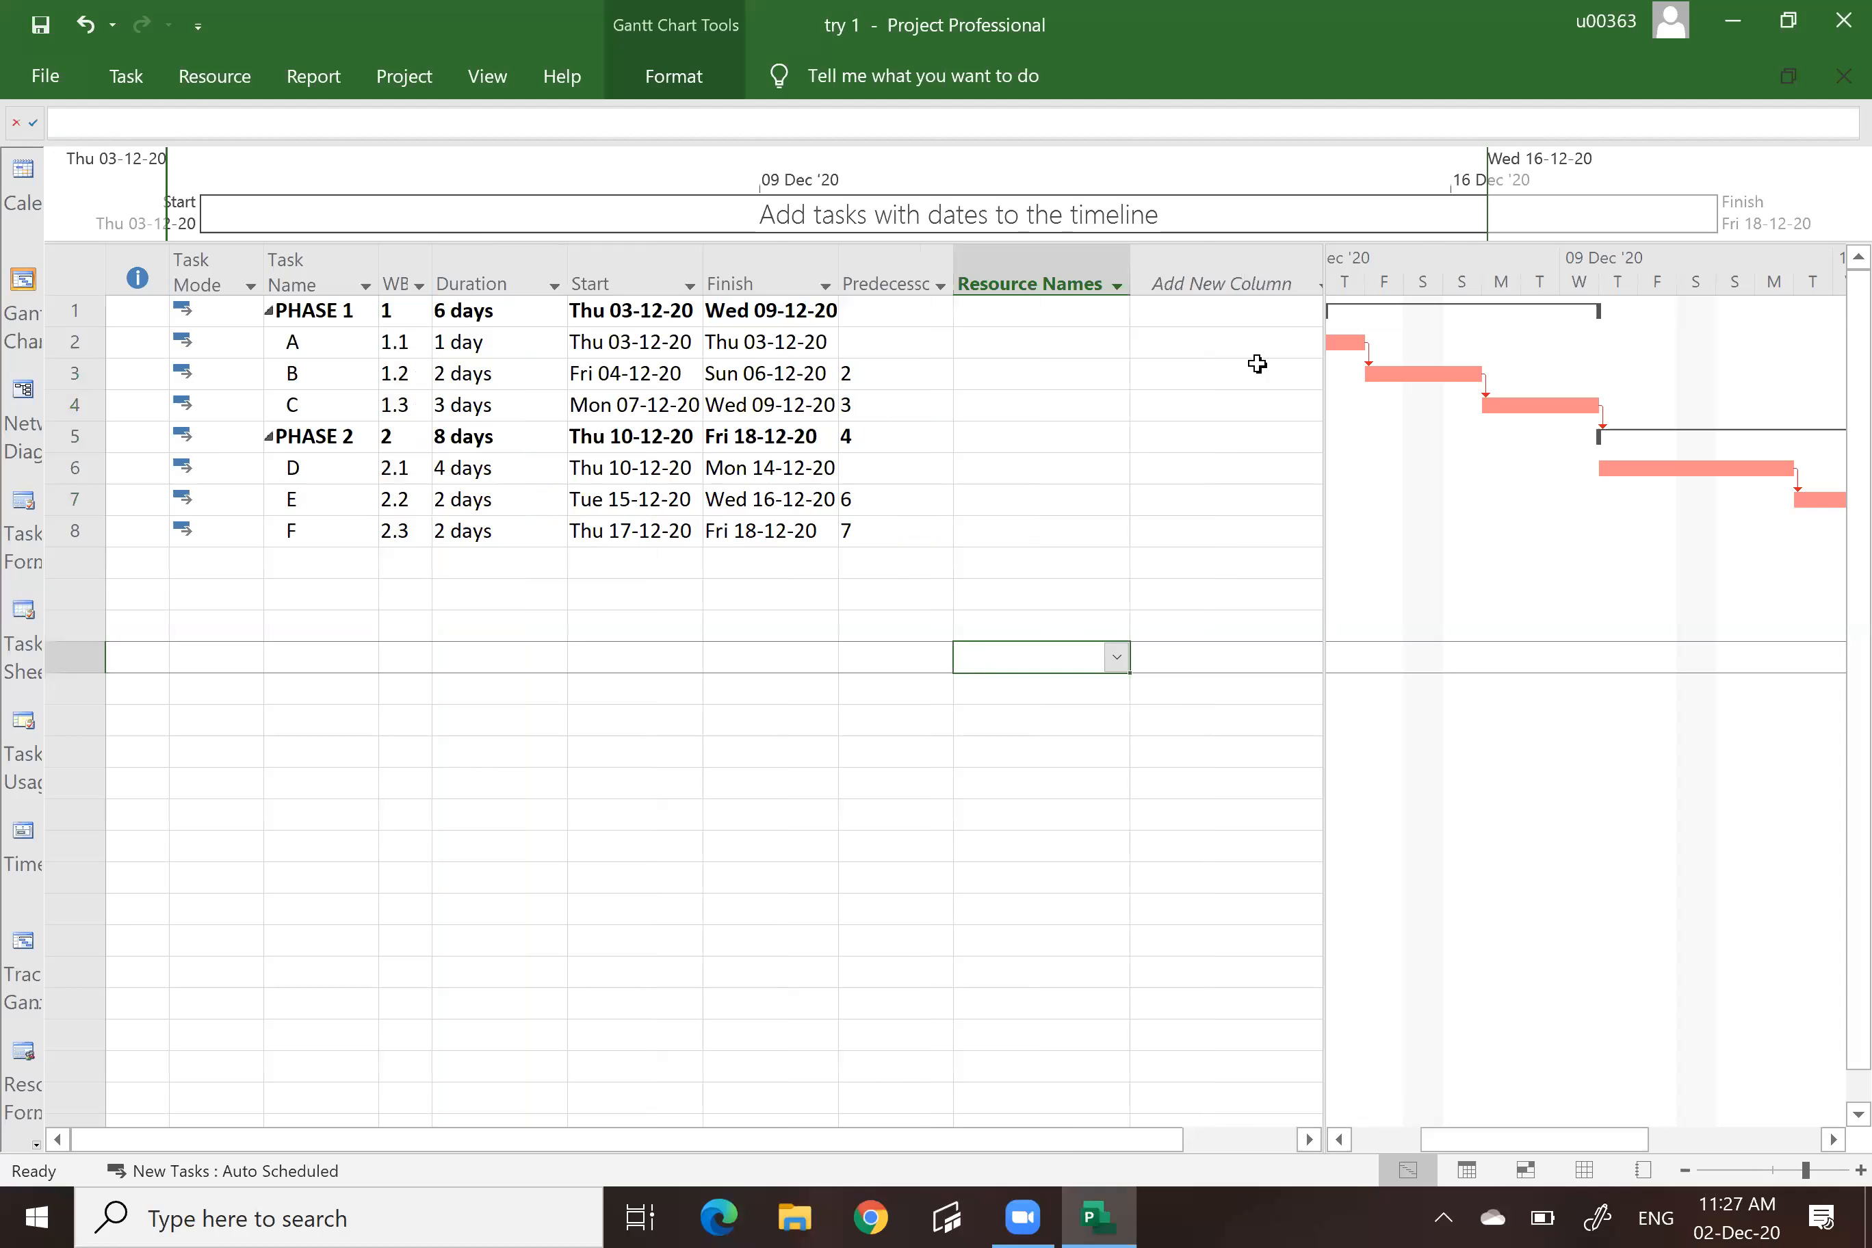
click(995, 286)
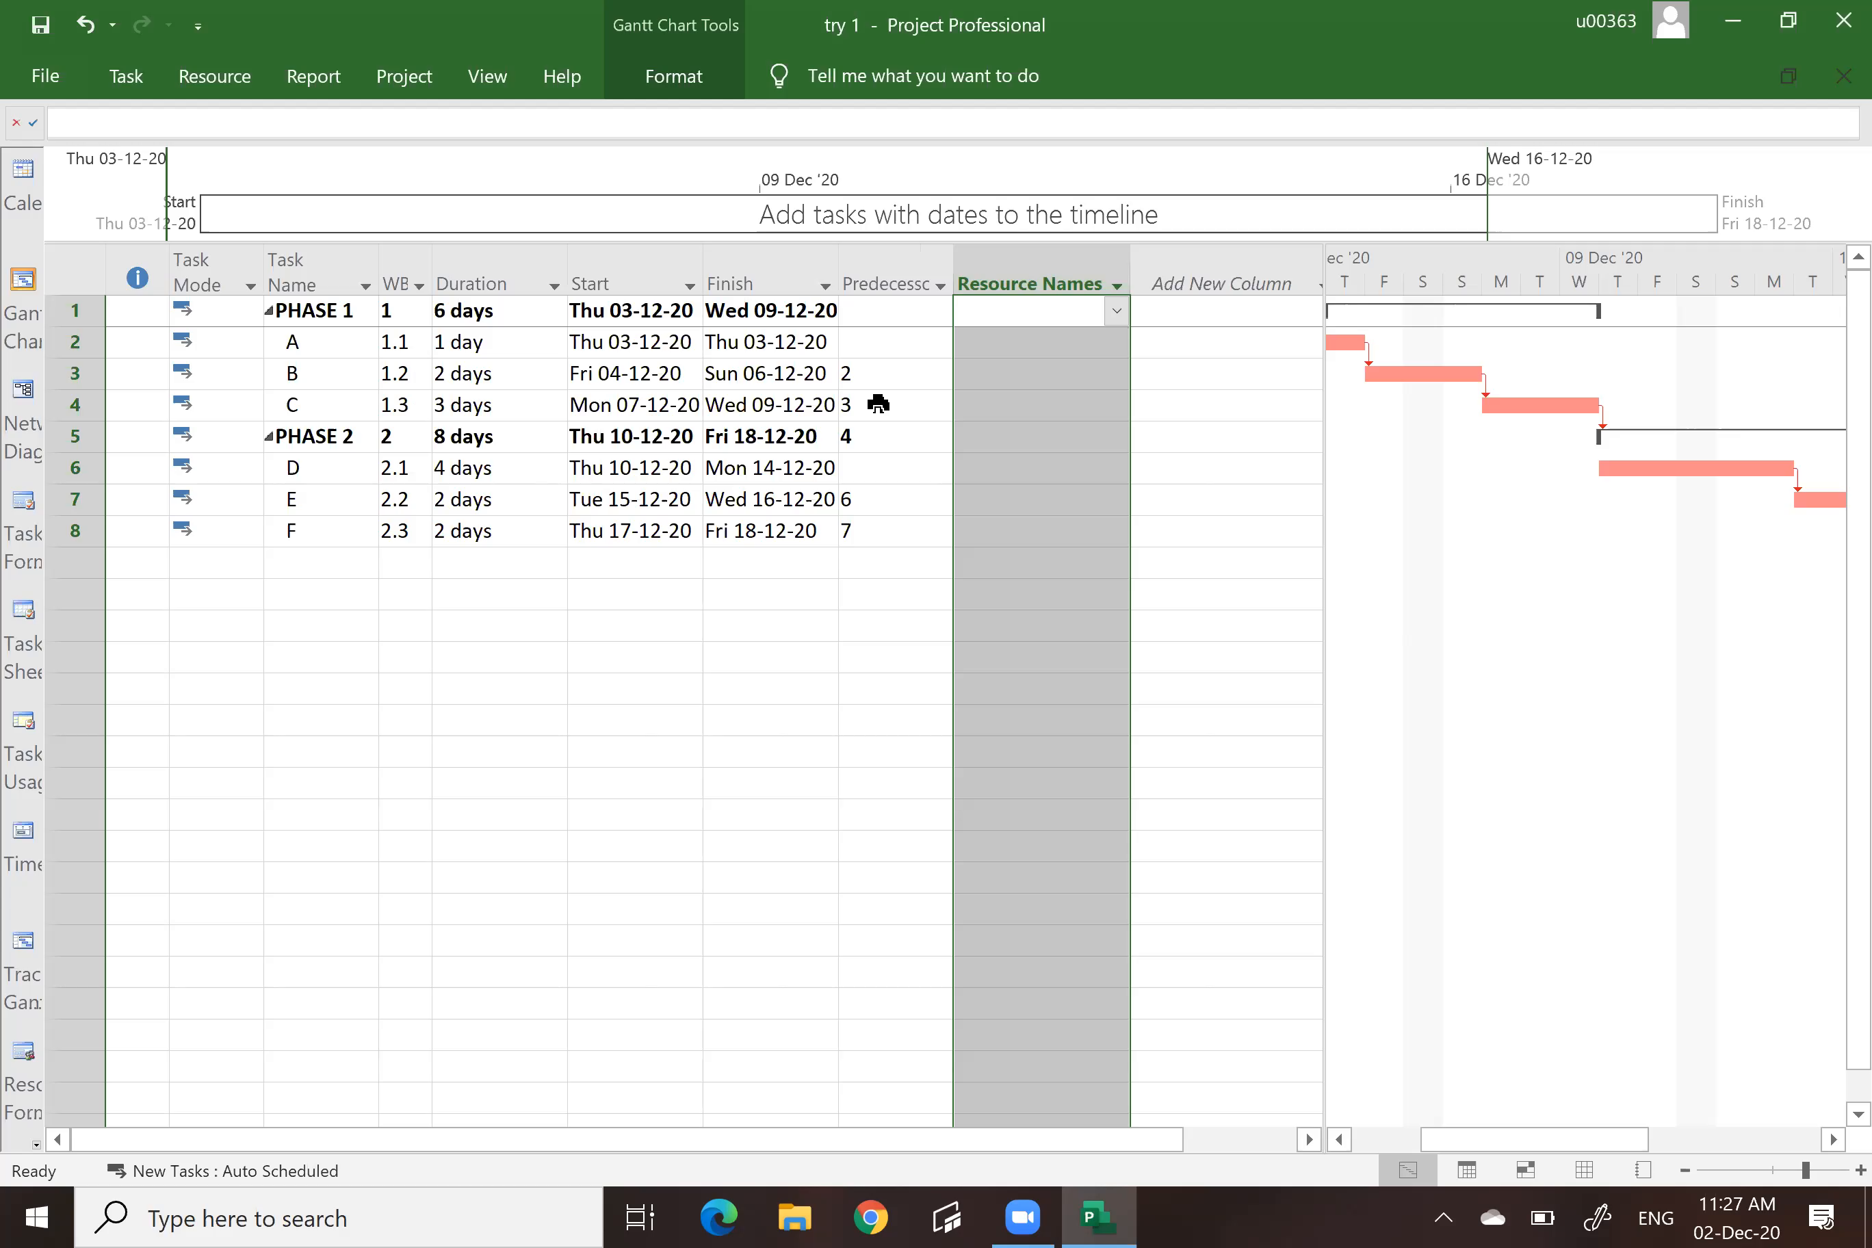
Save the project and switch from the Gantt Chart to the Resource Sheet view.
click(35, 32)
click(36, 1145)
click(35, 1144)
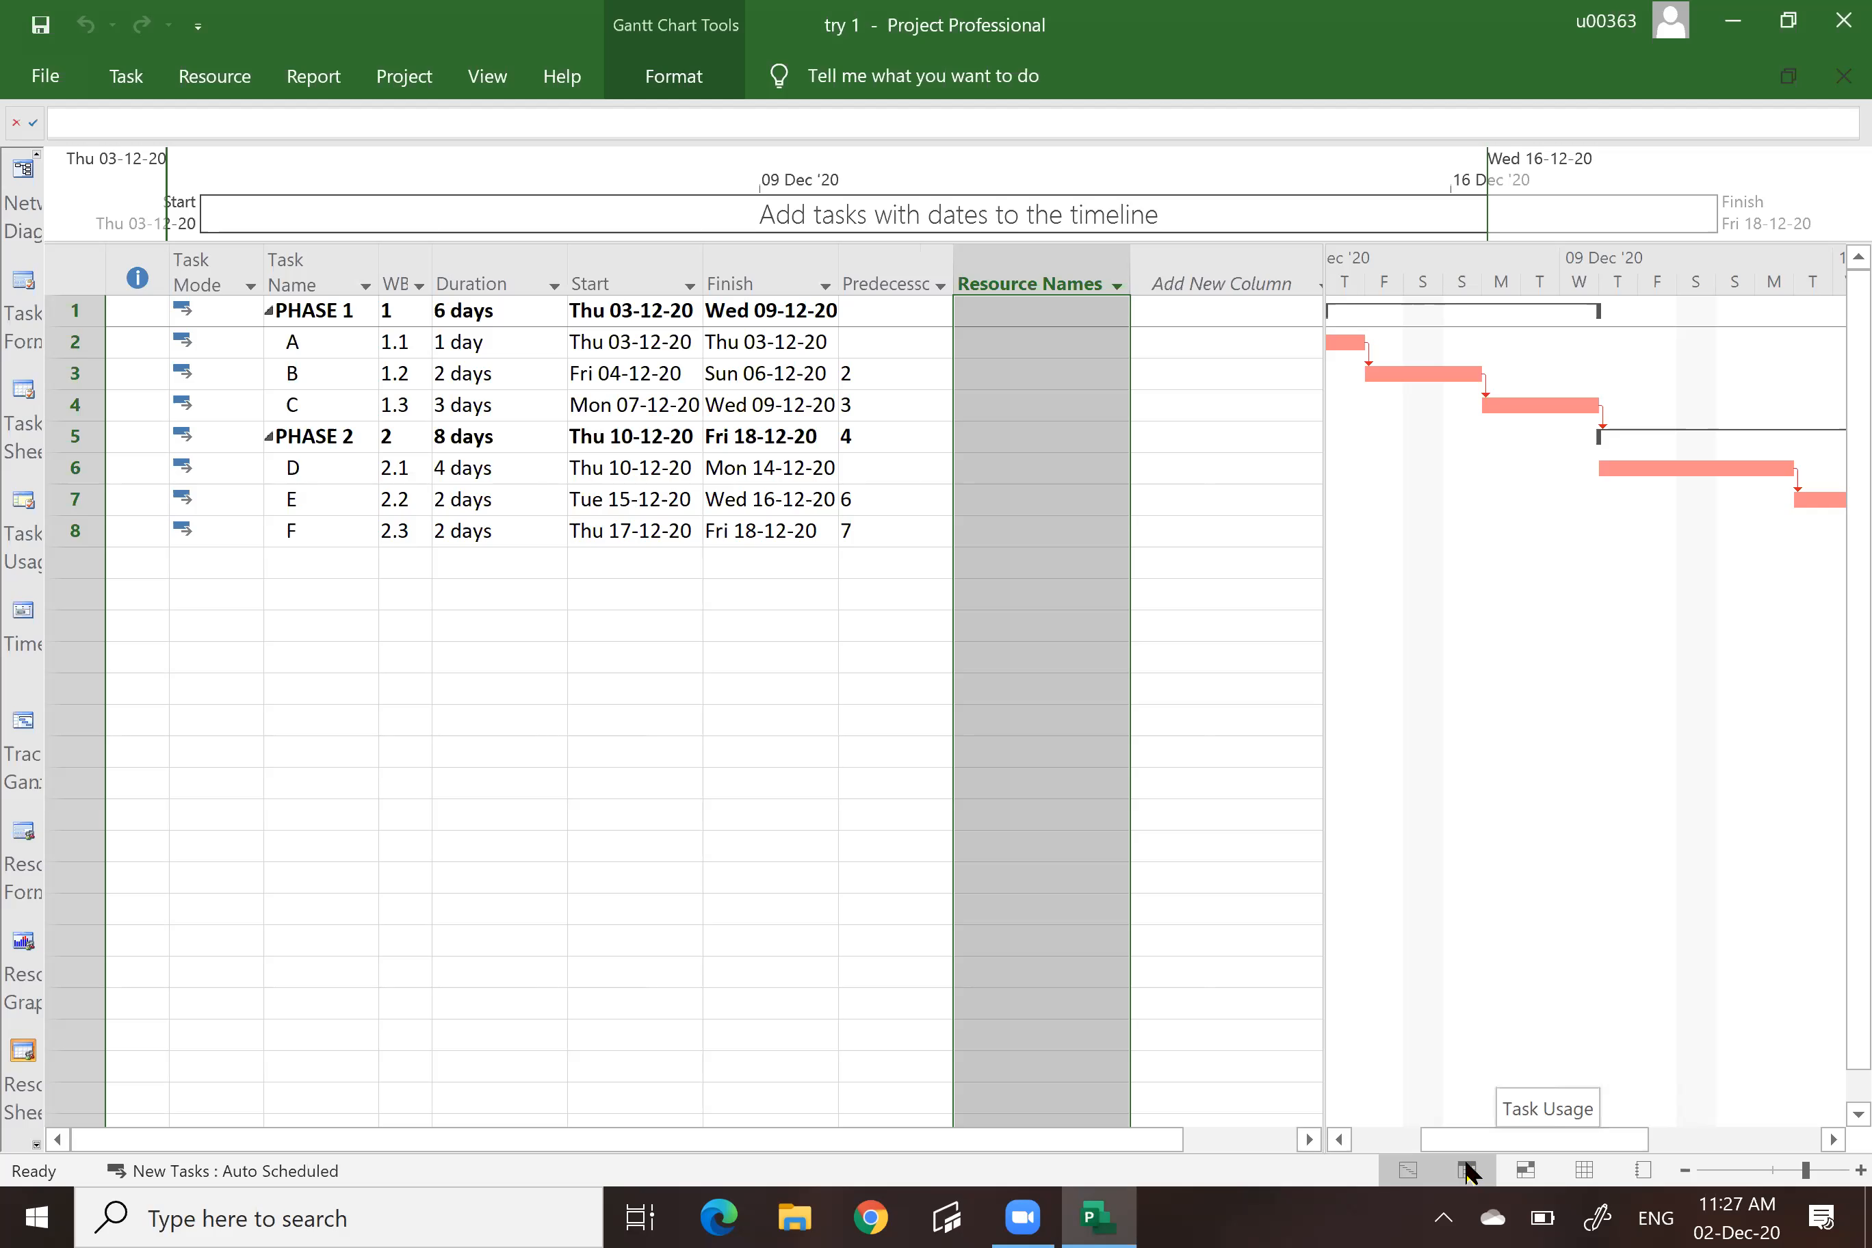
click(1585, 1169)
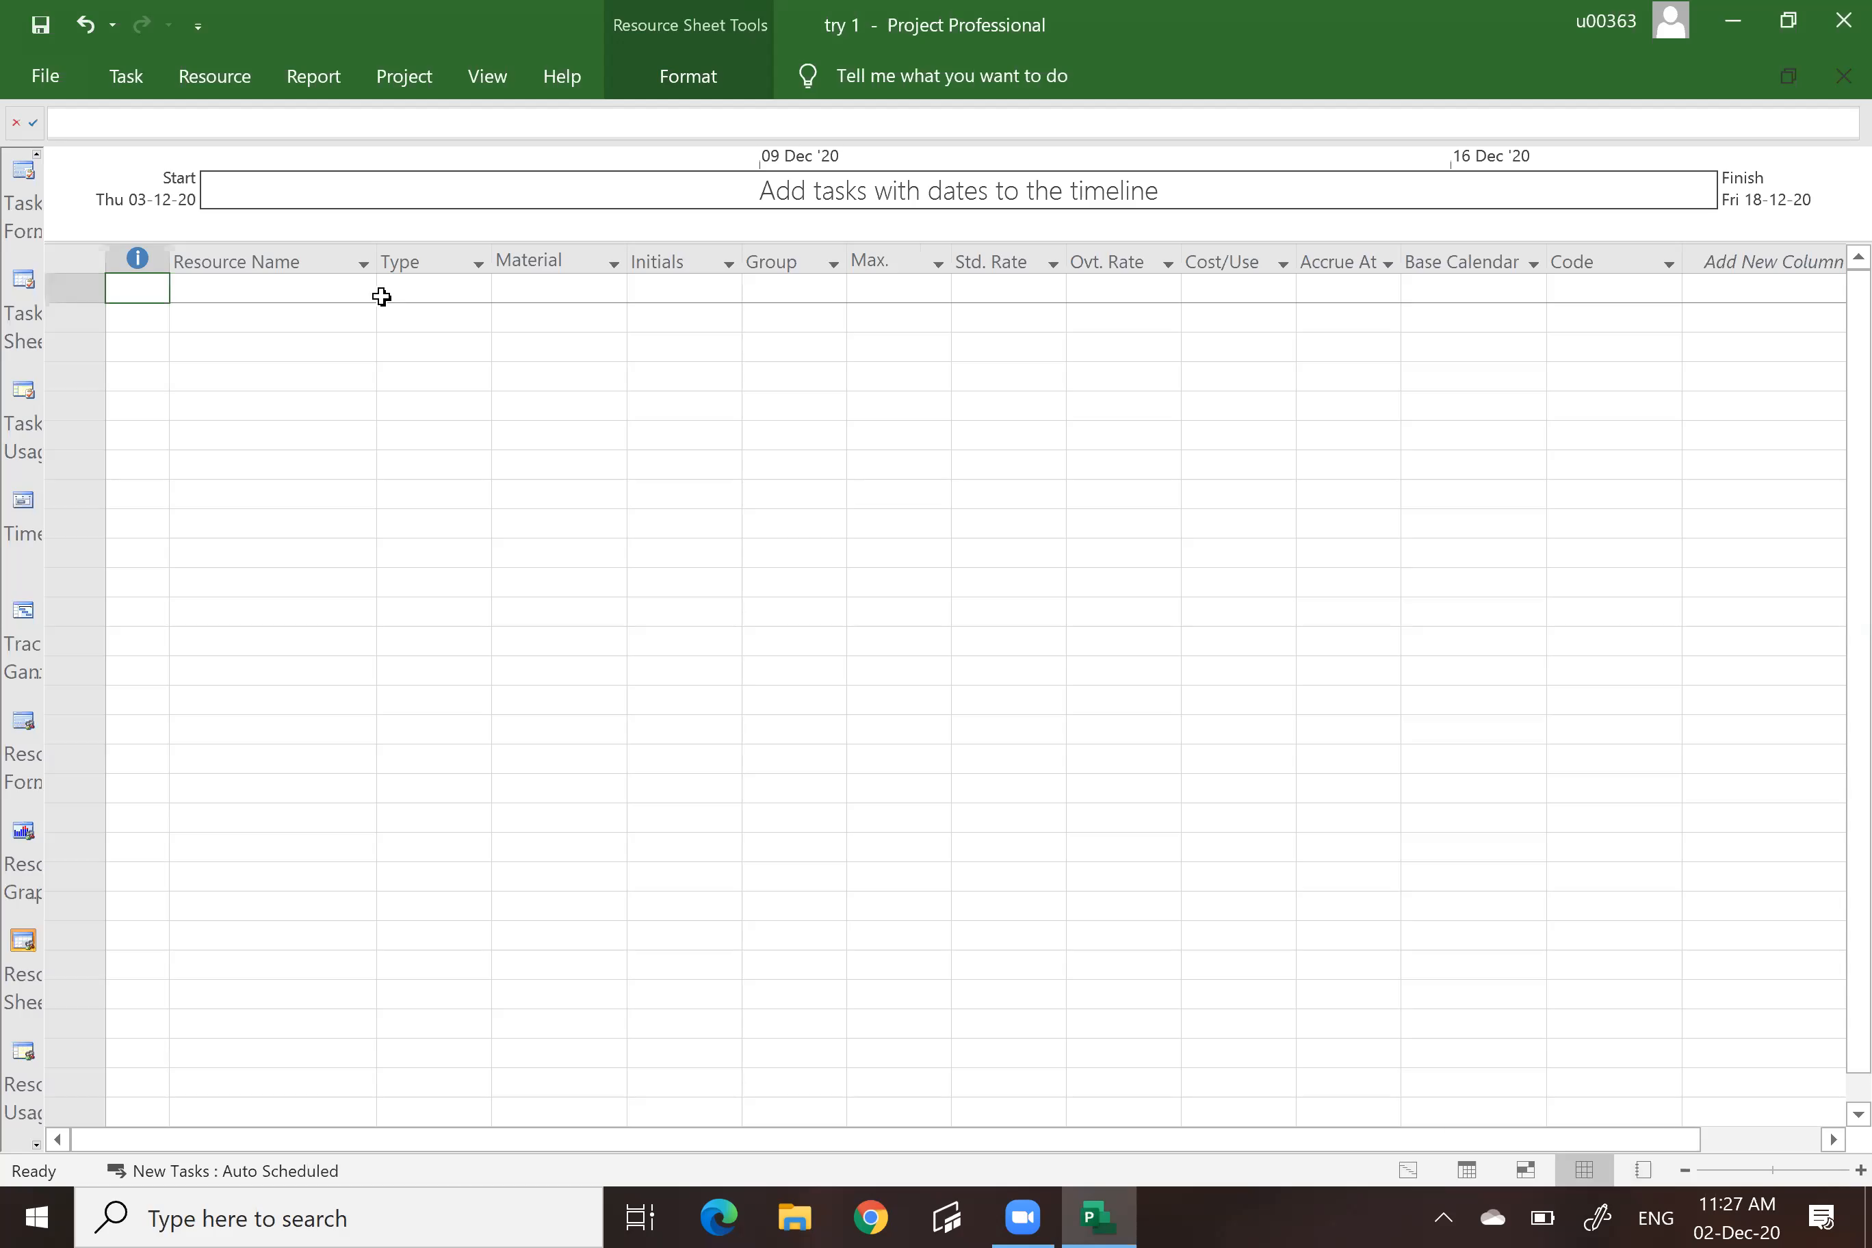
Enter PM, ENGINEER, SUPERVISOR and WORKER as the first four resources in the resource sheet.
click(259, 290)
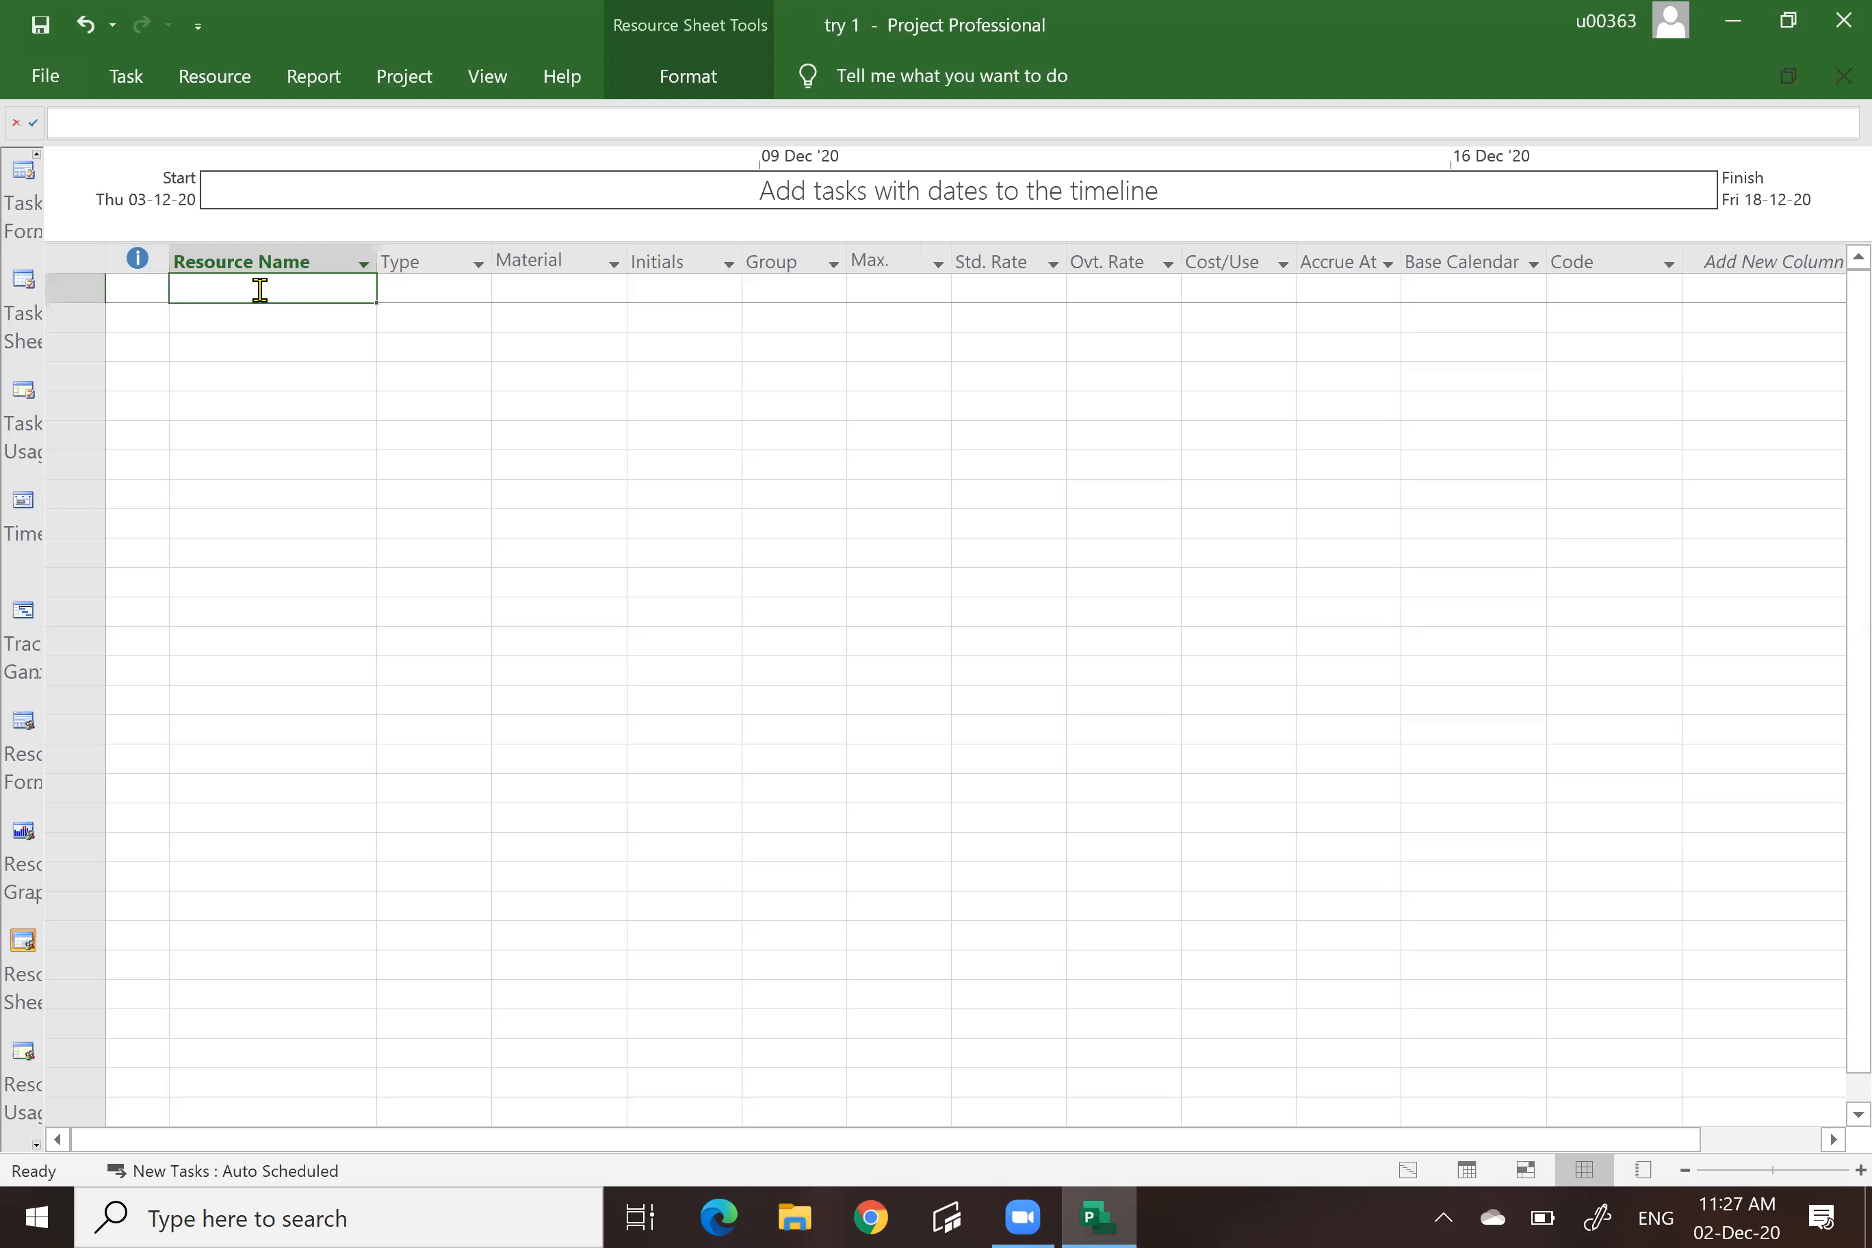
text(PM)
key(Return)
text(EN)
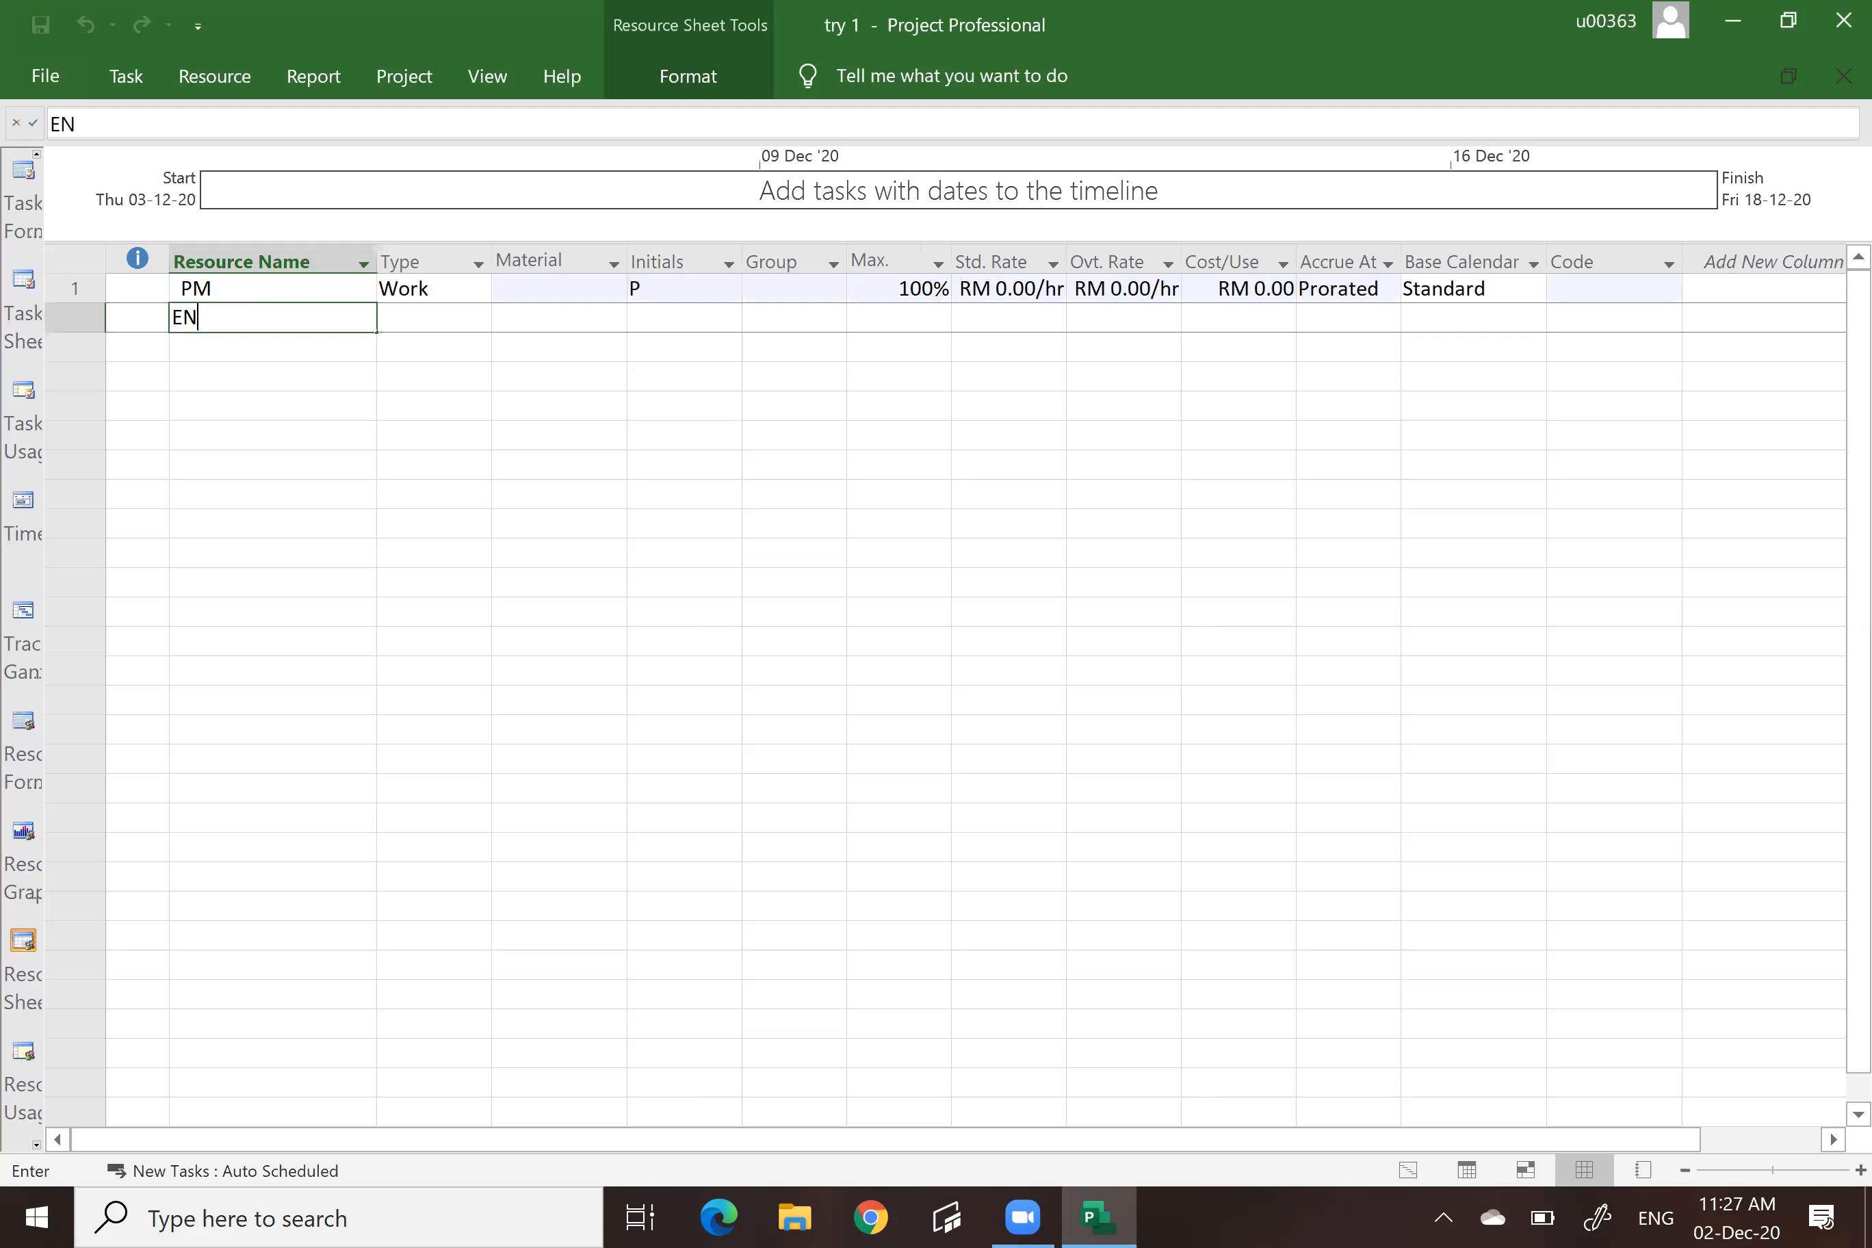
text(G)
text(EER)
key(Return)
text(SUPERVISOR)
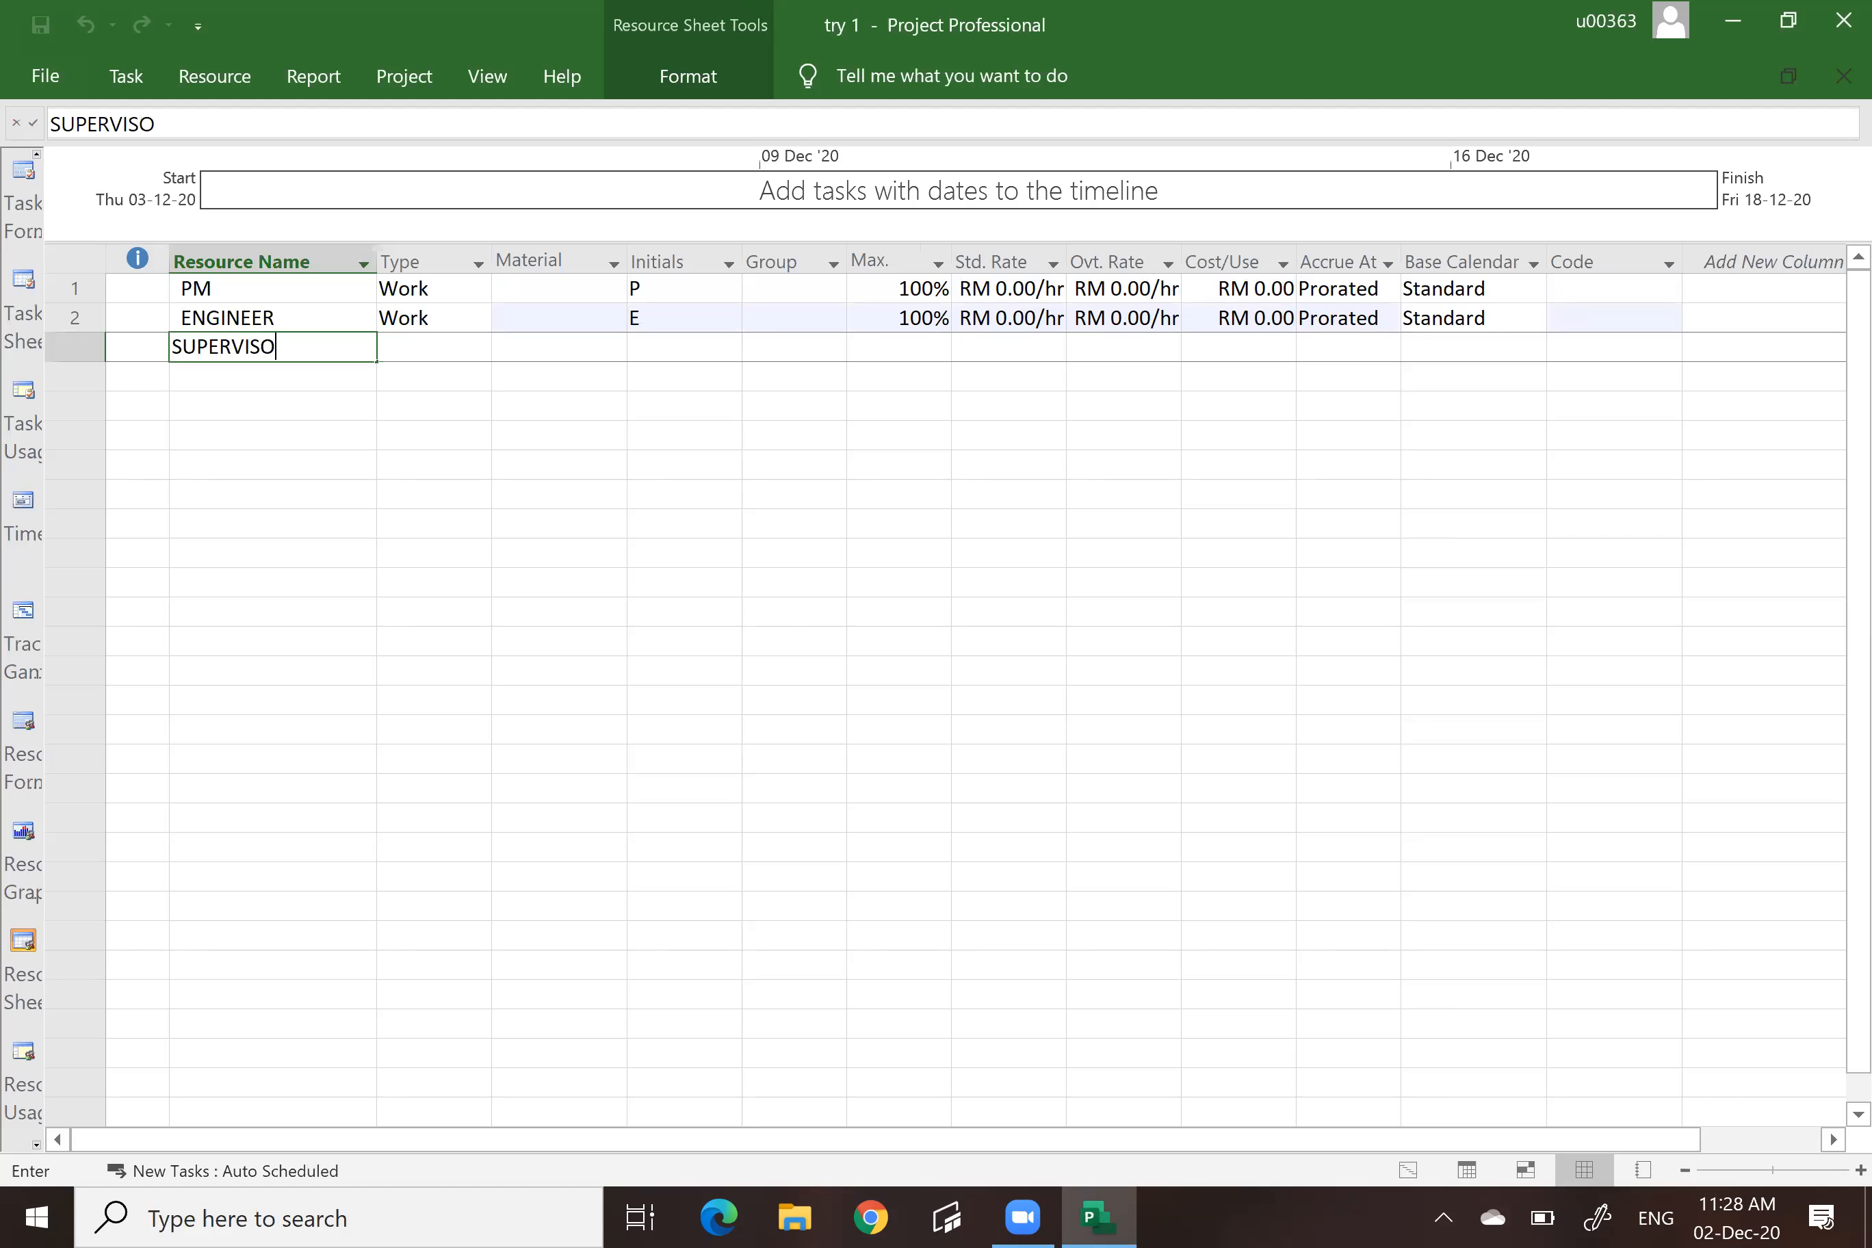
key(Return)
text(WORKER)
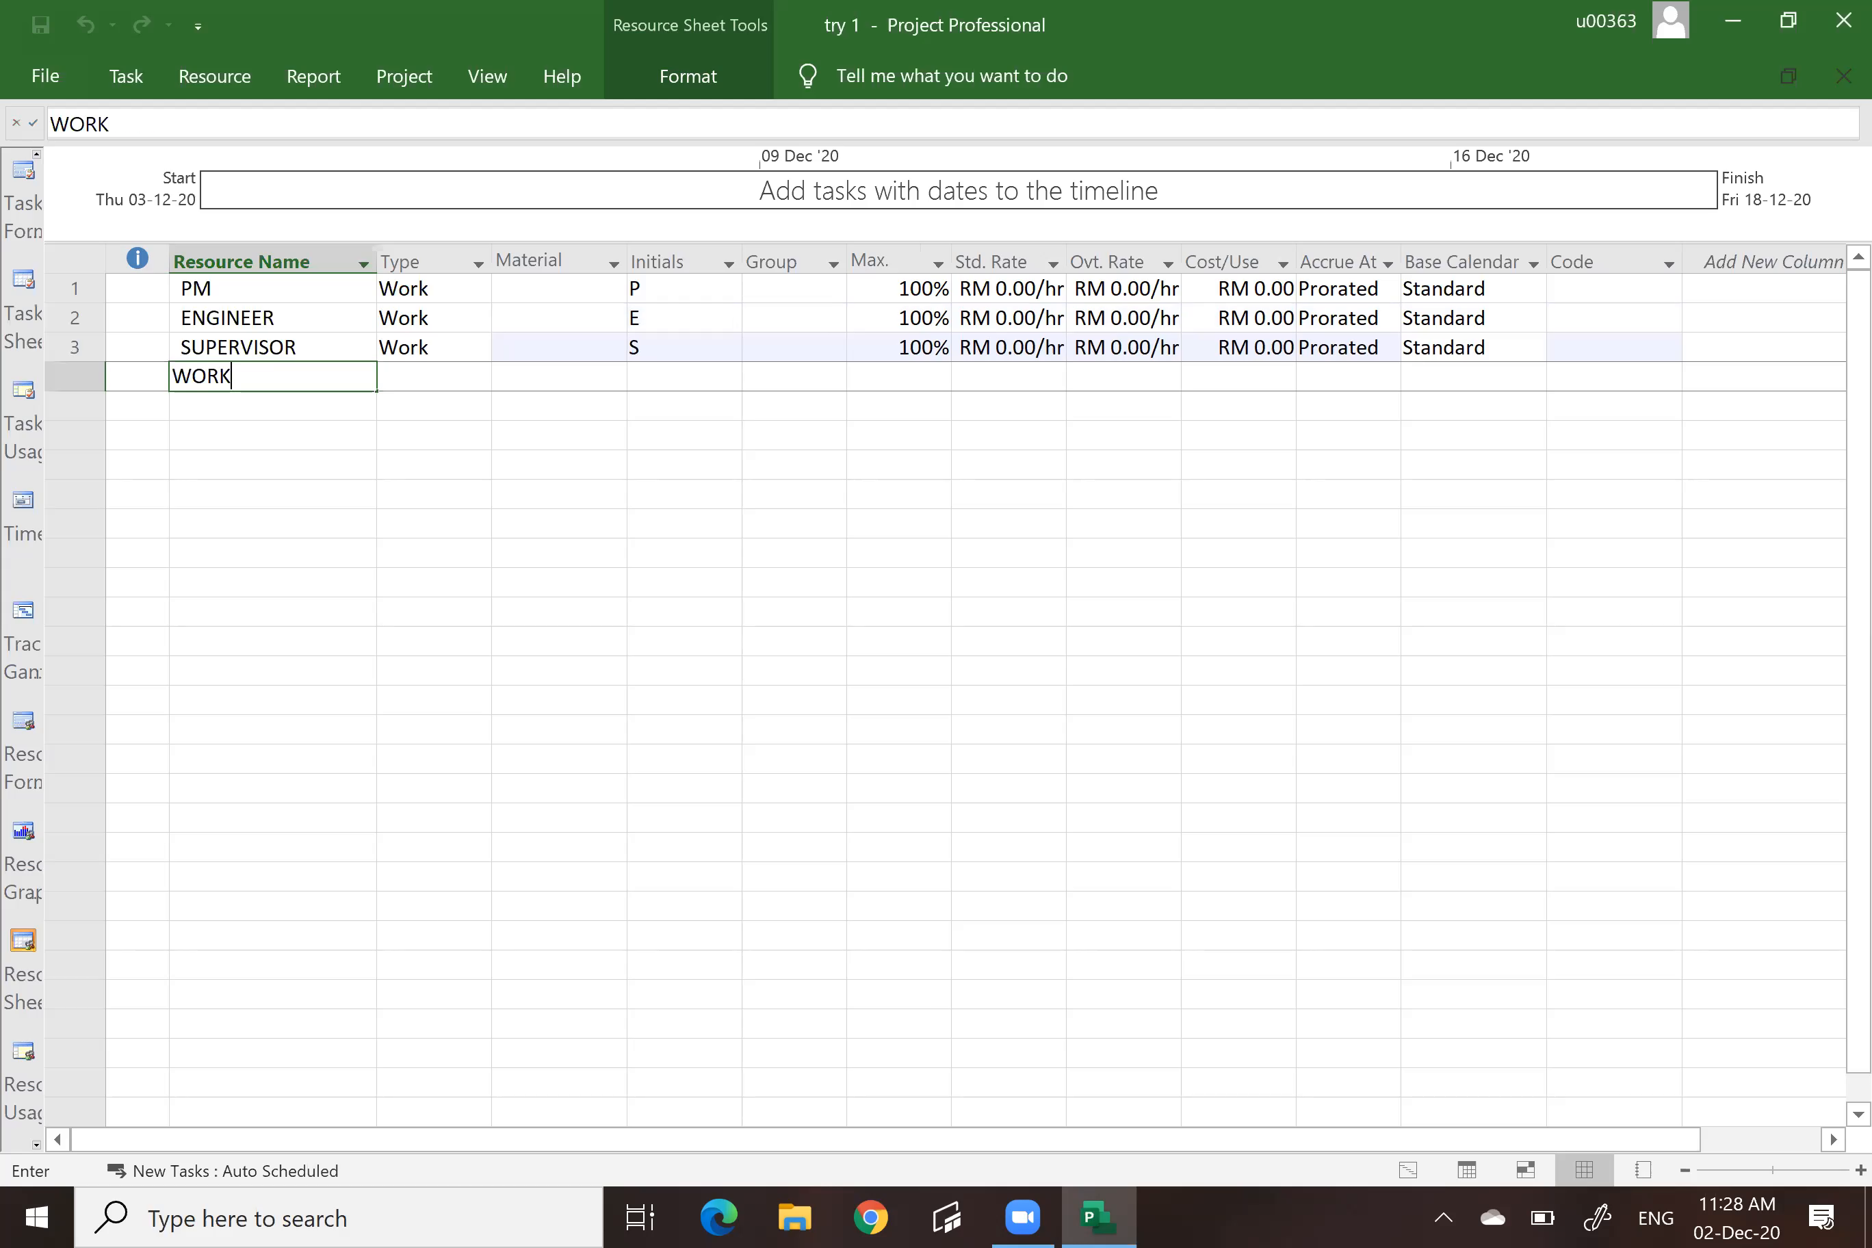
key(Return)
Add CARPENTER, BARBENDER and CONCRETOR below WORKER in the resource sheet.
text(CARPENTER)
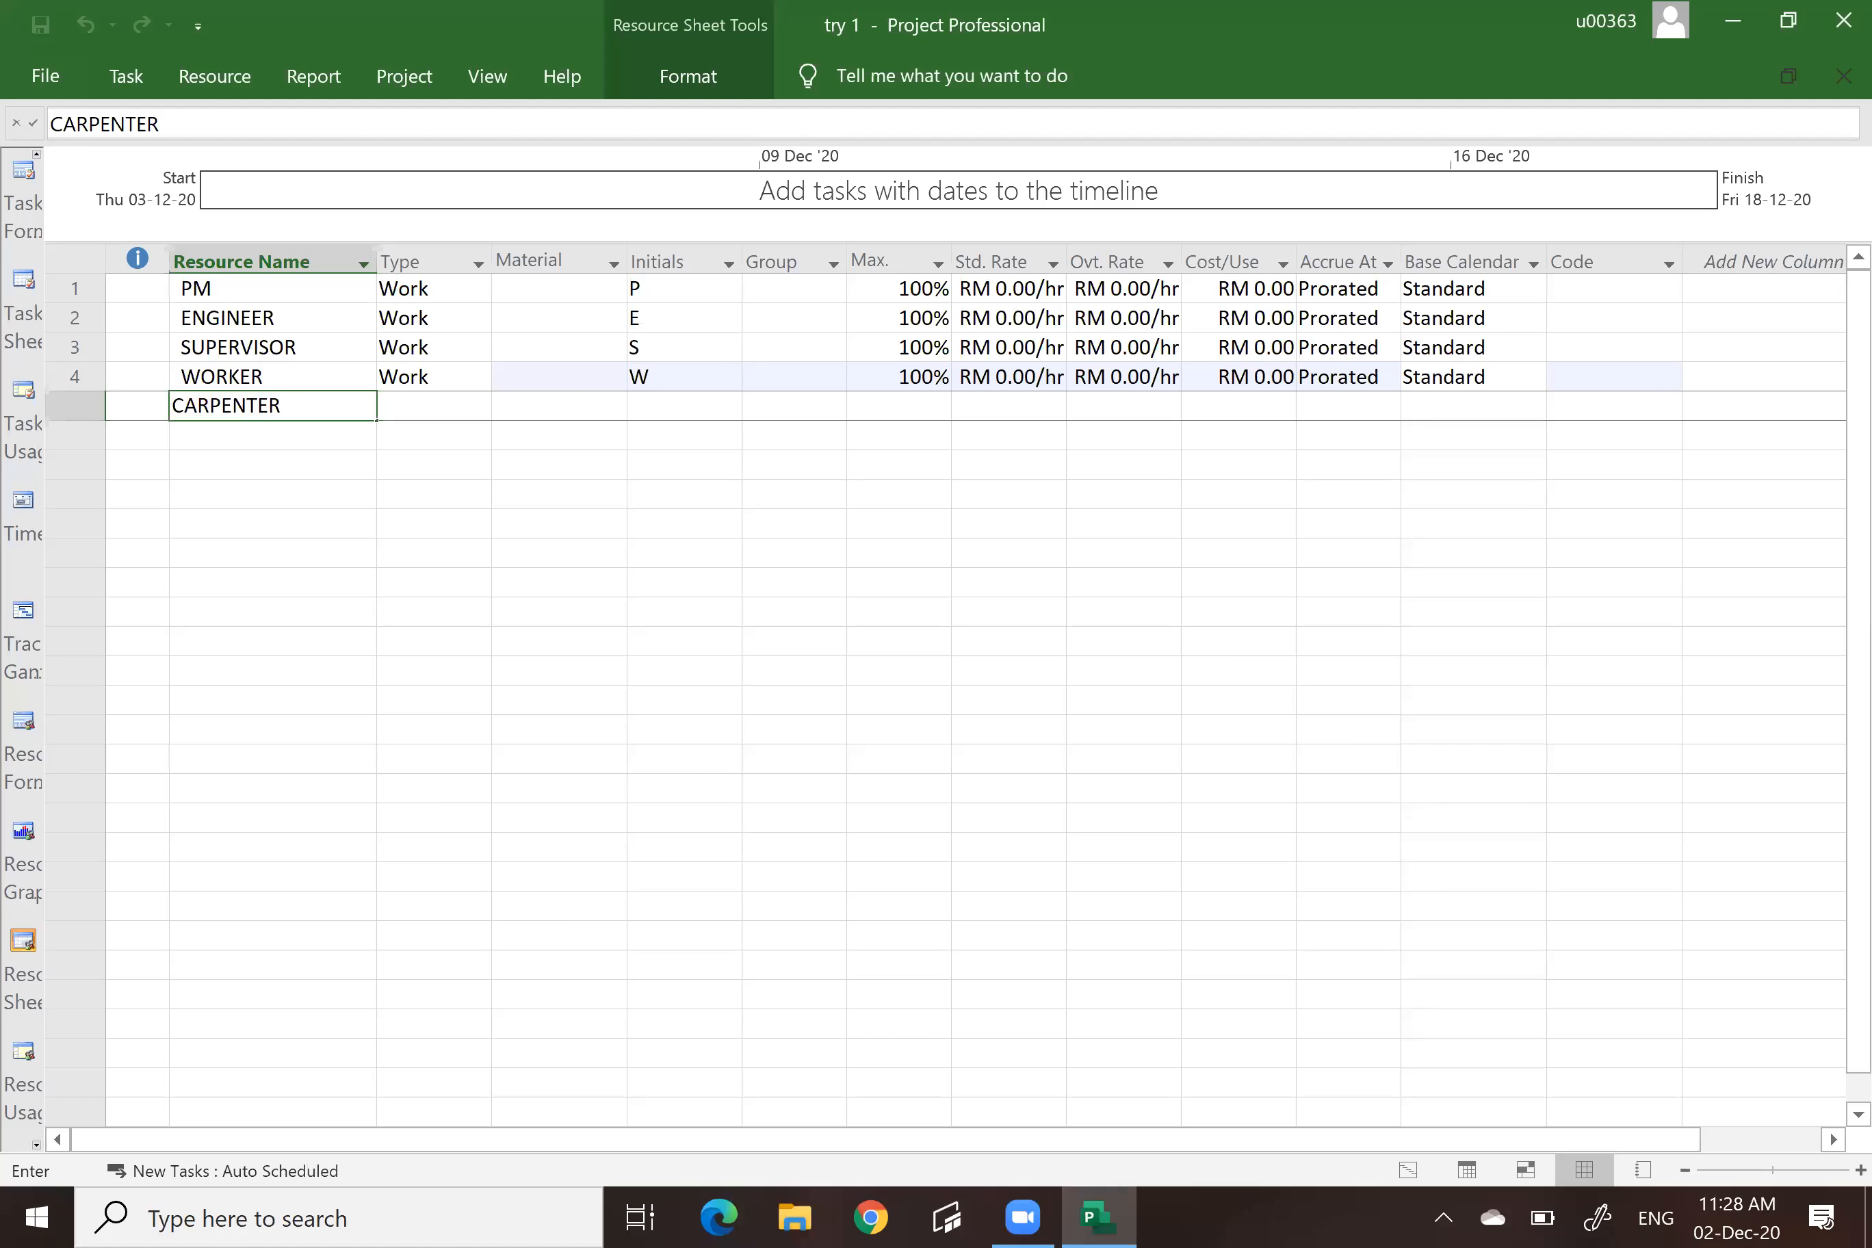
key(Return)
text(BARBENDER)
key(Return)
text(CO)
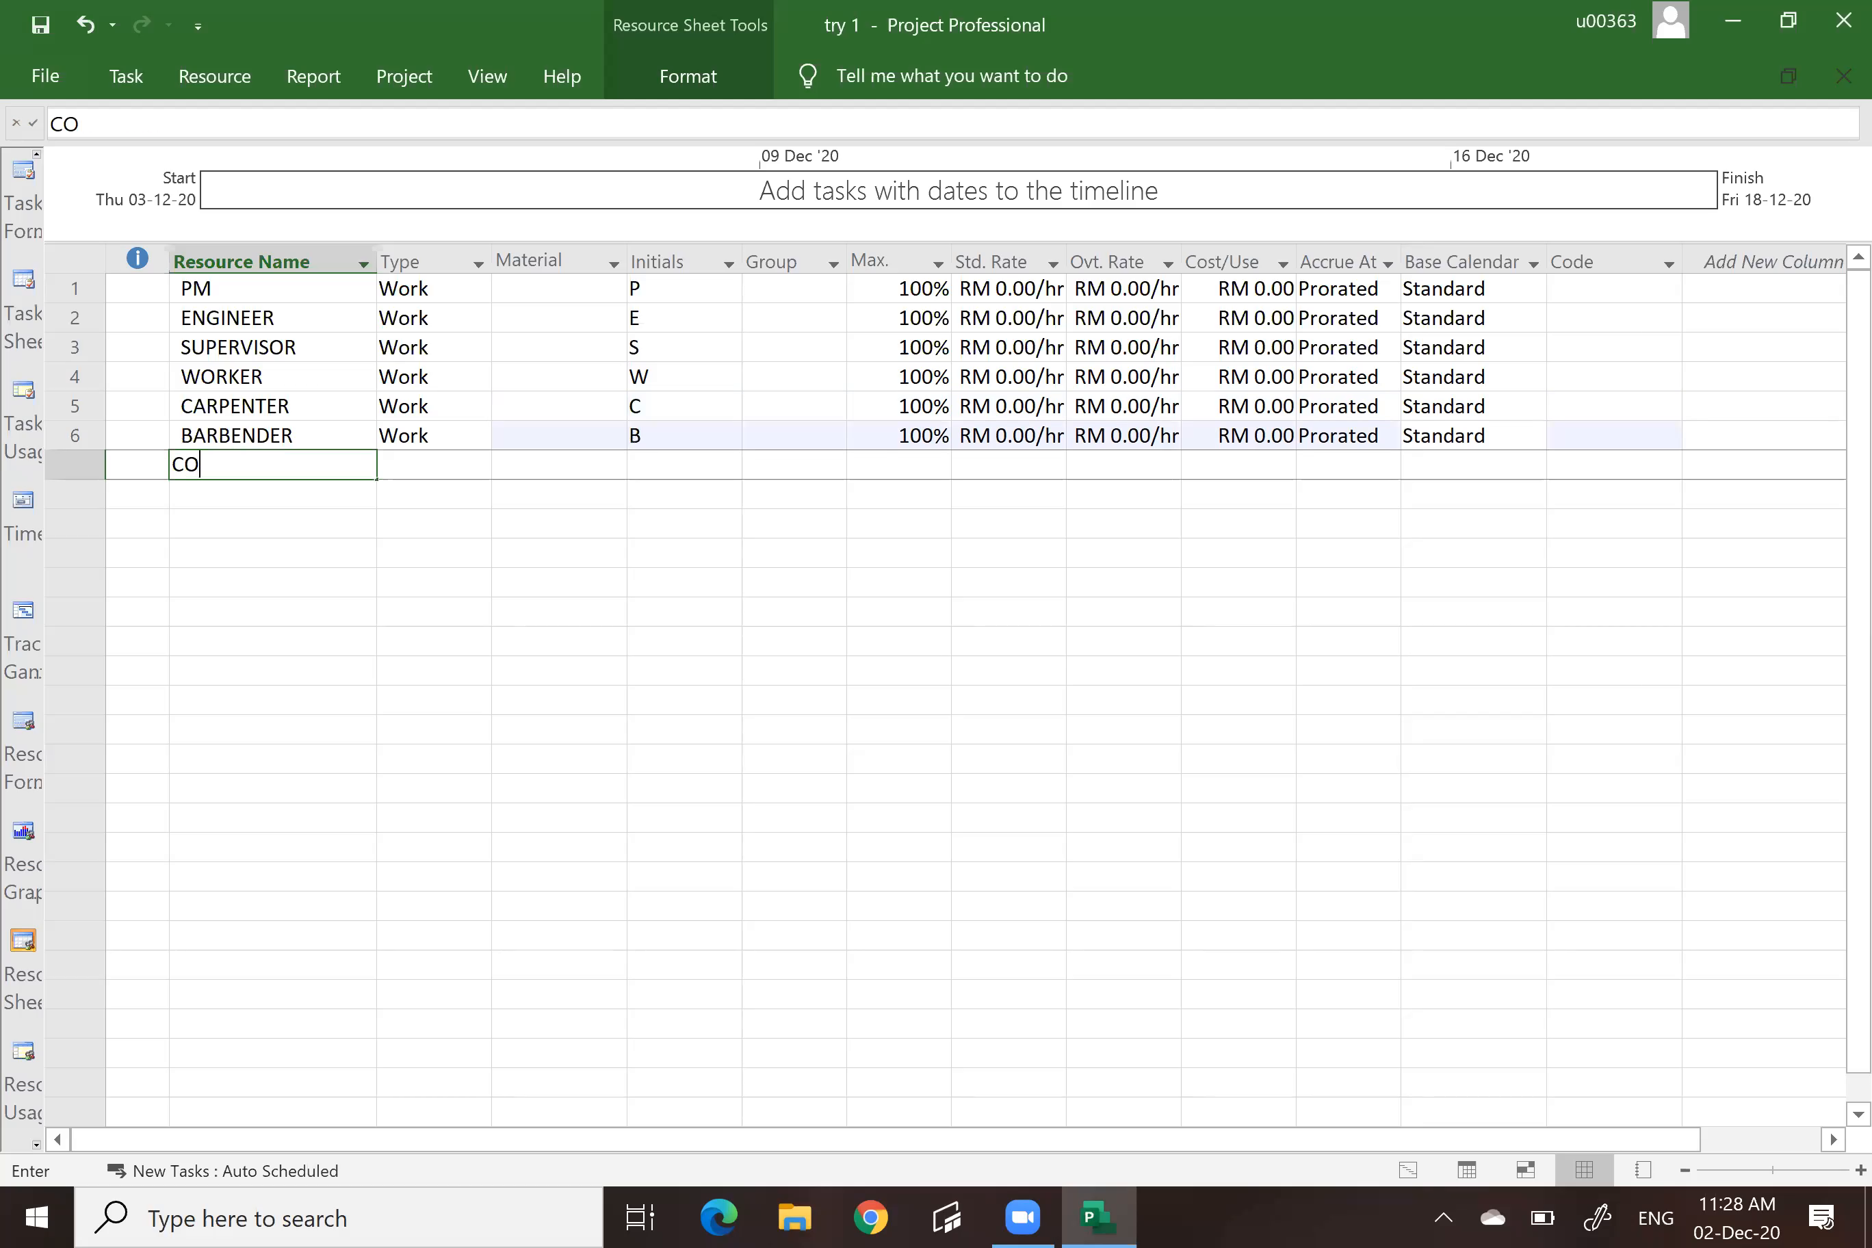
text(NCRETOR)
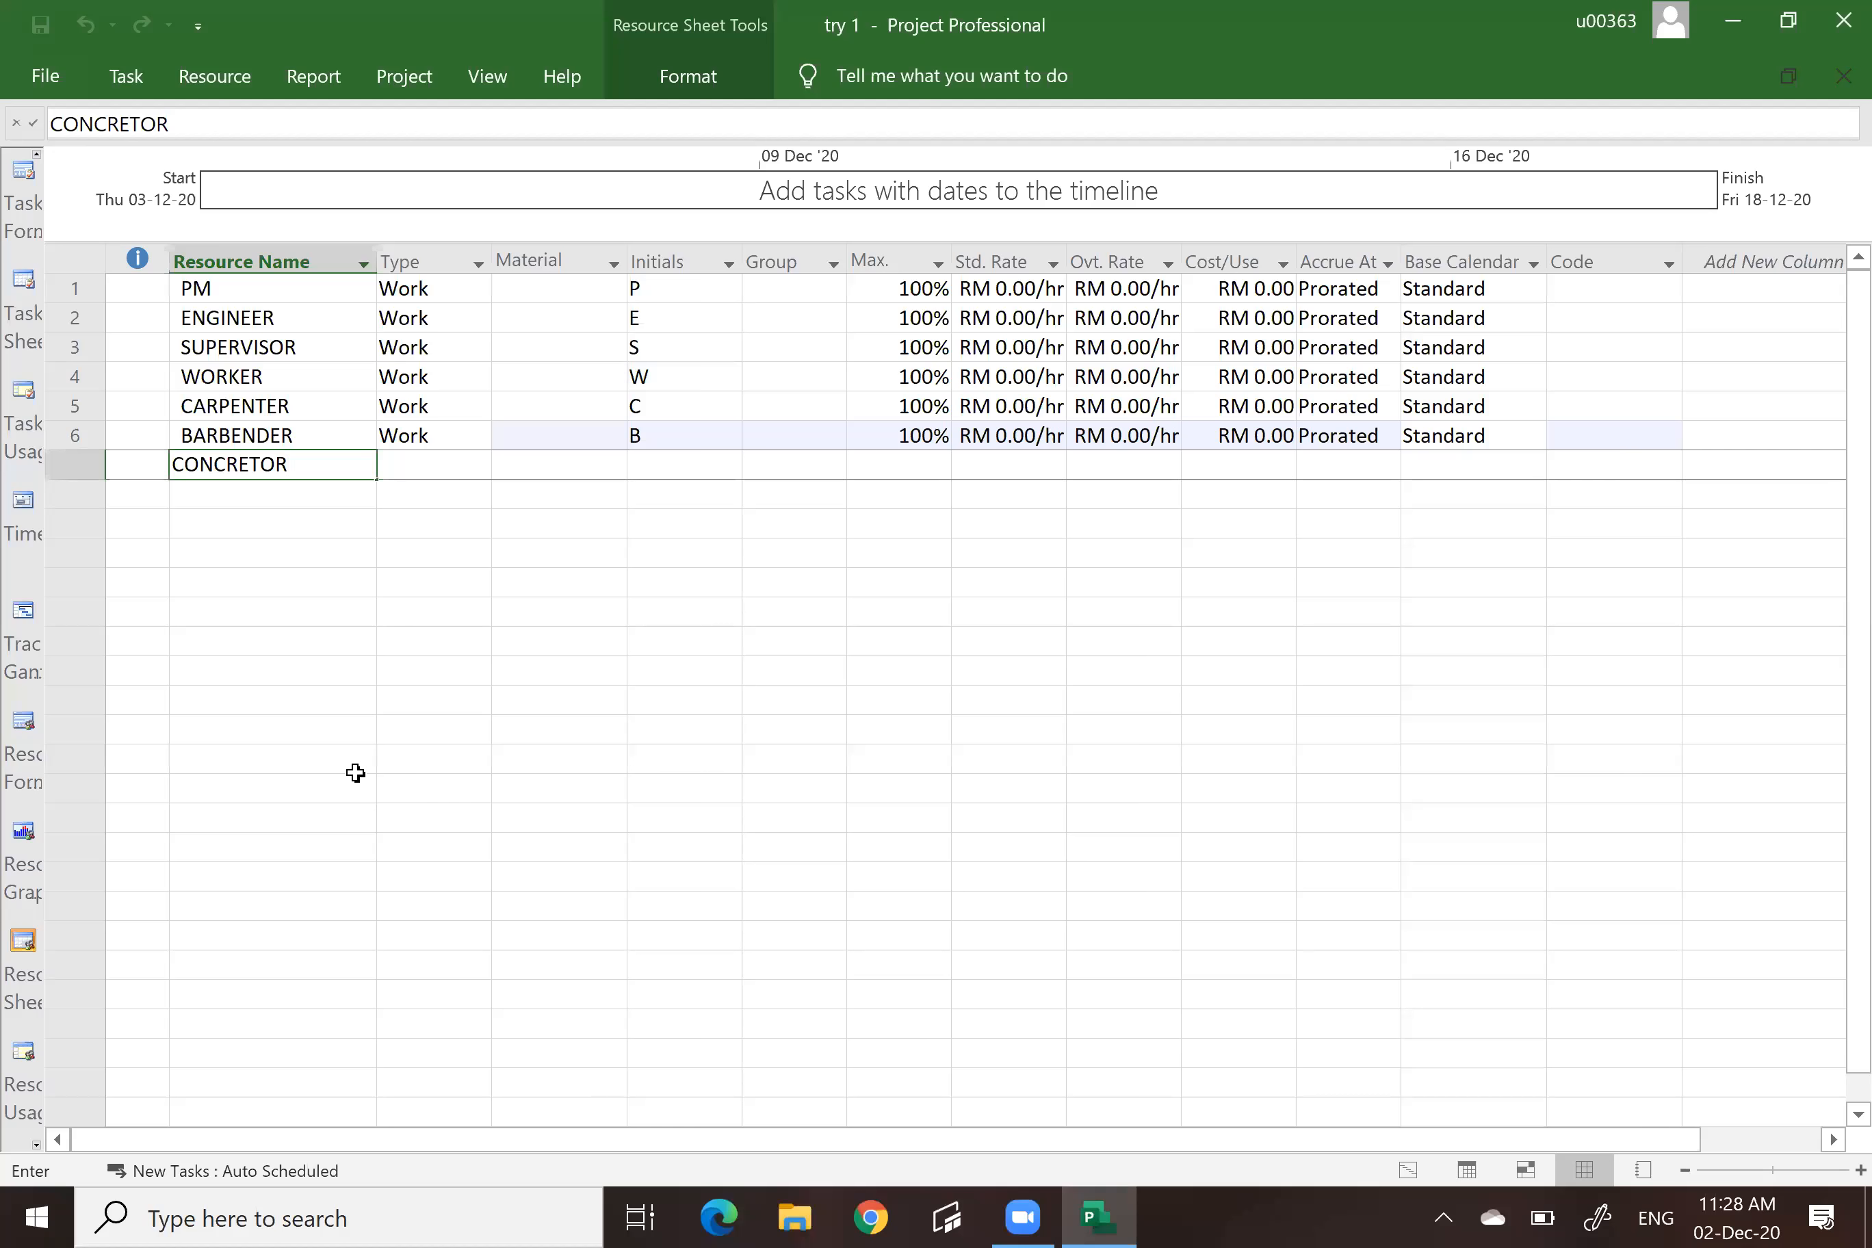
click(430, 464)
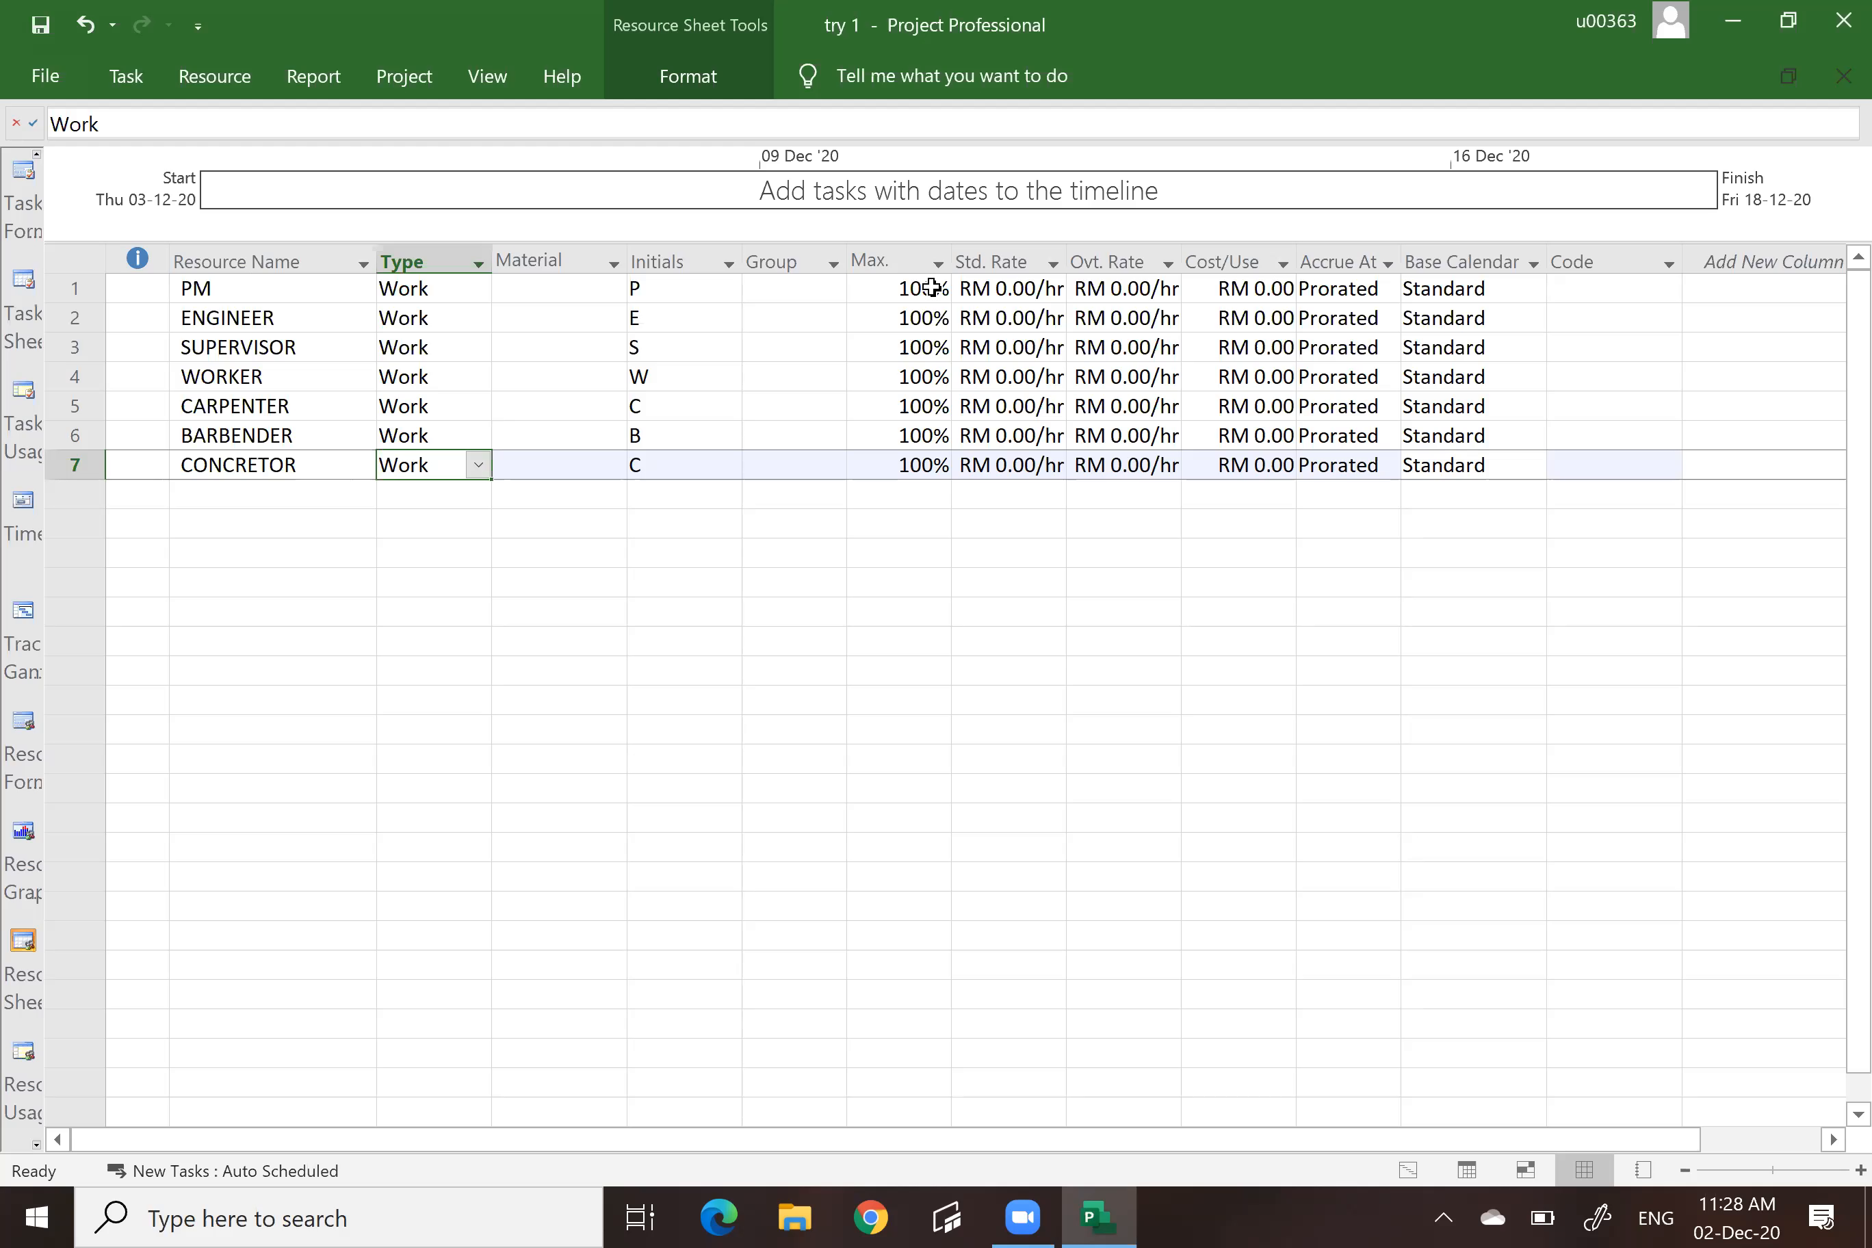
Set the project's scheduling options to show assignment units as a Decimal.
click(50, 78)
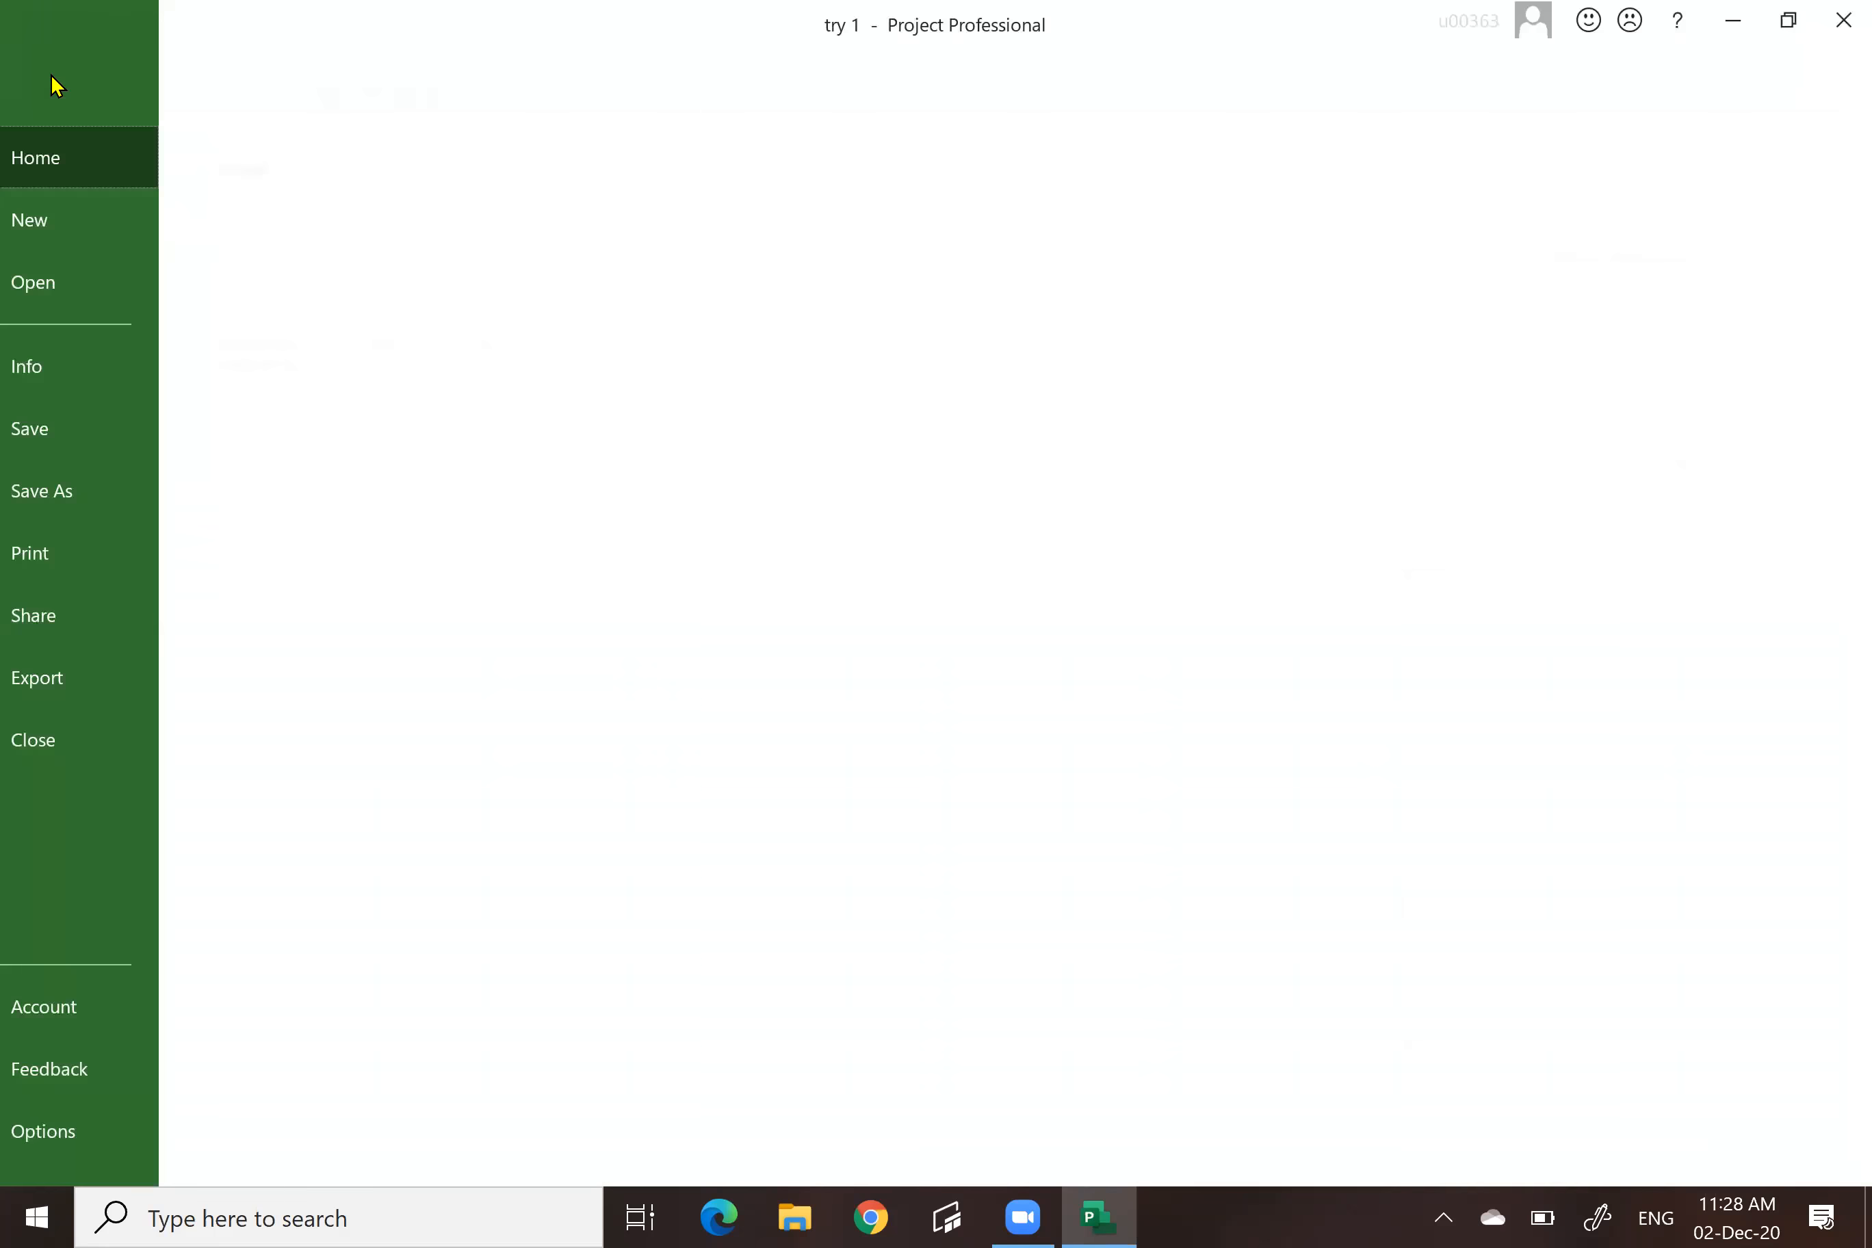
click(99, 1130)
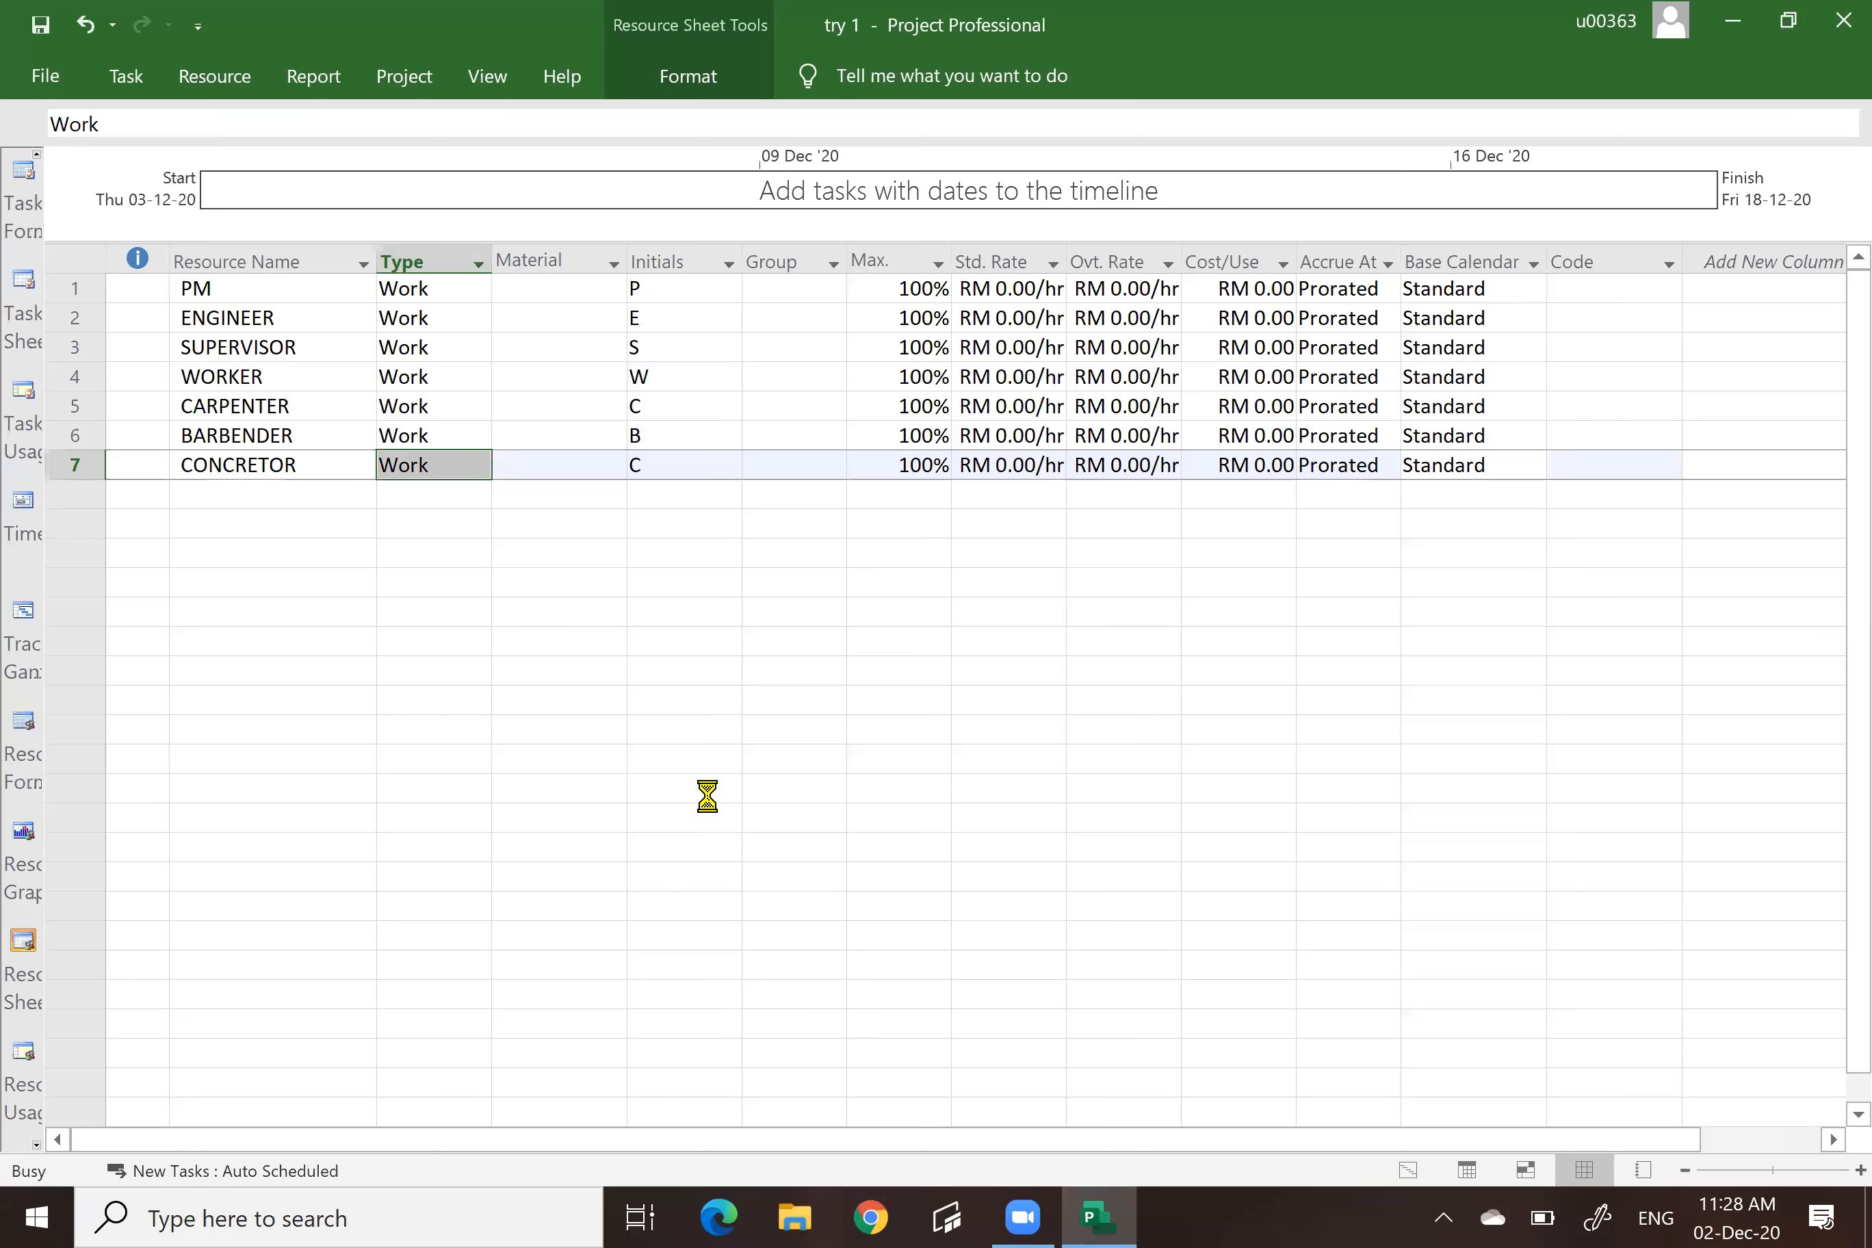
click(418, 232)
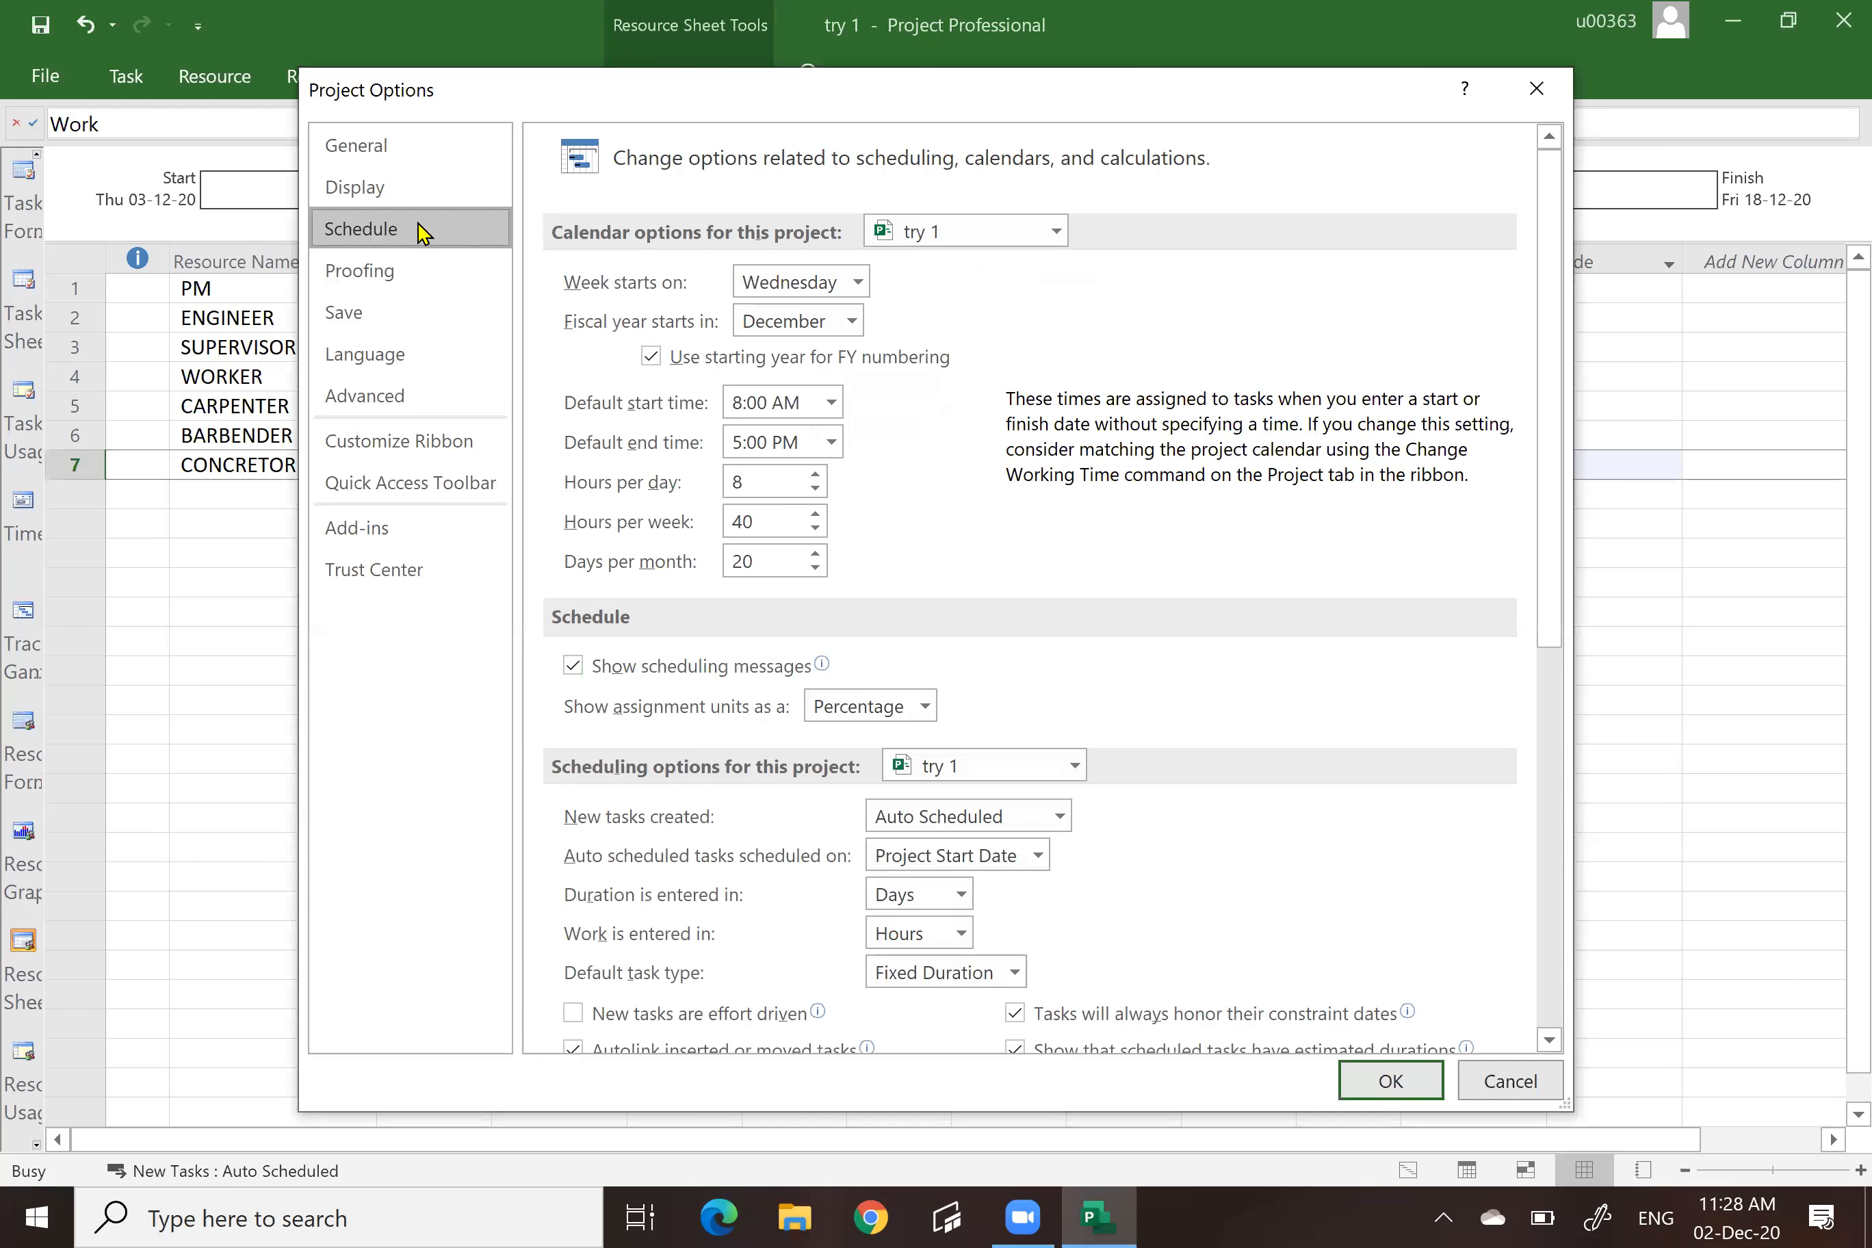
click(927, 709)
click(880, 771)
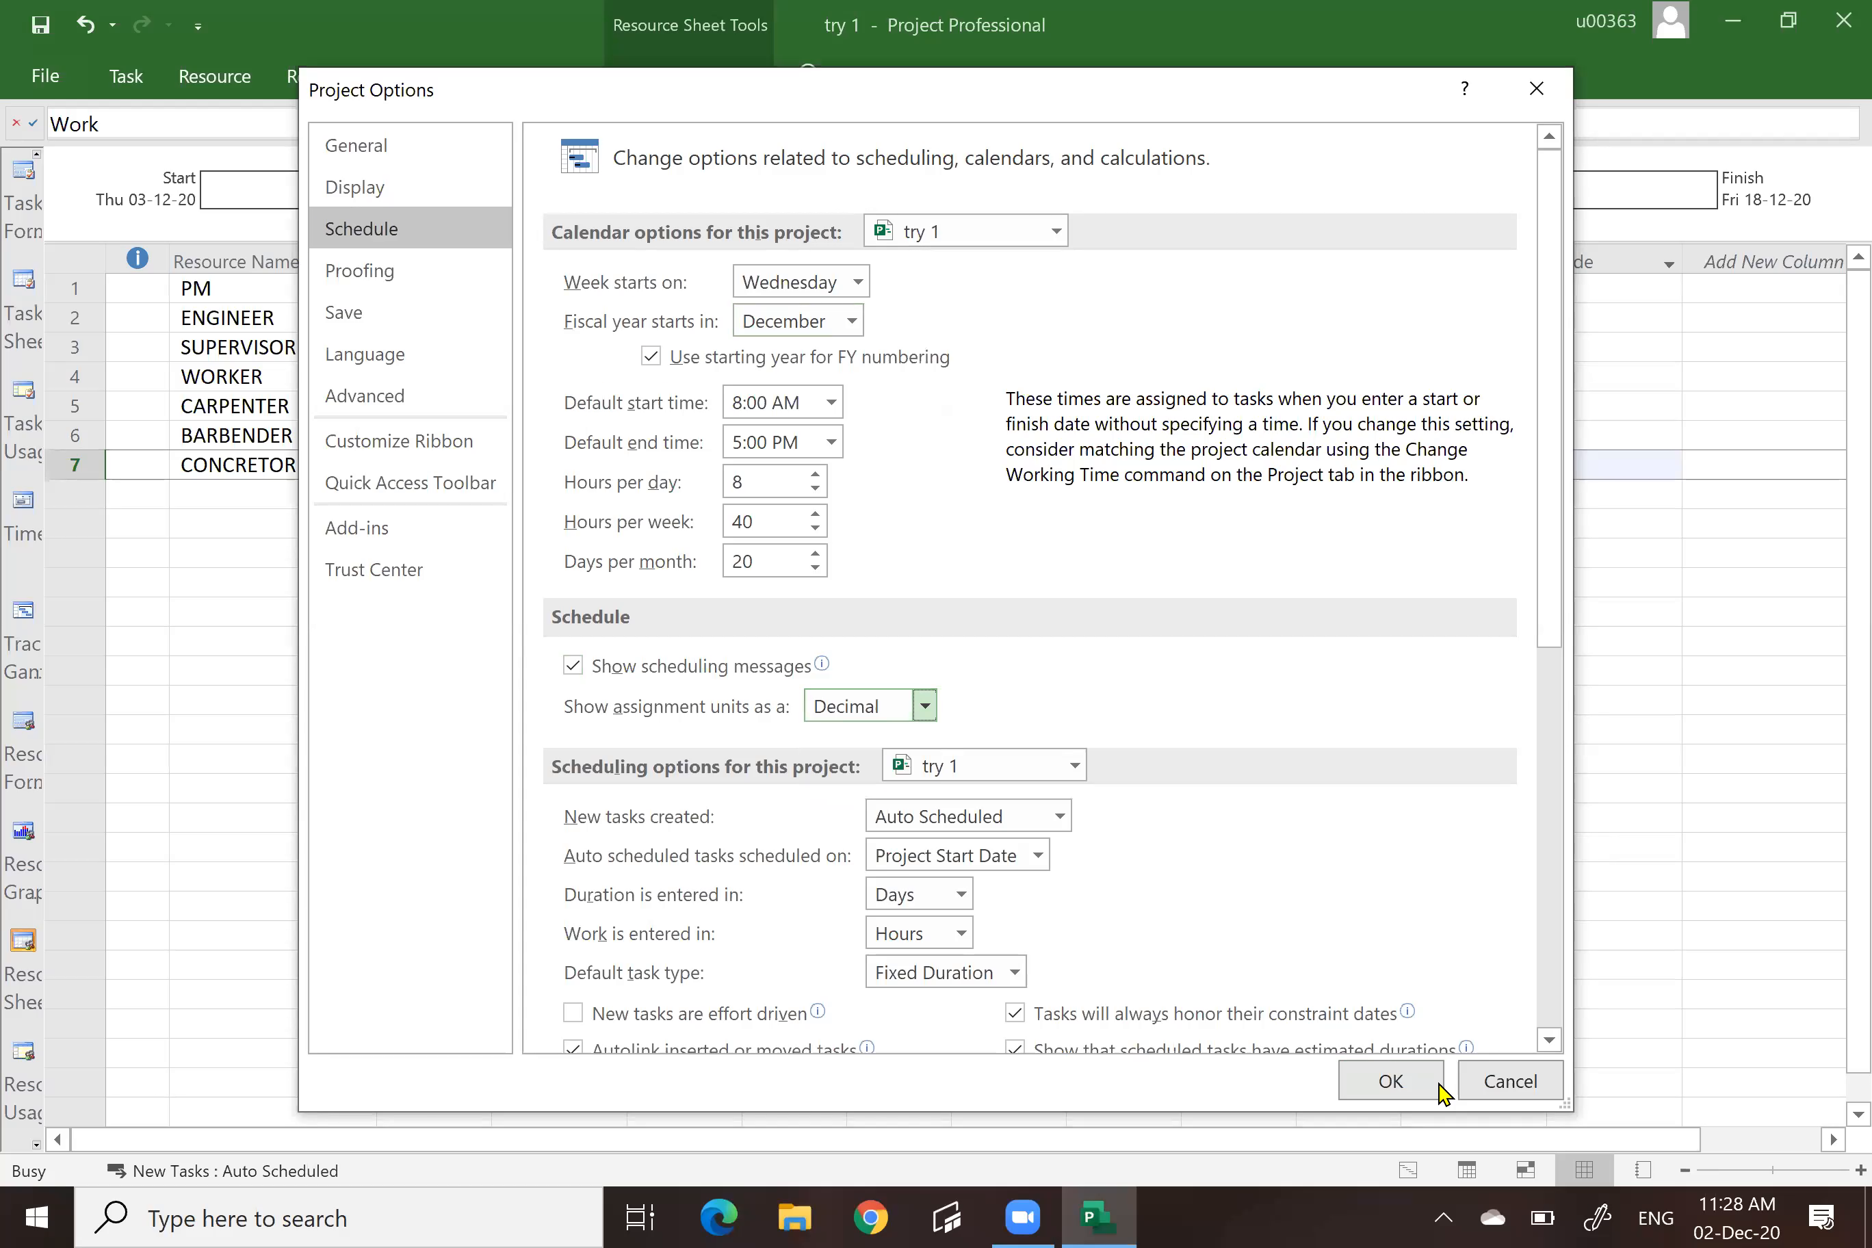
click(1418, 1083)
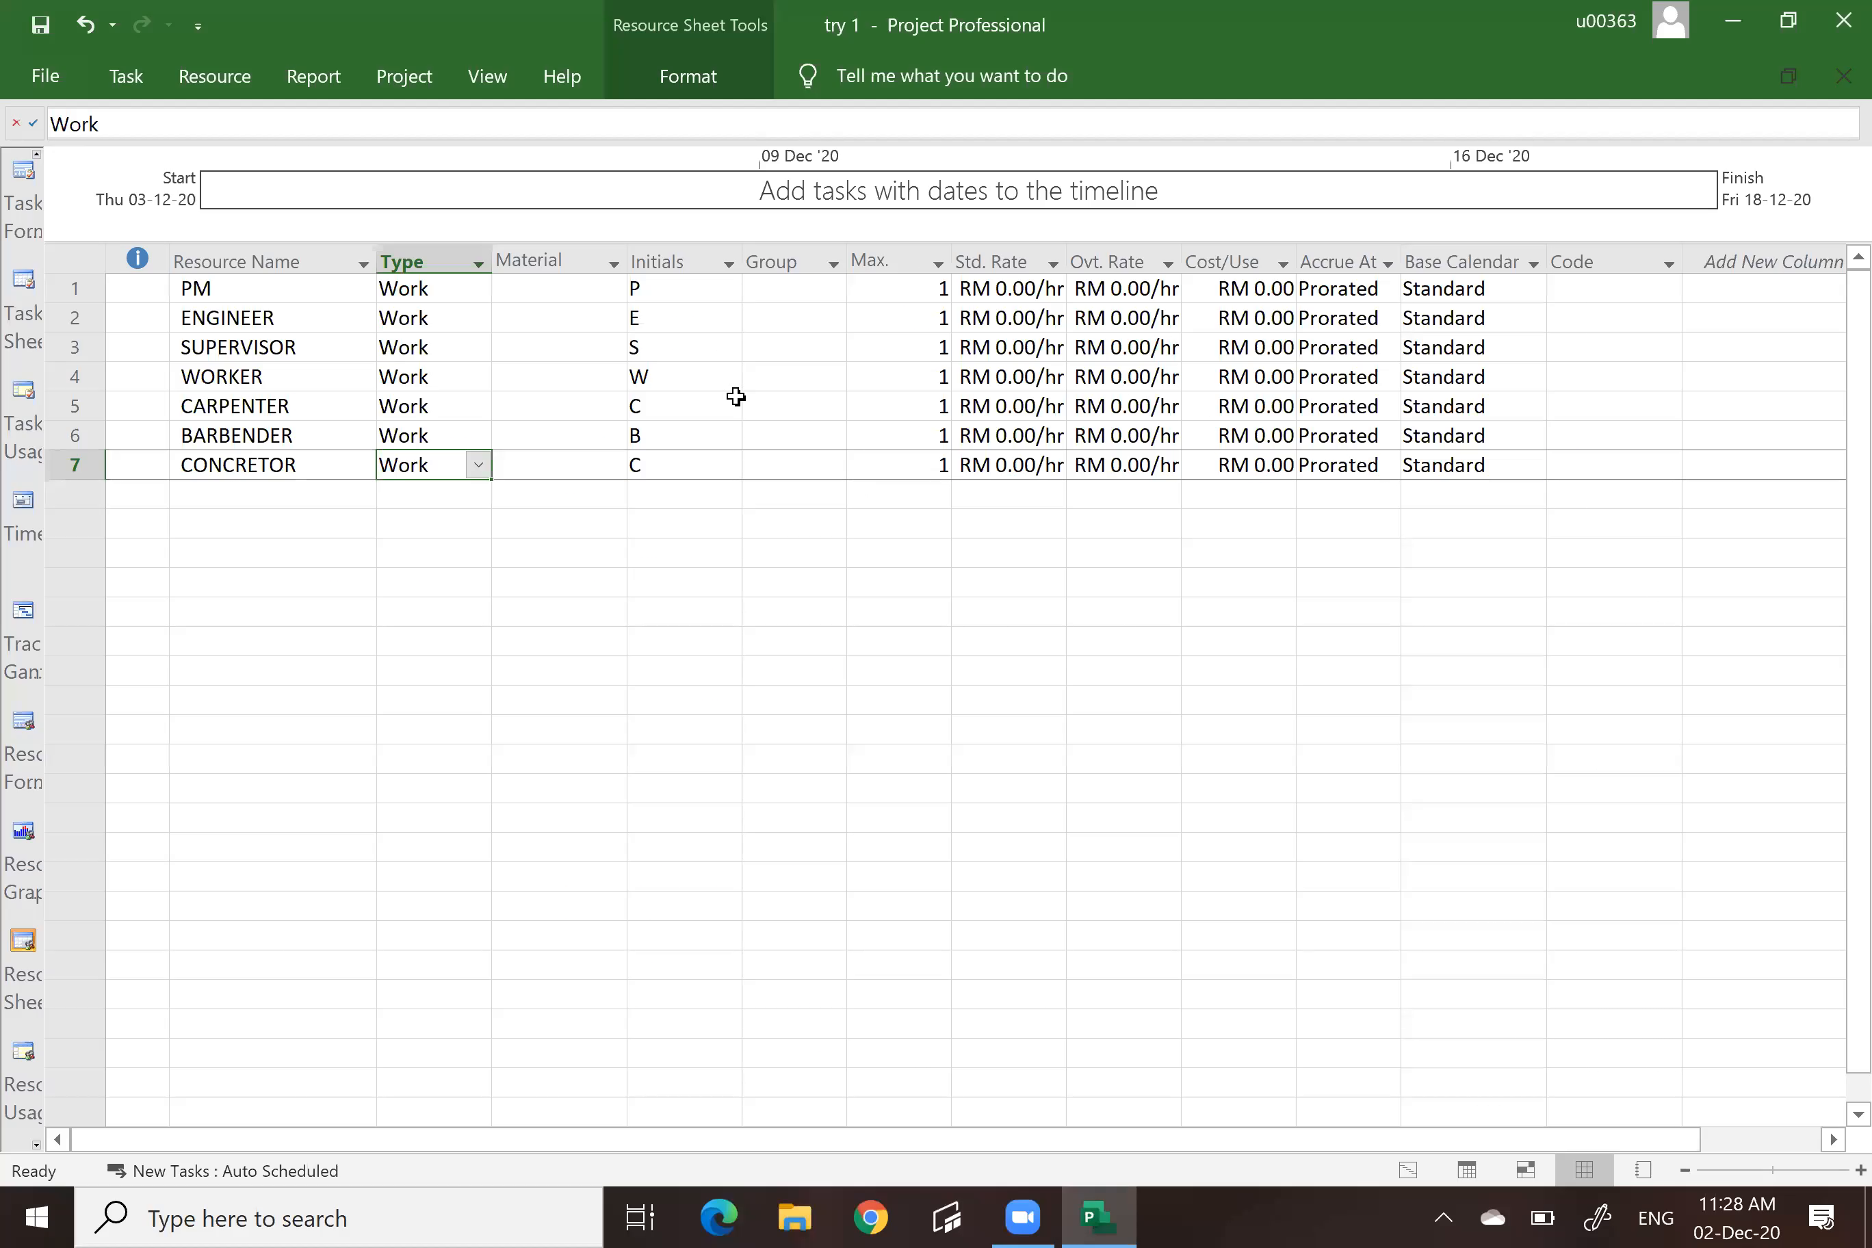
Set the maximum units of ENGINEER to 2 and of SUPERVISOR to 3.
click(883, 263)
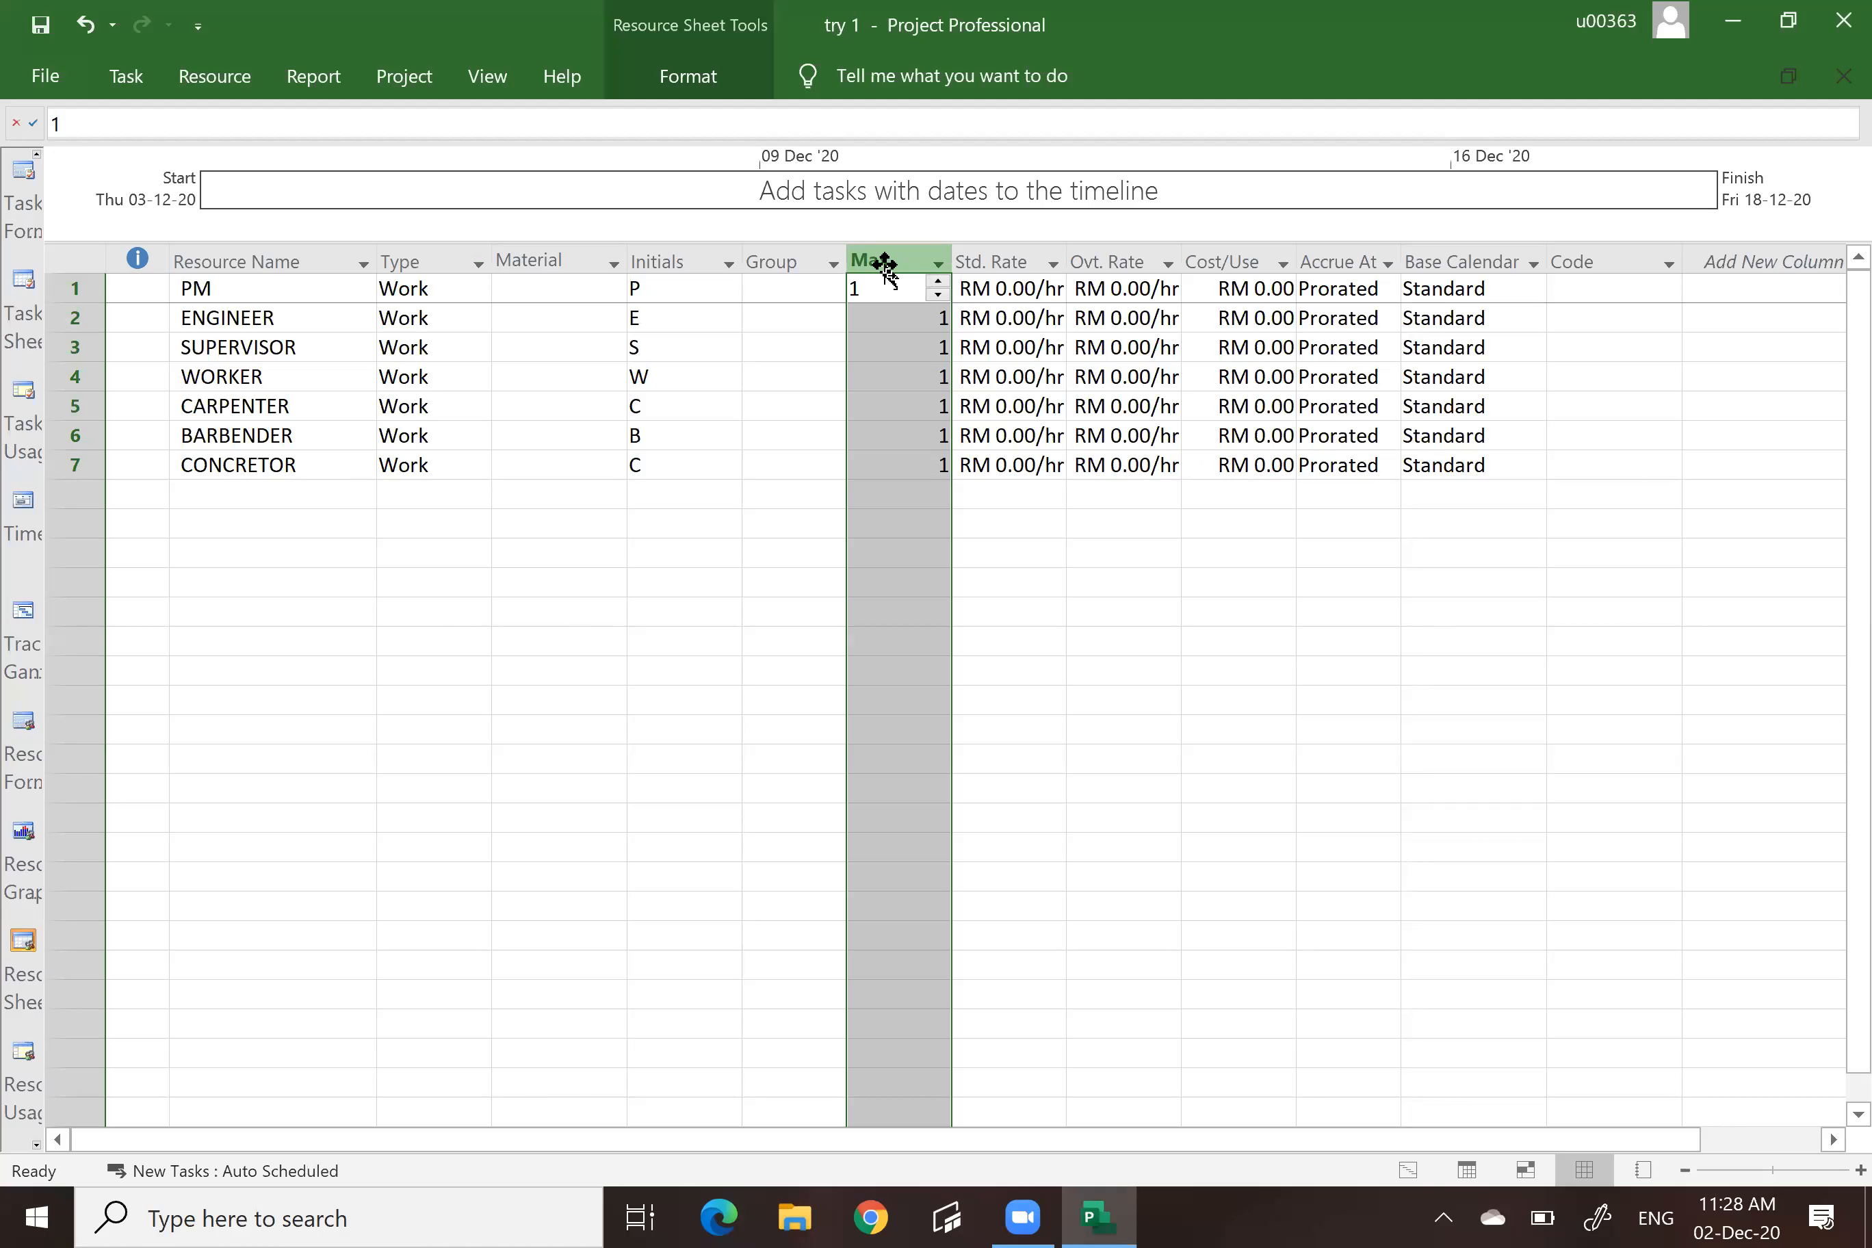
click(886, 322)
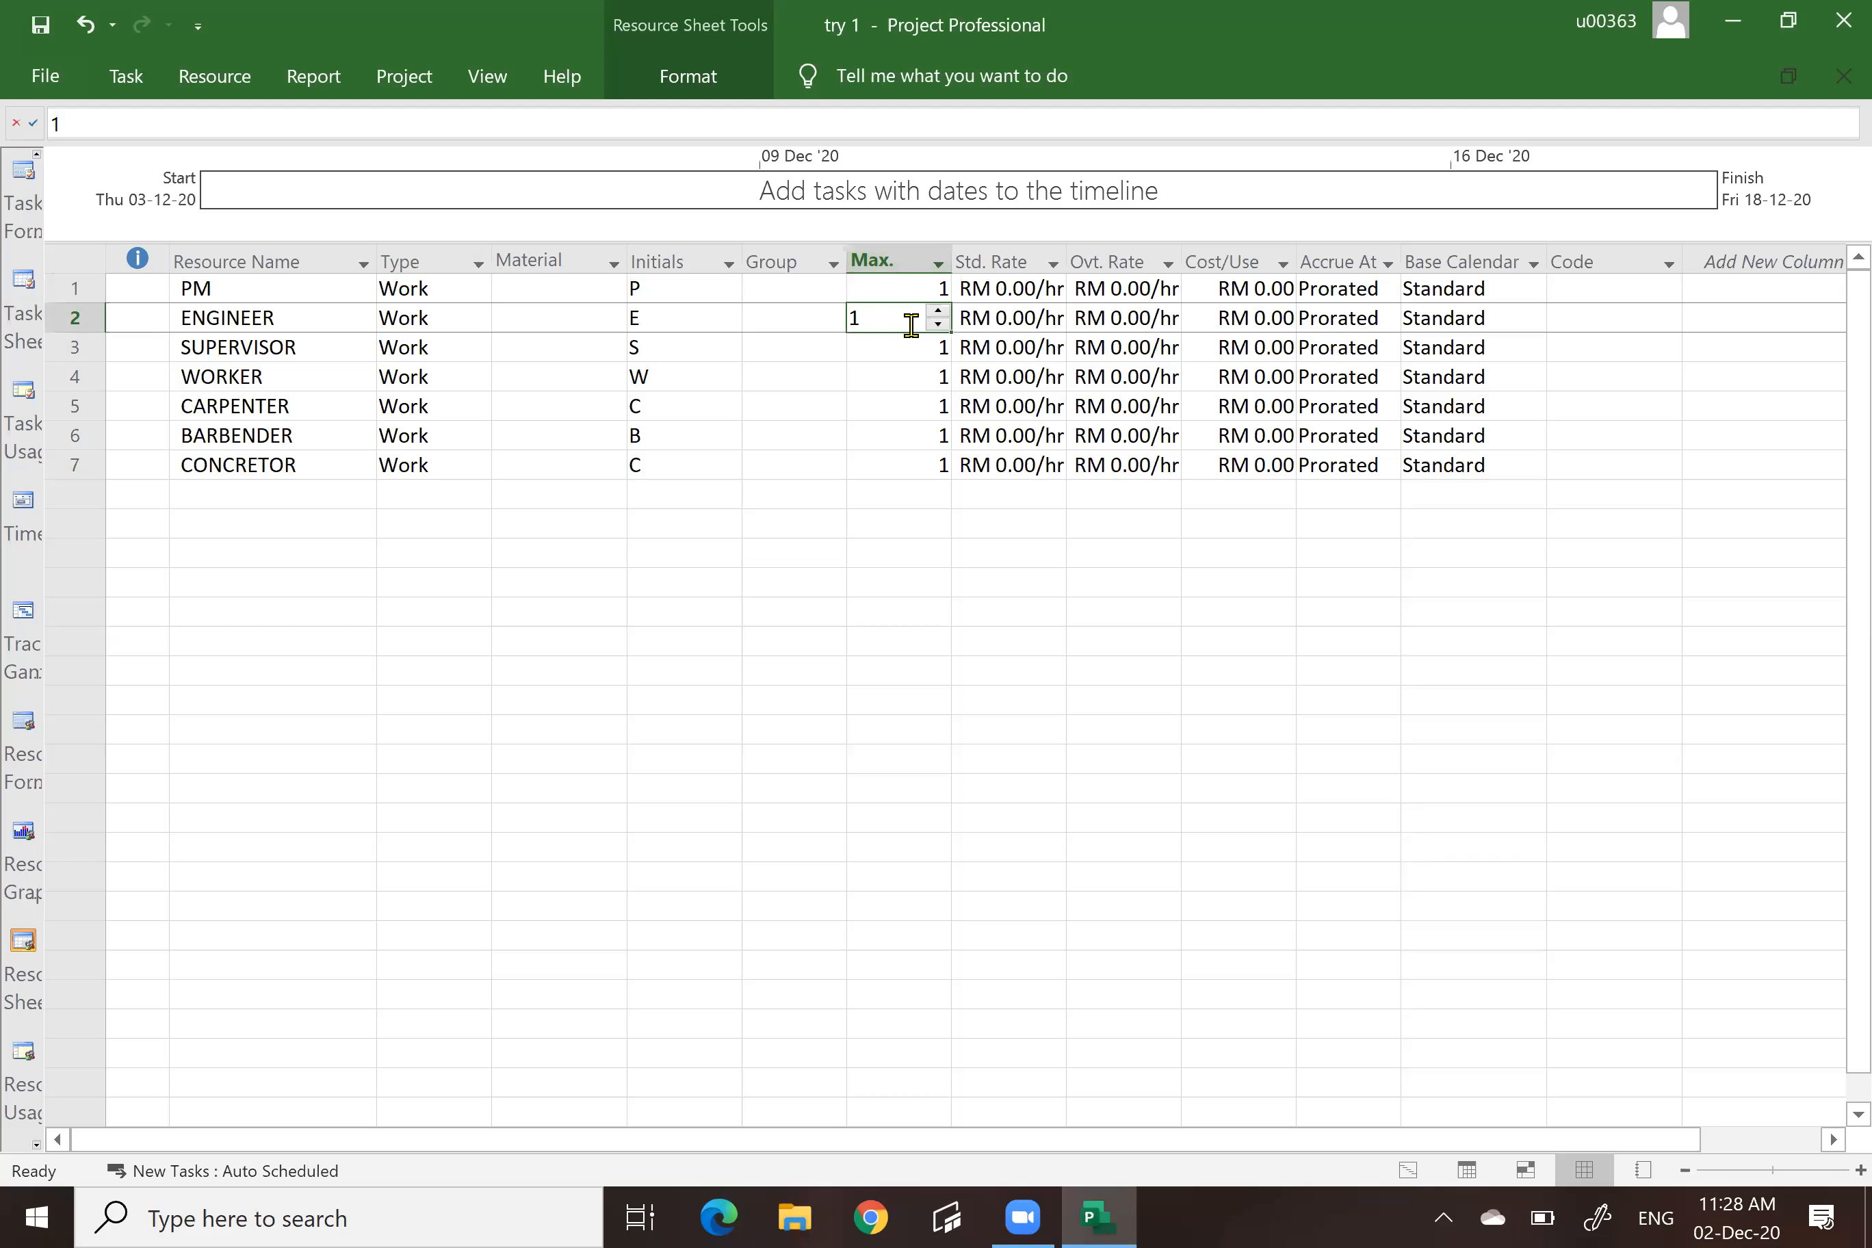
click(933, 309)
click(933, 309)
click(934, 350)
click(937, 342)
click(937, 341)
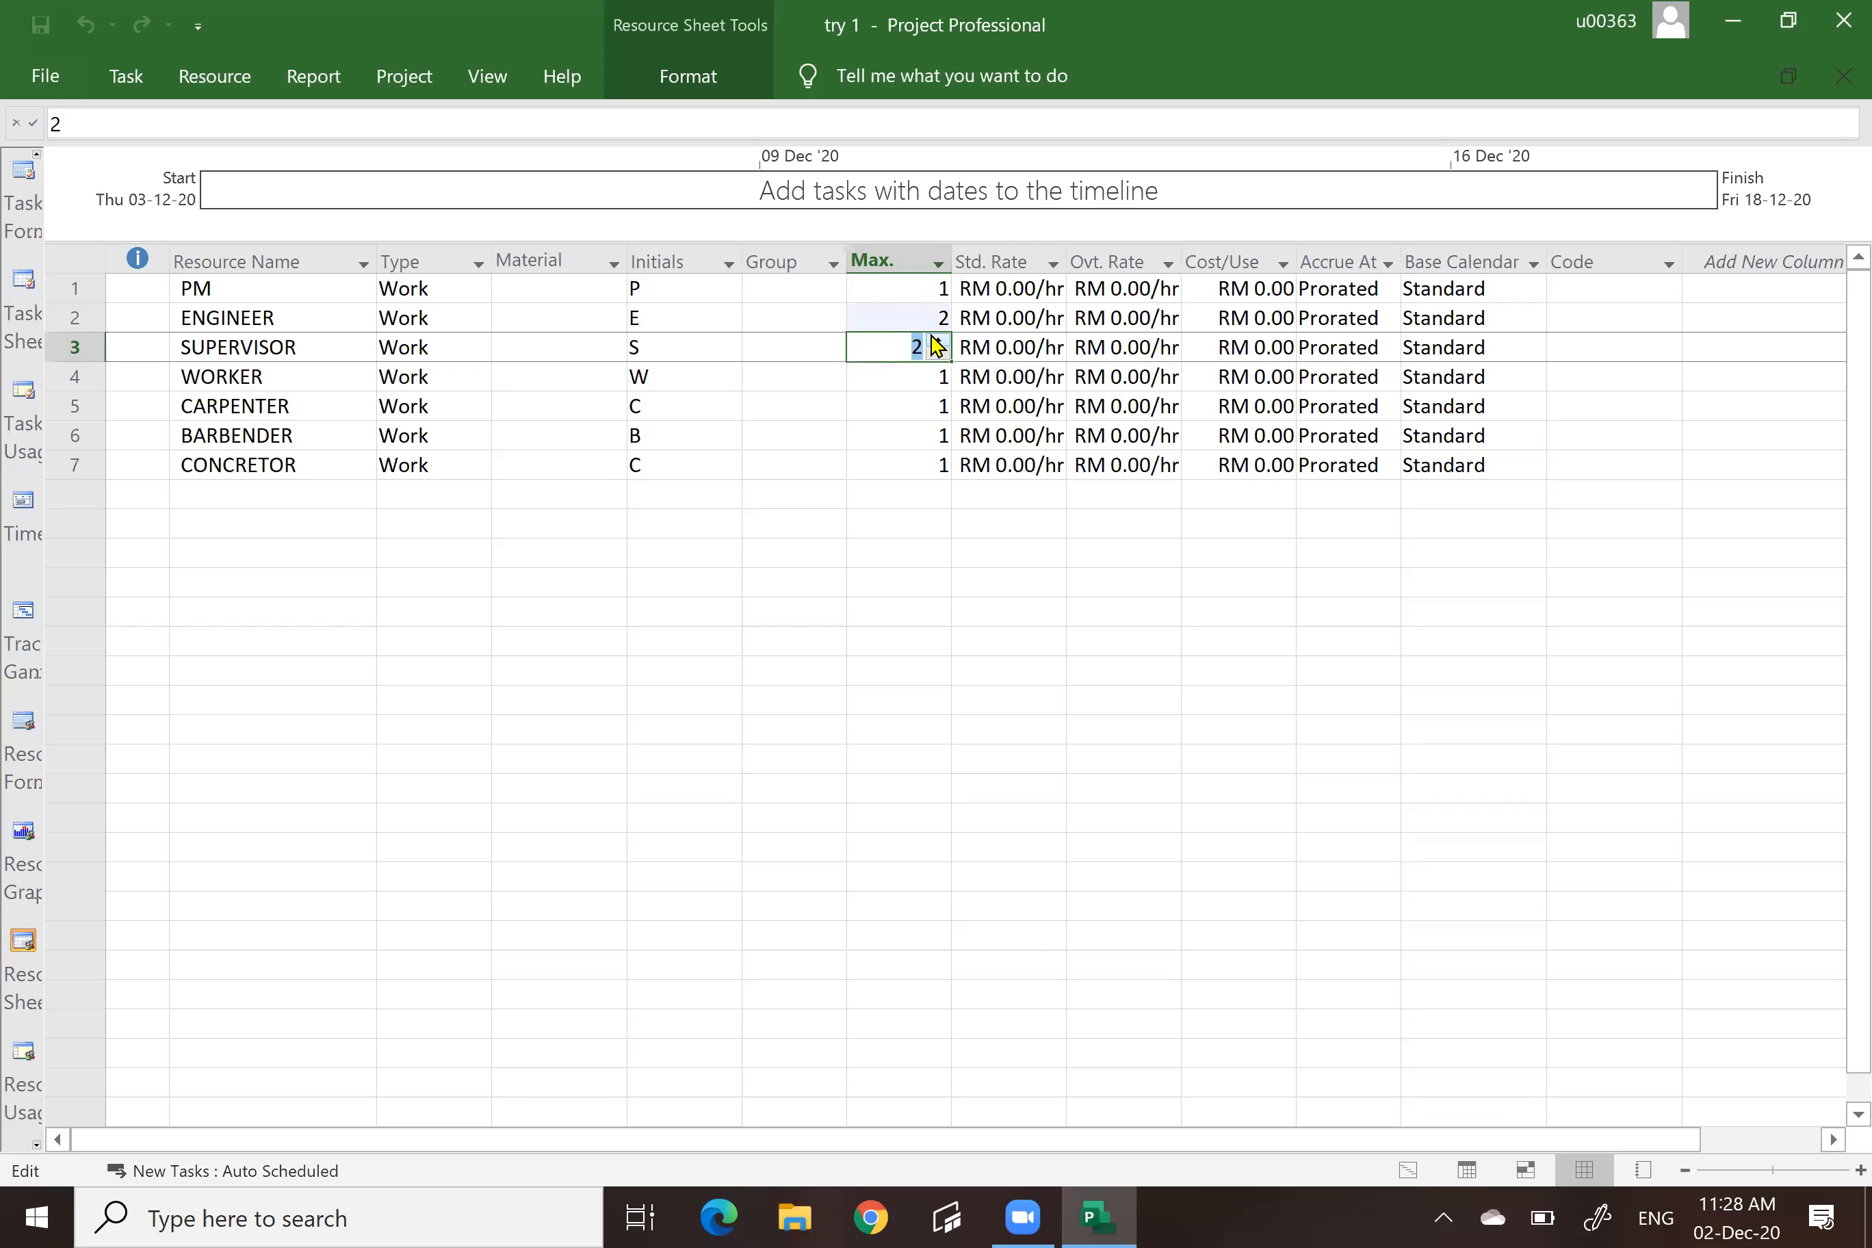
click(935, 342)
click(935, 341)
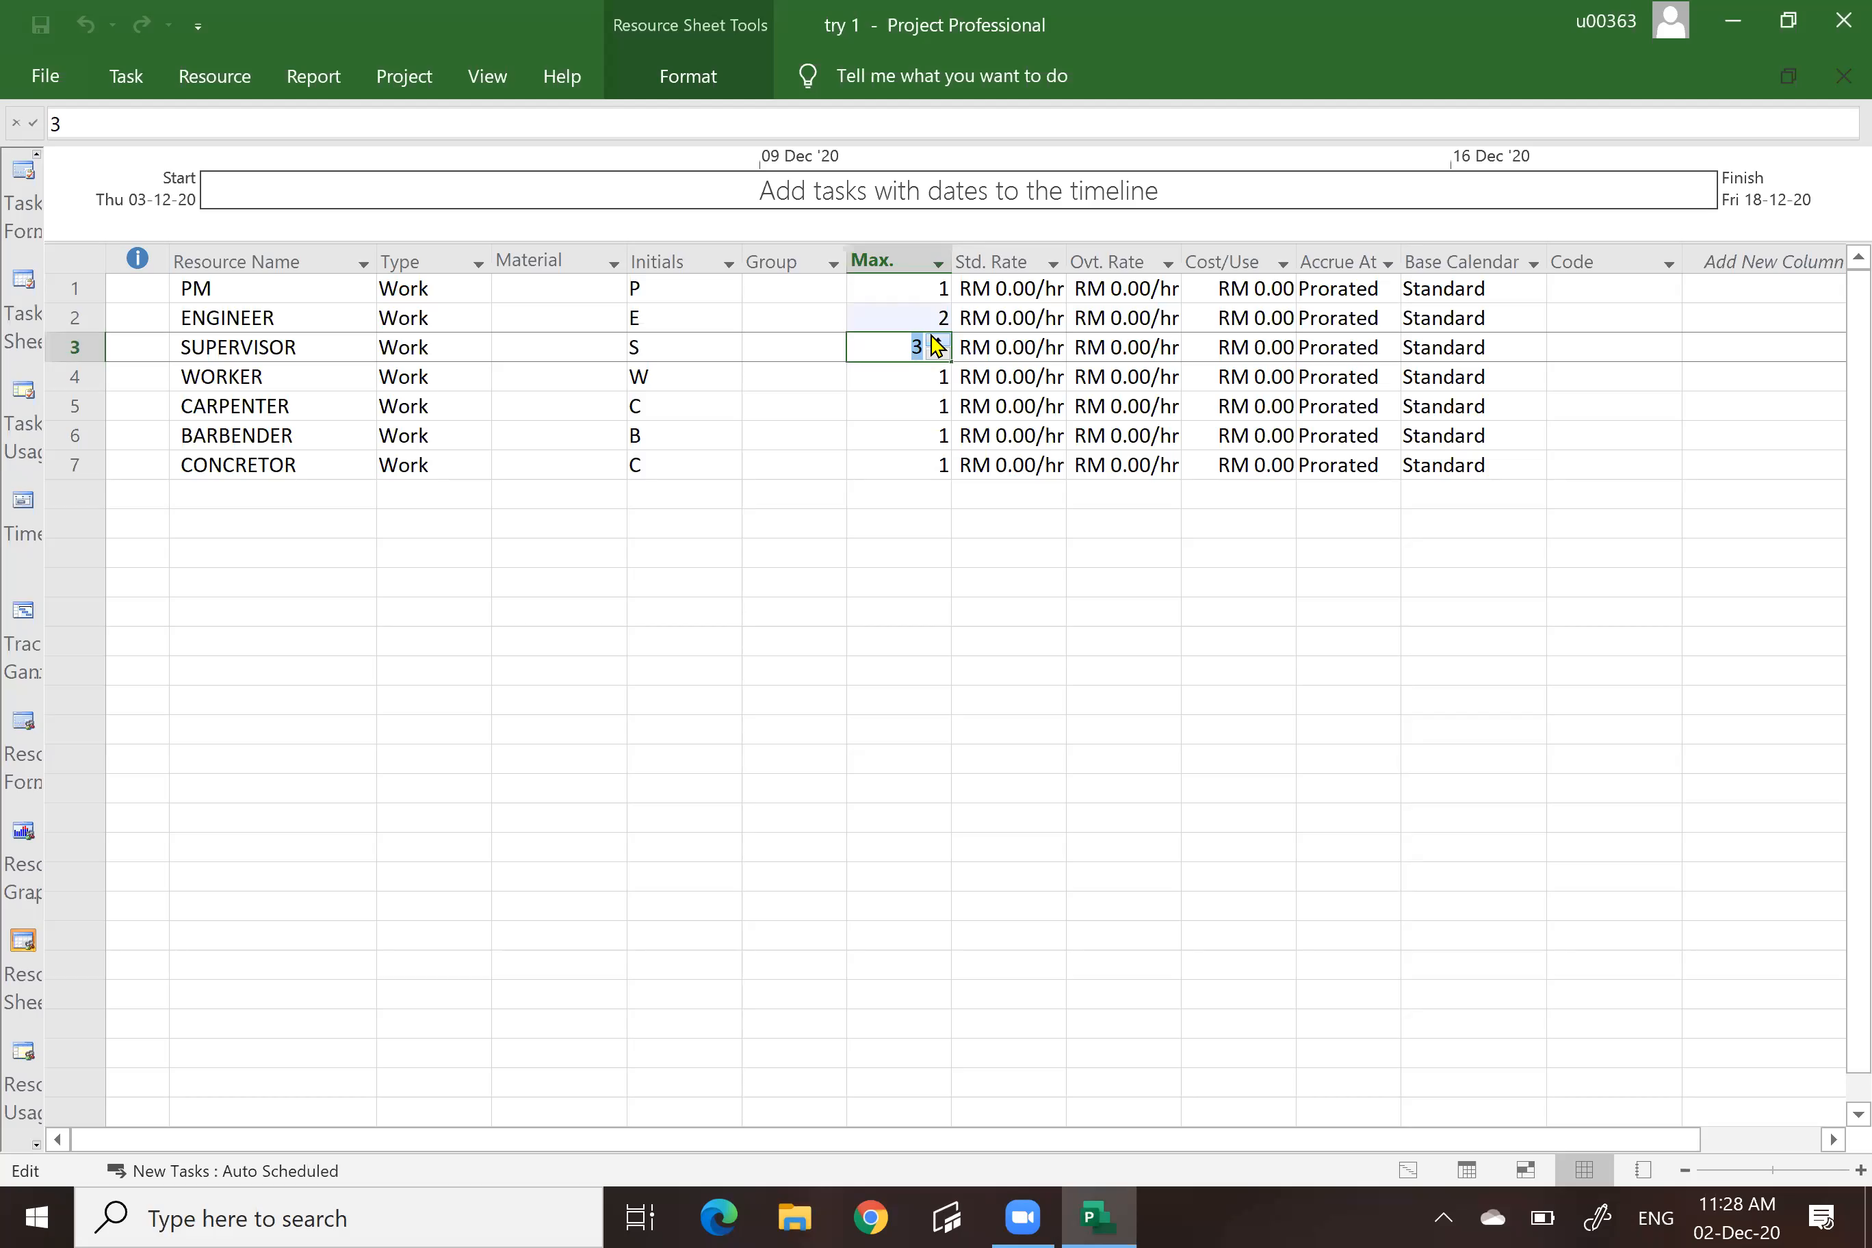
click(1066, 627)
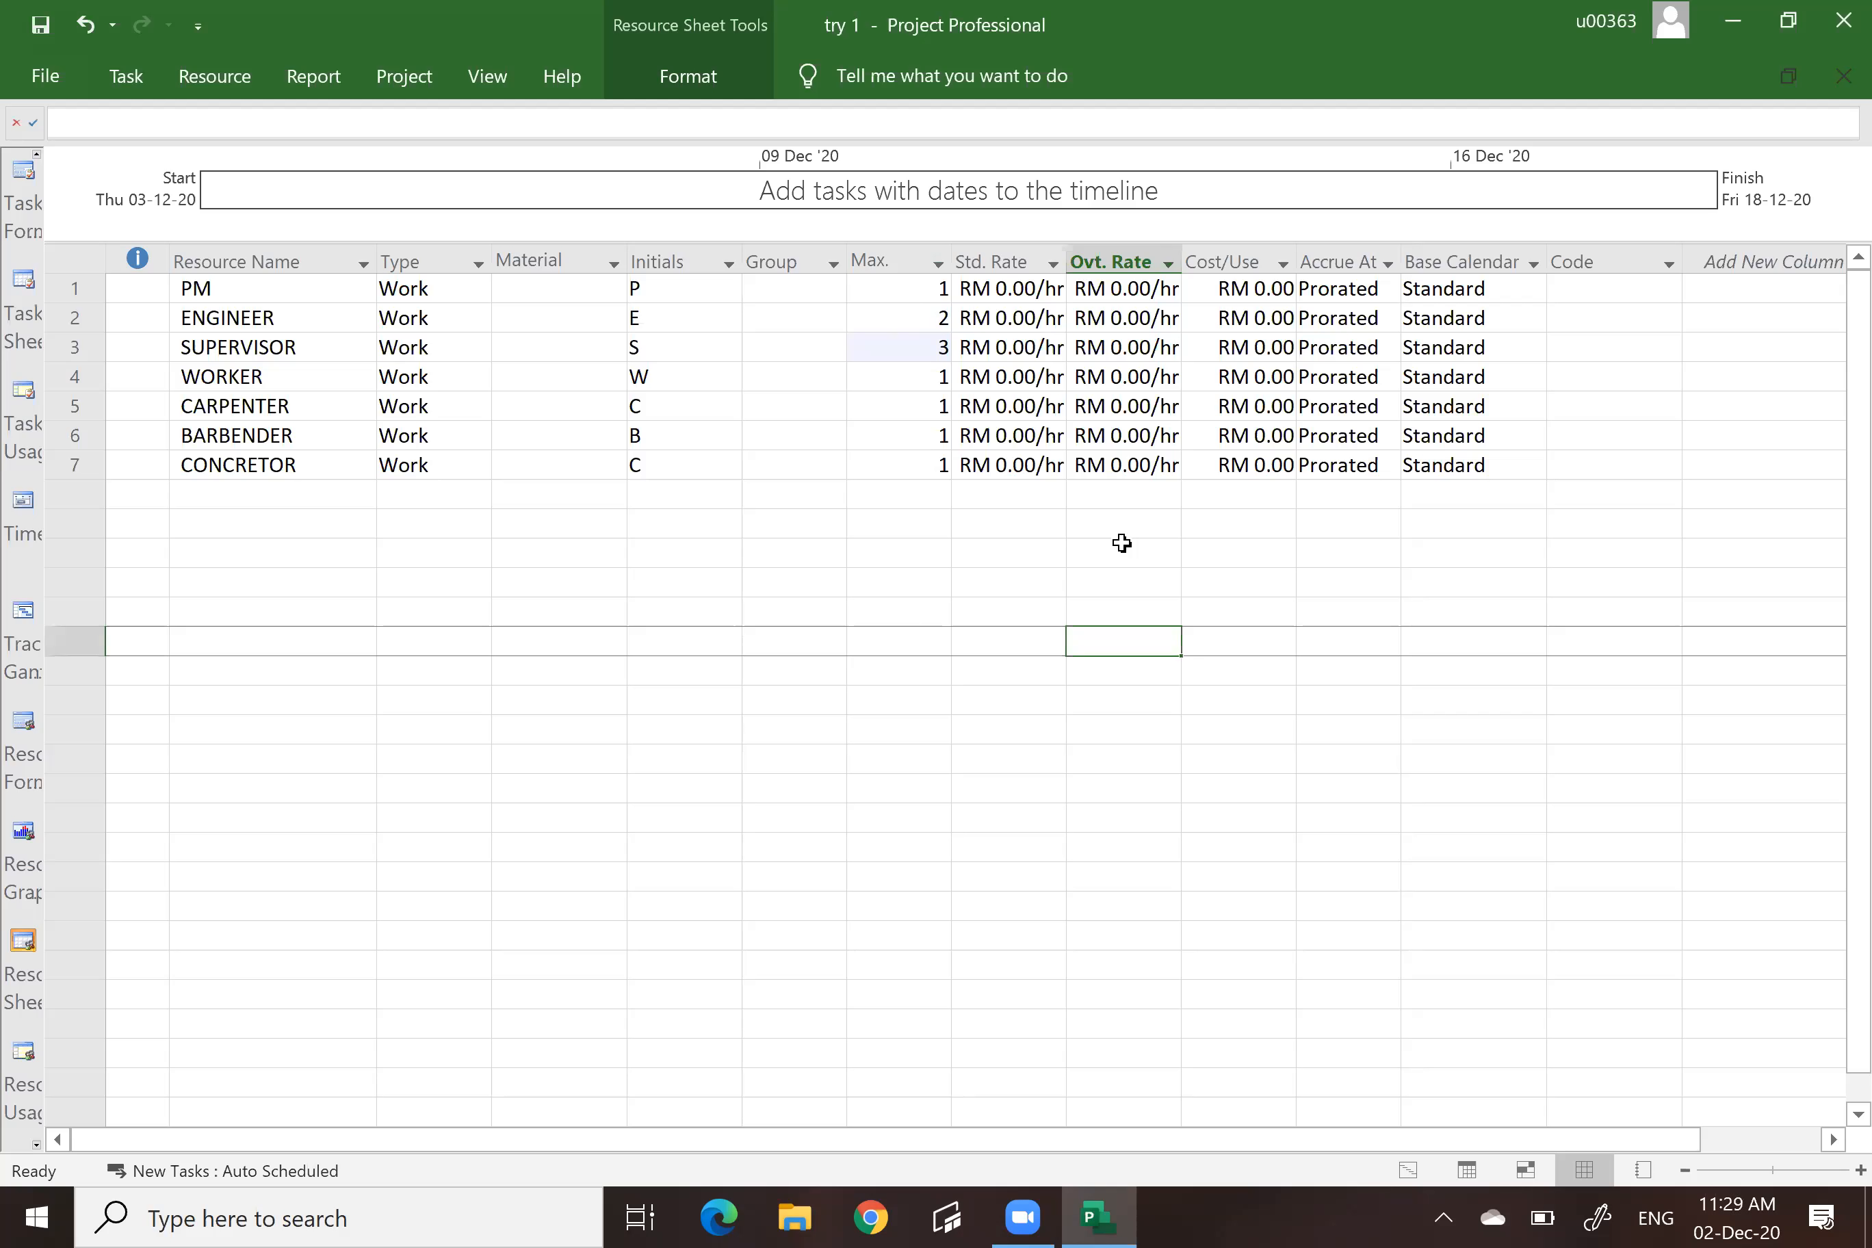
Set the maximum units of WORKER to 4.
click(940, 385)
click(938, 371)
click(937, 371)
click(937, 371)
click(938, 371)
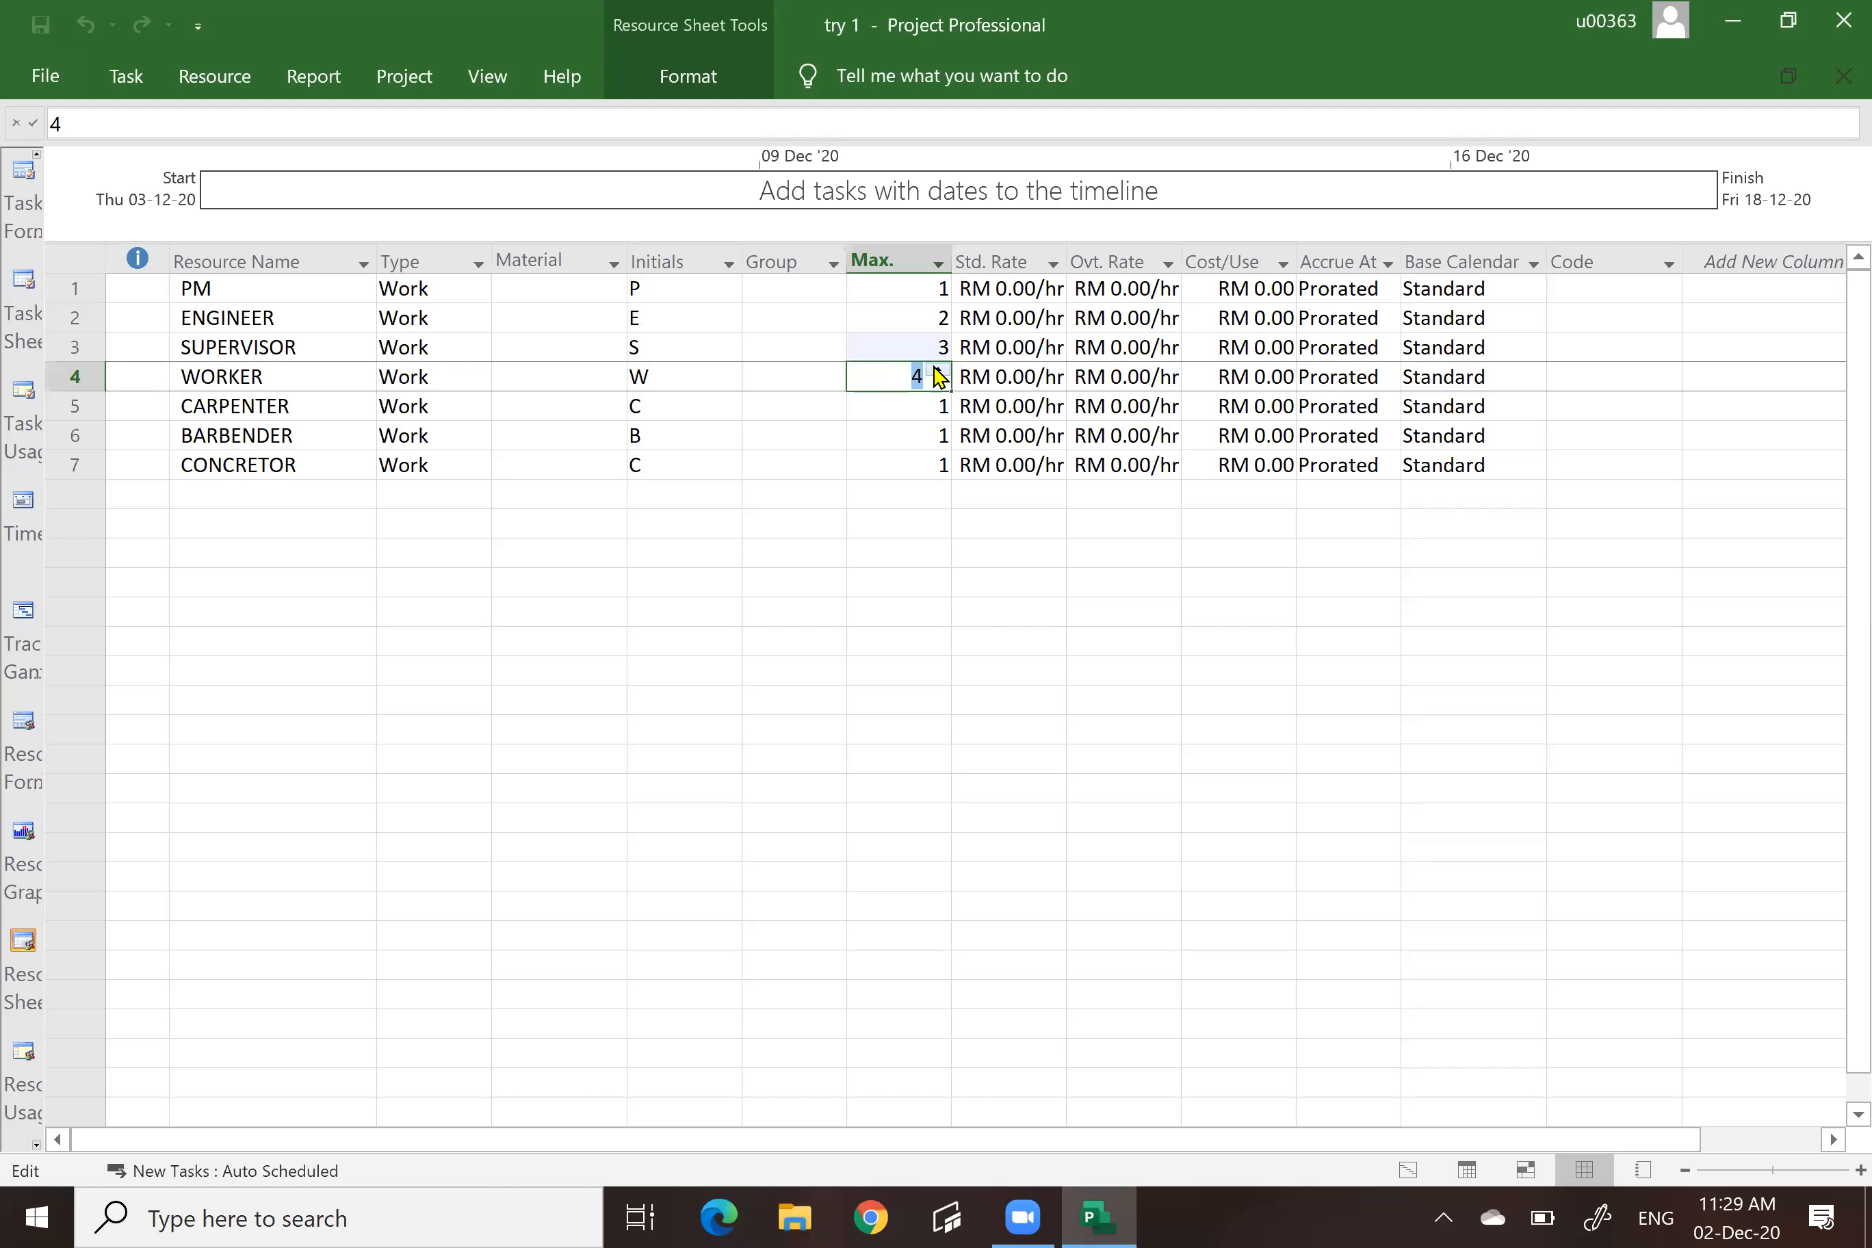
click(1025, 728)
Set the maximum units of CARPENTER to 5, BARBENDER to 6 and CONCRETOR to 2.
click(877, 402)
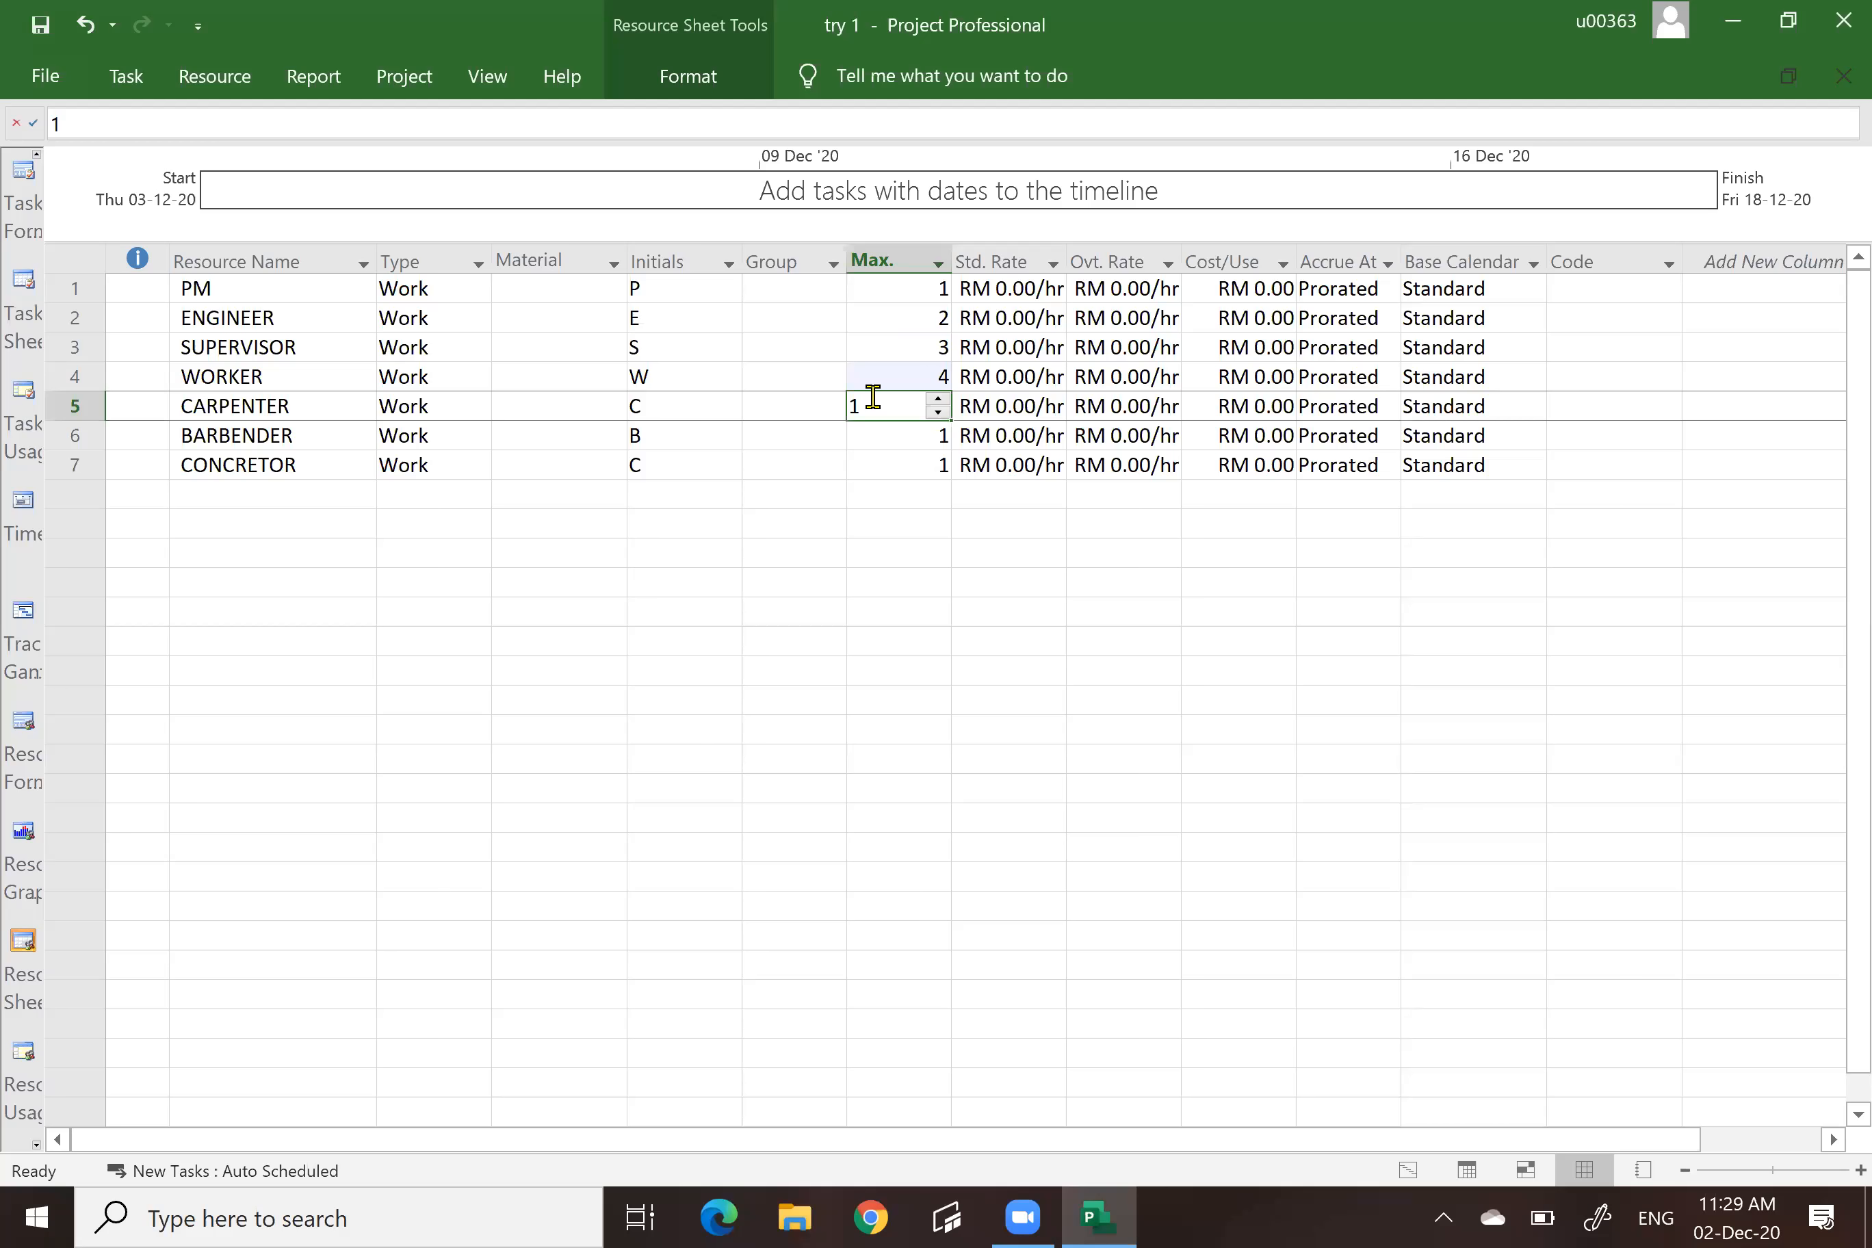
text(5)
key(Return)
text(6)
key(Return)
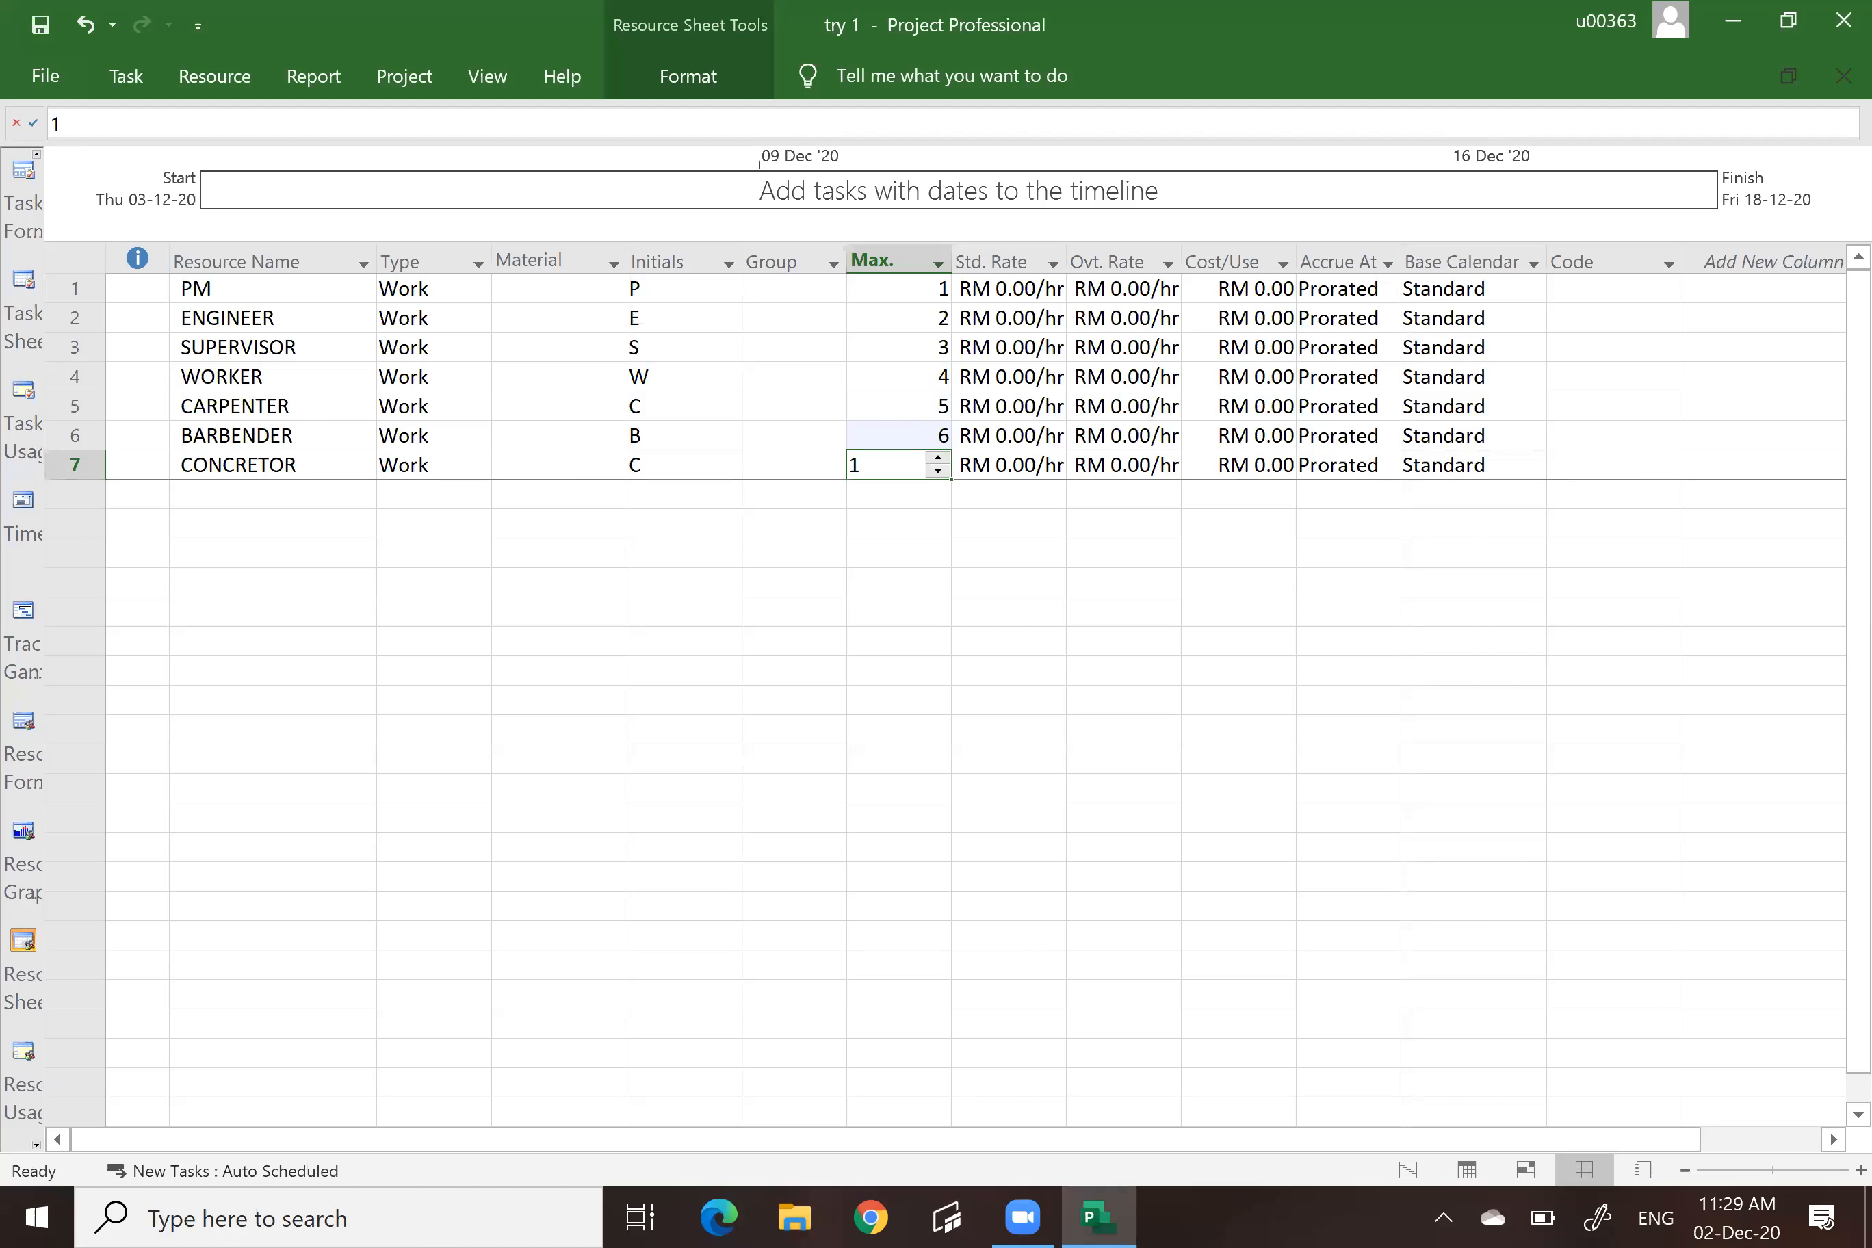
text(2)
key(Return)
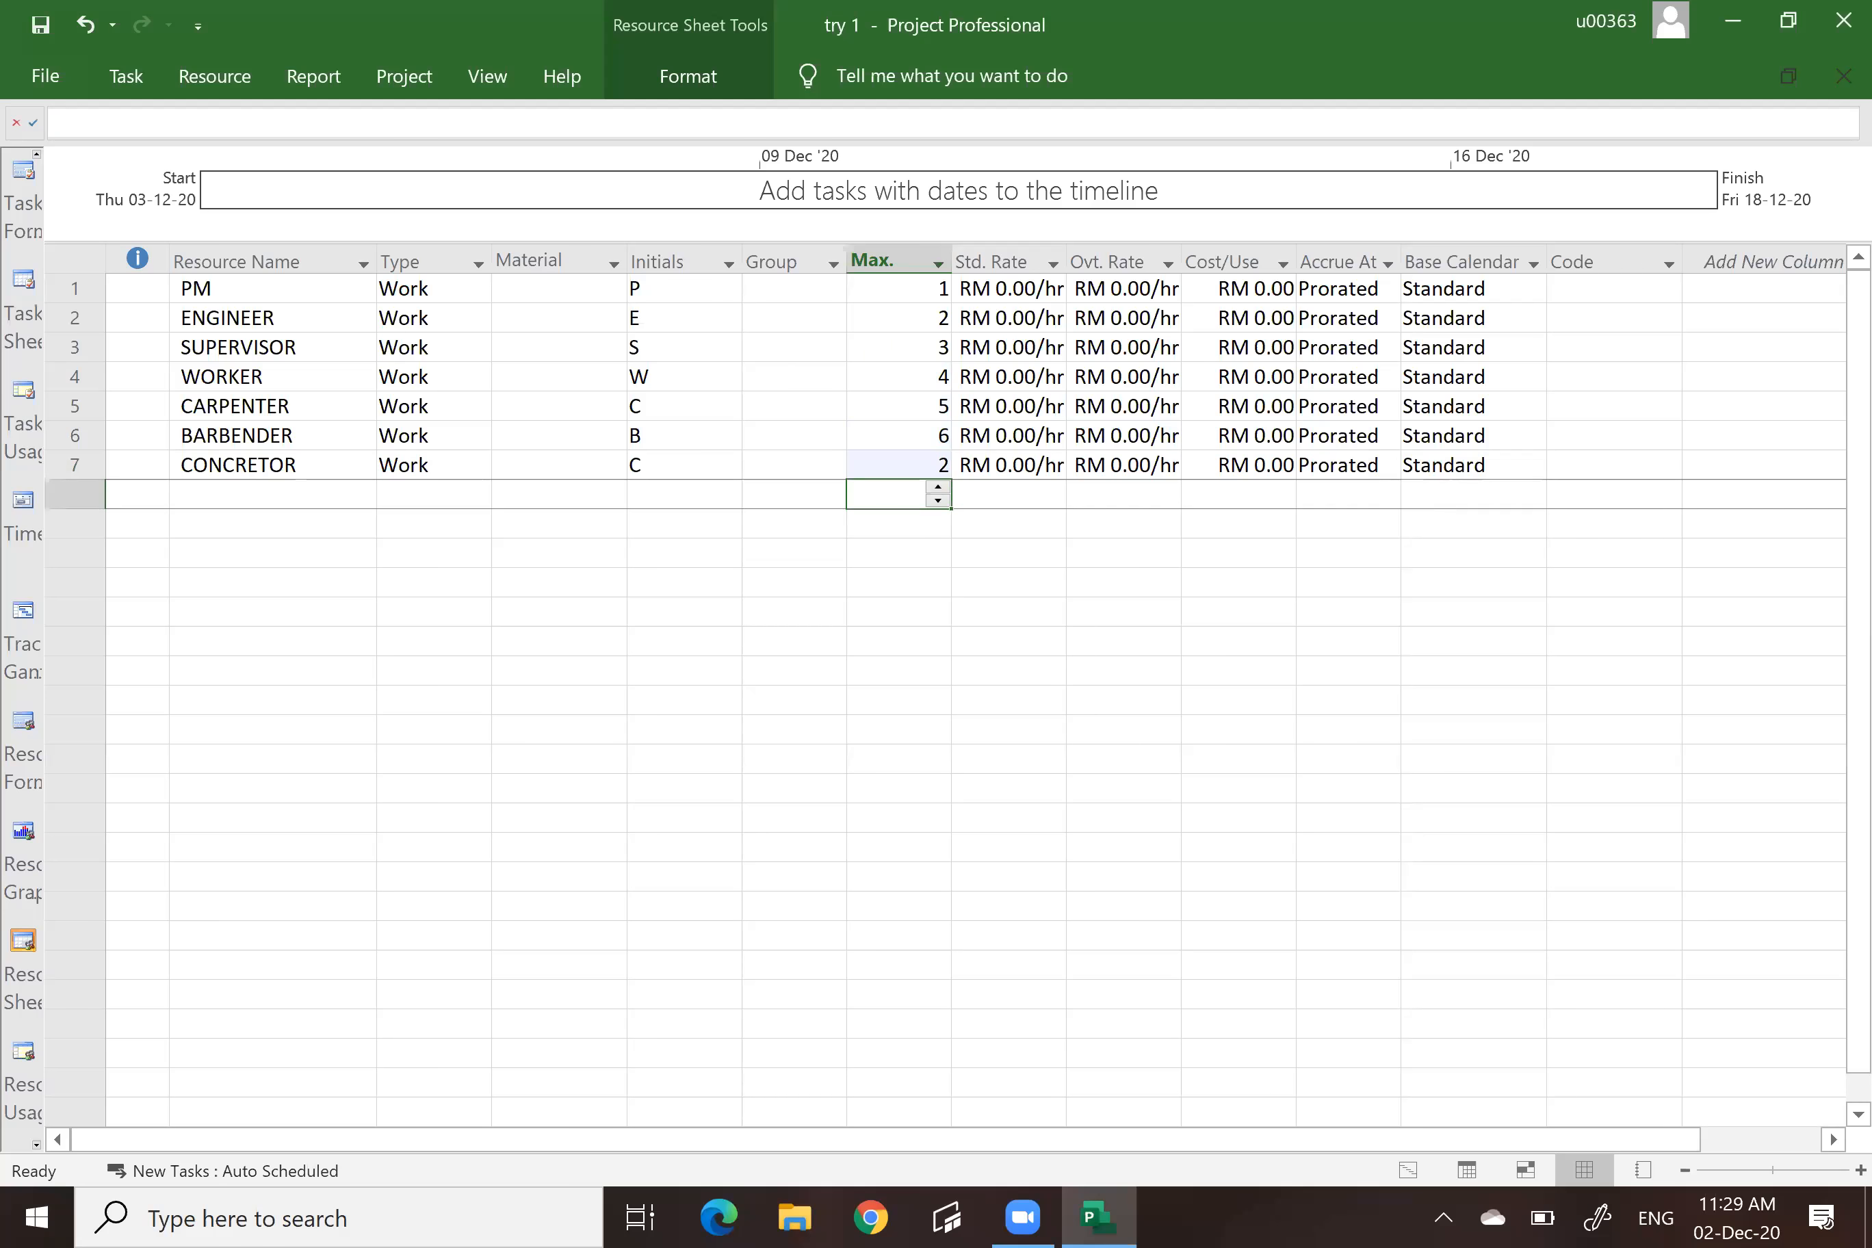
Select the Std. Rate column to examine the standard rates of the resources.
click(1003, 611)
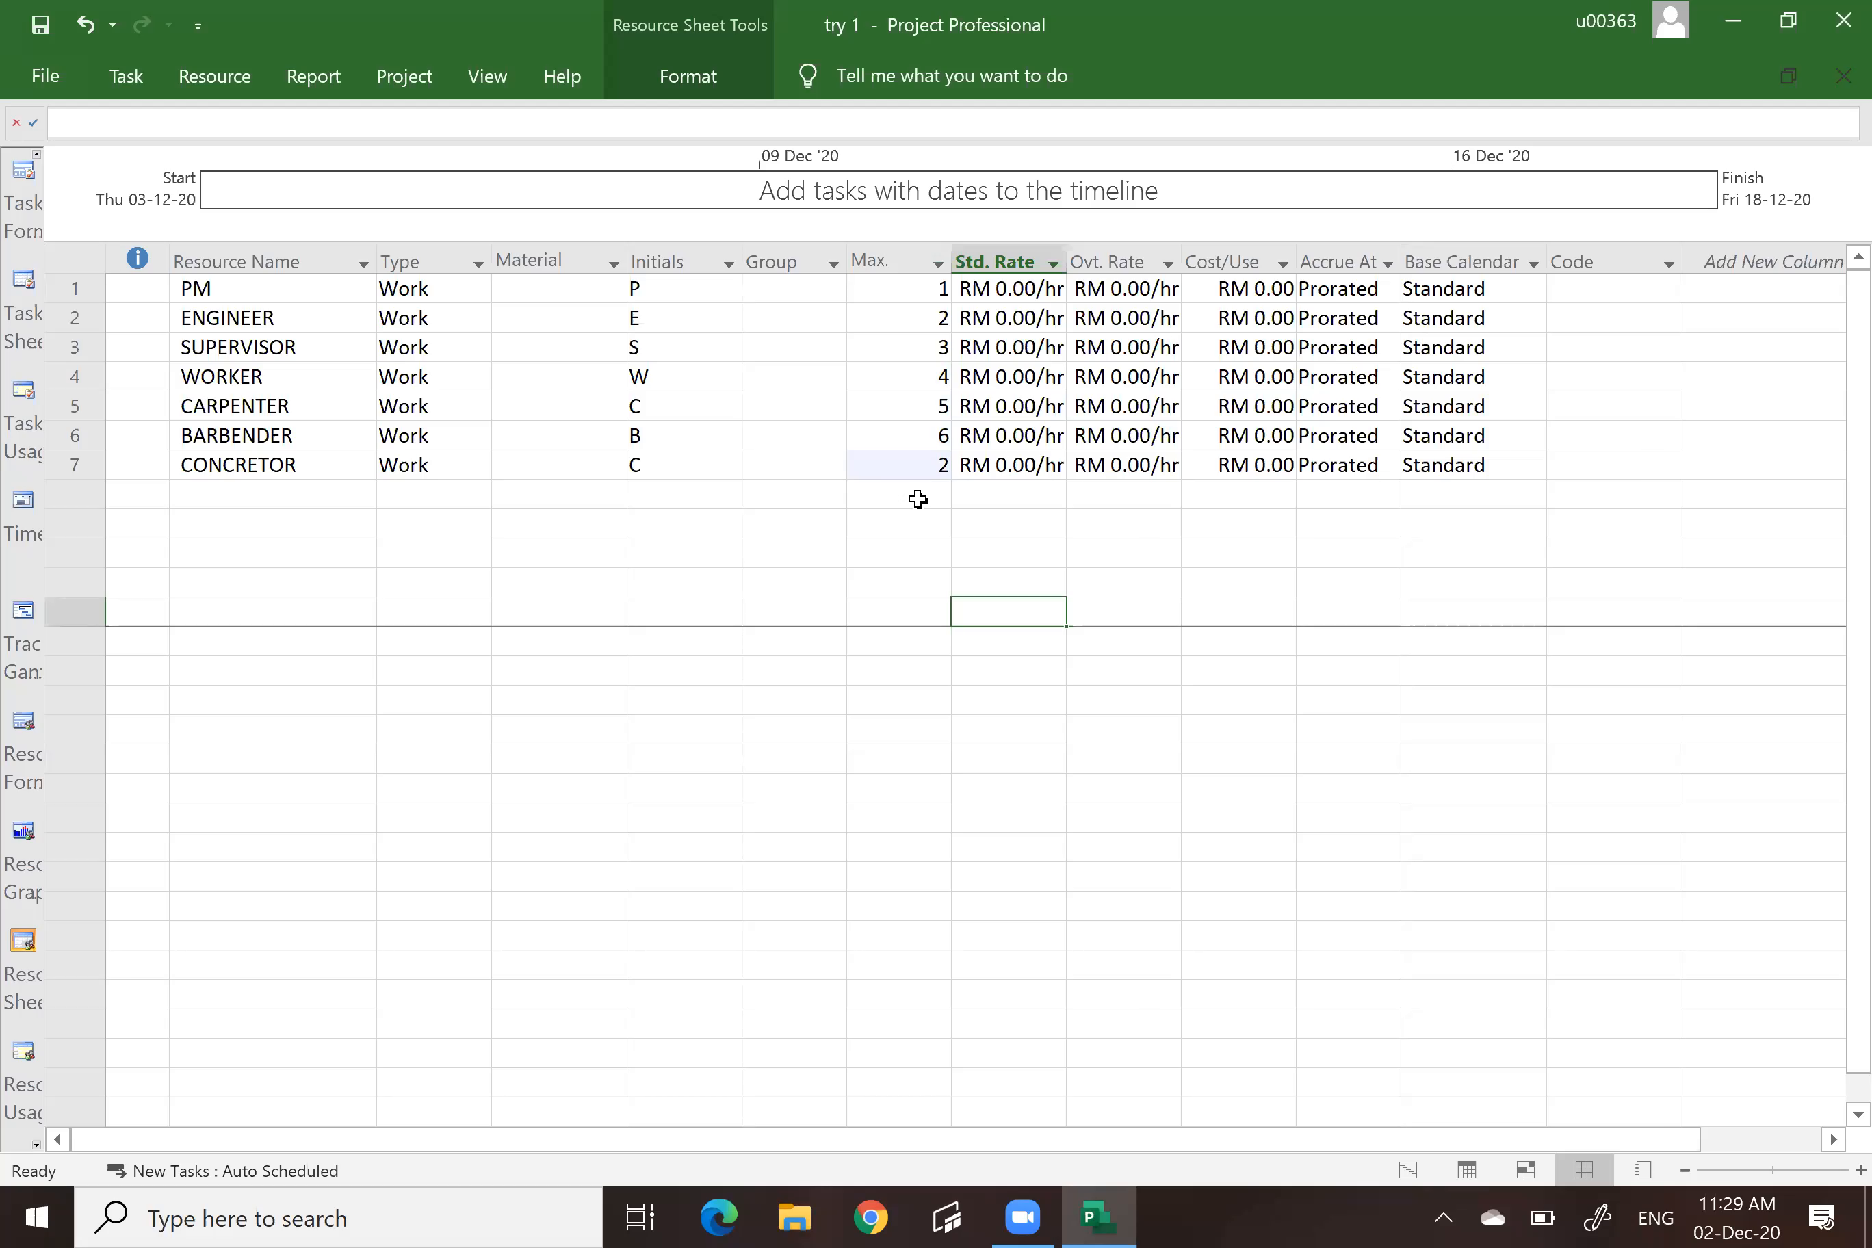
click(1010, 260)
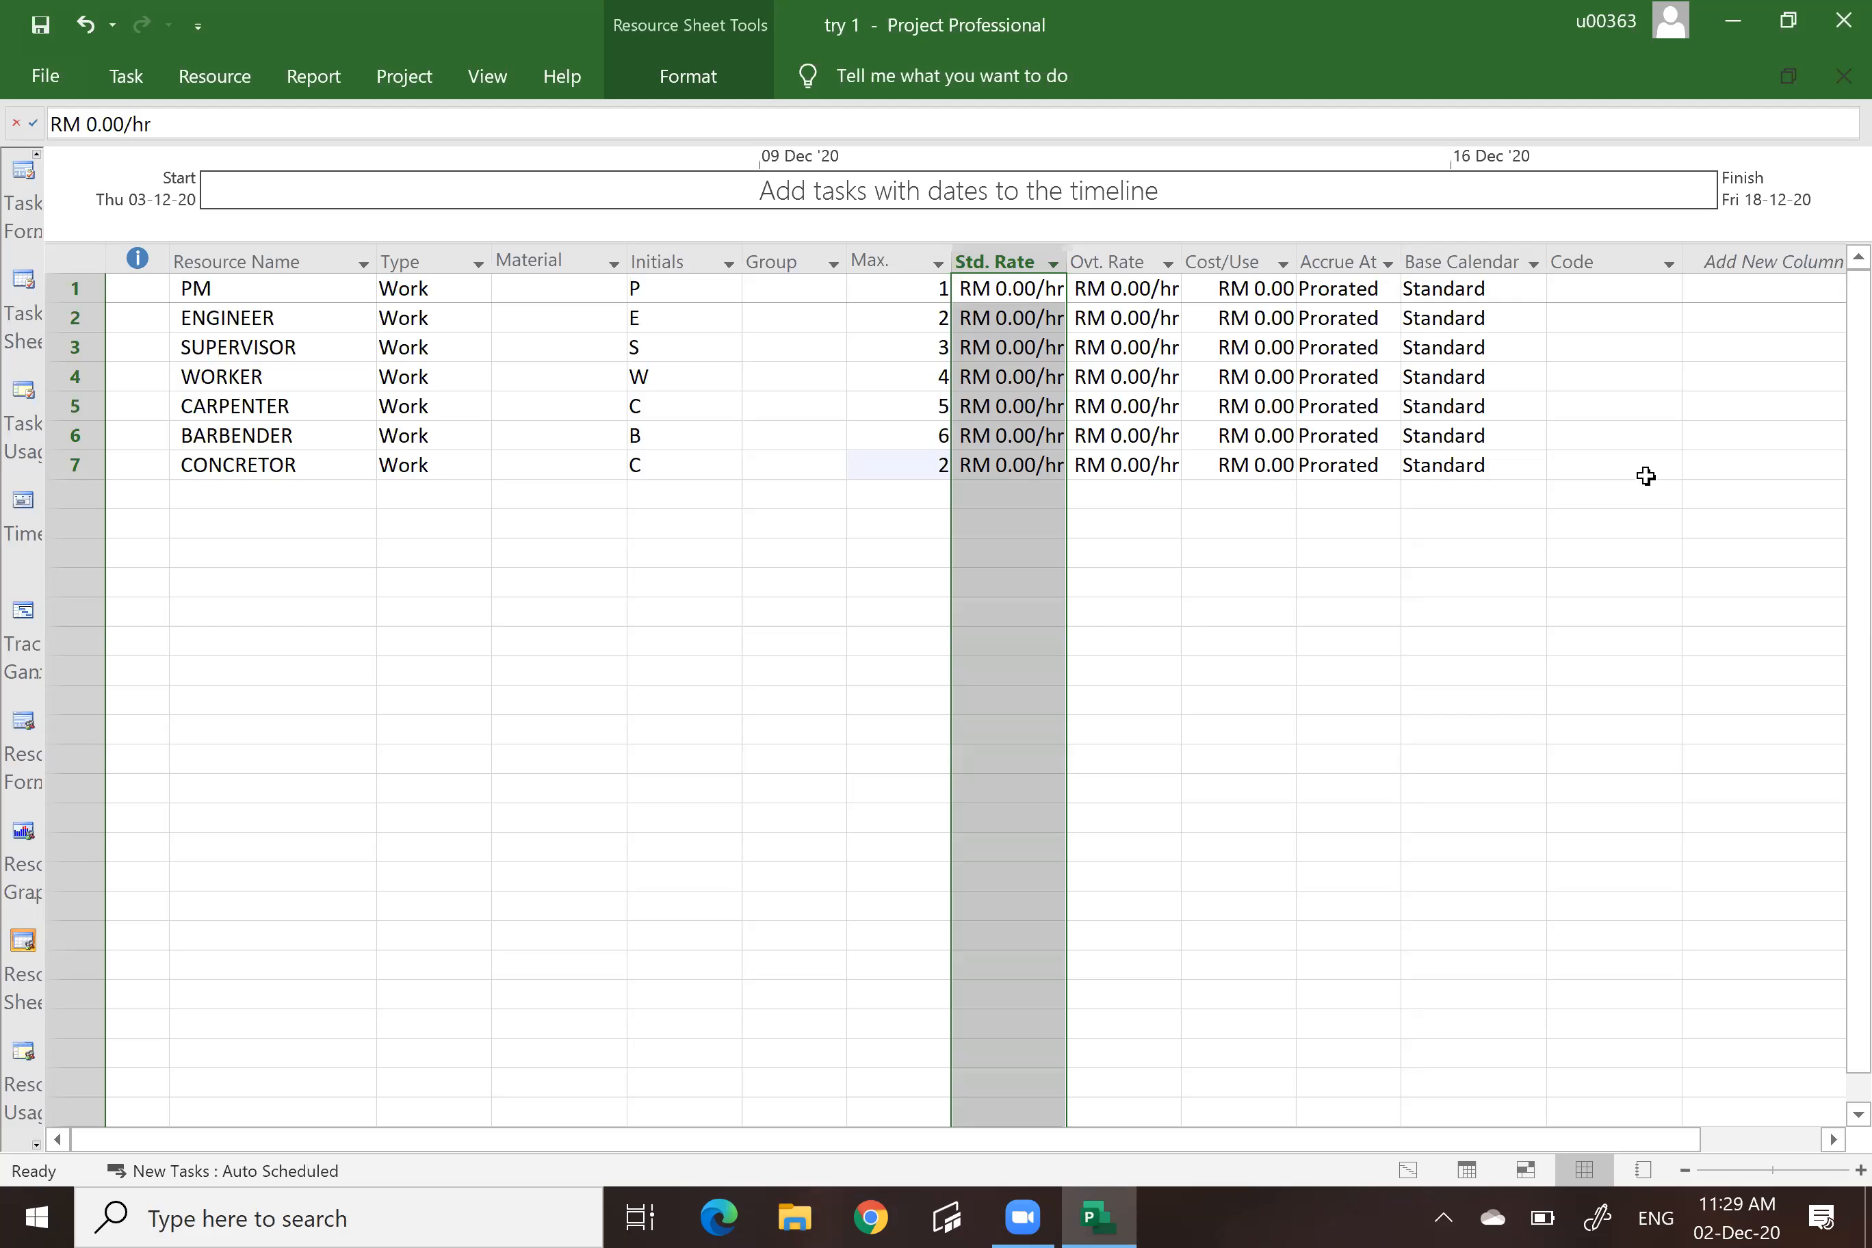
click(1631, 551)
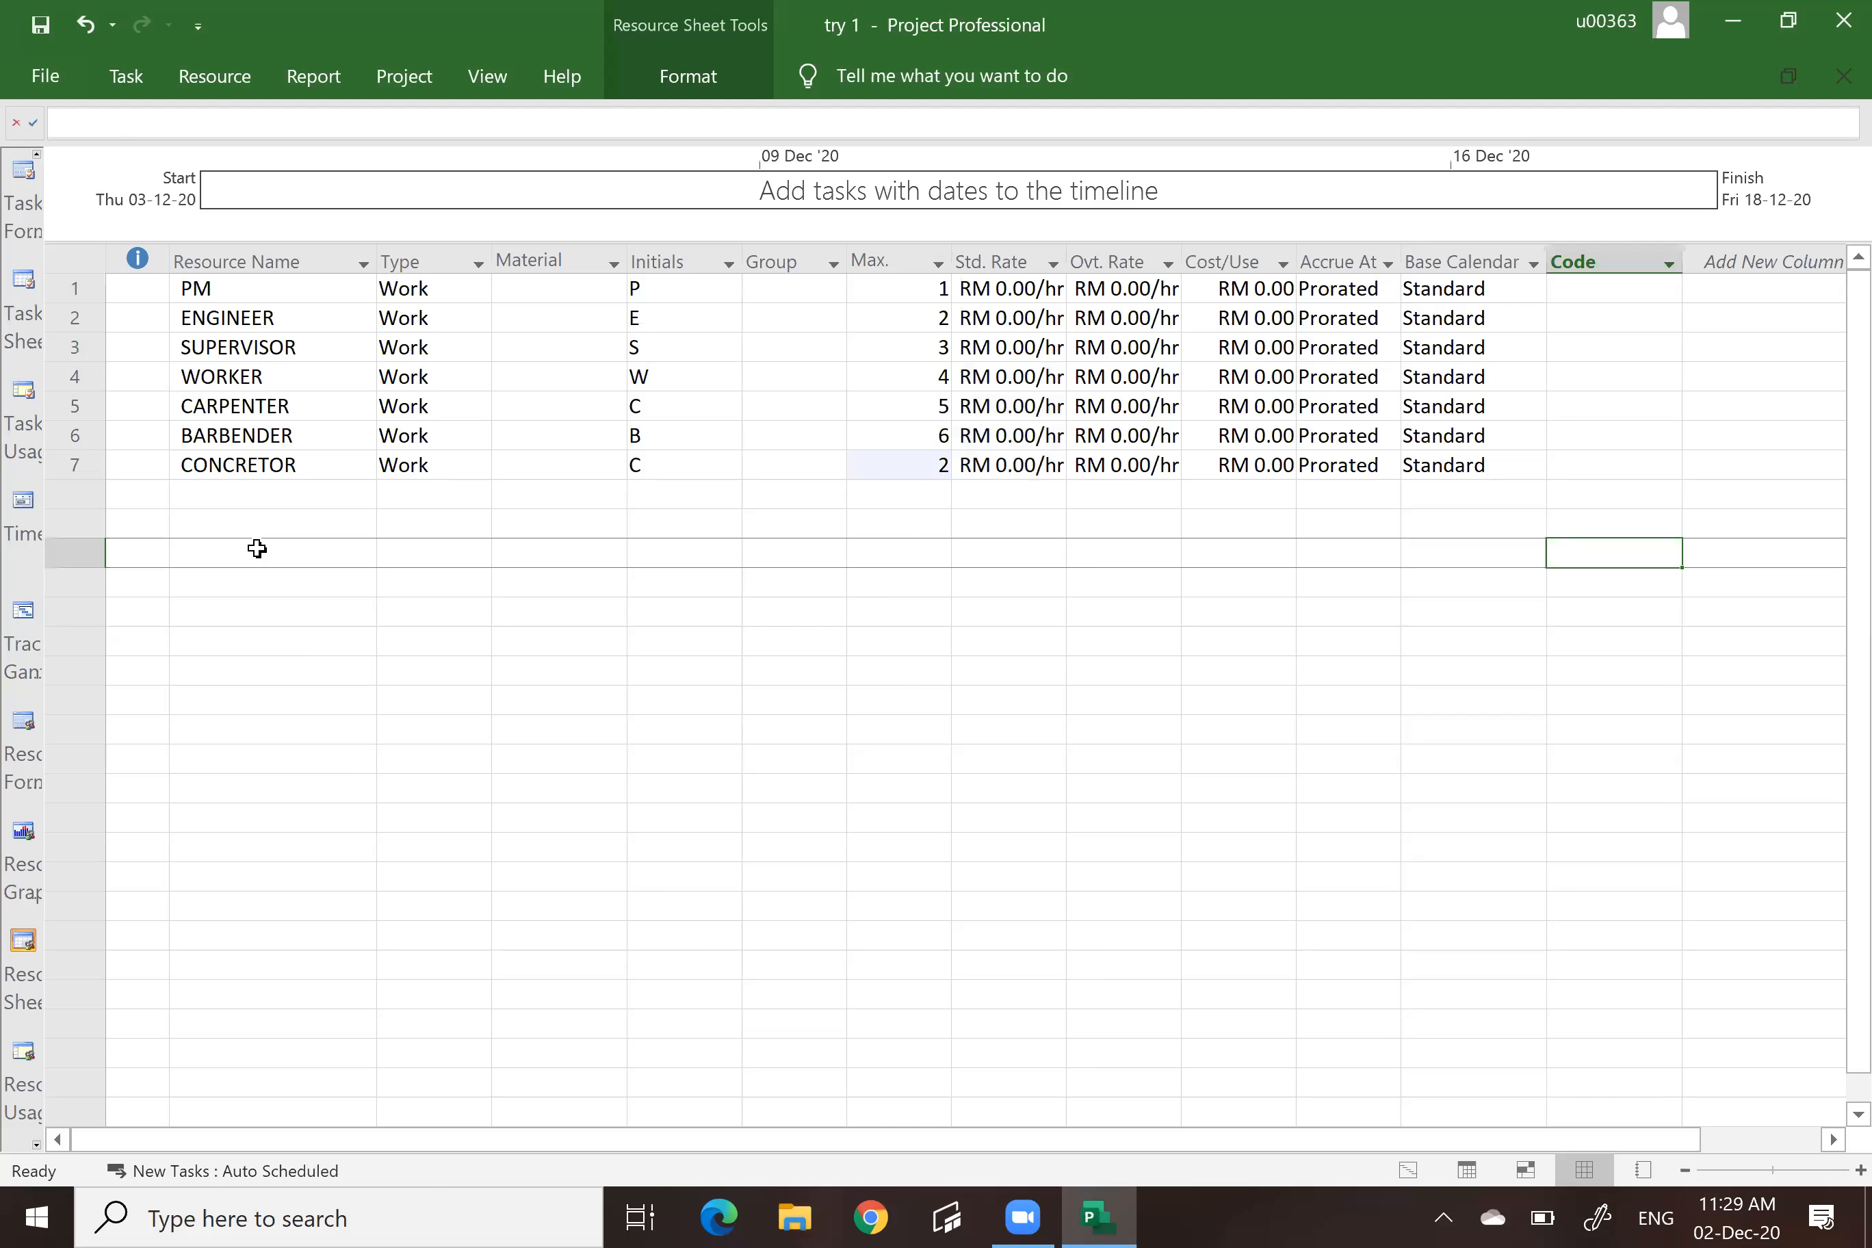
Add the equipment resources BULLDOZER and EXCAVATOR below the labour resources, leaving one blank row between the groups.
click(249, 524)
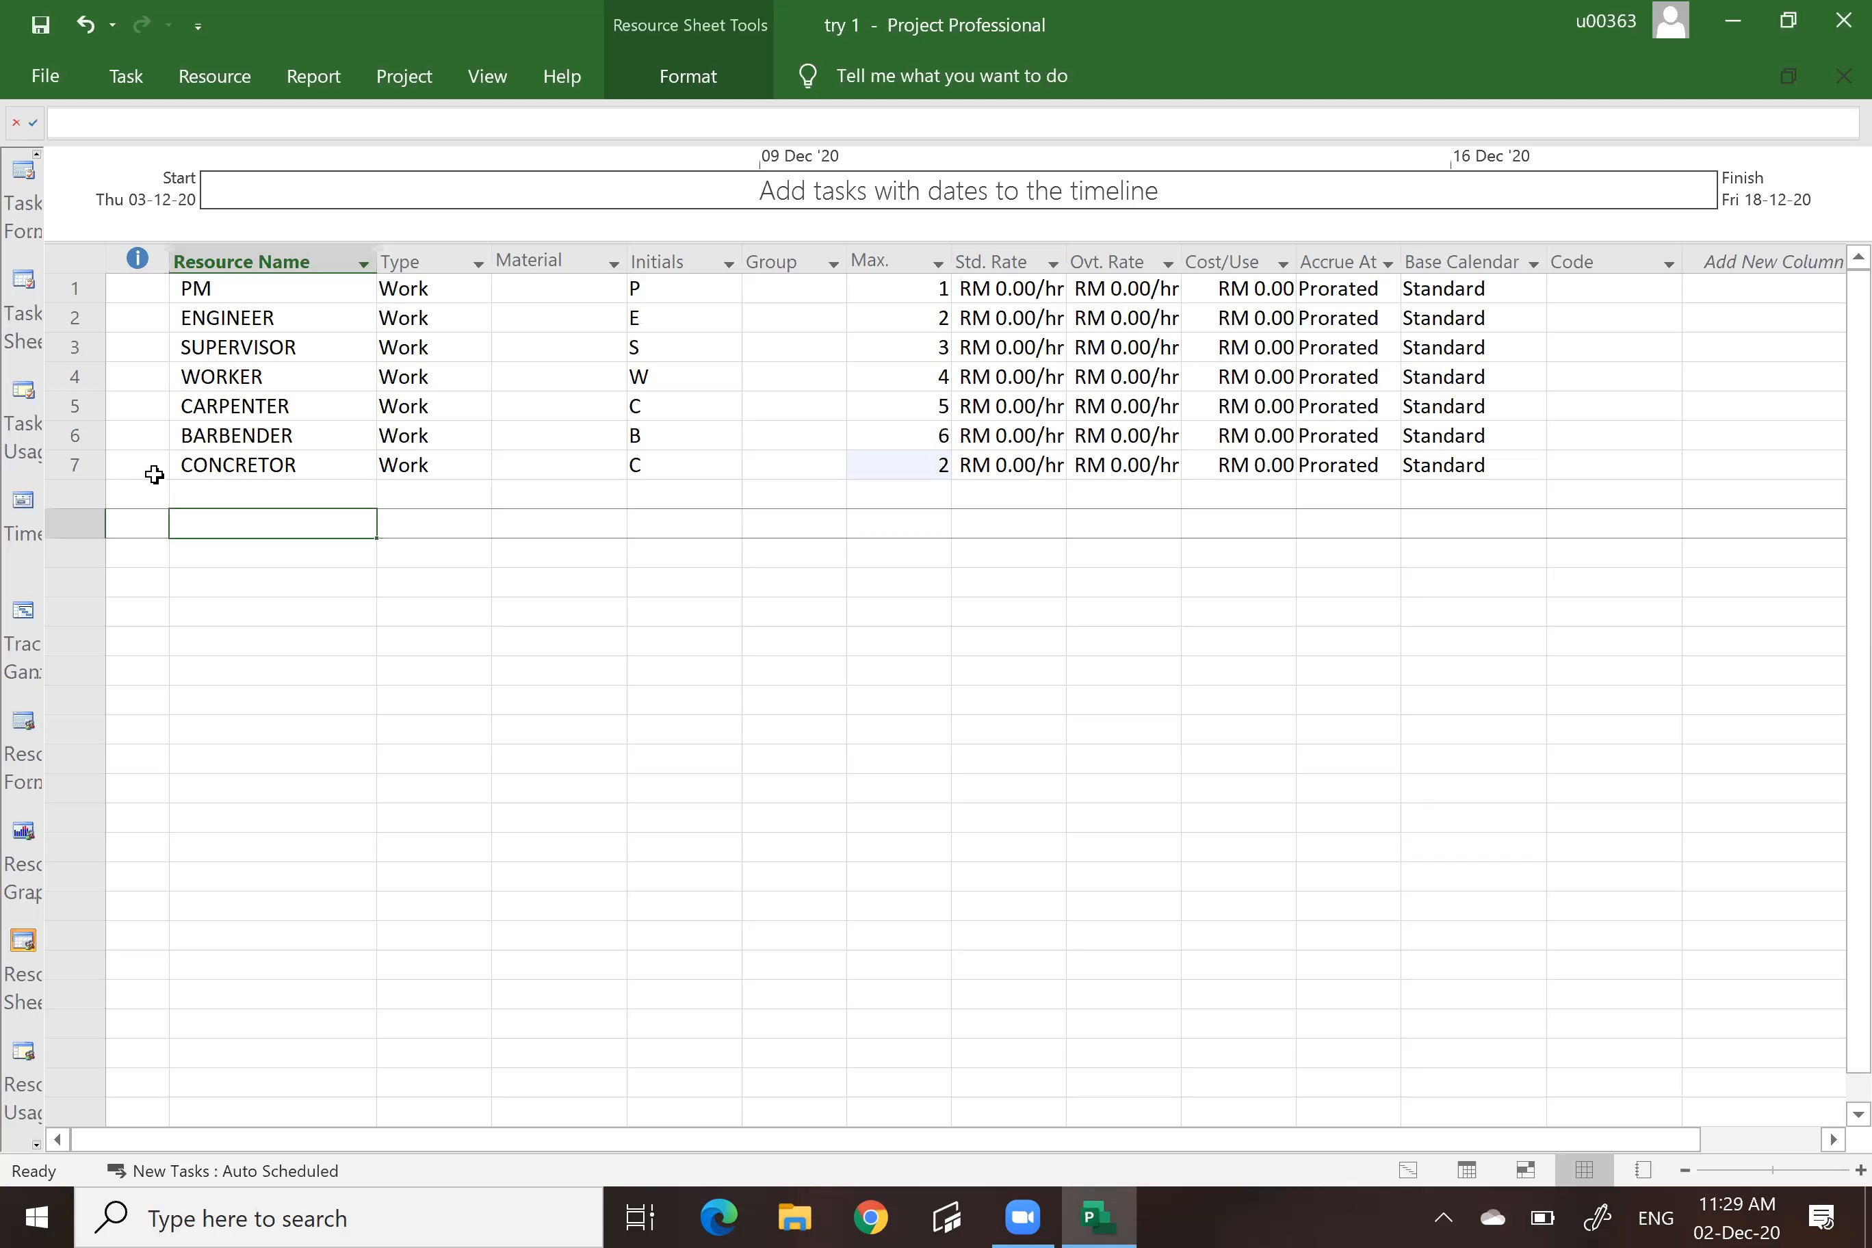
text(BULLDOZER)
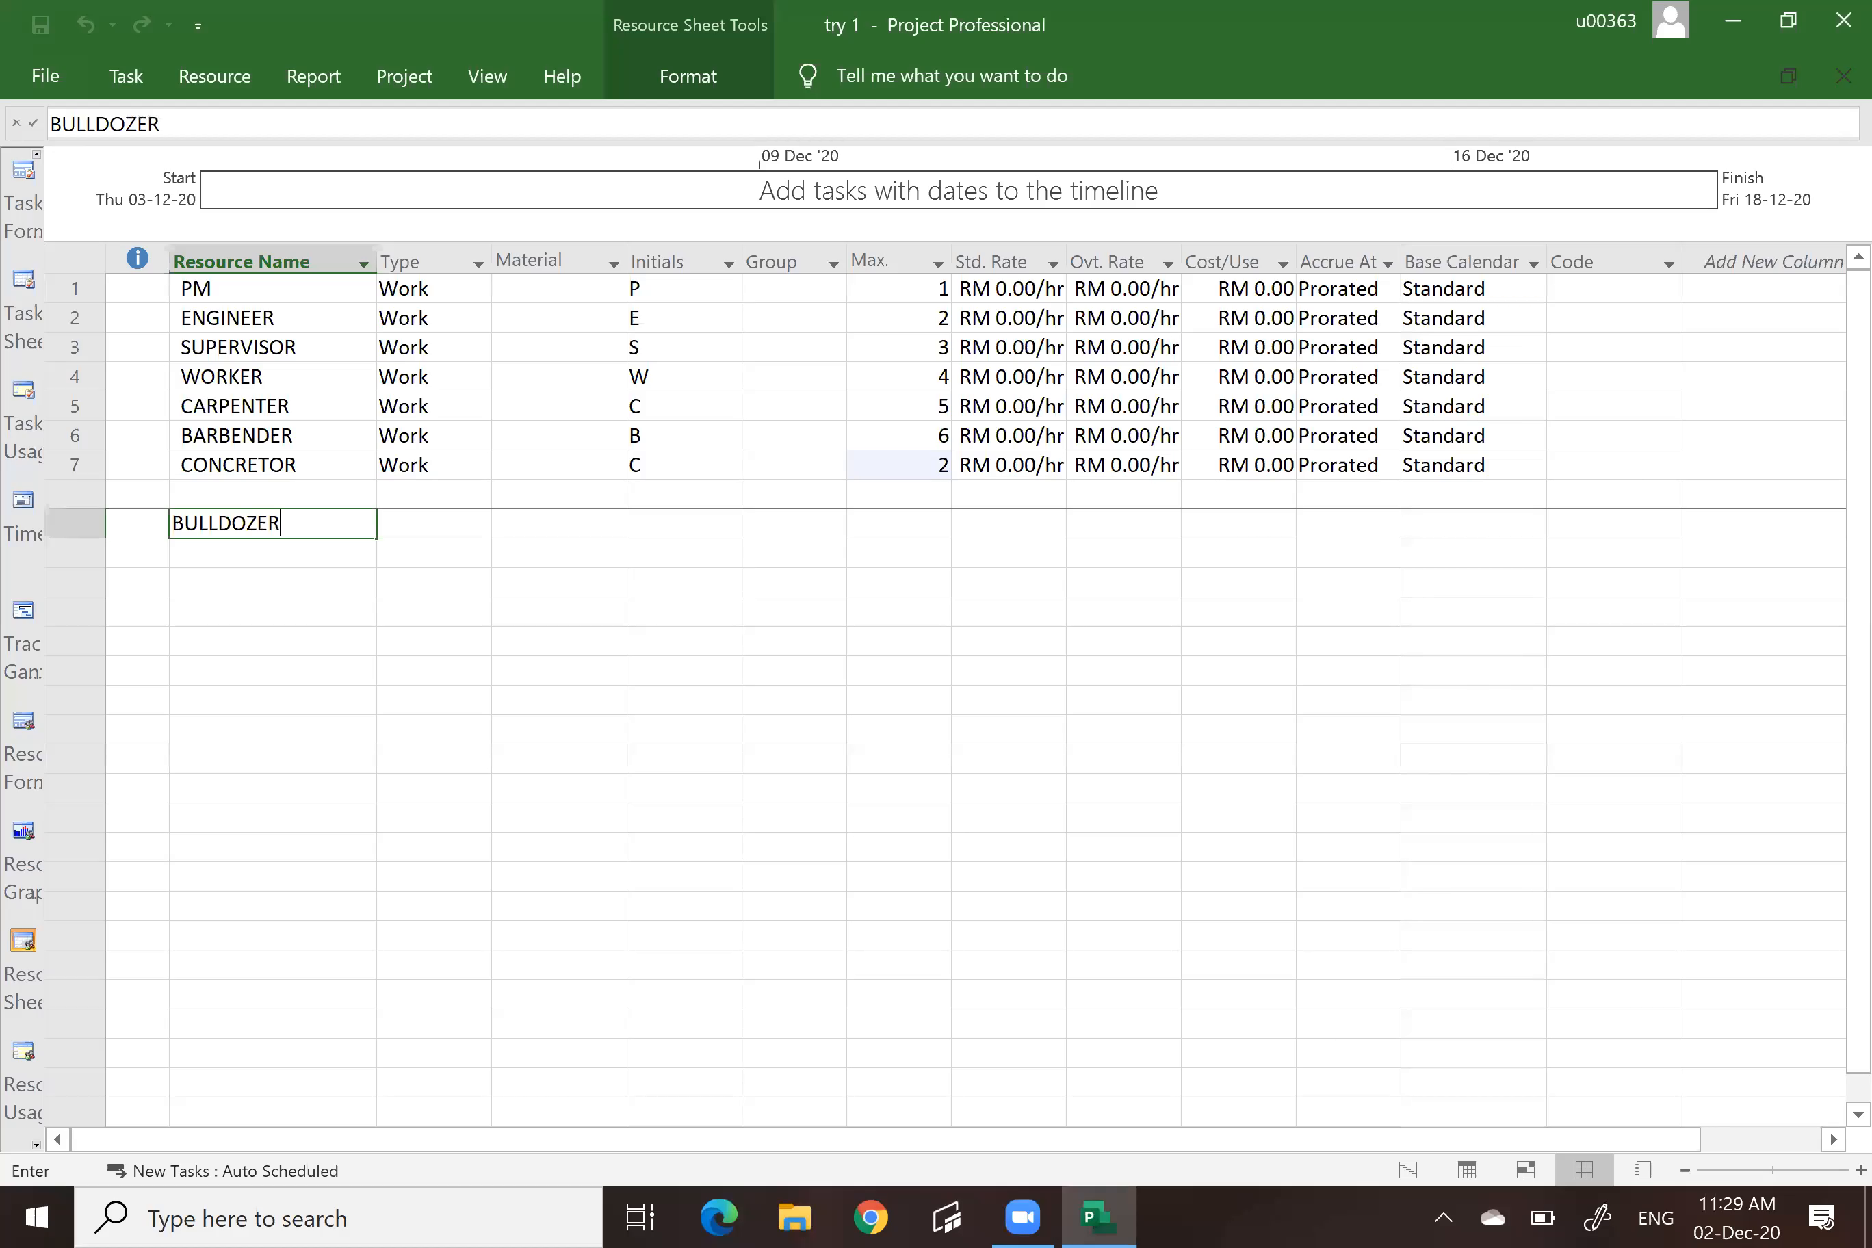
key(Return)
text(EXCA)
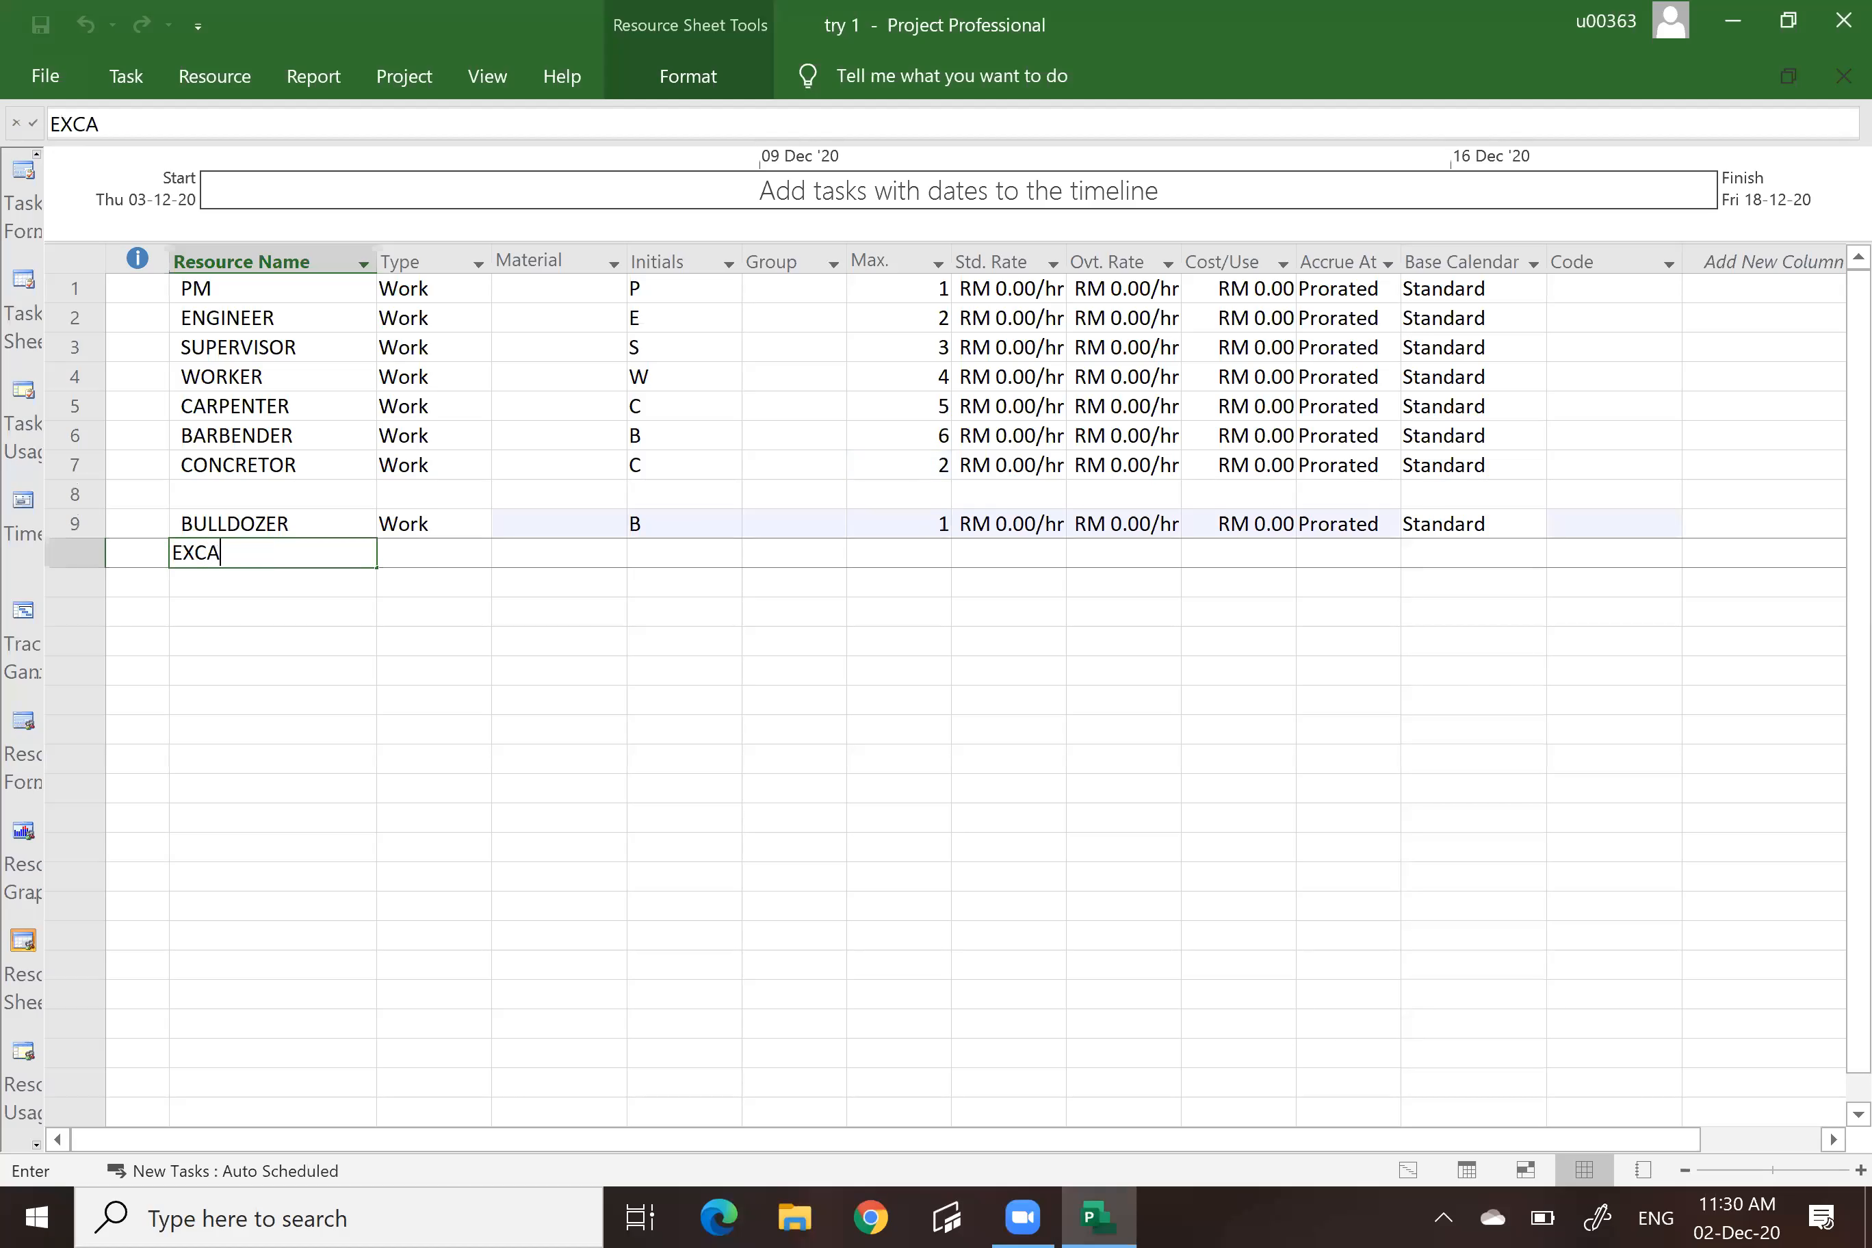
text(VATOR)
key(Return)
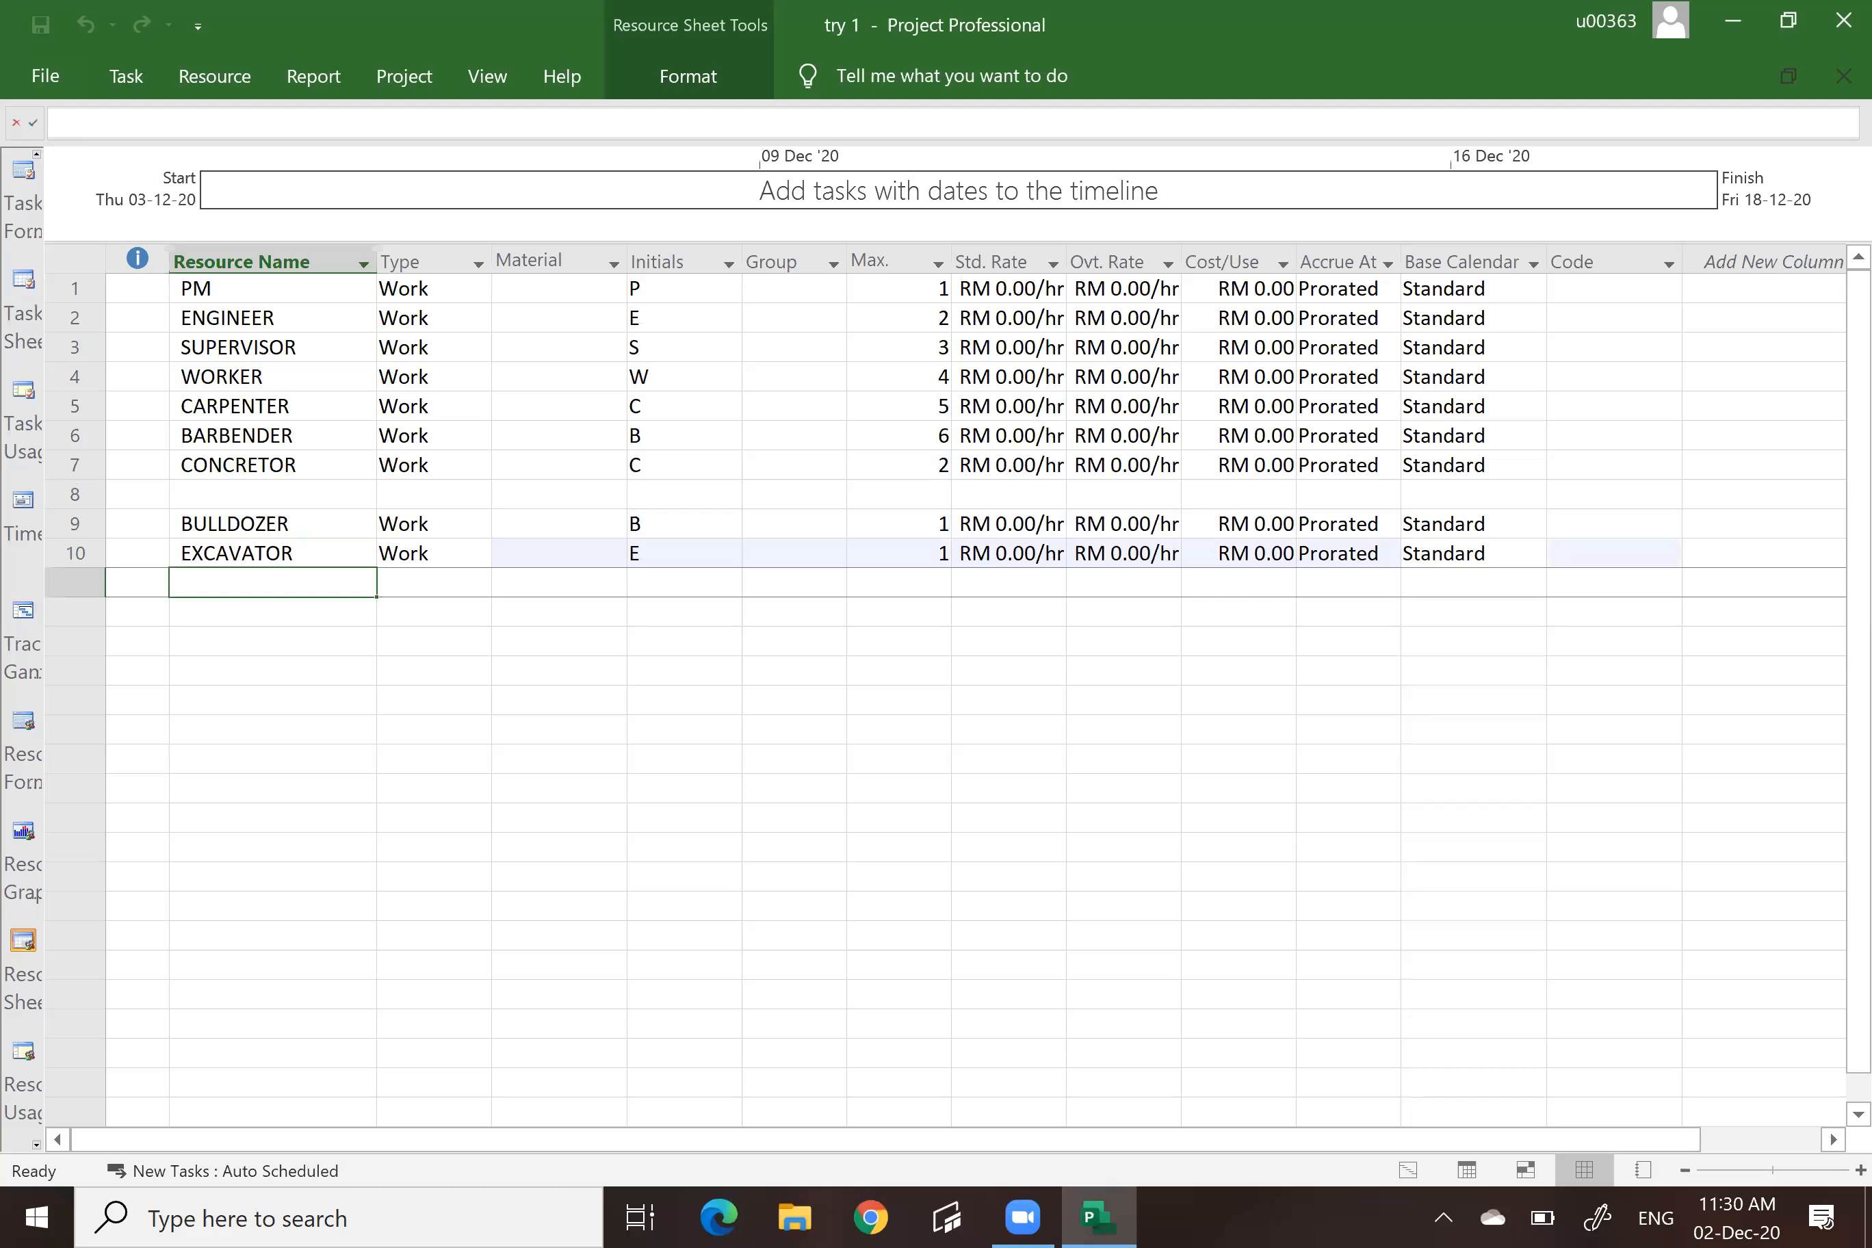
Add the equipment resources DUMPER and CRANE directly below EXCAVATOR.
text(DUMPER)
key(Return)
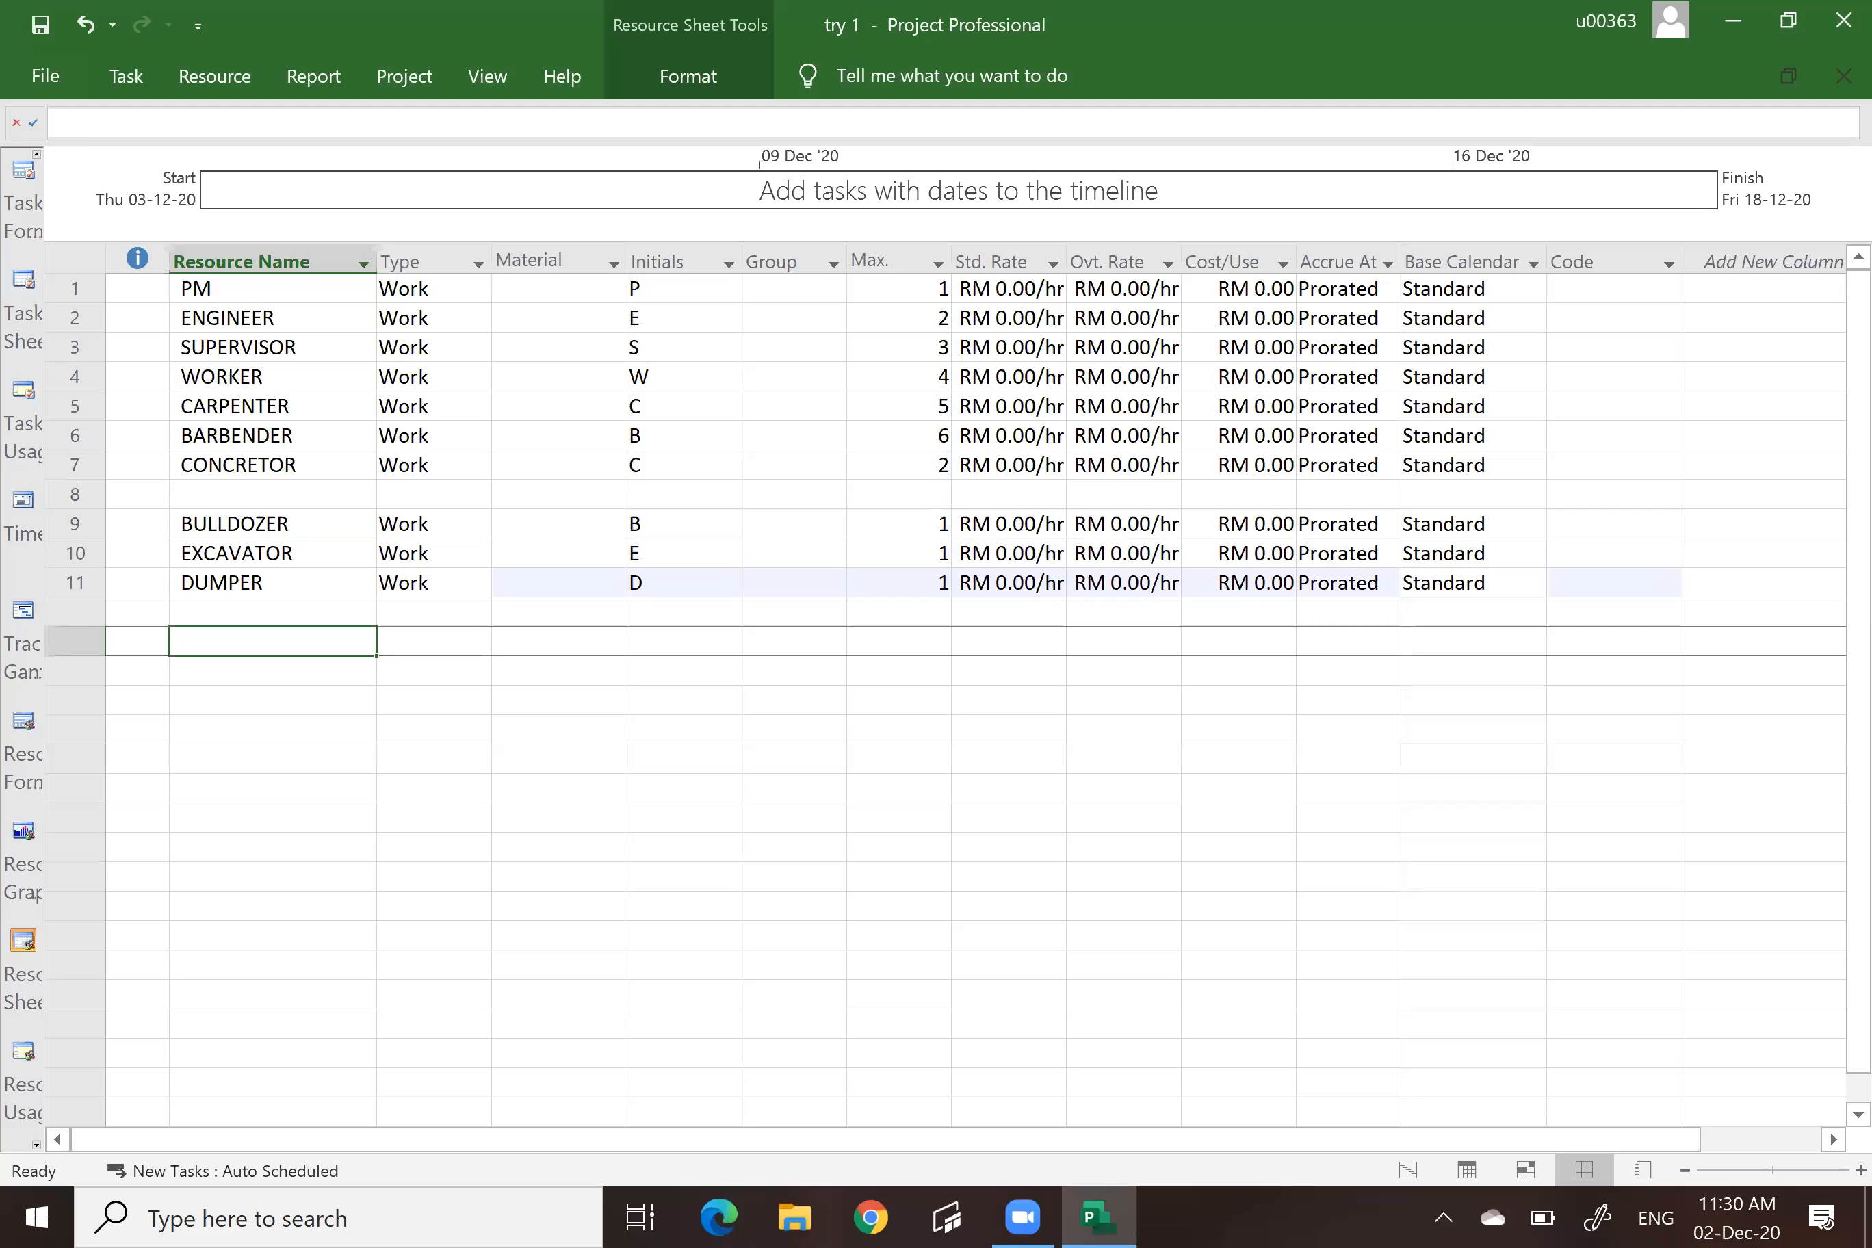
click(224, 608)
text(CRANE)
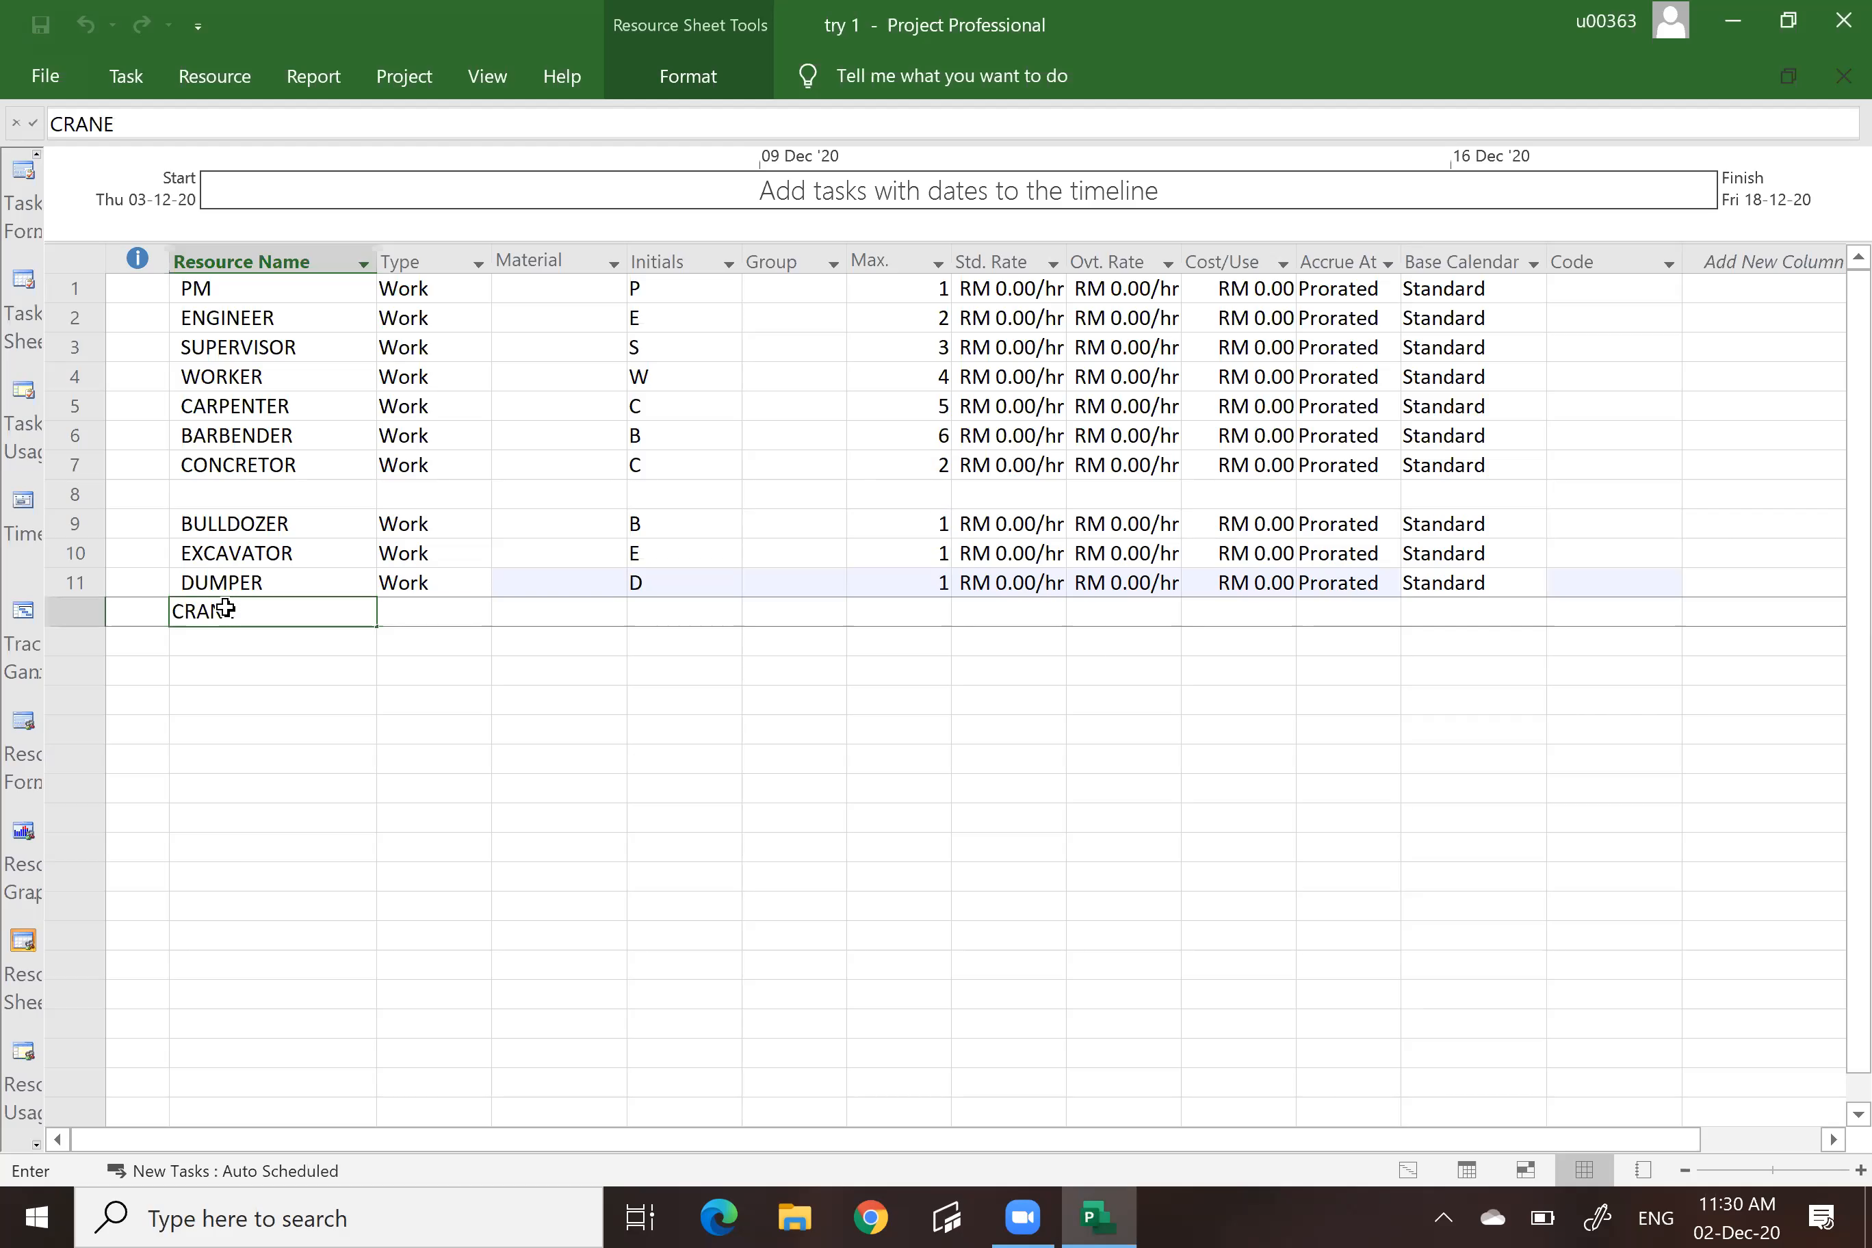
key(Return)
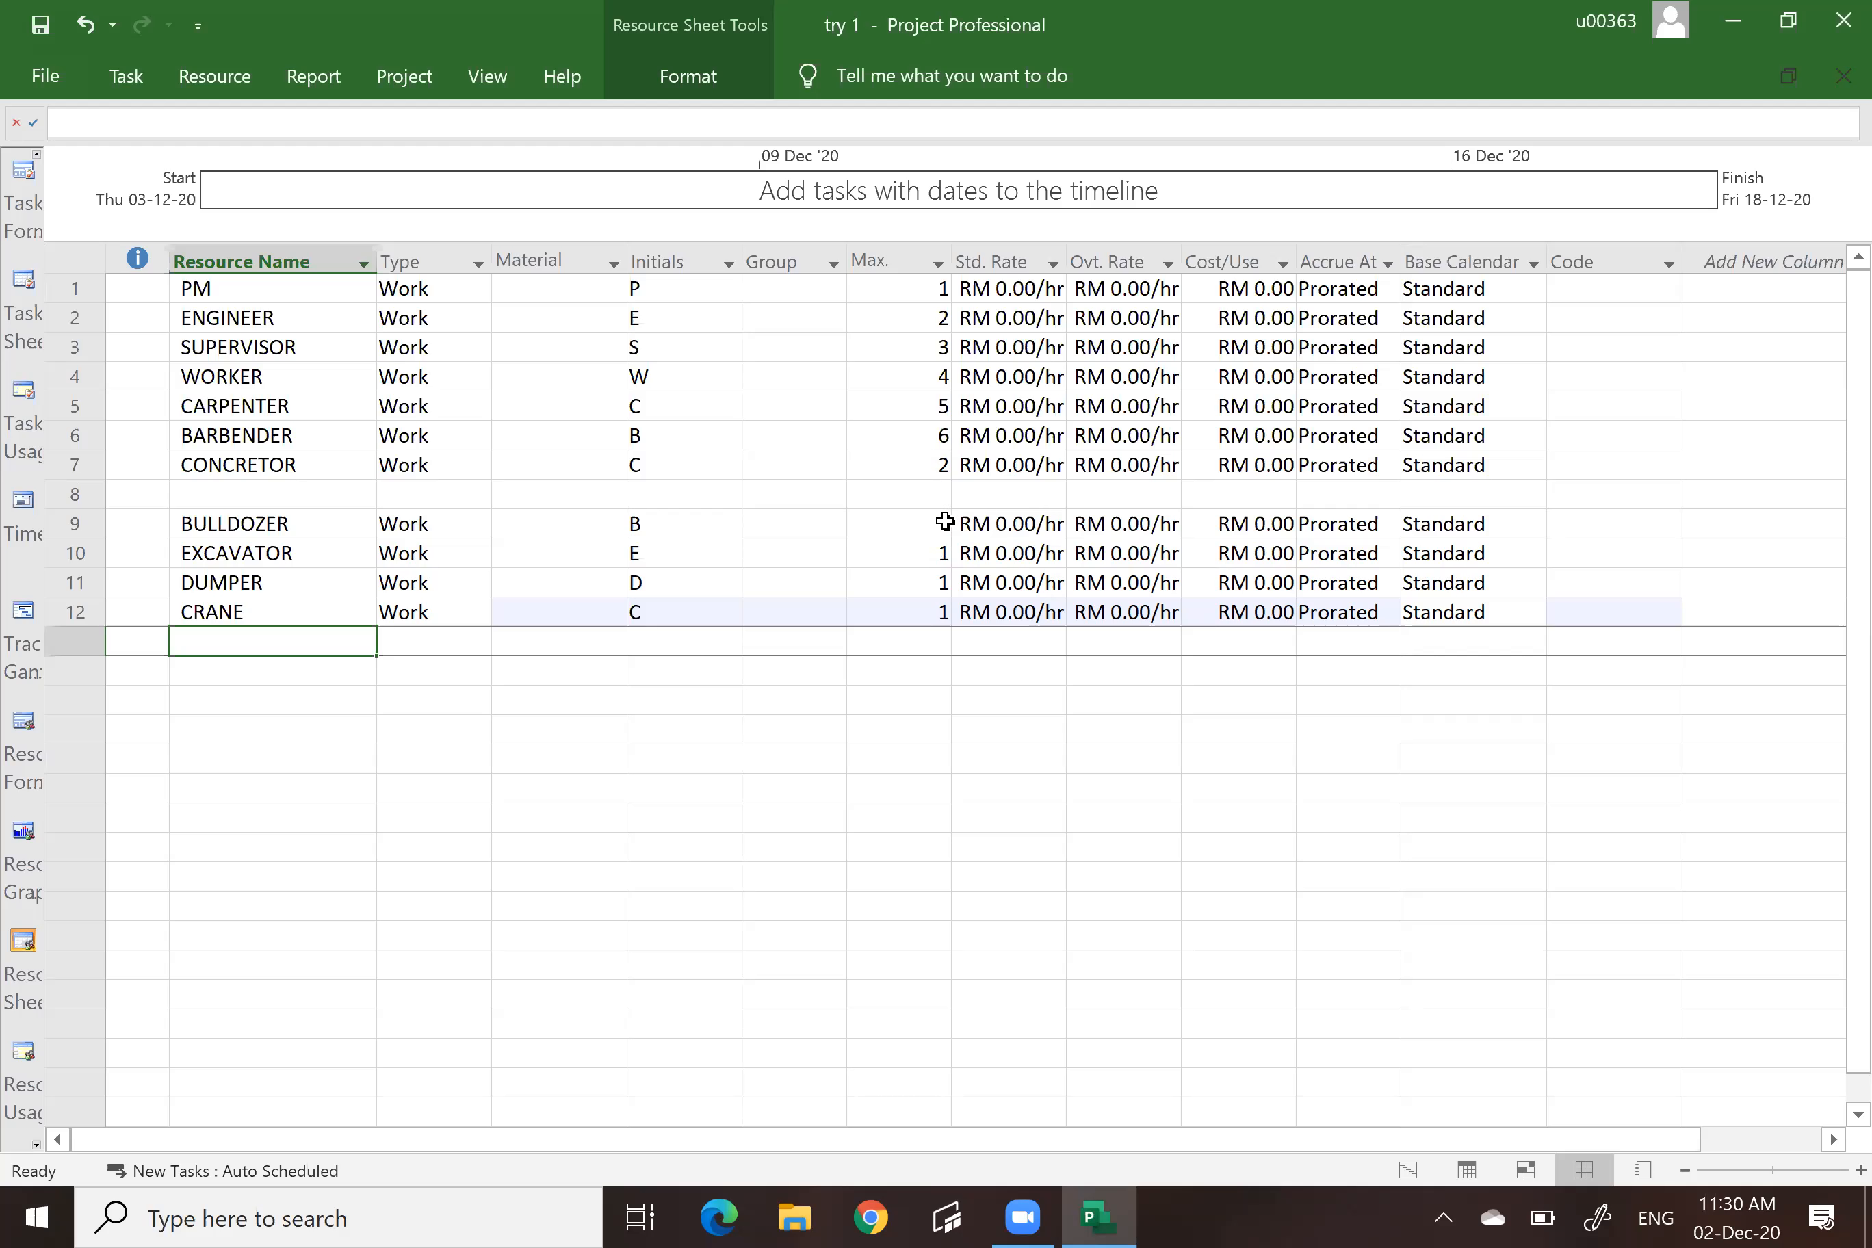
Set the maximum units of DUMPER to 3.
click(904, 522)
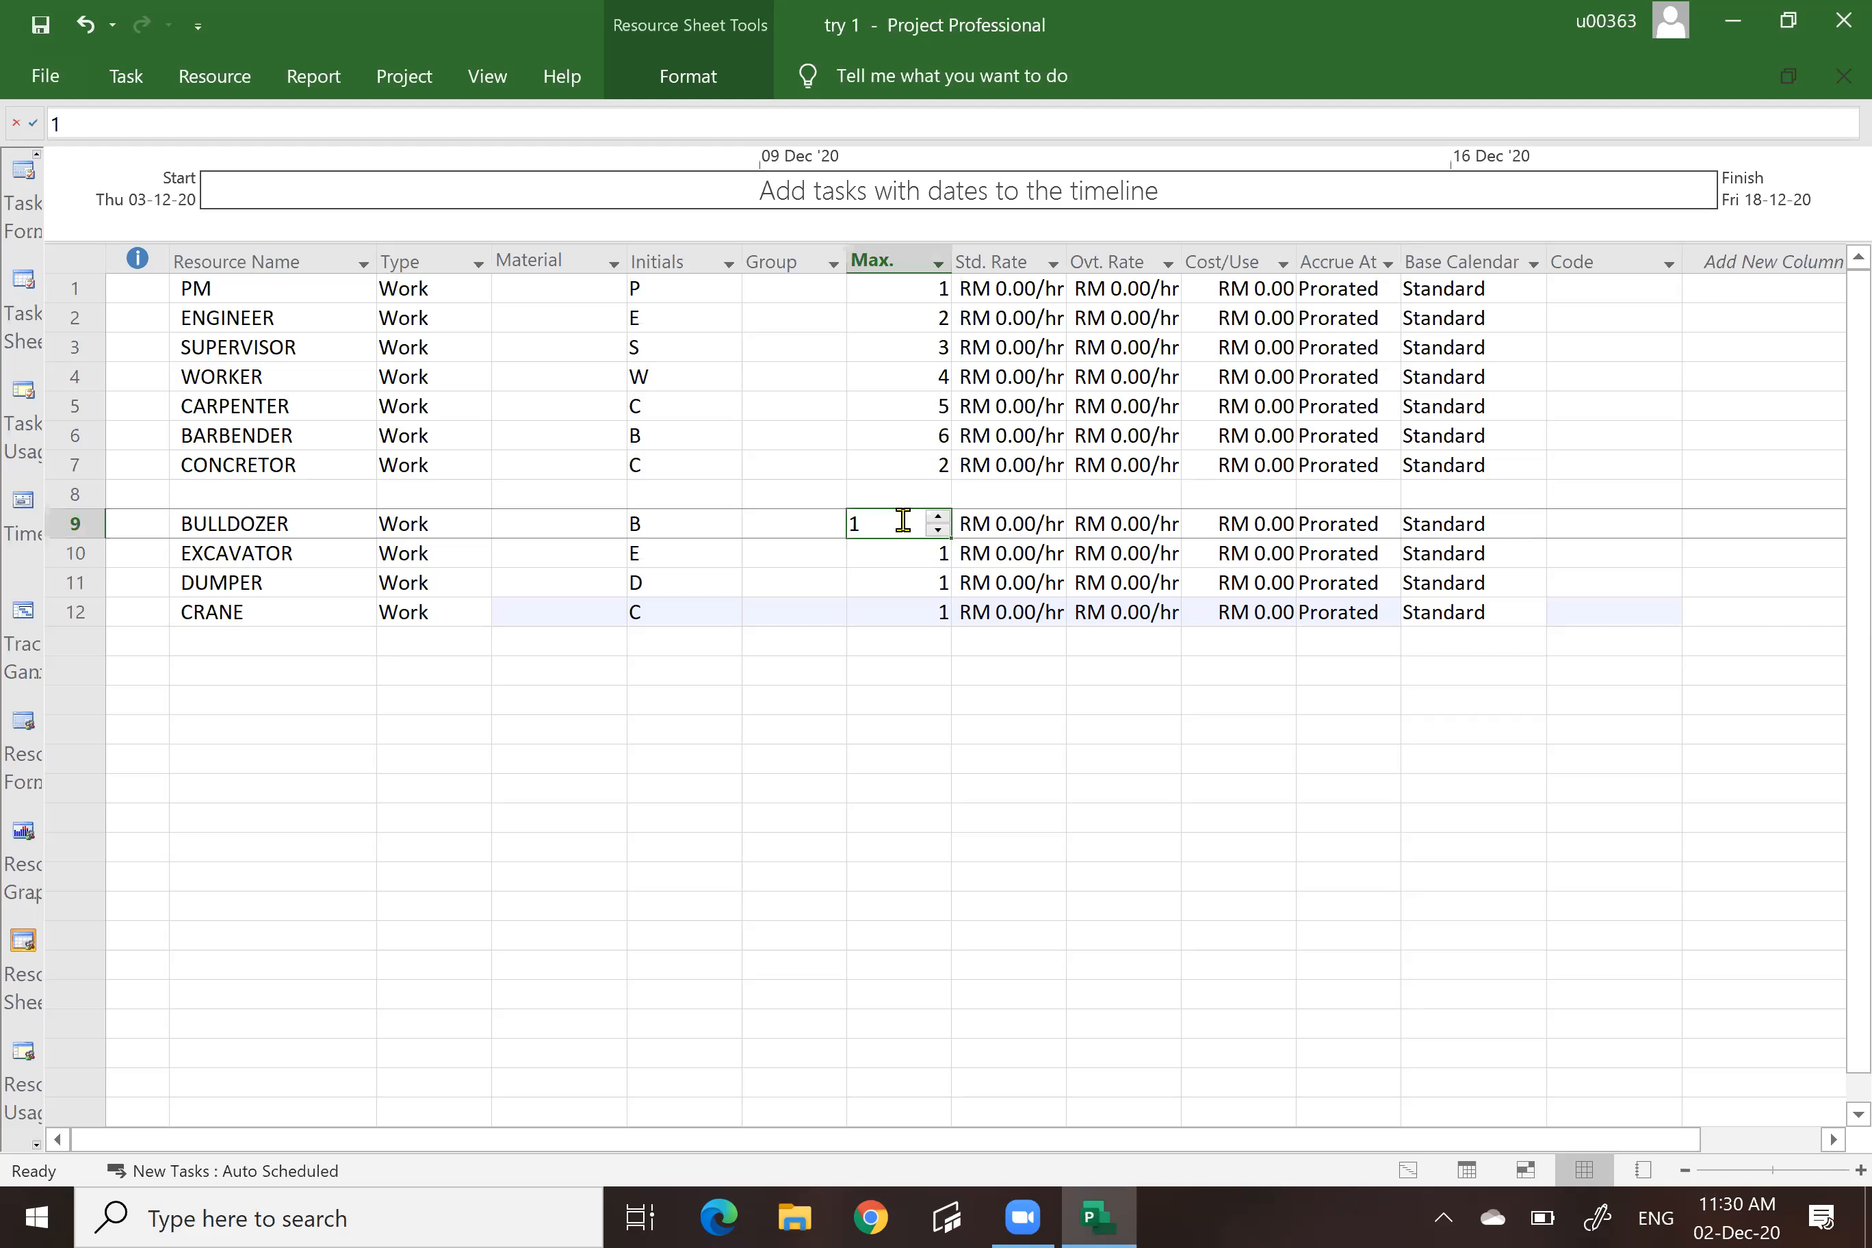
click(918, 584)
text(3)
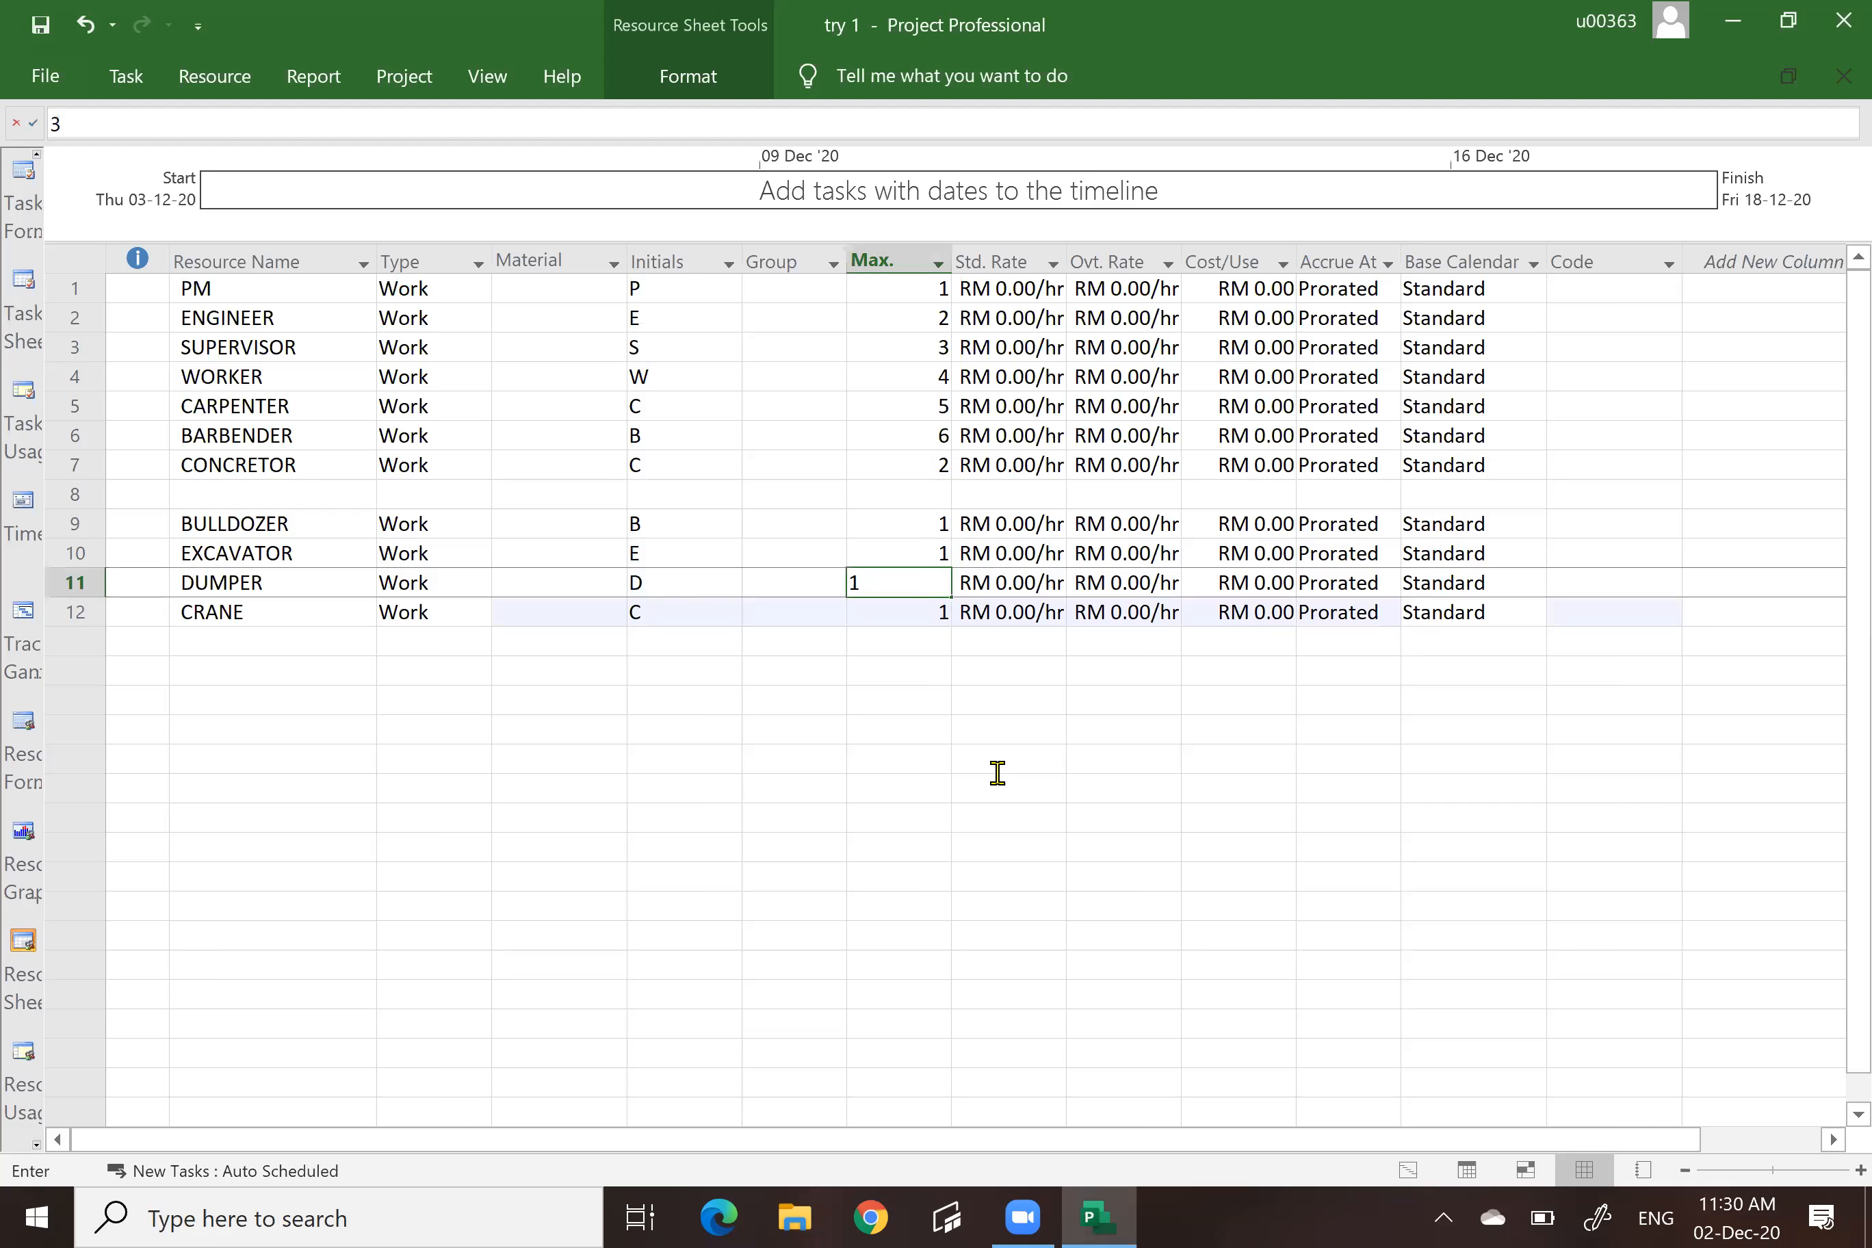
click(997, 775)
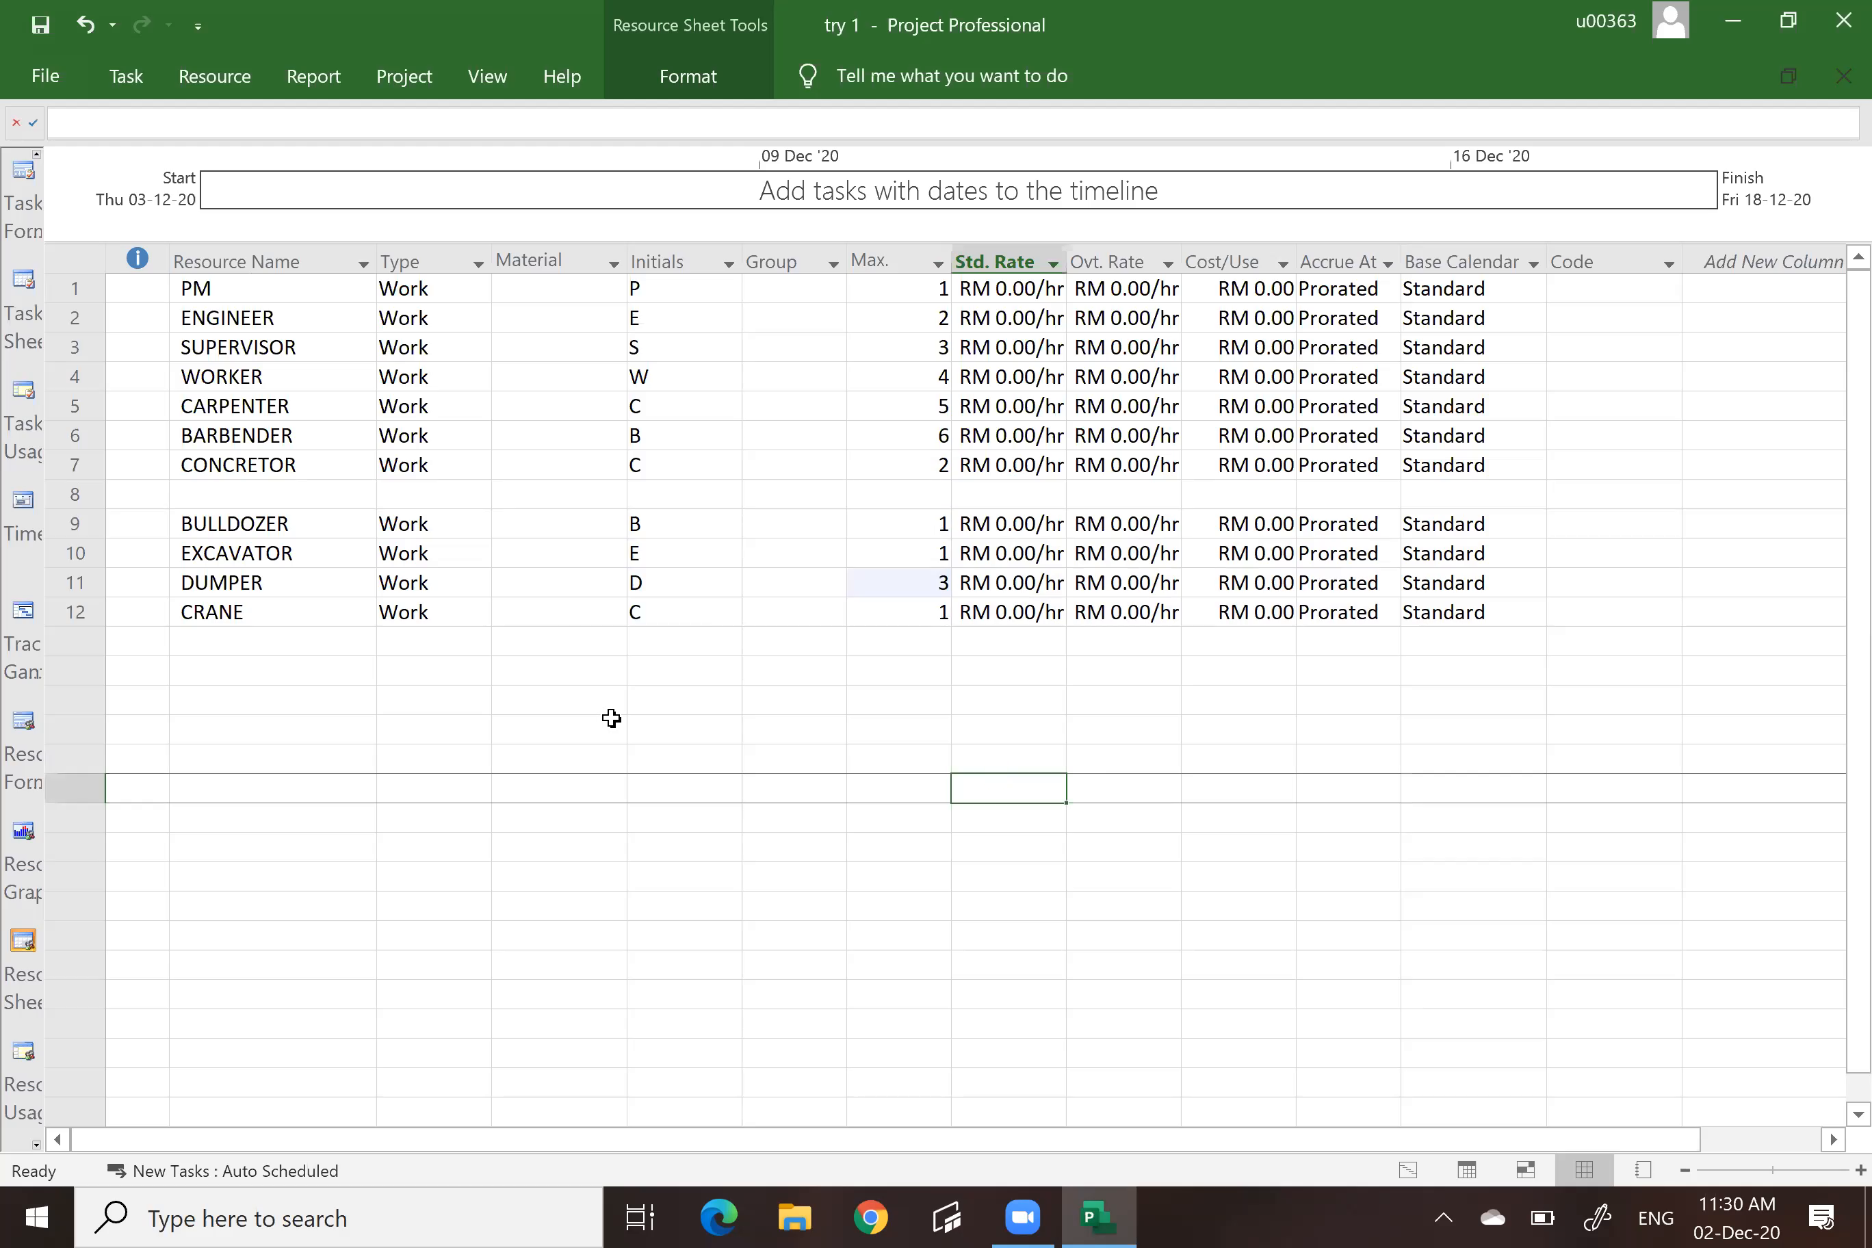
Select the Std. Rate column to examine the standard rates of the labour and equipment resources.
click(256, 671)
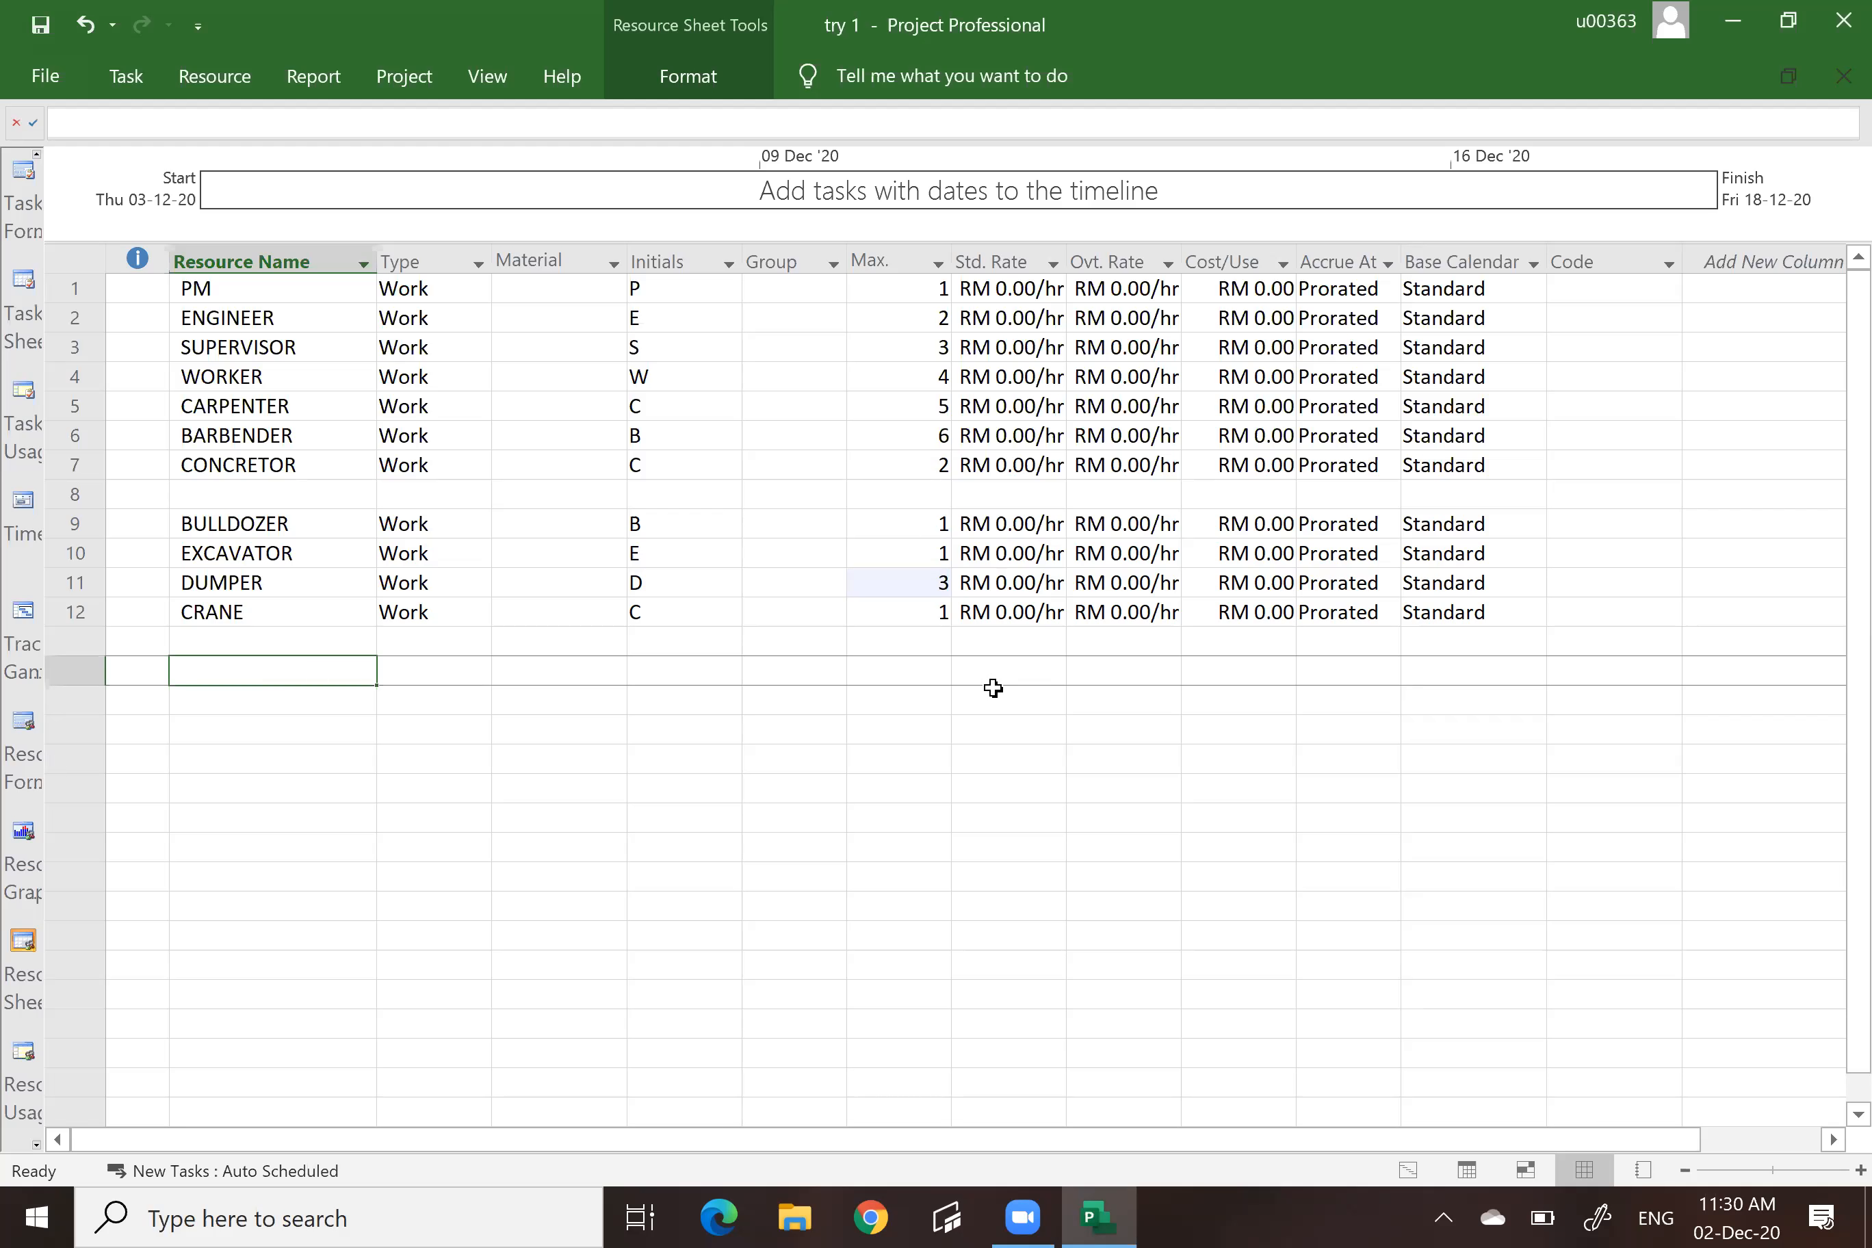
click(996, 261)
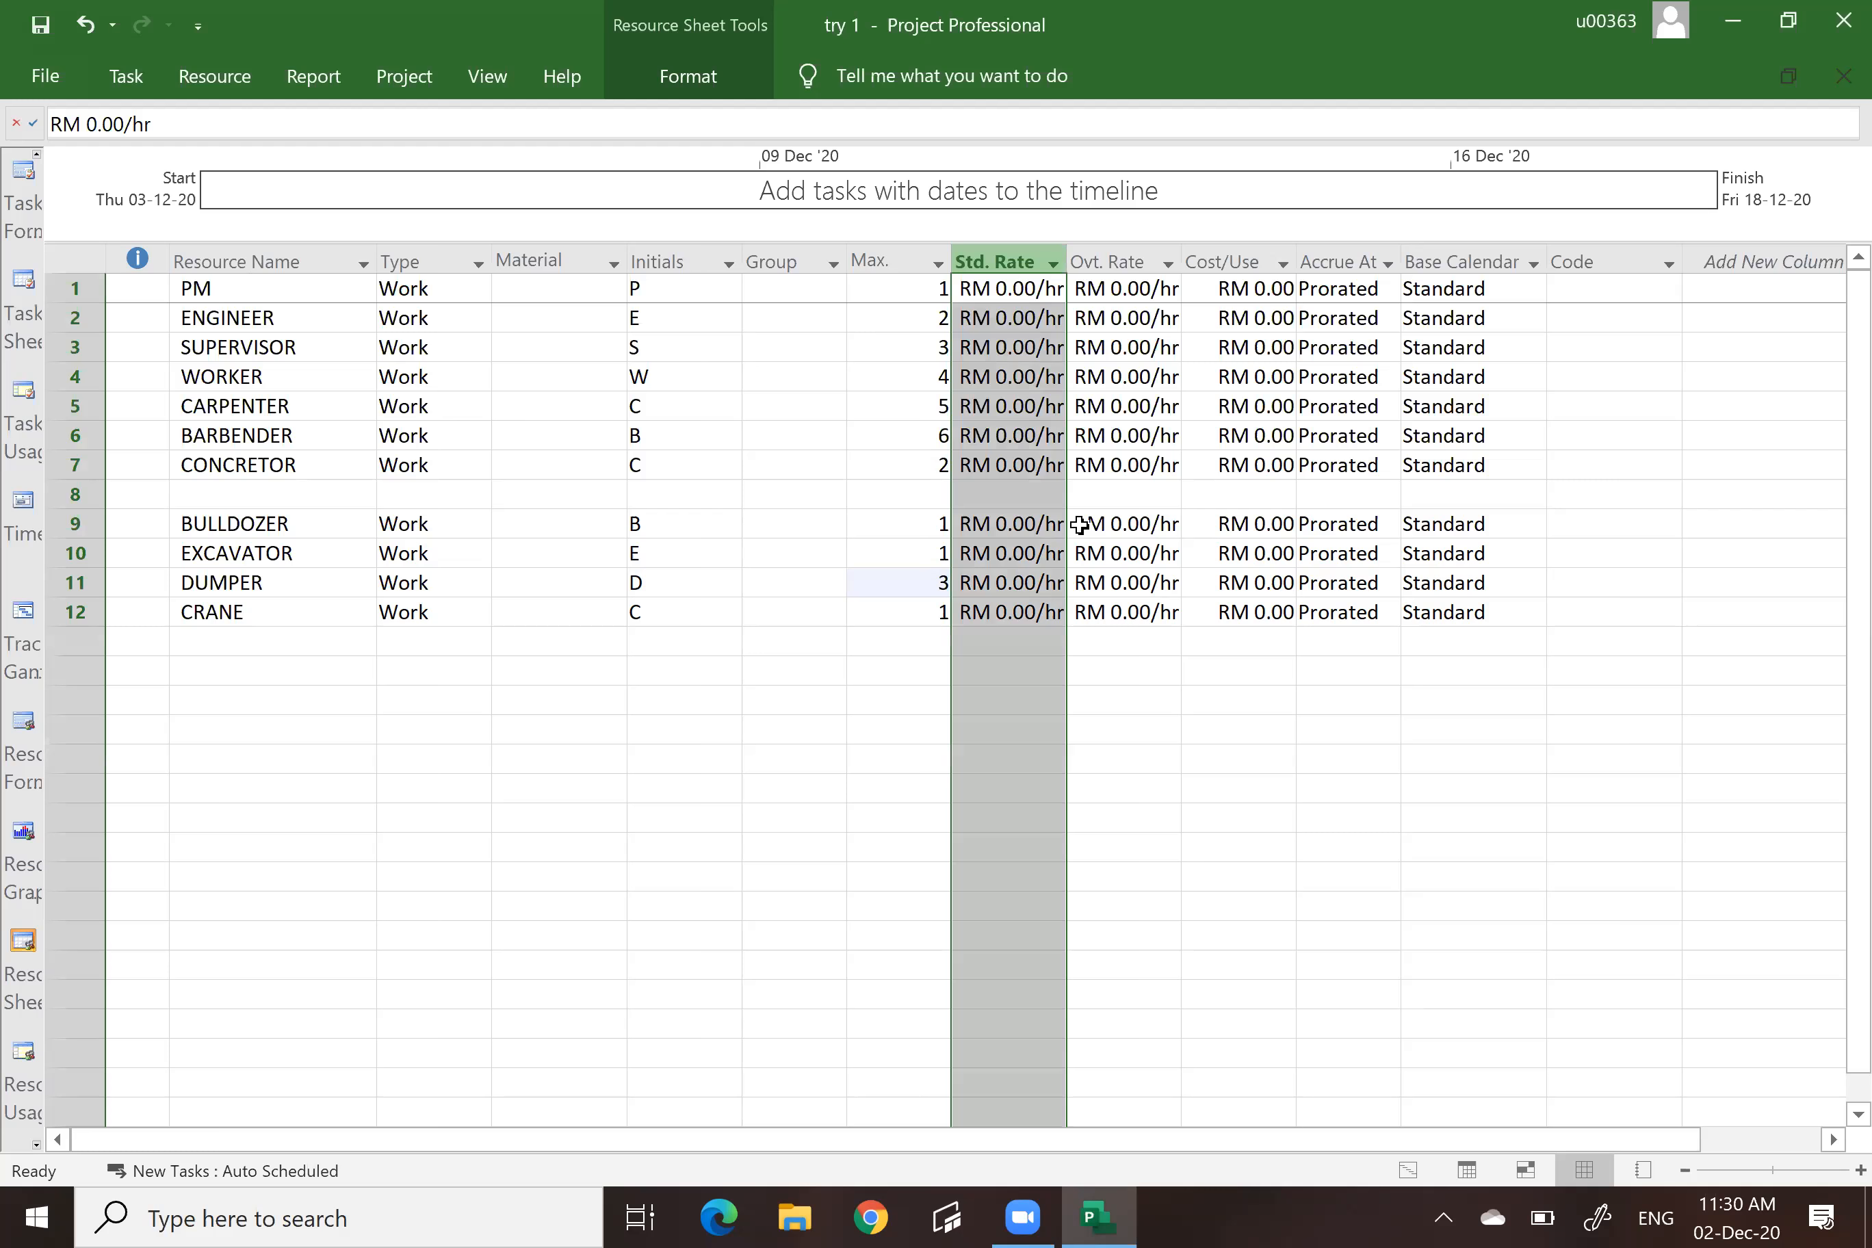
click(1028, 666)
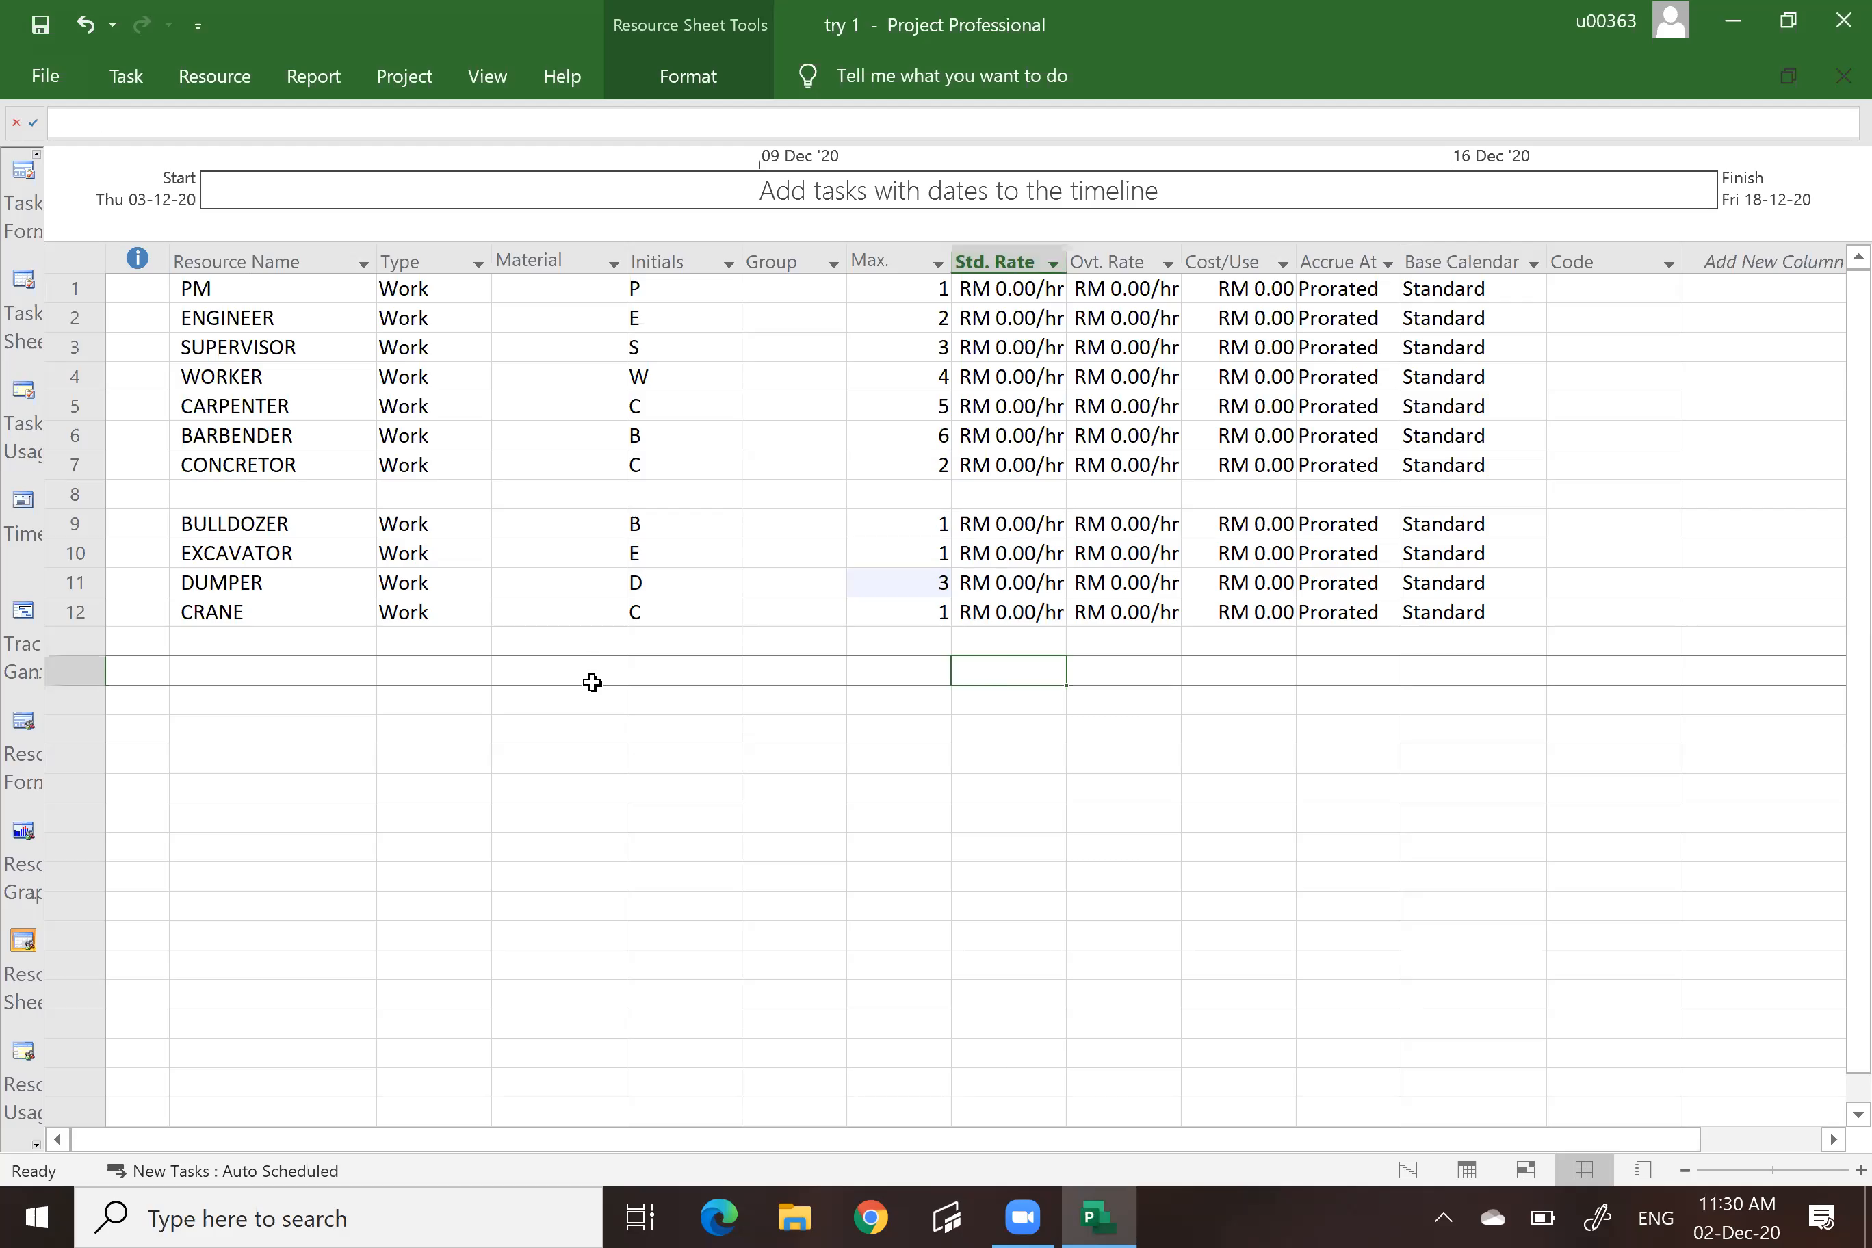
Add the resources EARTHWORK and REBAR below the equipment group, leaving one blank row after CRANE.
click(258, 673)
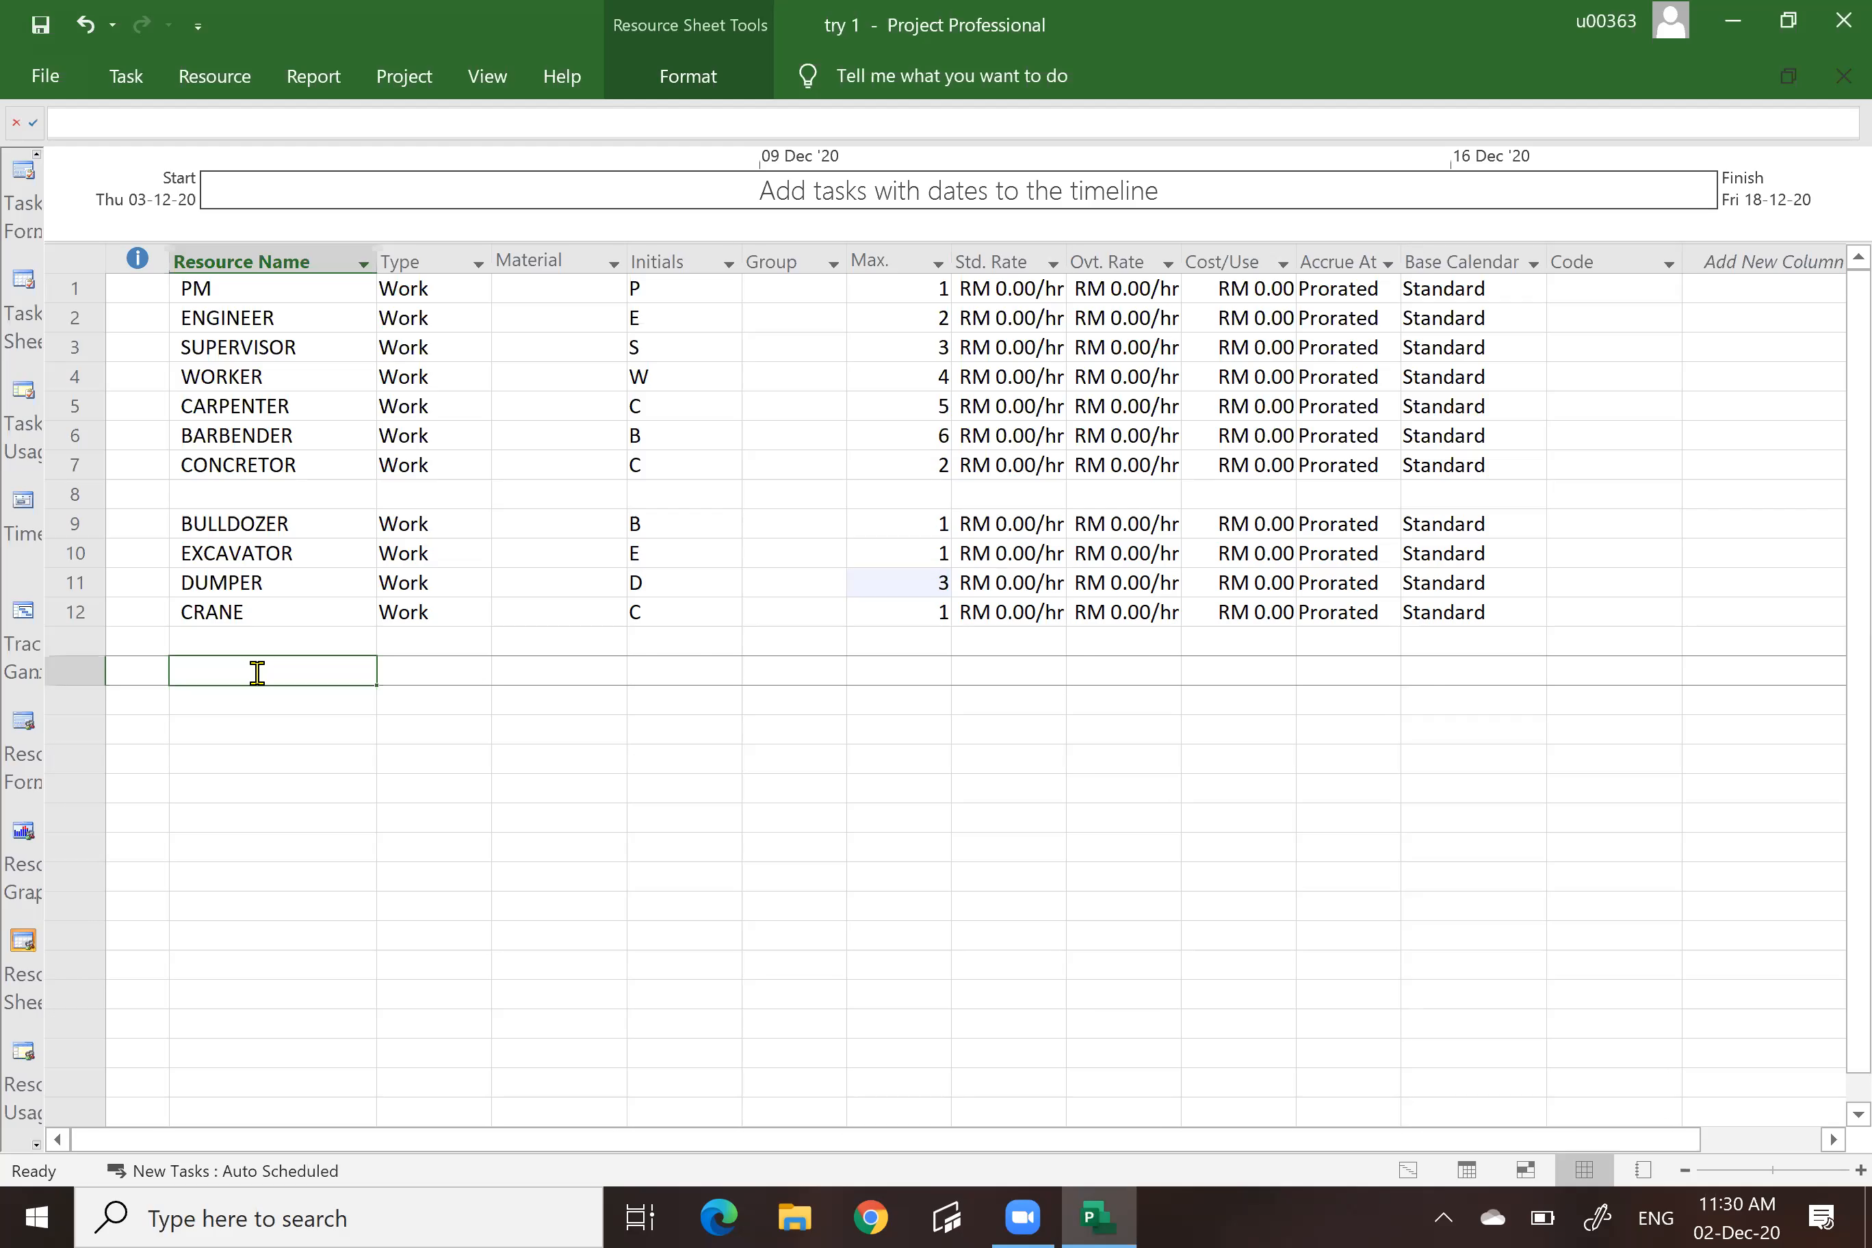
text(EARTHW)
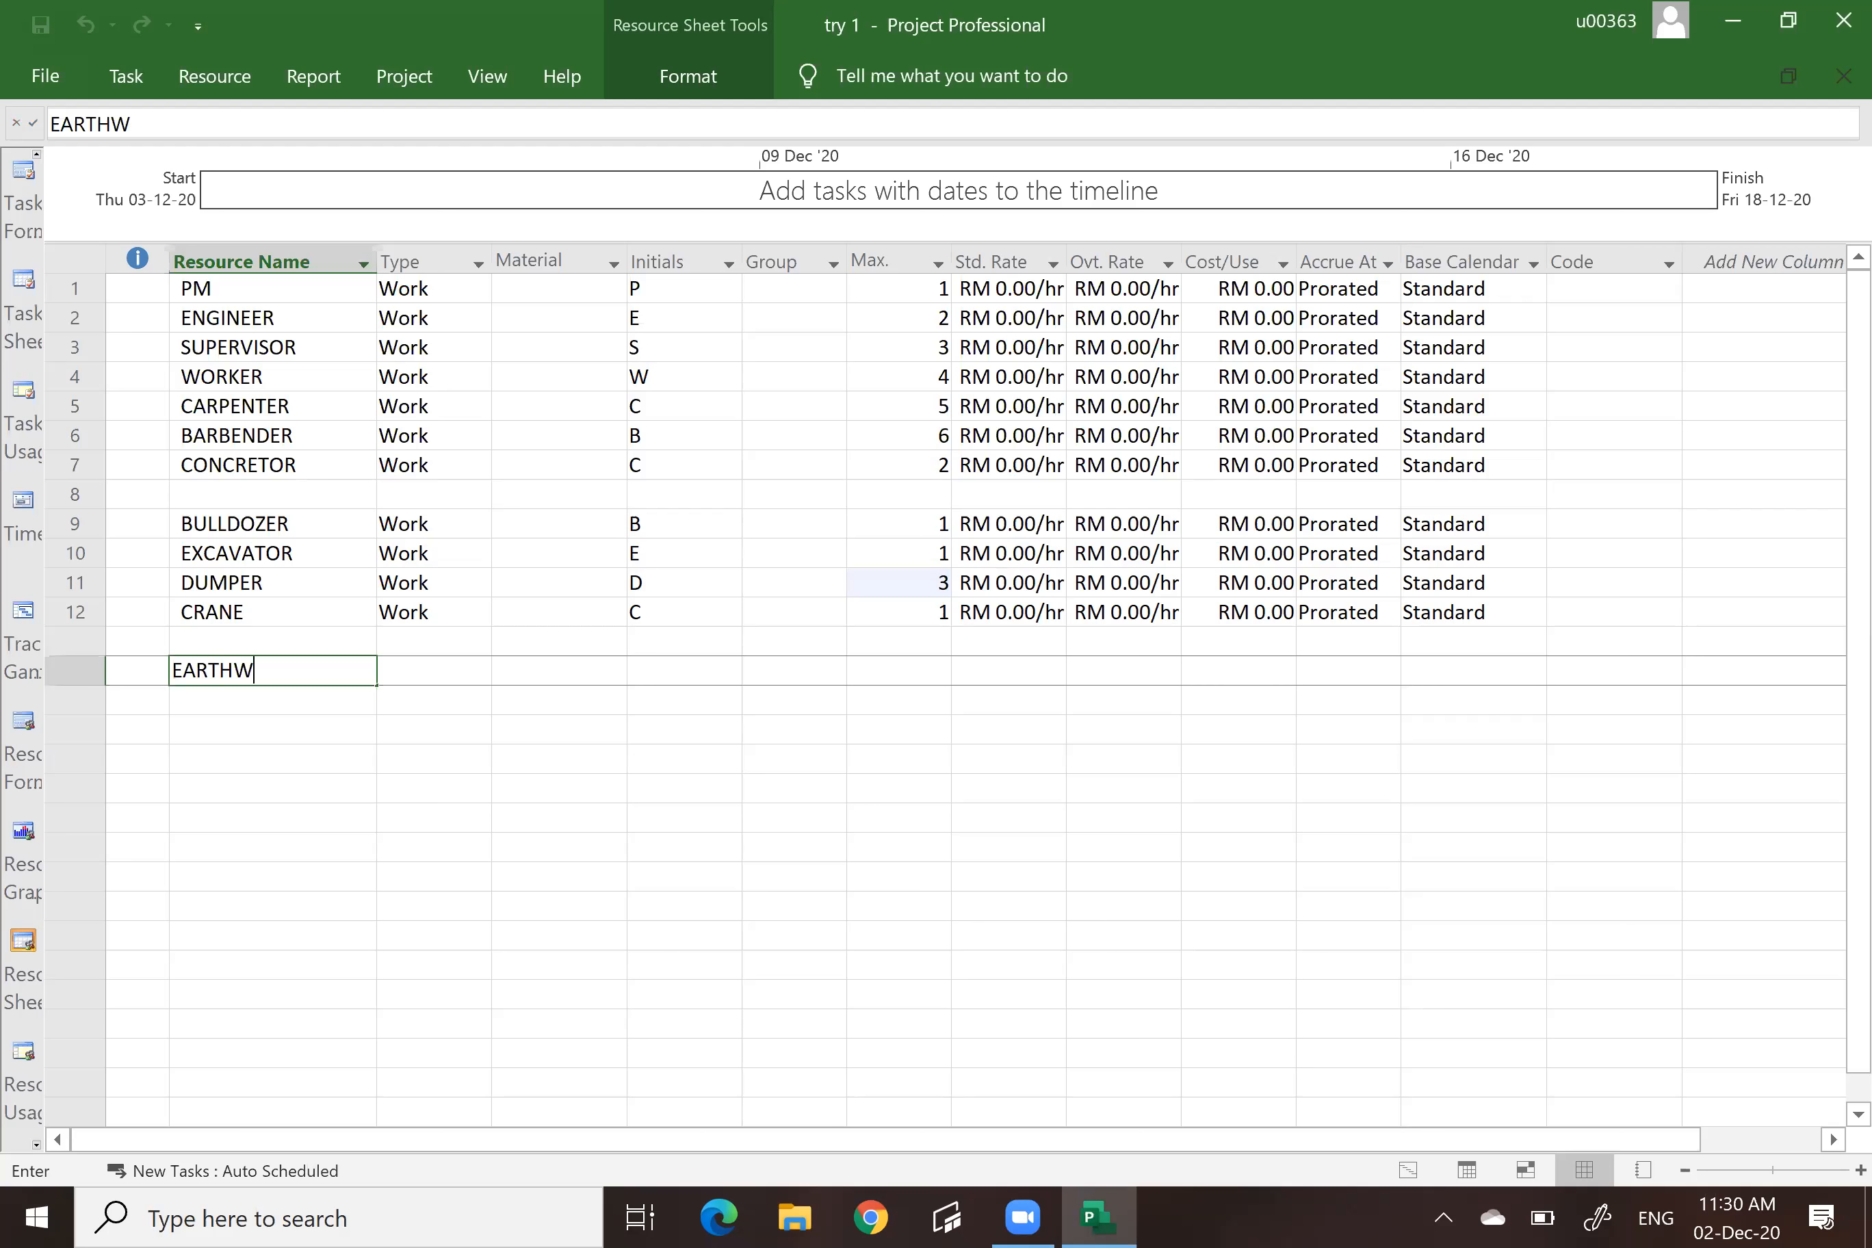
text(ORK)
key(Return)
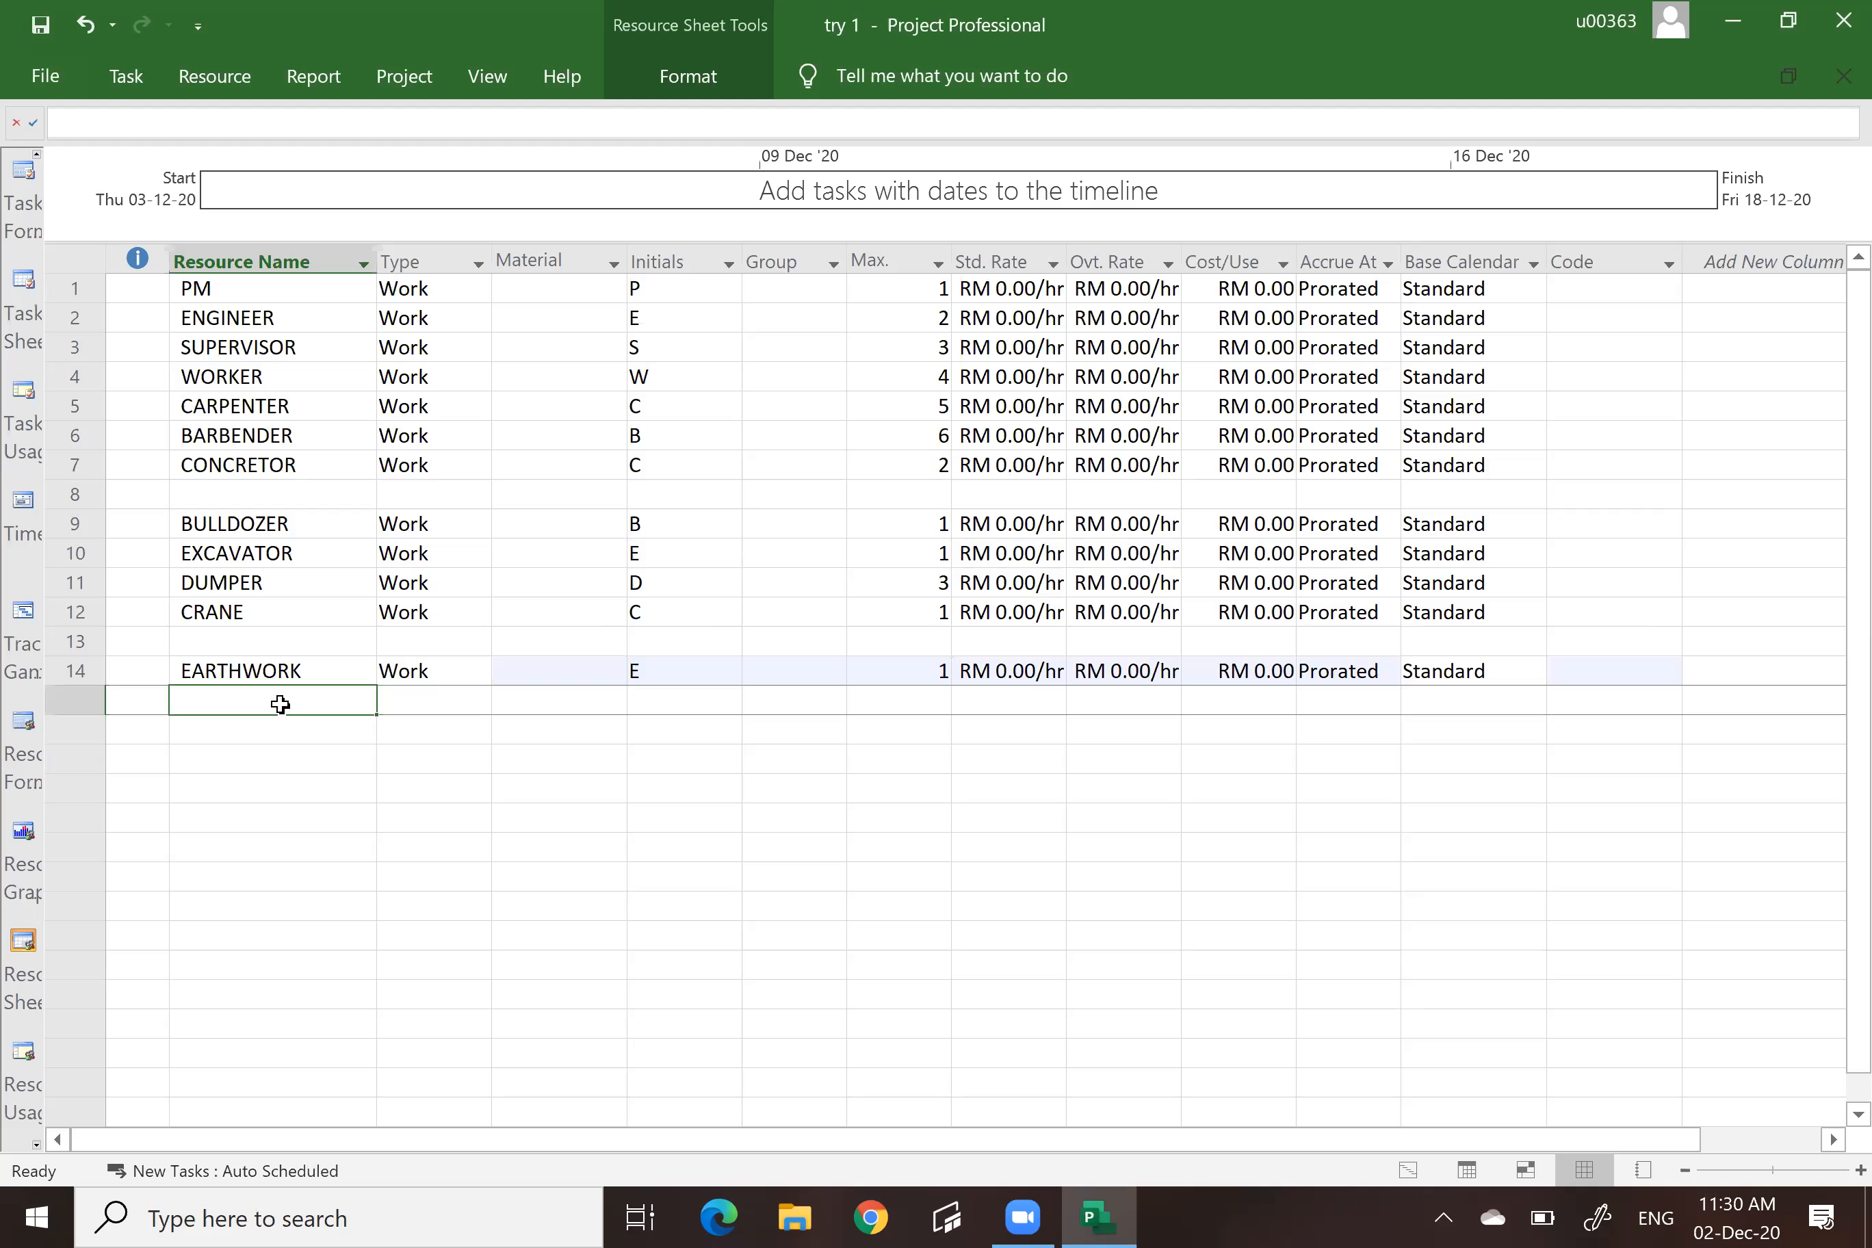
text(REBAR)
key(Return)
Add the resources FORMWORK and CONRETE directly below REBAR.
text(FORMWORK)
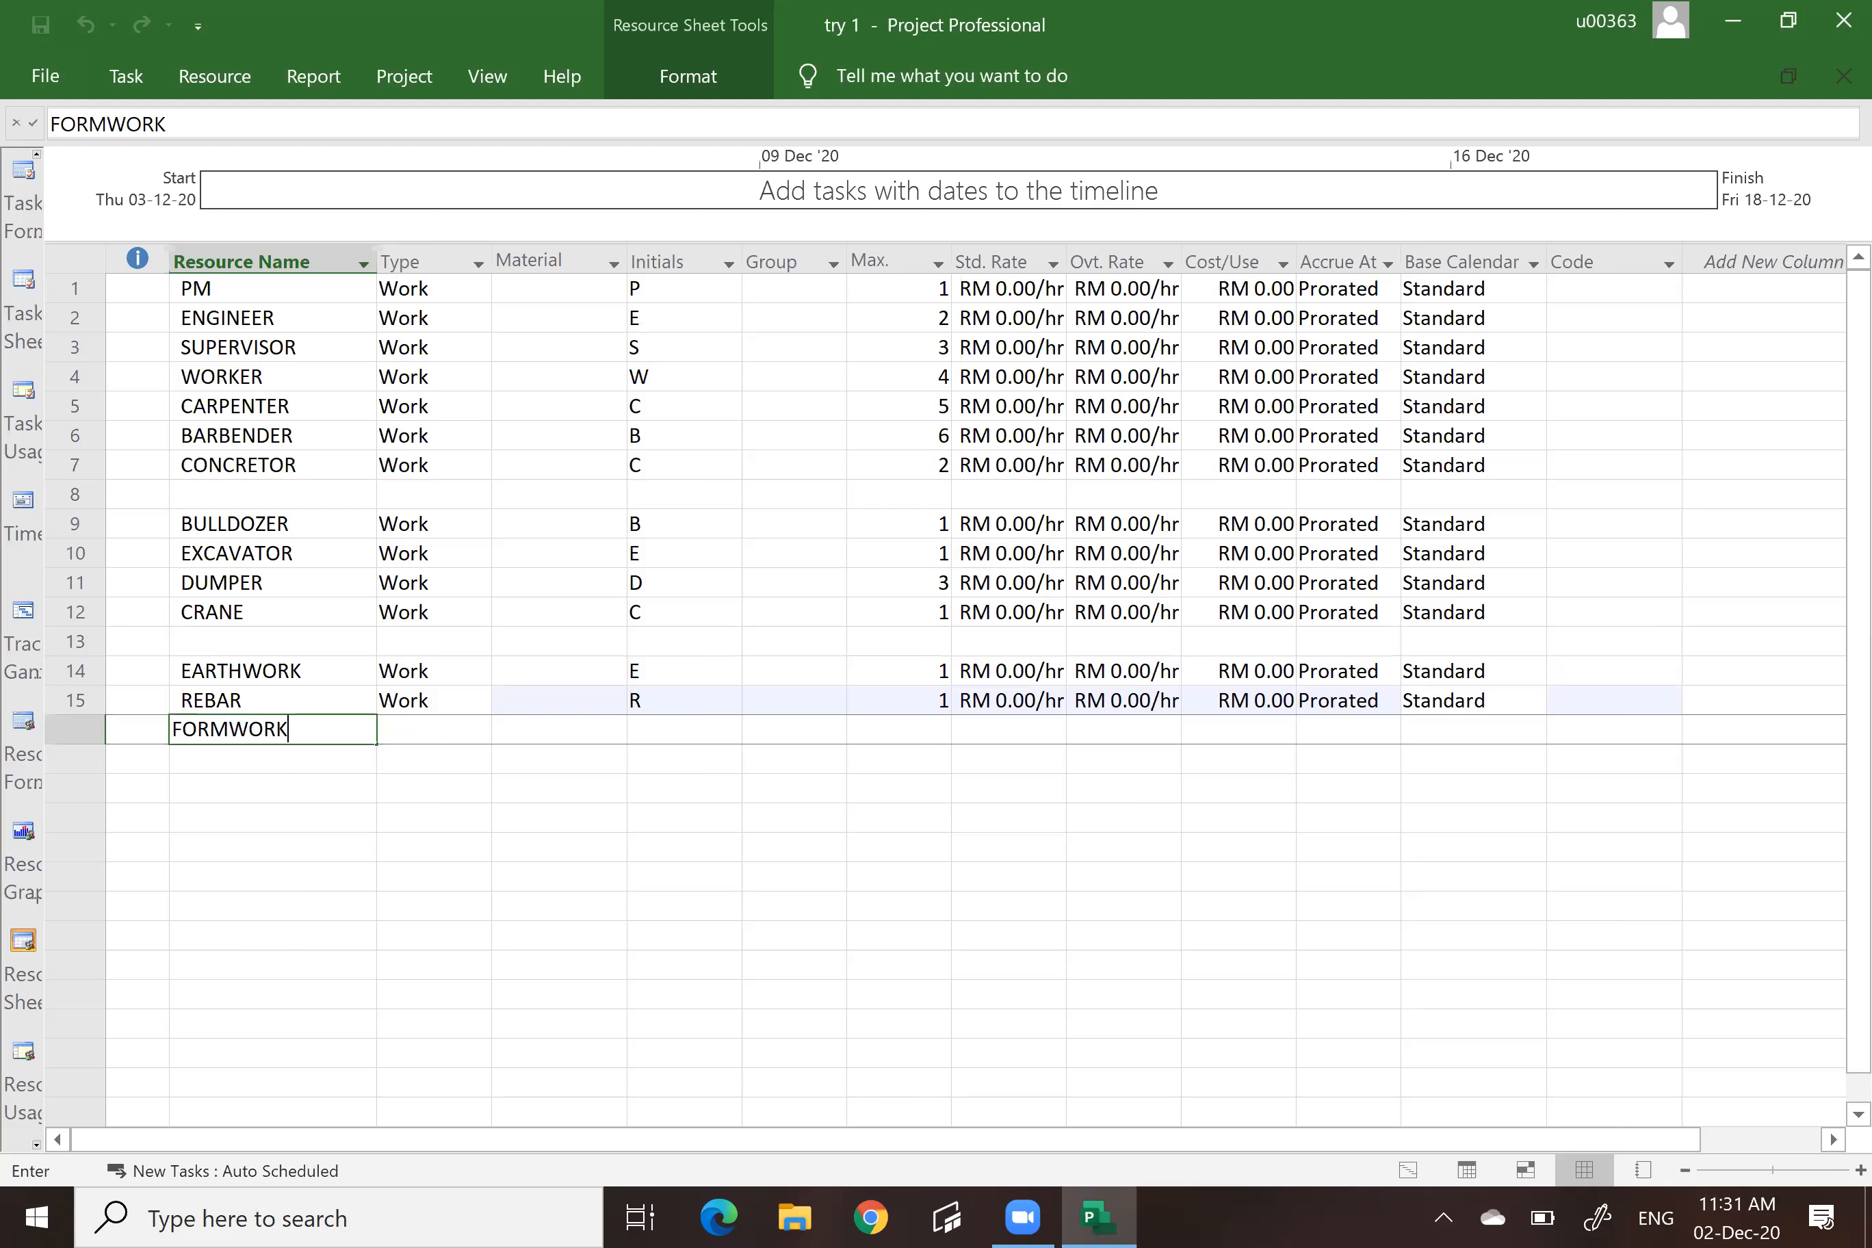
key(Return)
text(CONRETE)
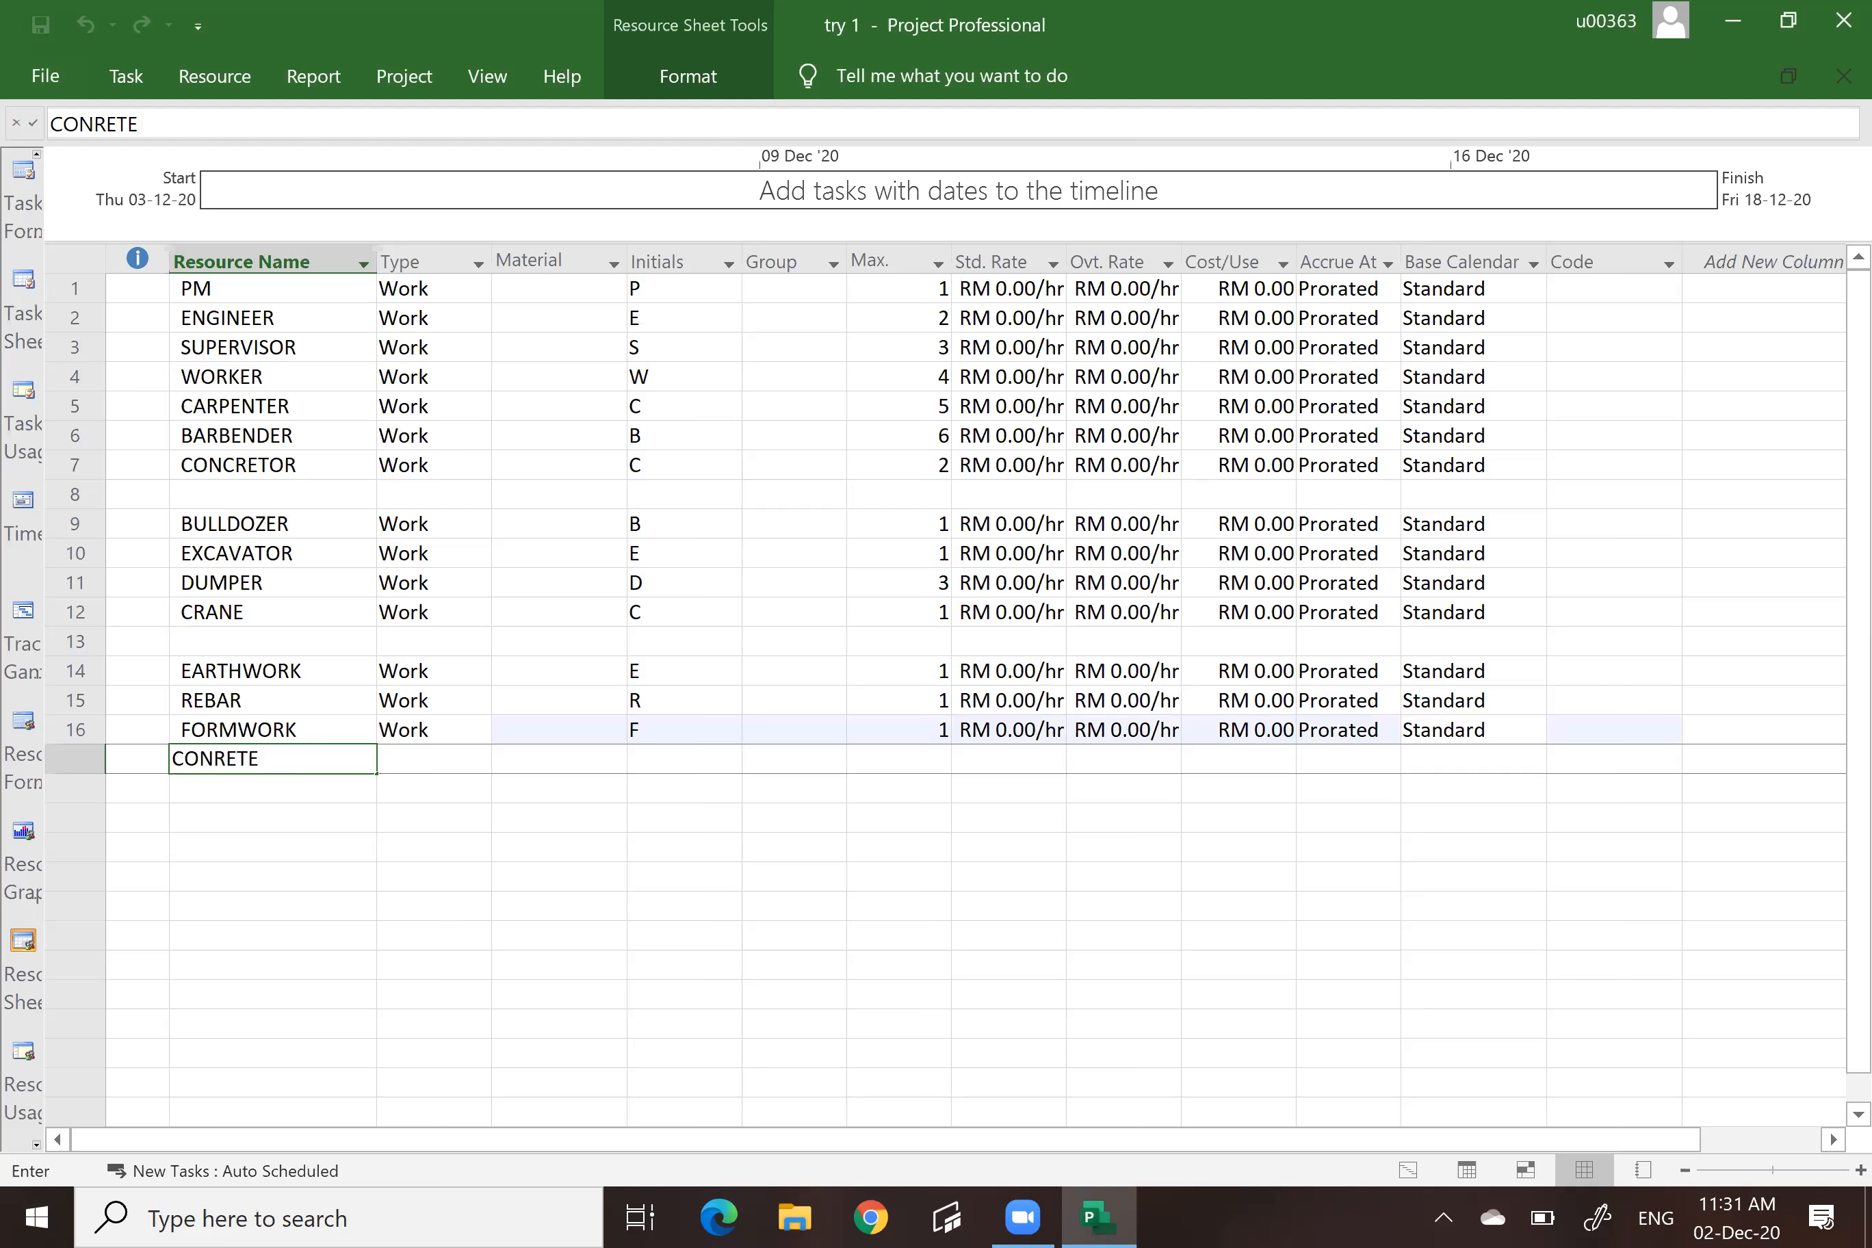
click(382, 826)
Change the resource type of EARTHWORK, REBAR and FORMWORK to Material.
click(431, 672)
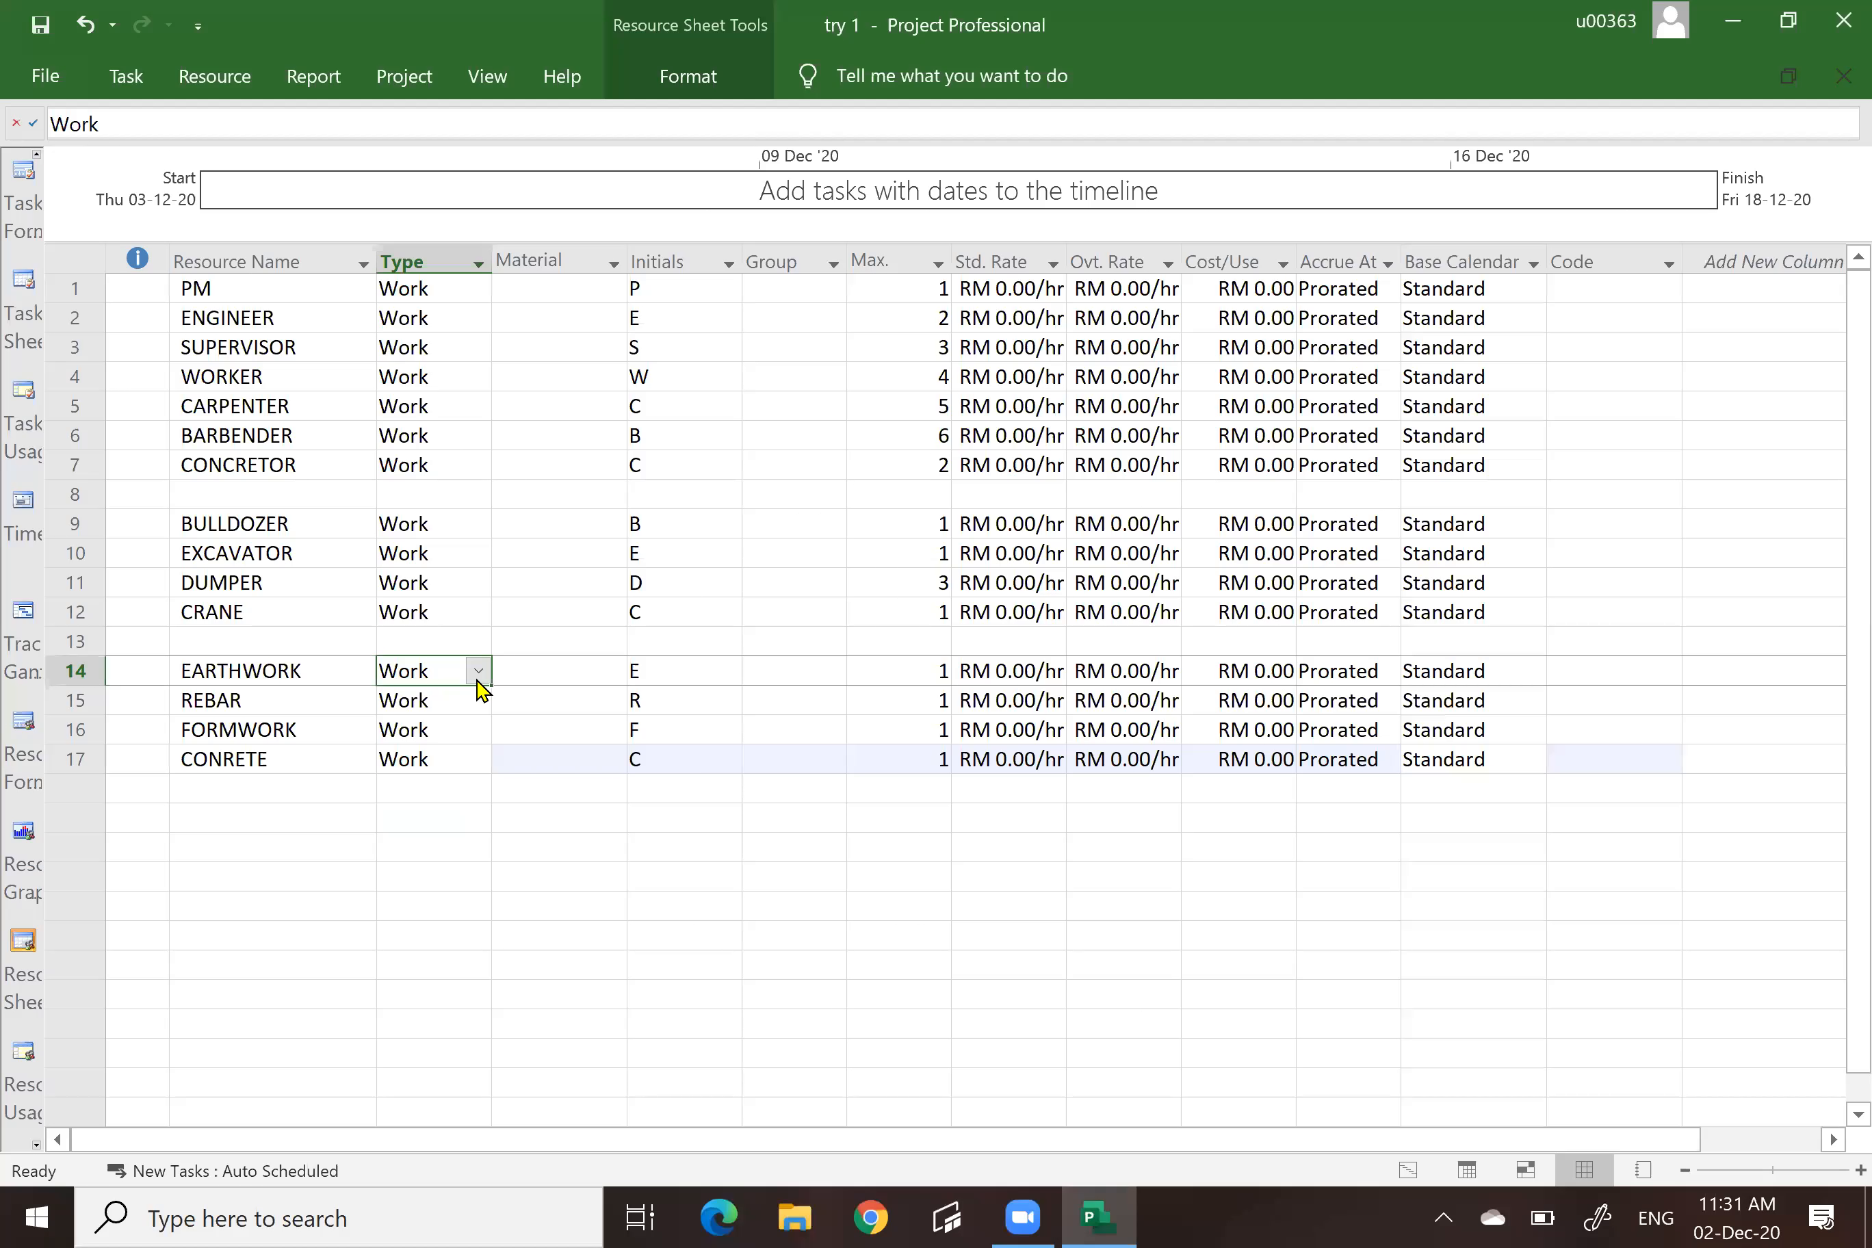
click(479, 673)
click(459, 694)
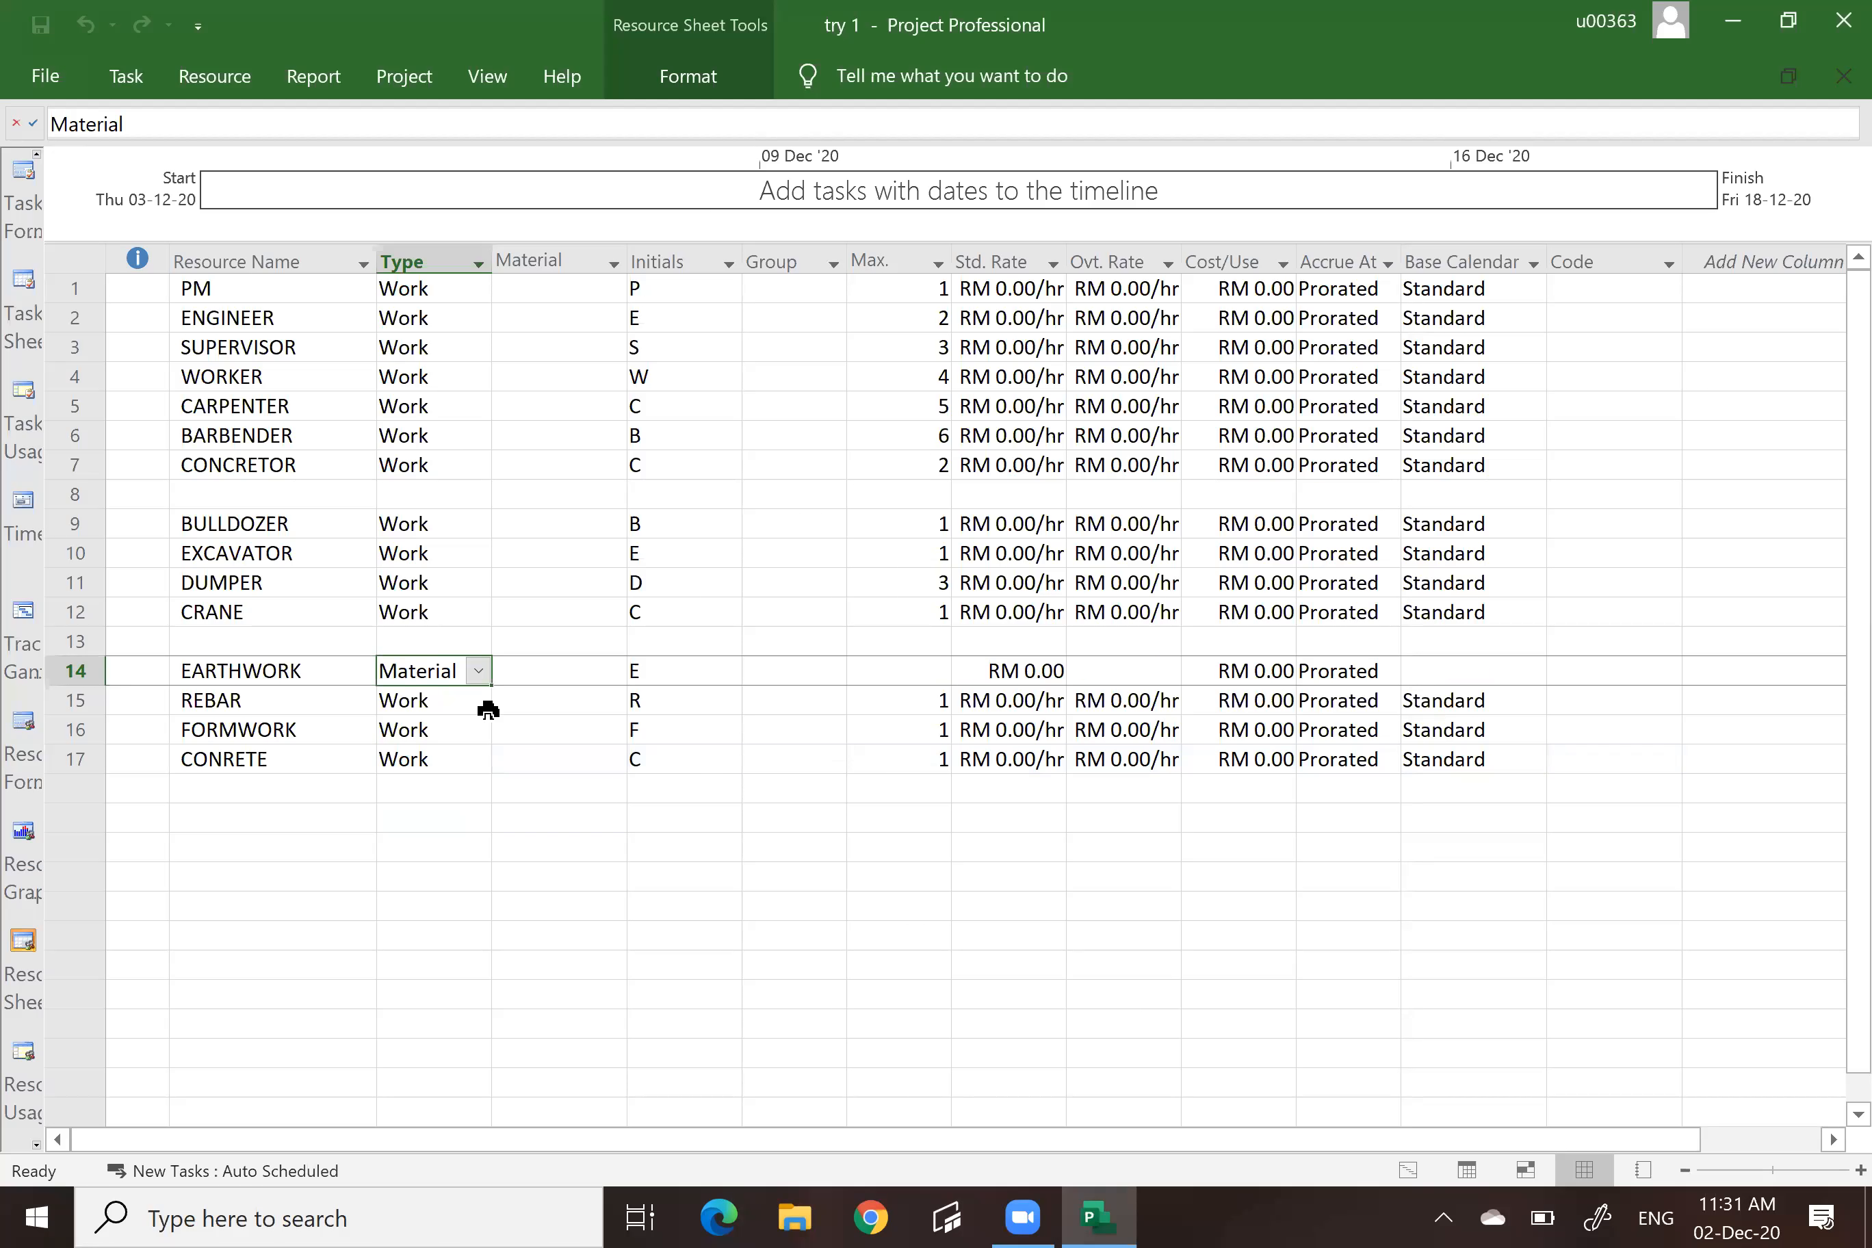
click(484, 707)
click(478, 700)
click(475, 741)
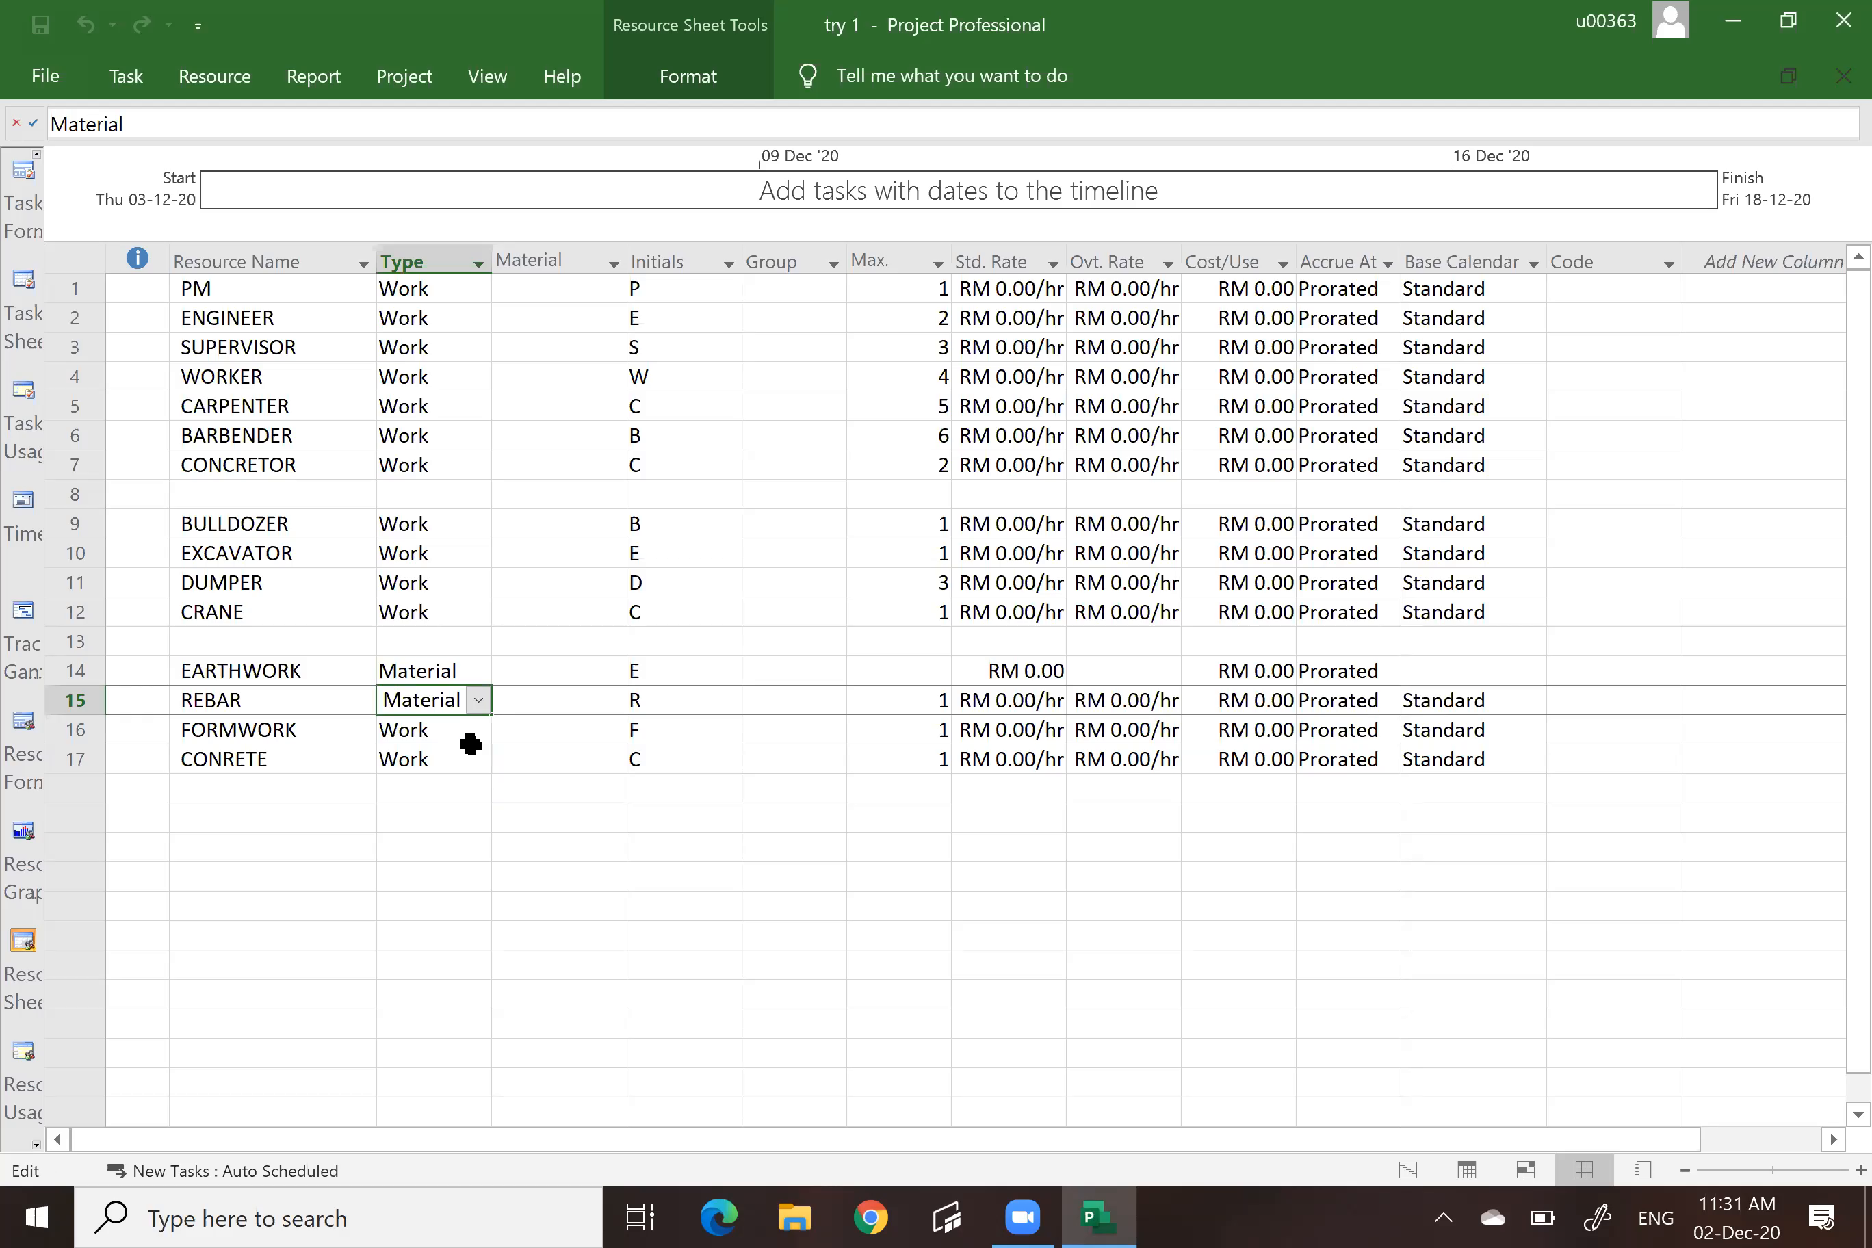
click(478, 731)
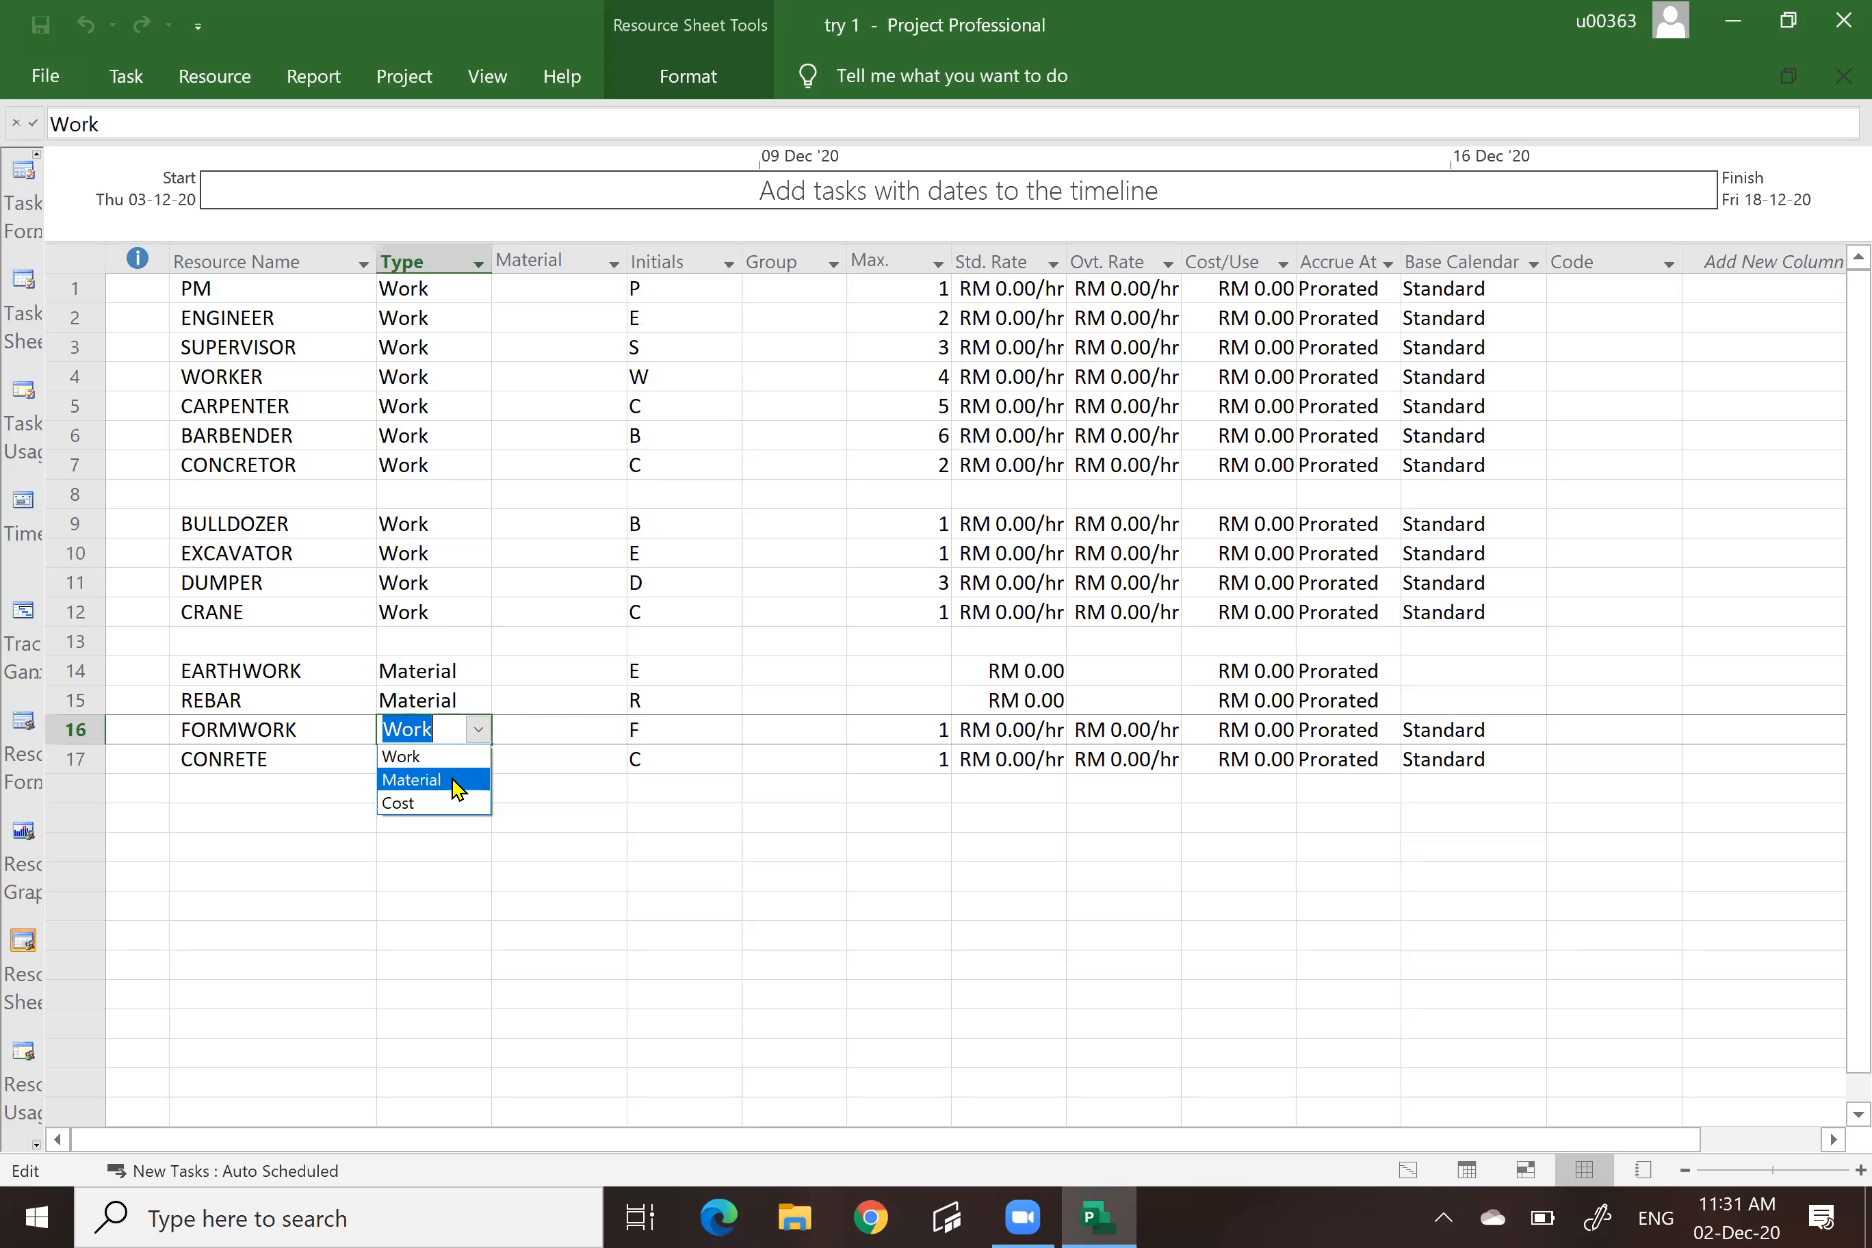
click(451, 779)
click(810, 568)
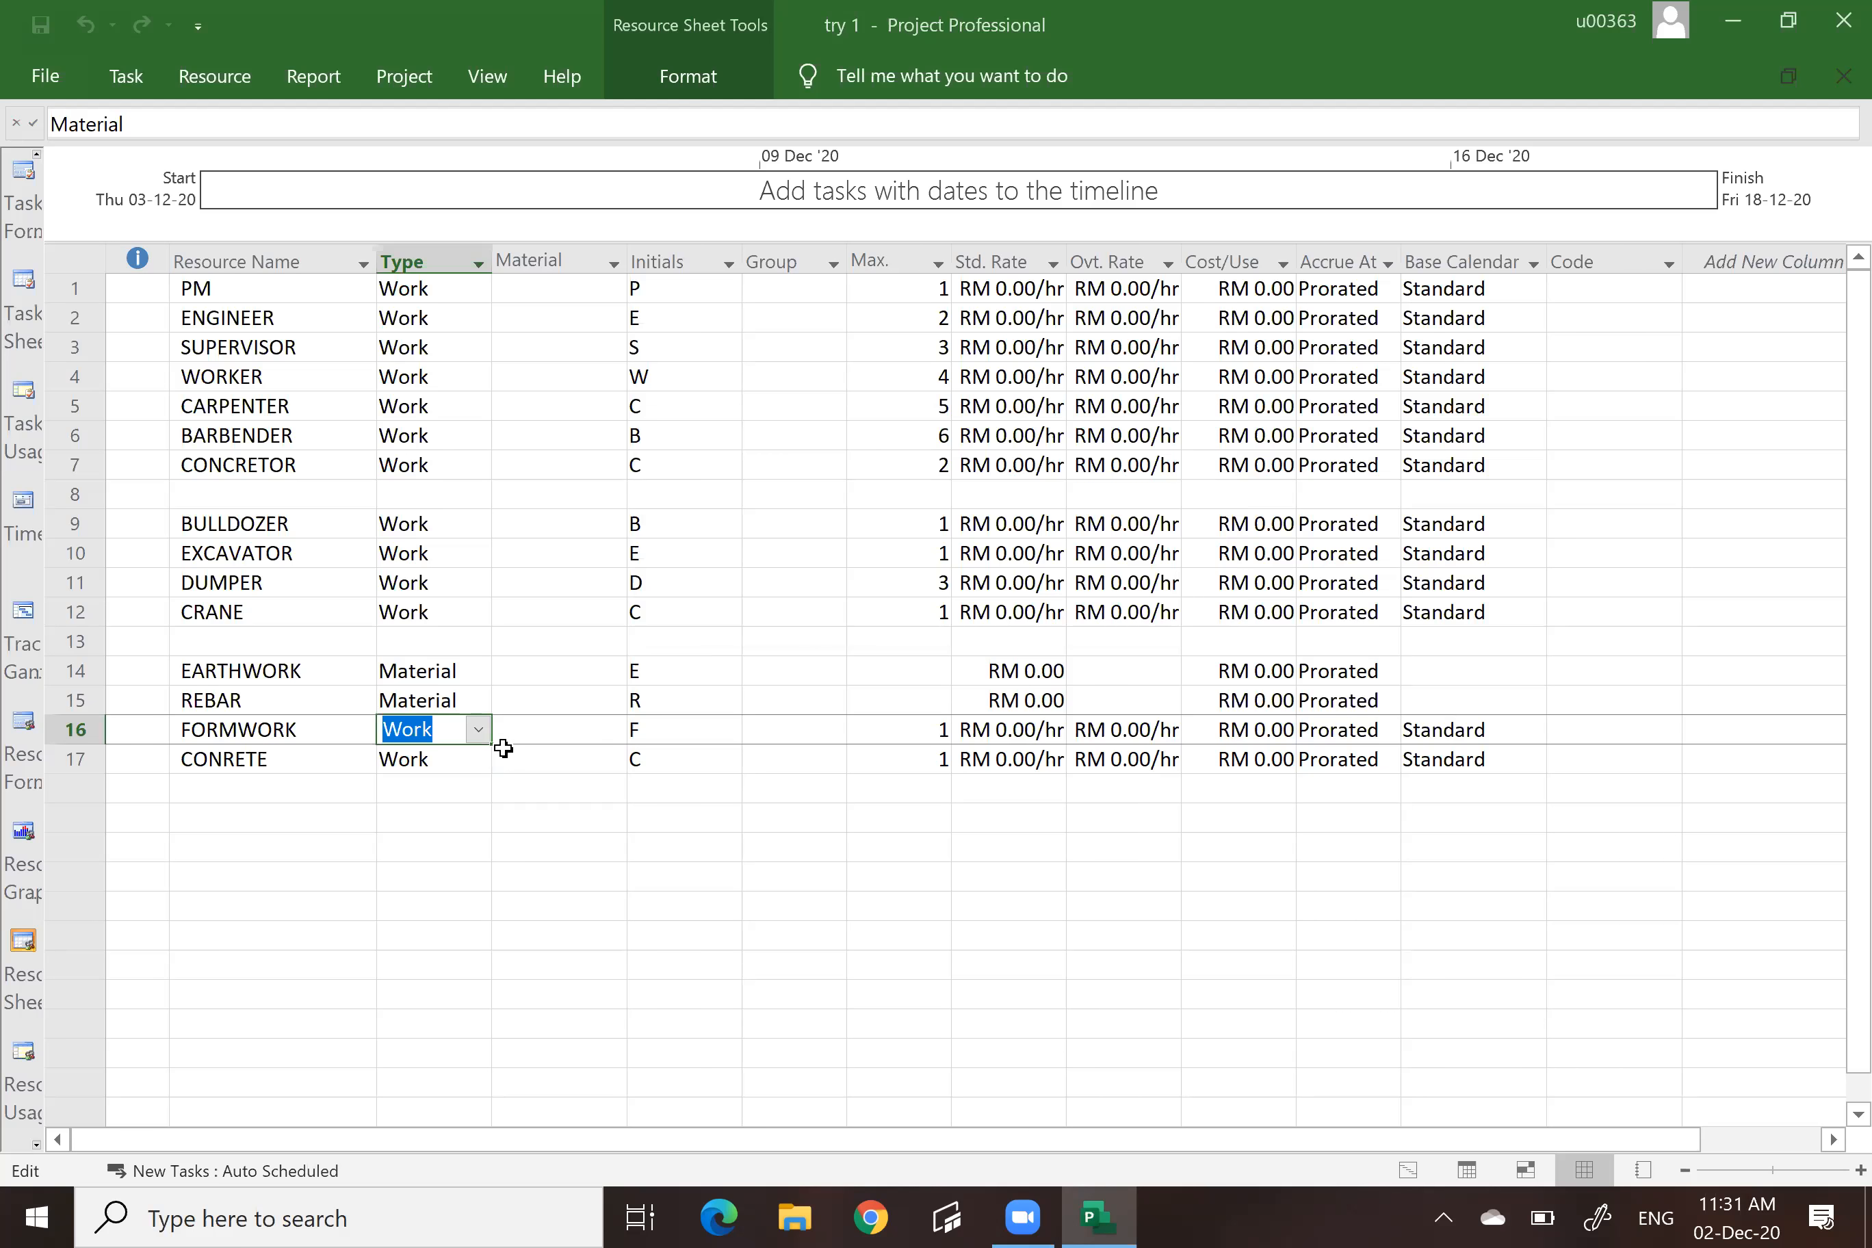
click(478, 779)
click(474, 760)
click(477, 764)
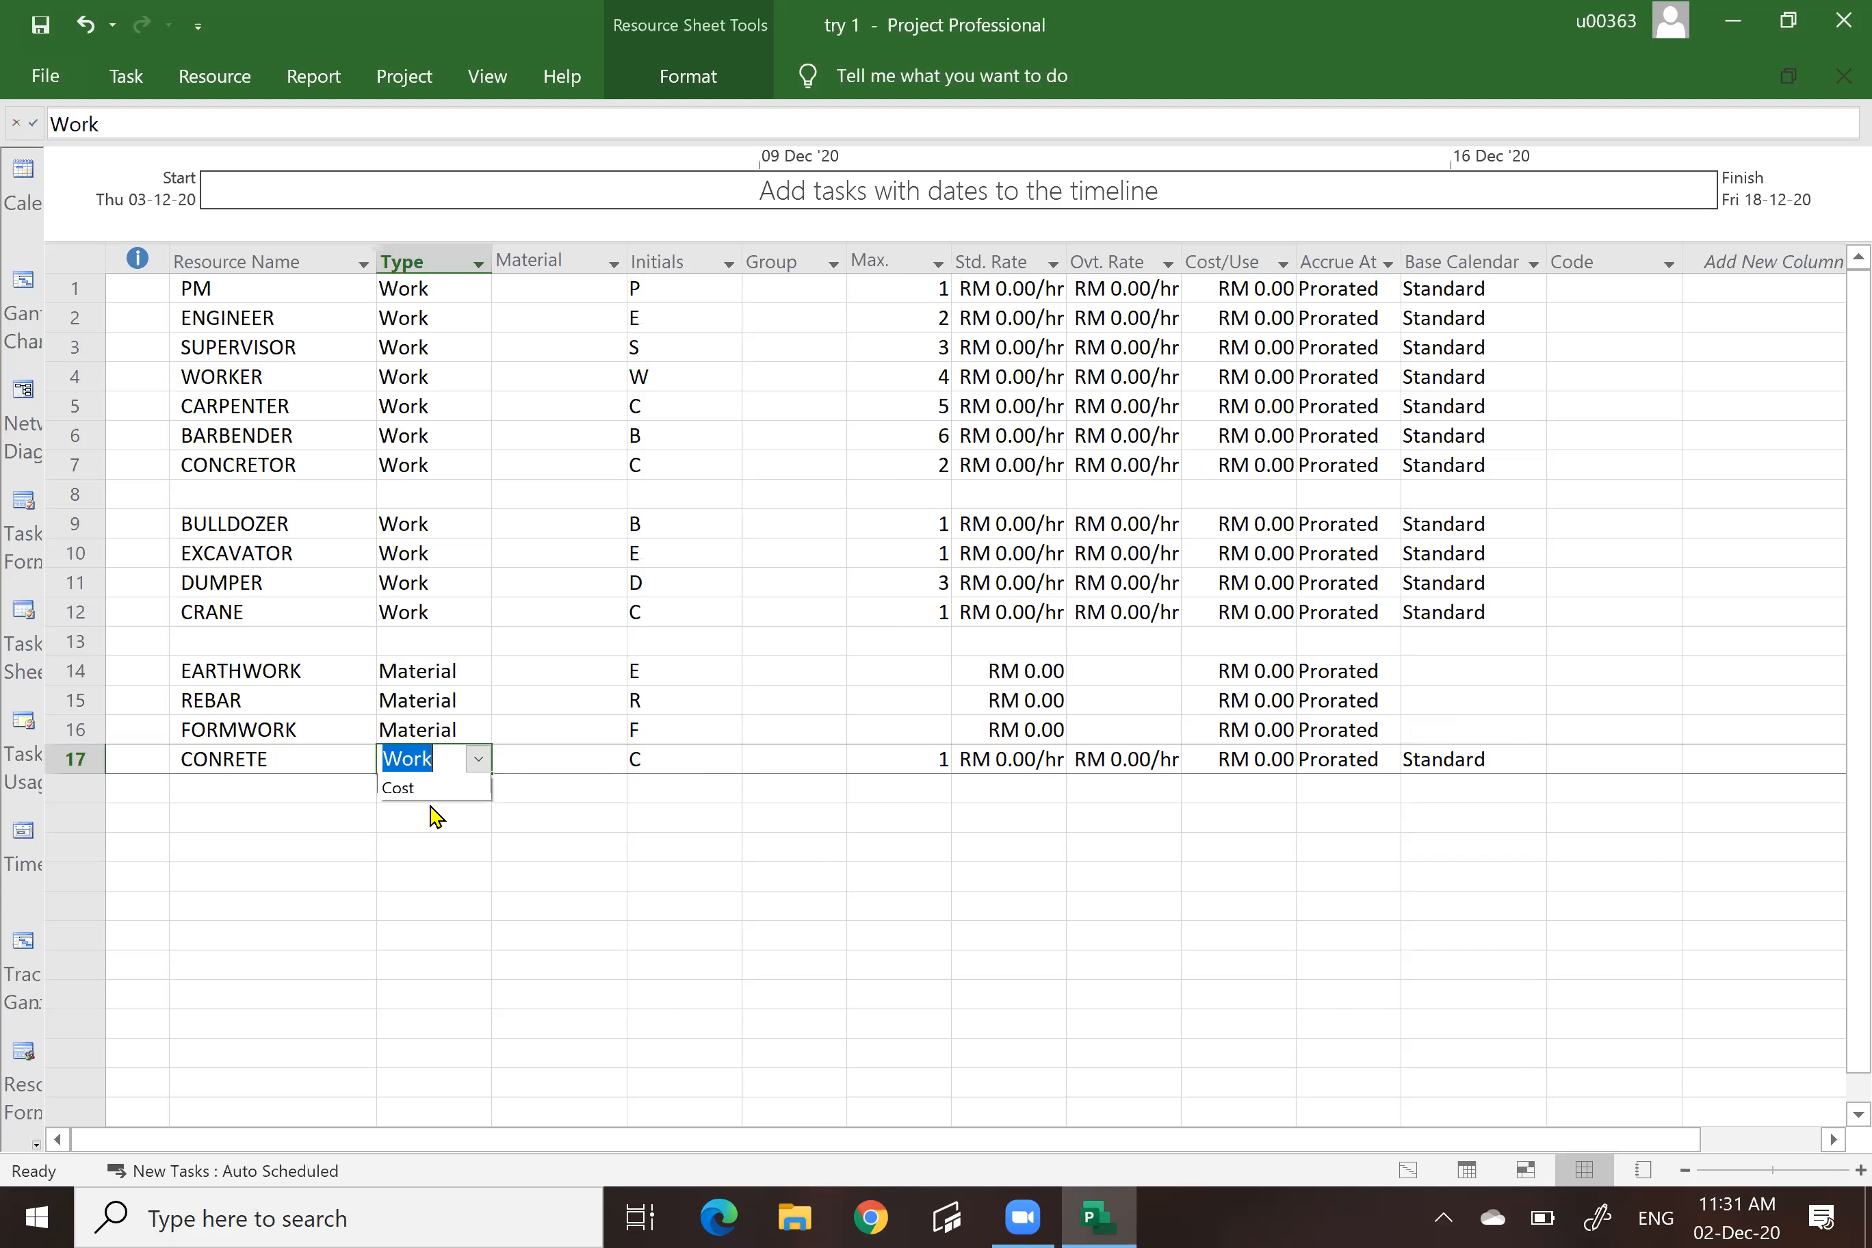
key(Escape)
Enter the material label M3 for EARTHWORK, TONNE for REBAR and M2 for FORMWORK.
click(514, 668)
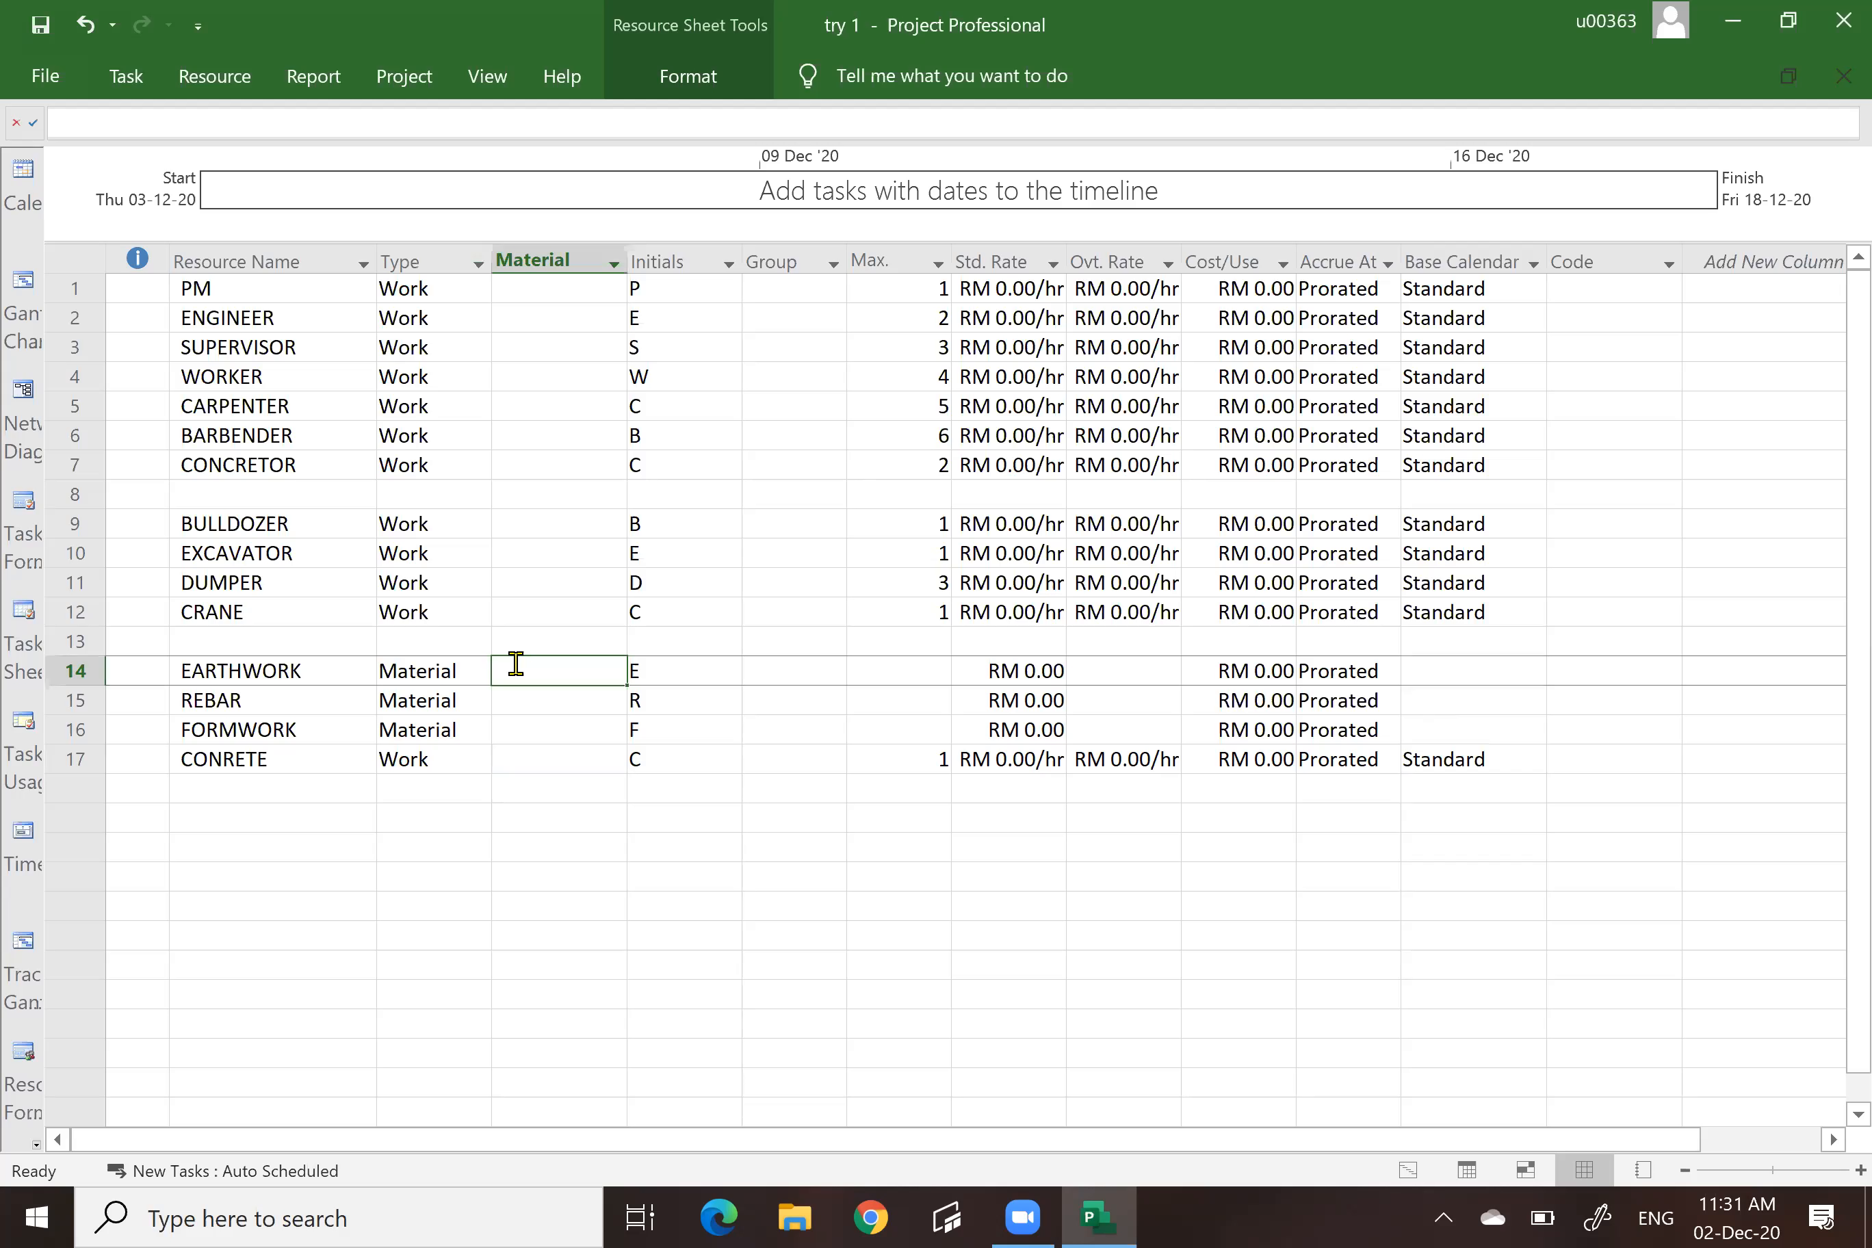
text(M3)
click(524, 701)
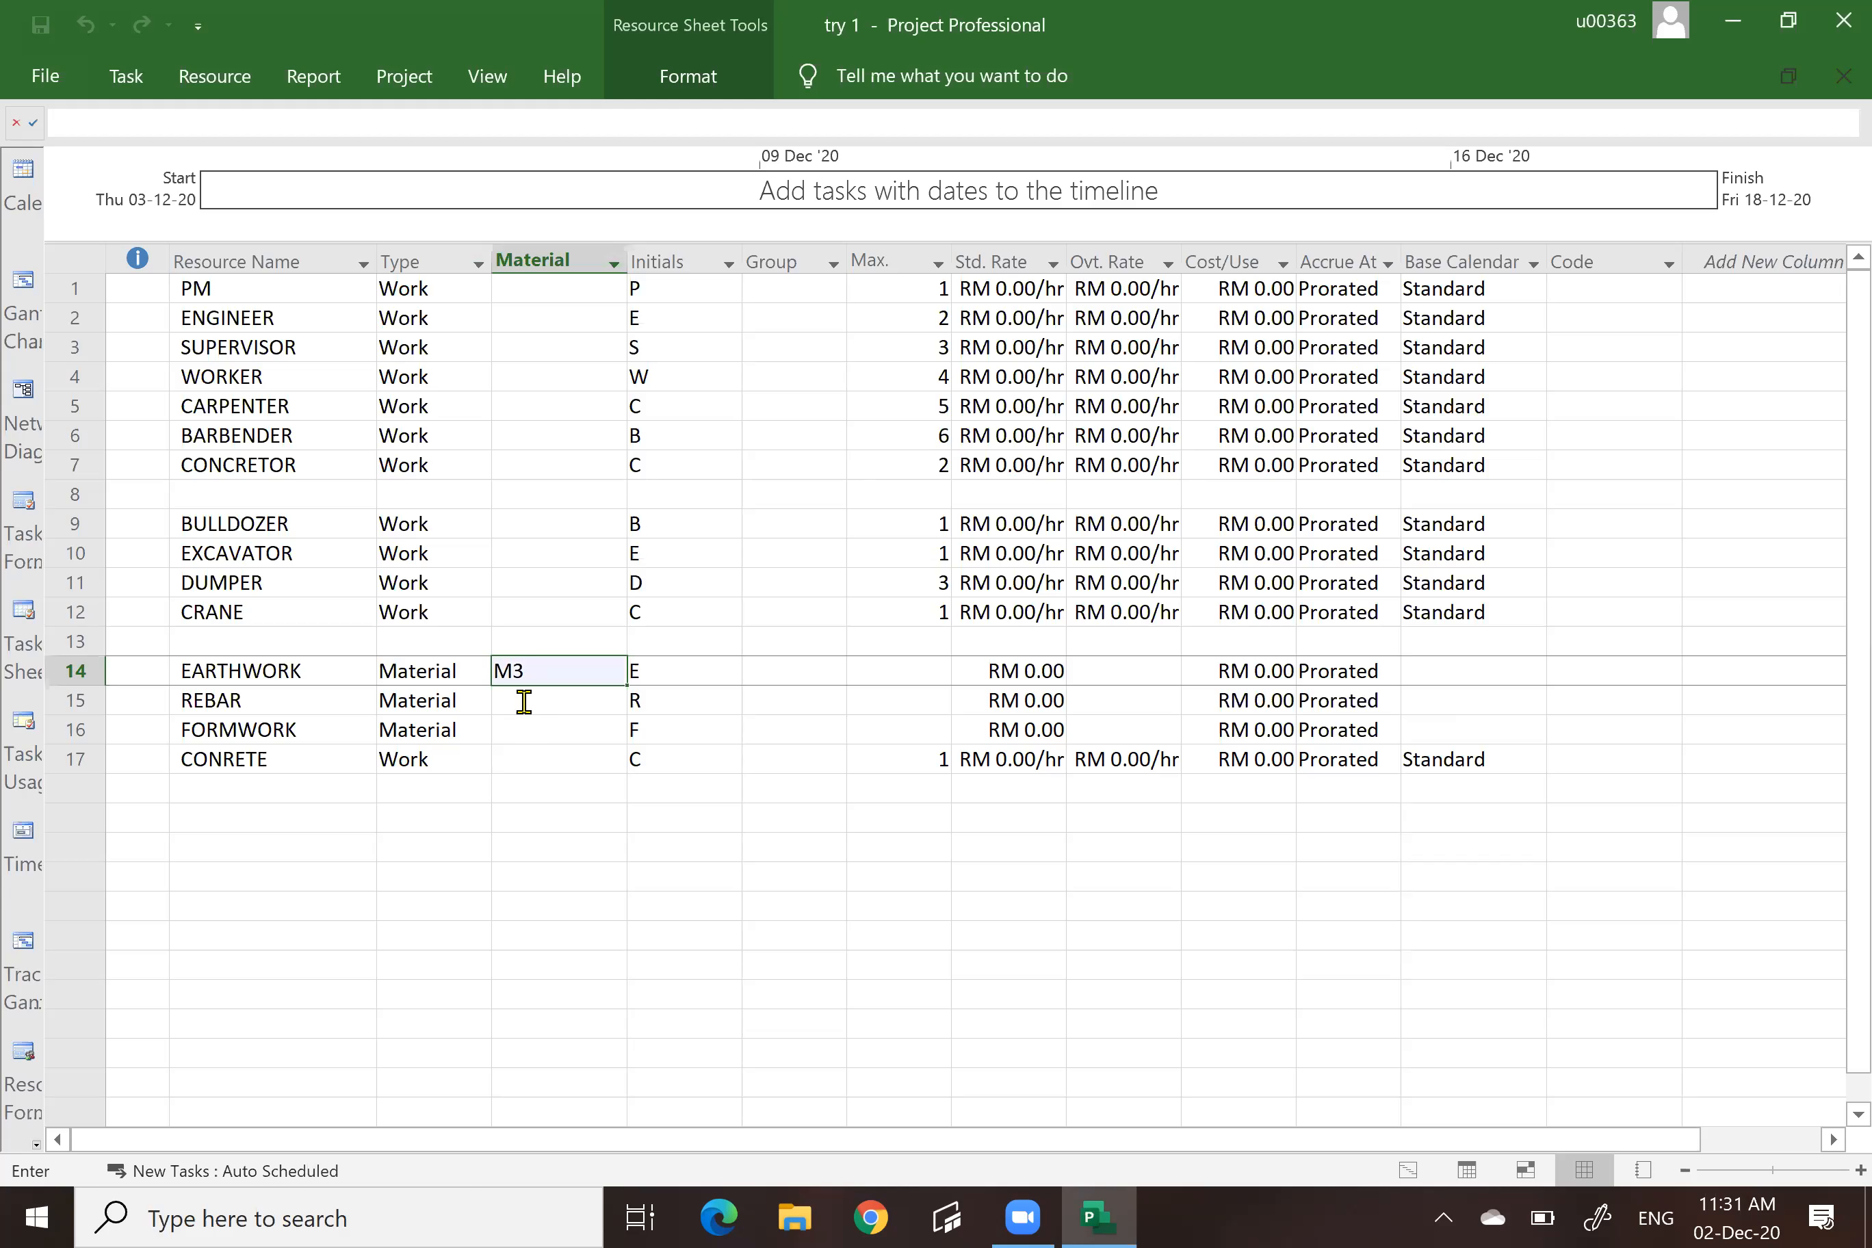
text(TONNE)
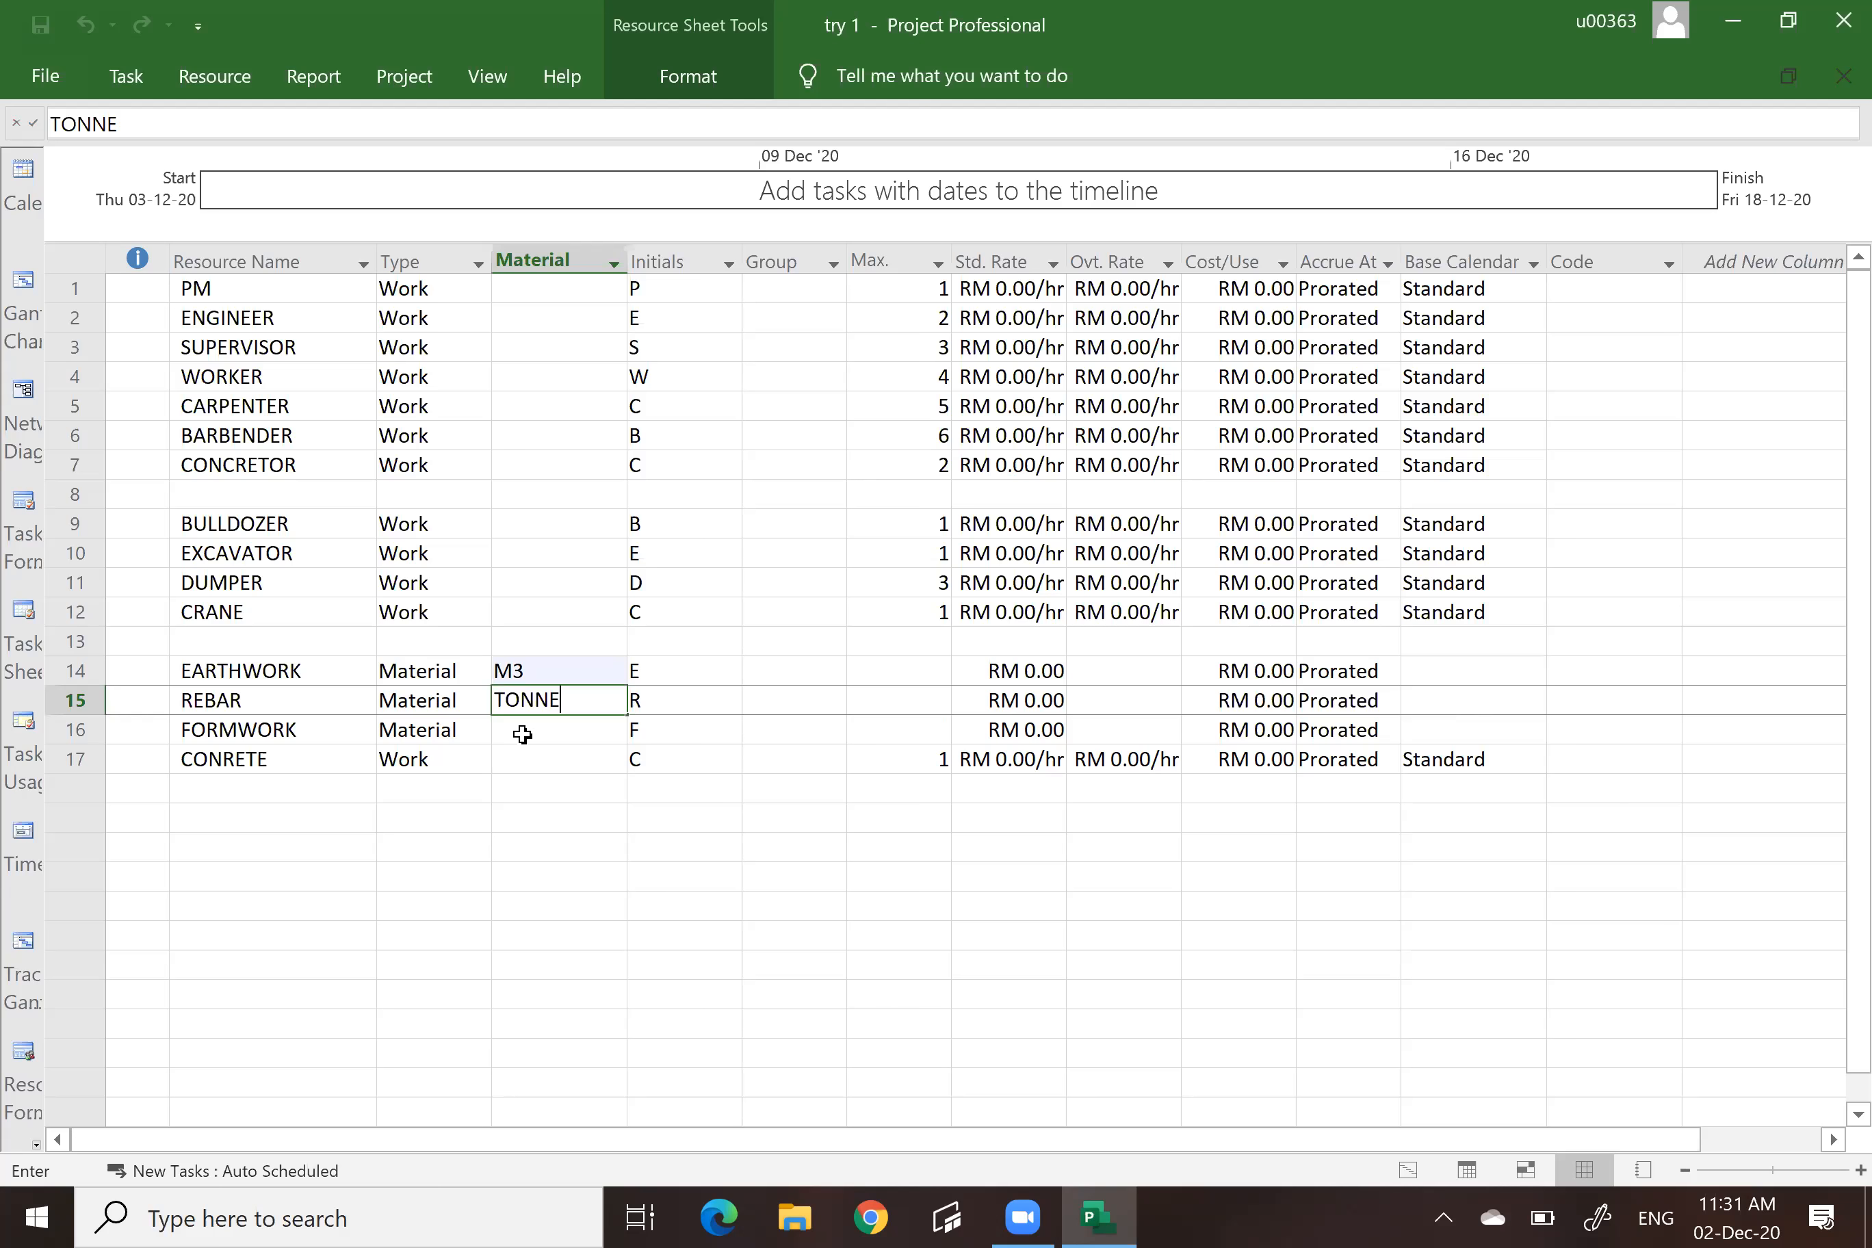
click(519, 731)
text(M3)
key(BackSpace)
text(2)
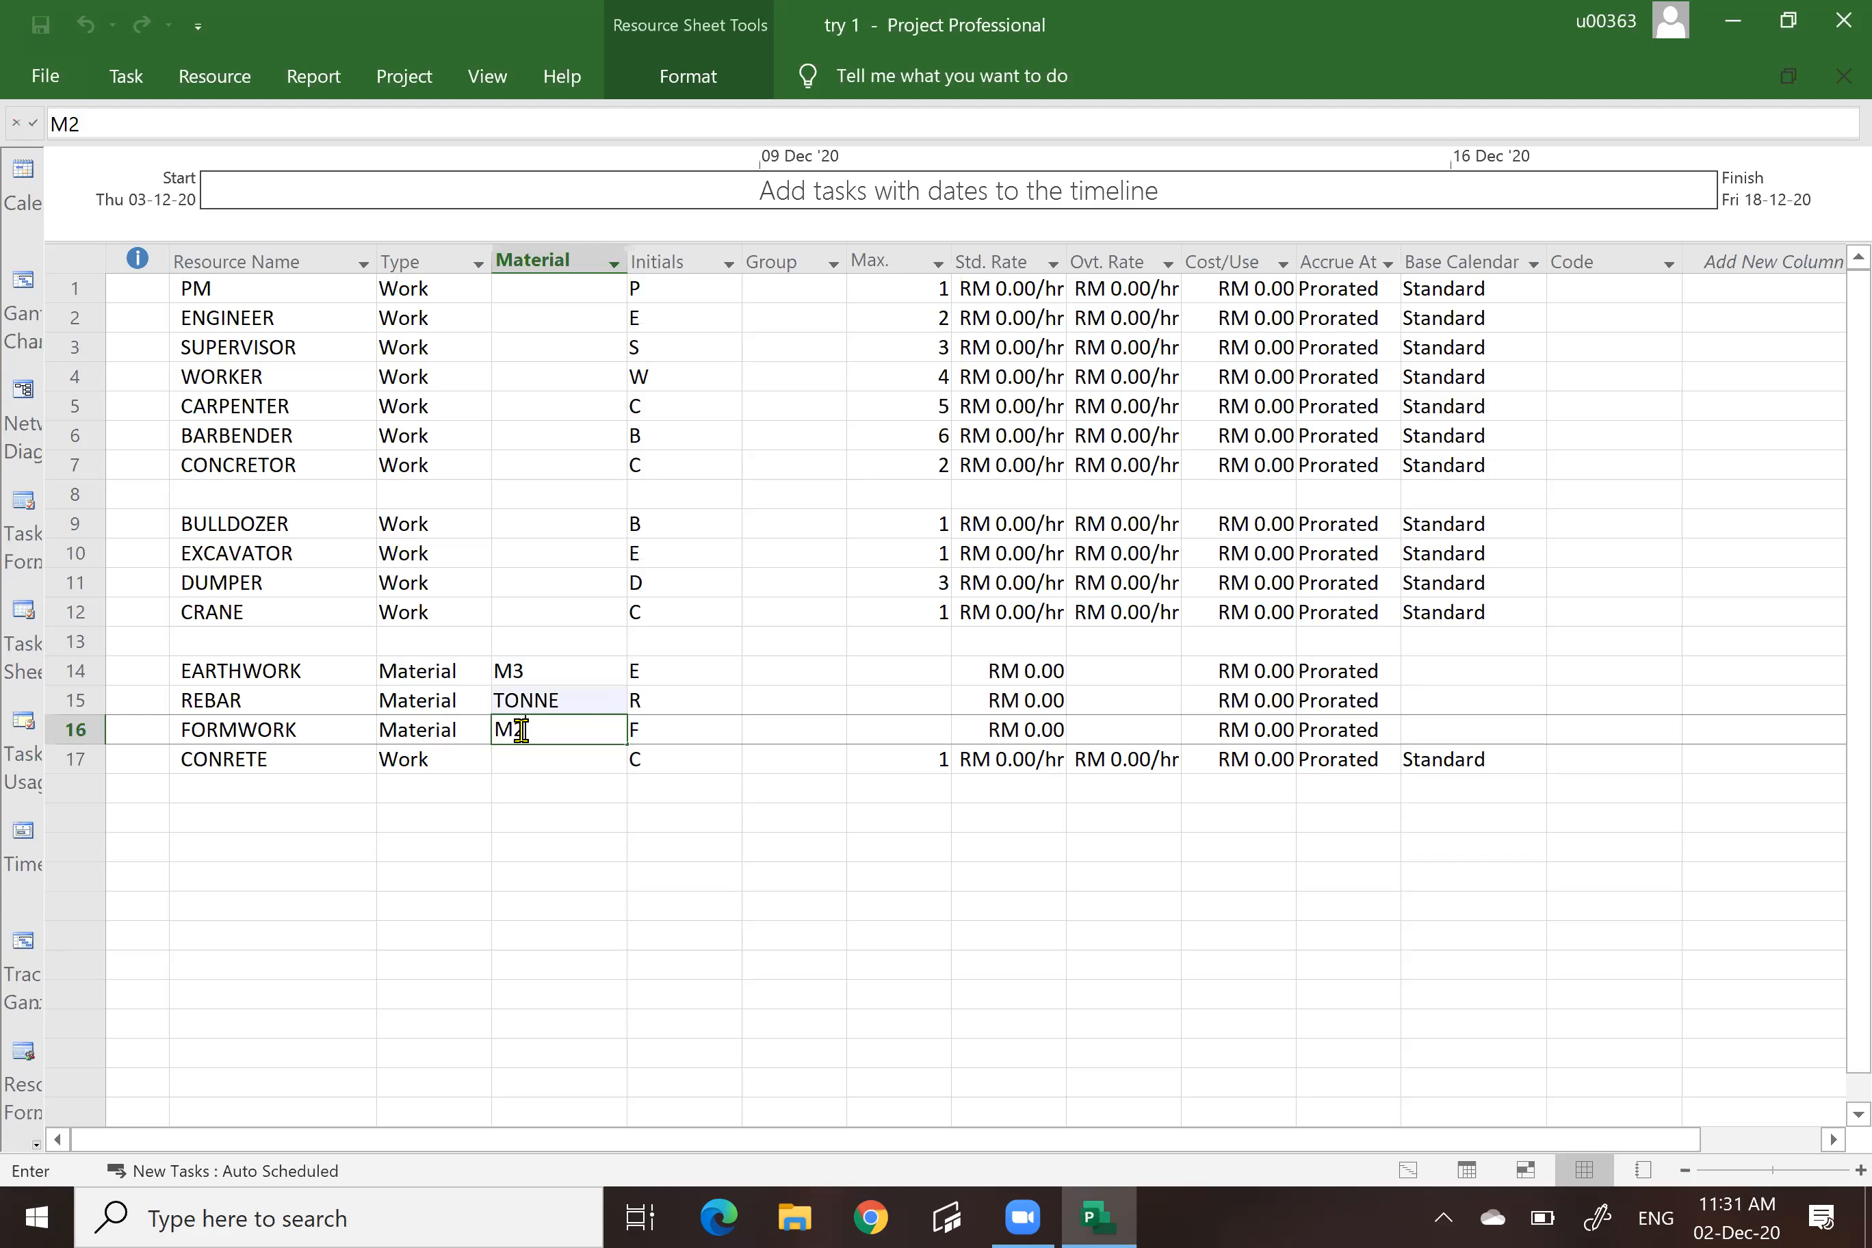
click(545, 755)
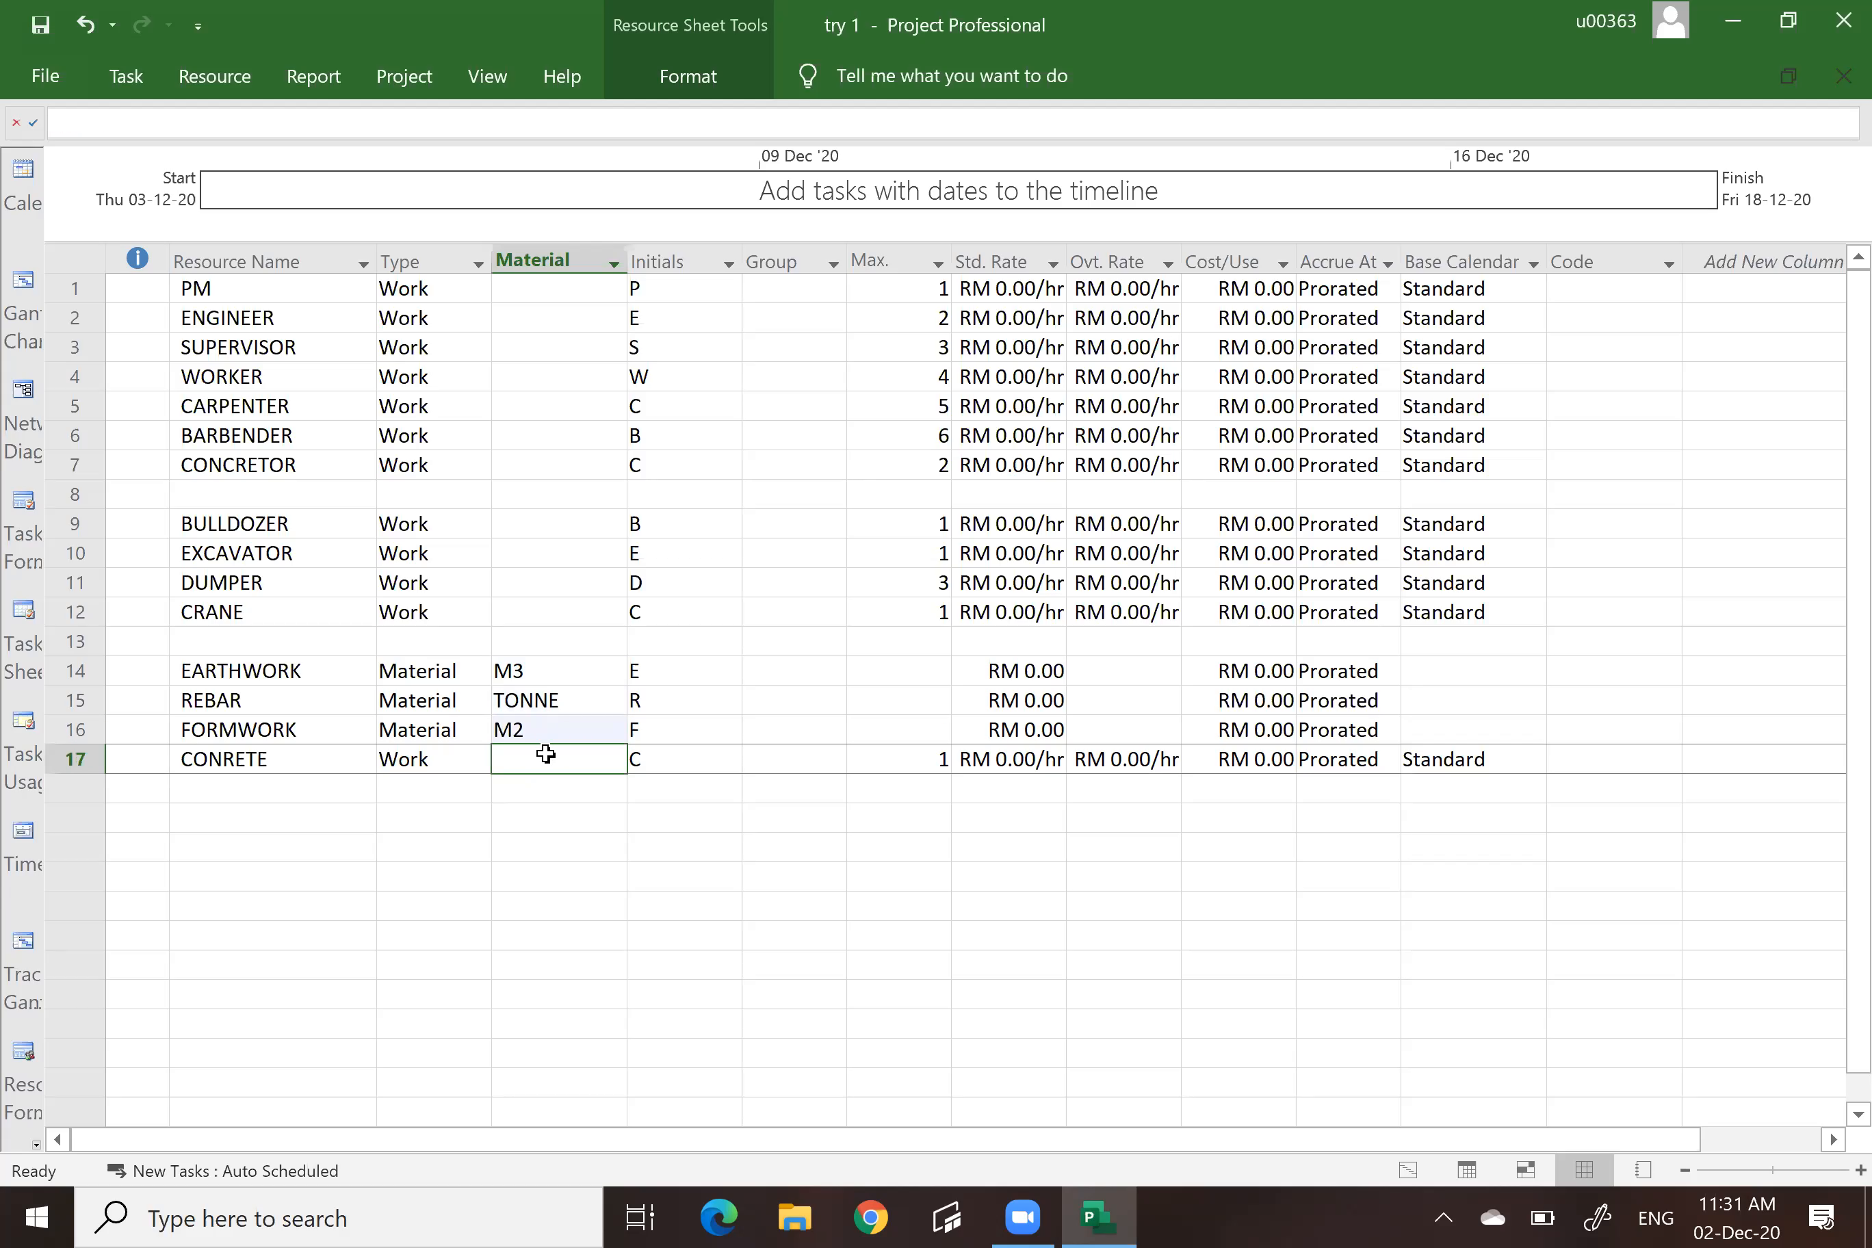
click(471, 846)
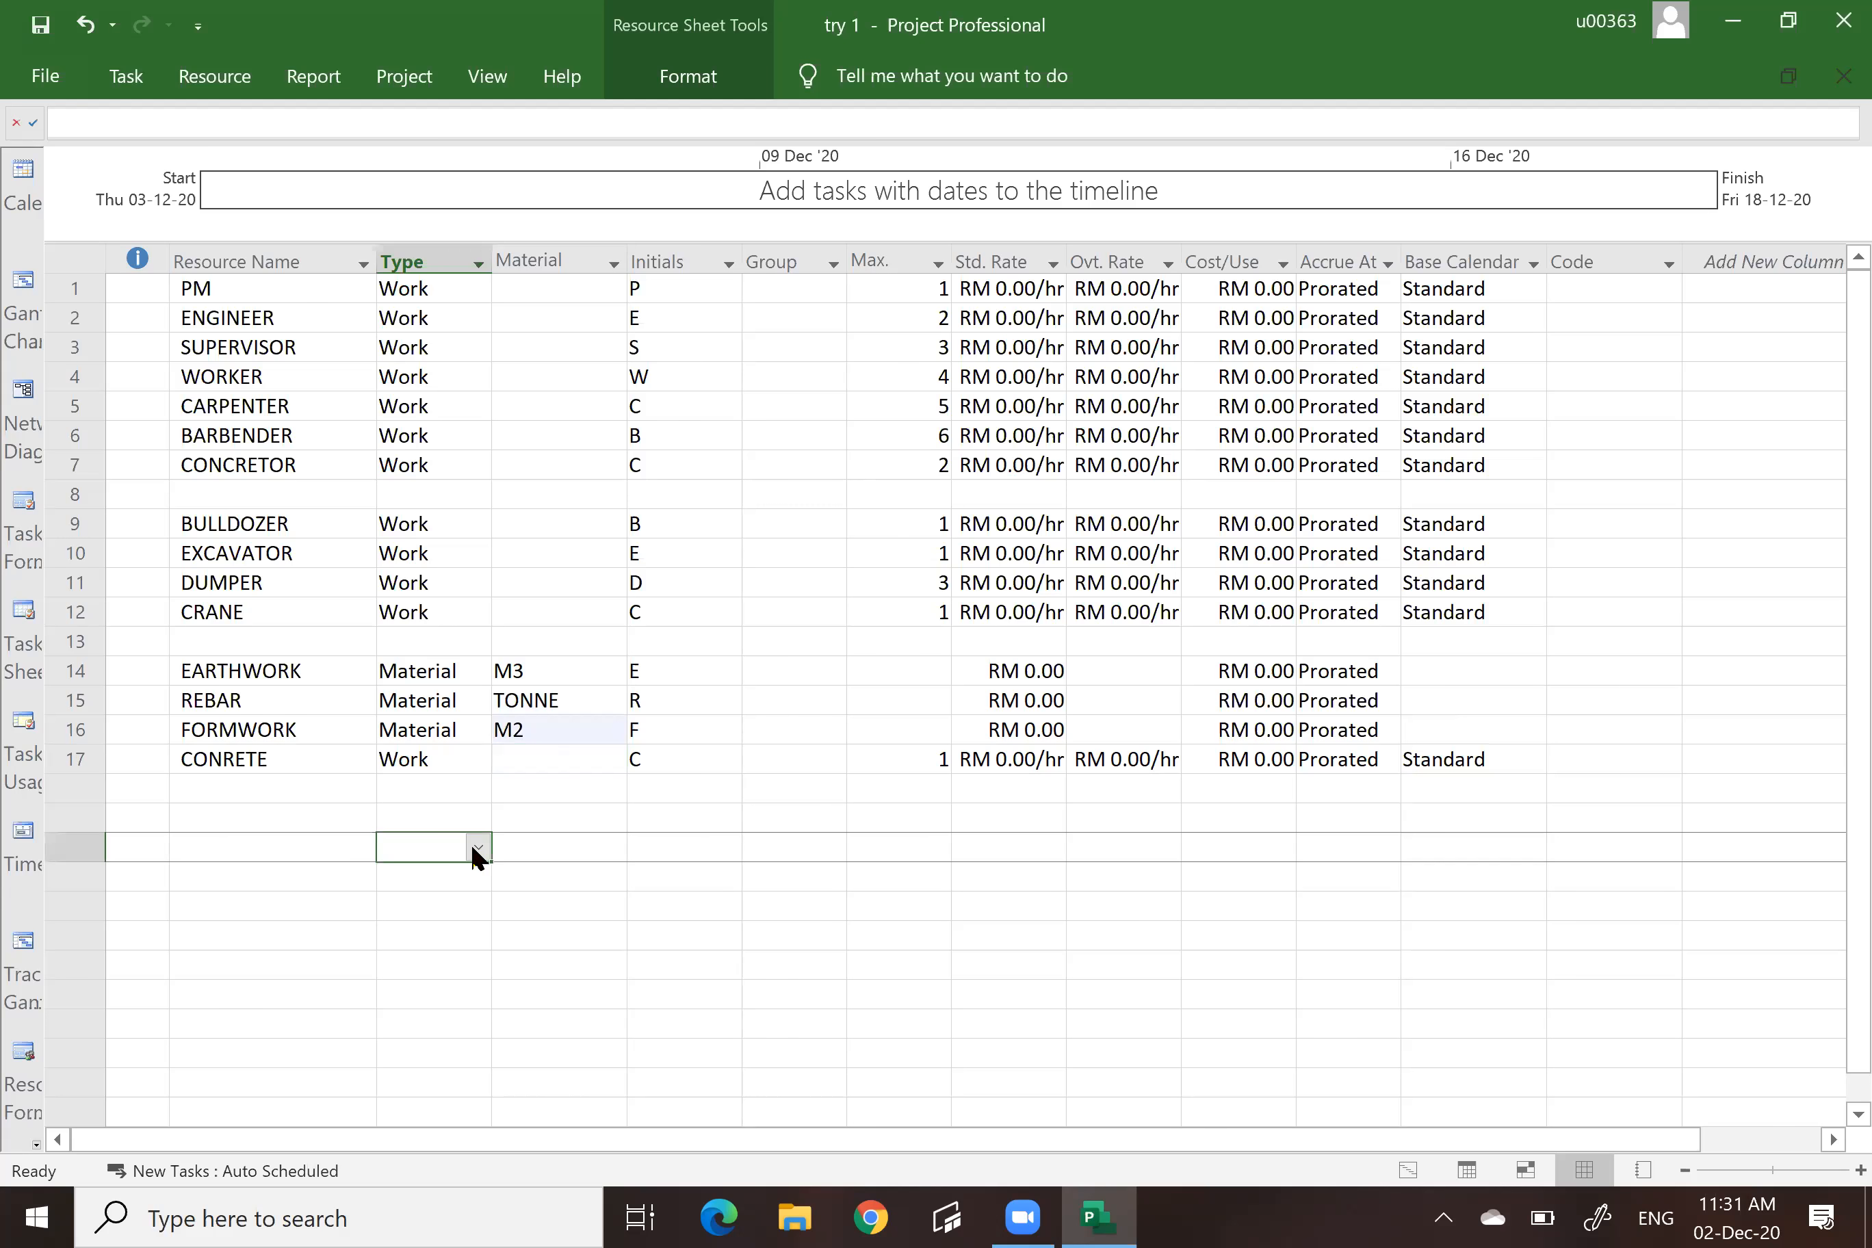
click(527, 753)
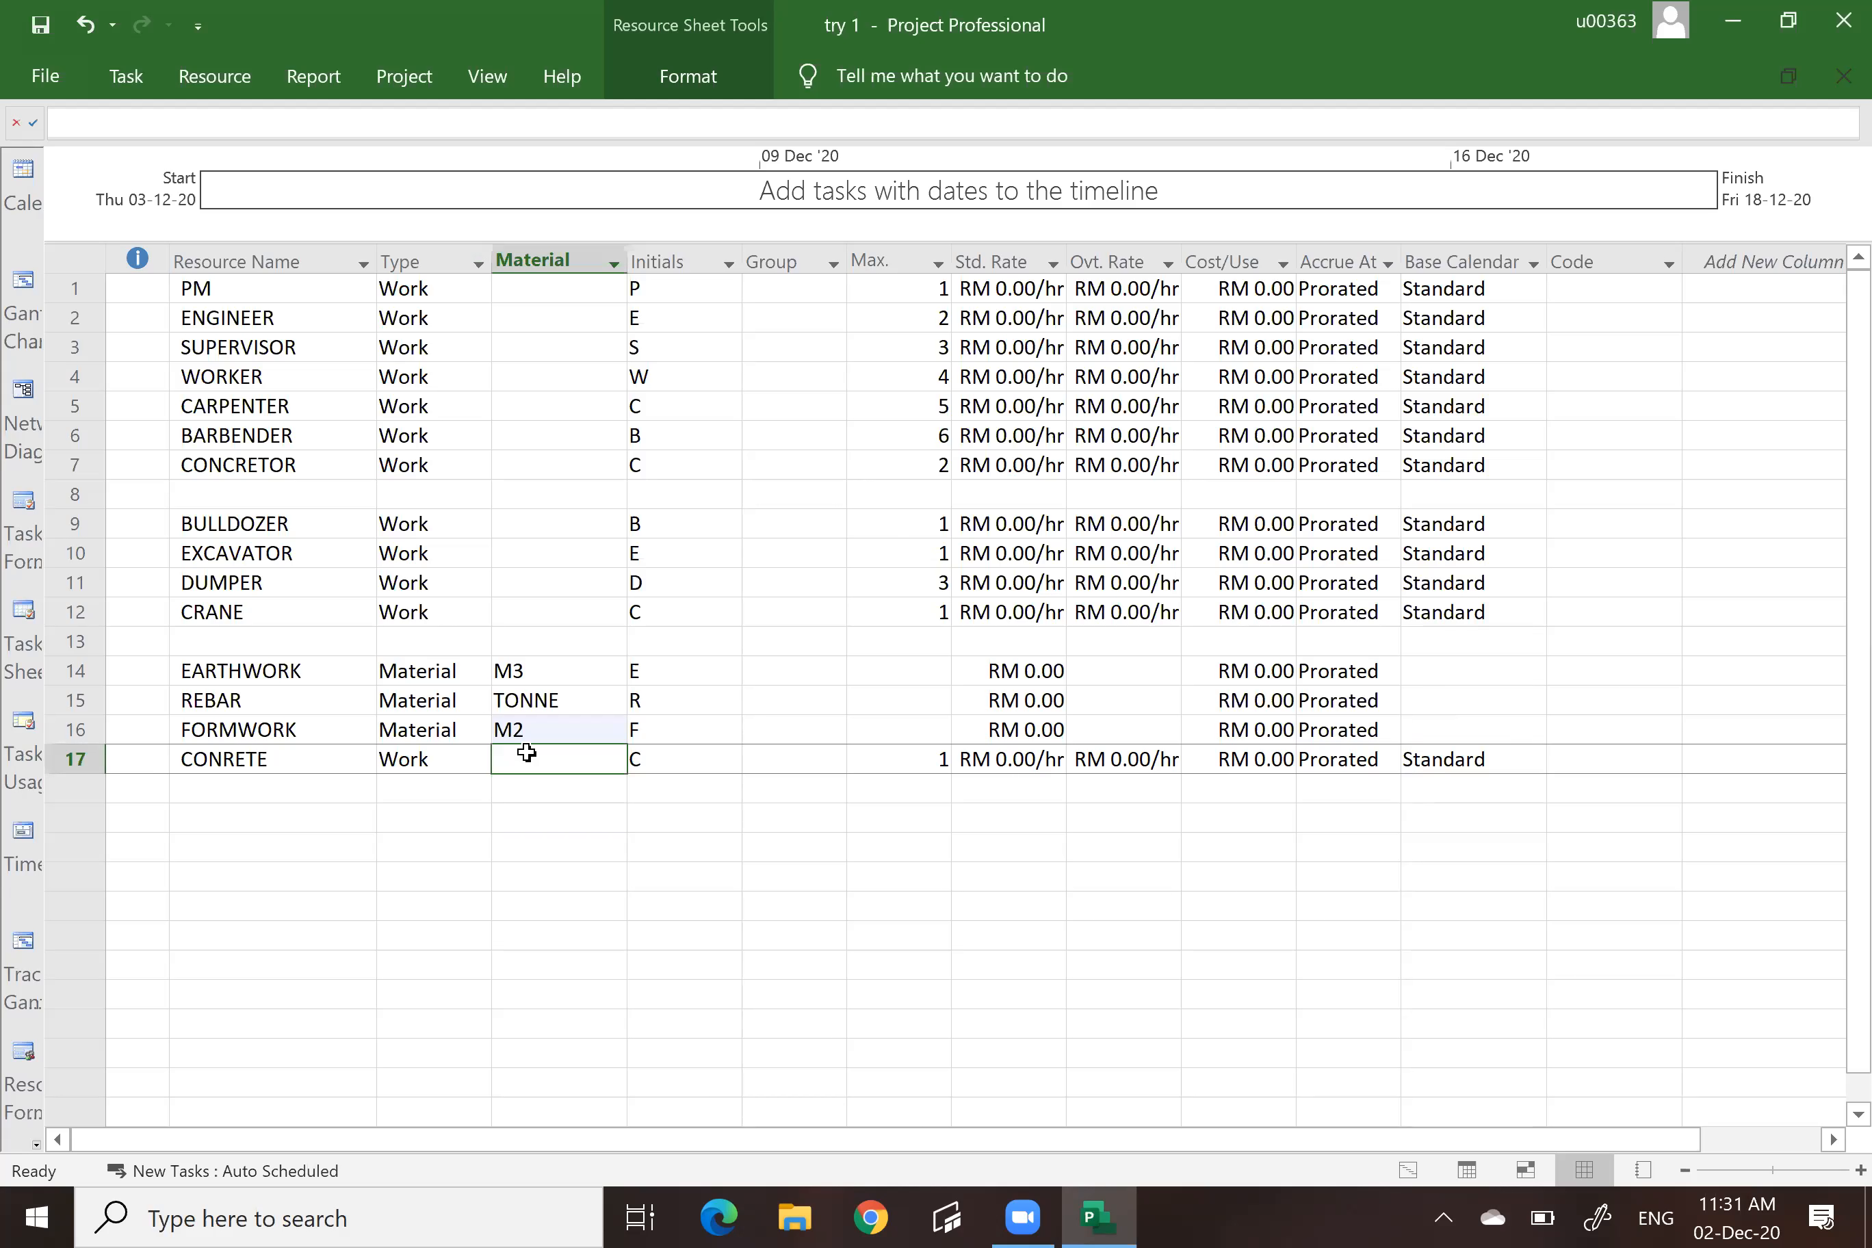
click(615, 837)
click(571, 764)
Change the resource type of CONRETE to Material and give it the material label M3.
click(474, 766)
click(477, 760)
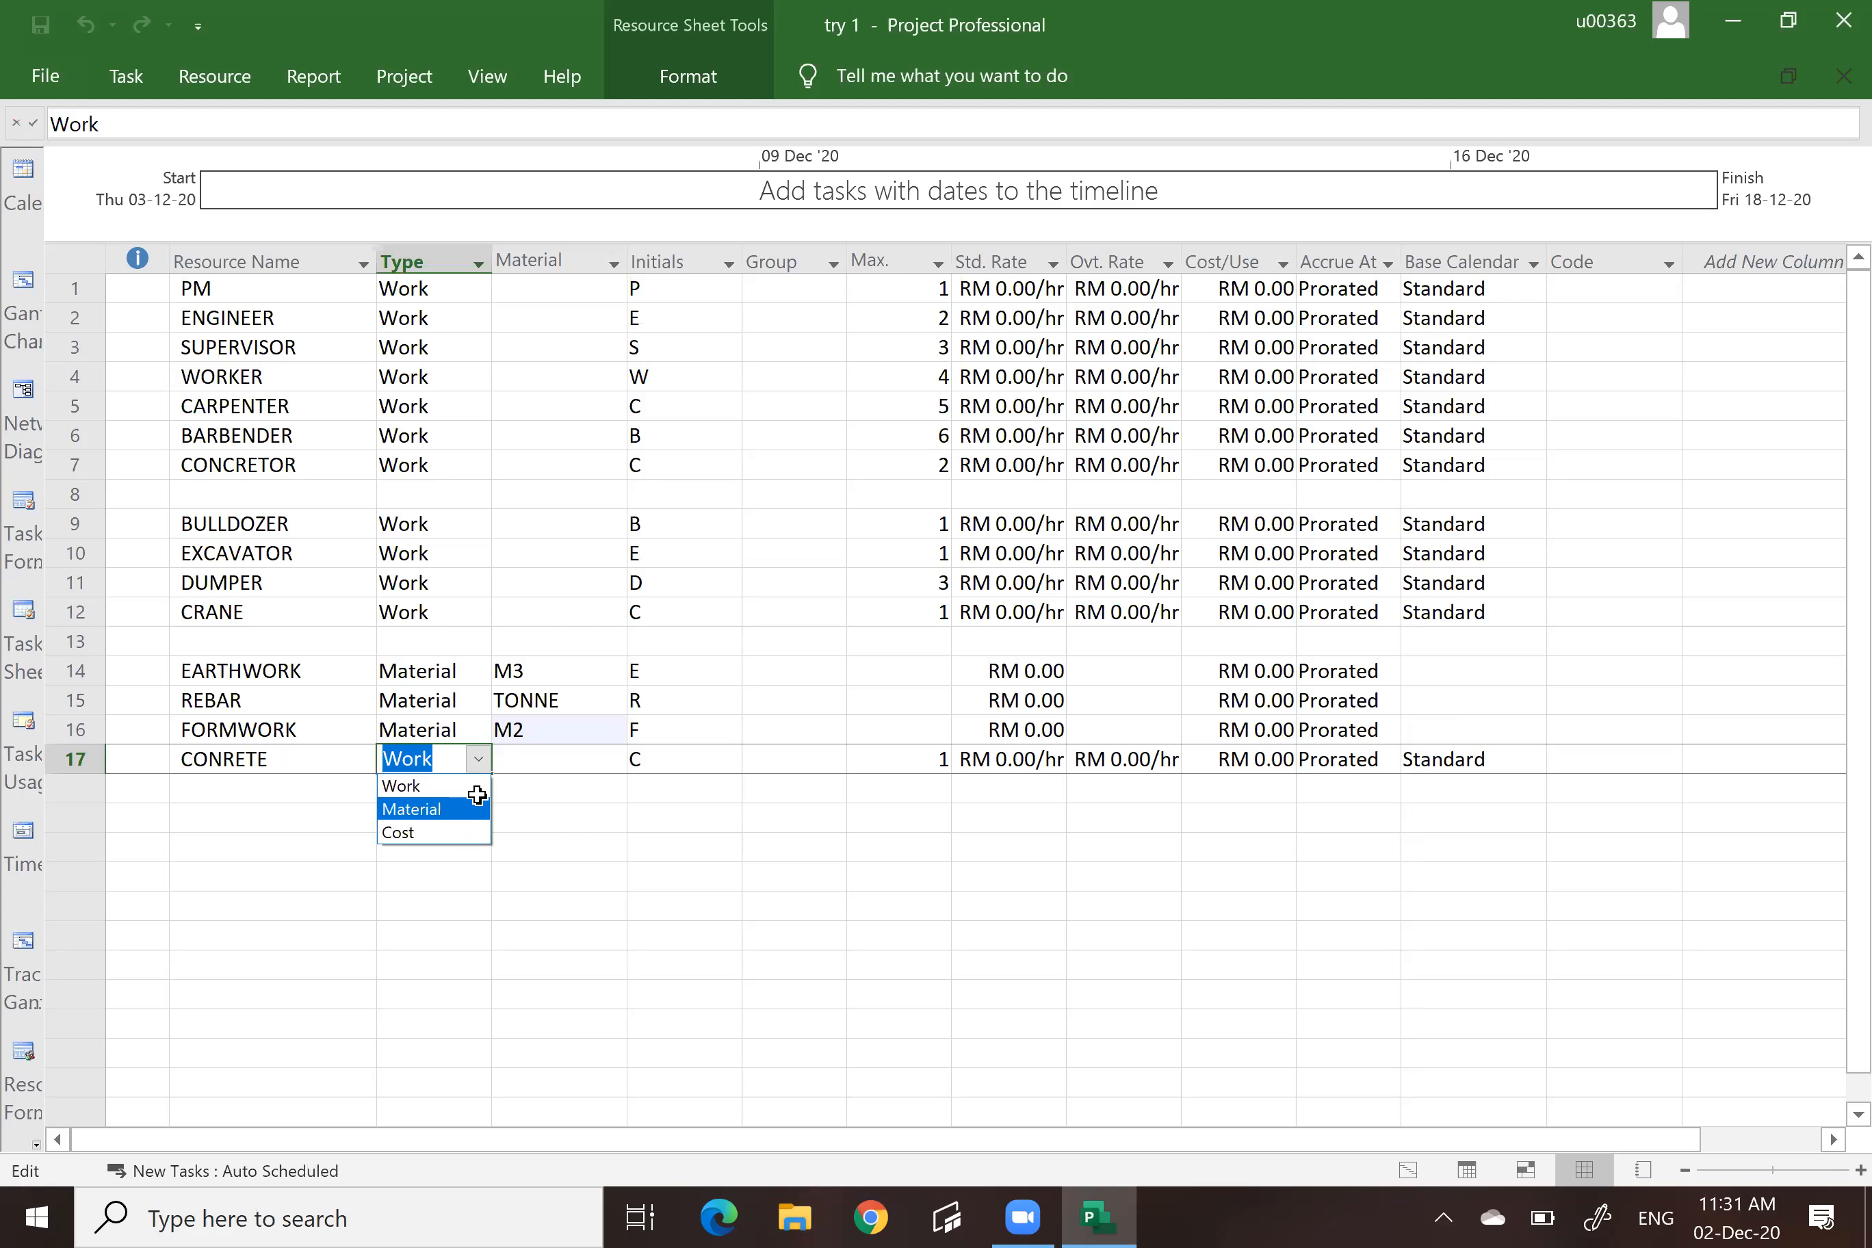
click(477, 805)
click(586, 752)
text(M3)
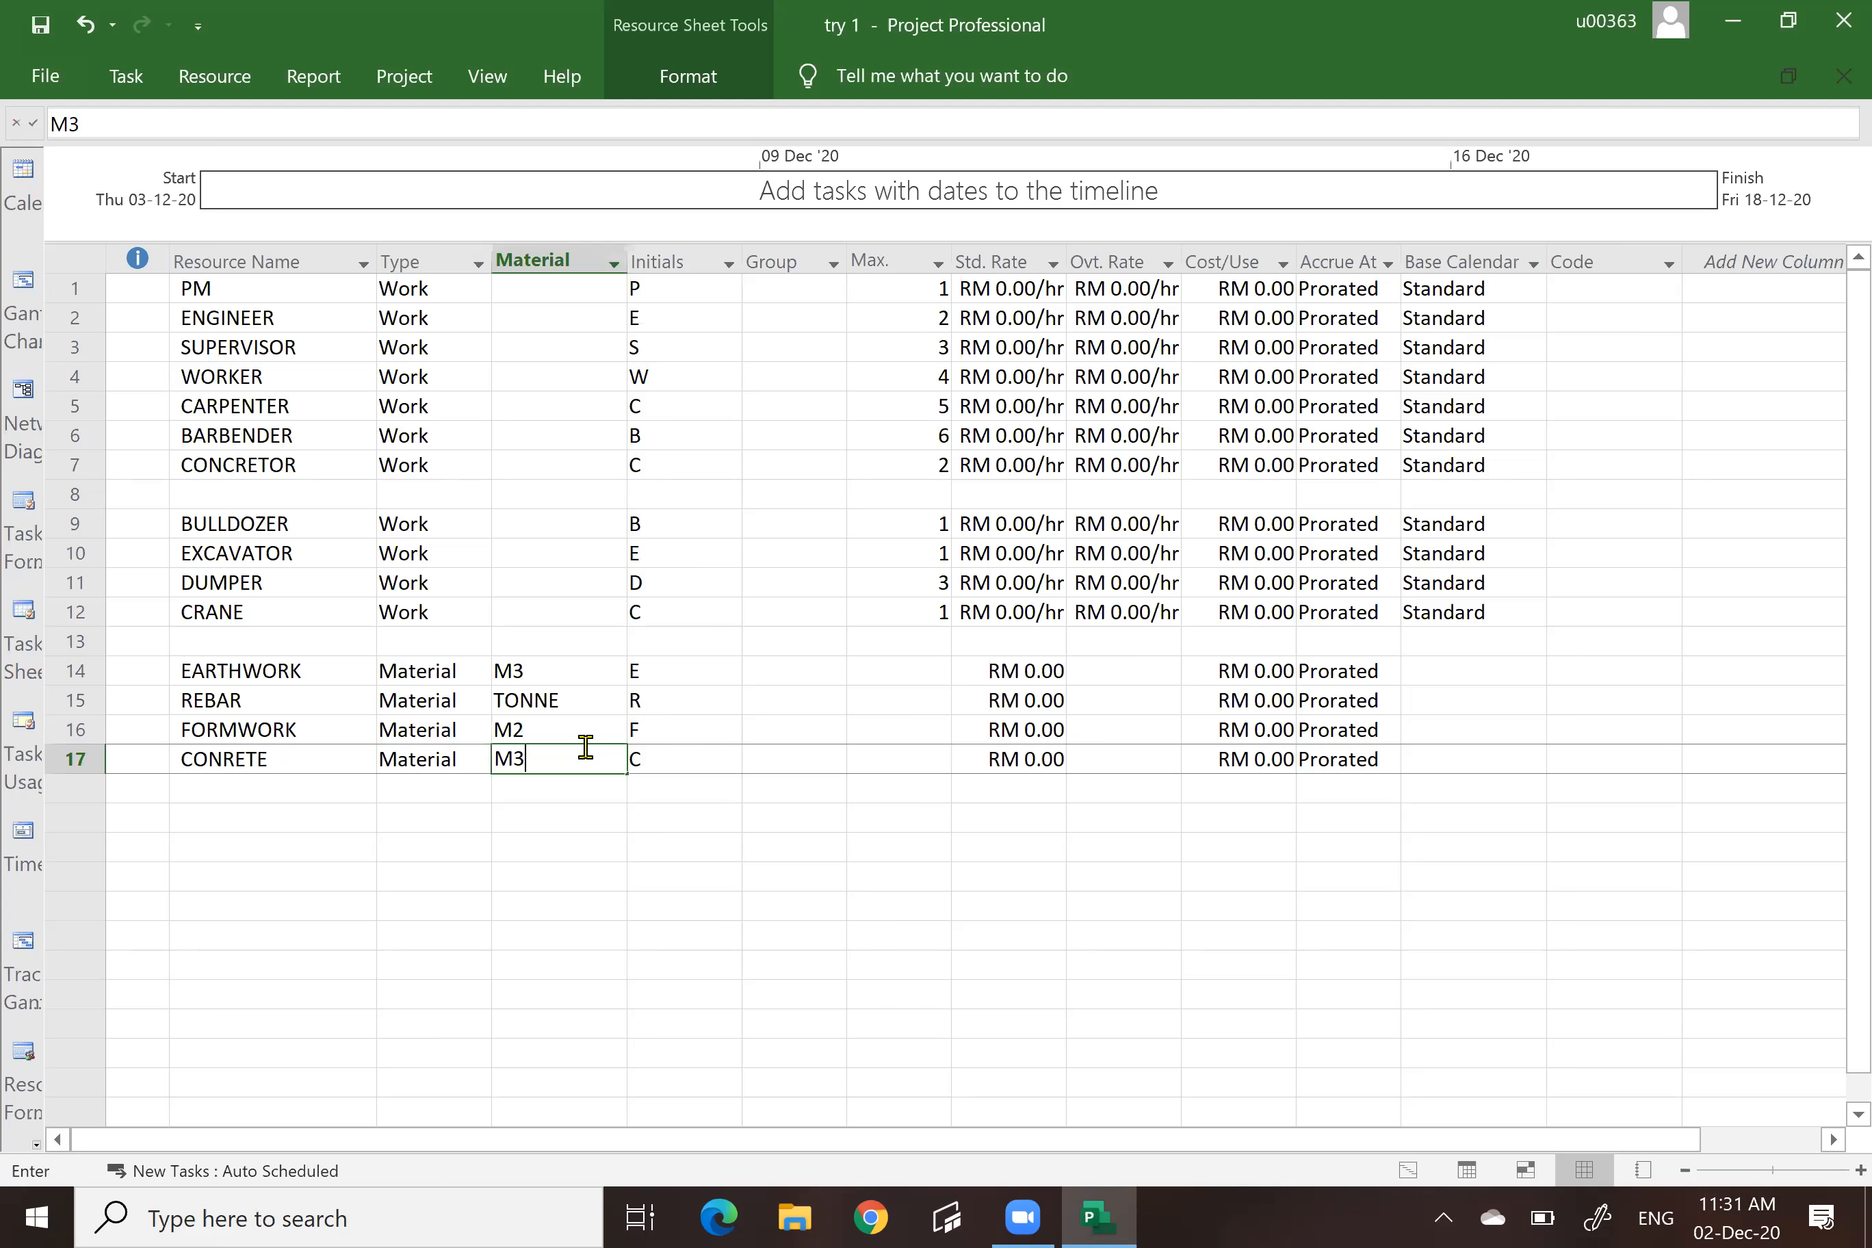
click(881, 876)
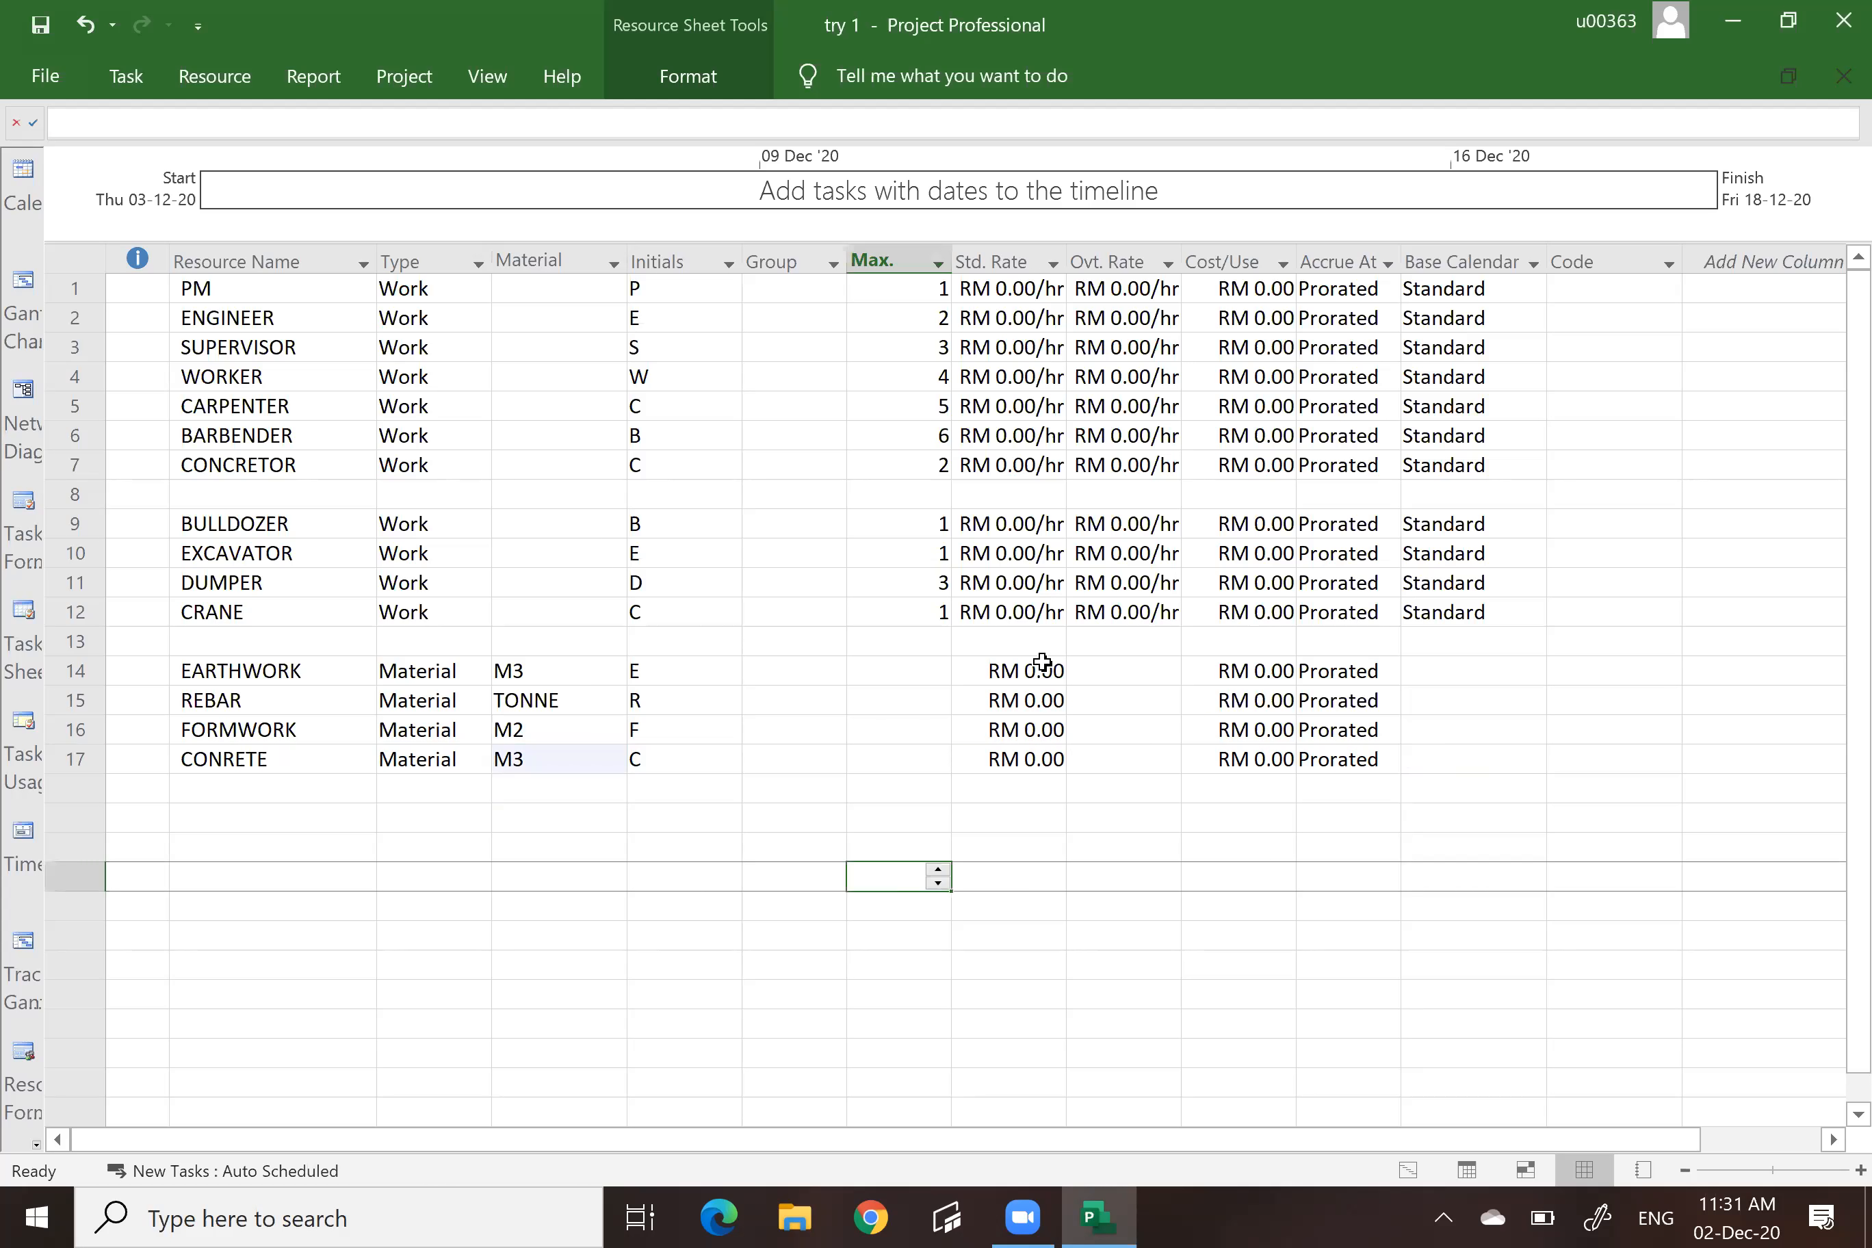
Select the Std. Rate cells from EARTHWORK to CONRETE to examine the material rates.
drag(1045, 668, 1054, 758)
click(1076, 877)
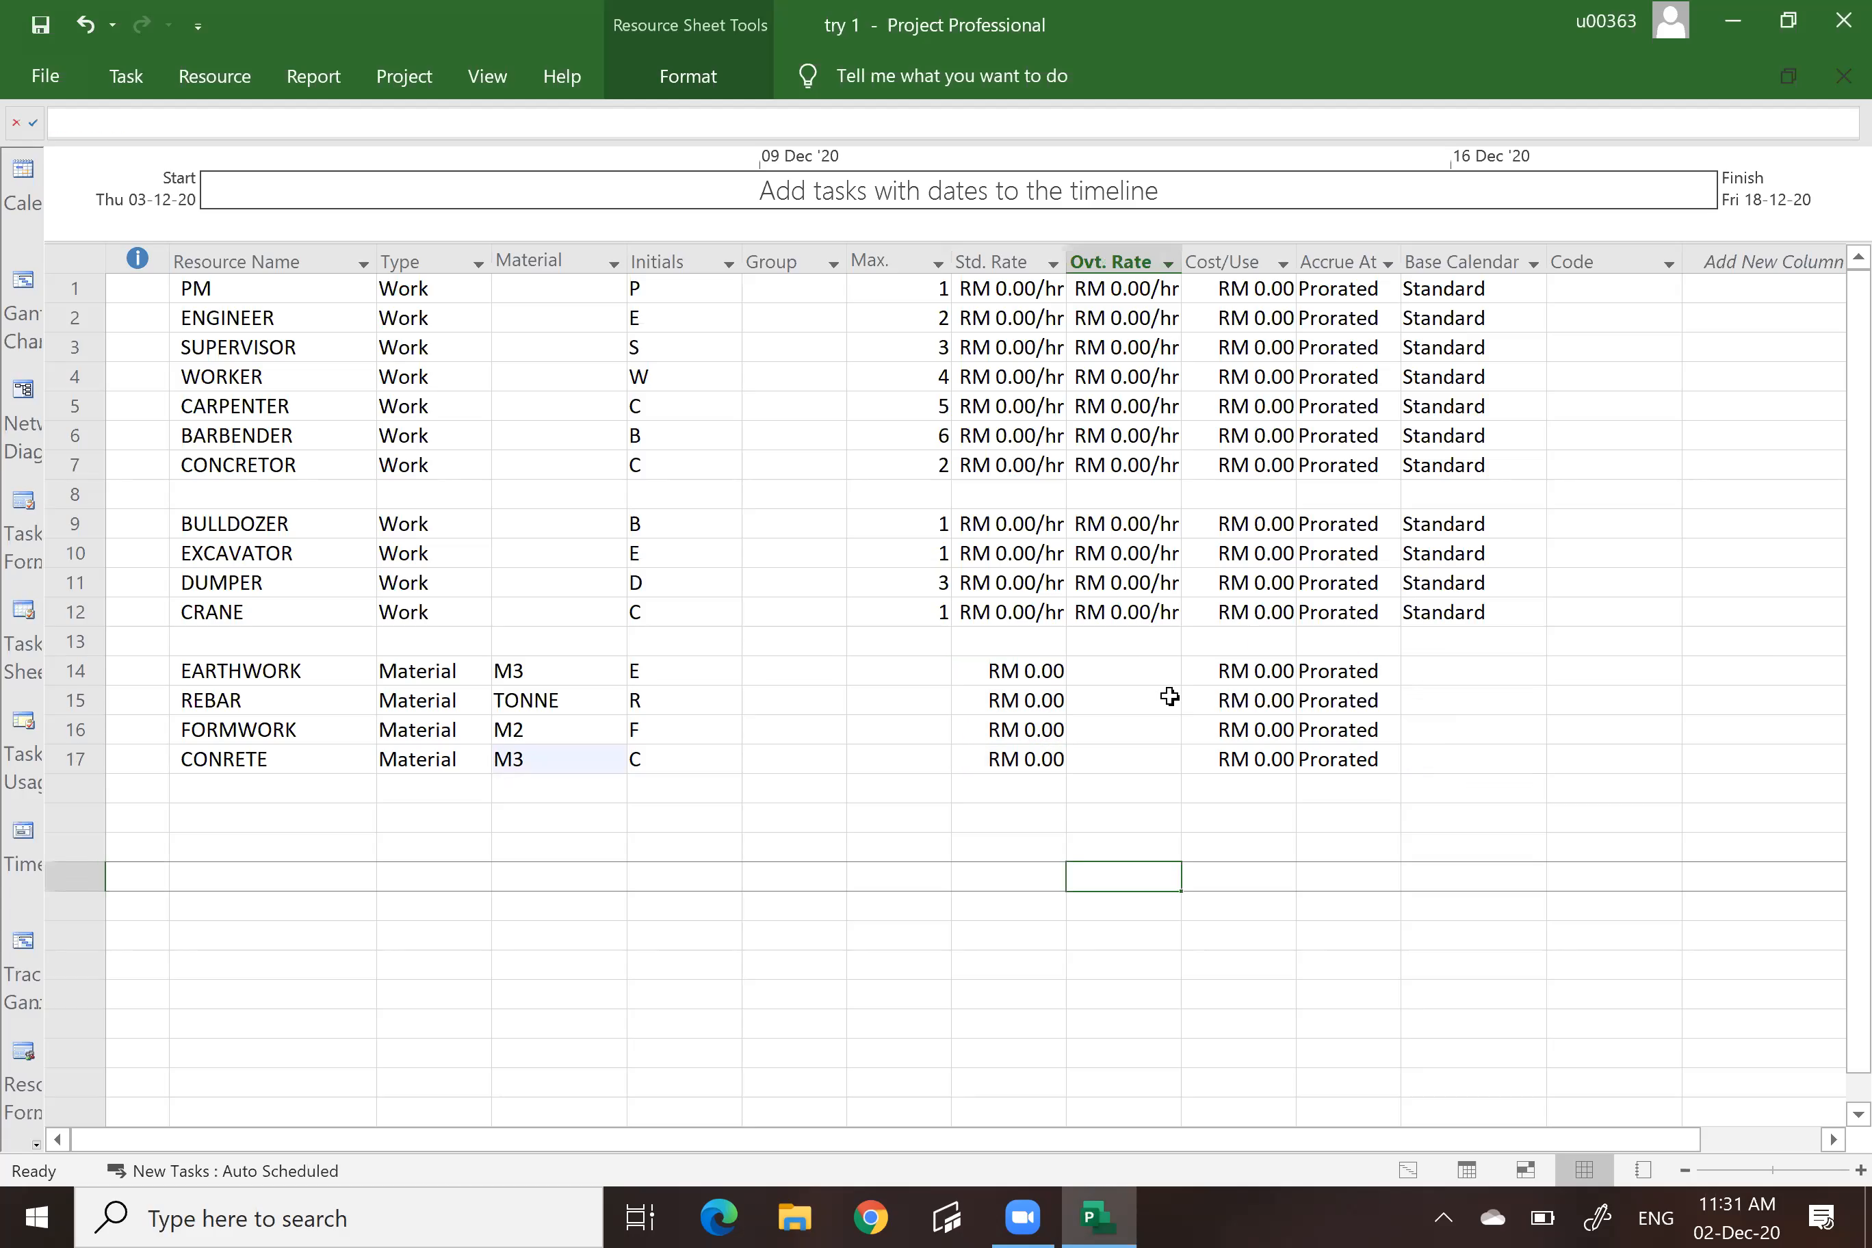
Set the standard rate of EARTHWORK to 30, REBAR to 2,500 and FORMWORK to 20.
click(1017, 661)
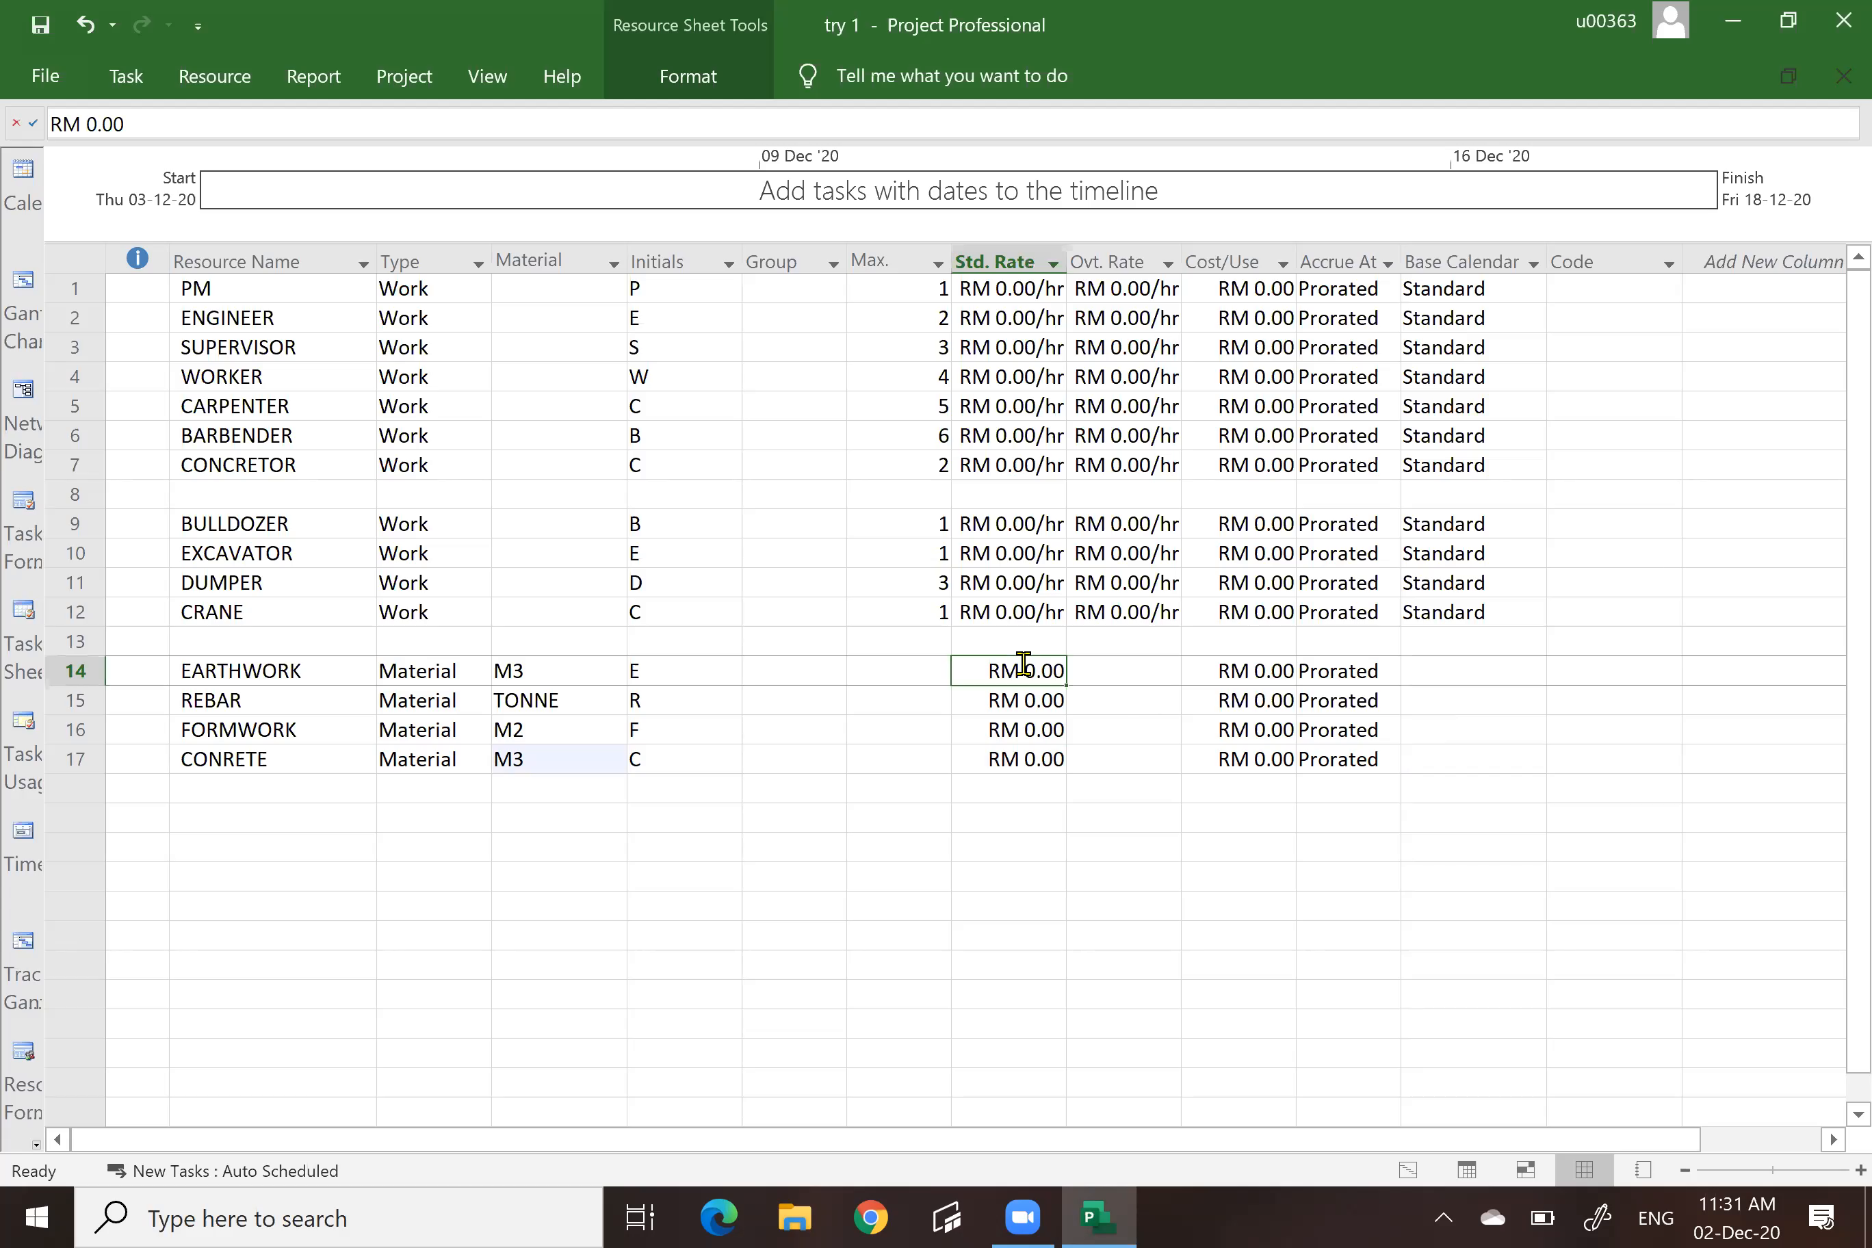
key(BackSpace)
text(30)
key(Return)
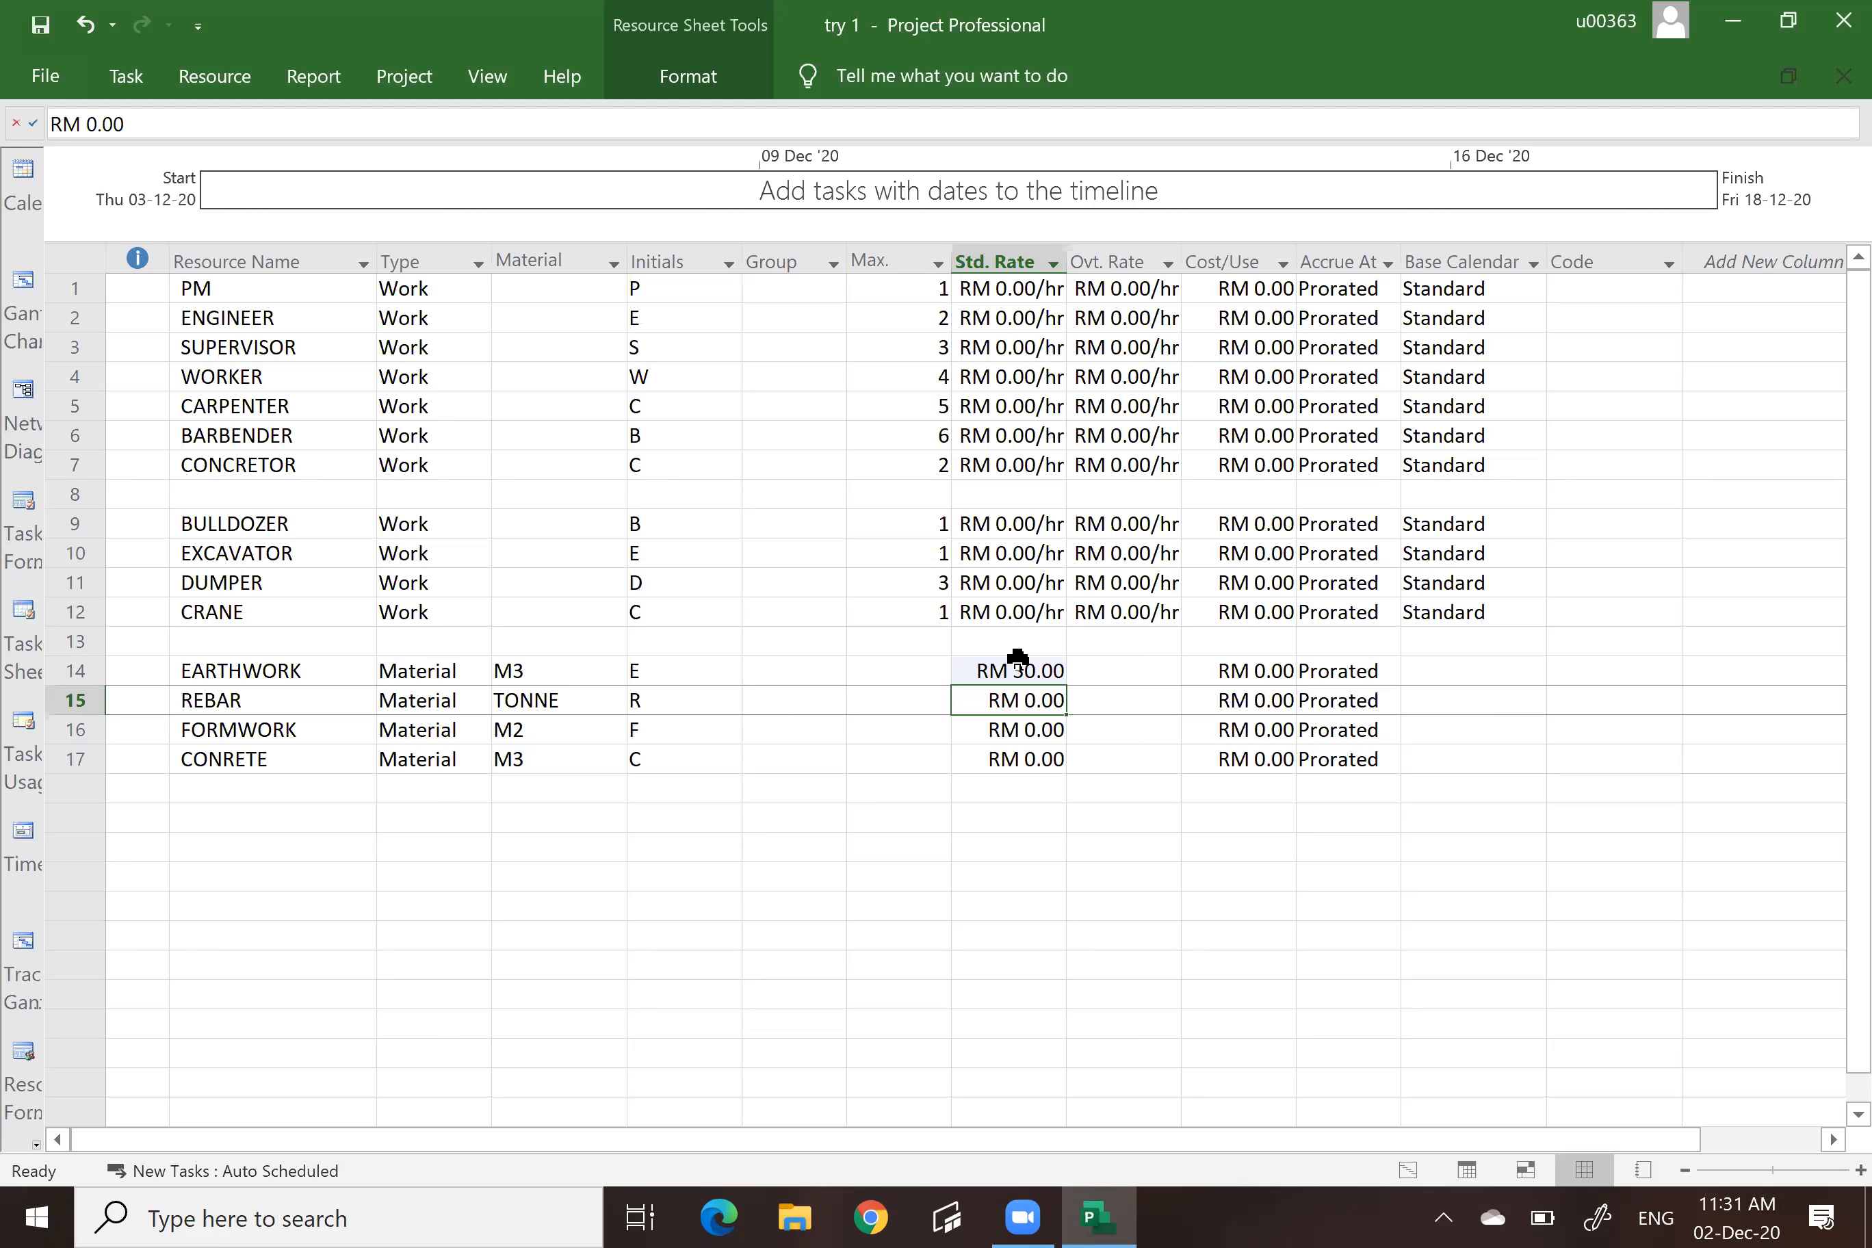
key(BackSpace)
text(2)
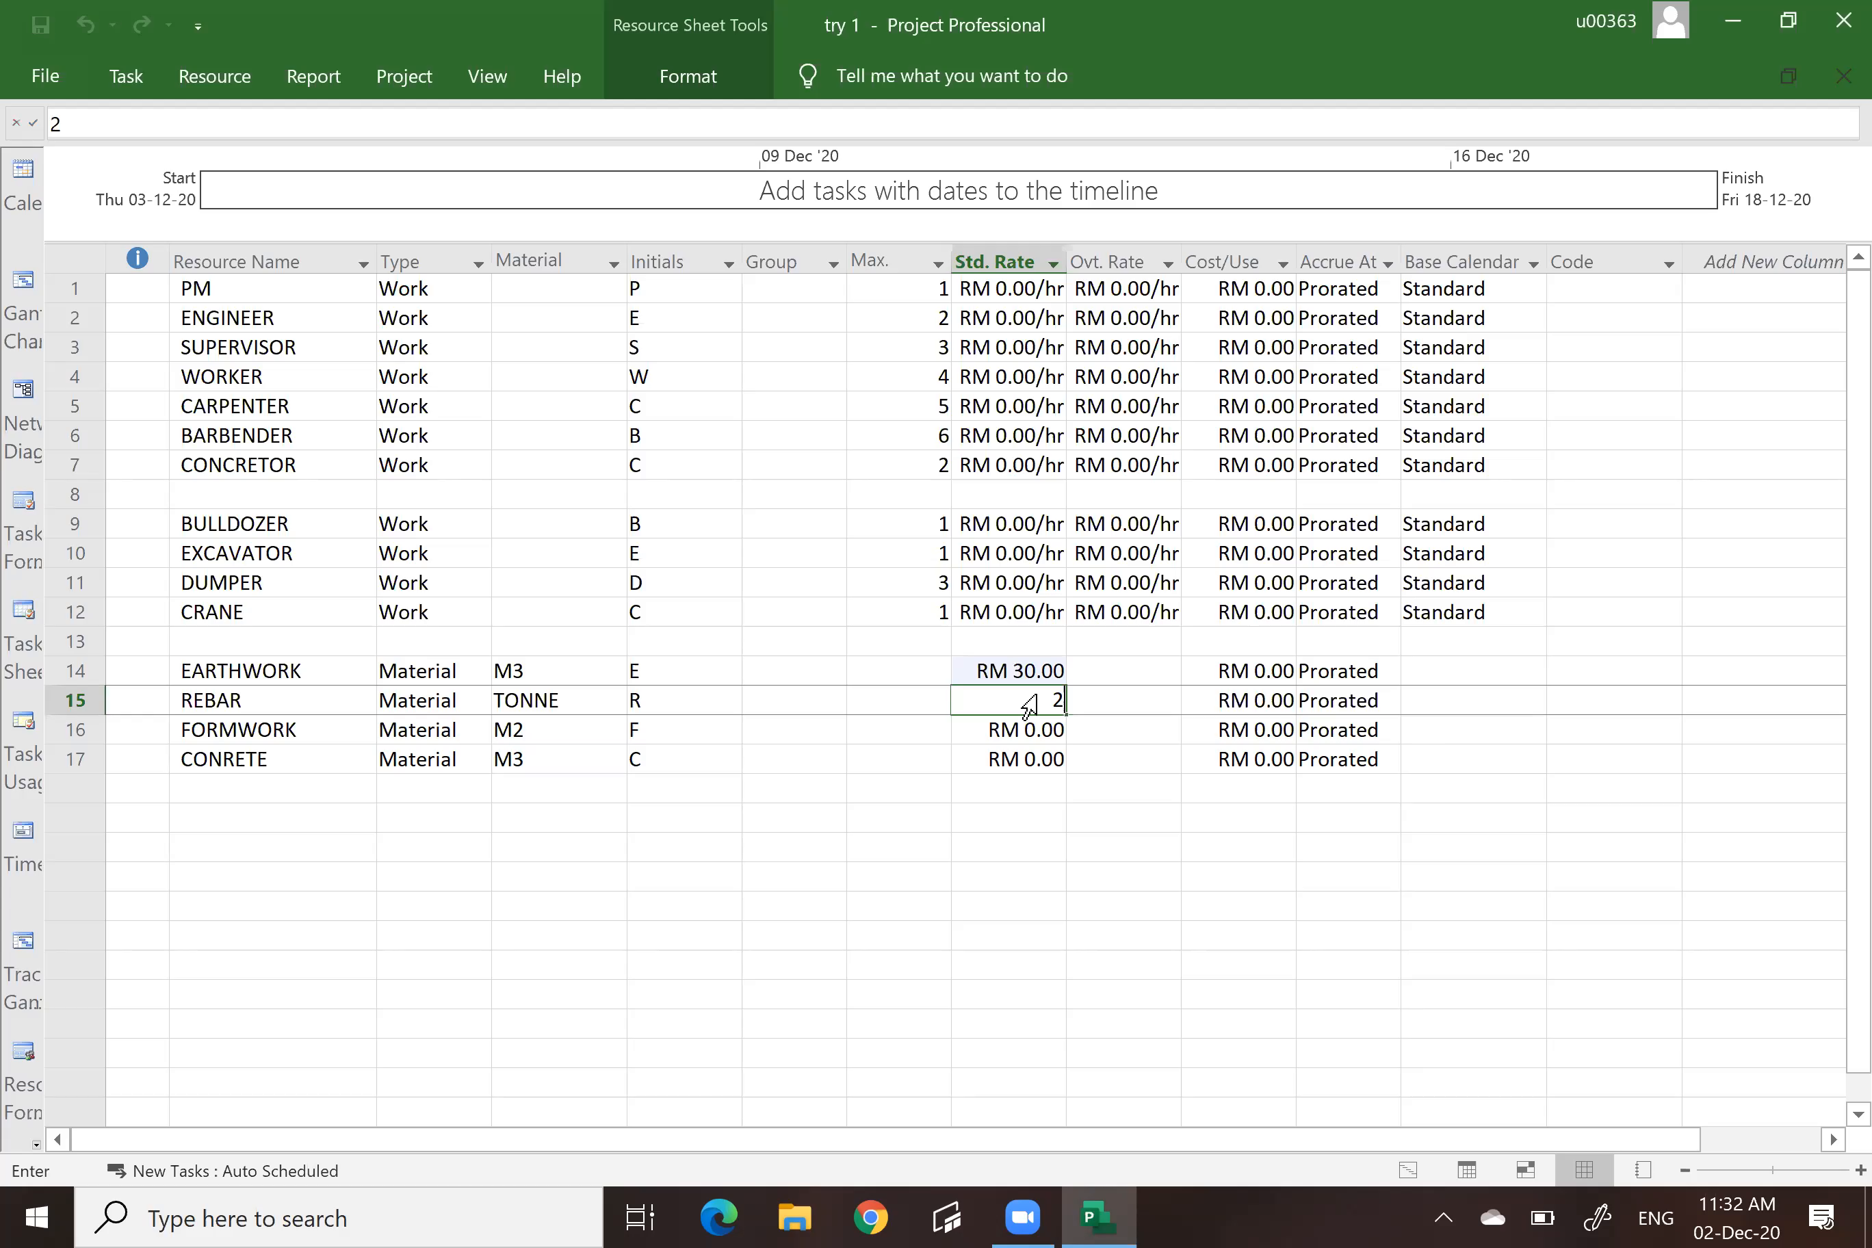
text(,500)
key(Return)
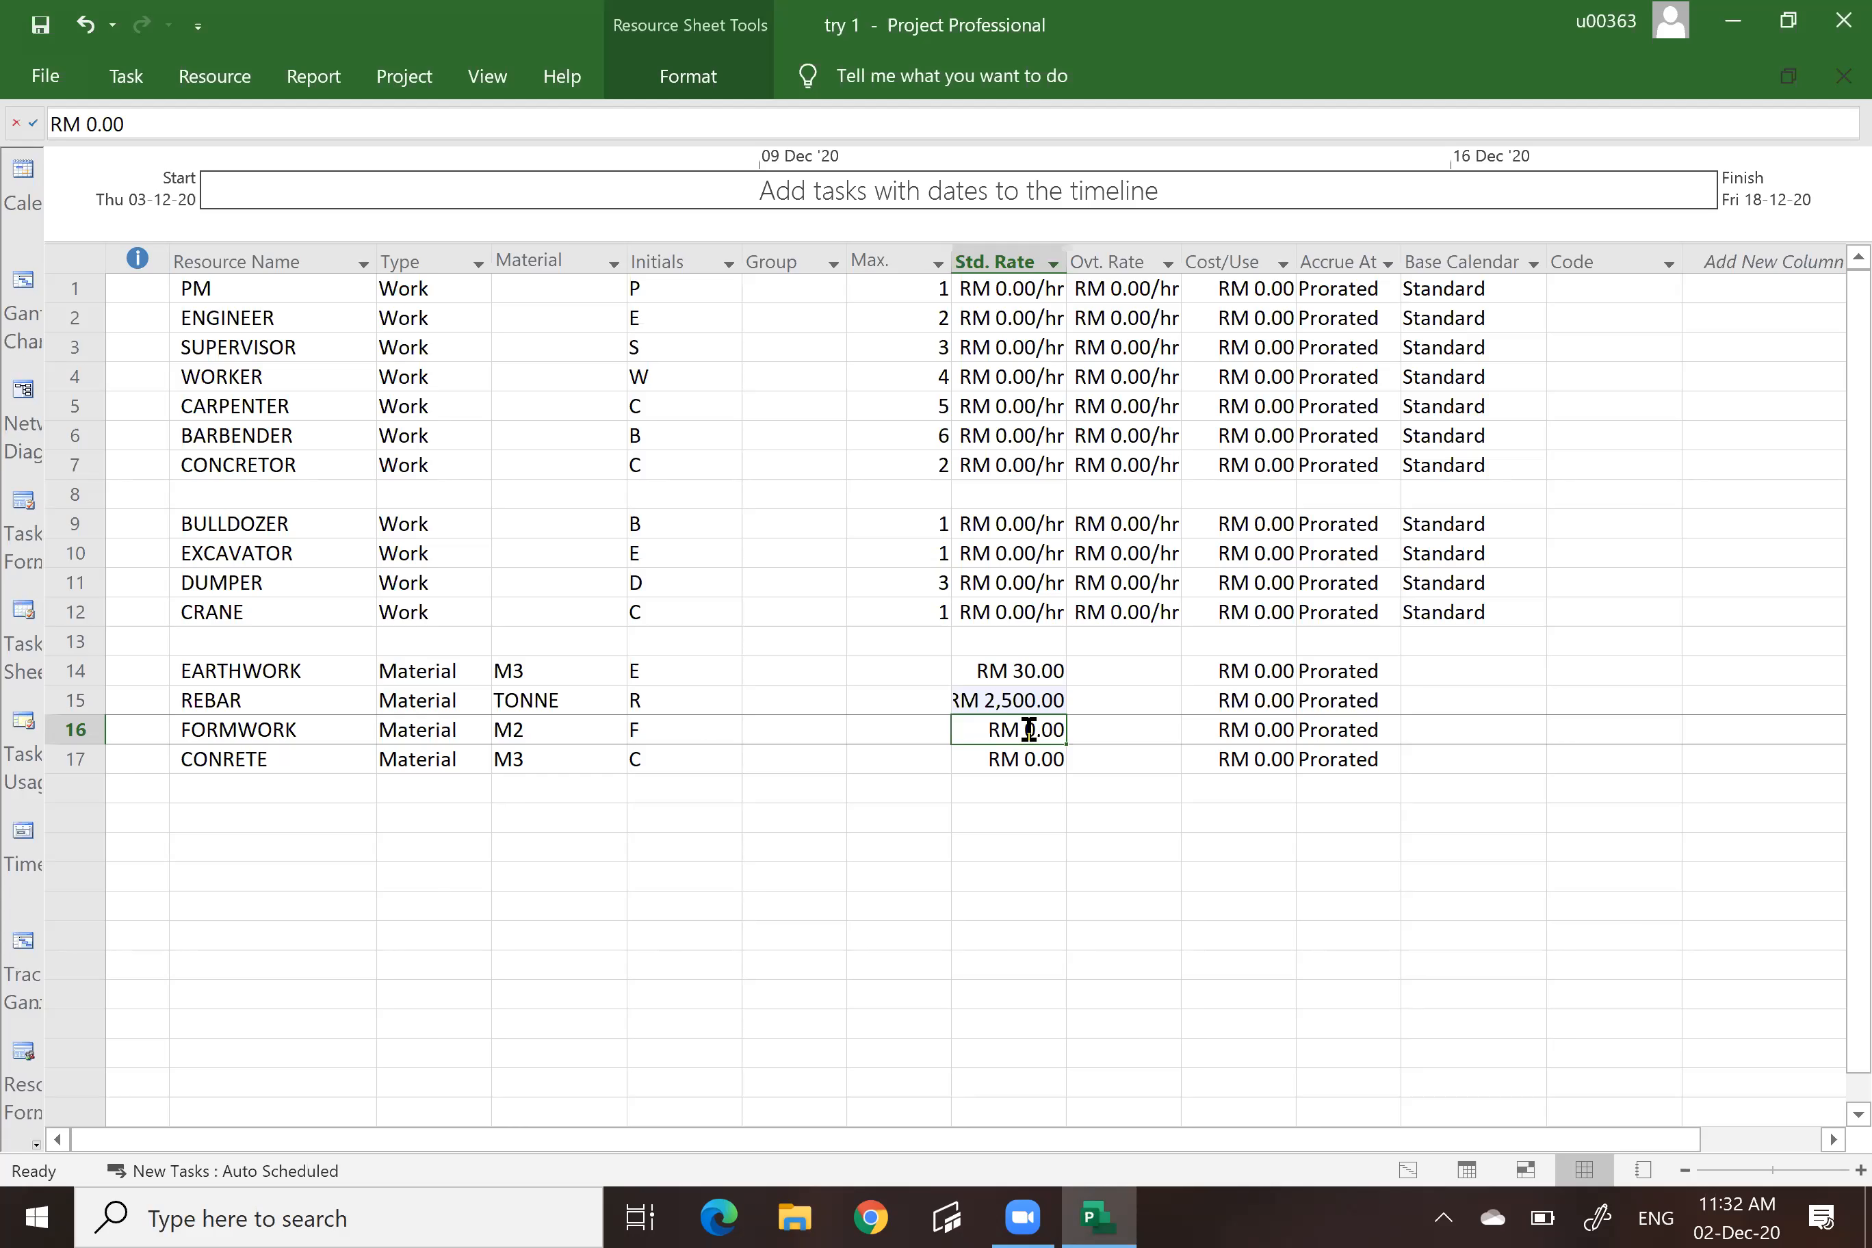
text(20)
key(Return)
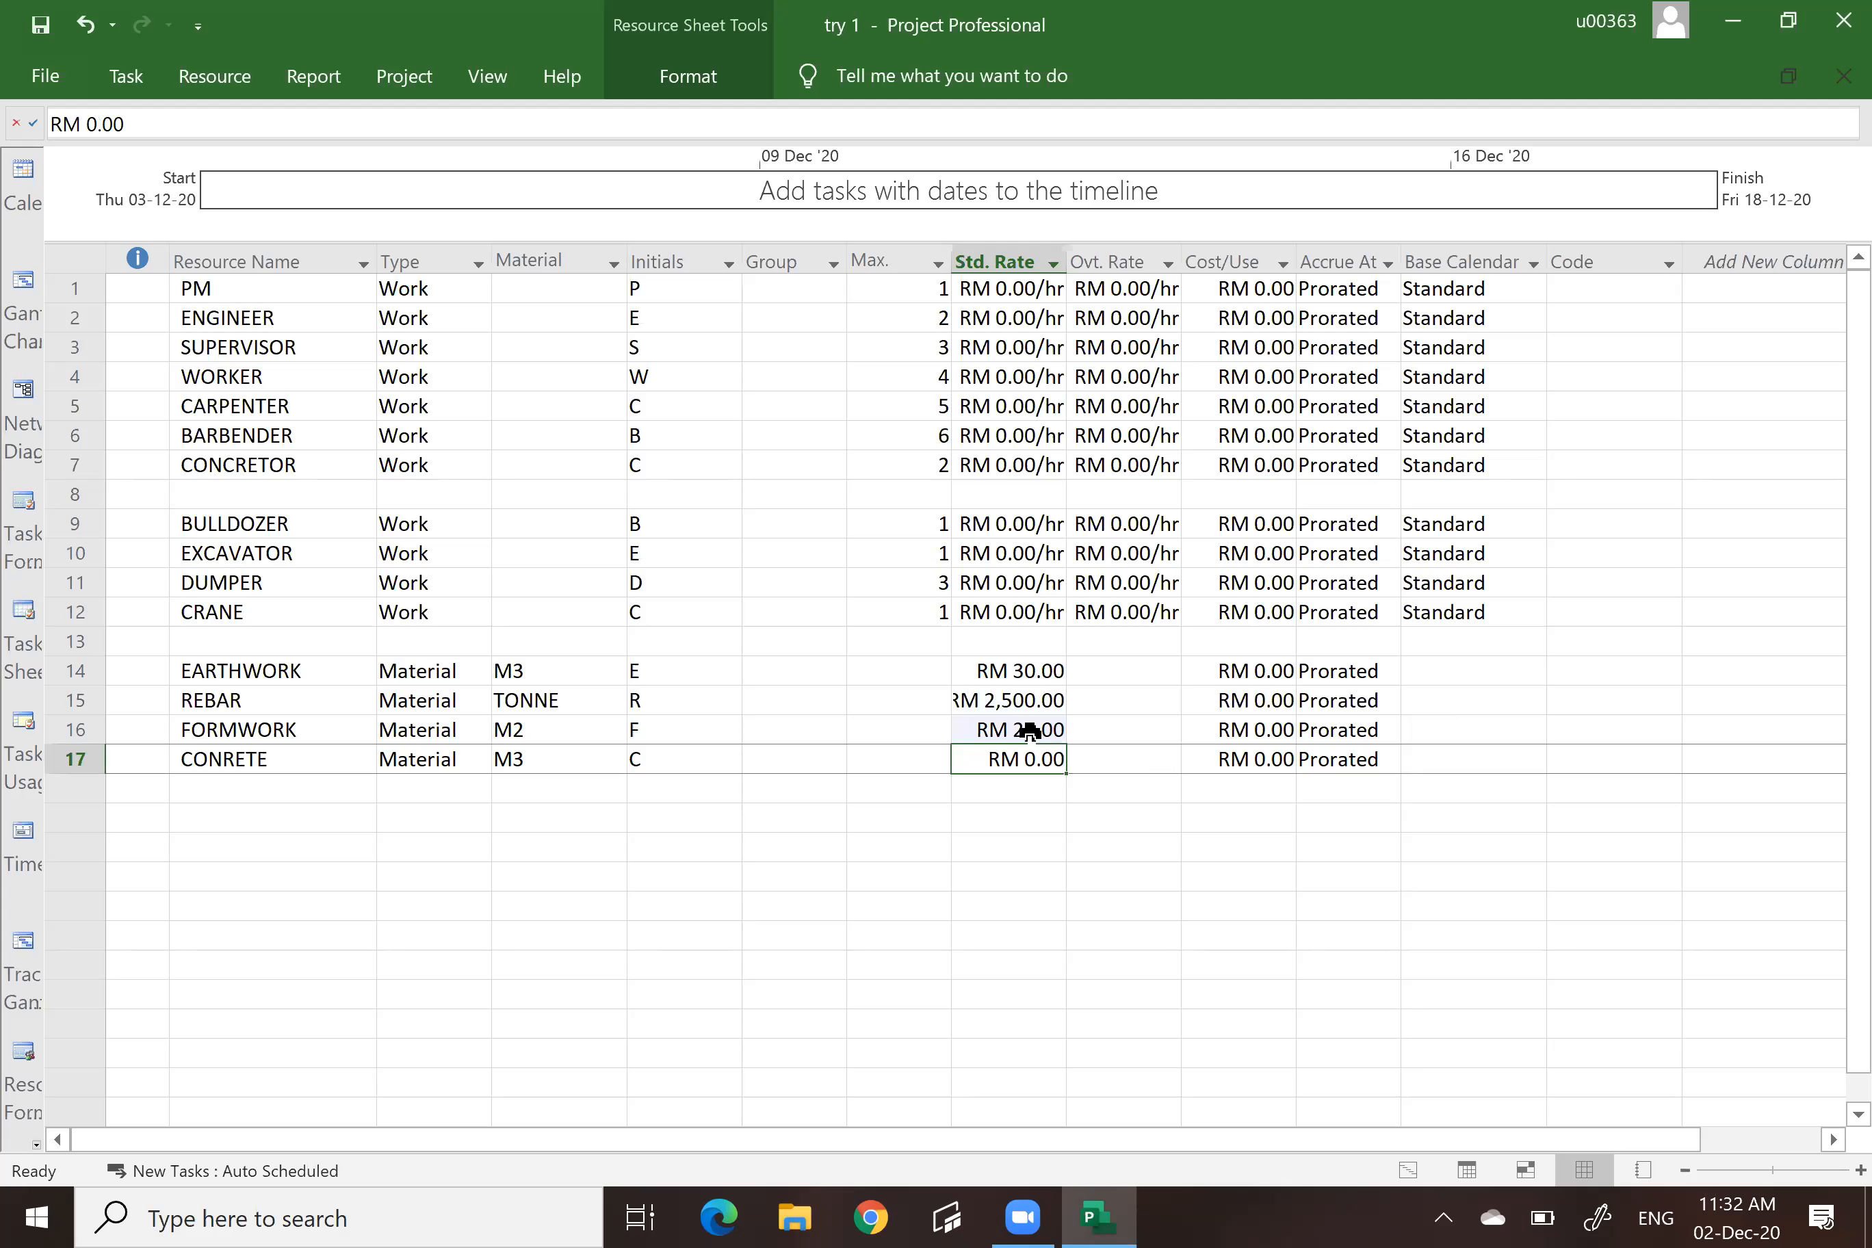
Set the standard rate of CONRETE to 400.
key(alt+F4)
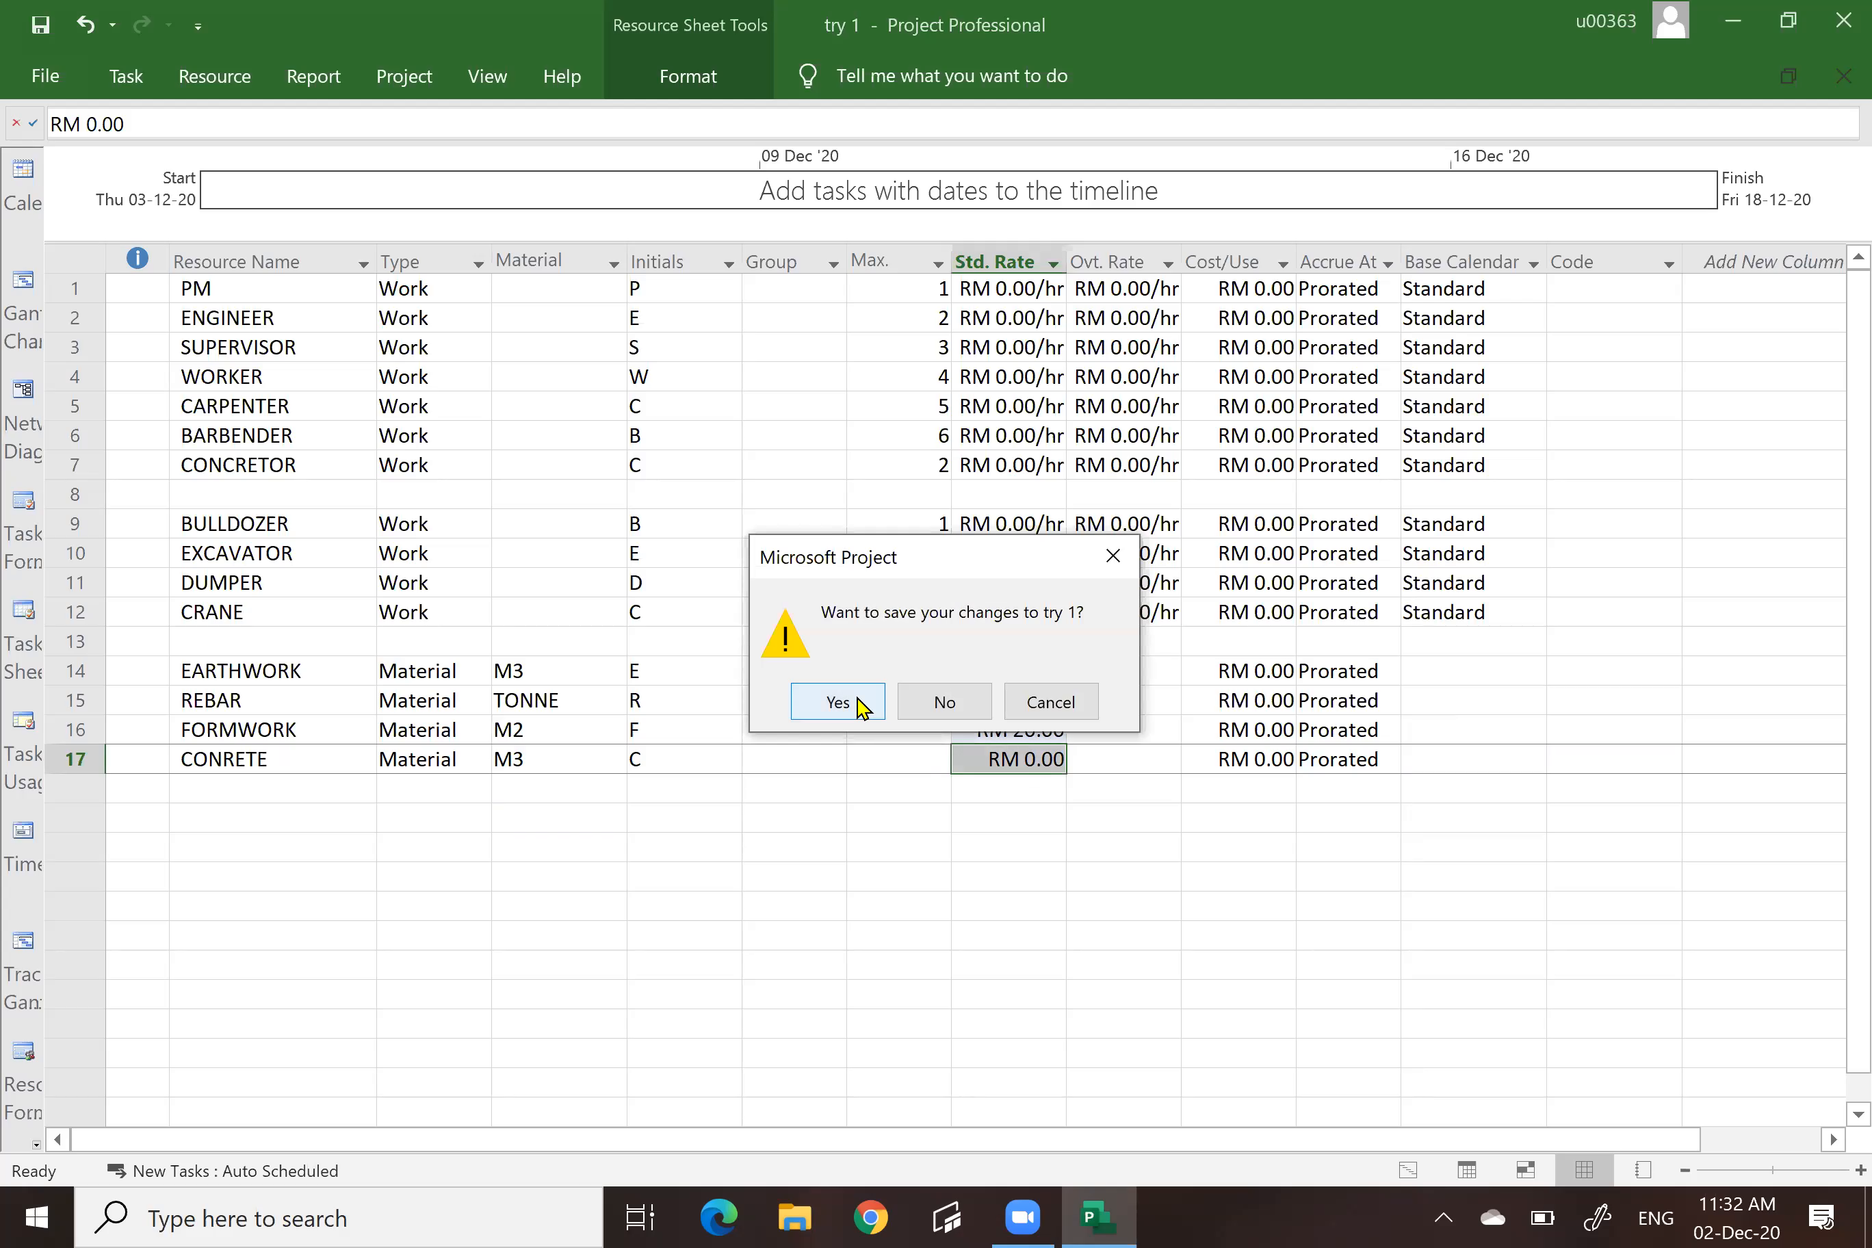
click(865, 711)
click(1009, 757)
text(400)
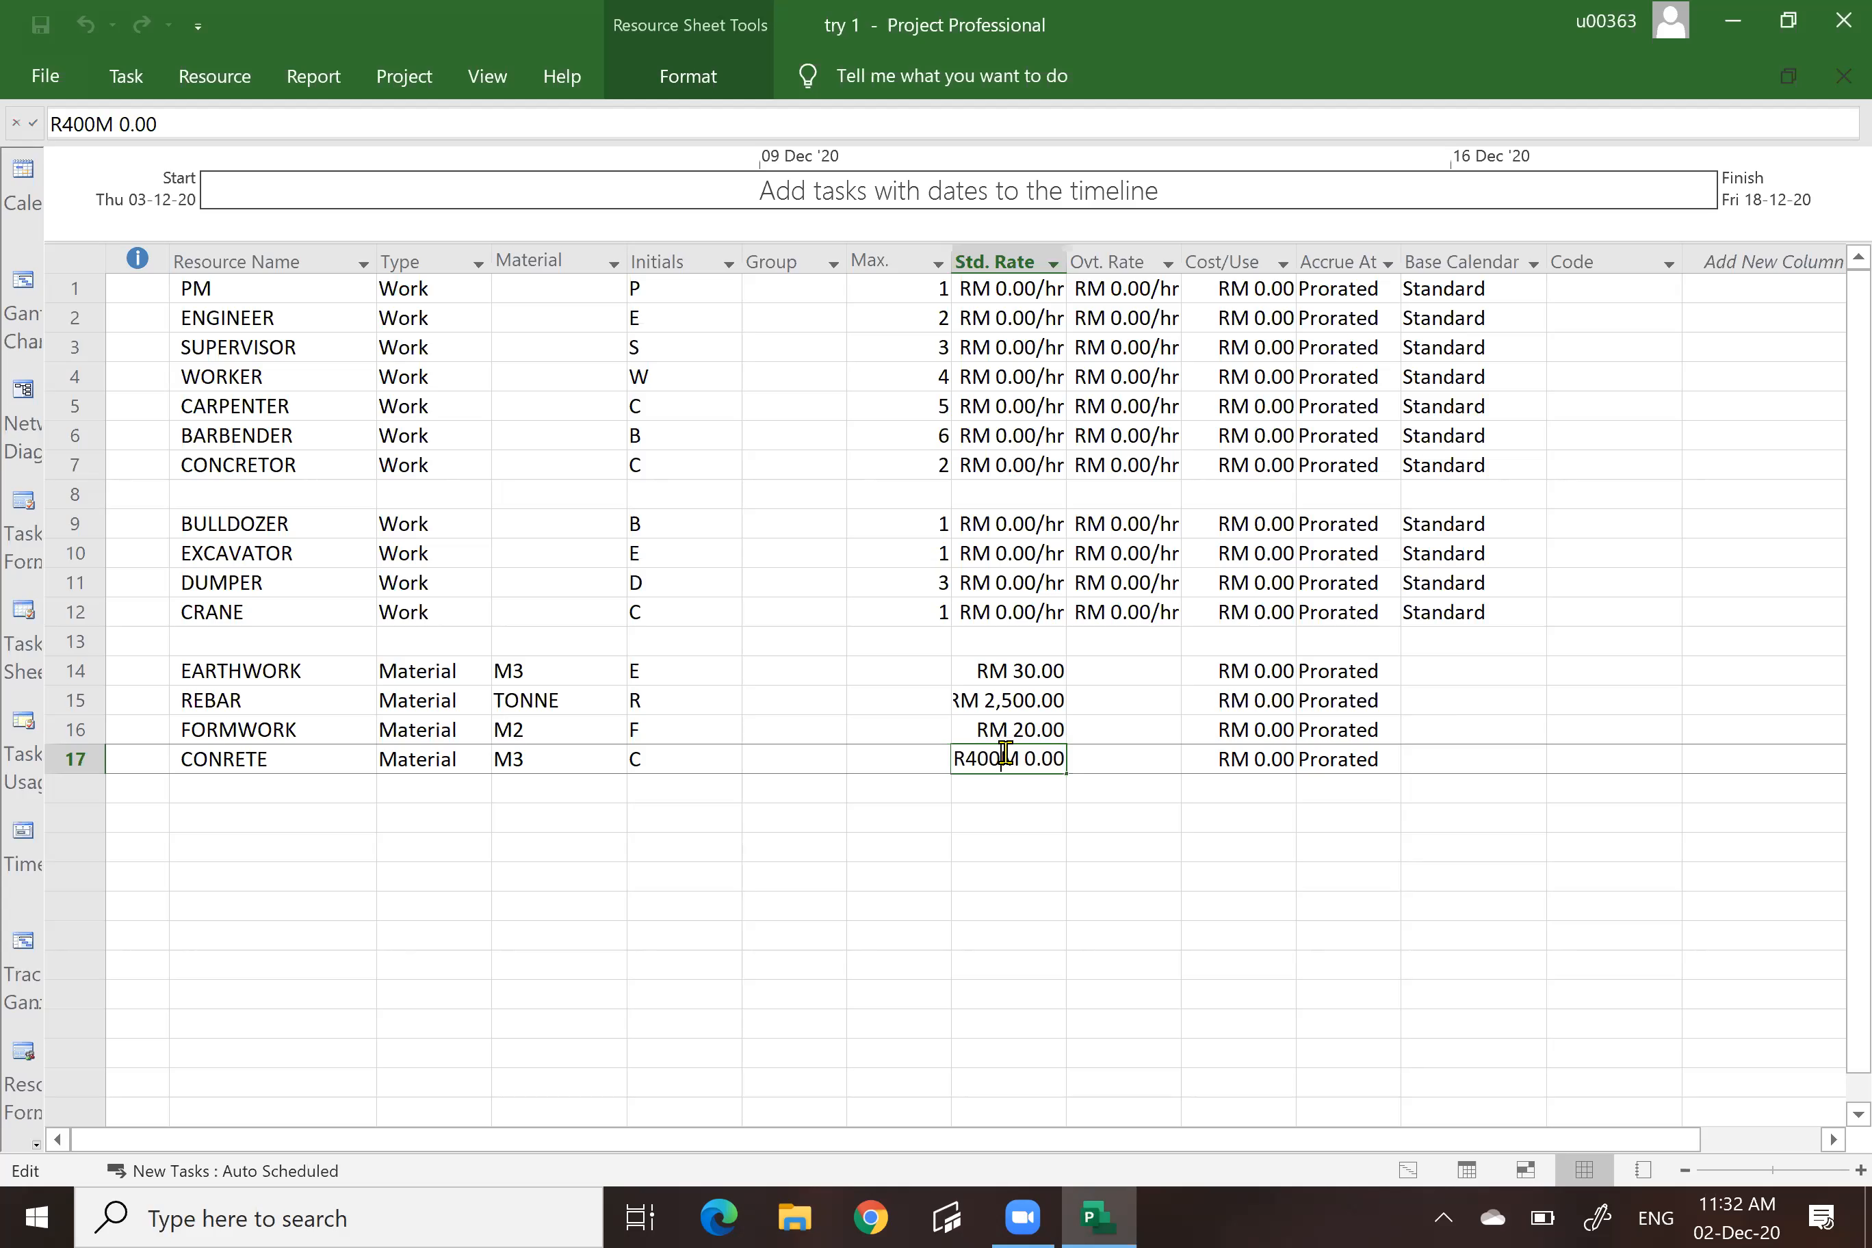
drag(959, 762, 1063, 769)
key(BackSpace)
key(BackSpace)
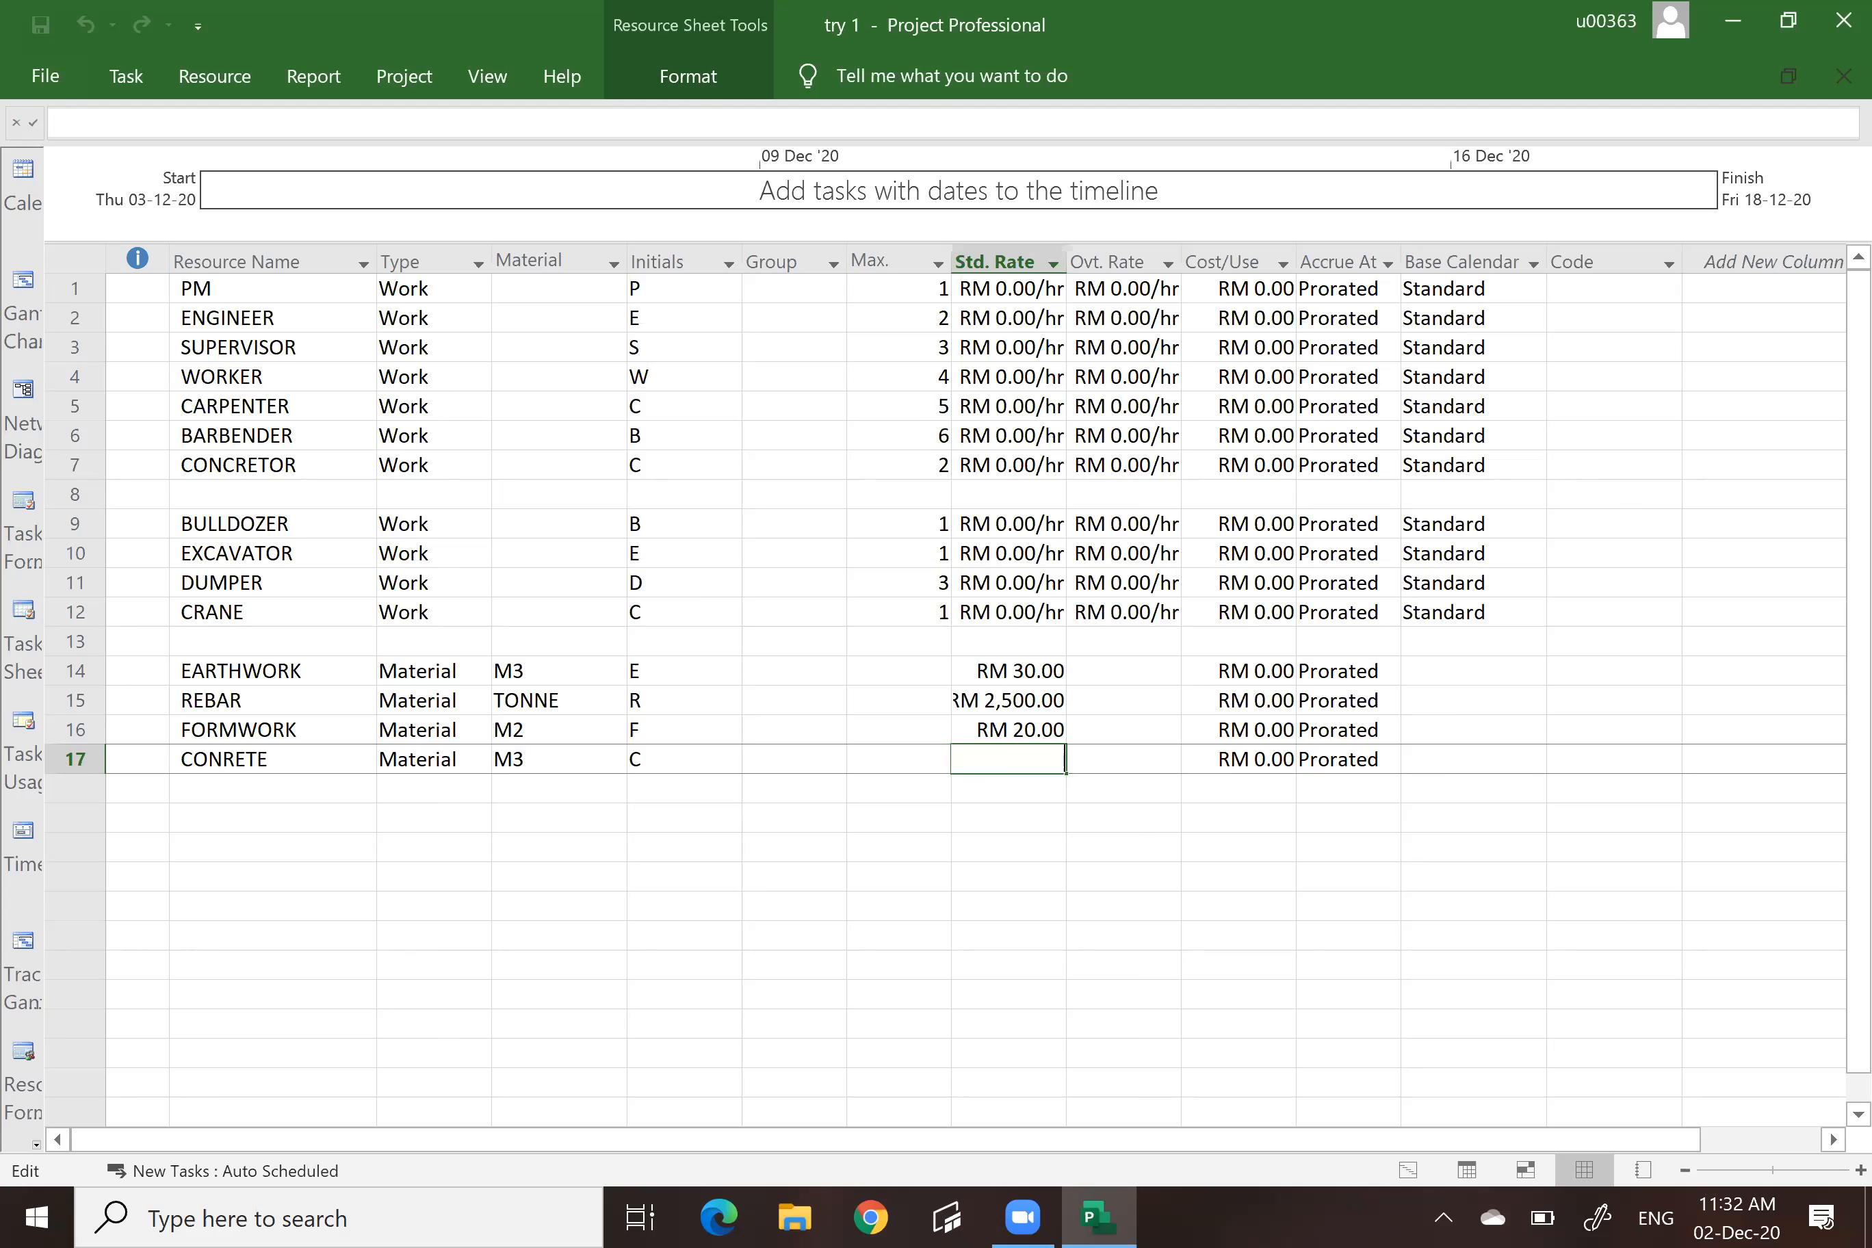
text(400)
key(Return)
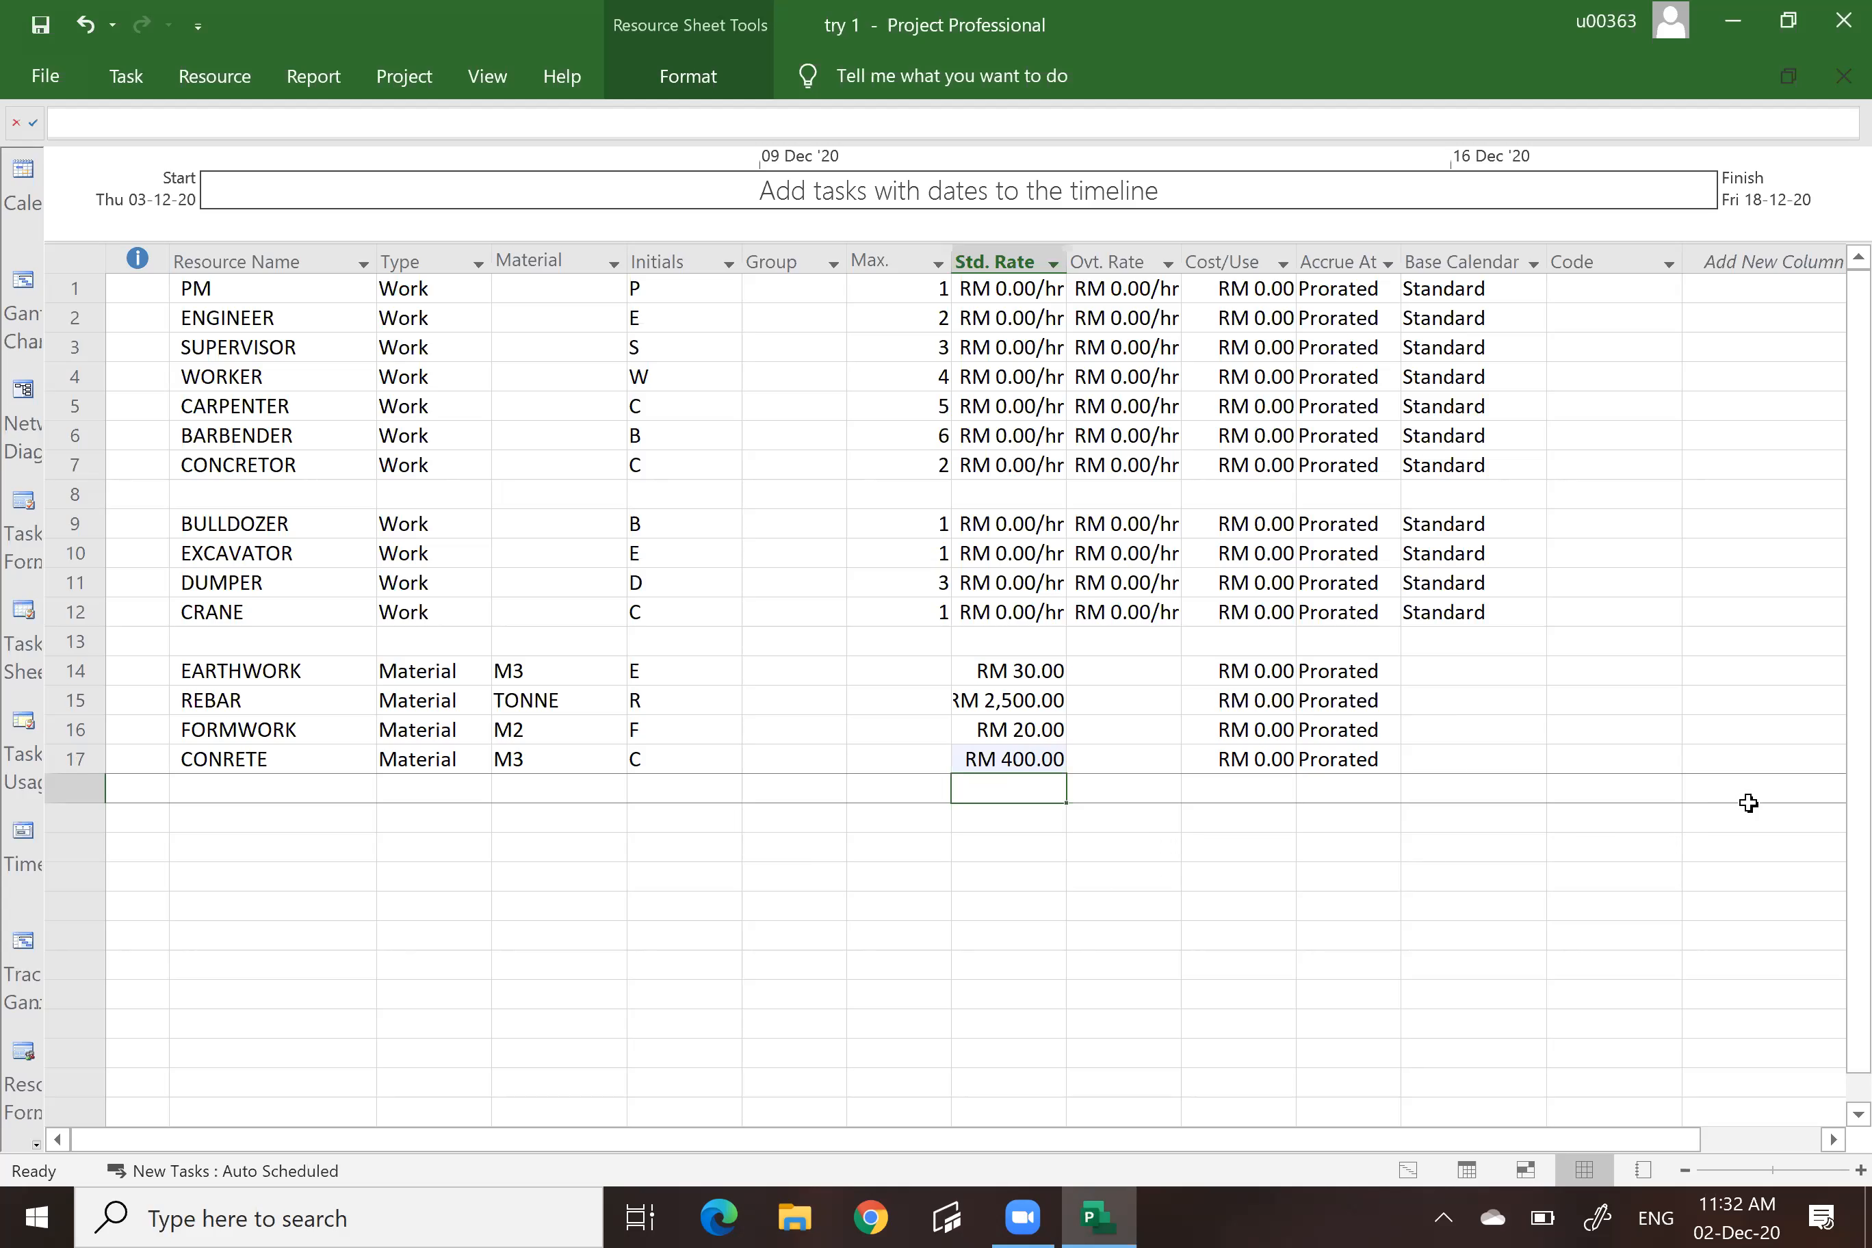
click(1454, 858)
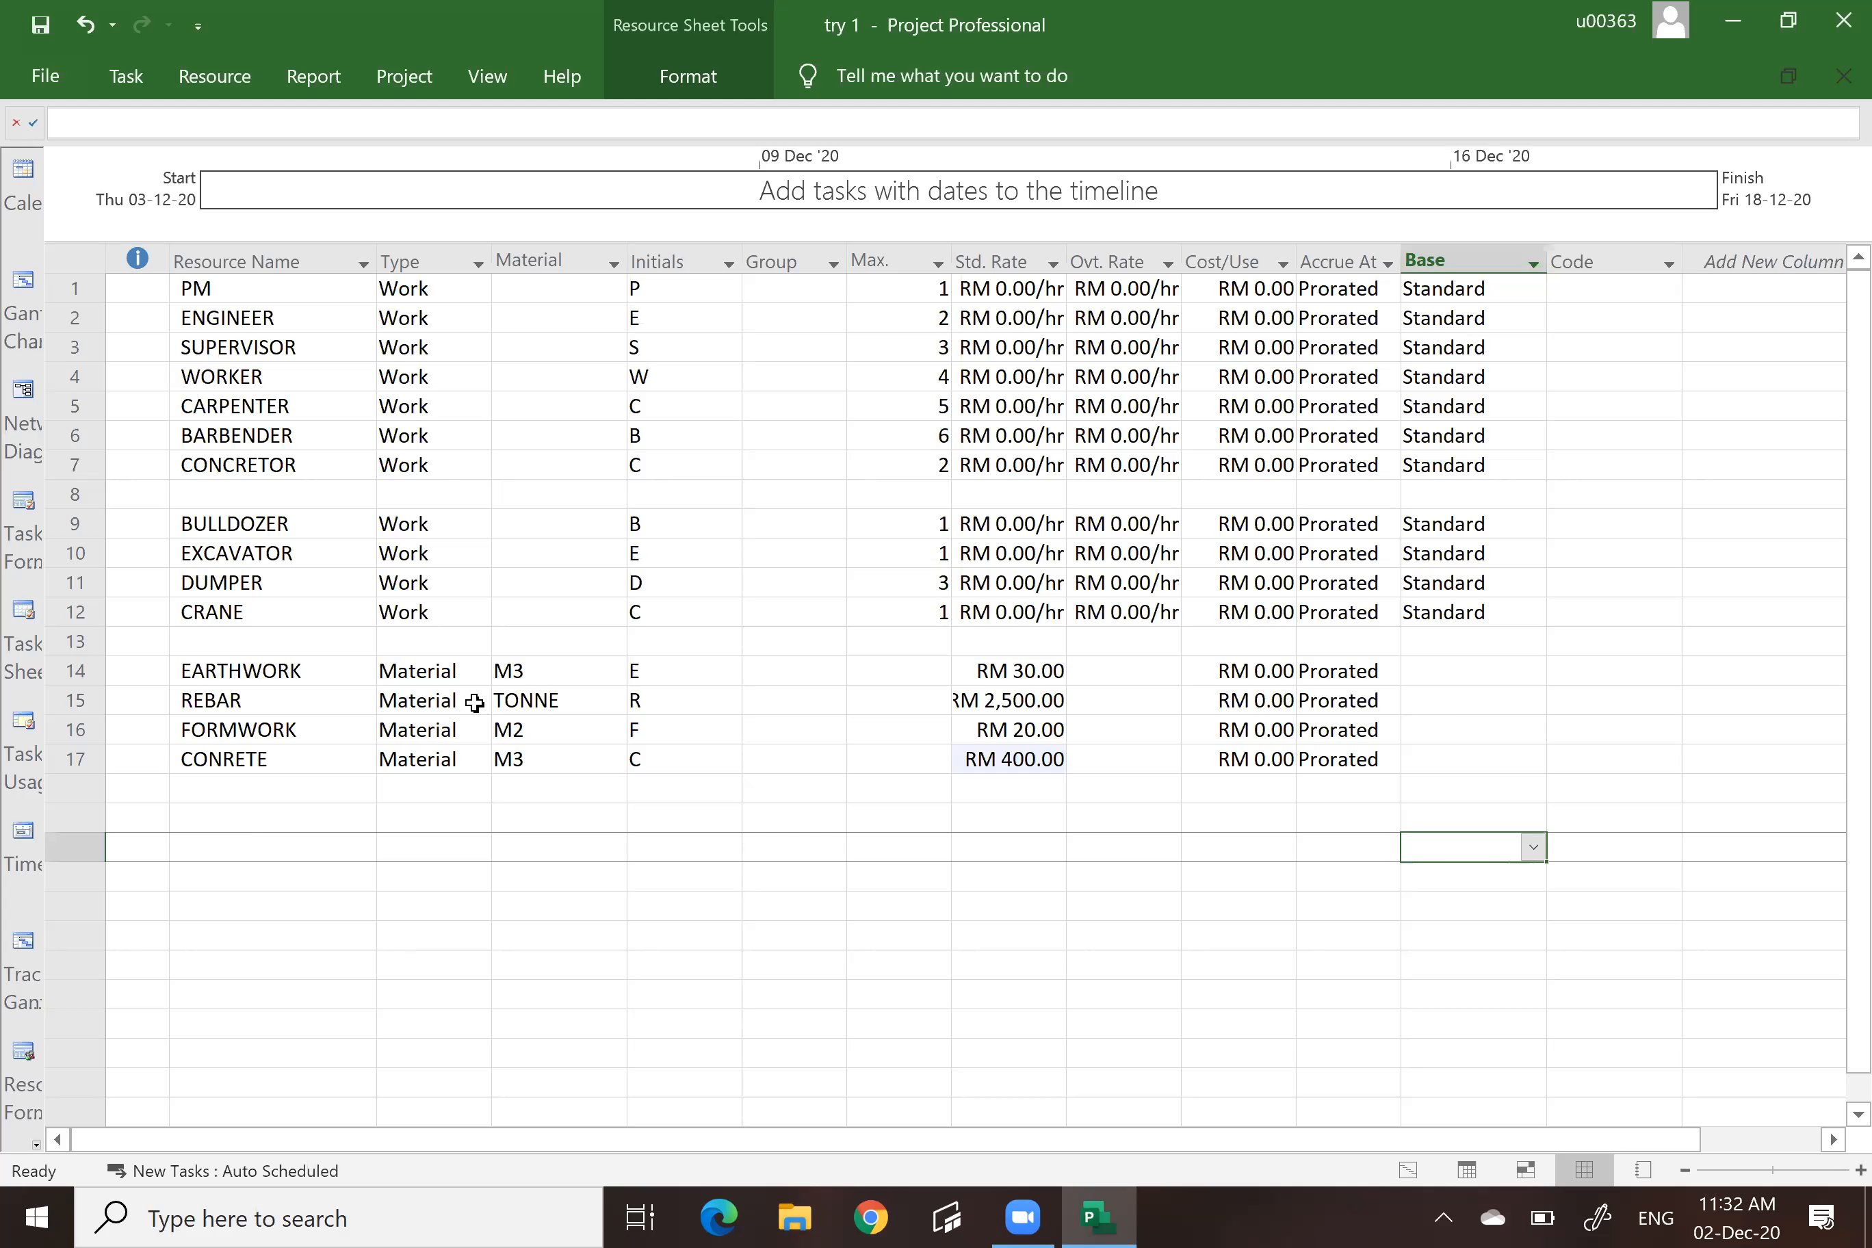
Examine the resource types available for BULLDOZER, leaving its type as it is.
click(457, 530)
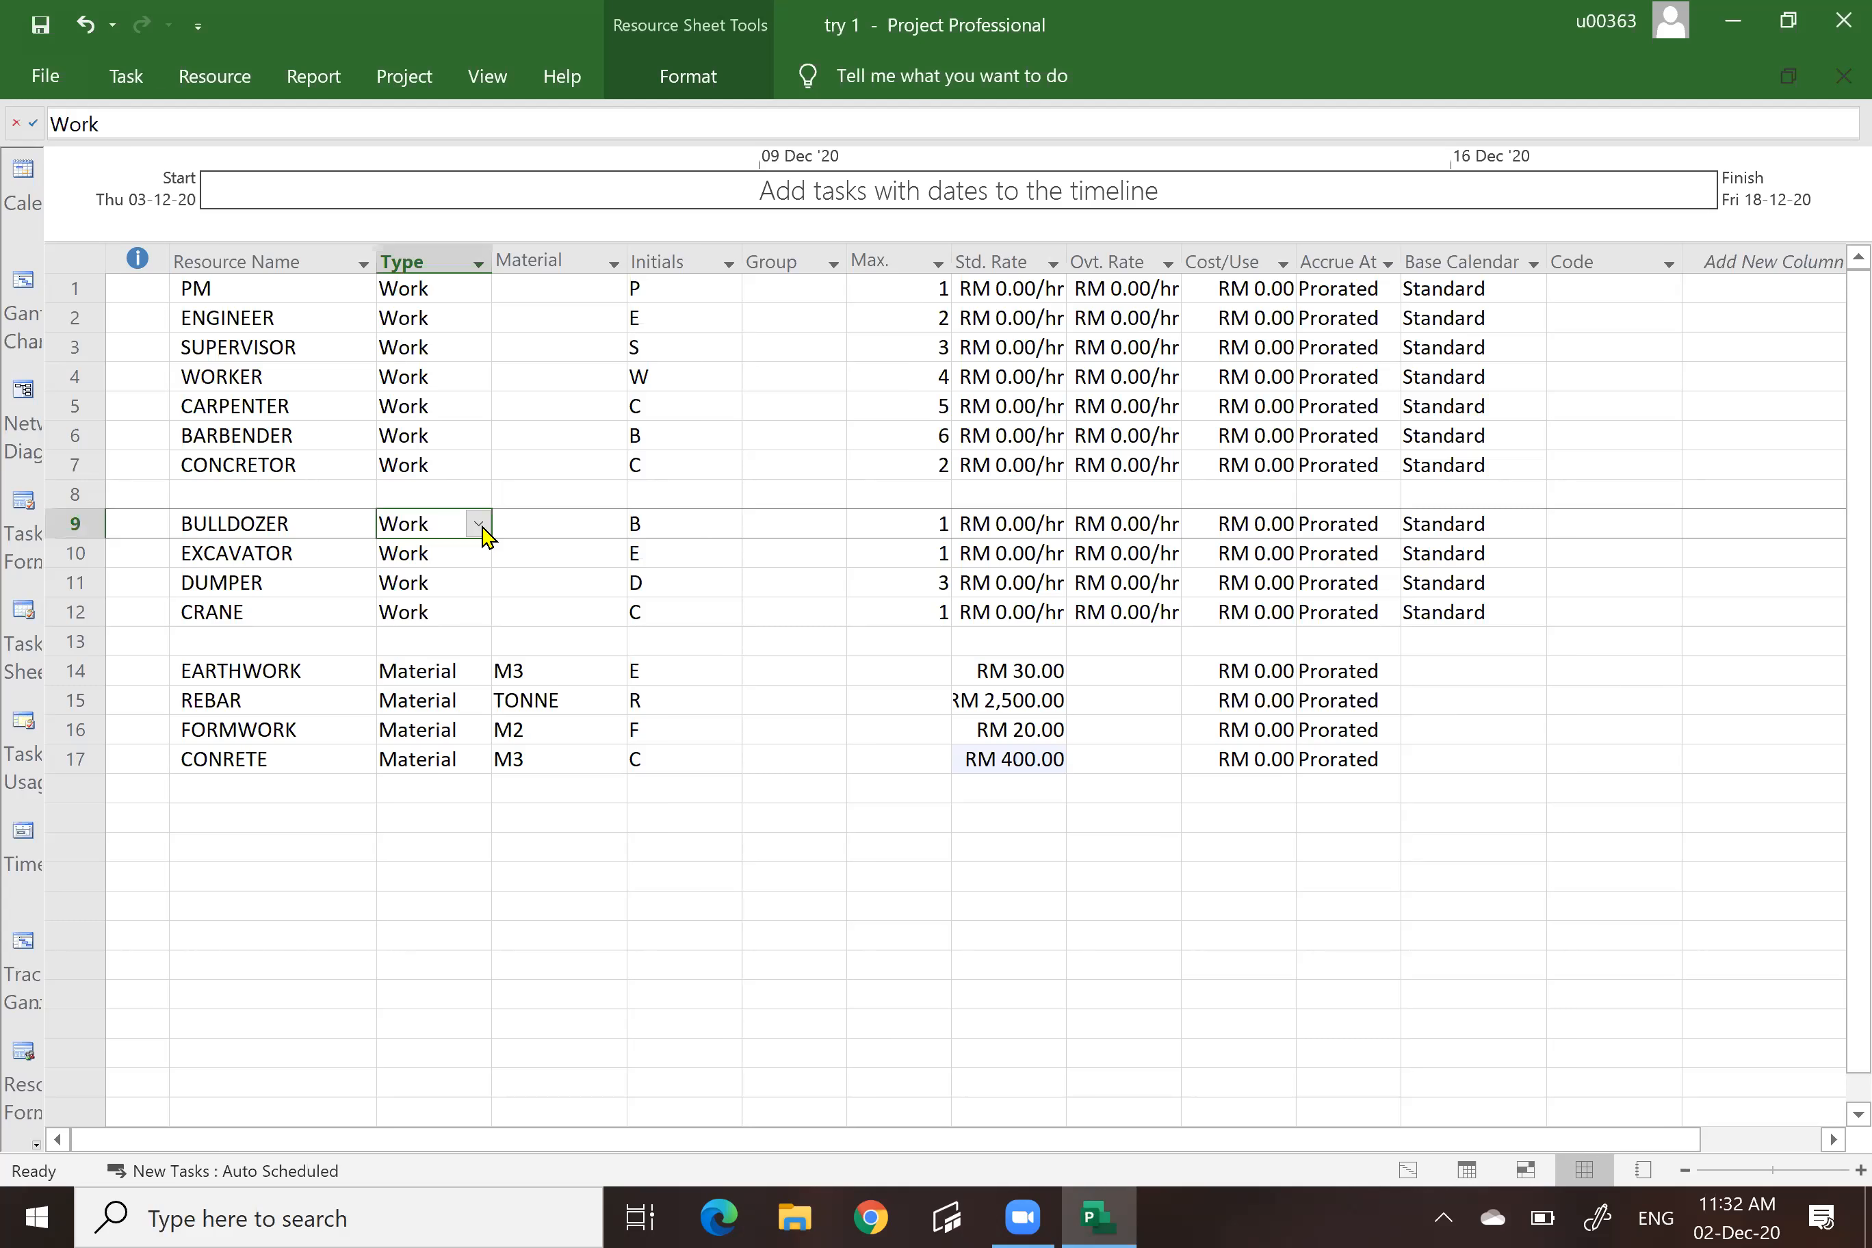
click(479, 525)
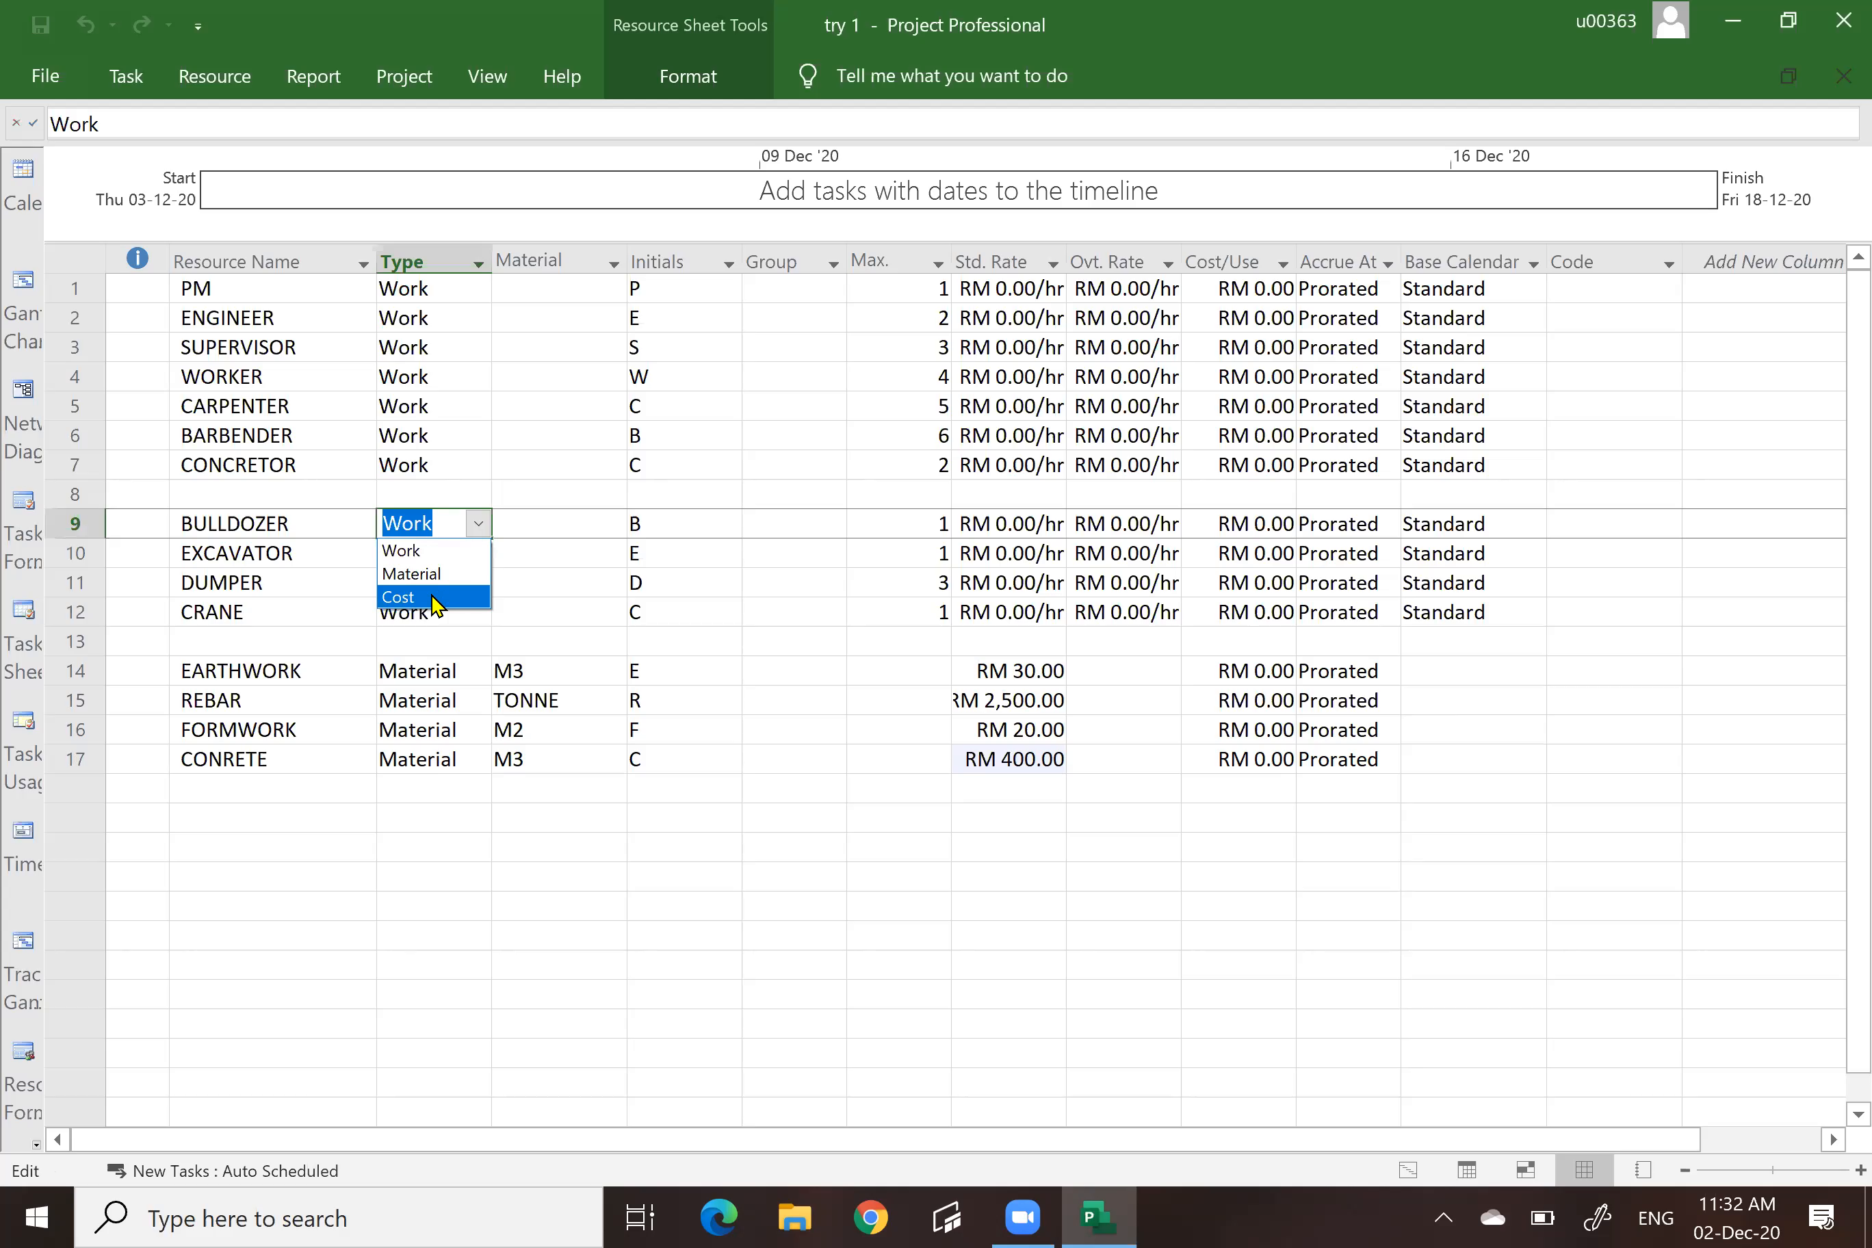
click(527, 879)
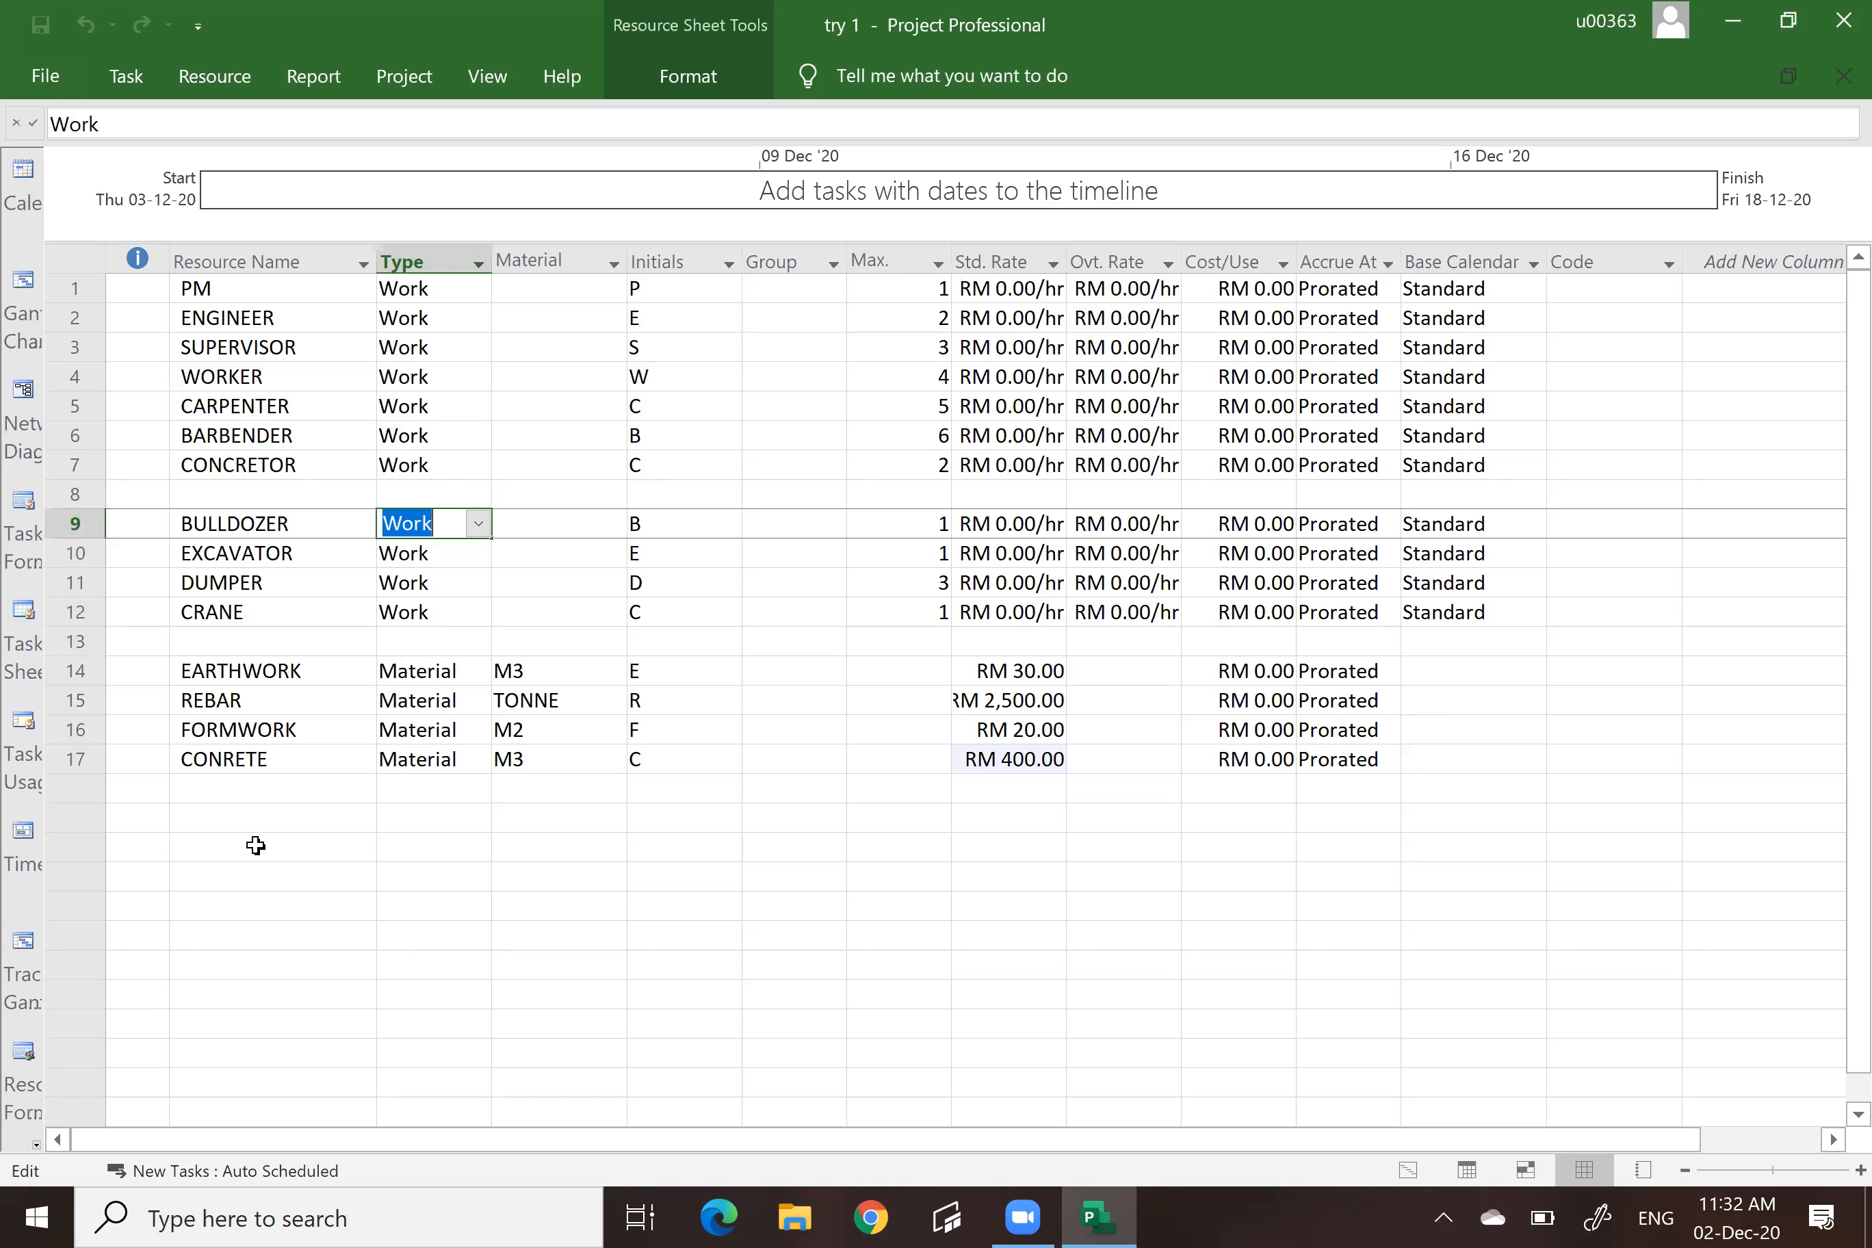
Add the resources TRAVELLING, MEETING, INSPECTION and TESTING, leaving two blank rows below CONRETE.
click(257, 850)
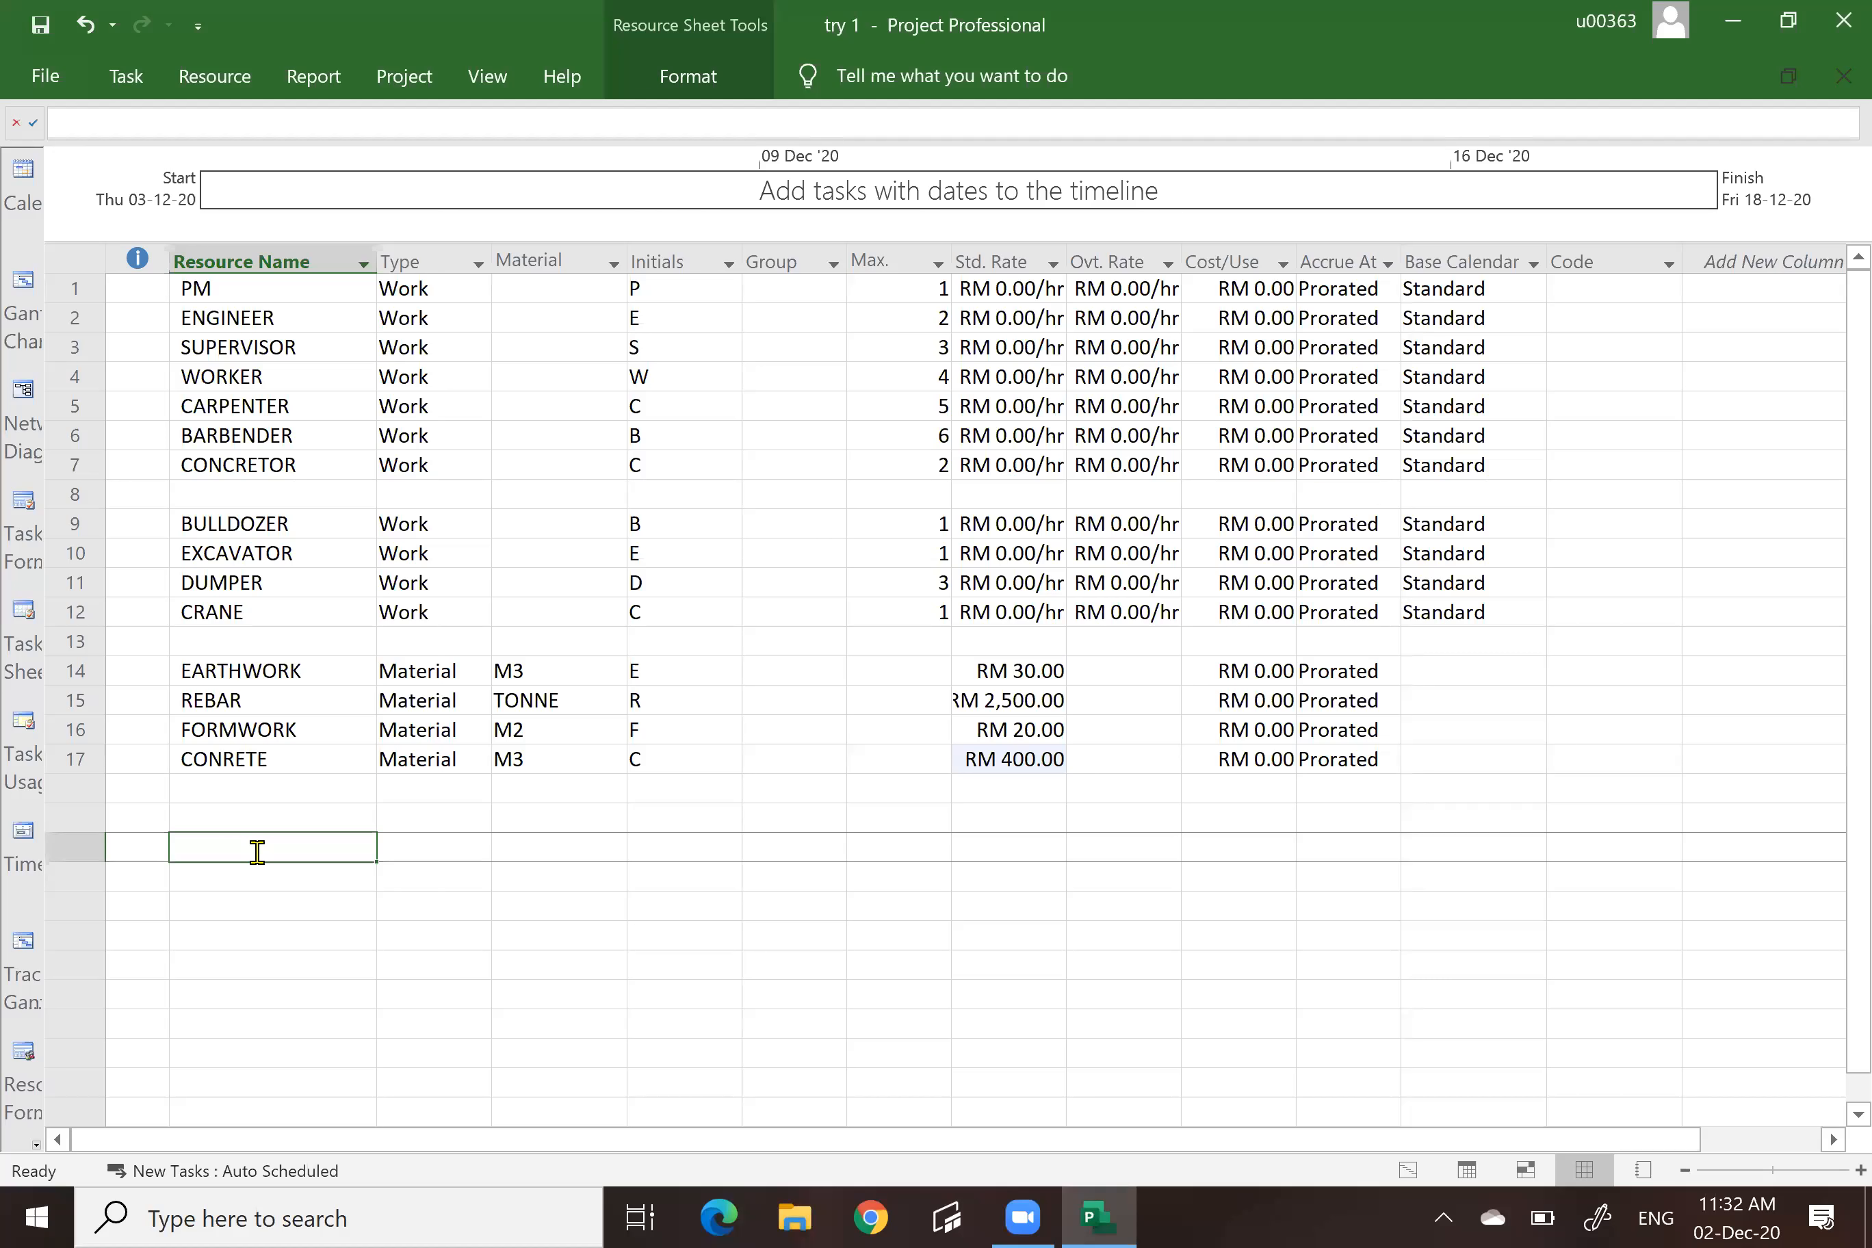
text(TRAVELLING)
key(Return)
text(MEETING)
key(Return)
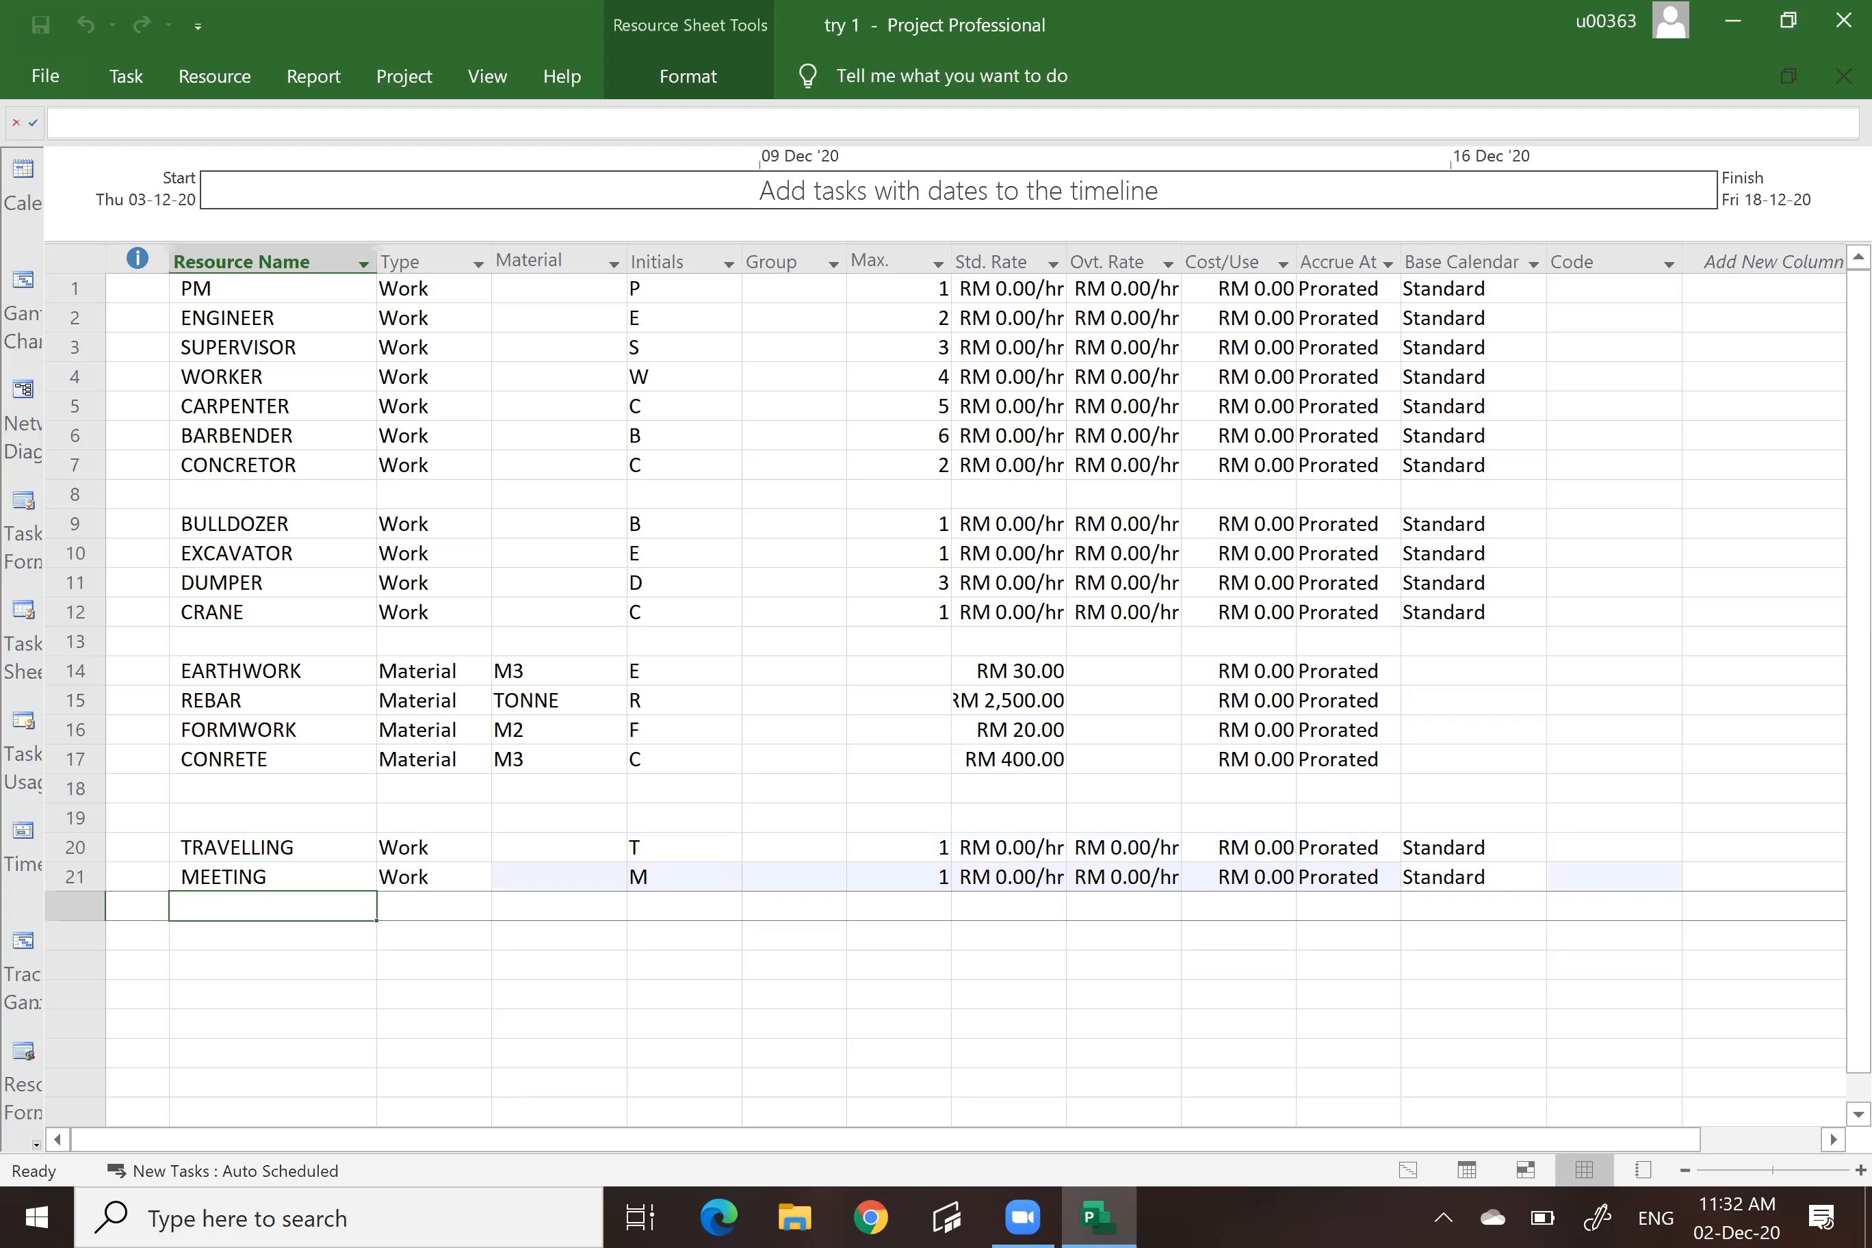
text(INSPECTION)
key(Return)
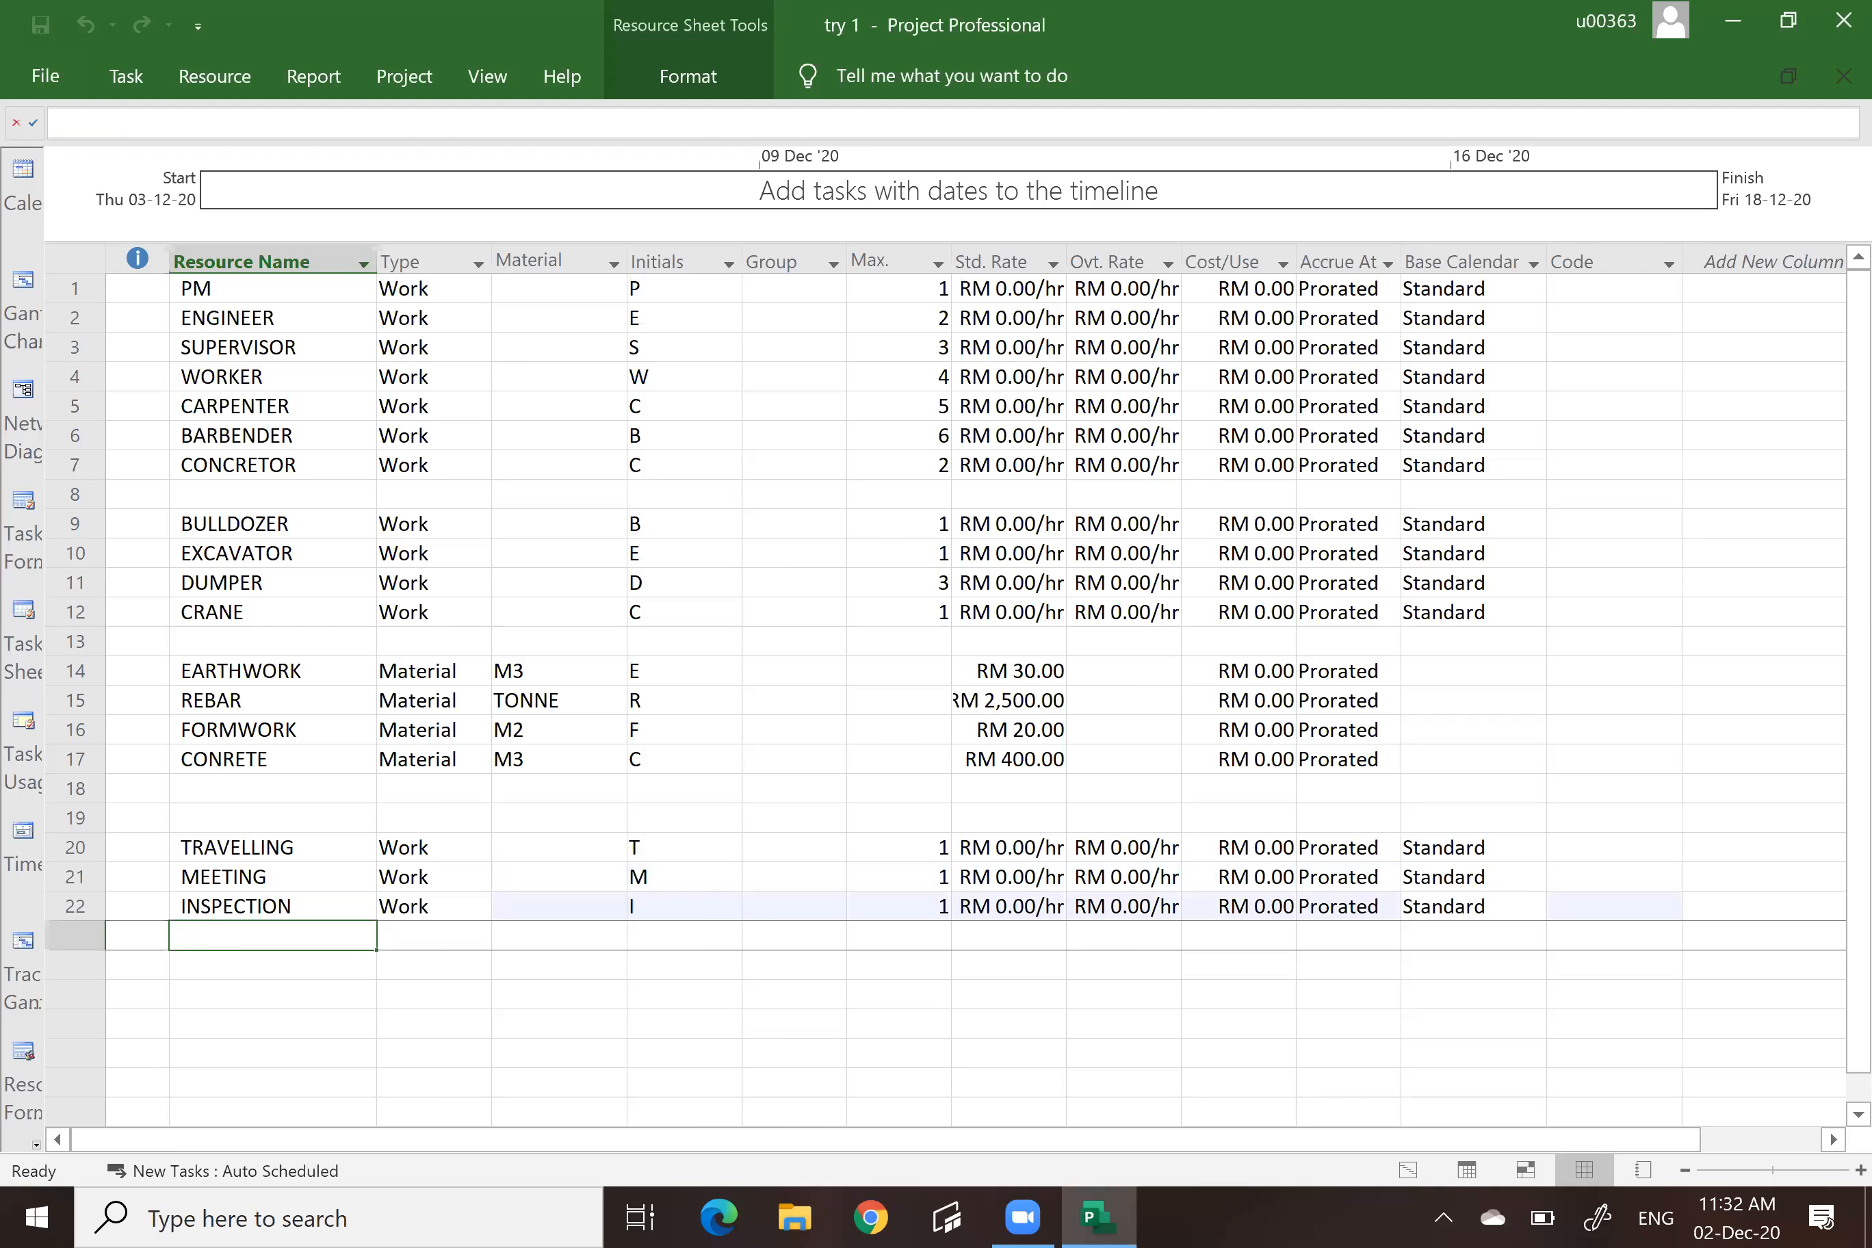
text(TESTING)
key(Return)
Add the resources SUBCON A and SUBCON B below TESTING.
text(SUBCON A)
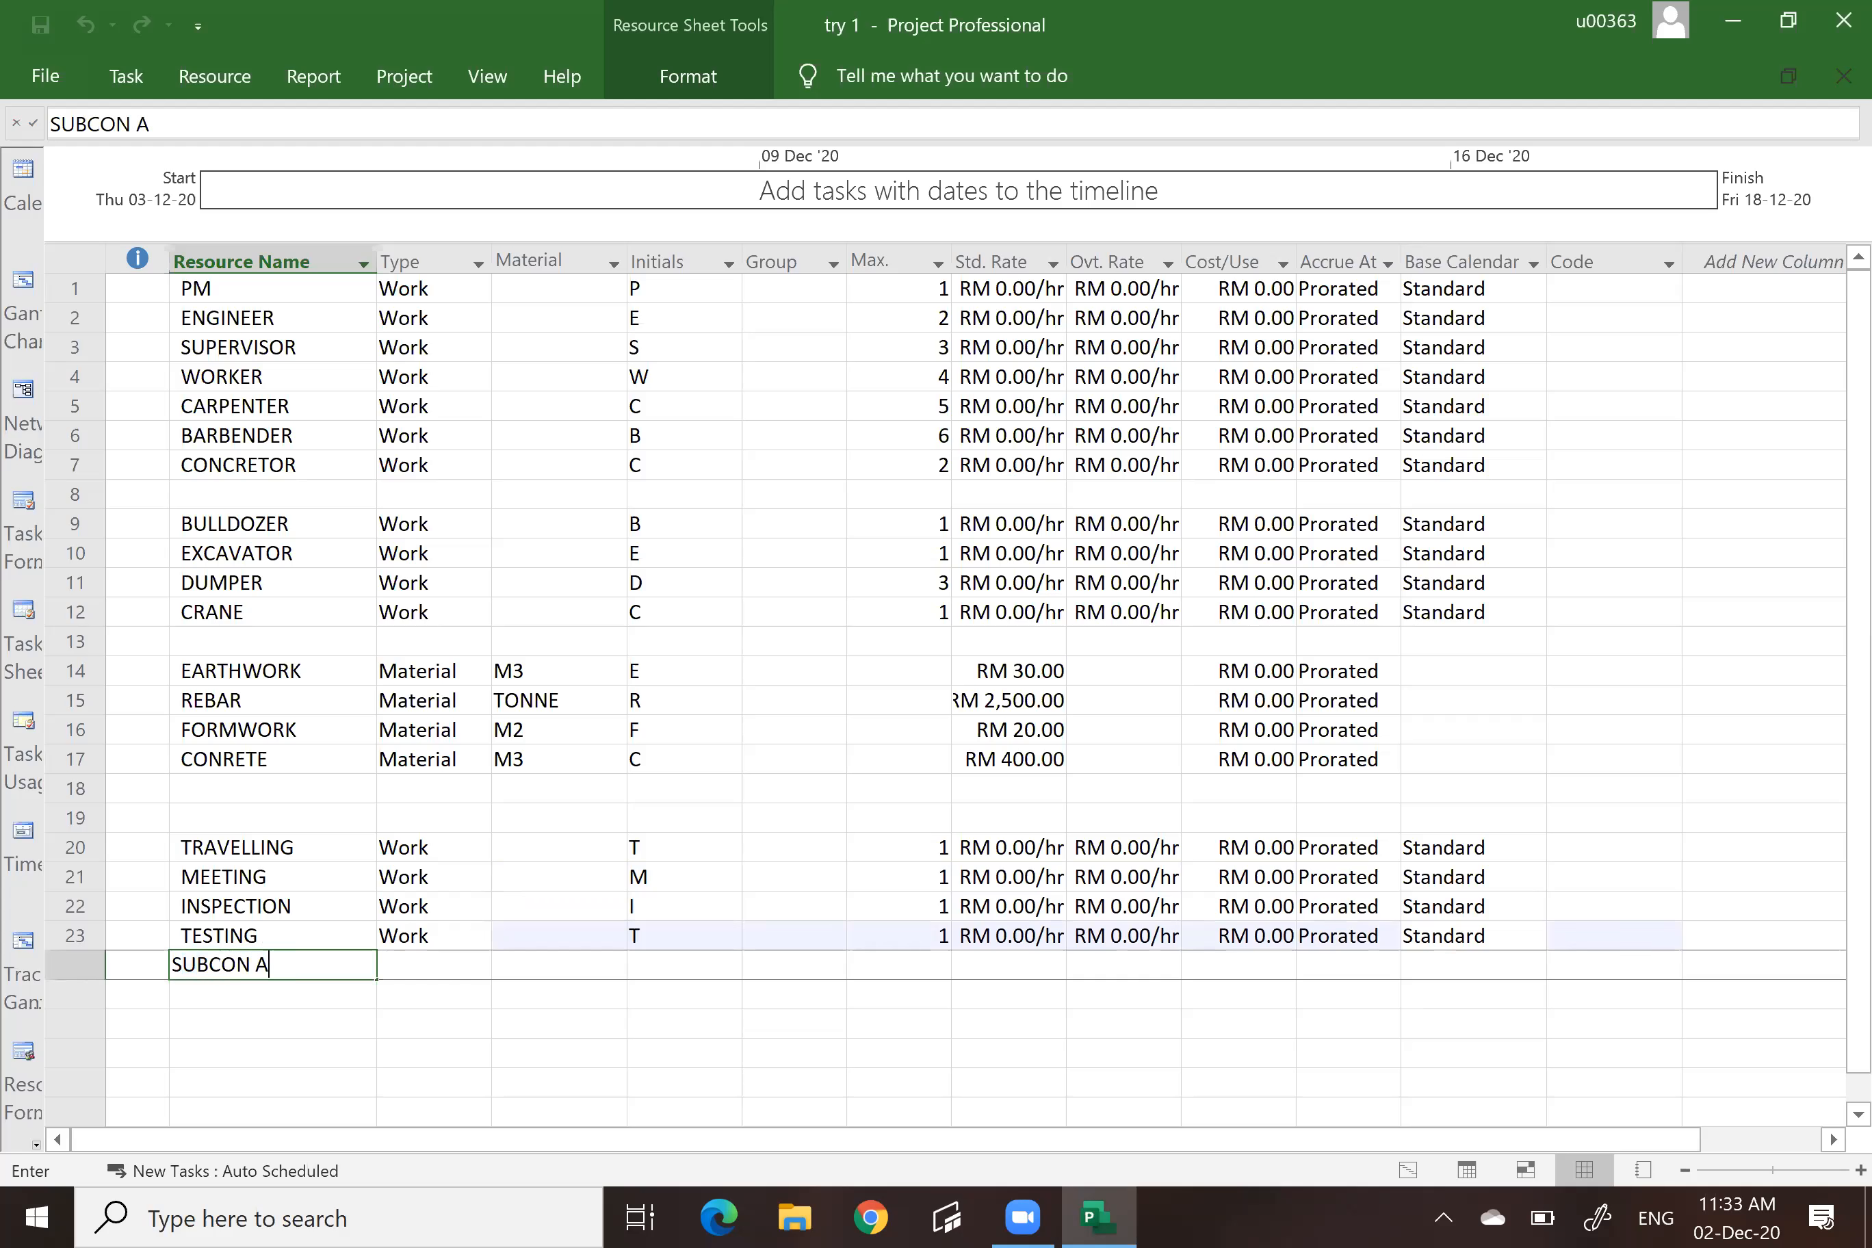
key(Return)
text(SUBCON B)
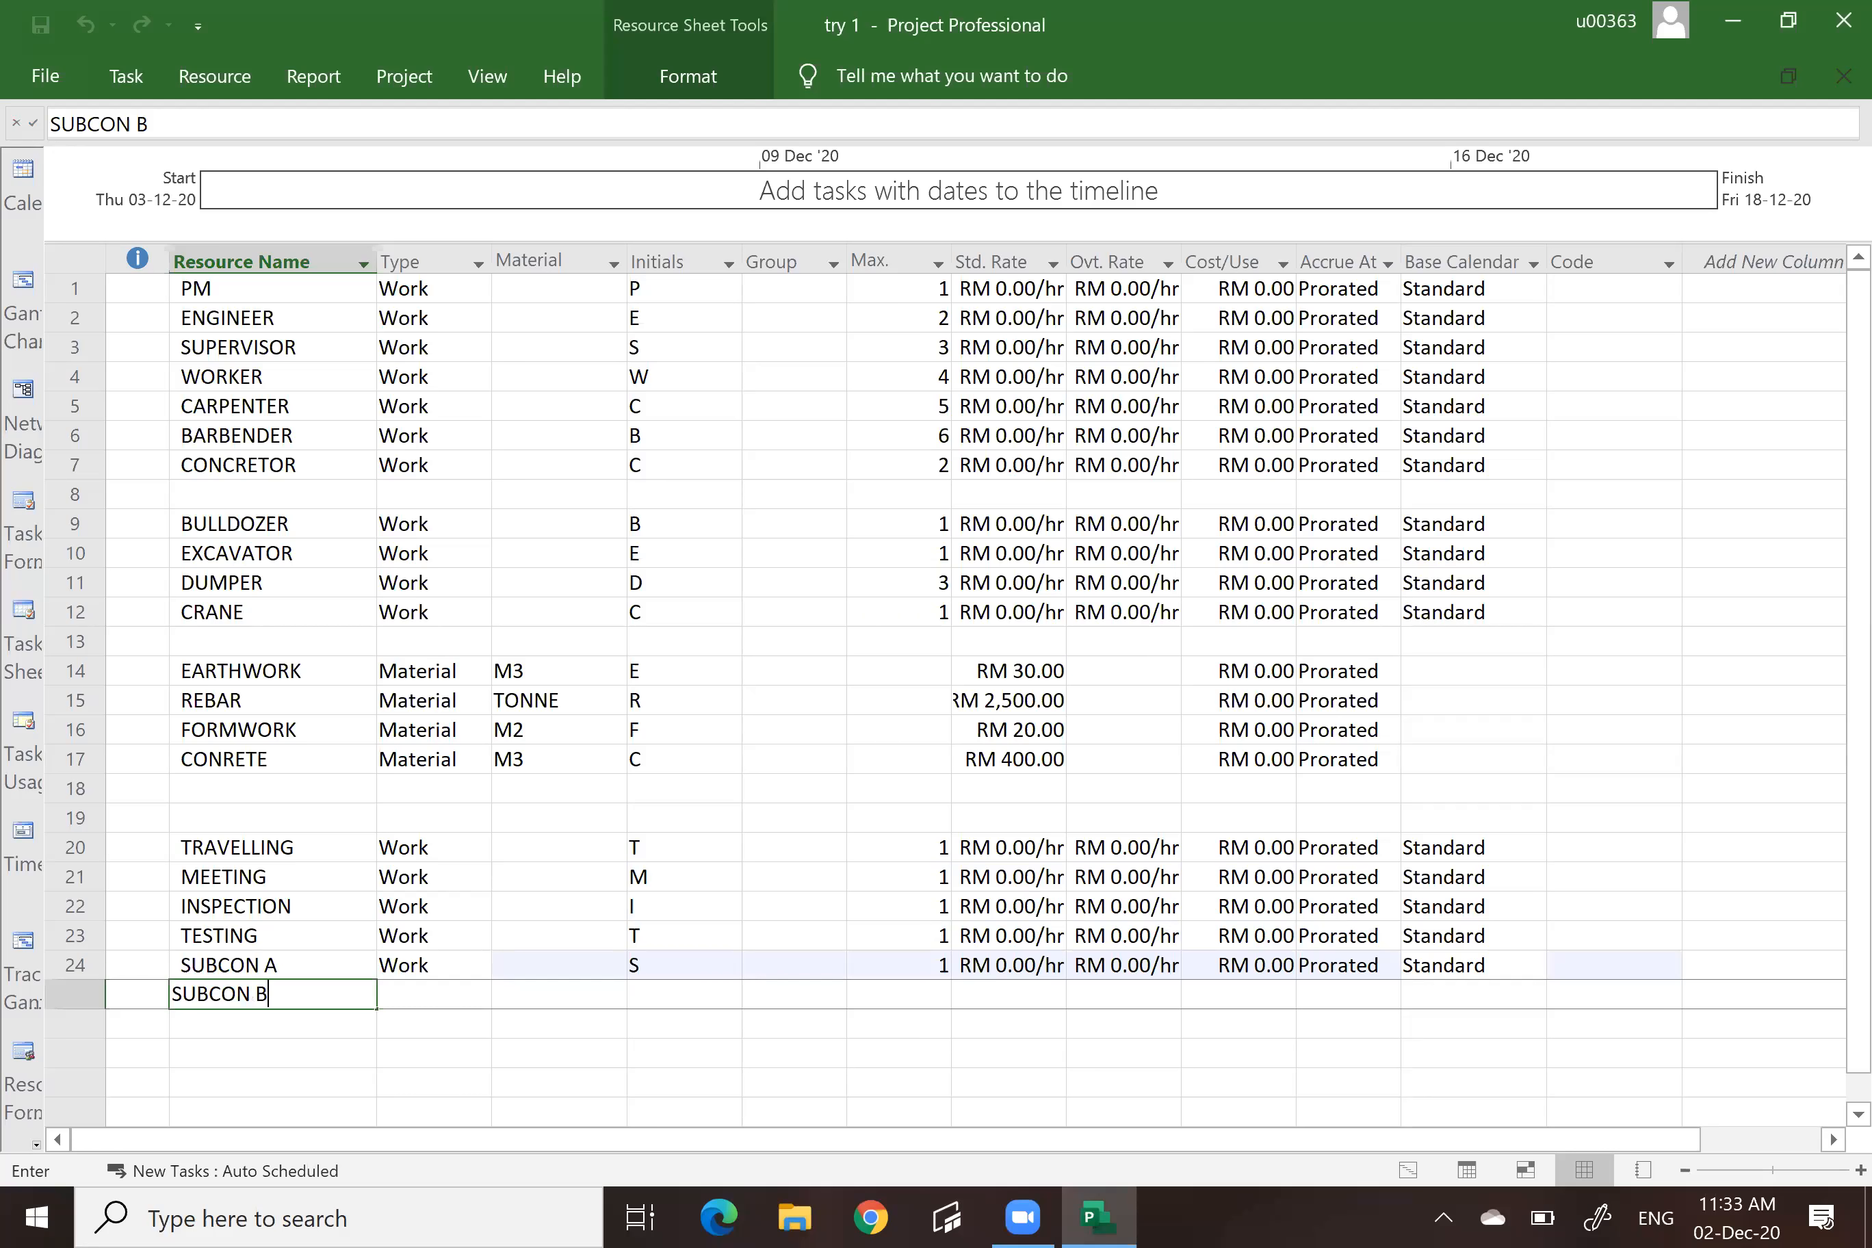
key(Return)
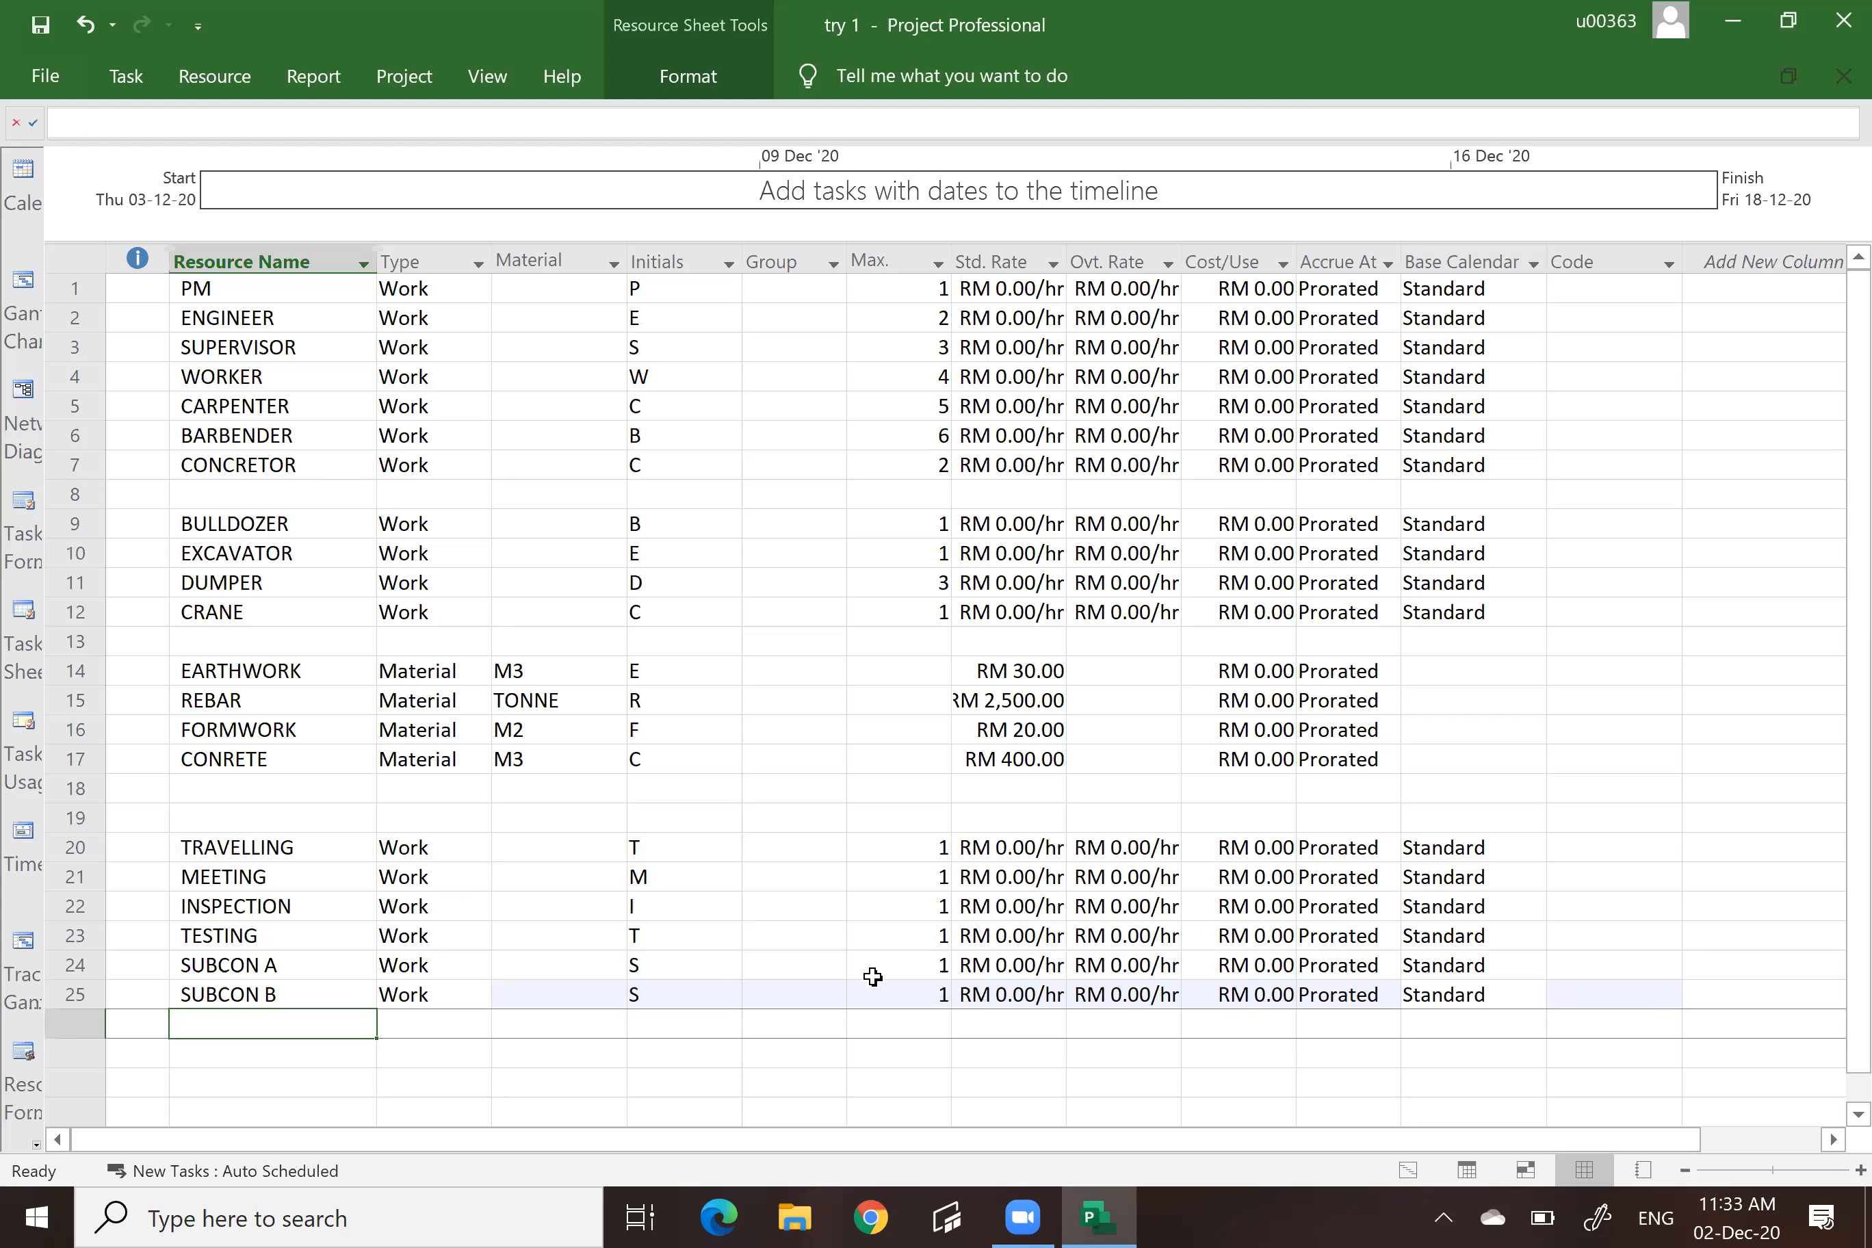
Change the resource type of TRAVELLING to Cost.
click(466, 848)
click(481, 851)
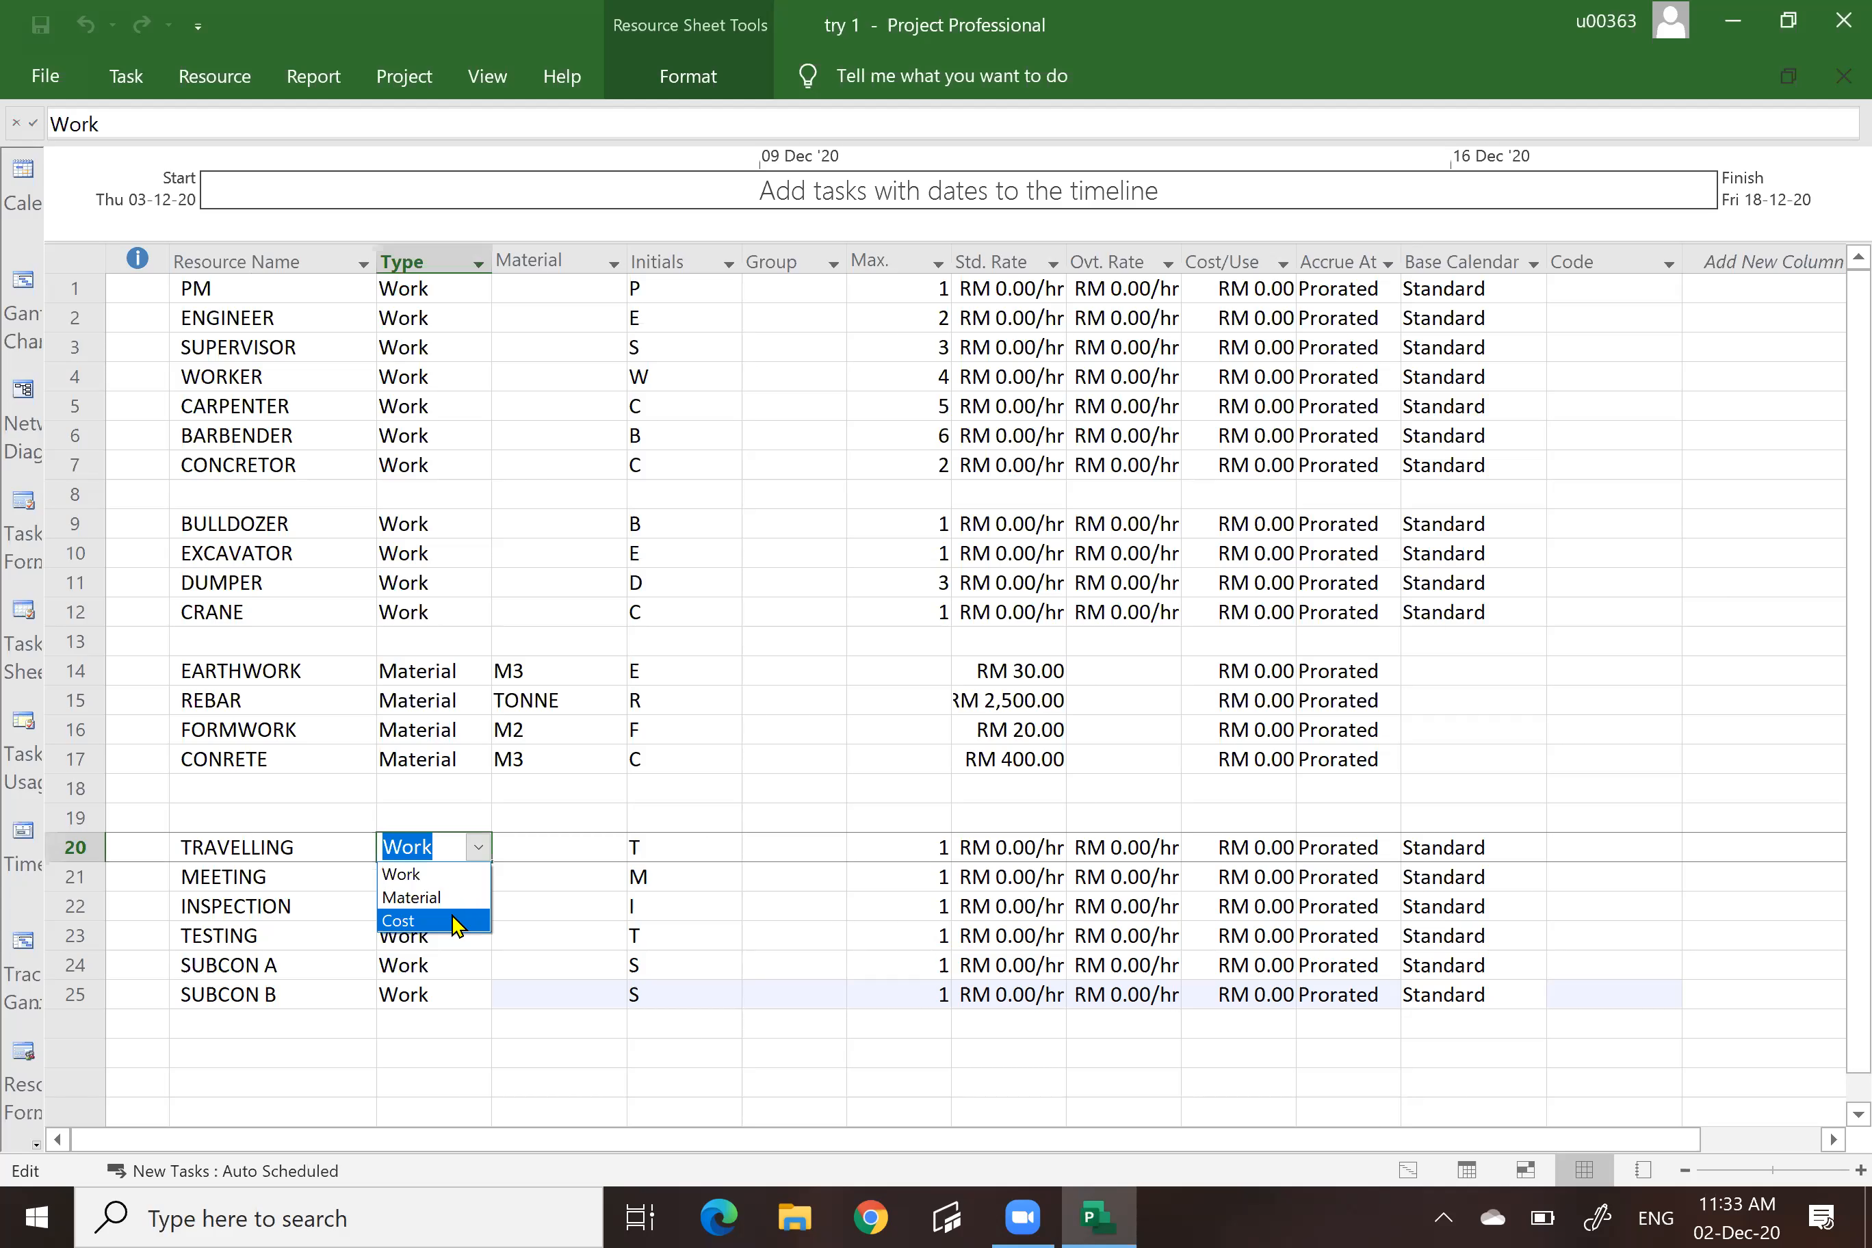
click(423, 922)
click(463, 1051)
click(407, 849)
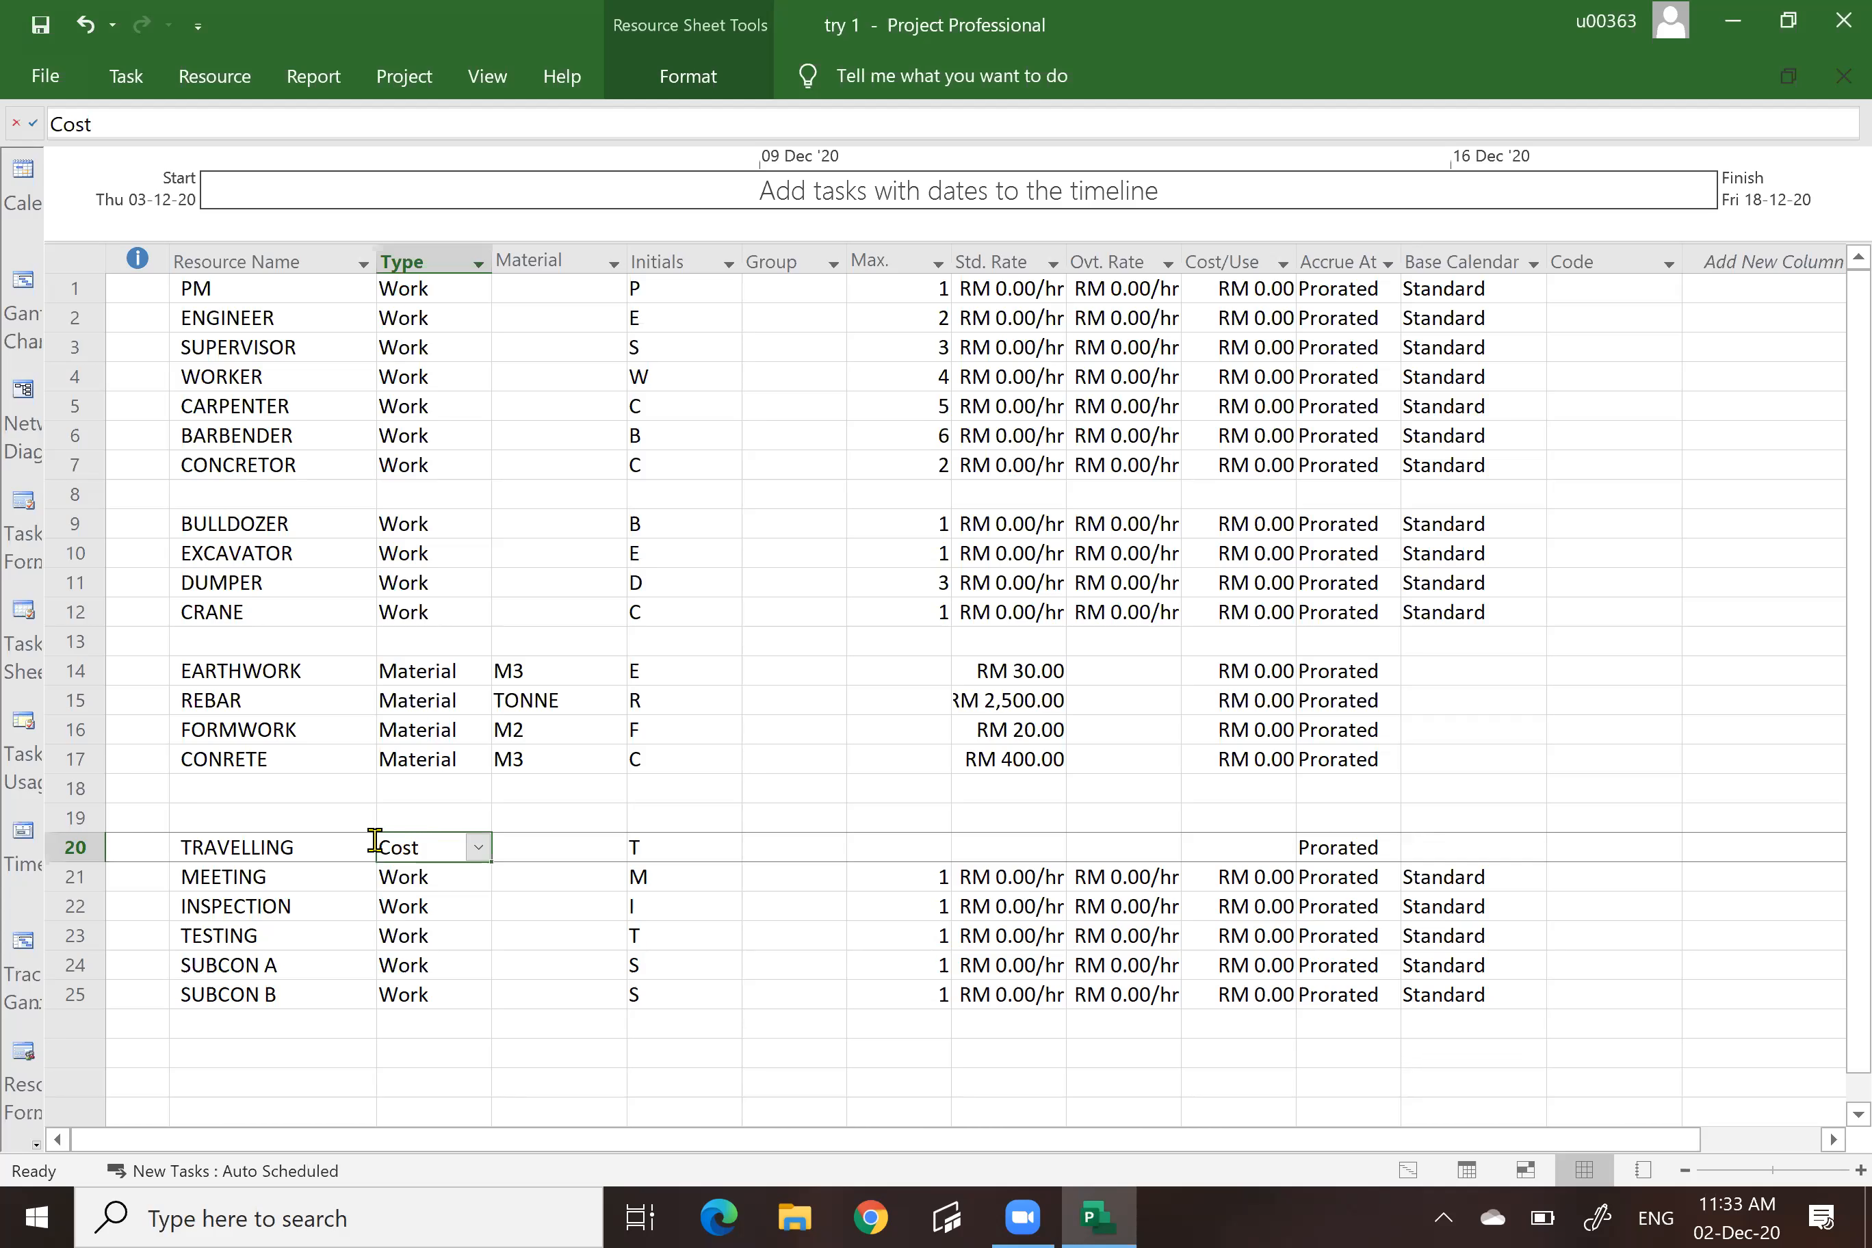
double_click(420, 846)
right_click(426, 847)
click(243, 934)
Change the resource type of MEETING to Cost.
drag(390, 882, 407, 994)
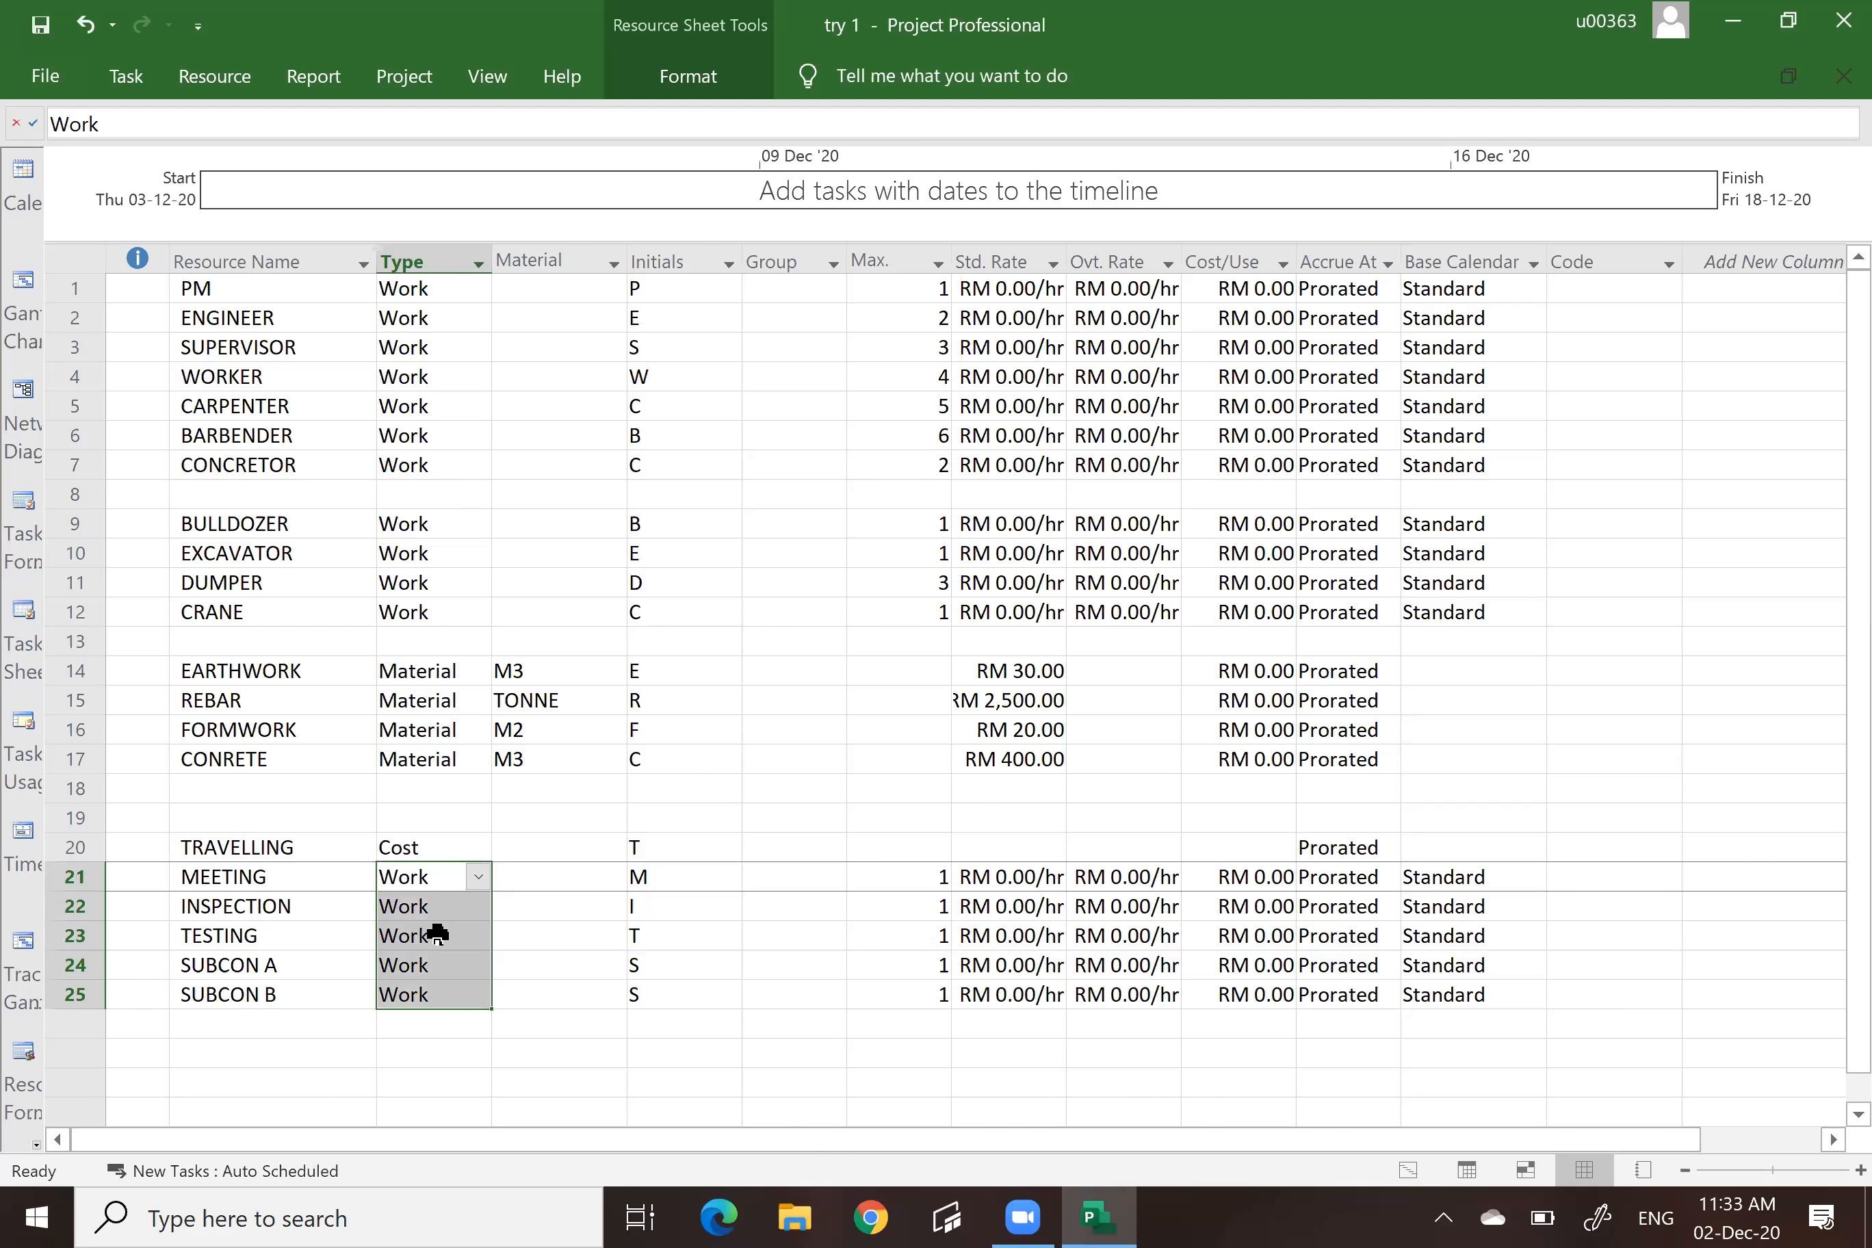
right_click(438, 937)
click(501, 562)
click(677, 1078)
Change the resource type of INSPECTION and TESTING to Cost.
click(456, 910)
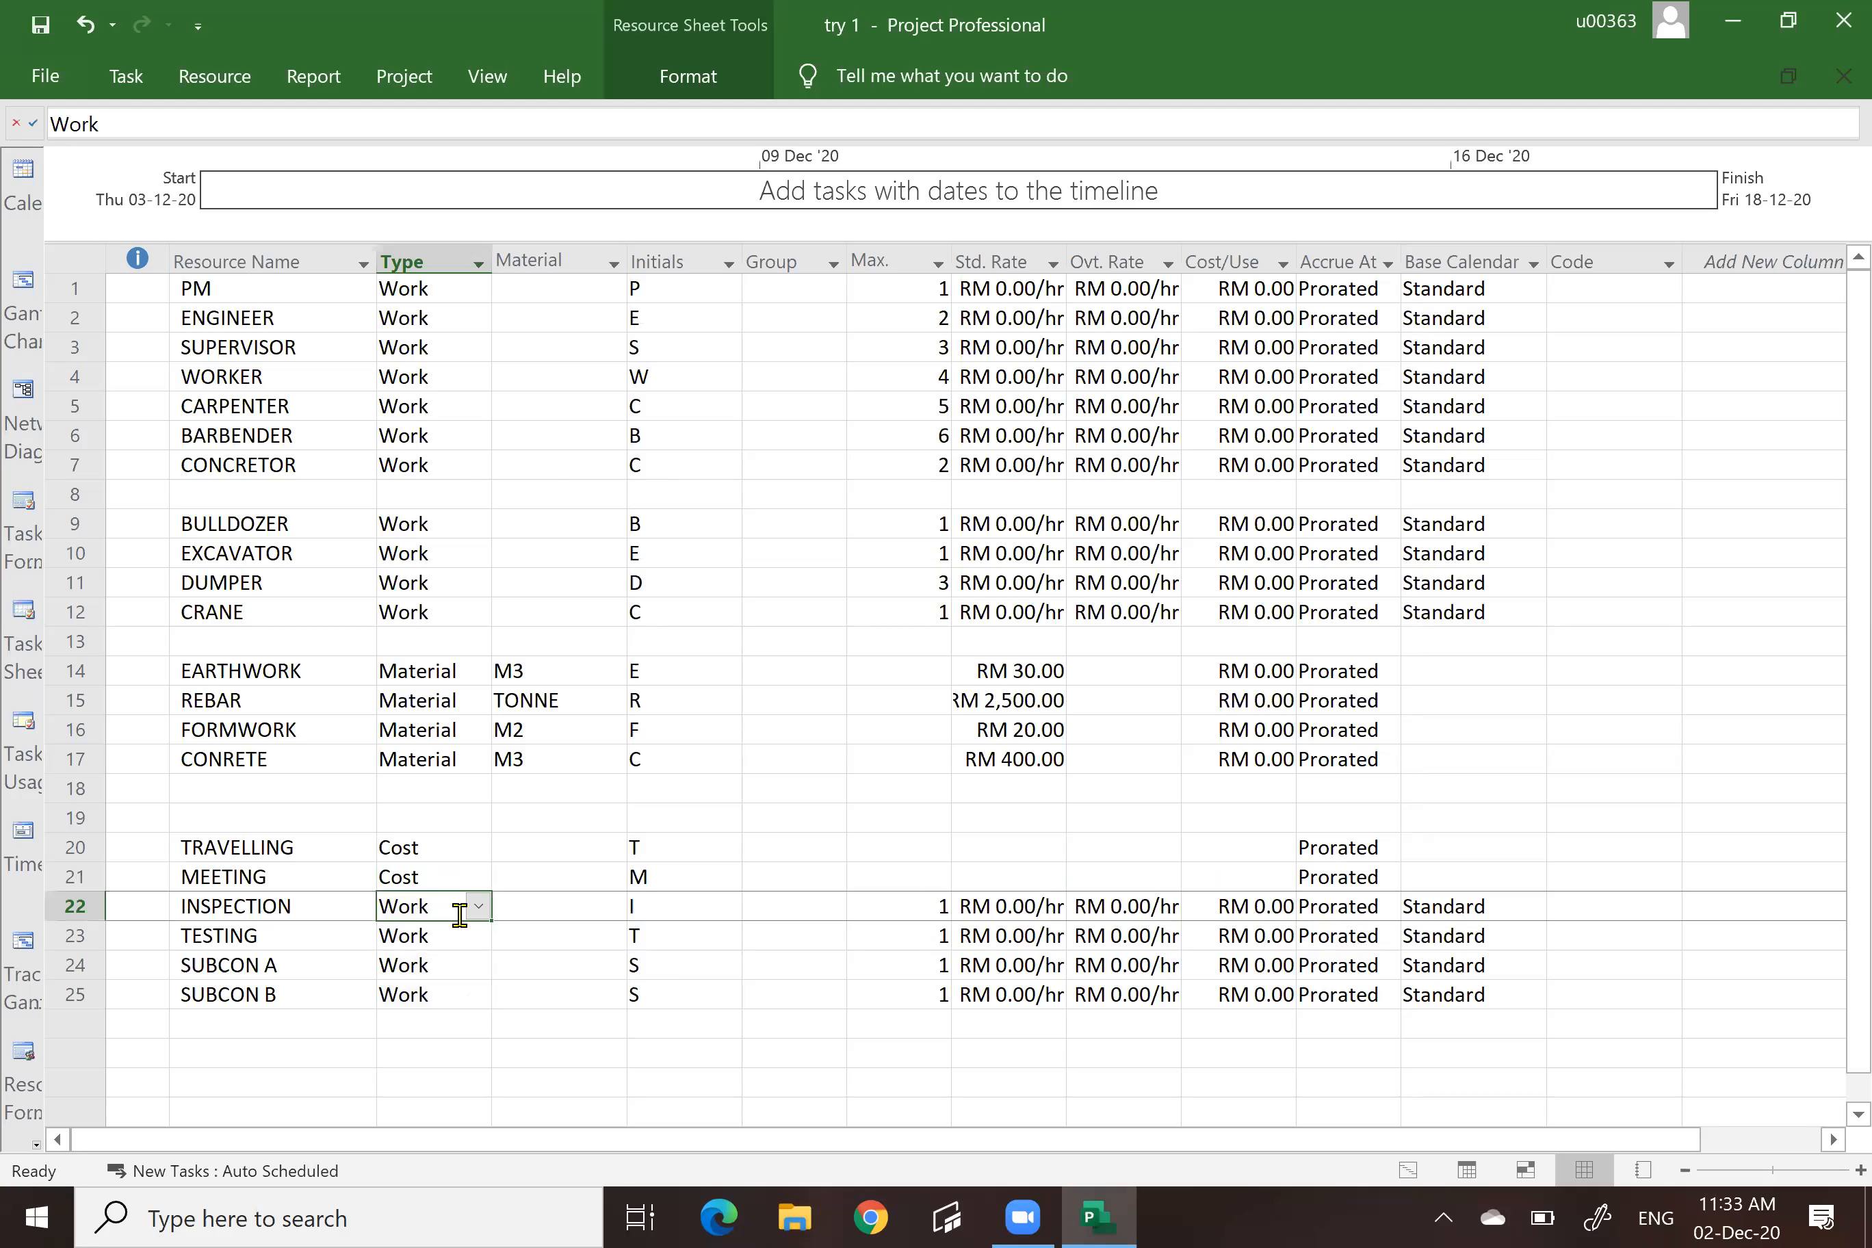
click(478, 906)
click(450, 981)
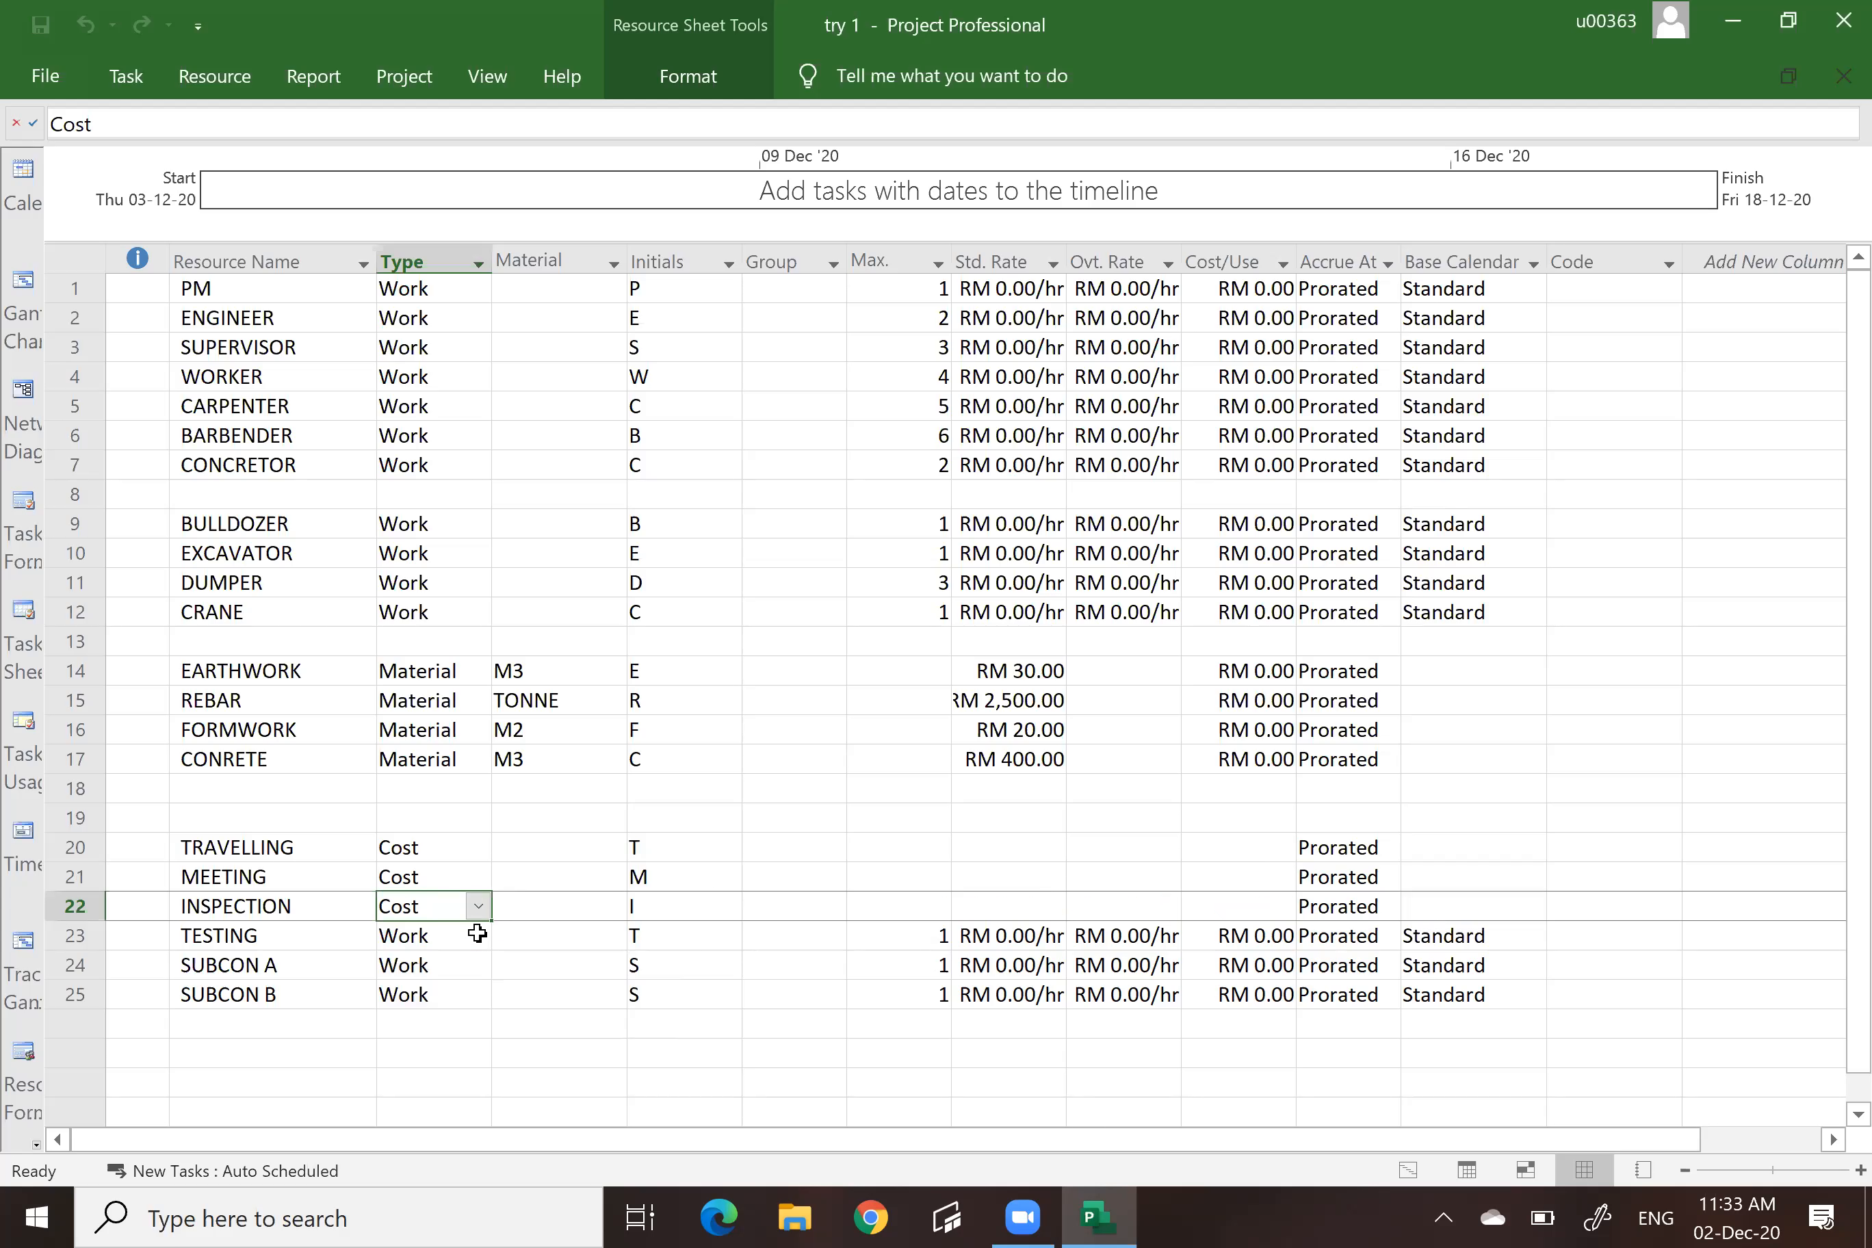
click(482, 937)
click(478, 936)
click(447, 1008)
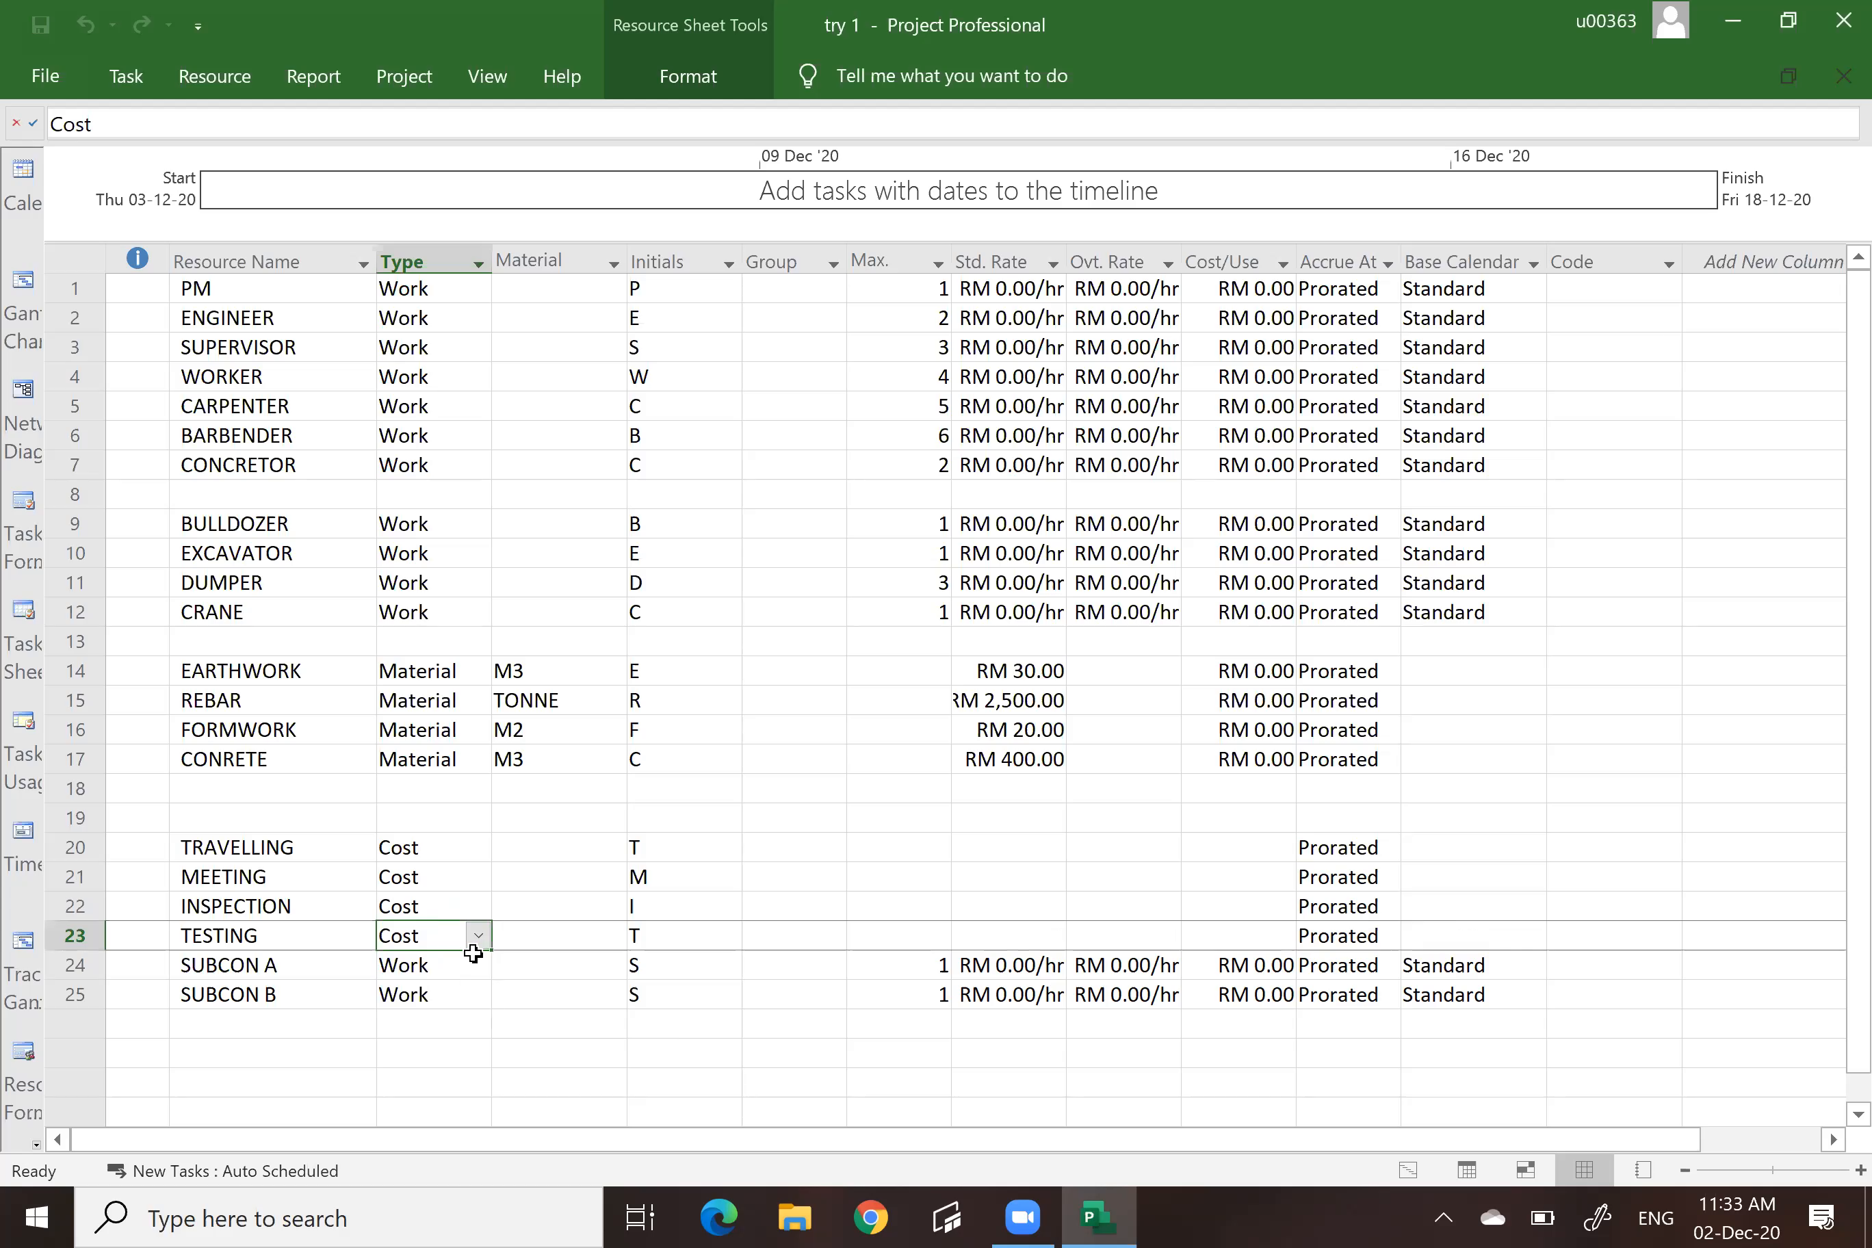
Change the resource type of SUBCON A and SUBCON B to Cost, dismissing the Planning Wizard tip.
click(473, 962)
click(478, 965)
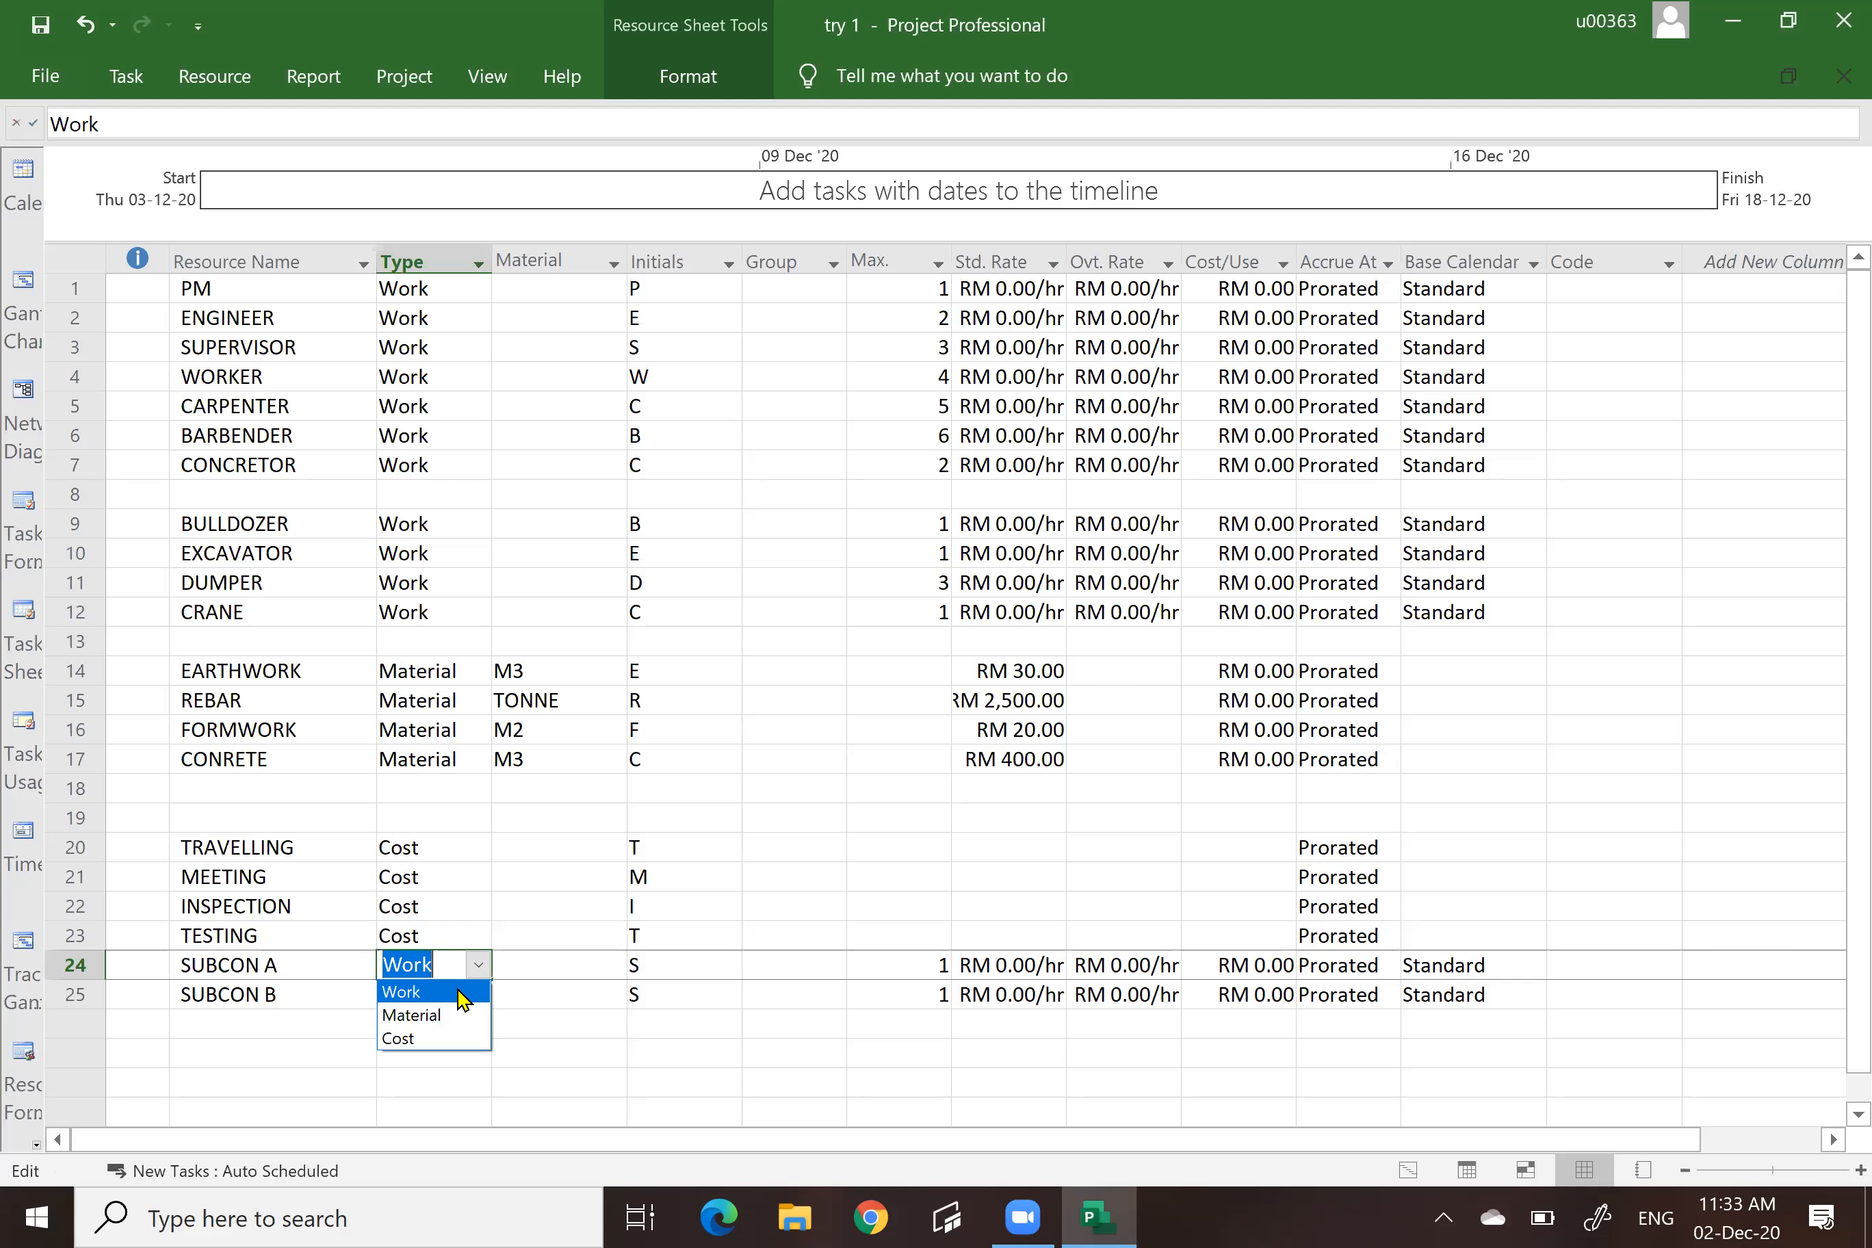
click(440, 1039)
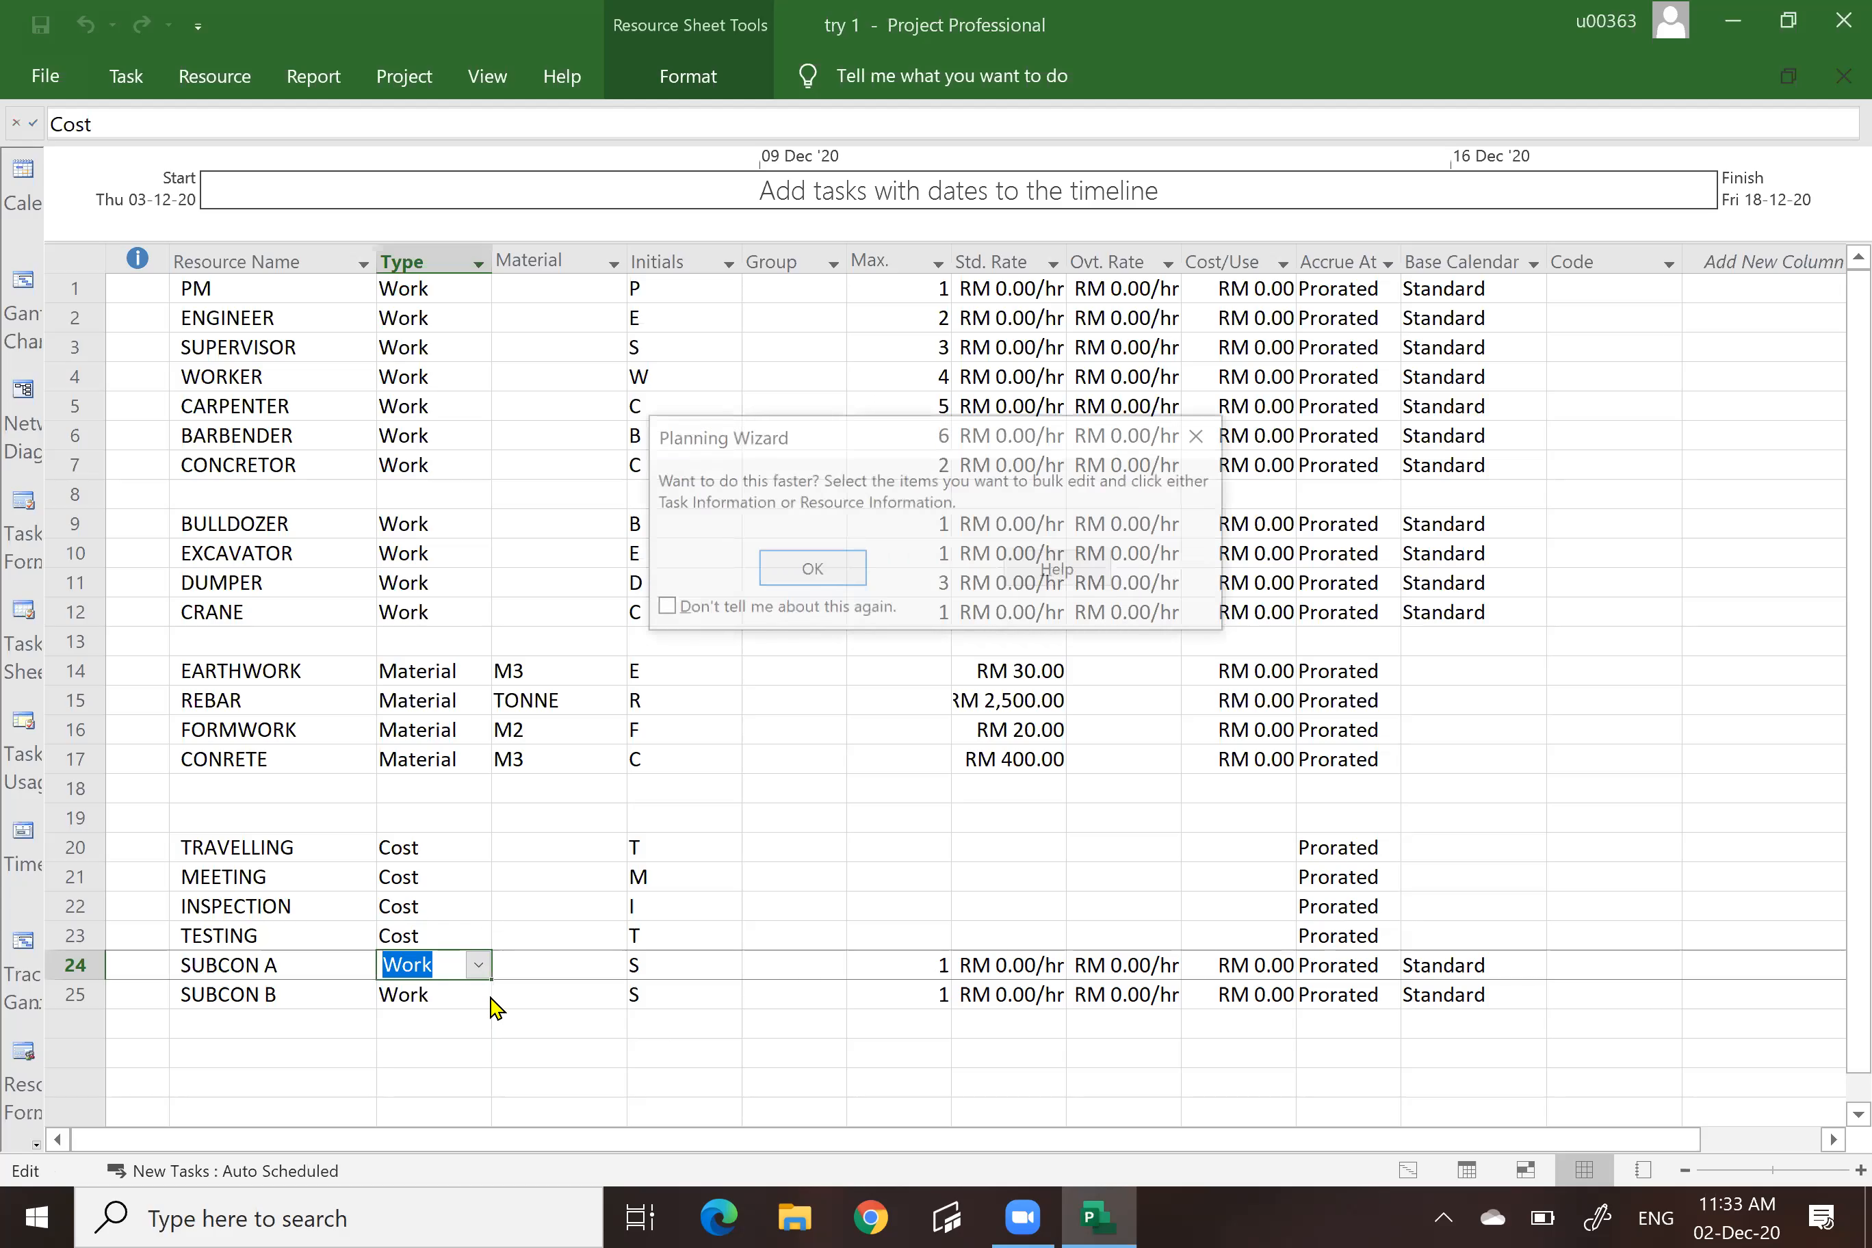
click(808, 572)
click(460, 992)
click(480, 996)
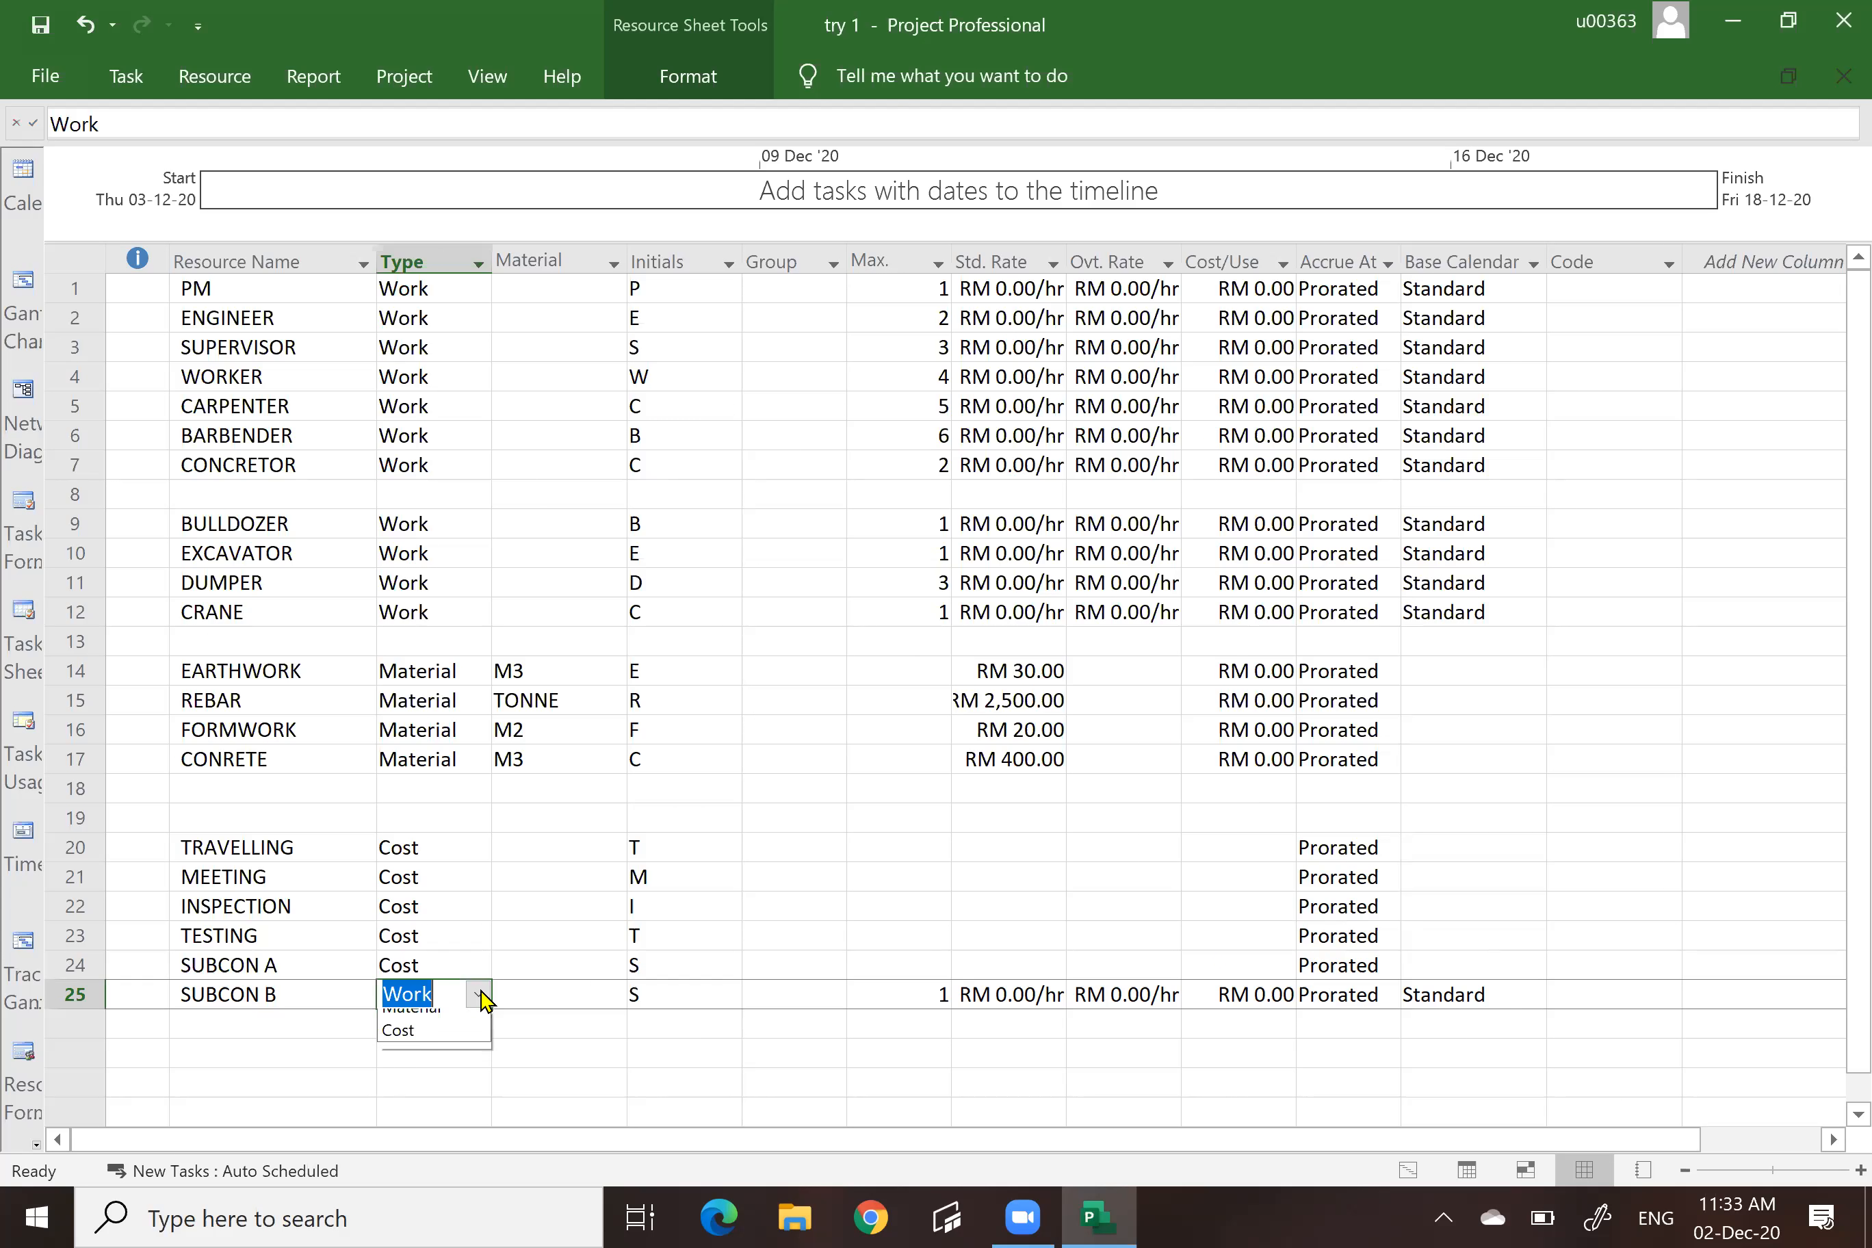
click(451, 1071)
click(514, 1051)
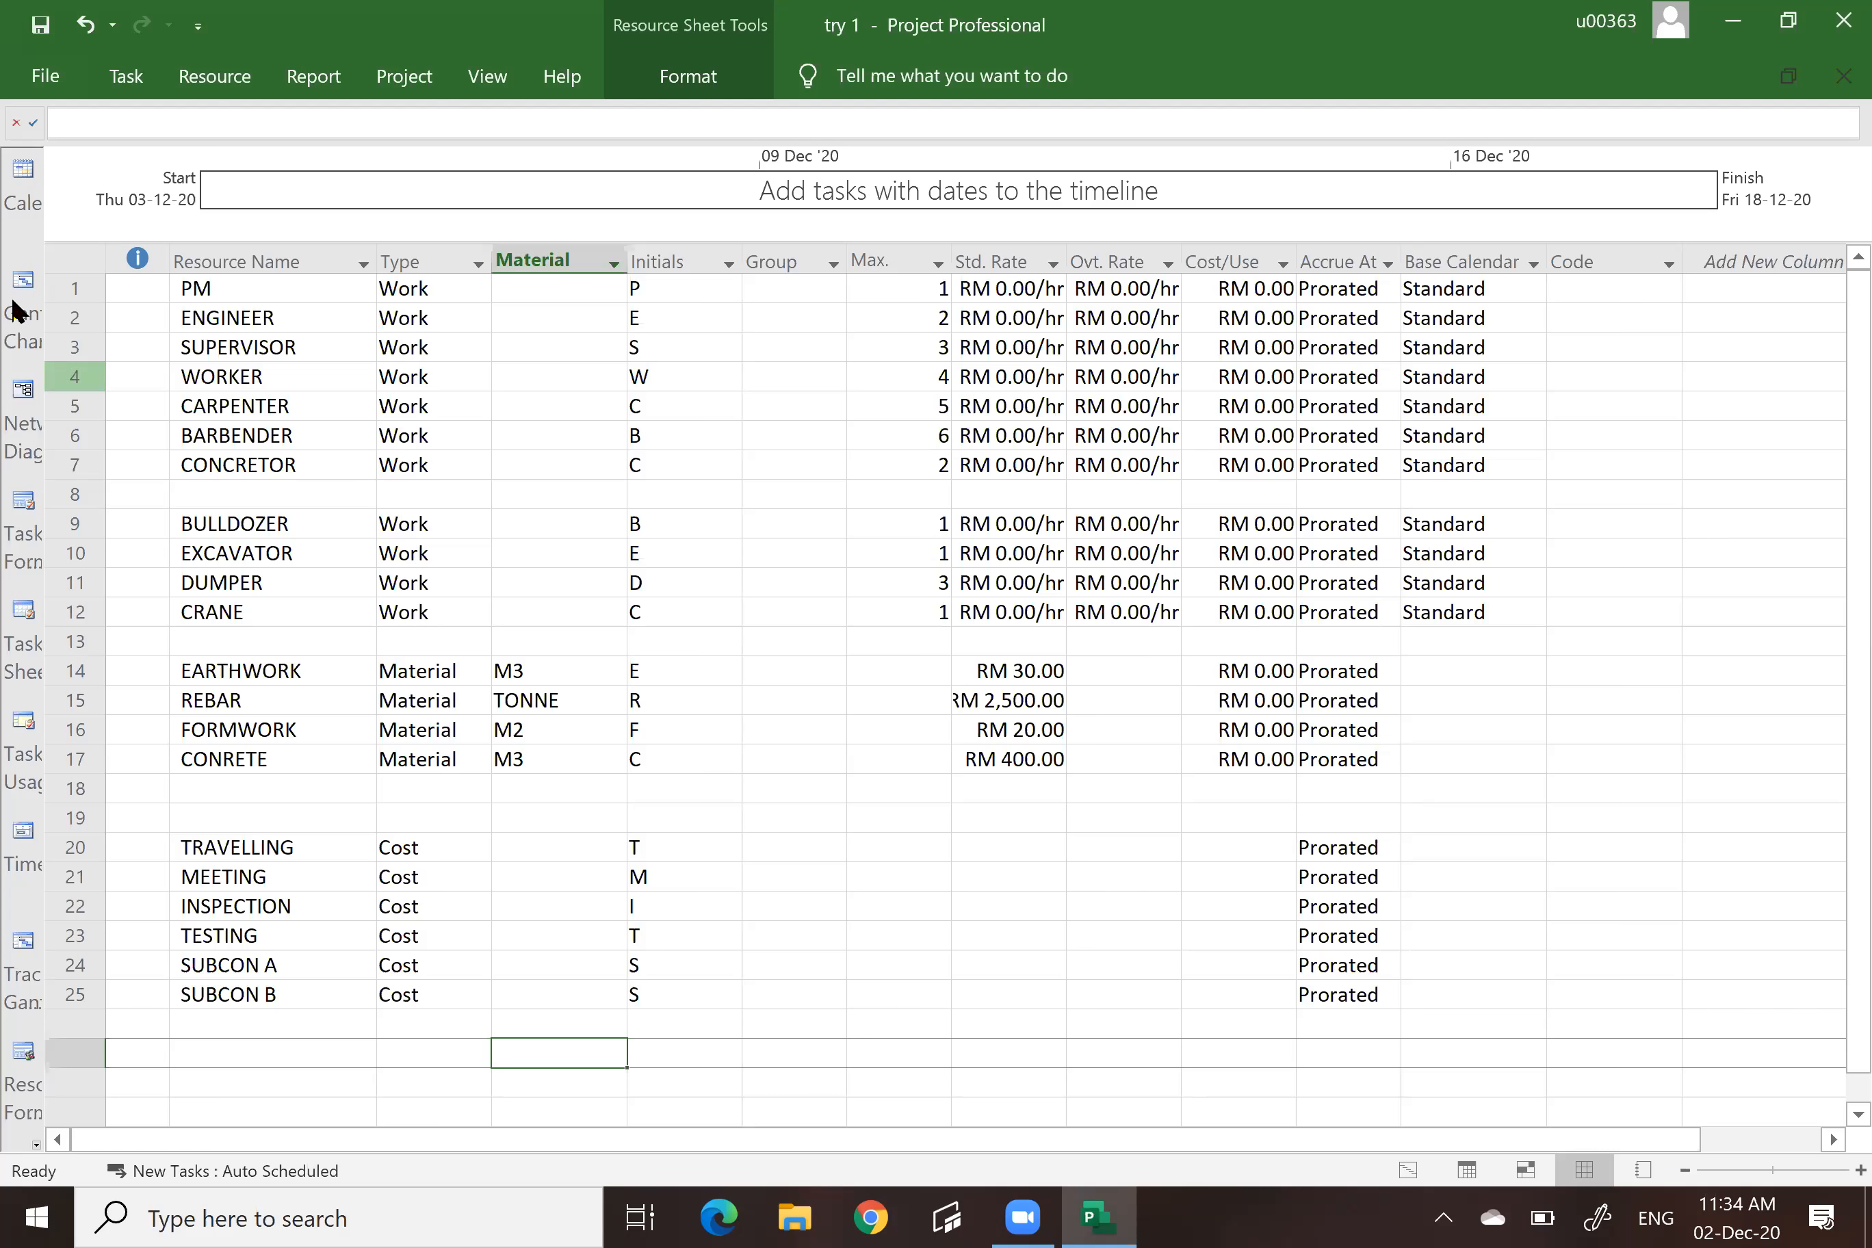
View the Gantt chart, return to the resource sheet and highlight the resource data from PM to SUBCON B for review.
click(24, 278)
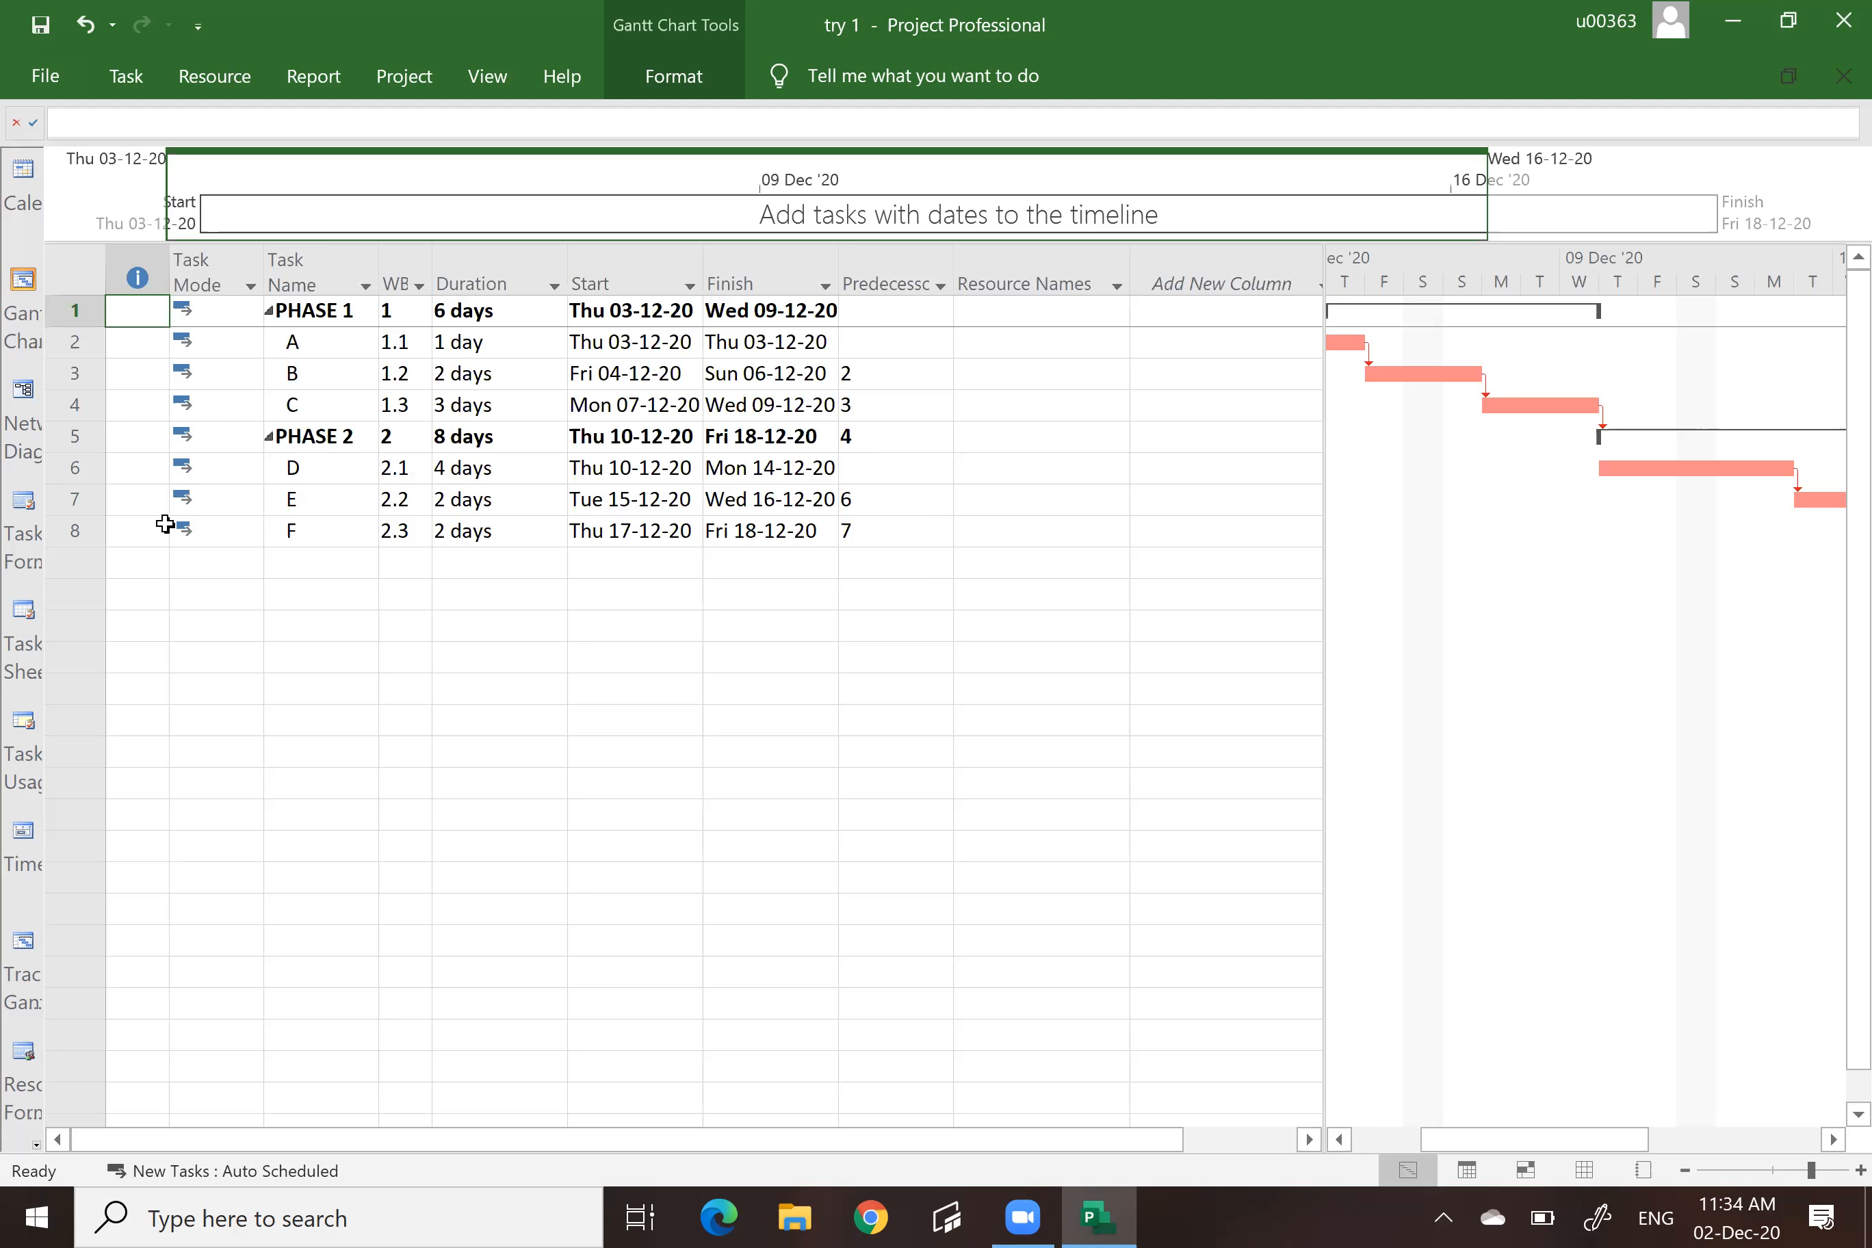
click(1585, 1171)
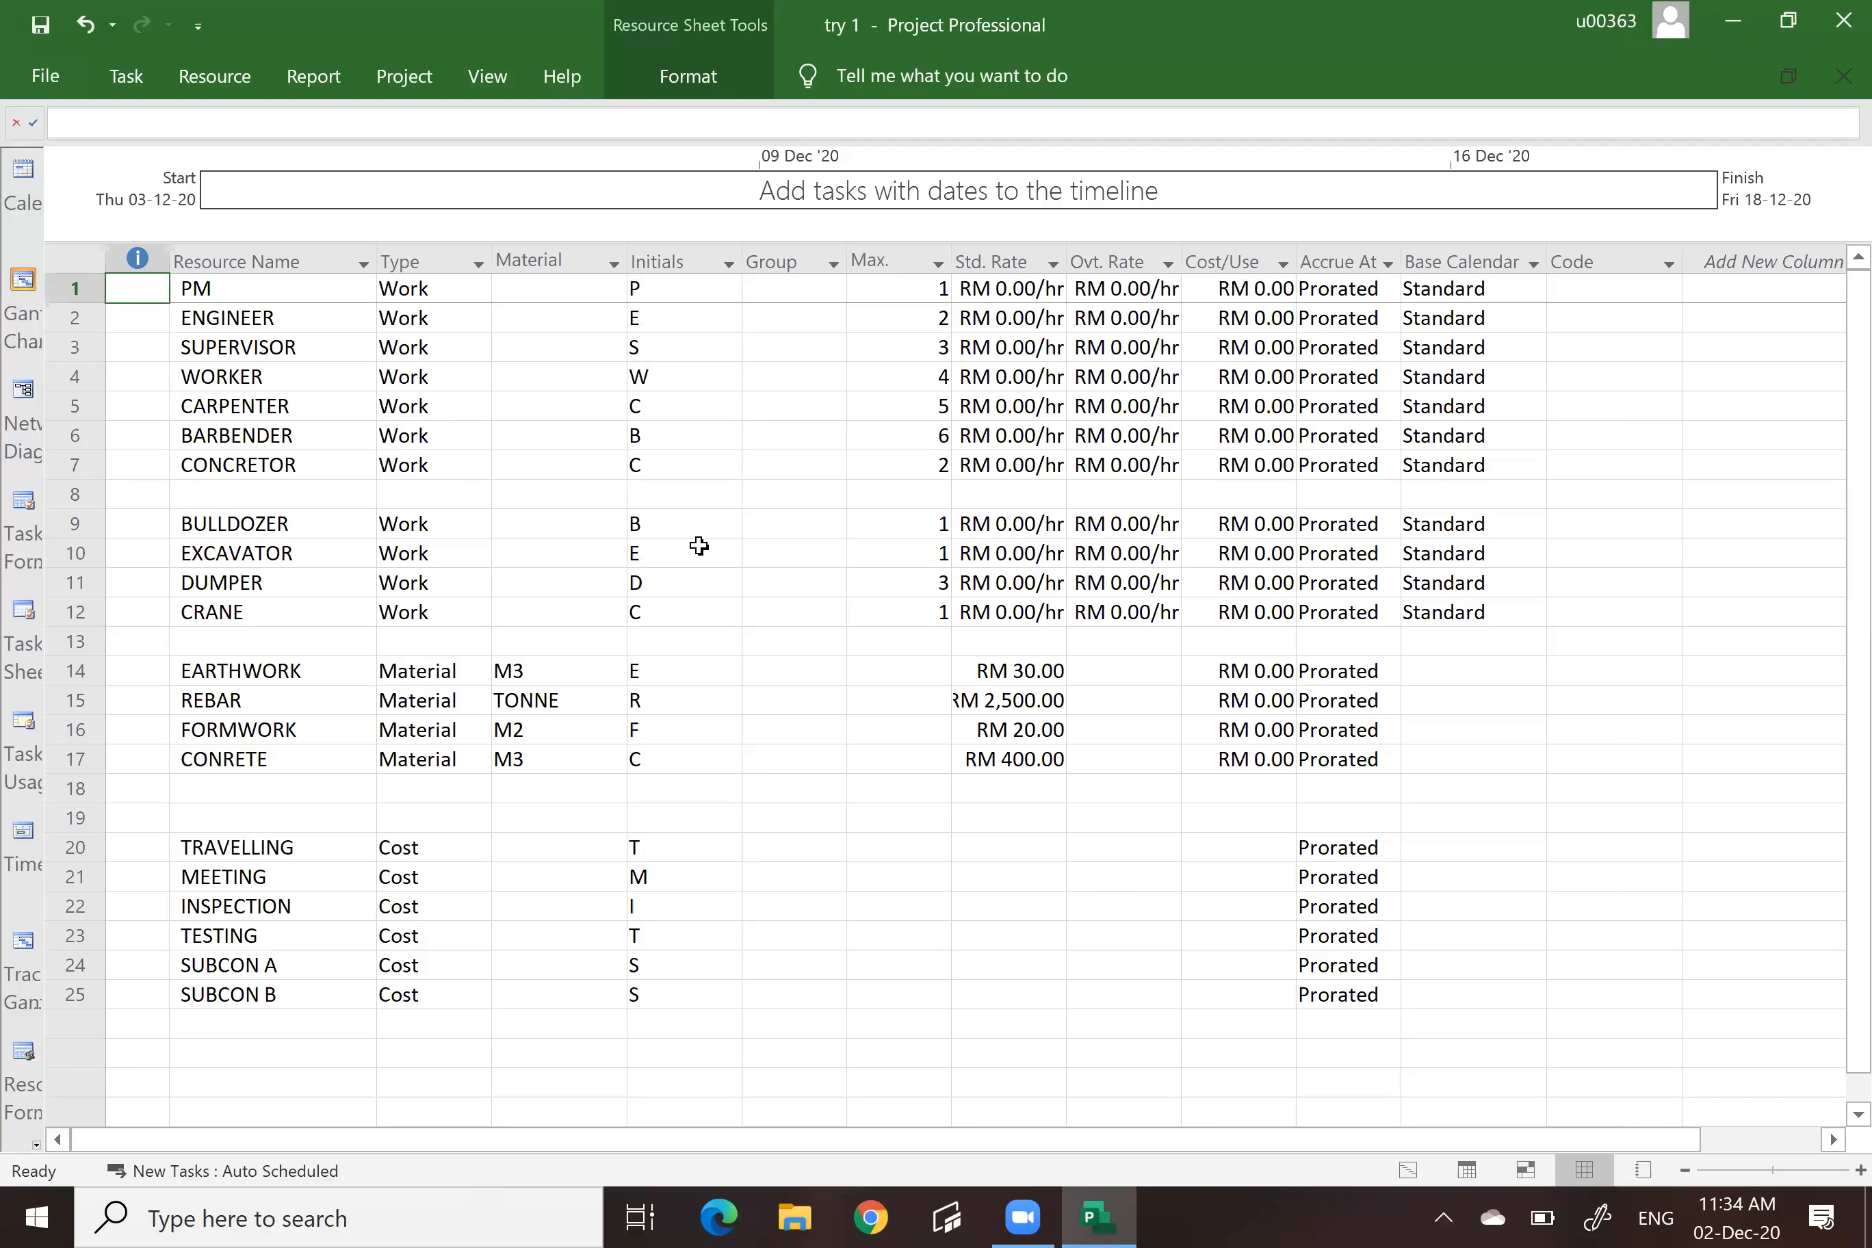
drag(229, 291, 1473, 994)
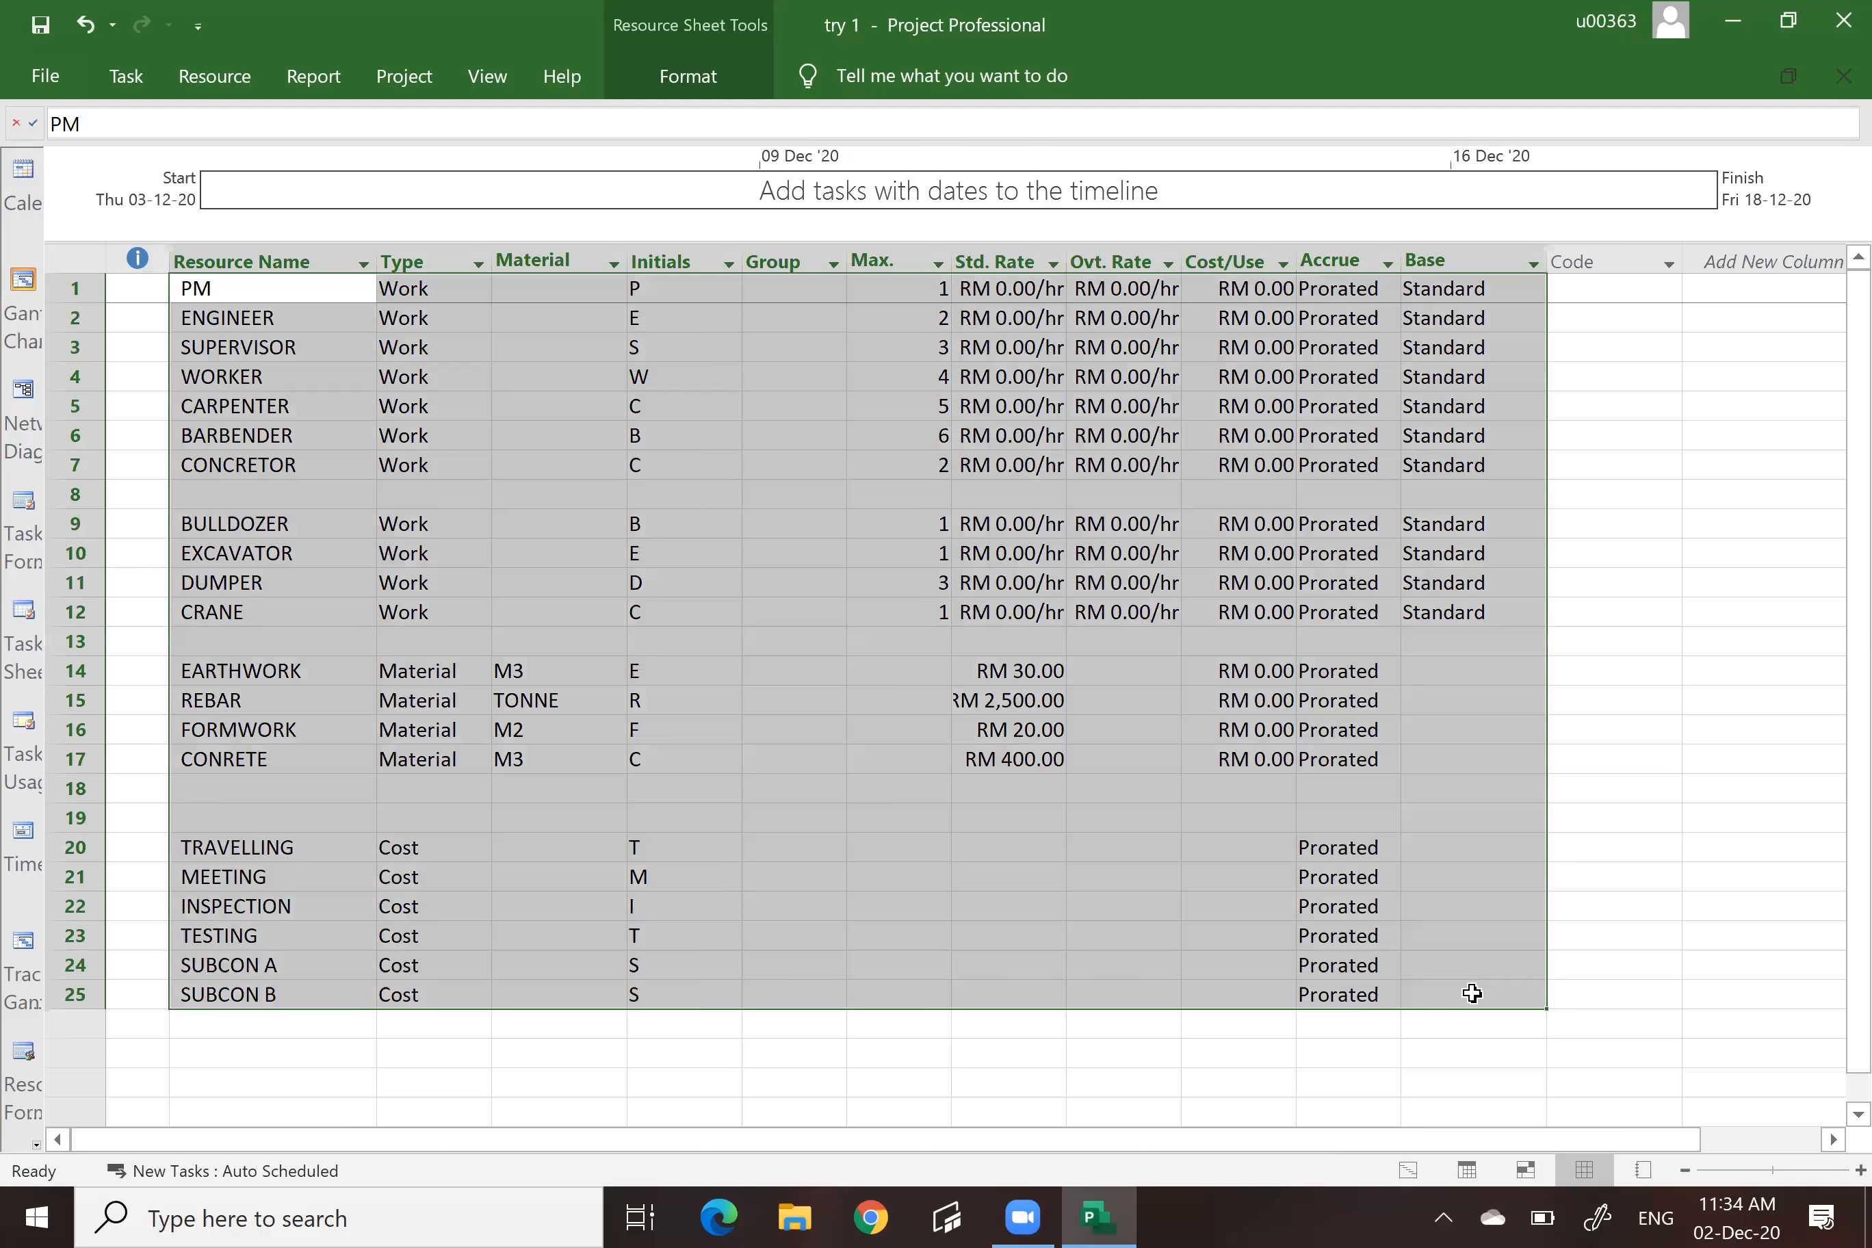
click(1753, 846)
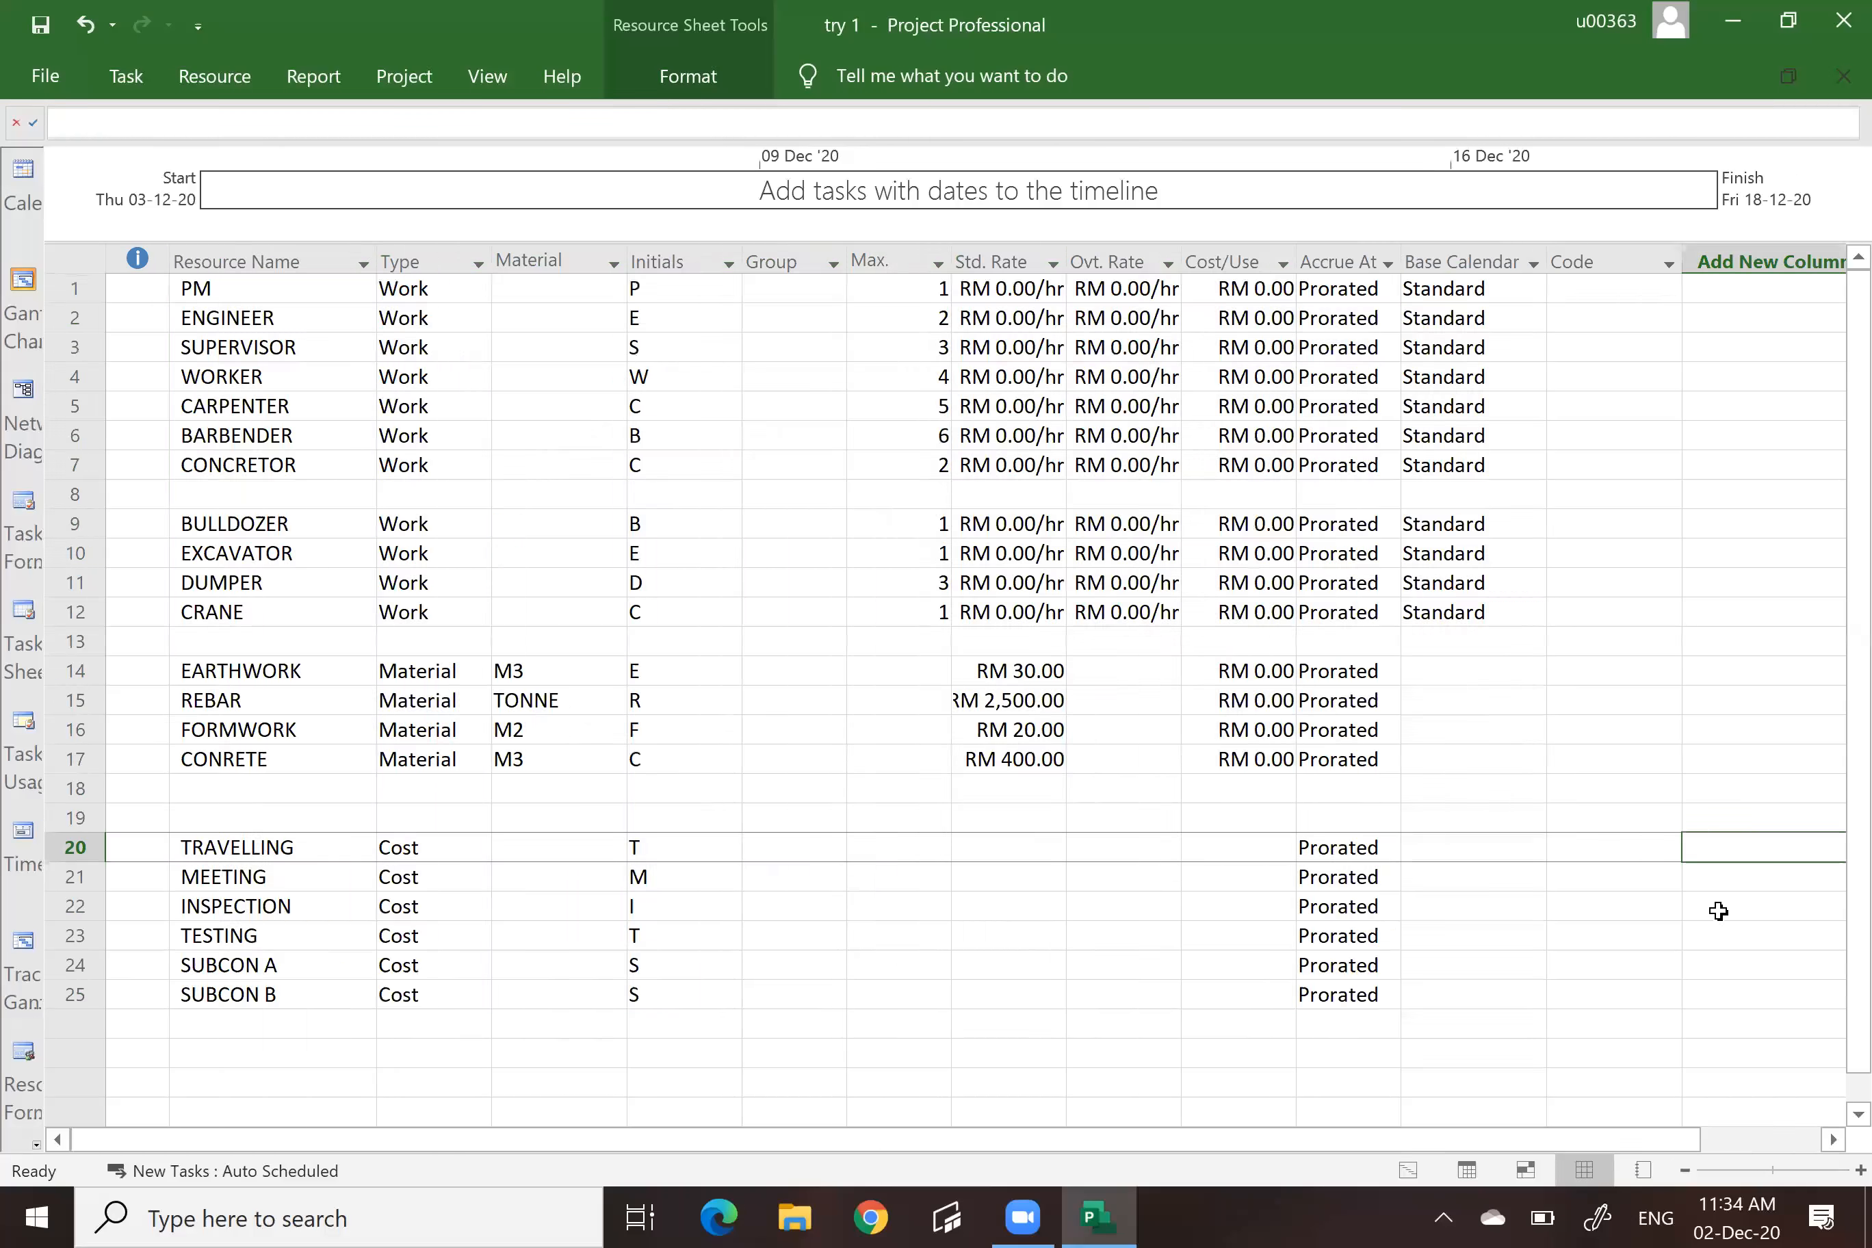
Switch to the Gantt chart and select the Resource Names column.
click(14, 287)
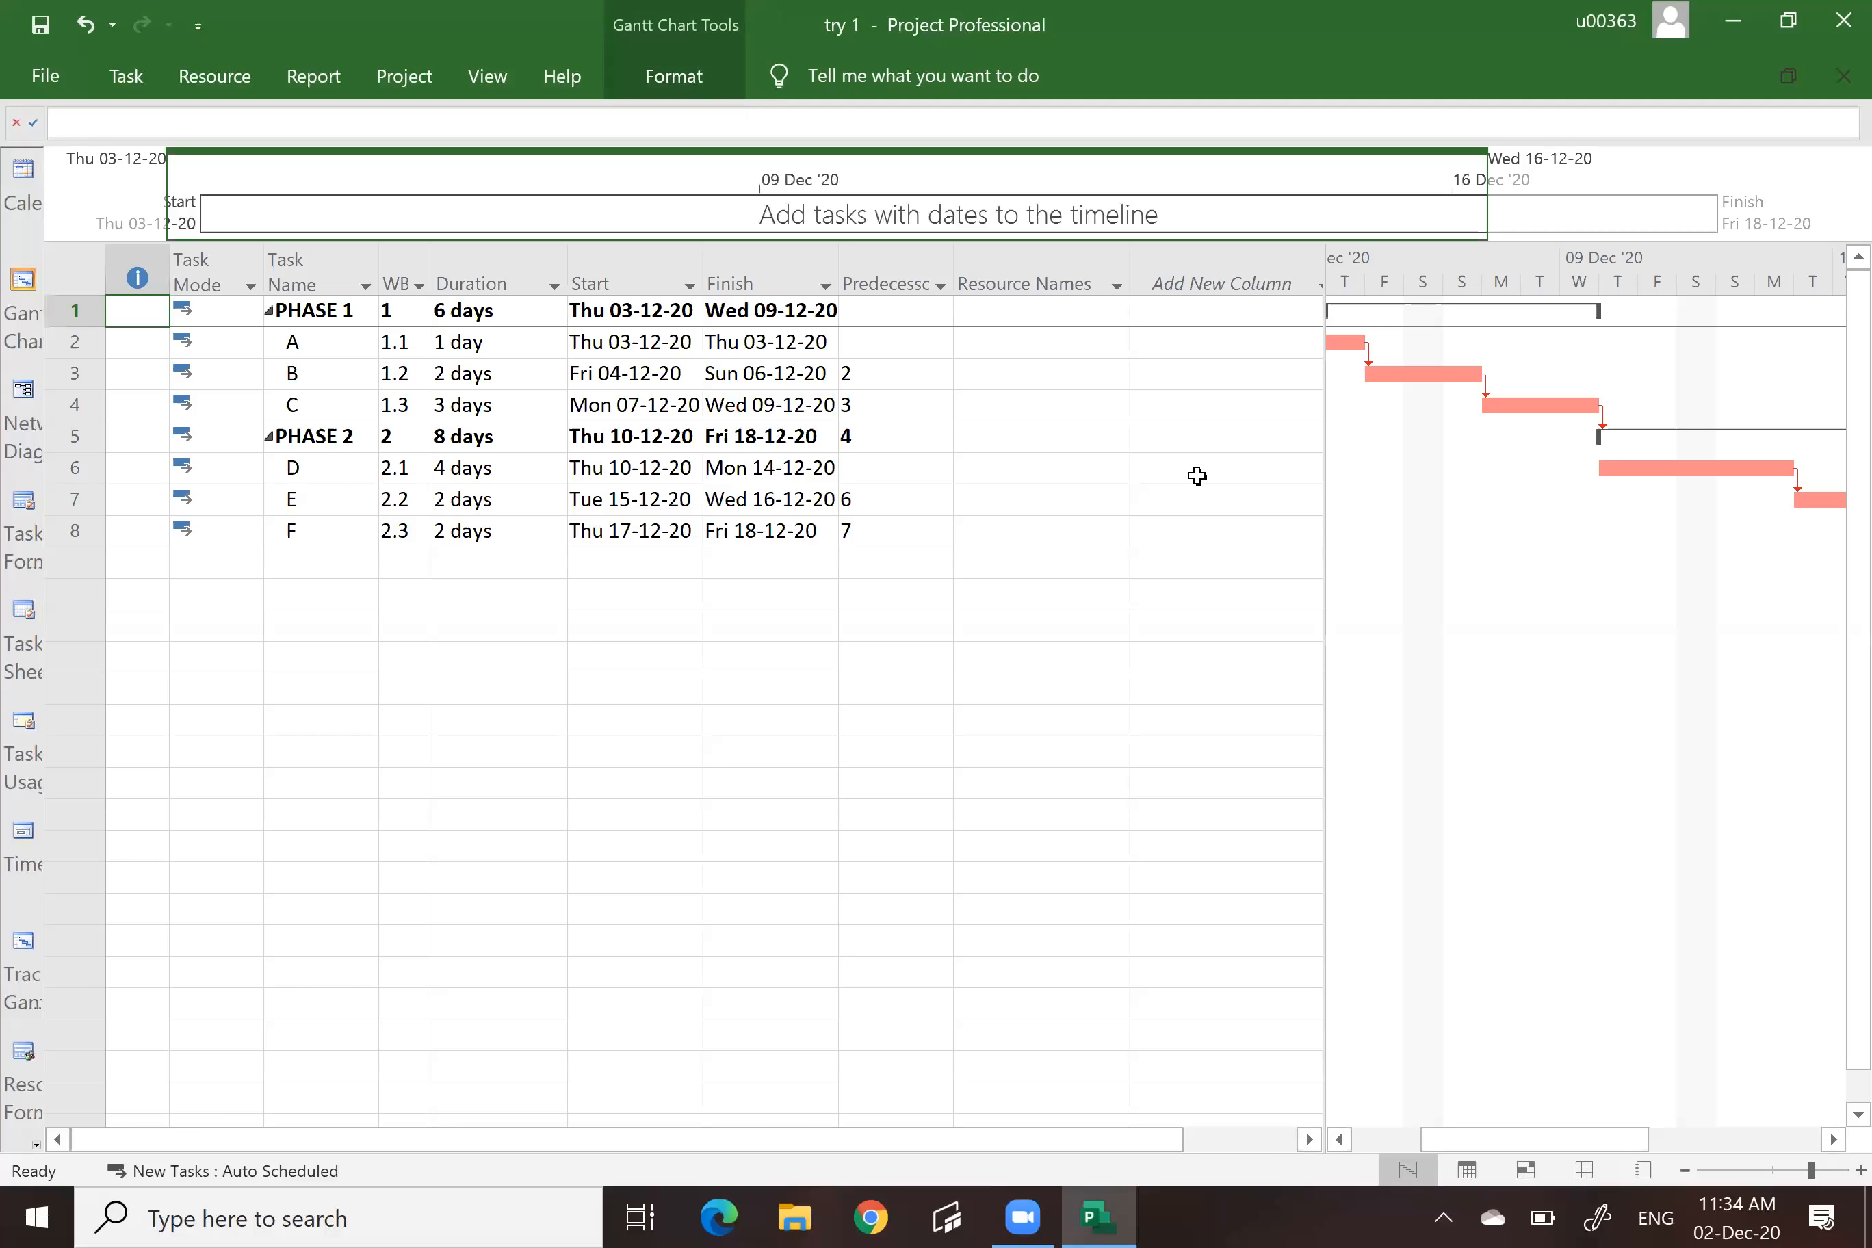
click(1041, 287)
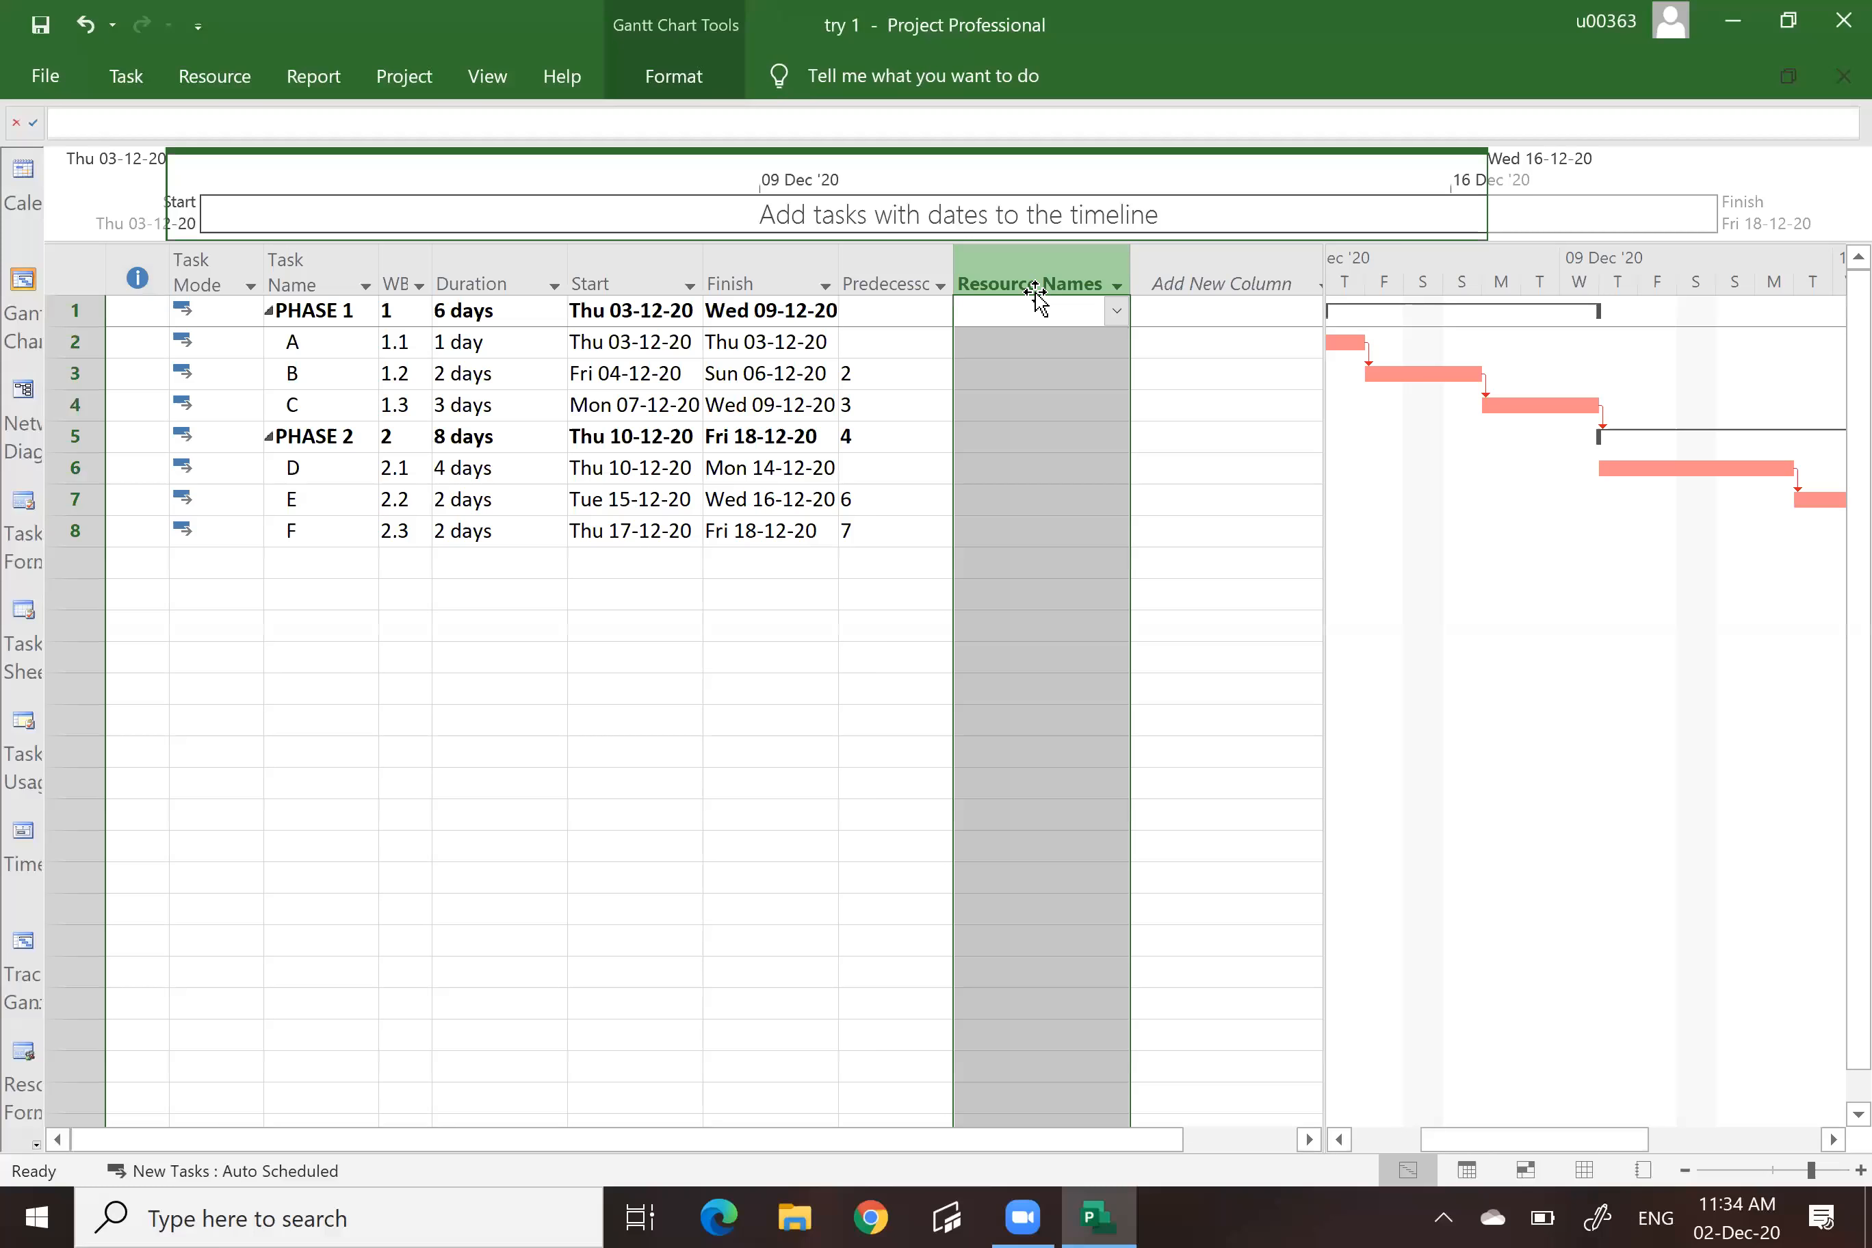
Assign SUBCON A to task A through its Resource Names cell.
click(79, 342)
click(1121, 347)
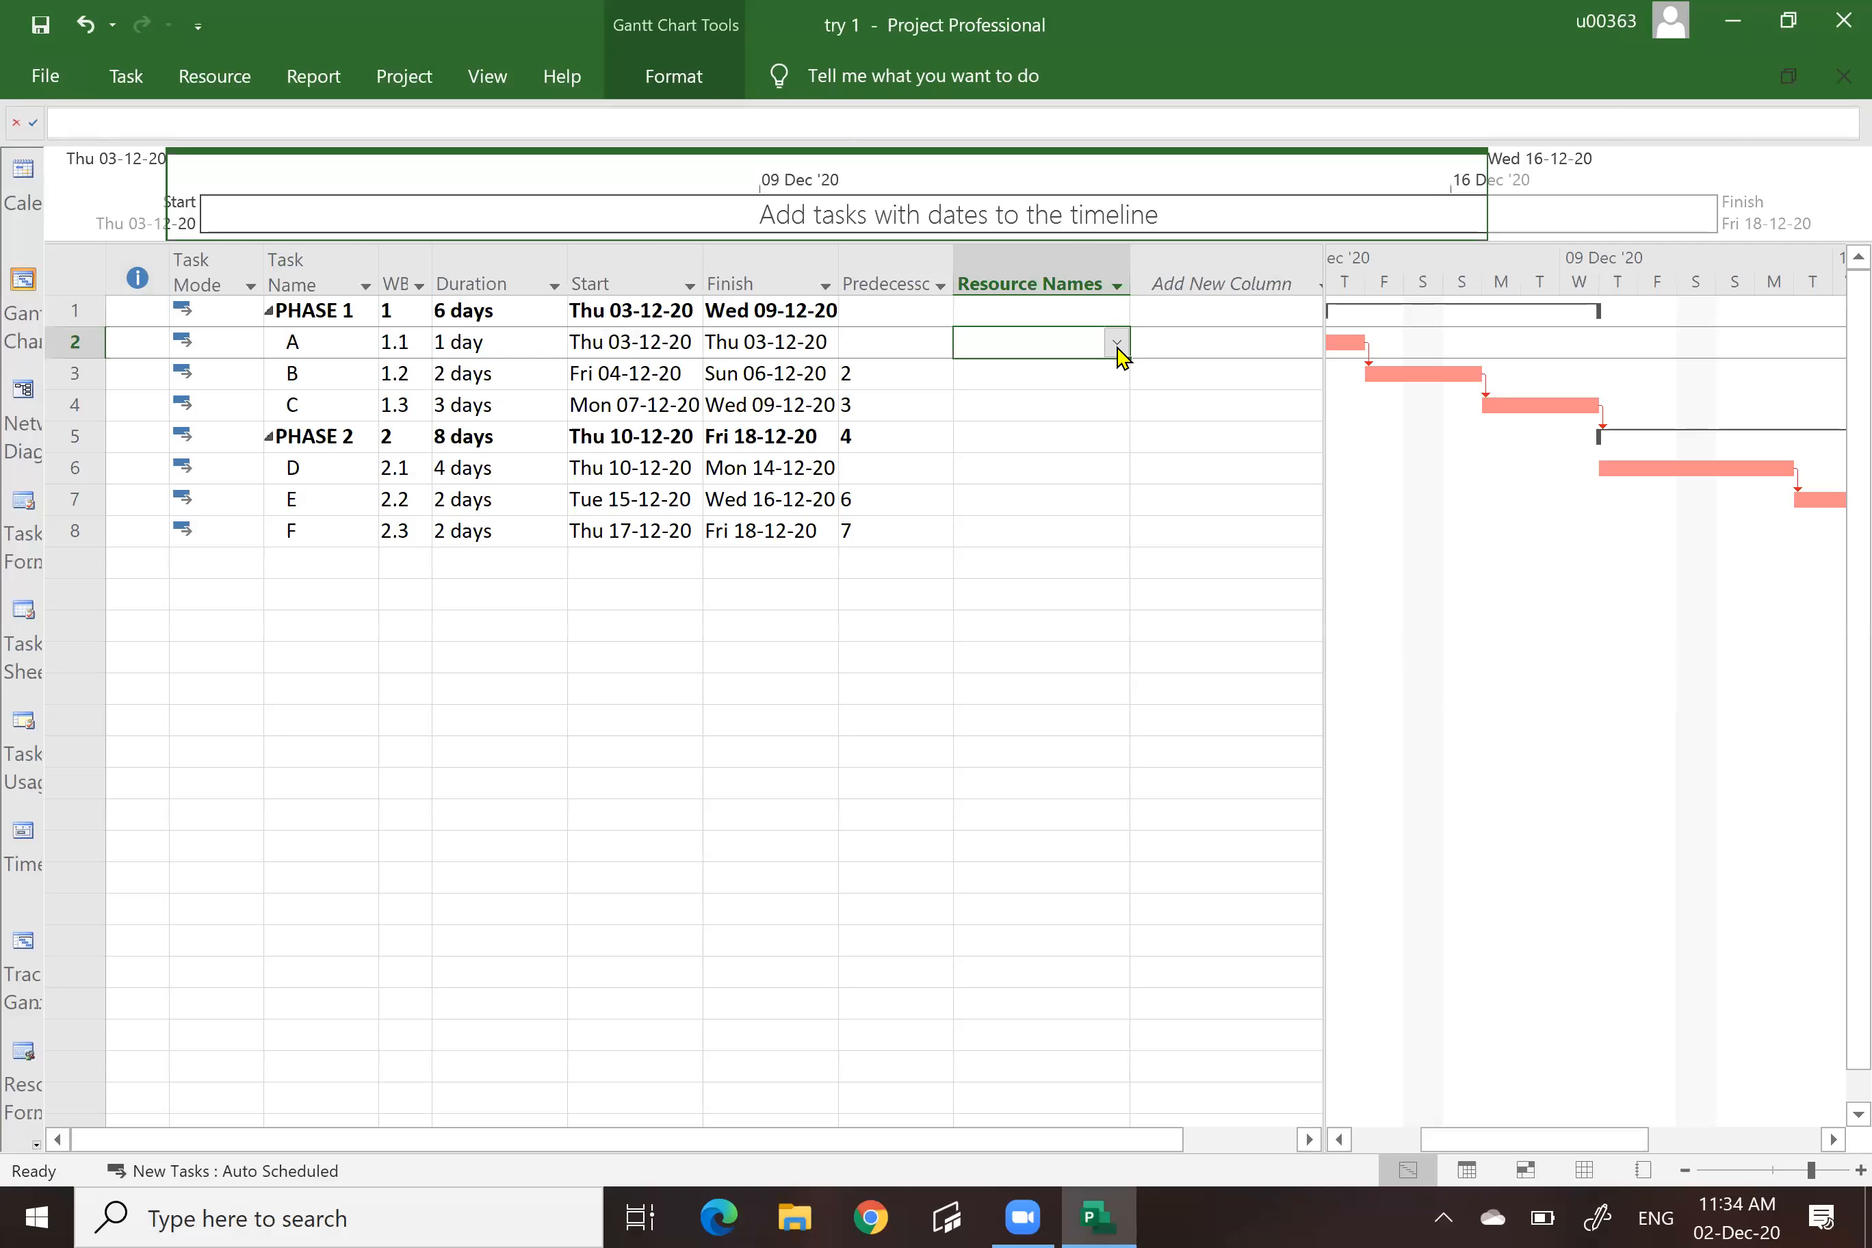
click(1117, 342)
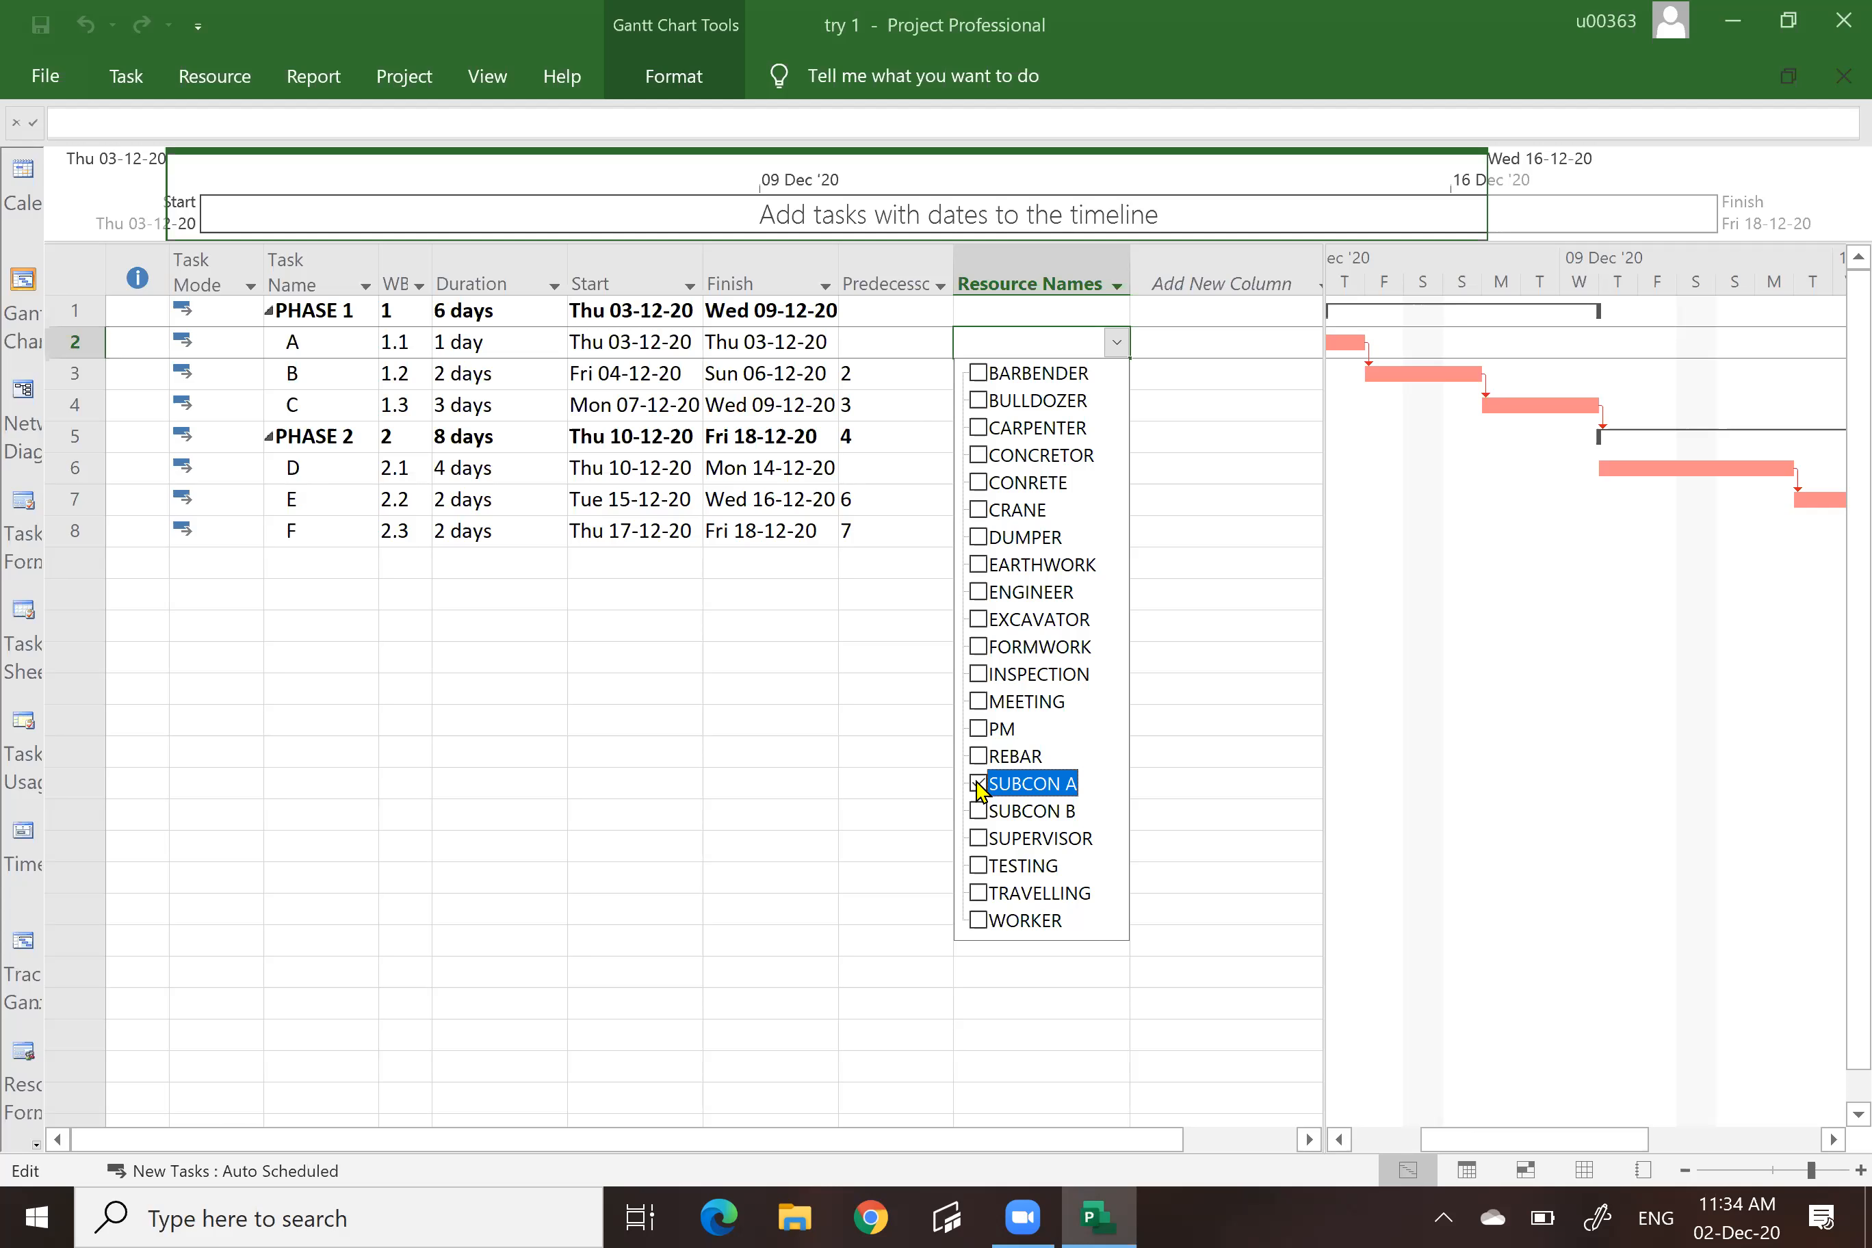
click(1220, 769)
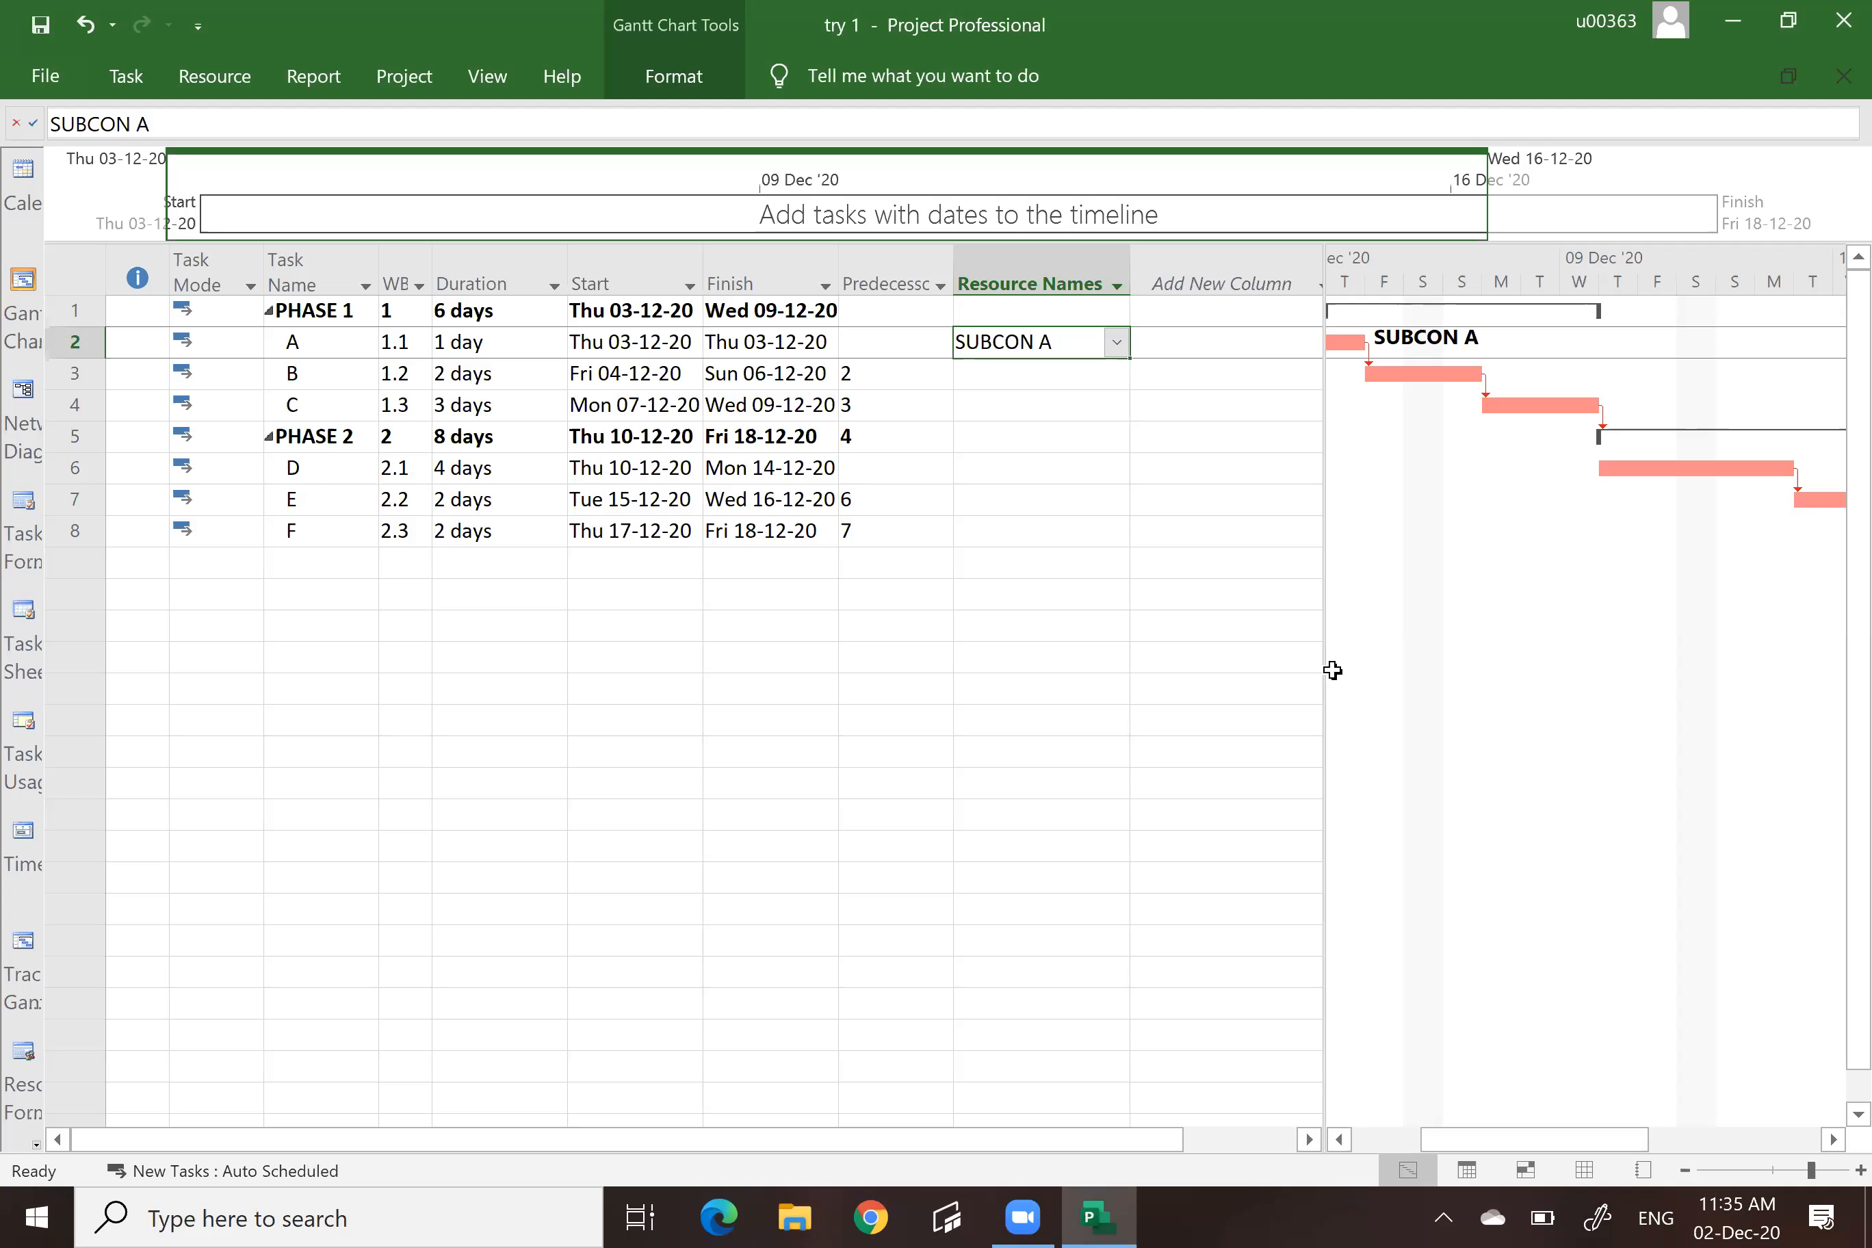
click(1262, 648)
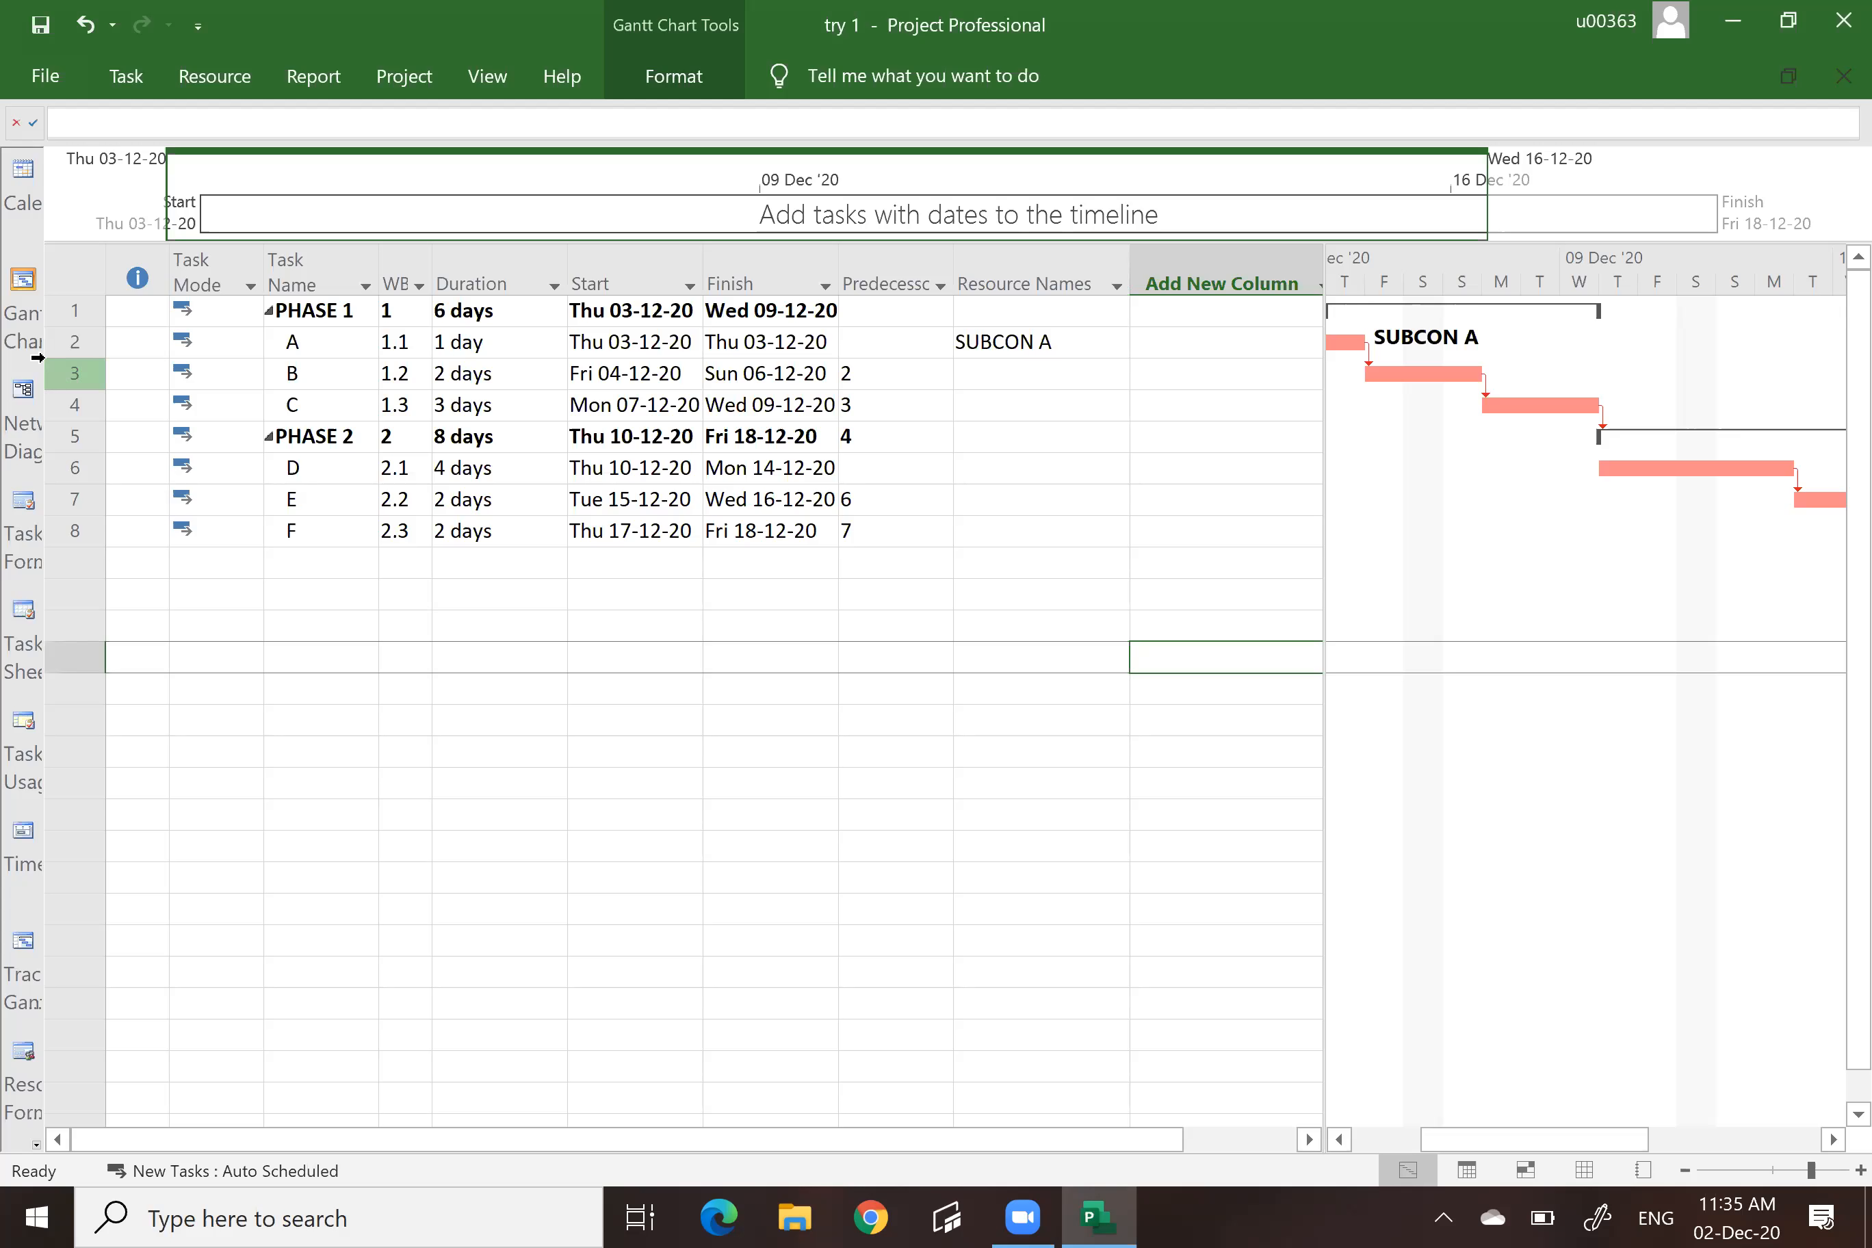
Add BULLDOZER to task A with the Assign Resources dialog.
click(76, 345)
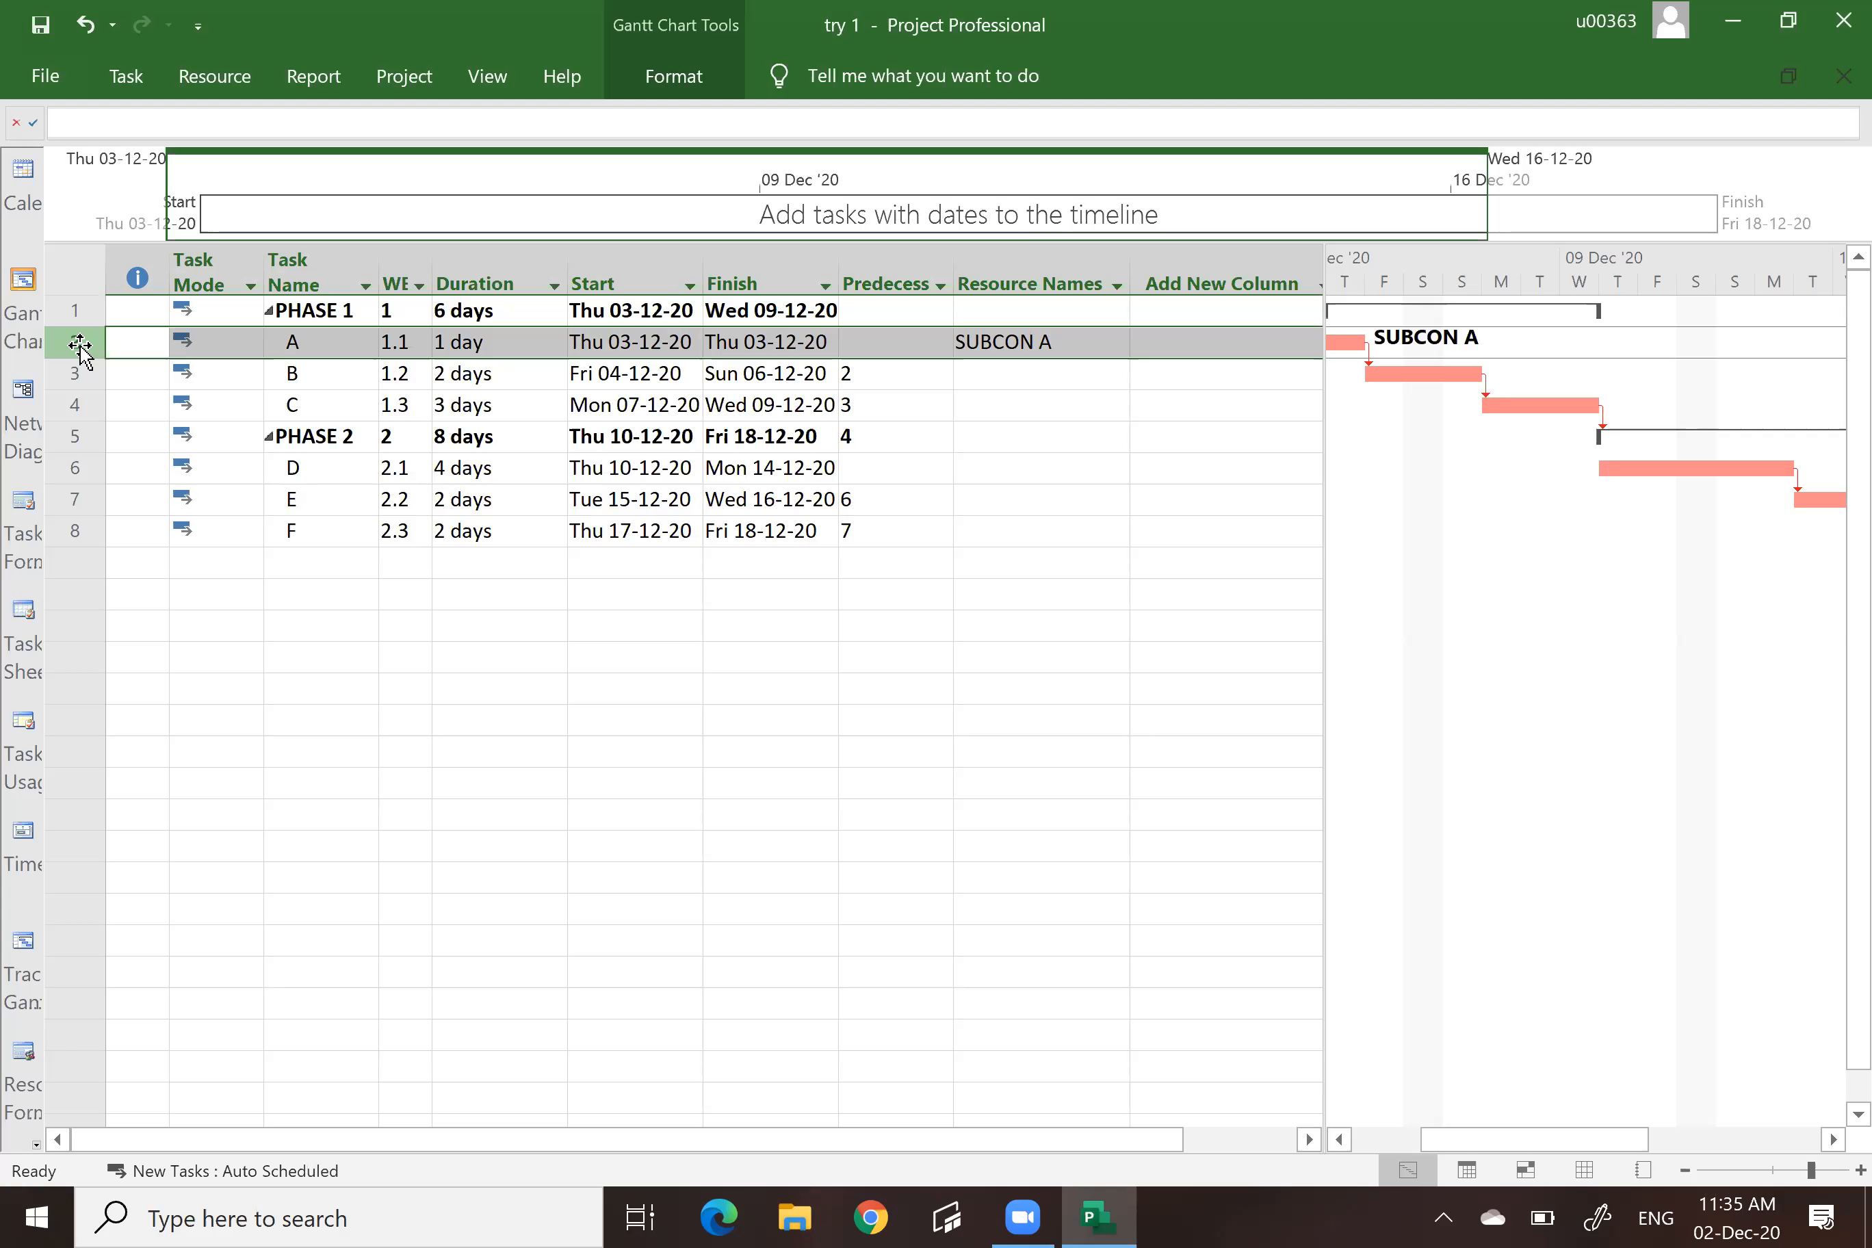
click(212, 76)
click(160, 156)
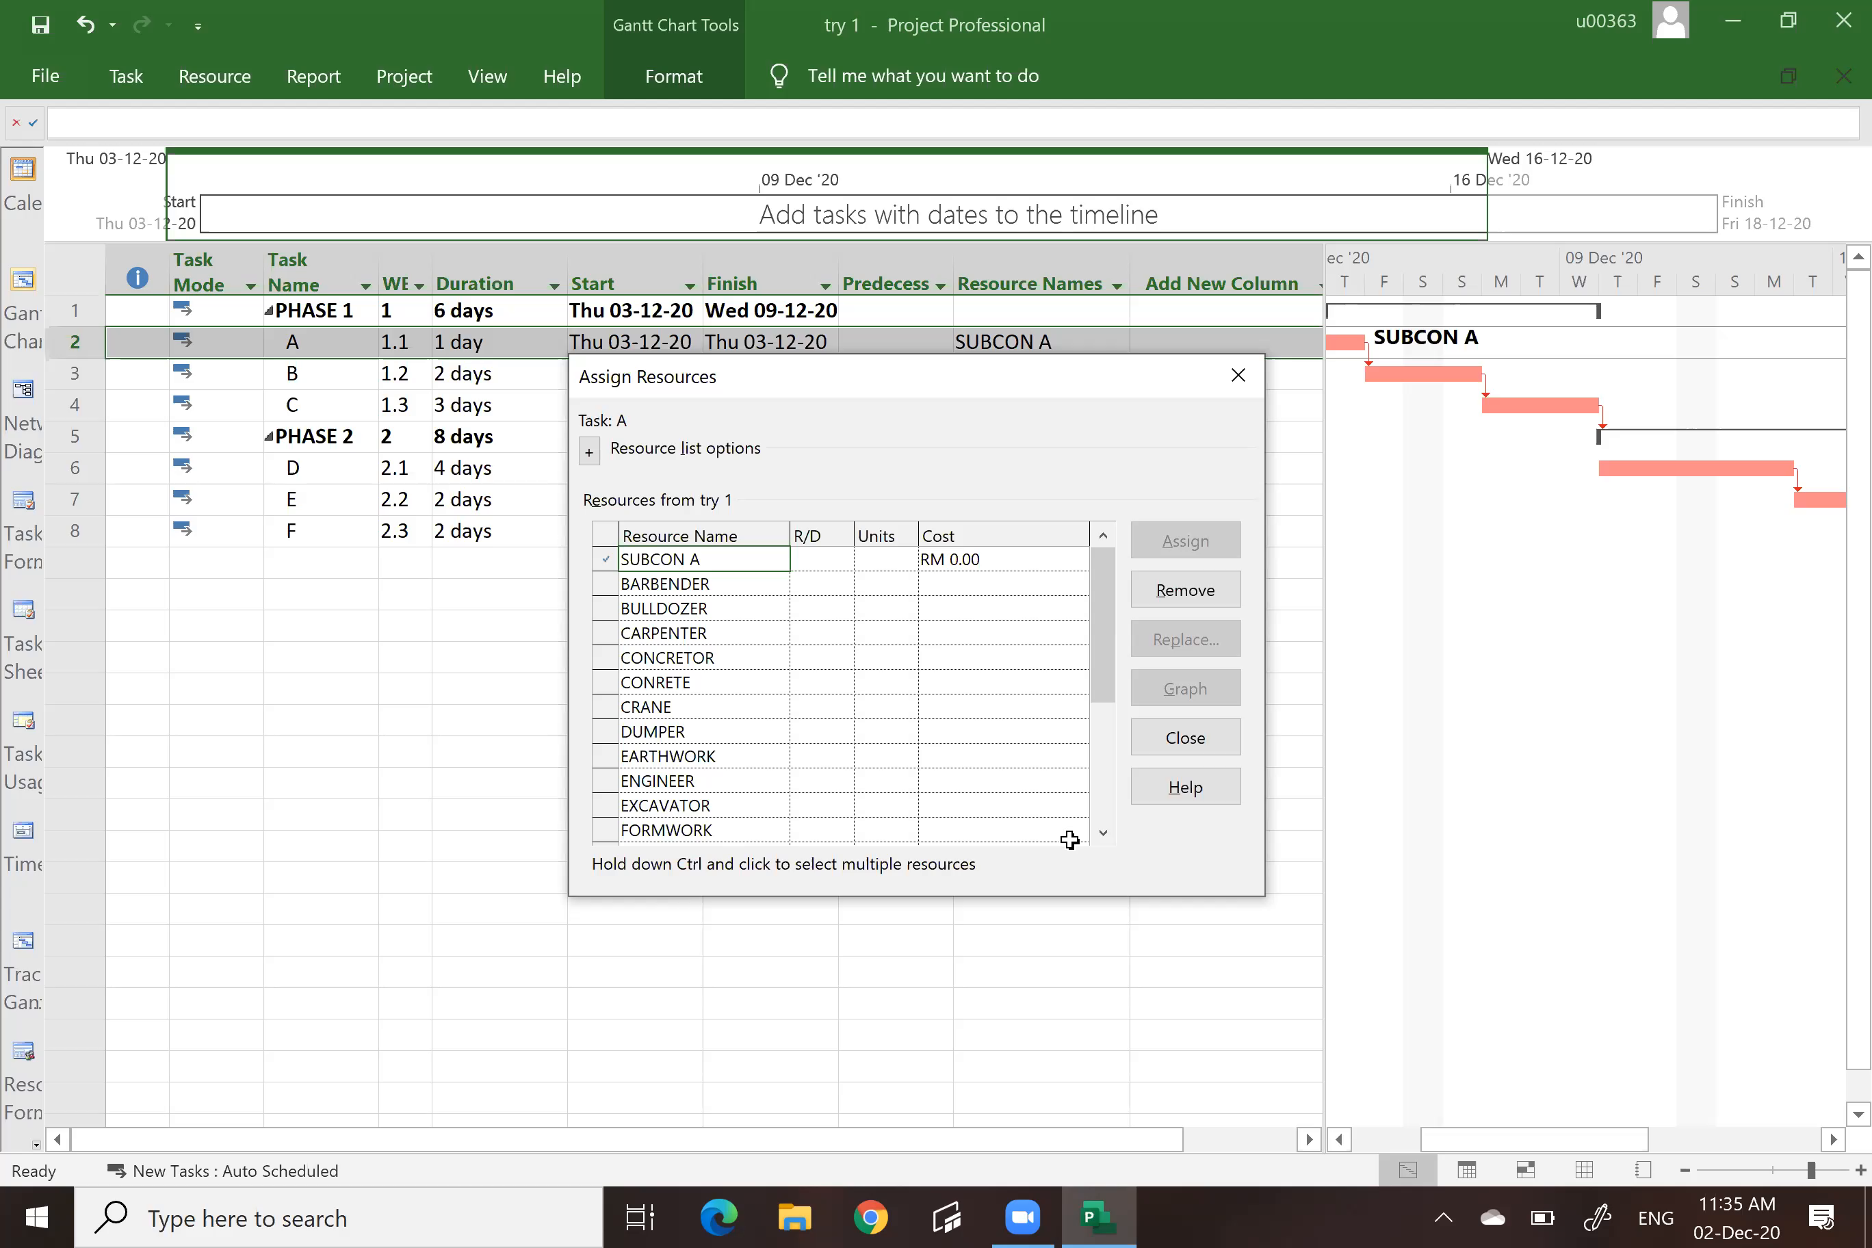
click(1104, 833)
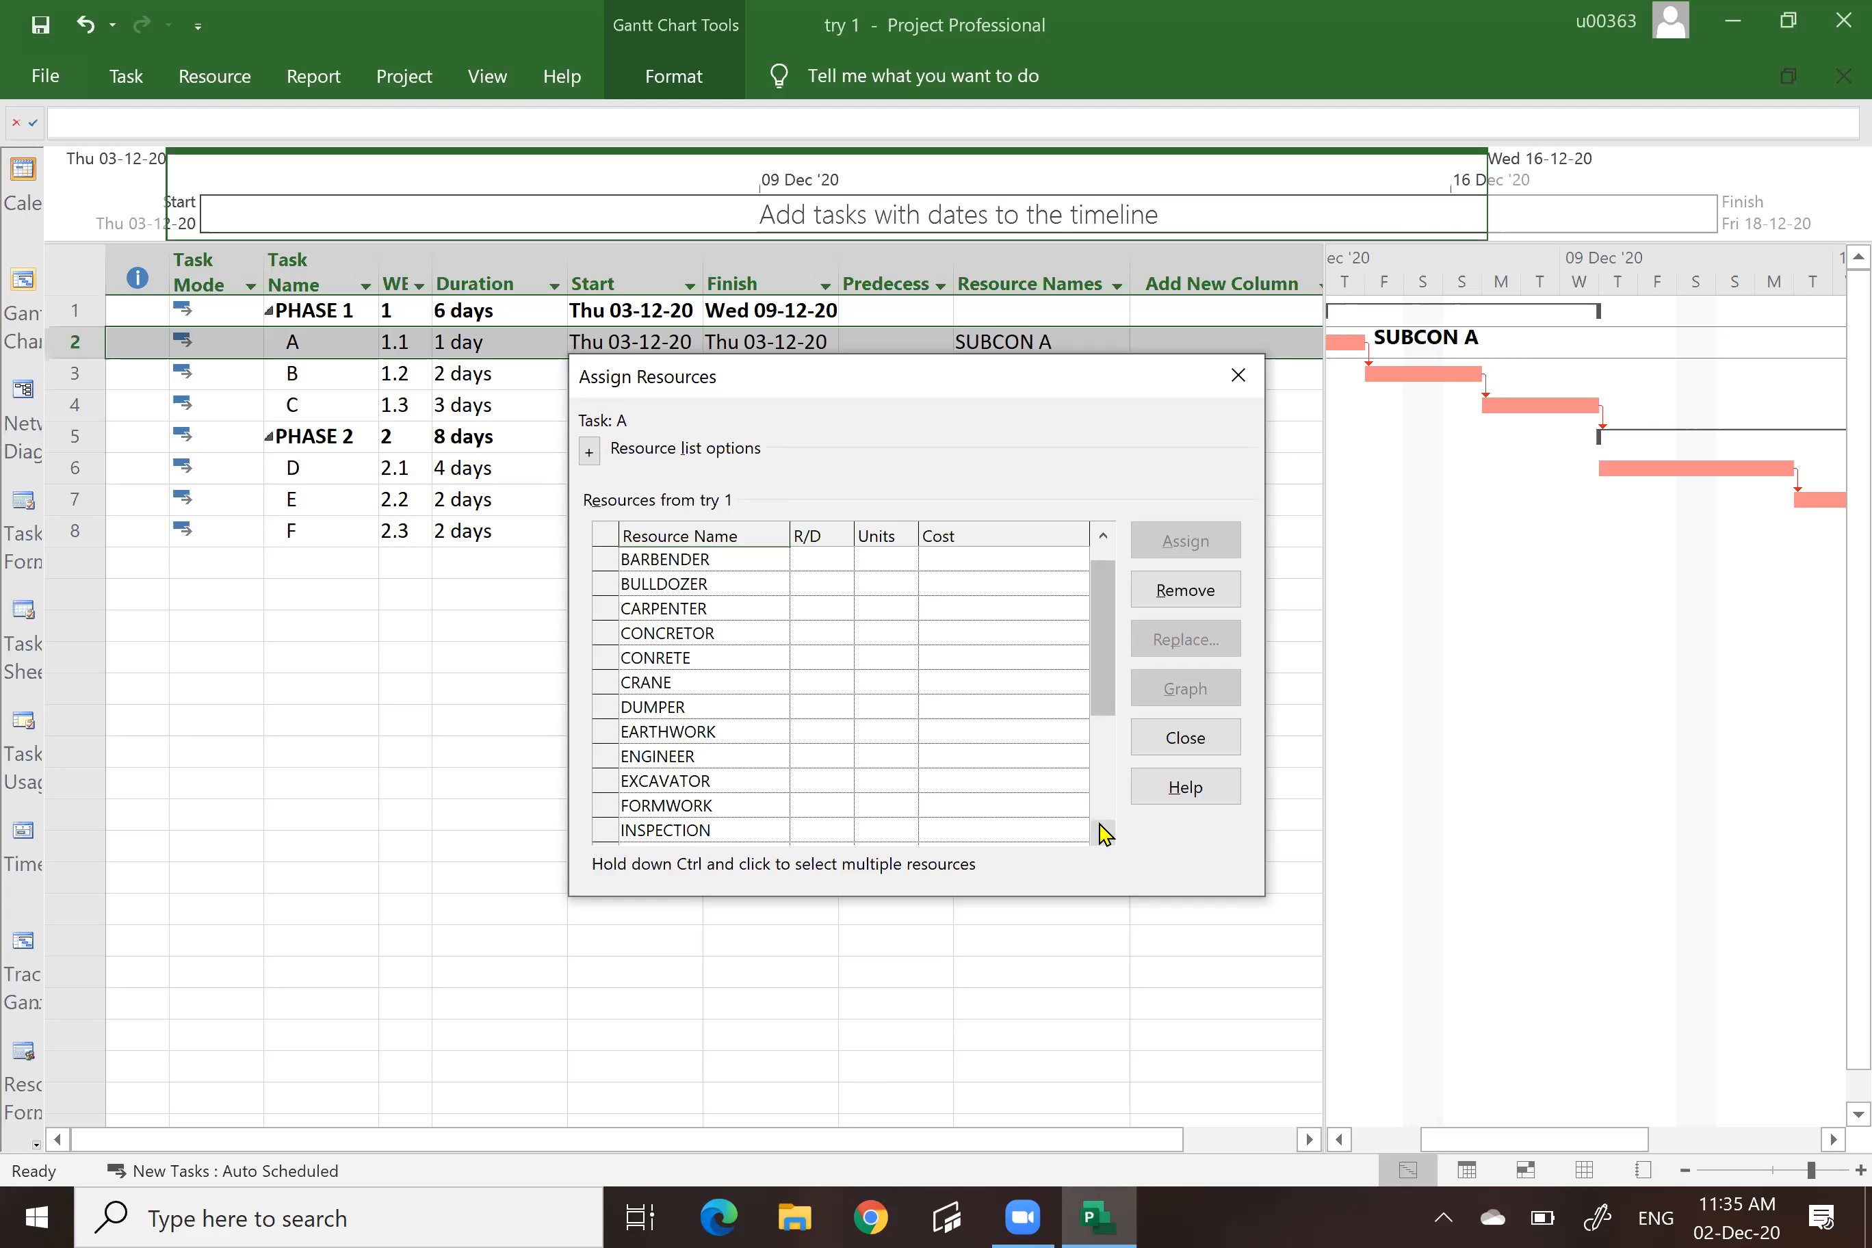
click(678, 585)
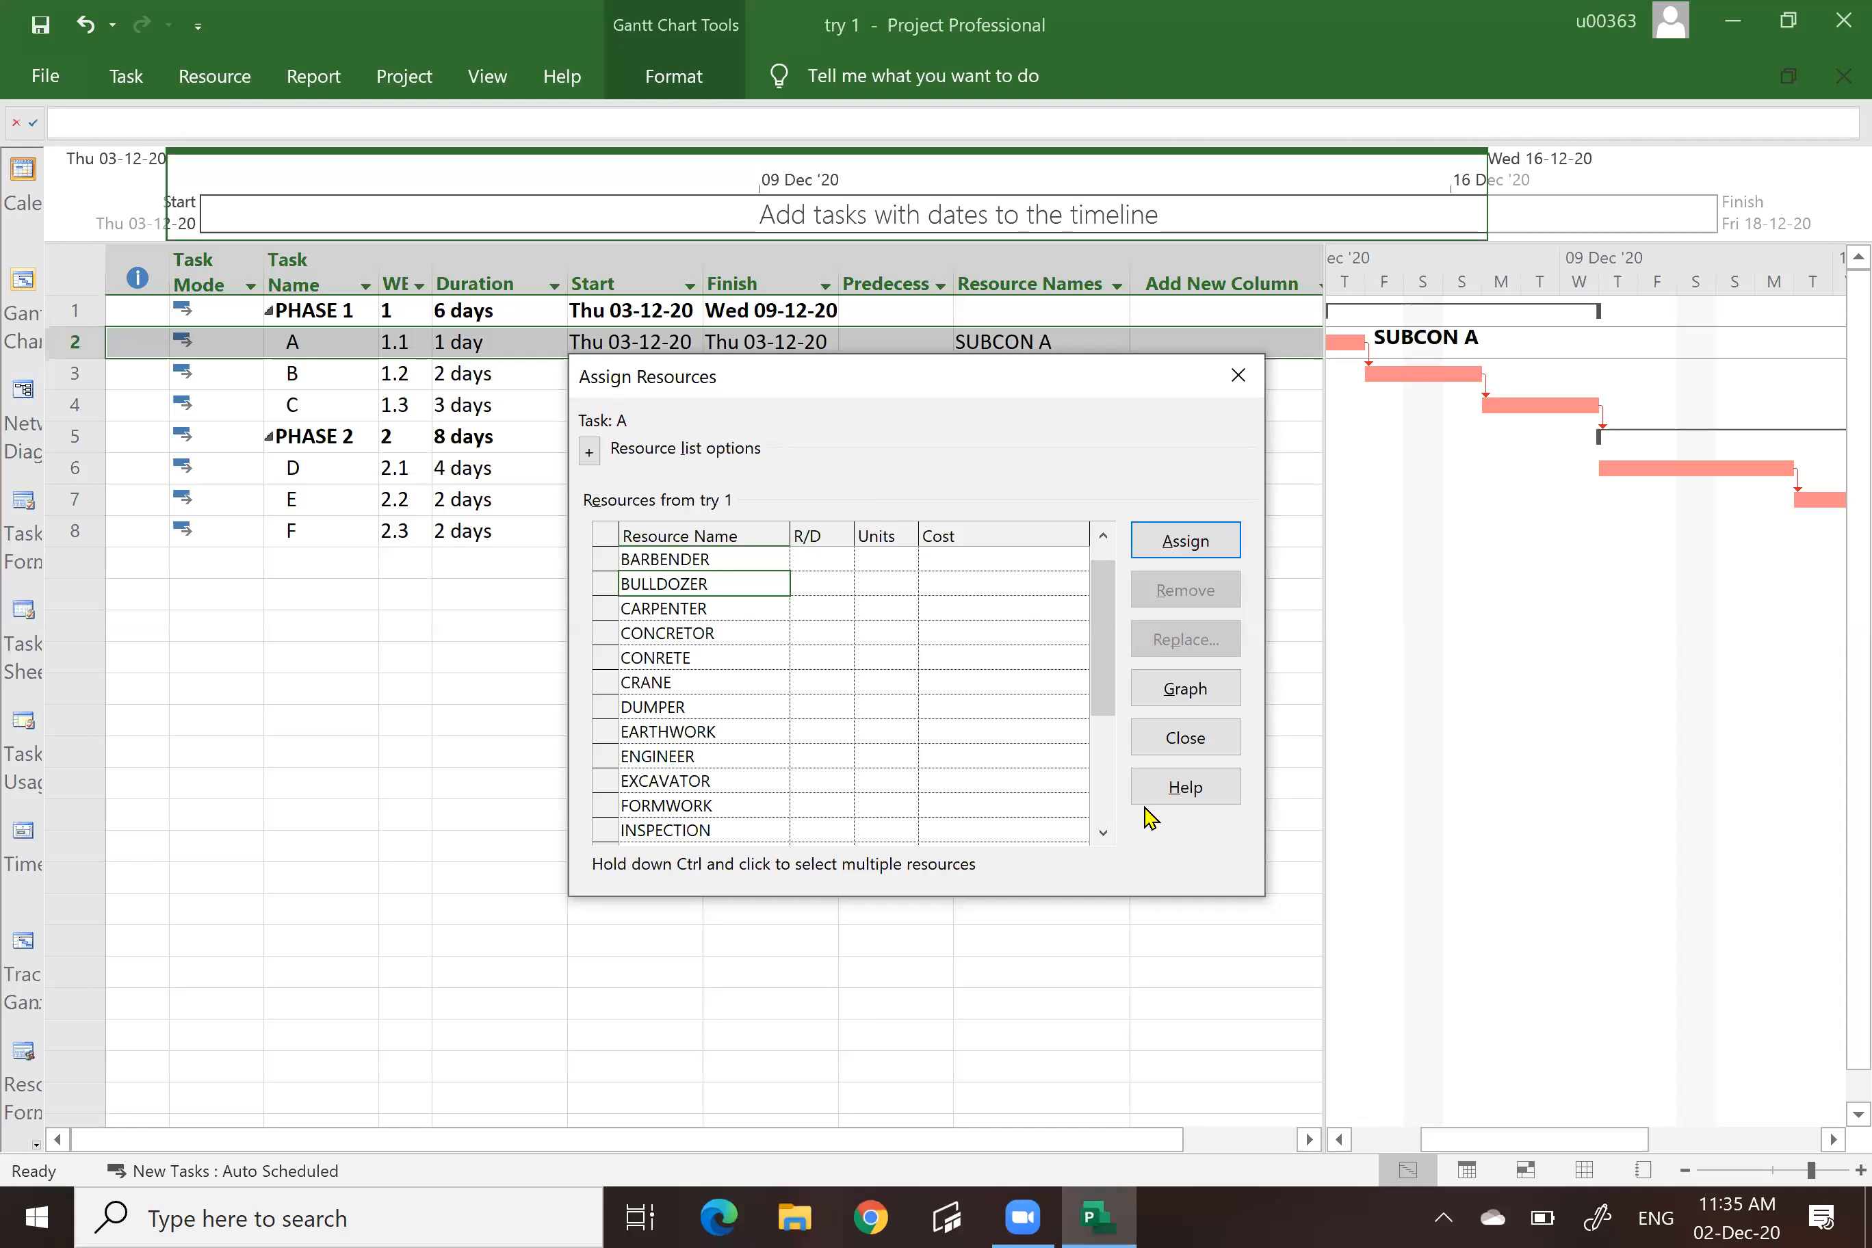
click(1169, 538)
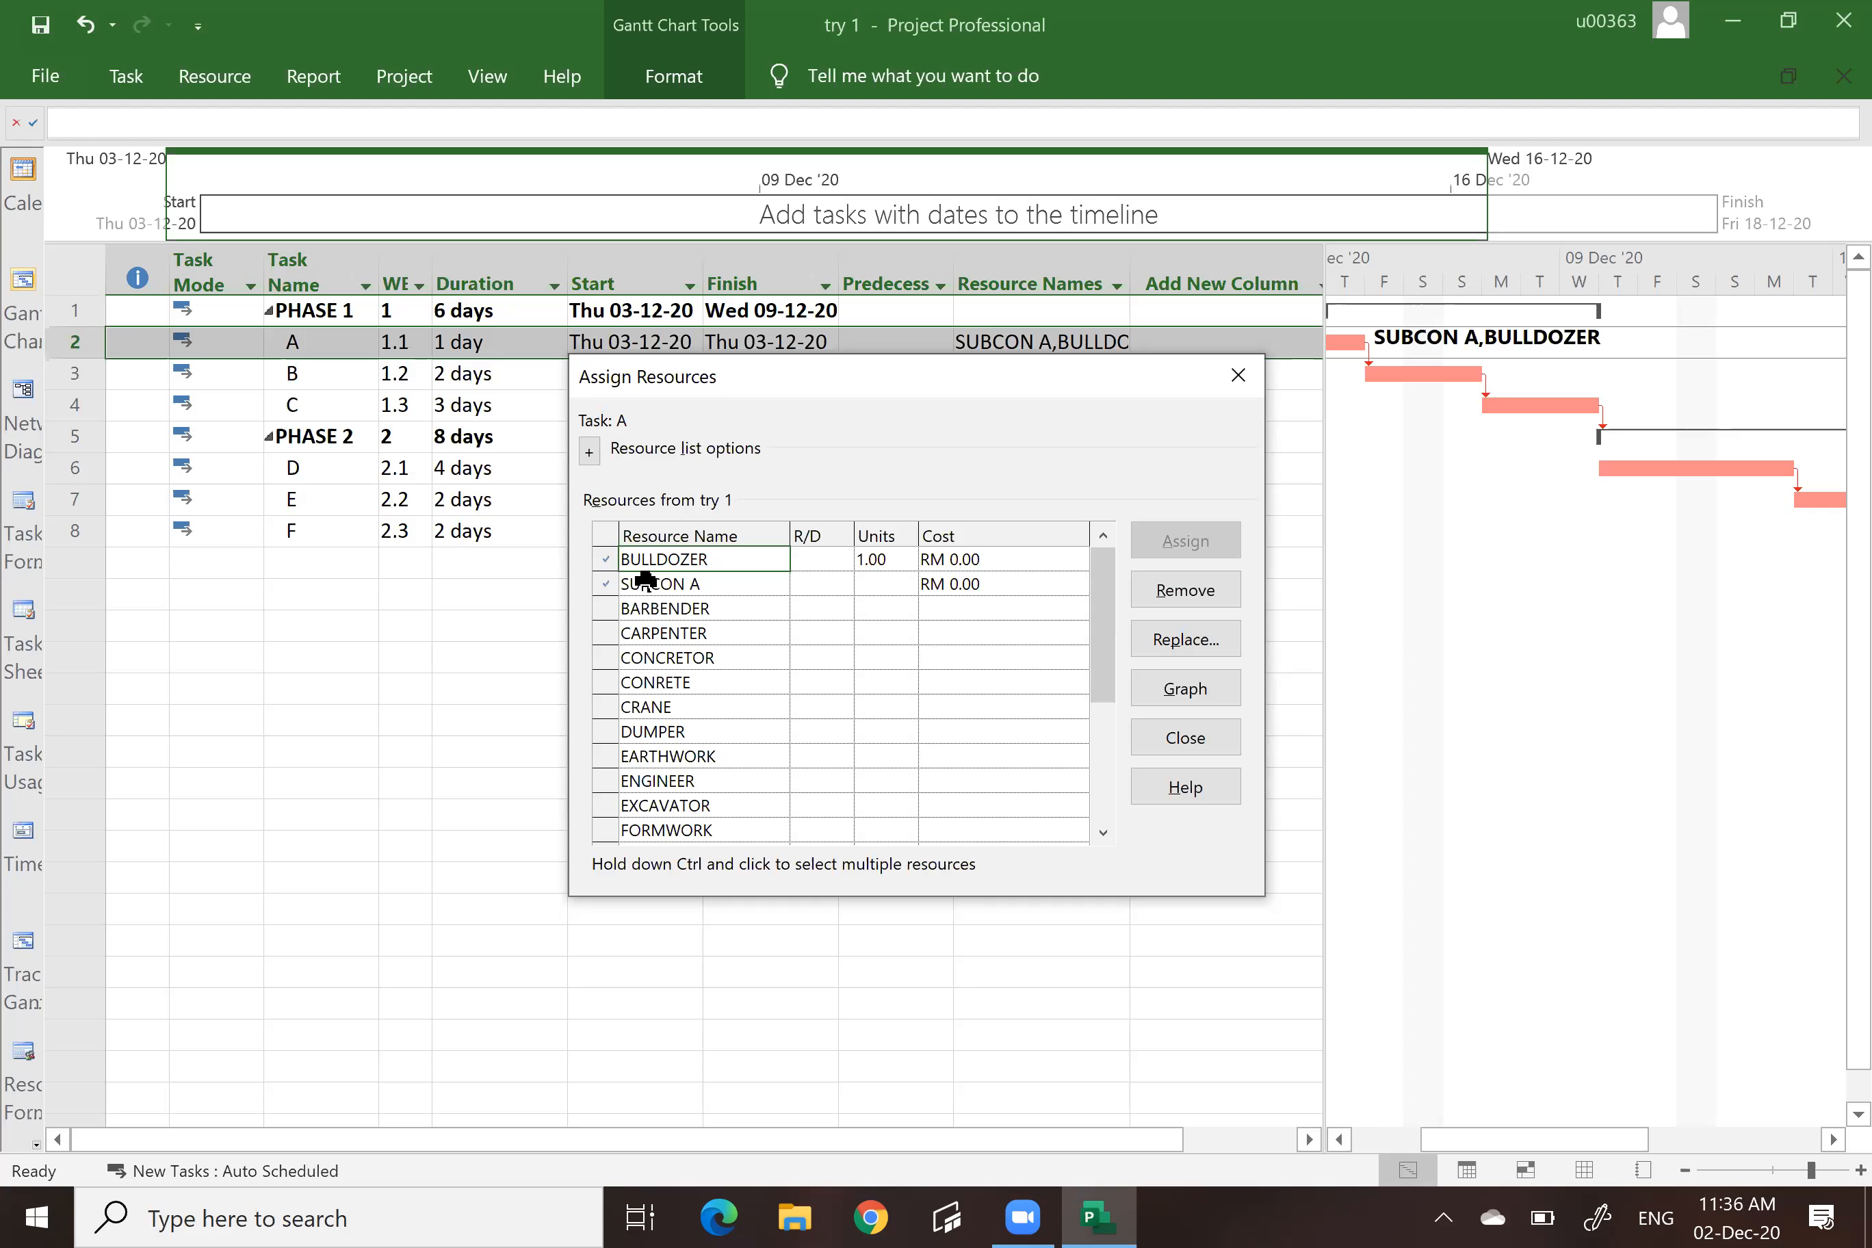
Set the cost of SUBCON A on task A to 10000 and close the resource assignment dialog.
click(950, 582)
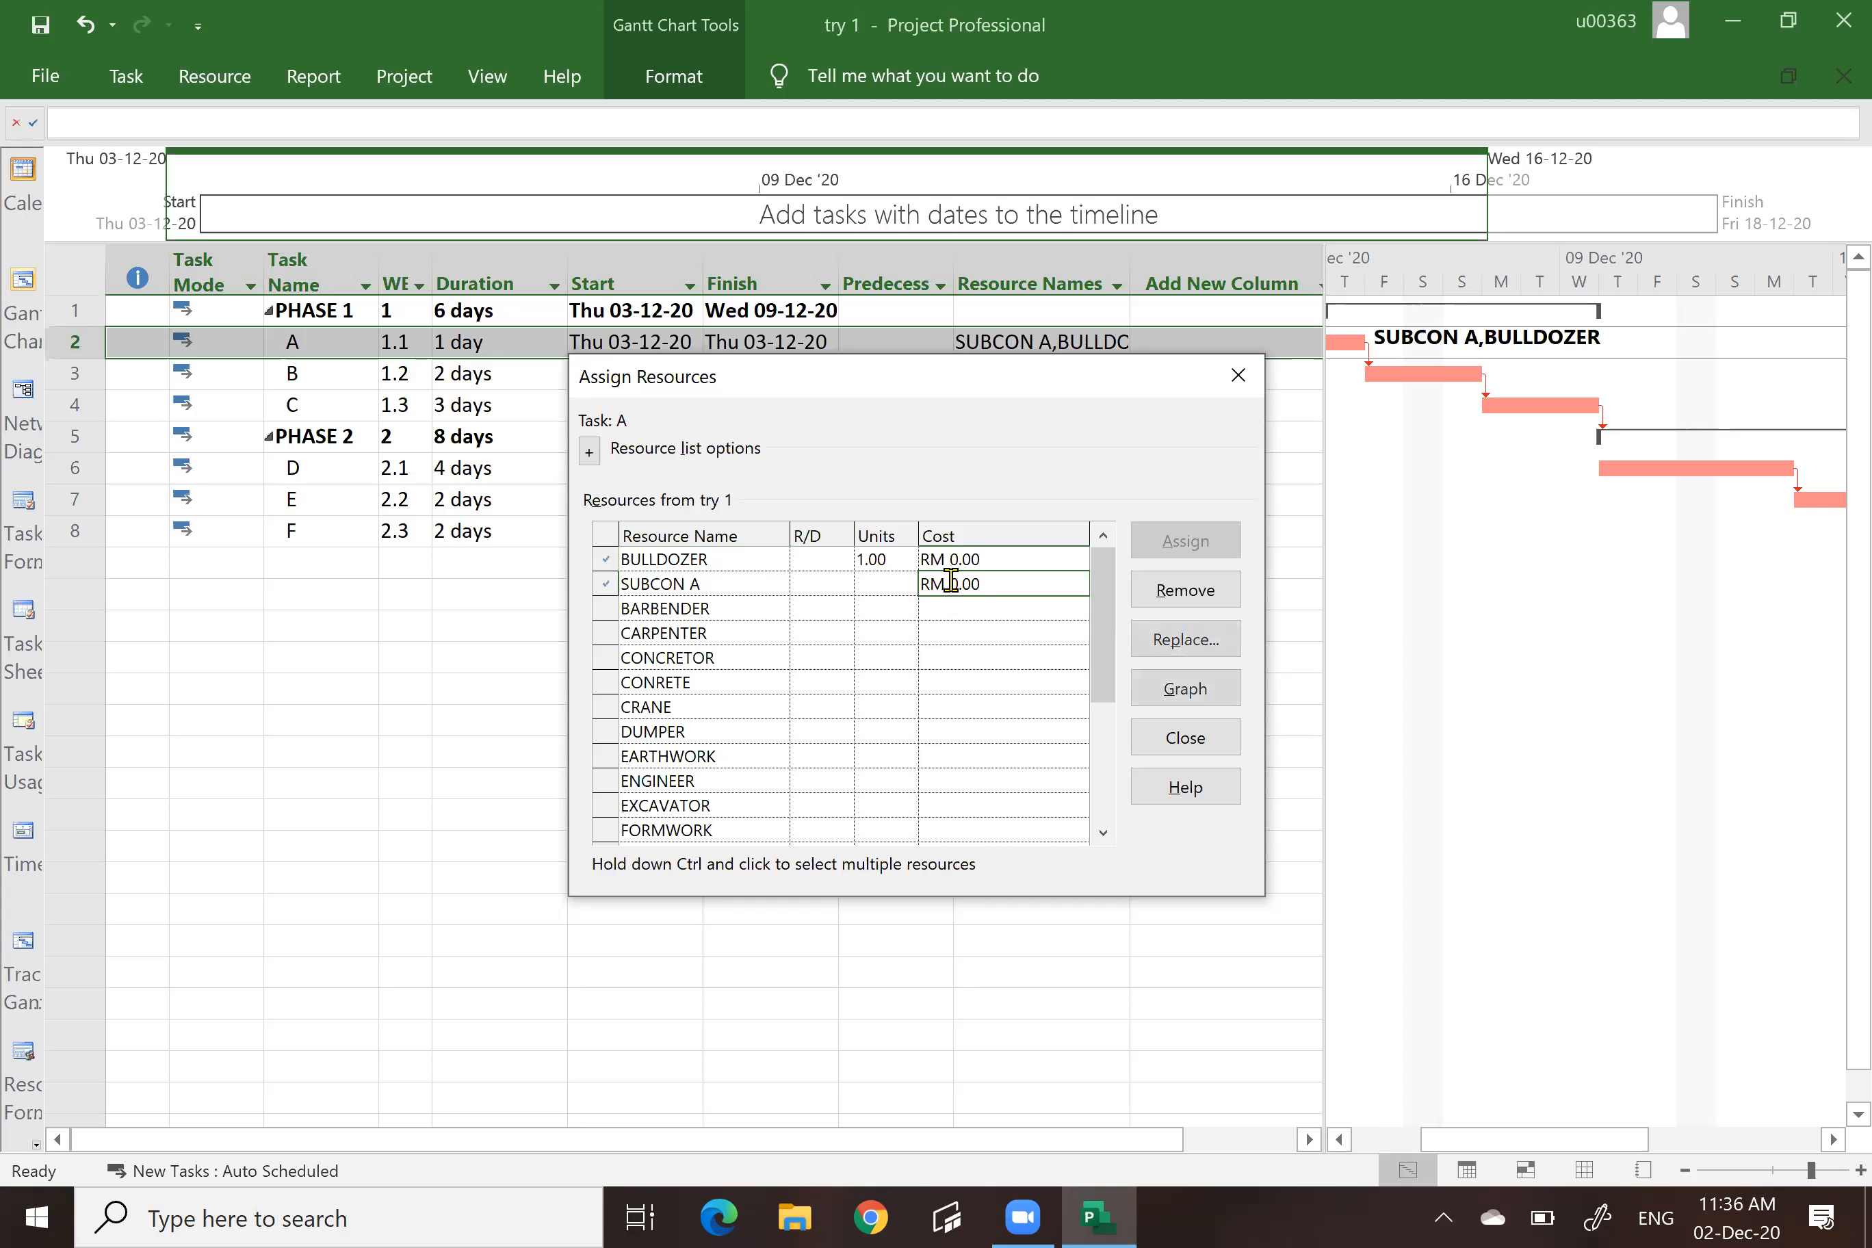
text(10000)
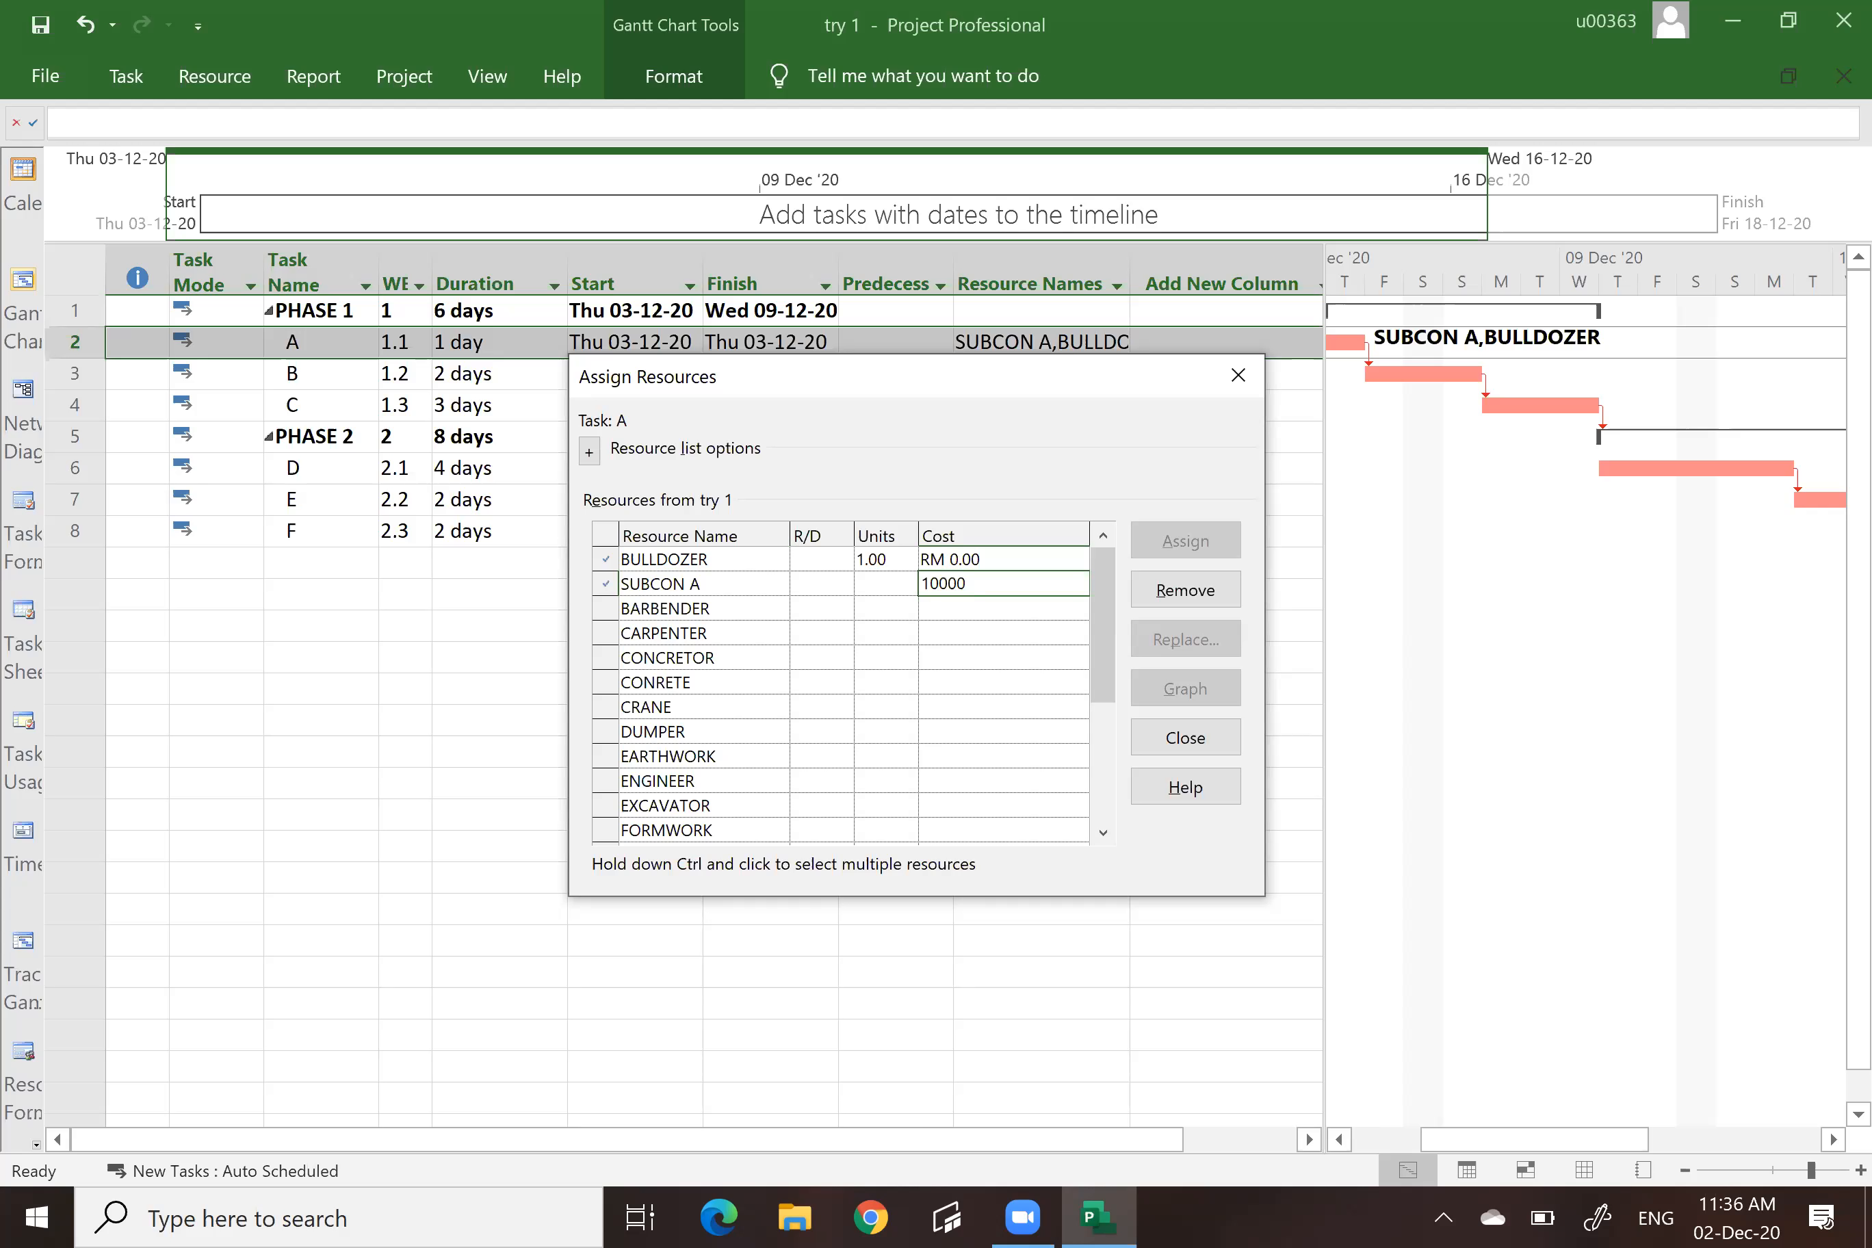
key(Return)
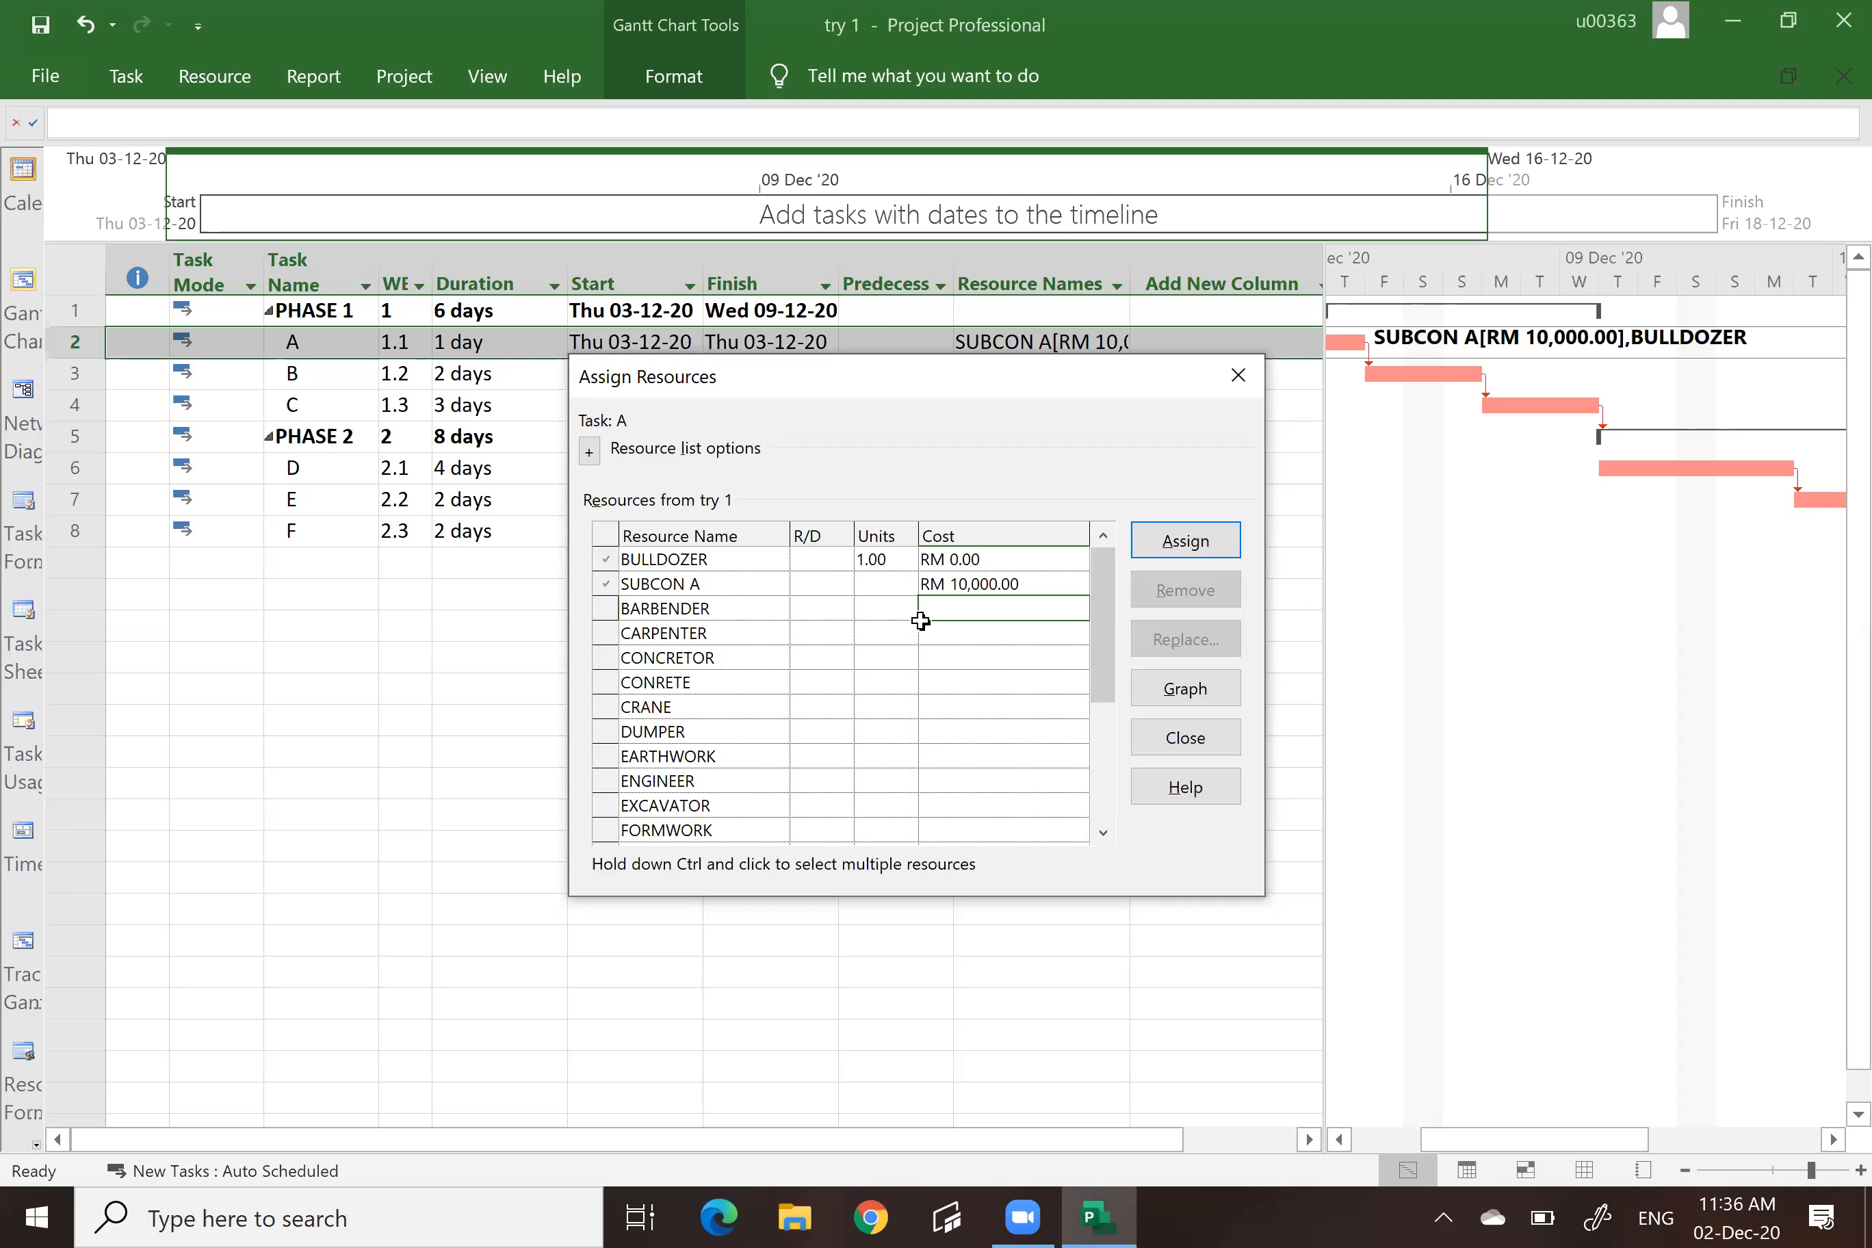
click(1186, 738)
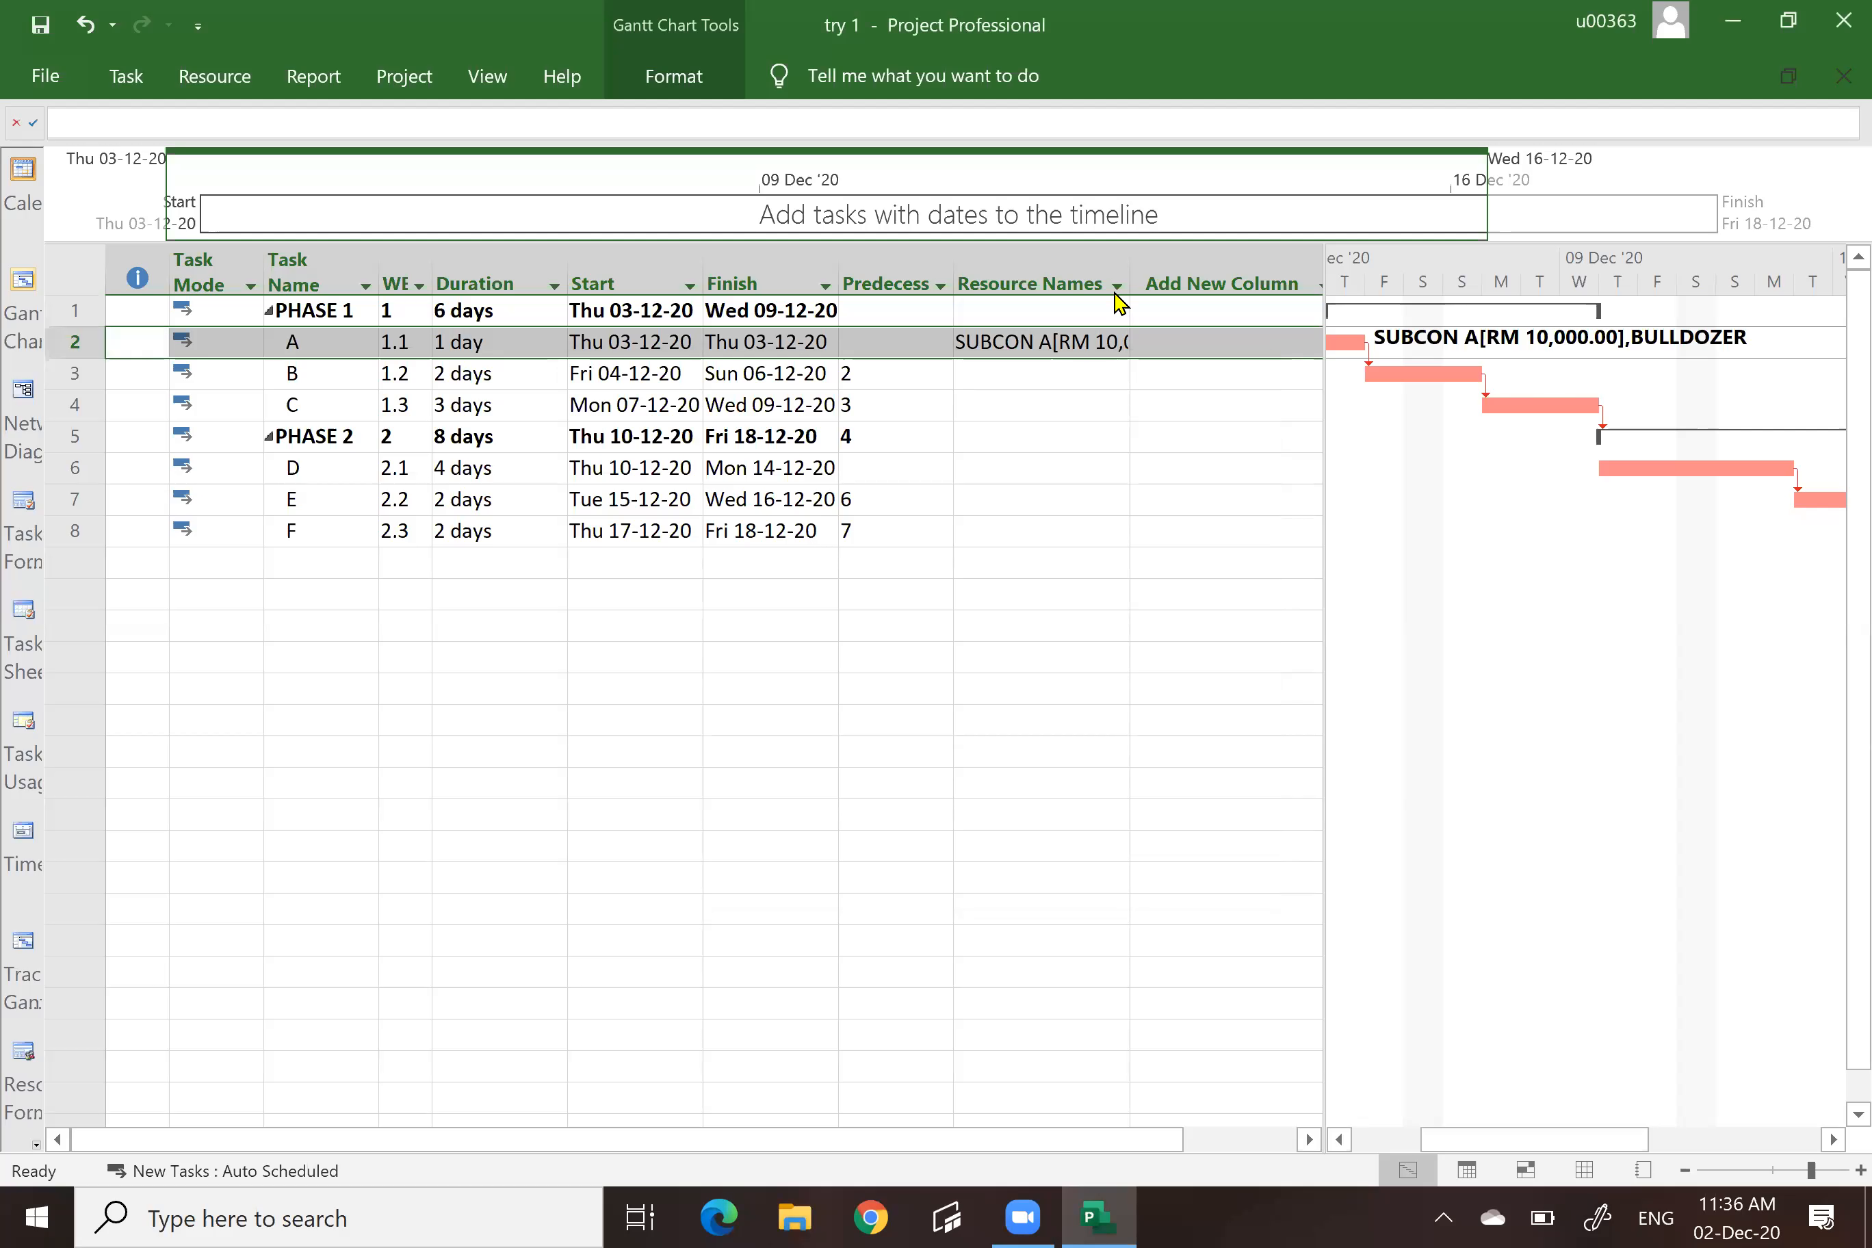
Widen the Resource Names column to show more of task A's assigned resources.
drag(1130, 278, 1253, 278)
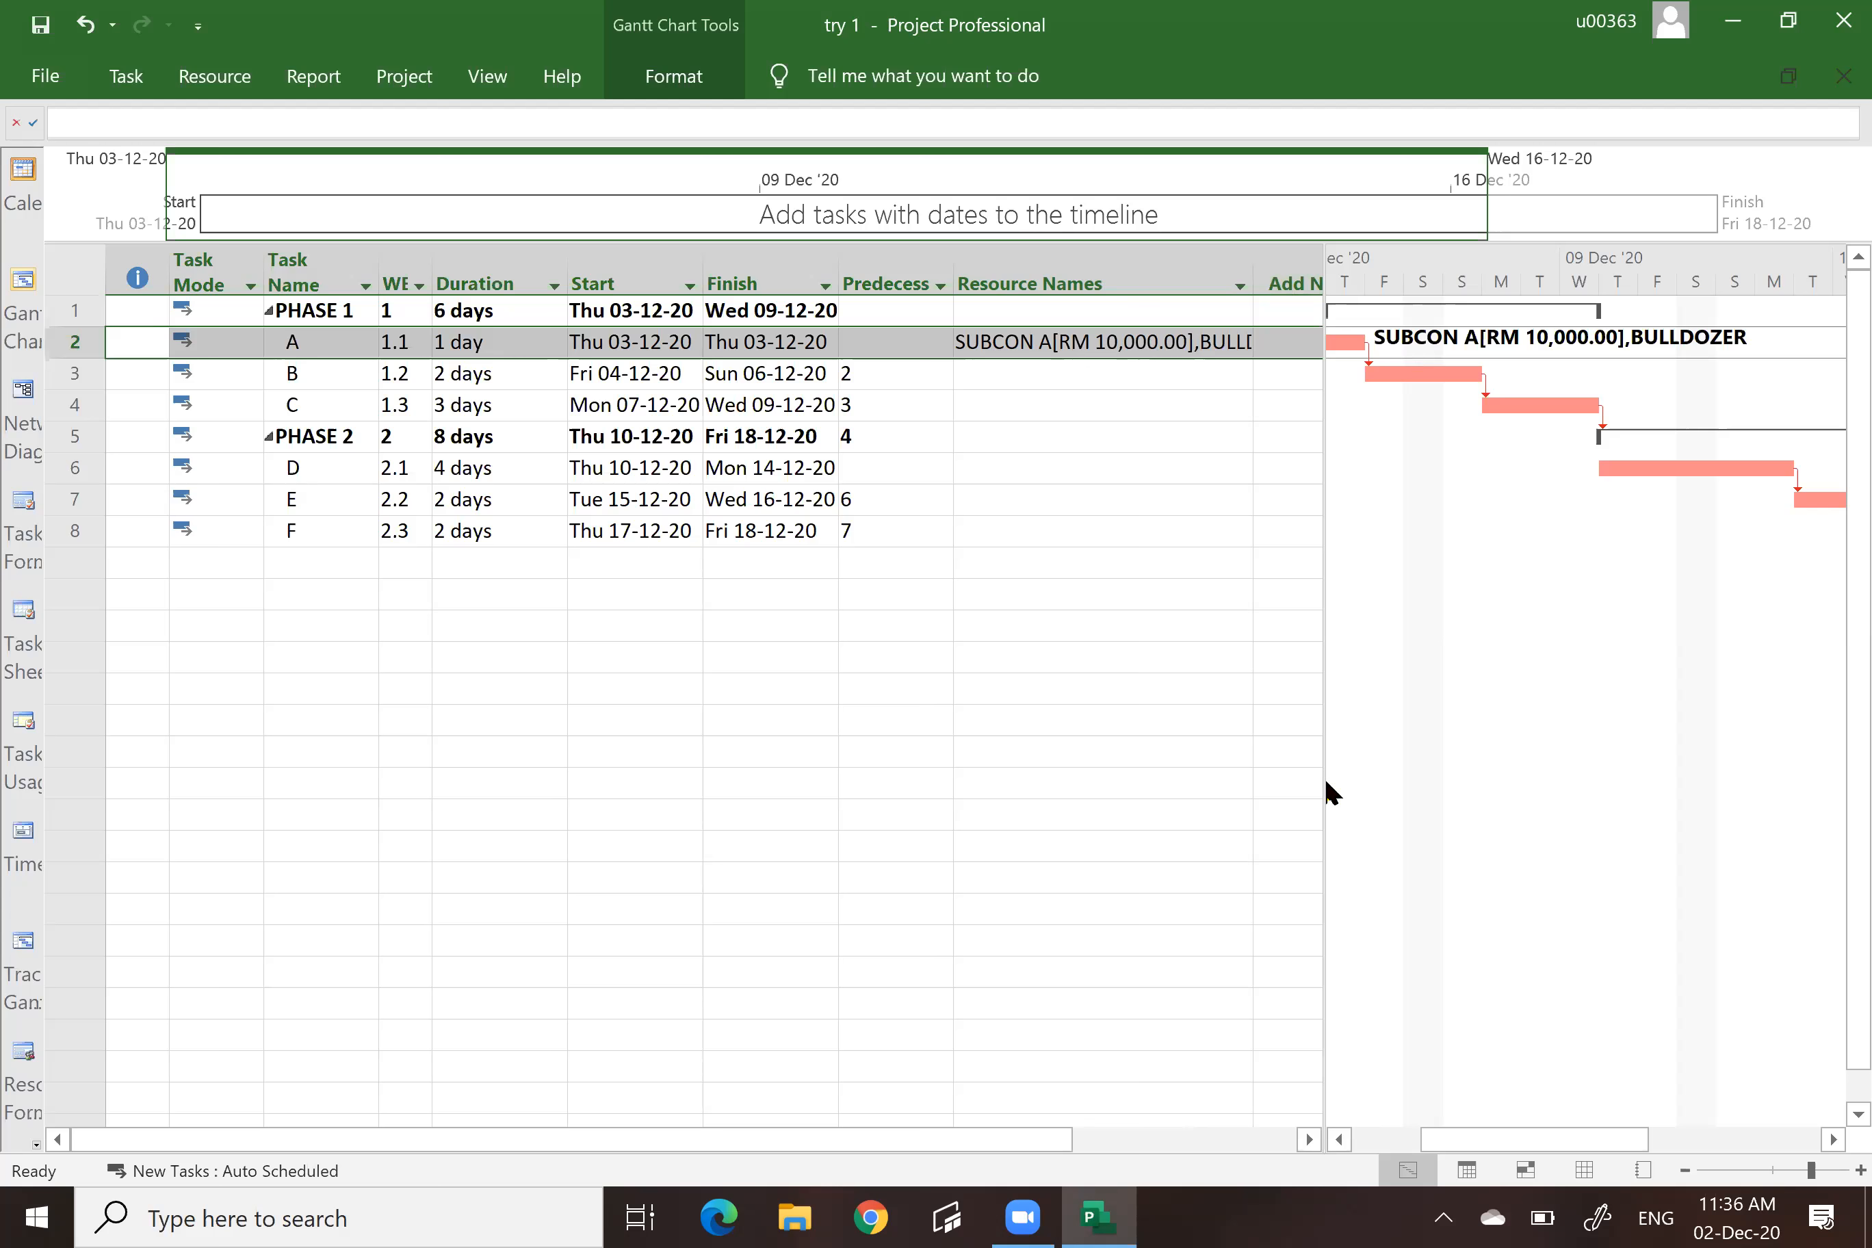
click(1383, 1138)
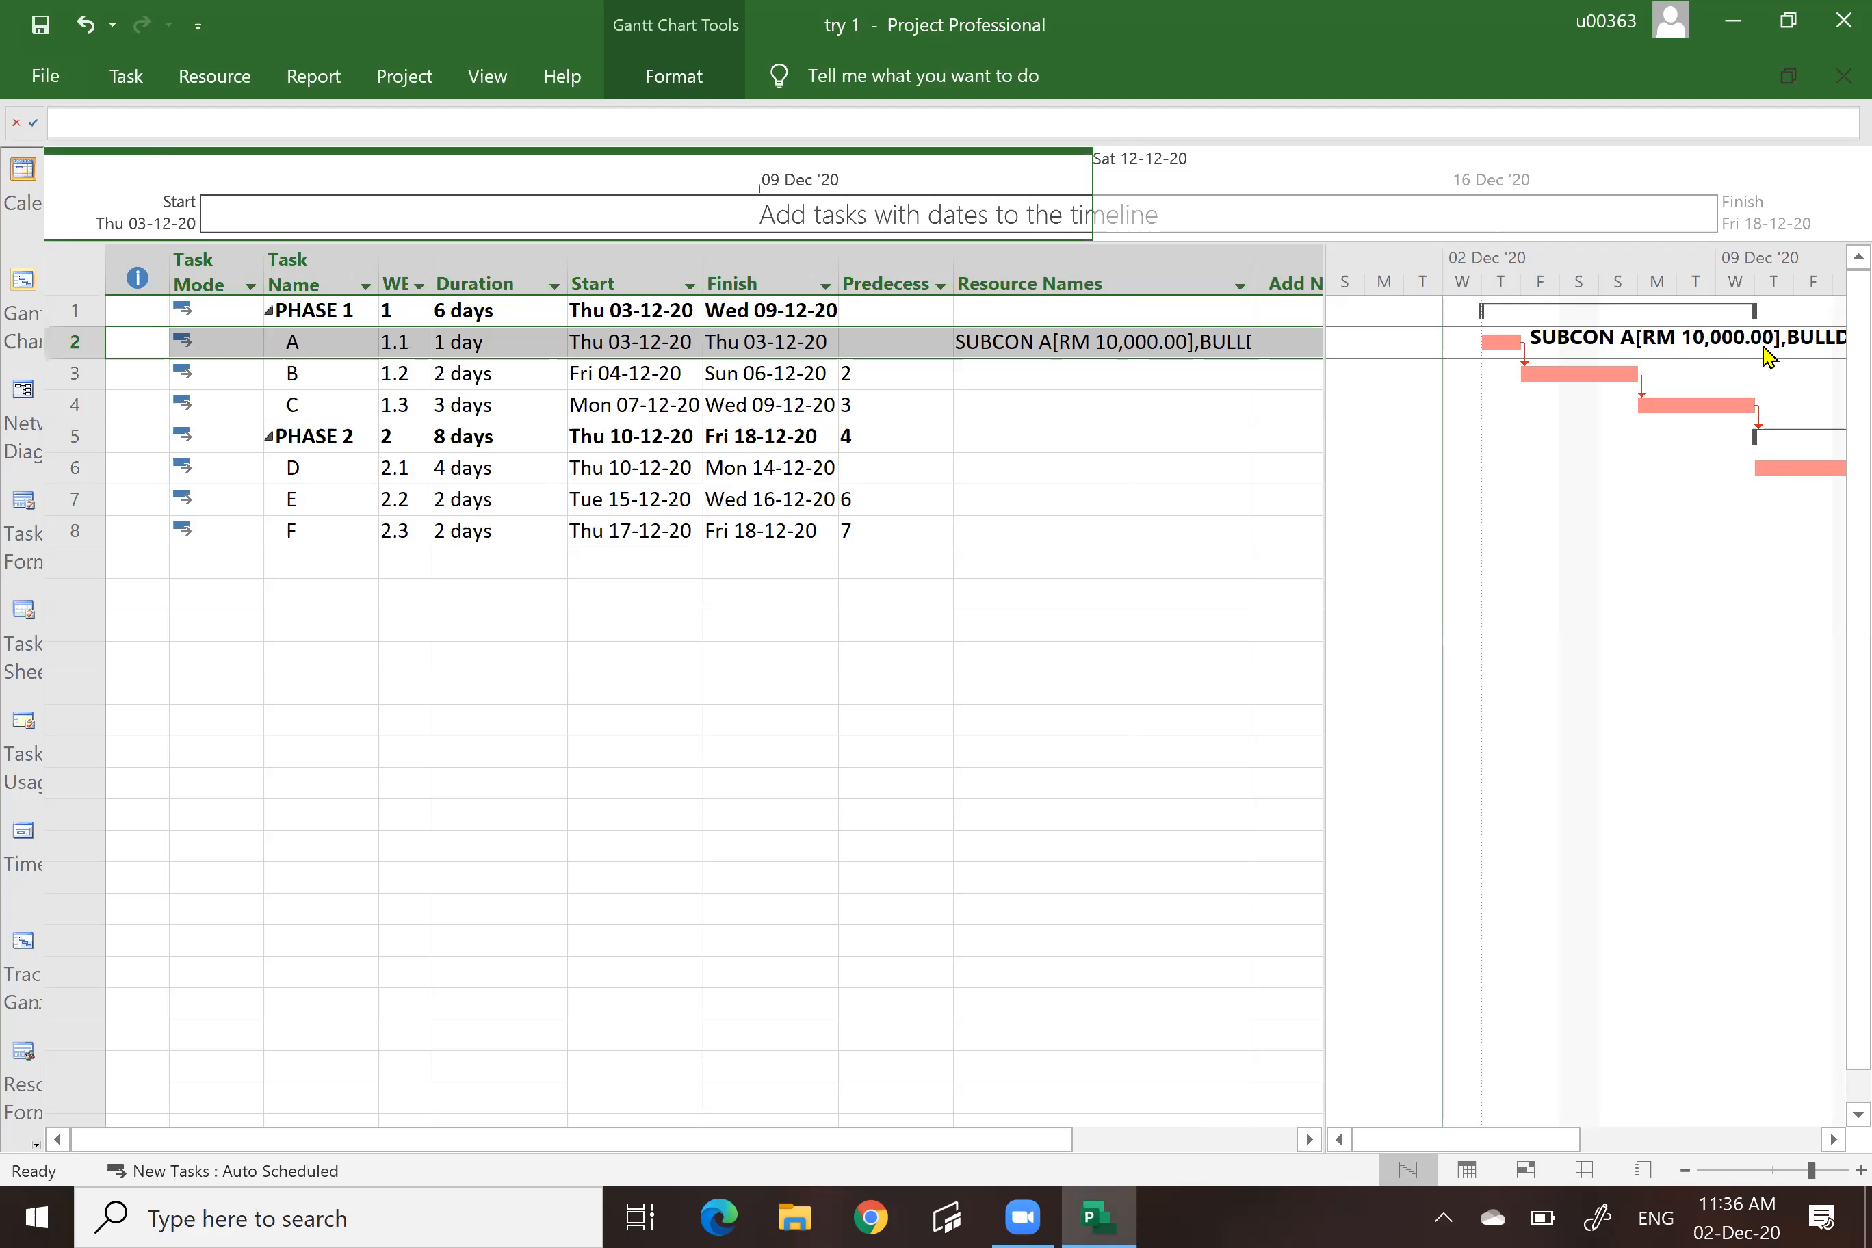
click(1833, 1140)
click(1833, 1140)
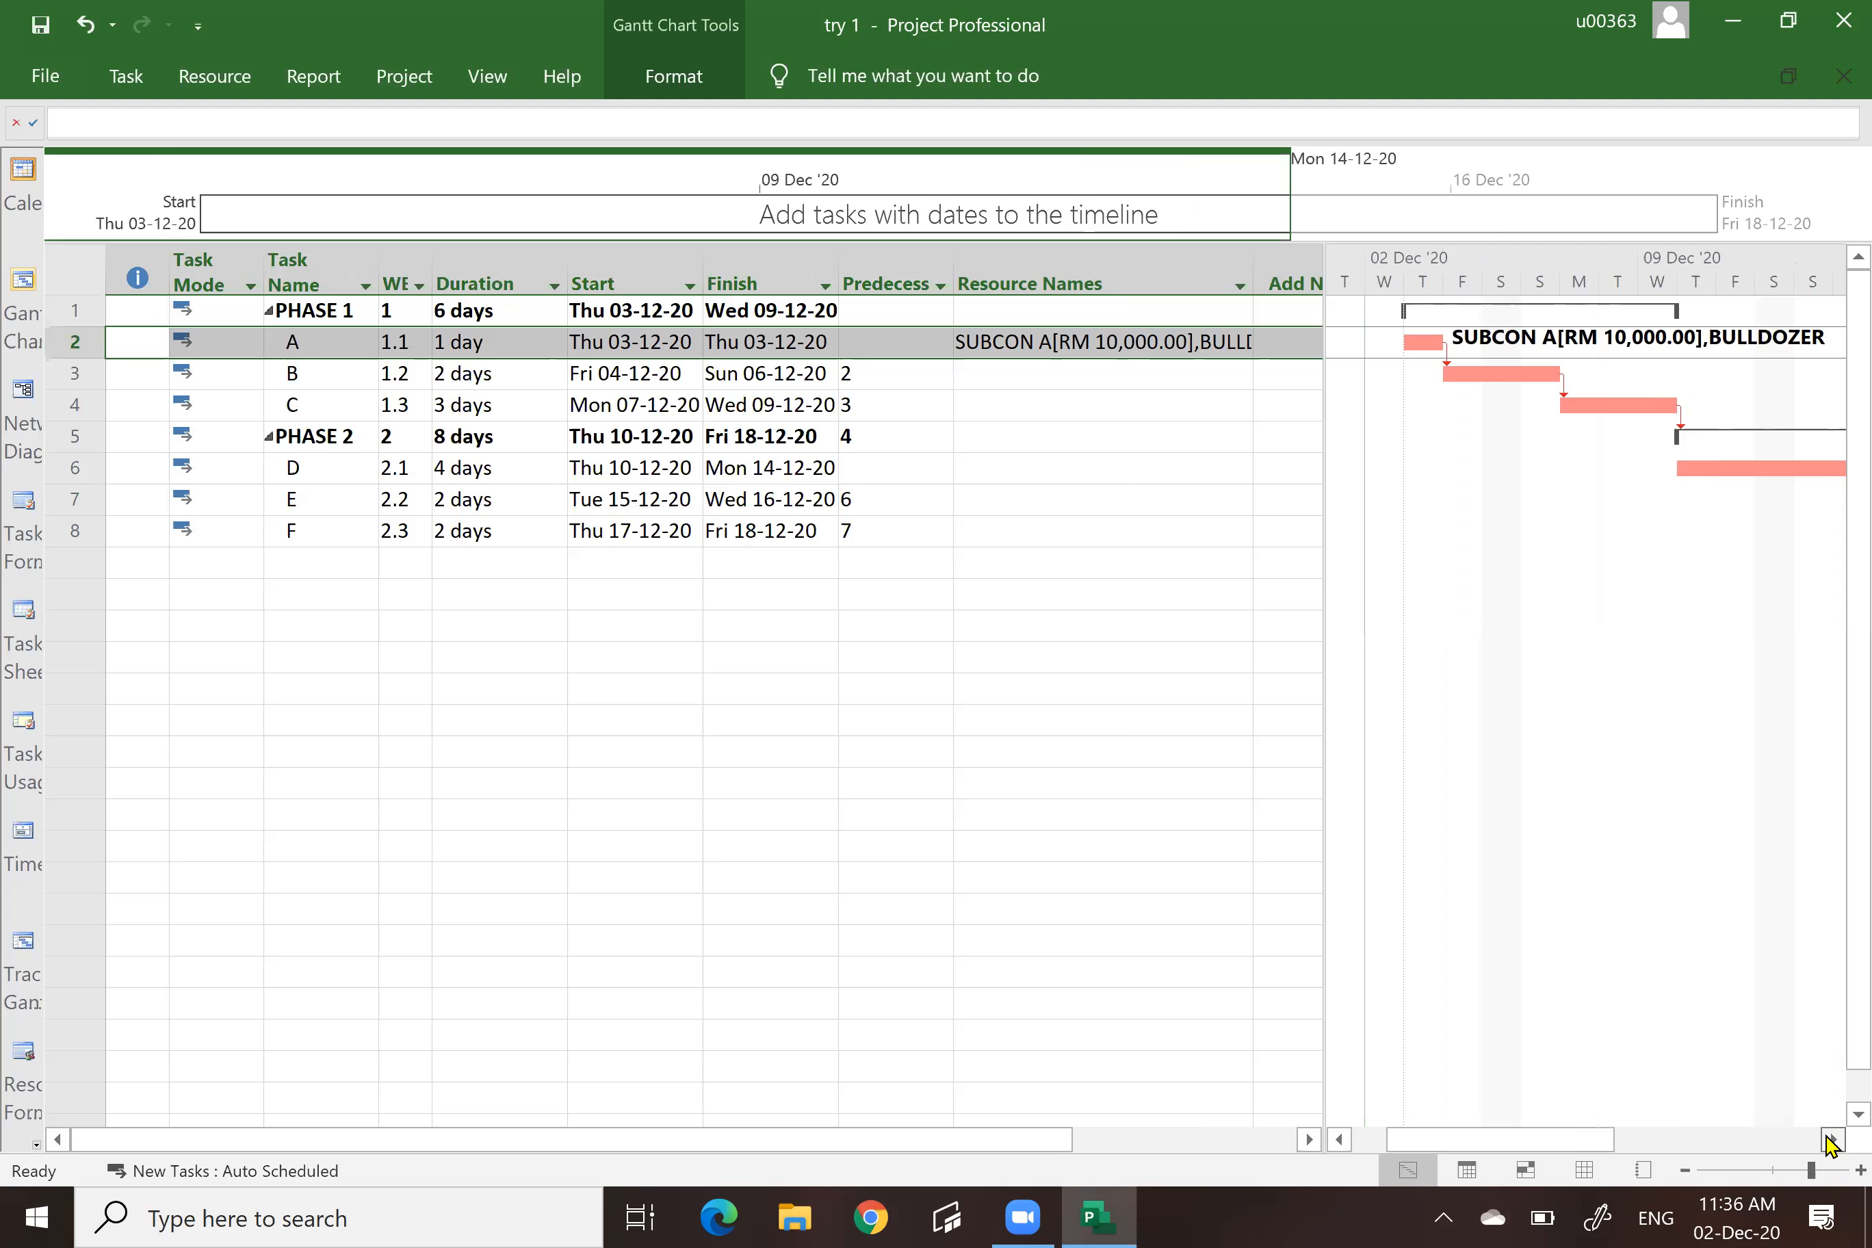
click(1832, 1140)
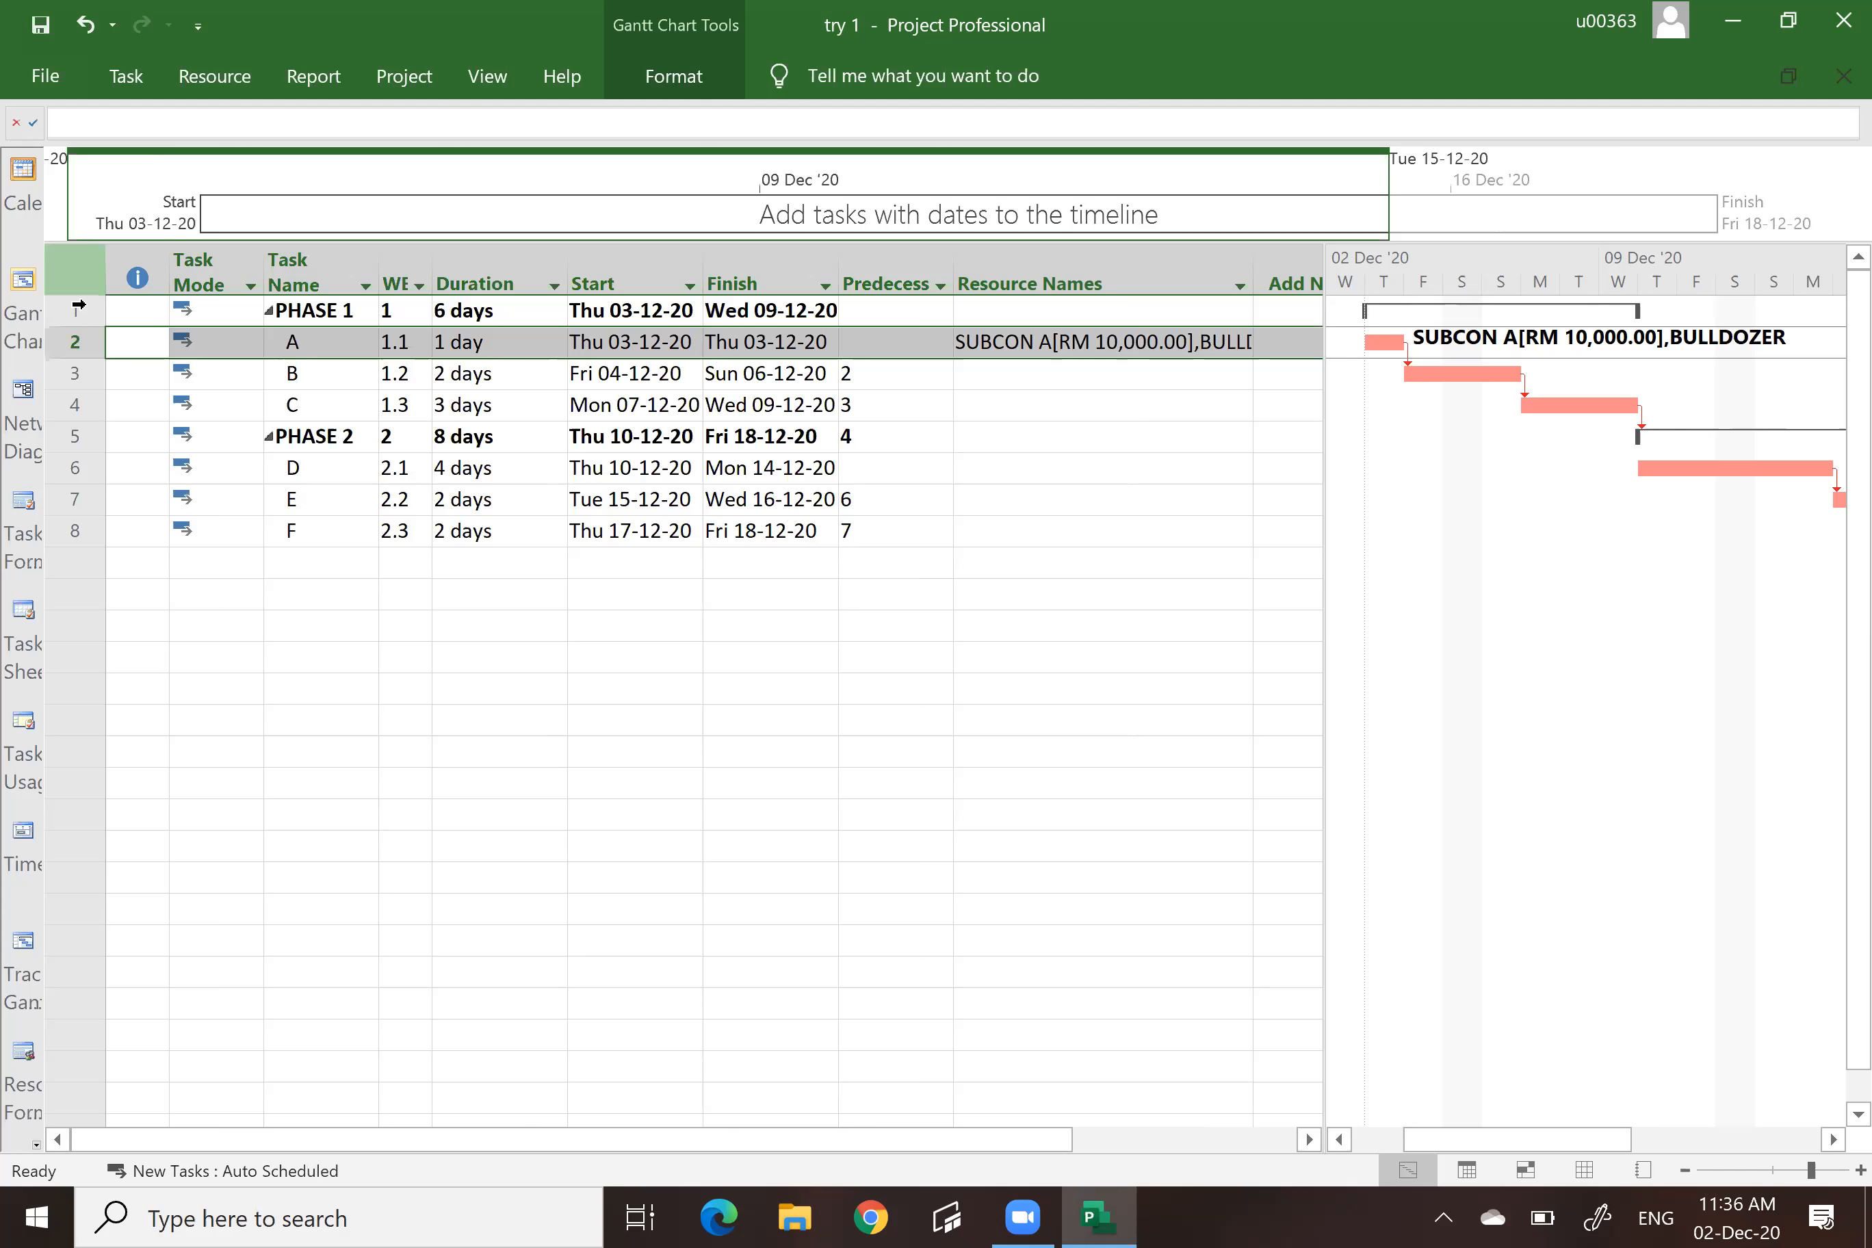
Show the project summary task in the Gantt chart.
click(667, 74)
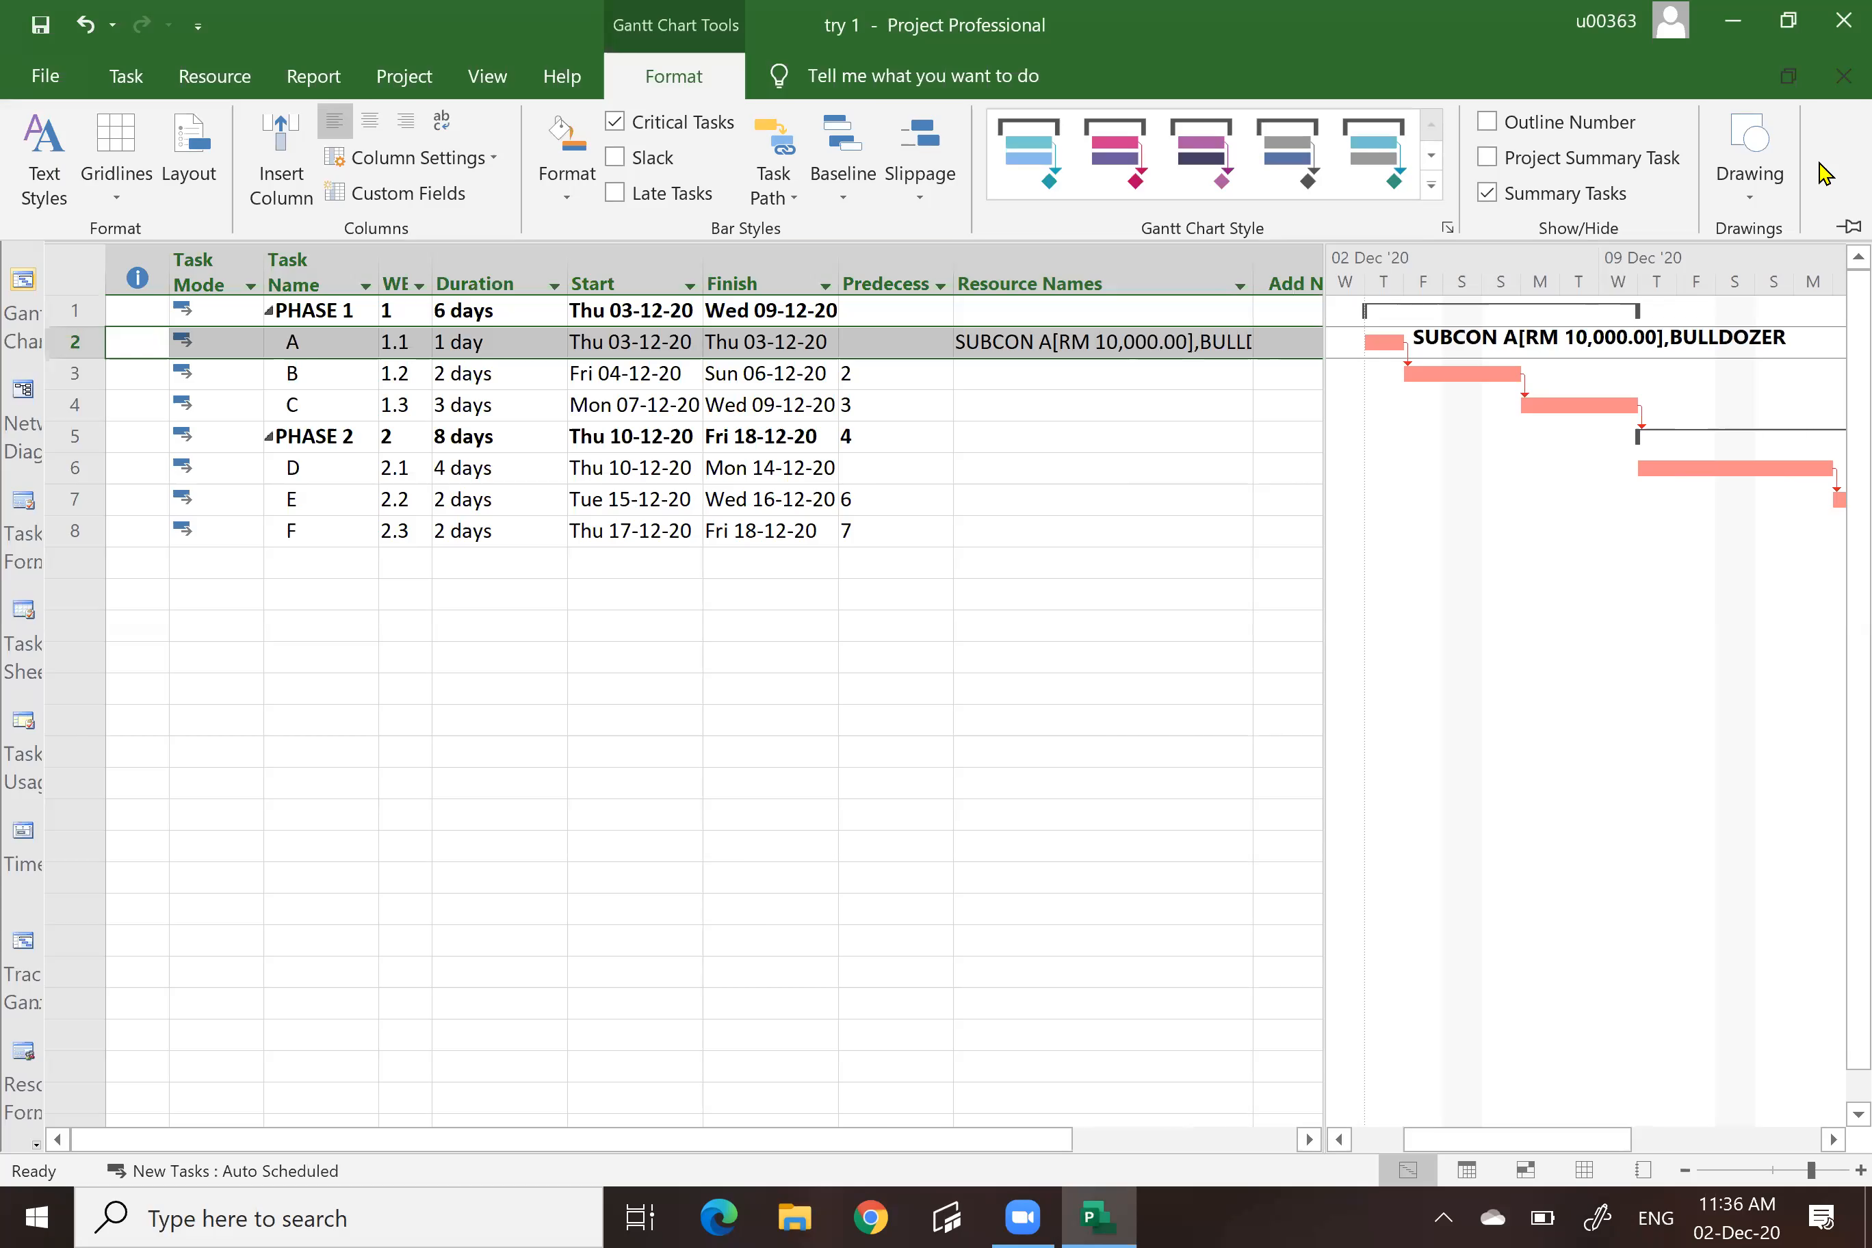
click(1487, 156)
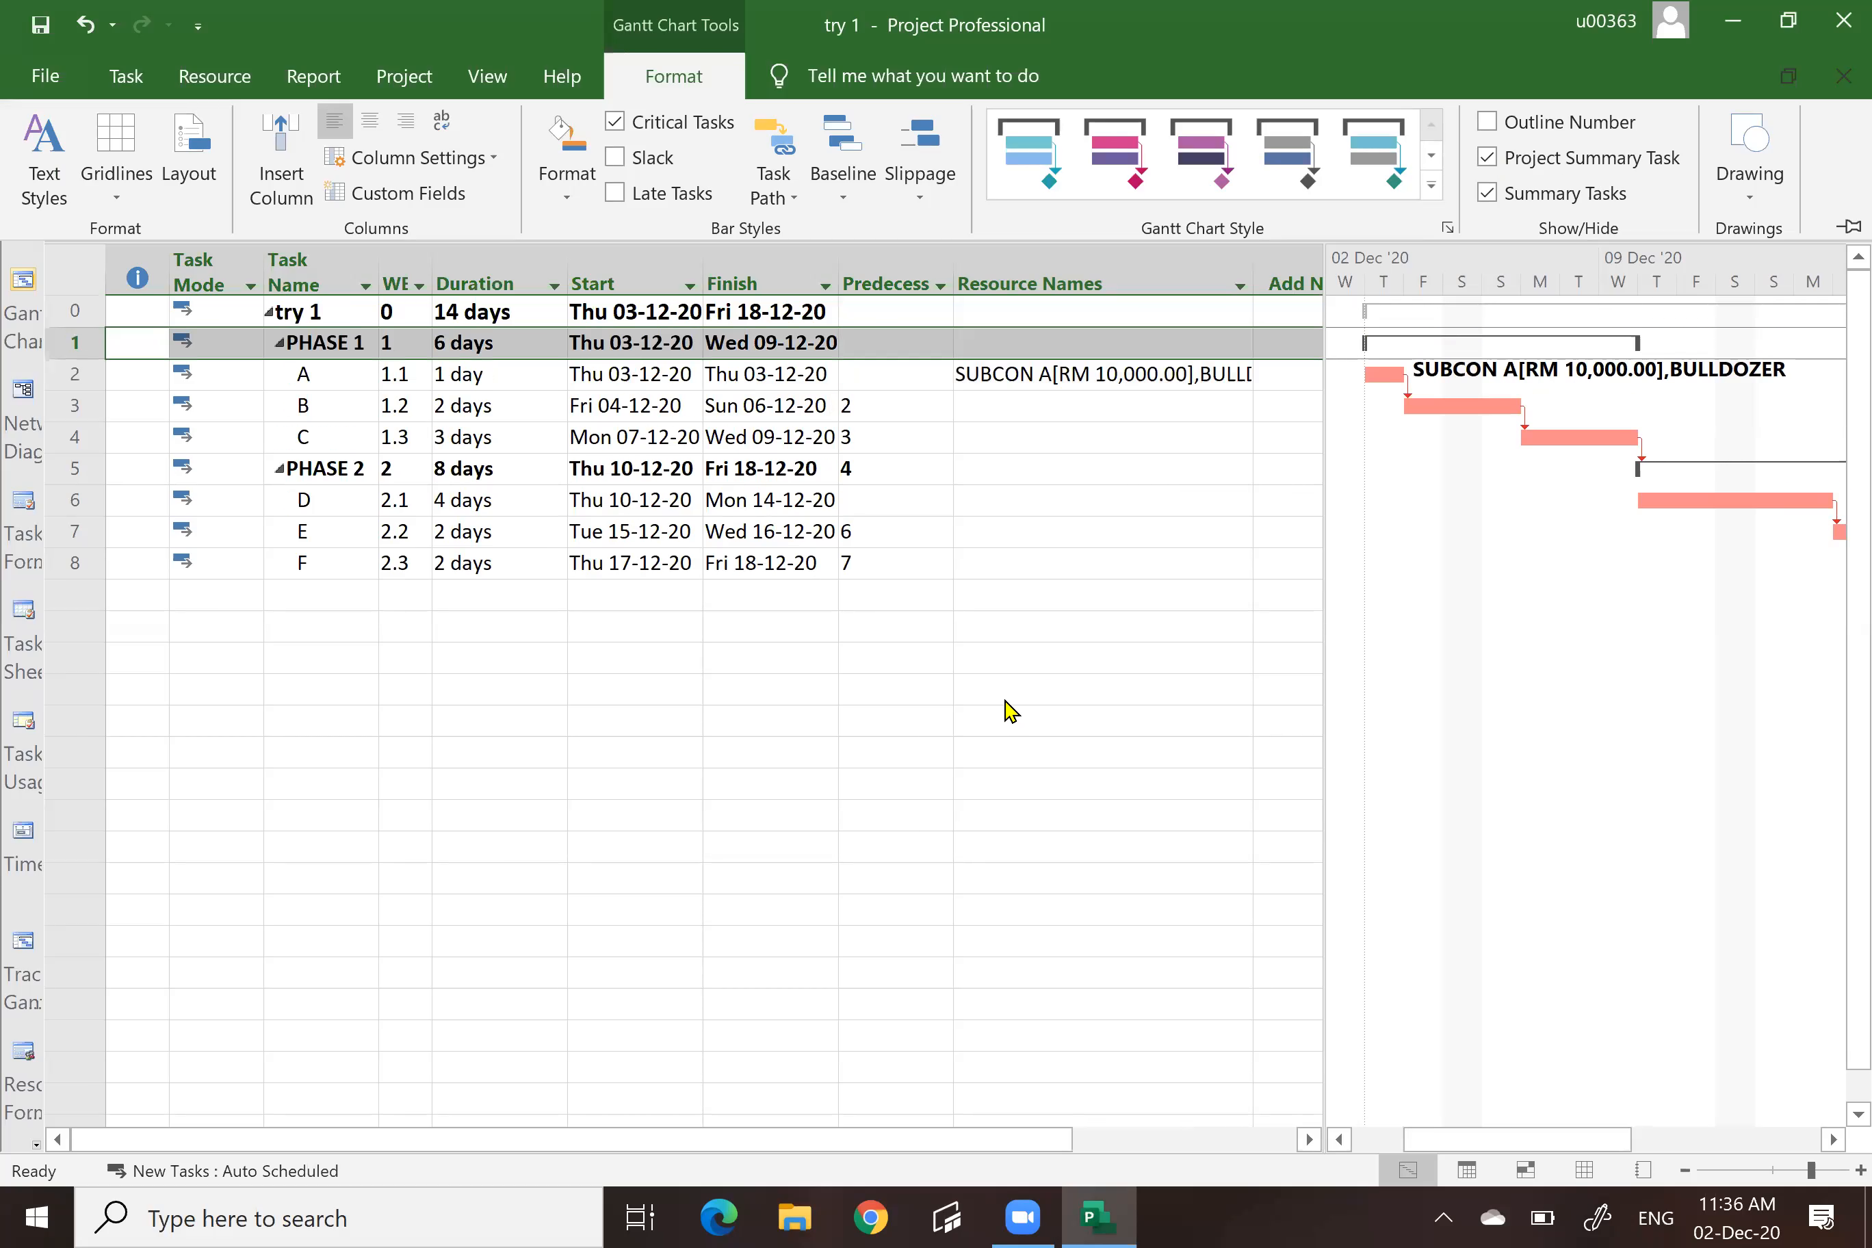
click(601, 253)
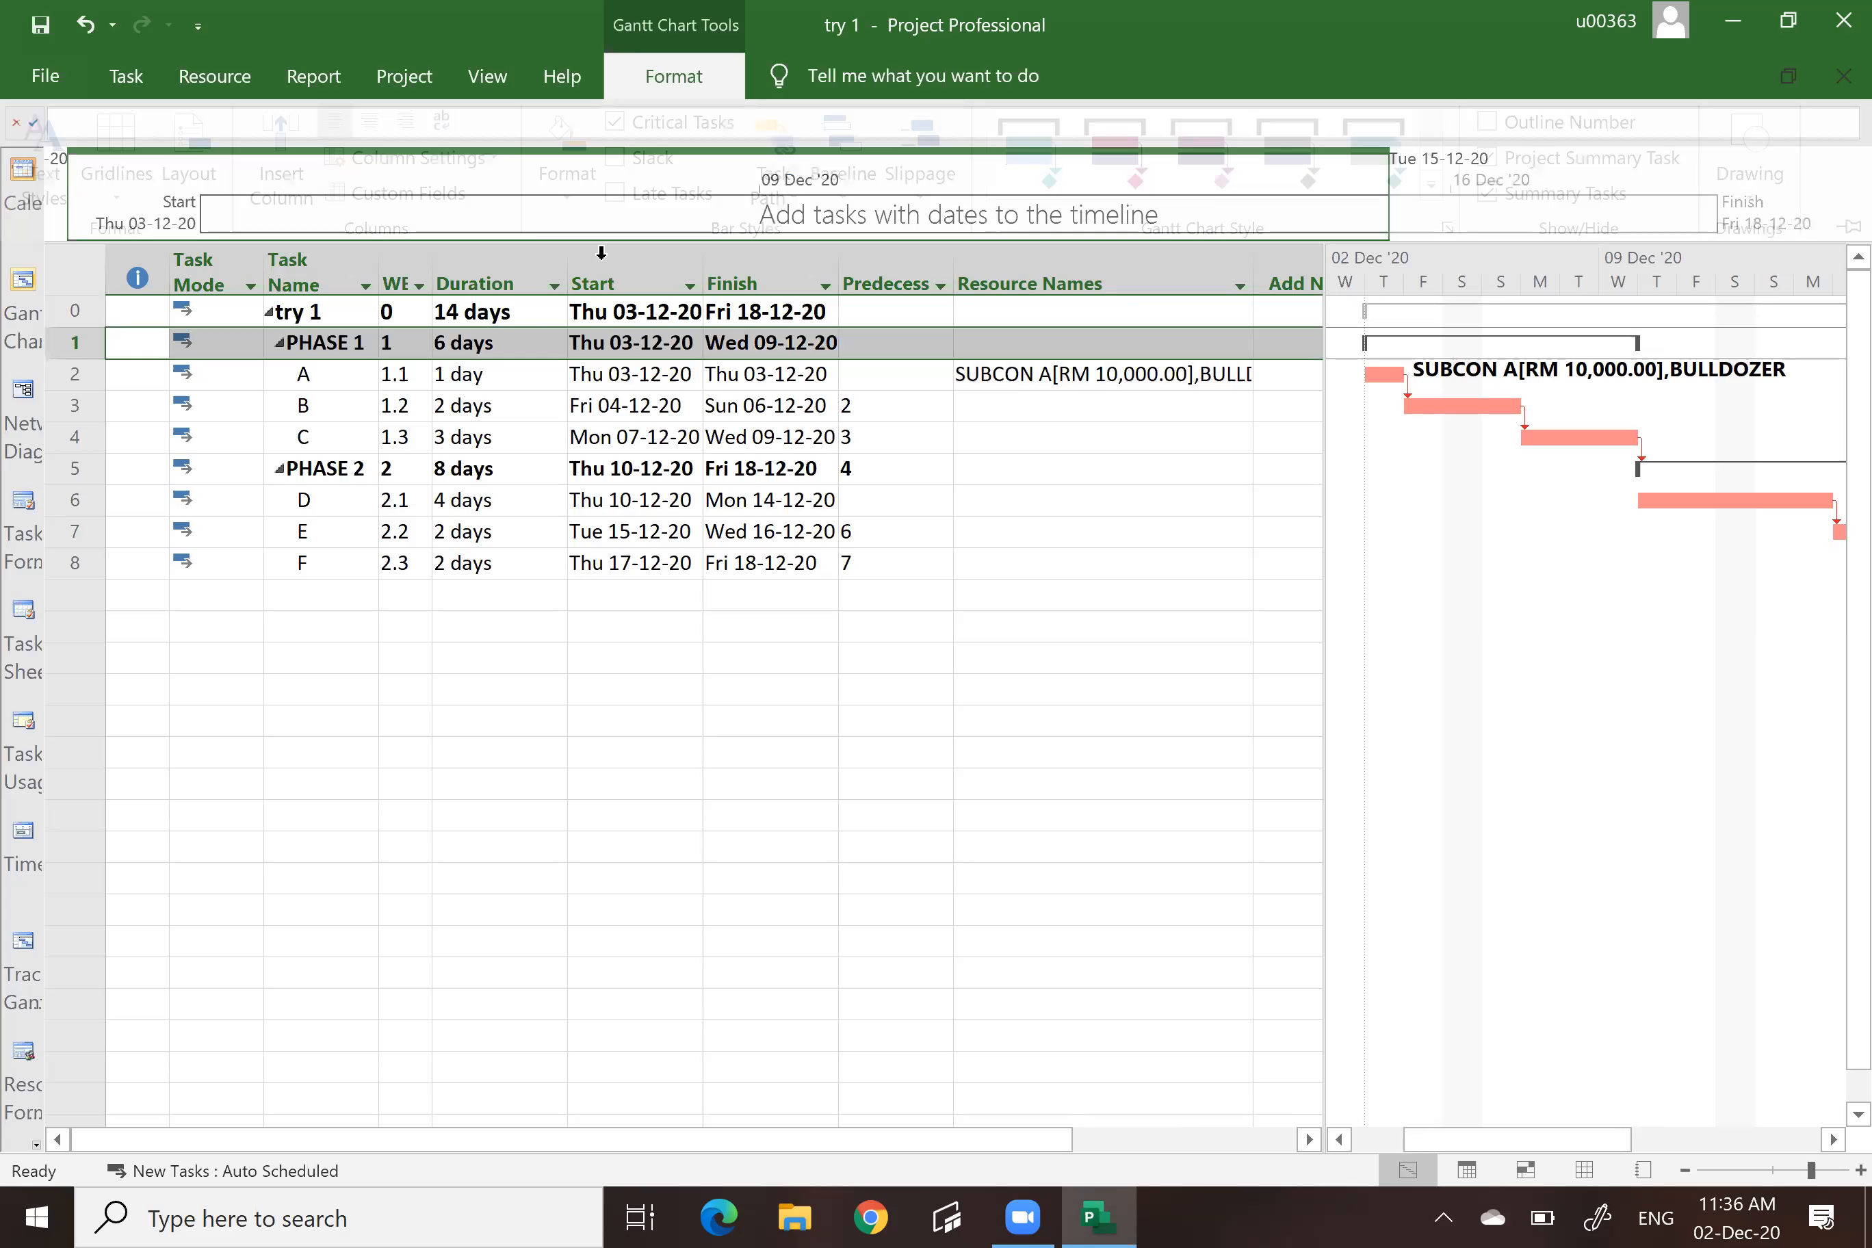
Insert a Cost column before the Start column and widen it until the project total fits.
right_click(600, 266)
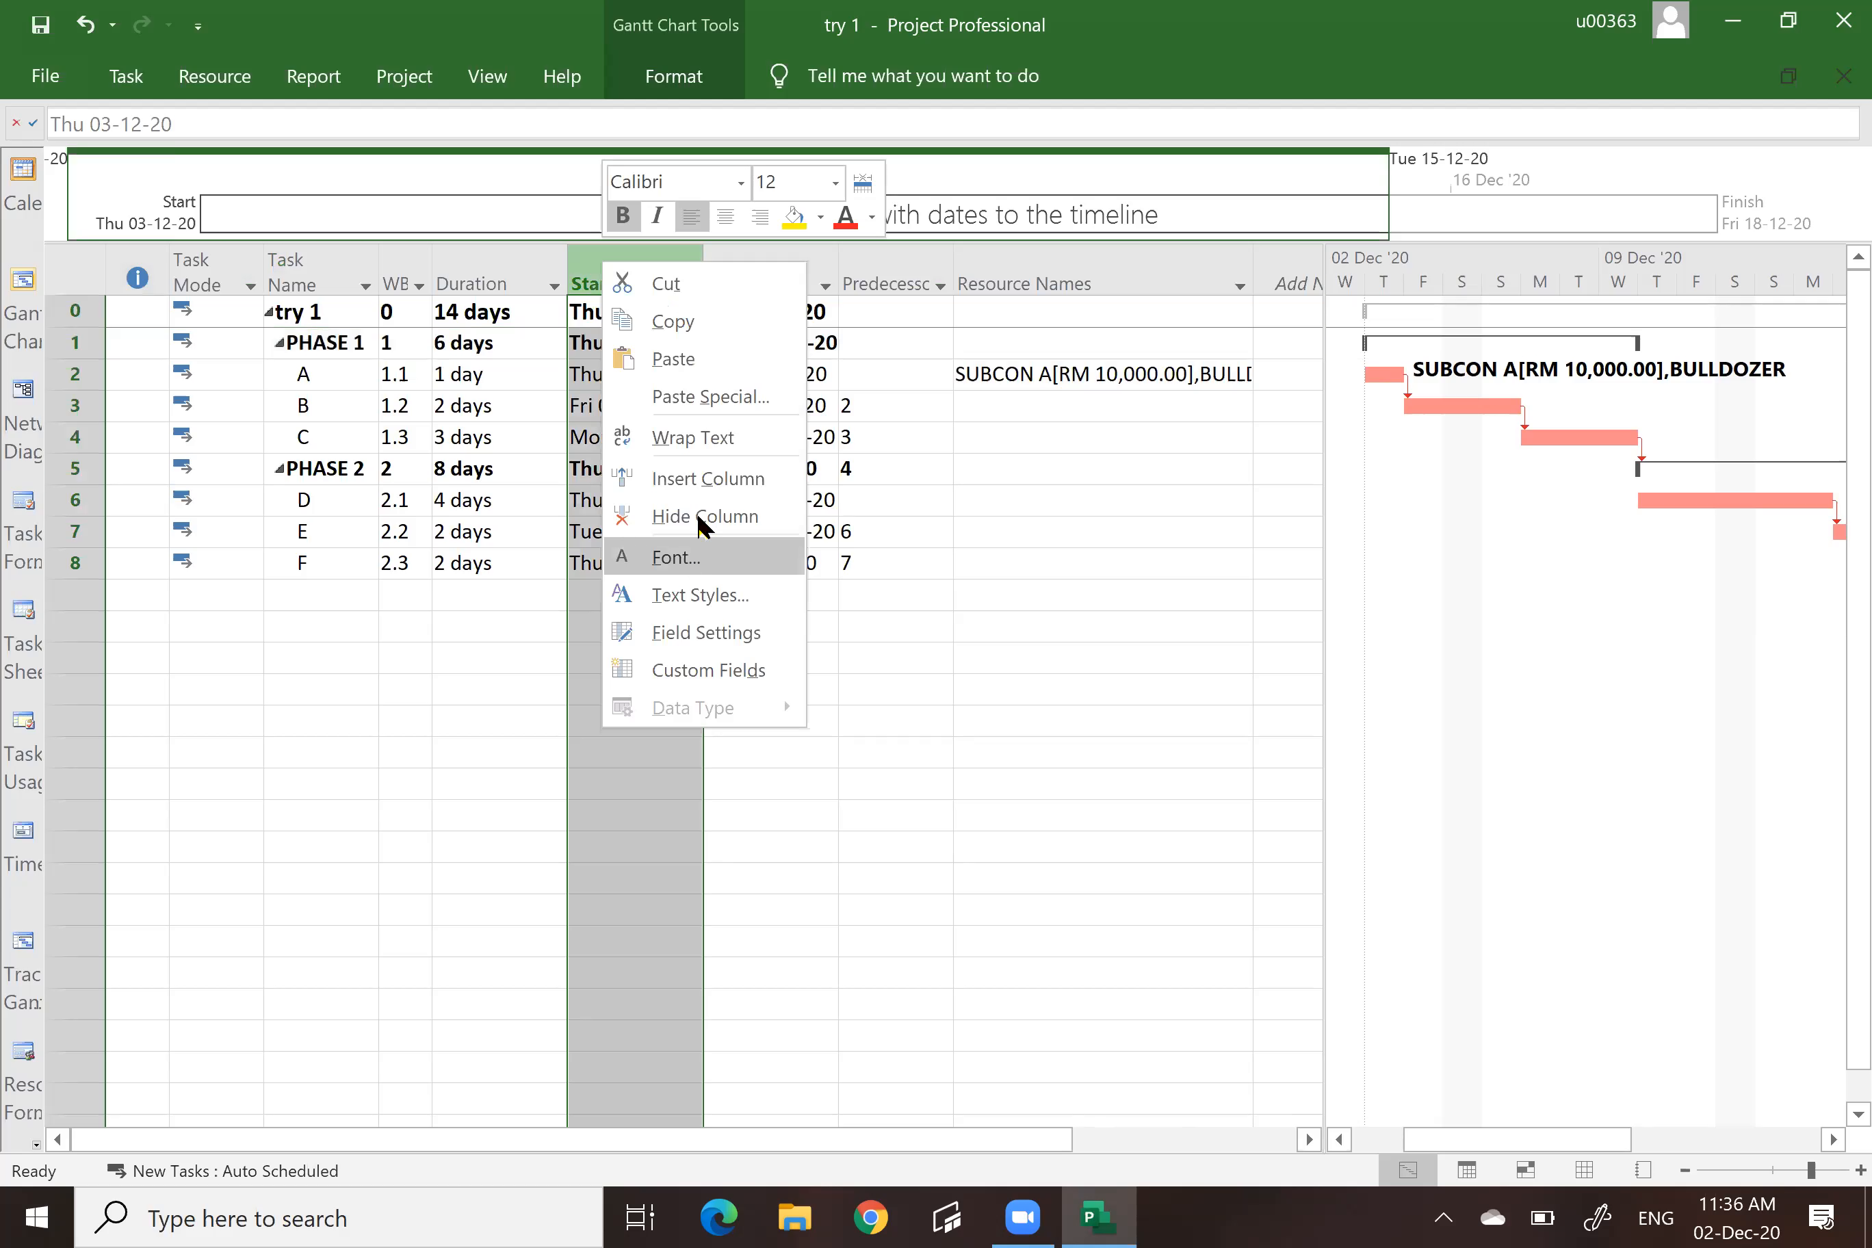
click(691, 478)
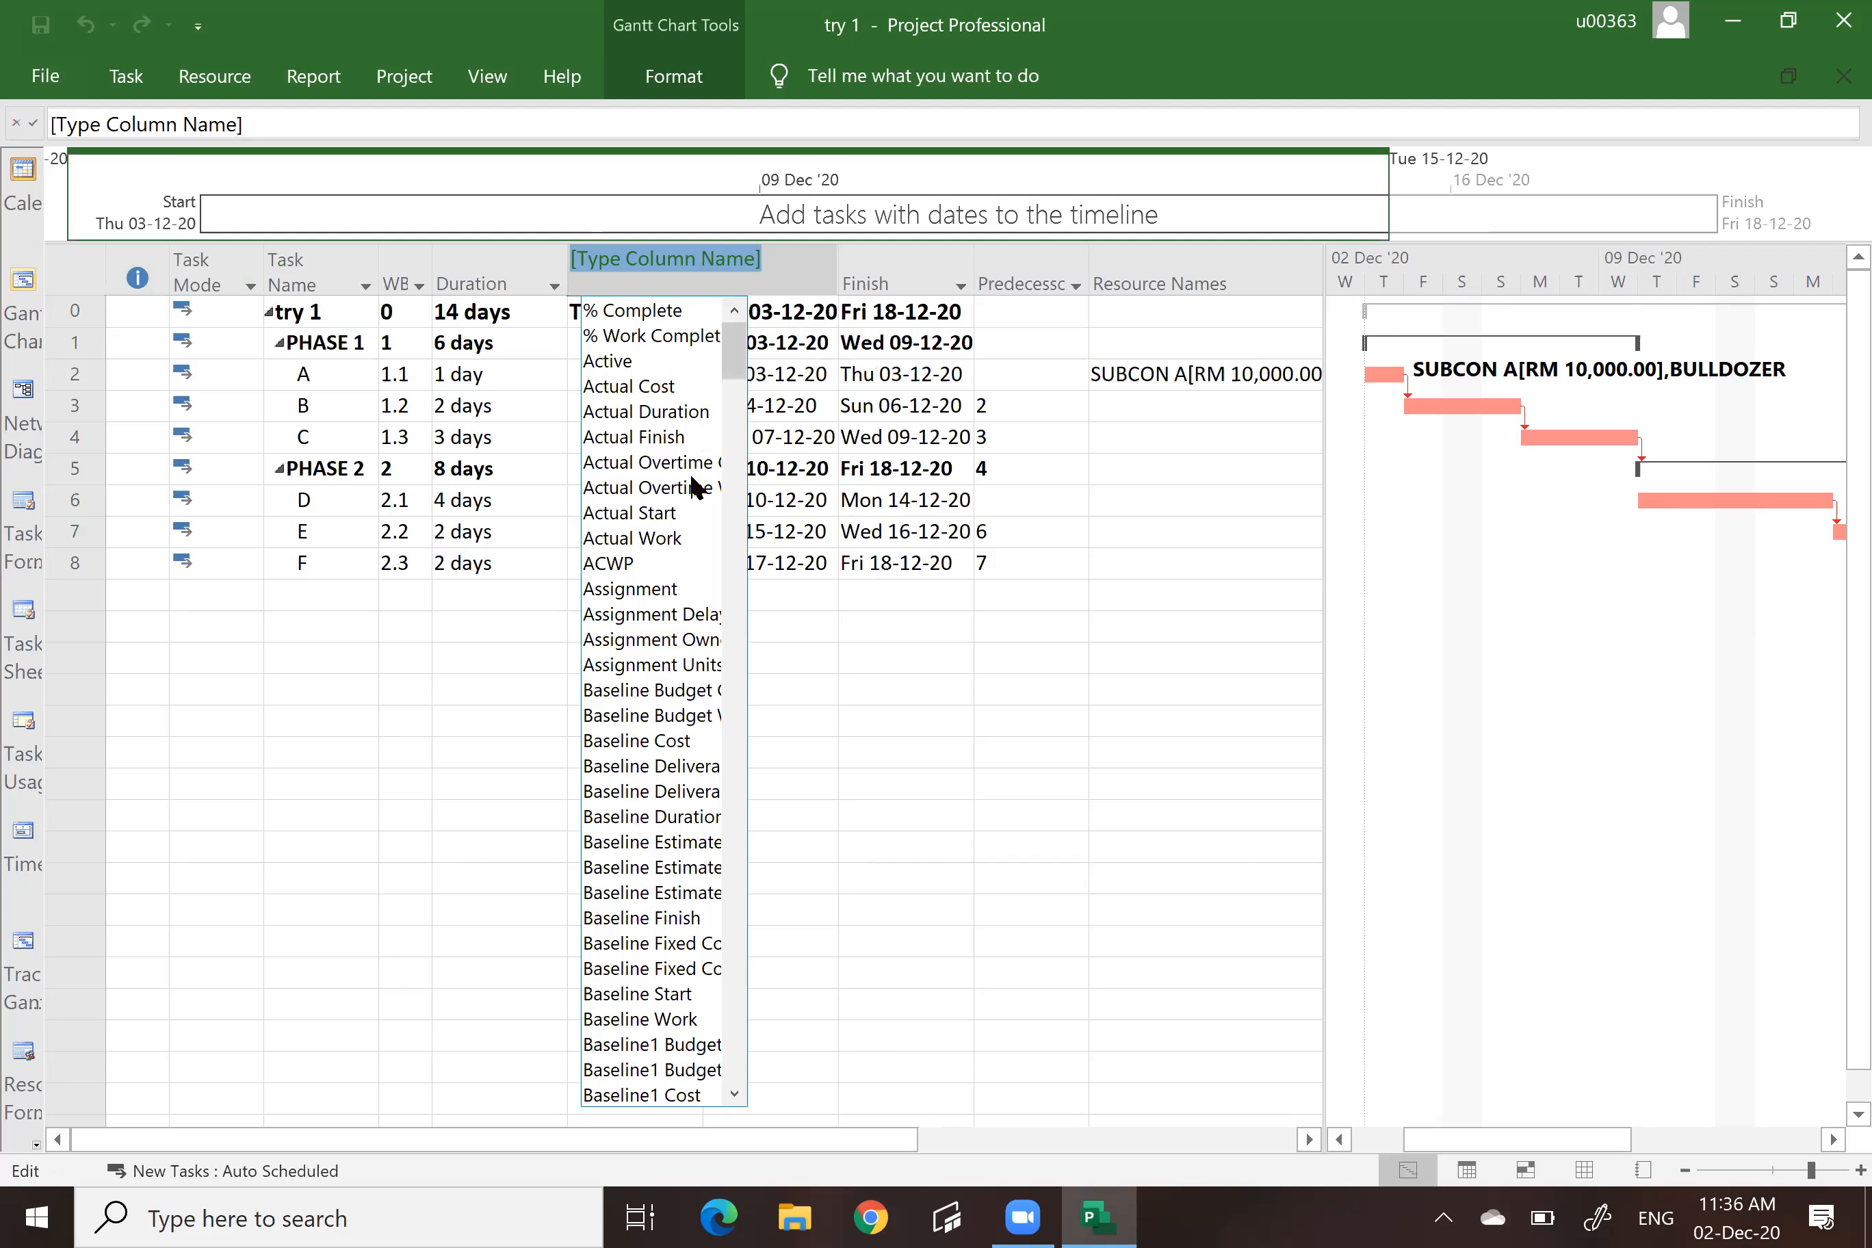
text(c)
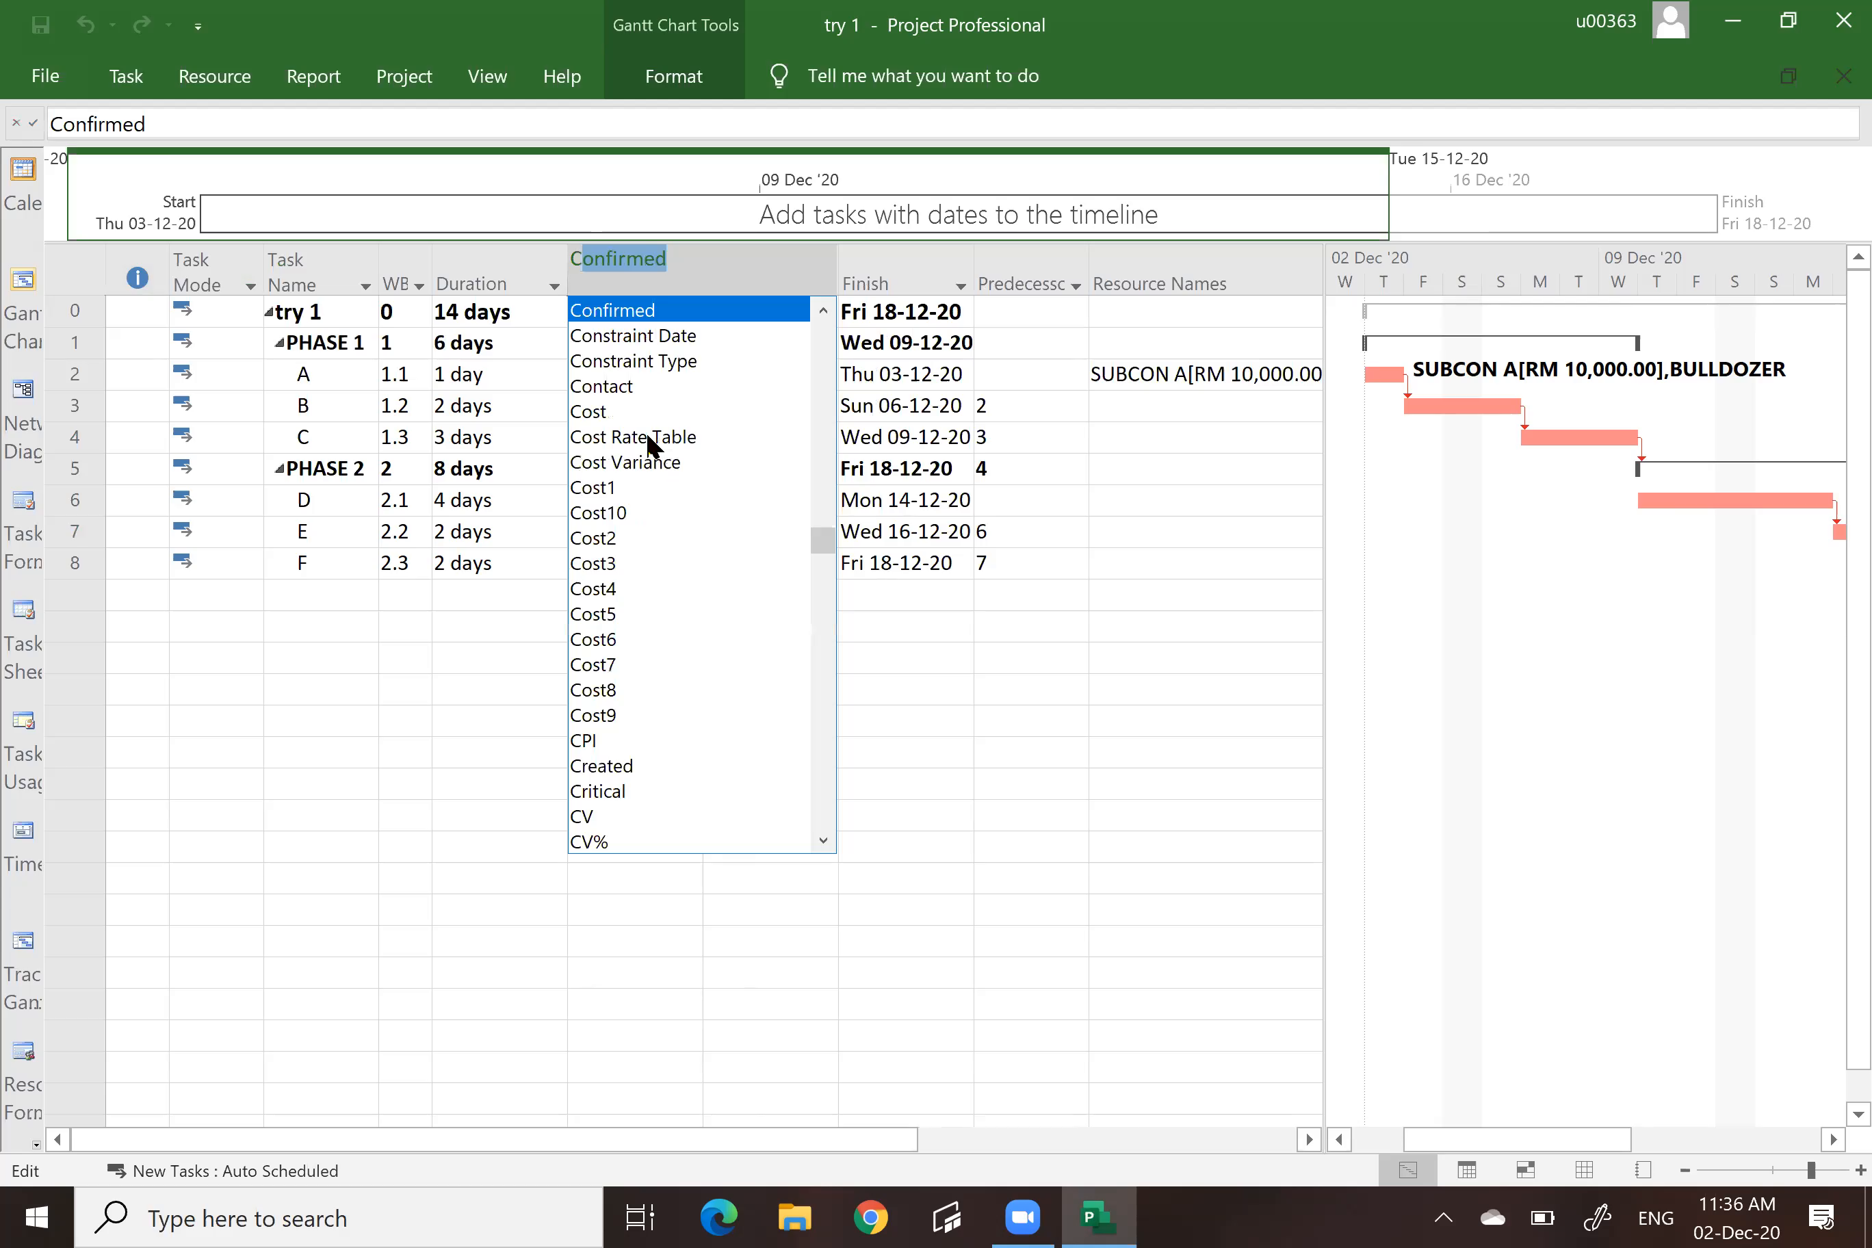
click(594, 416)
click(765, 817)
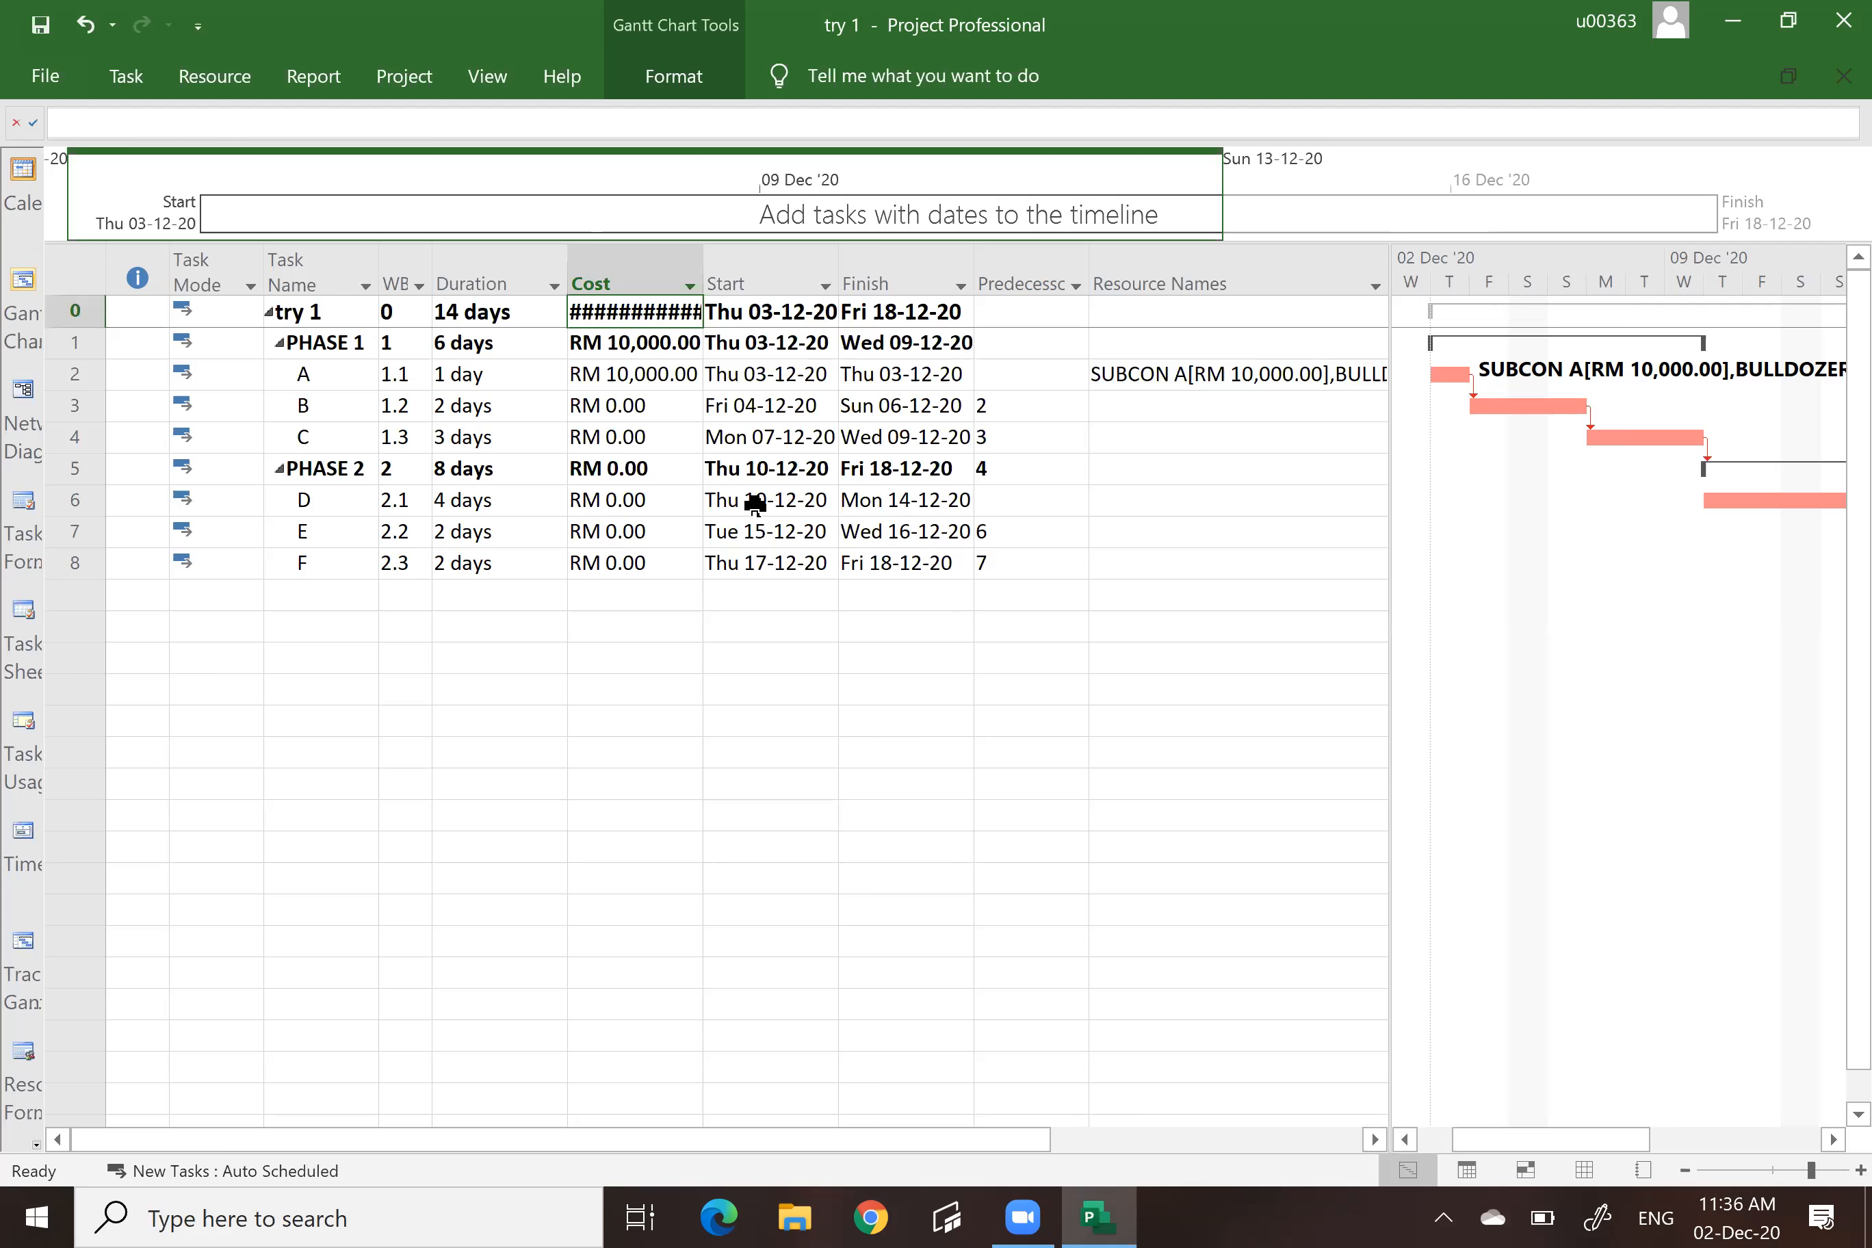
drag(705, 264, 767, 268)
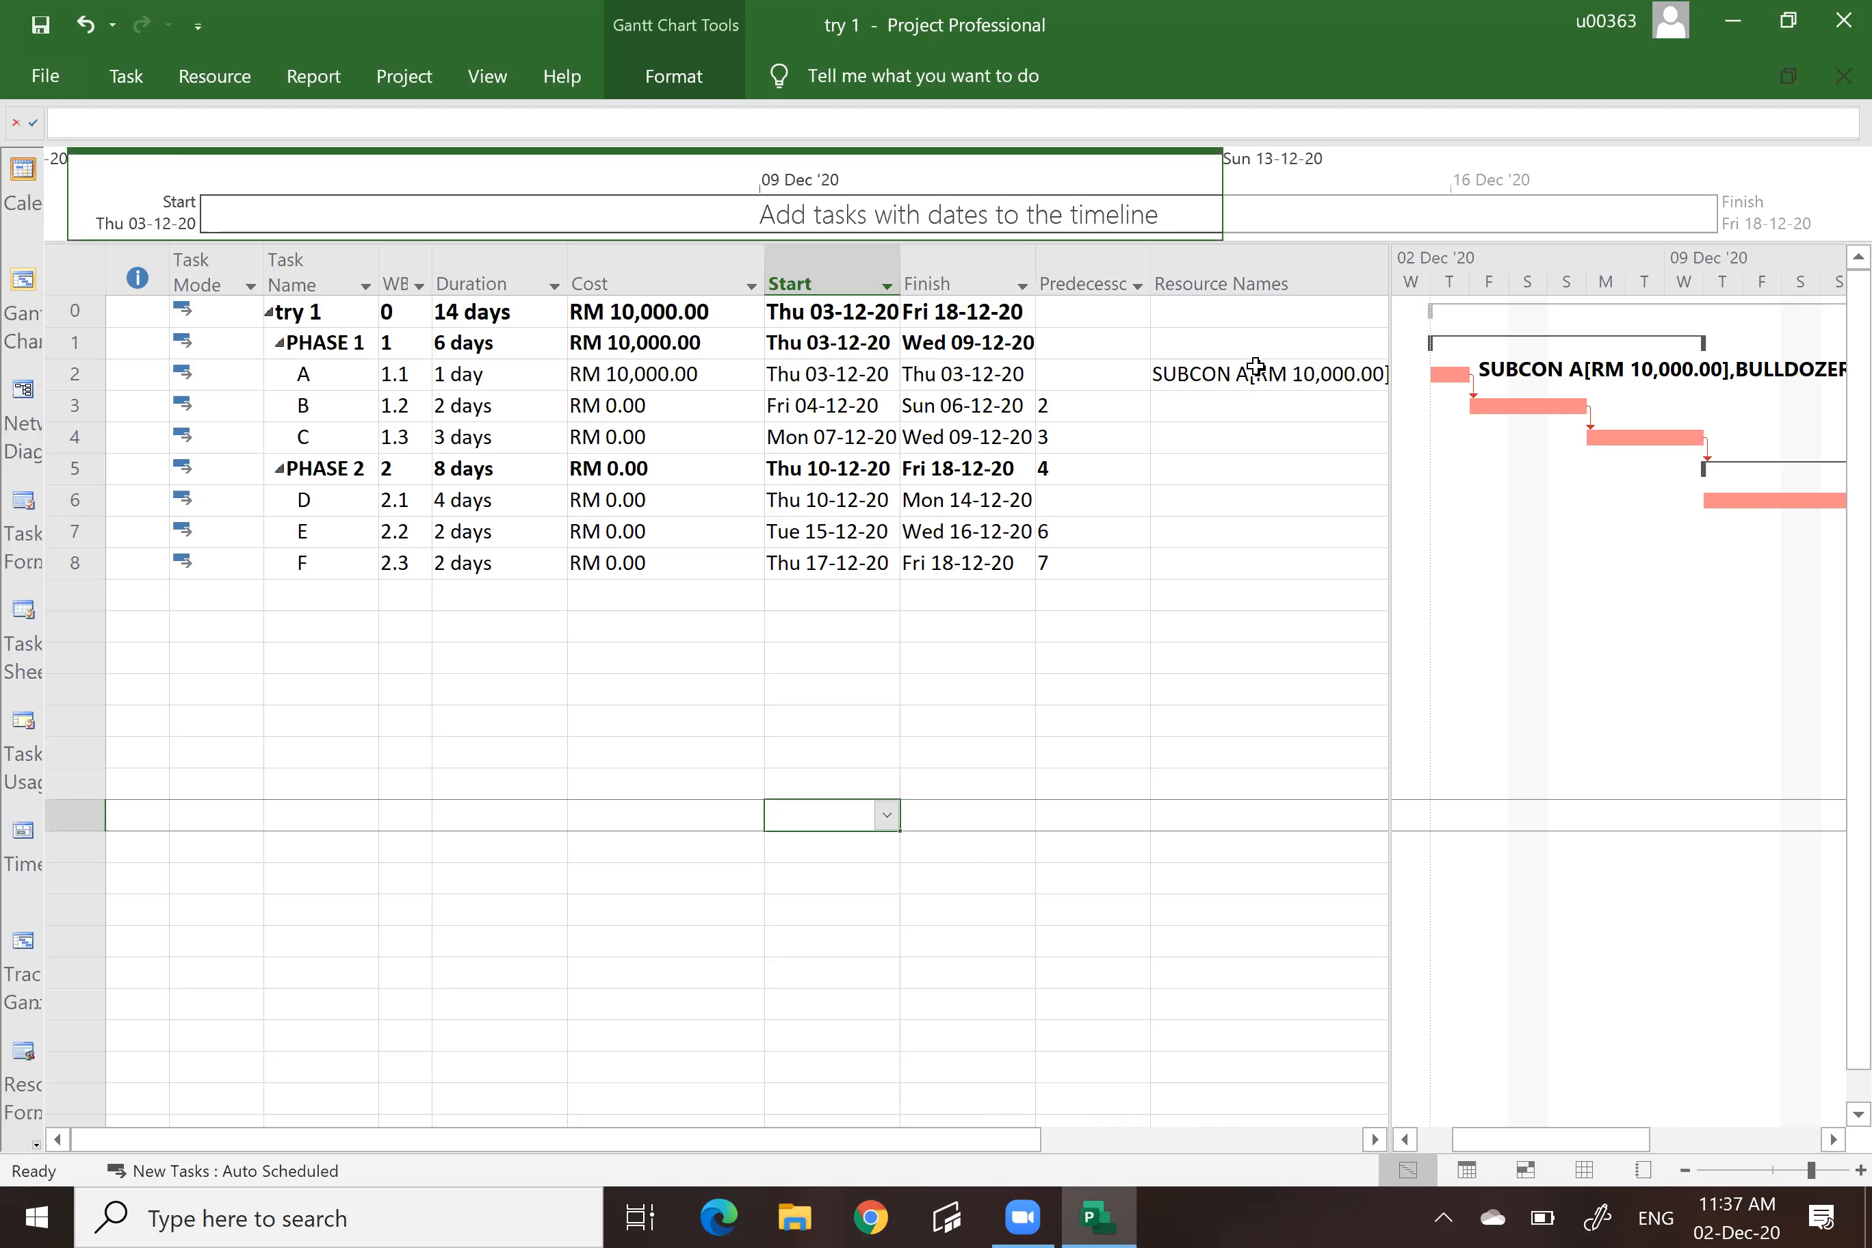
Assign CARPENTER and FORMWORK together to task B with the Assign Resources dialog.
click(74, 405)
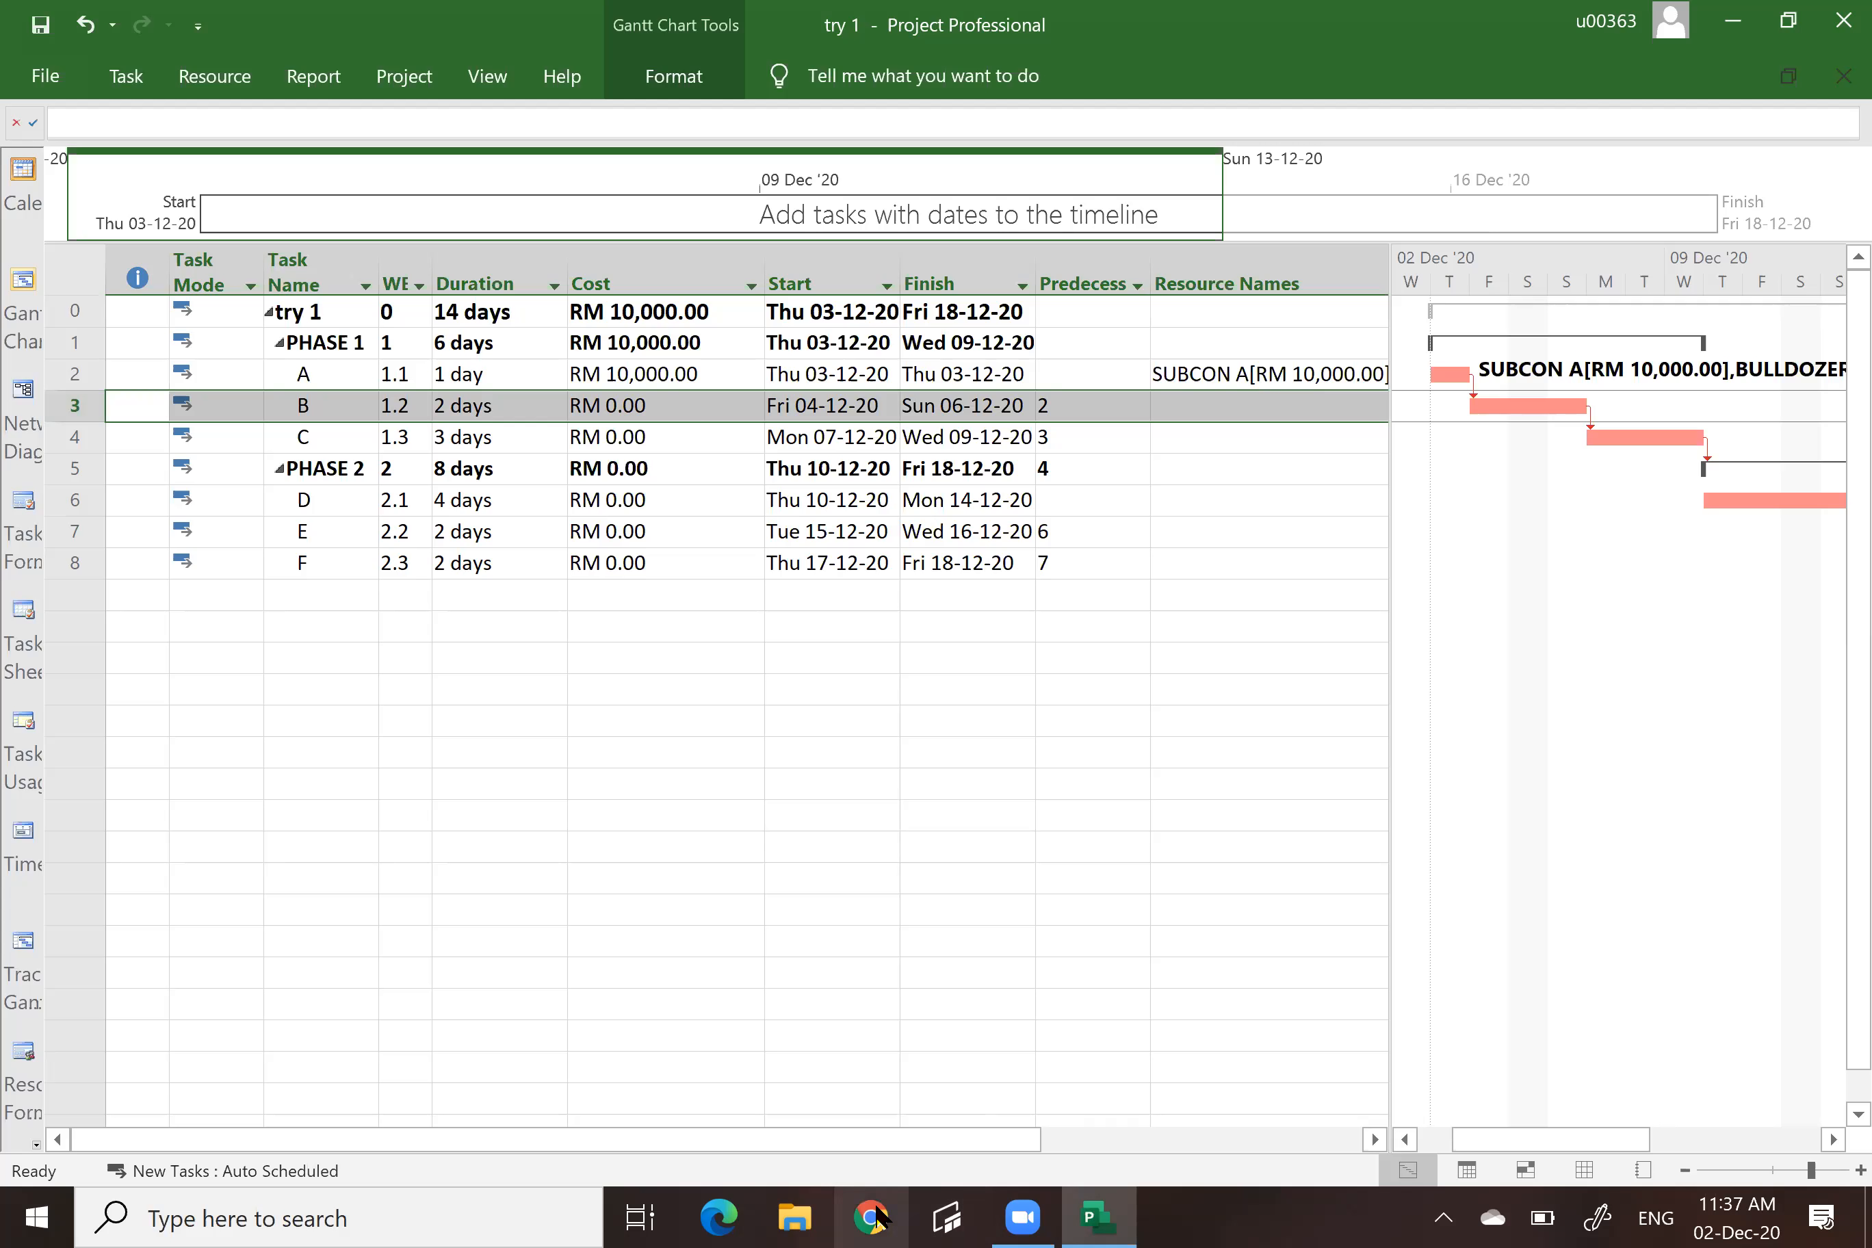
click(208, 74)
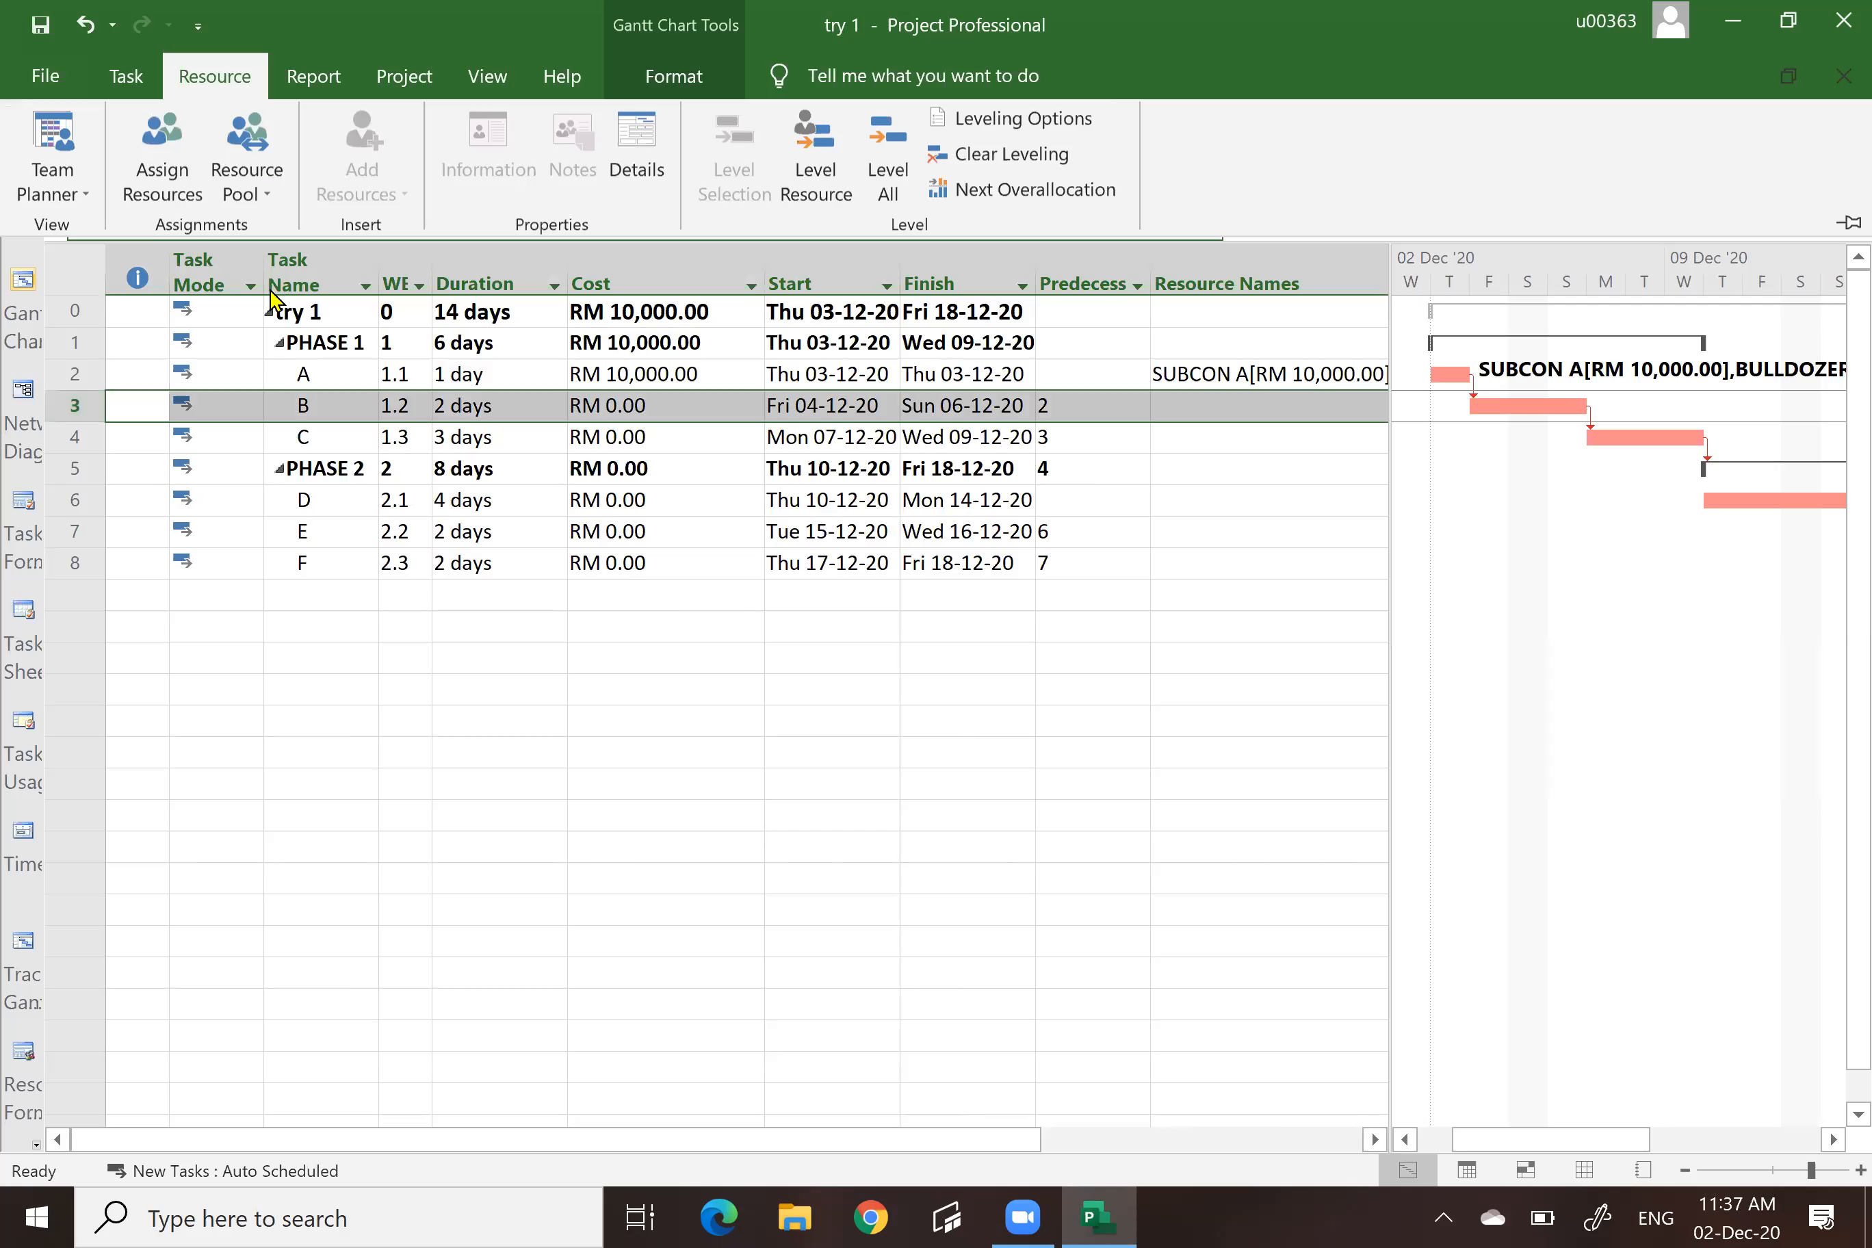
click(164, 173)
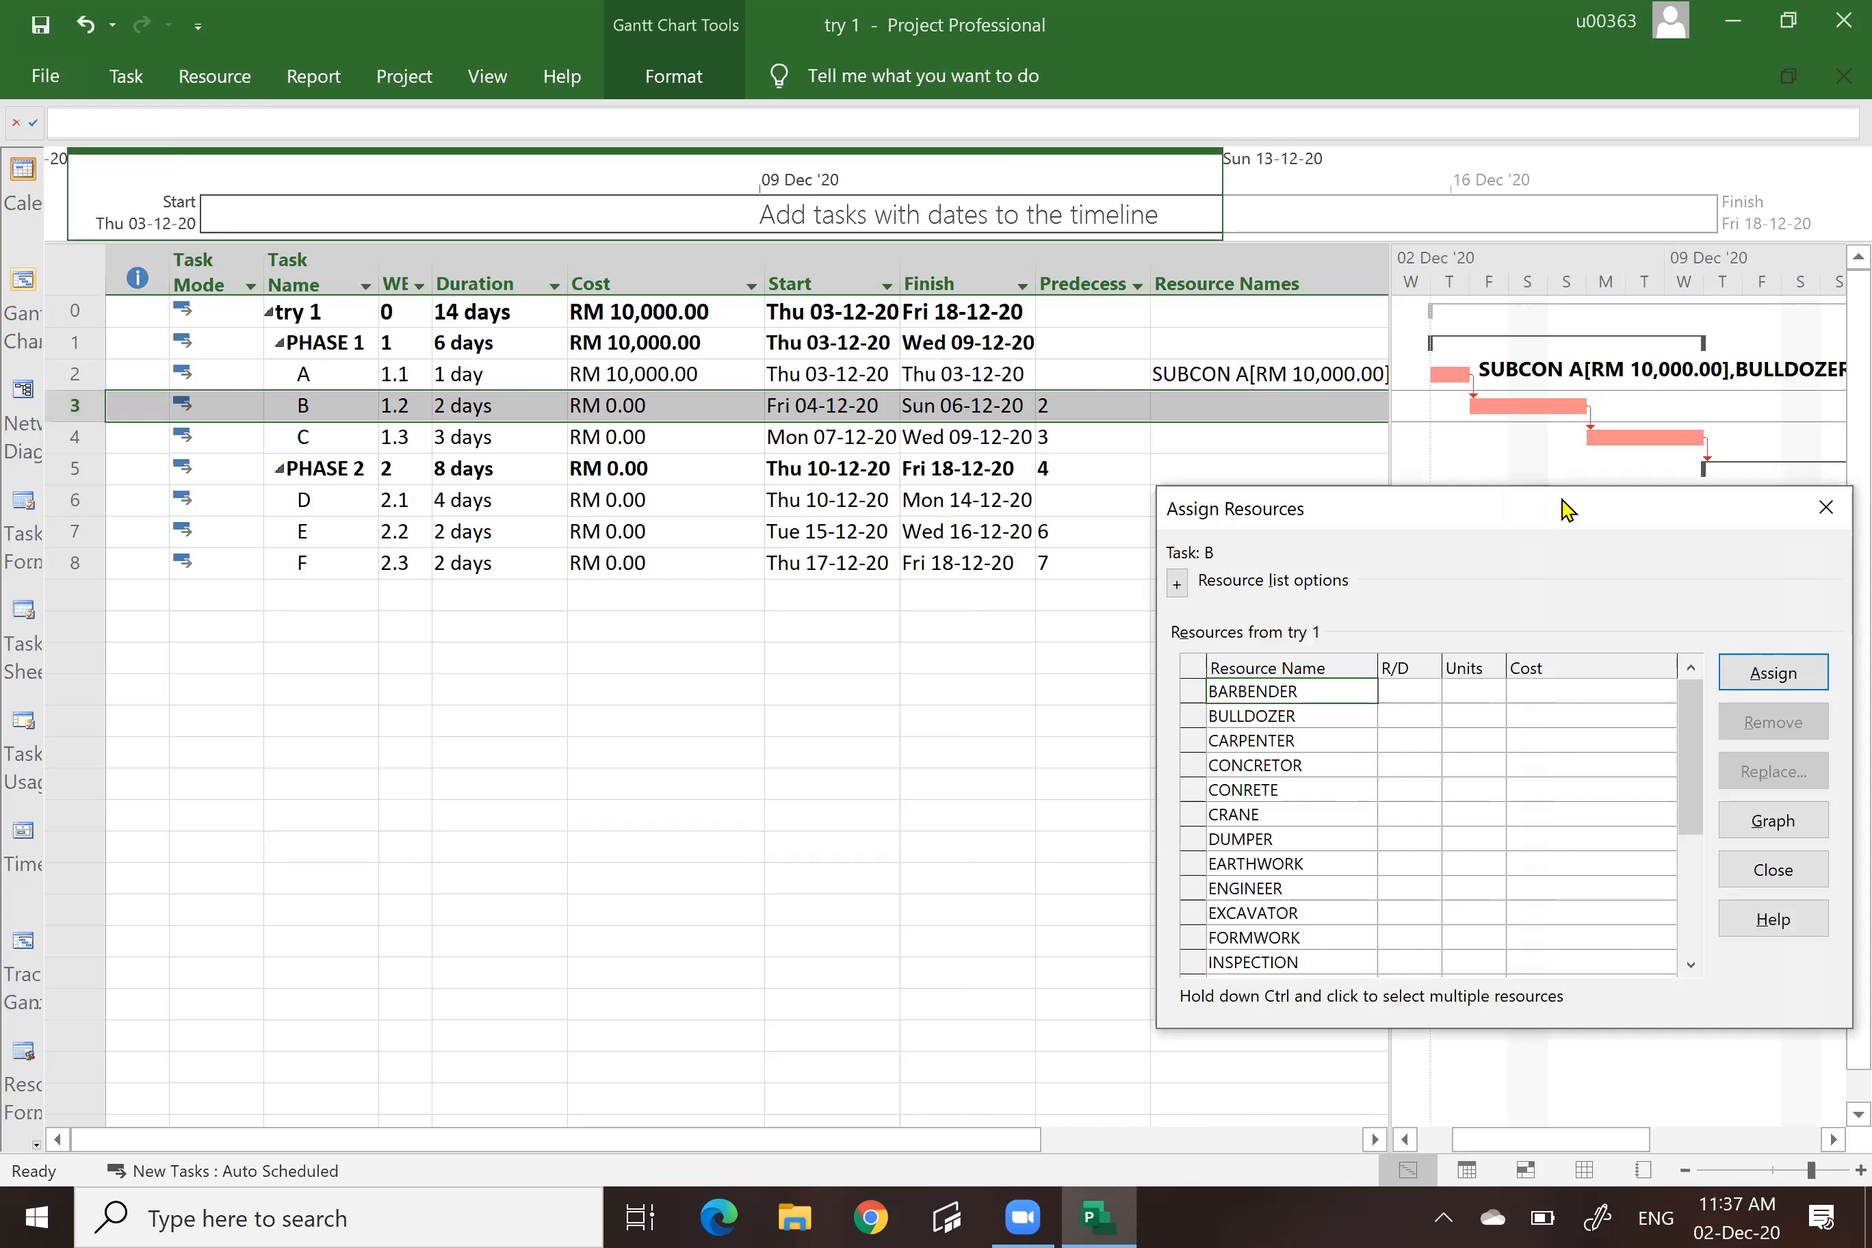
drag(1562, 500, 1186, 455)
click(905, 697)
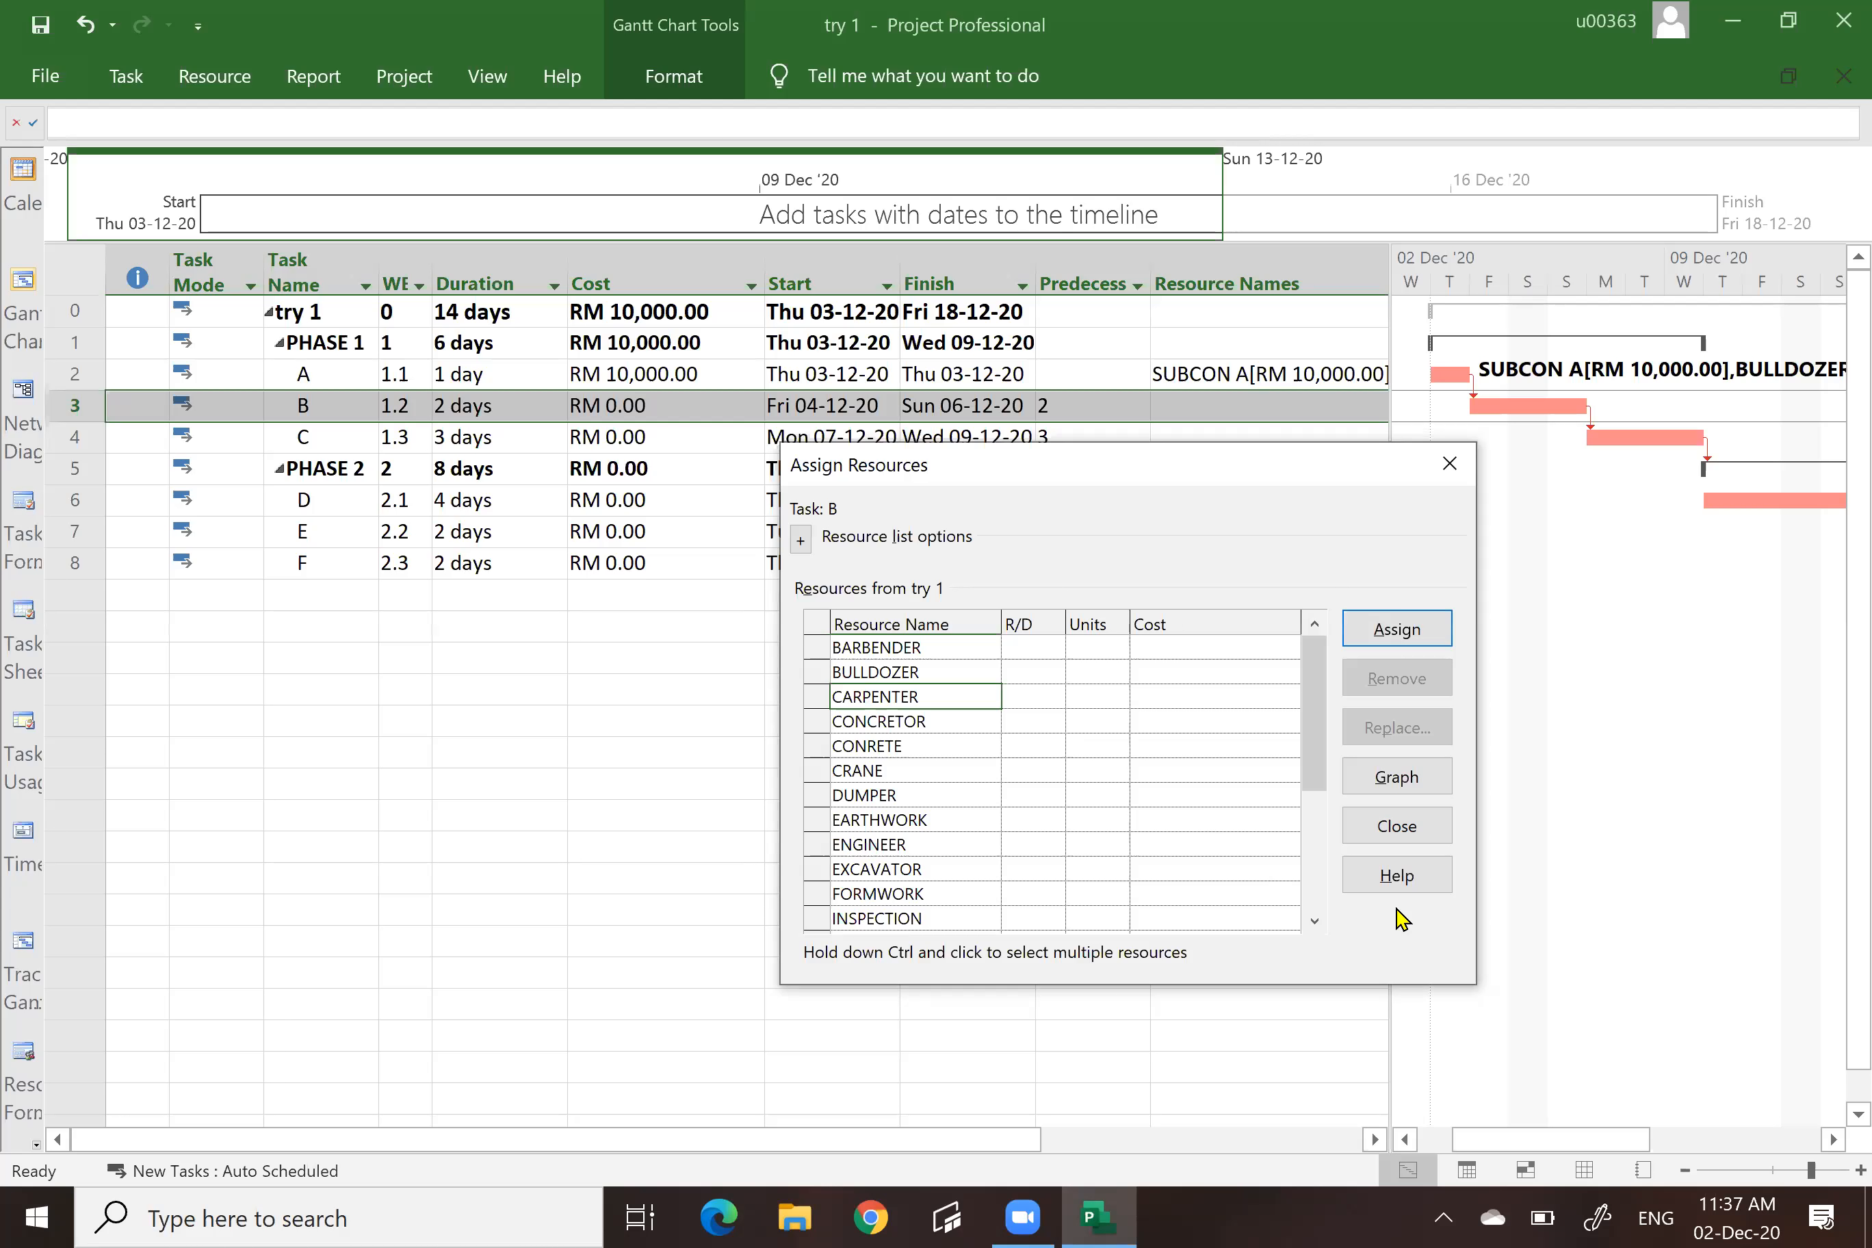
click(1314, 921)
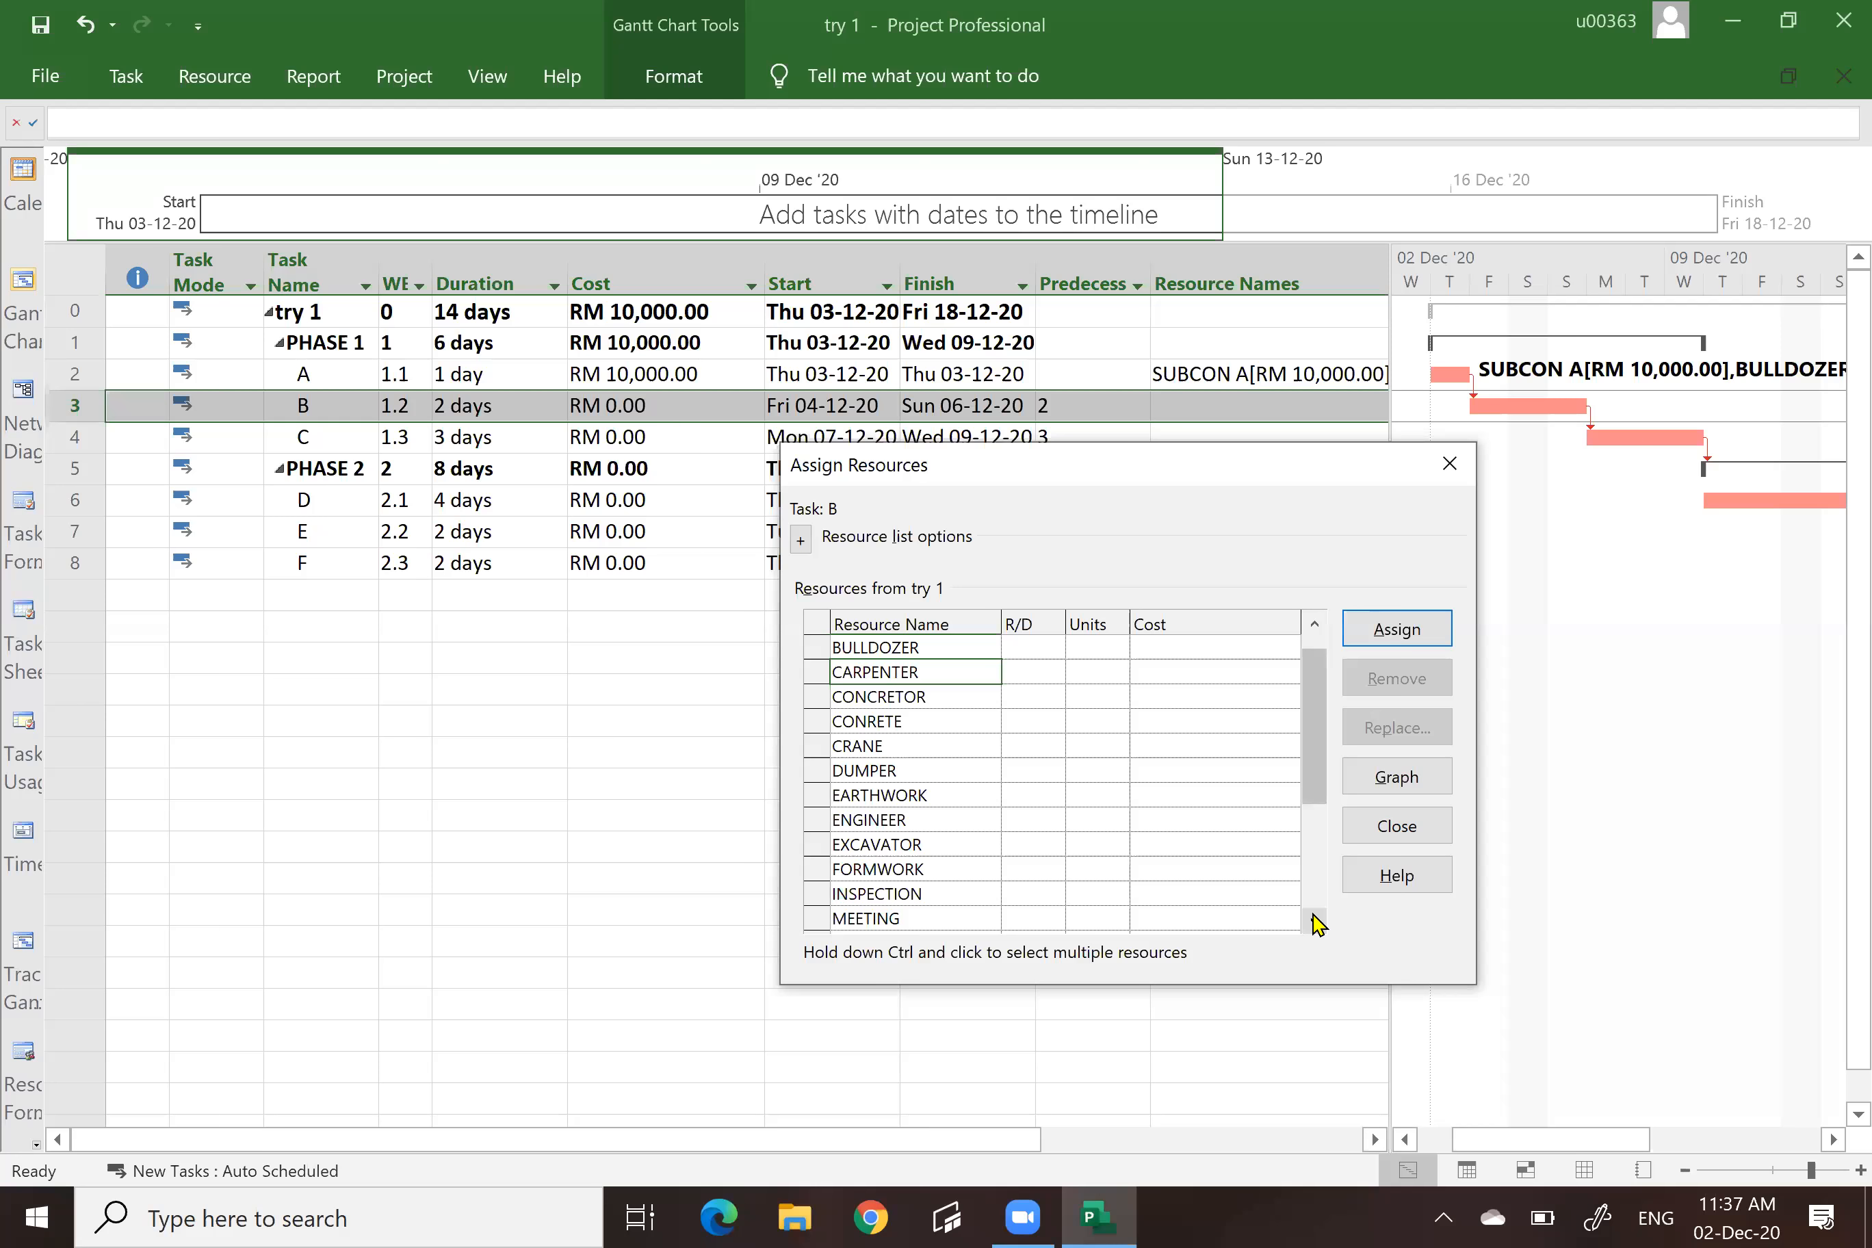
click(1315, 920)
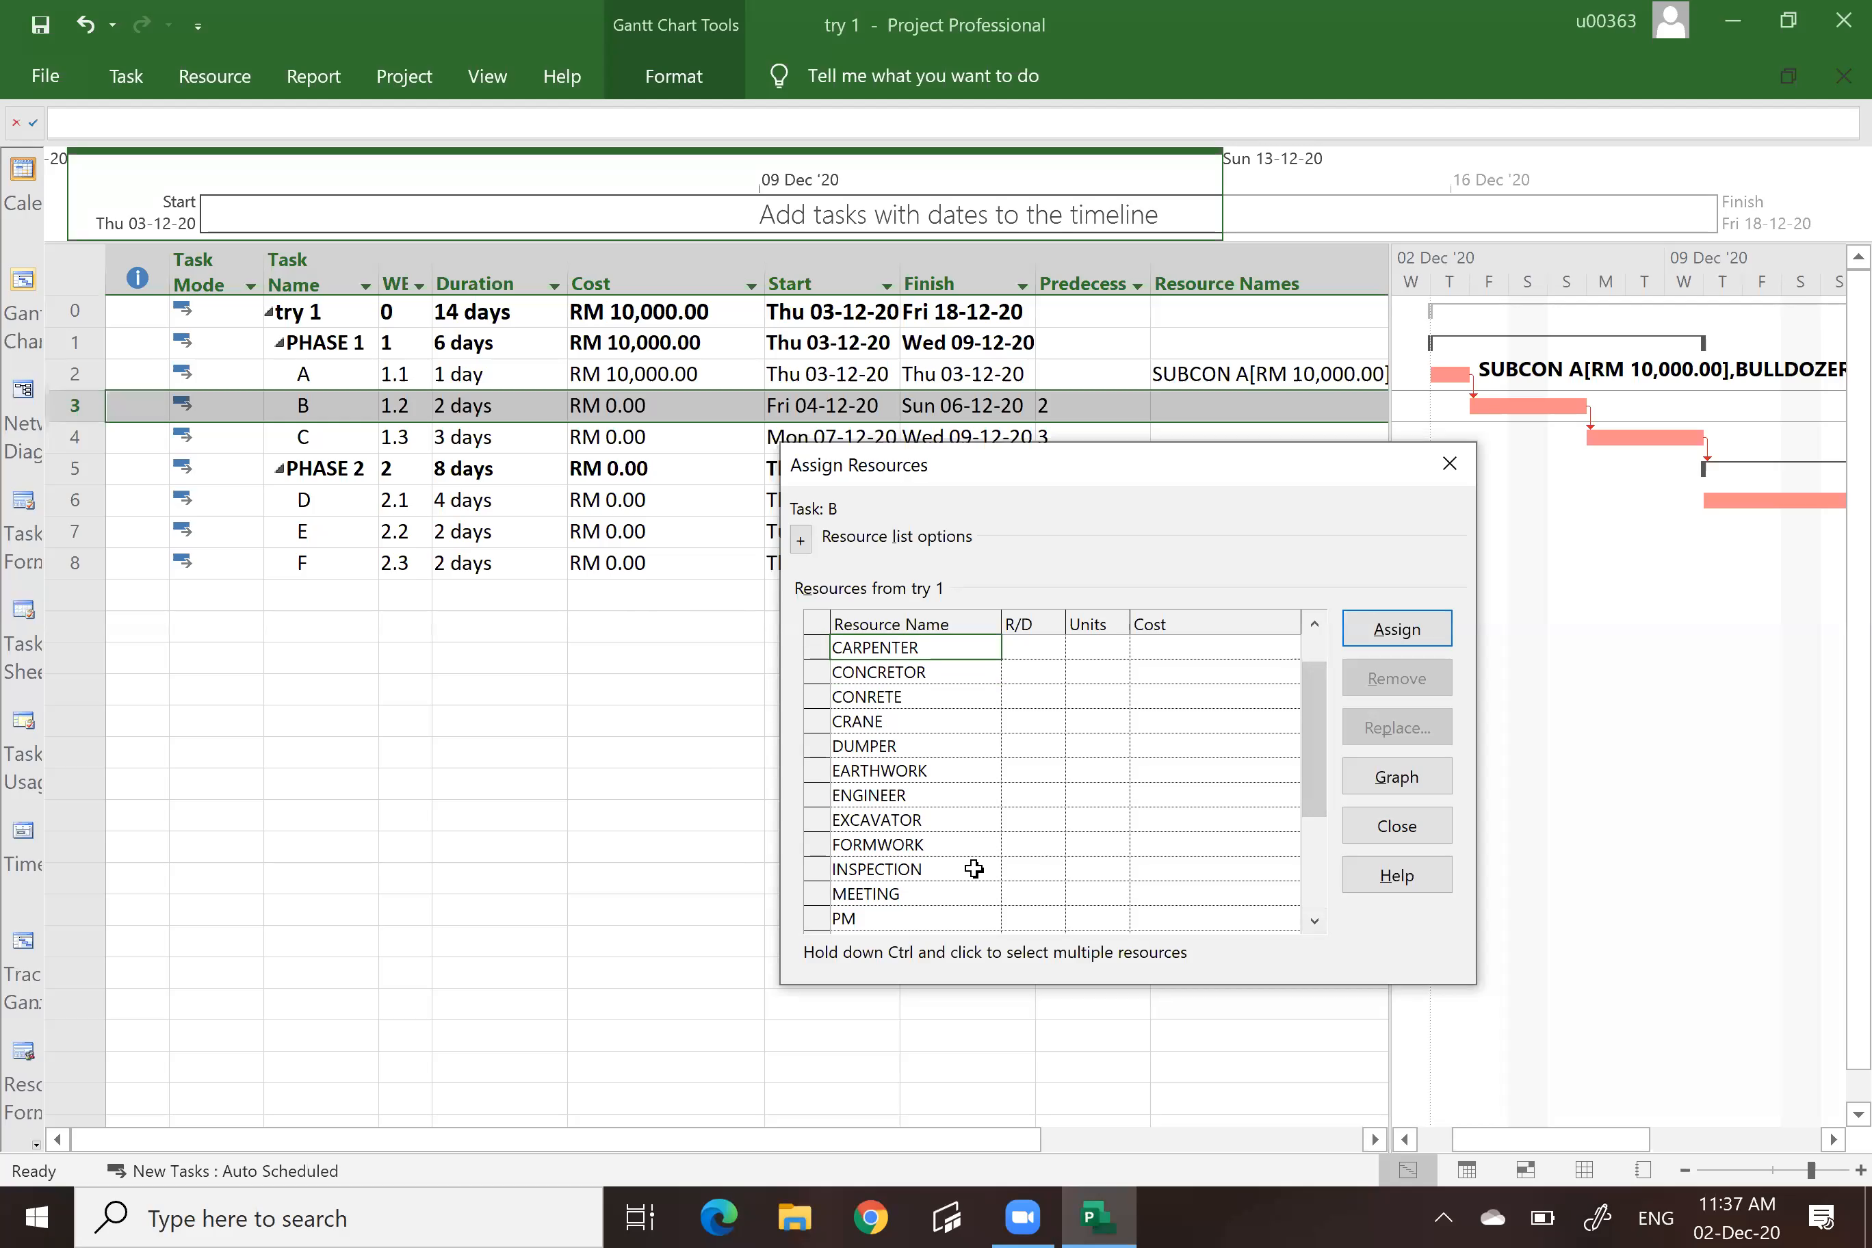
ctrl+click(911, 843)
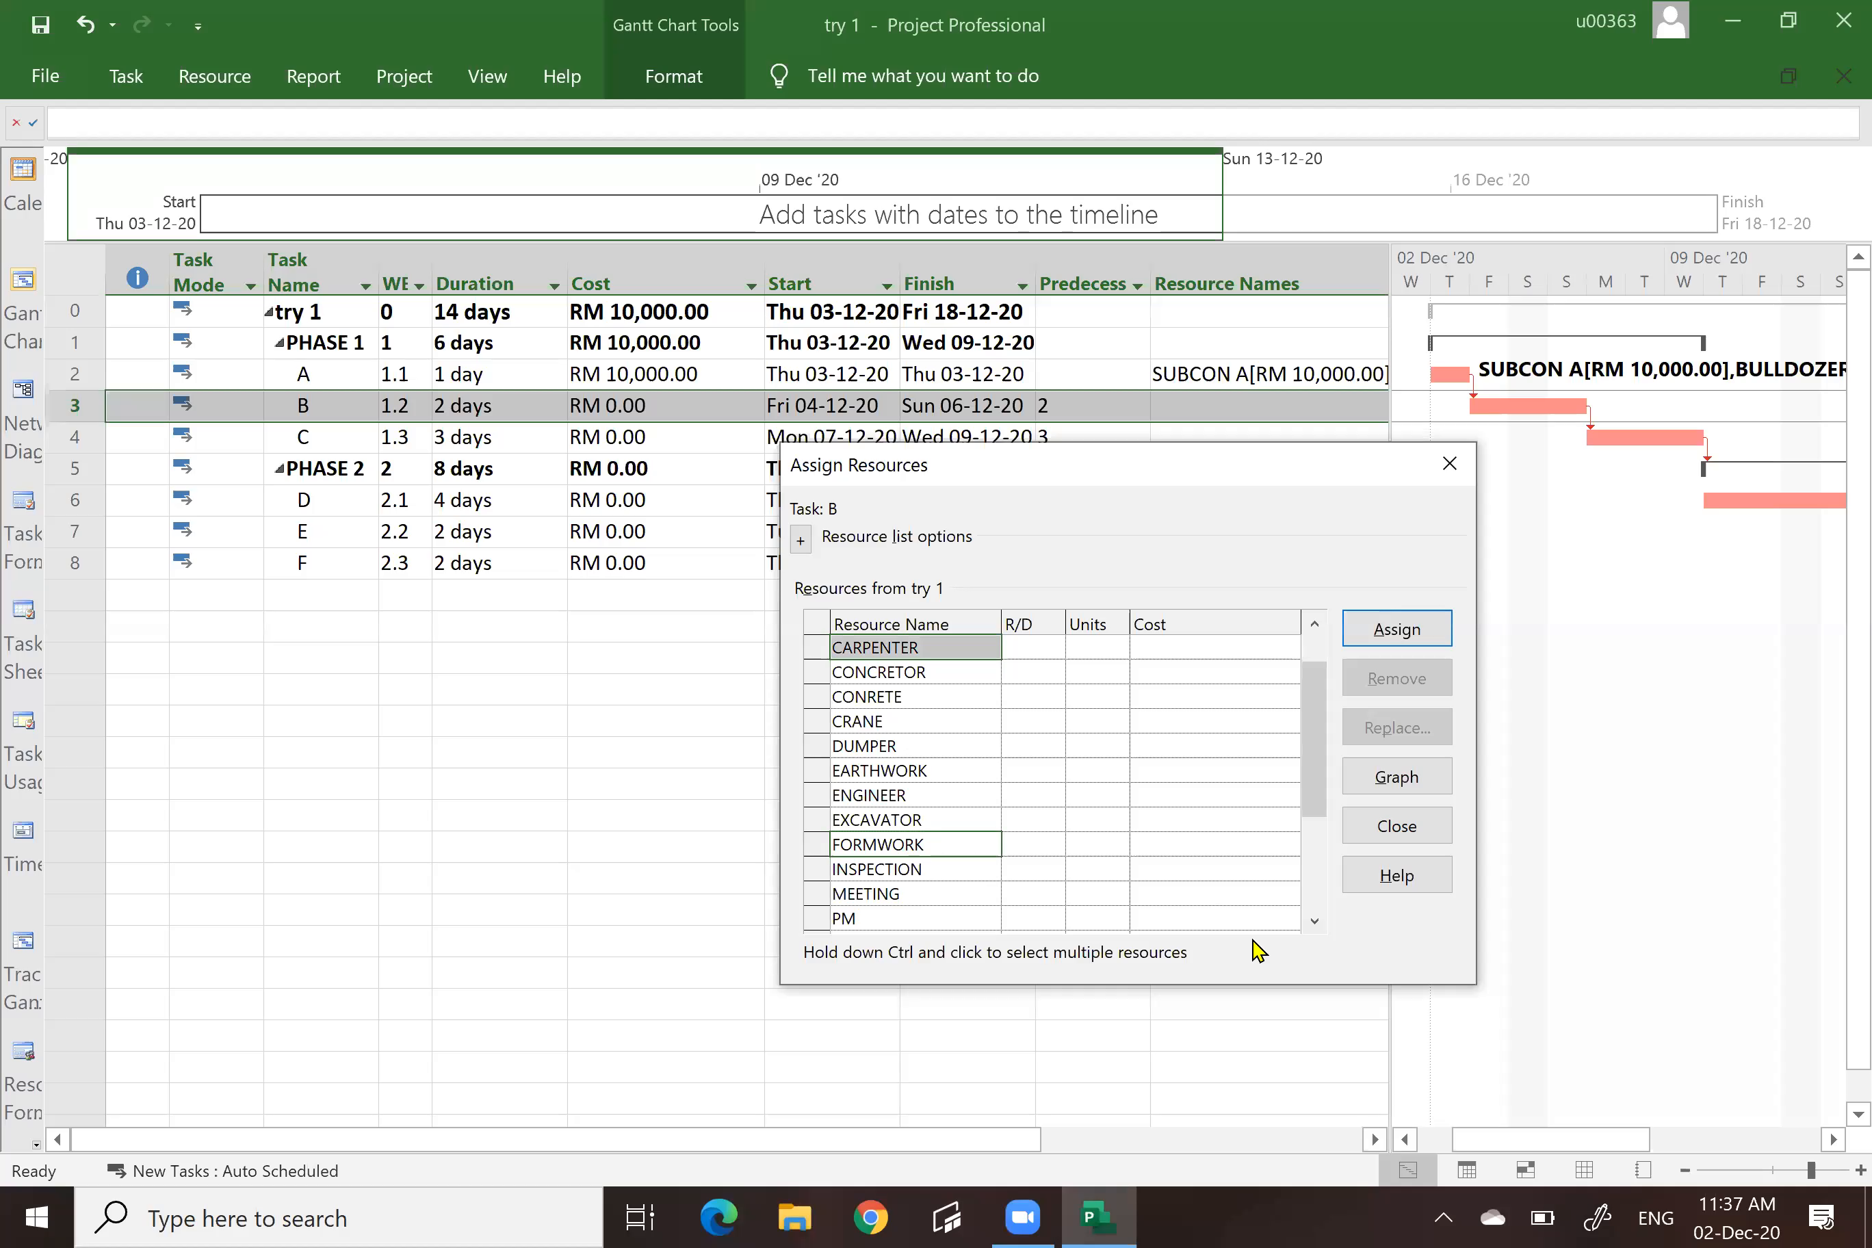
click(1314, 920)
click(1314, 921)
click(1315, 920)
click(1314, 920)
click(1315, 921)
click(1315, 921)
click(1315, 921)
click(1315, 920)
click(1315, 921)
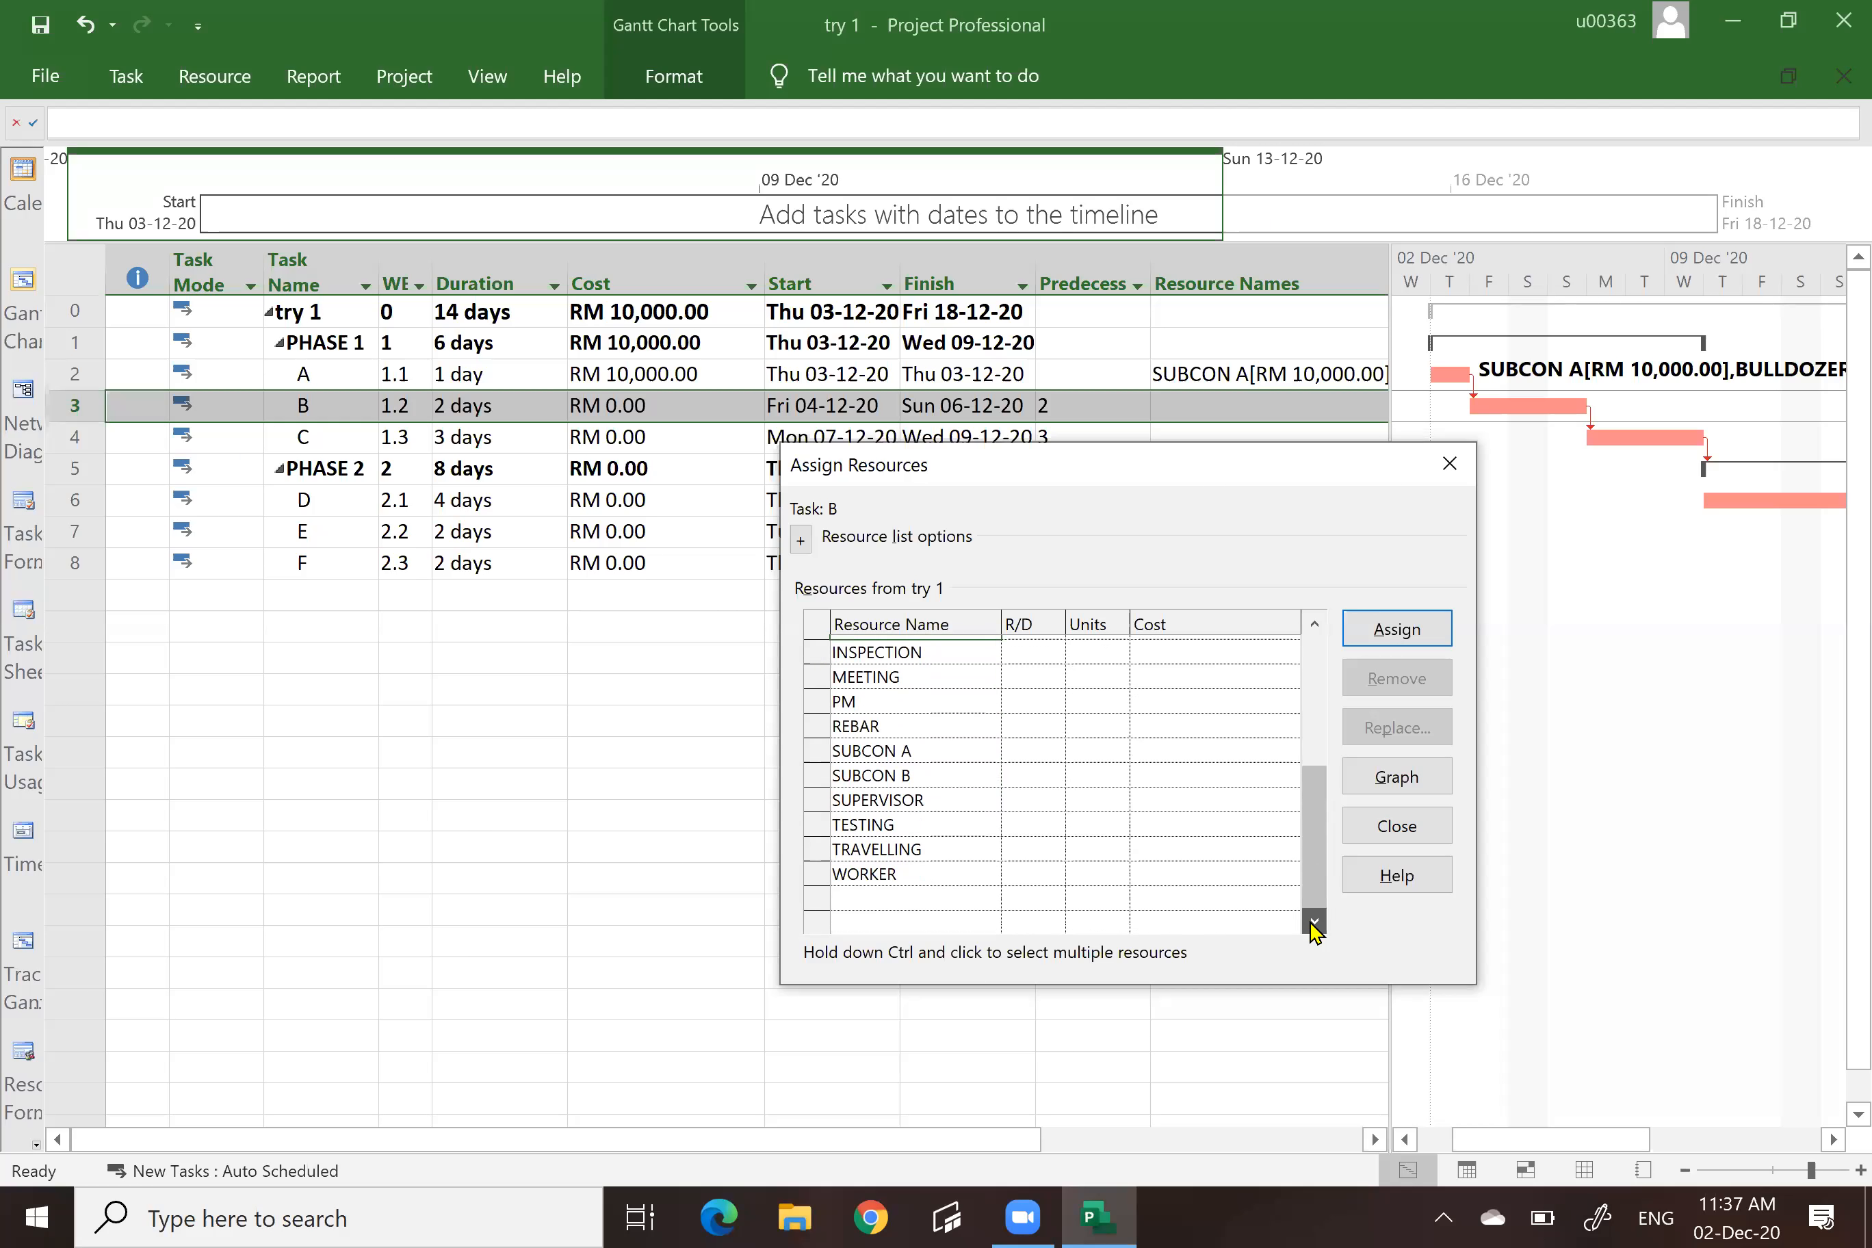
click(1313, 628)
scroll(1312, 633, up, 6)
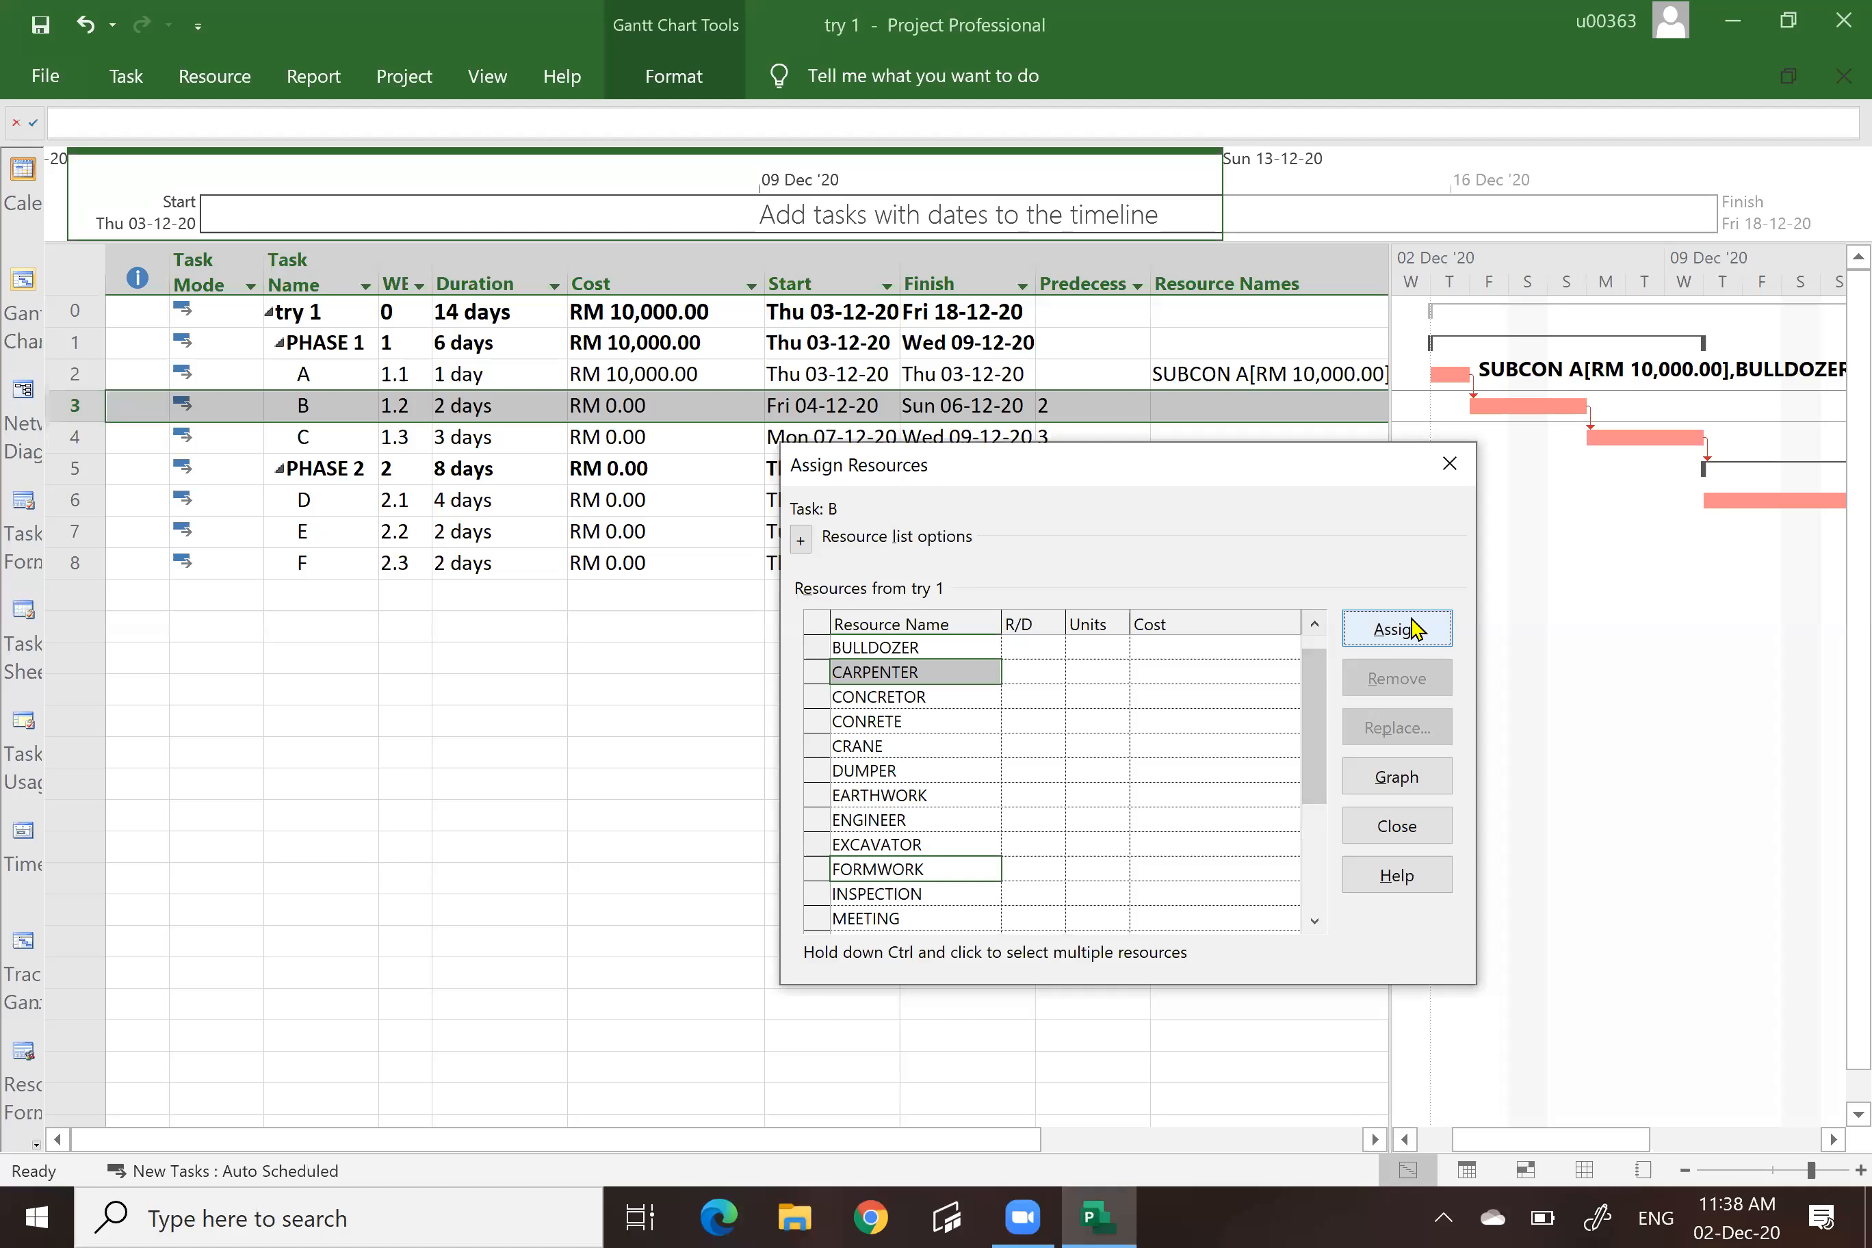
click(1428, 637)
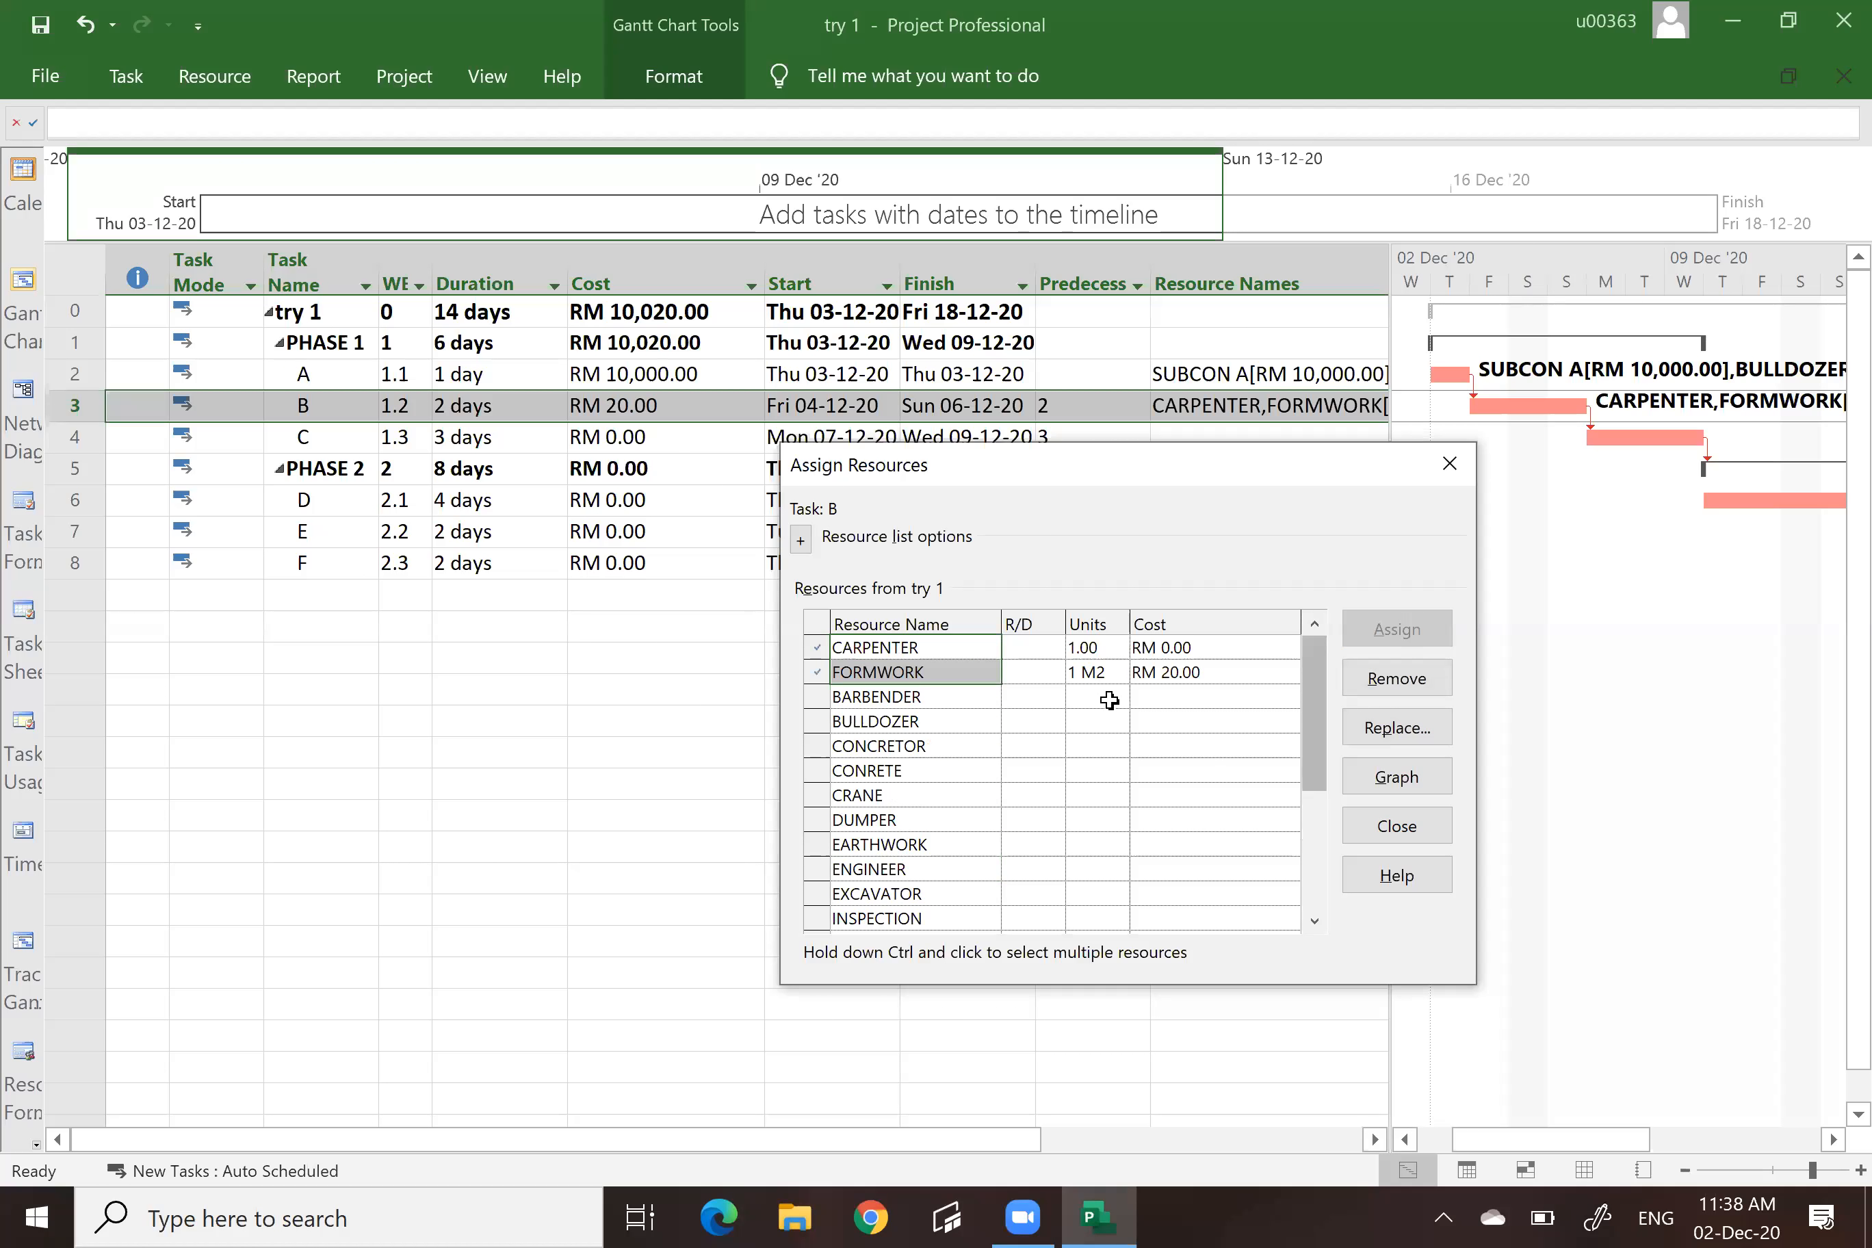
Set task B's assignment units to 5 for CARPENTER and 1,000 M2 for FORMWORK.
click(1087, 644)
text(3)
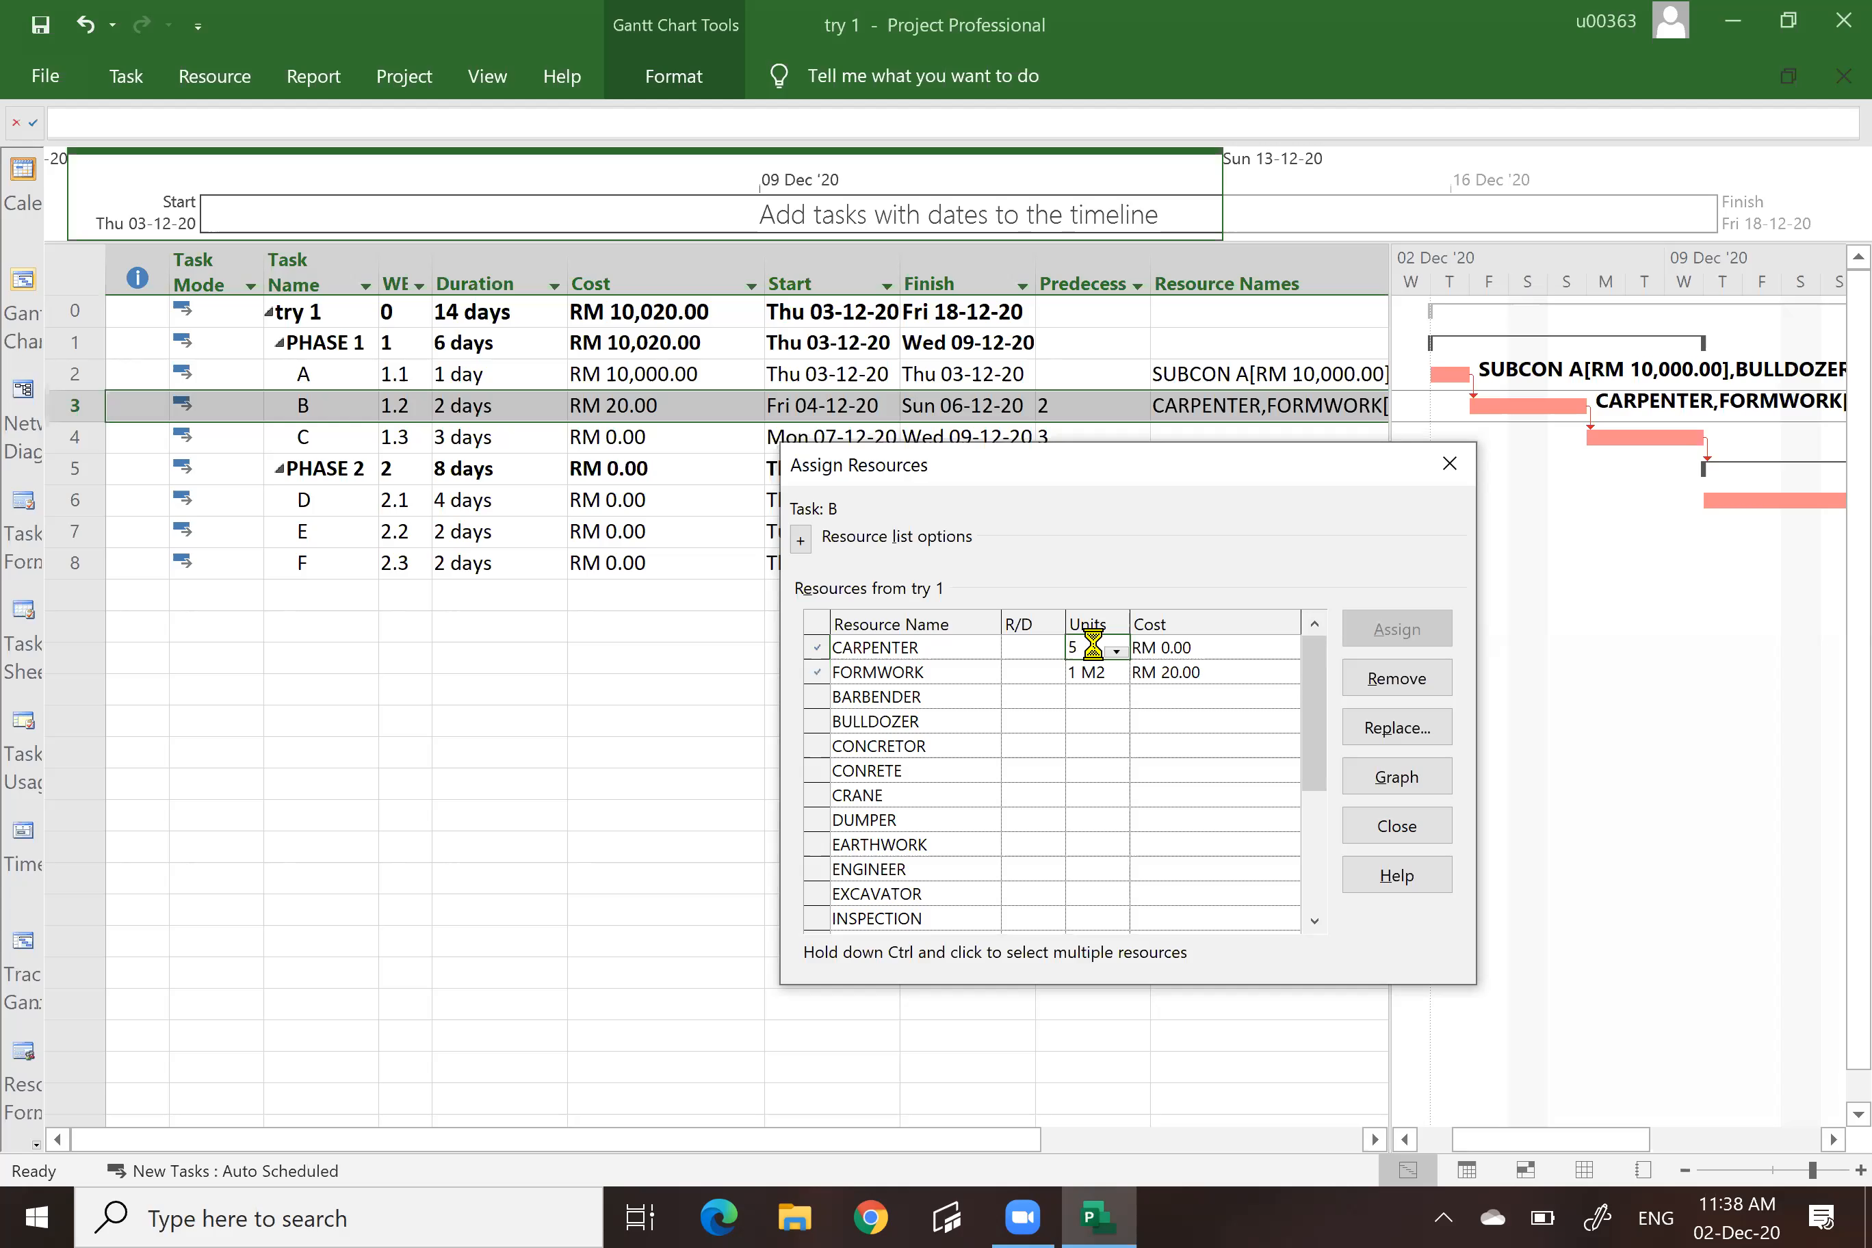
key(Return)
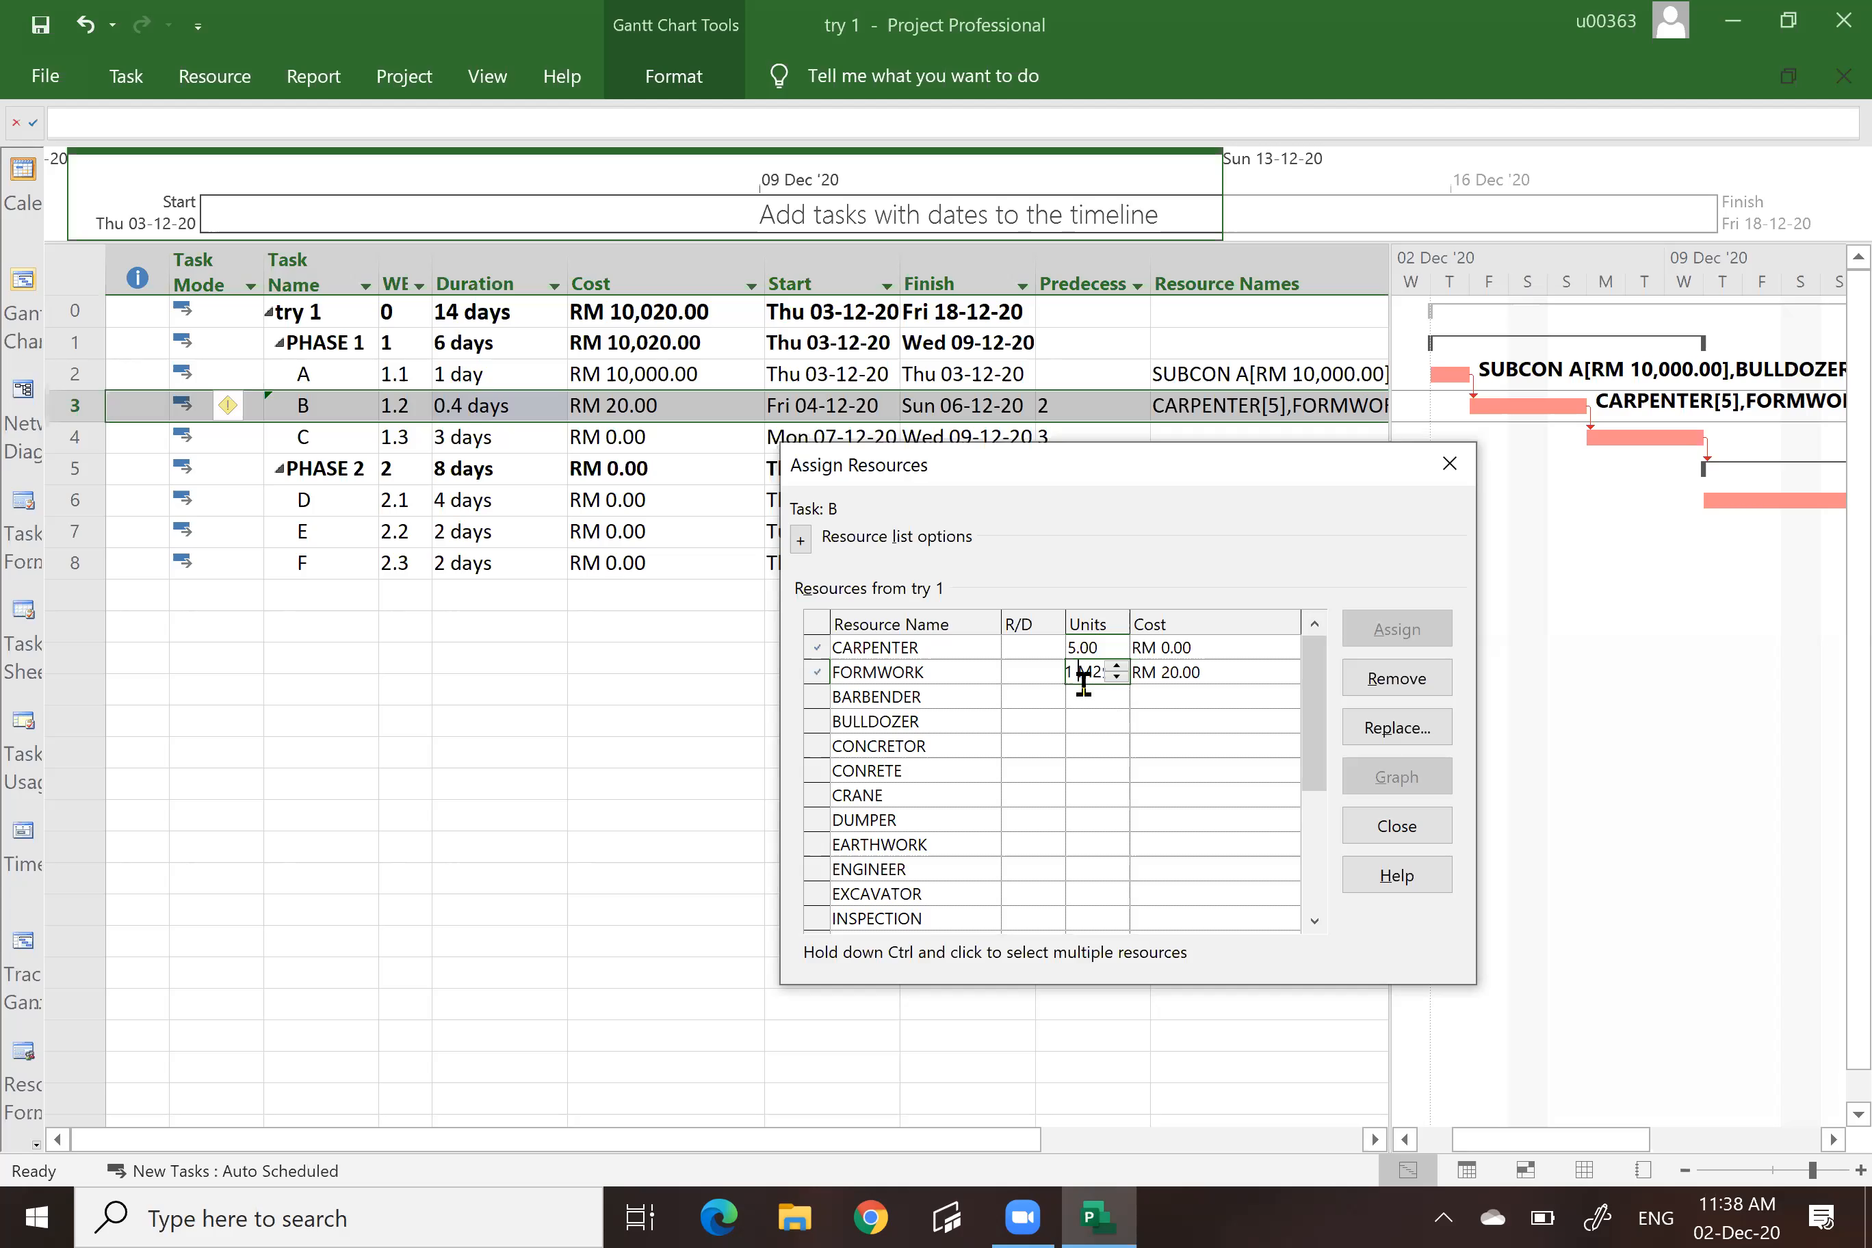
key(BackSpace)
key(BackSpace)
text(1,000)
key(Return)
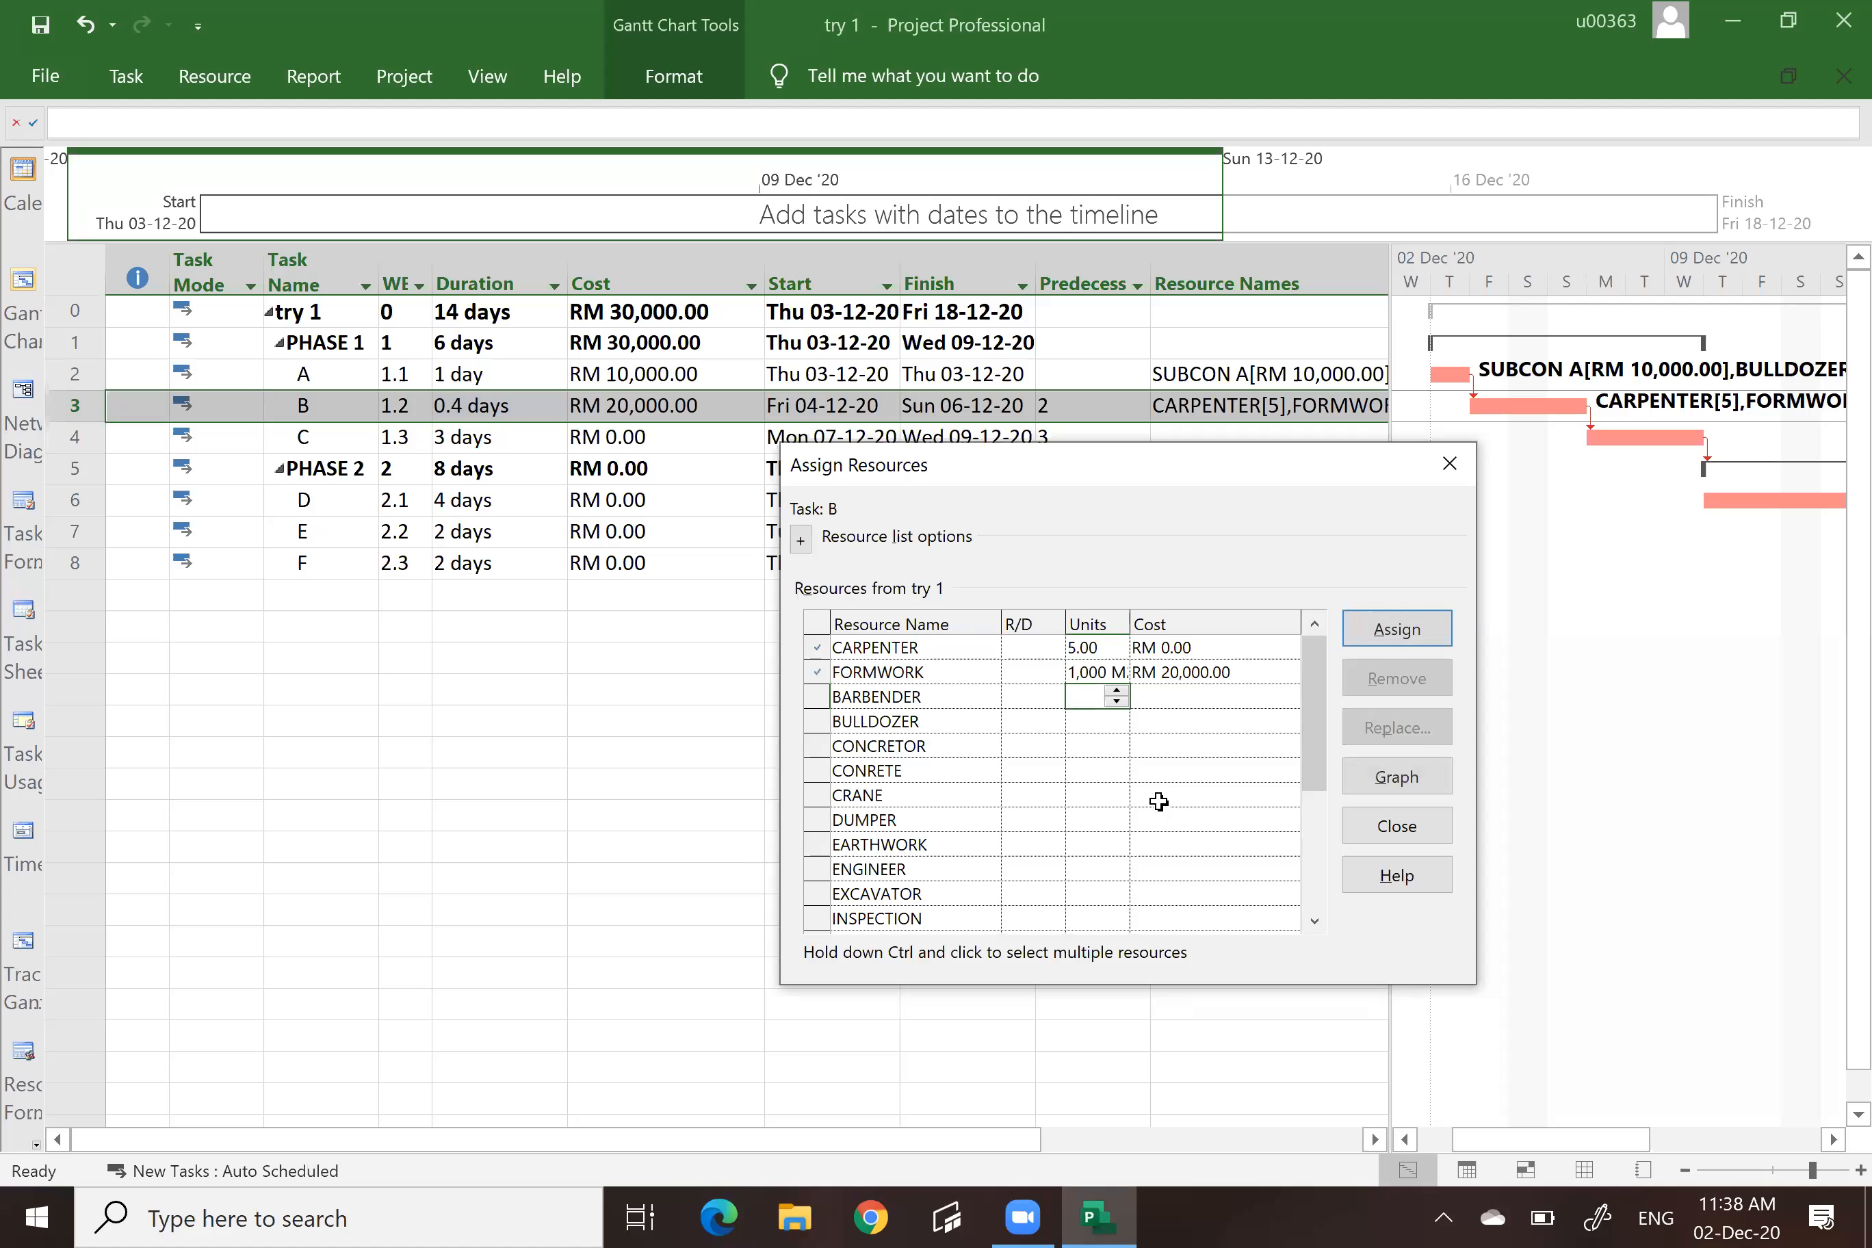
click(1190, 673)
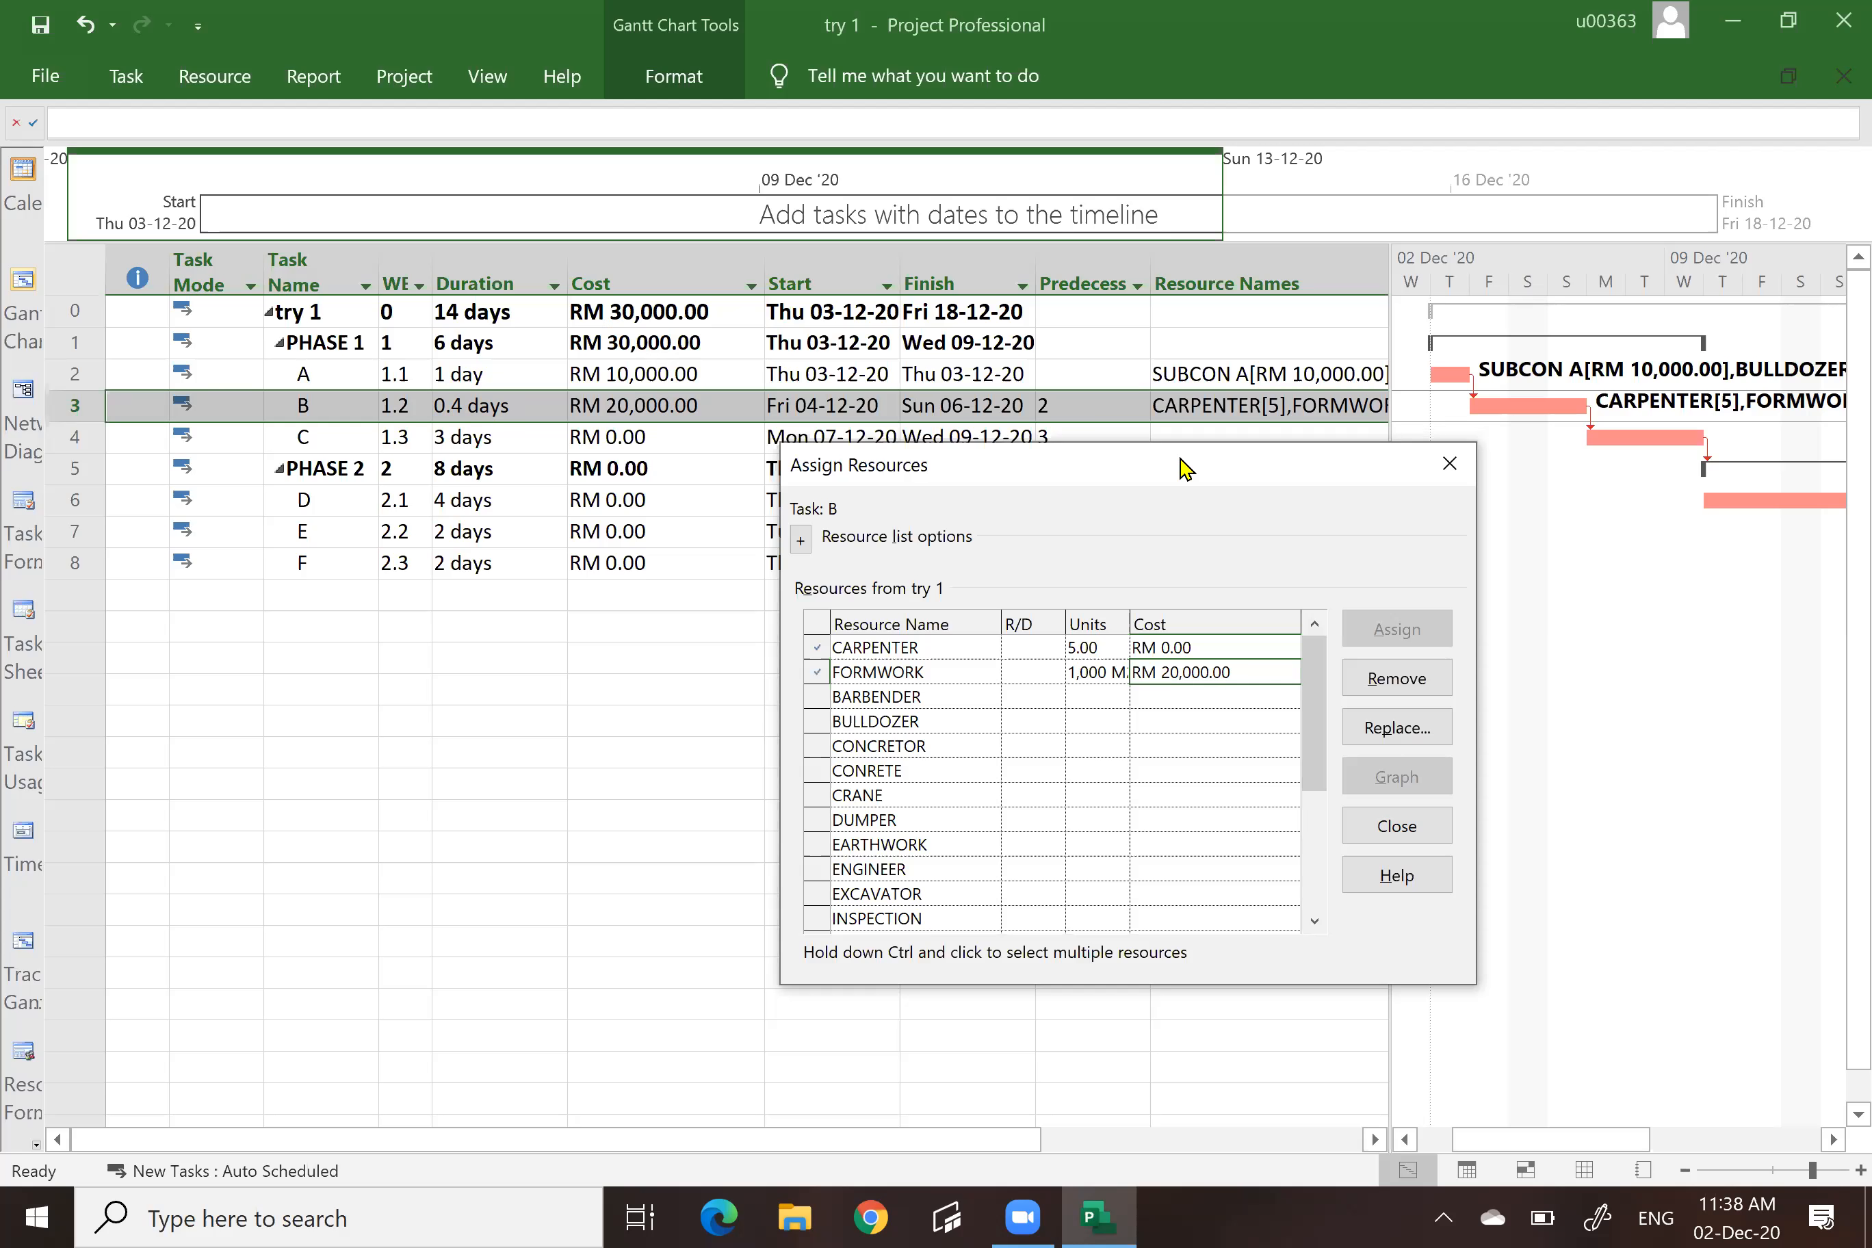
Reduce CARPENTER's maximum units to 4 in the Resource Sheet and close the Assign Resources dialog.
drag(1185, 467, 997, 546)
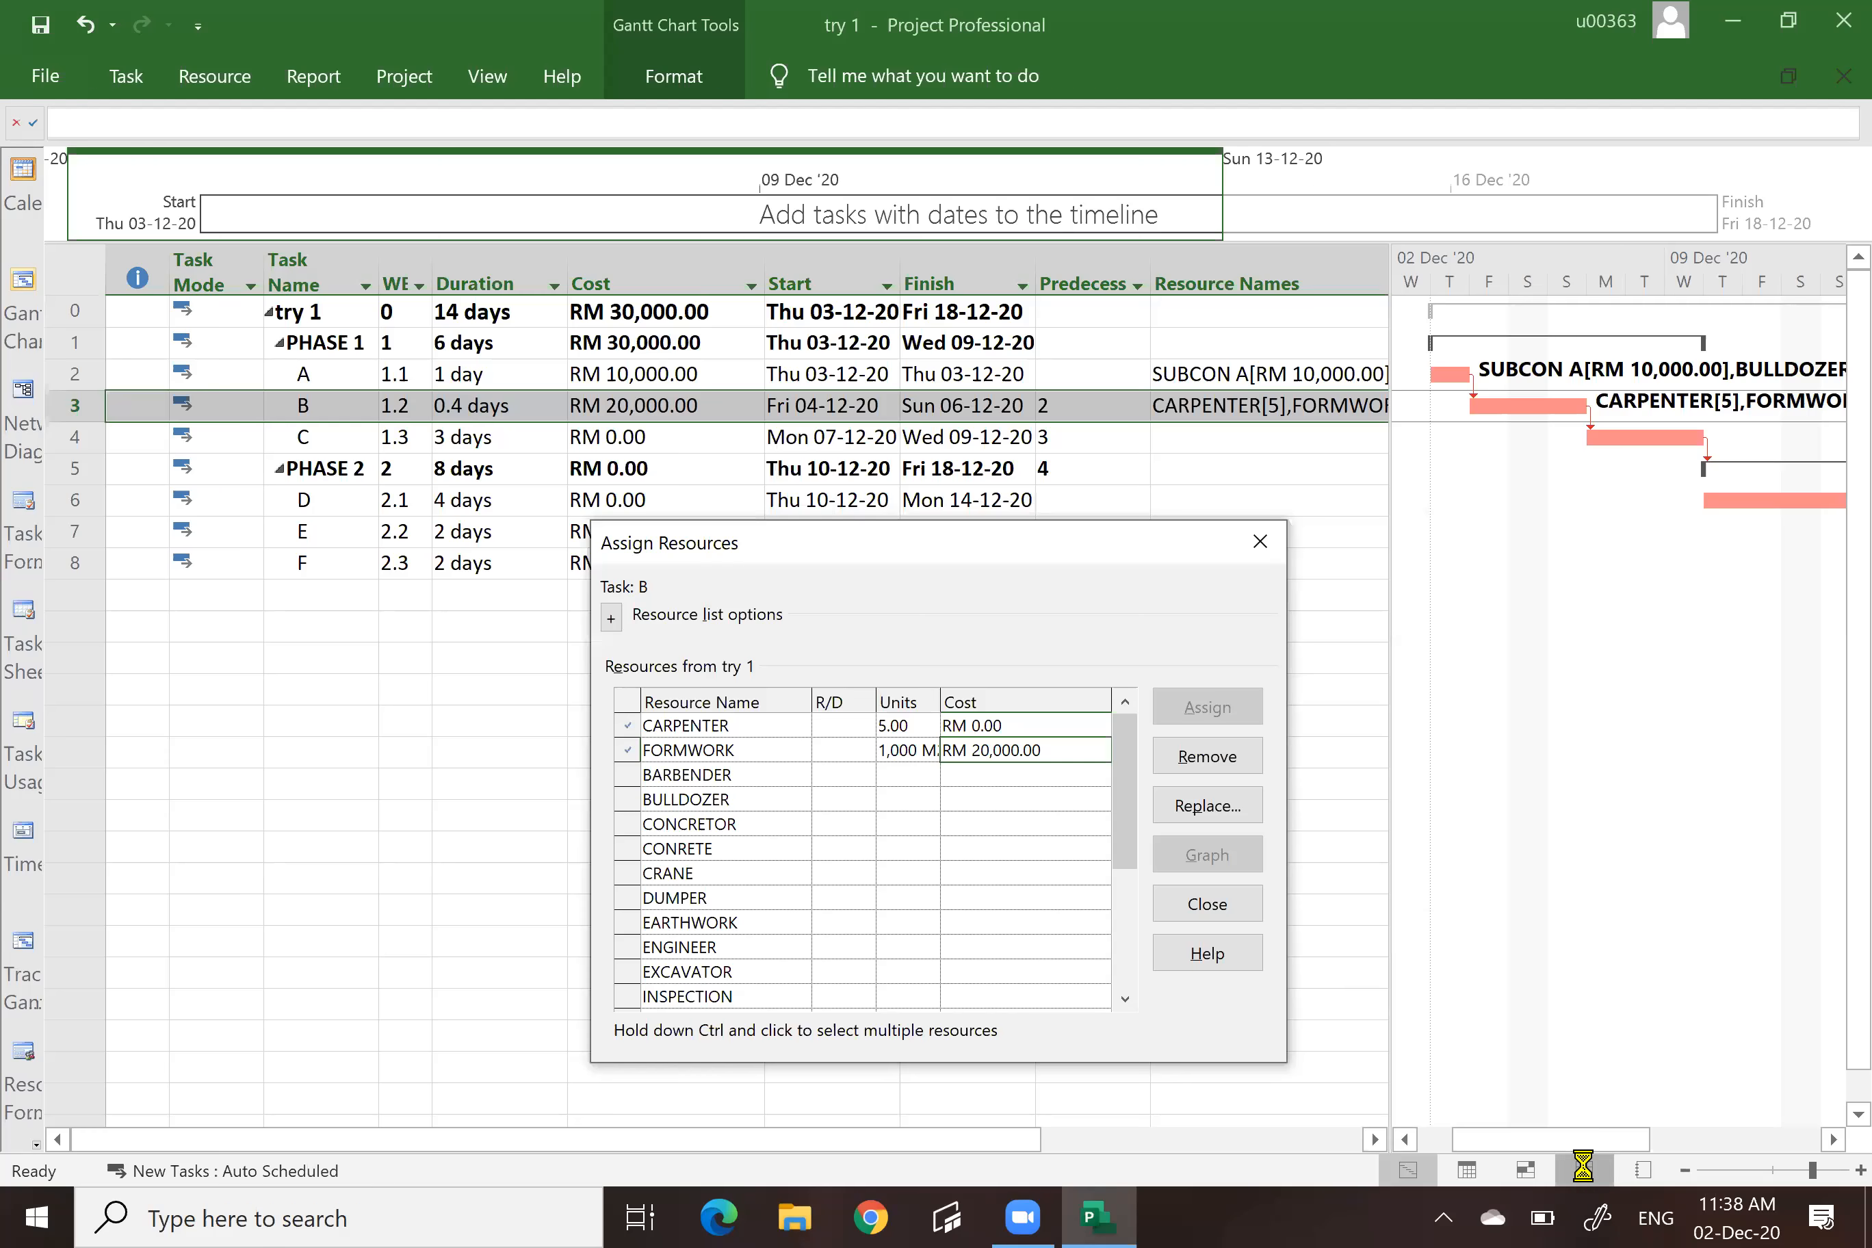
click(1031, 536)
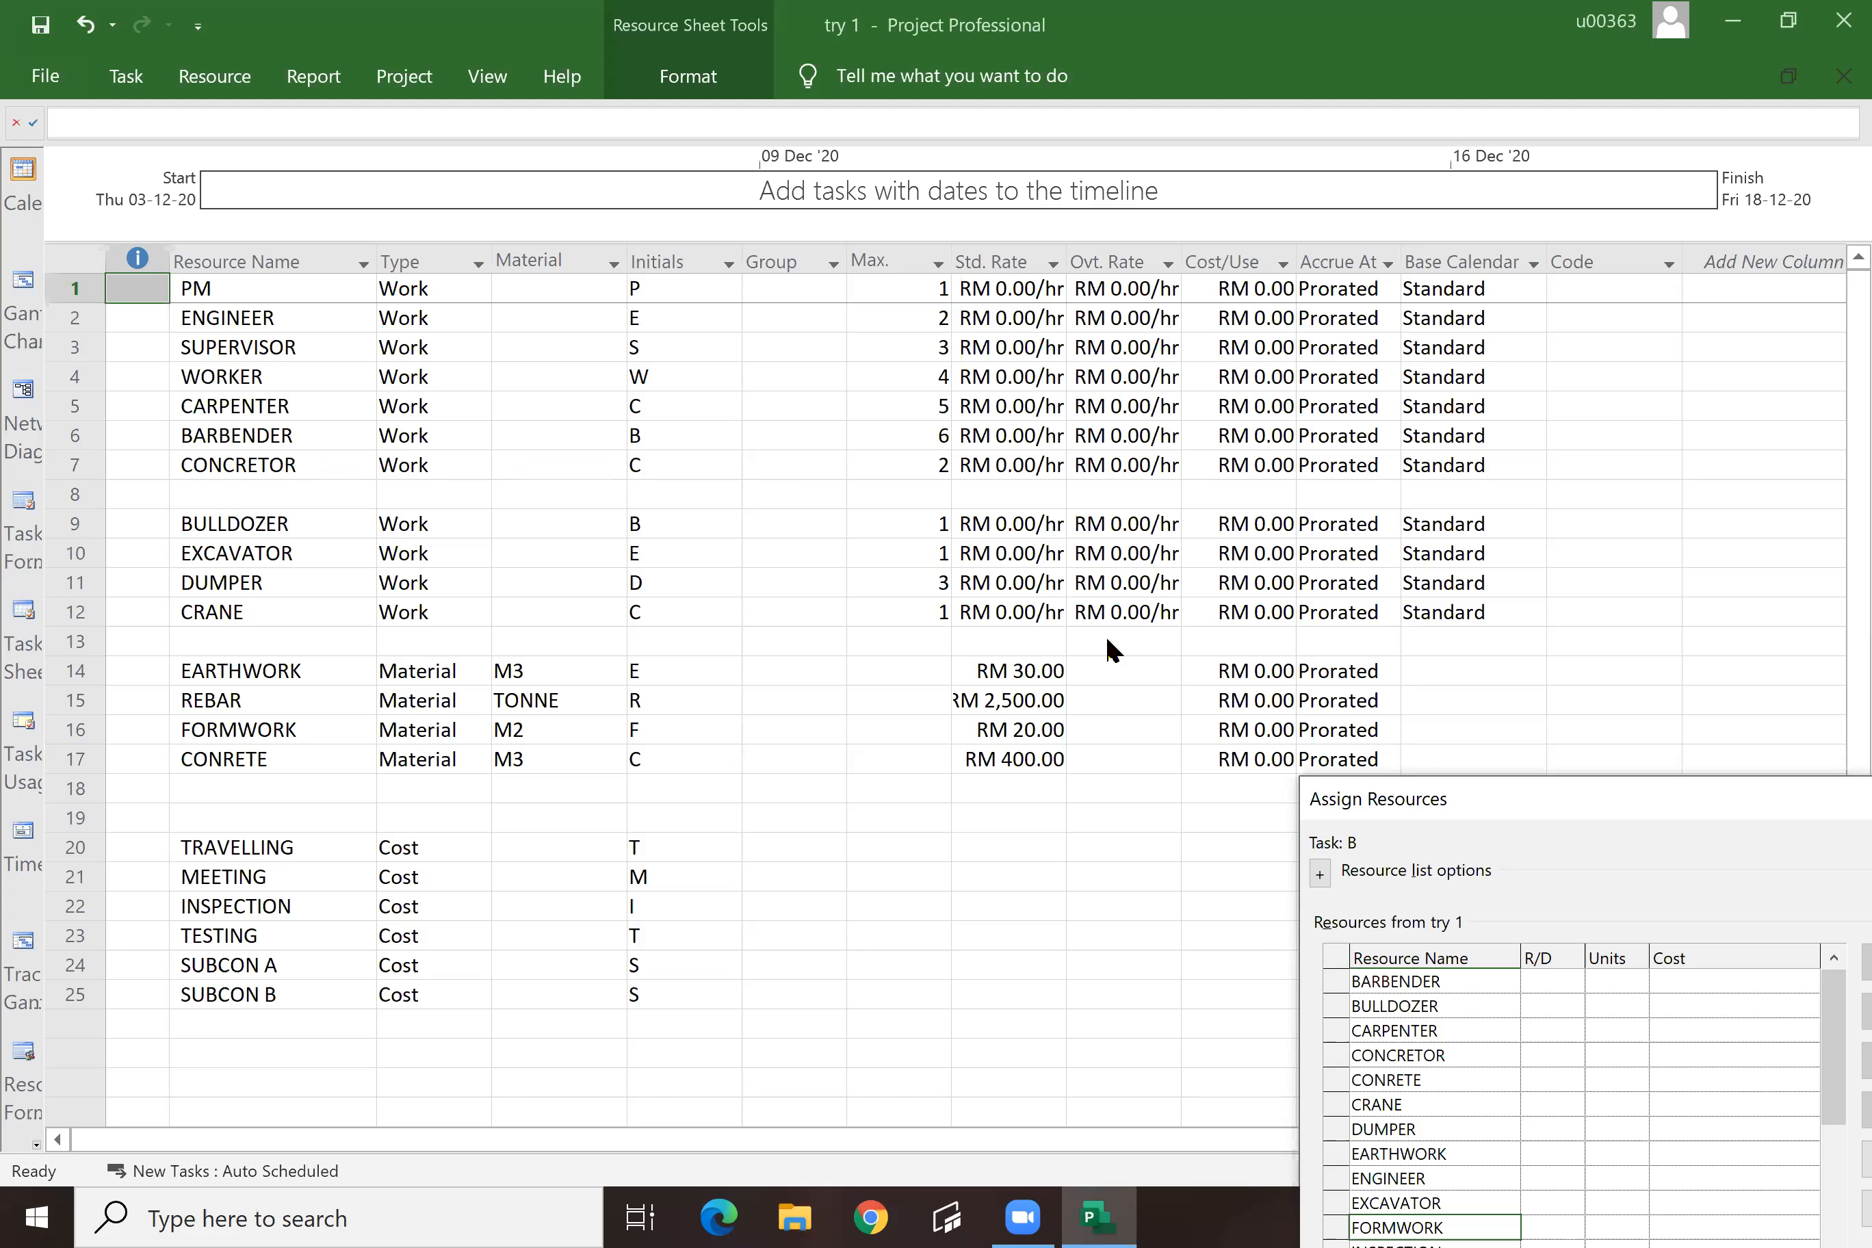
drag(1587, 794, 1410, 697)
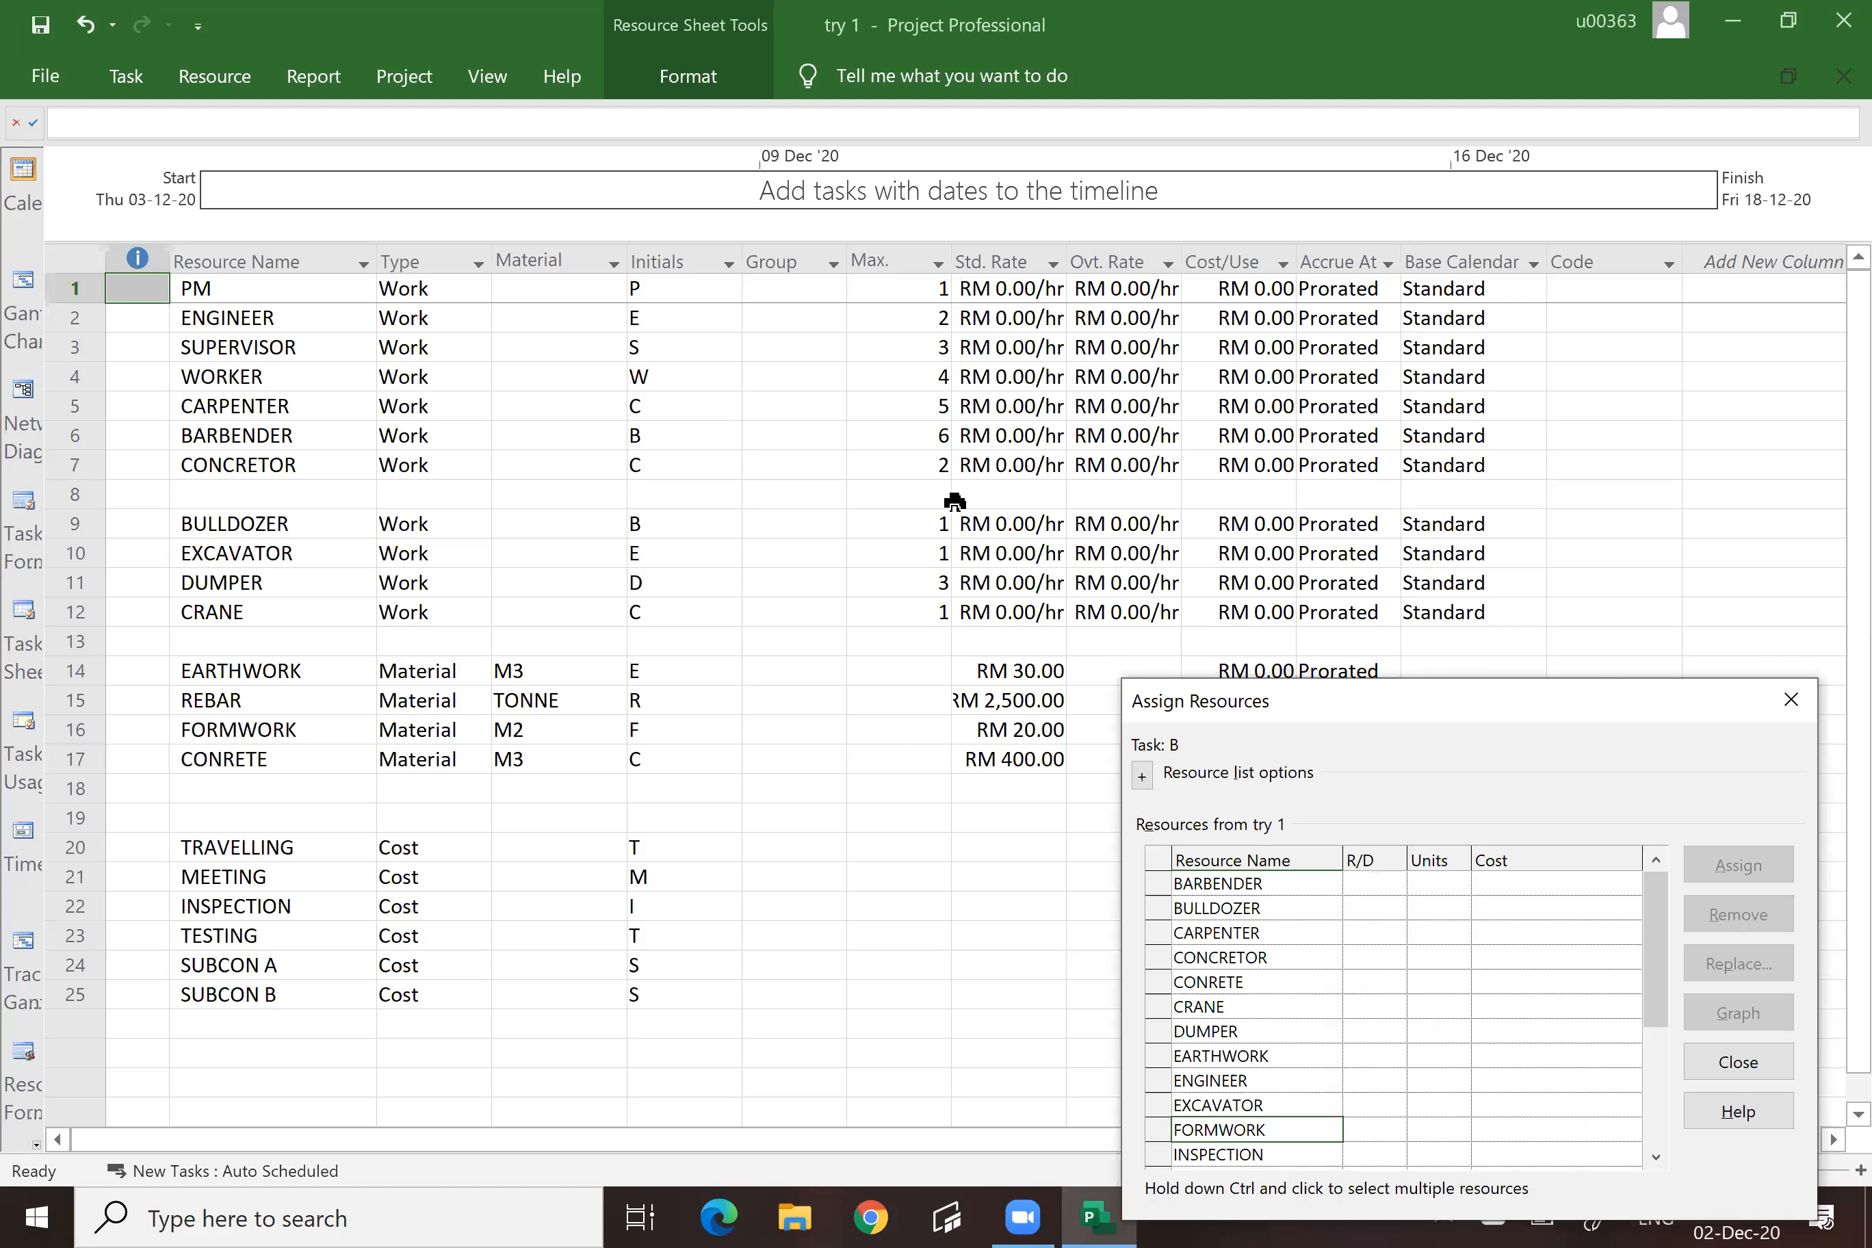
click(941, 409)
click(939, 413)
click(940, 413)
click(939, 869)
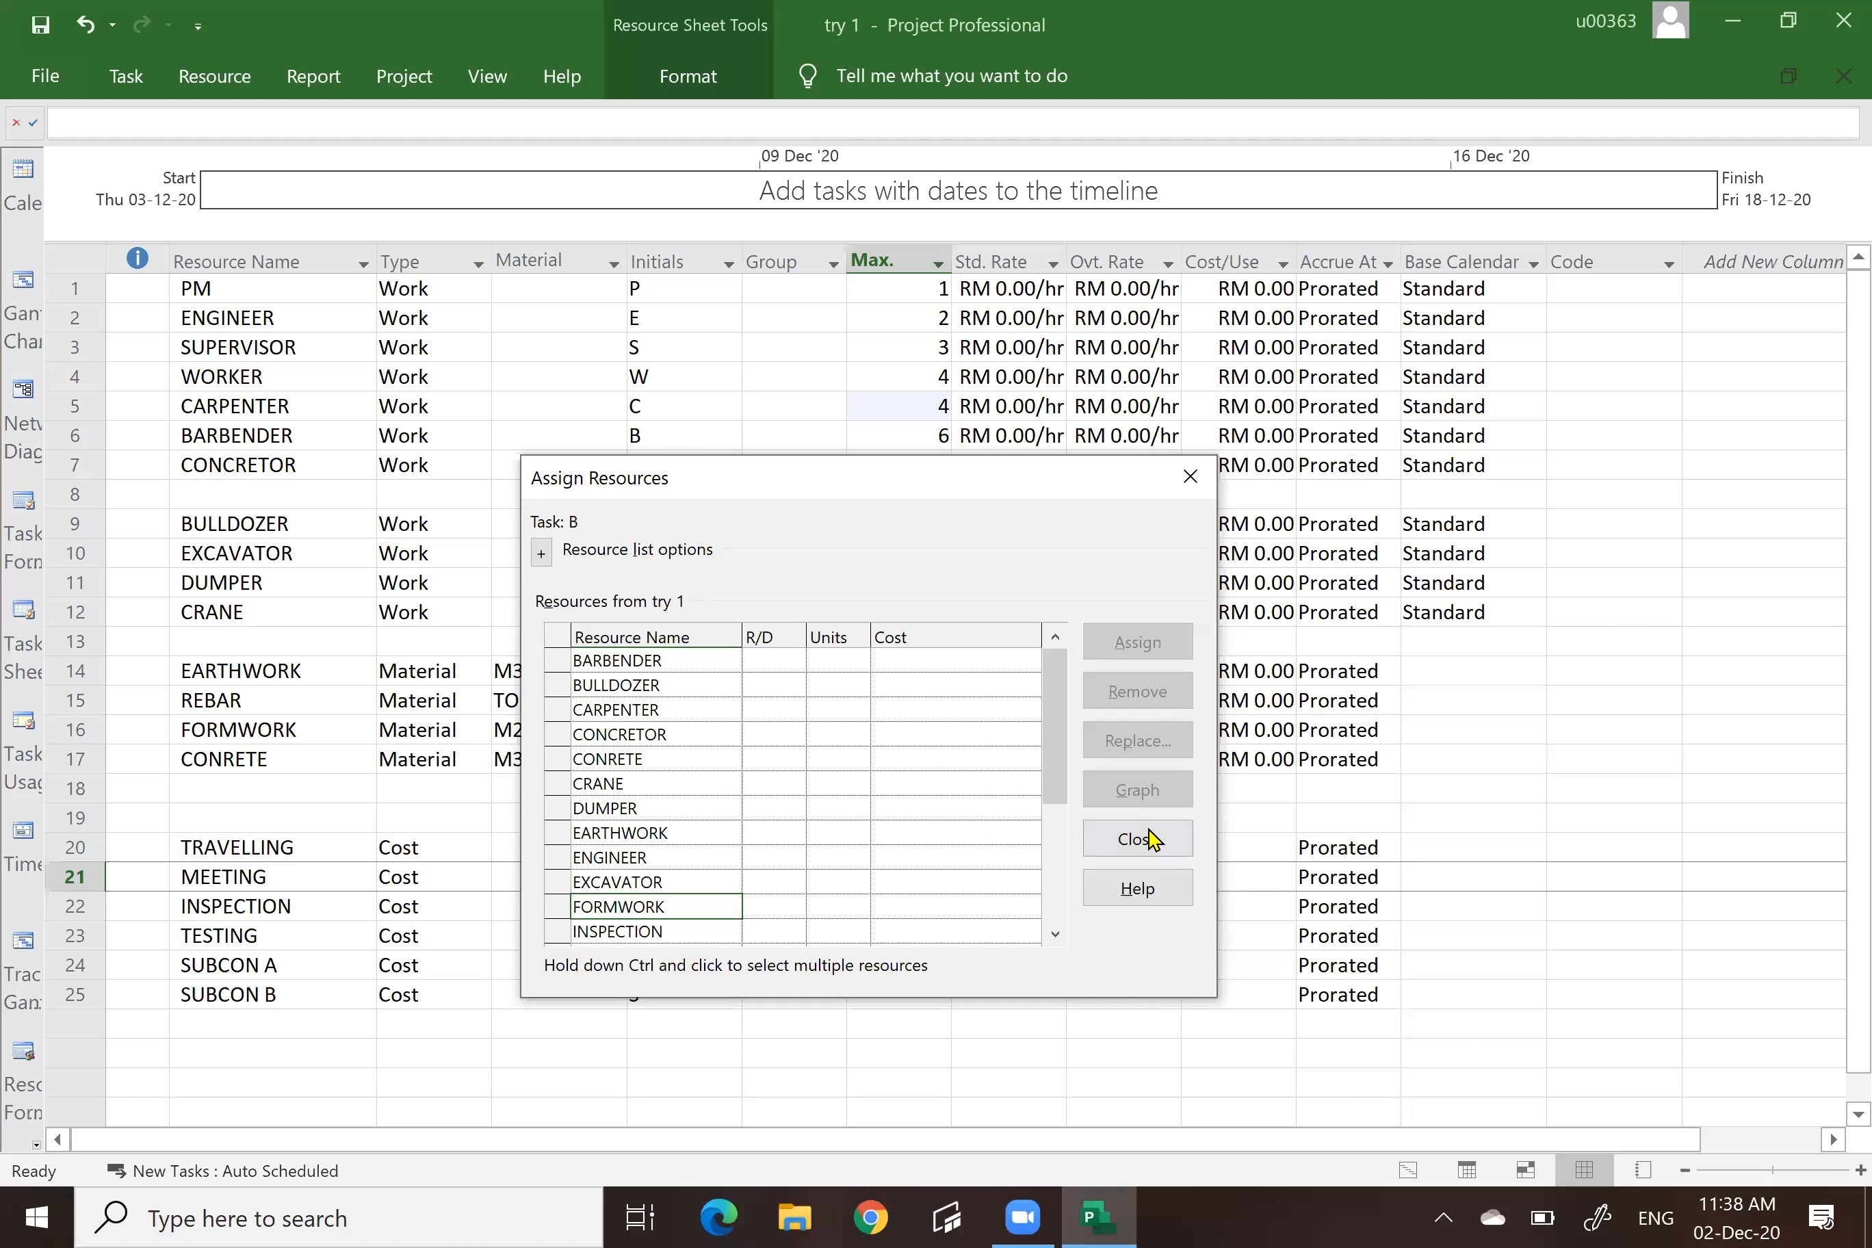
click(1153, 838)
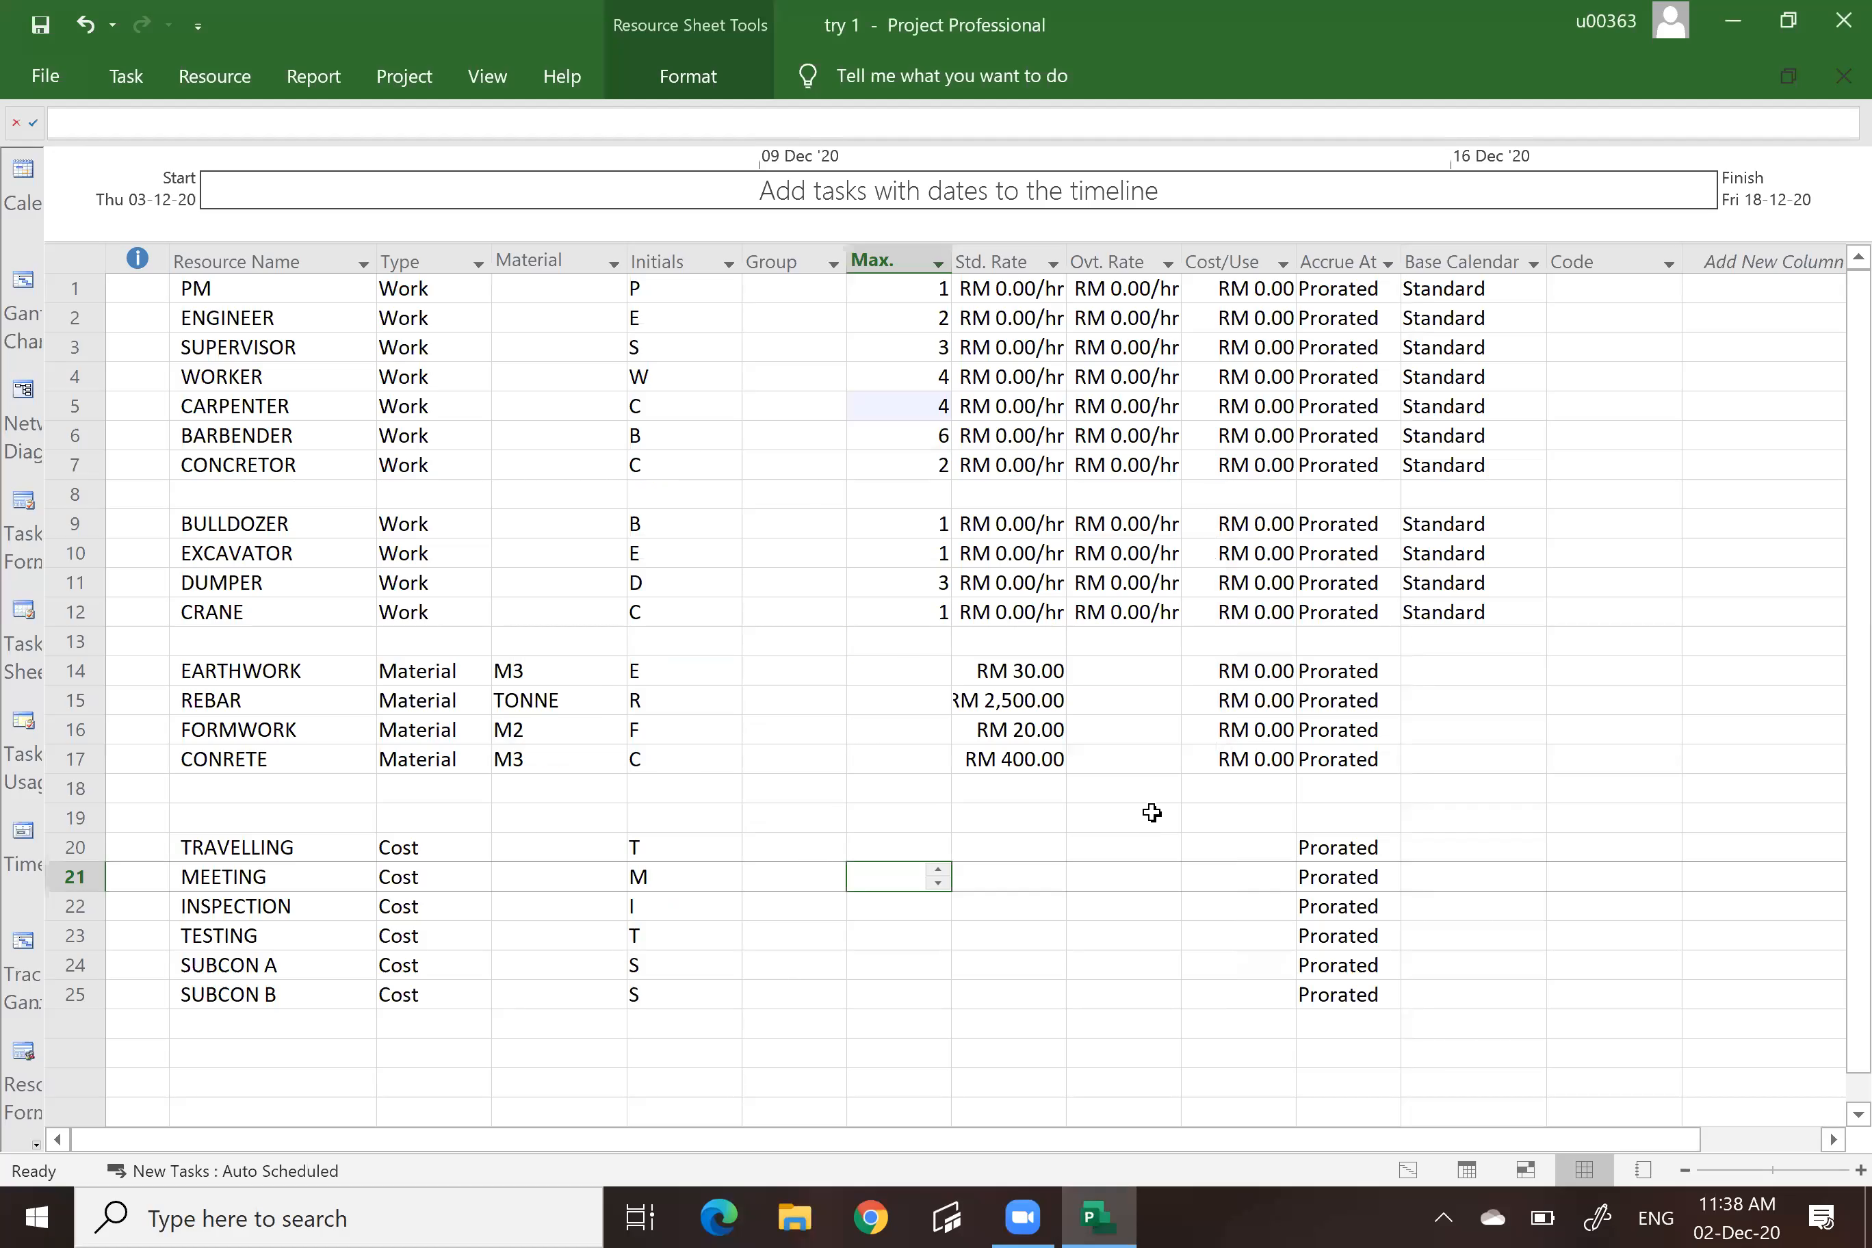
Compare task B's duration and carpenter assignment in the Gantt chart with CARPENTER's maximum units in the Resource Sheet.
click(22, 292)
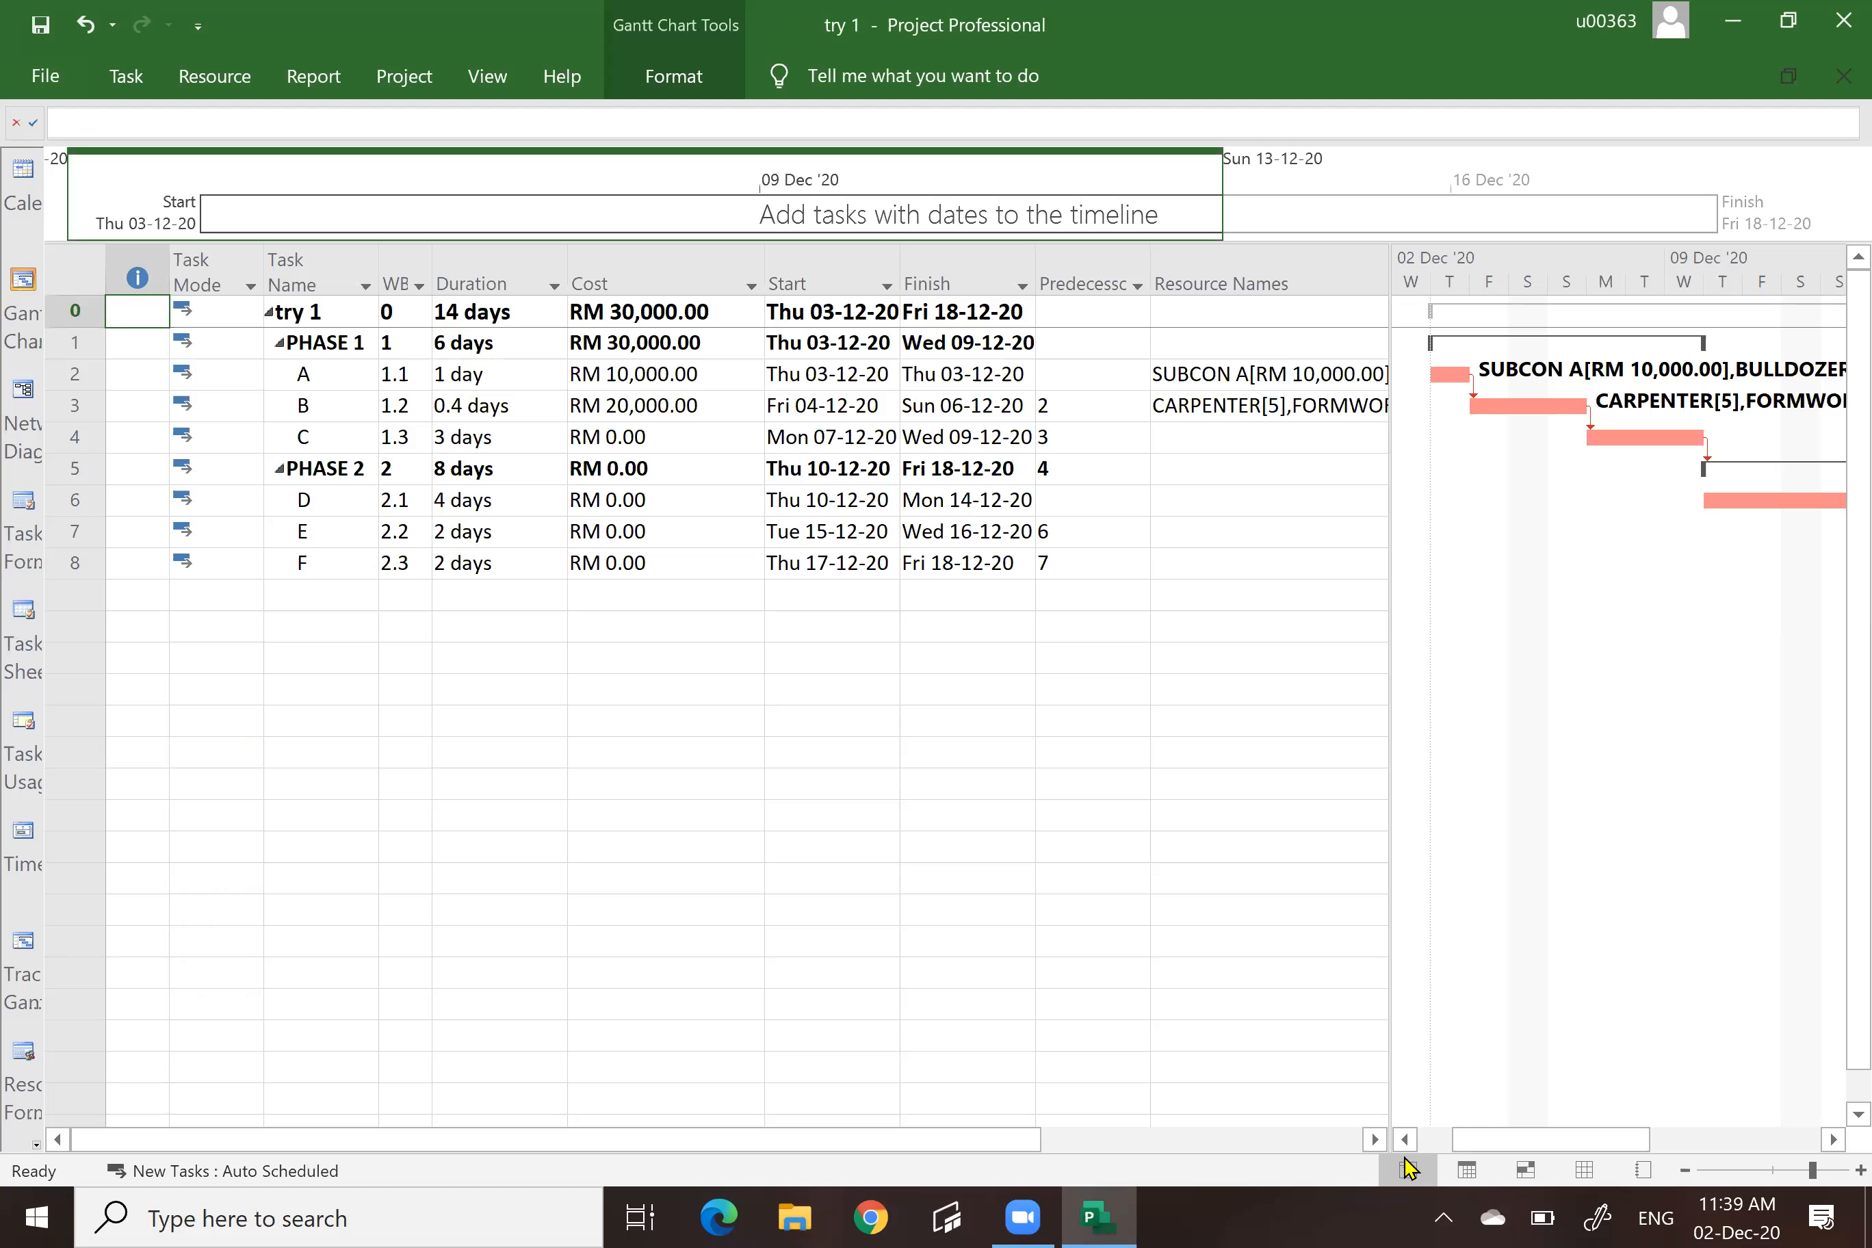
click(74, 407)
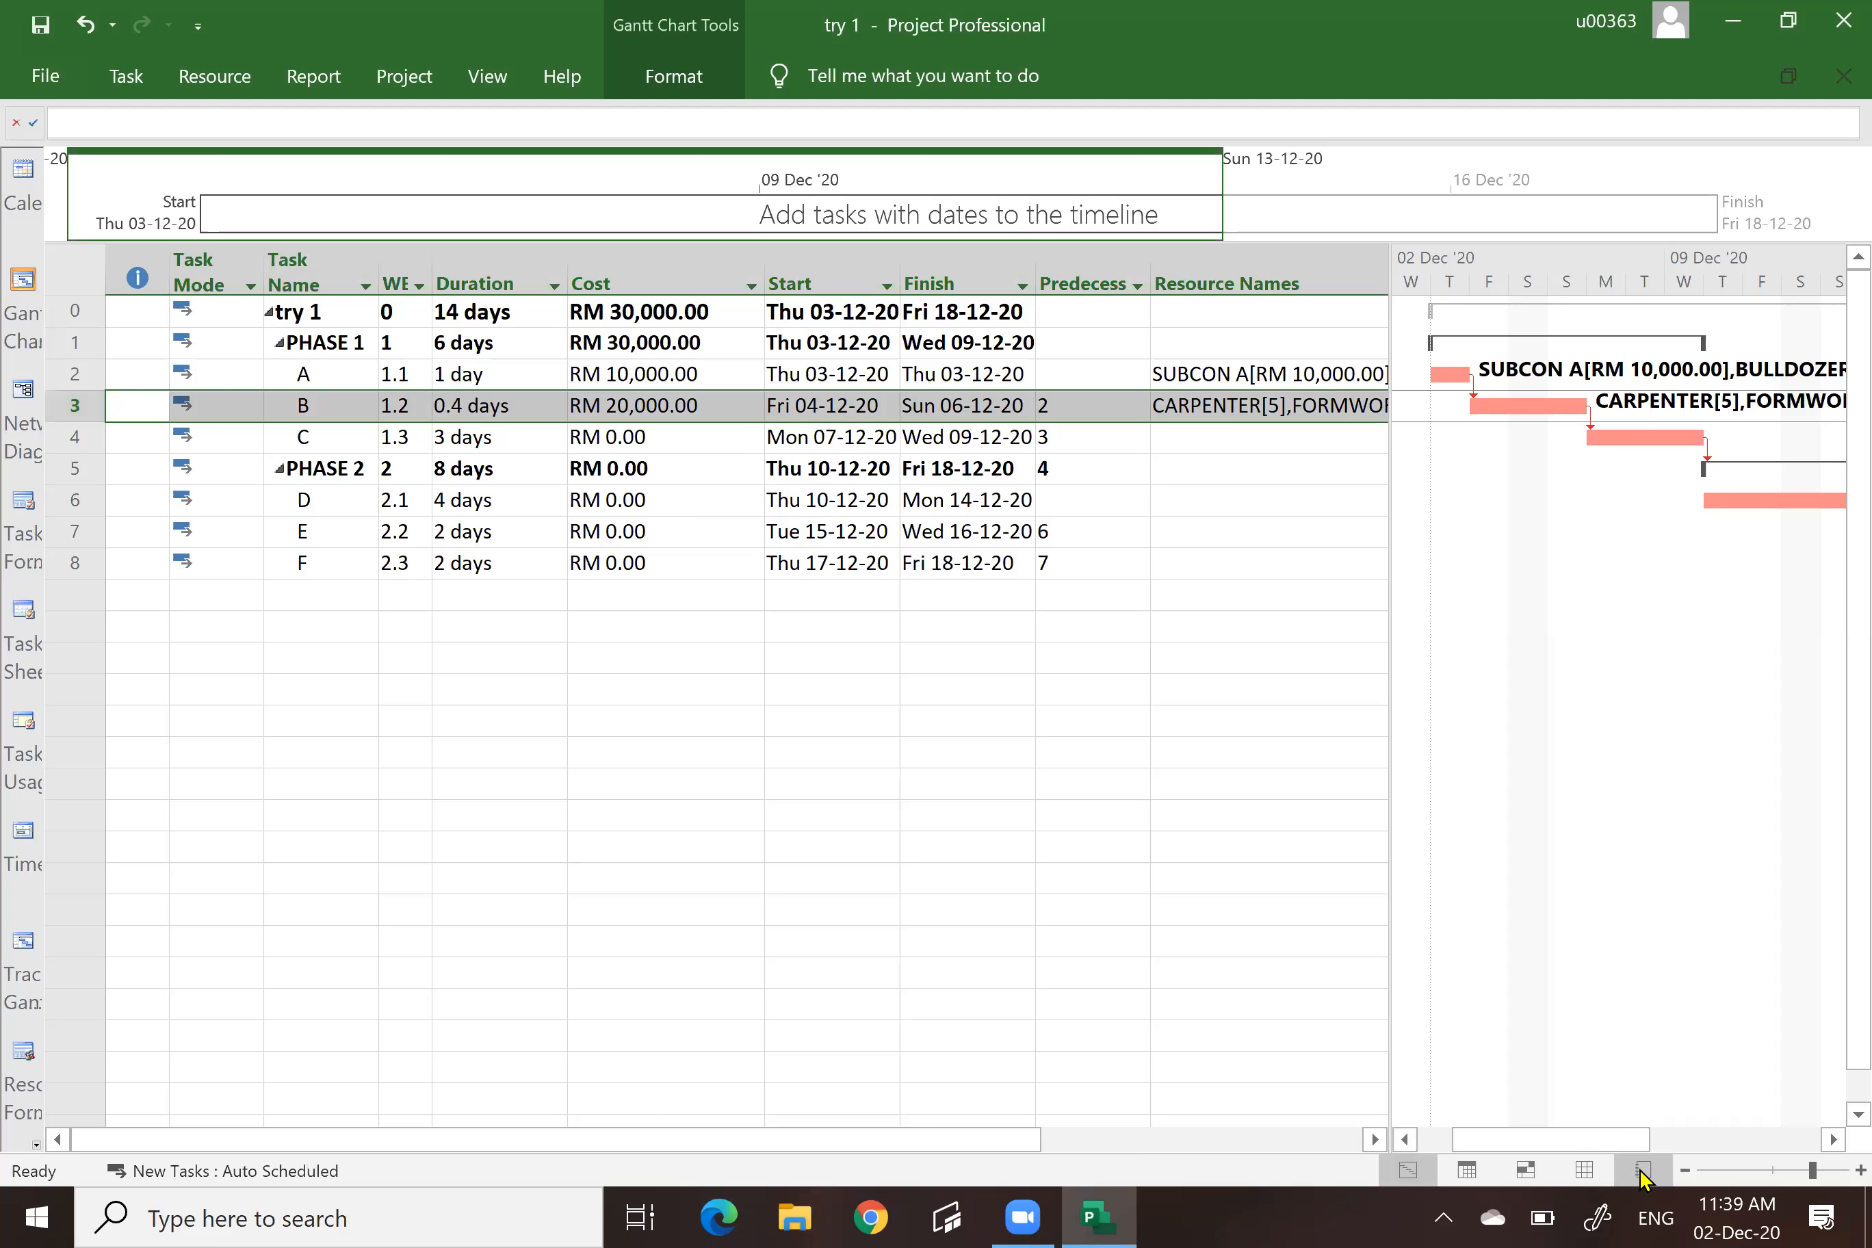
click(1583, 1169)
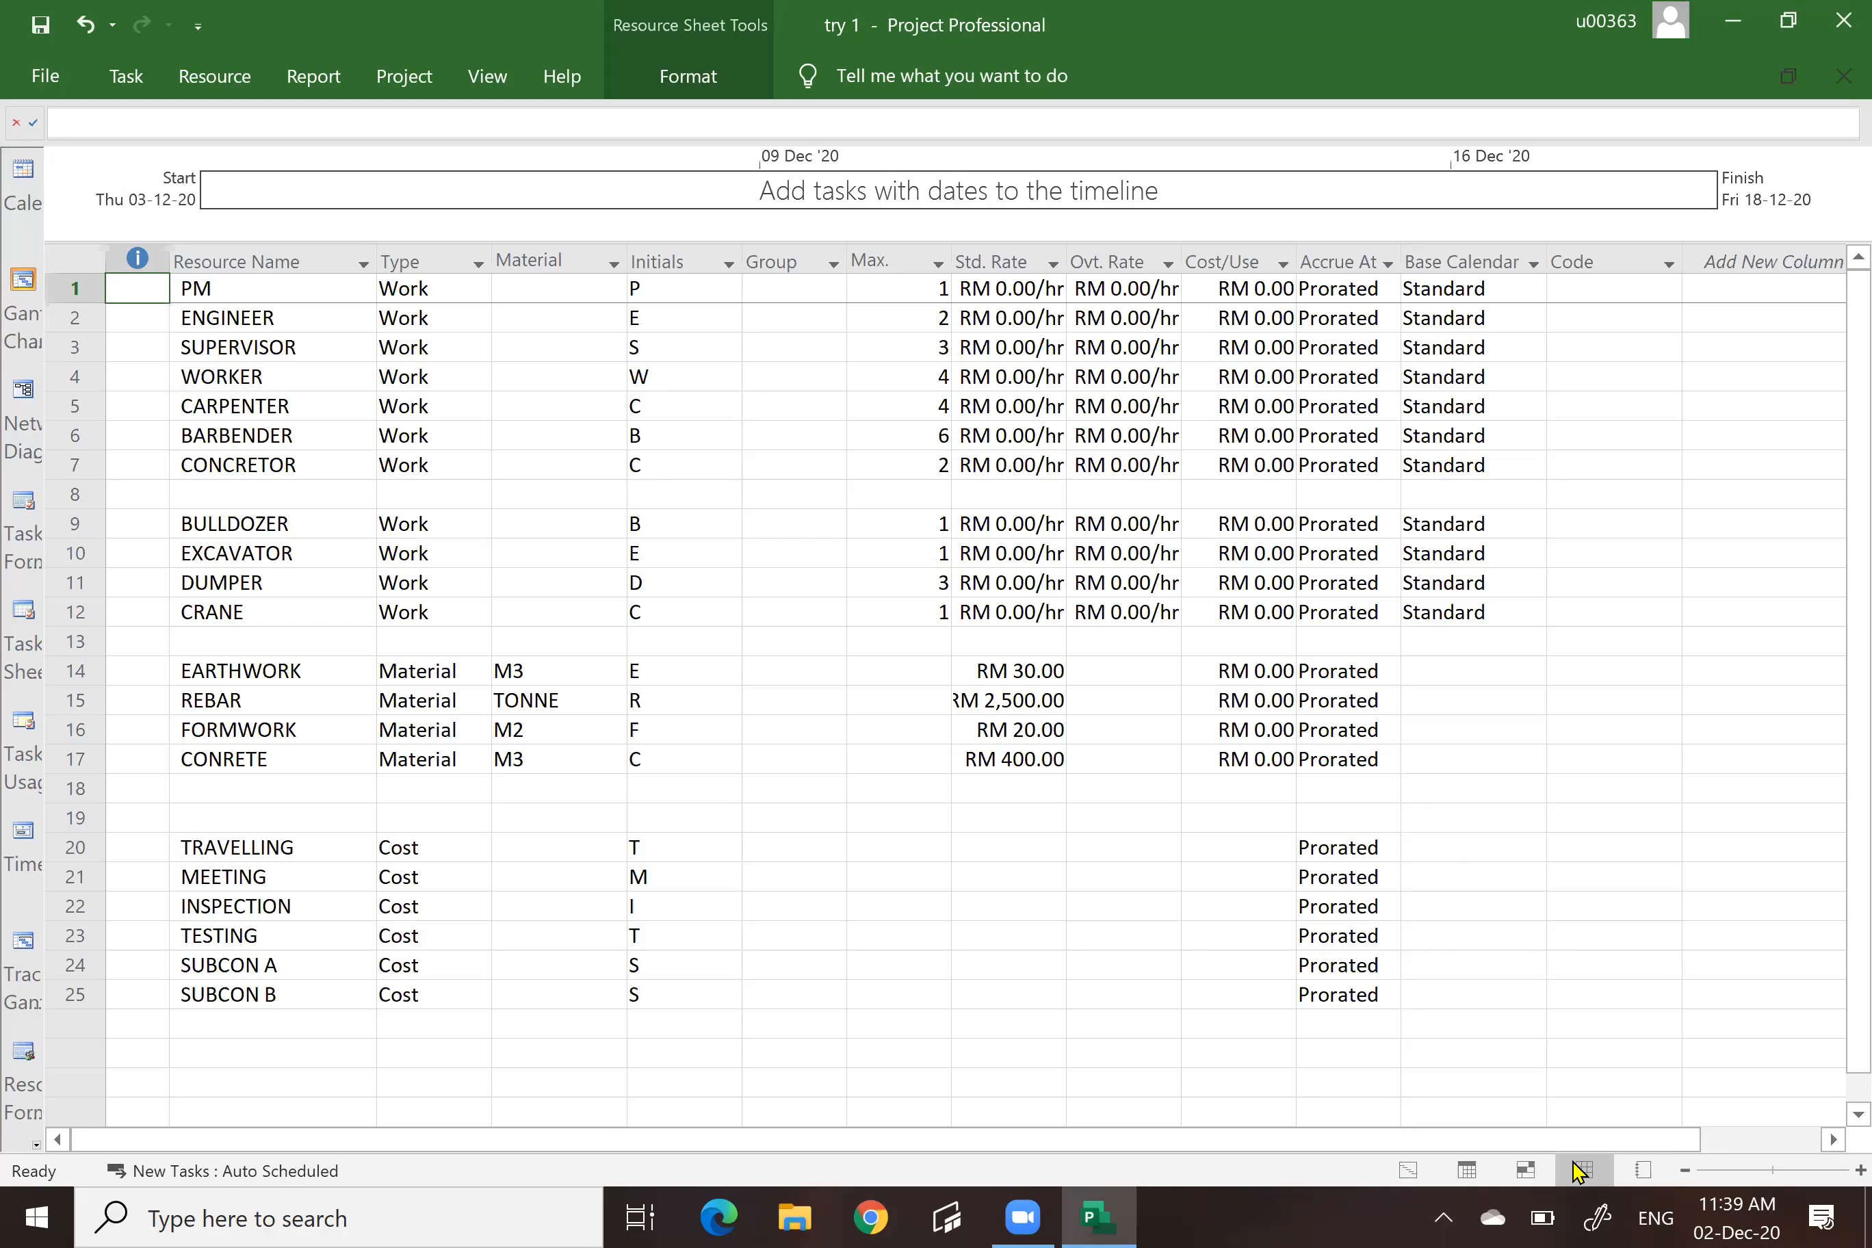
click(24, 294)
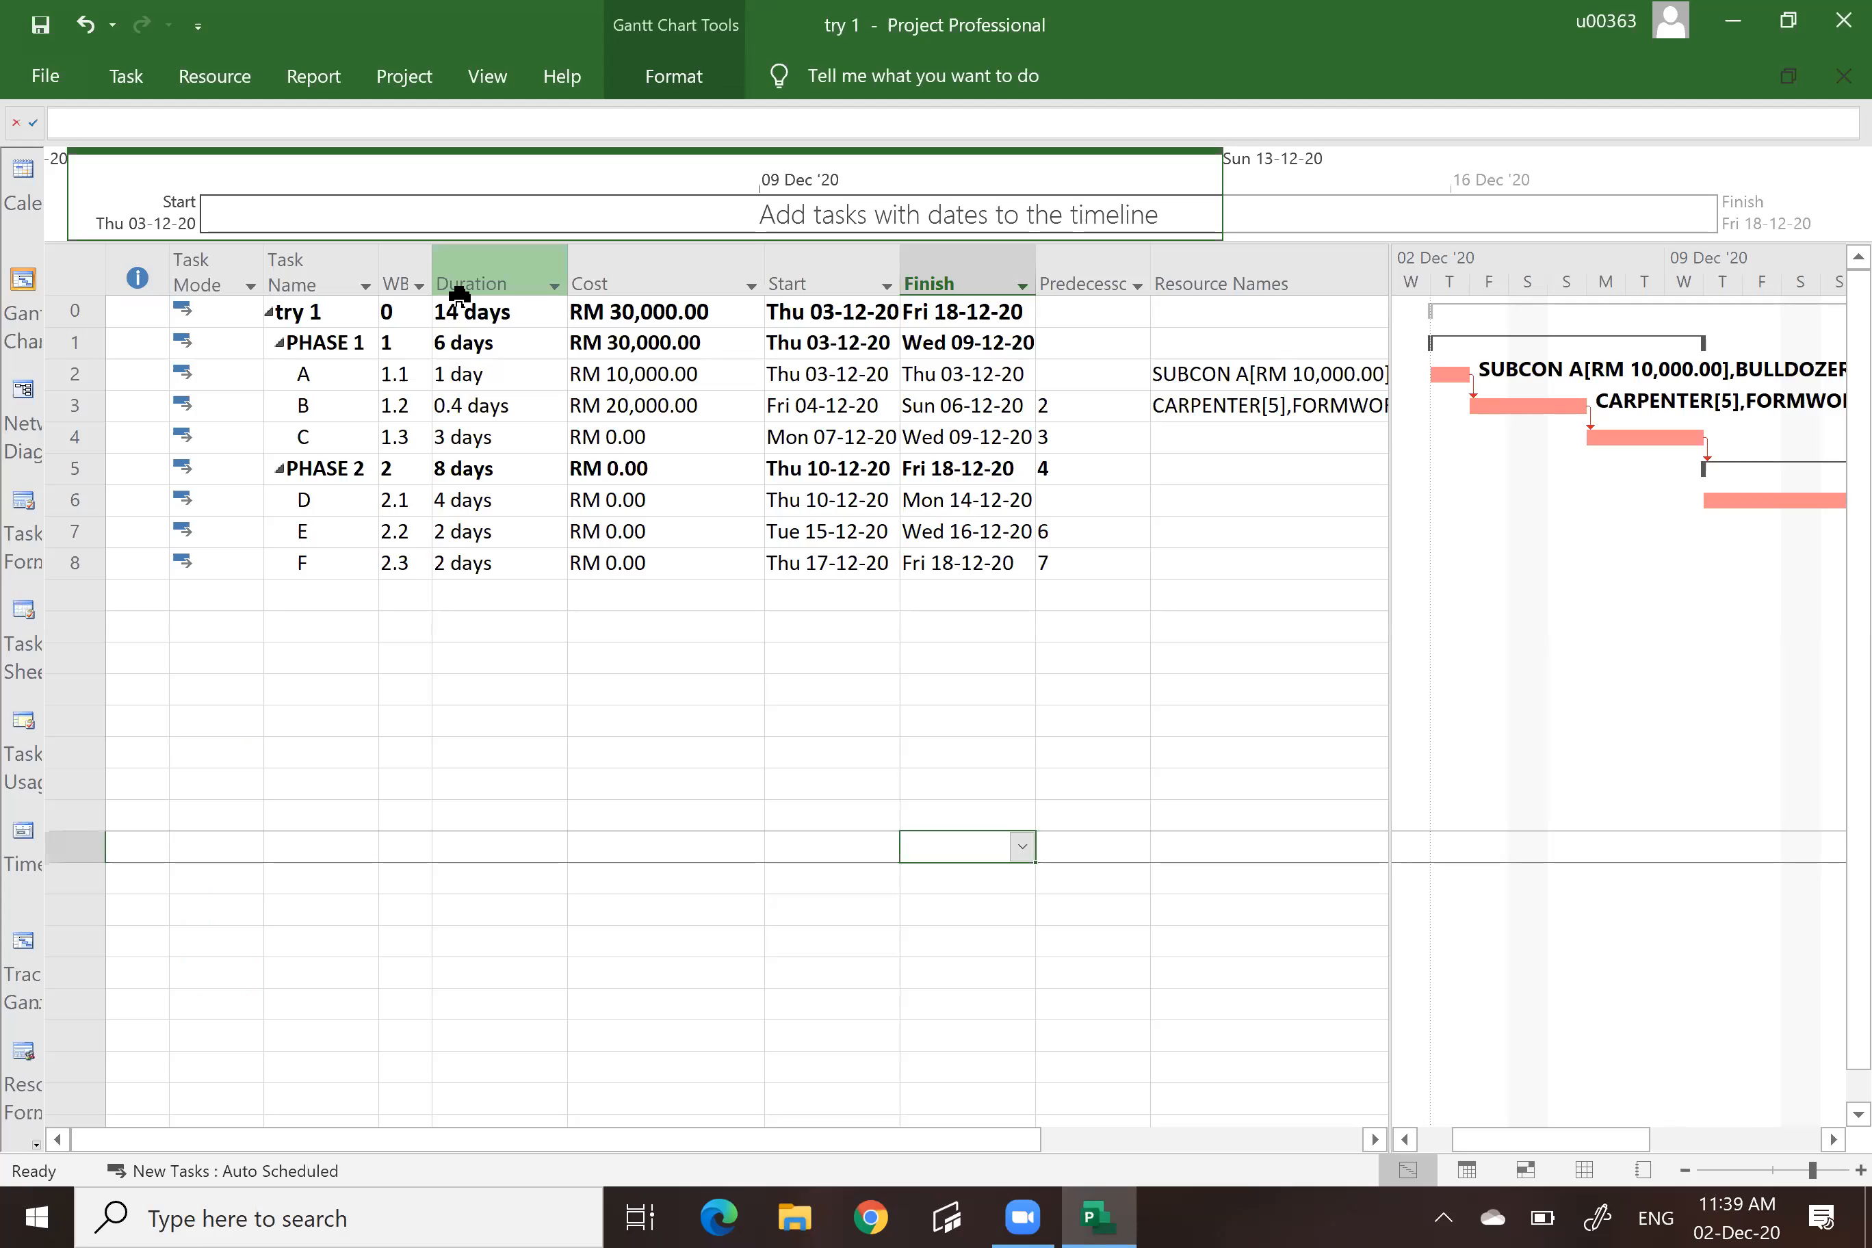
click(458, 405)
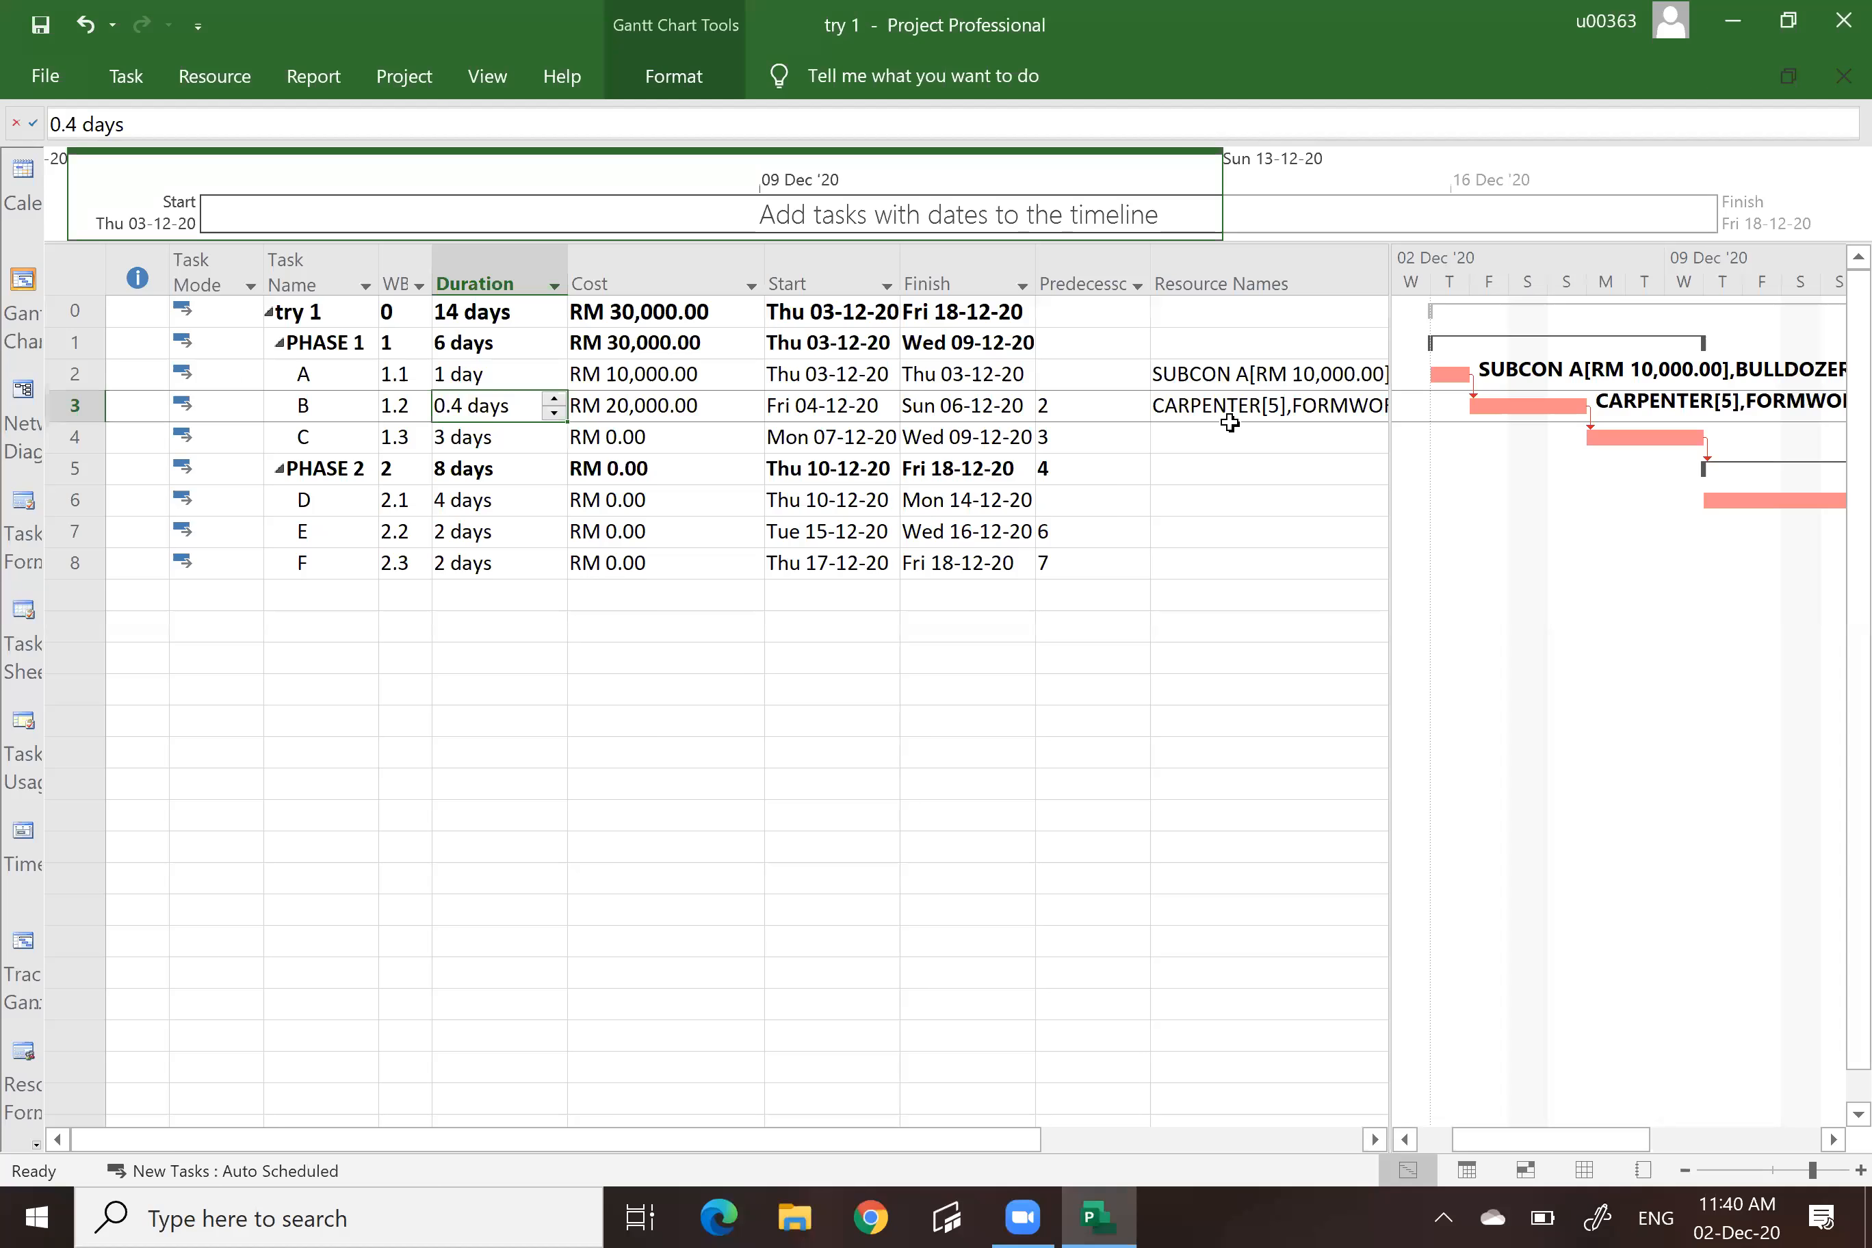
drag(1037, 764, 1032, 764)
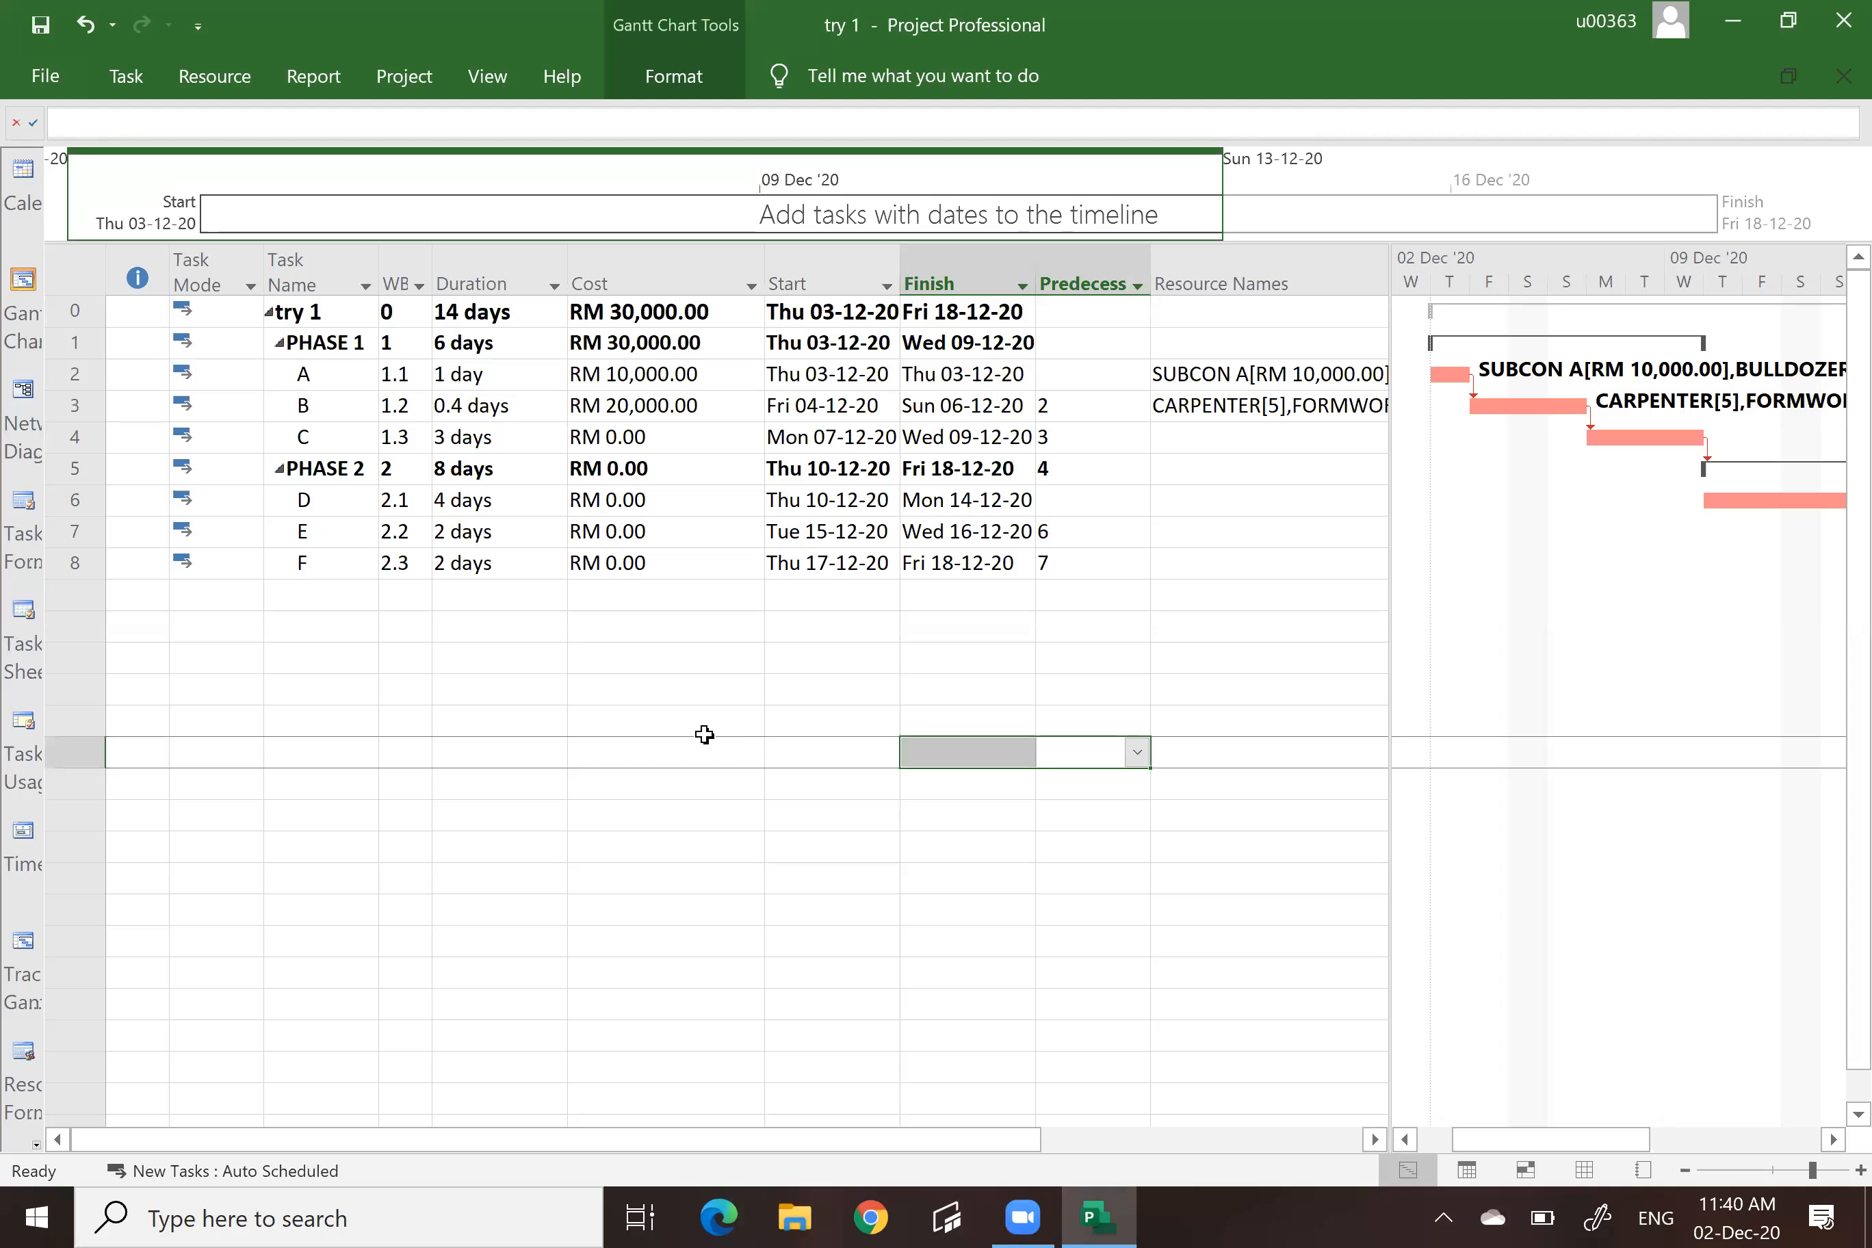
scroll(1258, 557, down, 2)
scroll(1272, 483, up, 2)
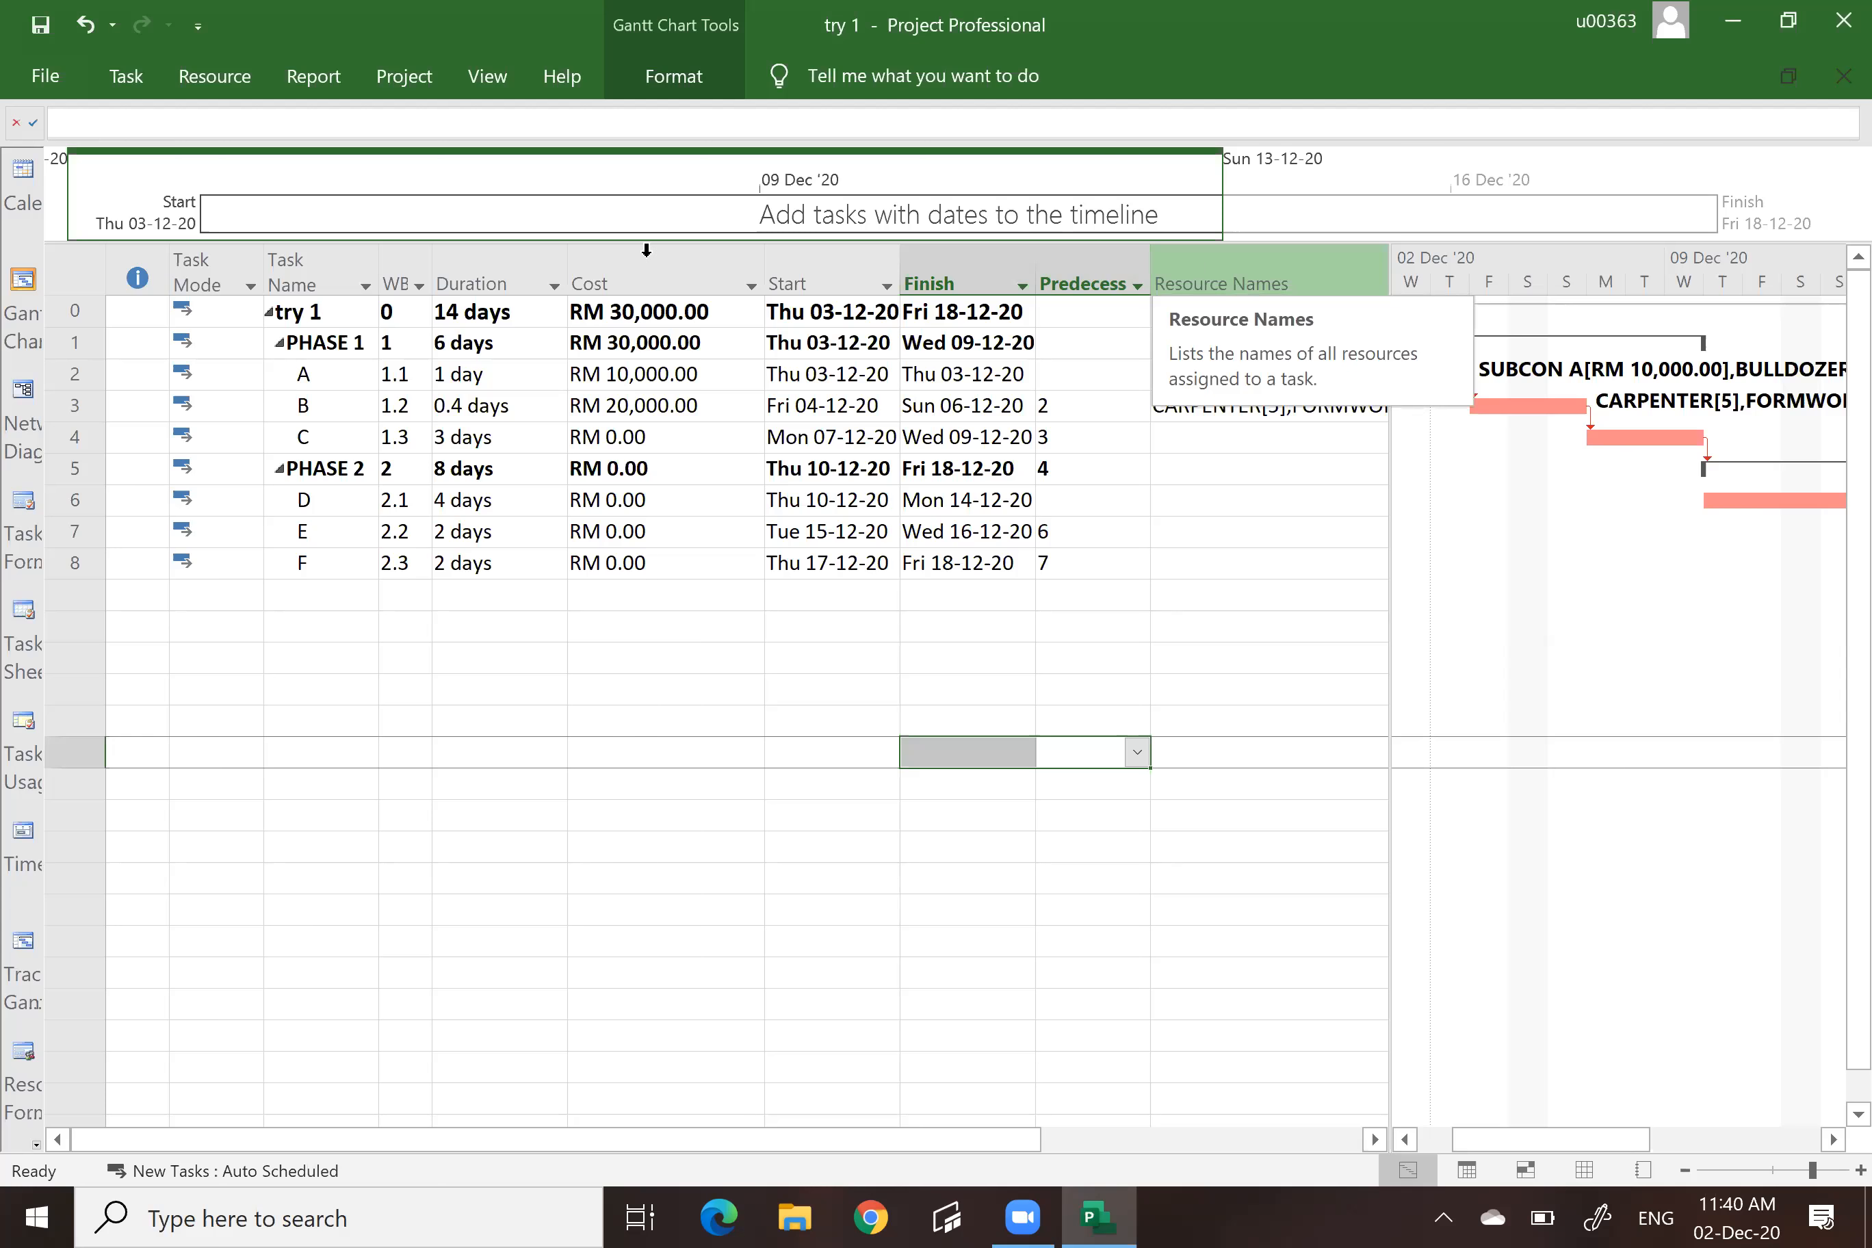
Switch the Gantt chart's task table to the Cost table and select its Fixed Cost column.
click(77, 274)
right_click(77, 275)
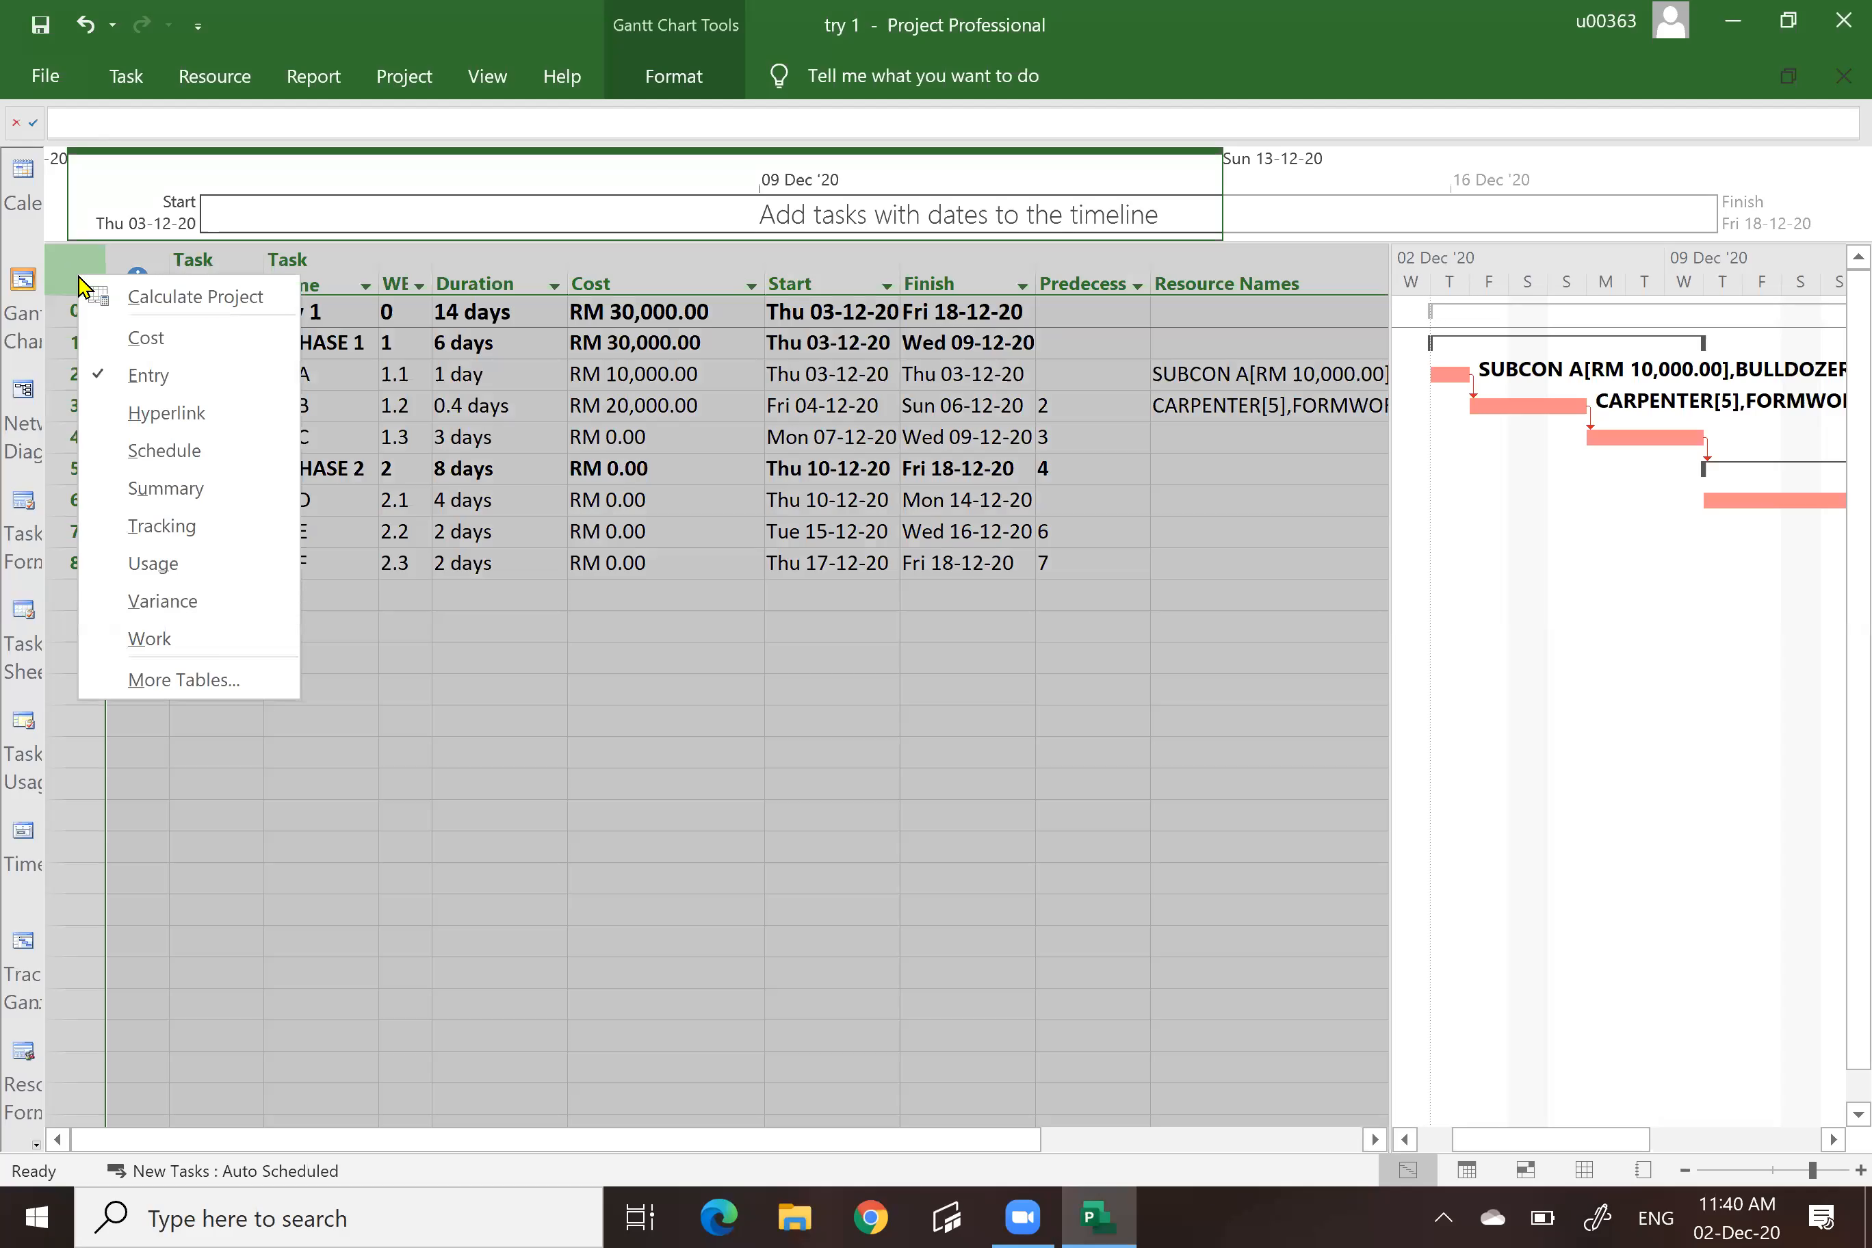
click(151, 343)
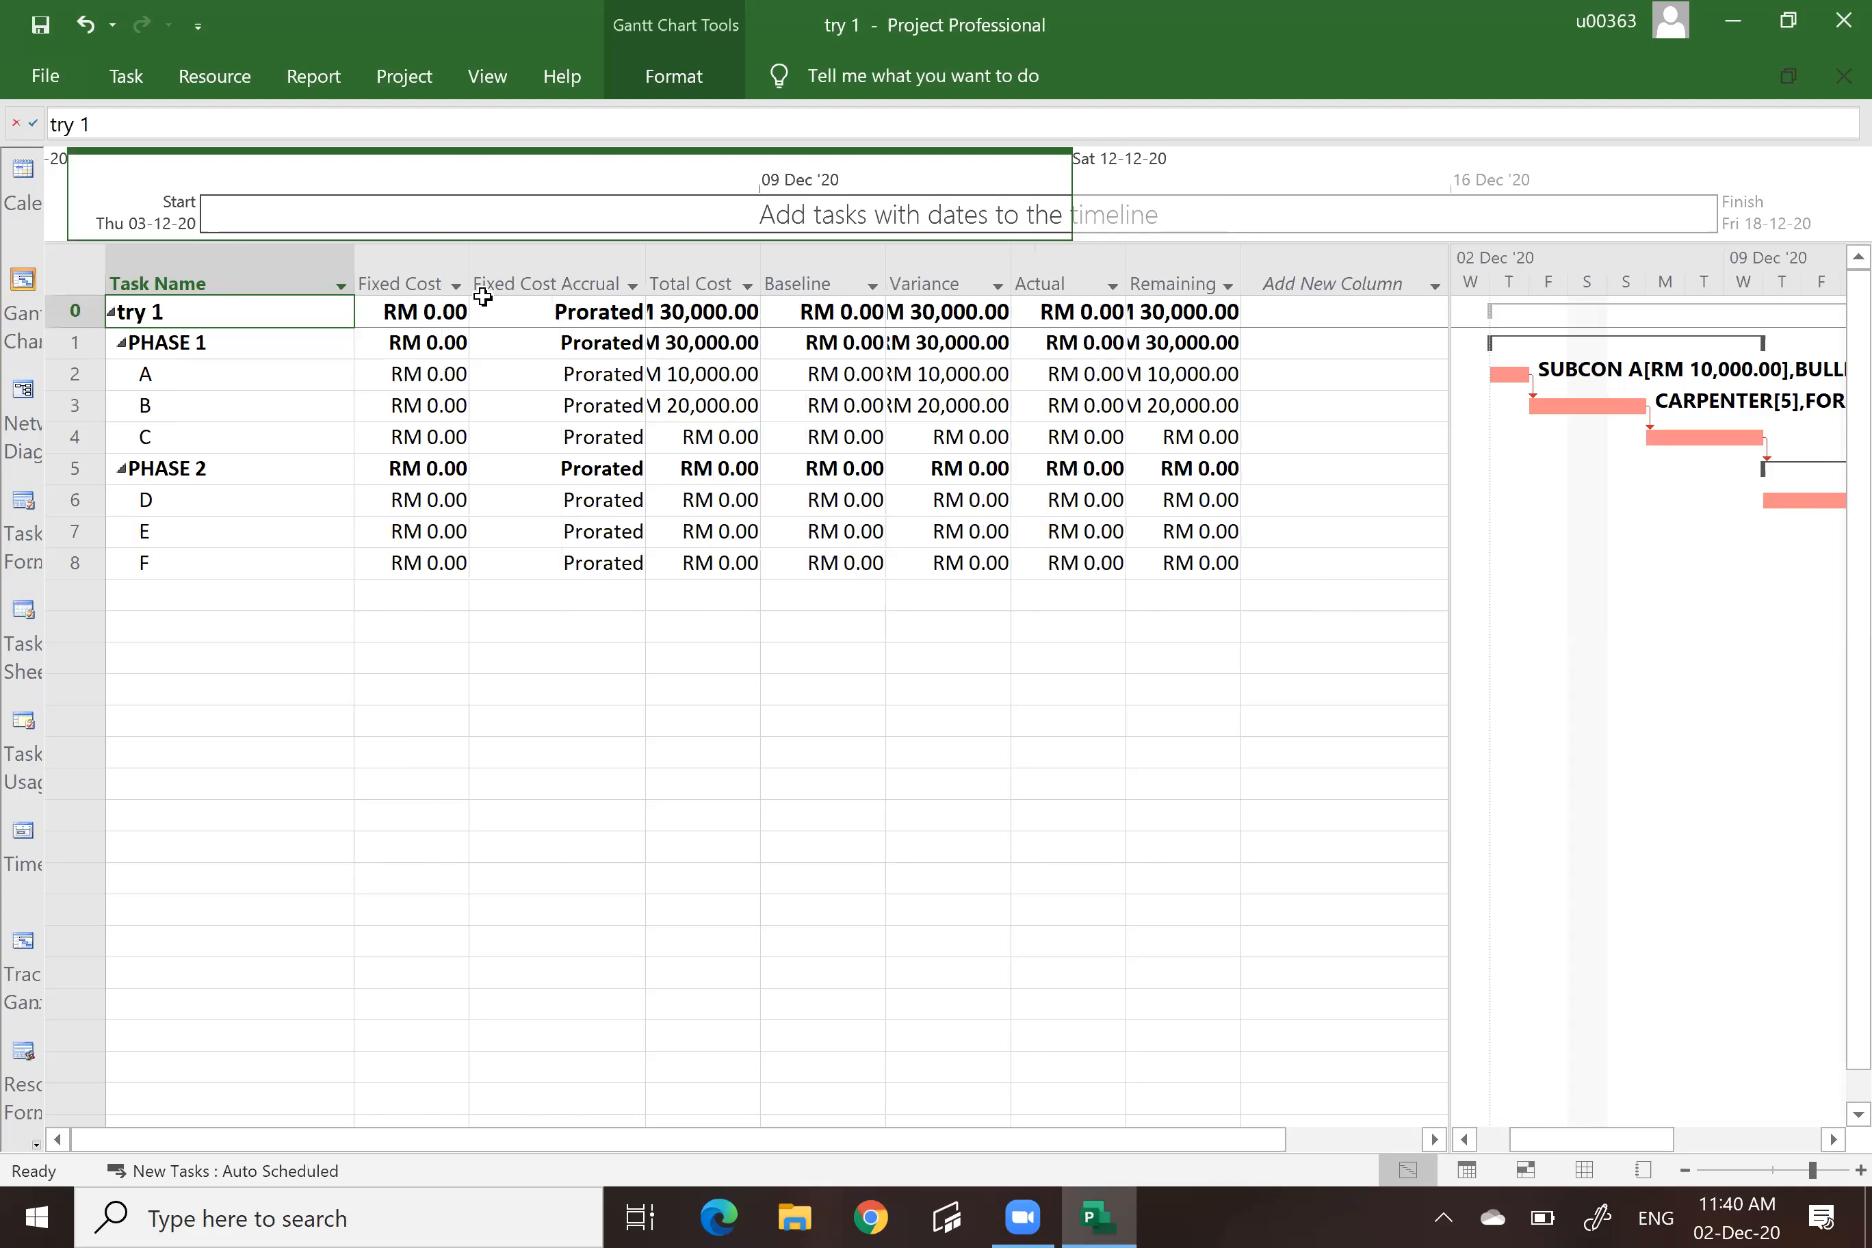
click(418, 276)
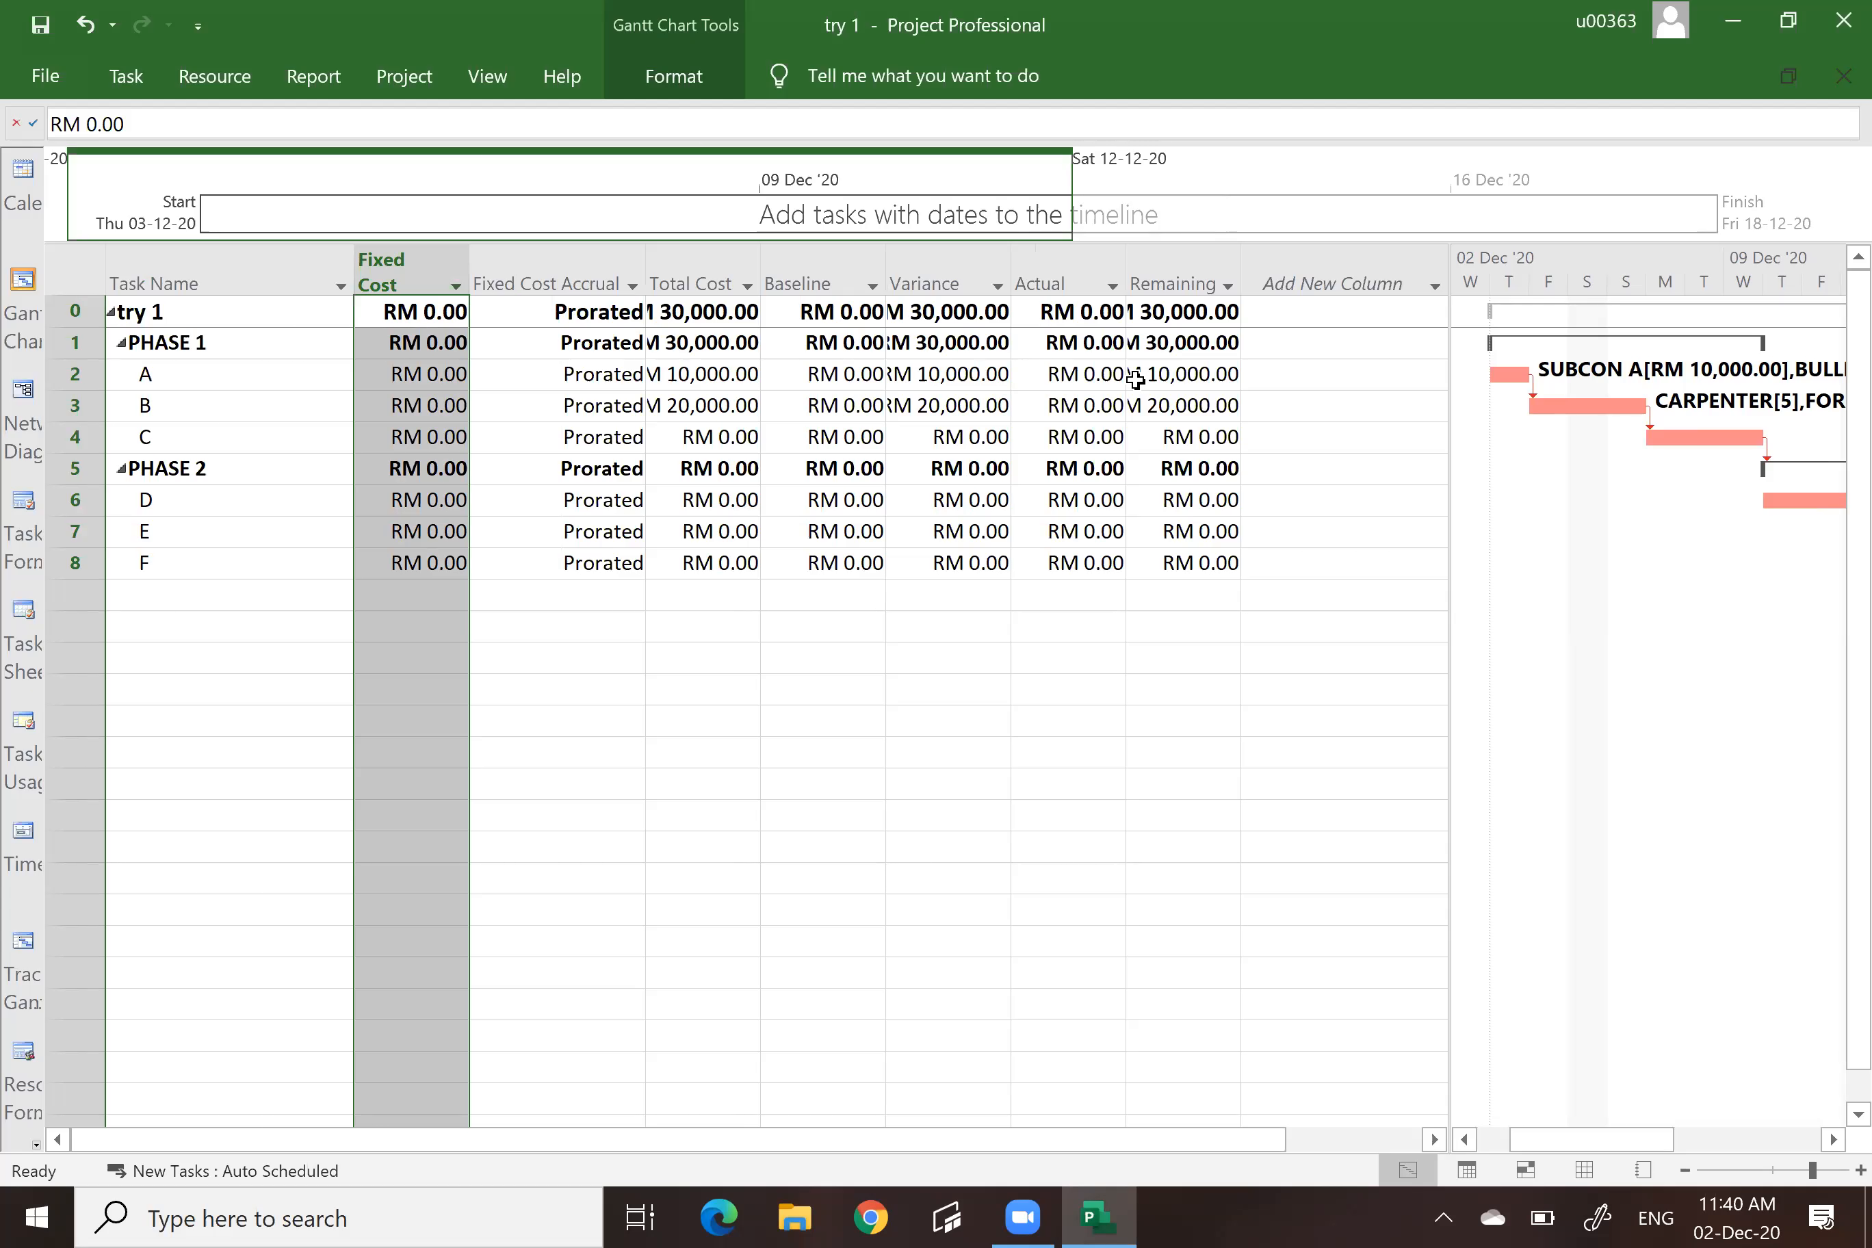
Enter fixed costs of RM 10,000 for task C and RM 5,000 for task D.
click(429, 434)
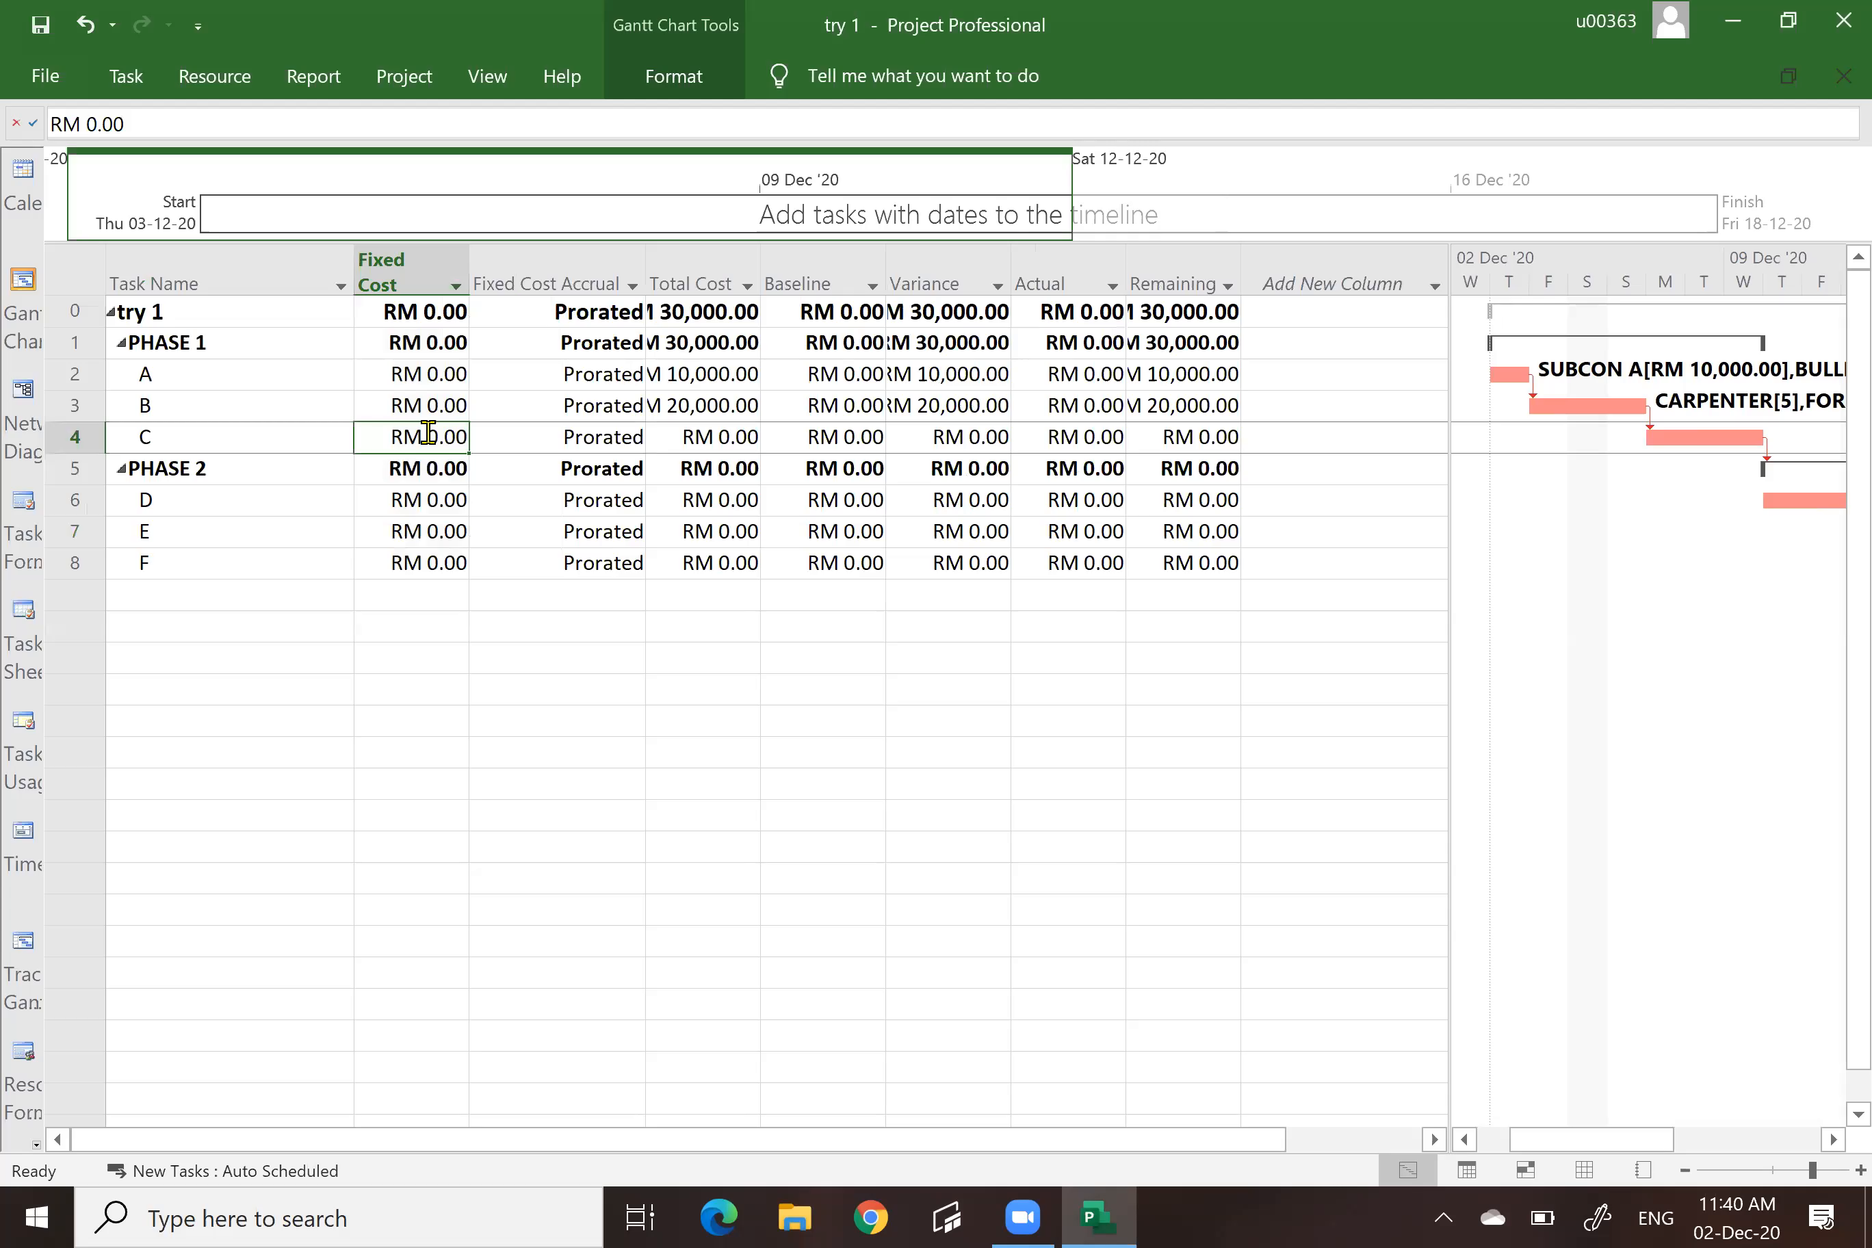
text(10)
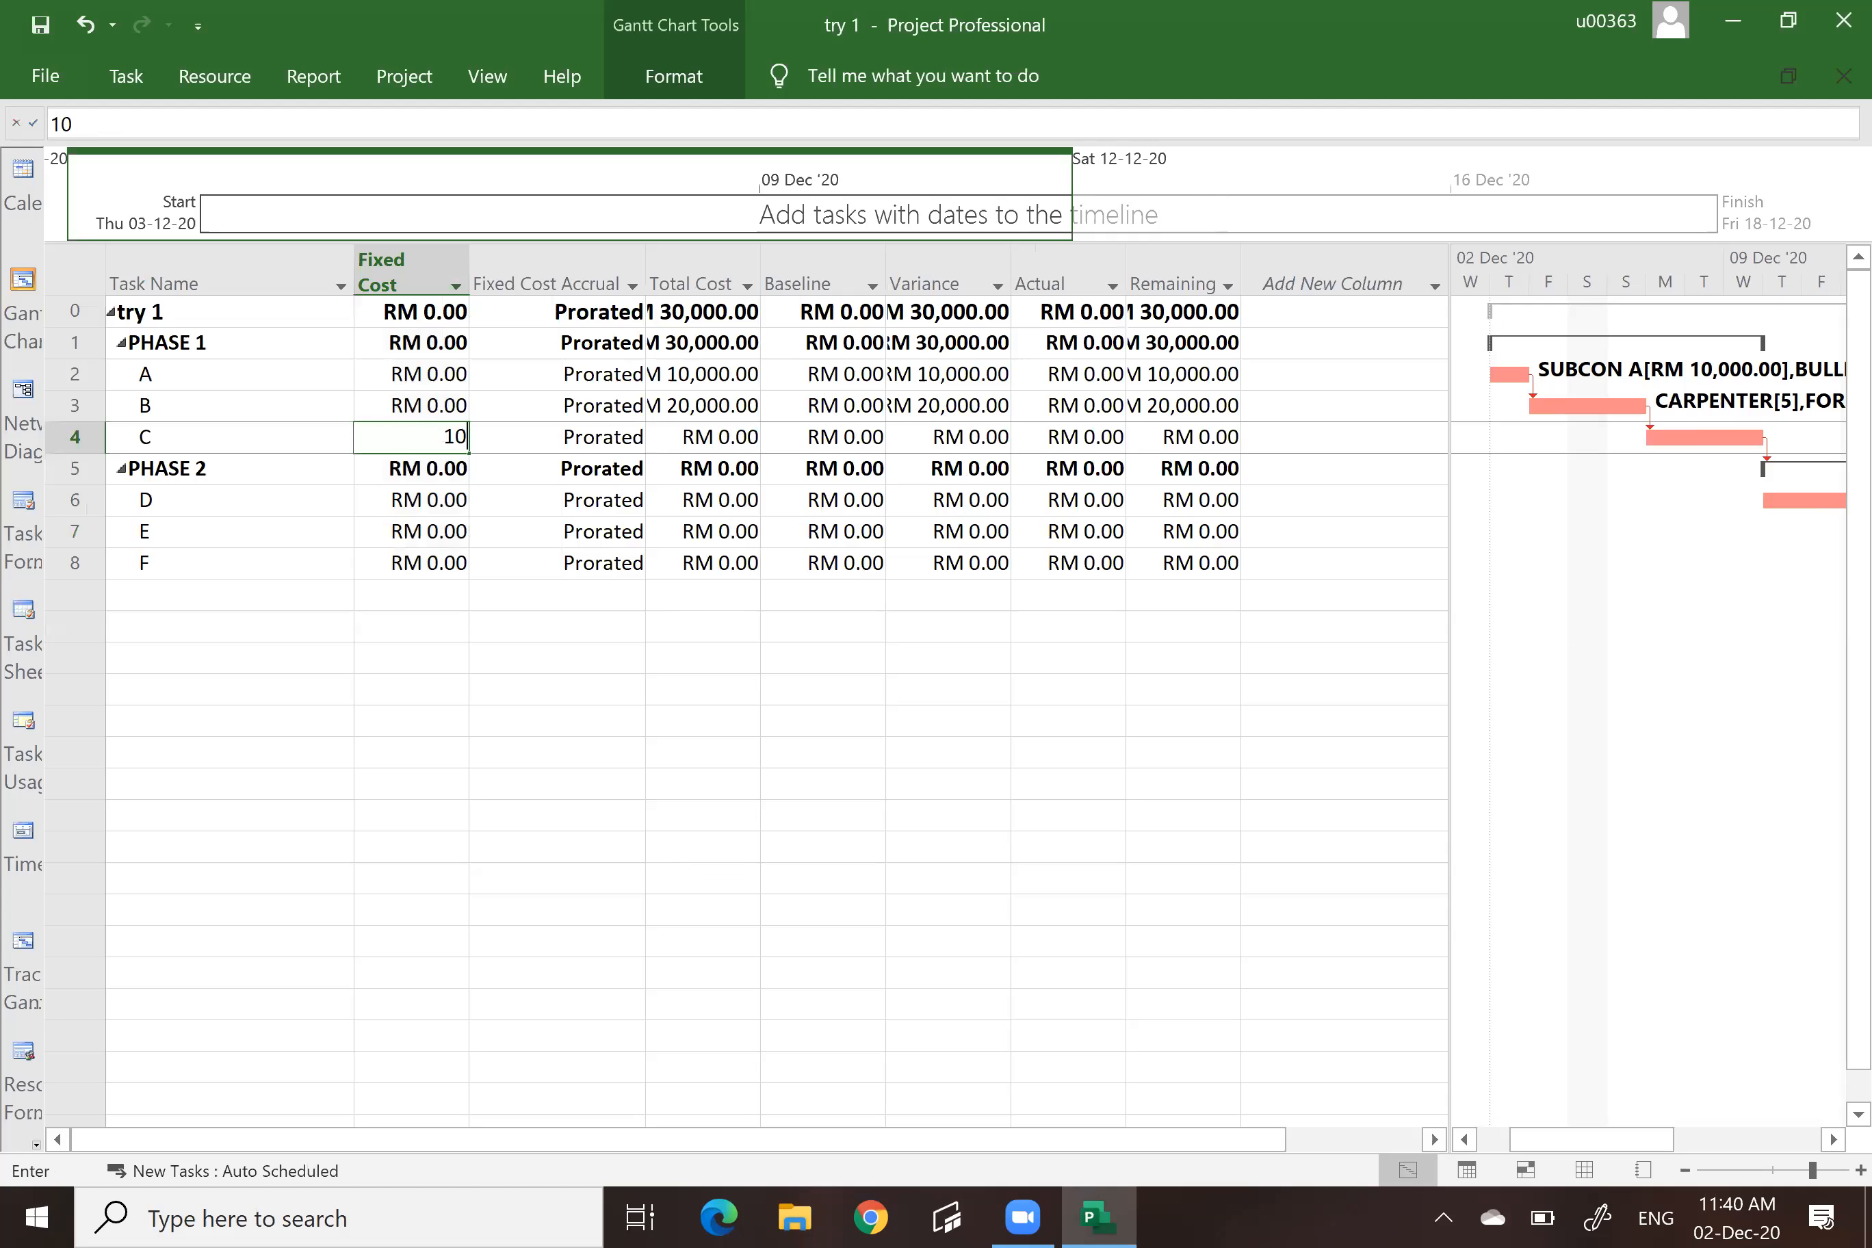
text(000)
key(Return)
click(439, 499)
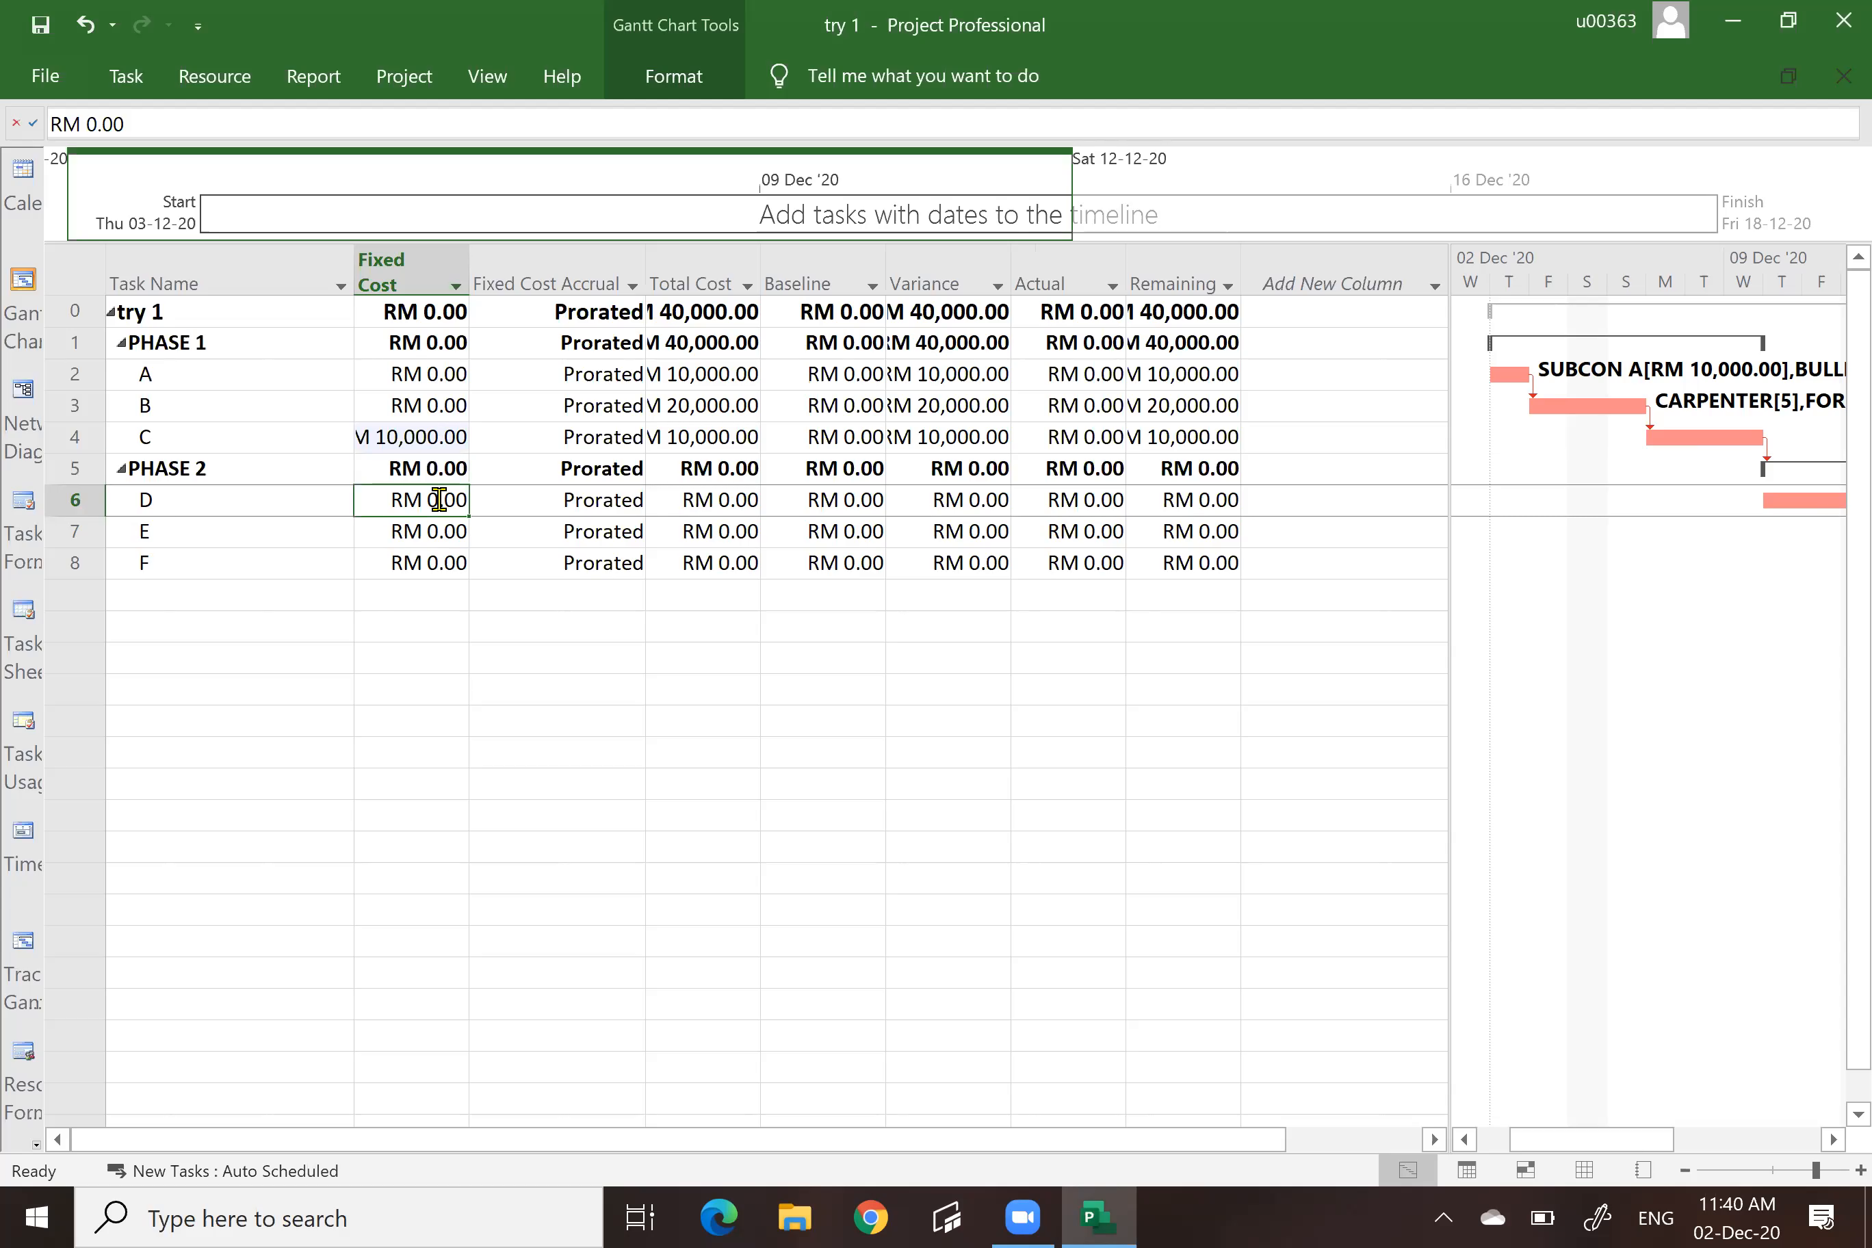
text(5000)
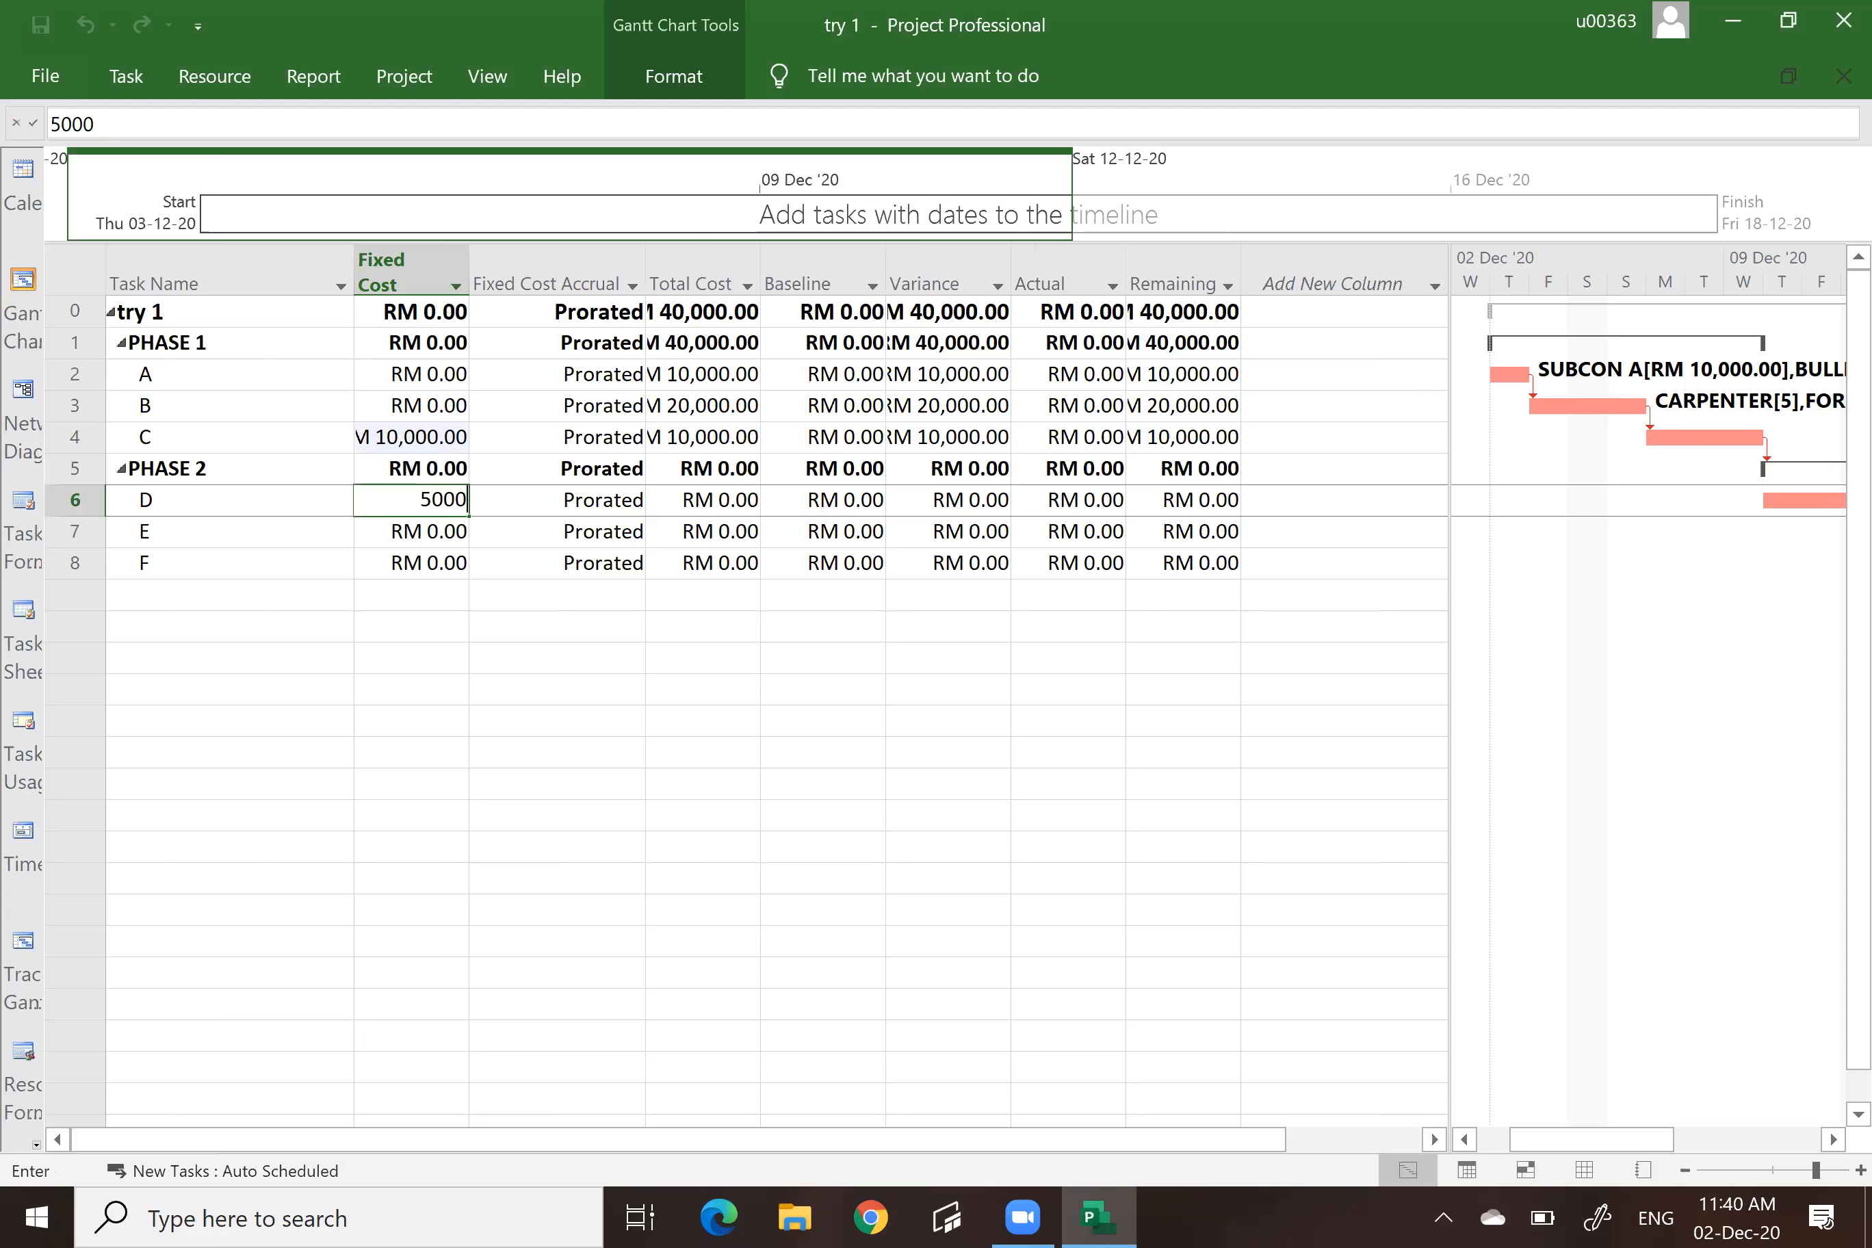
key(Return)
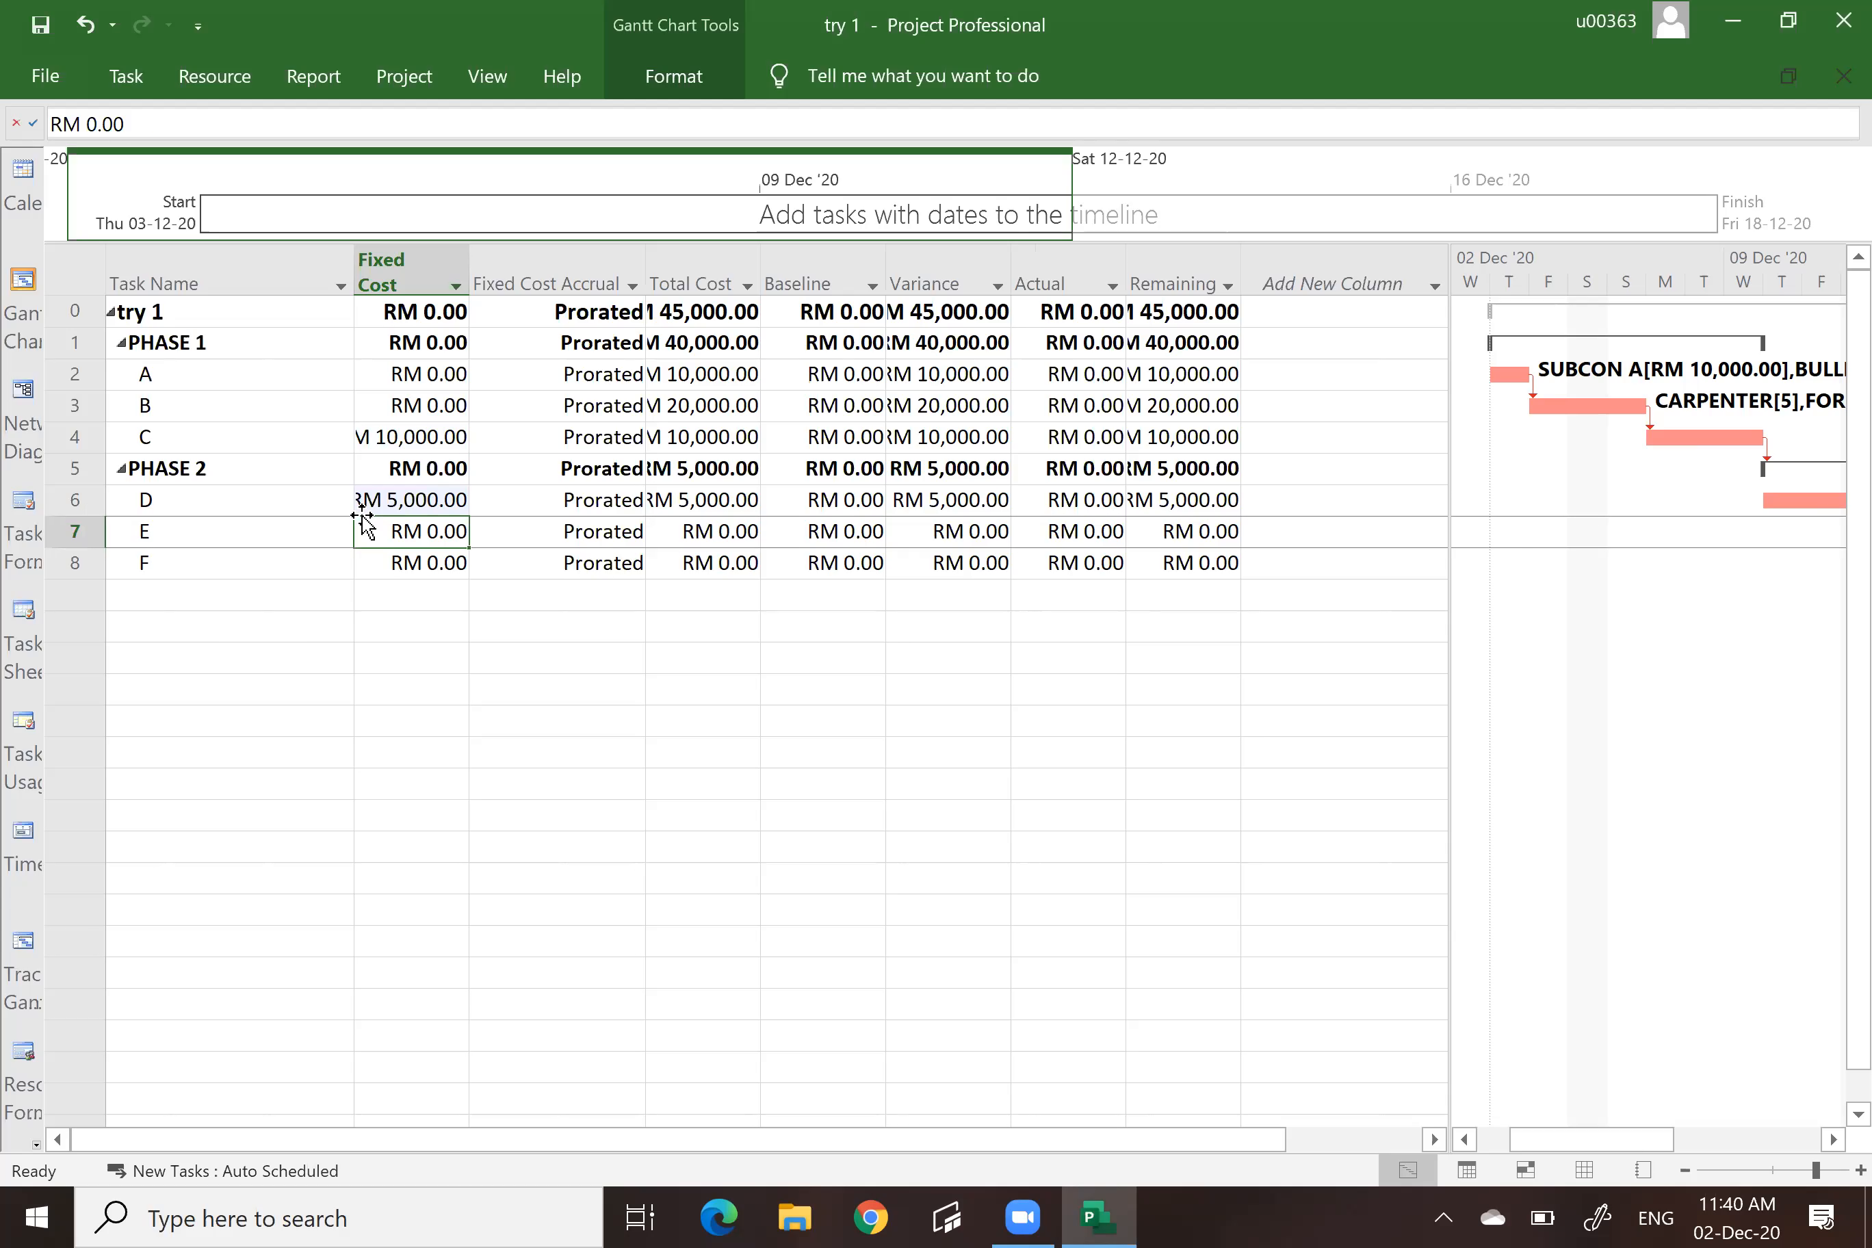
click(421, 528)
text(6000)
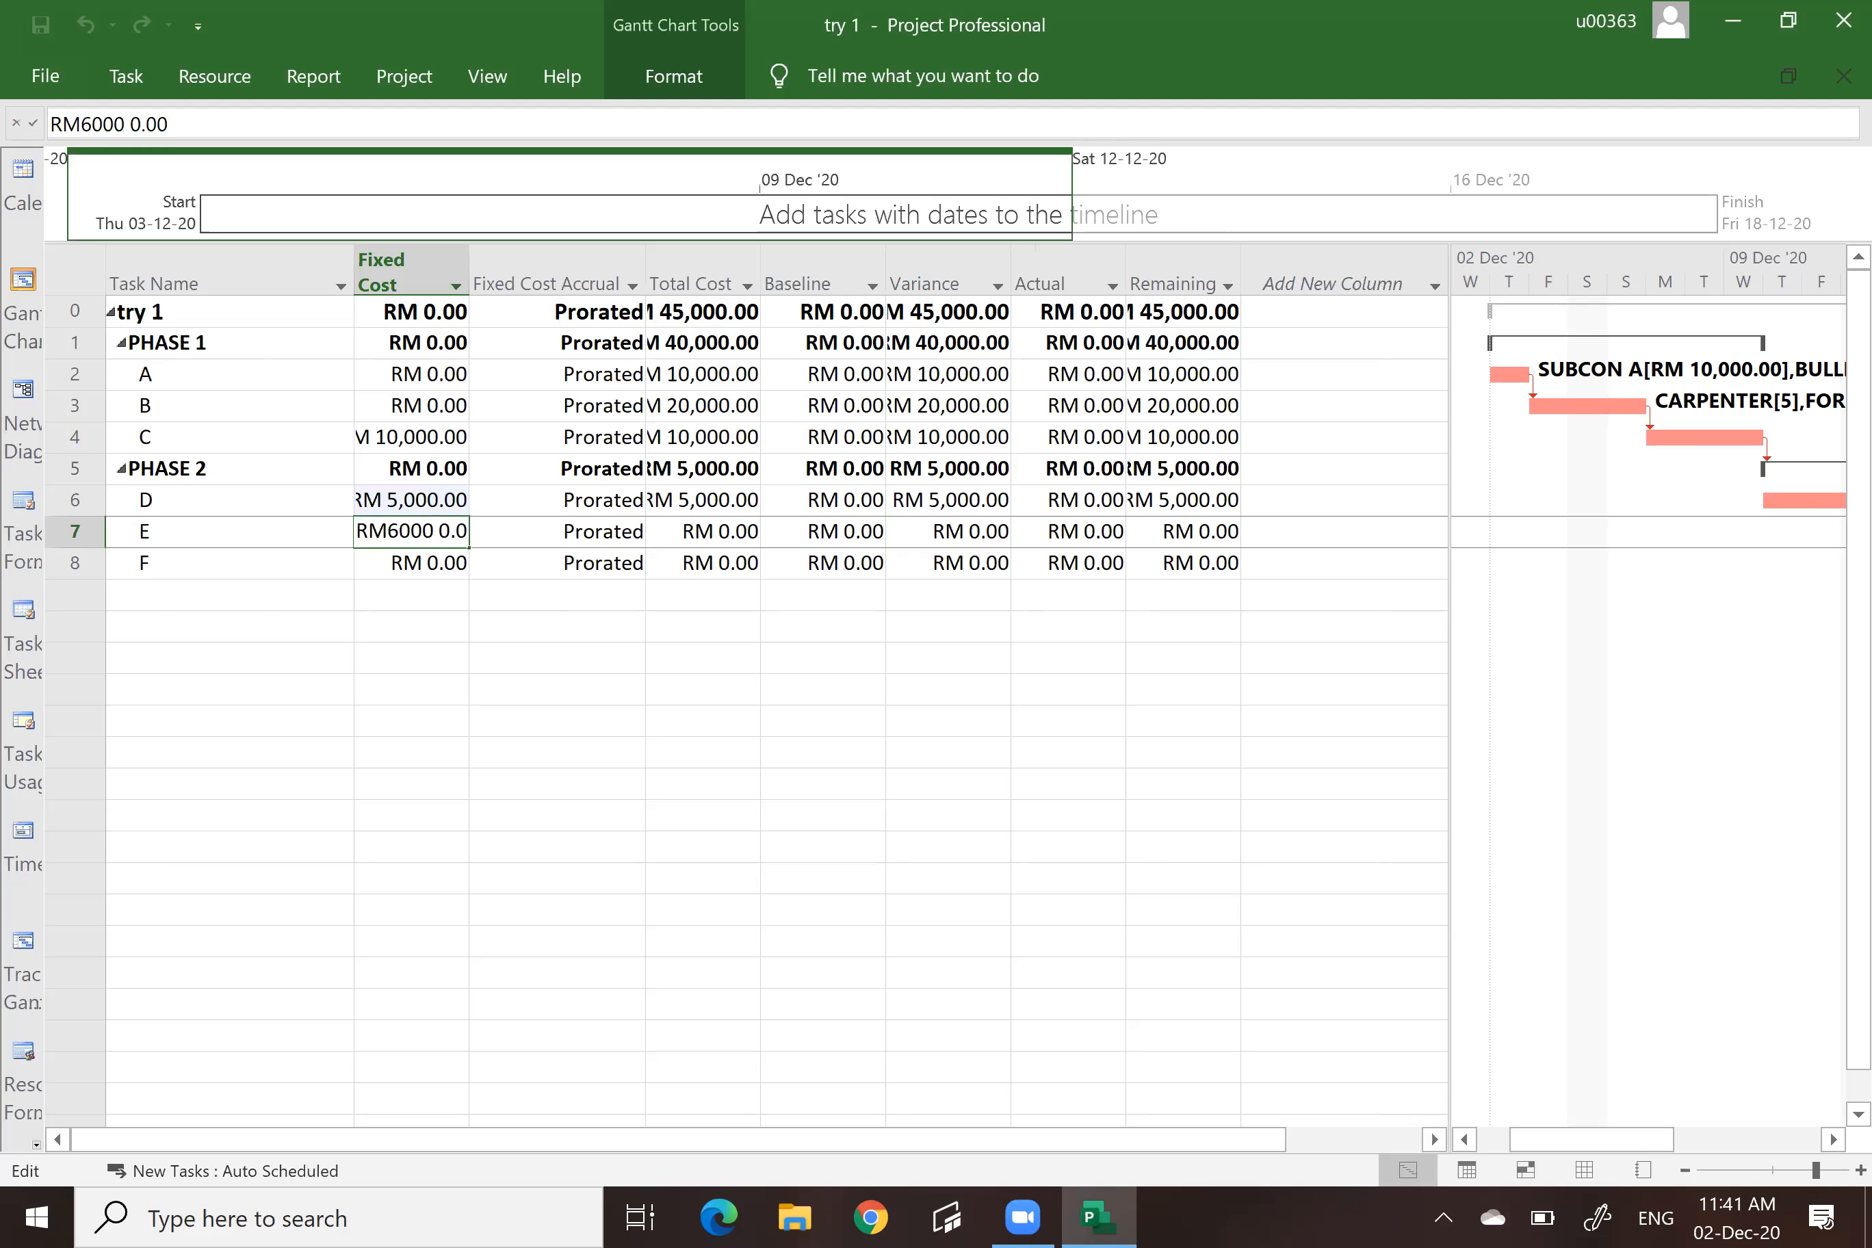
key(Return)
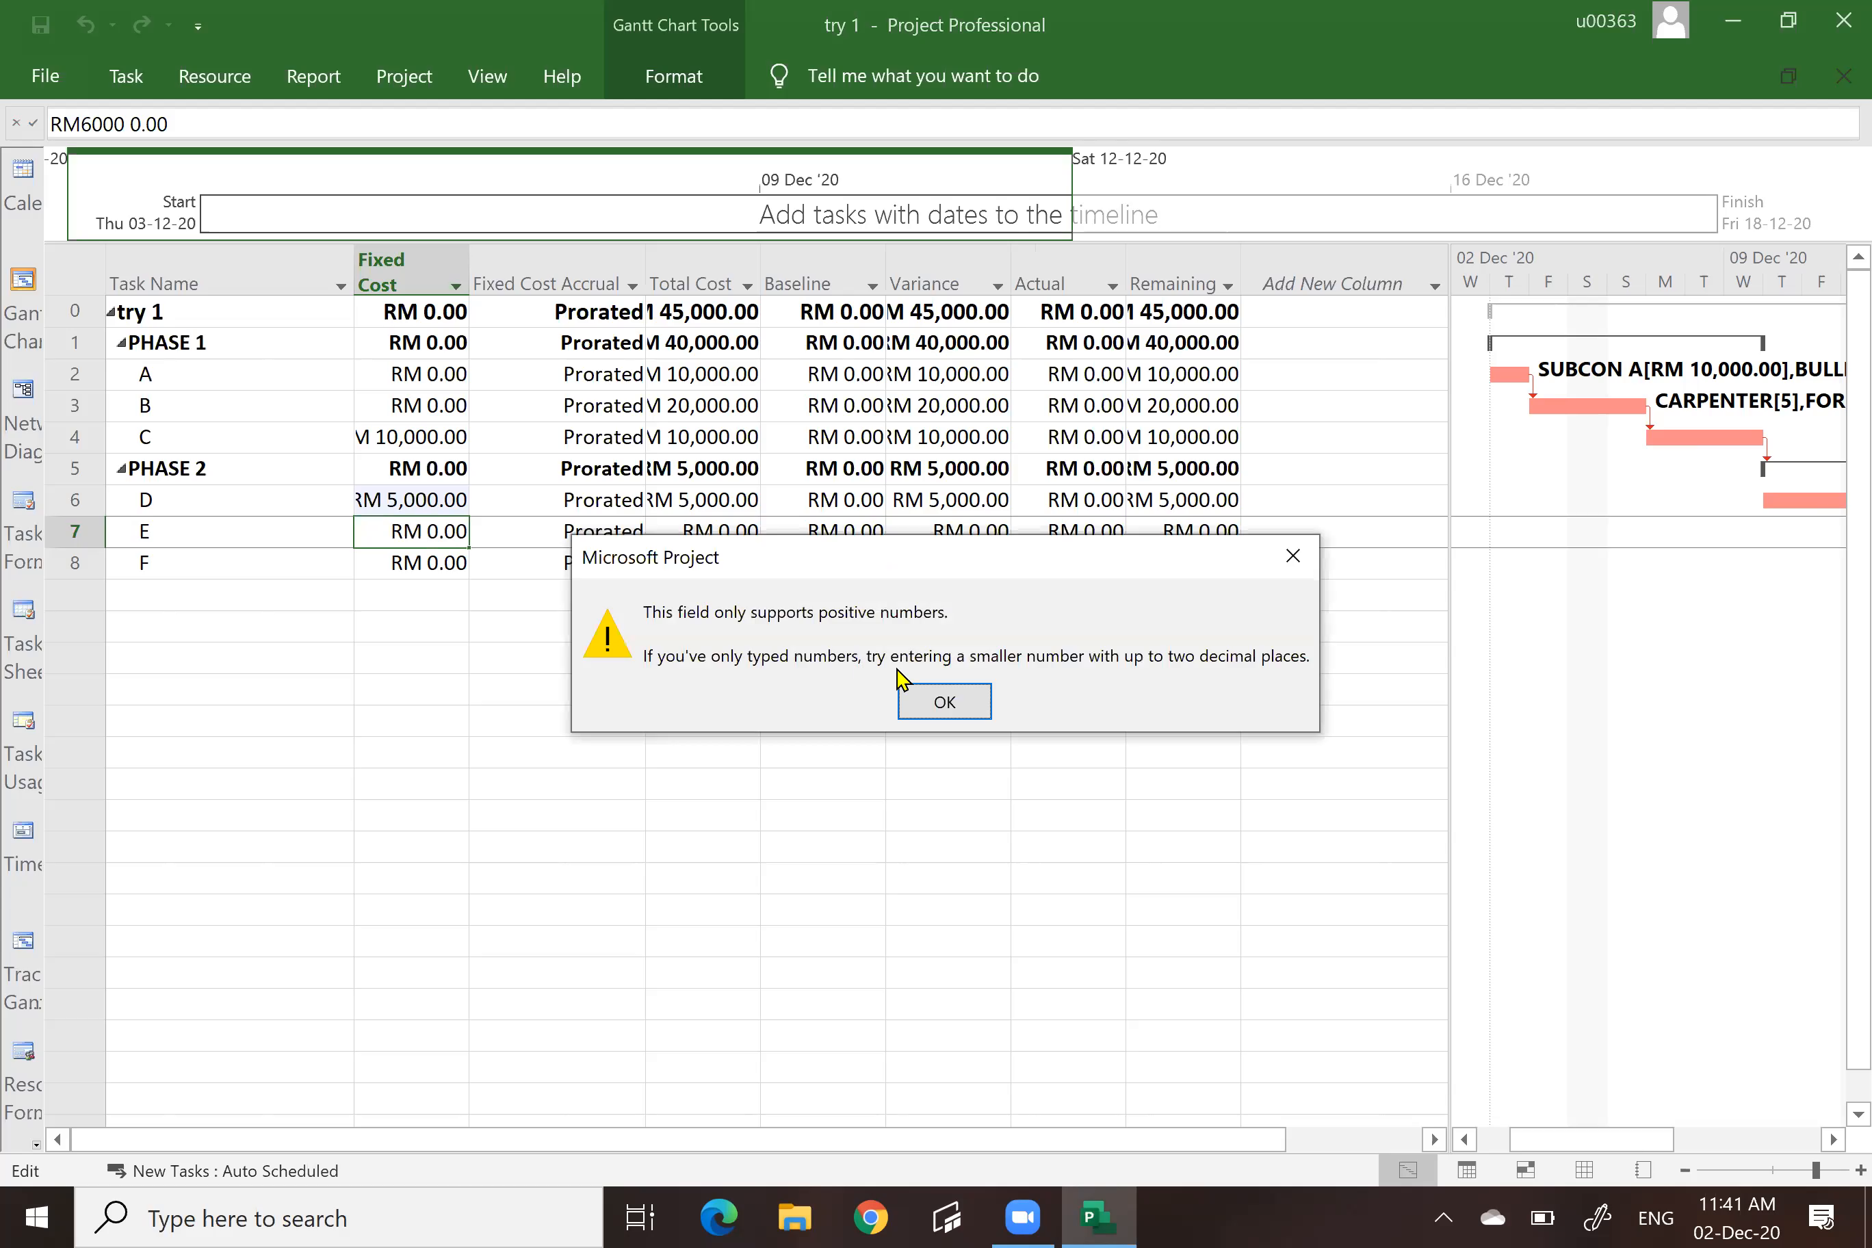
click(943, 704)
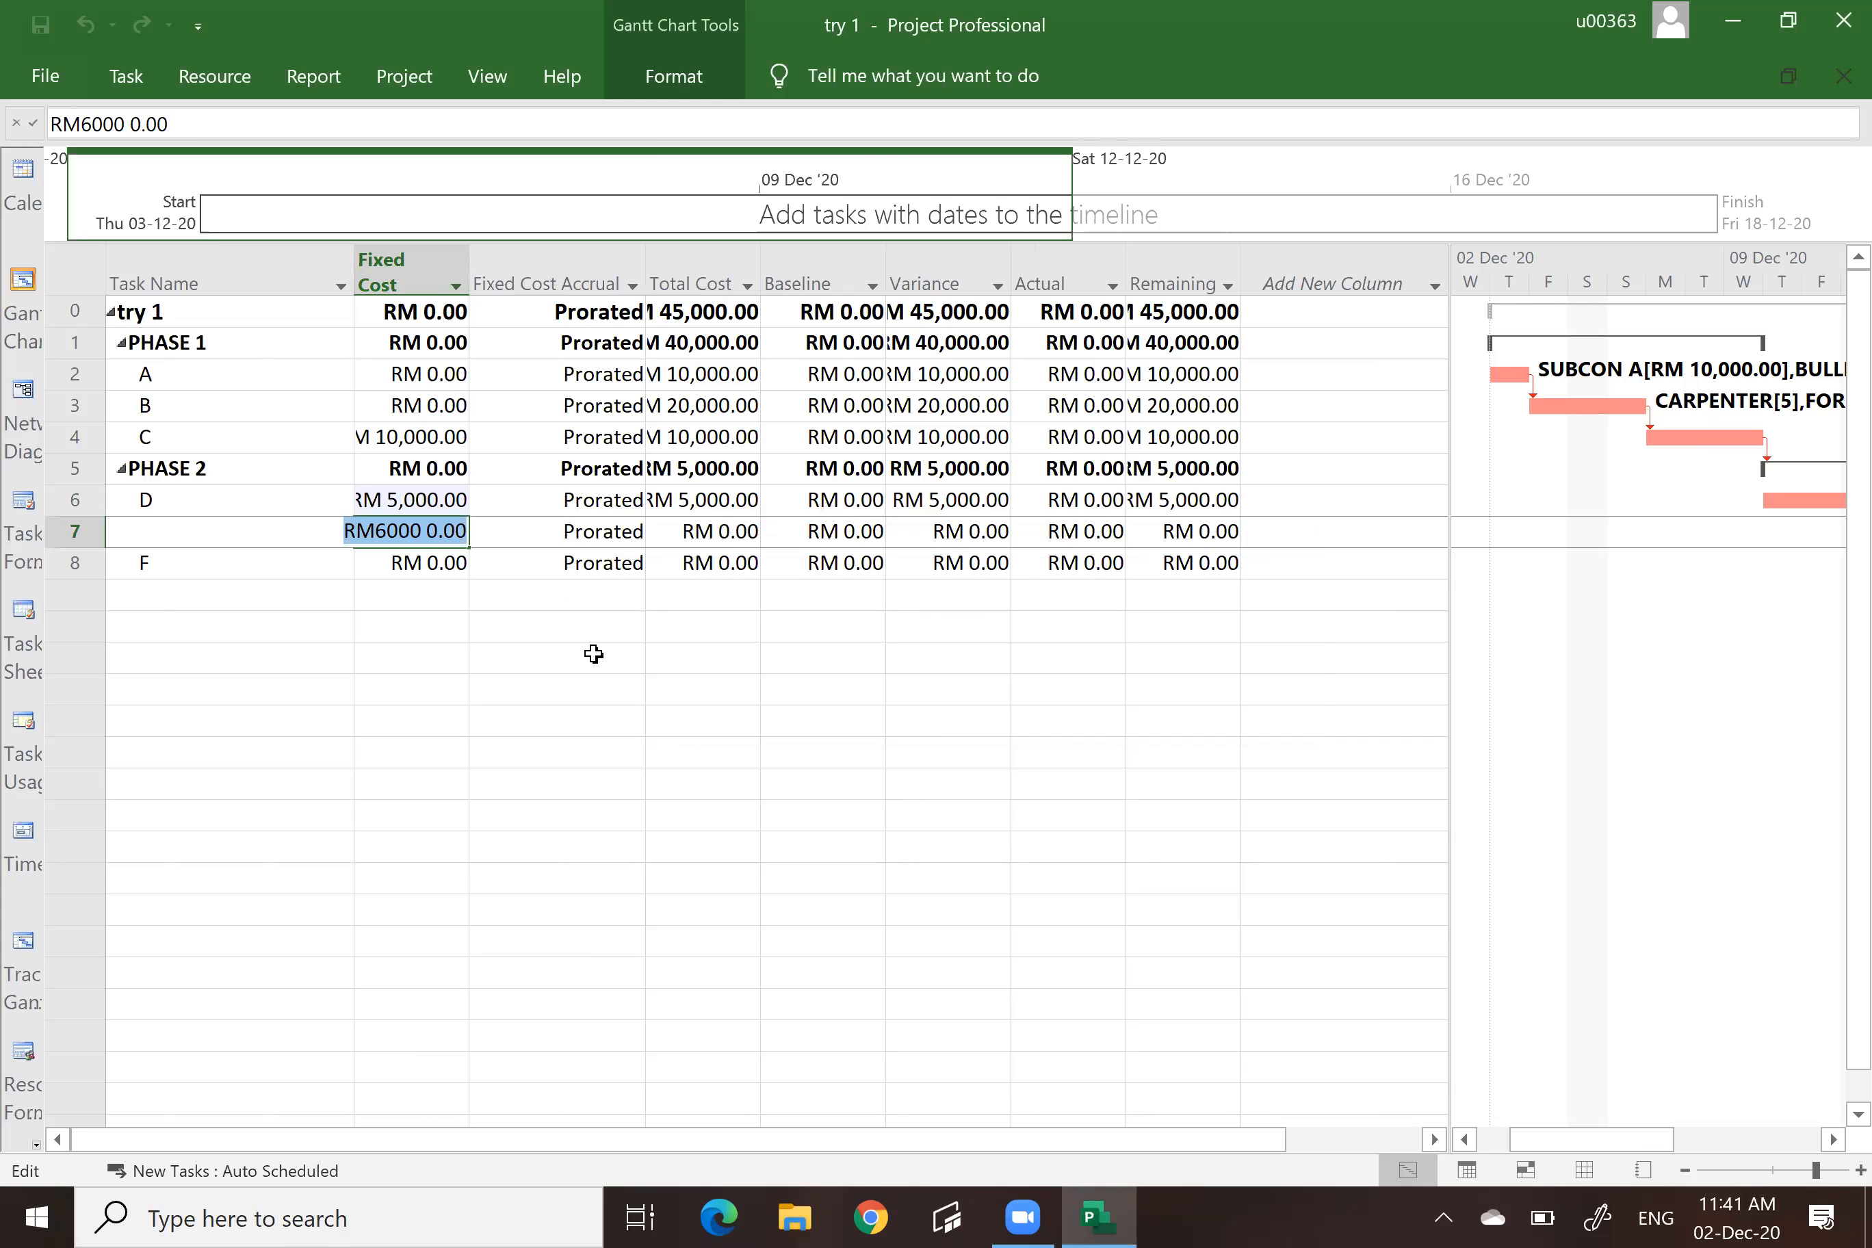
click(404, 564)
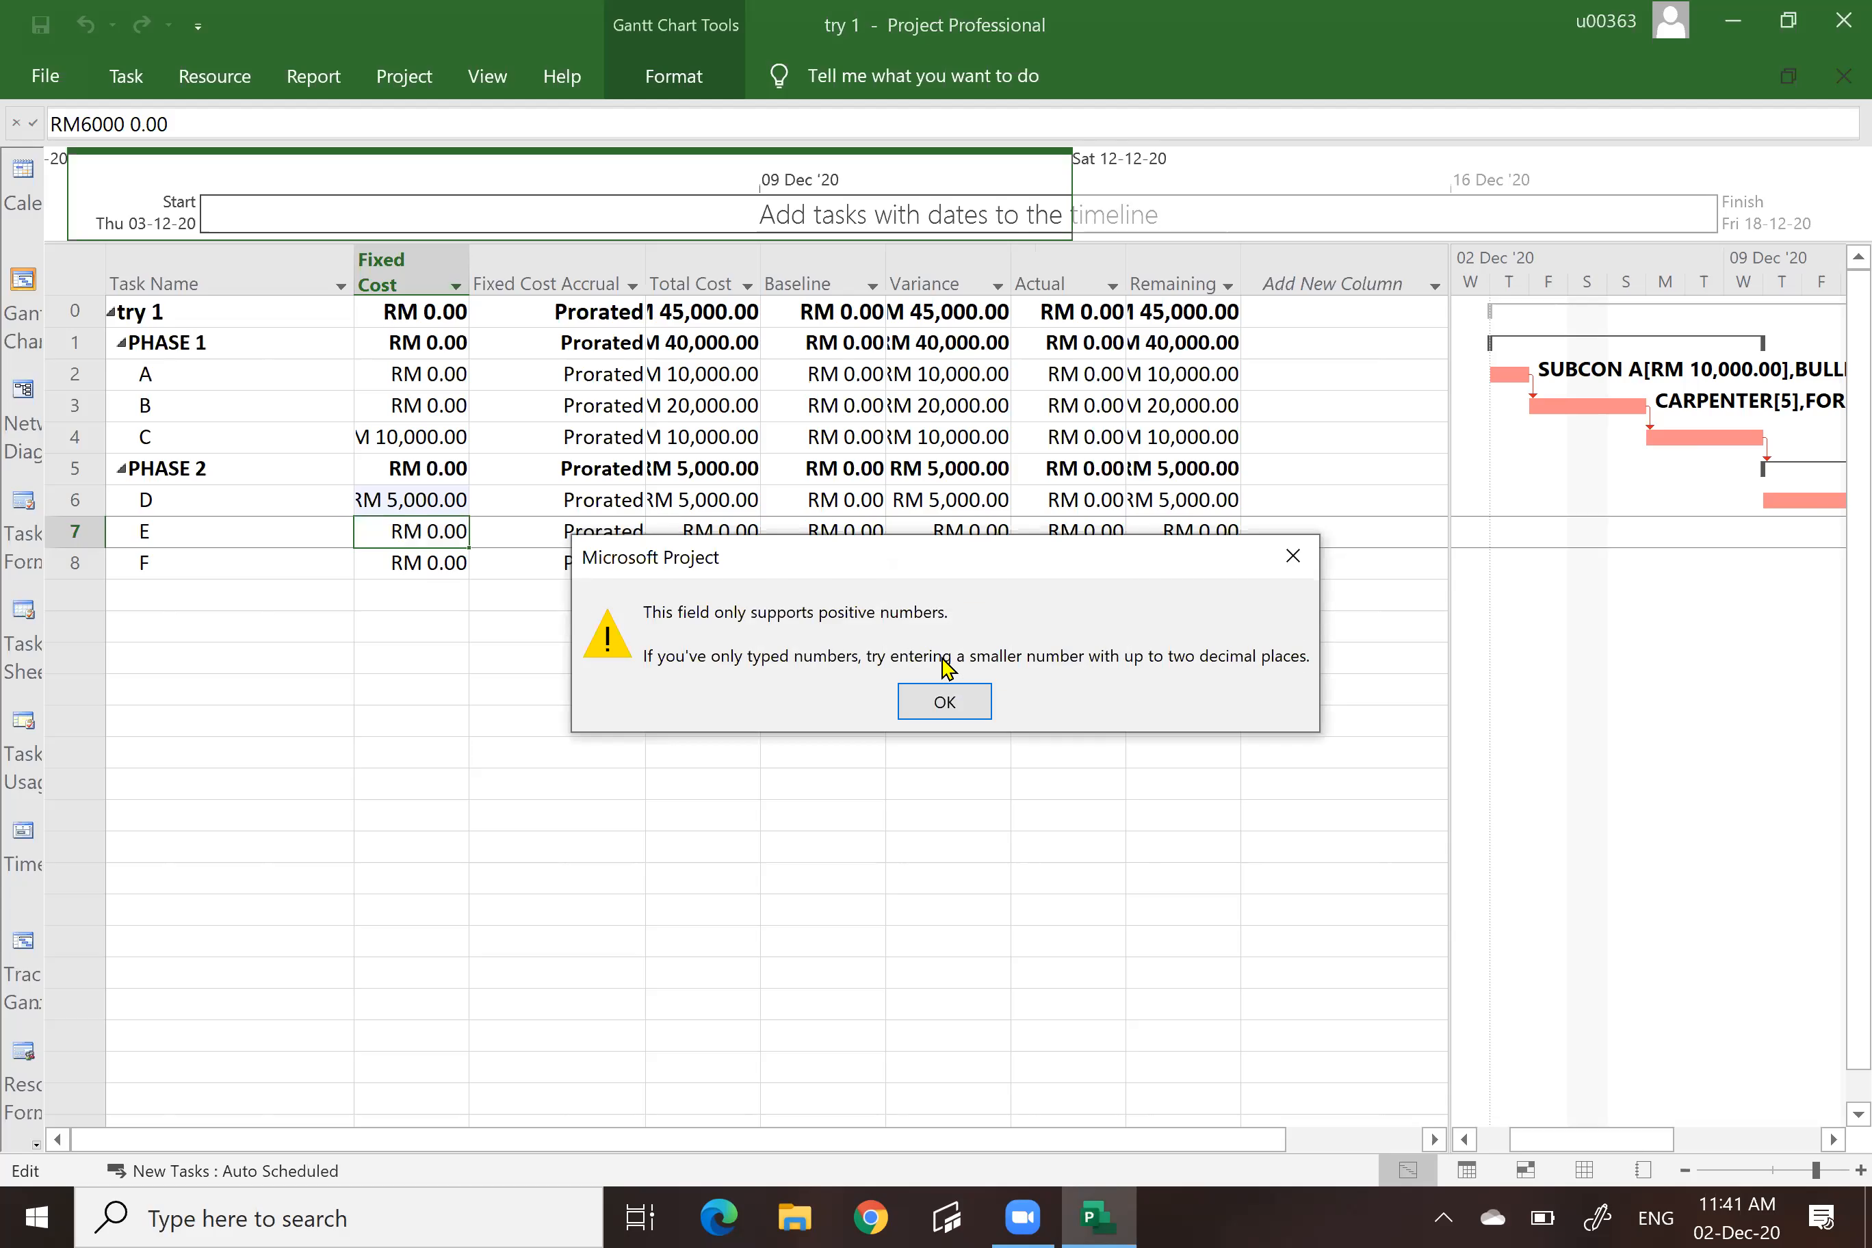
click(934, 698)
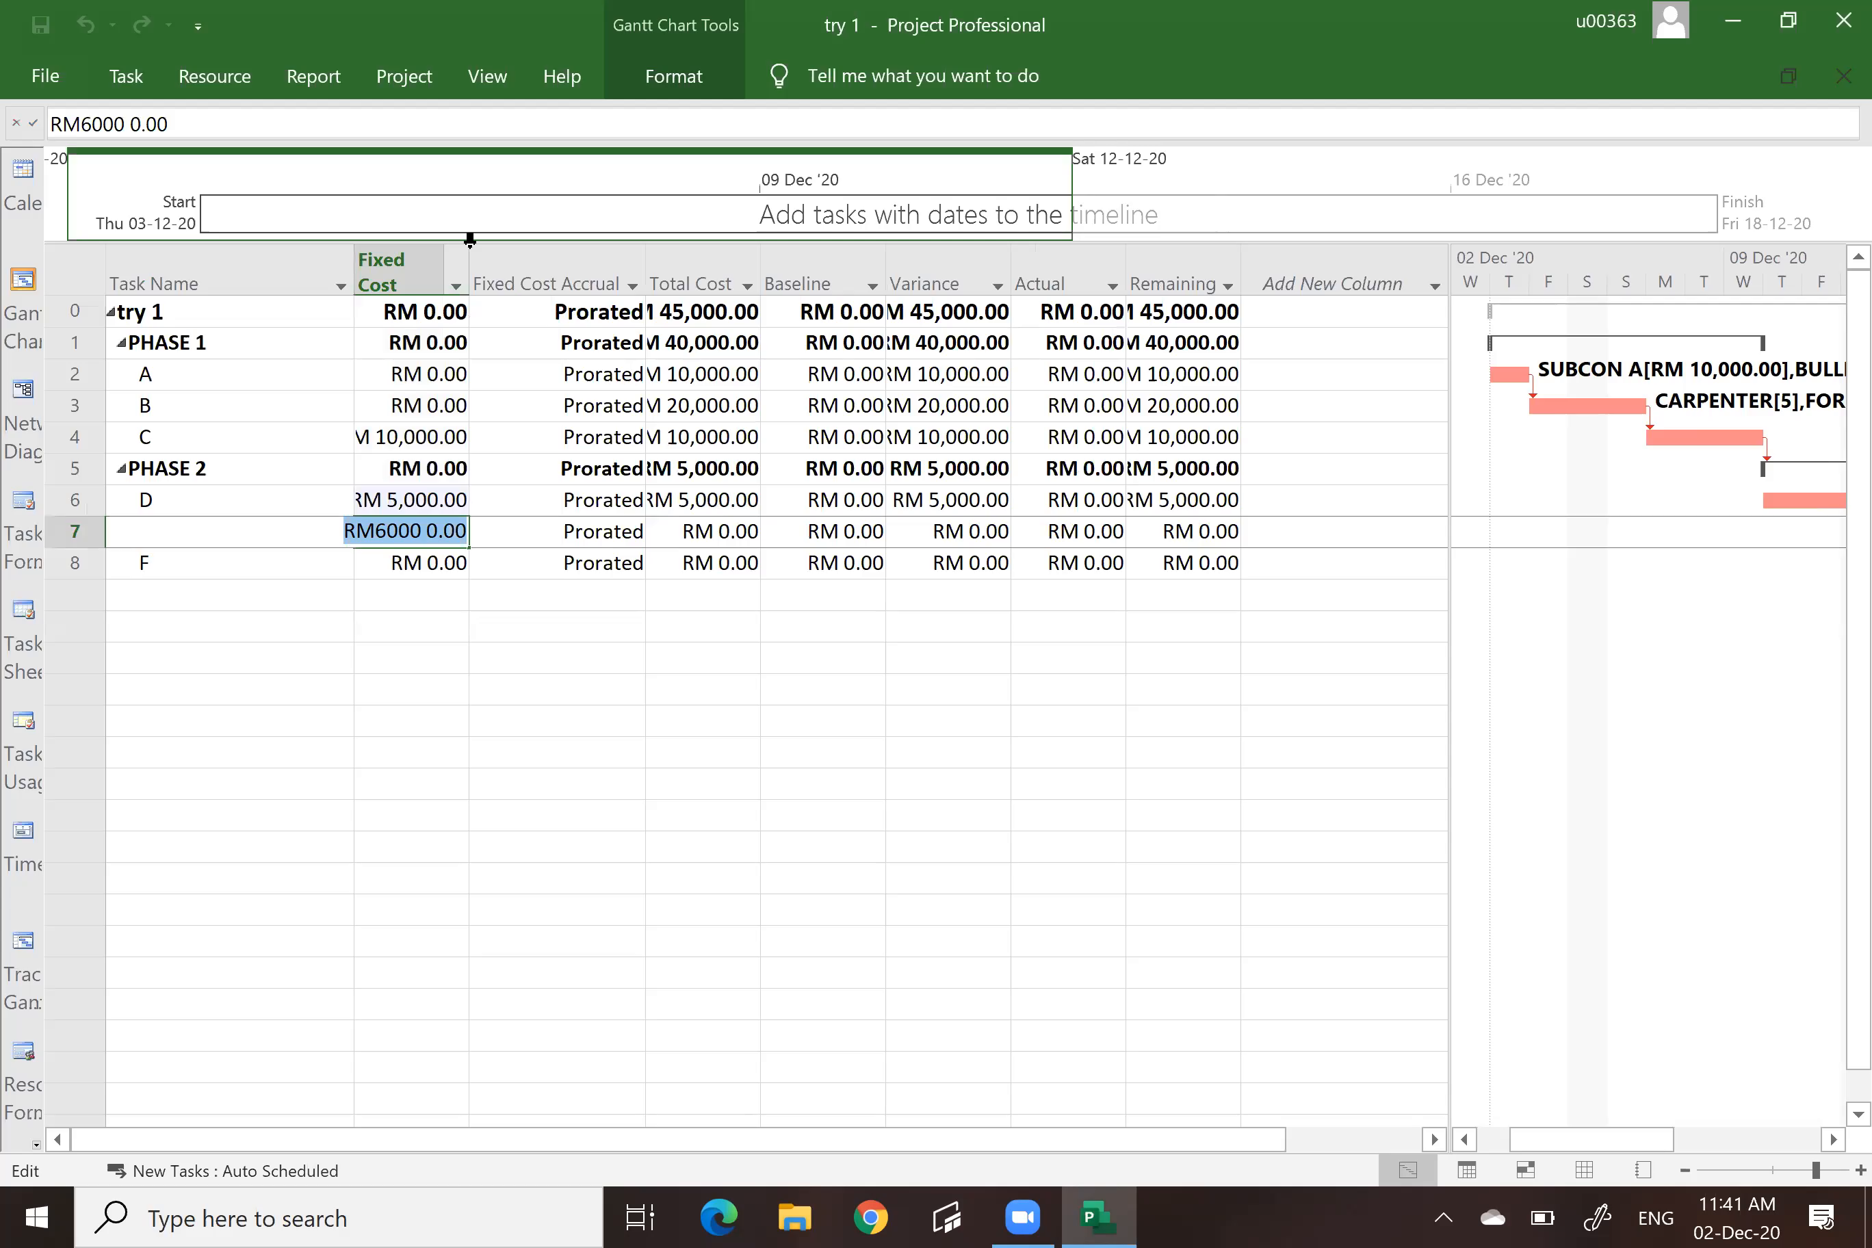
click(548, 769)
click(945, 701)
Set the fixed cost of task E to RM 6,000.
key(BackSpace)
text(6000)
key(Return)
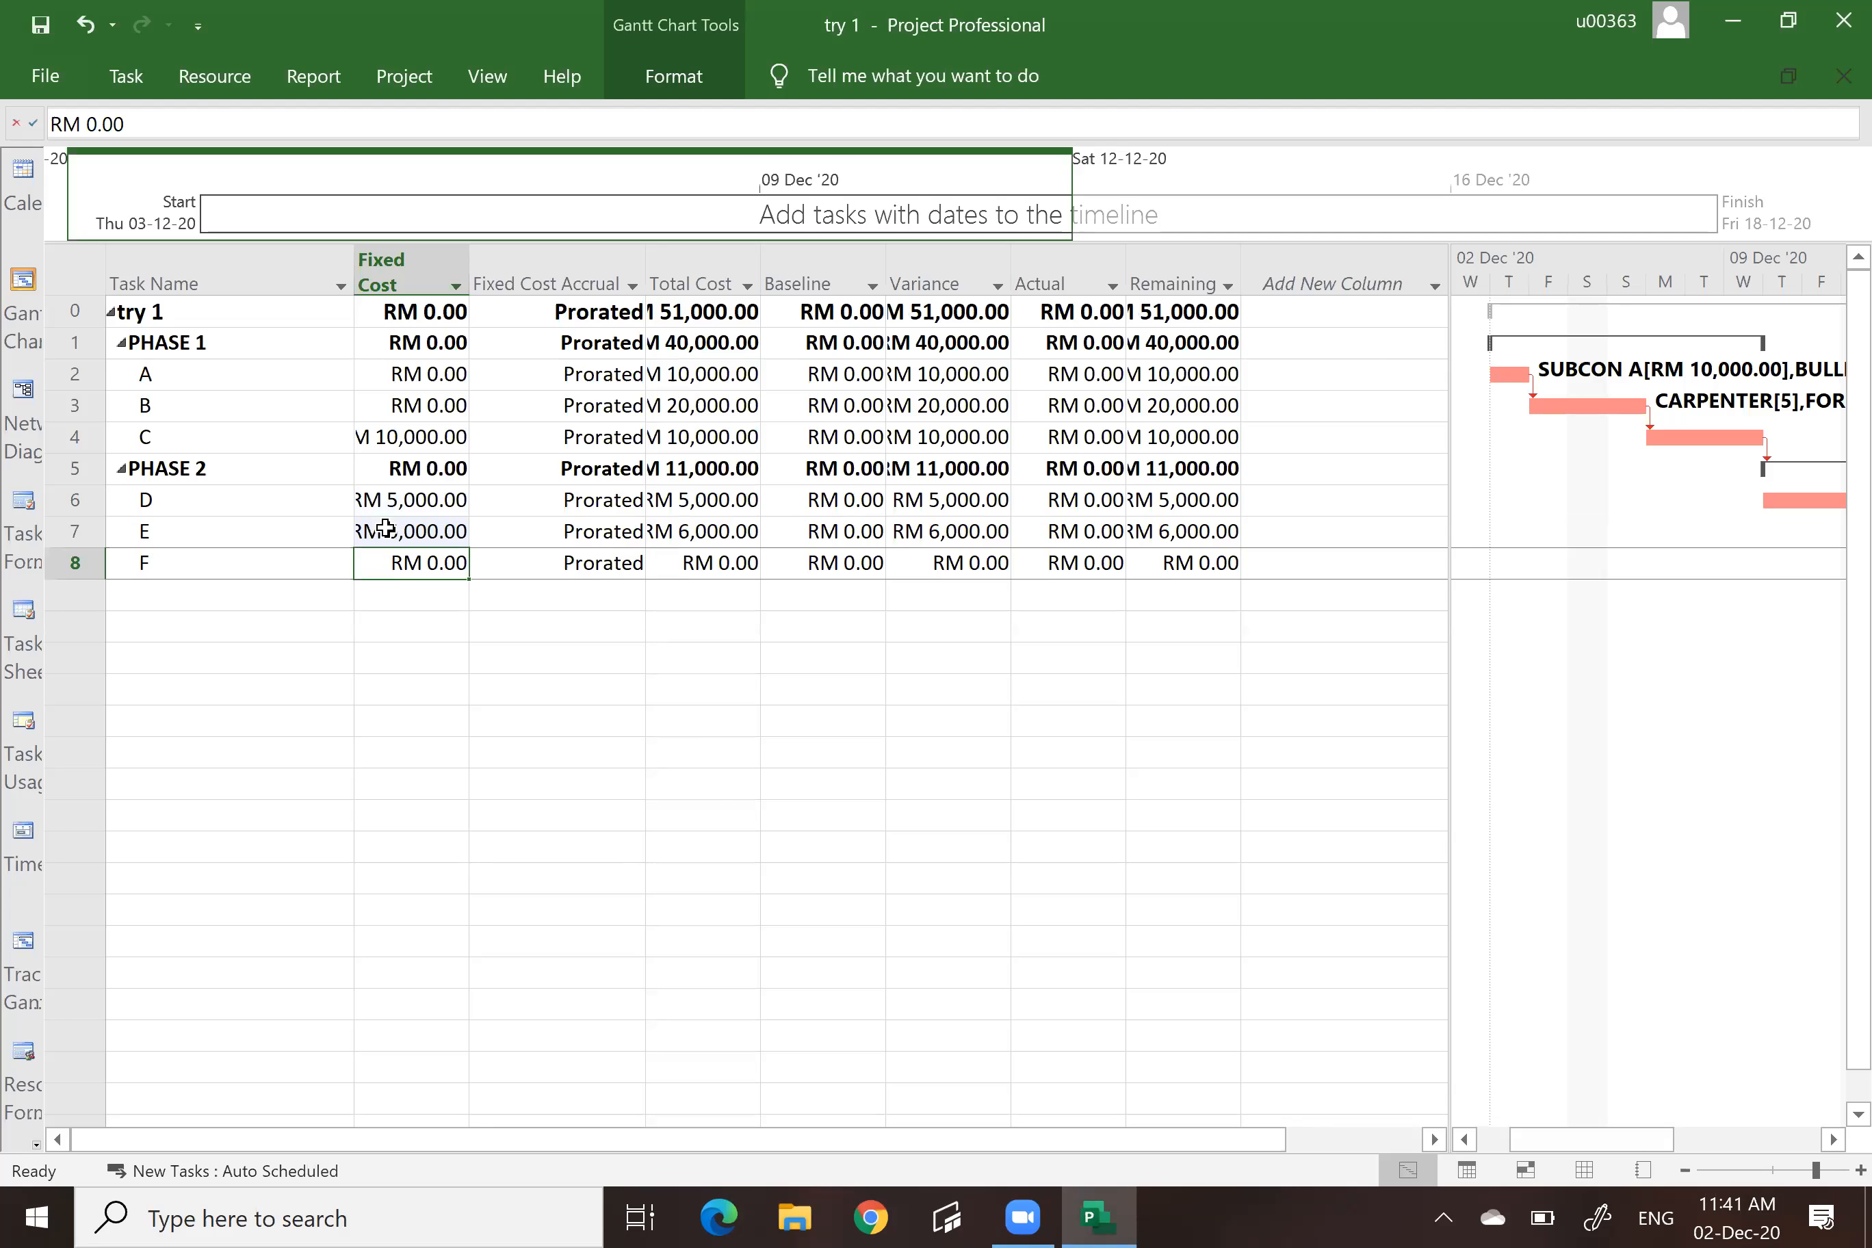
click(390, 557)
text(7000)
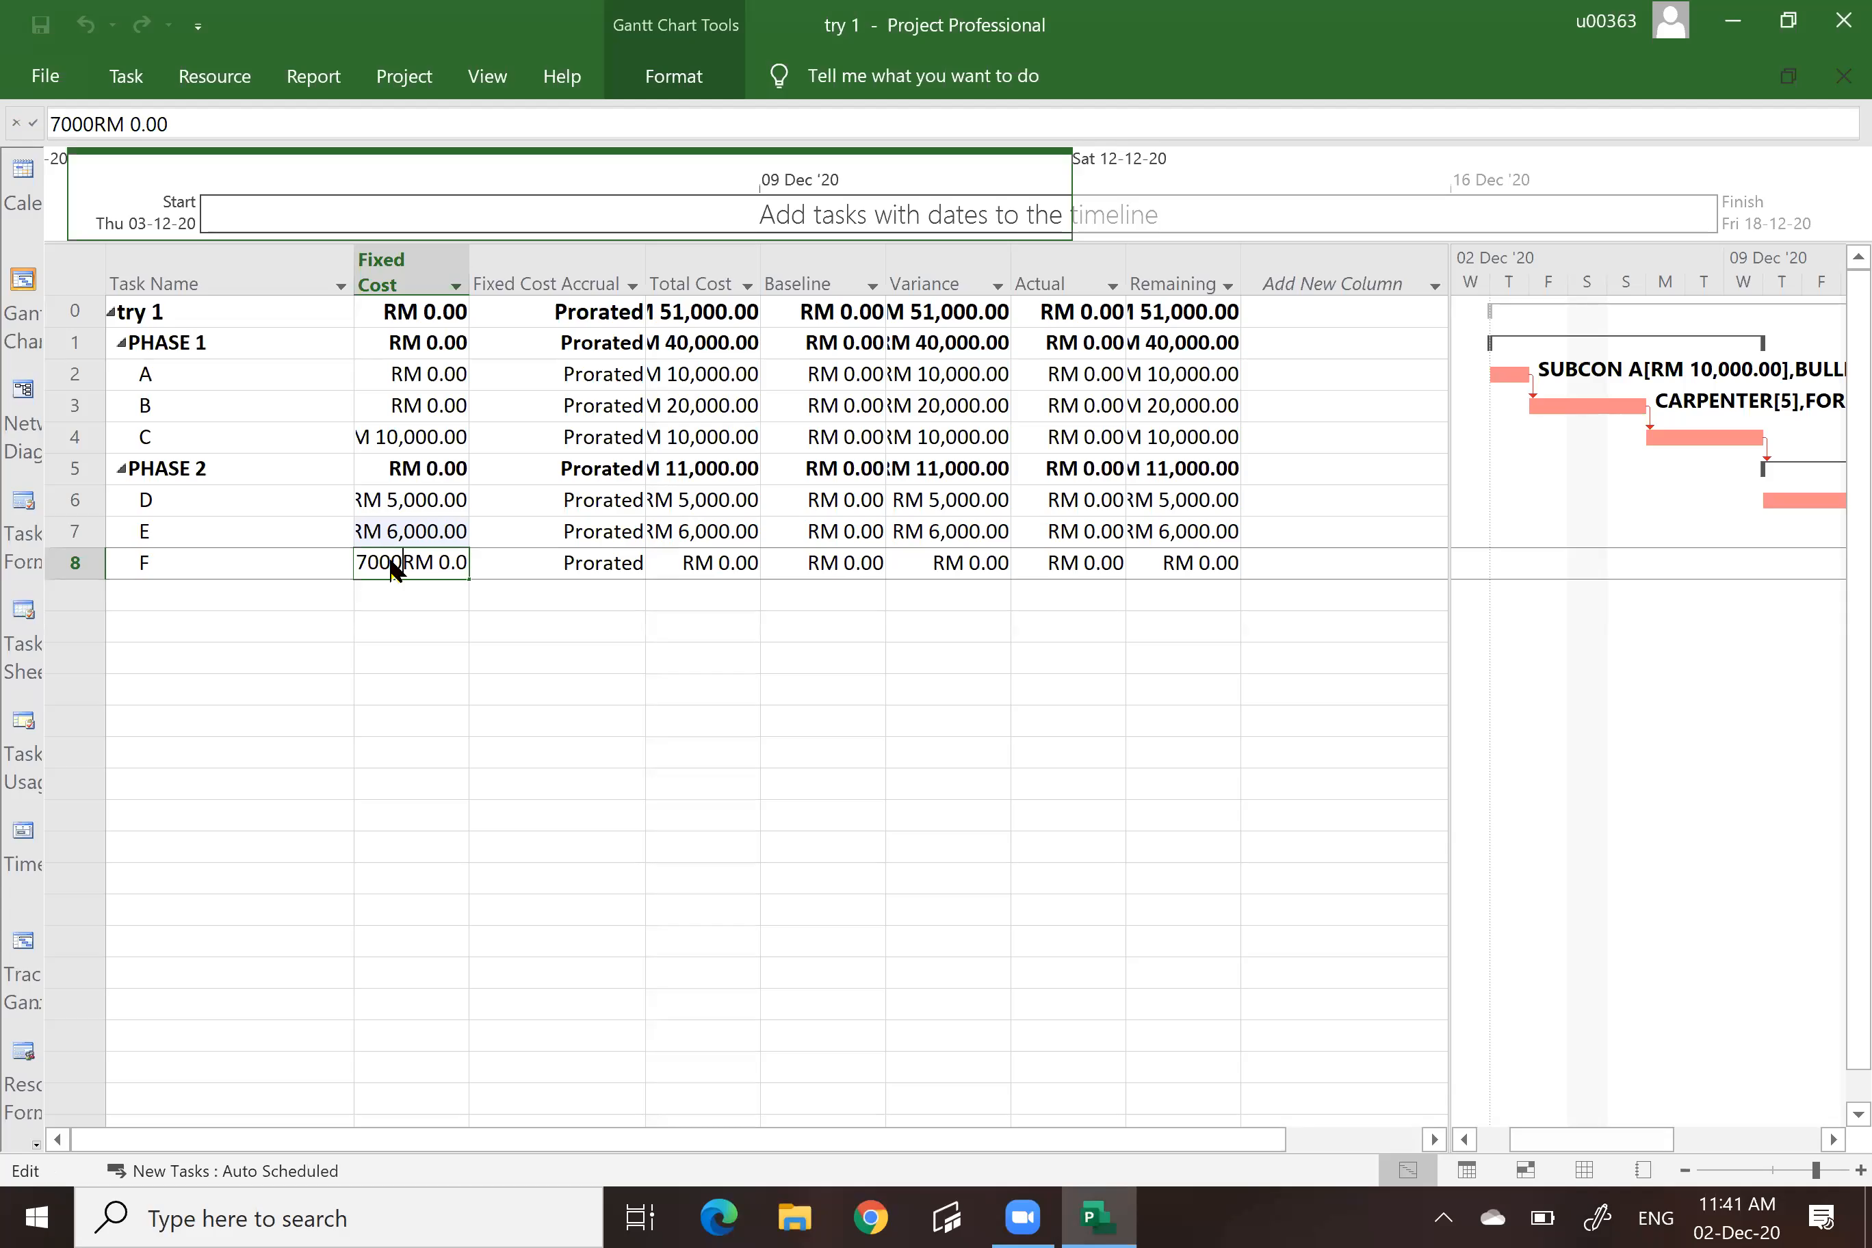
key(Return)
click(951, 701)
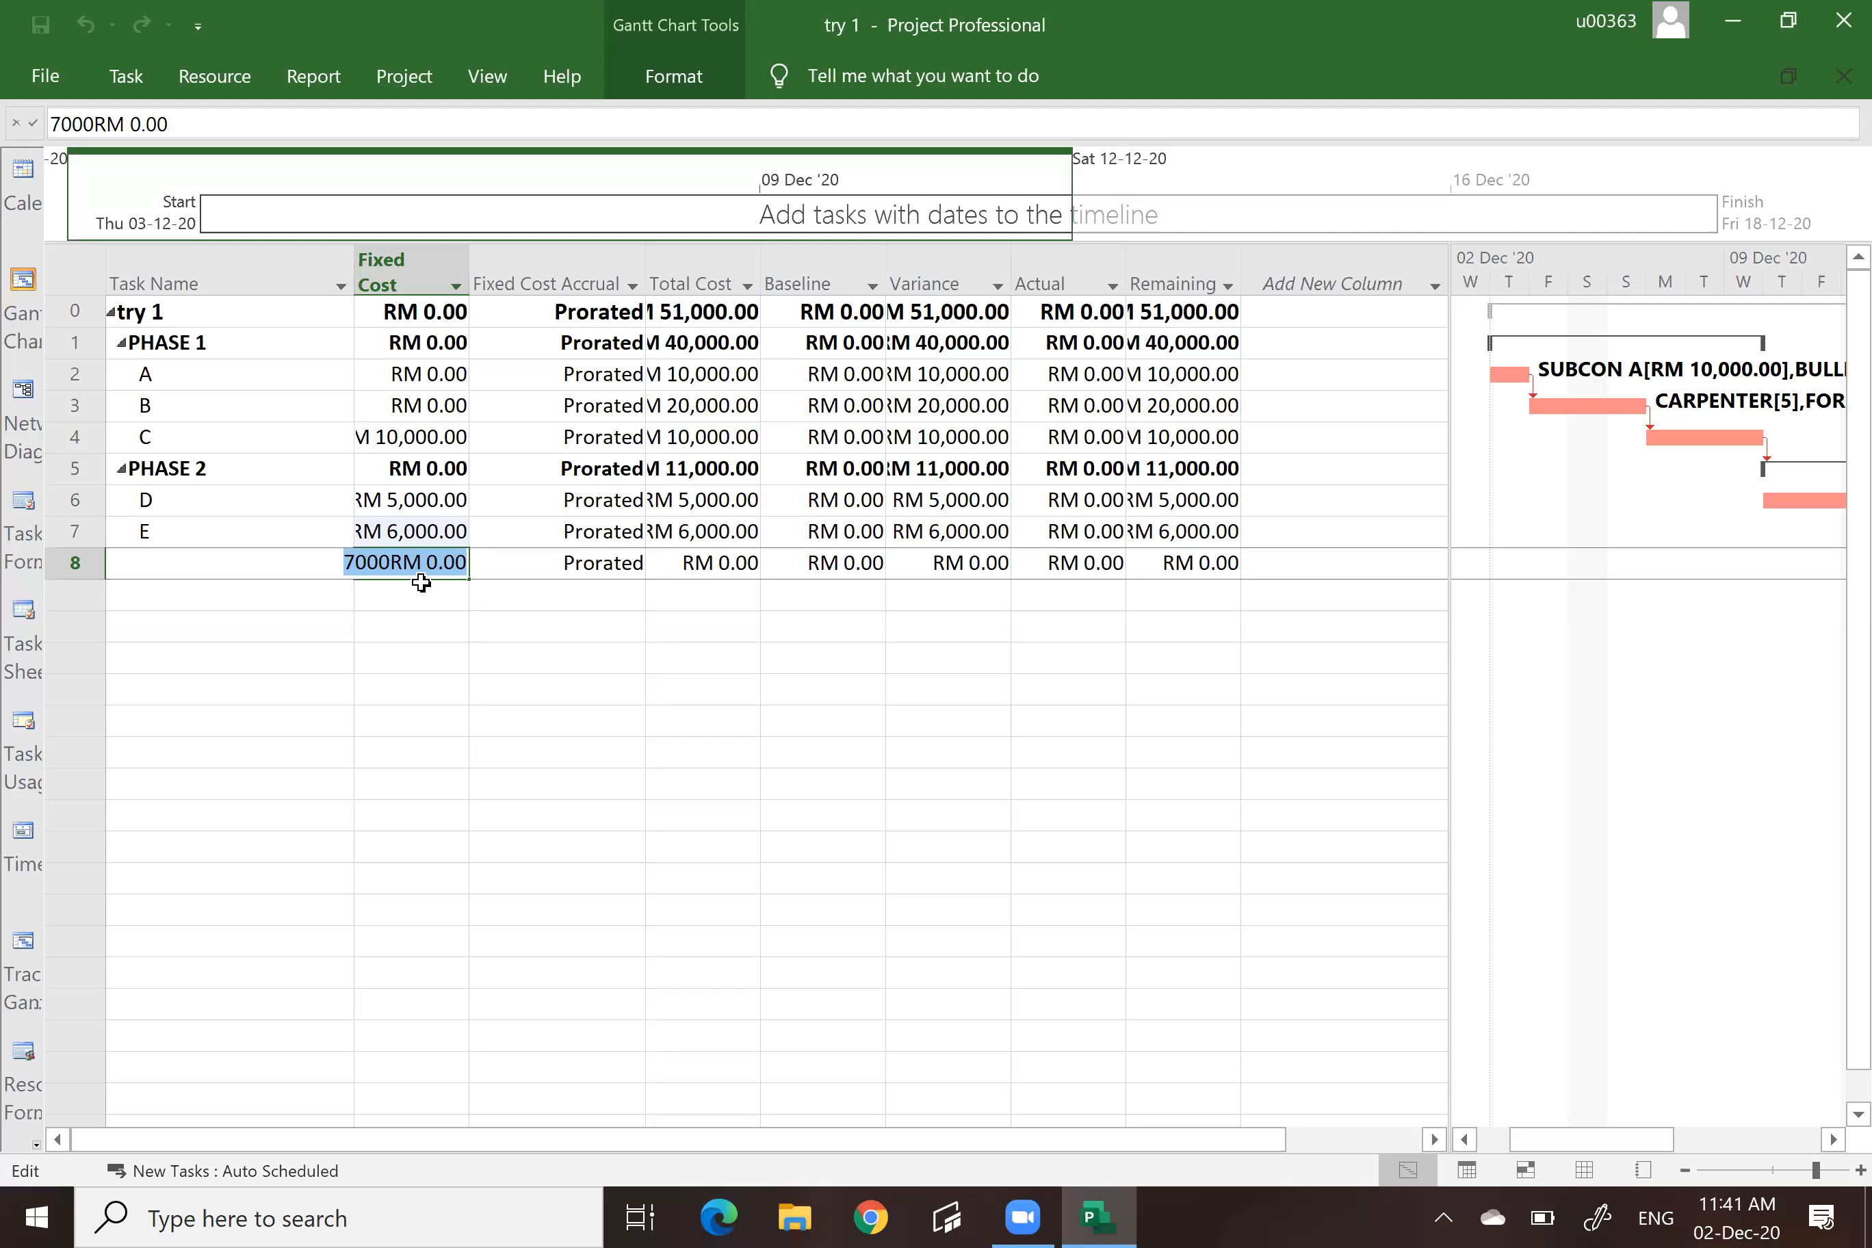
Set the fixed cost of task F to RM 7,000.
key(BackSpace)
text(7,000)
key(Return)
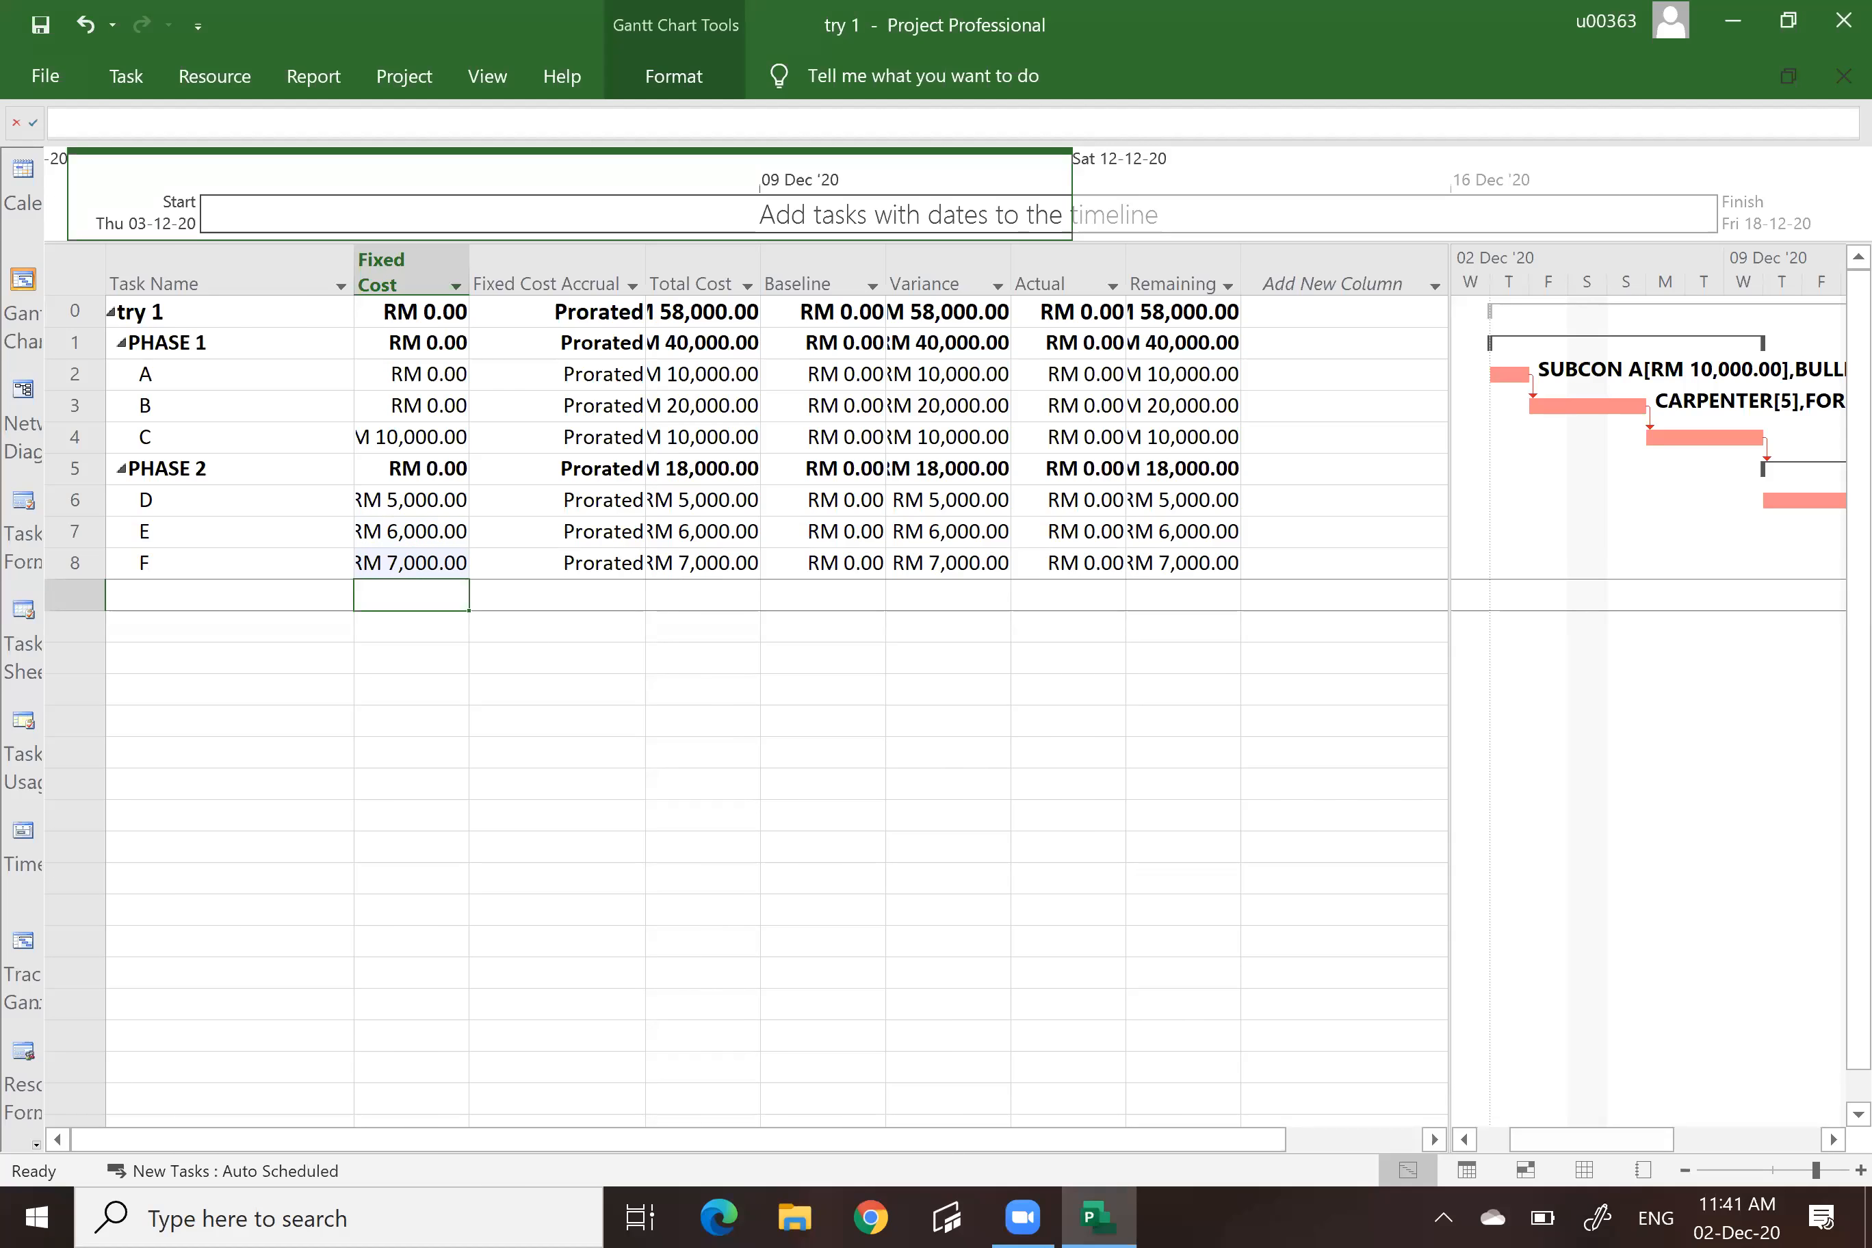
Widen the Total Cost column until the full project total fits.
click(507, 683)
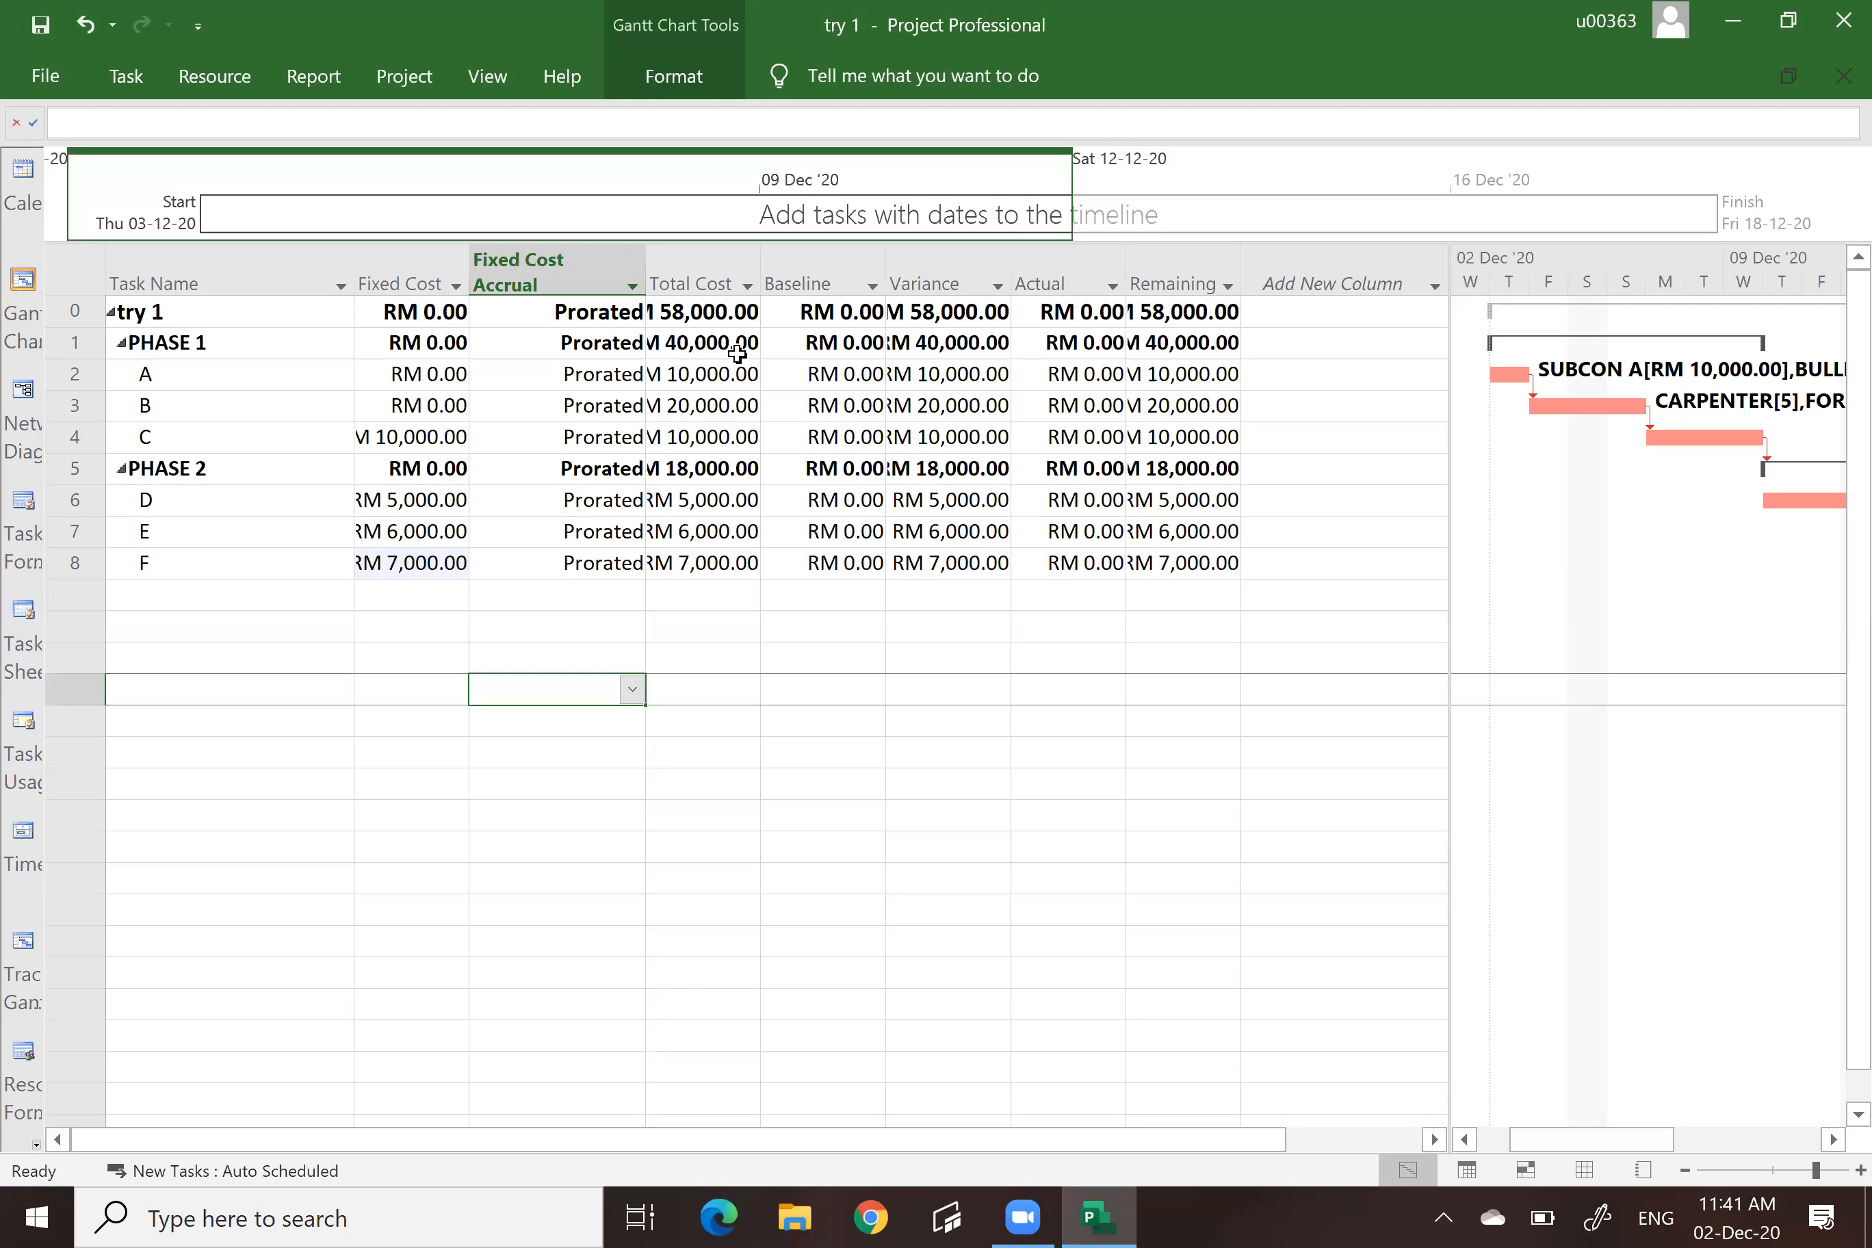
drag(761, 272, 835, 269)
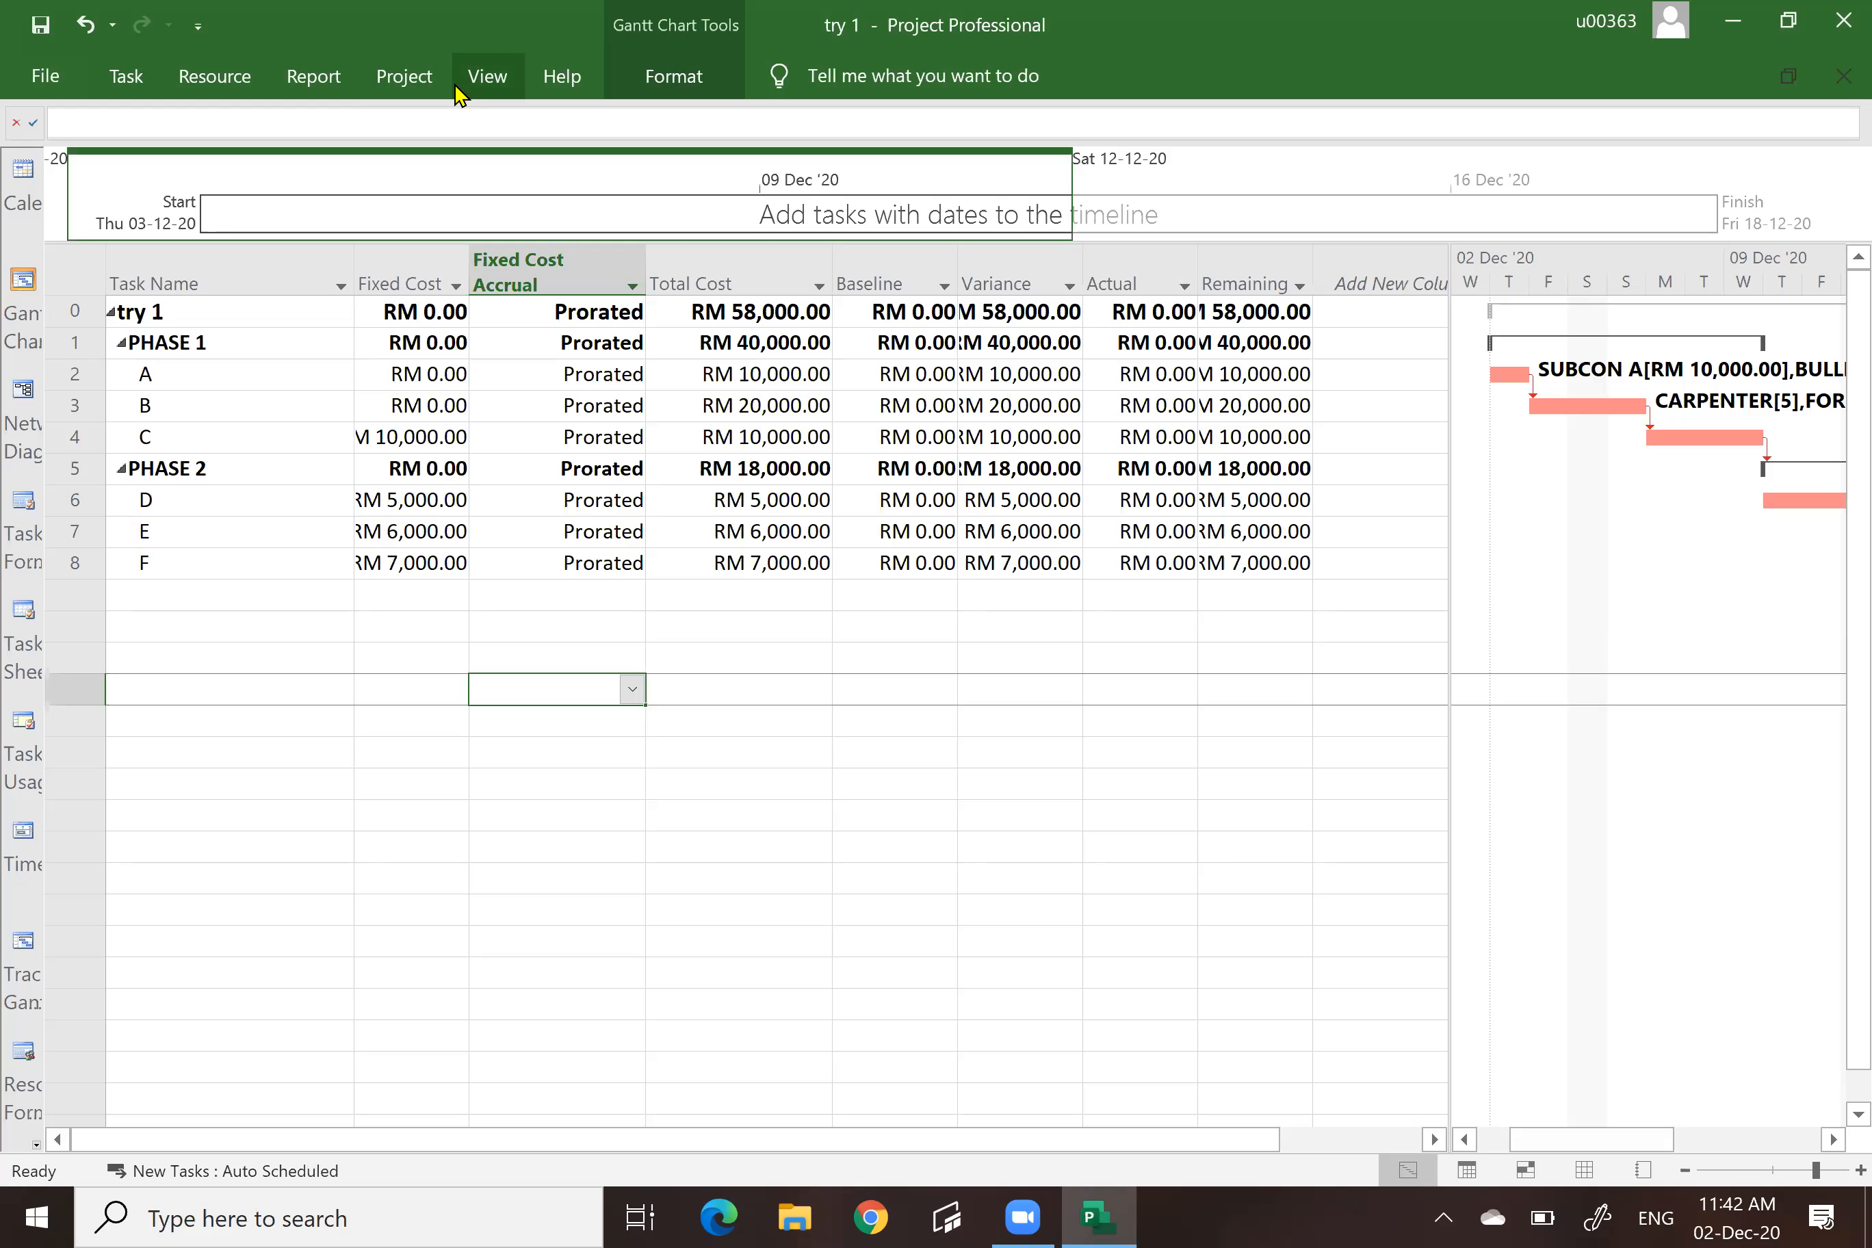
Generate the Cash Flow Report visual report in Excel with usage data at the Days level.
click(318, 78)
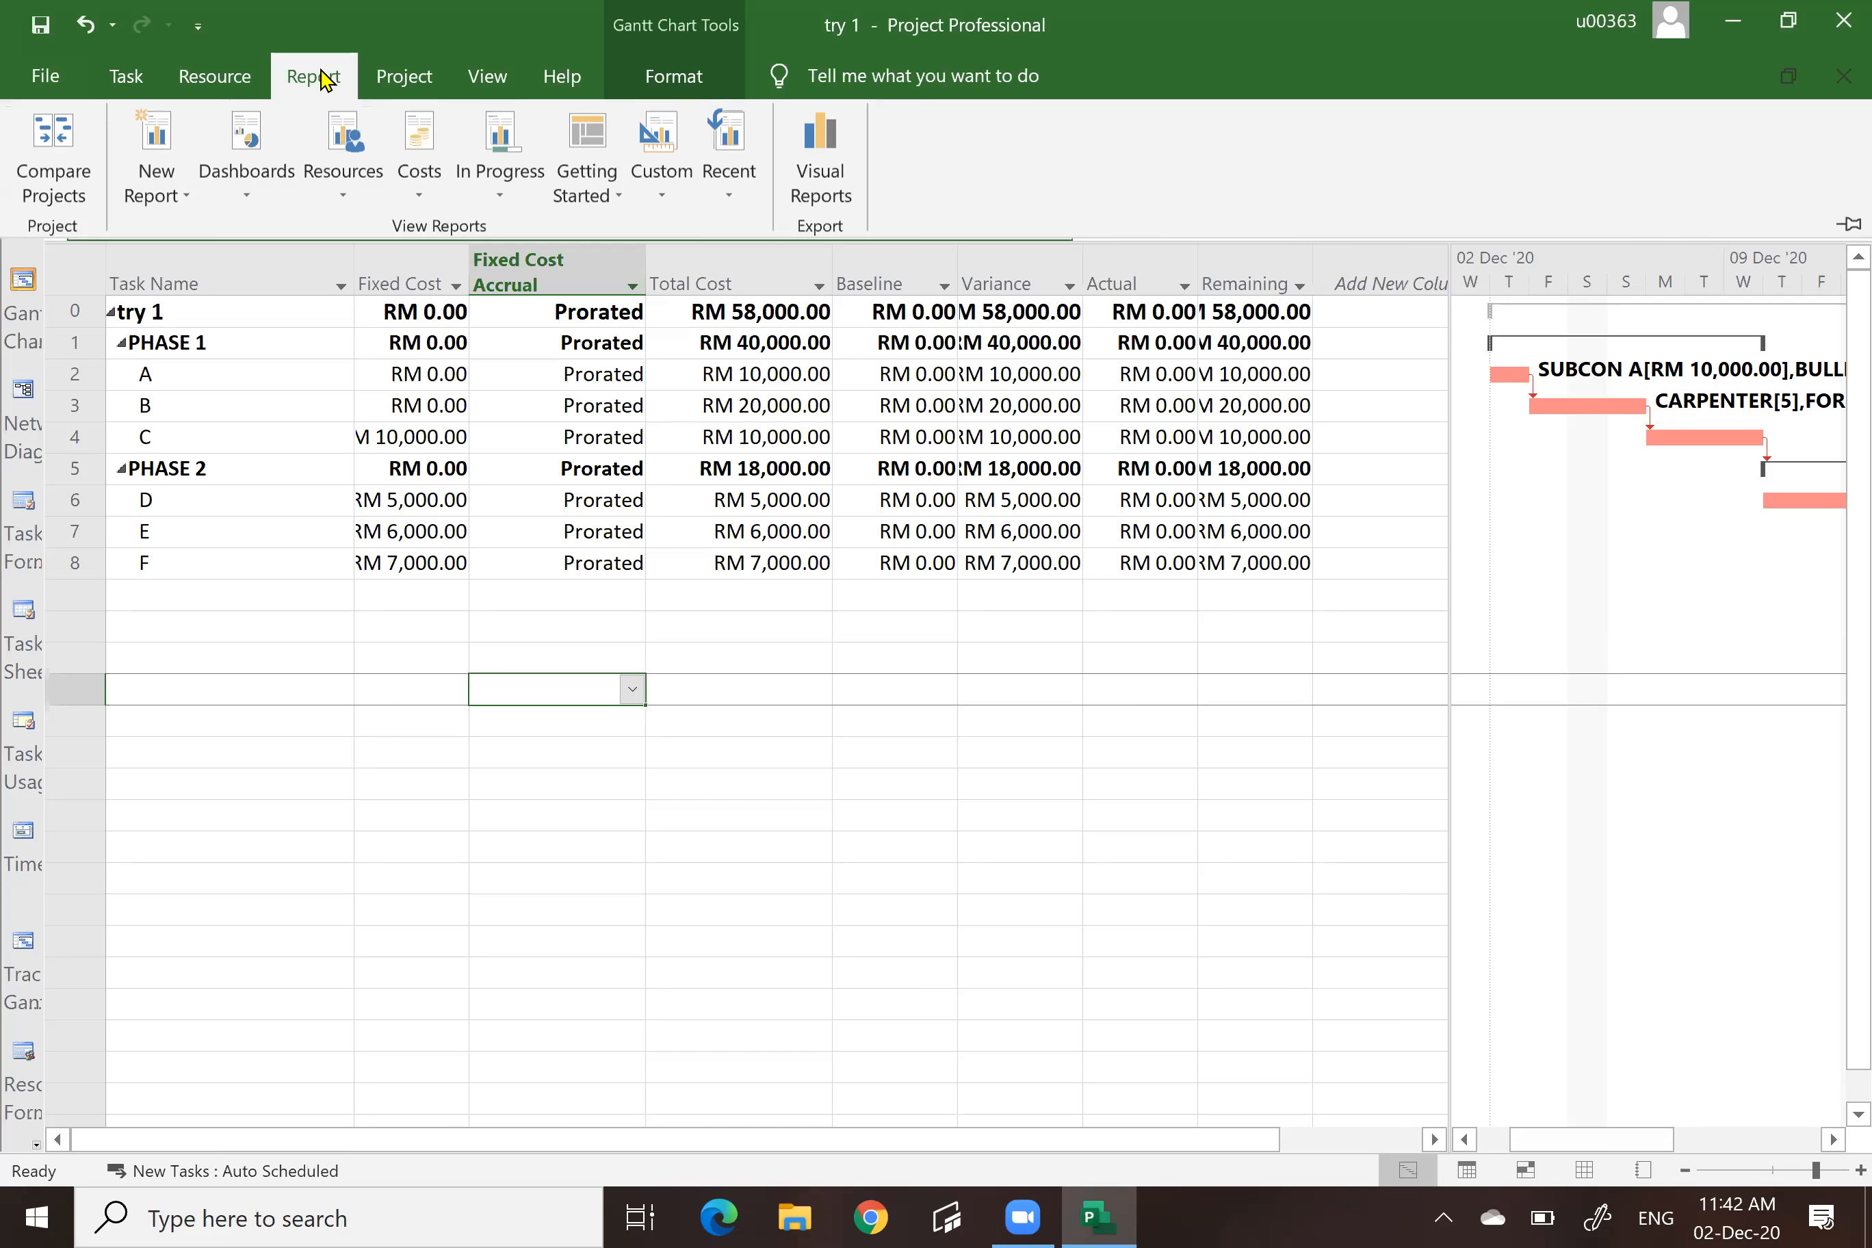
click(821, 184)
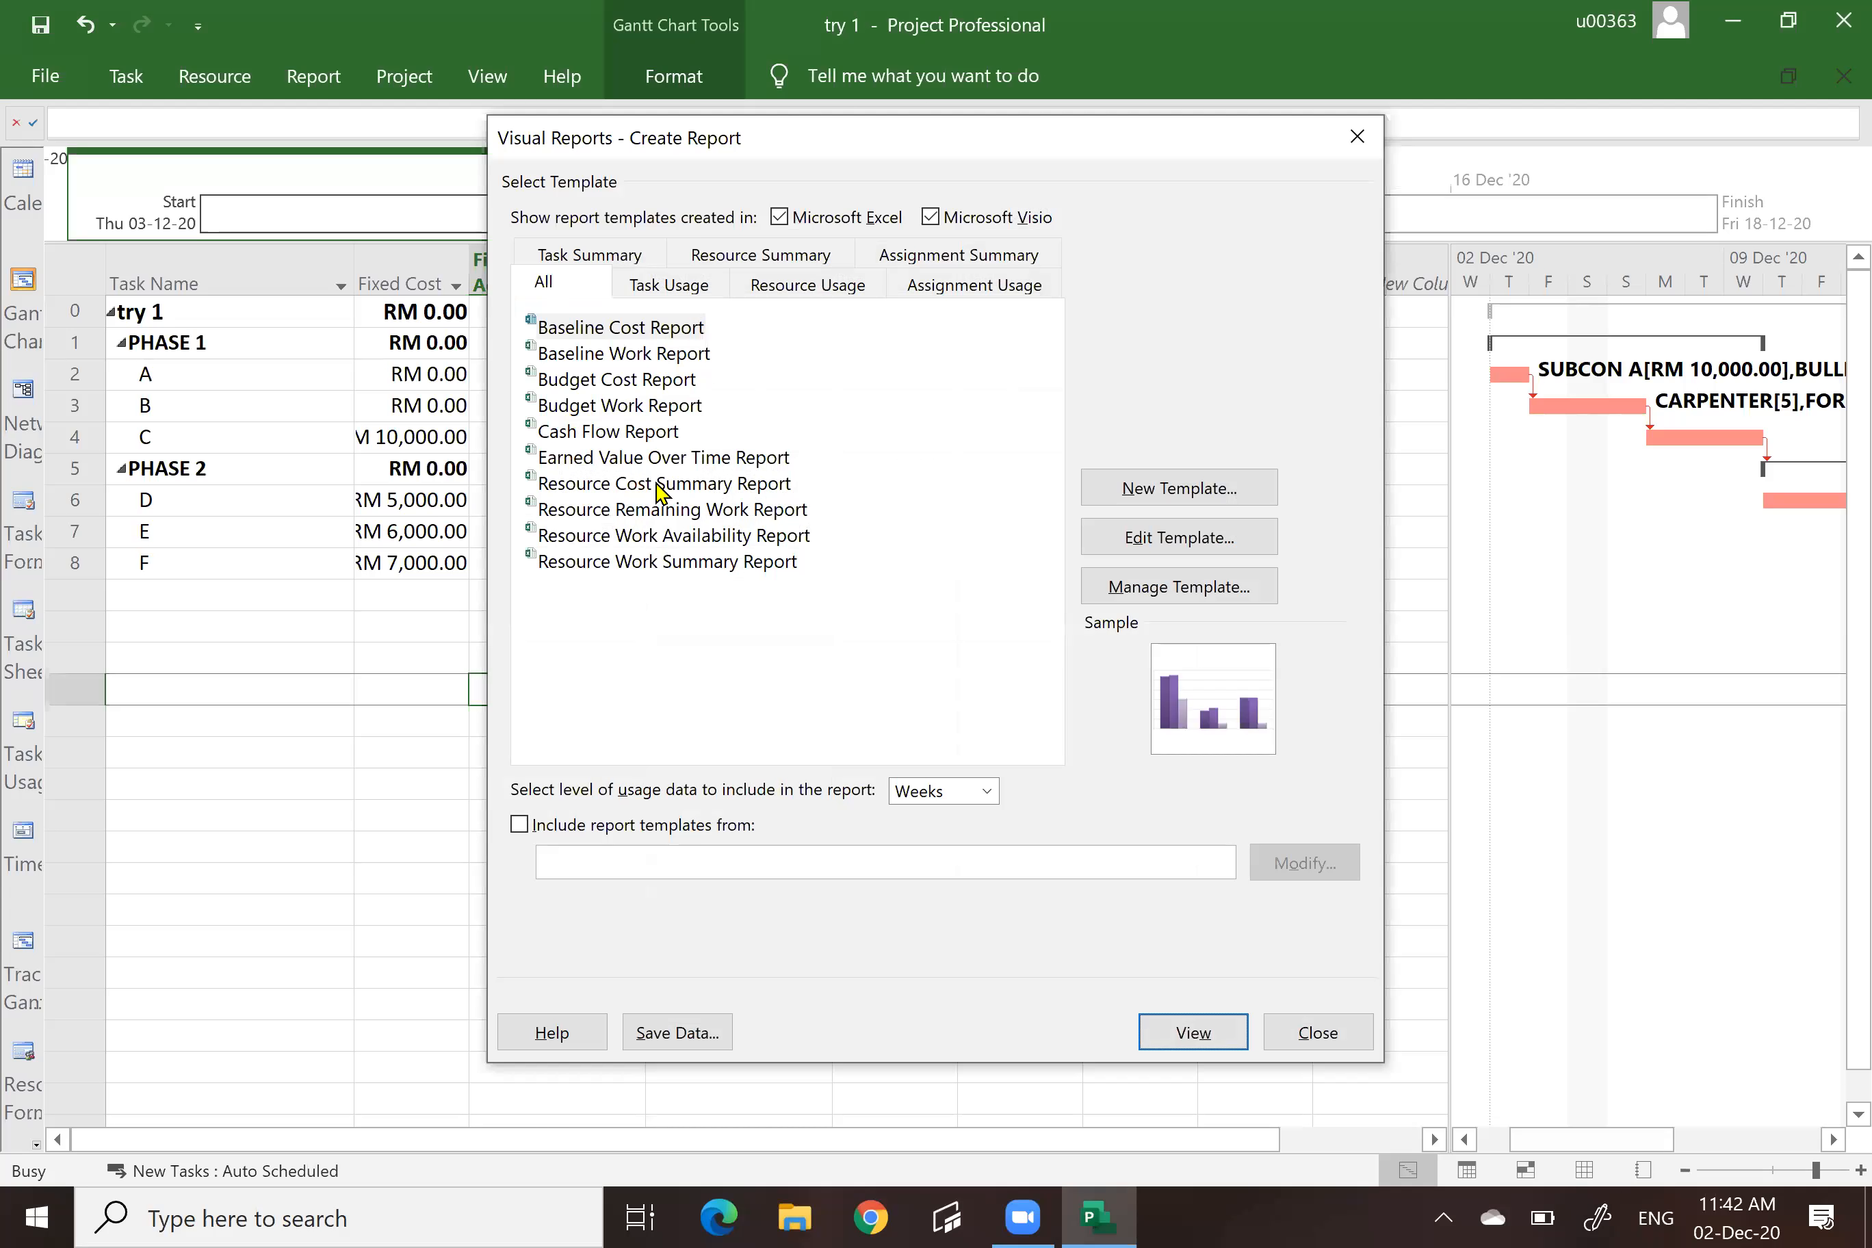
click(610, 433)
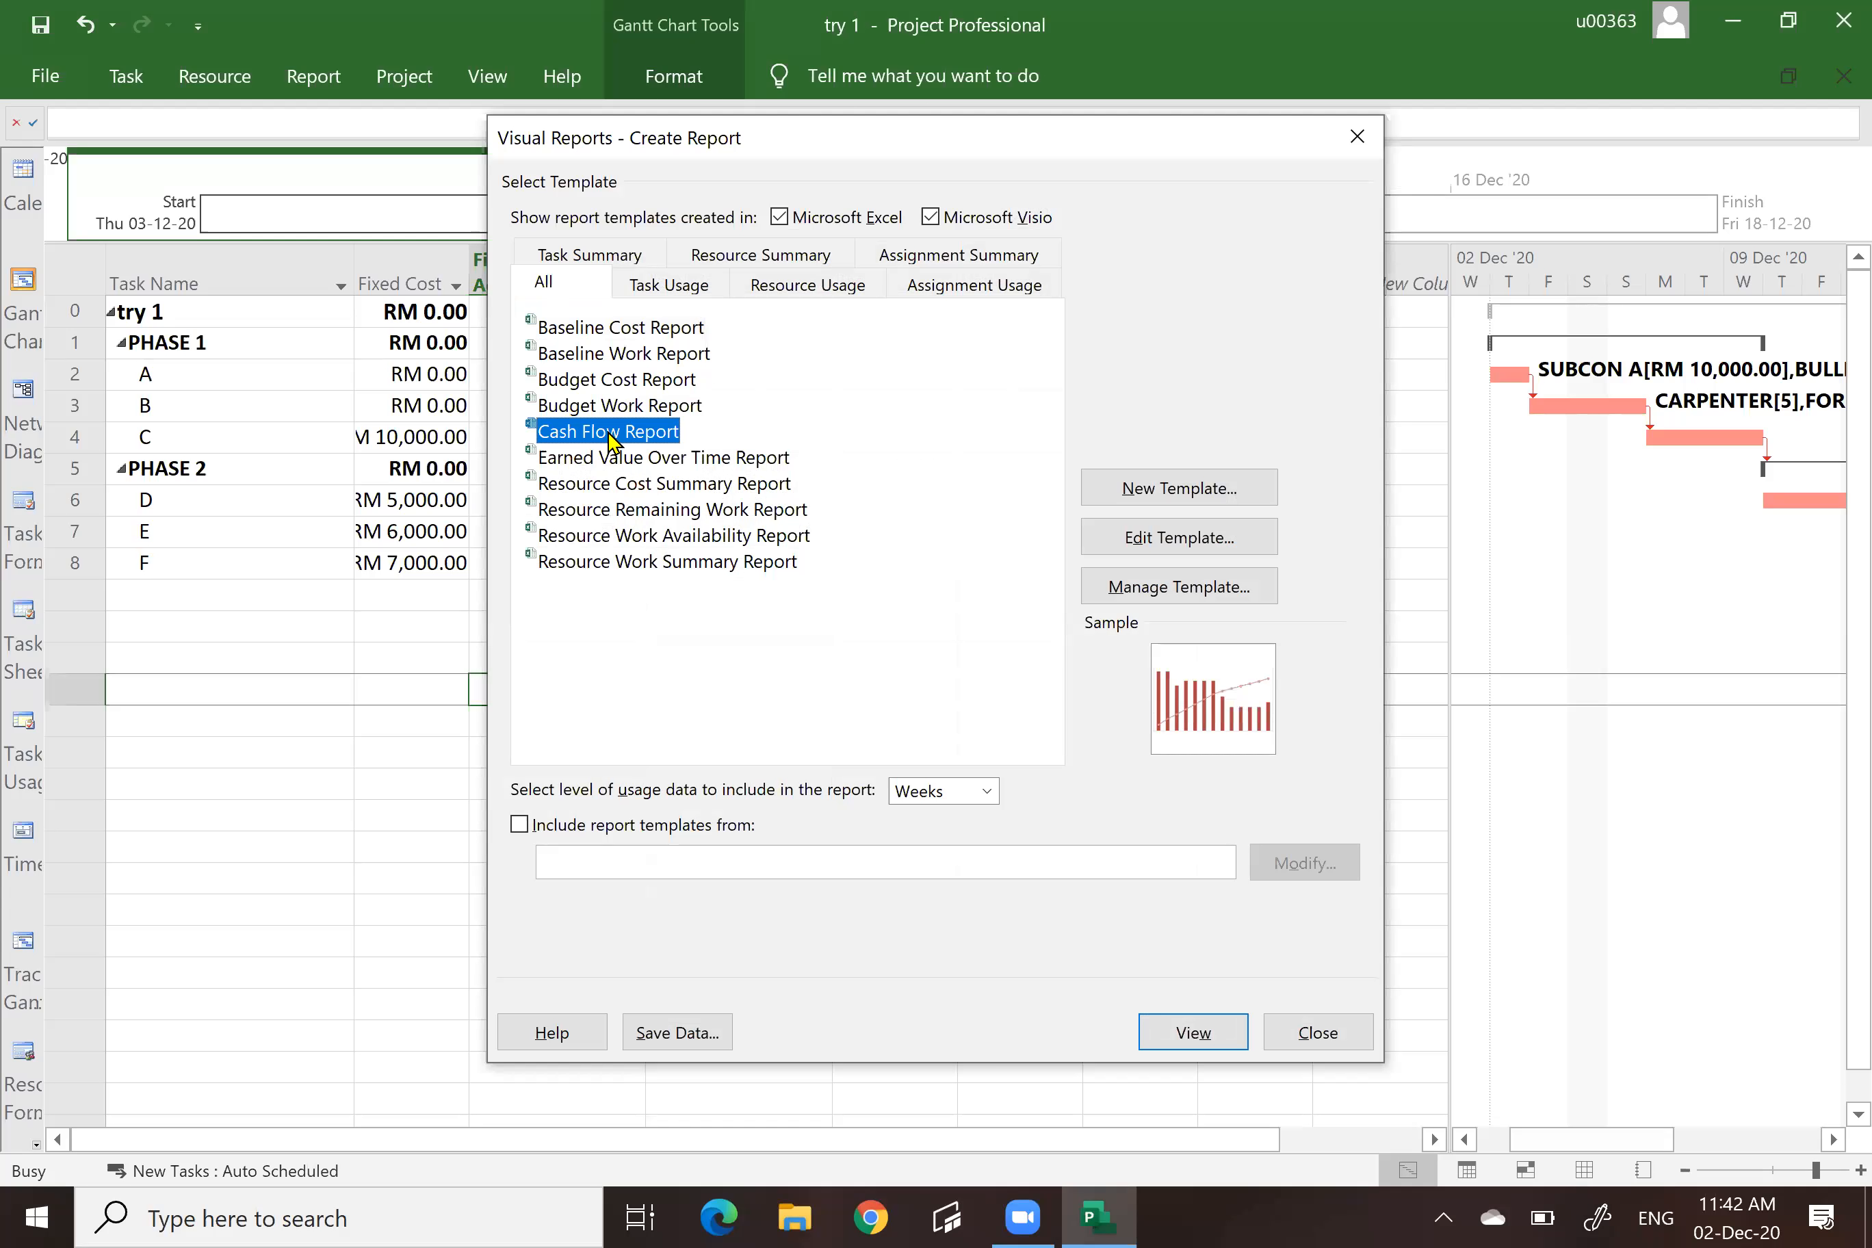
click(991, 792)
click(933, 917)
click(1194, 1033)
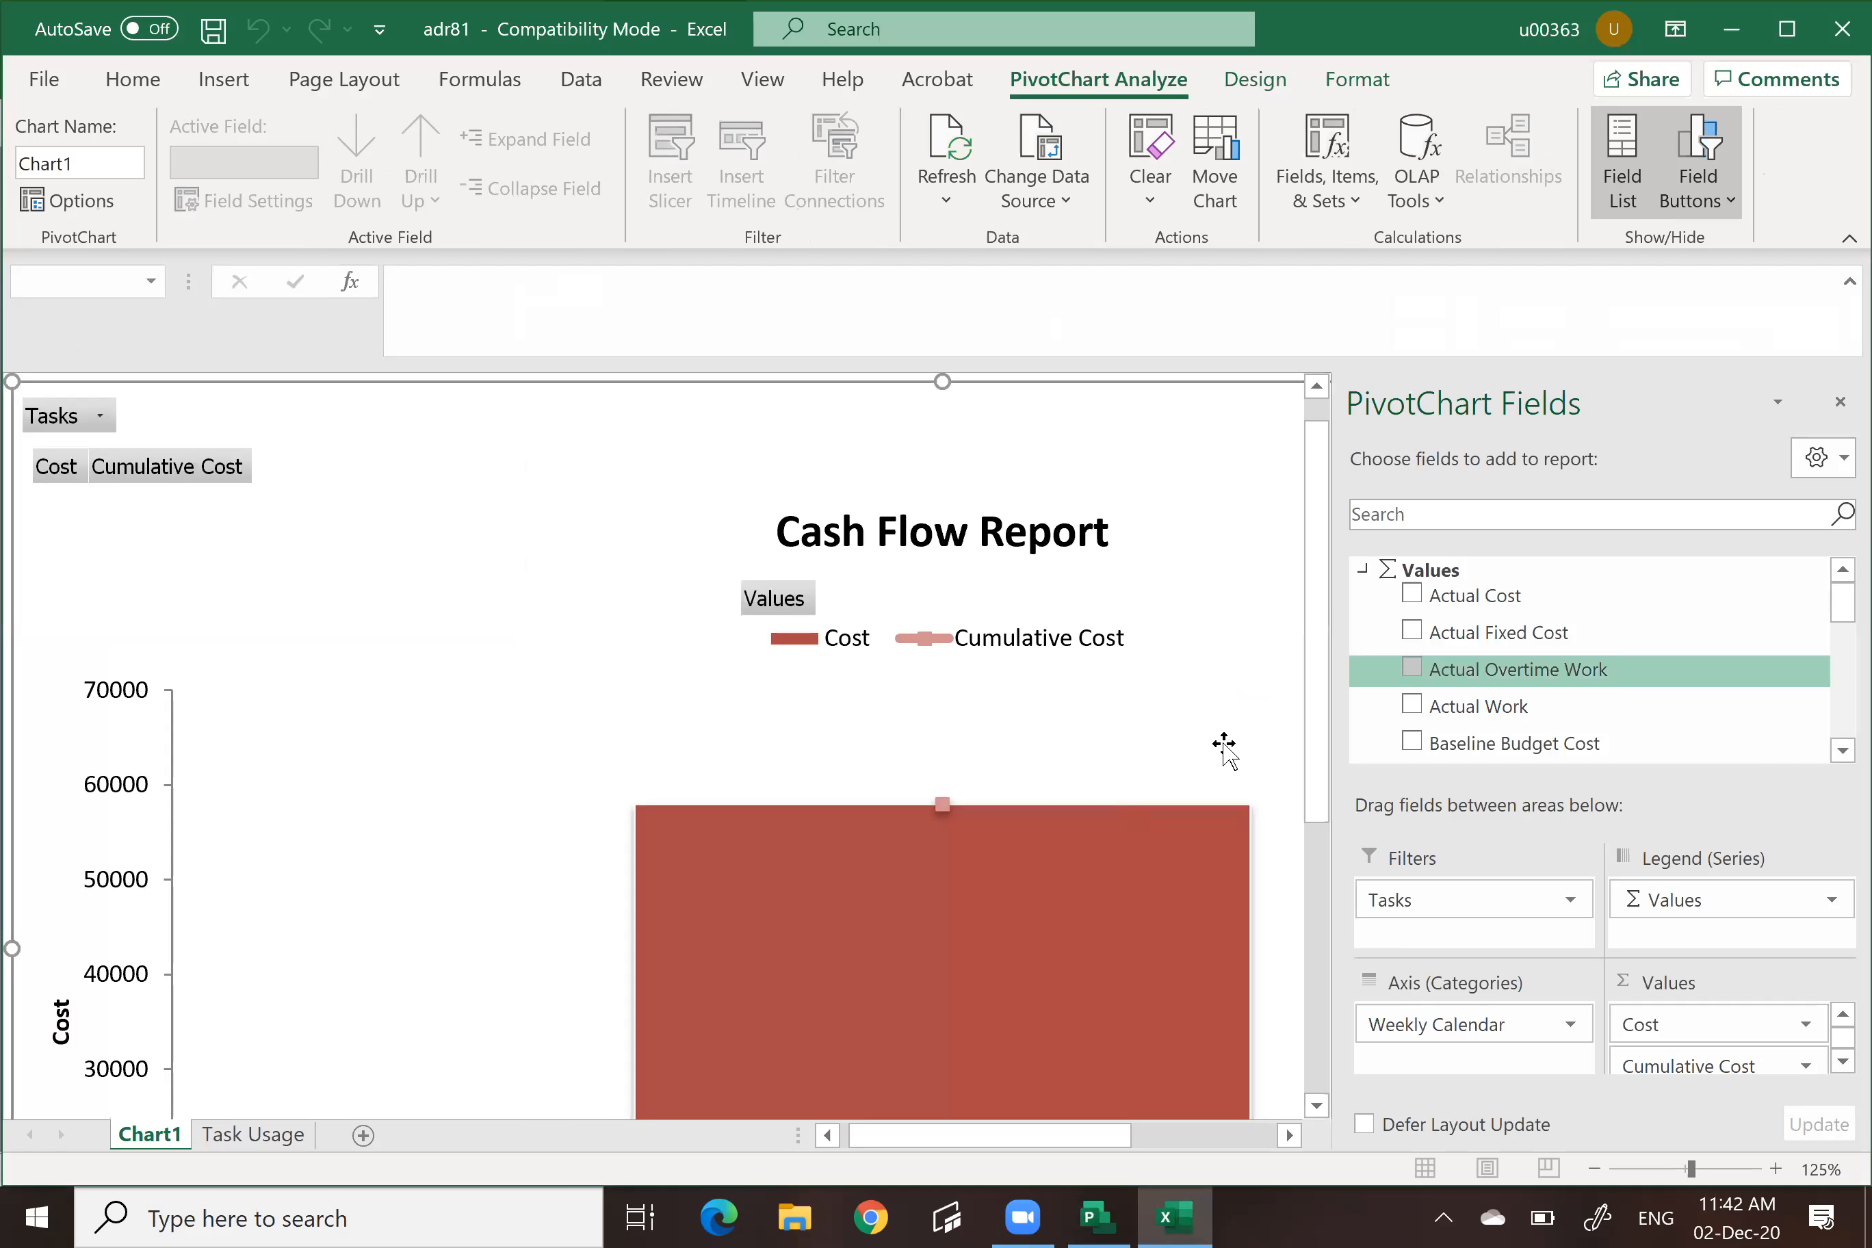
In the report's Task Usage sheet, expand Q4 and Weeks 1, 2 and 3 down to individual days.
scroll(1116, 711, down, 3)
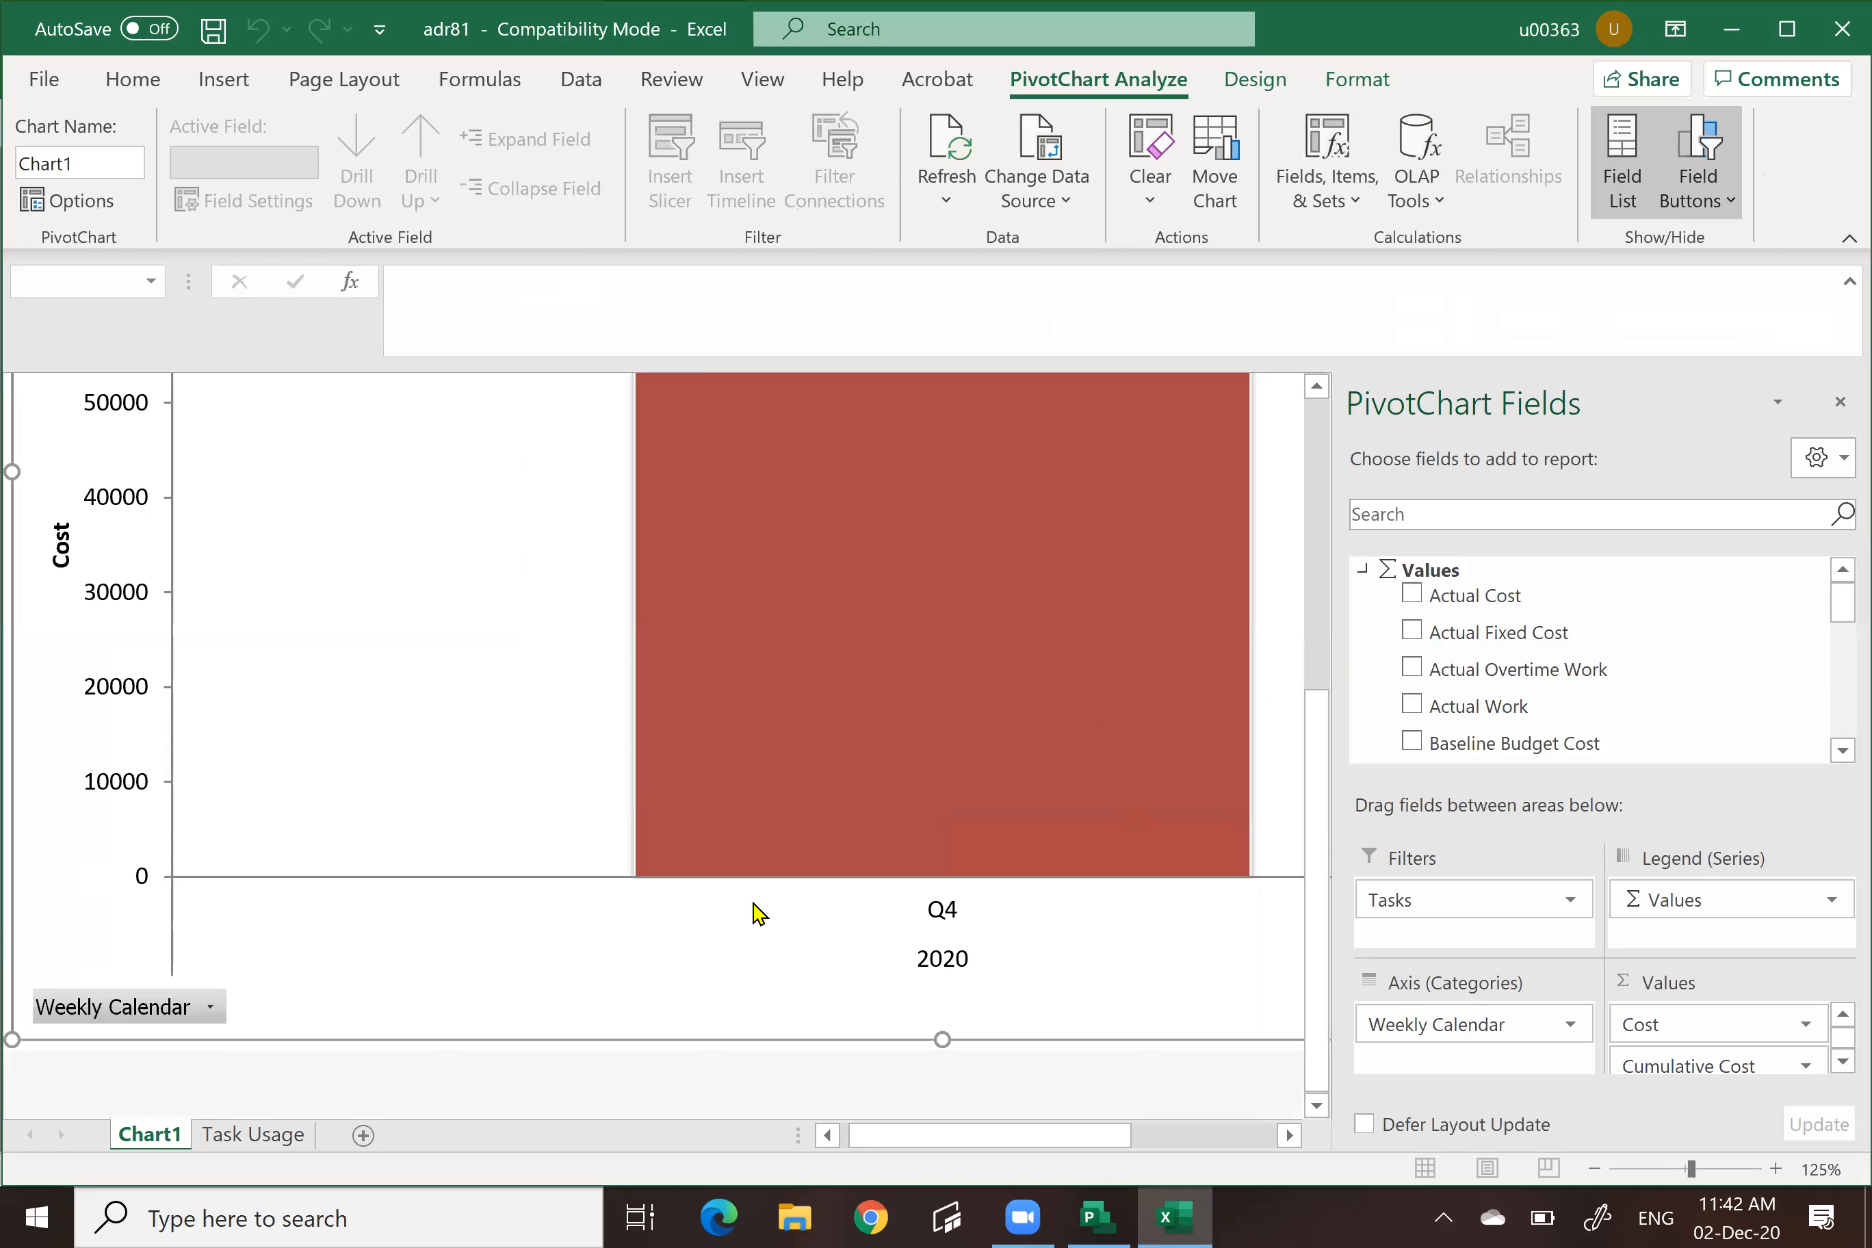
click(250, 1134)
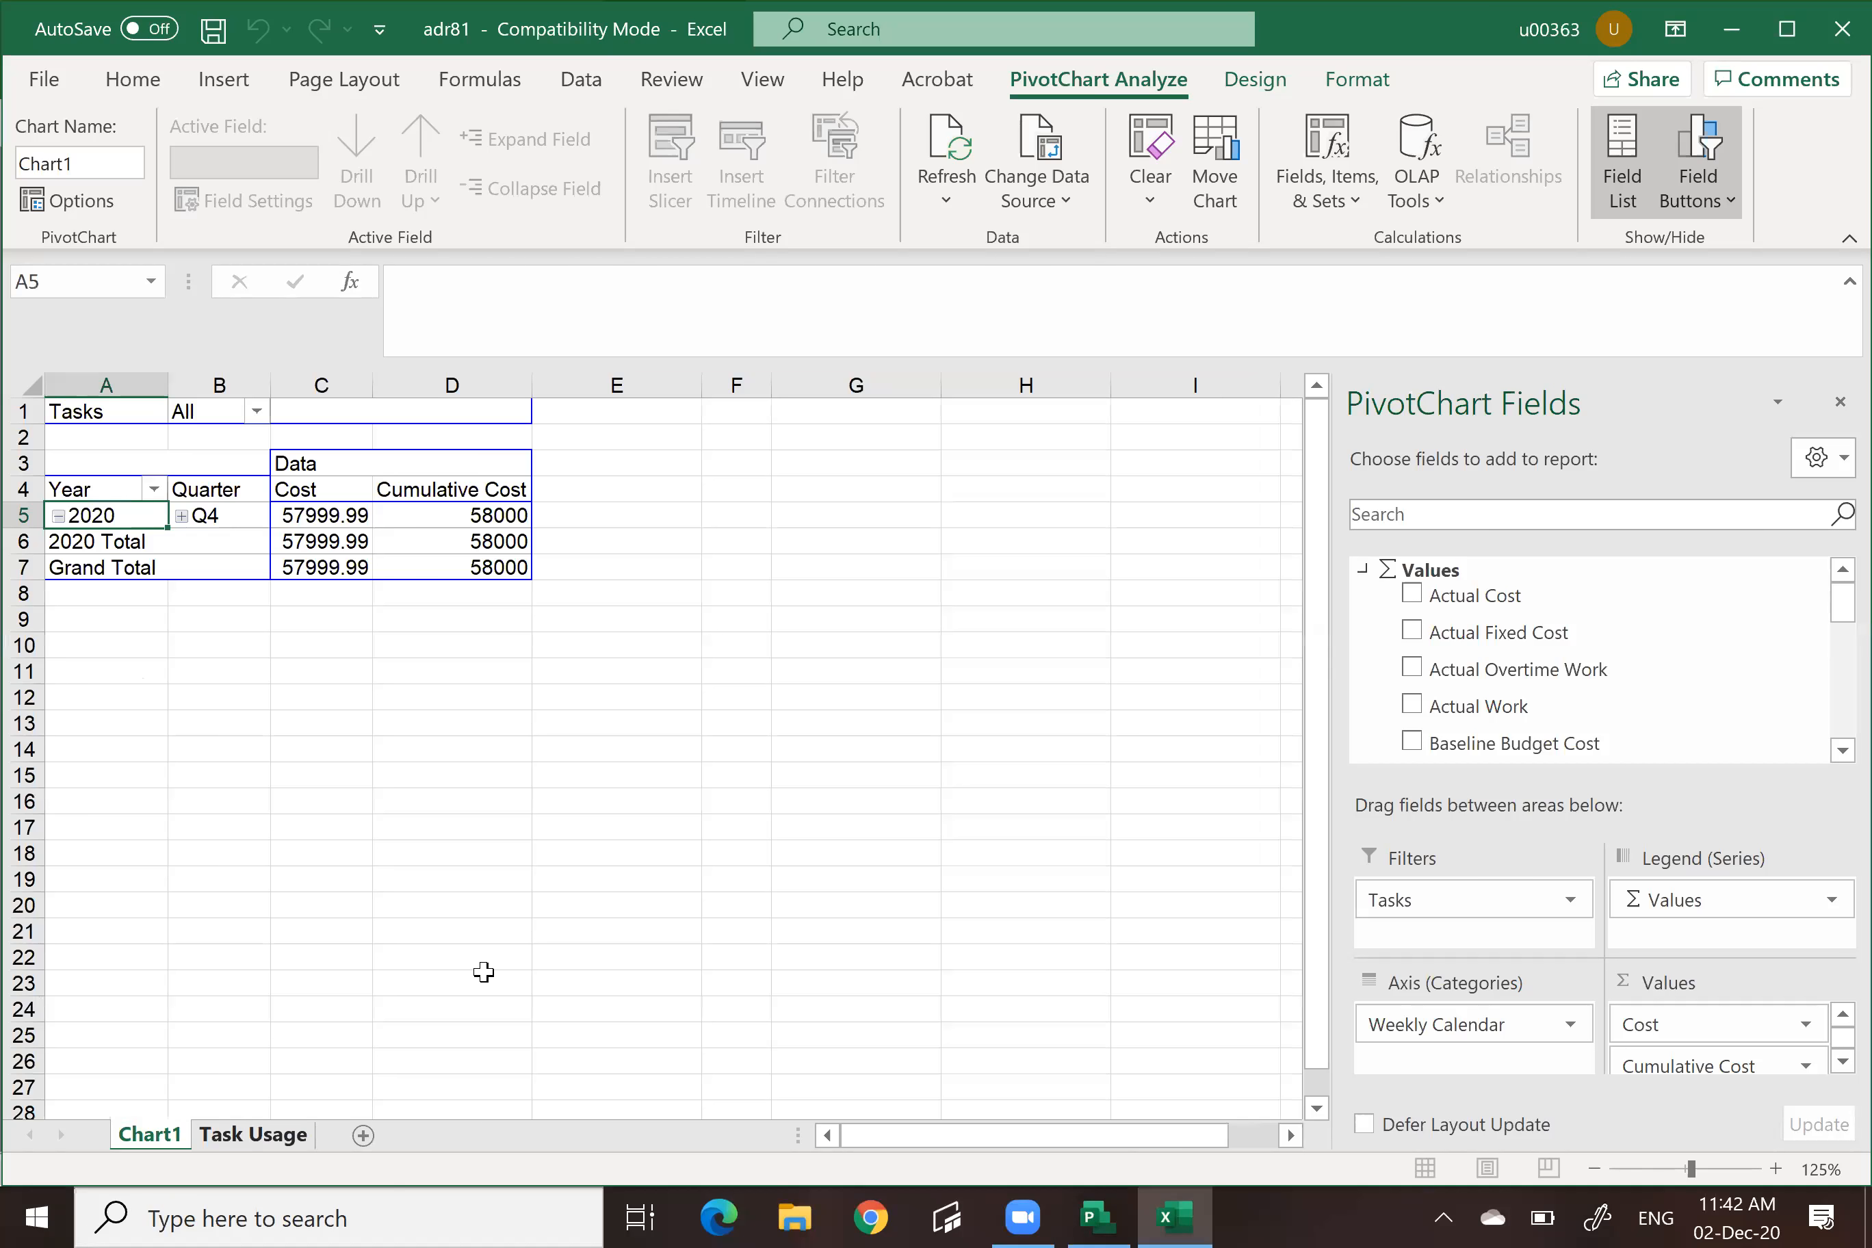
click(182, 516)
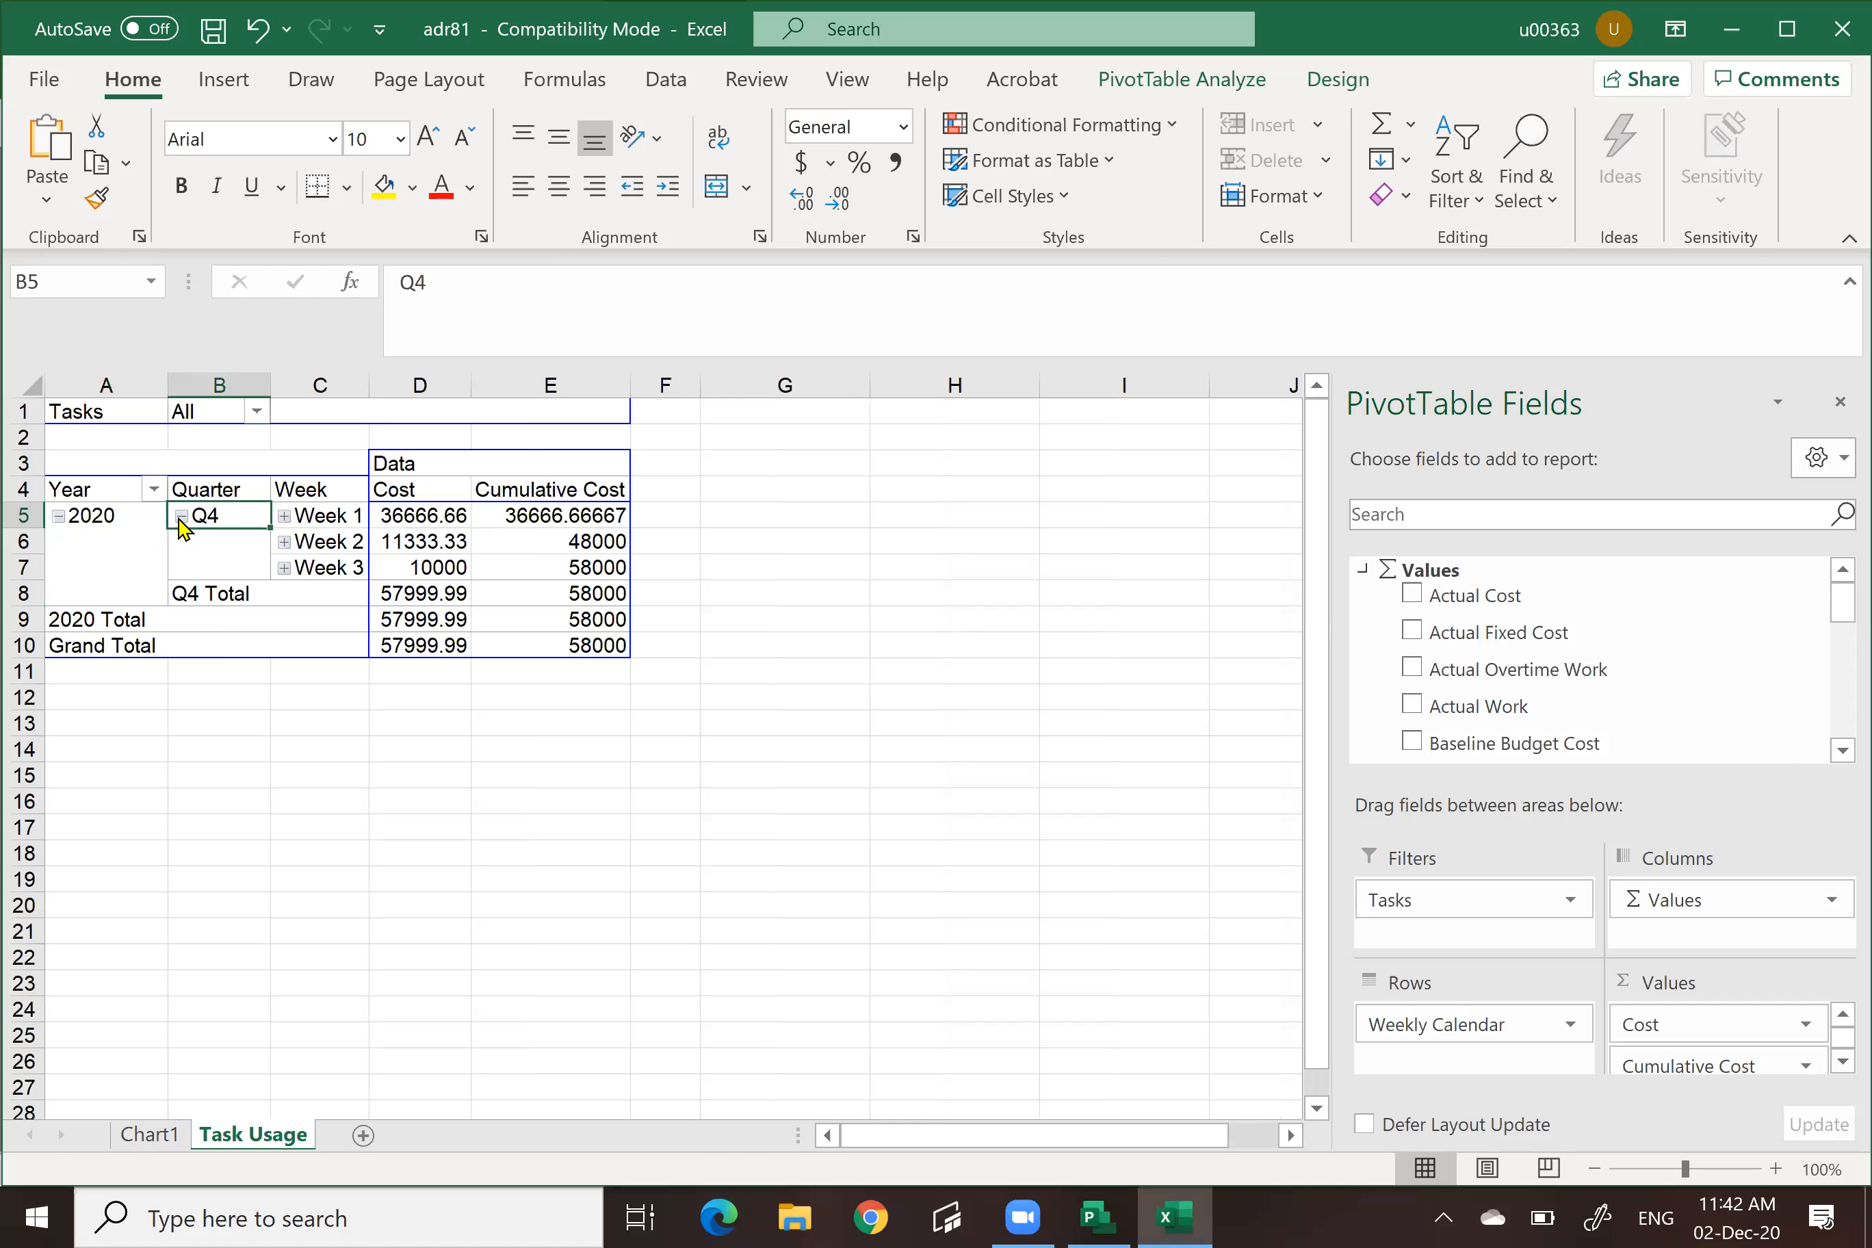
click(284, 516)
click(283, 671)
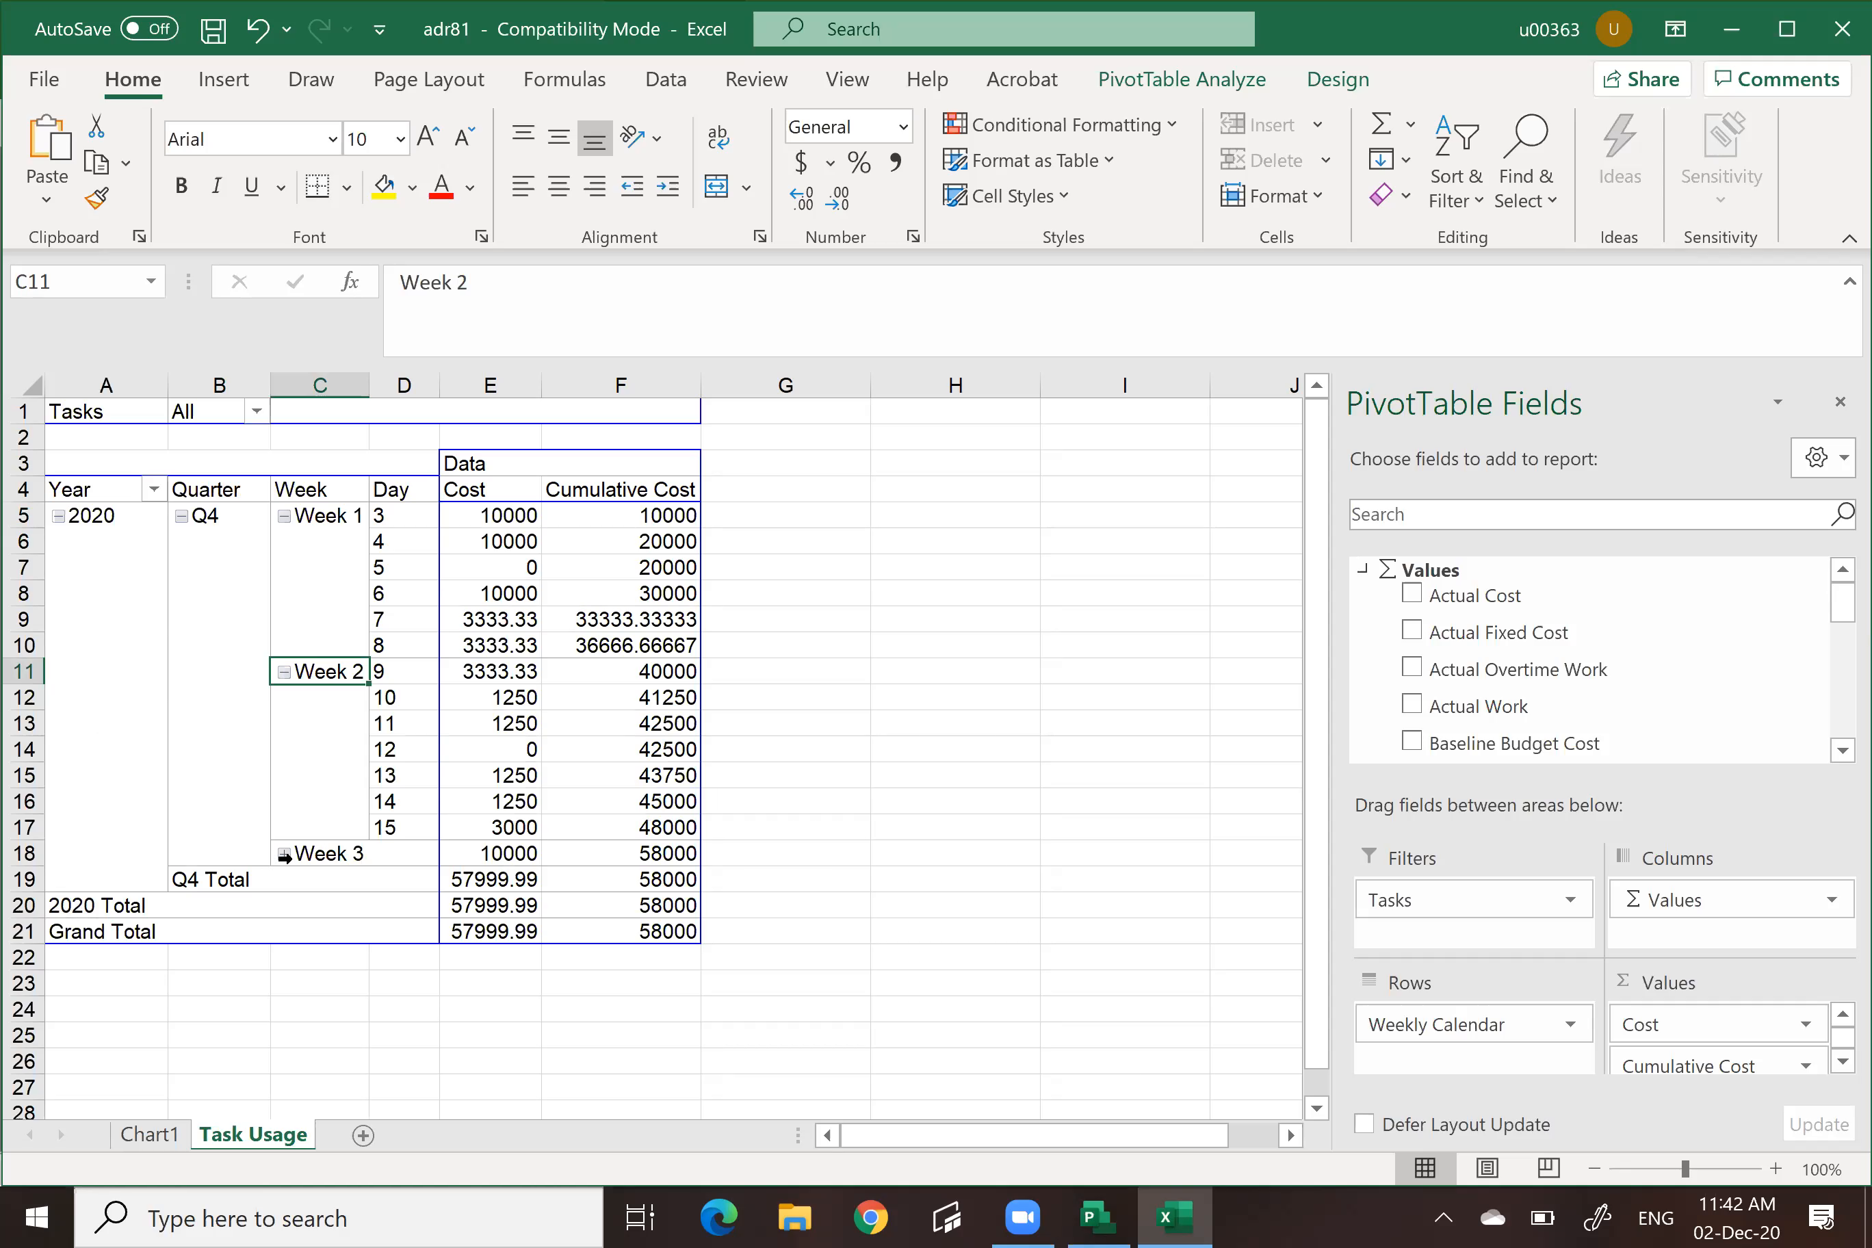
click(284, 853)
Show the Chart1 sheet, close the PivotChart field list and examine the daily cost and cumulative cost chart.
click(150, 1134)
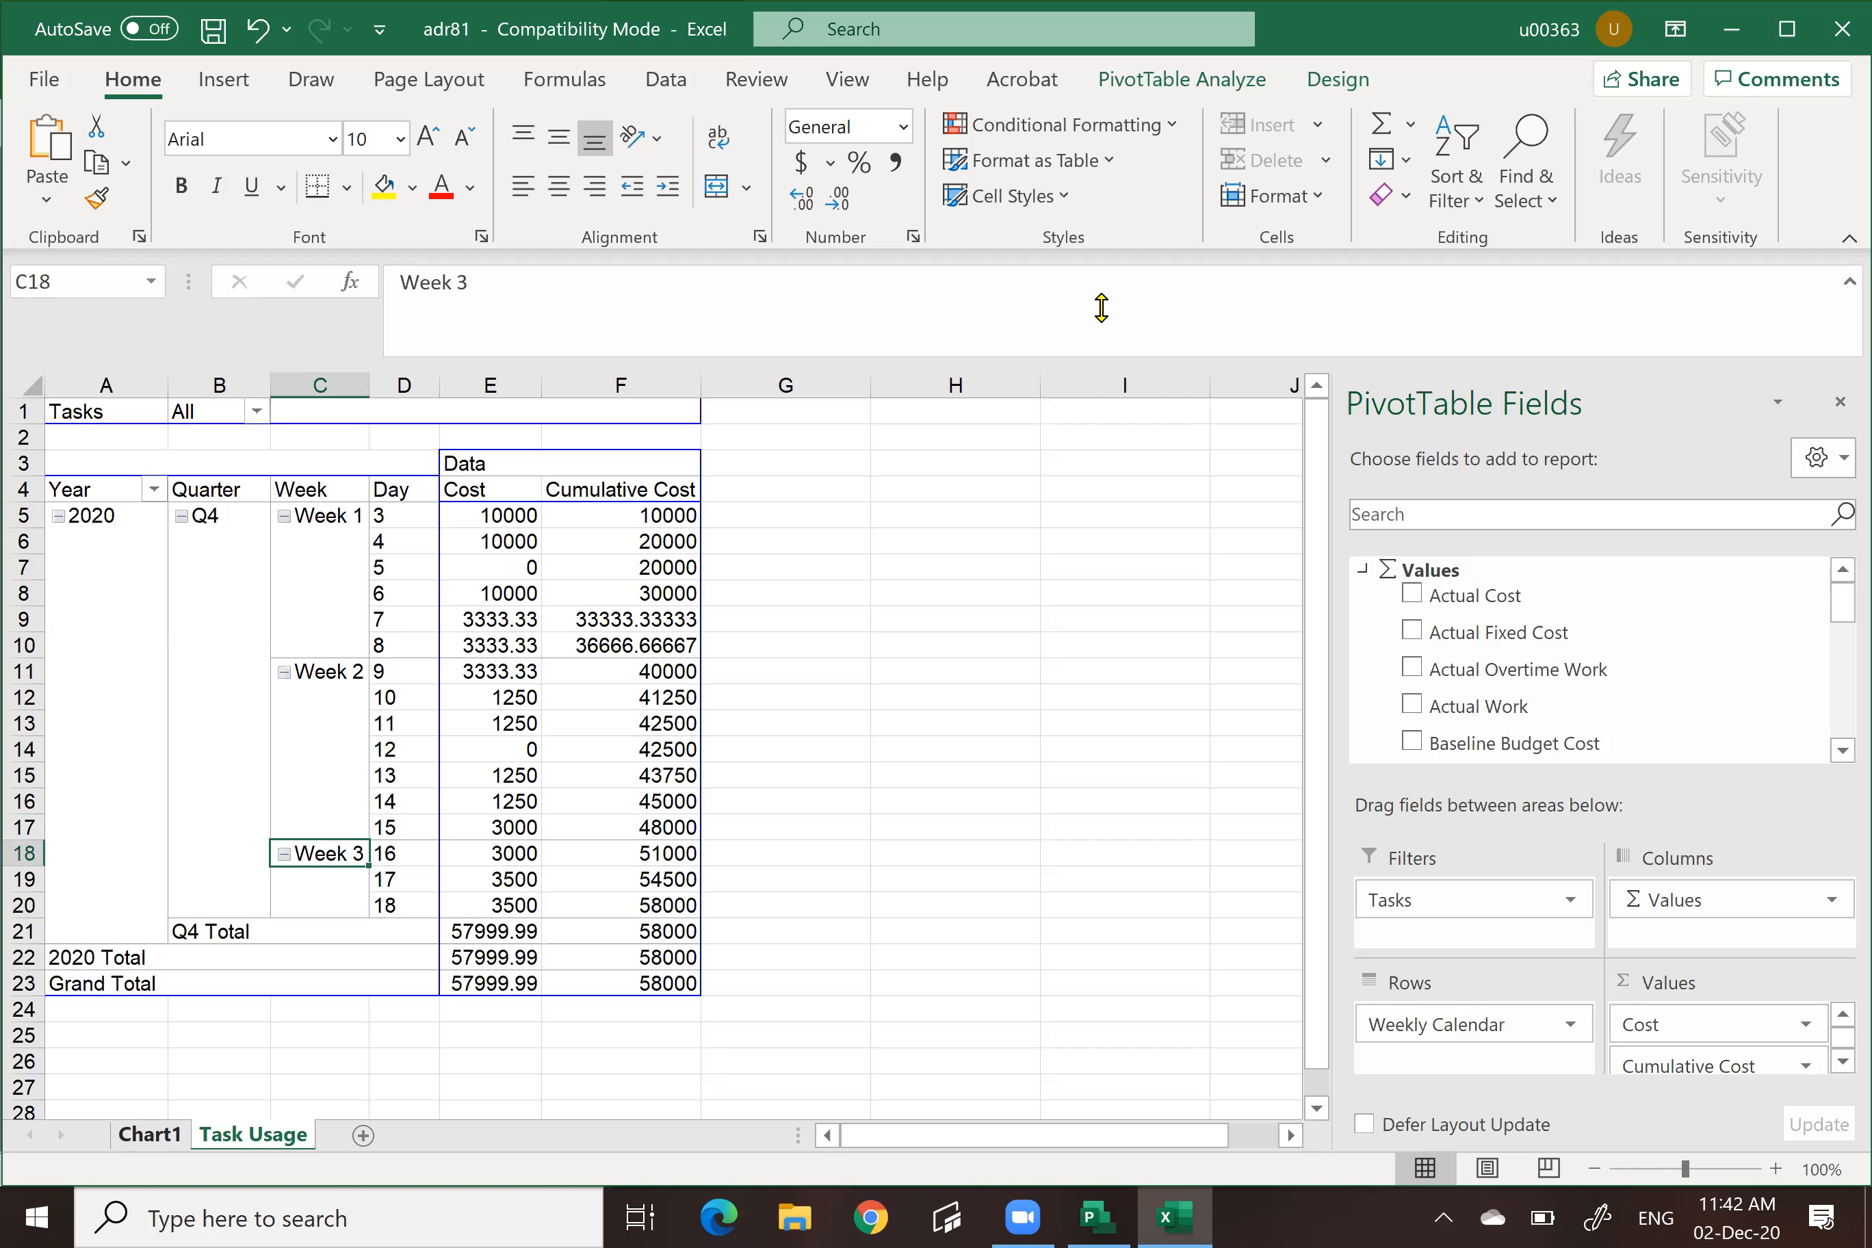
click(1836, 402)
scroll(1724, 491, up, 4)
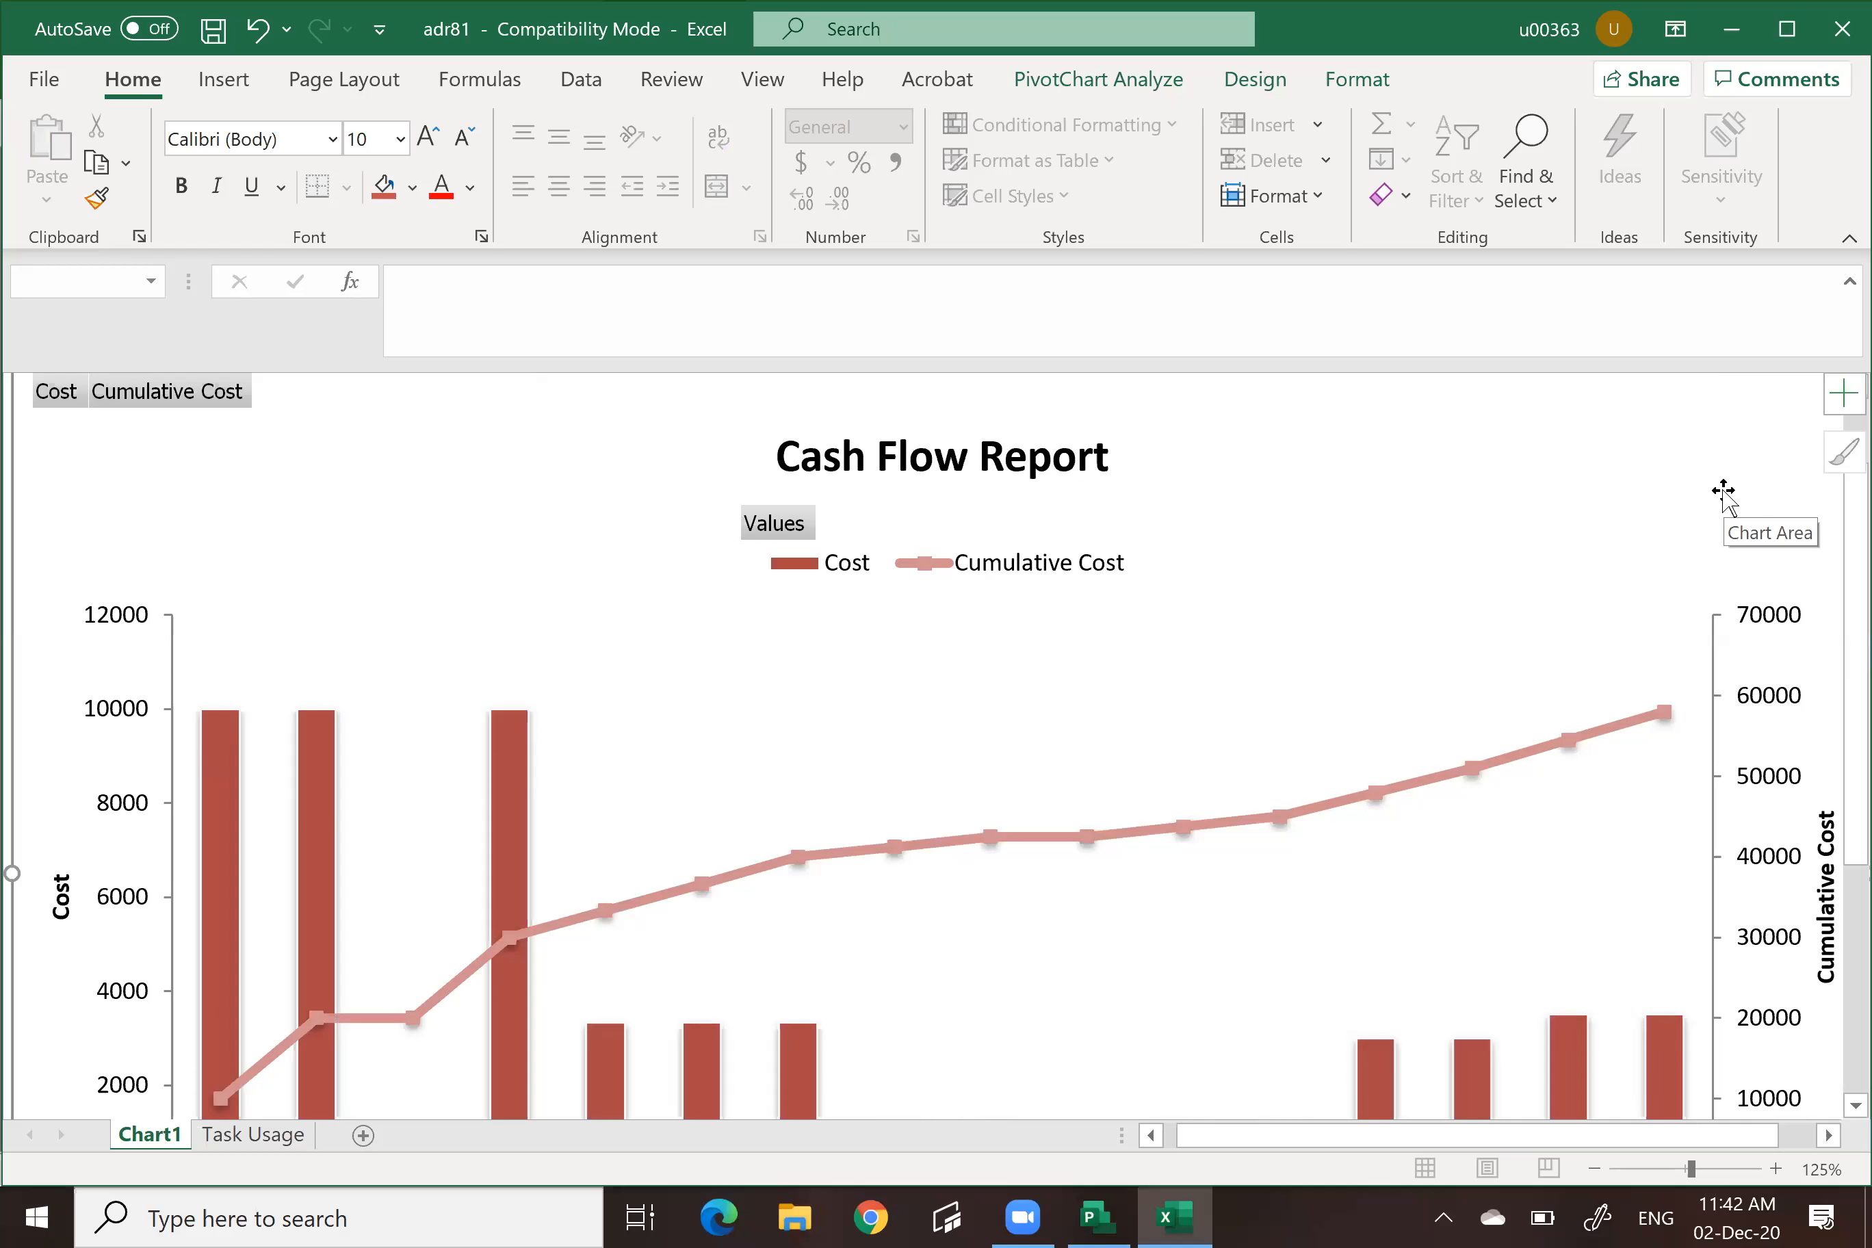
scroll(1724, 493, down, 2)
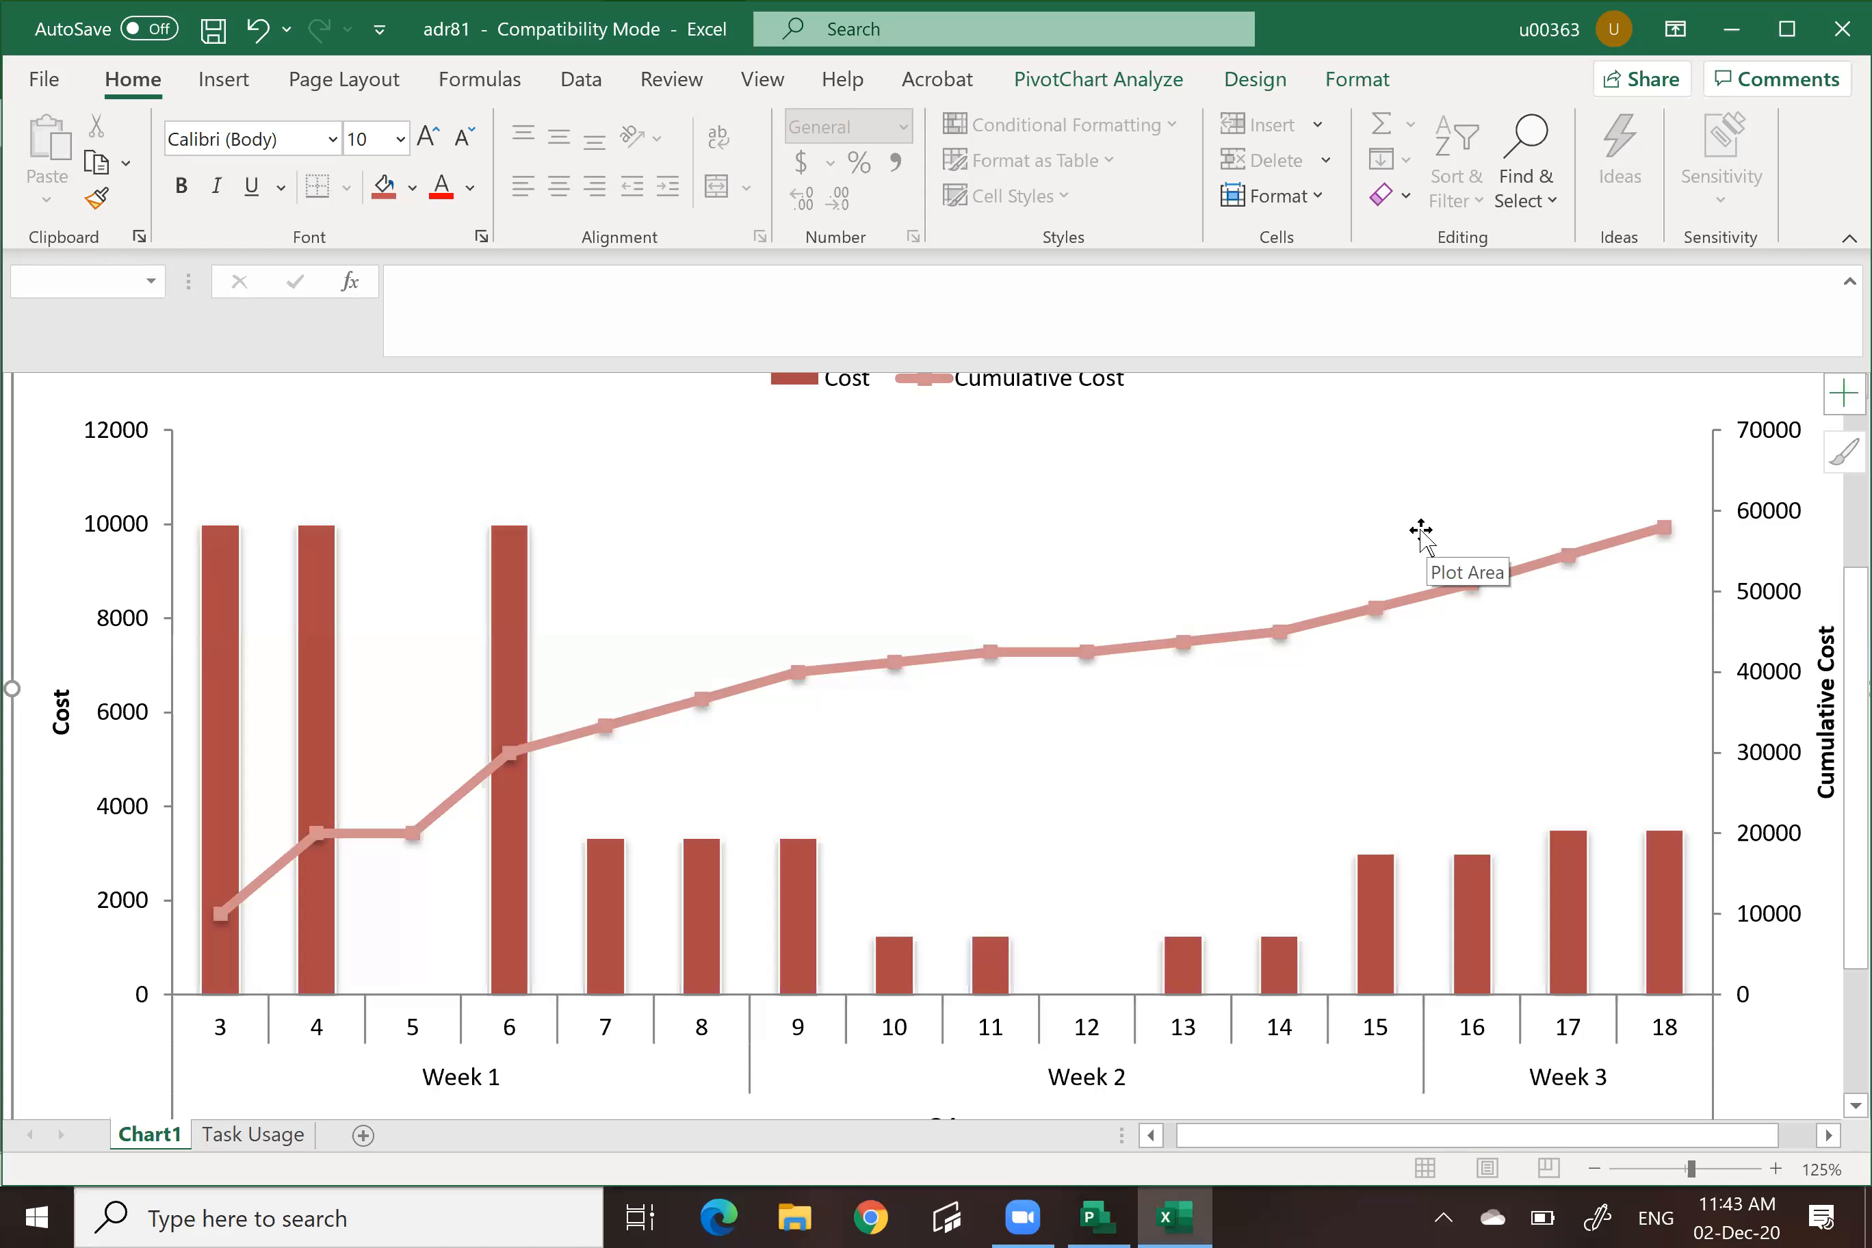
scroll(1541, 621, down, 3)
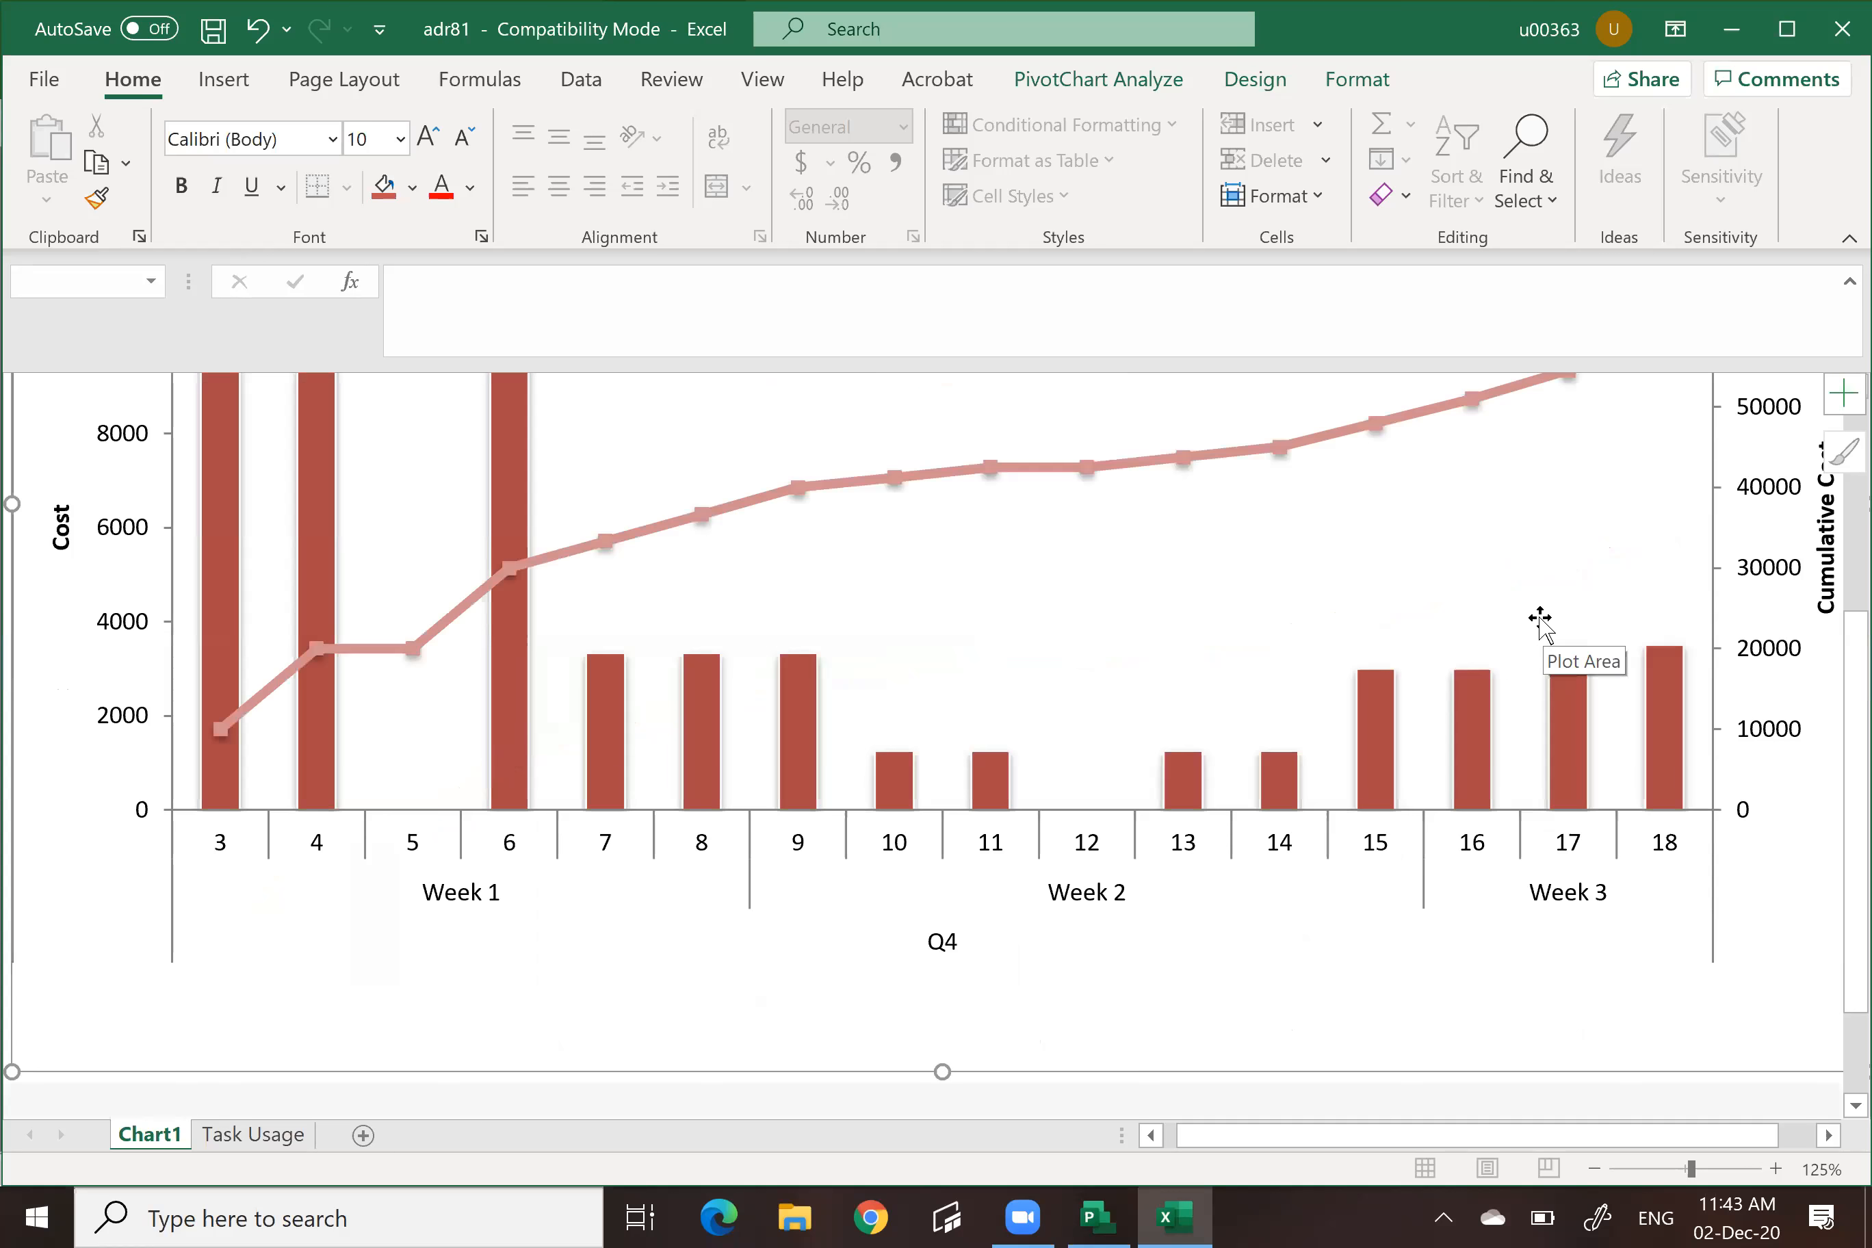
scroll(1547, 636, down, 1)
Recheck the Task Usage table, minimize Excel and close the Visual Reports dialog in Project.
click(285, 1133)
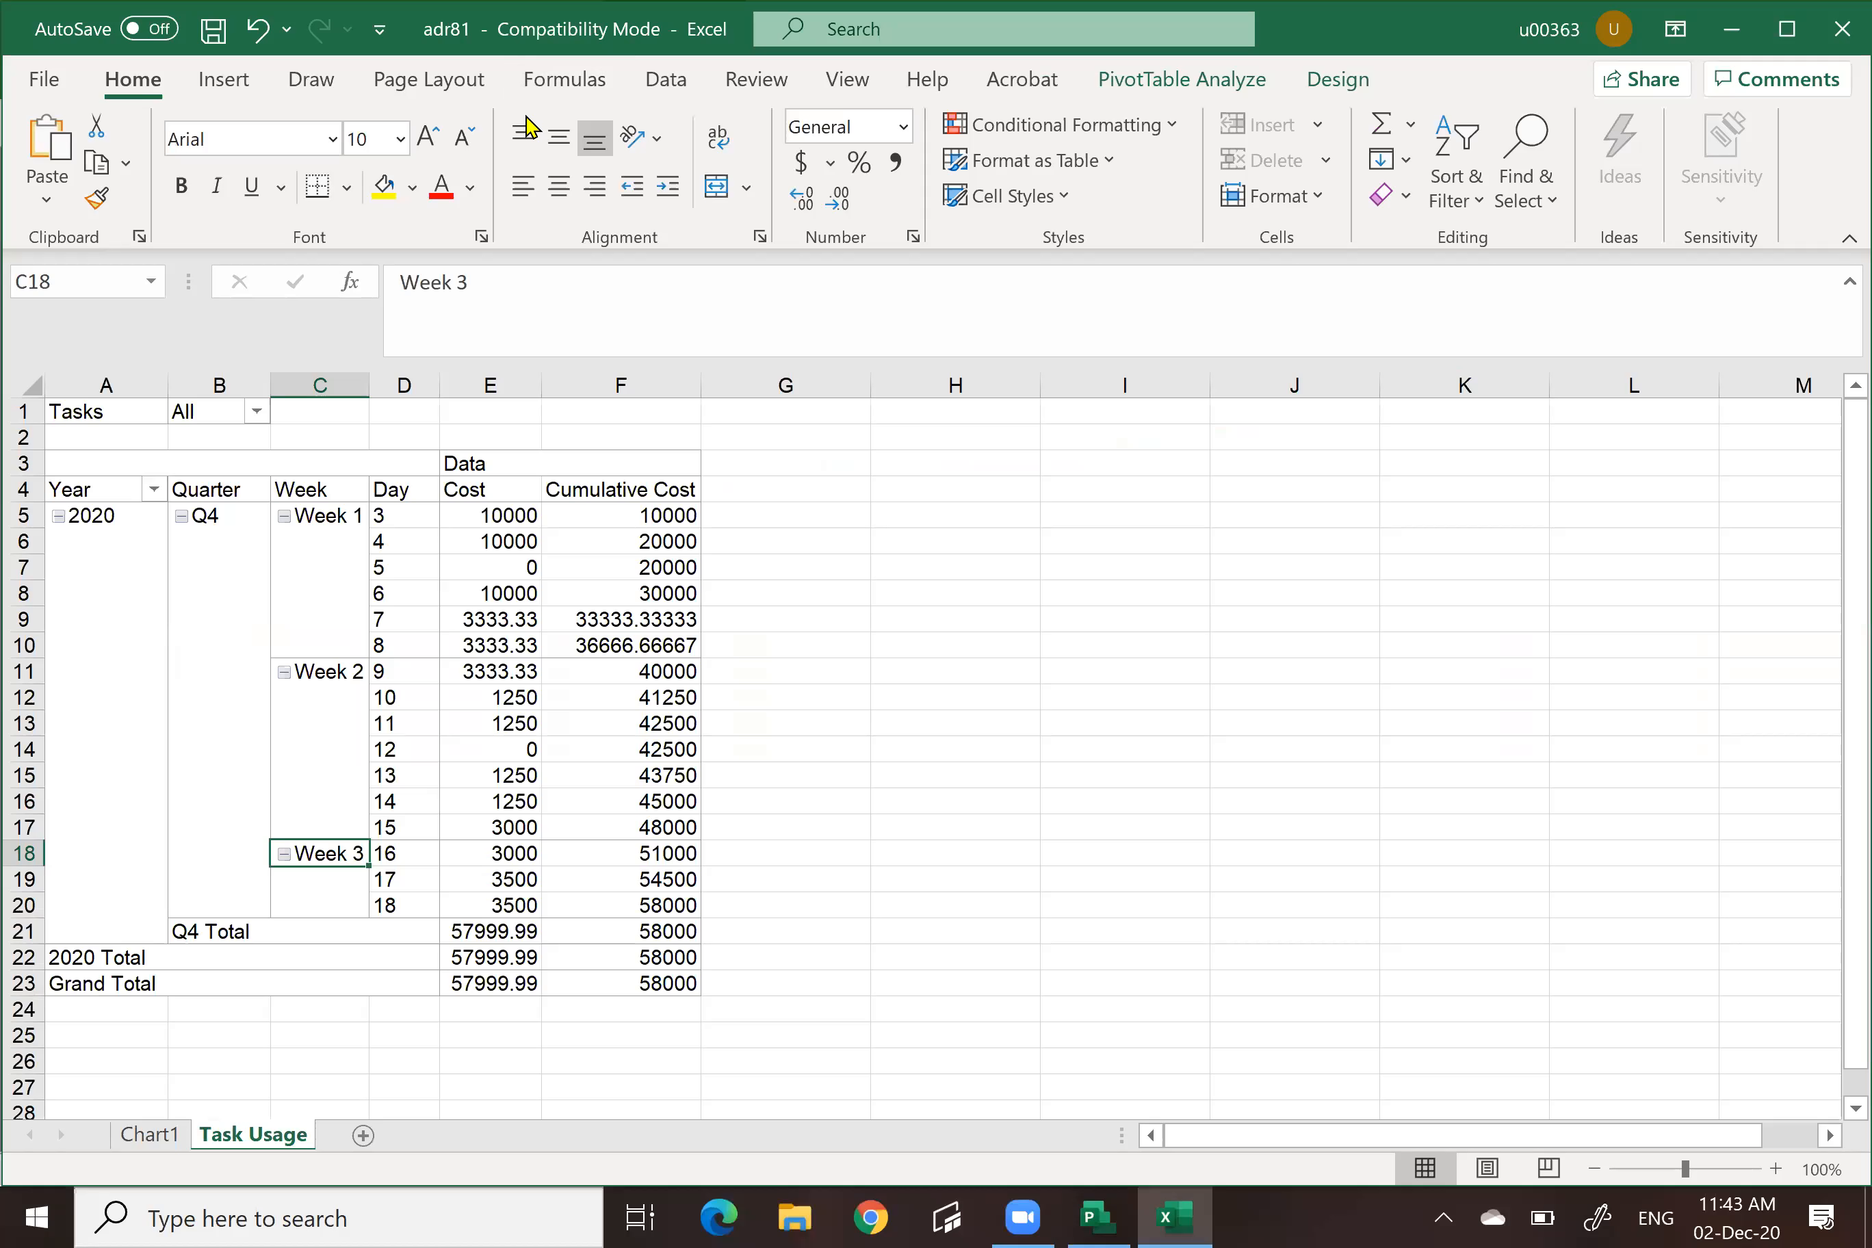
click(153, 1136)
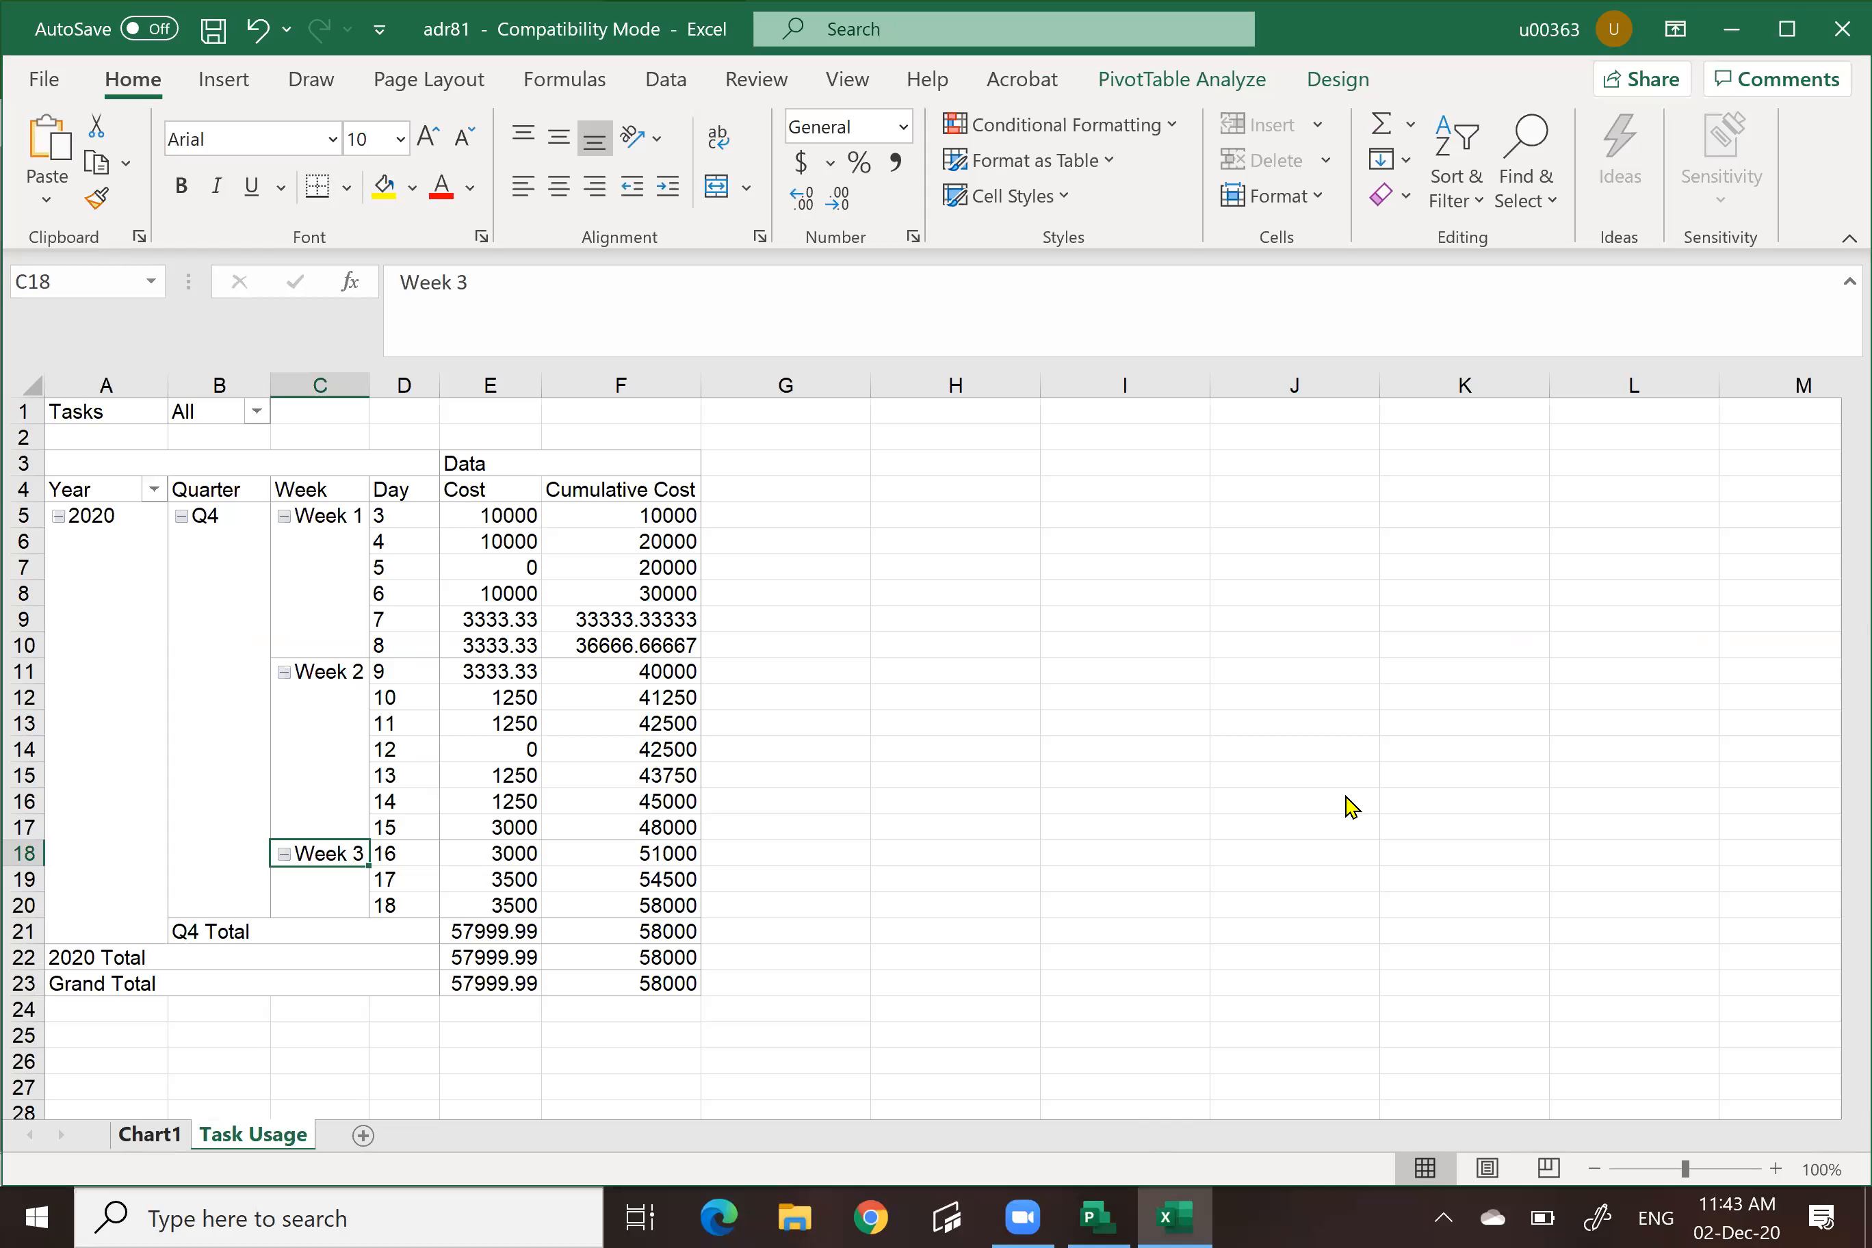
click(1732, 30)
click(1325, 1034)
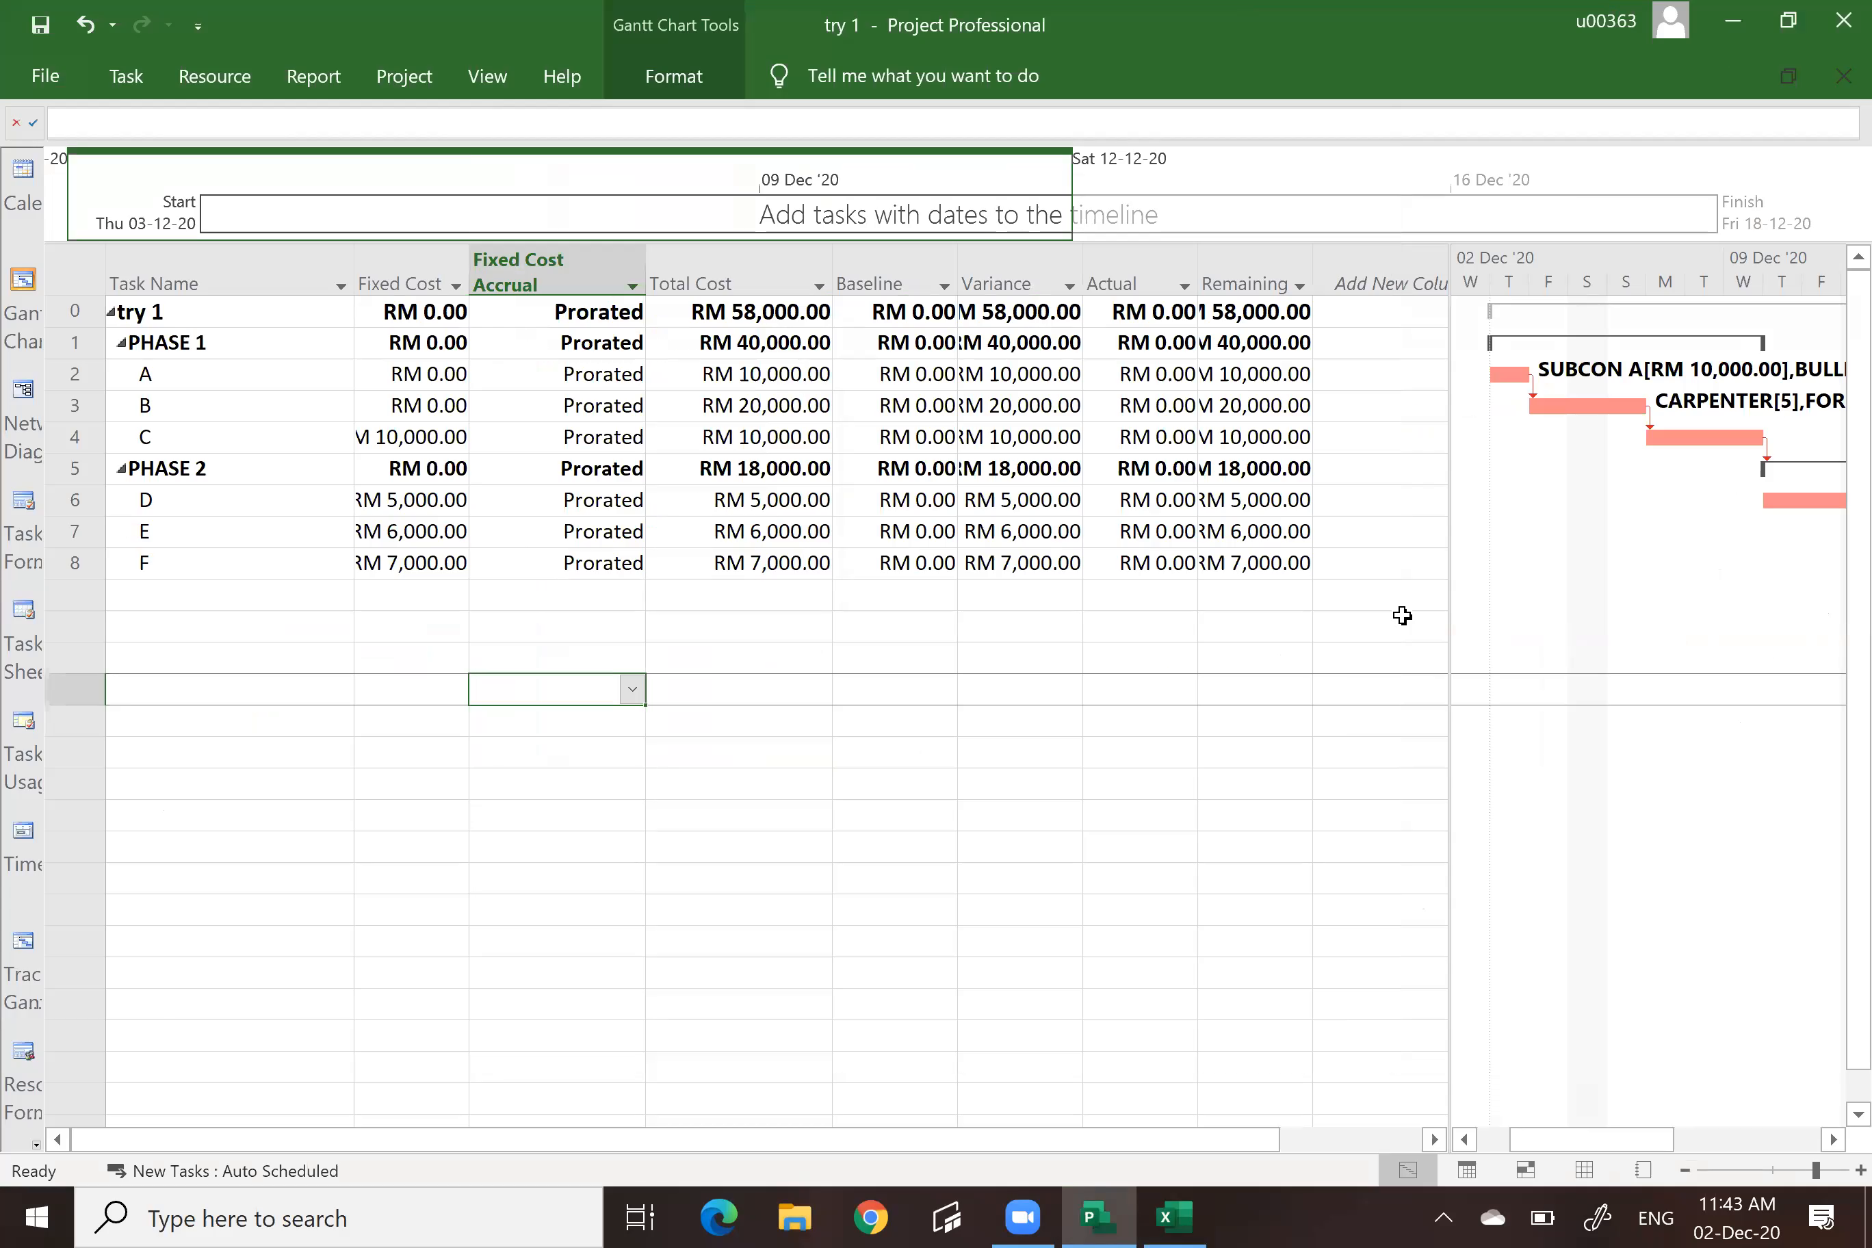
Display the Schedule table in the Gantt Chart view and examine the Free Slack and Total Slack columns.
click(70, 274)
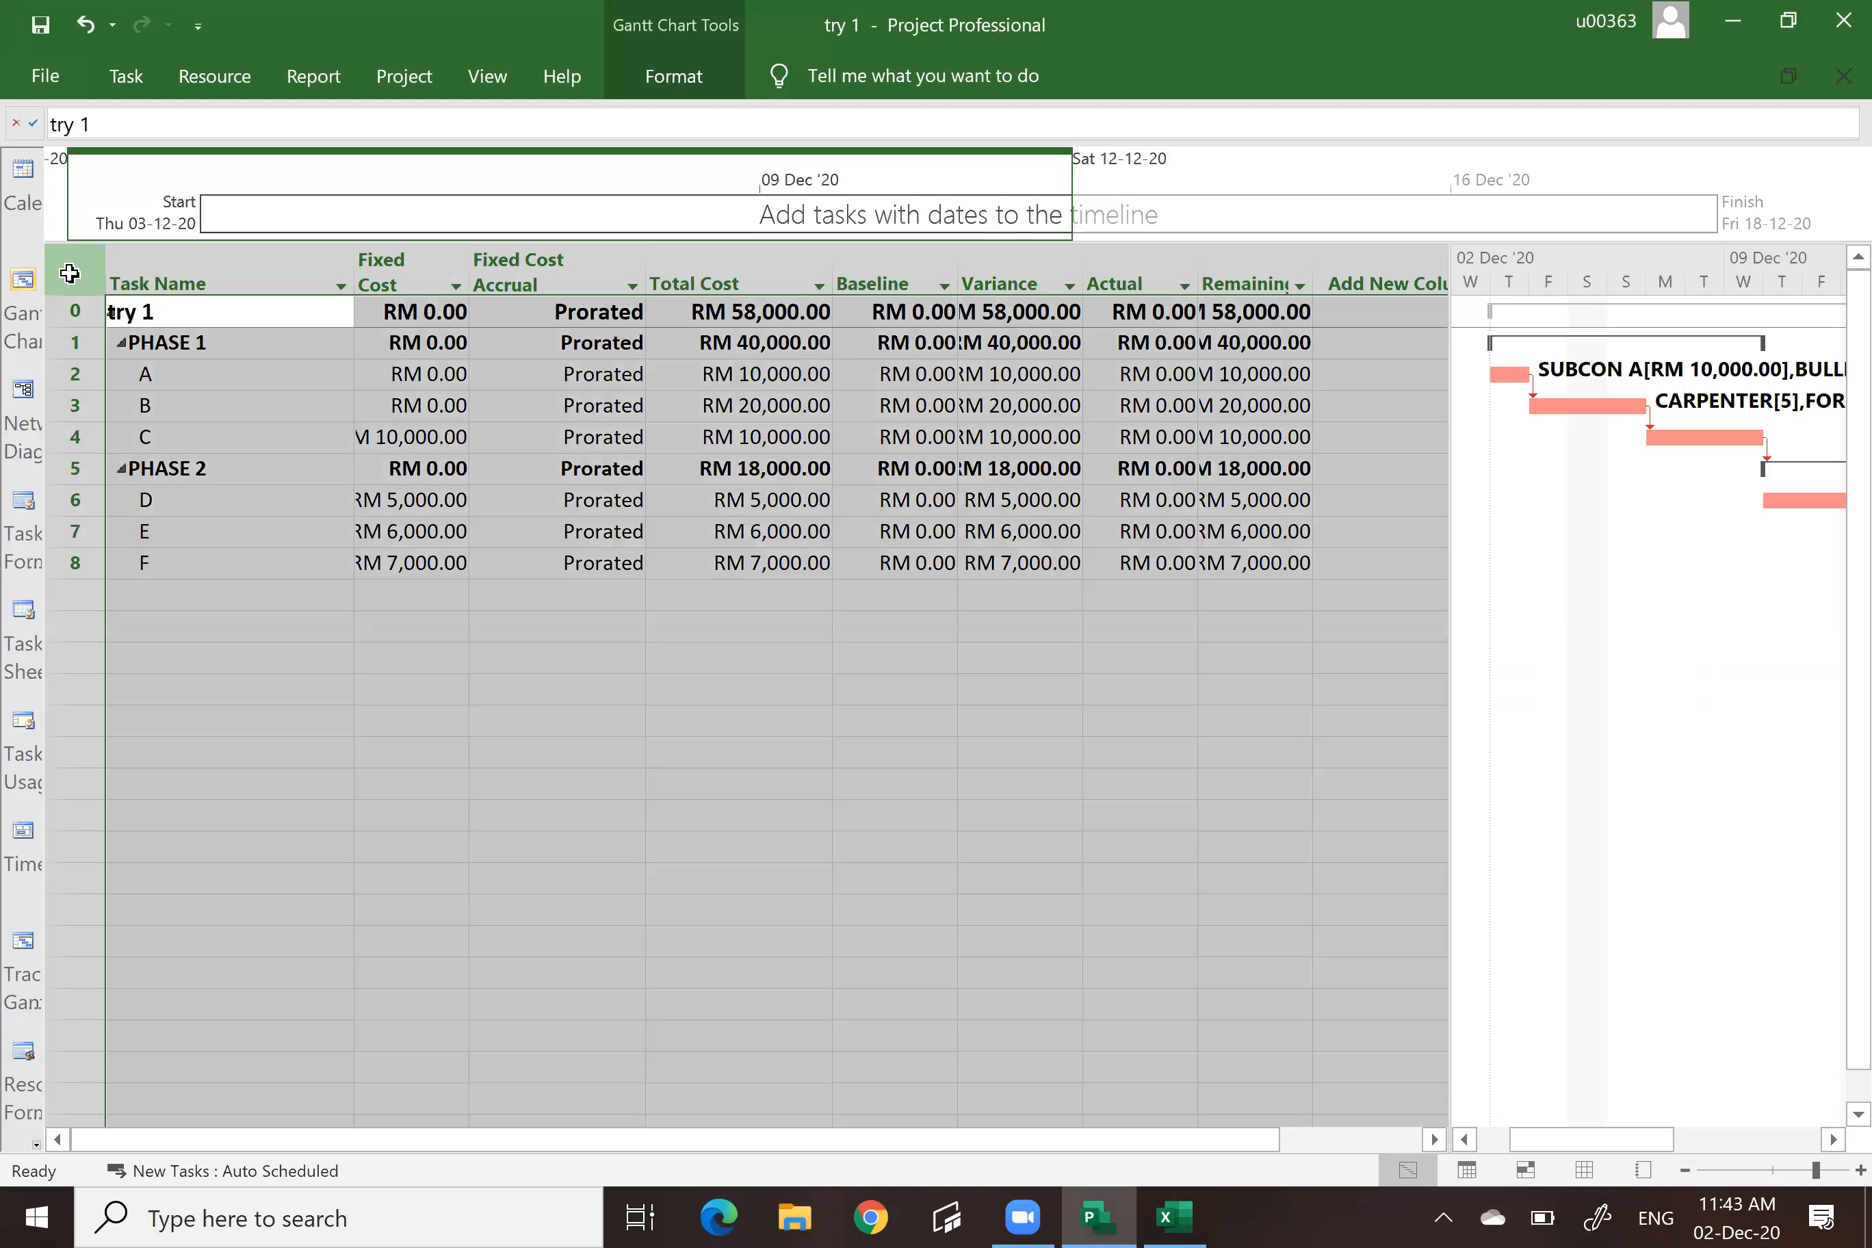
right_click(69, 273)
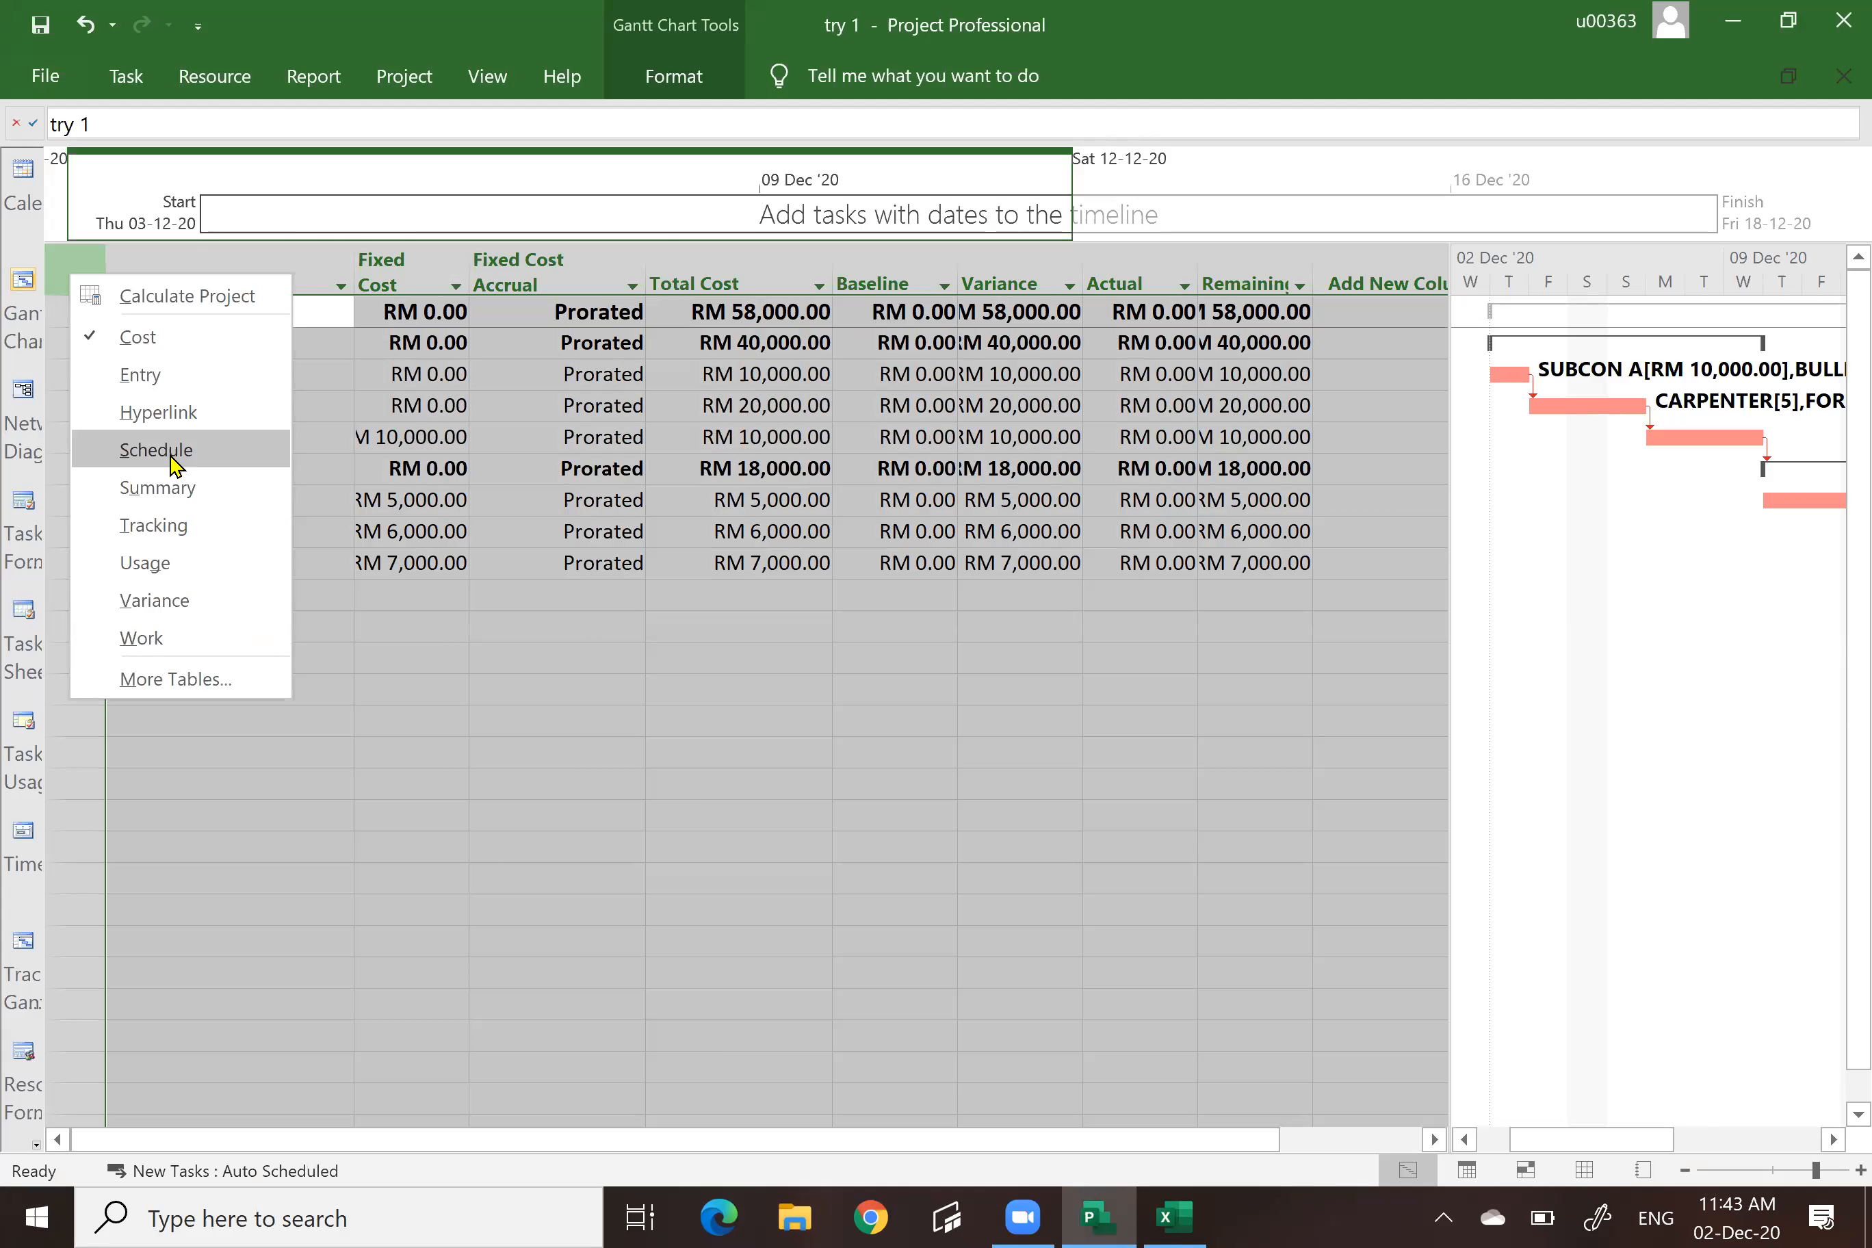
click(156, 450)
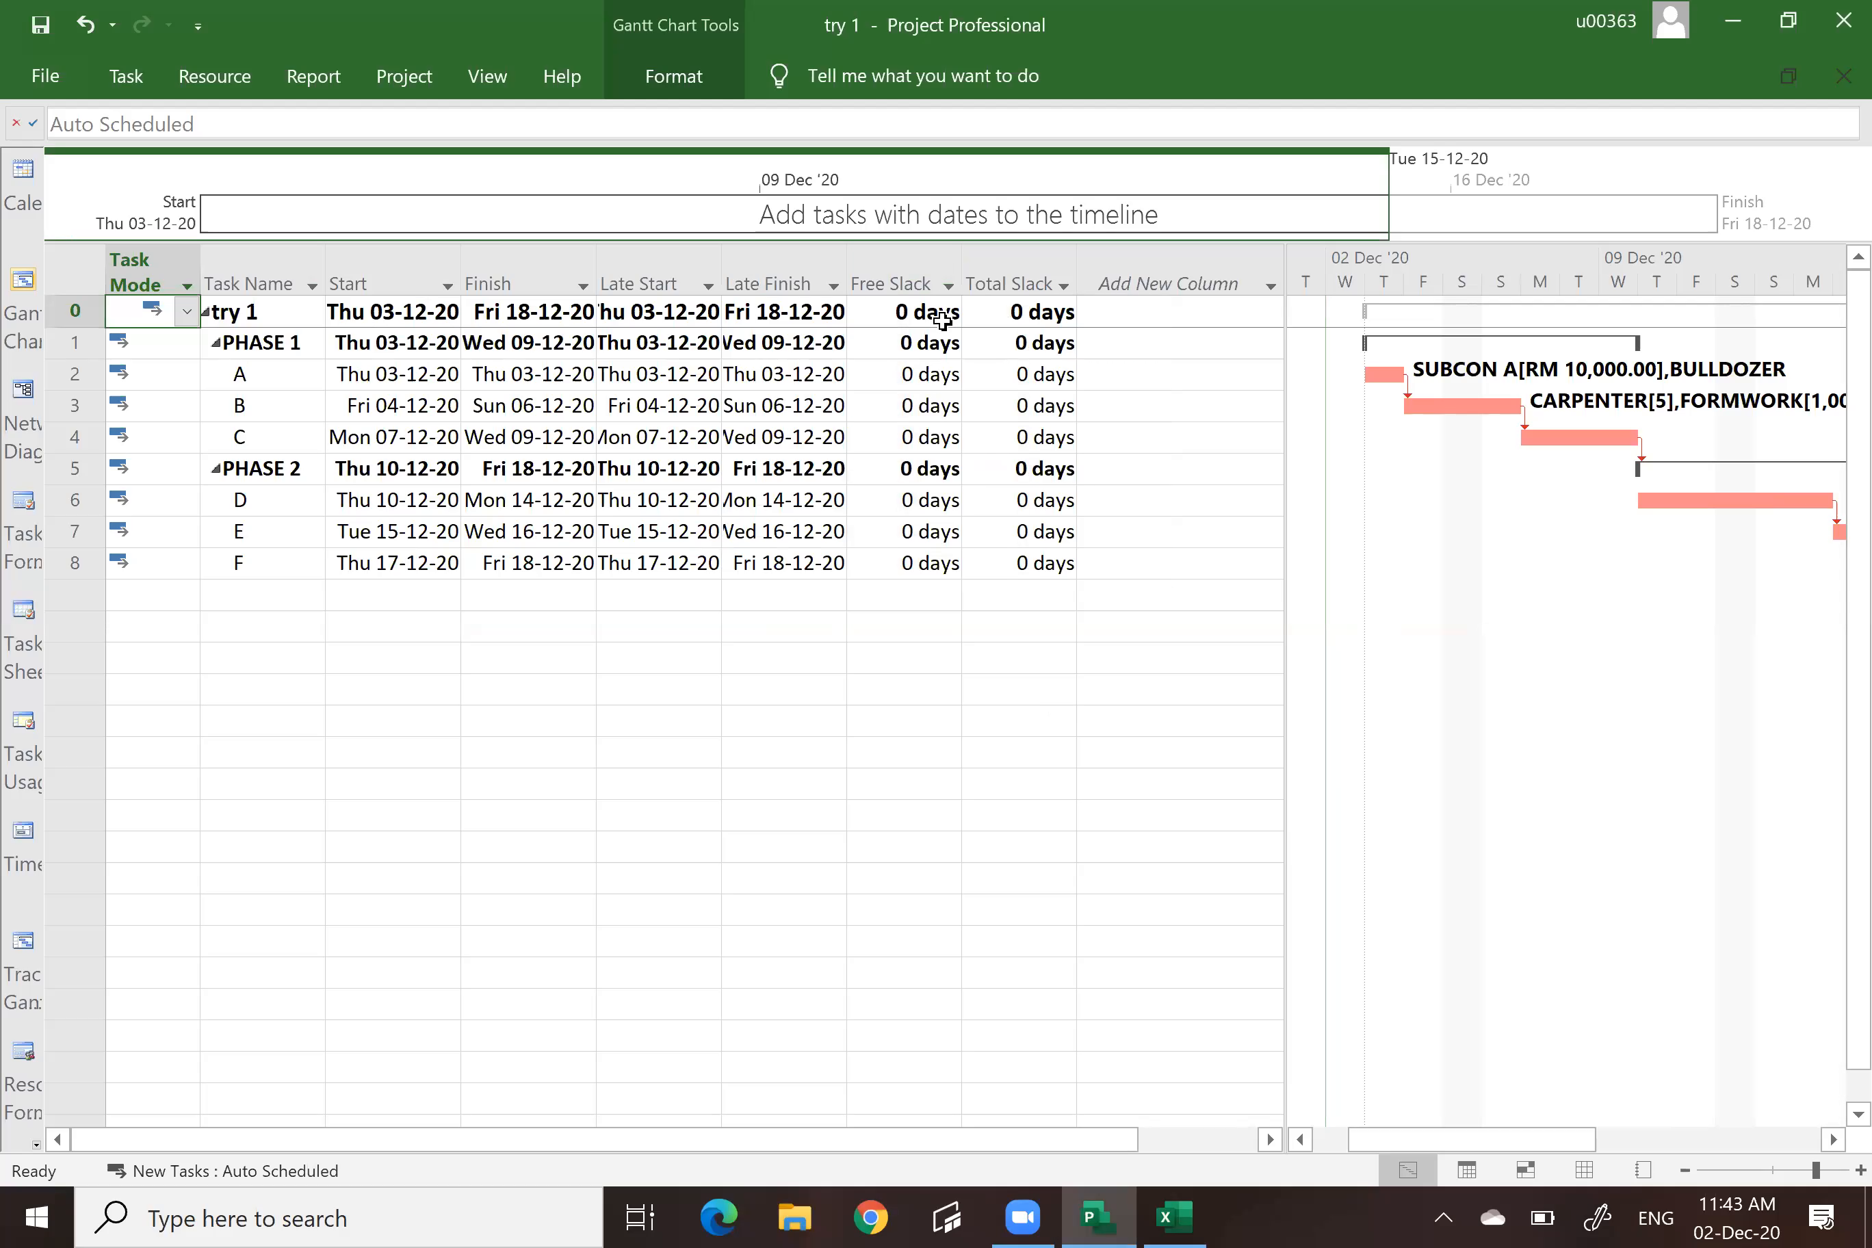
click(907, 278)
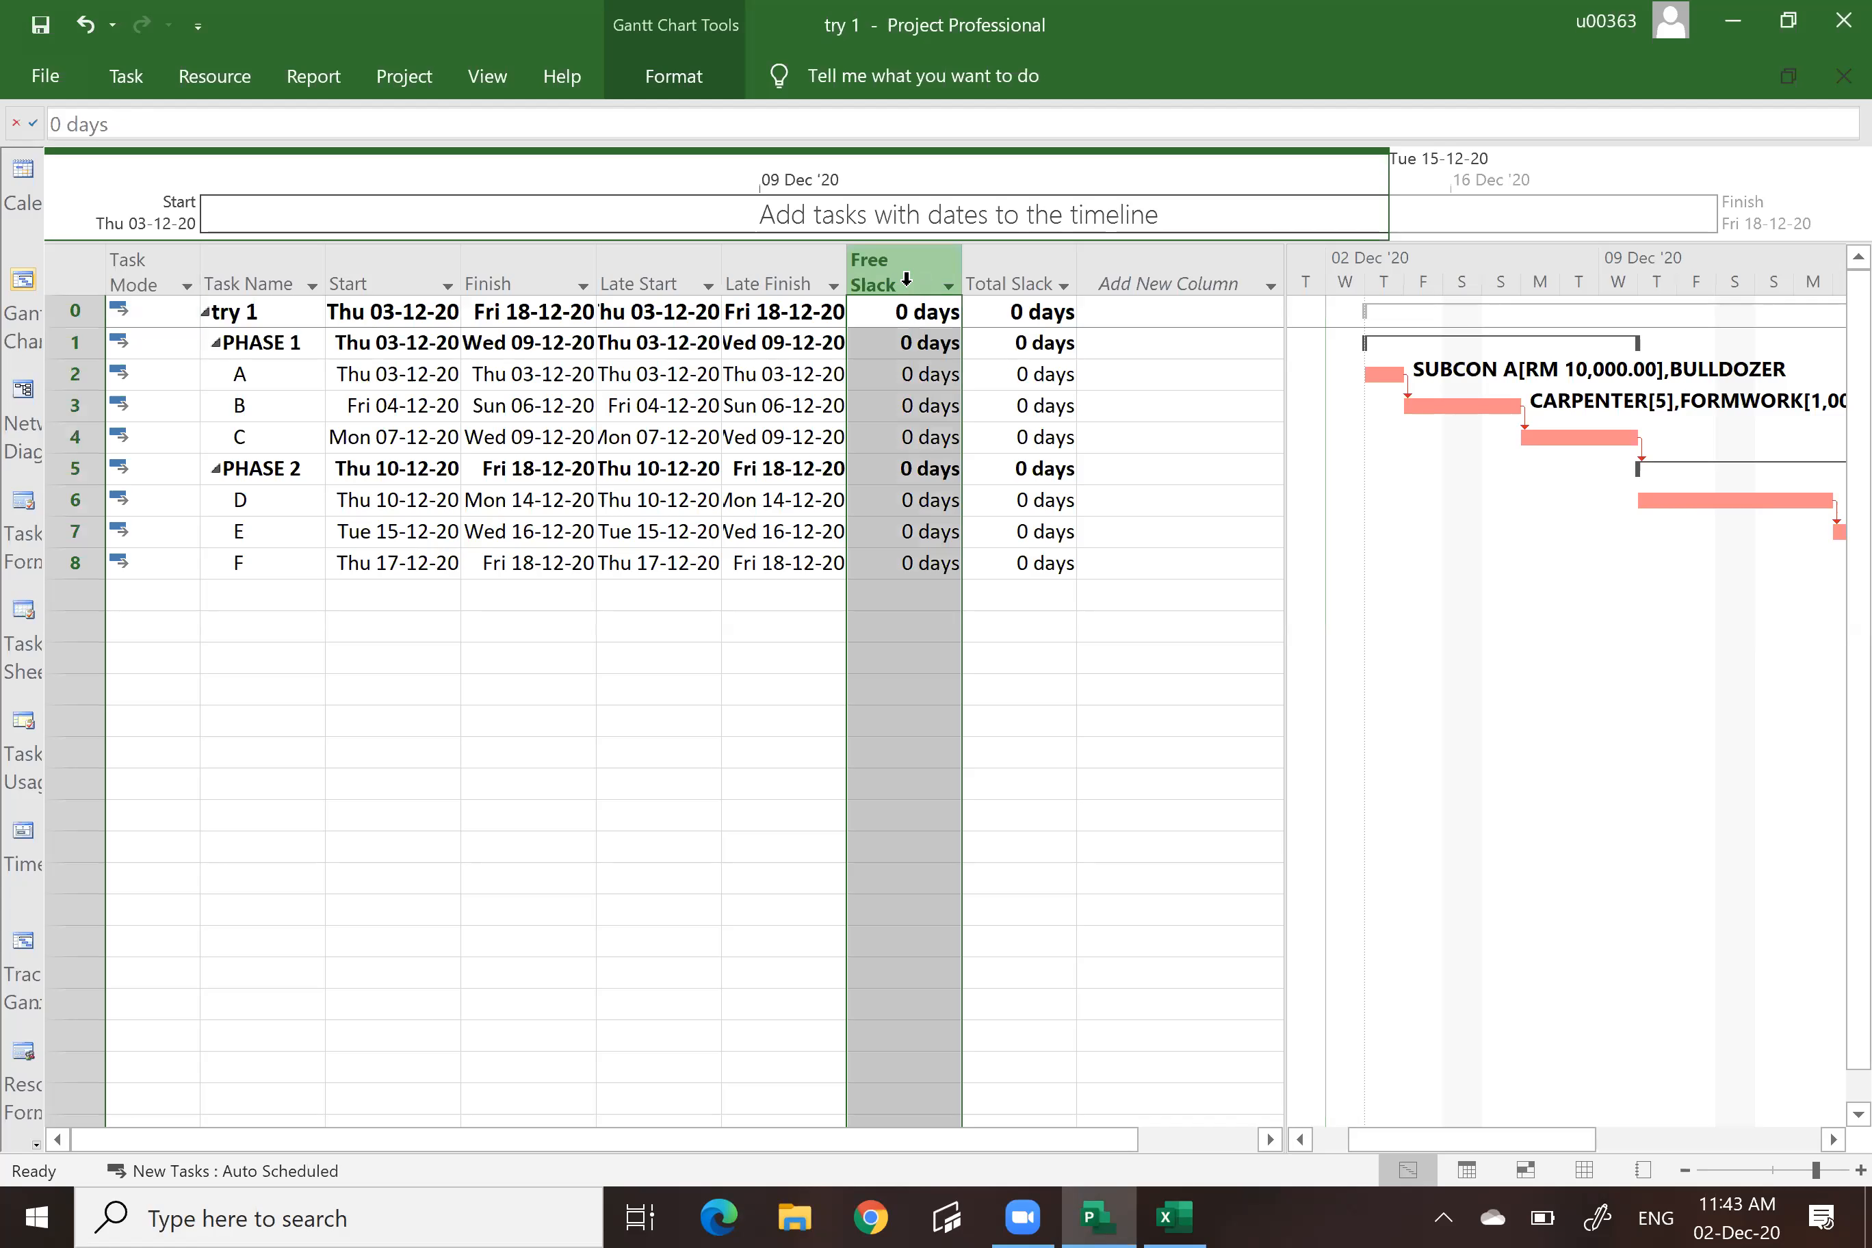
click(1024, 270)
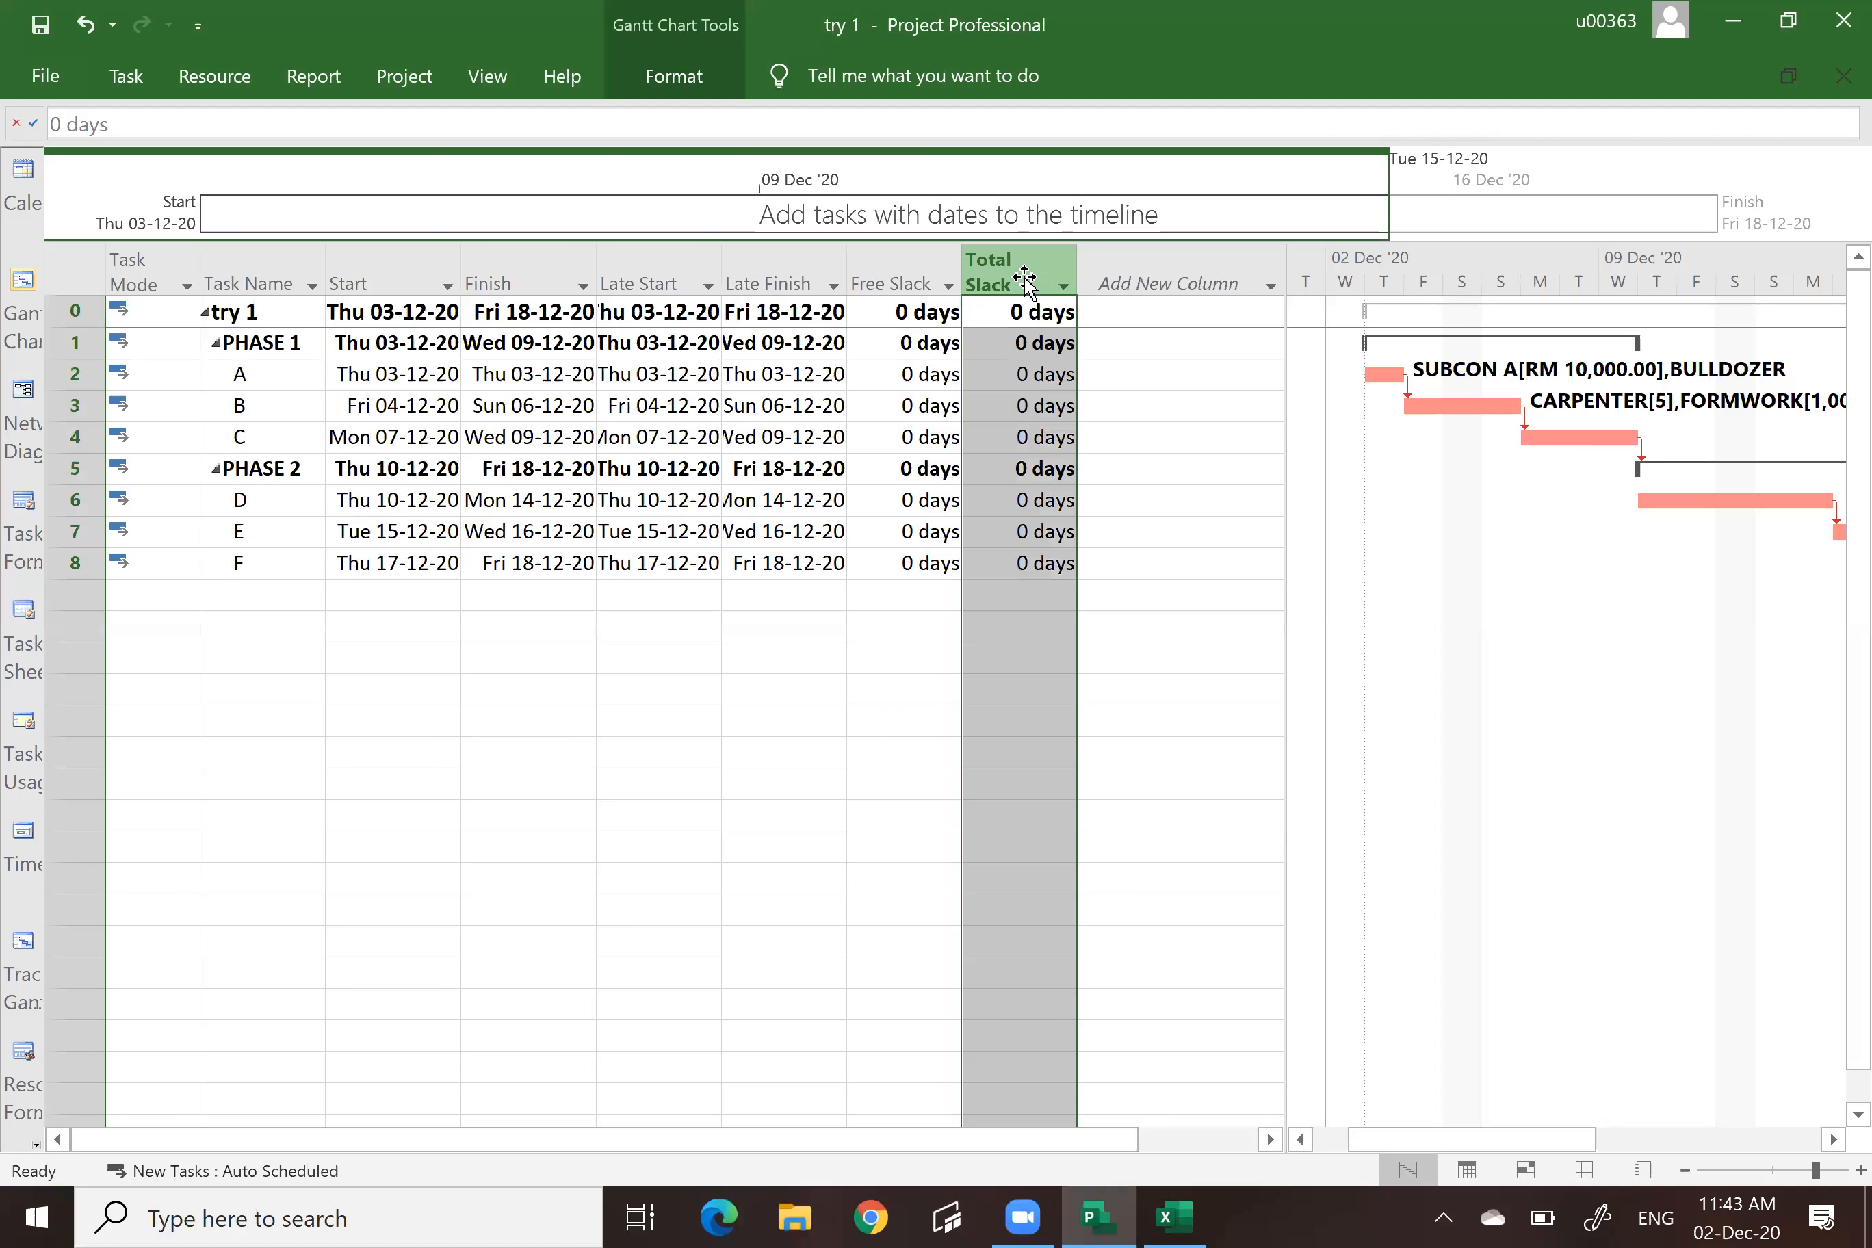
click(892, 272)
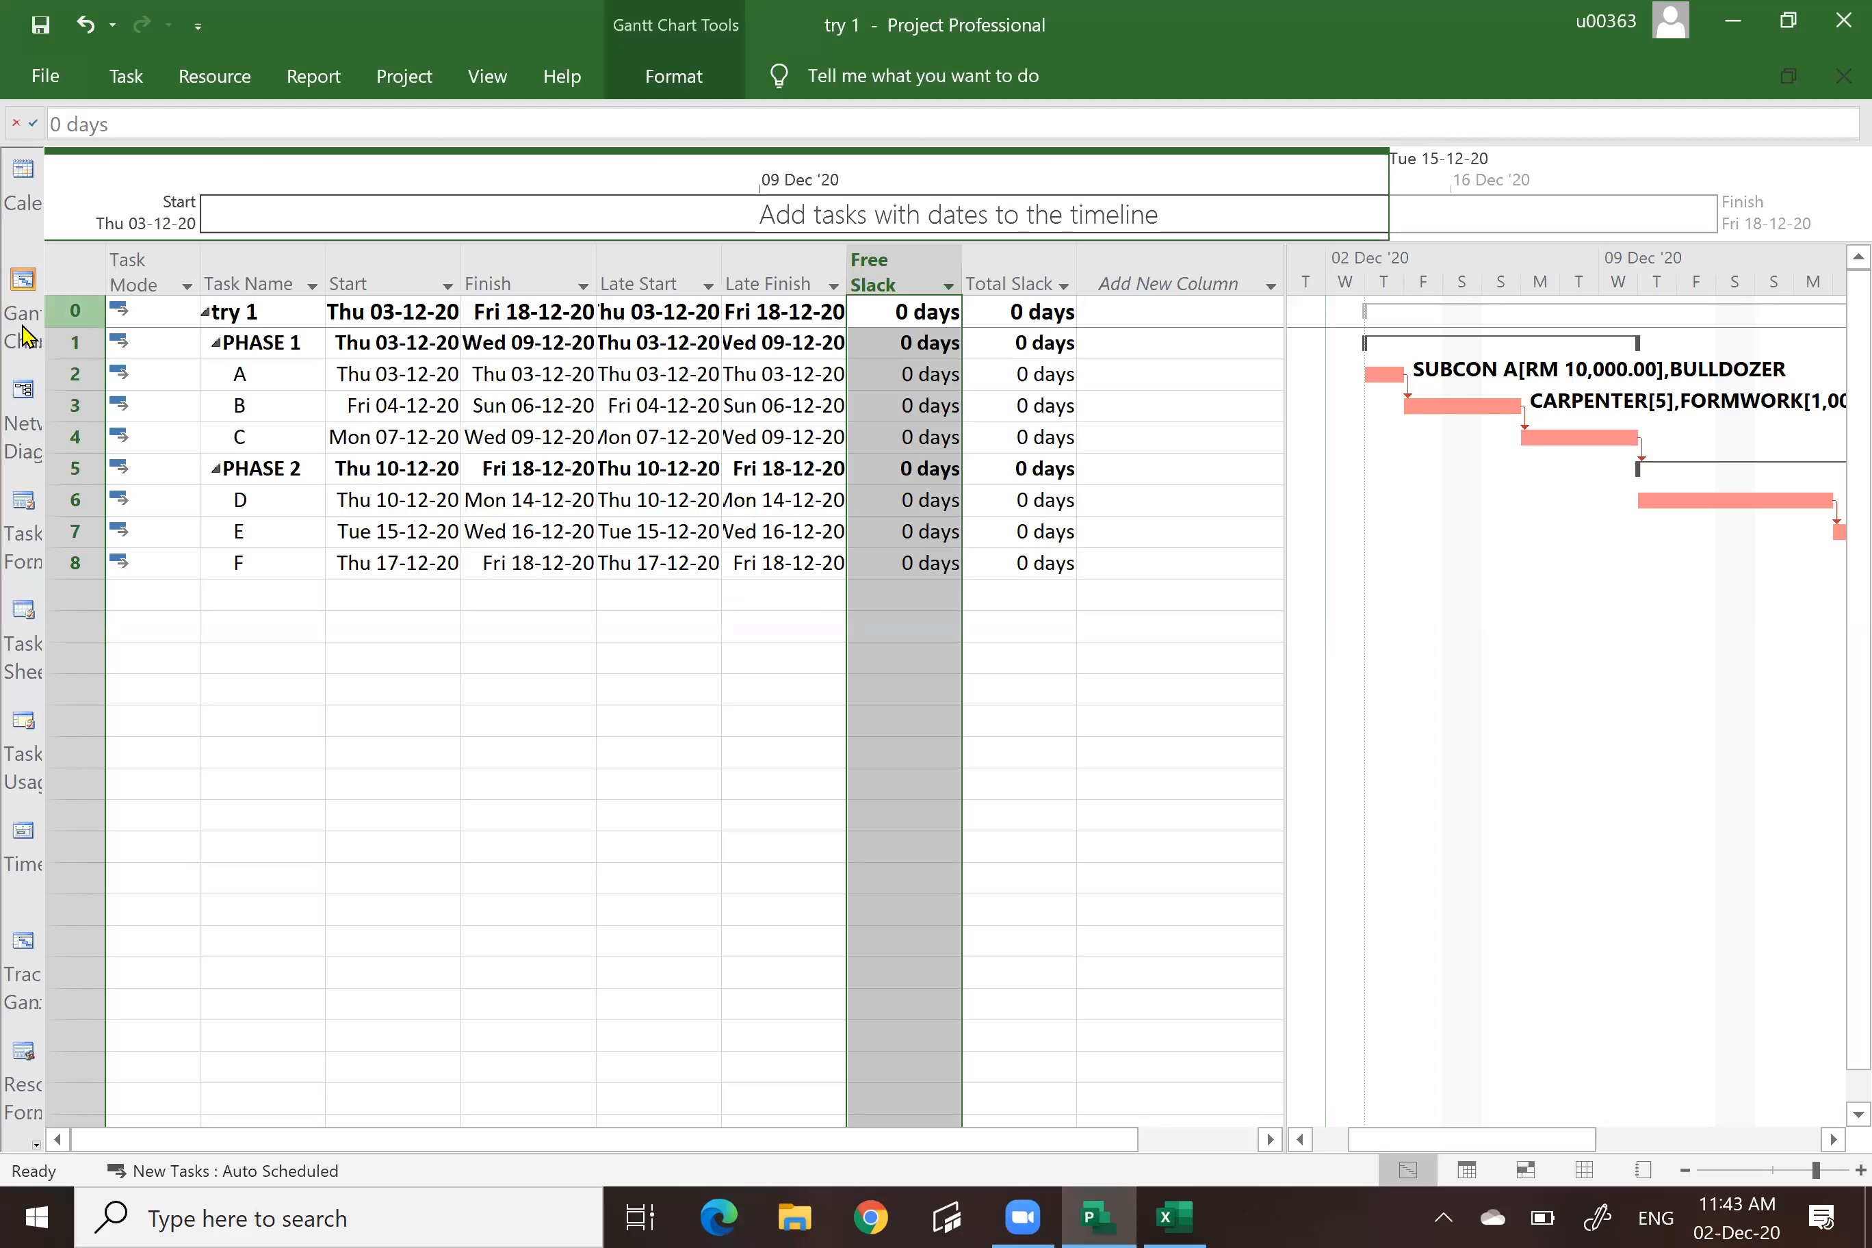
Restore the Entry table and close the project, saving the changes to try 1.
right_click(58, 282)
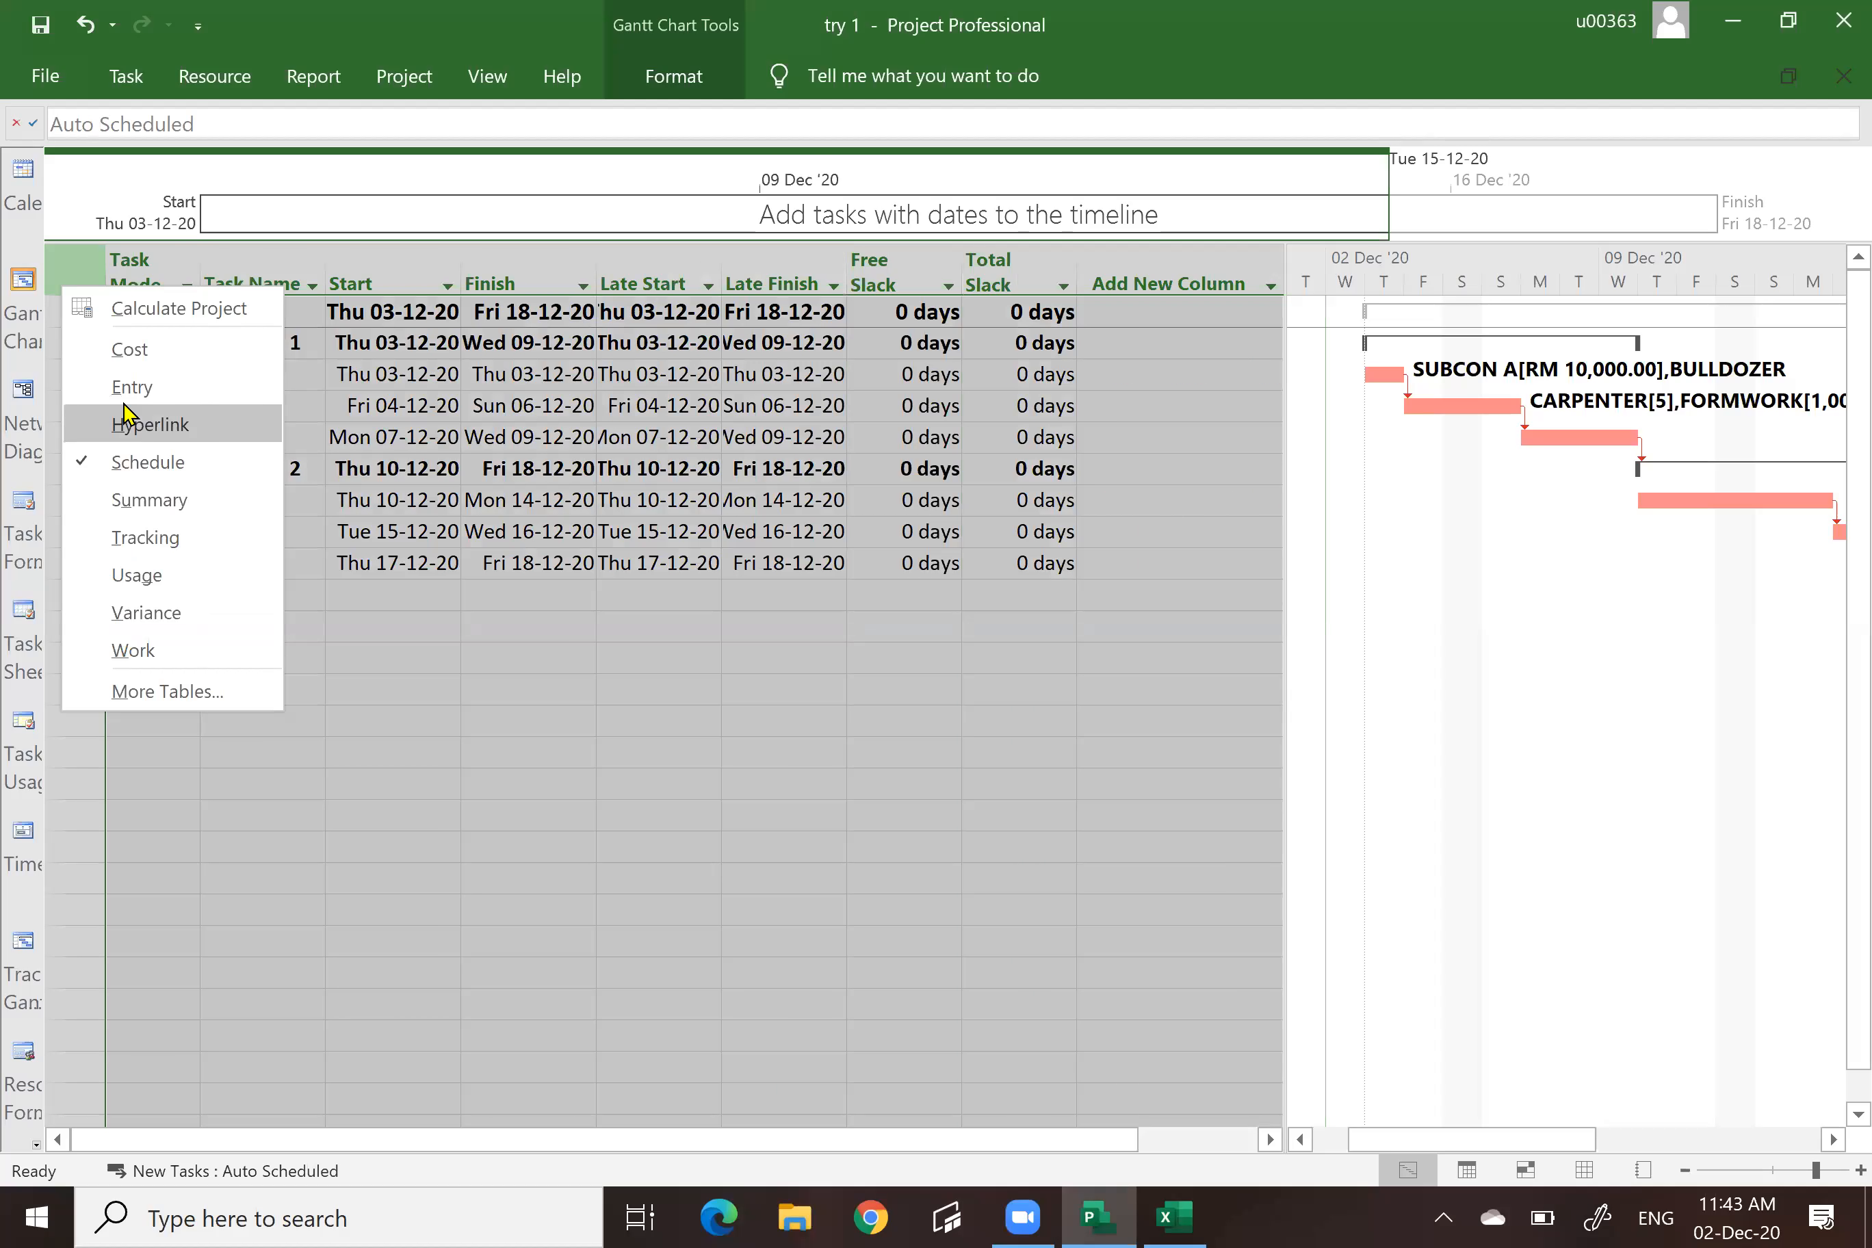
click(113, 382)
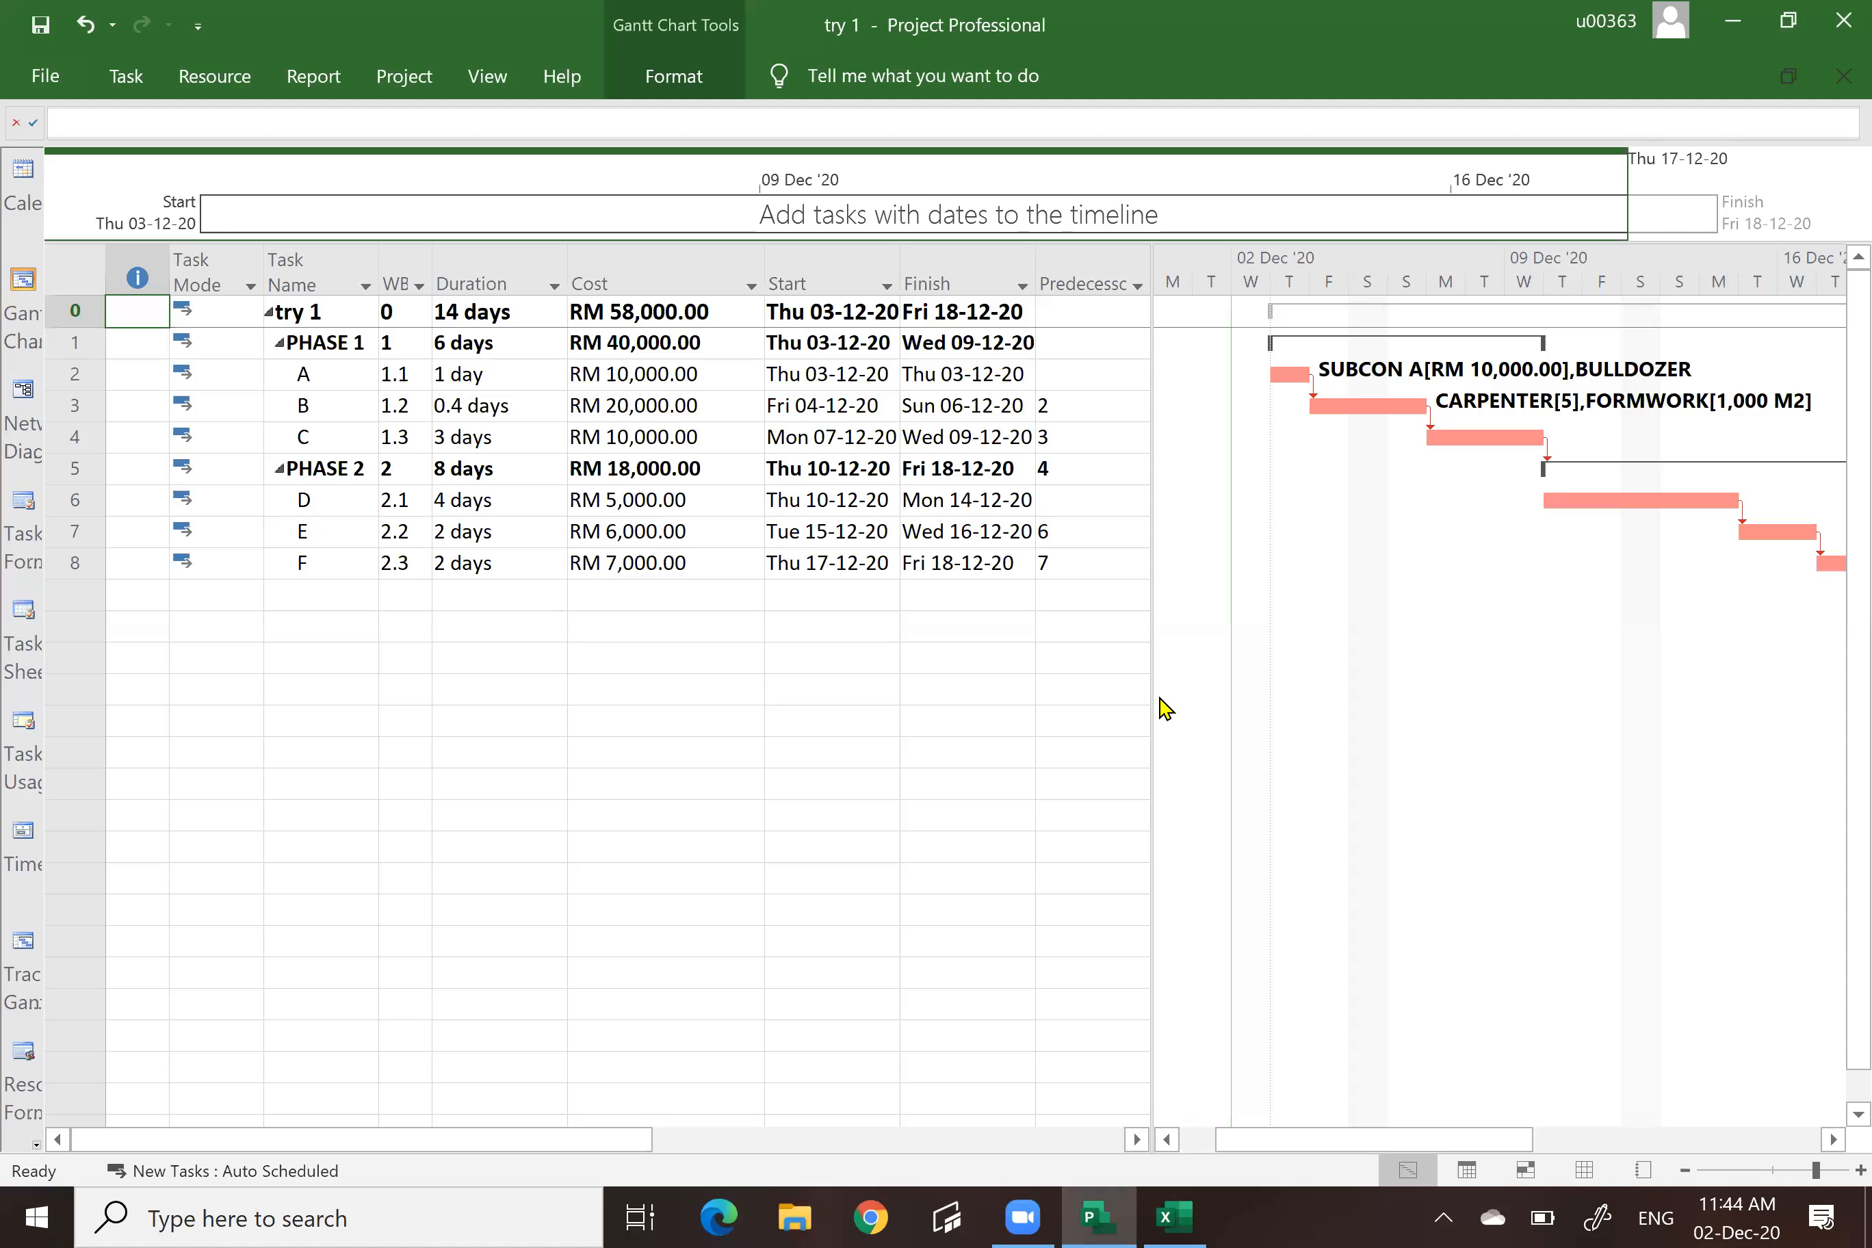
key(alt+F4)
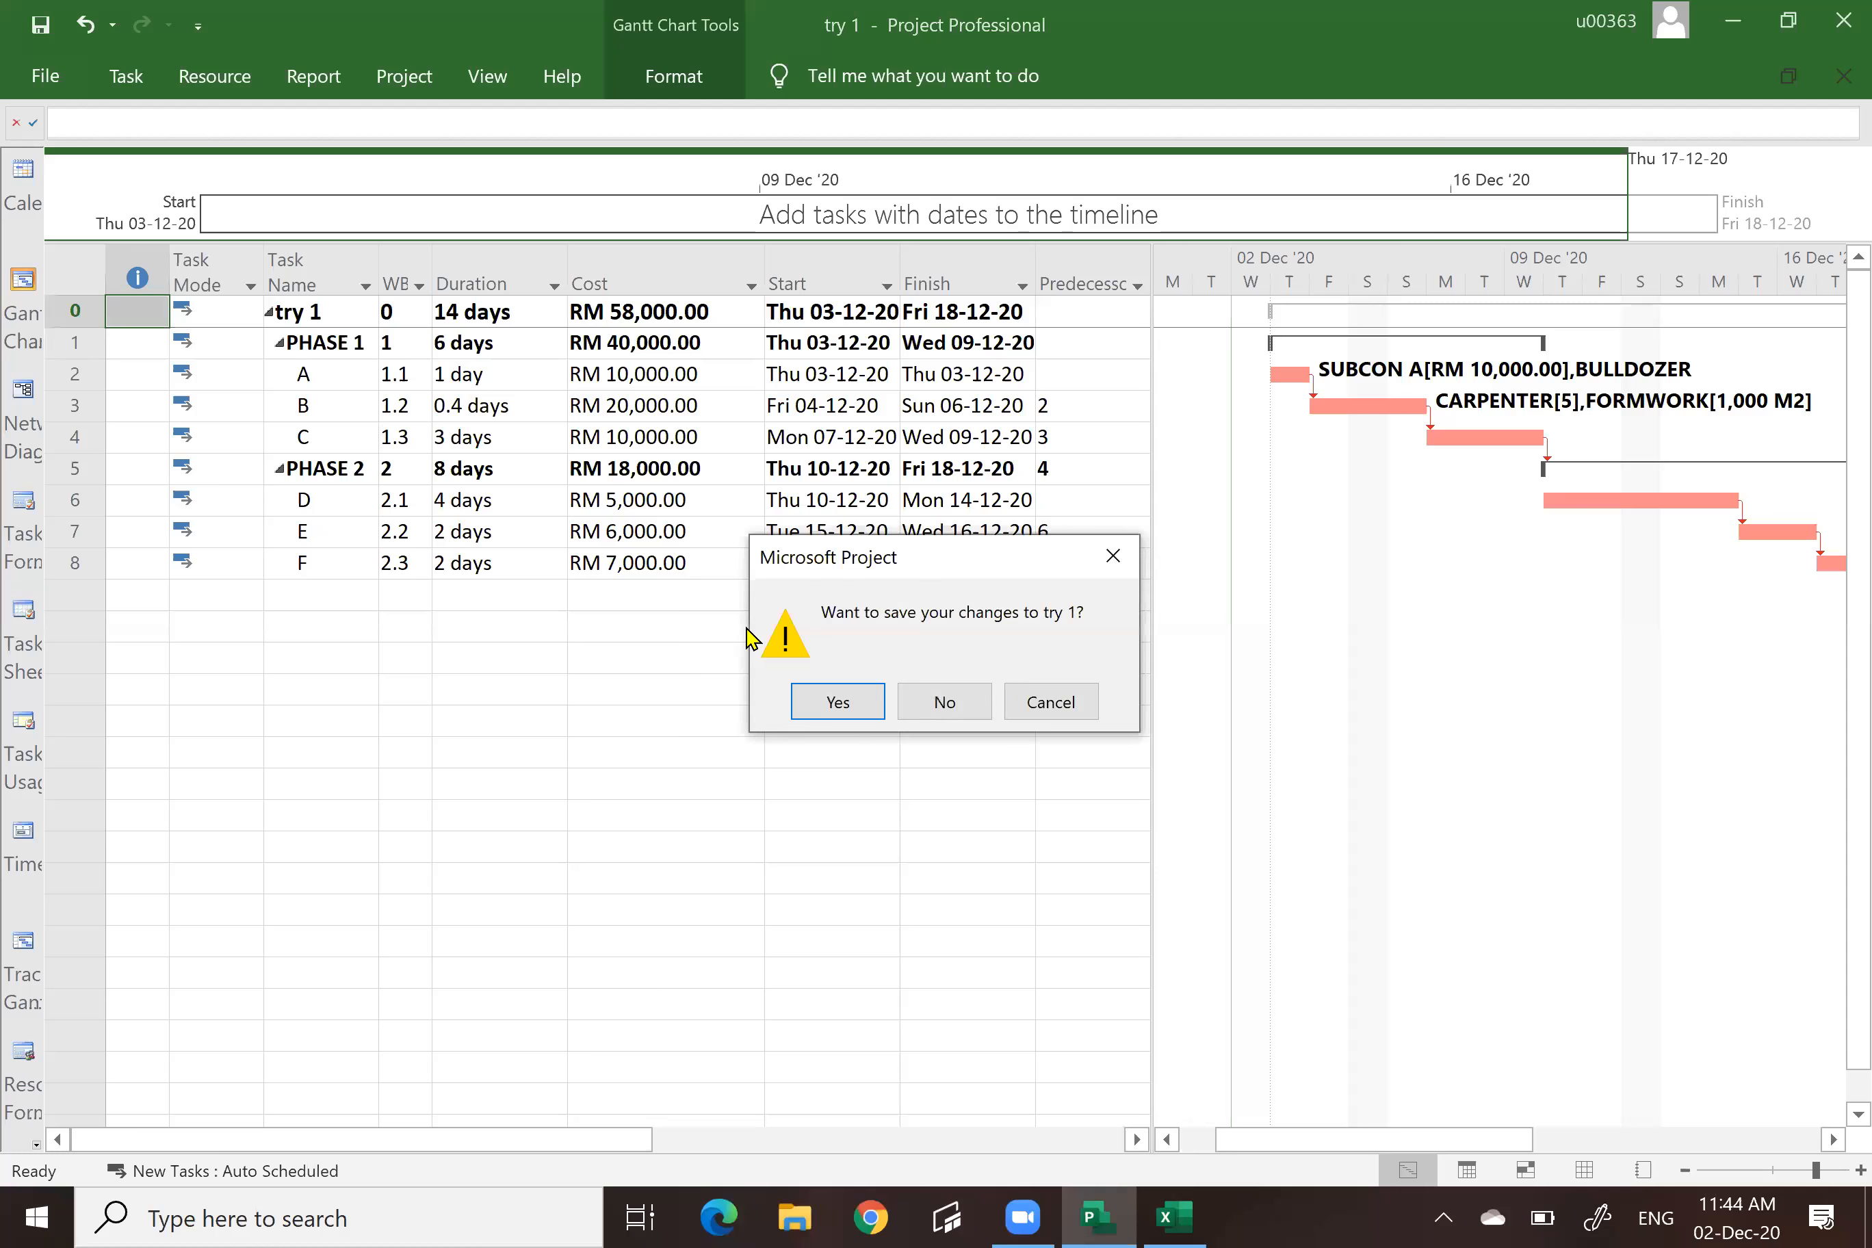
click(838, 702)
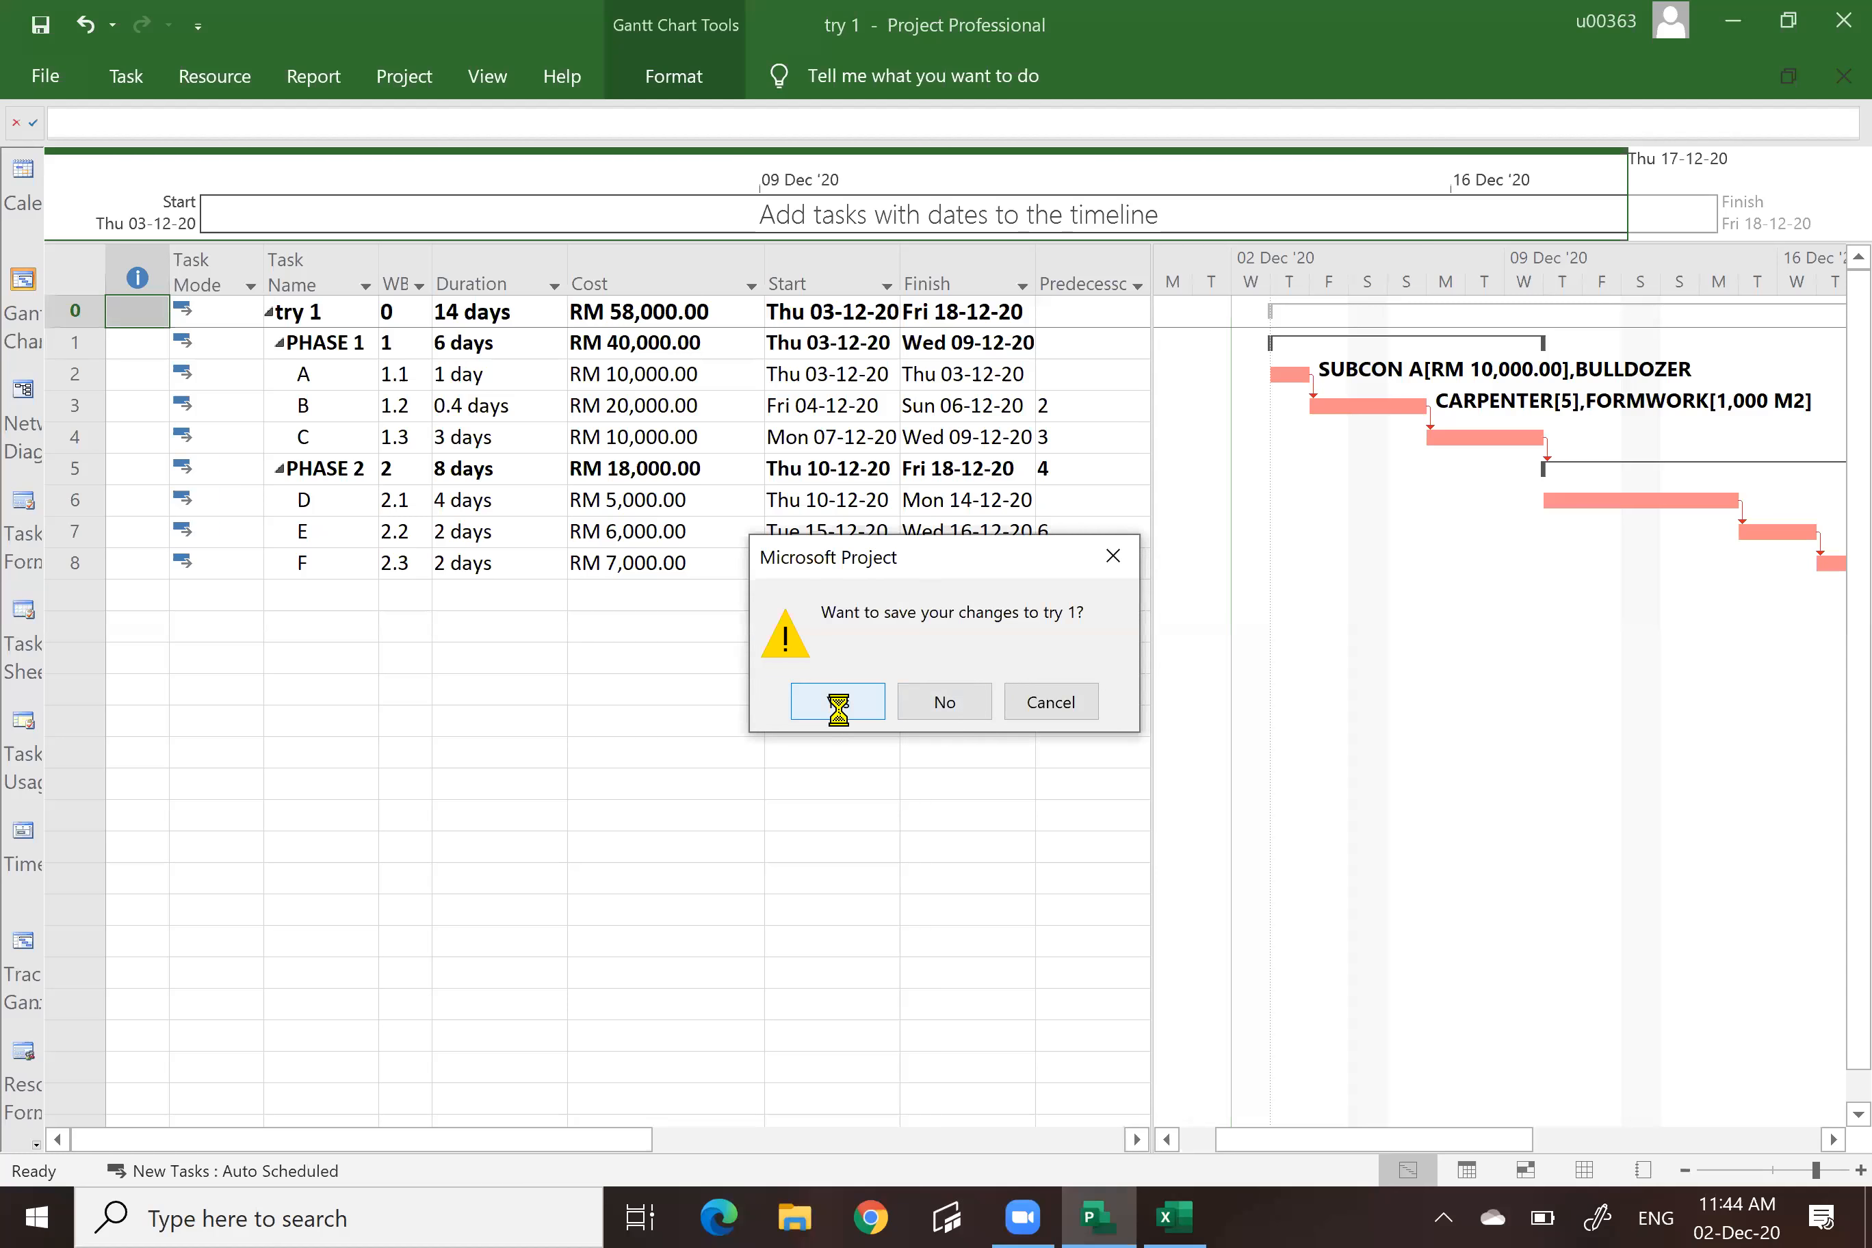